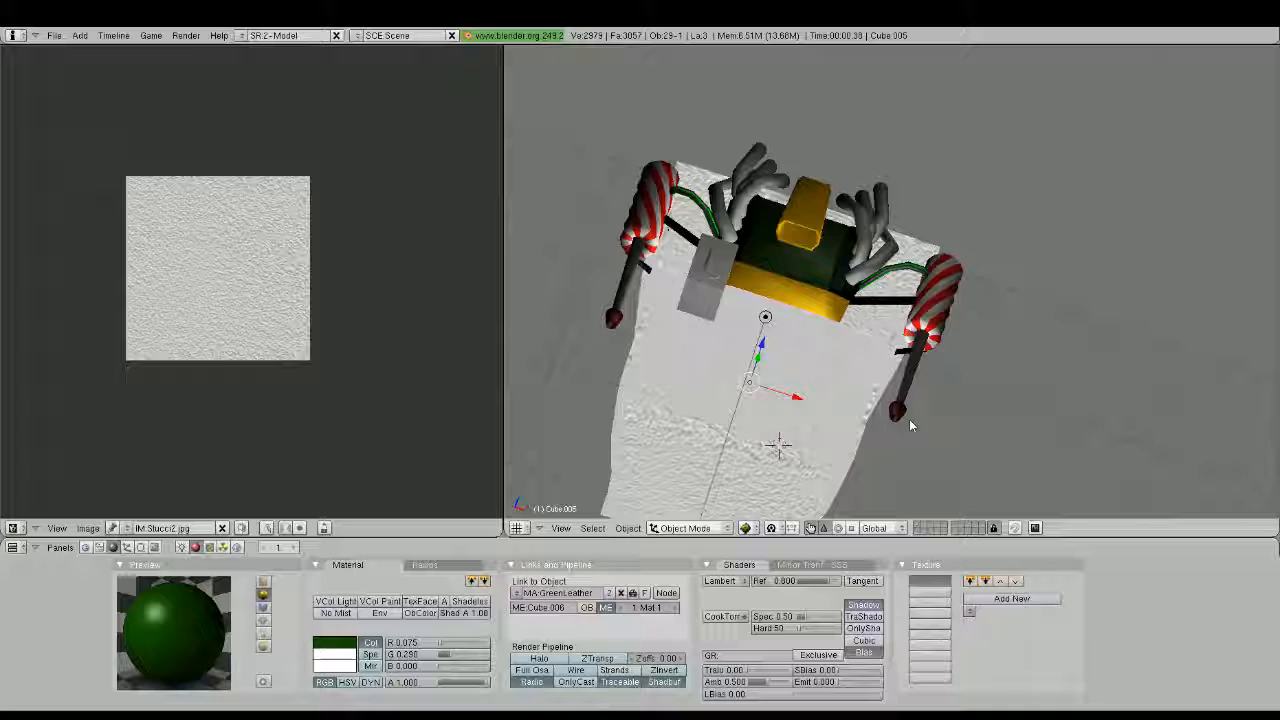
middle_click_drag(909, 419, 977, 328)
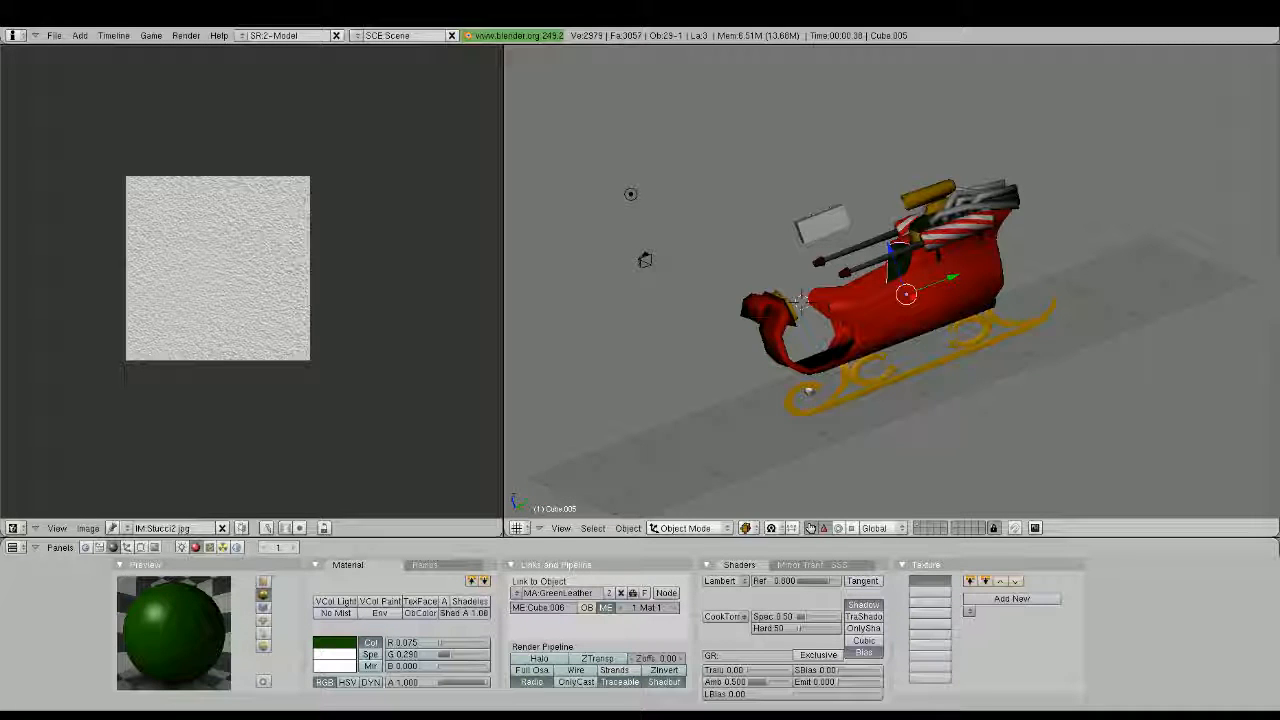
middle_click_drag(720, 330, 918, 391)
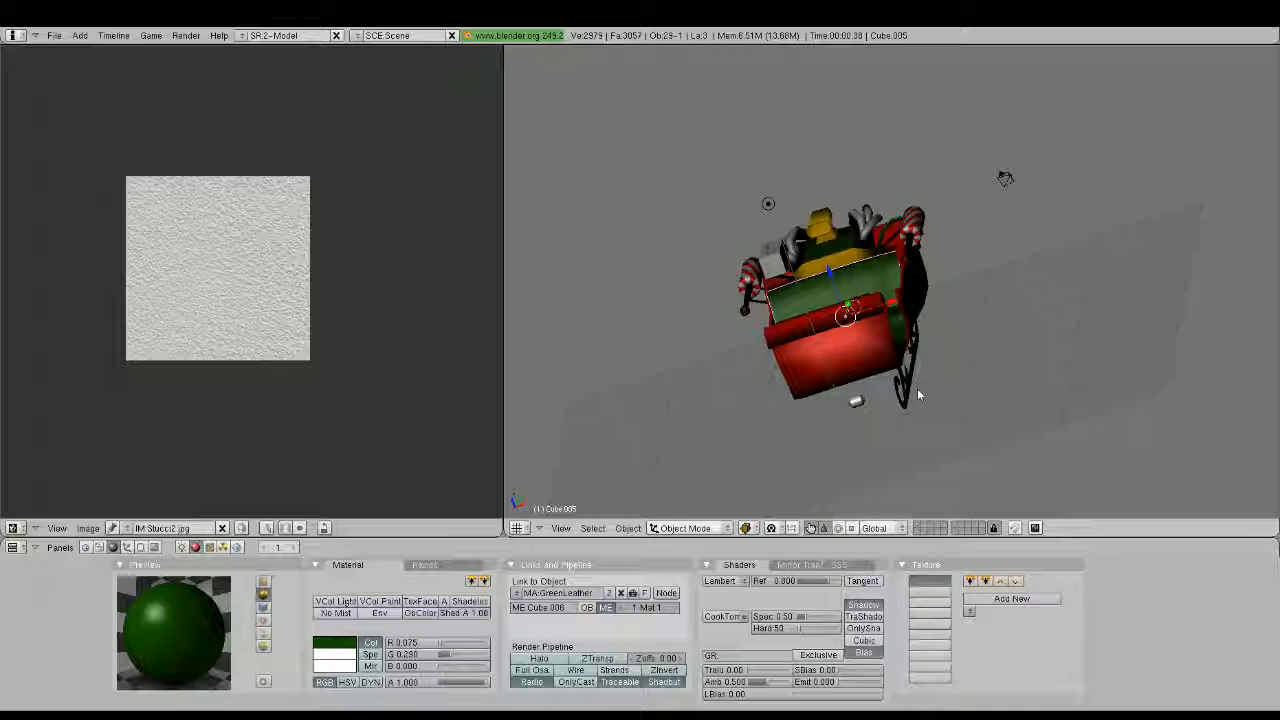
middle_click_drag(918, 395, 928, 326)
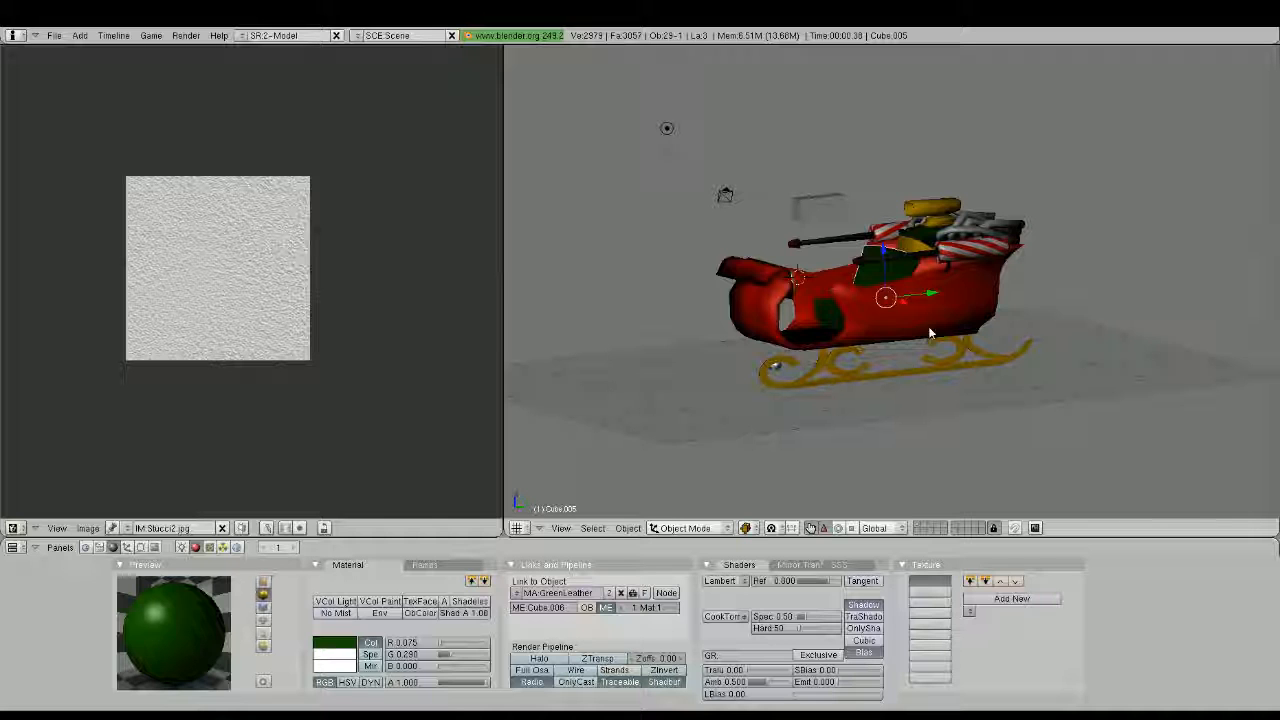
Unwrap the sleigh's runner with textured display on and assign the Stucci2.jpg image to its UVs
scroll(928, 326, "up", 5)
key("alt+z")
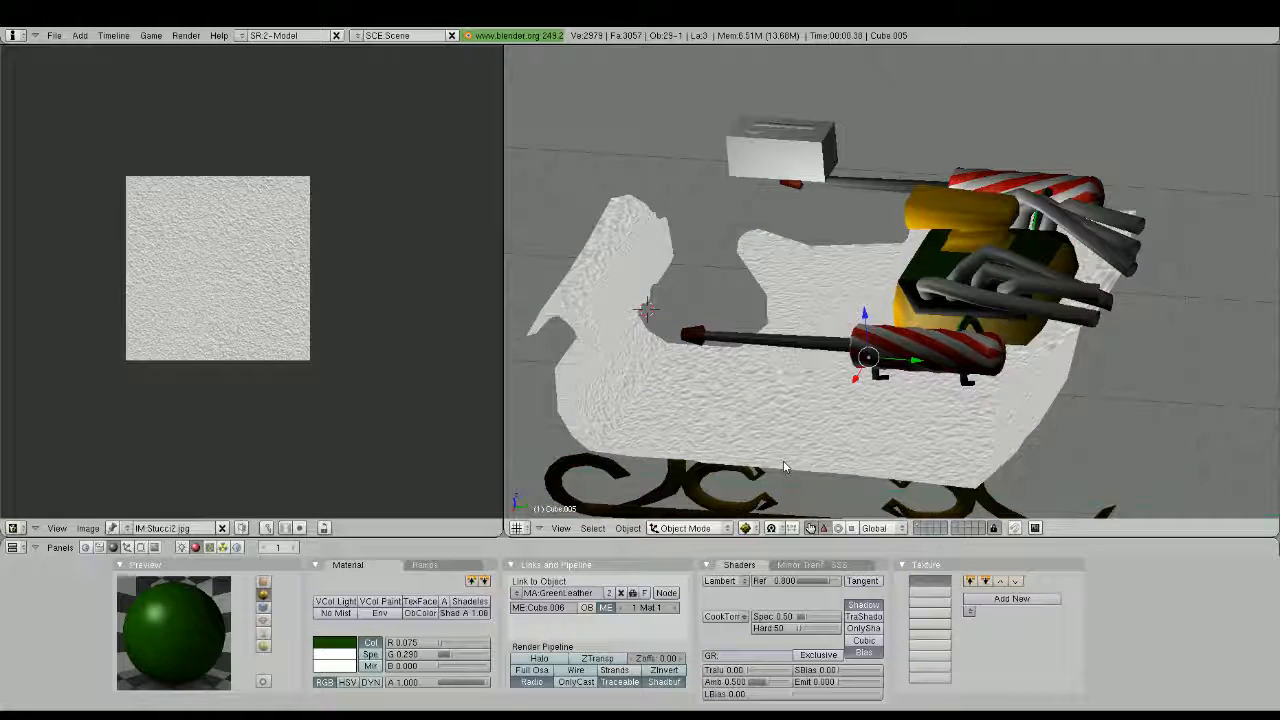
middle_click_drag(784, 467, 707, 354)
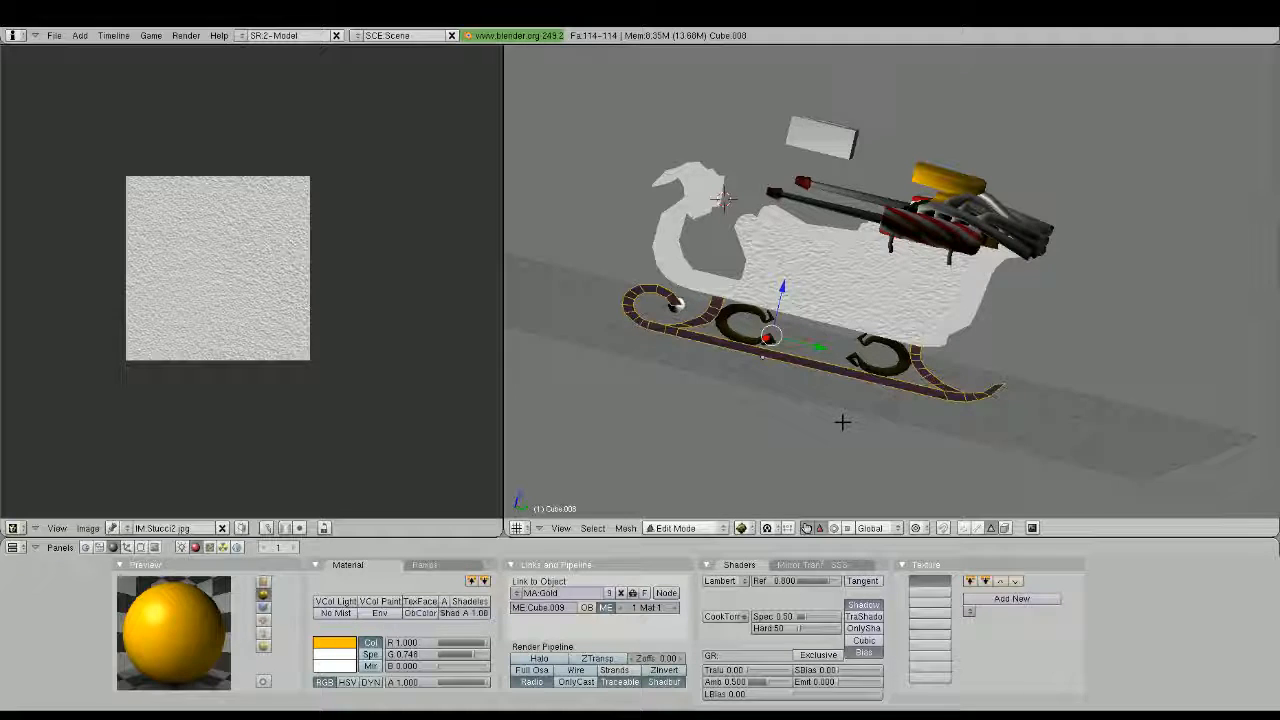
left_click(886, 540)
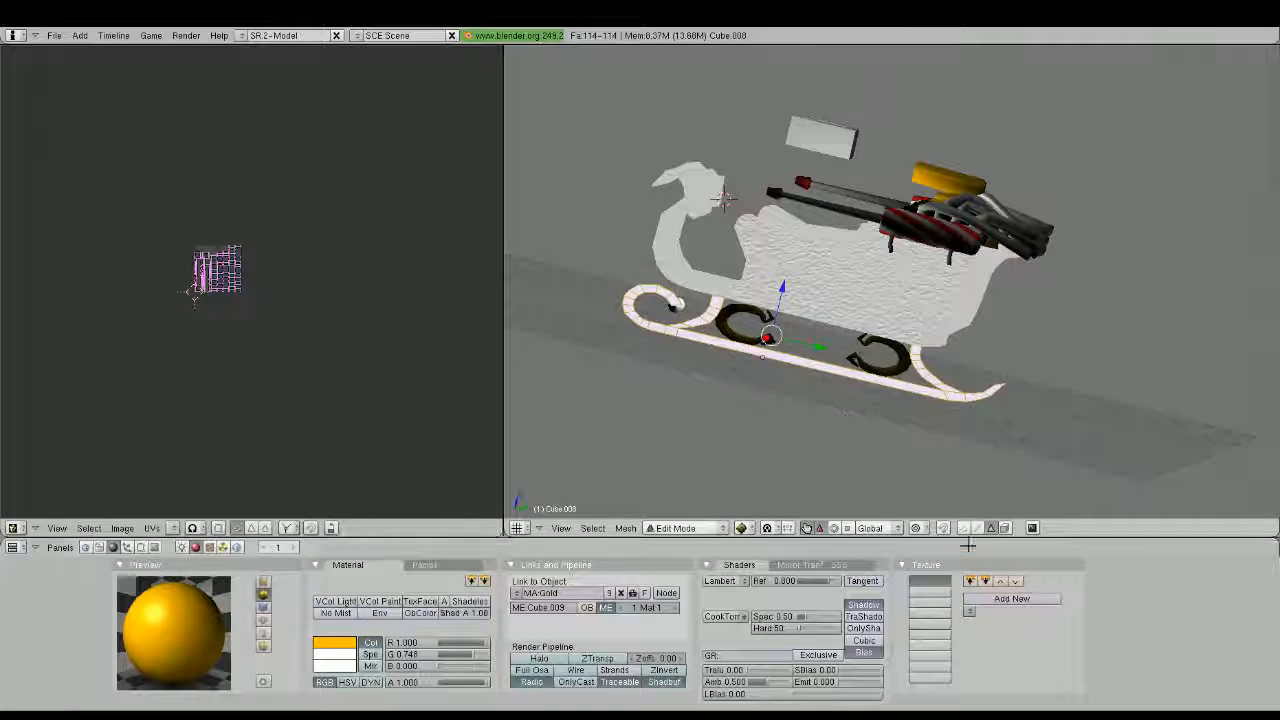
scroll(871, 373, "up", 2)
scroll(871, 373, "up", 2)
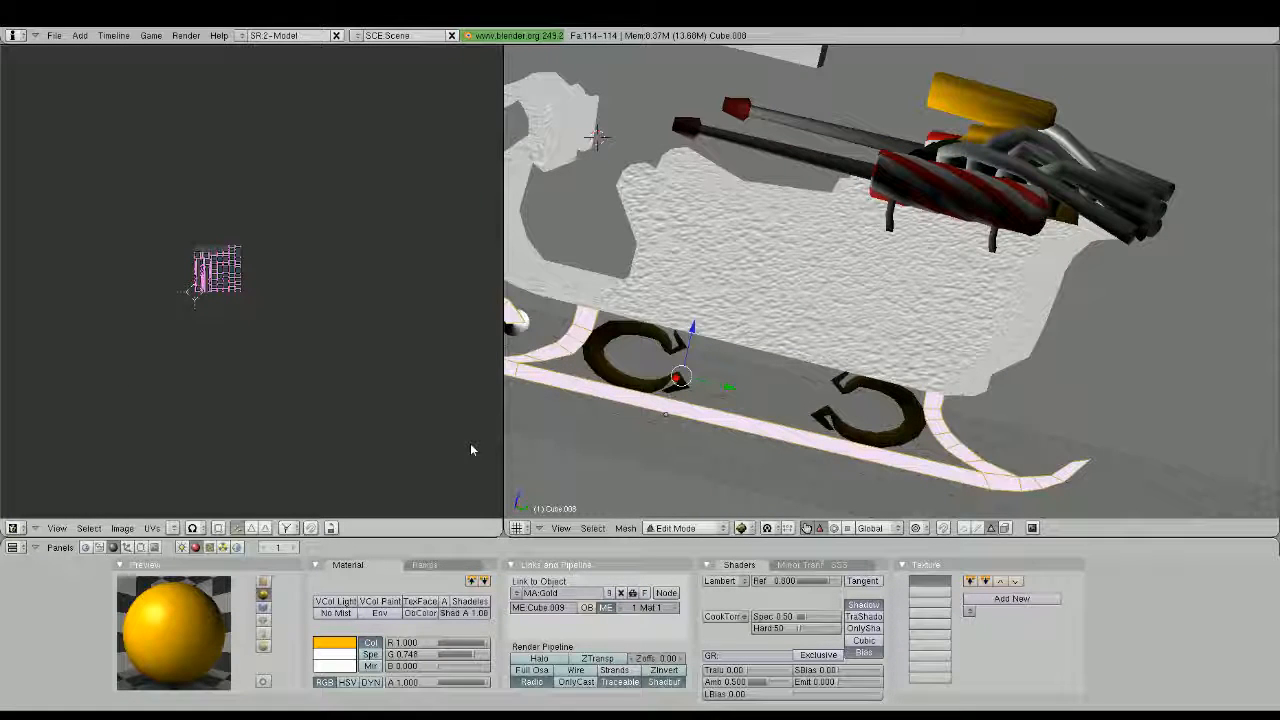
left_click(174, 528)
scroll(763, 429, "up", 2)
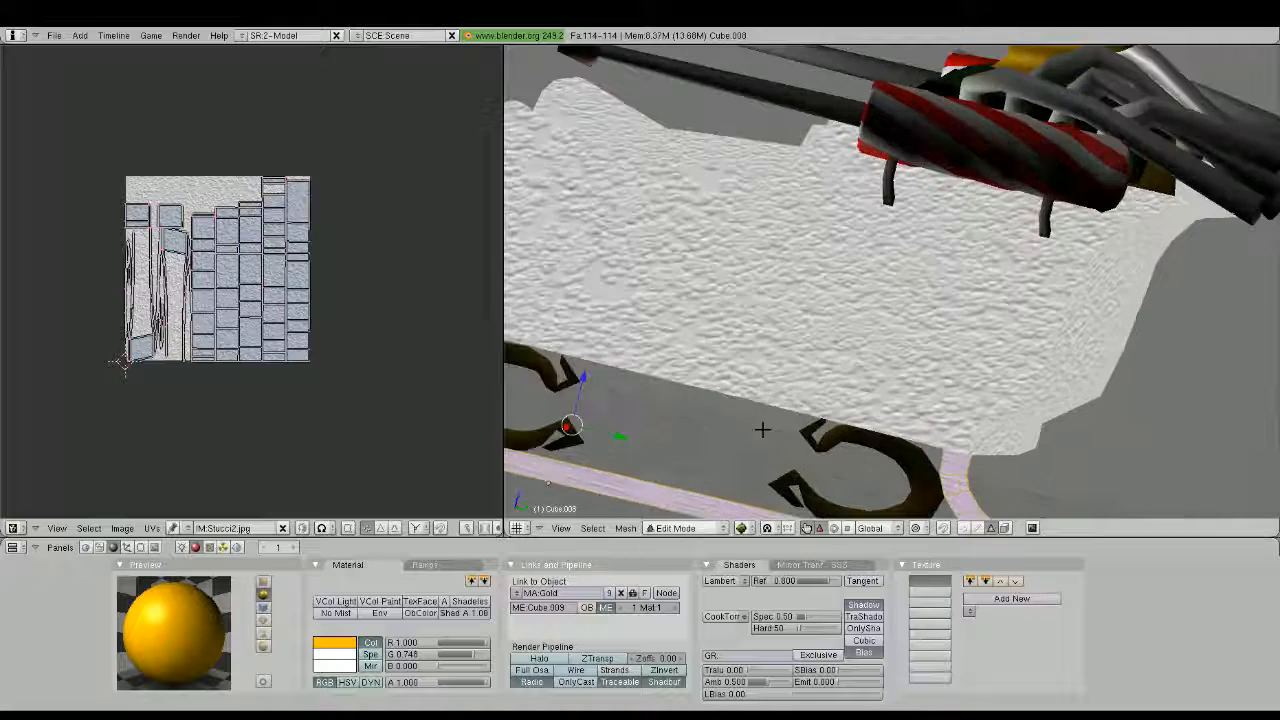
Stretch the runner's UV layout horizontally past the image edges and flatten it along Y by a factor of about 0.57
scroll(763, 429, "down", 3)
middle_click_drag(763, 429, 854, 386, "shift")
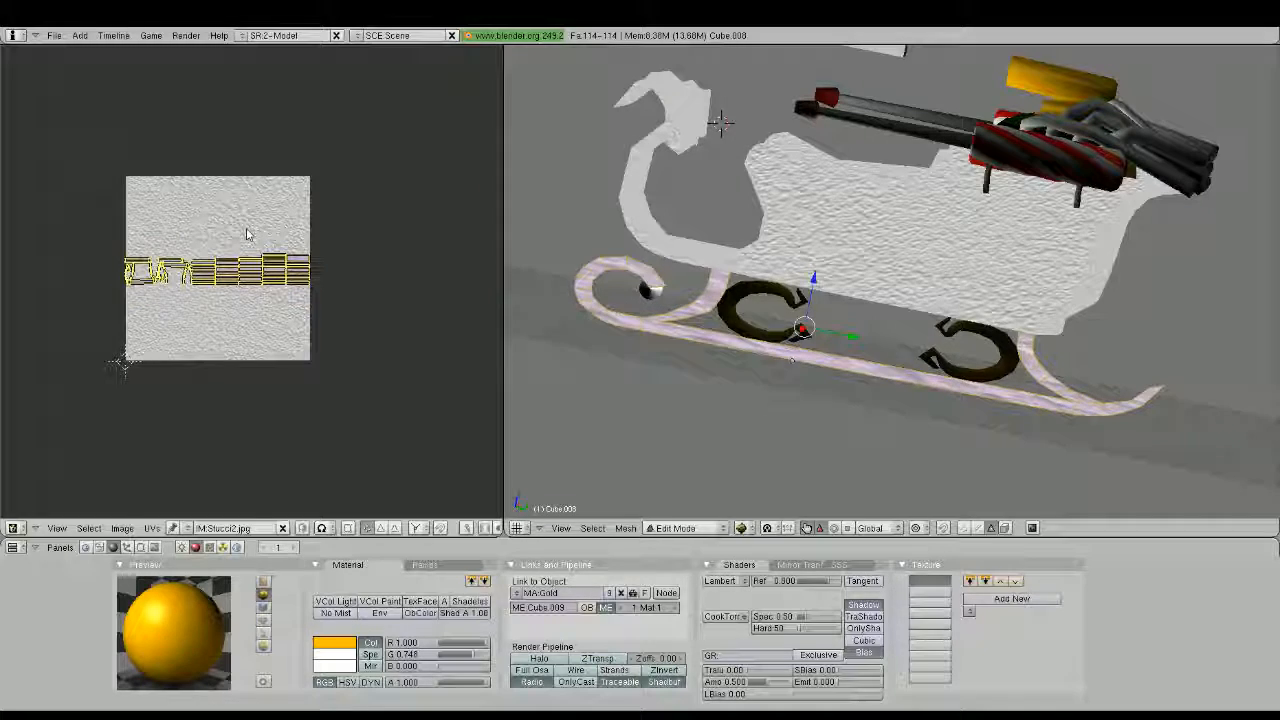
key("s")
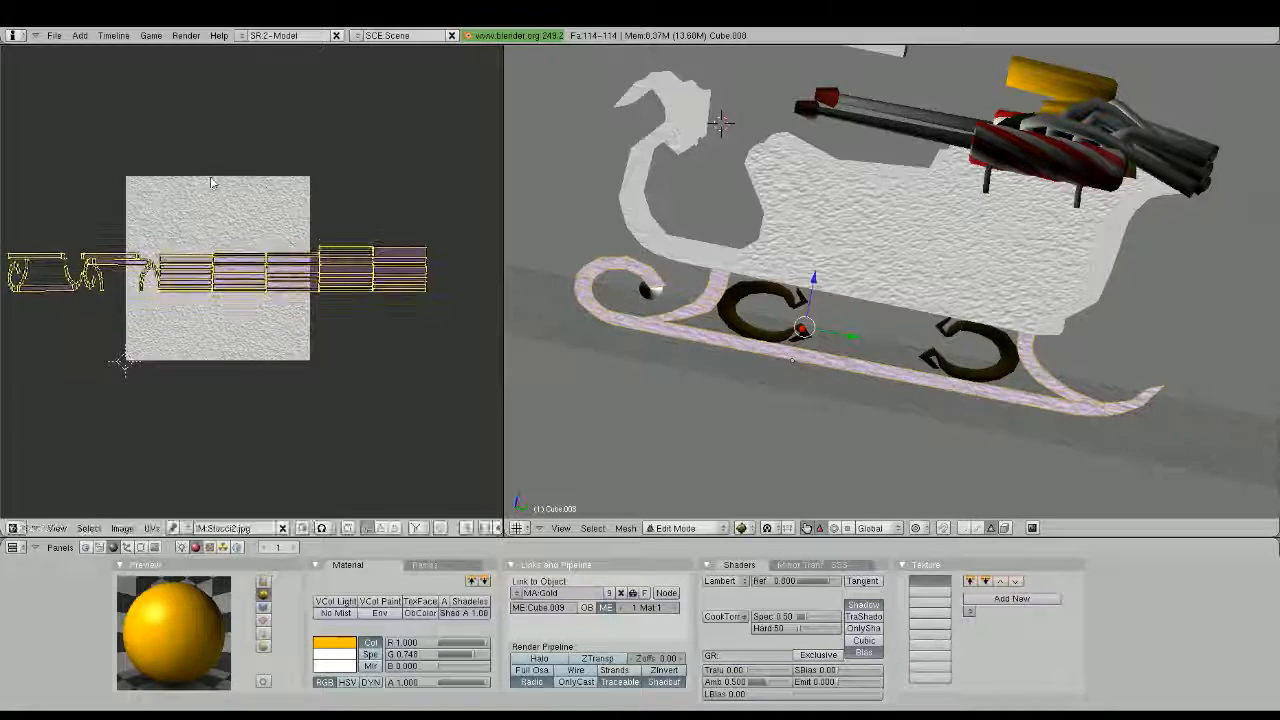
left_click(211, 183)
key("s")
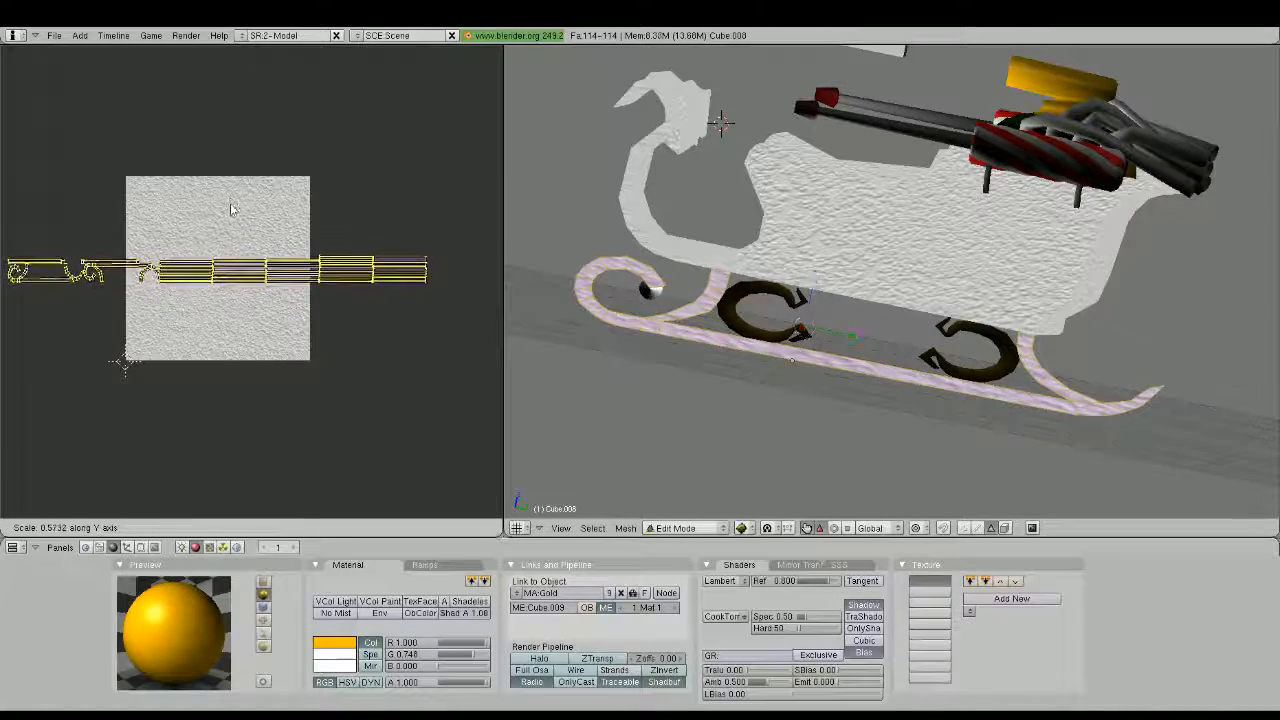
key("Tab")
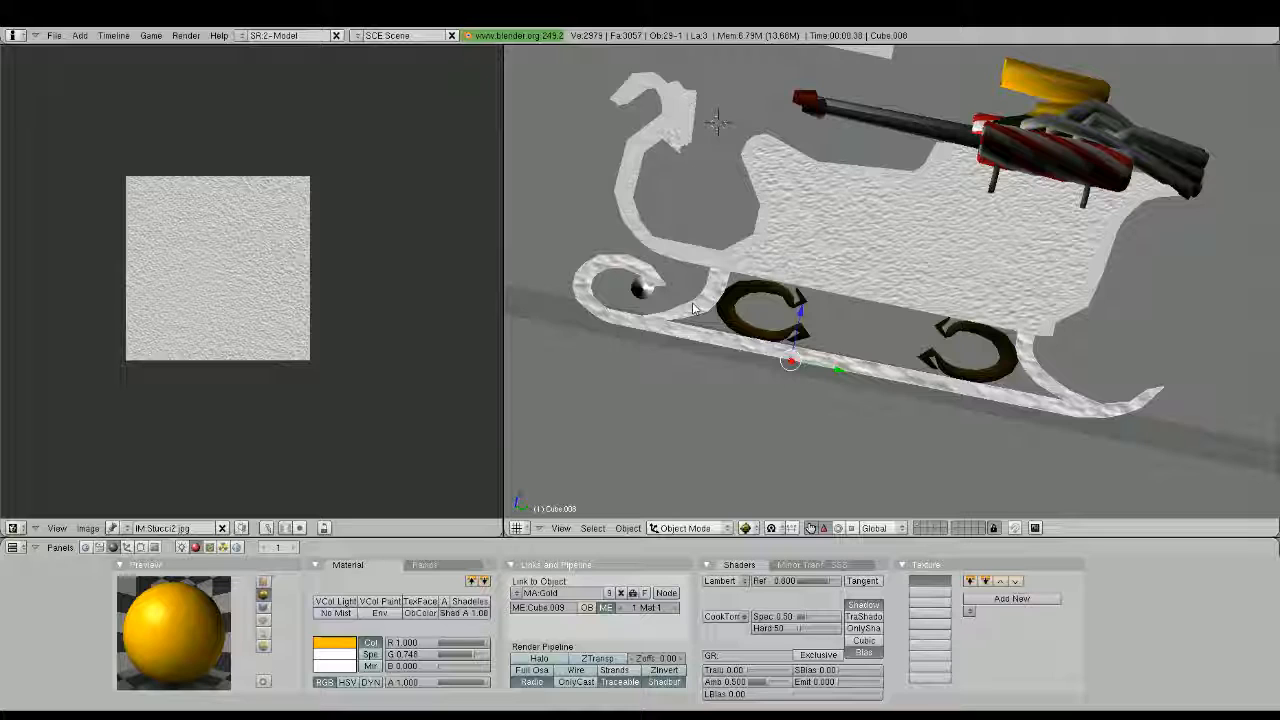
Unwrap all faces of the front C-shaped scroll above the runner and assign Stucci2.jpg to it
middle_click_drag(692, 302, 905, 355)
scroll(907, 355, "up", 4)
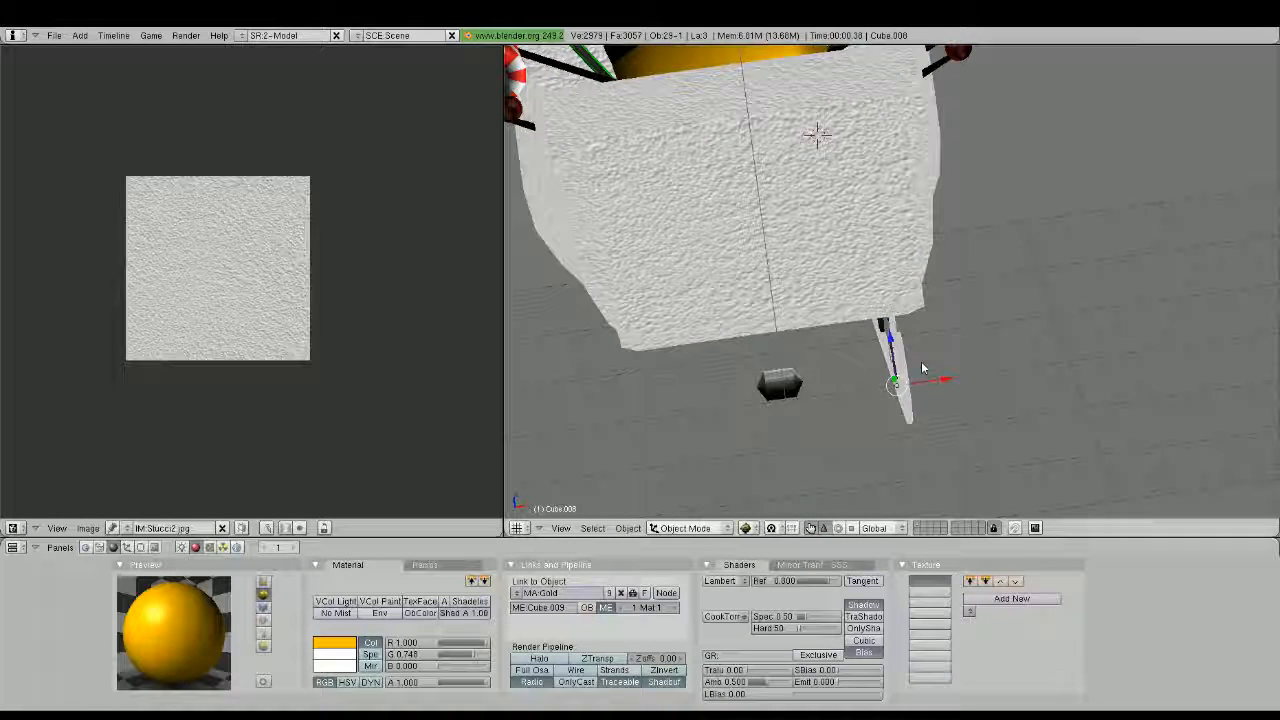
middle_click_drag(922, 369, 808, 336)
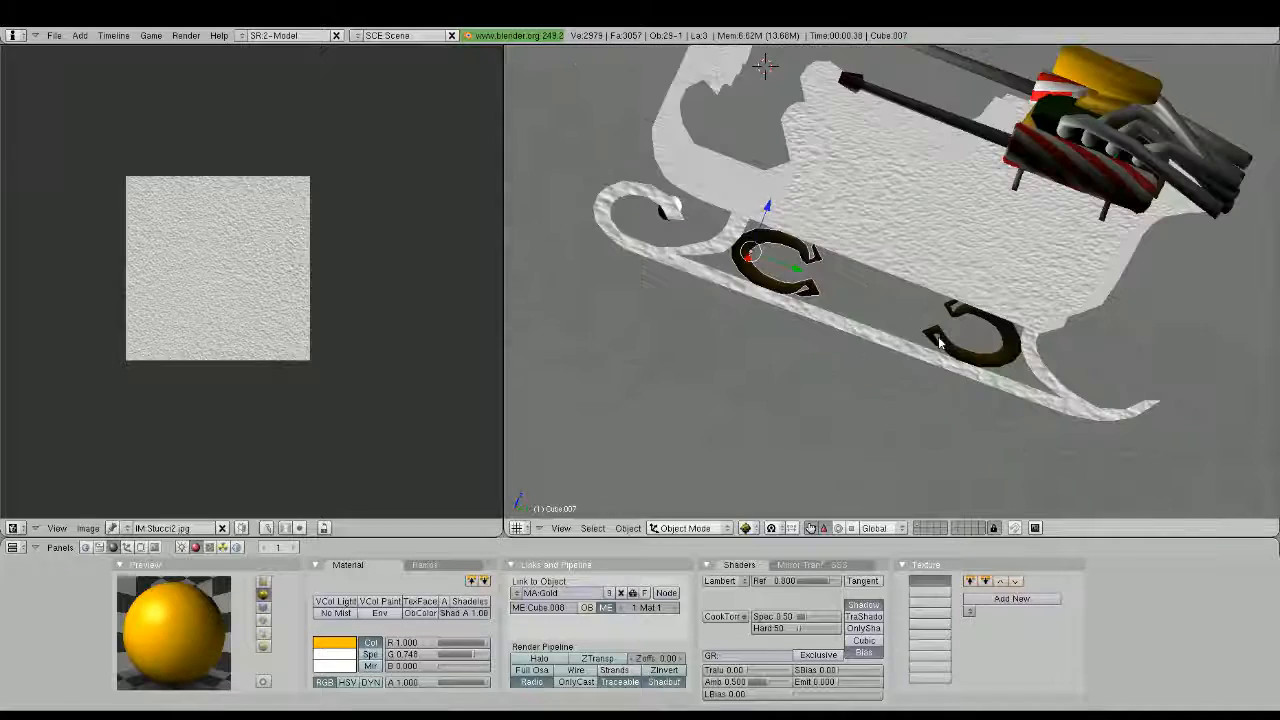
key("Tab")
key("a")
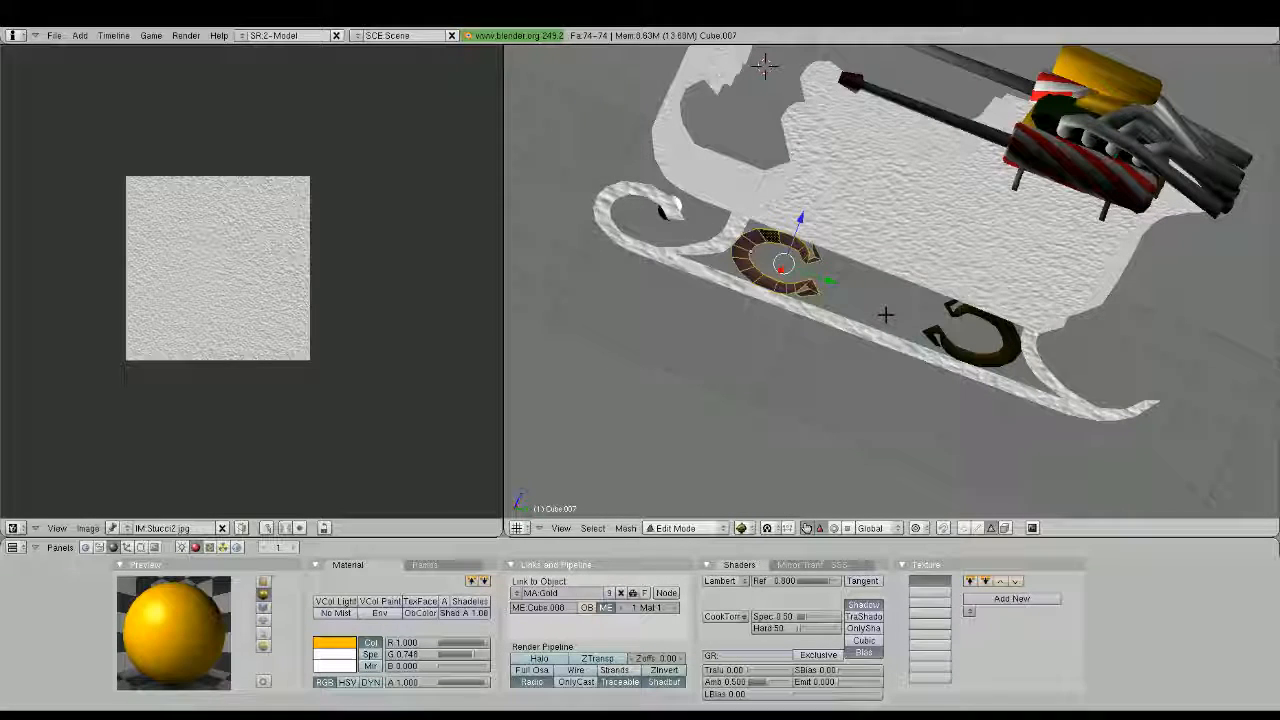
key("u")
left_click(1008, 314)
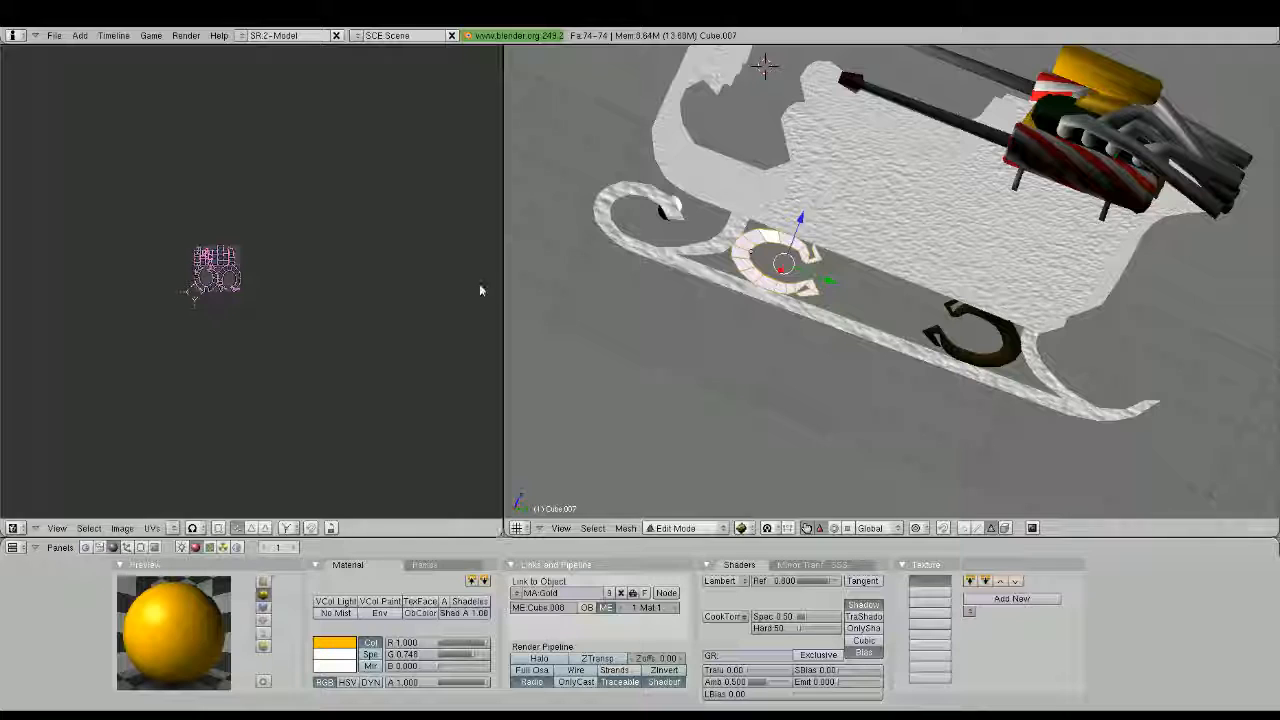
left_click(174, 528)
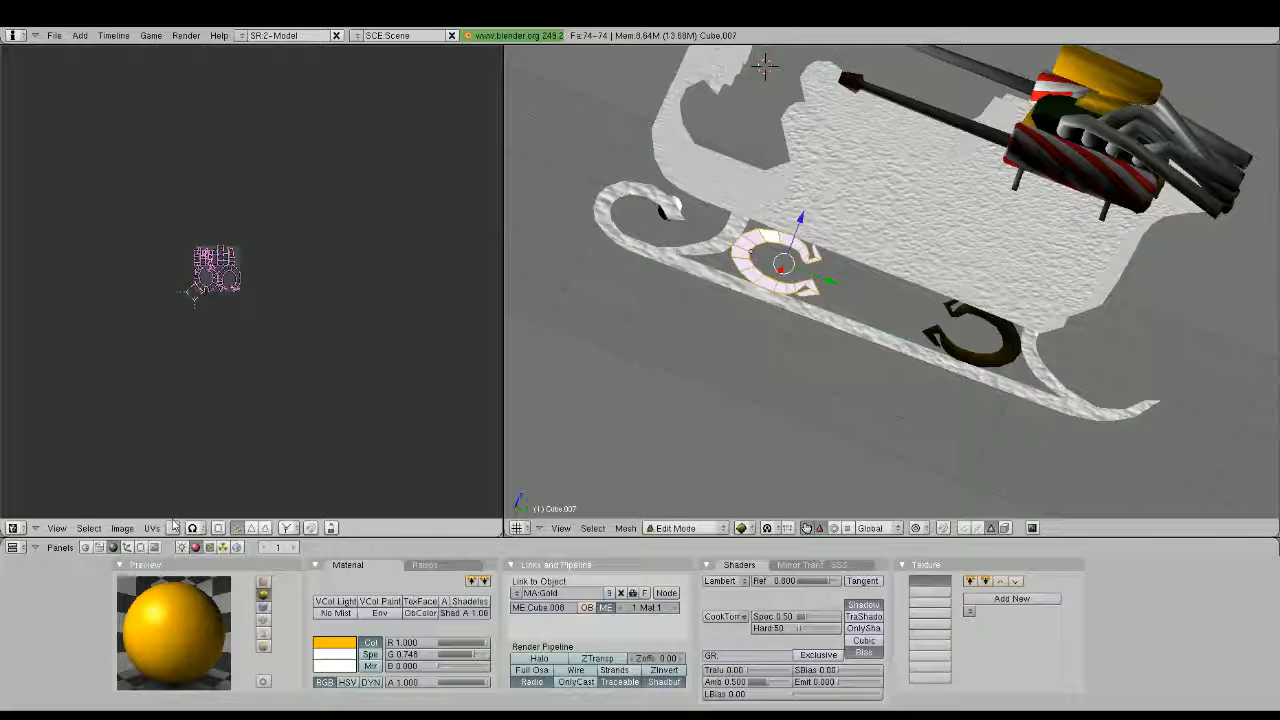
left_click(198, 524)
scroll(290, 253, "up", 3)
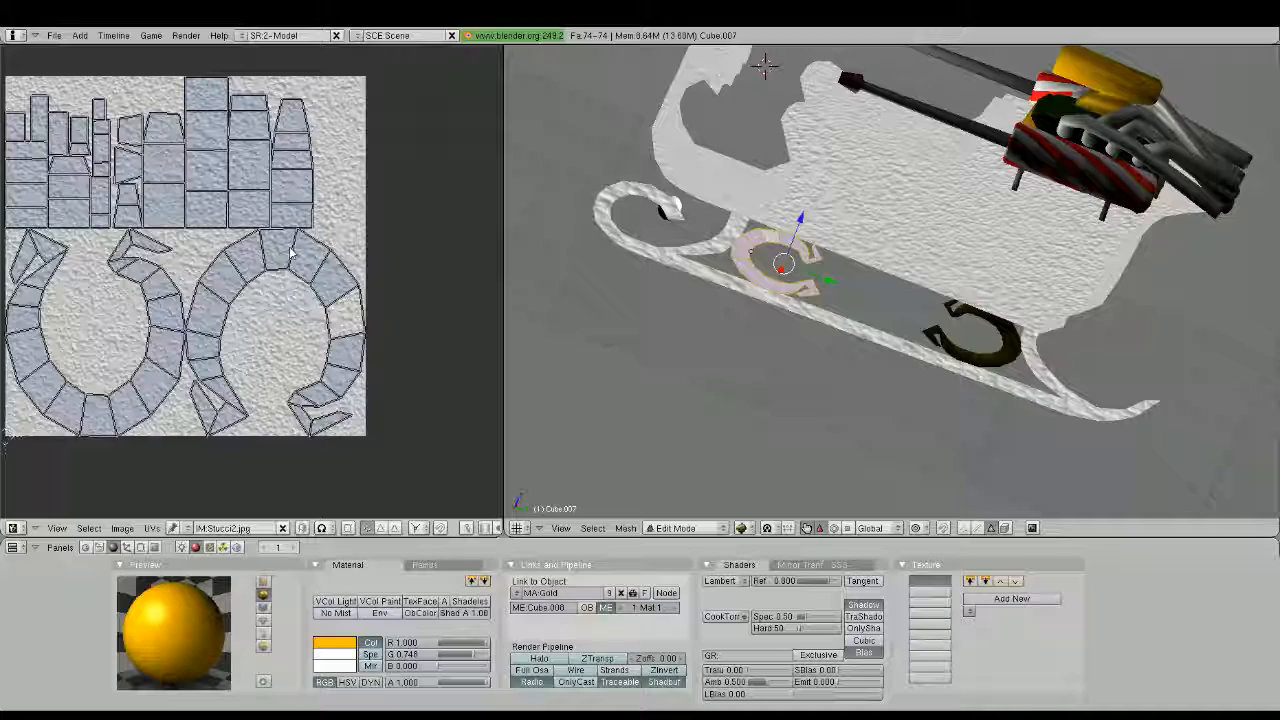
key("Tab")
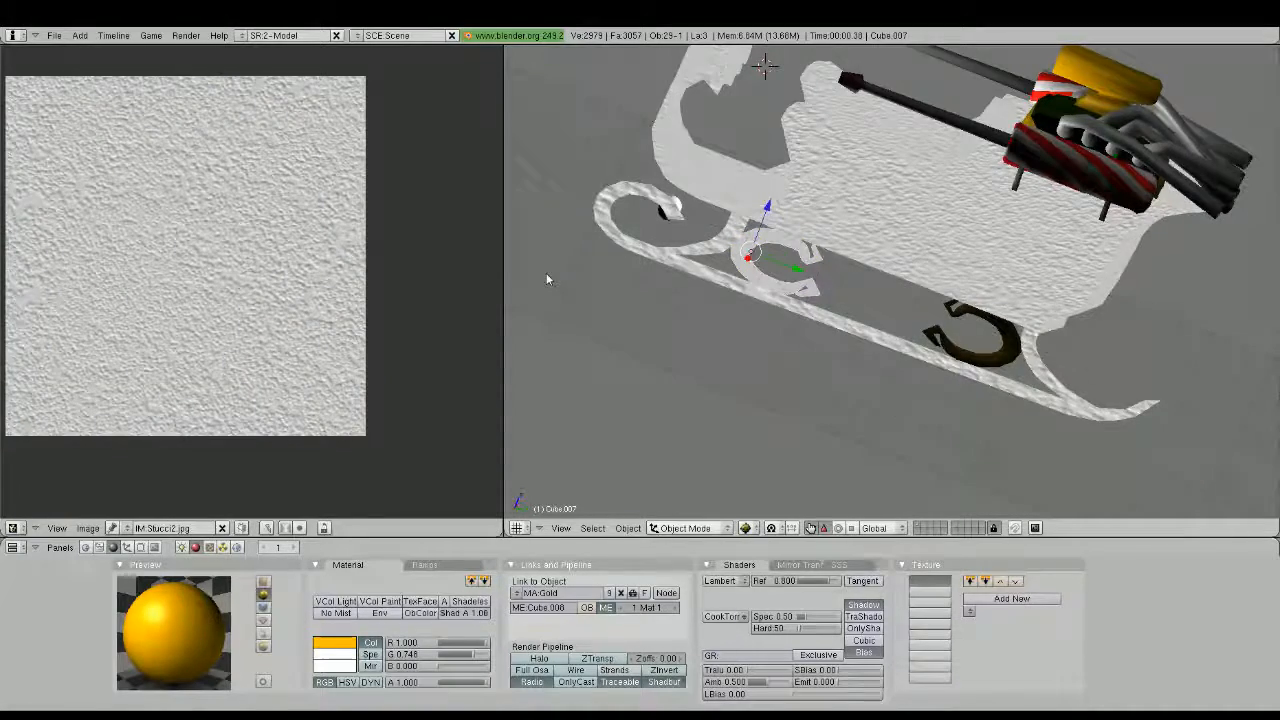
Duplicate the textured front scroll in place and rotate the copy 180 degrees in the top view
middle_click_drag(546, 279, 1036, 397)
key("KP_3")
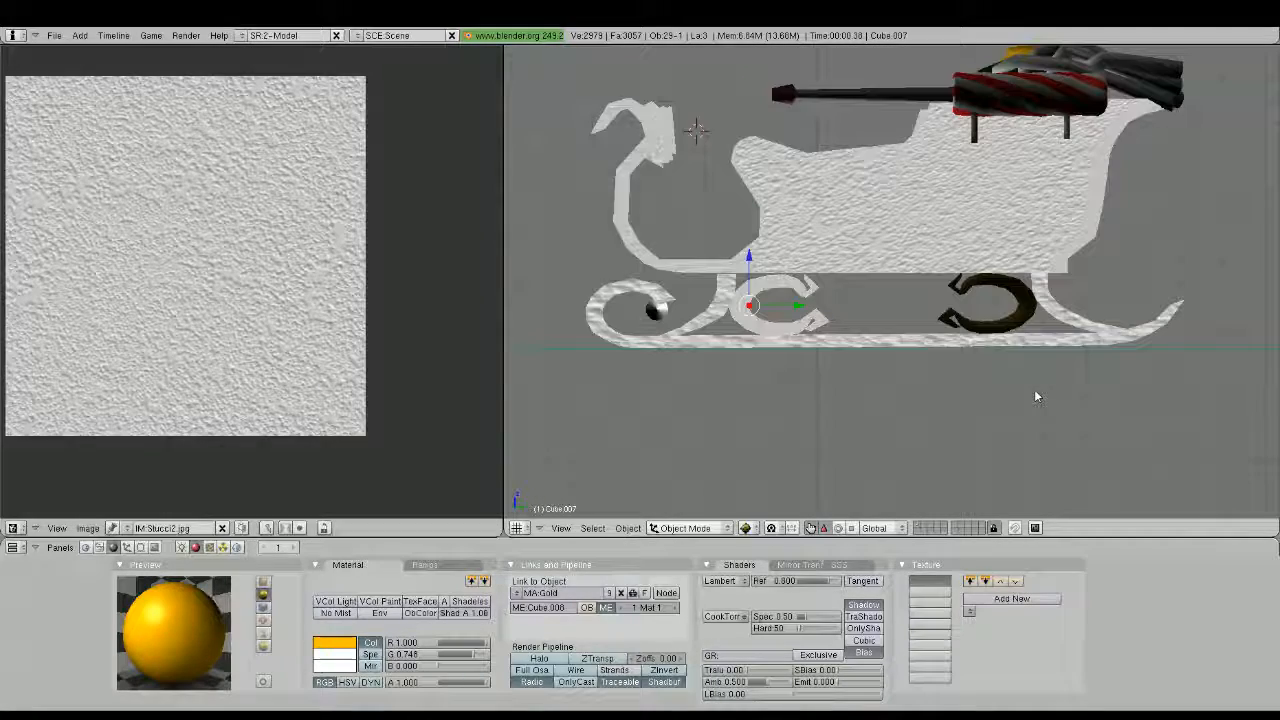
key("shift+d")
right_click(1081, 397)
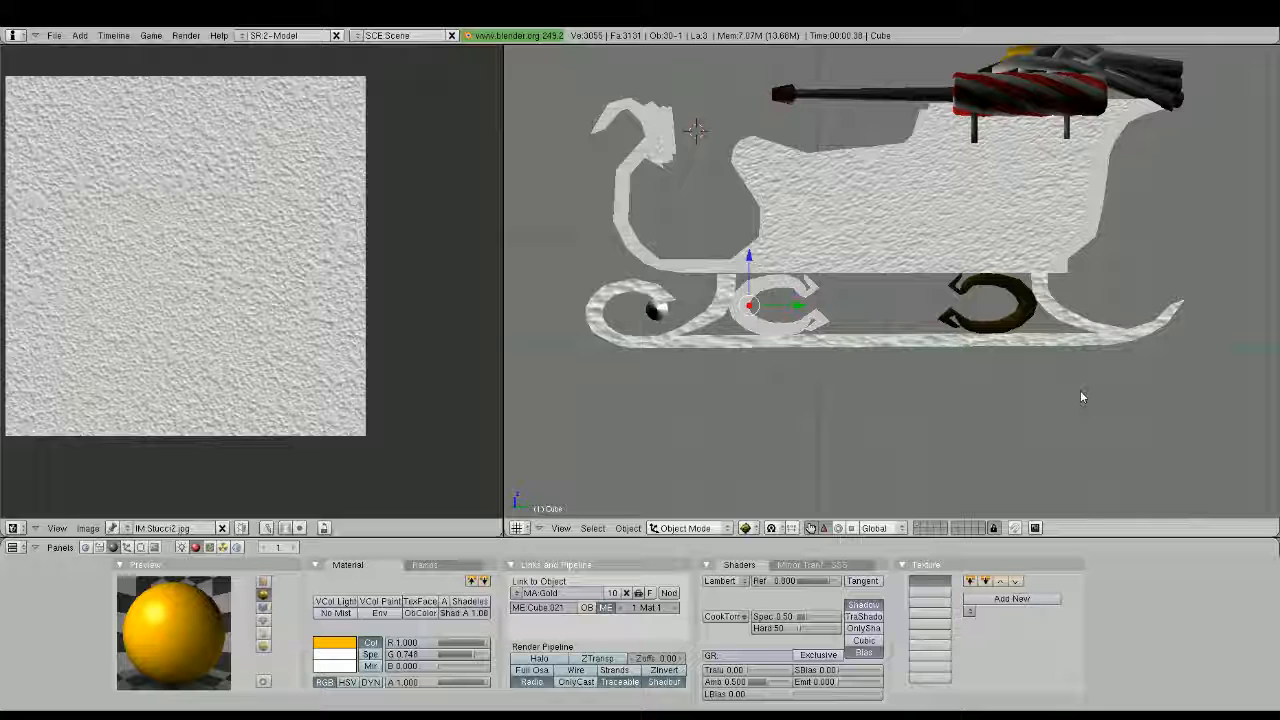
key("KP_1")
type("r10")
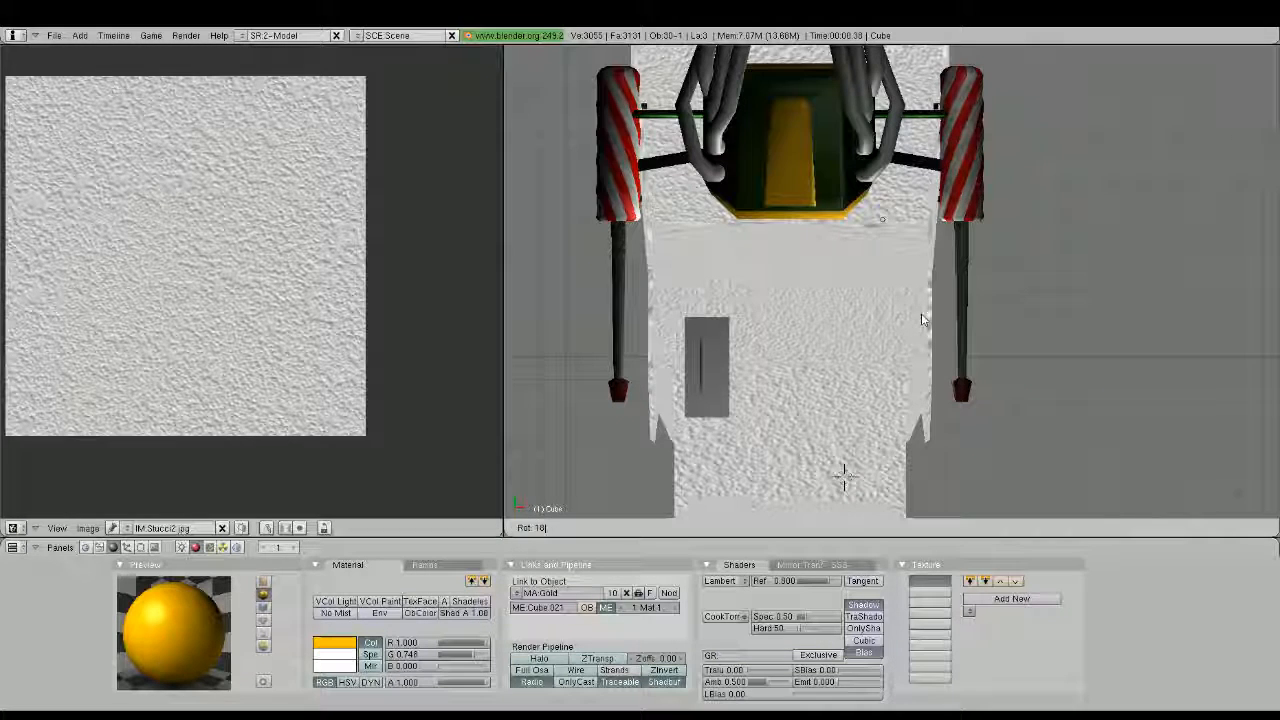
key("Return")
Move the rotated scroll along Y over the untextured rear scroll and delete that old rear scroll
key("KP_3")
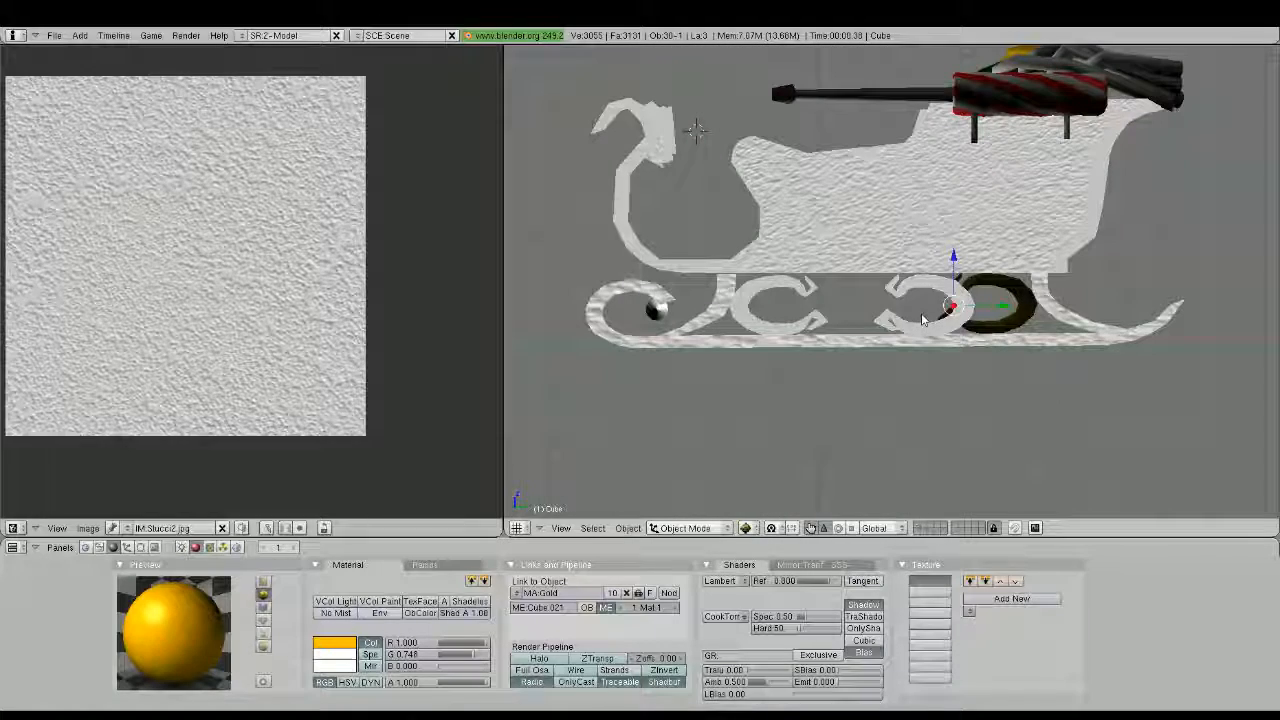
key("g")
key("y")
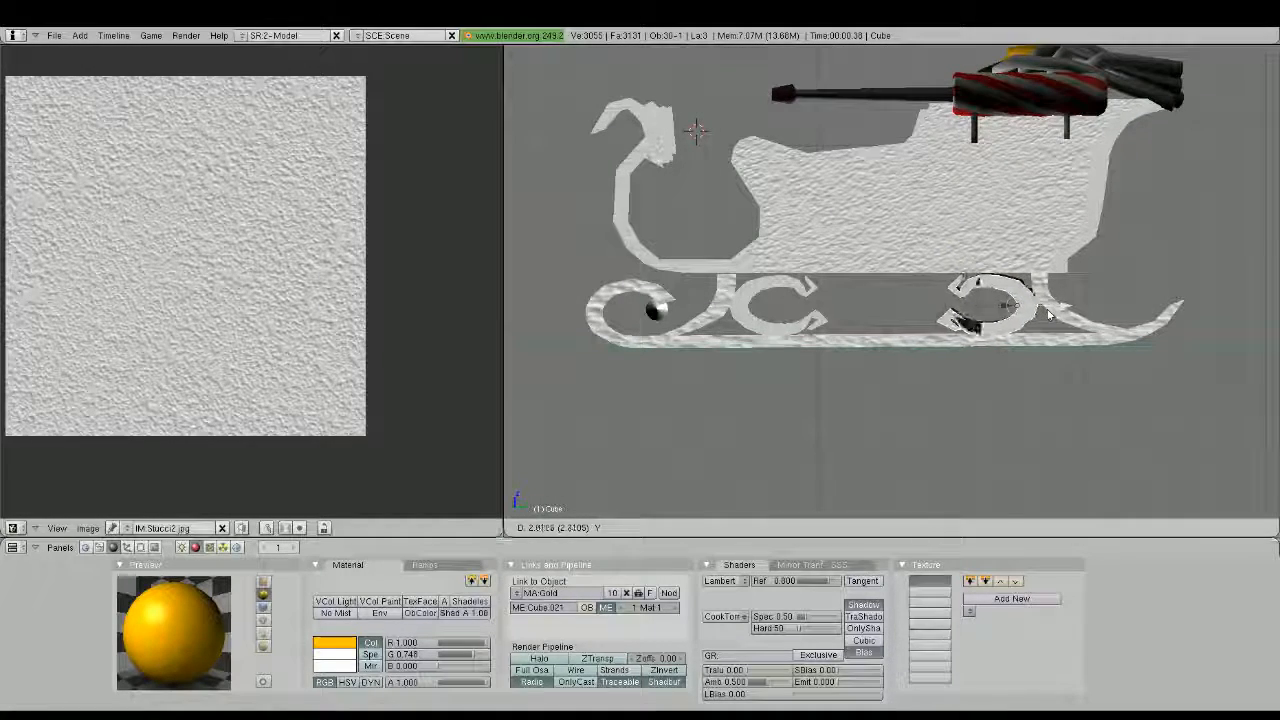
left_click(1049, 313)
right_click(974, 317)
right_click(973, 318)
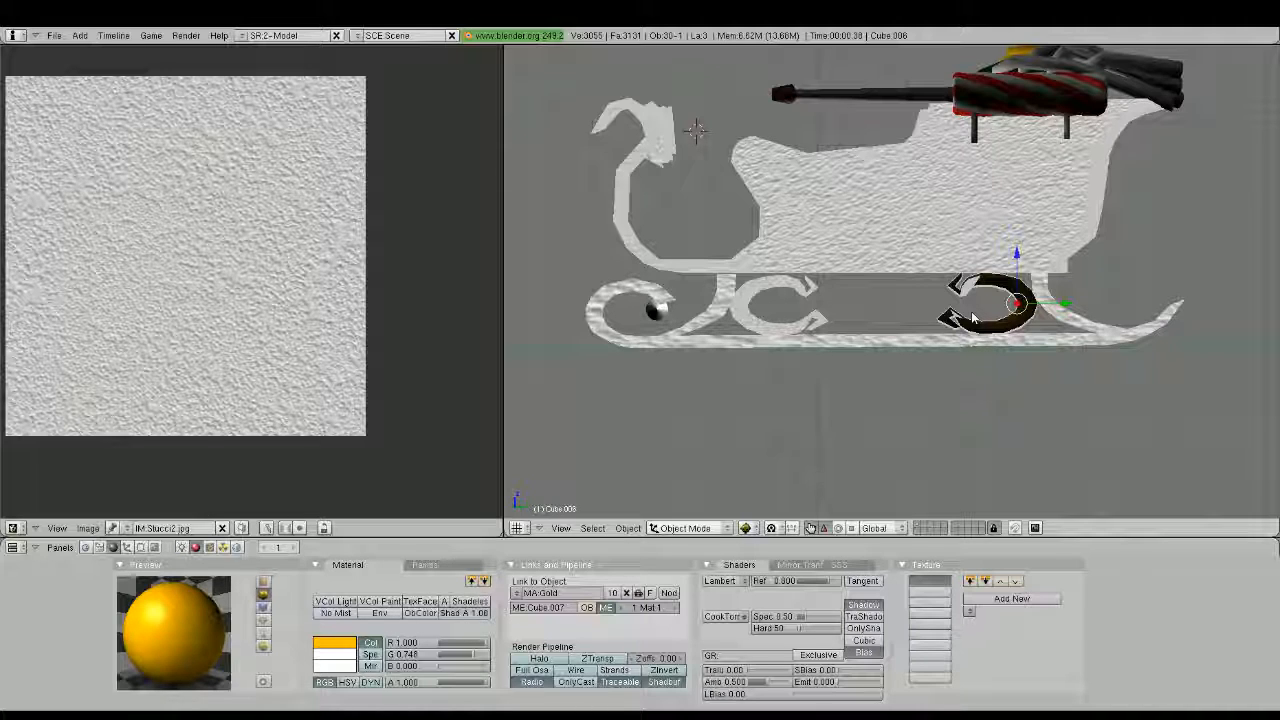
key("x")
key("Return")
Select the front and rear scrolls together and raise them slightly along Z
right_click(986, 290)
right_click(814, 321, "shift")
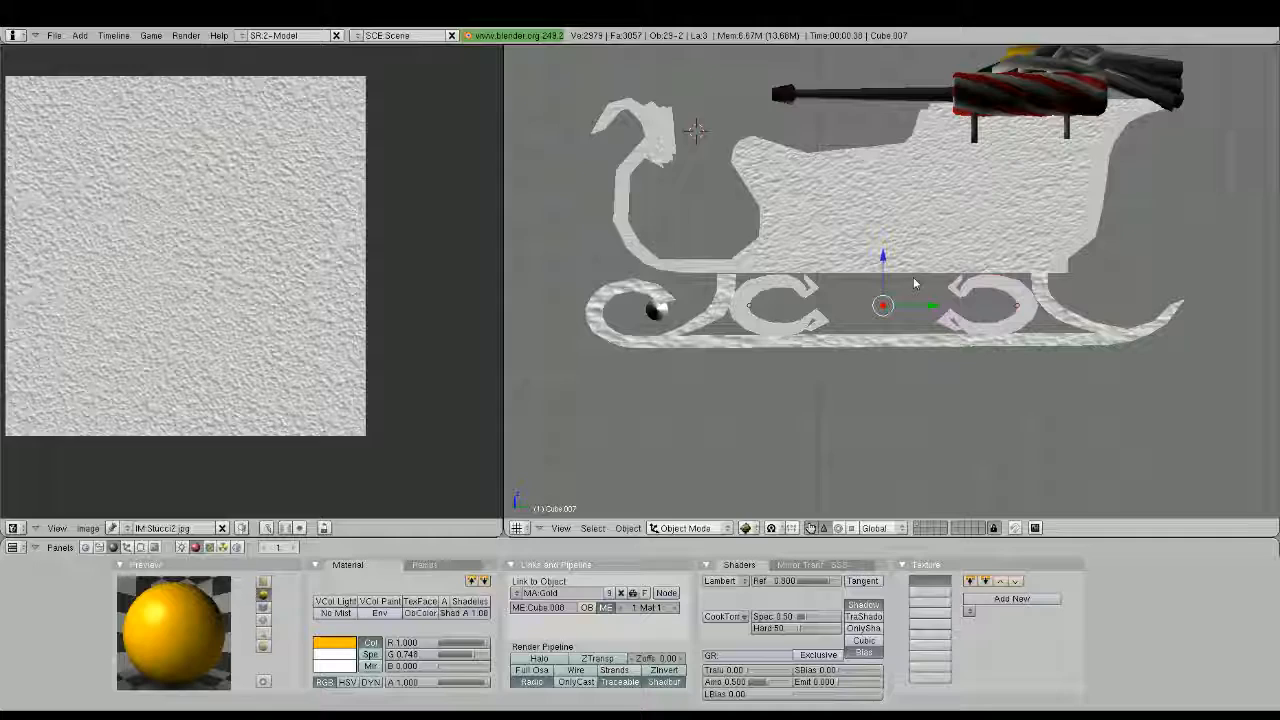
left_click_drag(883, 257, 888, 258)
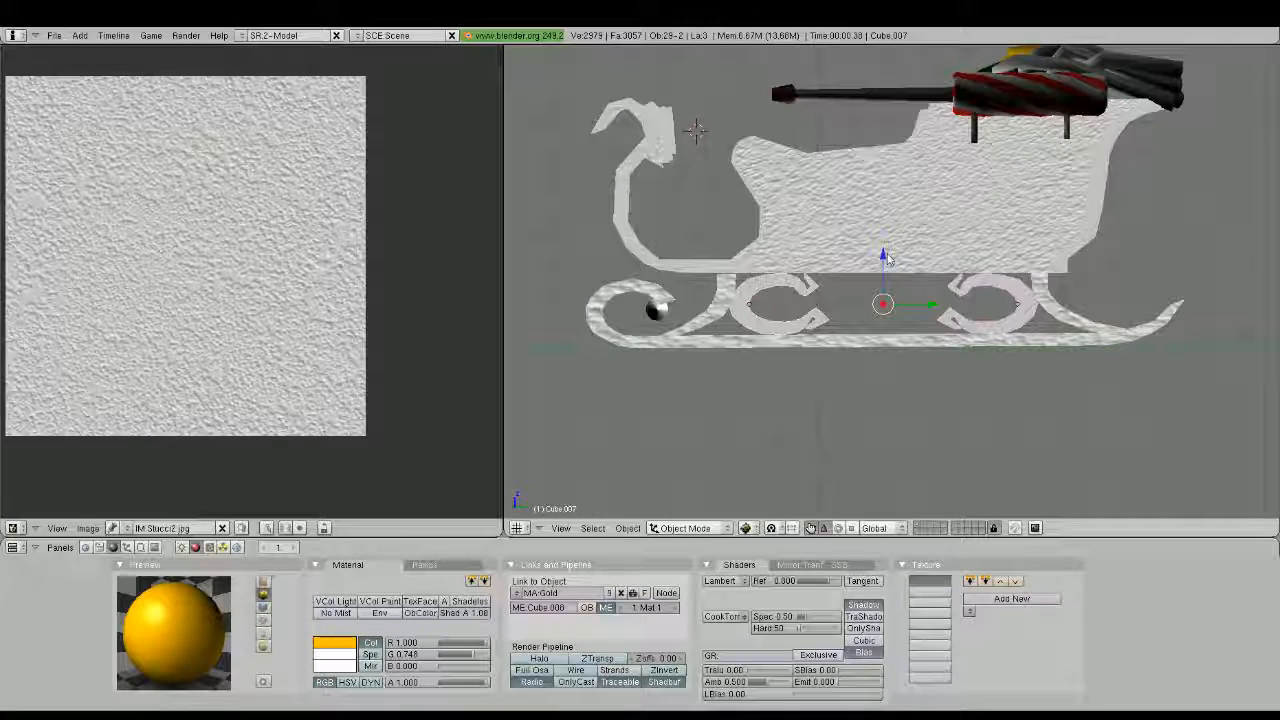
scroll(888, 259, "down", 3)
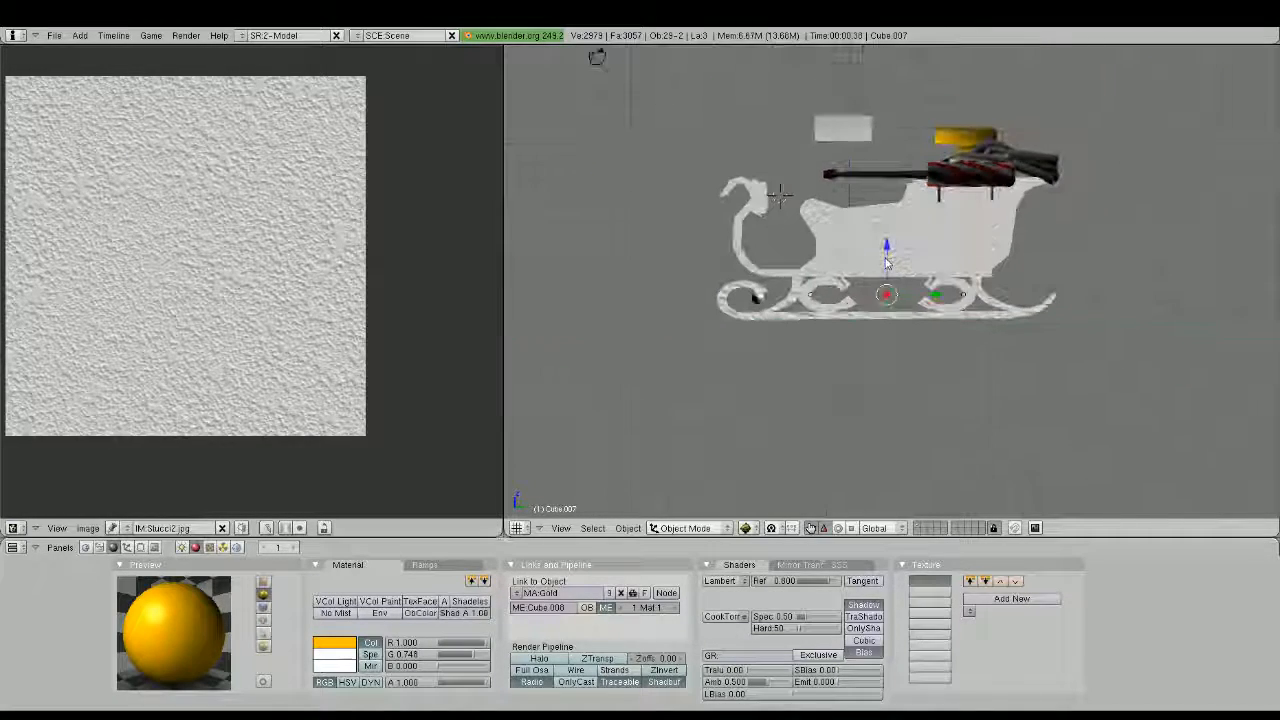
middle_click_drag(887, 262, 912, 275)
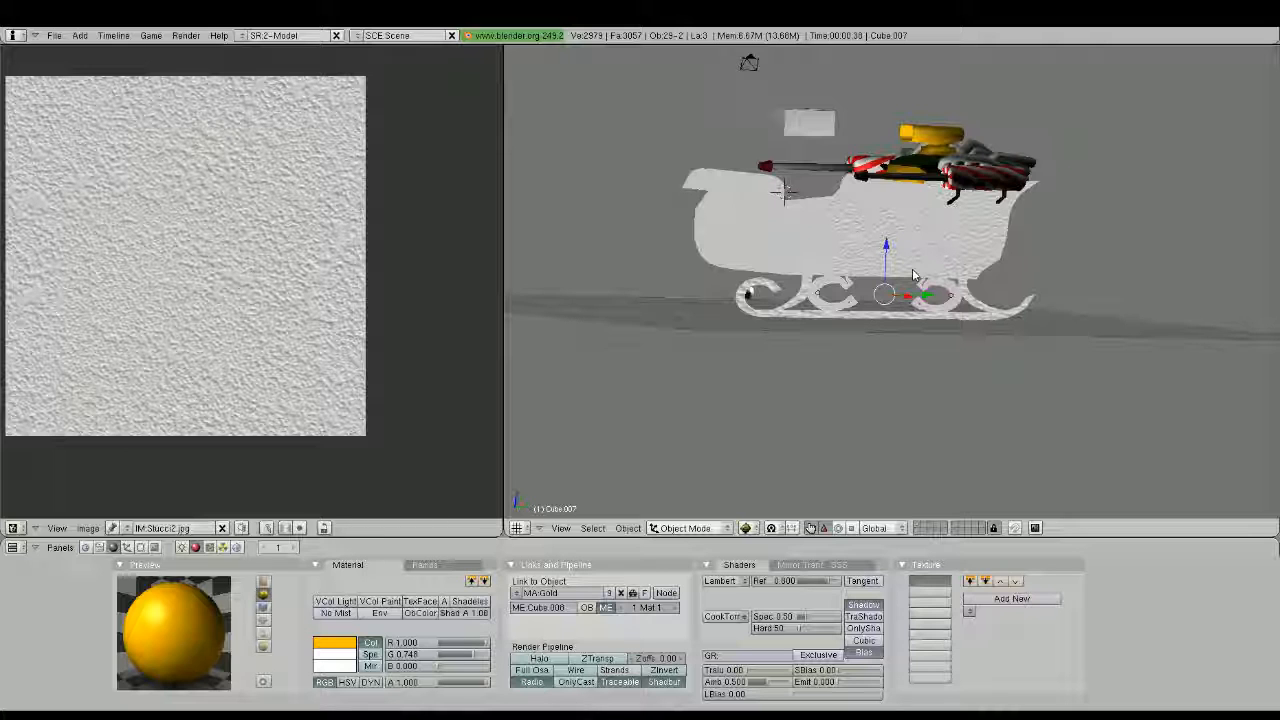
scroll(912, 275, "up", 3)
middle_click_drag(912, 275, 755, 291)
middle_click_drag(991, 291, 951, 318, "shift")
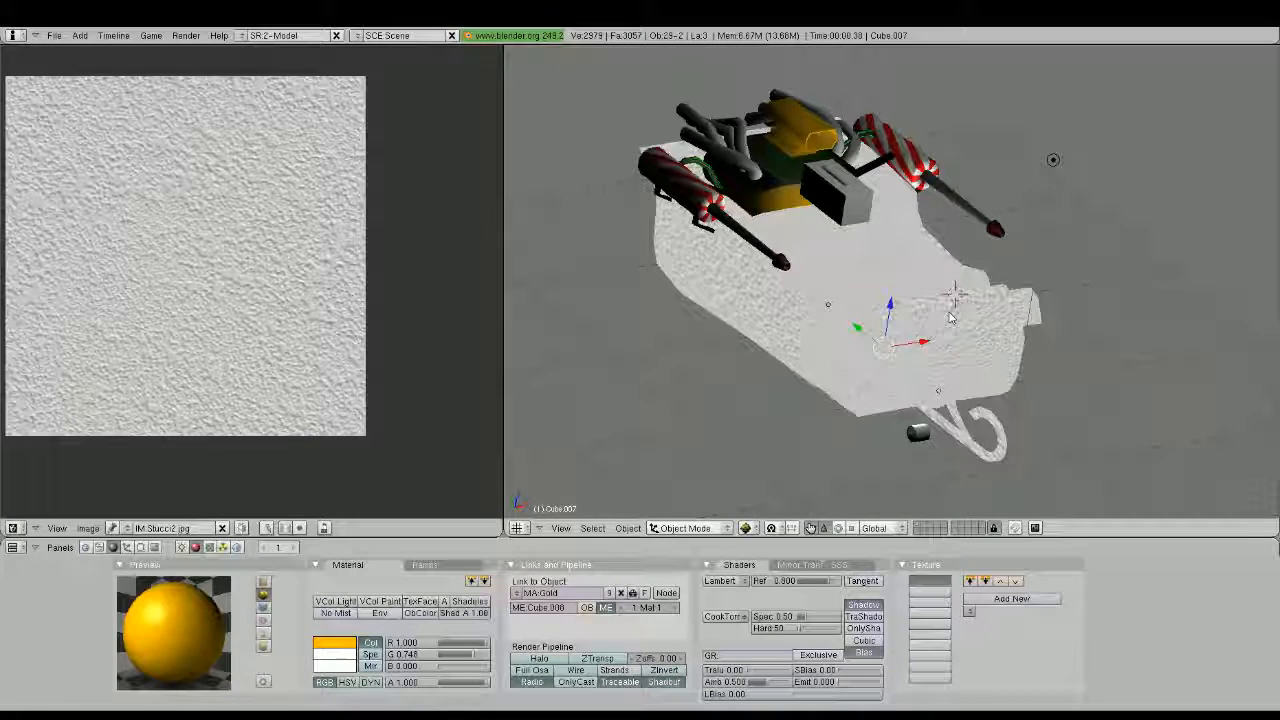
middle_click_drag(951, 318, 912, 318)
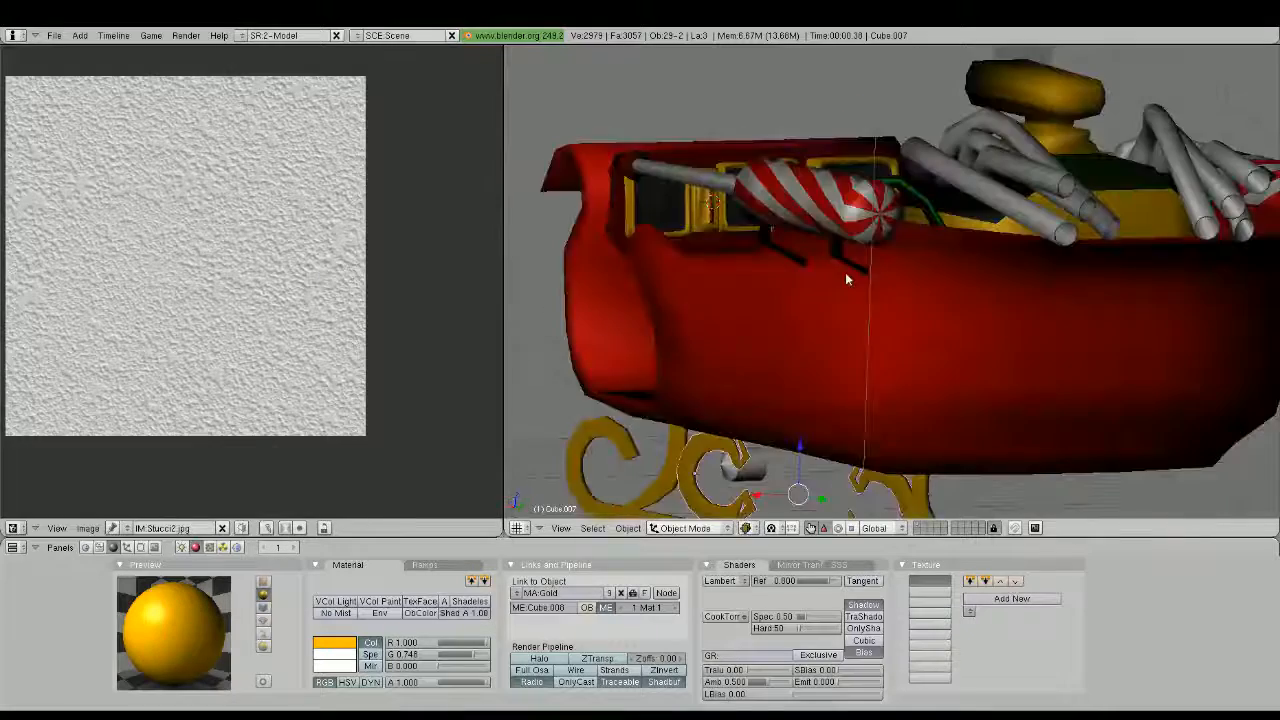
Unwrap all faces of the candy-cane-striped gun body on the far side of the sleigh
middle_click_drag(845, 272, 889, 274)
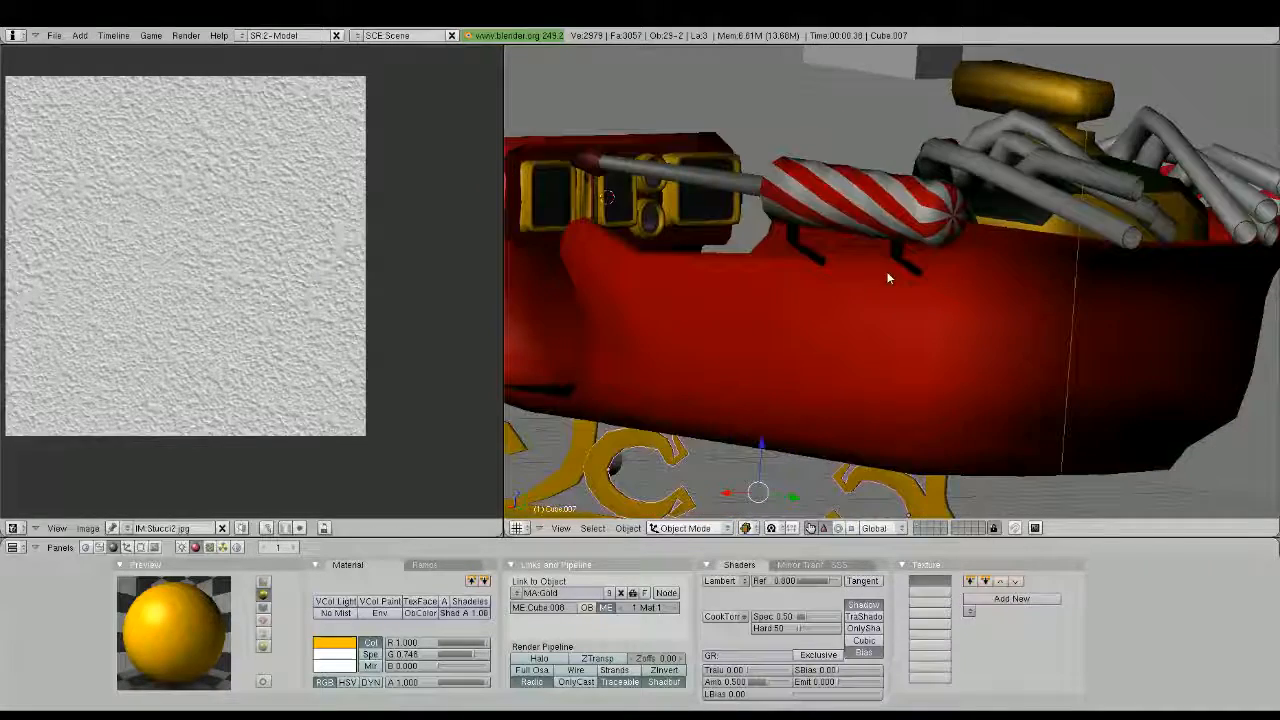
right_click(905, 210)
key("Tab")
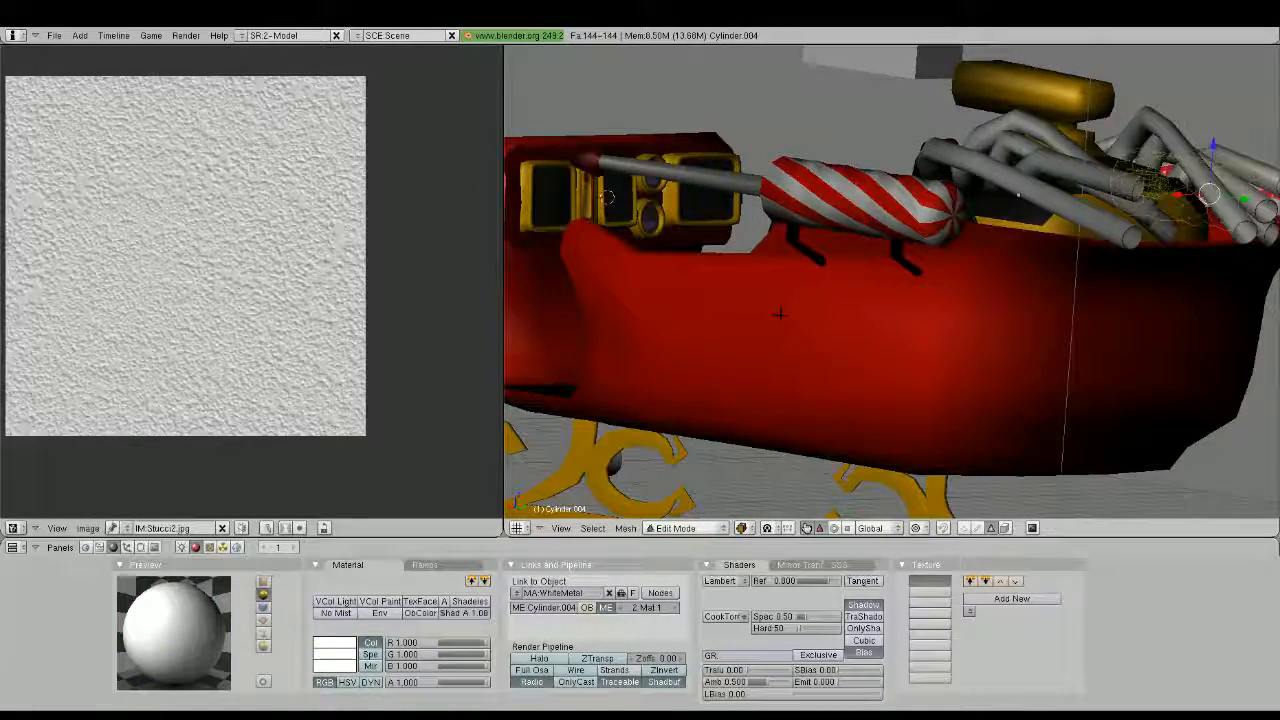
middle_click_drag(777, 306, 800, 290)
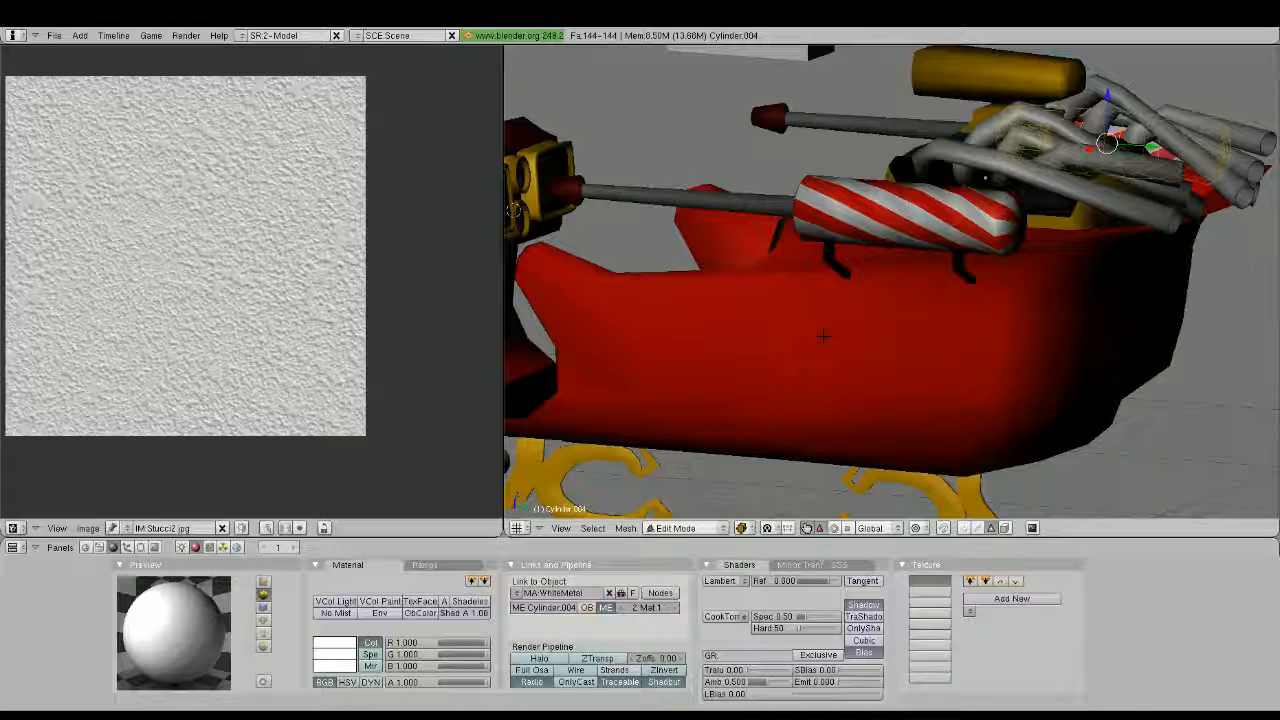
key("u")
left_click(934, 339)
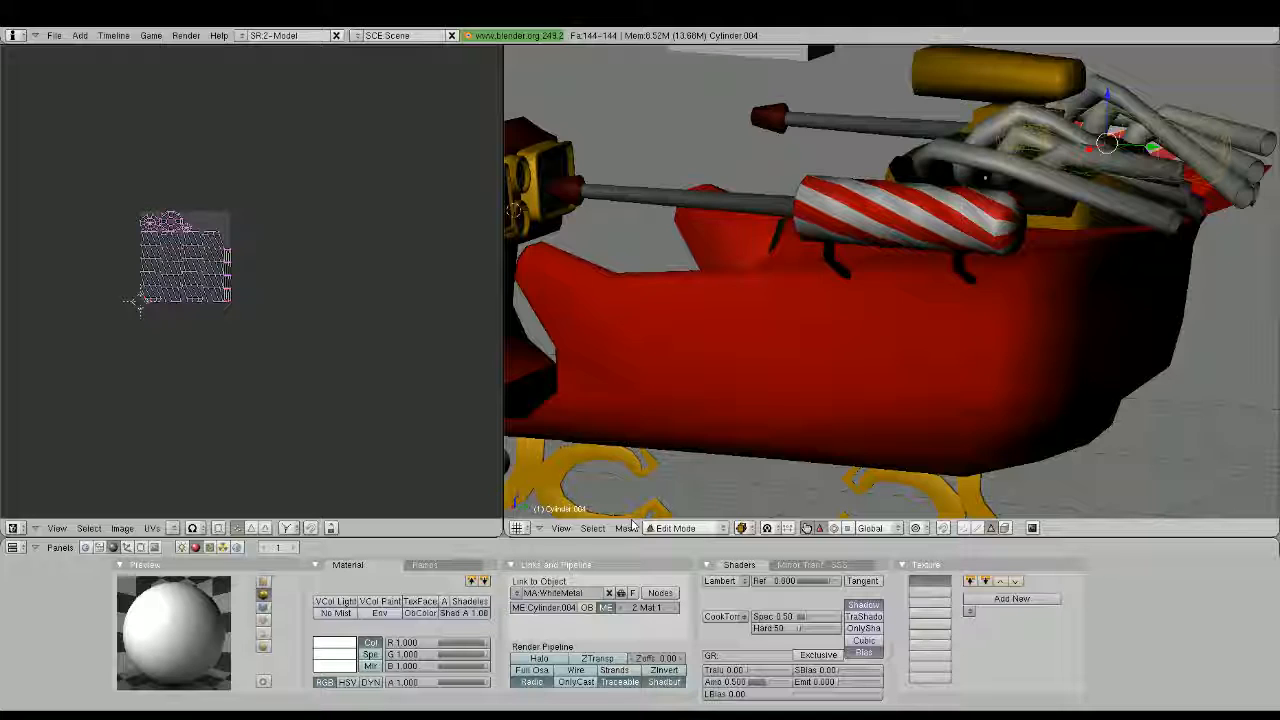
Assign the Stucci2.jpg image to the unwrapped gun body and switch the 3D view to textured shading
left_click(172, 527)
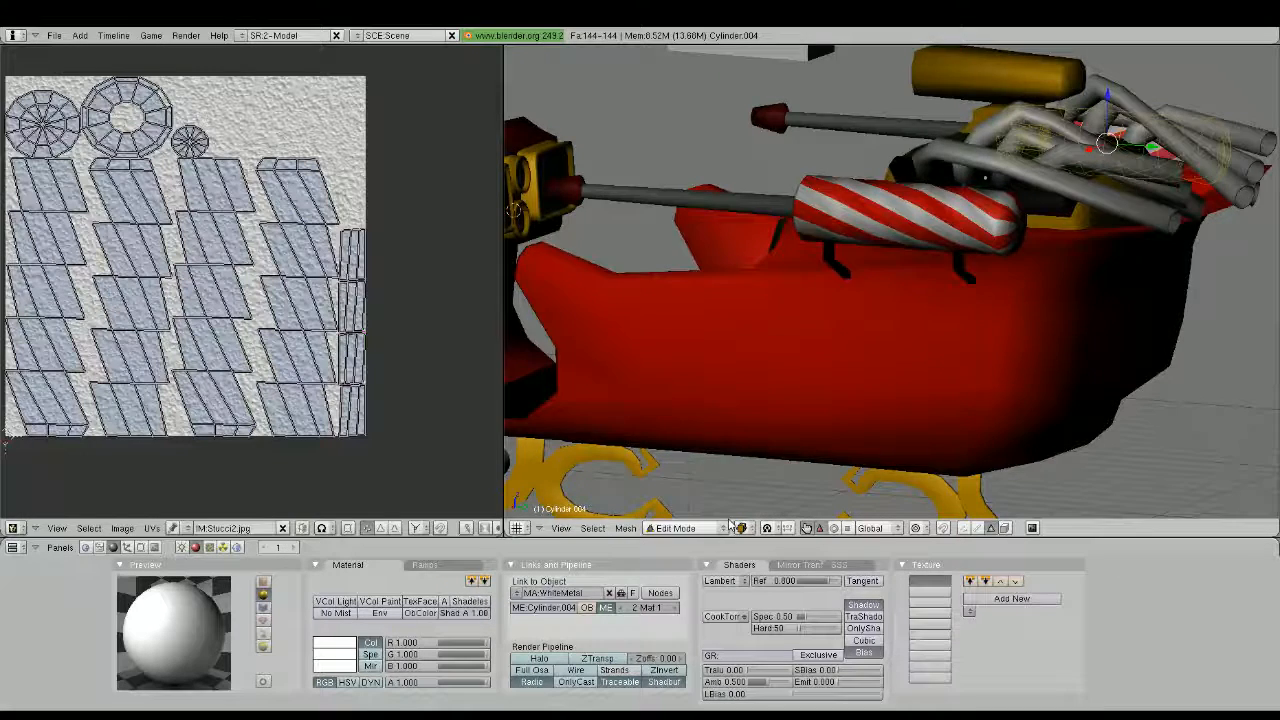
key("alt+z")
middle_click_drag(771, 461, 890, 254)
key("Tab")
Unwrap all faces of the front black bracket under the gun body and assign Stucci2.jpg to it
right_click(912, 258)
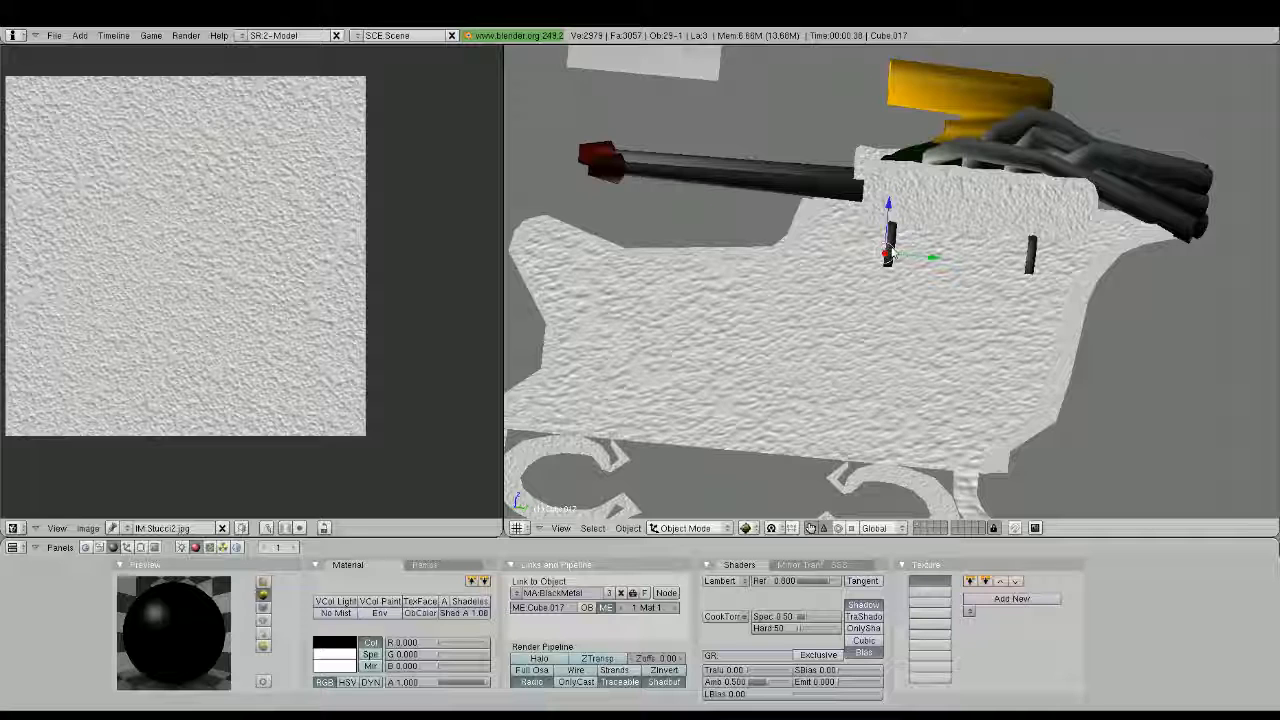
middle_click_drag(890, 254, 1014, 280)
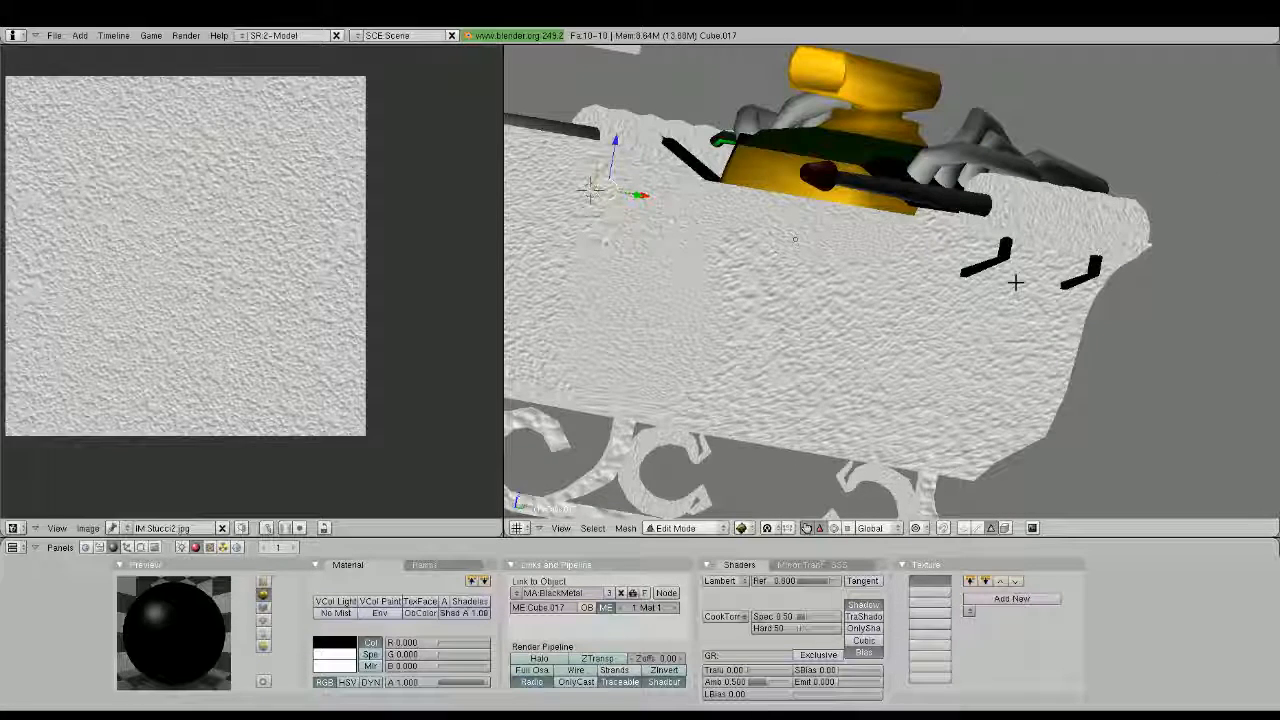
key("Tab")
middle_click_drag(1134, 281, 1060, 262)
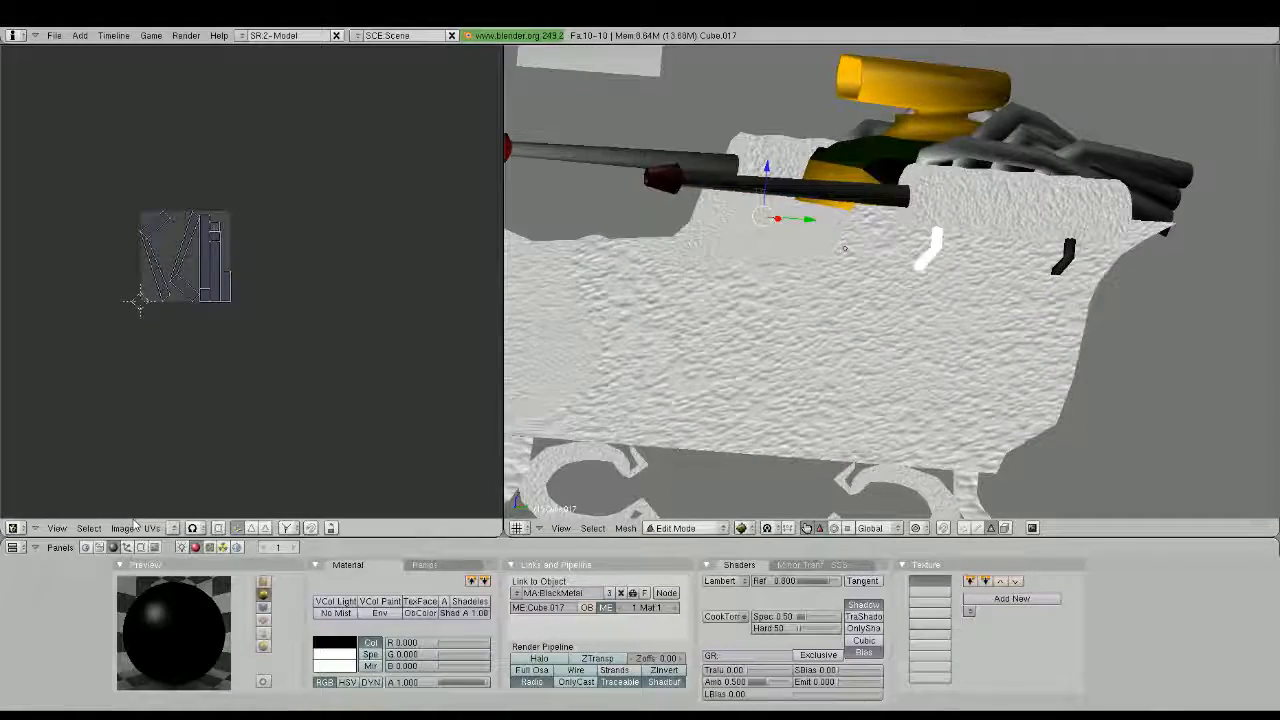
left_click(173, 528)
left_click(191, 508)
scroll(909, 334, "up", 3)
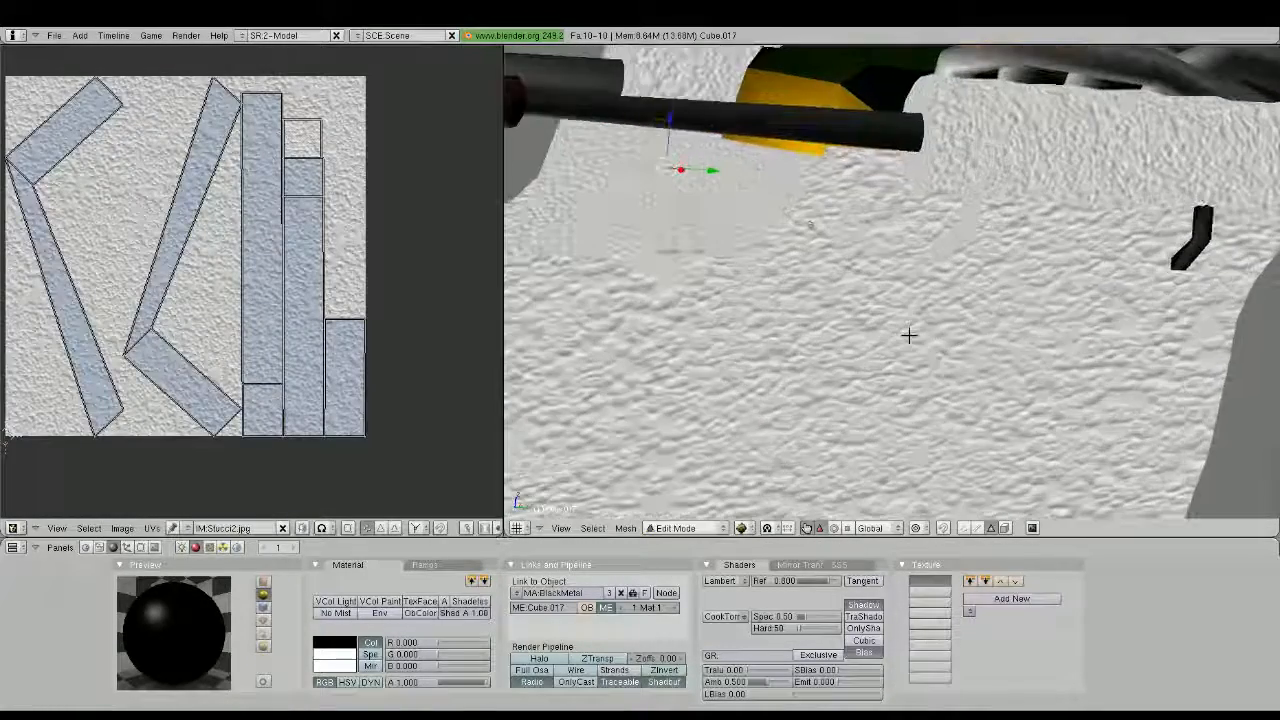
middle_click_drag(909, 334, 894, 317)
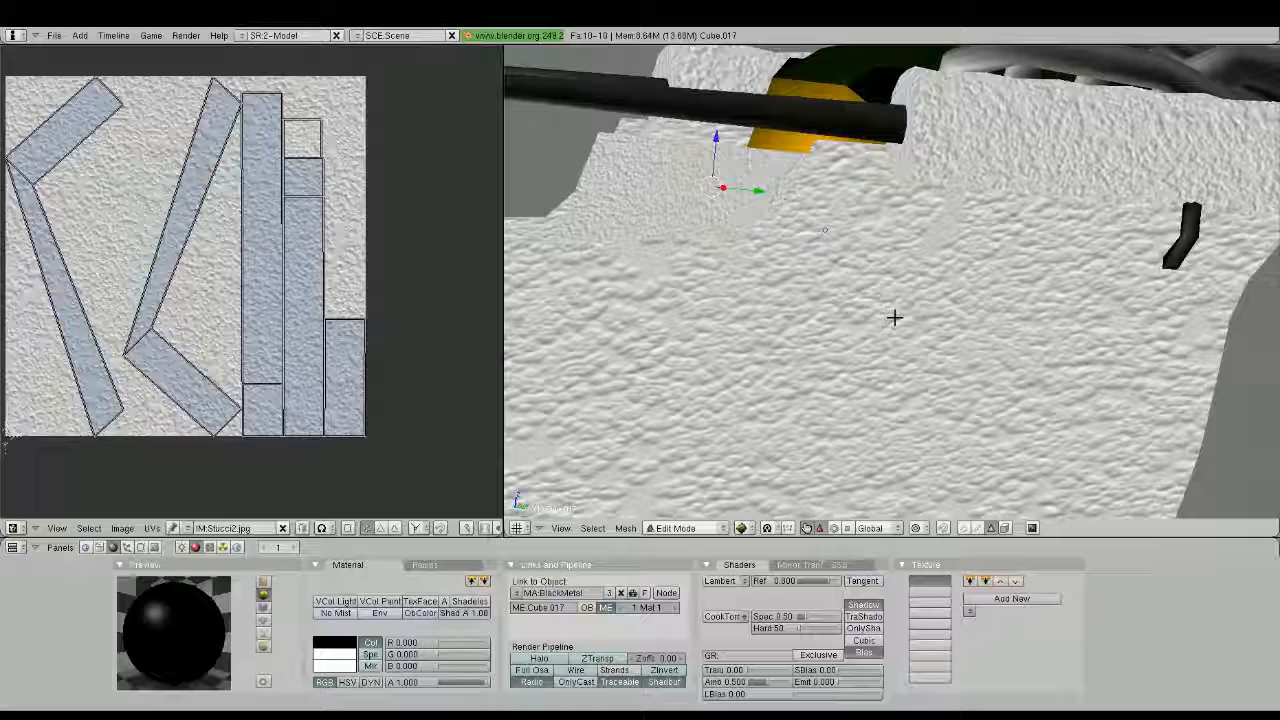
Duplicate the textured front bracket in place and move the copy along Y onto the untextured rear bracket
key("Tab")
middle_click_drag(894, 317, 925, 291)
key("shift+d")
right_click(945, 270)
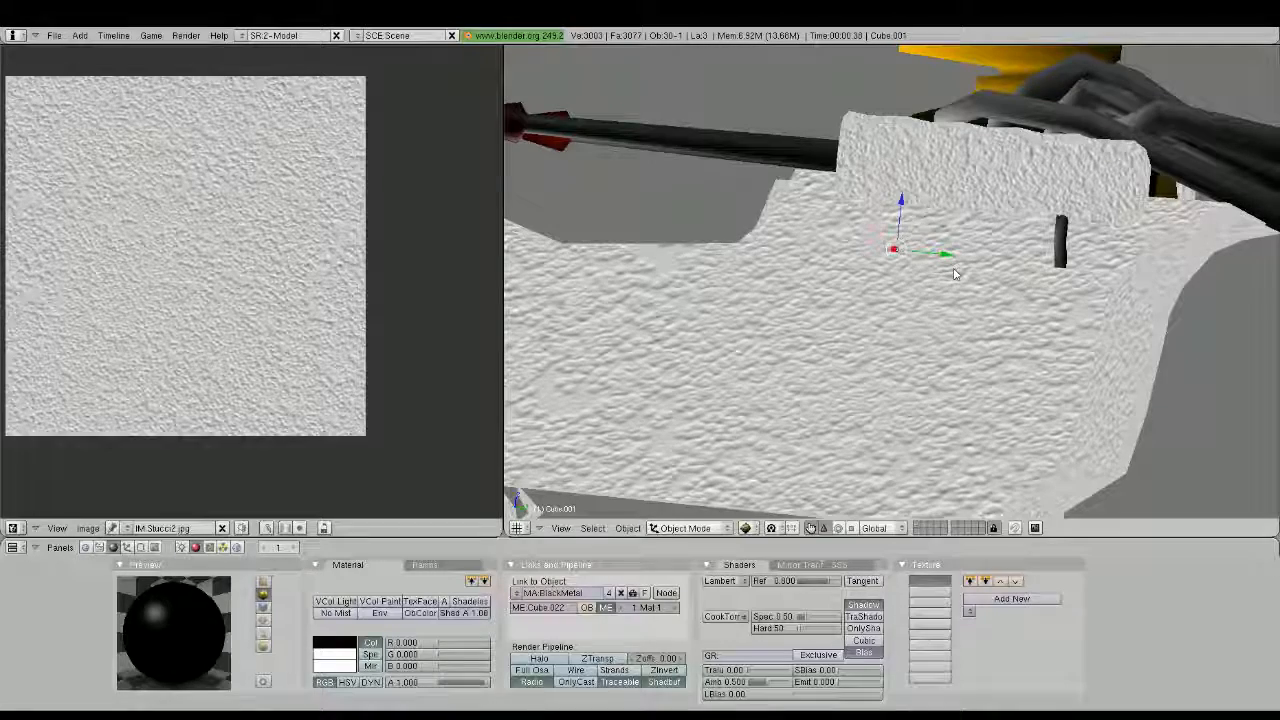
left_click_drag(946, 262, 1099, 280)
Delete the old untextured rear bracket and nudge the textured copy along Y into its place
right_click(1060, 246)
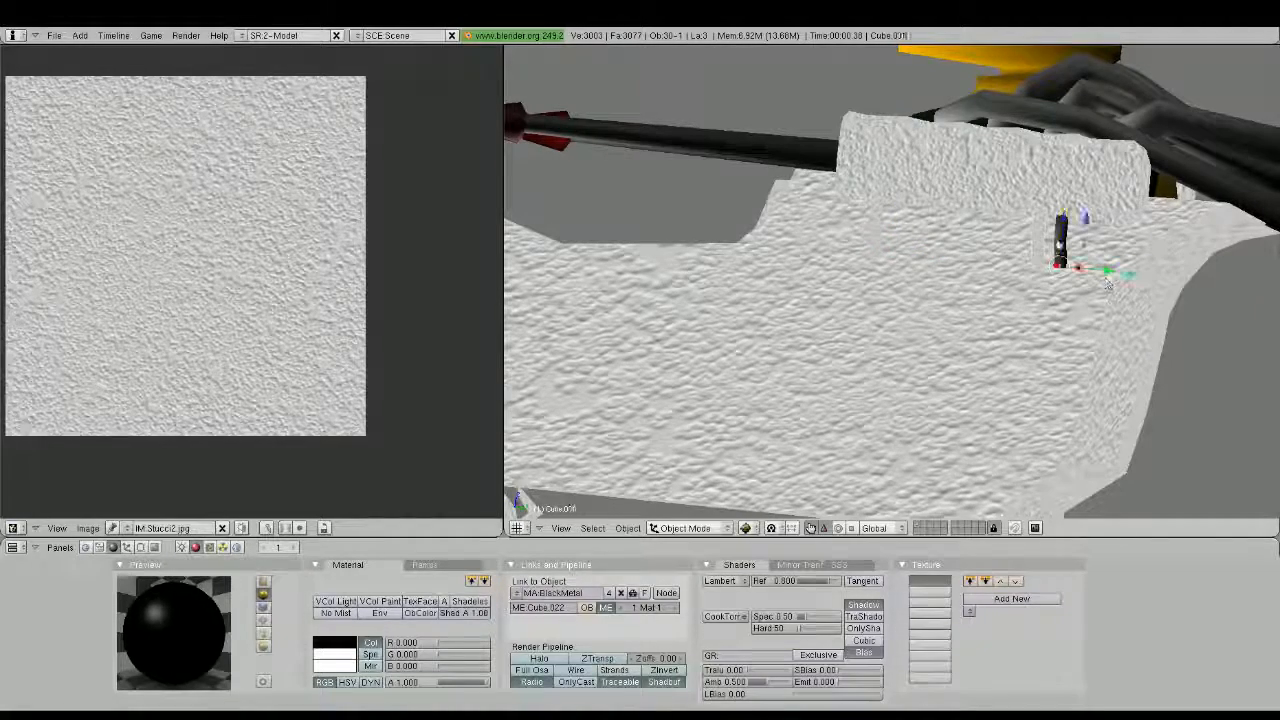
key("x")
key("Return")
right_click(1041, 245)
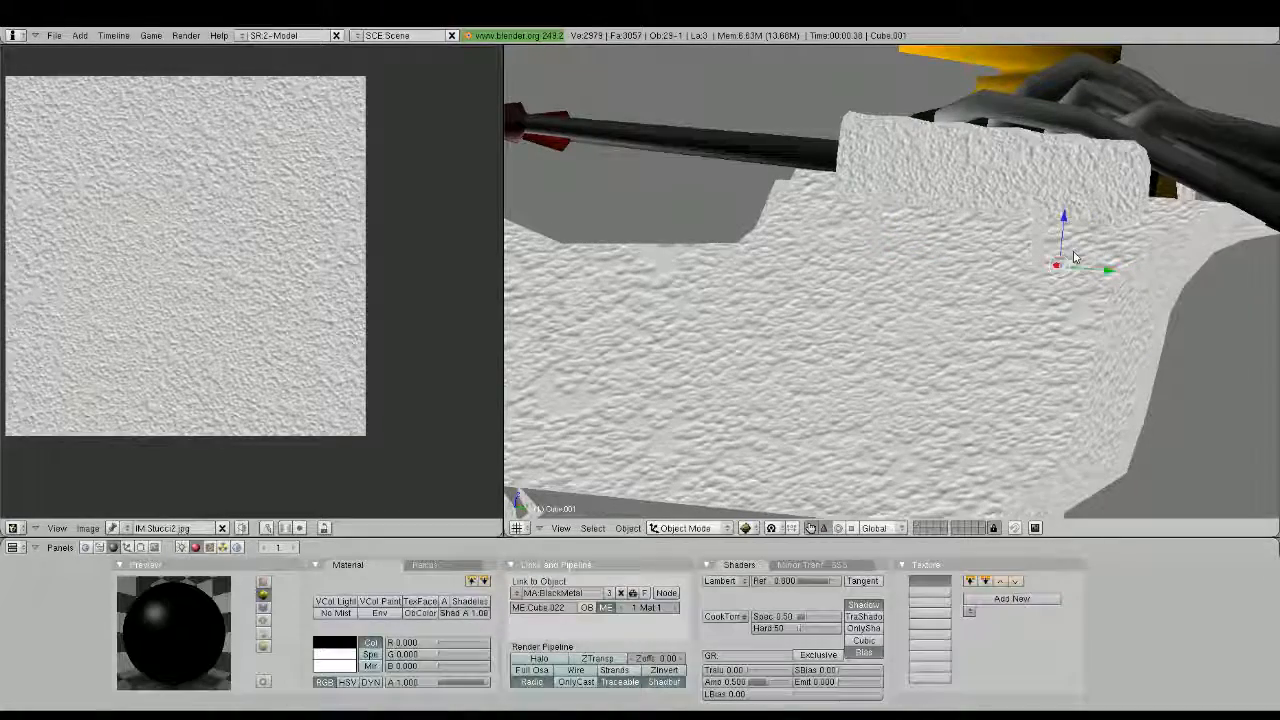
left_click_drag(1107, 272, 1118, 278)
Unwrap all faces of the red-tipped gun barrel on the far side of the sleigh
middle_click_drag(1118, 278, 1032, 315)
scroll(1042, 312, "down", 4)
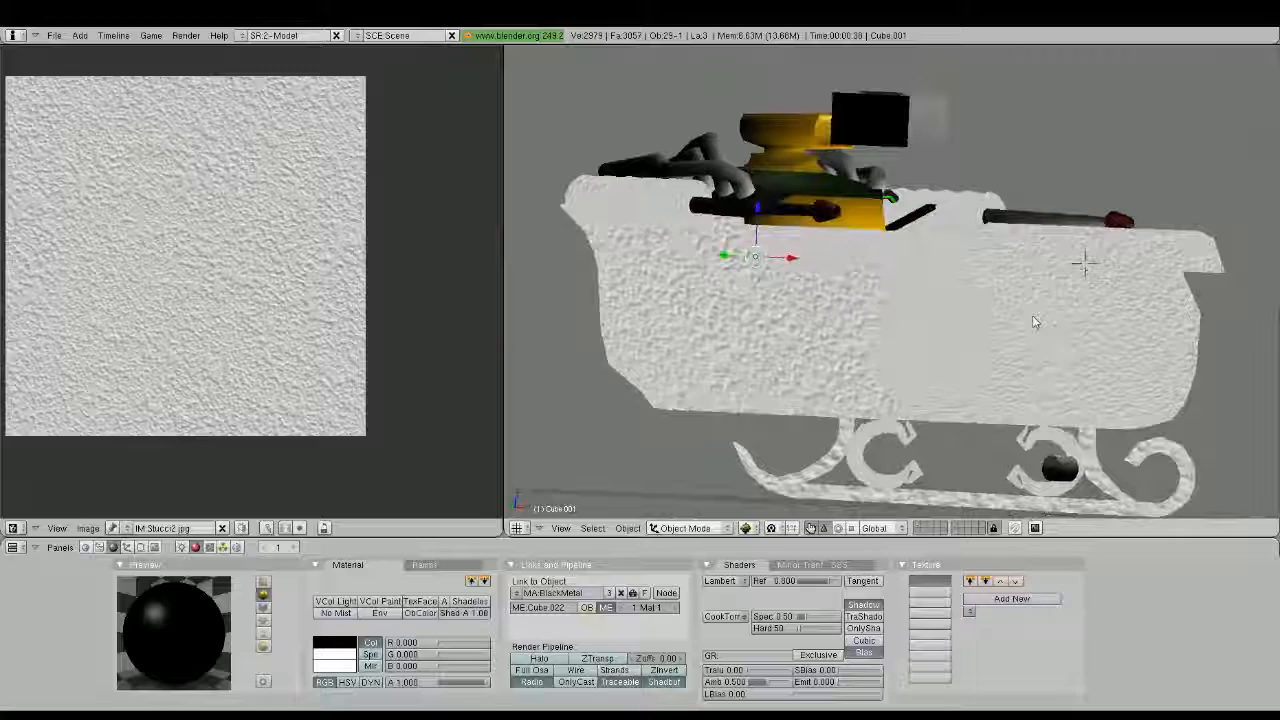
middle_click_drag(1032, 315, 900, 440)
scroll(893, 250, "up", 6)
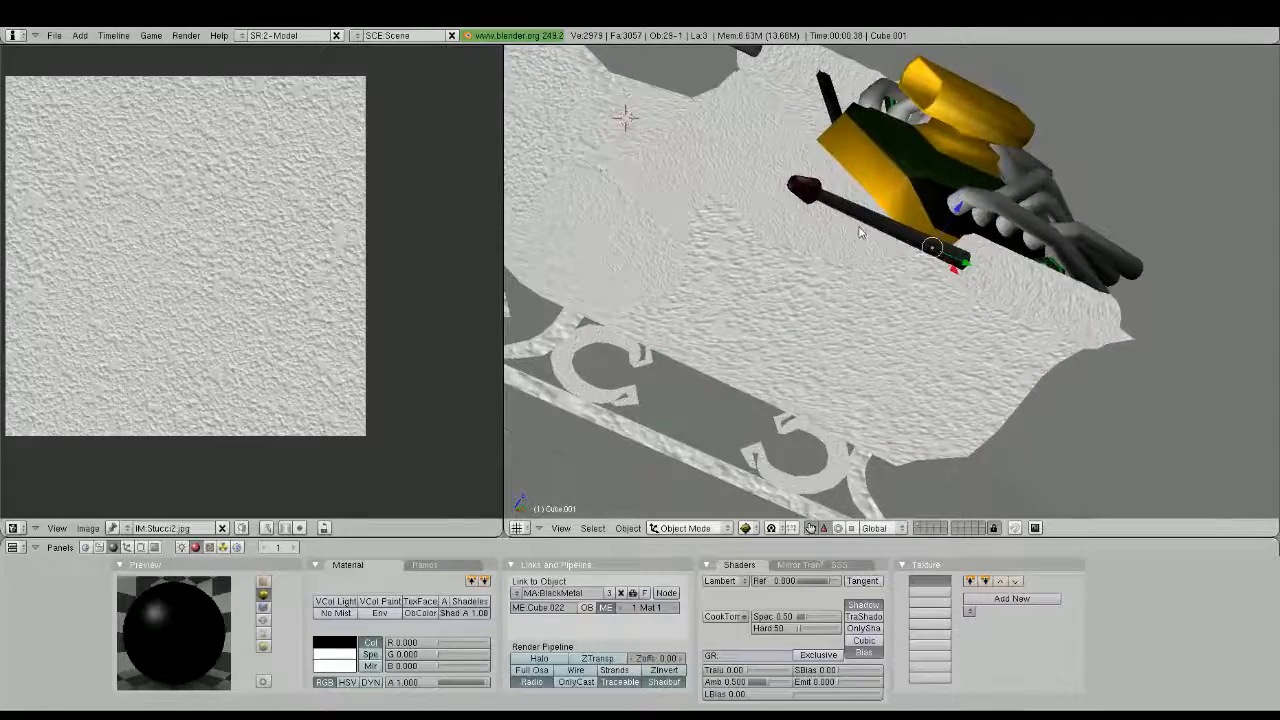
right_click(893, 250)
middle_click_drag(893, 250, 897, 311)
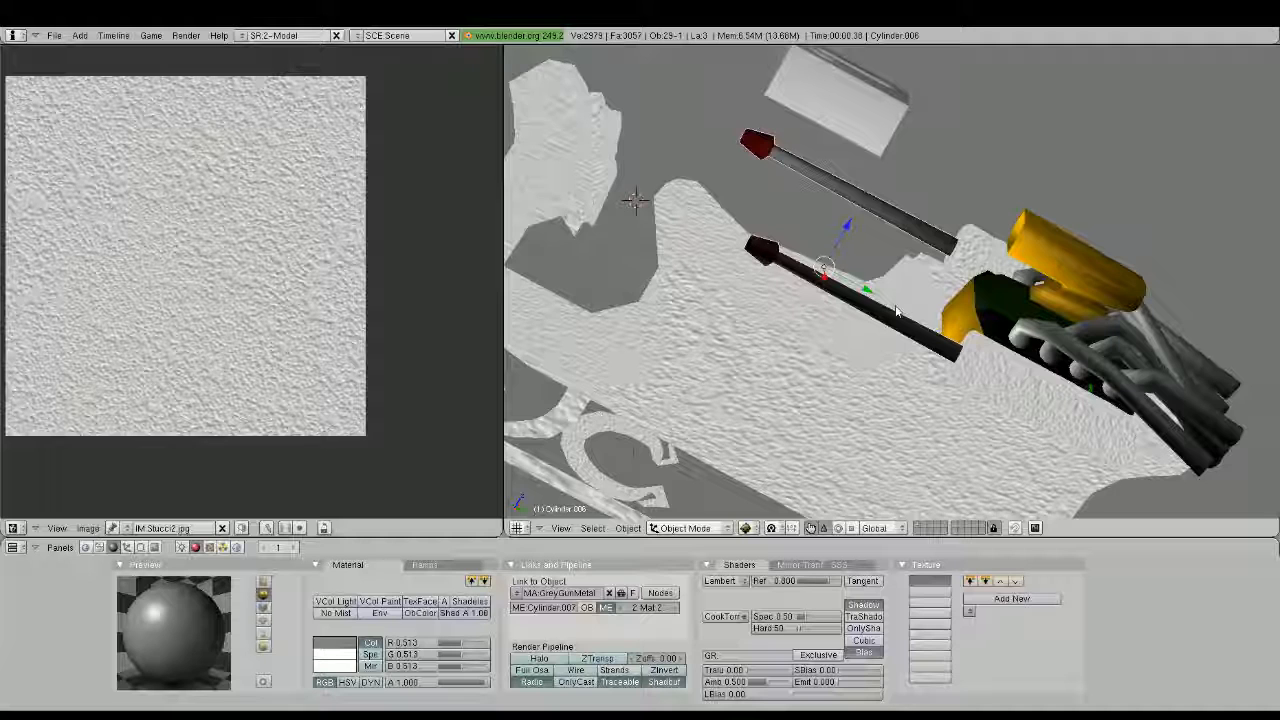
middle_click_drag(897, 311, 868, 302)
key("Tab")
key("a")
key("a")
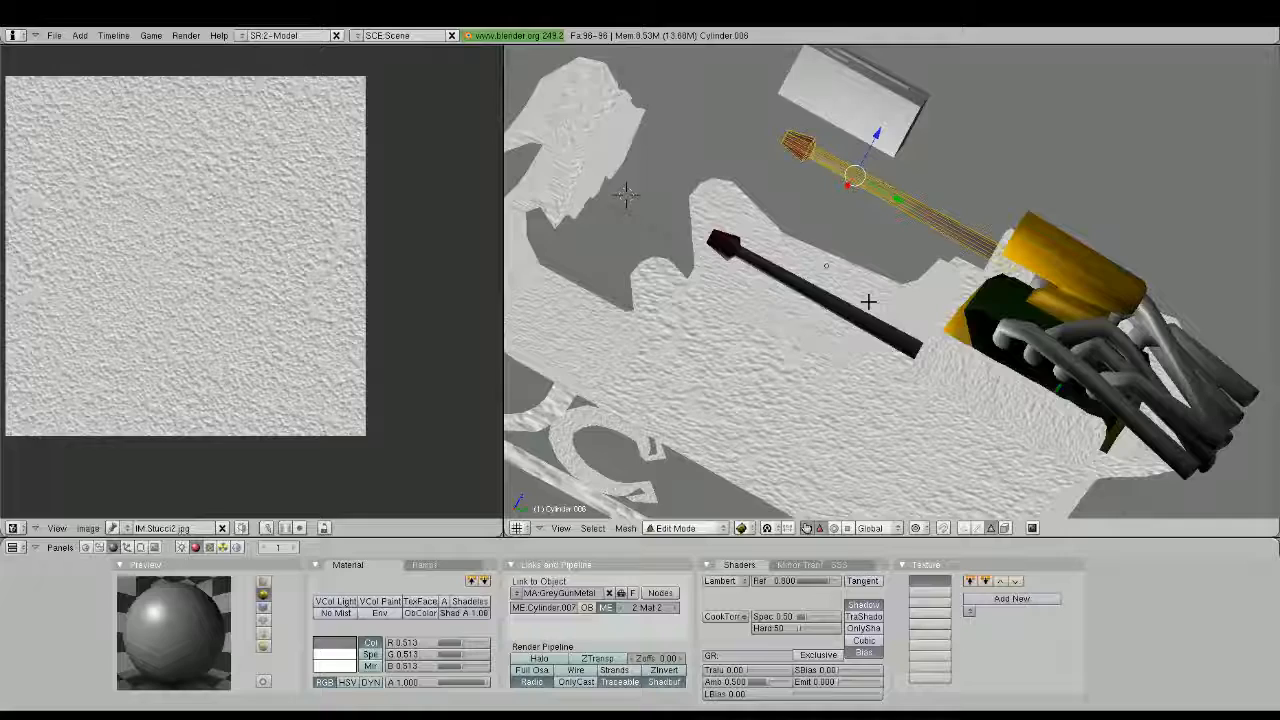
key("u")
scroll(540, 300, "up", 2)
Stretch all of the barrel's UV islands along Y and assign Stucci2.jpg to the barrel
key("a")
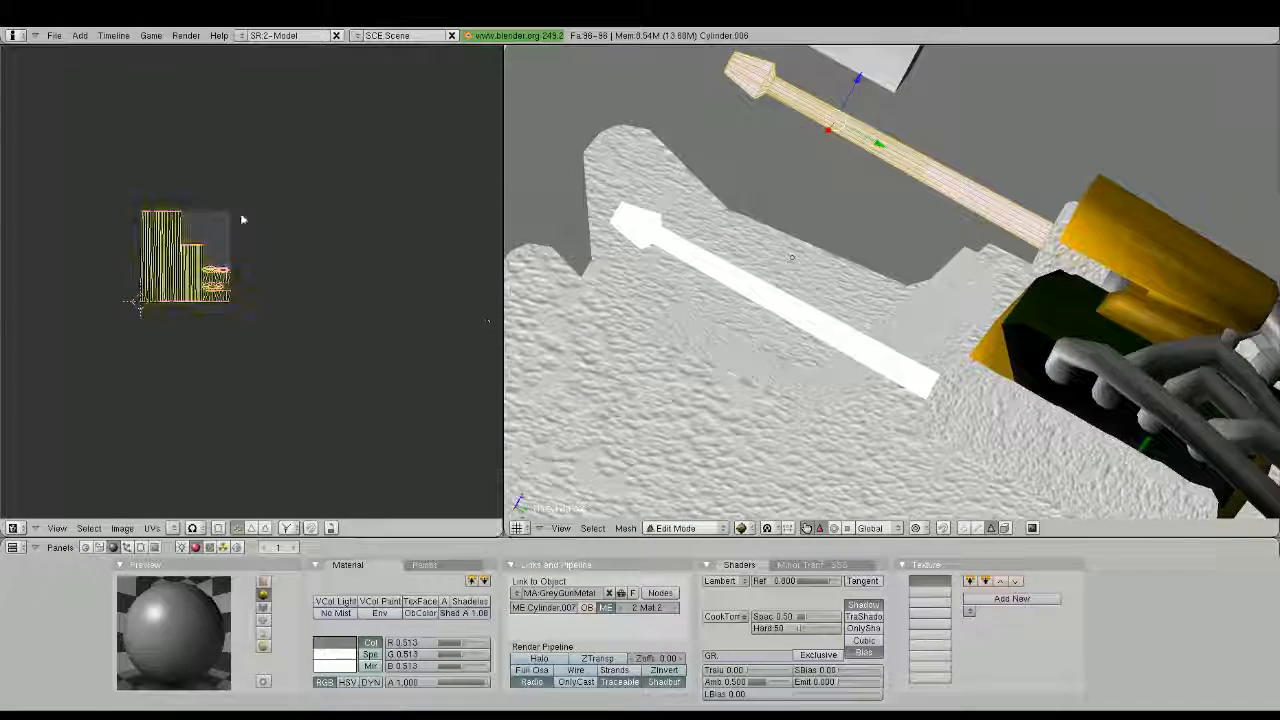
key("s")
key("y")
left_click(239, 130)
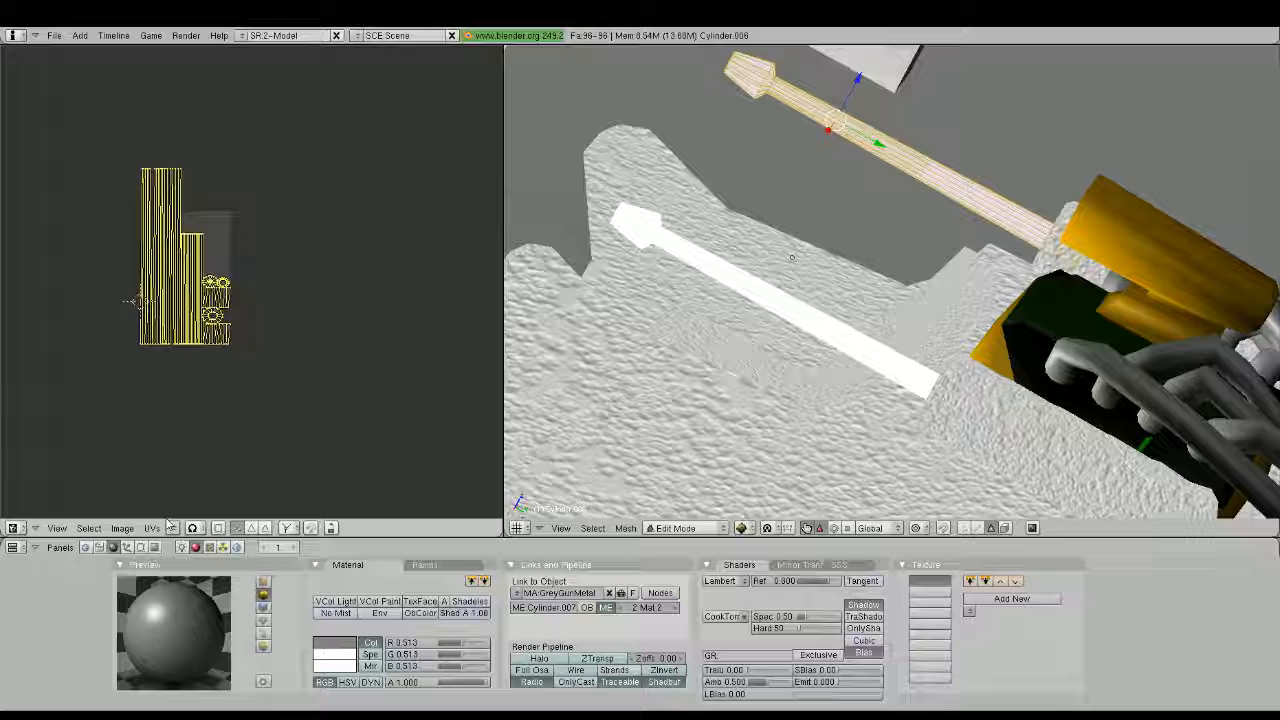
left_click(172, 527)
left_click(195, 495)
Stretch the barrel's UV islands further along Y over the Stucci2.jpg image and leave mesh editing
key("s")
key("y")
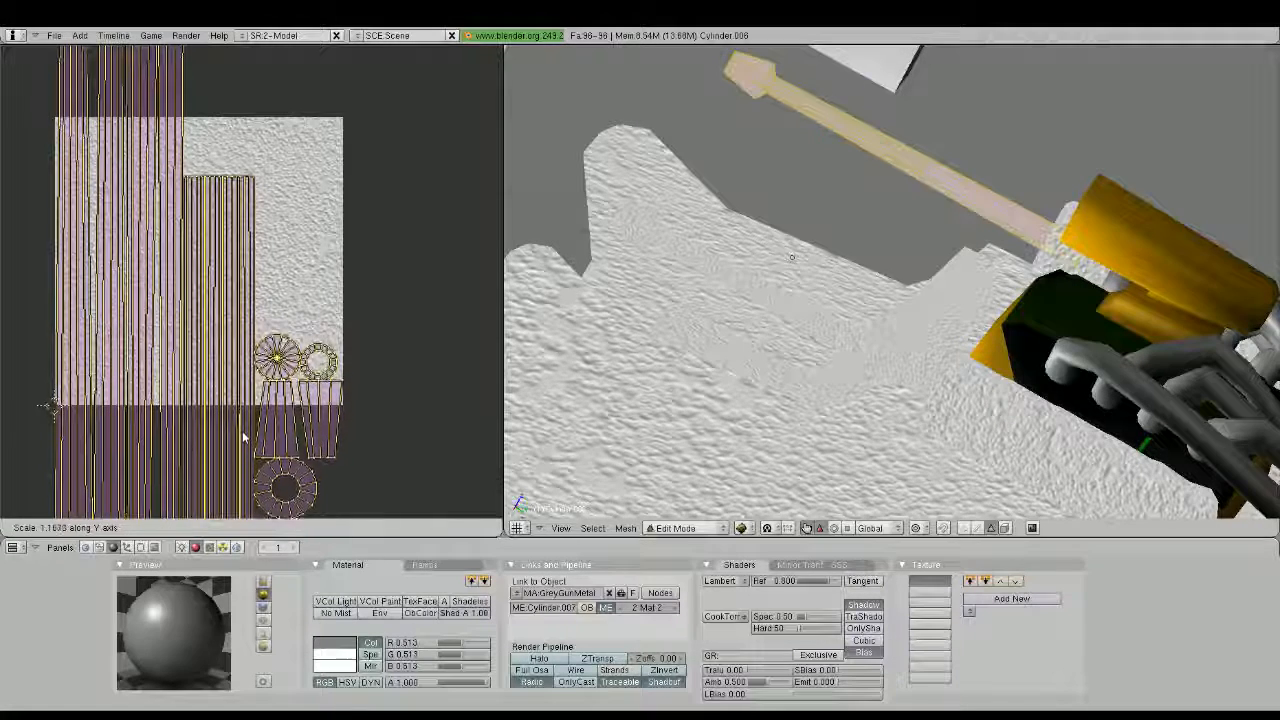
left_click(242, 435)
middle_click_drag(529, 351, 791, 371)
key("Tab")
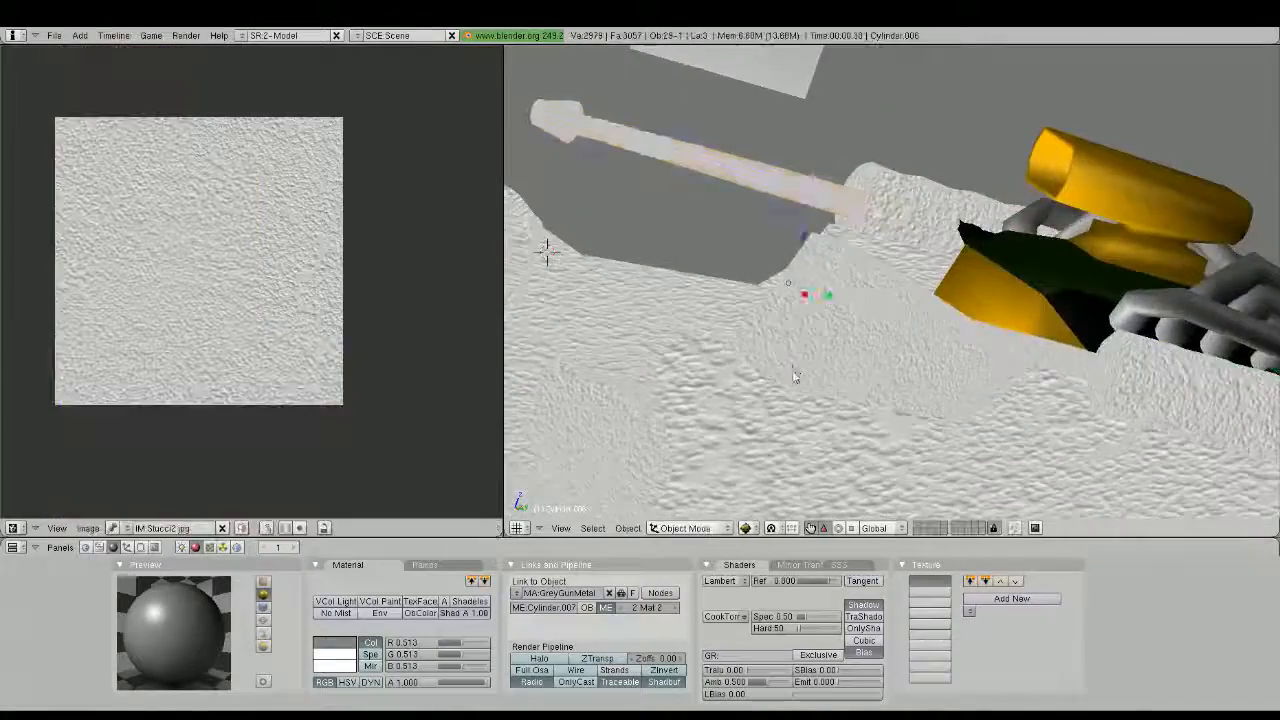
Unwrap all faces of the yellow and green gun housing between the exhaust pipes and assign Stucci2.jpg
middle_click_drag(546, 251, 835, 408)
scroll(835, 408, "down", 2)
middle_click_drag(765, 355, 914, 404)
right_click(863, 208)
key("Tab")
middle_click_drag(975, 345, 886, 358)
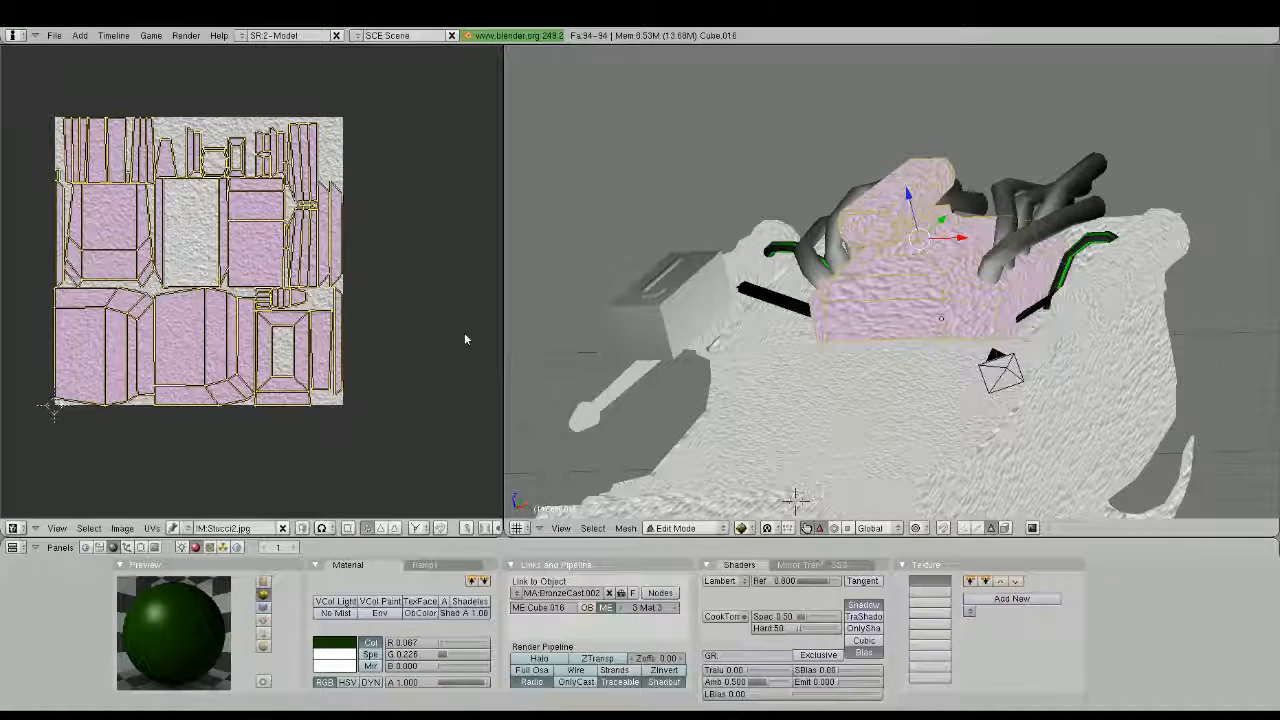
Select all of the gun housing's UV islands and scale them up uniformly beyond the image bounds
key("a")
key("a")
key("s")
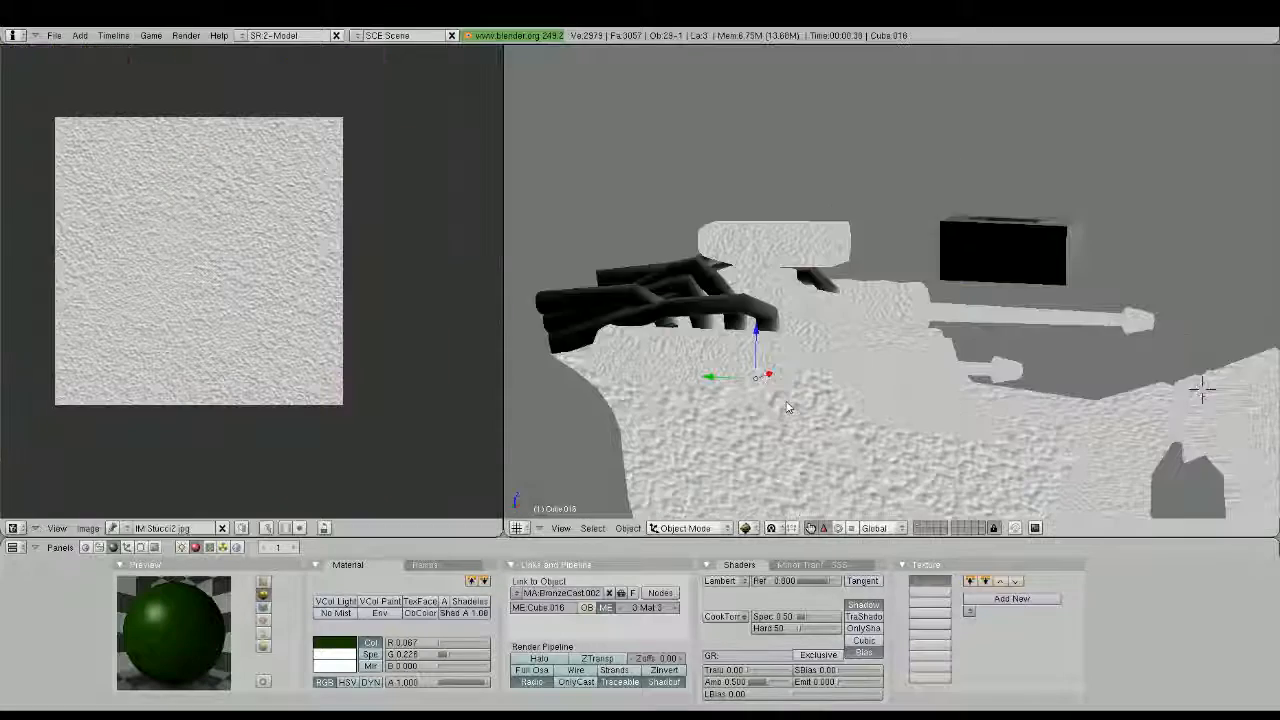
middle_click_drag(690, 385, 729, 417)
key("Tab")
key("Tab")
Unwrap all faces of the black strut linking the gun housing to the side gun body
right_click(726, 313)
key("Tab")
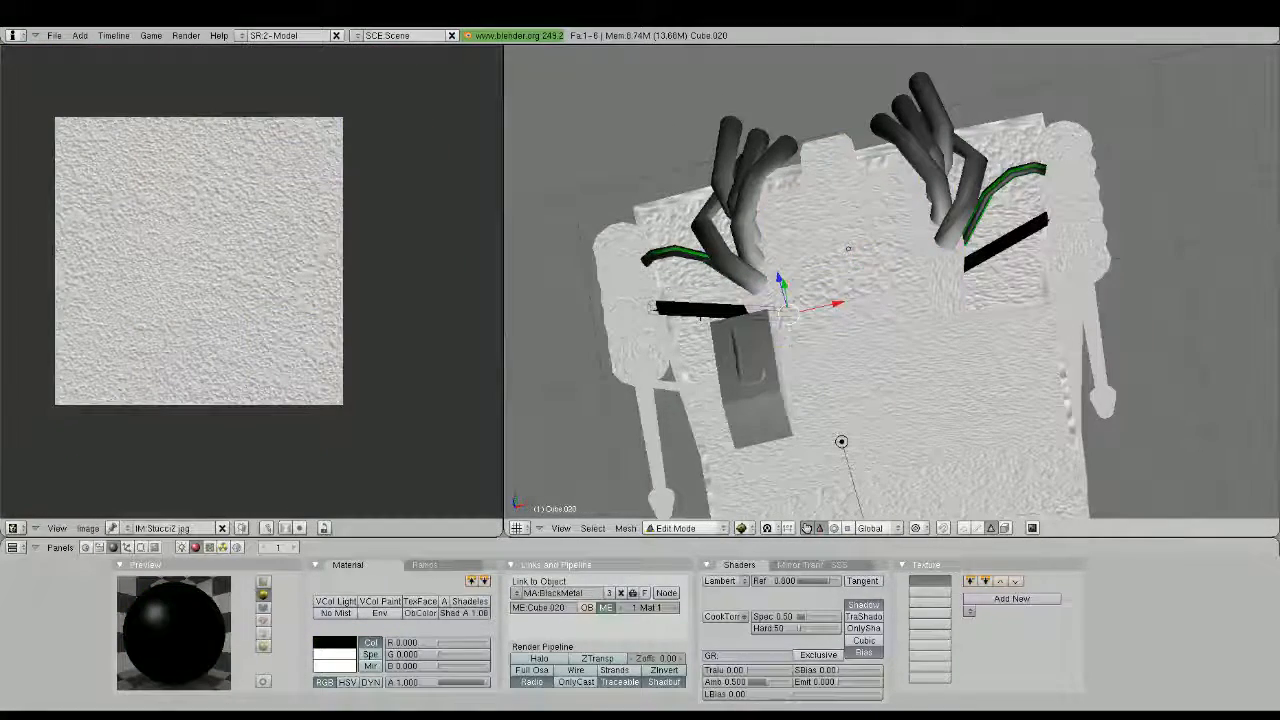
key("a")
key("a")
key("a")
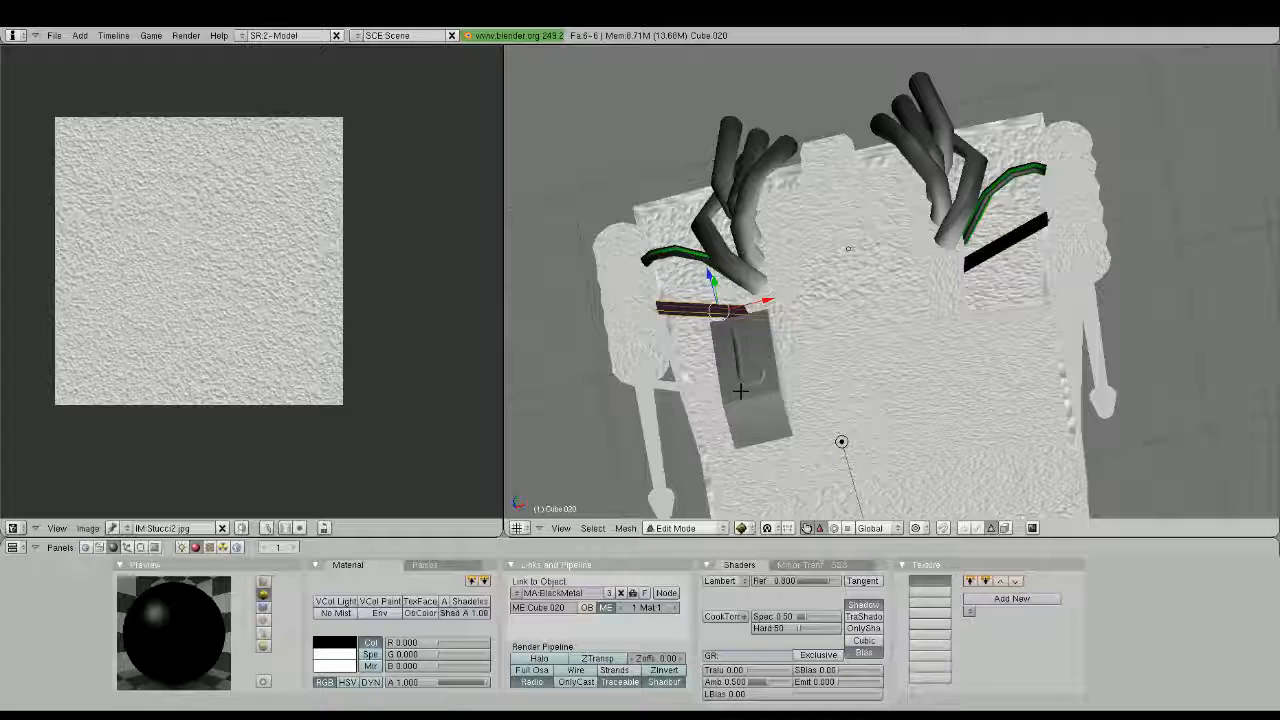
key("u")
left_click(740, 391)
left_click(860, 391)
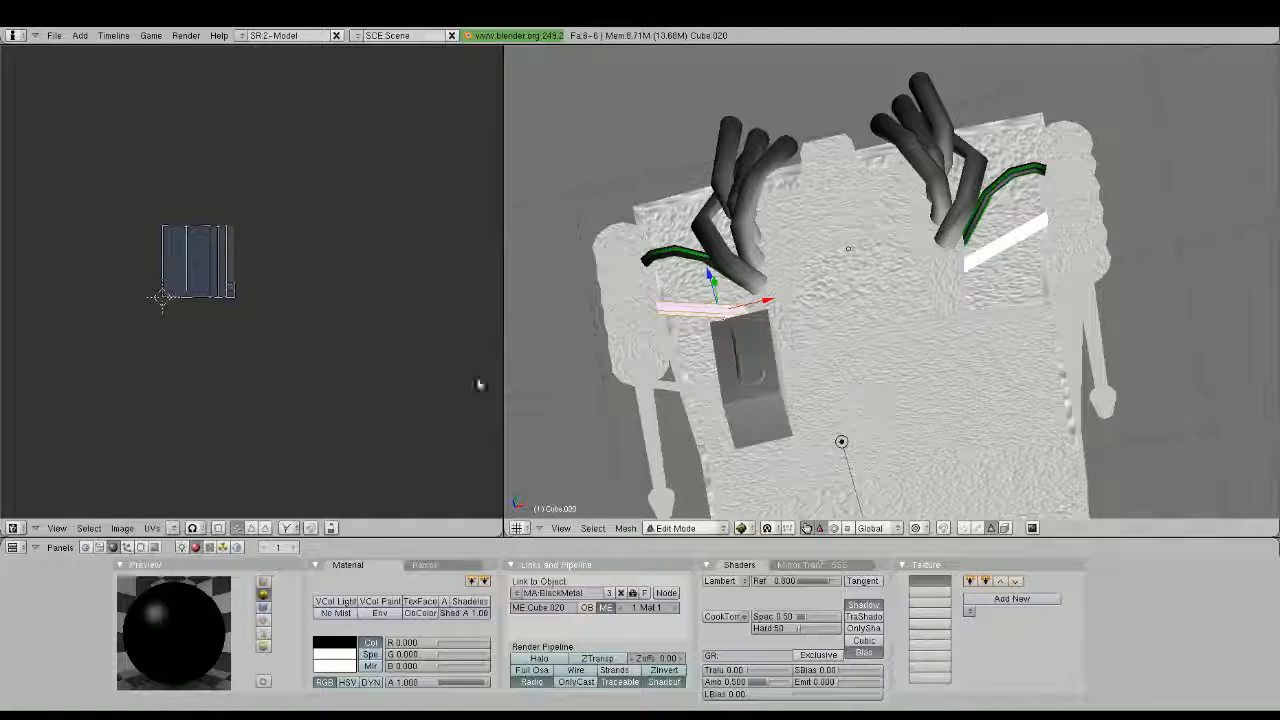
Assign Stucci2.jpg to the black strut and rescale all of its UV islands
left_click(174, 528)
left_click(198, 510)
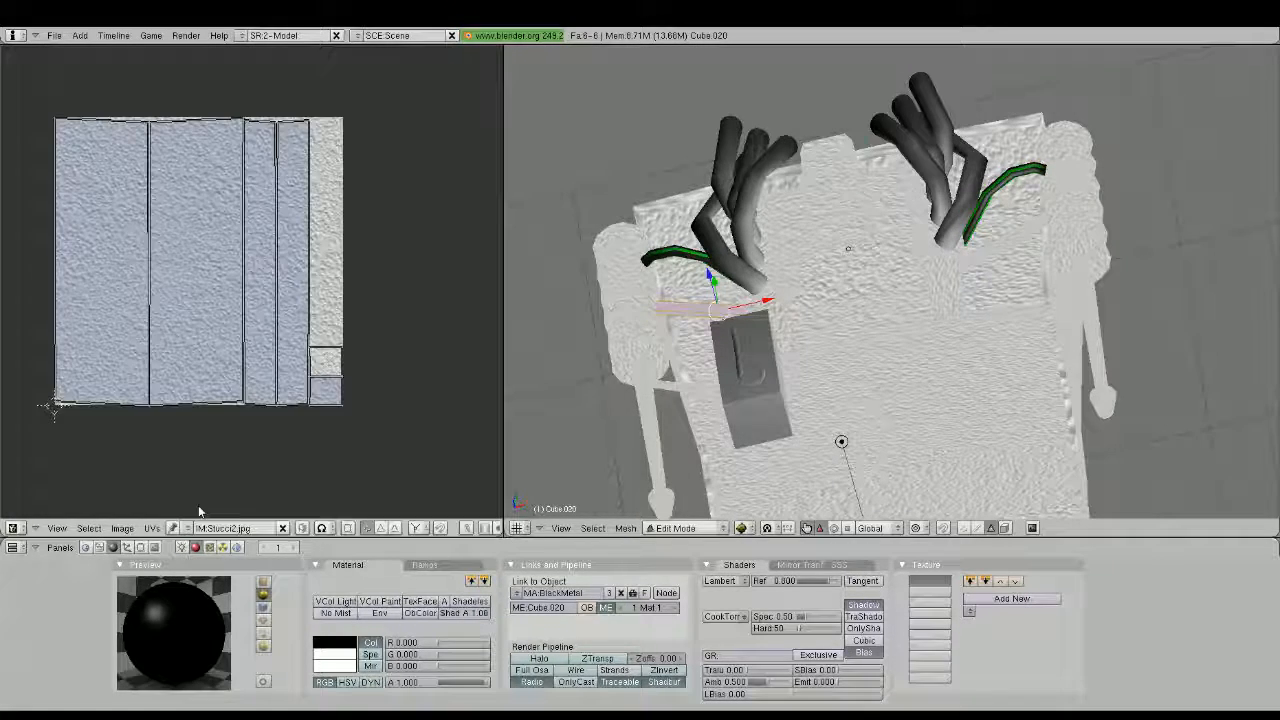
scroll(349, 279, "up", 4)
scroll(460, 280, "down", 1)
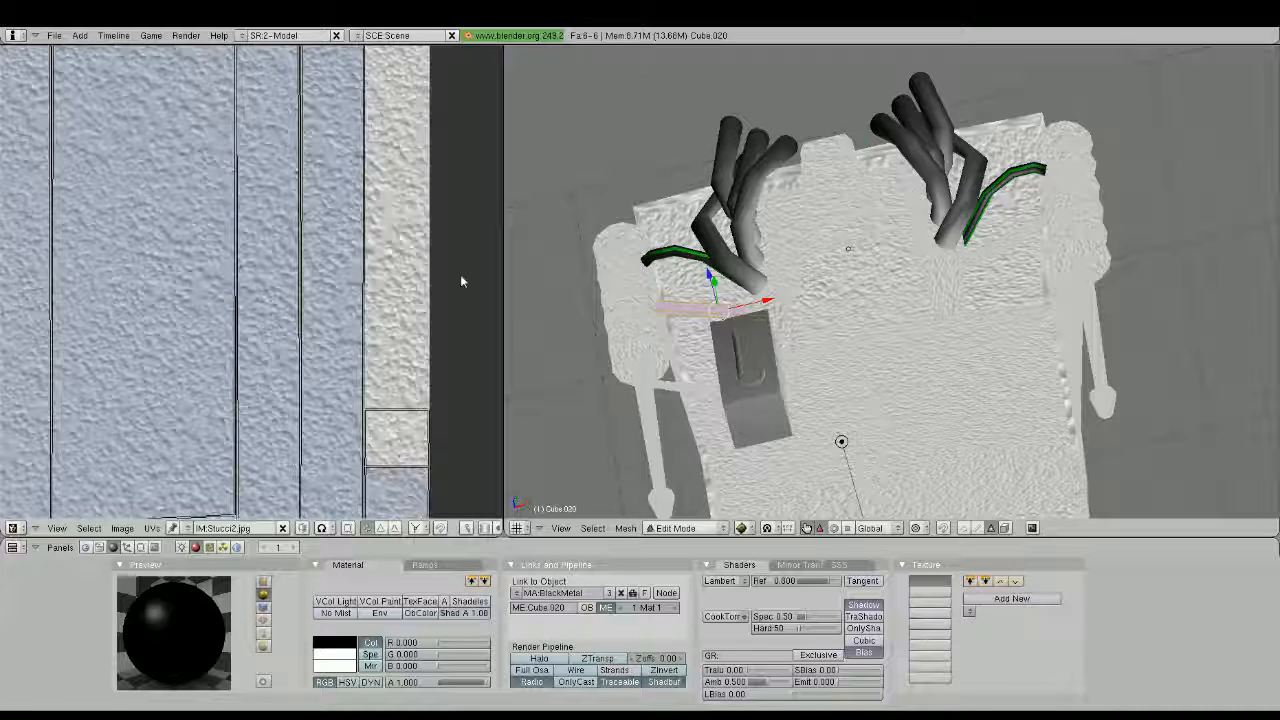
scroll(461, 281, "down", 2)
key("a")
key("s")
left_click(301, 267)
key("Tab")
Examine the sleigh from several sides for parts that still lack the texture
scroll(740, 320, "down", 1)
middle_click_drag(722, 350, 766, 310)
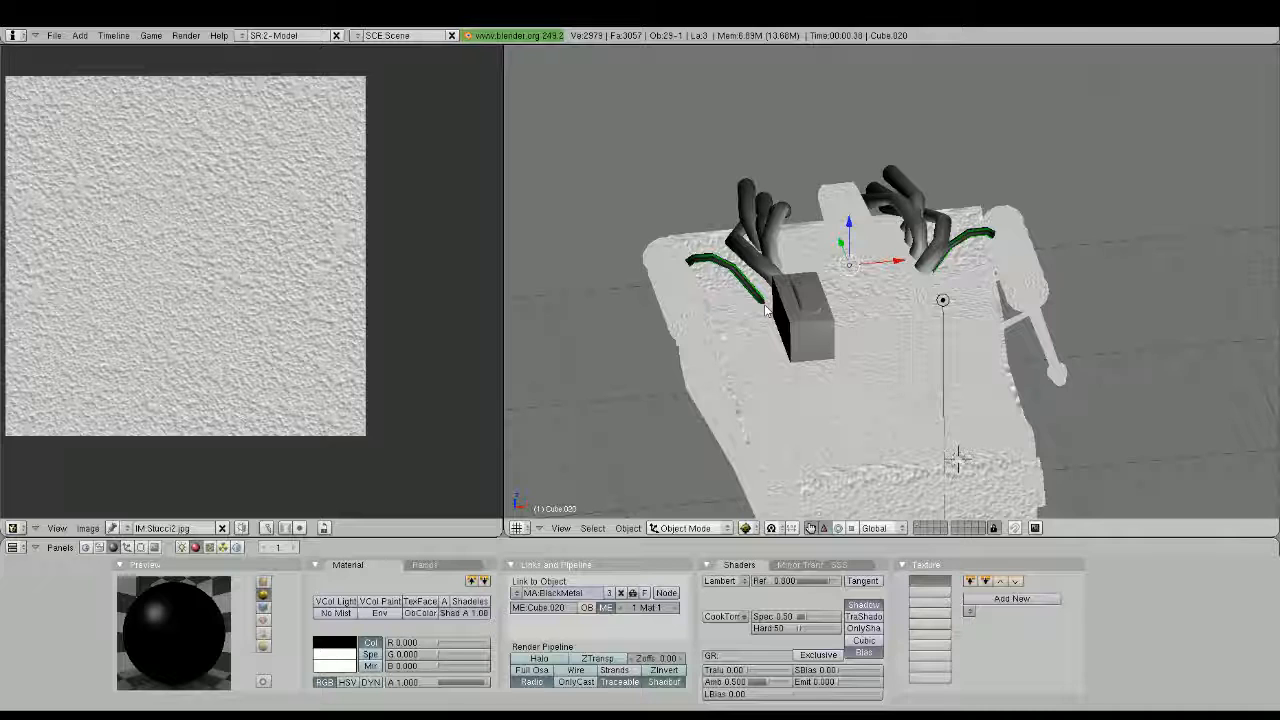
middle_click_drag(767, 310, 706, 314)
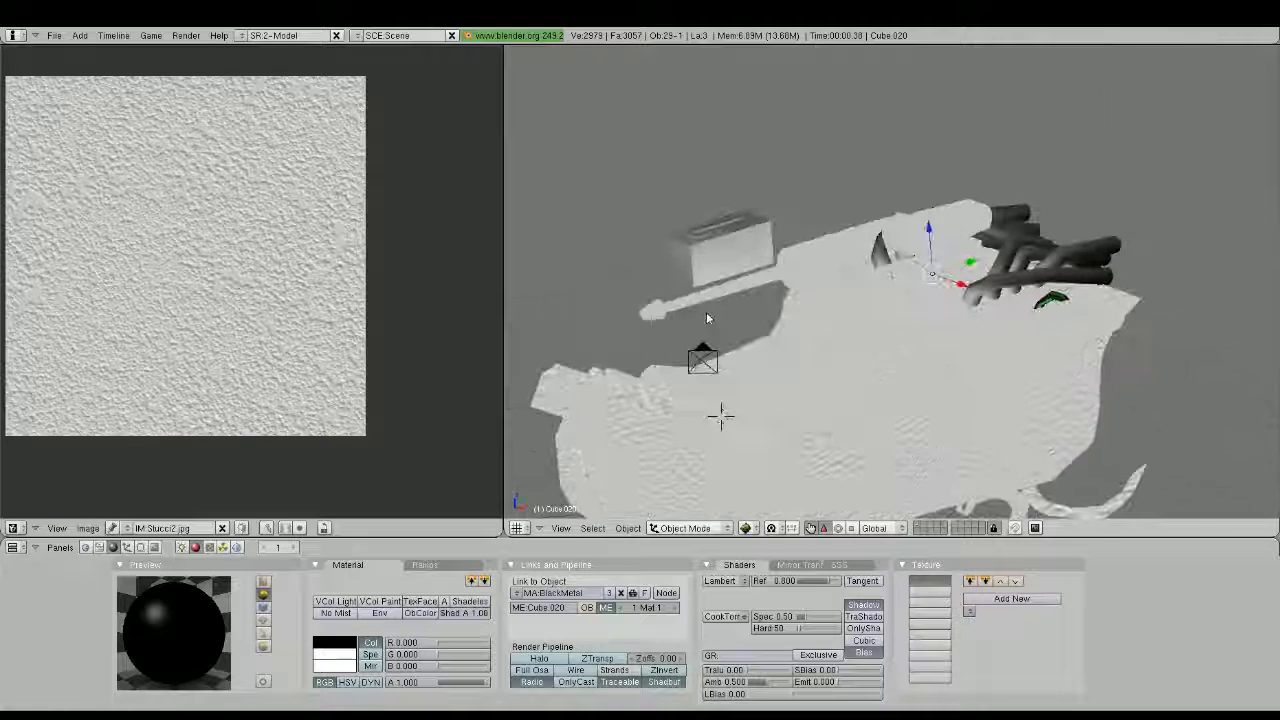
scroll(705, 312, "down", 3)
middle_click_drag(869, 340, 736, 330)
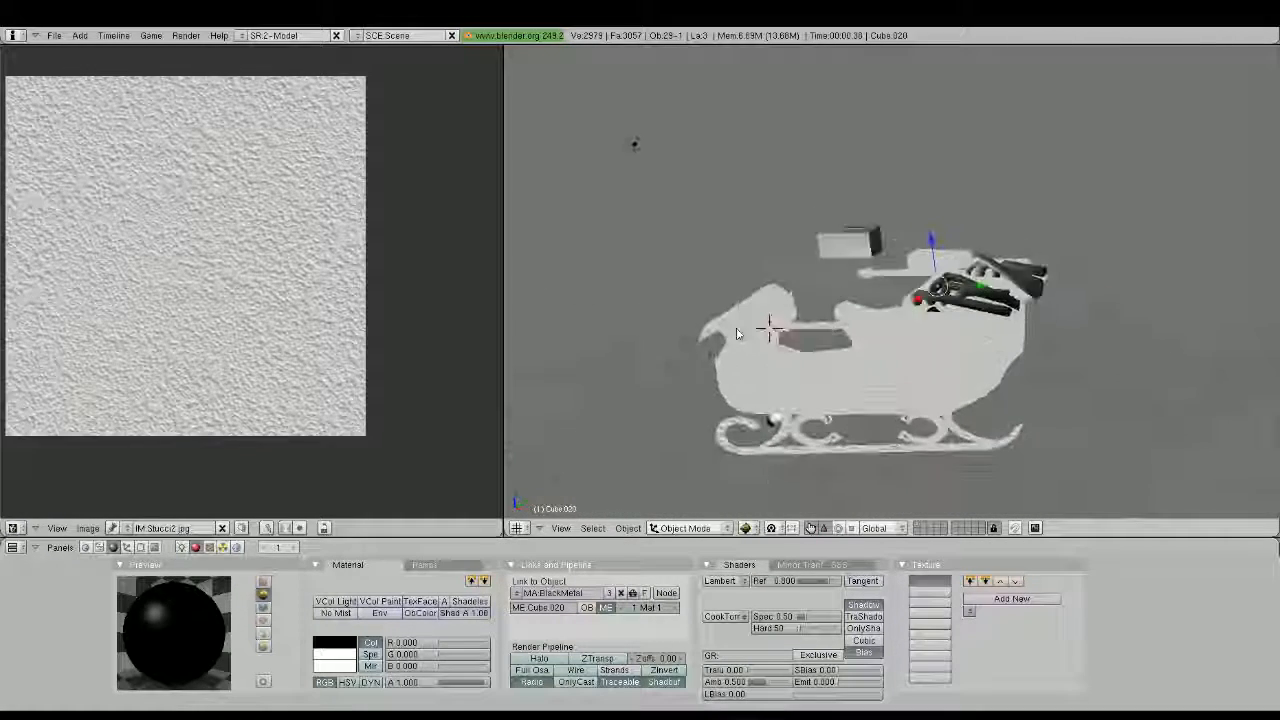
middle_click_drag(915, 345, 915, 300)
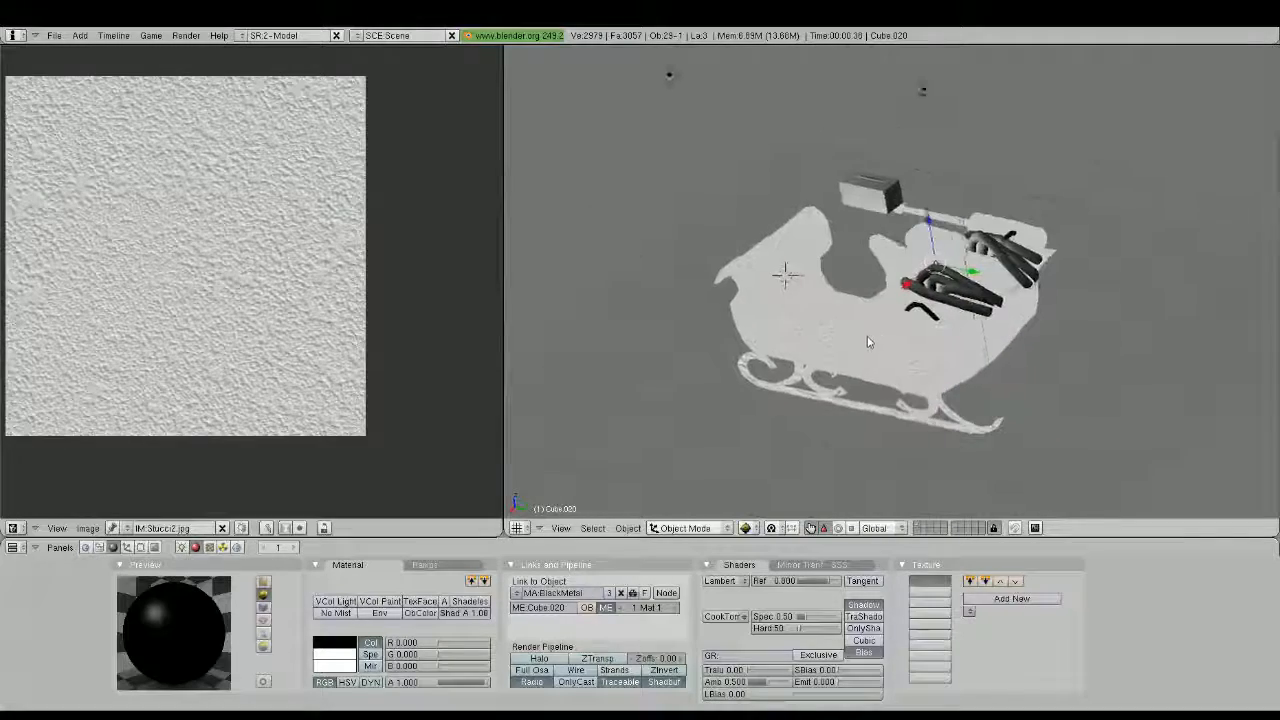
scroll(918, 295, "up", 2)
right_click(921, 300)
key("Tab")
key("Tab")
right_click(944, 316)
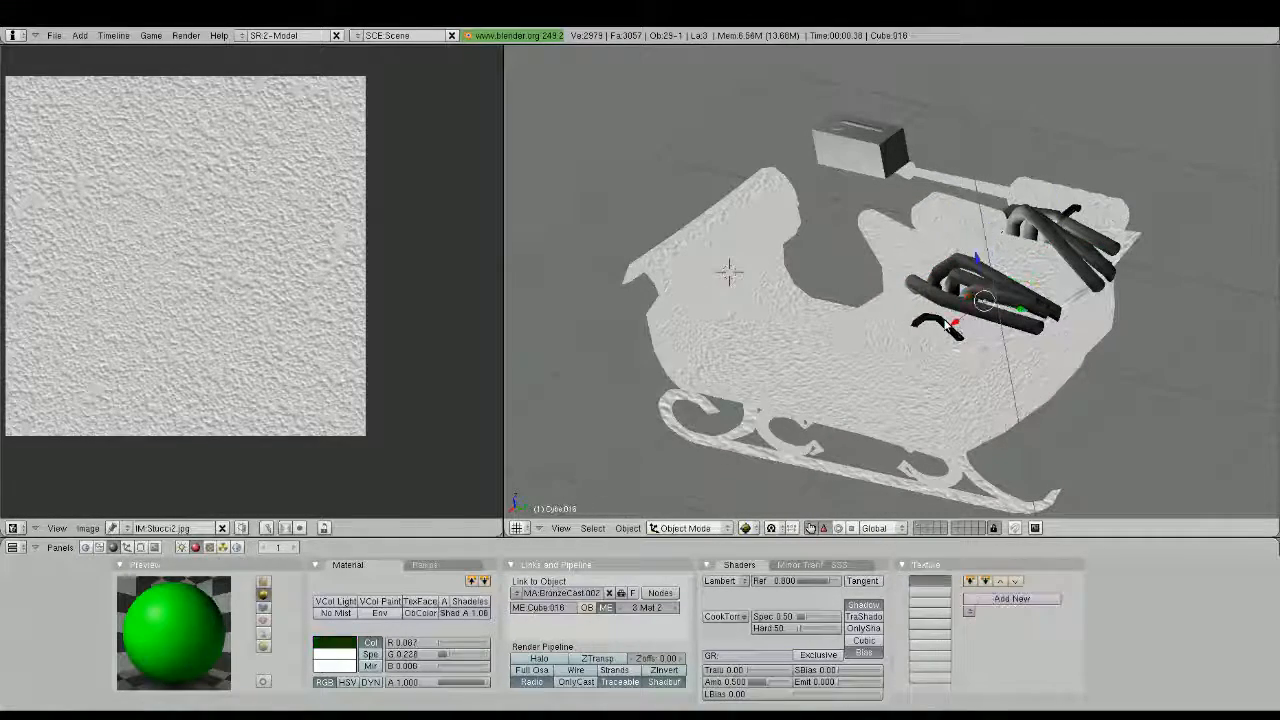
key("Tab")
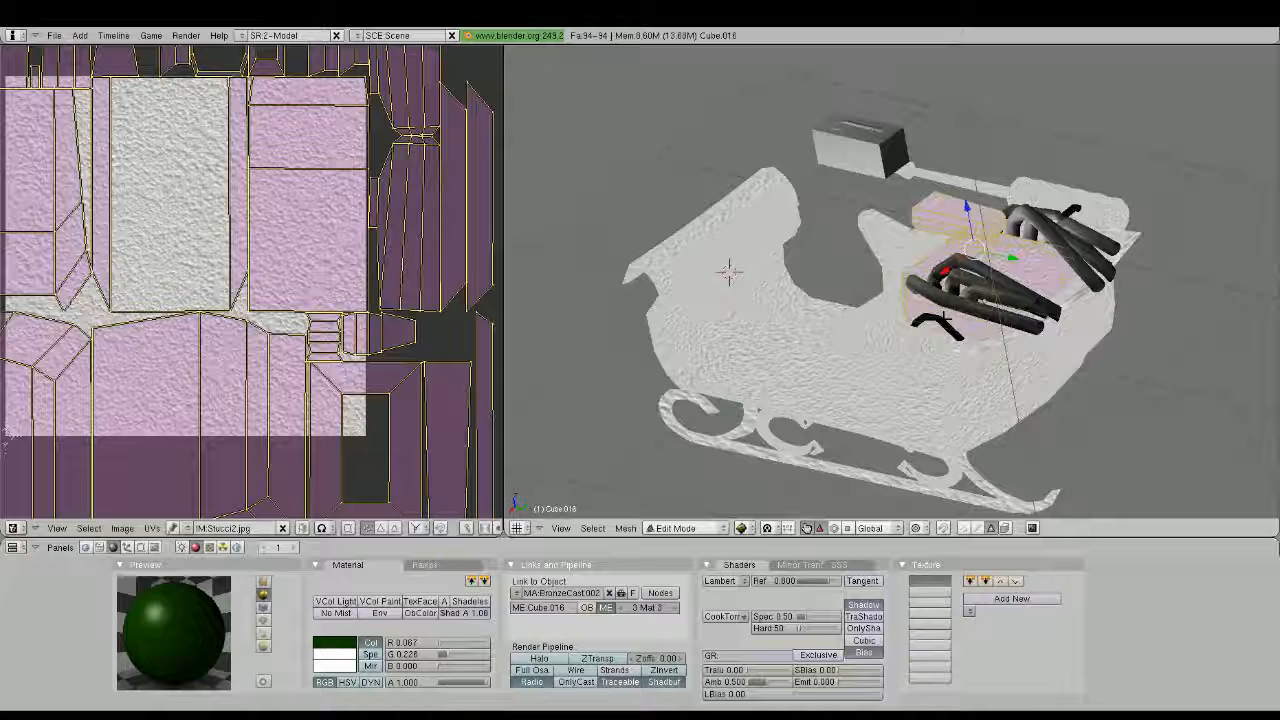
key("Tab")
Unwrap all faces of the curved green light tube beside the exhaust pipes and assign Stucci2.jpg to it
right_click(1070, 213)
key("Tab")
middle_click_drag(1070, 213, 1046, 250)
key("a")
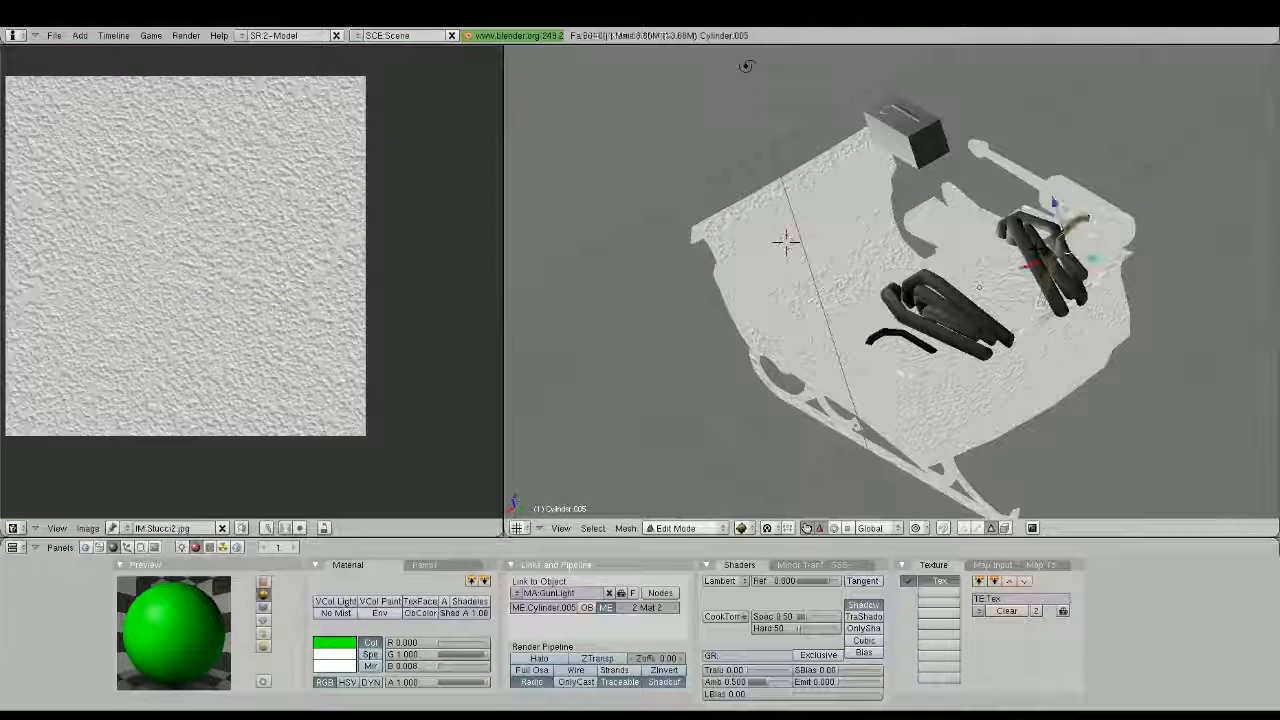
key("a")
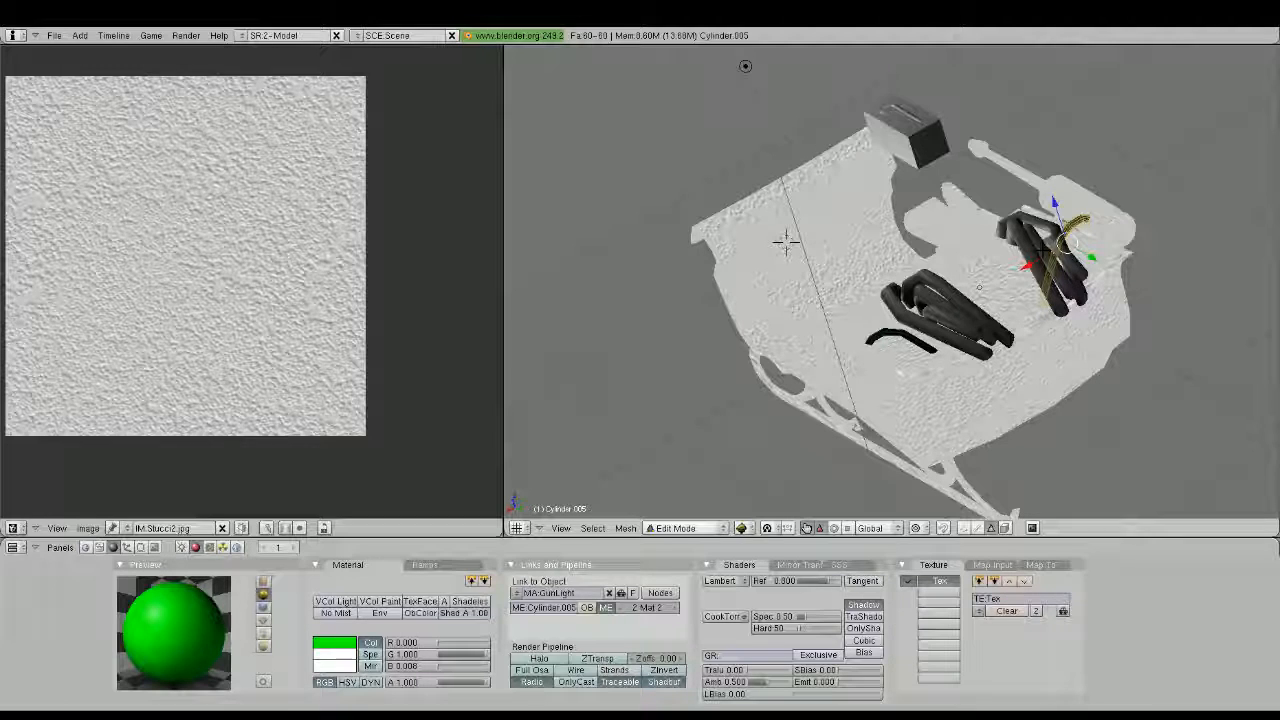
key("u")
left_click(1046, 250)
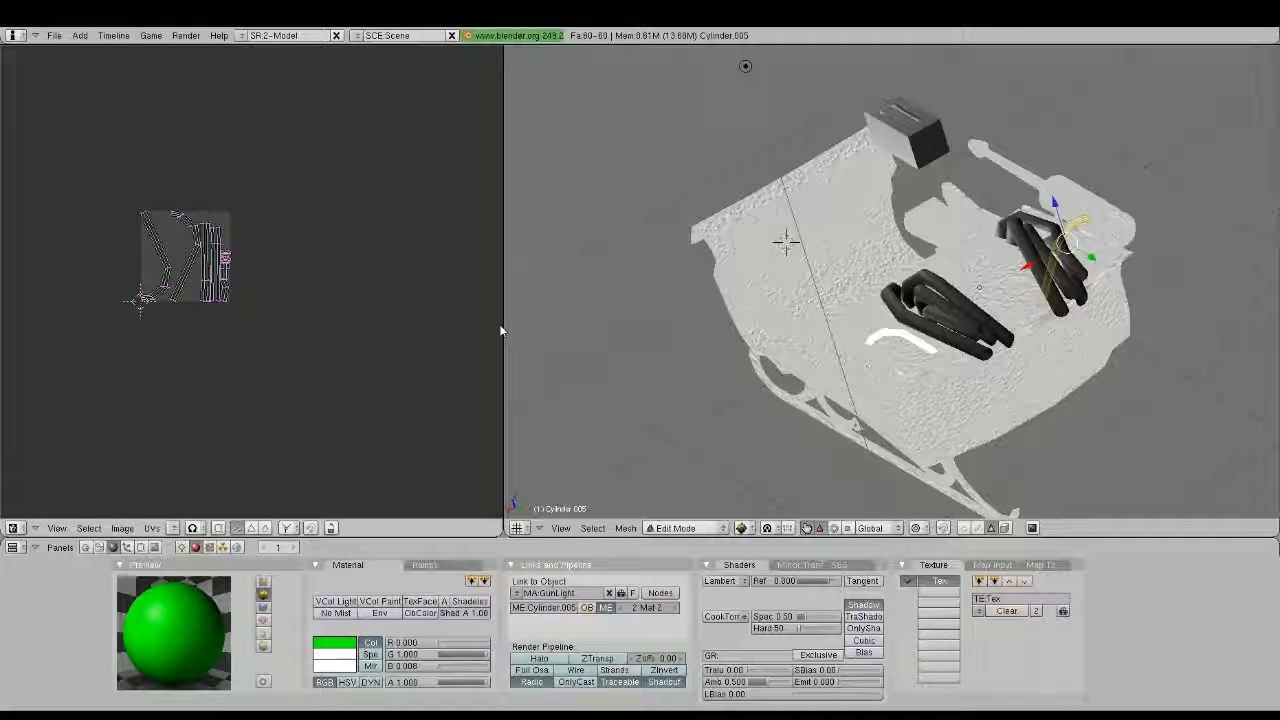
left_click(173, 528)
left_click(204, 510)
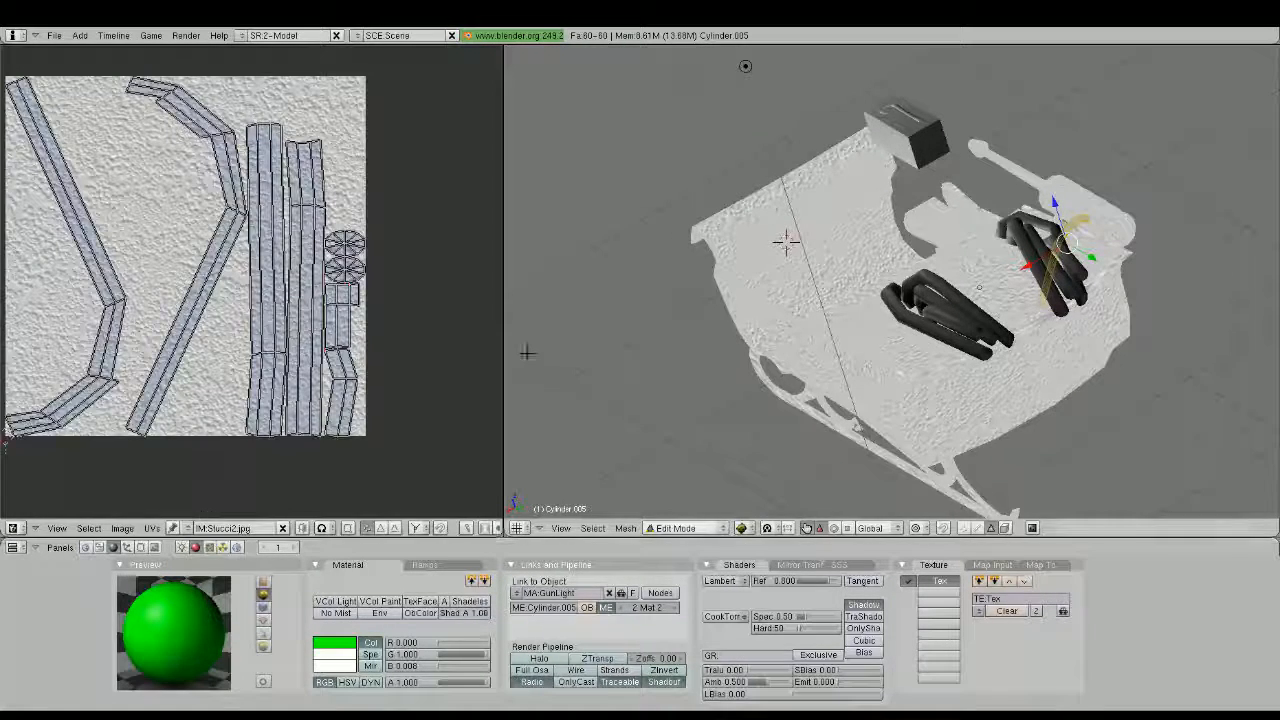
middle_click_drag(845, 346, 872, 400)
scroll(872, 400, "up", 2)
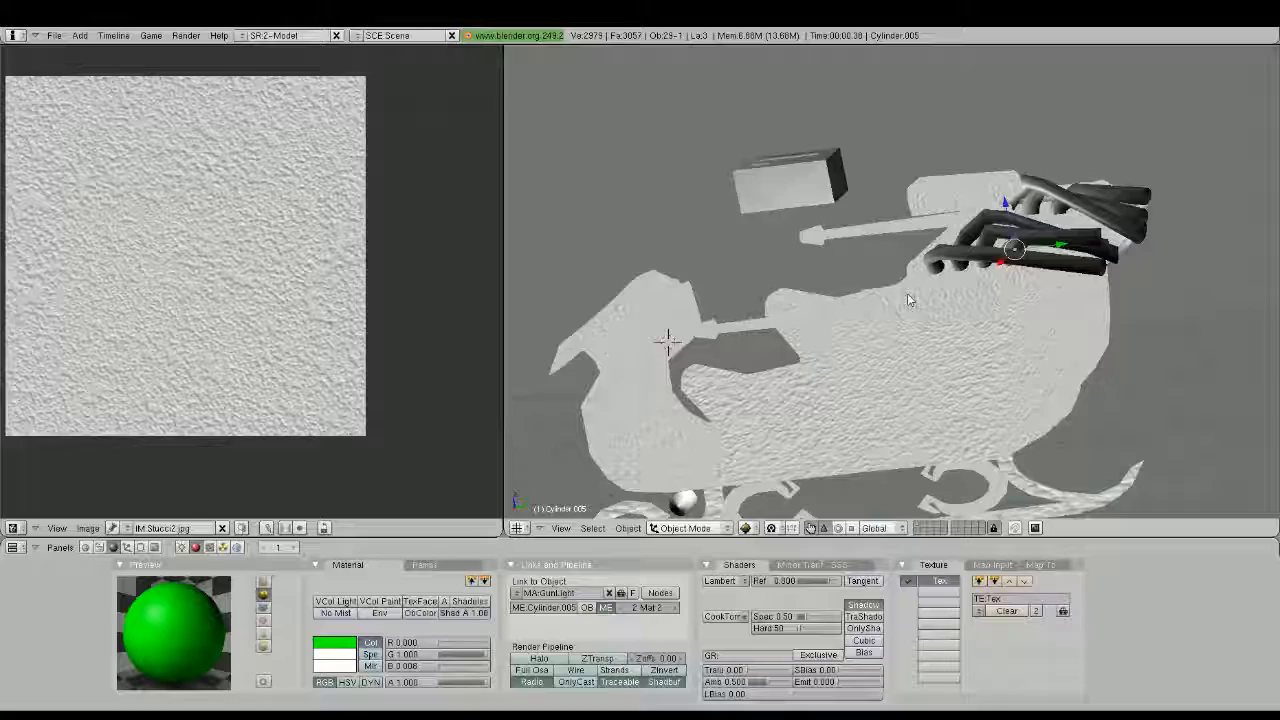
Unwrap all faces of the grey exhaust pipes, assign Stucci2.jpg to them and rescale their UV islands
middle_click_drag(907, 299, 839, 329)
scroll(839, 329, "up", 3)
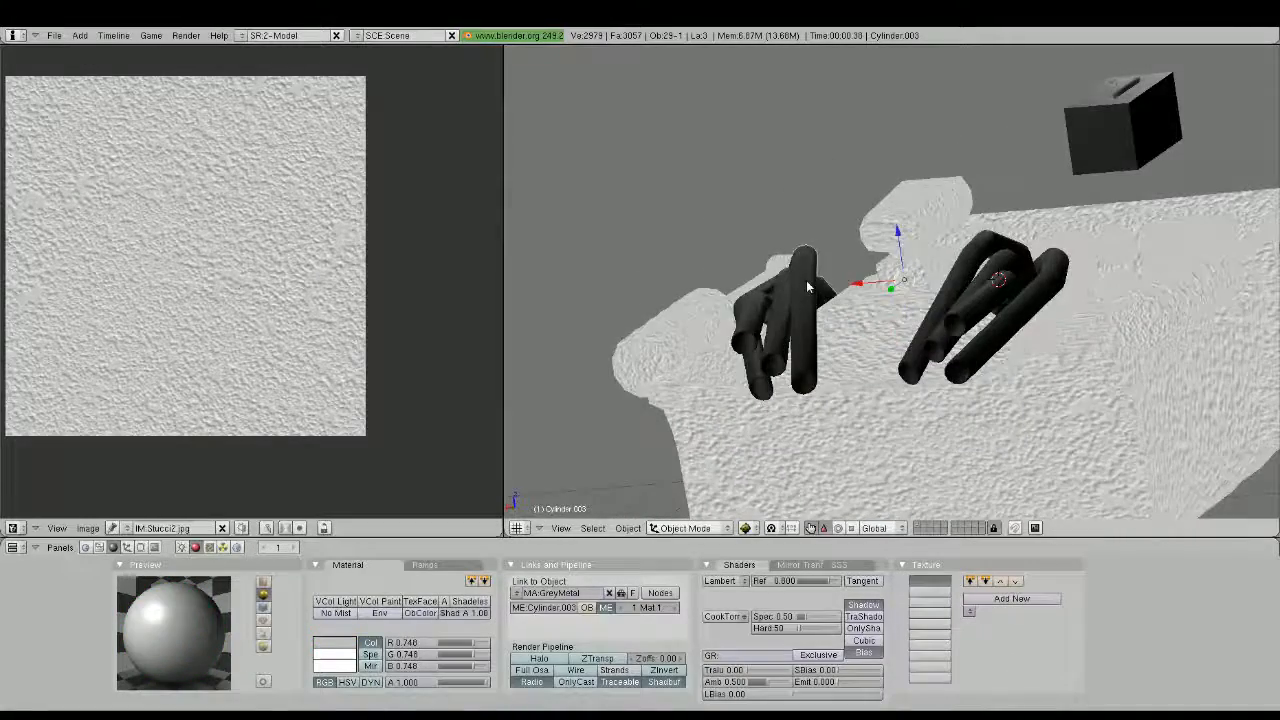
middle_click_drag(806, 280, 1268, 148)
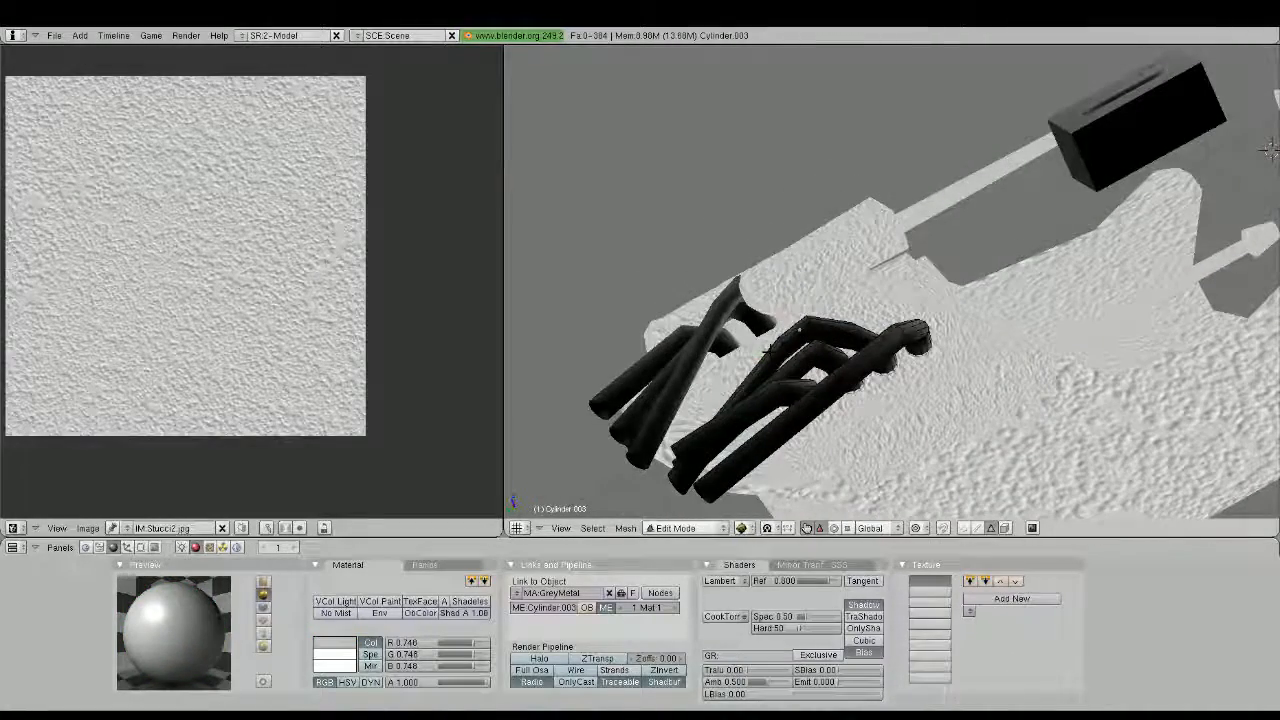
key("a")
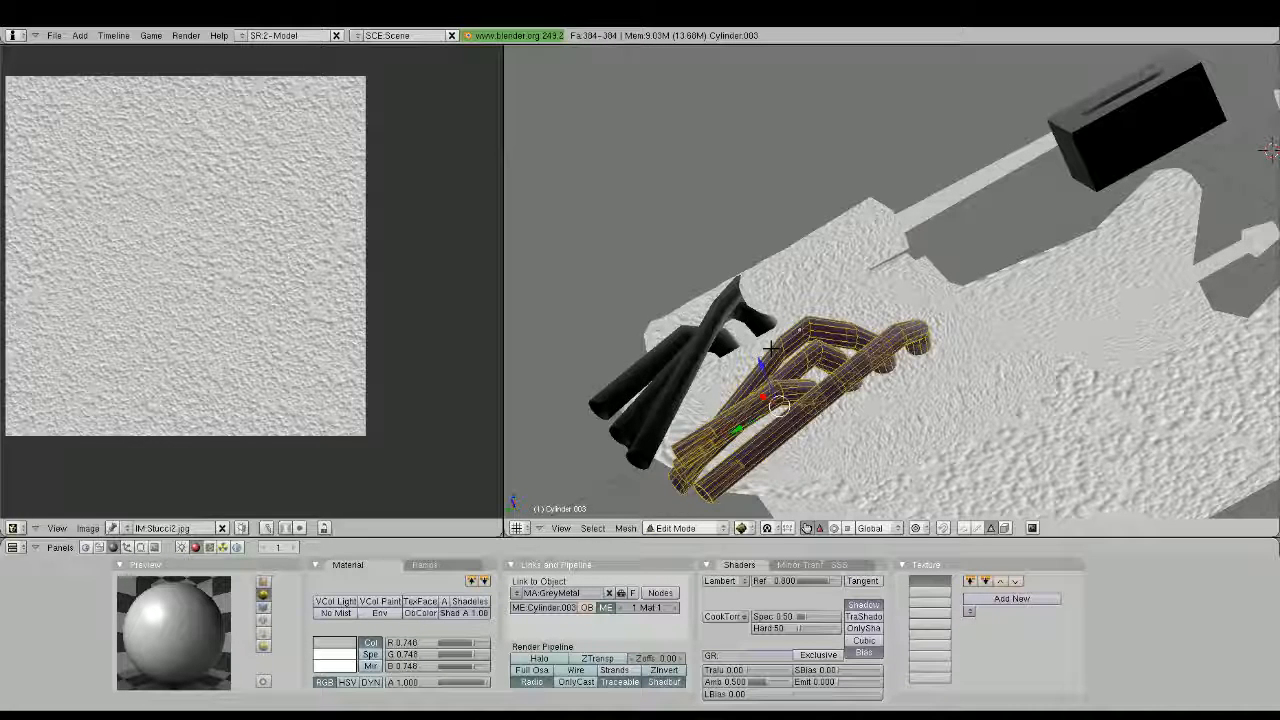
key("a")
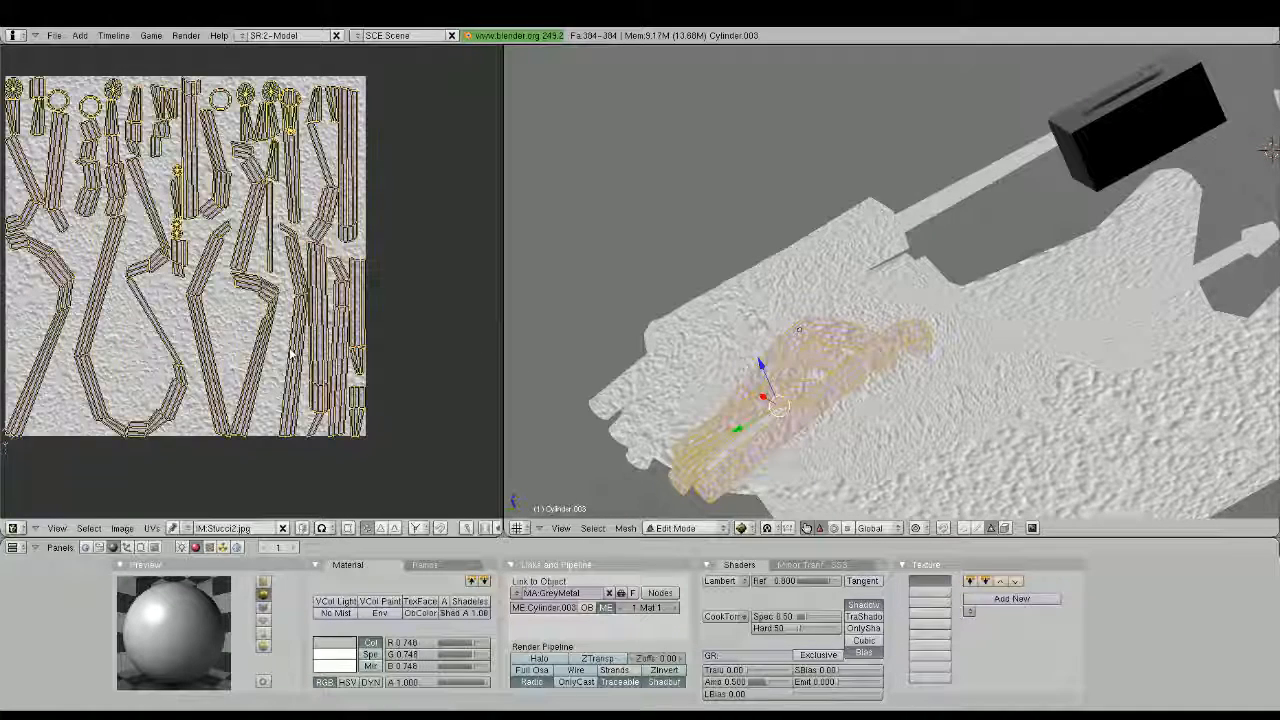
key("s")
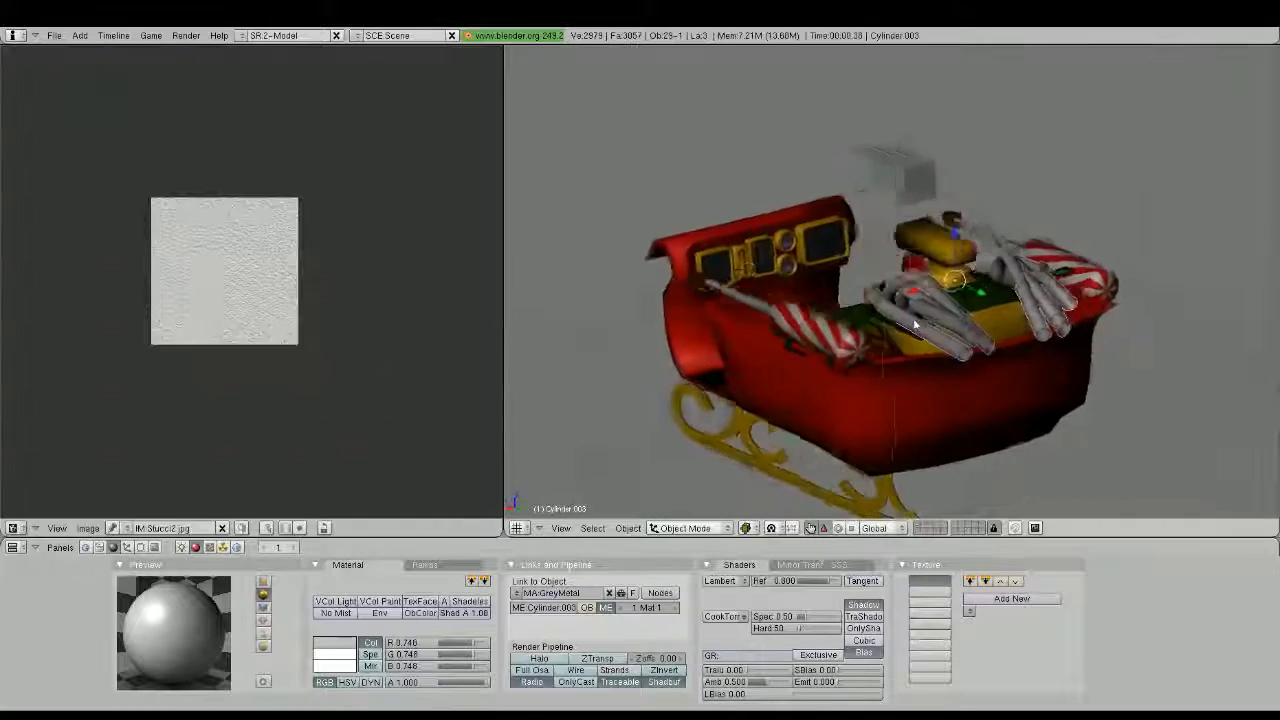
Examine the shaded sleigh from several angles and in side view, including the space between the body and the runners
middle_click_drag(1000, 320, 1070, 295)
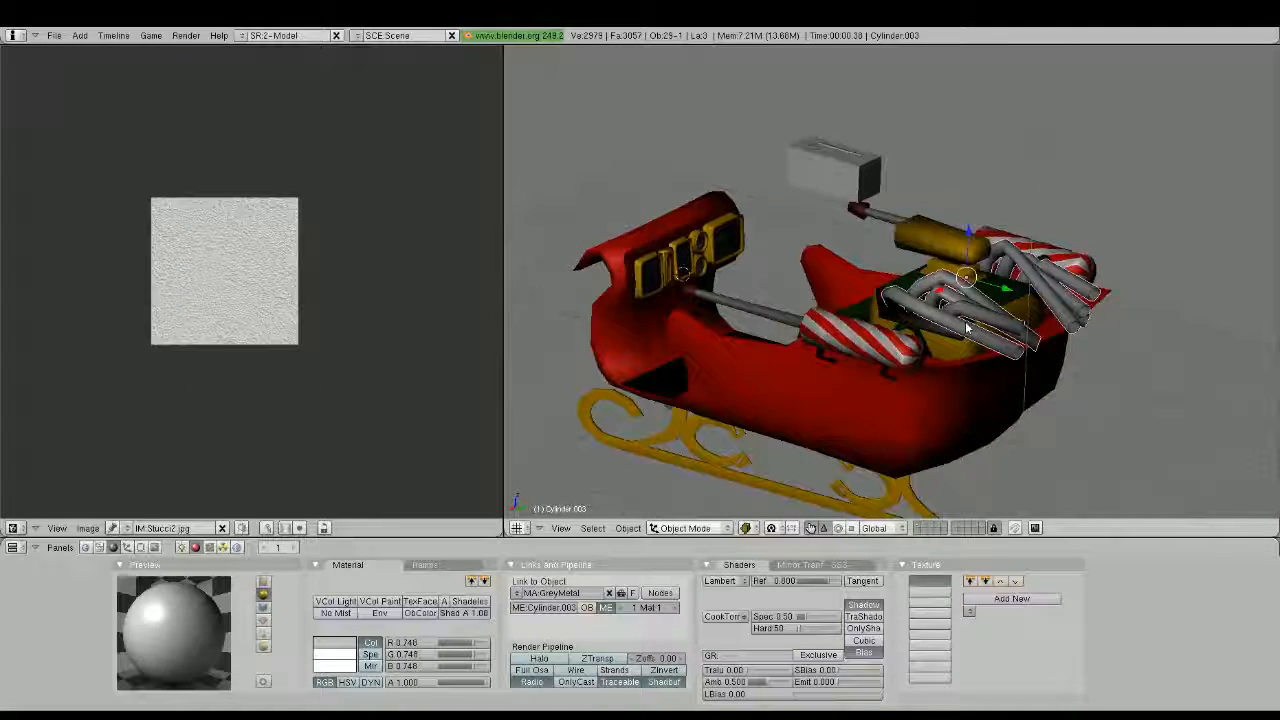
scroll(967, 328, "down", 3)
middle_click_drag(986, 269, 980, 343)
scroll(1003, 286, "up", 3)
left_click_drag(980, 343, 983, 331)
key("KP_3")
key("KP_5")
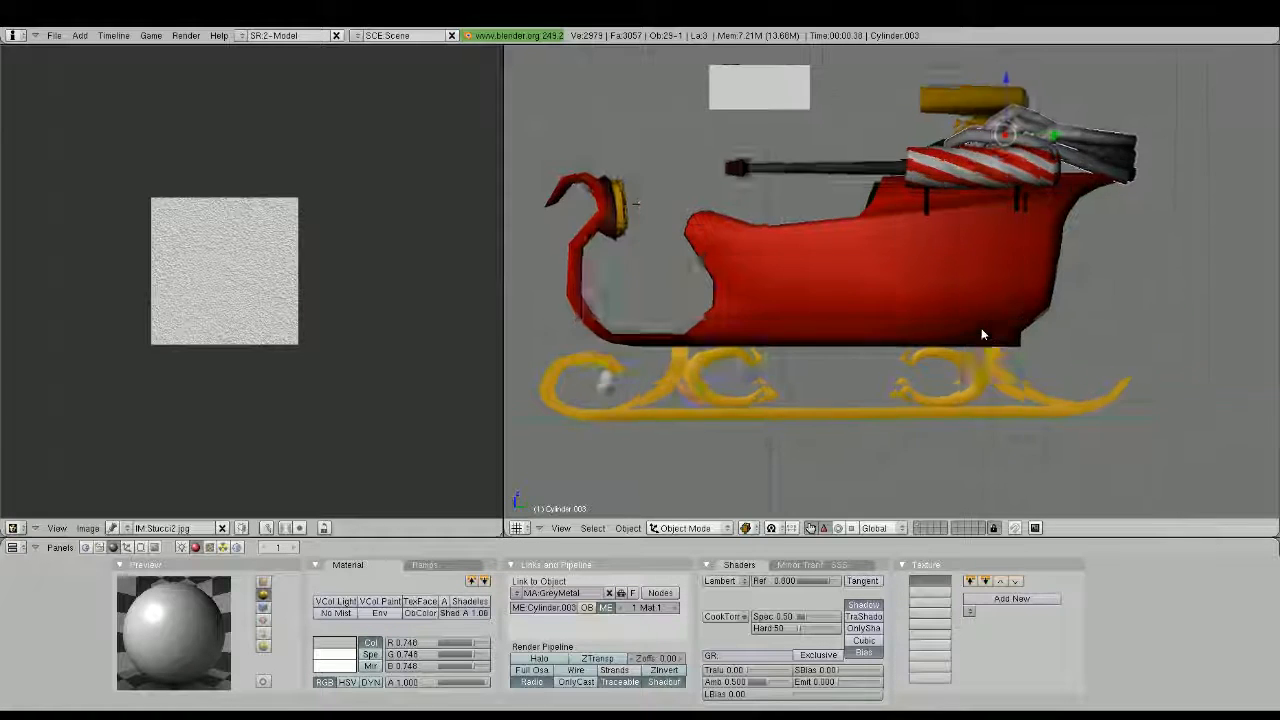
scroll(983, 331, "down", 4)
scroll(940, 323, "up", 4)
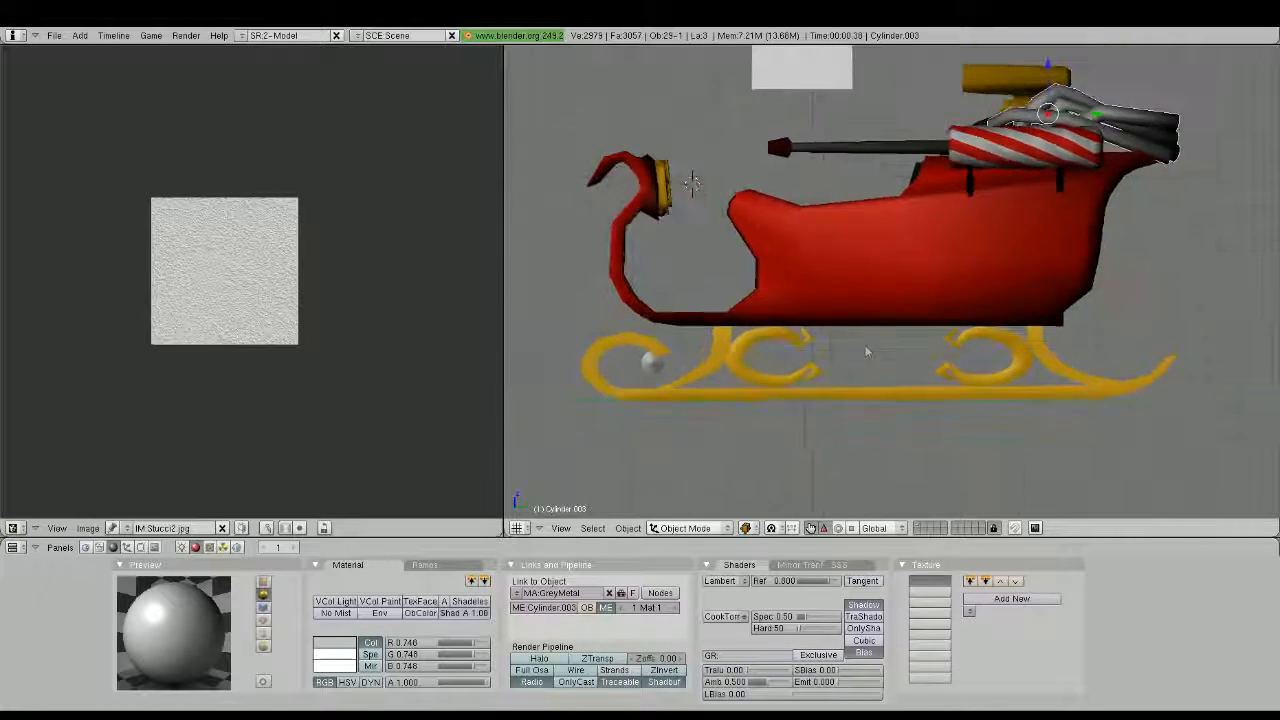
scroll(867, 351, "down", 6)
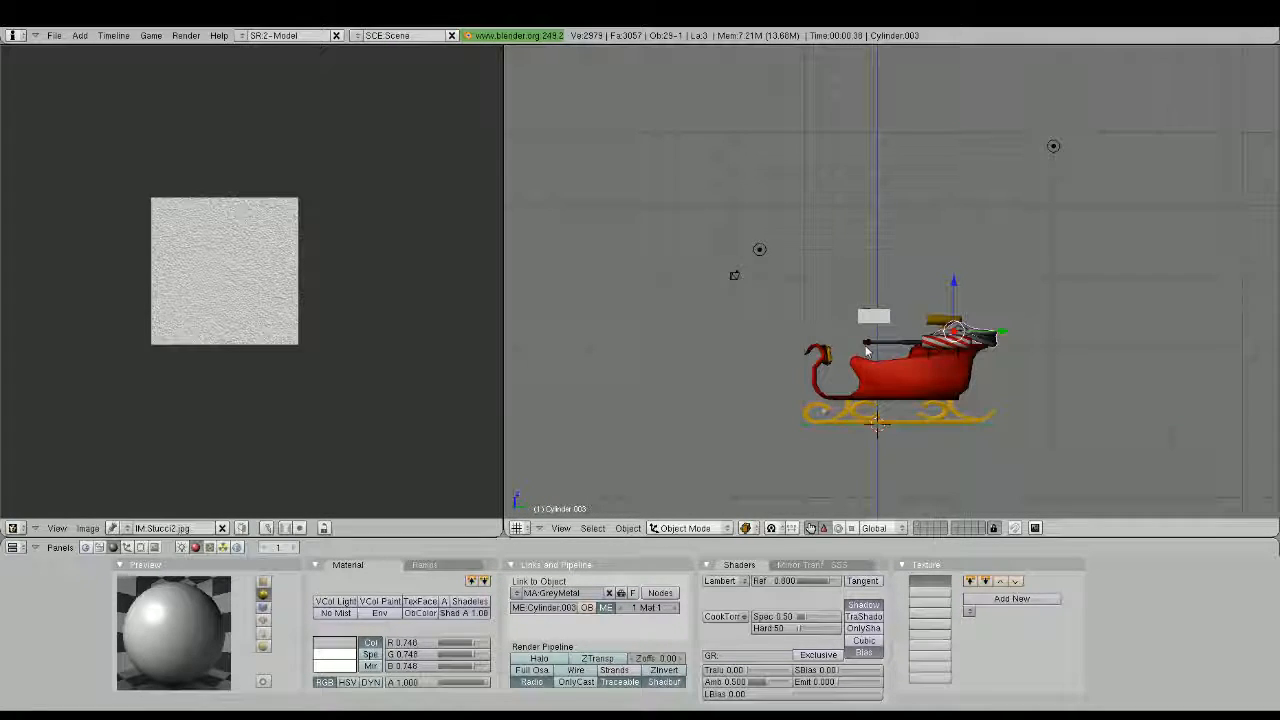
Add a cube and move it beneath the sleigh body, into the gap between the runner's two scroll ornaments
right_click(871, 365)
scroll(896, 360, "up", 5)
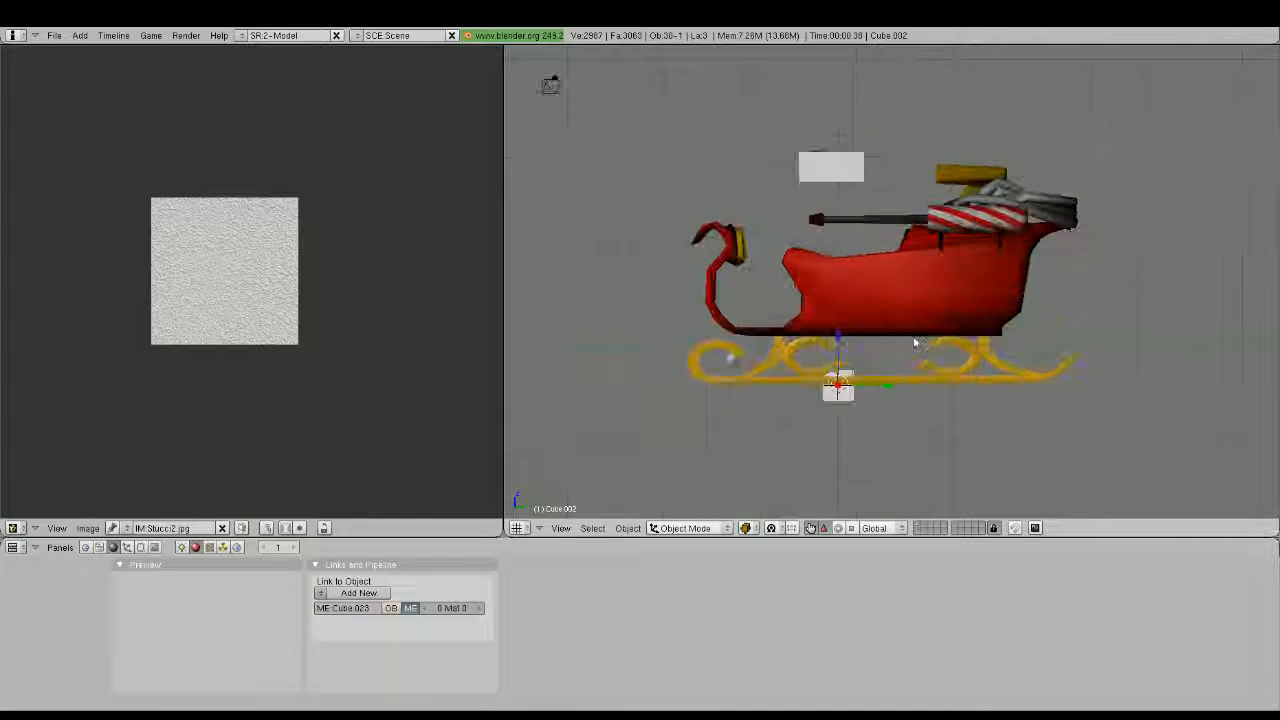
scroll(896, 360, "up", 2)
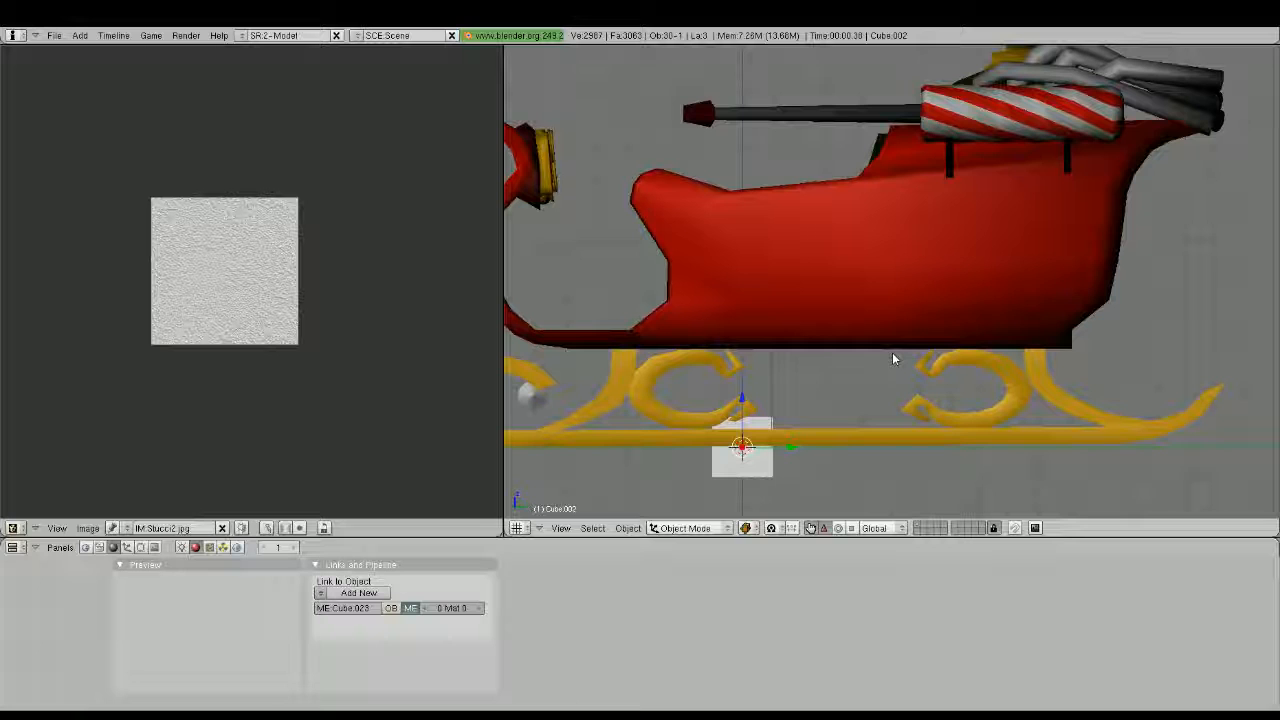
key("g")
left_click(967, 292)
Try rotating and rescaling the cube, cancelling the scaling and clearing the rotation
key("r")
left_click(938, 338)
key("s")
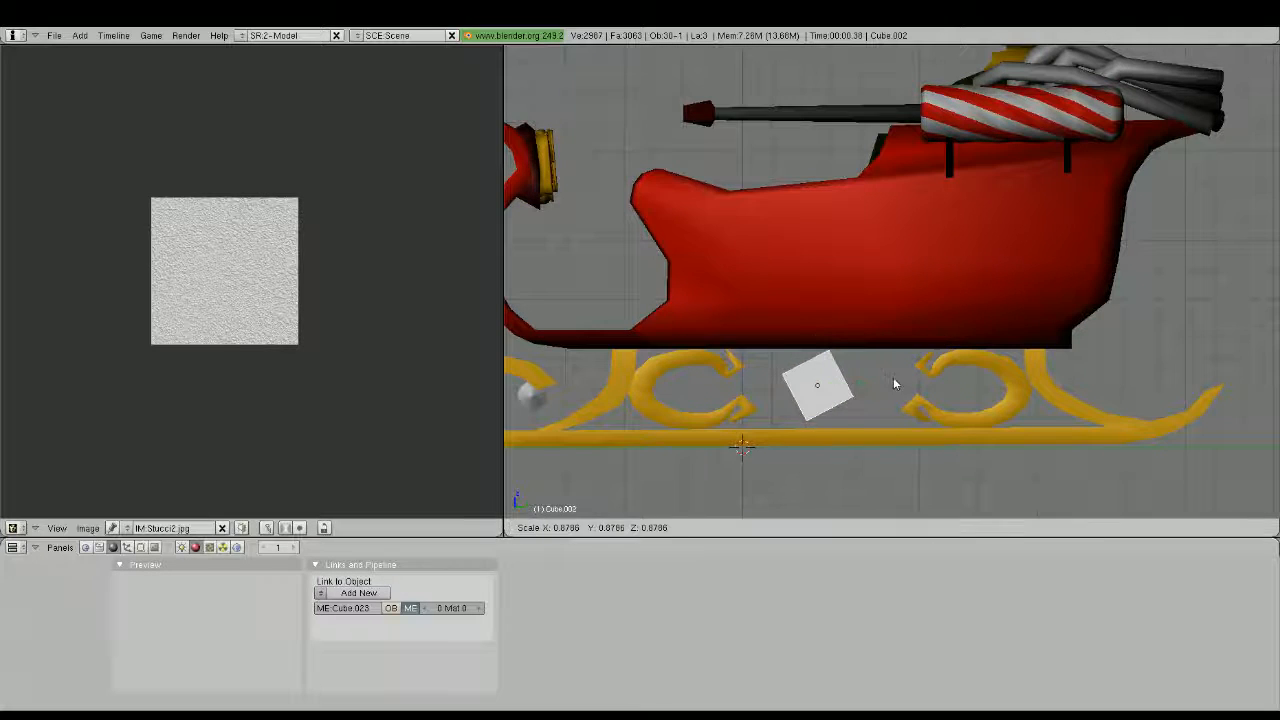
key("Escape")
key("alt+r")
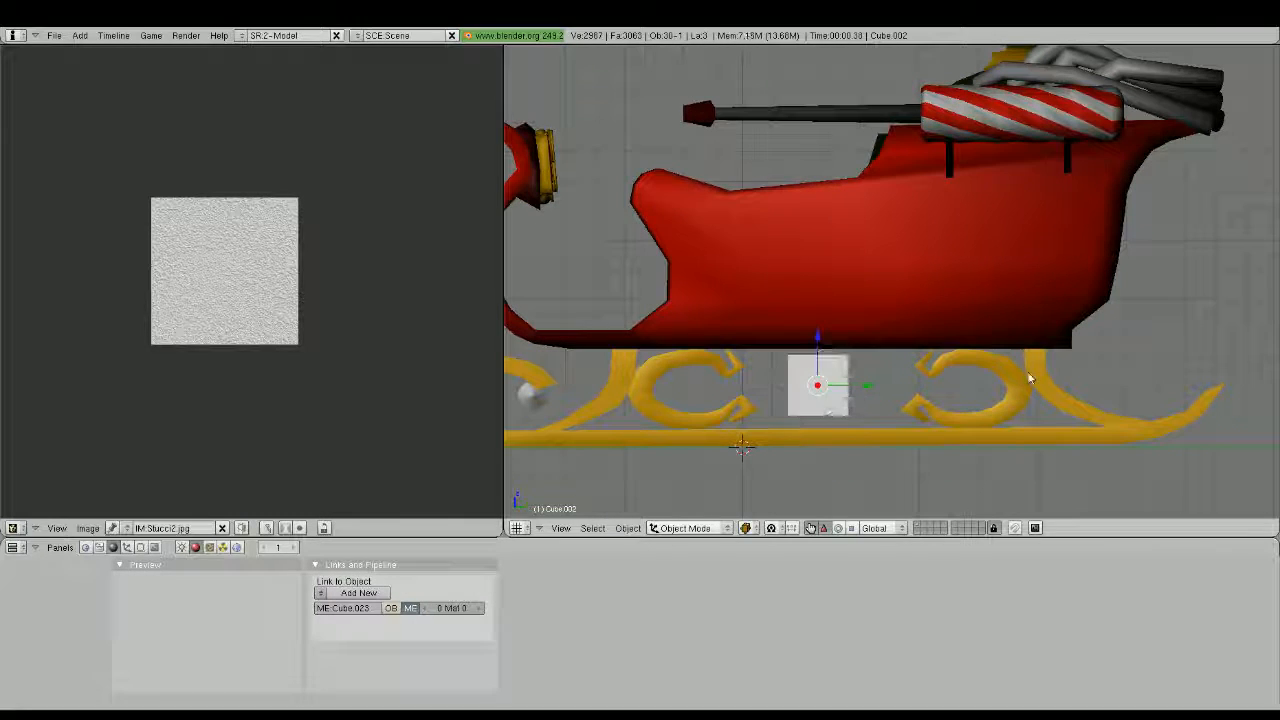
Scale the cube down uniformly and stretch it along Y into a thin bar between the runner scrolls
key("s")
left_click(863, 384)
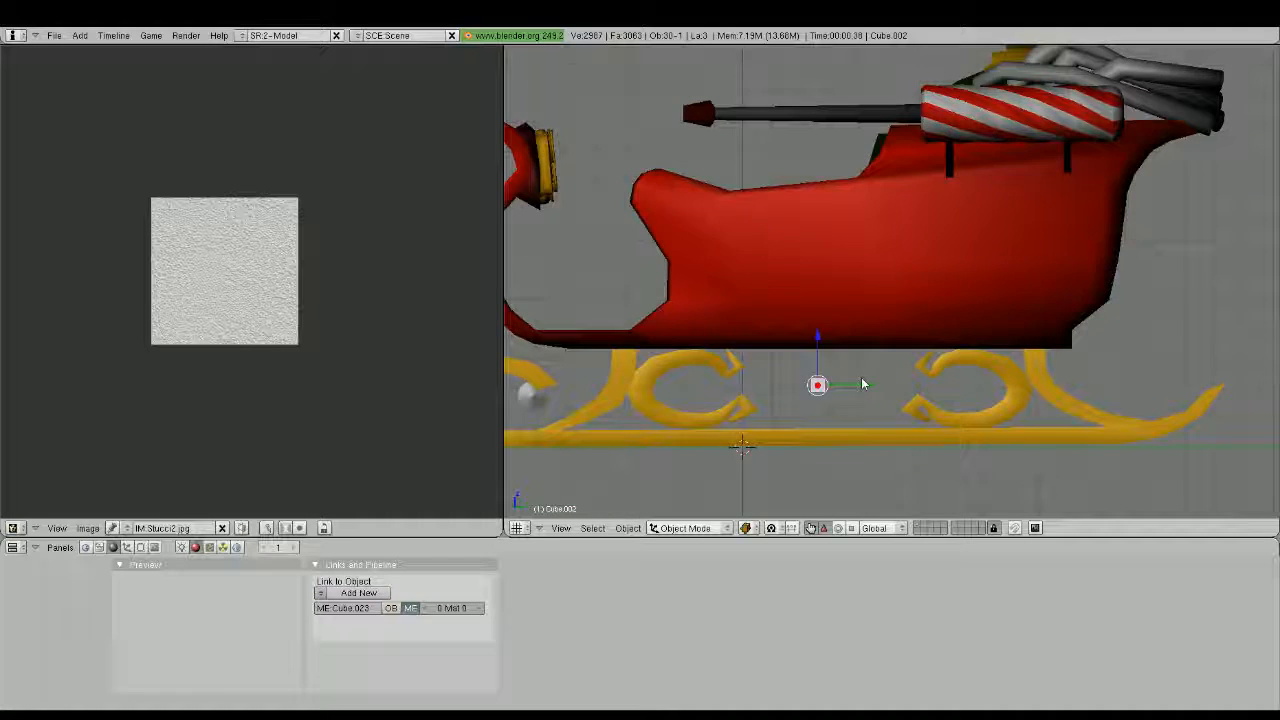
scroll(861, 377, "up", 5)
key("s")
key("y")
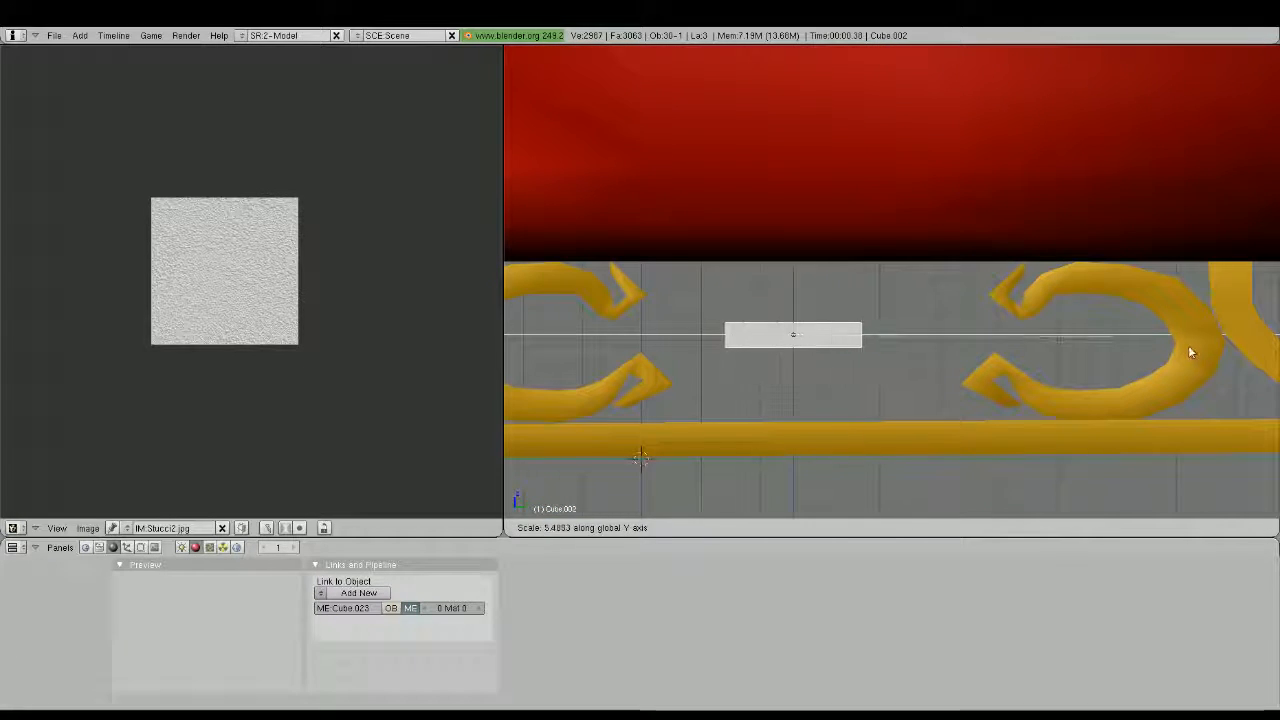
left_click(1189, 350)
key("s")
key("y")
left_click(1007, 332)
Add a Mirror modifier to the thin bar and open its mesh for editing
middle_click_drag(1007, 332, 1131, 252, "shift")
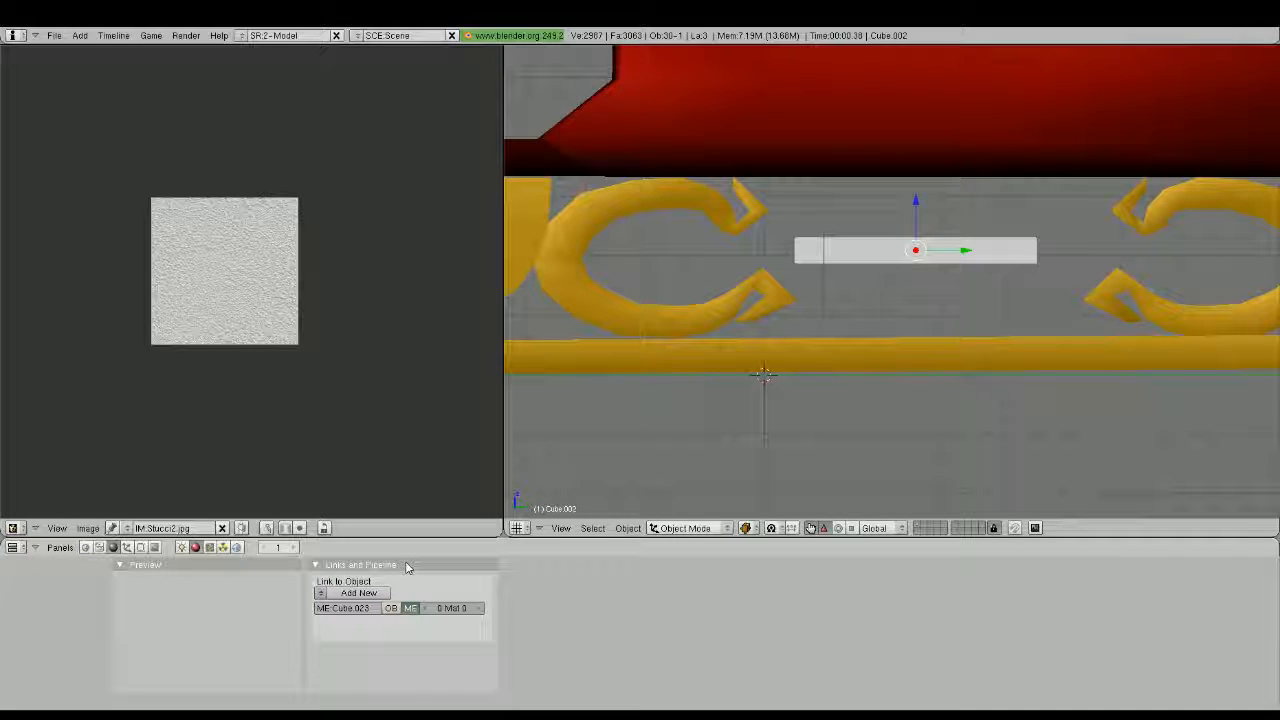
key("F9")
left_click(748, 580)
left_click(748, 478)
scroll(932, 364, "down", 2)
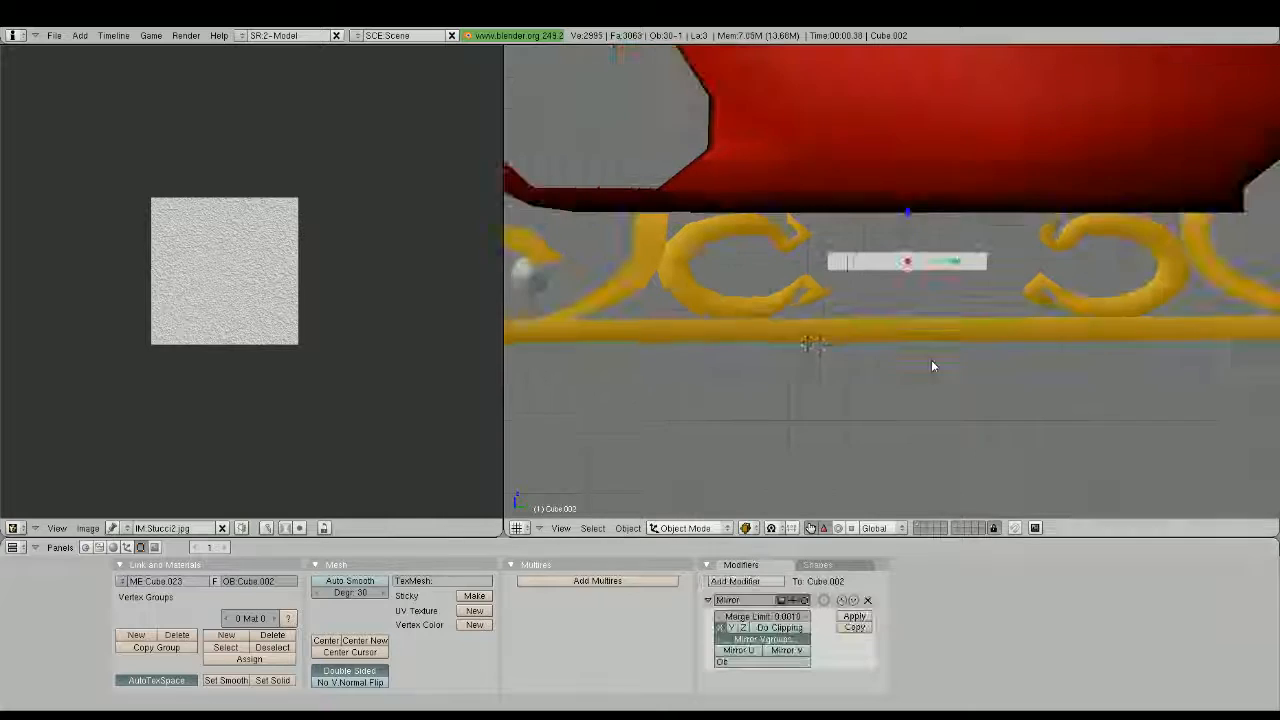
key("Tab")
scroll(931, 366, "up", 2)
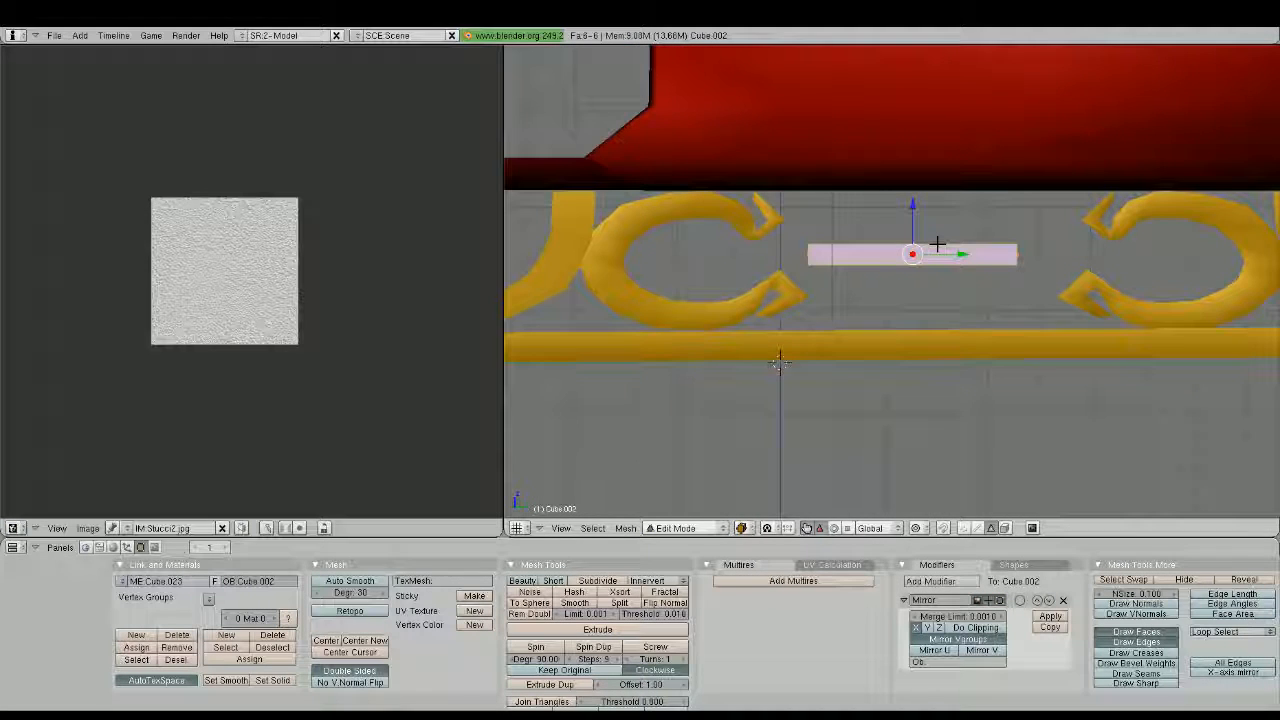
Try cutting edge loops through the bar and undo the cuts
key("ctrl+r")
scroll(877, 252, "up", 1)
left_click(877, 252)
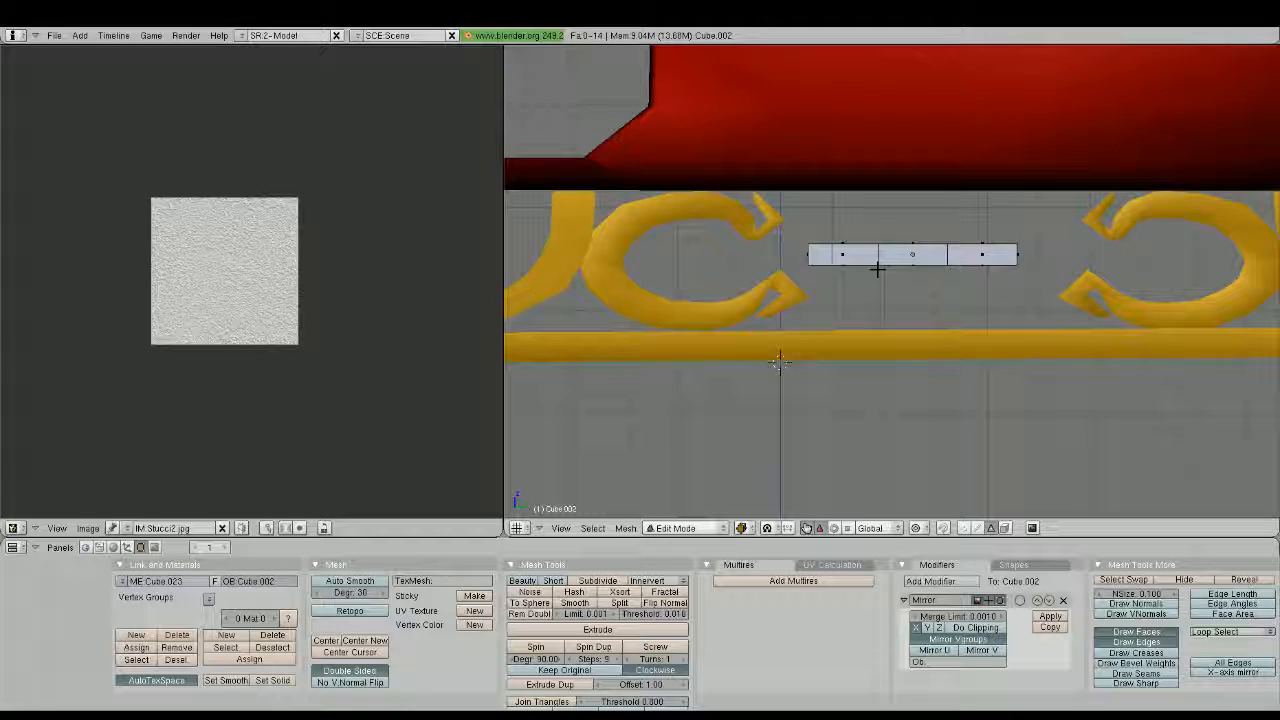
key("ctrl+z")
key("ctrl+r")
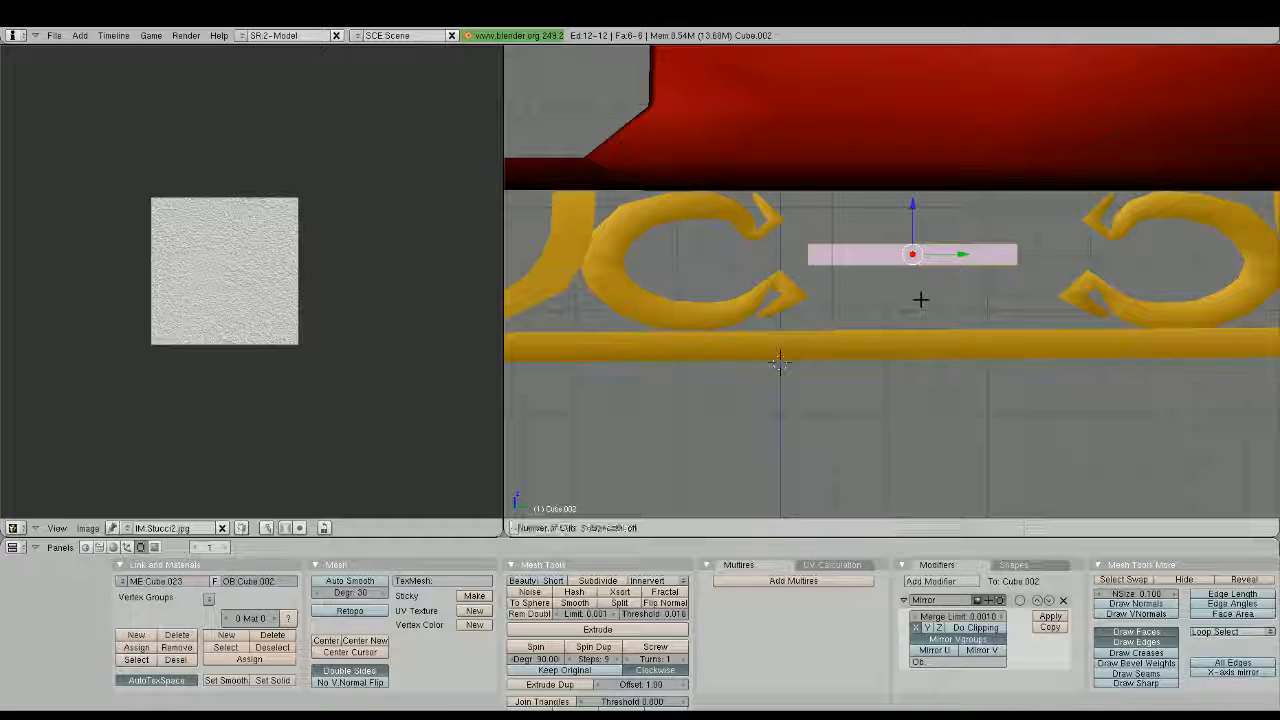
left_click(914, 252)
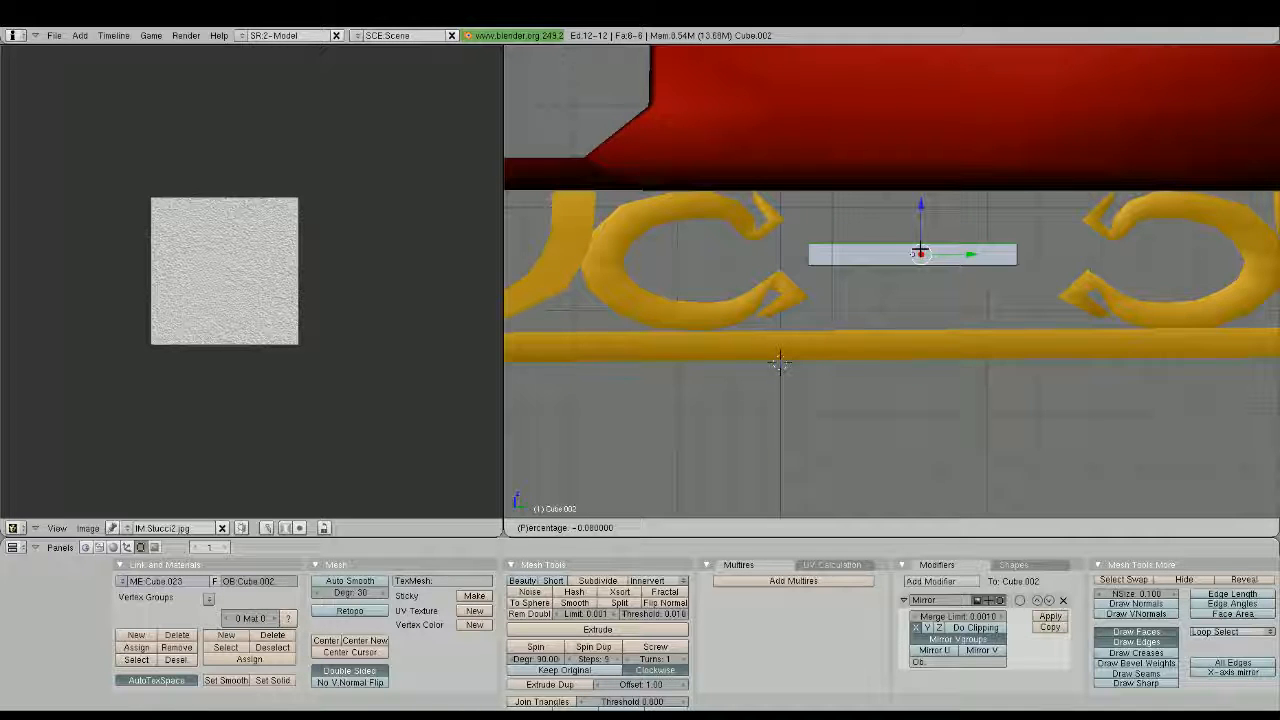
scroll(780, 362, "up", 1)
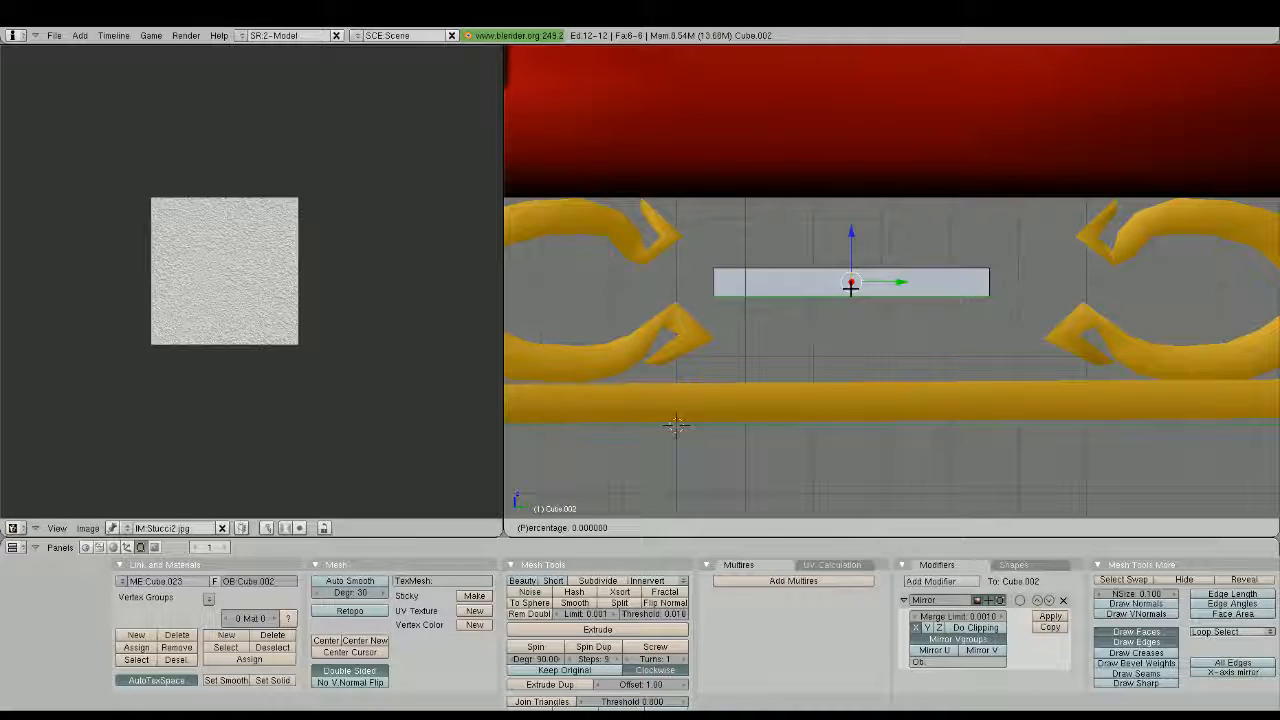
left_click(676, 425)
key("ctrl+z")
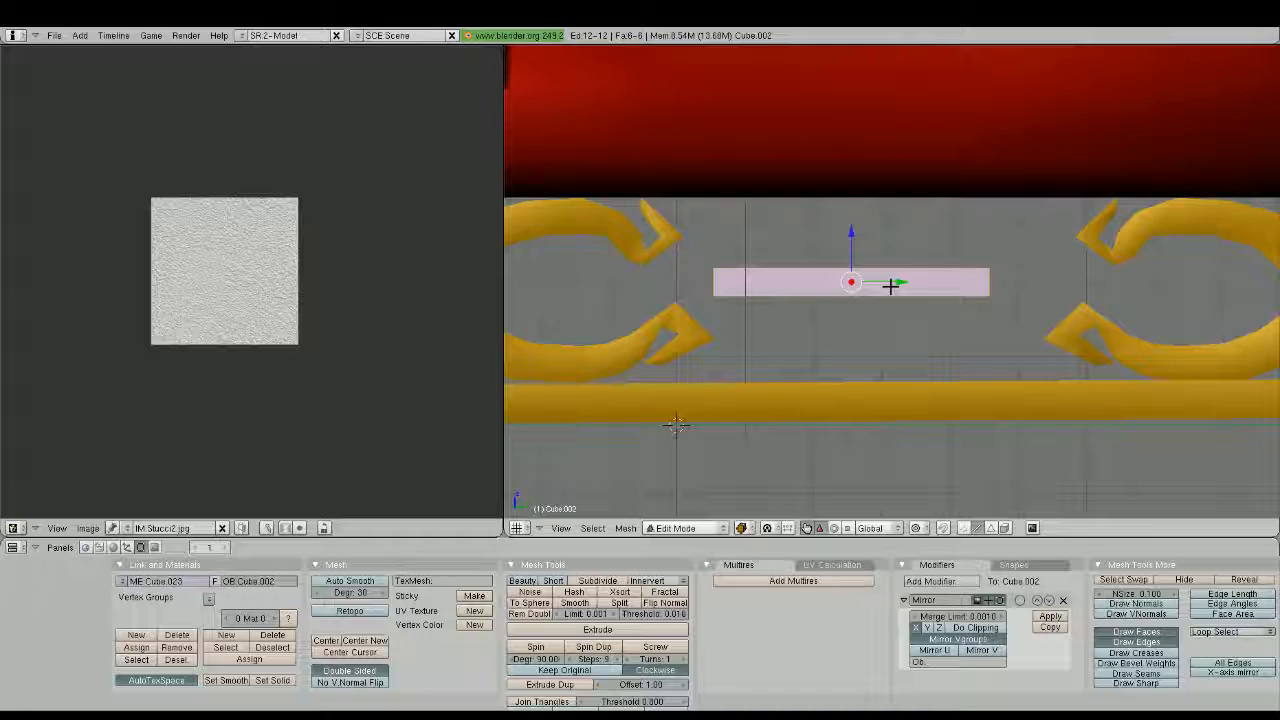
Delete the rear half of the bar beyond a centred edge loop and mirror the remaining half along Y
key("ctrl+r")
left_click(863, 319)
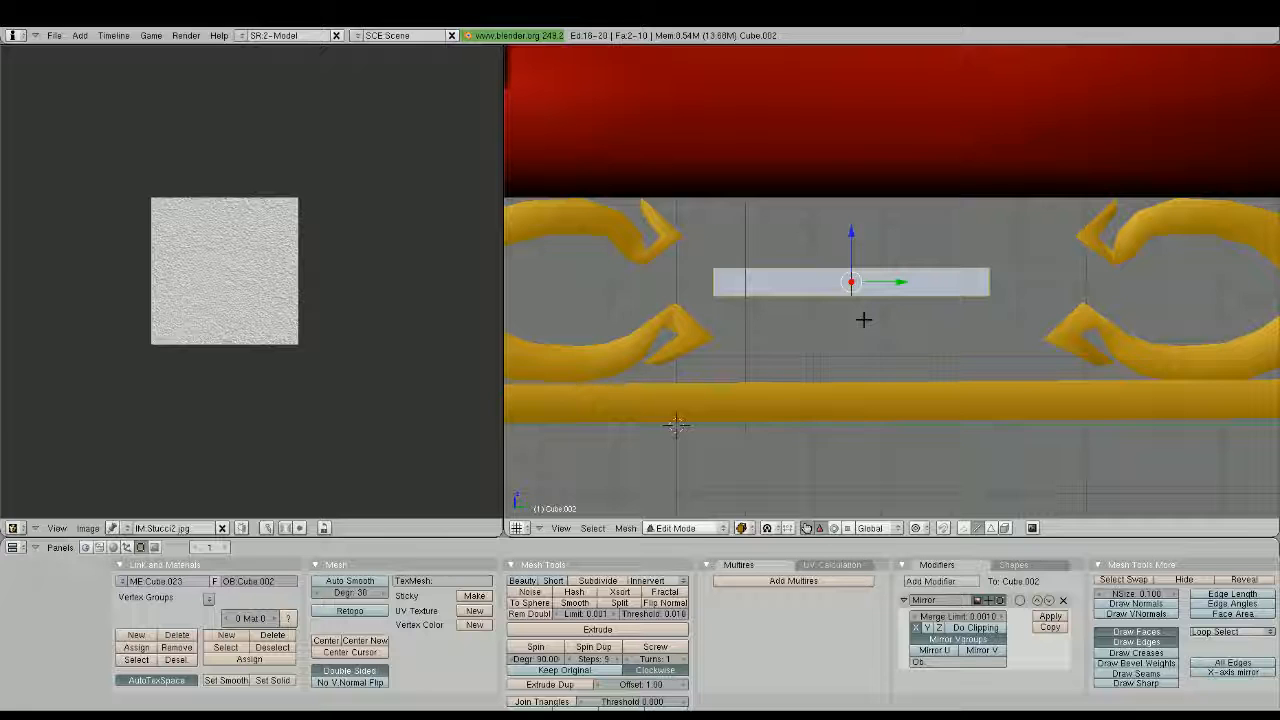
right_click(1034, 315)
key("x")
left_click(1009, 273)
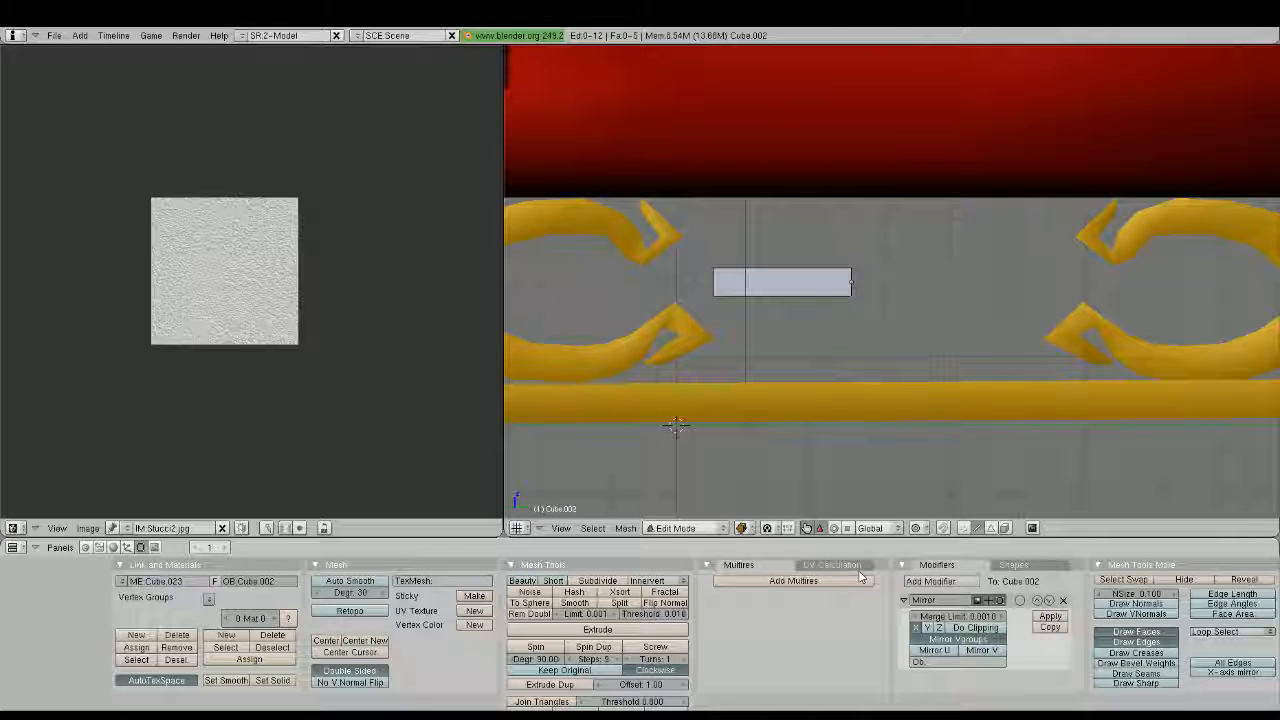
key("Tab")
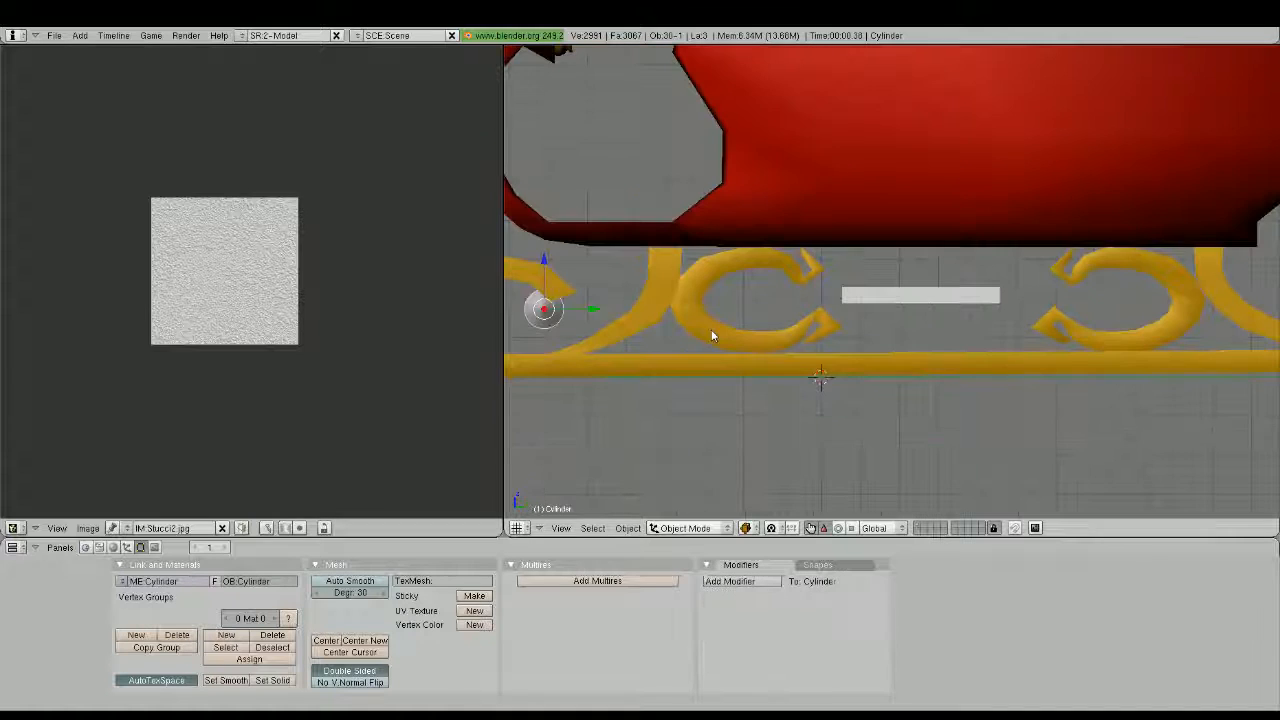
Move the small grey cylinder from the front runner scroll to just above the bar's front end
key("g")
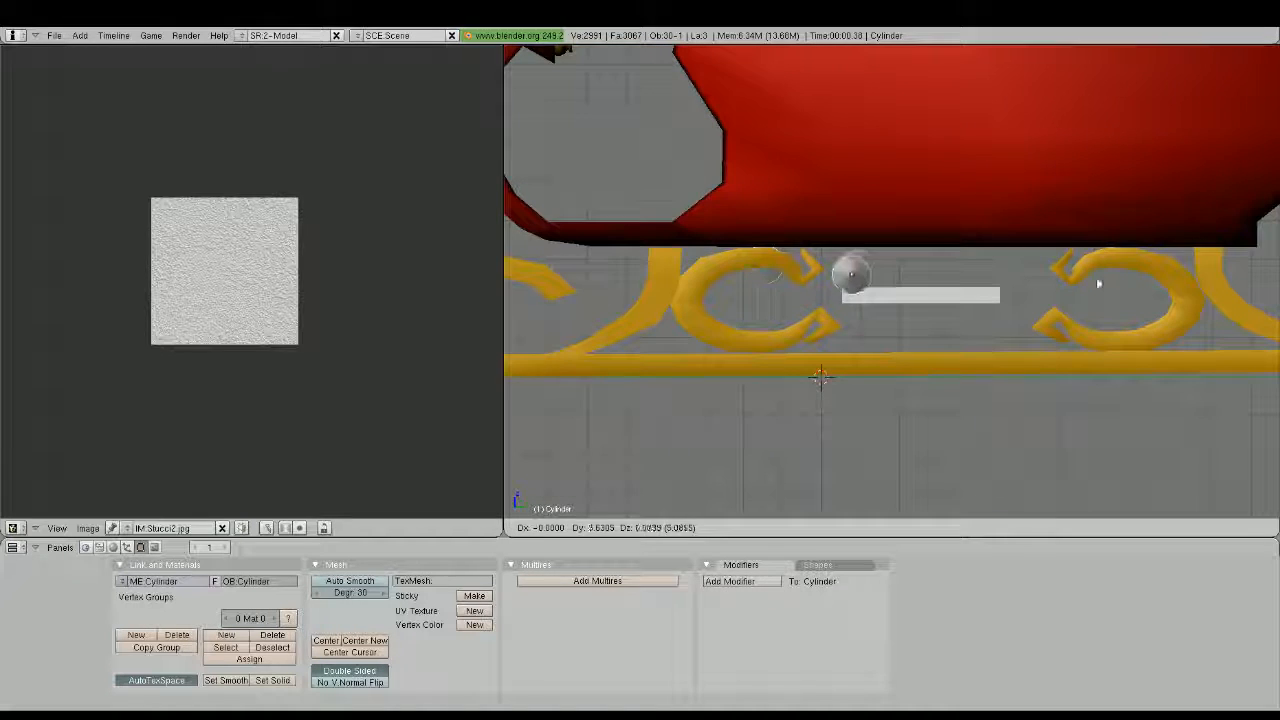
left_click(1096, 277)
scroll(1096, 271, "up", 4)
key("g")
left_click(878, 291)
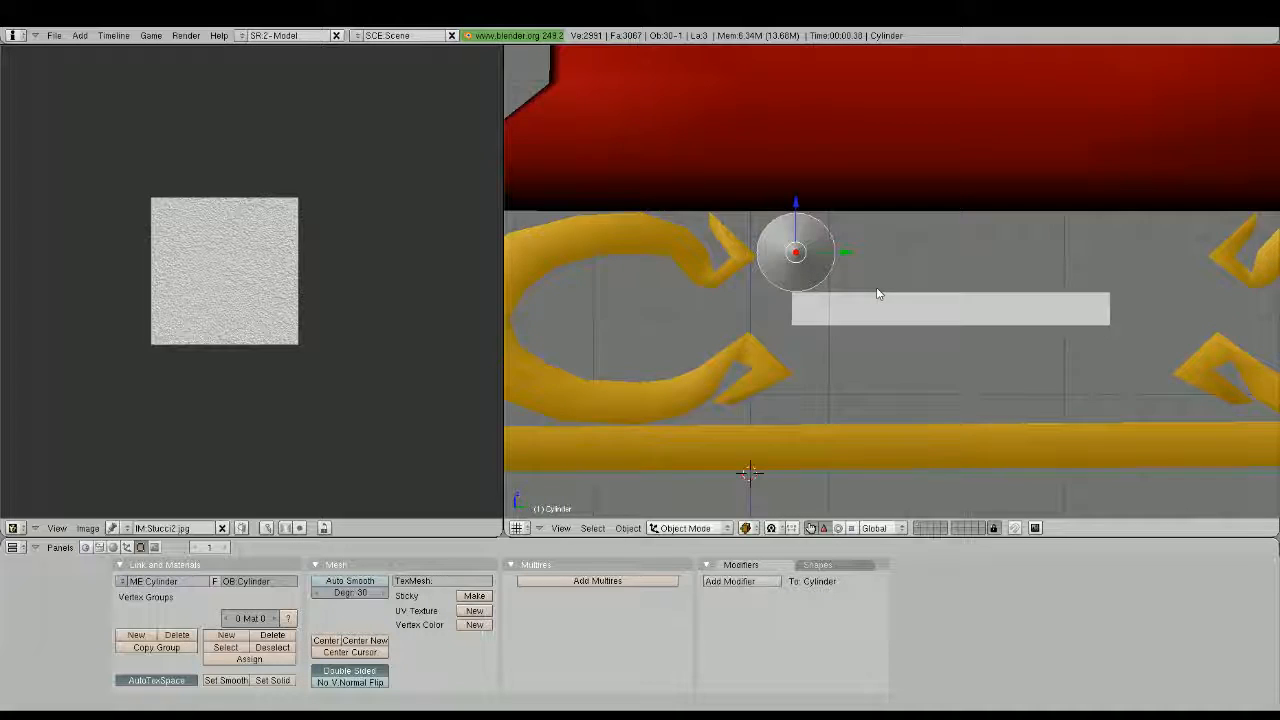
scroll(877, 291, "up", 4)
middle_click_drag(780, 289, 850, 298, "shift")
key("g")
left_click(843, 320)
Scale the cylinder down and seat it on the bar's upper front corner
key("s")
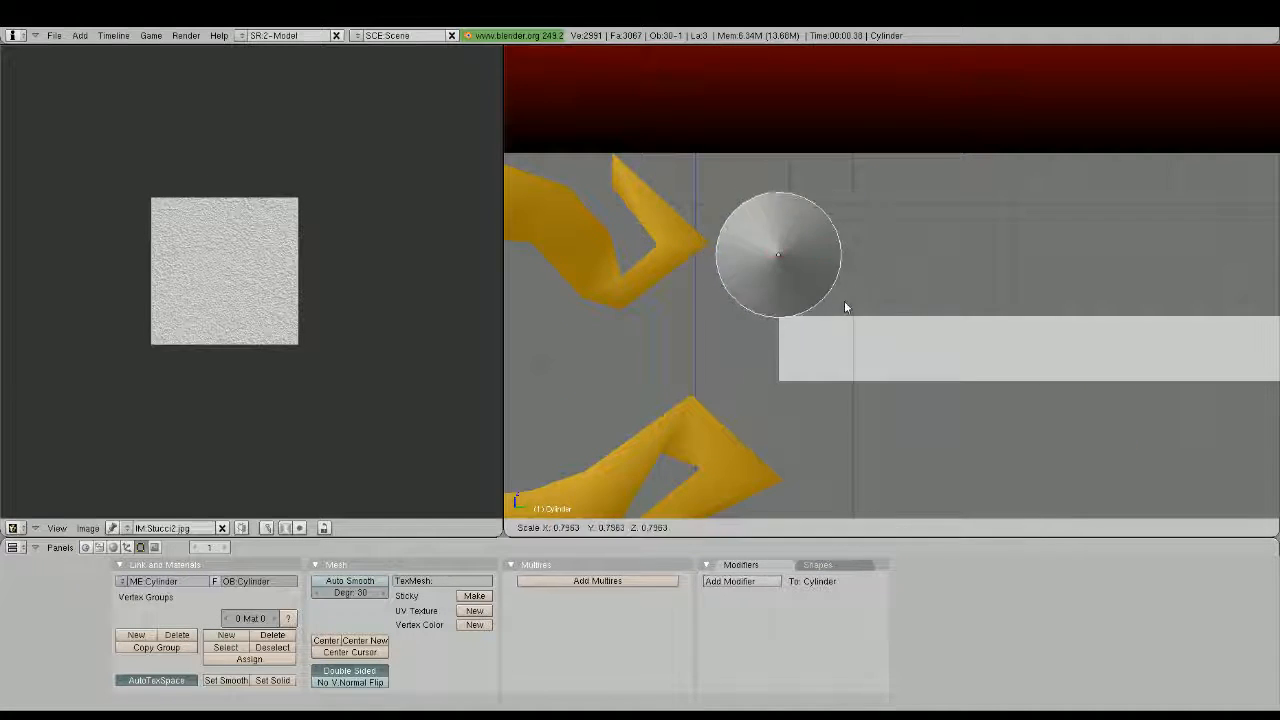
left_click(821, 297)
key("g")
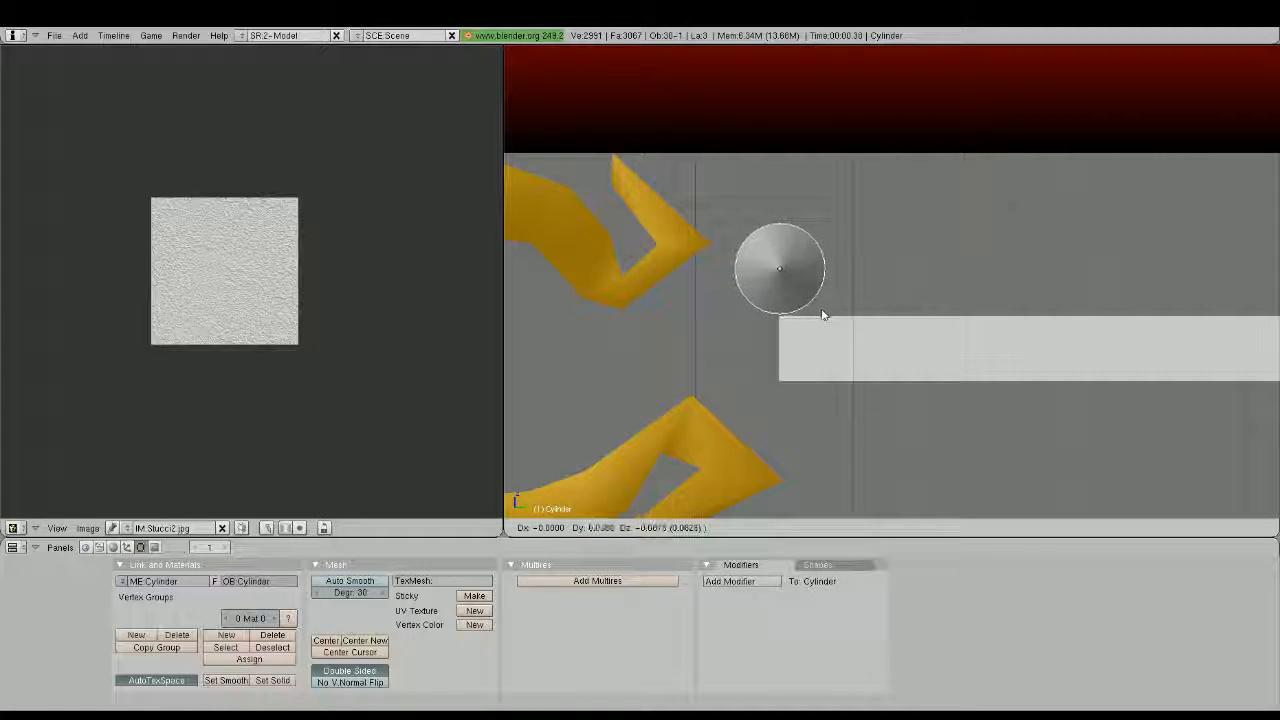
left_click(822, 315)
scroll(824, 325, "down", 2)
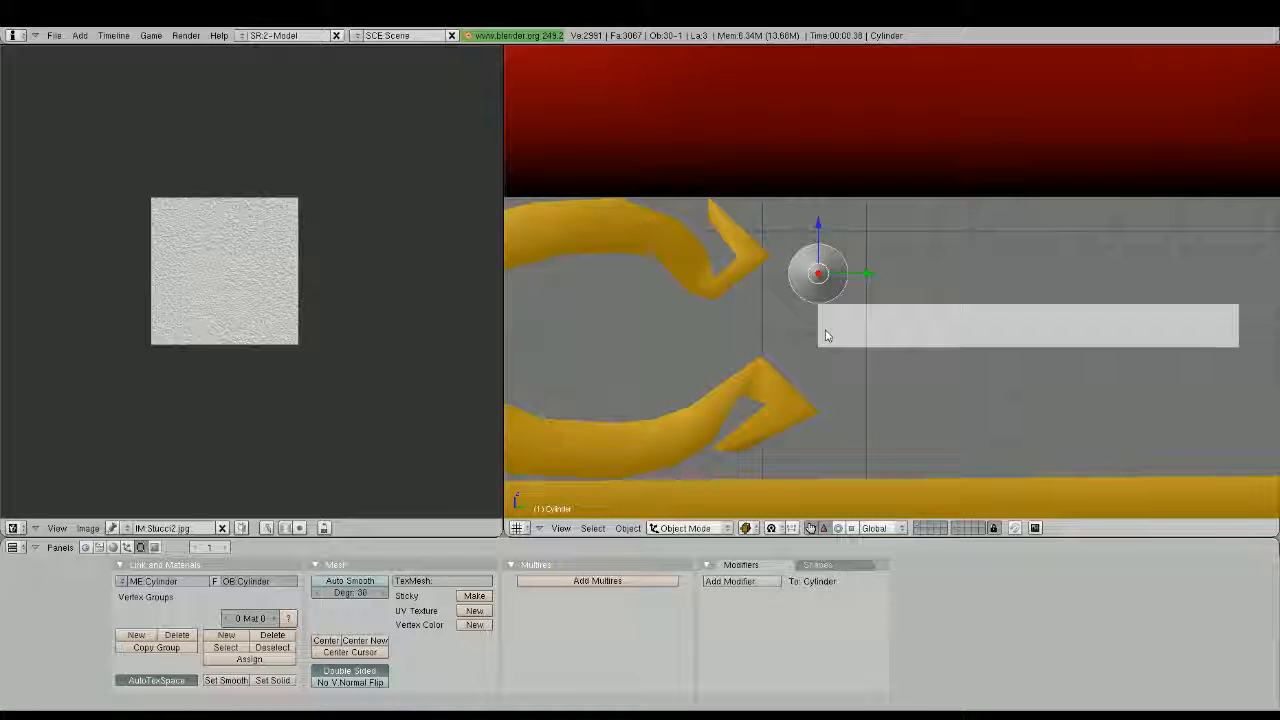
Extrude the bar's front end face forward and tilt it upward beneath the small cylinder to begin a curl
right_click(826, 336)
key("Tab")
scroll(828, 370, "up", 1)
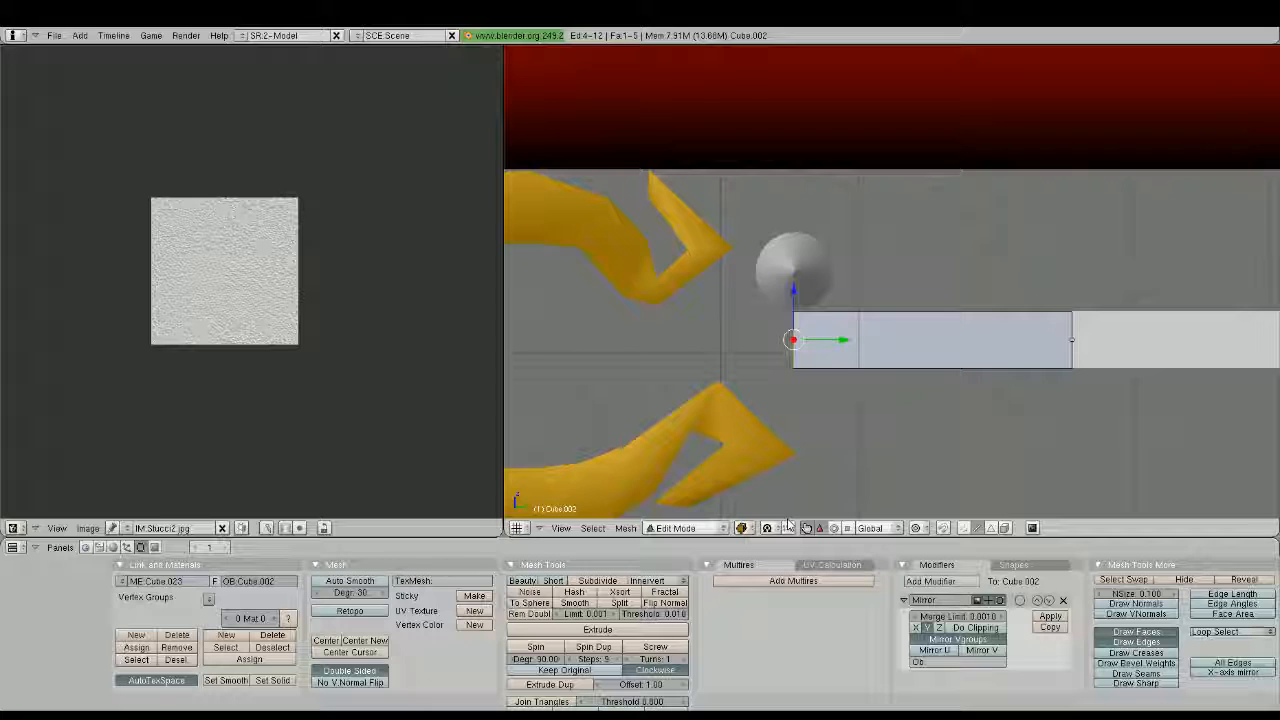
left_click(963, 528)
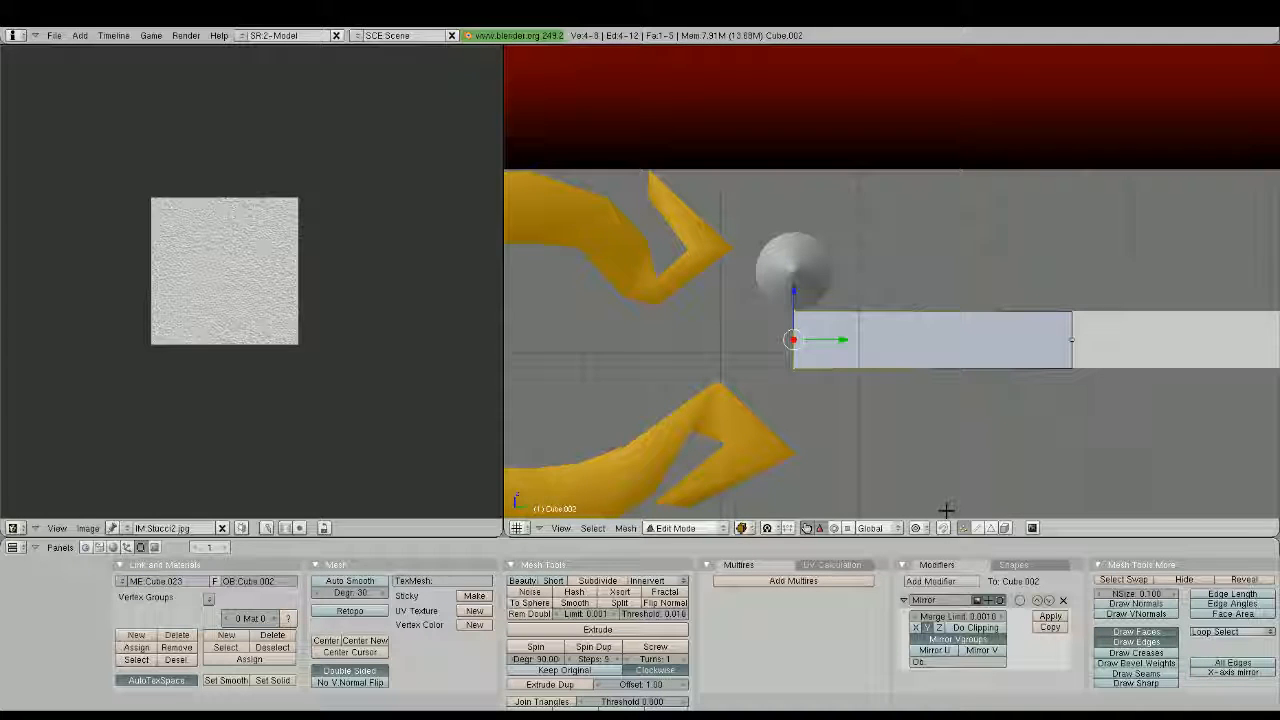
key("e")
left_click(805, 368)
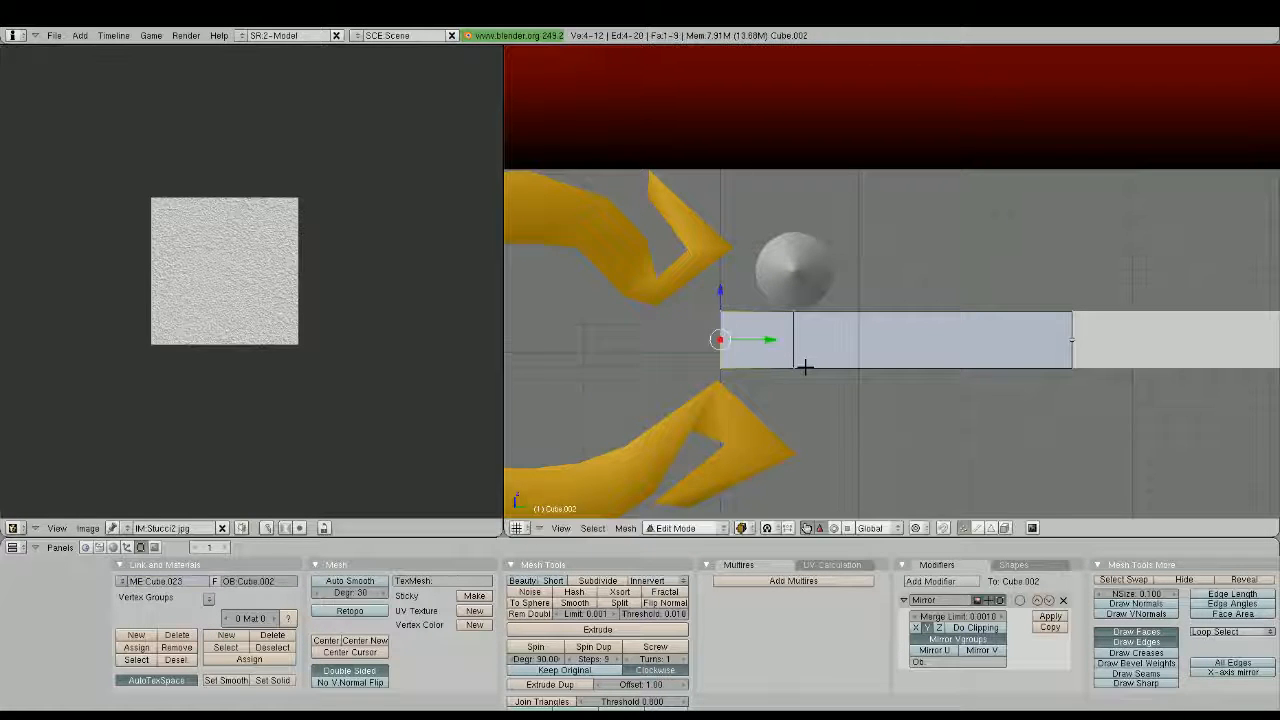
key("g")
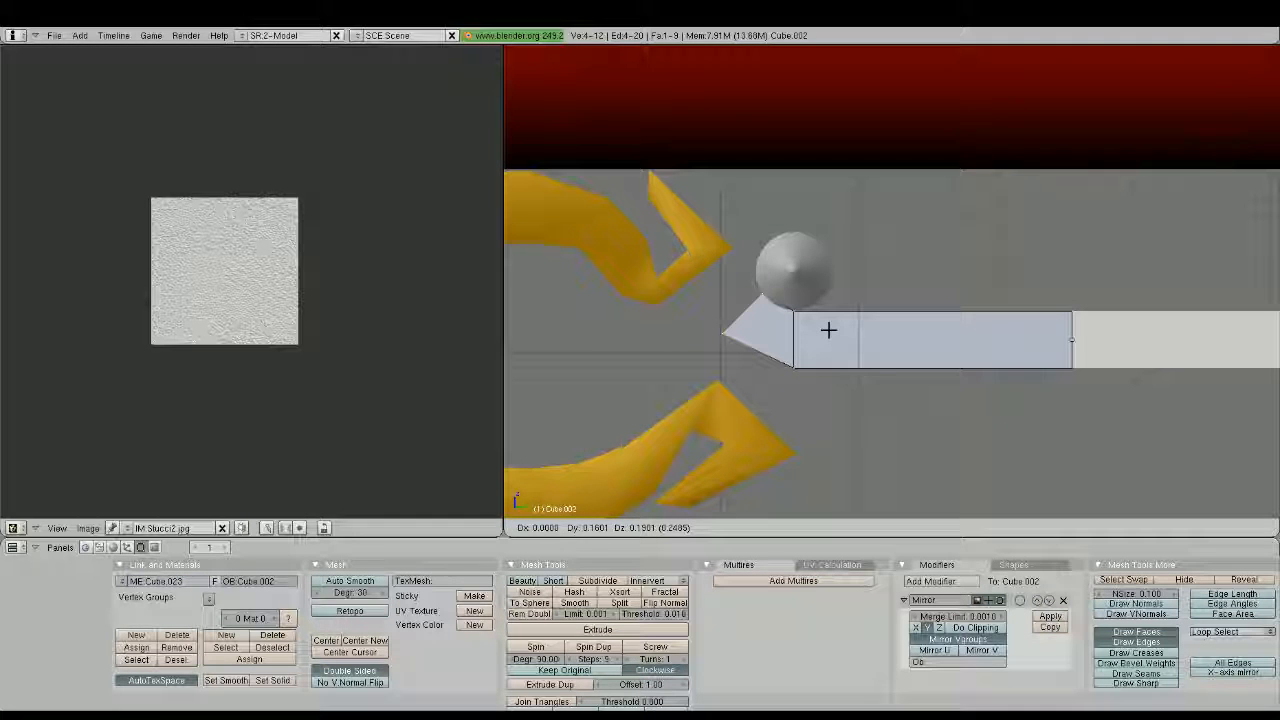
left_click(831, 330)
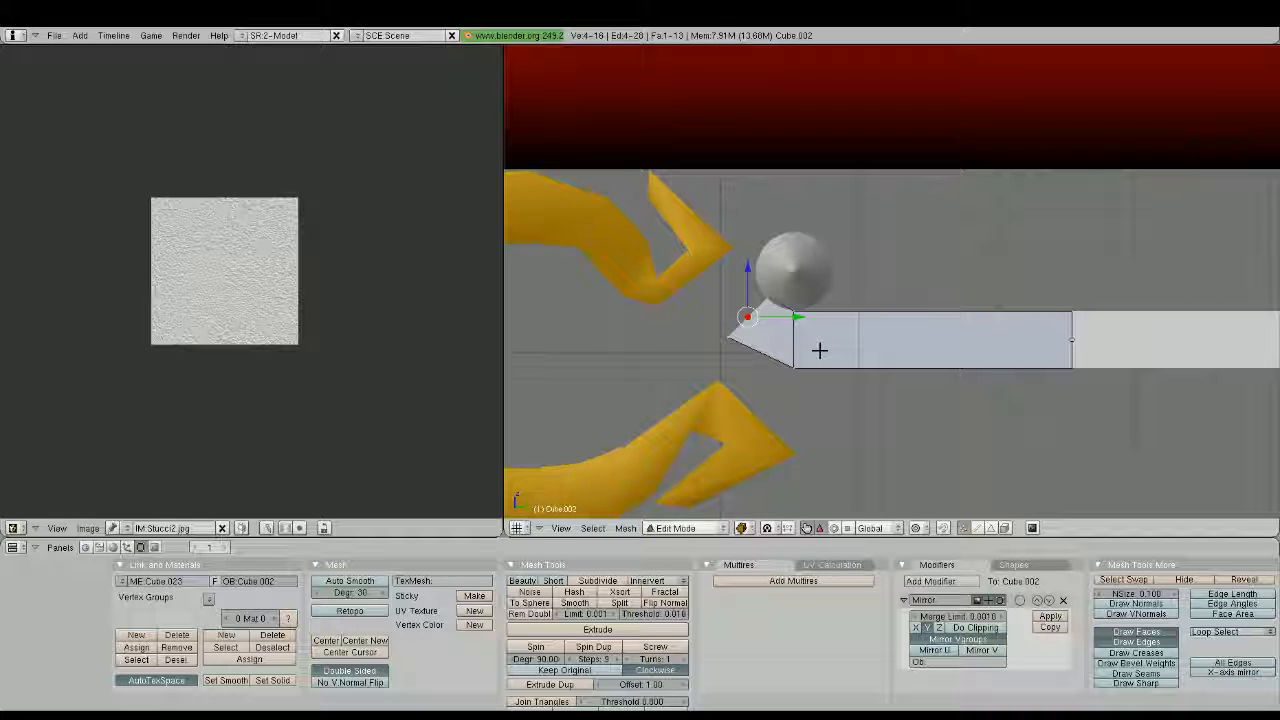
Extrude a second curl segment upward around the cylinder's front side and level its end face
key("e")
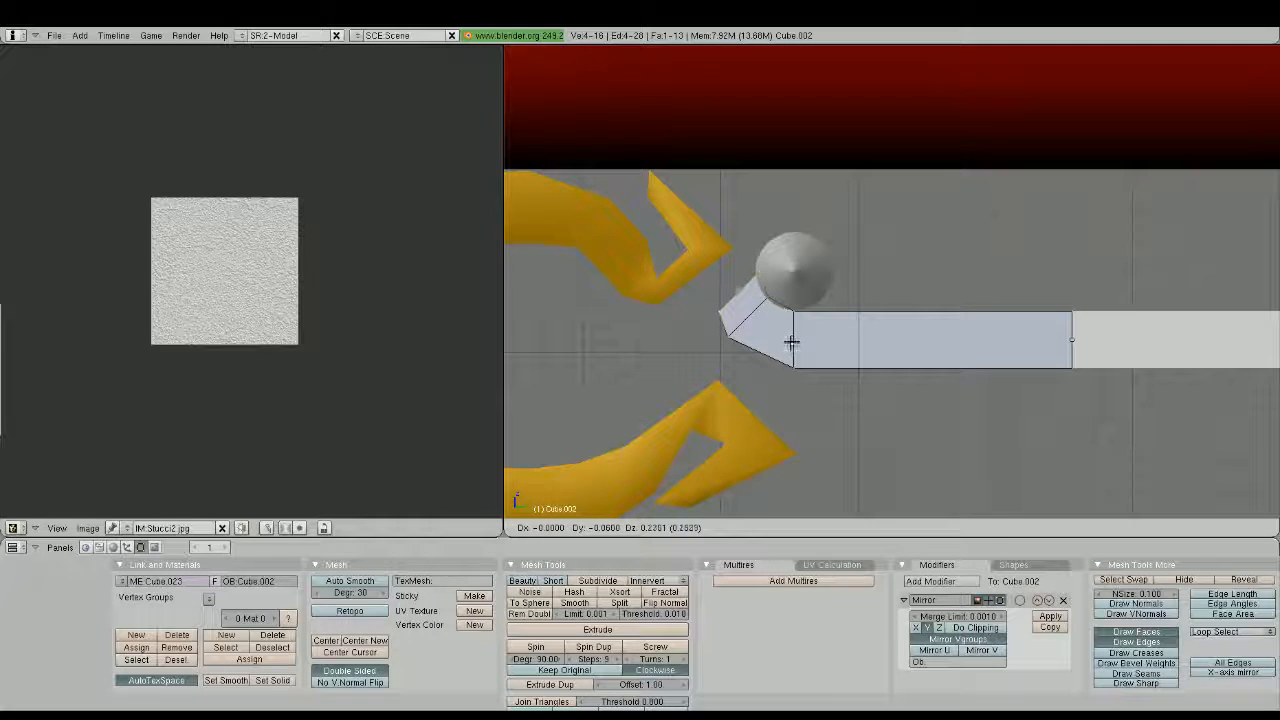
left_click(785, 337)
key("e")
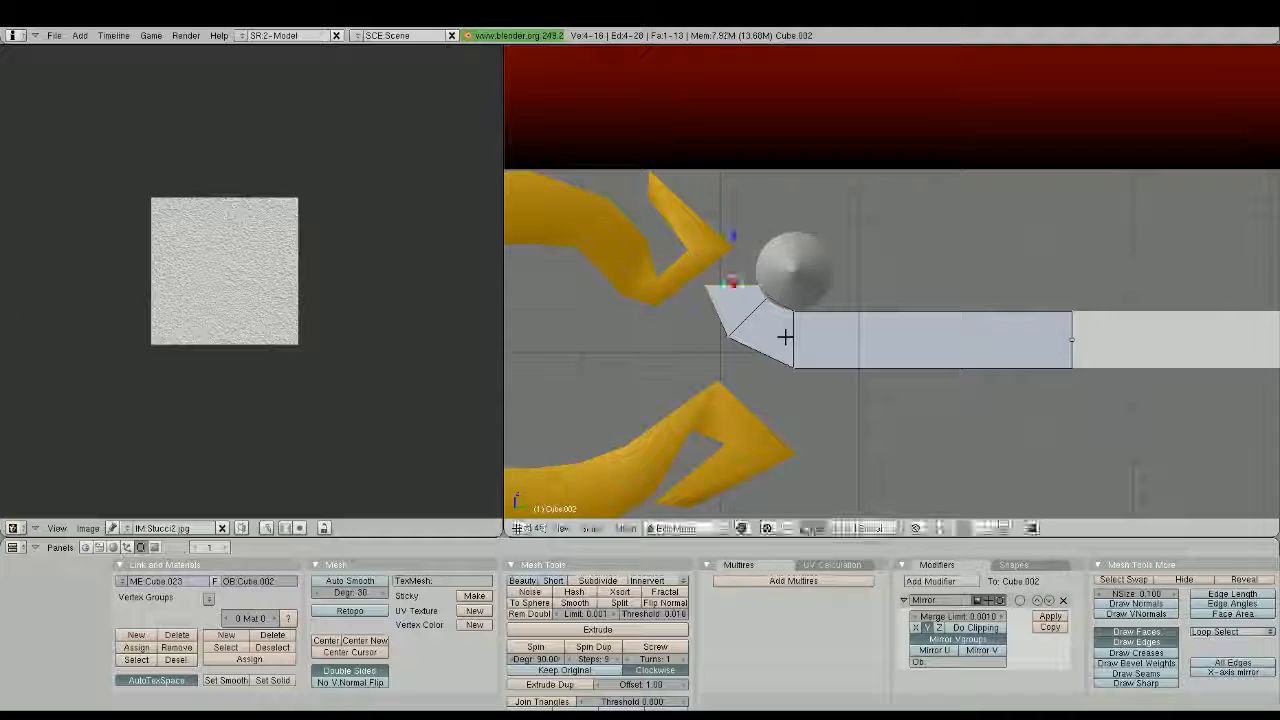
left_click(785, 326)
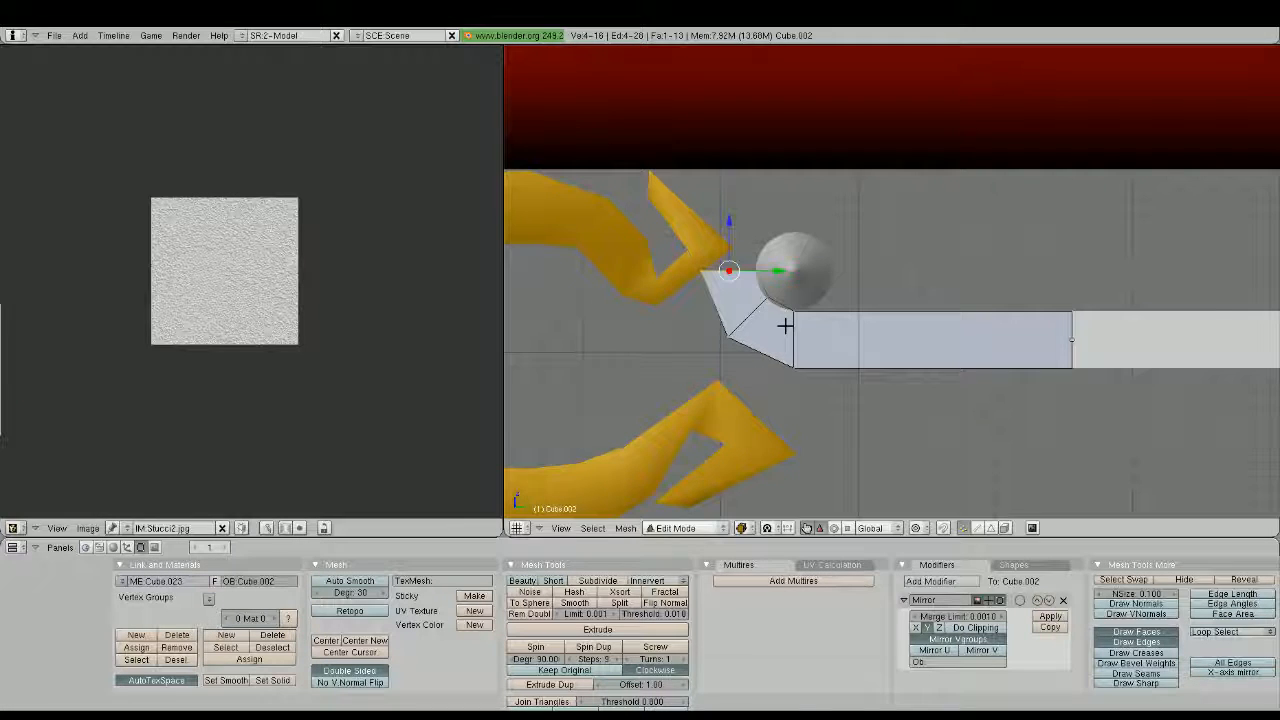
Examine the mirrored bar's upturned ends between the runner scrolls beneath the sleigh body
scroll(786, 328, "down", 3)
key("Tab")
scroll(882, 408, "down", 2)
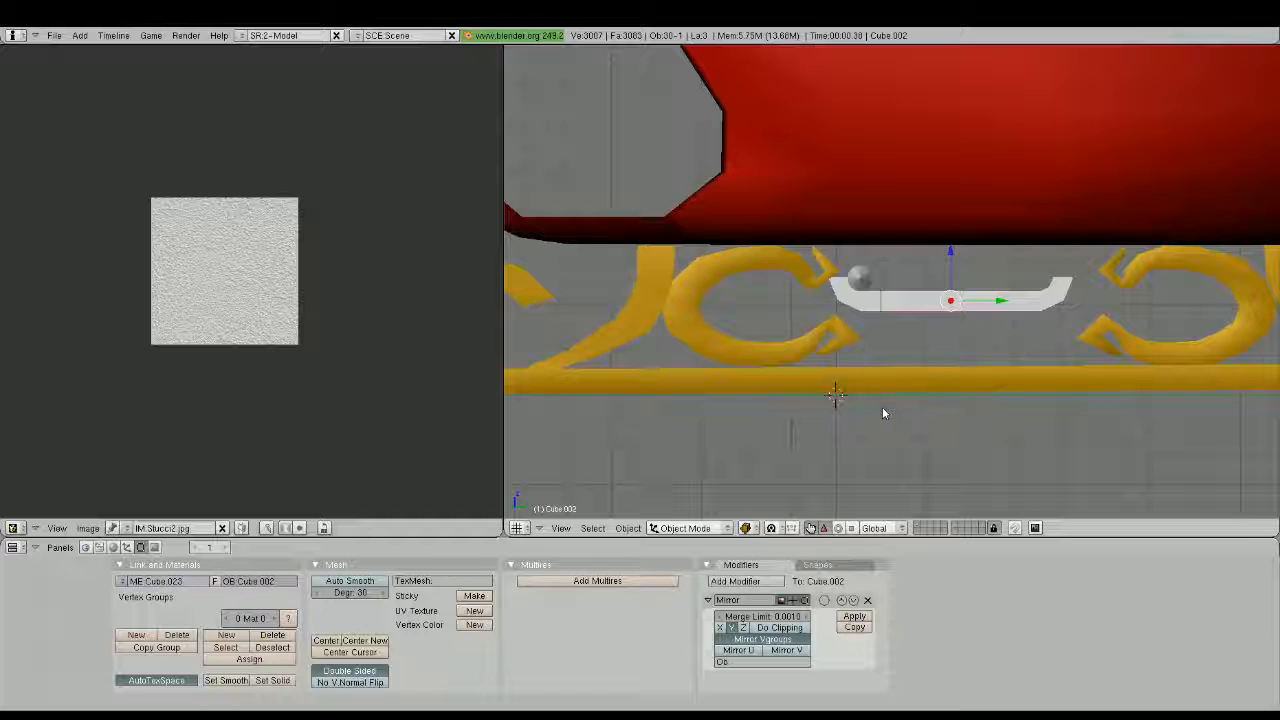
middle_click_drag(882, 408, 819, 421, "shift")
scroll(790, 355, "up", 3)
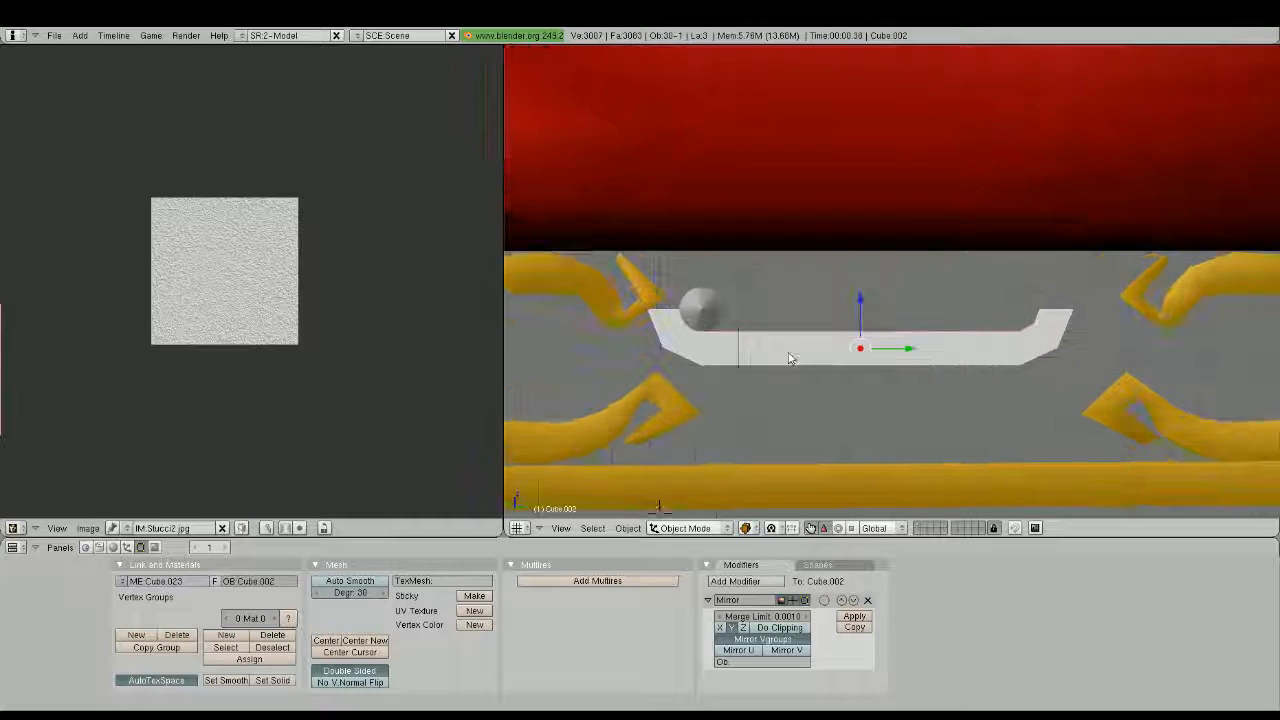
scroll(790, 358, "up", 2)
middle_click_drag(648, 367, 812, 343, "shift")
Extrude a third curl segment from the bar's front end, rotating the end face 45° and moving it up along the cylinder
key("Tab")
middle_click_drag(783, 386, 847, 410, "shift")
scroll(832, 398, "up", 2)
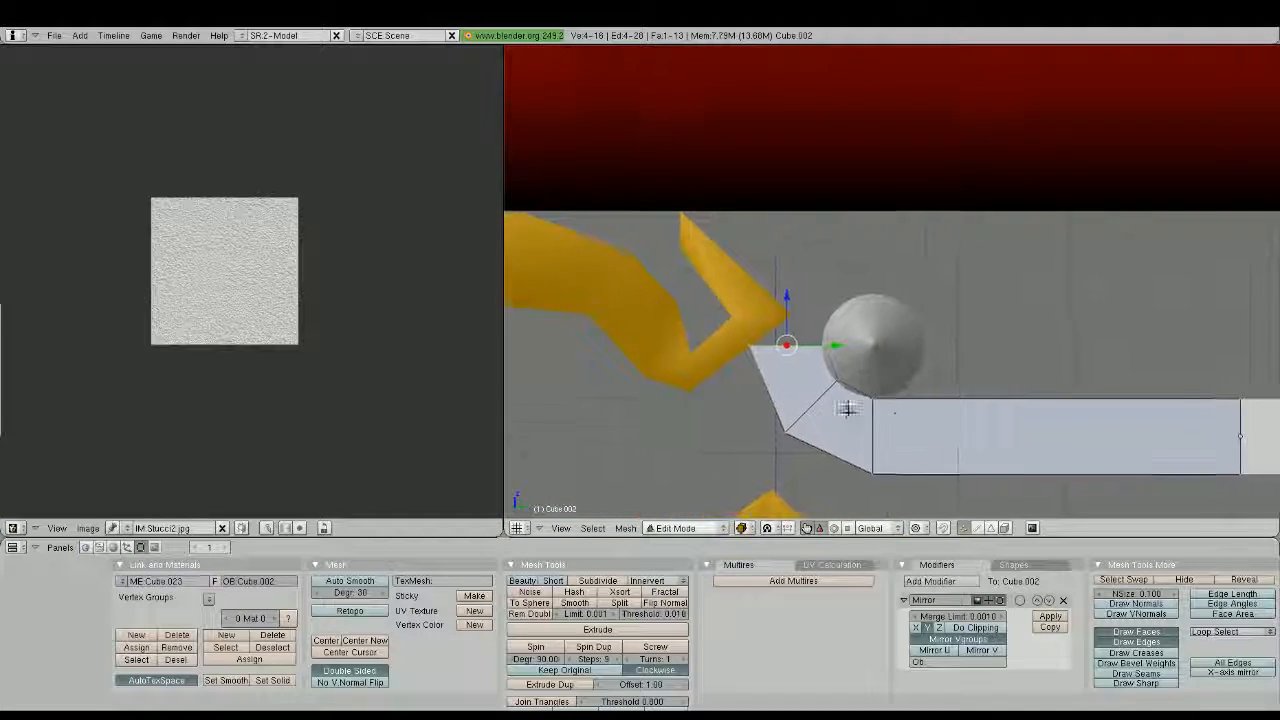
scroll(840, 406, "up", 1)
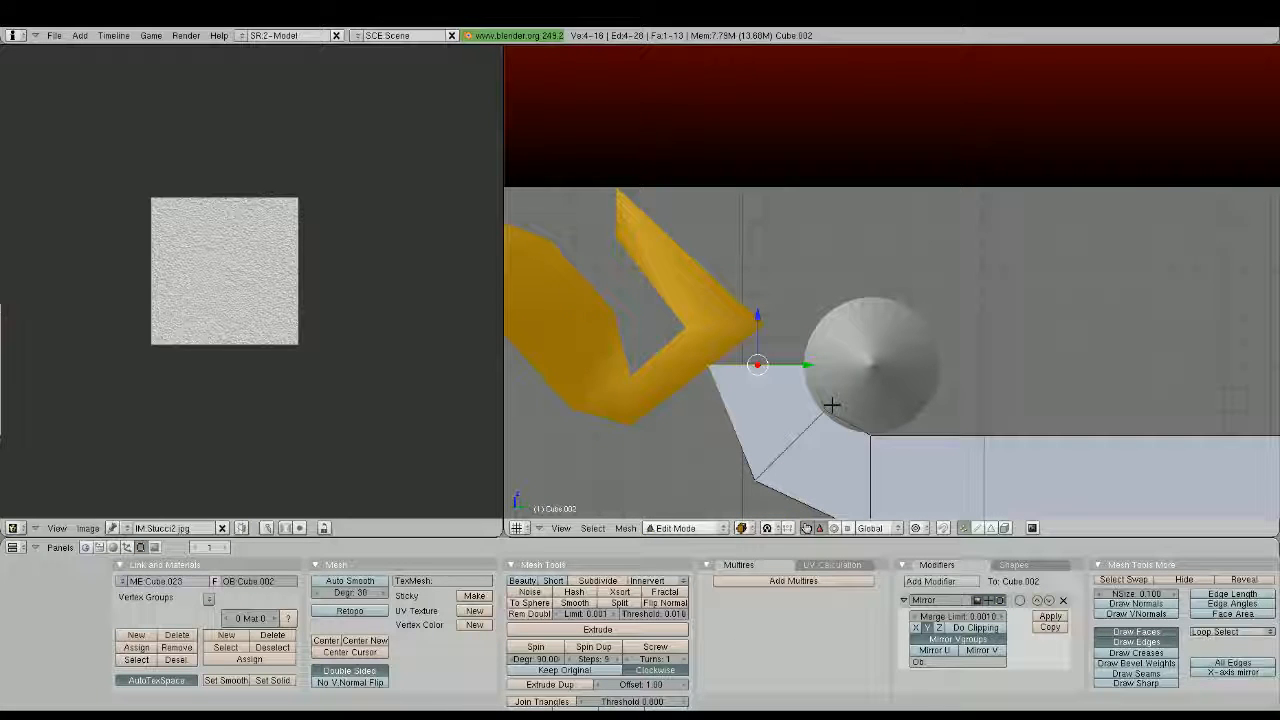
key("e")
key("Return")
type("r45")
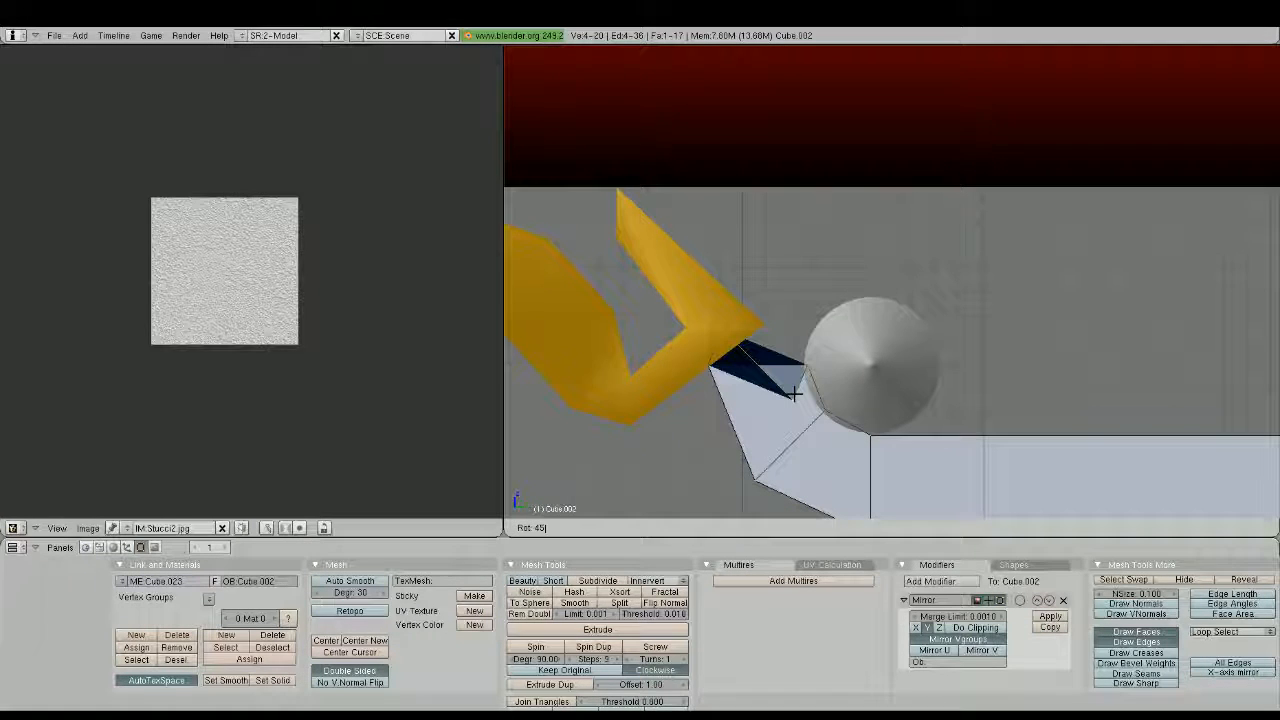
key("Return")
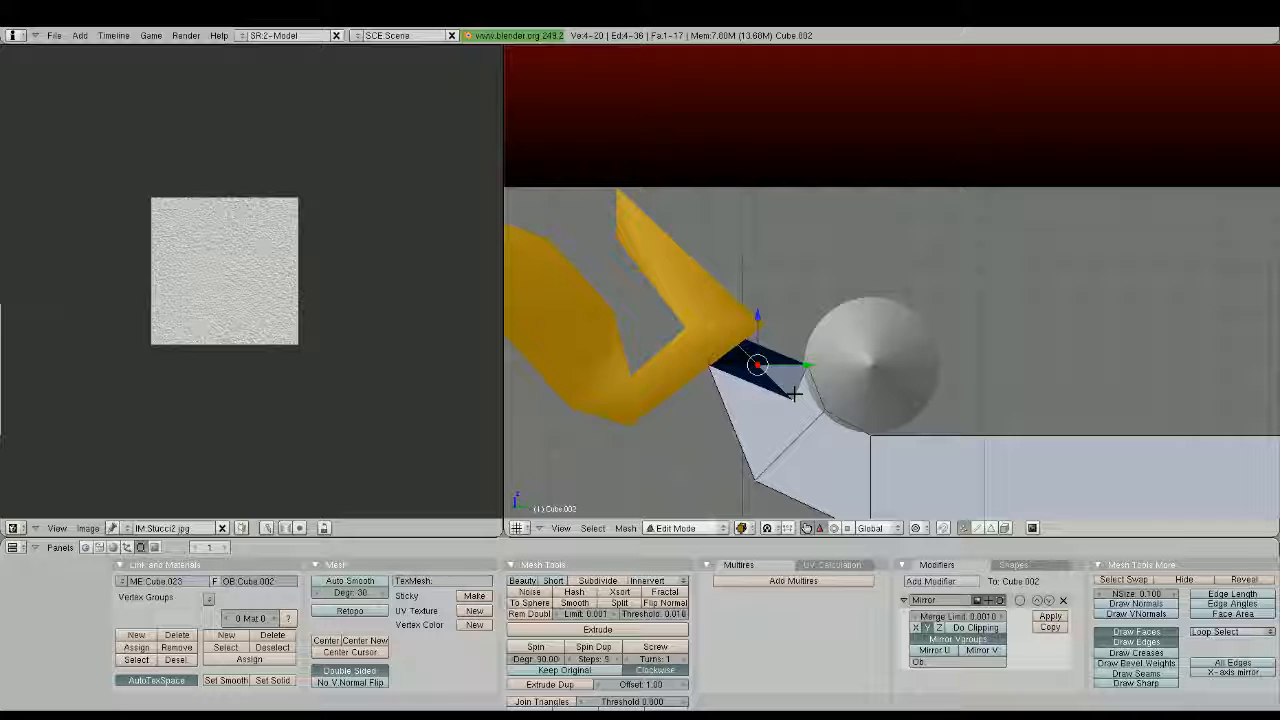
key("g")
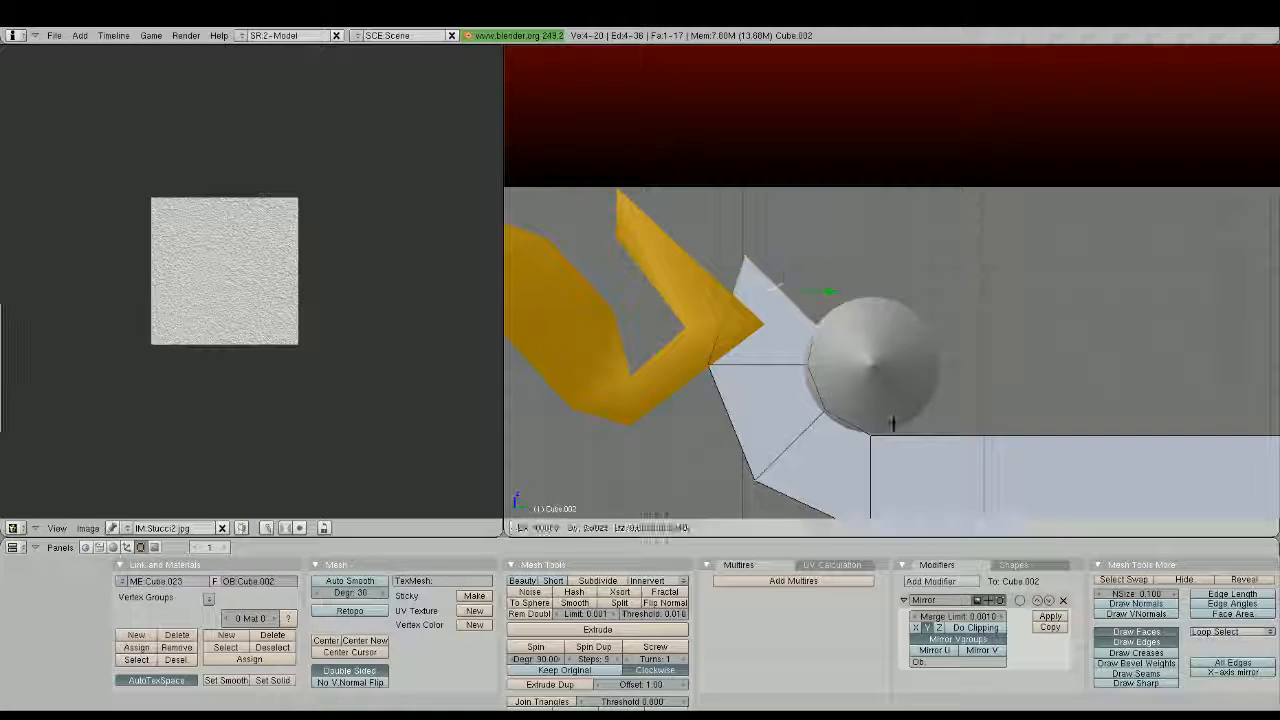
key("Return")
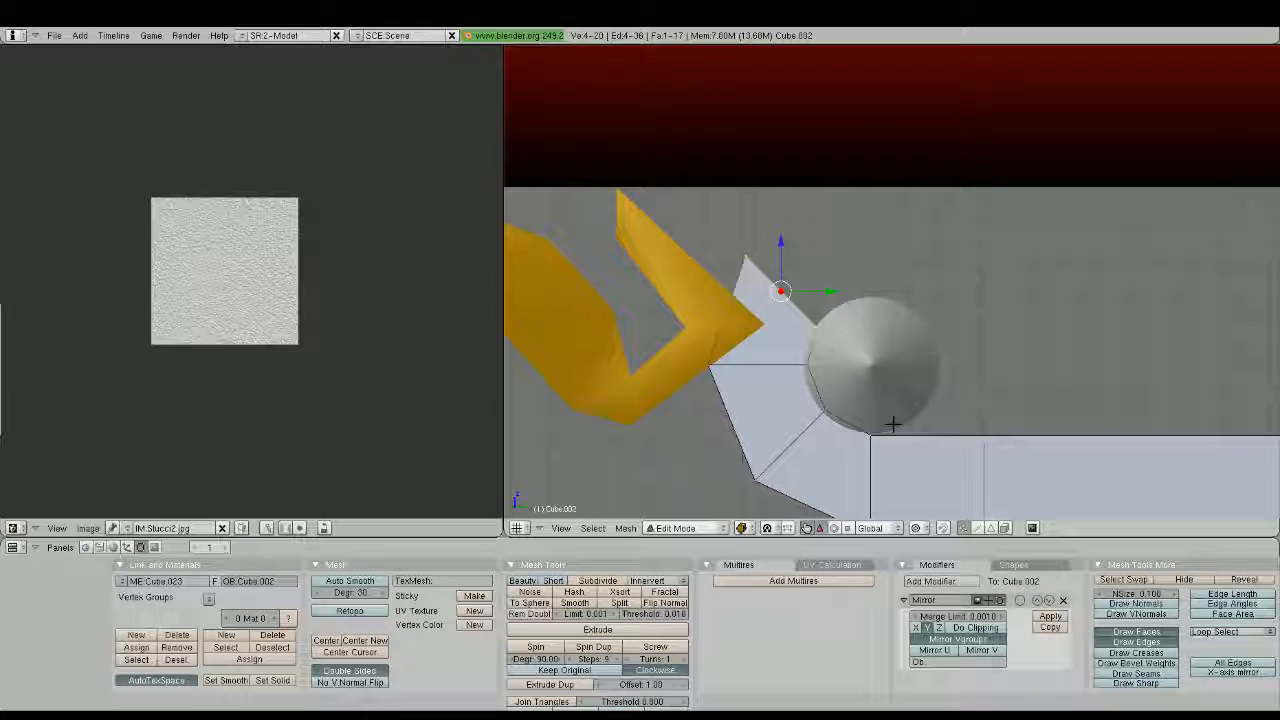
Extrude a fourth curl segment, rotating its end face 45° and placing it upright above the cylinder
type("er45")
key("Return")
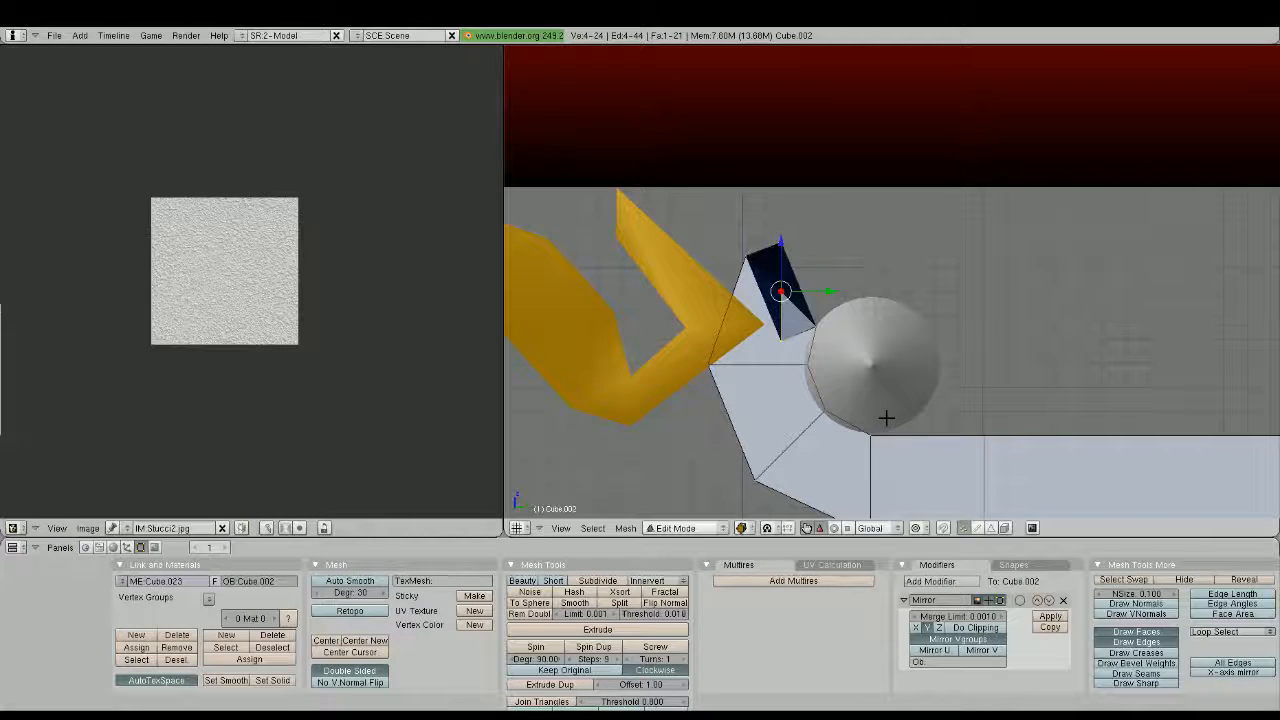
key("g")
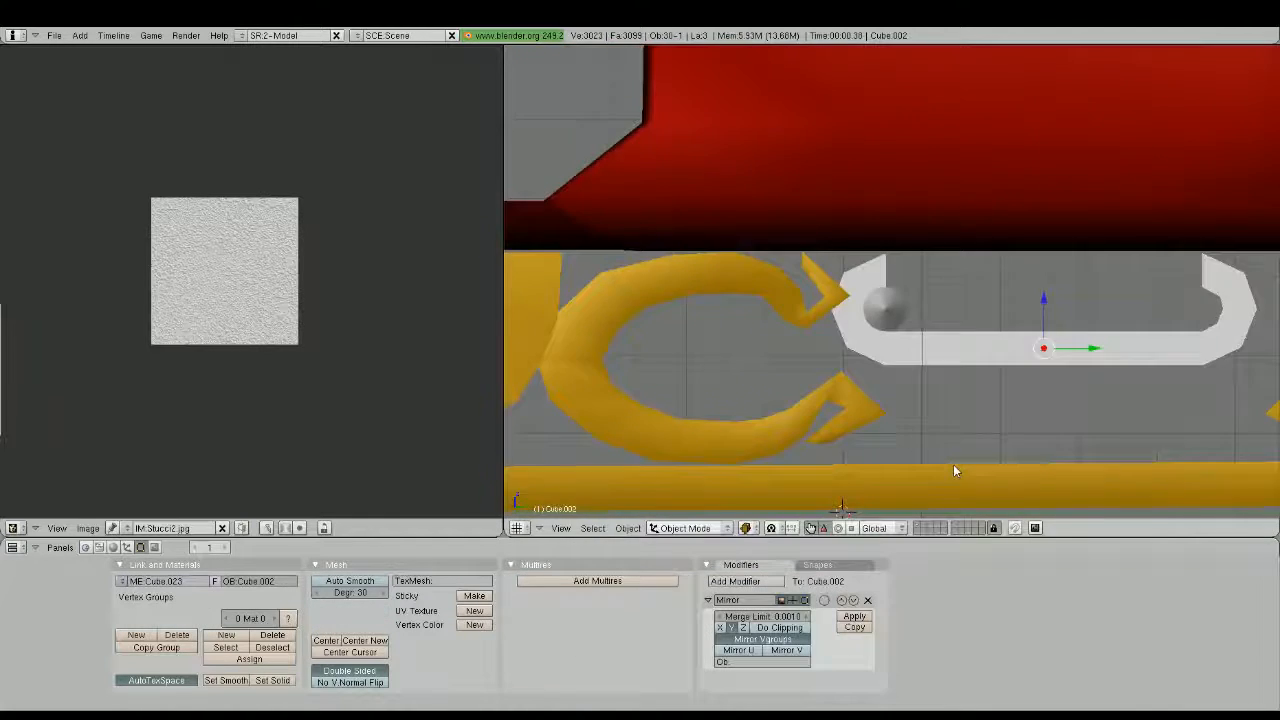
Scale the curled bar along the X axis and check its shape against the sleigh in side view
middle_click_drag(953, 464, 912, 347)
key("s")
key("x")
left_click(962, 401)
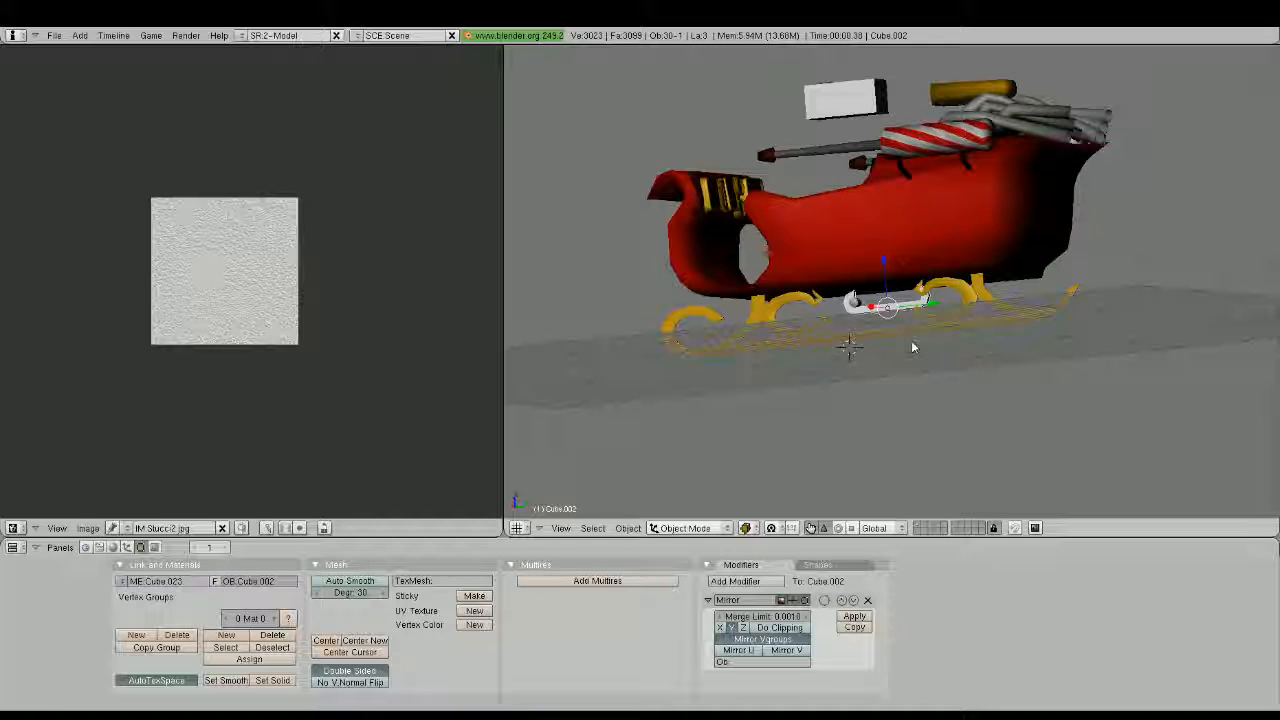
key("KP_1")
key("KP_3")
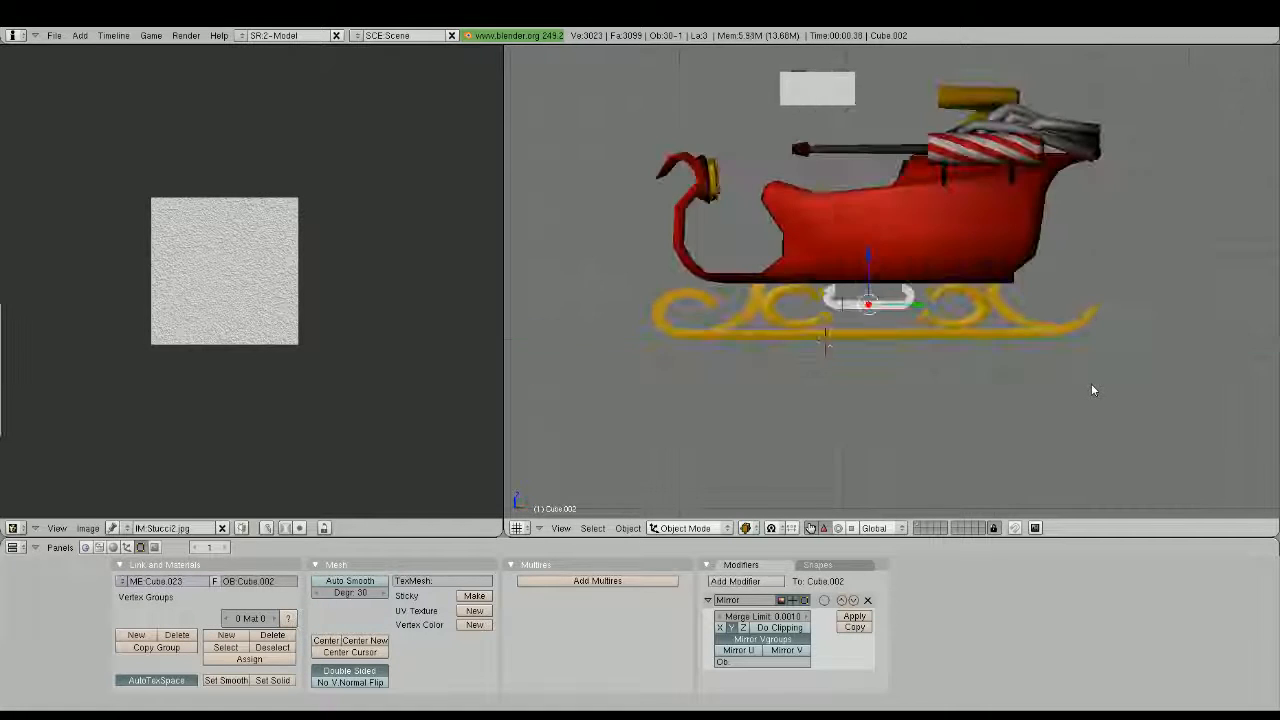
scroll(987, 380, "up", 5)
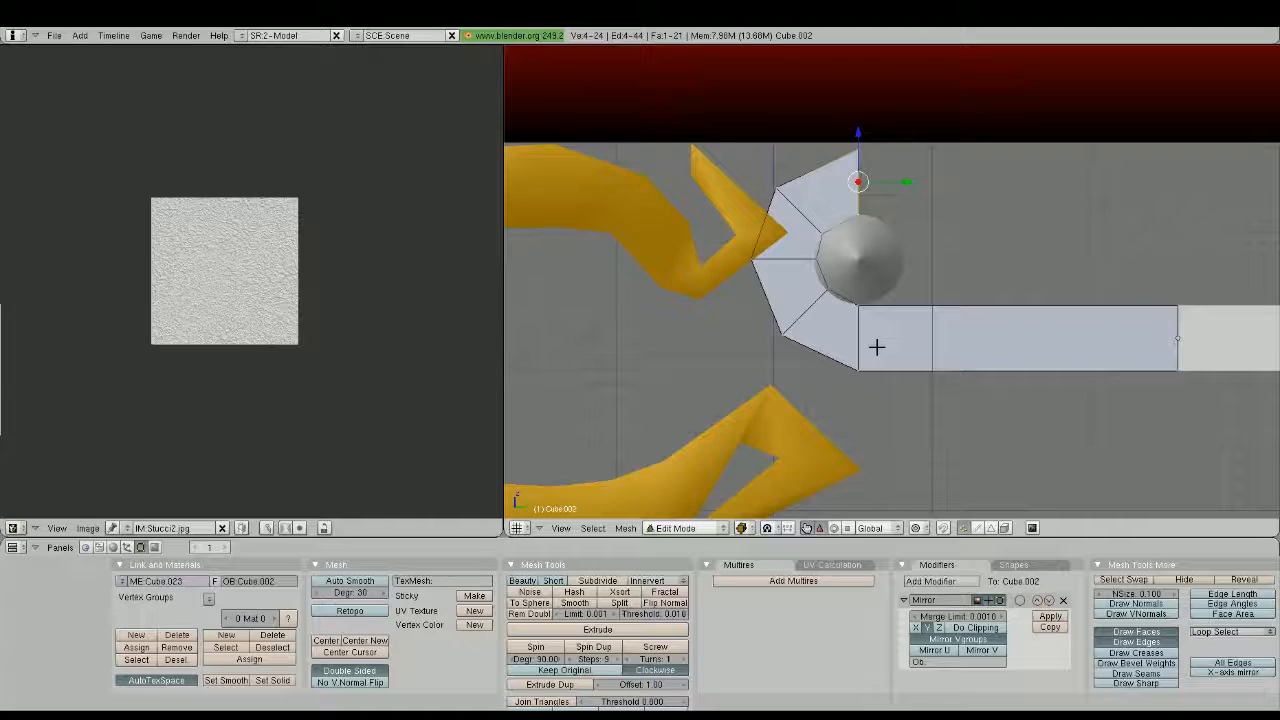
Cut an edge loop through the curl's lowest segment, then rotate and move it outward to round the bend
key("ctrl+shift+s")
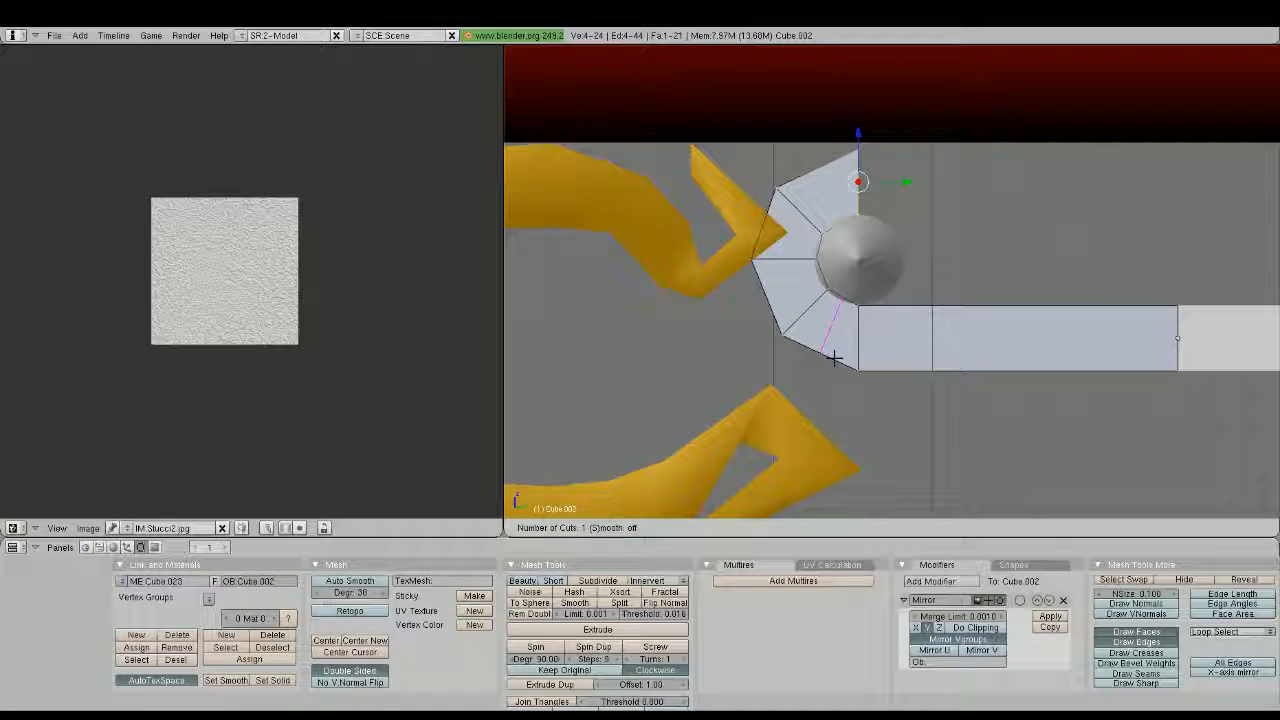
left_click(869, 377)
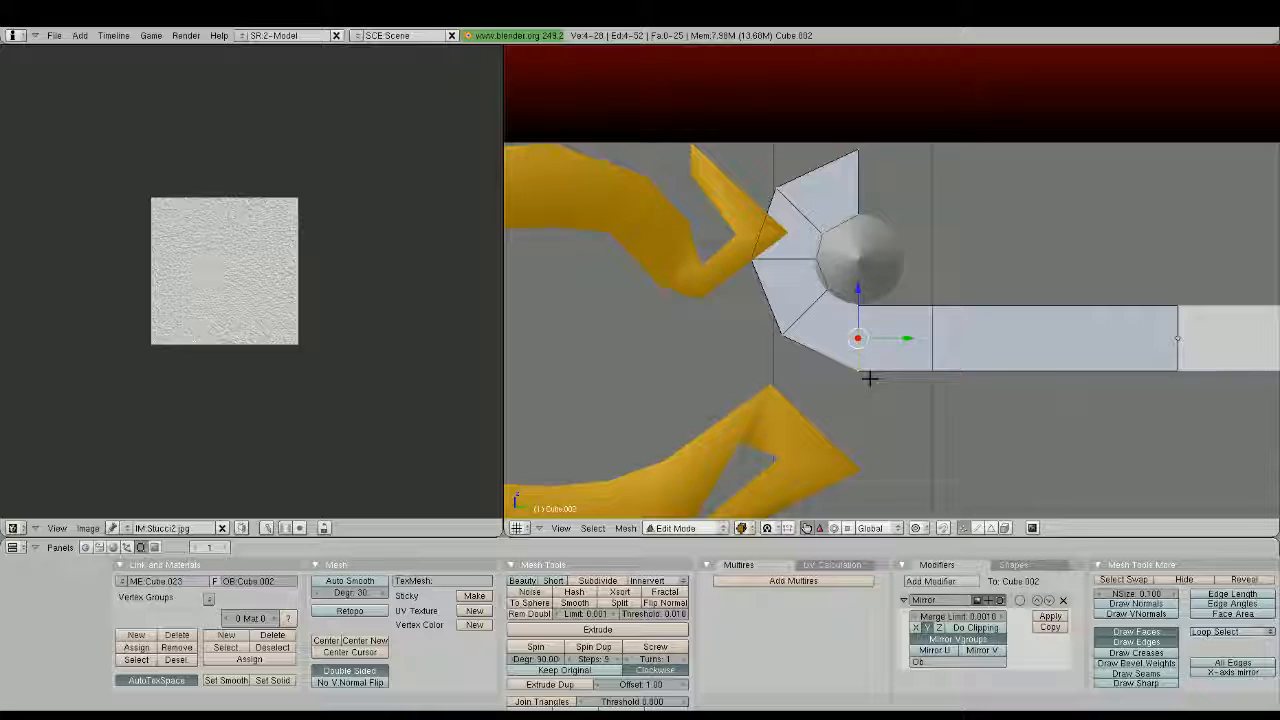
key("g")
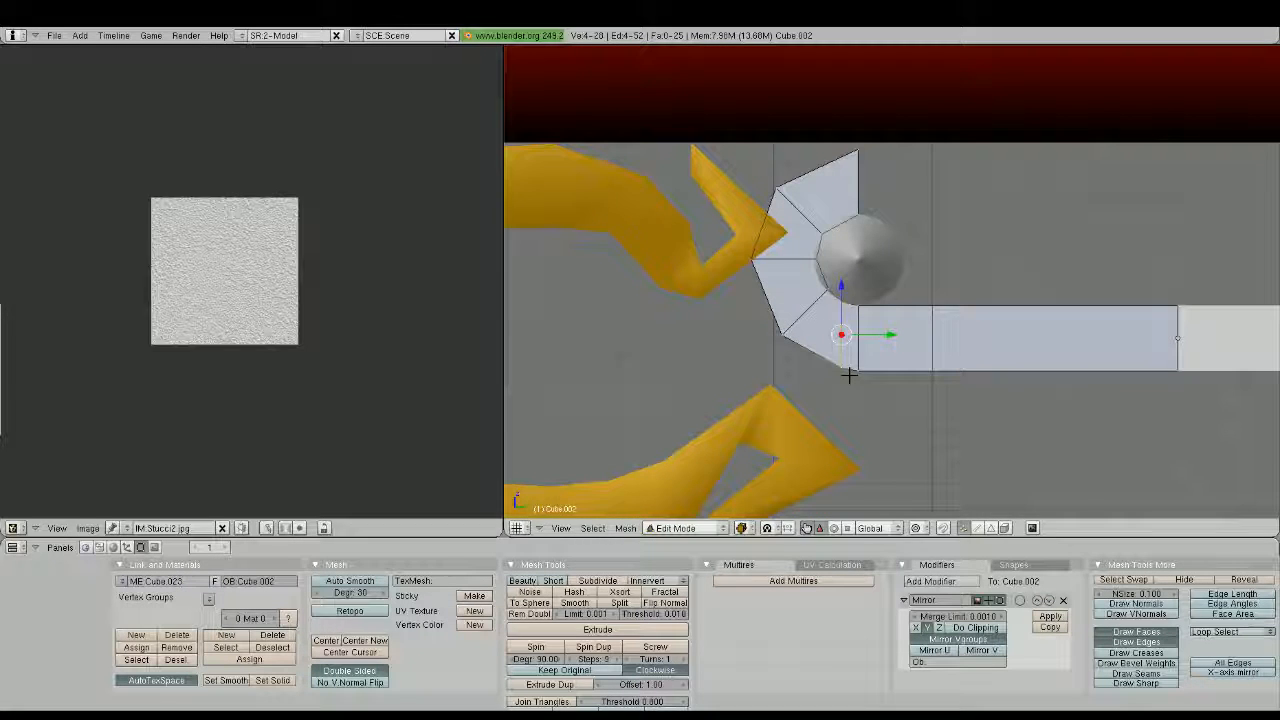
key("r")
key("g")
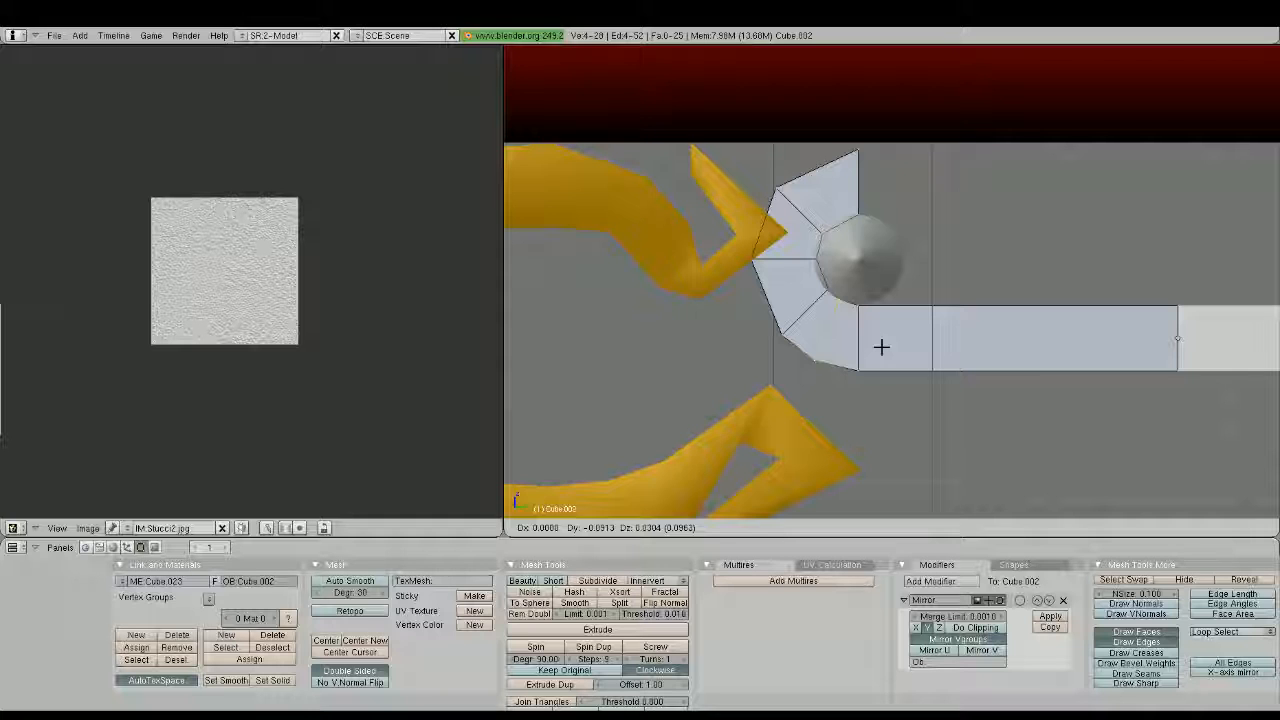
left_click(881, 347)
Cut an edge loop through the curl's second segment, then rotate and move it to follow the cylinder's curve
key("ctrl+r")
left_click(775, 298)
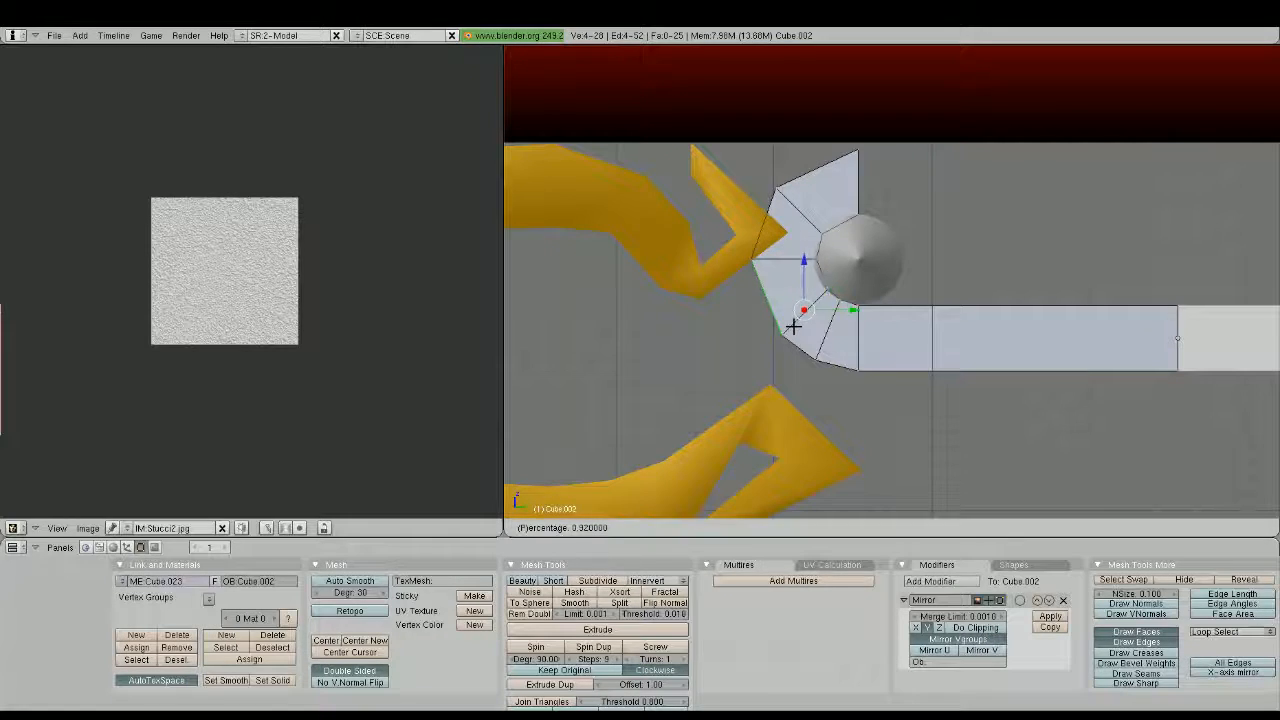
left_click(799, 333)
key("r")
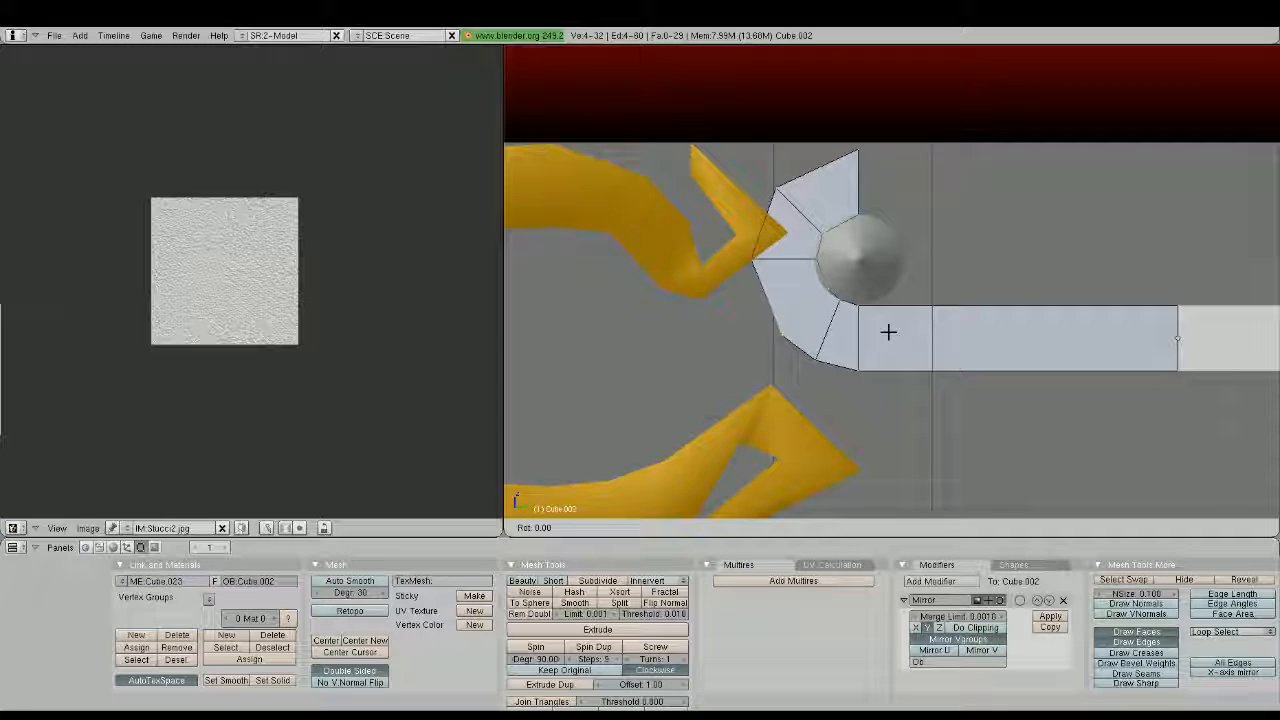
key("g")
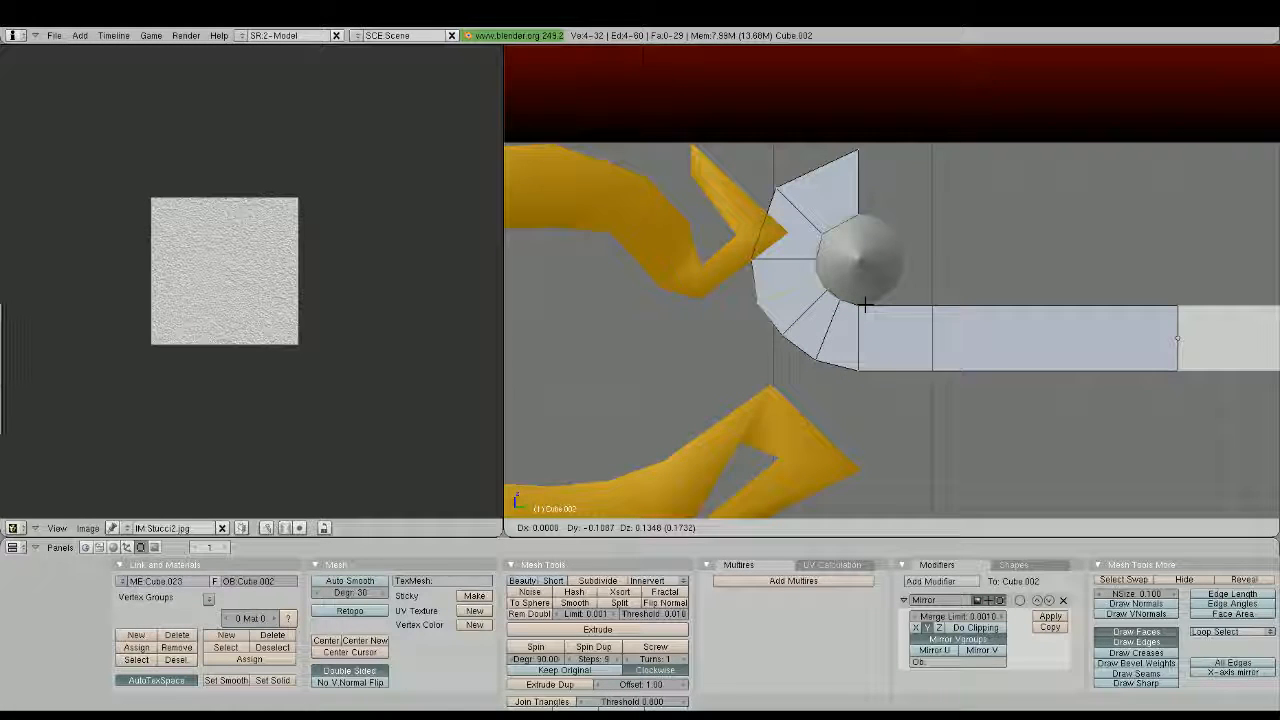
left_click(865, 303)
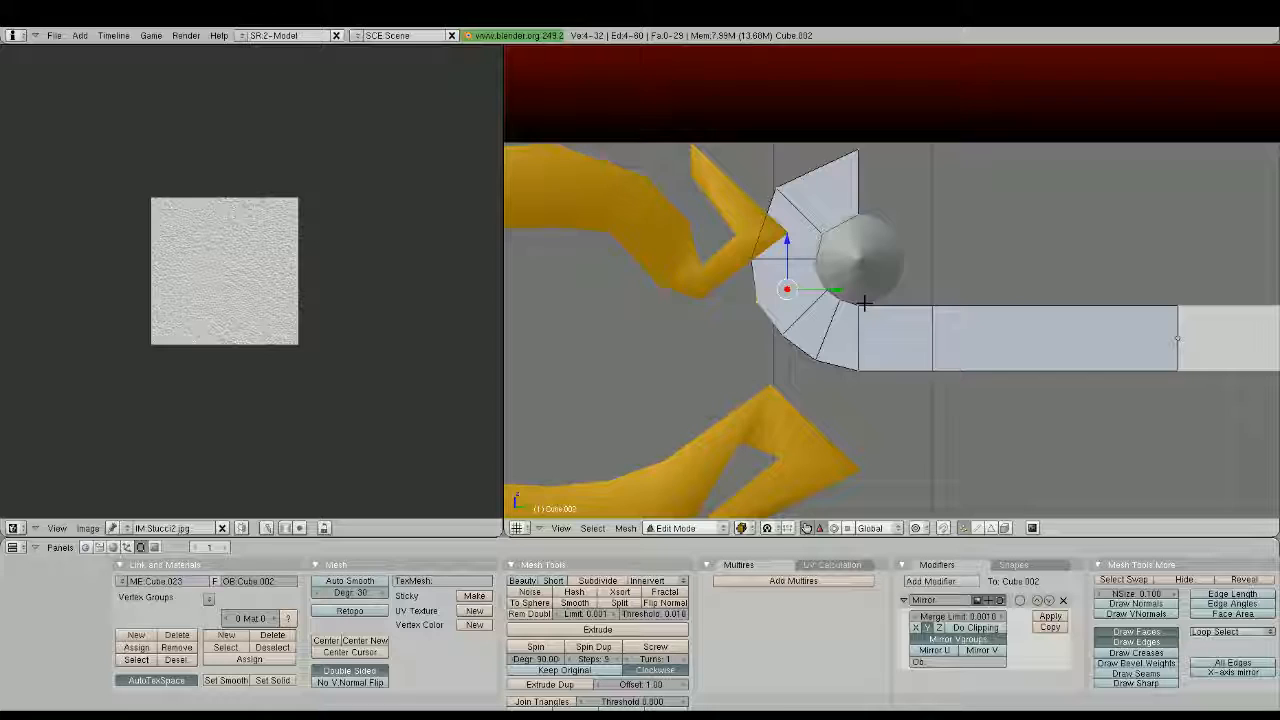
Cut an edge loop through the curl's third segment and shift it into line with the curve
key("ctrl+r")
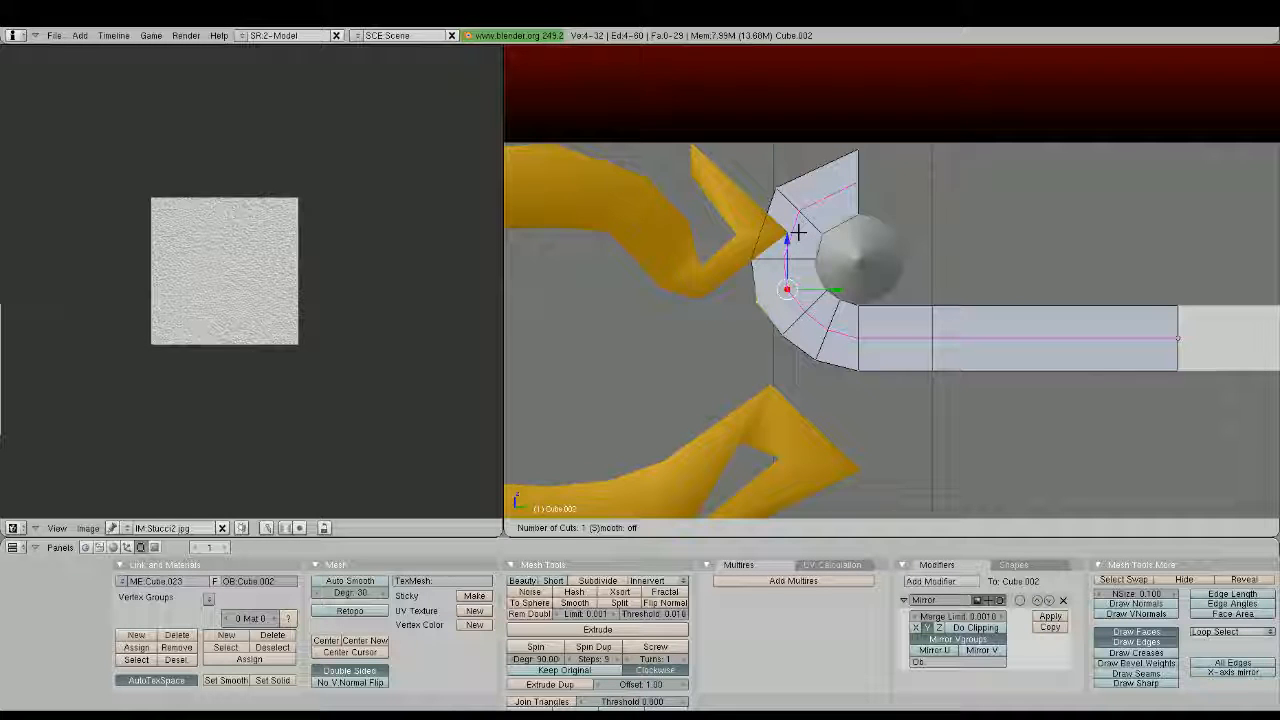
left_click(812, 240)
key("g")
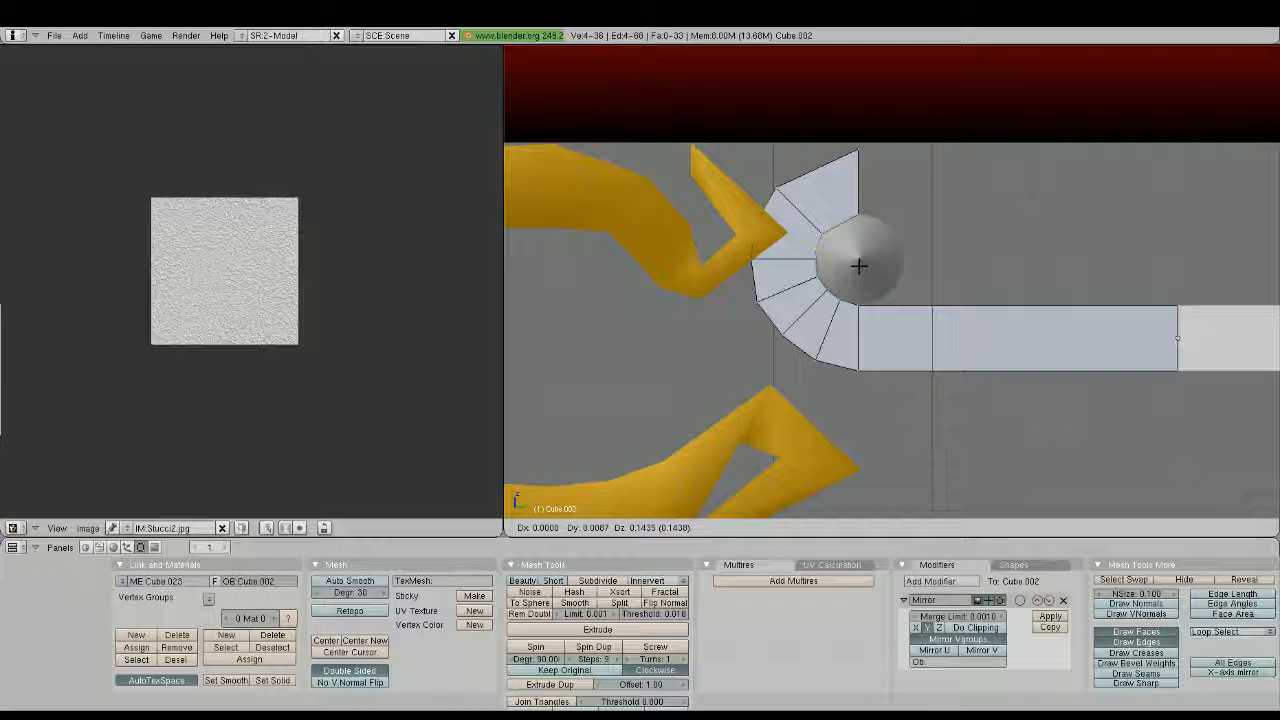
left_click(859, 266)
Nudge the curl's horizontal edge loop and the loop just above it to even out the outline around the cylinder
key("a")
right_click(766, 265, "alt")
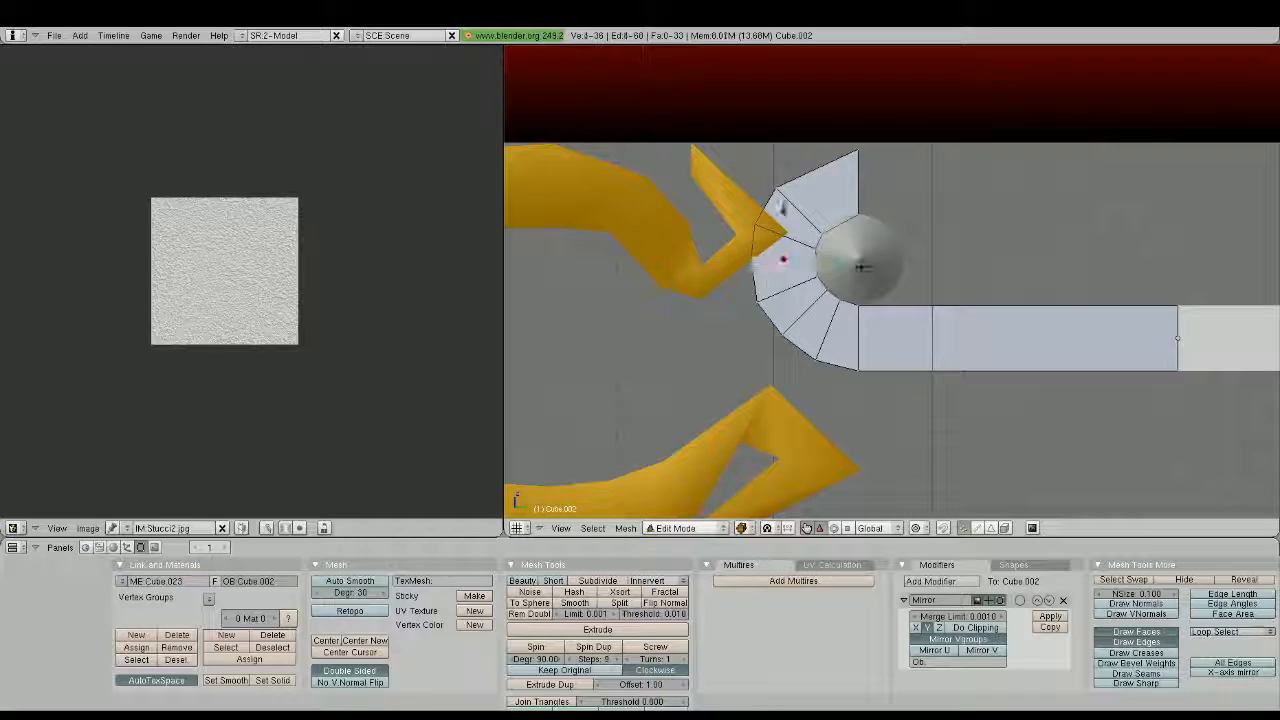
right_click(763, 228)
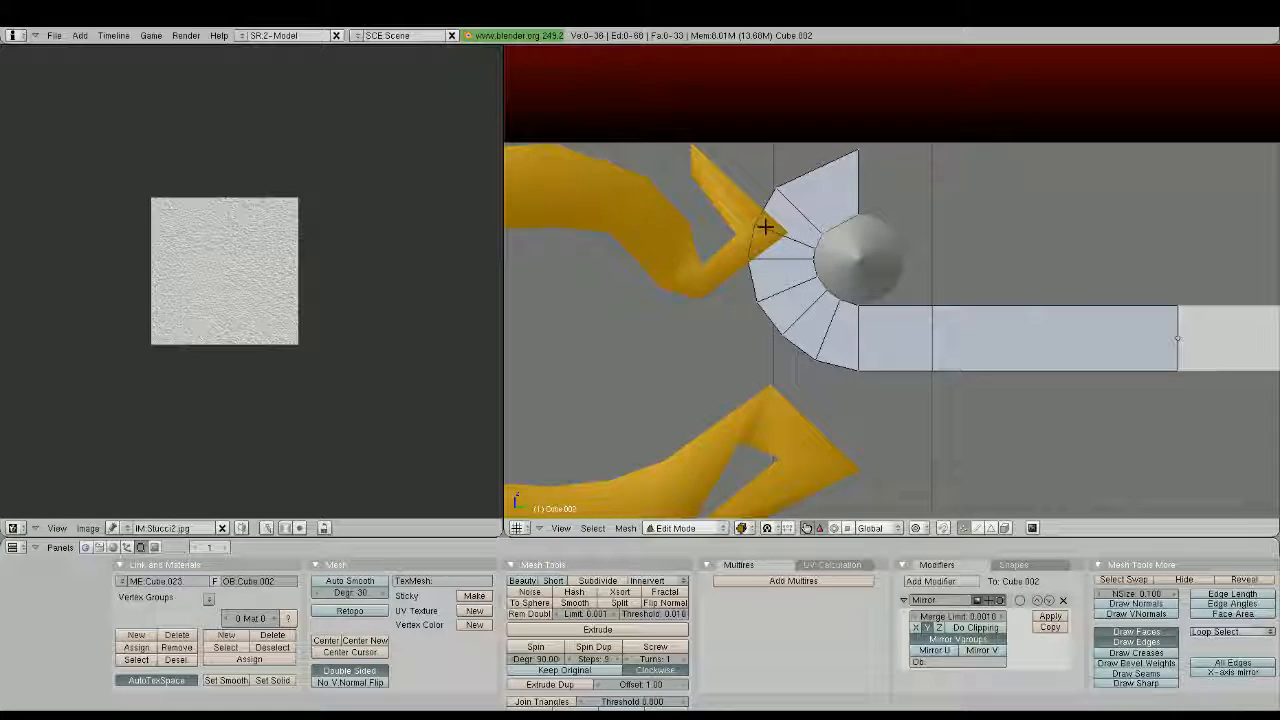
right_click(808, 247, "alt")
key("g")
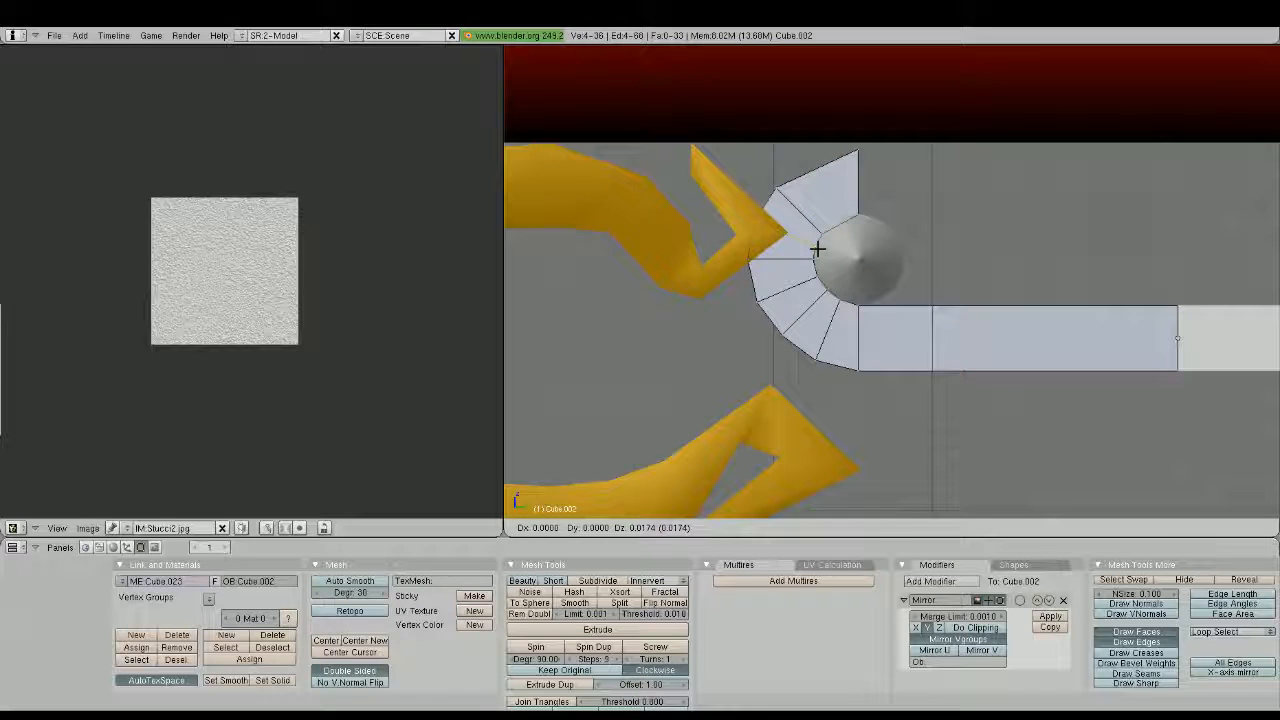
left_click(817, 249)
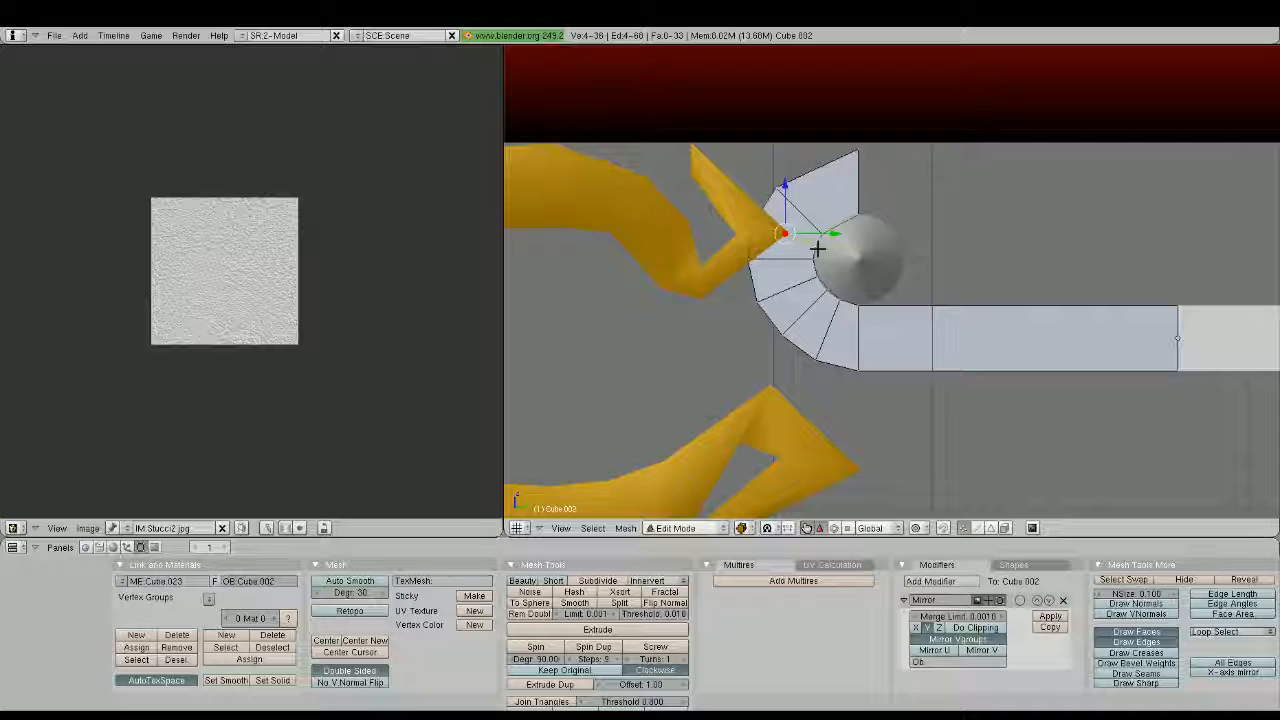
Cut an edge loop through the curl's uppermost segment, rotate it about 22° and move it outward to round the top of the curl
key("e")
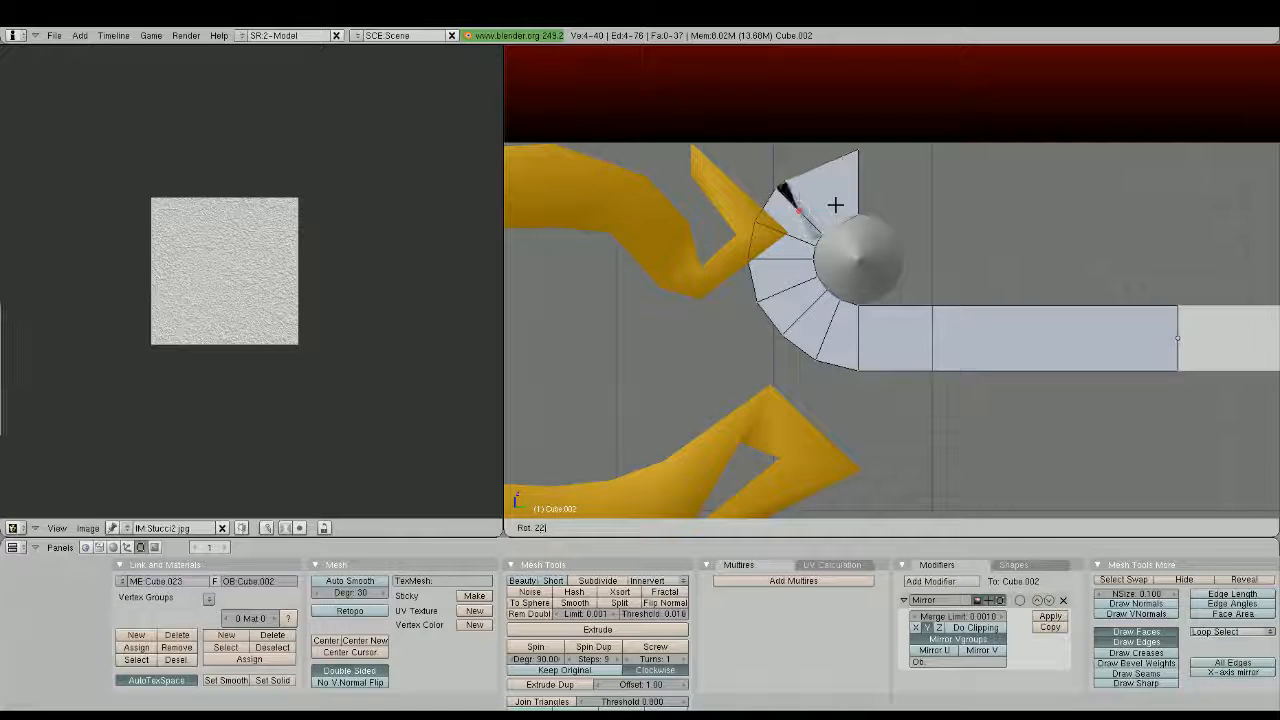
left_click(835, 206)
key("g")
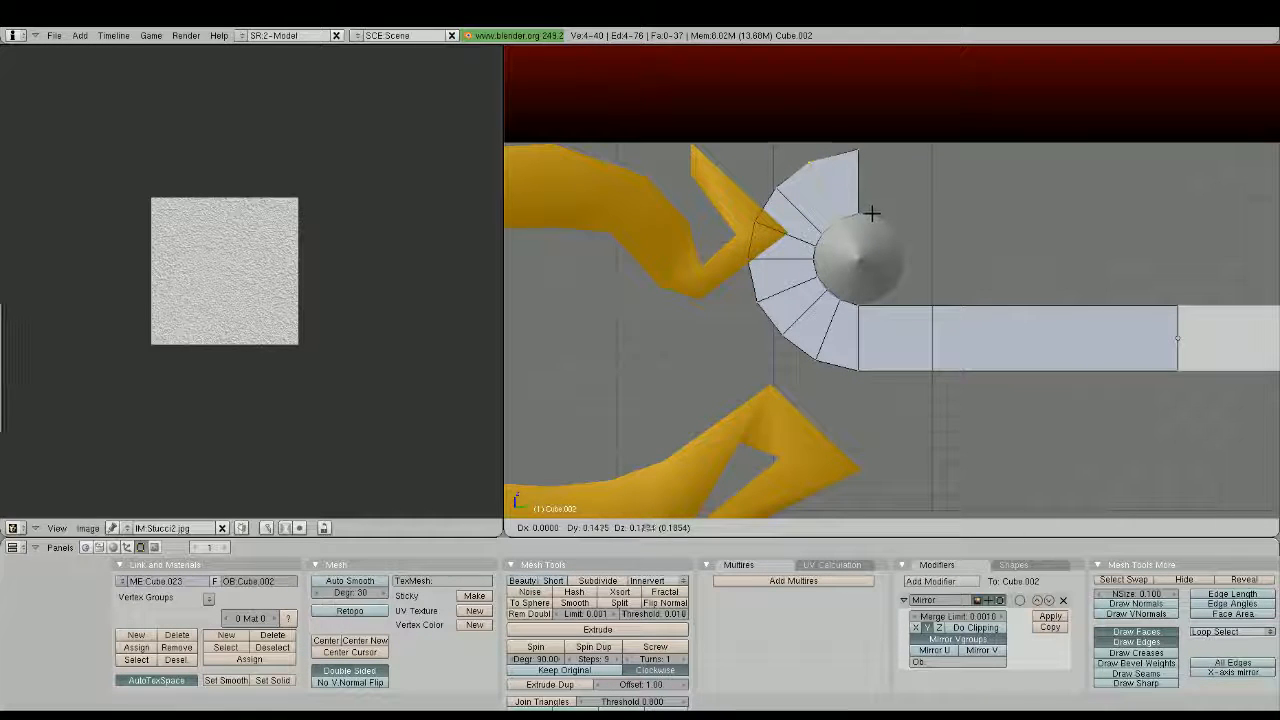
left_click(872, 213)
key("Tab")
scroll(872, 213, "down", 4)
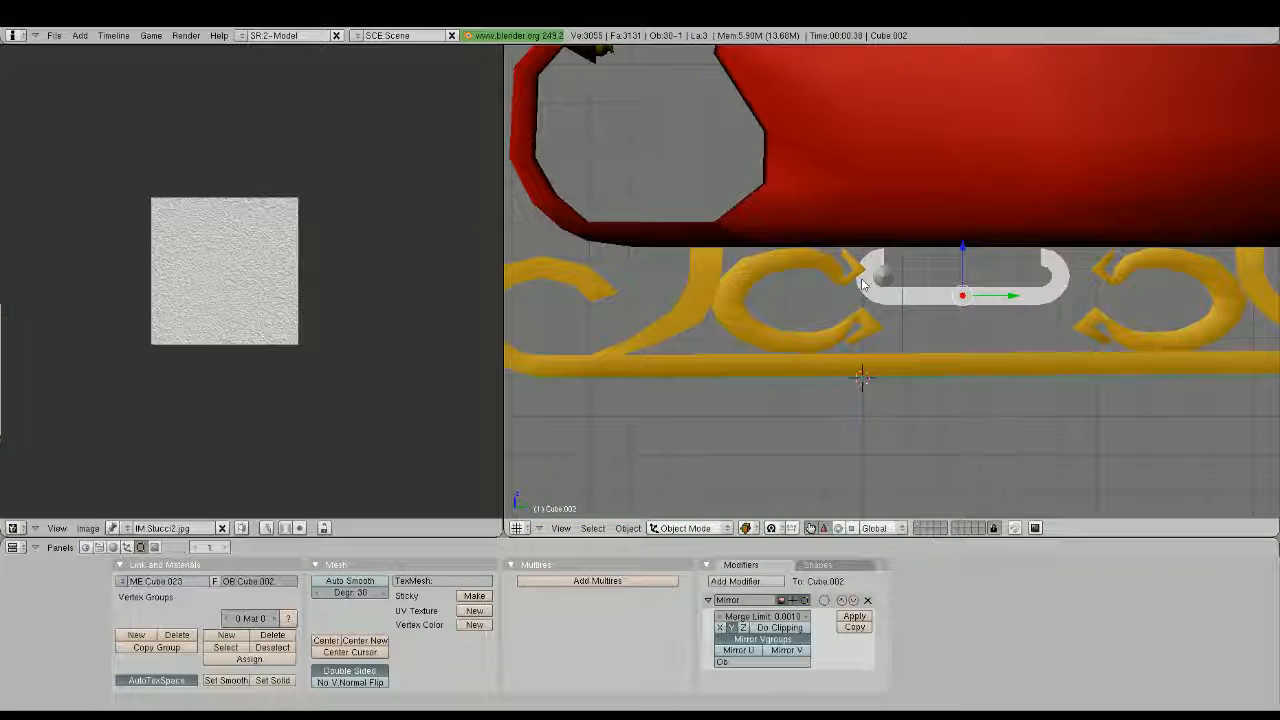
scroll(861, 278, "down", 2)
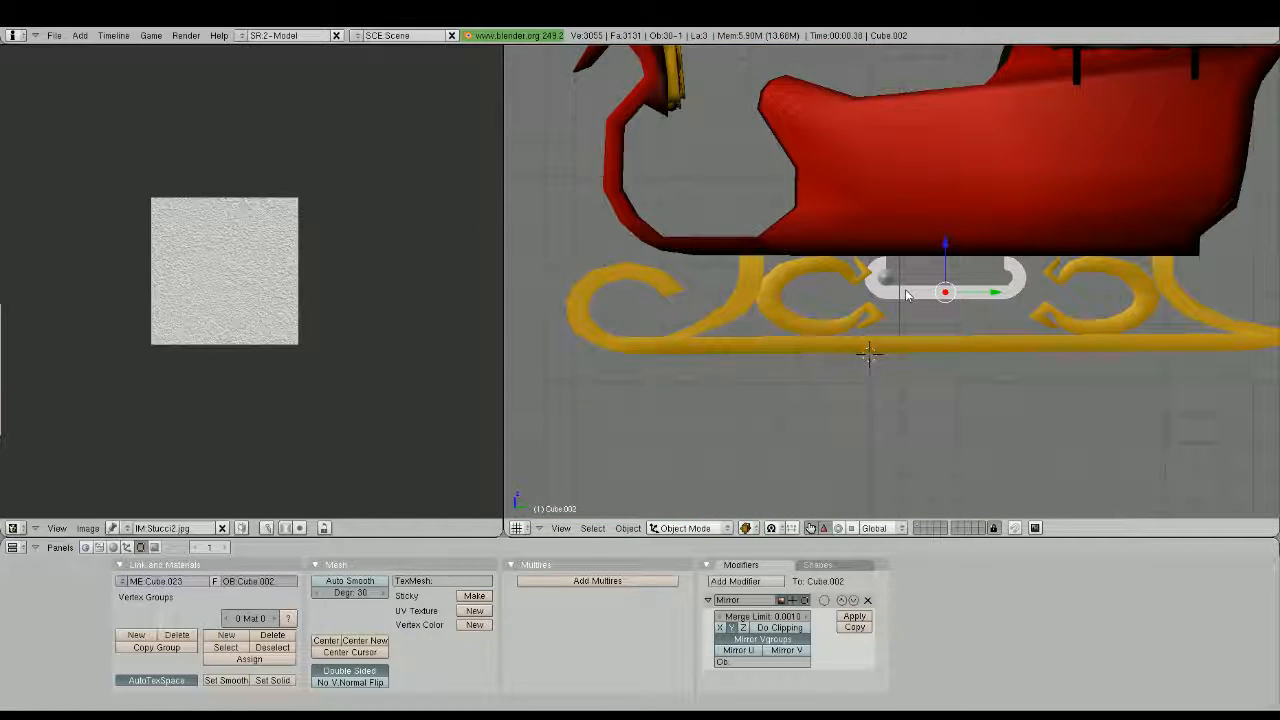
Extrude the curl's upper end face diagonally down to the bar and lower its top edge to taper the new end
scroll(905, 289, "up", 3)
scroll(917, 287, "up", 5)
key("Tab")
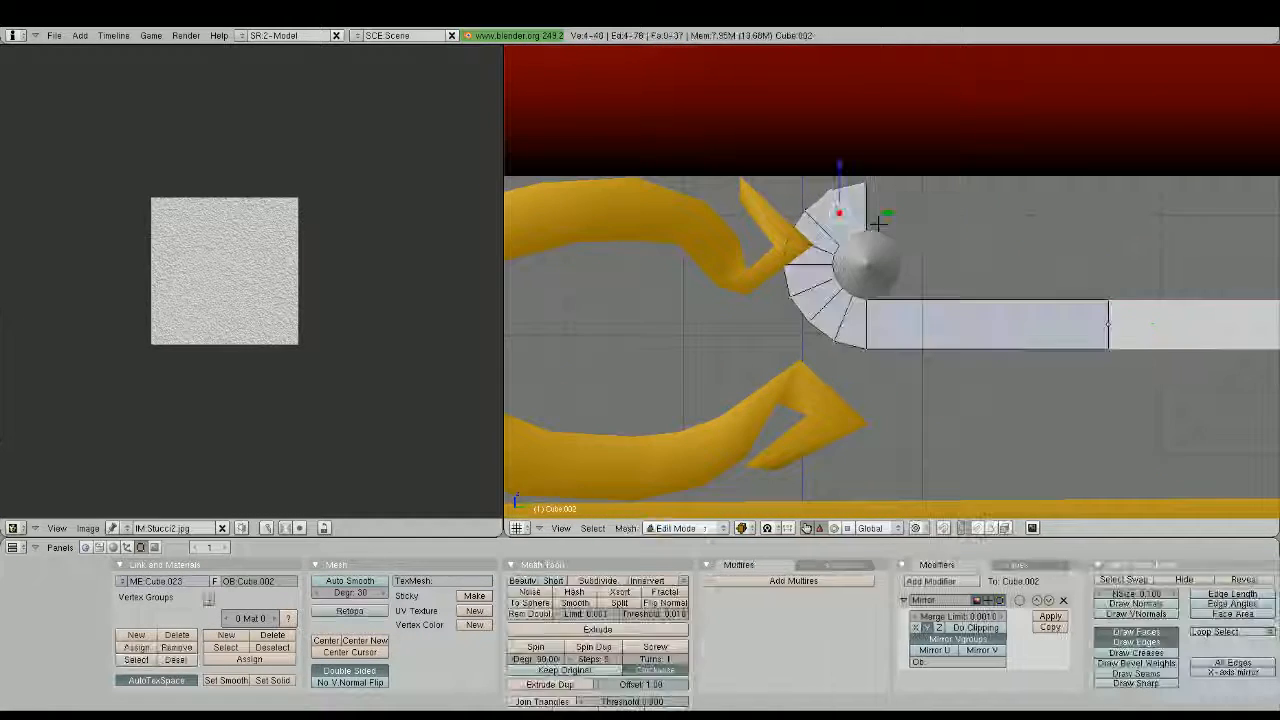
key("a")
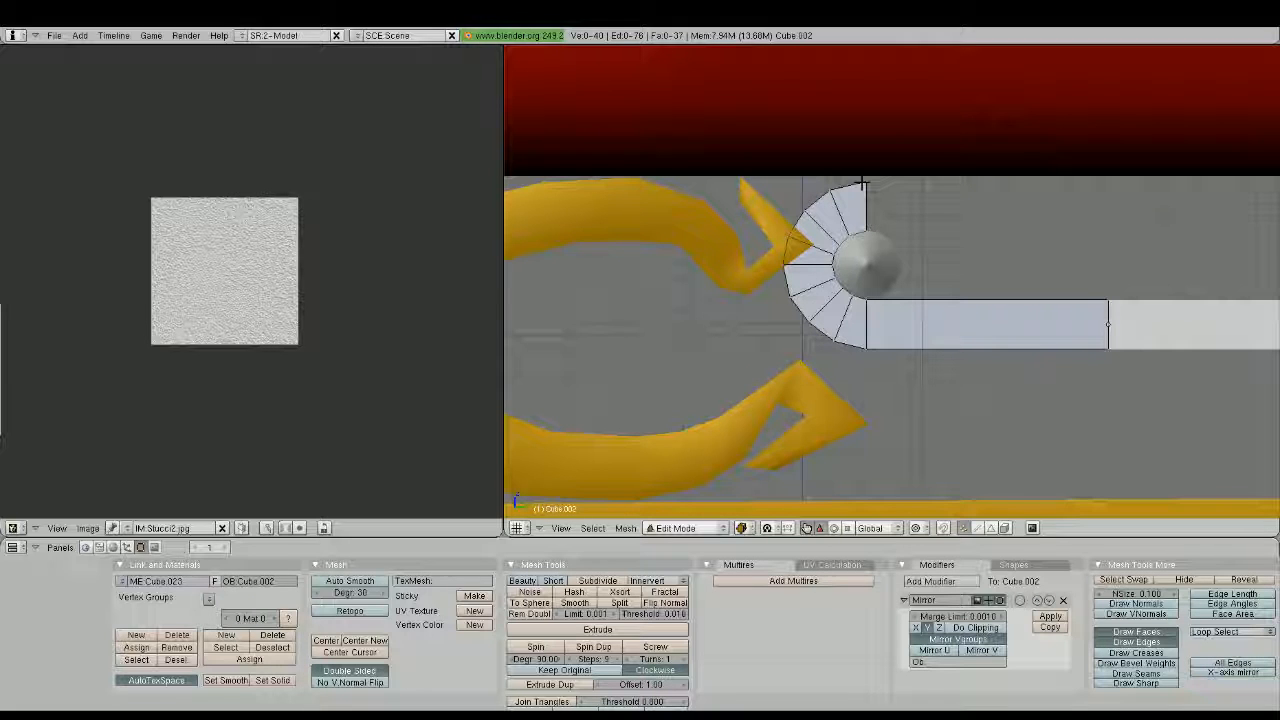
right_click(862, 184)
key("e")
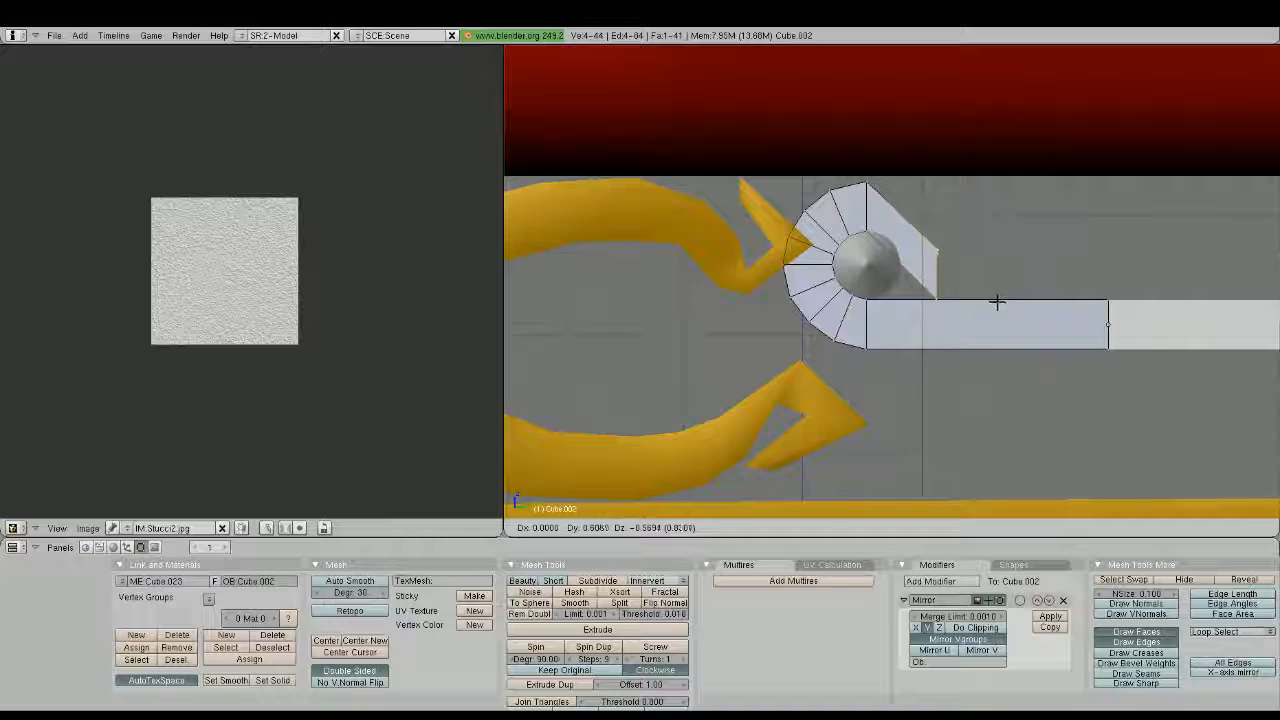
left_click(994, 297)
right_click(945, 245)
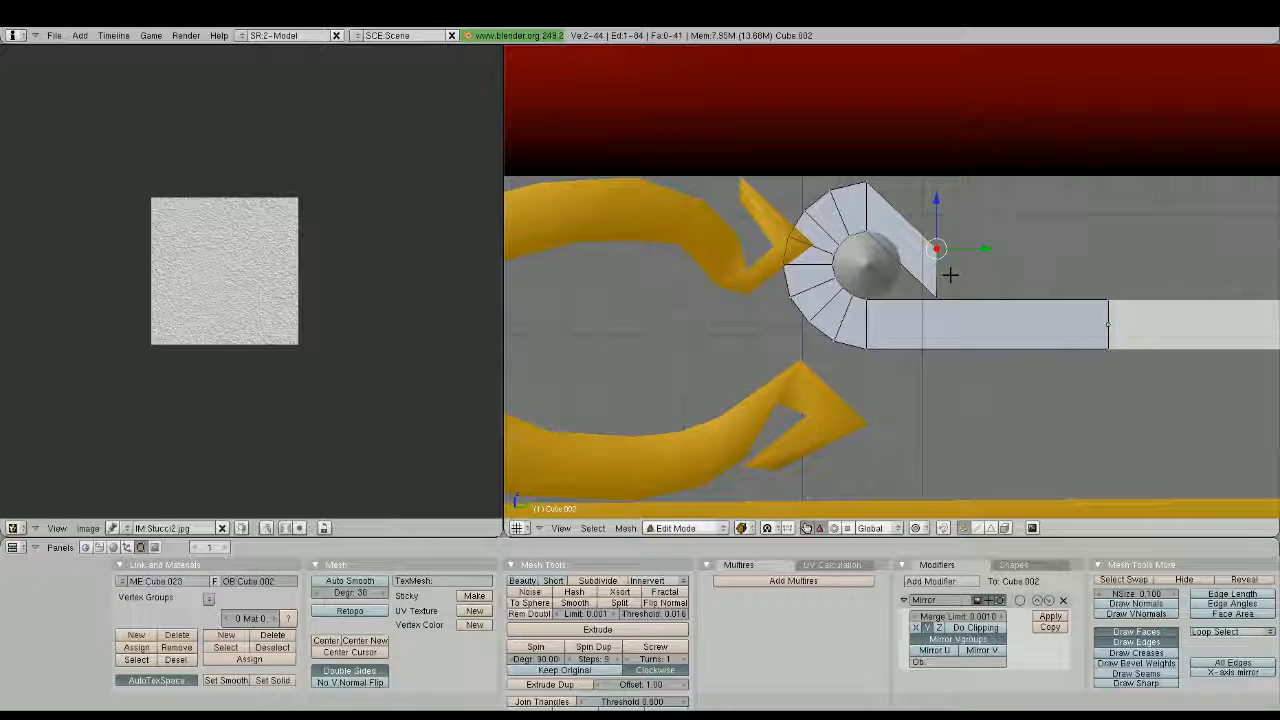
left_click_drag(936, 205, 954, 315)
Extrude the tapered end into short, thinner segments running along the bar's upper surface
key("a")
key("b")
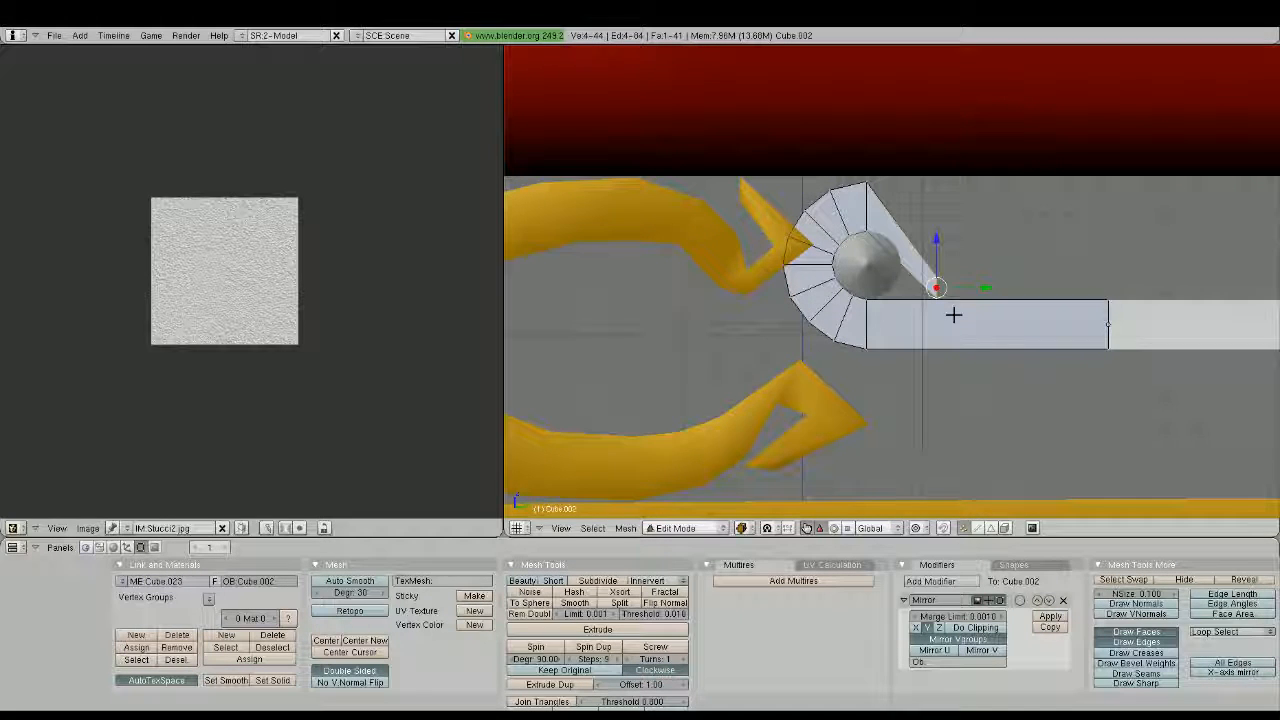
key("e")
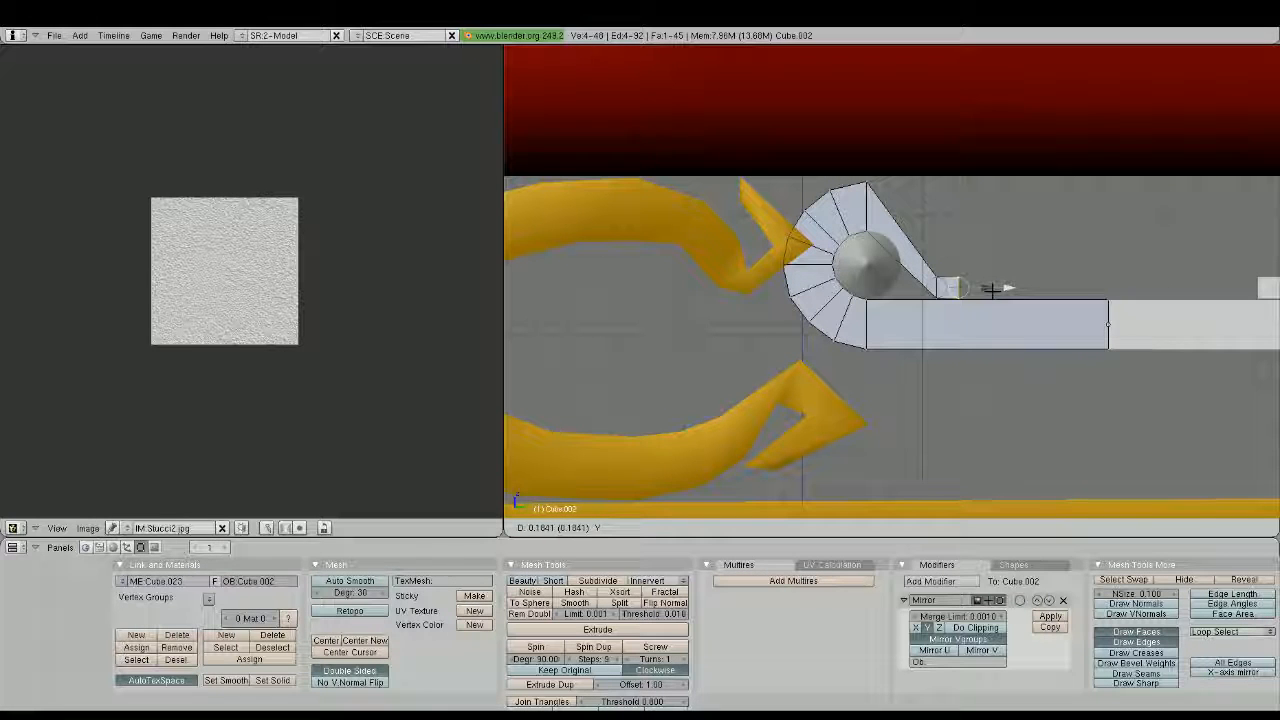
left_click_drag(992, 290, 1009, 293)
key("e")
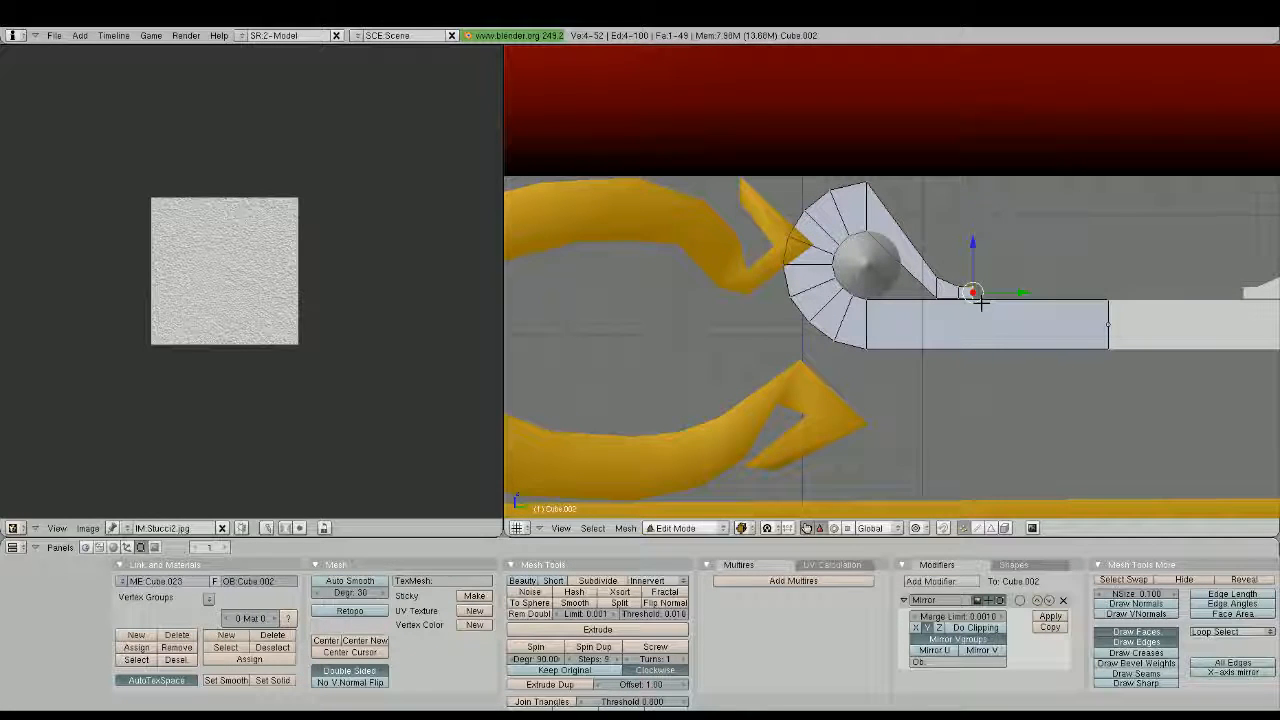
key("e")
left_click(989, 291)
key("a")
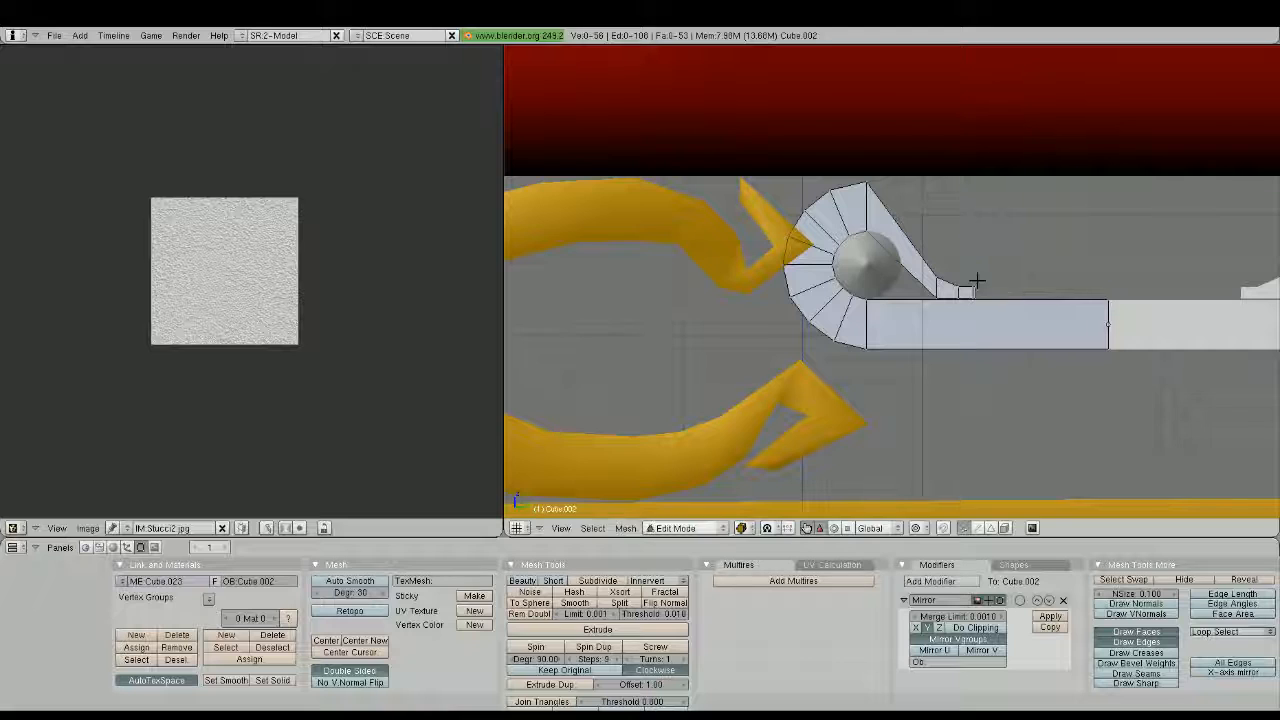
Extrude the tail's tip along Y with a raised top edge to form a small squared block at its end
scroll(980, 285, "up", 4)
middle_click_drag(1038, 288, 829, 295, "shift")
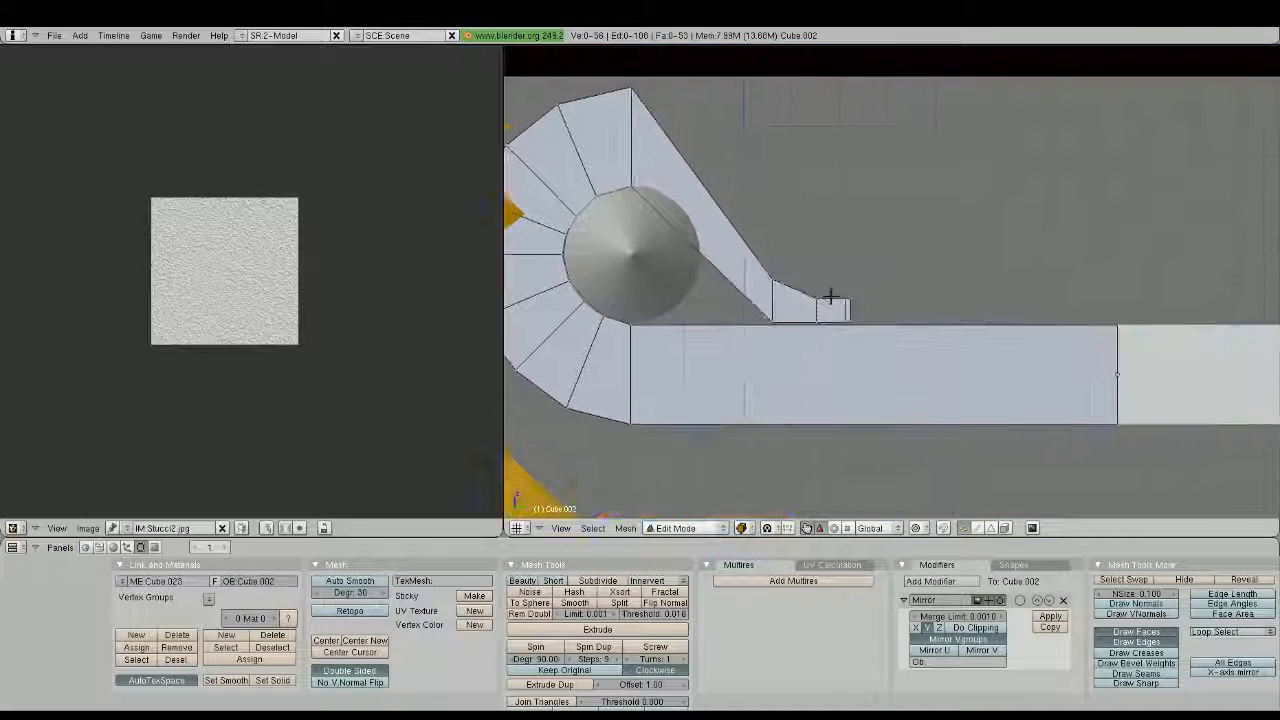
right_click(853, 307)
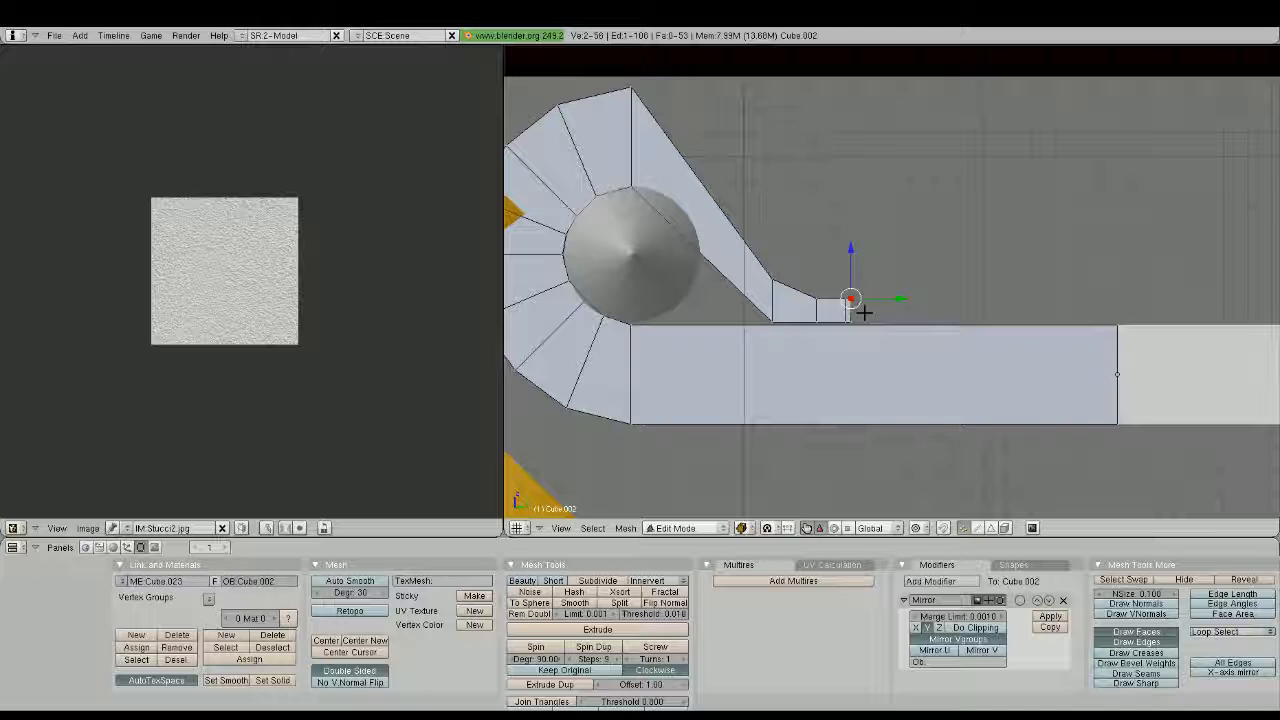
key("e")
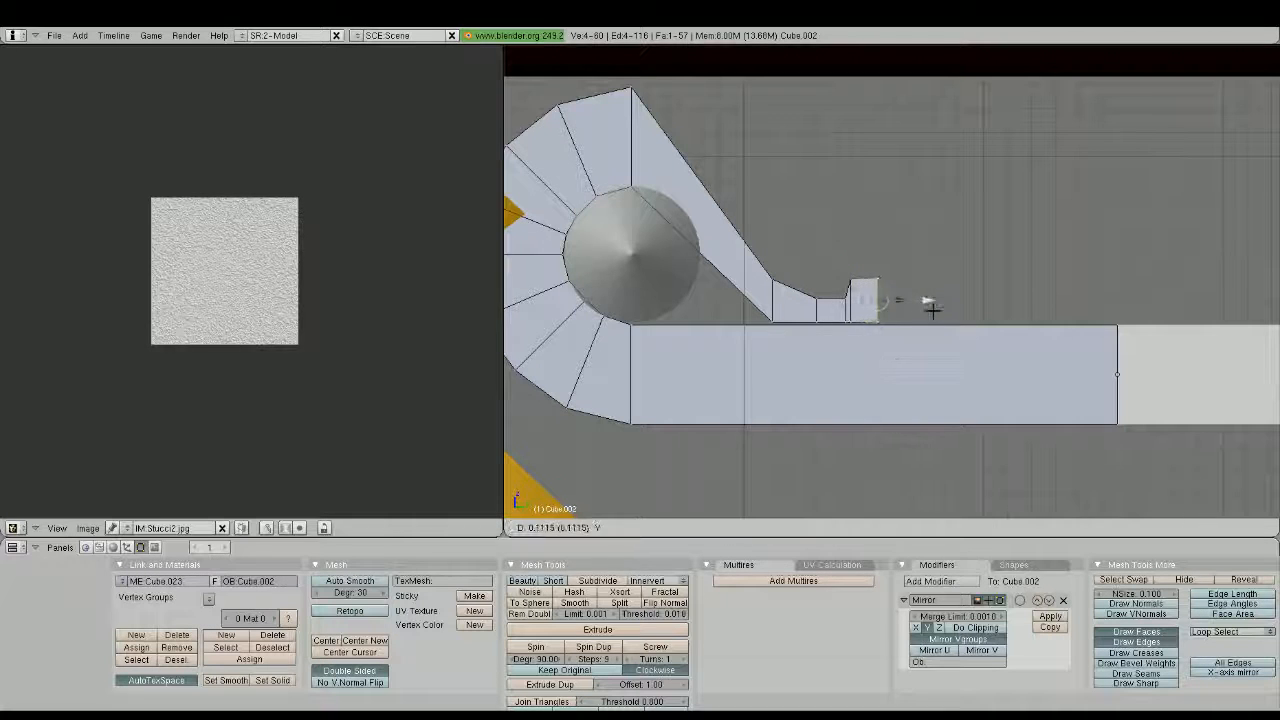
left_click(942, 314)
Cut two edge loops through the curl's diagonal segment, then rotate and move each outward to wrap the strip around the cylinder
key("ctrl+r")
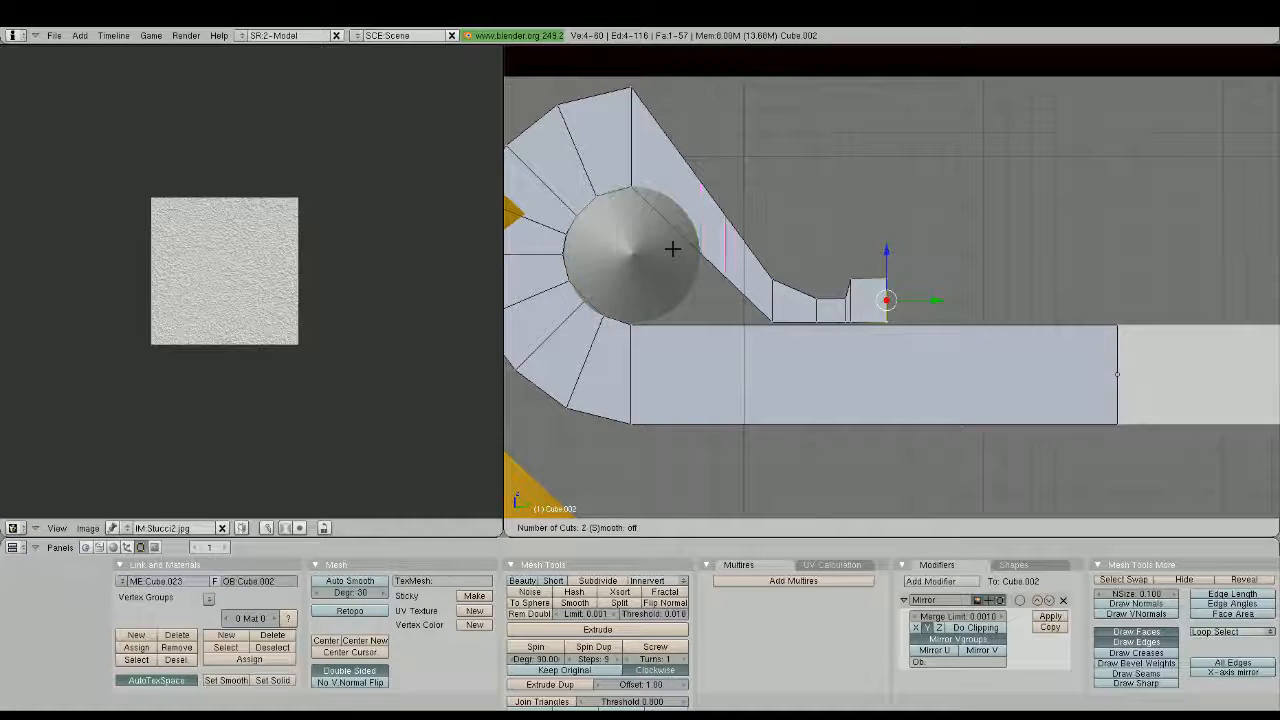
left_click(672, 248)
left_click_drag(701, 175, 748, 274)
key("a")
key("b")
key("r")
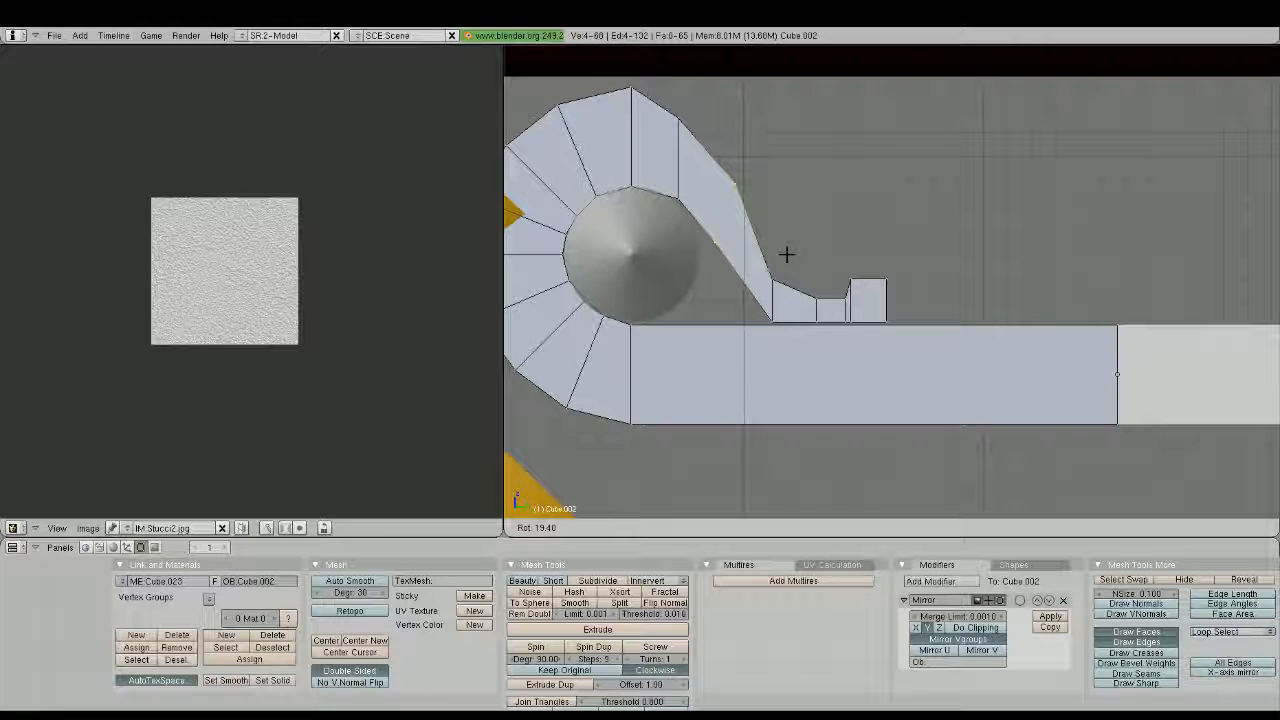
right_click(694, 171)
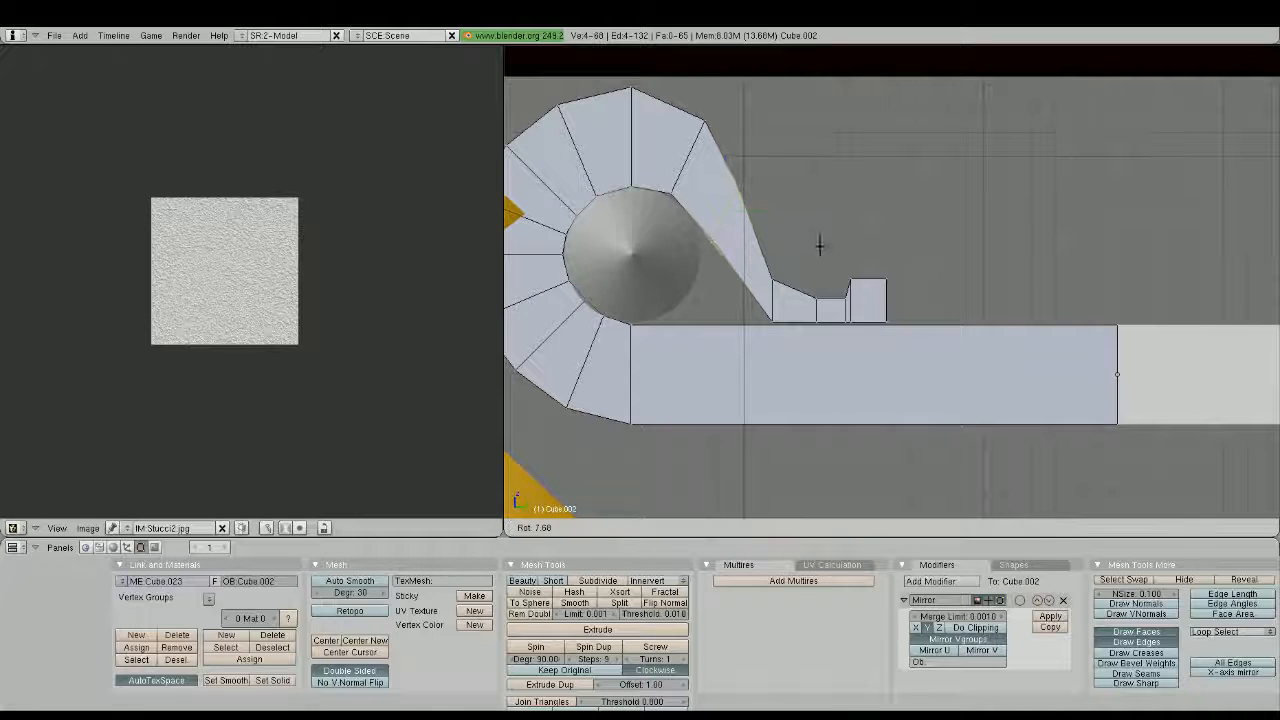
Tilt the edge loop where the diagonal strip meets the bar to smooth the bend into the tail
right_click(771, 289)
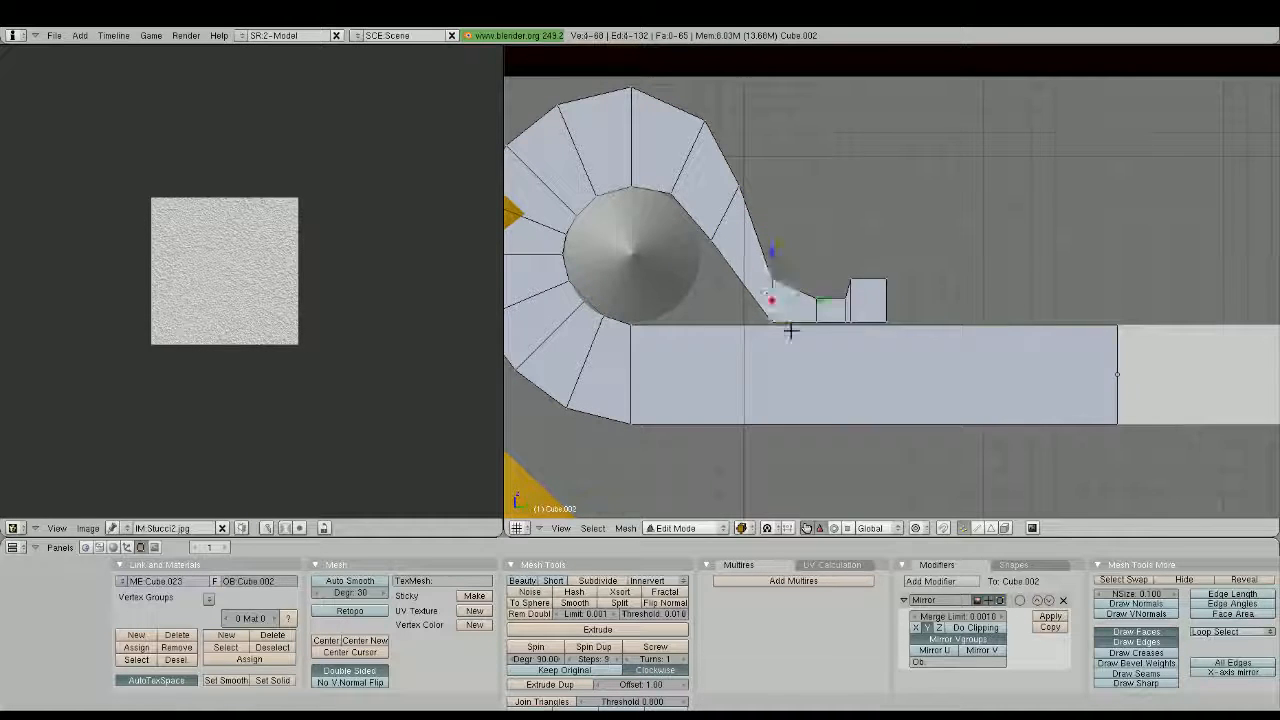
key("g")
left_click(792, 347)
right_click(820, 334)
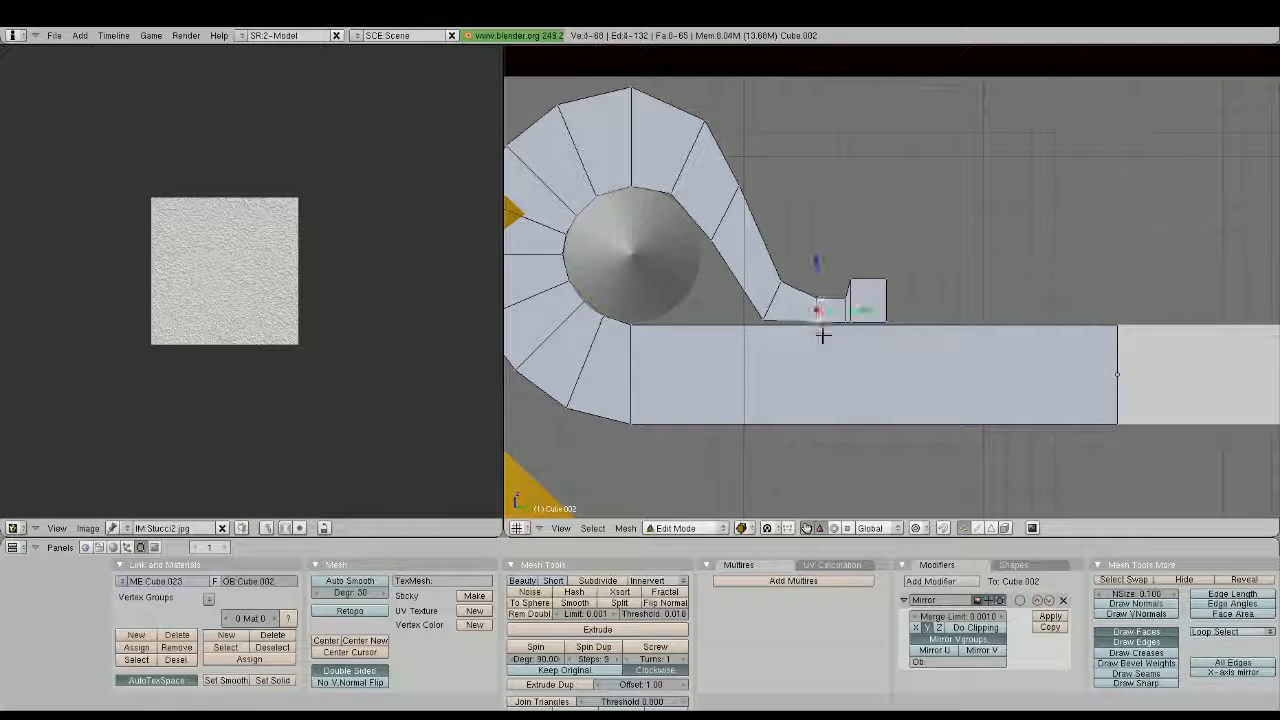
Cut an edge loop through the strip's lowest diagonal segment and move it inward toward the cylinder to curve the tail
key("g")
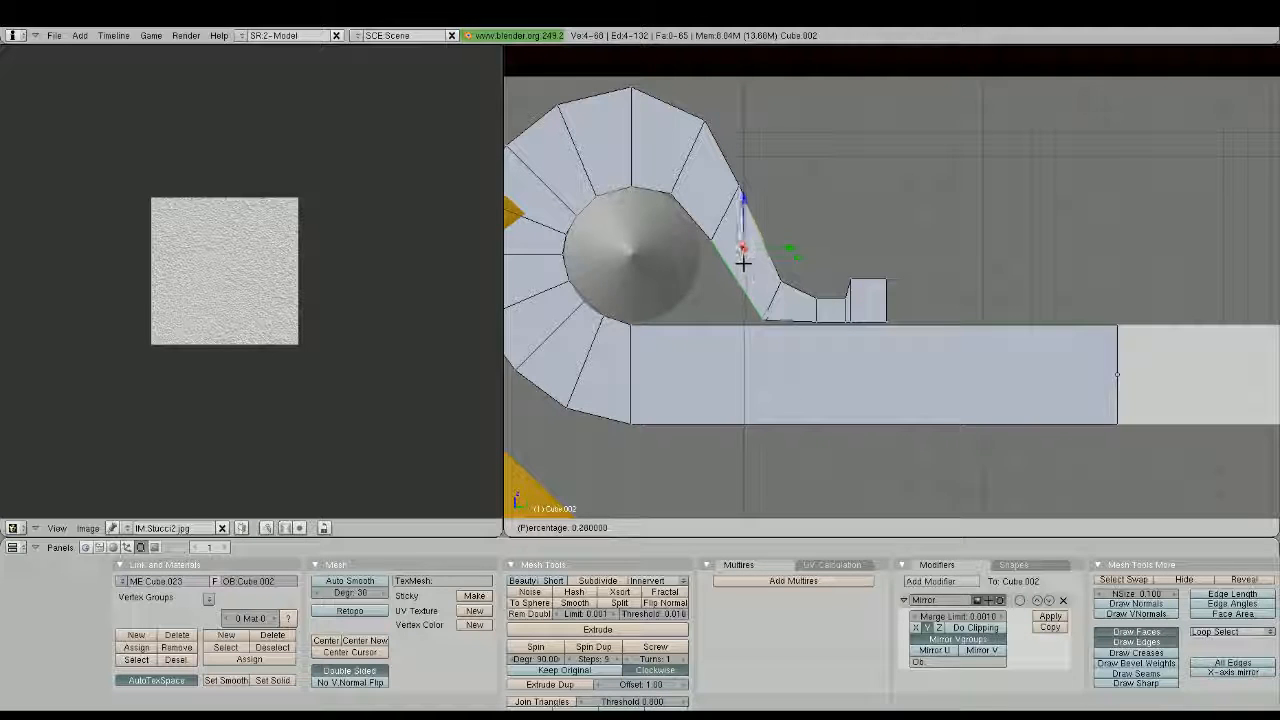
left_click(744, 268)
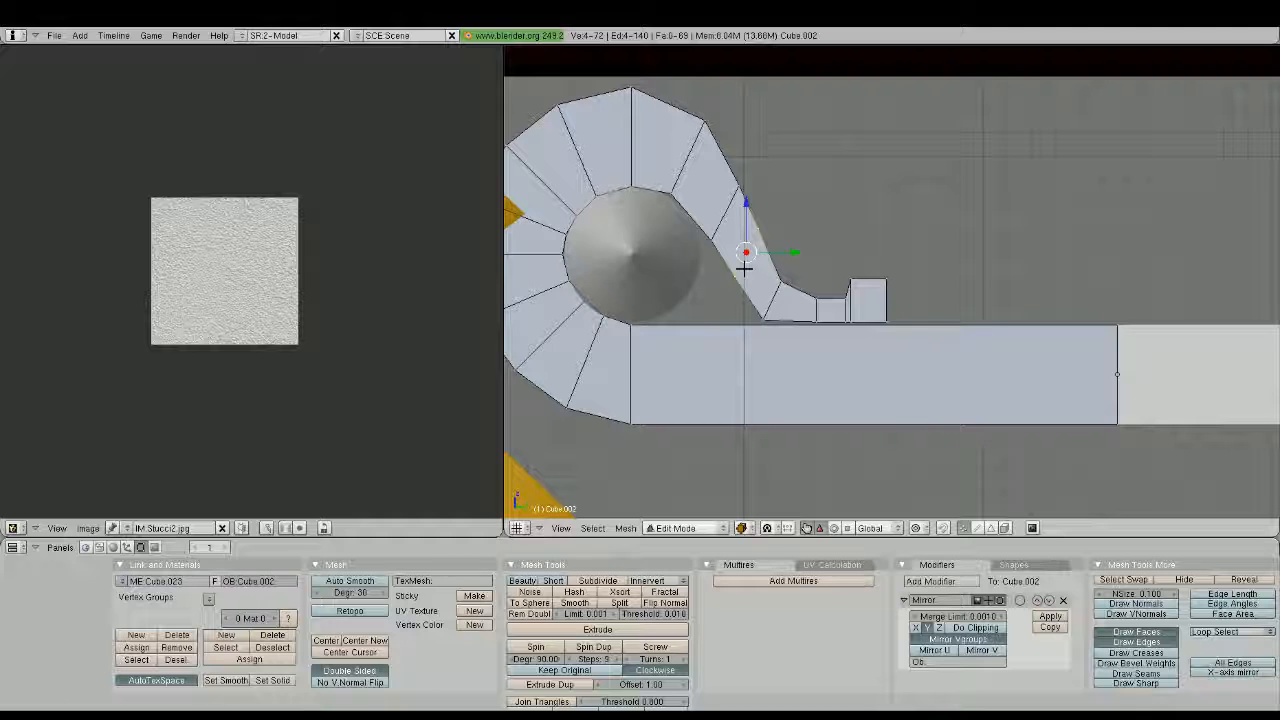
key("g")
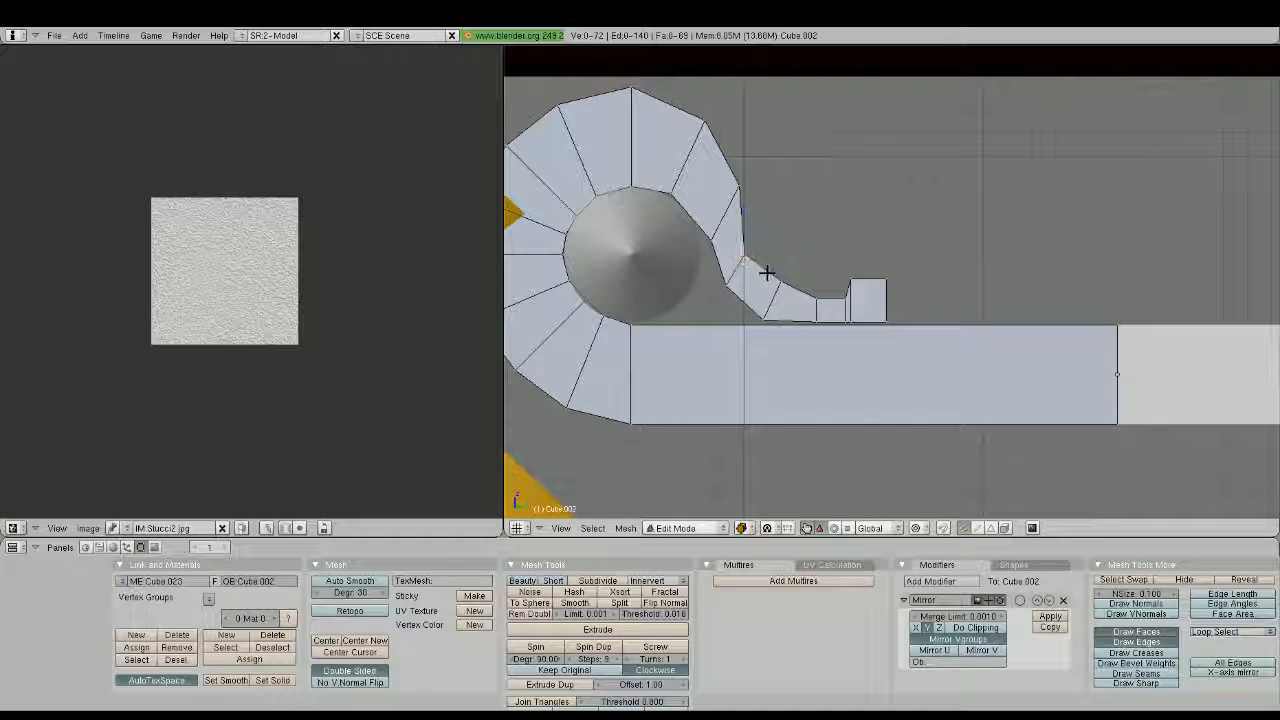
left_click(780, 300)
key("Tab")
scroll(808, 304, "down", 4)
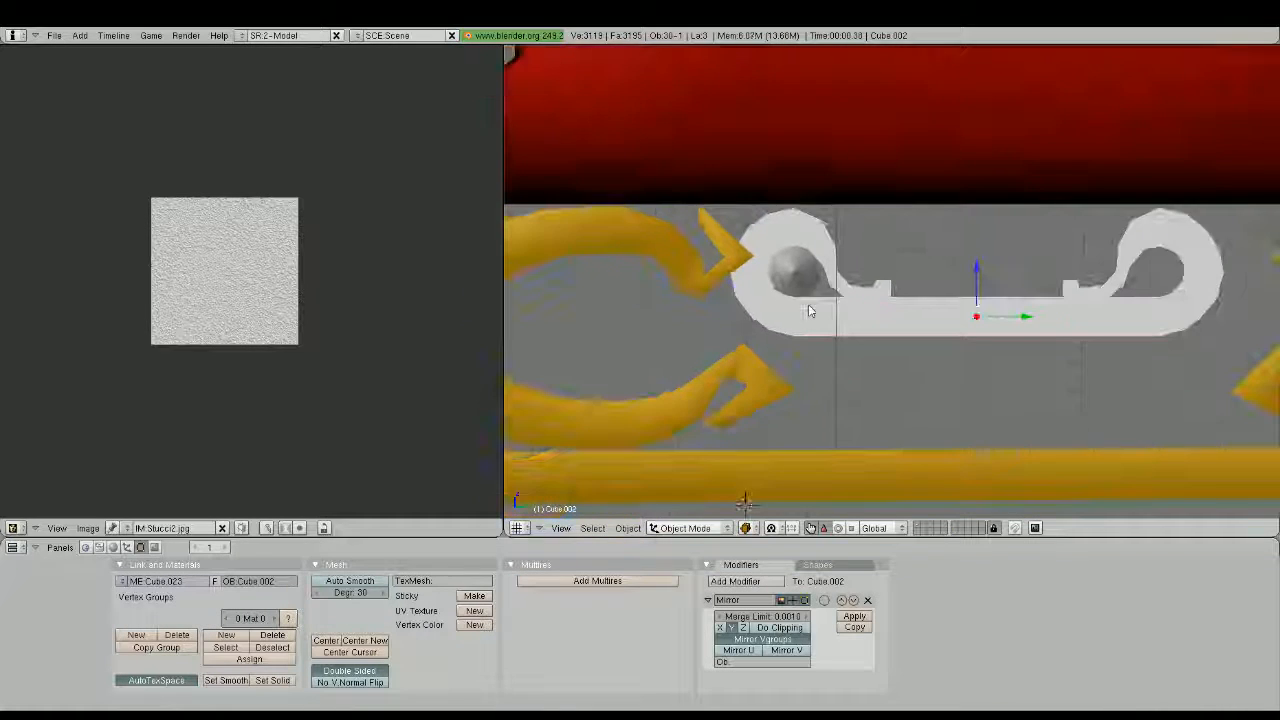
Remove the Mirror modifier from the curled bar
middle_click_drag(902, 316, 780, 323, "shift")
scroll(907, 321, "up", 2)
key("Tab")
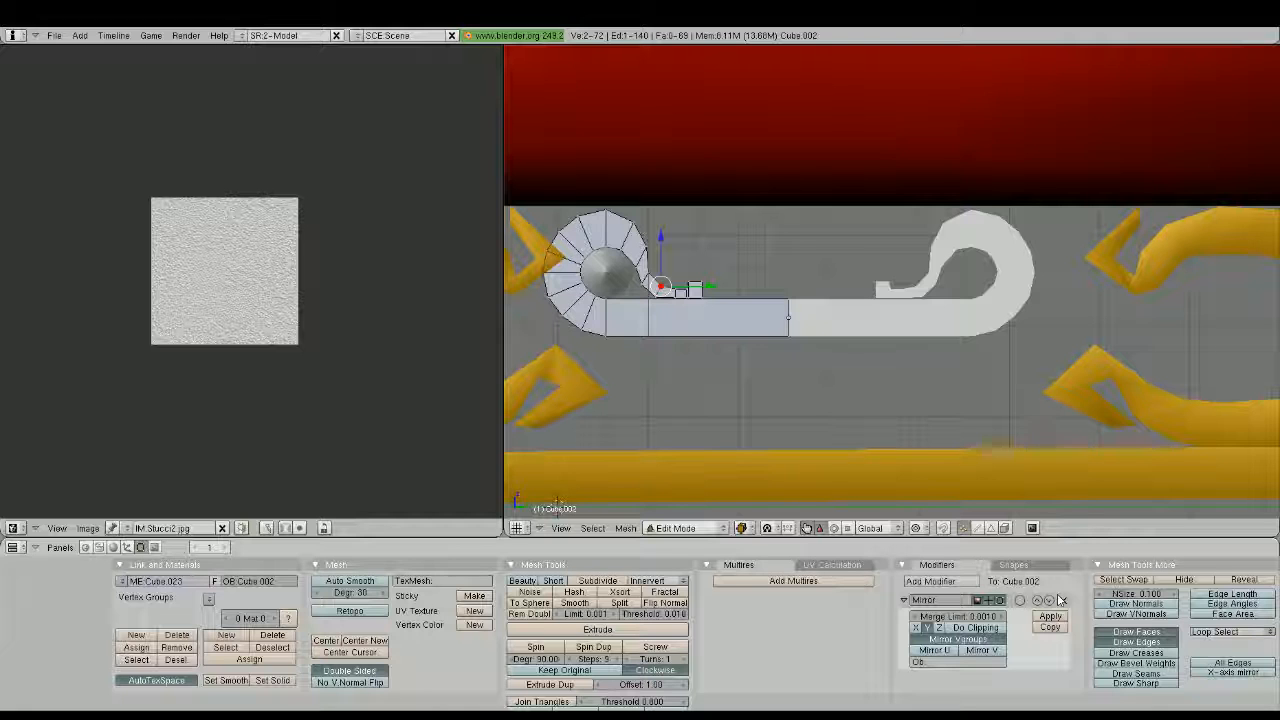
left_click(1062, 600)
key("Tab")
scroll(783, 391, "down", 3)
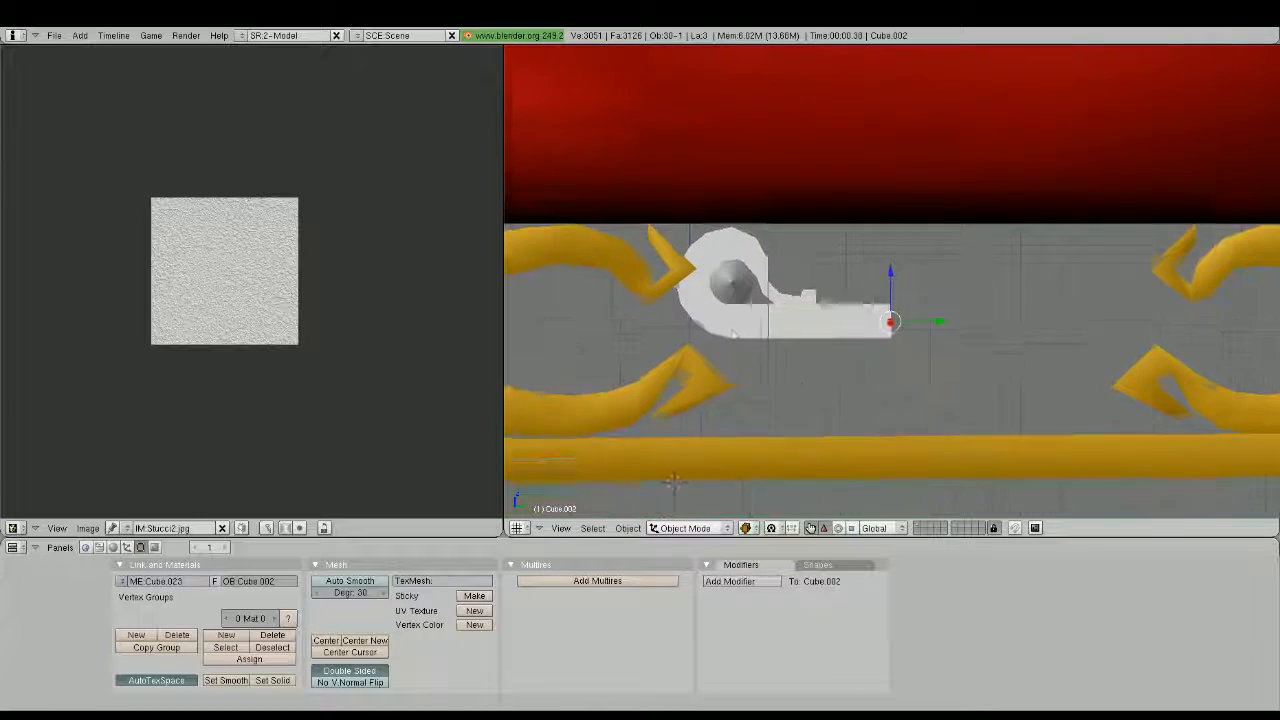
Duplicate the half bar's entire mesh in place and turn the copy end for end in top view
key("Tab")
key("a")
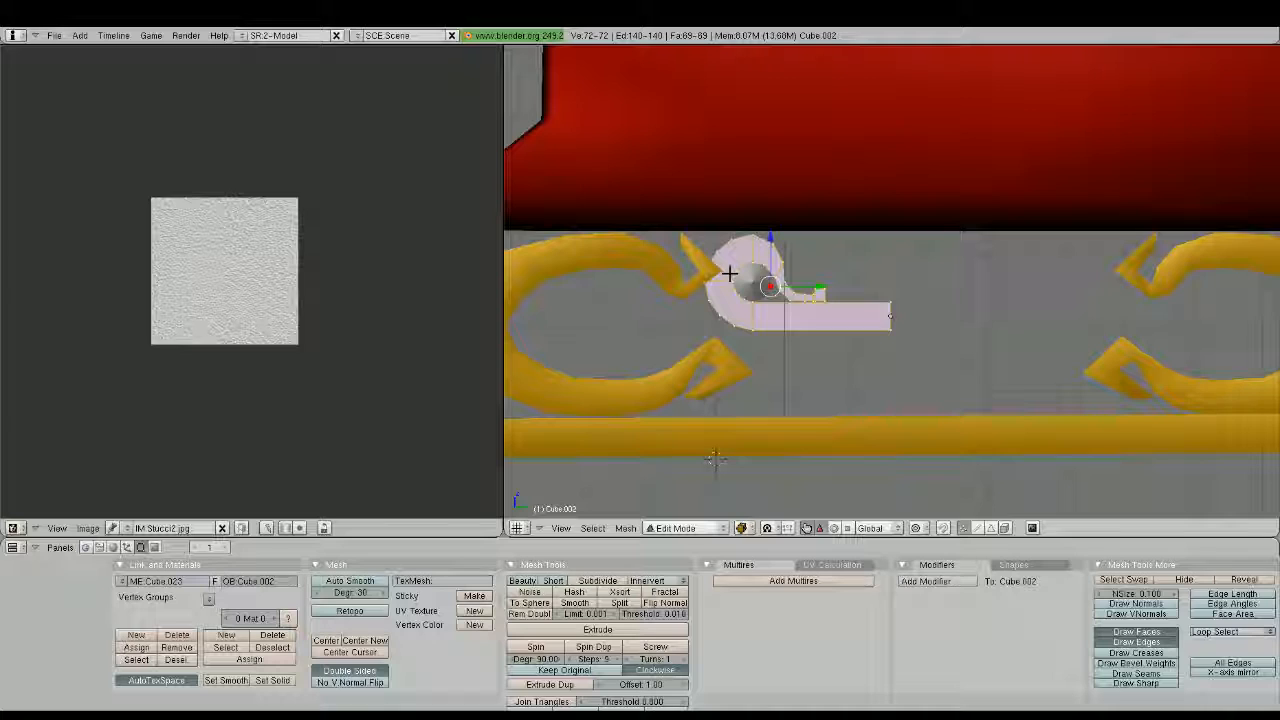
key("shift+d")
right_click(923, 303)
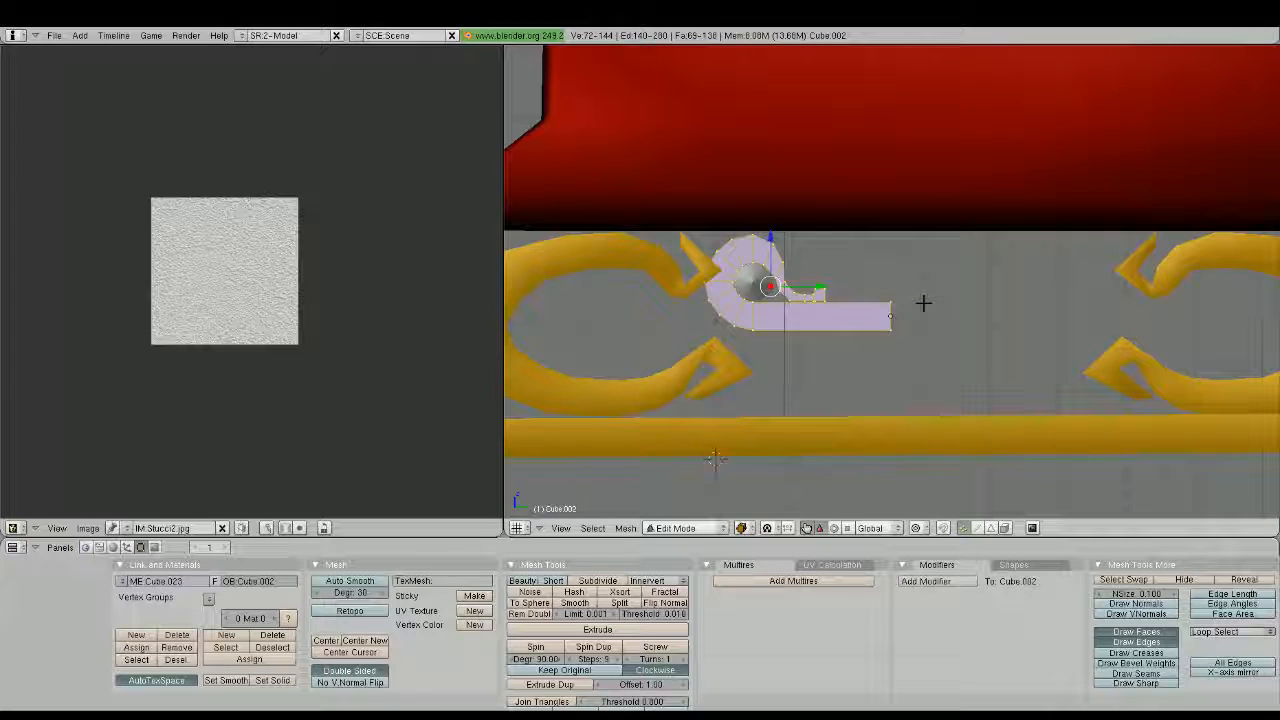
key("KP_3")
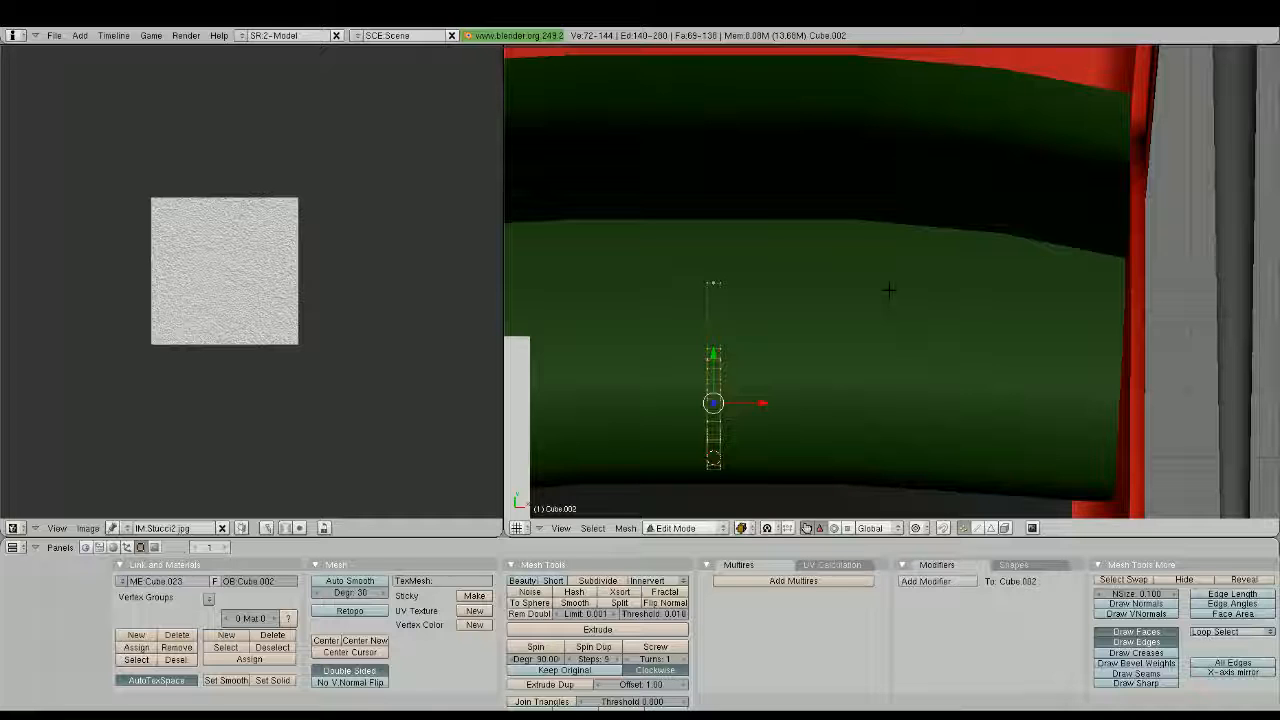
middle_click_drag(889, 290, 771, 497)
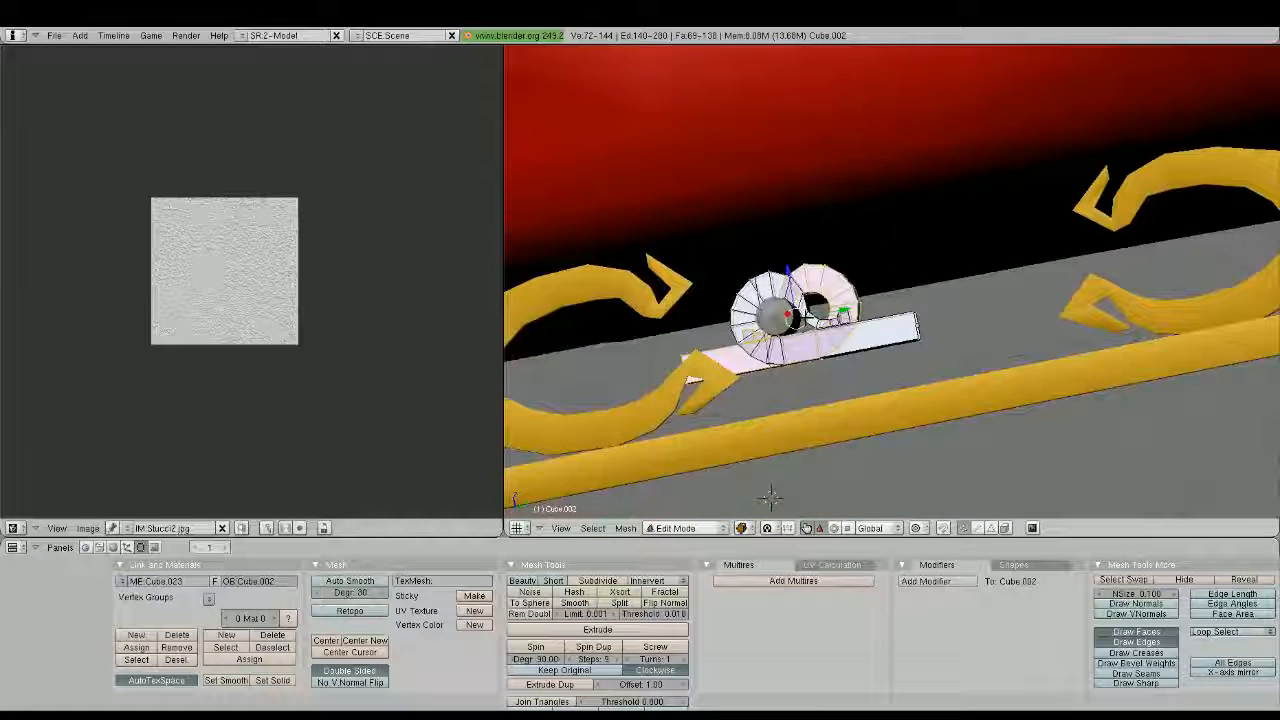
Move the turned copy about 3.54 units along Y until its straight end meets the original's
key("g")
key("y")
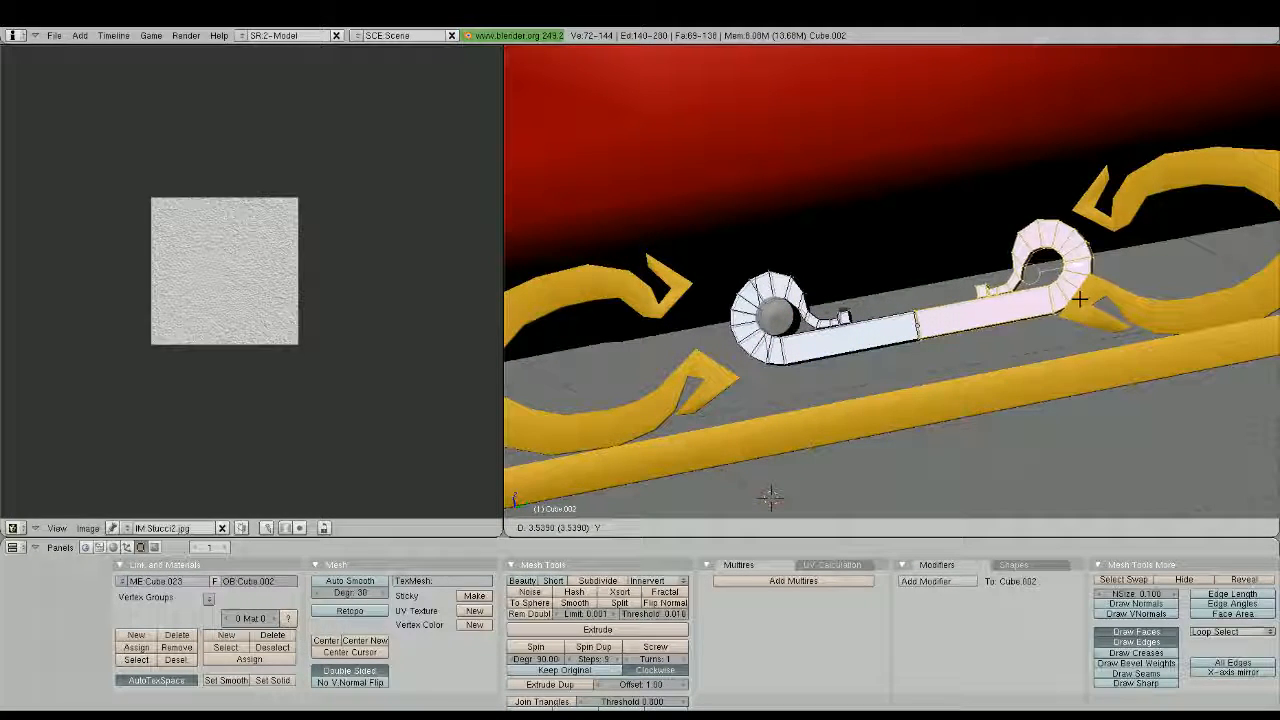
left_click(1080, 298)
Rotate the copied half 180° in the end-on view to flip it upside down
key("KP_3")
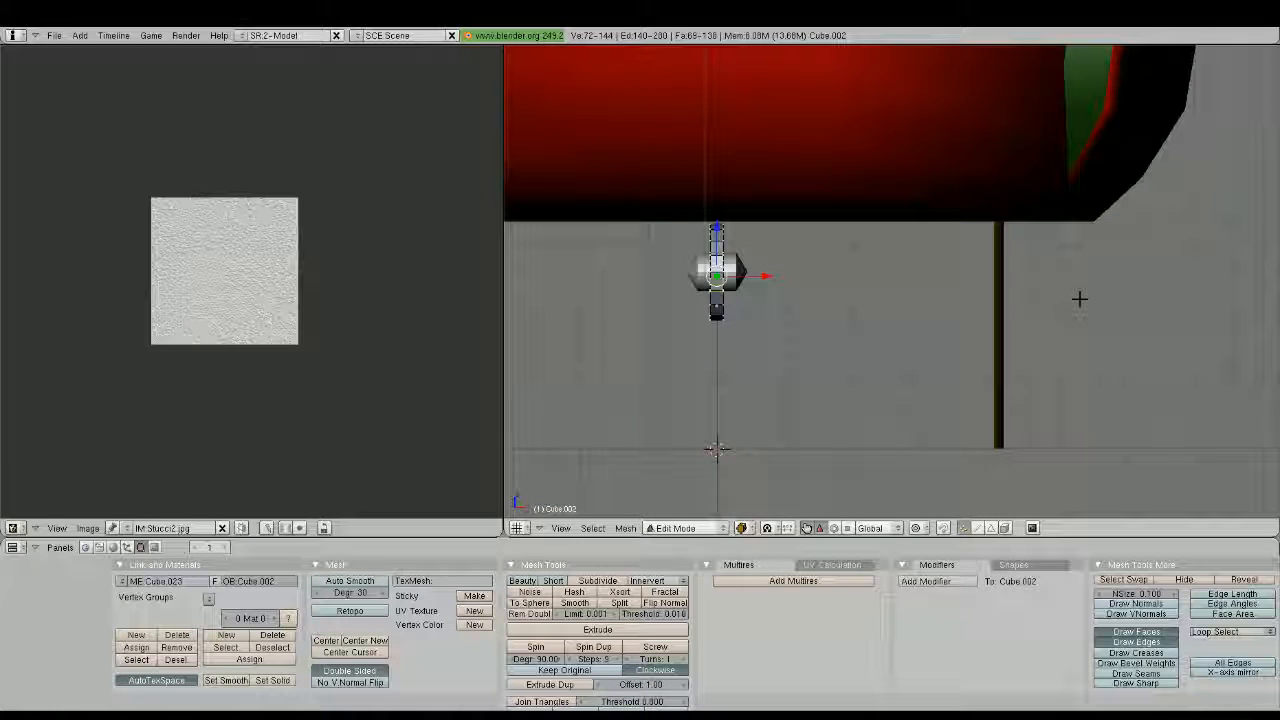
type("r180")
key("Return")
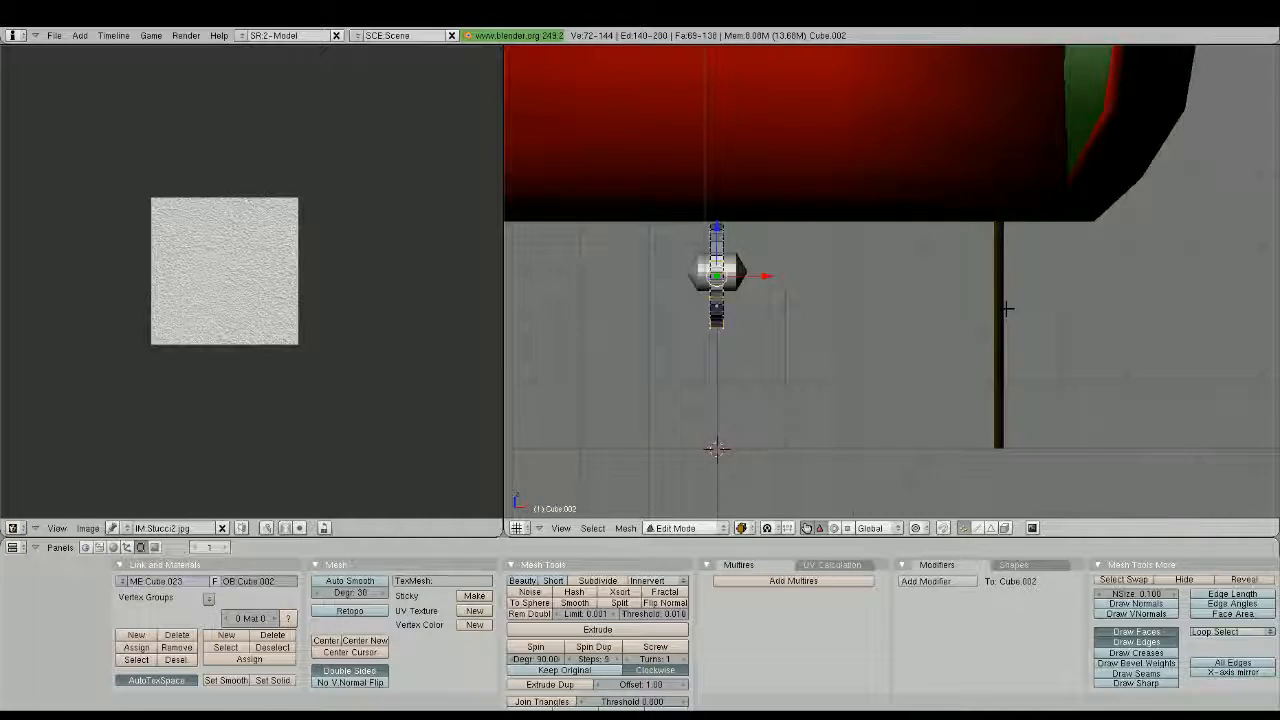
Move the flipped half down until its straight end lines up with the end of the original half
middle_click_drag(1007, 308, 891, 337)
key("KP_3")
scroll(883, 331, "up", 3)
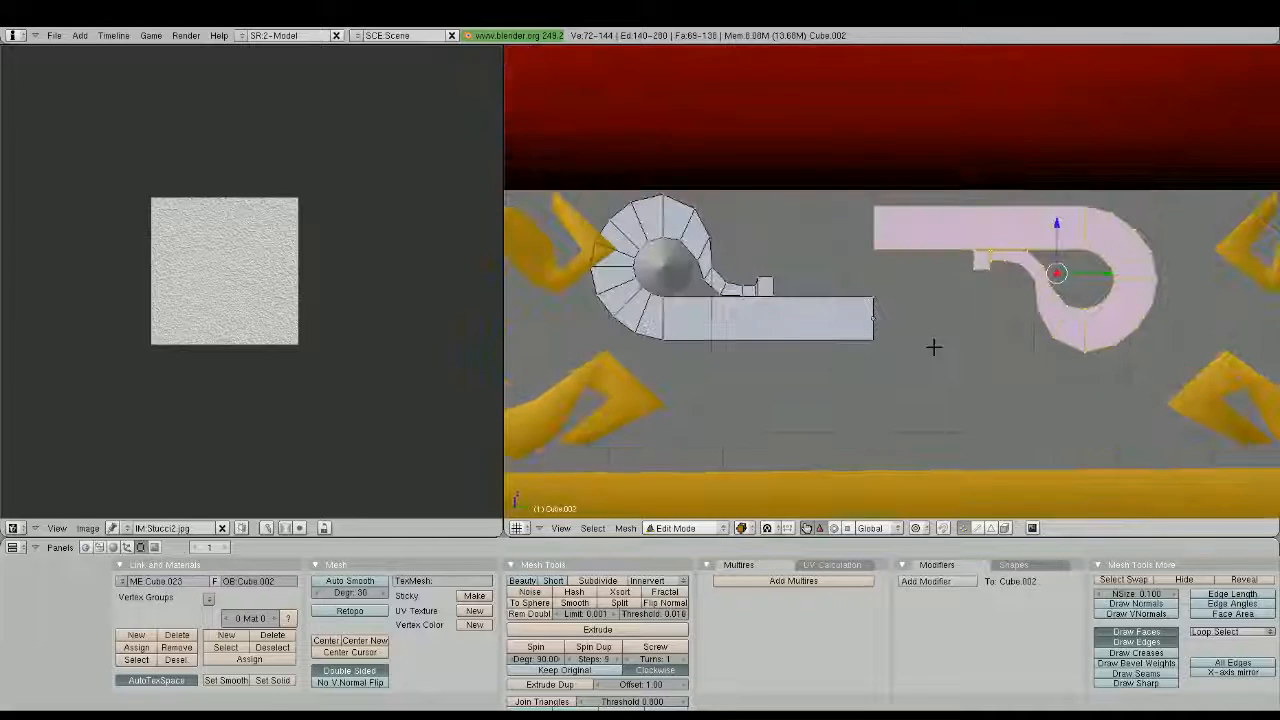
scroll(857, 309, "up", 3)
key("g")
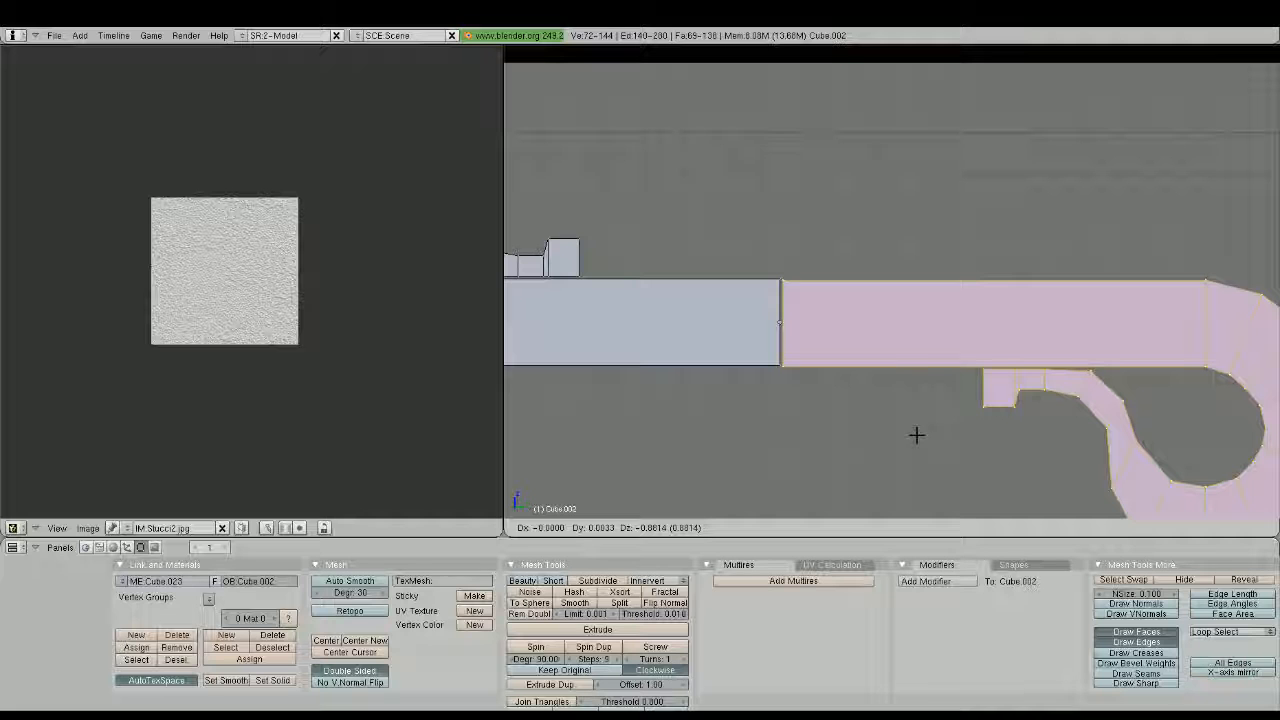
scroll(857, 346, "up", 6)
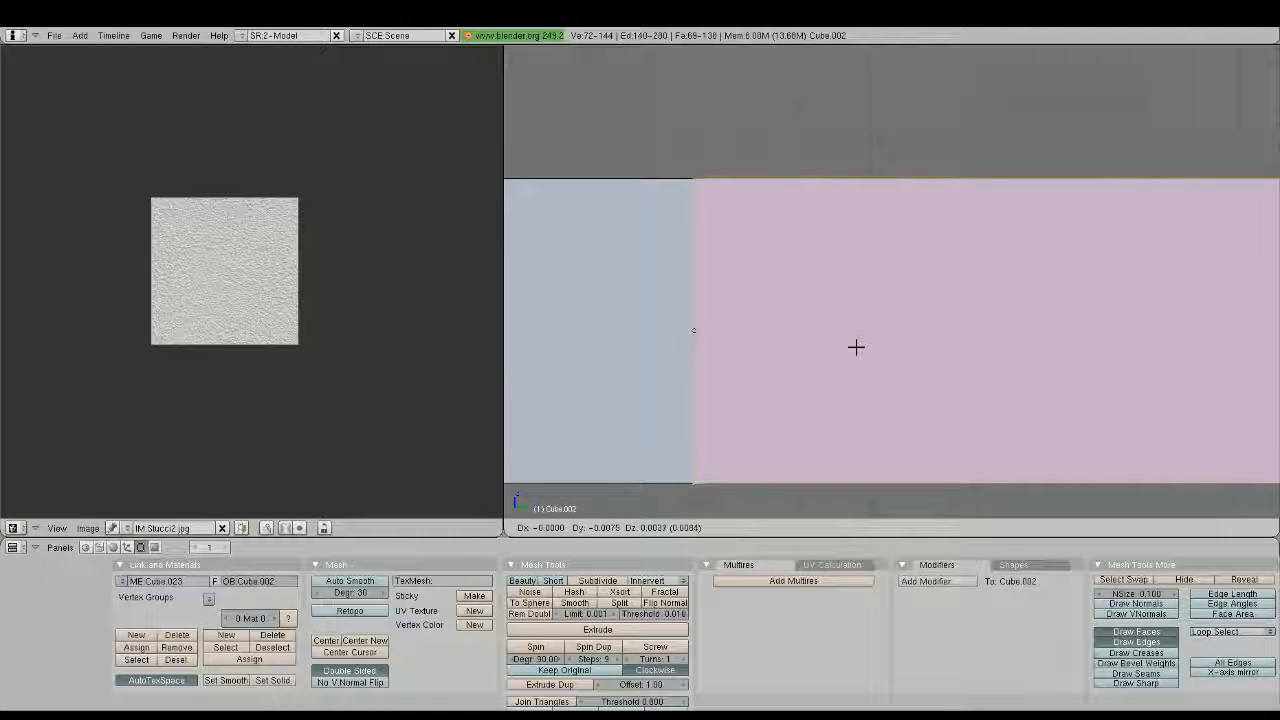
left_click(856, 347)
middle_click_drag(856, 347, 1015, 283)
scroll(854, 357, "down", 3)
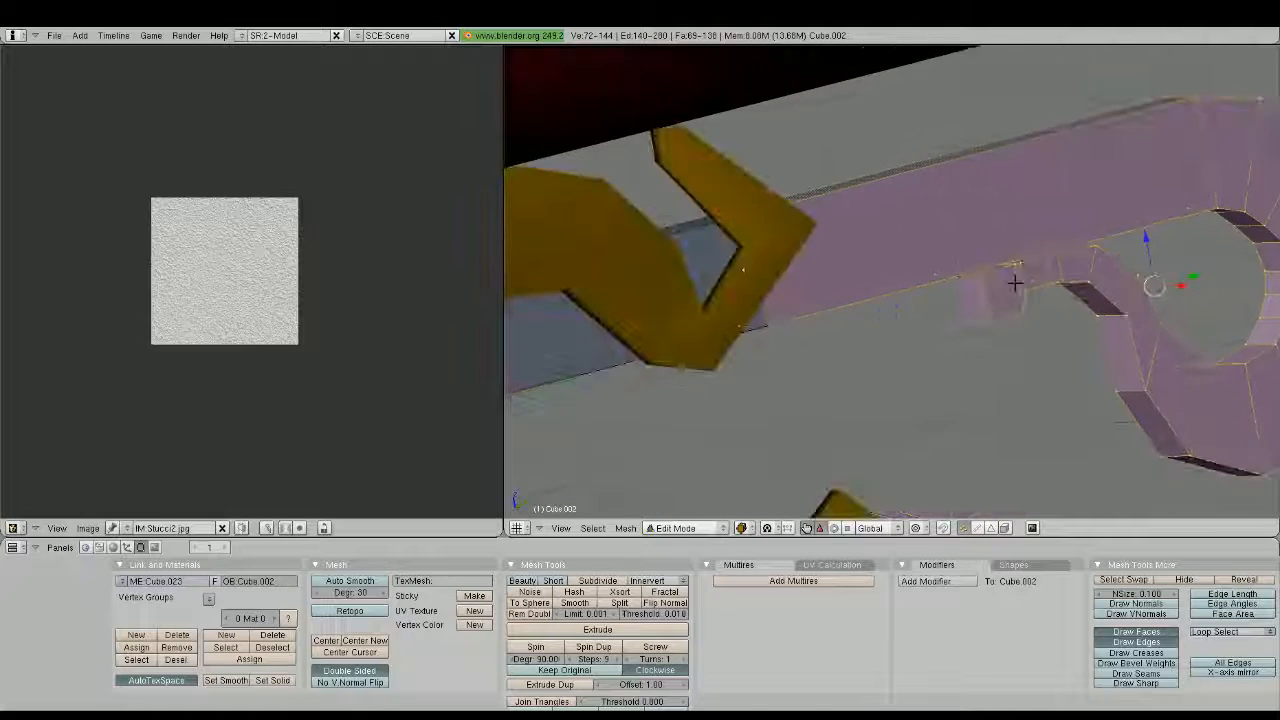
Merge the overlapping vertices where the bar's two halves meet
key("a")
right_click(778, 312)
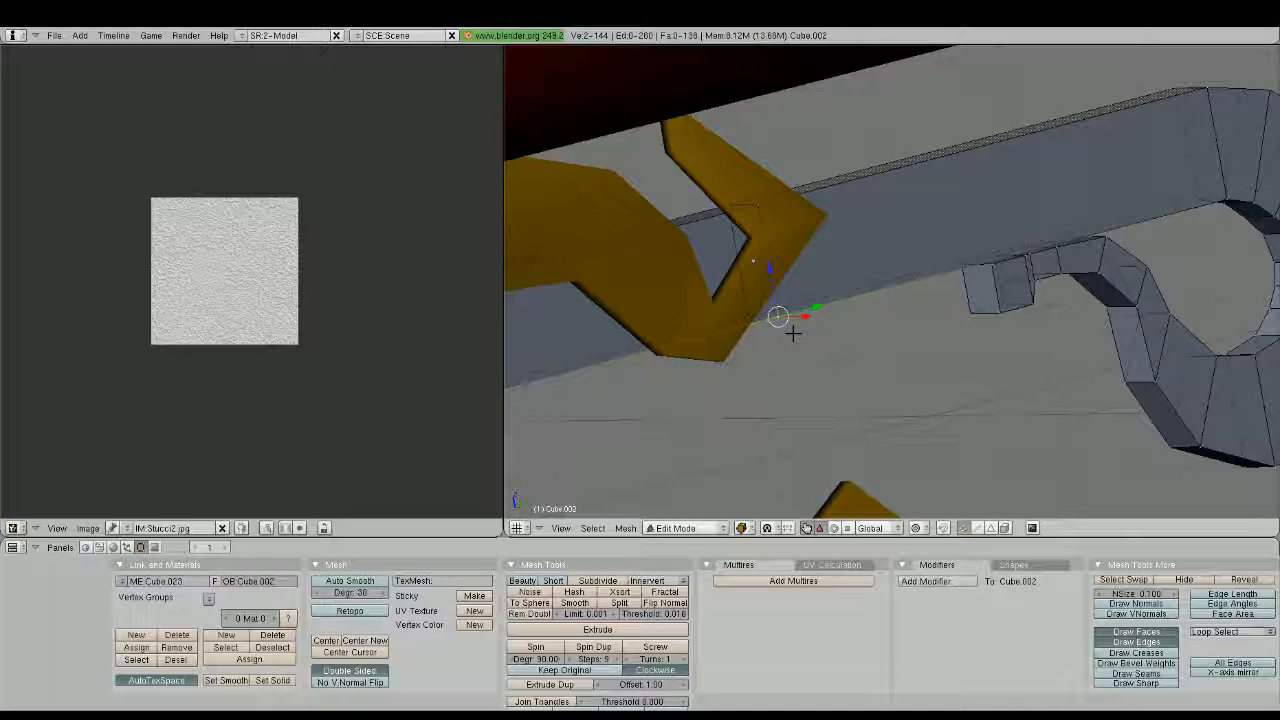
right_click(750, 318)
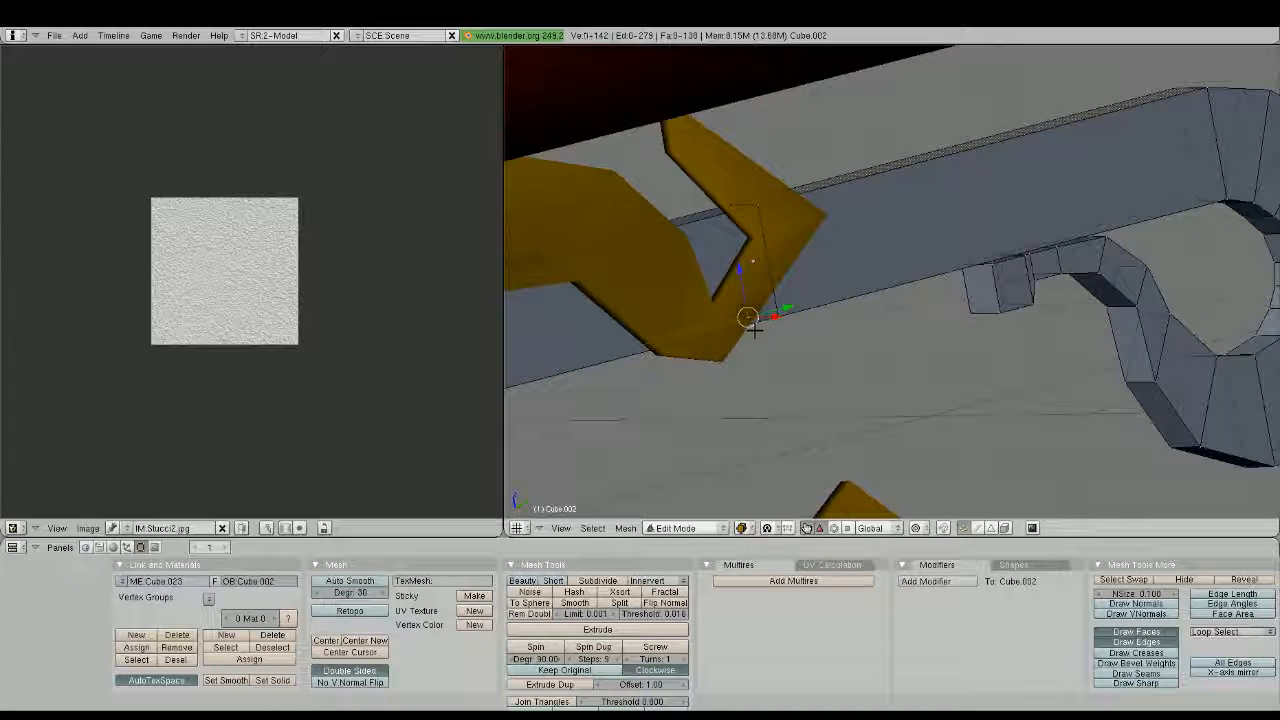
key("a")
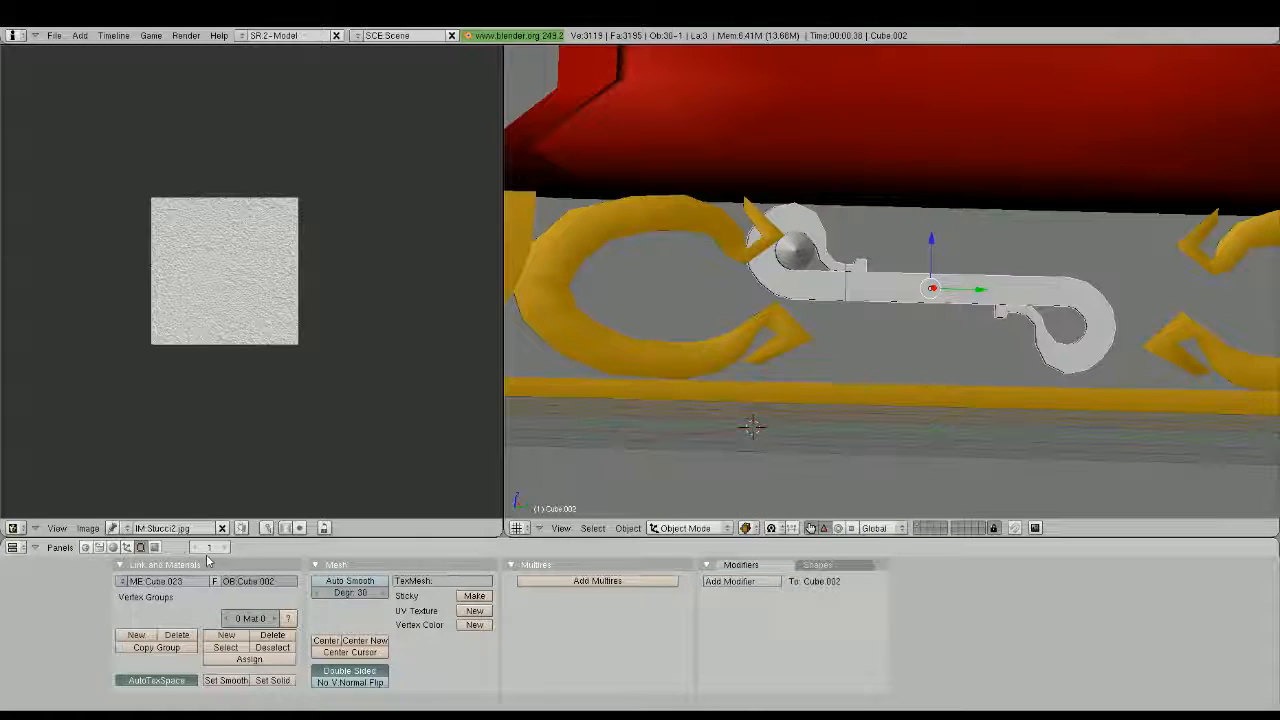
Link the existing Gold material to the S-shaped bar
key("F5")
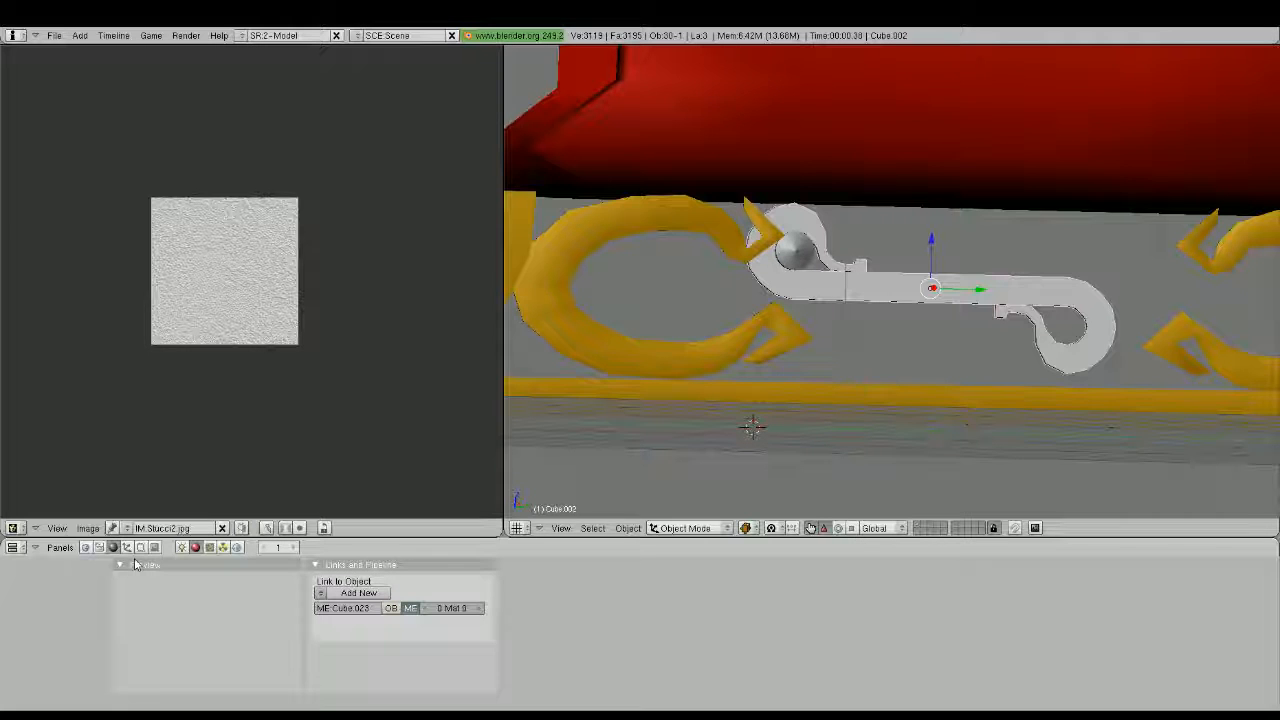
mouse_move(600, 420)
middle_mouse_down()
mouse_move(705, 338)
mouse_move(925, 284)
middle_mouse_up()
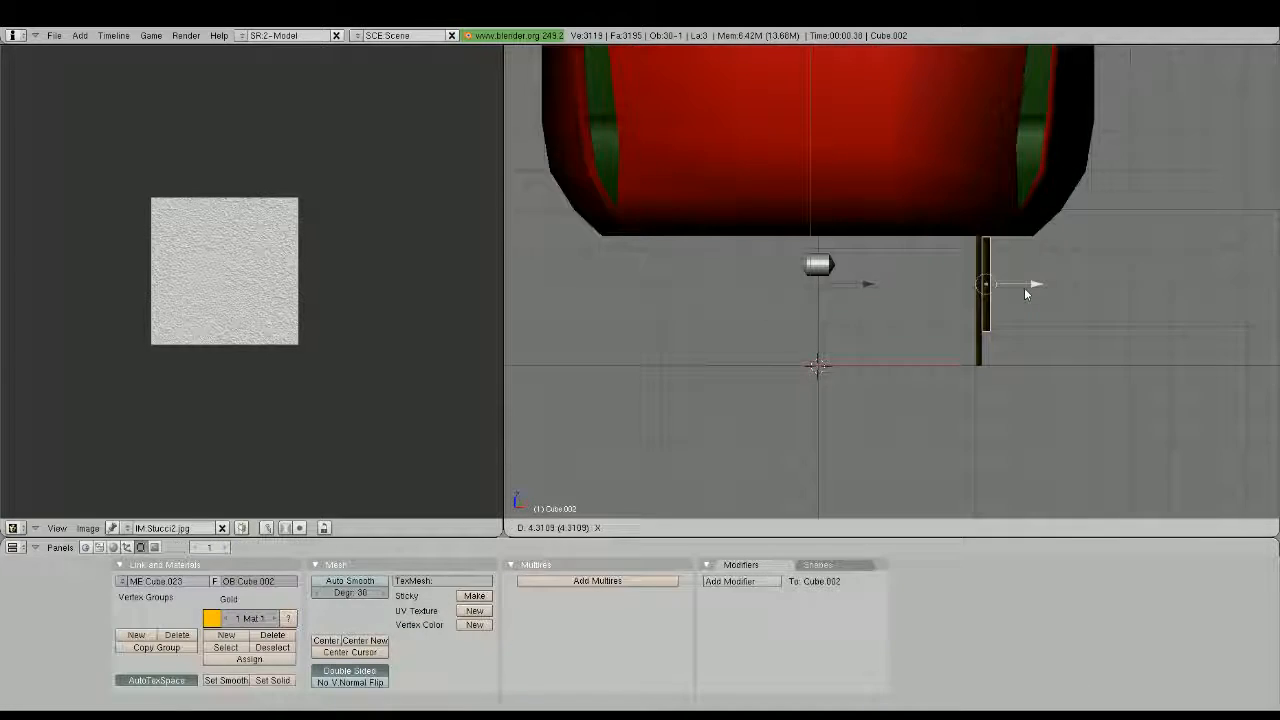
Move the gold bar along X into the runner's plane and adjust its thickness by scaling along global X
left_click_drag(1024, 289, 1017, 289)
key("s")
key("x")
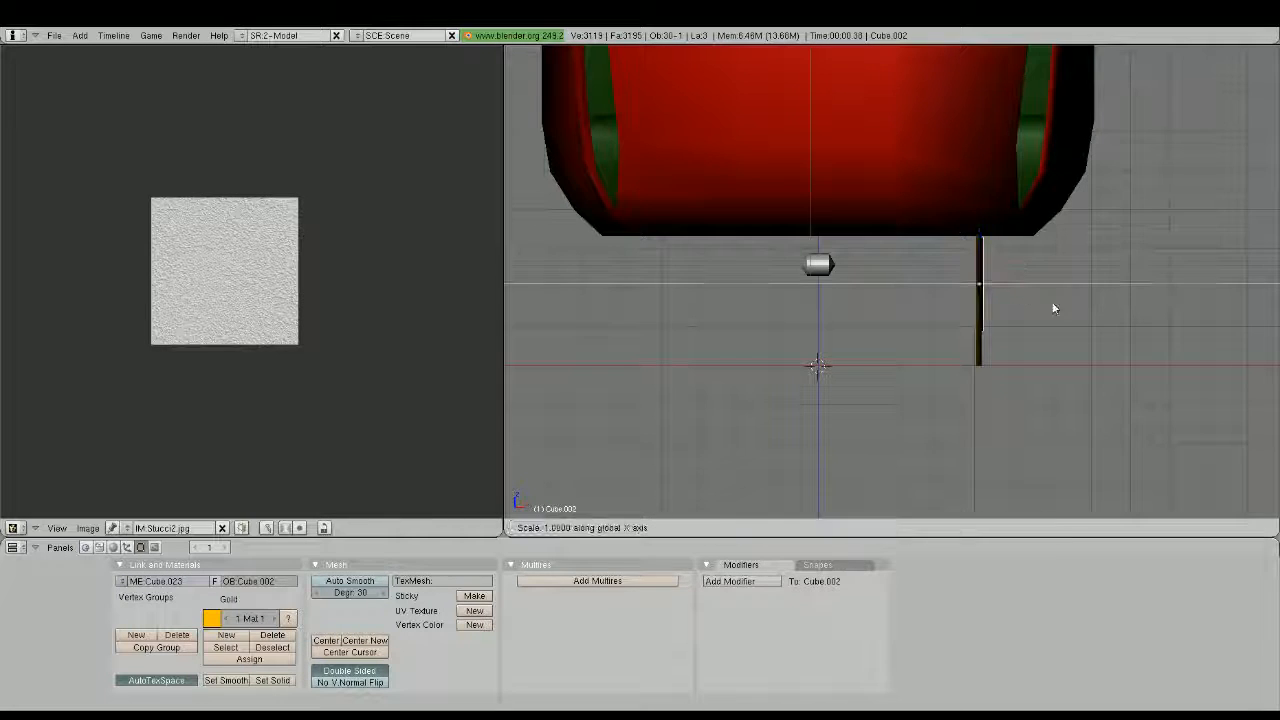
left_click(1026, 301)
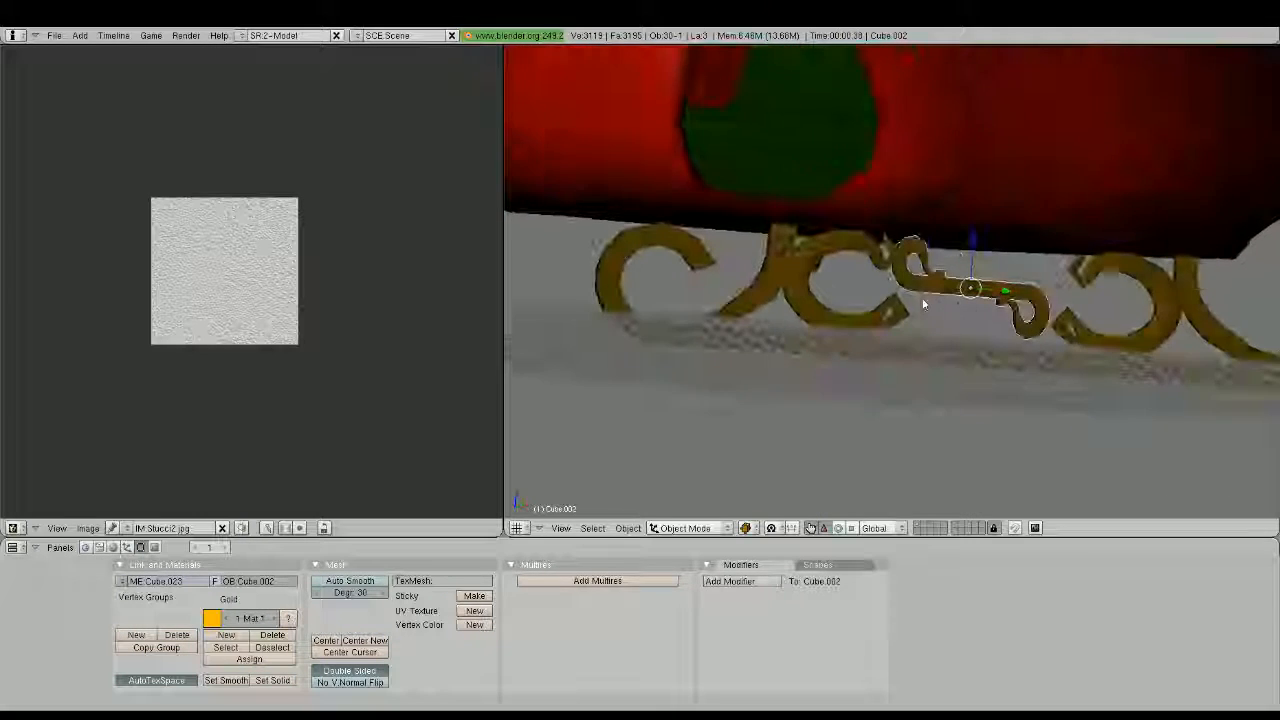
Tilt the bar diagonally in side view and move it about 0.58 units along Y between the runner scrolls
key("KP_3")
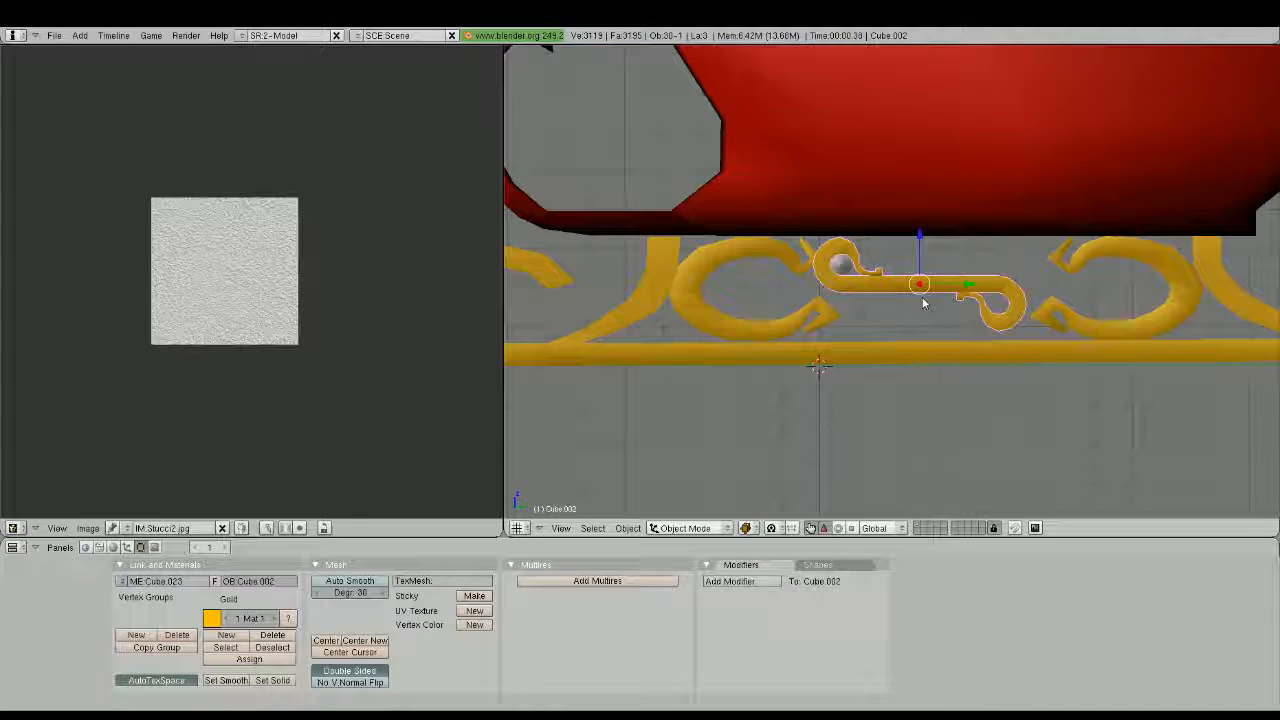
key("r")
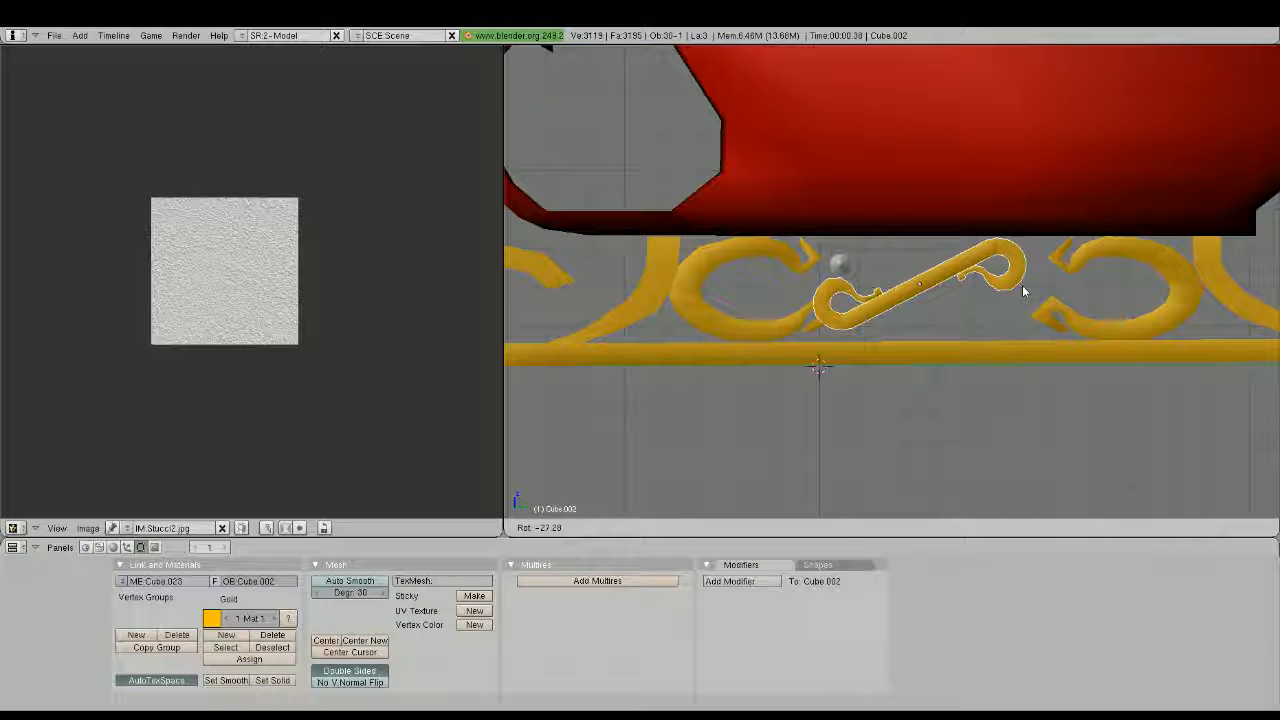
left_click(1022, 285)
key("g")
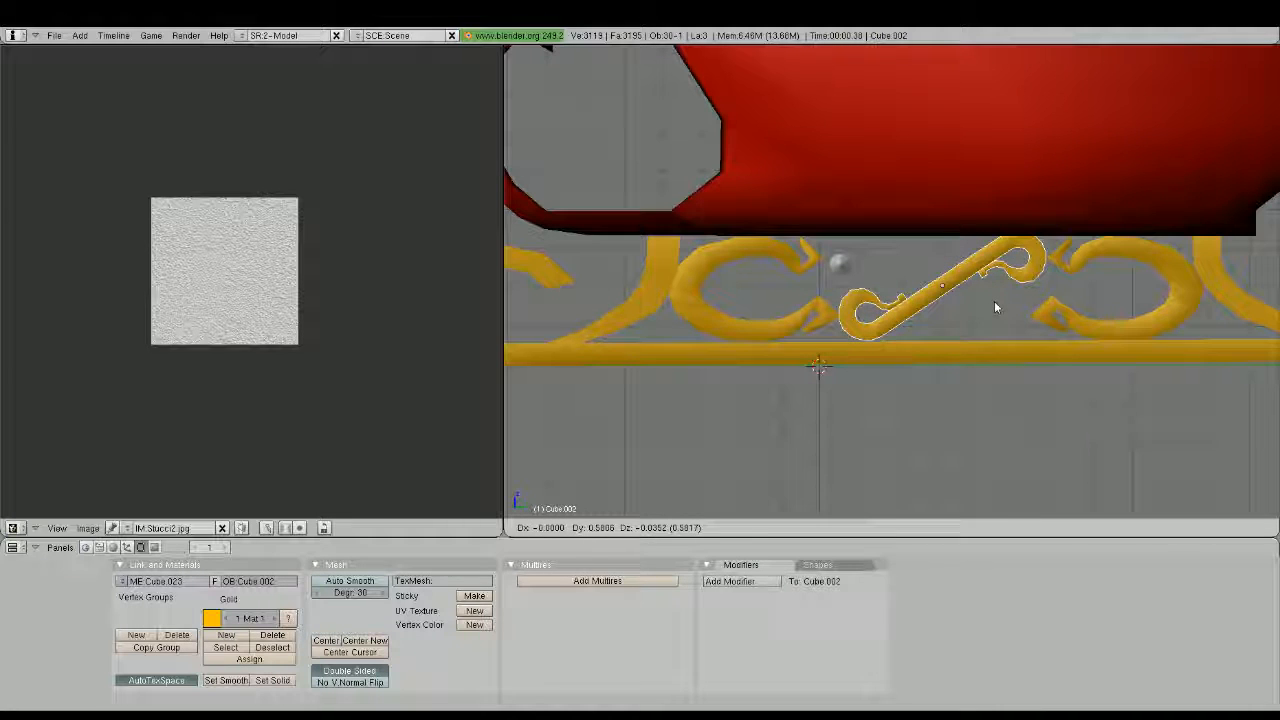
left_click(994, 301)
scroll(994, 301, "down", 3)
scroll(992, 299, "up", 4)
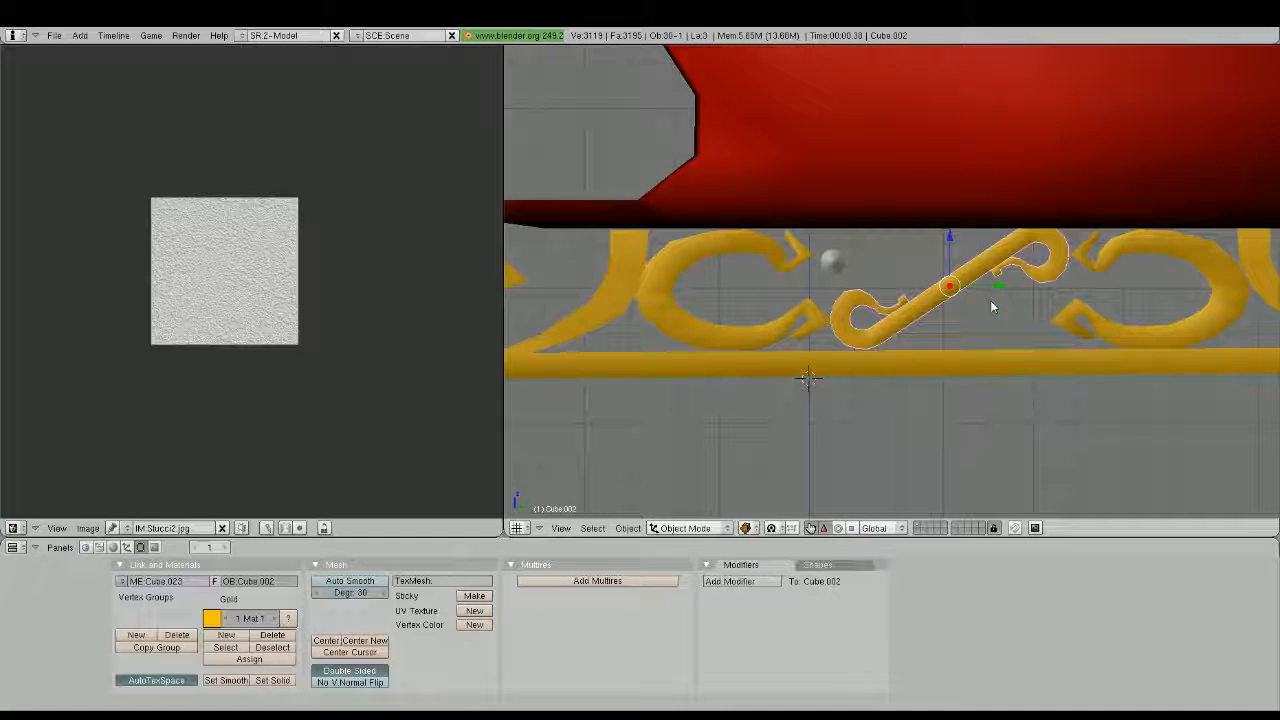
key("s")
key("Escape")
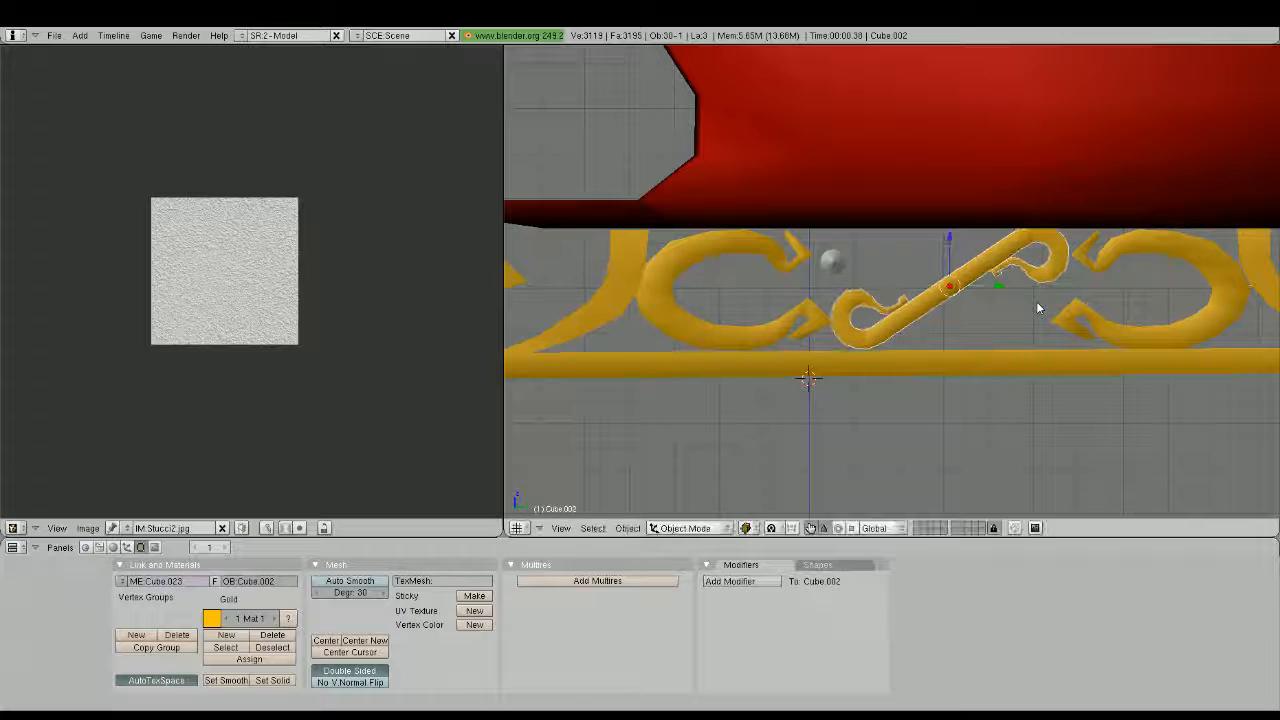
key("s")
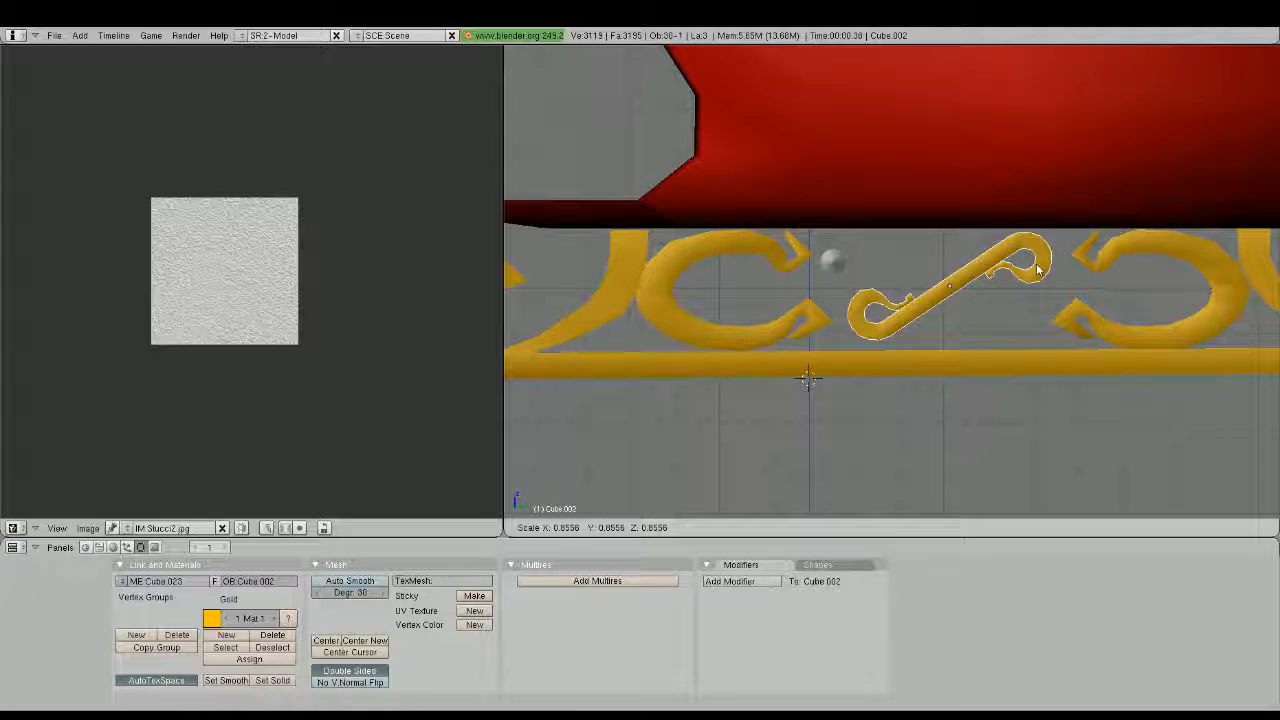
key("Escape")
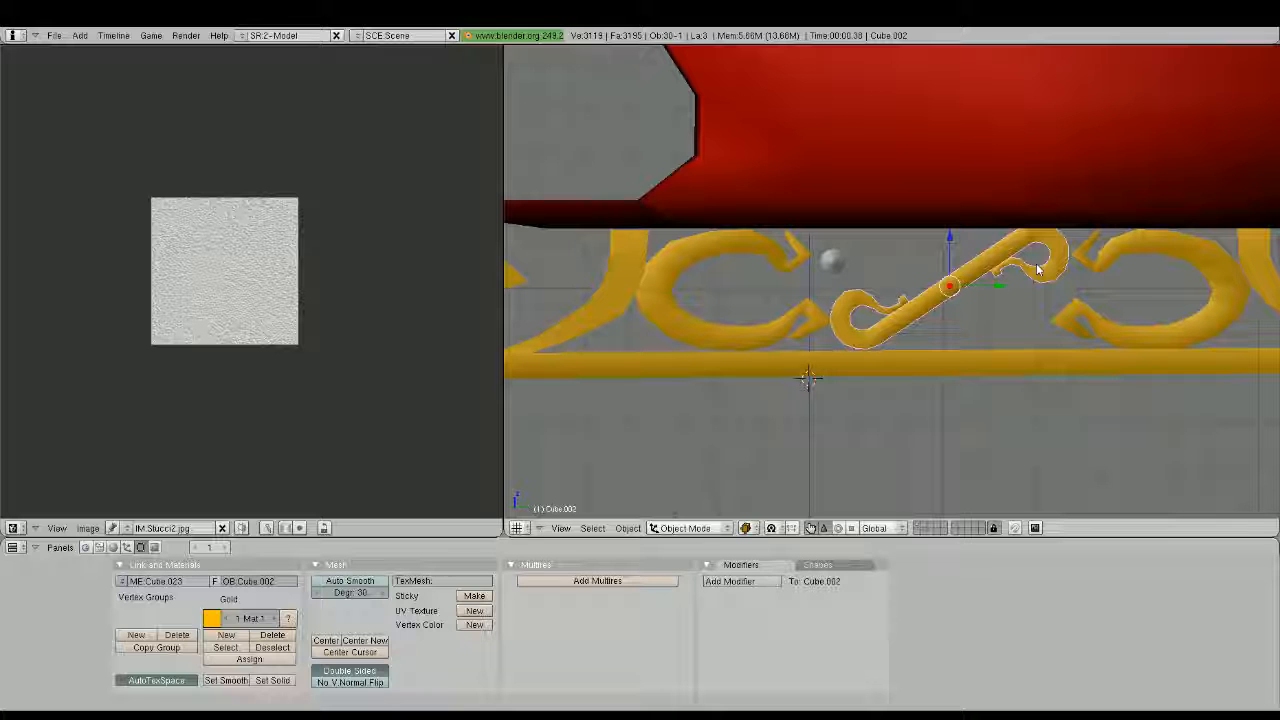
Rotate the bar back to nearly level and stretch it slightly along the global Y axis
key("r")
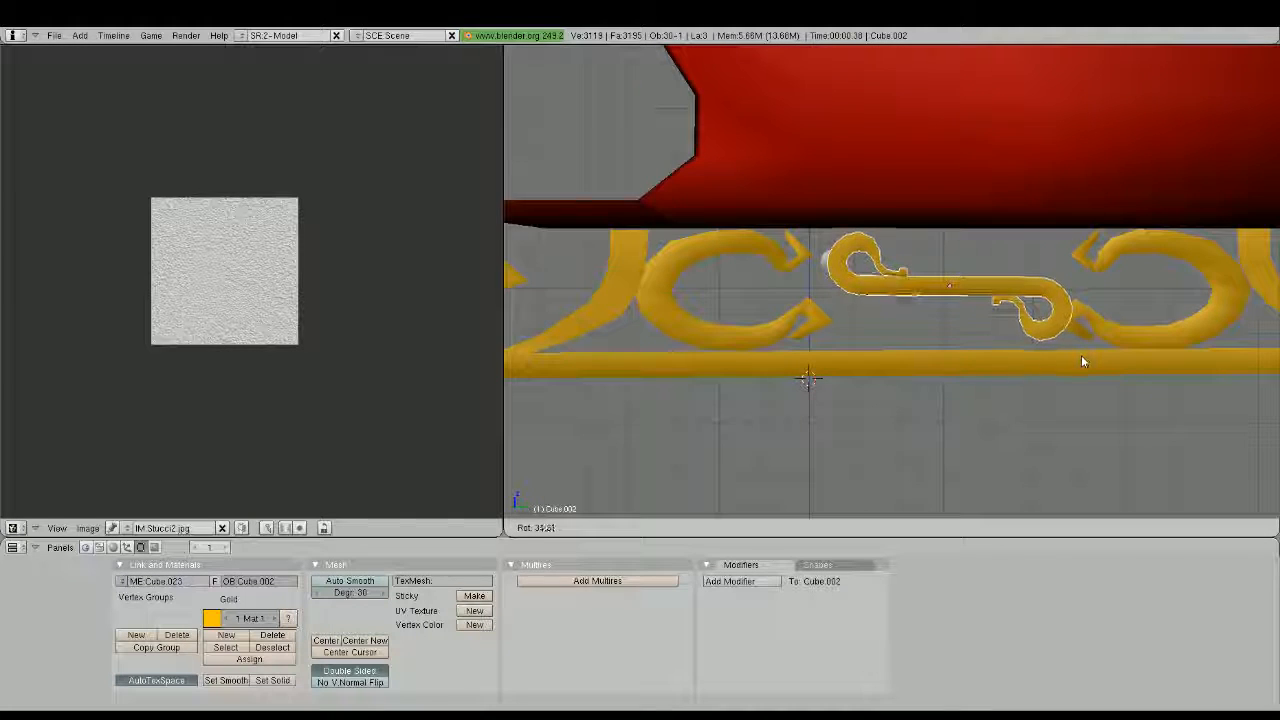
left_click(1081, 355)
key("s")
key("y")
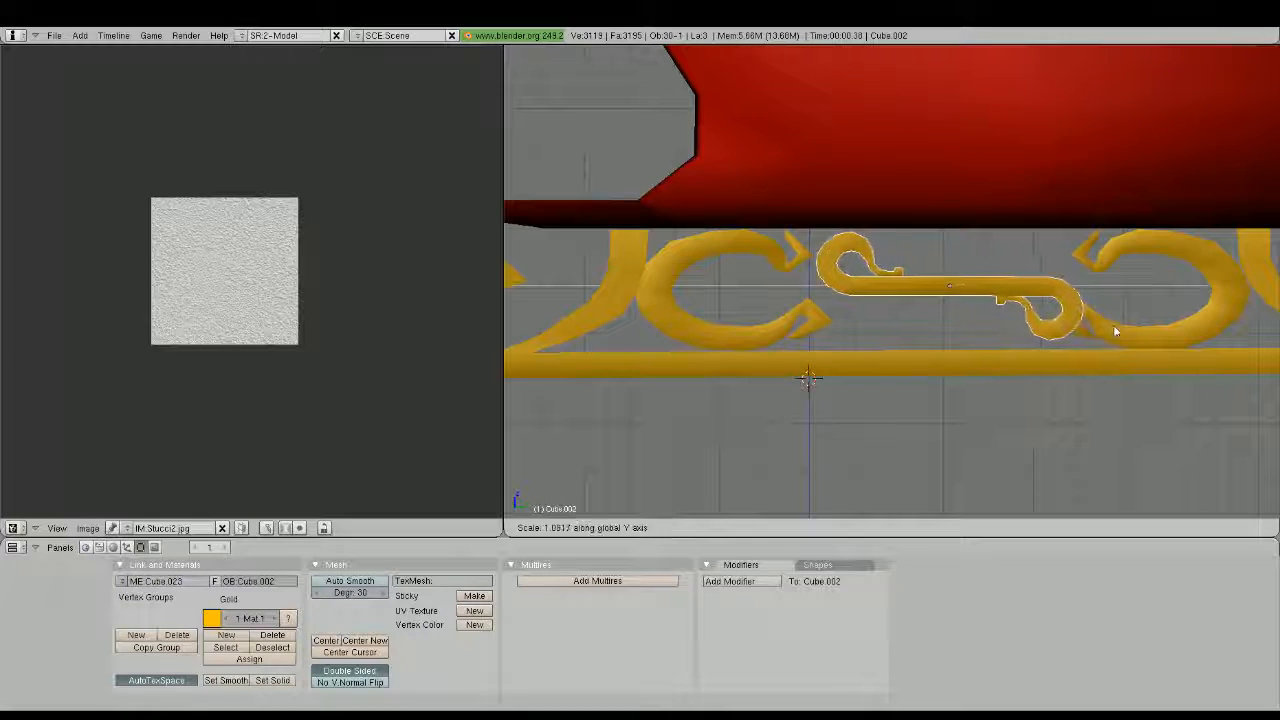
left_click(1126, 323)
Flatten the bar's curls vertically and tilt it diagonally again between the sleigh body and the runner
key("s")
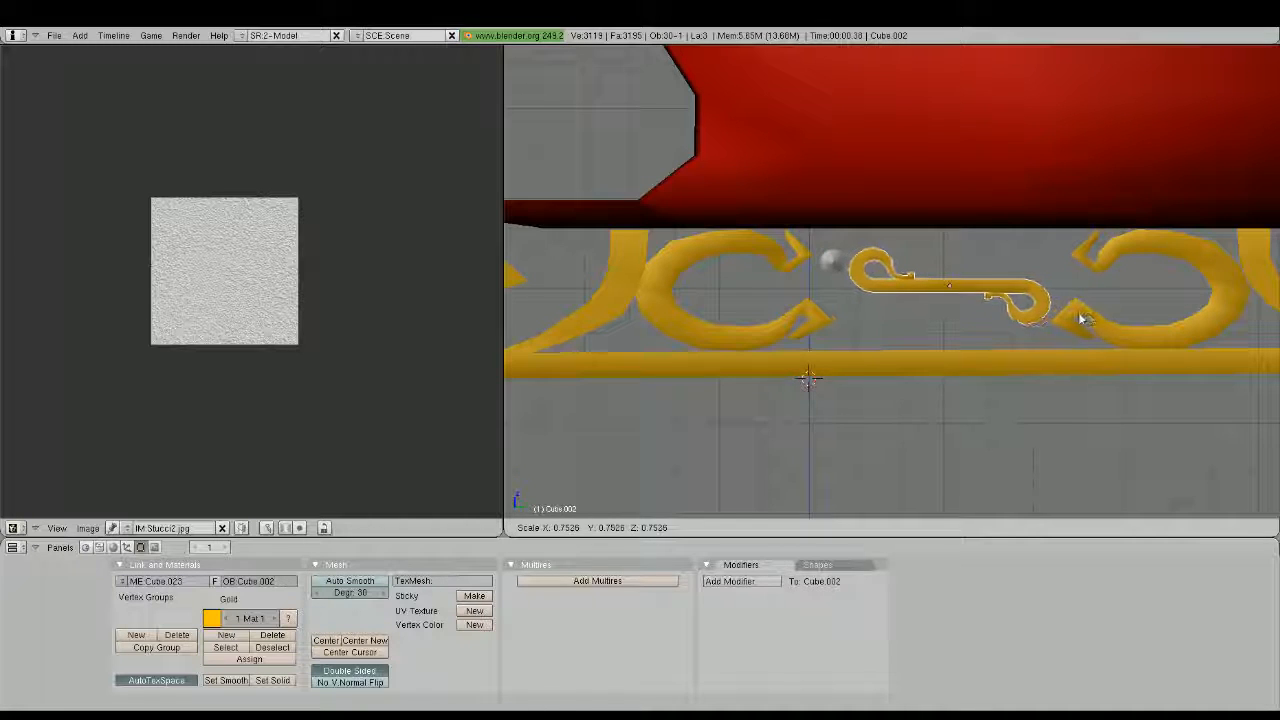
key("y")
left_click(1124, 307)
key("r")
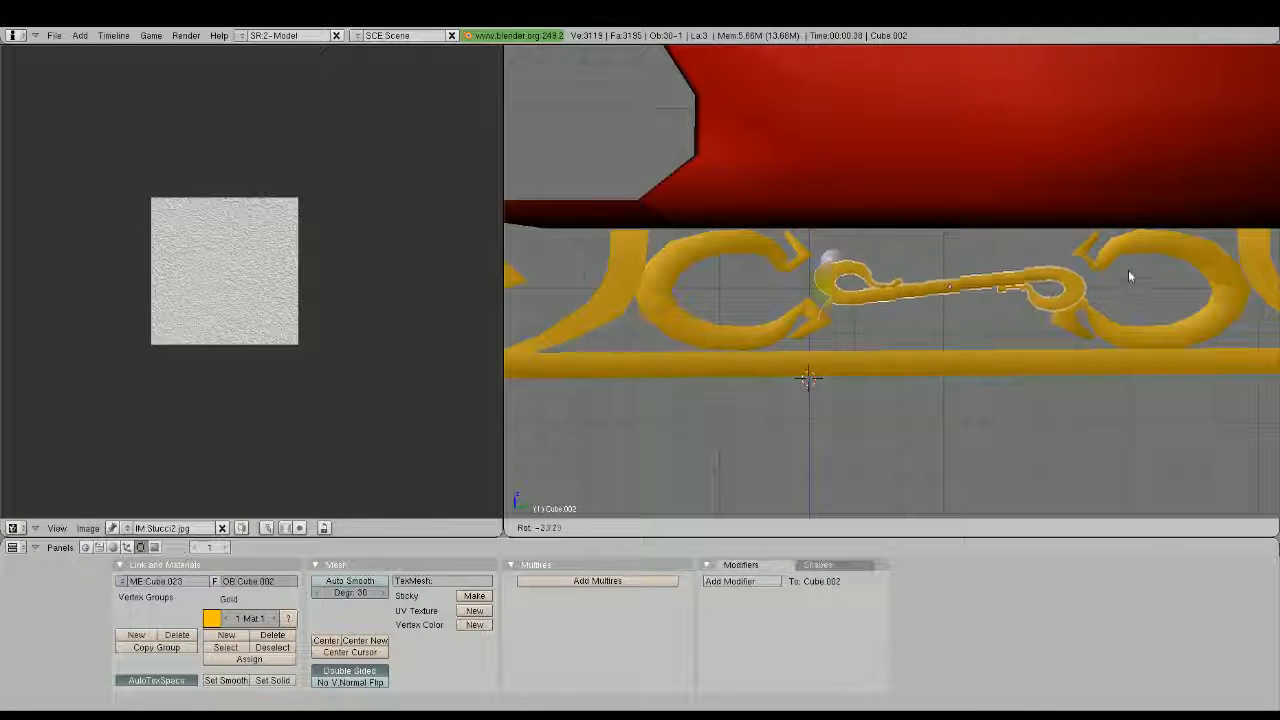
left_click(1076, 211)
scroll(948, 270, "down", 2)
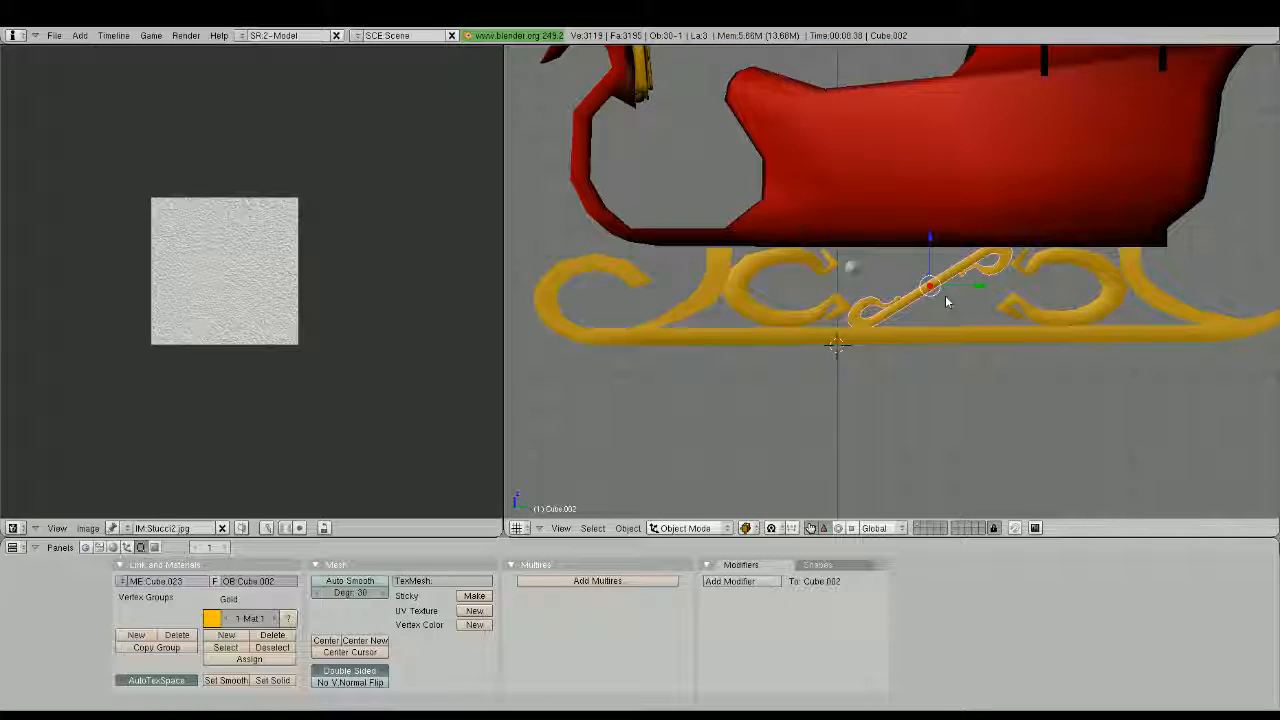
Examine the bar's fit beneath the body from several angles around the whole sleigh
mouse_move(945, 295)
middle_mouse_down()
mouse_move(973, 281)
mouse_move(904, 286)
mouse_move(971, 294)
mouse_move(895, 275)
mouse_move(880, 363)
mouse_move(964, 353)
middle_mouse_up()
scroll(971, 294, "down", 2)
key("Tab")
key("Tab")
scroll(895, 270, "down", 3)
scroll(897, 298, "up", 2)
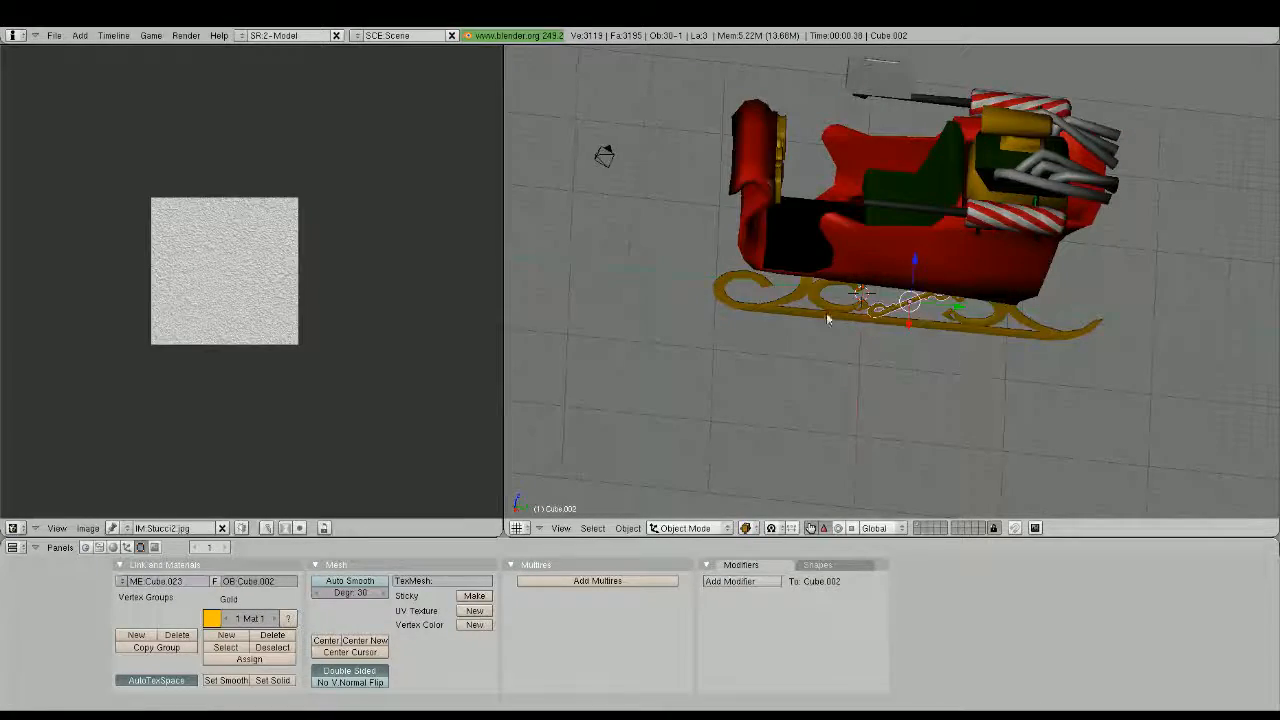
middle_click_drag(826, 318, 922, 378)
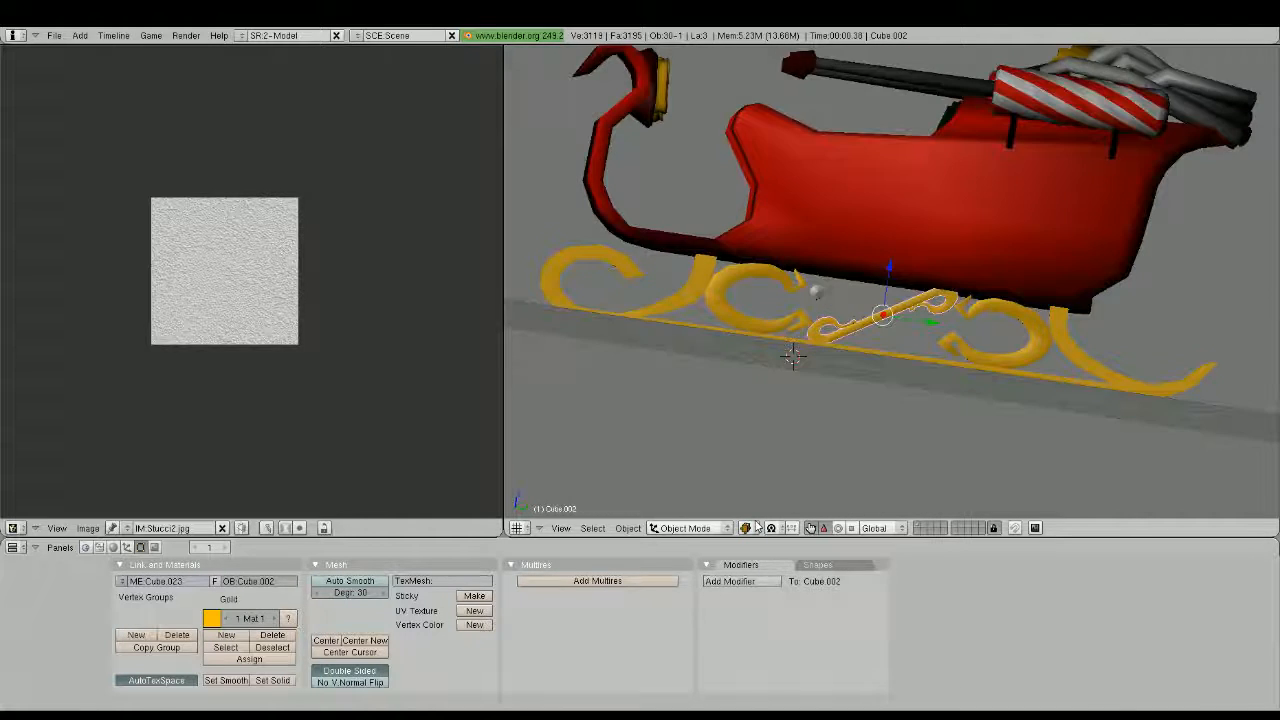
Show the model textured, unwrap the bar's whole mesh and assign the Stucci2.jpg image to it
key("alt+z")
scroll(932, 391, "up", 3)
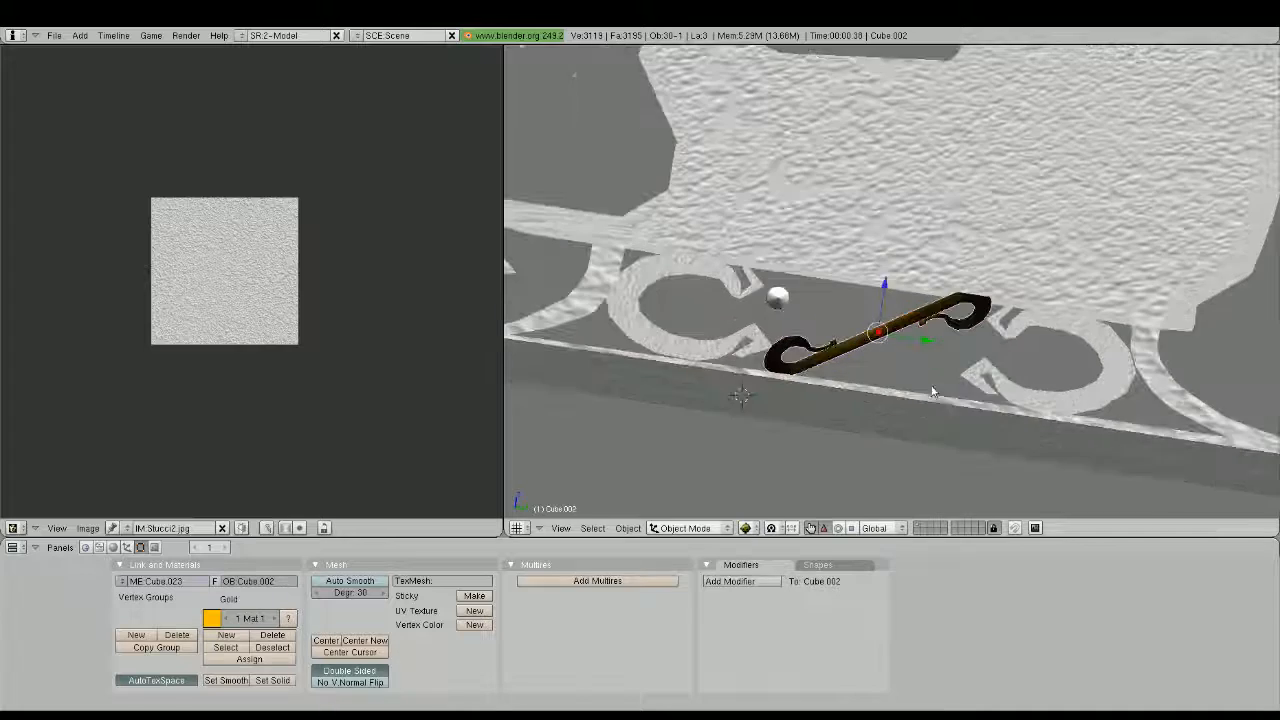
key("Tab")
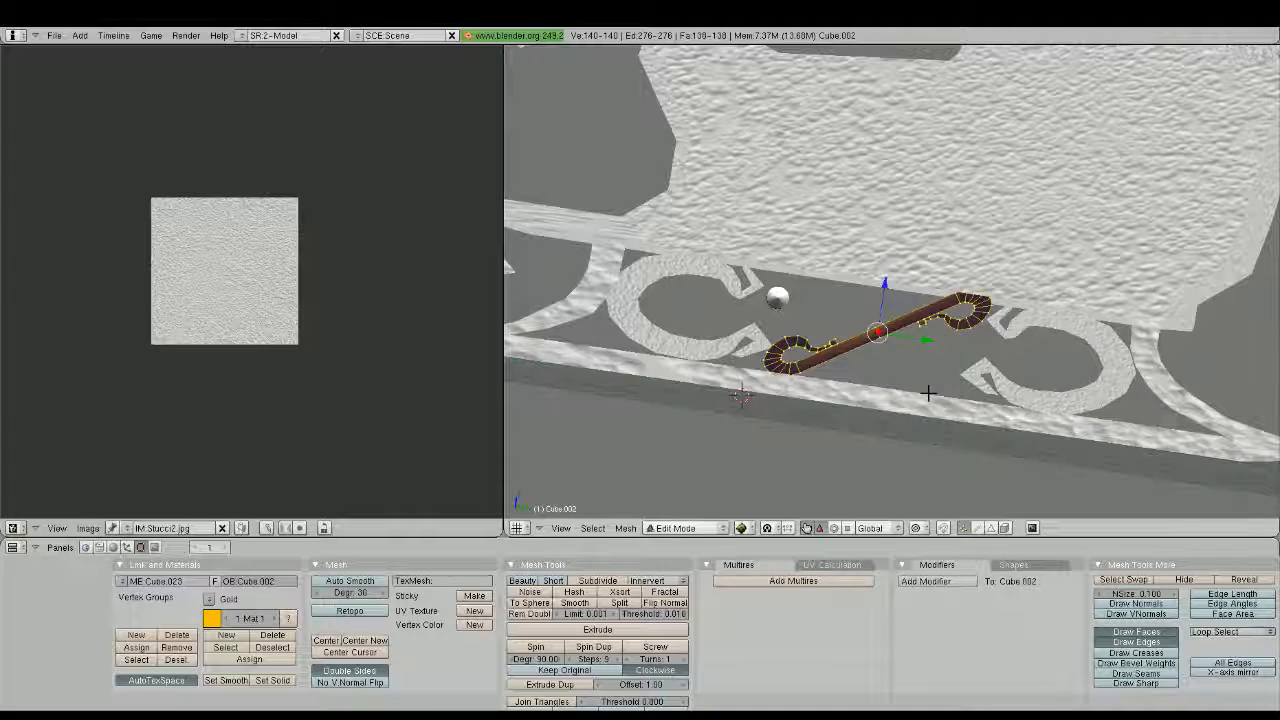
key("u")
left_click(928, 393)
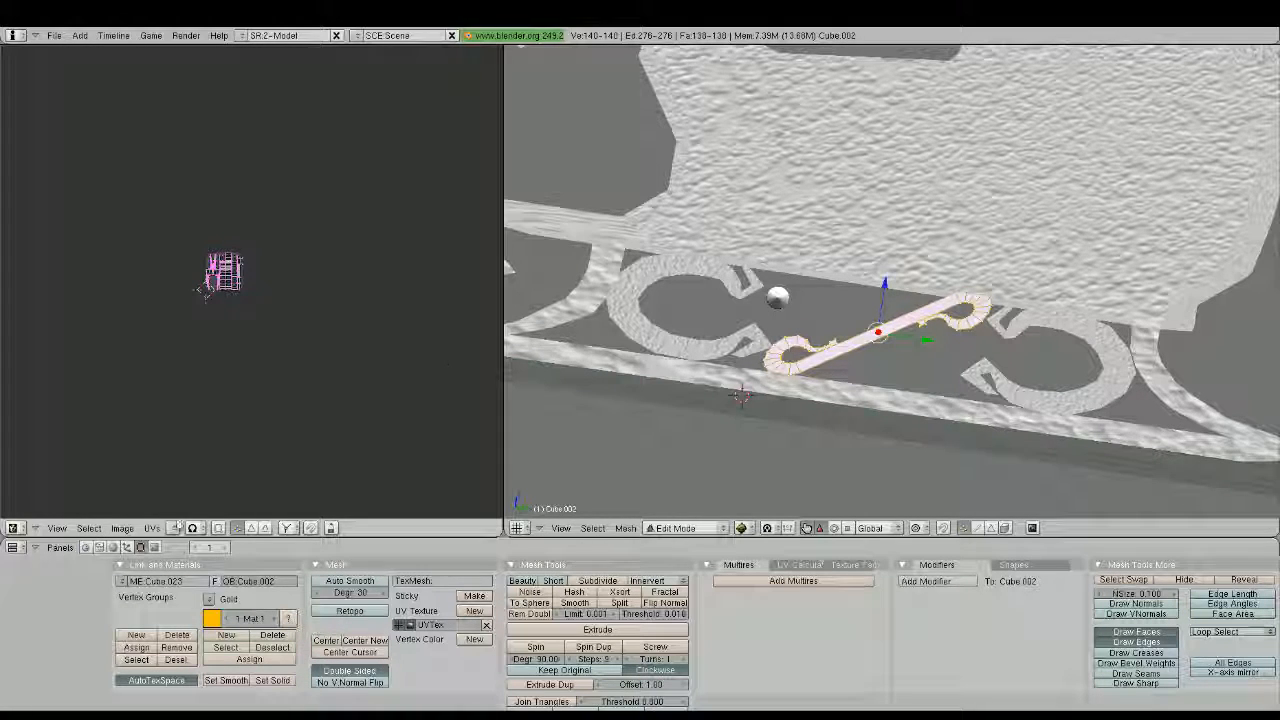
left_click(175, 528)
left_click(212, 494)
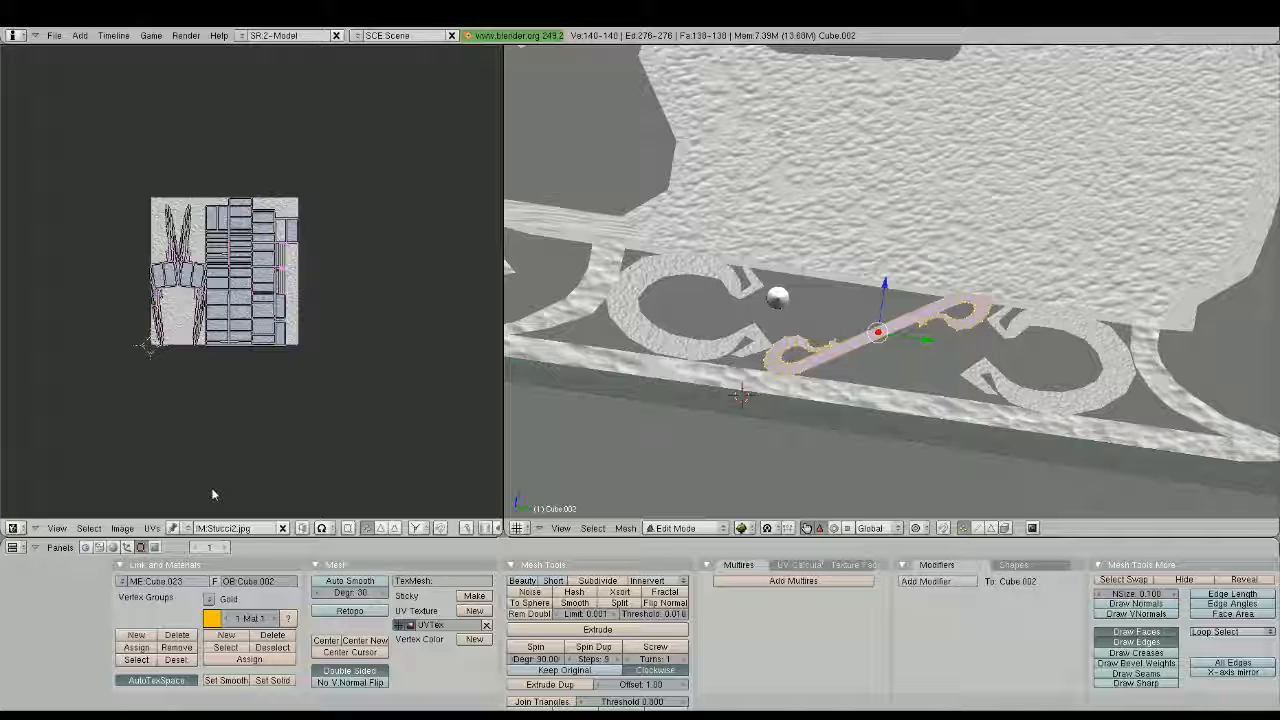
Select all of the bar's UVs and squash them along Y into a narrow band across the image
scroll(212, 494, "up", 2)
key("a")
key("s")
key("y")
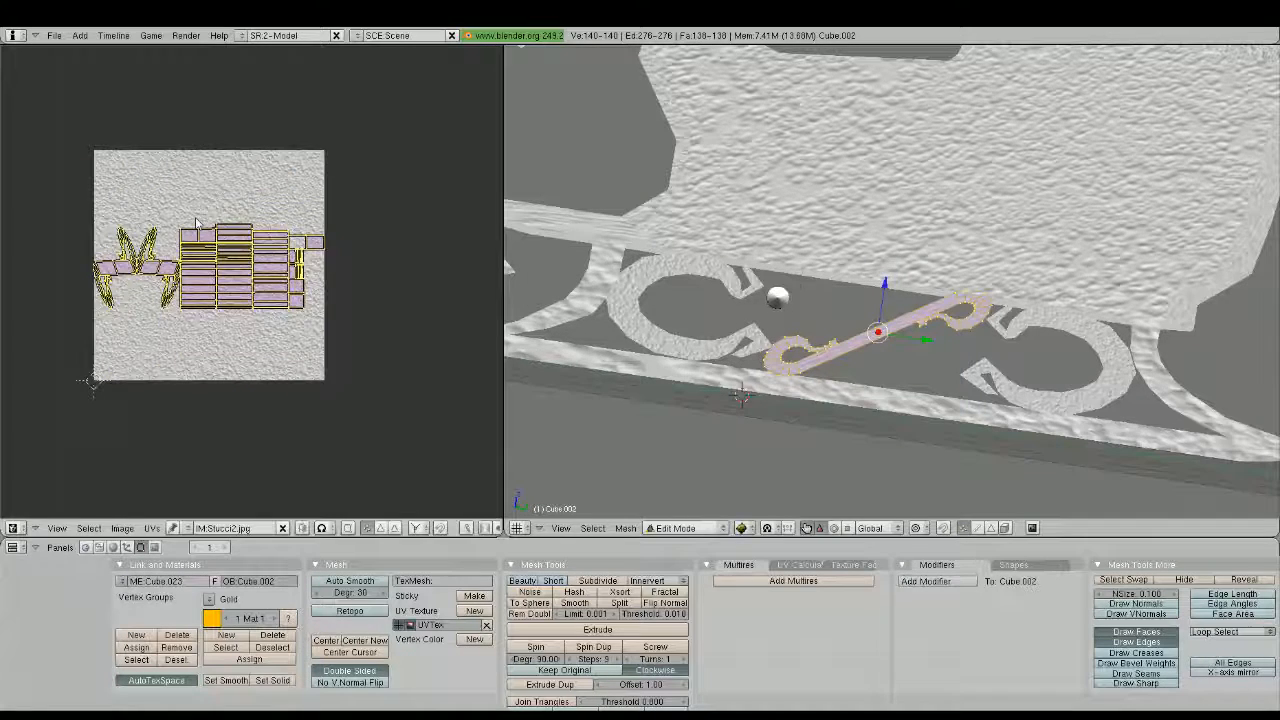
left_click(201, 211)
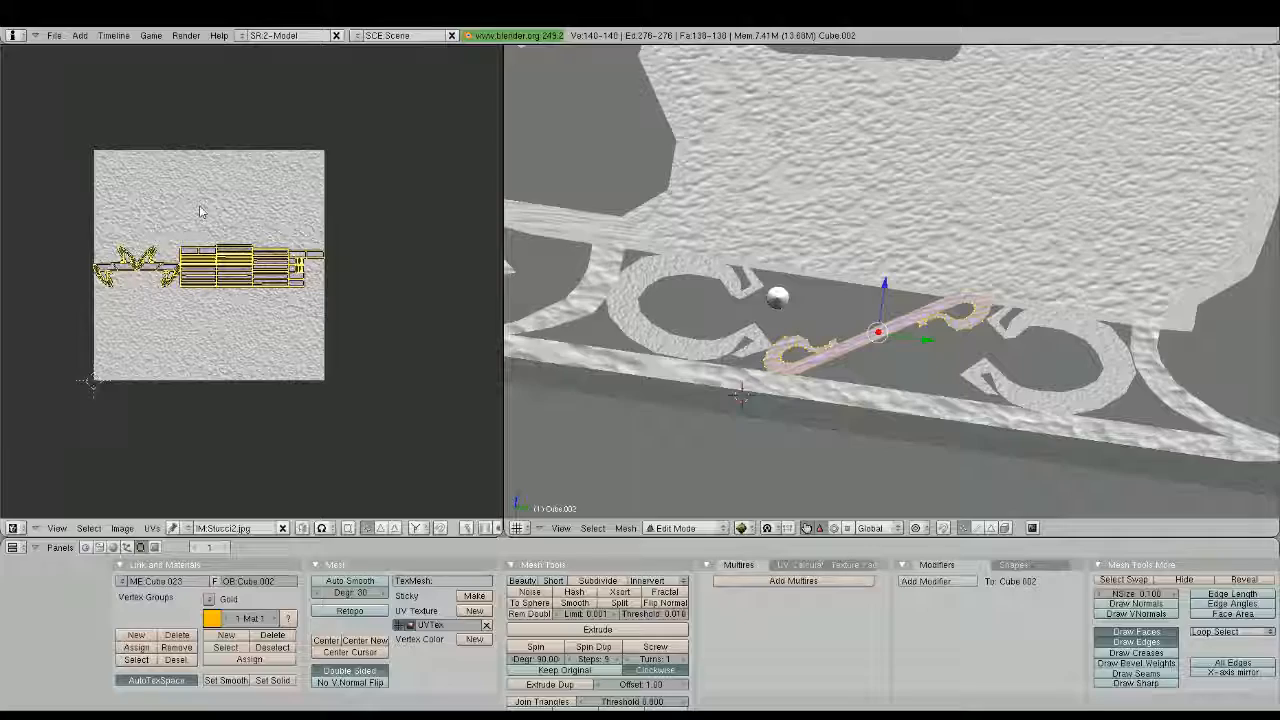
Stretch the bar's UV layout along X and enlarge it uniformly past the sides of the image
key("s")
key("y")
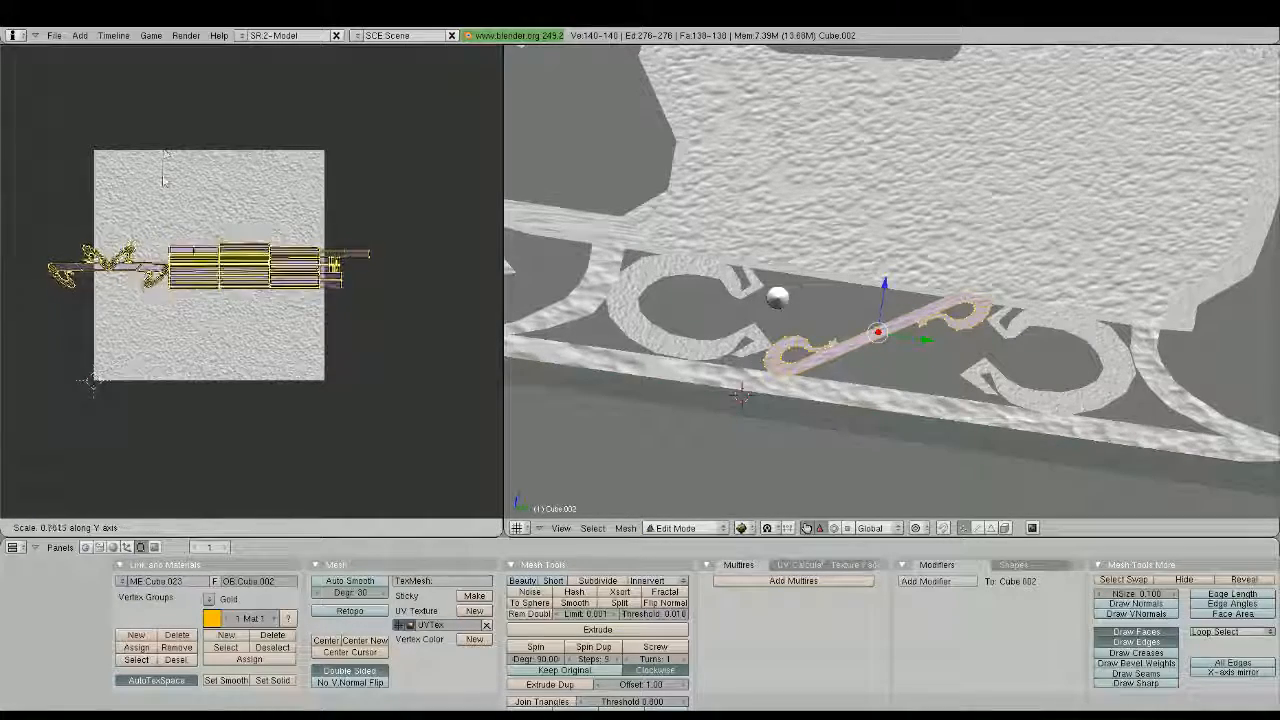
key("y")
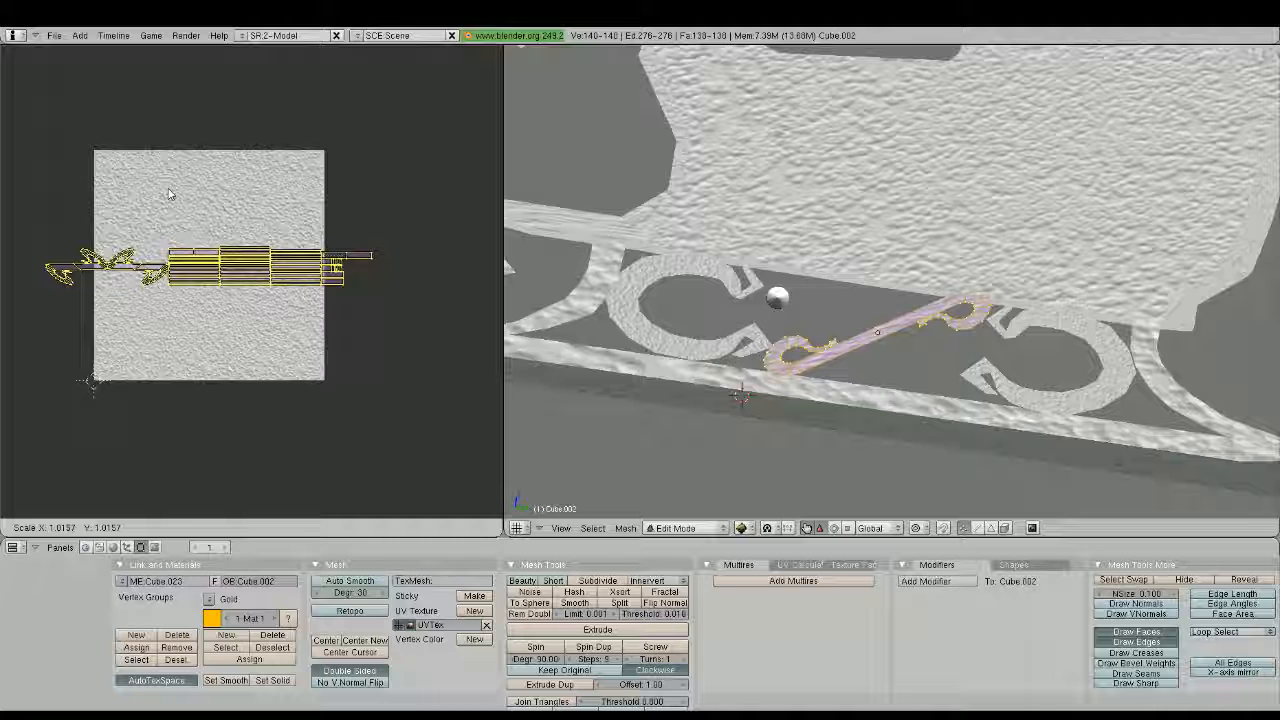
left_click(87, 125)
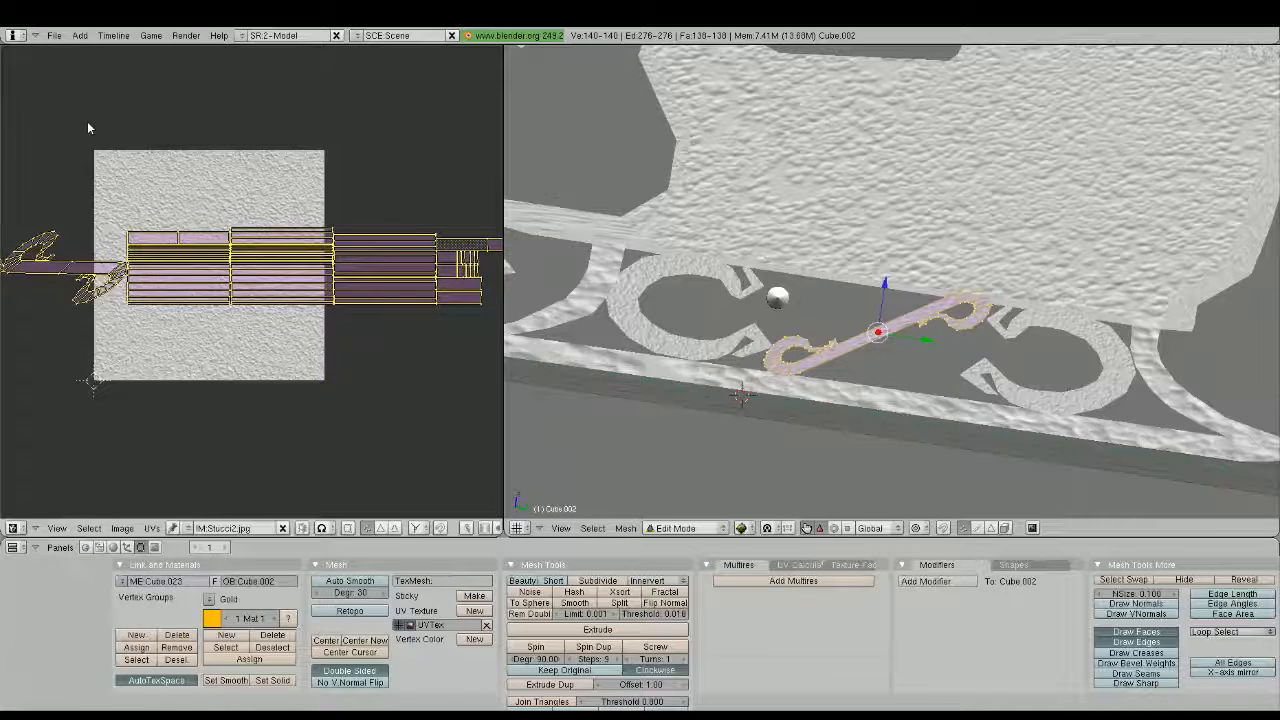
middle_click_drag(60, 269, 261, 274)
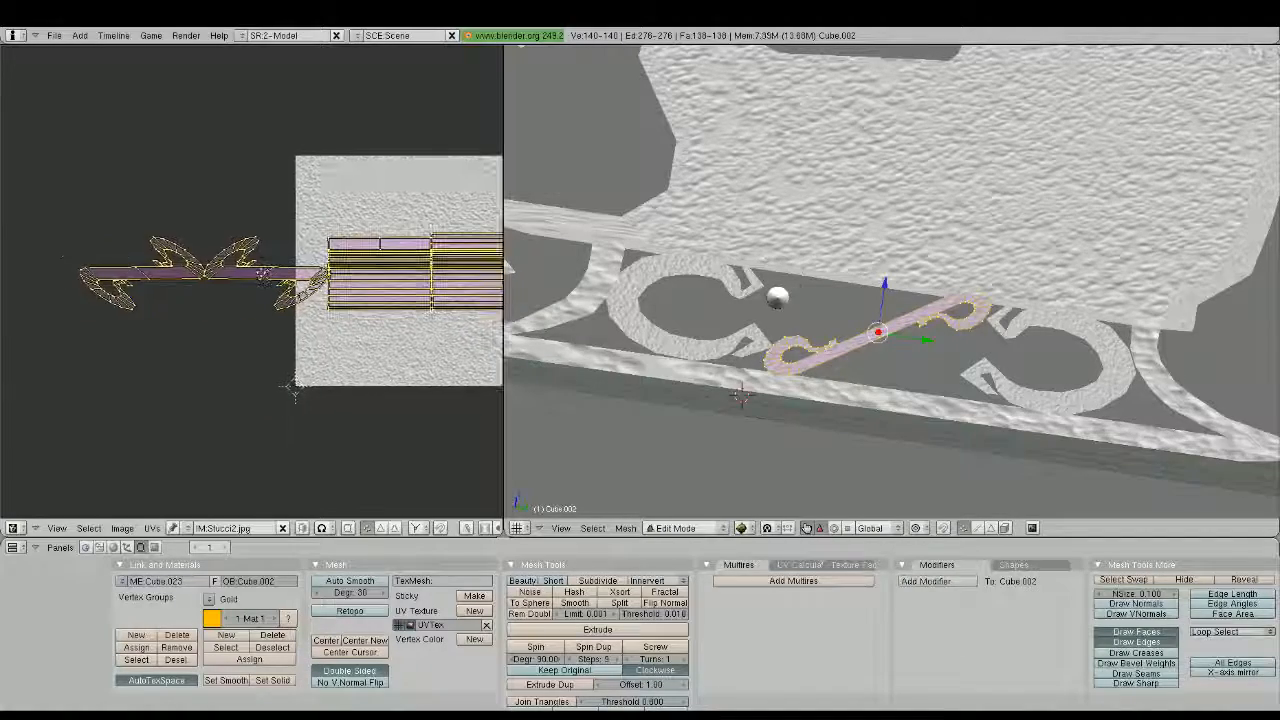
Select the bar's whole curled side island in the UV layout and move it onto the upper part of the image
key("a")
key("b")
left_click_drag(74, 216, 322, 324)
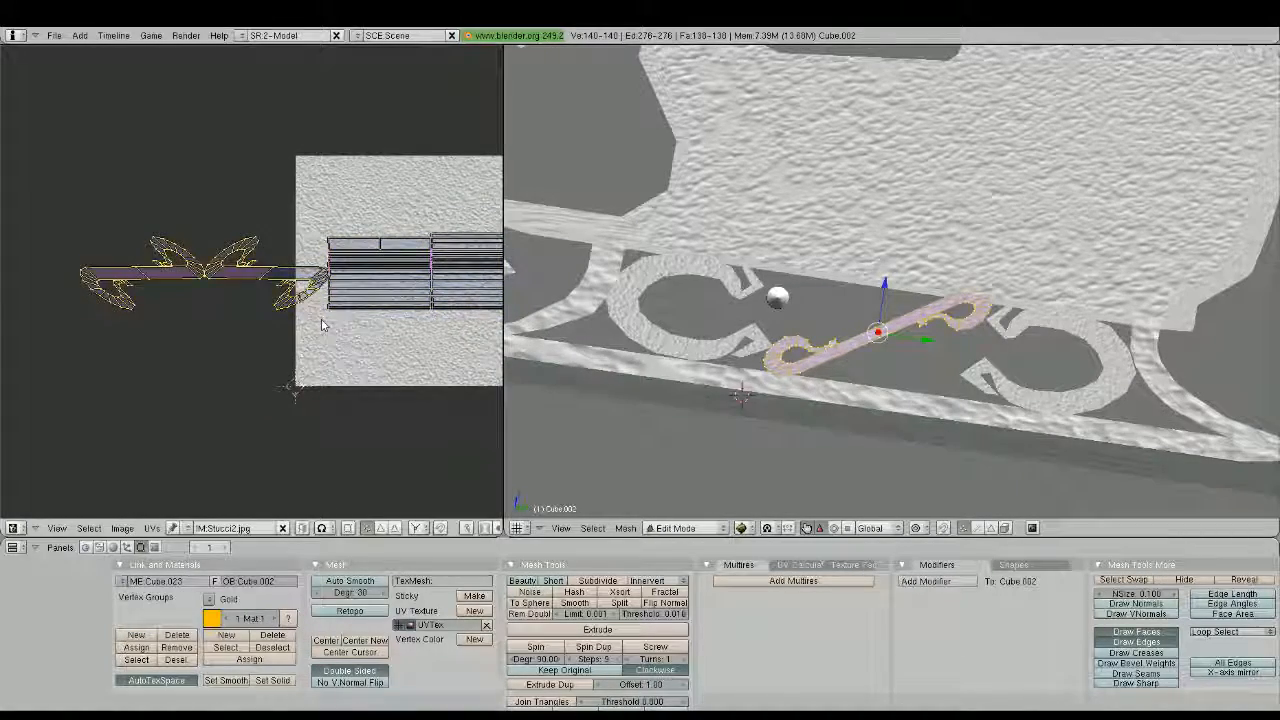
scroll(320, 318, "up", 6)
middle_click_drag(369, 267, 43, 264)
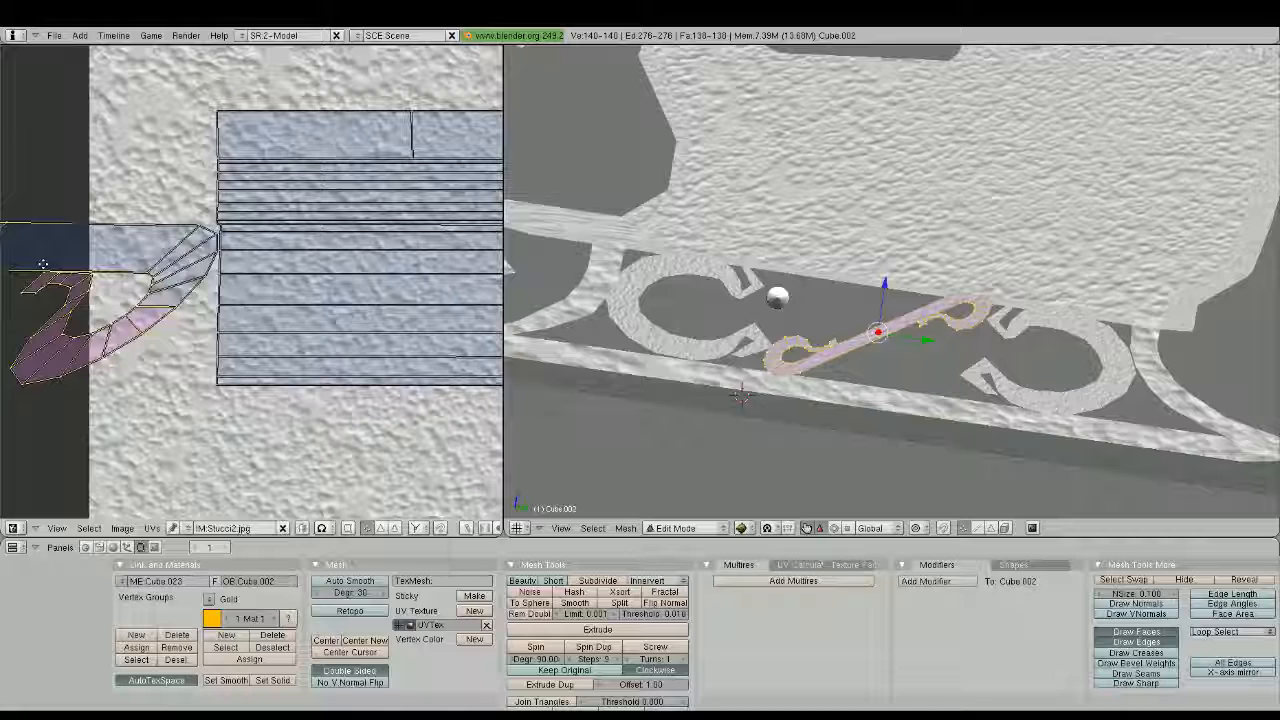
key("l")
scroll(207, 271, "down", 3)
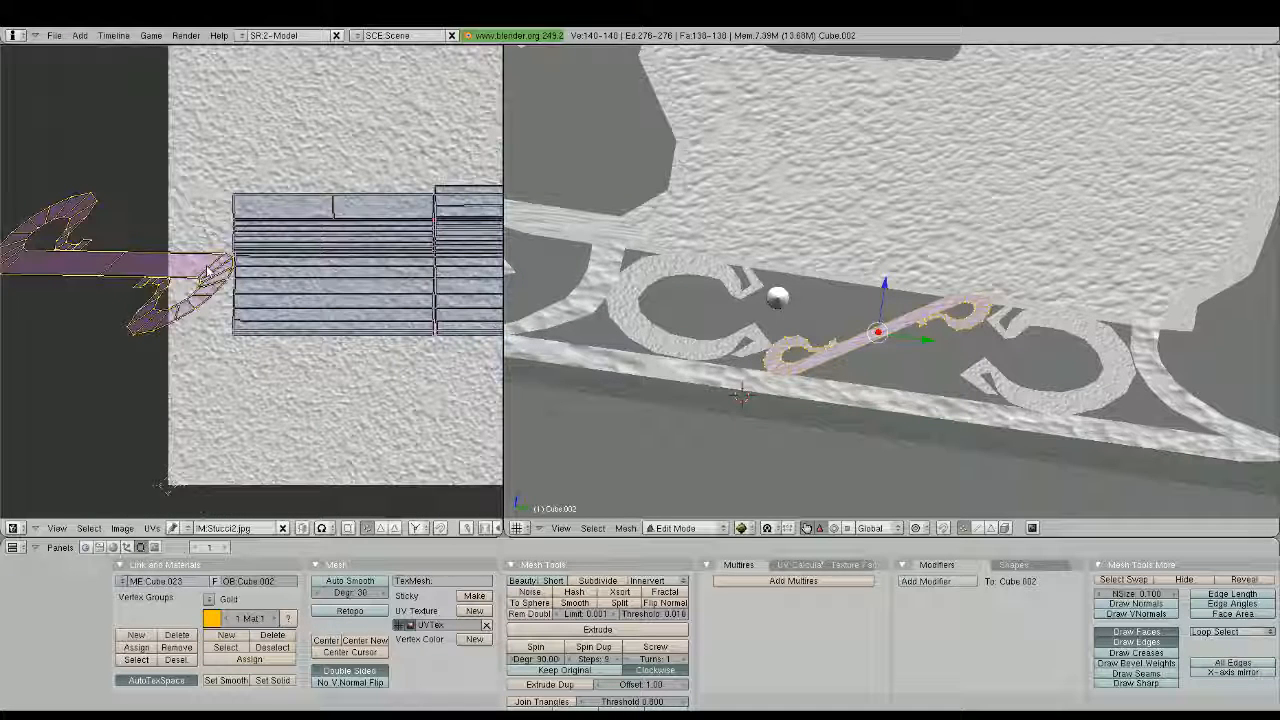
scroll(207, 271, "down", 5)
key("g")
left_click(330, 197)
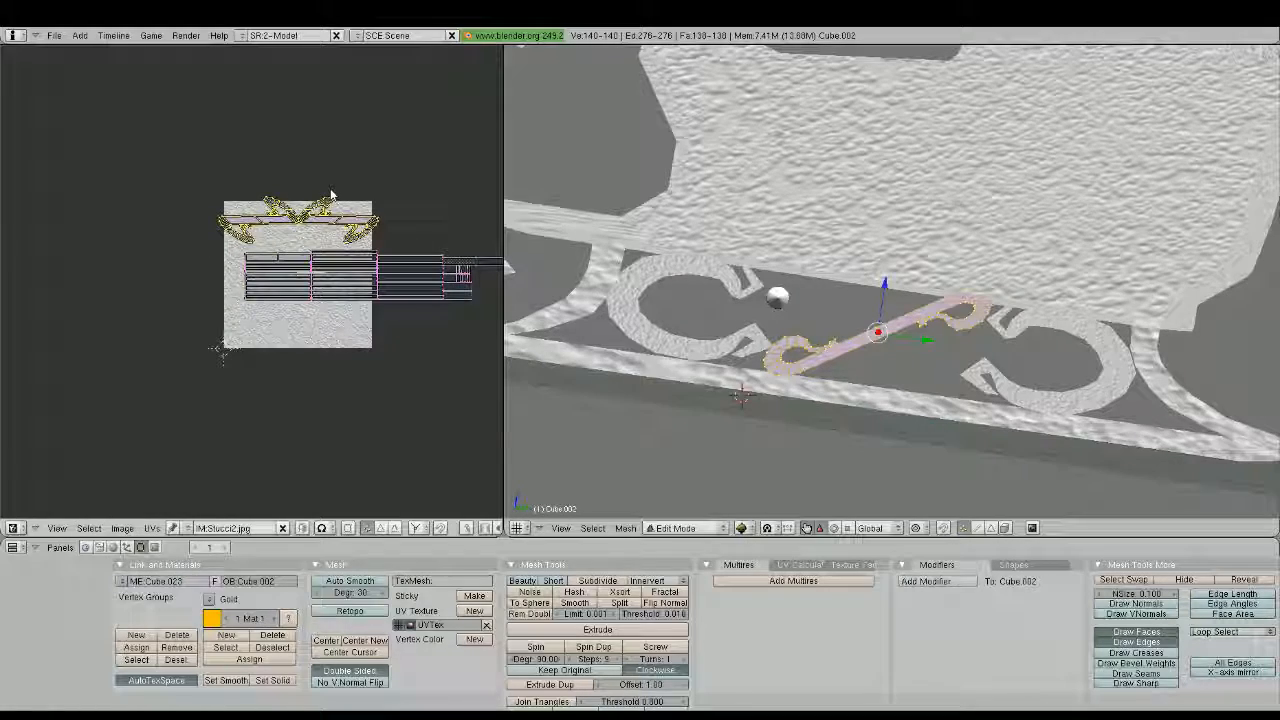
Squash the curled island's UVs along Y to about two thirds, stretch them along X past the image's sides, and finish editing the bar
scroll(328, 195, "up", 1)
scroll(328, 195, "up", 1)
key("s")
key("y")
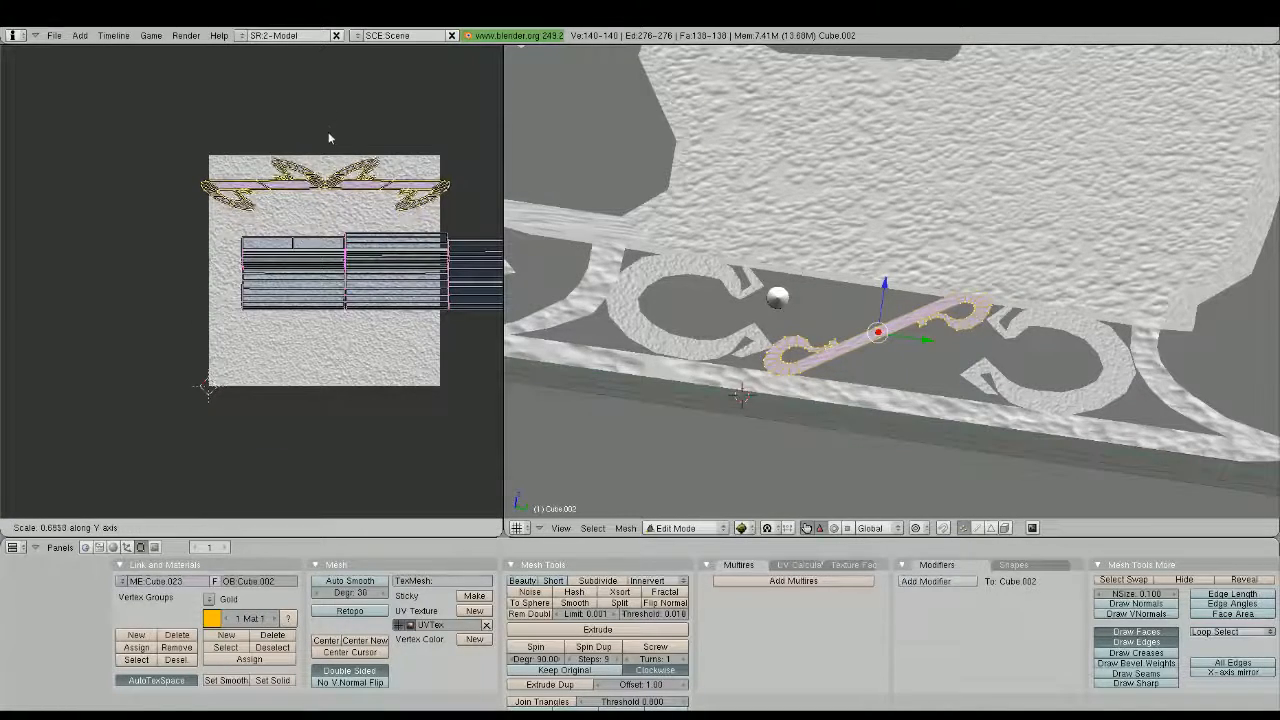
left_click(329, 135)
key("s")
key("x")
left_click(408, 156)
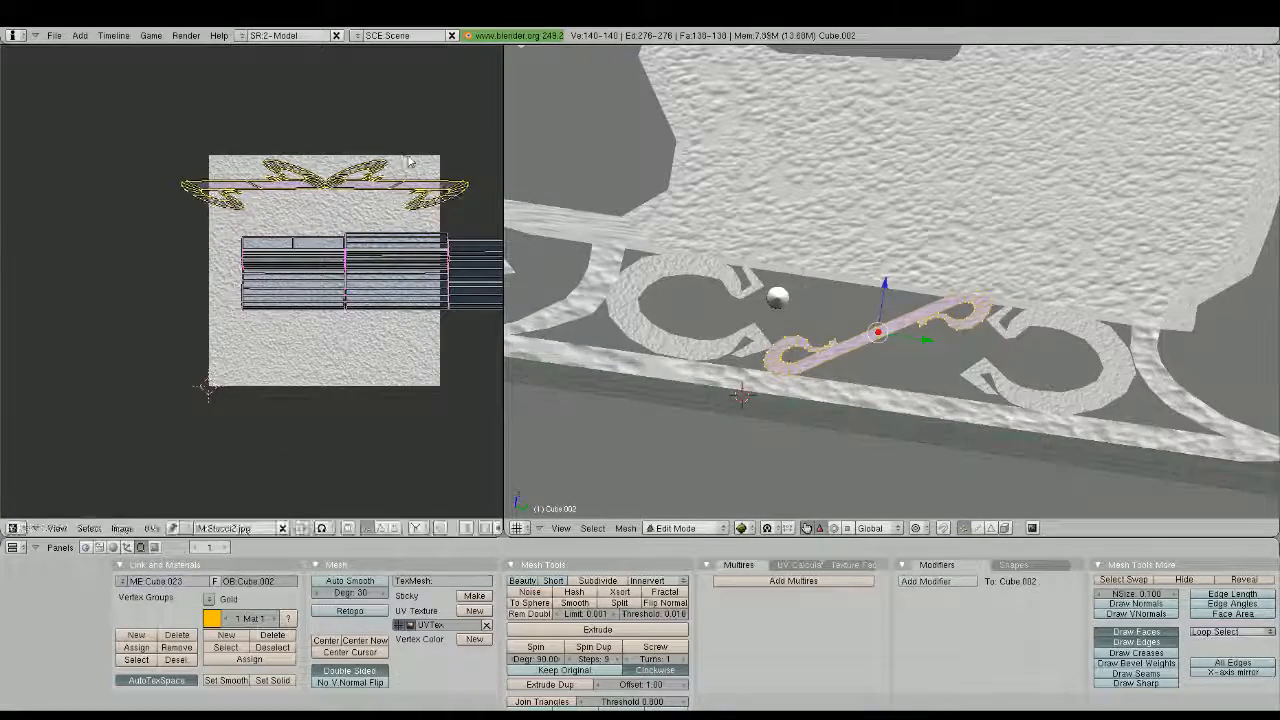
scroll(408, 159, "down", 3)
key("Tab")
Switch the sleigh body's mesh to face selection and select the rows of stretched faces across its underside
middle_click_drag(600, 218, 632, 188)
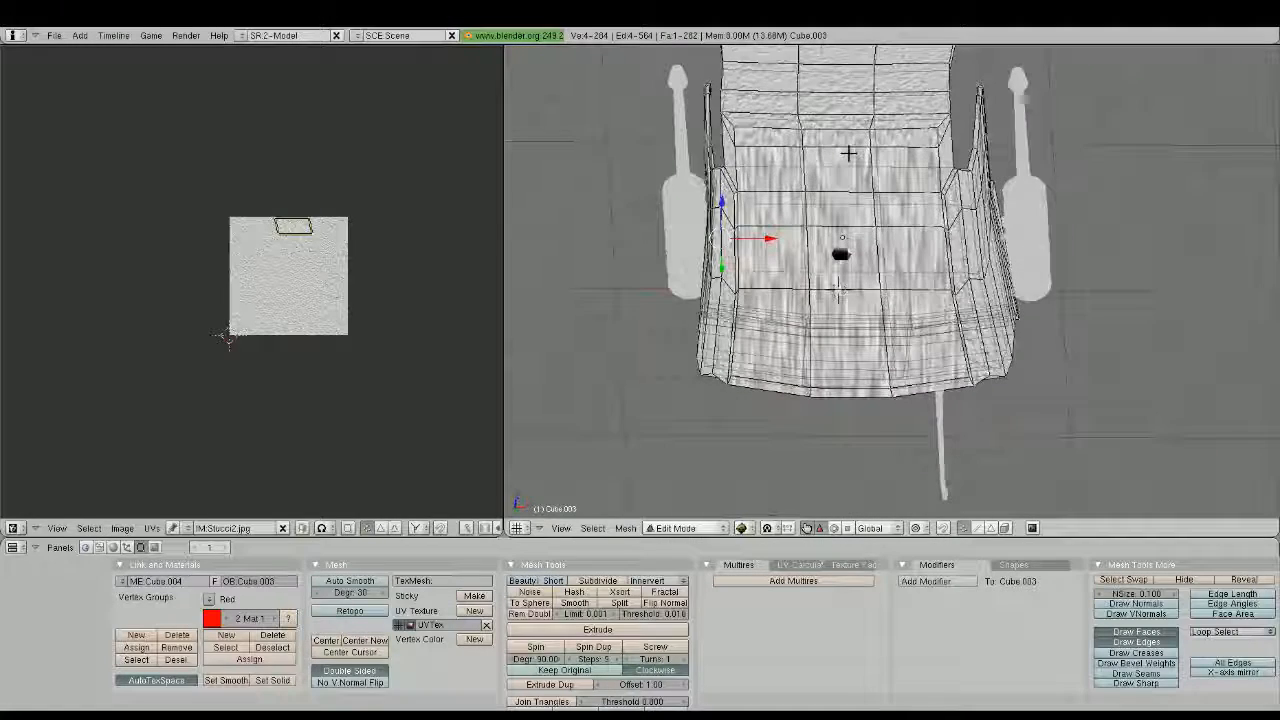
middle_click_drag(777, 177, 766, 163)
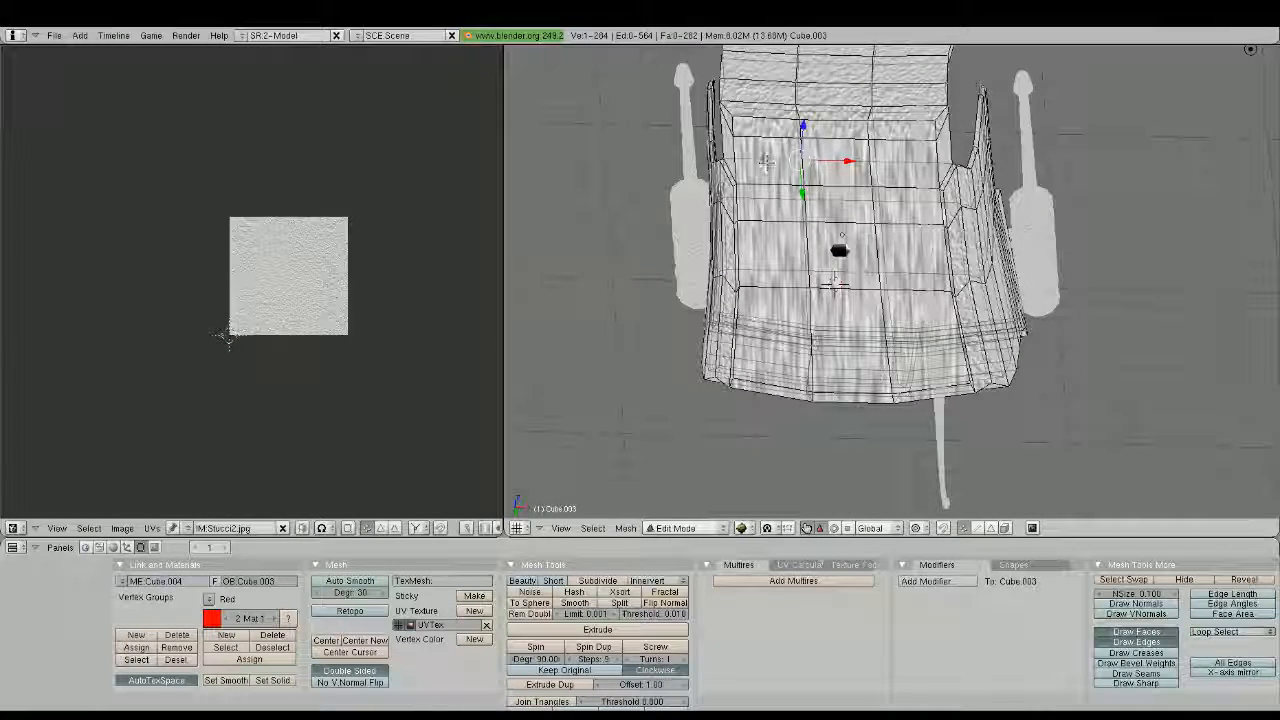
left_click(990, 527)
right_click(773, 172)
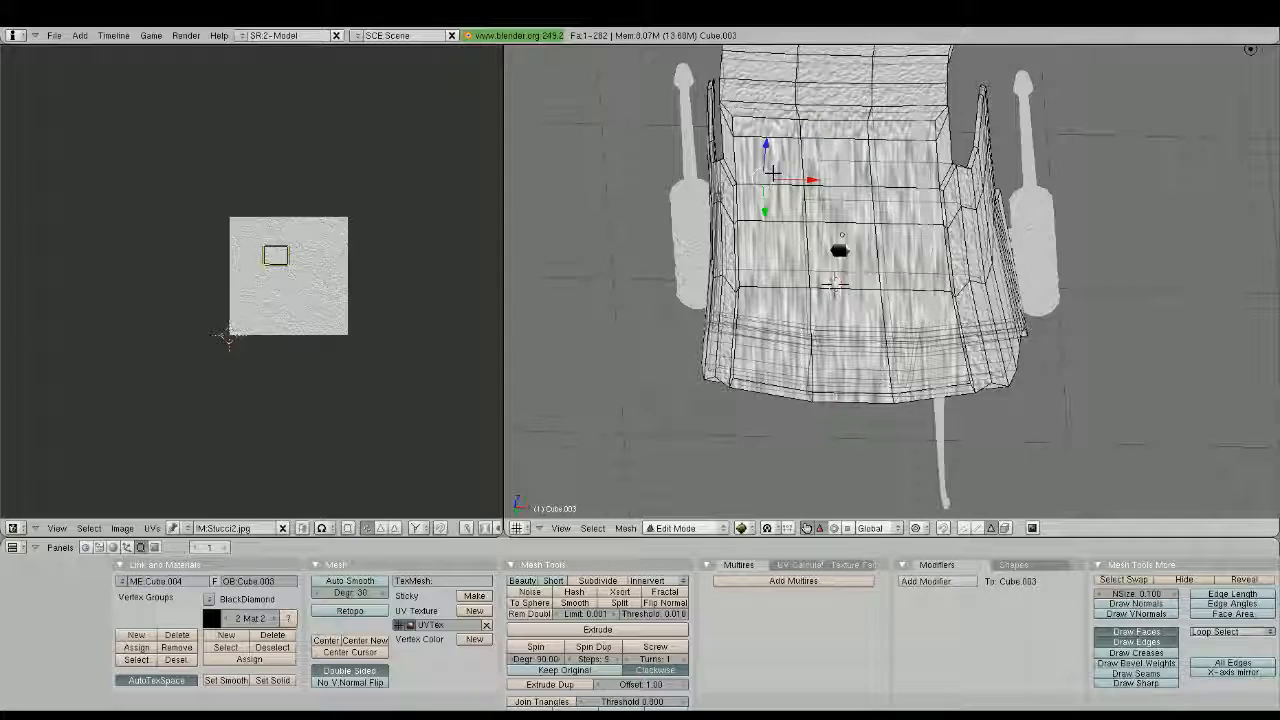
middle_click_drag(773, 172, 855, 200)
right_click(849, 183)
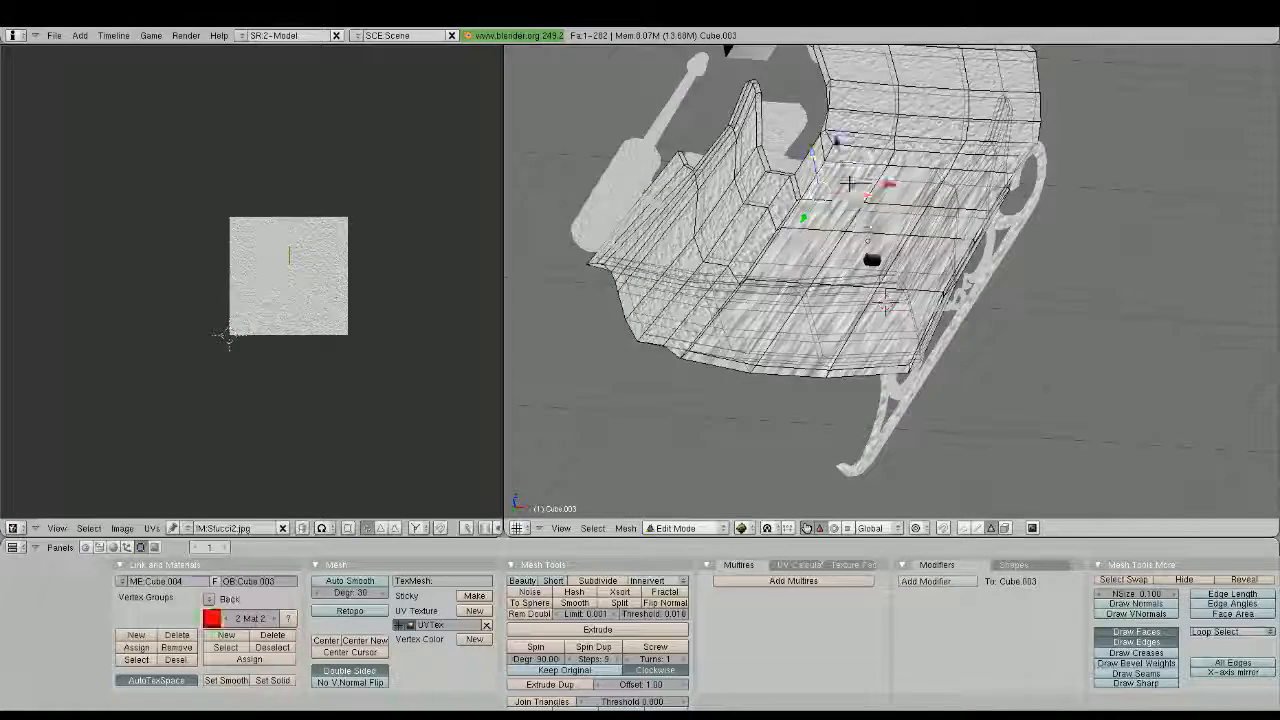
right_click(908, 186, "shift")
right_click(966, 189, "shift")
middle_click_drag(968, 192, 886, 187)
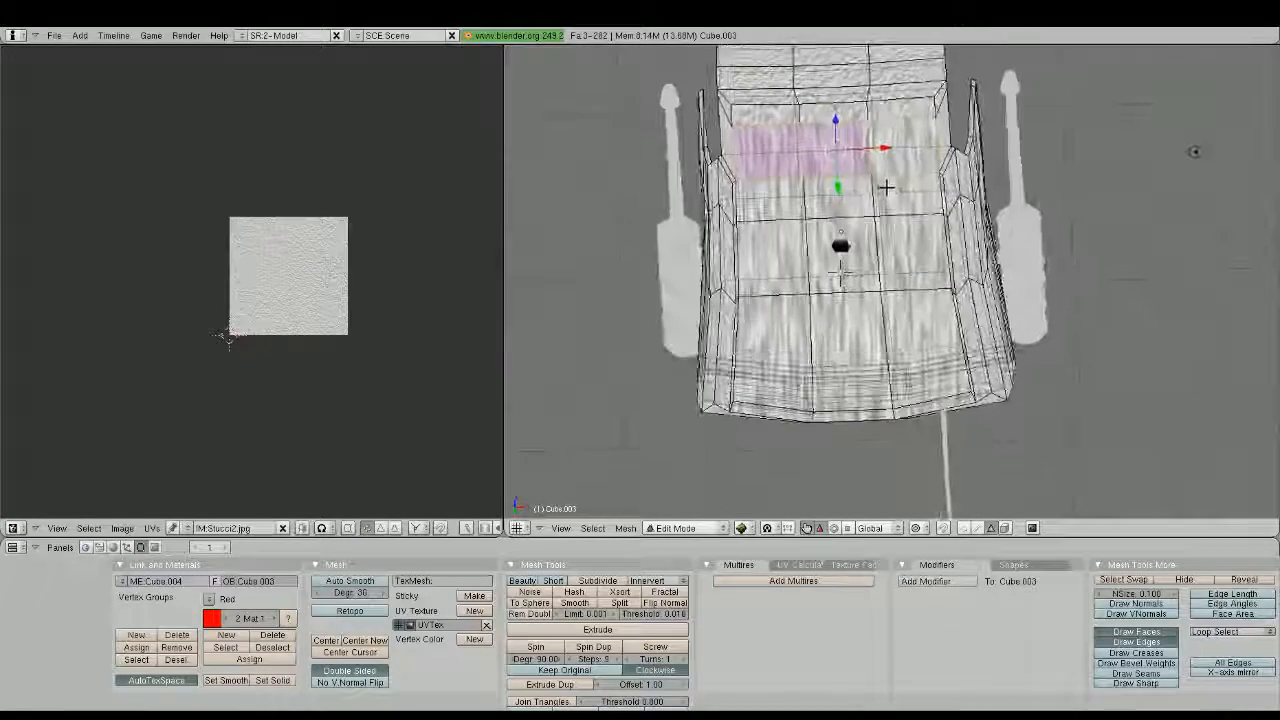
right_click(906, 188, "shift")
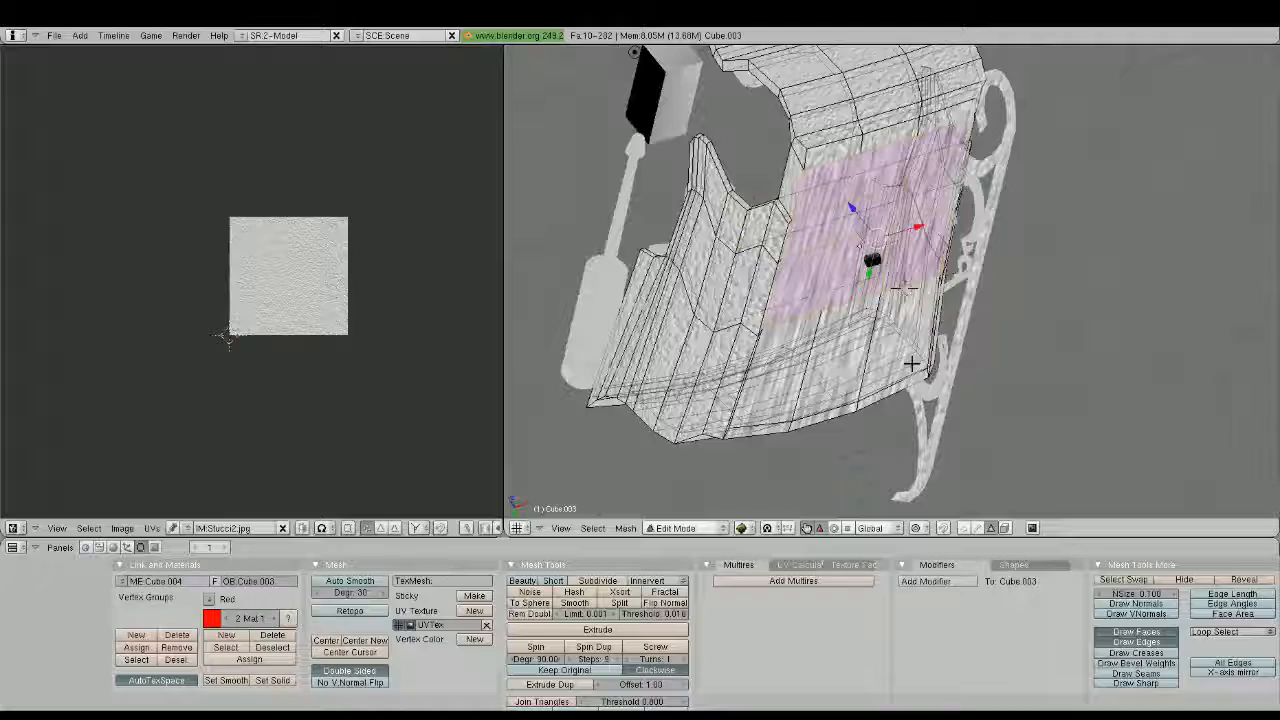
Show the model shaded and add the three long faces in the underside's last row to the selection
mouse_move(914, 363)
middle_mouse_down()
mouse_move(915, 345)
mouse_move(835, 325)
mouse_move(858, 363)
mouse_move(915, 366)
mouse_move(981, 328)
middle_mouse_up()
key("alt+z")
right_click(953, 350, "shift")
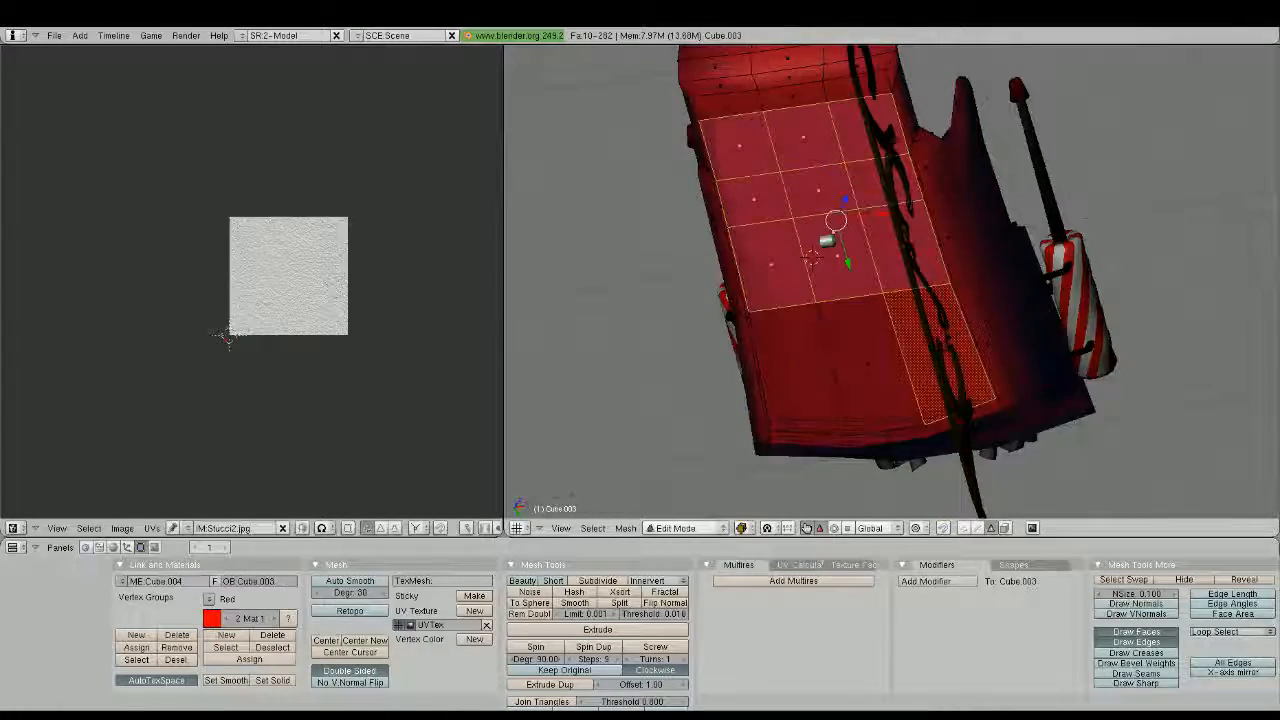
right_click(877, 367, "shift")
right_click(812, 377, "shift")
key("z")
key("z")
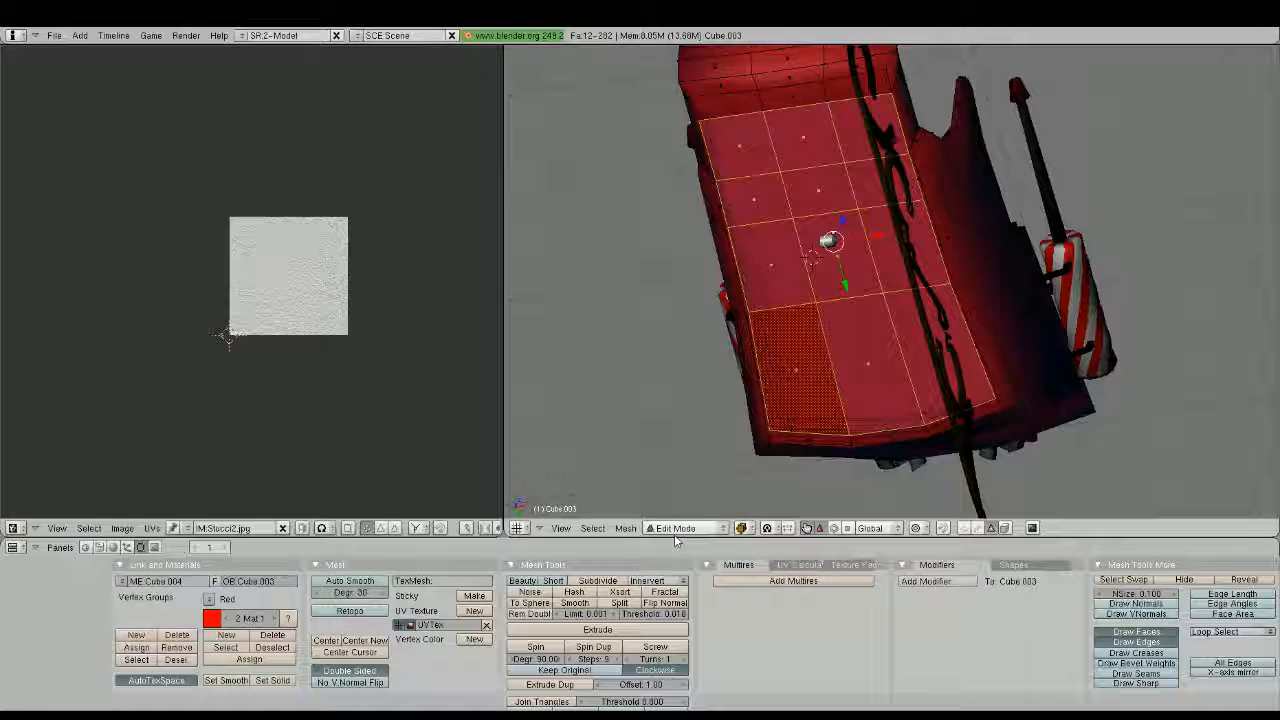
Add the three narrow faces along the end edge of the underside to the face selection
middle_click_drag(668, 405, 872, 421)
key("z")
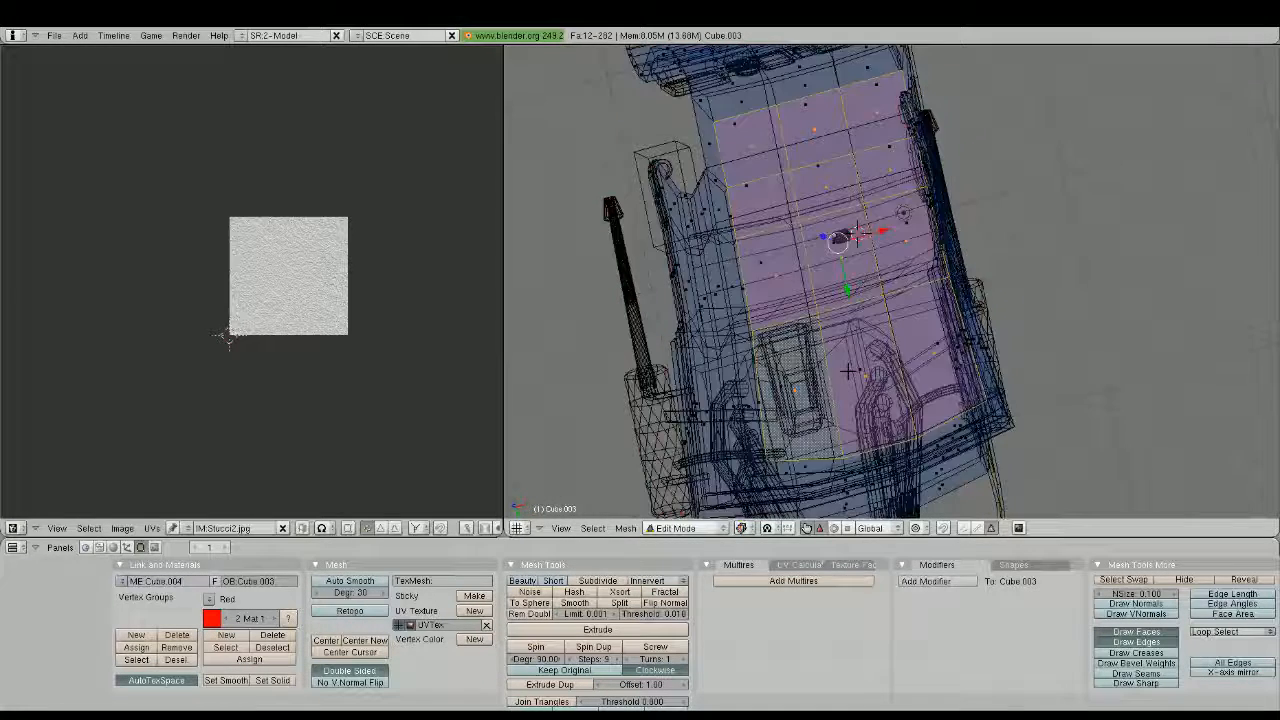
key("z")
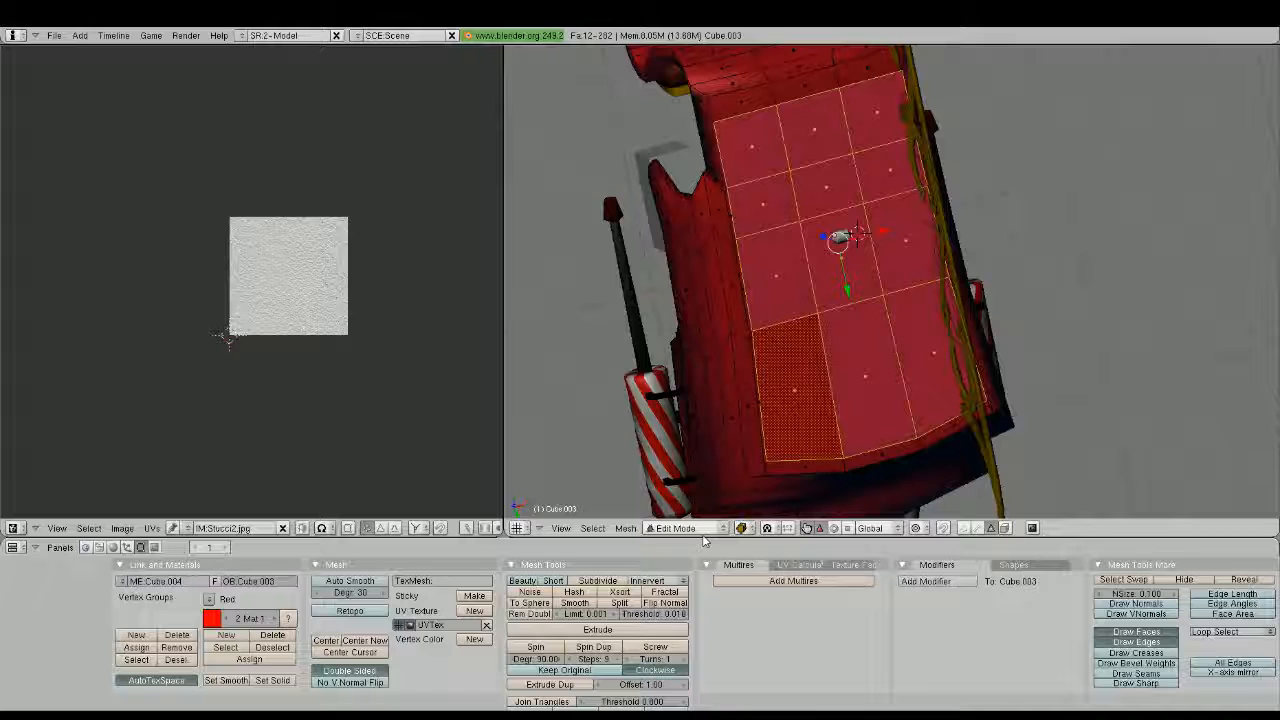
key("alt+z")
mouse_move(770, 460)
middle_mouse_down()
mouse_move(974, 463)
mouse_move(851, 371)
middle_mouse_up()
key("alt+z")
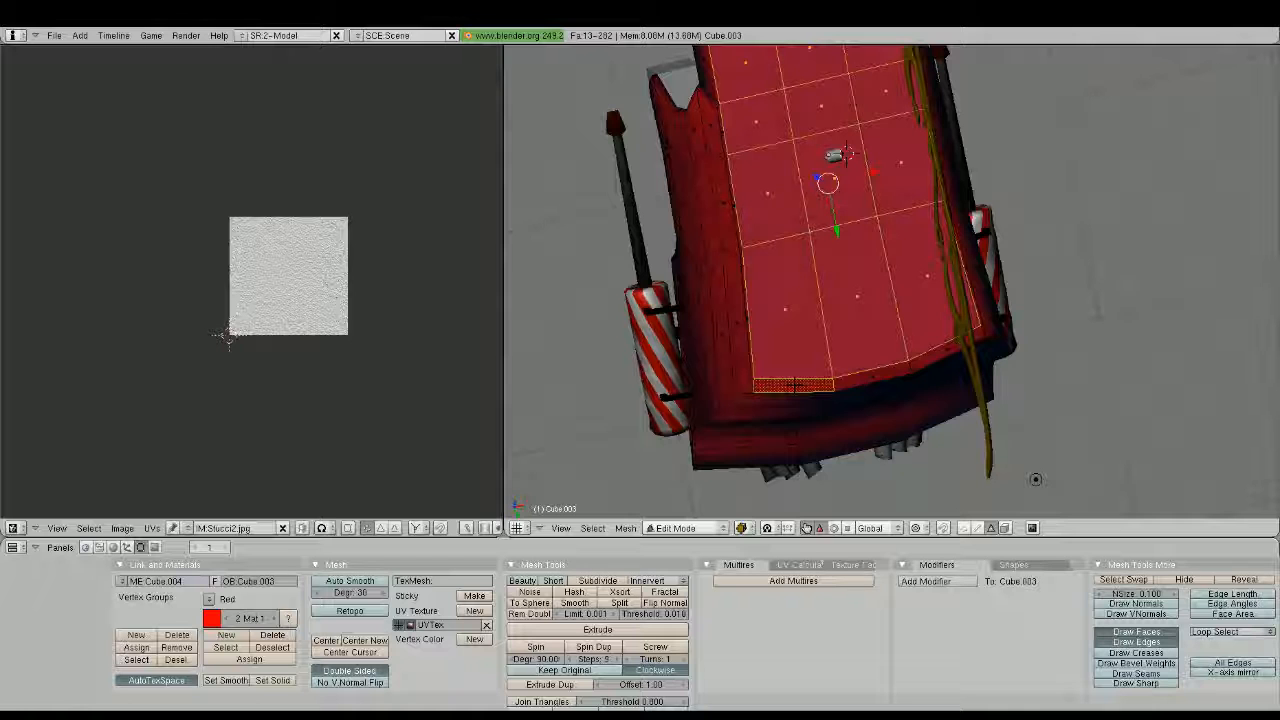
right_click(940, 347, "shift")
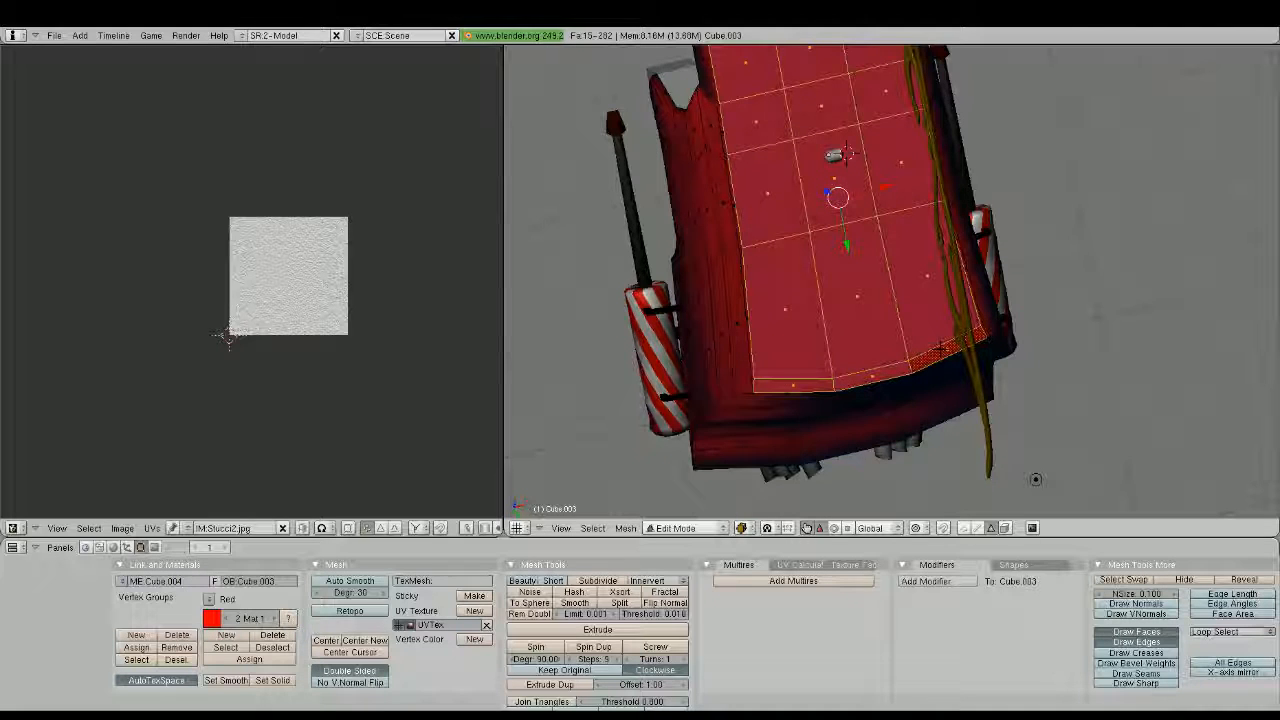
Unwrap the selected underside faces, scale their UVs along X to about 0.44, show the texture and leave mesh editing
key("s")
key("x")
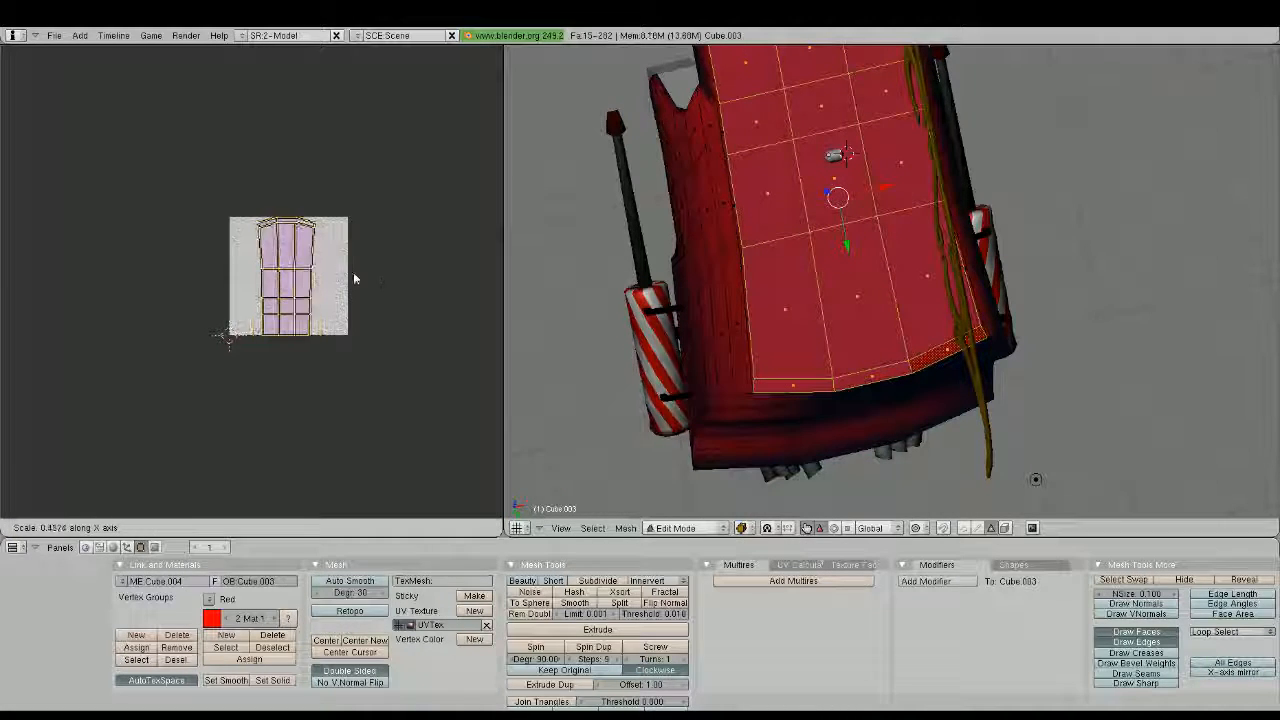
left_click(353, 279)
scroll(620, 350, "down", 1)
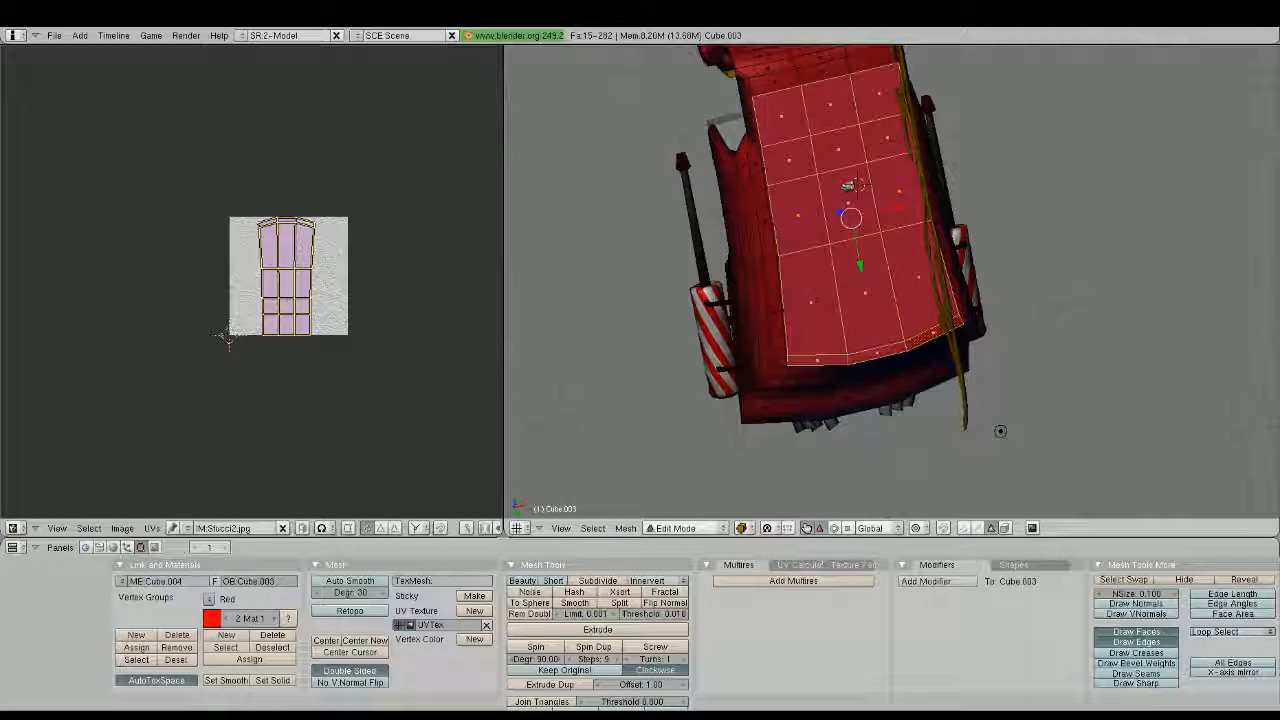
left_click(742, 529)
left_click(766, 457)
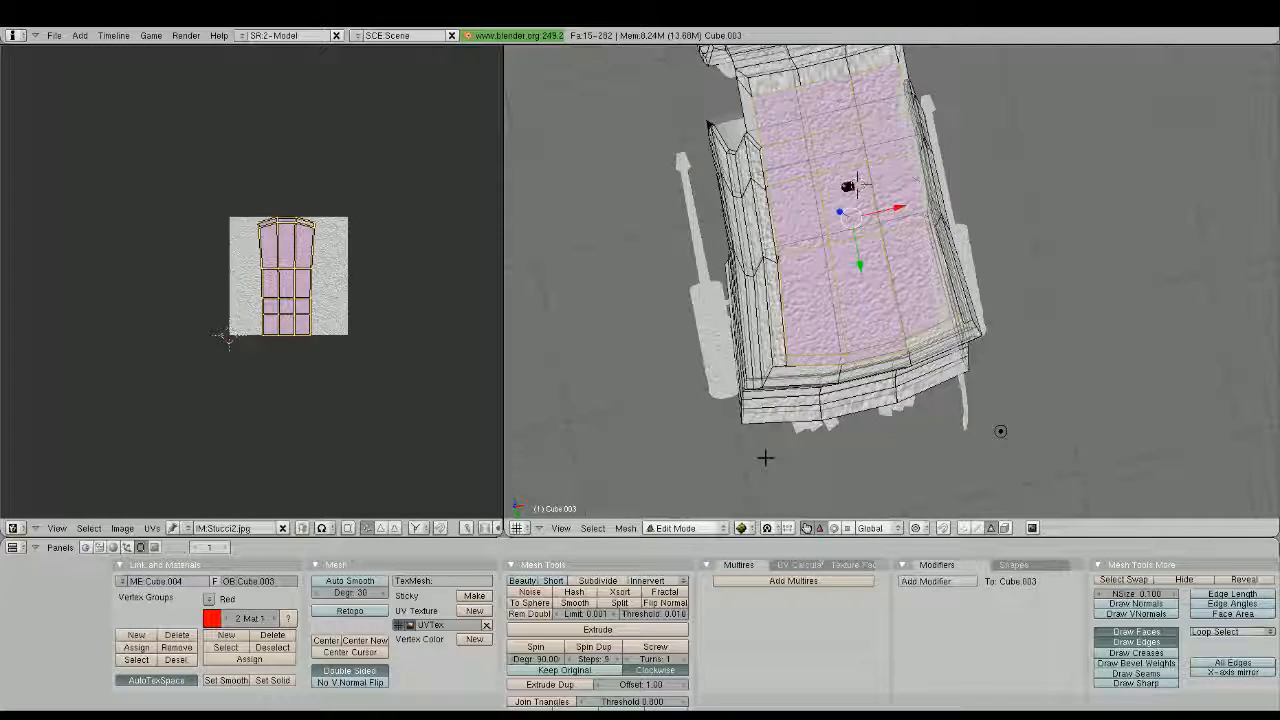
key("Tab")
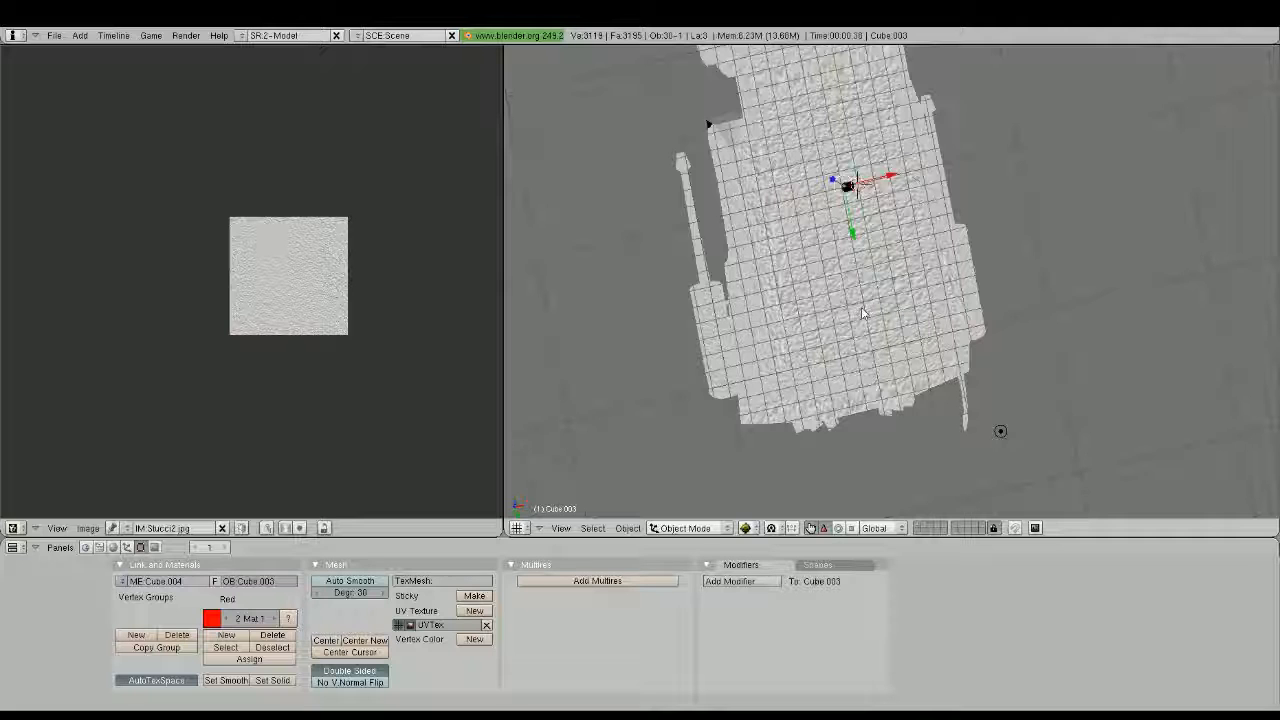
Examine the whole sleigh from beneath and from the side in both shaded and textured display
mouse_move(863, 313)
middle_mouse_down()
mouse_move(1051, 354)
mouse_move(874, 303)
mouse_move(966, 391)
mouse_move(900, 340)
mouse_move(916, 381)
mouse_move(874, 338)
middle_mouse_up()
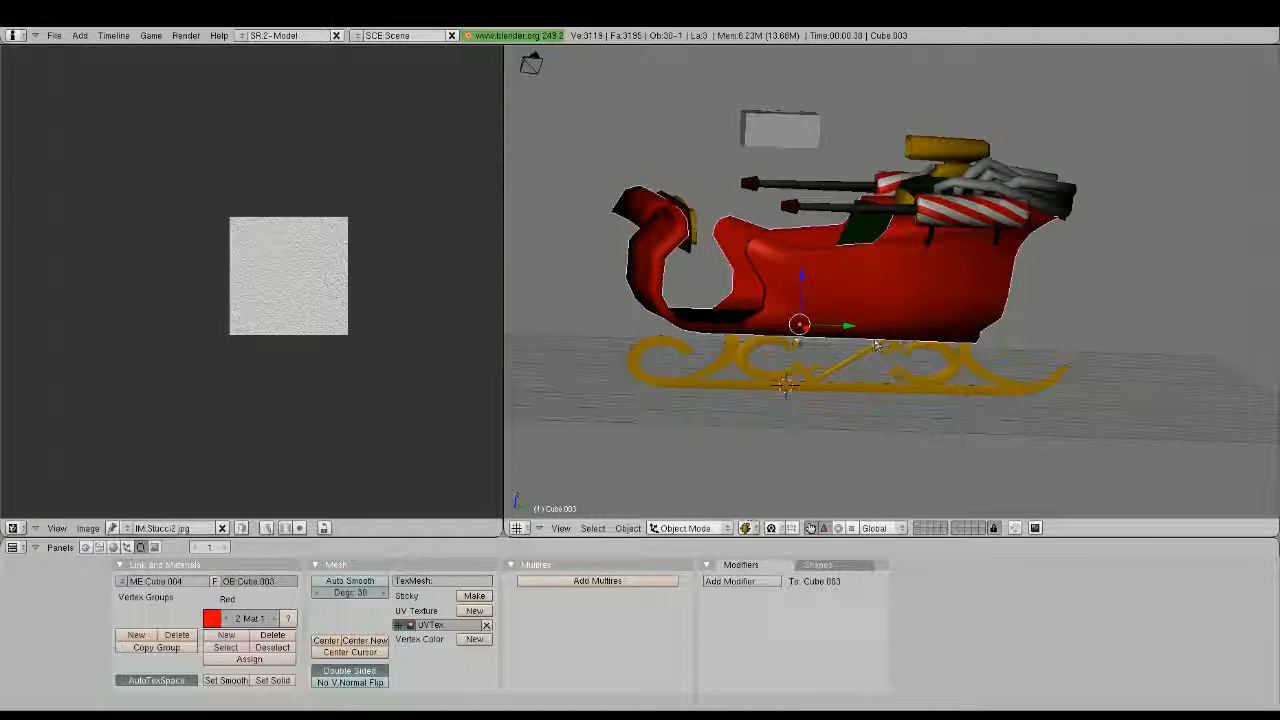
key("alt+z")
mouse_move(809, 434)
middle_mouse_down()
mouse_move(1071, 394)
mouse_move(850, 400)
mouse_move(624, 364)
mouse_move(680, 303)
middle_mouse_up()
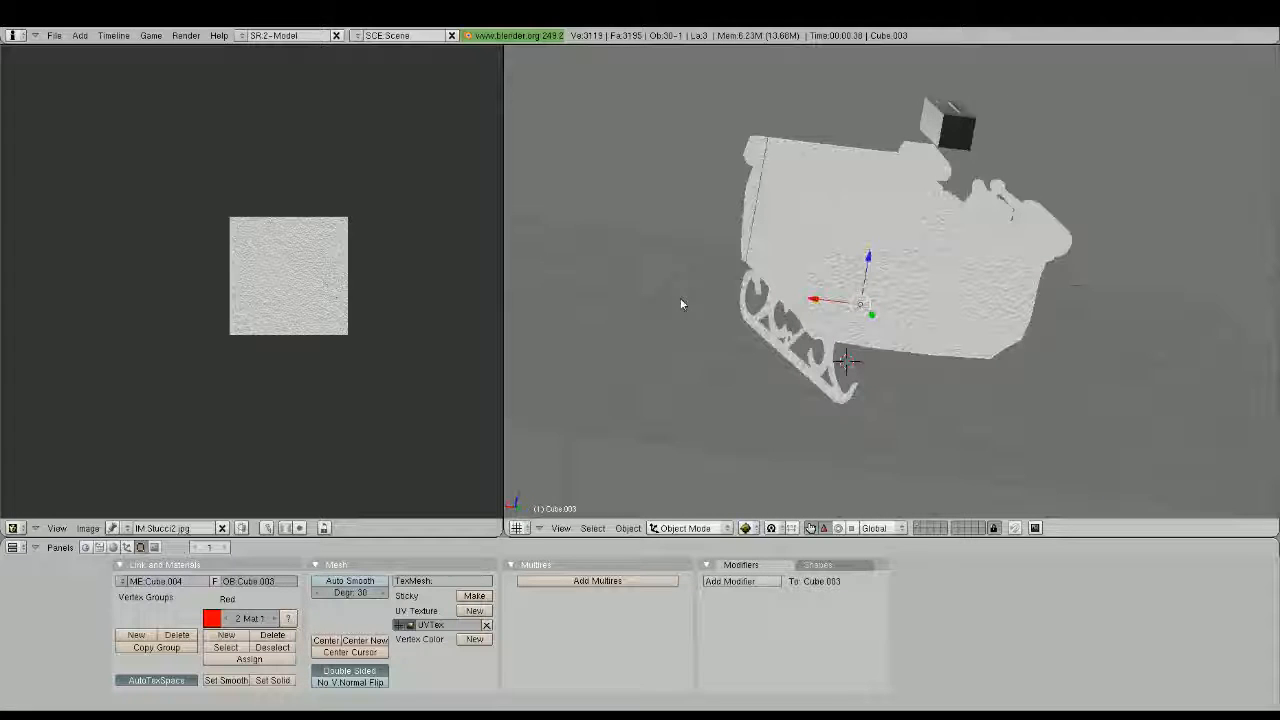
key("alt+z")
middle_click_drag(825, 328, 959, 275)
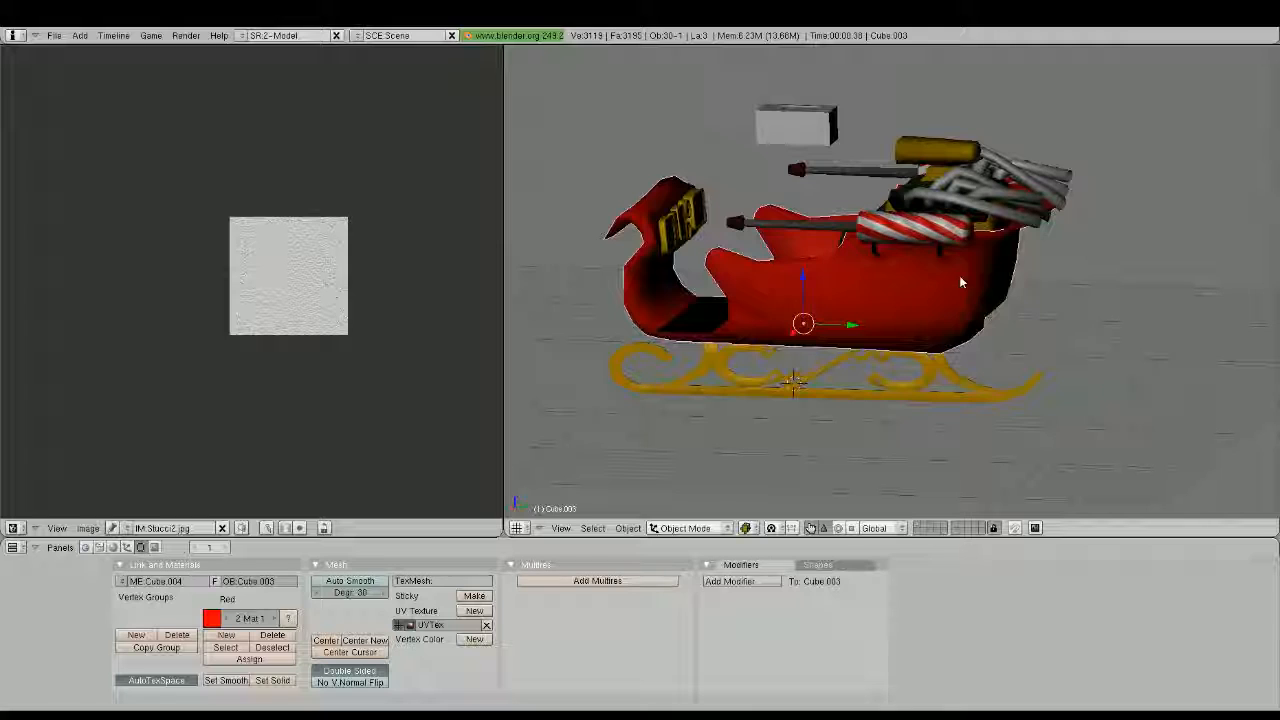
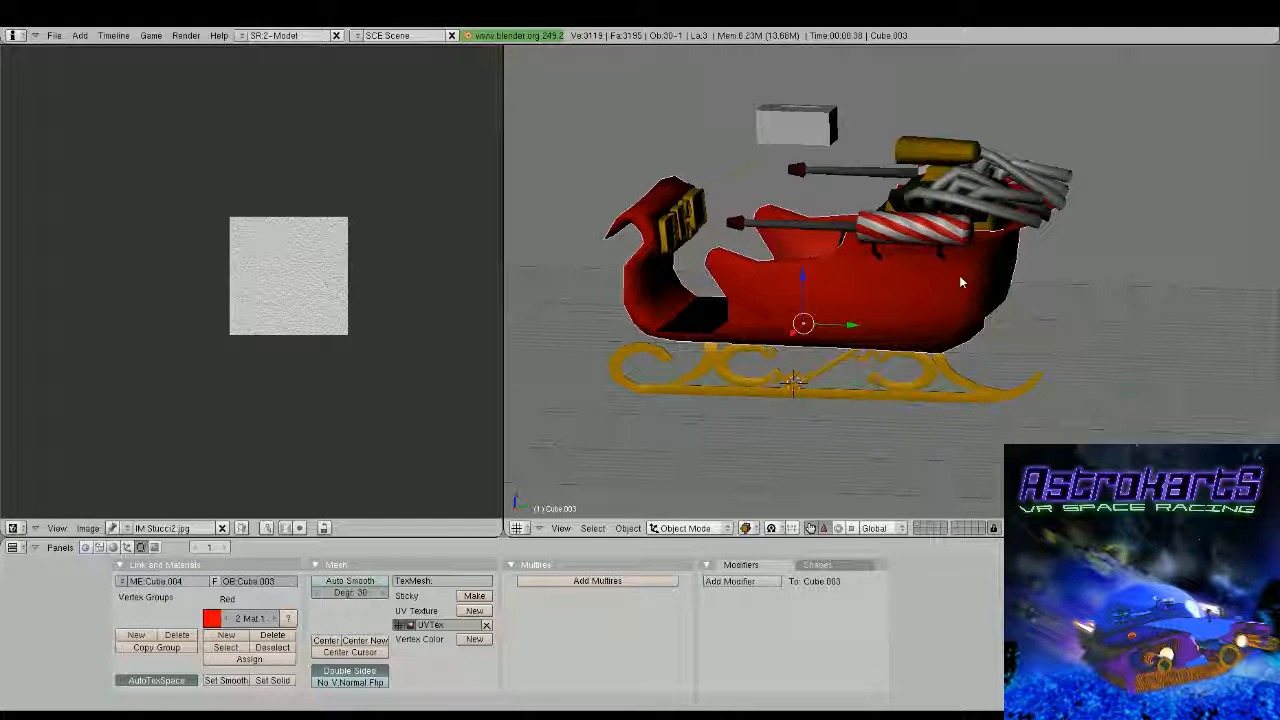
Examine the sleigh from the side, front and above in shaded and textured display, including a close view of the guns and exhaust pipes
middle_click_drag(960, 281, 818, 344)
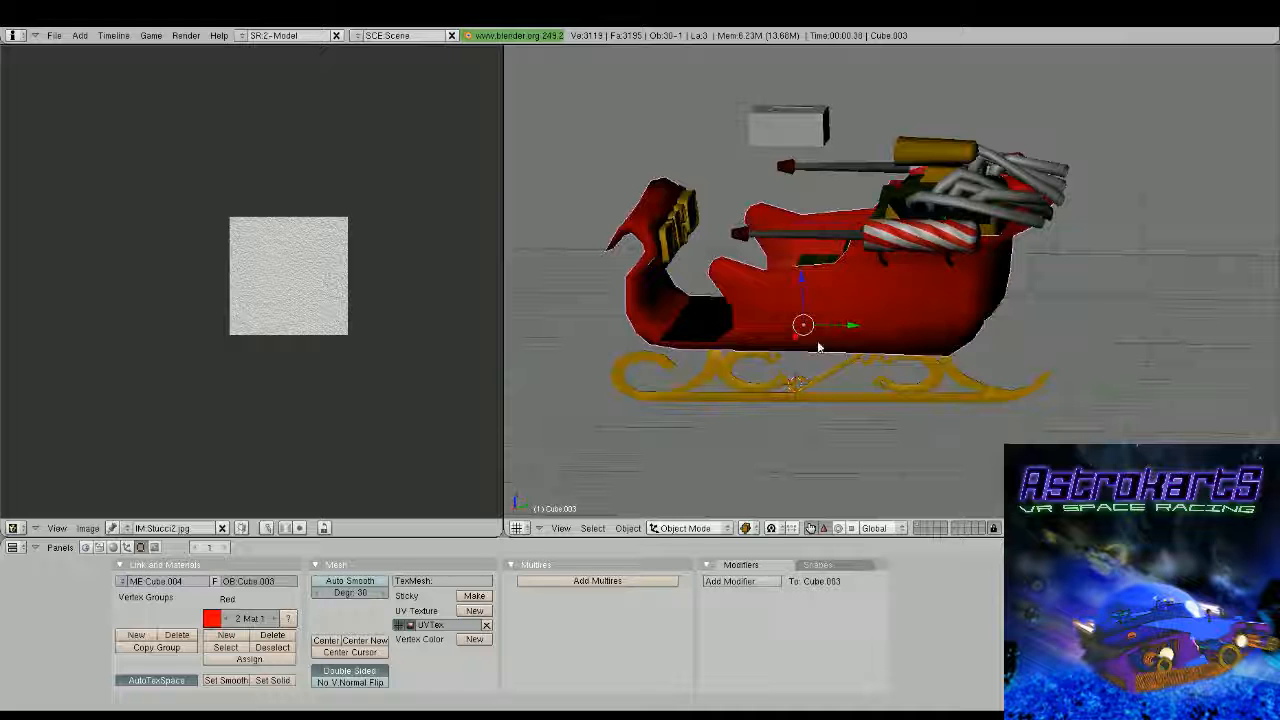
scroll(818, 343, "up", 2)
middle_click_drag(818, 343, 977, 403)
key("z")
key("z")
scroll(1000, 364, "down", 1)
left_click(746, 528)
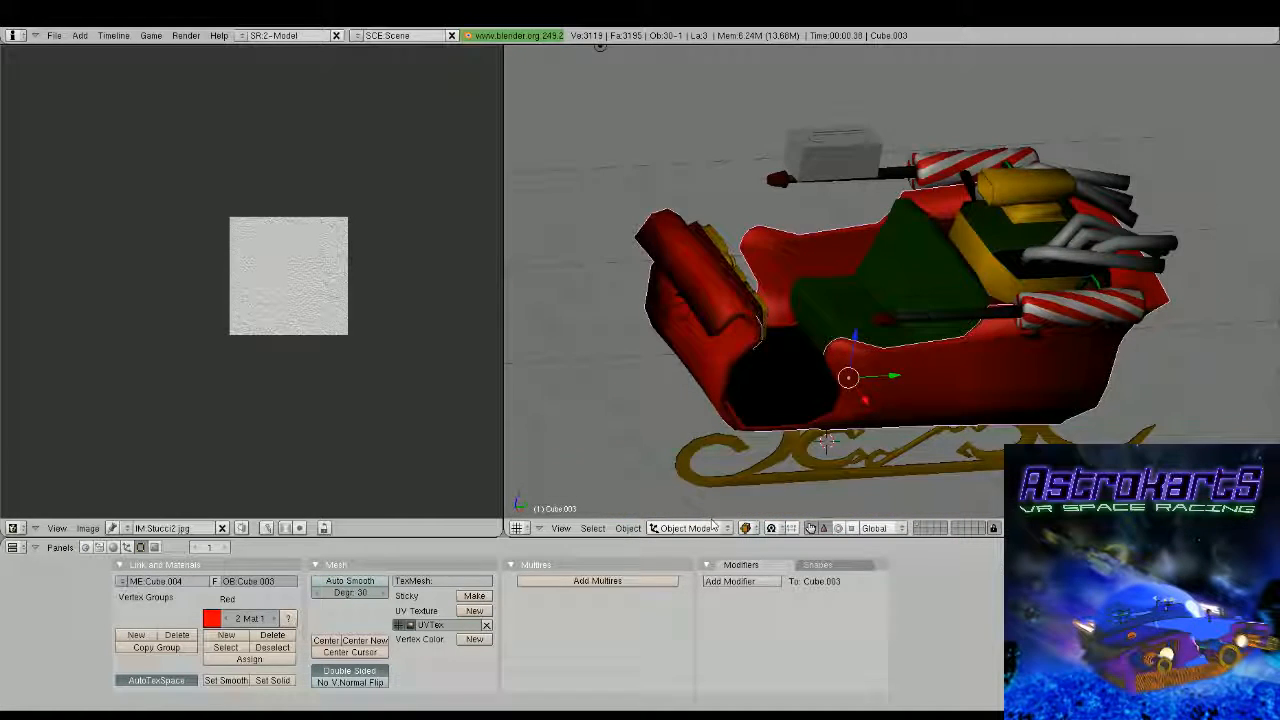
left_click(770, 465)
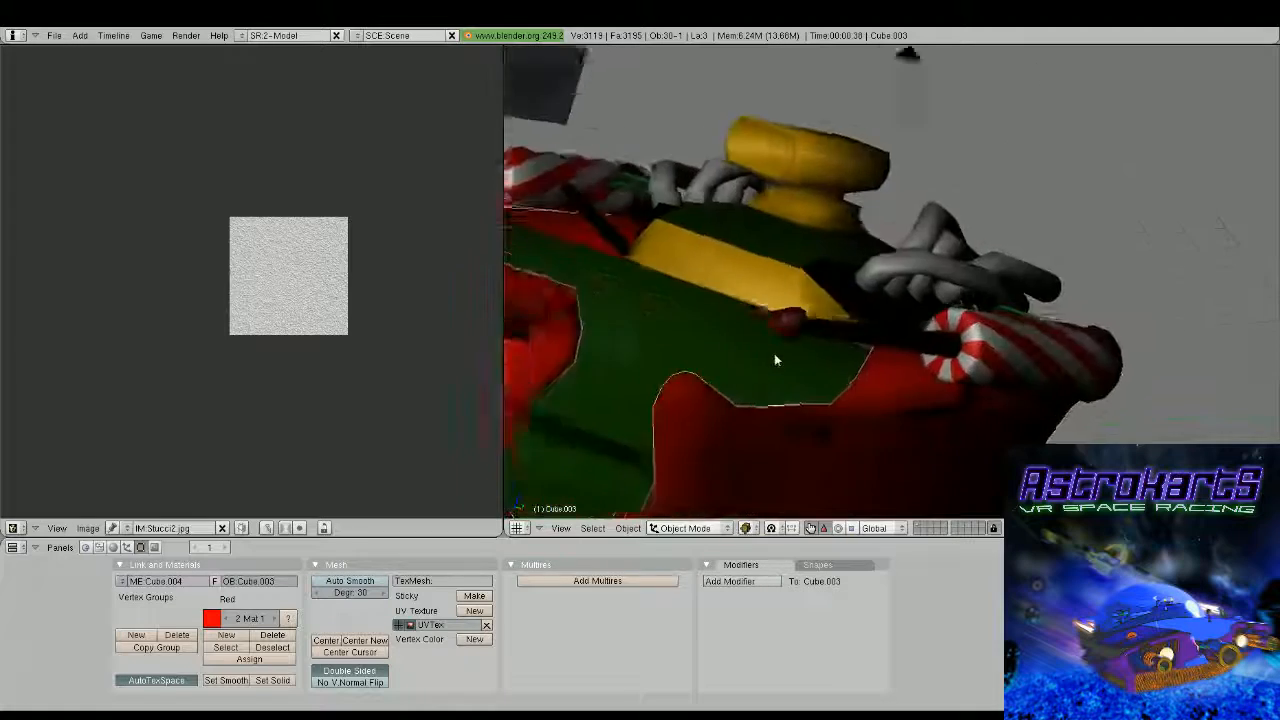
mouse_move(774, 356)
middle_mouse_down()
mouse_move(708, 333)
mouse_move(730, 305)
mouse_move(851, 356)
middle_mouse_up()
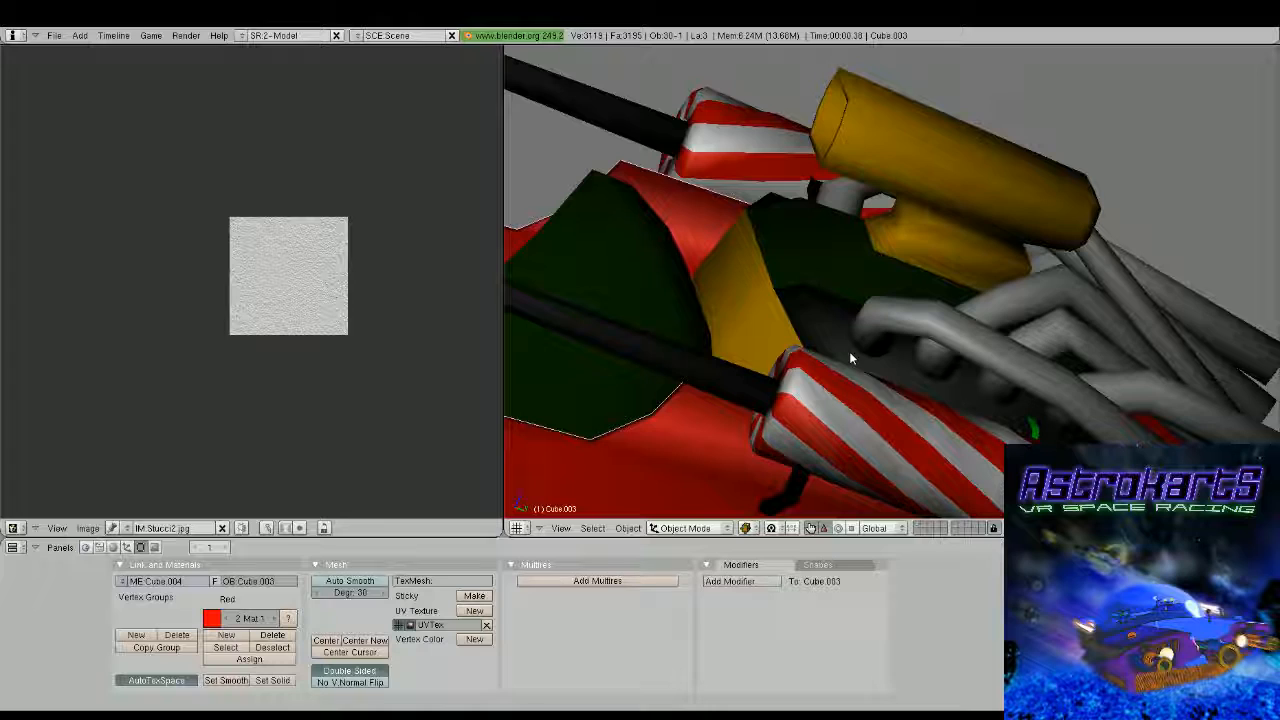
scroll(733, 292, "down", 3)
middle_click_drag(733, 292, 905, 346)
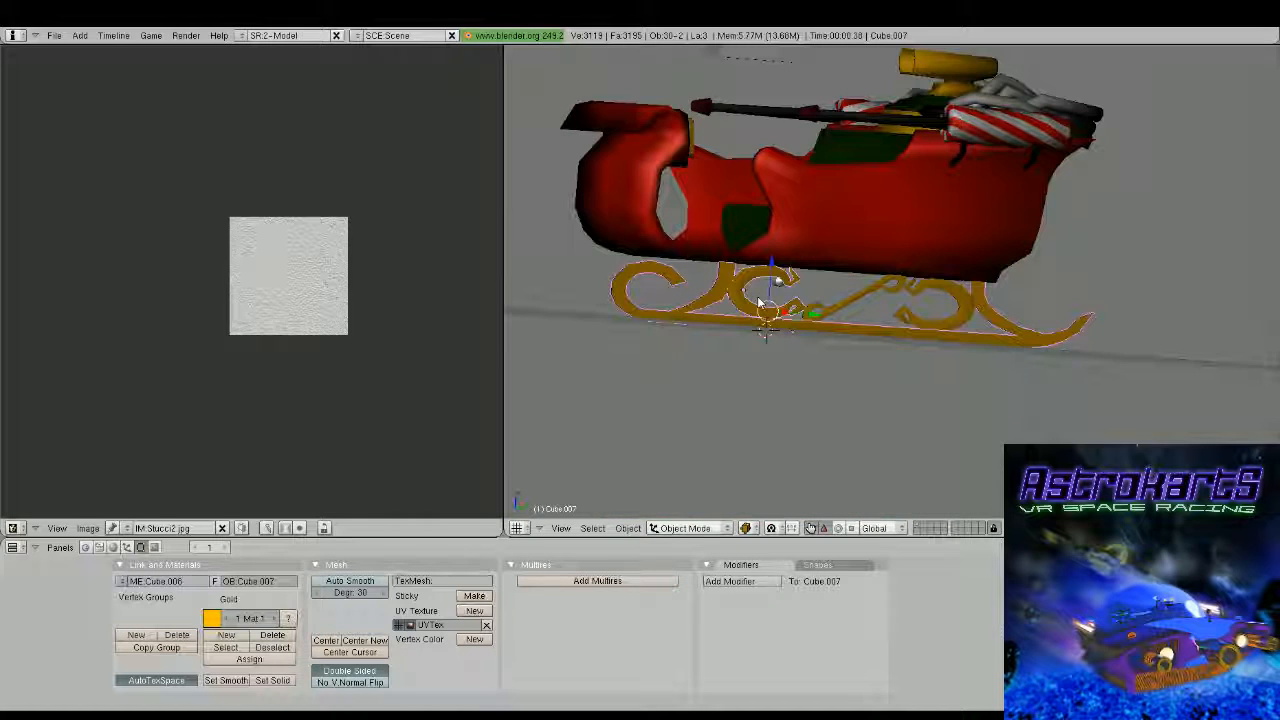
Duplicate the gold runner's four parts in front view and shift the copy about -0.22 along X to the sleigh's opposite side
right_click(850, 309, "shift")
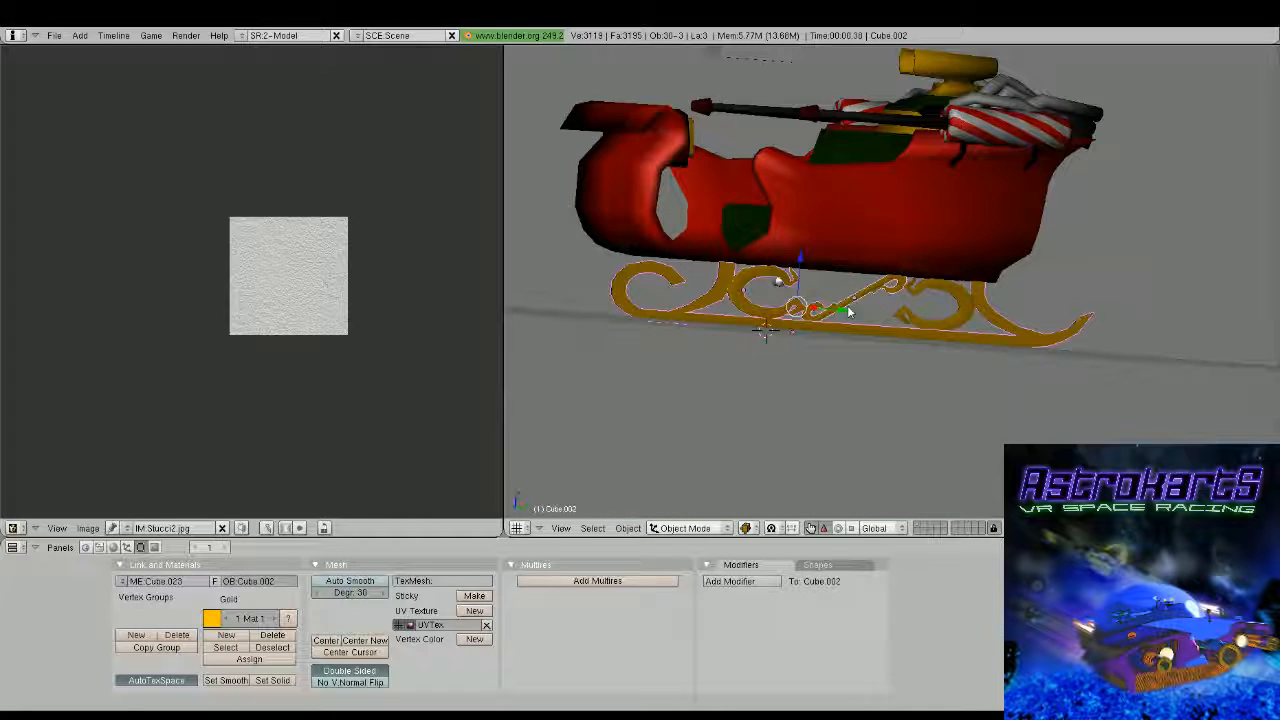
right_click(939, 302, "shift")
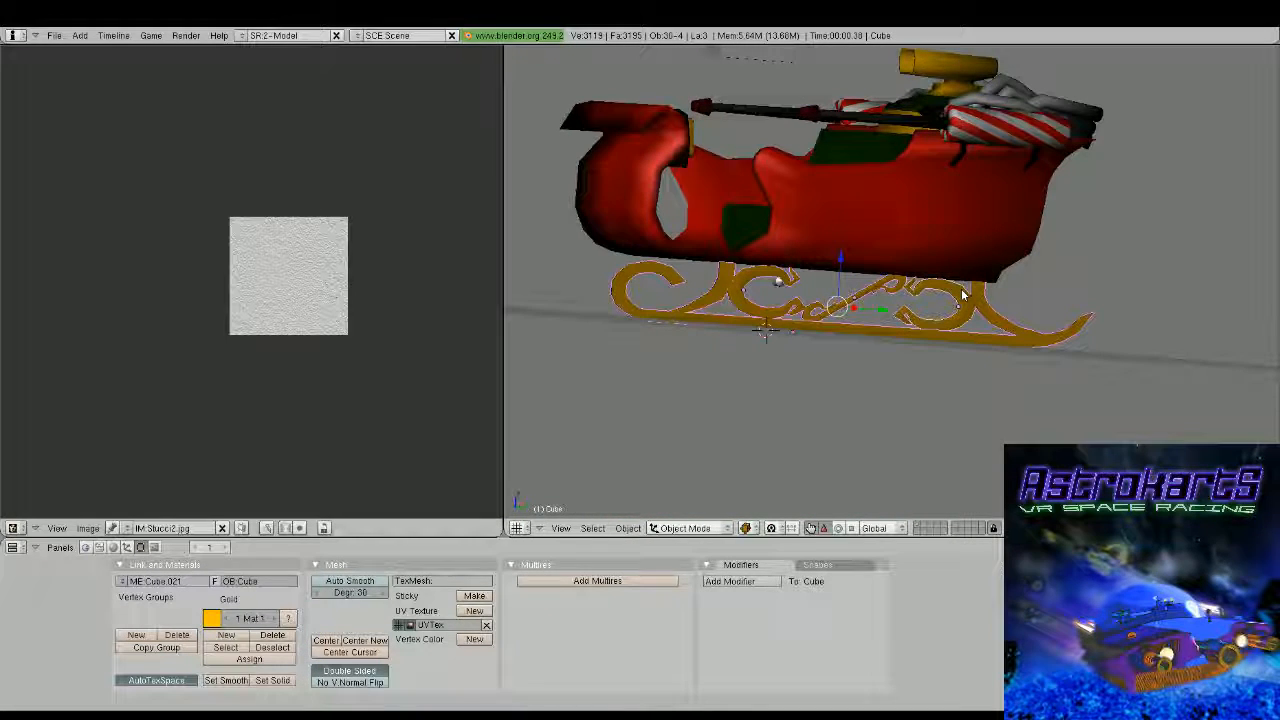
key("KP_1")
scroll(1043, 310, "up", 1)
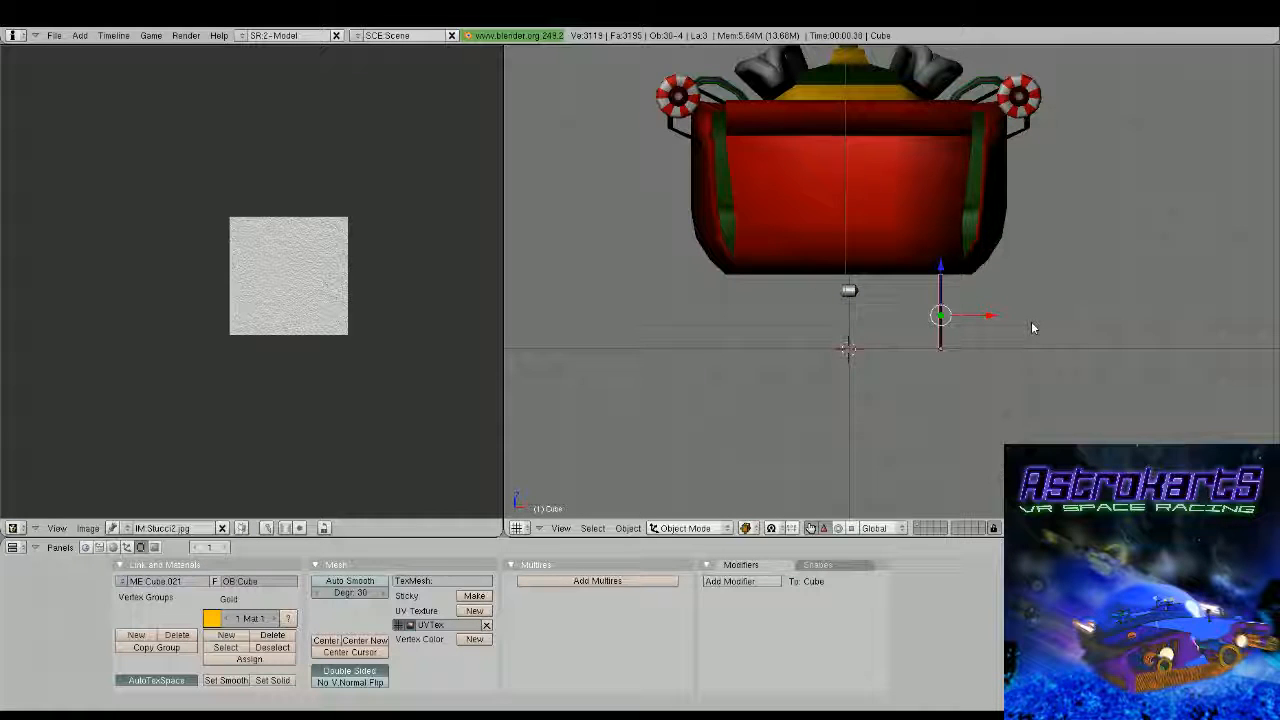
key("shift+d")
key("Escape")
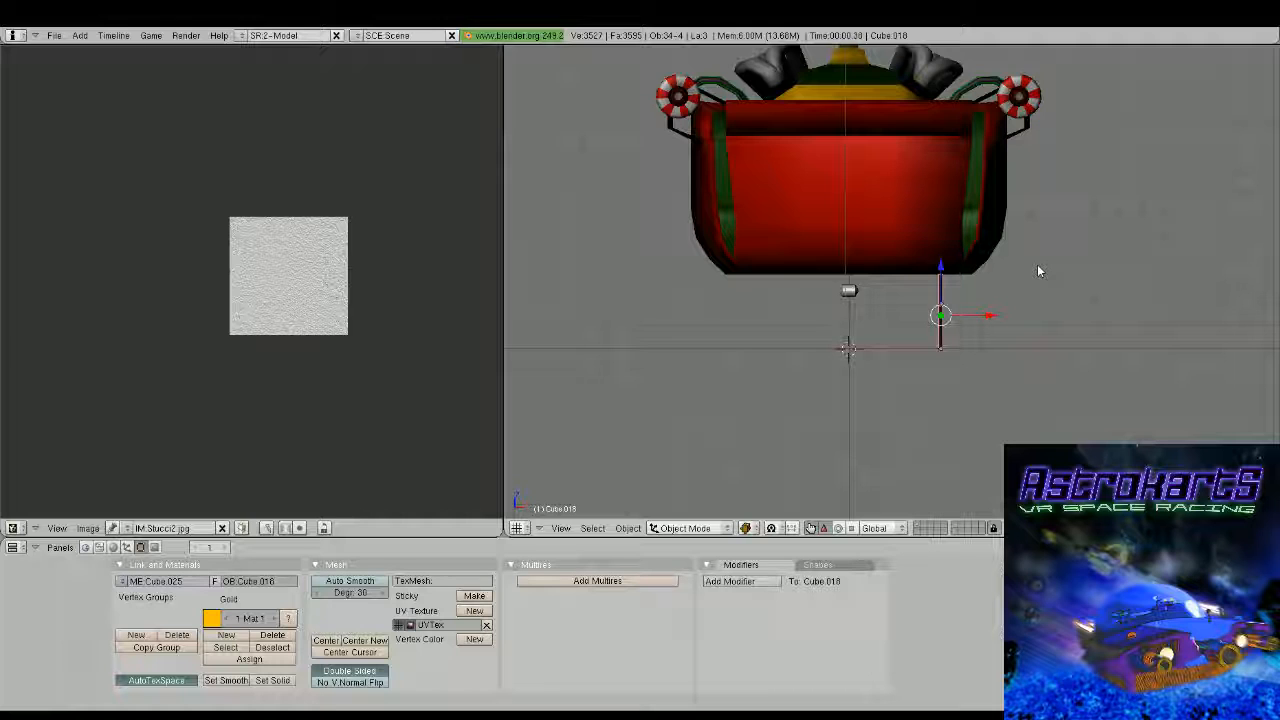
key("g")
key("x")
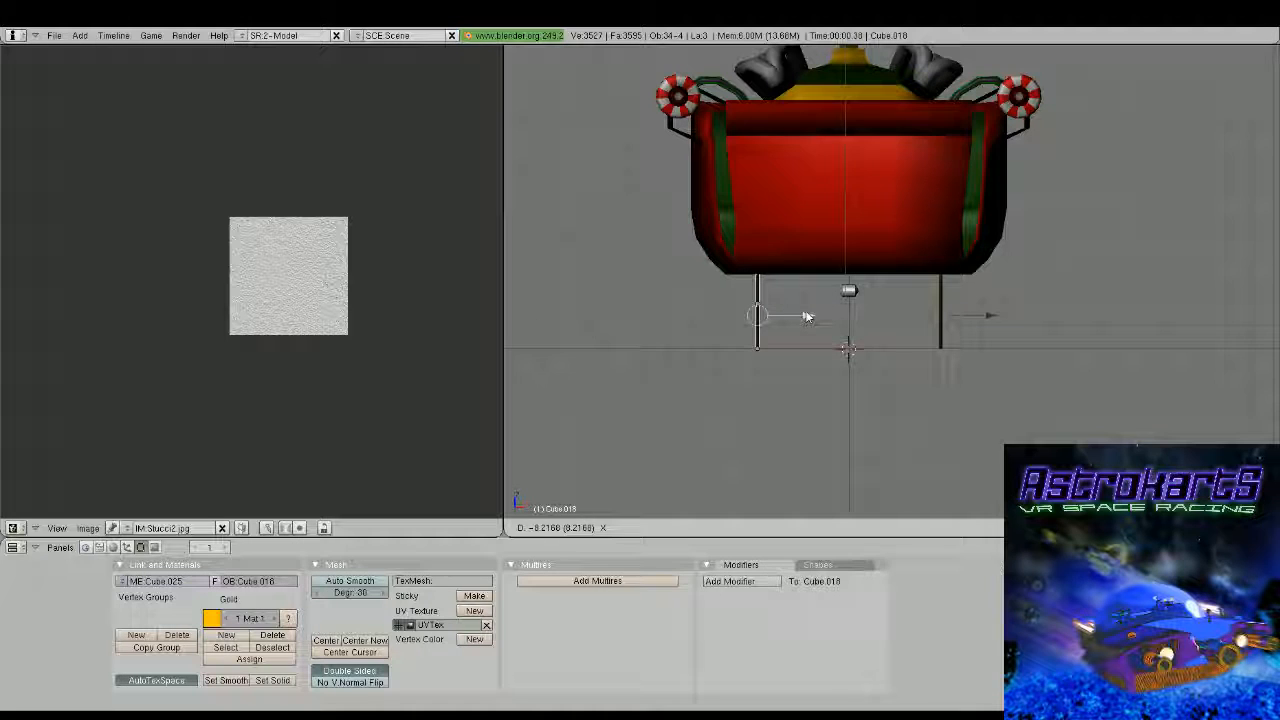
left_click(808, 317)
Inspect both gold runners under the sleigh in wireframe and shaded display from the side, rear and front
scroll(820, 312, "down", 3)
key("z")
middle_click_drag(986, 314, 815, 297)
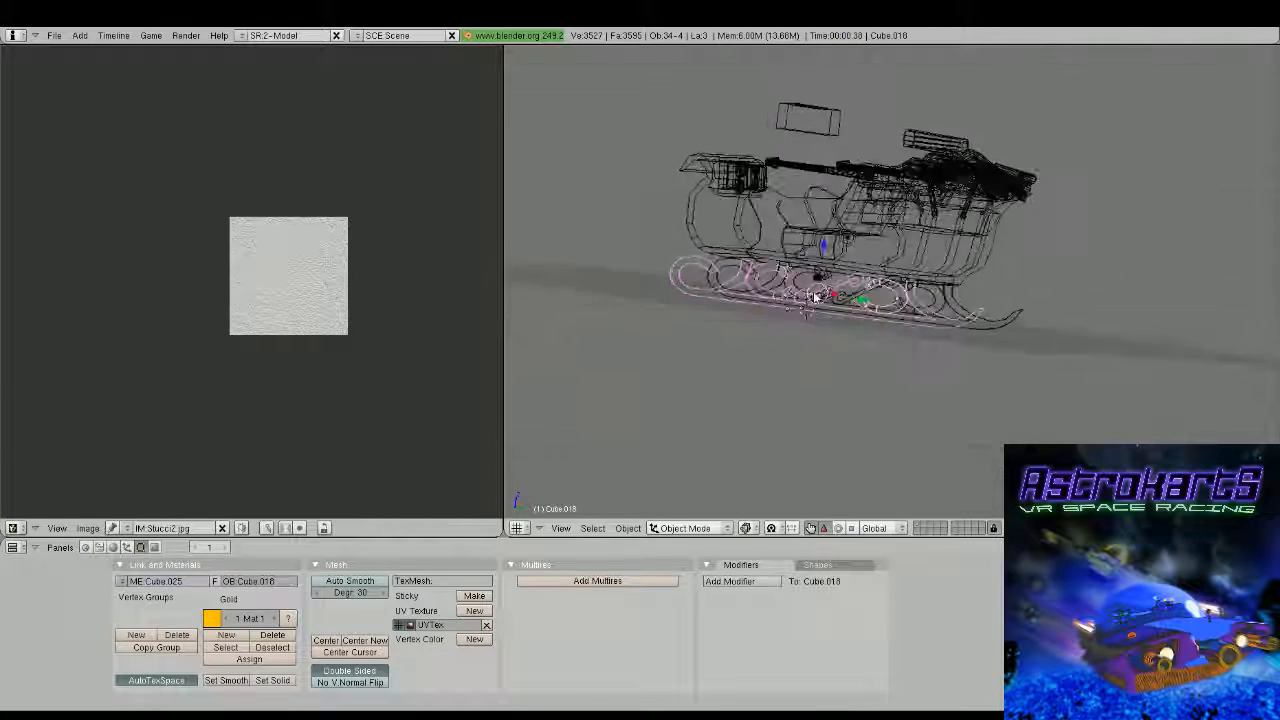
key("z")
mouse_move(871, 329)
middle_mouse_down()
mouse_move(777, 309)
mouse_move(910, 328)
mouse_move(910, 280)
middle_mouse_up()
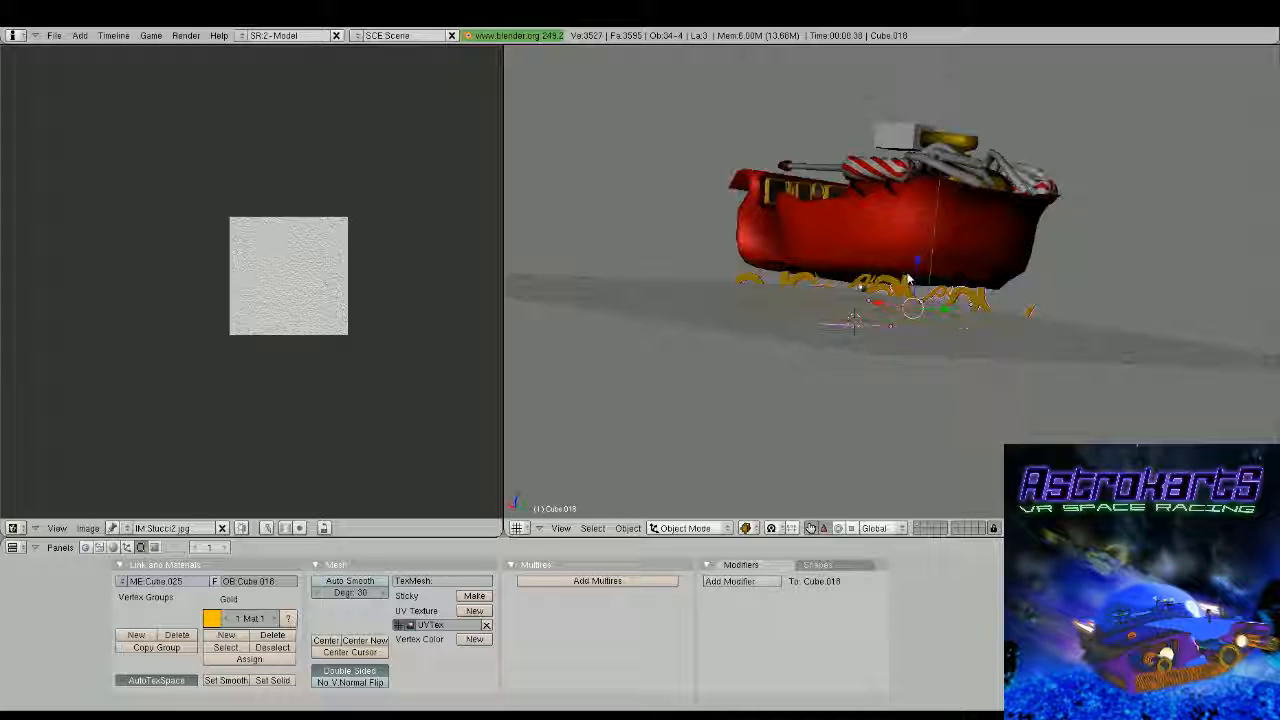
middle_click_drag(909, 279, 813, 193)
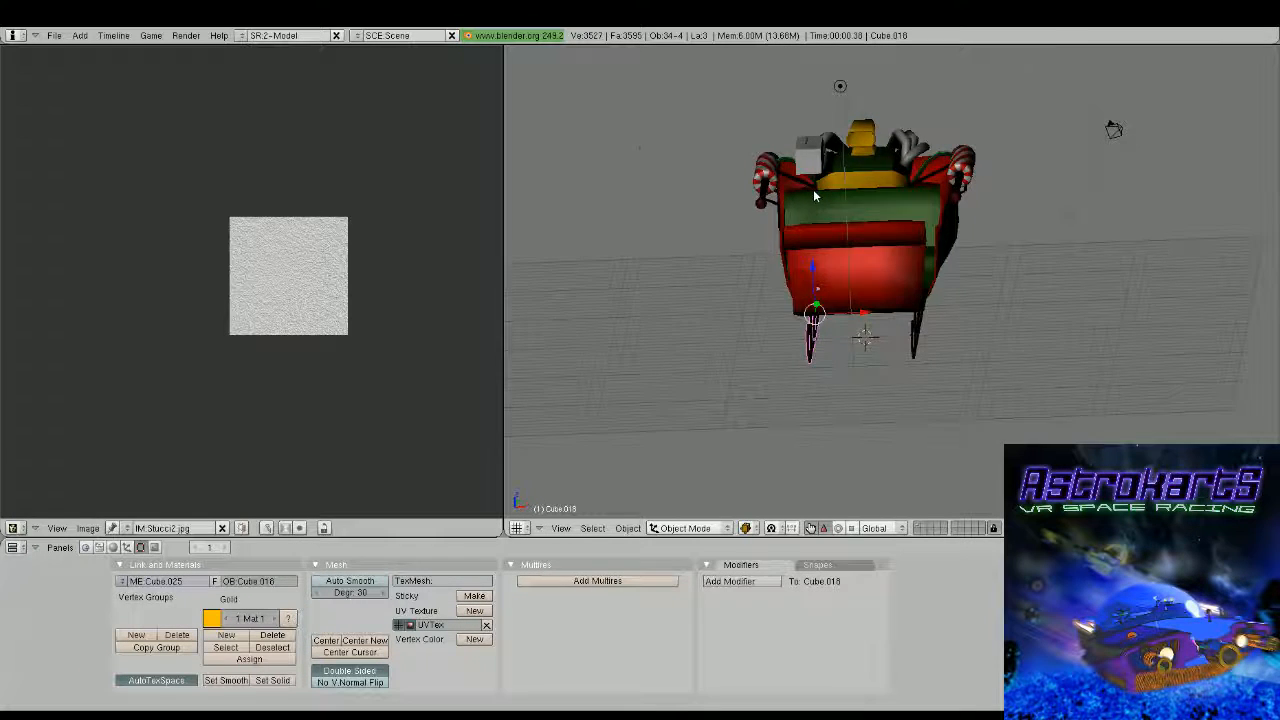
middle_click_drag(813, 196, 849, 363)
Select both parts of the white box above the seat, move them up clear of the sleigh and view the whole model
right_click(866, 266)
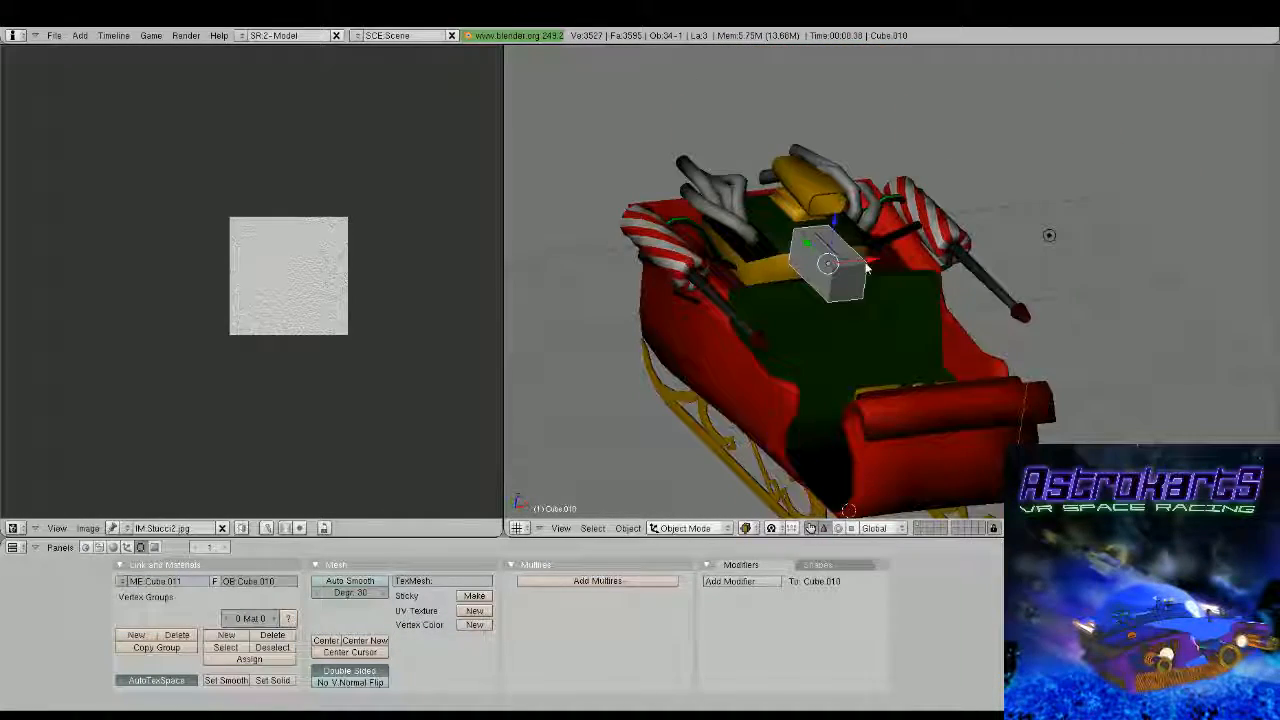
key("shift+d")
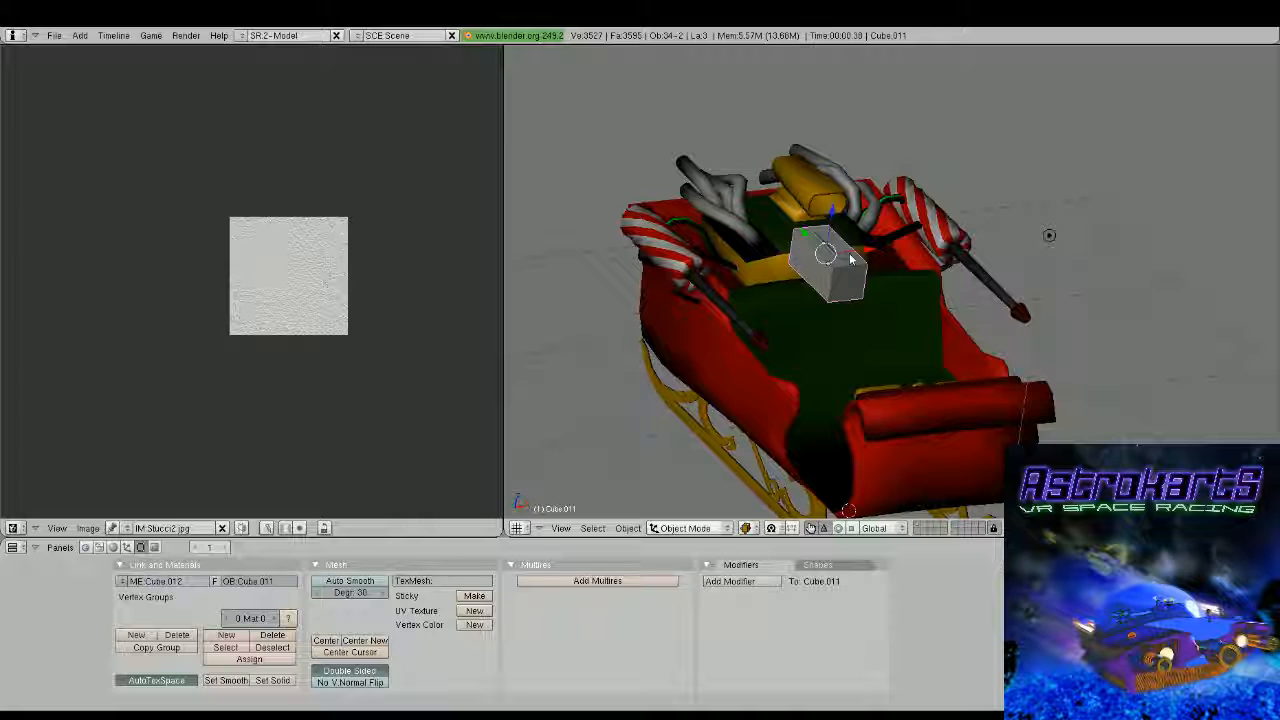
middle_click_drag(851, 259, 874, 270)
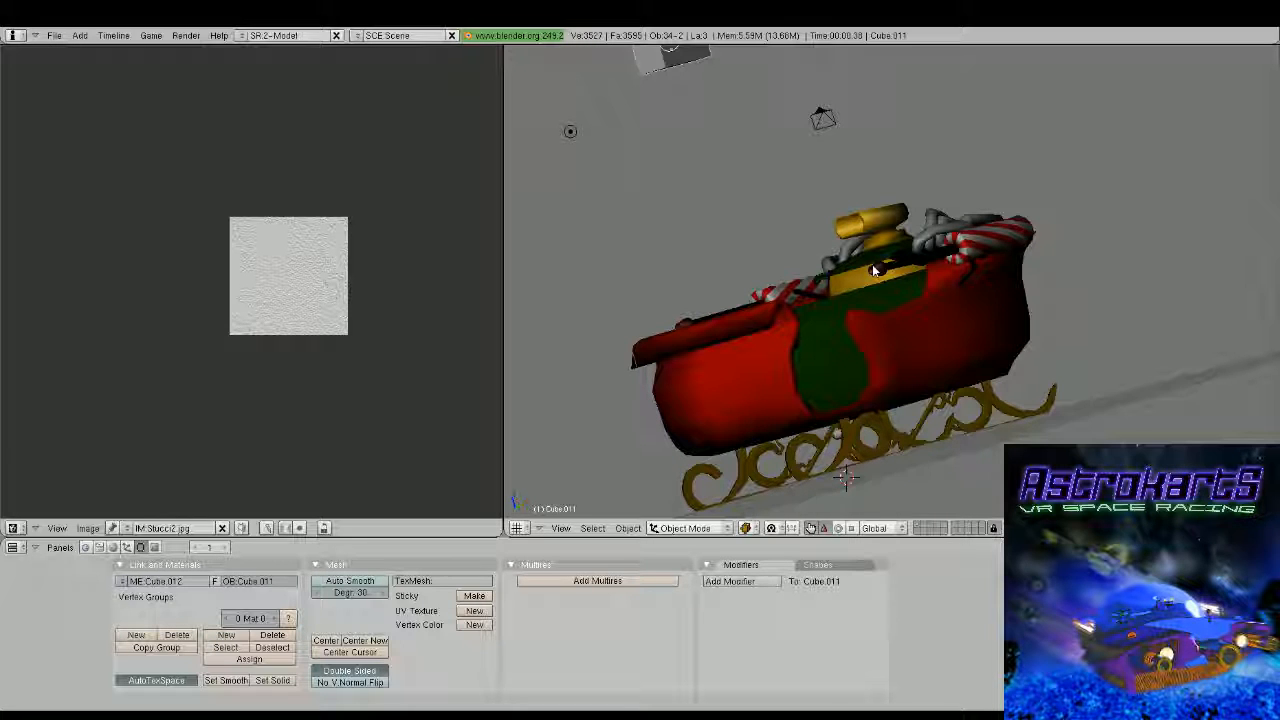
middle_click_drag(872, 264, 981, 221)
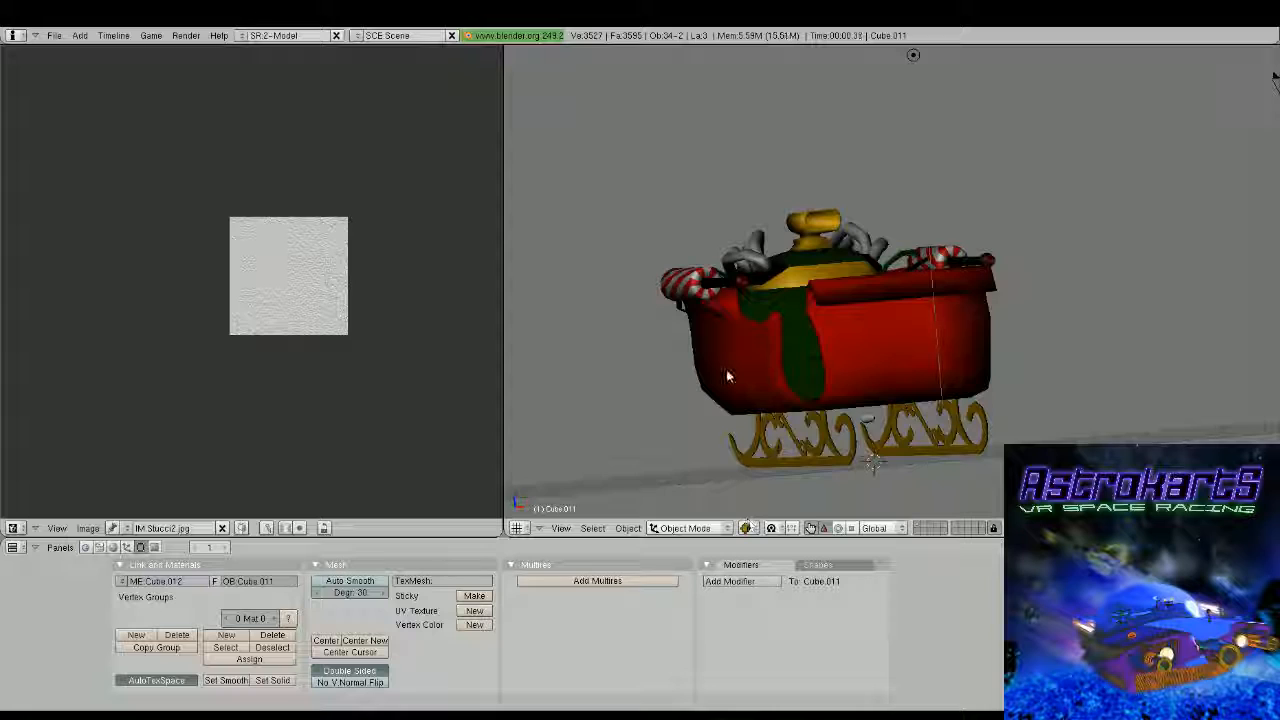
middle_click_drag(726, 369, 838, 390)
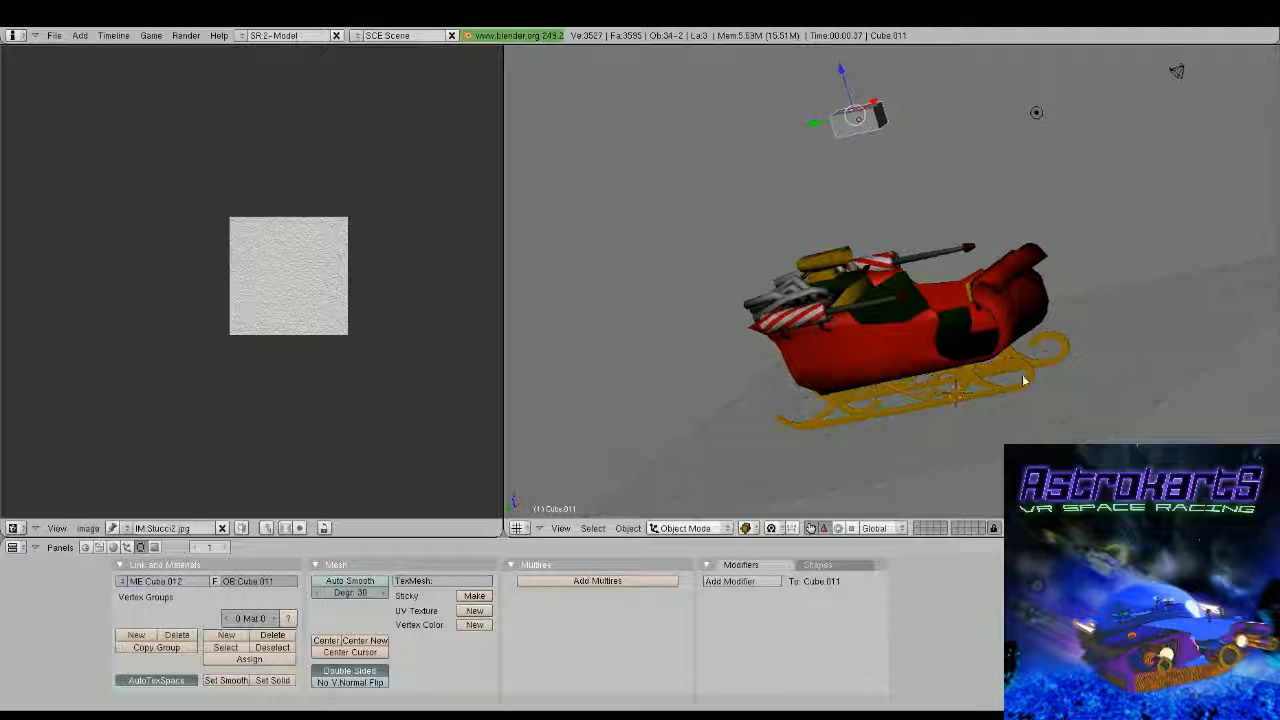
middle_click_drag(1020, 374, 908, 347)
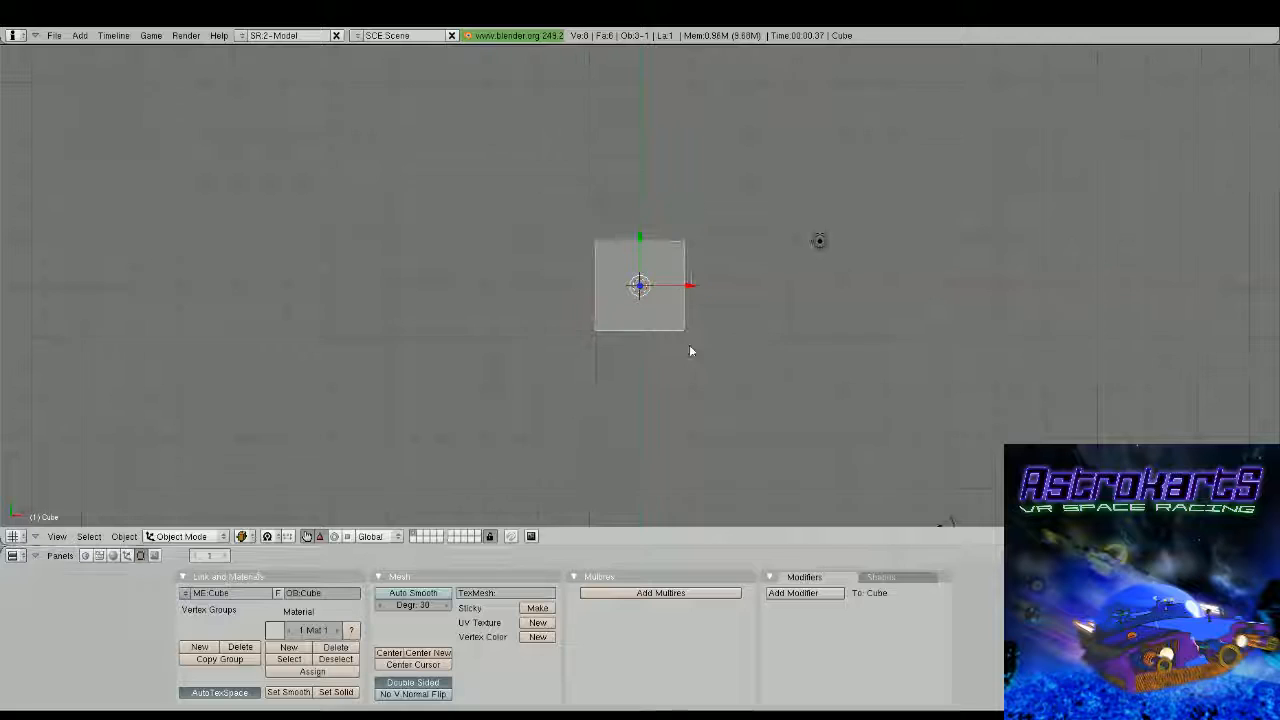
View the new scene's default cube from the front and enter mesh editing
scroll(686, 362, "up", 1)
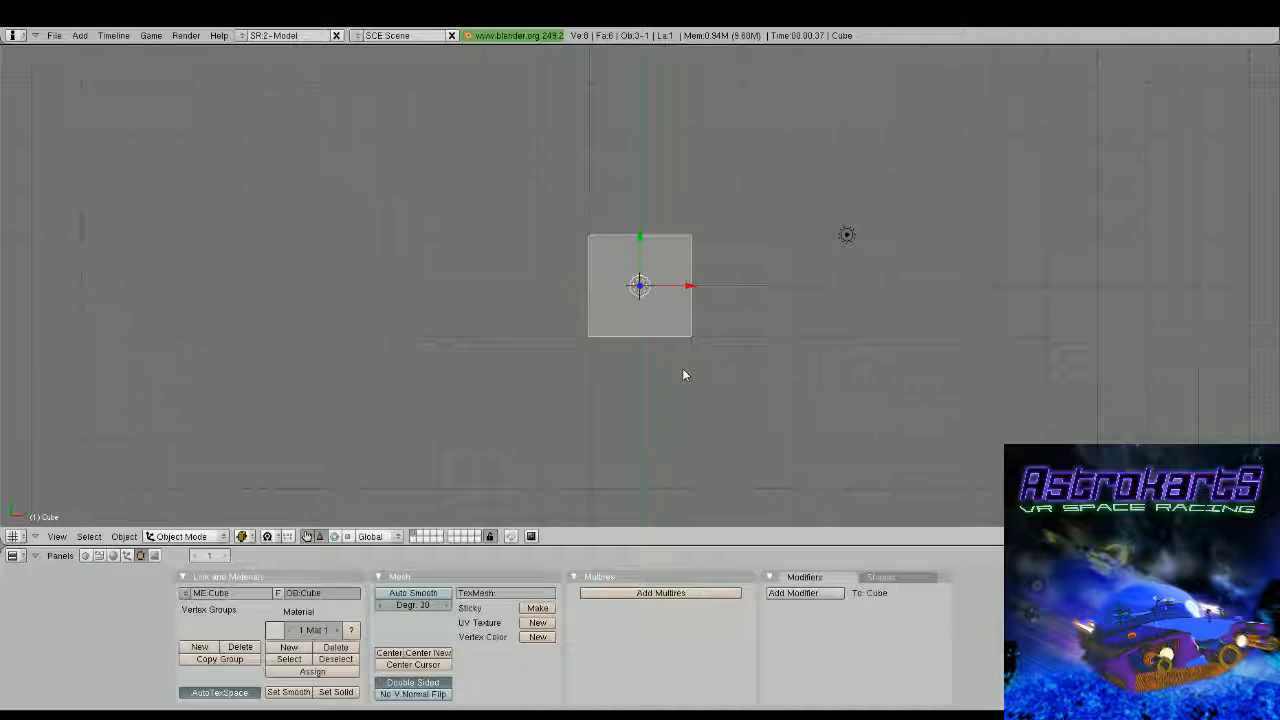
middle_click_drag(683, 374, 681, 276)
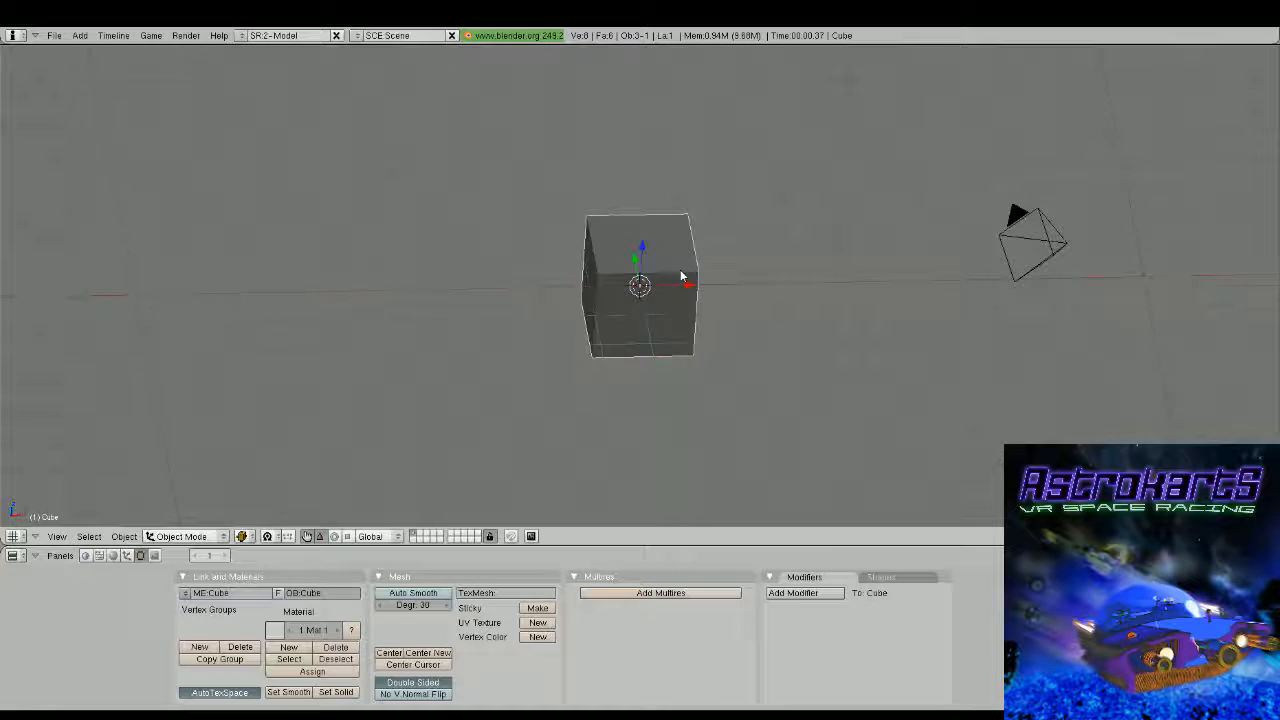
key("KP_3")
key("KP_1")
scroll(836, 340, "down", 2)
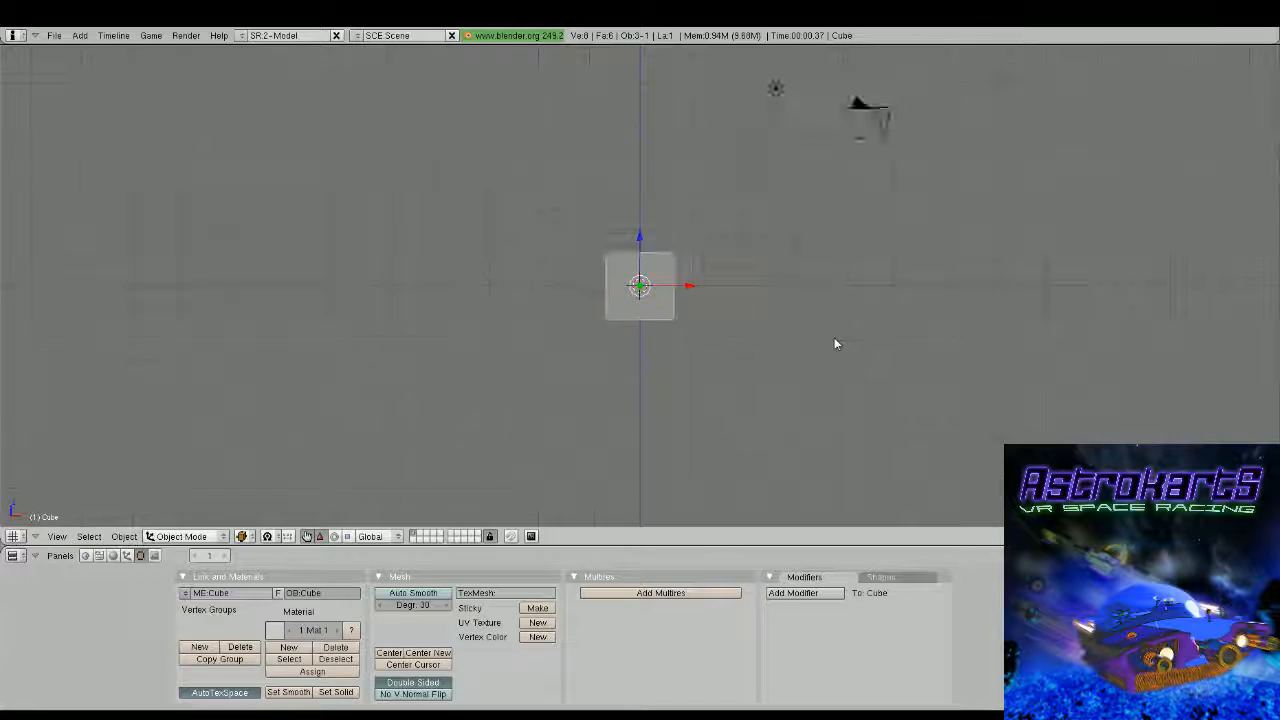
scroll(834, 343, "down", 2)
scroll(764, 342, "up", 3)
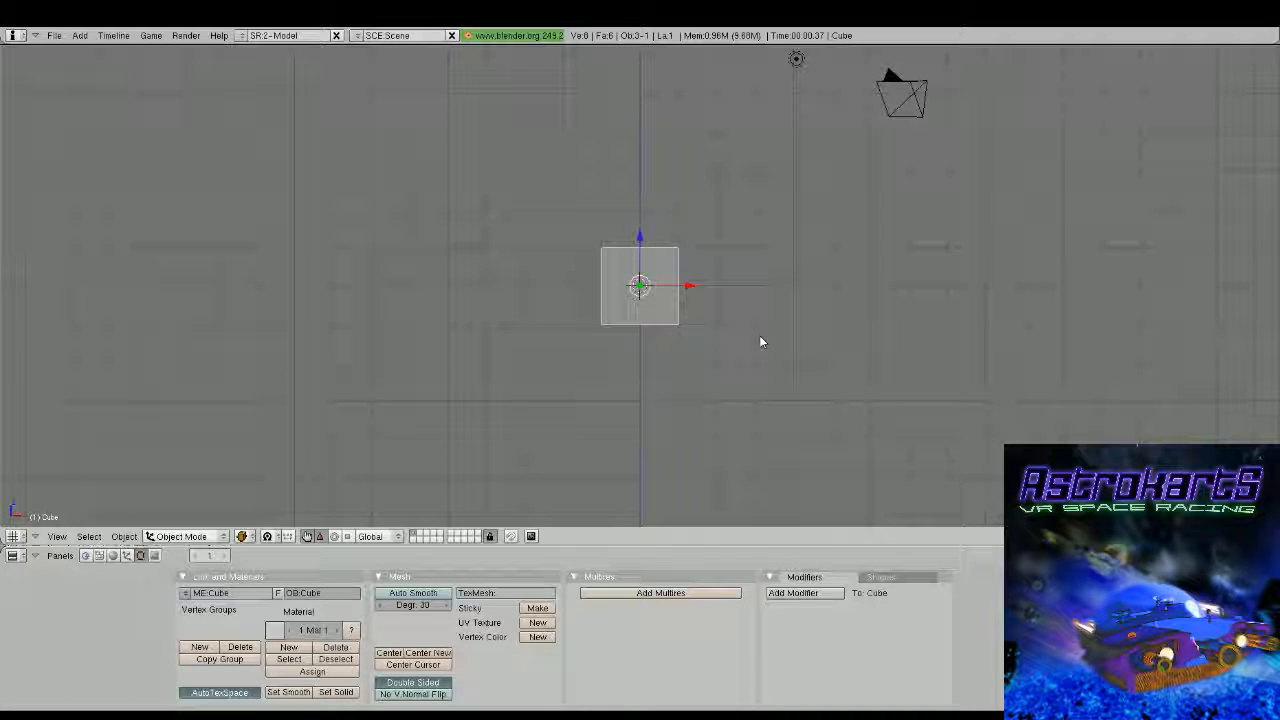
scroll(762, 341, "up", 2)
key("Tab")
key("x")
left_click(785, 412)
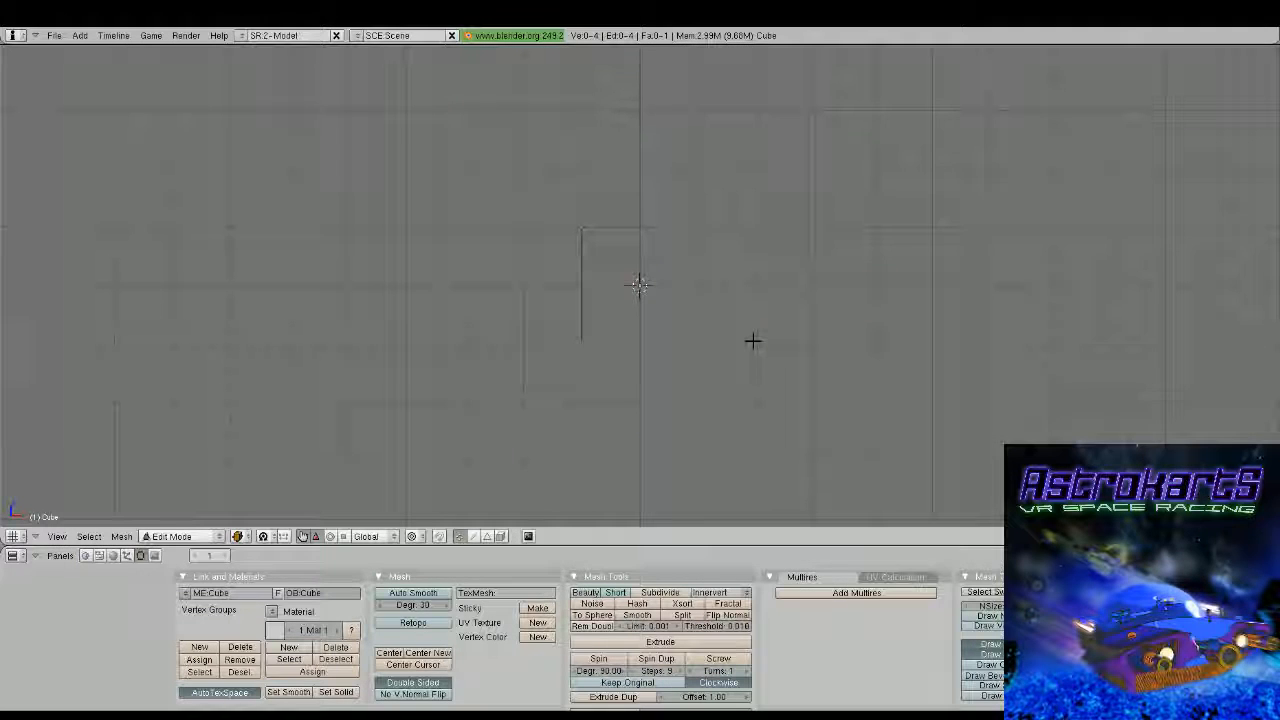
key("ctrl+z")
key("a")
key("a")
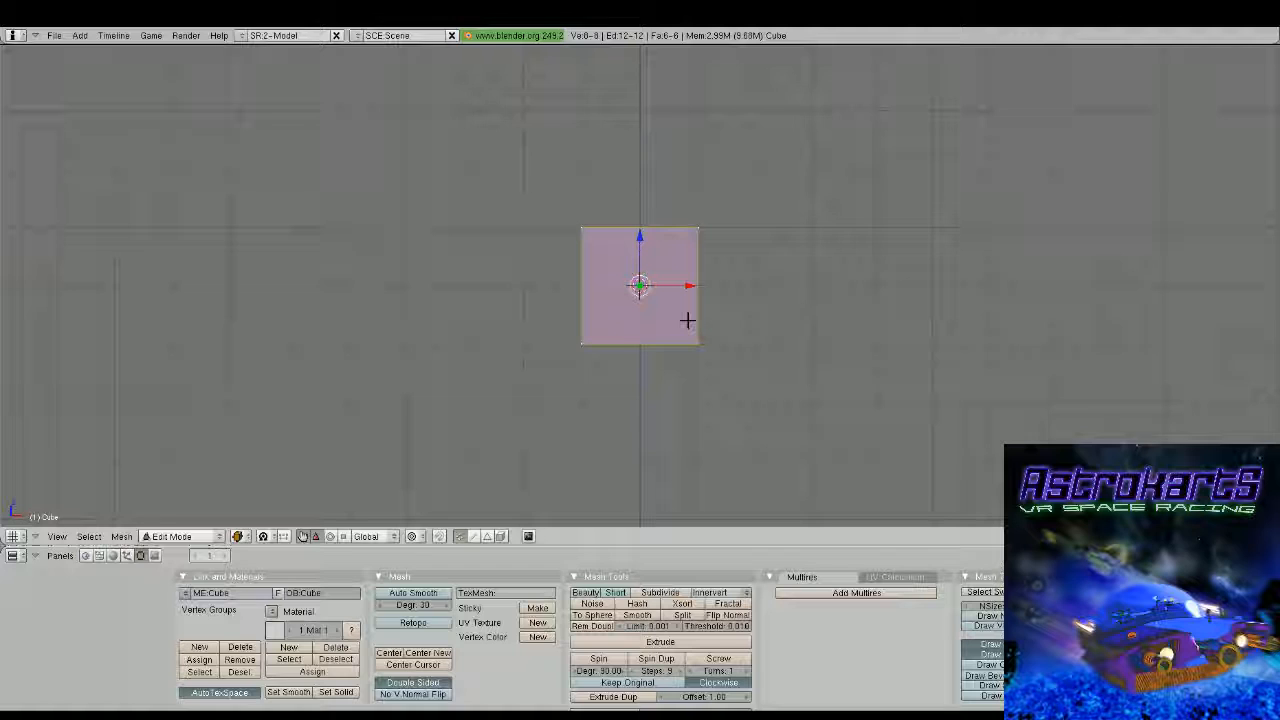
Cut the cube with a vertical loop through its middle and delete the outer vertices of the positive X half
key("ctrl+r")
left_click(649, 192)
left_click(649, 192)
key("a")
key("b")
left_click_drag(663, 206, 761, 349)
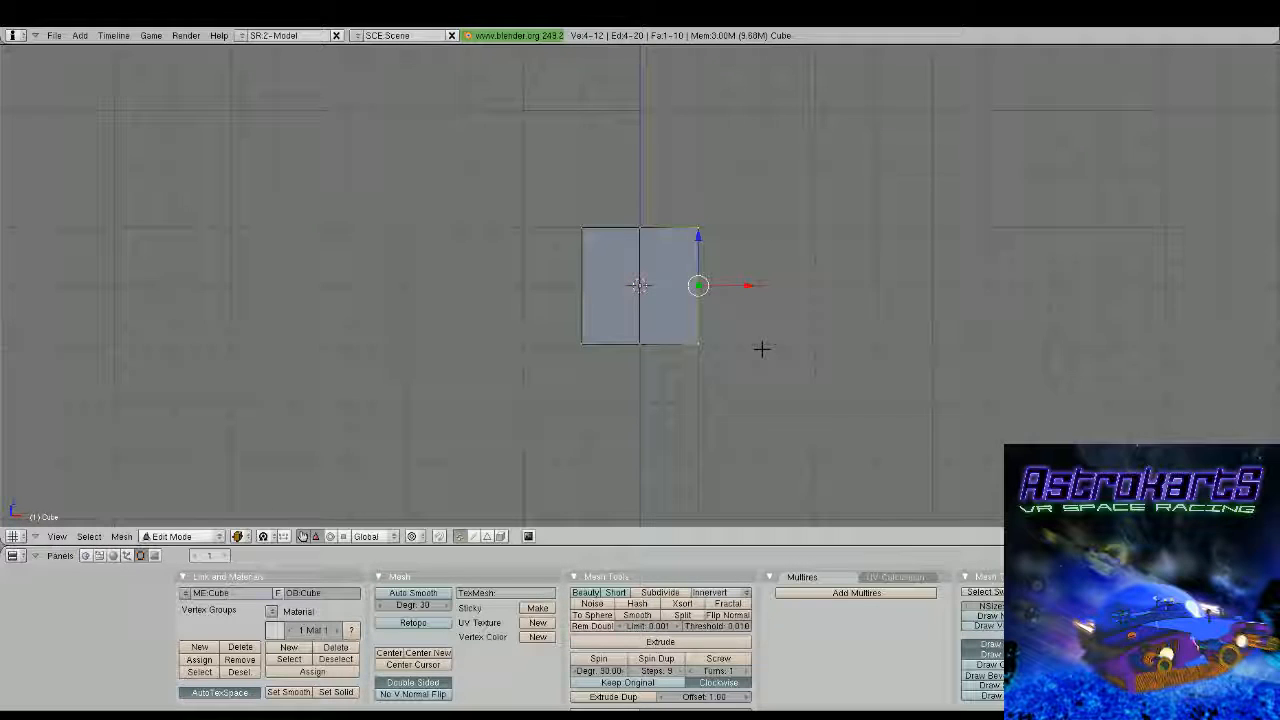
key("x")
left_click(761, 349)
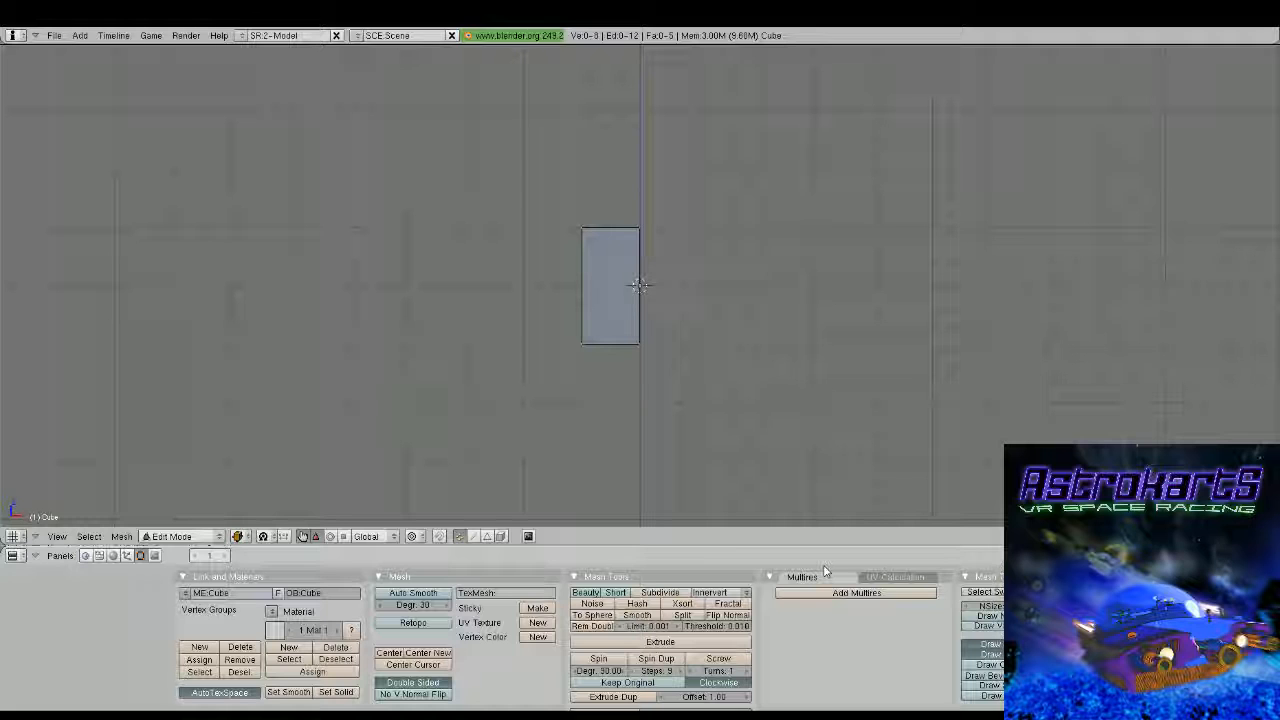
Add Mirror and level 1 Subsurf modifiers to the half cube, give it smooth shading and resume mesh editing
left_click(1195, 593)
left_click(1195, 570)
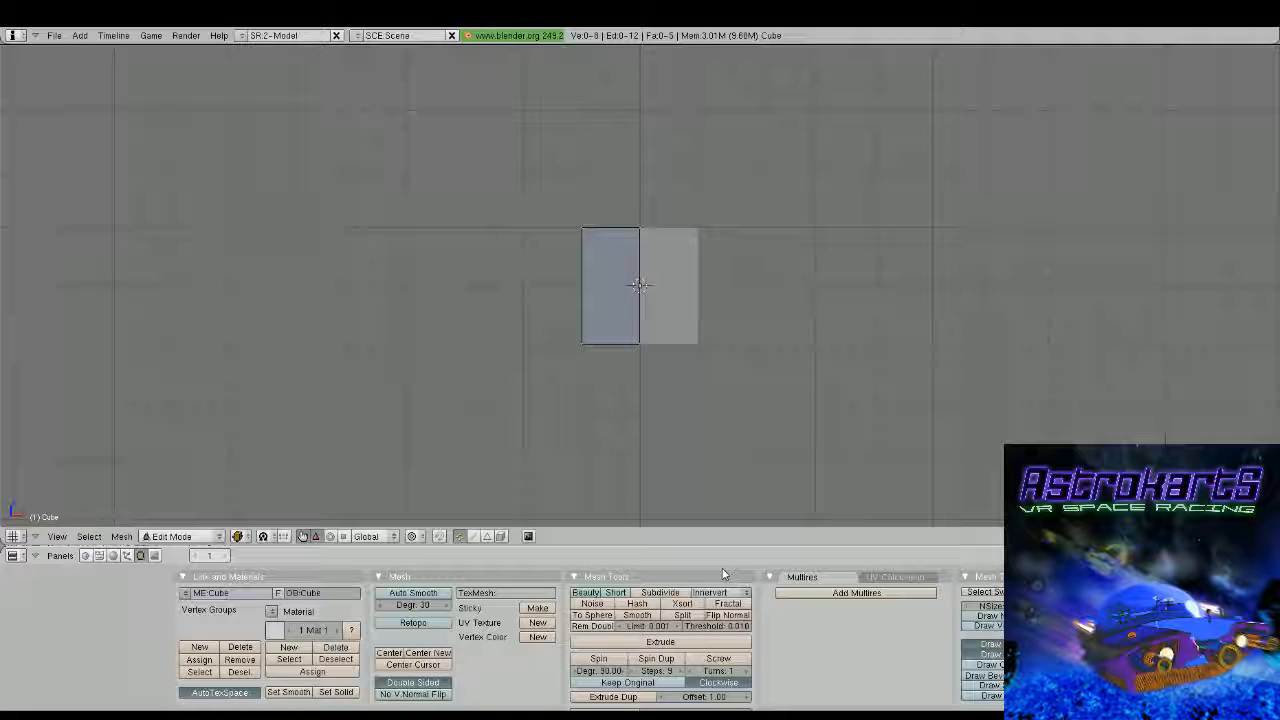
key("ctrl+1")
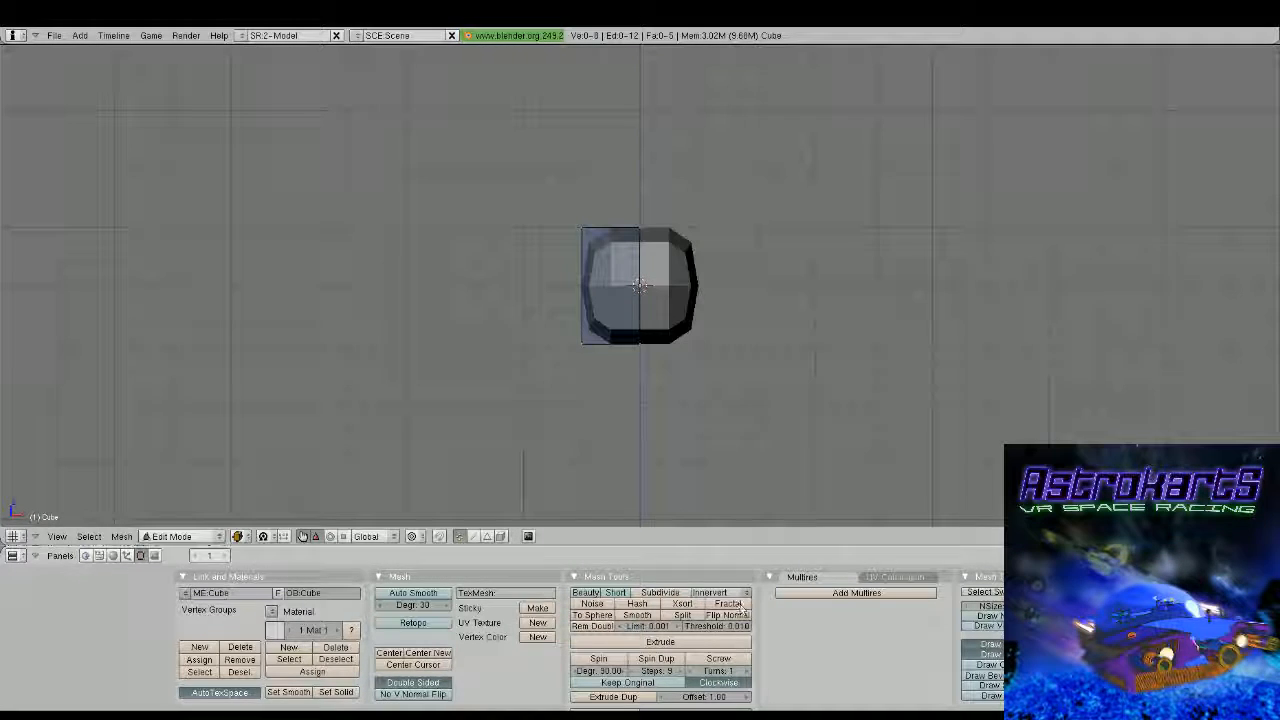
key("Tab")
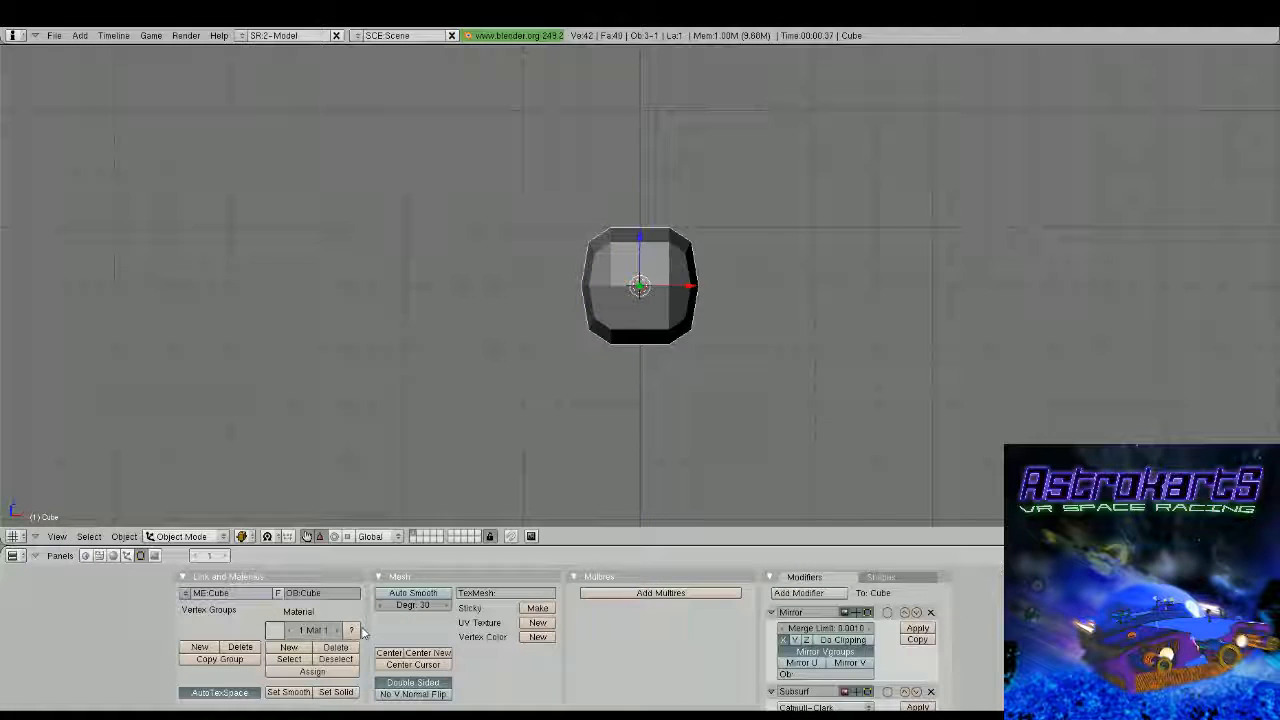
key("Tab")
Extrude the front part of the underside downwards along Z and add two horizontal loop cuts around the main block
middle_click_drag(603, 491, 722, 307)
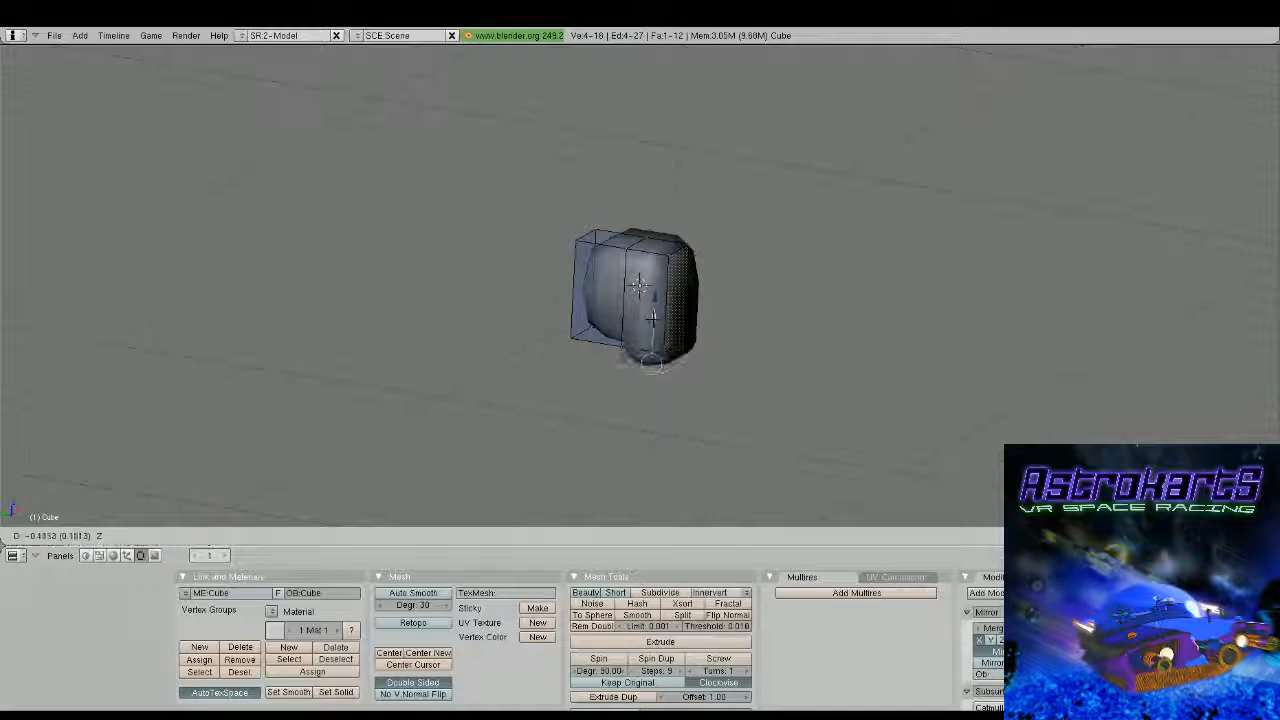
right_click(652, 321)
middle_click_drag(652, 321, 545, 313)
scroll(731, 354, "up", 2)
key("ctrl+r")
left_click(662, 296)
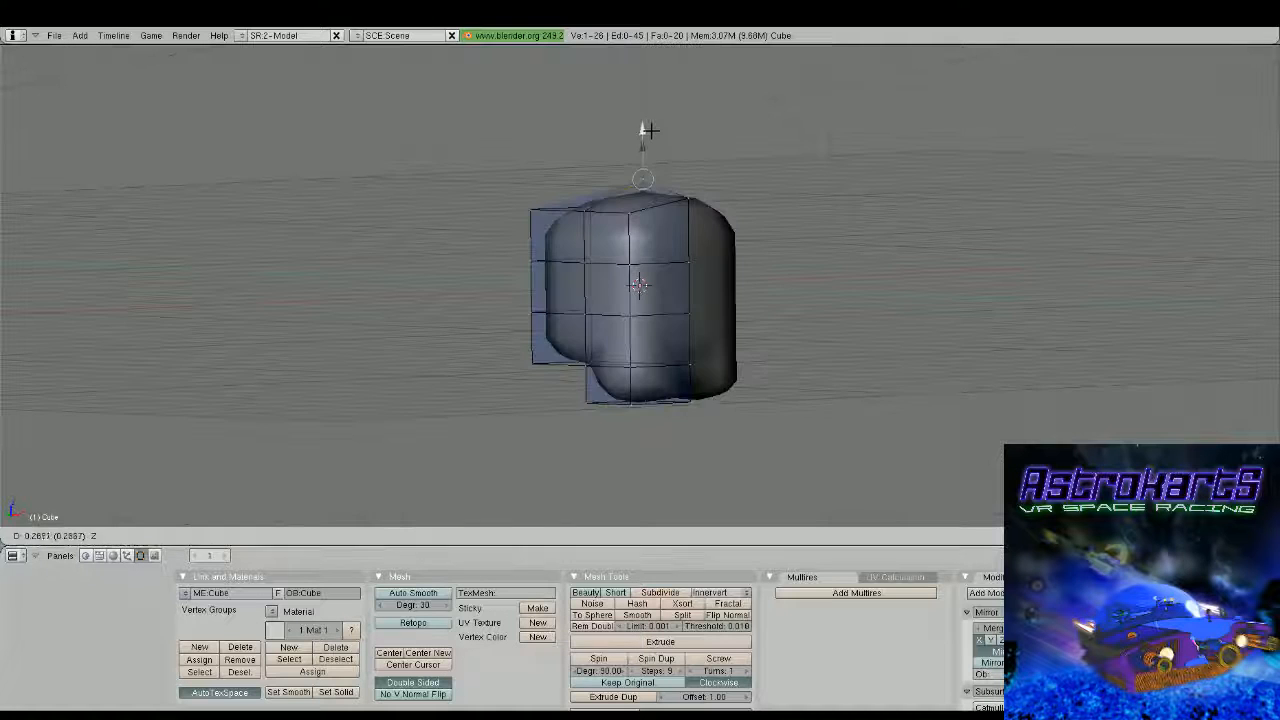
Raise the mesh's top centre vertex into a low peak and pull the upper front centreline vertices outwards along Y
middle_click_drag(730, 285, 762, 271)
right_click(733, 212)
left_click_drag(680, 200, 685, 201)
right_click(727, 285)
middle_click_drag(727, 285, 731, 280)
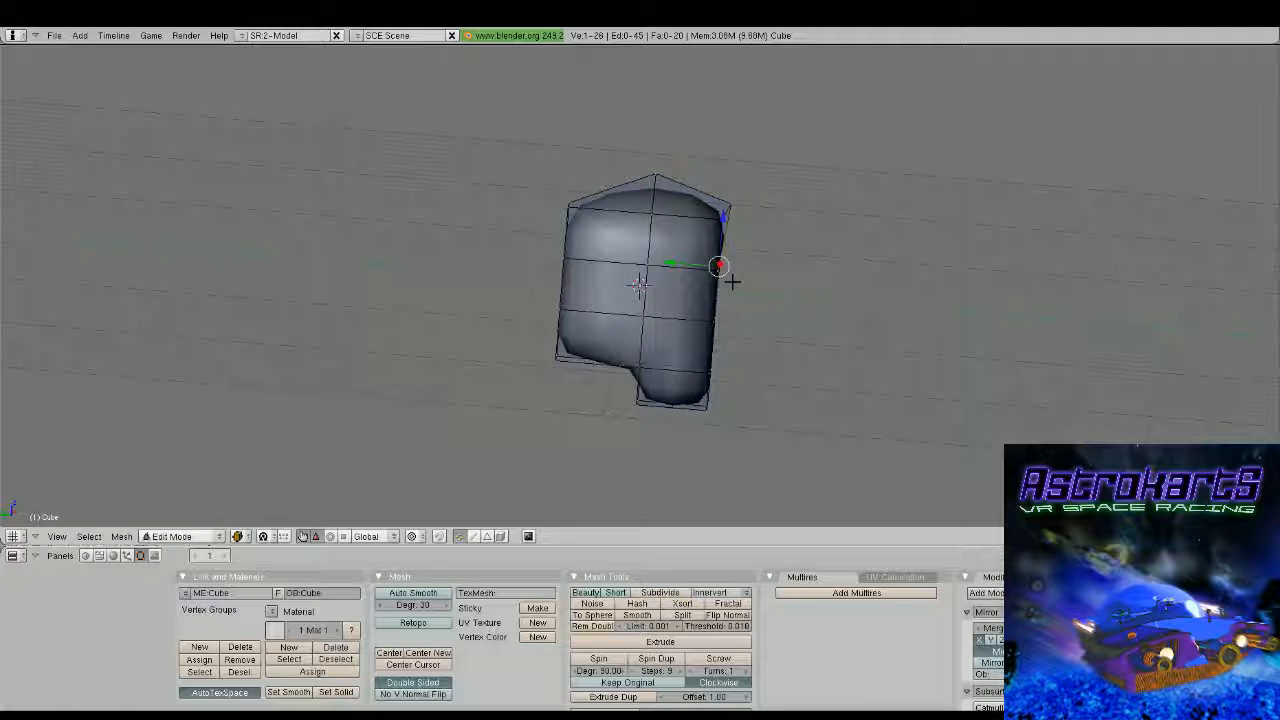
left_click_drag(704, 266, 712, 265)
middle_click_drag(730, 281, 727, 284)
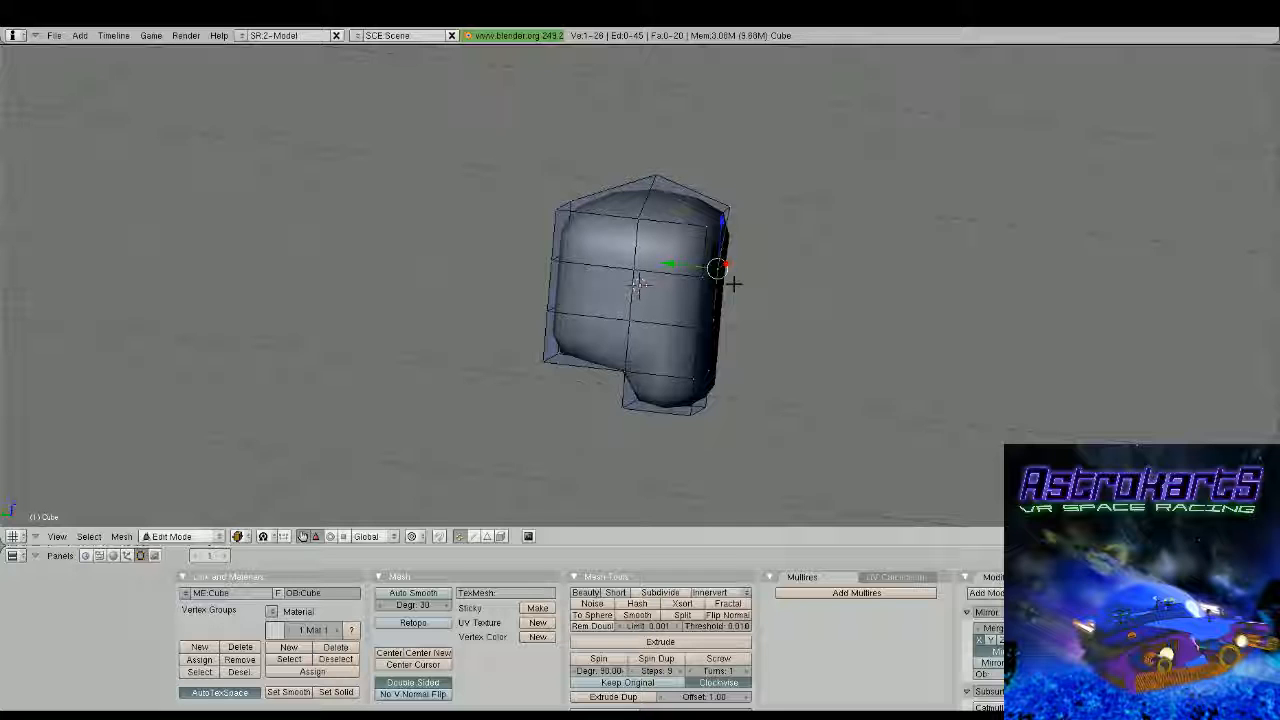
Pull the next lower front centreline vertex outwards to round the profile and leave mesh editing
scroll(734, 284, "up", 2)
middle_click_drag(734, 284, 714, 323)
right_click(717, 334)
key("Tab")
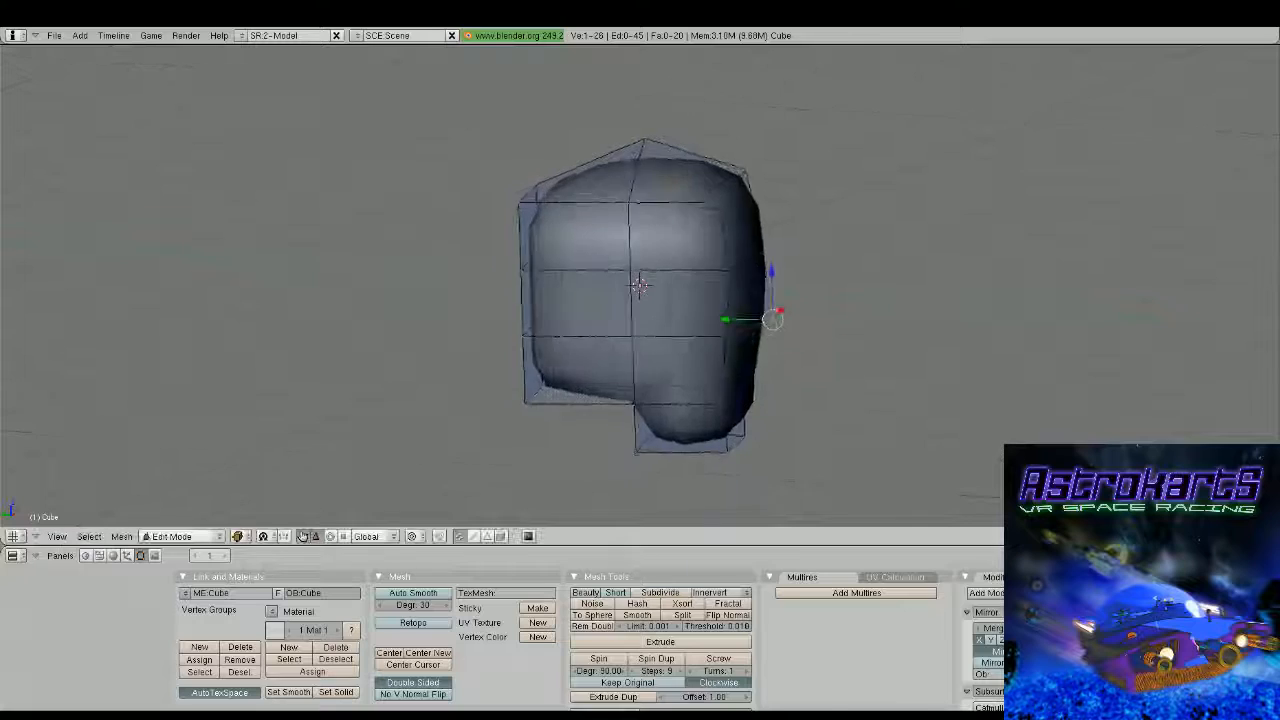
Resume mesh editing and nudge the protruding lower front edge's two vertices slightly
key("Tab")
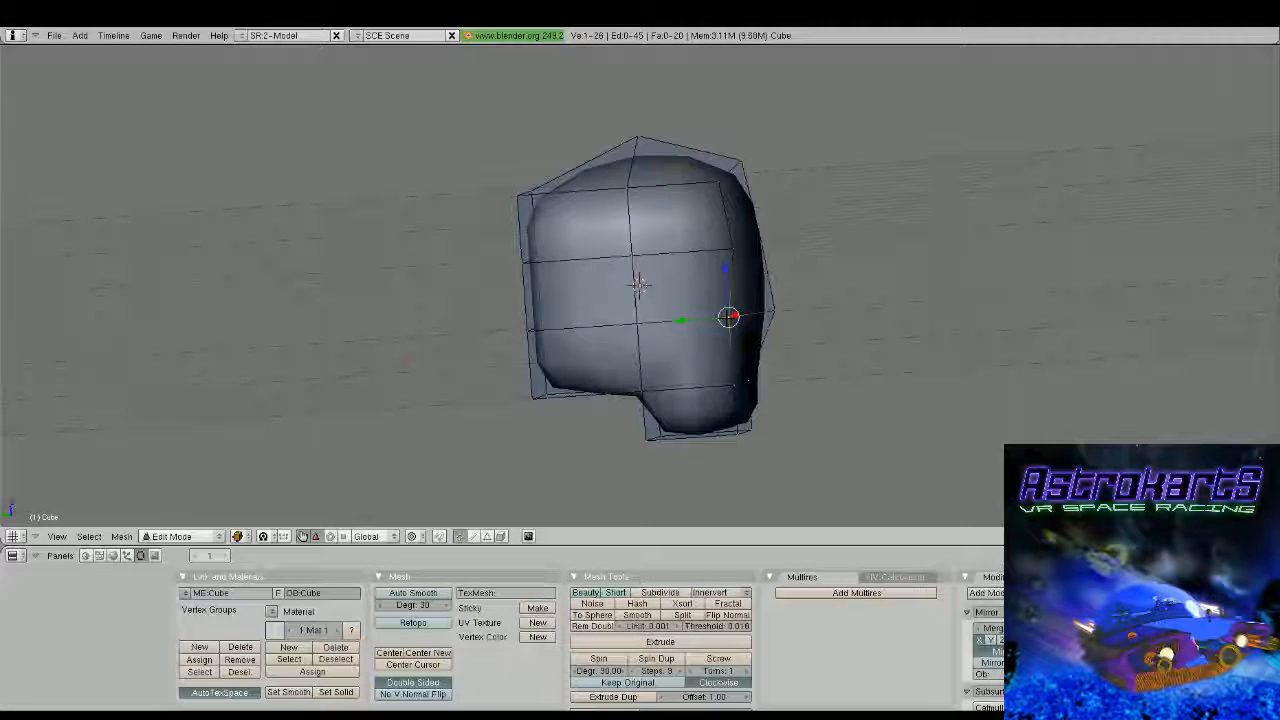
right_click(728, 322)
right_click(774, 307, "shift")
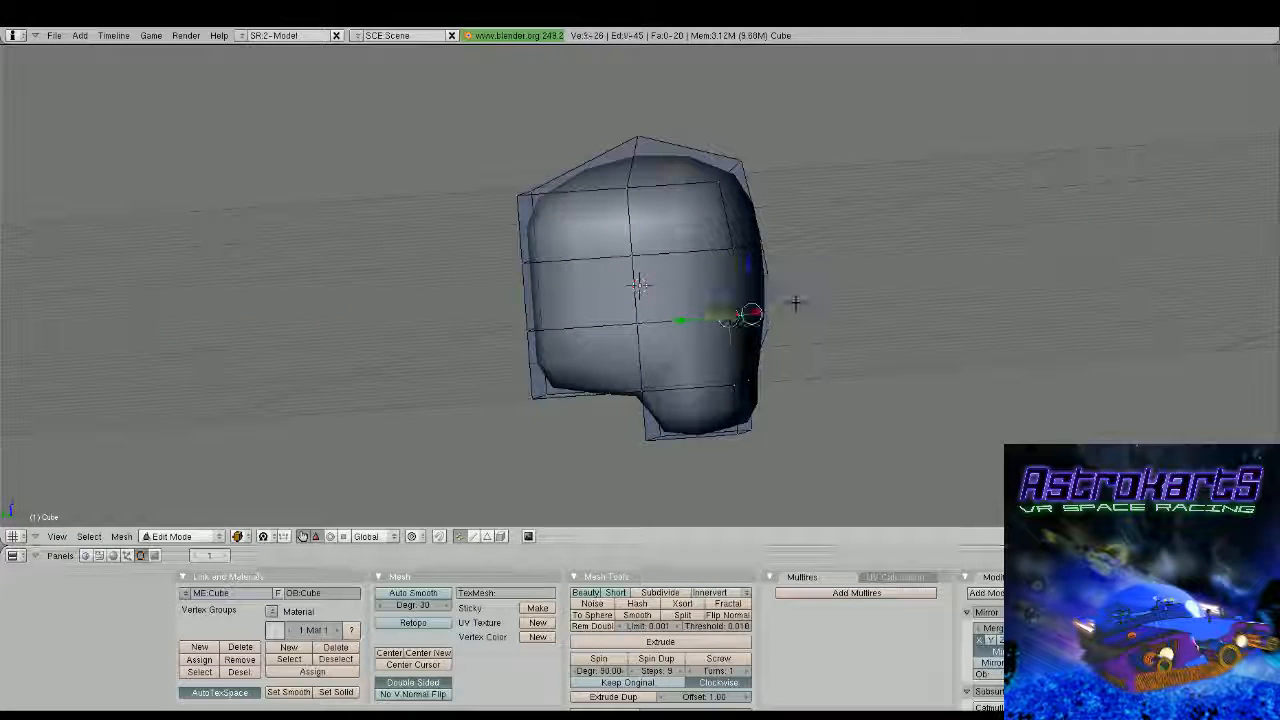
key("g")
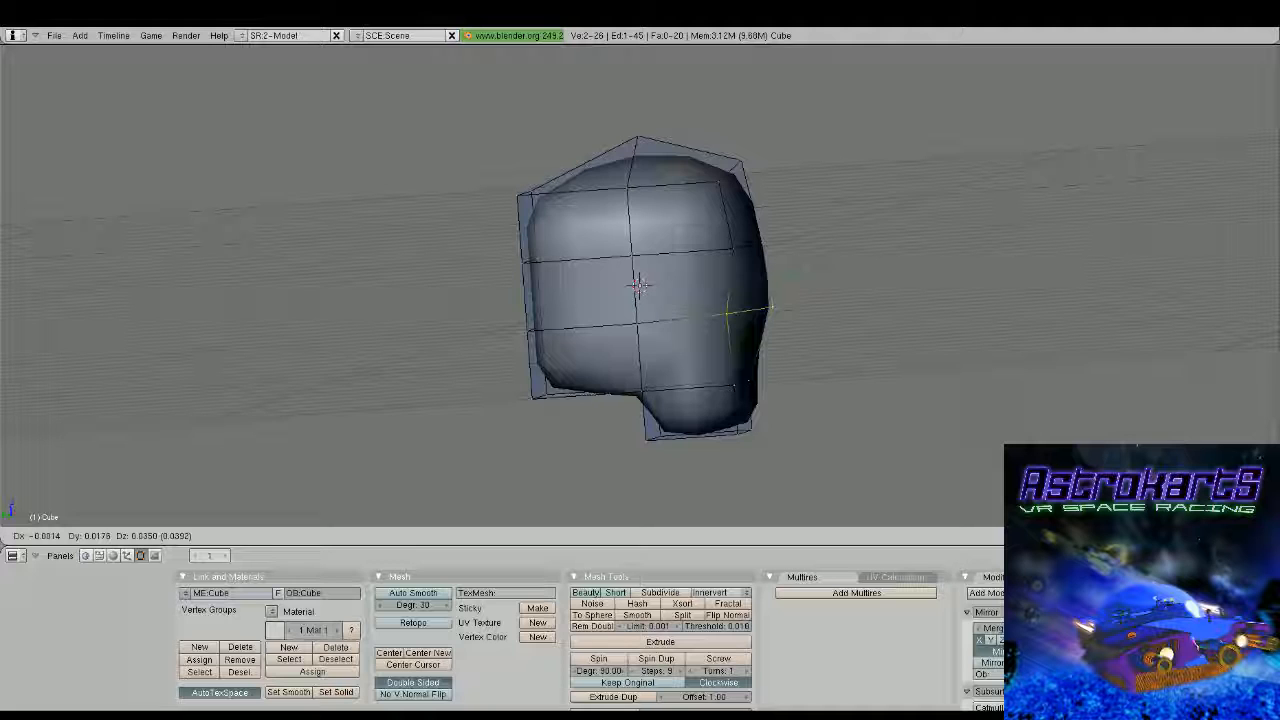
left_click(774, 304)
Pull the outer front vertices at mid height and near the top inwards along X to narrow the front
middle_click_drag(774, 304, 560, 324)
right_click(544, 281)
right_click(554, 317)
left_click_drag(587, 312, 608, 276)
right_click(553, 283)
right_click(542, 212)
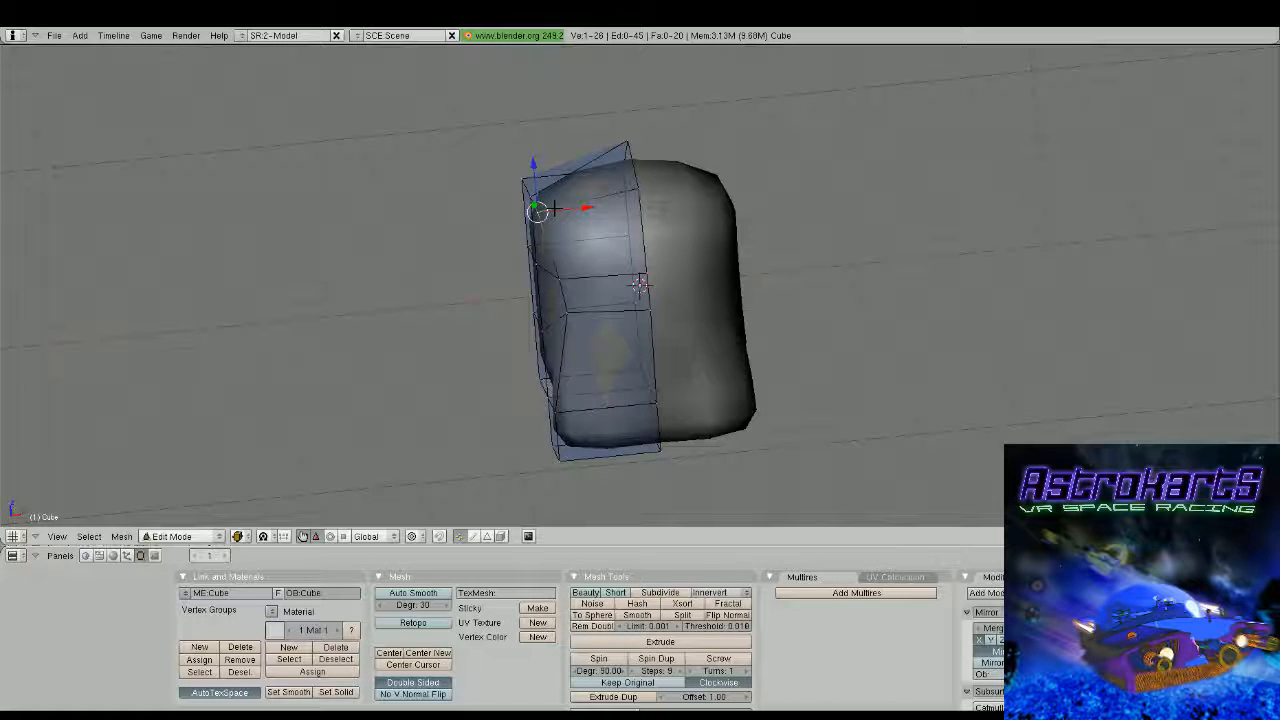
left_click_drag(592, 207, 616, 207)
key("Tab")
scroll(617, 215, "down", 3)
middle_click_drag(613, 342, 646, 317)
key("Tab")
scroll(634, 362, "up", 2)
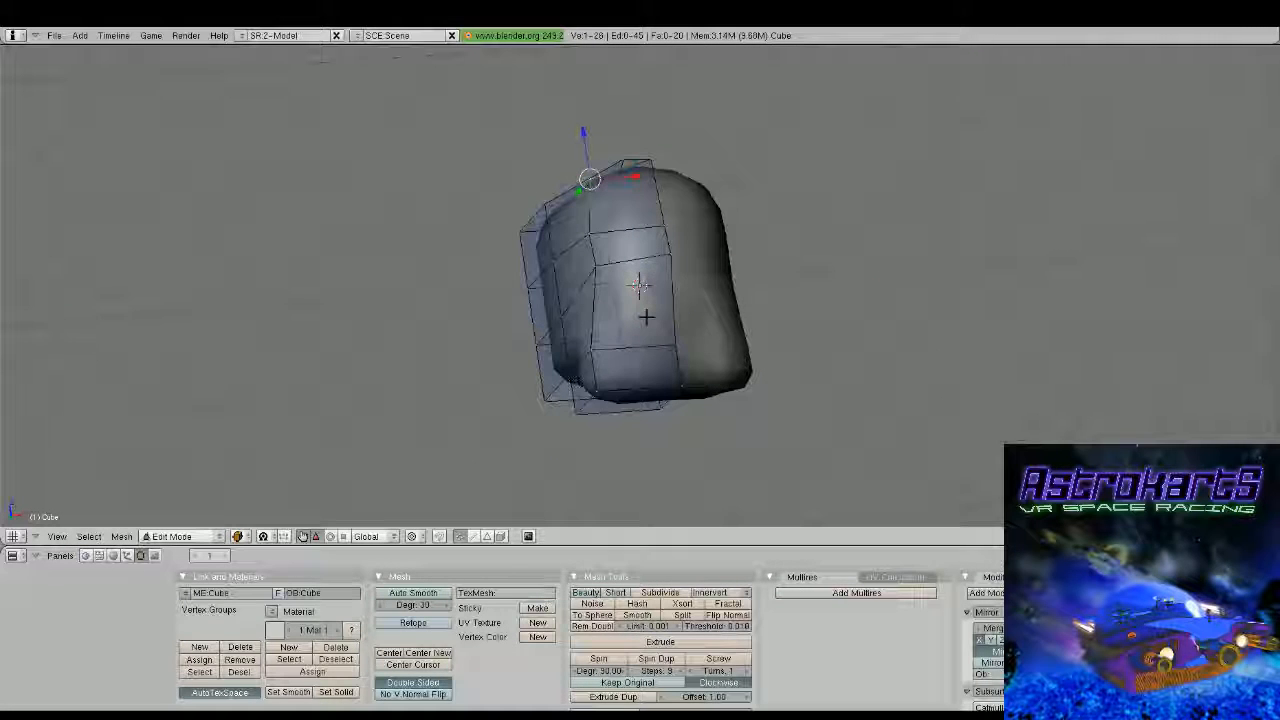
Pull the lowest outer vertices of the front extension inwards along X to taper the chin
middle_click_drag(646, 317, 634, 366)
right_click(604, 369)
right_click(590, 361, "shift")
left_click_drag(632, 351, 660, 348)
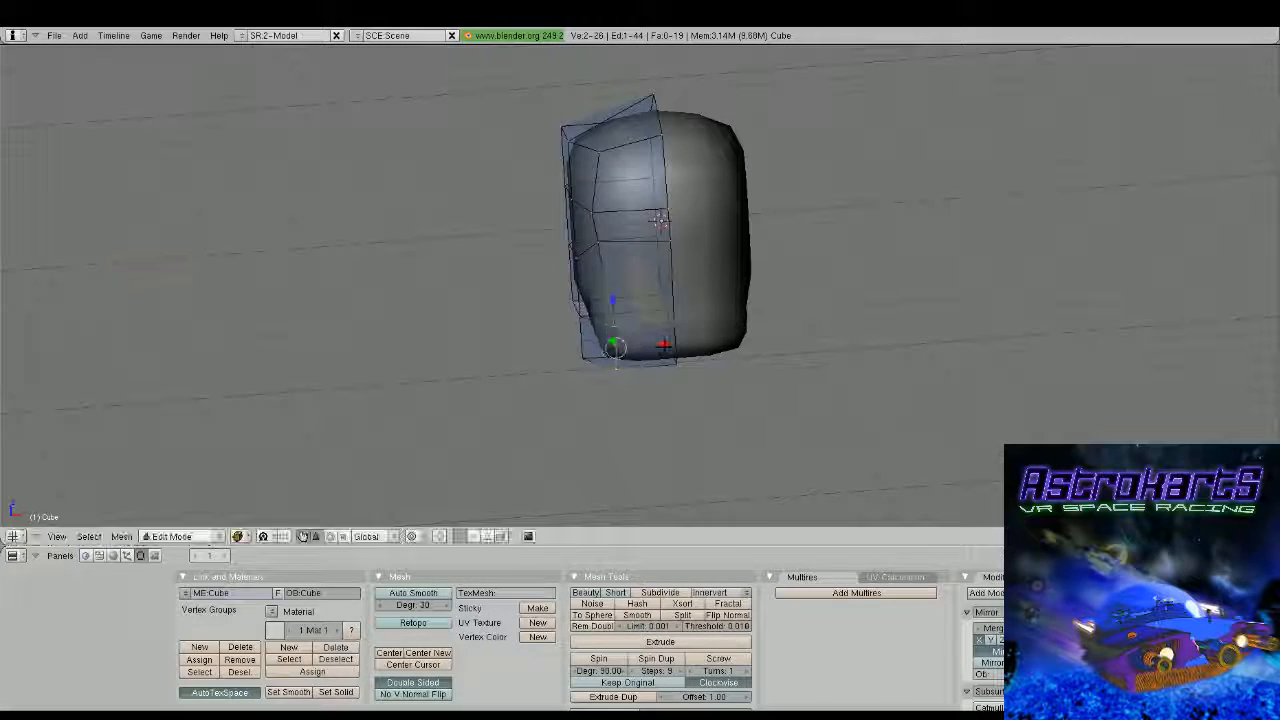
middle_click_drag(658, 352, 646, 389)
right_click(613, 390)
left_click_drag(648, 382, 660, 380)
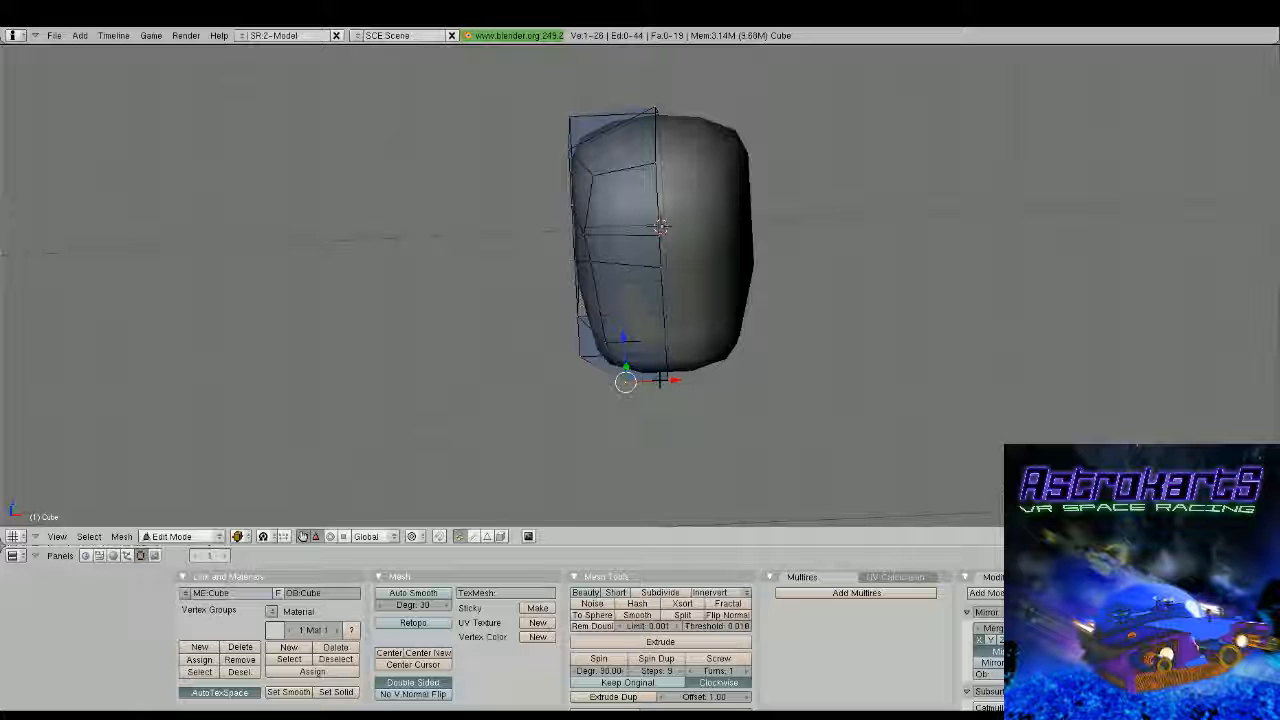
Raise the underside vertex behind the chin along Z by about 0.17 to slope the base
middle_click_drag(660, 380, 680, 374)
scroll(660, 378, "up", 2)
right_click(585, 383)
left_click_drag(622, 380, 629, 351)
right_click(565, 330, "shift")
middle_click_drag(629, 351, 710, 352)
right_click(508, 306)
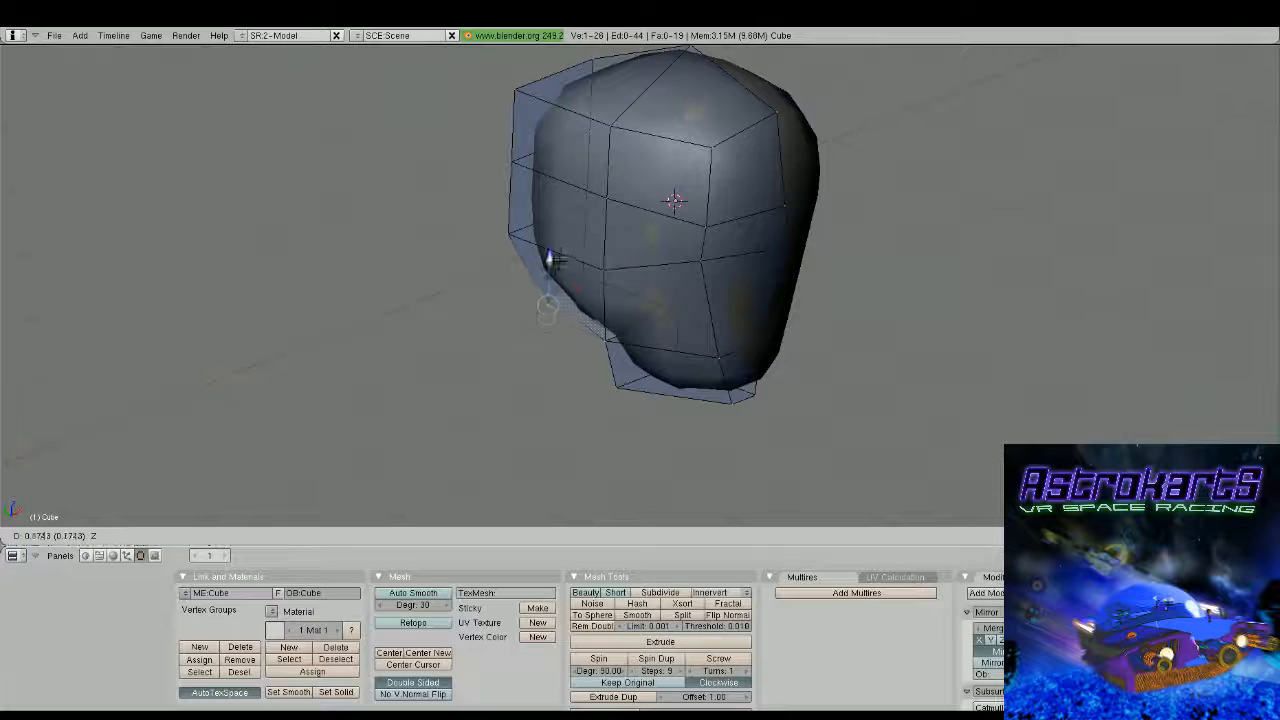
key("Tab")
scroll(671, 324, "down", 3)
key("Tab")
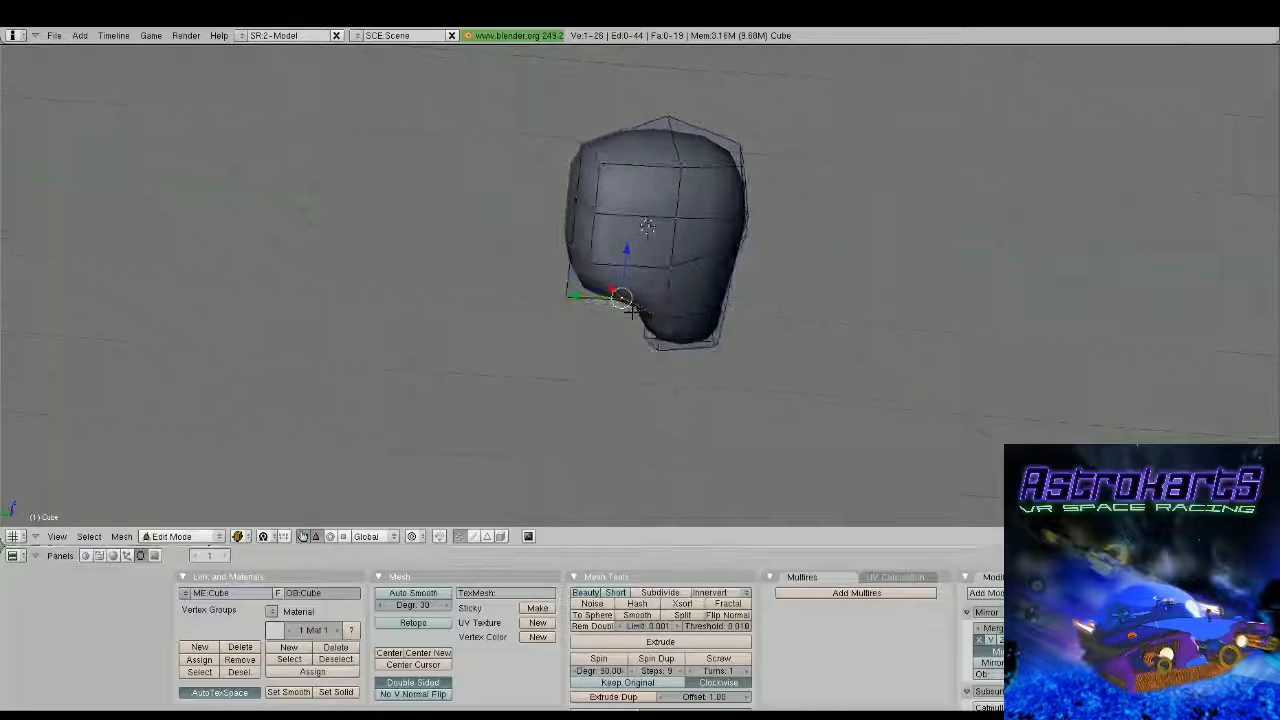
Shift the lower, middle and upper vertices at the rear of the side along Y to round the back of the head
middle_click_drag(620, 336, 640, 328)
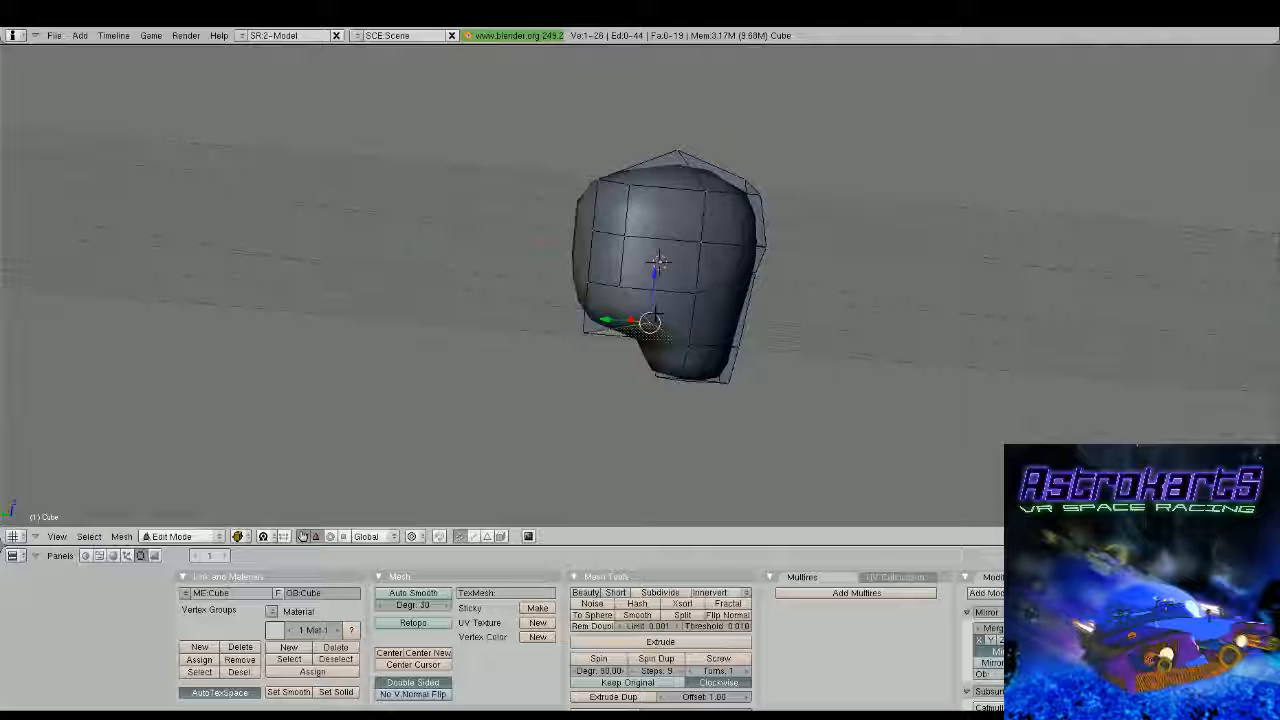
middle_click_drag(648, 324, 586, 300)
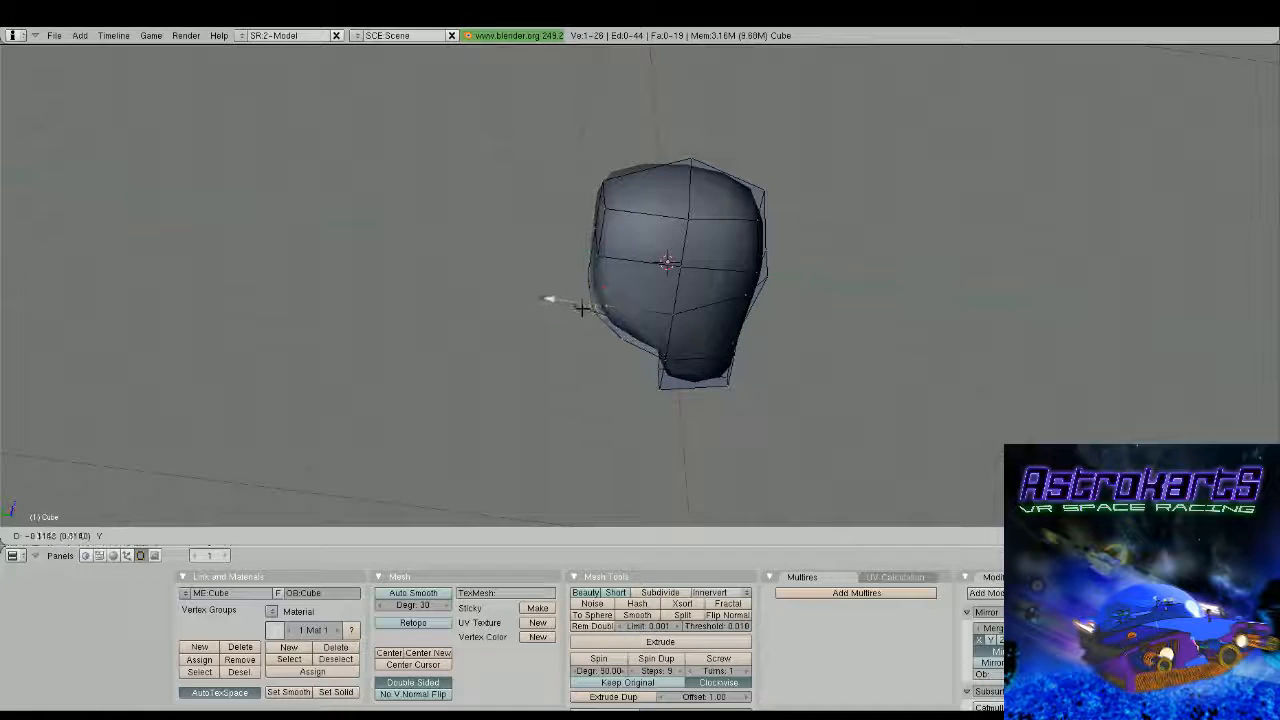
right_click(602, 258)
left_click_drag(556, 251, 565, 251)
right_click(608, 211)
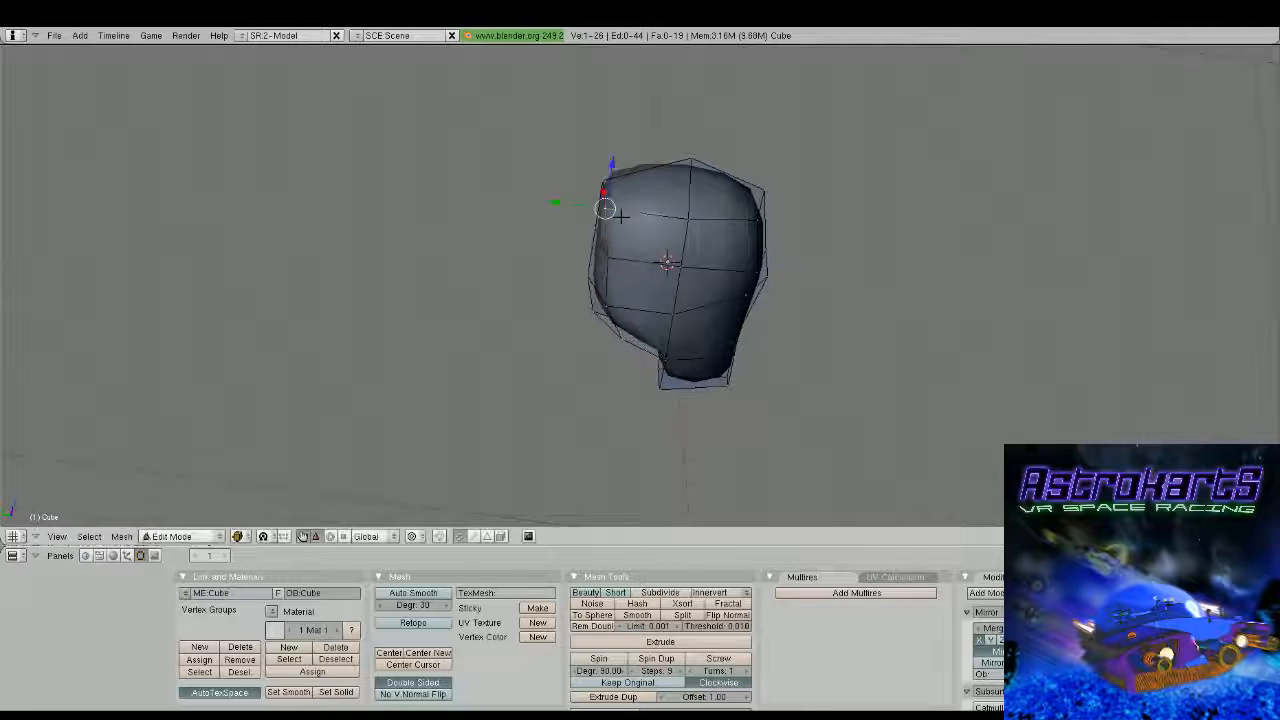
left_click_drag(564, 204, 595, 208)
middle_click_drag(640, 285, 657, 244)
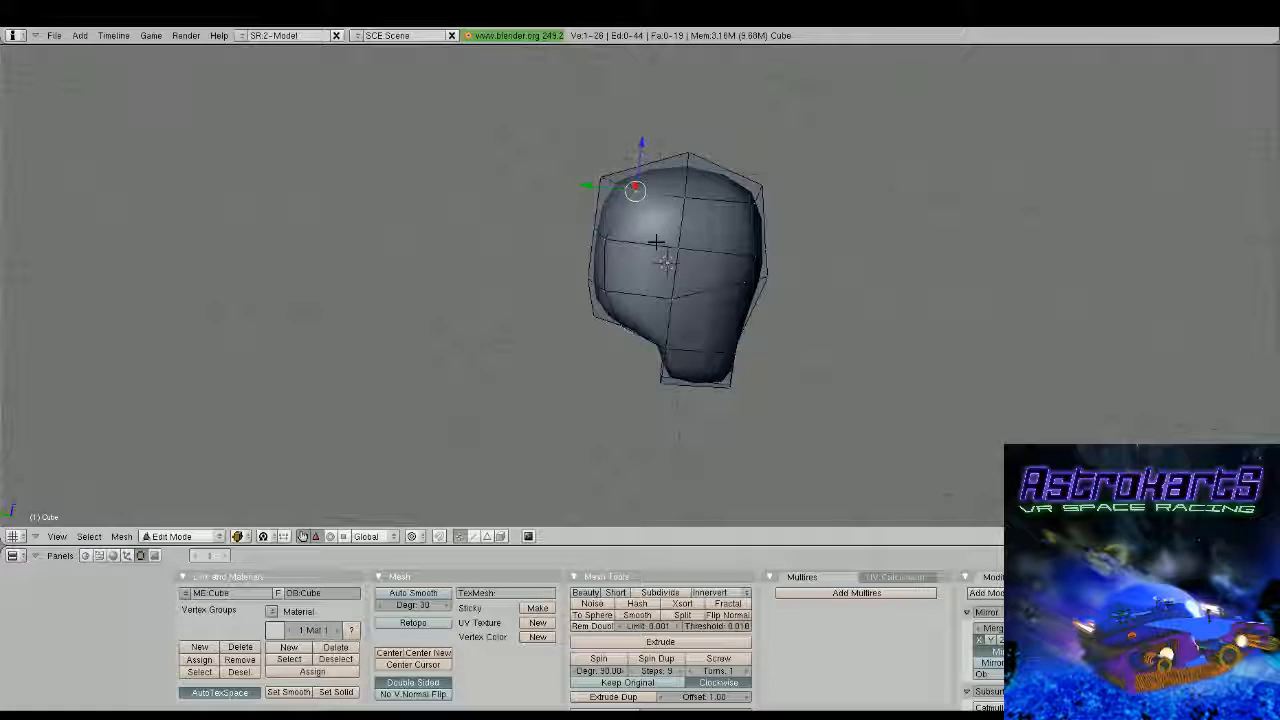
left_click_drag(643, 160, 606, 188)
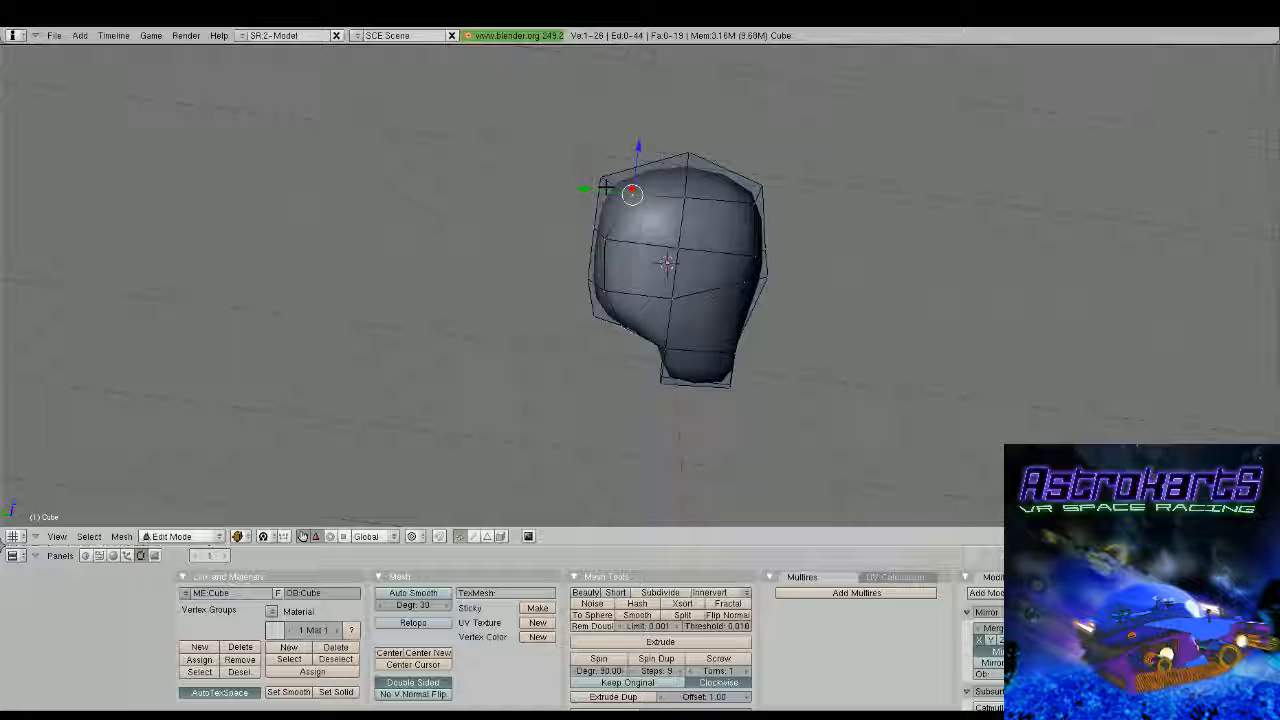
left_click_drag(606, 188, 585, 177)
Select the rear side vertices together, adjust them along Y and leave mesh editing
key("Tab")
scroll(651, 269, "down", 2)
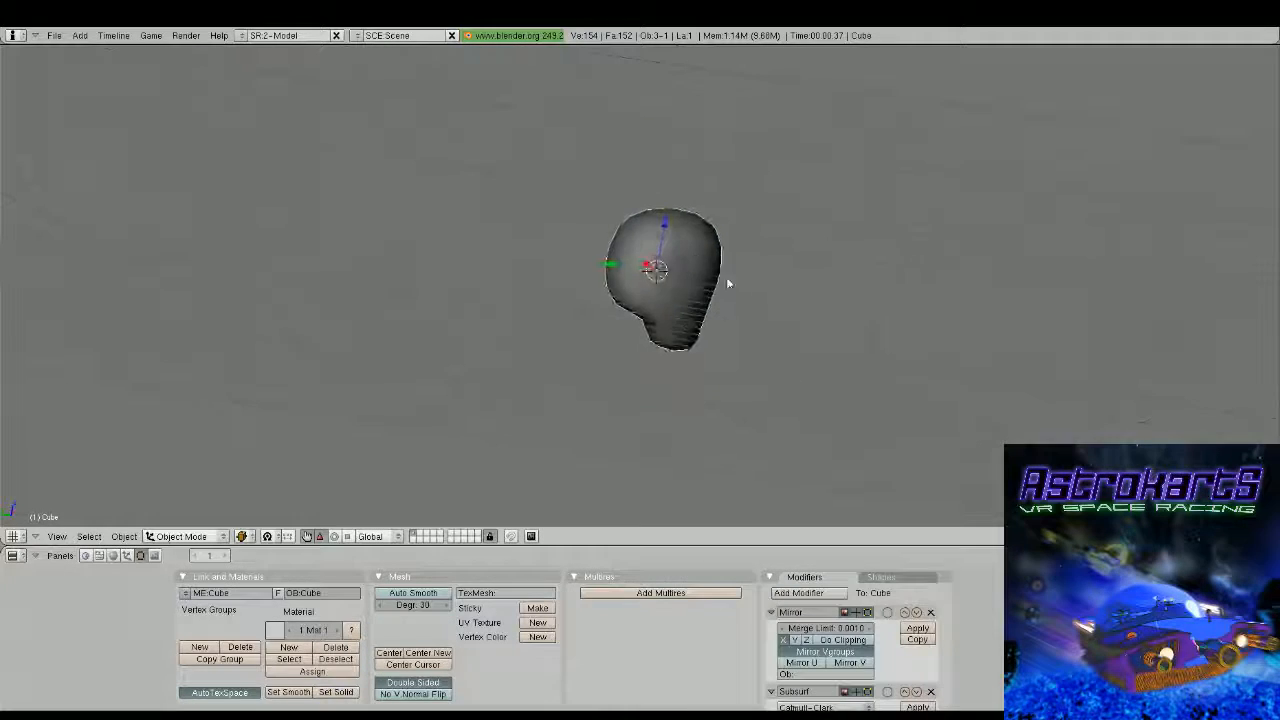
middle_click_drag(726, 281, 835, 390)
key("Tab")
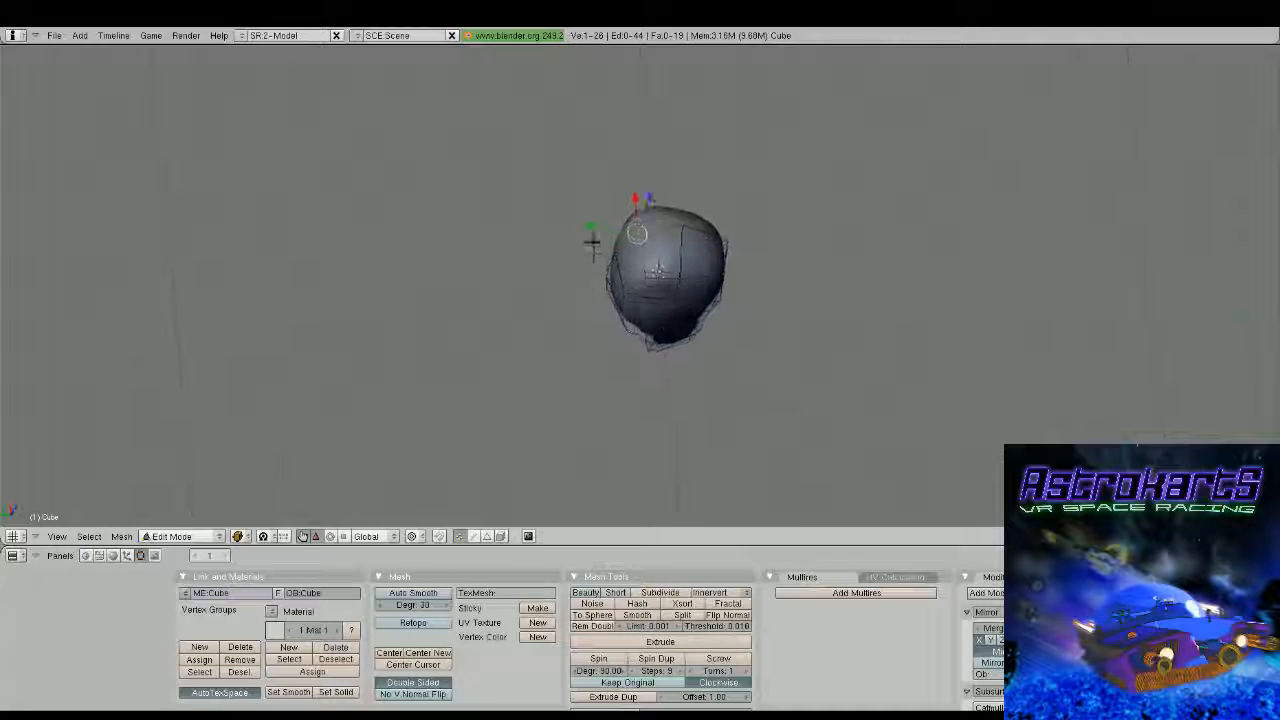
right_click(617, 258)
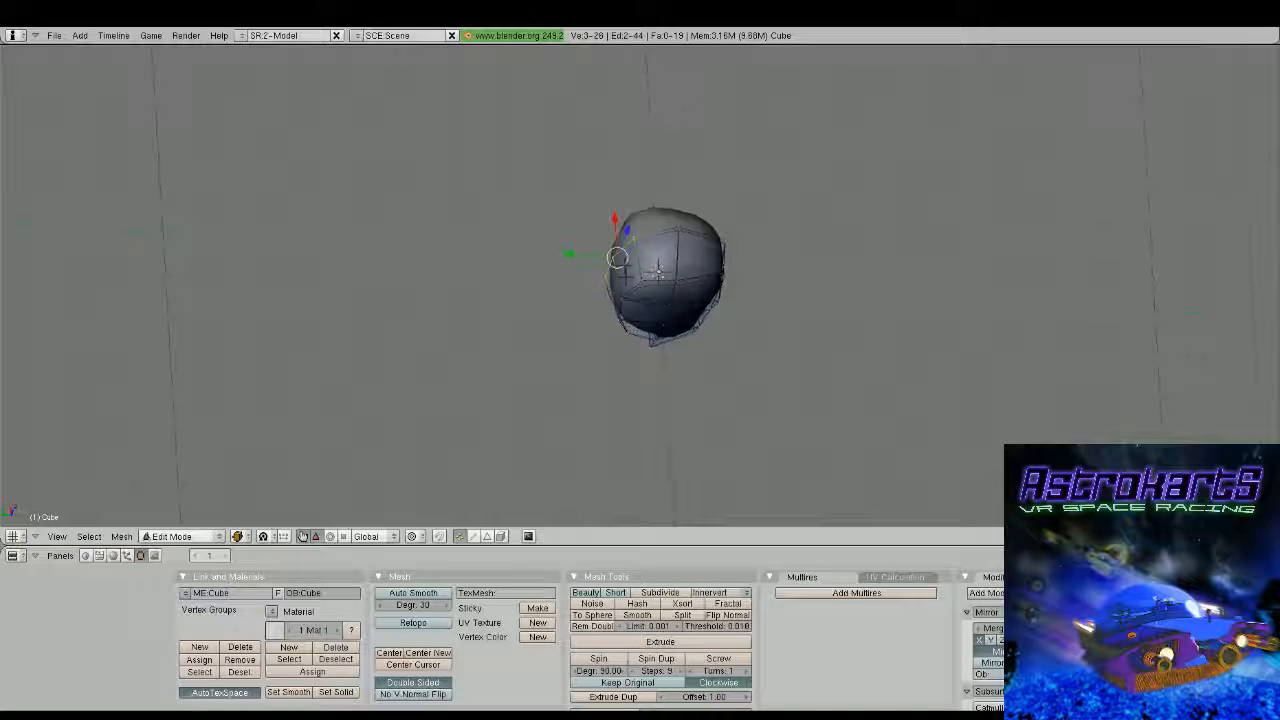
left_click_drag(570, 251, 572, 277)
key("Tab")
middle_click_drag(572, 277, 469, 269)
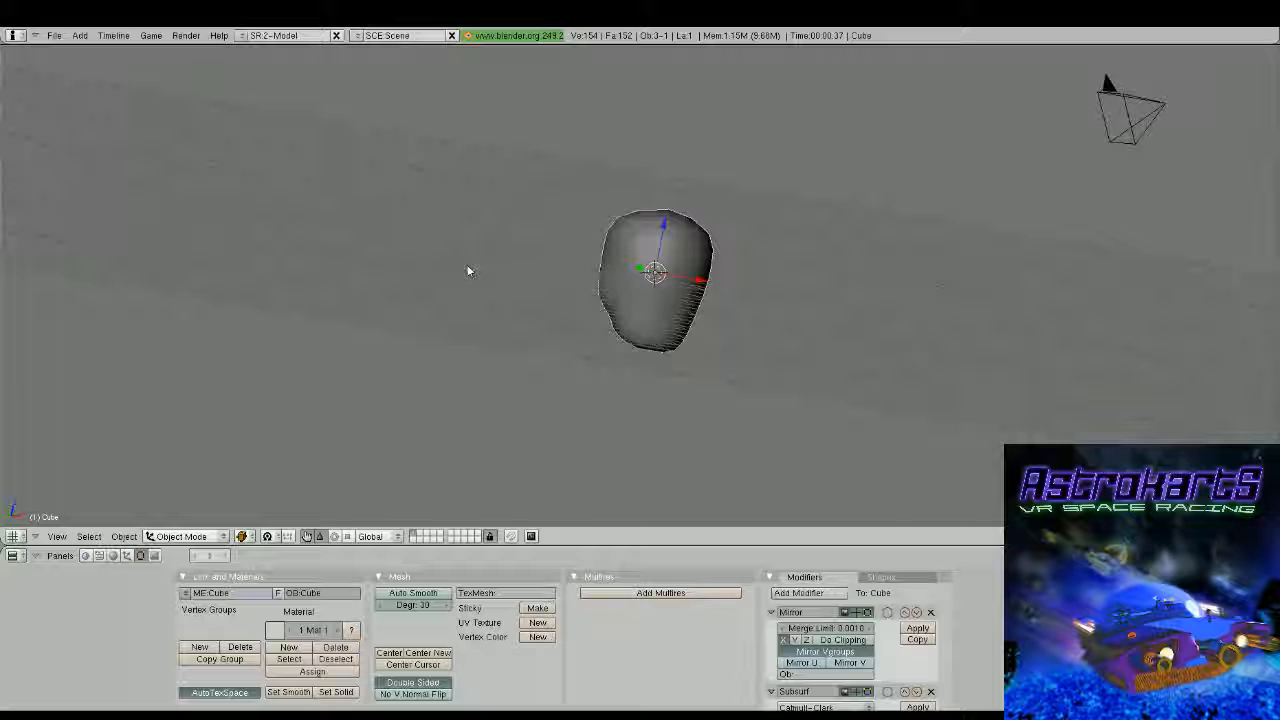
Resume mesh editing and adjust the front centreline vertex at mid height along Y
middle_click_drag(467, 271, 697, 281)
key("Tab")
scroll(697, 334, "up", 4)
right_click(714, 257)
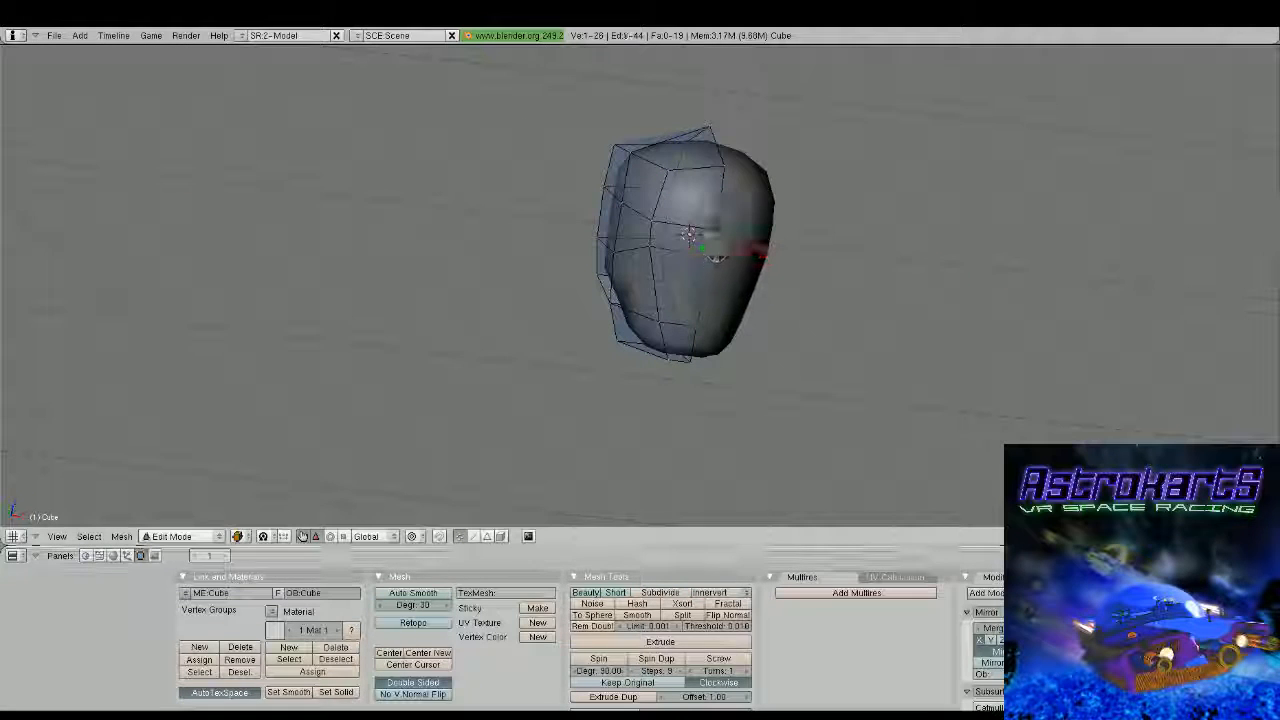
left_click_drag(722, 194, 724, 202)
middle_click_drag(705, 275, 857, 303)
scroll(743, 214, "up", 2)
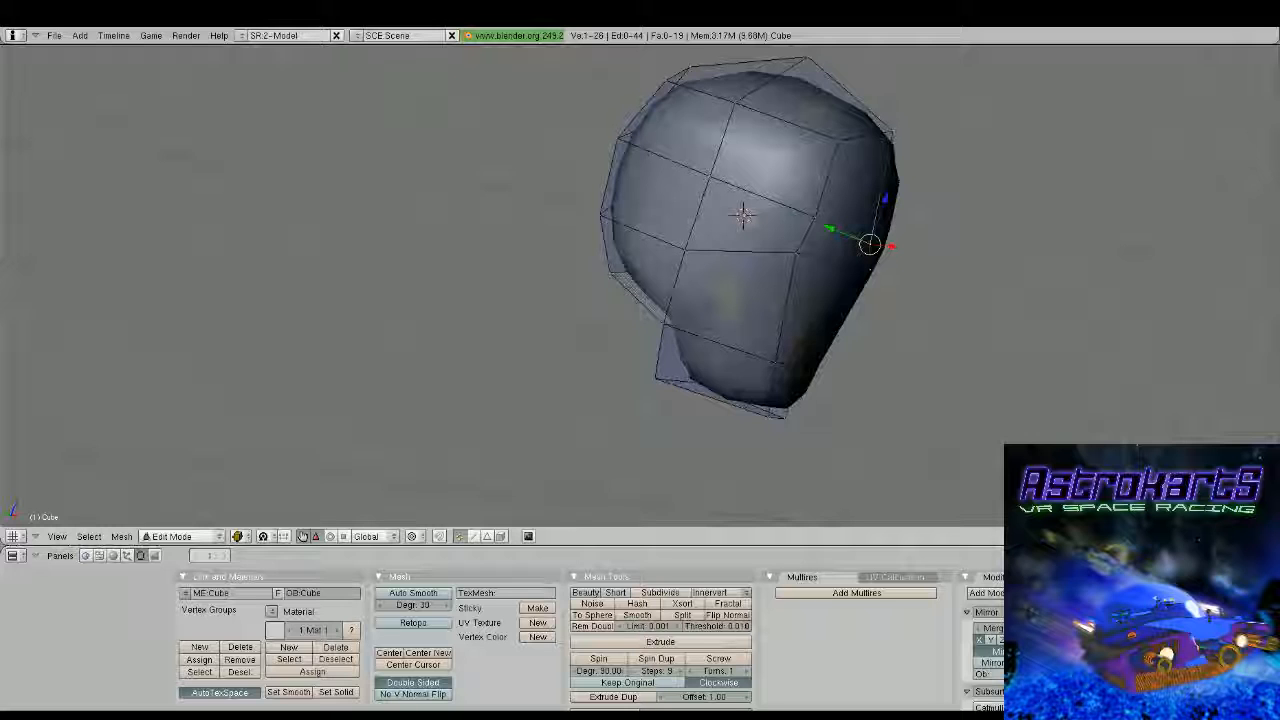
scroll(851, 306, "up", 1)
left_click_drag(820, 238, 811, 234)
Add a vertical loop cut through the front half, slid close to the centreline
middle_click_drag(811, 236, 695, 293)
key("ctrl+r")
left_click(708, 204)
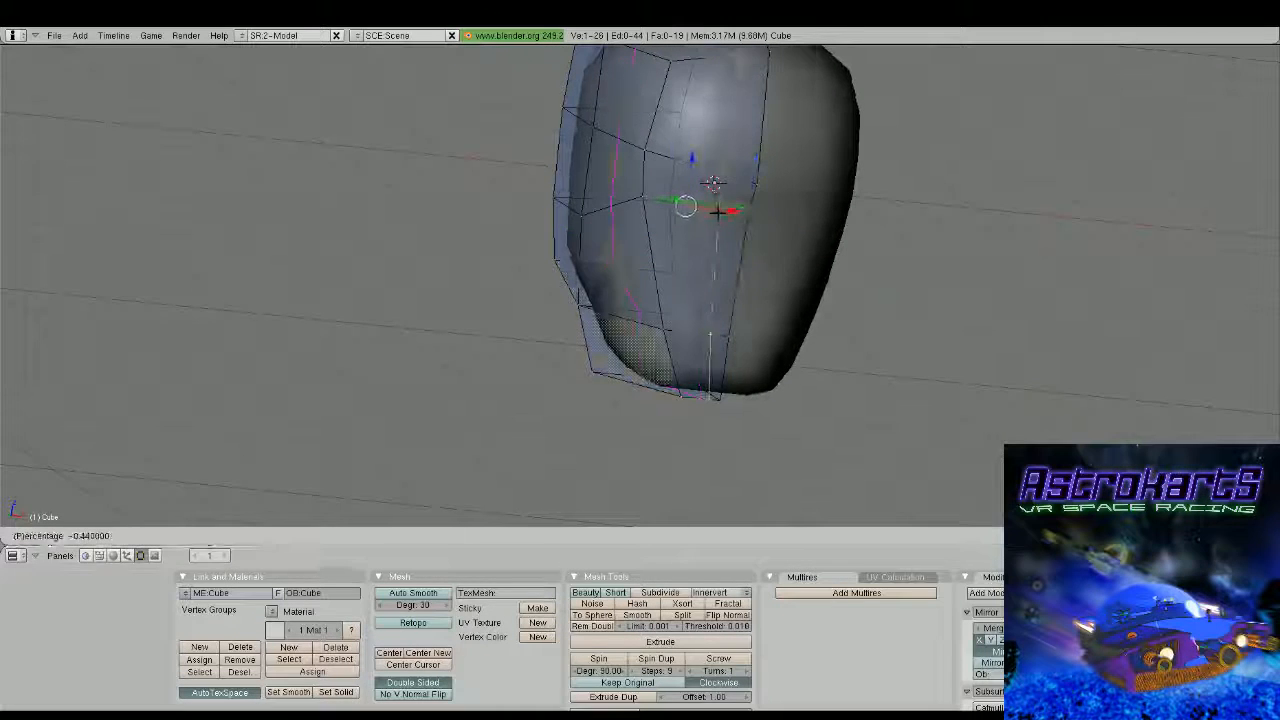
left_click(712, 220)
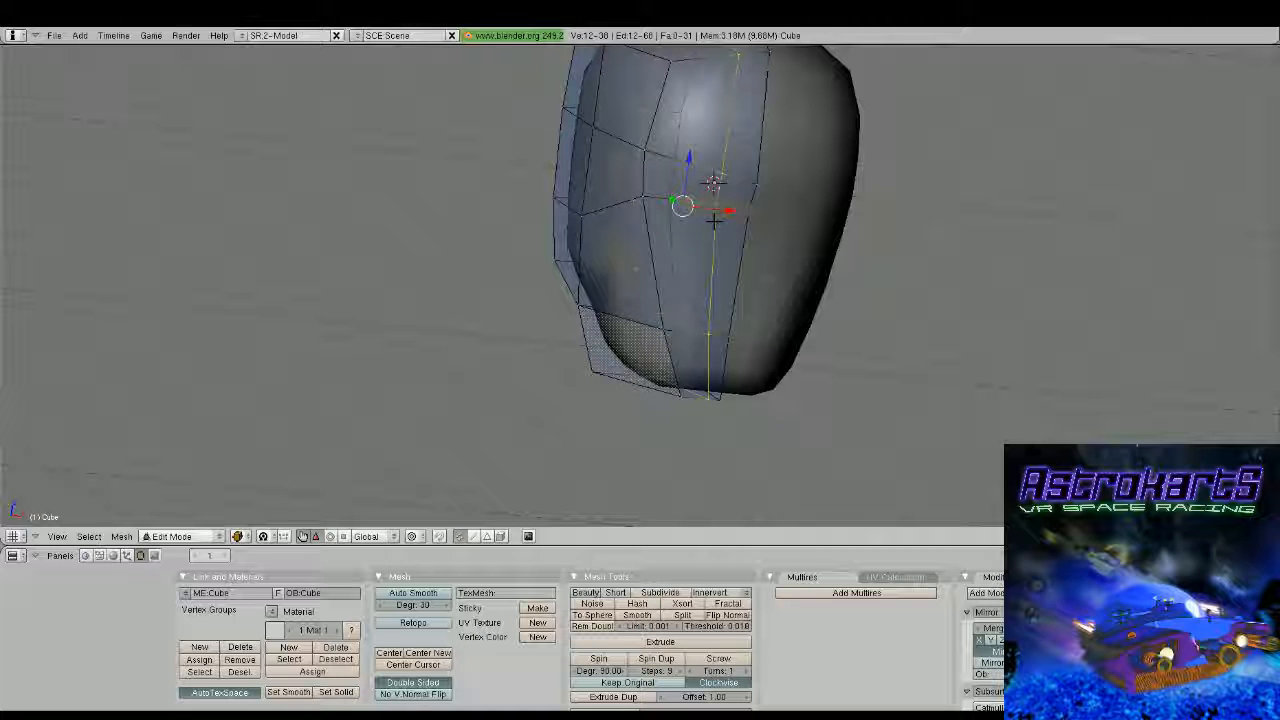
Add two horizontal loop cuts around the lower half of the head, between mid height and the chin
key("ctrl+r")
left_click(743, 284)
left_click(746, 284)
middle_click_drag(746, 284, 698, 273)
key("ctrl+e")
left_click(786, 278)
left_click(788, 275)
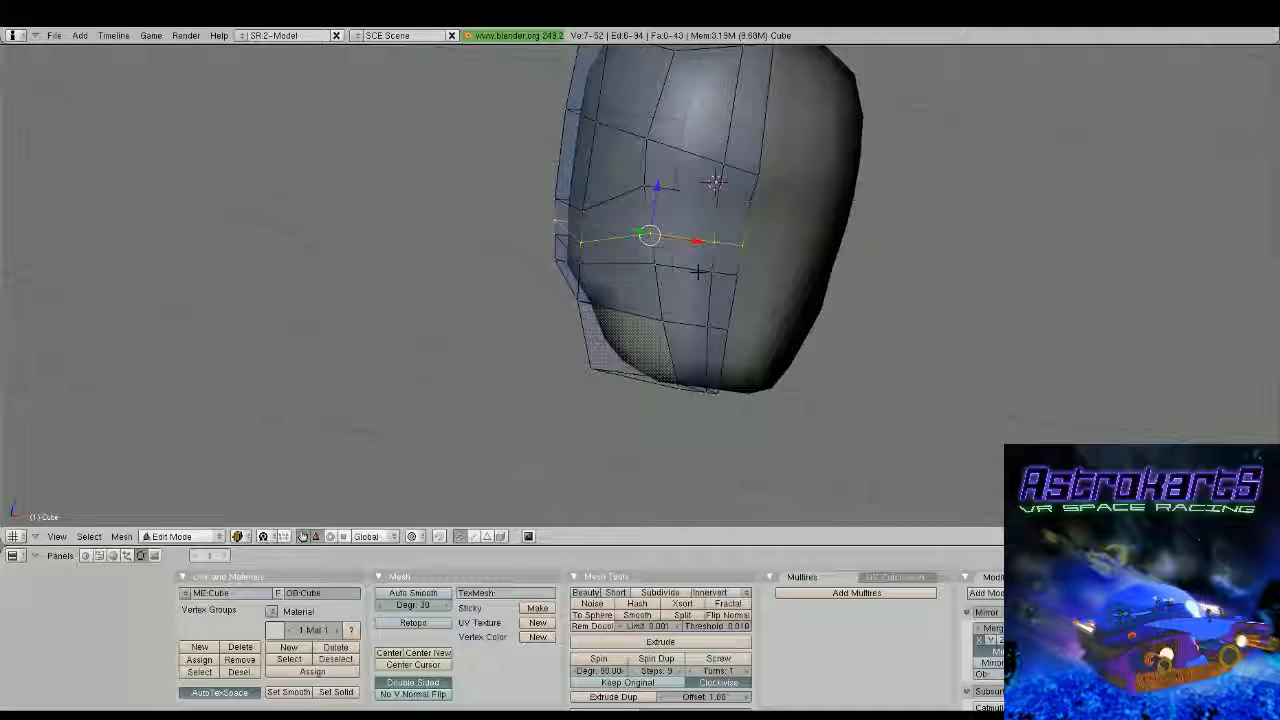
Add a vertical loop cut on the side of the head, slid towards the front corner
right_click(698, 271, "shift")
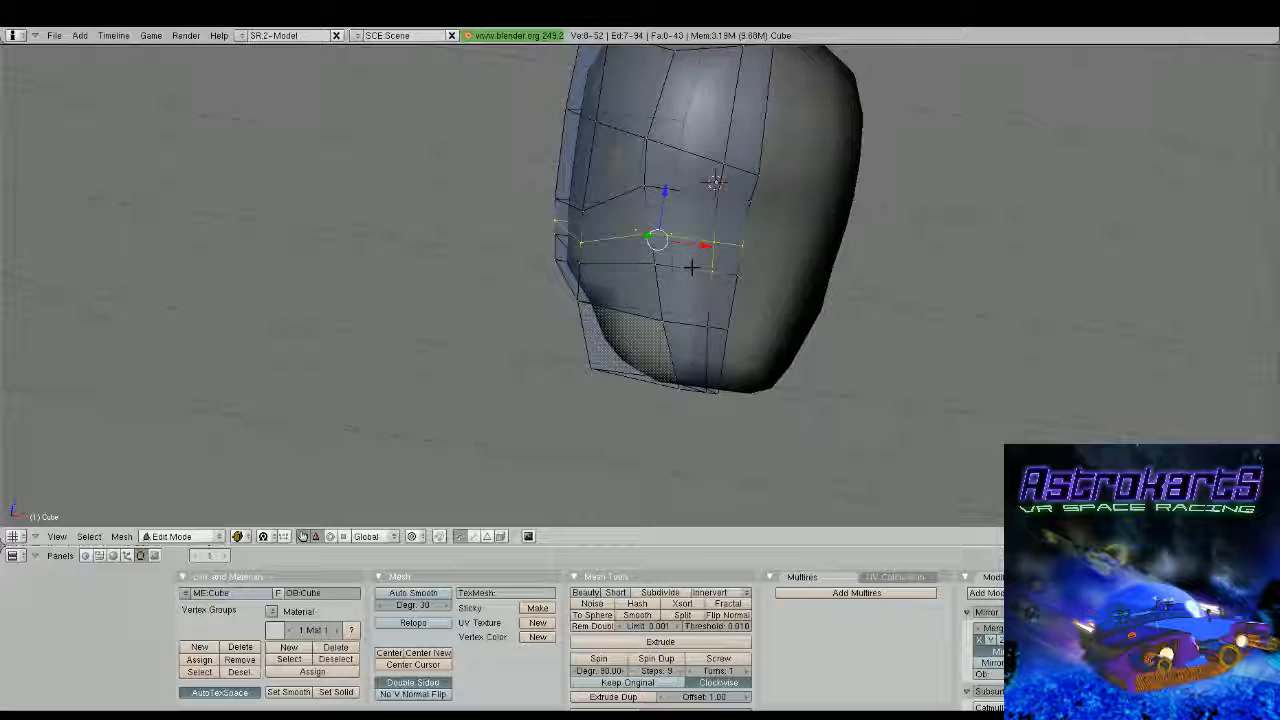
right_click(692, 267)
middle_click_drag(692, 267, 703, 320)
key("ctrl+r")
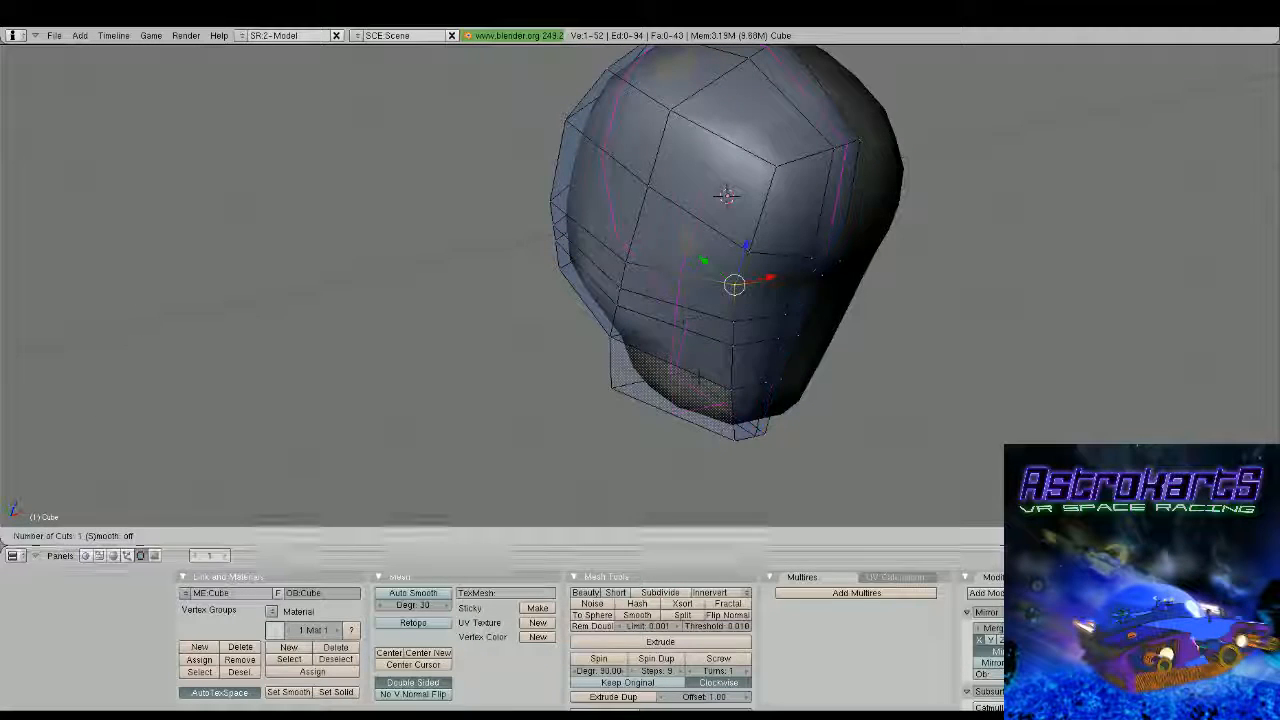
left_click(701, 378)
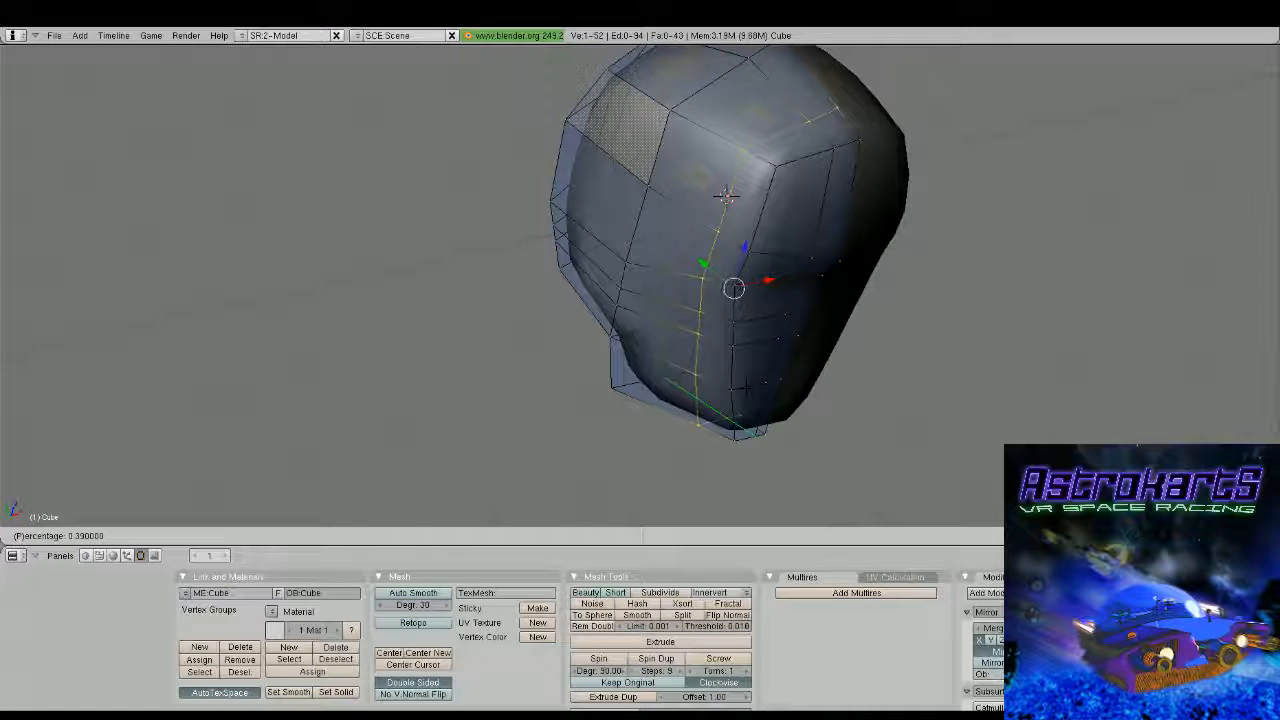
left_click(716, 384)
Reposition the outer front vertices at mid height to shape the cheek corner, and clear the selection
middle_click_drag(725, 194, 665, 222)
right_click(663, 309)
middle_click_drag(663, 309, 632, 307)
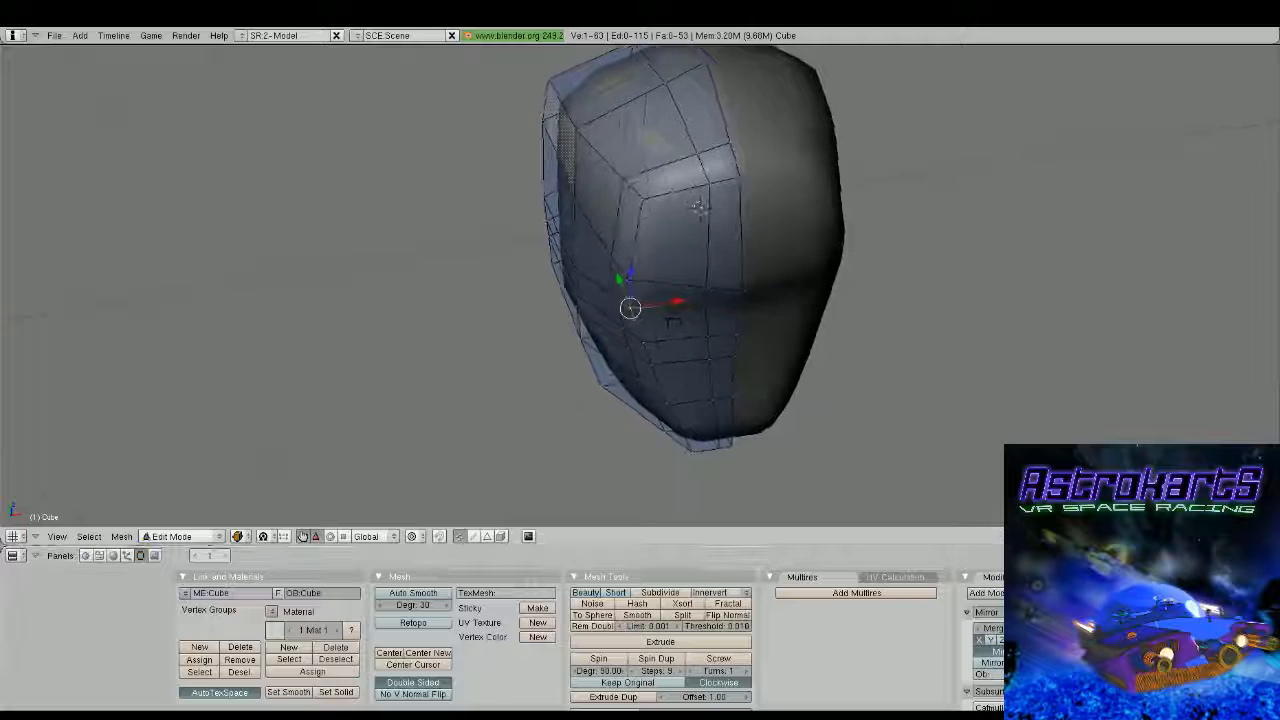
left_click_drag(677, 302, 687, 272)
right_click(630, 280)
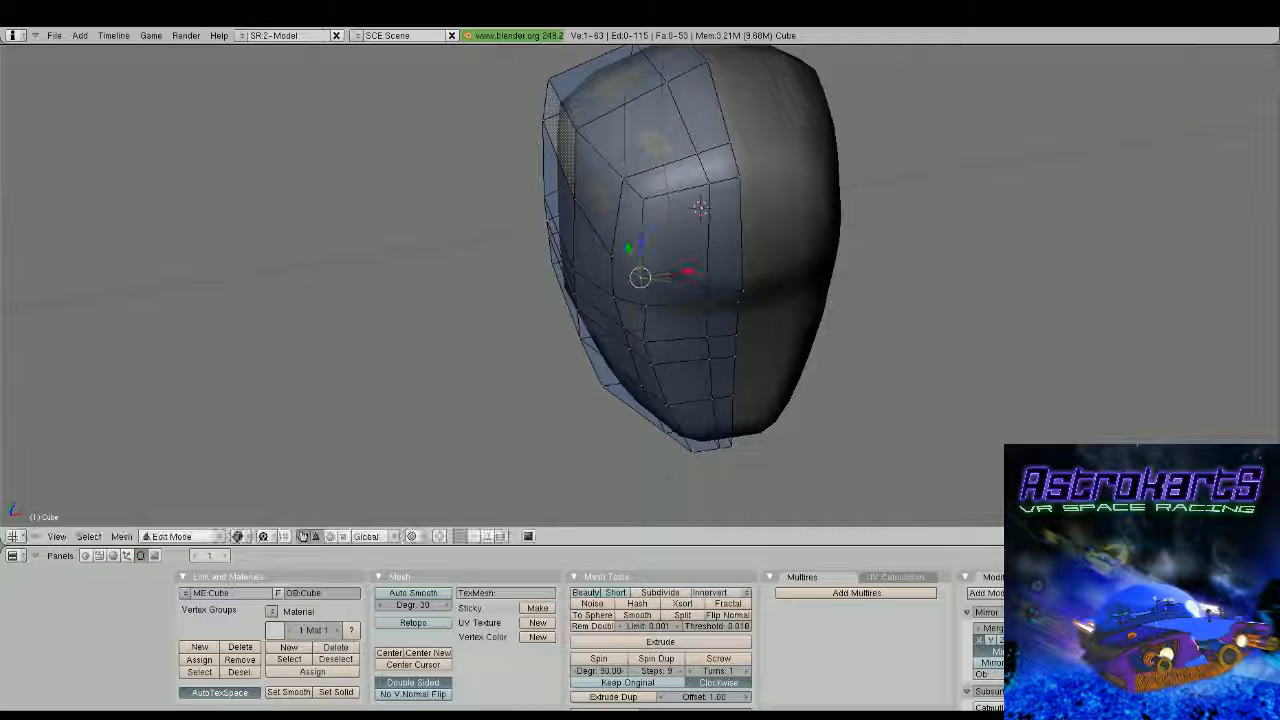
right_click(612, 258)
middle_click_drag(612, 258, 607, 292)
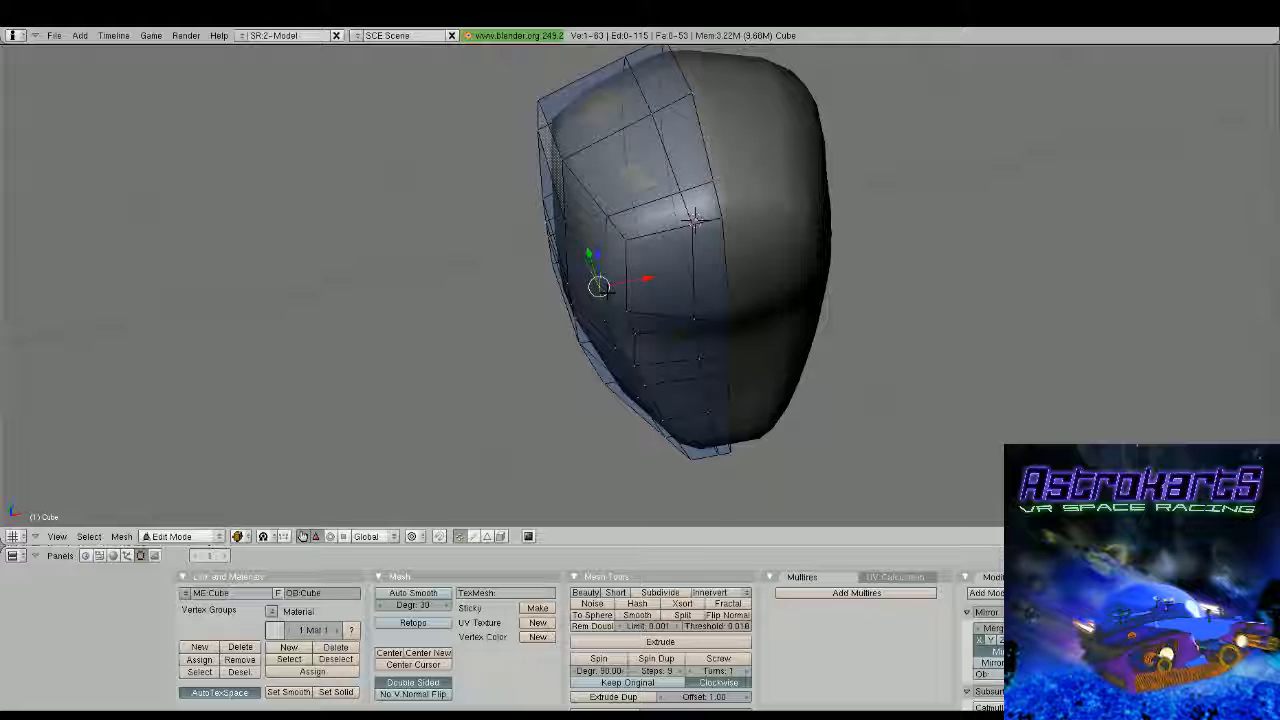
middle_click_drag(712, 358, 714, 251)
key("a")
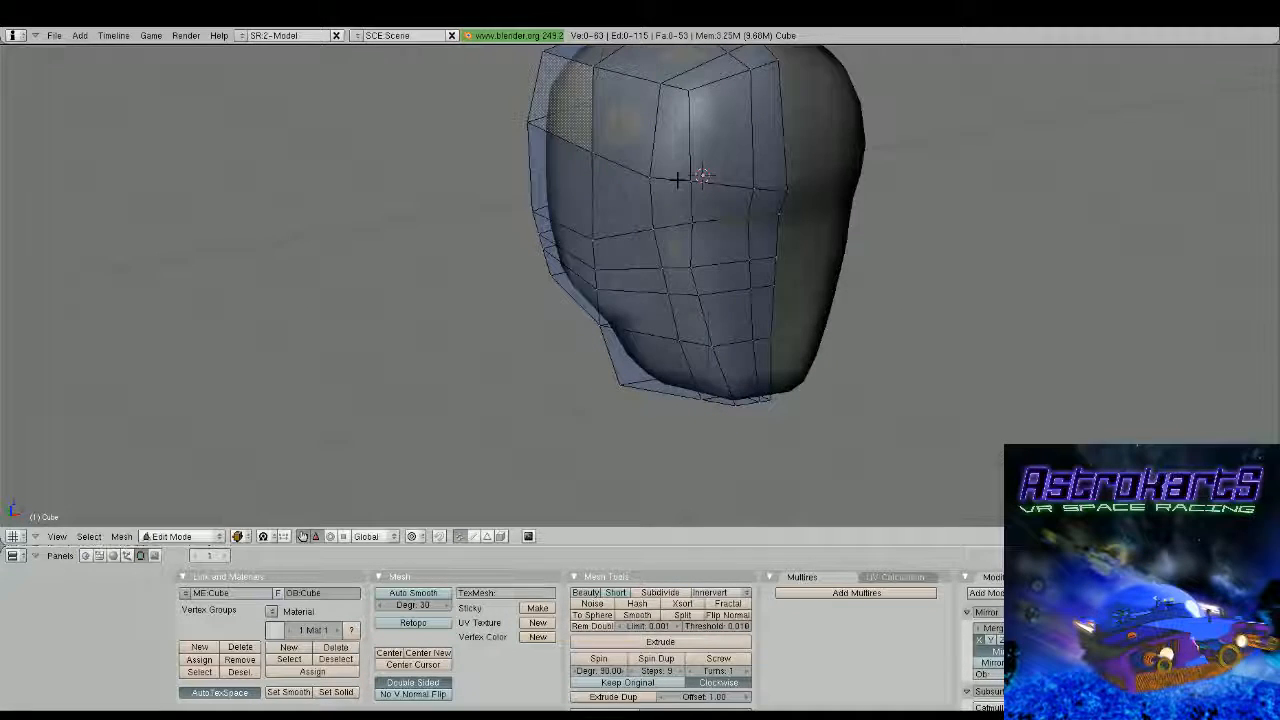
Select and adjust the four vertices of the mid-height front face beside the centreline, and inspect the shape outside mesh editing
middle_click_drag(680, 177, 838, 258)
left_click_drag(777, 164, 788, 166)
key("Tab")
scroll(788, 215, "down", 3)
middle_click_drag(788, 250, 642, 200)
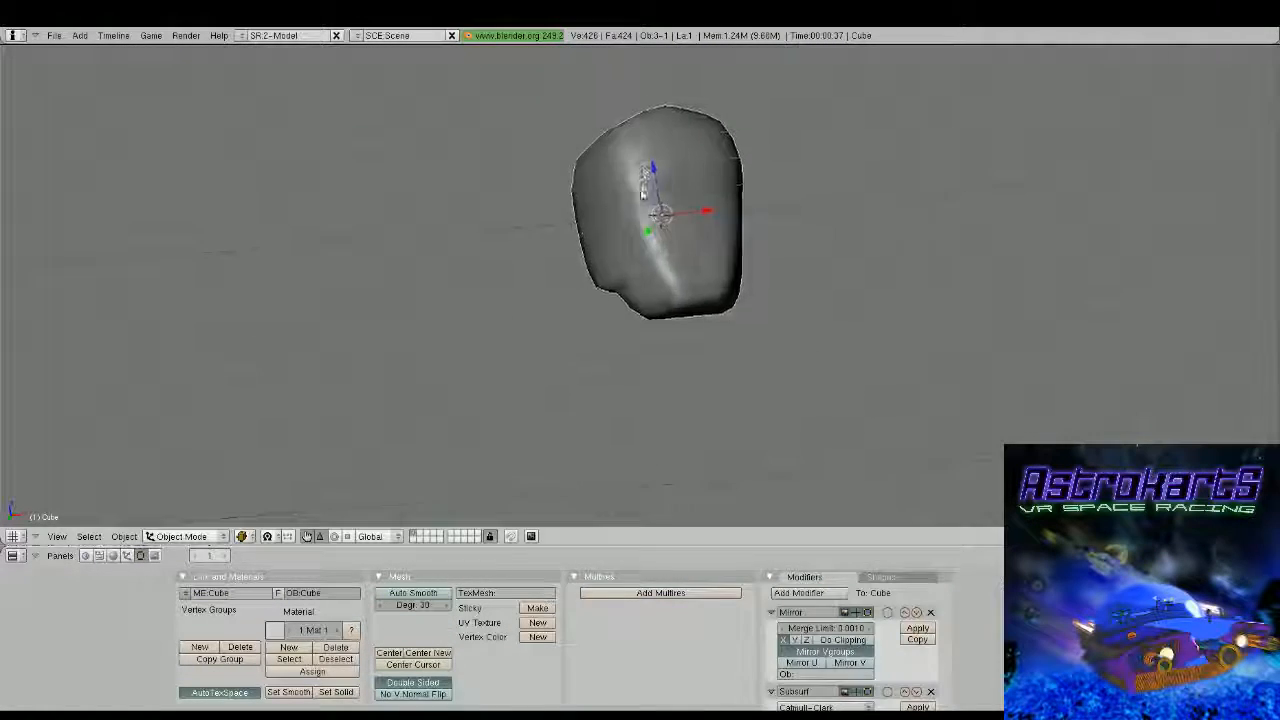
key("Tab")
scroll(672, 232, "up", 2)
middle_click_drag(692, 249, 655, 261)
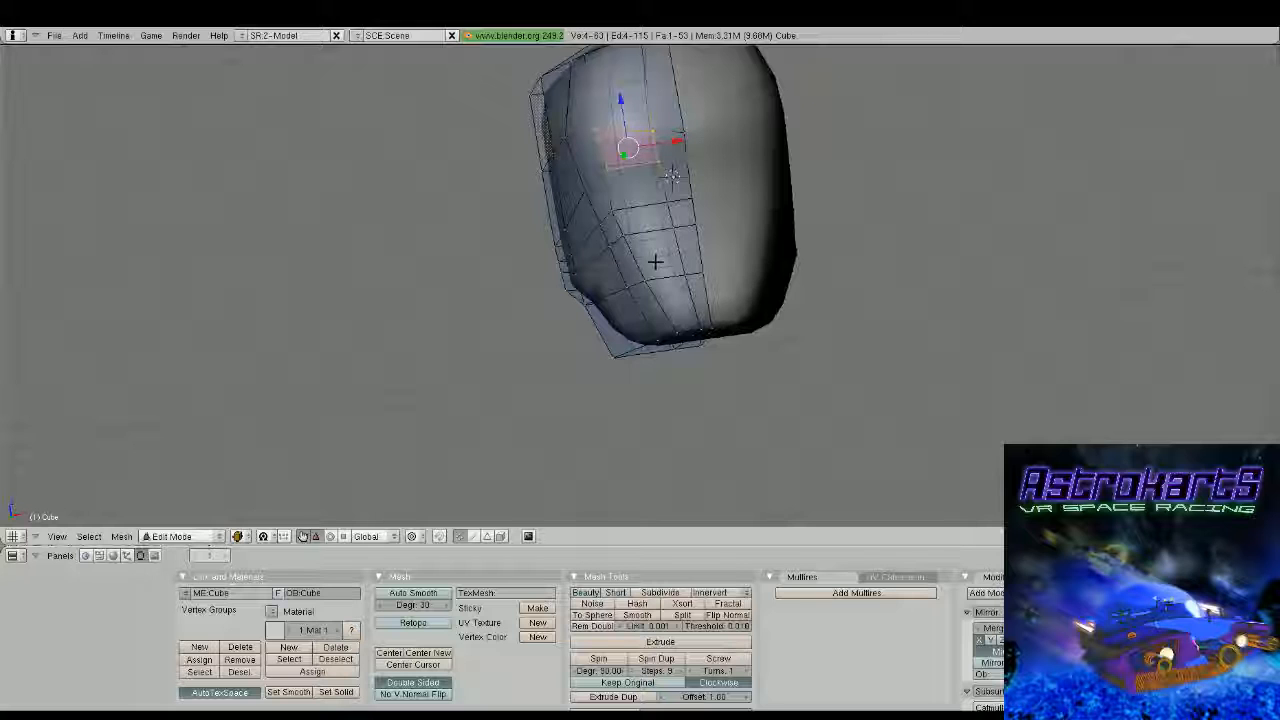
Pull the outer cheek vertex outwards along X to form a cheekbone
middle_click_drag(655, 261, 636, 280)
scroll(636, 280, "up", 1)
right_click(562, 251)
left_click_drag(606, 242, 565, 257)
middle_click_drag(565, 257, 632, 298)
Select the outer vertex at the front of the cheek and shift it backwards along Y
right_click(722, 326)
middle_click_drag(722, 326, 752, 322)
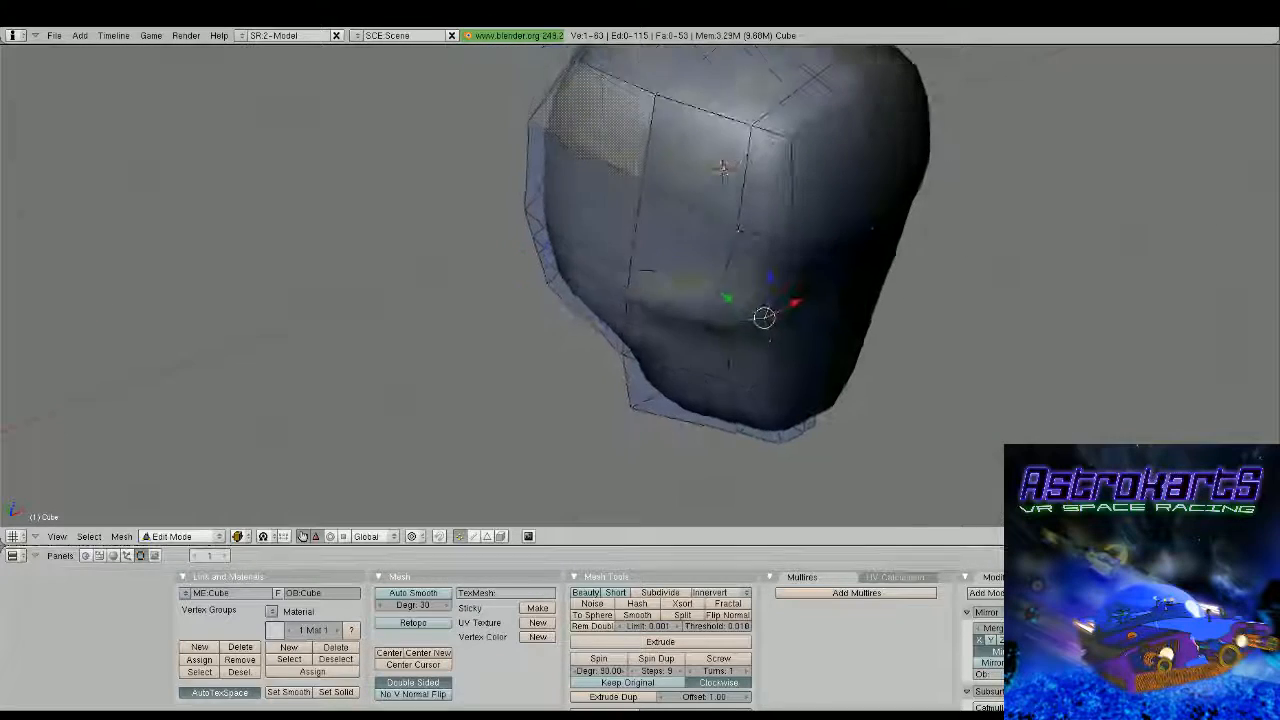
left_click_drag(729, 299, 717, 292)
middle_click_drag(717, 292, 748, 225)
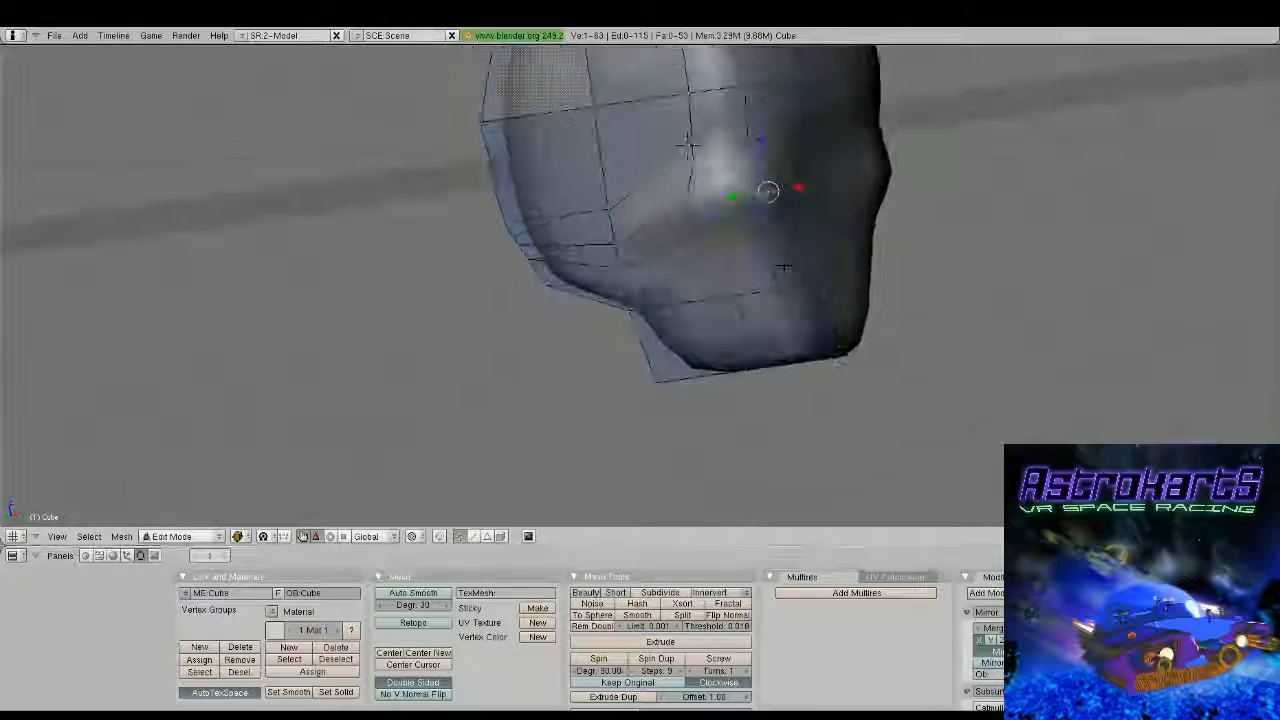
Reposition the neighbouring vertices below and beside the cheekbone to round the side of the face
right_click(755, 227)
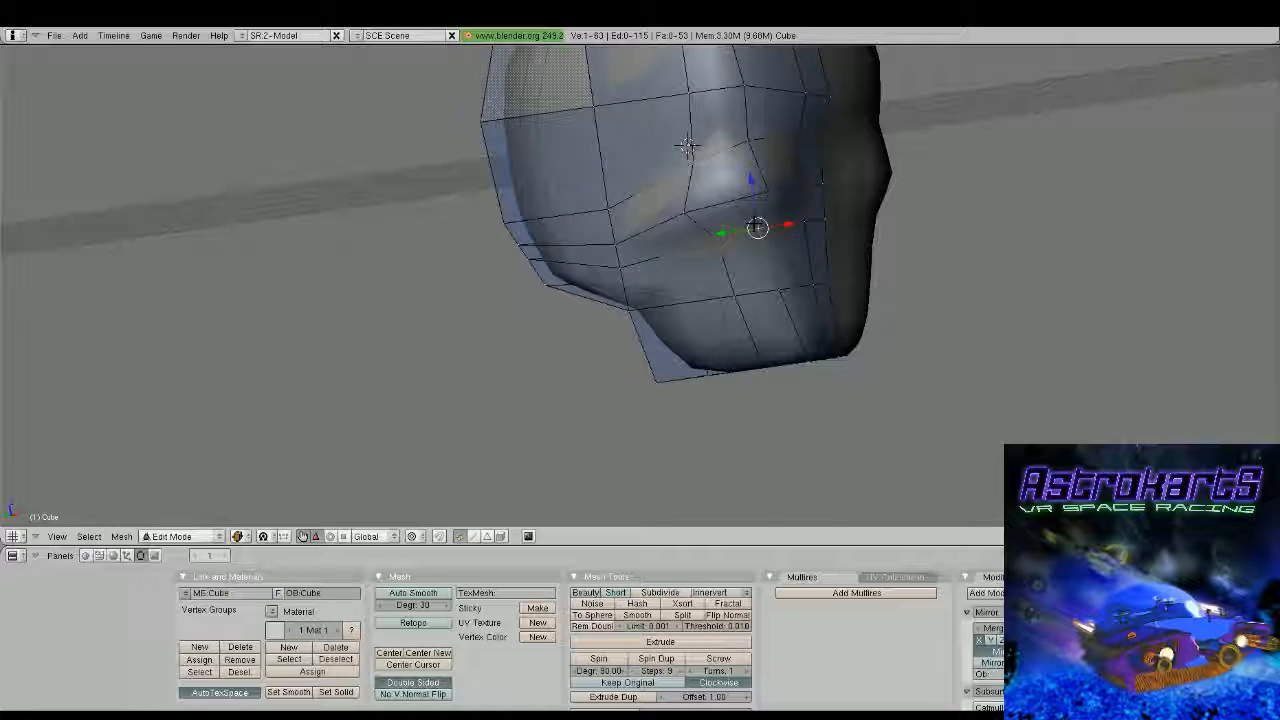
middle_click_drag(757, 227, 709, 213)
right_click(579, 227)
left_click_drag(565, 184, 571, 160)
middle_click_drag(604, 206, 574, 215)
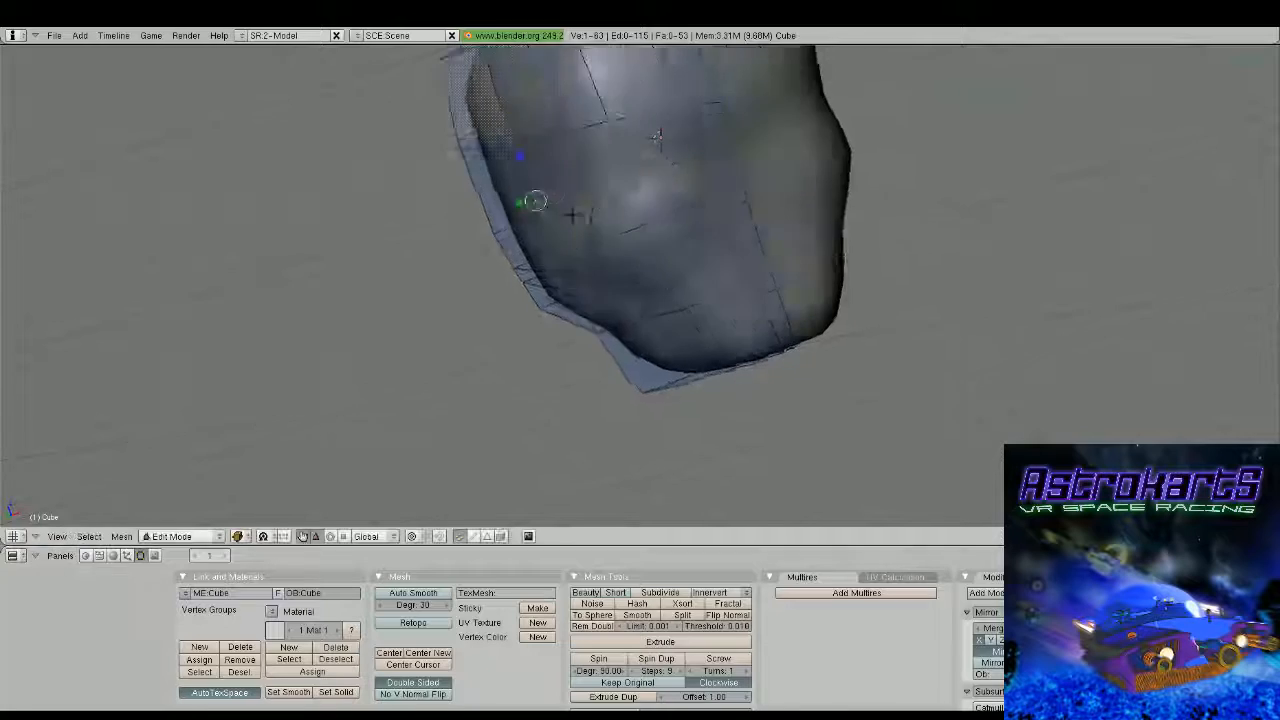
Add a vertical loop cut through the front of the head, slid towards the narrow strip beside the centreline
scroll(765, 251, "down", 4)
middle_click_drag(765, 251, 660, 312)
scroll(683, 248, "up", 4)
scroll(654, 289, "up", 2)
key("ctrl+r")
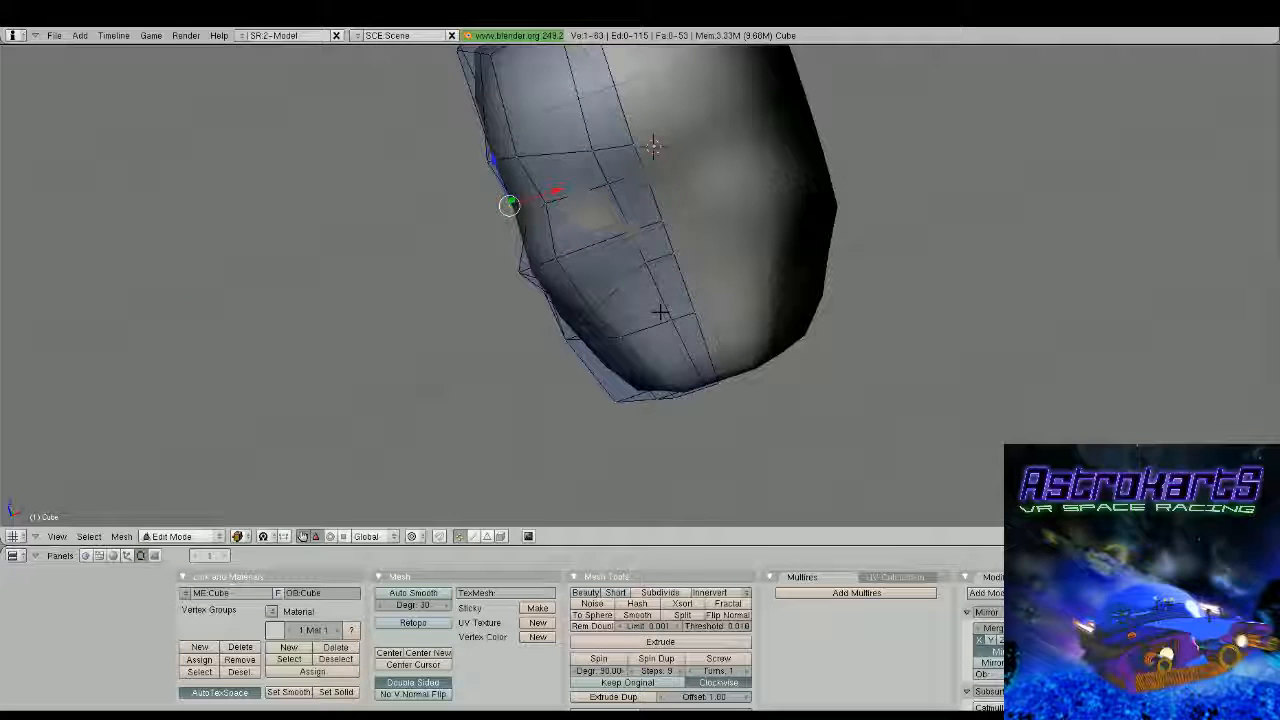
key("ctrl+r")
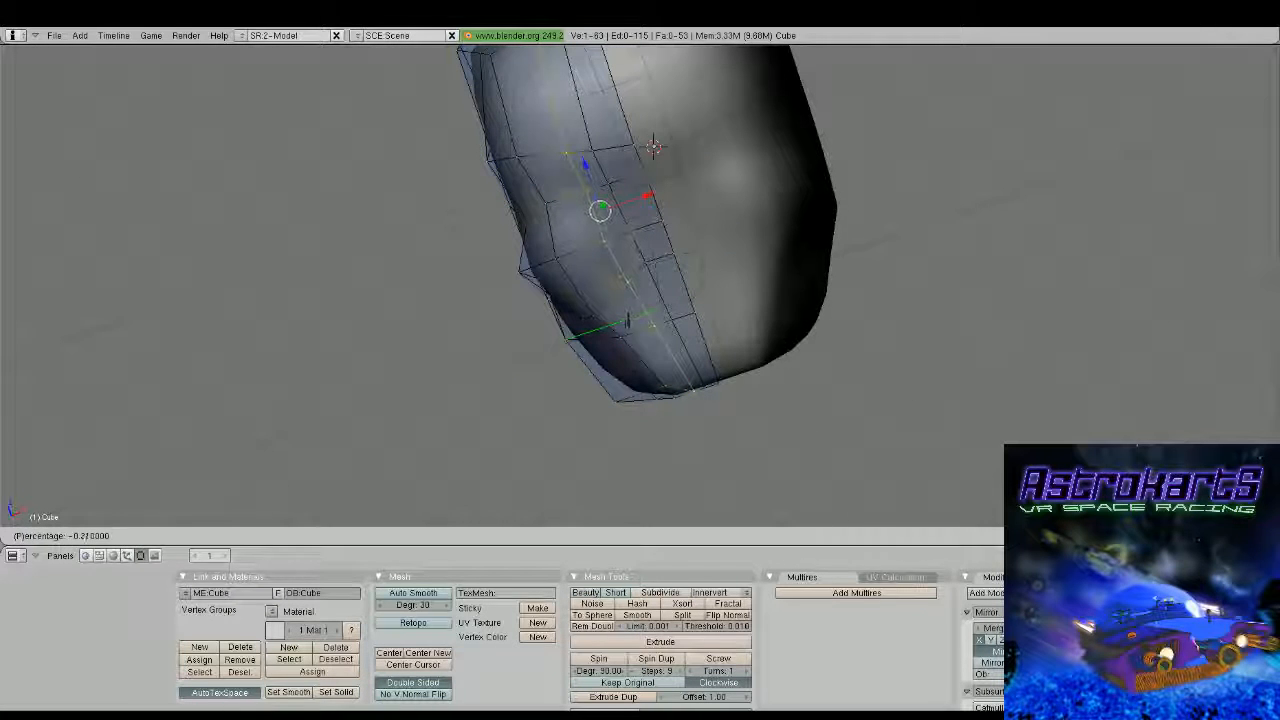
left_click(626, 318)
Select three front faces beside the centreline in the middle of the face and extrude them as the base of the nose
right_click(646, 280)
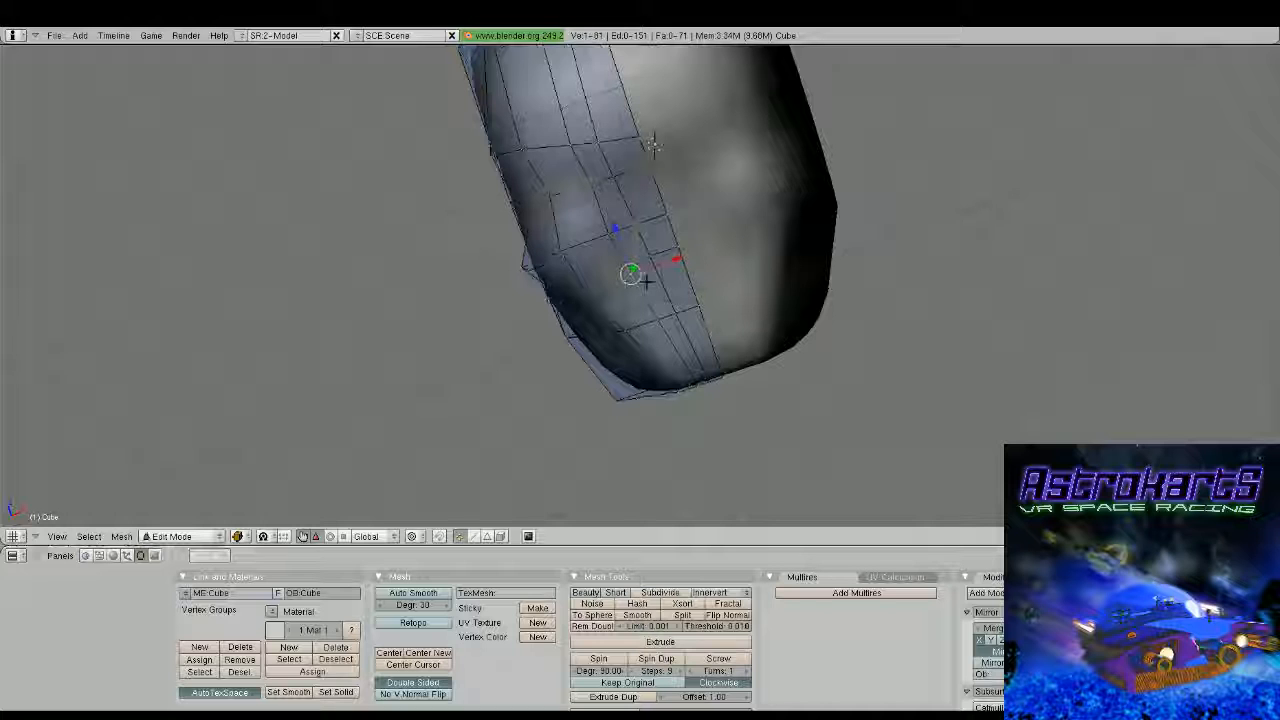
middle_click_drag(646, 281, 720, 203)
key("a")
key("b")
left_click_drag(720, 200, 778, 240)
middle_click_drag(778, 240, 852, 252)
right_click(834, 331, "shift")
key("e")
key("Return")
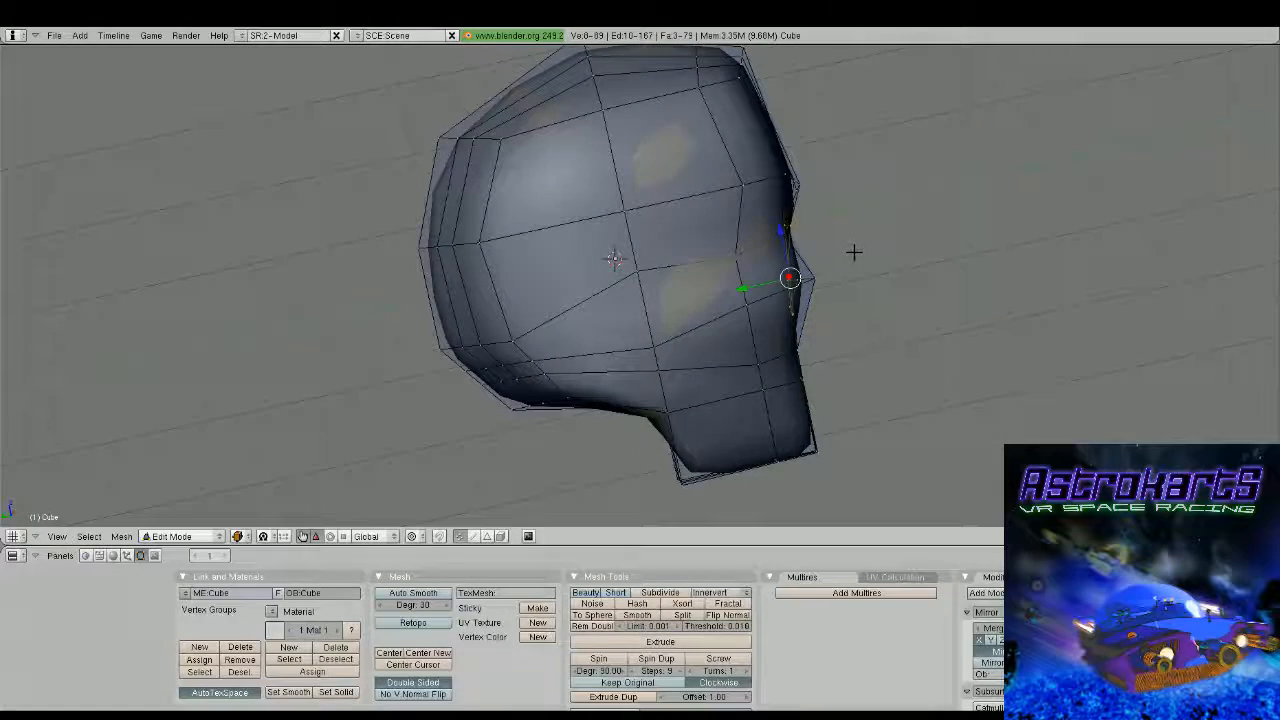
Pull the extruded nose faces forward along Y
left_click_drag(744, 288, 765, 287)
middle_click_drag(852, 284, 763, 291)
scroll(822, 276, "up", 2)
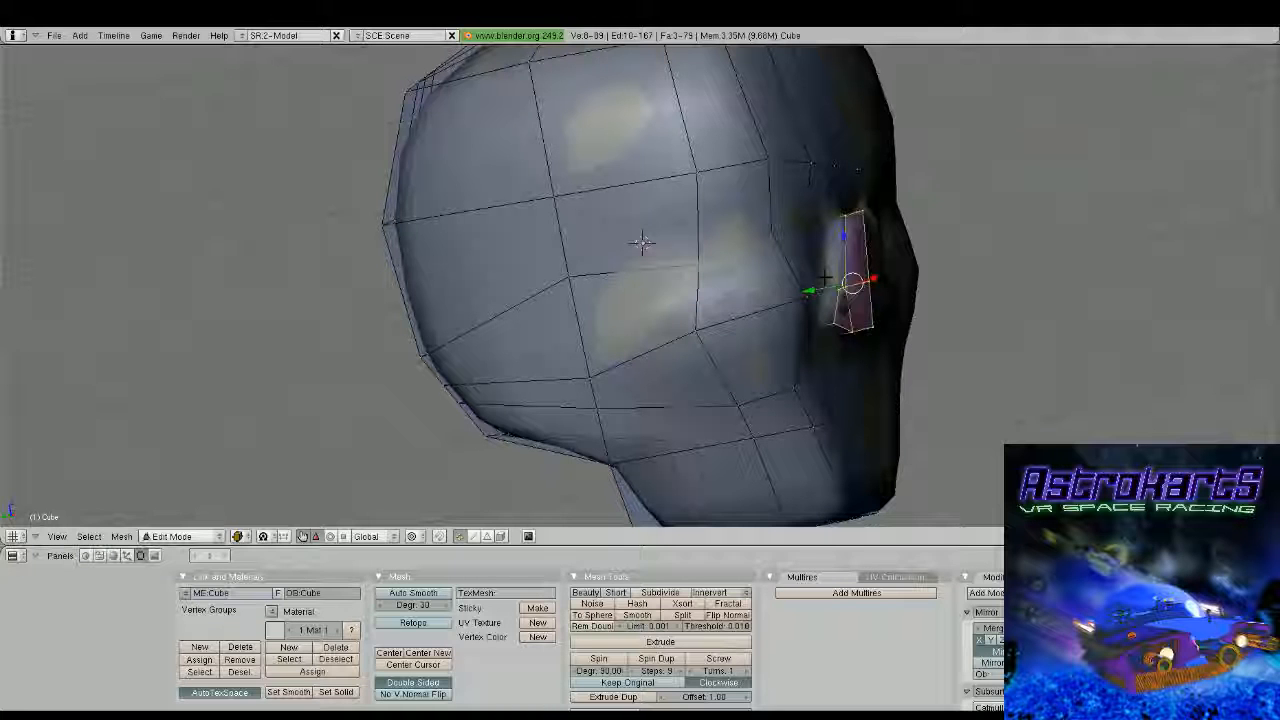
middle_click_drag(823, 278, 694, 240)
right_click(706, 252)
Clear the selection, then select and delete the interior faces along the nose's centreline
key("a")
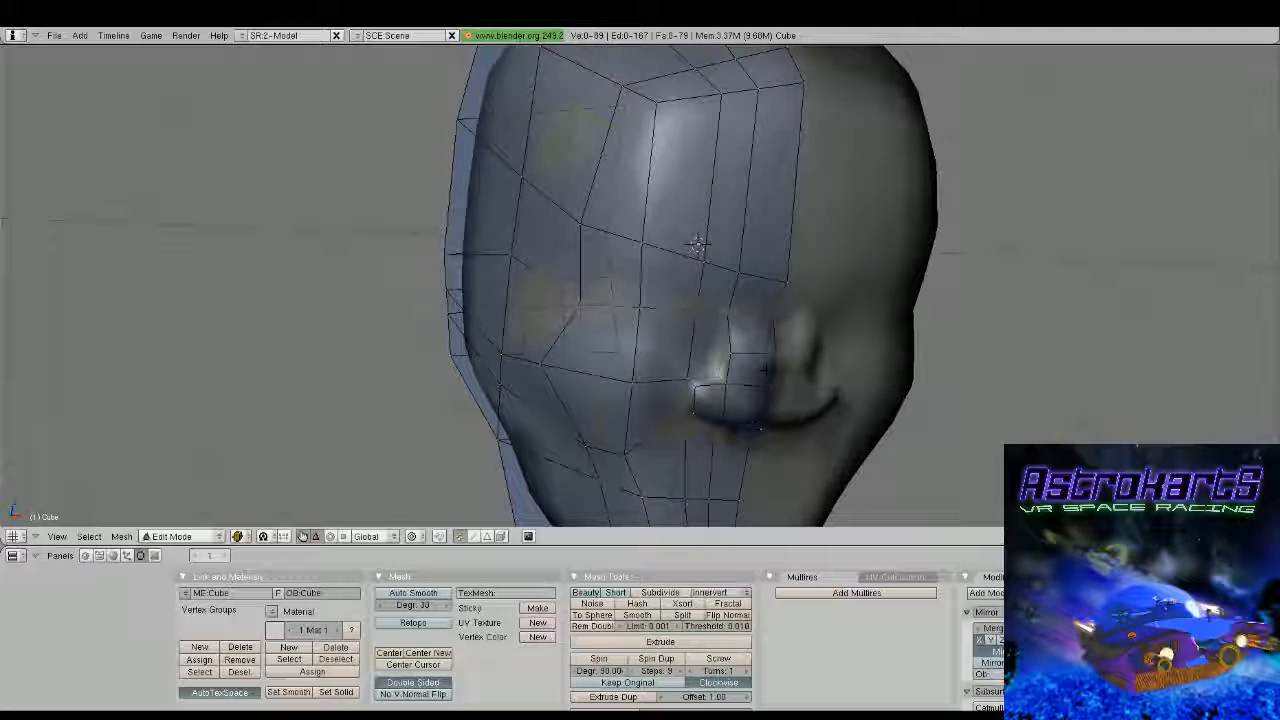
right_click(766, 370, "alt")
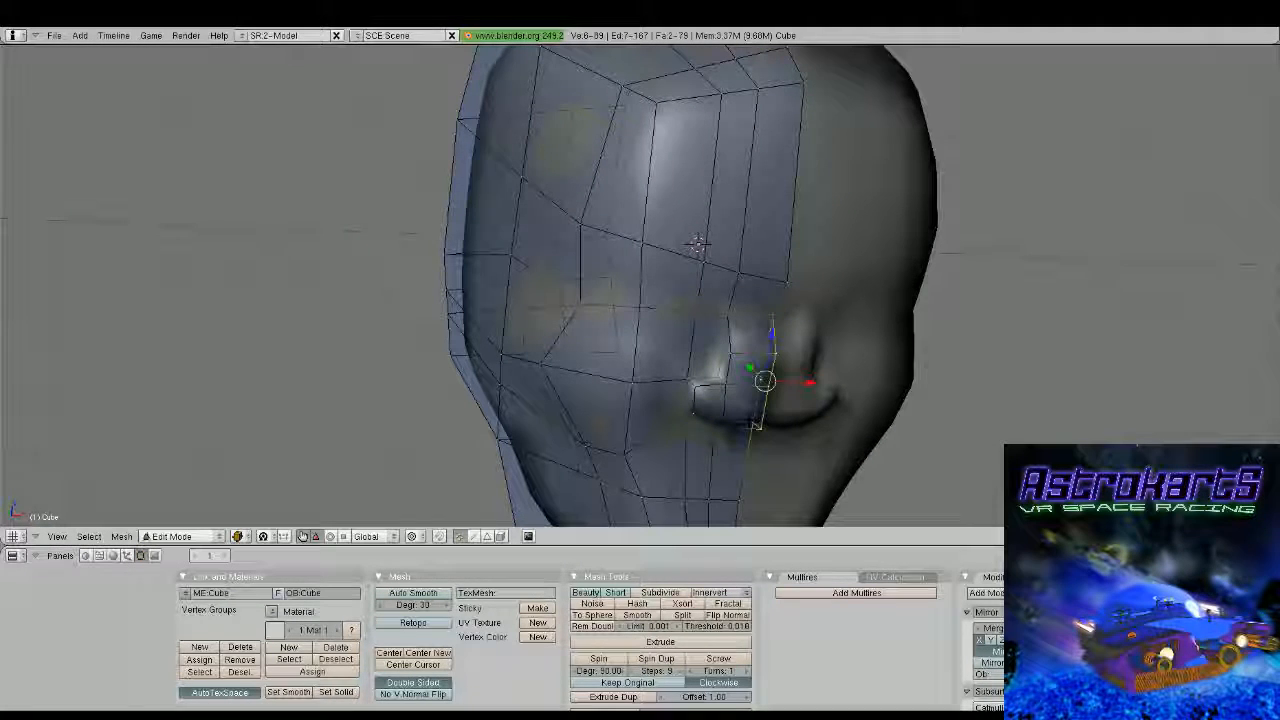
key("ctrl+z")
Move the upper and middle side vertices of the nose towards the centreline to narrow its bridge
scroll(737, 194, "up", 4)
middle_click_drag(737, 194, 750, 140, "shift")
key("KP_2")
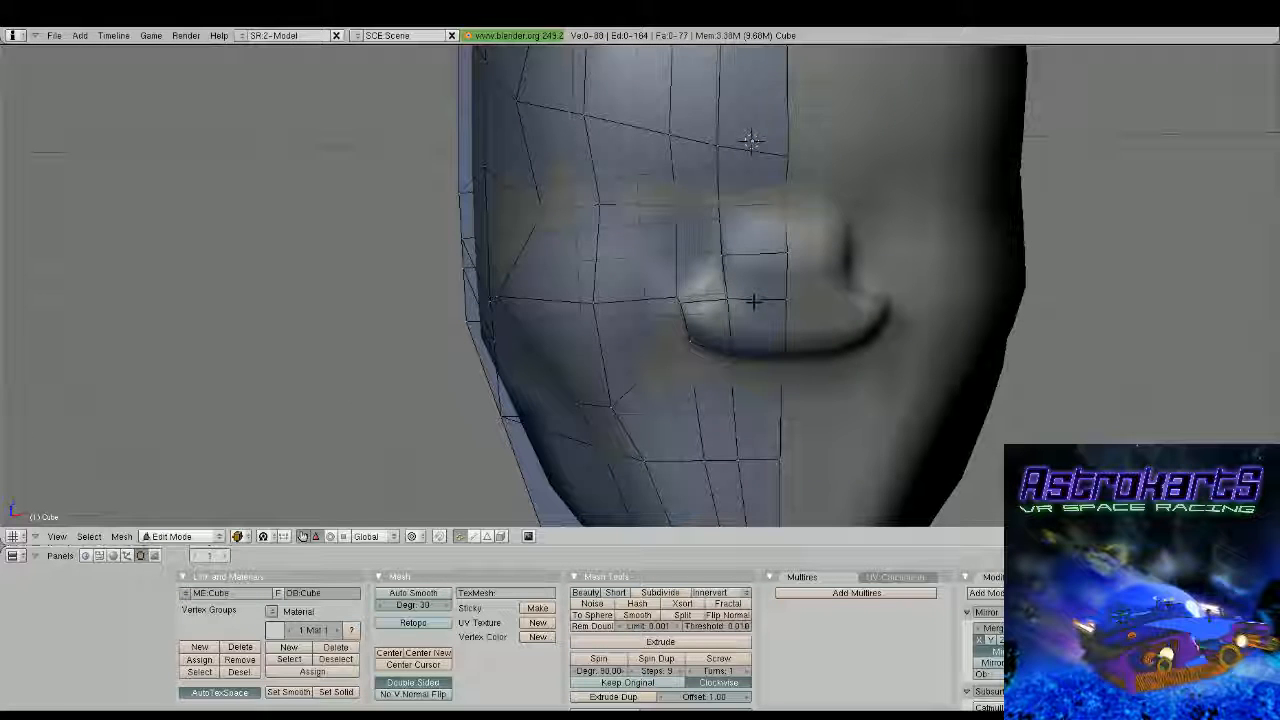
middle_click_drag(754, 302, 797, 205)
right_click(797, 211)
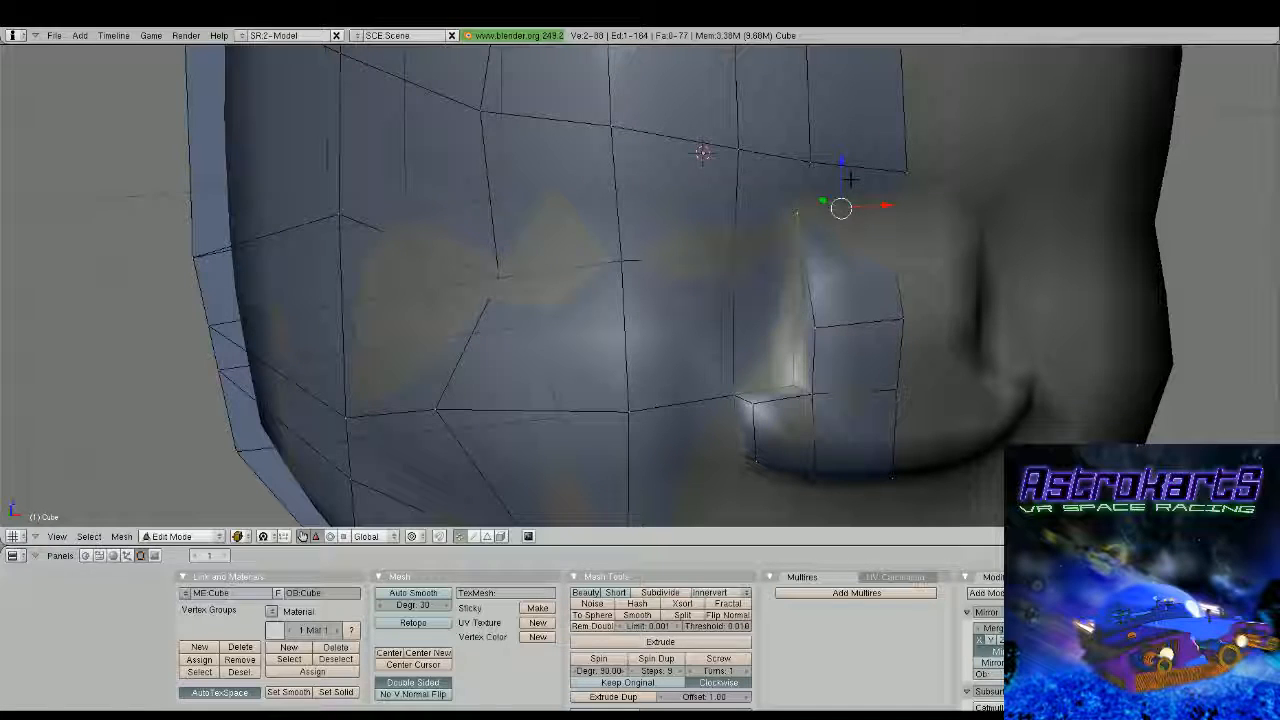
key("g")
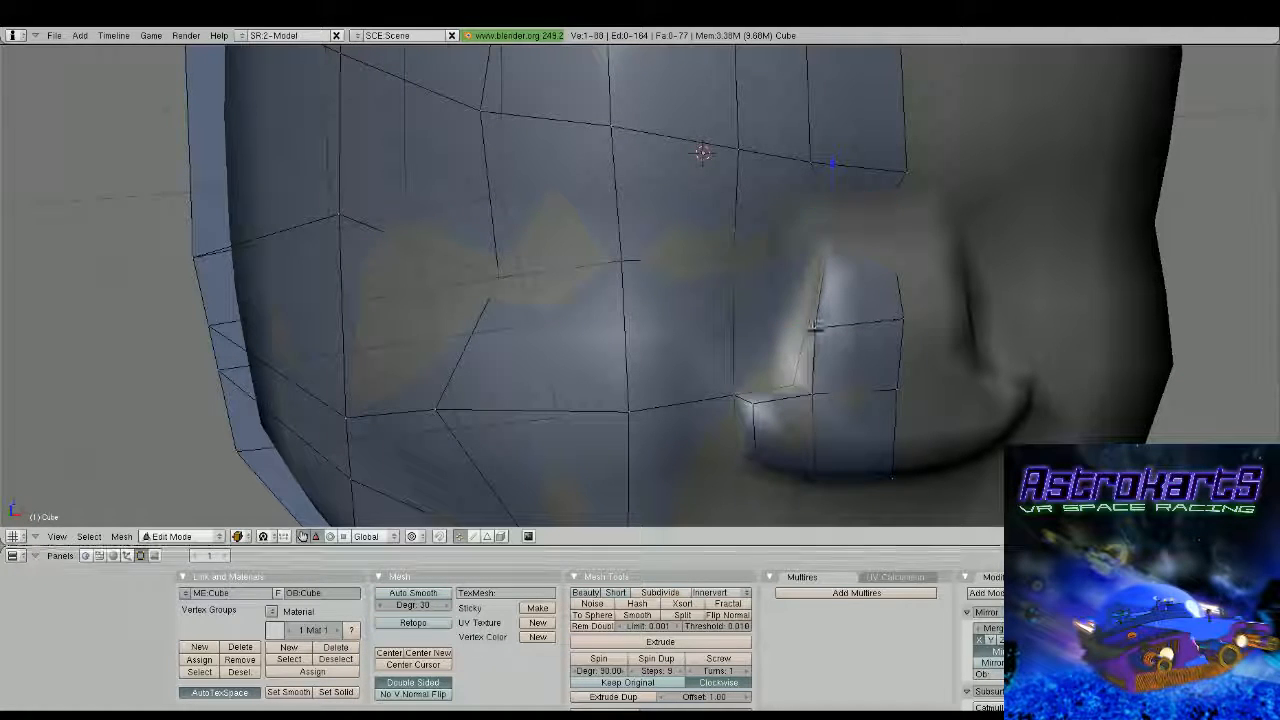
left_click_drag(868, 328, 903, 314)
middle_click_drag(903, 314, 850, 343)
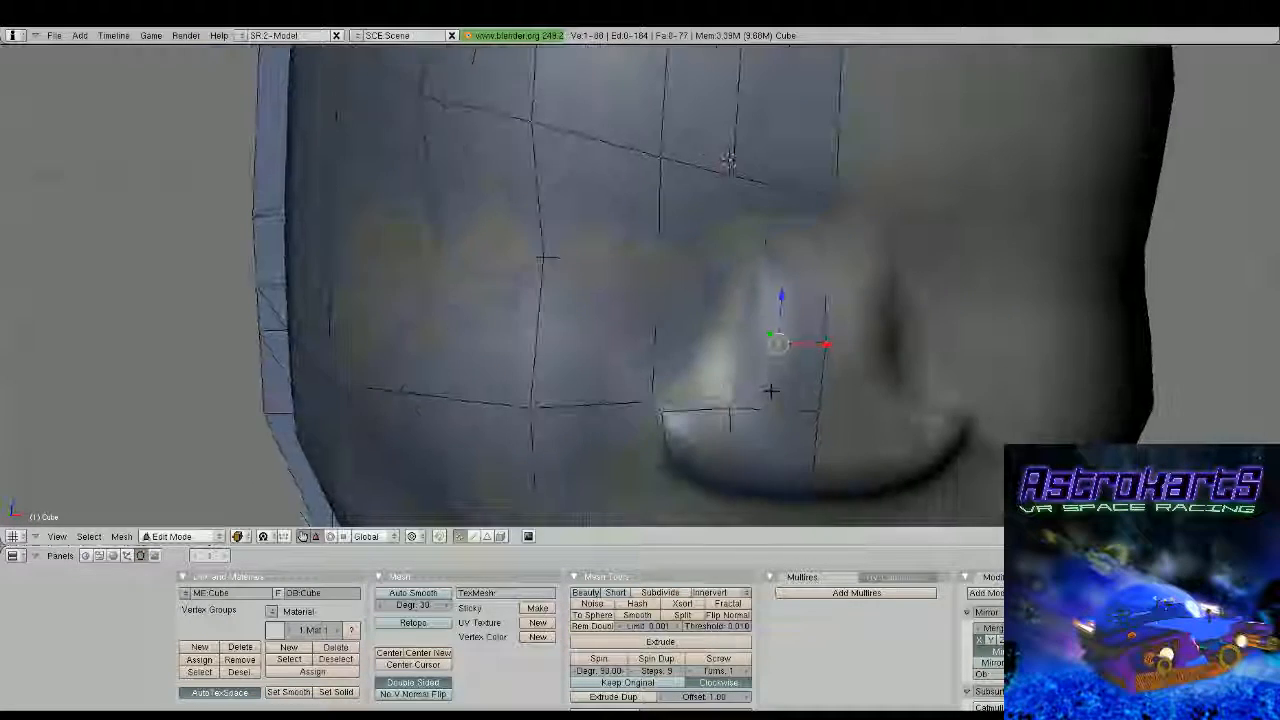
Move the side vertex below the nose bridge along X towards the centreline, and inspect the shape outside mesh editing
right_click(750, 402)
left_click_drag(776, 408, 822, 411)
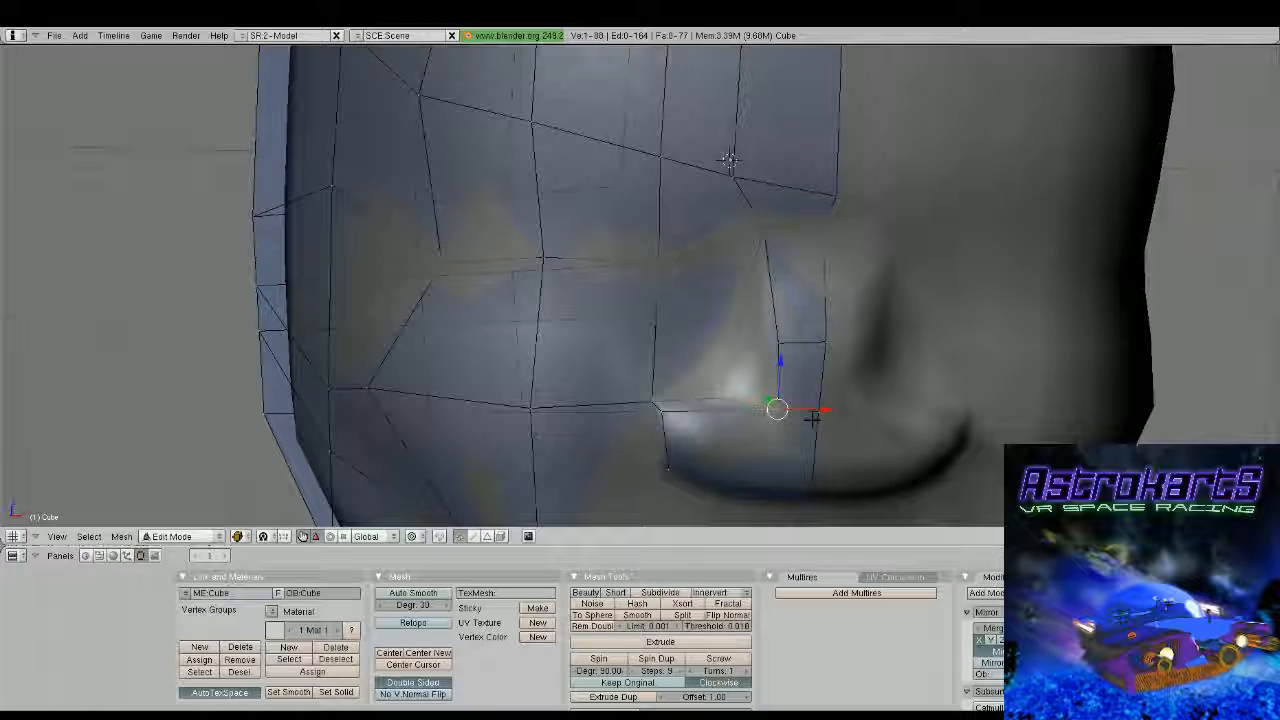
right_click(782, 343)
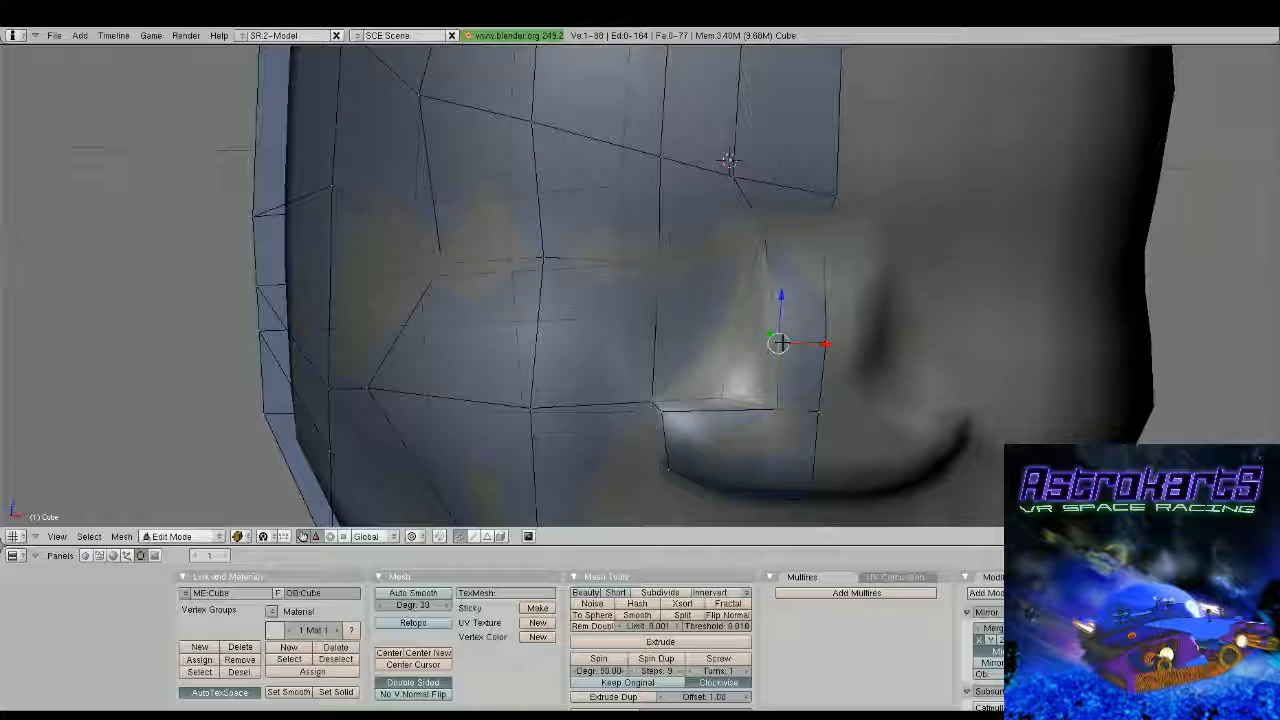
middle_click_drag(782, 343, 759, 275)
key("Tab")
scroll(894, 229, "down", 3)
key("Tab")
key("Tab")
scroll(759, 275, "up", 3)
key("Tab")
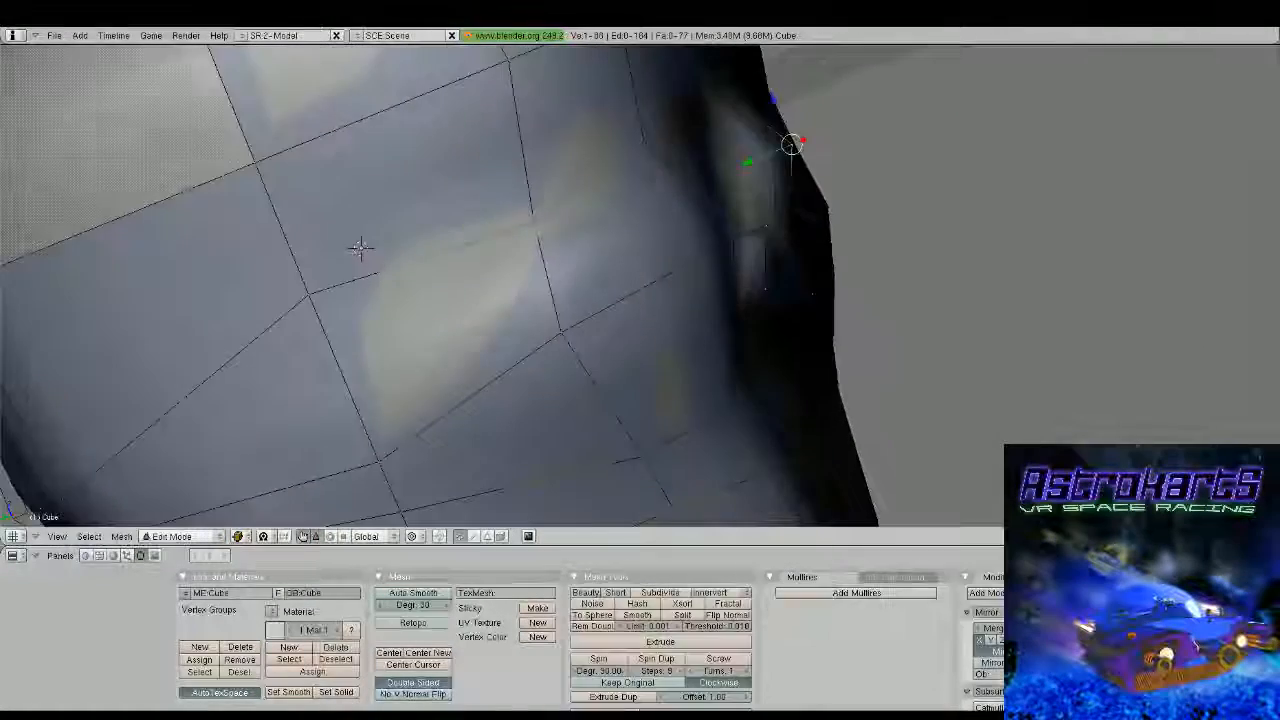
Select the two lower front faces of the nose and extrude them forward
middle_click_drag(360, 251, 320, 262, "shift")
mouse_move(738, 272)
middle_mouse_down()
mouse_move(690, 284)
mouse_move(741, 264)
middle_mouse_up()
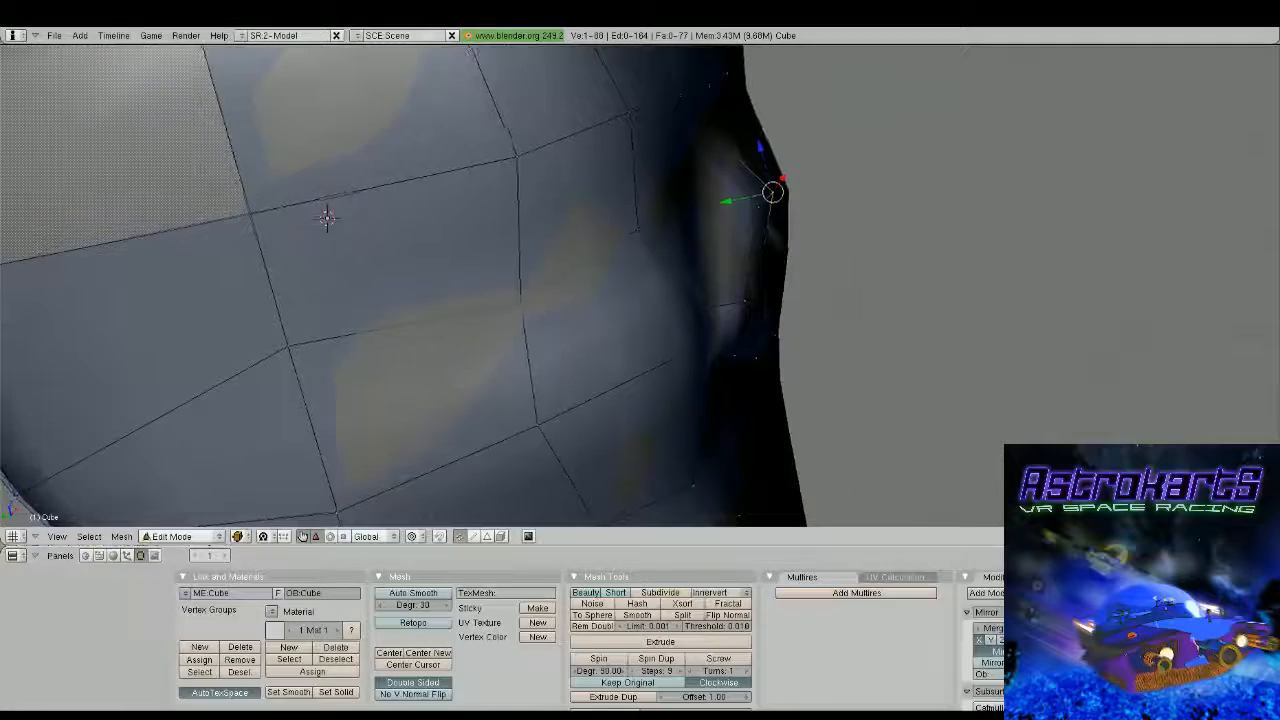
key("a")
key("b")
left_click_drag(722, 272, 808, 357)
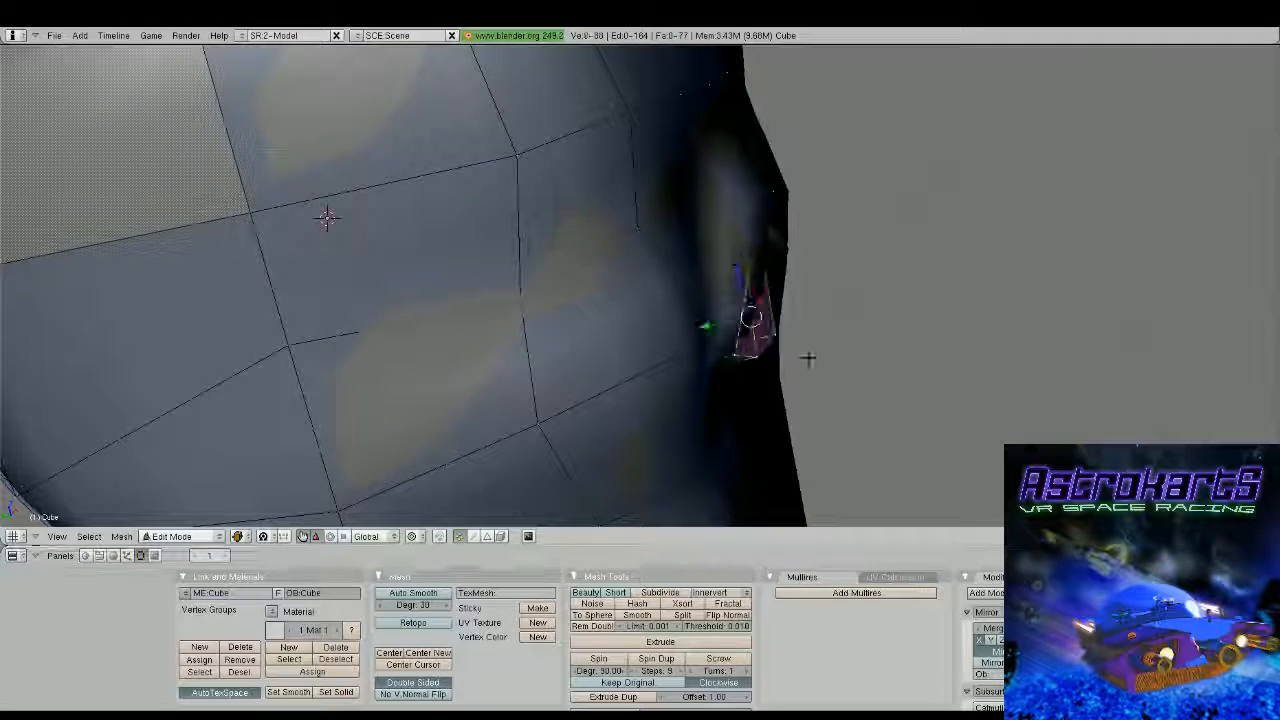
middle_click_drag(808, 357, 815, 341)
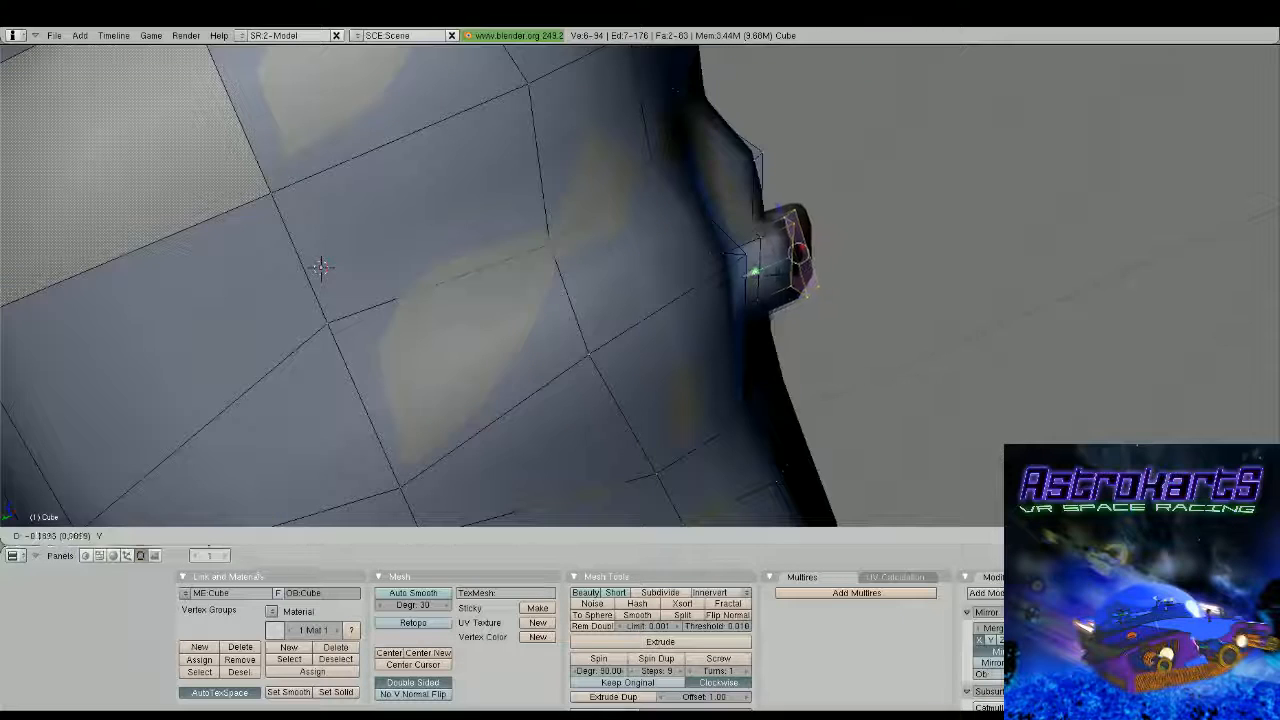
left_click(800, 262)
middle_click_drag(800, 262, 660, 347)
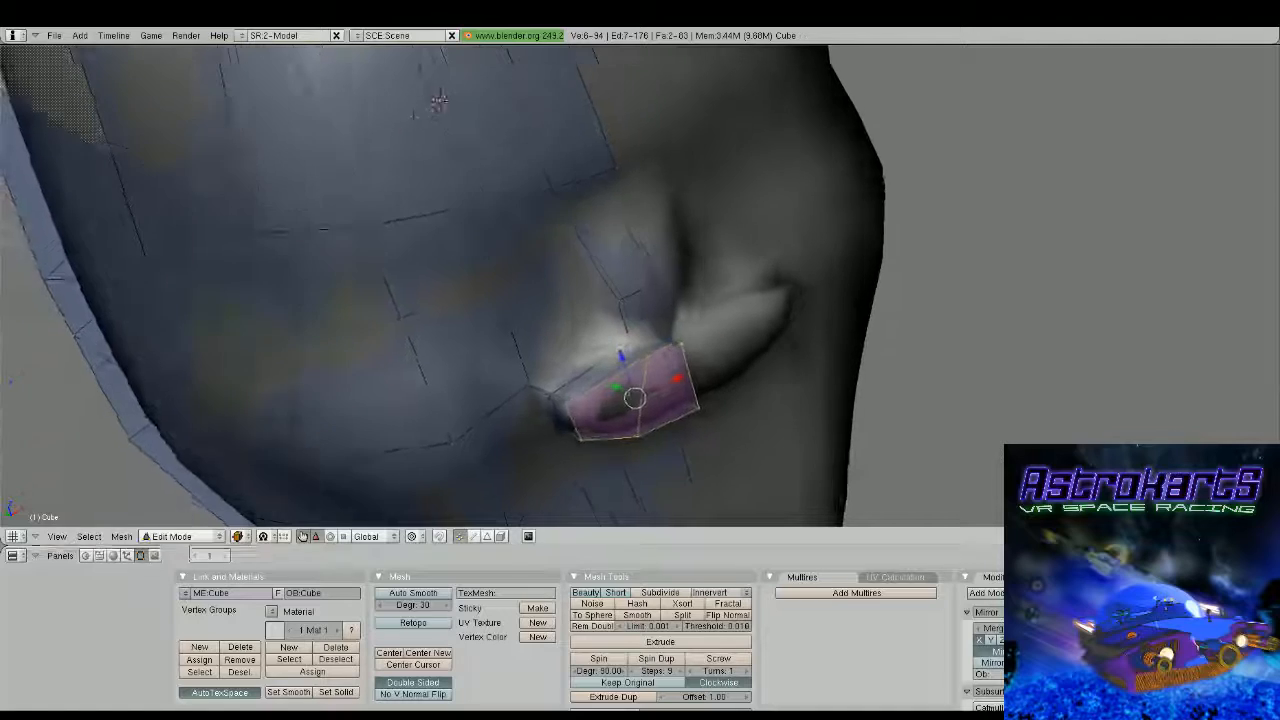
Clear the selection, then select and delete the interior face on the centreline of the lower nose extrusion
key("a")
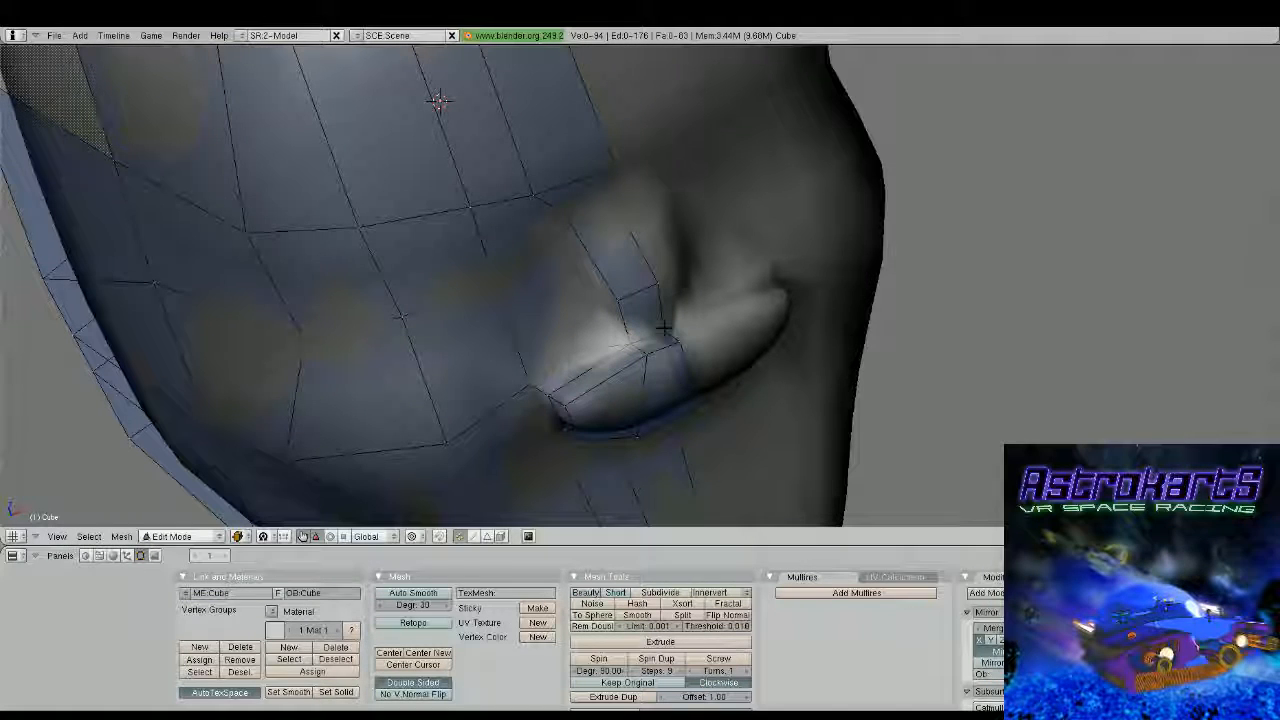
right_click(681, 398)
right_click(697, 407, "shift")
right_click(682, 344, "shift")
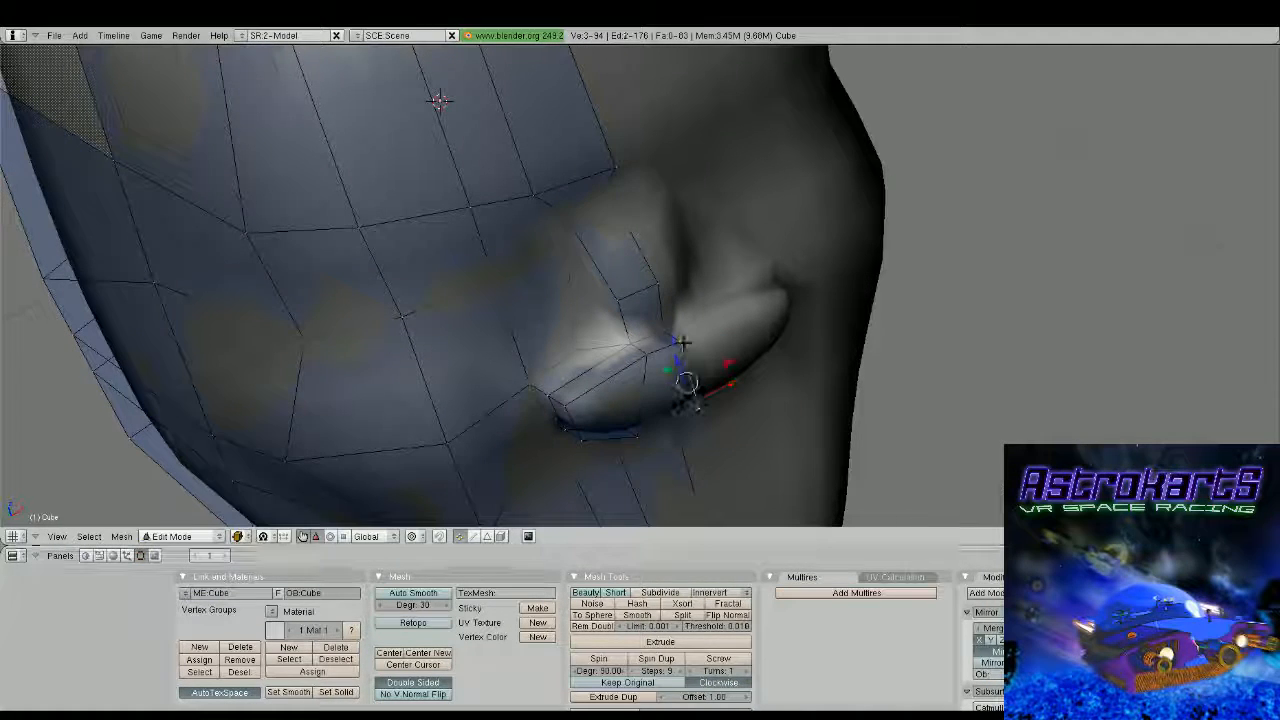
Extrude the lower nose face beside the centreline forward along Y, remove its interior centreline face, and inspect the head outside mesh editing
right_click(658, 330, "shift")
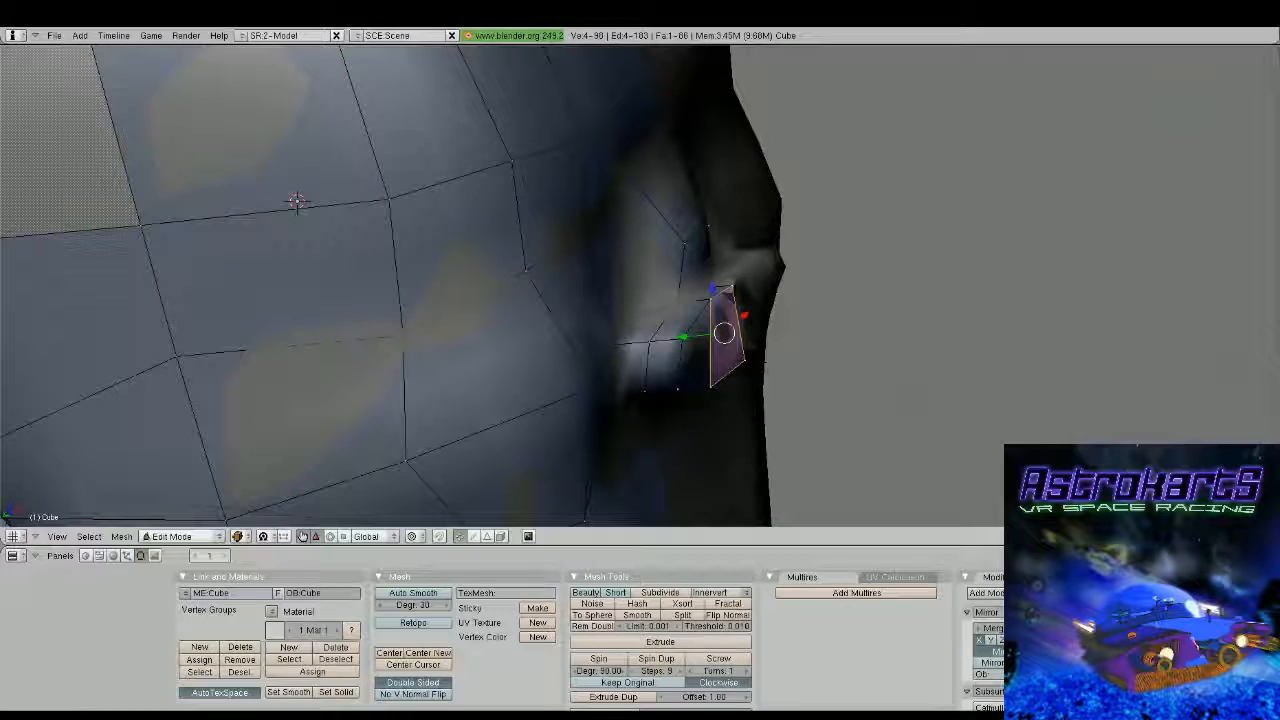
left_click_drag(683, 337, 709, 335)
right_click(763, 358)
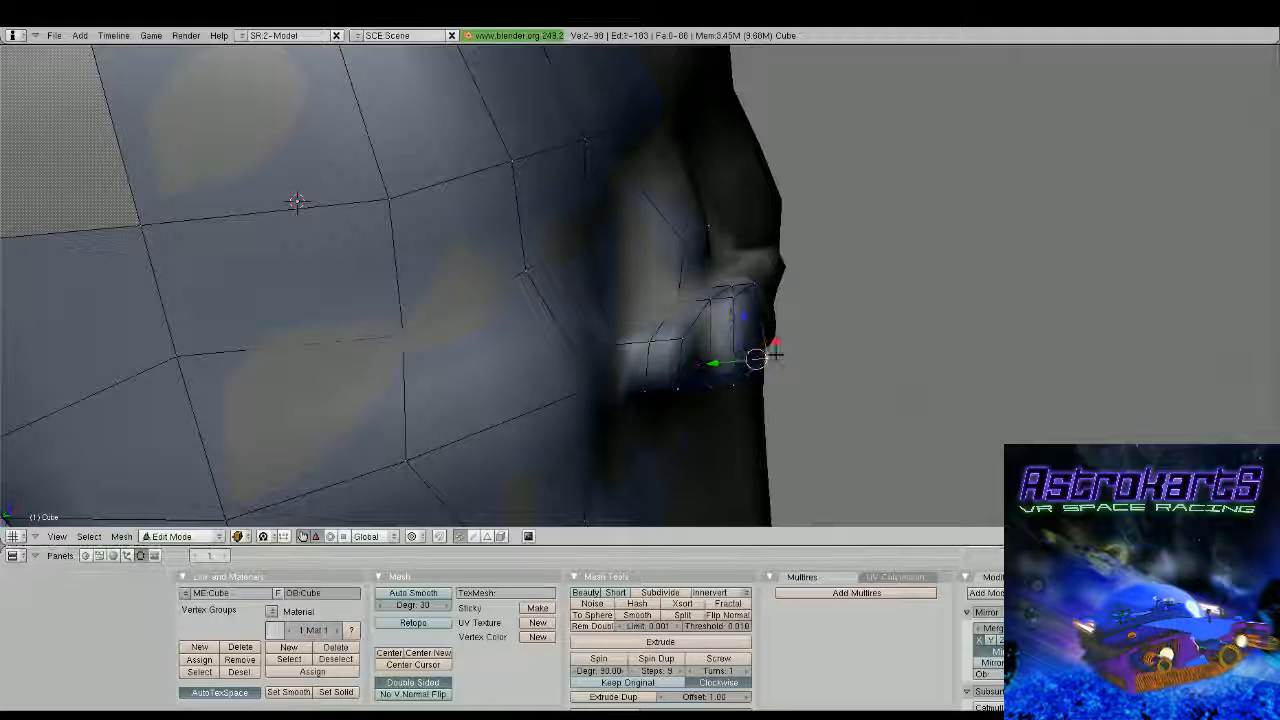
right_click(756, 288, "shift")
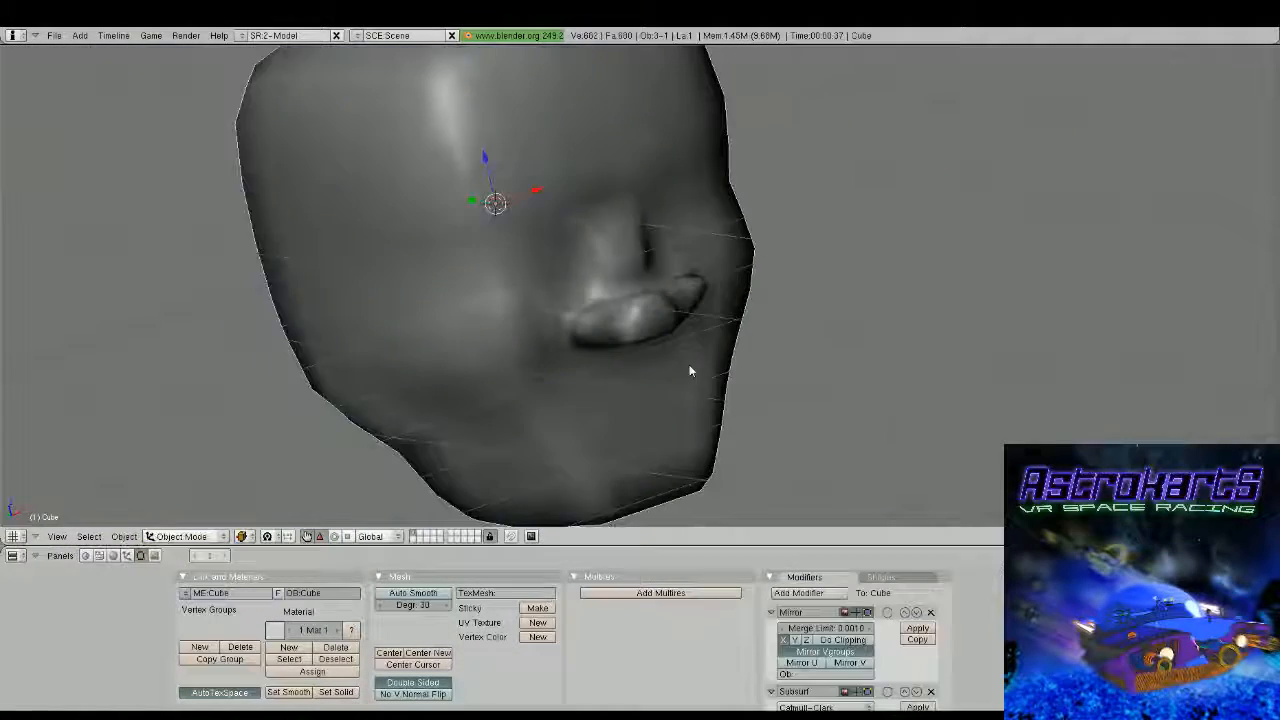
key("KP_1")
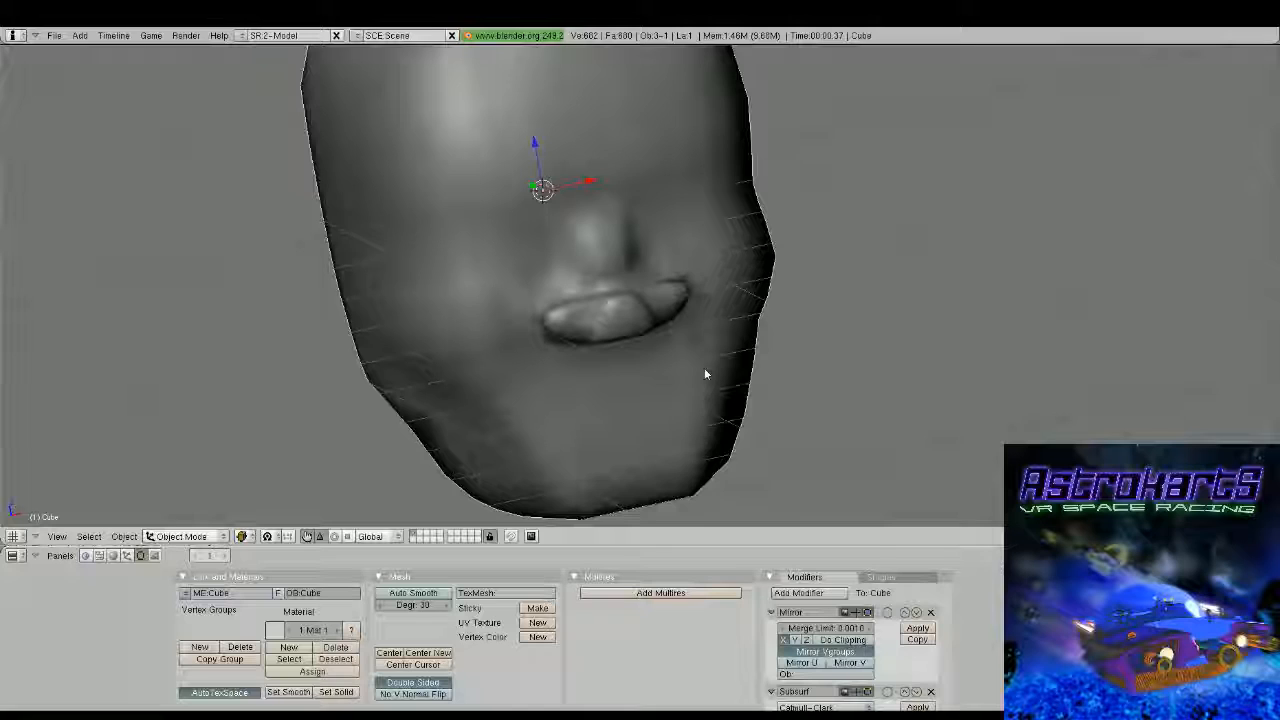
middle_click_drag(760, 392, 689, 352)
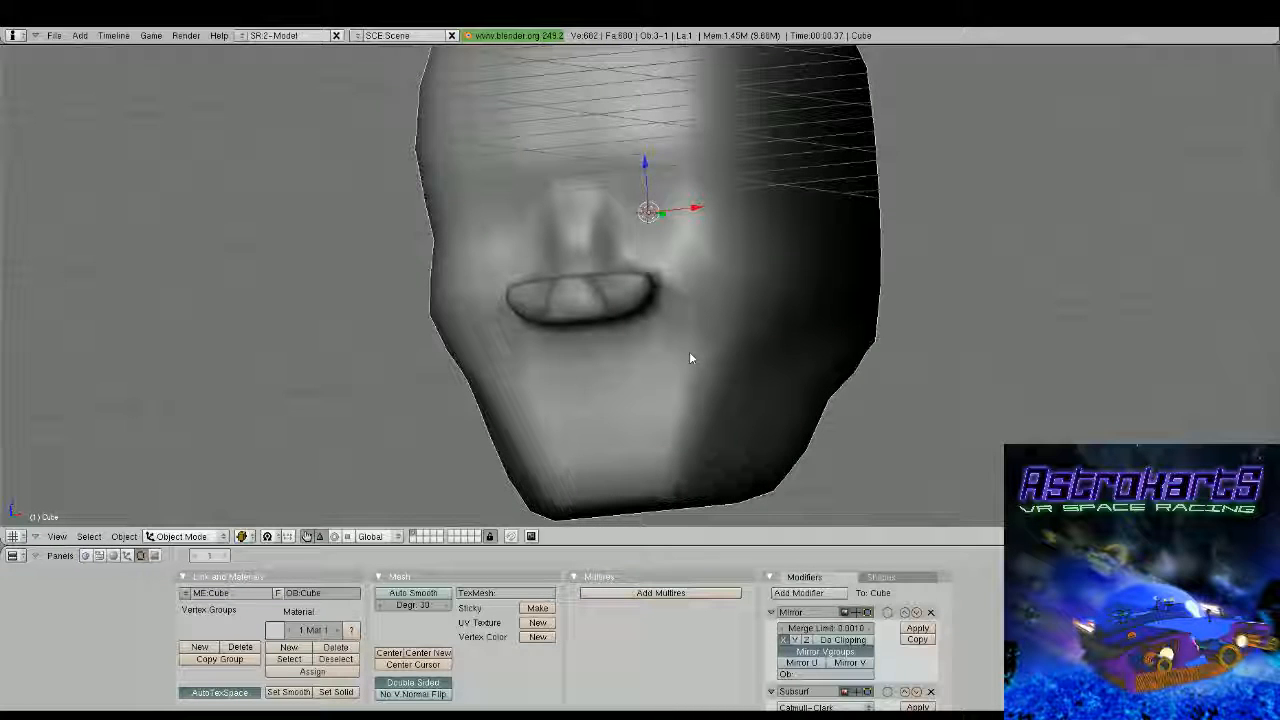
Open the building model's file and view the whole building from a distance
key("F2")
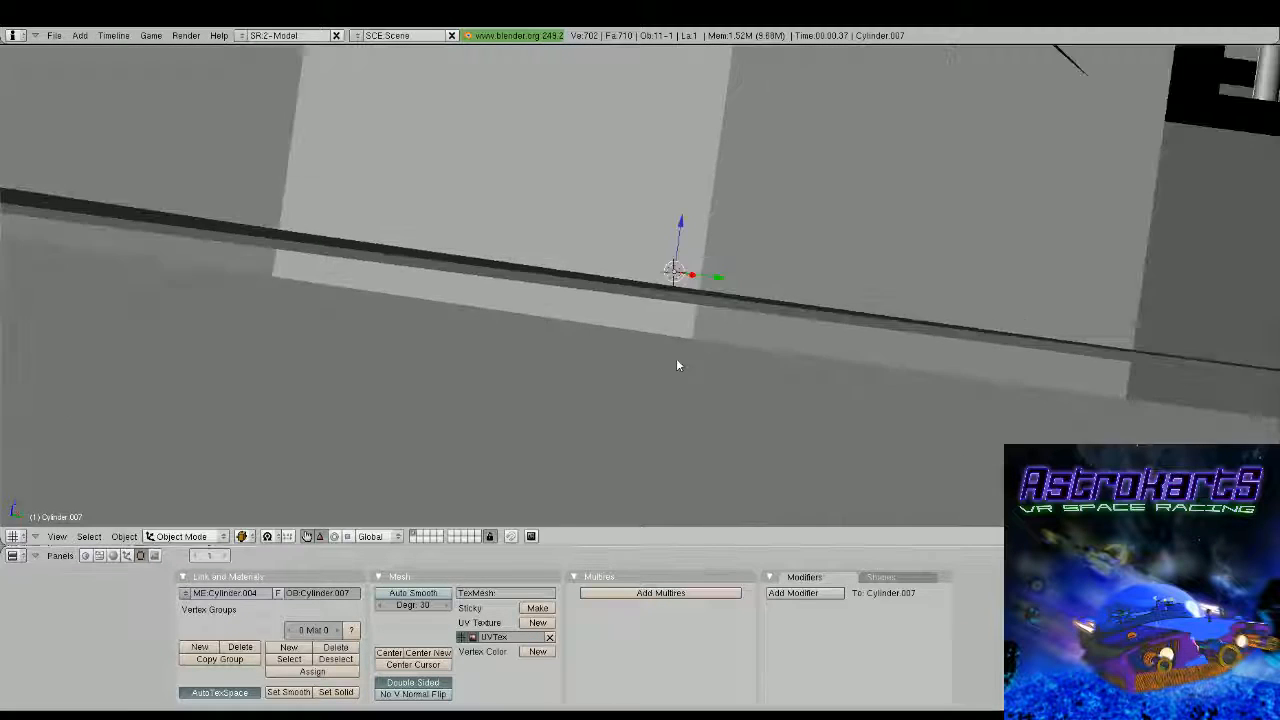
scroll(677, 365, "down", 12)
middle_click_drag(694, 334, 511, 301)
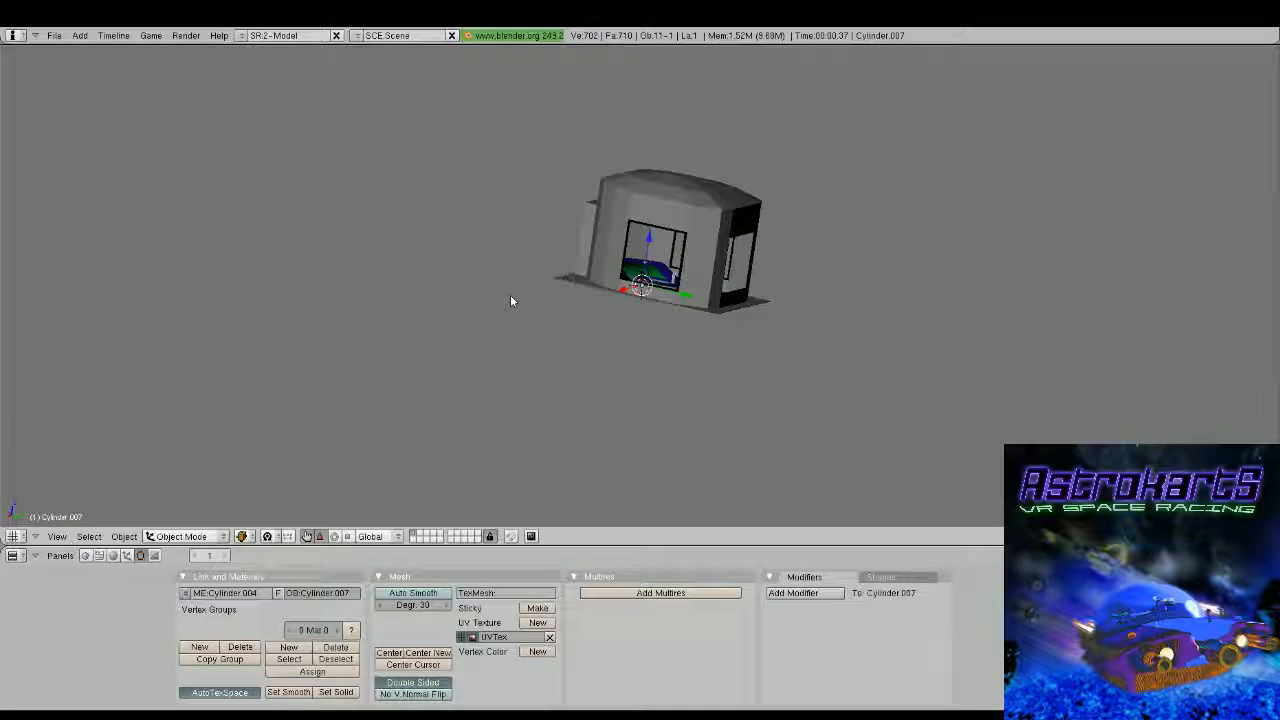
Open Santa.blend from the SpaceRaceStuff folder and inspect the sleigh model
key("F1")
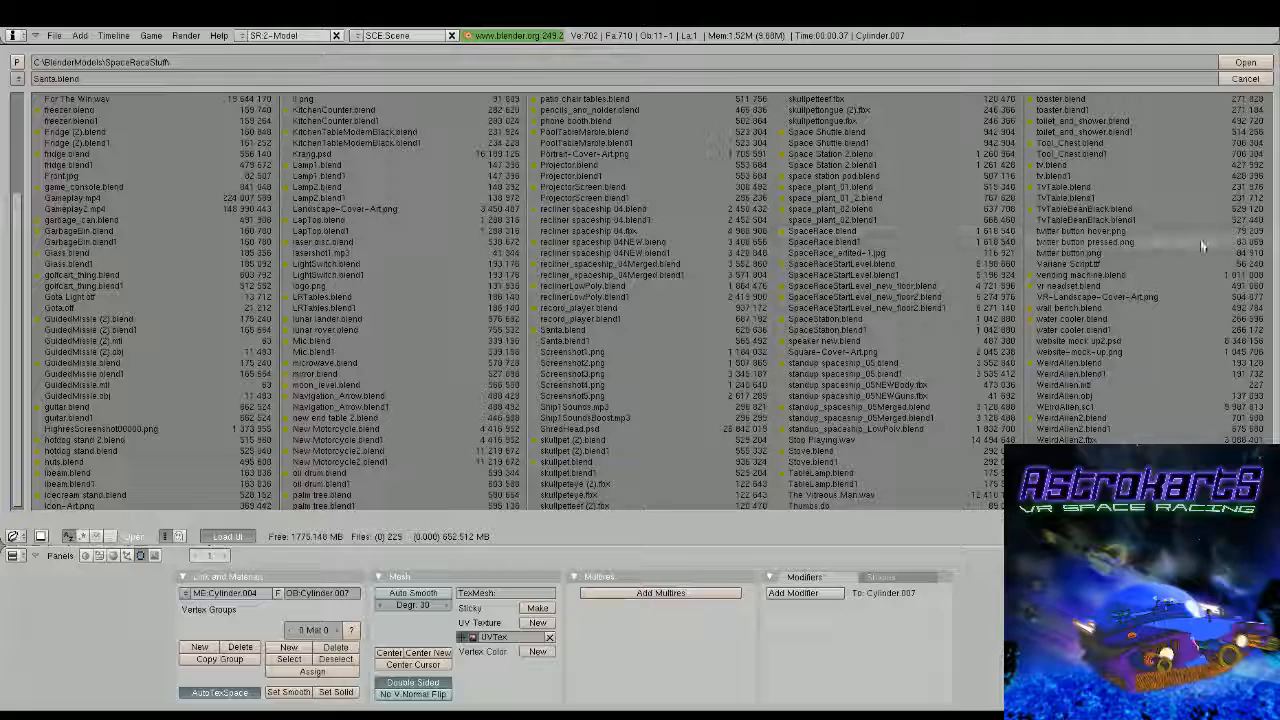
left_click(1230, 76)
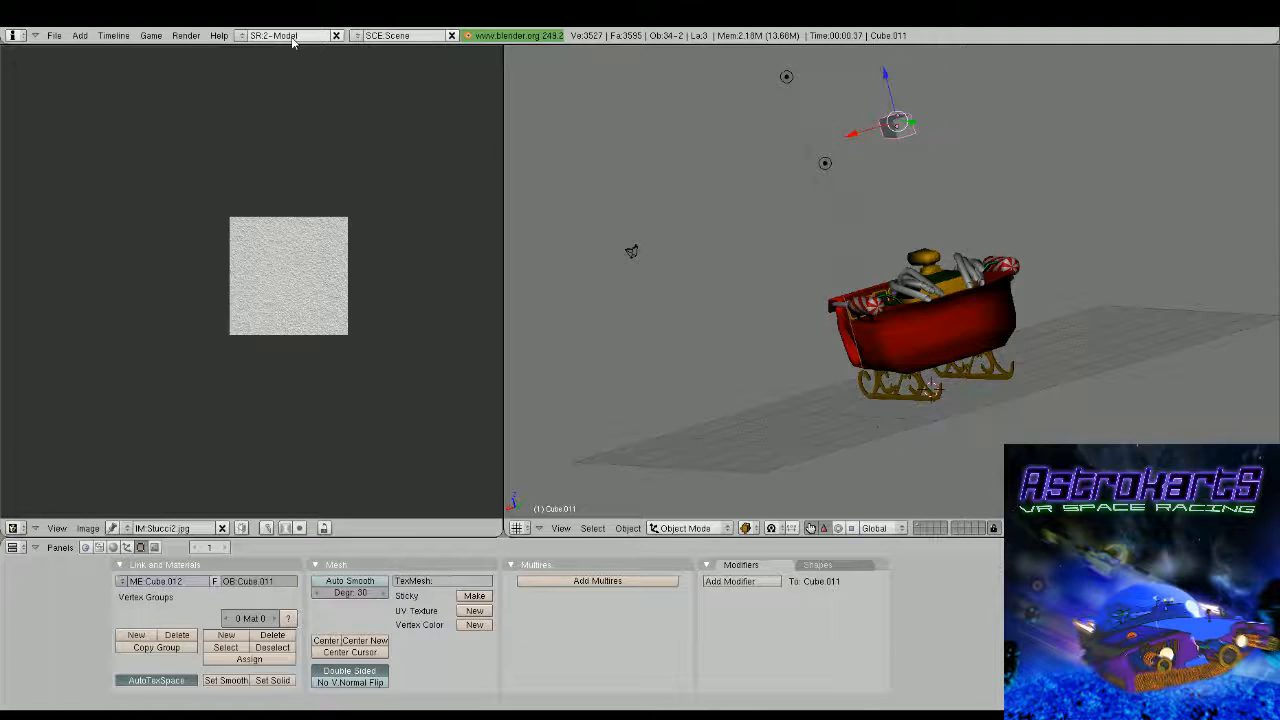
key("F2")
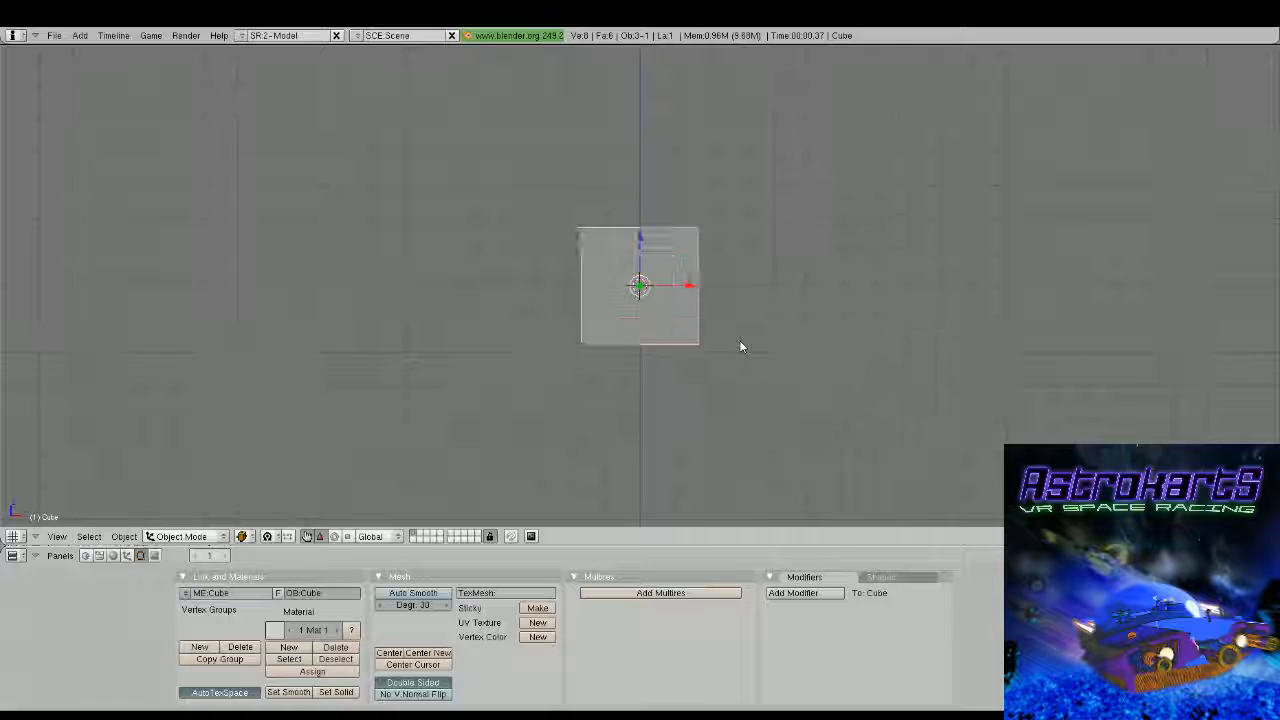
Return to a new scene with the default cube and enter mesh editing
key("Tab")
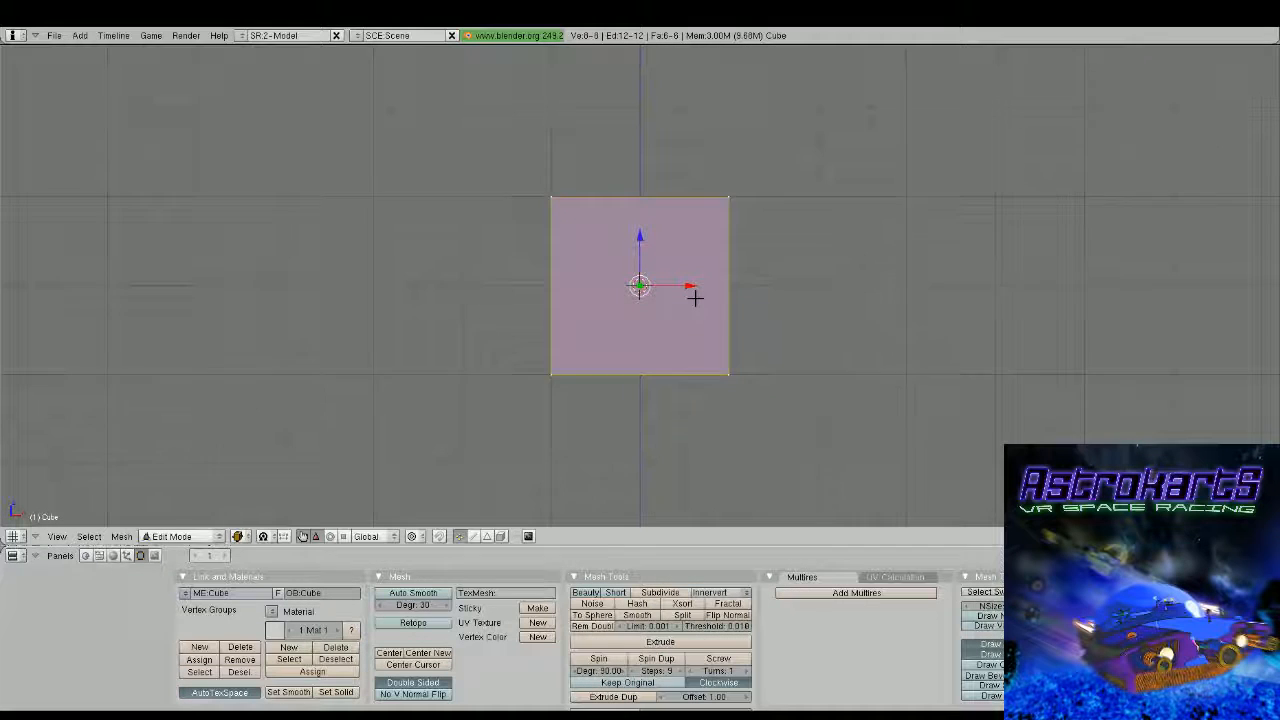
Cut a centred vertical edge loop through the cube and delete the vertices of its positive-X half
scroll(695, 297, "up", 1)
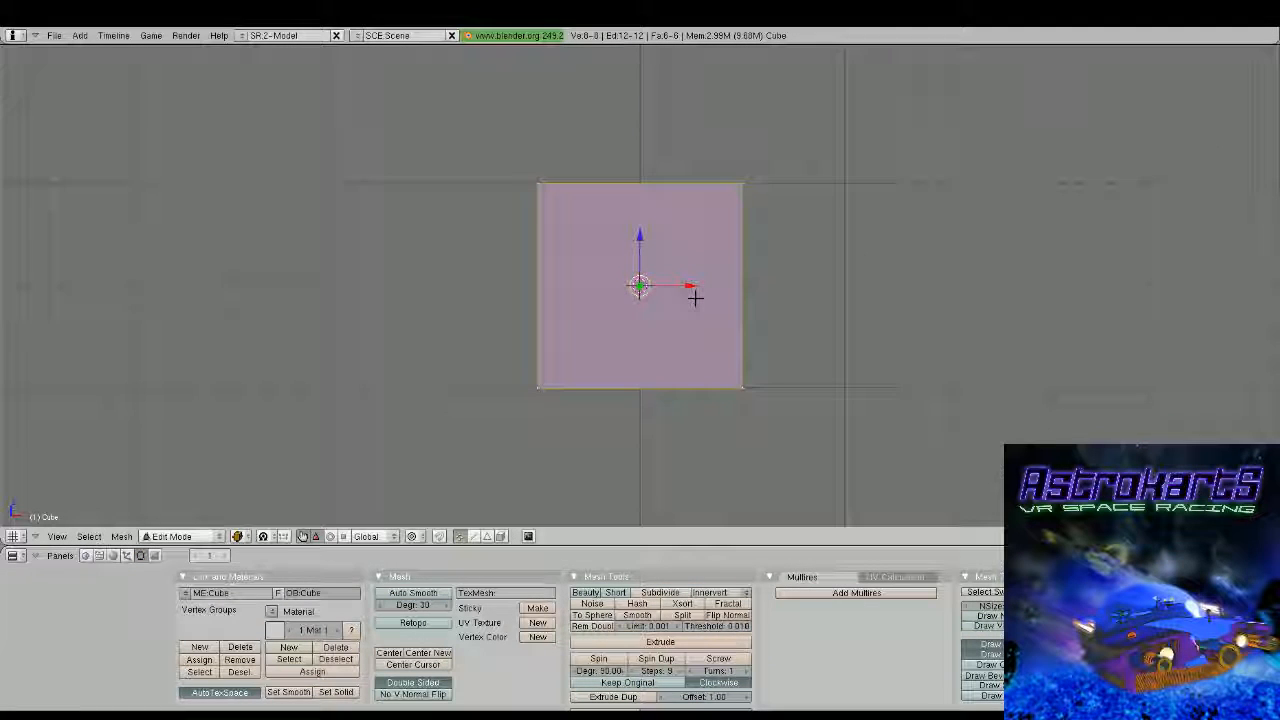
key("ctrl+r")
left_click(648, 171)
left_click(648, 171)
key("a")
key("b")
left_click_drag(677, 177, 835, 466)
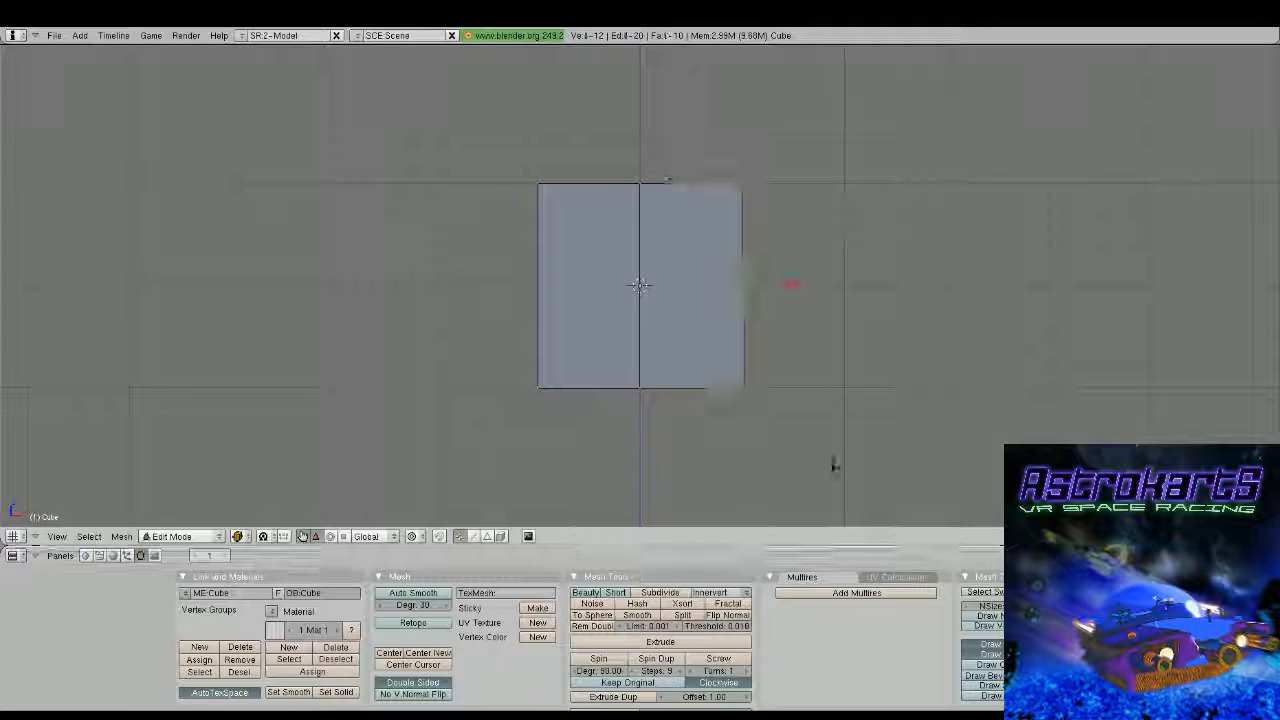
key("x")
left_click(829, 440)
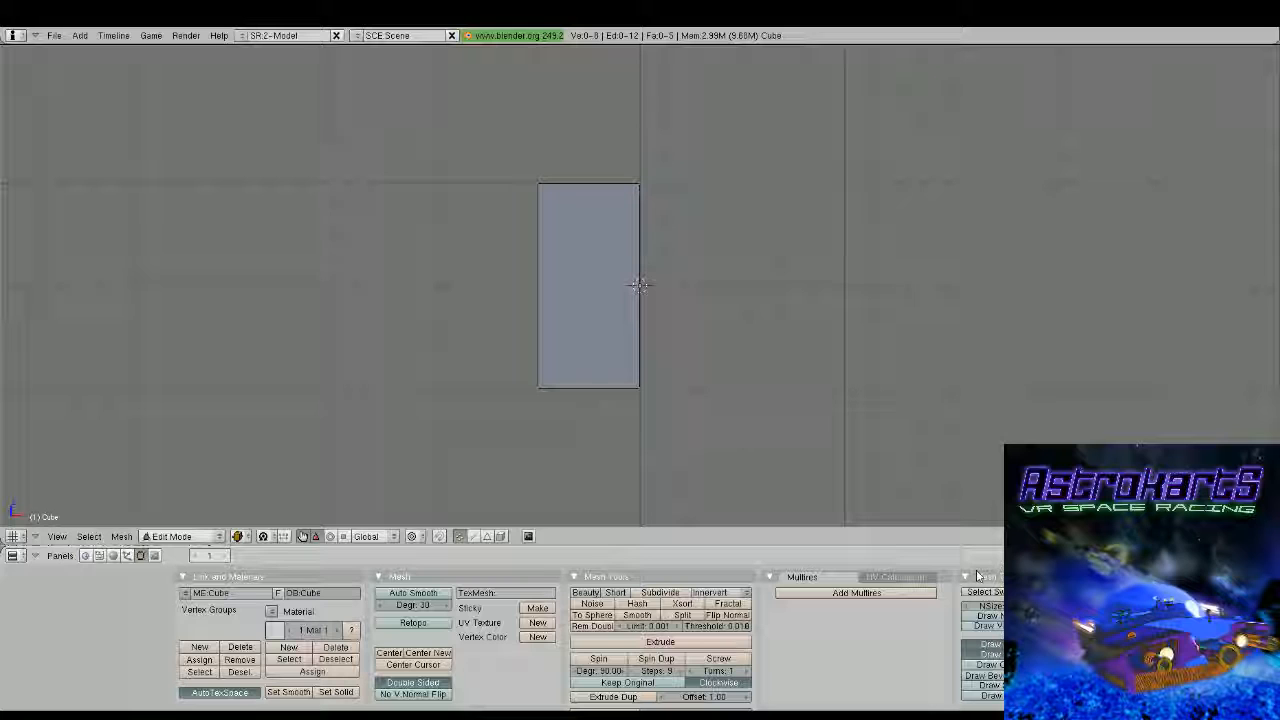
Add Mirror and Subsurf modifiers to the half cube
left_click(1198, 593)
left_click(1200, 500)
left_click(1198, 593)
left_click(1202, 480)
middle_click_drag(1208, 352, 846, 306)
scroll(846, 306, "down", 3)
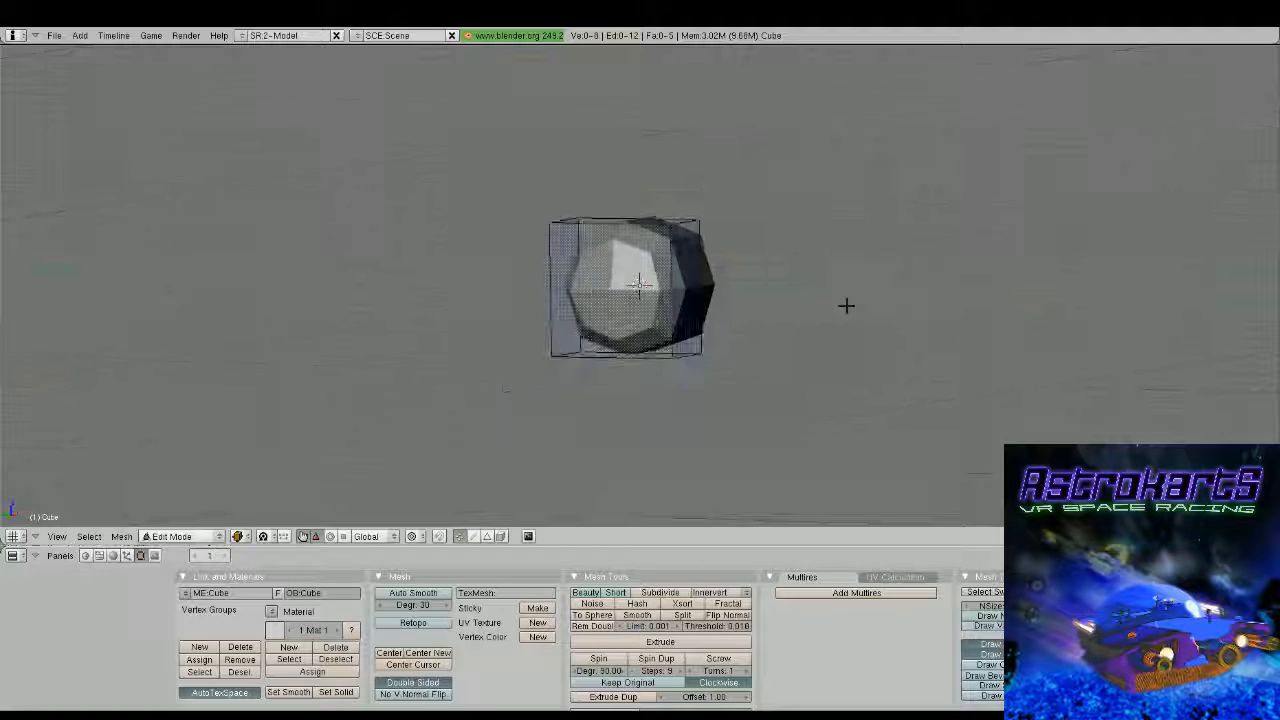
Cut a vertical edge loop between the front and back of the head and scale it about 1.17 along Z
middle_click_drag(719, 296, 734, 295)
key("ctrl+r")
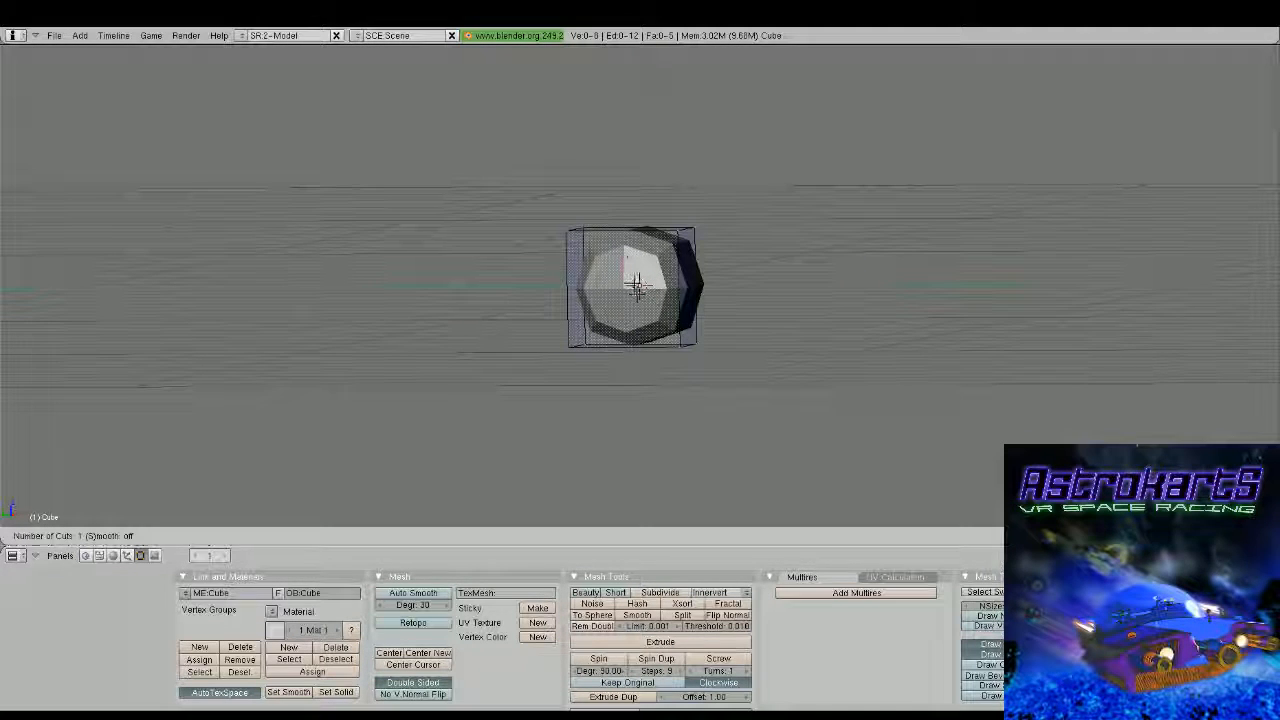
left_click(629, 243)
left_click(629, 242)
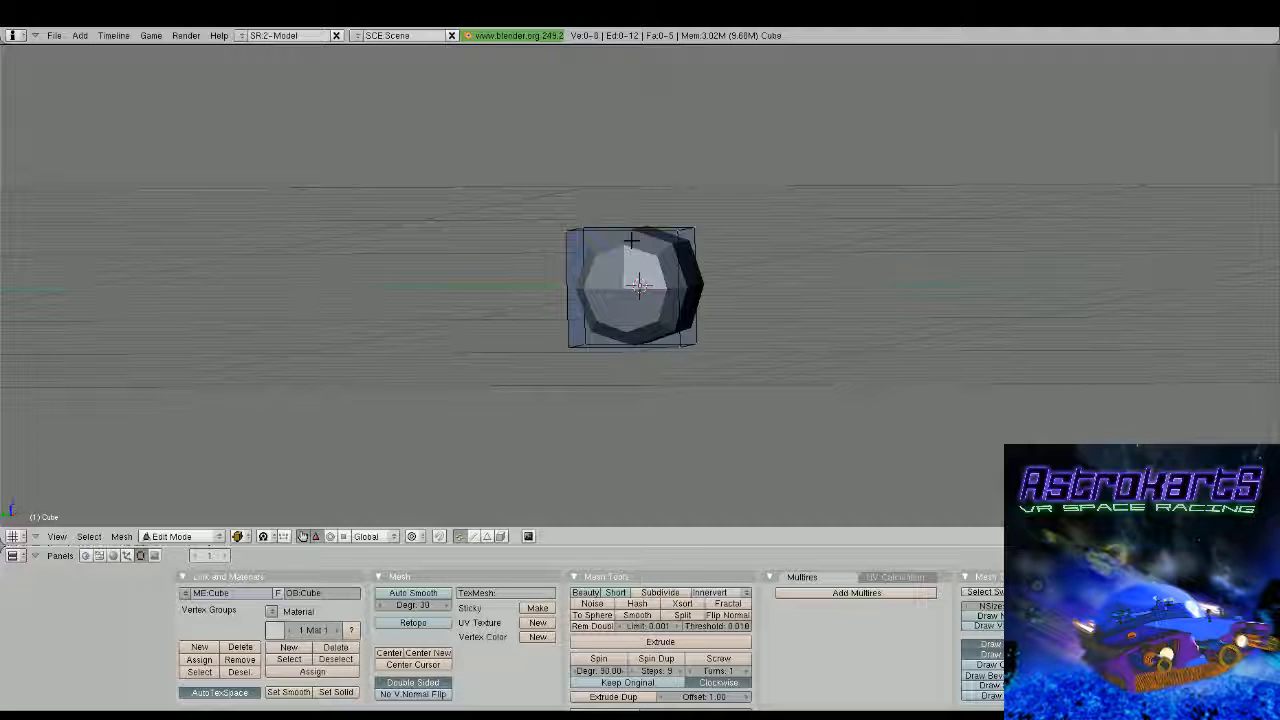
key("a")
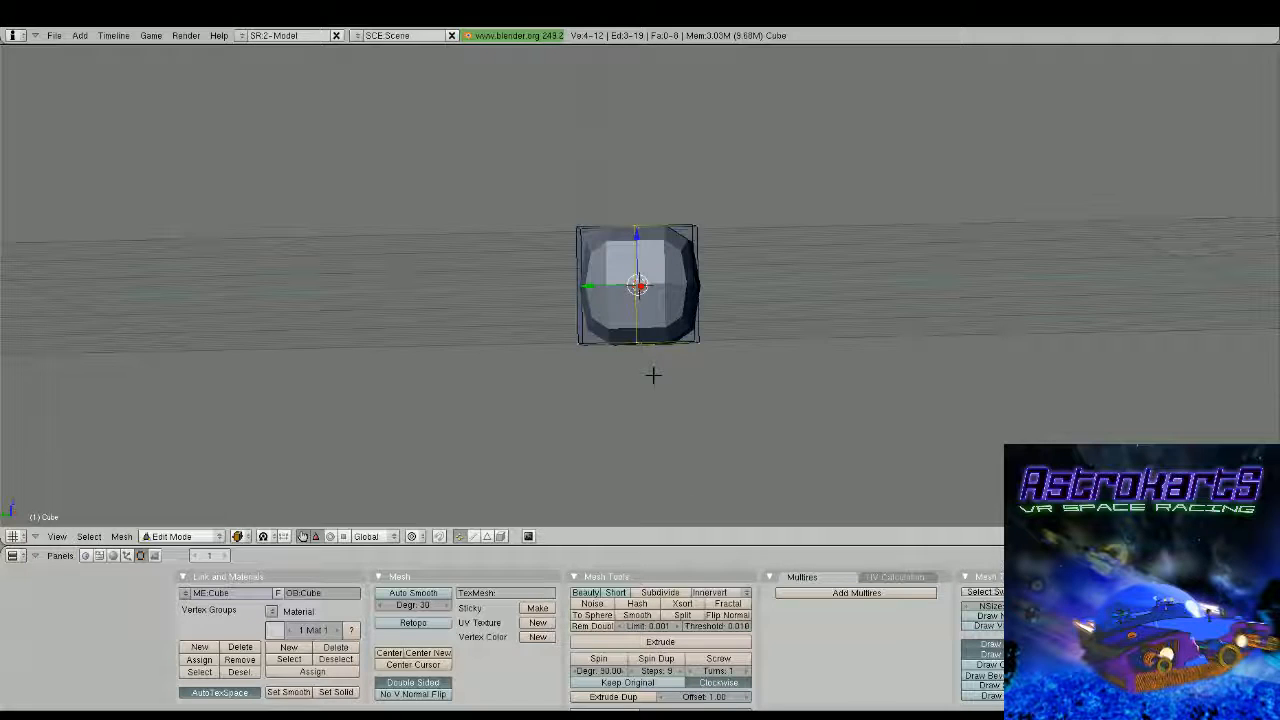
key("s")
key("z")
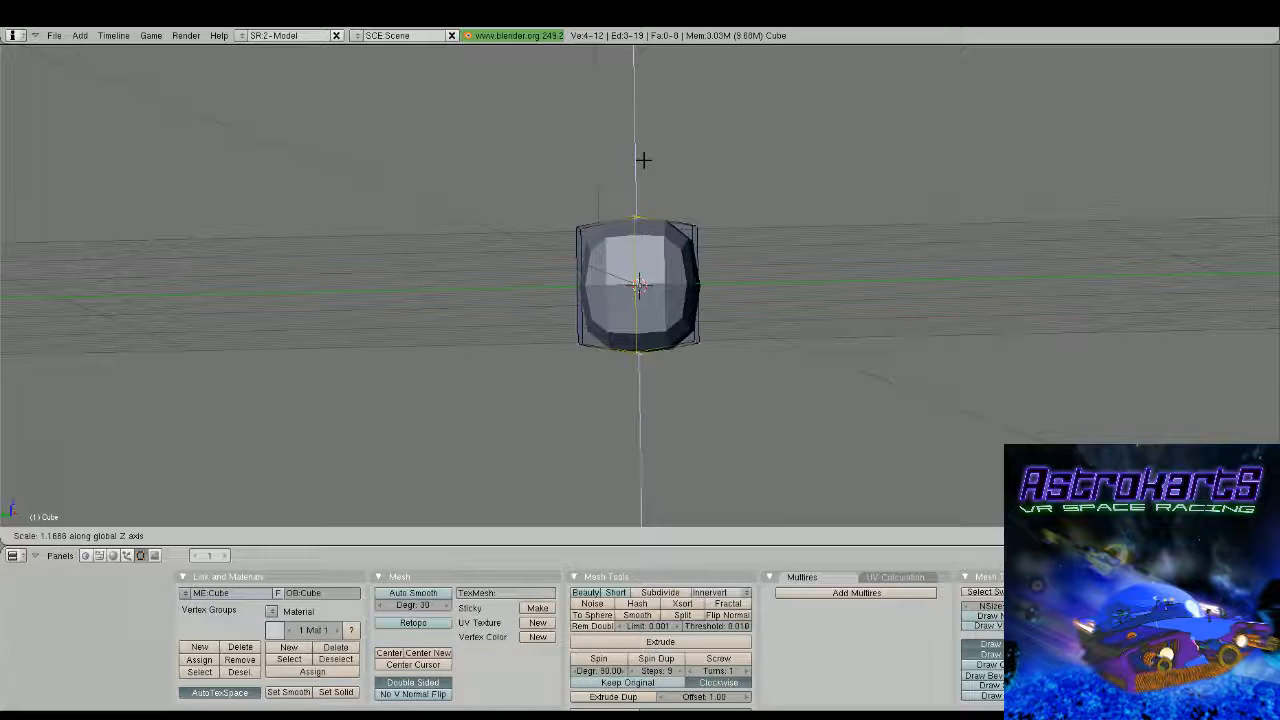
left_click(643, 160)
Extrude the front bottom face of the head downward along Z to form the jaw
key("a")
key("b")
left_click_drag(626, 238, 722, 390)
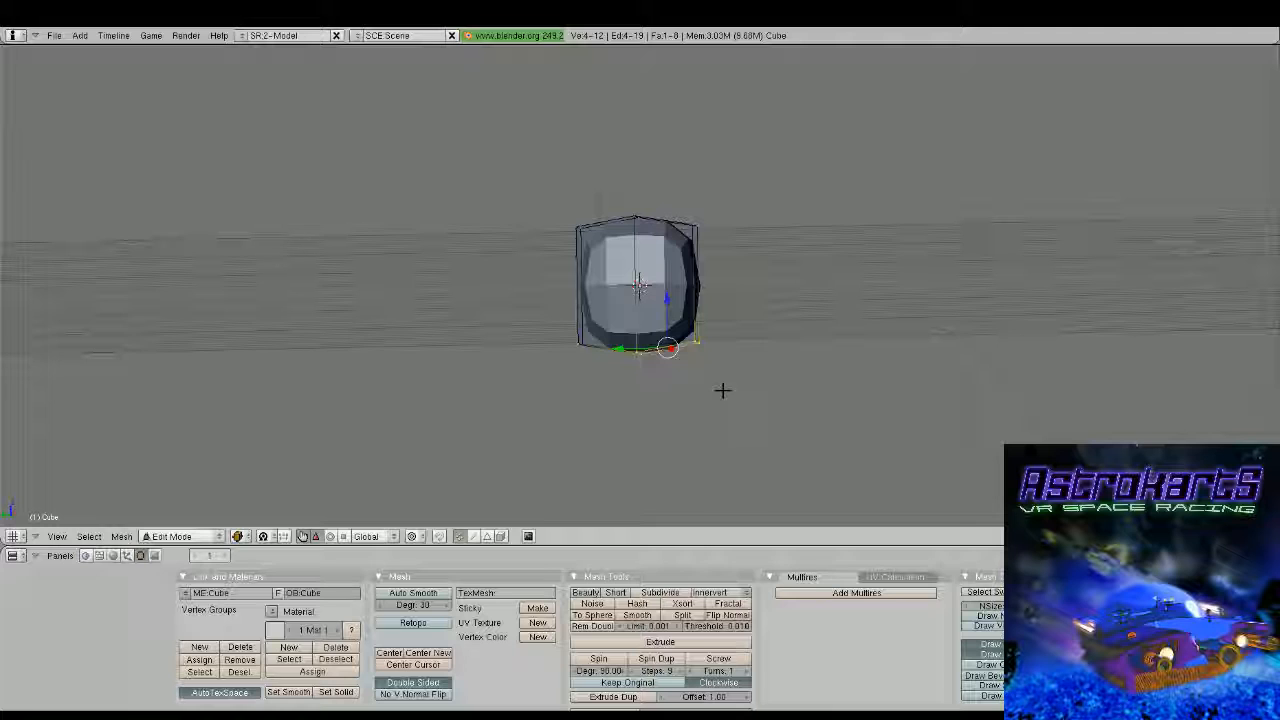
key("e")
left_click(717, 366)
left_click_drag(668, 308, 669, 348)
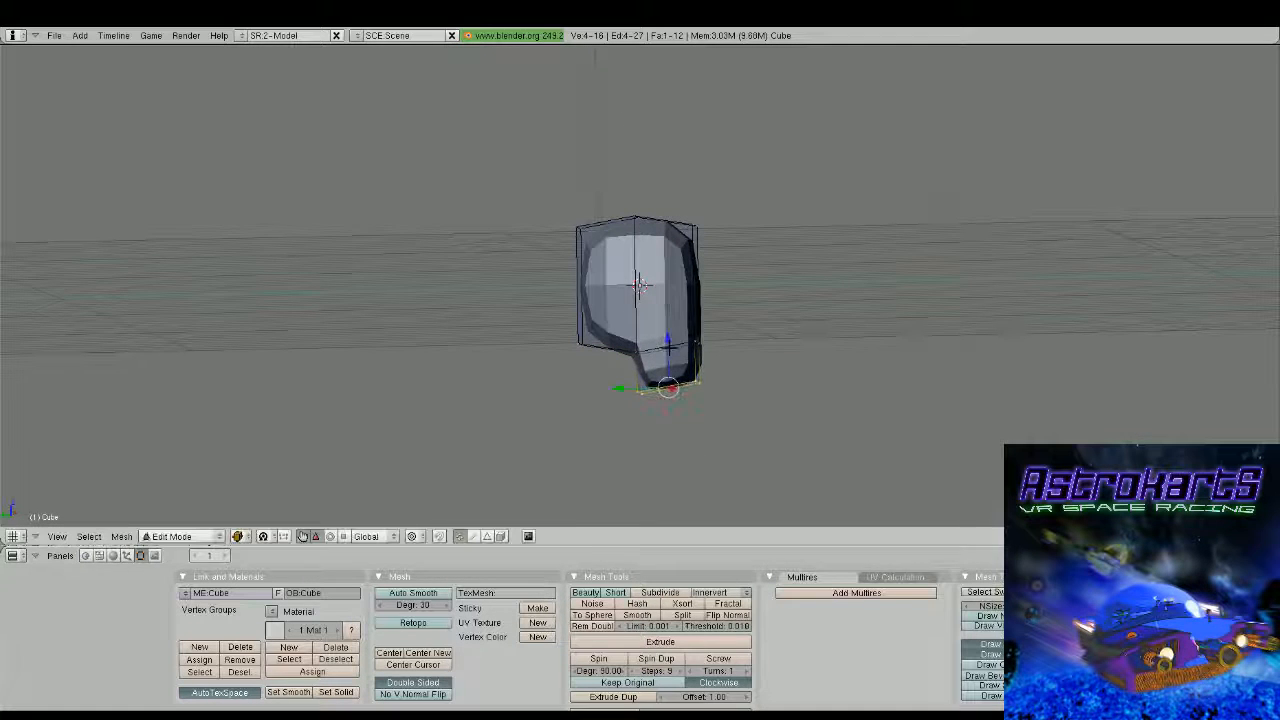
Remove the jaw's interior centreline face and cut a horizontal edge loop around the middle of the head
middle_click_drag(669, 348, 604, 366)
right_click(606, 388)
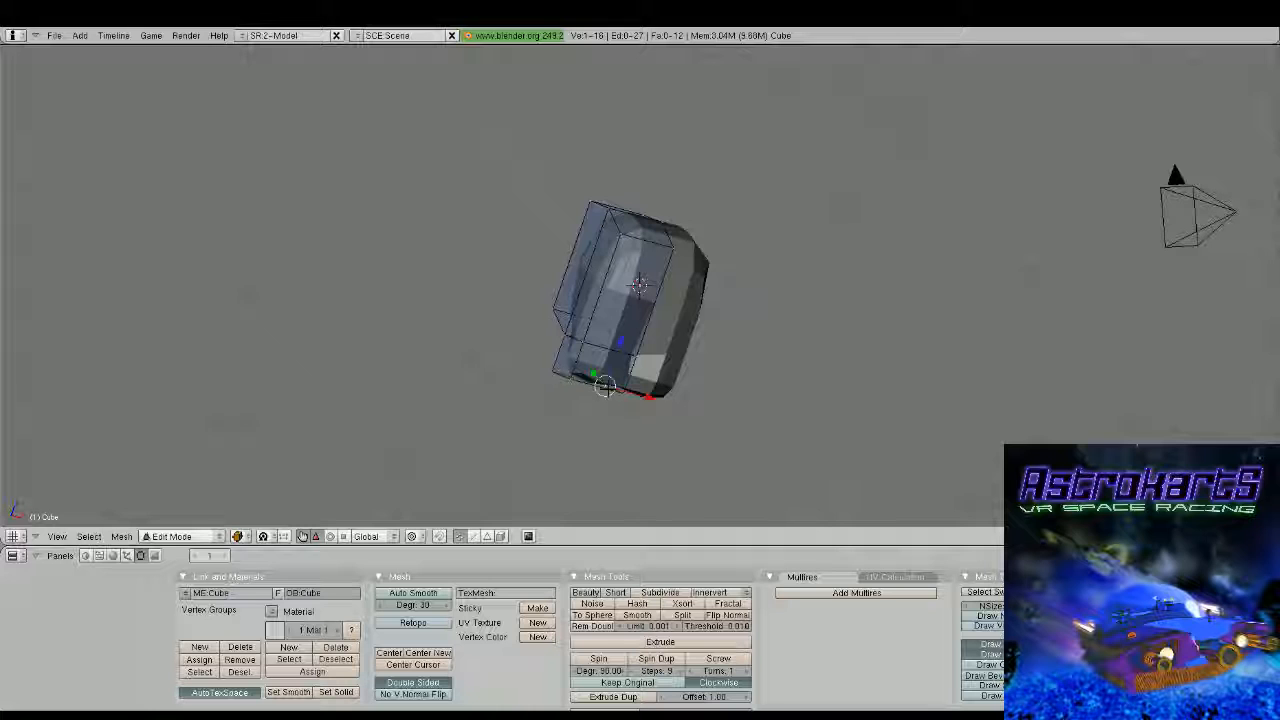
key("ctrl+r")
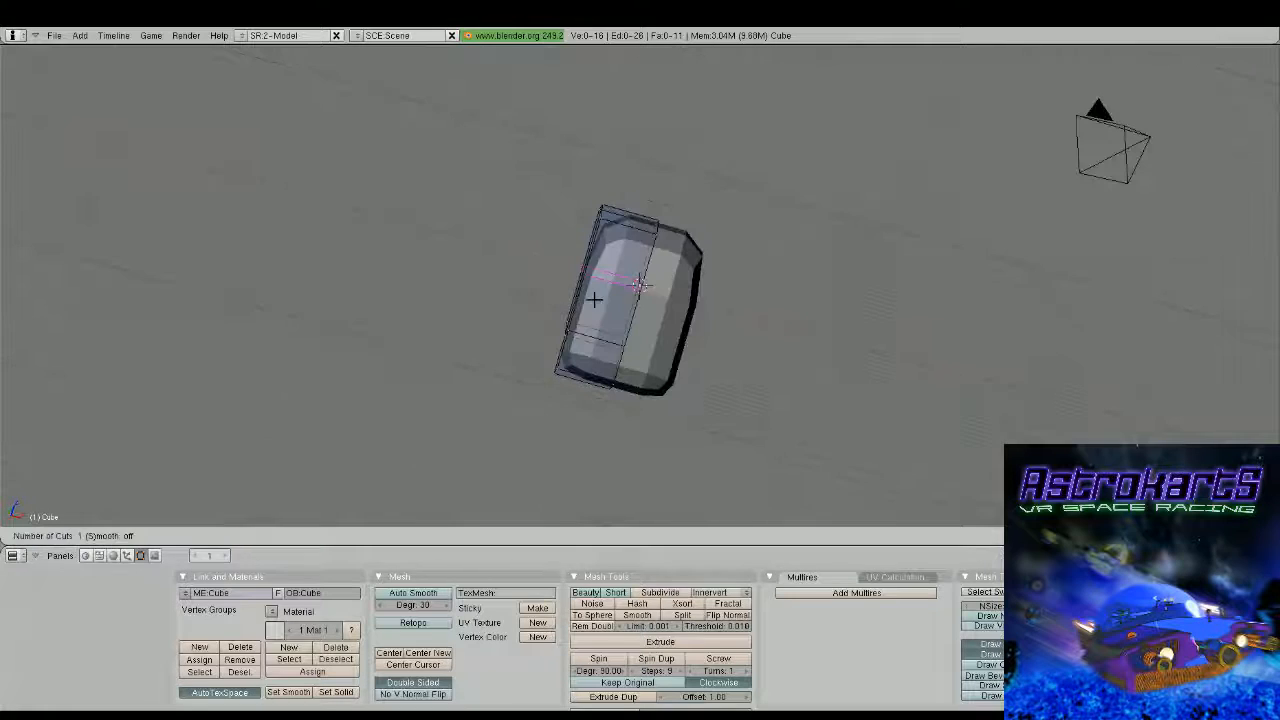
left_click(594, 297)
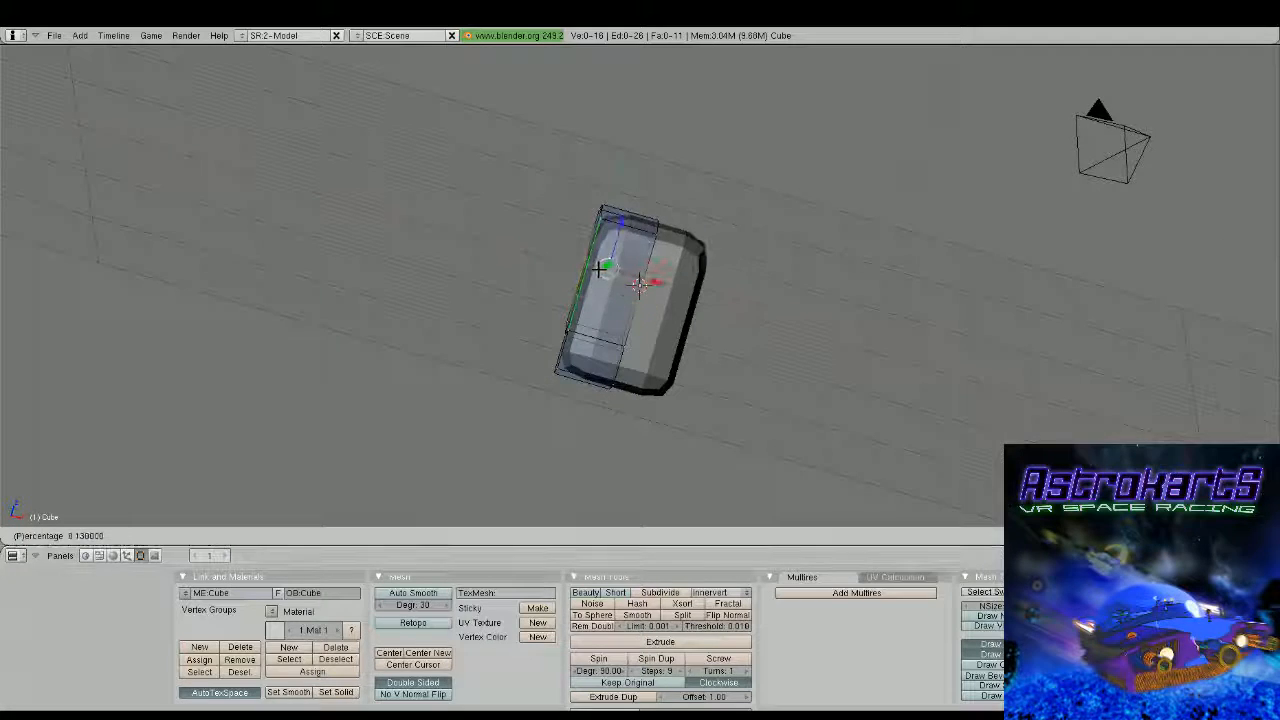
left_click(599, 272)
middle_click_drag(599, 273, 654, 374)
scroll(615, 308, "down", 3)
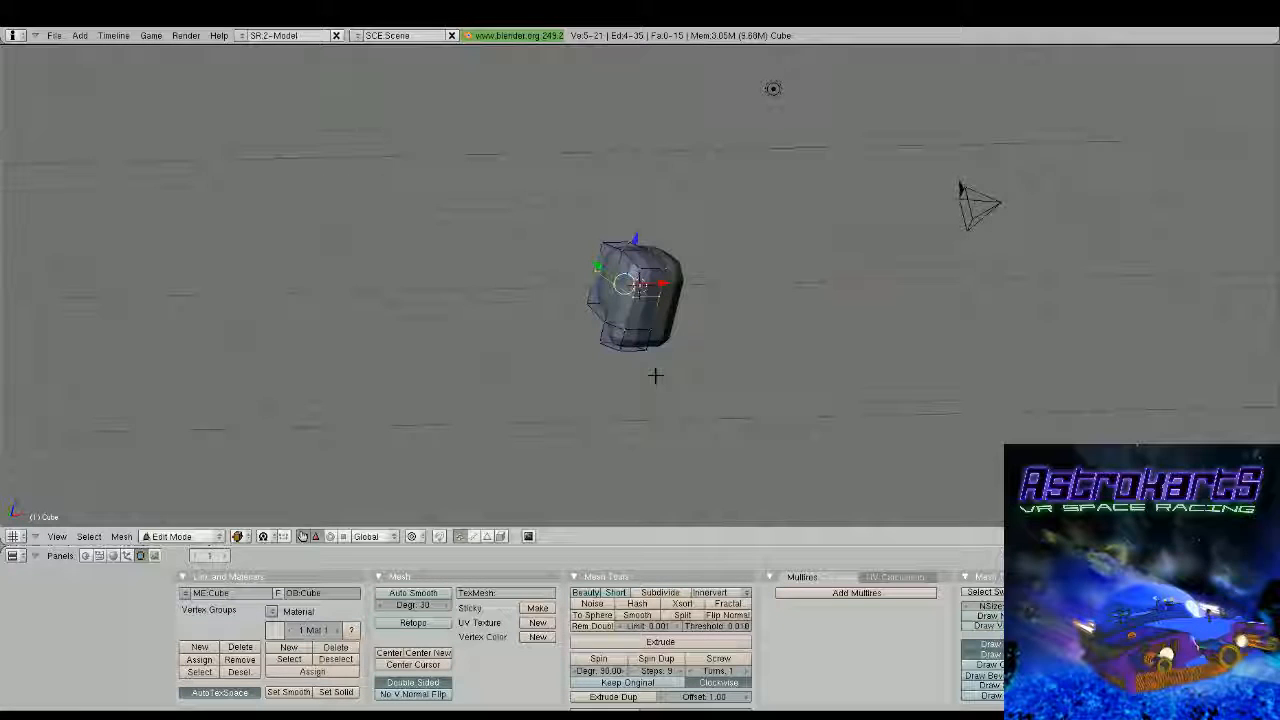
Apply smooth shading to the head outside mesh editing and return to editing it in front view
key("Tab")
left_click(309, 691)
middle_click_drag(562, 525, 676, 405)
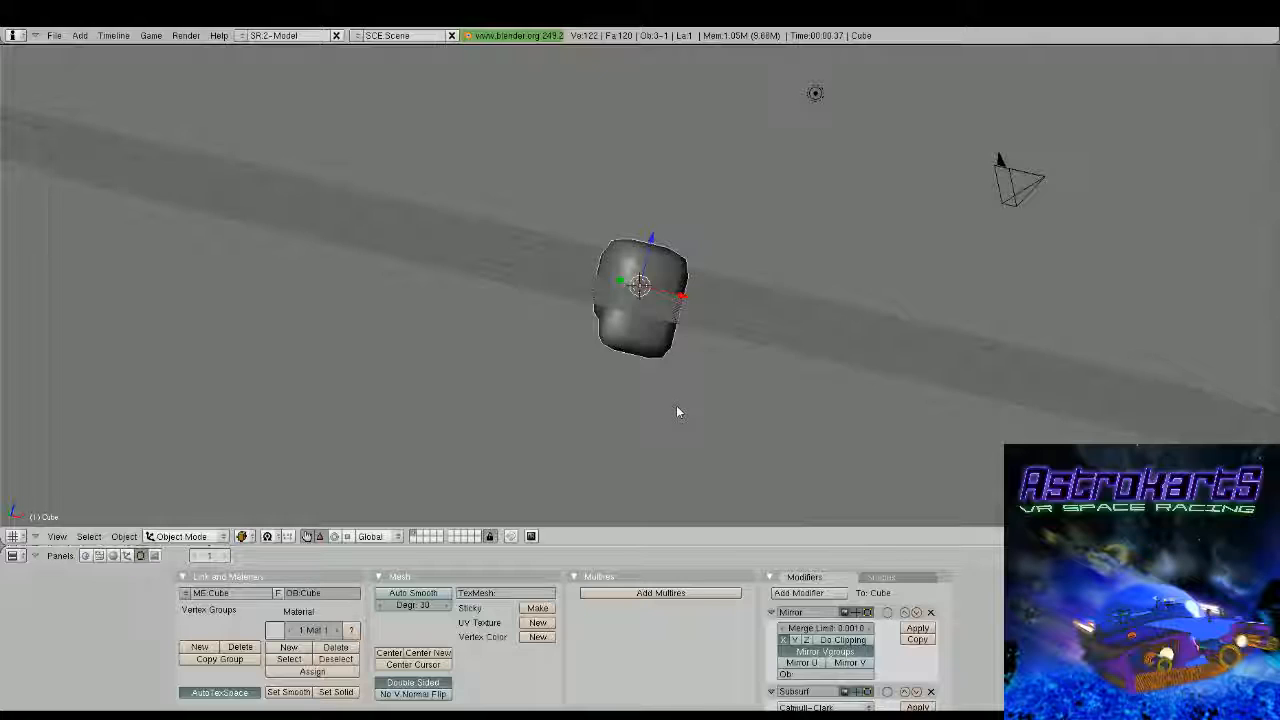
key("KP_1")
scroll(694, 397, "up", 2)
key("Tab")
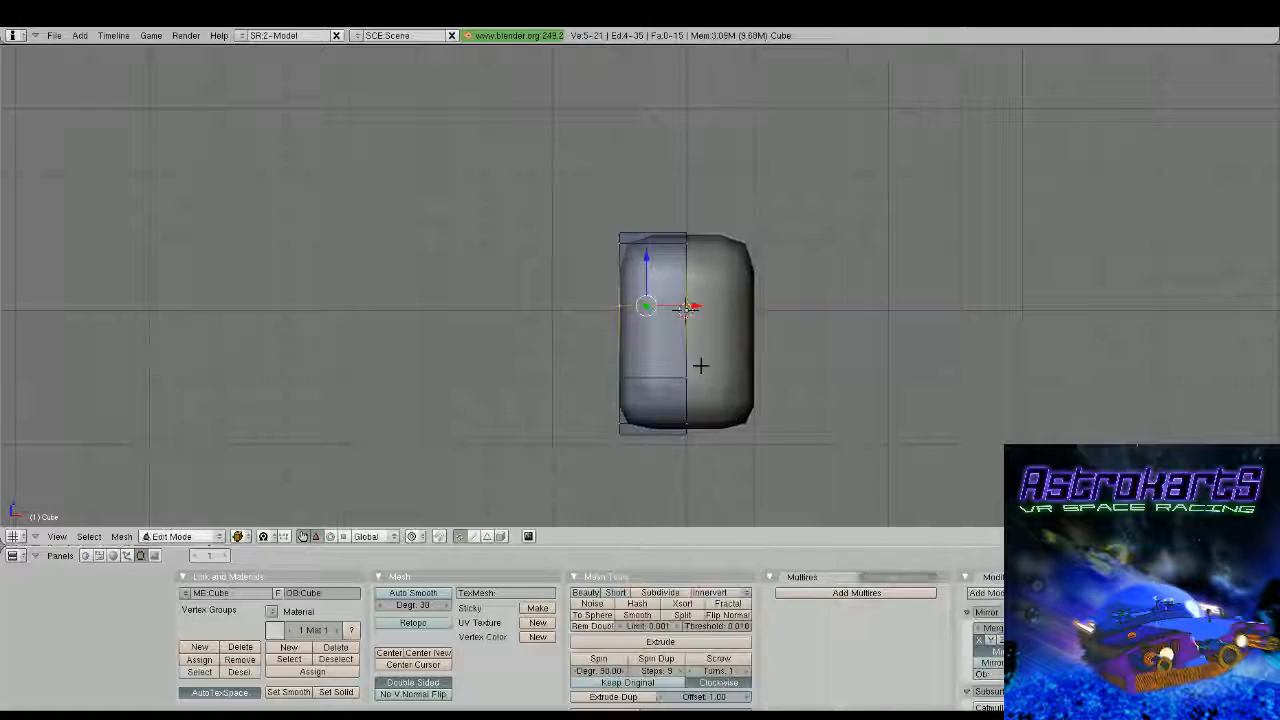
scroll(700, 363, "up", 2)
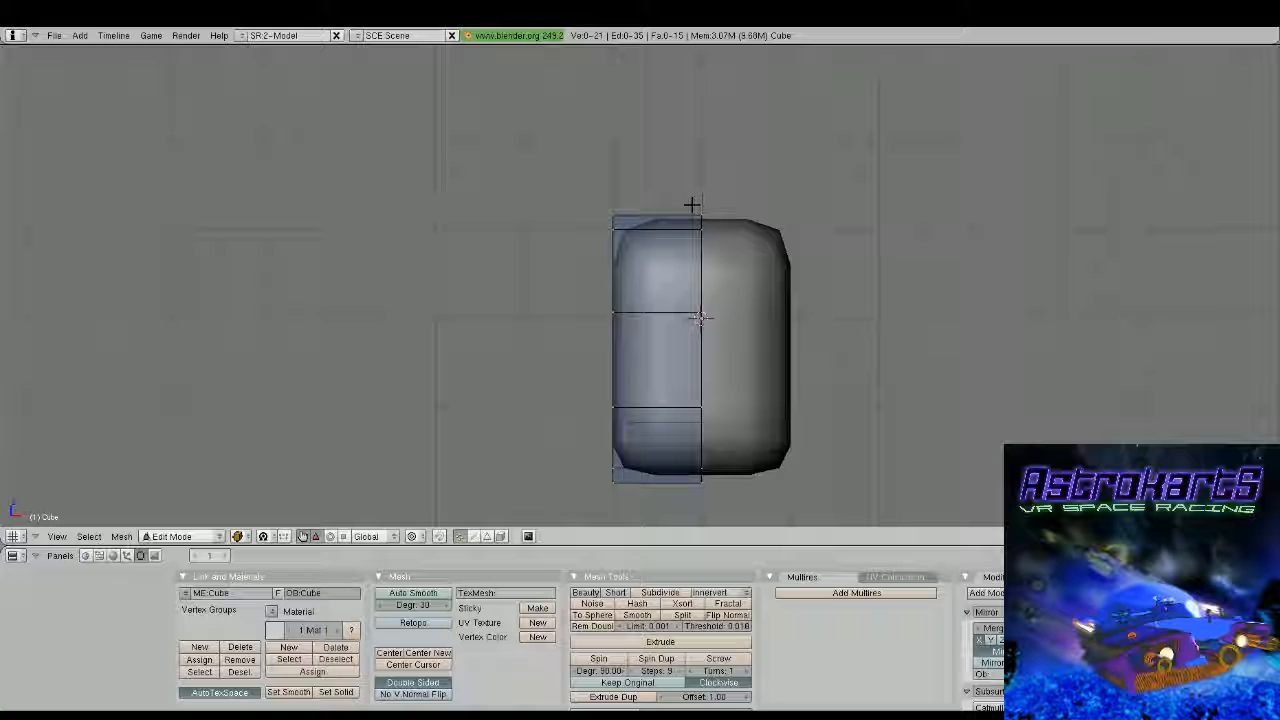
Push the two front vertices of the horizontal loop back along Y and raise the outer one along Z
middle_click_drag(692, 206, 788, 295)
right_click(742, 300, "shift")
left_click_drag(687, 307, 697, 305)
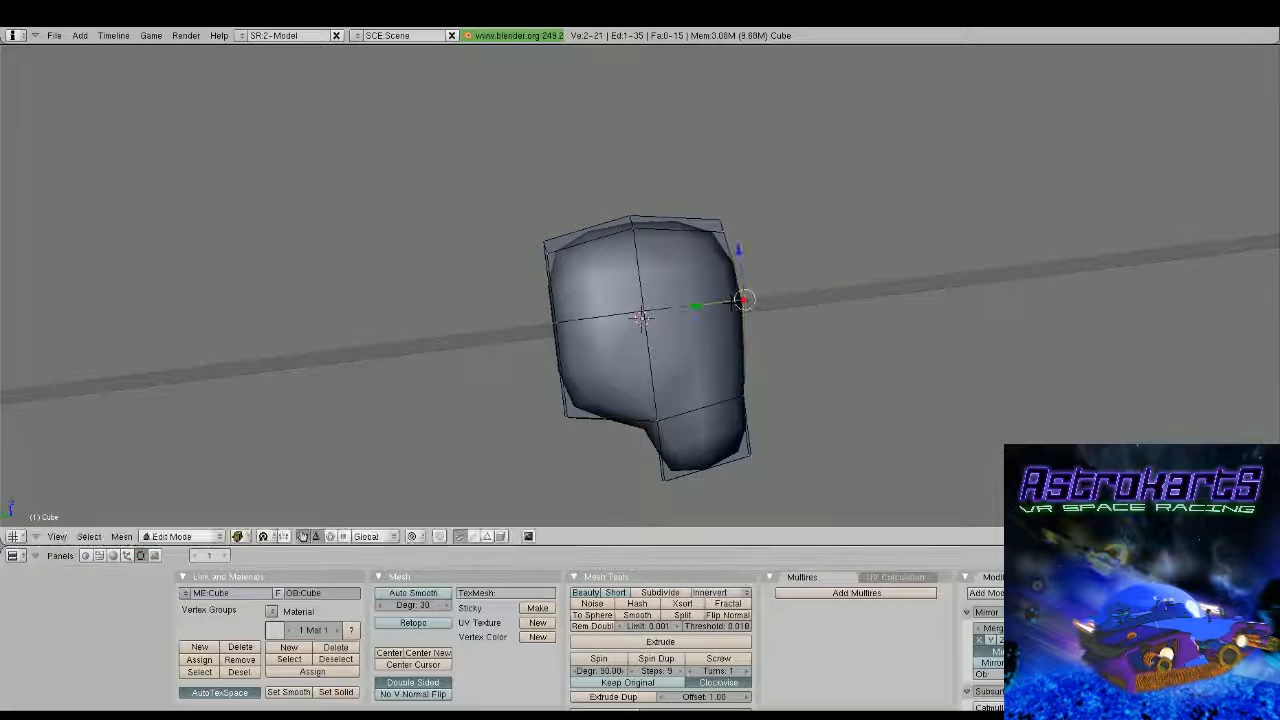
middle_click_drag(640, 318, 700, 305)
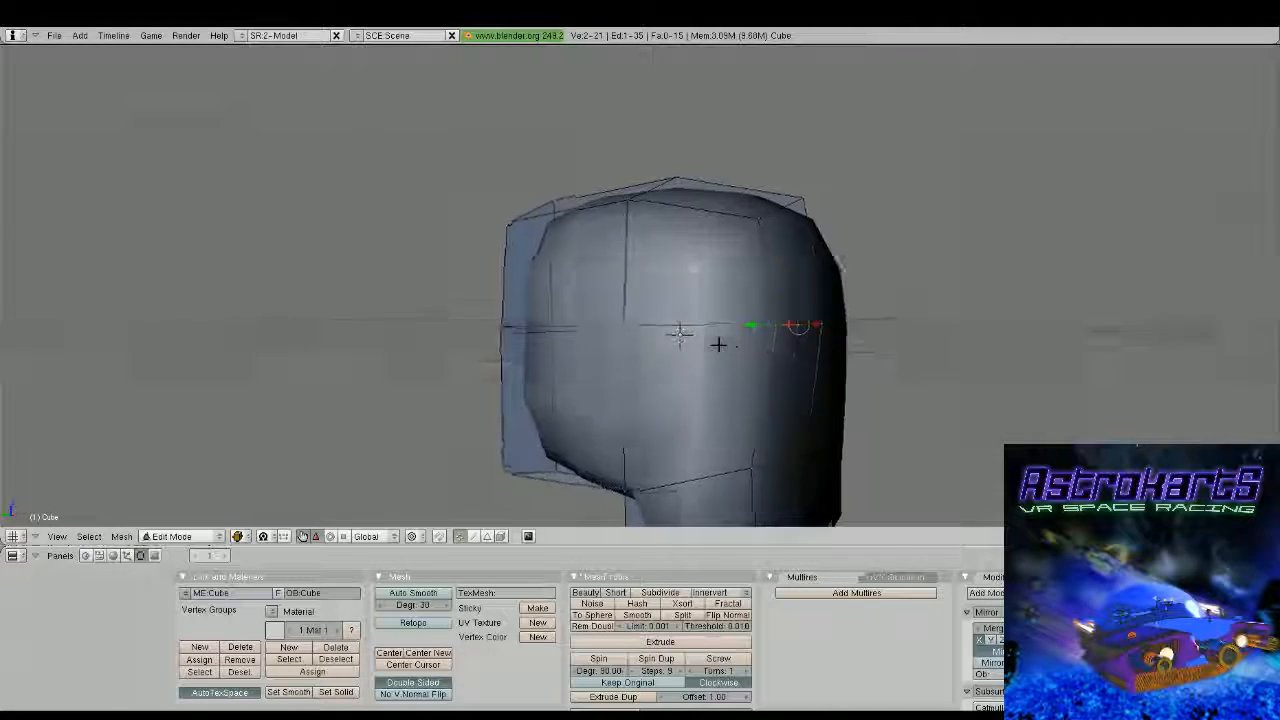
middle_click_drag(717, 340, 737, 300)
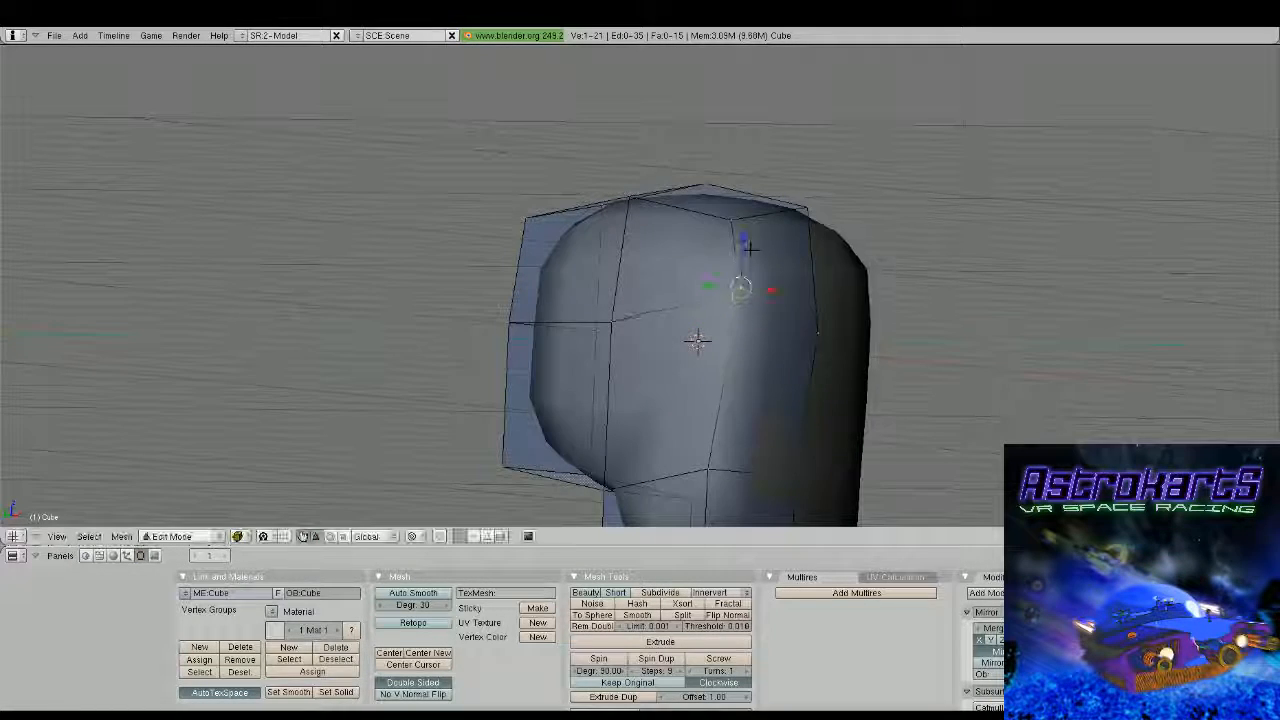
middle_click_drag(750, 248, 716, 373)
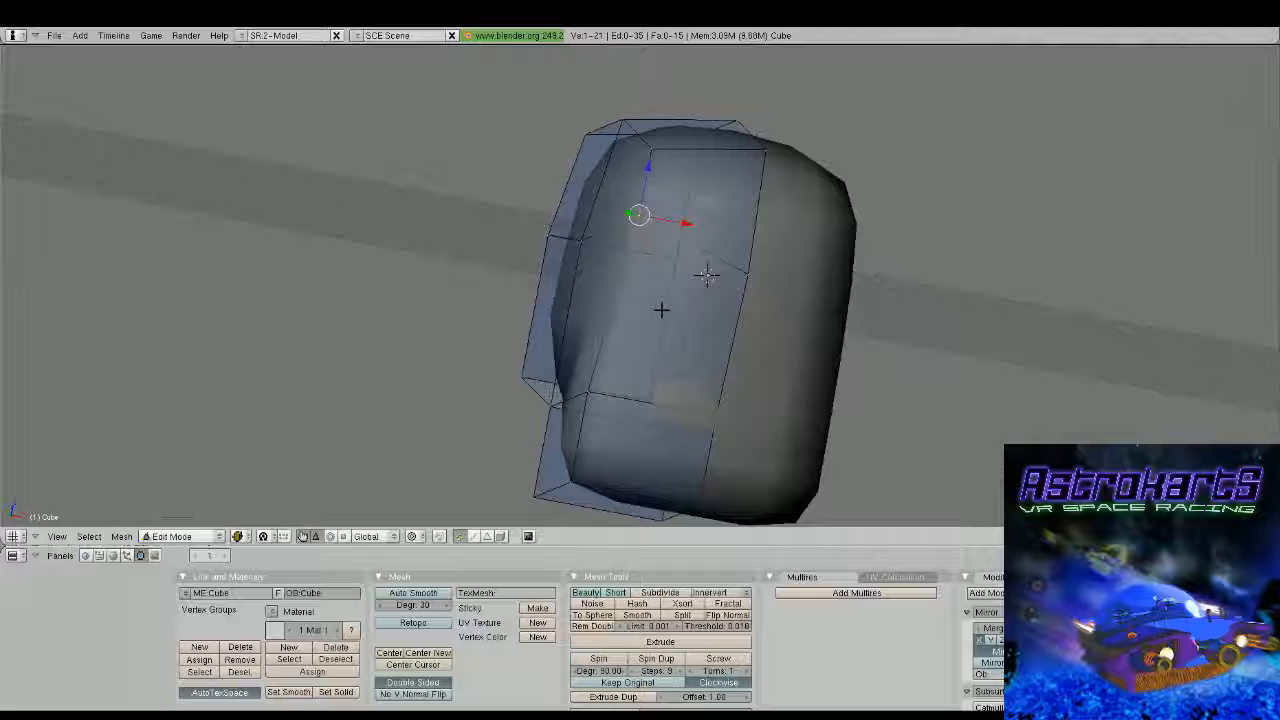
right_click(744, 263, "shift")
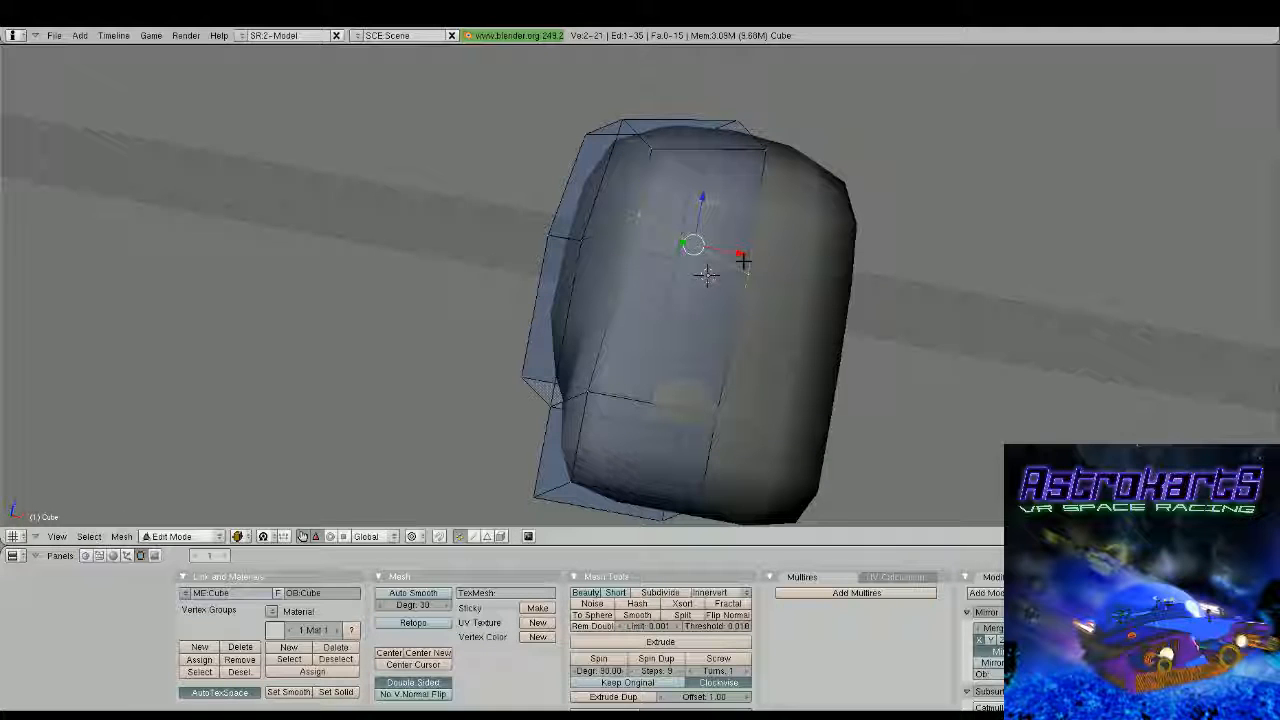
Cut a vertical edge loop down the side of the head between the front corner and the middle loop
middle_click_drag(743, 261, 770, 264)
key("ctrl+r")
left_click(627, 248)
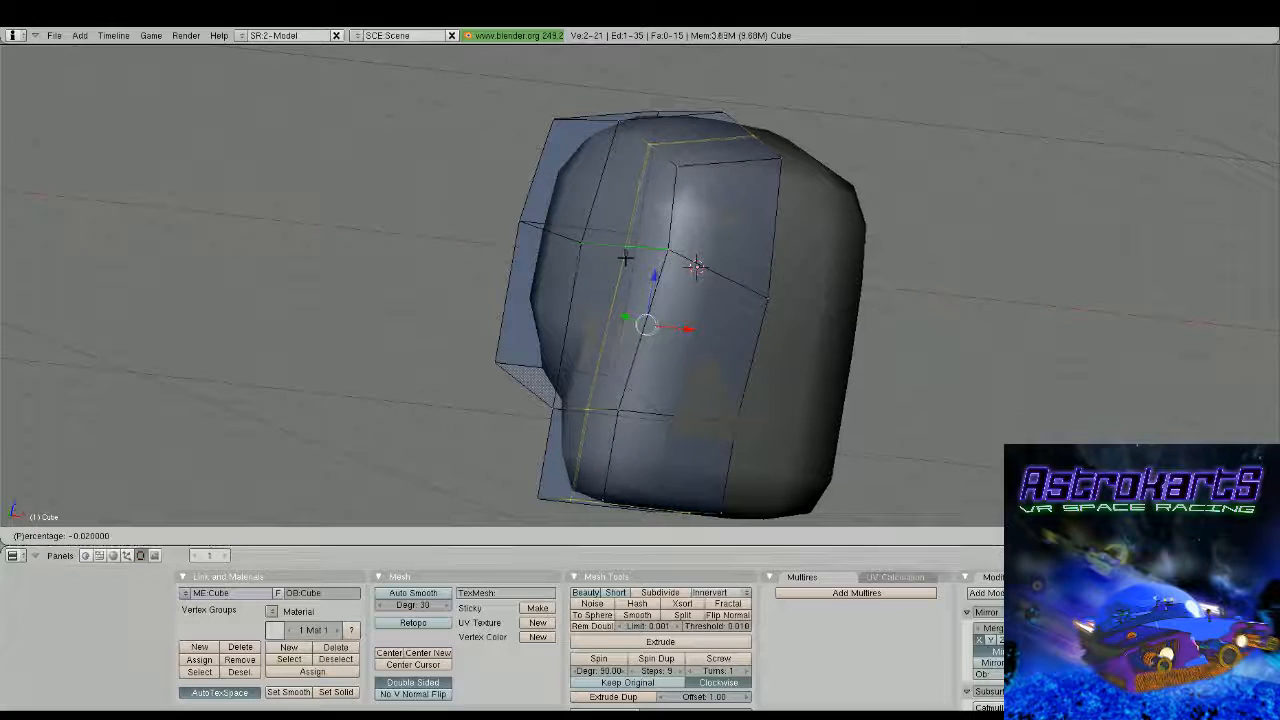
left_click(625, 258)
middle_click_drag(630, 260, 831, 306)
key("a")
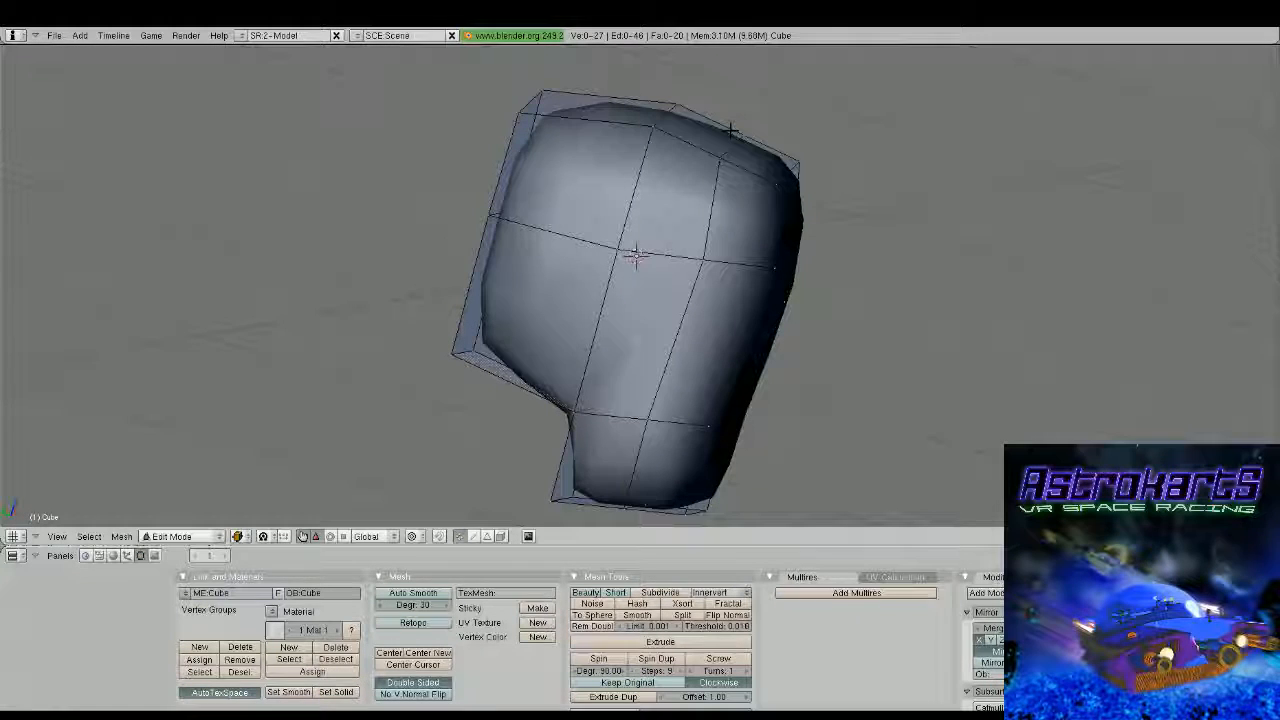
Raise the new loop's two top vertices along Z and move its side vertex about 0.05 forward along Y
right_click(733, 131)
right_click(722, 155, "shift")
left_click_drag(744, 100, 751, 92)
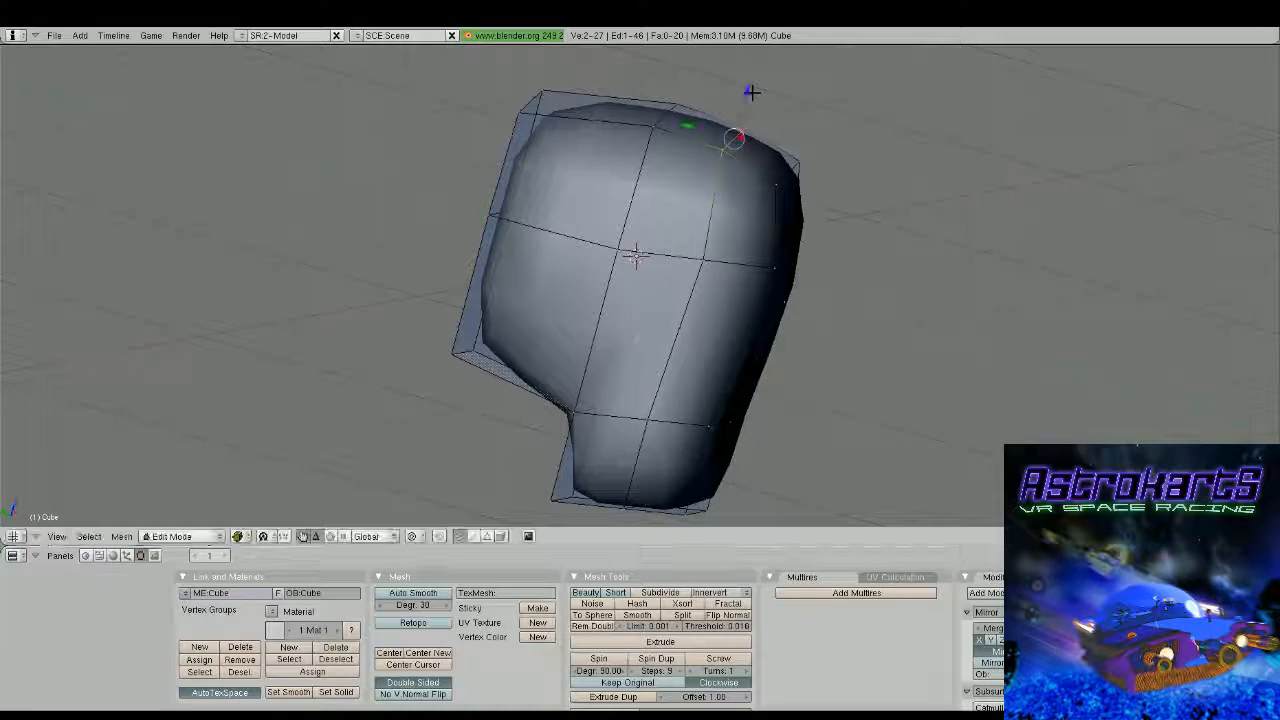
middle_click_drag(751, 92, 731, 220)
right_click(700, 252)
mouse_move(688, 249)
left_mouse_down()
mouse_move(673, 242)
mouse_move(691, 250)
left_mouse_up()
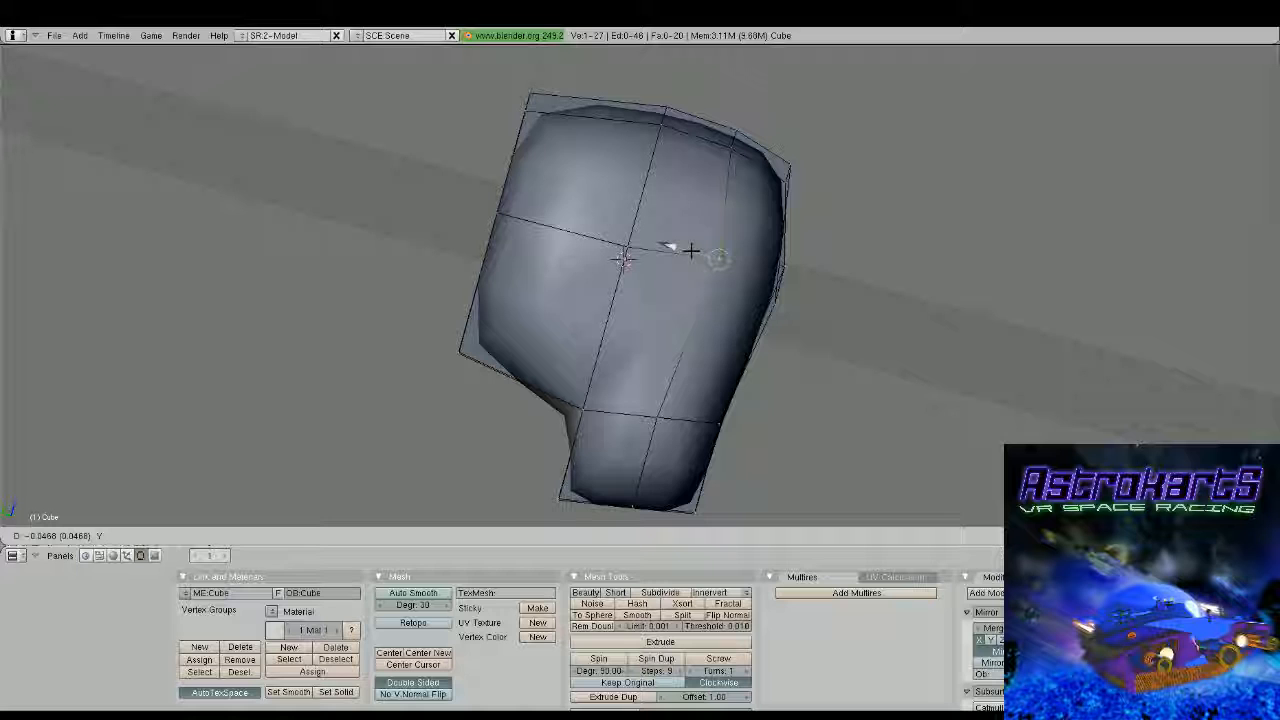
left_click_drag(691, 250, 691, 250)
Move vertices on the side of the head inward along X, shifting the rear one by about 0.20
key("KP_1")
right_click(586, 264, "shift")
left_click_drag(600, 260, 613, 260)
left_click(613, 260)
right_click(591, 200)
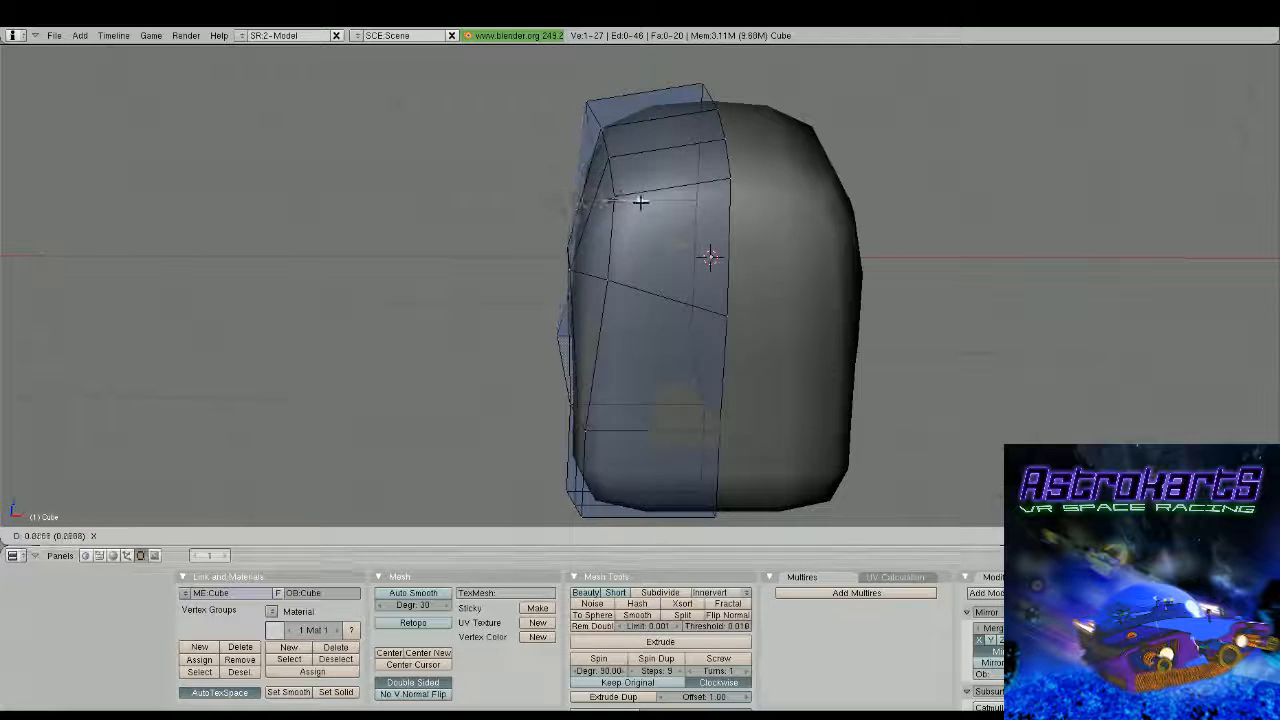
middle_click_drag(641, 201, 521, 190)
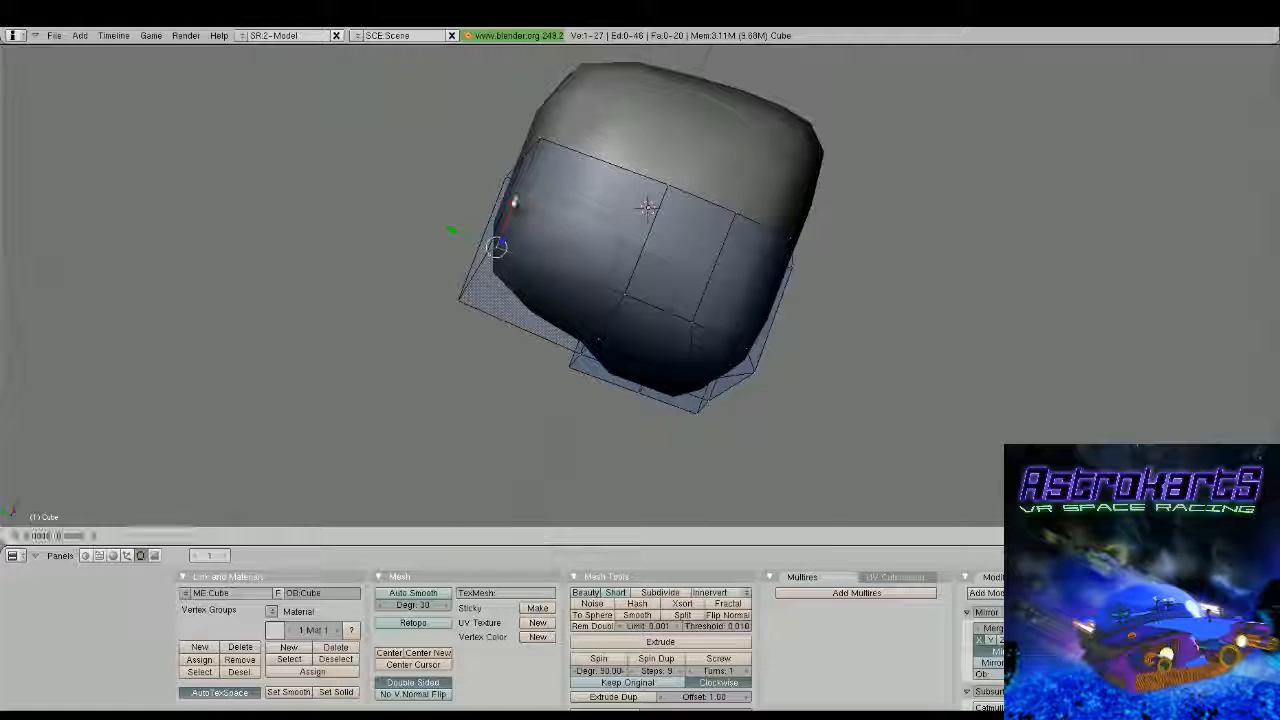
key("g")
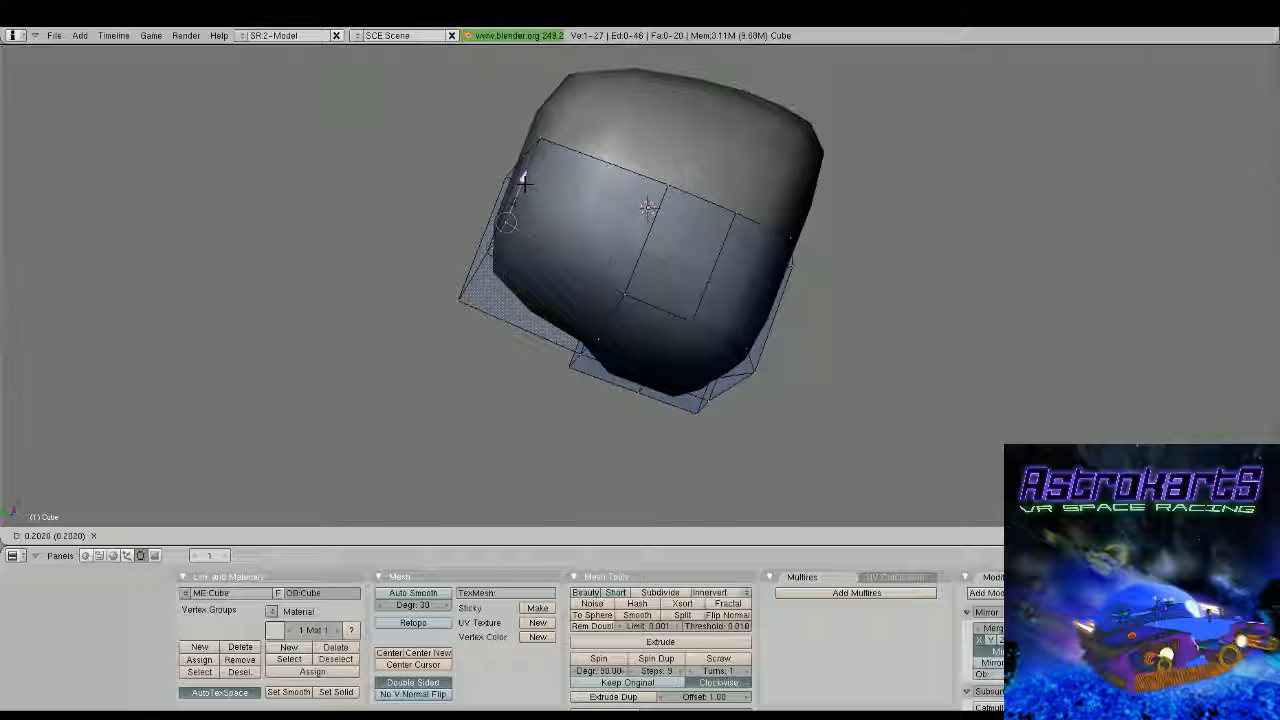
left_click(524, 183)
Reposition the upper rear face's vertices to reshape the back of the skull, and view the head outside mesh editing
key("Tab")
middle_click_drag(524, 183, 646, 159)
scroll(646, 159, "down", 2)
key("Tab")
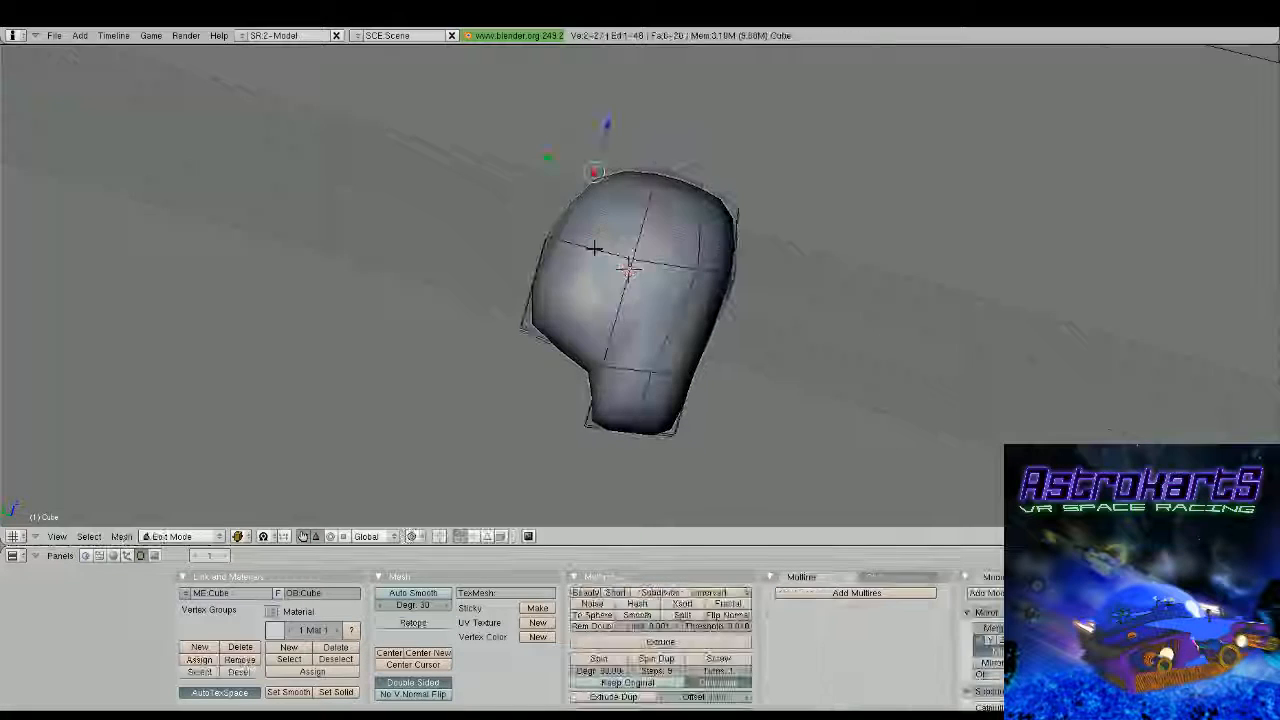
key("a")
key("b")
left_click_drag(512, 146, 604, 251)
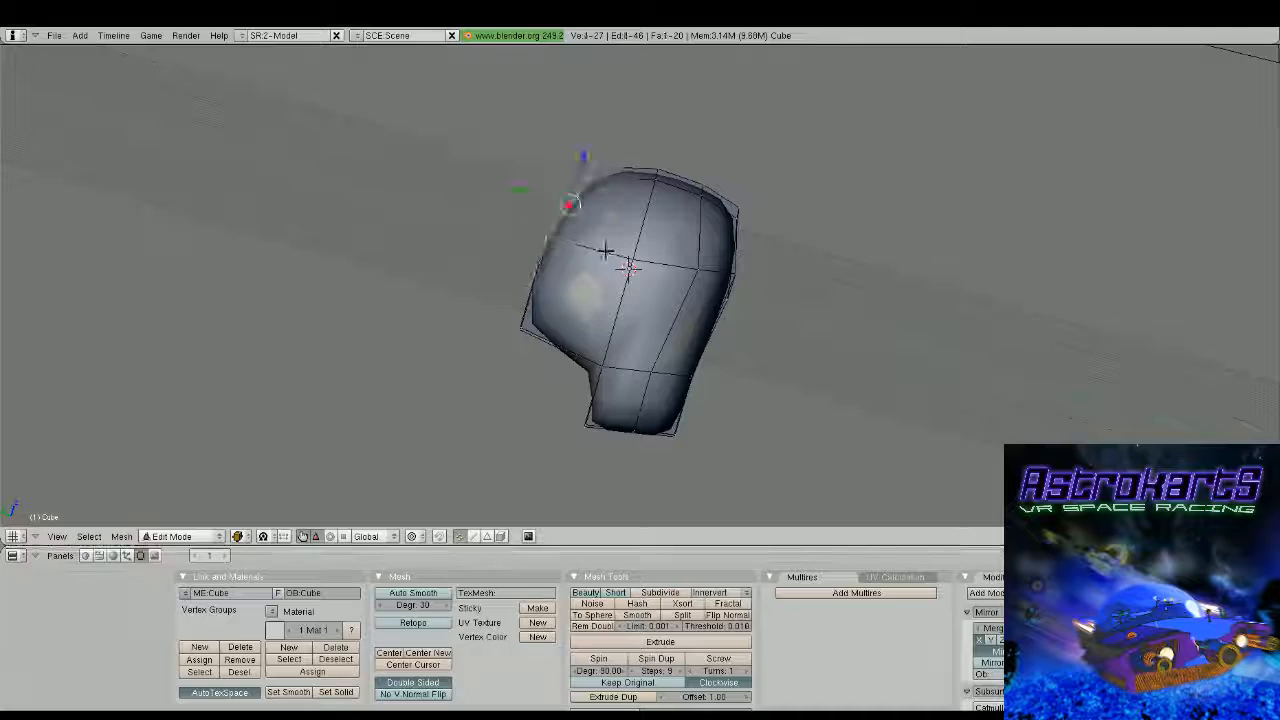
key("g")
left_click(514, 183)
key("Tab")
scroll(613, 285, "down", 3)
middle_click_drag(613, 285, 566, 251)
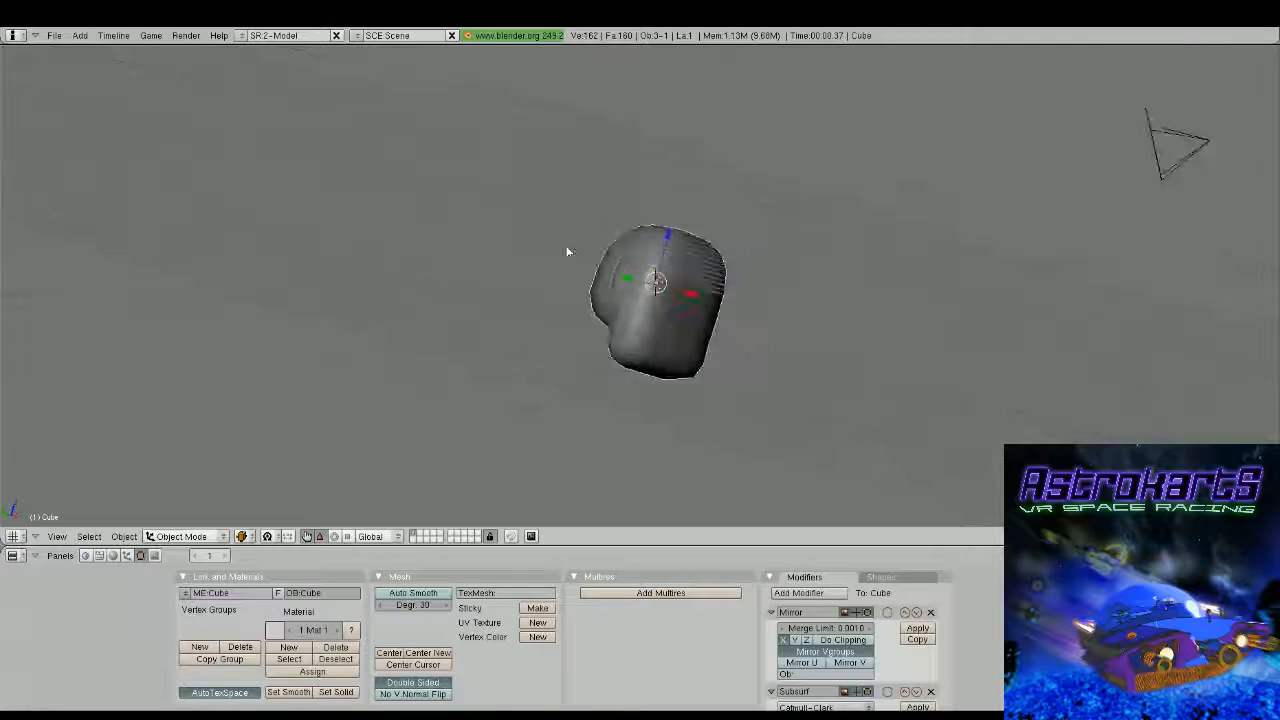
Open the save browser for the head model and cancel it without saving
key("F2")
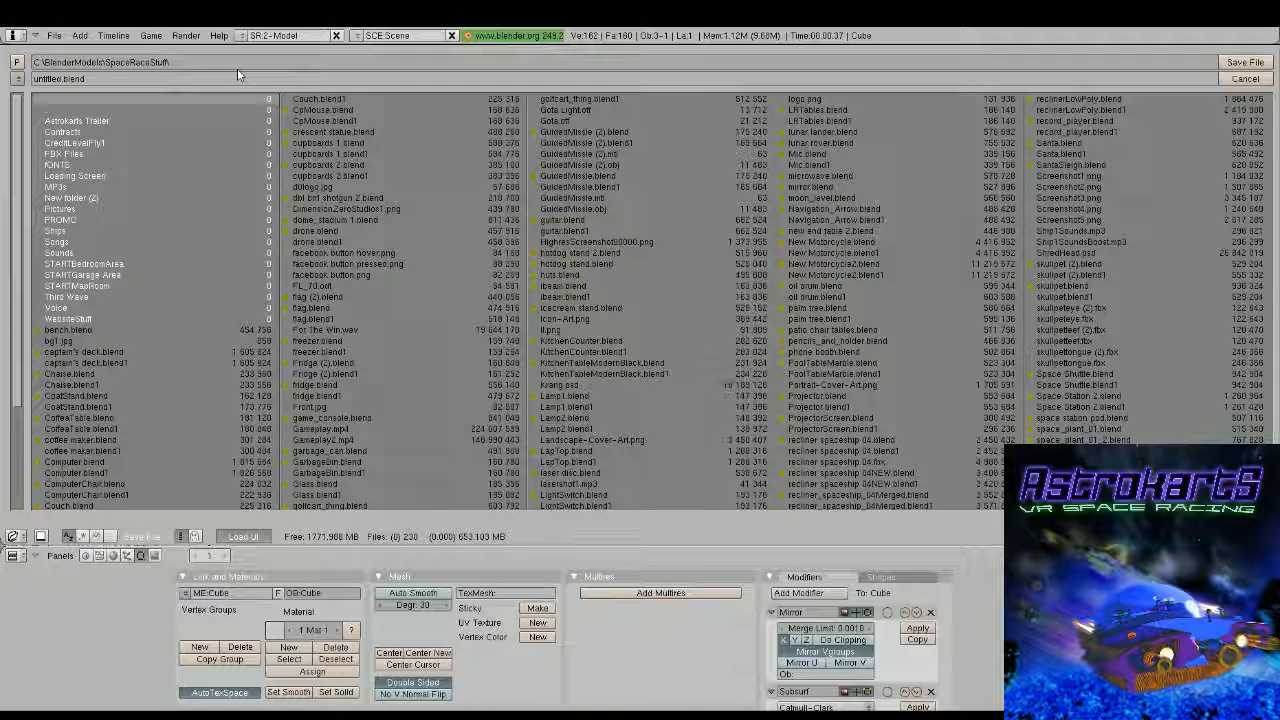
key("Escape")
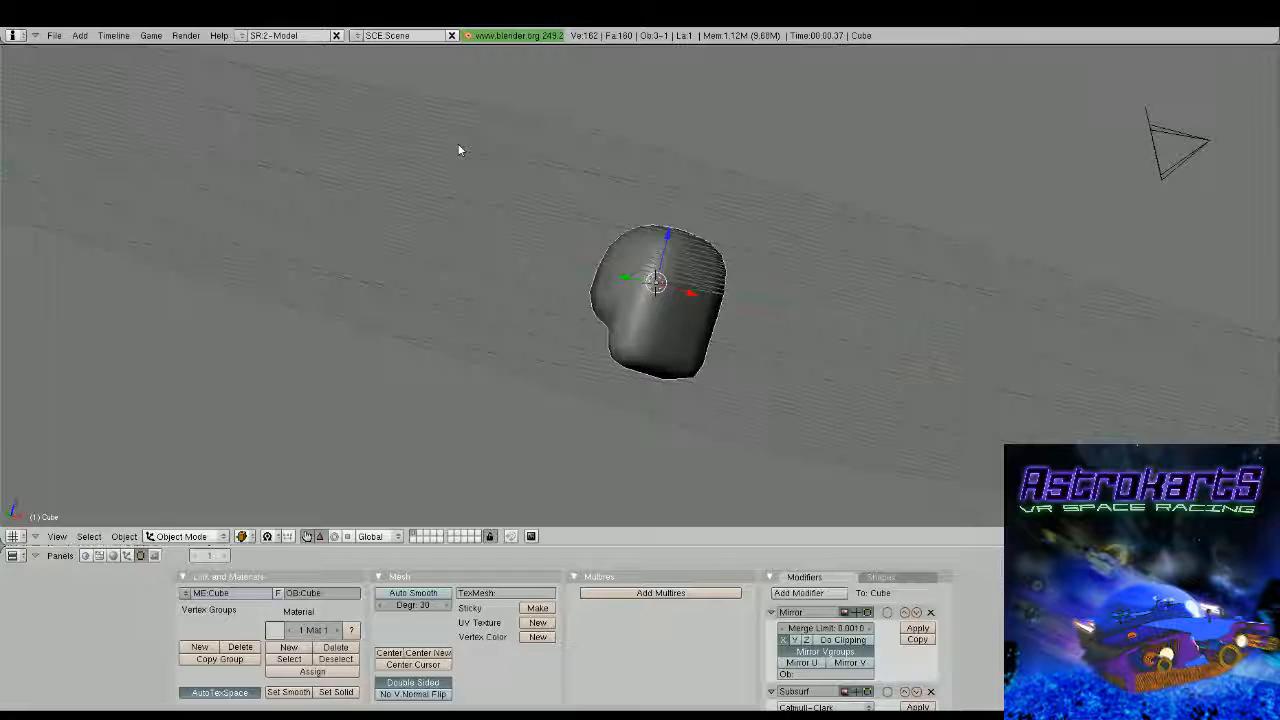
Return to mesh editing with a close view of the front of the head
mouse_move(459, 150)
middle_mouse_down()
mouse_move(686, 331)
mouse_move(664, 280)
middle_mouse_up()
key("Tab")
key("Tab")
scroll(666, 299, "up", 2)
key("Tab")
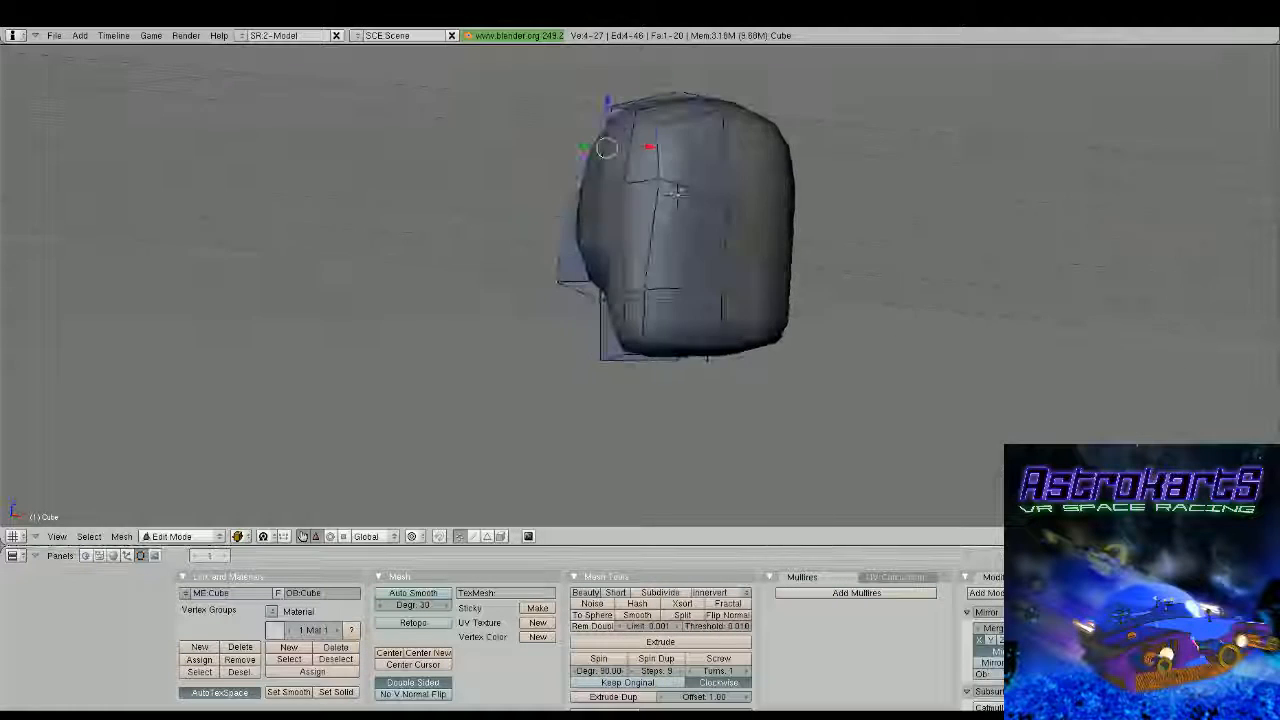
scroll(664, 280, "up", 1)
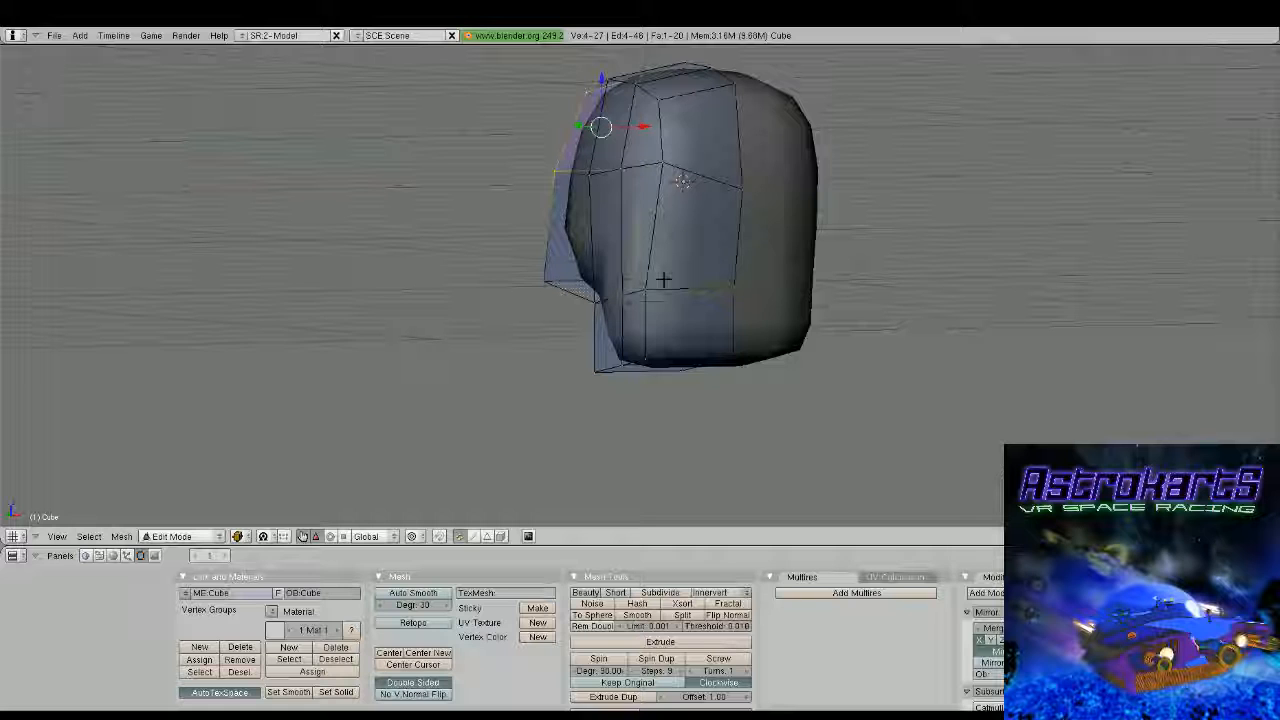
Select vertices around the jaw and side of the head one after another while checking them from the front and side
middle_click_drag(663, 278, 645, 282)
right_click(647, 360)
middle_click_drag(652, 358, 633, 350)
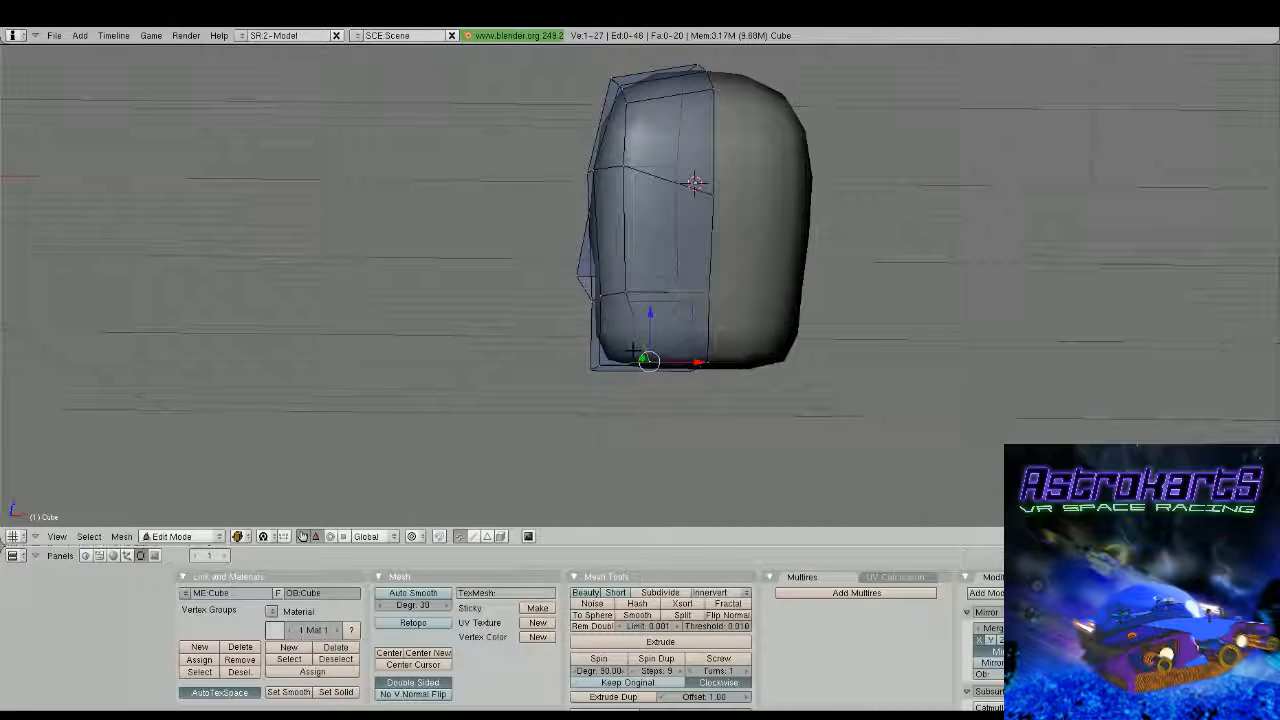
right_click(627, 295)
middle_click_drag(672, 294, 720, 261)
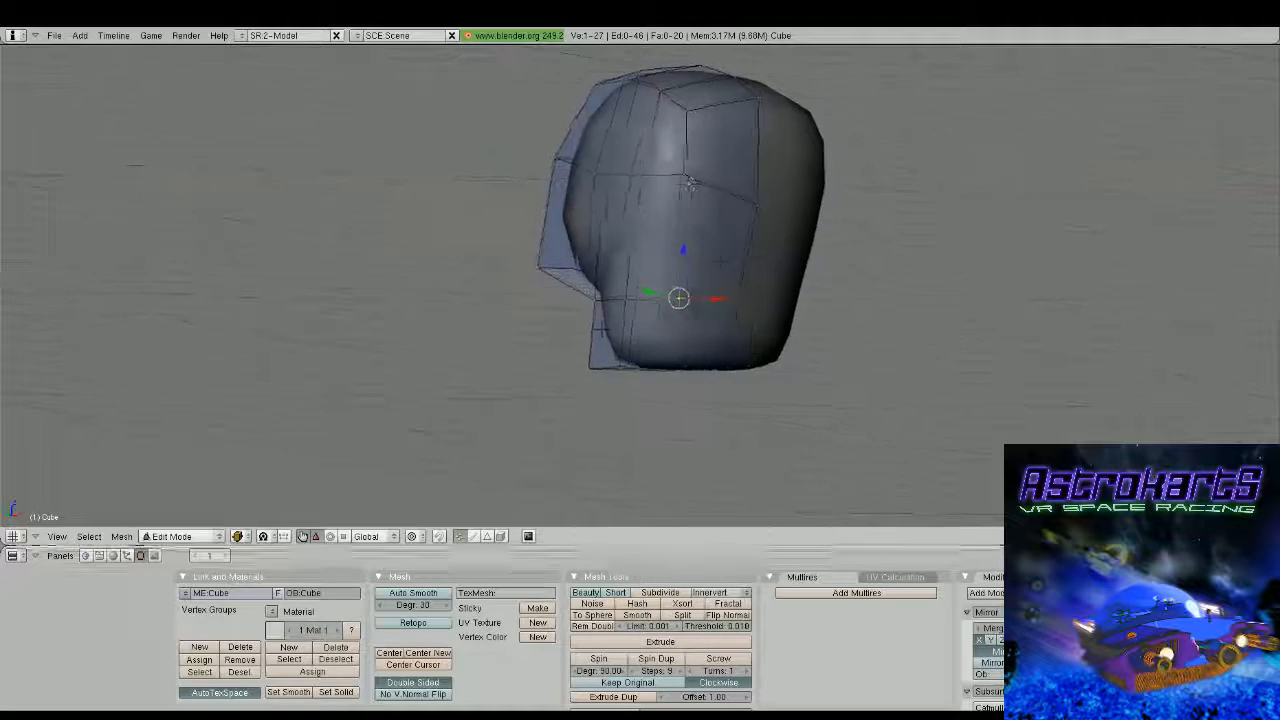
middle_click_drag(689, 183, 628, 178)
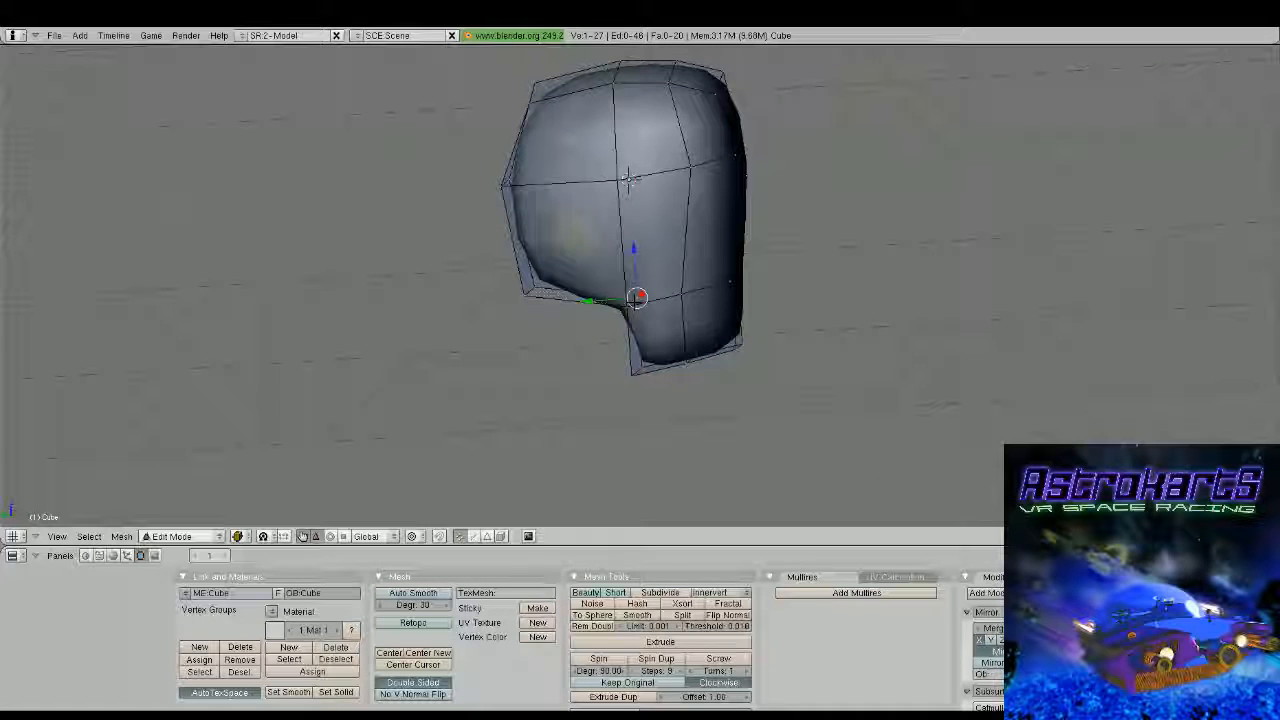
right_click(626, 306)
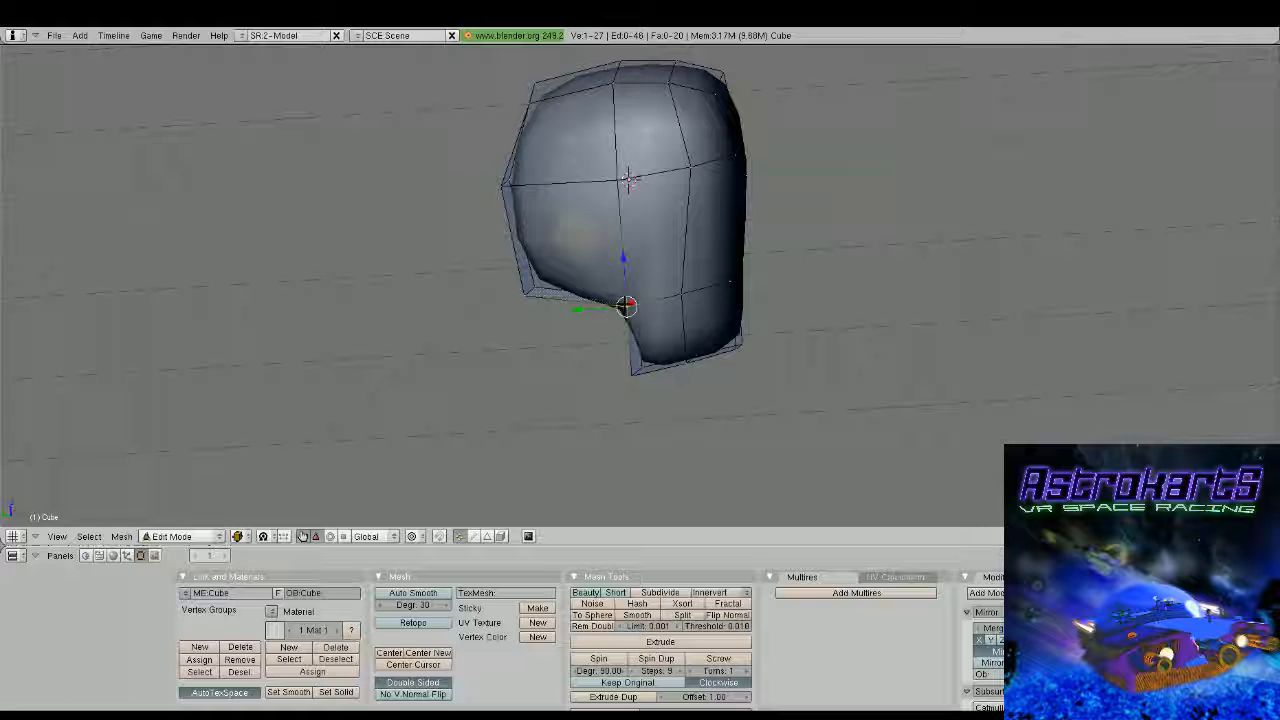
middle_click_drag(628, 306, 529, 323)
right_click(584, 292, "shift")
Examine the overall head shape from the front, briefly outside mesh editing
middle_click_drag(824, 217, 737, 334)
scroll(645, 254, "down", 1)
scroll(694, 254, "up", 2)
scroll(613, 256, "down", 3)
scroll(613, 256, "down", 2)
scroll(640, 262, "up", 3)
scroll(650, 260, "up", 2)
key("Tab")
key("Tab")
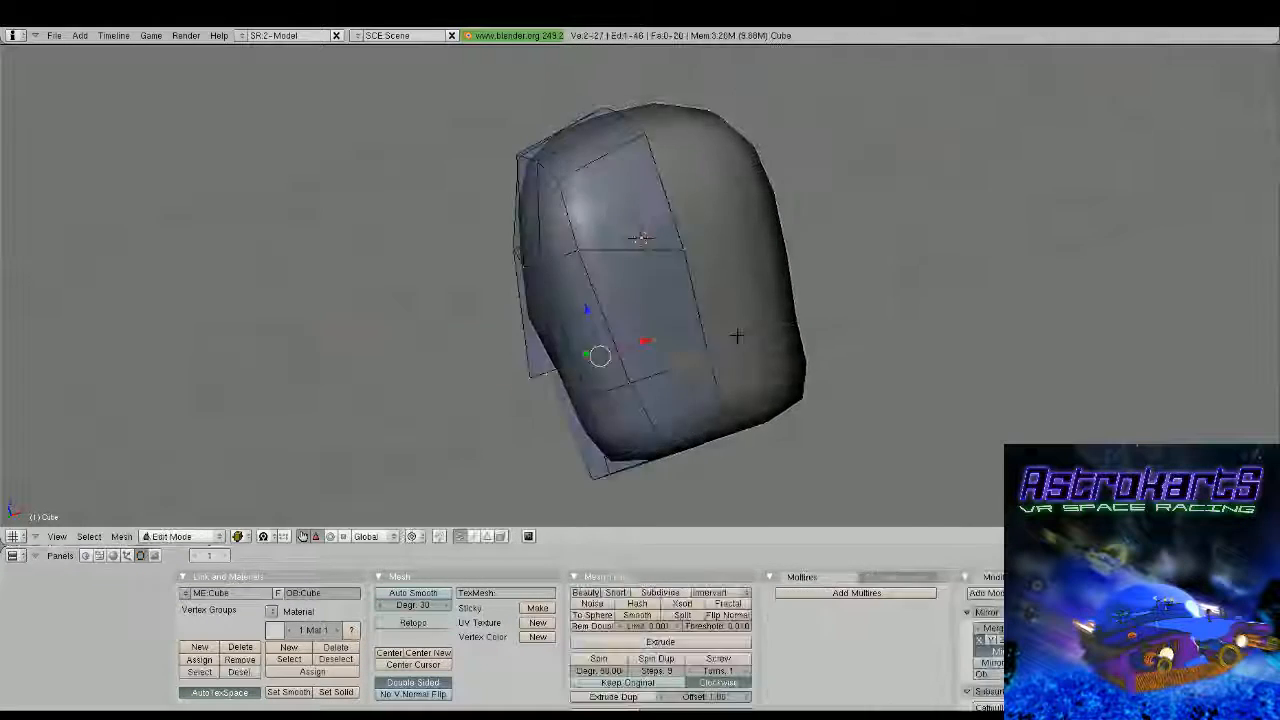
Add a horizontal edge loop around the head and slide it up close to the brow-level edges
scroll(730, 331, "up", 2)
key("ctrl+r")
left_click(716, 305)
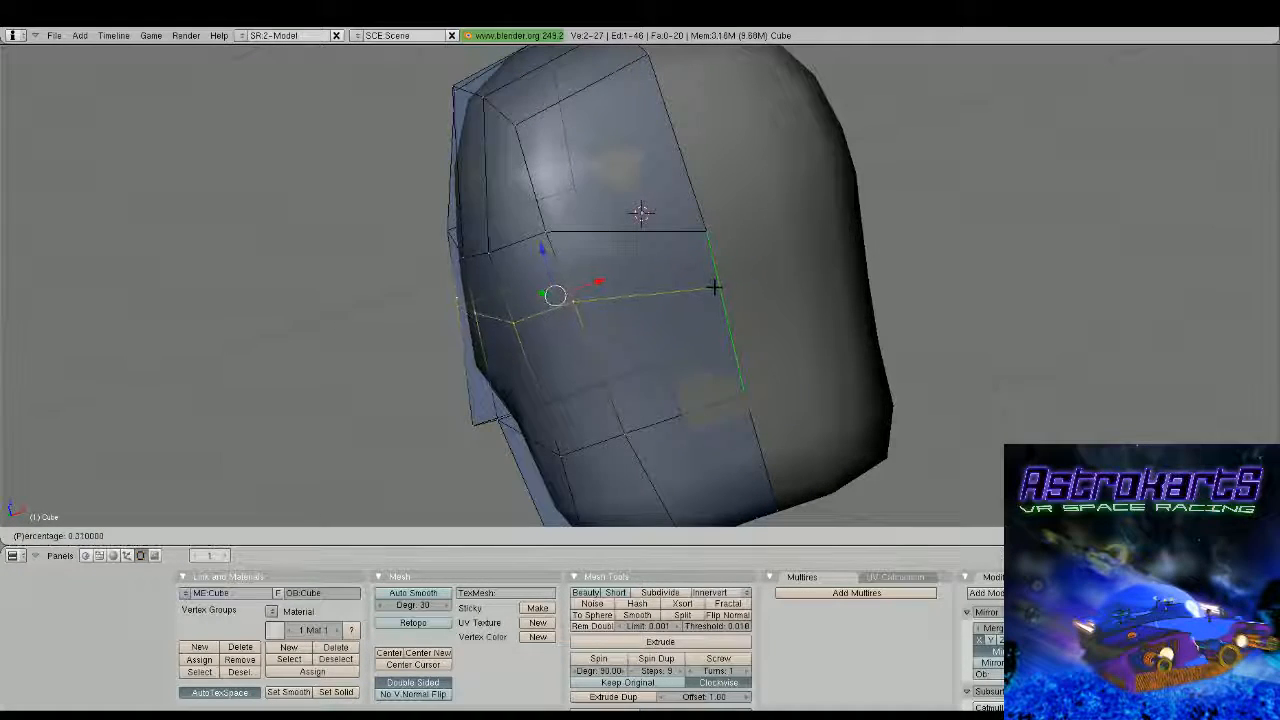
left_click(713, 272)
Raise the new loop's vertex on the front mirror seam by about 0.09 along Z
right_click(713, 272)
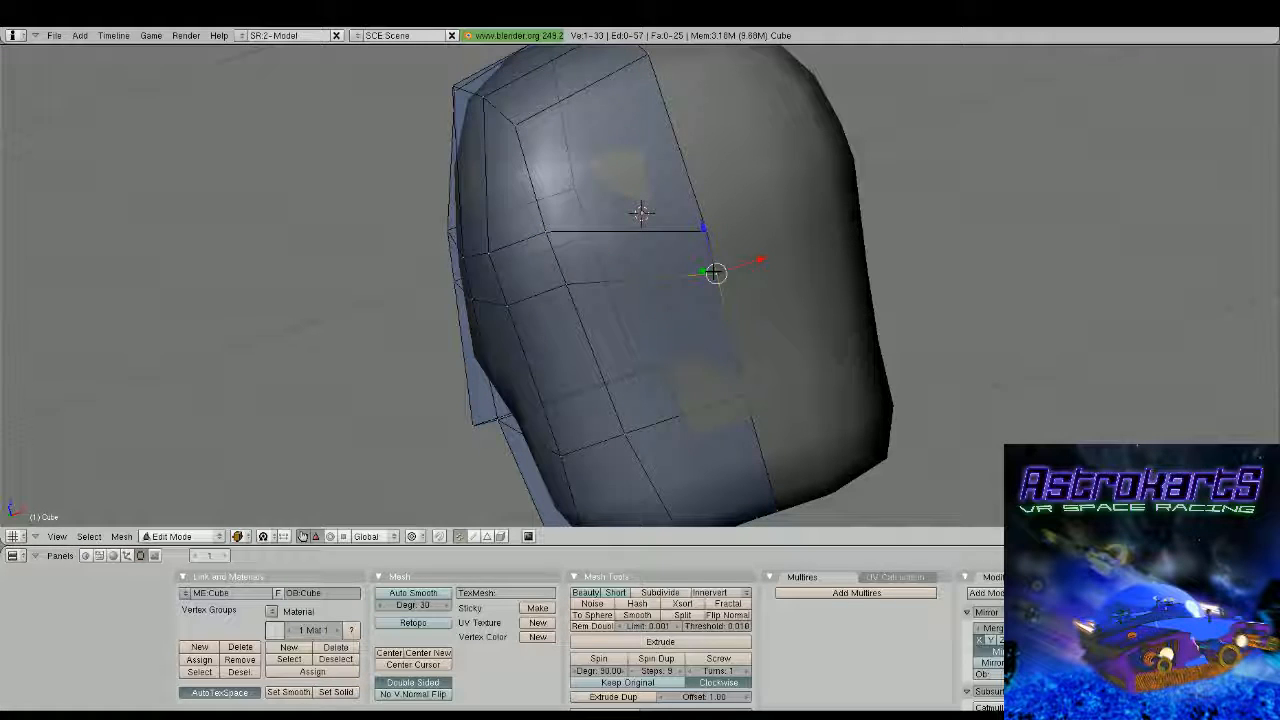
key("g")
key("z")
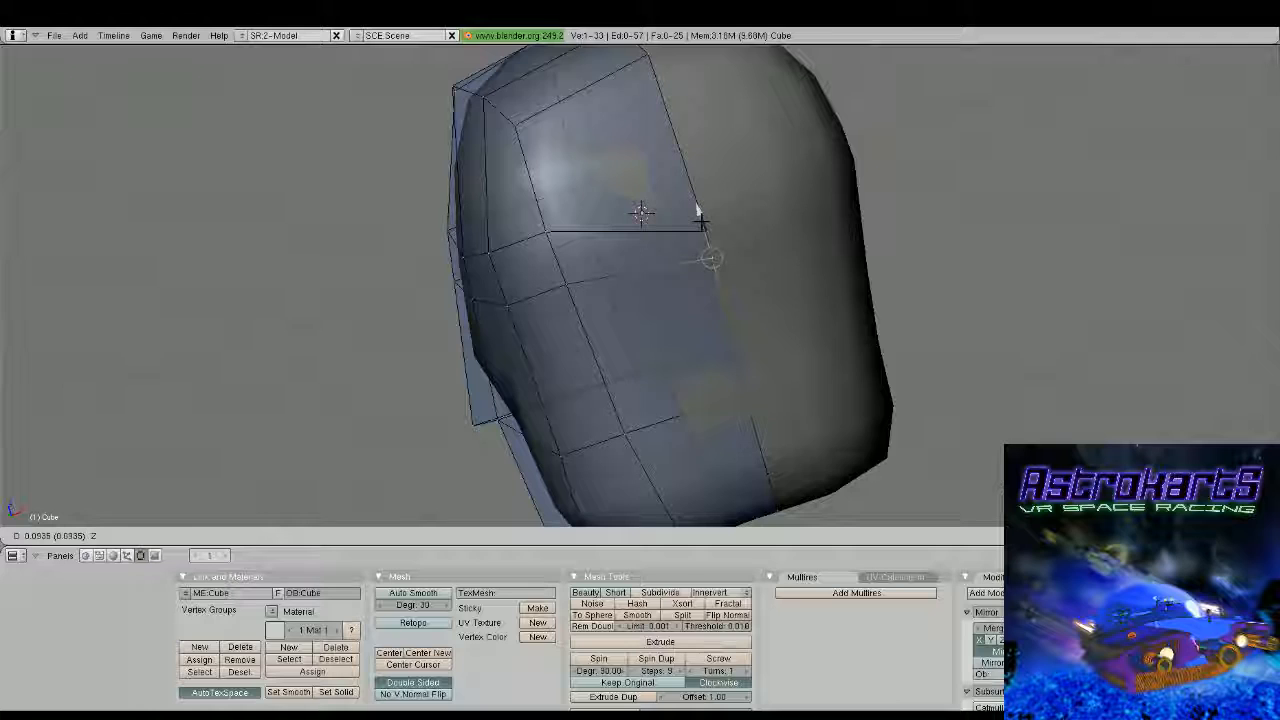
left_click(701, 222)
Add a vertical edge loop through the head, positioned close to the mirror seam
key("ctrl+r")
left_click(701, 230)
middle_click_drag(720, 230, 670, 258)
scroll(803, 346, "down", 2)
scroll(775, 328, "down", 4)
scroll(690, 285, "up", 2)
Select the bottom centre vertices of the chin and lower them along Z to round the chin
key("a")
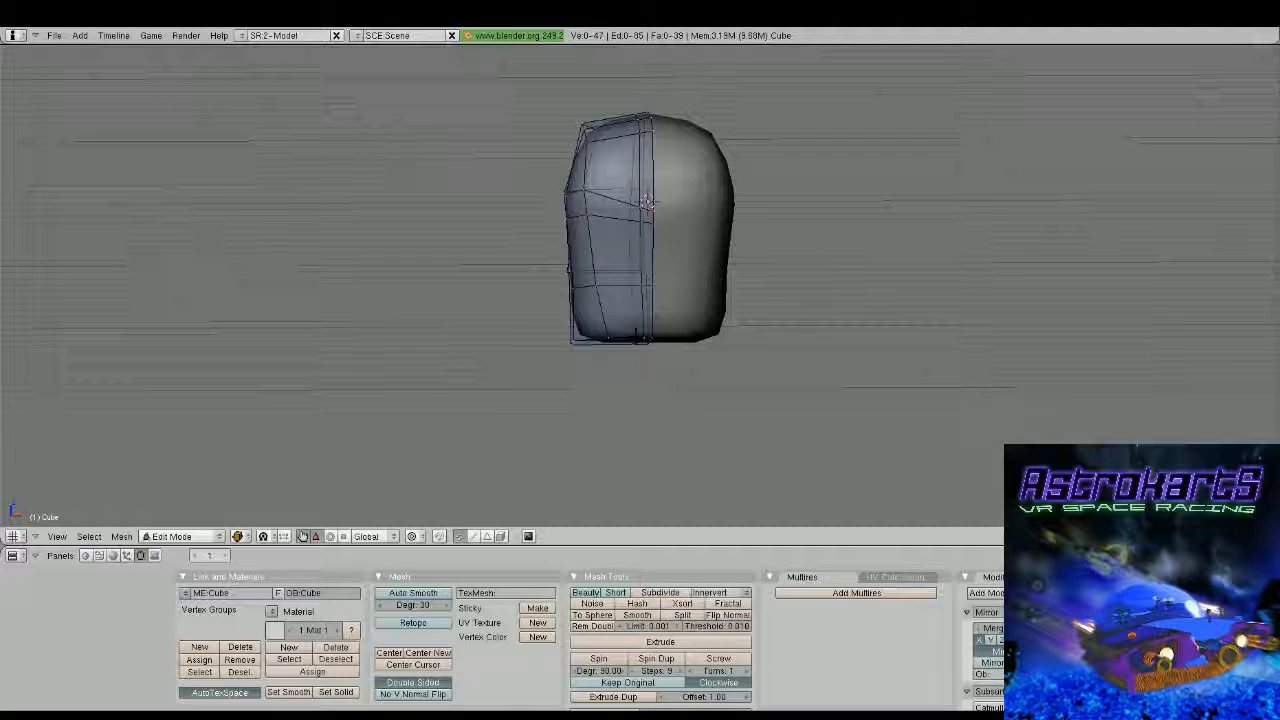
key("b")
left_click_drag(636, 336, 709, 388)
left_click_drag(645, 299, 645, 315)
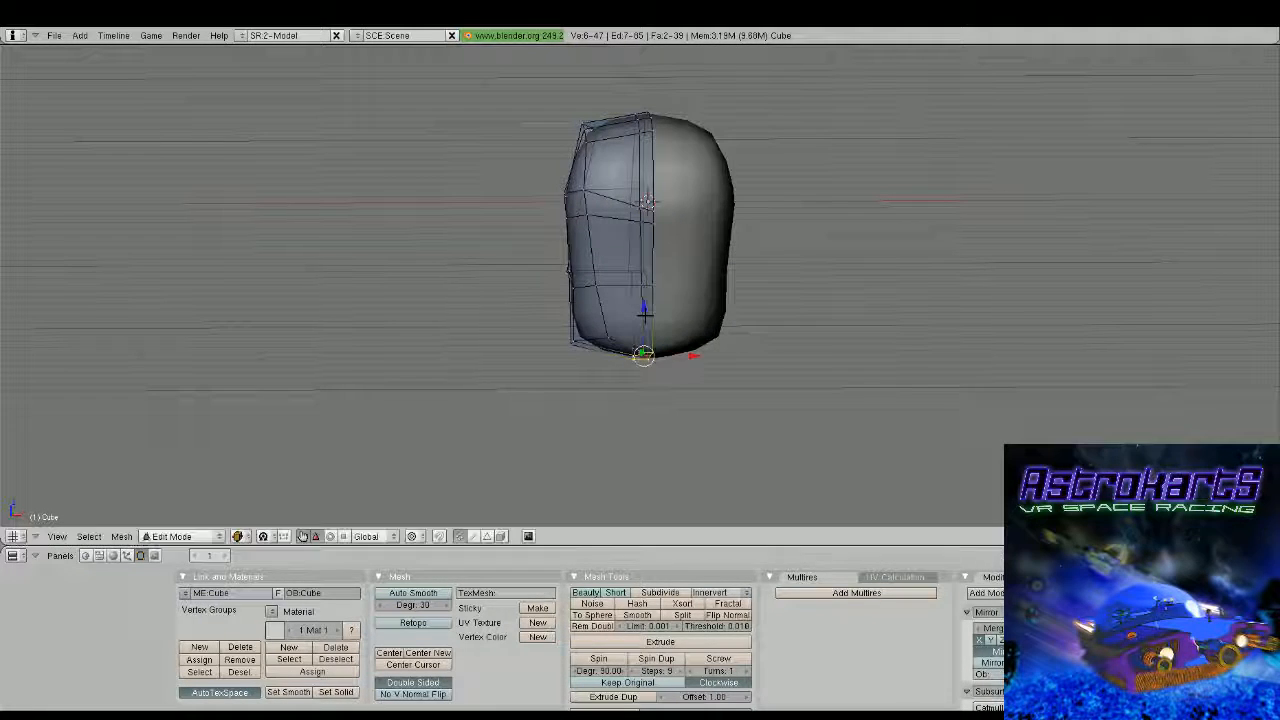
middle_click_drag(645, 313, 791, 331)
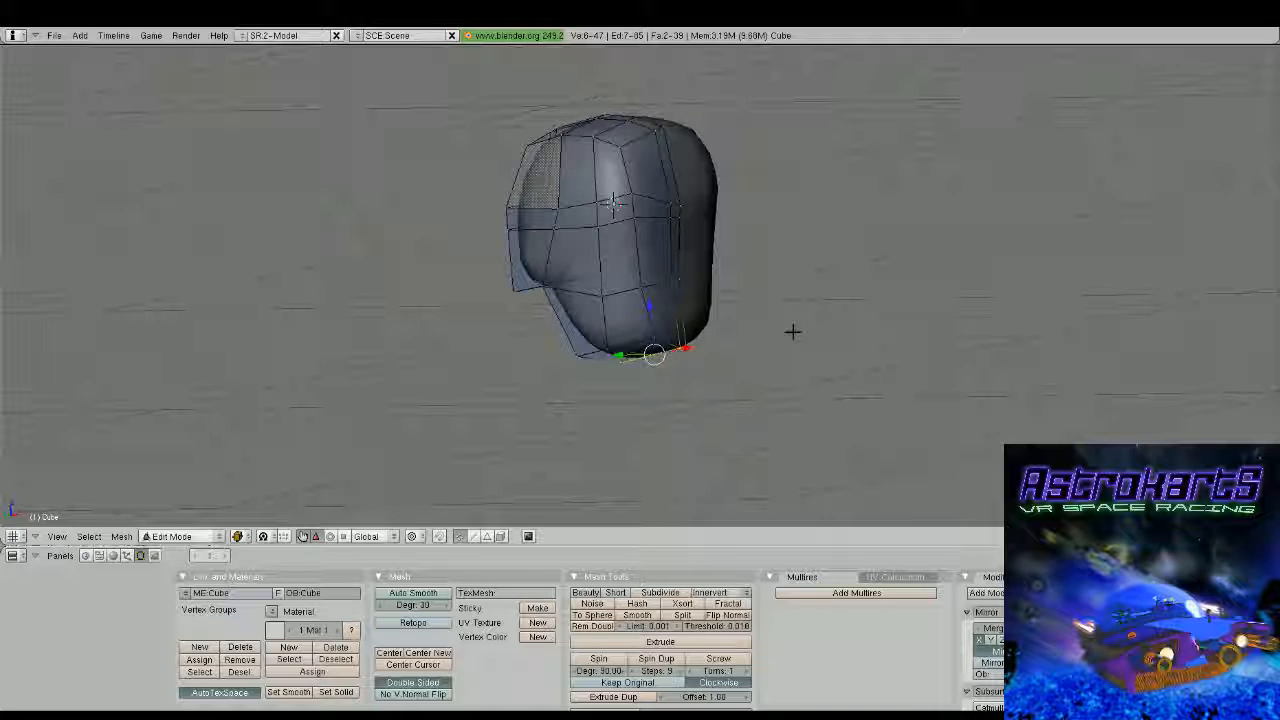
Move the front cheek vertex above the jaw back toward the head and add the neighbouring side vertex to the selection
scroll(791, 331, "up", 2)
middle_click_drag(791, 331, 735, 285)
right_click(673, 281)
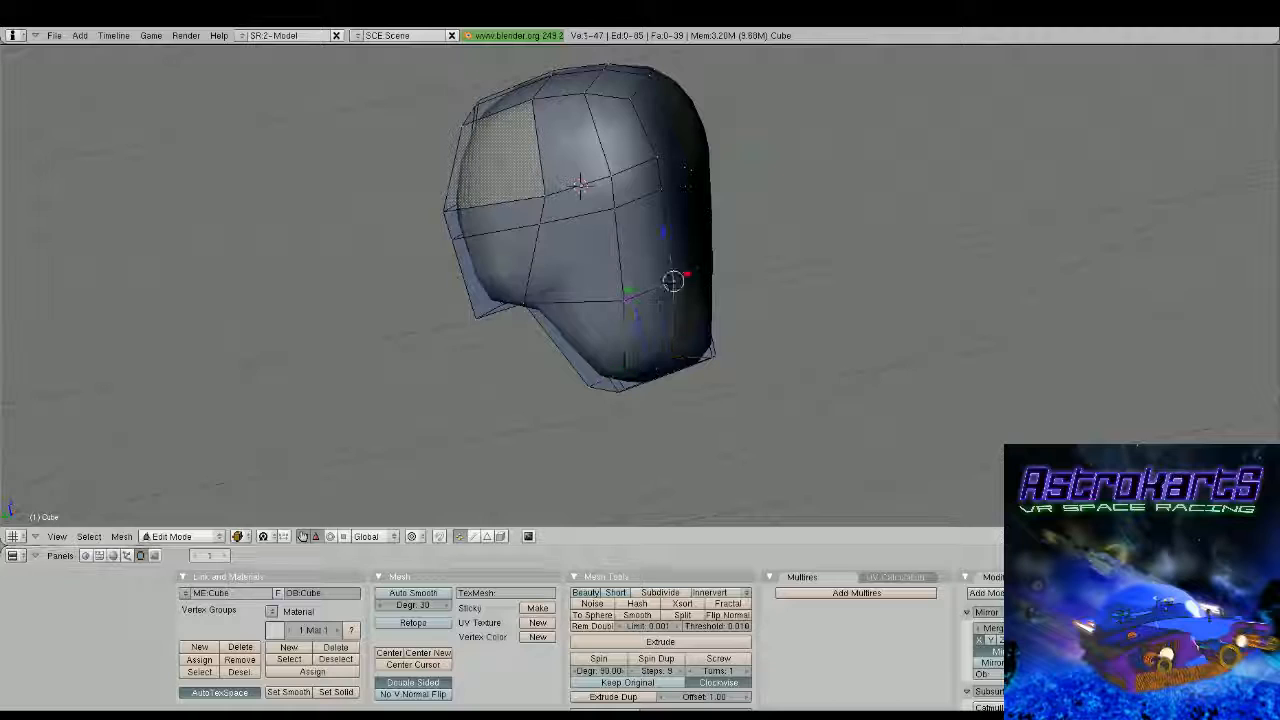
right_click(611, 293, "shift")
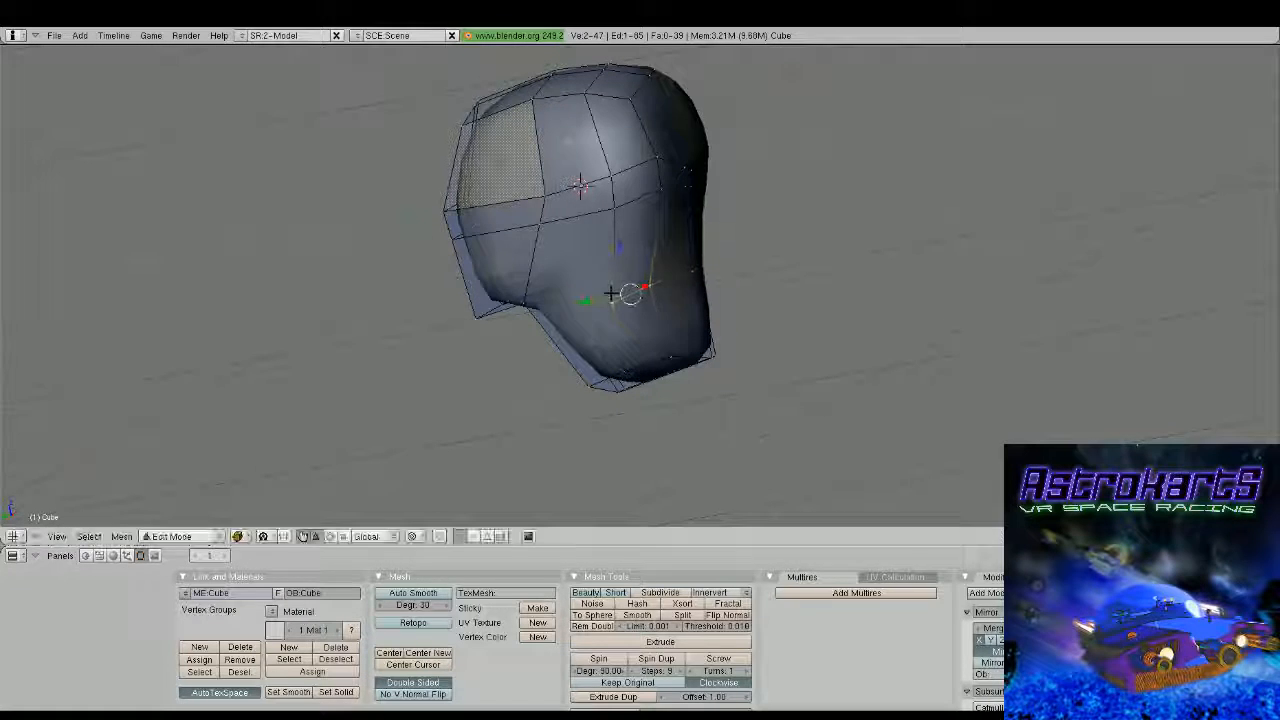
Add another vertical edge loop near the mirror seam and a horizontal loop at the base of the nose
middle_click_drag(611, 293, 651, 271)
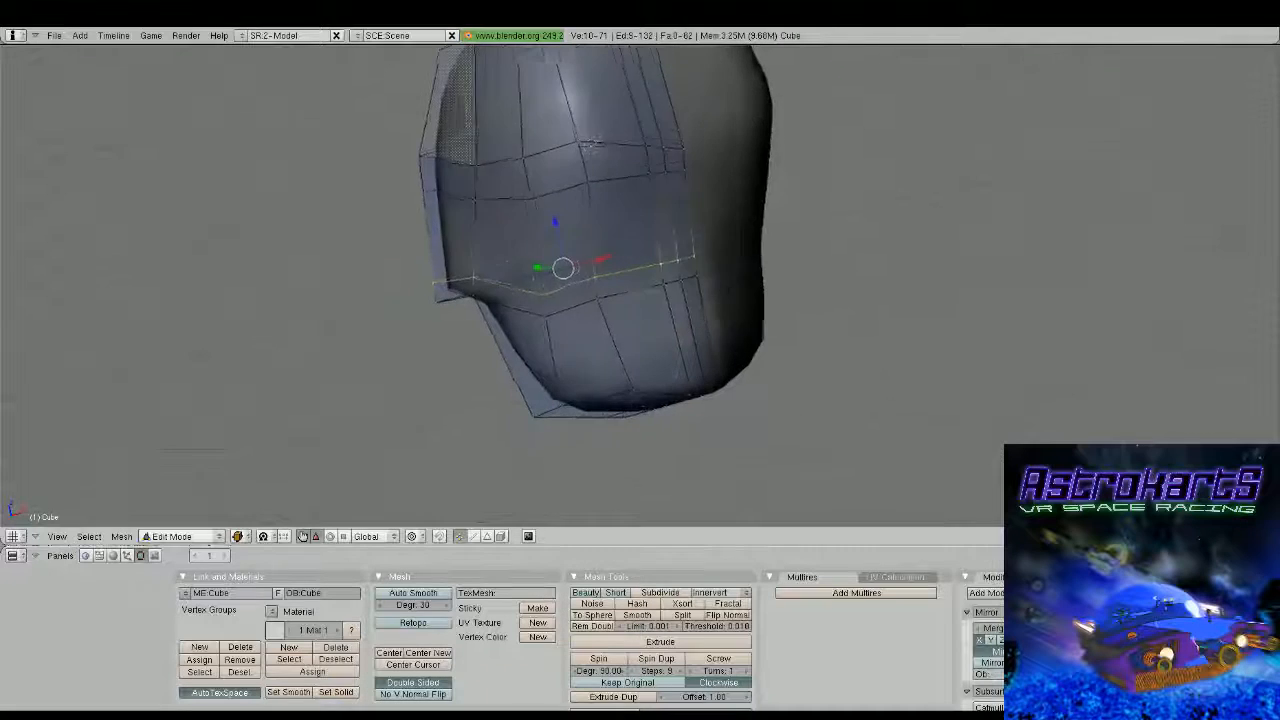
middle_click_drag(700, 280, 711, 287)
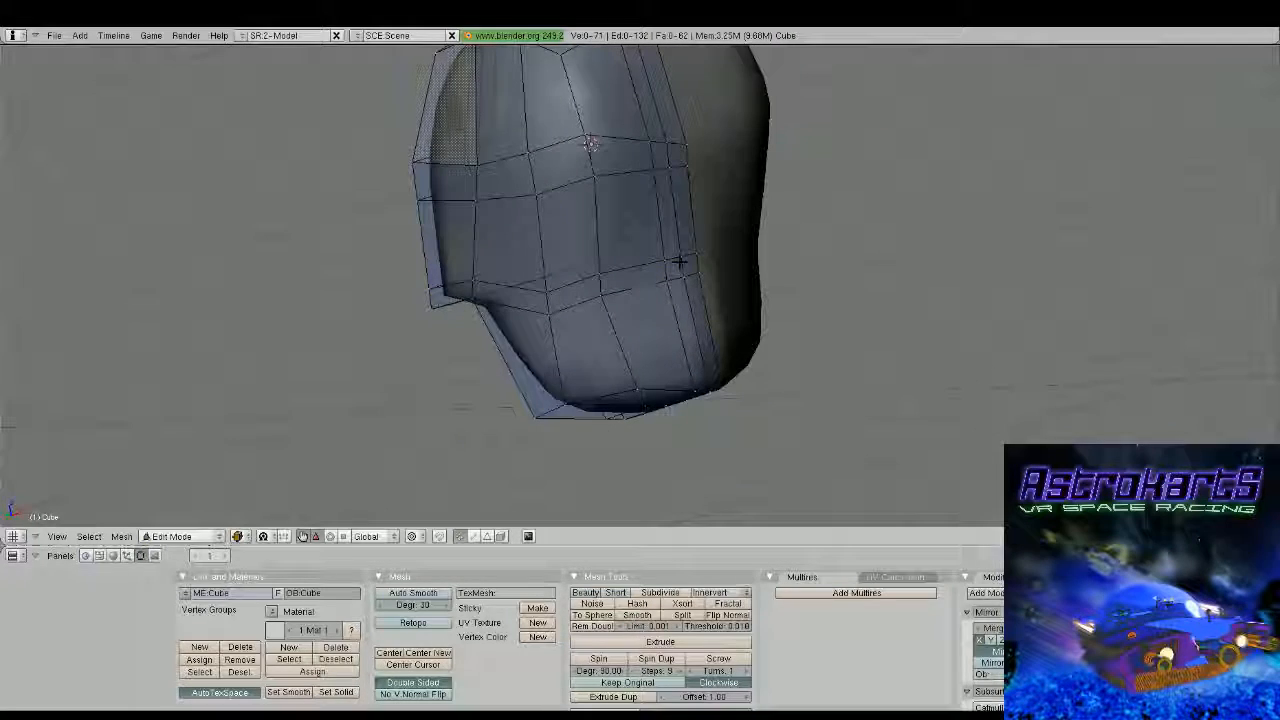
Extrude the narrow nose faces beside the mirror seam and pull them forward about 0.13 along Y
right_click(688, 172, "shift")
middle_click_drag(692, 180, 814, 257)
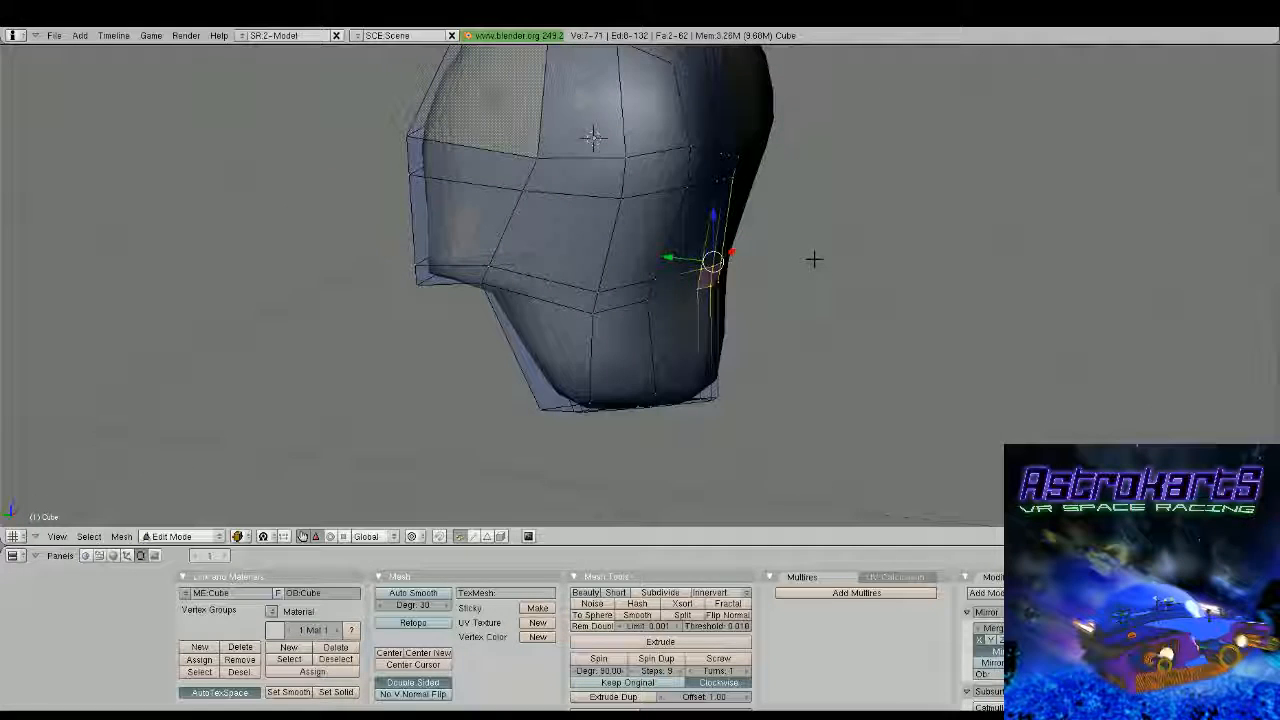
right_click(718, 174, "shift")
middle_click_drag(720, 180, 791, 252)
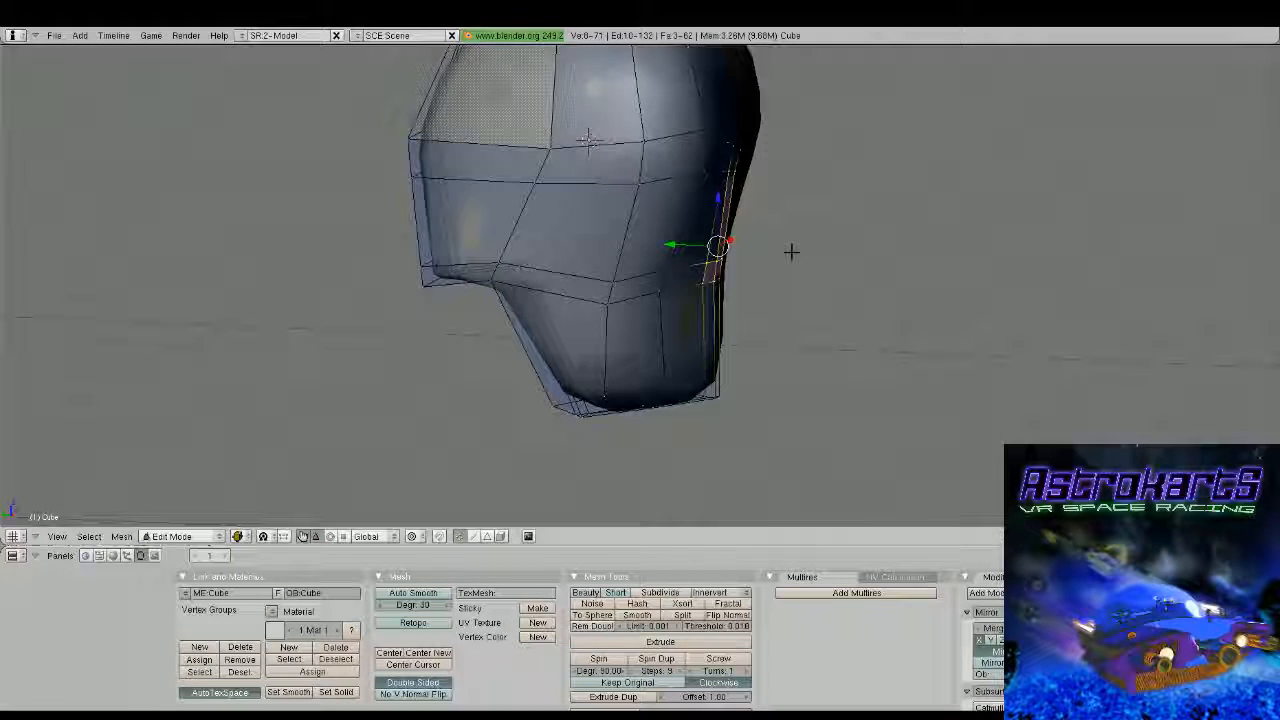
key("e")
left_click(789, 256)
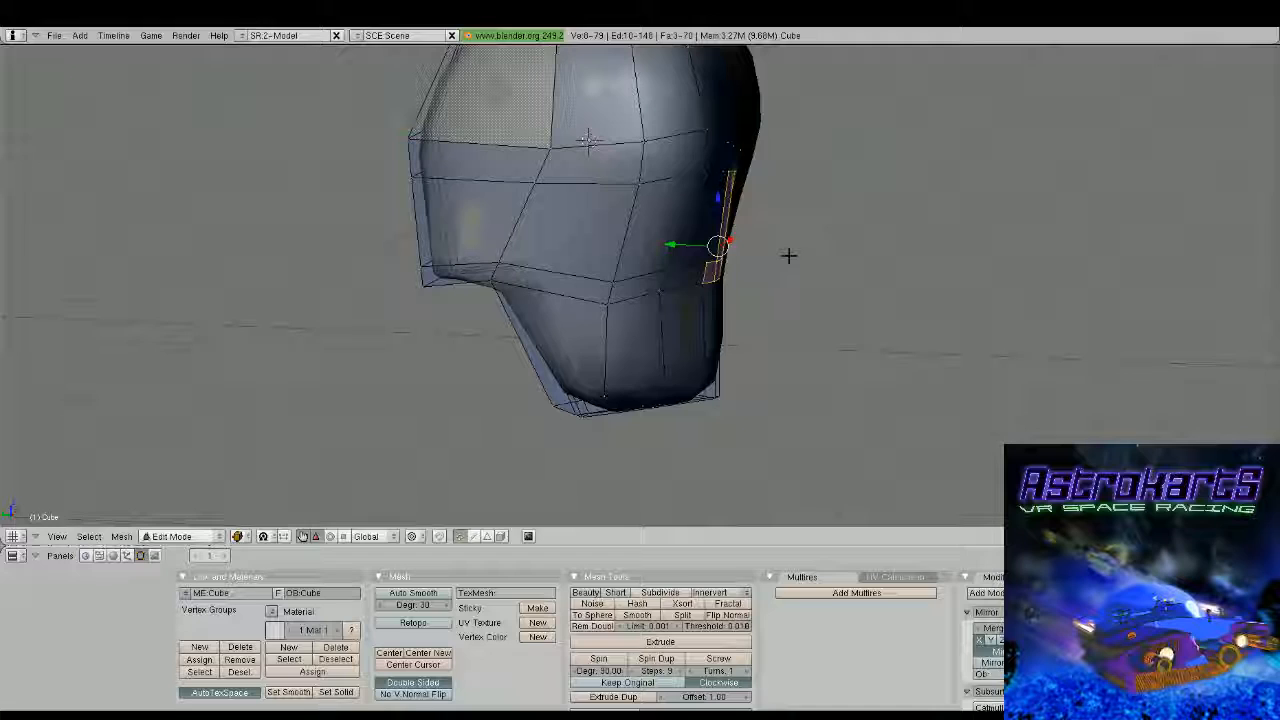
left_click_drag(685, 245, 702, 248)
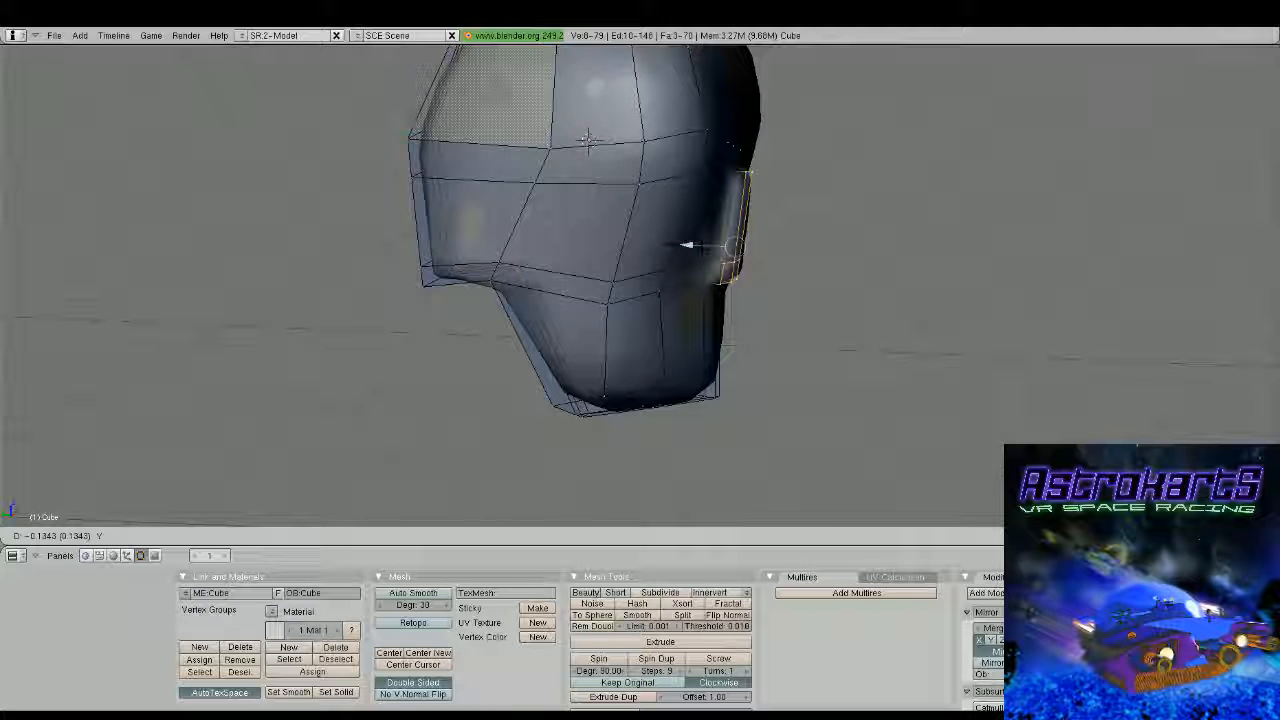
Pull the top nose vertices back toward the face along Y, and view the head outside mesh editing
right_click_drag(749, 173, 752, 197)
left_click_drag(704, 197, 690, 197)
middle_click_drag(690, 197, 640, 303)
scroll(640, 303, "up", 4)
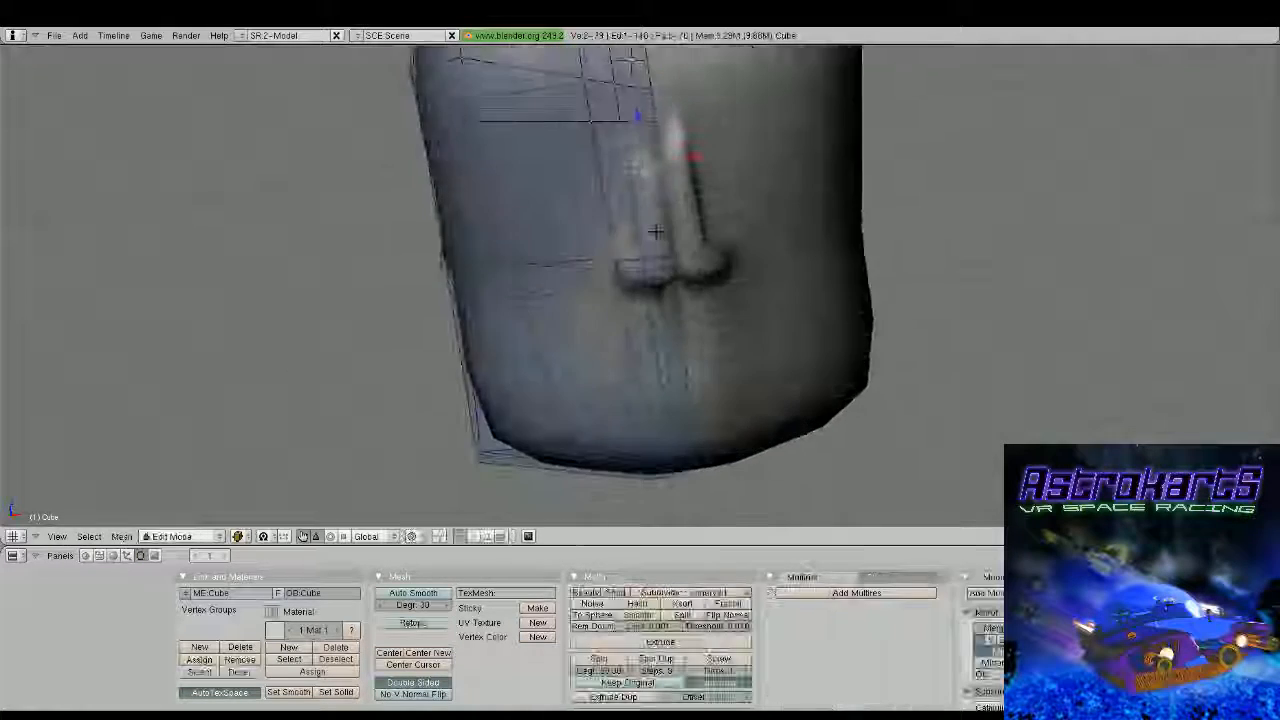
middle_click_drag(744, 237, 714, 157)
key("a")
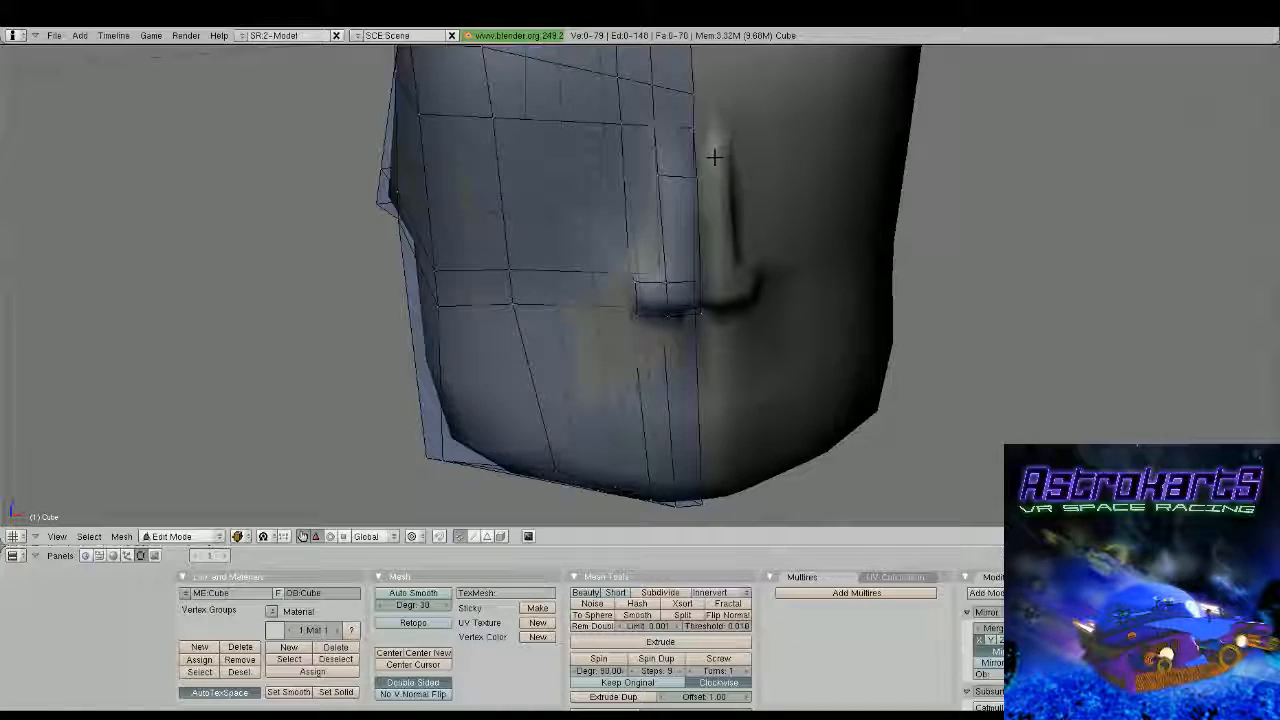
key("Tab")
scroll(743, 349, "down", 3)
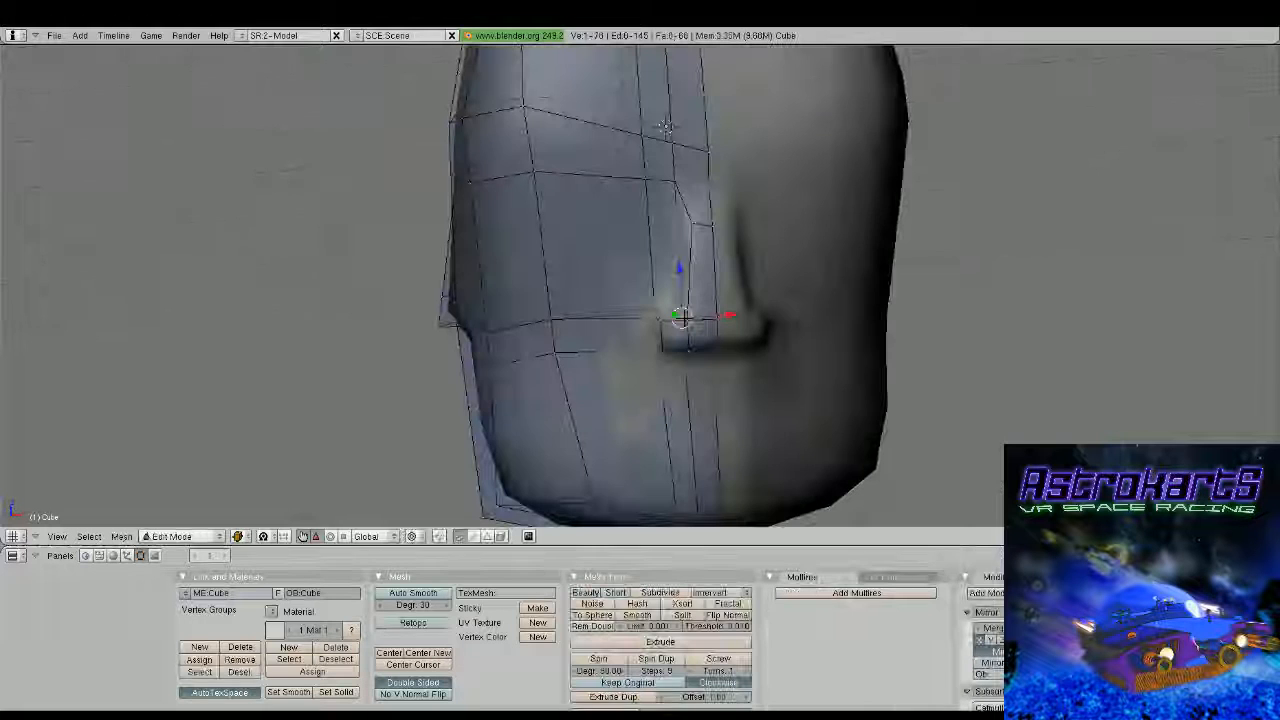
Move the outer vertex at the base of the nose outward by about 0.04 along X
key("g")
key("x")
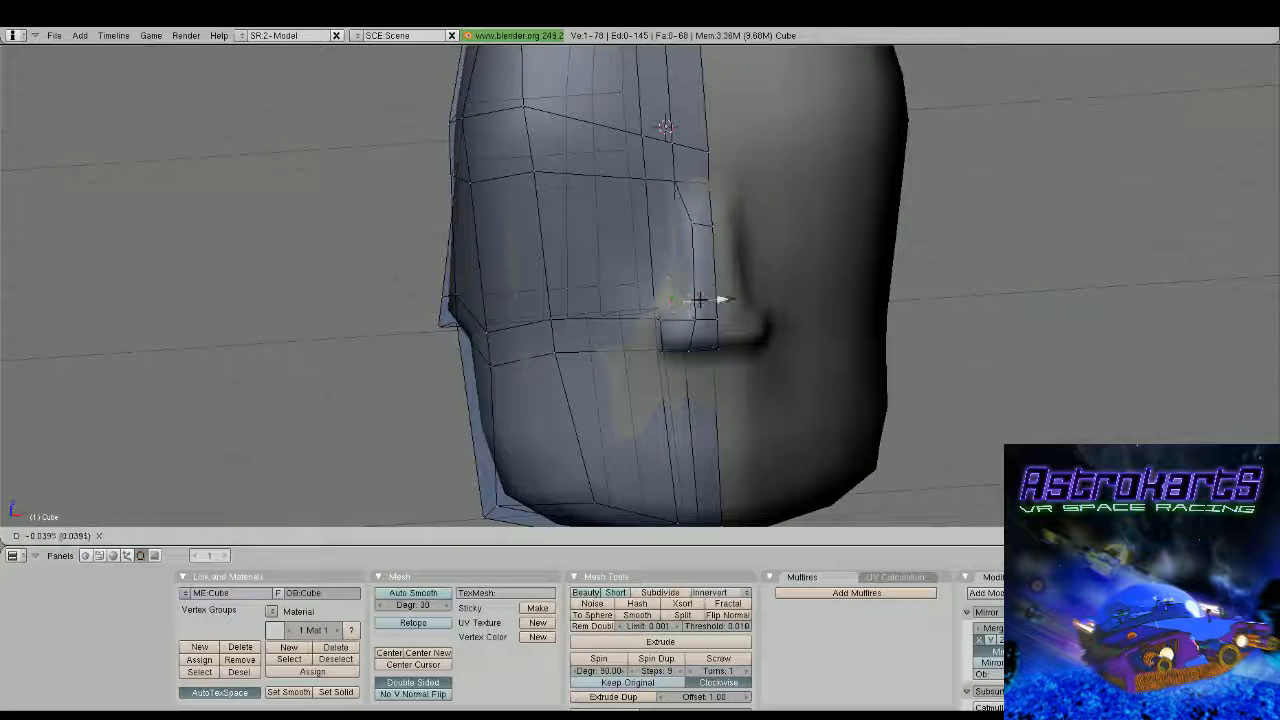
left_click_drag(699, 299, 700, 300)
middle_click_drag(700, 300, 831, 303)
Select the four vertices of the lower front nose face and extrude it to form the nose tip
scroll(646, 306, "up", 2)
right_click(644, 305)
key("a")
right_click(826, 360)
right_click(827, 301, "shift")
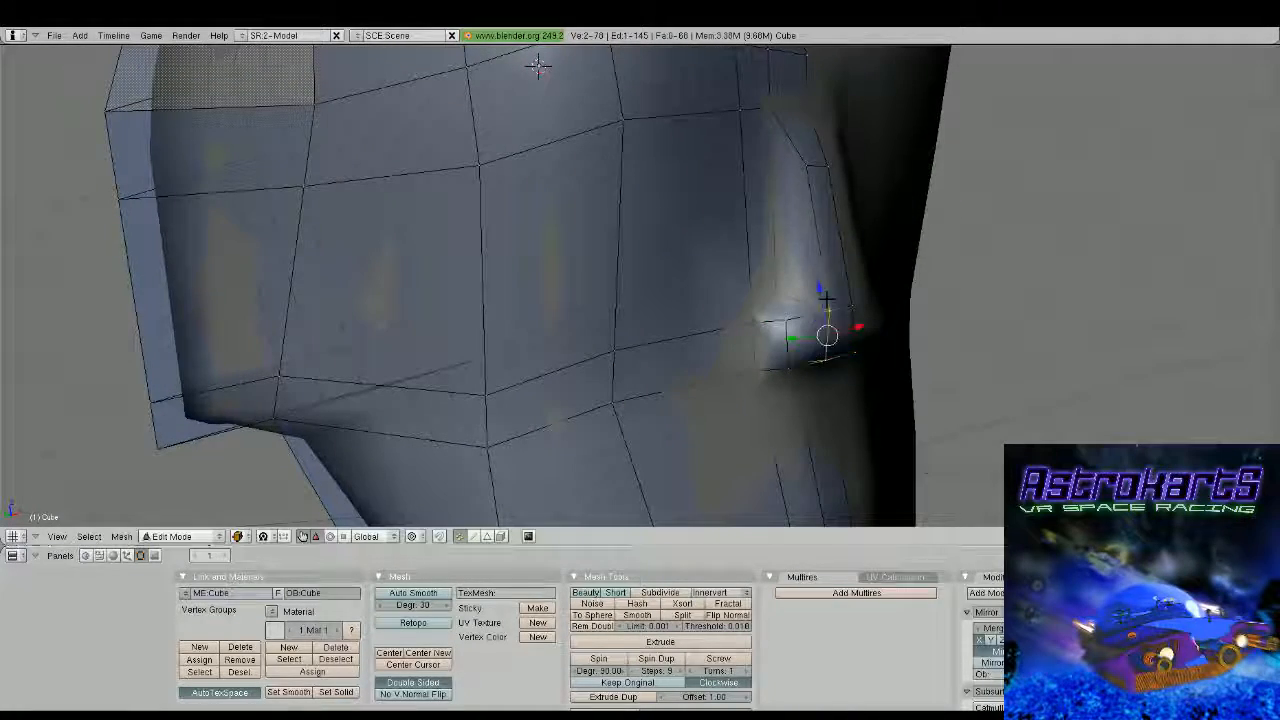
right_click(851, 307, "shift")
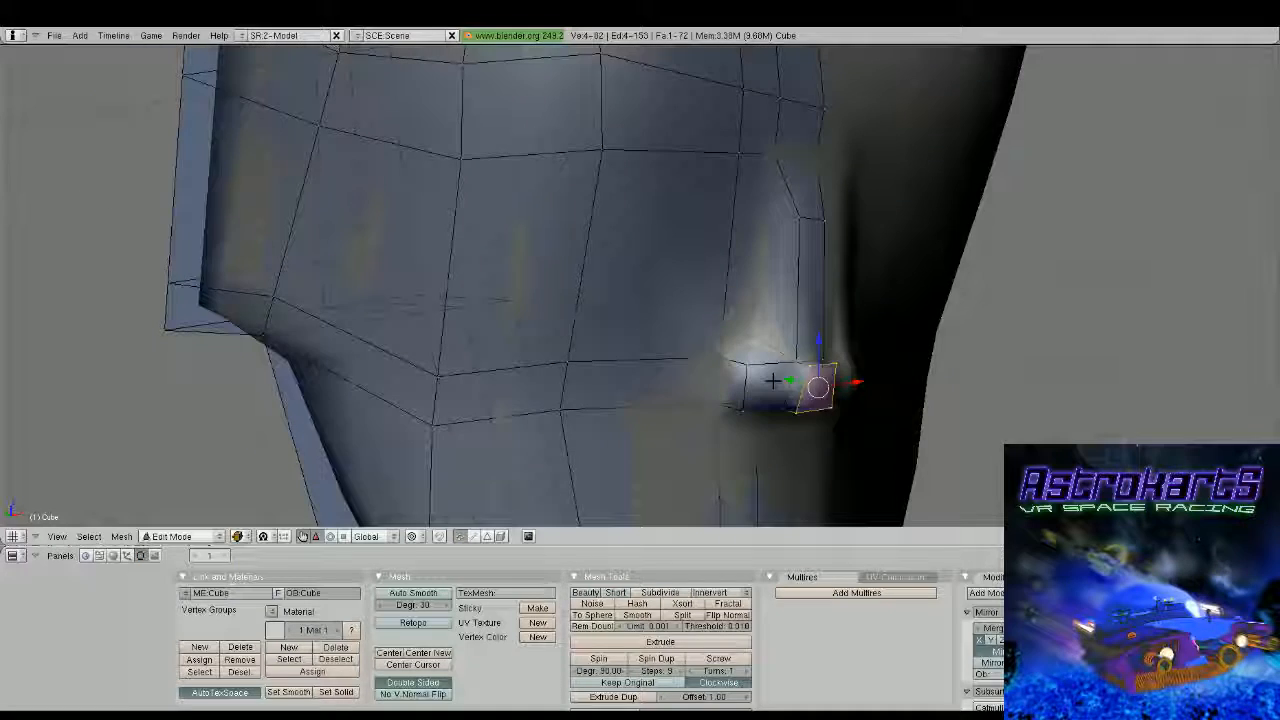
right_click(818, 405)
right_click(832, 408, "shift")
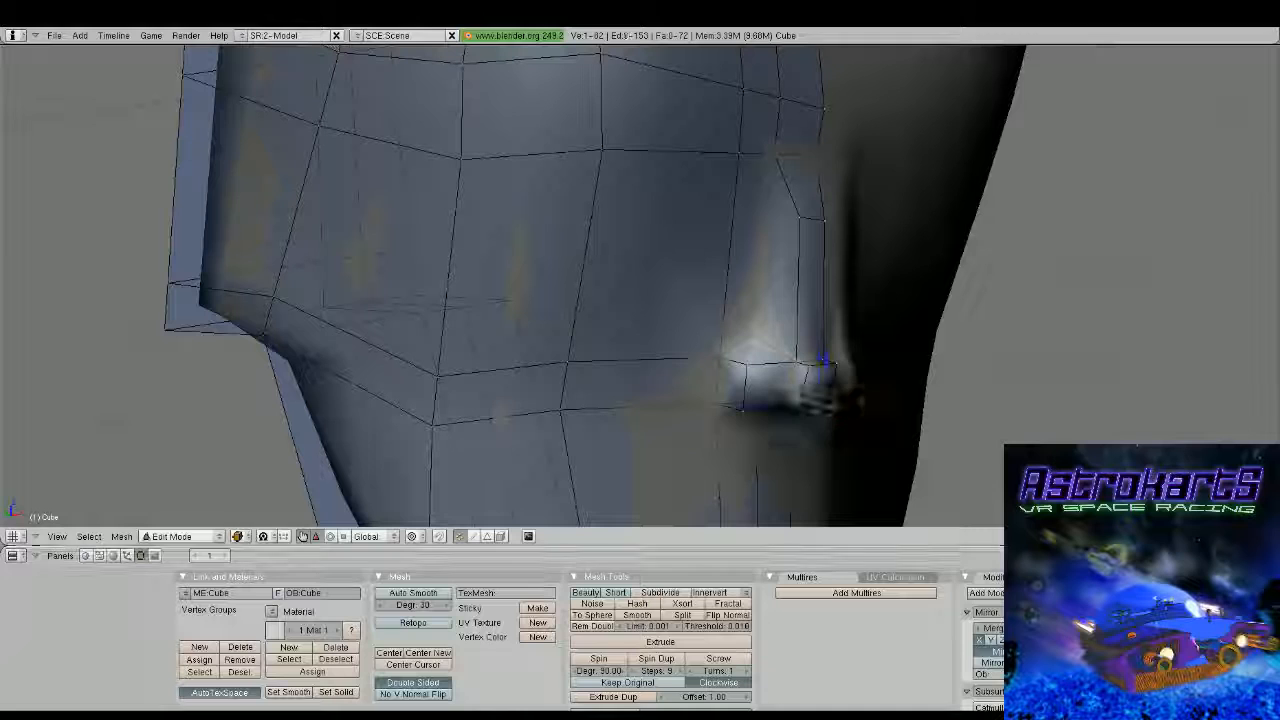
Delete the interior face that lies on the mirror seam of the extruded nose tip
right_click(823, 361, "shift")
right_click(841, 365, "shift")
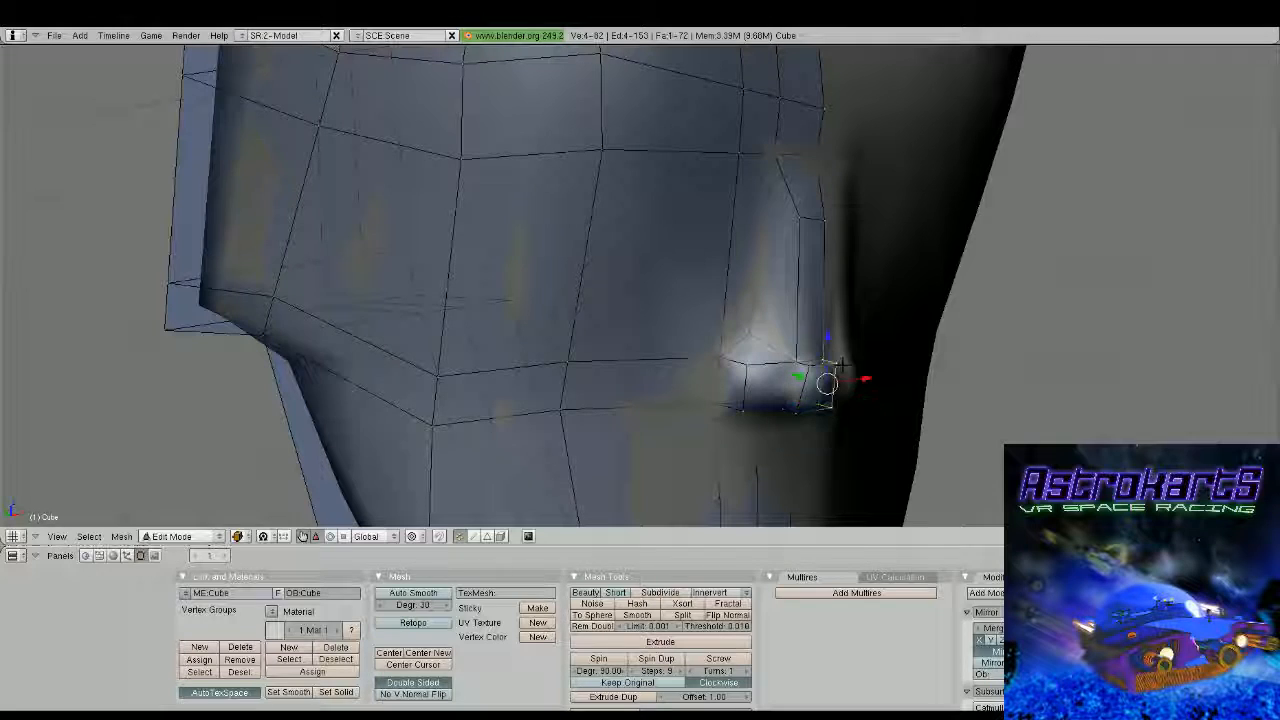
key("a")
Raise the upper vertices of the nose tip, including those on the mirror seam, along Z
right_click(815, 359)
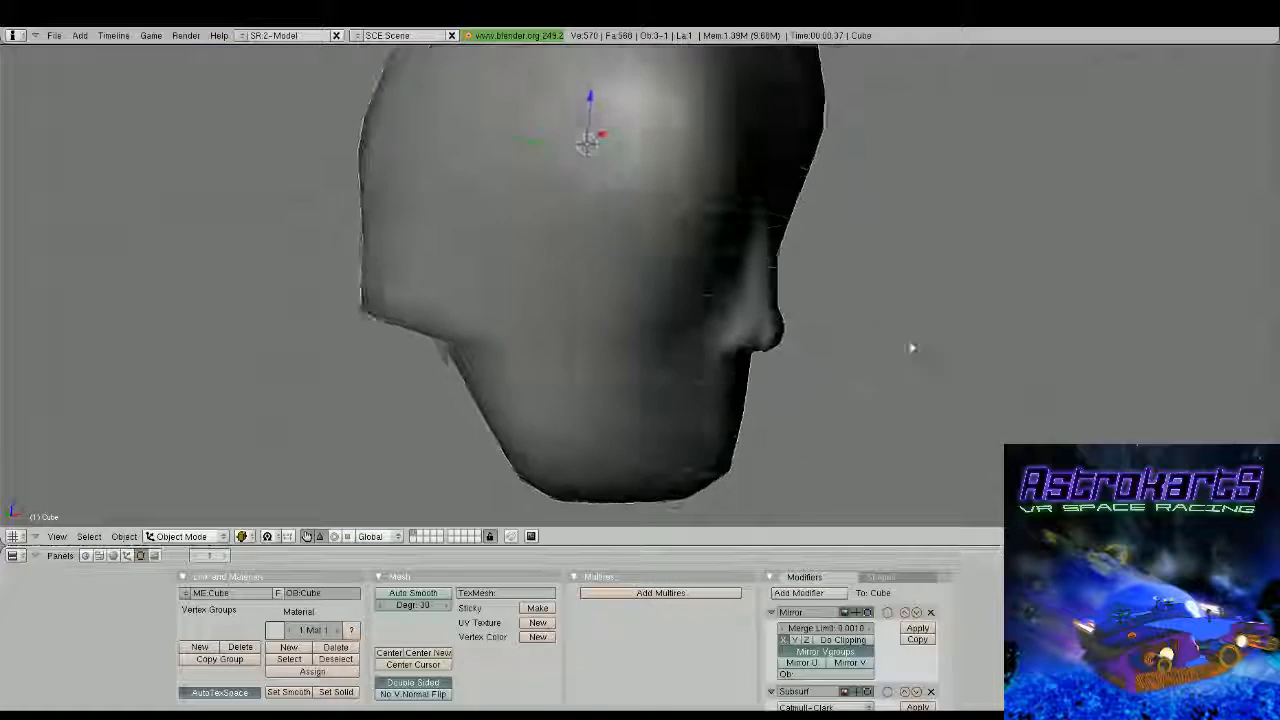
middle_click_drag(912, 348, 631, 253)
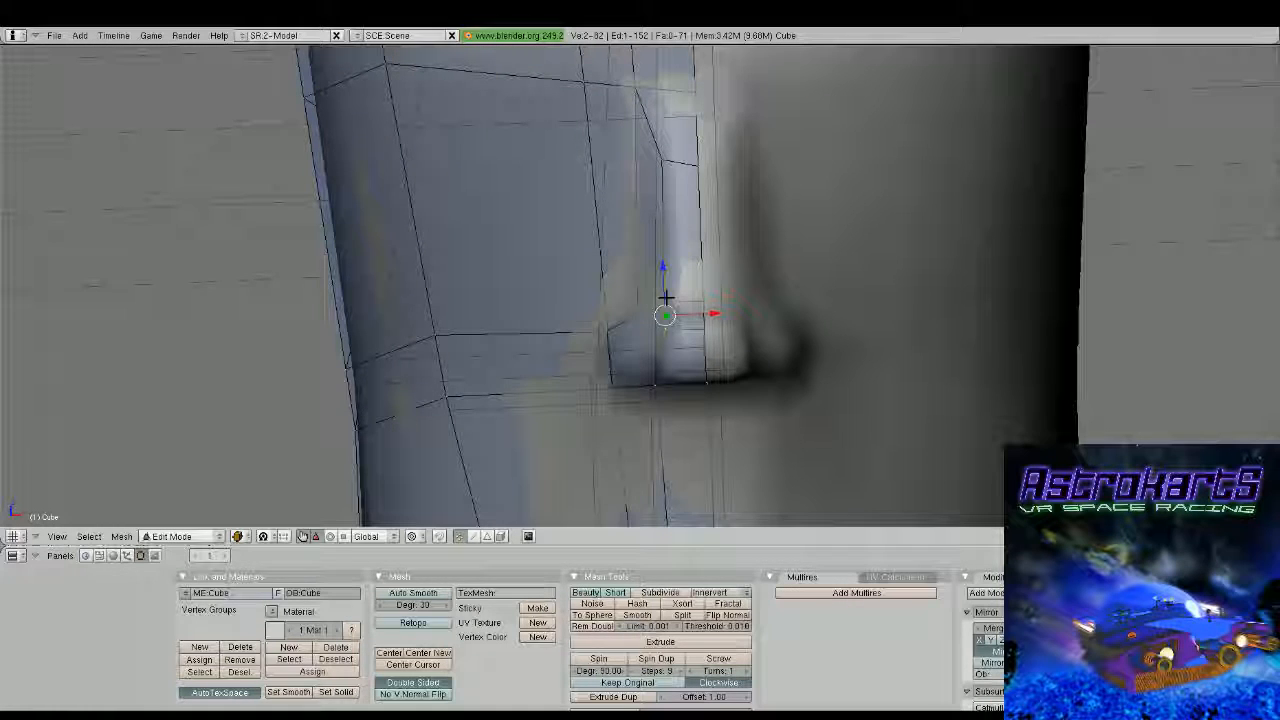
left_click_drag(664, 276, 708, 242)
right_click(705, 328)
right_click(705, 302, "shift")
scroll(708, 260, "down", 1)
middle_click_drag(700, 325, 728, 321)
Select the four vertices of the nostril wing and check the nose from the front and side
key("a")
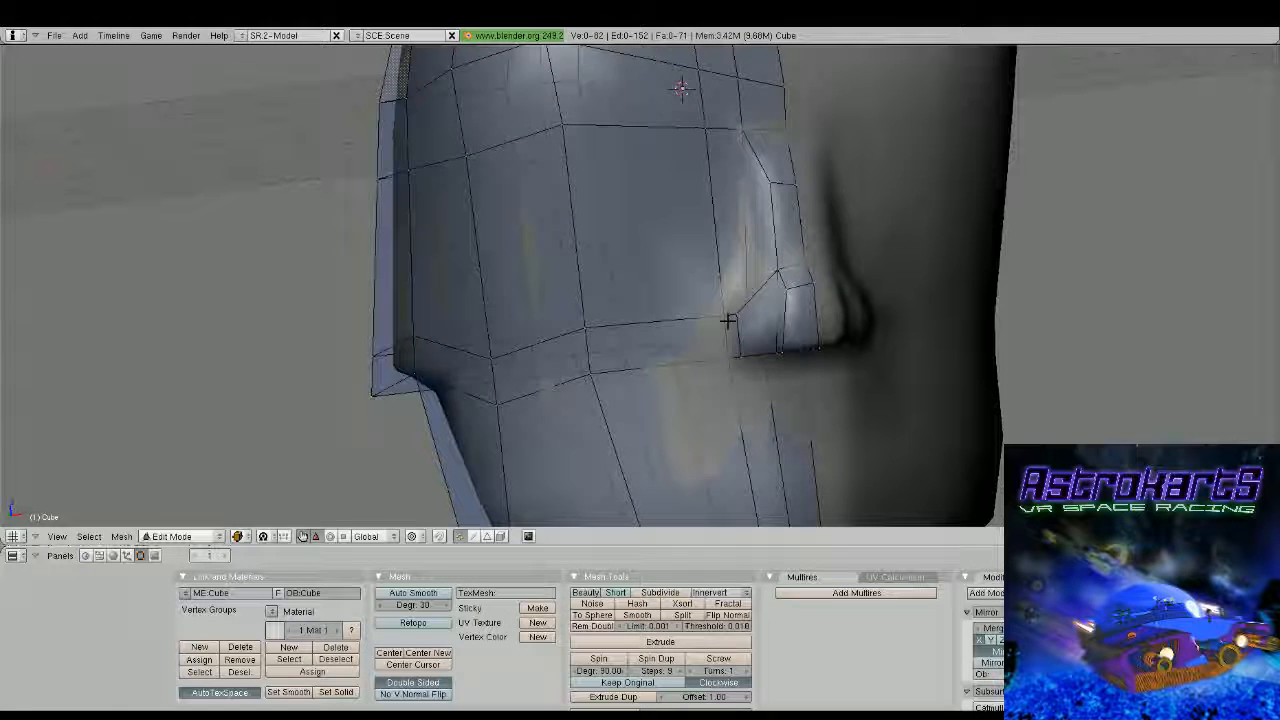
key("b")
left_click_drag(716, 301, 753, 368)
middle_click_drag(753, 368, 687, 364)
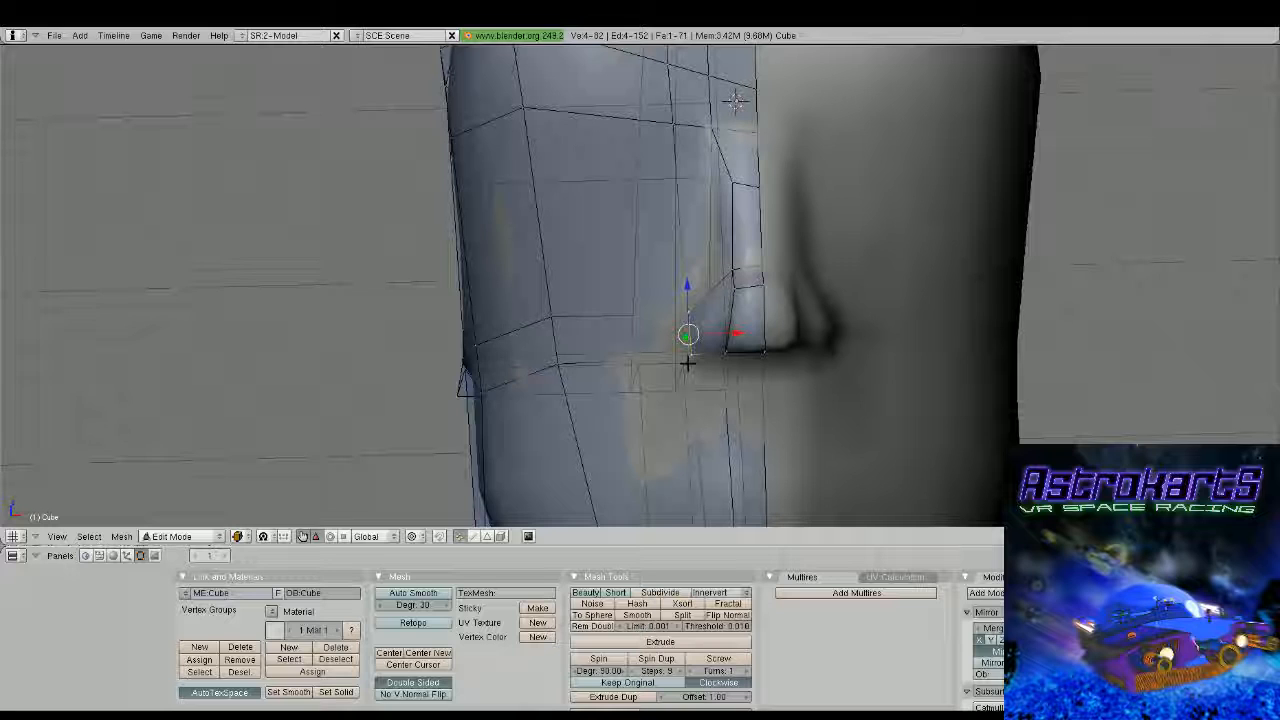
middle_click_drag(687, 364, 895, 236)
Lower the vertex on the nose ridge just above the tip slightly along Z
right_click(792, 302)
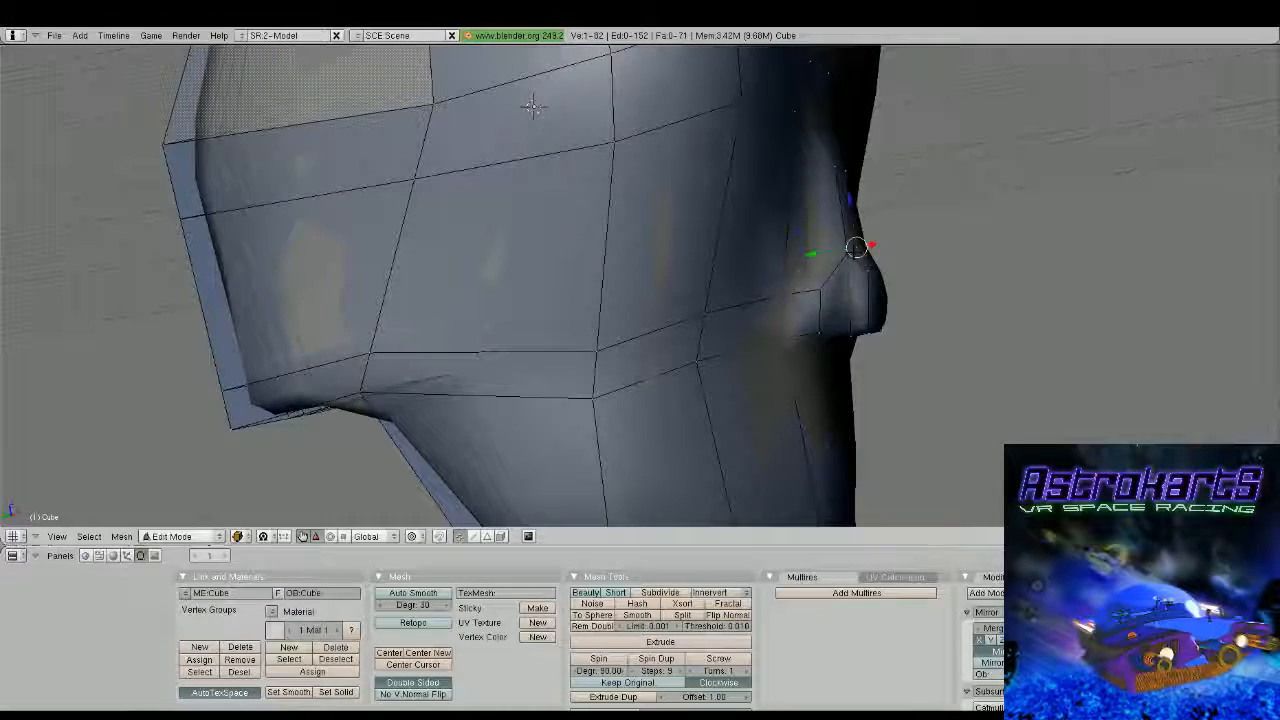
left_click_drag(850, 200, 849, 225)
middle_click_drag(862, 270, 909, 296)
Select the front vertices of the nose tip and move them forward about 0.01 along Y
key("a")
key("b")
left_click_drag(854, 249, 872, 334)
middle_click_drag(872, 334, 882, 337)
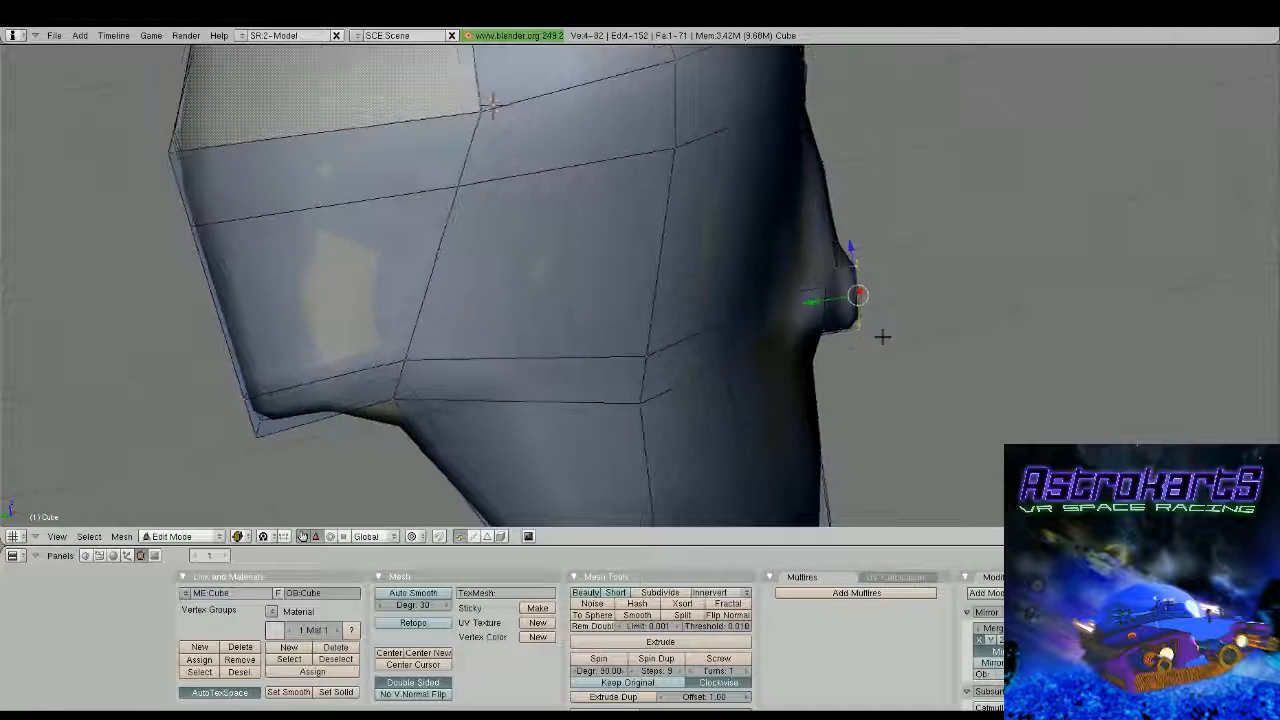
left_click_drag(843, 298, 848, 297)
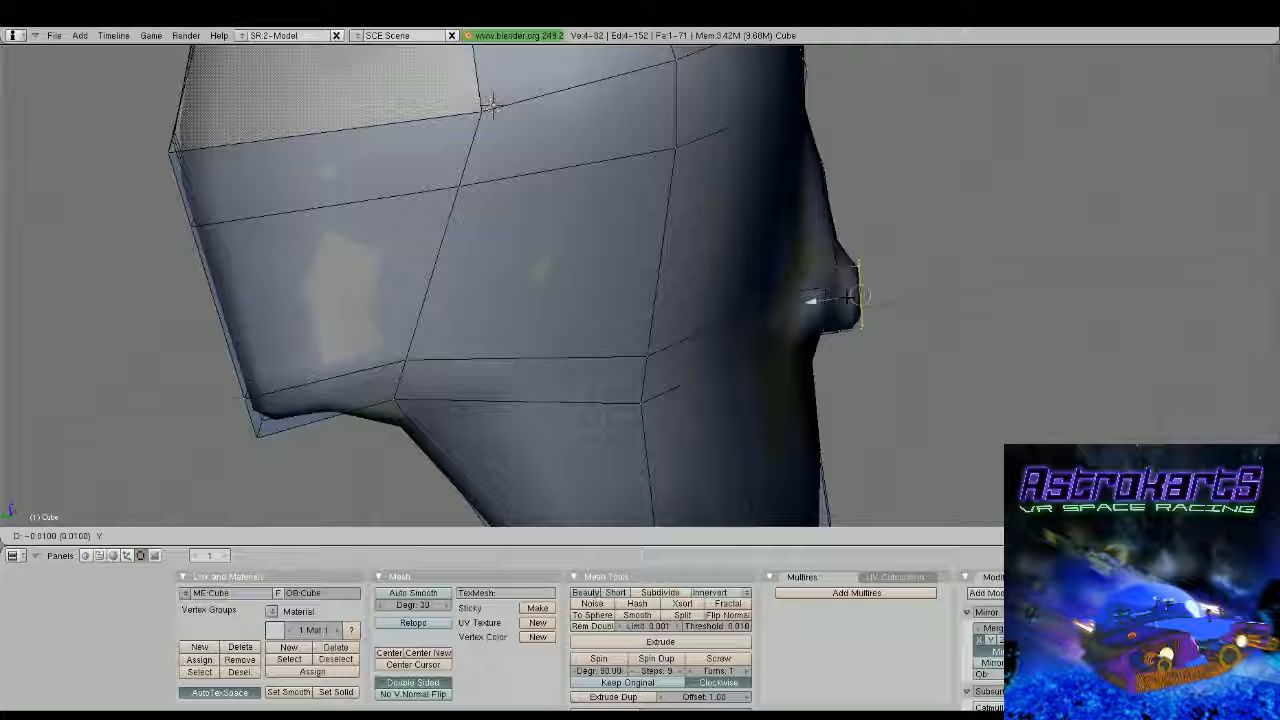
left_click_drag(848, 297, 850, 297)
middle_click_drag(850, 297, 862, 305)
Box-select the vertices of the nose tip and pull them forward about 0.05 along Y
key("b")
left_click_drag(832, 232, 903, 346)
left_click_drag(820, 299, 840, 297)
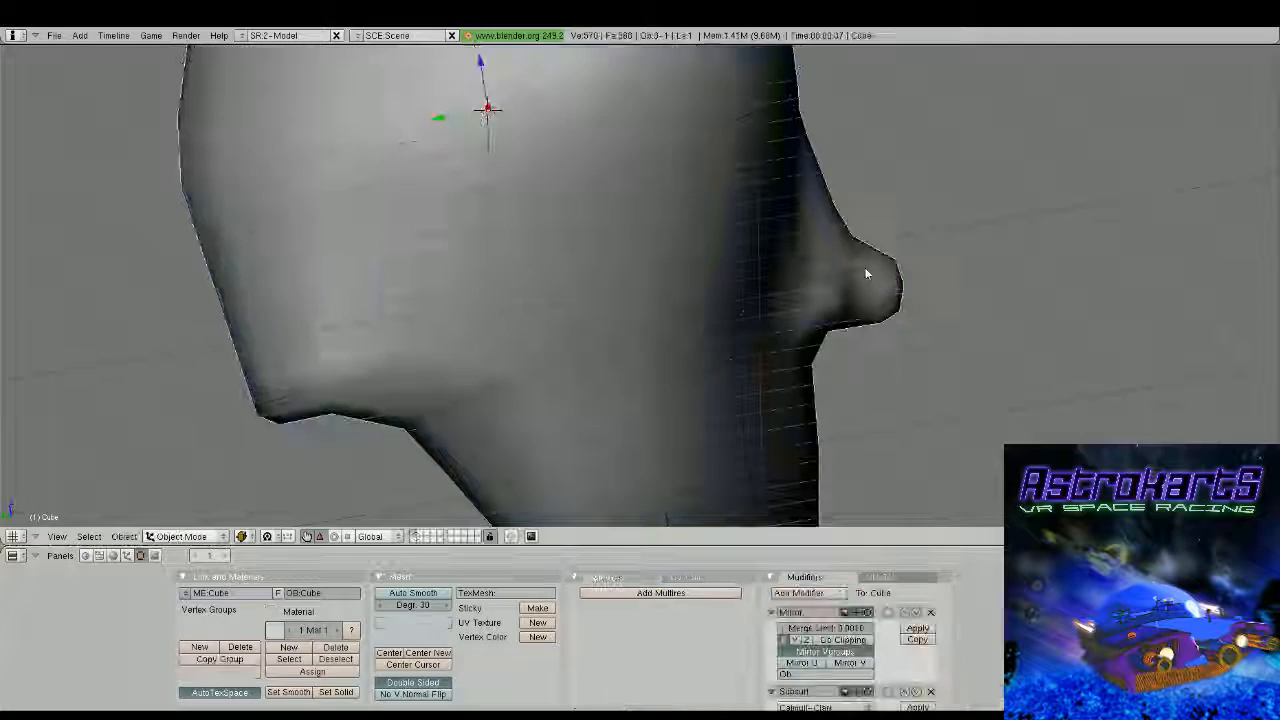
Insert an edge loop across the face at the nose bridge, between the upper ridge and the nose tip
mouse_move(866, 271)
middle_mouse_down()
mouse_move(637, 297)
mouse_move(748, 314)
middle_mouse_up()
scroll(686, 313, "up", 2)
key("Tab")
scroll(706, 282, "up", 2)
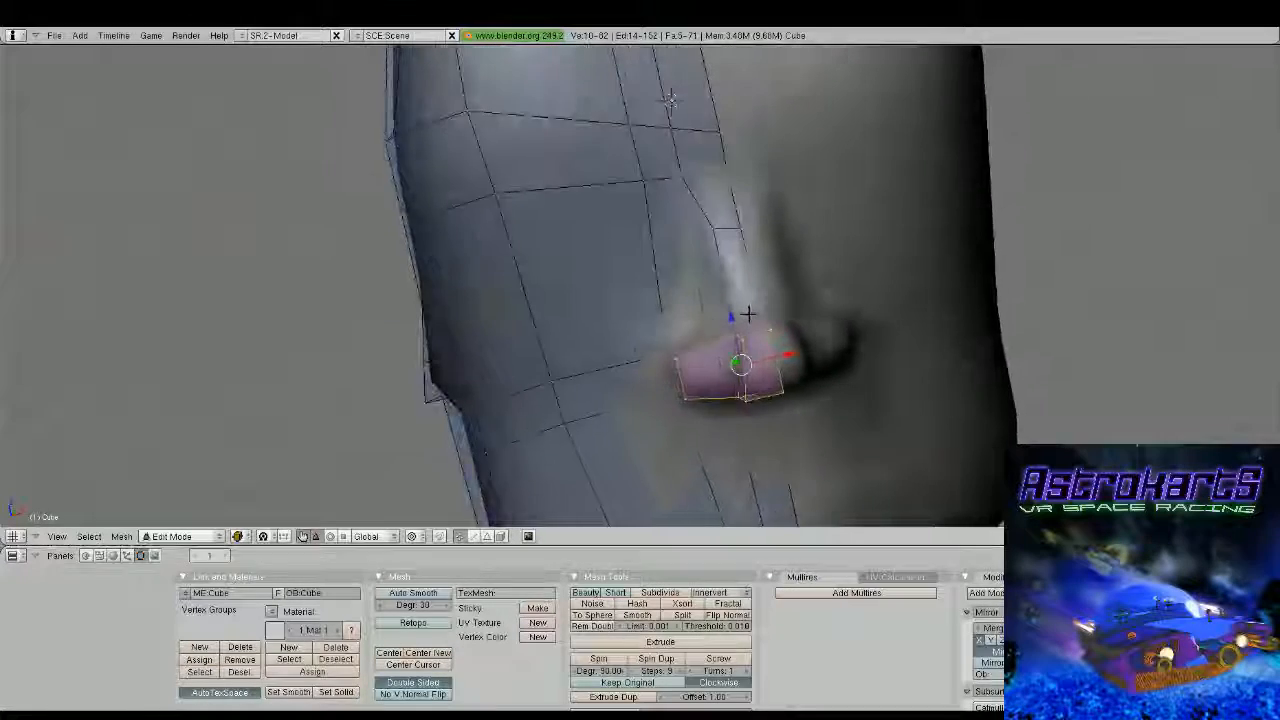
key("ctrl+r")
left_click(737, 320)
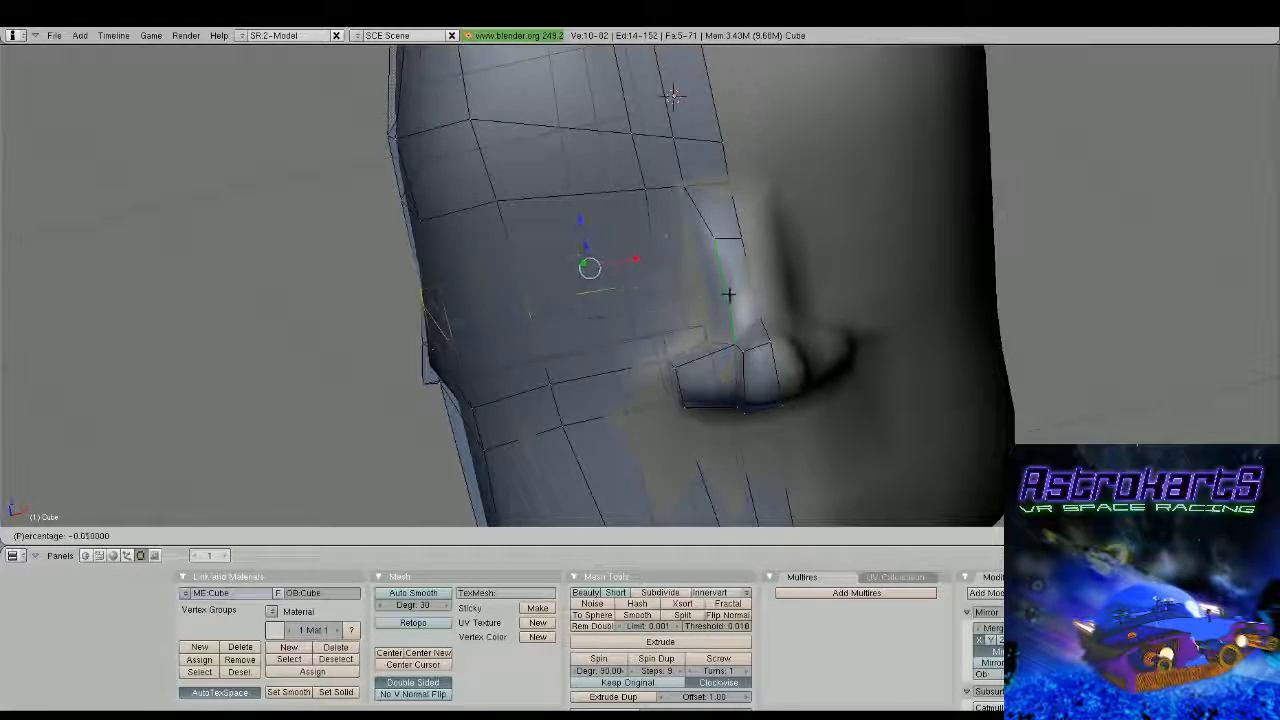
left_click(728, 295)
Select the two nose ridge vertices on the new loop, move them slightly forward along Y and check the smoothed face
right_click(718, 272)
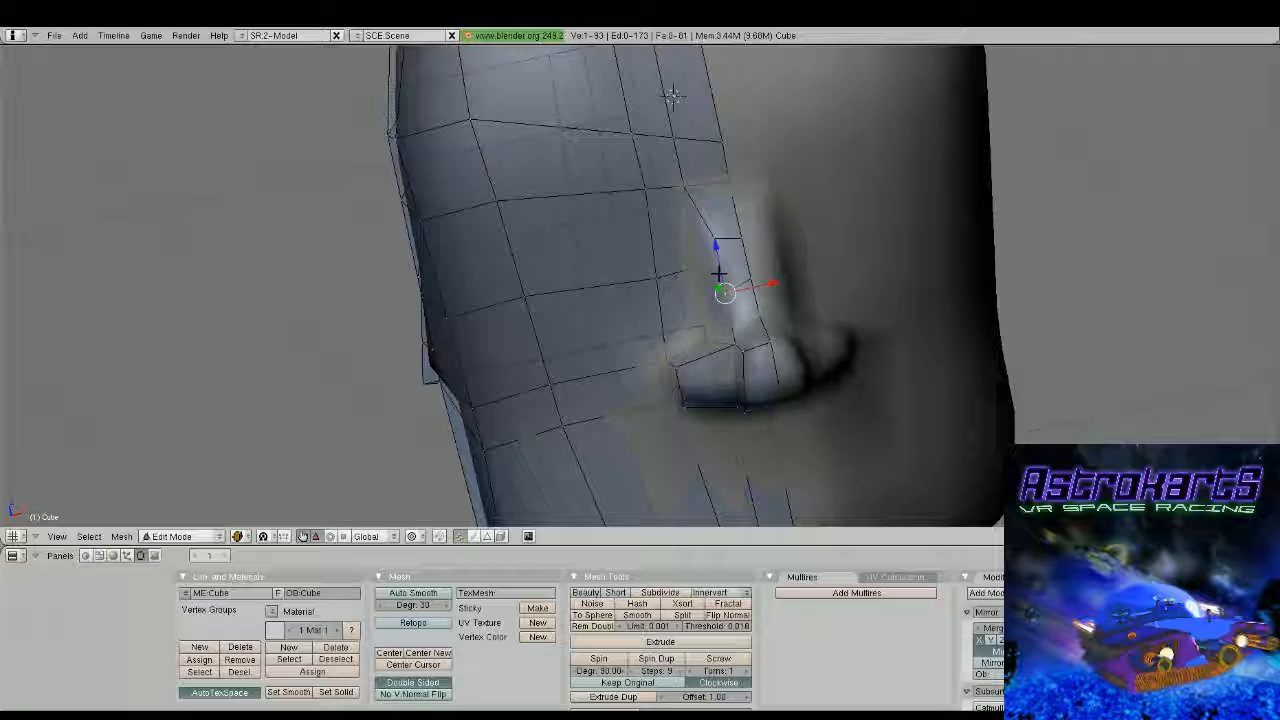
middle_click_drag(718, 272, 854, 215)
right_click(804, 272, "shift")
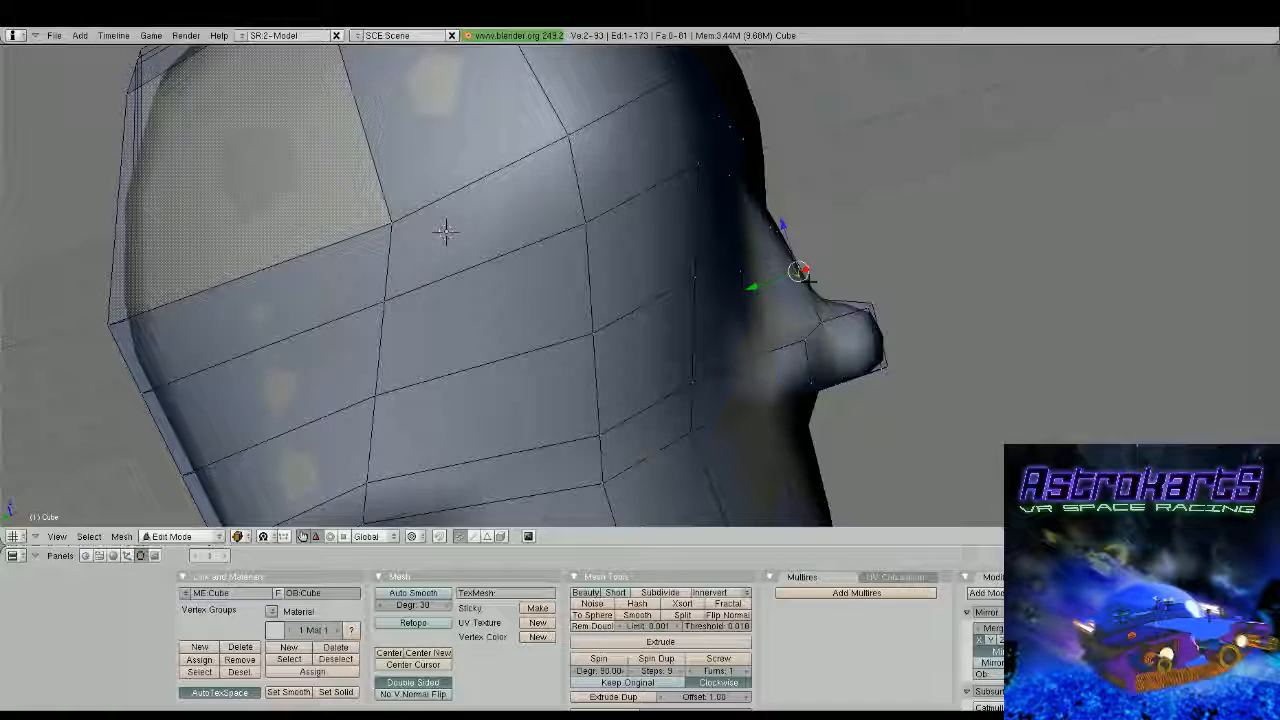
left_click_drag(780, 284, 798, 280)
left_click(799, 279)
middle_click_drag(805, 275, 672, 331)
key("Tab")
scroll(800, 300, "down", 2)
scroll(600, 325, "down", 3)
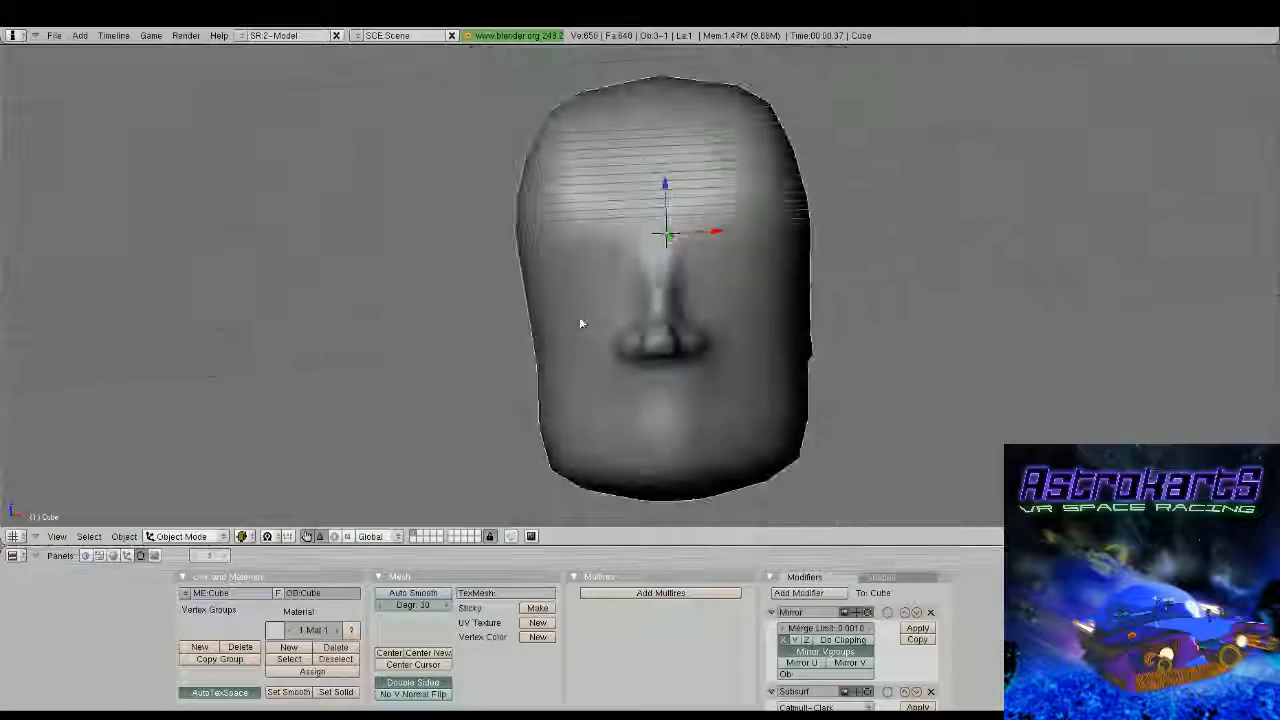
Select the vertices along the brow and pull them forward to form a brow ridge above the eye area
key("Tab")
scroll(655, 265, "up", 4)
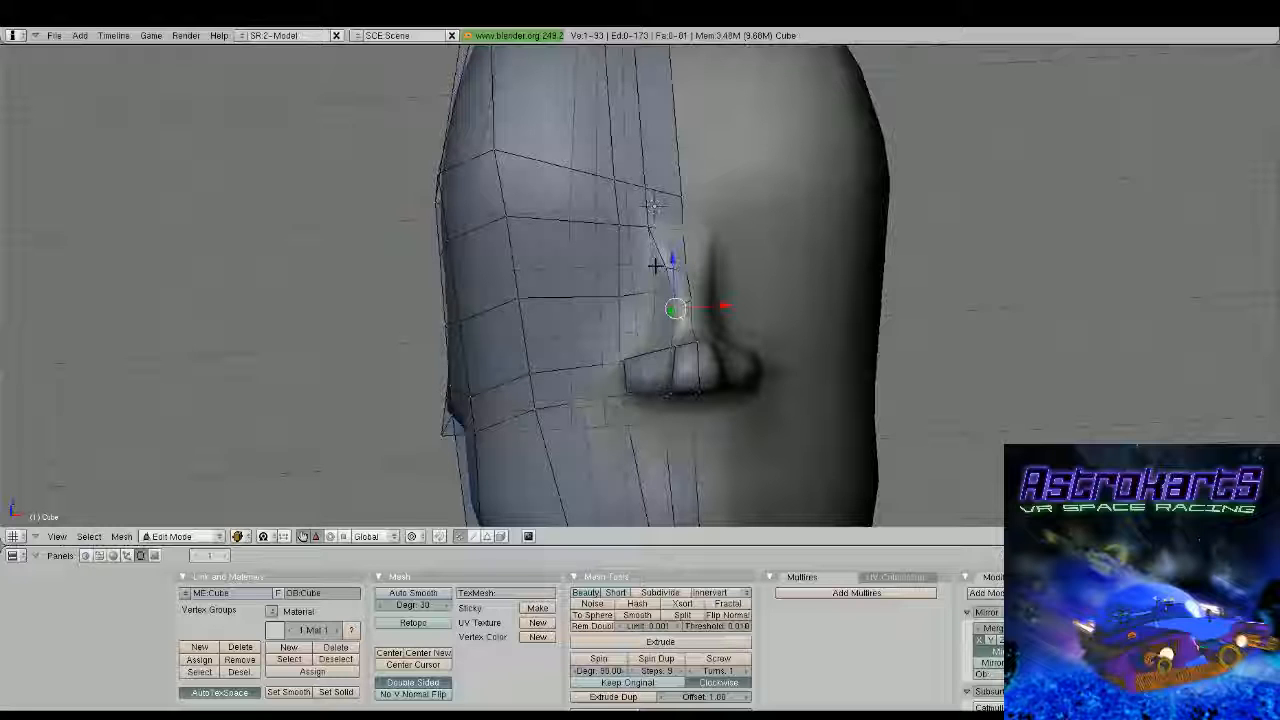
middle_click_drag(655, 265, 600, 104)
right_click(756, 303, "shift")
right_click(712, 226)
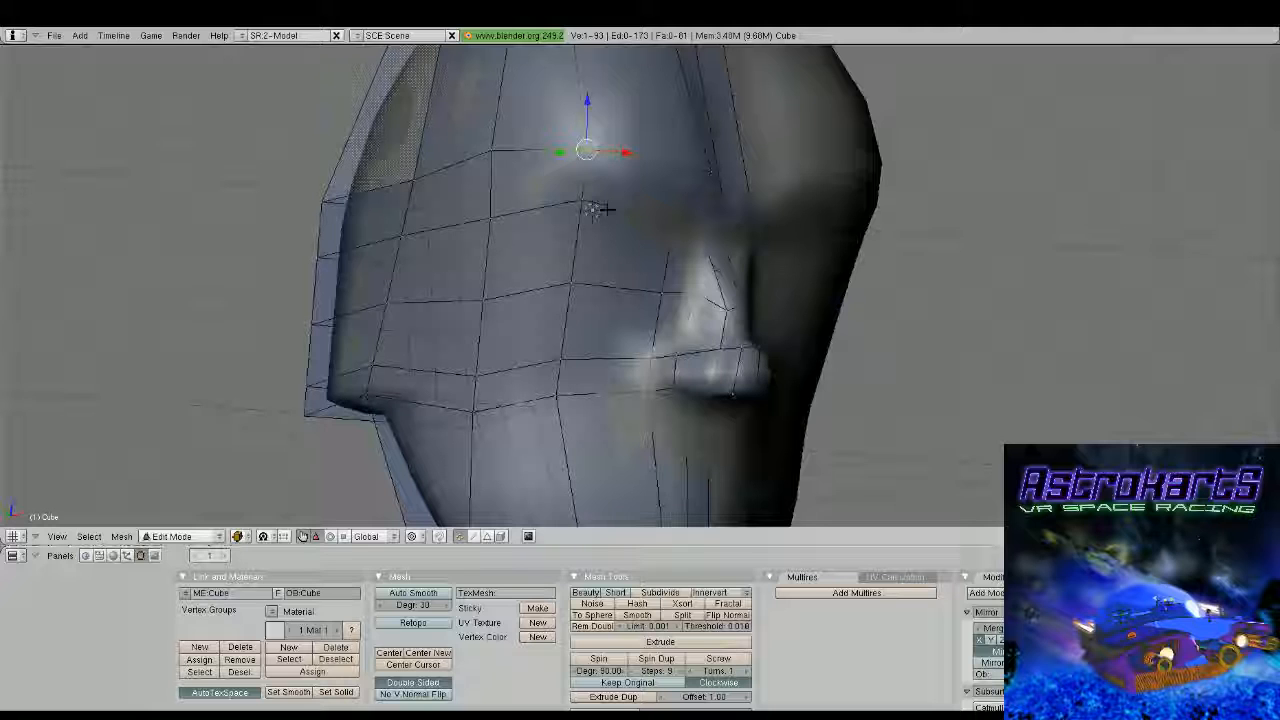
Select the cheek vertex beside the nose and move it forward about 0.24 along Y
middle_click_drag(606, 210, 689, 349)
right_click(689, 349)
key("g")
key("y")
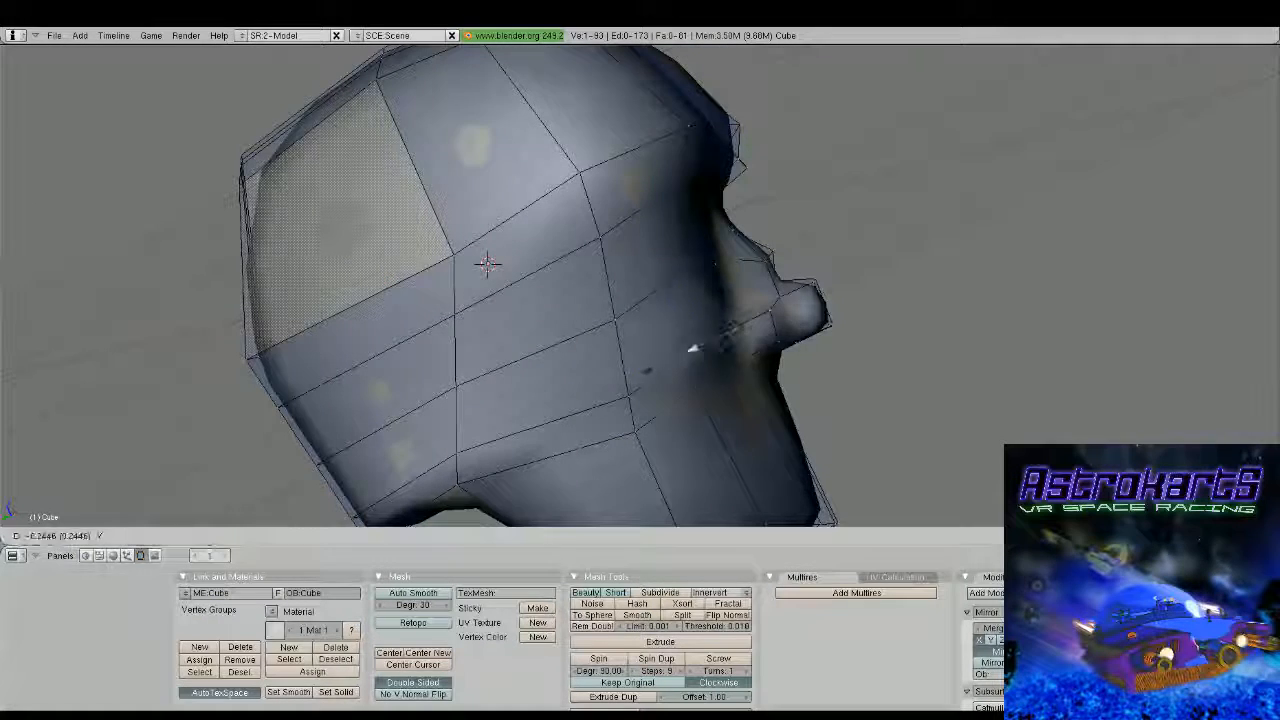
left_click(735, 328)
Move the cheek vertex area beside and below the nose freely outward to fill the cheek, checking the face from the front
middle_click_drag(735, 328, 797, 408)
key("g")
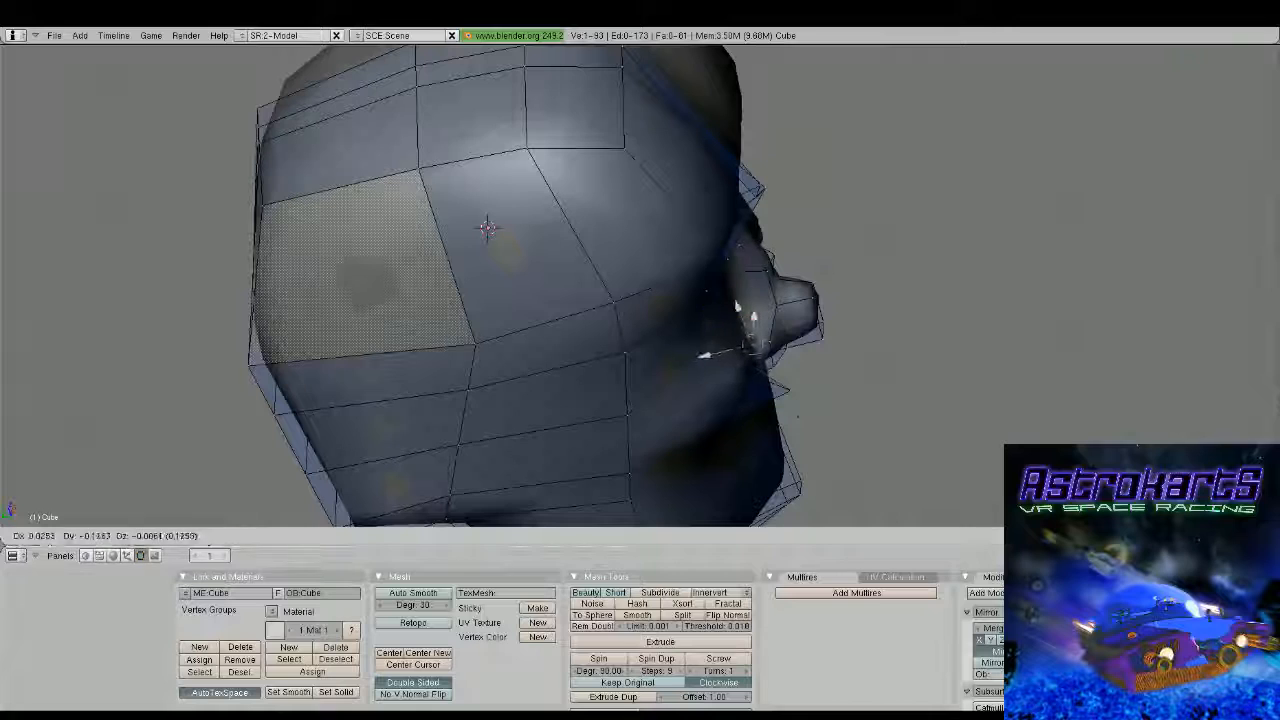
left_click(822, 401)
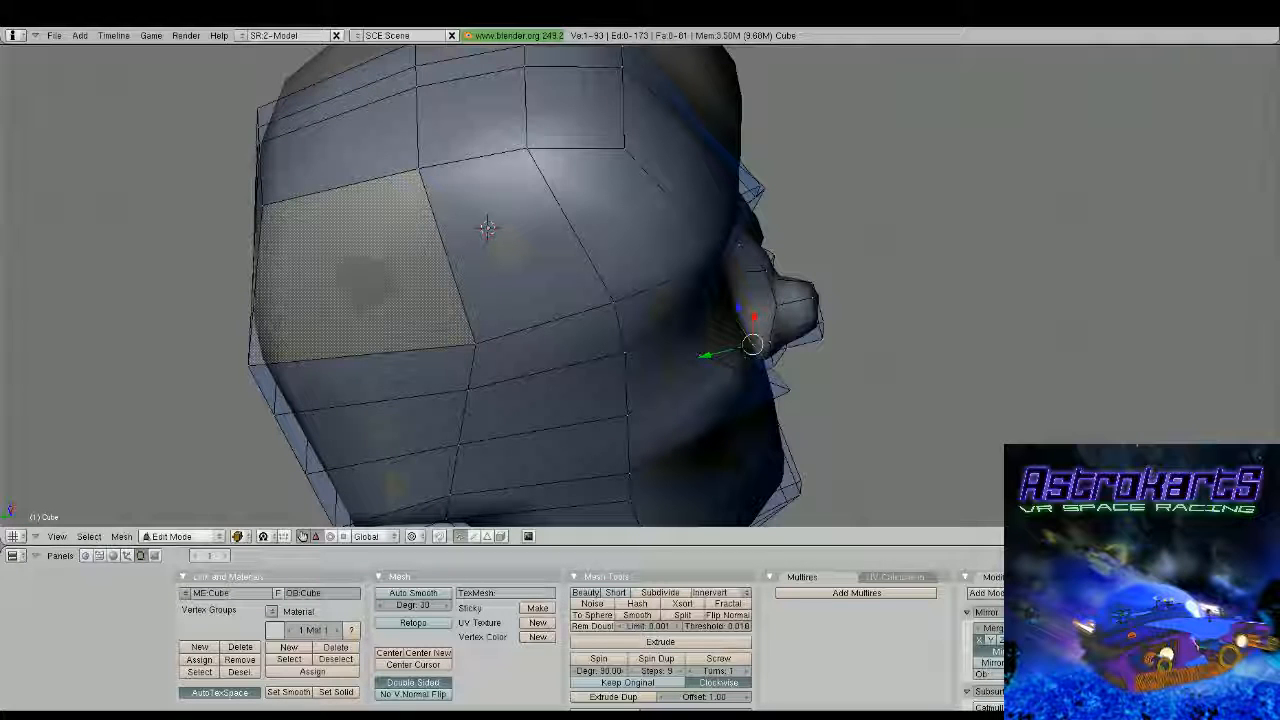
middle_click_drag(822, 401, 791, 278)
key("g")
left_click(665, 365)
key("g")
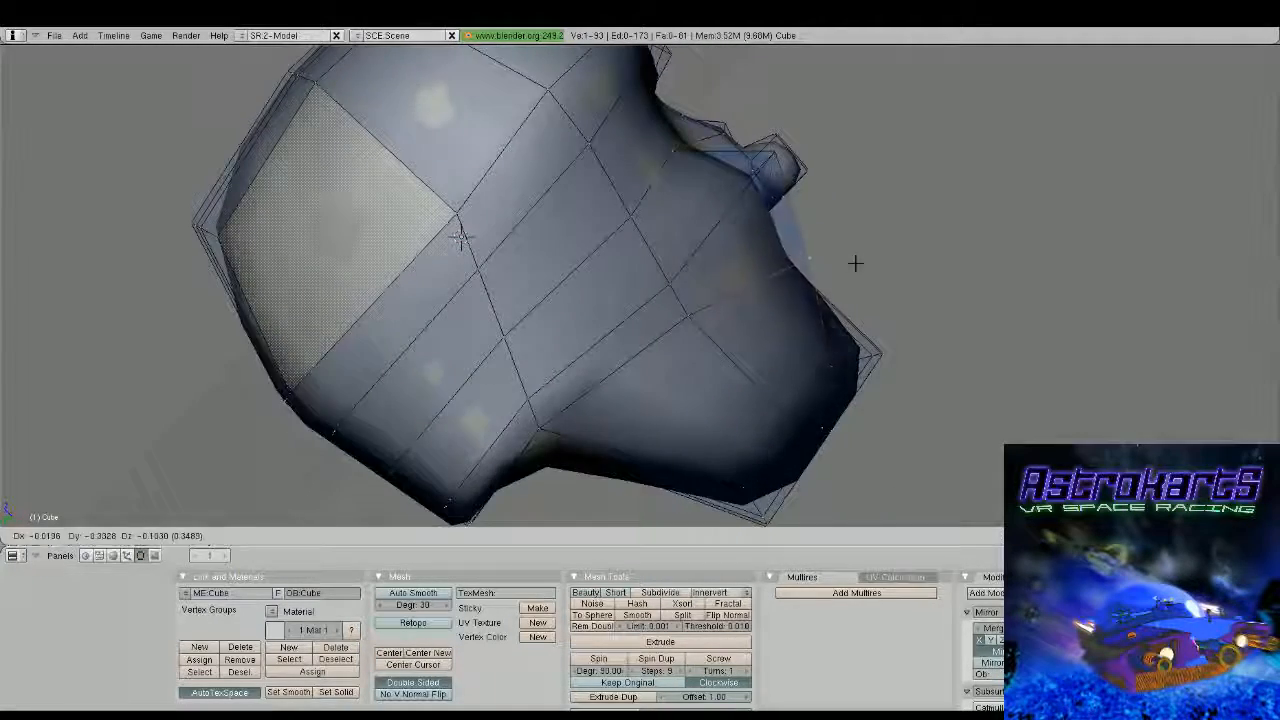
left_click(890, 255)
key("Tab")
scroll(742, 378, "down", 3)
middle_click_drag(891, 256, 597, 307)
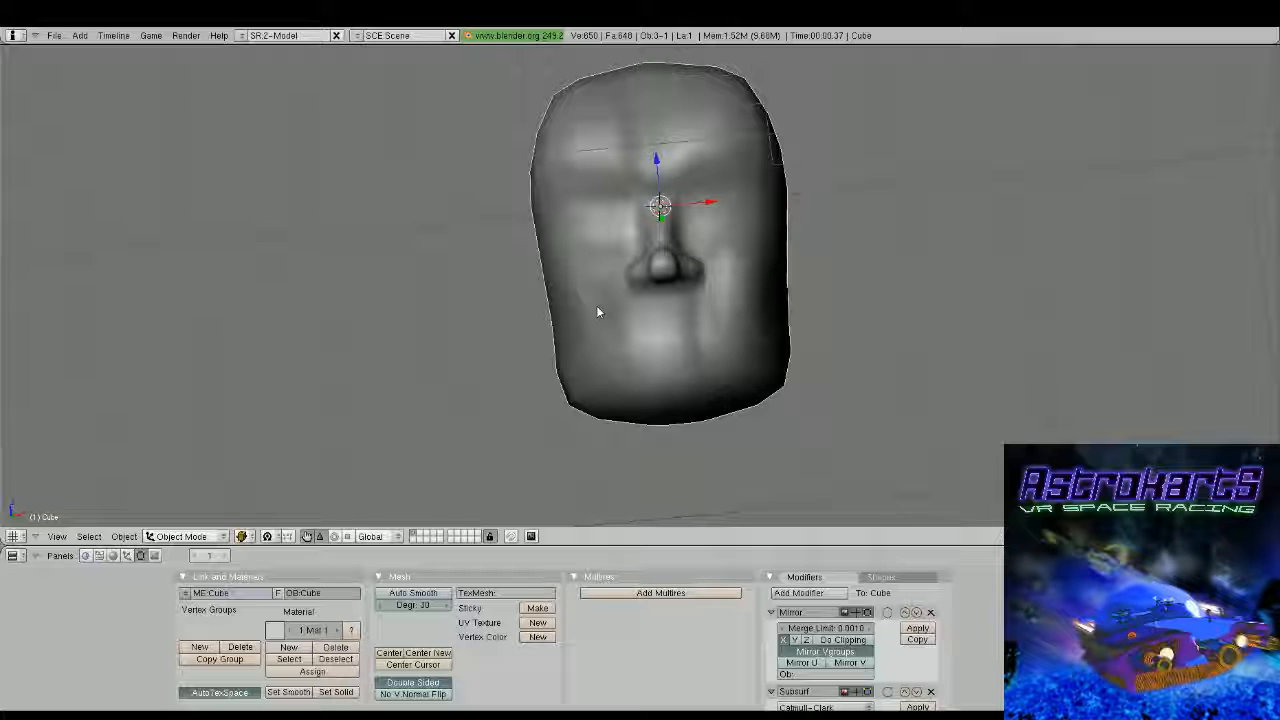
Move the side vertex of the lower cheek outward about 0.24 to widen the jaw
key("Tab")
middle_click_drag(596, 305, 600, 331)
key("g")
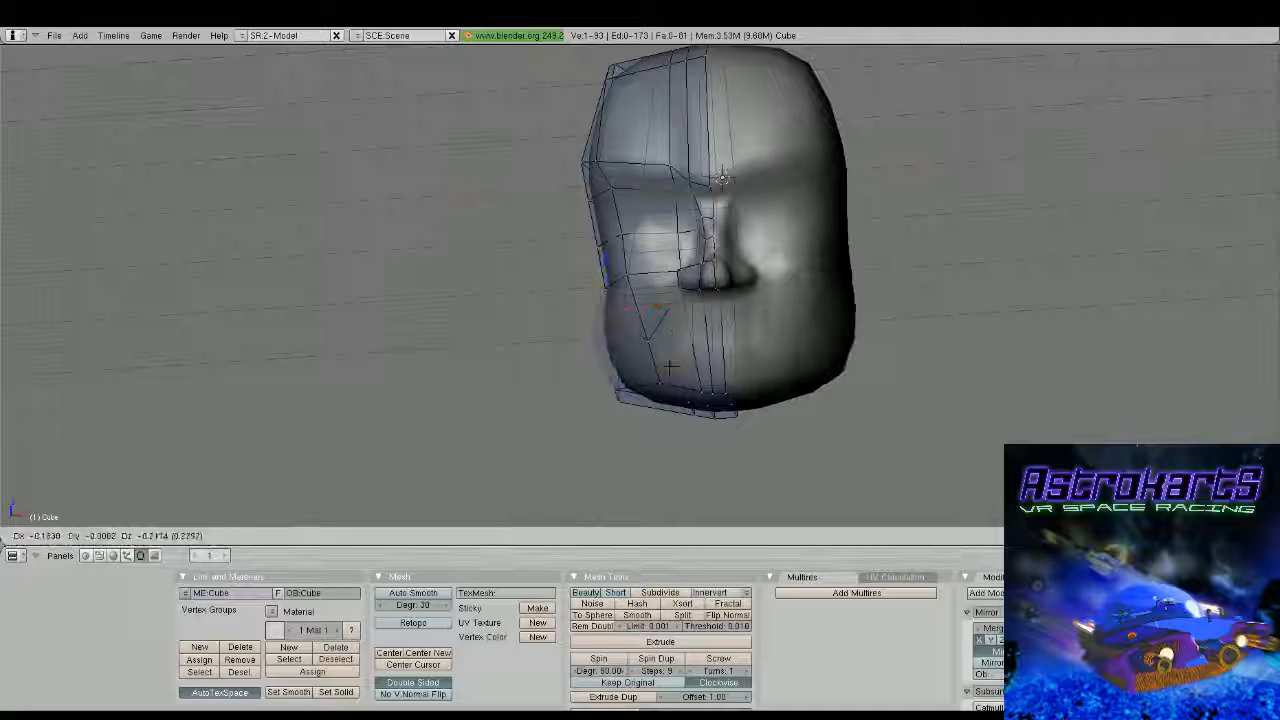
left_click(558, 293)
middle_click_drag(558, 293, 540, 274)
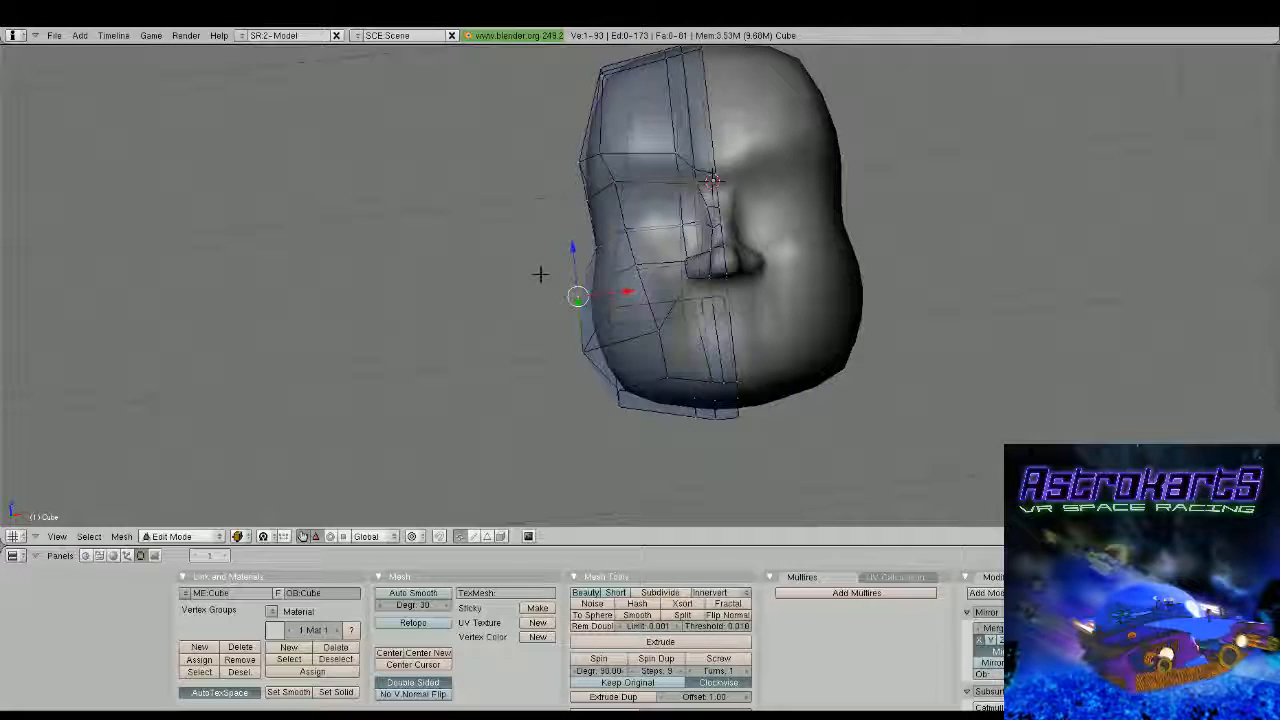
Move the side vertex above the widened jaw point slightly inward and down, and check the cheek's smoothed shape
right_click(597, 248)
key("g")
left_click(620, 266)
key("Tab")
middle_click_drag(662, 334, 737, 366)
key("Tab")
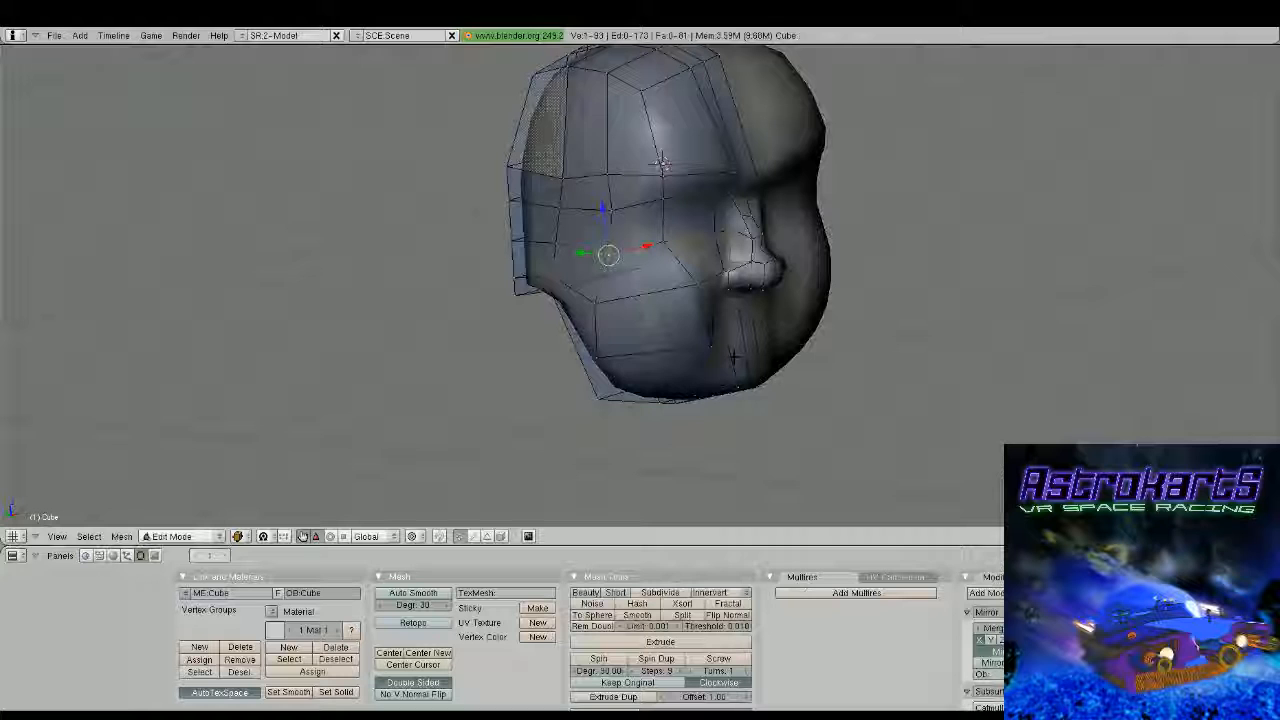
Reposition the vertices on the chin's underside near the mirror seam to reshape the chin
middle_click_drag(661, 163, 575, 211)
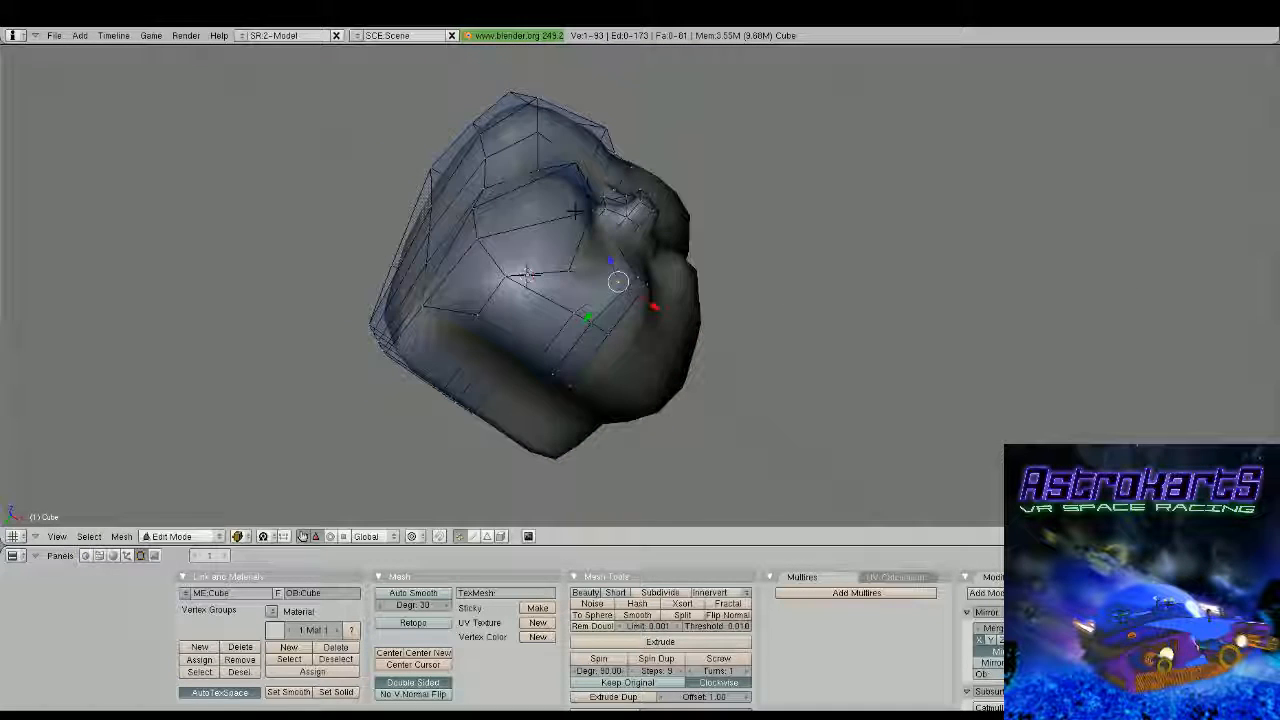
mouse_move(654, 307)
left_mouse_down()
mouse_move(637, 298)
mouse_move(663, 294)
left_mouse_up()
right_click(637, 278)
right_click(651, 298, "shift")
mouse_move(655, 304)
middle_mouse_down()
mouse_move(729, 401)
mouse_move(728, 186)
mouse_move(644, 258)
mouse_move(711, 306)
mouse_move(672, 307)
middle_mouse_up()
key("Tab")
key("Tab")
scroll(640, 320, "up", 3)
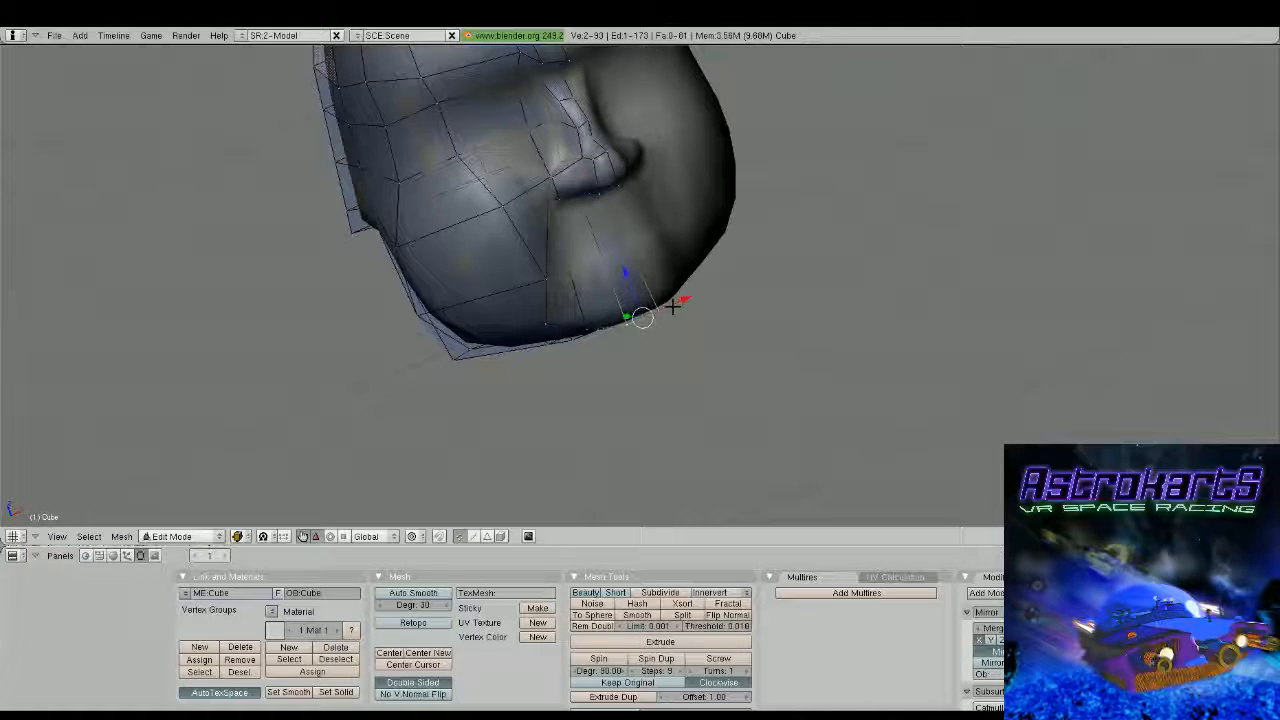
Shift the bottom chin vertex next to the mirror seam sideways and check the smoothed chin
right_click(588, 329)
middle_click_drag(588, 331, 566, 333)
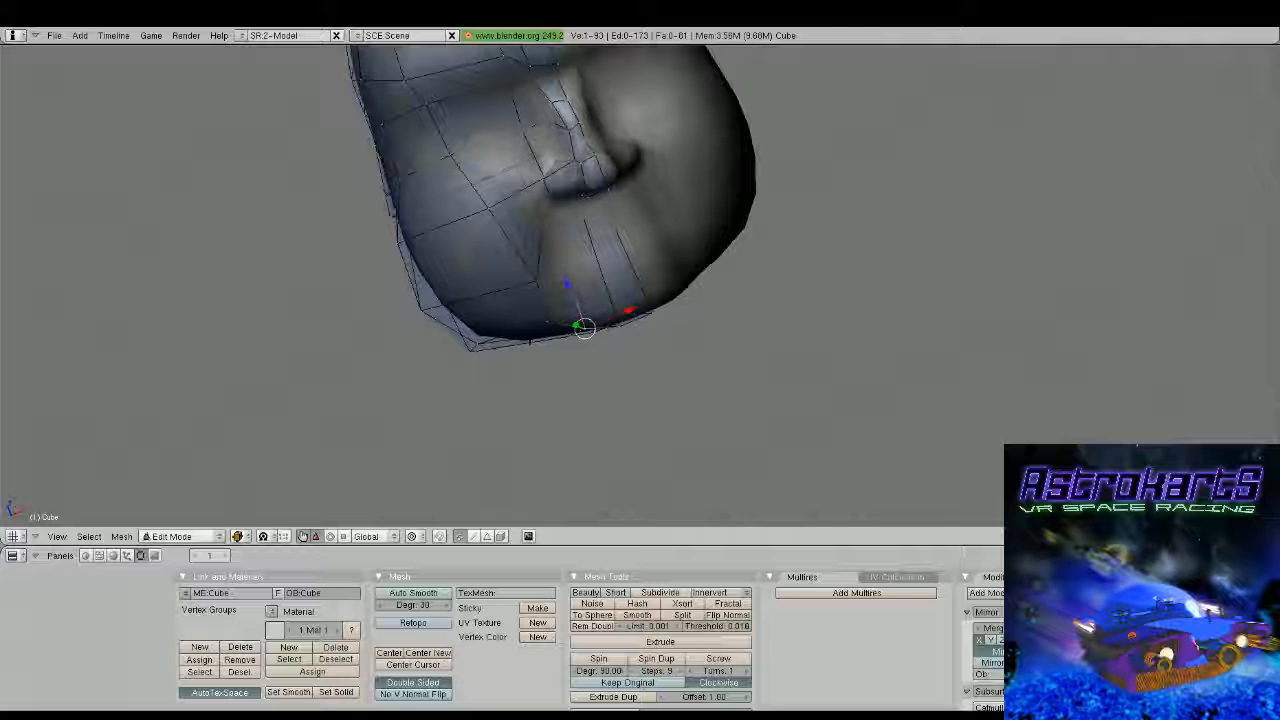
key("Tab")
scroll(583, 328, "down", 4)
middle_click_drag(583, 328, 718, 286)
Insert a horizontal edge loop around the lower face between the nose and the chin for the mouth
key("Tab")
scroll(654, 263, "up", 4)
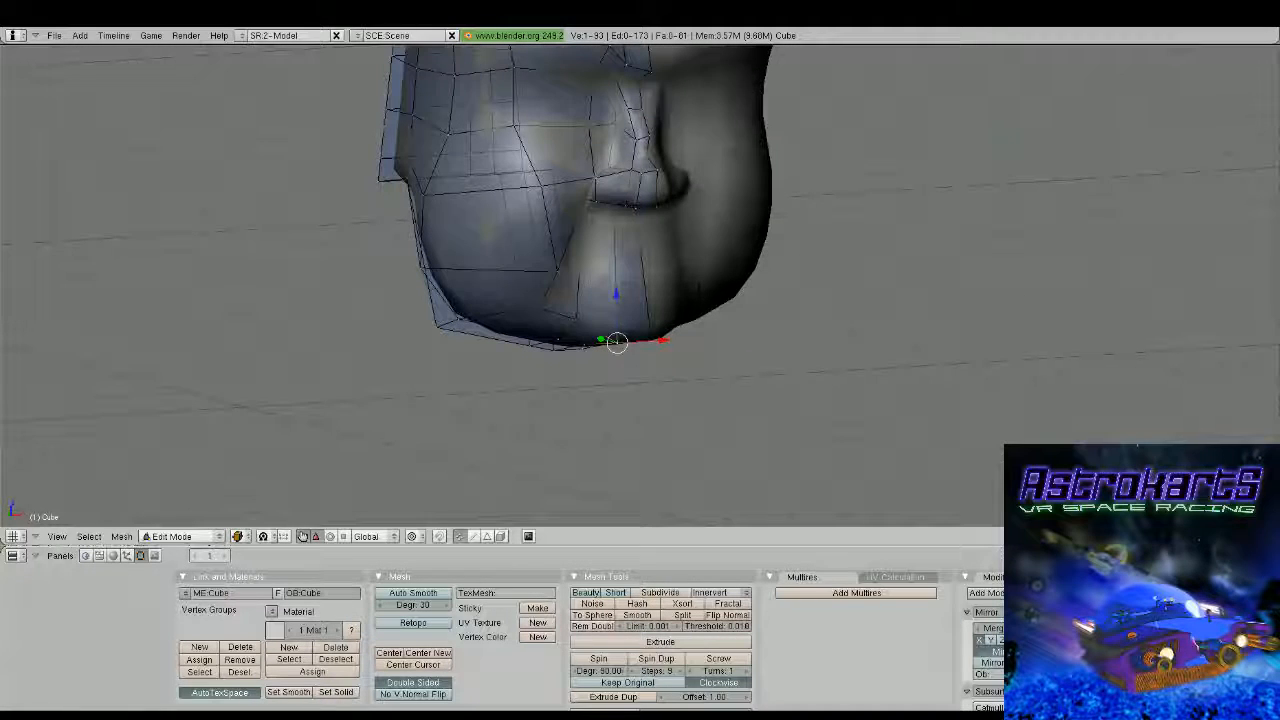
key("ctrl+r")
left_click(651, 270)
left_click(650, 262)
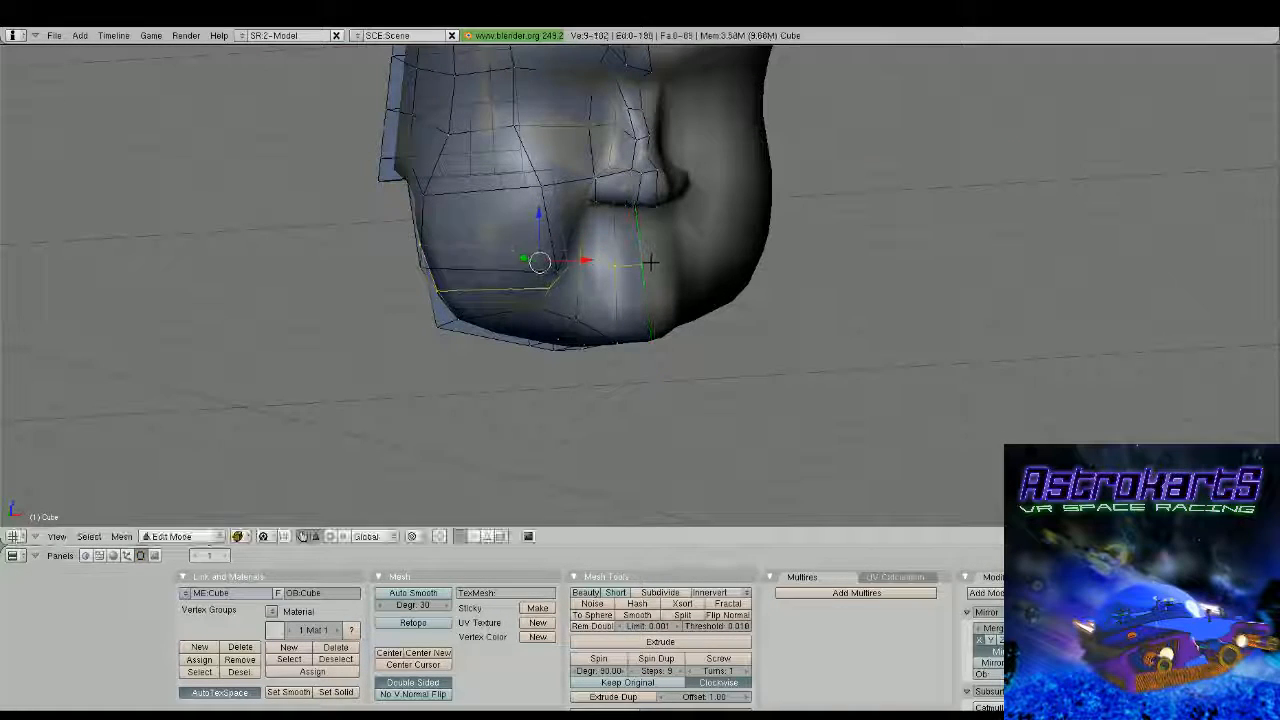
Select the new loop's edge next to the mirror seam and rip it to split the mouth opening
middle_click_drag(650, 262, 645, 263)
right_click(650, 263)
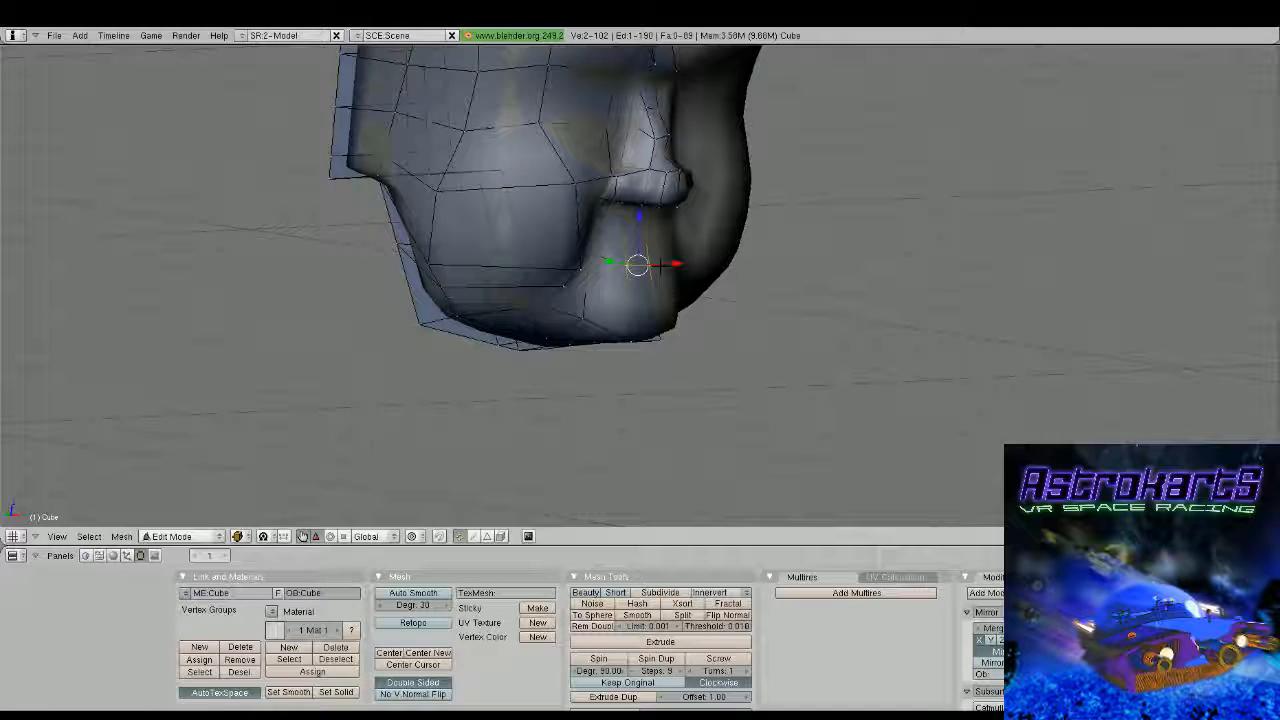
key("v")
left_click(660, 262)
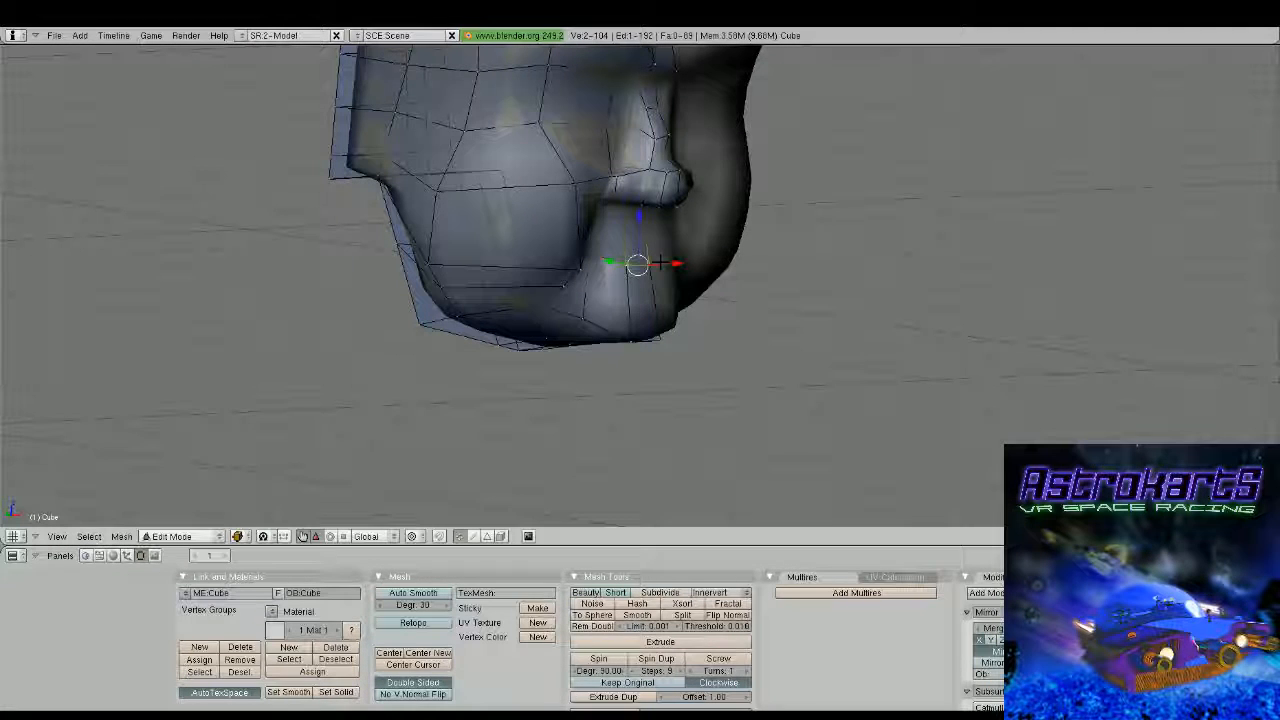
Raise the vertex at the mouth corner toward the nostril and adjust it sideways along X
left_click_drag(639, 215, 590, 172)
right_click(586, 264)
middle_click_drag(640, 240, 583, 240)
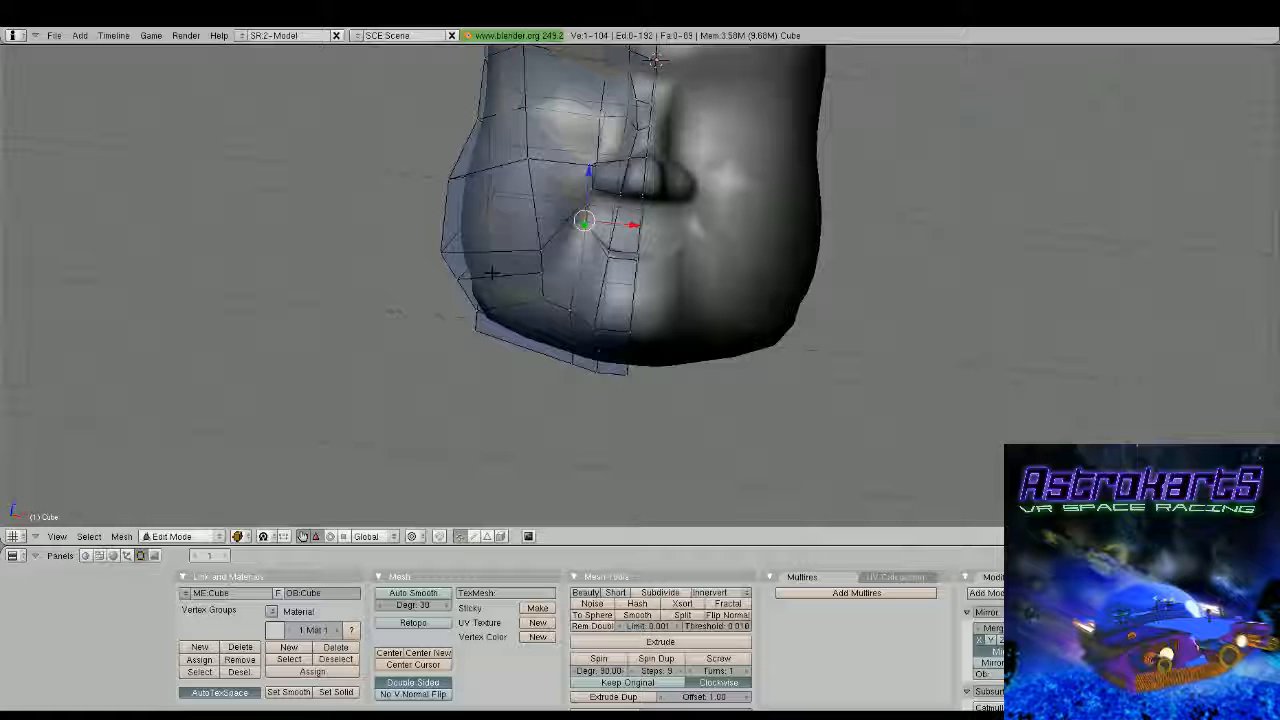
middle_click_drag(492, 272, 494, 285)
mouse_move(630, 224)
left_mouse_down()
mouse_move(611, 220)
mouse_move(627, 222)
left_mouse_up()
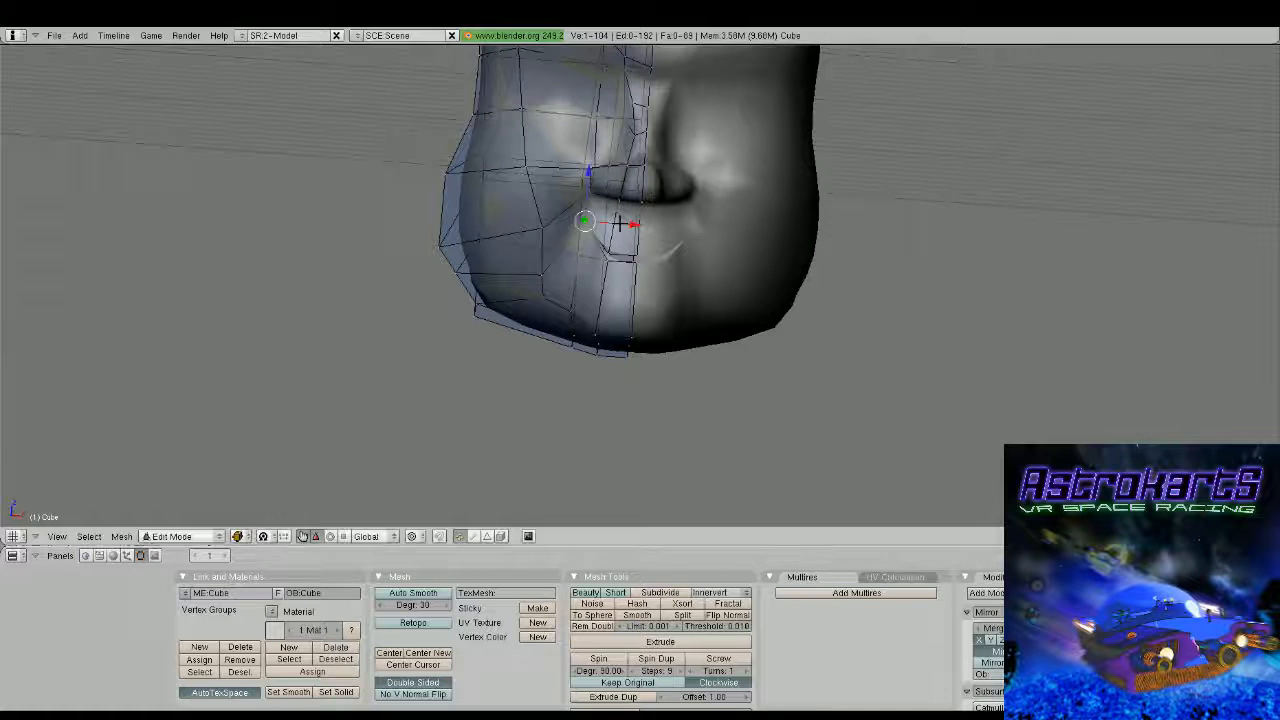
Move the two cheek vertices beside the mouth inward about 0.13 along X, and shift the two below them along X
right_click(542, 229)
right_click(597, 259, "shift")
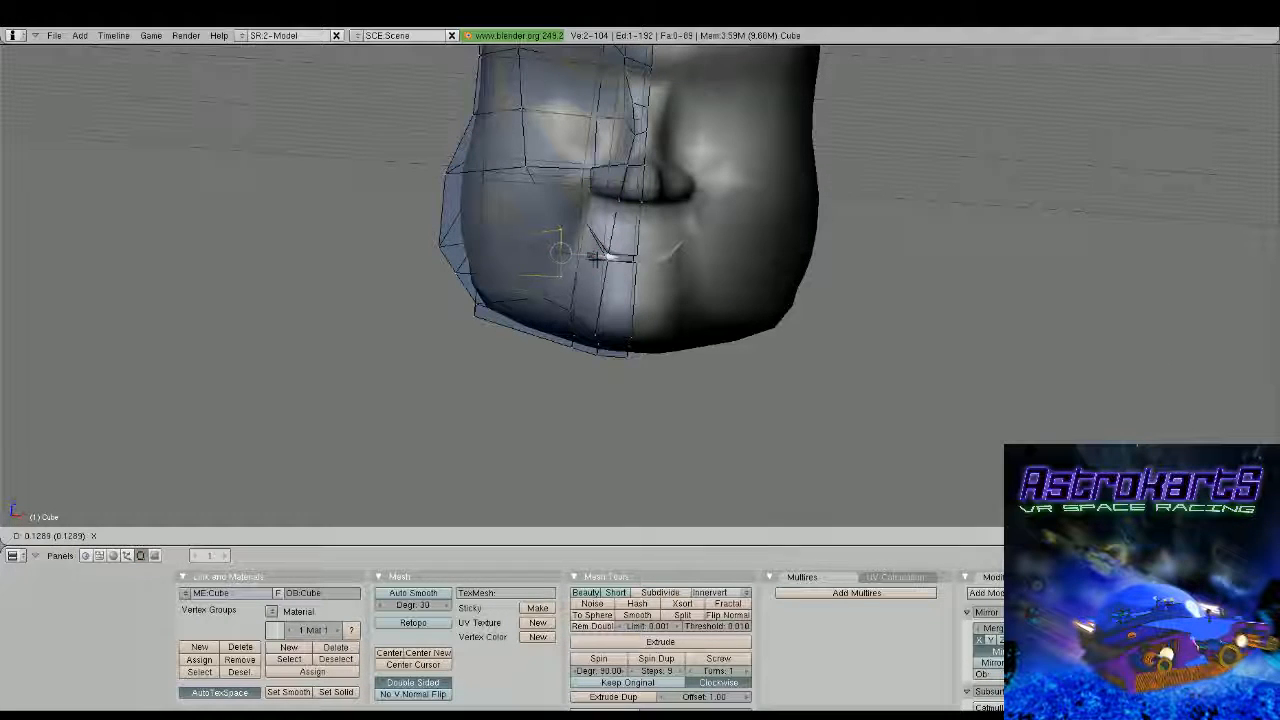
right_click(548, 299)
right_click(570, 307, "shift")
right_click(598, 332, "shift")
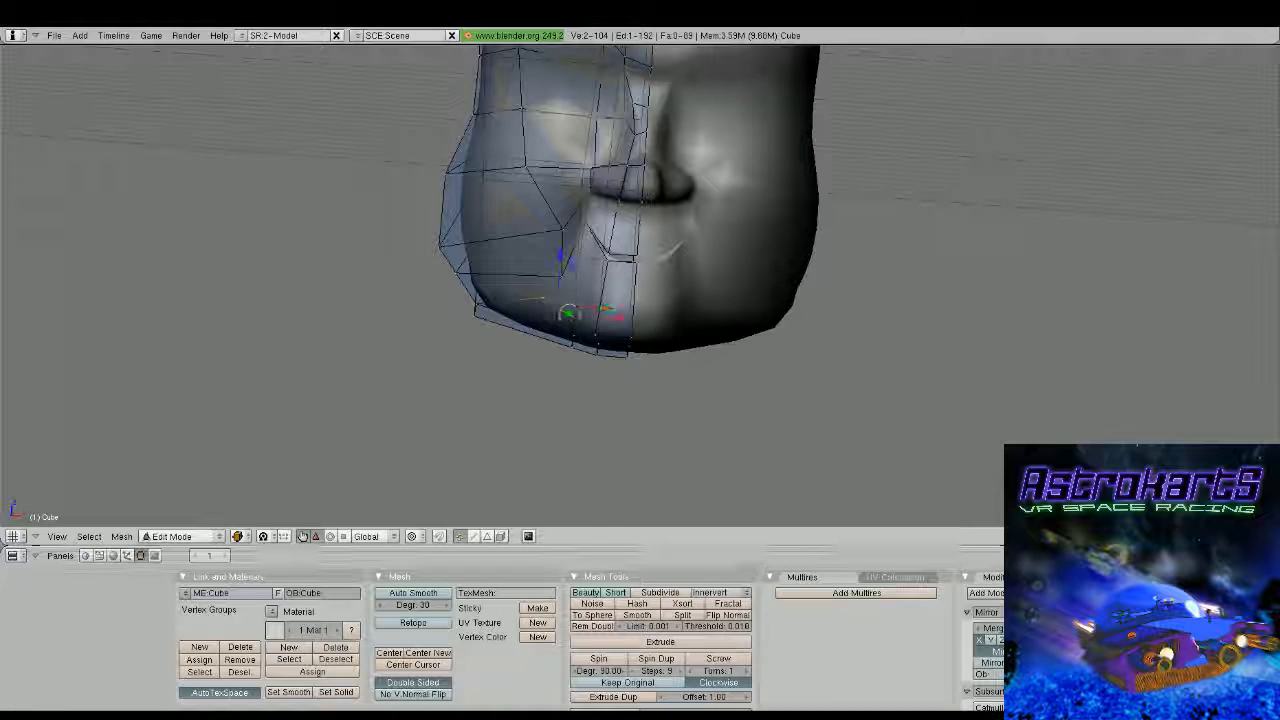
left_click_drag(615, 317, 620, 318)
Select the three vertices below the mouth corner and check the chin from the front and side
right_click(555, 298)
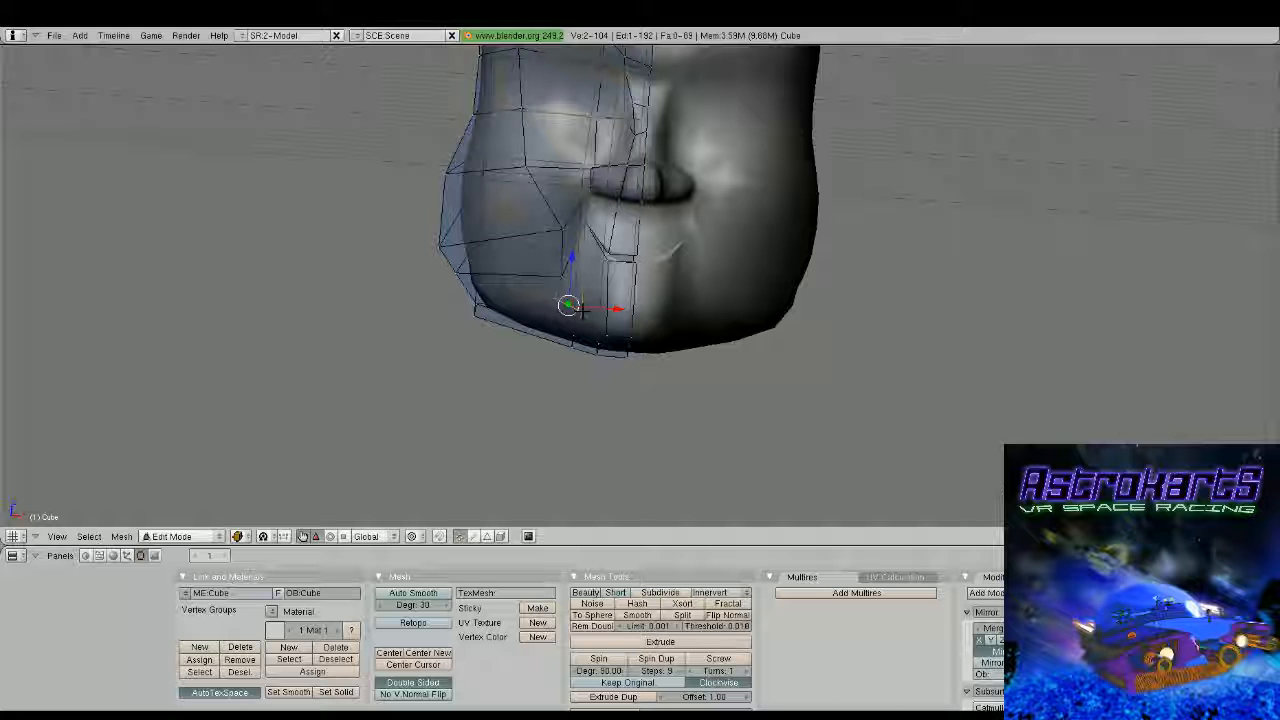
right_click(563, 276, "shift")
key("Tab")
middle_click_drag(780, 285, 743, 254)
key("Tab")
scroll(743, 254, "up", 1)
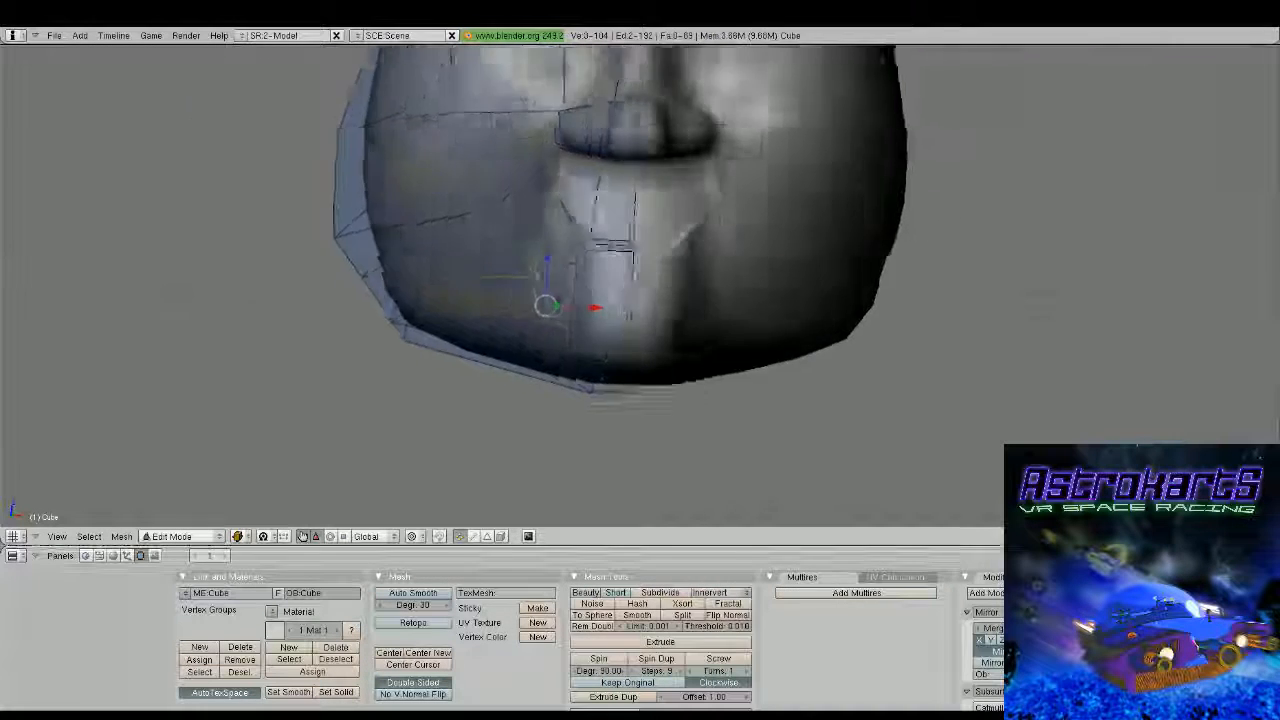
middle_click_drag(700, 297, 925, 284)
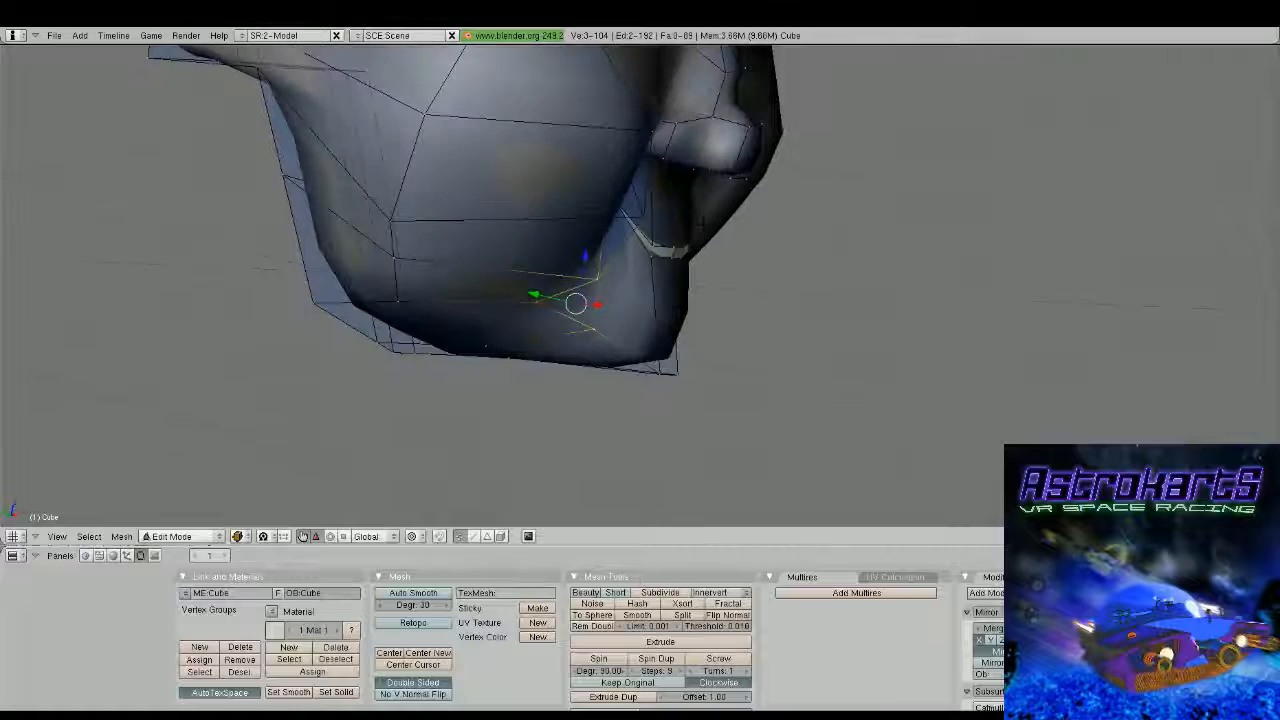
Move the two vertices of the upper lip edge back along Y and up along Z to open the mouth
right_click(652, 246)
right_click(686, 250, "shift")
left_click_drag(625, 238, 600, 232)
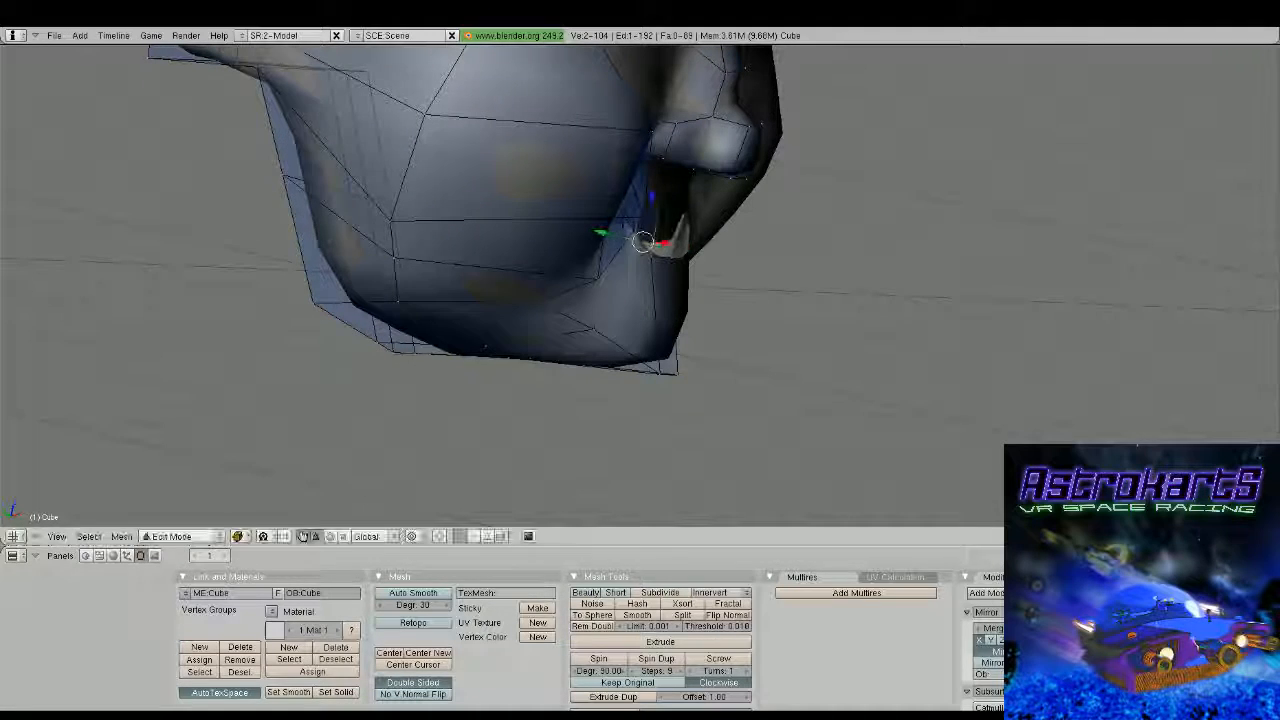
left_click_drag(652, 194, 659, 157)
middle_click_drag(850, 225, 415, 264)
key("Tab")
key("Tab")
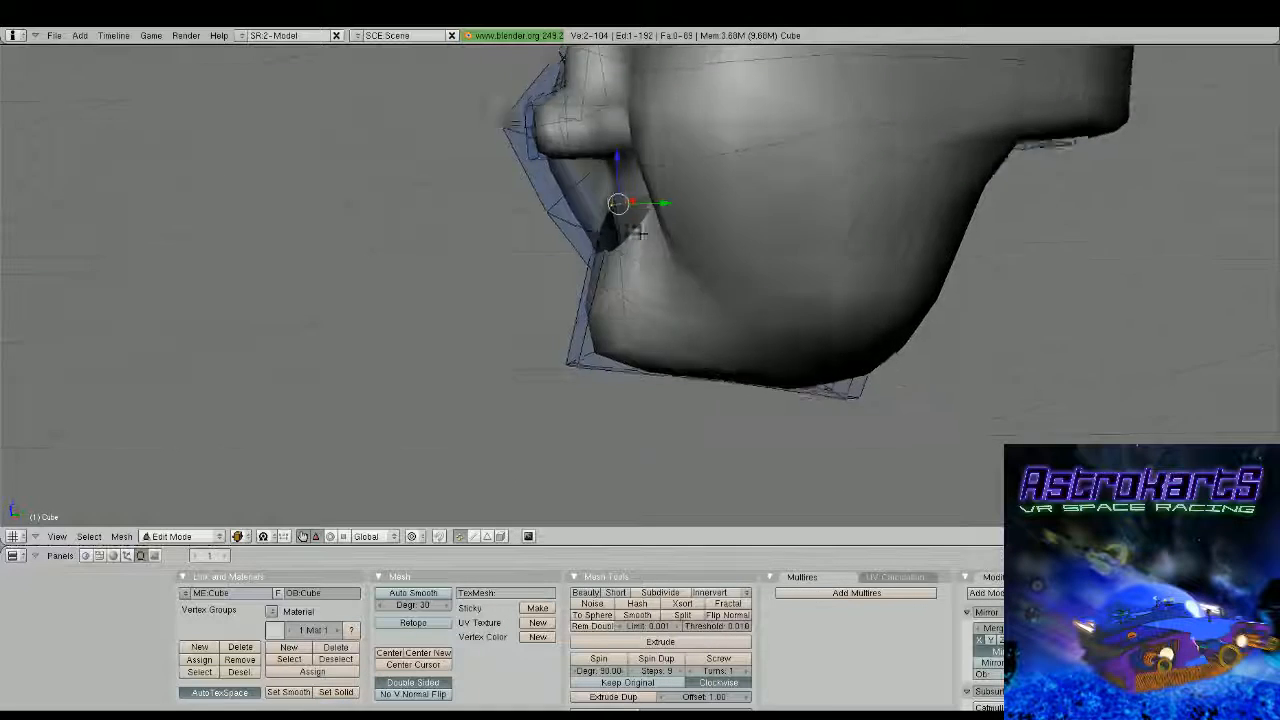
middle_click_drag(636, 230, 768, 313)
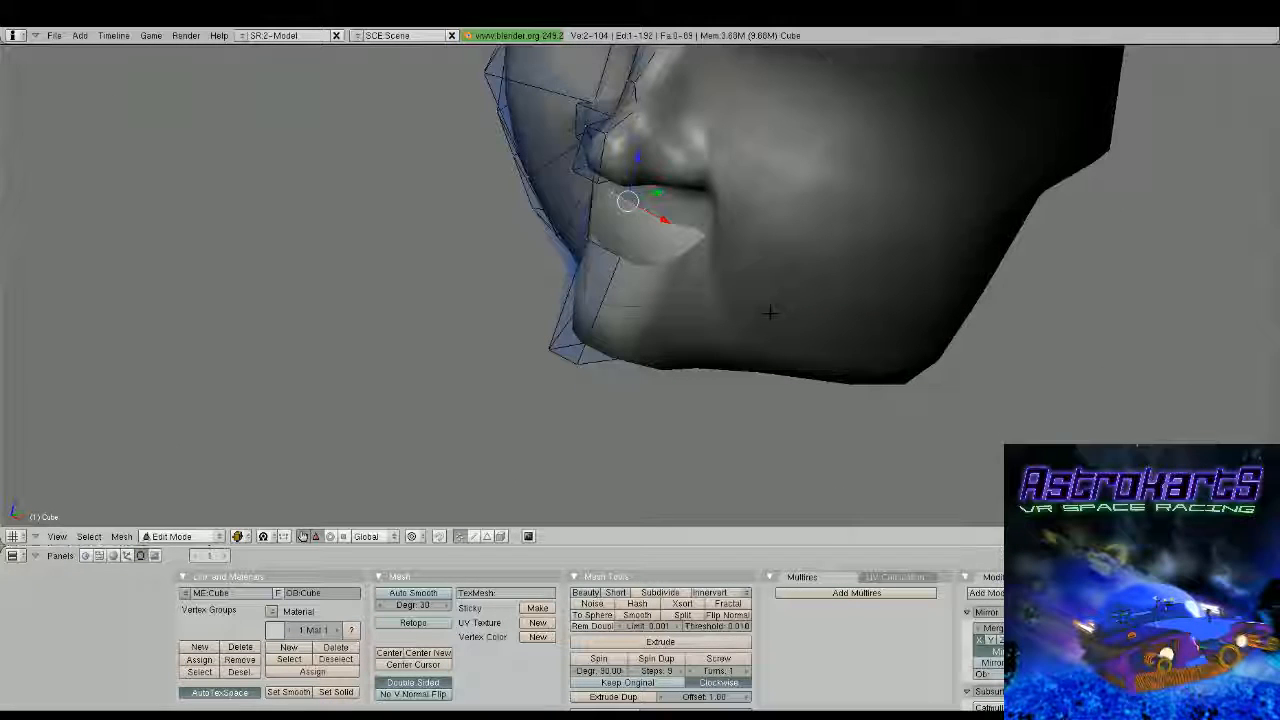
Shift the vertex beside the upper lip slightly back along Y
middle_click_drag(770, 313, 960, 265)
right_click(572, 175)
left_click_drag(546, 167, 531, 164)
middle_click_drag(562, 185, 640, 237)
Select the two vertices of the lower lip edge, adjust them along Y and check the mouth opening
right_click(656, 260)
right_click(667, 259)
right_click(649, 257, "shift")
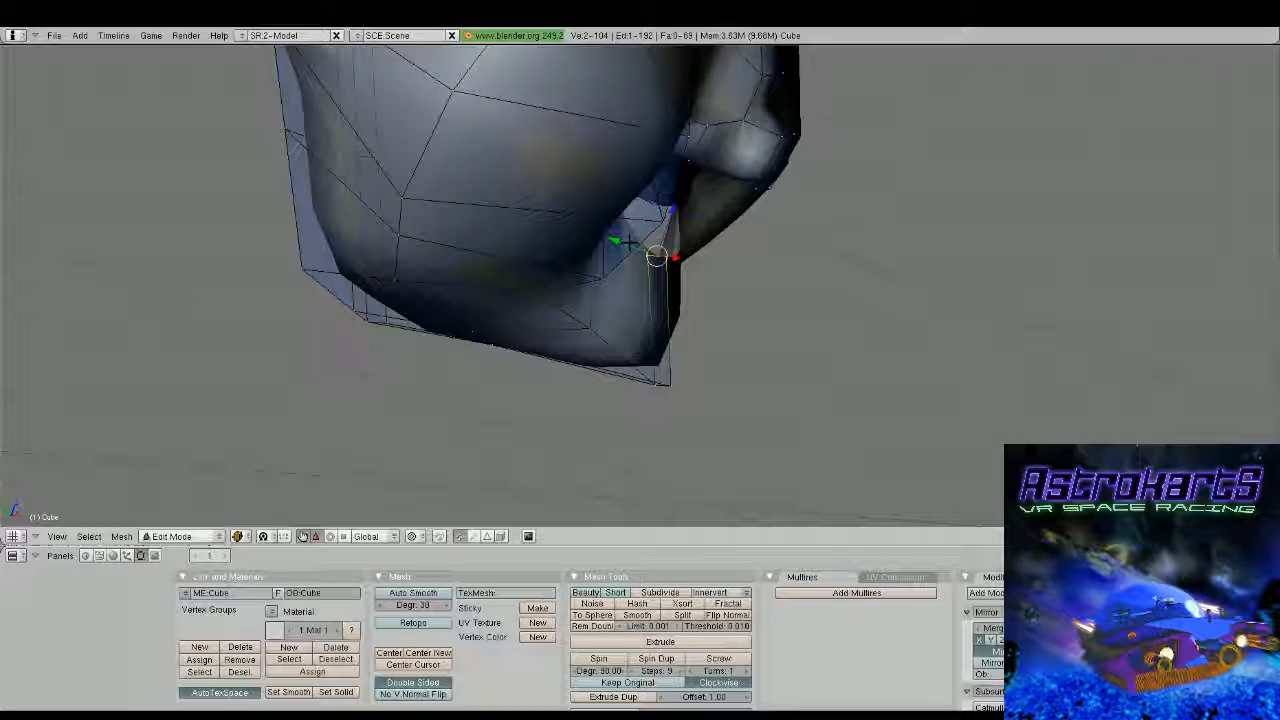
key("Tab")
middle_click_drag(650, 263, 718, 320)
key("Tab")
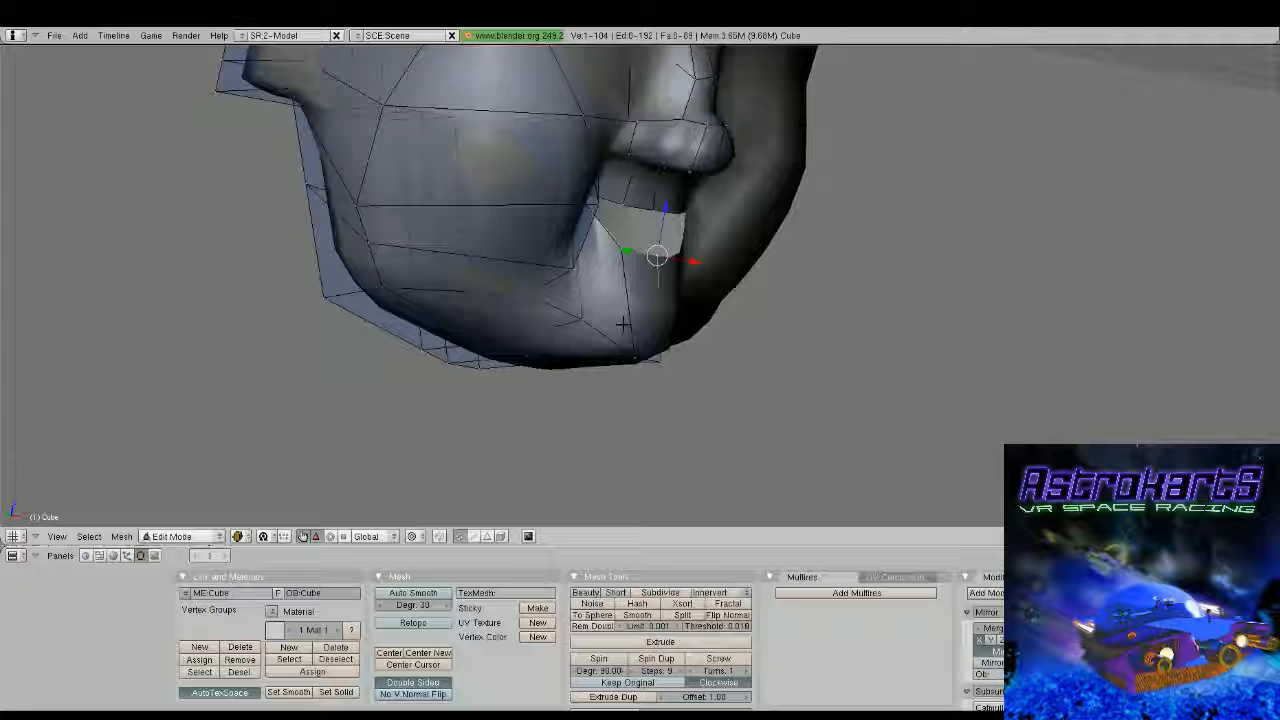
Shift the vertex at the top of the nose bridge slightly along X
key("Tab")
middle_click_drag(622, 324, 725, 238)
scroll(568, 199, "down", 2)
key("Tab")
middle_click_drag(620, 240, 684, 297)
scroll(684, 297, "up", 6)
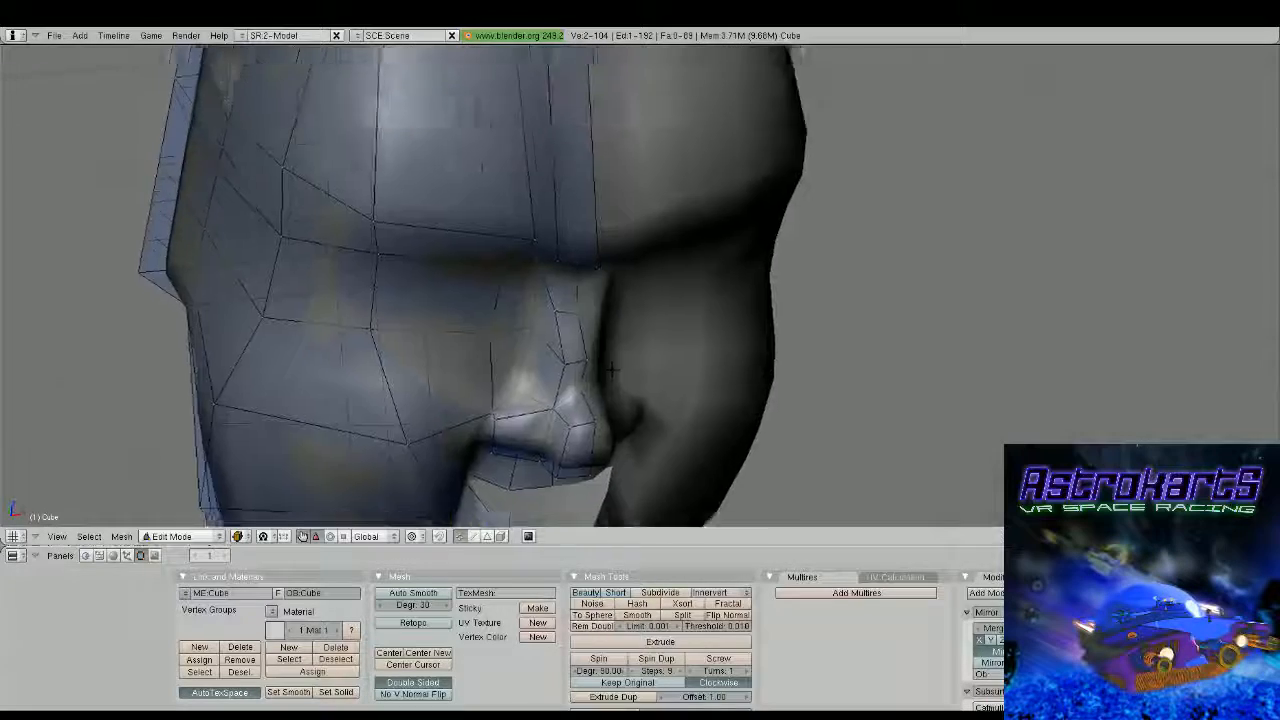
scroll(632, 278, "up", 2)
key("g")
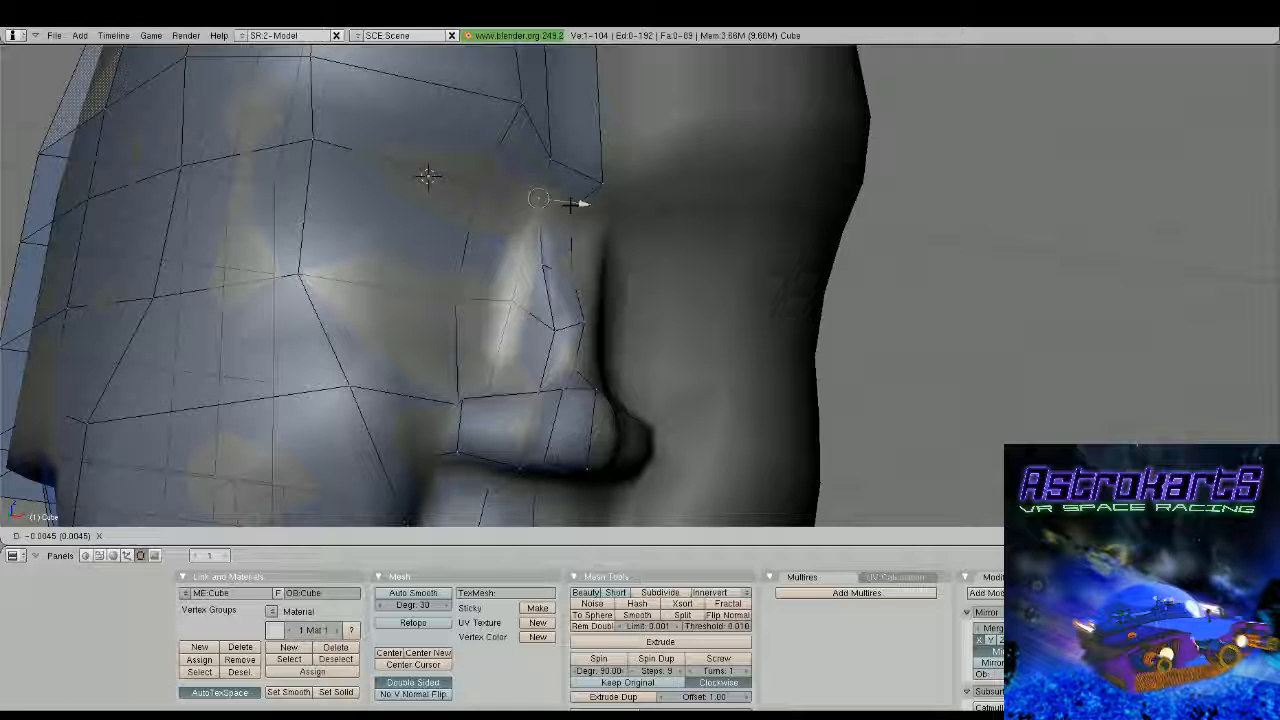
left_click_drag(570, 205, 571, 205)
Select the two vertices between the brow and the nose bridge, raise them along Z and check the face from the front
middle_click_drag(571, 205, 528, 240)
right_click(524, 276)
right_click(546, 227)
right_click(551, 208, "shift")
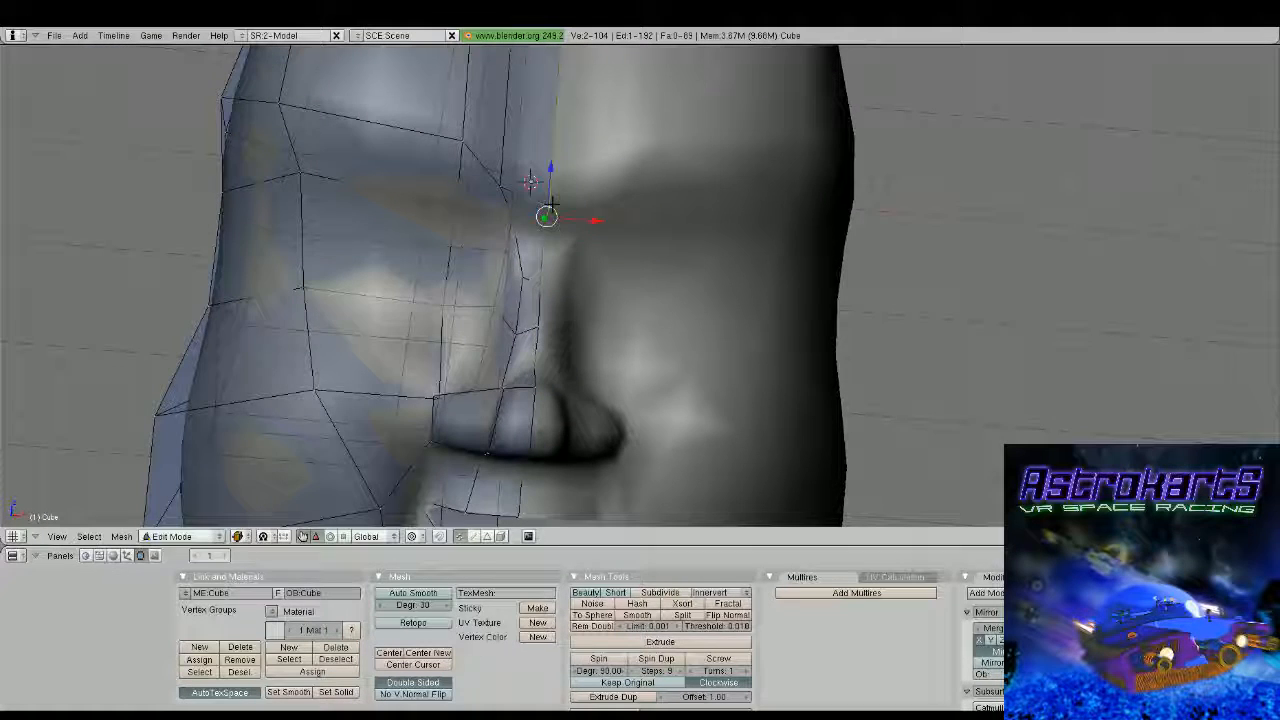
left_click_drag(551, 180, 555, 154)
key("Tab")
scroll(523, 251, "down", 2)
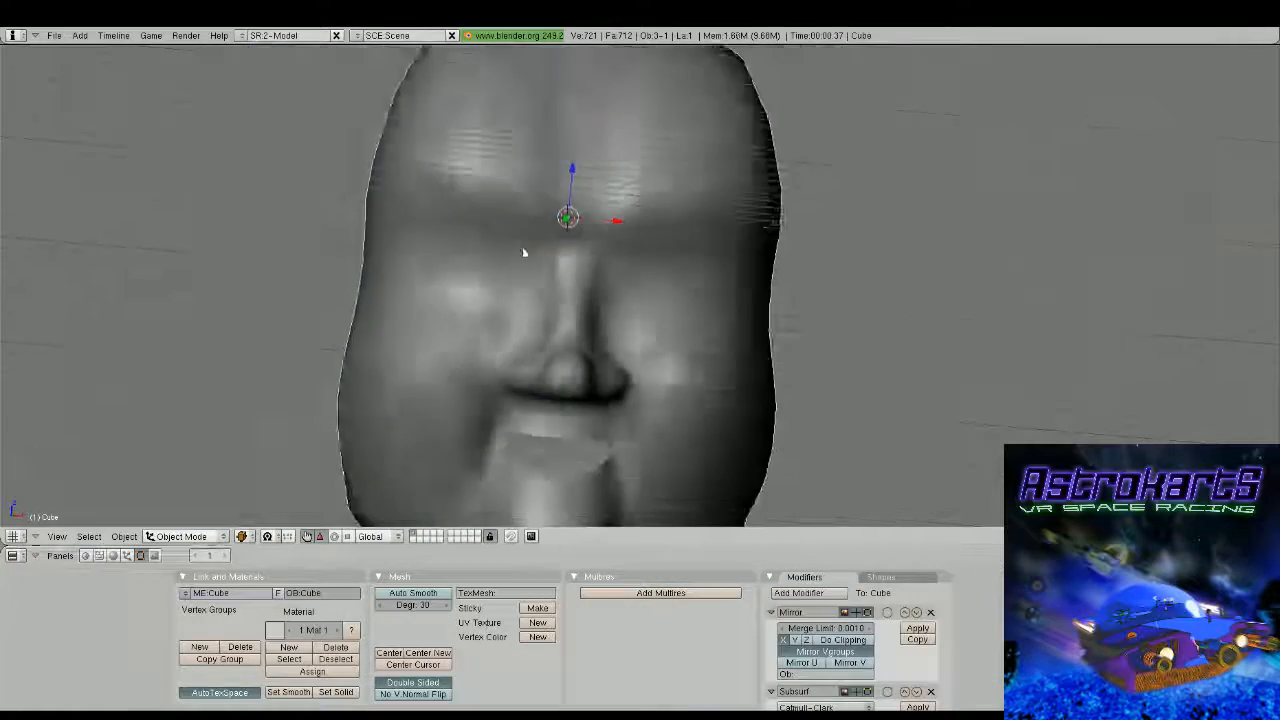
middle_click_drag(523, 251, 458, 302)
scroll(521, 316, "up", 2)
Move the vertex beside the outer eye, below the brow, about 0.57 along the X axis
key("Tab")
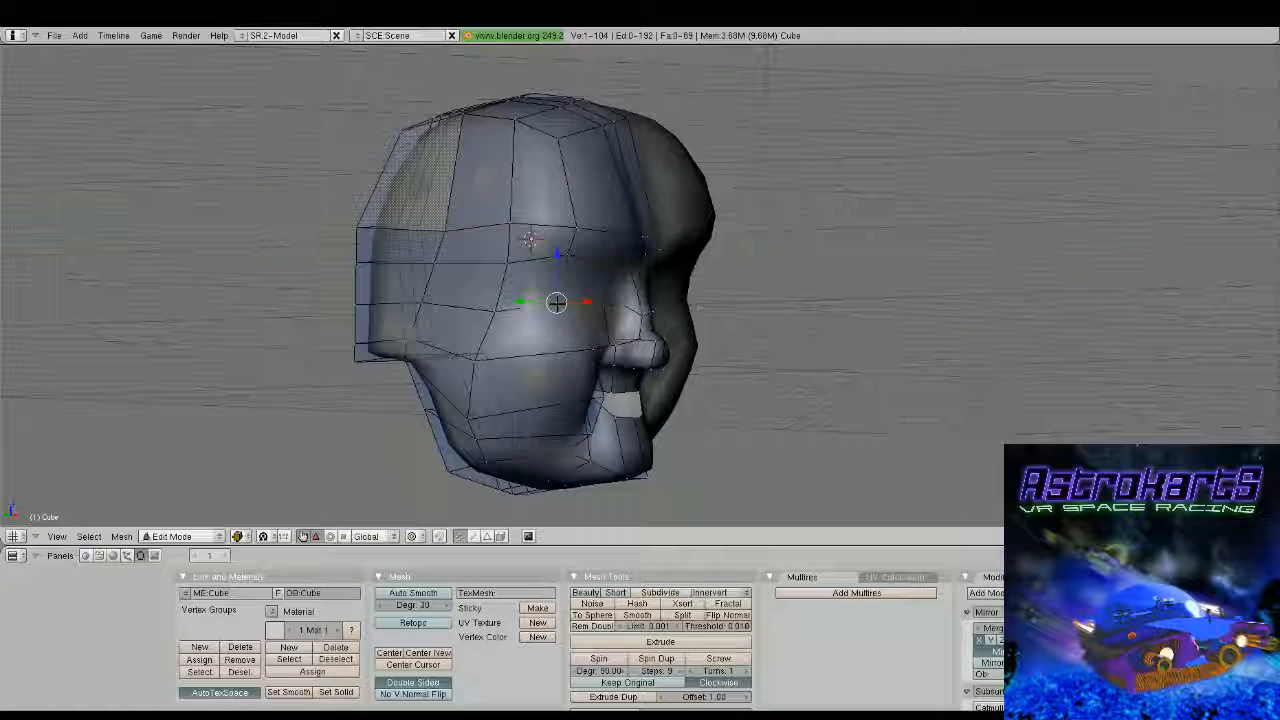
key("g")
key("x")
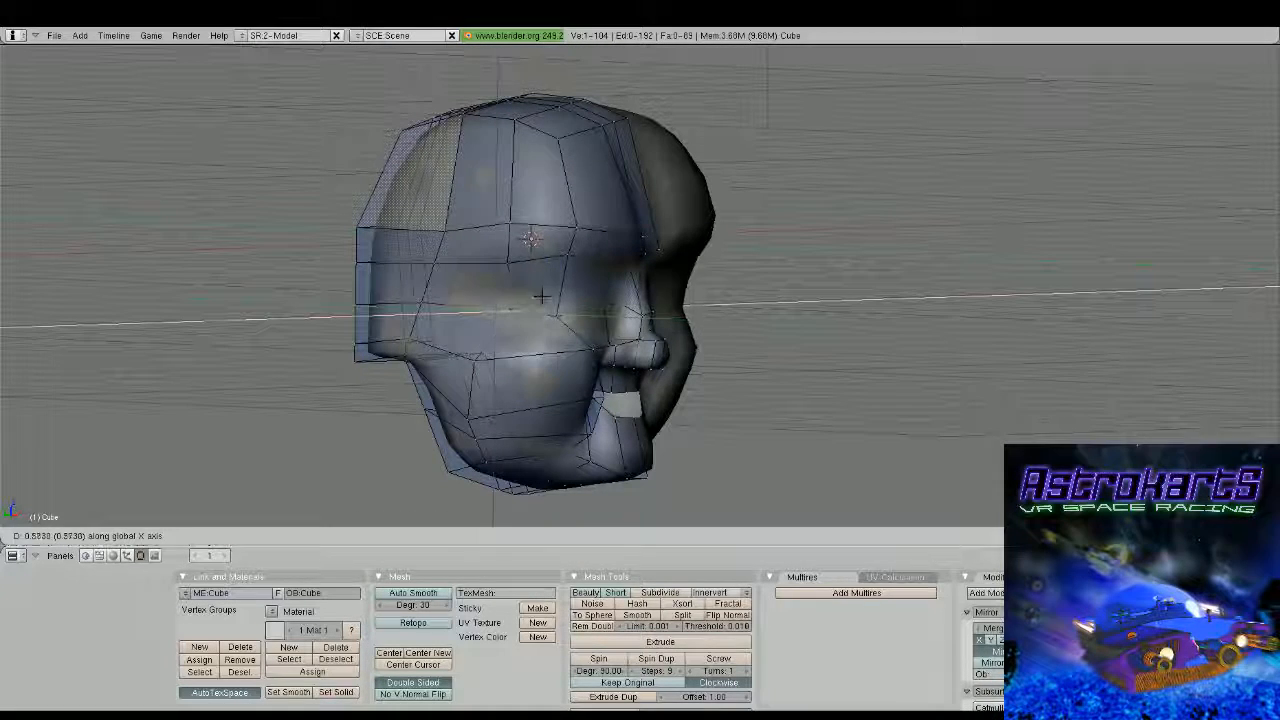
left_click(541, 297)
middle_click_drag(543, 294, 681, 297)
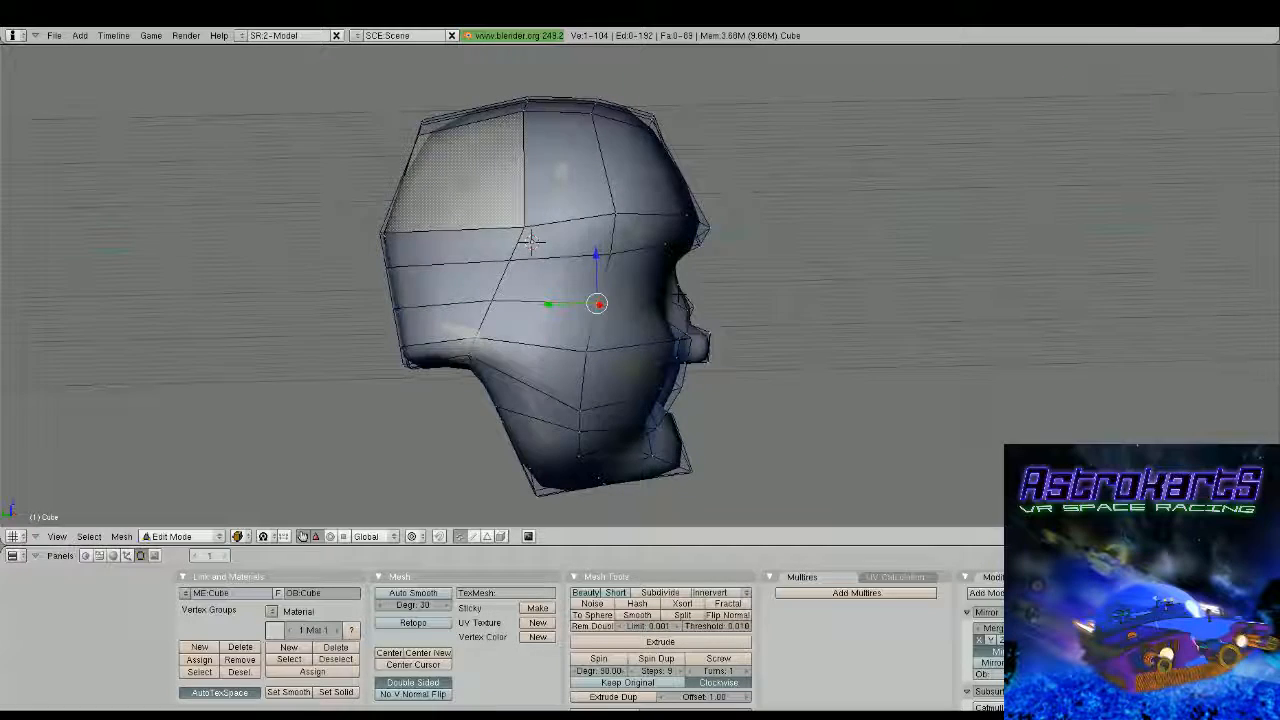
middle_click_drag(530, 240, 543, 232)
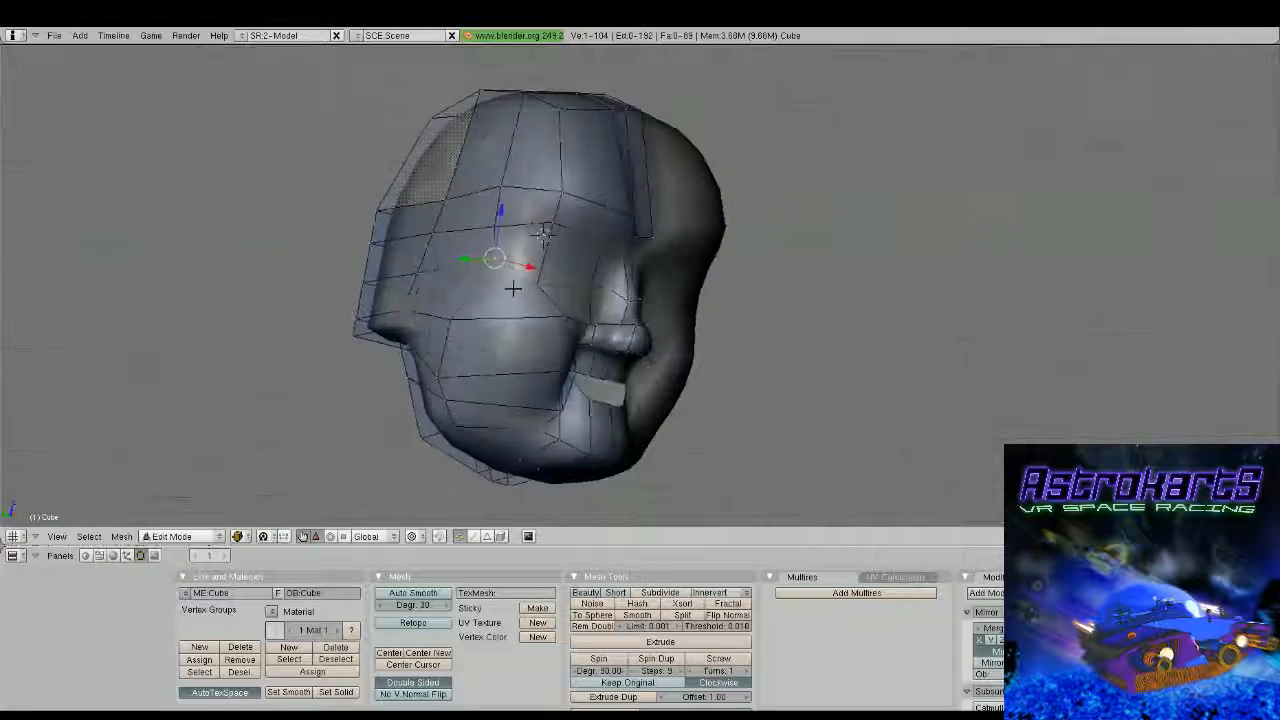
middle_click_drag(513, 289, 492, 279)
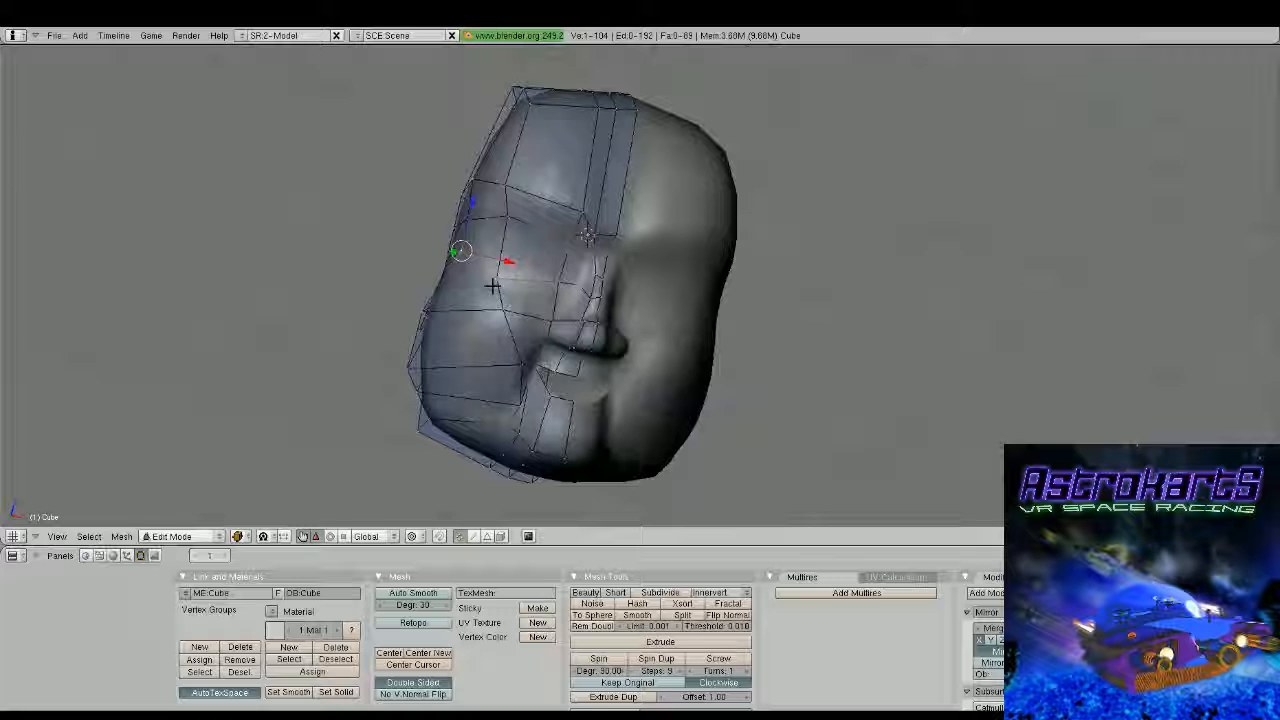
middle_click_drag(492, 286, 491, 283)
Lower the two vertices beneath the inner brow along Z and reposition the vertex at the inner eye corner
right_click(567, 254)
right_click(583, 214, "shift")
left_click_drag(584, 187, 581, 209)
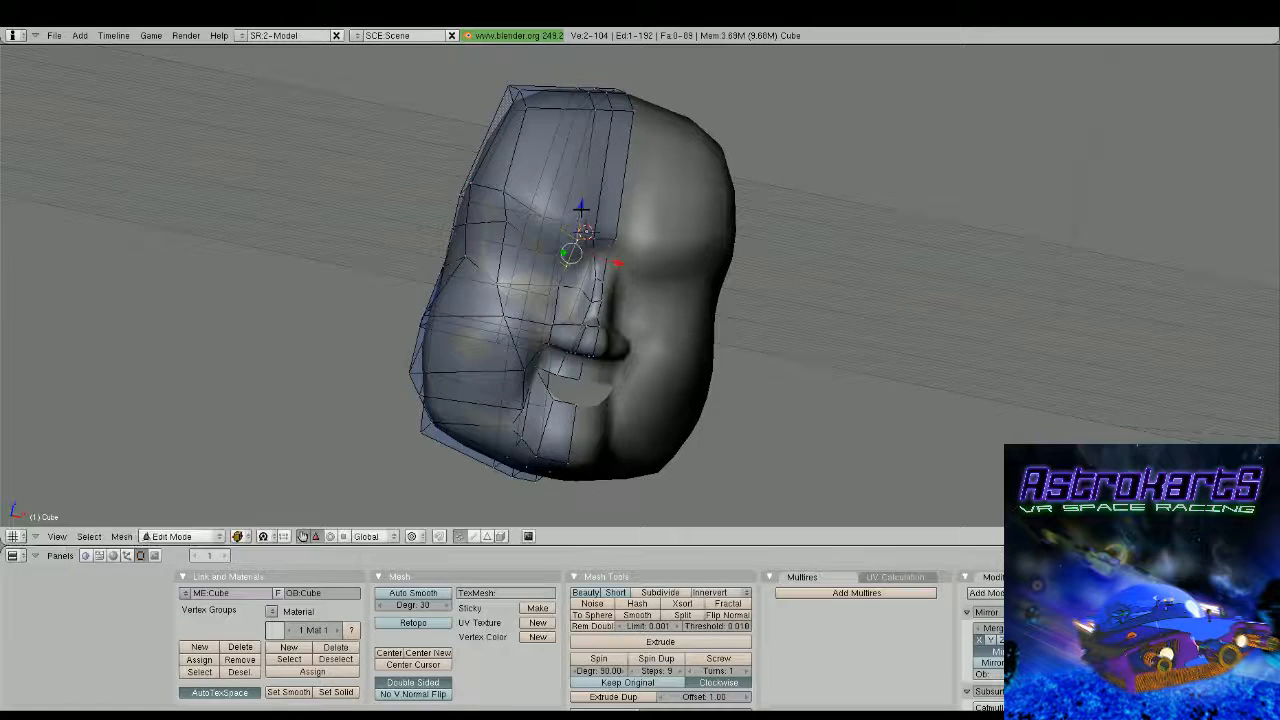
middle_click_drag(581, 211, 580, 238)
right_click(566, 289)
left_click_drag(571, 247, 573, 241)
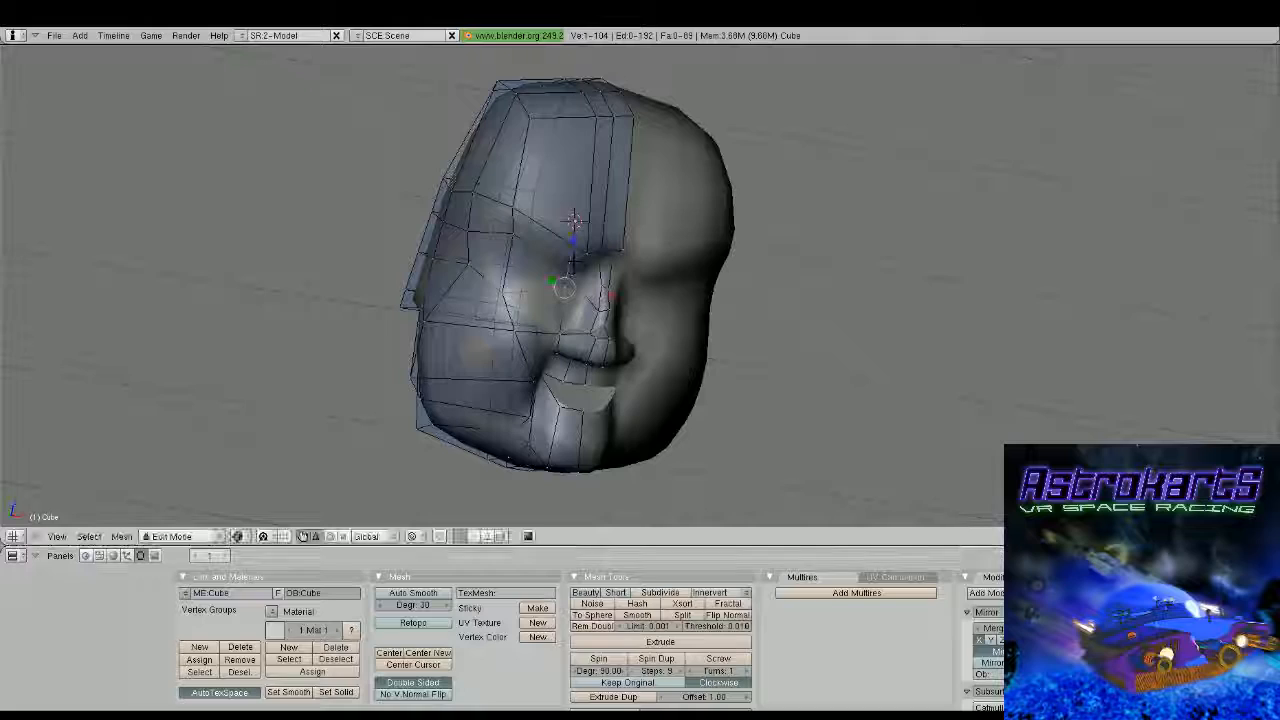
key("g")
left_click(530, 280)
Select the eye area, extrude and scale it inward, and push it back along Y to form an eye socket
middle_click_drag(530, 280, 625, 335)
right_click(573, 266)
right_click(578, 297, "shift")
middle_click_drag(588, 297, 557, 289)
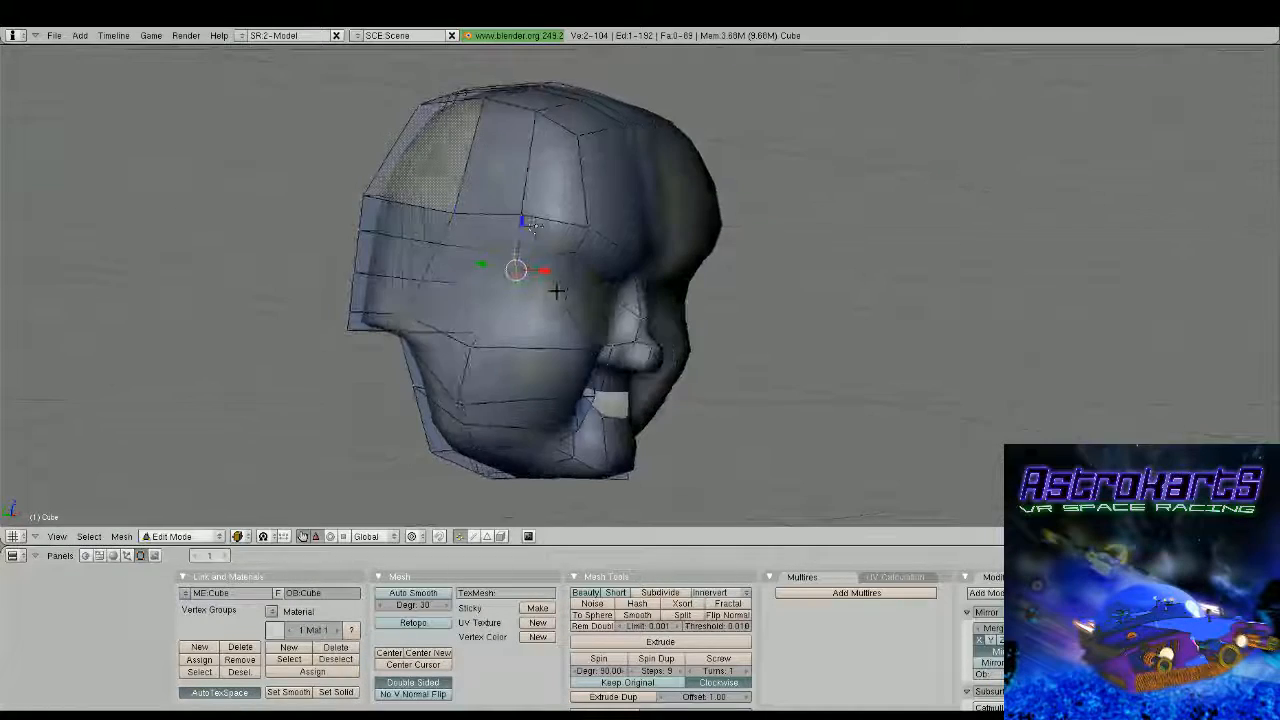
right_click(555, 297, "shift")
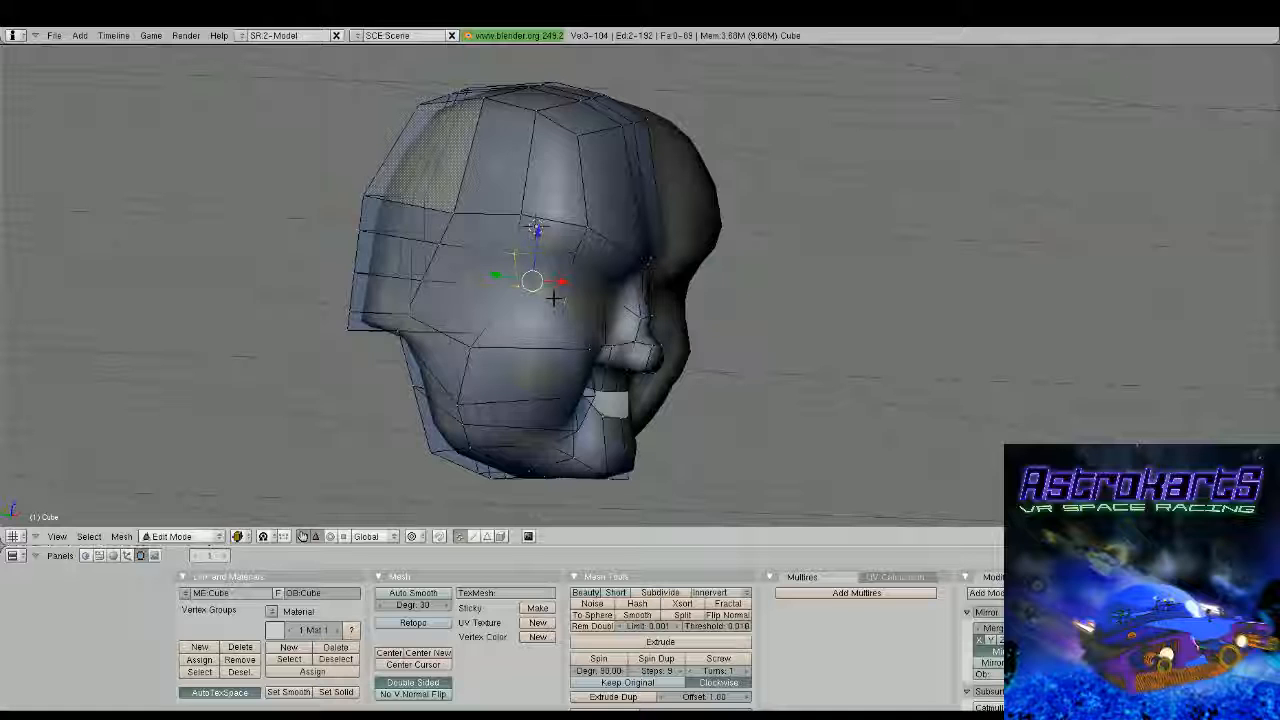
middle_click_drag(554, 298, 723, 334)
key("e")
key("s")
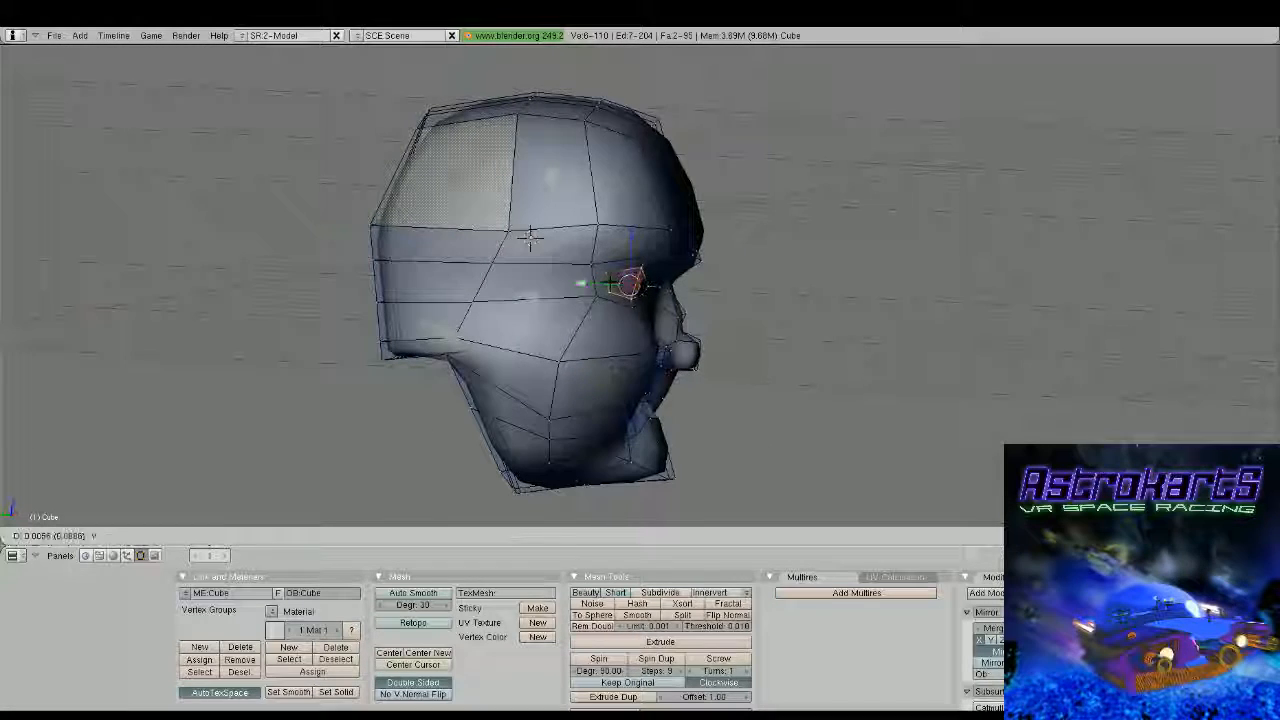
left_click(605, 281)
middle_click_drag(607, 281, 628, 312)
Examine the new eye sockets from the front, comparing the editable mesh with the smoothed head
scroll(565, 285, "up", 2)
key("Tab")
scroll(622, 259, "down", 2)
key("Tab")
scroll(628, 312, "up", 2)
left_click_drag(539, 262, 558, 268)
key("Tab")
middle_click_drag(558, 268, 568, 305)
scroll(570, 308, "up", 2)
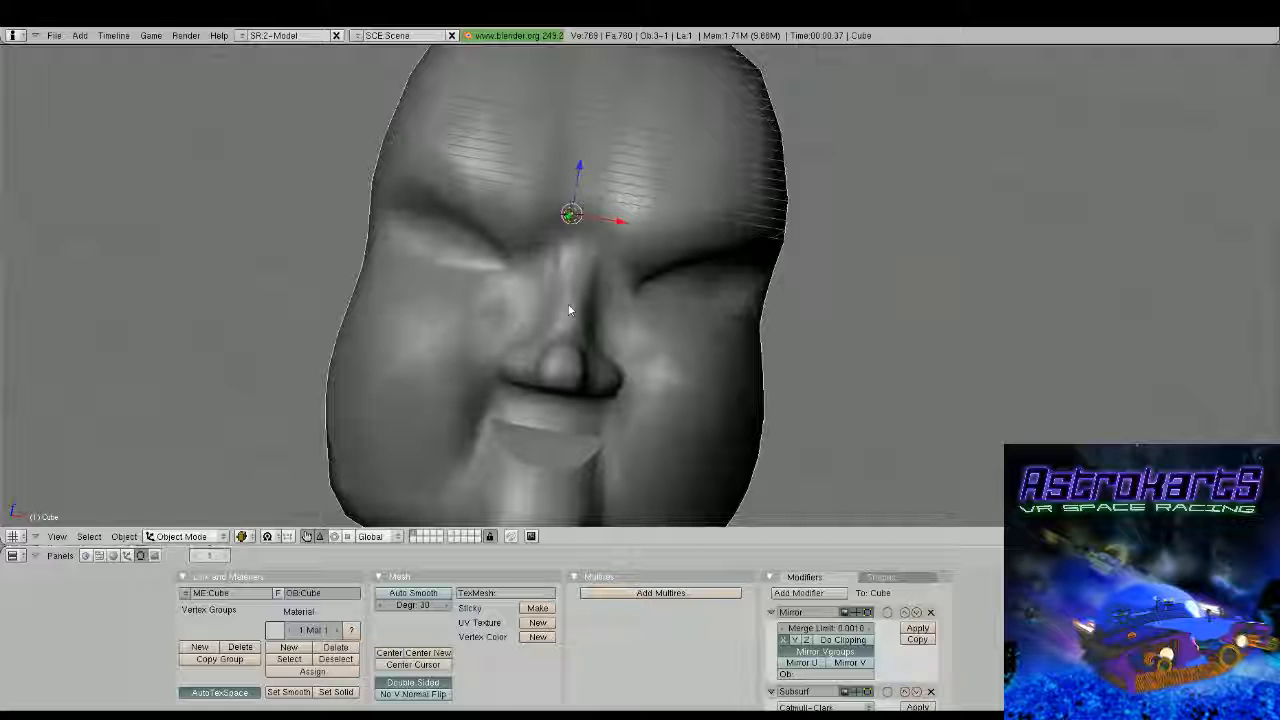
Nudge the nine selected eye socket vertices toward the nose along X and check the whole face
middle_click_drag(570, 310, 628, 320)
key("Tab")
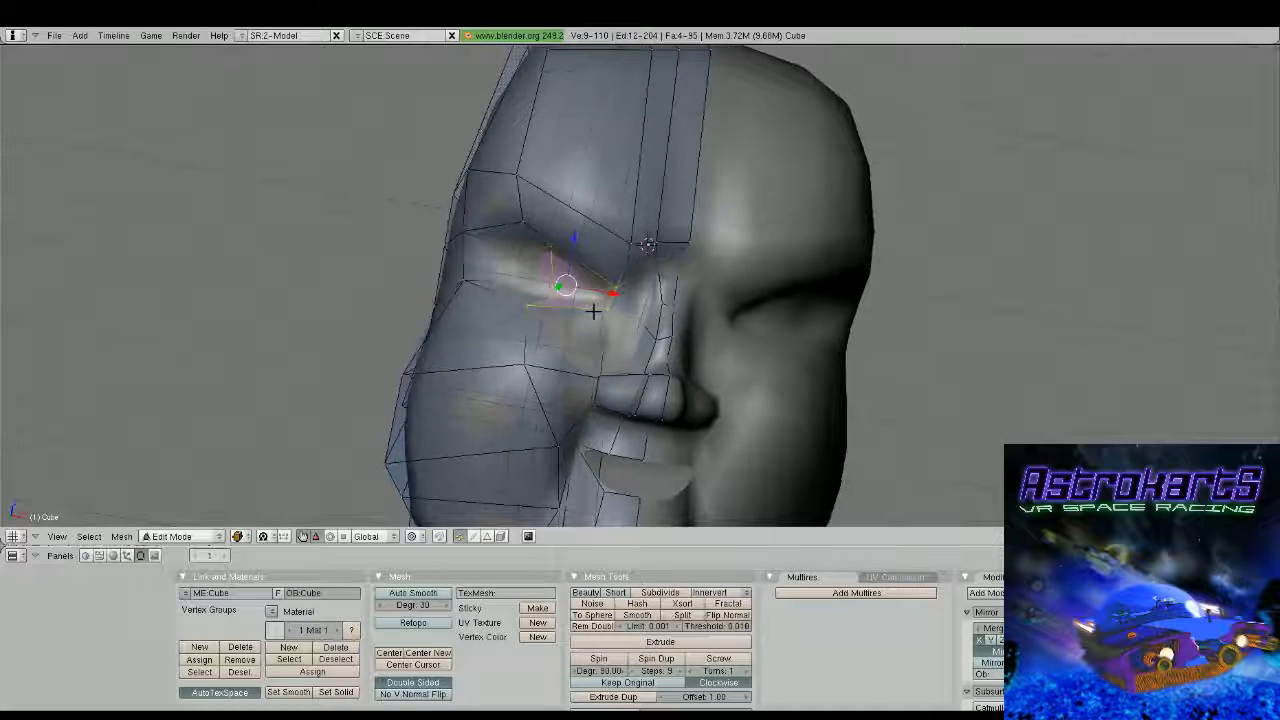
left_click_drag(617, 293, 632, 297)
key("Tab")
scroll(635, 300, "down", 3)
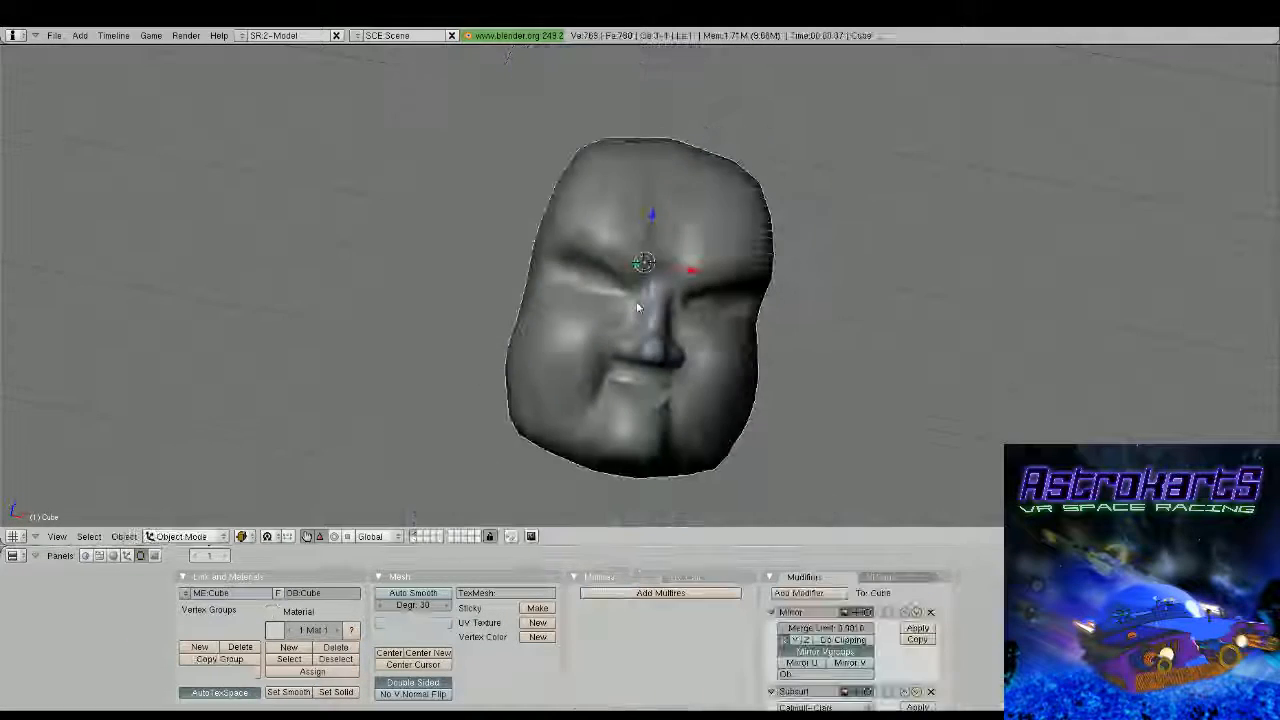
middle_click_drag(636, 301, 629, 327)
scroll(629, 327, "up", 2)
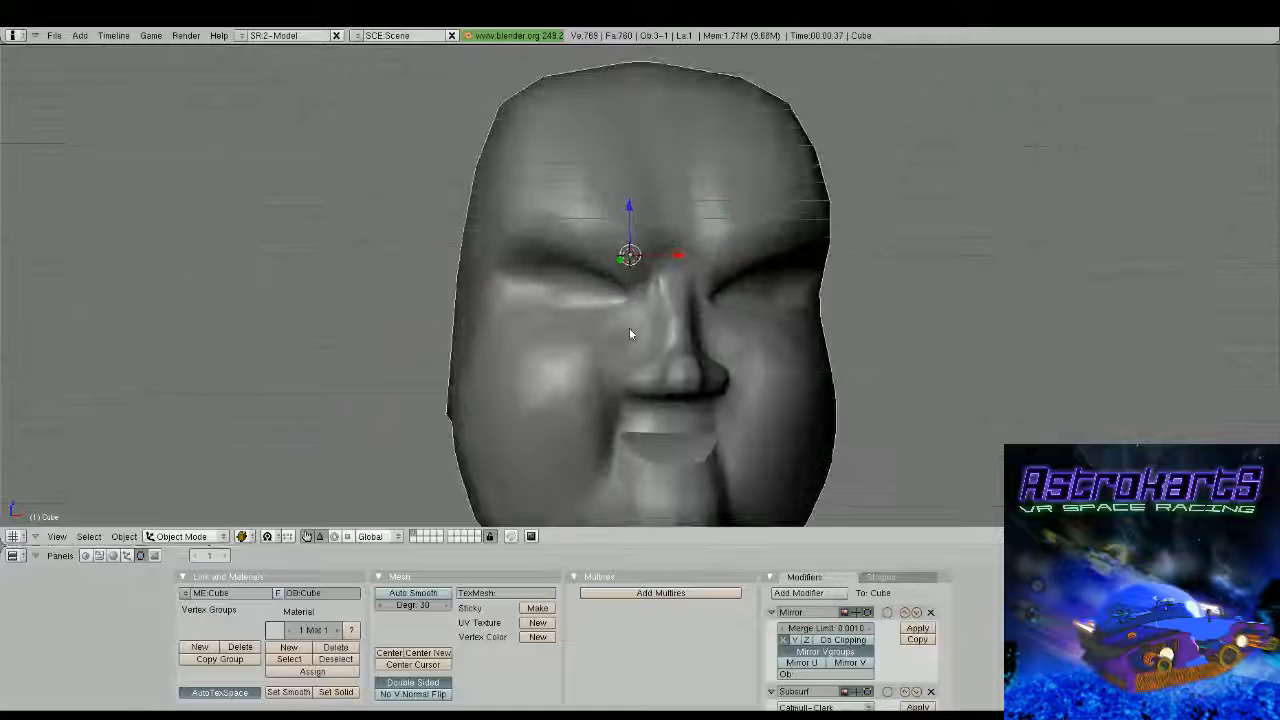
Fine-tune the eye socket vertices with another small shift along X from a close front view
key("Tab")
scroll(634, 358, "up", 1)
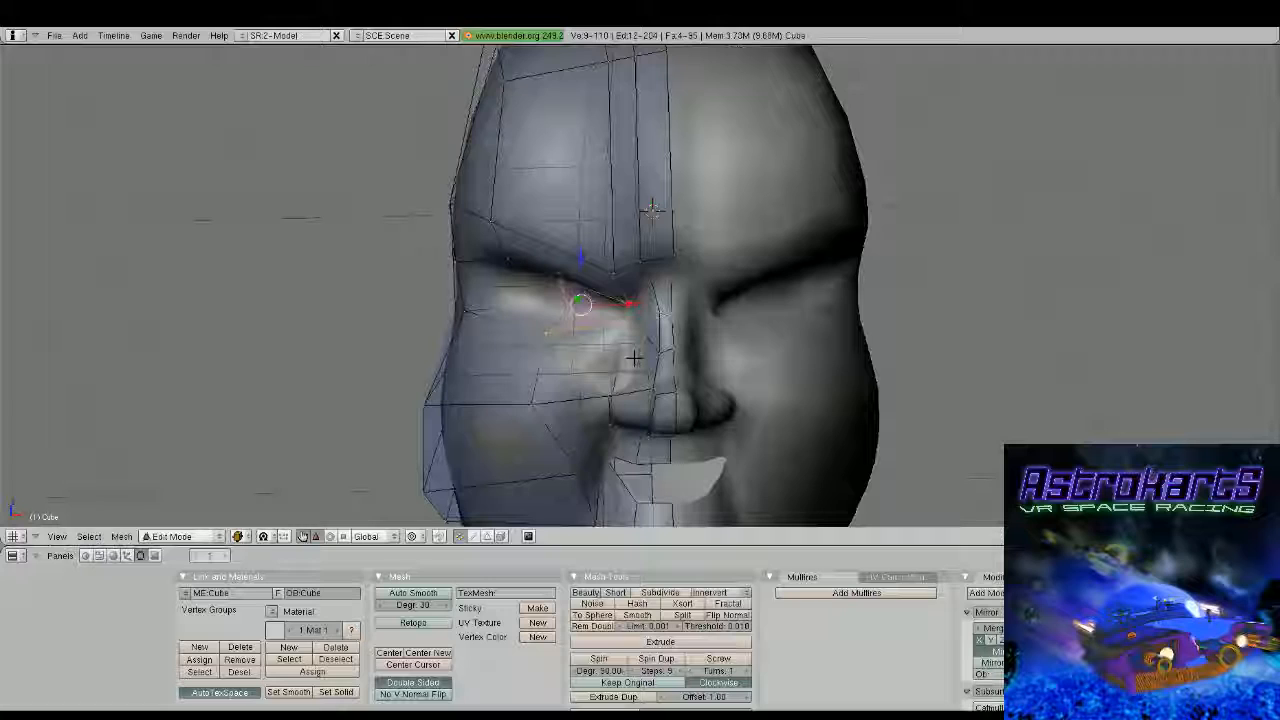
middle_click_drag(634, 358, 627, 300)
scroll(627, 300, "up", 1)
left_click_drag(624, 300, 628, 302)
key("Tab")
scroll(618, 318, "down", 2)
Inspect the eye sockets and the nose profile from both sides of the head
middle_click_drag(611, 329, 537, 237)
key("Tab")
scroll(630, 314, "up", 1)
middle_click_drag(630, 312, 546, 293)
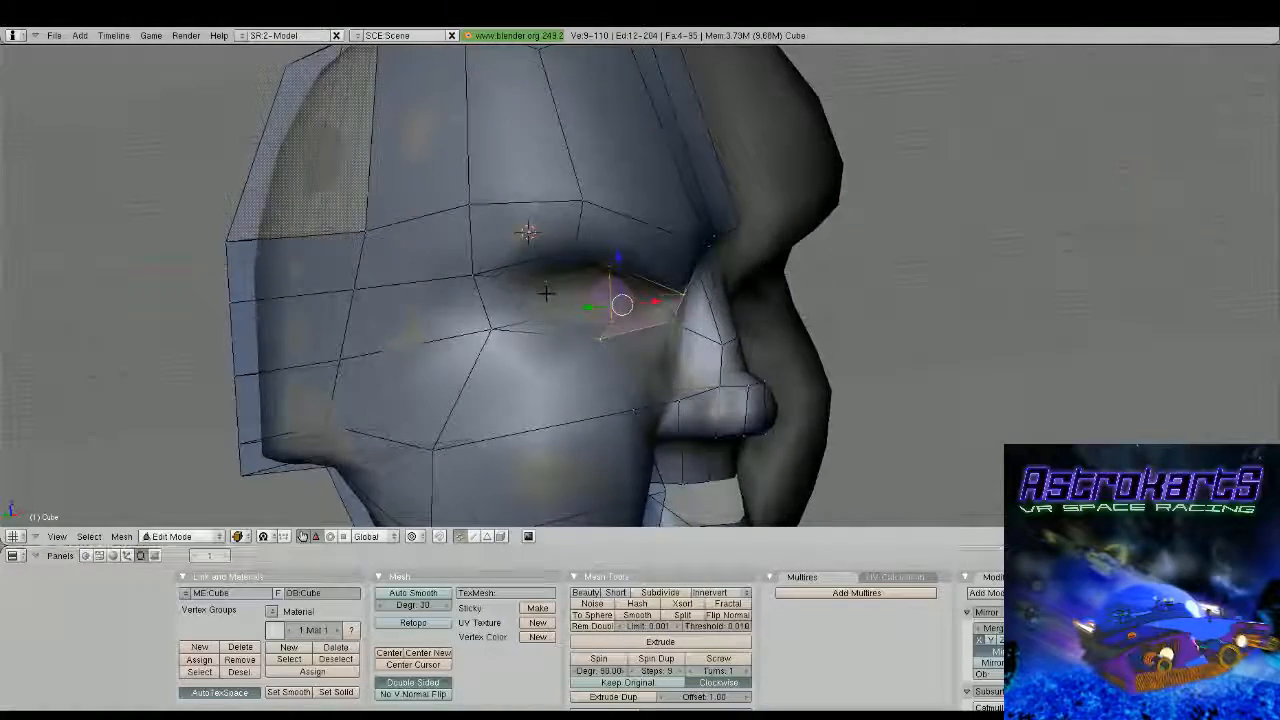
scroll(546, 293, "down", 4)
key("Tab")
middle_click_drag(650, 284, 545, 326)
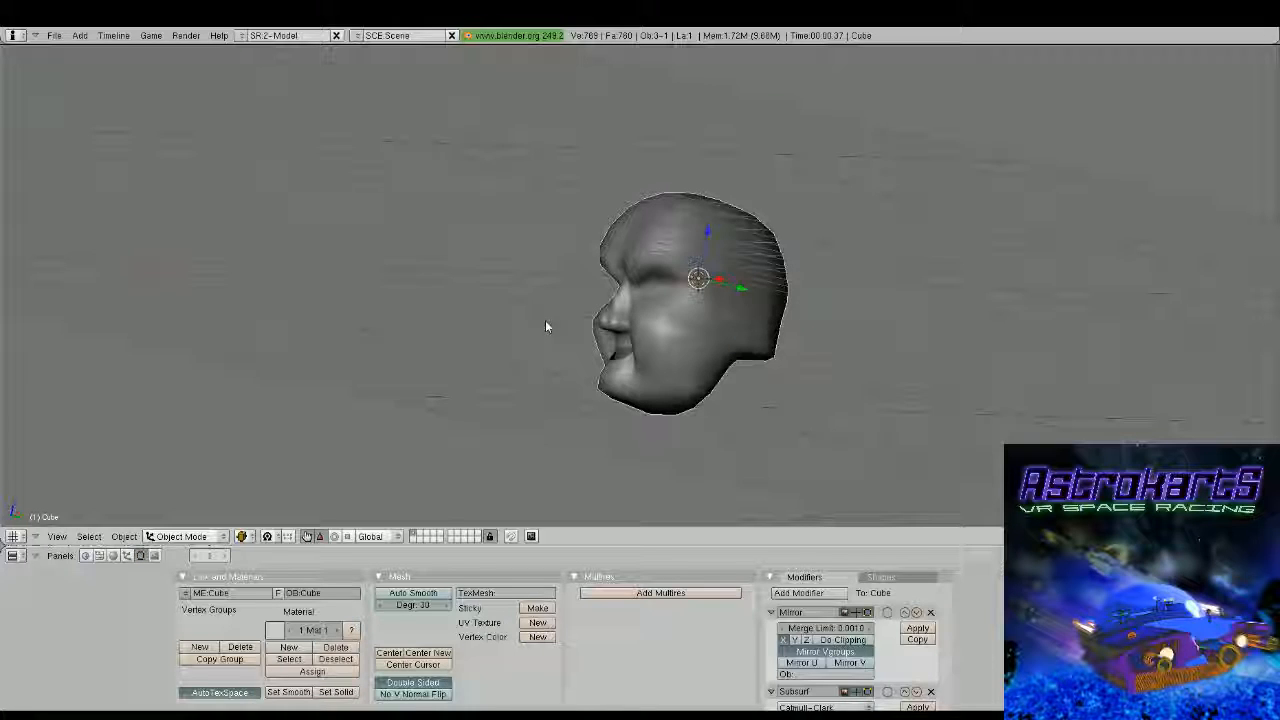
scroll(545, 326, "up", 4)
middle_click_drag(545, 326, 803, 280)
Try to raise the four lower nose bridge vertices along Z, check the nose, and undo the move
key("Tab")
scroll(806, 341, "up", 3)
right_click(803, 280)
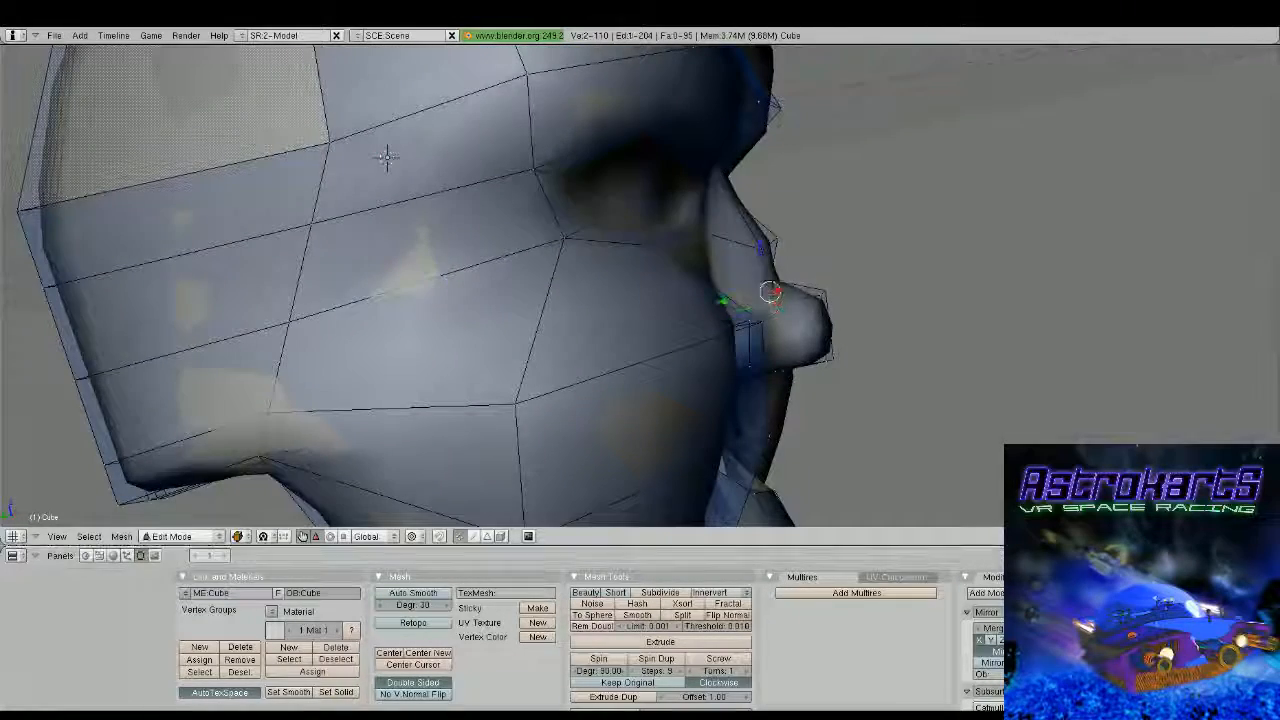
right_click(783, 231, "alt")
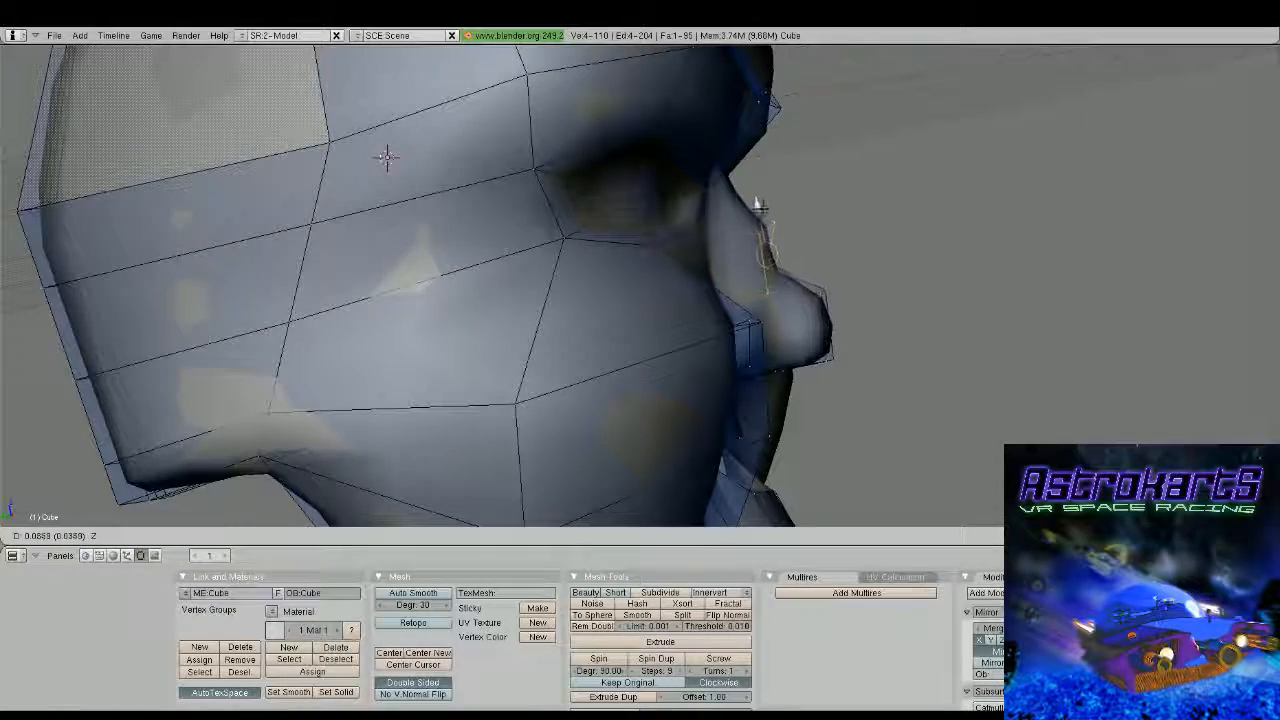
key("Tab")
scroll(783, 231, "down", 4)
middle_click_drag(783, 231, 614, 329)
scroll(583, 287, "up", 2)
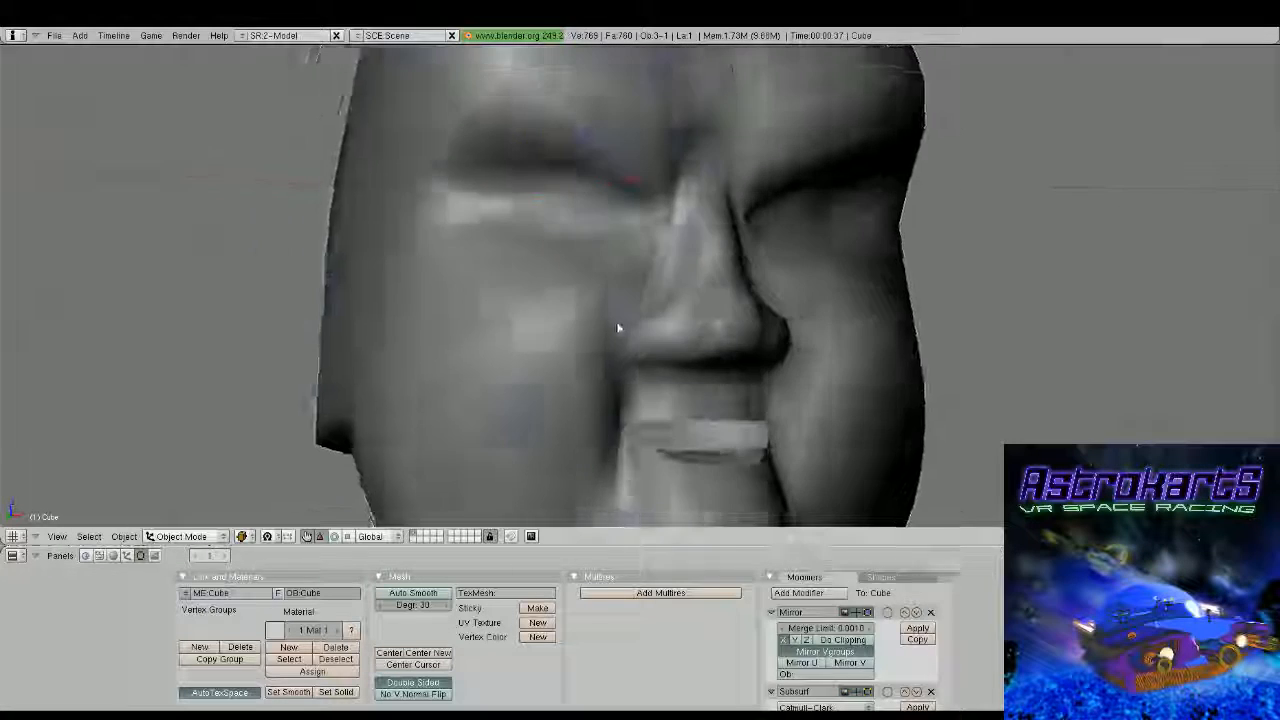
key("Tab")
scroll(614, 329, "up", 4)
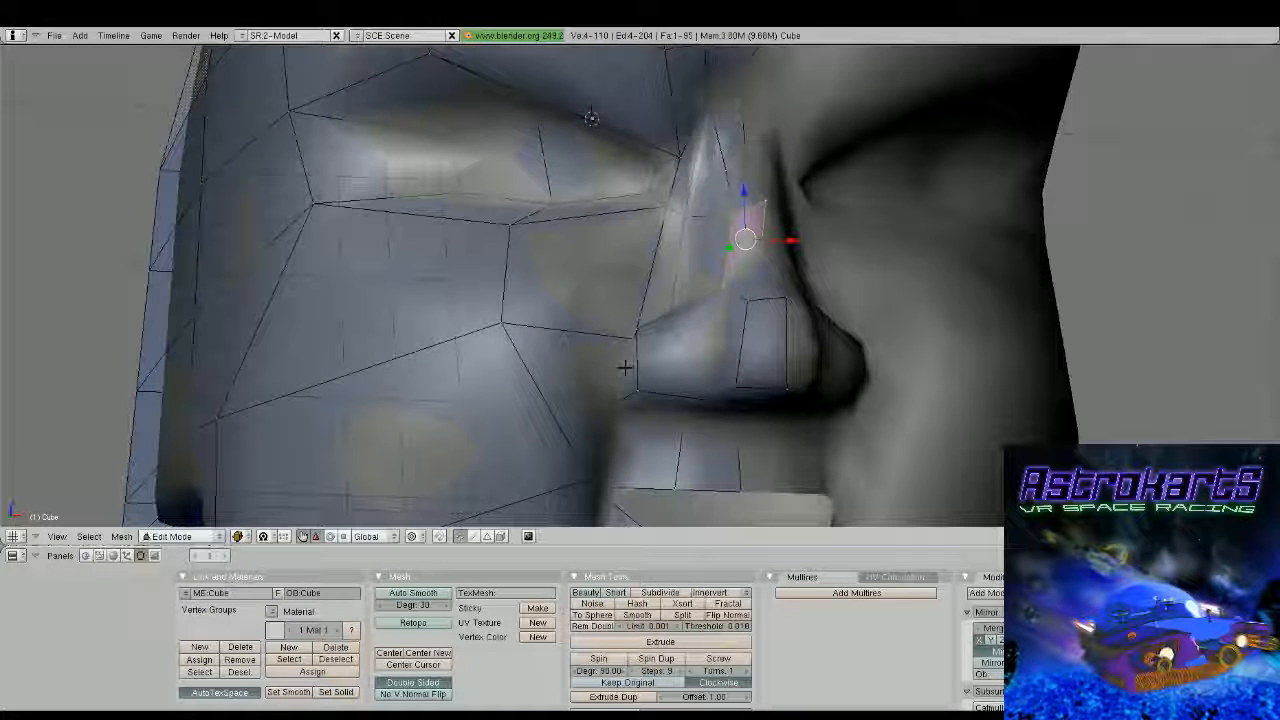
middle_click_drag(624, 368, 329, 216)
key("ctrl+z")
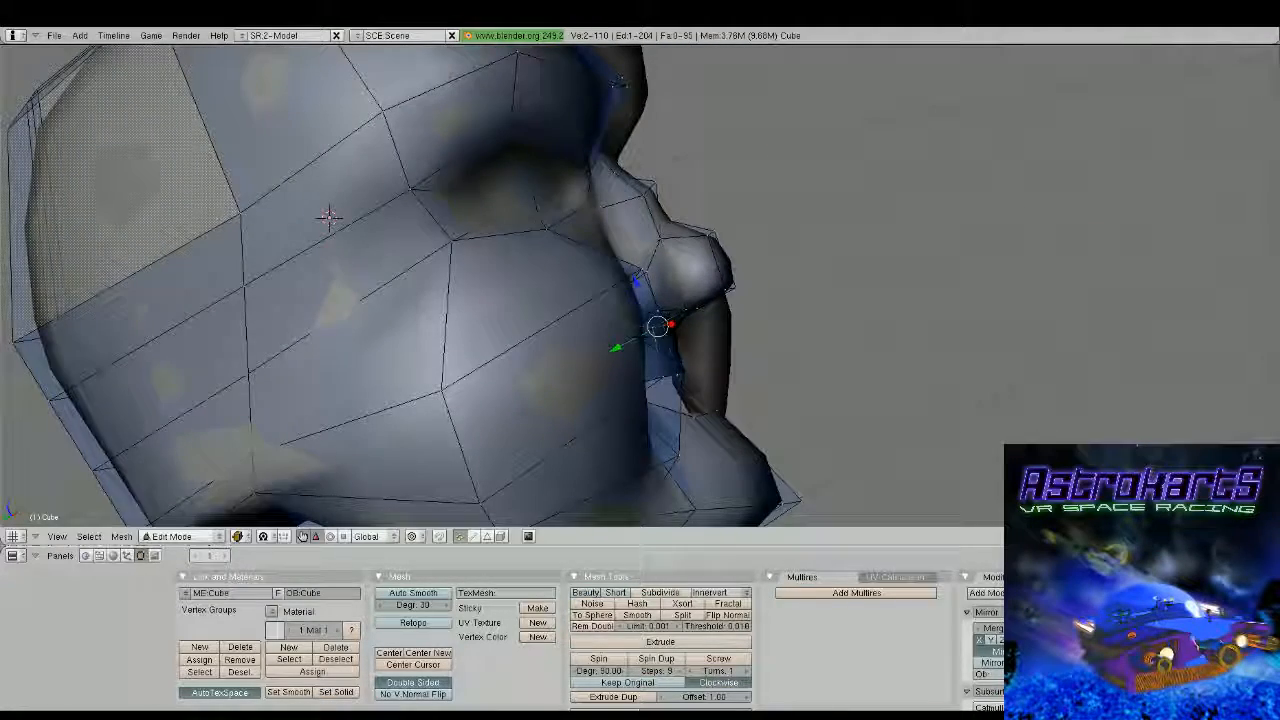
Reposition the two selected vertices between the nose and the upper lip and check the profile
key("g")
left_click(654, 306)
key("Tab")
middle_click_drag(654, 306, 505, 290)
Adjust the centre vertex directly under the nose slightly along Z and check the result from the front
key("Tab")
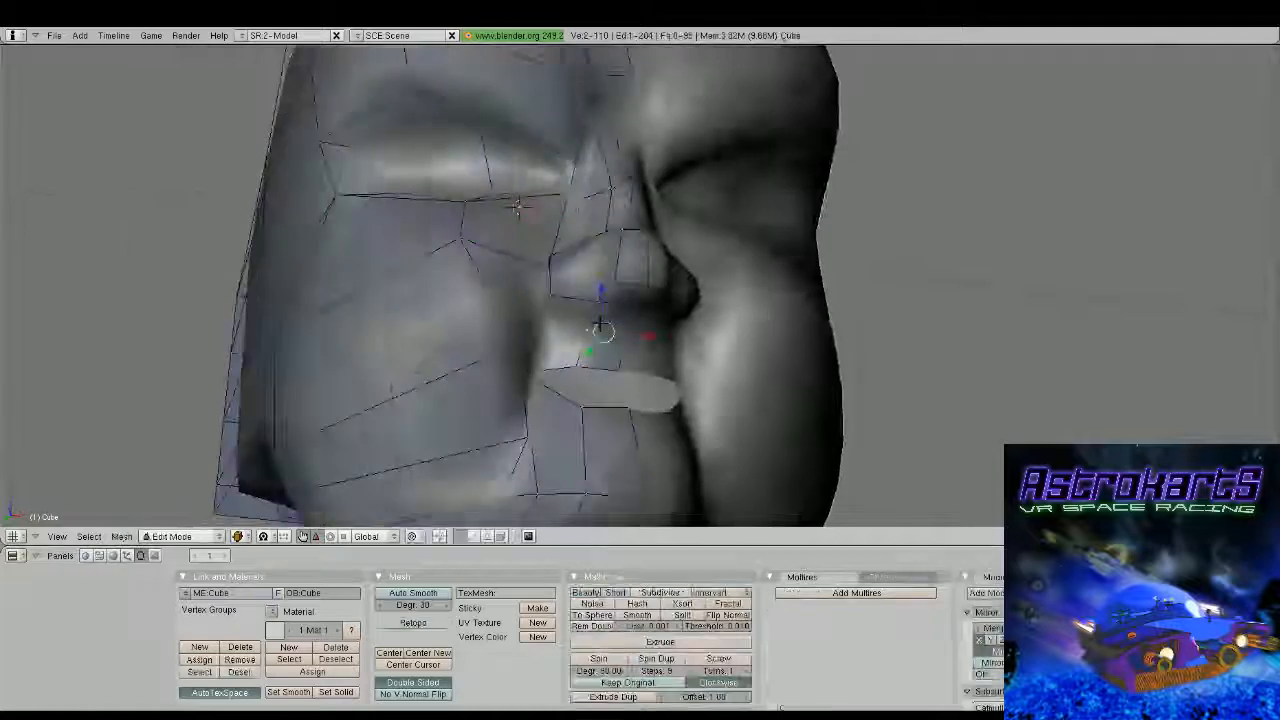
middle_click_drag(600, 323, 564, 292)
right_click(578, 344)
key("g")
key("z")
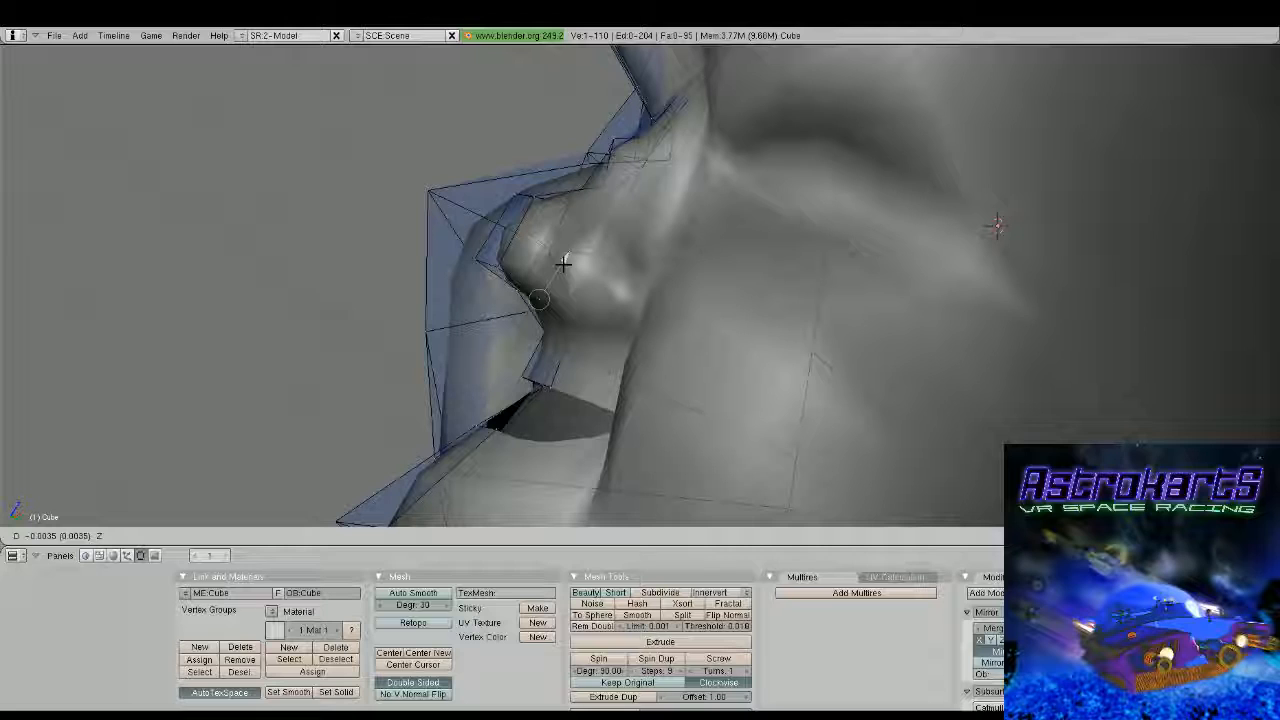
left_click(563, 261)
key("Tab")
scroll(614, 410, "down", 2)
middle_click_drag(564, 264, 670, 362)
Extrude the upper lip edge downward and fill a triangular face between the strip's outer end and the mouth corner
key("Tab")
scroll(614, 410, "up", 1)
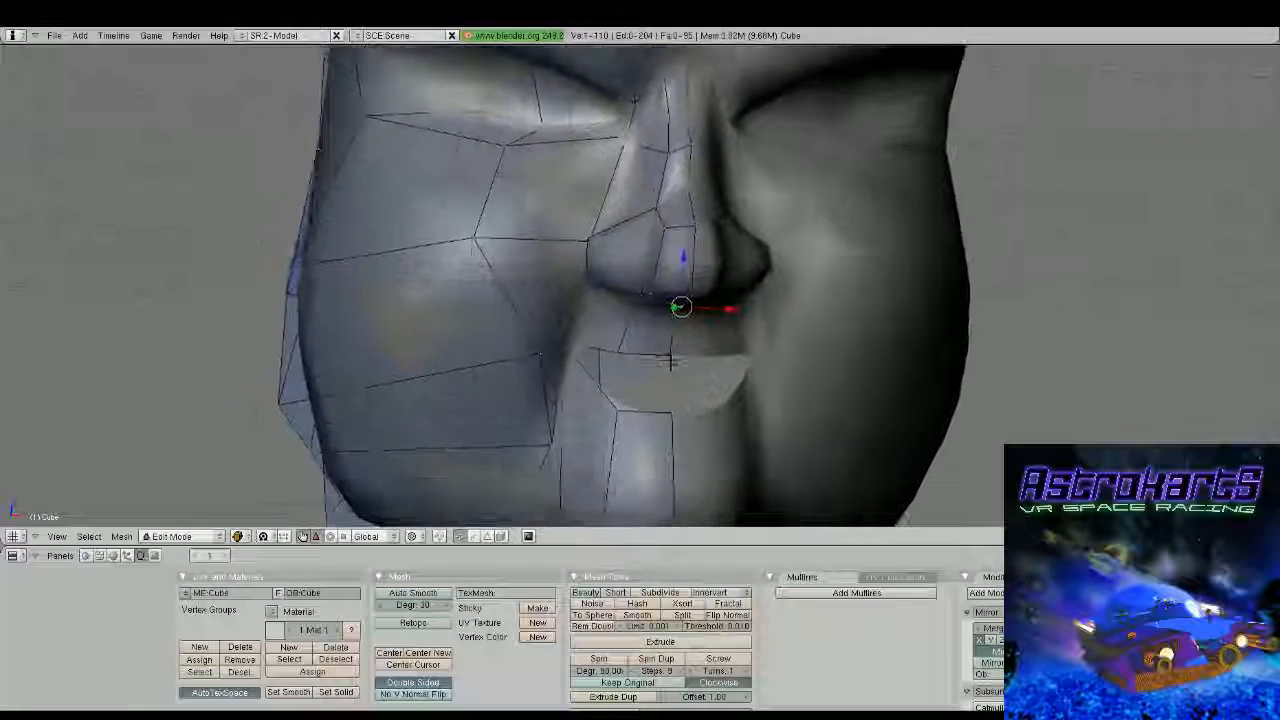
right_click(620, 357)
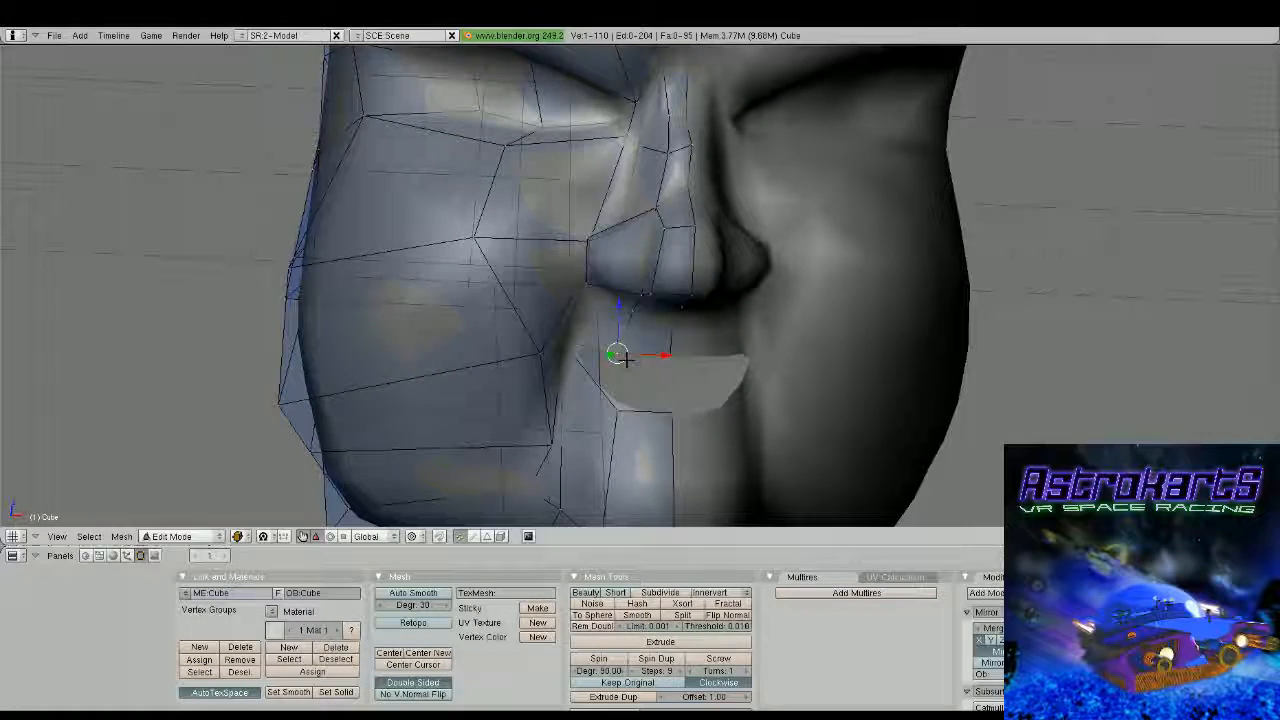
right_click(669, 356, "shift")
key("e")
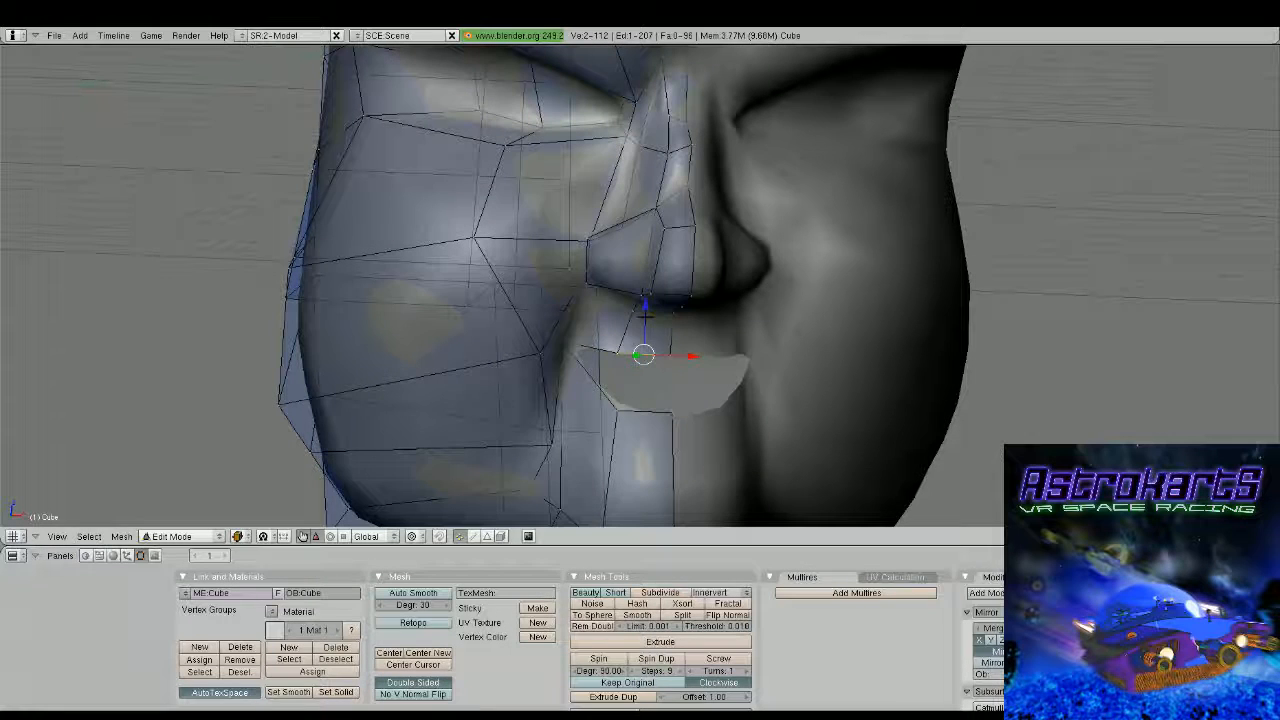
right_click(583, 347)
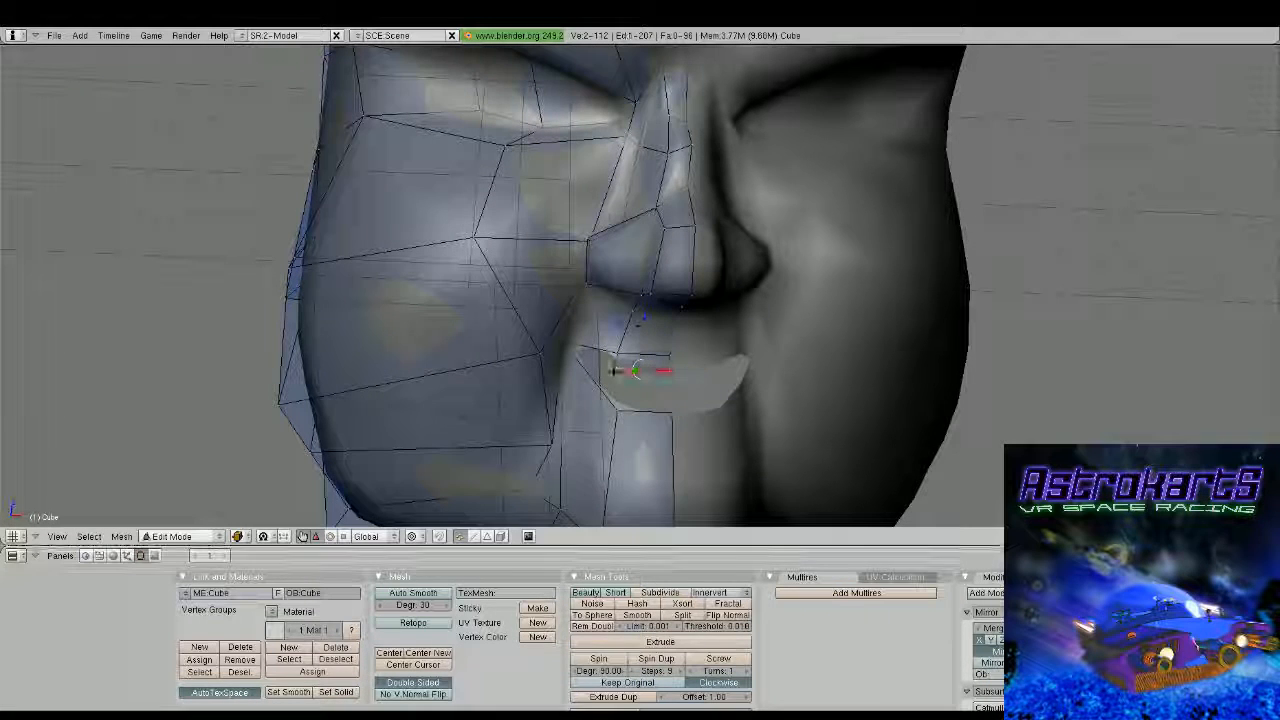
right_click(571, 347, "shift")
right_click(611, 352, "shift")
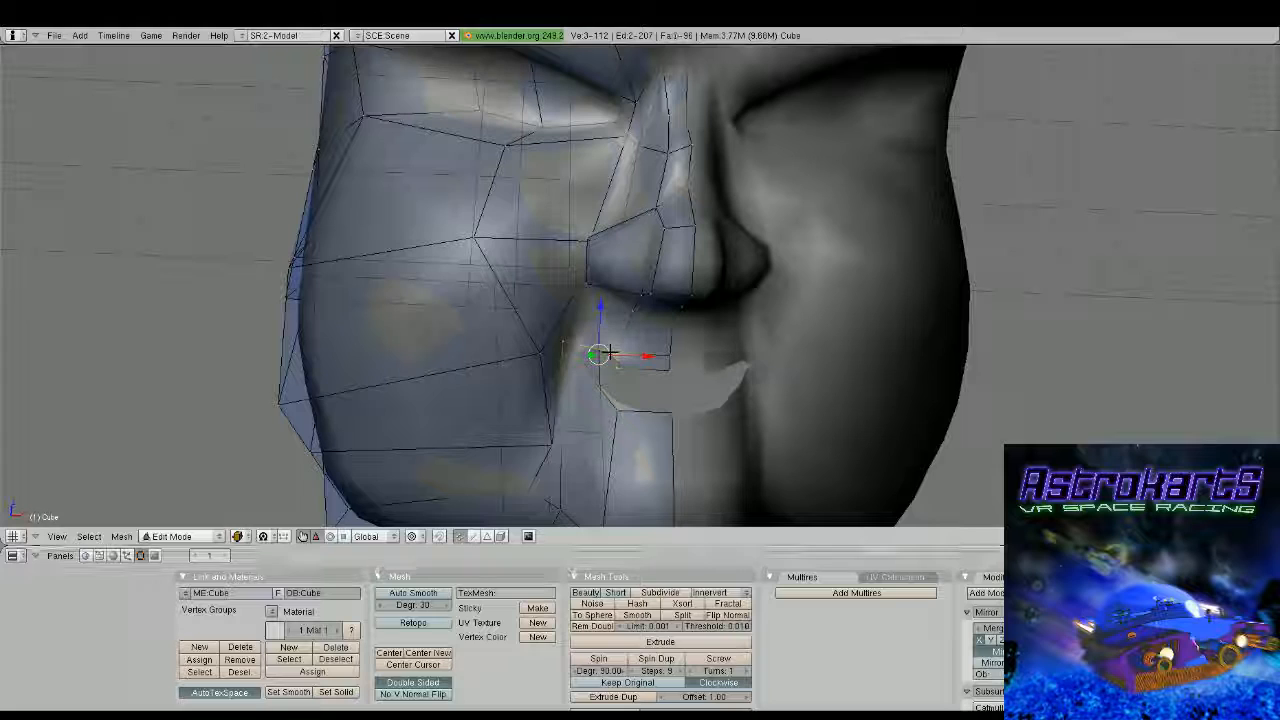
key("f")
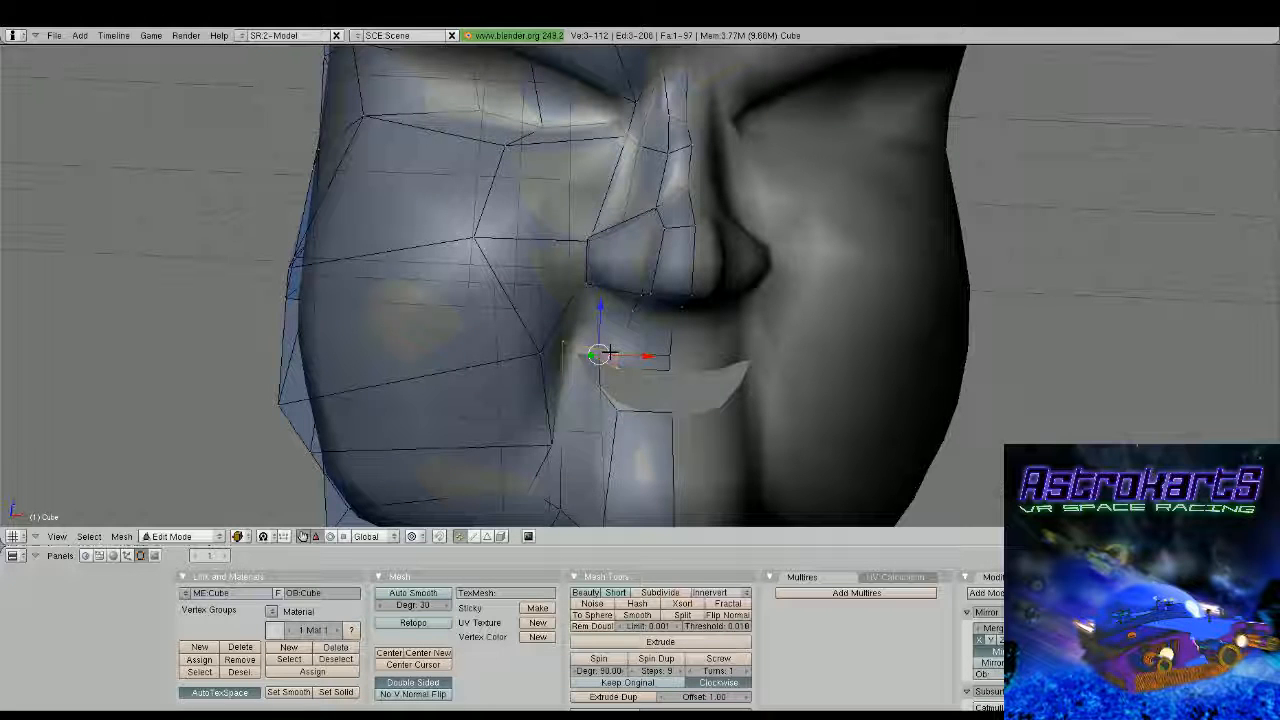
Extrude the two-vertex lower lip edge upward along Z to form the lower lip strip
right_click(618, 412)
right_click(671, 412, "shift")
key("e")
left_click_drag(646, 367, 648, 346)
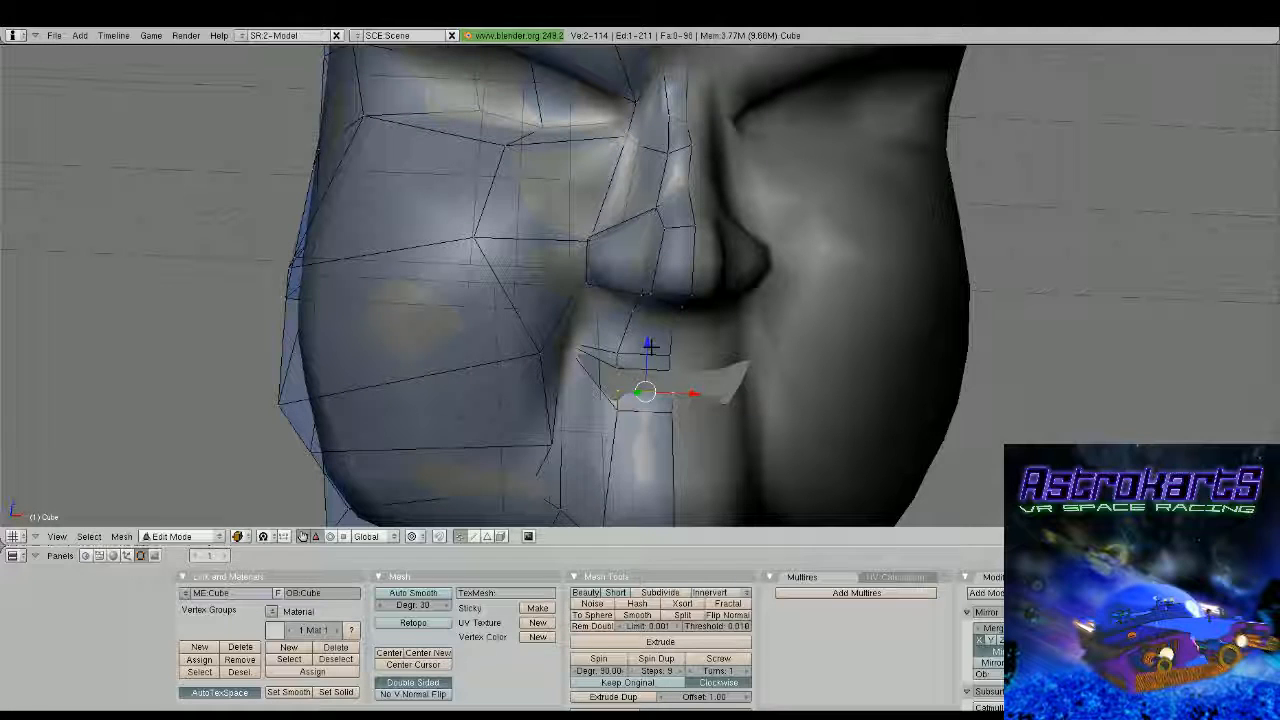
Fill a triangular face between the lower lip strip's outer end and the mouth corner, and check the mouth from the side
right_click(619, 392)
right_click(620, 411, "shift")
right_click(567, 346, "shift")
right_click(613, 389, "shift")
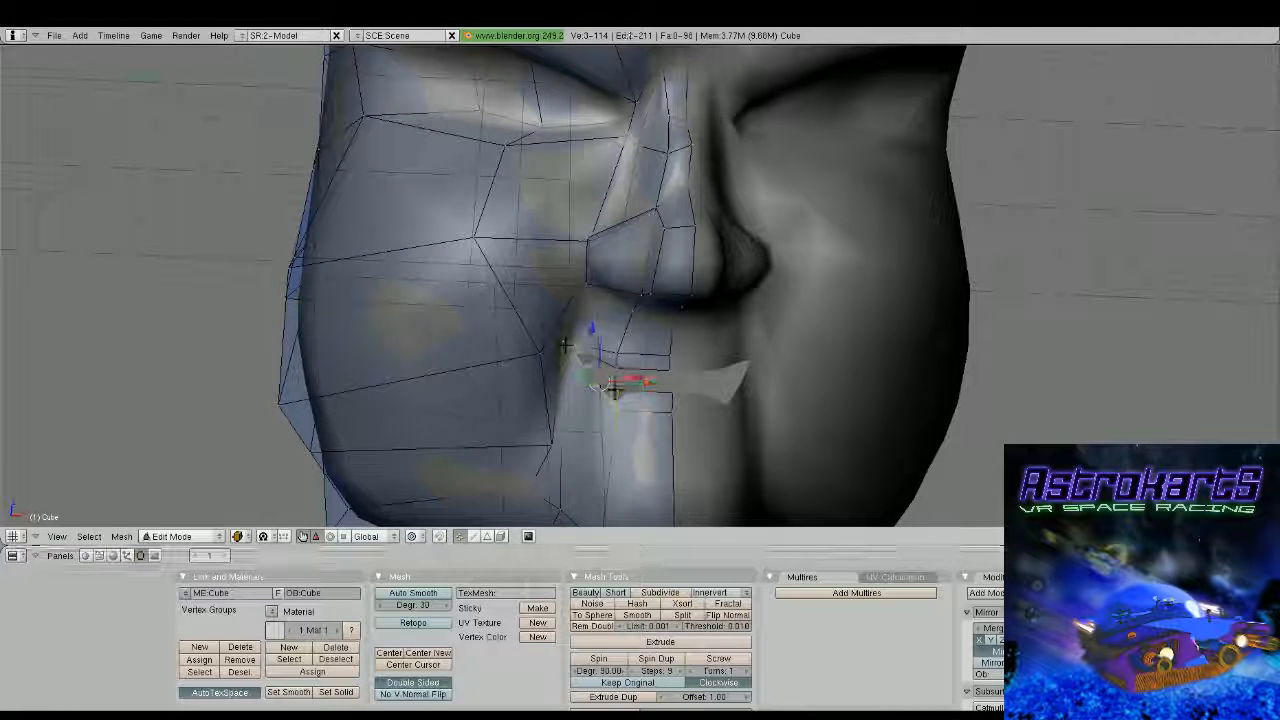
right_click(614, 390, "shift")
key("f")
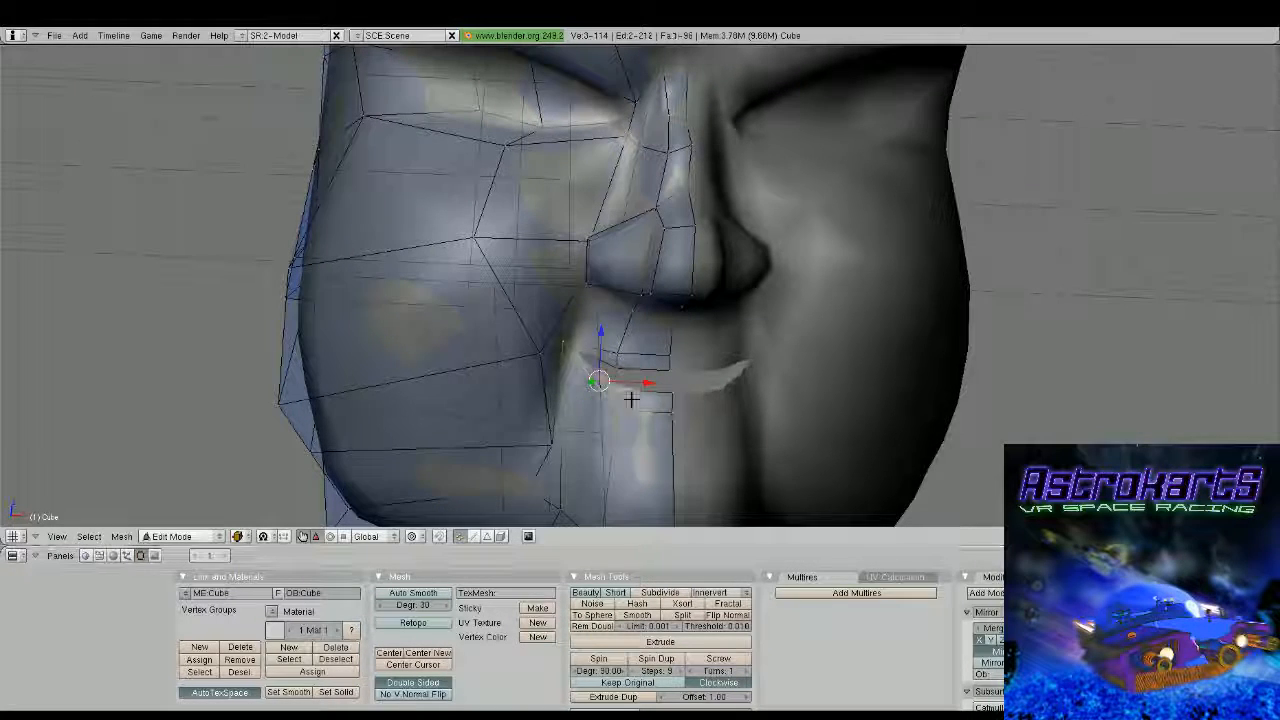
middle_click_drag(631, 397, 757, 364)
key("Tab")
scroll(676, 402, "down", 2)
scroll(737, 362, "up", 2)
key("Tab")
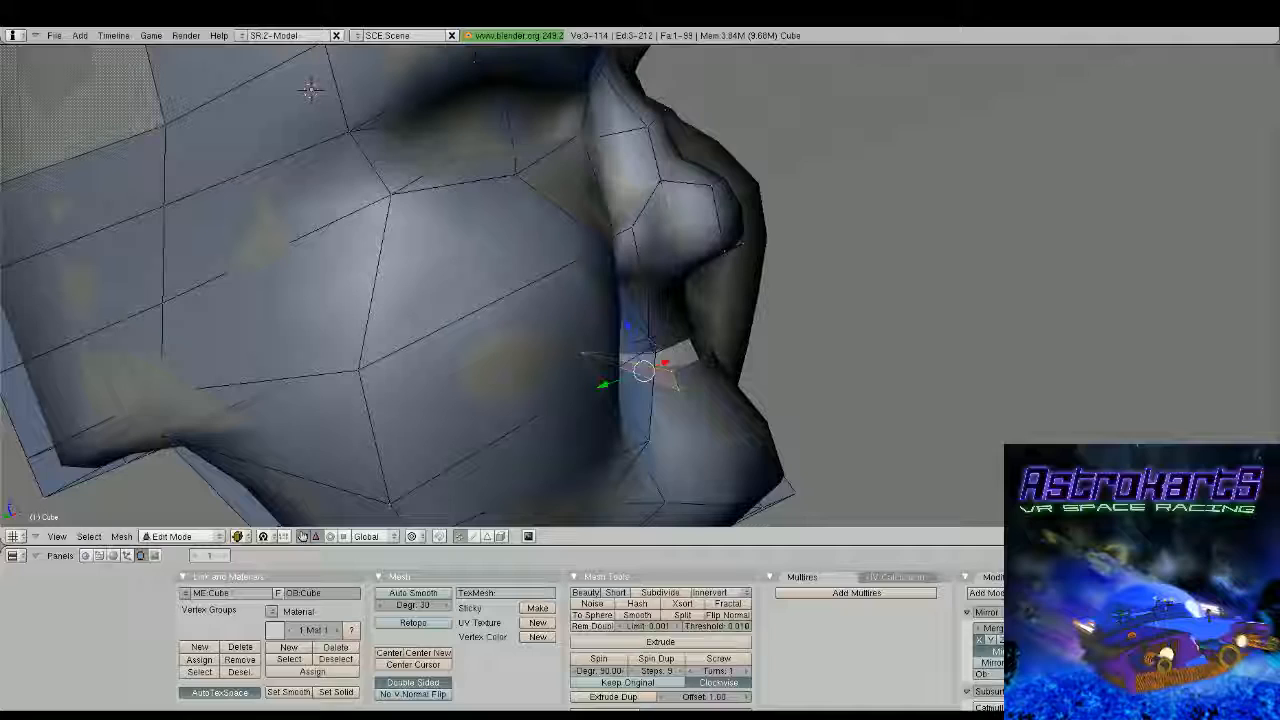
Undo the last lip edits, move the selected two-vertex lip edge upward along Z, and check the surface
key("ctrl+z")
key("ctrl+z")
key("ctrl+z")
key("ctrl+z")
key("ctrl+z")
key("ctrl+z")
middle_click_drag(706, 363, 703, 331)
key("g")
key("z")
left_click(703, 326)
key("Tab")
key("Tab")
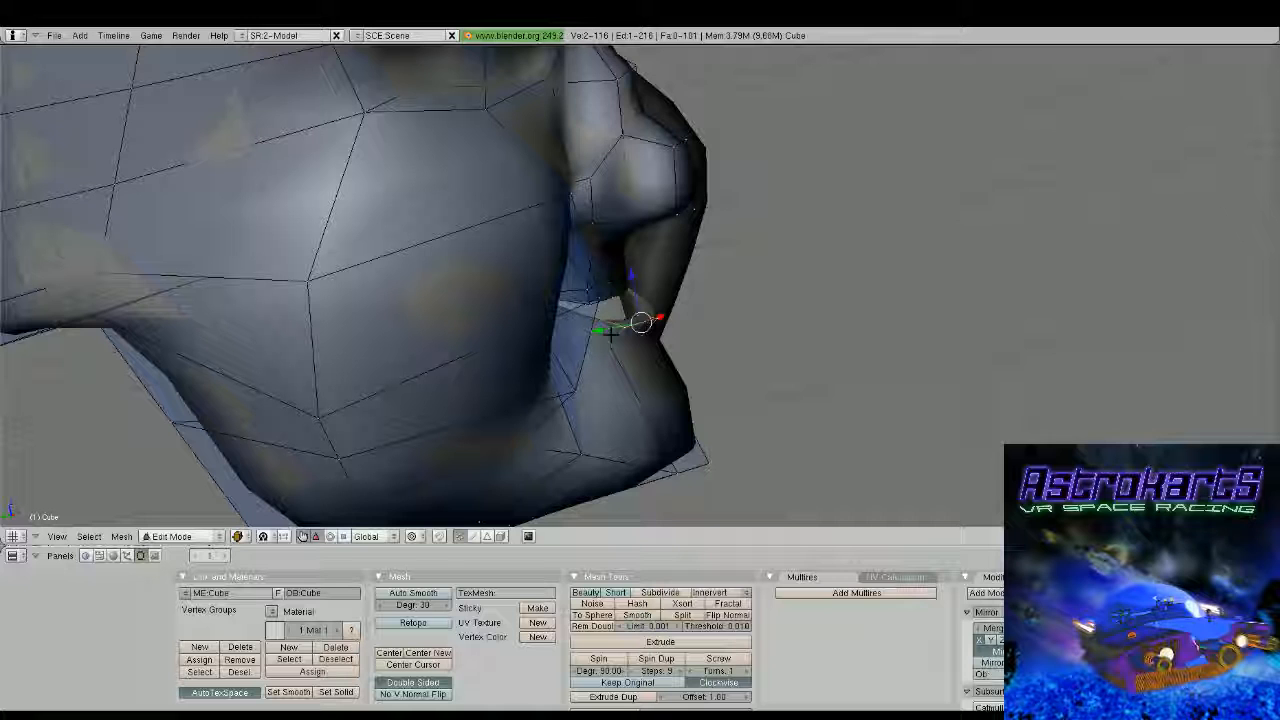
Add a lengthwise loop cut through the upper lip strip and inspect the mouth from the front
middle_click_drag(630, 325, 571, 303)
key("ctrl+r")
left_click(592, 280)
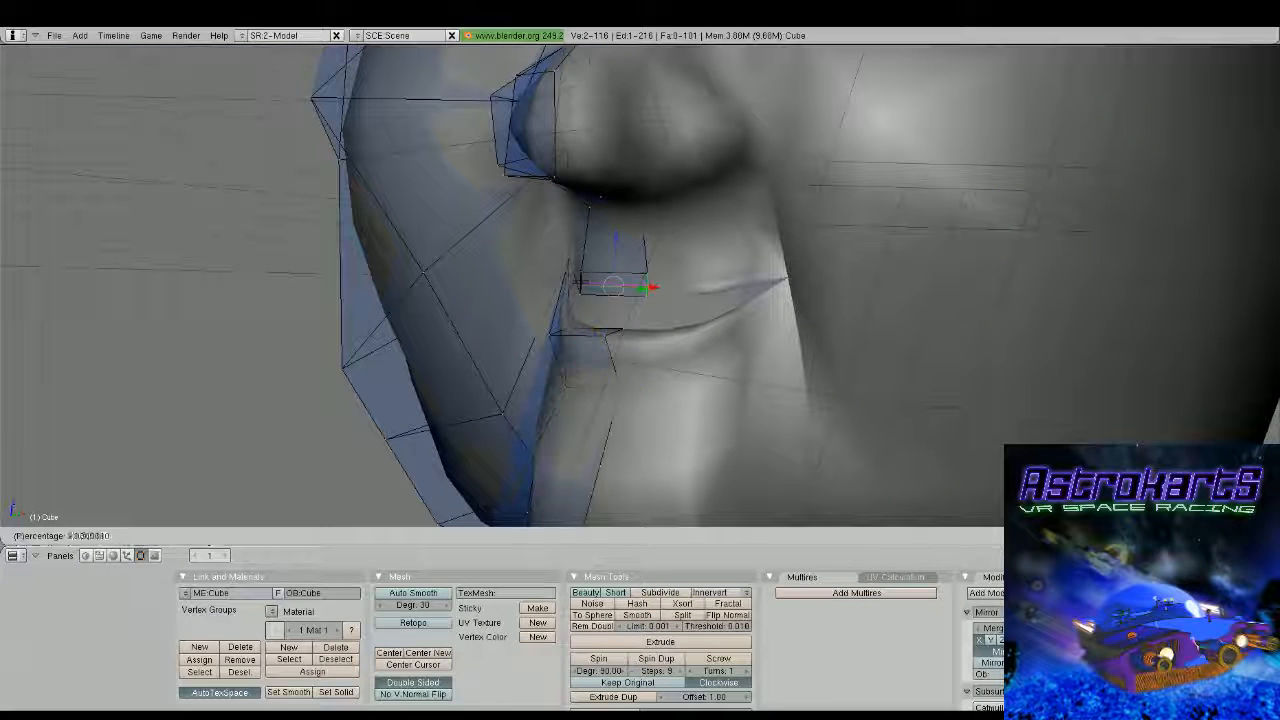
left_click(610, 292)
middle_click_drag(666, 314, 558, 314)
left_click_drag(701, 277, 685, 275)
middle_click_drag(685, 275, 560, 288)
Raise the outer vertex on the upper lip's top edge along Z to shape the lip, and check the whole face
right_click(540, 287)
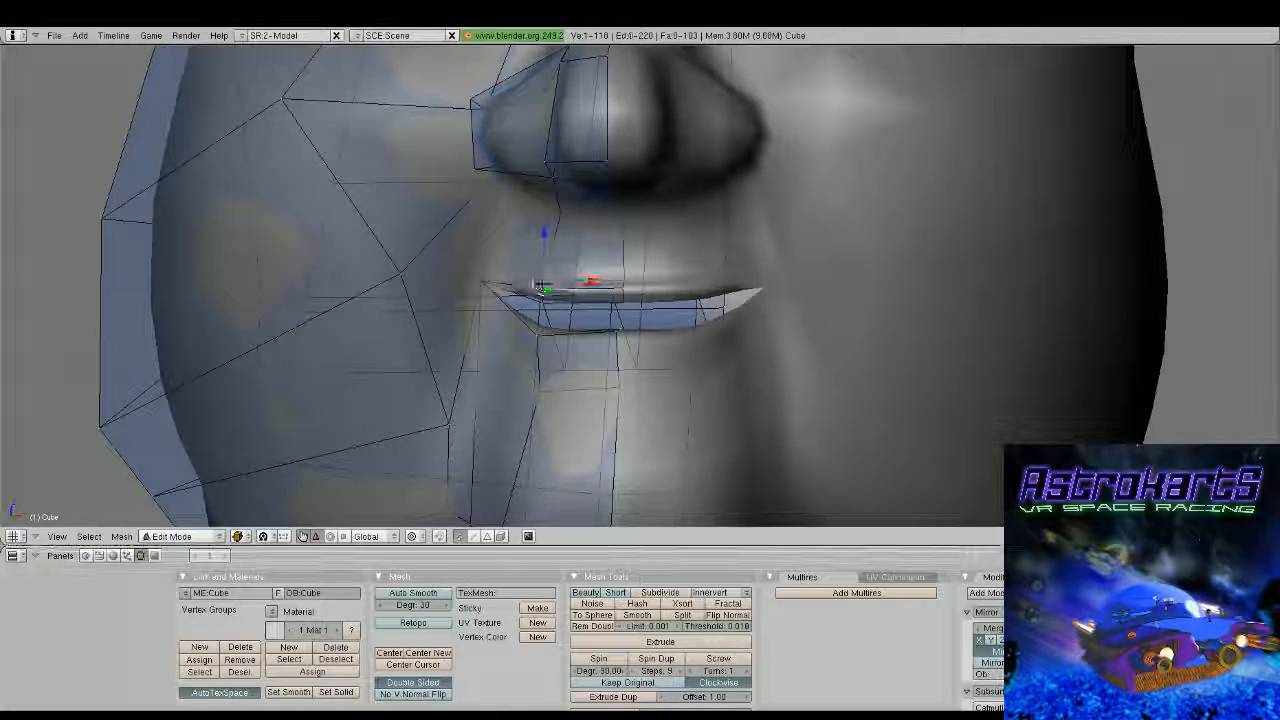
left_click_drag(544, 233, 543, 214)
right_click(545, 265, "shift")
middle_click_drag(565, 266, 580, 297)
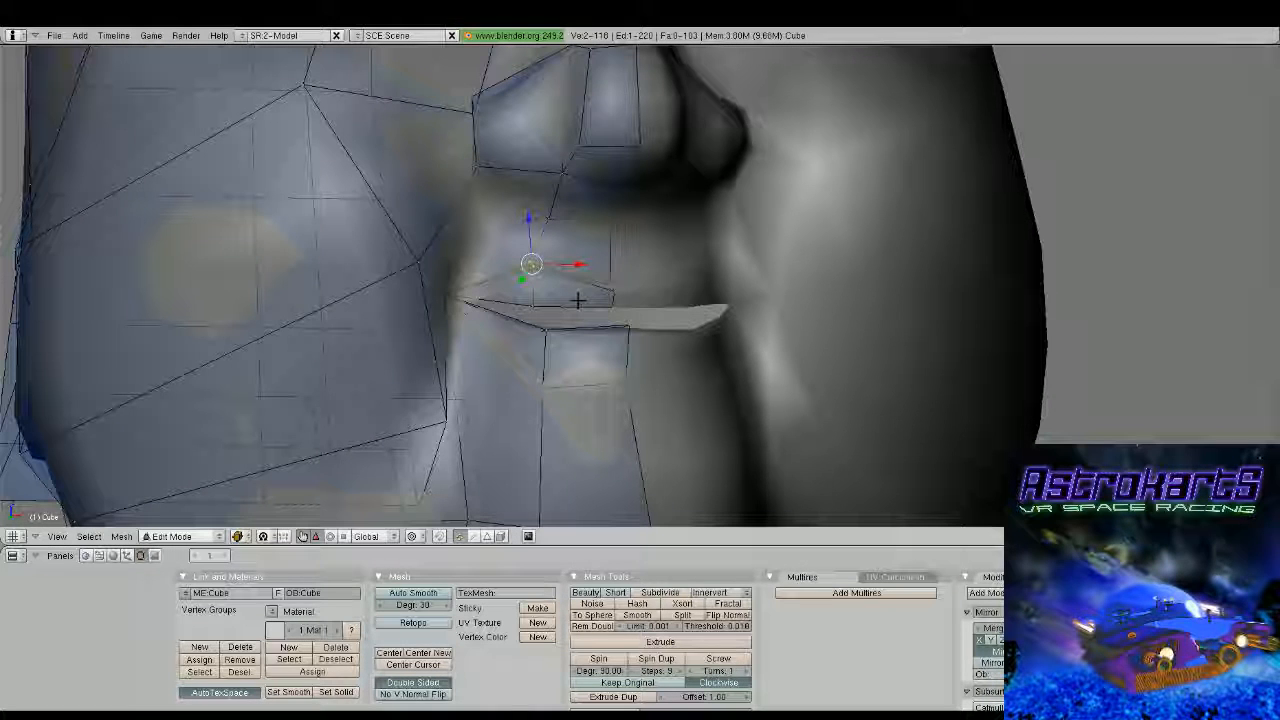
key("Tab")
scroll(578, 299, "down", 6)
middle_click_drag(578, 299, 686, 334)
key("Tab")
scroll(686, 334, "up", 4)
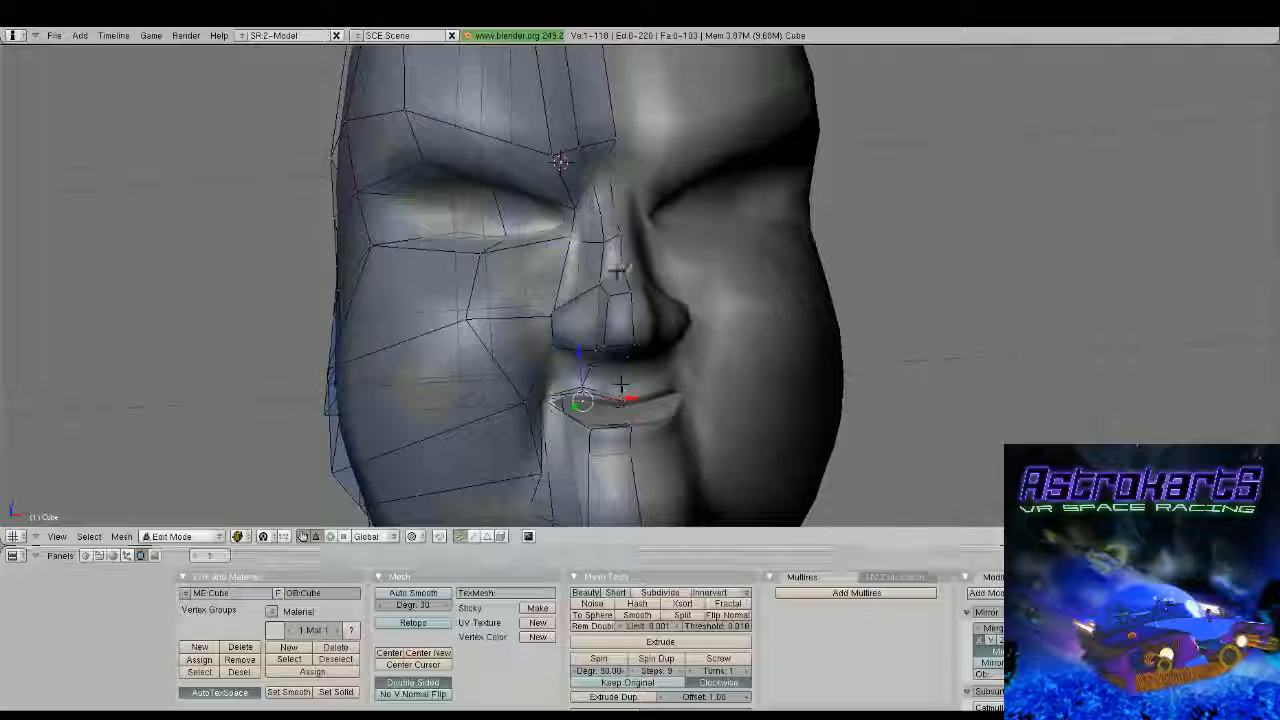
Lower the centre vertex above the nose tip and its neighbour on the nose side slightly along Z, and check the face
right_click(618, 270)
left_click_drag(617, 218, 622, 236)
middle_click_drag(622, 262, 596, 293)
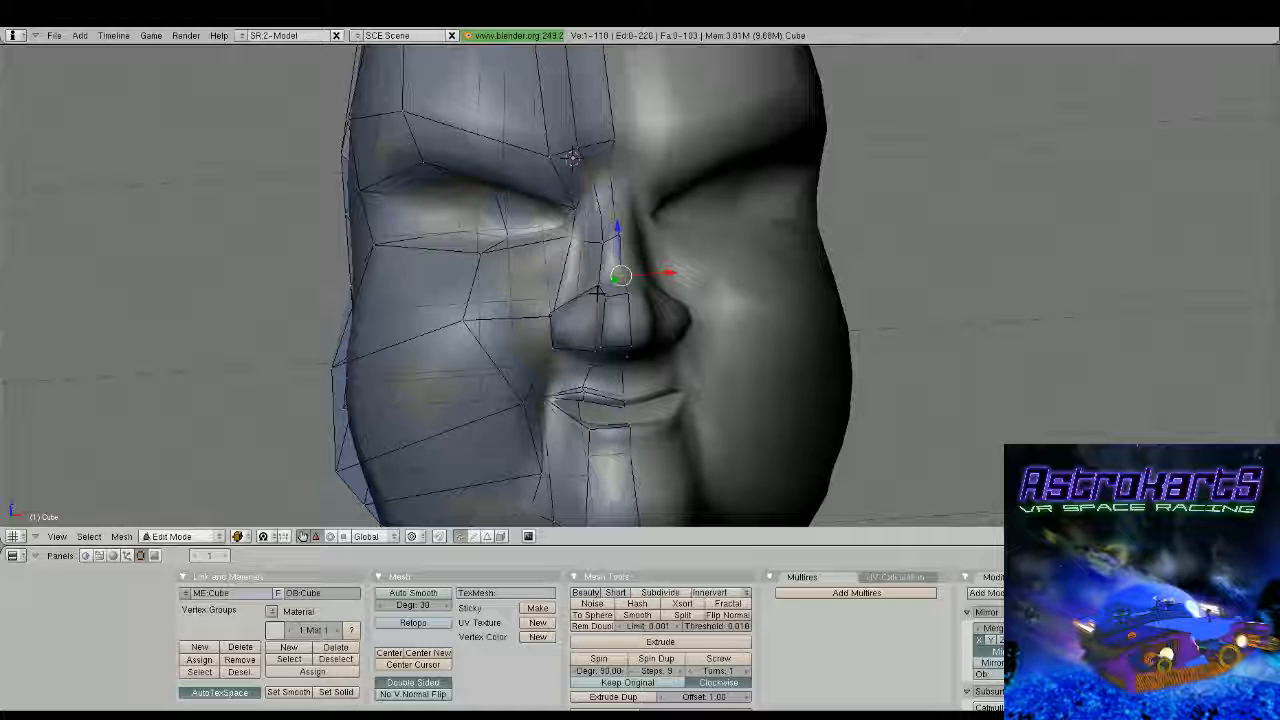
middle_click_drag(597, 292, 590, 288)
right_click(593, 290, "shift")
left_click_drag(593, 267, 594, 275)
middle_click_drag(594, 275, 618, 335)
key("Tab")
scroll(584, 356, "down", 3)
key("Tab")
scroll(727, 300, "up", 5)
Select the two vertices at the upper nose wing and adjust them along Y in the side view
right_click(632, 275, "shift")
middle_click_drag(632, 275, 720, 286)
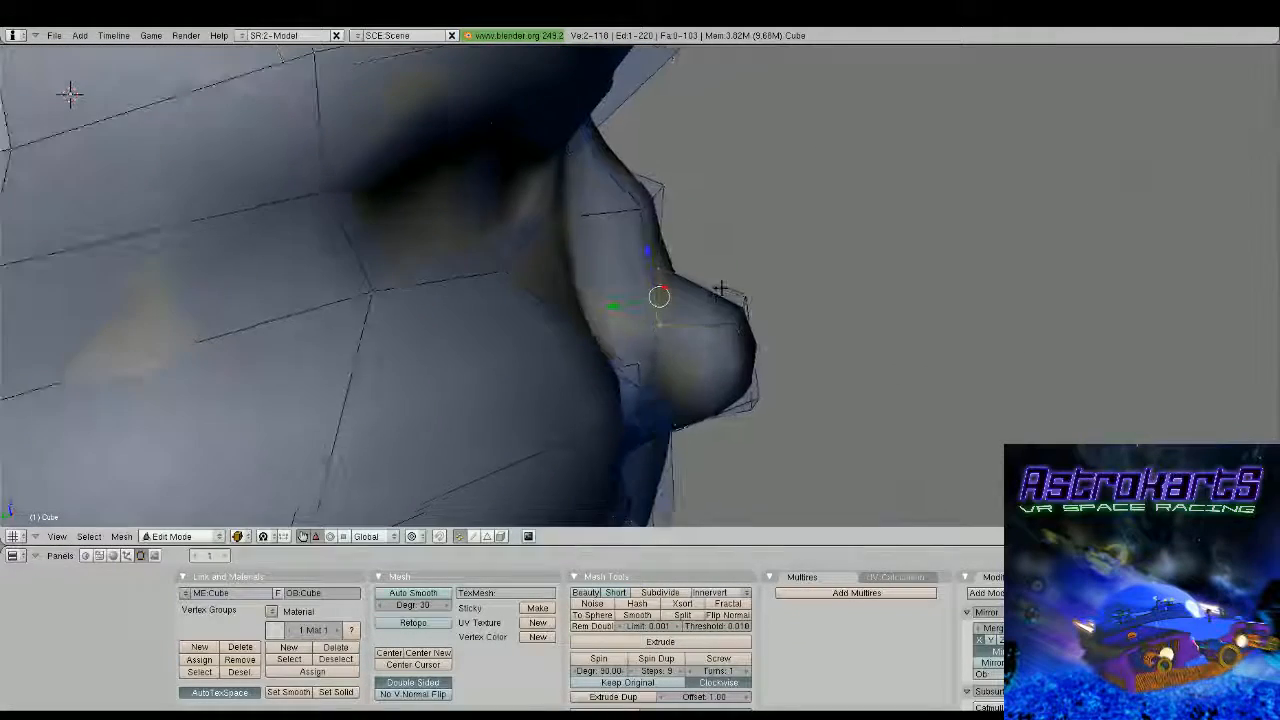
left_click_drag(637, 303, 637, 303)
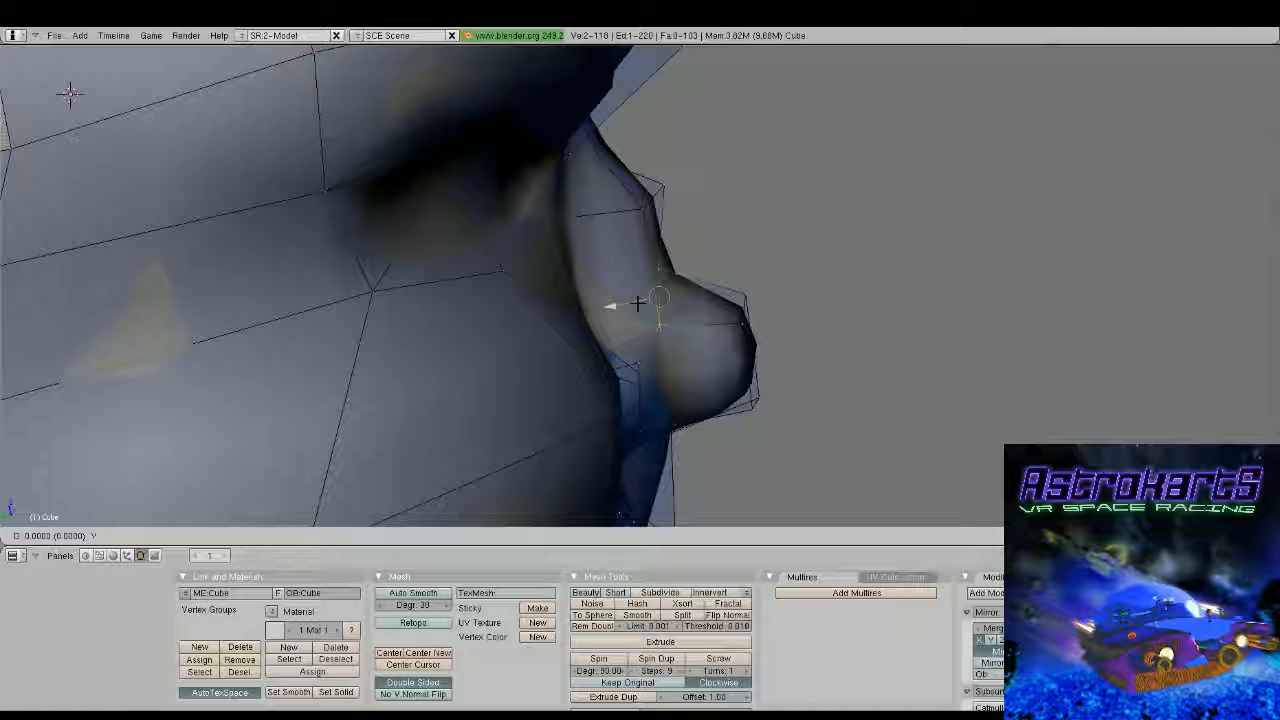
left_click_drag(637, 303, 637, 303)
middle_click_drag(637, 303, 585, 300)
Reposition the vertex between the nose wing and the upper lip, and check the whole head in object mode
right_click(626, 351)
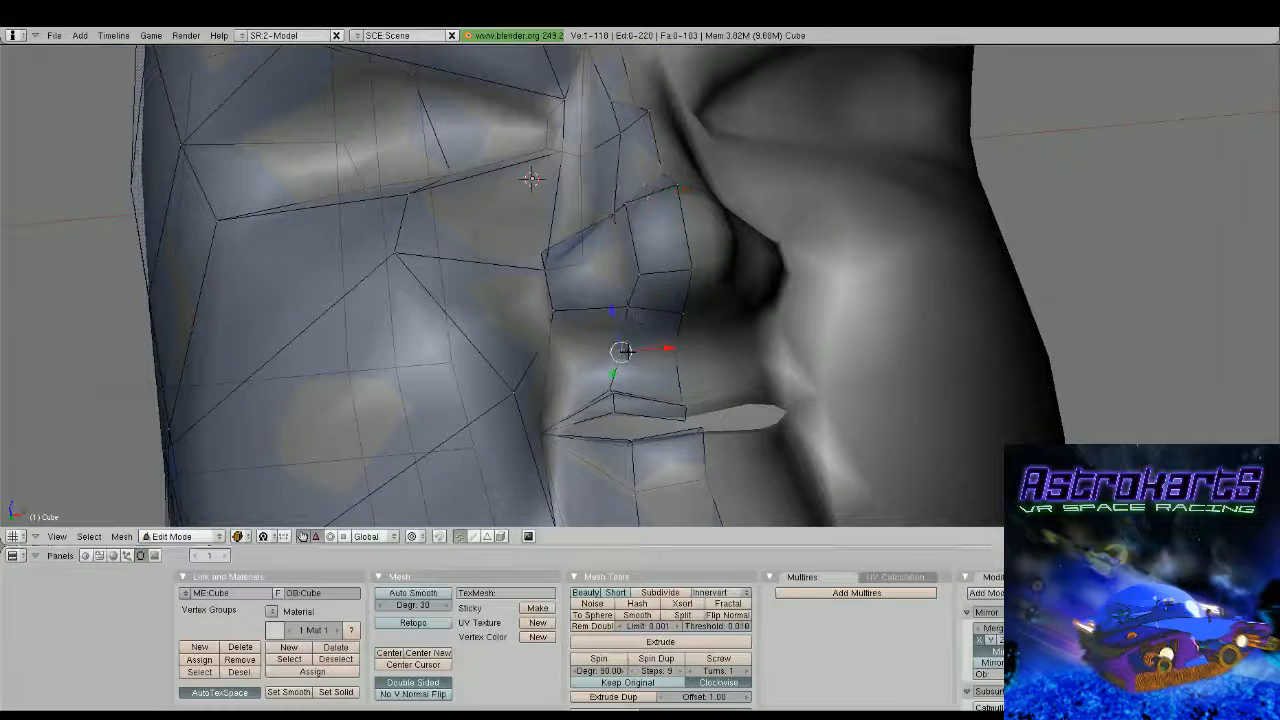
middle_click_drag(626, 351, 750, 358)
left_click_drag(663, 303, 670, 329)
key("Tab")
scroll(670, 329, "down", 3)
middle_click_drag(670, 329, 857, 319)
scroll(594, 350, "down", 3)
scroll(520, 292, "down", 2)
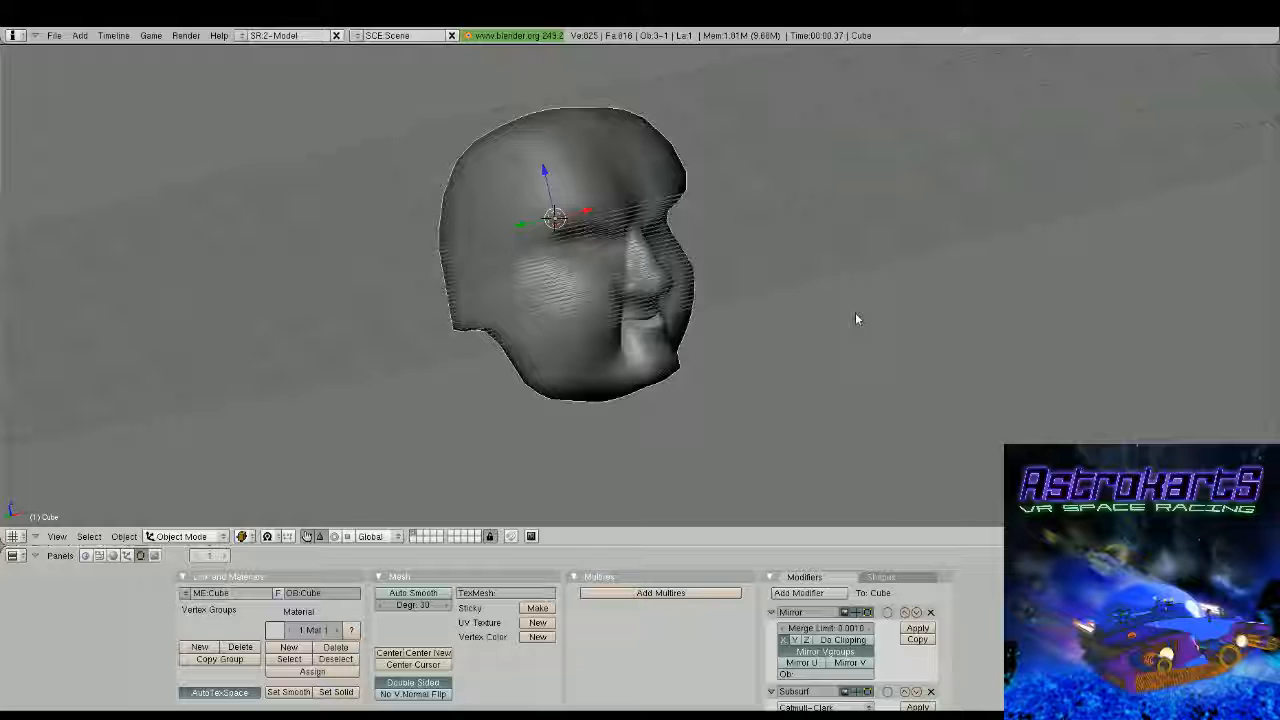
Move the outer upper forehead vertex inward along X and shift the neighbouring forehead vertex outward along X
key("Tab")
middle_click_drag(857, 319, 671, 294)
scroll(671, 294, "up", 4)
right_click(590, 277)
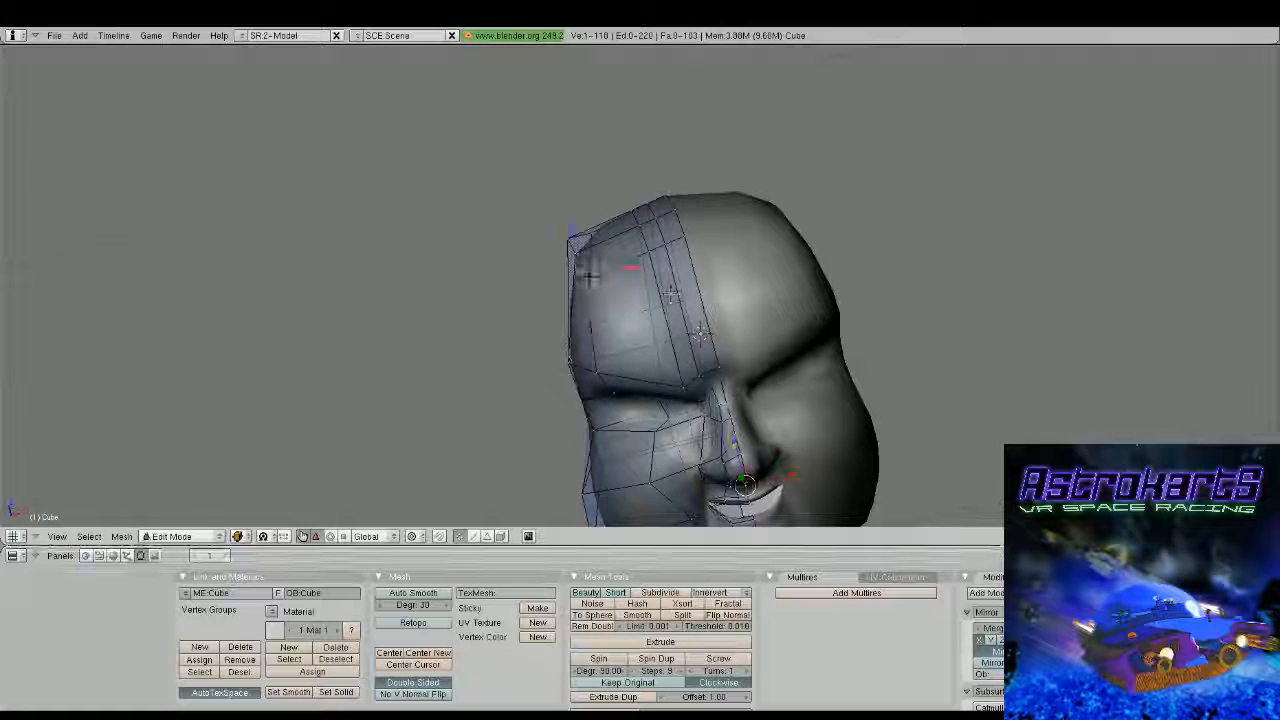
left_click_drag(630, 268, 660, 249)
right_click(649, 257)
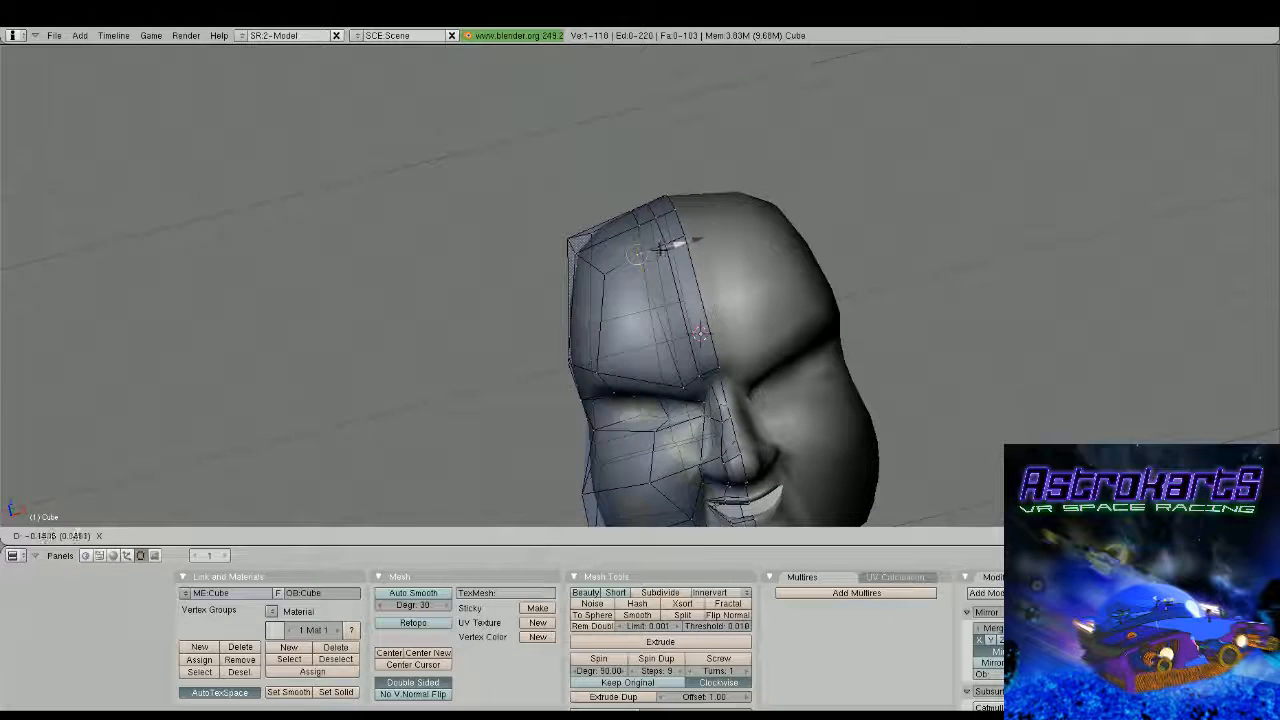
left_click(660, 249)
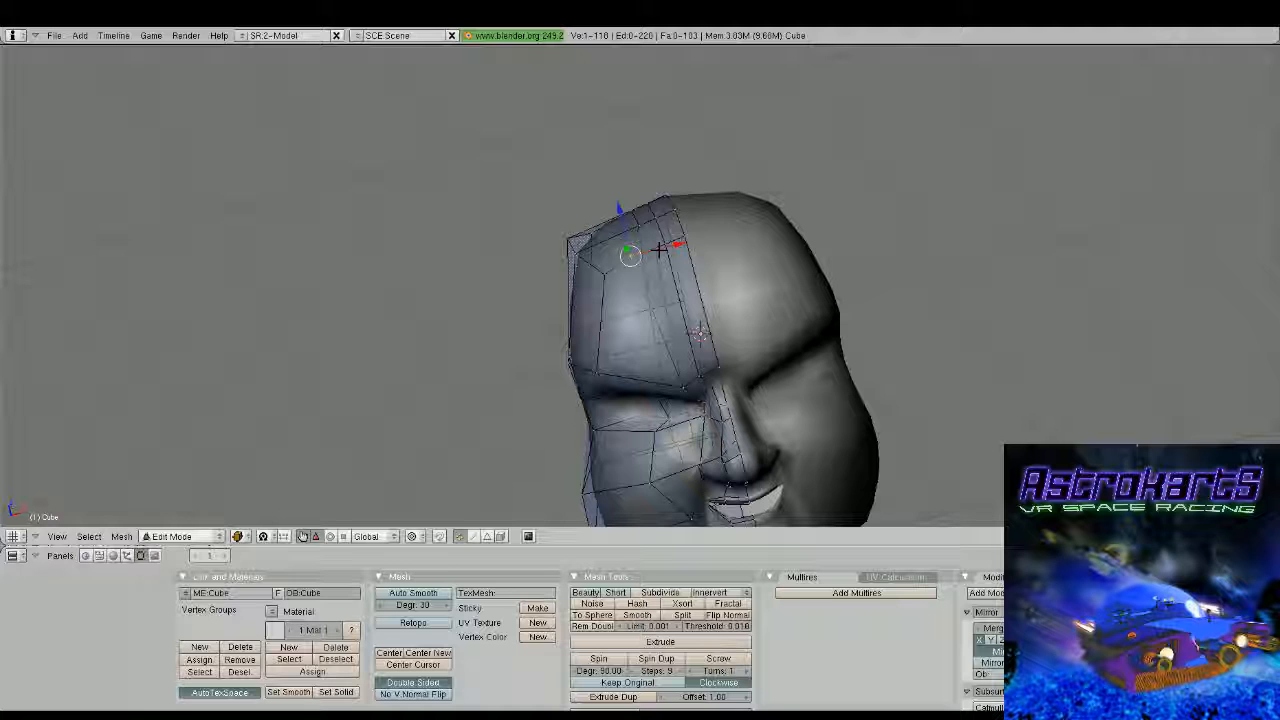
Raise the upper forehead vertex near the hairline slightly along Z
middle_click_drag(660, 249, 638, 221)
right_click(657, 257, "shift")
right_click(654, 248)
left_click_drag(643, 208, 644, 203)
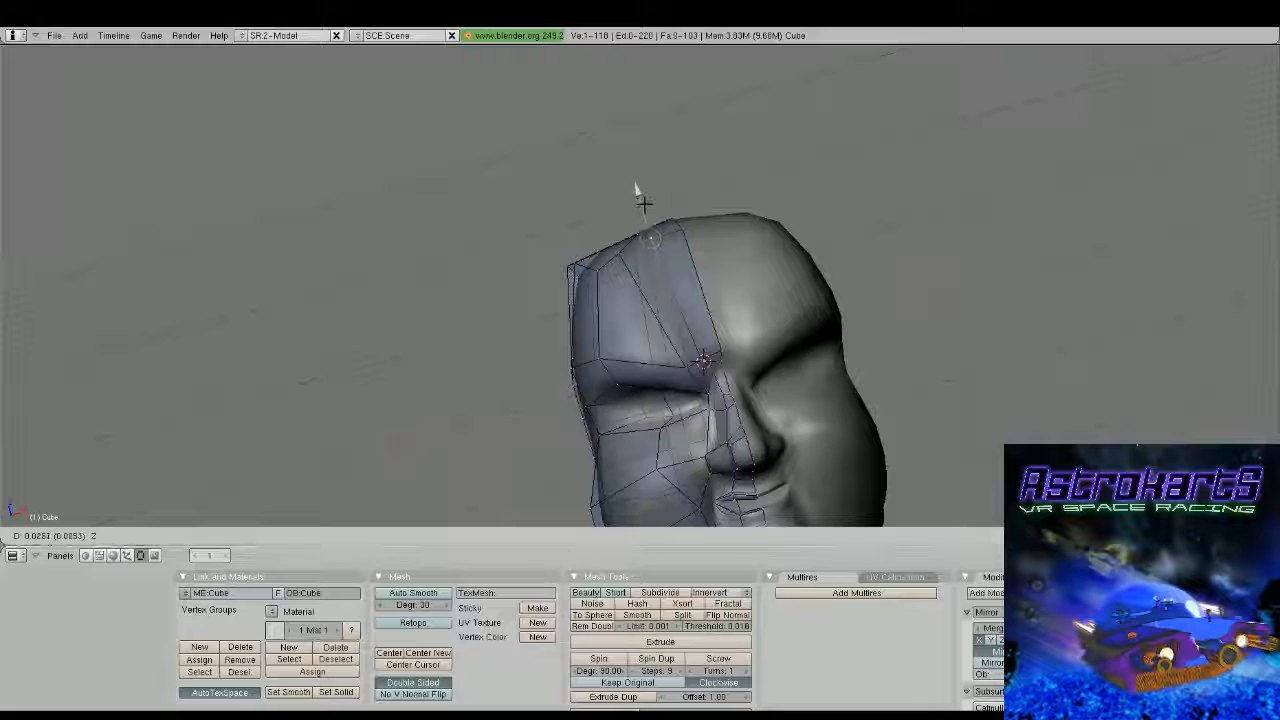
Move the outer forehead vertices backward along Y to round the skull, and check the head from all sides
middle_click_drag(646, 208, 728, 465)
right_click(662, 324)
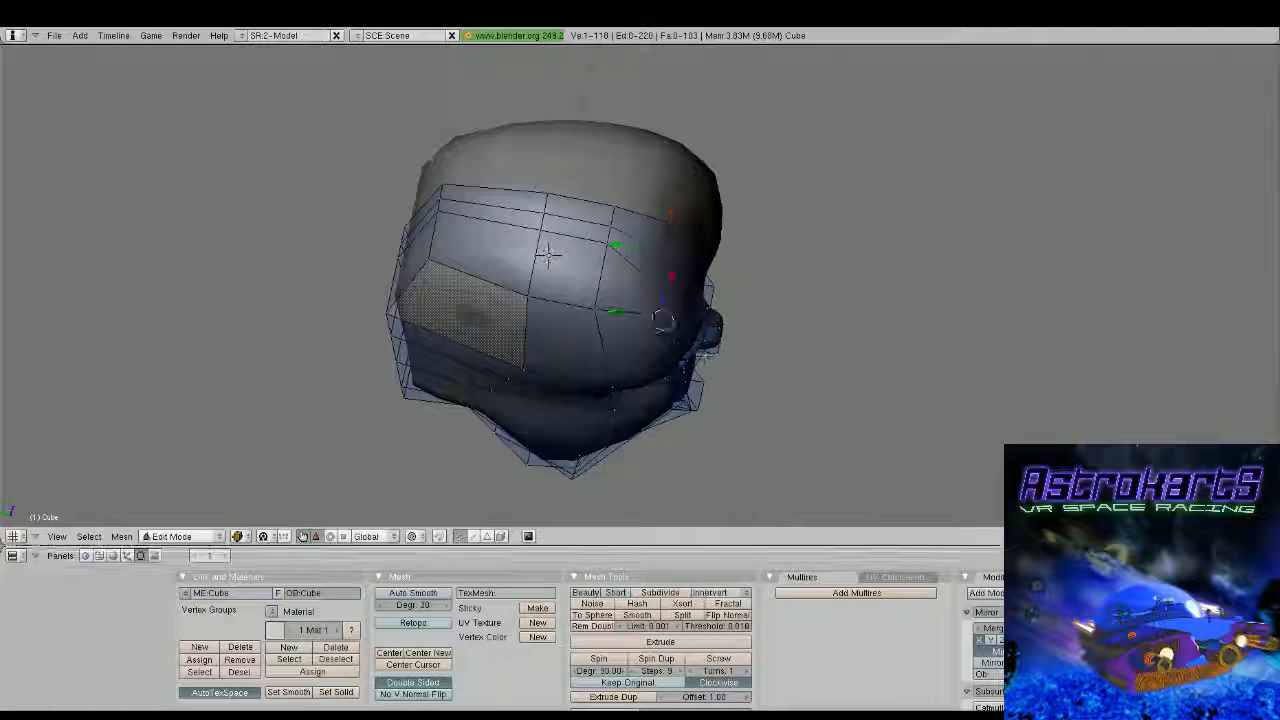
left_click_drag(648, 315, 610, 305)
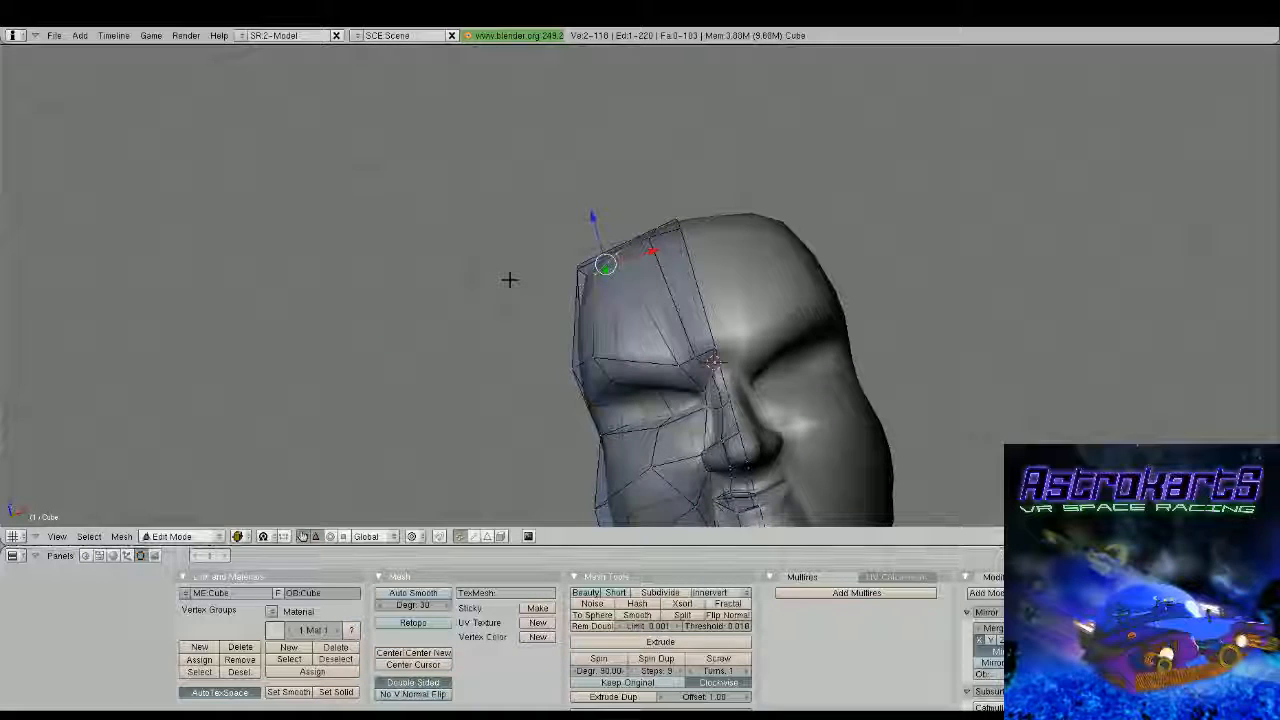
mouse_move(592, 245)
left_mouse_down()
mouse_move(580, 263)
mouse_move(573, 250)
left_mouse_up()
key("Tab")
scroll(797, 290, "down", 5)
middle_click_drag(573, 250, 644, 329)
scroll(424, 323, "down", 3)
scroll(540, 343, "up", 3)
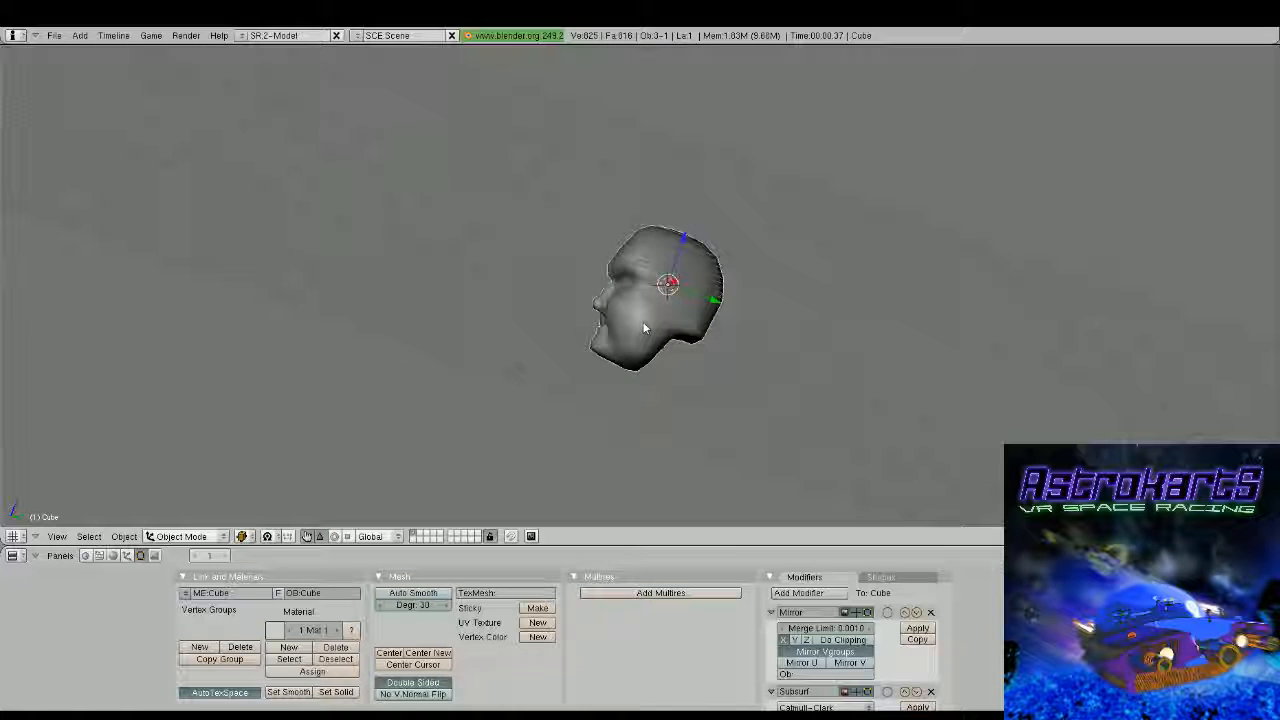
Add a vertical loop cut around the side of the head, just behind the existing edge at the ear position
key("ctrl+r")
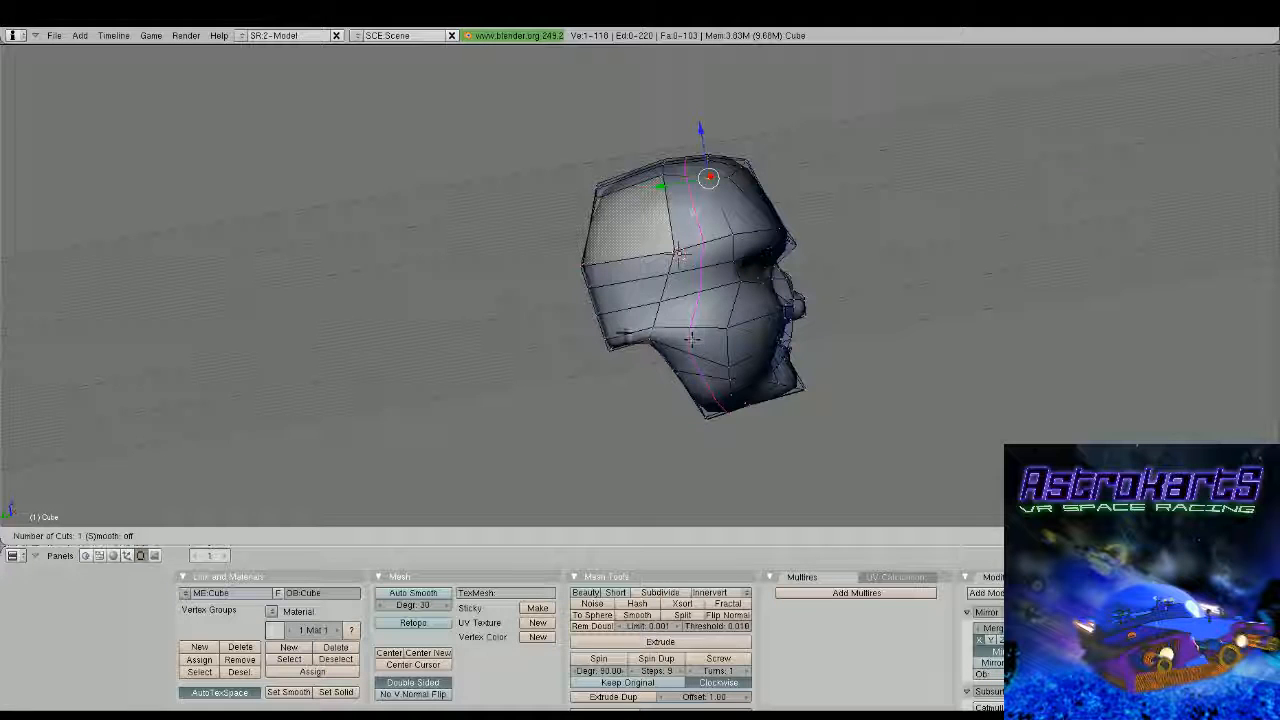
left_click(692, 340)
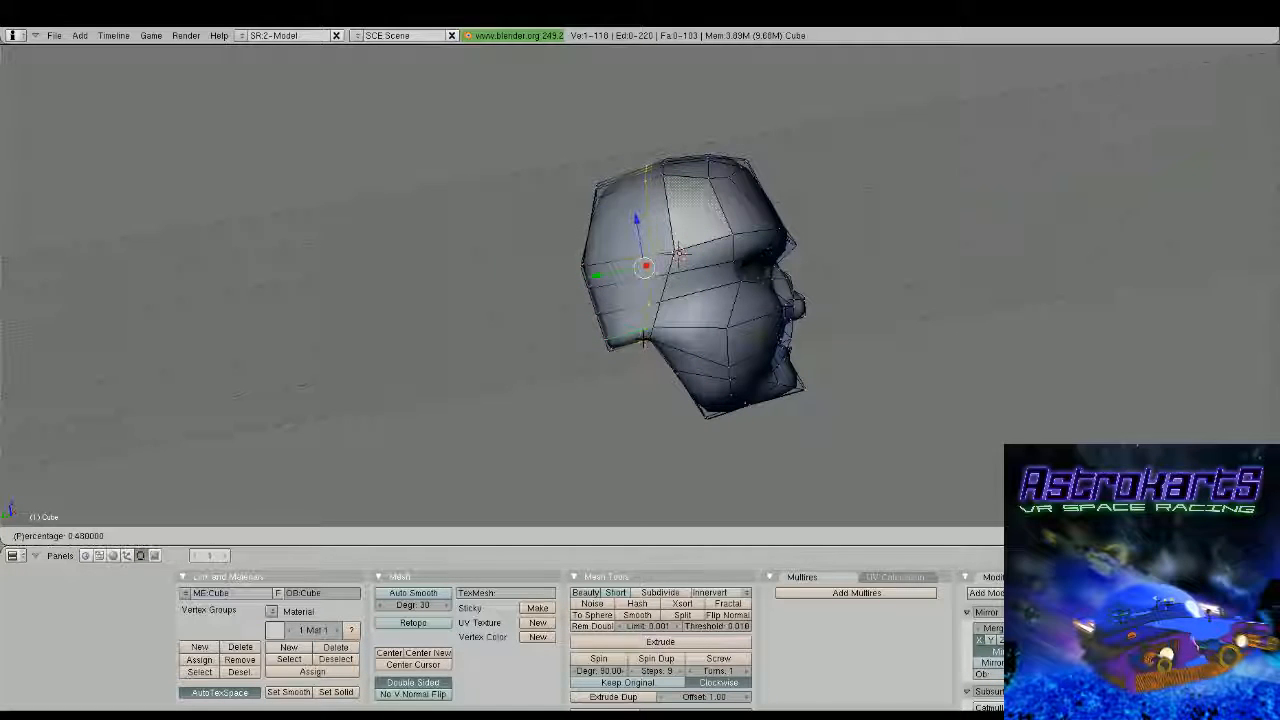
left_click(643, 260)
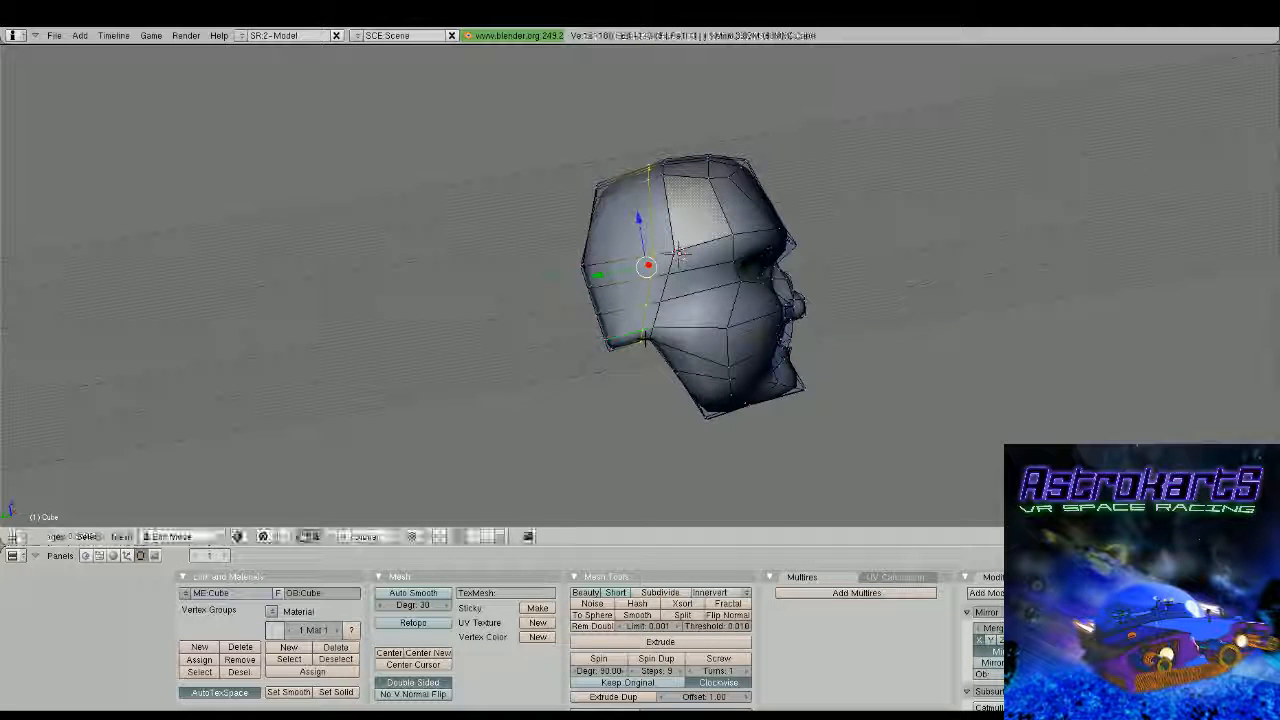
Select the two narrow faces on the side of the head, extrude them outward and raise them into a pointed ear
right_click(648, 268)
right_click(677, 257, "shift")
middle_click_drag(677, 262, 470, 312)
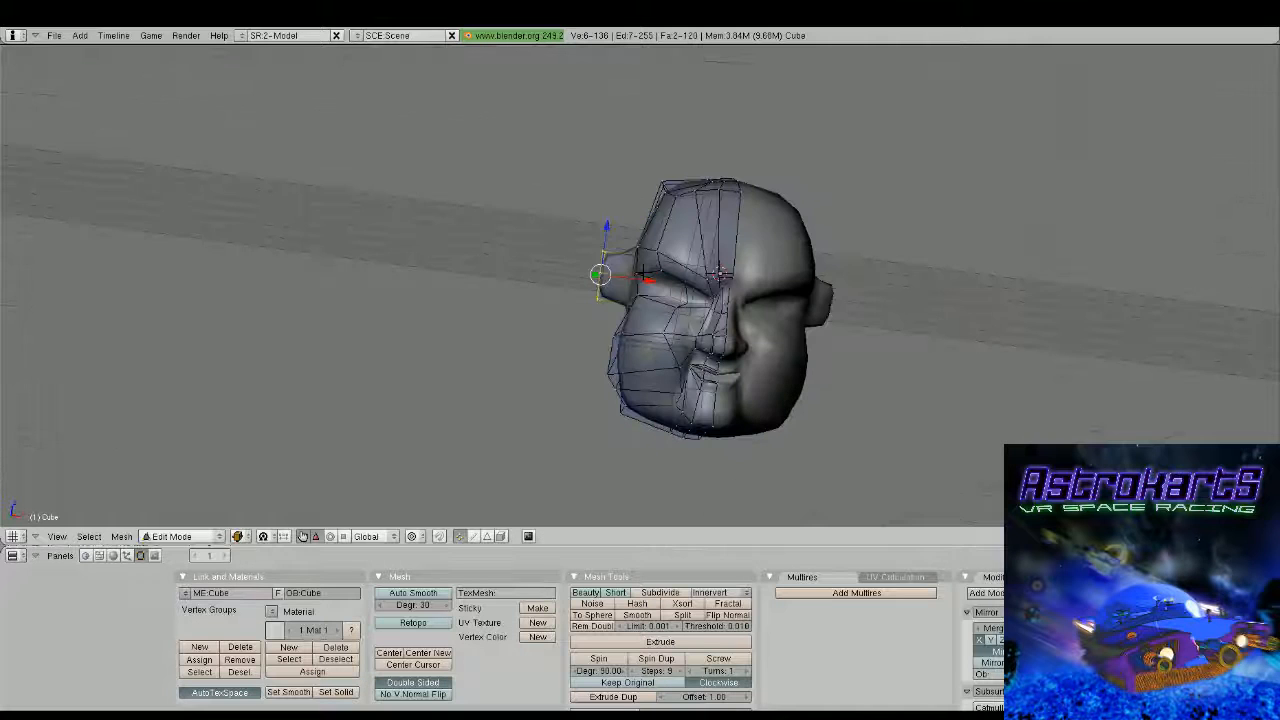
left_click_drag(608, 237, 618, 200)
middle_click_drag(618, 200, 678, 324)
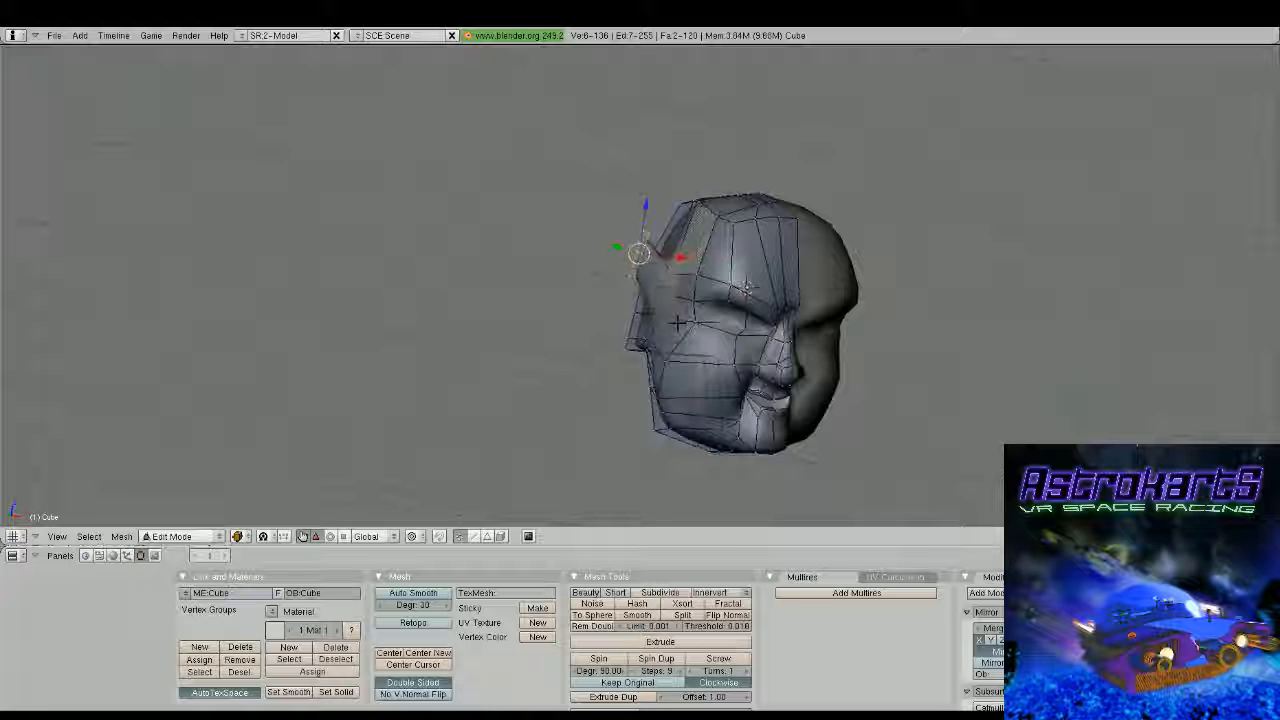
Add a loop cut around the ear between its base and its outer rim
middle_click_drag(677, 322, 823, 309)
scroll(709, 315, "up", 2)
key("ctrl+r")
left_click(742, 299)
left_click(757, 324)
scroll(763, 329, "up", 2)
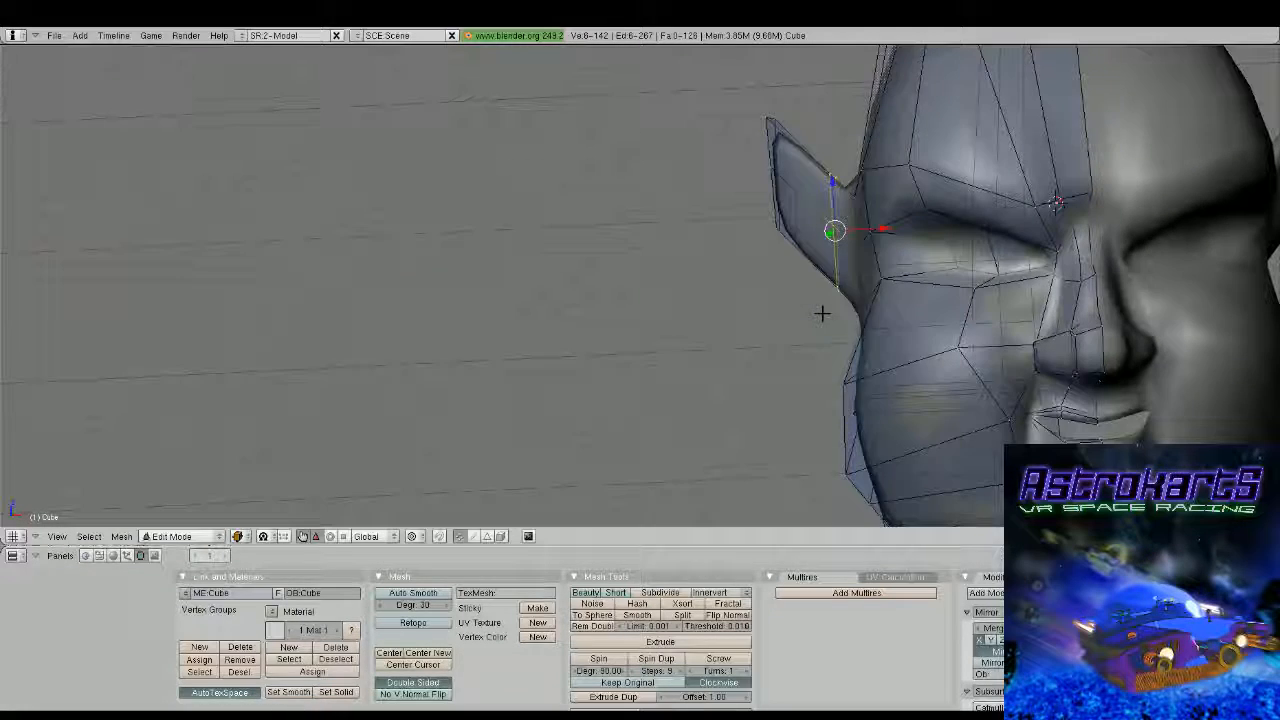
Box-select the two vertices at the bottom of the new ear loop, move them down to form the earlobe, and check the head
key("a")
key("b")
left_click_drag(810, 258, 855, 309)
key("g")
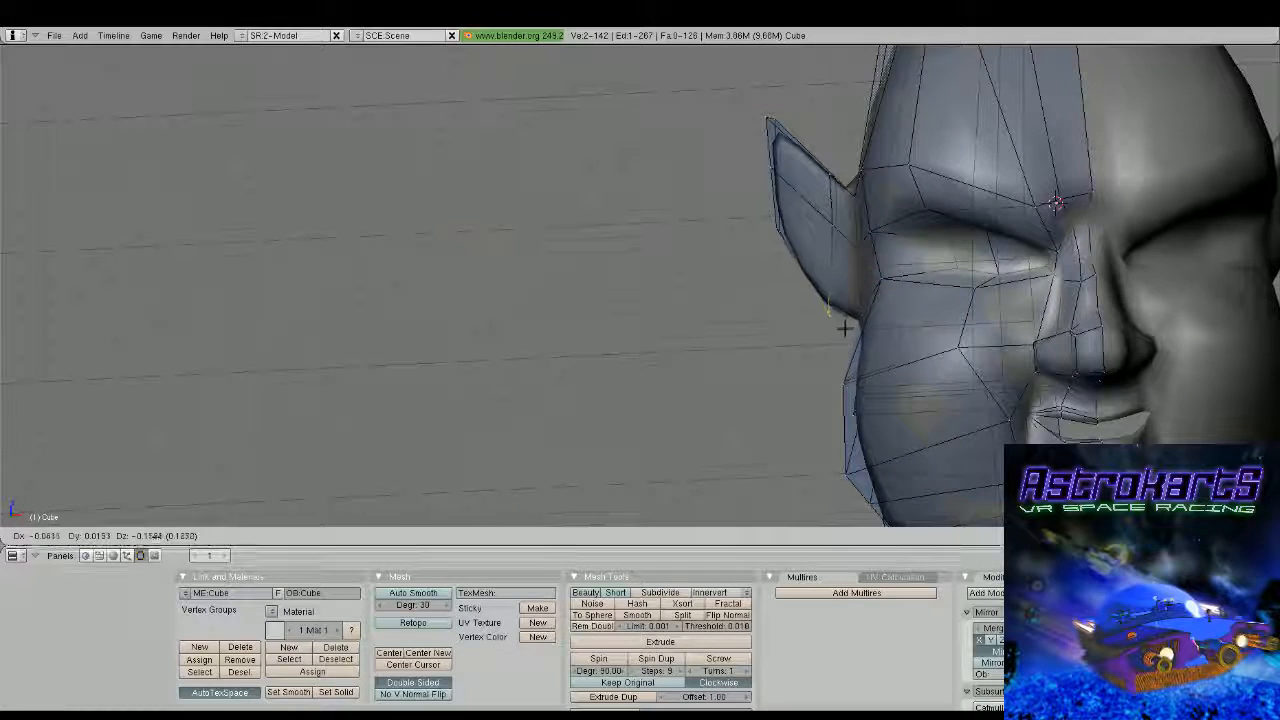
left_click(841, 340)
key("Tab")
scroll(843, 342, "down", 7)
middle_click_drag(843, 342, 1012, 280)
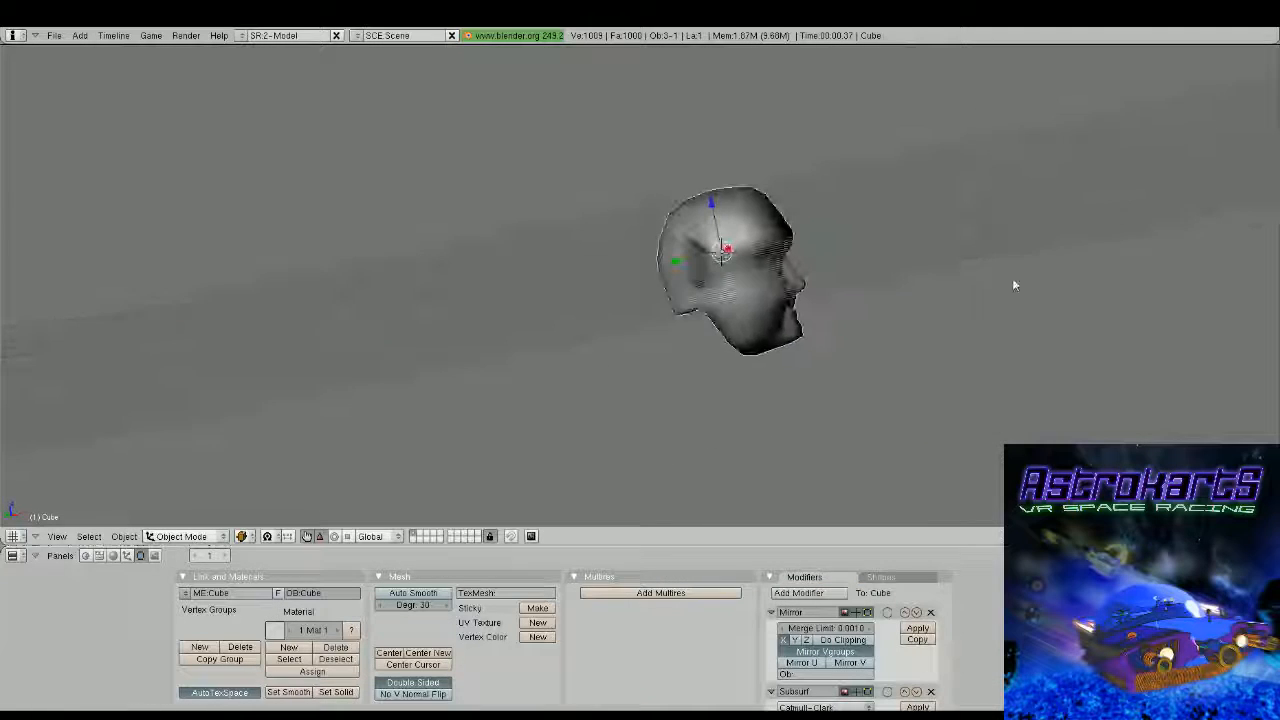
scroll(1012, 279, "up", 2)
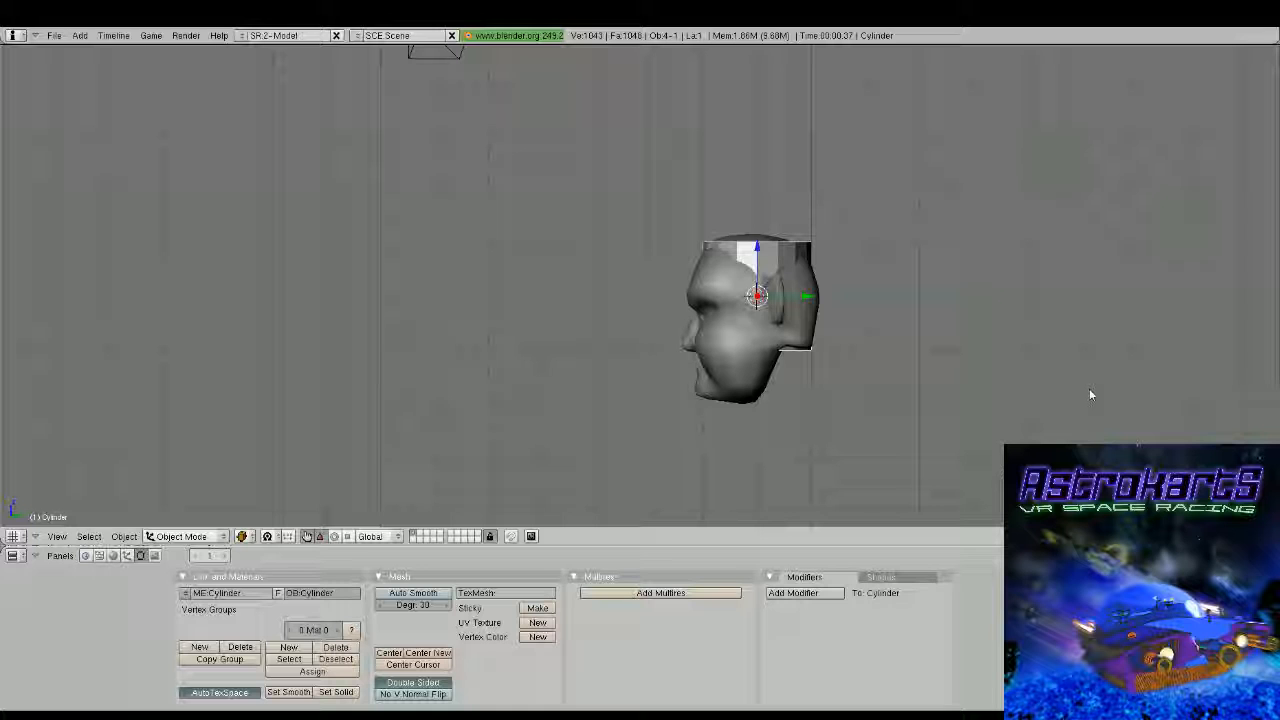
Move the cylinder up so that it sits on top of the head as a hat
key("g")
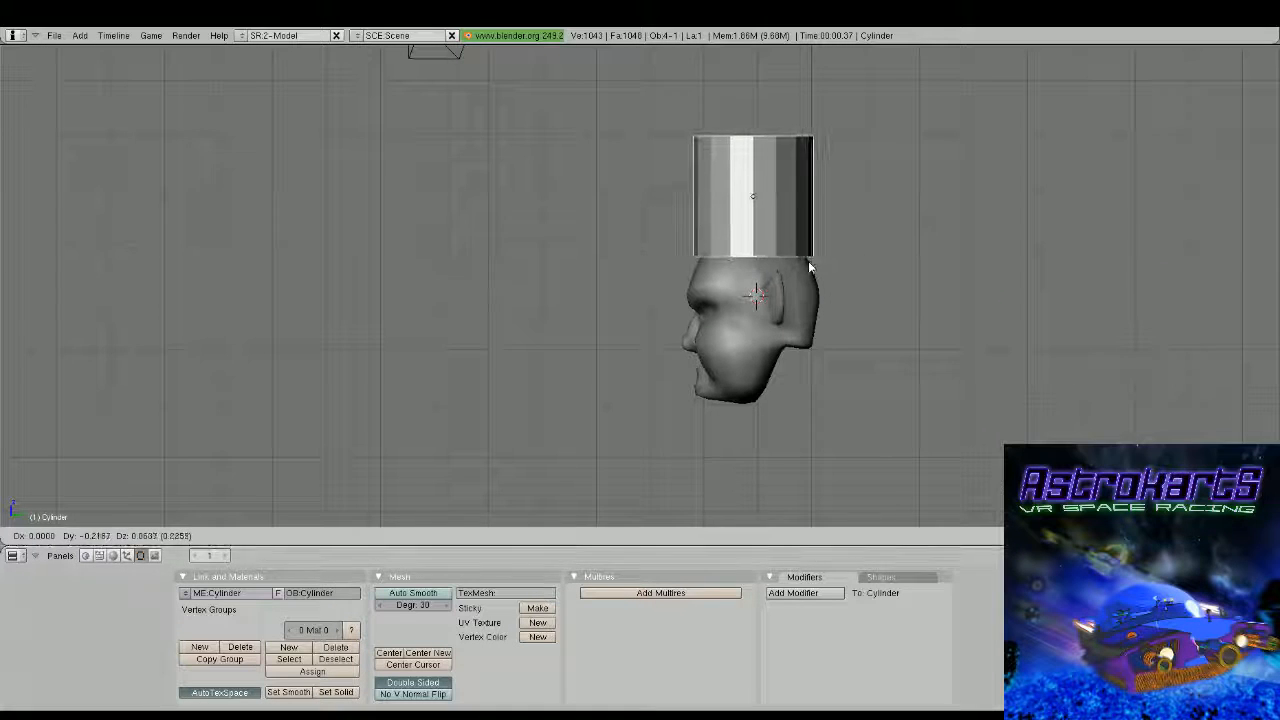
left_click(810, 267)
middle_click_drag(807, 262, 585, 245)
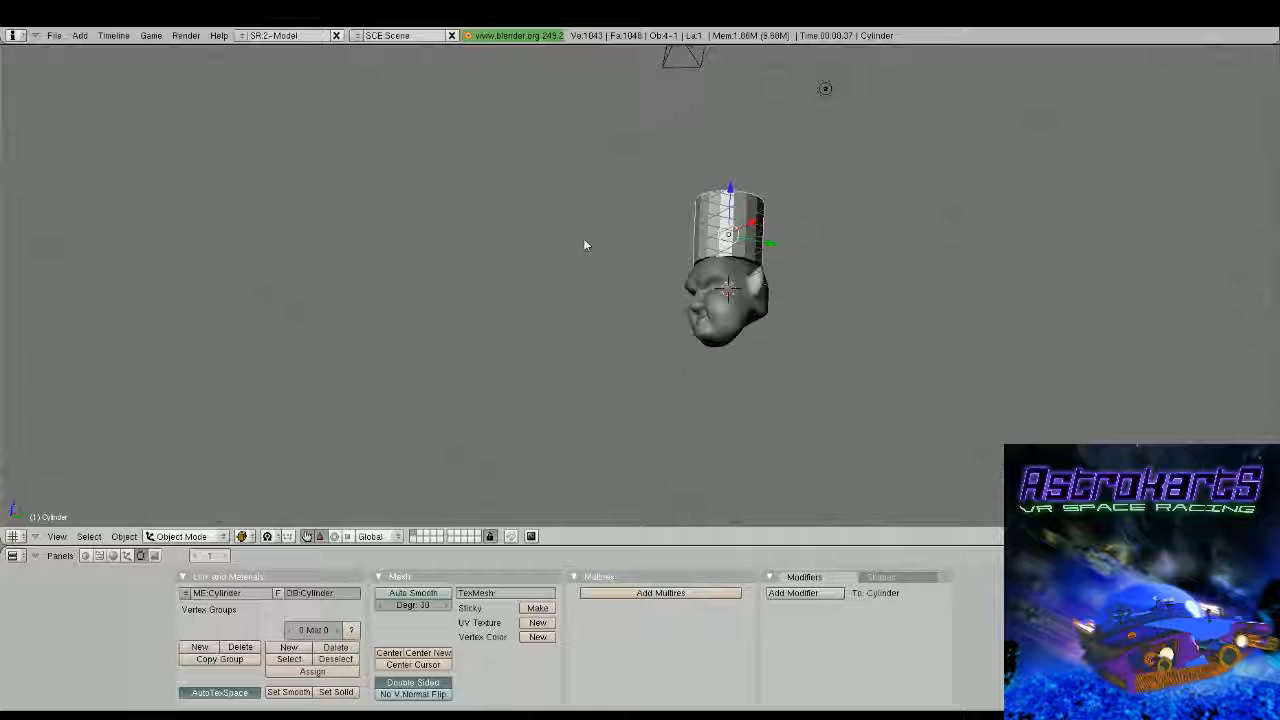
Edit the cylinder in side view and scale its top vertices together into a point to make a cone
key("KP_3")
key("Tab")
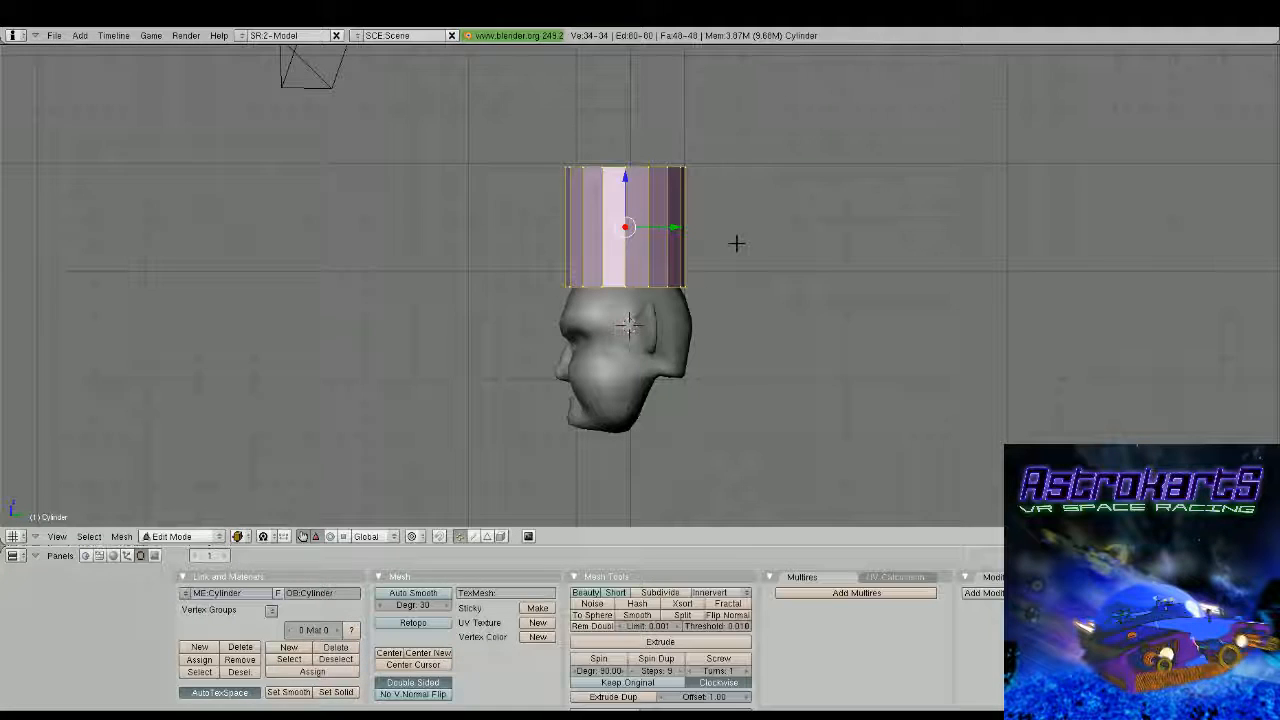
key("a")
key("b")
left_click_drag(535, 135, 757, 189)
key("r")
right_click(694, 171)
key("s")
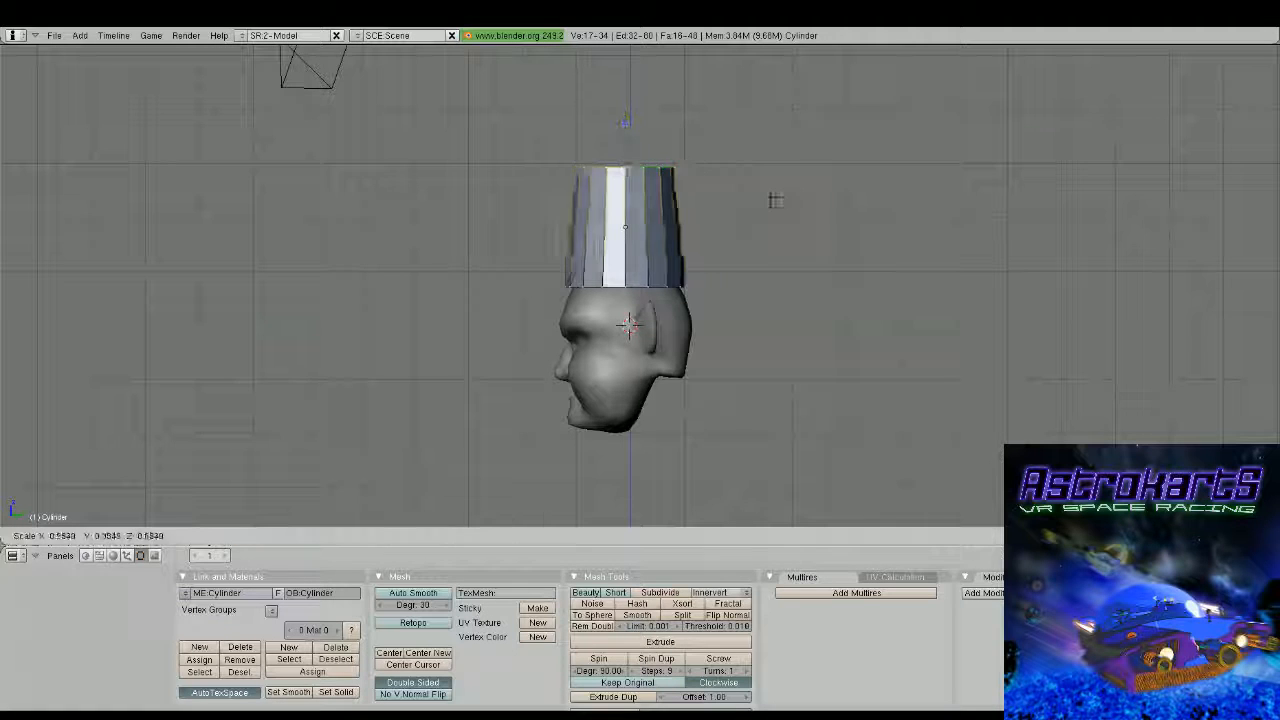
left_click(632, 171)
Rotate the hat's pointed tip and move it back and down so that it extends behind the head
key("r")
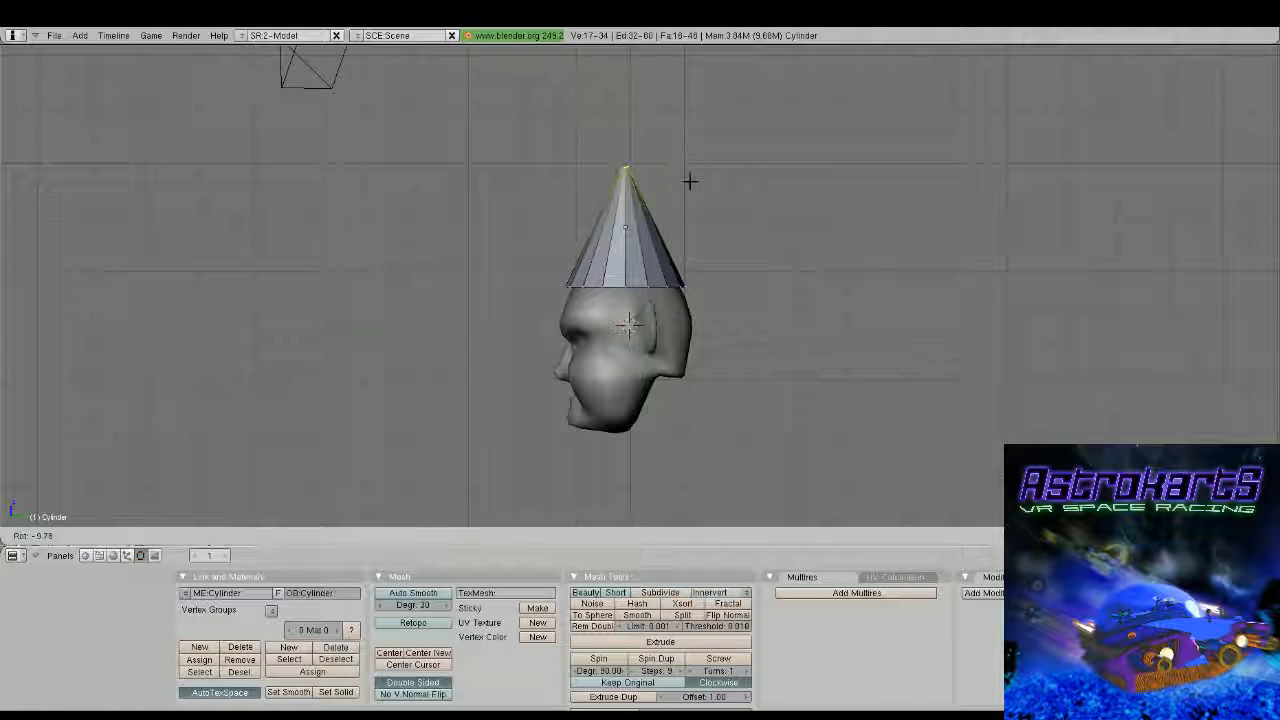
left_click(775, 214)
key("g")
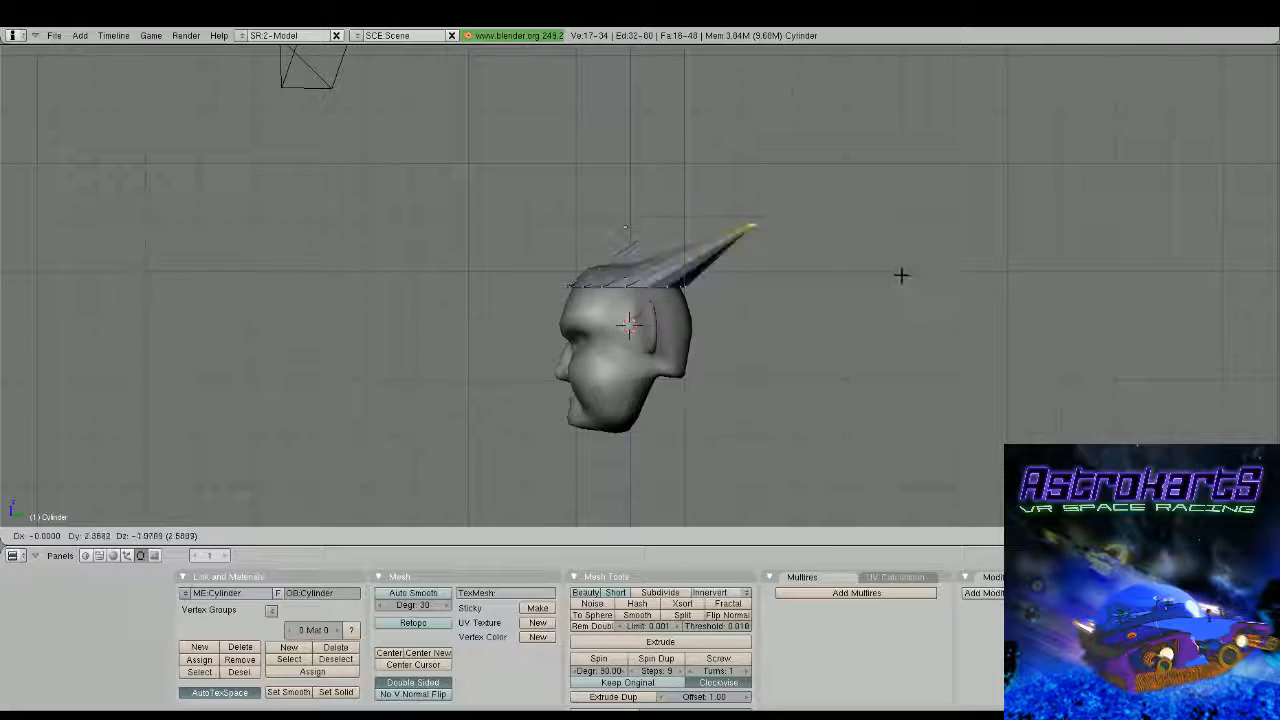
left_click(900, 272)
key("r")
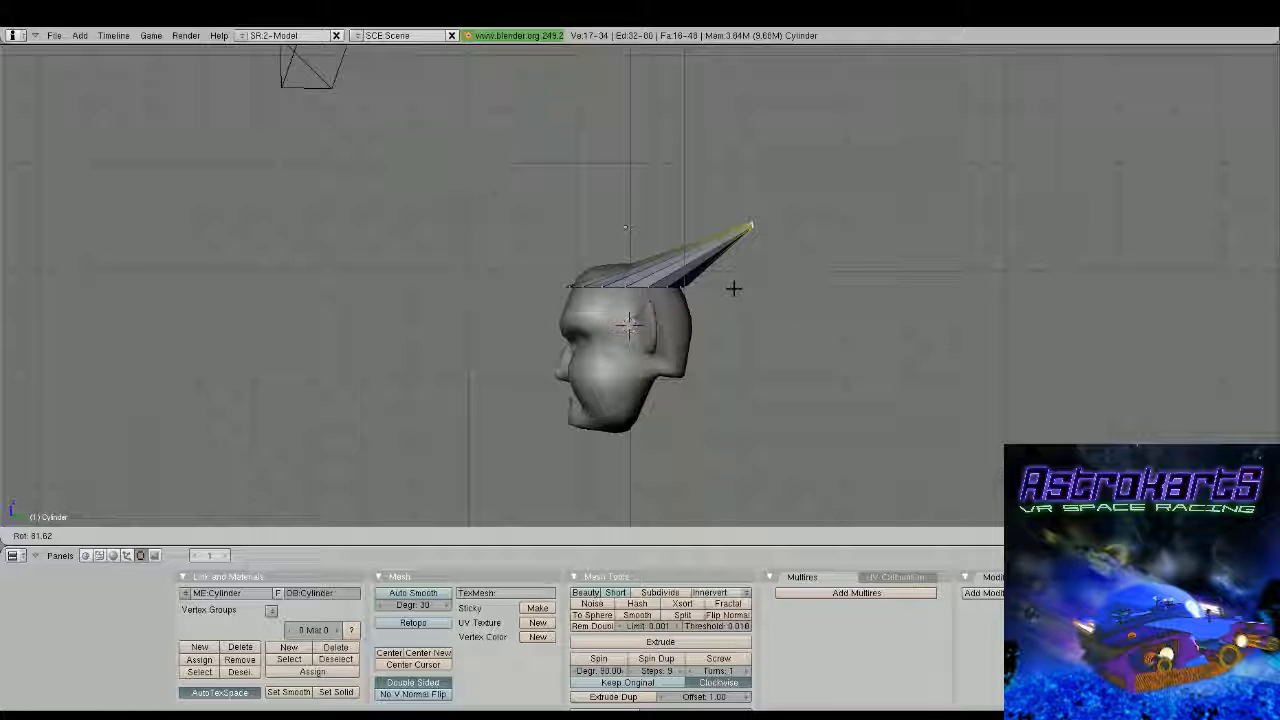
key("g")
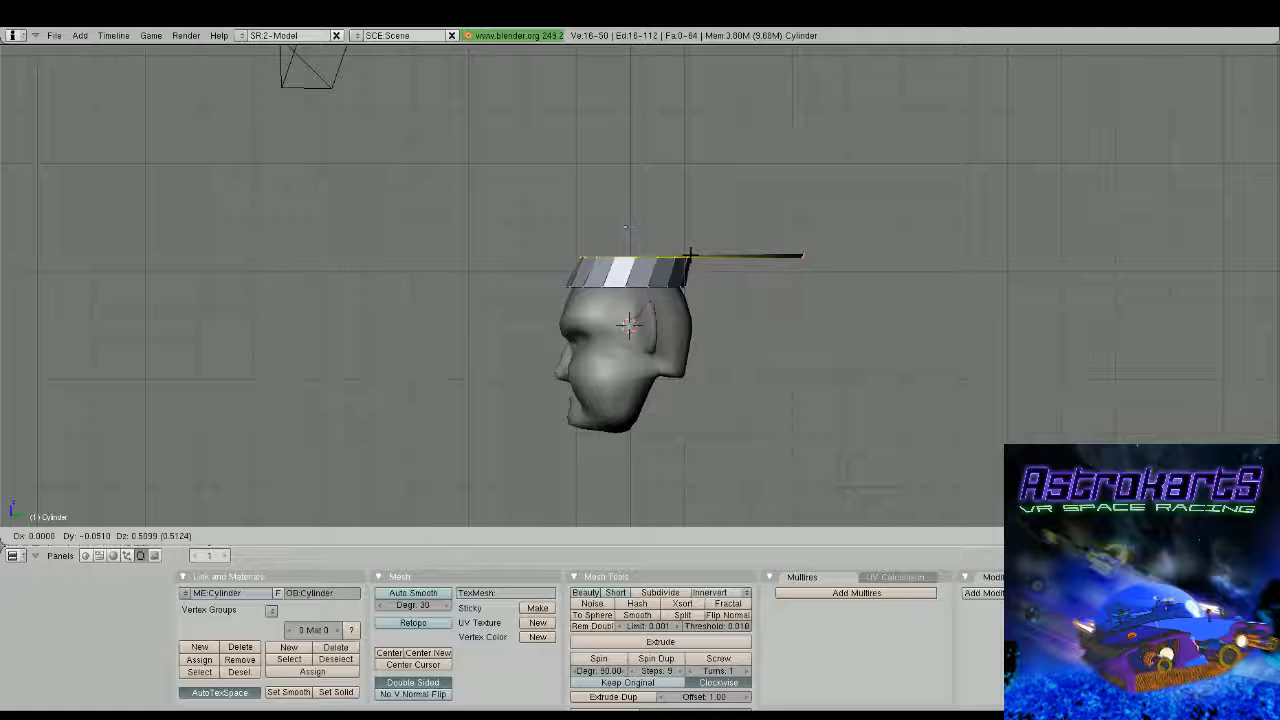
left_click(690, 254)
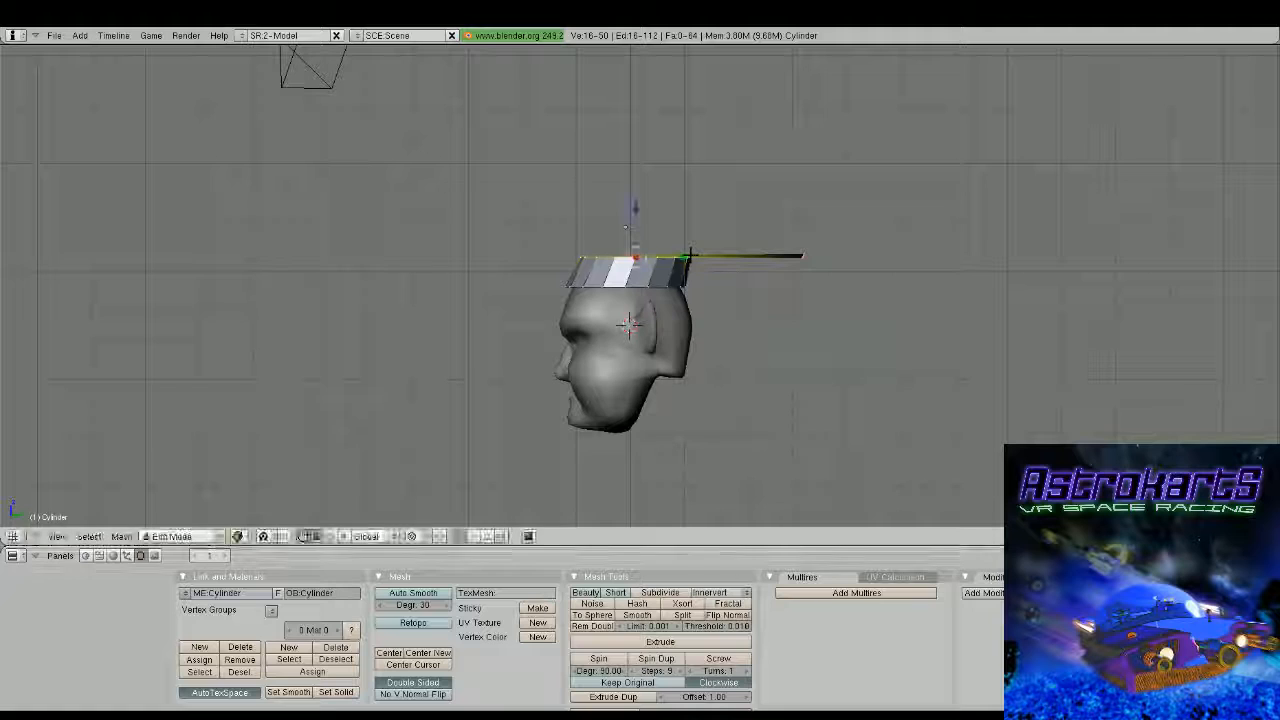
Scale the loop just above the hat's base inward and centre it over the head as the hat's band
key("s")
left_click(697, 271)
key("g")
left_click(690, 271)
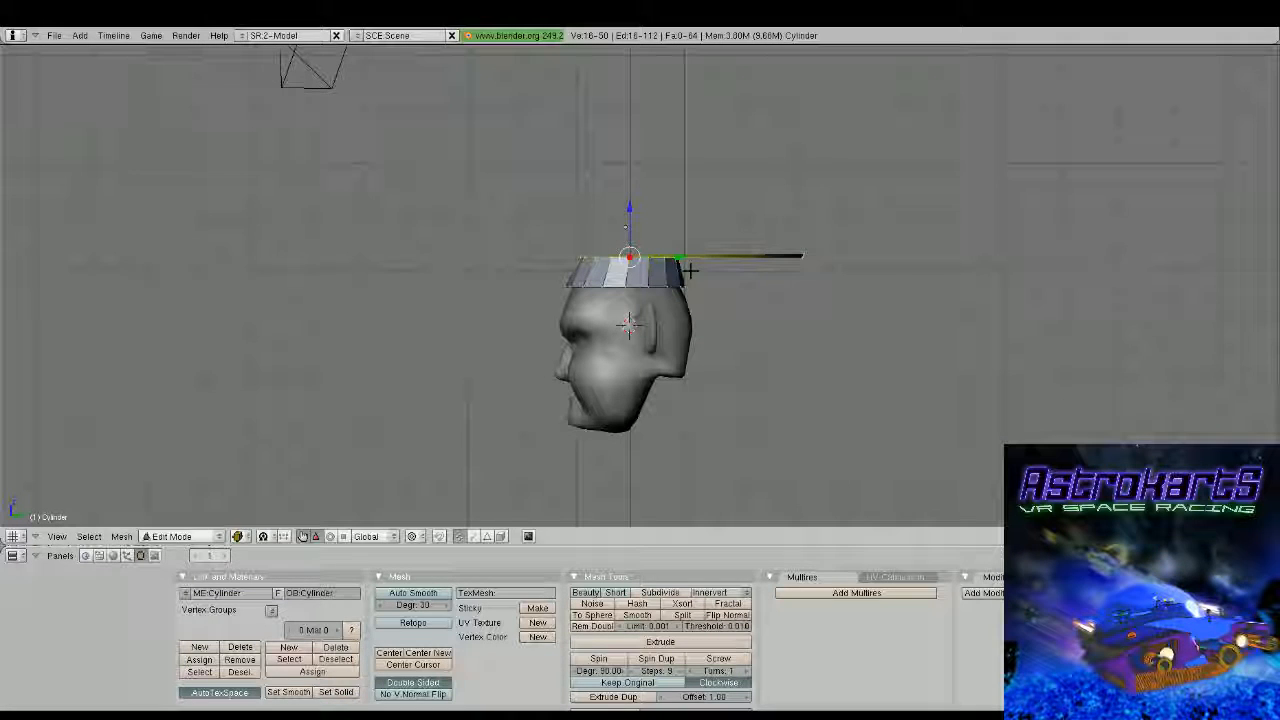
Add a loop cut between the hat's band and its tip, then move and rotate it up and back to bend the hat
key("ctrl+r")
left_click(691, 269)
left_click(585, 262)
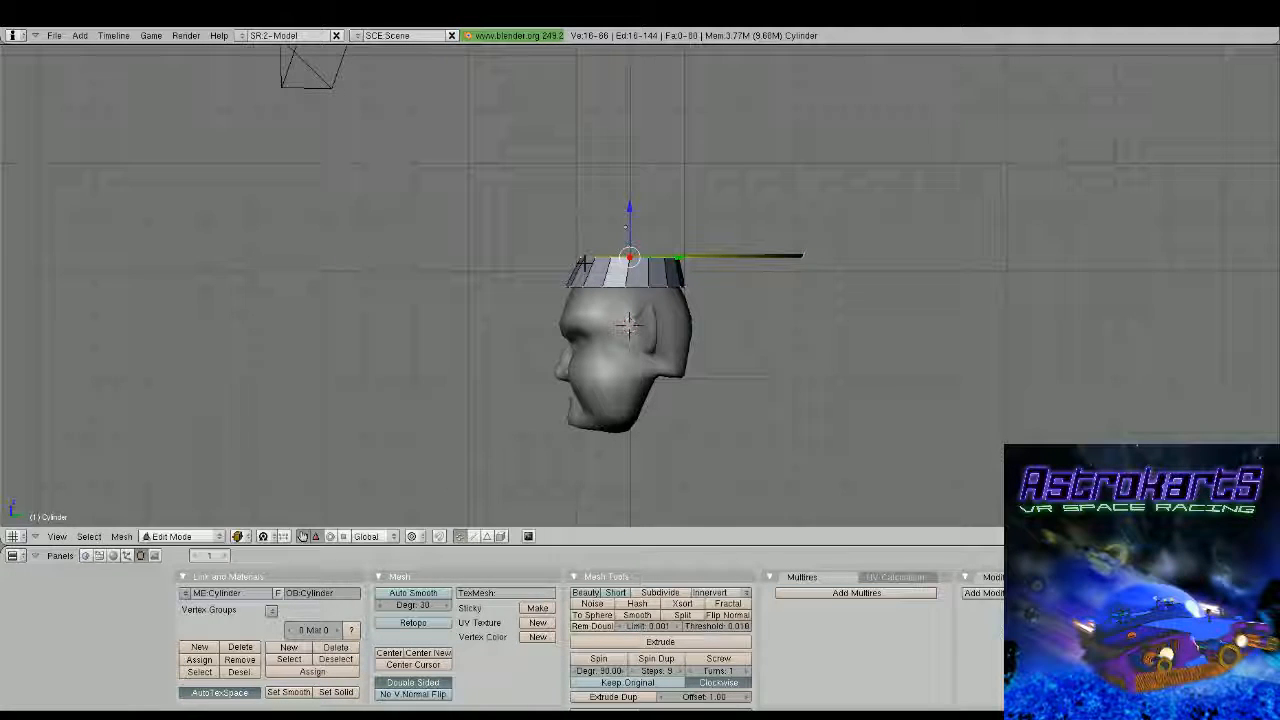
key("g")
left_click(616, 209)
key("r")
left_click(735, 301)
key("g")
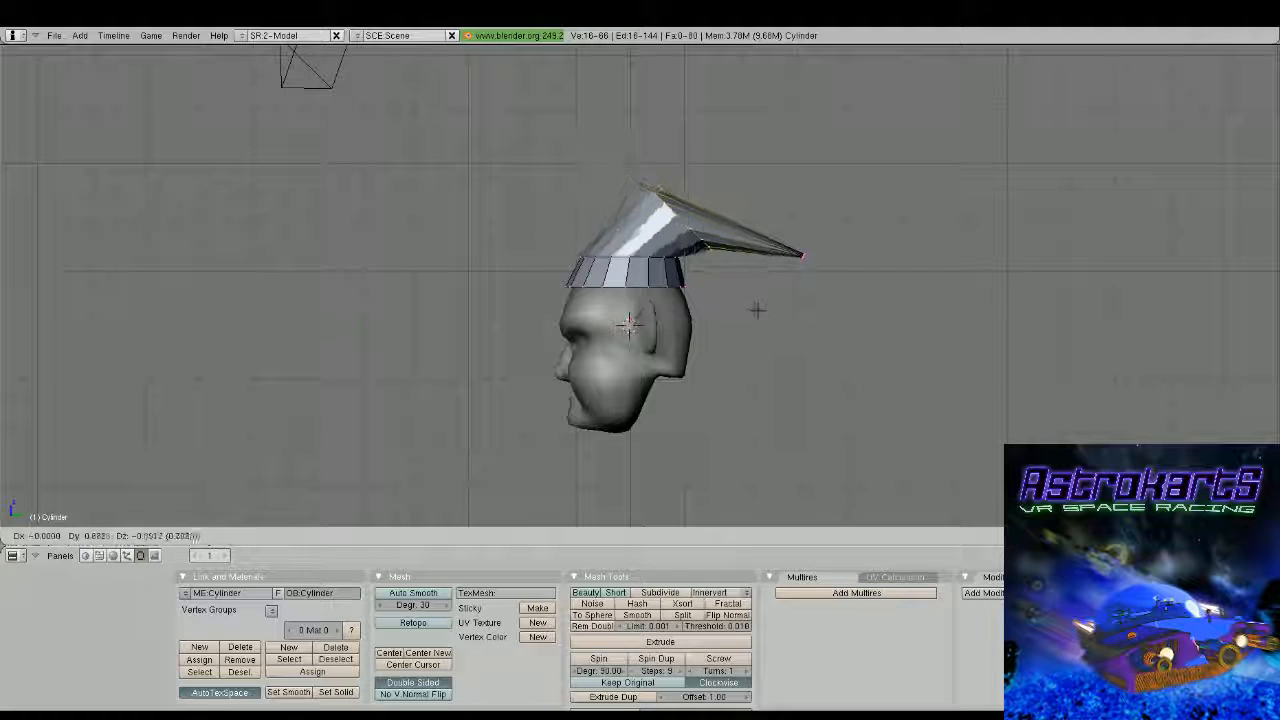
left_click(718, 256)
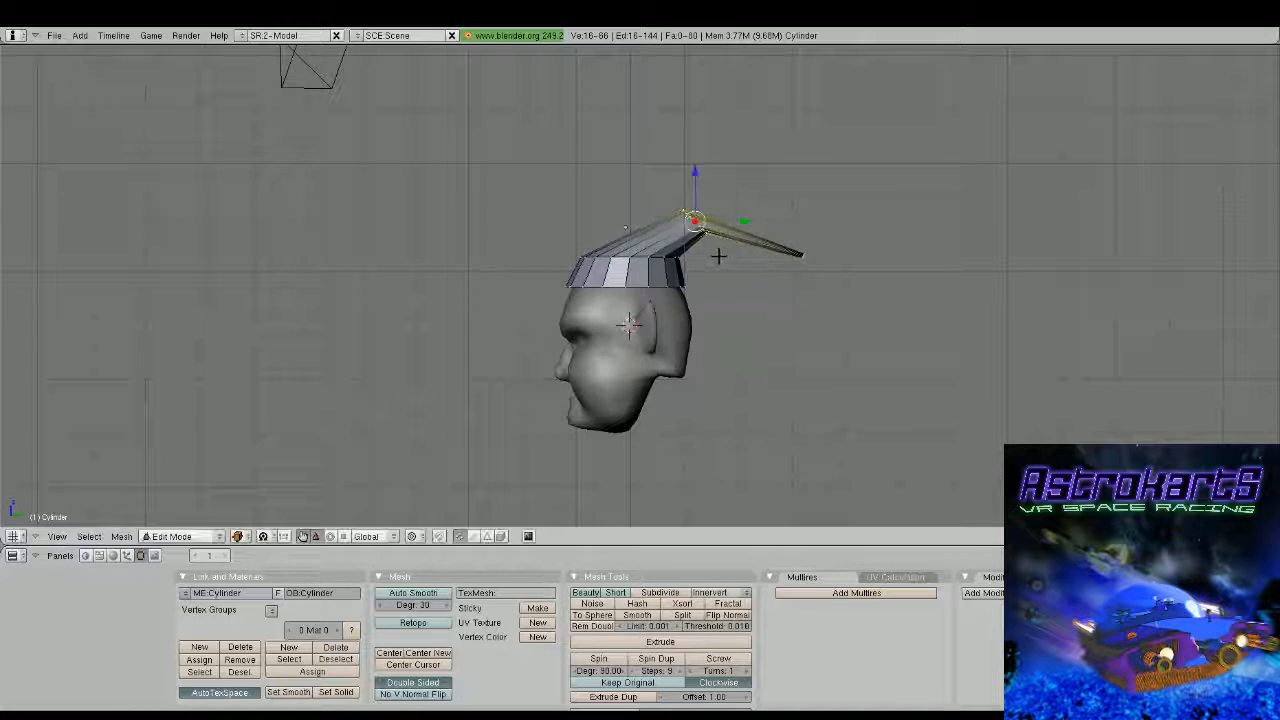
Grow the selection from the bend loop to the tip and shift the hat's tail about 0.5 units along negative X
middle_click_drag(718, 256, 937, 274)
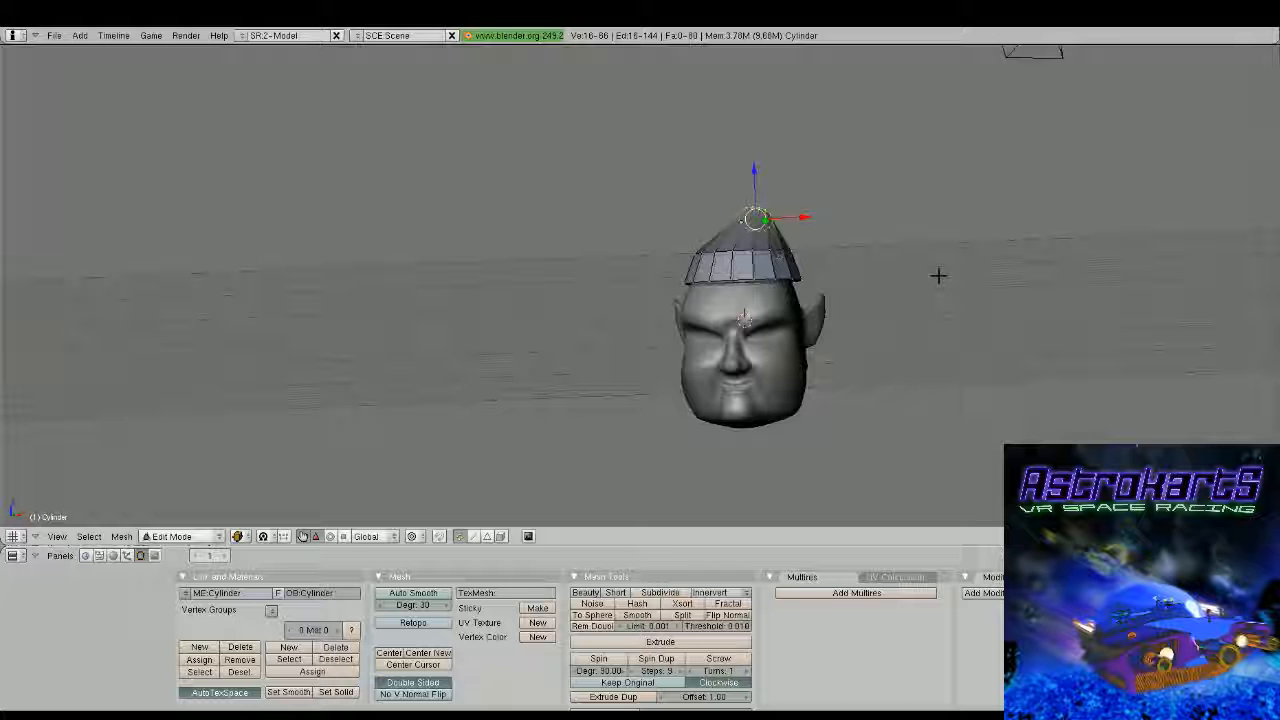
middle_click_drag(938, 275, 932, 355)
key("ctrl+KP_Add")
left_click_drag(793, 171, 763, 170)
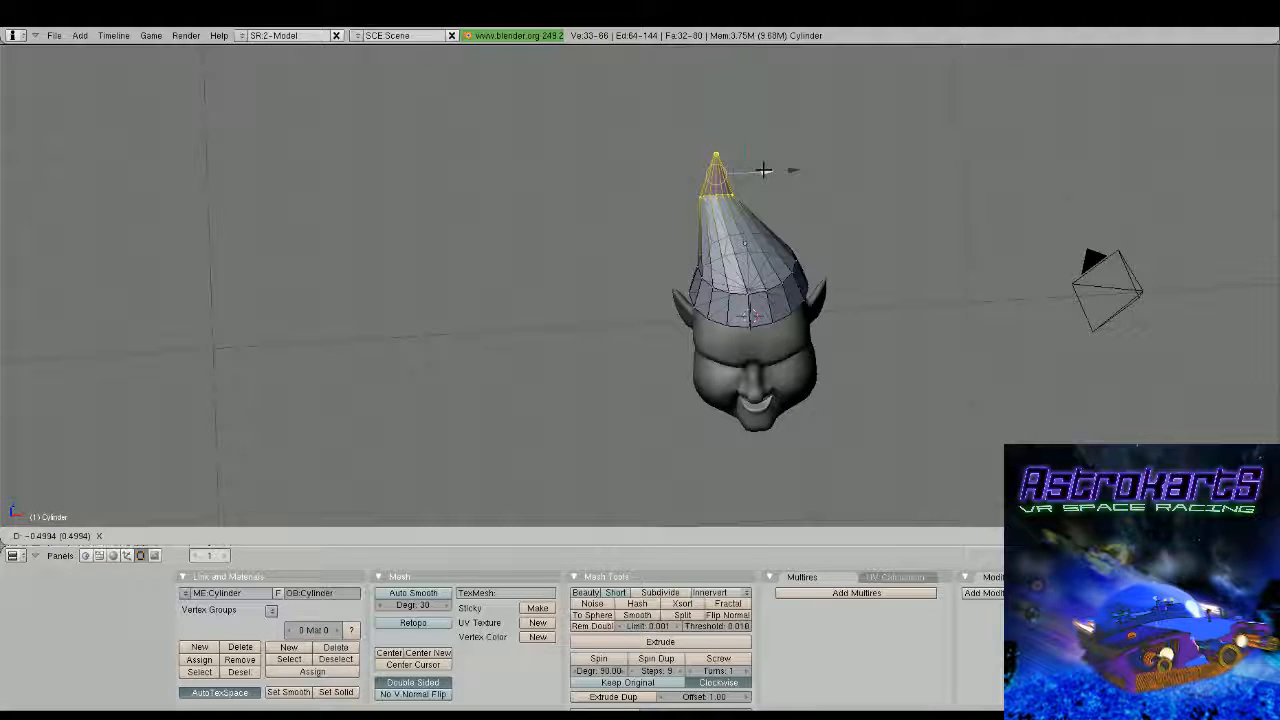
left_click(763, 170)
key("Tab")
middle_click_drag(763, 171, 639, 394)
key("Tab")
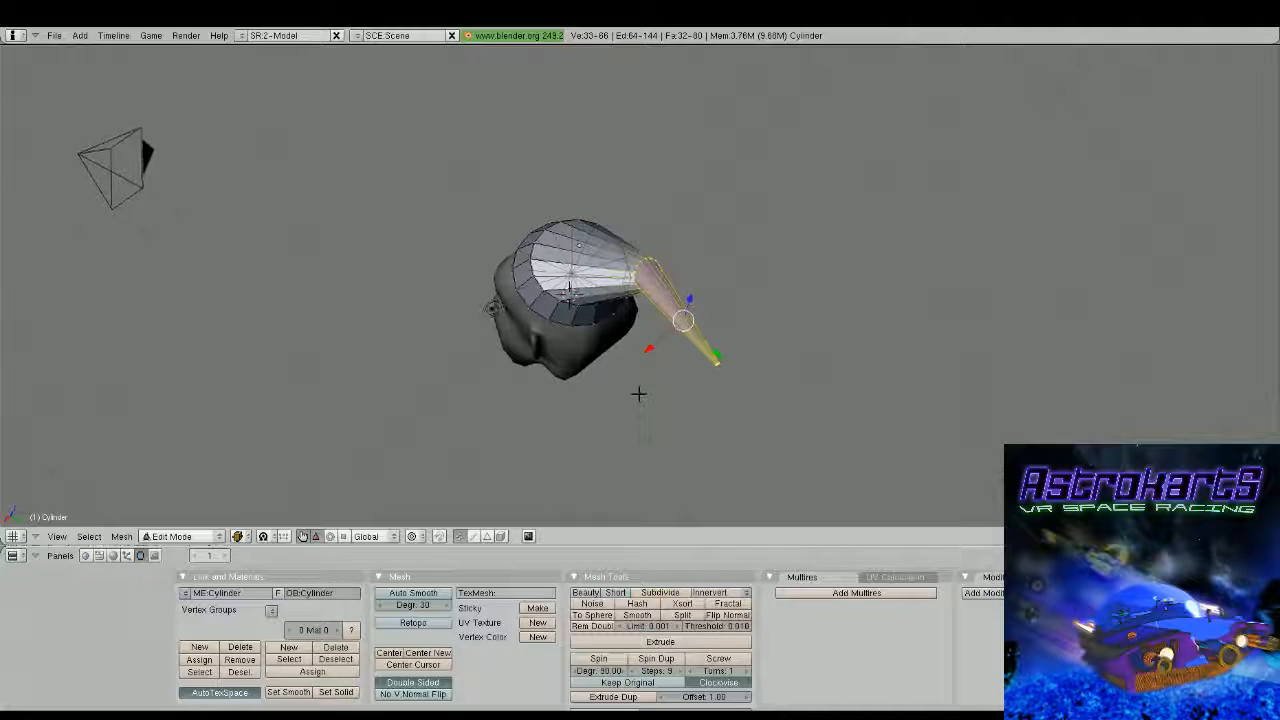
Add a loop cut midway along the hat's tail, shift it along negative X to curve the tail, and set the hat to smooth shading
key("ctrl+r")
left_click(686, 320)
left_click(686, 320)
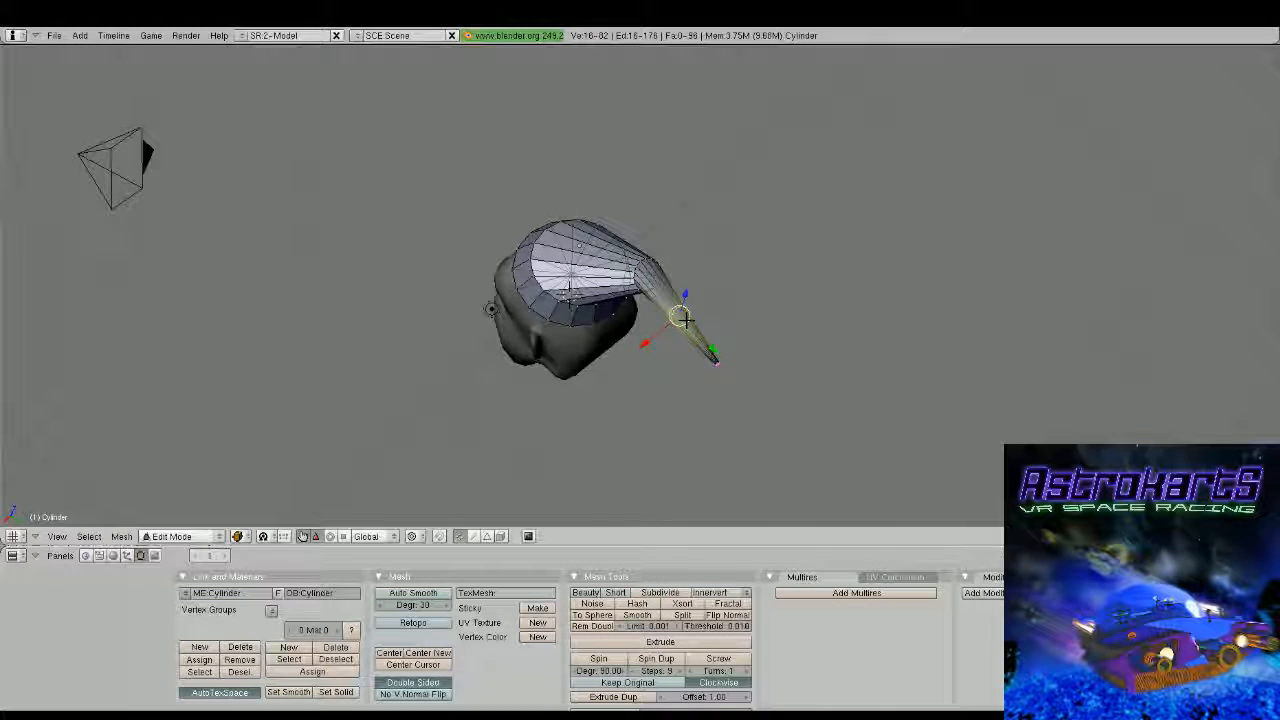
key("g")
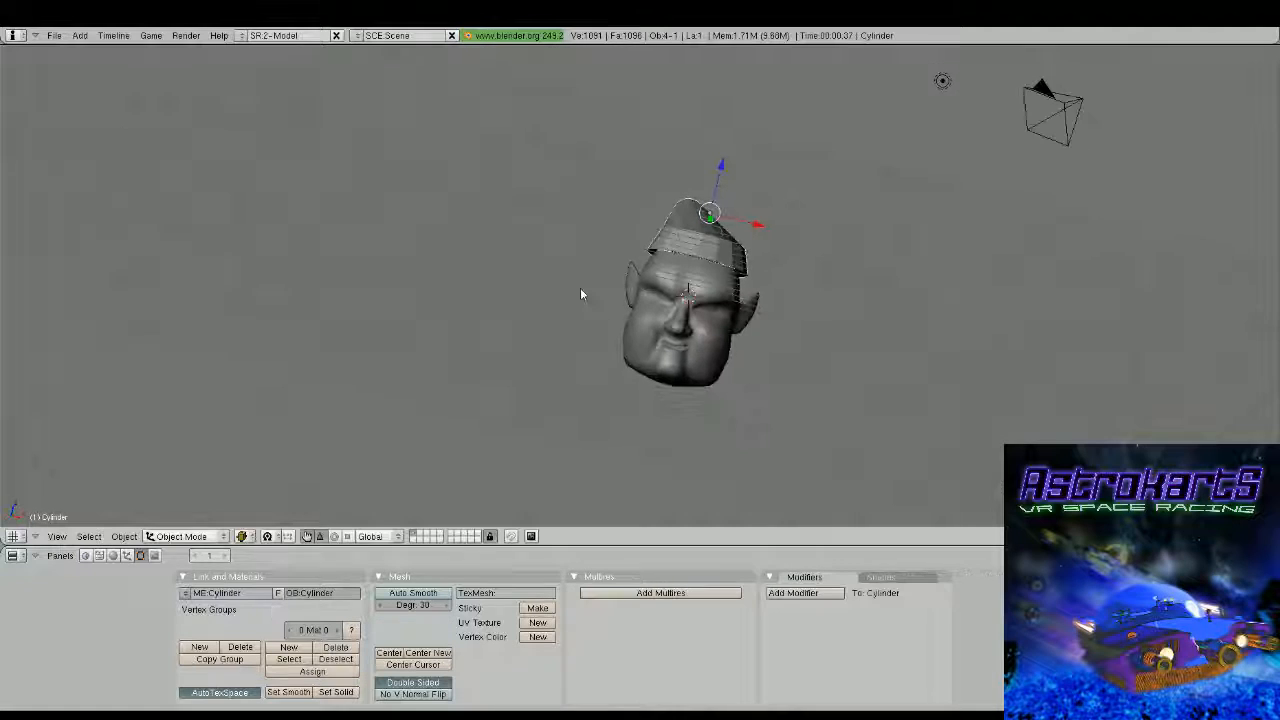
middle_click_drag(580, 288, 686, 286)
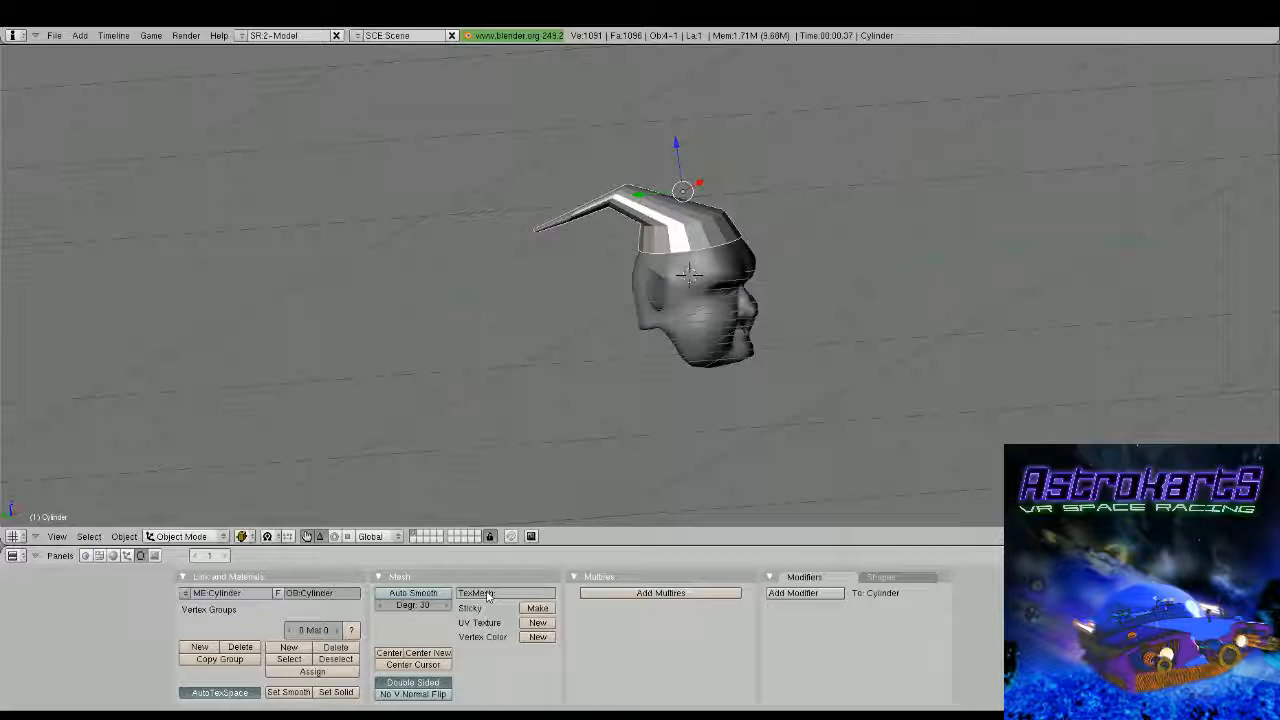
middle_click_drag(565, 499, 623, 321)
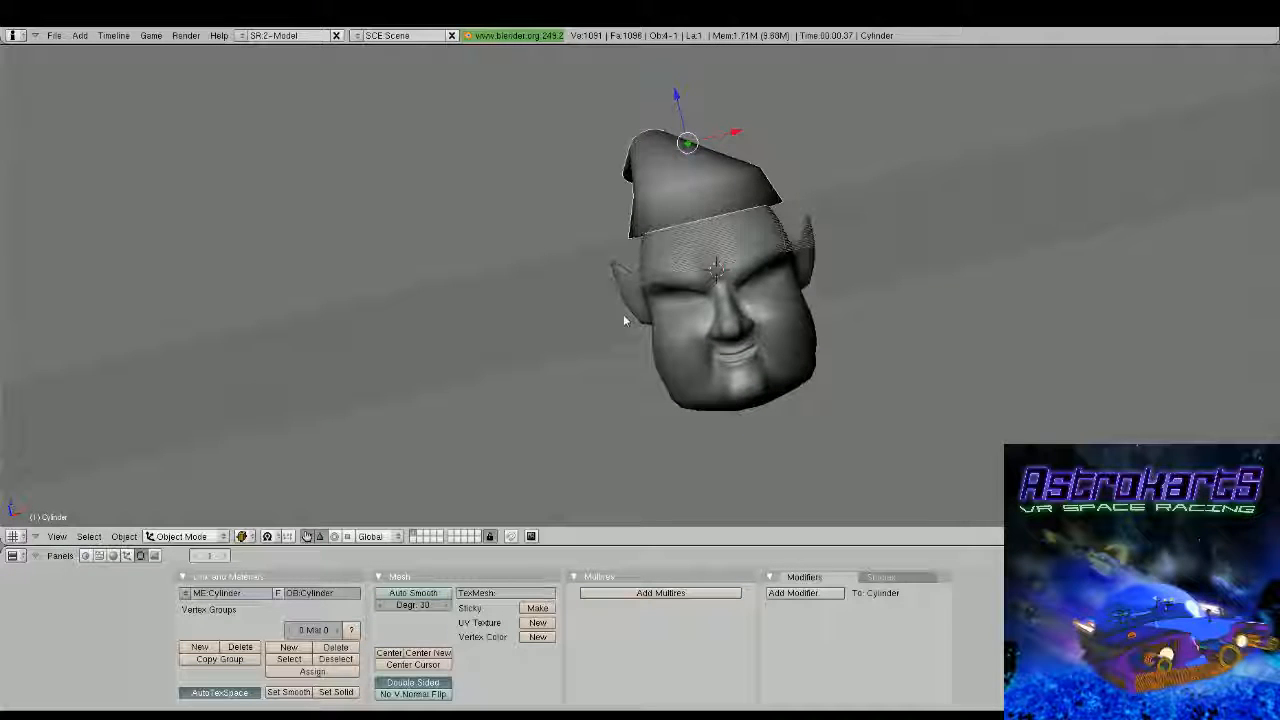
Extrude the hat's bottom ring down over the top of the forehead and fit it around the head
key("Tab")
middle_click_drag(623, 314, 857, 270)
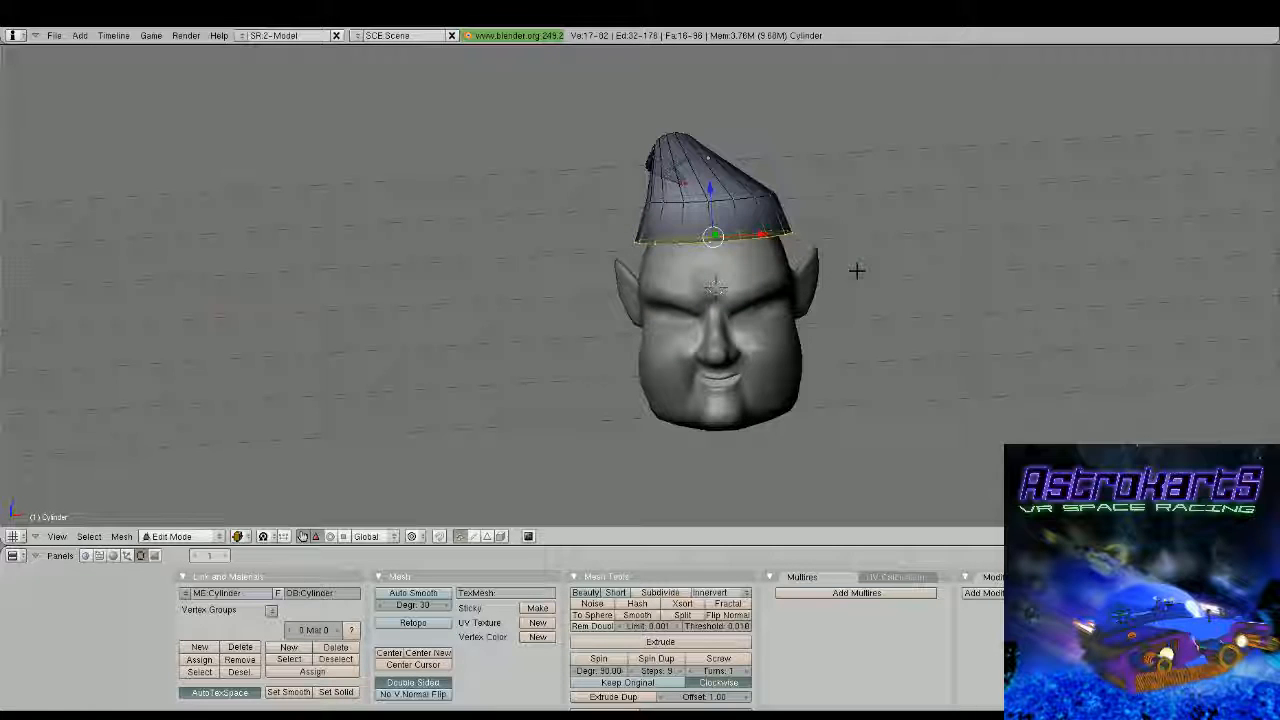
key("e")
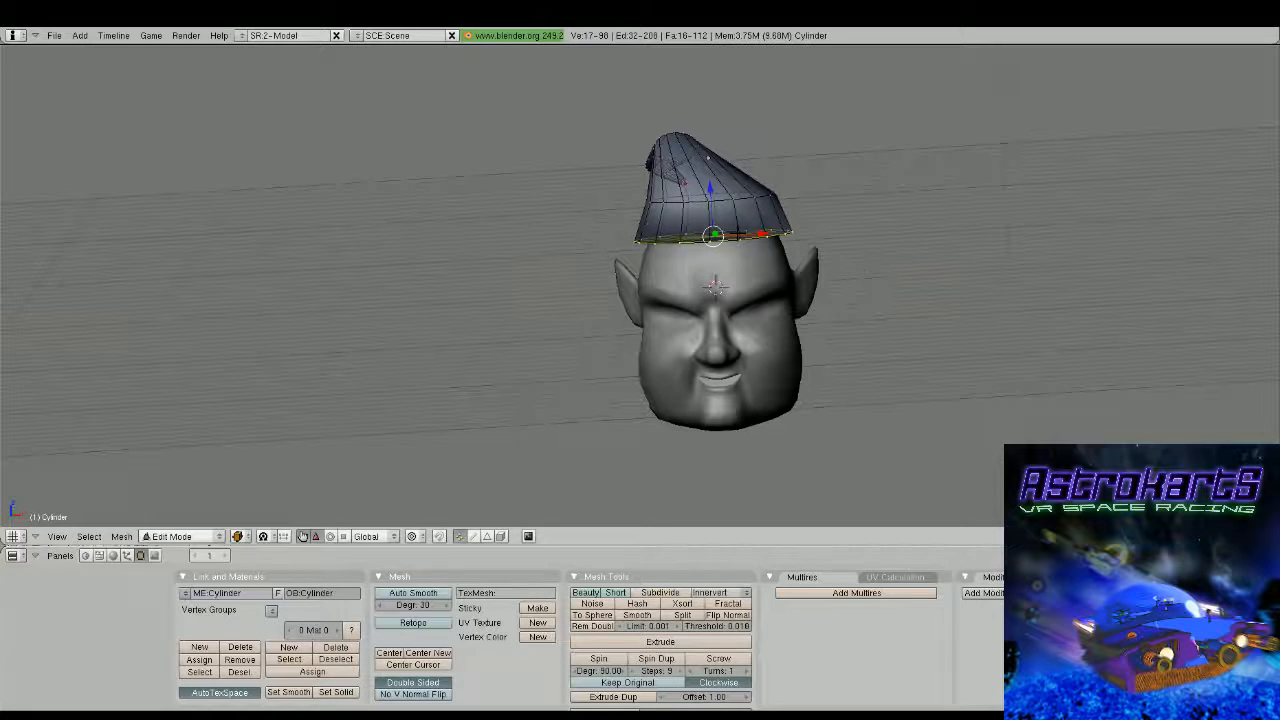
left_click_drag(712, 197, 713, 224)
middle_click_drag(713, 224, 757, 224)
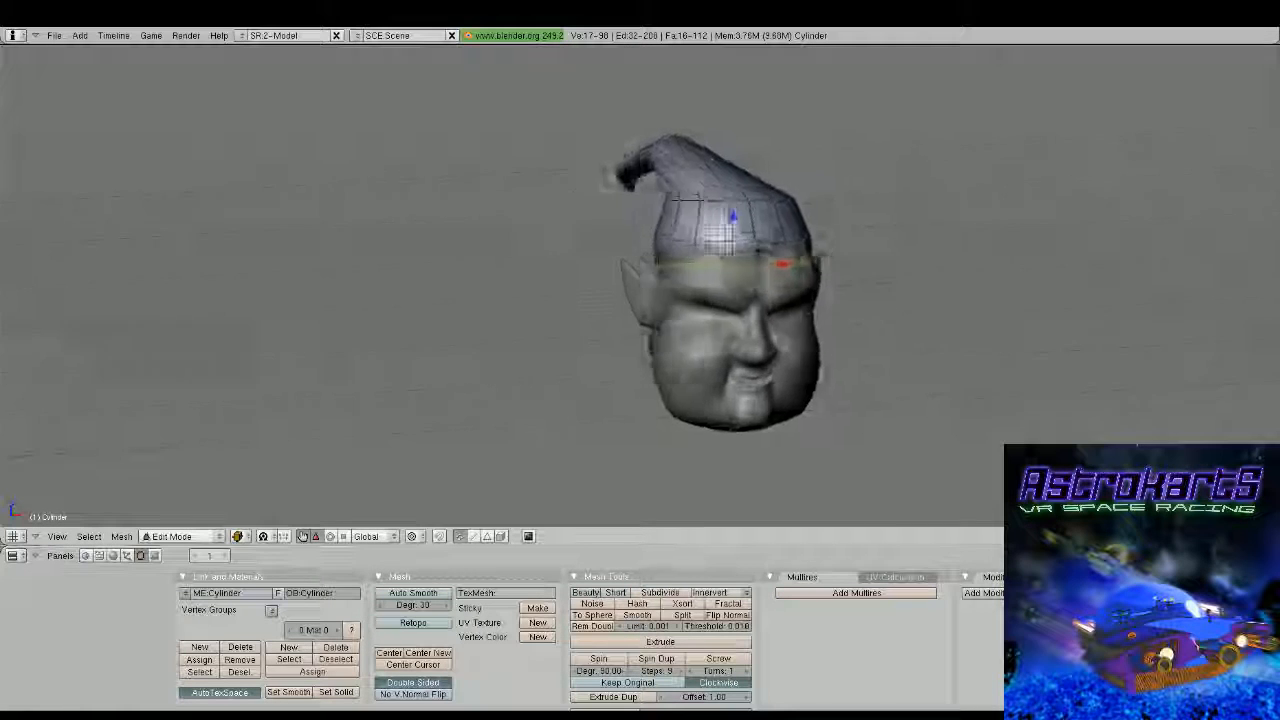
middle_click_drag(847, 236, 886, 248)
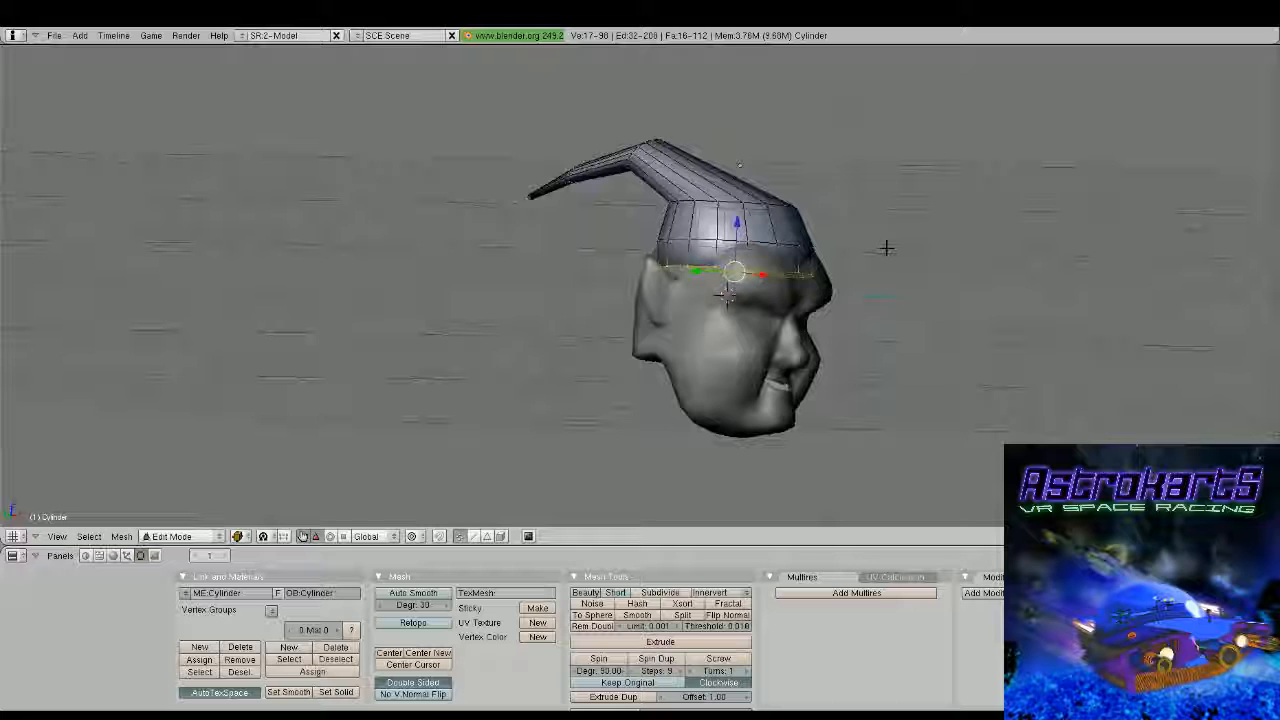
middle_click_drag(886, 247, 920, 320)
Add a loop cut in the hat's lowest section, scale it outward and raise it slightly to form a flared brim
key("ctrl+r")
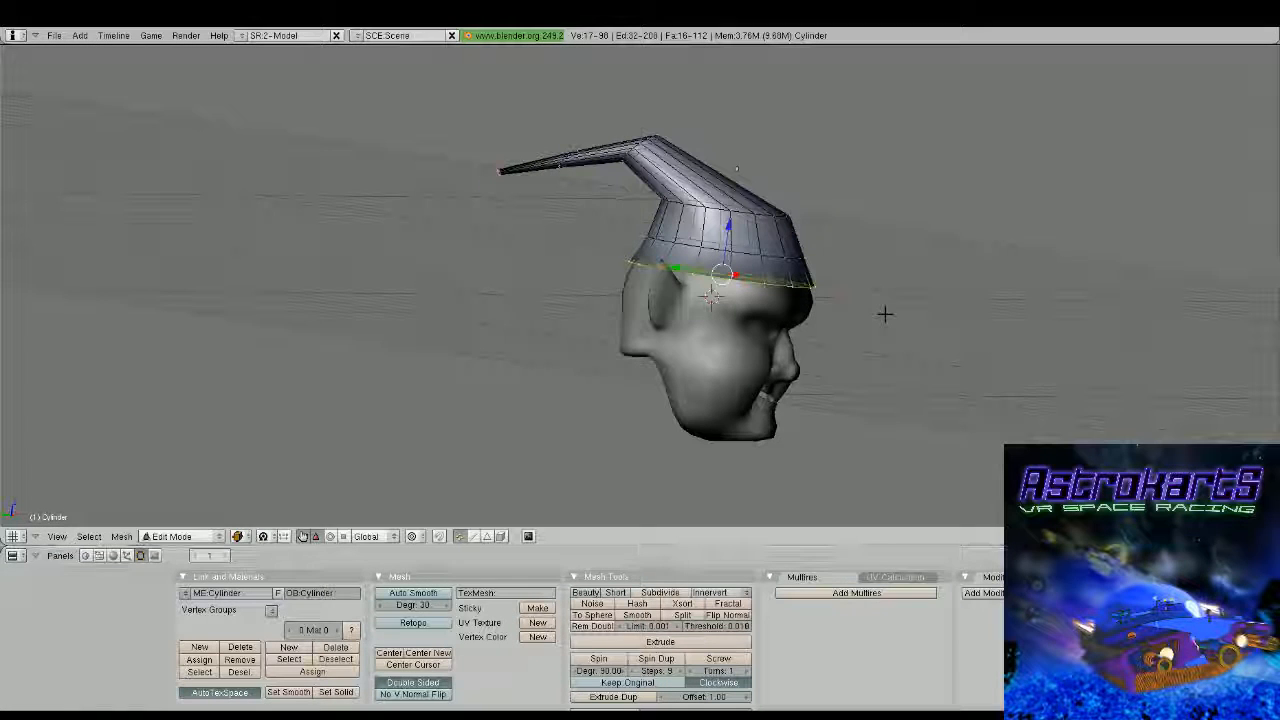
left_click(834, 273)
left_click(836, 268)
key("s")
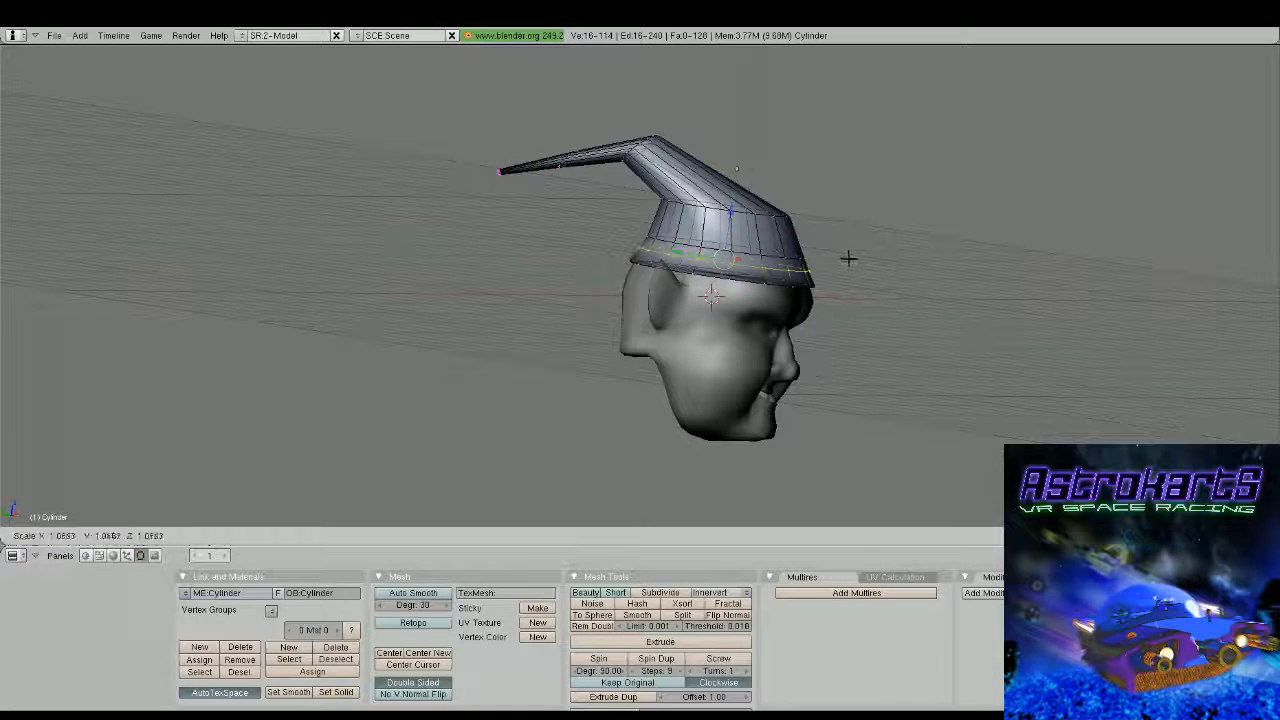
left_click(866, 264)
left_click_drag(735, 211, 737, 205)
key("Tab")
middle_click_drag(775, 235, 523, 272)
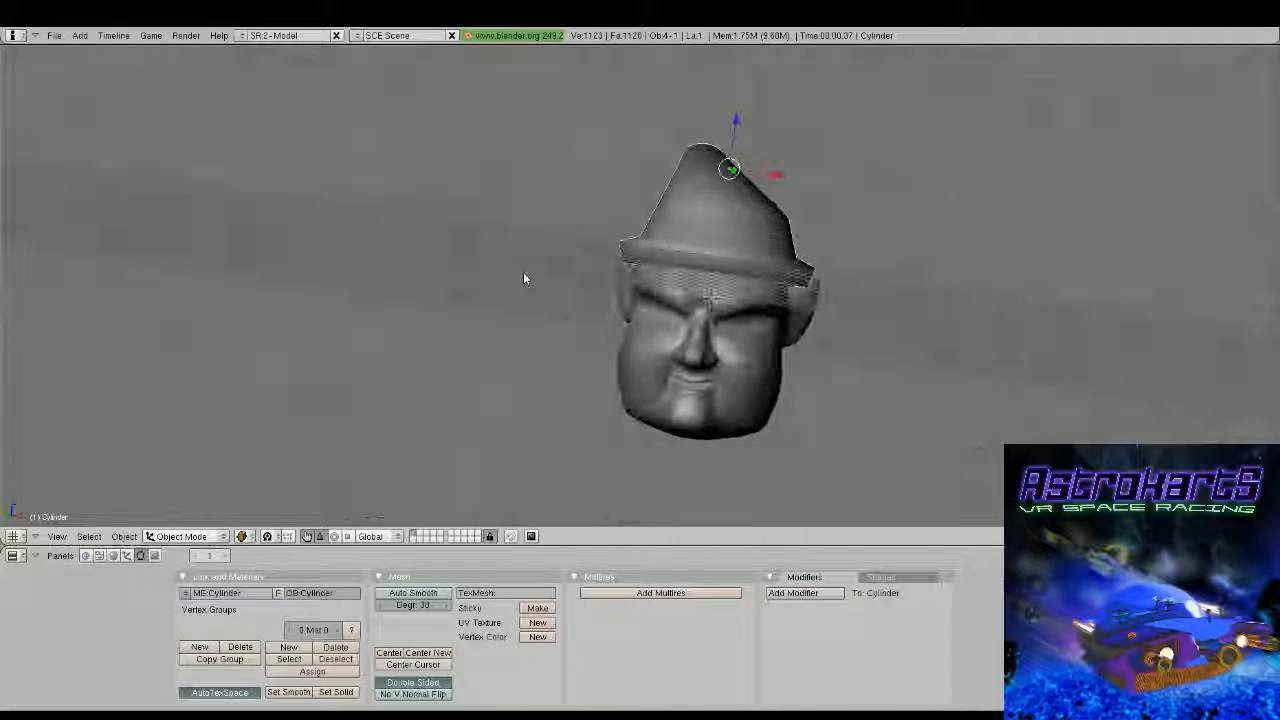
middle_click_drag(790, 297, 626, 308)
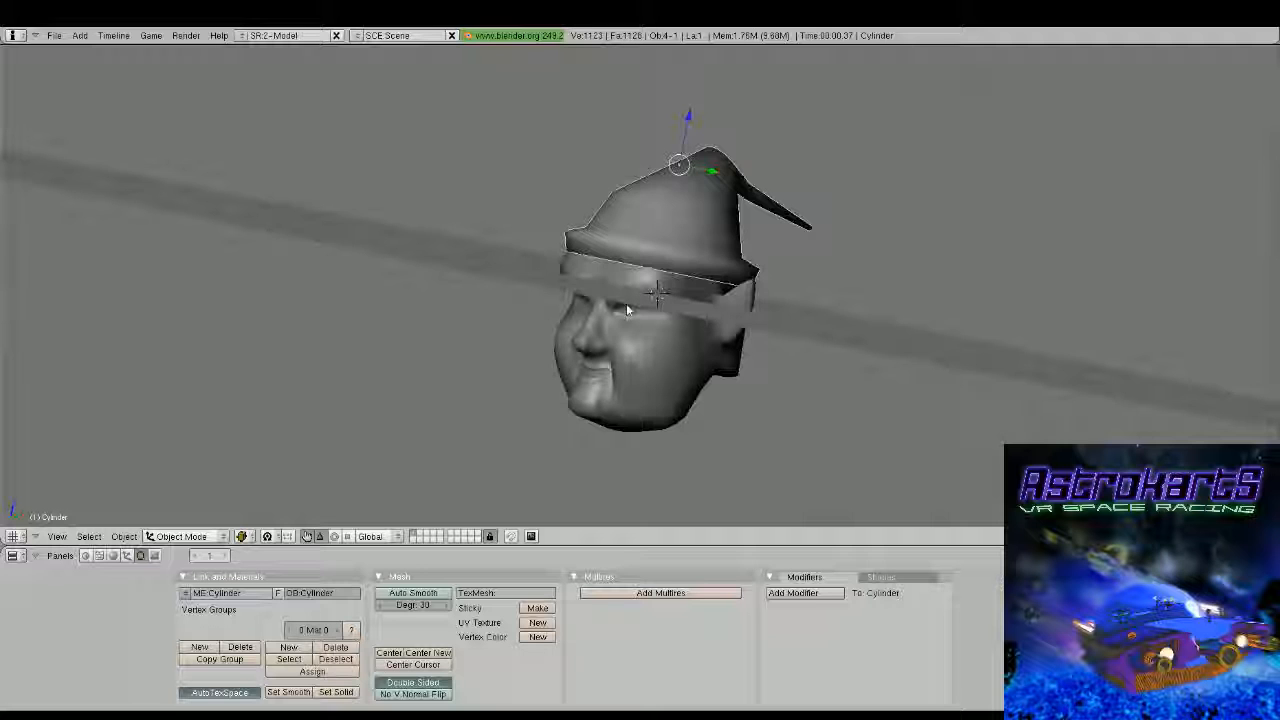
mouse_move(626, 303)
middle_mouse_down()
mouse_move(851, 277)
mouse_move(643, 280)
mouse_move(594, 266)
mouse_move(594, 289)
mouse_move(437, 277)
mouse_move(697, 279)
mouse_move(617, 297)
middle_mouse_up()
key("Home")
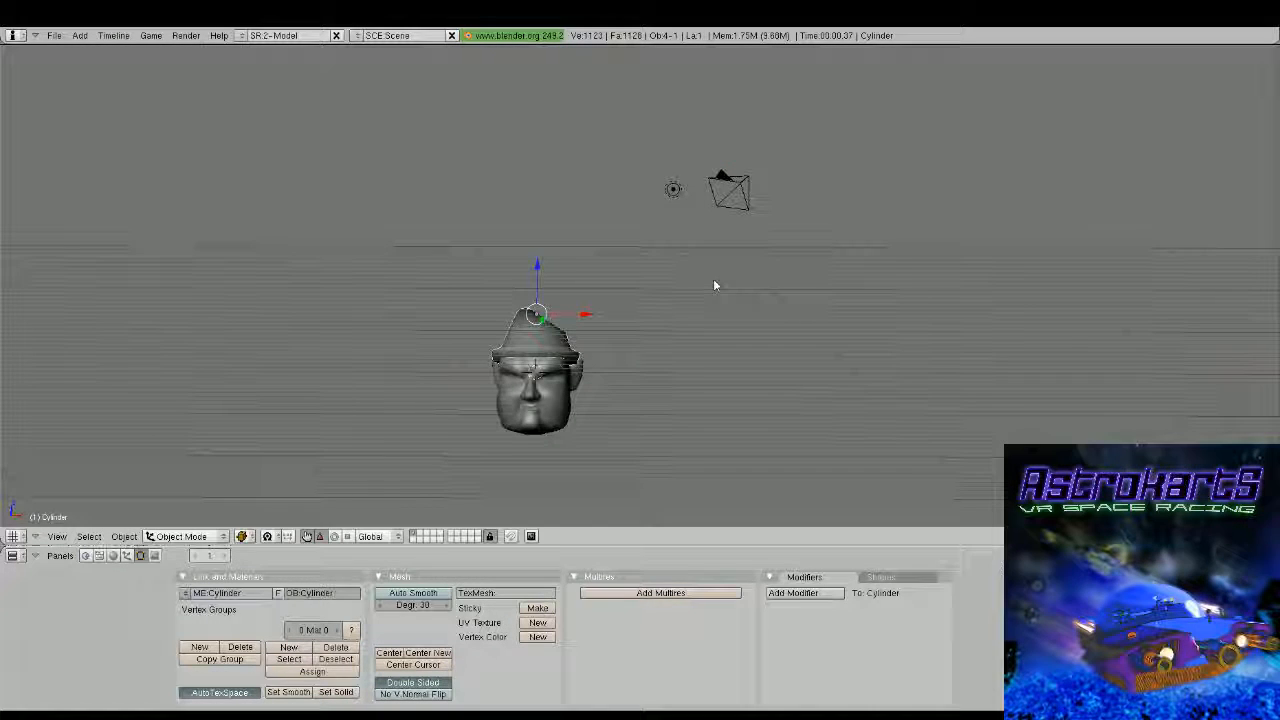
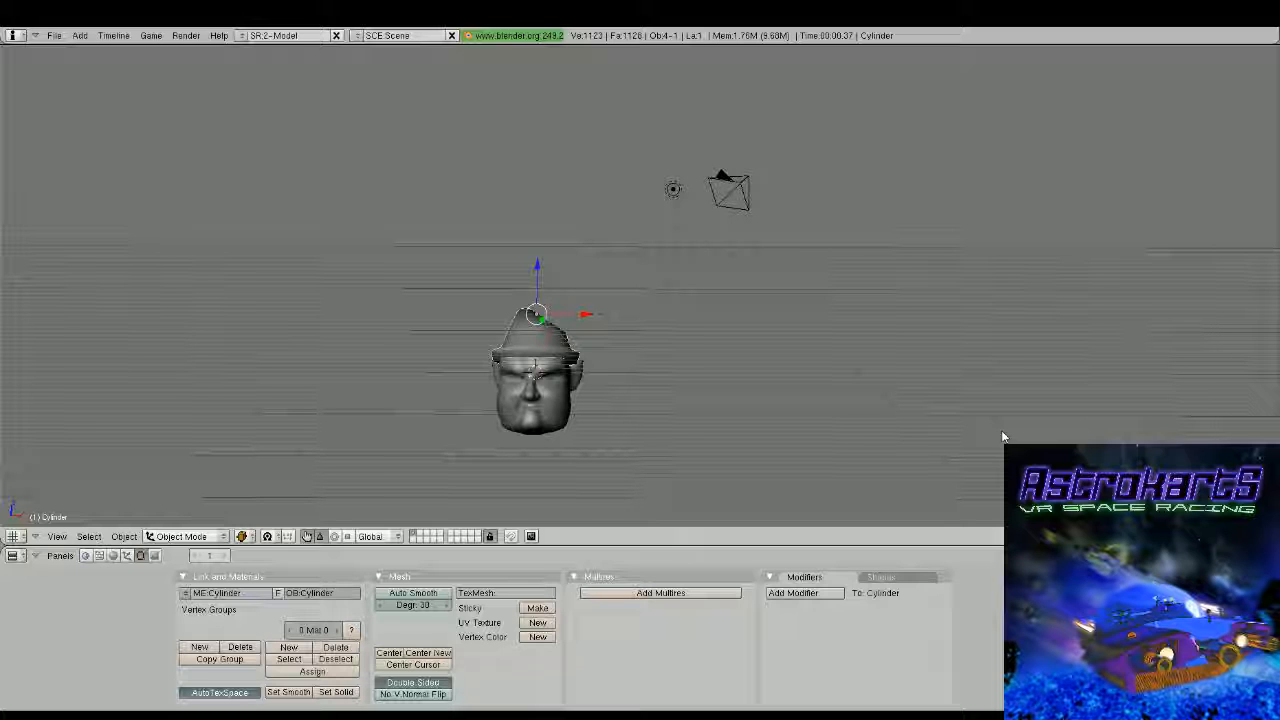
Add a UV sphere for the eyes and move it toward the front of the face at eye level
key("Return")
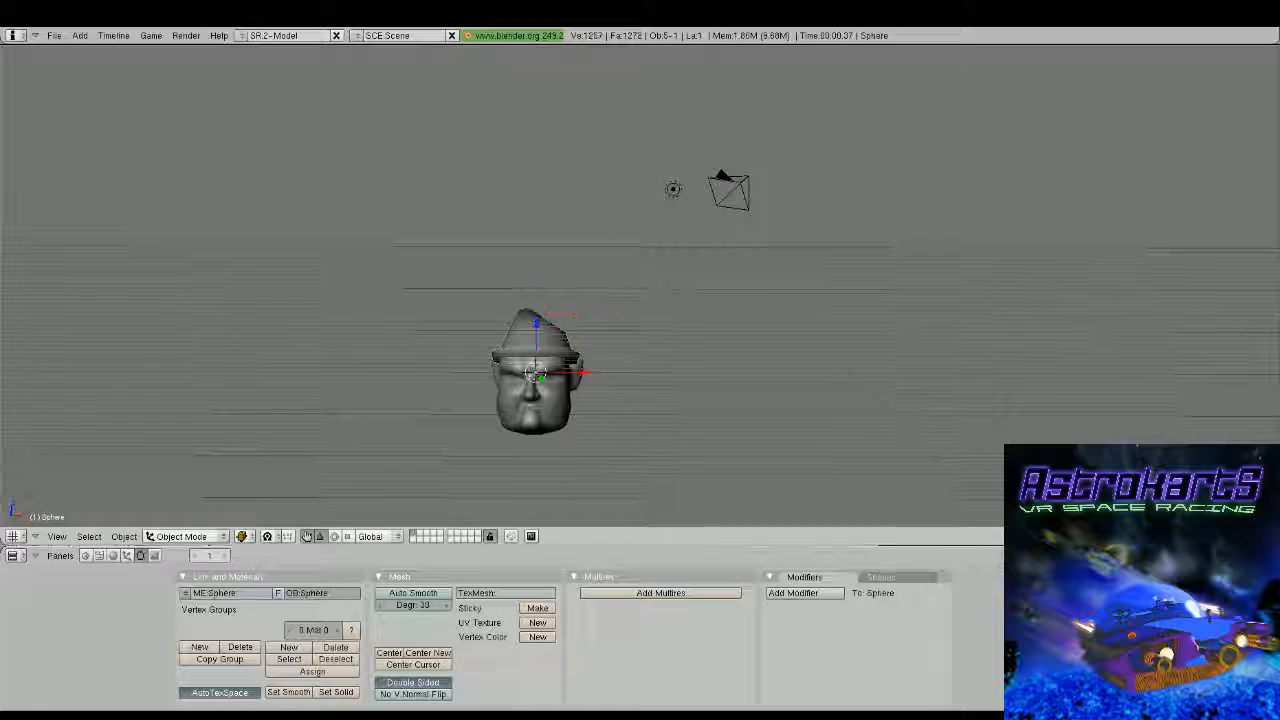
key("KP_3")
scroll(786, 384, "up", 2)
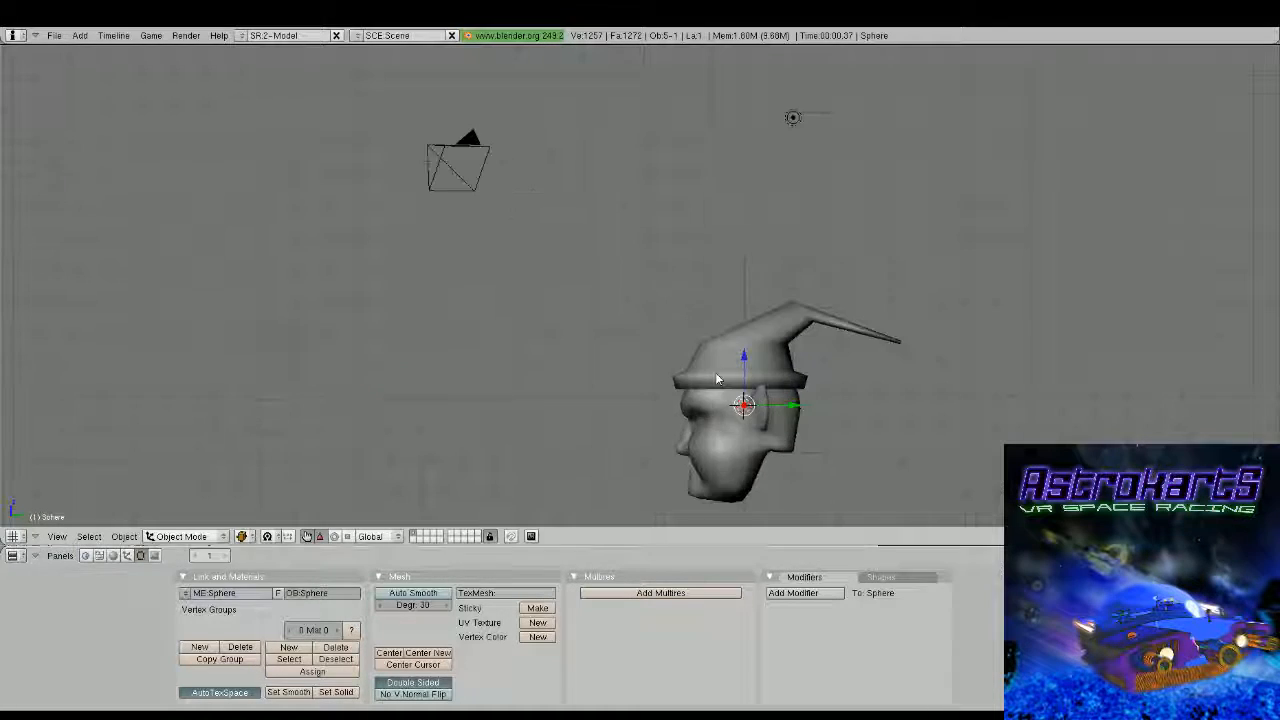
middle_click_drag(748, 410, 762, 334, "shift")
key("g")
left_click(759, 379)
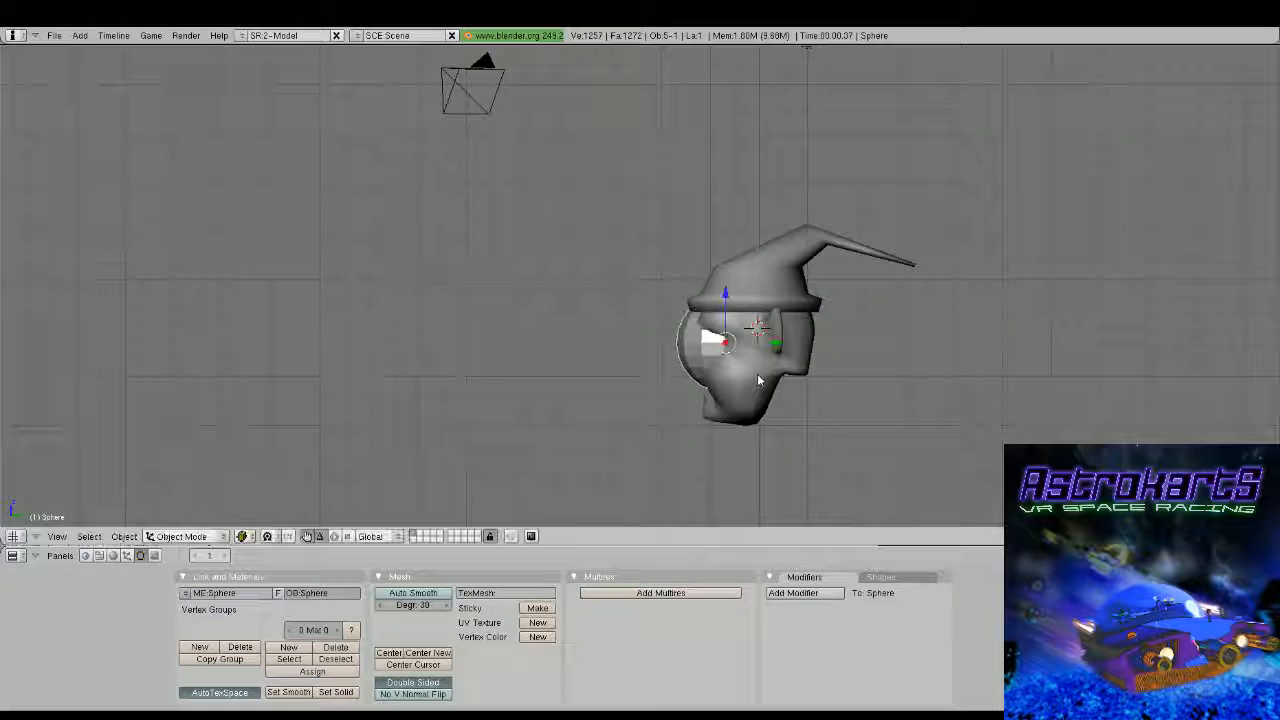
Scale the sphere down to eyeball size and seat it in the eye socket as seen from the side
key("s")
left_click(778, 350)
key("g")
left_click(766, 352)
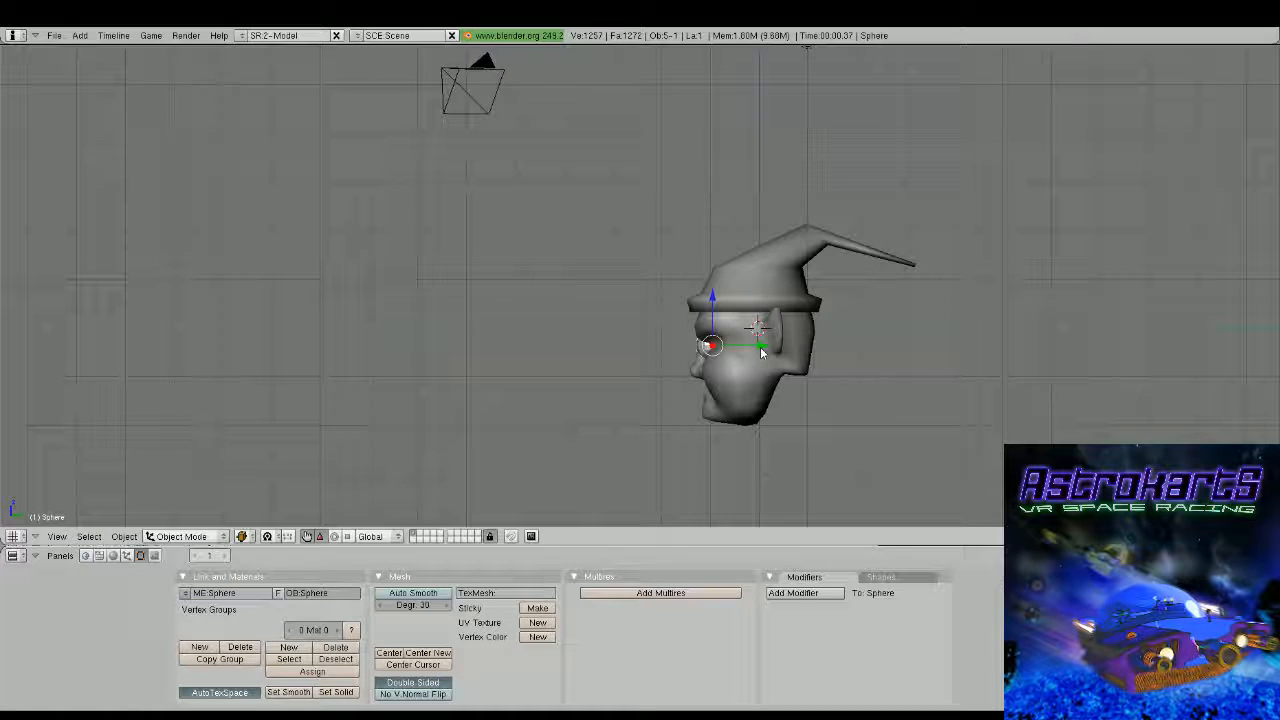
key("s")
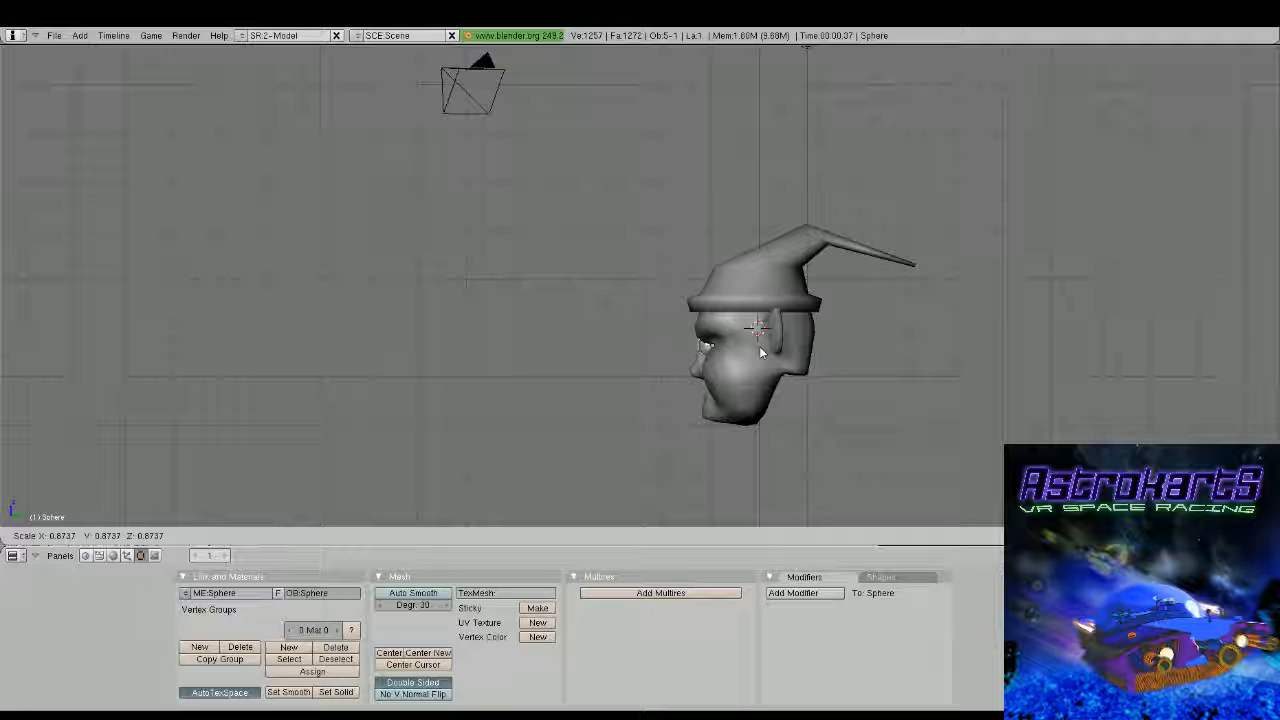
left_click(760, 352)
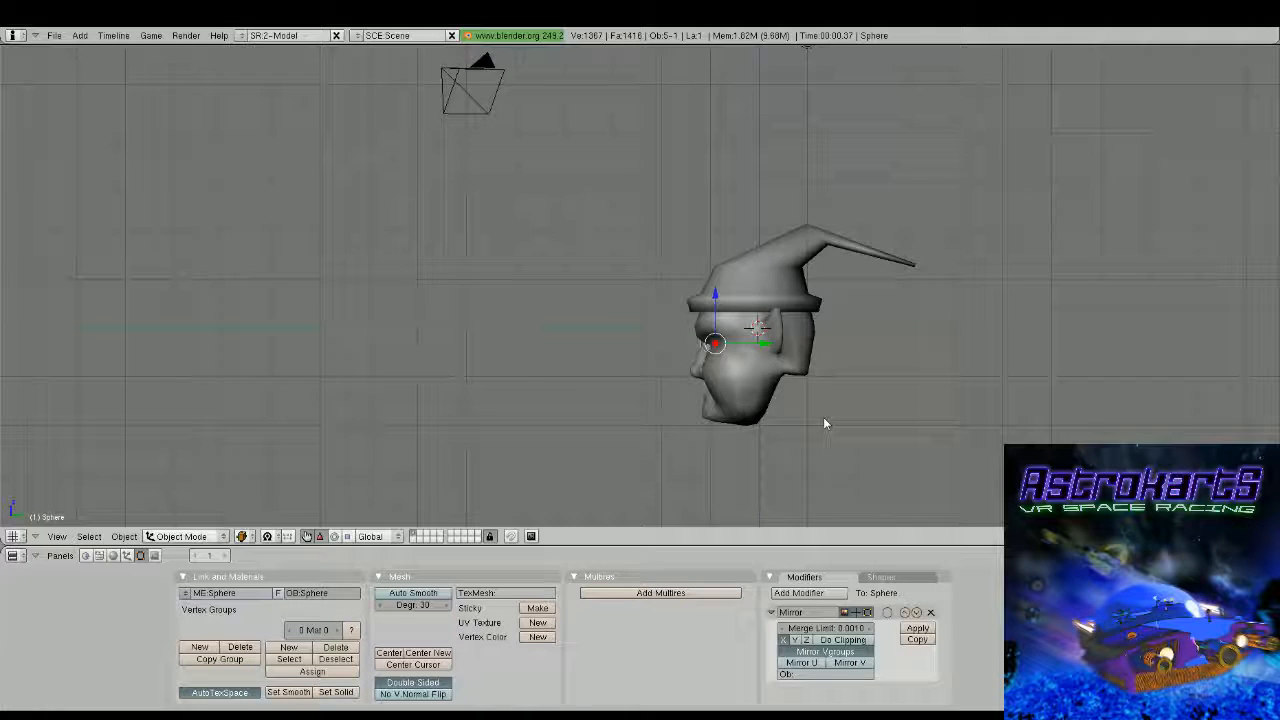
Mirror the sphere across X with a Mirror modifier and shift its mesh sideways from the nose bridge into one eye socket
key("KP_1")
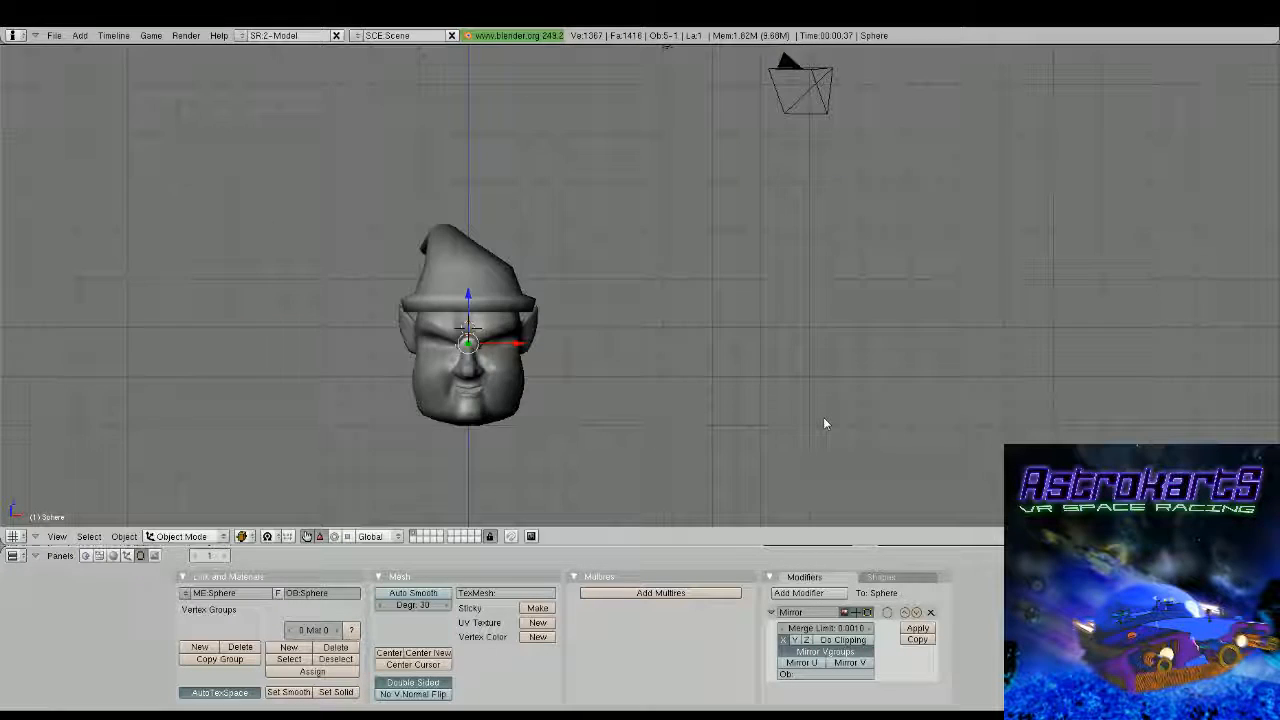
scroll(825, 423, "up", 2)
scroll(803, 394, "up", 2)
middle_click_drag(583, 405, 793, 328, "shift")
scroll(722, 343, "up", 1)
key("Tab")
scroll(791, 347, "up", 1)
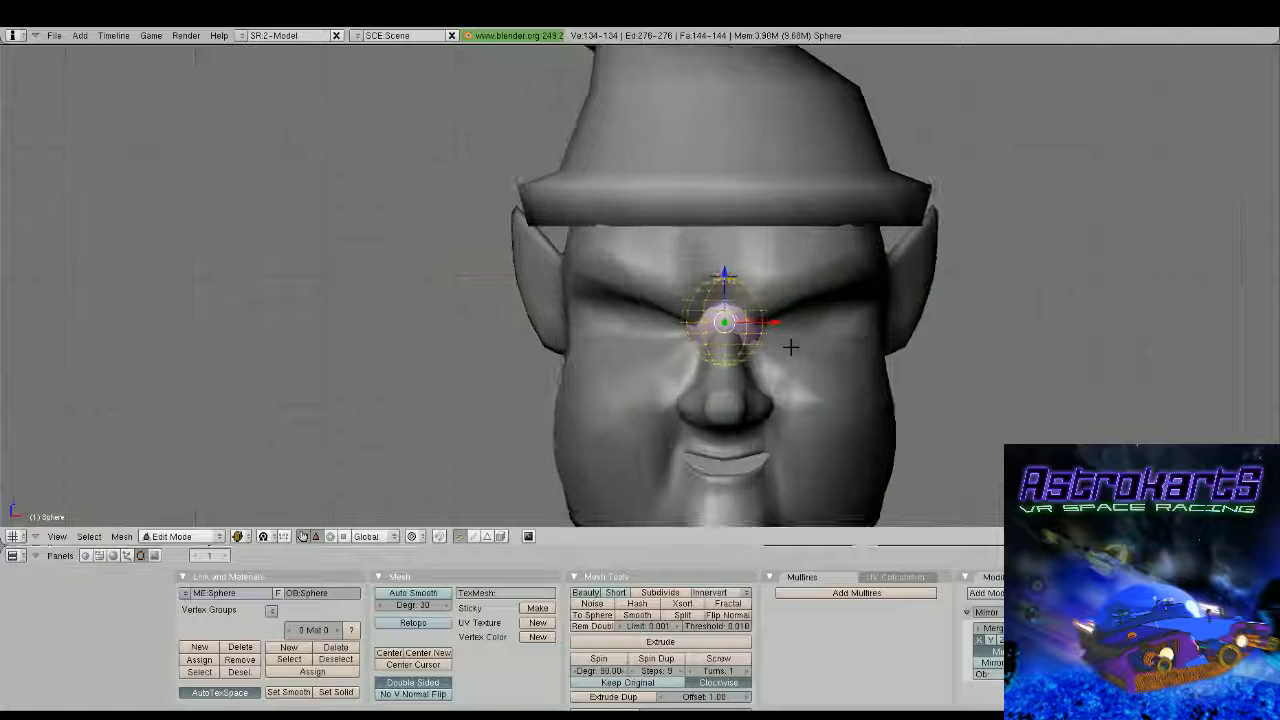
key("g")
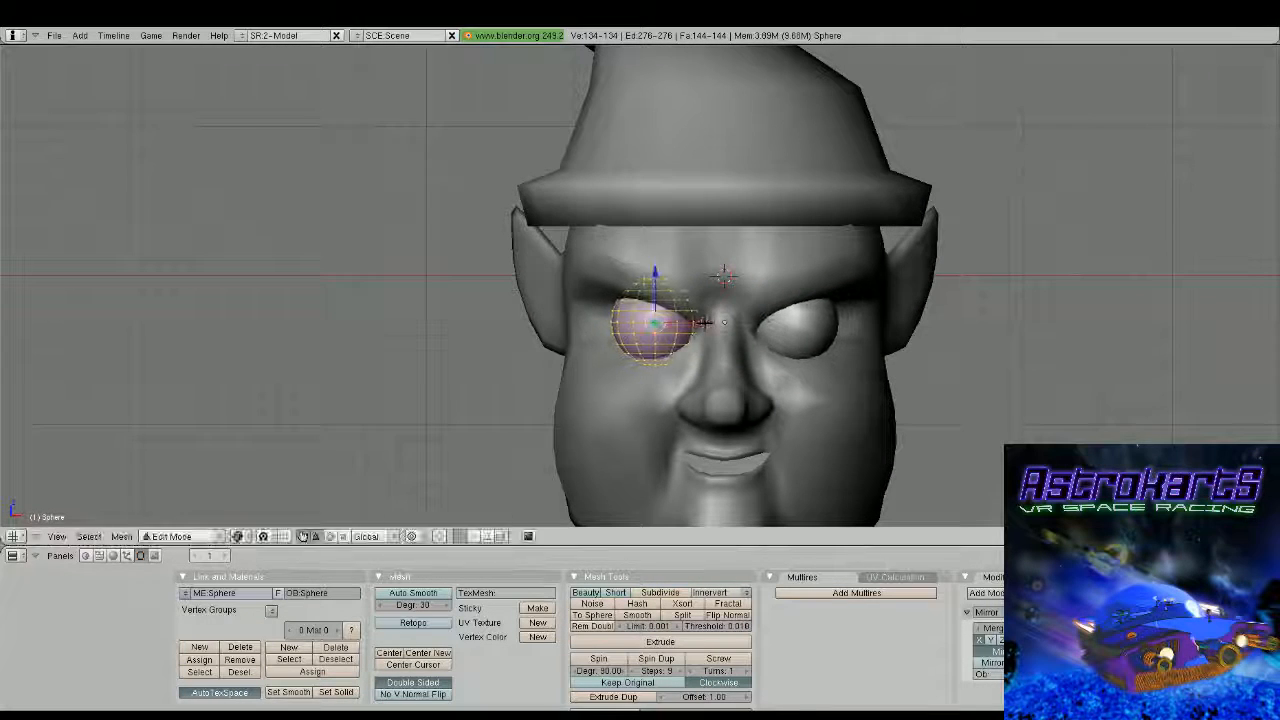
Scale the eyeball mesh to about half its size and shift it about 0.08 units along X toward the nose
key("s")
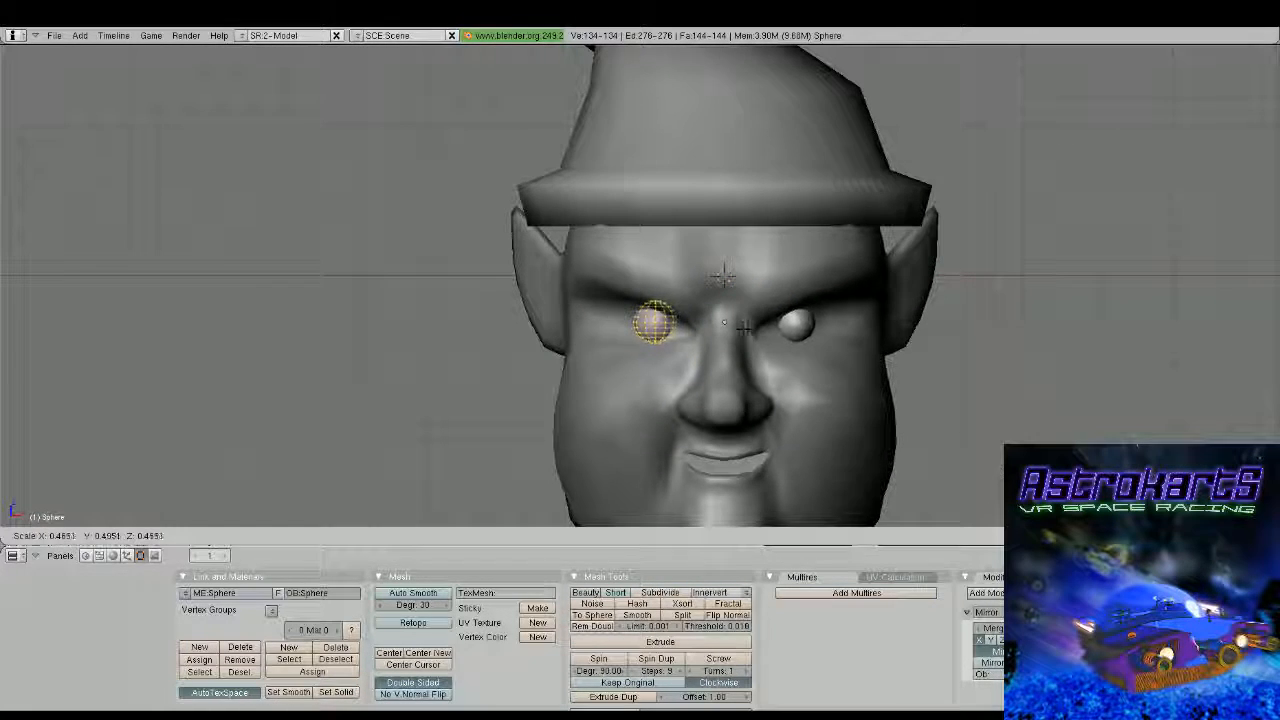
left_click(745, 328)
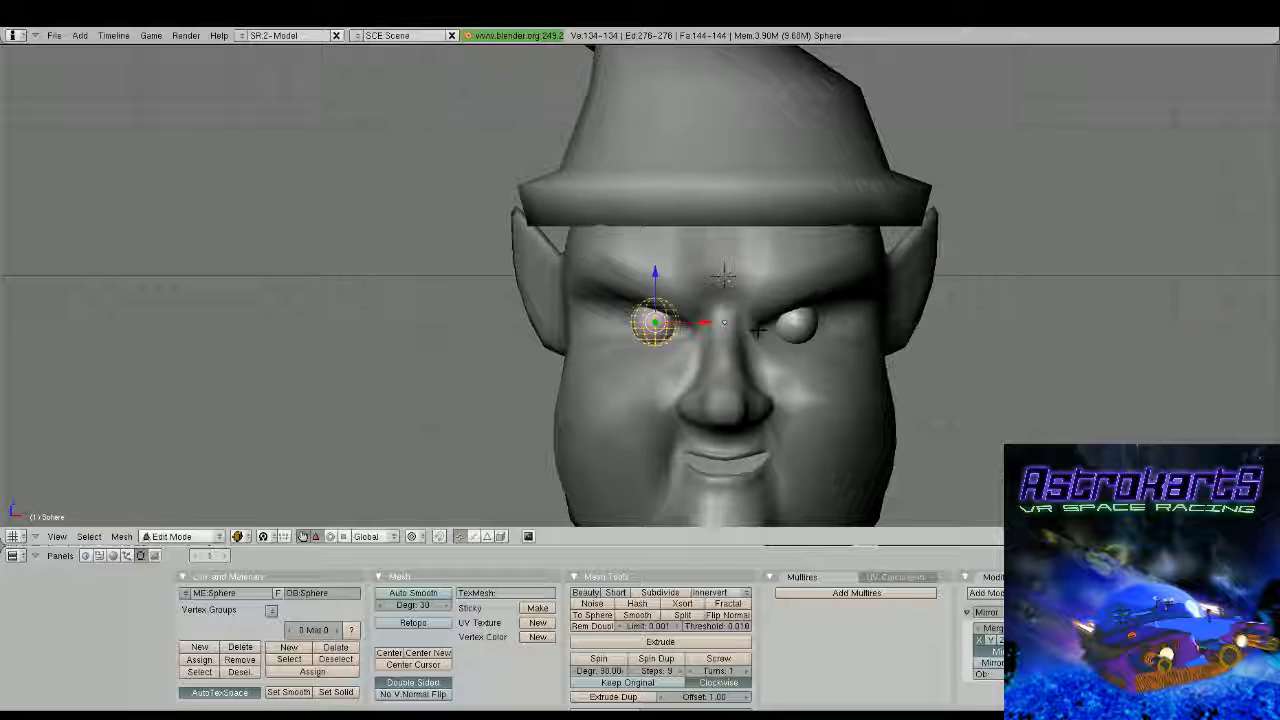
key("Tab")
middle_click_drag(758, 330, 895, 345)
left_click_drag(426, 327, 439, 322)
middle_click_drag(670, 328, 492, 324)
key("Tab")
left_click_drag(699, 326, 707, 326)
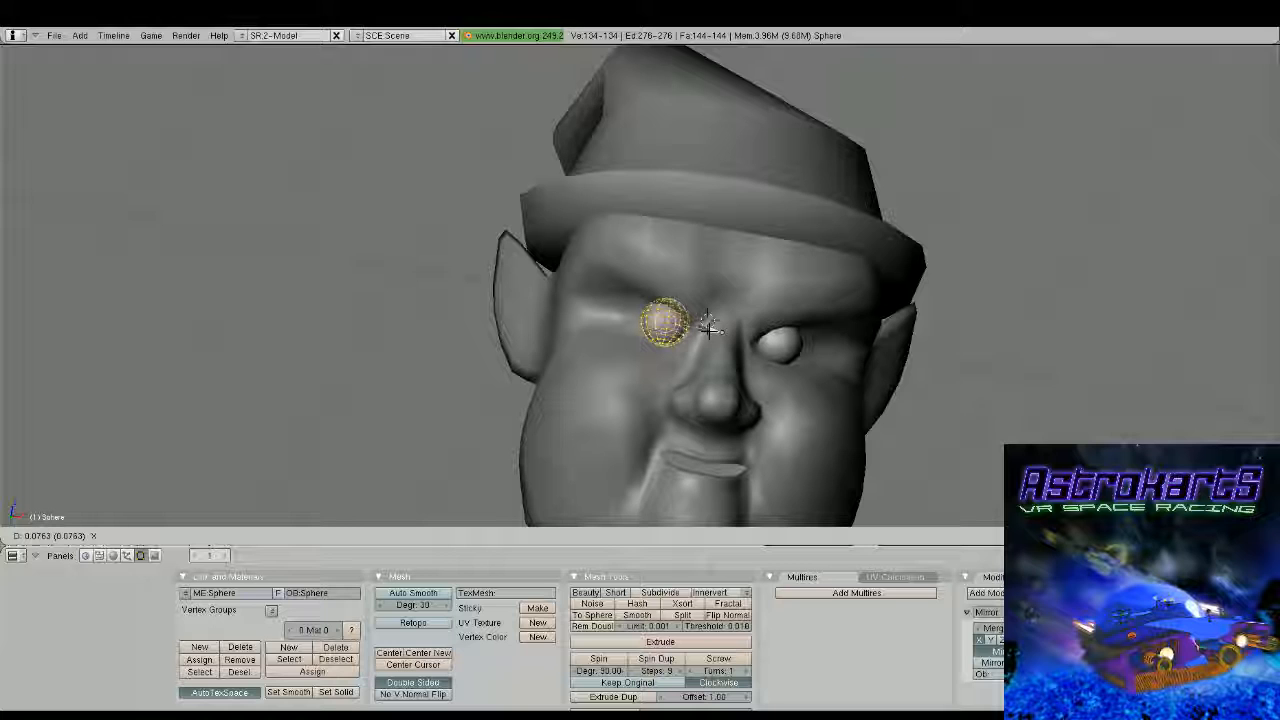
left_click_drag(707, 326, 707, 326)
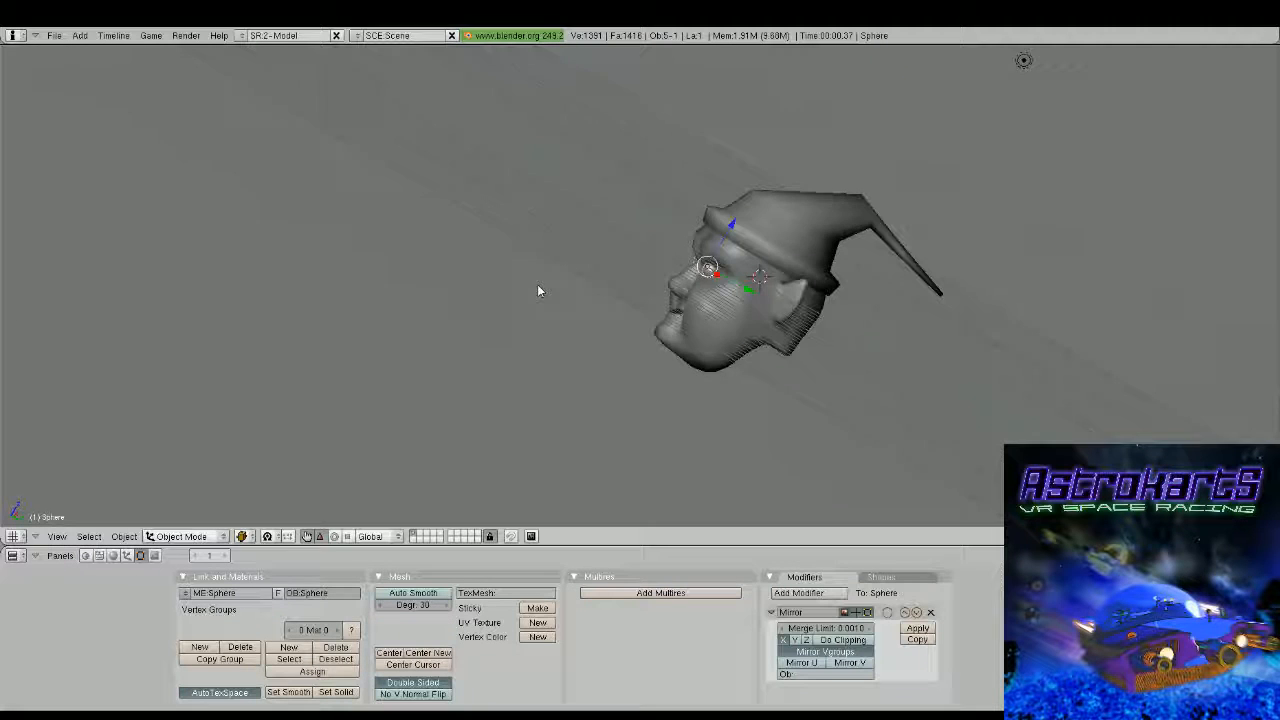
Add a cube for the beard, lower it to mouth and chin height and shift it forward along Y
middle_click_drag(537, 284, 700, 273)
scroll(631, 346, "up", 3)
scroll(763, 377, "up", 2)
scroll(722, 337, "up", 2)
scroll(722, 337, "down", 2)
scroll(722, 337, "down", 2)
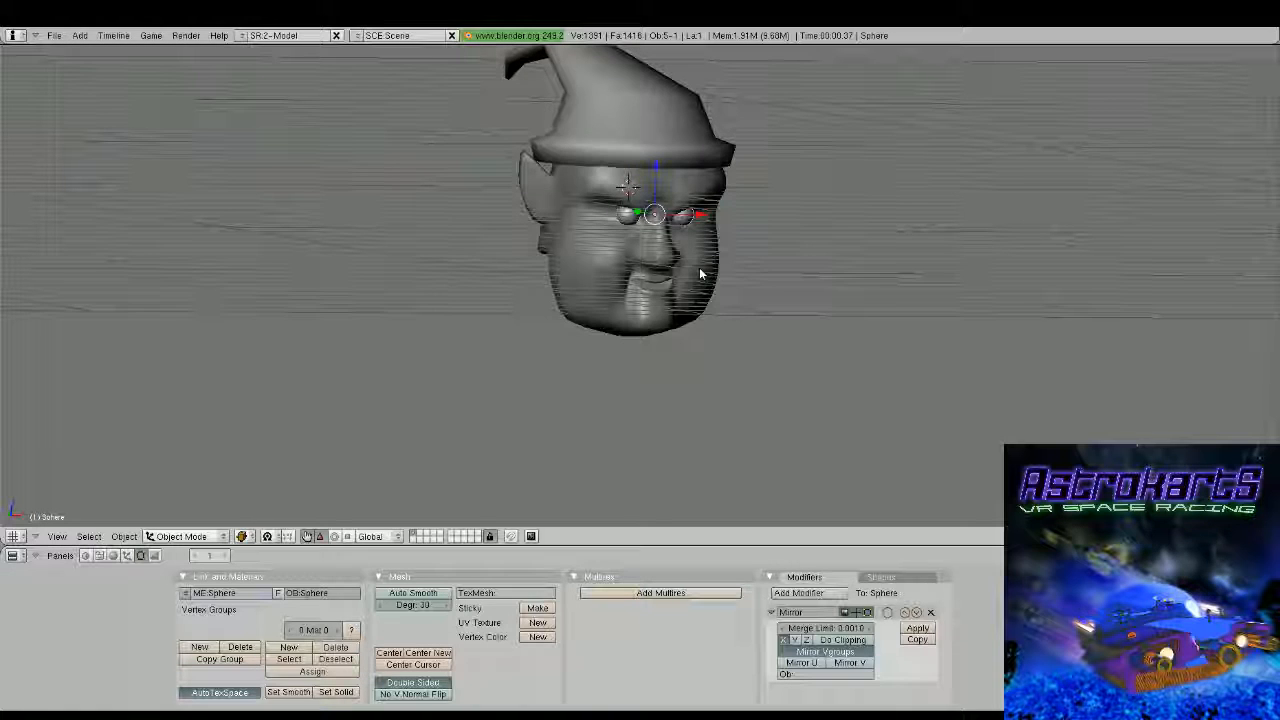
key("space")
left_click(874, 280)
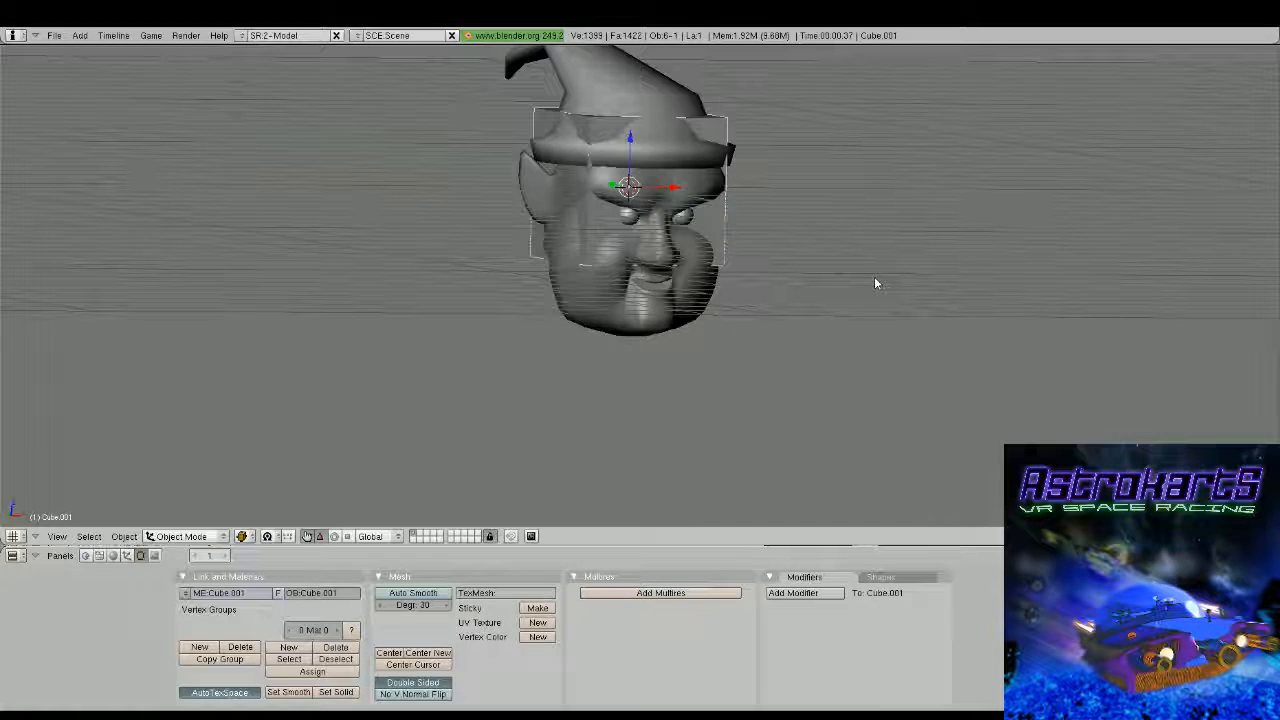
middle_click_drag(874, 284, 538, 291)
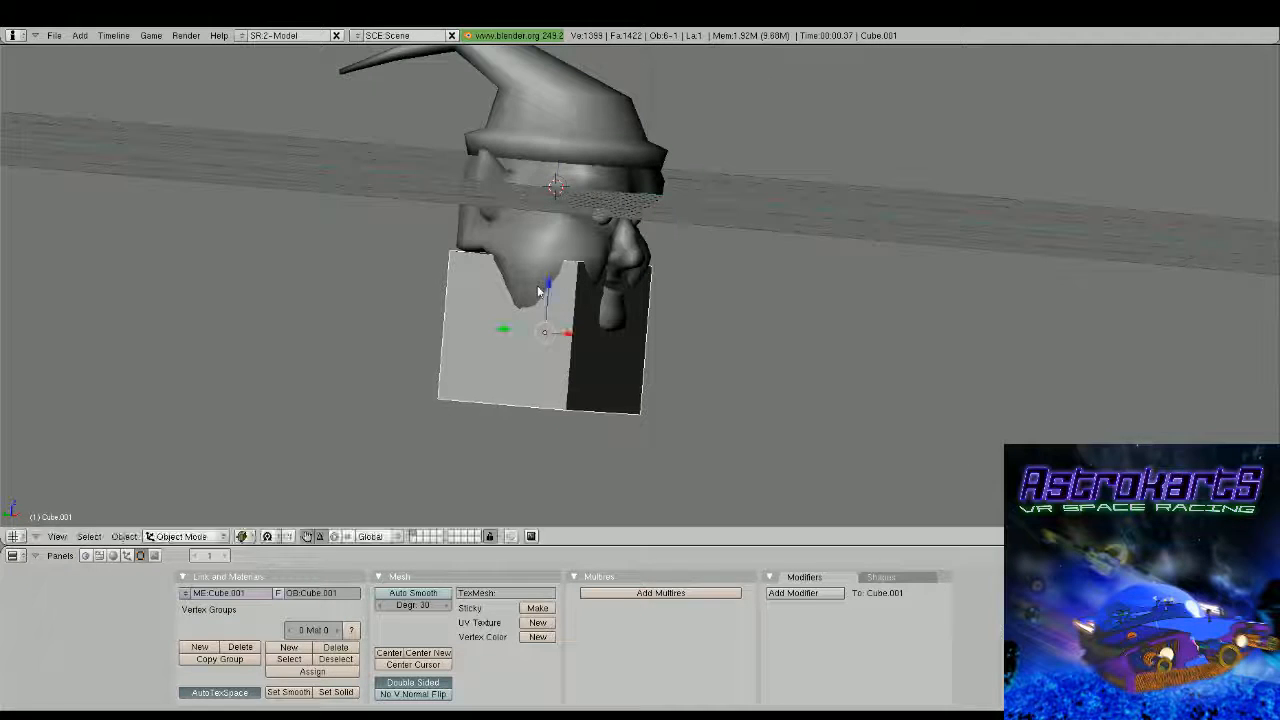
left_click_drag(505, 331, 555, 342)
middle_click_drag(640, 305, 566, 288)
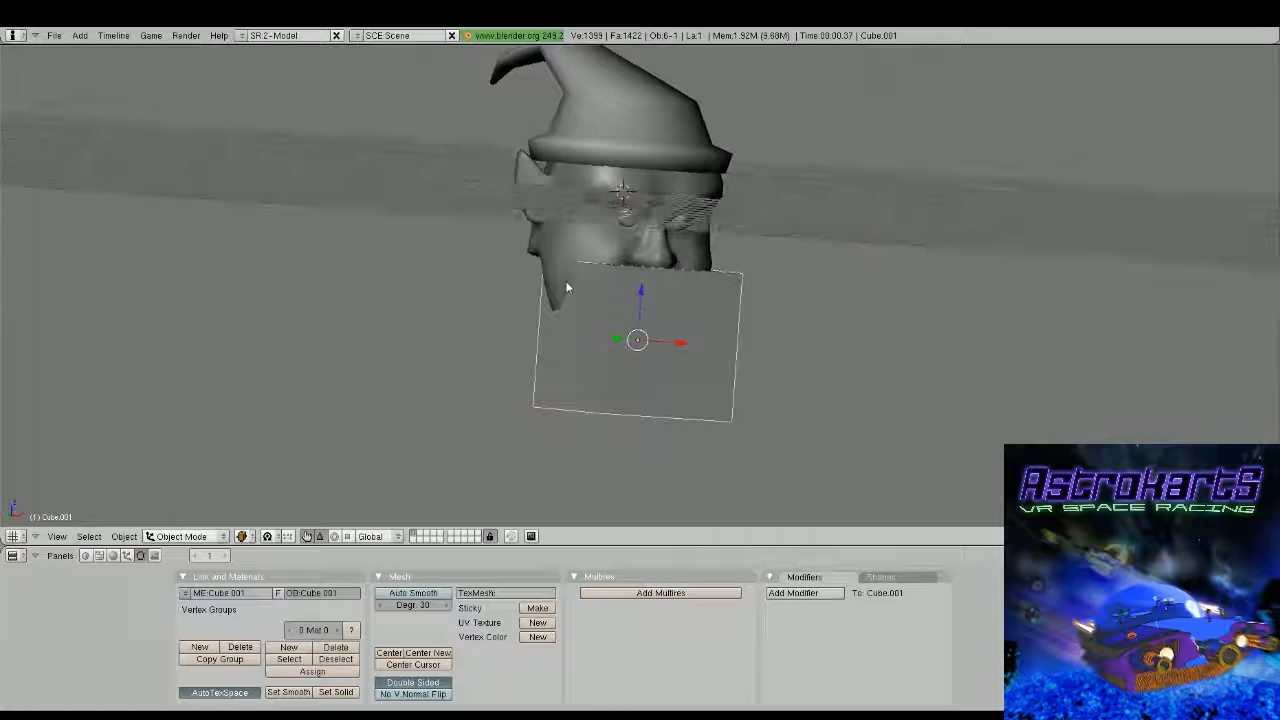
middle_click_drag(552, 500, 563, 431)
Add a vertical loop cut through the cube's centre and delete the vertices of the half on the positive X side
key("Tab")
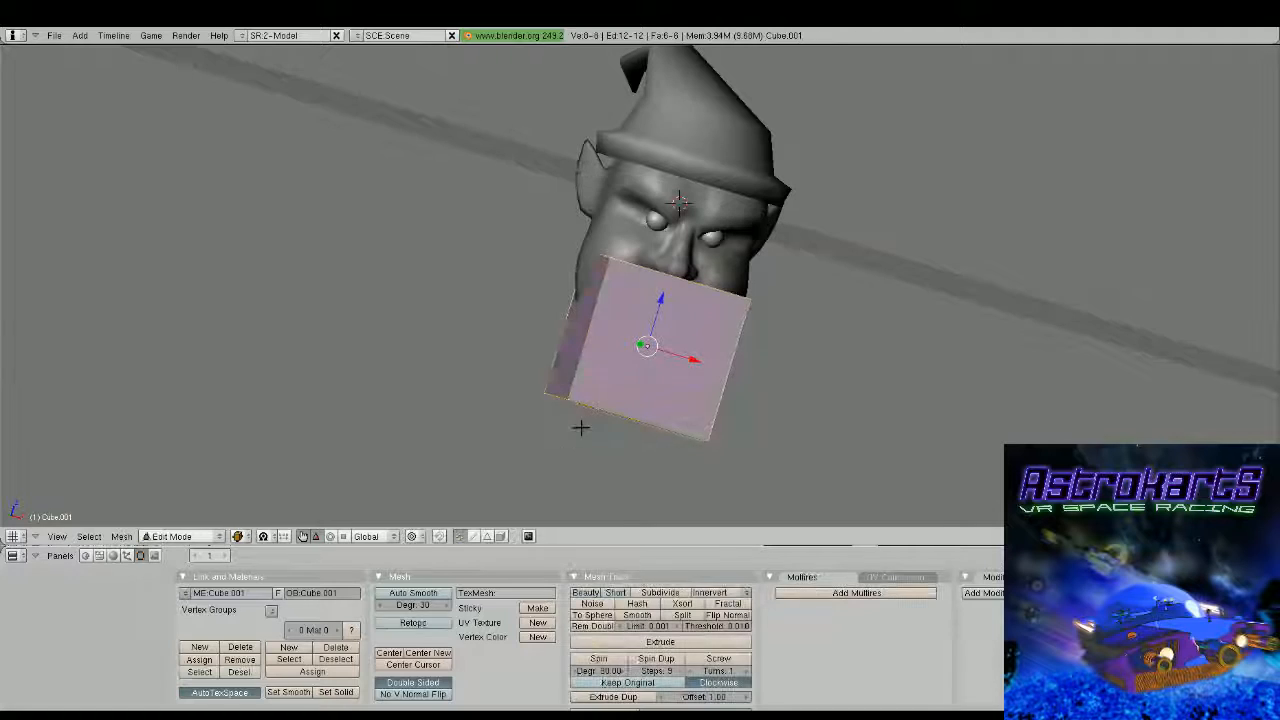
key("ctrl+r")
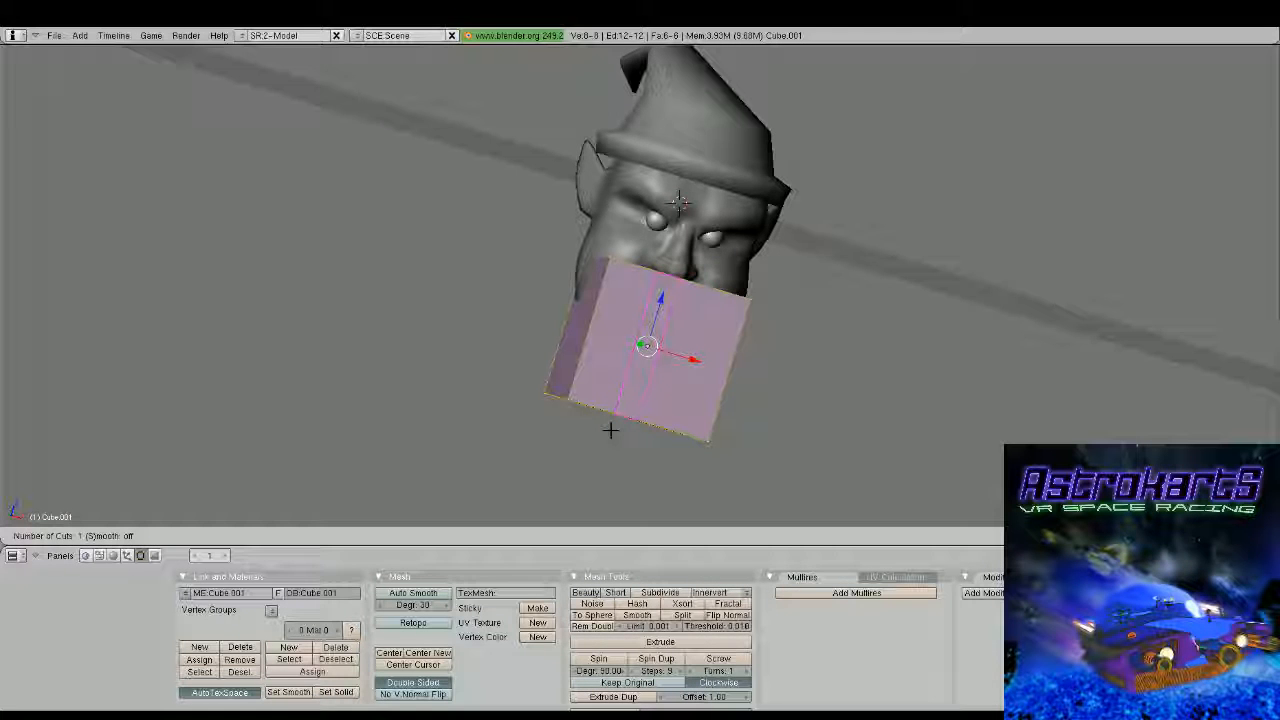
middle_click(610, 430)
middle_click_drag(609, 430, 714, 200)
middle_click_drag(708, 440, 730, 301)
key("a")
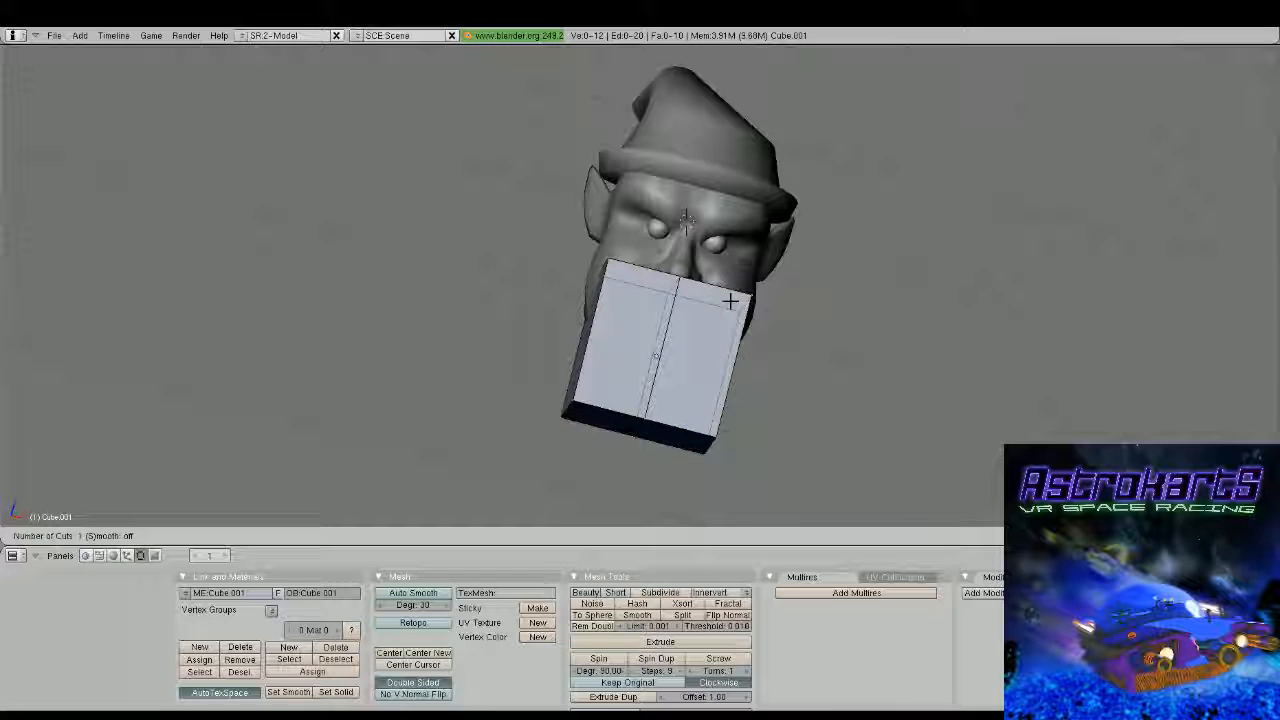
key("b")
left_click_drag(694, 268, 766, 474)
key("x")
left_click(772, 417)
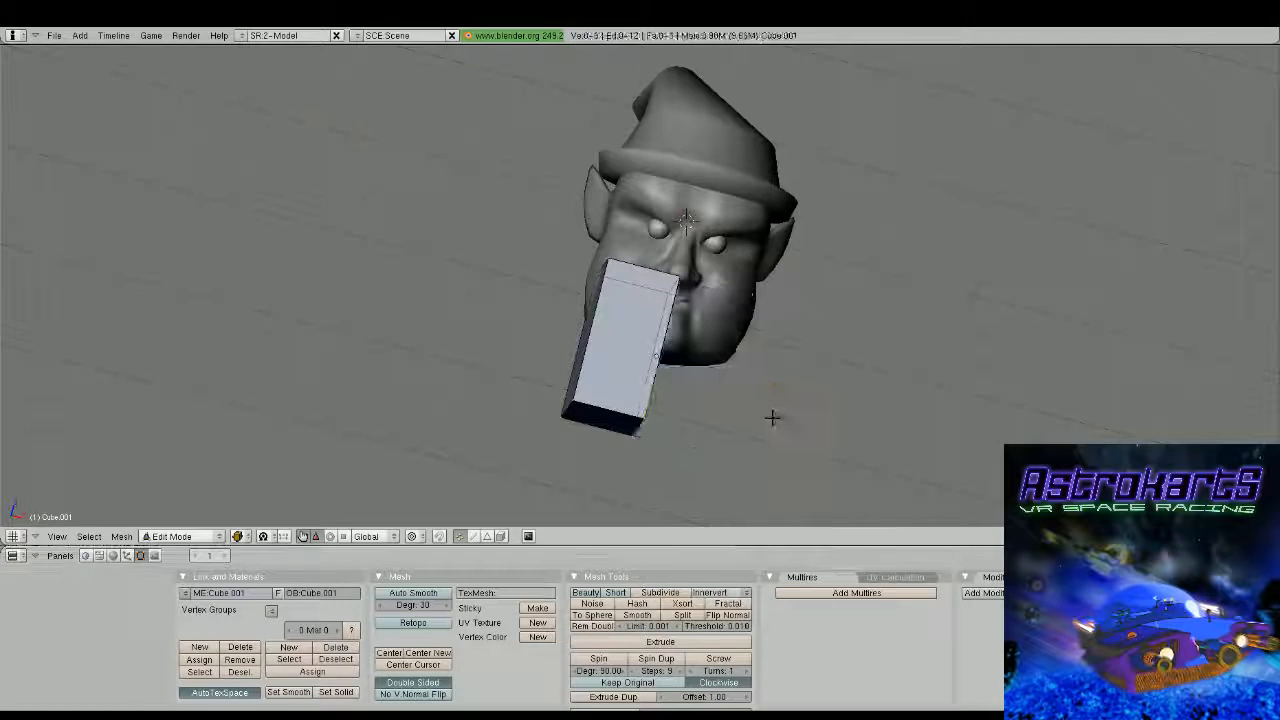
Give the half cube a Mirror modifier across X and a Catmull-Clark Subsurf modifier
middle_click_drag(340, 160, 326, 323)
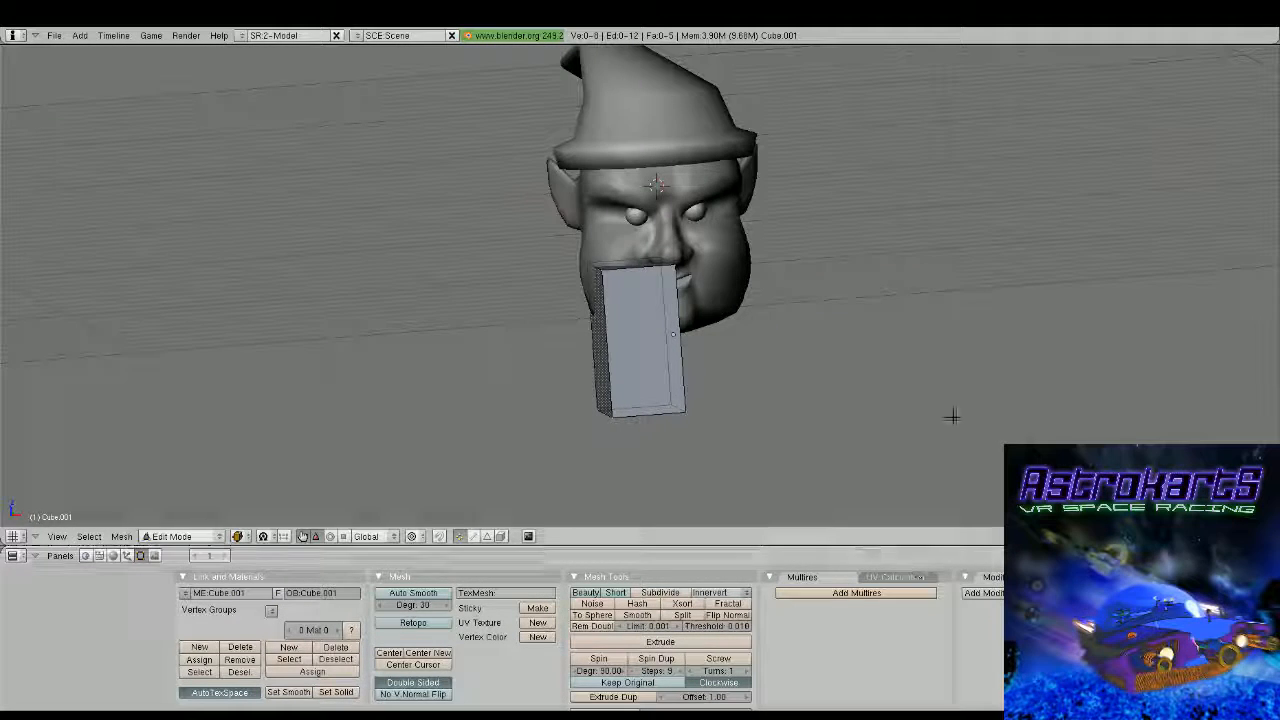
left_click(1002, 593)
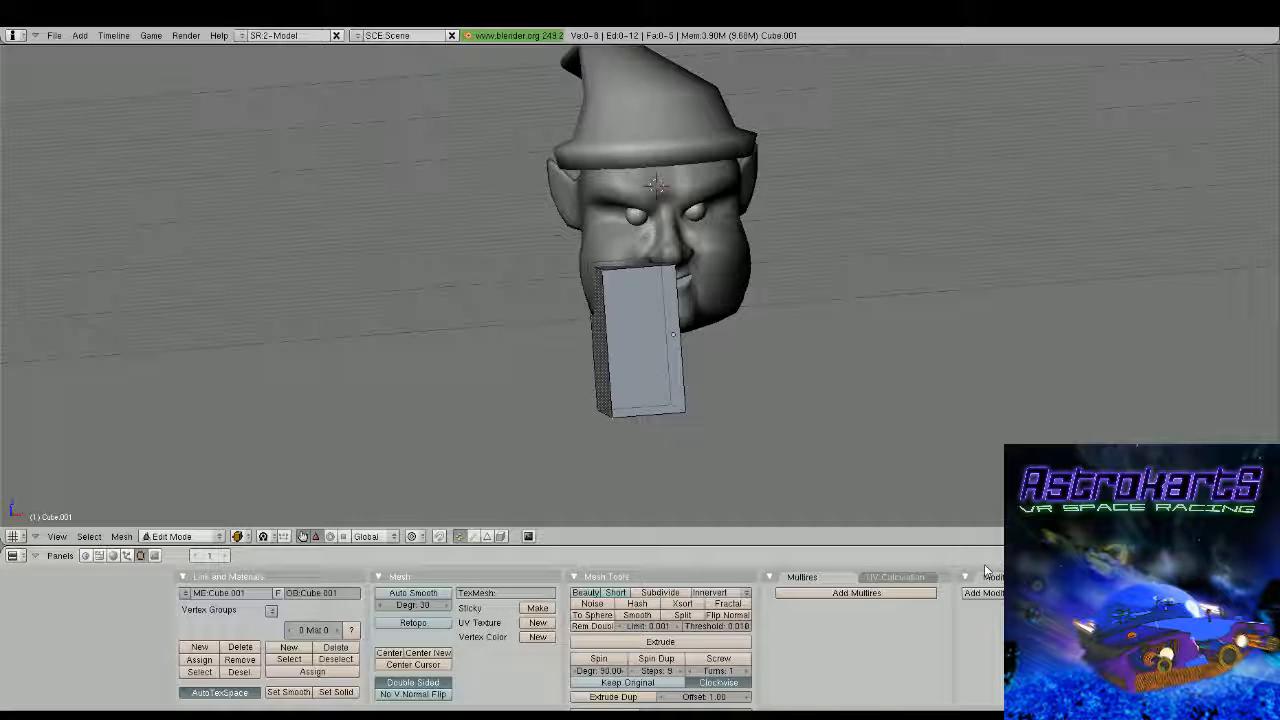
left_click(1020, 530)
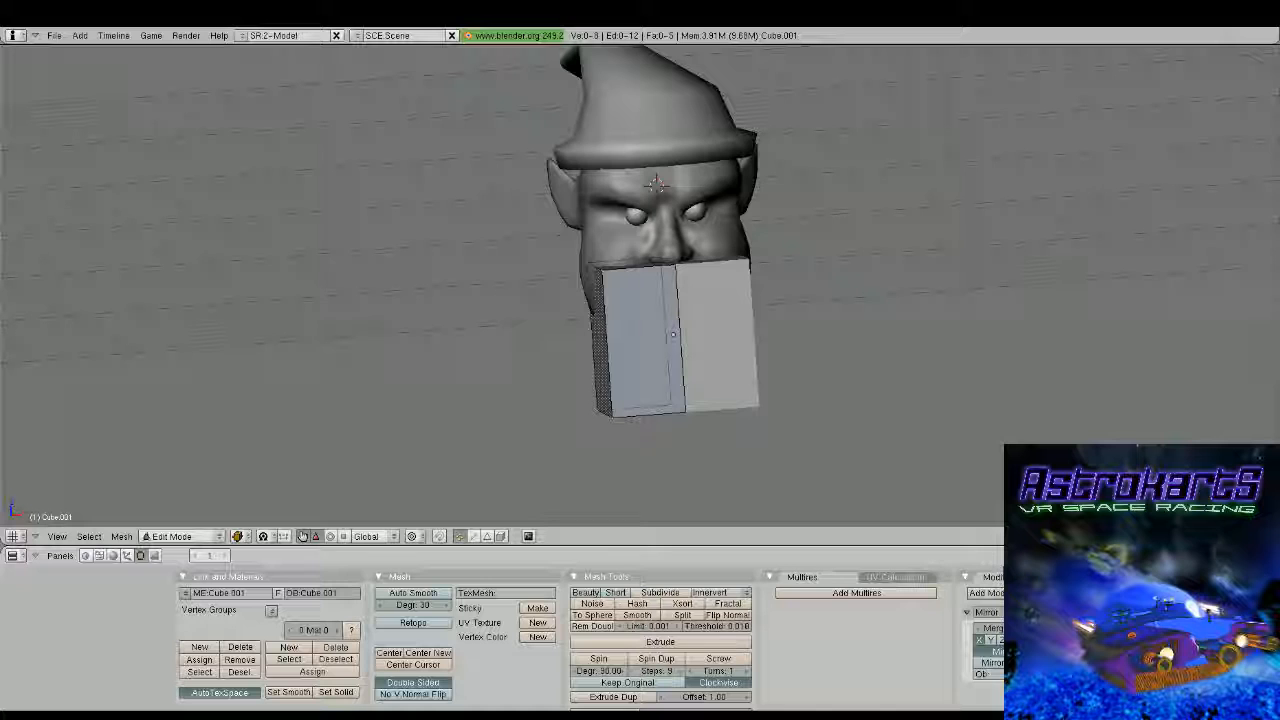
key("Tab")
key("shift+o")
Narrow the beard block along the global Y axis and position it against the front of the mouth and chin
middle_click_drag(760, 340, 646, 363)
key("KP_3")
scroll(663, 297, "down", 2)
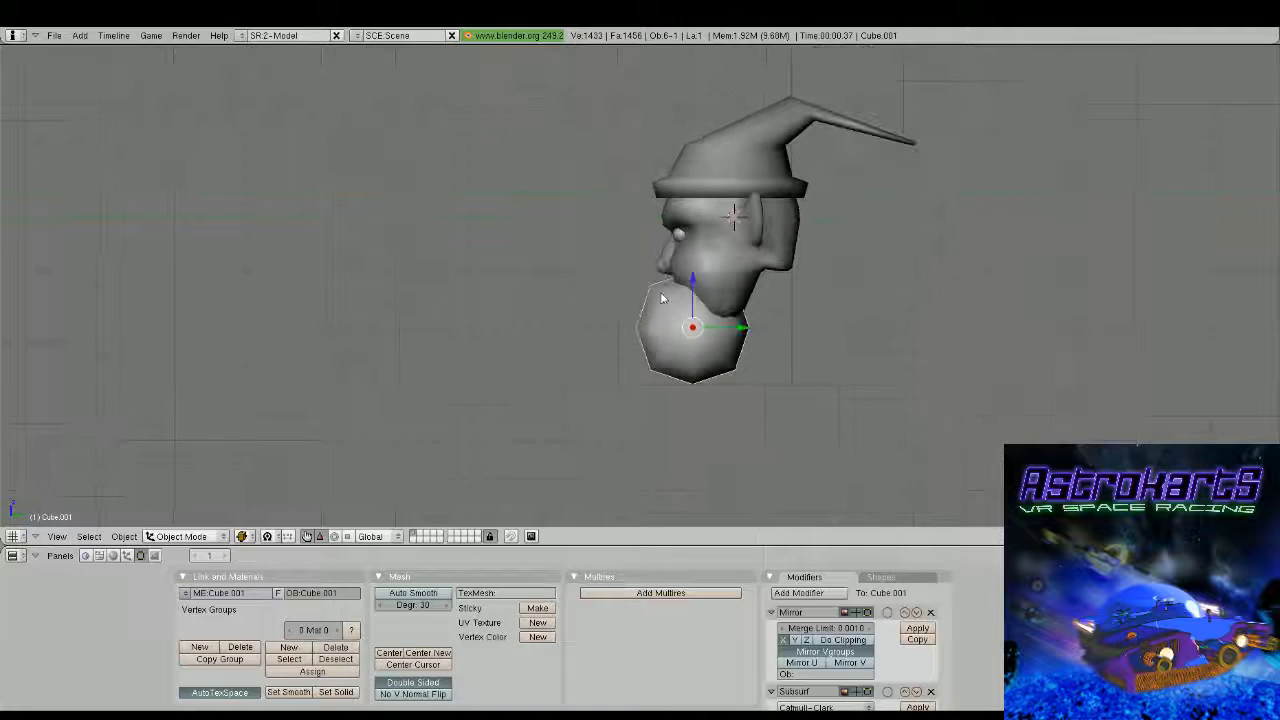
middle_click_drag(735, 310, 670, 321, "shift")
scroll(670, 321, "up", 2)
scroll(670, 321, "up", 1)
key("g")
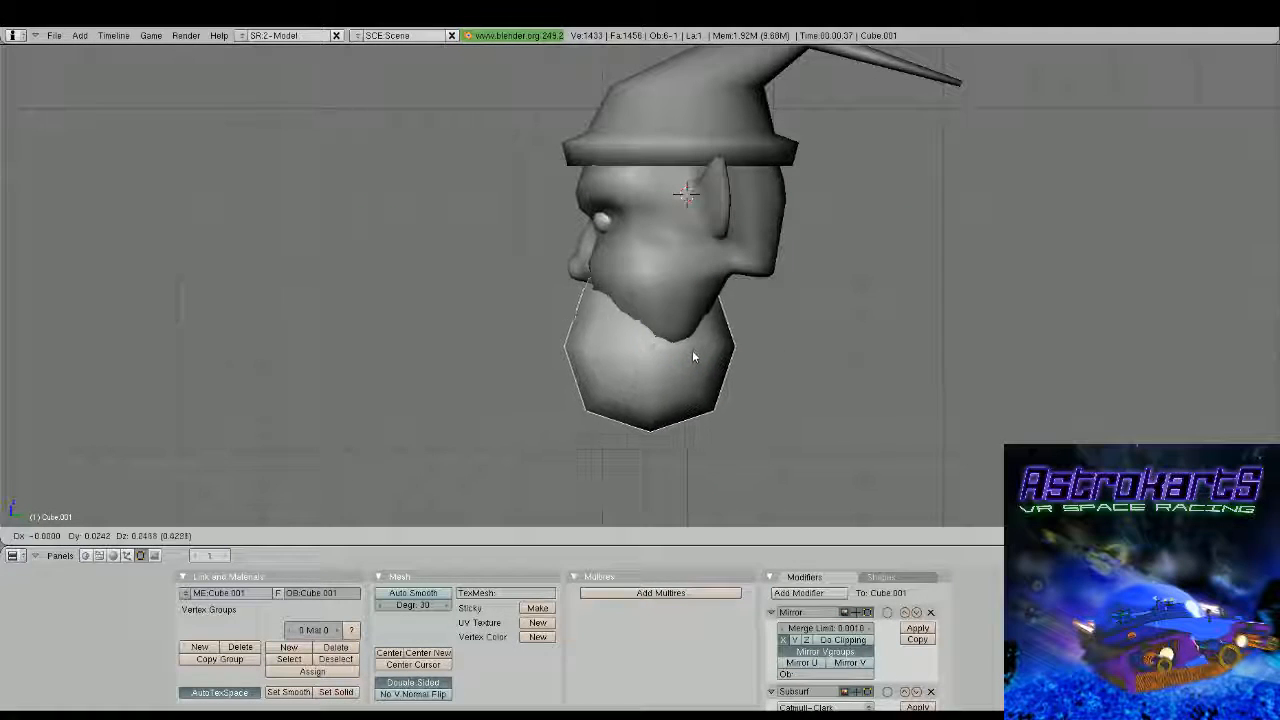
left_click(695, 343)
key("r")
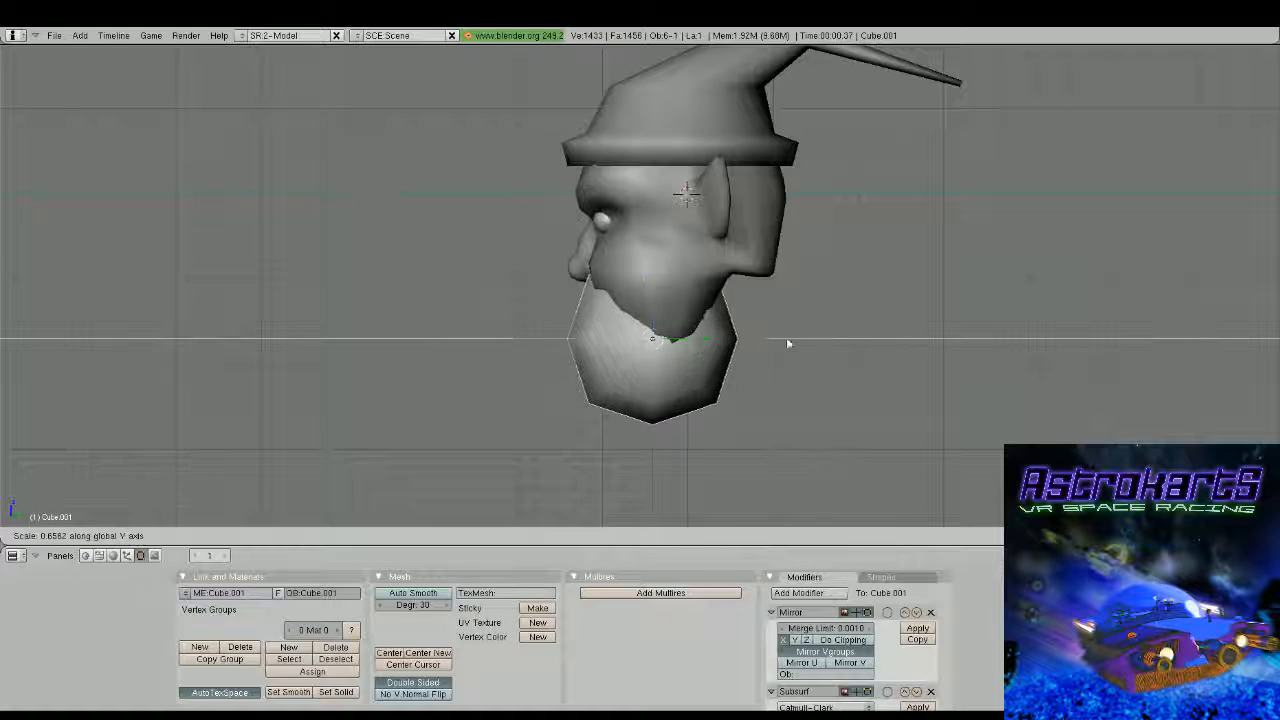
left_click(725, 335)
key("g")
left_click(678, 338)
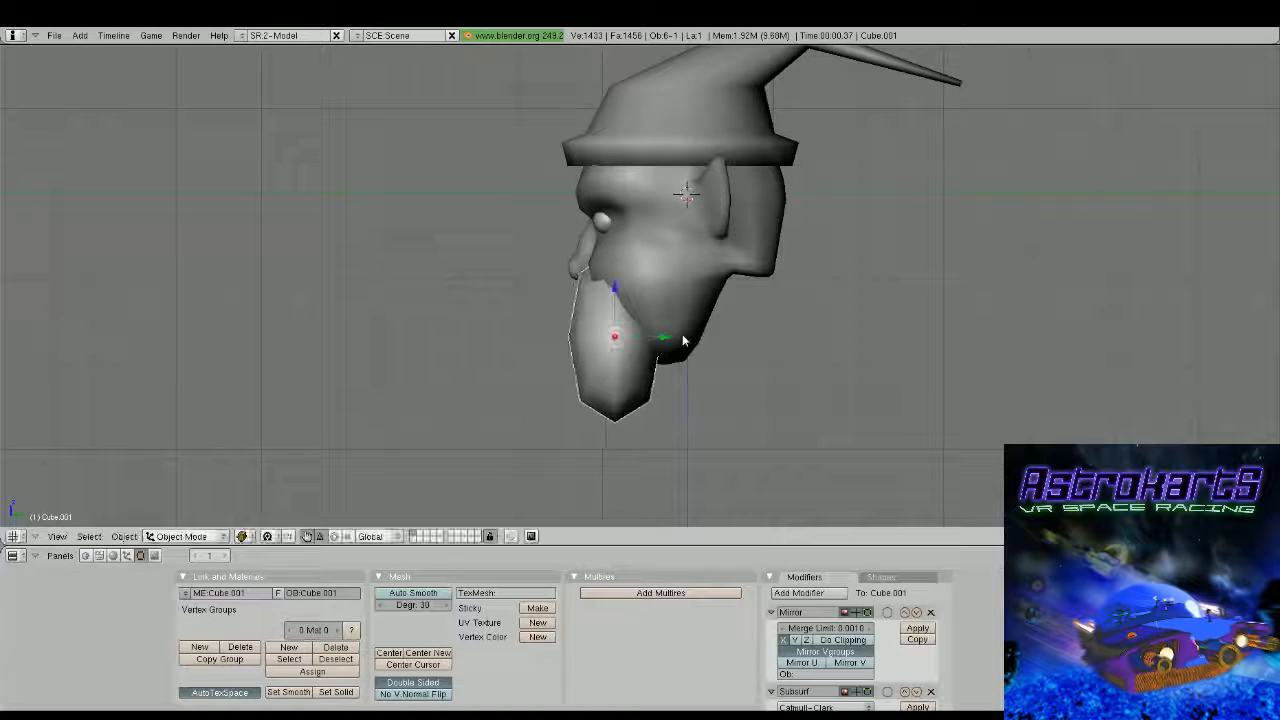
Cut the beard mesh with one vertical loop near the mirror plane and two horizontal loops around mouth height
middle_click_drag(678, 338, 797, 266)
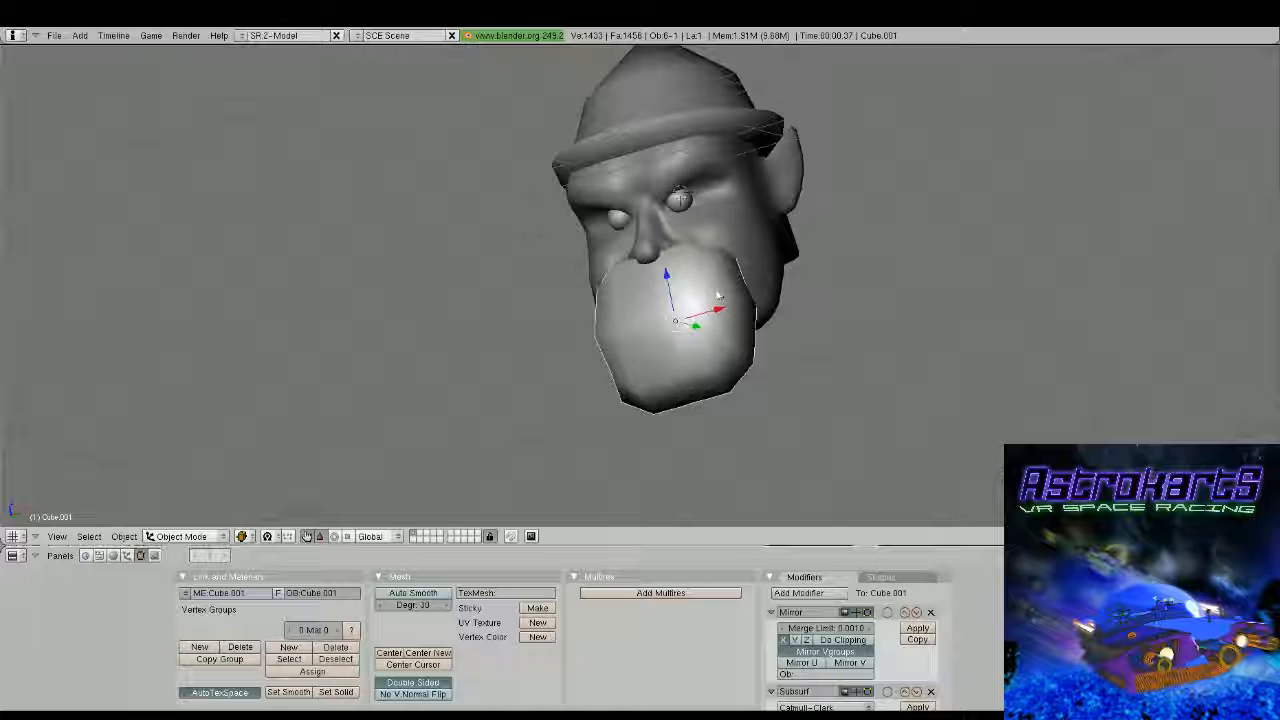
key("Tab")
middle_click_drag(718, 296, 686, 337)
key("ctrl+r")
left_click(634, 335)
key("ctrl+r")
left_click(652, 317)
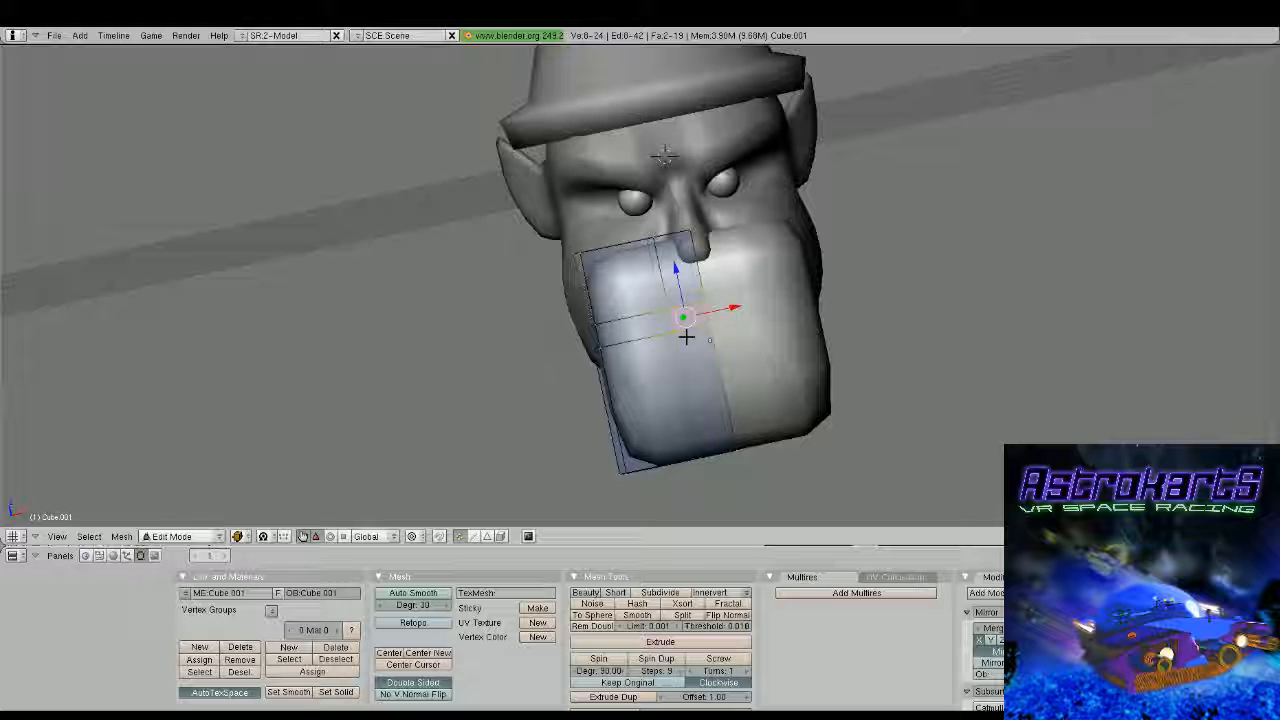
Delete the small central faces between the horizontal loops and raise the opening's upper edge to expose the mouth
key("x")
left_click(686, 337)
middle_click_drag(686, 337, 773, 336)
right_click(730, 283, "shift")
left_click_drag(709, 301, 660, 300)
scroll(655, 300, "up", 3)
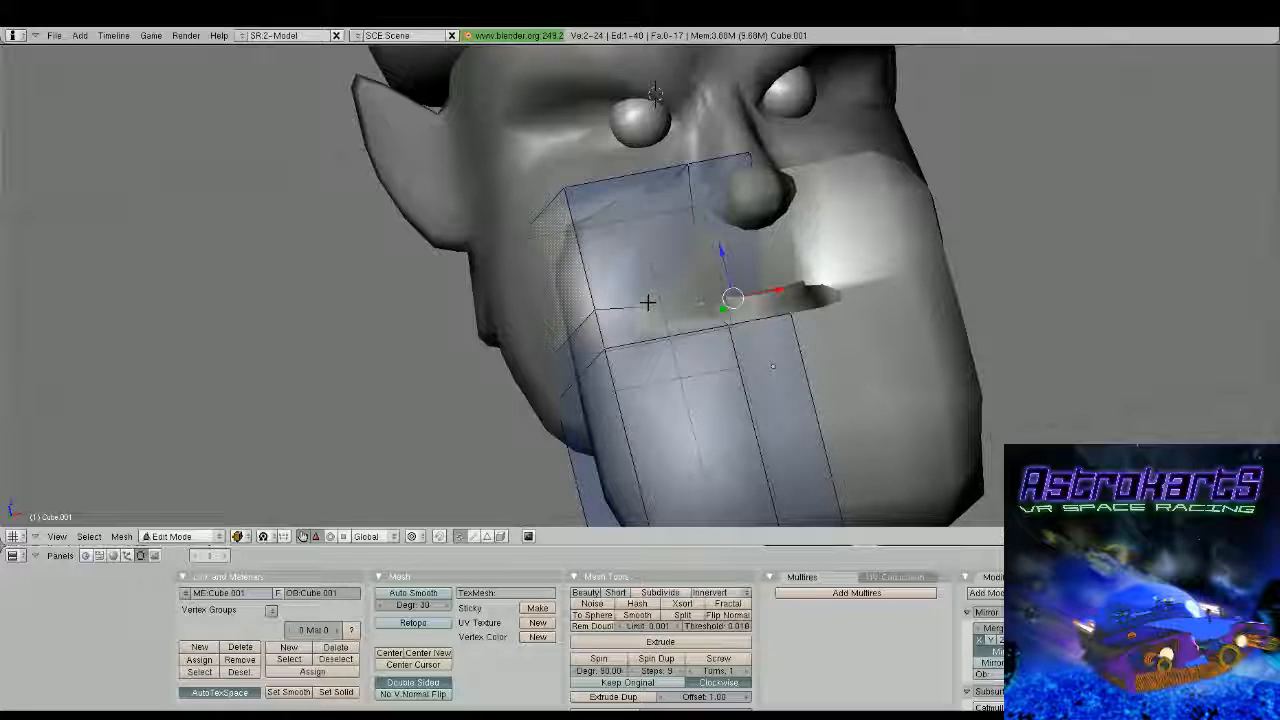
left_click_drag(721, 250, 720, 218)
middle_click_drag(720, 218, 649, 269)
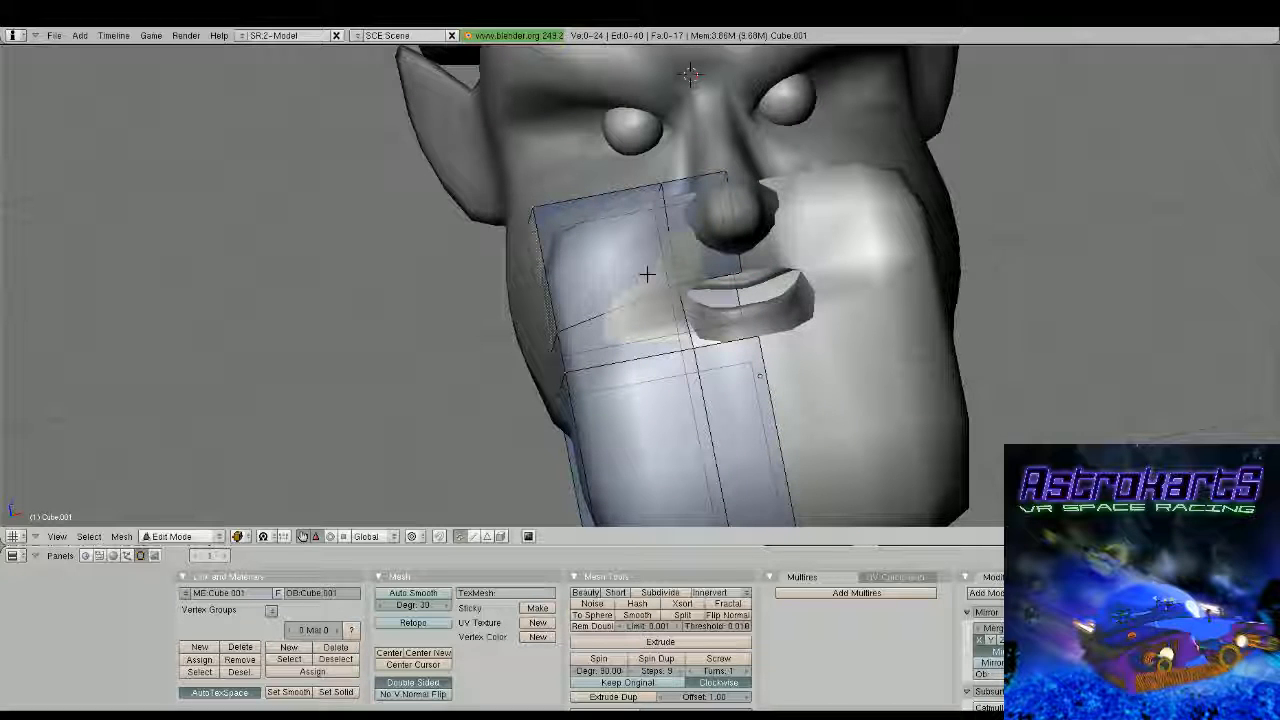
Lower the beard's top front edge to just beneath the nose and adjust it above the upper lip
left_click_drag(720, 142, 726, 177)
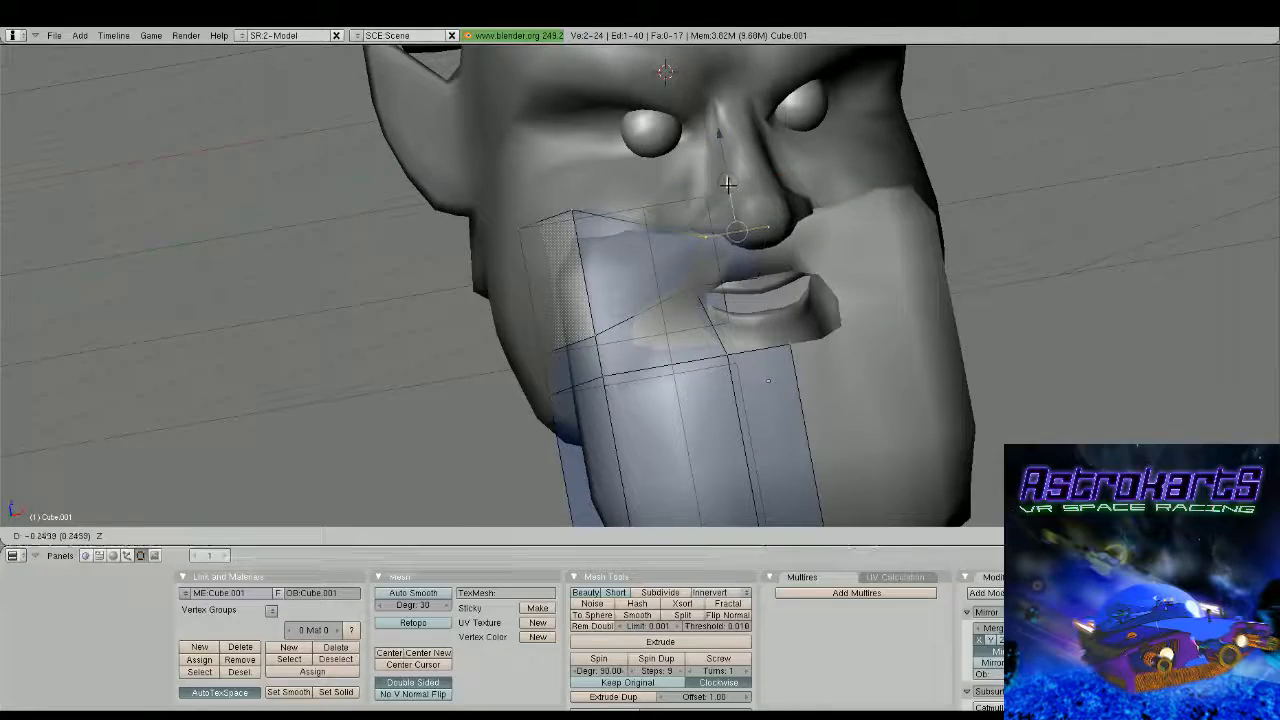
middle_click_drag(726, 177, 835, 190)
left_click_drag(775, 256, 734, 254)
middle_click_drag(734, 254, 592, 241)
Move the beard's upper outer front corner vertex down and back against the cheek beside the mouth
right_click(622, 222)
key("g")
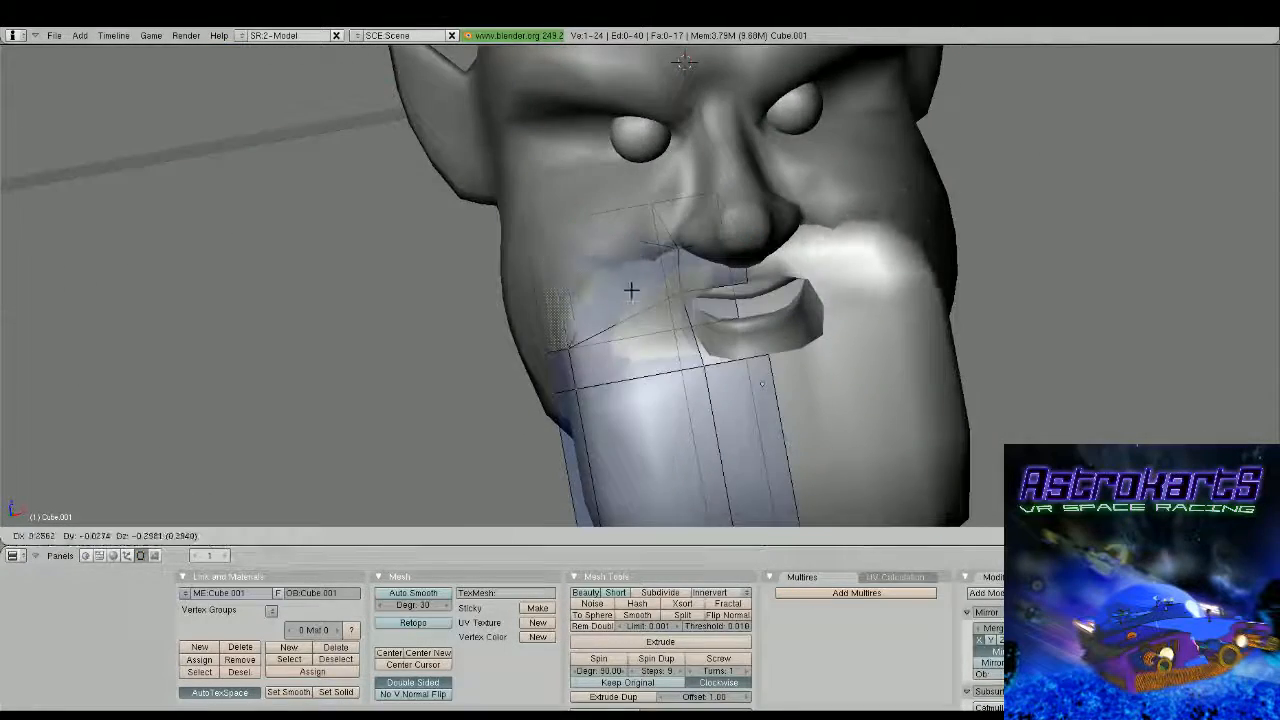
left_click(643, 298)
middle_click_drag(643, 298, 900, 284)
key("g")
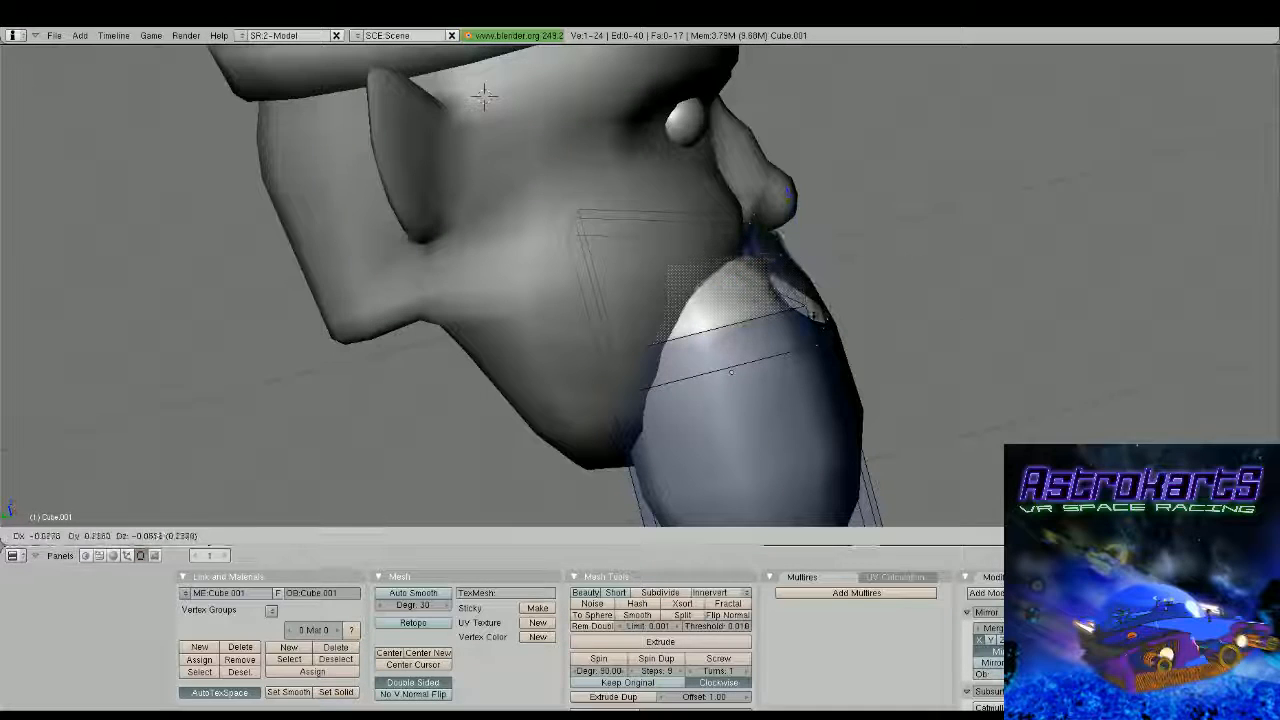
key("Return")
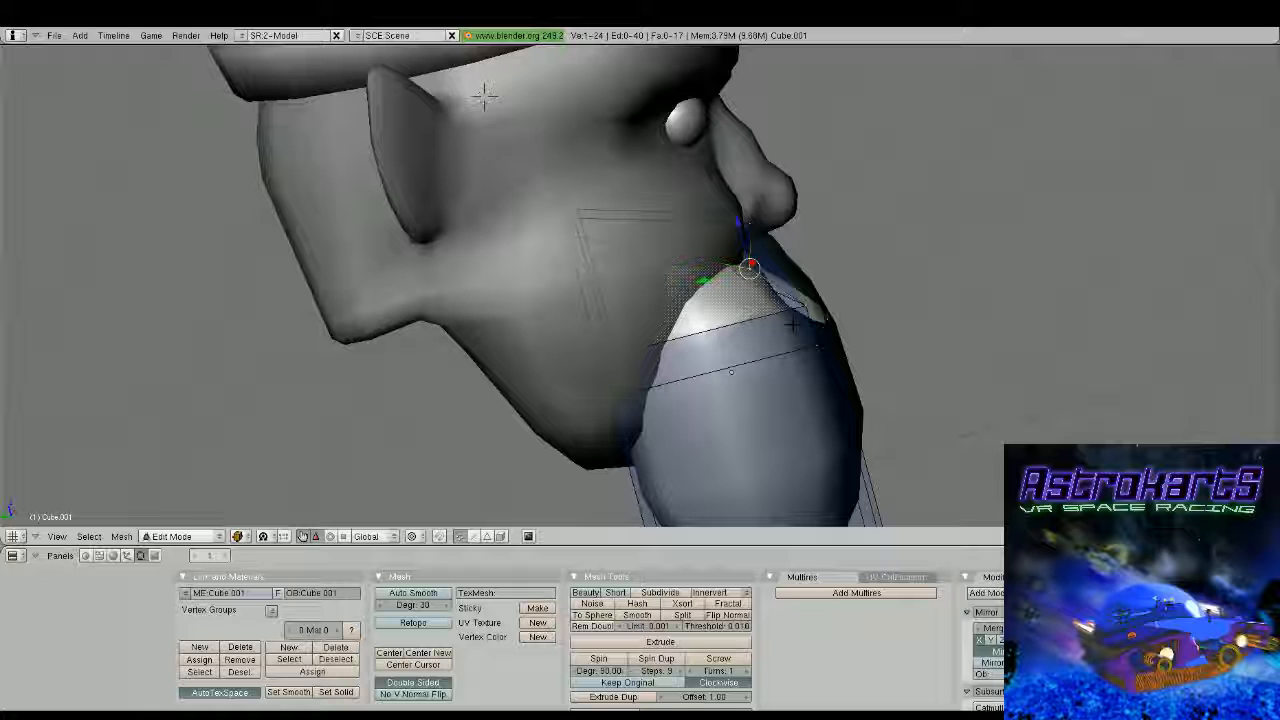
Move the beard's hidden upper rear edge along the Y axis to refit it inside the cheek
middle_click_drag(791, 323, 612, 288)
right_click(617, 177)
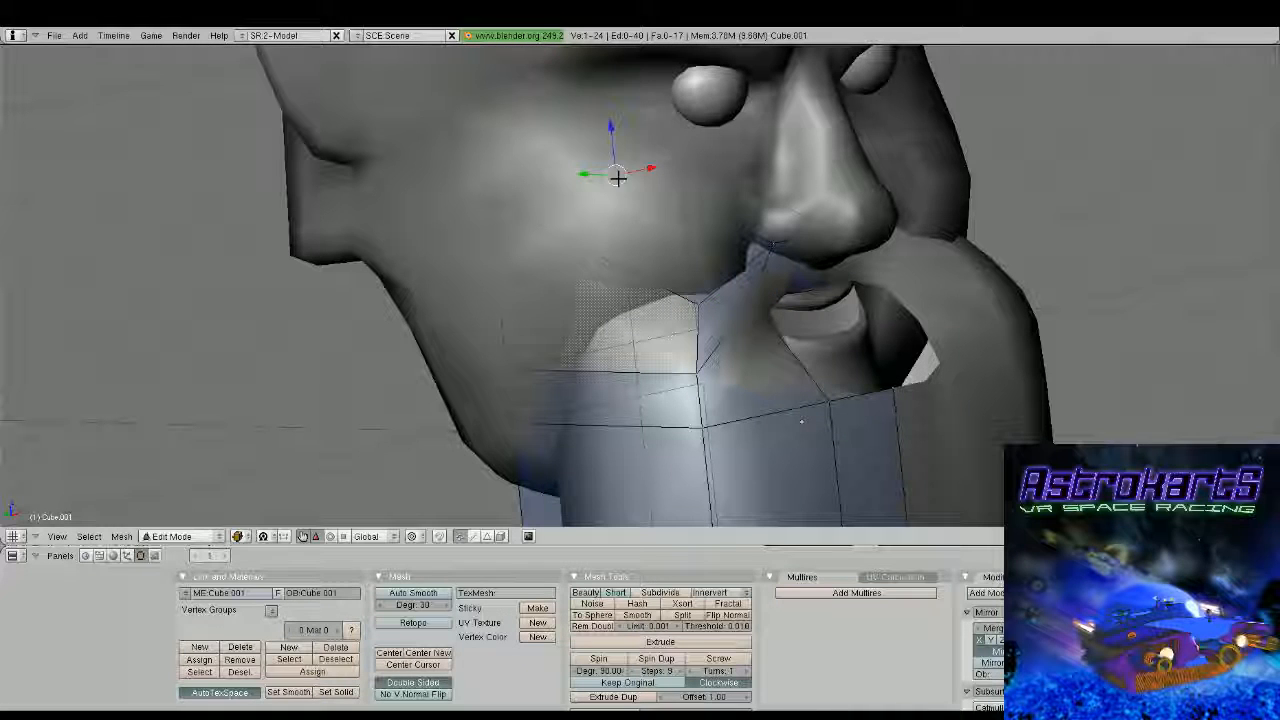
right_click(677, 157, "shift")
middle_click_drag(677, 157, 560, 165)
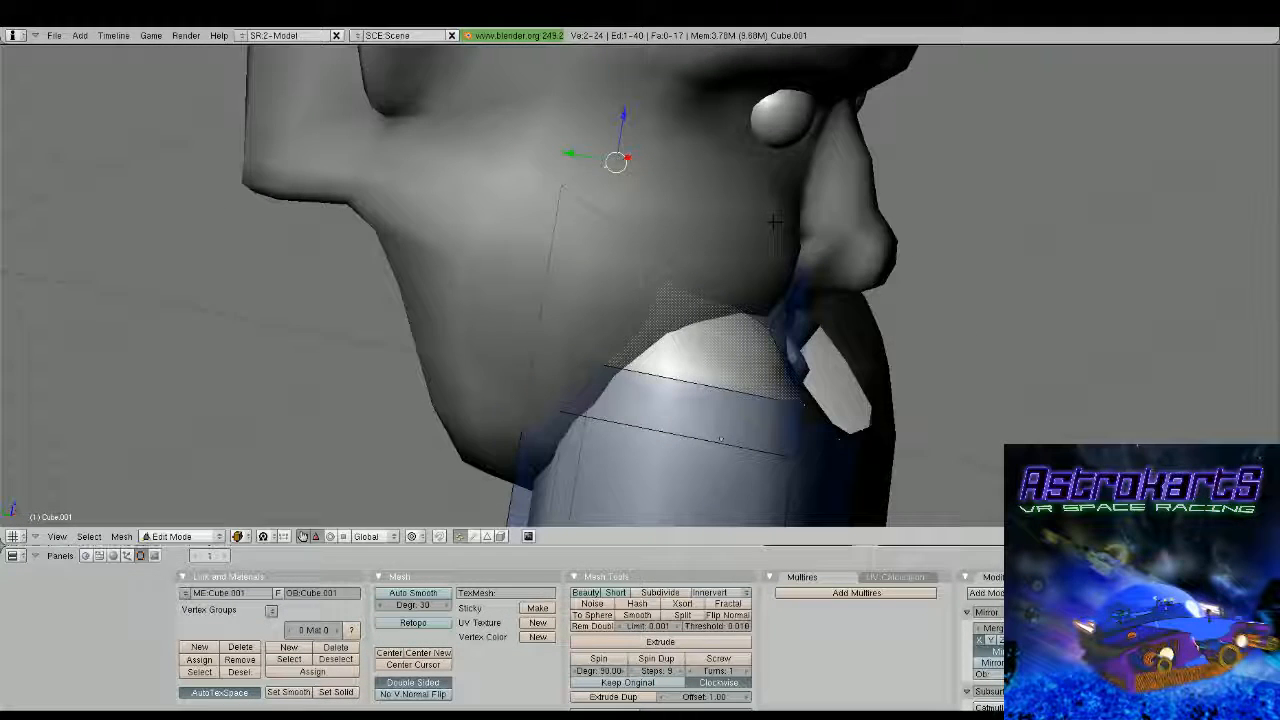
key("g")
key("y")
left_click_drag(757, 188, 766, 193)
left_click_drag(820, 153, 810, 208)
middle_click_drag(810, 208, 758, 255)
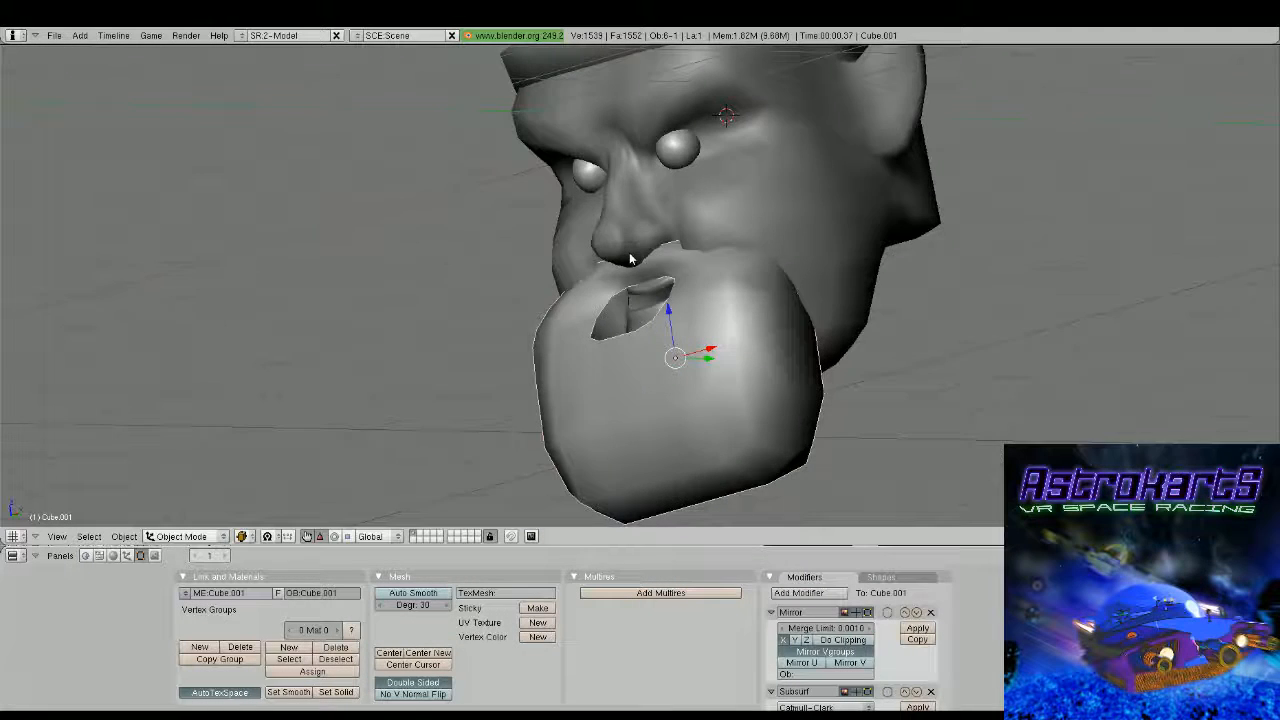
Move the lower outer corner vertex of the beard's mouth opening outward along X by about 0.09
middle_click_drag(630, 258, 816, 295)
scroll(834, 300, "down", 3)
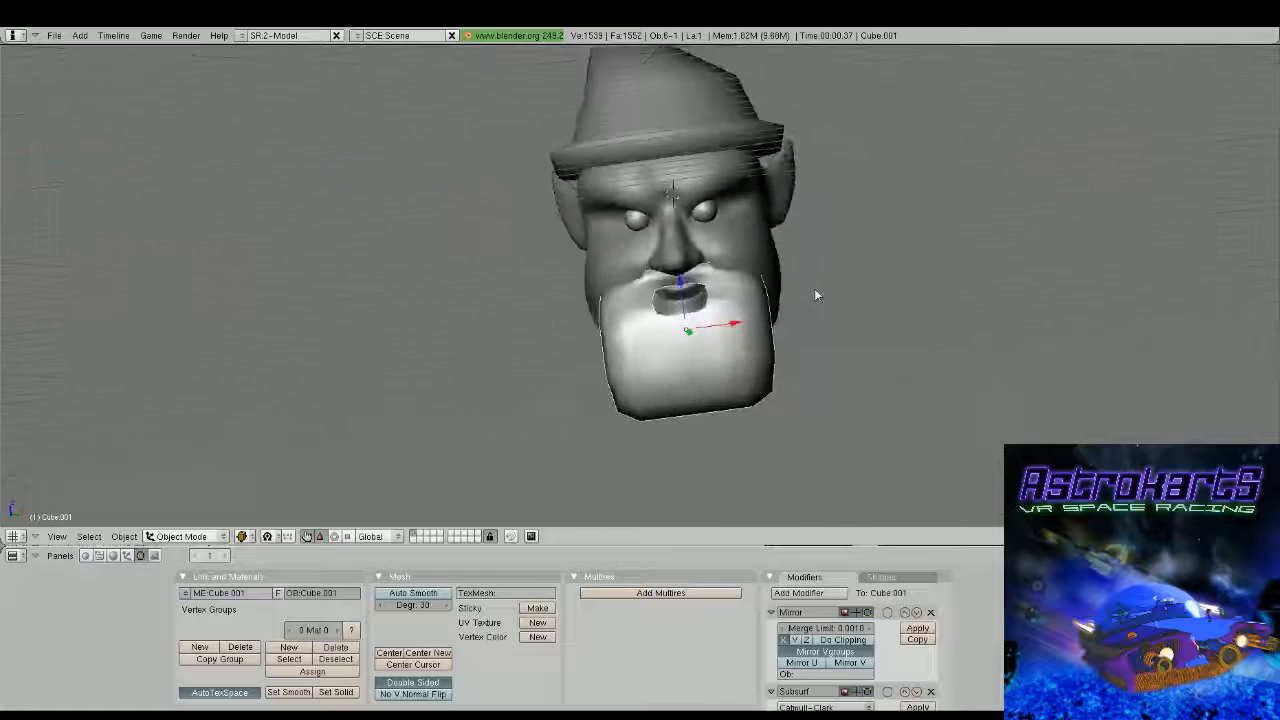
scroll(814, 290, "down", 2)
middle_click_drag(700, 330, 702, 234, "shift")
middle_click_drag(702, 240, 755, 270)
scroll(804, 286, "up", 4)
key("Tab")
right_click(754, 178)
middle_click_drag(785, 205, 723, 220)
left_click_drag(736, 178, 724, 181)
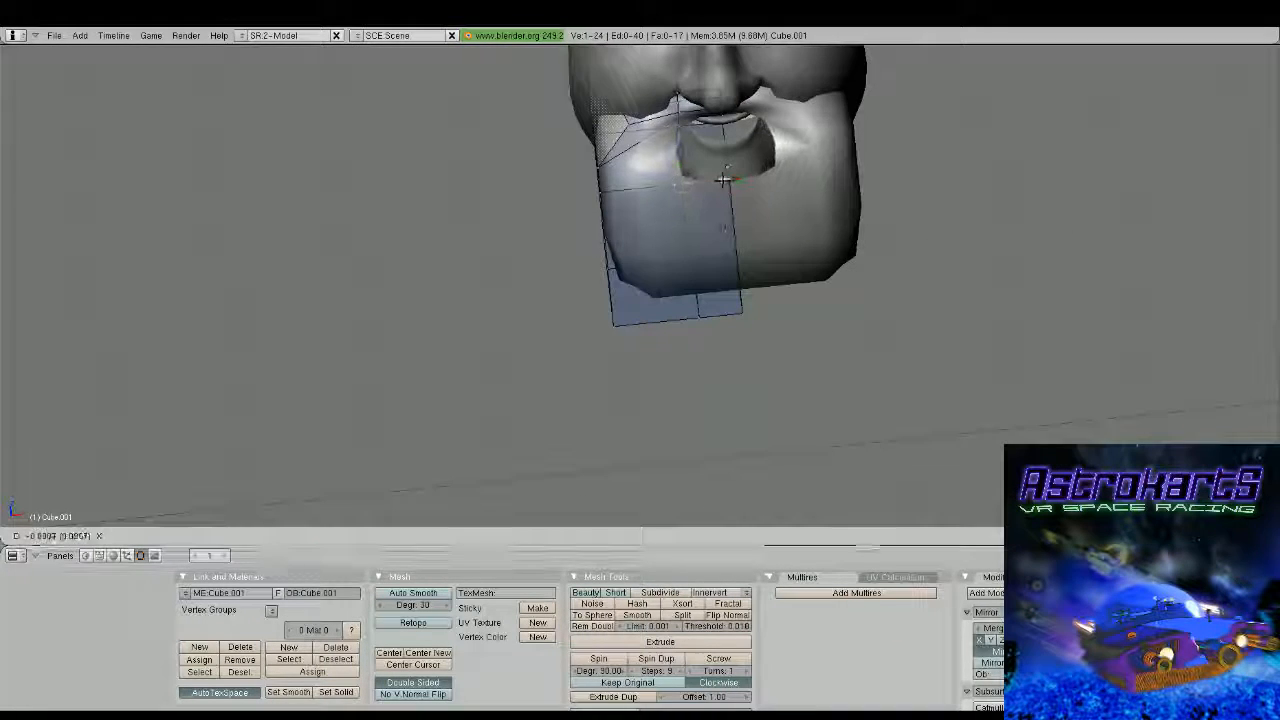
left_click(723, 181)
middle_click_drag(723, 181, 791, 241)
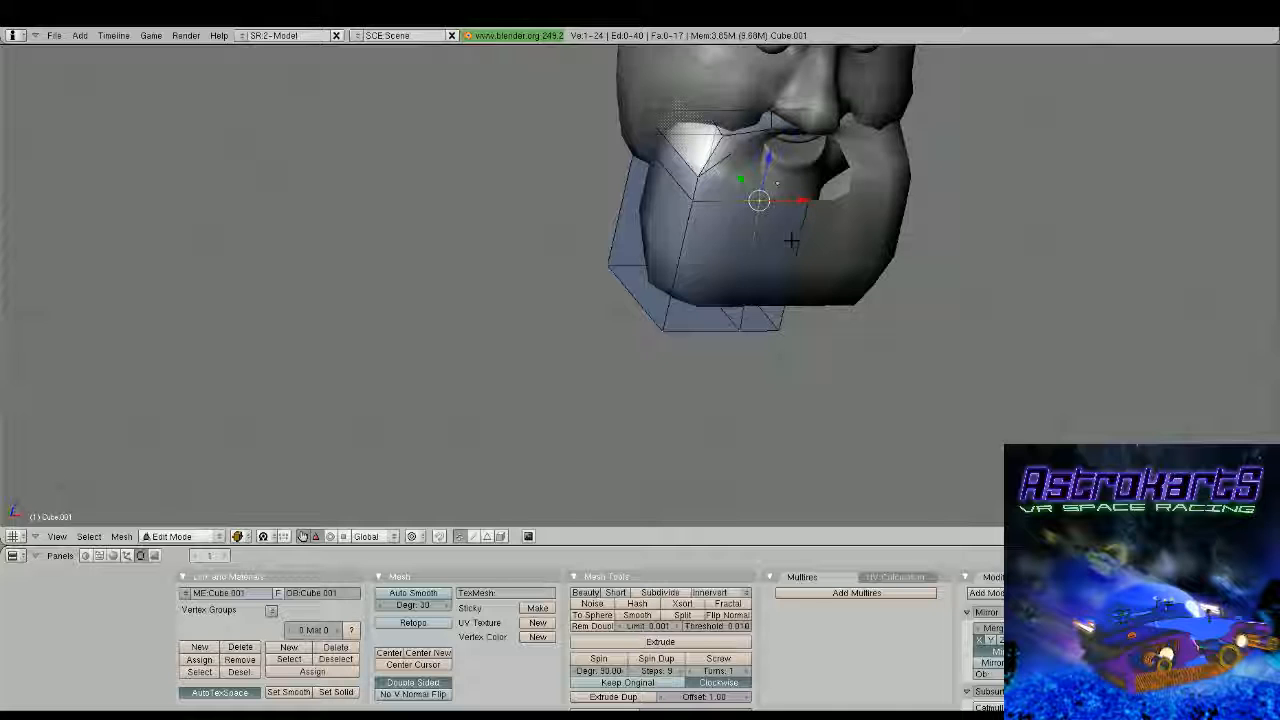
Raise the lower edge of the beard's mouth opening along the Z axis
right_click(781, 142, "shift")
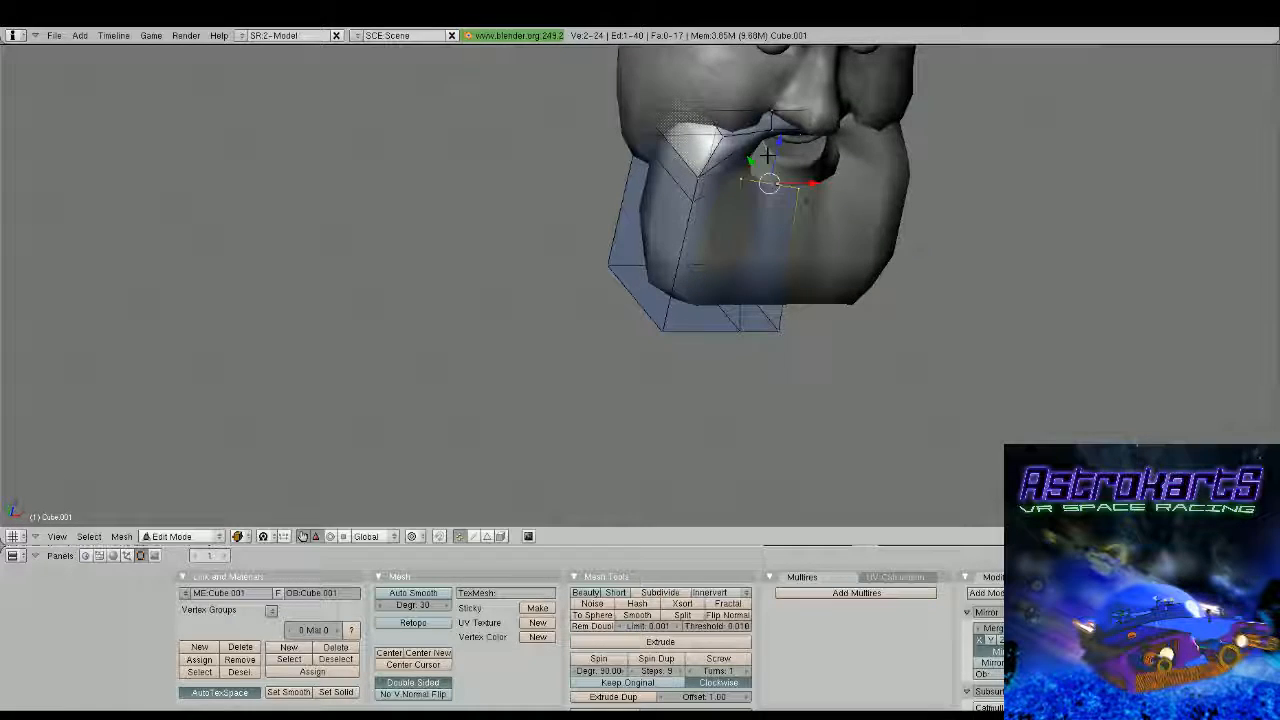
key("g")
key("z")
left_click_drag(780, 137, 781, 136)
Adjust the mouth opening's lower outer vertex along the Y axis to fit beneath the lip
middle_click_drag(781, 150, 567, 345)
scroll(760, 182, "up", 2)
scroll(569, 340, "up", 2)
middle_click_drag(597, 231, 526, 277)
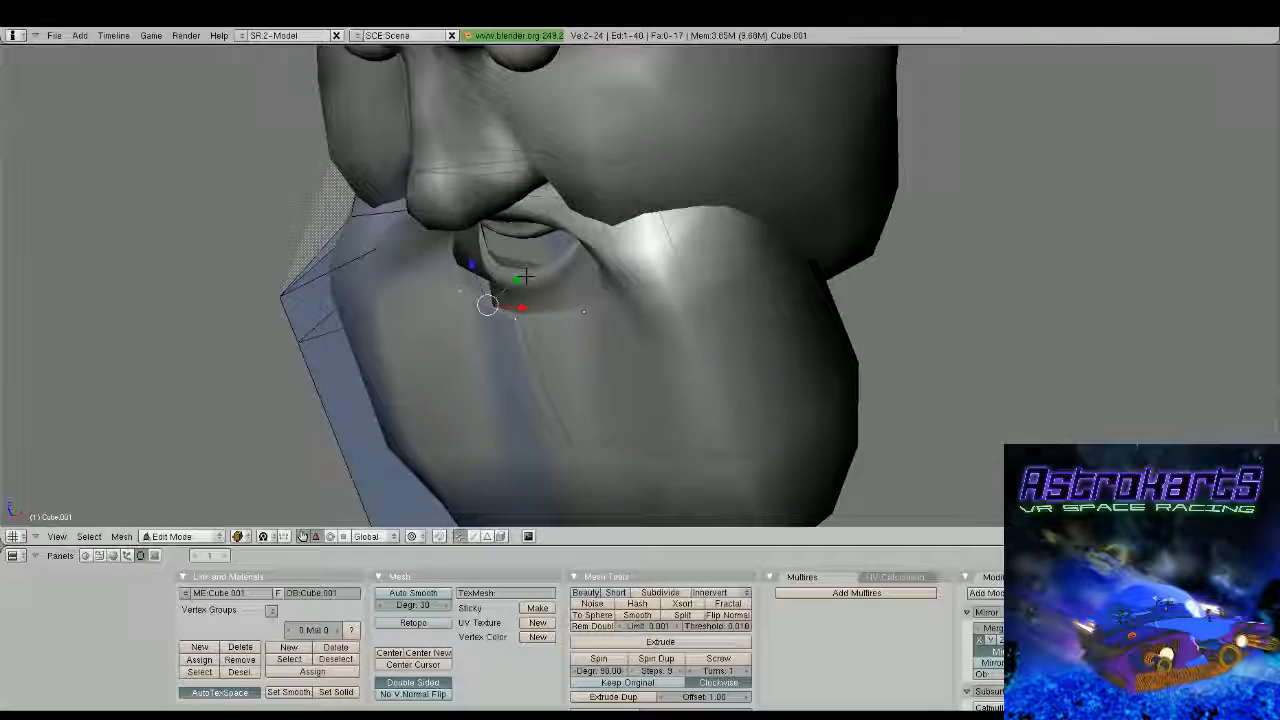
right_click(463, 288)
left_click_drag(488, 265, 500, 252)
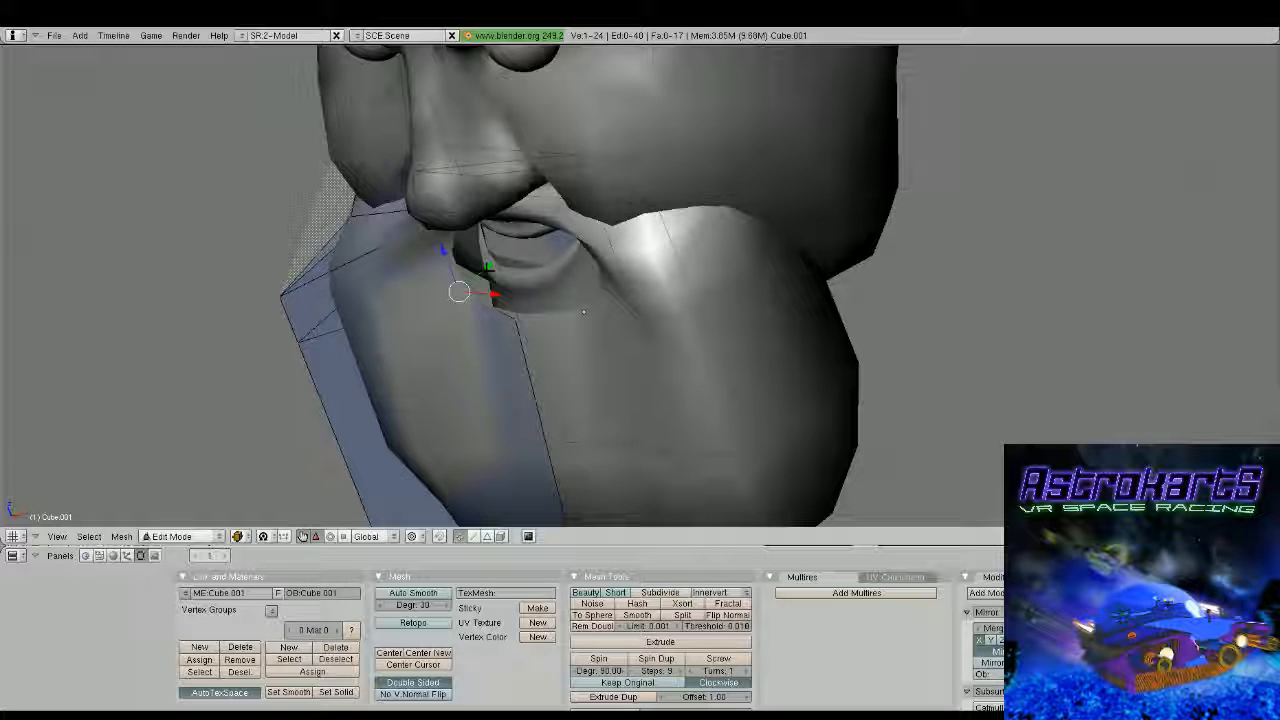
Pull the beard's two upper front outer corner vertices back and inward, closer to the cheek and mouth
scroll(488, 267, "down", 4)
middle_click_drag(488, 267, 426, 191)
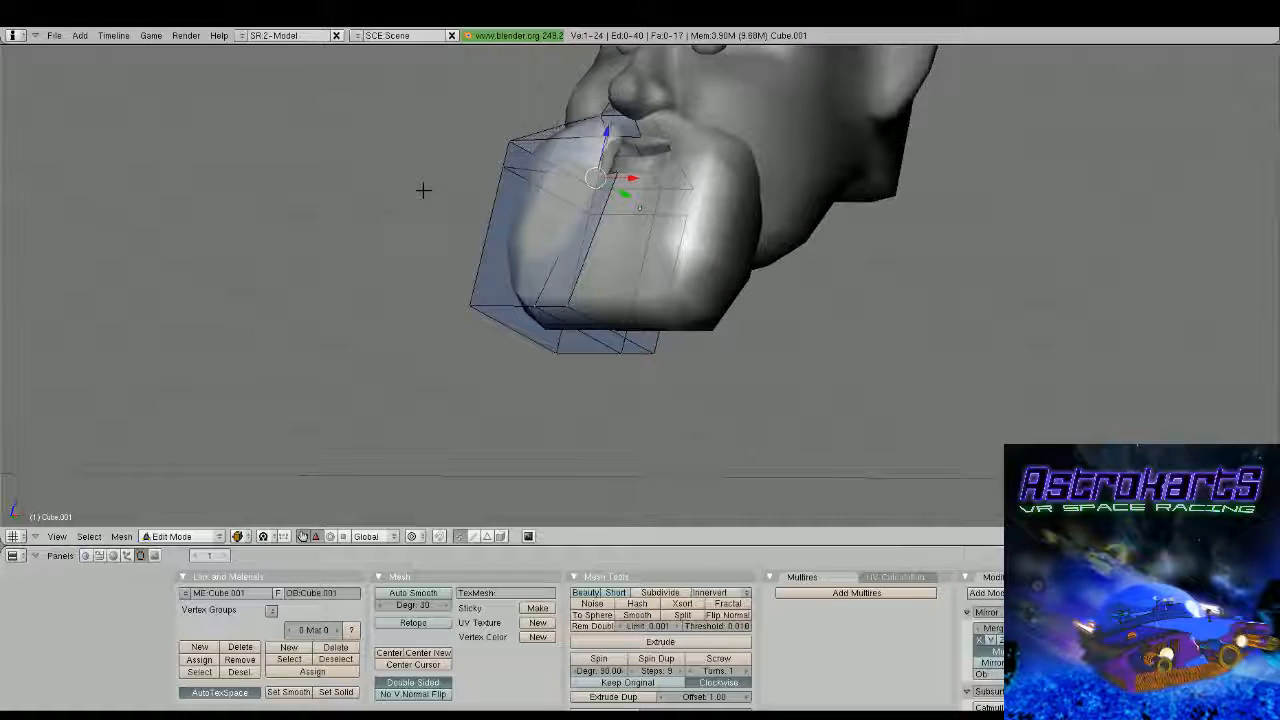
right_click(511, 137)
right_click(507, 166, "shift")
middle_click_drag(580, 194, 508, 205)
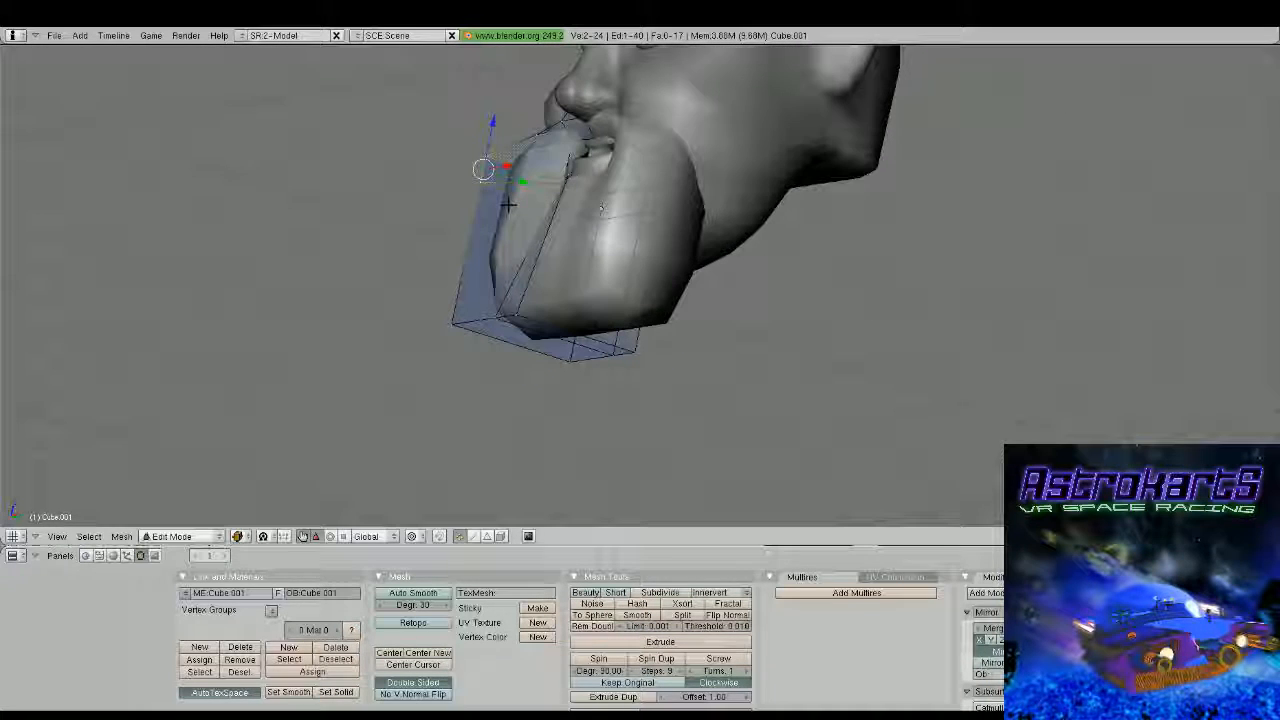
key("g")
left_click(541, 202)
right_click(481, 186)
key("g")
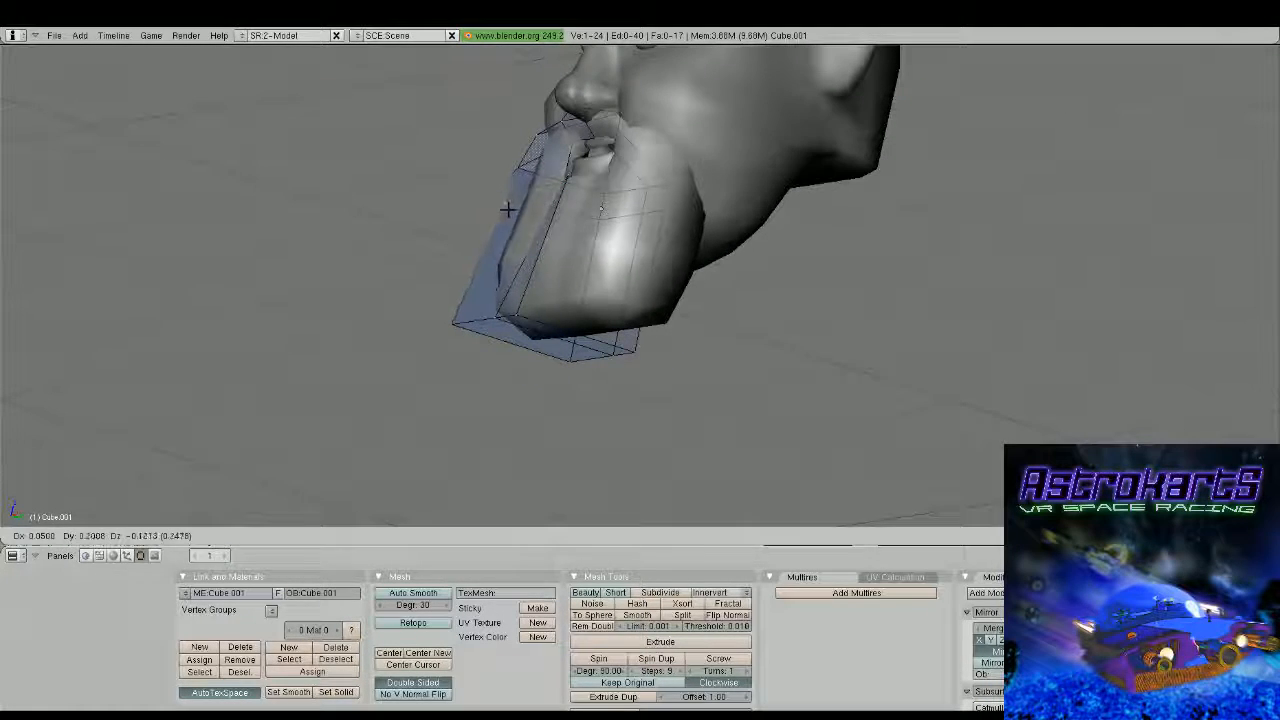
left_click(509, 207)
In front view, pull the beard's bottom centre vertices down along Z to taper the beard into a point
middle_click_drag(509, 207, 690, 290)
key("KP_1")
key("a")
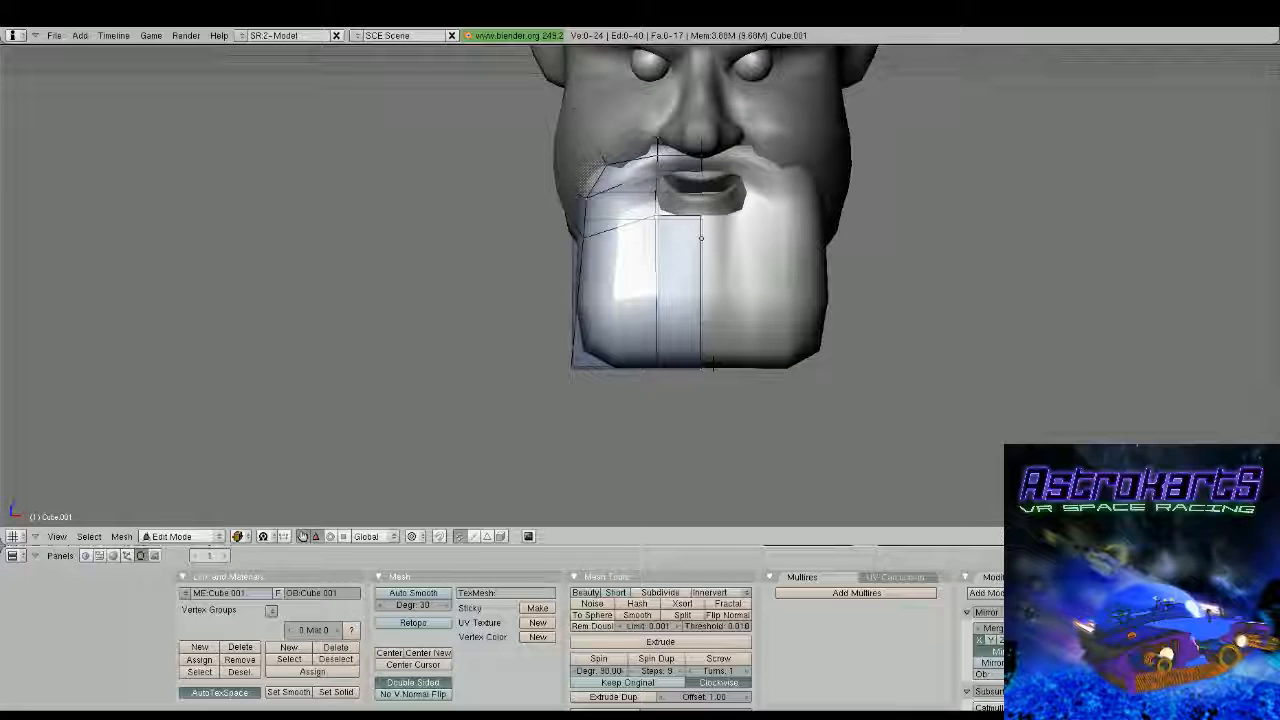
key("b")
left_click_drag(680, 353, 718, 382)
left_click_drag(703, 324, 703, 325)
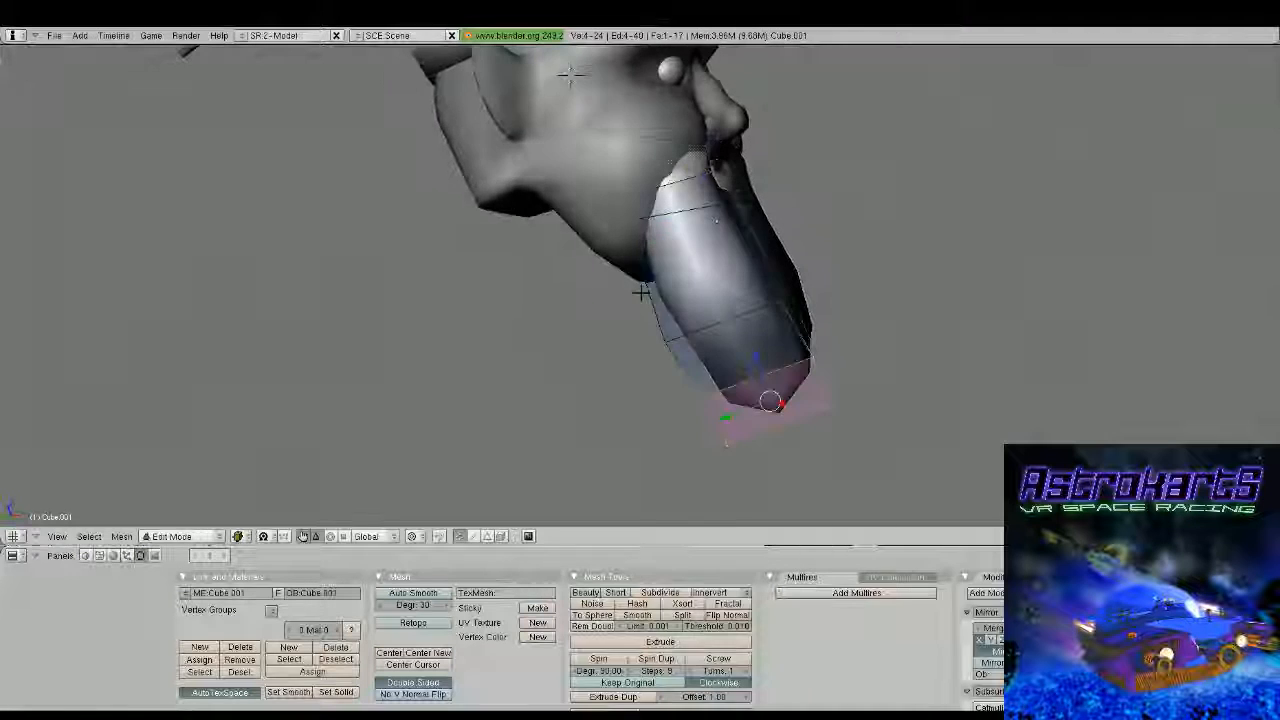
Move the beard's rear outer side vertex outward and up along the jaw
middle_click_drag(640, 291, 590, 271)
right_click(572, 170)
right_click(600, 240)
key("g")
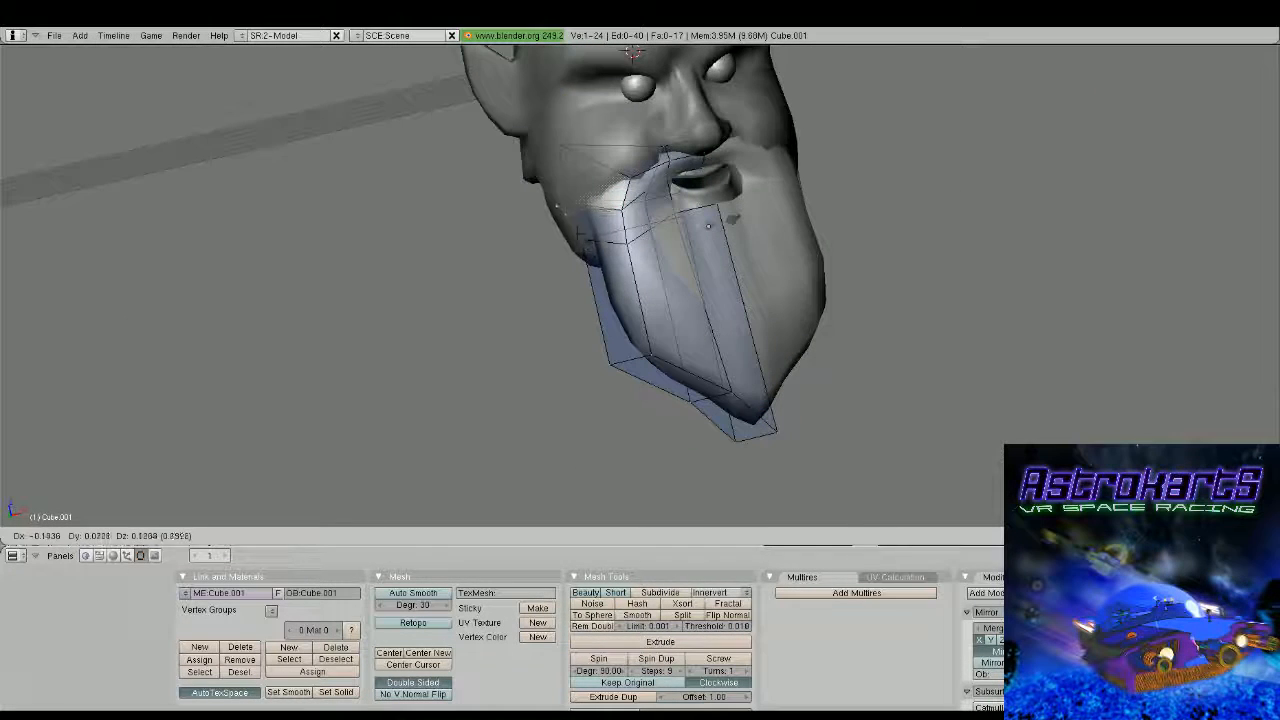
left_click(573, 228)
Pull the same side vertex farther back so the beard reaches the rear of the jaw, and leave Edit Mode
middle_click_drag(640, 234, 755, 266)
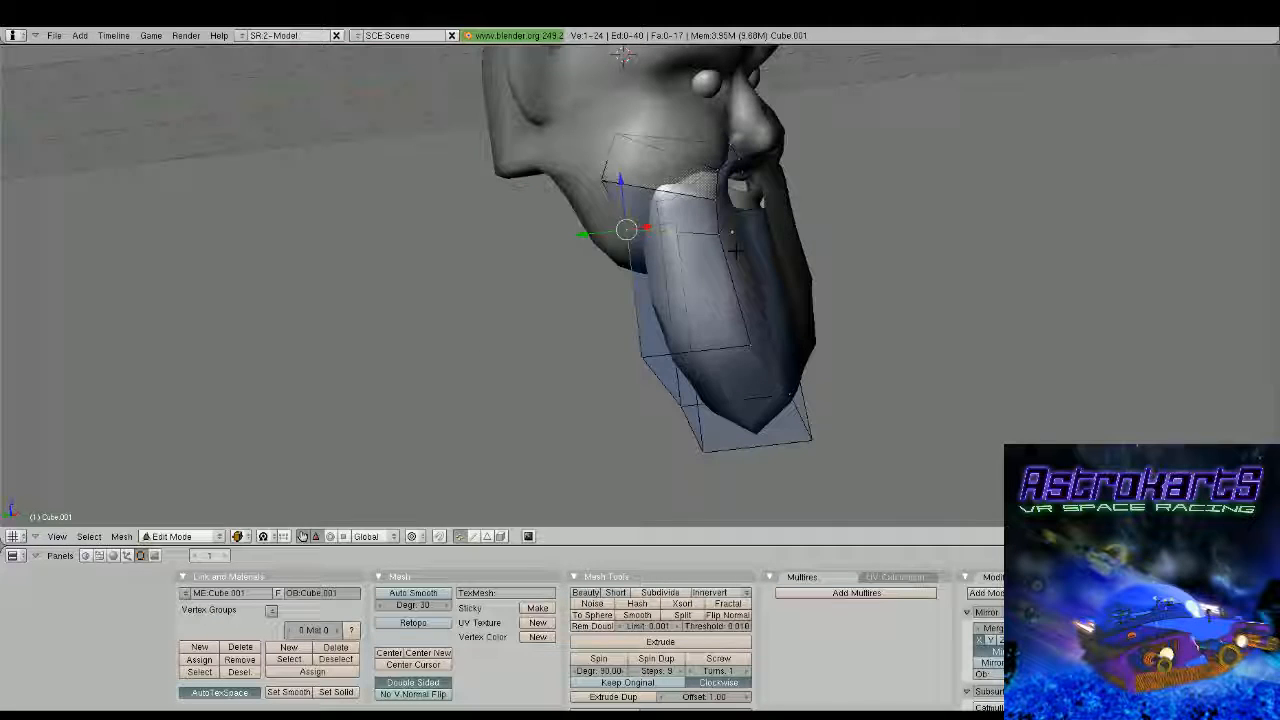
key("g")
left_click(581, 233)
middle_click_drag(580, 231, 703, 246)
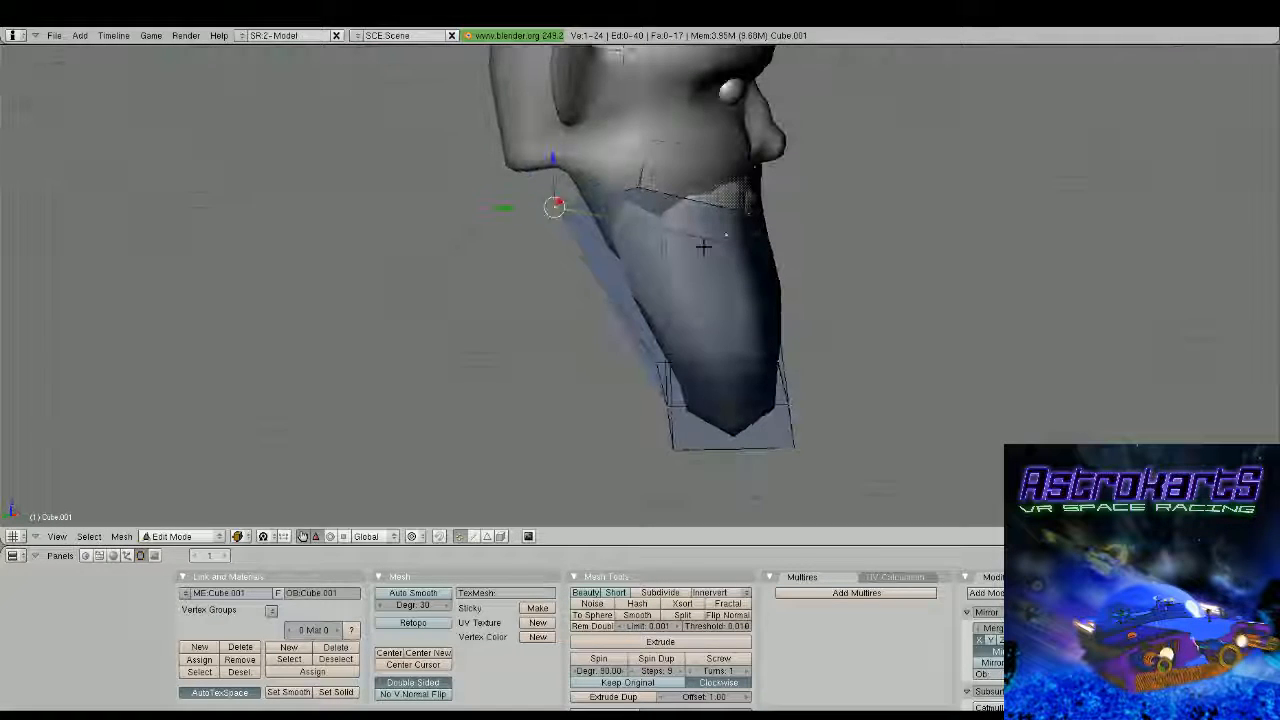
right_click(659, 186)
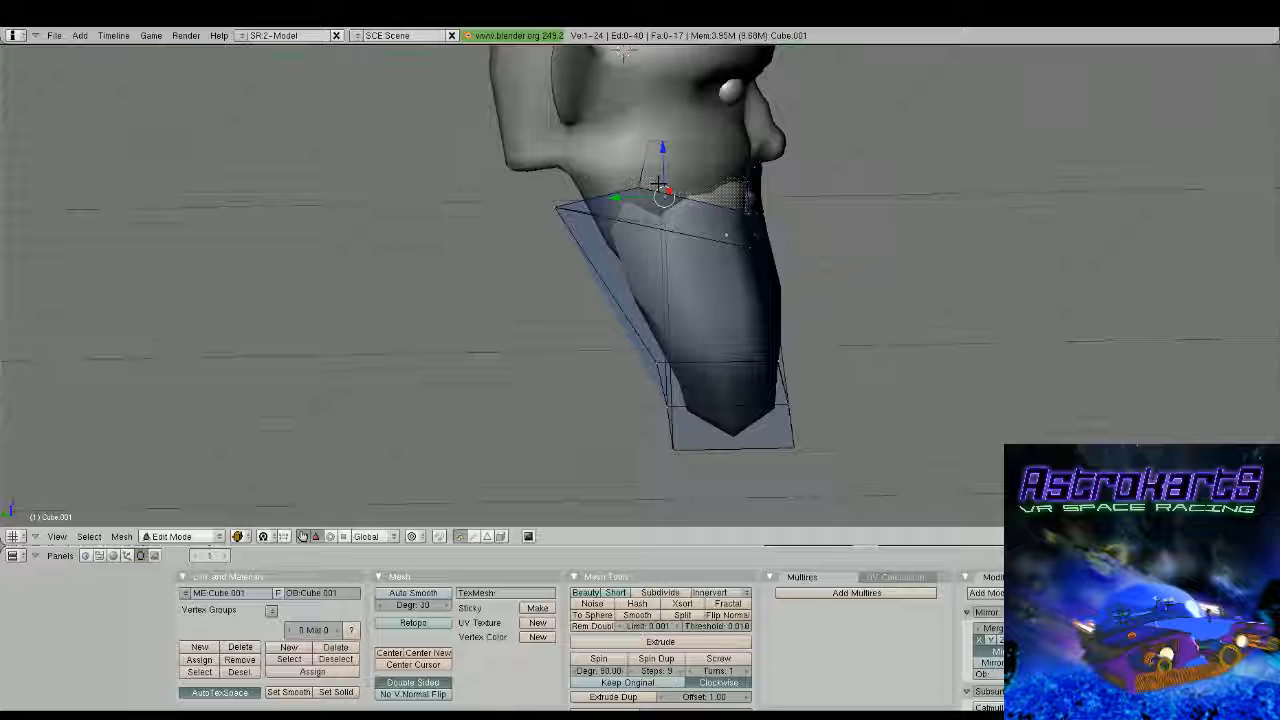
key("Tab")
middle_click_drag(659, 186, 728, 341)
scroll(734, 309, "up", 2)
key("Tab")
Add one horizontal loop cut around the middle of the hat's brim, and return to Object Mode in front view
key("Tab")
key("Tab")
key("Tab")
right_click(612, 243)
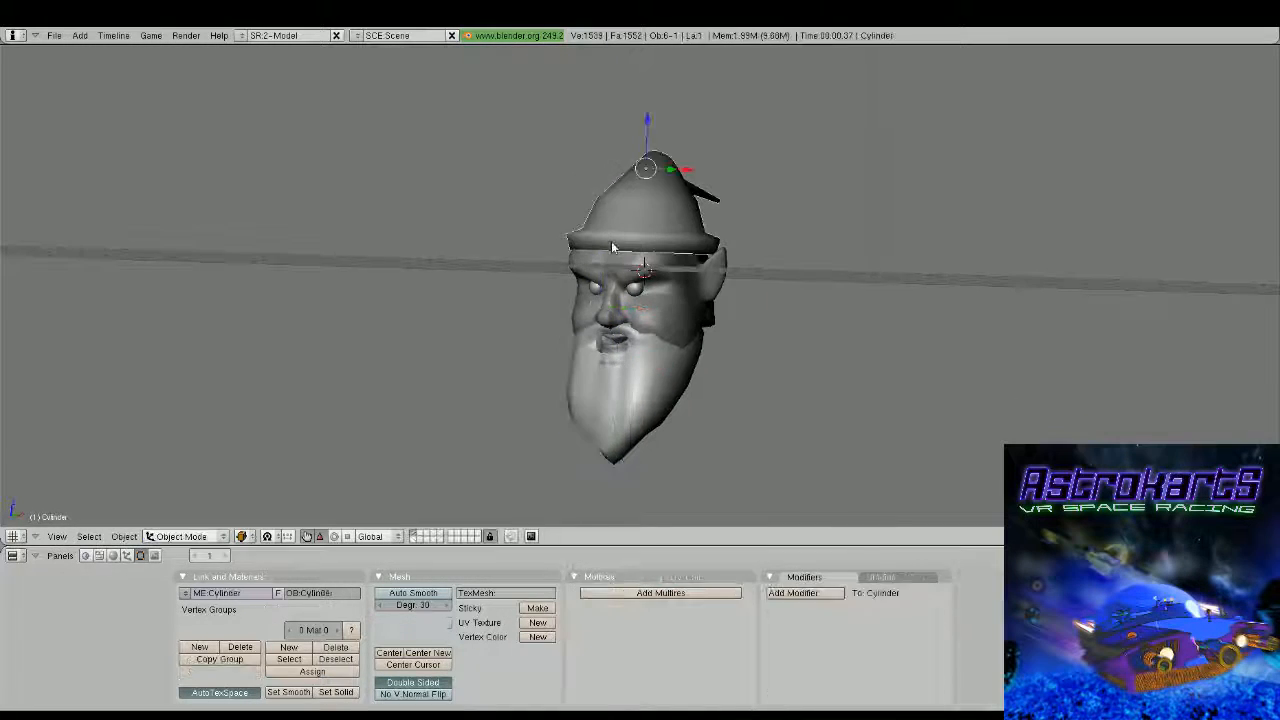
key("Tab")
scroll(612, 246, "up", 3)
middle_click_drag(612, 246, 760, 292, "shift")
middle_click_drag(760, 292, 746, 304)
key("ctrl+r")
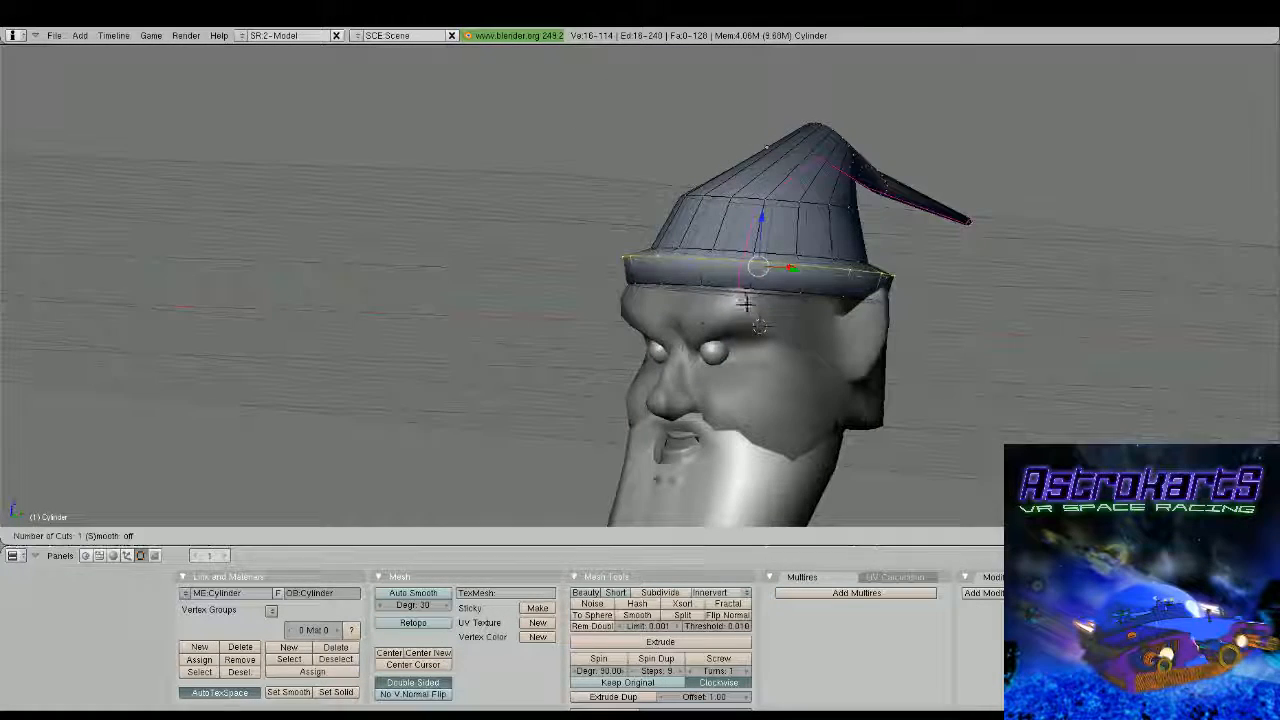
left_click(745, 304)
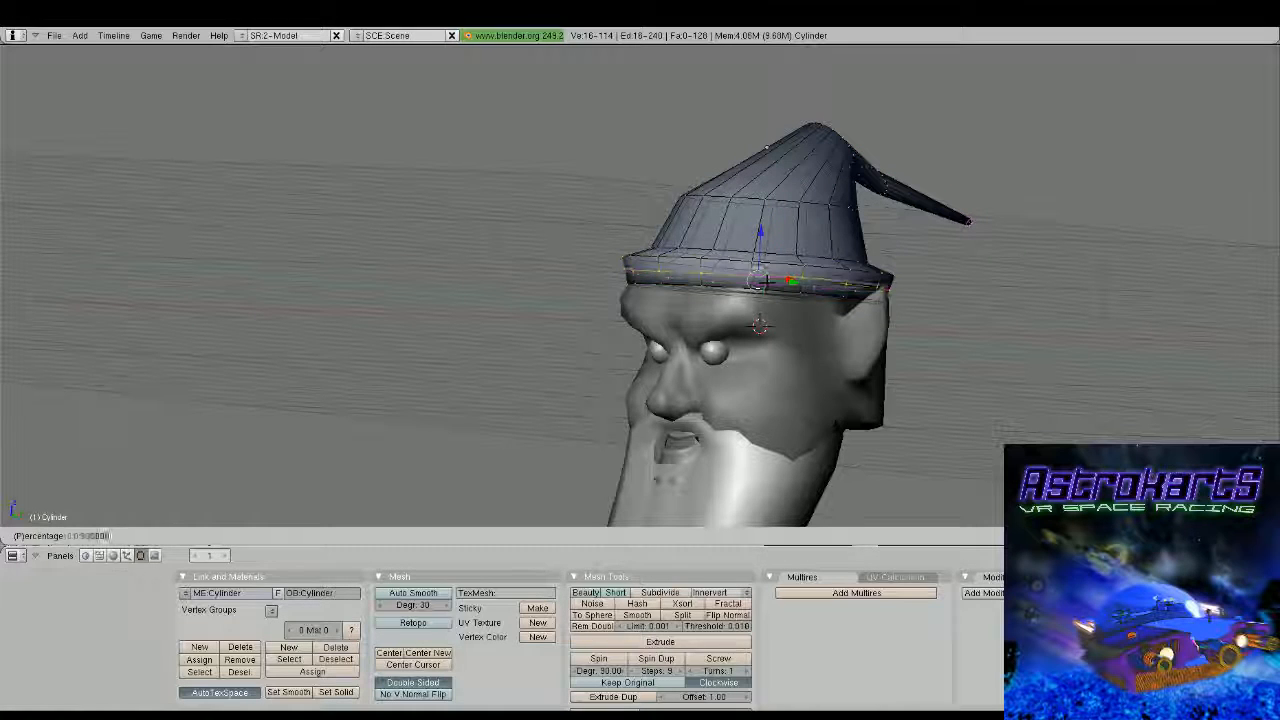
left_click(757, 283)
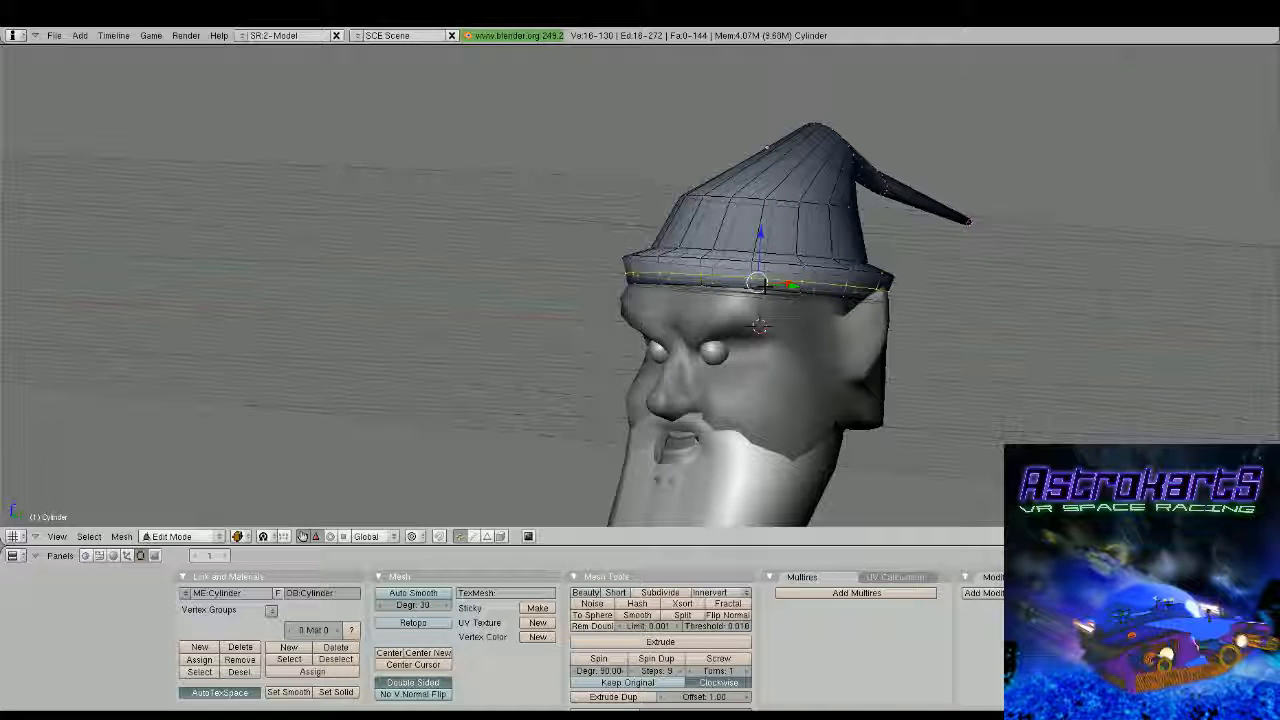
key("Tab")
middle_click_drag(762, 287, 889, 309)
key("KP_1")
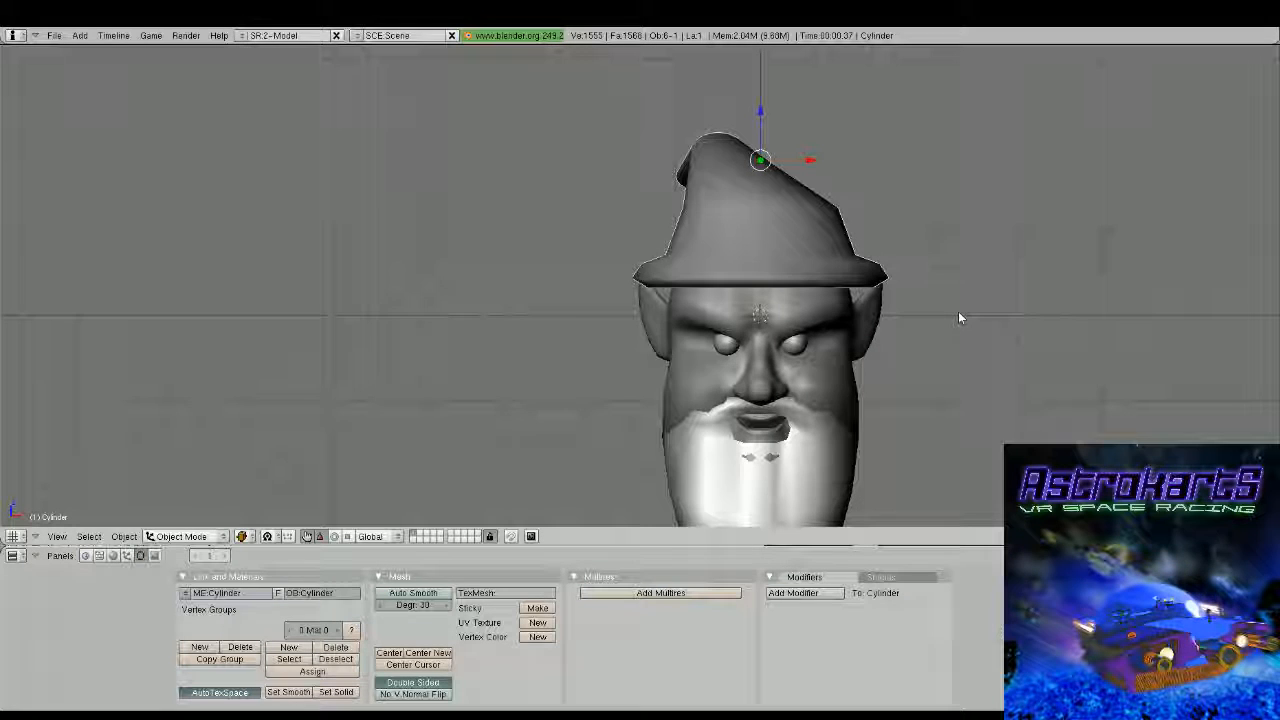
key("g")
right_click(973, 305)
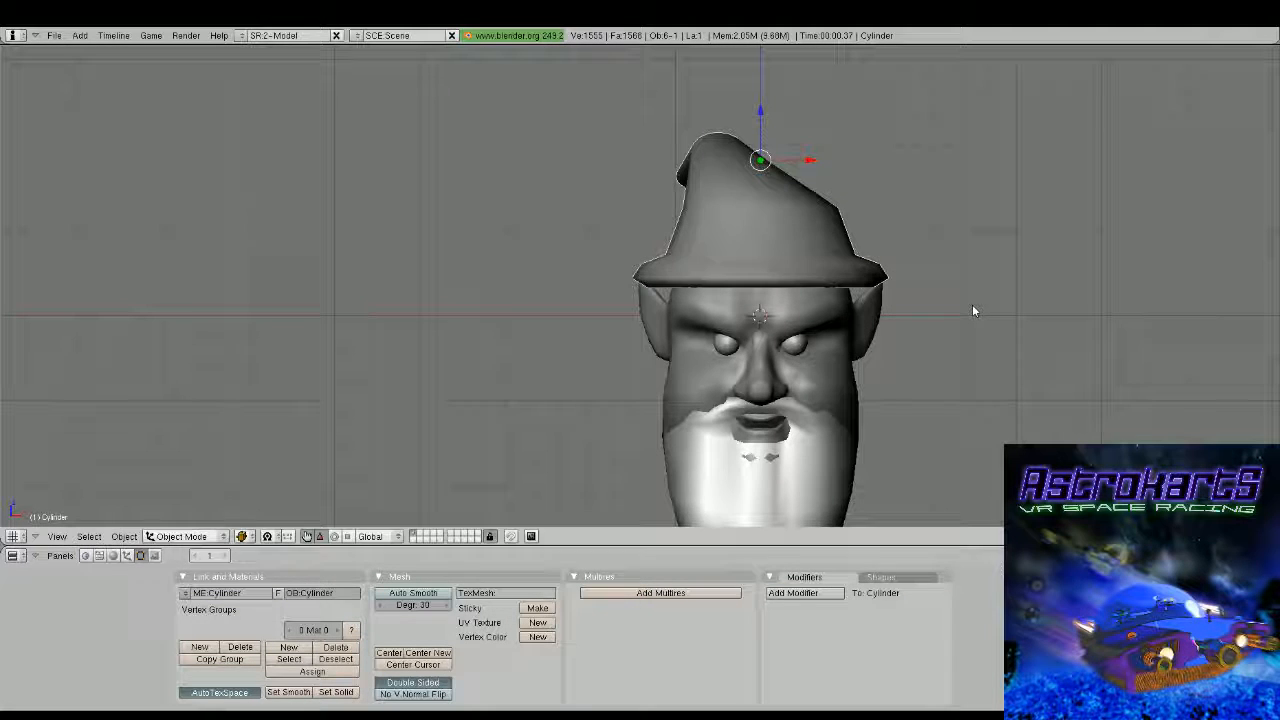
key("g")
right_click(985, 278)
key("g")
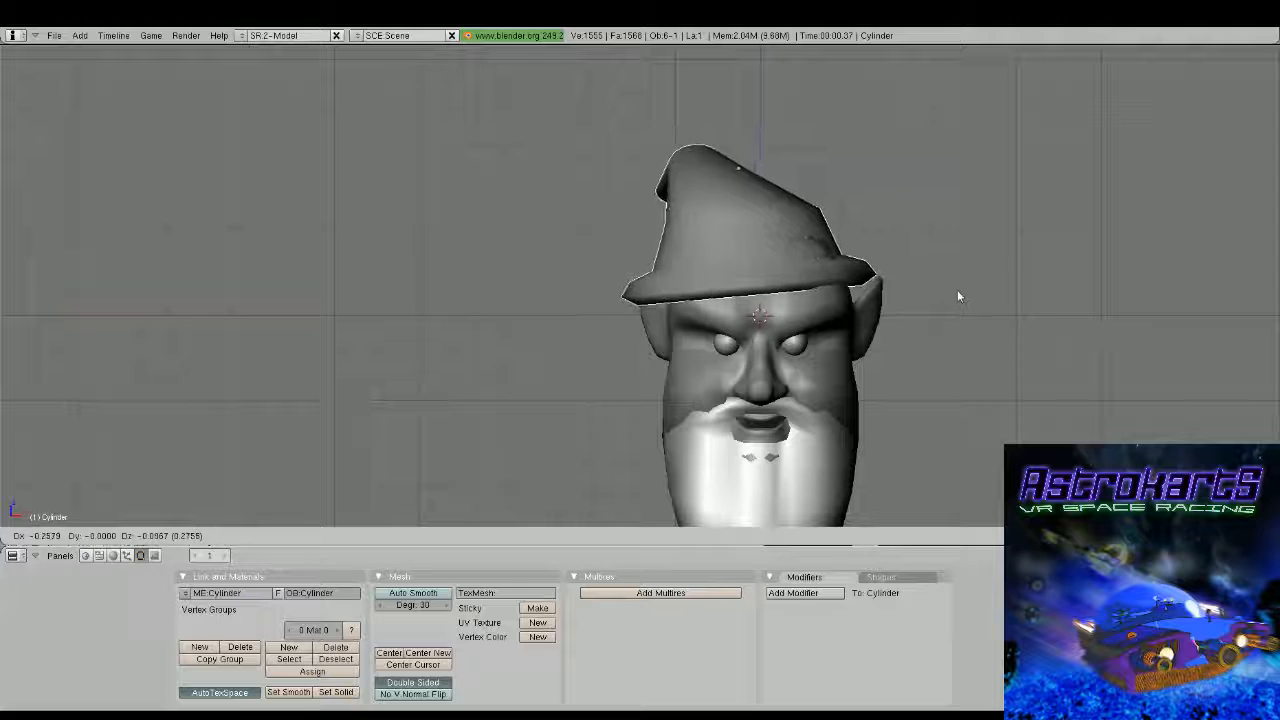
left_click(965, 267)
Reposition the hat so its origin sits at brim level, lowering the object along Z back onto the head
key("Tab")
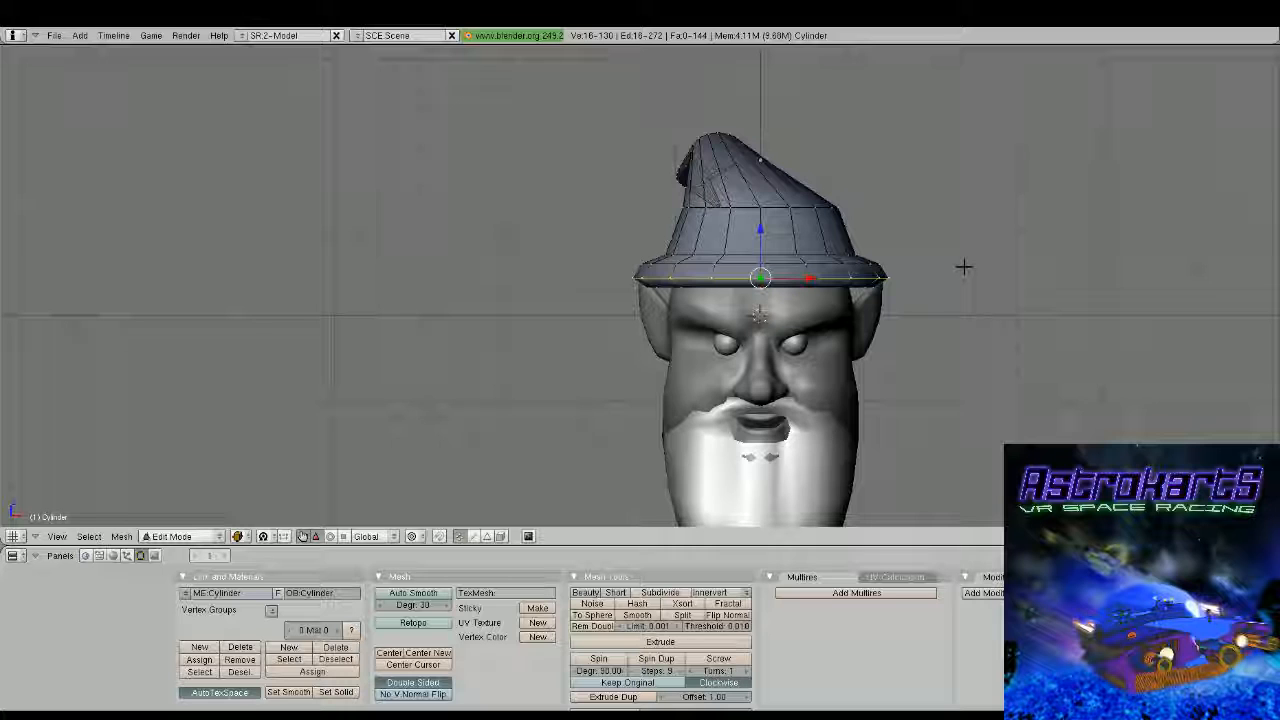
key("Tab")
key("g")
key("z")
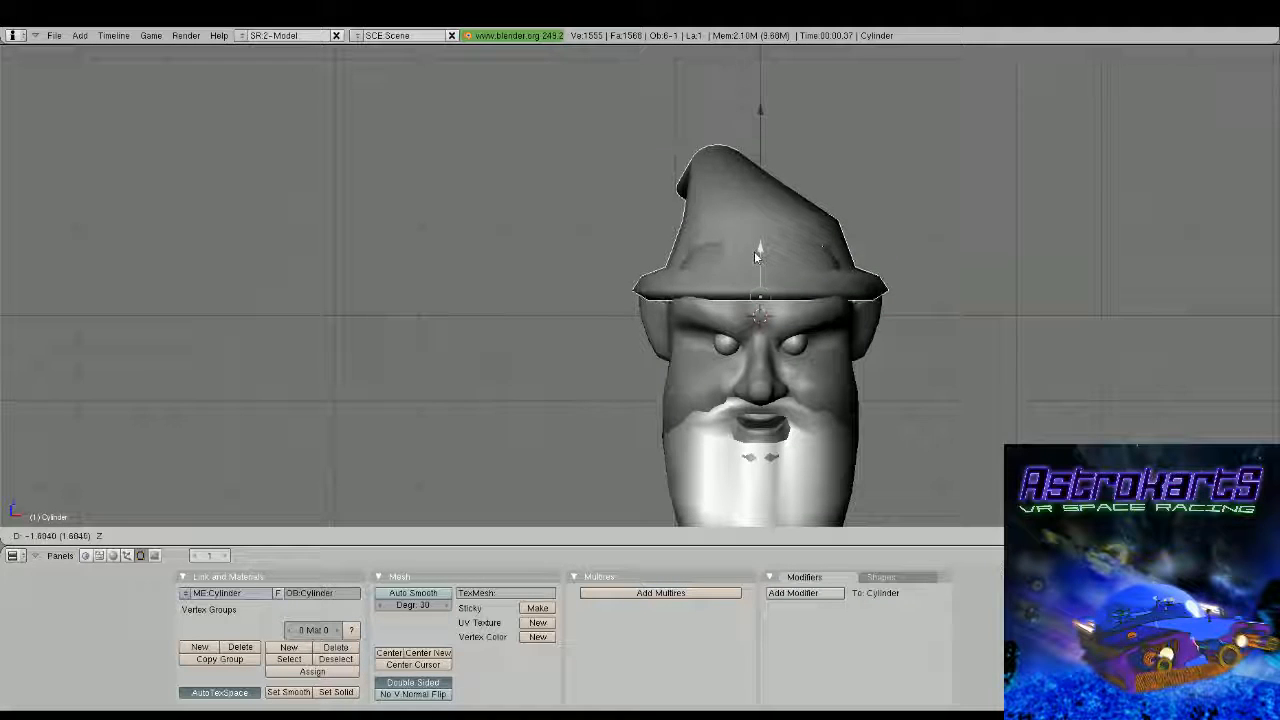
left_click(755, 241)
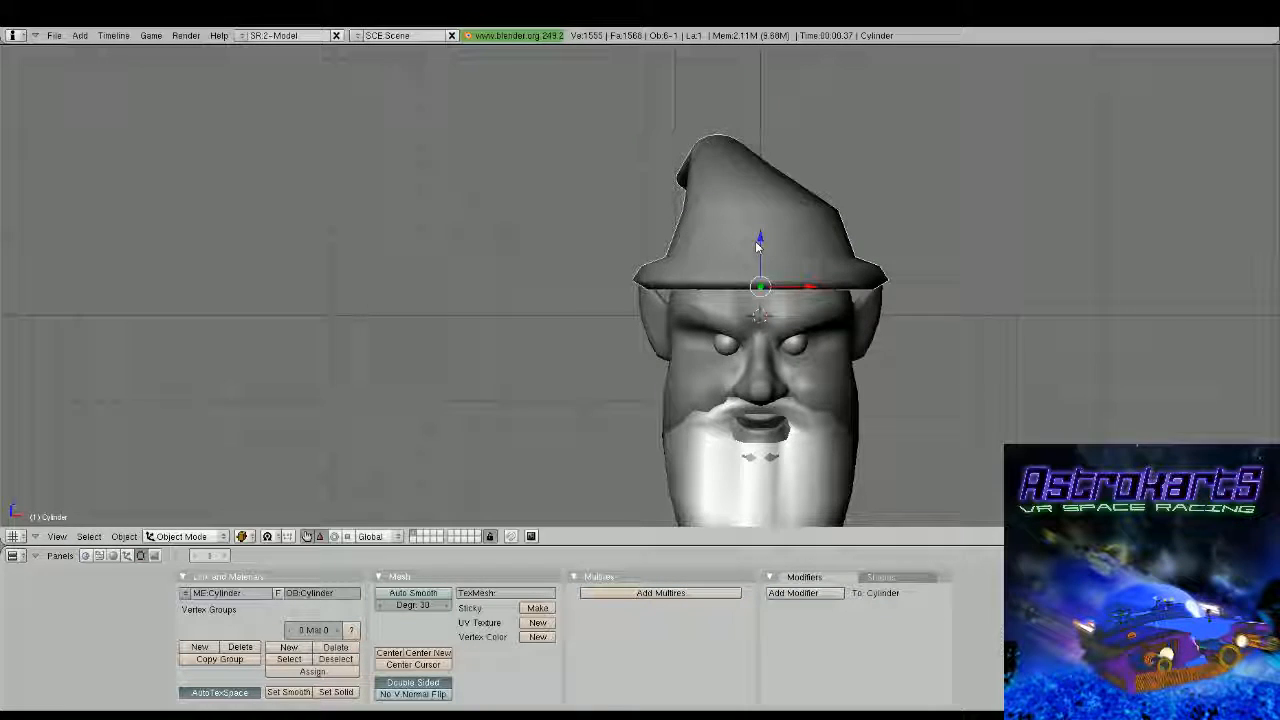
Tilt the hat sideways by about 9 degrees in front view and adjust its front-to-back position on the head
key("r")
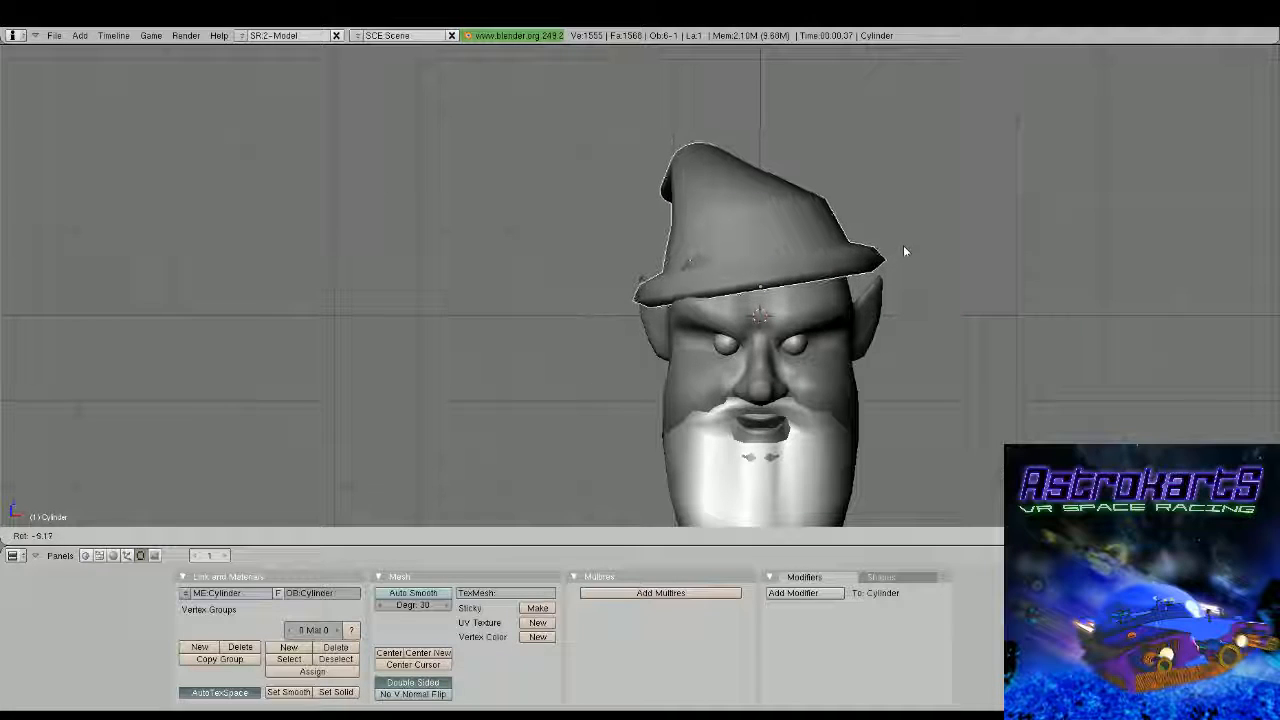
left_click(903, 245)
middle_click_drag(660, 267, 661, 312)
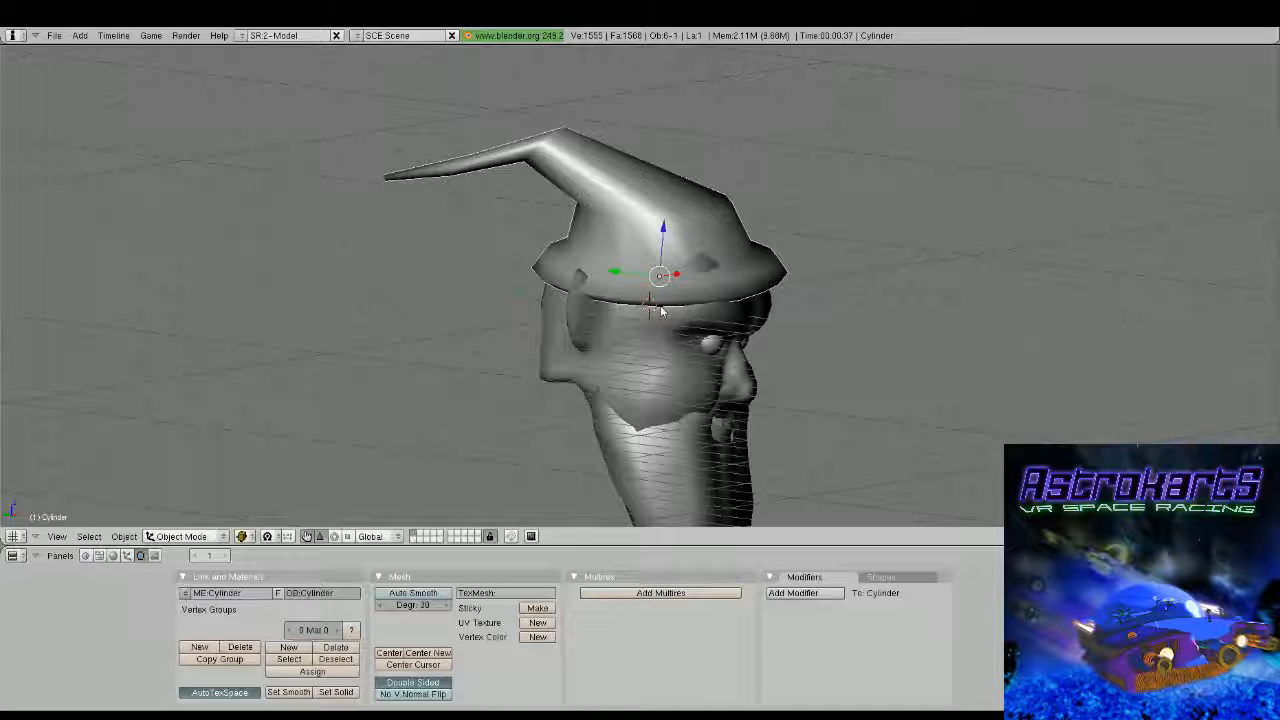
left_click_drag(614, 271, 628, 278)
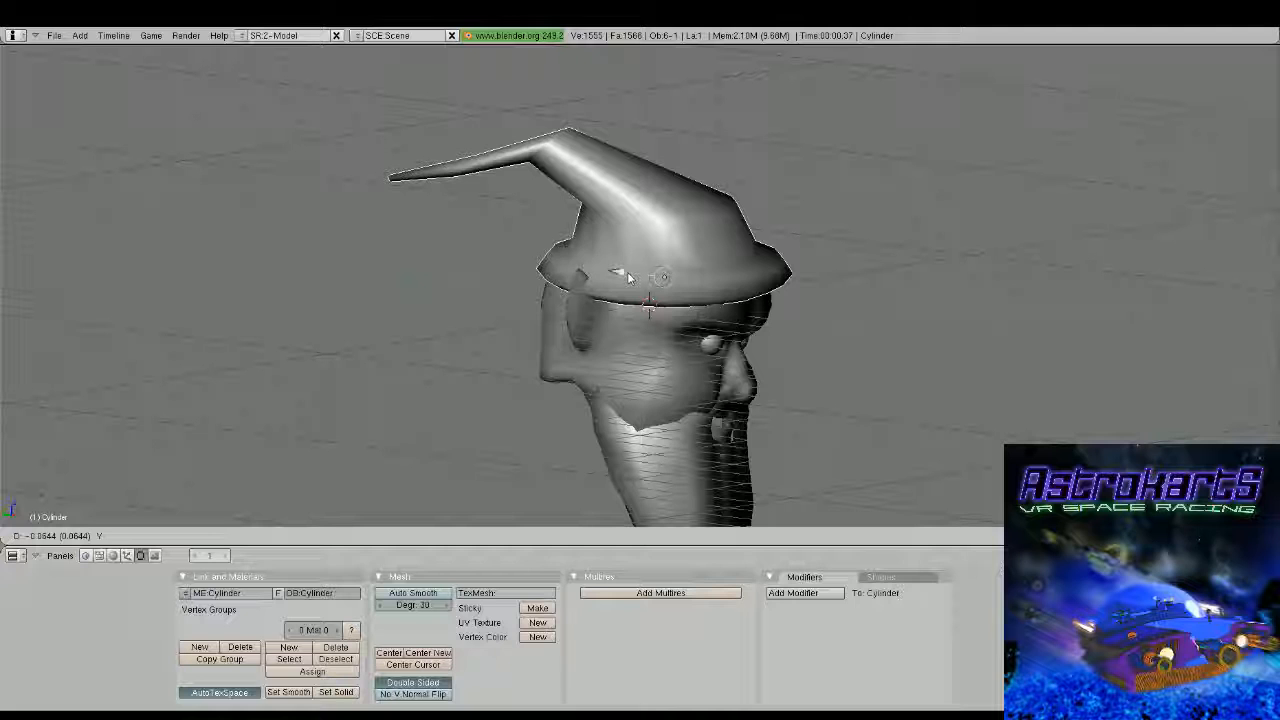
left_click_drag(628, 278, 608, 263)
middle_click_drag(608, 263, 757, 345)
Move the beard's lower front vertices back along Y to narrow the tip toward the chin
right_click(673, 322)
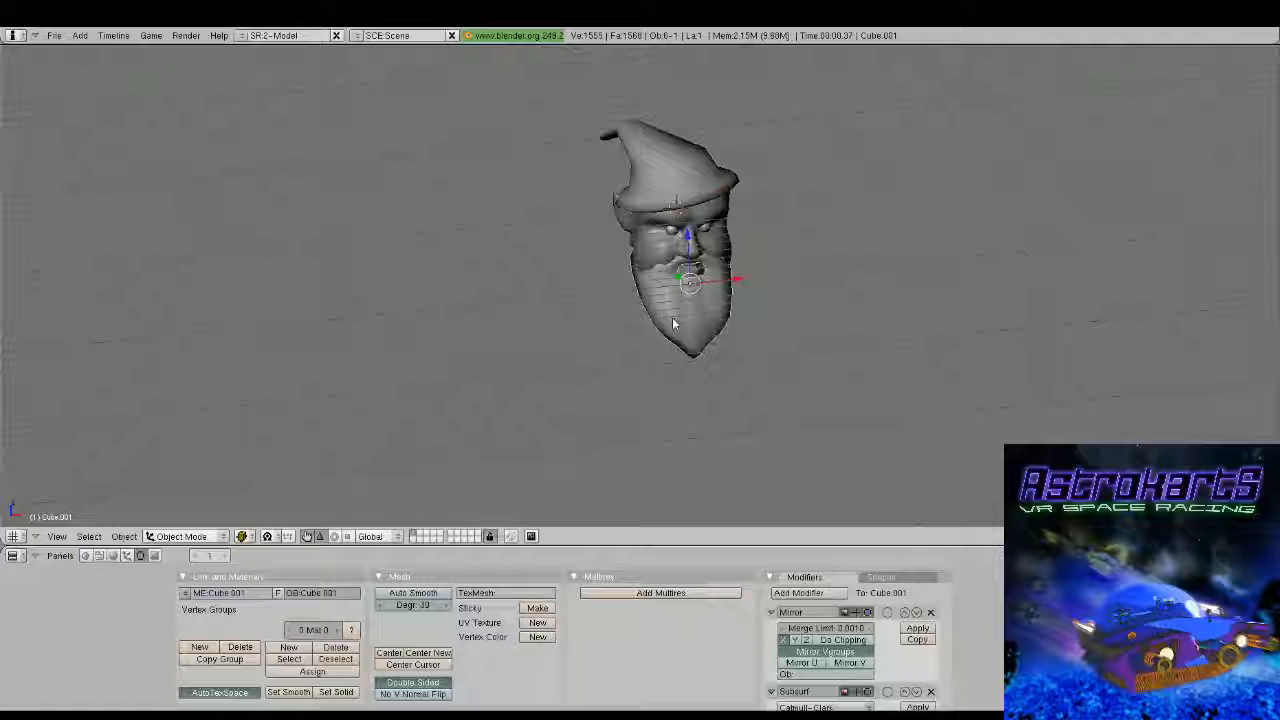
key("Tab")
middle_click_drag(672, 317, 777, 331)
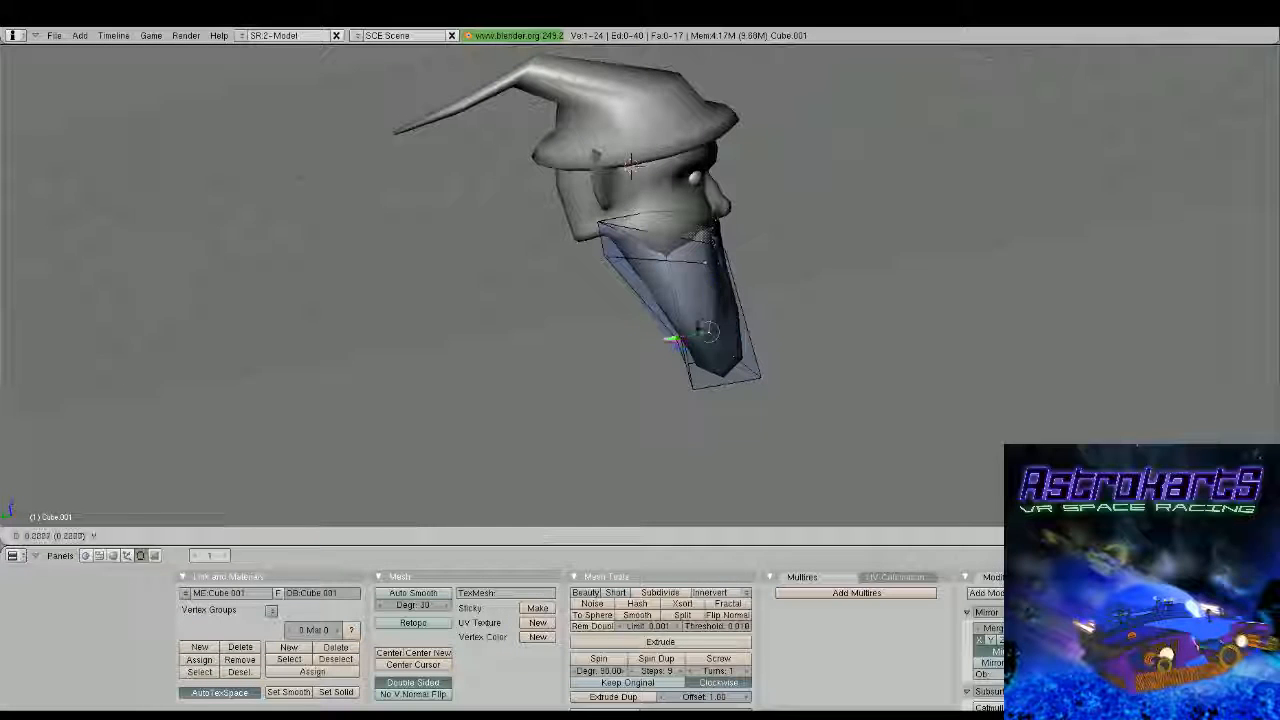
key("y")
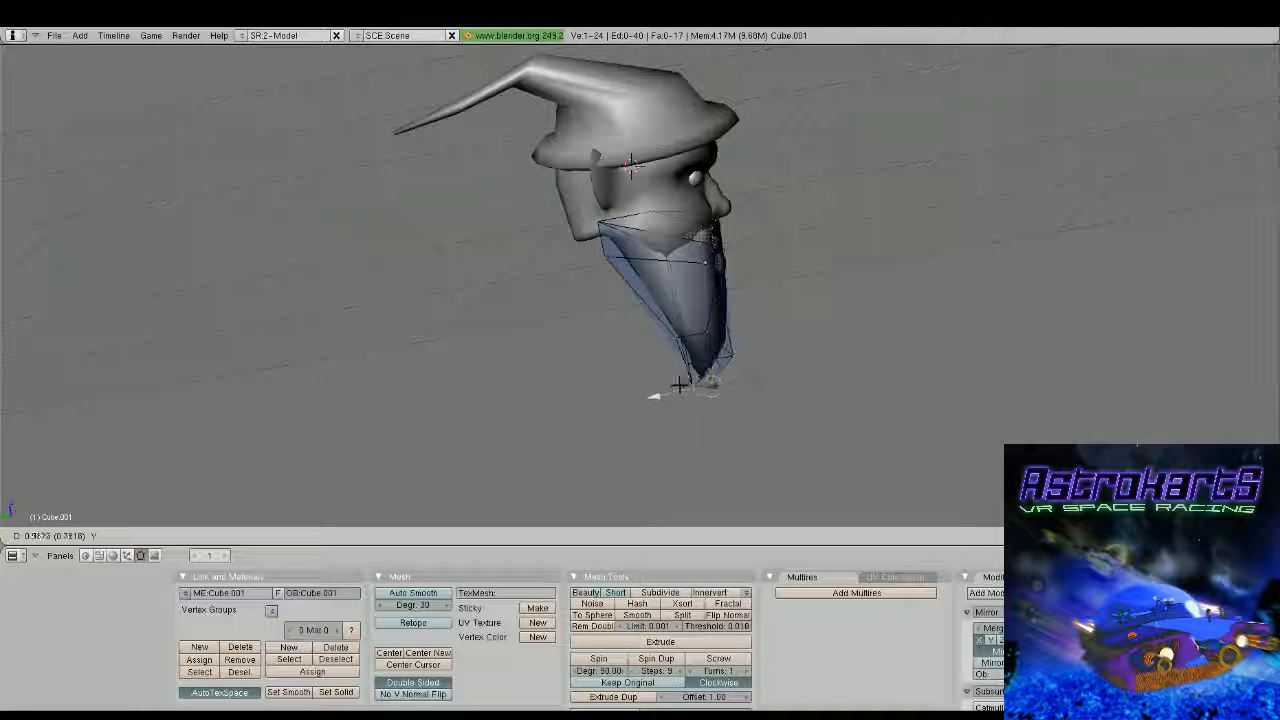
left_click(678, 385)
Add one horizontal loop cut around the lower half of the beard
middle_click_drag(678, 385, 801, 348)
key("ctrl+r")
left_click(731, 348)
left_click(733, 342)
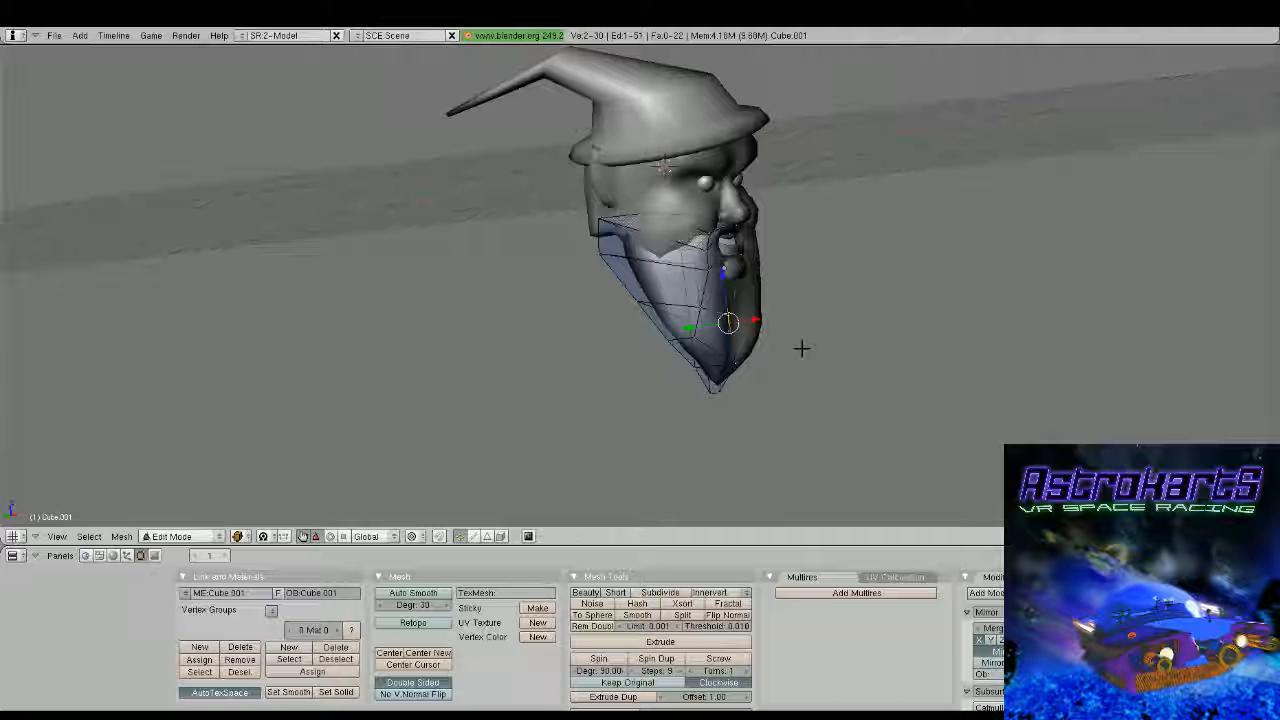
Adjust the lower front vertices of the beard along Y to refine its front profile above the tip
middle_click_drag(802, 348, 697, 271)
scroll(705, 270, "up", 2)
right_click(672, 292)
key("g")
key("y")
left_click(651, 306)
key("g")
key("y")
left_click(572, 321)
key("Tab")
scroll(697, 271, "up", 1)
key("Tab")
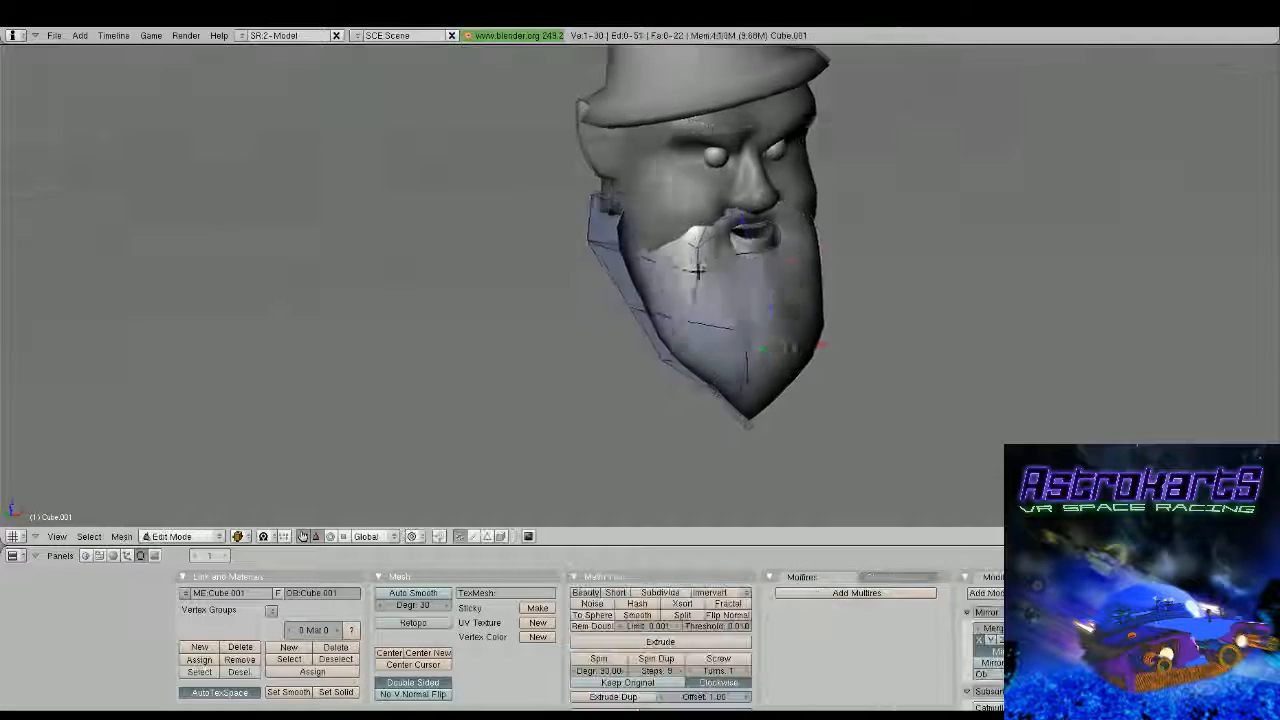
scroll(666, 240, "up", 1)
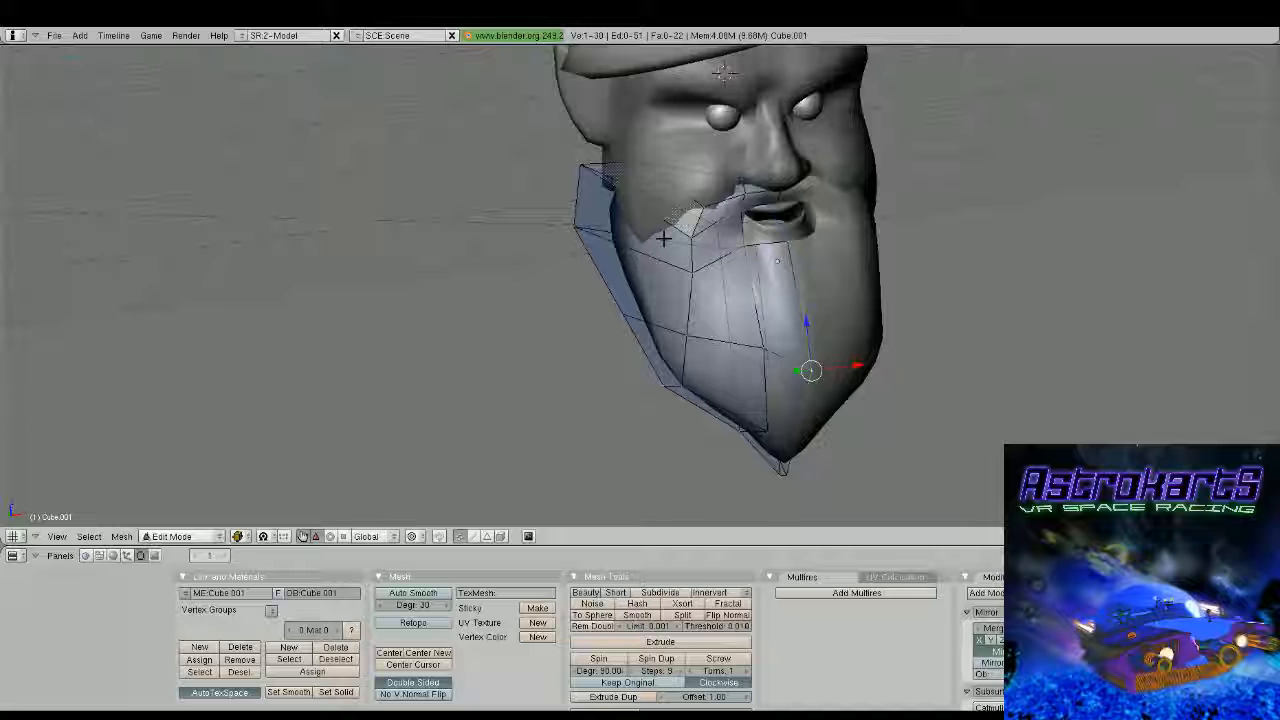
Try to fill a face between three vertices on the beard's upper edge beside the mouth
middle_click_drag(664, 239, 740, 256)
right_click(758, 230)
right_click(764, 265, "shift")
right_click(762, 298, "shift")
left_click_drag(763, 221, 760, 250)
middle_click_drag(760, 250, 780, 278)
left_click_drag(751, 288, 733, 282)
mouse_move(733, 282)
middle_mouse_down()
mouse_move(680, 323)
mouse_move(715, 287)
middle_mouse_up()
key("f")
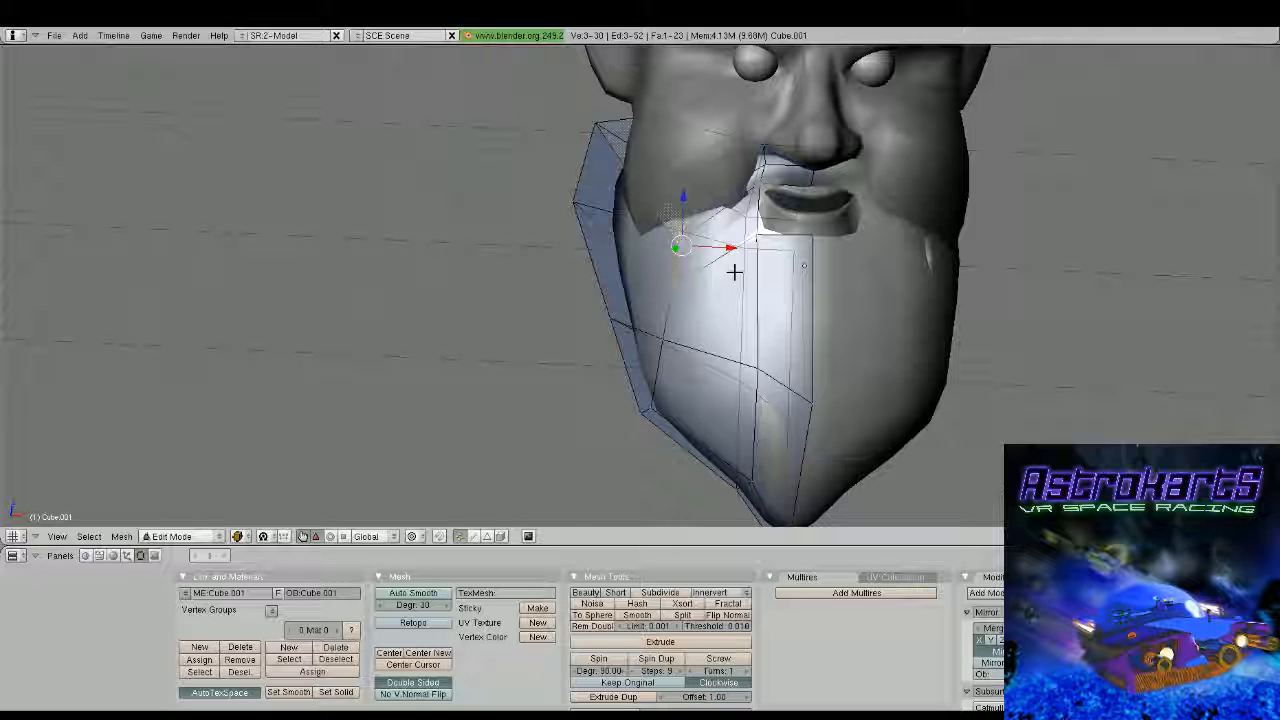
key("ctrl+z")
key("a")
Examine the beard's overall shape and its fit against the face from the front and the side
middle_click_drag(735, 272, 960, 328)
key("Tab")
scroll(740, 284, "down", 2)
key("Tab")
middle_click_drag(670, 290, 702, 297)
scroll(851, 317, "down", 2)
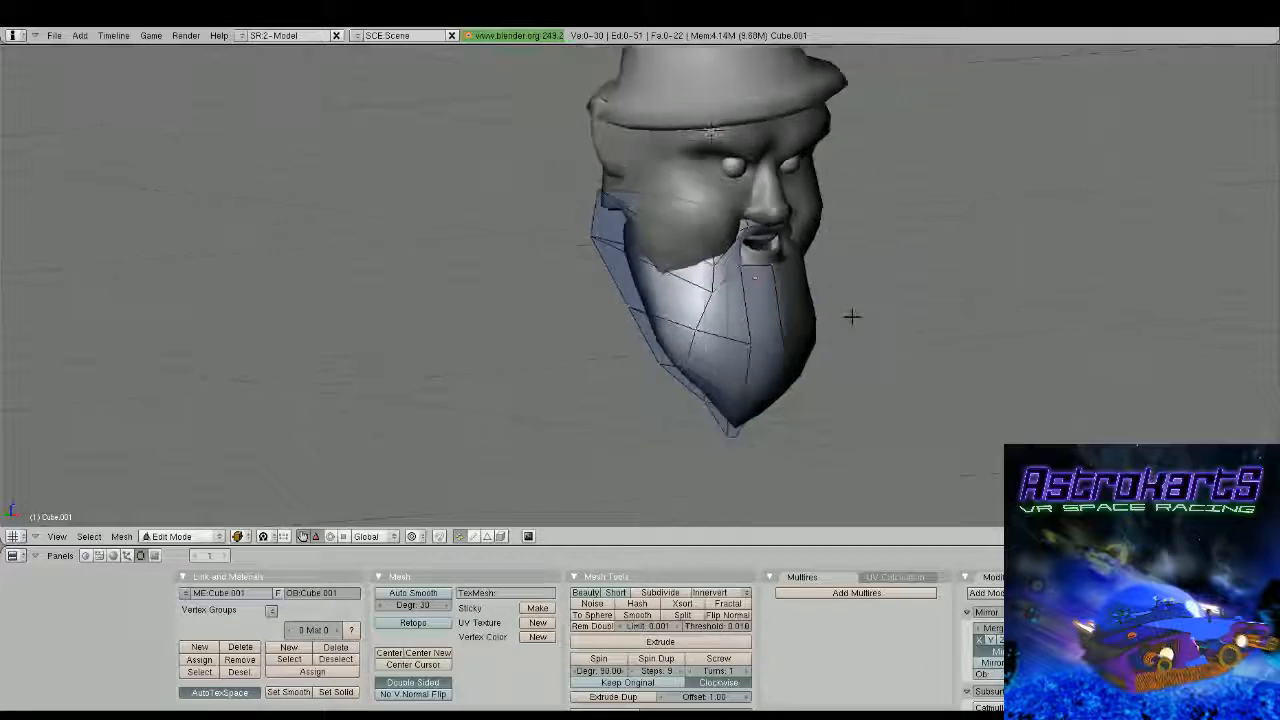
middle_click_drag(851, 317, 948, 322)
key("a")
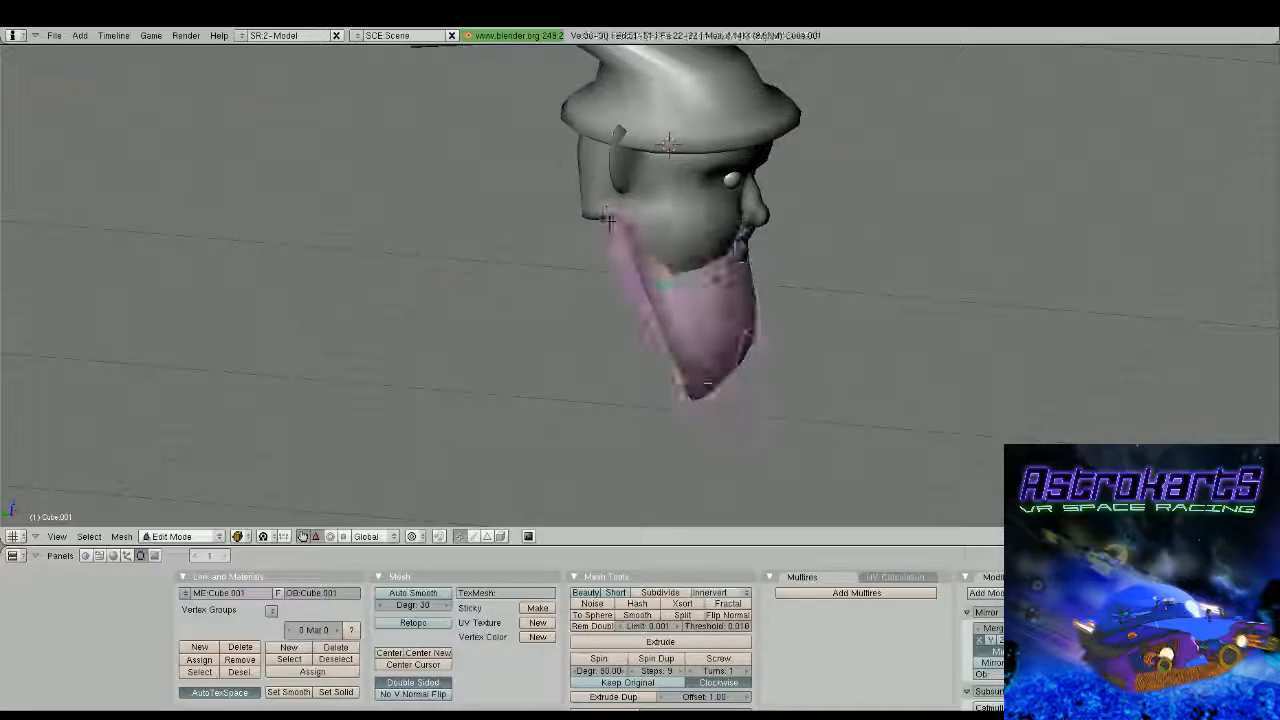
key("a")
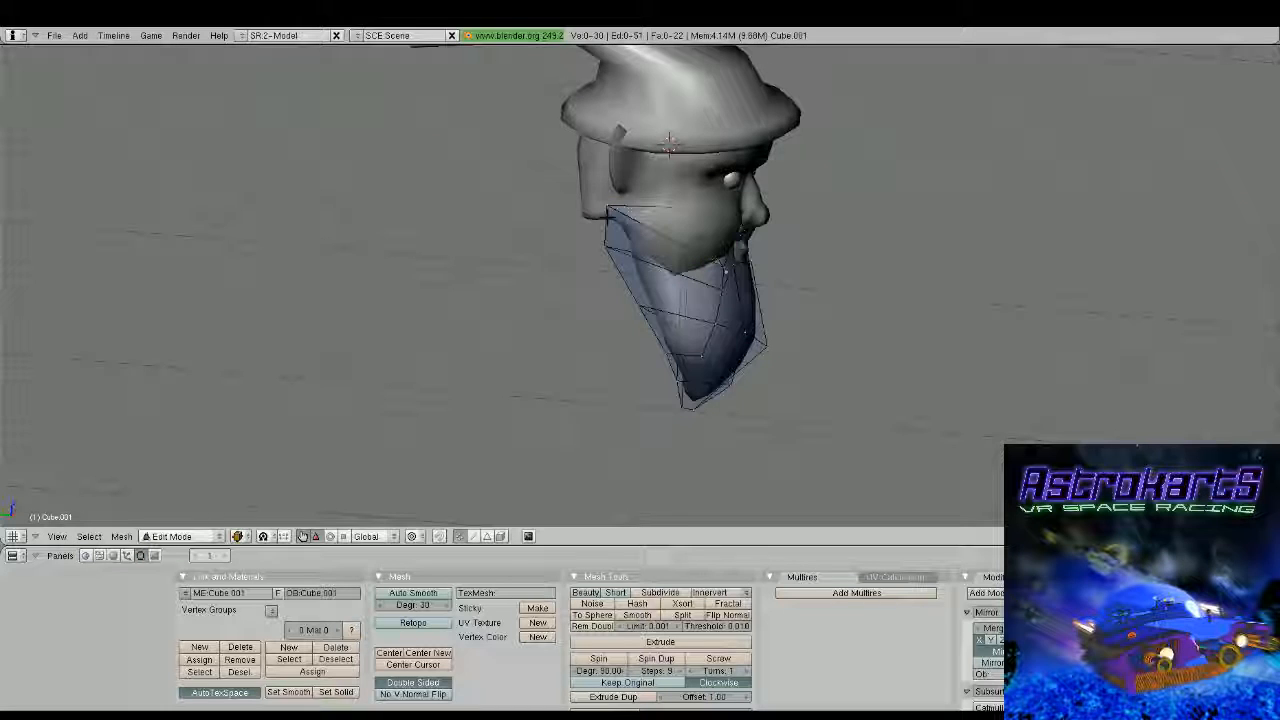
Shift the beard's upper back edge forward toward the cheek
middle_click_drag(608, 215, 625, 220)
right_click(607, 209)
key("Tab")
scroll(700, 290, "down", 2)
middle_click_drag(790, 290, 704, 294)
scroll(704, 294, "up", 2)
key("Tab")
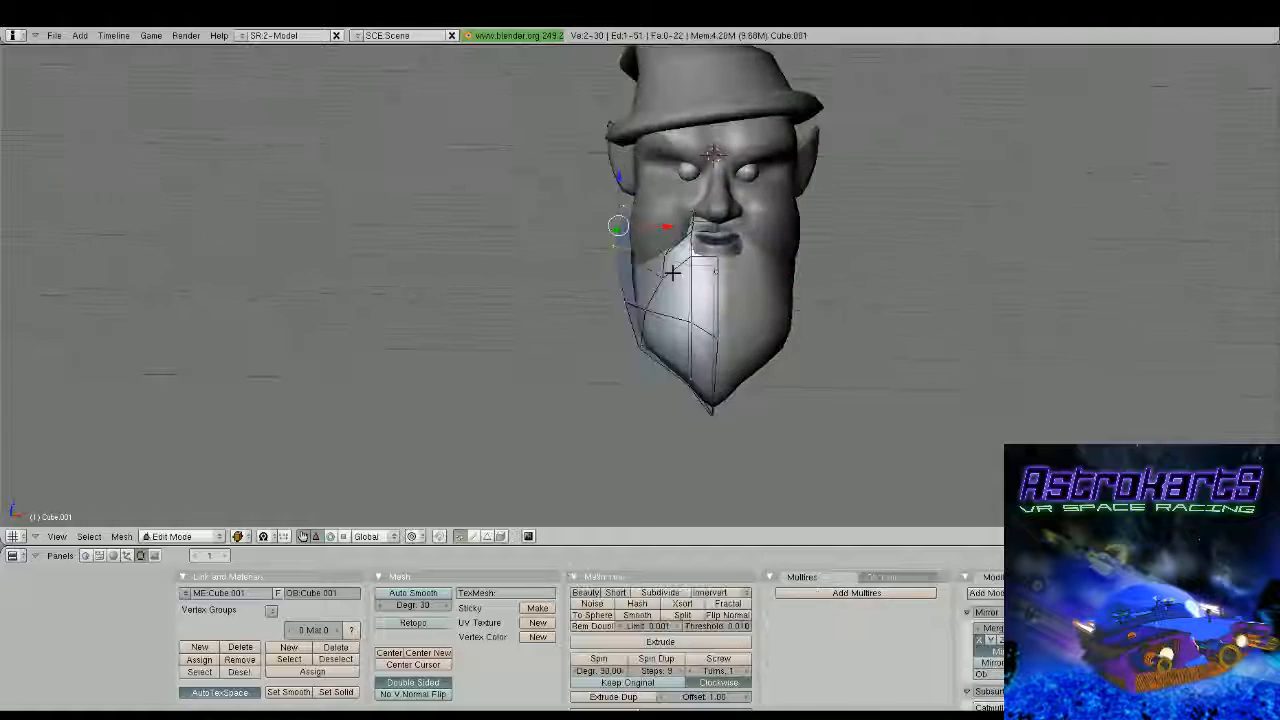
Edit the head mesh and raise the edge at the outer lower cheek below the ear along Z
scroll(672, 272, "up", 1)
key("Tab")
right_click(676, 210)
key("Tab")
middle_click_drag(676, 210, 749, 258)
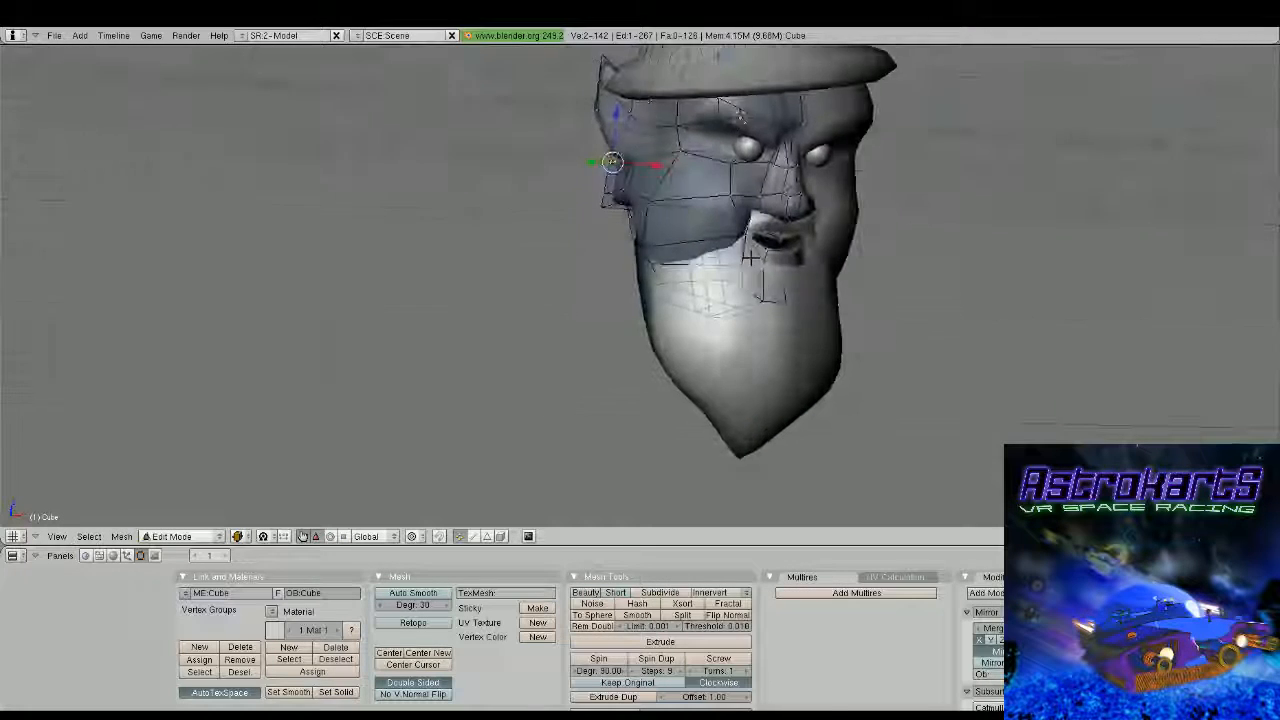
key("Tab")
key("KP_1")
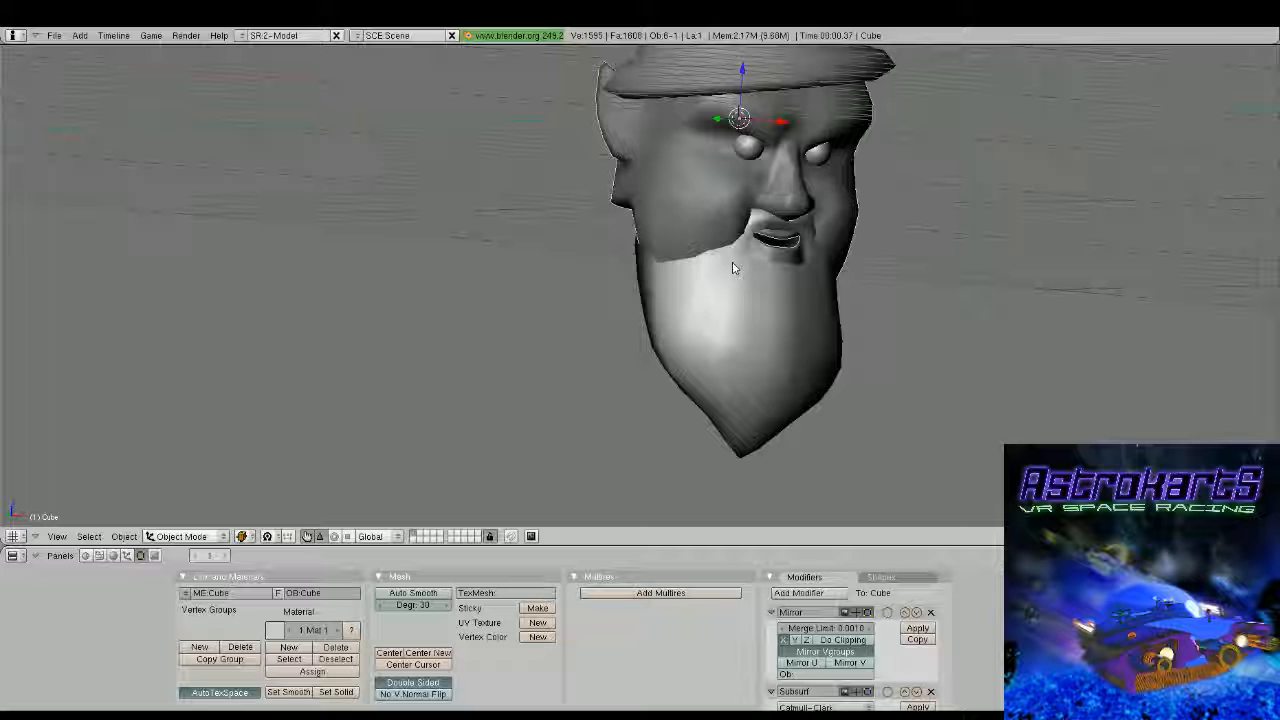
key("Tab")
key("KP_1")
key("g")
key("z")
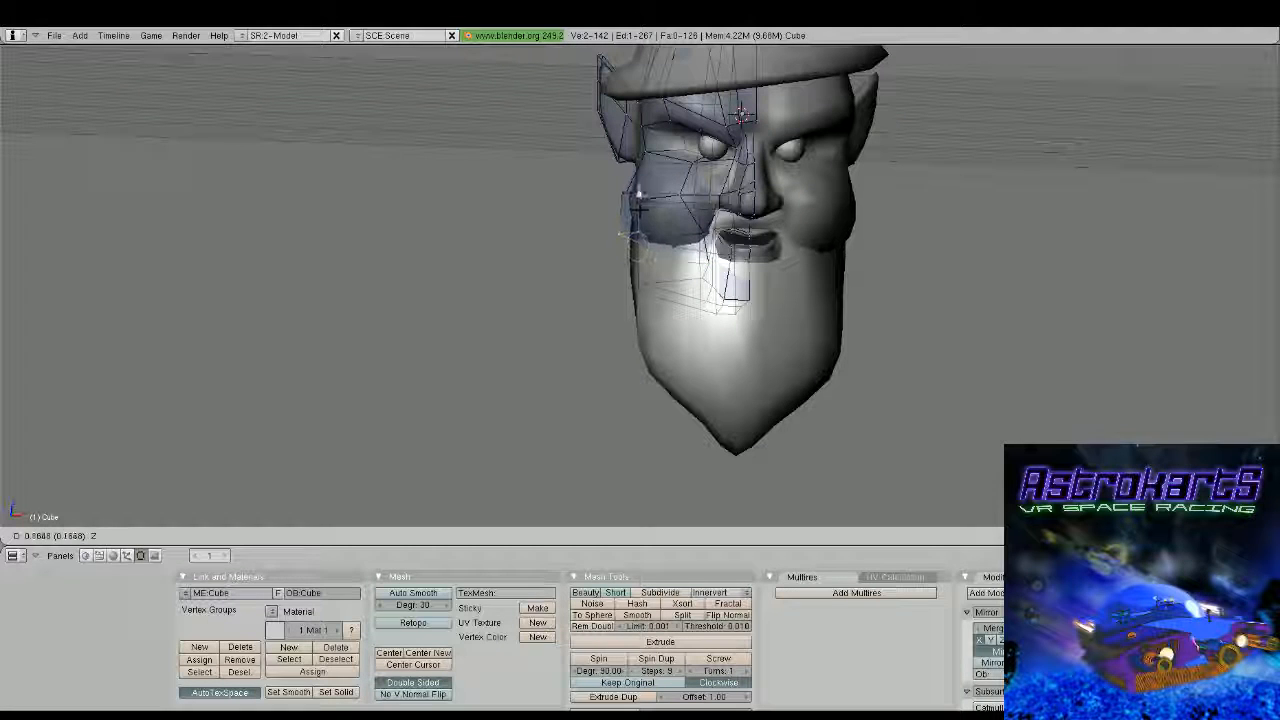
left_click(645, 240)
Adjust a single lower cheek vertex beside the mouth on the head mesh and check the face from both sides
right_click(760, 265)
mouse_move(760, 265)
middle_mouse_down()
mouse_move(780, 280)
mouse_move(736, 130)
mouse_move(730, 225)
mouse_move(646, 246)
mouse_move(736, 260)
middle_mouse_up()
left_click(736, 118)
key("Tab")
scroll(646, 246, "down", 3)
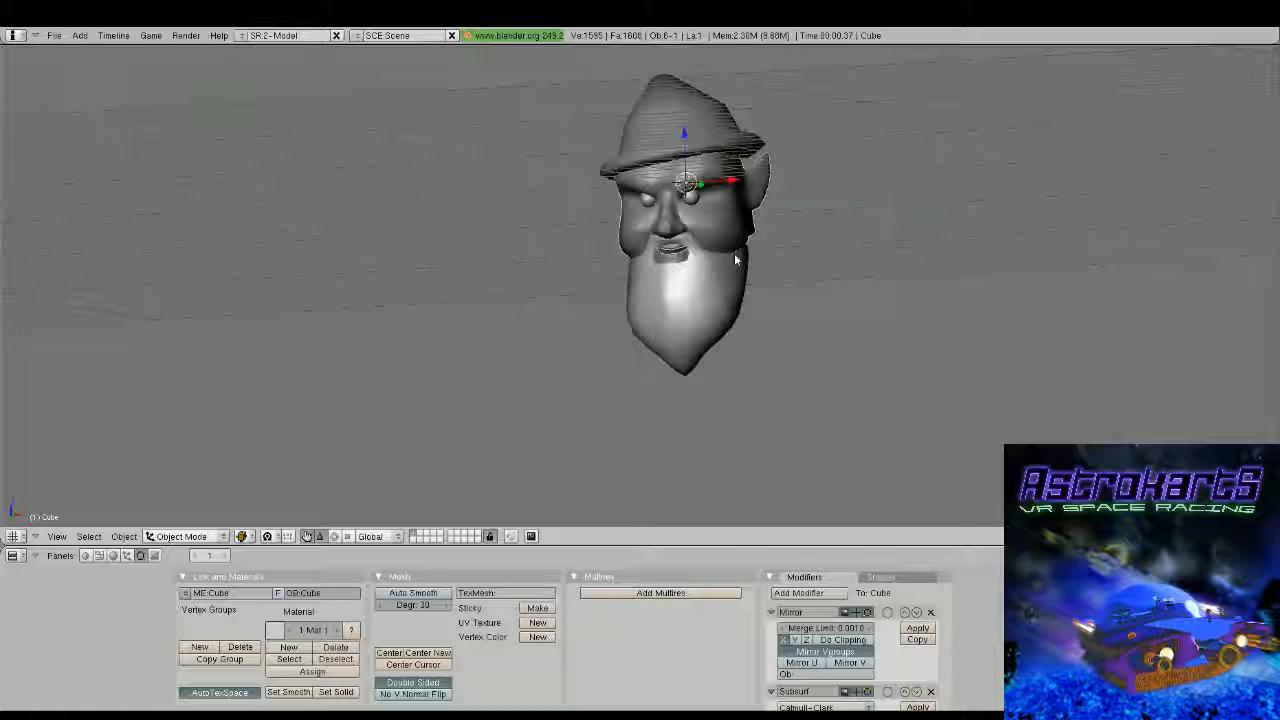
middle_click_drag(735, 260, 642, 281)
key("Tab")
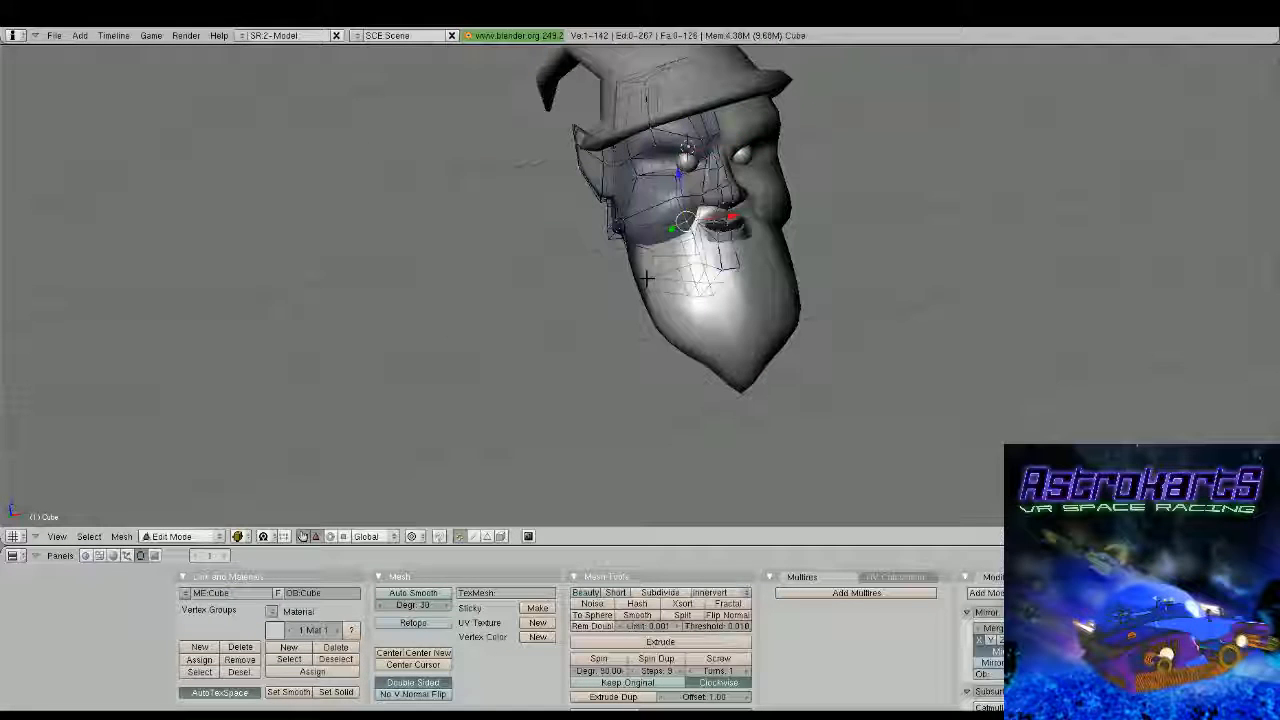
Add a vertical loop cut along the rear side of the beard at about 0.36
key("Tab")
right_click(647, 278)
key("Tab")
middle_click_drag(647, 278, 680, 274)
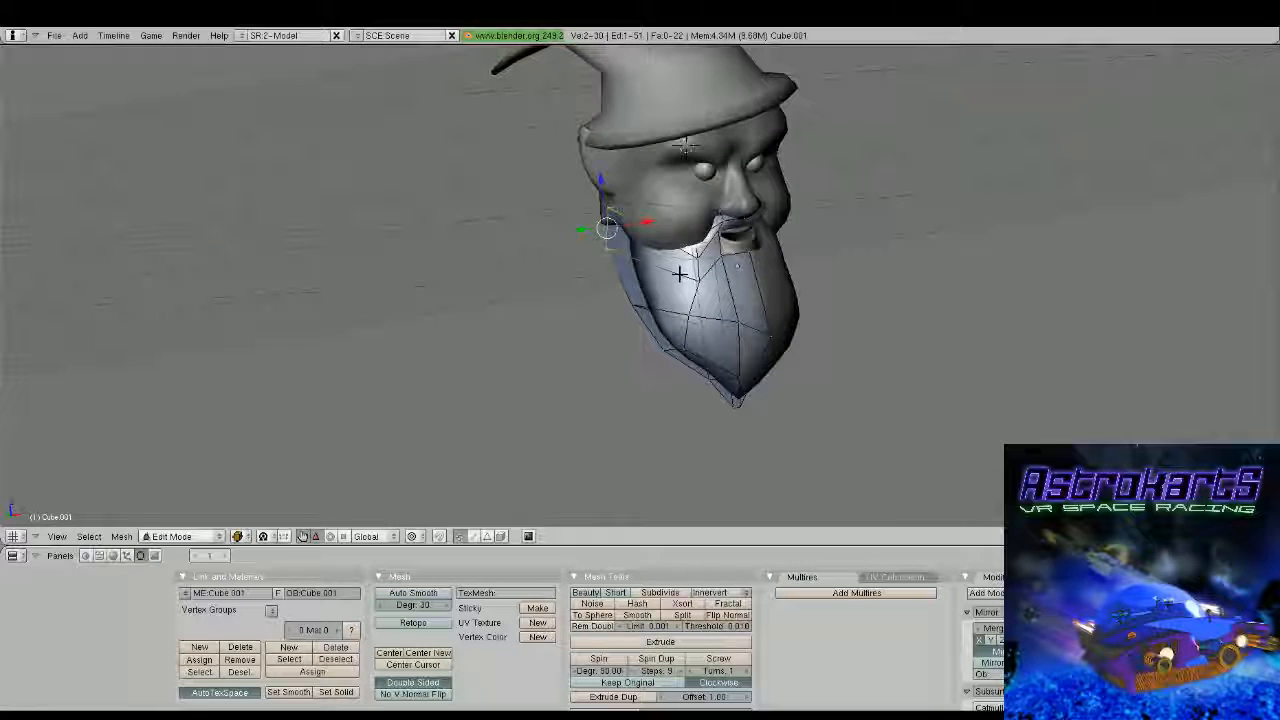
key("ctrl+r")
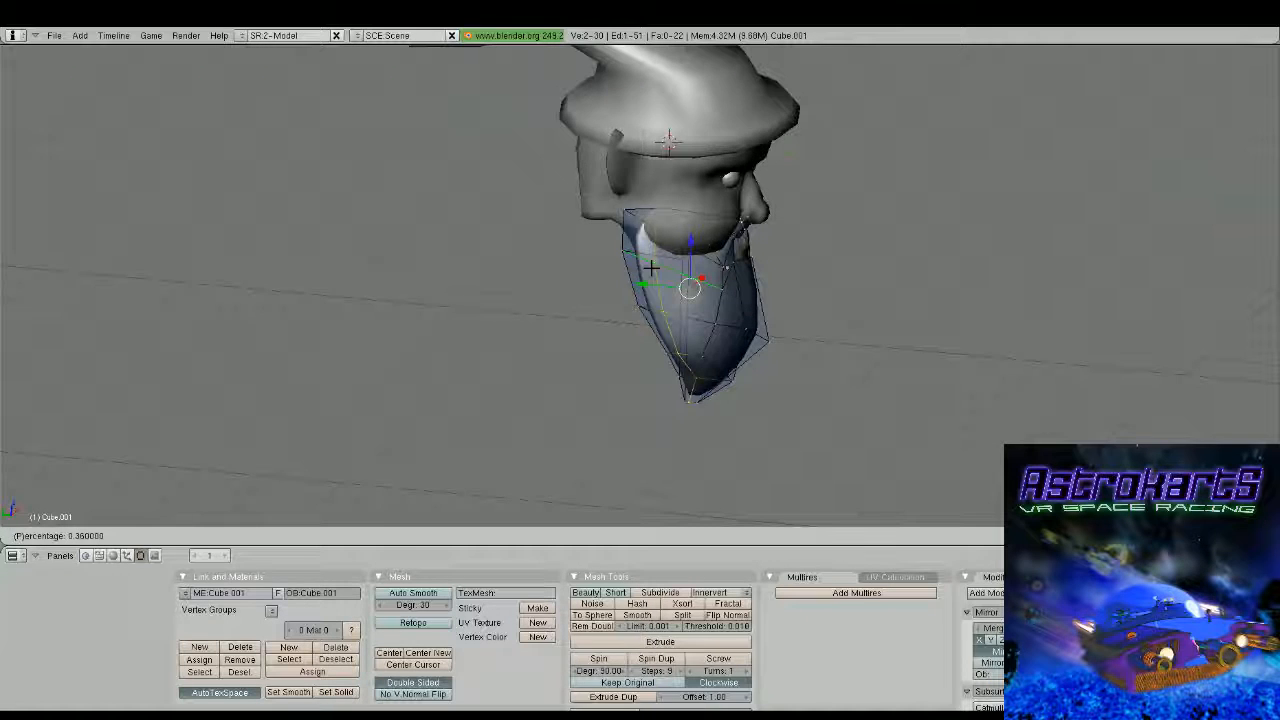
left_click(651, 266)
Move the beard's upper side vertices outward along X by about 0.15
mouse_move(651, 266)
middle_mouse_down()
mouse_move(505, 212)
mouse_move(586, 277)
mouse_move(571, 277)
mouse_move(663, 277)
mouse_move(650, 290)
middle_mouse_up()
key("g")
key("x")
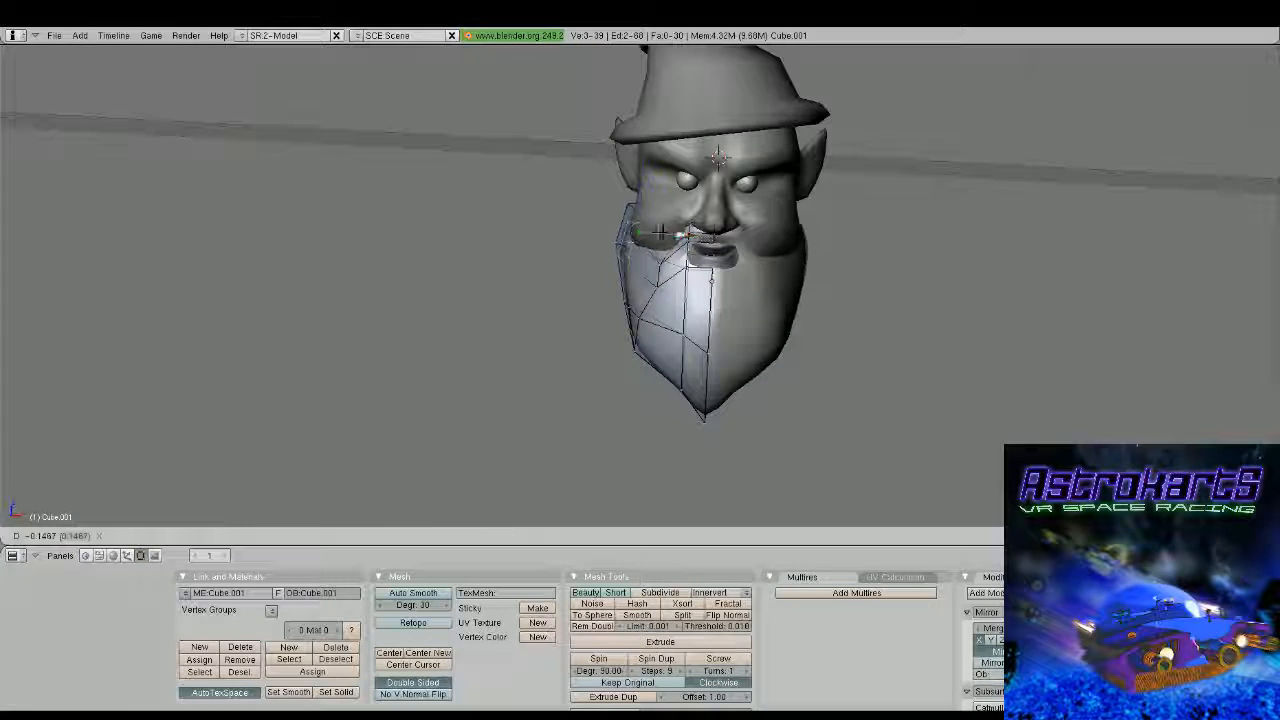
left_click(652, 233)
middle_click_drag(652, 233, 675, 318)
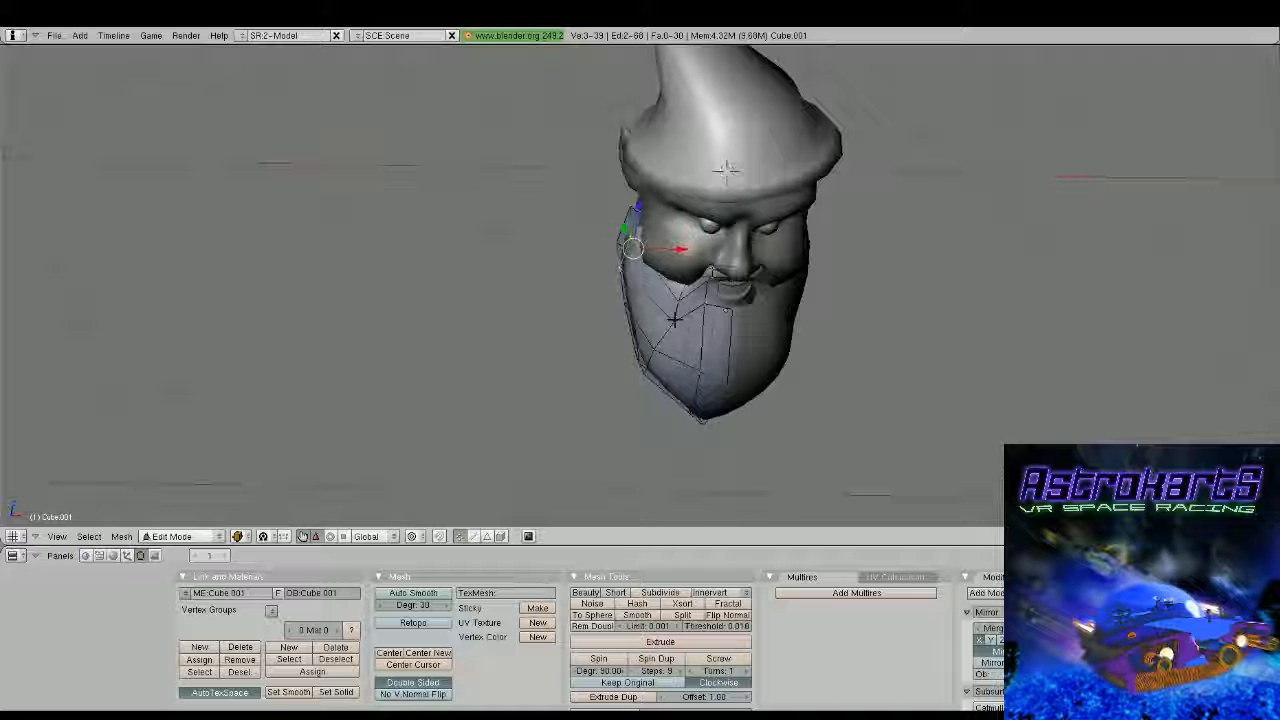
middle_click_drag(674, 320, 742, 284)
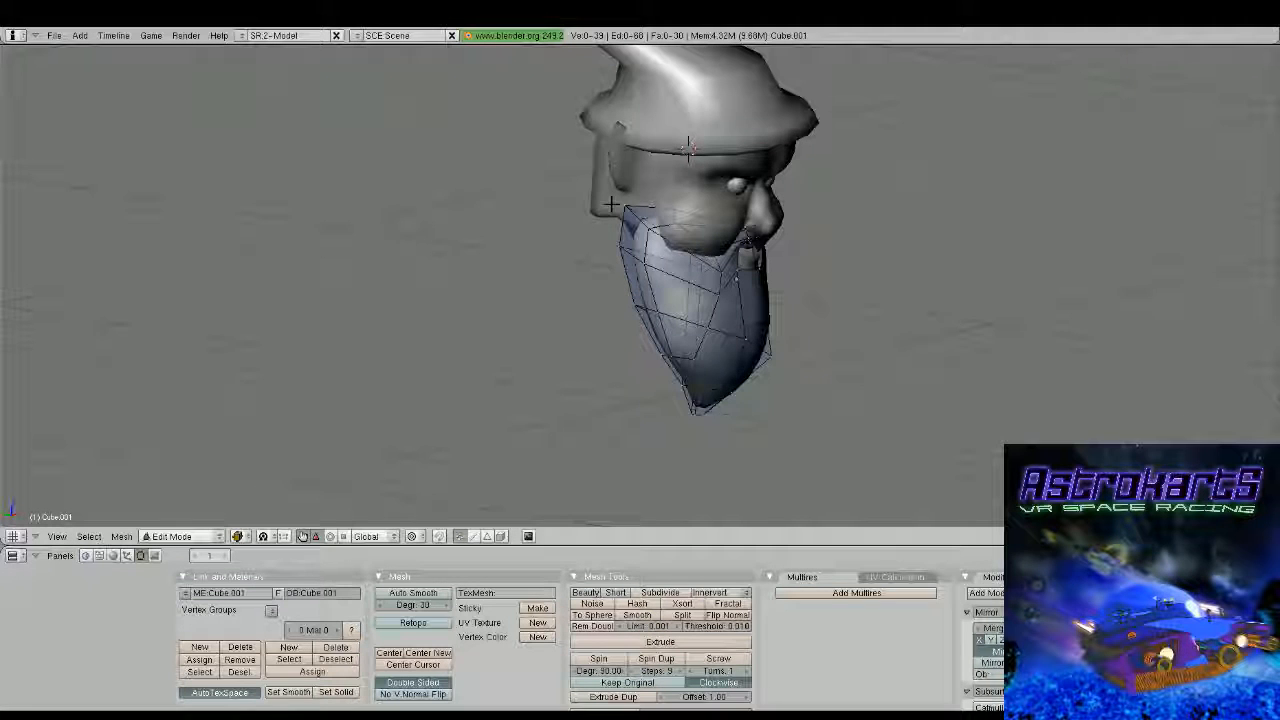
Extrude the beard's upper back face upward along Z in front of the ear to form a sideburn under the hat
right_click(650, 226, "shift")
mouse_move(650, 226)
middle_mouse_down()
mouse_move(653, 206)
mouse_move(660, 235)
middle_mouse_up()
key("e")
left_click(660, 235)
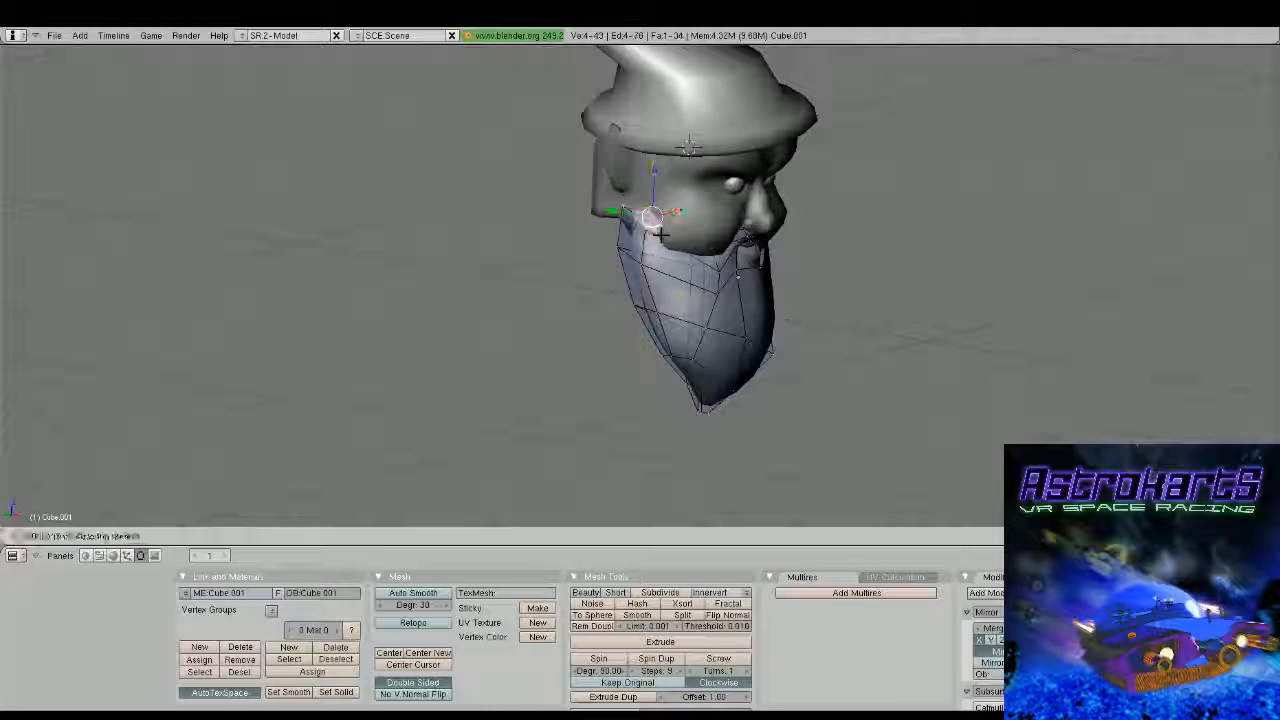
left_click(660, 235)
left_click_drag(655, 178, 666, 122)
middle_click_drag(666, 124, 681, 217)
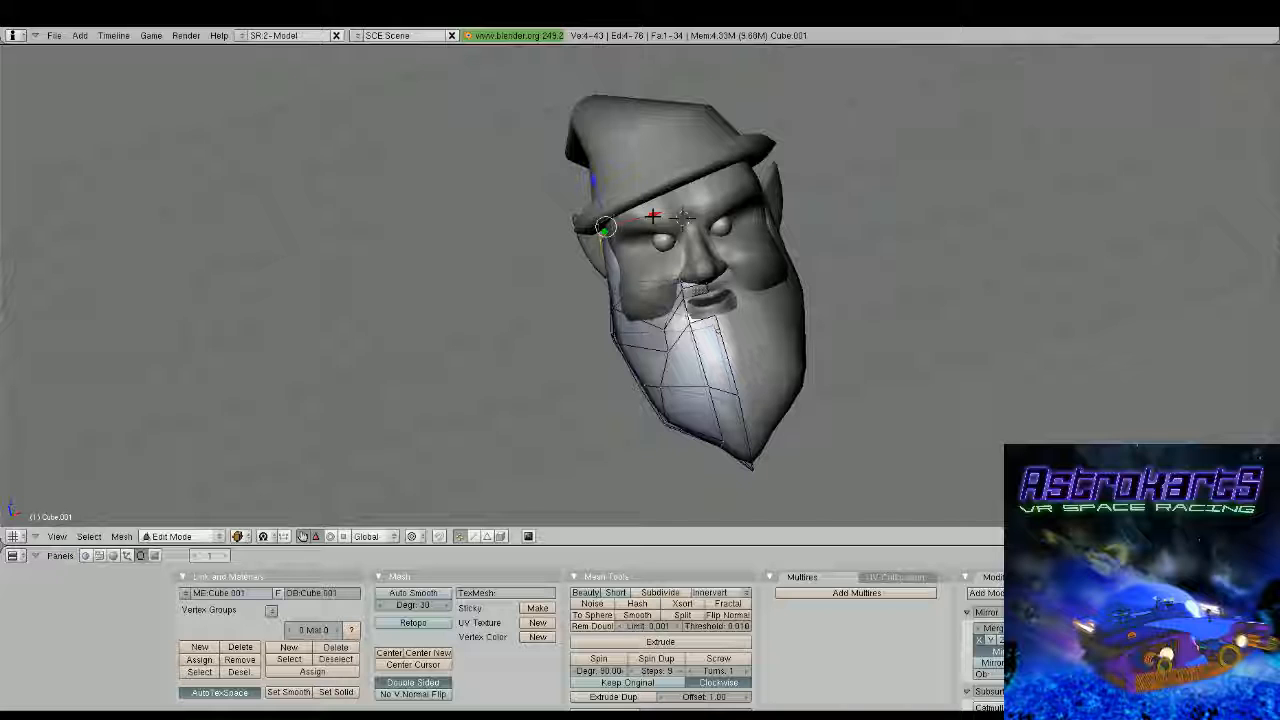
key("Tab")
scroll(654, 215, "down", 4)
Try to scale every object in the scene down along Z in front view, camera and lamp included
right_click(700, 281)
middle_click_drag(654, 215, 718, 222)
key("a")
key("a")
key("s")
key("z")
left_click(684, 245)
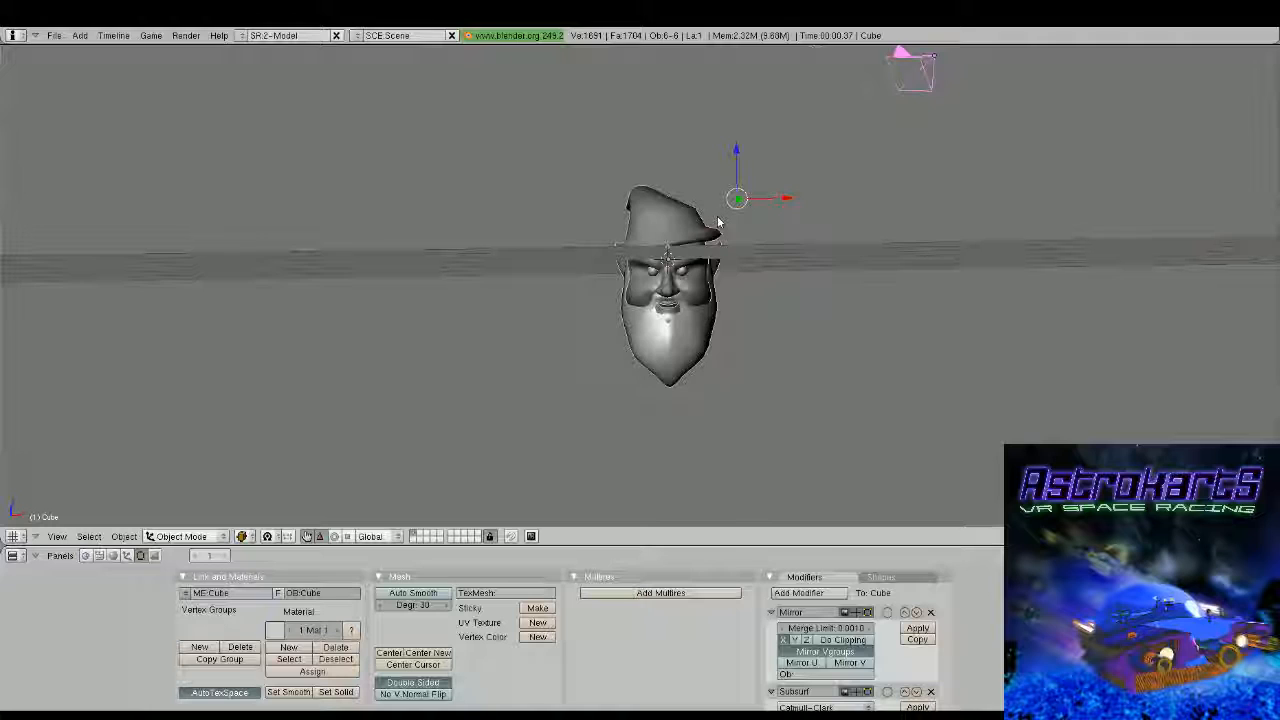
key("KP_1")
key("s")
key("z")
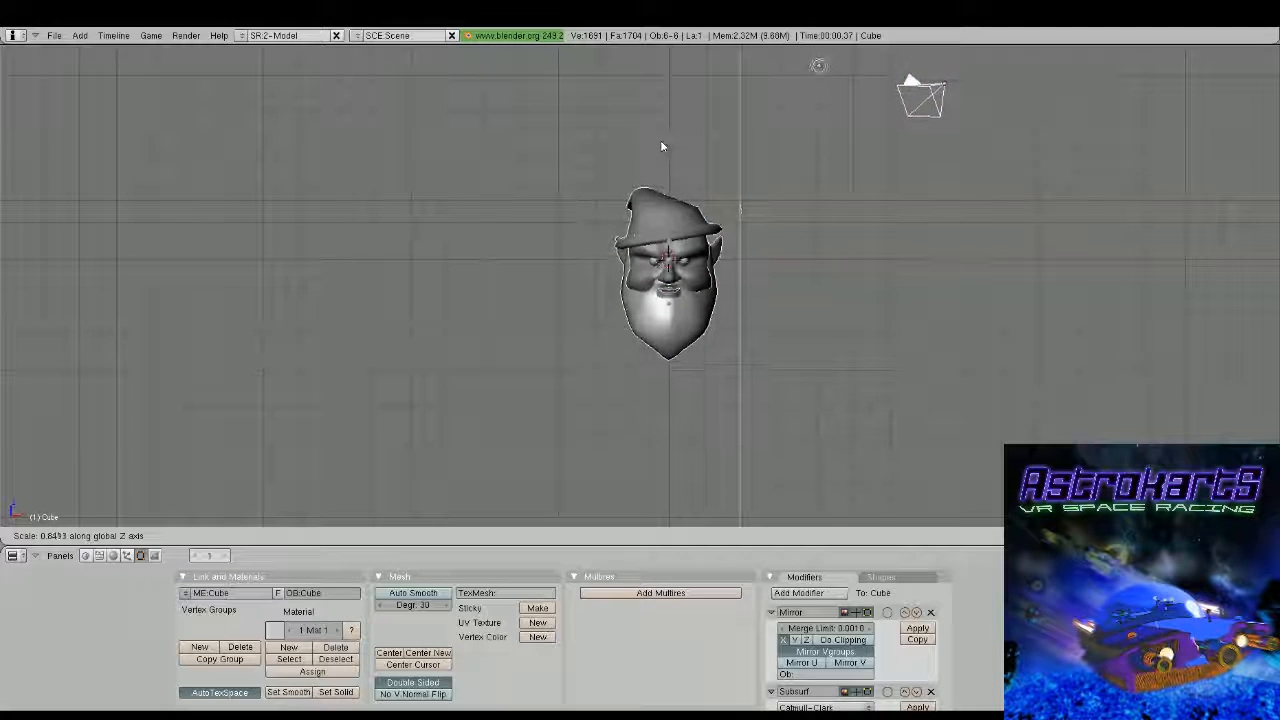
left_click(661, 142)
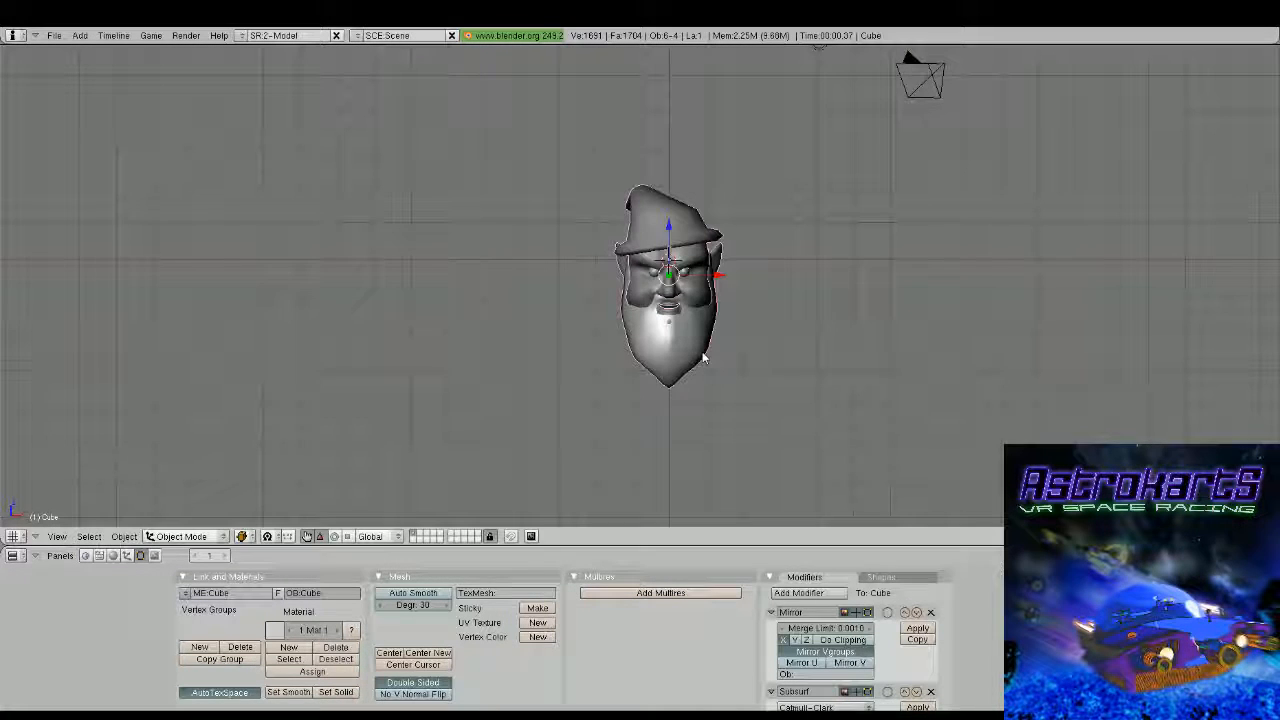
Scale the head, eyes, hat and beard down together along Z, leaving out the camera and lamp
key("s")
key("z")
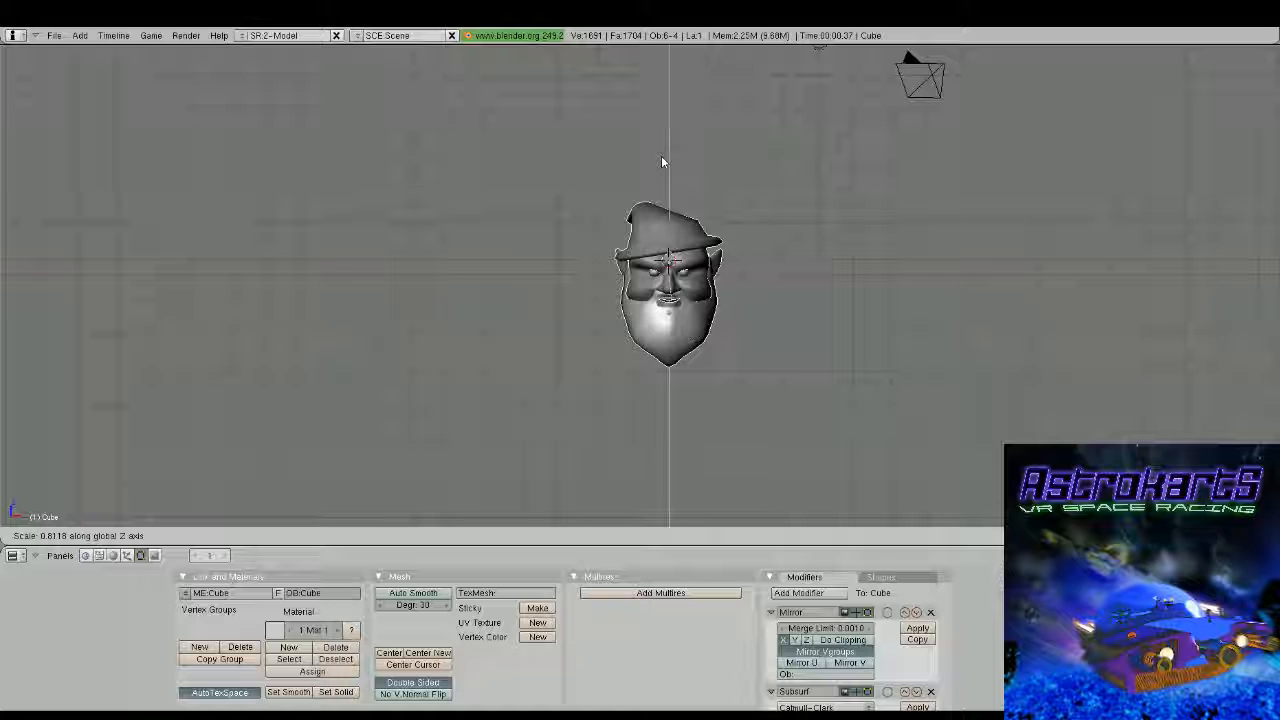
left_click_drag(670, 233, 671, 216)
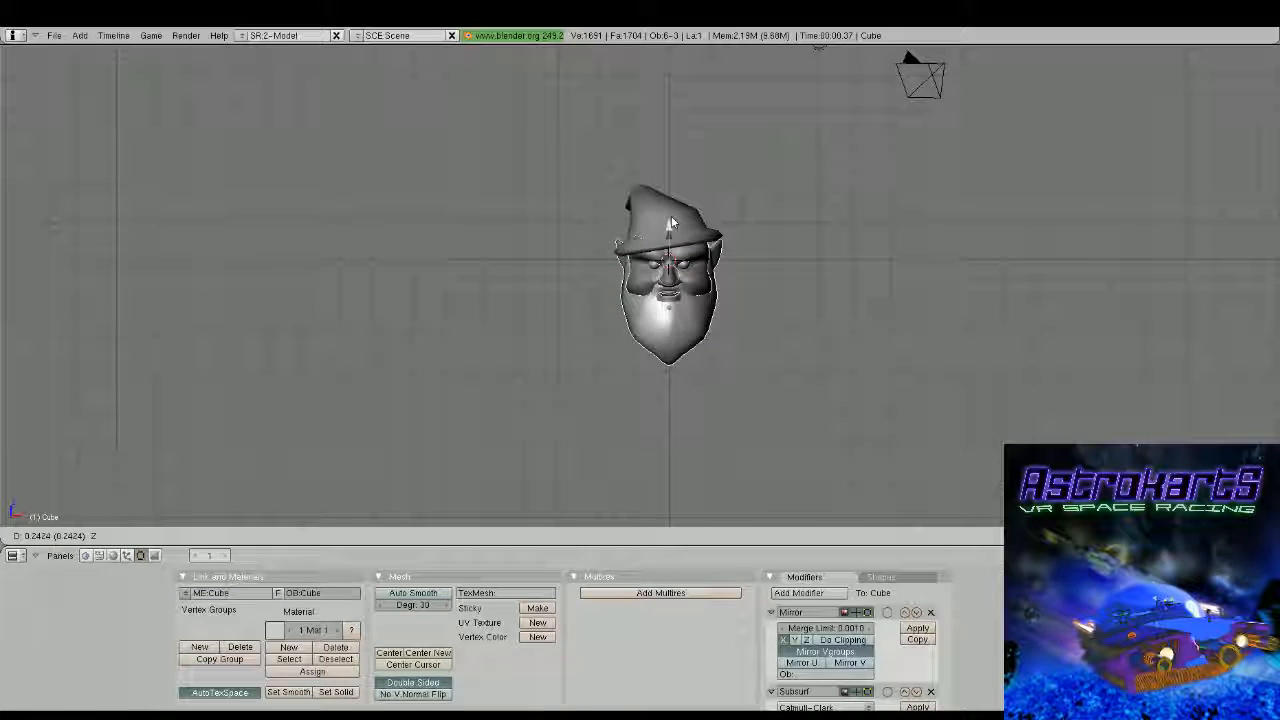
middle_click_drag(671, 216, 588, 249)
key("Tab")
scroll(680, 270, "up", 2)
key("Tab")
scroll(640, 260, "up", 2)
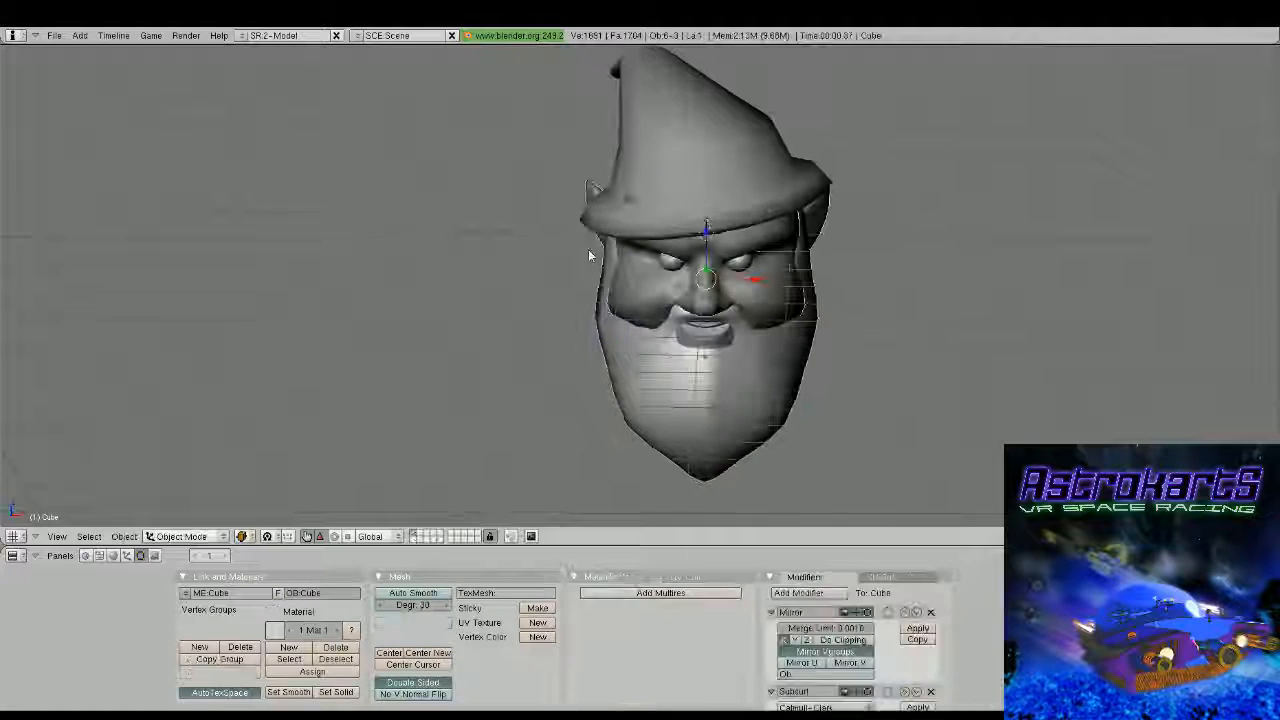
Edit the hat and move one vertex at the front where the crown meets the brim
right_click(657, 183)
key("Tab")
scroll(650, 195, "up", 1)
right_click(633, 177)
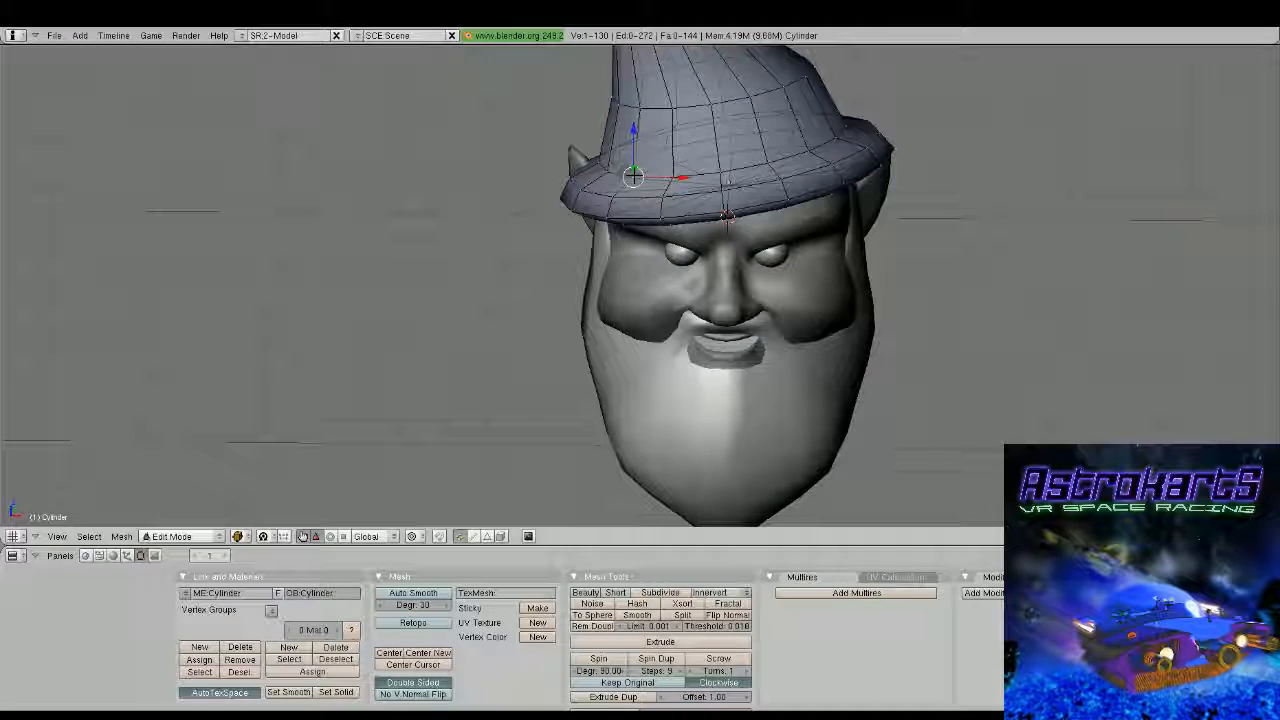
key("g")
left_click(666, 186)
key("Tab")
scroll(668, 208, "down", 4)
middle_click_drag(668, 208, 638, 274)
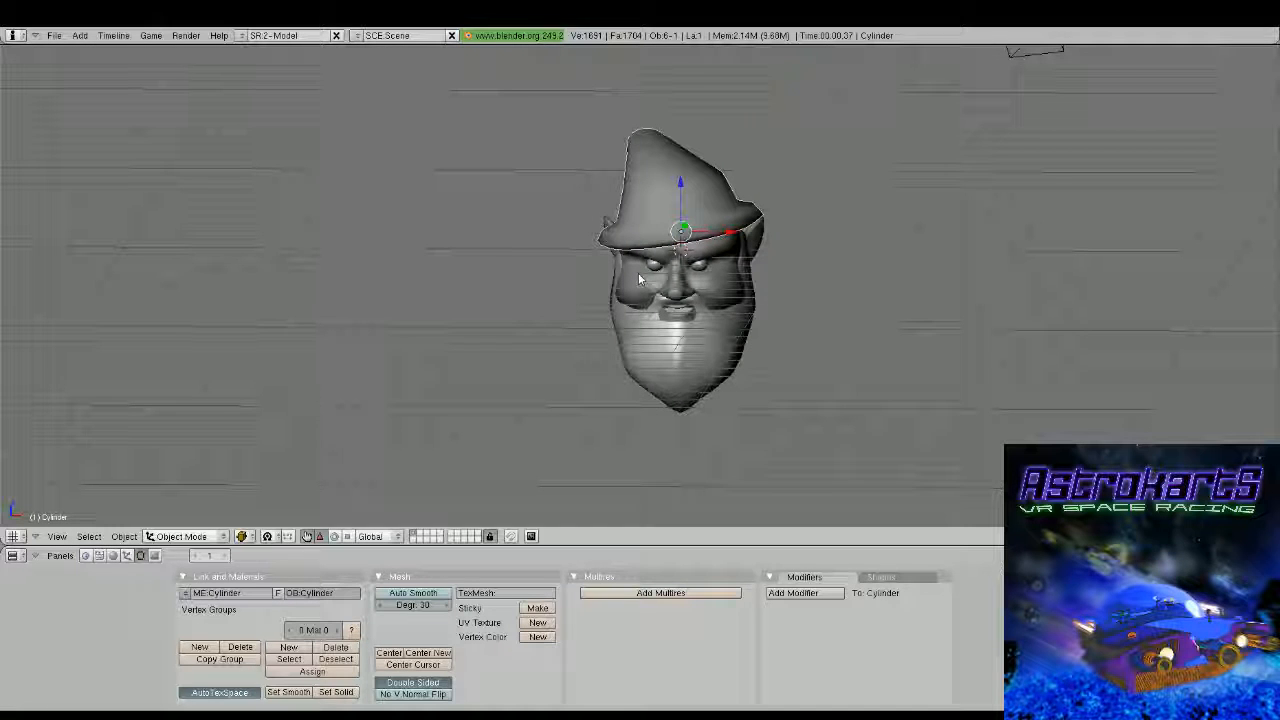
Select the lower edge loops and underside vertices of the hat's brim
key("Tab")
scroll(638, 272, "up", 2)
right_click(775, 243, "alt")
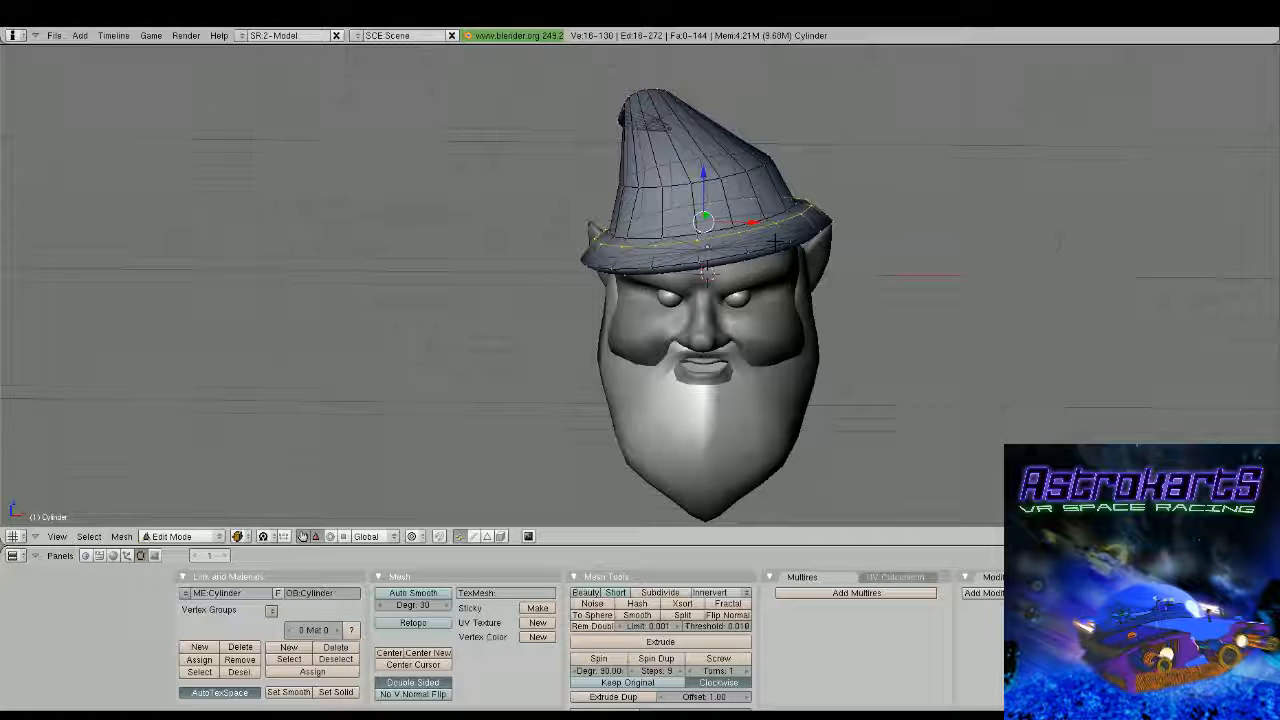
middle_click_drag(775, 243, 637, 235)
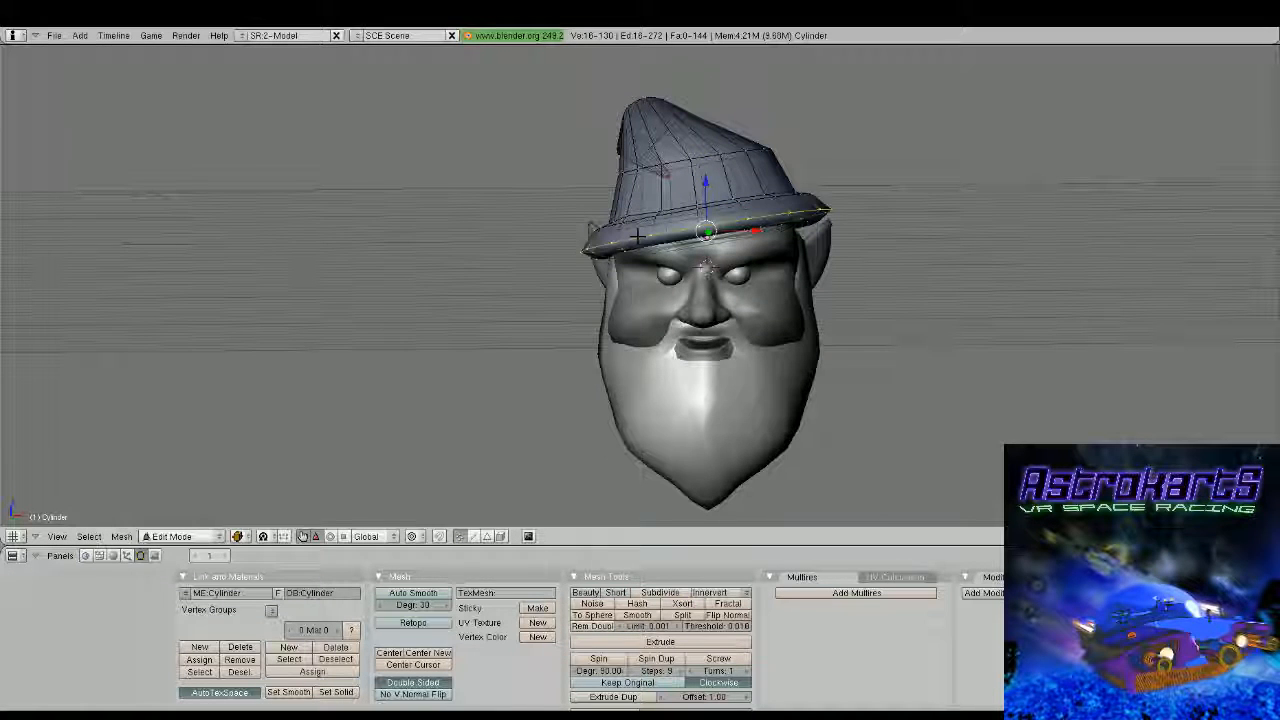
right_click(700, 239, "alt+shift")
mouse_move(700, 239)
middle_mouse_down()
mouse_move(655, 262)
mouse_move(692, 253)
middle_mouse_up()
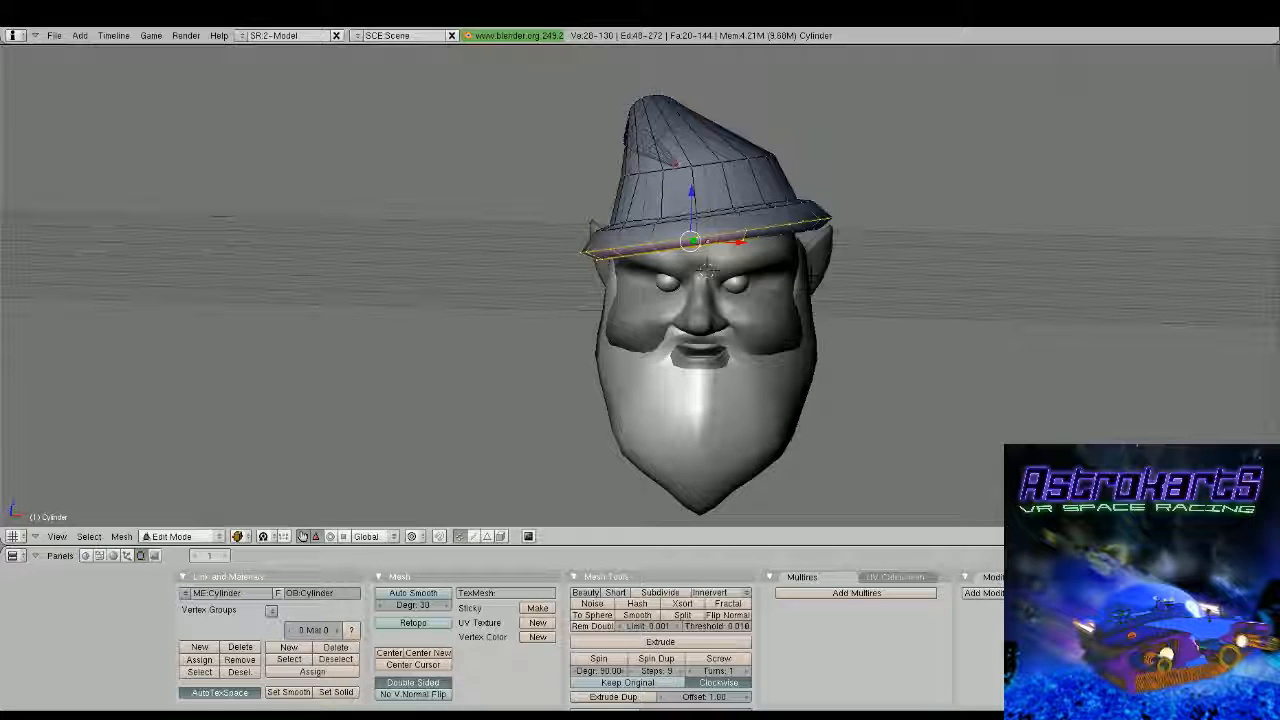
right_click(894, 252, "alt+shift")
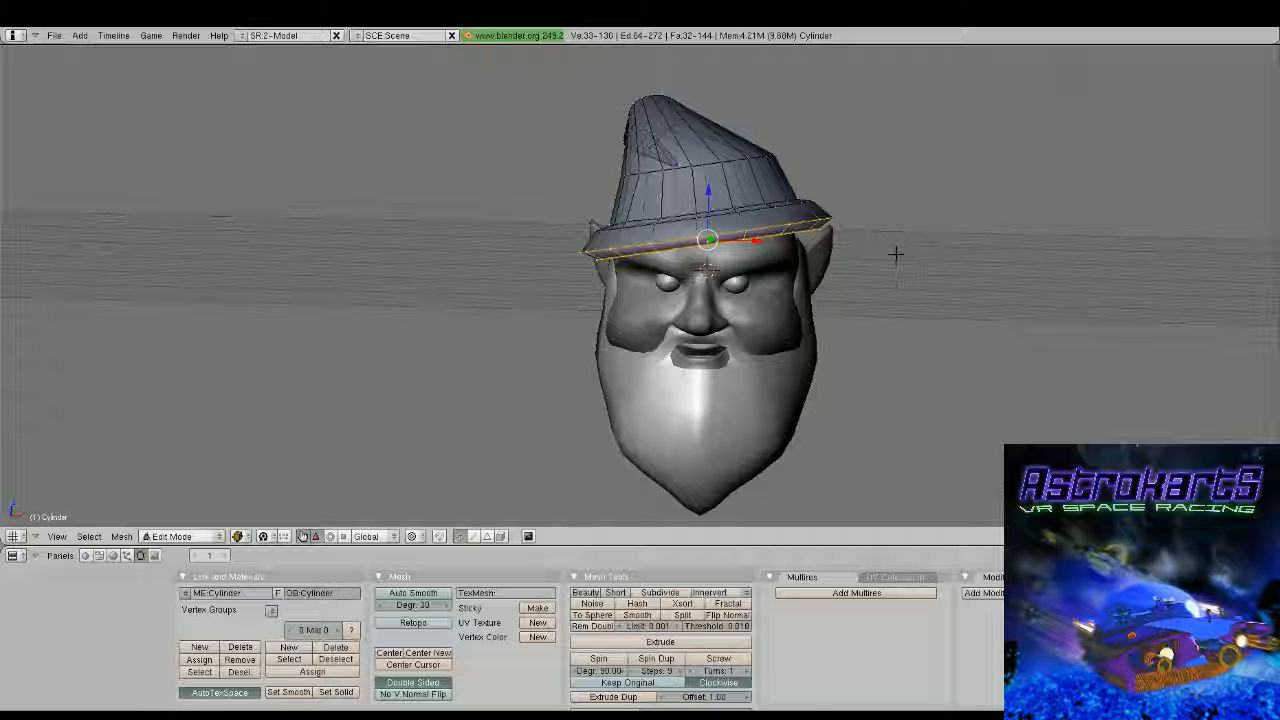
key("Tab")
Examine how the beard and its sideburn meet the cheek and ear from the side
middle_click_drag(895, 255, 918, 280)
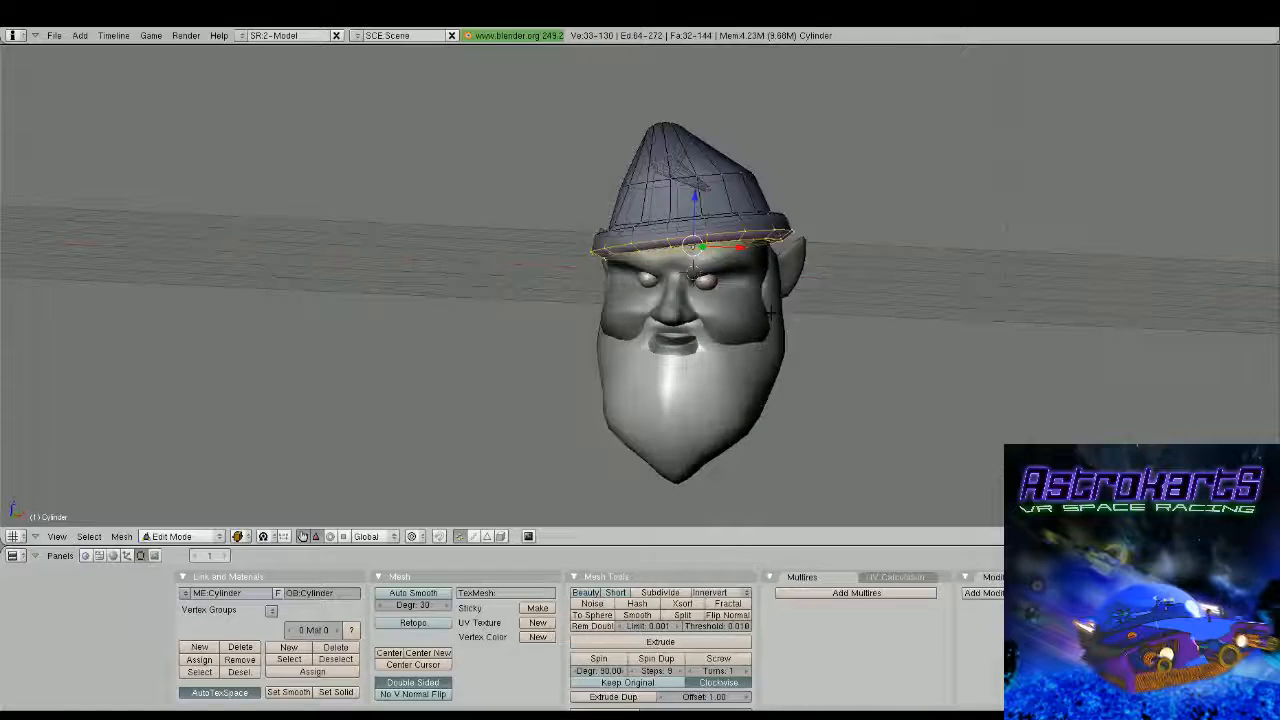
middle_click_drag(692, 270, 652, 280)
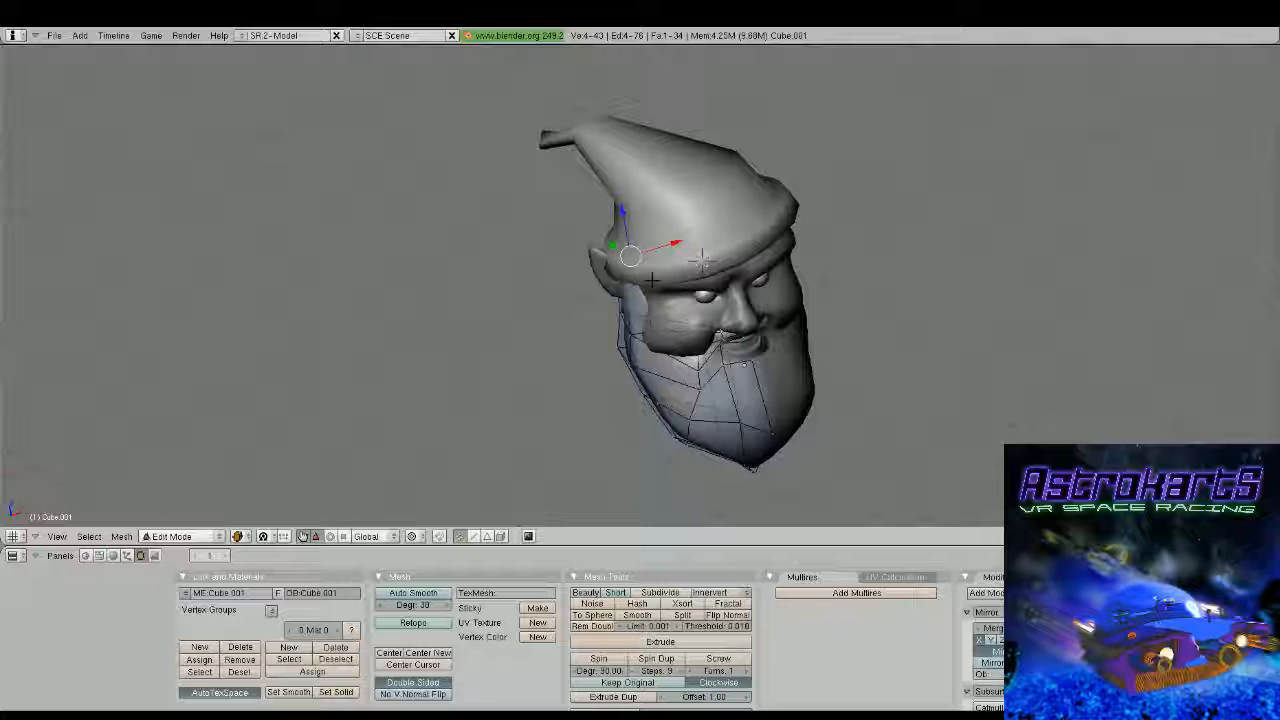
middle_click_drag(651, 281, 399, 313)
key("Tab")
scroll(679, 306, "up", 3)
scroll(586, 327, "up", 4)
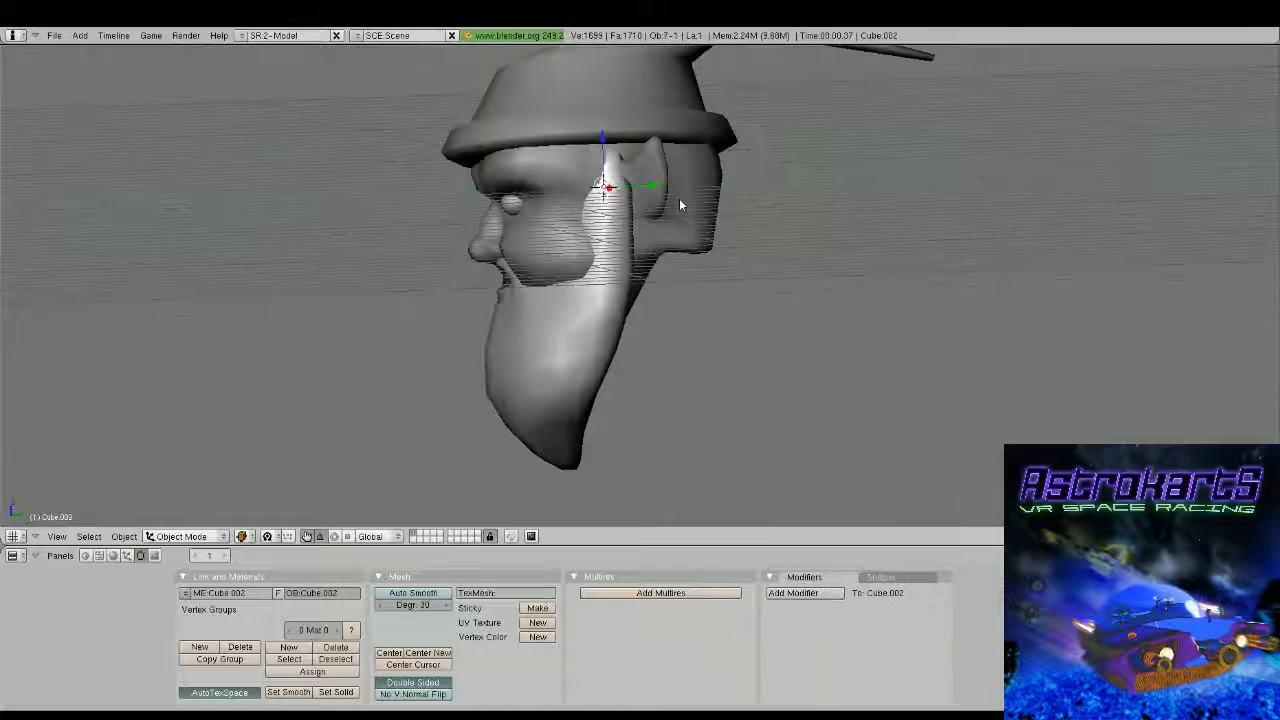
Add a new cube in front view and position it over the mouth in wireframe display
key("KP_1")
scroll(651, 208, "down", 2)
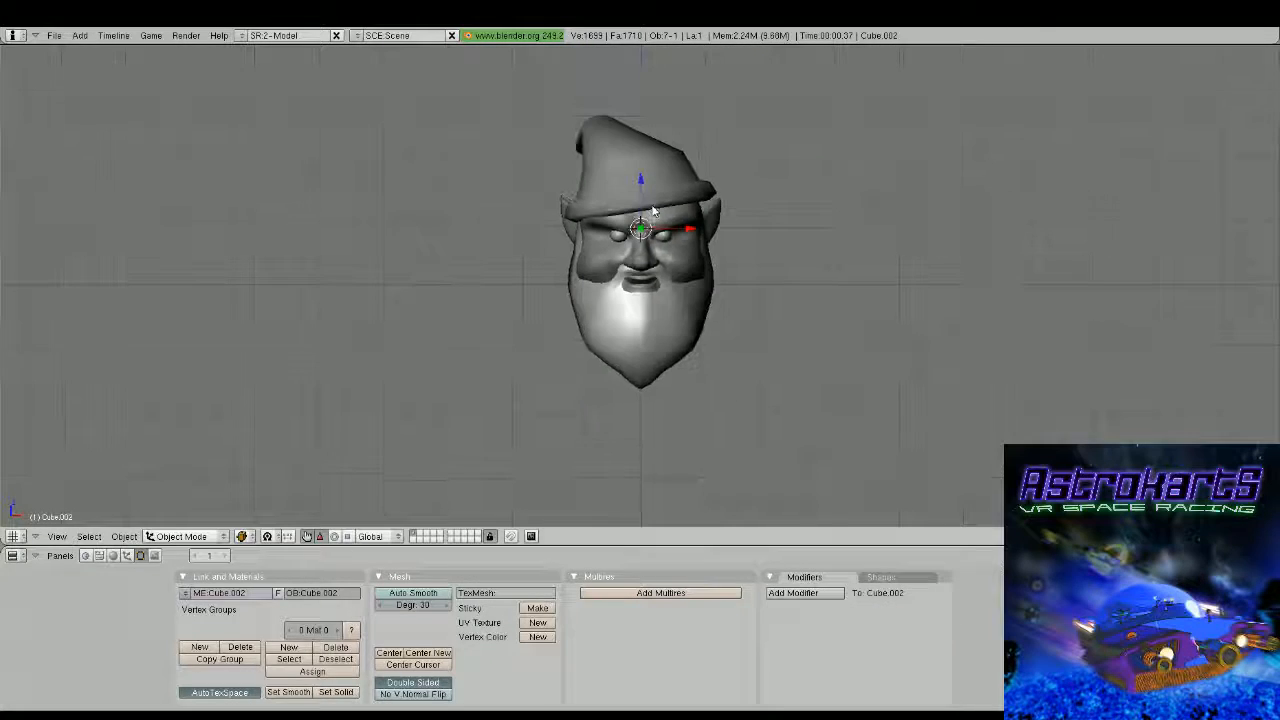
key("z")
scroll(680, 216, "up", 3)
key("g")
left_click(694, 316)
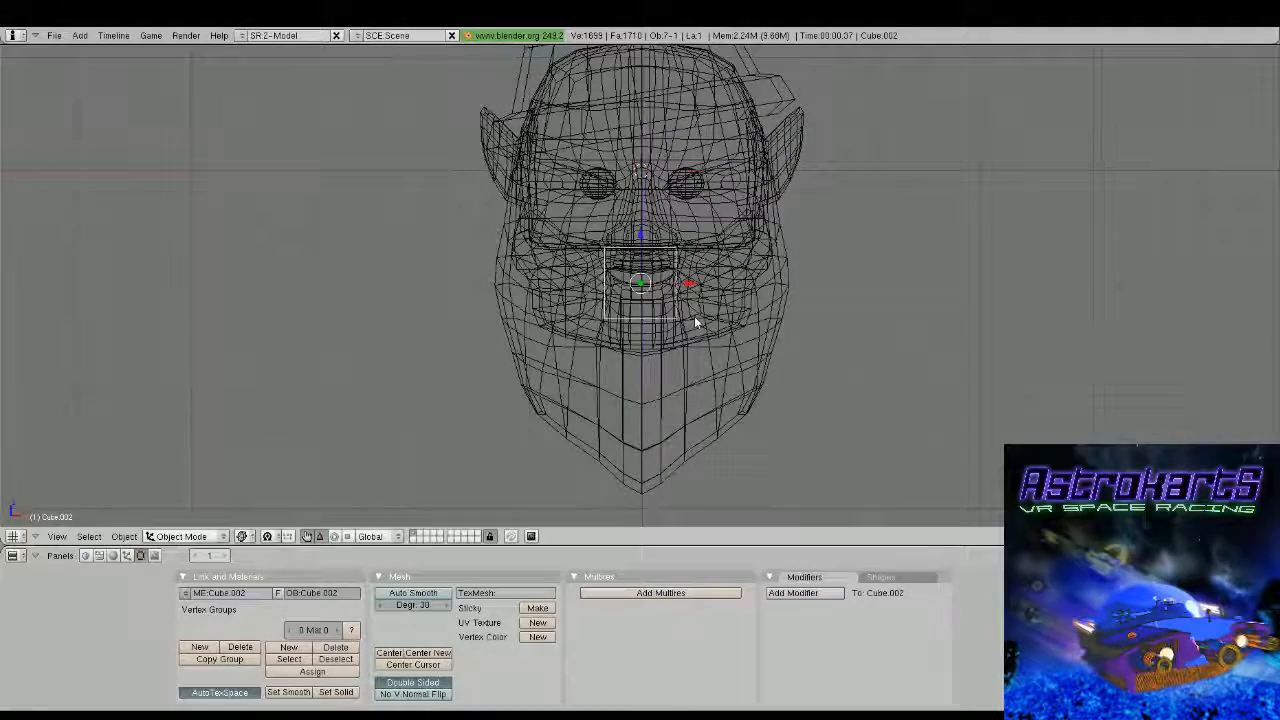
Scale the new cube down to tooth size within the mouth opening and enter mesh editing
key("s")
left_click(664, 284)
scroll(686, 280, "up", 3)
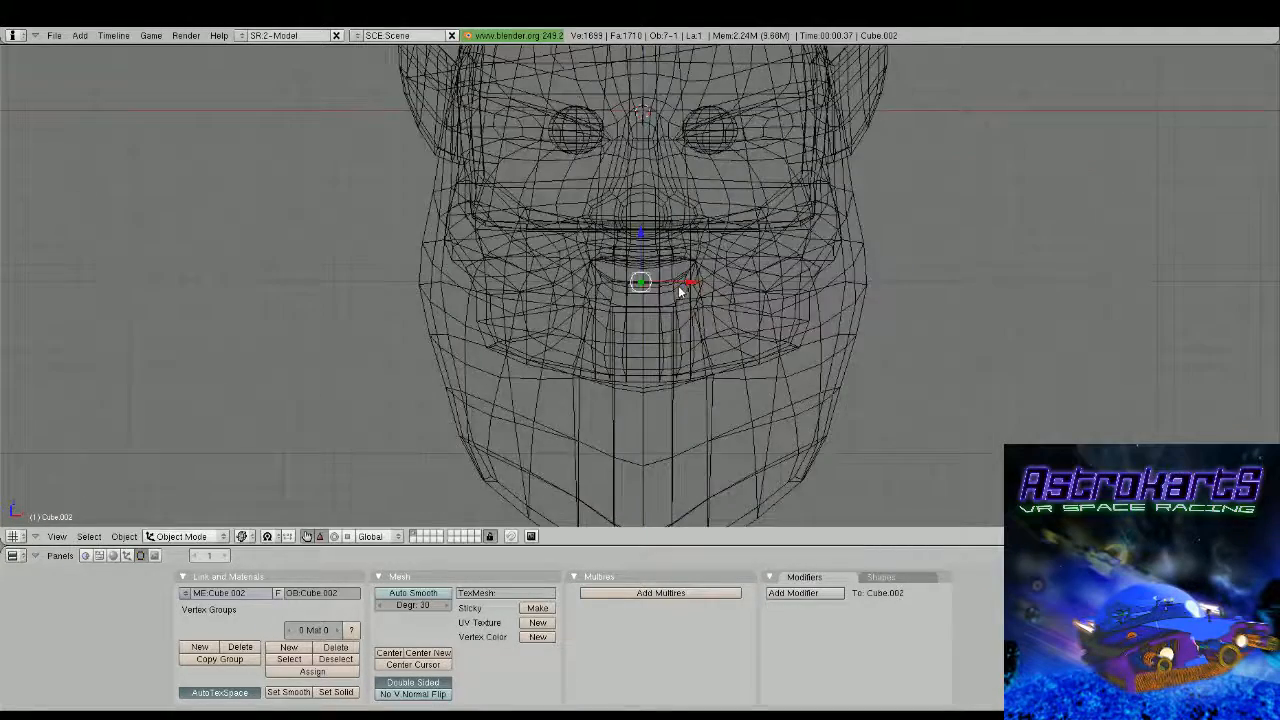
key("Tab")
scroll(650, 282, "up", 3)
Narrow the cube's lower end into a tapered tooth shape and shift it slightly along the Z axis
key("b")
left_click_drag(630, 290, 704, 326)
key("s")
left_click(676, 322)
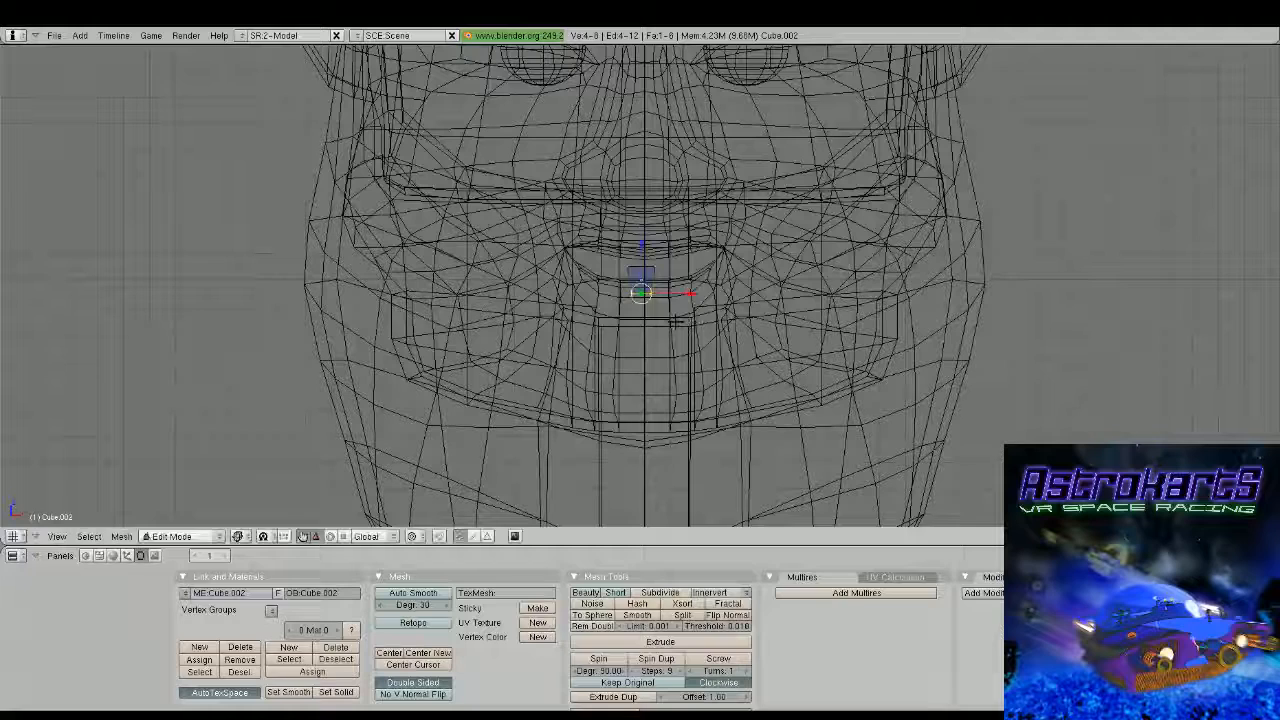
key("g")
key("z")
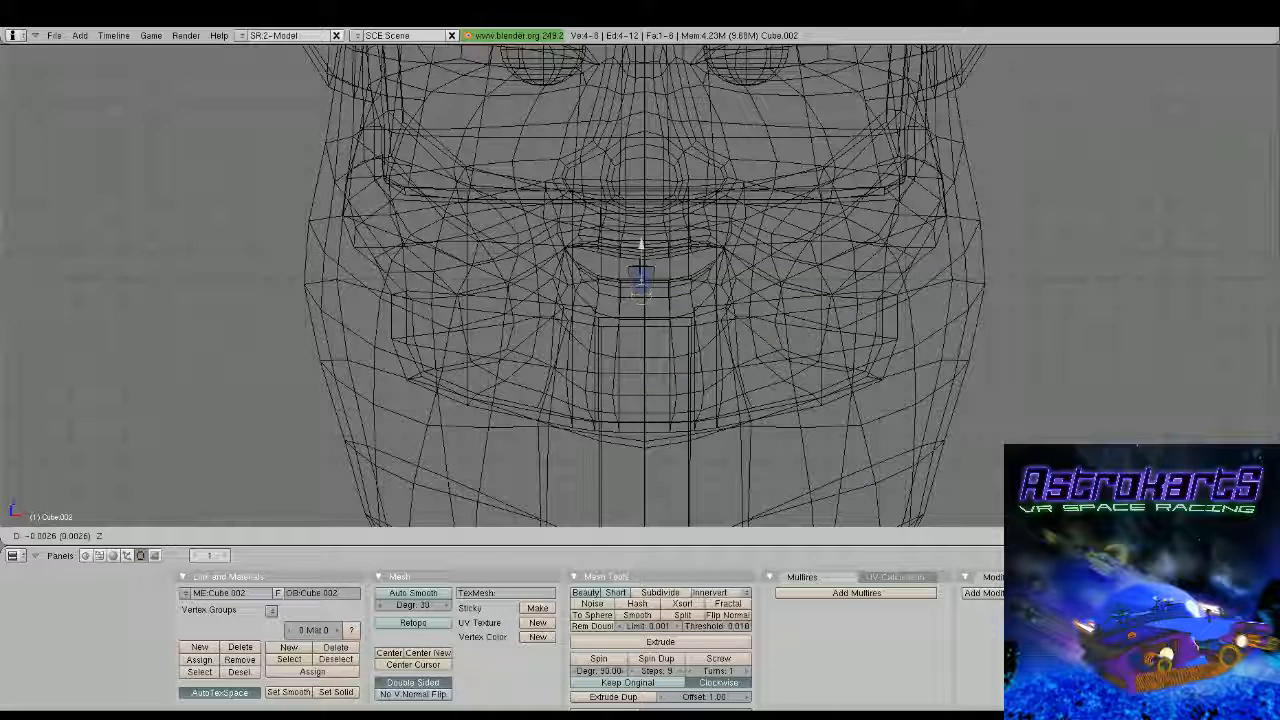
left_click_drag(641, 250, 642, 254)
key("Tab")
middle_click_drag(660, 272, 677, 322)
Move the tooth forward in side view until it sits at the lower lip
key("KP_3")
scroll(574, 318, "down", 3)
scroll(574, 322, "up", 2)
key("g")
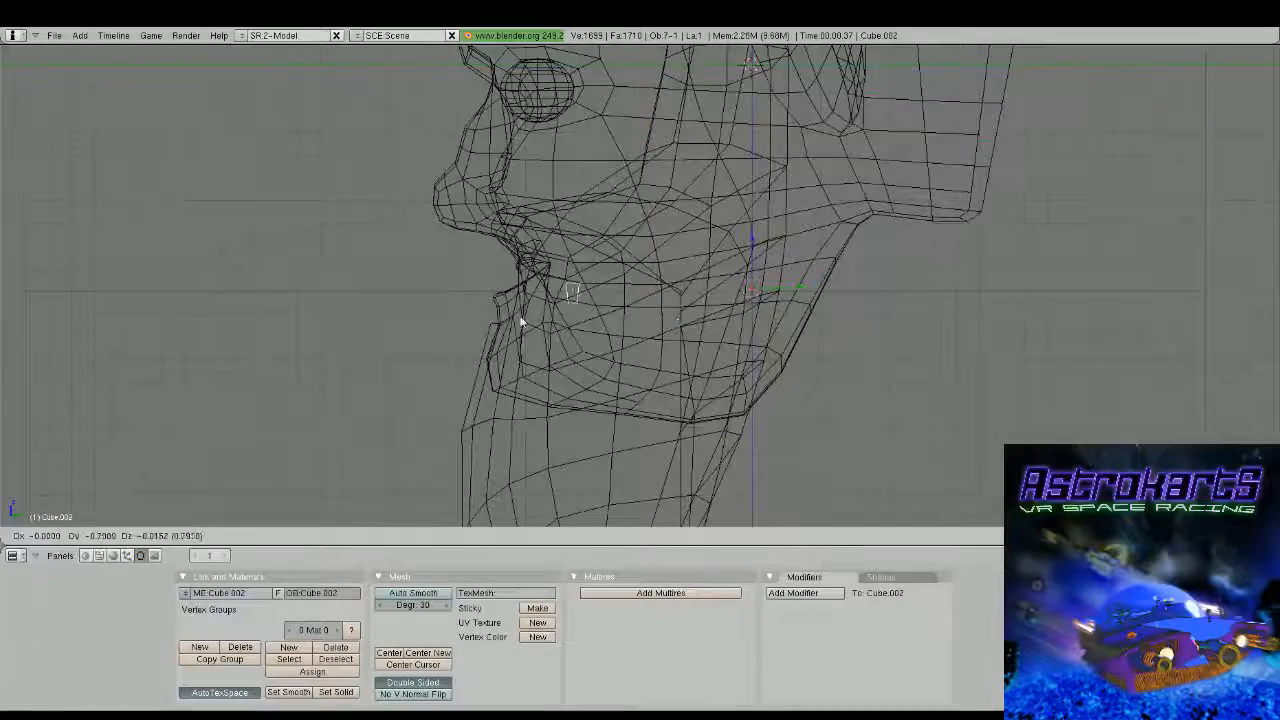
left_click(457, 322)
Flatten the tooth along the global Y axis
key("s")
key("y")
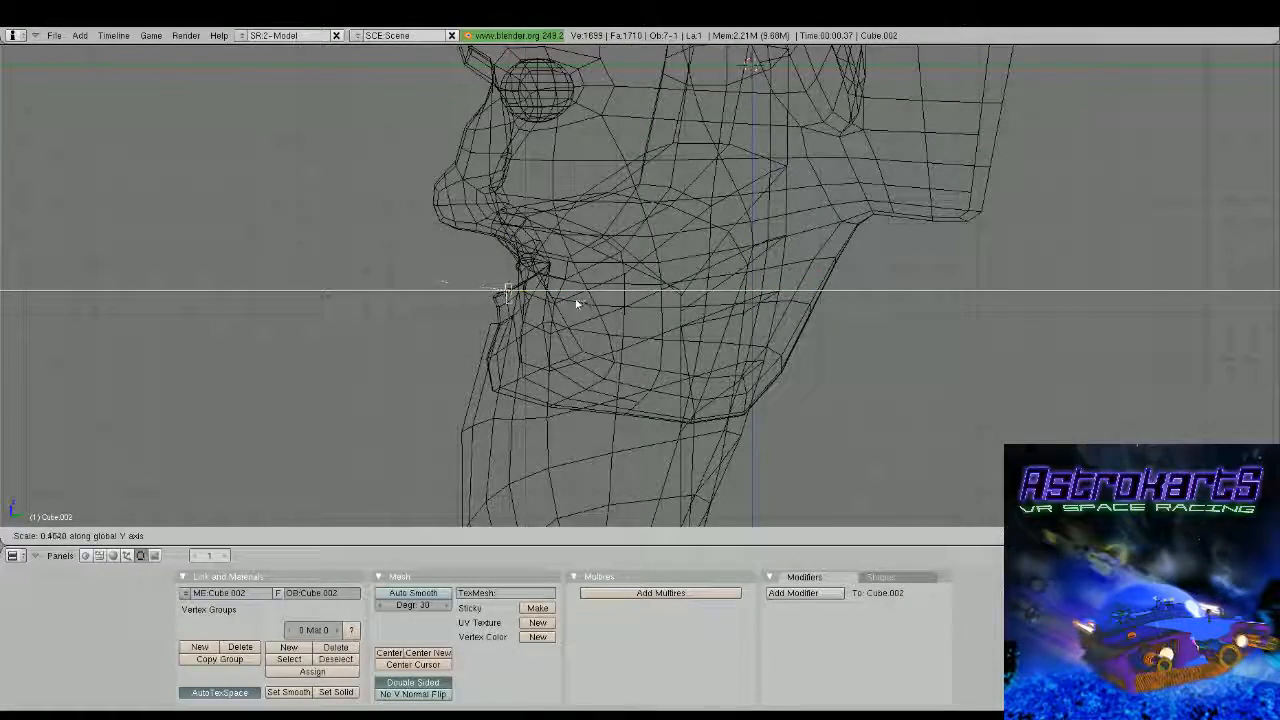
left_click(554, 297)
scroll(546, 297, "up", 2)
middle_click_drag(542, 297, 732, 302, "shift")
scroll(732, 302, "up", 3)
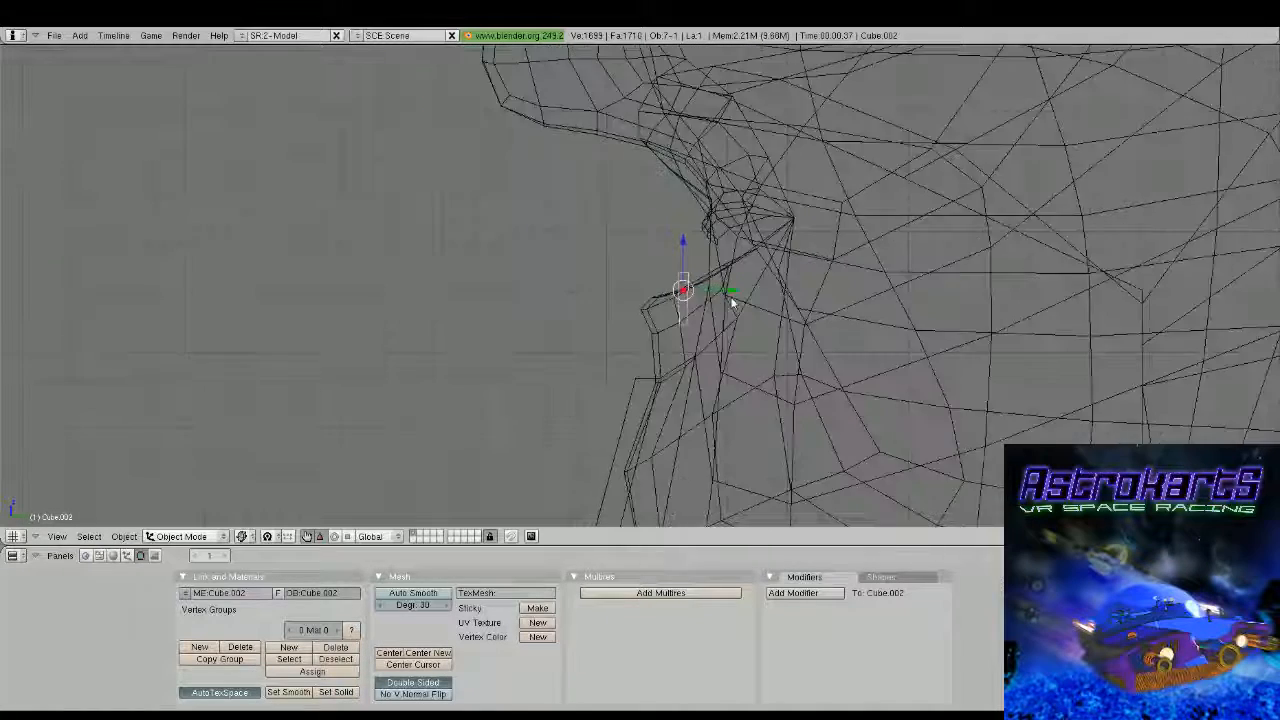
scroll(732, 299, "up", 2)
Select the tooth's entire mesh and tilt it in side view to follow the lower lip, with solid shading restored
key("a")
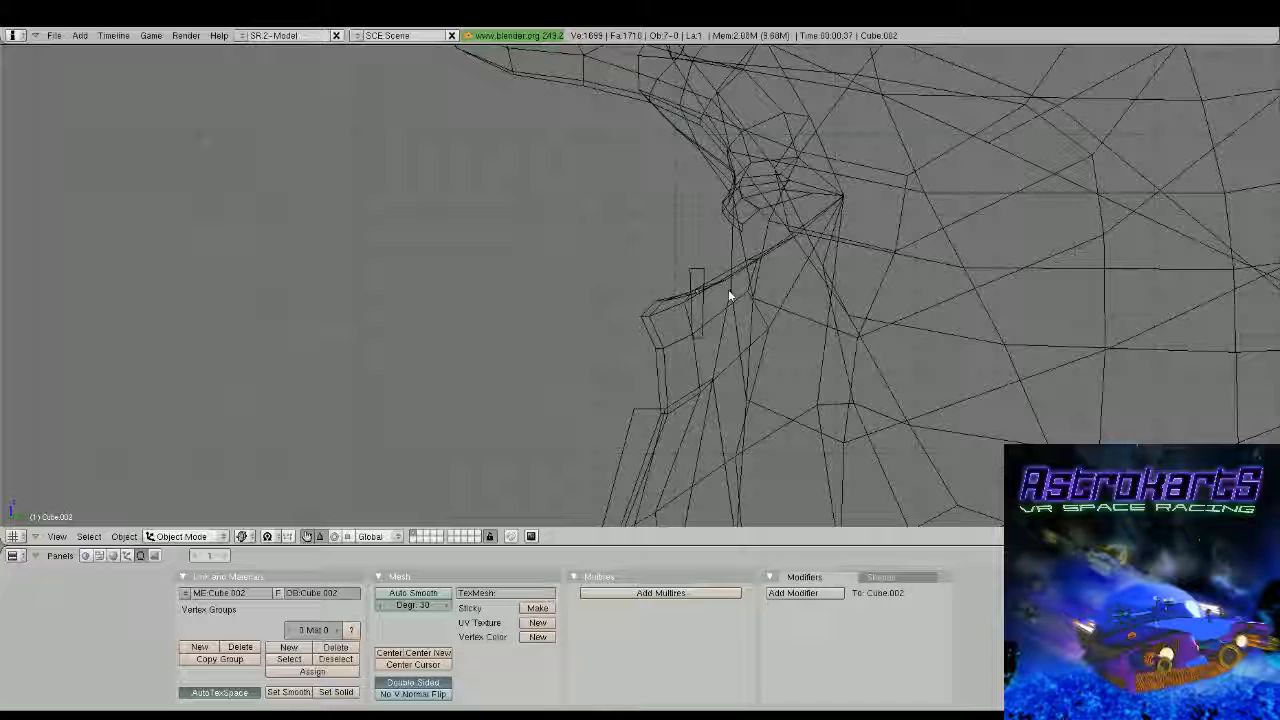
scroll(728, 291, "up", 1)
key("a")
right_click(722, 273)
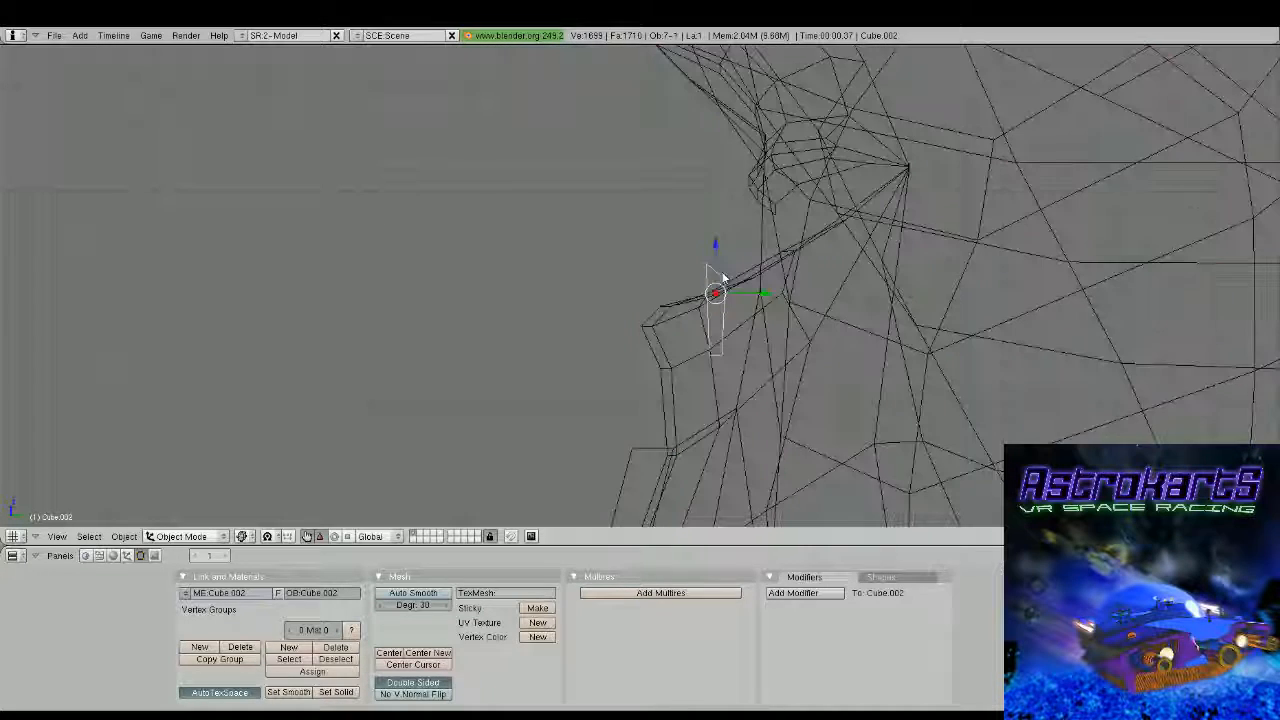
key("Tab")
key("a")
key("a")
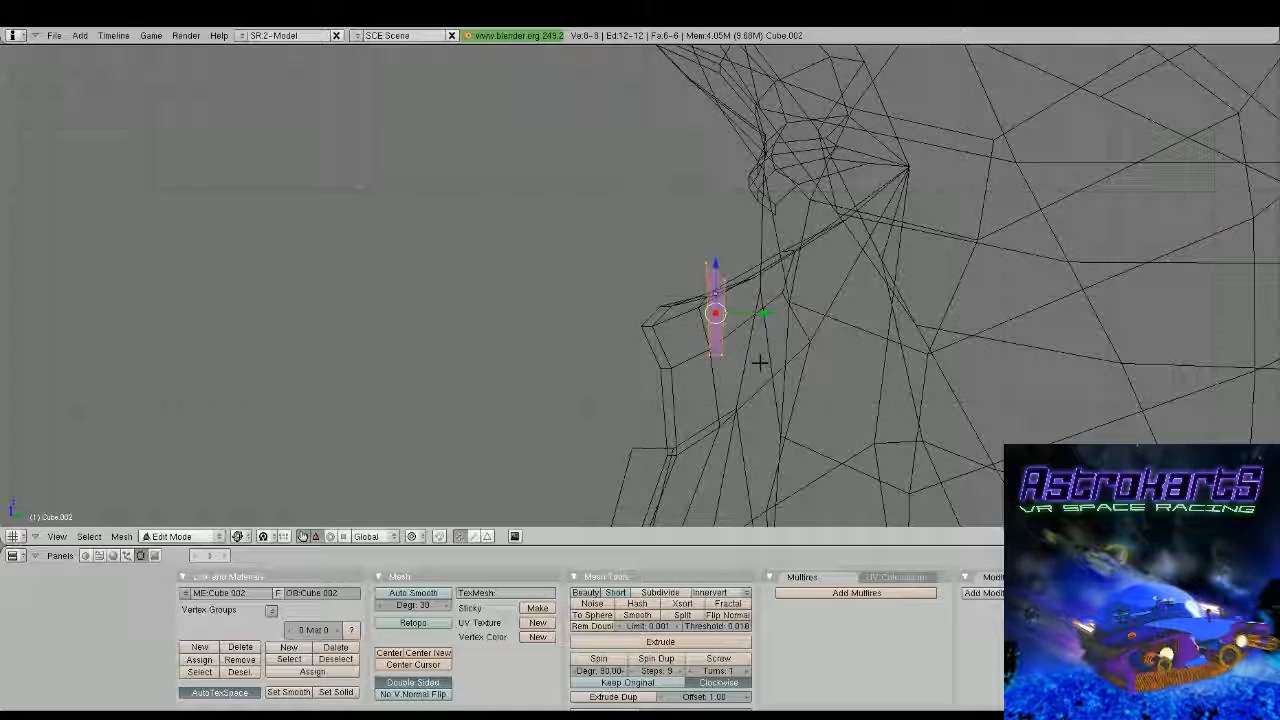
key("r")
left_click(806, 286)
key("z")
mouse_move(806, 286)
middle_mouse_down()
mouse_move(850, 385)
mouse_move(786, 320)
mouse_move(675, 297)
mouse_move(620, 305)
middle_mouse_up()
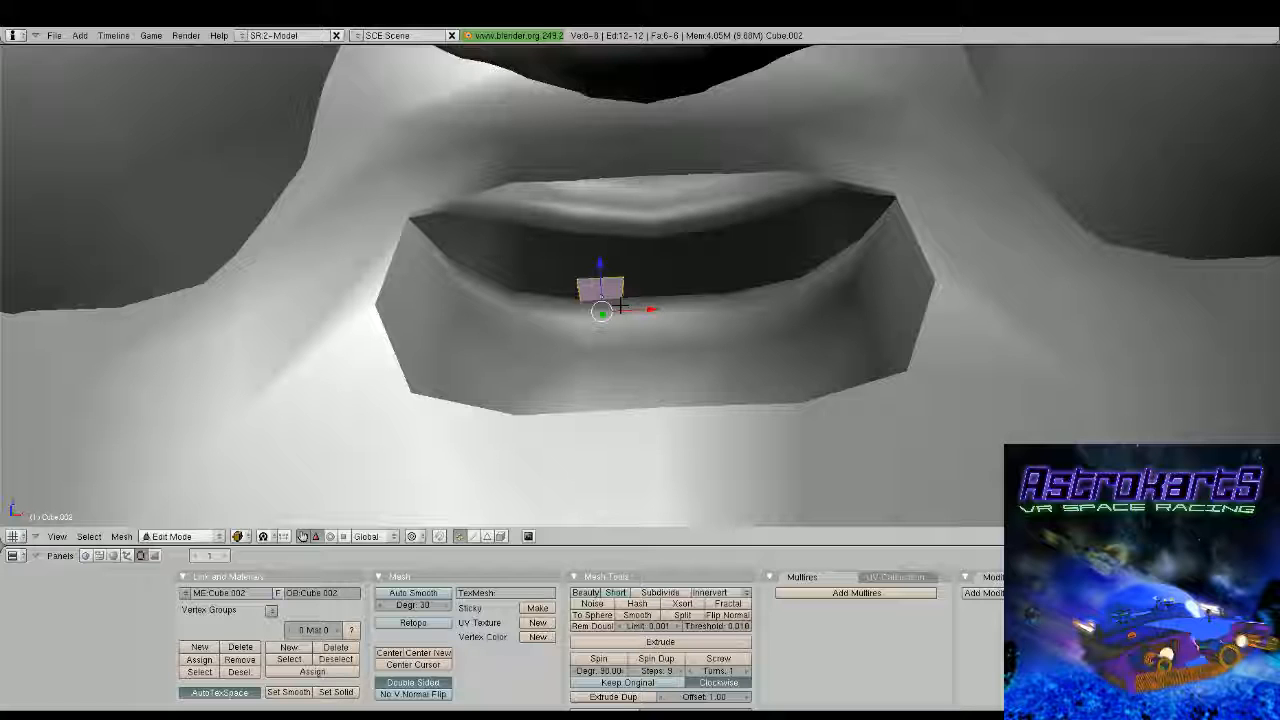
Cut a vertical edge loop through the middle of the tooth and scale it along the Y axis to round the tooth
key("ctrl+r")
left_click(610, 292)
left_click(610, 288)
middle_click_drag(610, 280, 609, 237)
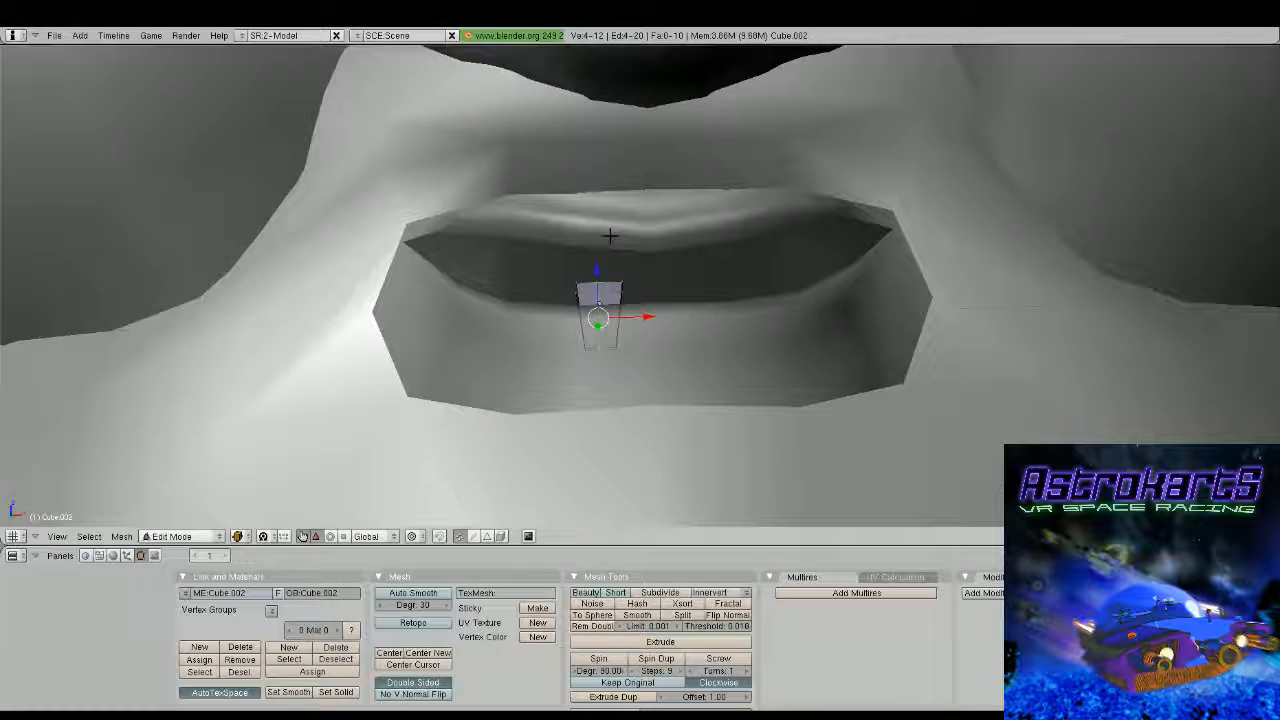
key("s")
key("y")
left_click(601, 186)
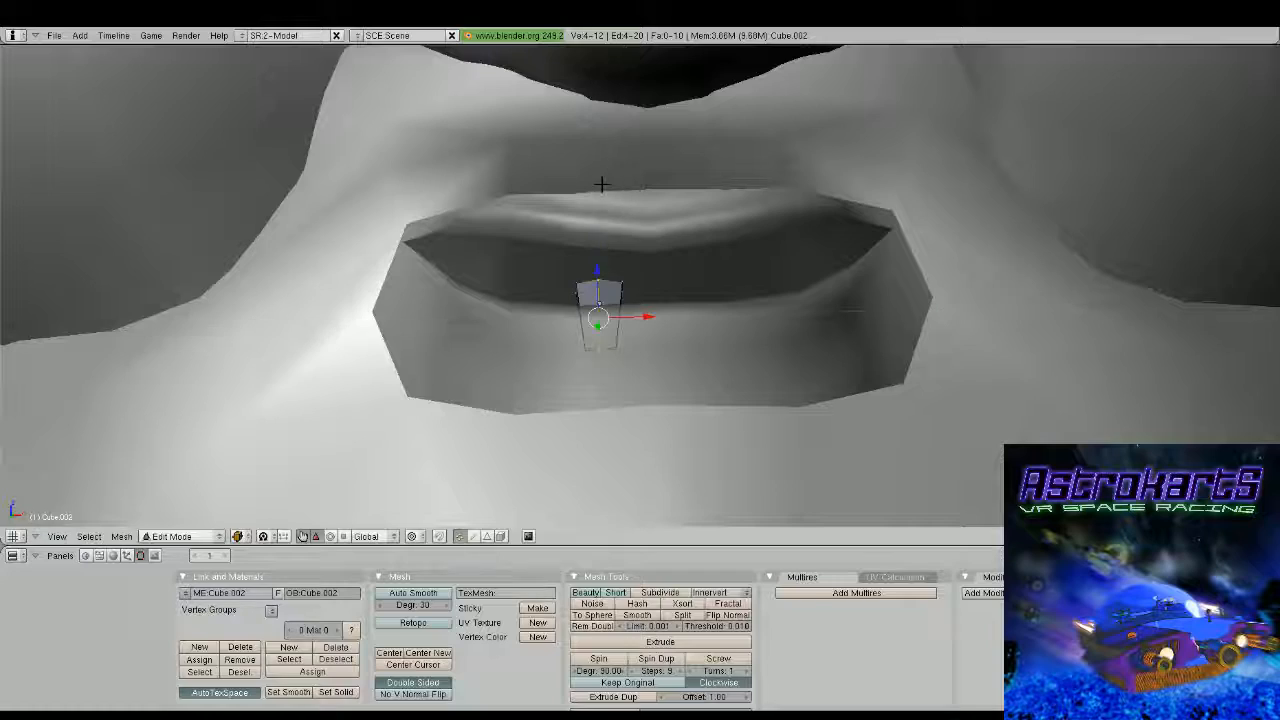
key("Tab")
Raise the tooth along the Z axis so it stands above the lower lip
middle_click_drag(601, 186, 712, 323)
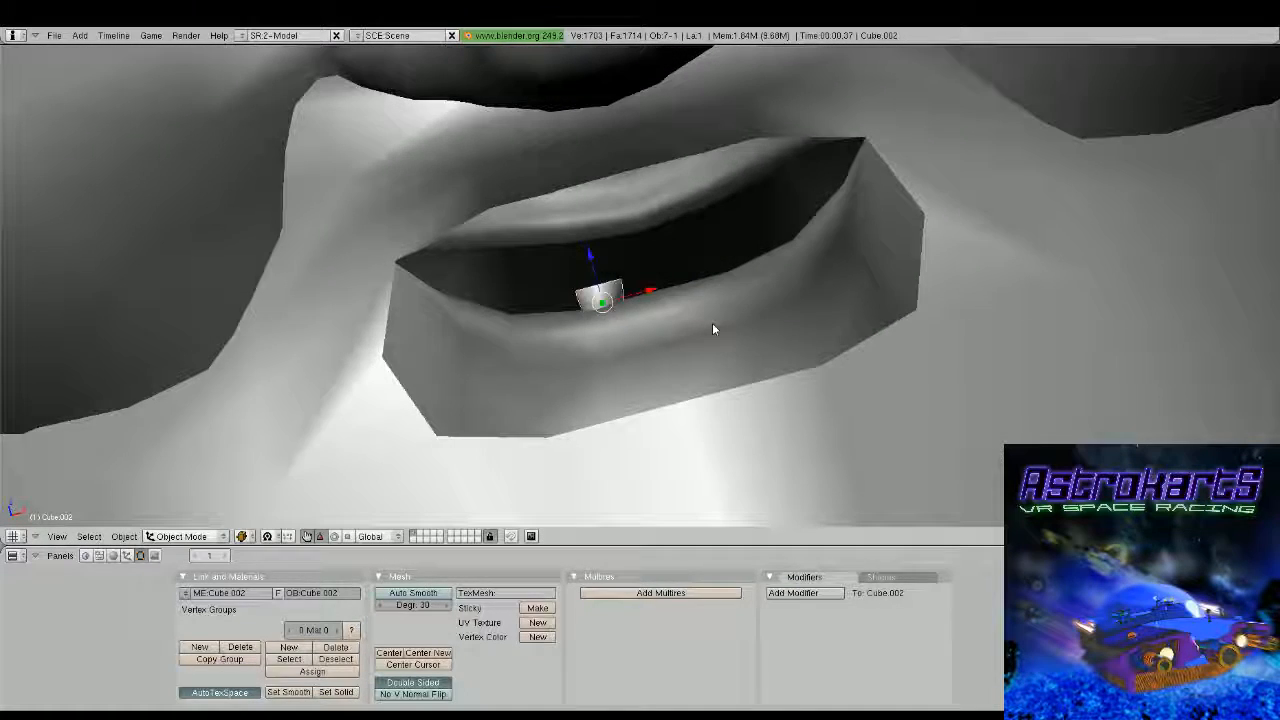
key("g")
key("z")
left_click(587, 224)
middle_click_drag(587, 224, 587, 355)
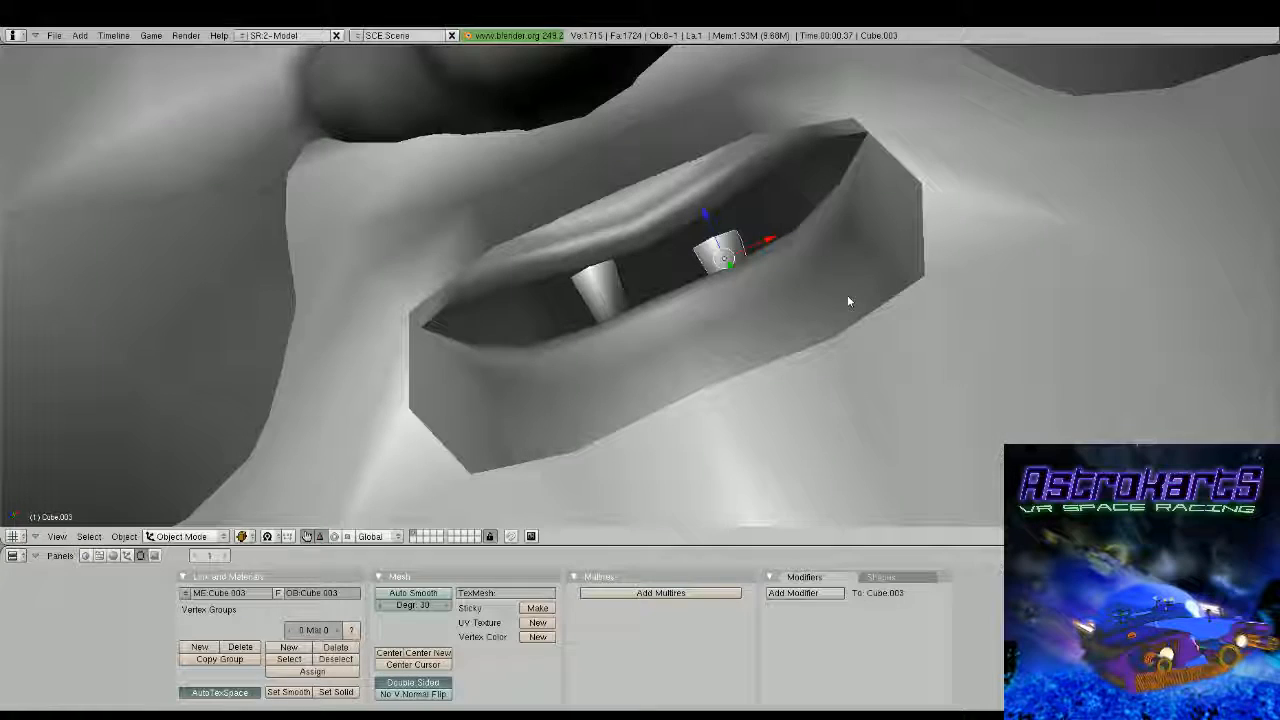
Duplicate the tooth and place the copy farther right and lower behind the lower lip
key("g")
key("z")
left_click(860, 327)
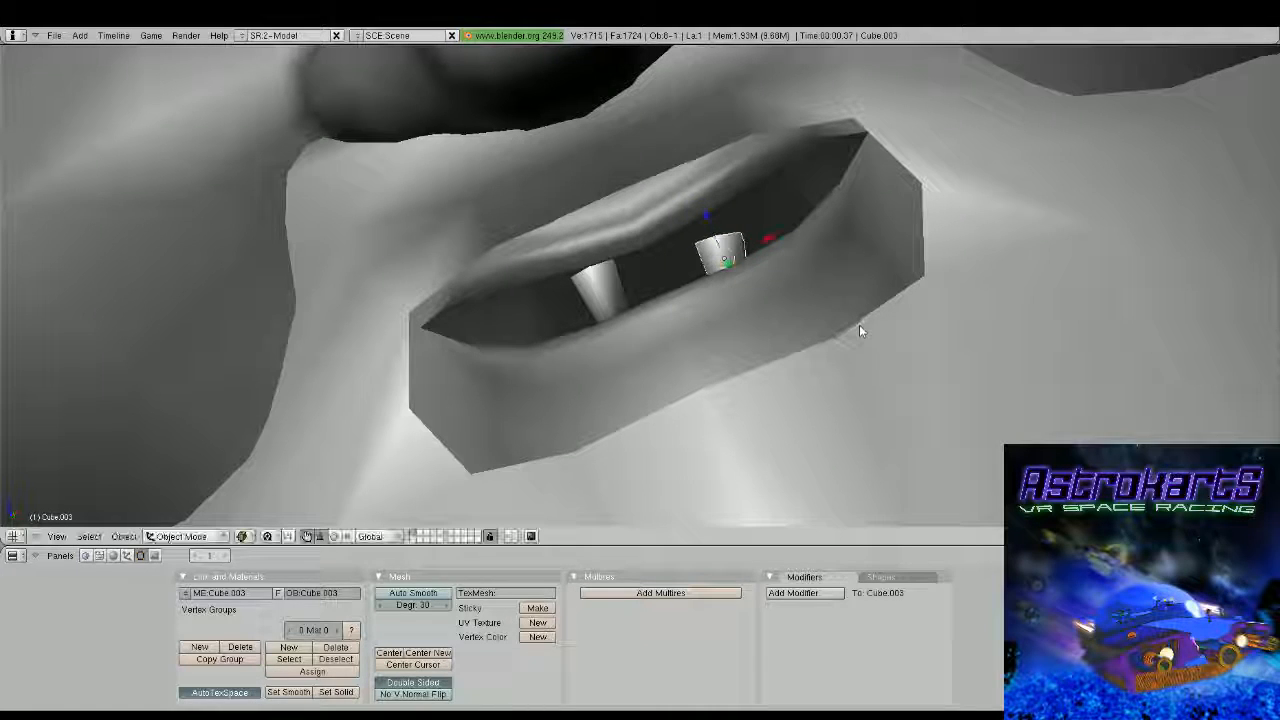
Reshape the second lower tooth's top so its right corner slopes down
middle_click_drag(859, 324, 663, 343)
key("Tab")
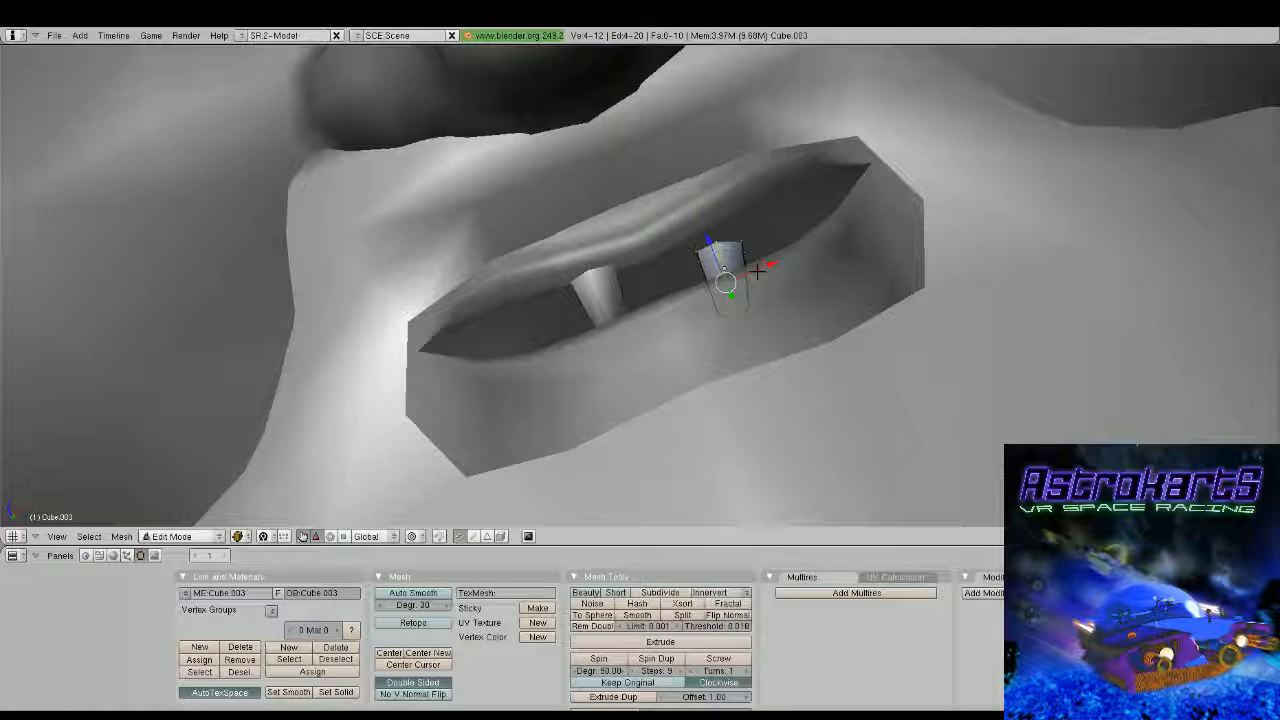
key("Tab")
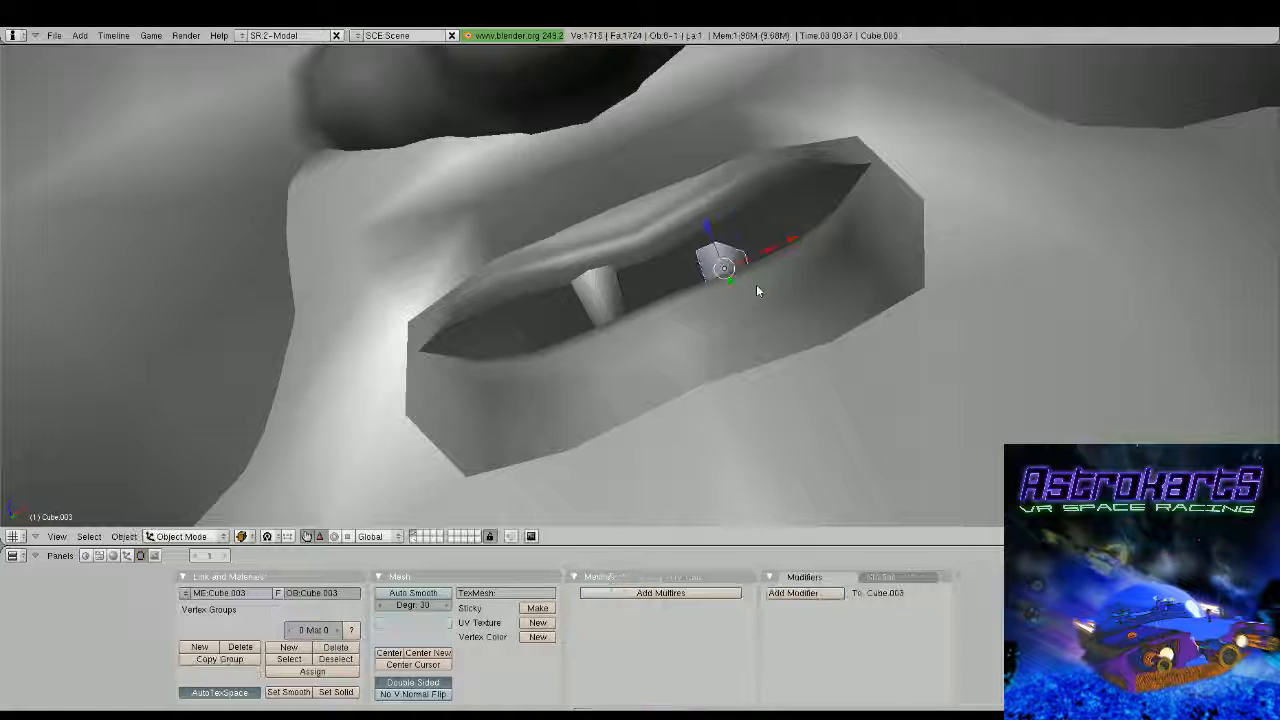
middle_click_drag(756, 284, 739, 312)
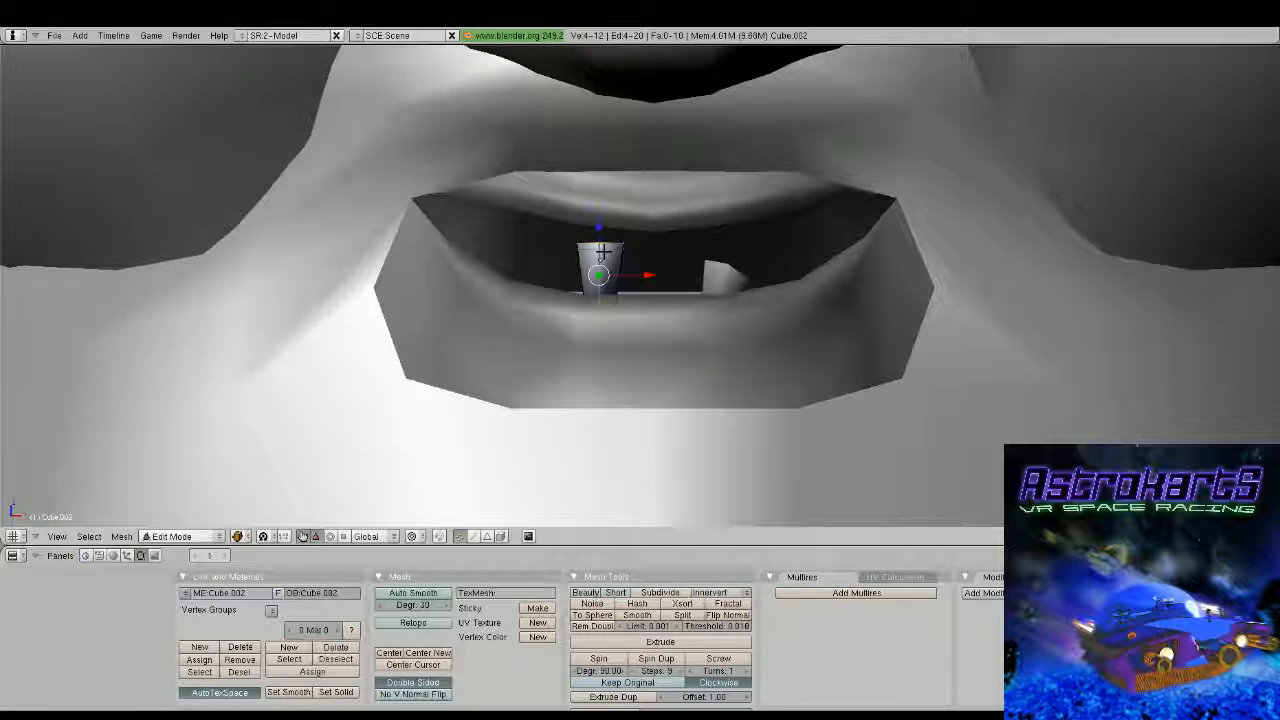
Edit the first lower tooth and adjust two of its vertices at the middle of its top edge
key("a")
right_click(603, 259)
key("g")
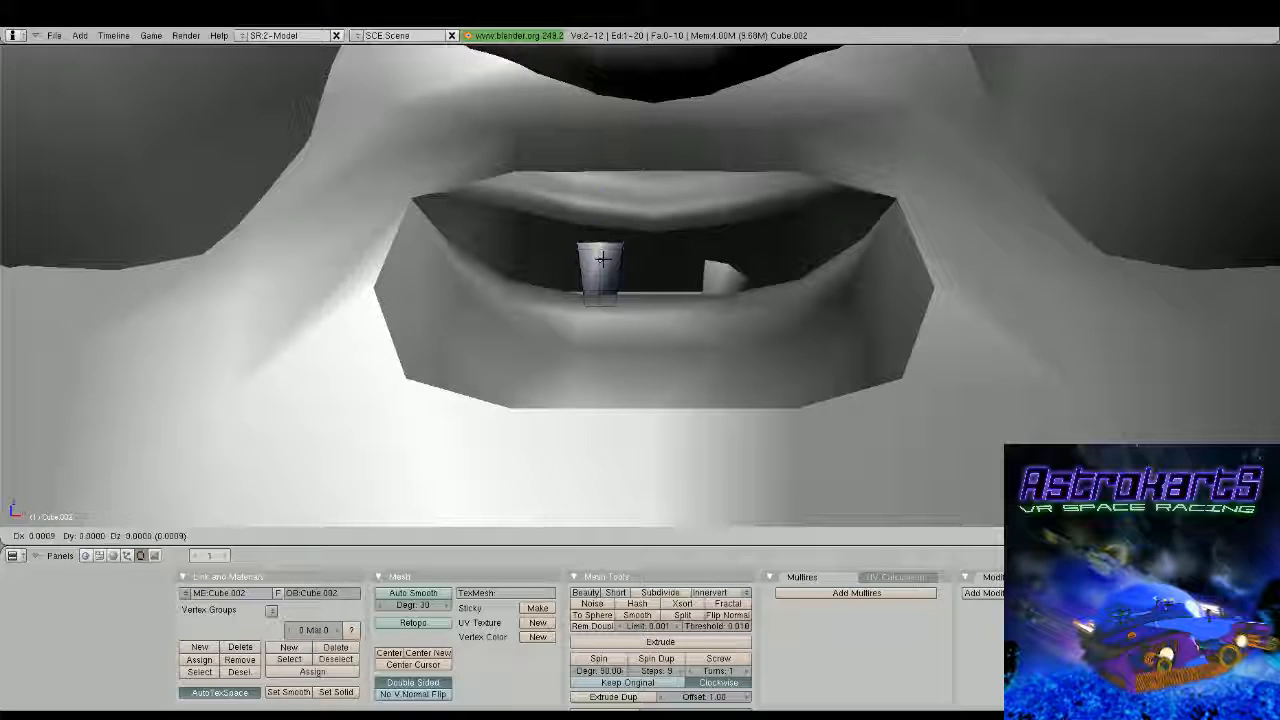
left_click(603, 259)
key("Tab")
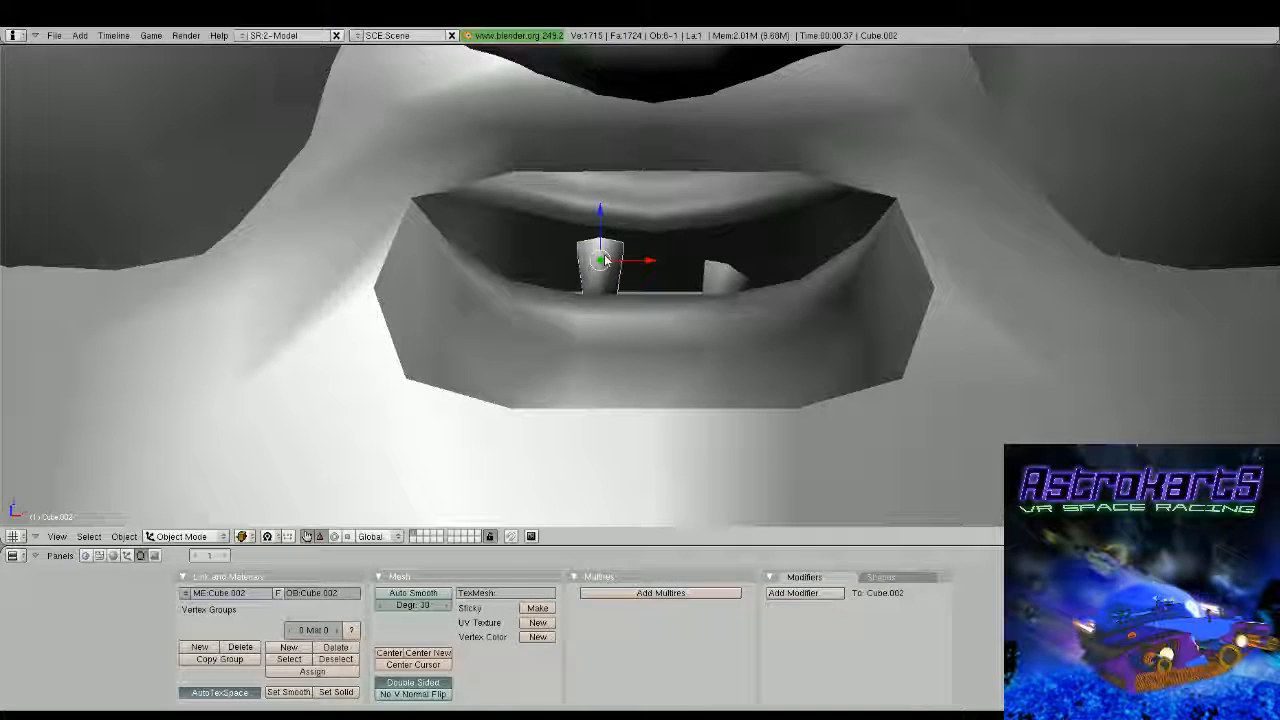
Duplicate the first lower tooth above the upper lip and turn the copy upside down with two 90-degree rotations
key("shift+d")
left_click(681, 188)
key("r")
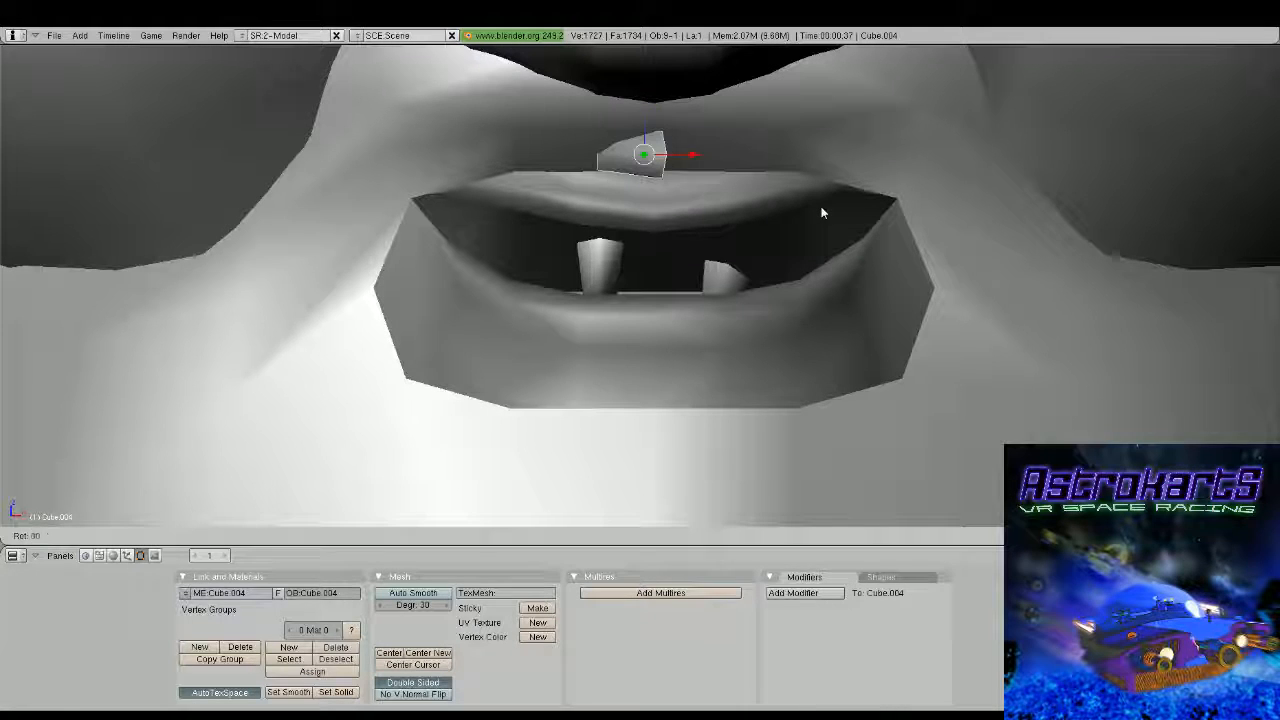
key("Return")
type("r90")
key("Return")
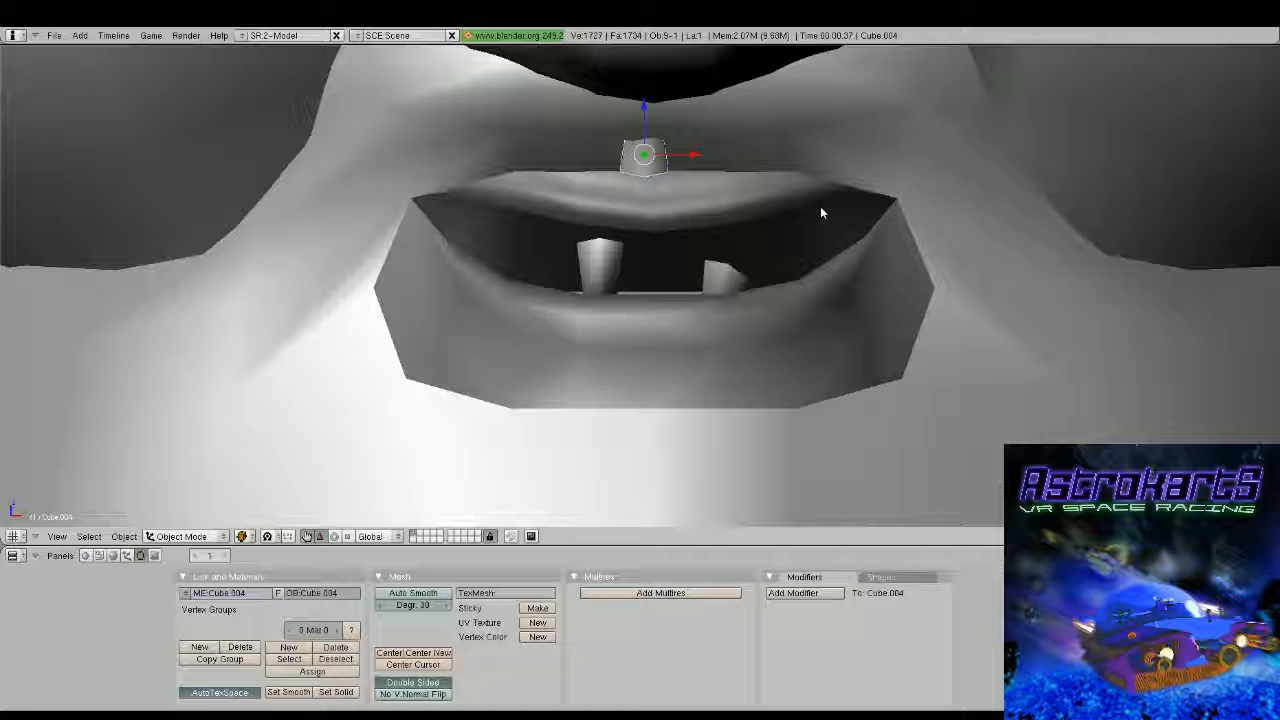
Move the upside-down tooth back and down behind the upper lip, and shift it slightly left along the X axis
middle_click_drag(820, 206, 980, 235)
left_click_drag(590, 197, 548, 188)
middle_click_drag(650, 192, 502, 211)
left_click_drag(611, 151, 616, 192)
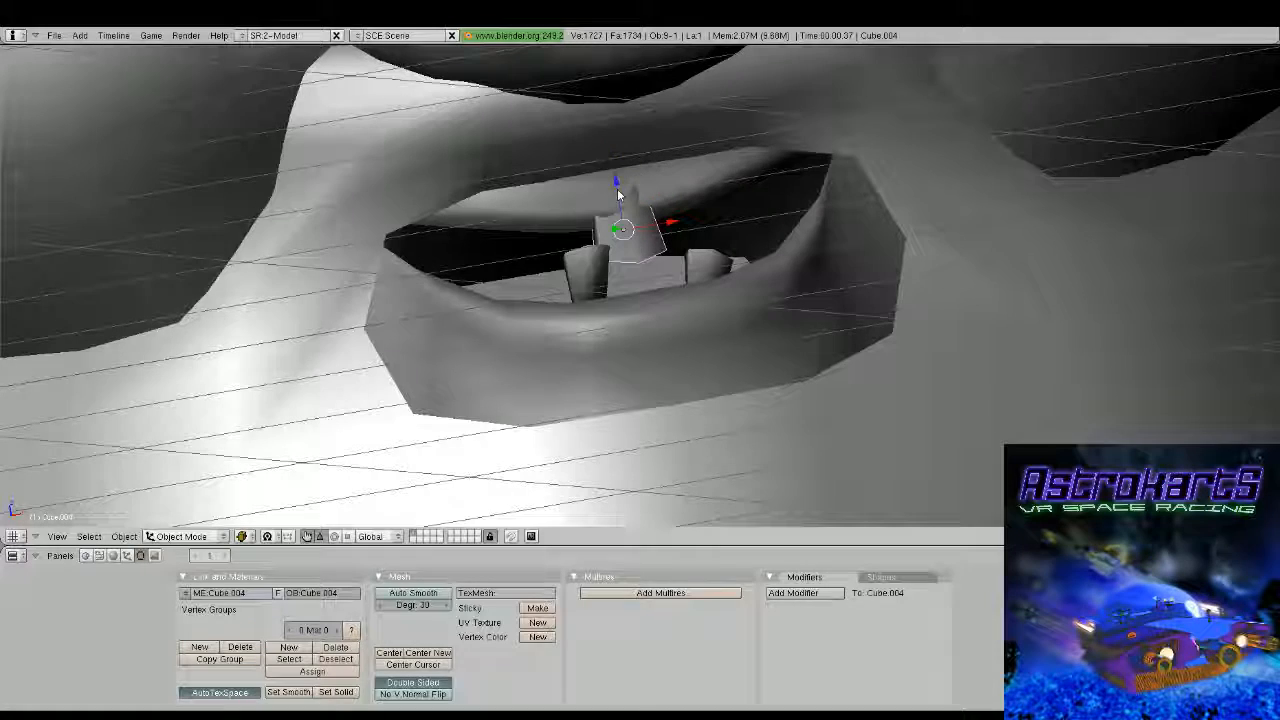
middle_click_drag(622, 198, 757, 219)
left_click_drag(543, 243, 508, 243)
middle_click_drag(655, 265, 640, 240)
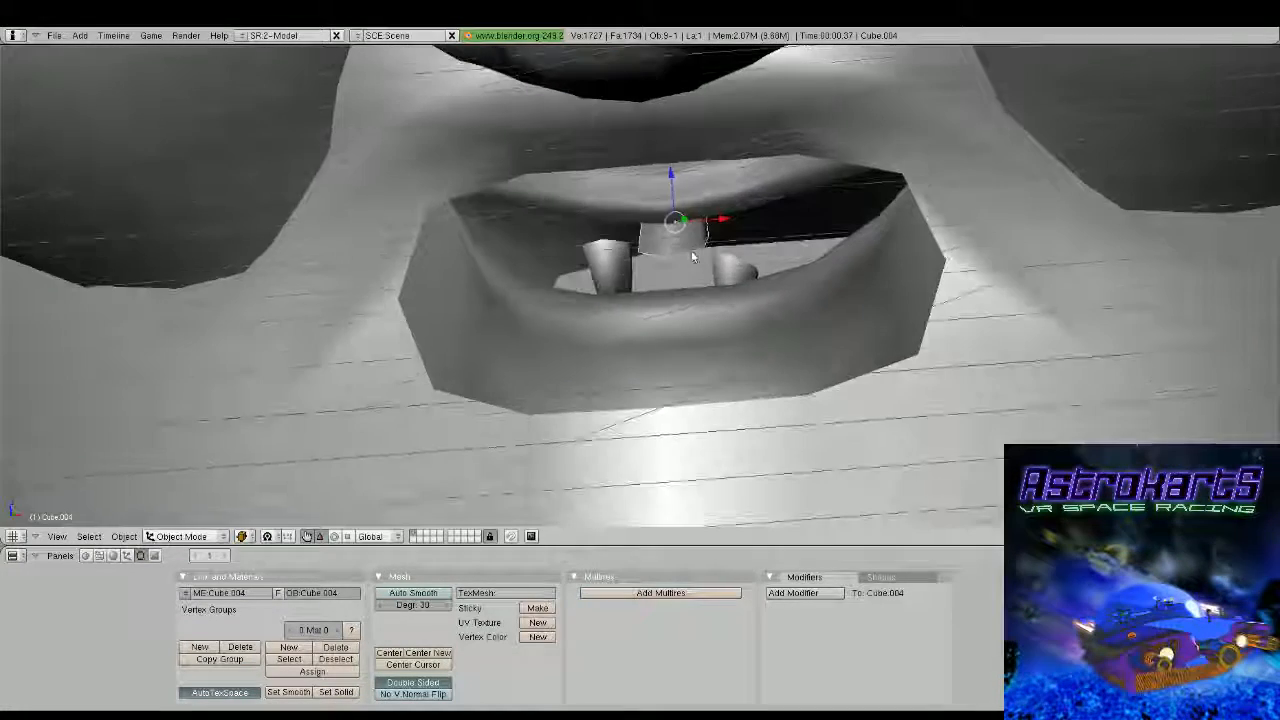
left_click_drag(706, 221, 683, 226)
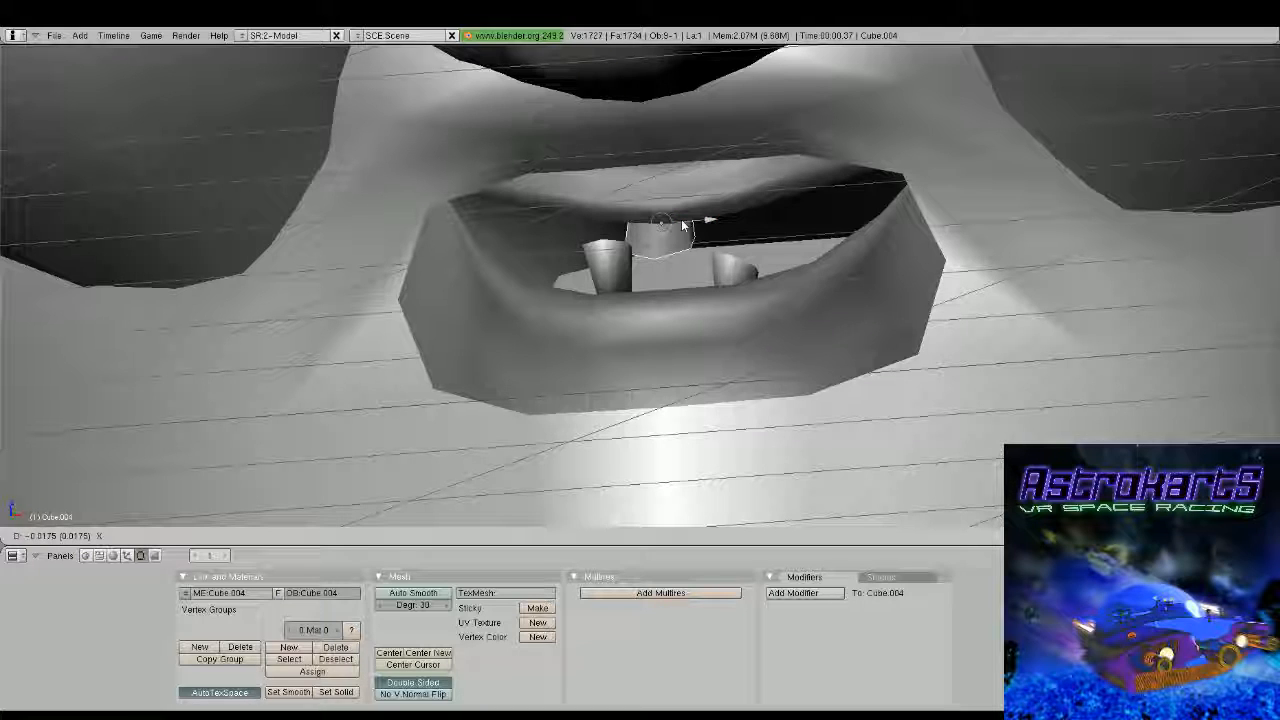
left_click_drag(683, 226, 686, 223)
Check the upper tooth in side view and bring it slightly forward along the Y axis
middle_click_drag(686, 223, 853, 296)
key("z")
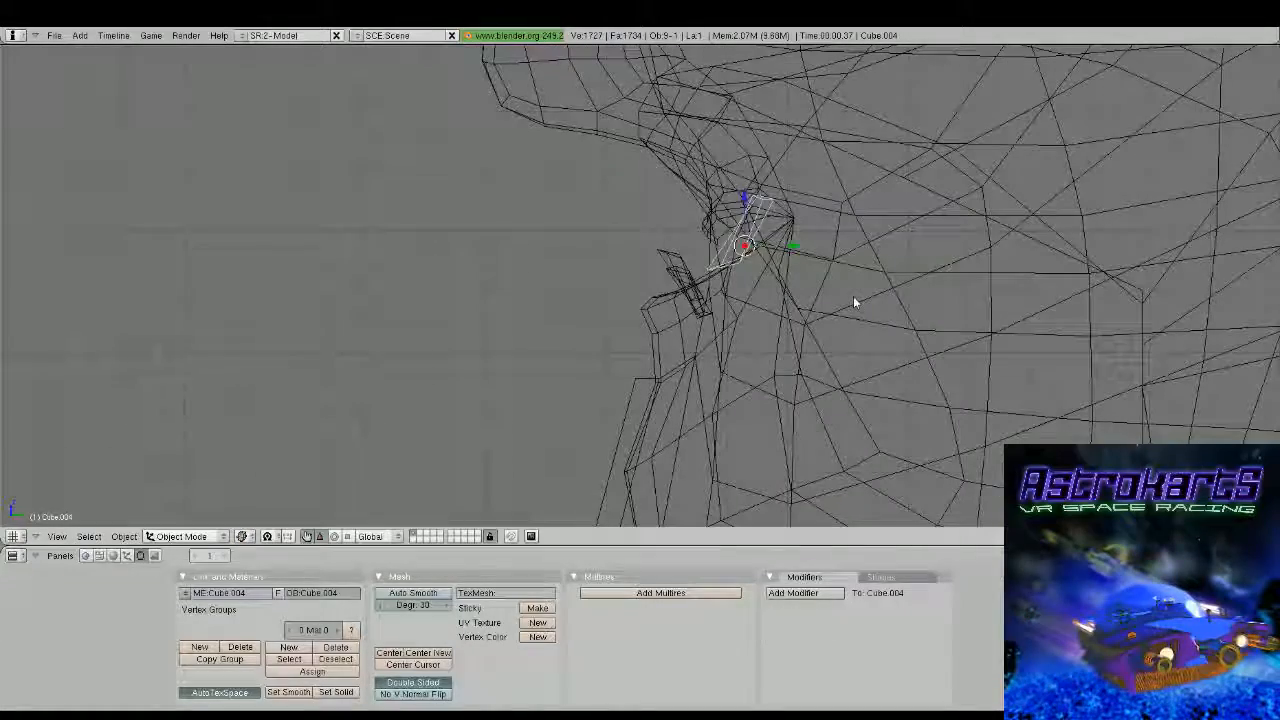
key("KP_1")
key("z")
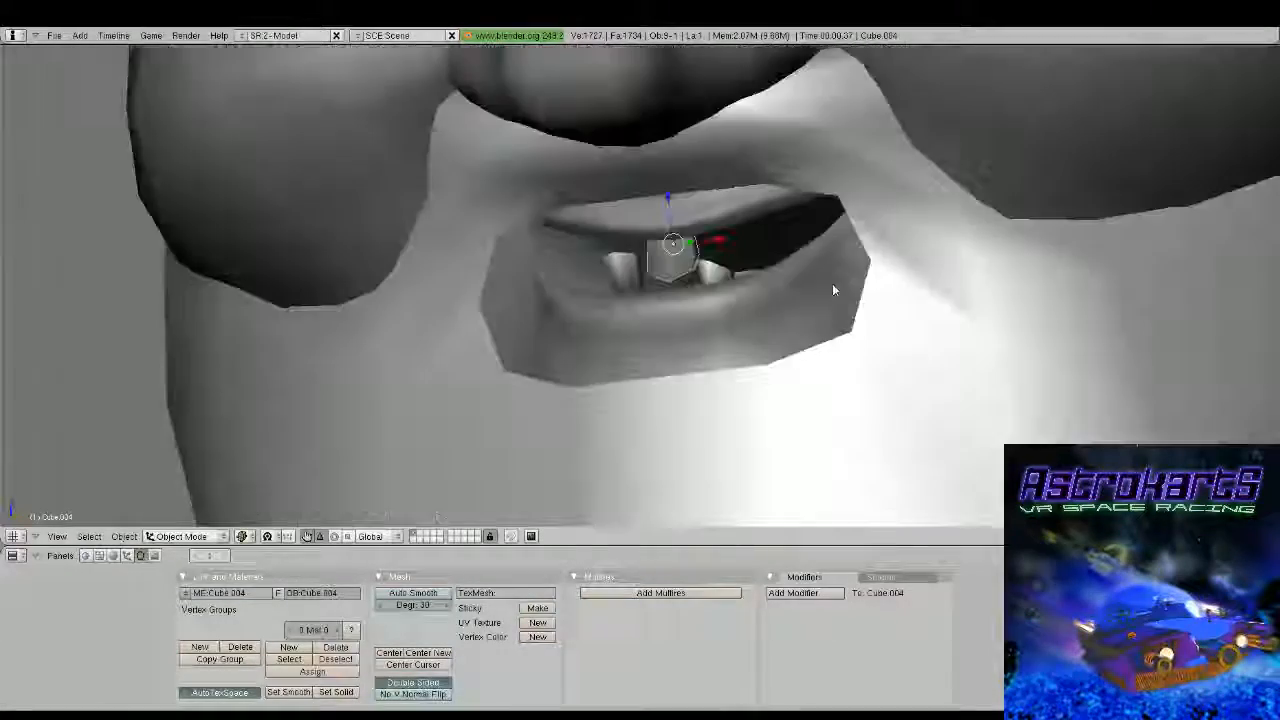
middle_click_drag(833, 290, 759, 286)
key("g")
key("y")
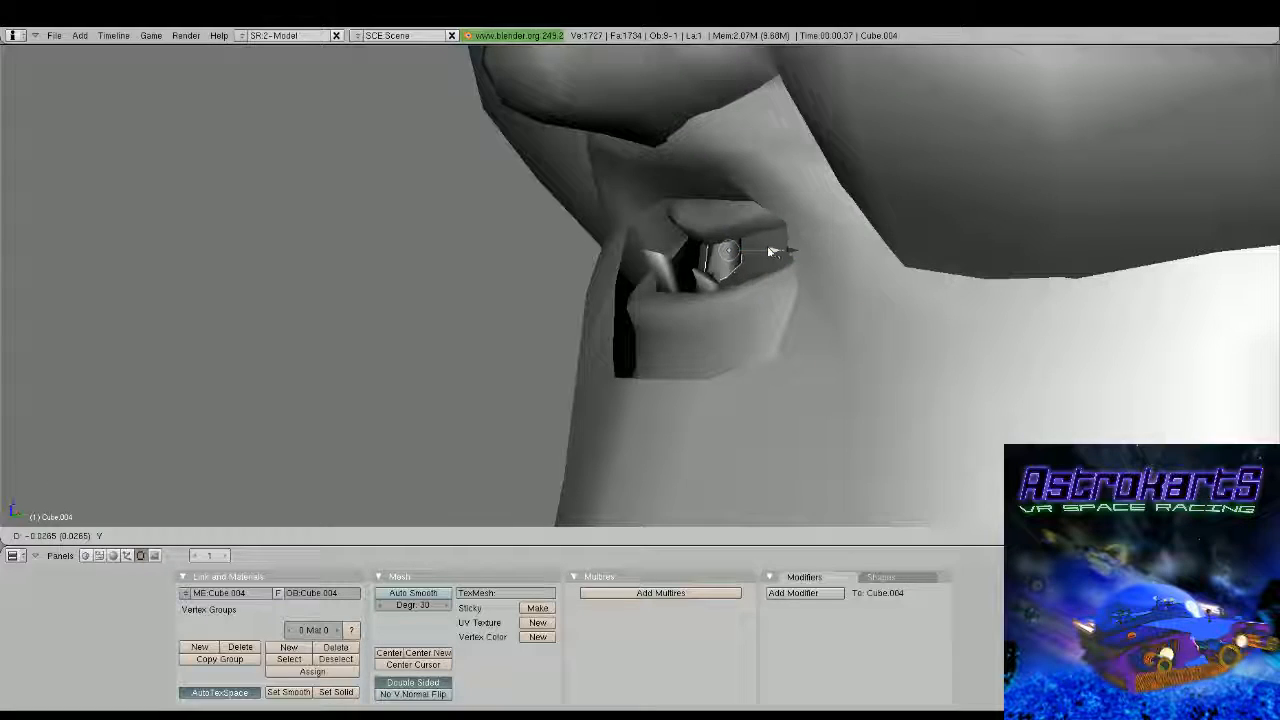
left_click(766, 251)
key("KP_1")
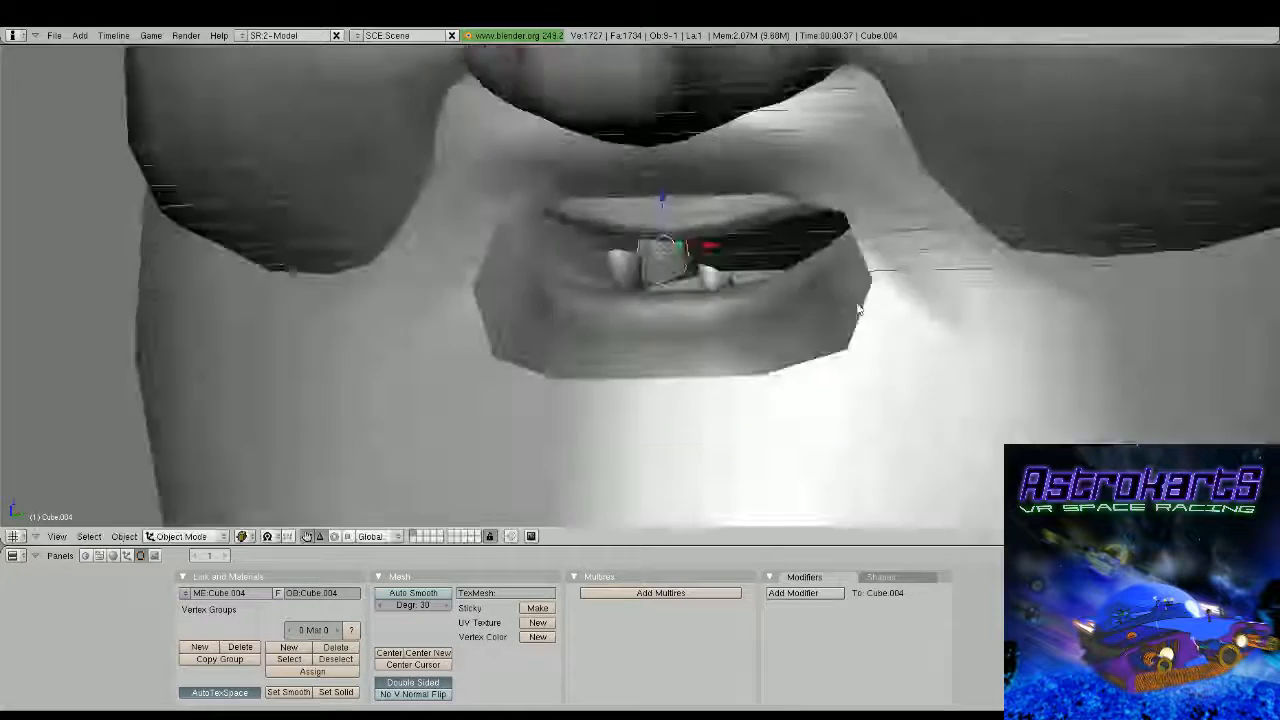
Duplicate the upper tooth and move the copy right along the X axis, above the second lower tooth
scroll(920, 301, "down", 5)
scroll(796, 314, "up", 1)
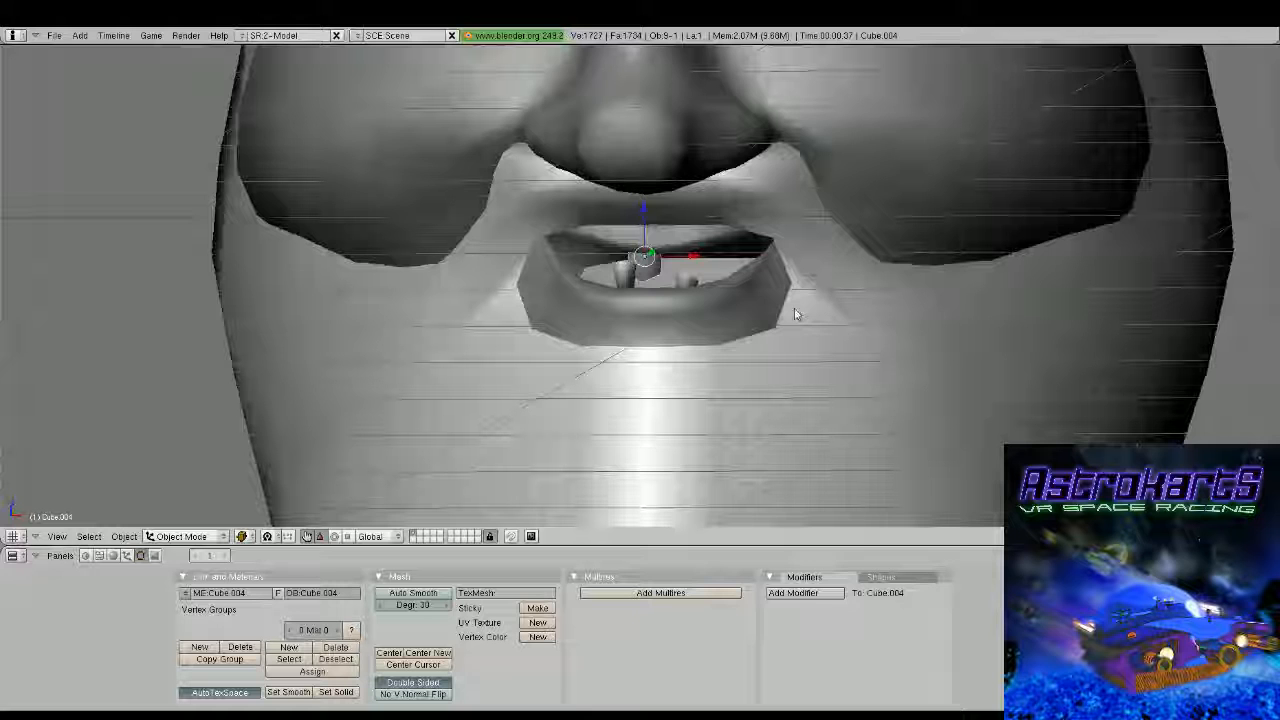
scroll(794, 306, "down", 1)
key("shift+d")
left_click(684, 285)
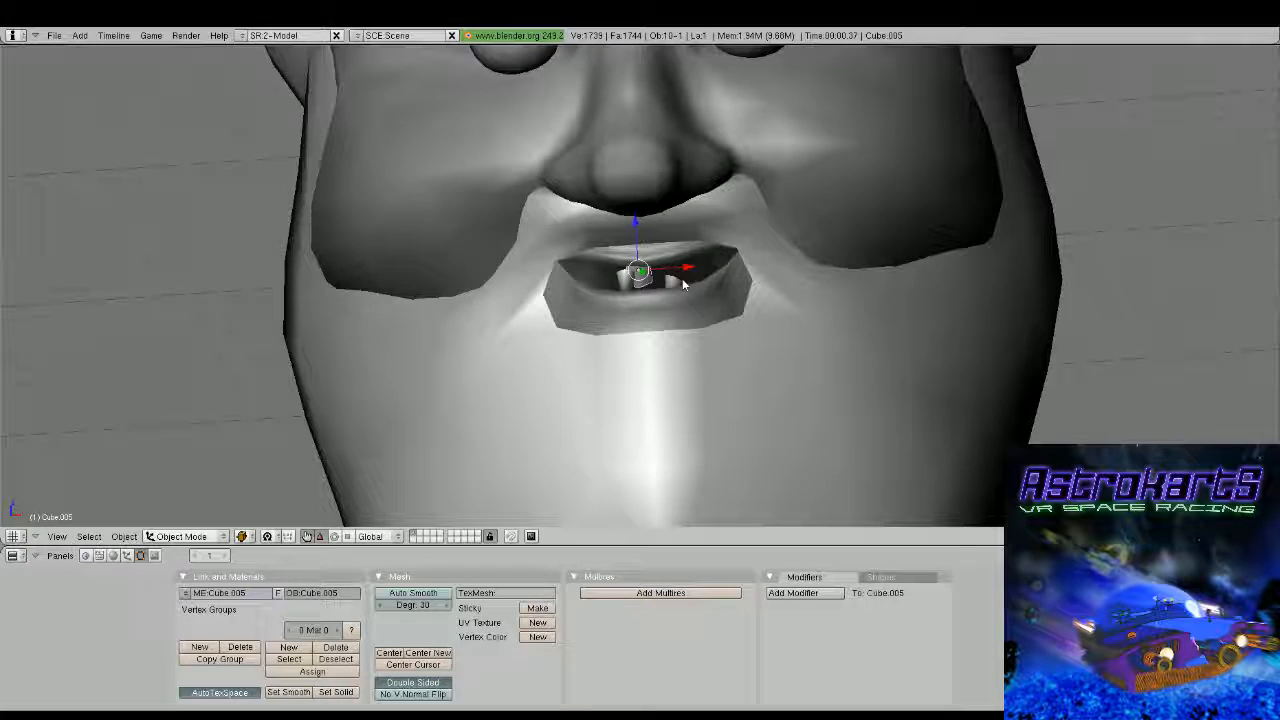
scroll(704, 283, "up", 4)
key("g")
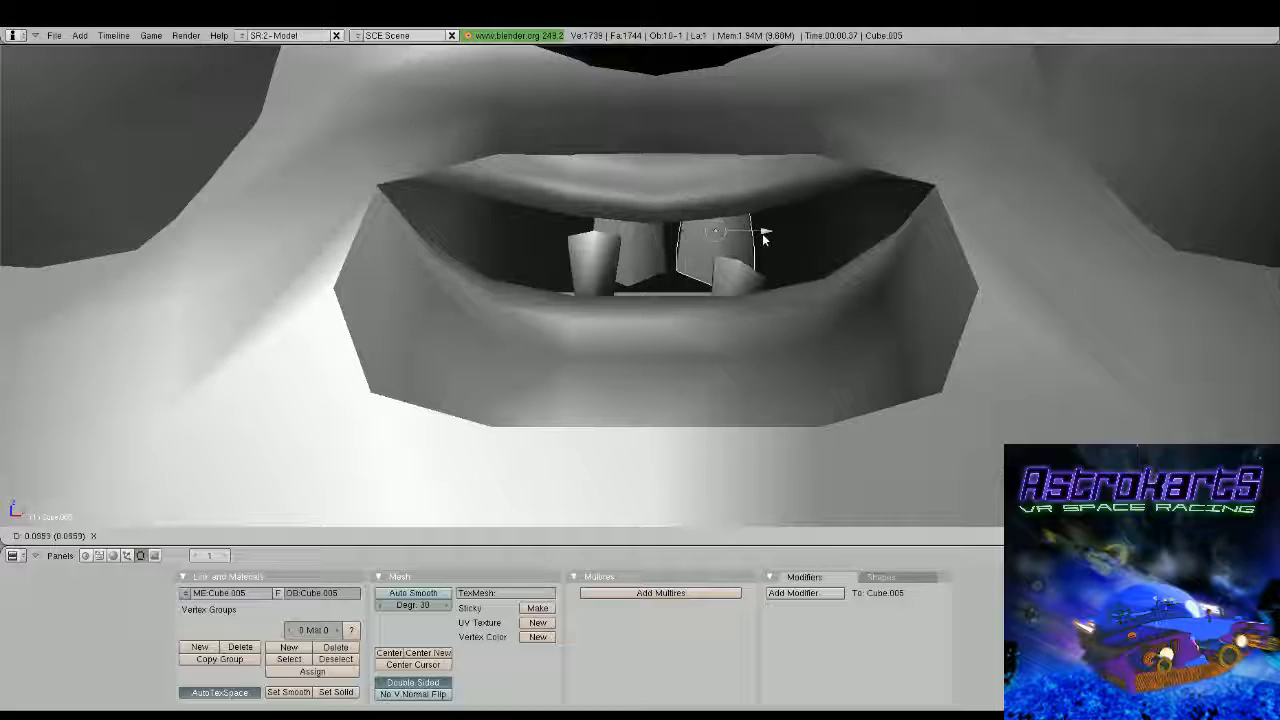
left_click(765, 237)
Inspect the second upper tooth's mesh and how all the teeth look within the whole face
key("Tab")
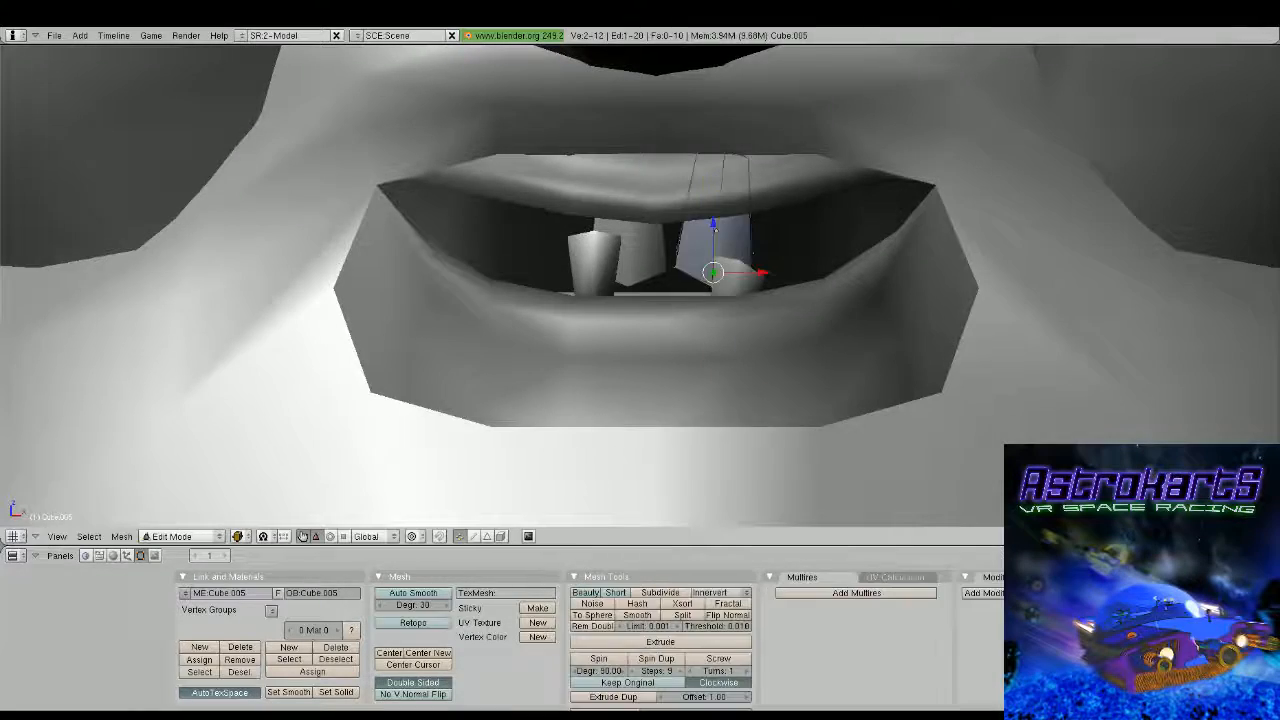
scroll(768, 244, "down", 3)
key("z")
key("z")
key("Tab")
scroll(768, 257, "down", 2)
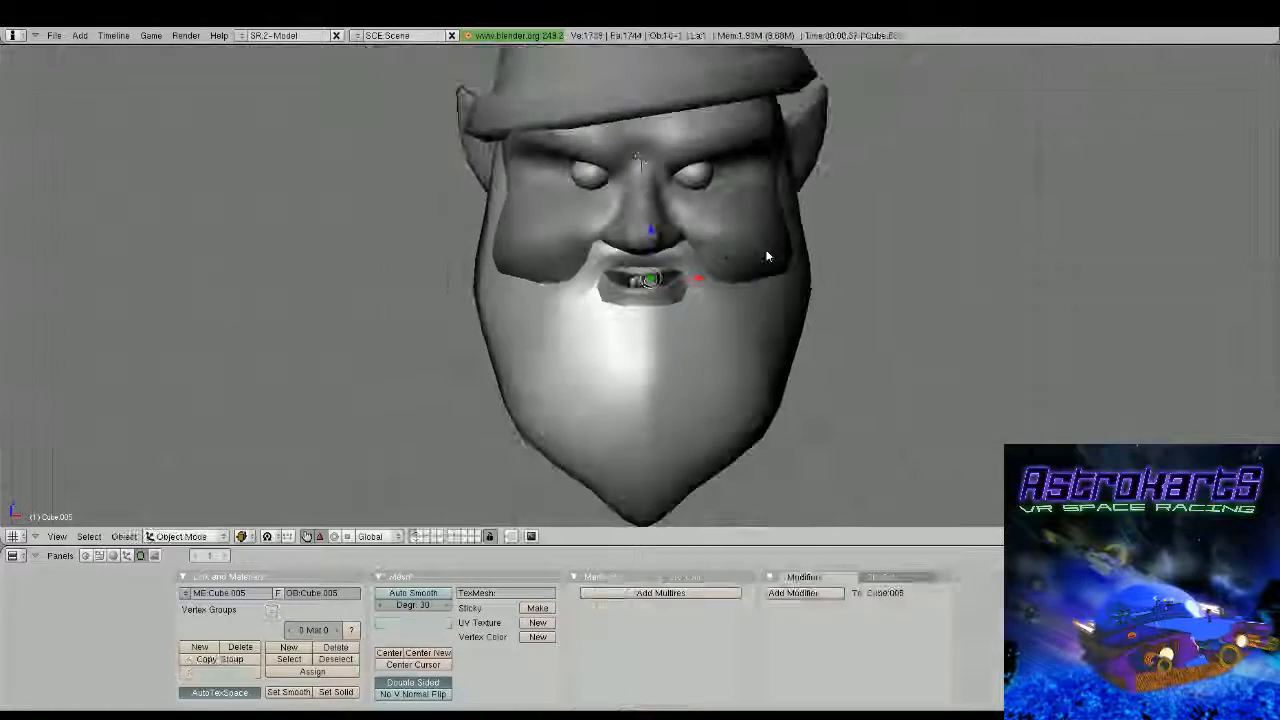
middle_click_drag(768, 257, 684, 284)
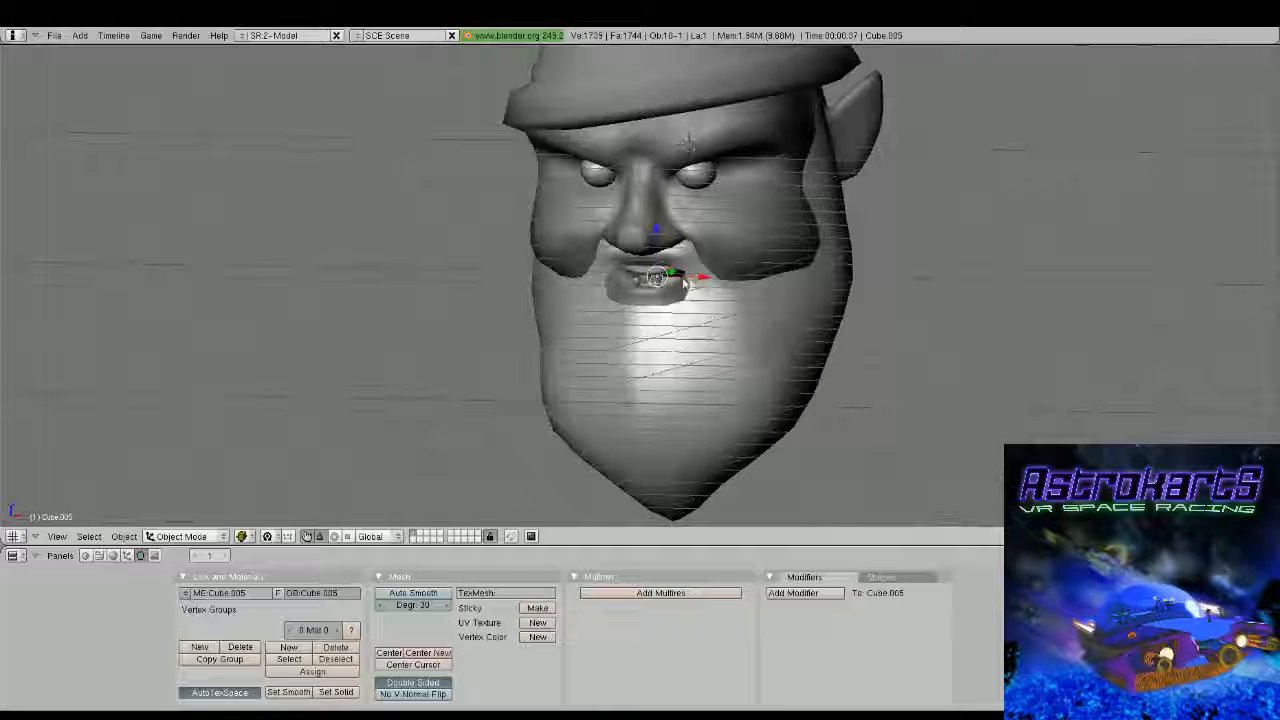
Check the teeth and the finished head from several angles, and add a new cube at the head's centre
middle_click_drag(685, 283, 768, 258)
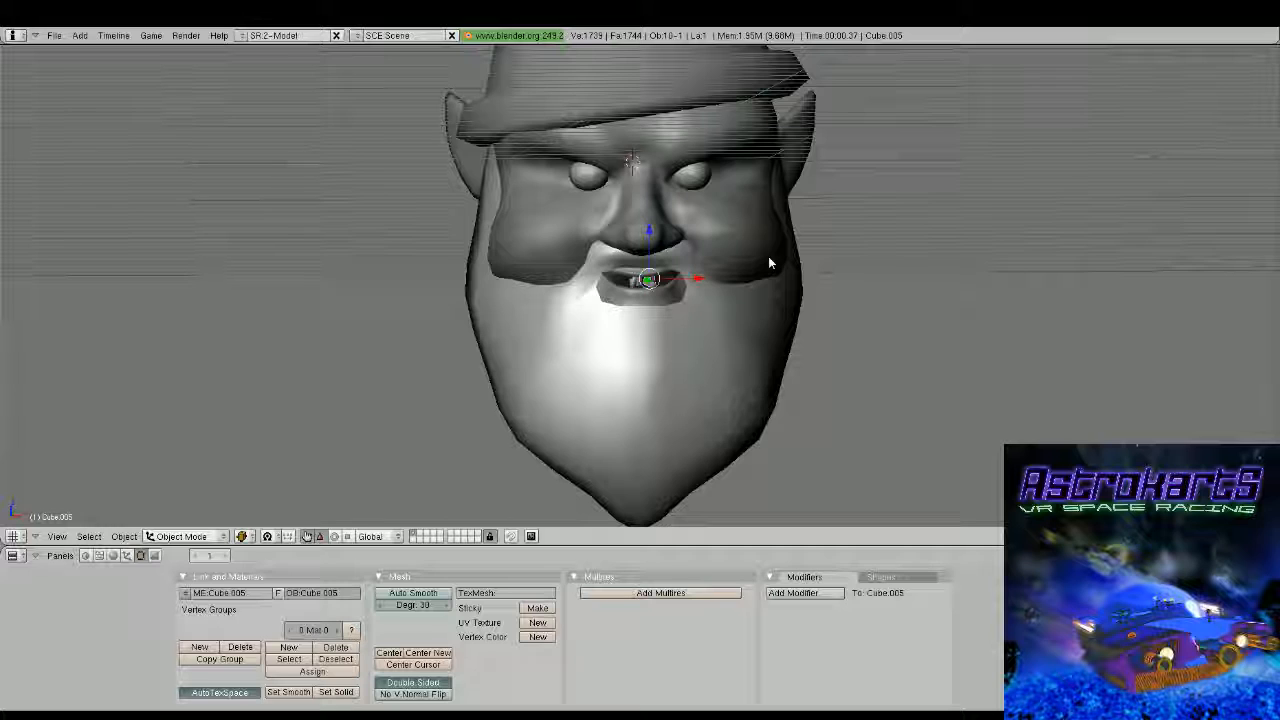
scroll(768, 262, "down", 4)
middle_click_drag(768, 262, 559, 297)
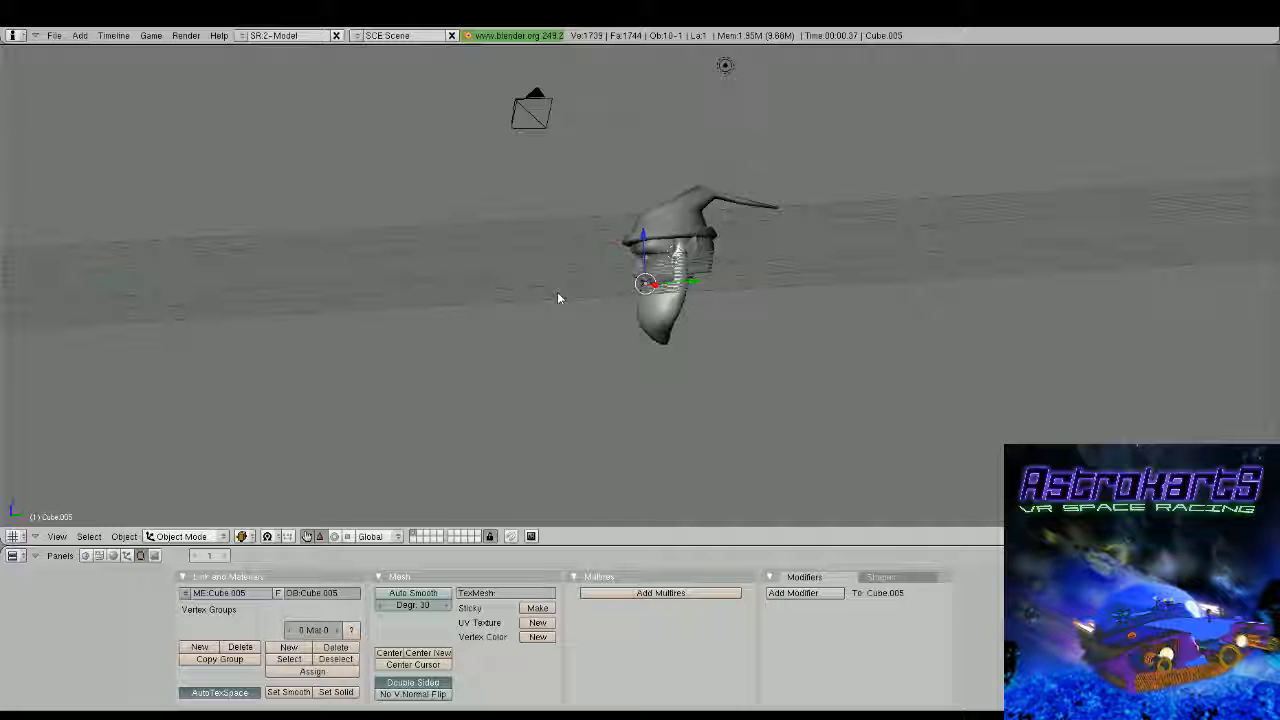
middle_click_drag(557, 292, 637, 303)
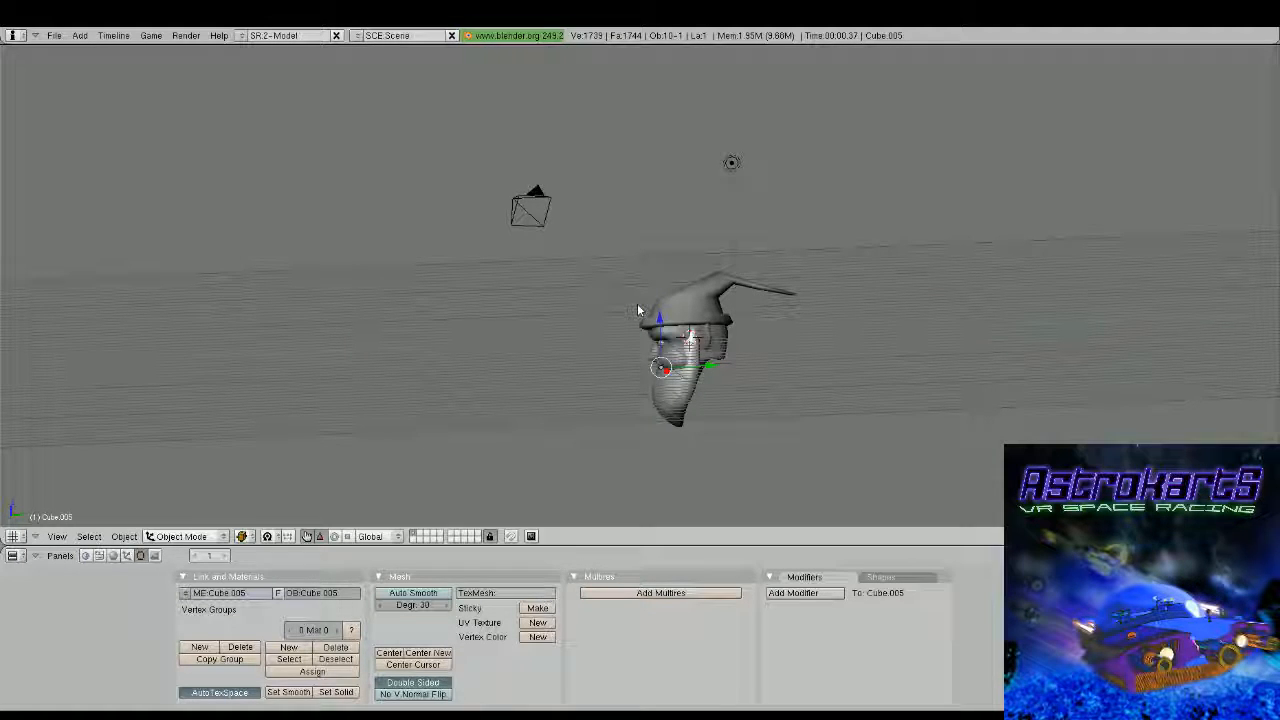
key("space")
left_click(809, 310)
key("KP_1")
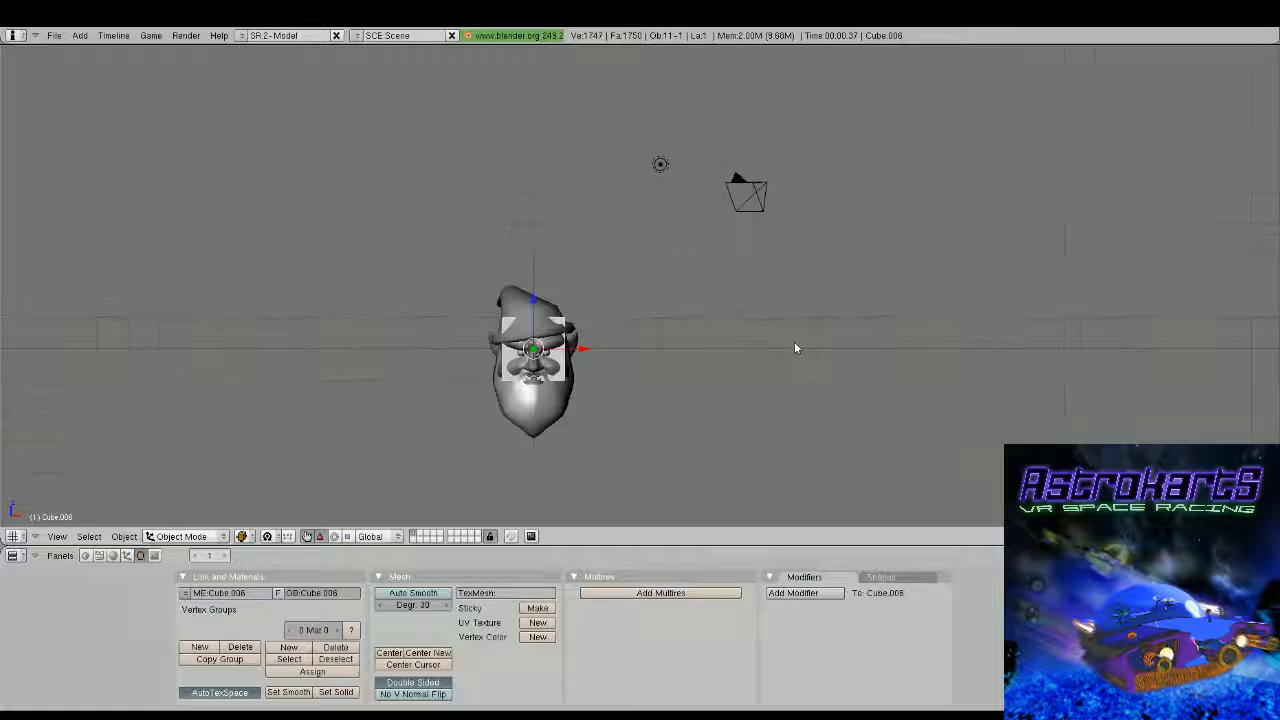
Delete the right half of the new cube and give it a level 1 Subsurf modifier with a Mirror modifier stacked before it
key("Tab")
key("KP_Decimal")
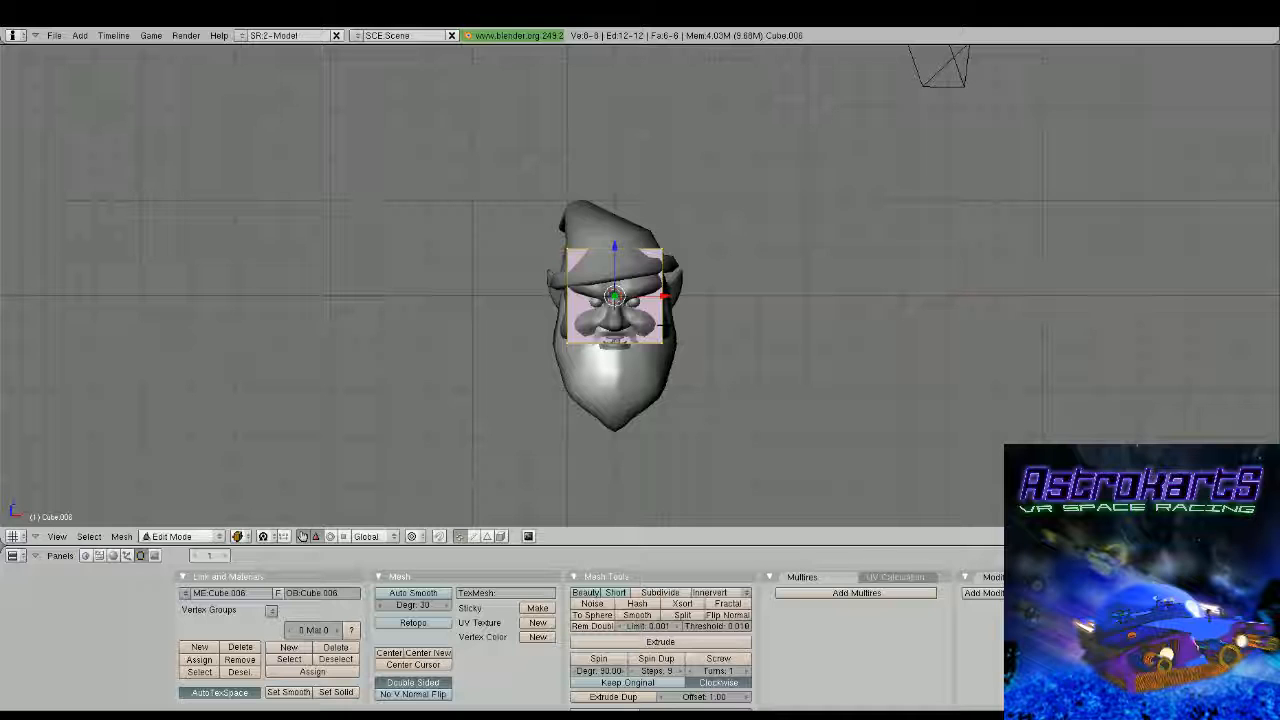
key("a")
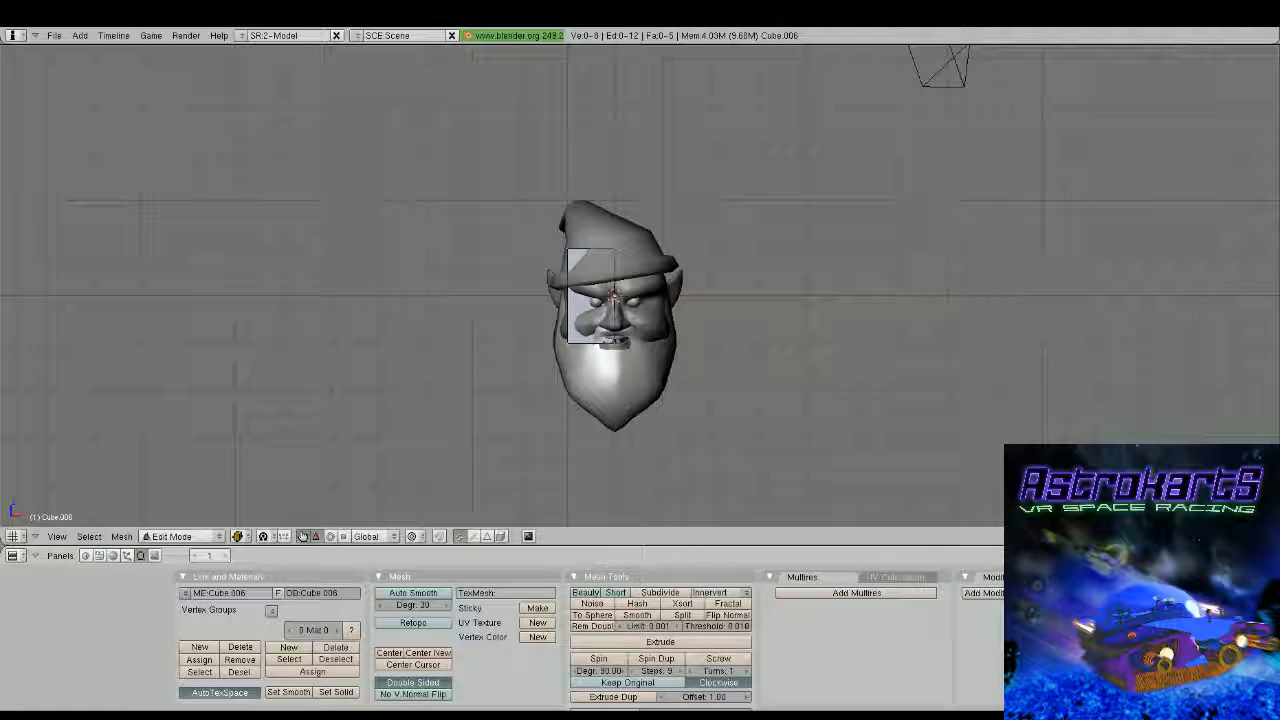
key("ctrl+1")
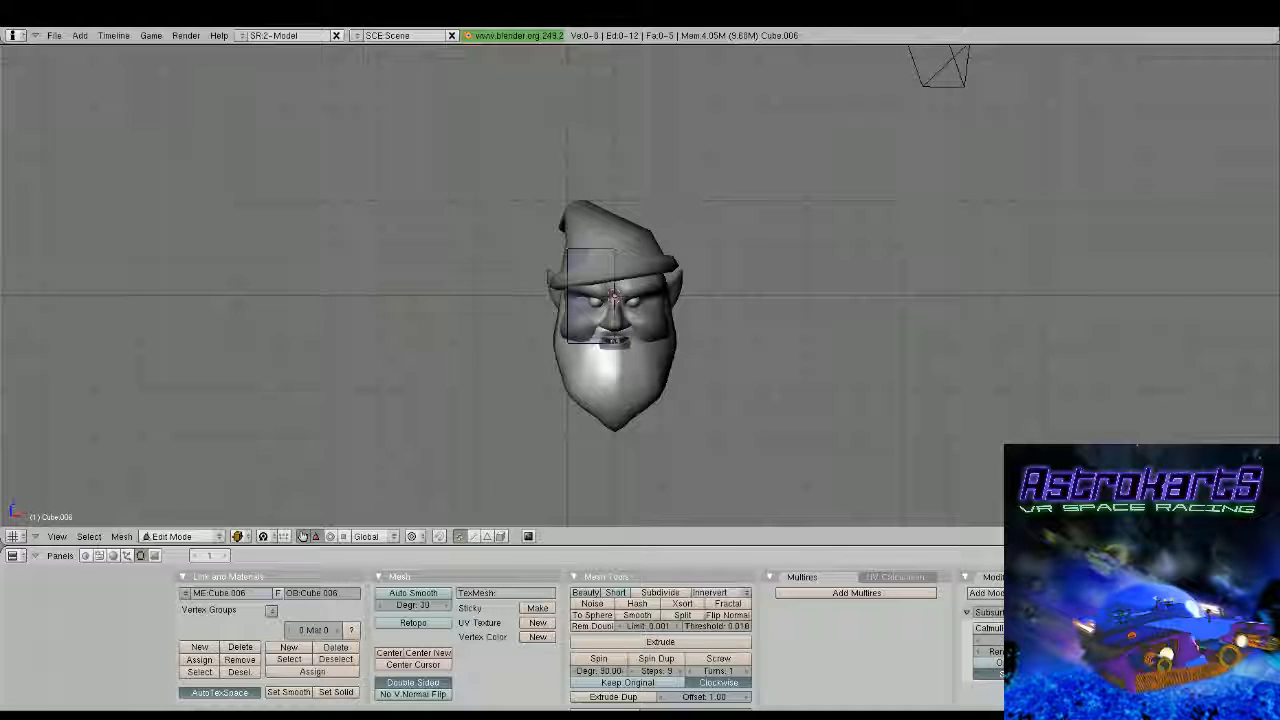
left_click(1004, 593)
left_click(1008, 500)
left_click(1111, 691)
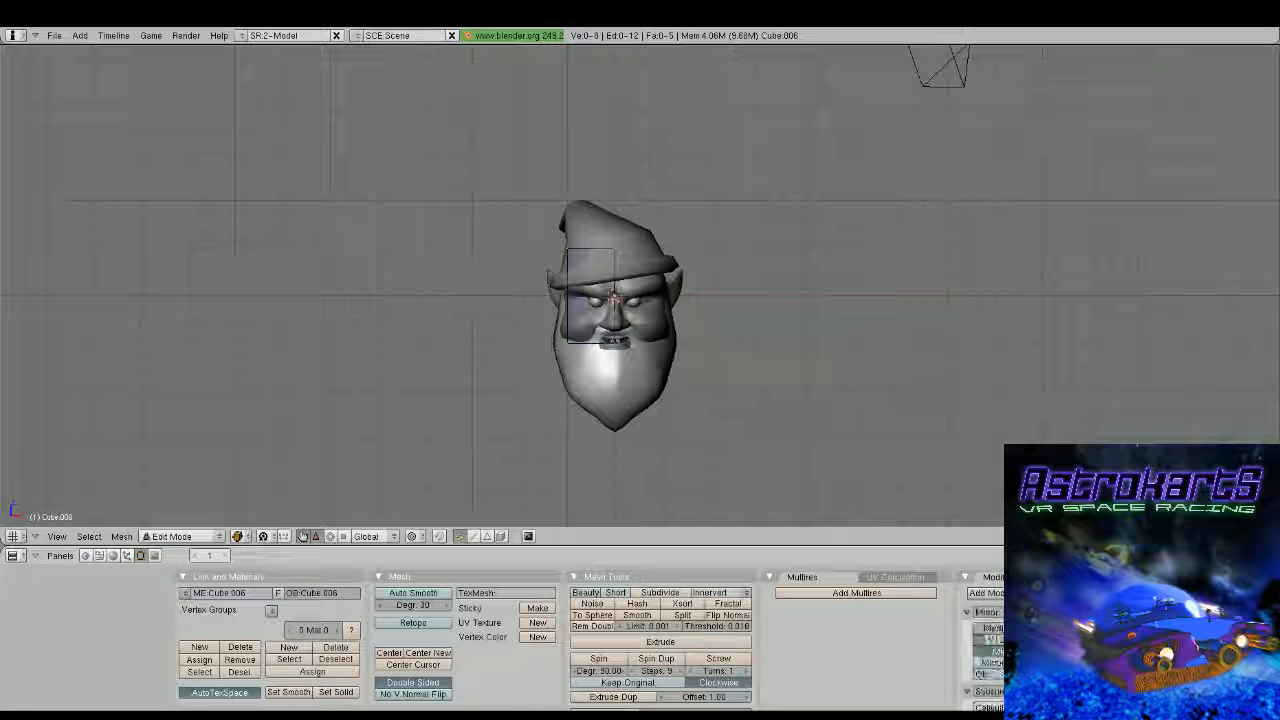
key("Tab")
Move the mirrored cube up above the hat, duplicate it, and move the copy down along the Z axis below the beard
scroll(598, 383, "down", 1)
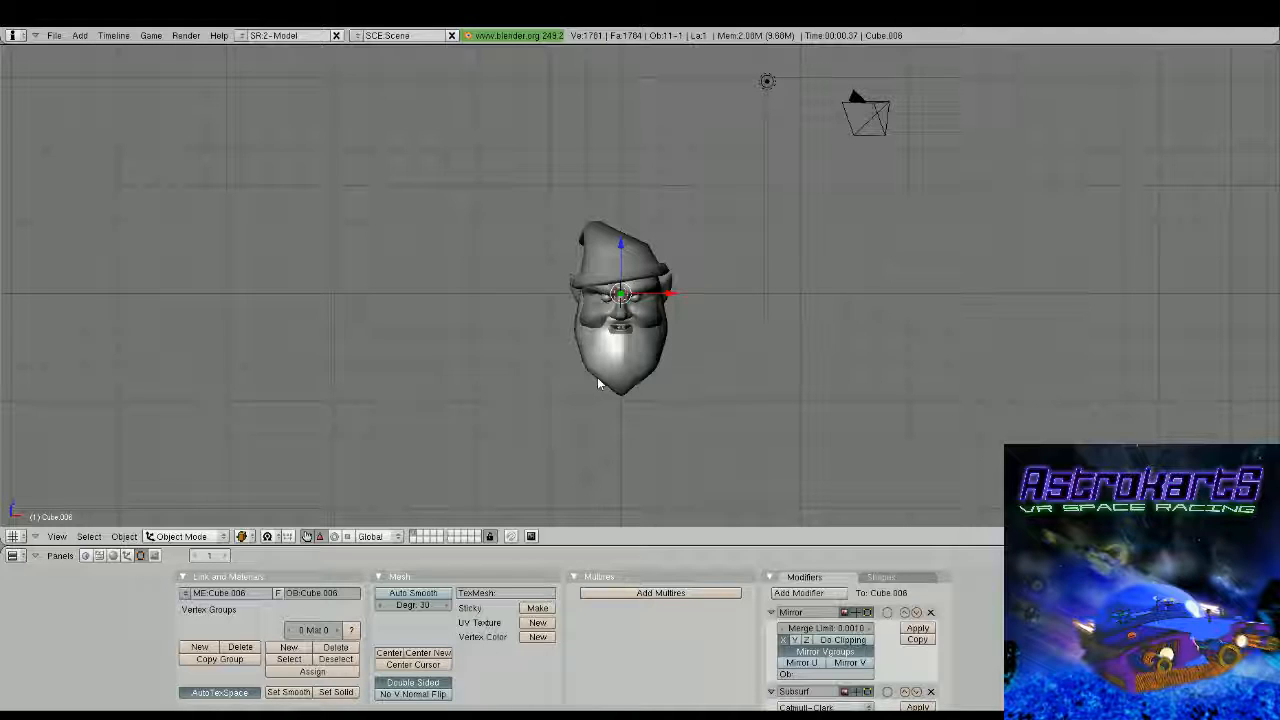
left_click_drag(622, 243, 626, 65)
key("shift+d")
key("z")
left_click(635, 384)
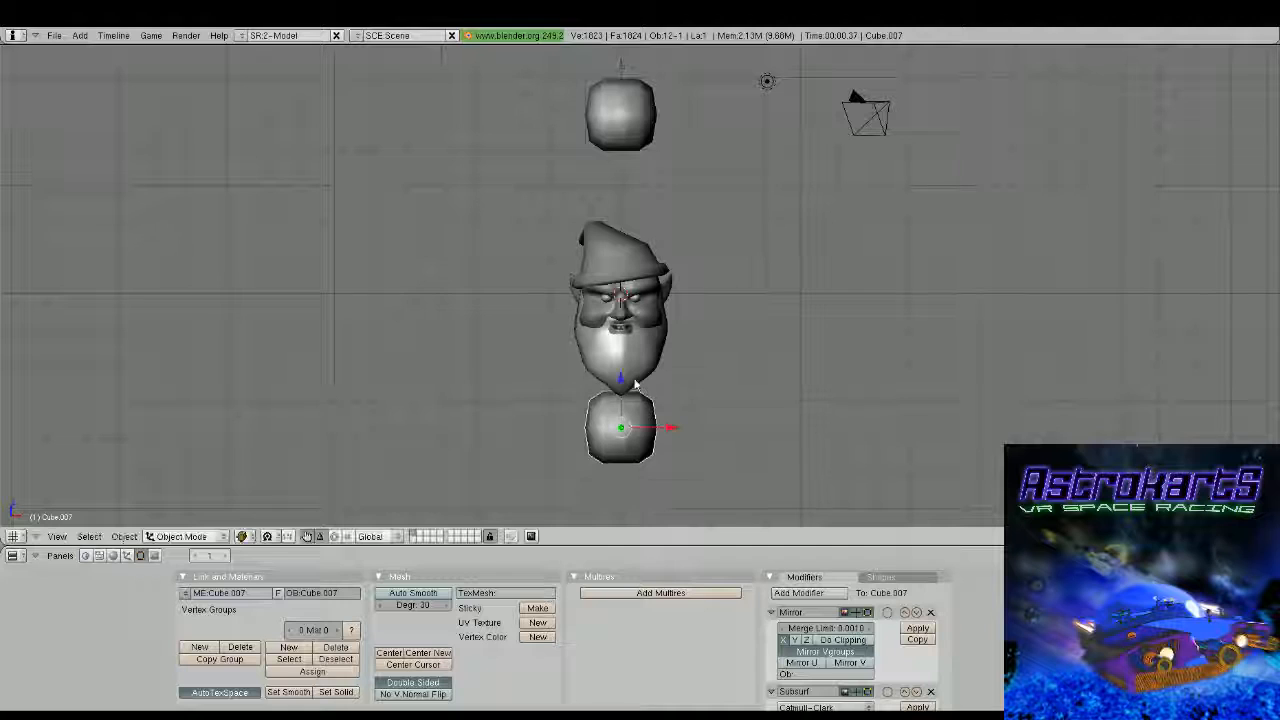
Scale the lower cube up to about twice the head's width, directly beneath the beard, as the body
middle_click_drag(635, 384, 615, 304, "shift")
key("s")
left_click(702, 341)
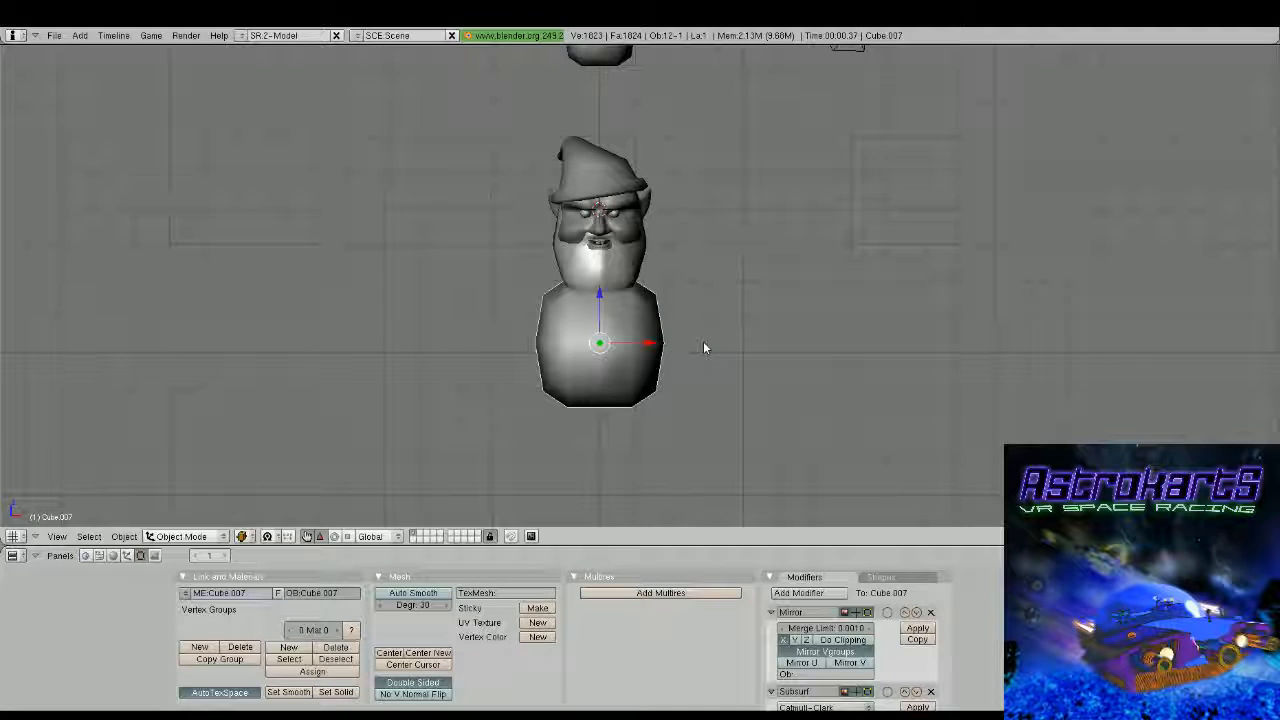
key("s")
left_click(721, 340)
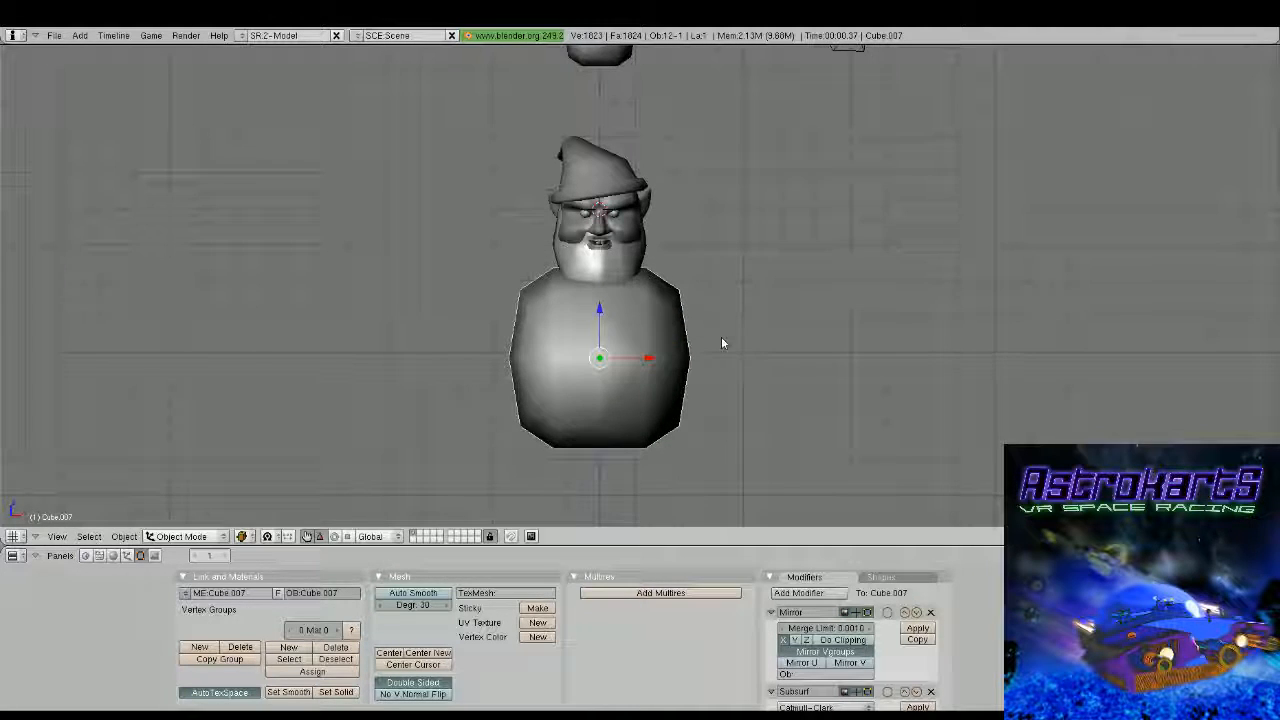
Extrude the body's top face upward along the Z axis and delete the extrusion's inner face at the mirror plane
middle_click_drag(721, 343, 641, 272)
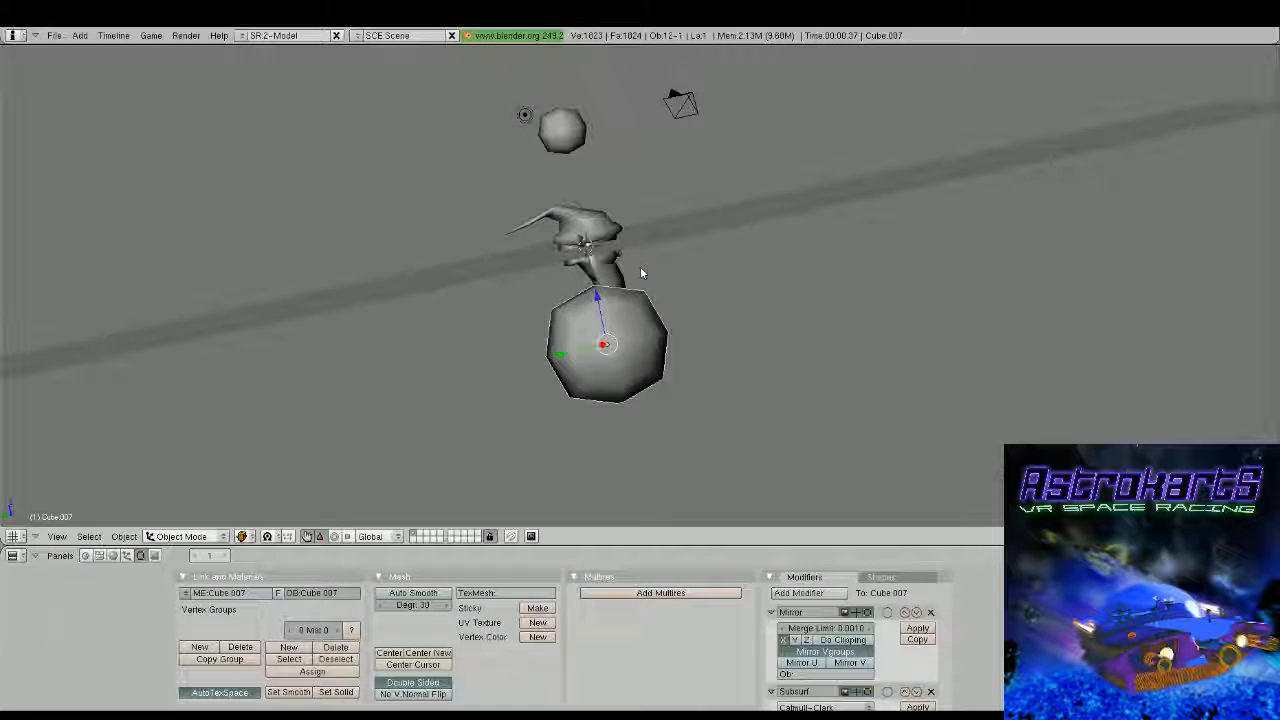
key("KP_1")
key("Tab")
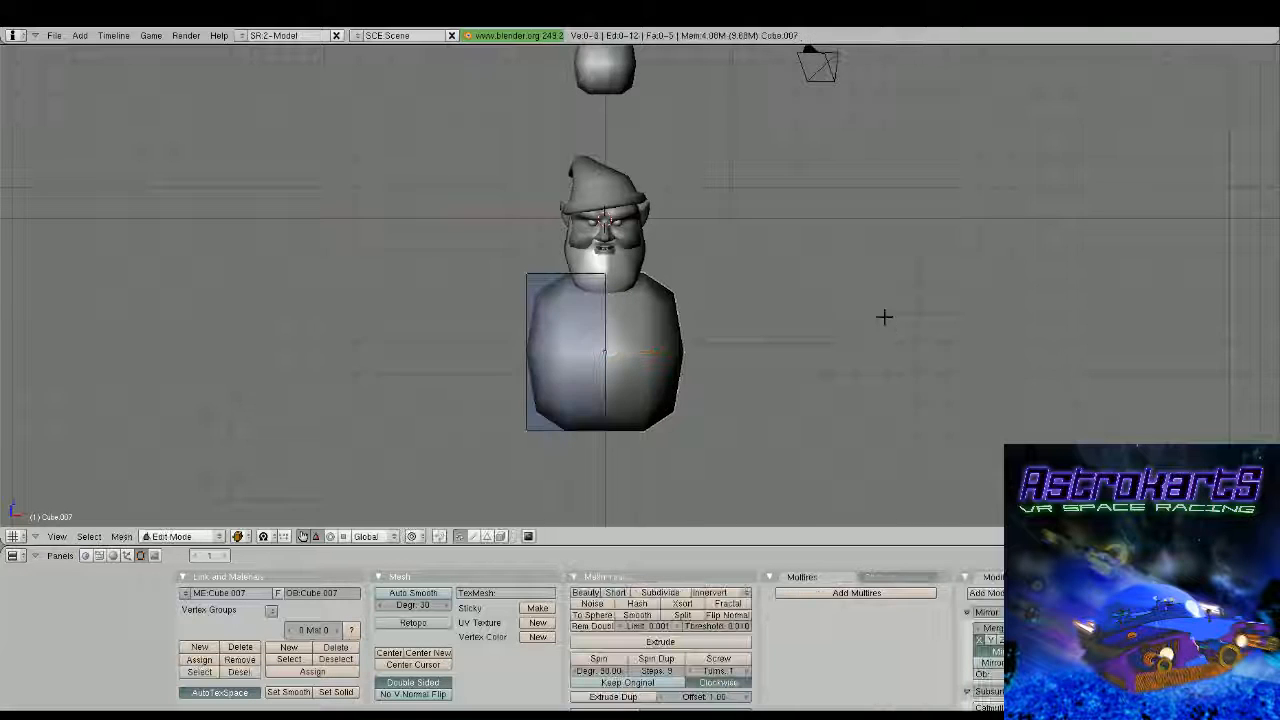
scroll(884, 317, "up", 2)
key("a")
key("a")
key("b")
left_click_drag(466, 243, 686, 286)
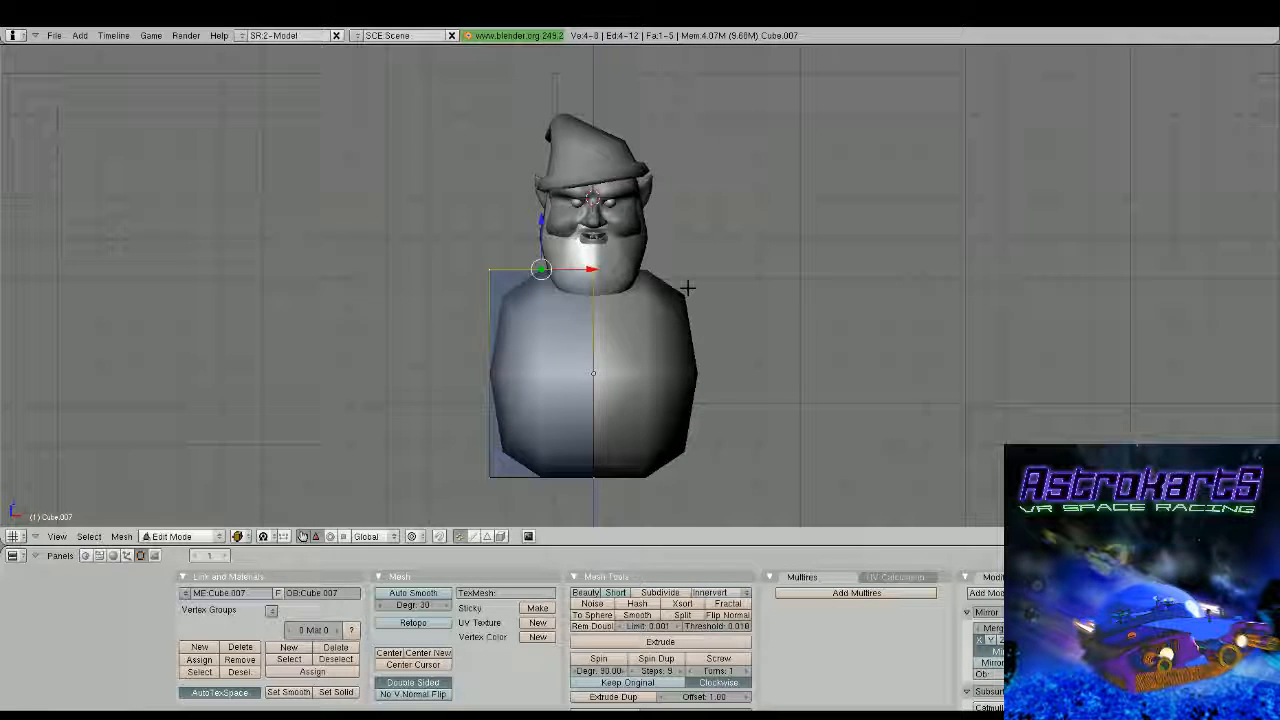
key("e")
left_click(689, 287)
left_click(692, 287)
left_click_drag(541, 217, 544, 185)
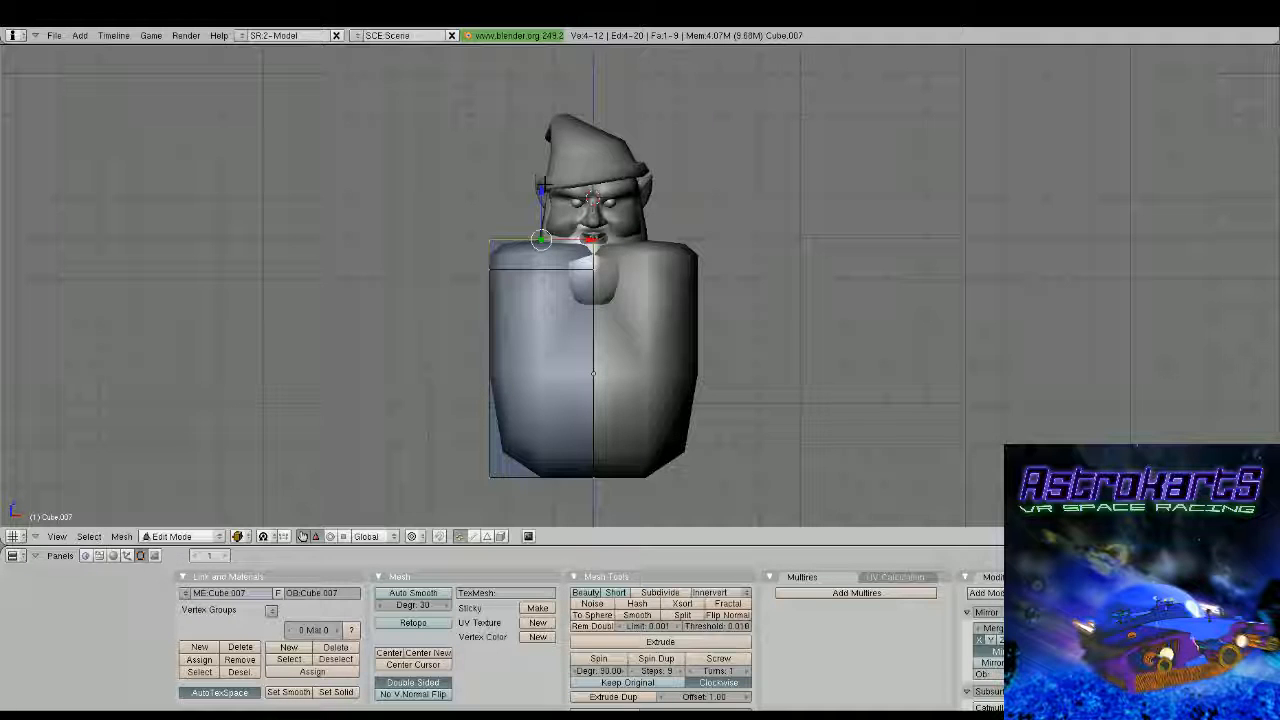
key("x")
left_click(545, 187)
Slope the body's top into shoulders by moving its rear edge forward and up and its front edge back along the Y axis
middle_click_drag(558, 332, 643, 285)
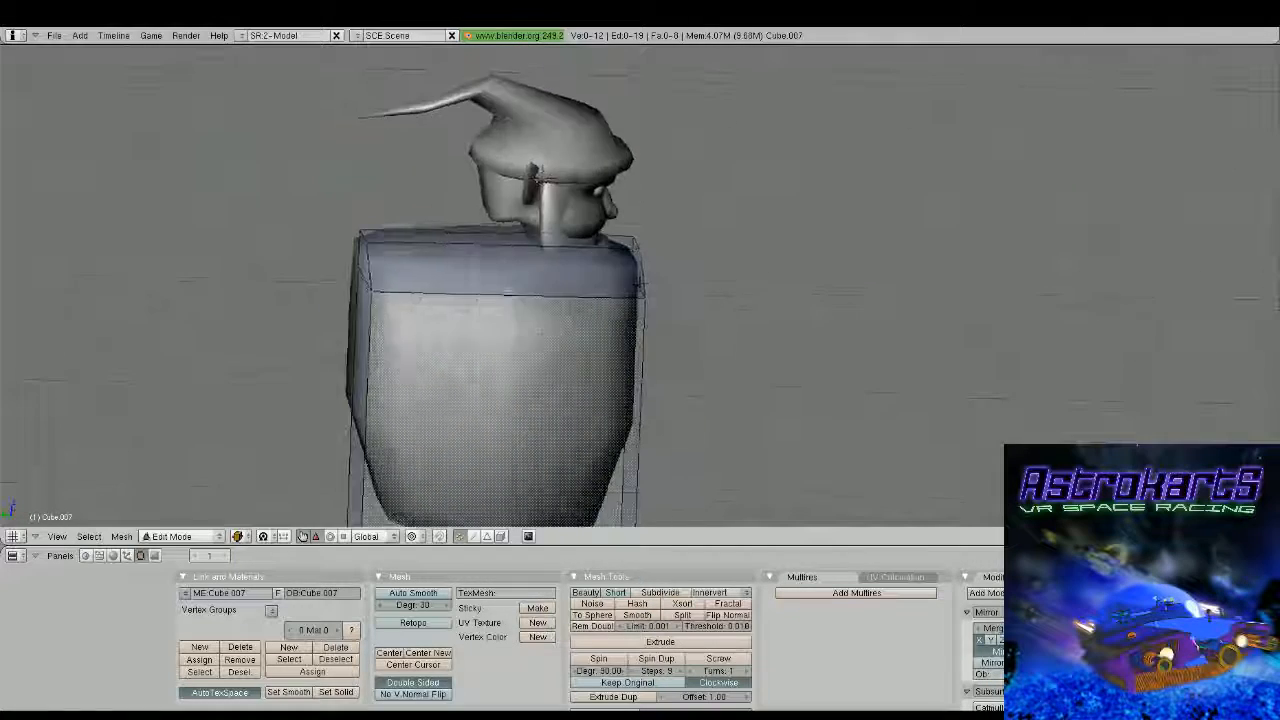
scroll(643, 285, "down", 2)
key("a")
key("a")
key("b")
left_click_drag(429, 239, 482, 262)
middle_click_drag(482, 262, 465, 243)
key("g")
key("y")
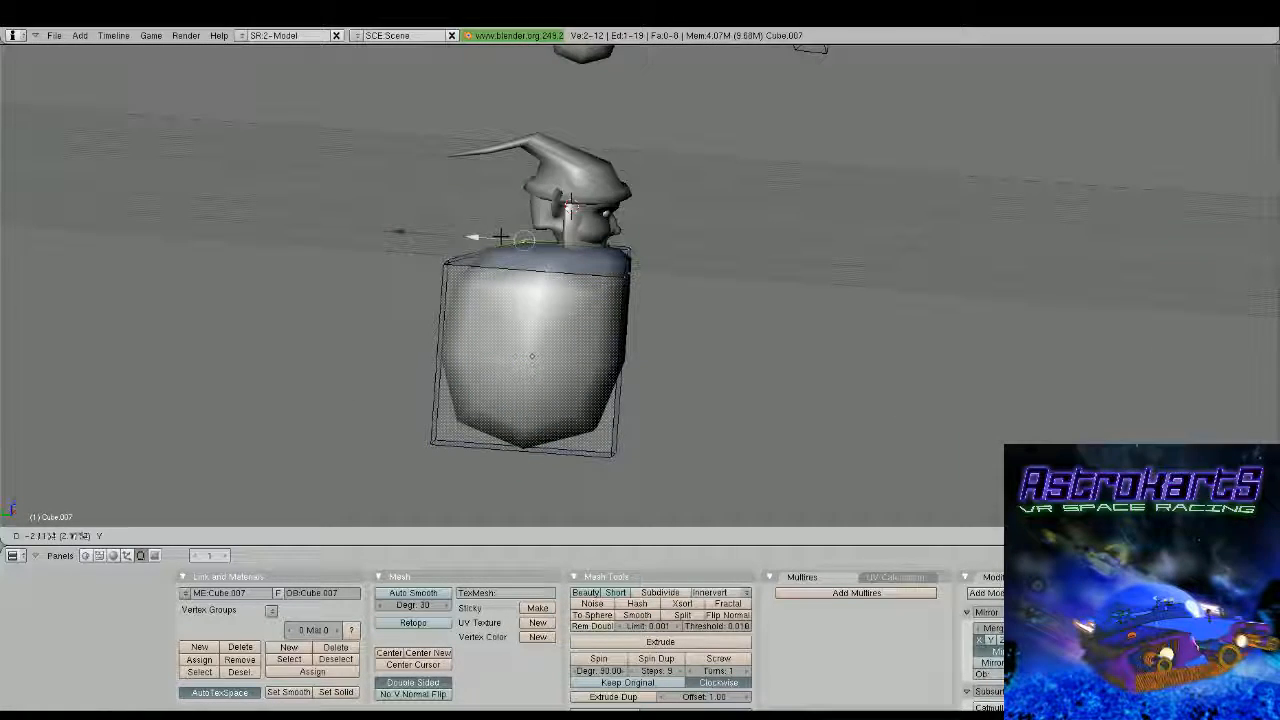
left_click_drag(500, 237, 528, 183)
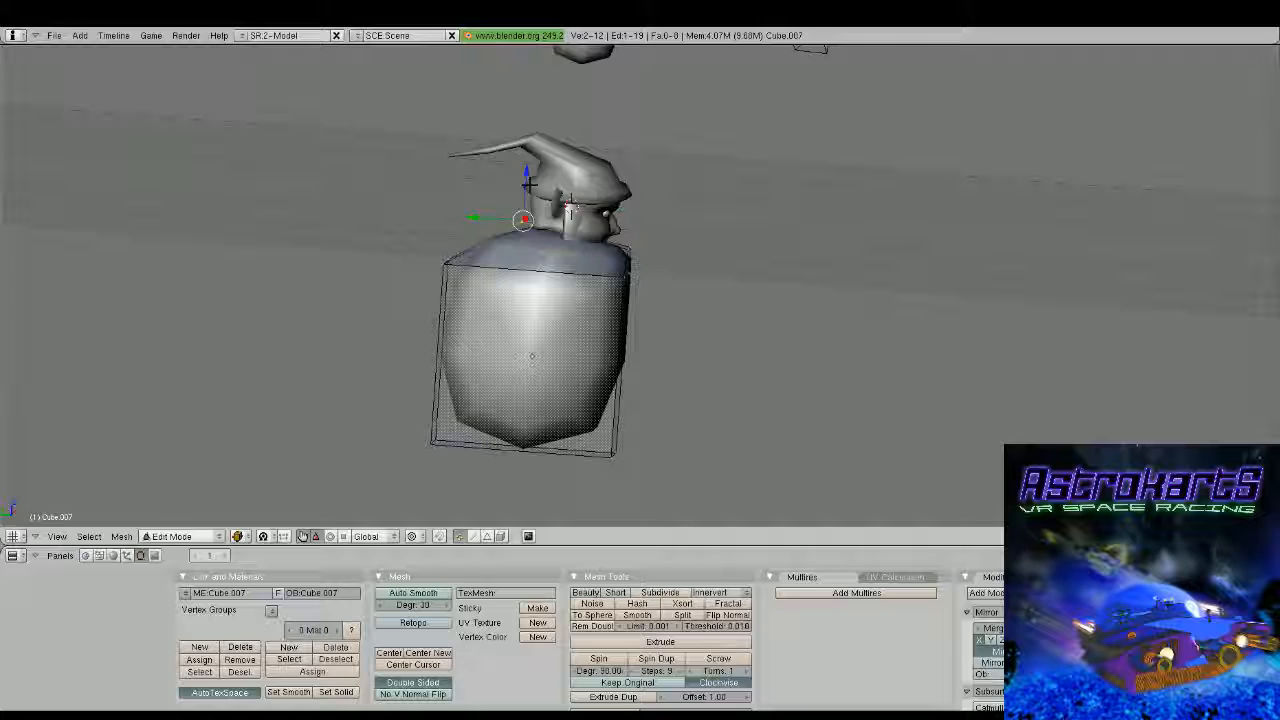
scroll(528, 185, "up", 3)
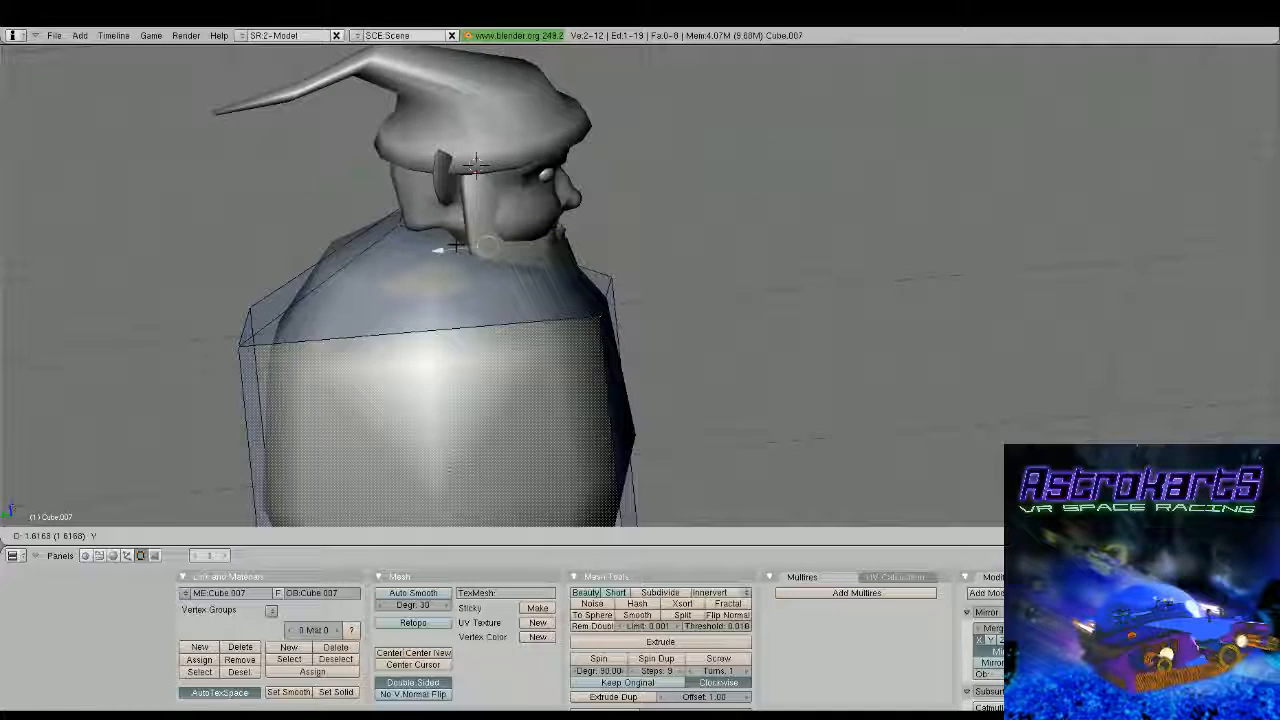
middle_click_drag(461, 243, 563, 213)
key("Tab")
middle_click_drag(538, 297, 568, 213)
right_click(495, 233)
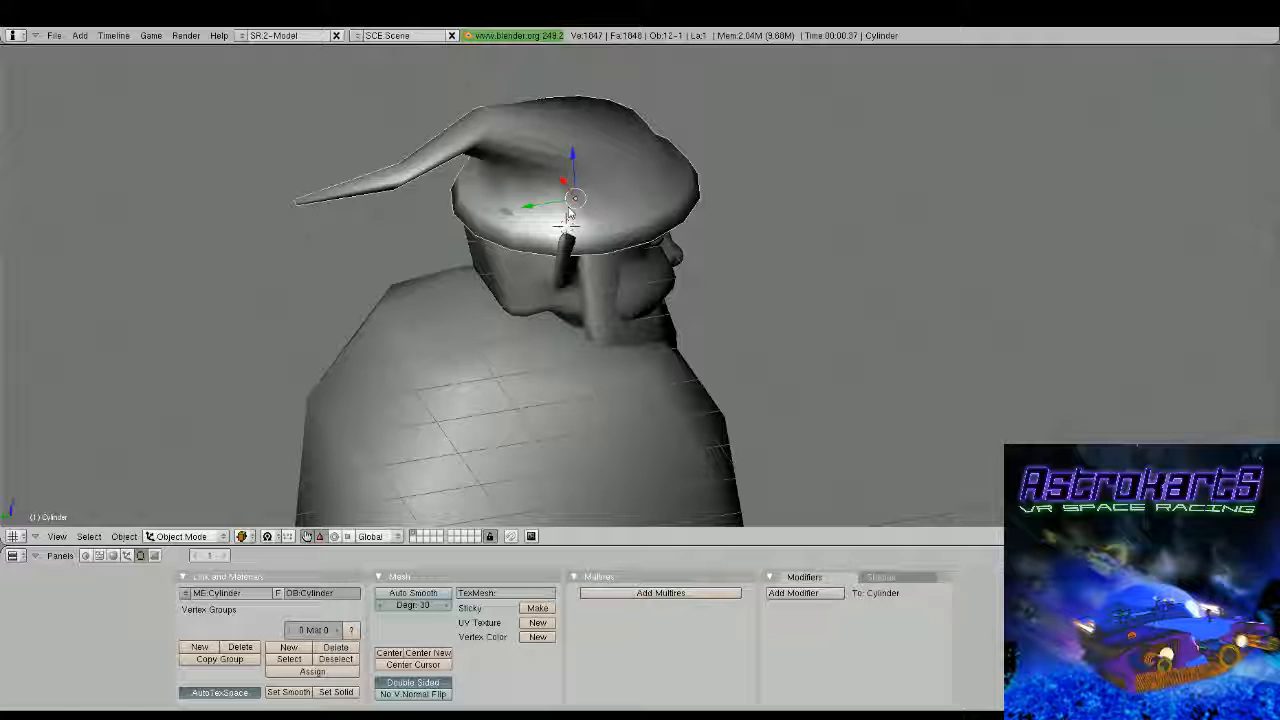
middle_click_drag(570, 213, 589, 280)
scroll(525, 297, "up", 1)
key("Tab")
scroll(585, 276, "up", 2)
key("Tab")
Move the vertices at the head's lower rear corner inward along the X axis to narrow the nape
right_click(506, 218)
key("Tab")
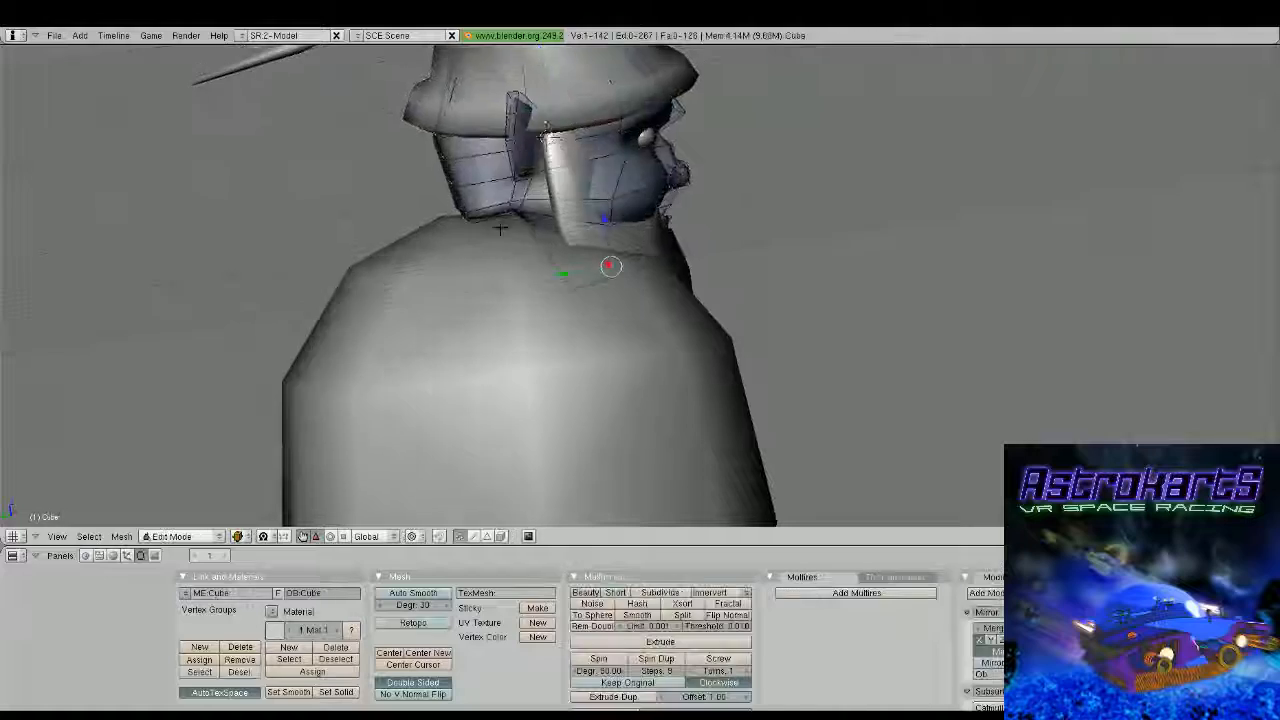
middle_click_drag(500, 230, 478, 338)
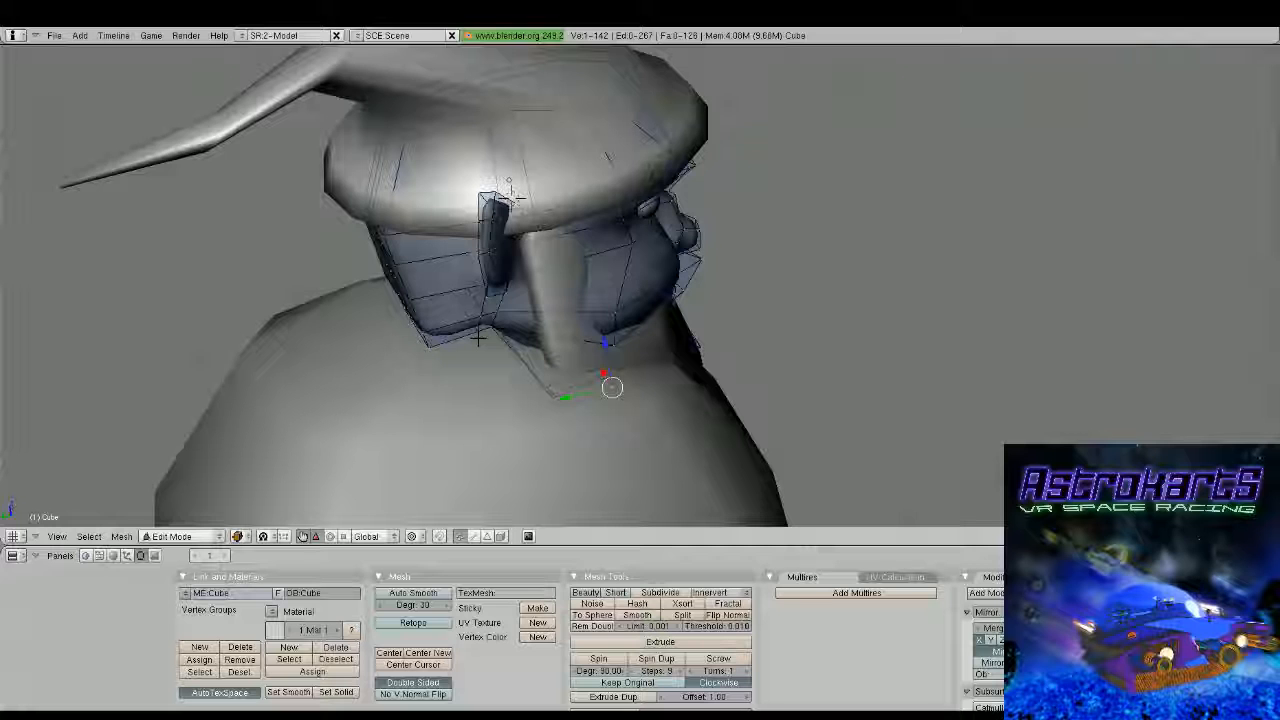
middle_click_drag(478, 338, 645, 427)
mouse_move(578, 404)
left_mouse_down()
mouse_move(558, 410)
mouse_move(567, 422)
left_mouse_up()
right_click(600, 412)
left_click_drag(573, 371, 571, 363)
right_click(586, 384, "shift")
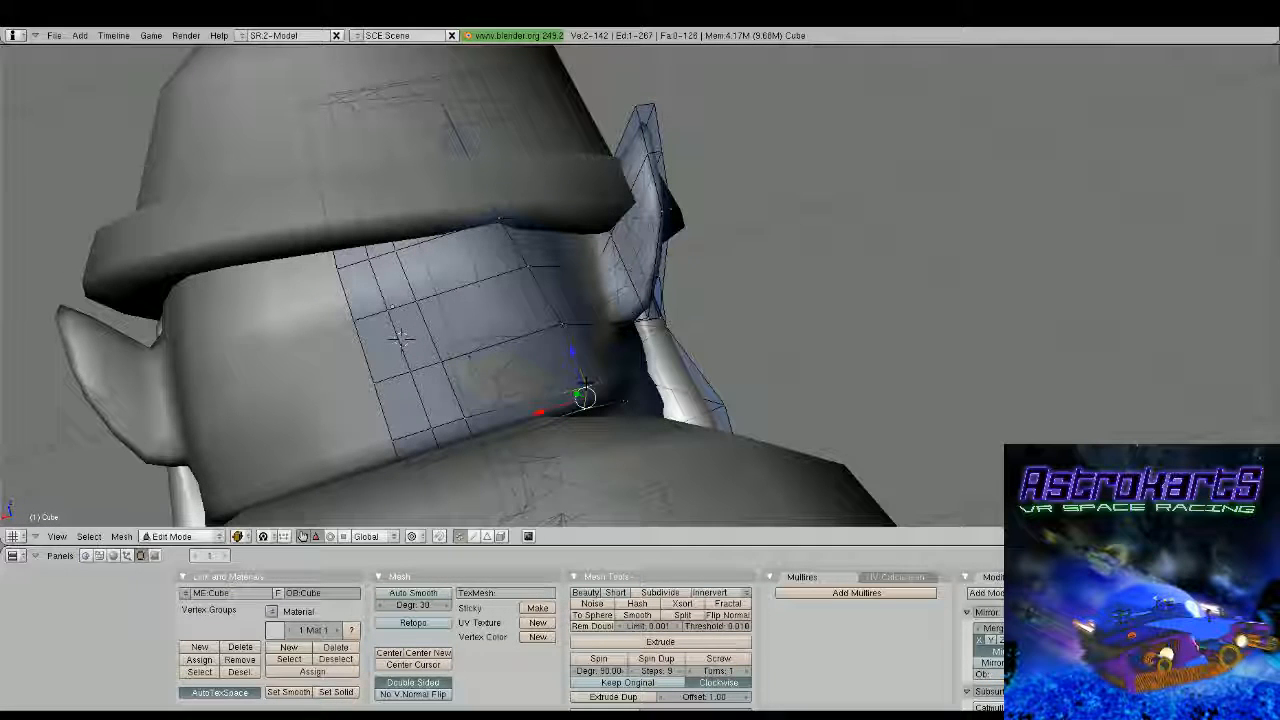
left_click_drag(540, 411, 523, 418)
middle_click_drag(562, 335, 572, 364)
right_click(575, 387, "shift")
left_click_drag(538, 447, 518, 453)
key("Tab")
scroll(598, 420, "down", 2)
scroll(597, 425, "down", 2)
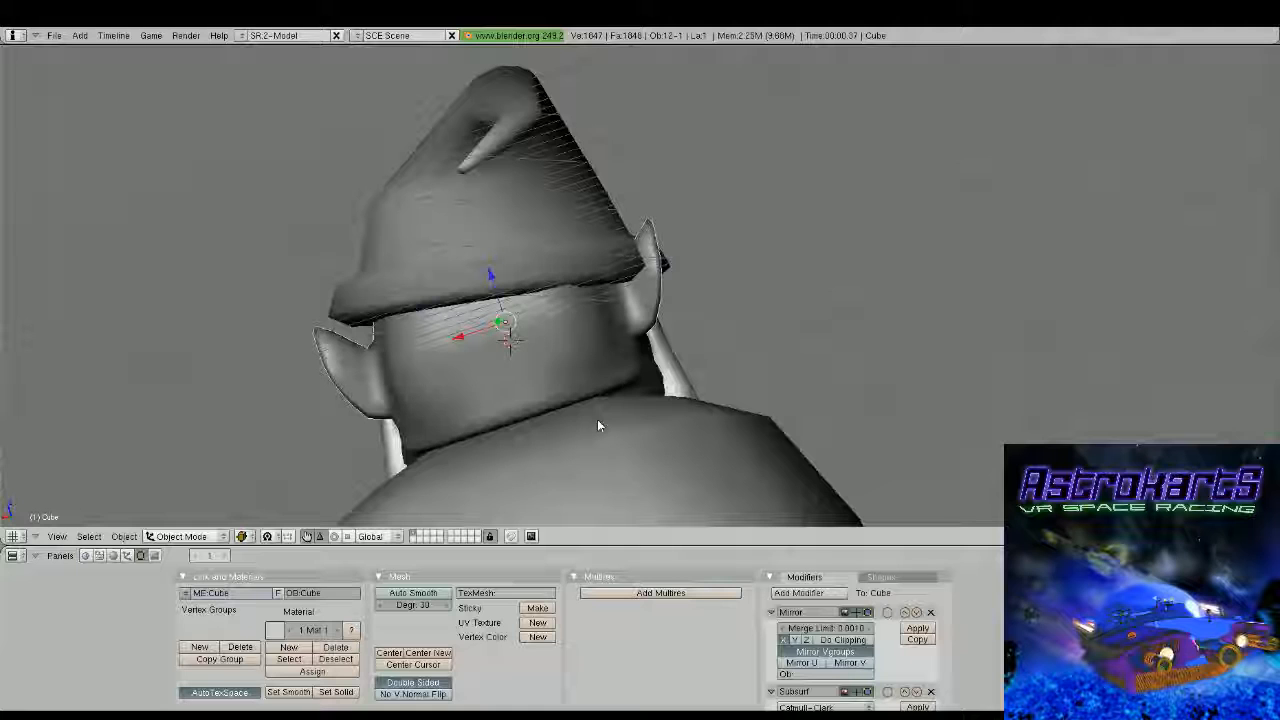
Move vertices on the back of the head forward along the Y axis to round its profile beneath the hat
middle_click_drag(600, 423, 470, 358)
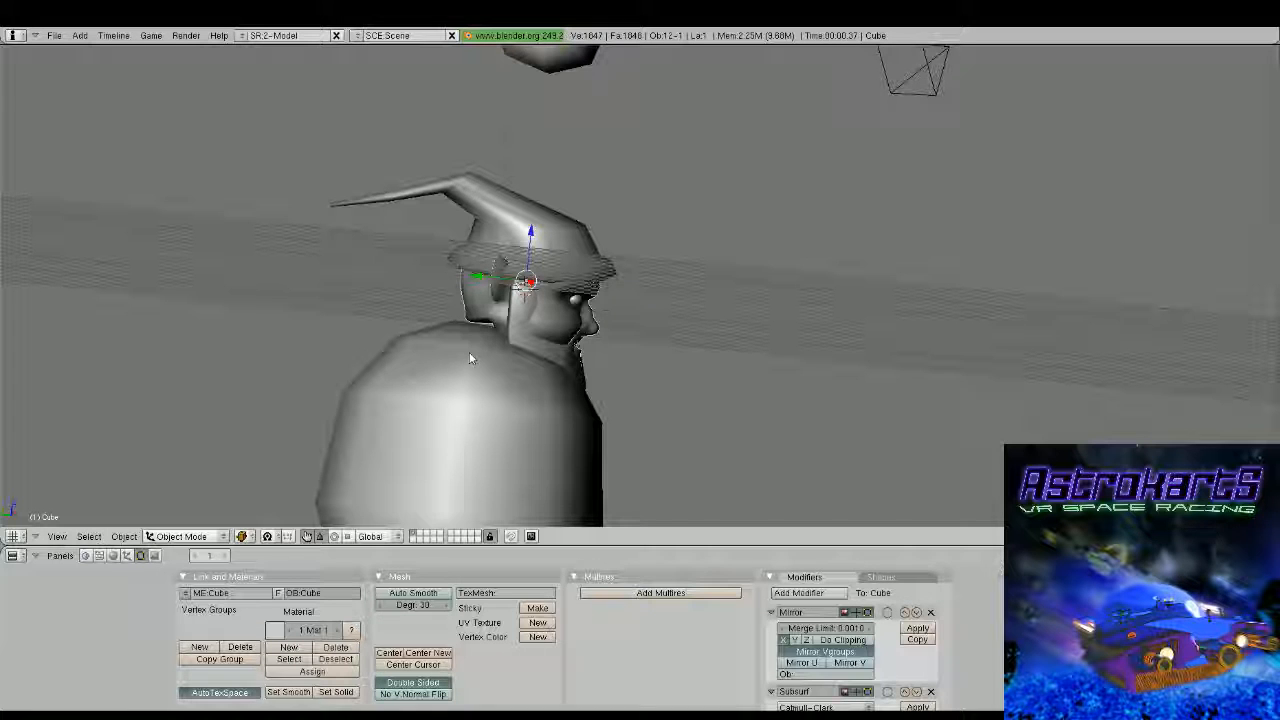
middle_click_drag(470, 358, 680, 366)
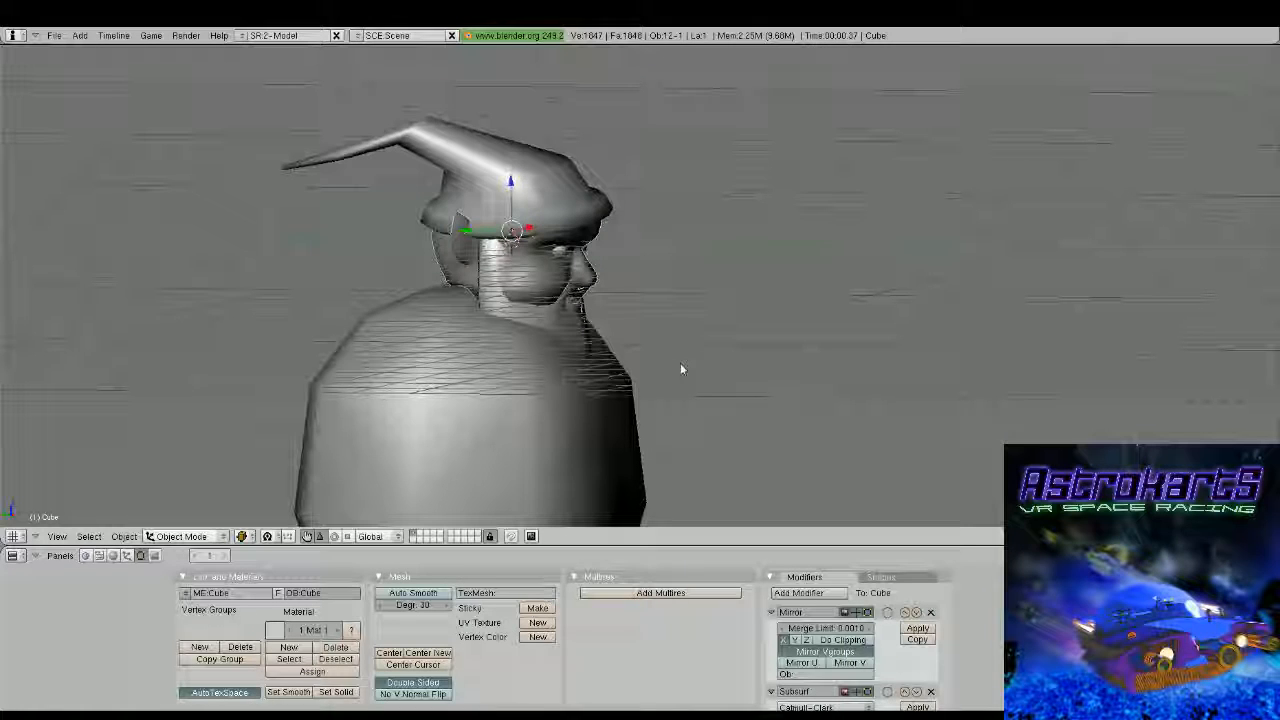
key("Tab")
scroll(680, 369, "up", 5)
middle_click_drag(680, 369, 451, 251)
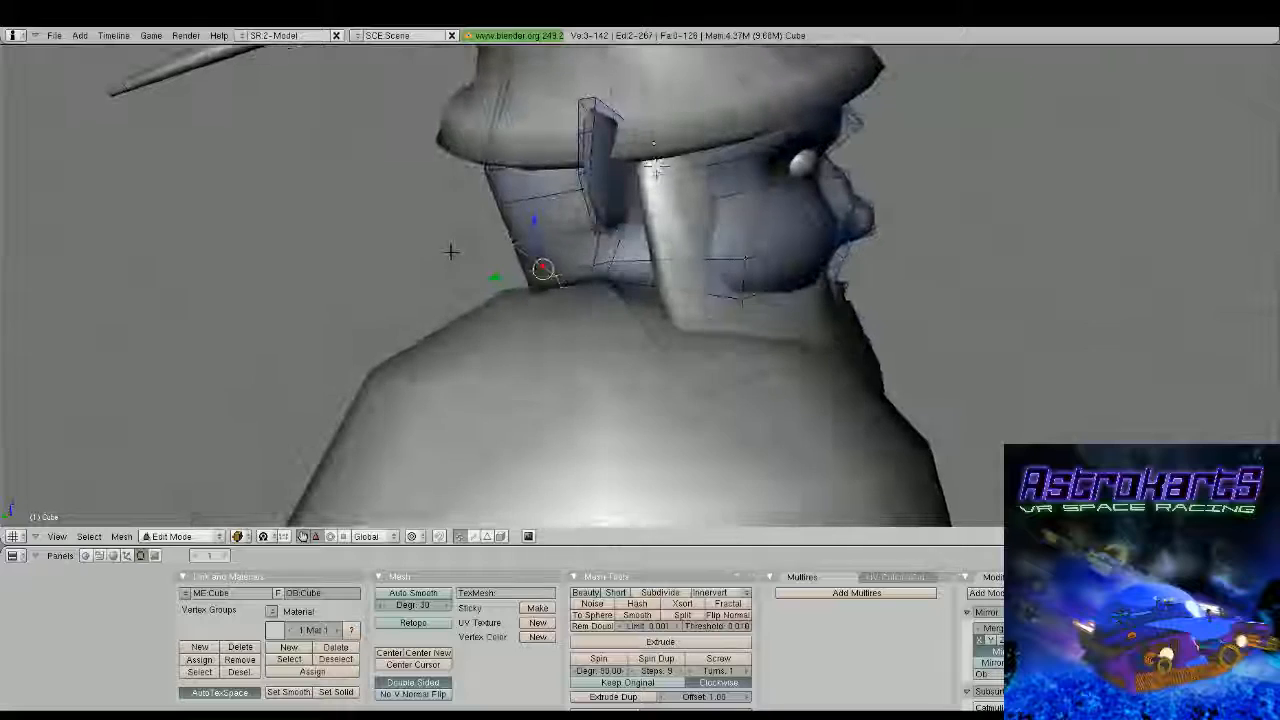
left_click(482, 170)
right_click(482, 170)
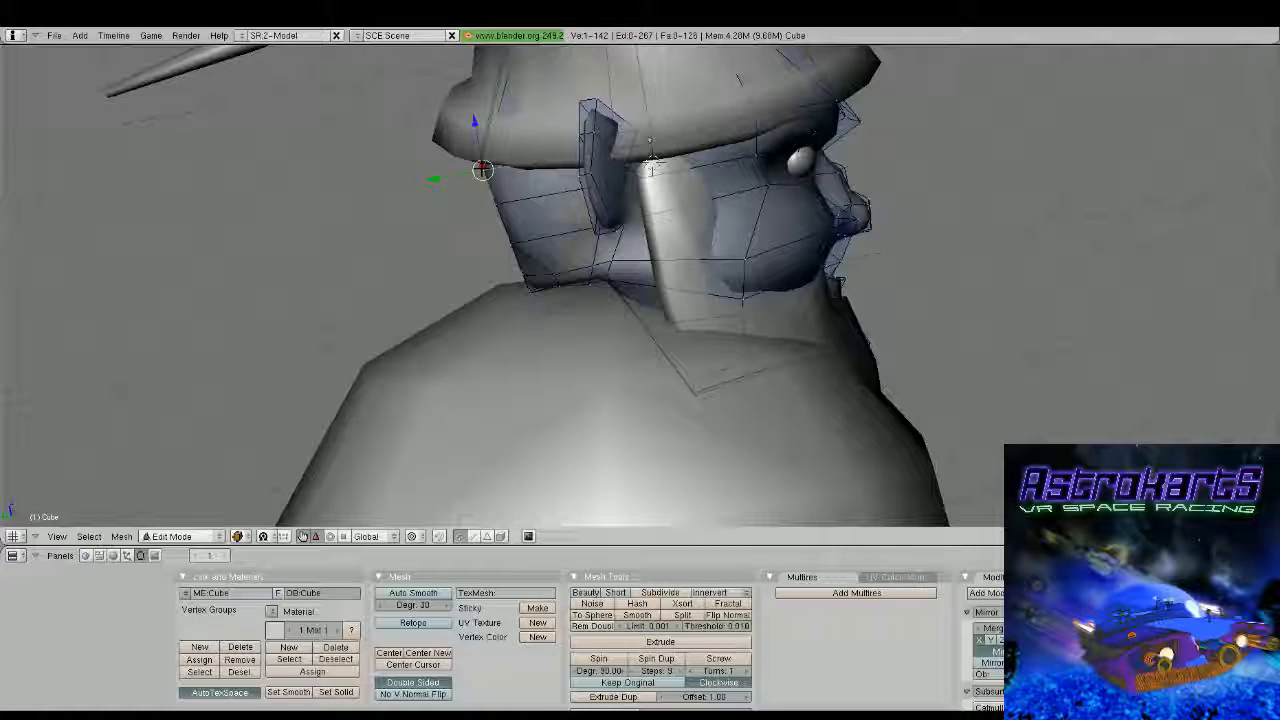
middle_click_drag(650, 165, 621, 123)
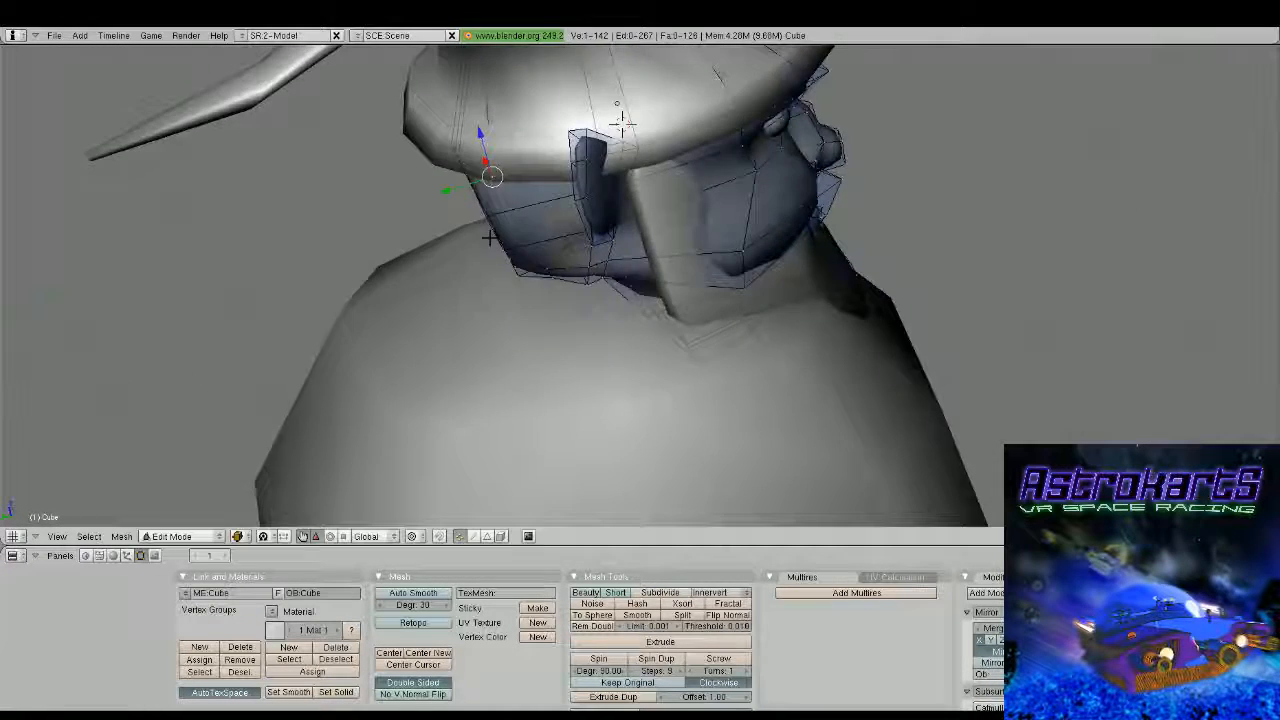
middle_click_drag(490, 237, 508, 249)
right_click(508, 193)
left_click_drag(491, 195, 517, 194)
middle_click_drag(514, 270, 503, 318)
right_click(499, 318)
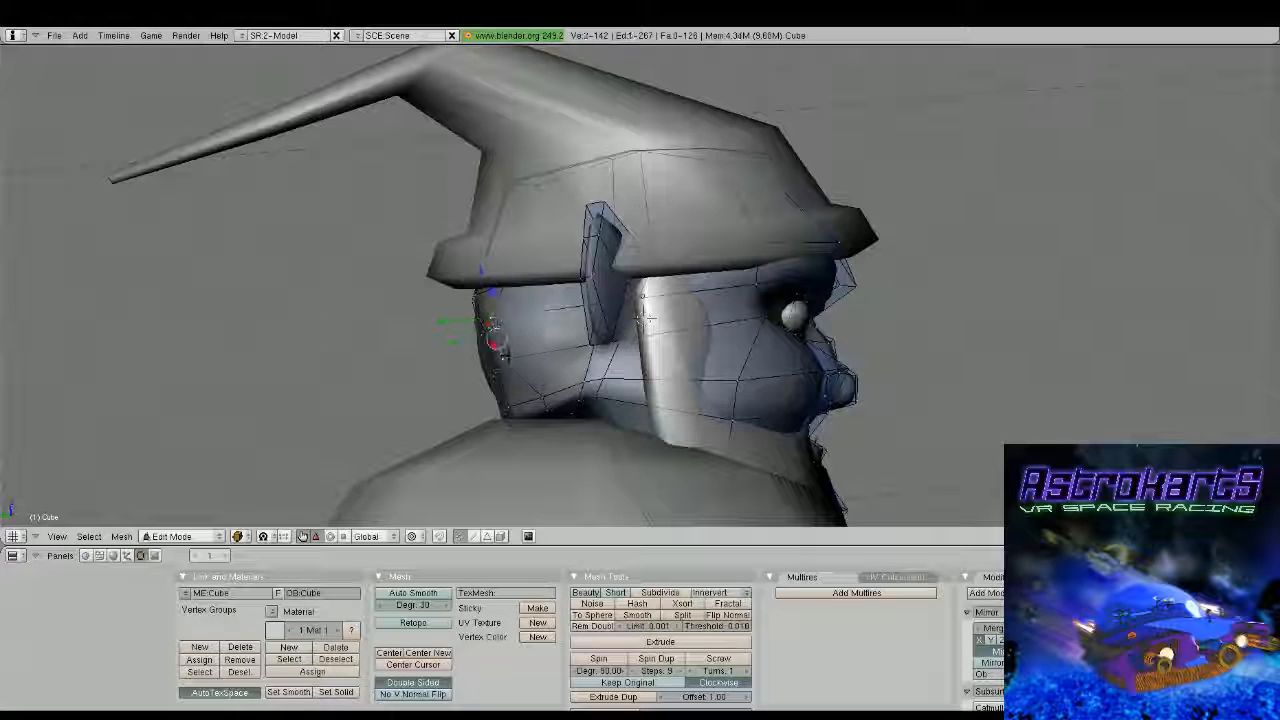
left_click_drag(452, 322, 447, 342)
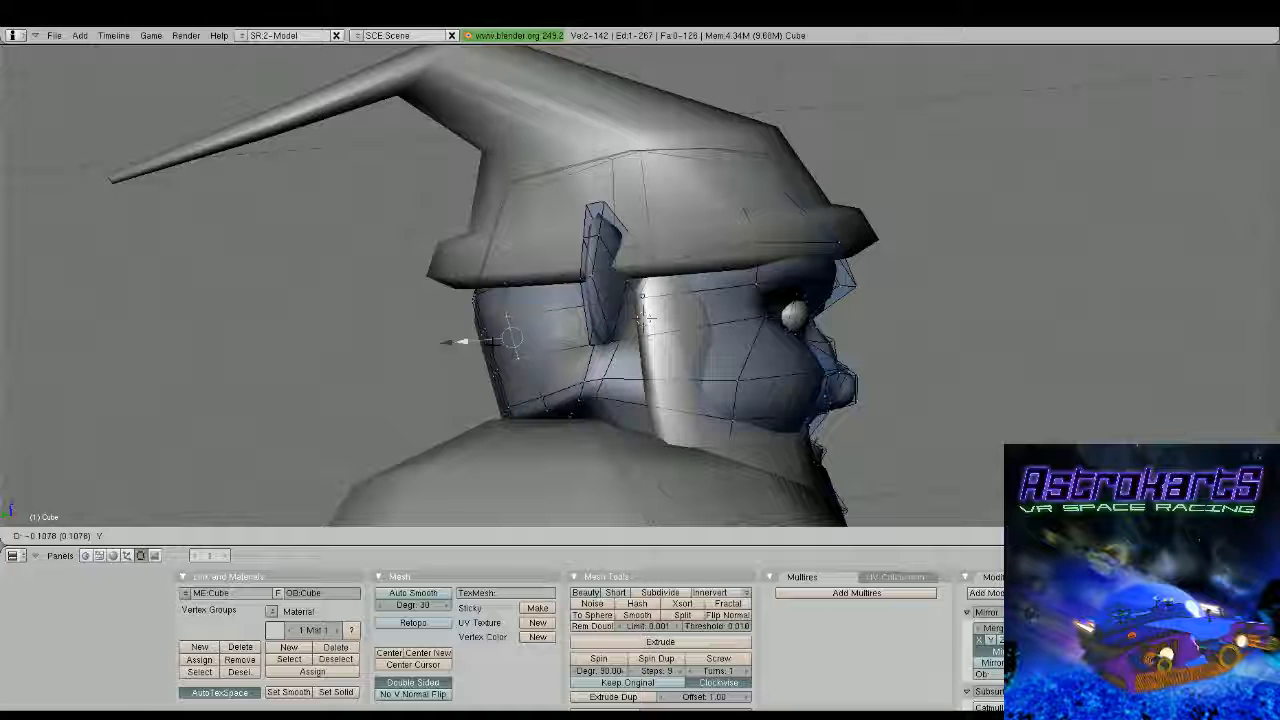
left_click_drag(447, 342, 446, 342)
Nudge two vertices between the ear and the back of the head inward, and check the smoothed shape
middle_click_drag(446, 342, 570, 395)
right_click(686, 401)
left_click_drag(651, 413, 619, 420)
middle_click_drag(619, 420, 724, 363)
right_click(634, 337)
left_click_drag(634, 358, 626, 362)
key("Tab")
middle_click_drag(680, 370, 666, 312)
Select six vertices running up the back of the head beside the centre line and shift them sideways along the X axis
key("Tab")
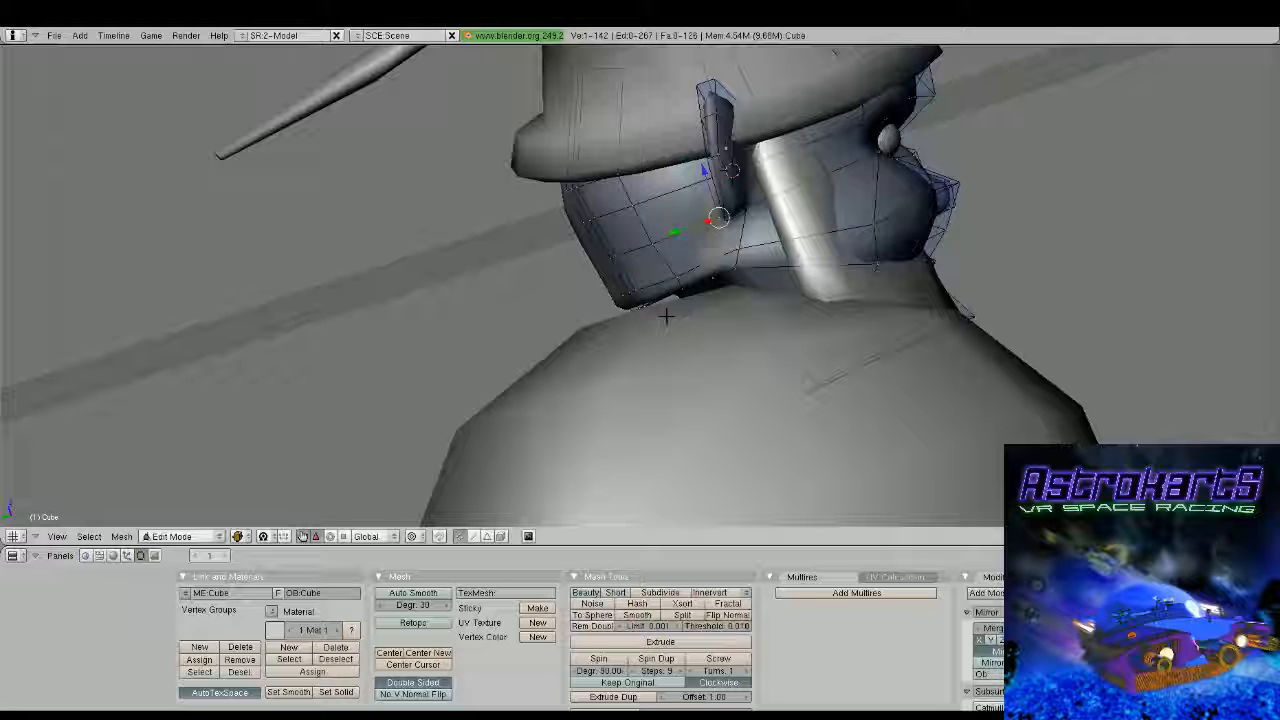
middle_click_drag(666, 316, 745, 330)
right_click(647, 301)
right_click(622, 273, "shift")
middle_click_drag(624, 274, 607, 286)
right_click(627, 272, "shift")
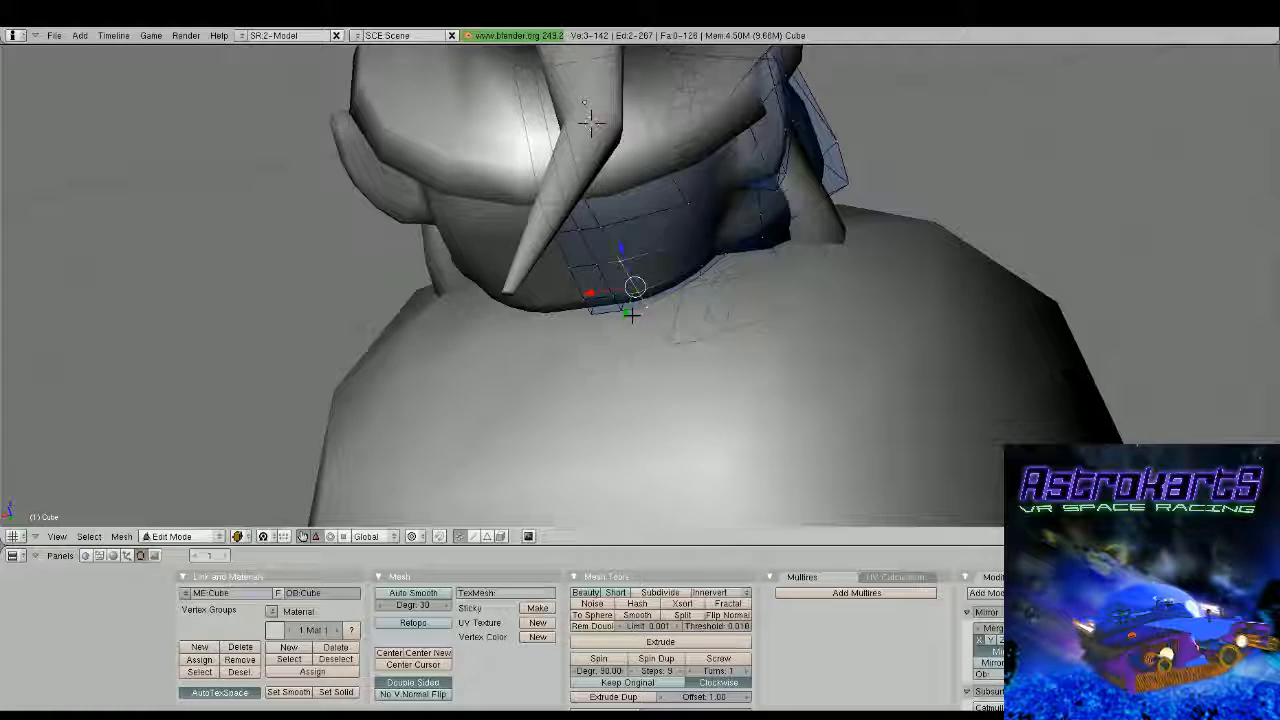
right_click(605, 232, "shift")
middle_click_drag(605, 232, 643, 177)
right_click(600, 203, "shift")
right_click(603, 211, "shift")
left_click_drag(572, 290, 606, 287)
middle_click_drag(606, 287, 541, 322)
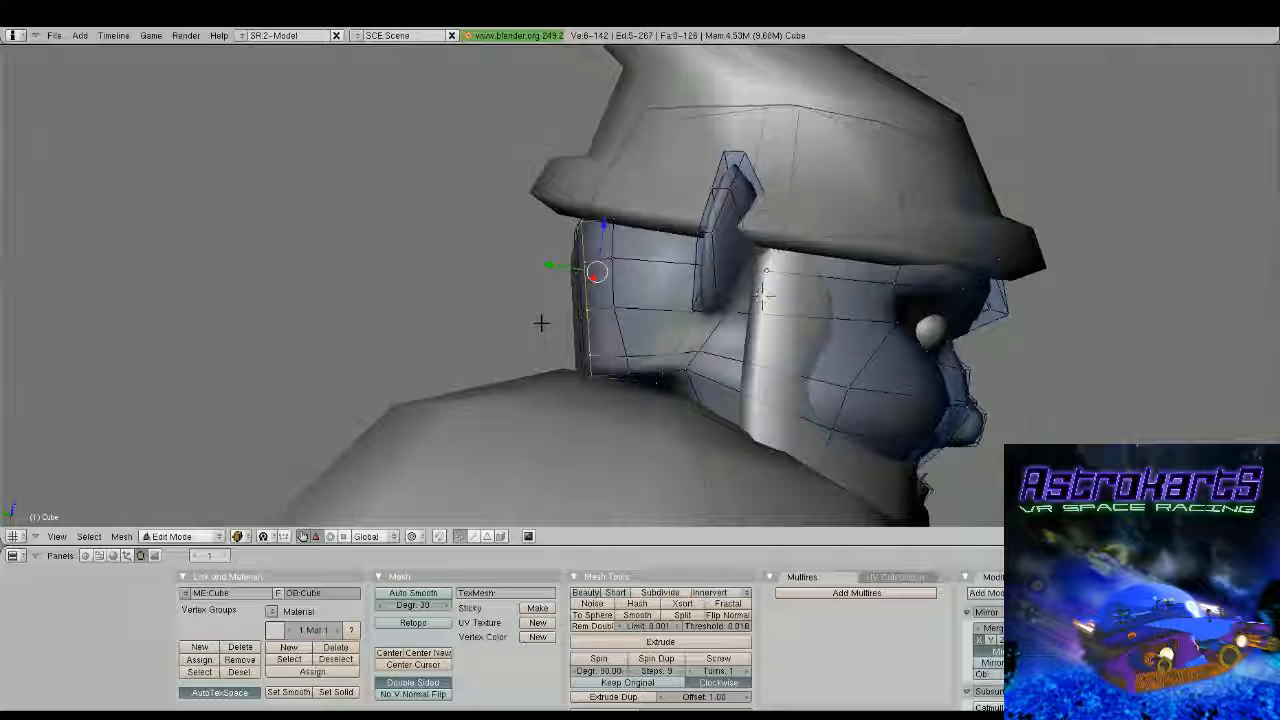
Raise the vertices at the head's lower rear corner along the Z axis and shift them slightly forward along the Y axis
middle_click_drag(541, 323, 597, 350)
scroll(597, 350, "up", 1)
right_click(597, 423)
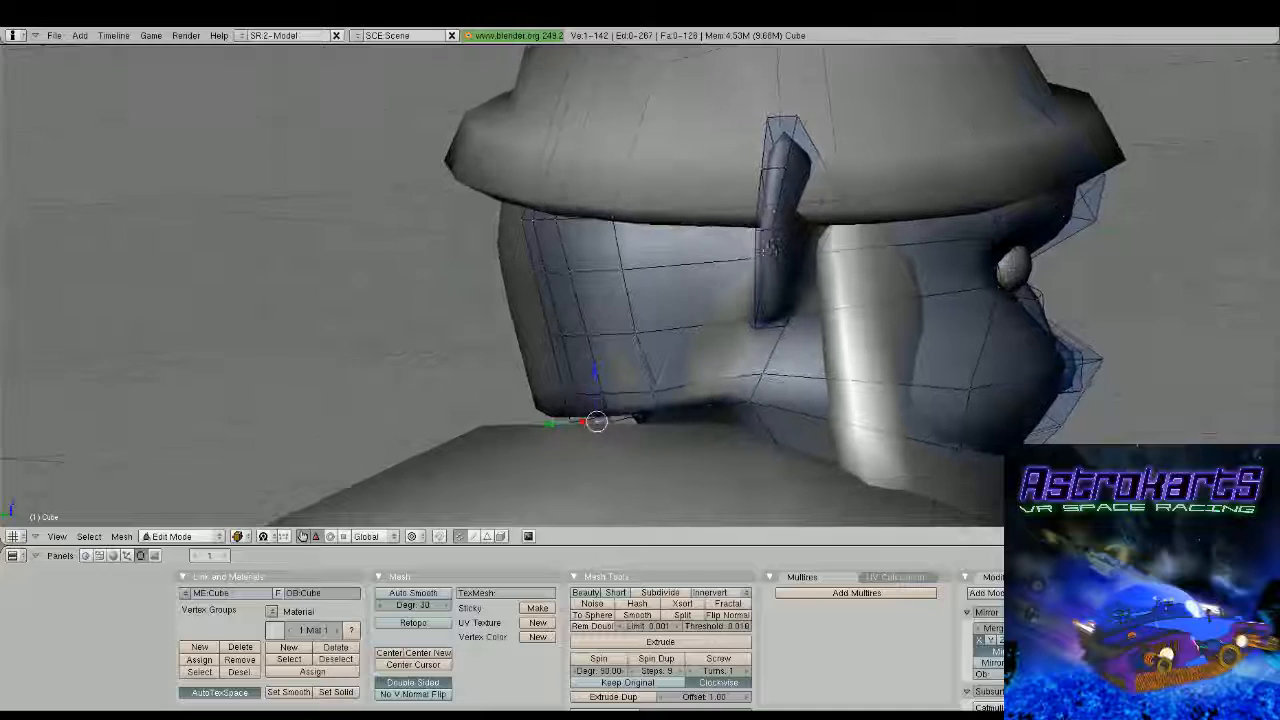
left_click(611, 422)
middle_click_drag(610, 422, 566, 451)
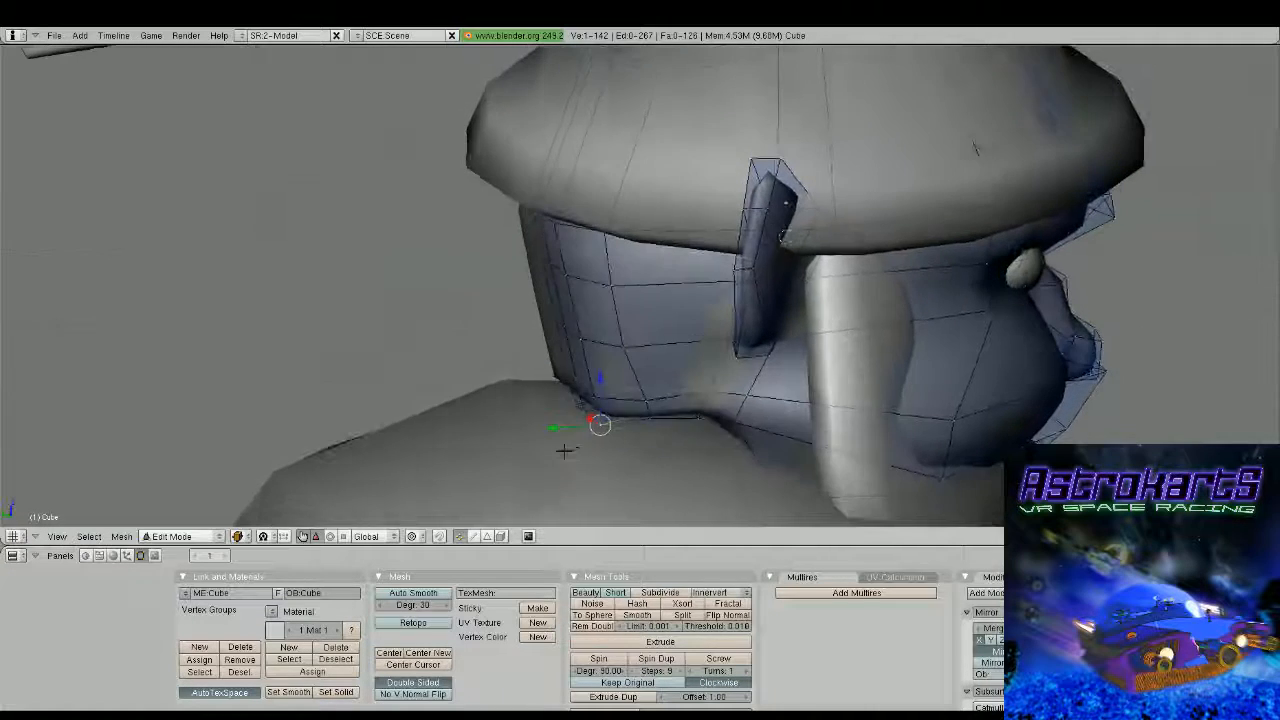
left_click_drag(563, 428, 570, 430)
left_click_drag(603, 376, 601, 361)
left_click_drag(553, 411, 566, 415)
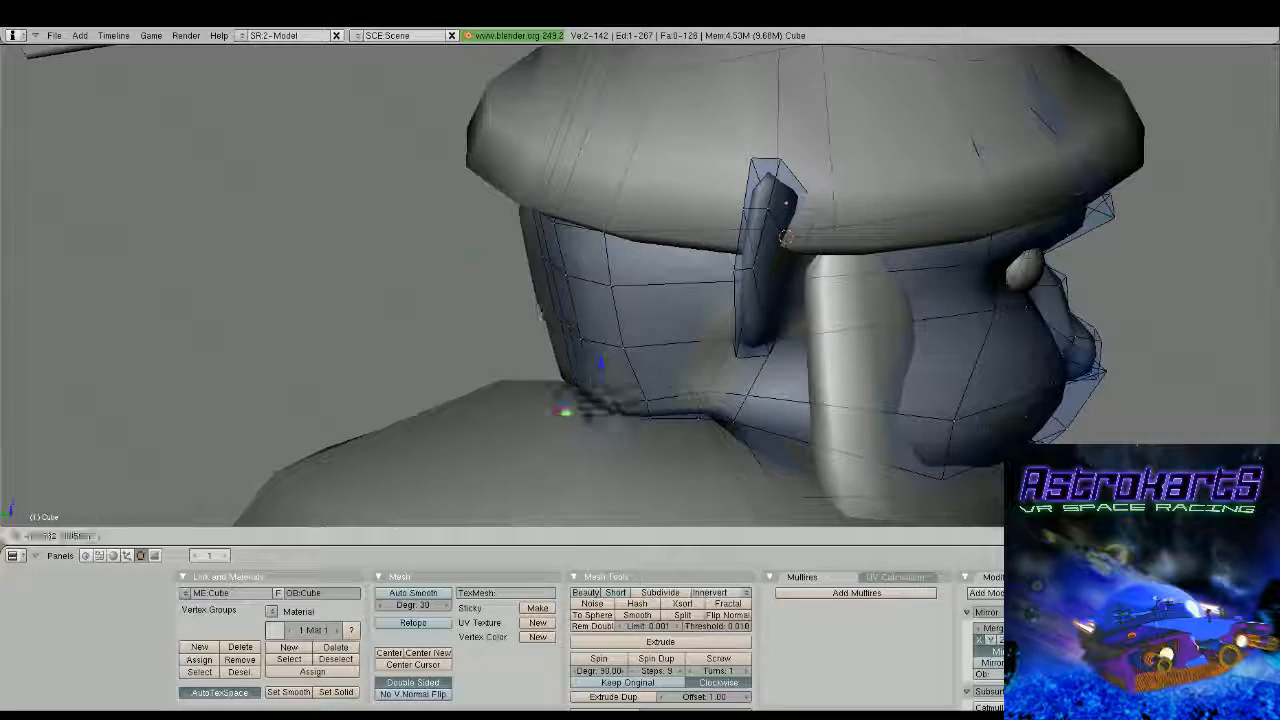
right_click(600, 412, "shift")
middle_click_drag(592, 412, 655, 333)
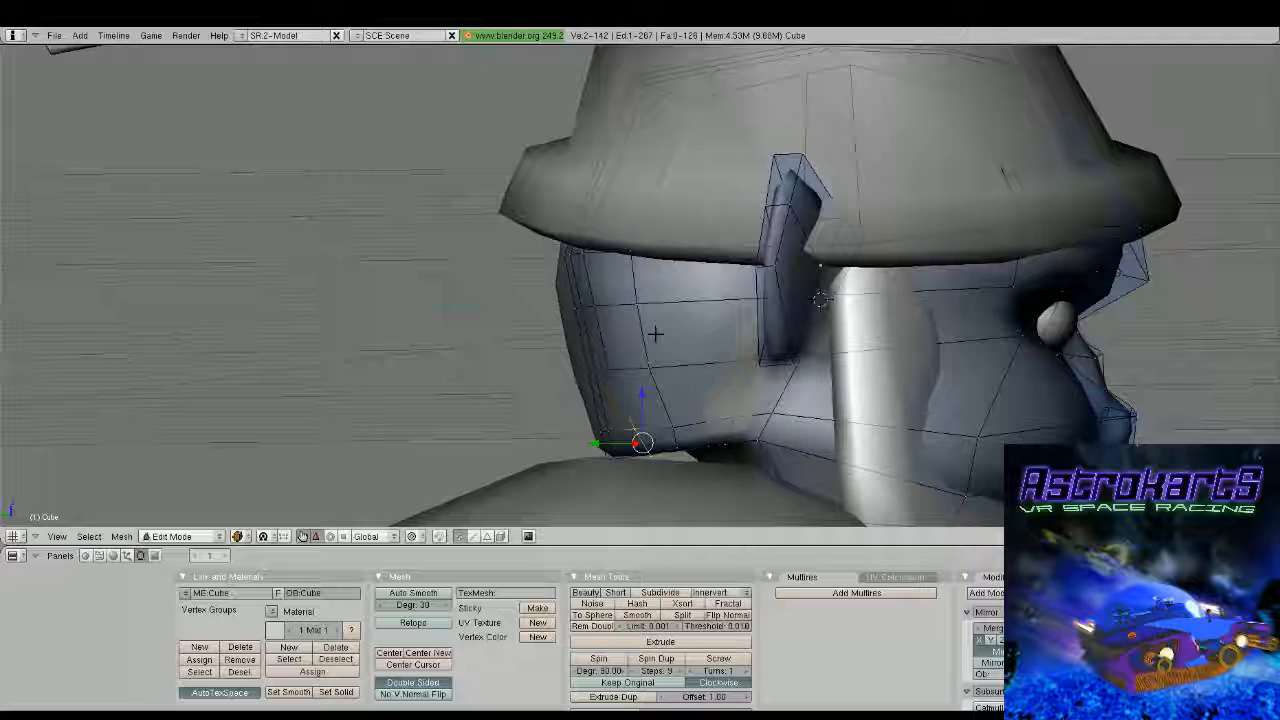
Shift two vertices on the head's lower rear edge along the X axis and nudge the two vertices above them towards the centre line
middle_click_drag(655, 333, 771, 178)
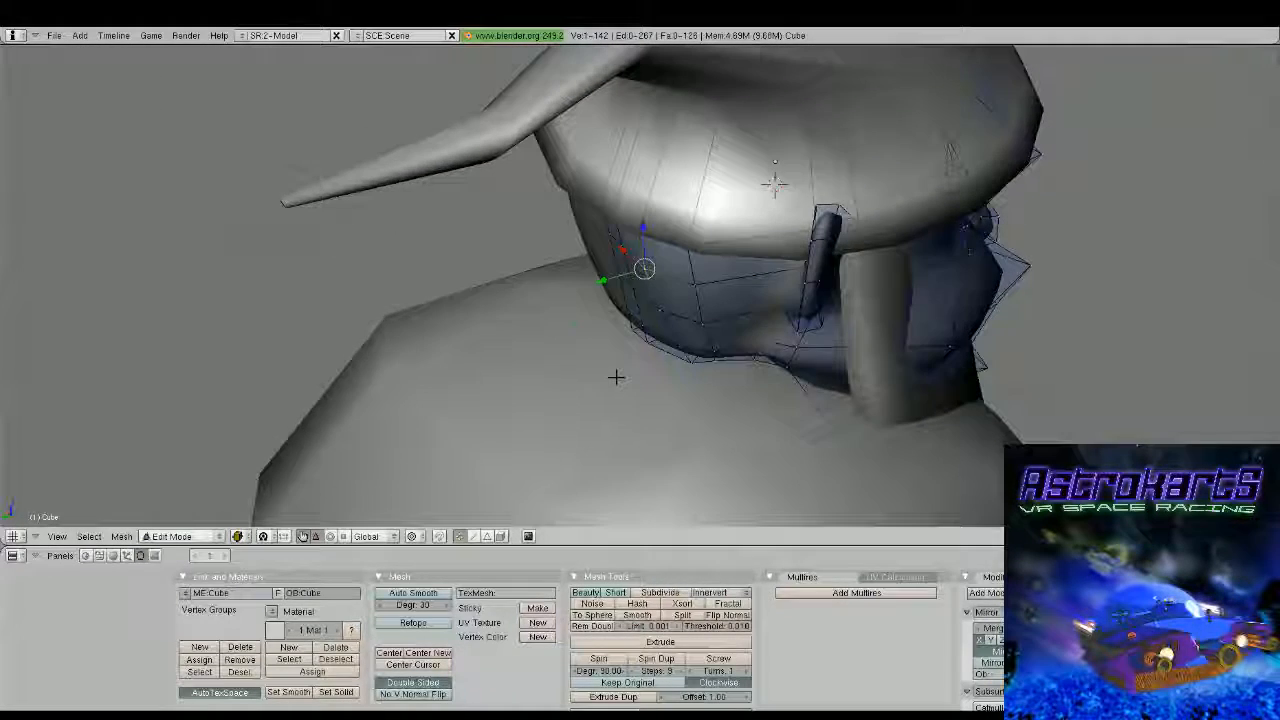
right_click(645, 339, "shift")
middle_click_drag(645, 339, 700, 305)
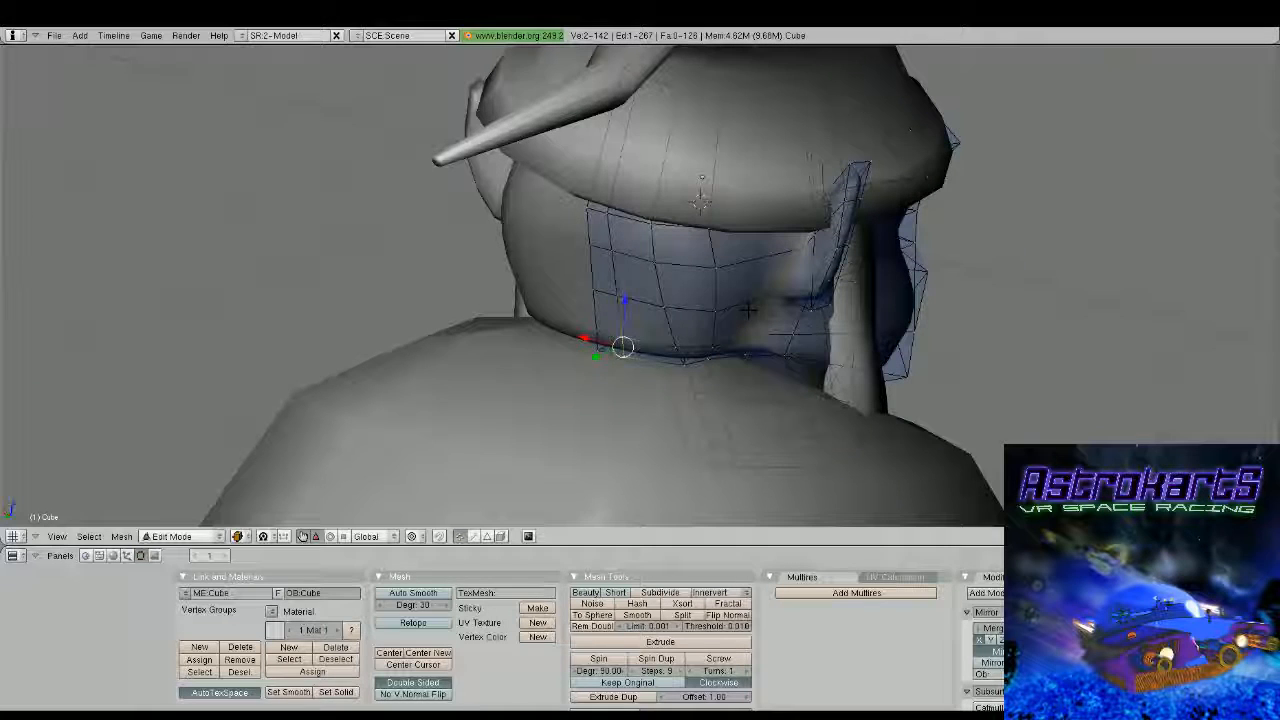
left_click_drag(588, 338, 600, 343)
right_click(617, 295)
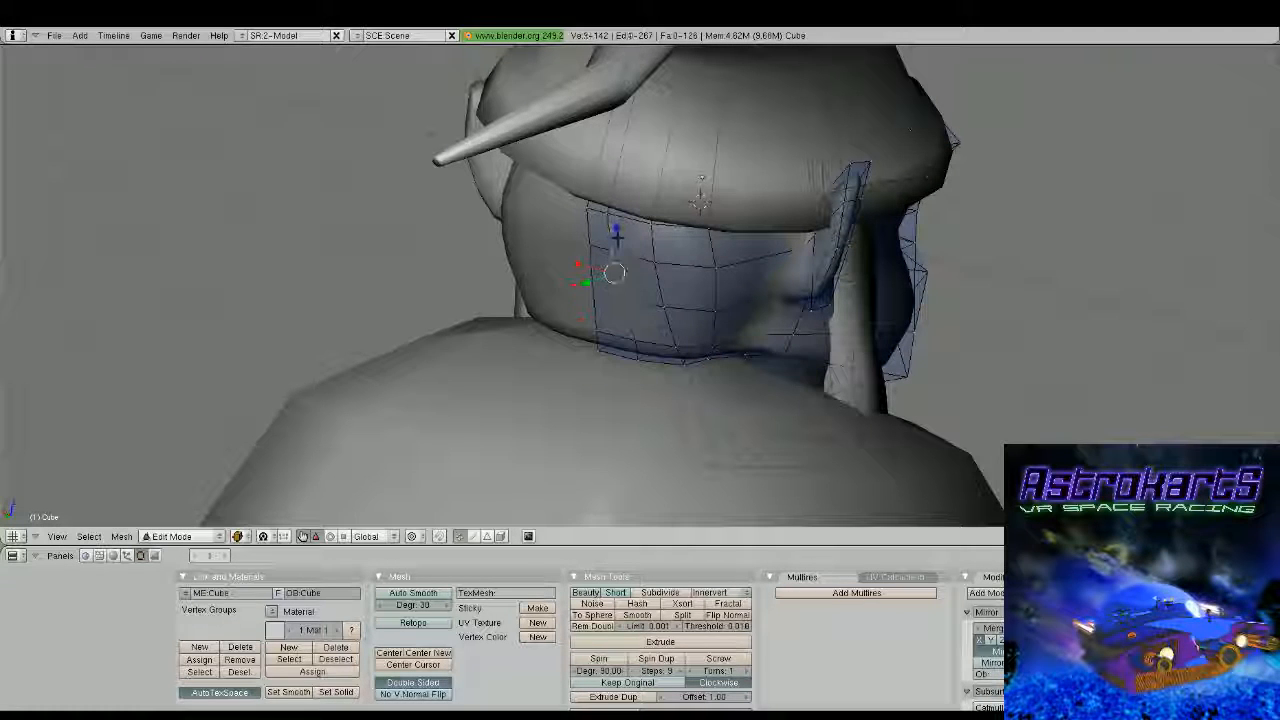
key("g")
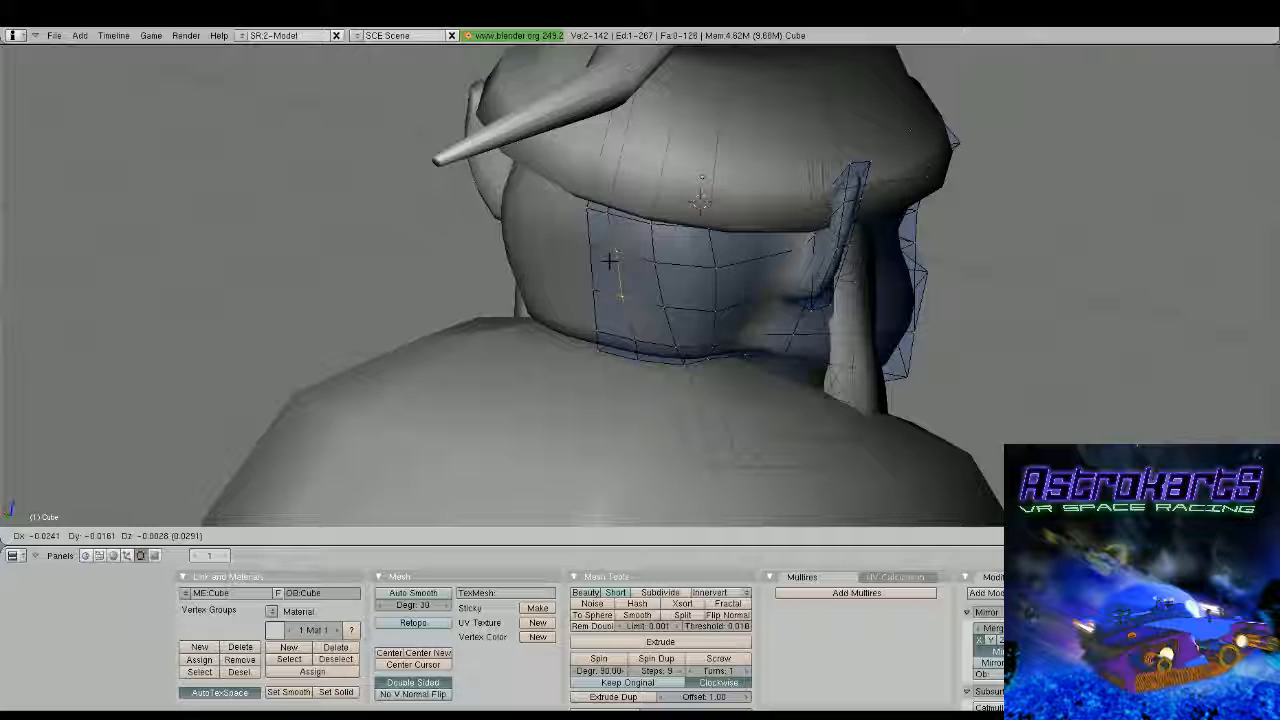
left_click(611, 263)
Move the upper and middle vertex pairs on the back of the head backward along the Y axis to round its profile
right_click(592, 210)
middle_click_drag(592, 210, 518, 216)
right_click(629, 259)
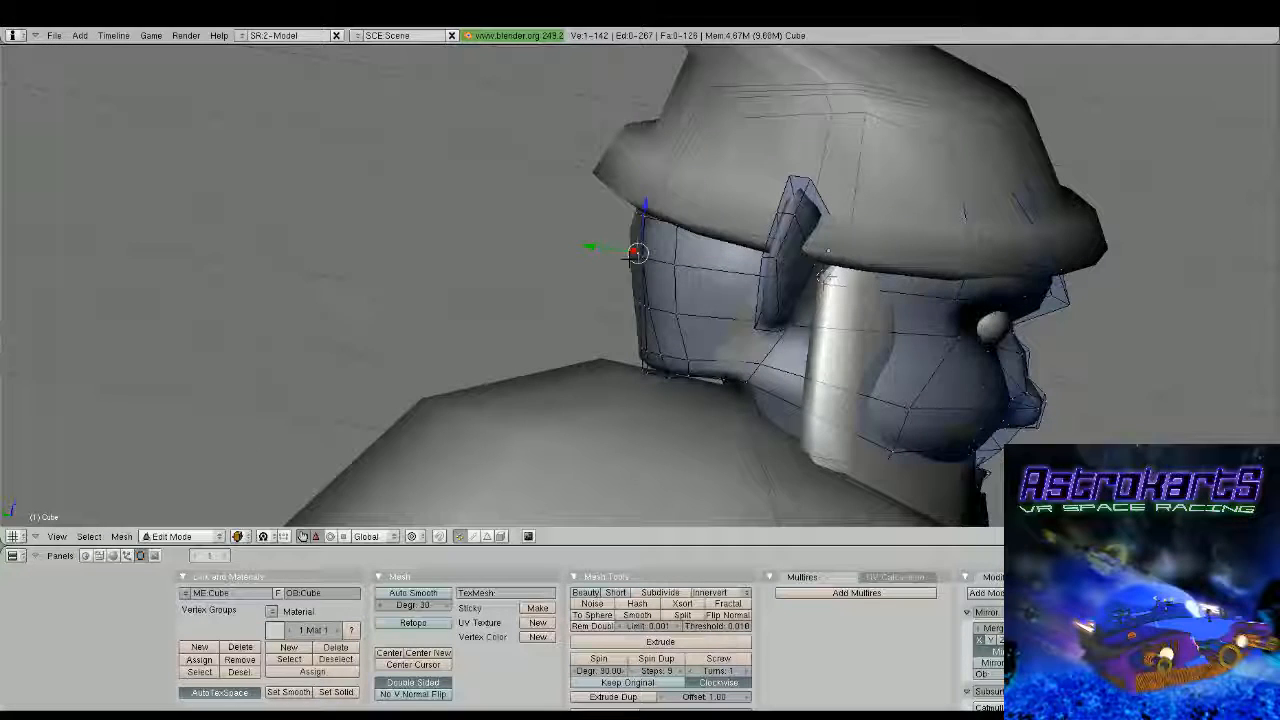
right_click(636, 257, "shift")
mouse_move(636, 257)
middle_mouse_down()
mouse_move(630, 302)
mouse_move(619, 275)
middle_mouse_up()
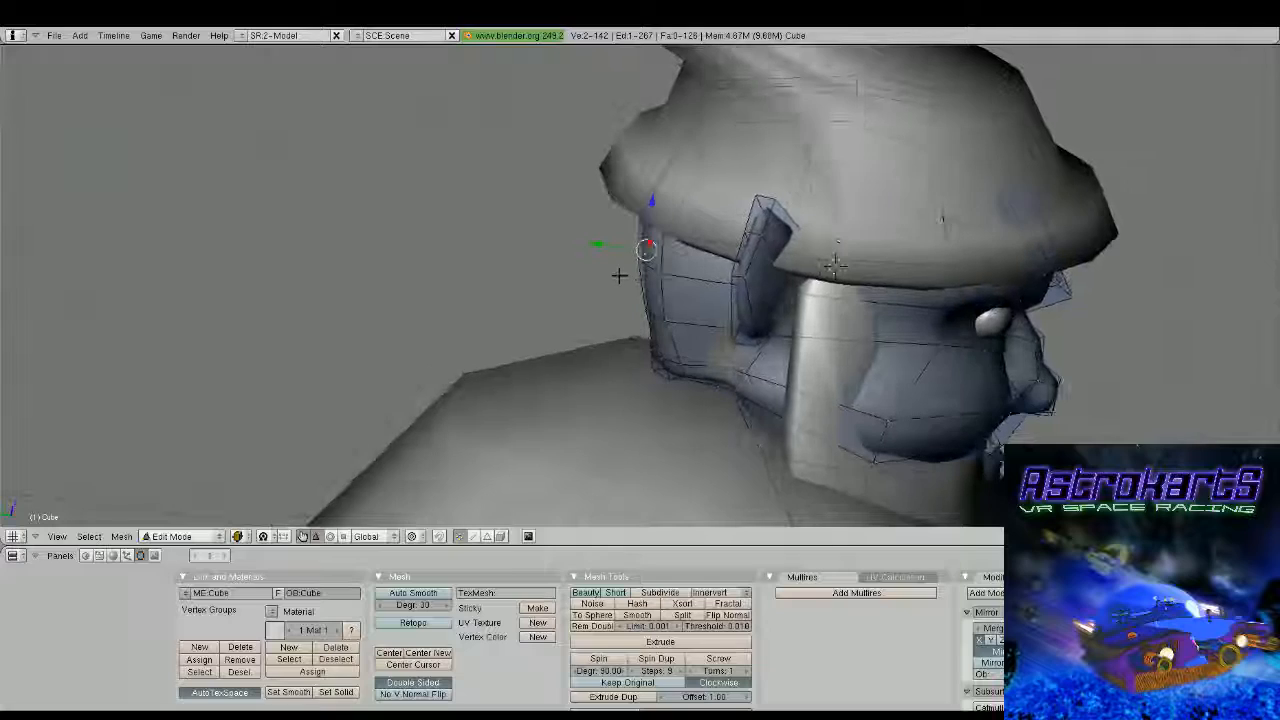
left_click_drag(625, 246, 609, 246)
middle_click_drag(609, 246, 706, 274)
right_click(617, 308)
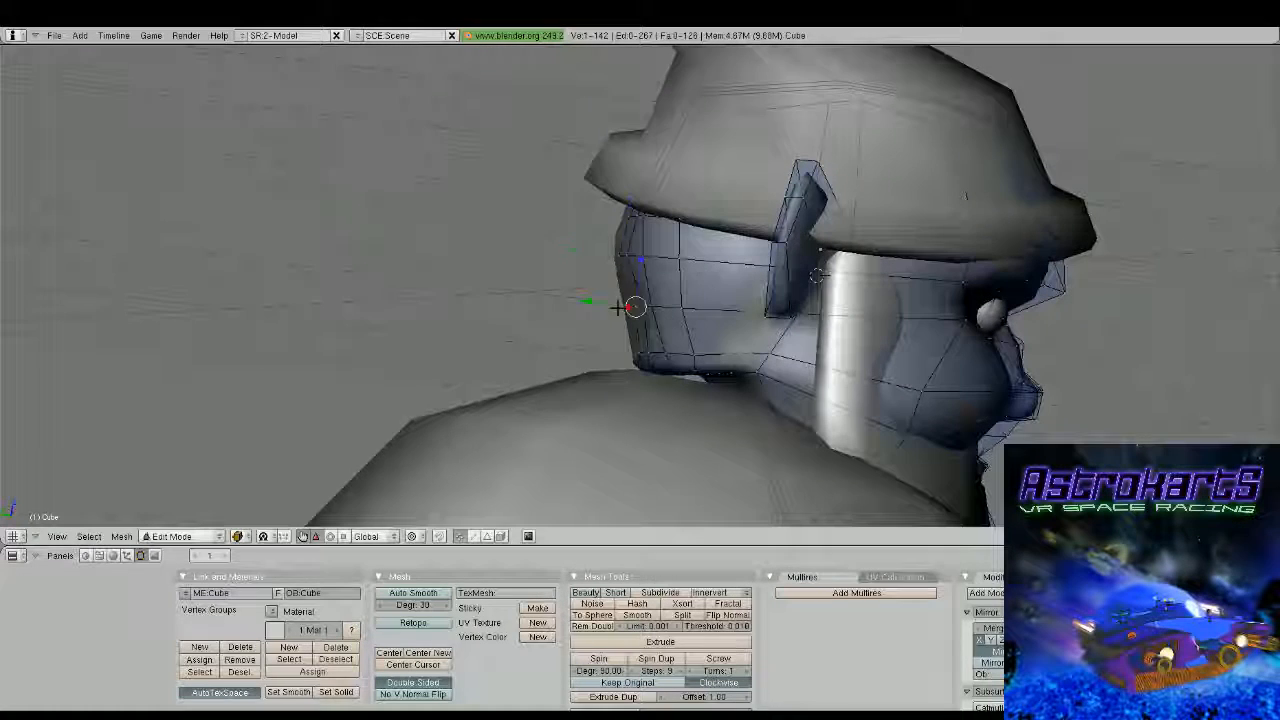
right_click(645, 305, "shift")
middle_click_drag(640, 305, 600, 300)
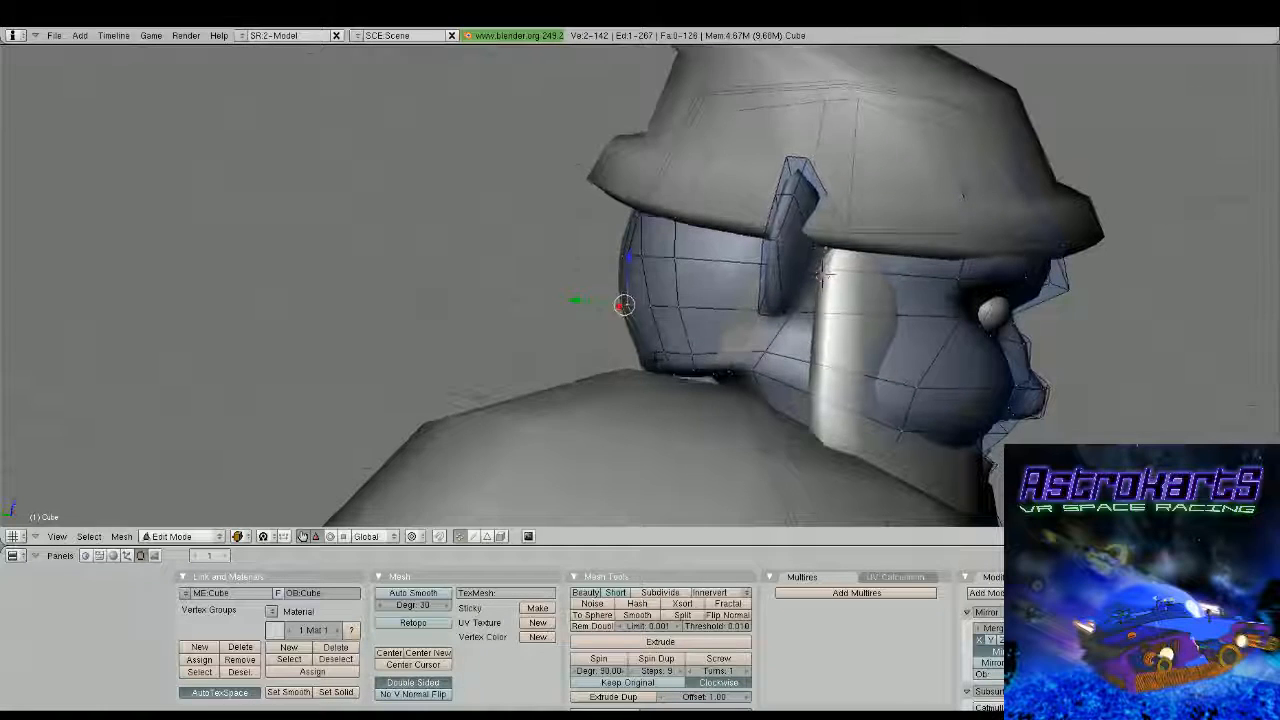
Examine the reshaped head from the back, front and side, both as a finished object and as an editable mesh
right_click(637, 355)
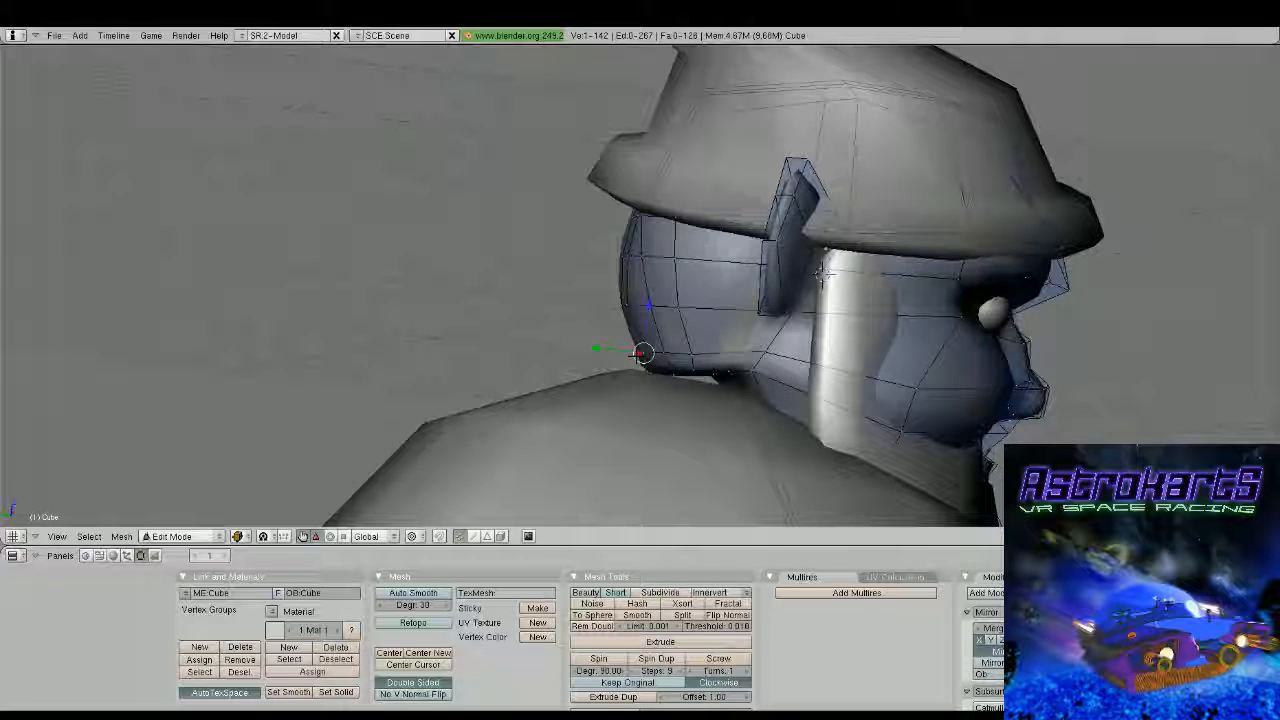
scroll(640, 355, "down", 2)
middle_click_drag(660, 340, 722, 340)
right_click(630, 330, "shift")
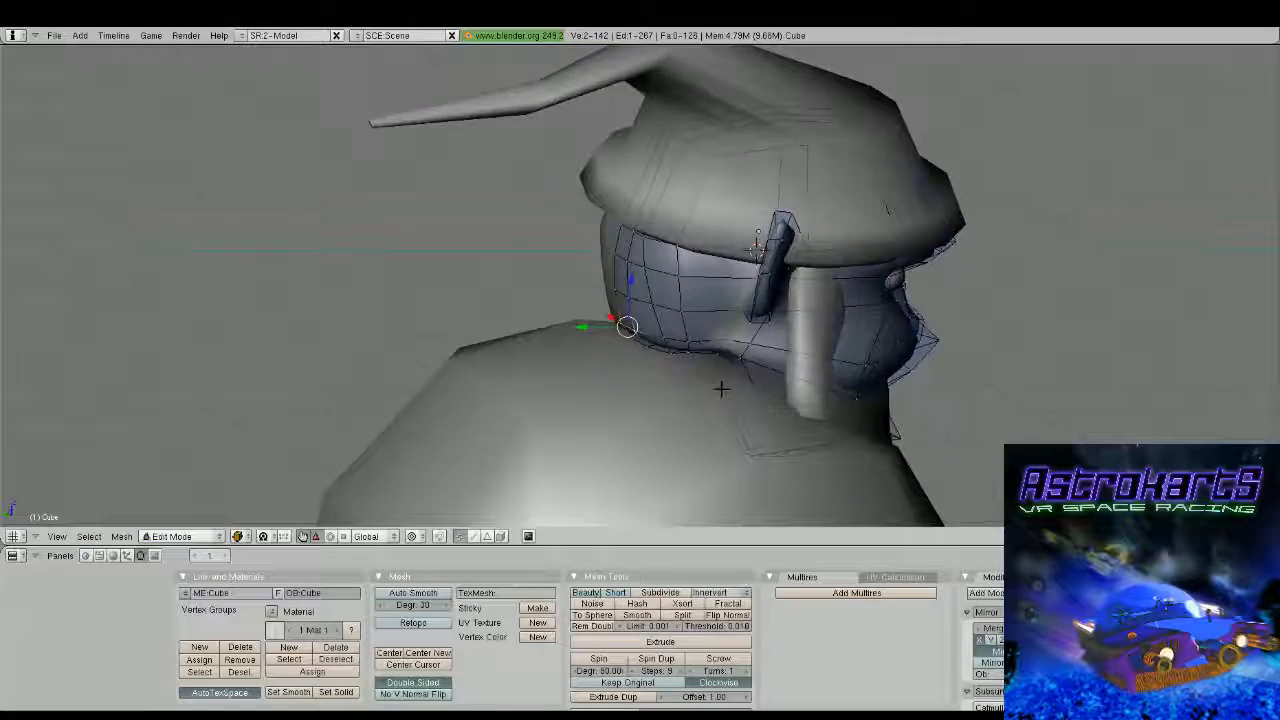
scroll(721, 389, "down", 5)
middle_click_drag(640, 330, 540, 306)
key("Tab")
middle_click_drag(660, 306, 591, 283)
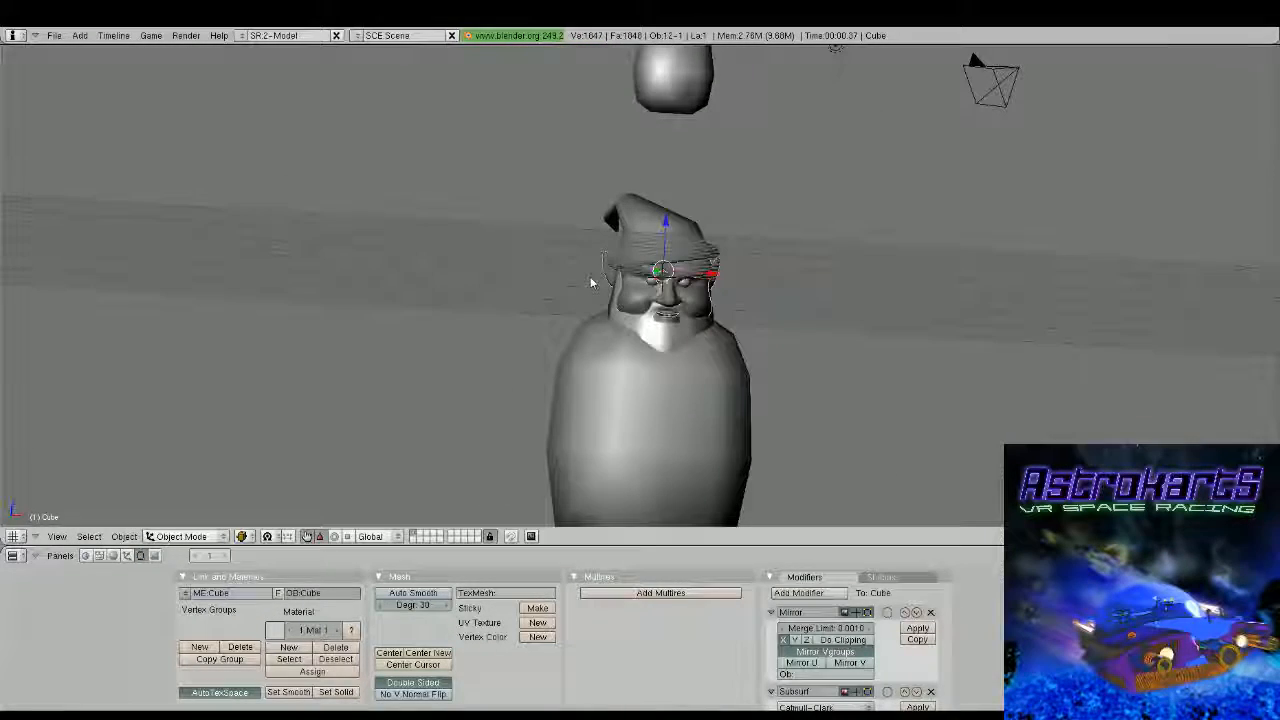
middle_click_drag(625, 350, 709, 303)
scroll(710, 290, "up", 2)
key("Tab")
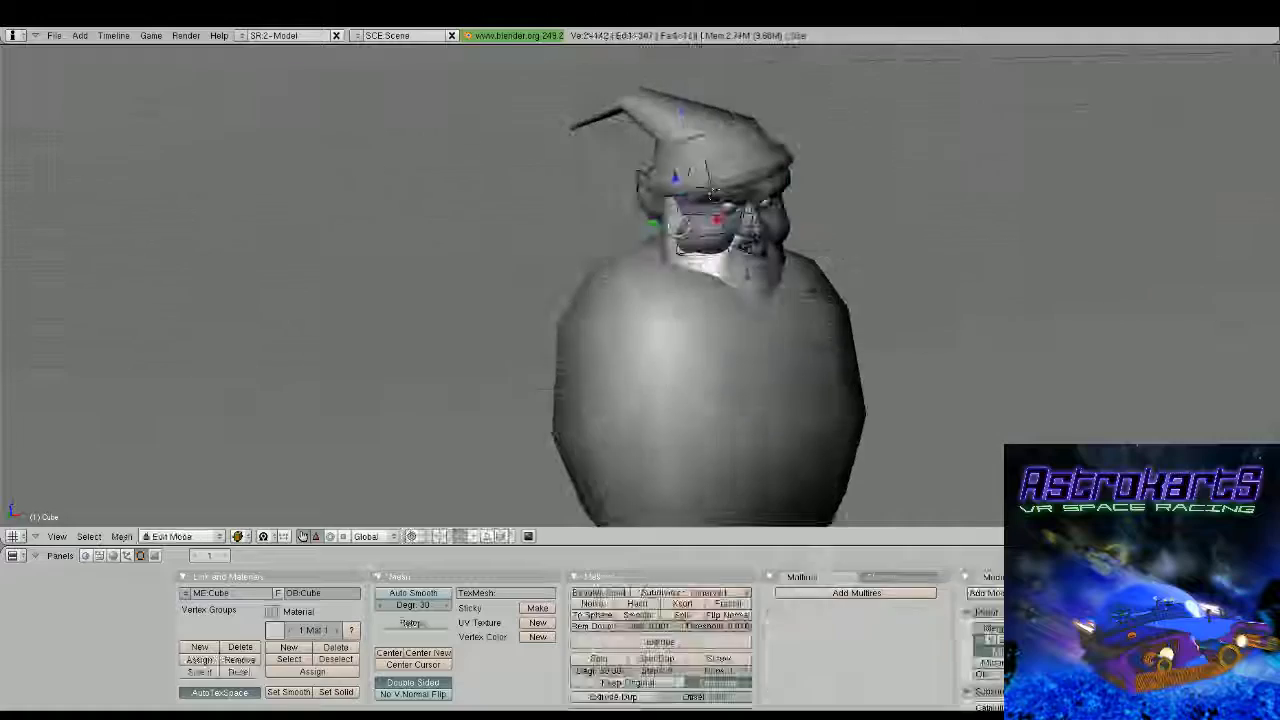
middle_click_drag(790, 290, 630, 312, "shift")
scroll(645, 323, "up", 2)
key("Tab")
key("Tab")
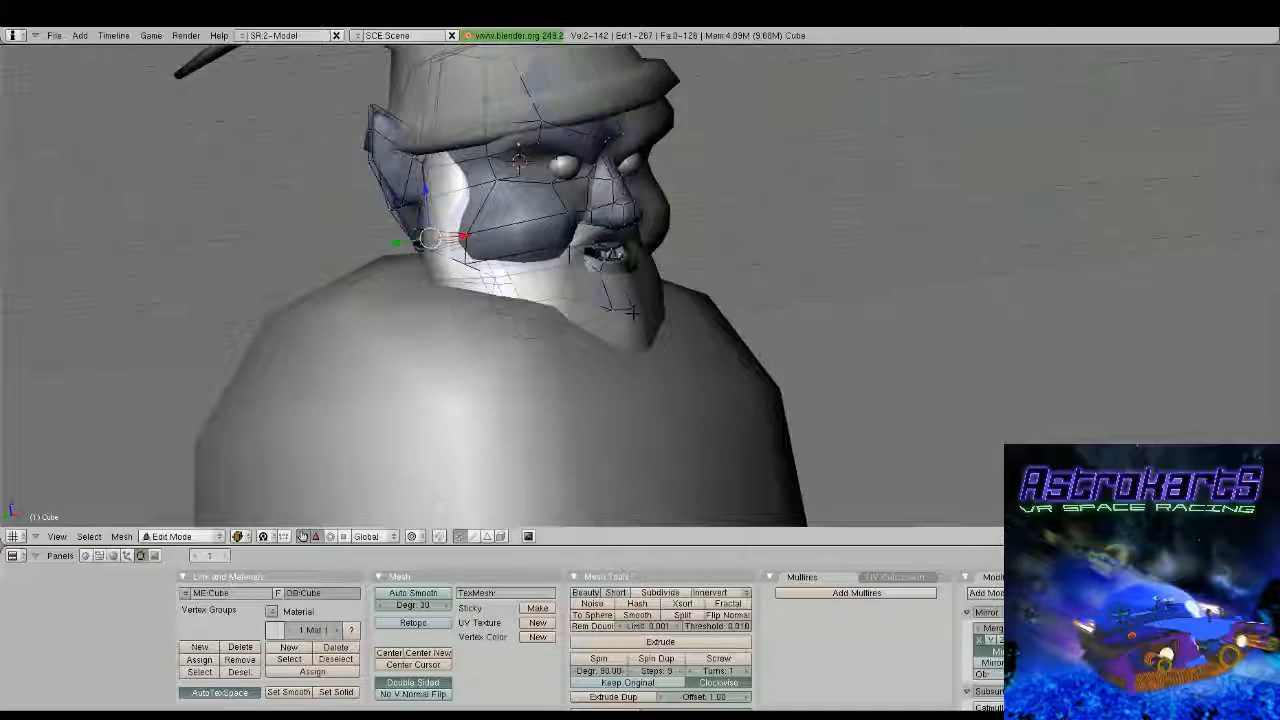
right_click(609, 309)
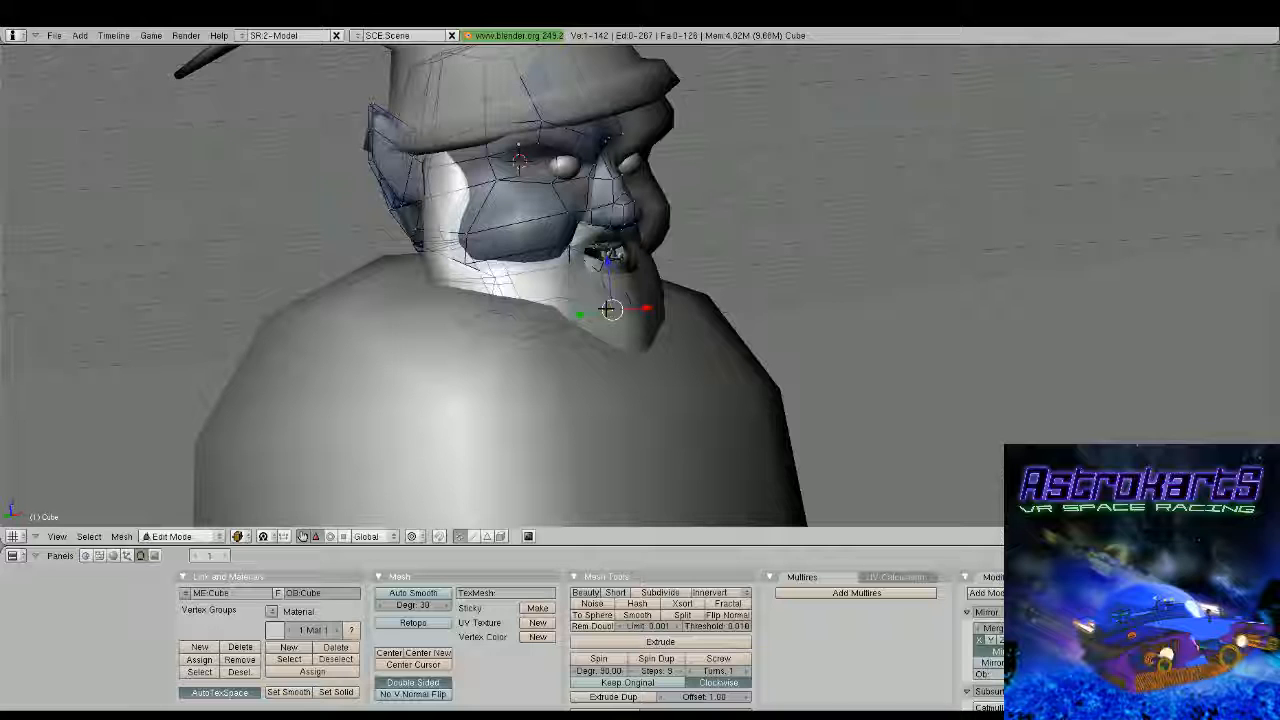
Switch to editing the body mesh and lower its upper front edge along the Z axis beneath the beard
key("Tab")
scroll(608, 309, "down", 5)
middle_click_drag(526, 297, 670, 245)
right_click(663, 310)
key("Tab")
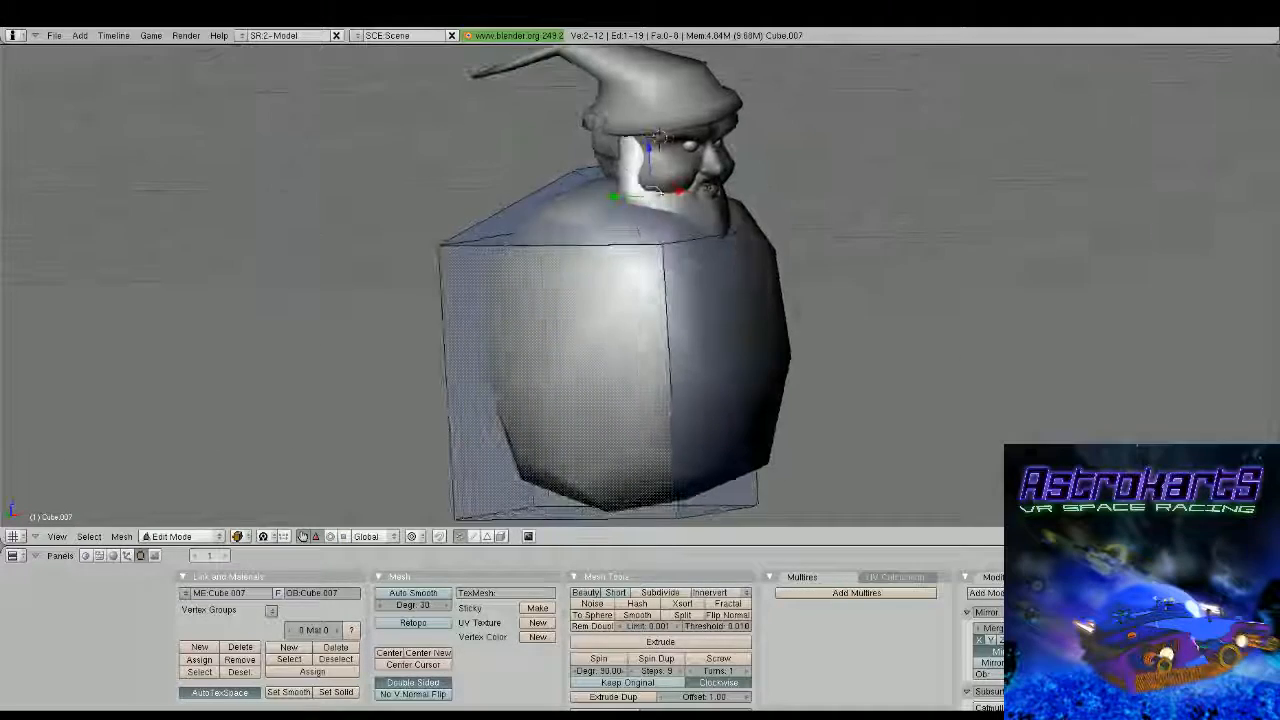
right_click(748, 238, "shift")
middle_click_drag(786, 263, 823, 234)
left_click_drag(727, 186, 728, 258)
middle_click_drag(728, 258, 577, 281)
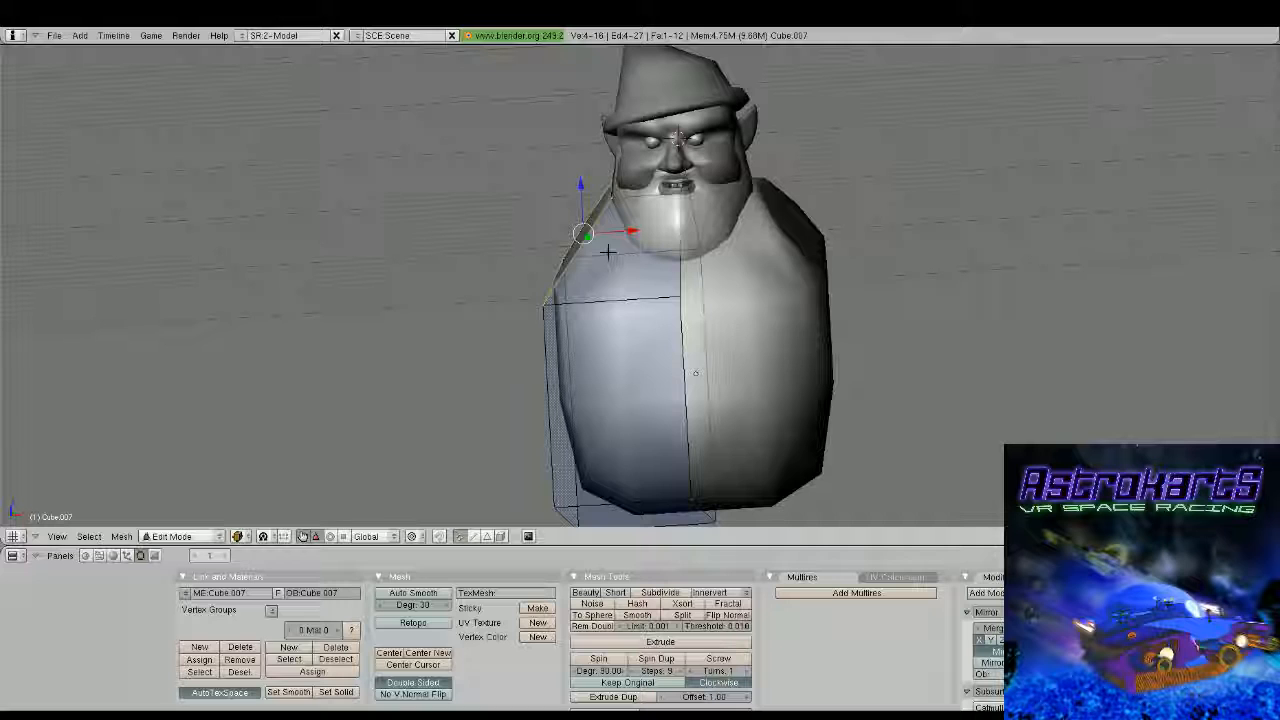
Extrude the body's upper side face outward into a sloping shoulder and scale its outer edge to about 0.27 in top view
left_click_drag(628, 231, 538, 231)
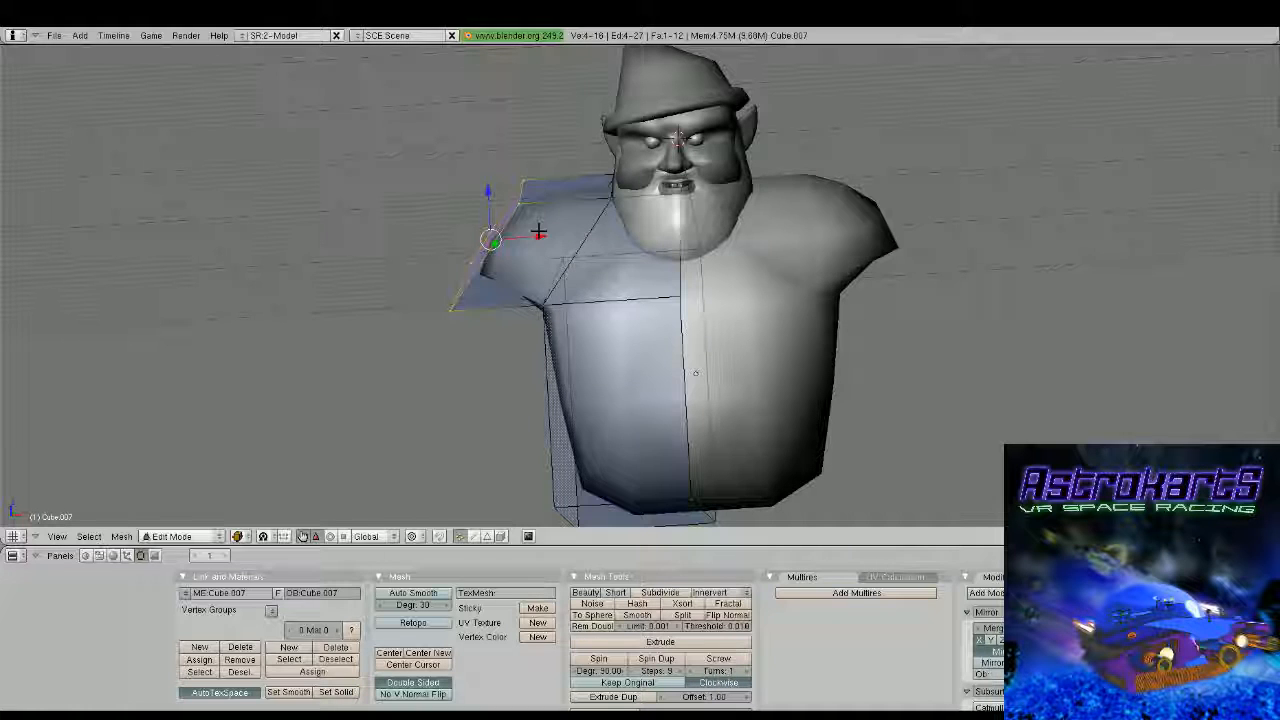
left_click_drag(488, 191, 482, 240)
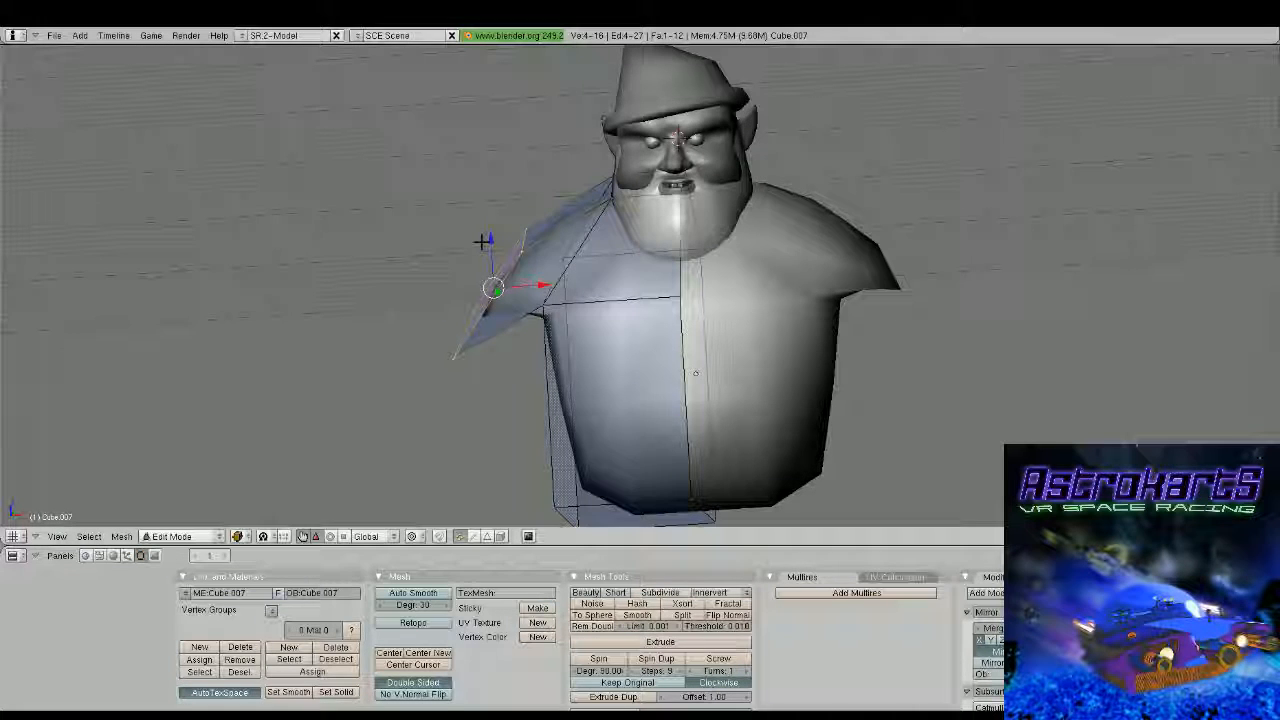
key("KP_7")
right_click(455, 110)
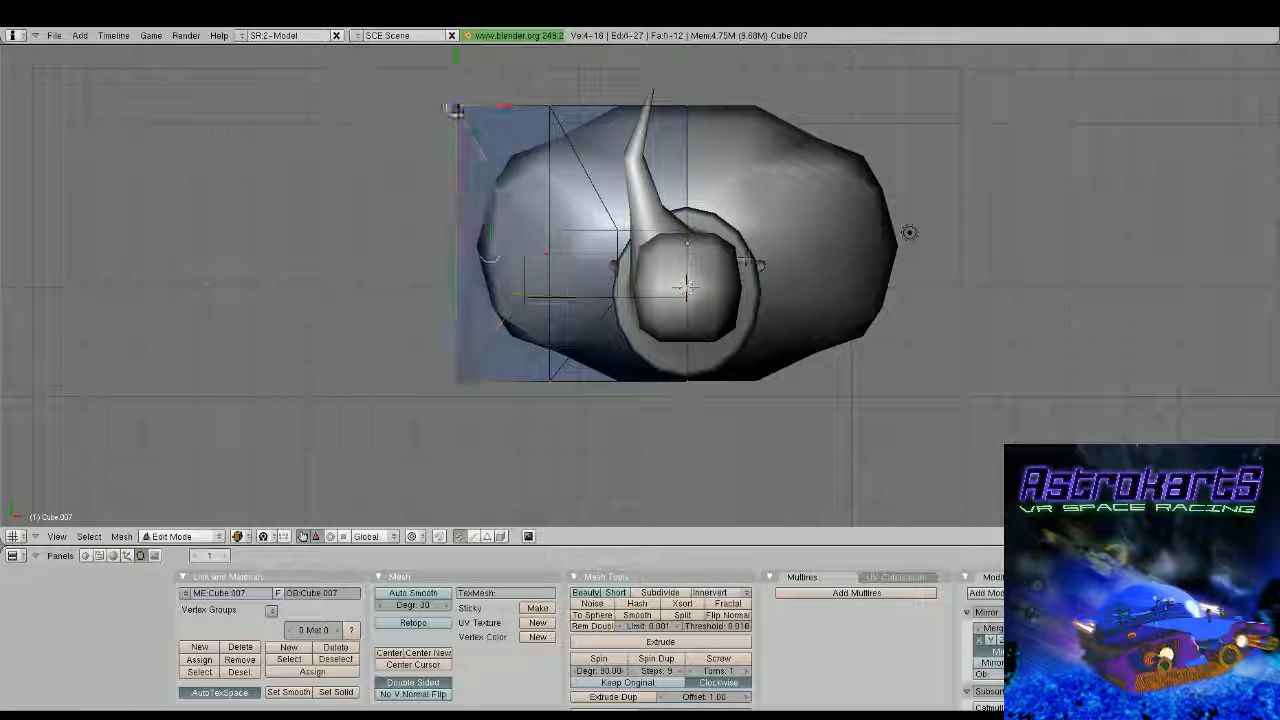
right_click(457, 379, "shift")
key("s")
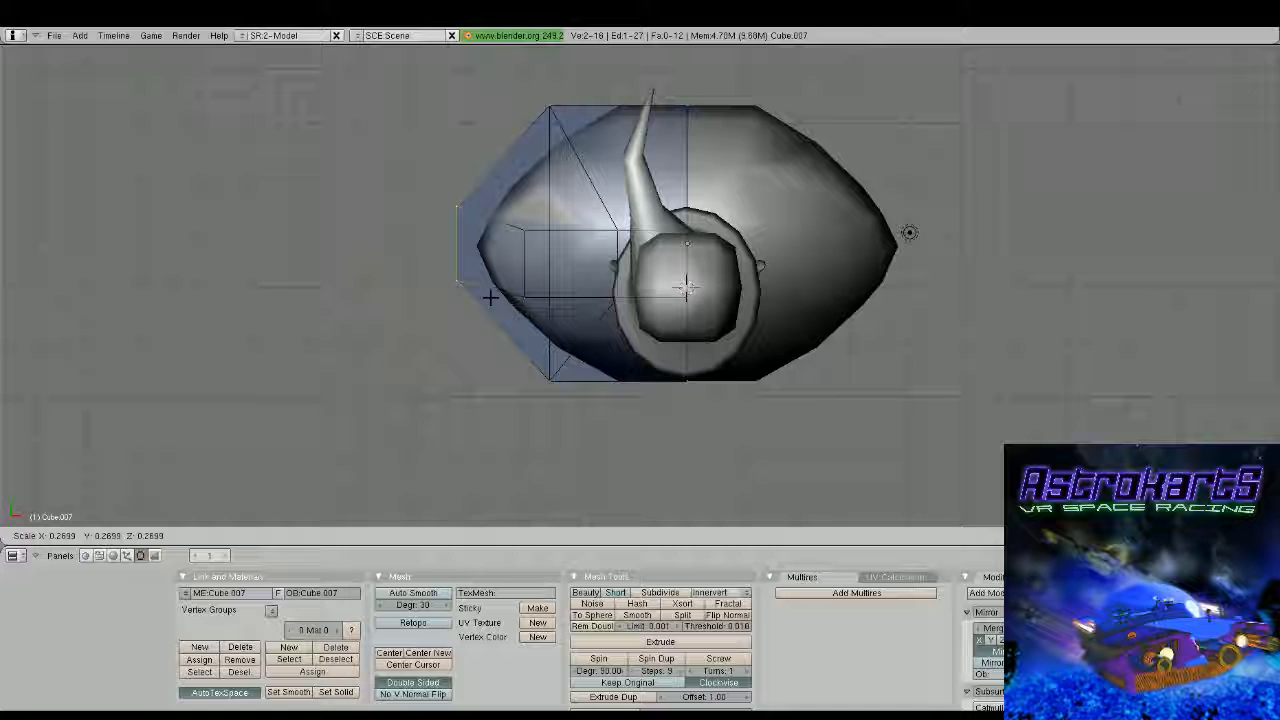
left_click(490, 297)
Select the four vertices at the shoulder's outer end and rotate that face upright in front view
middle_click_drag(490, 297, 629, 277)
key("KP_1")
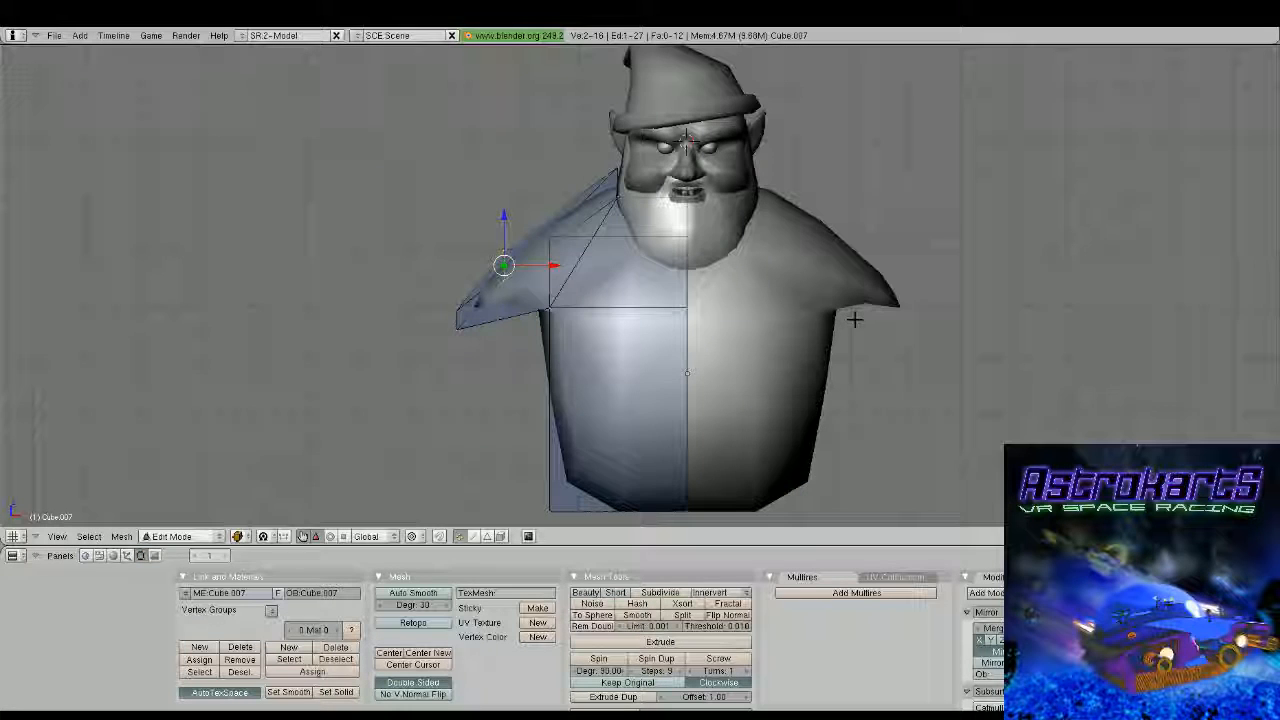
scroll(642, 287, "up", 2)
key("a")
key("b")
left_click_drag(376, 222, 480, 384)
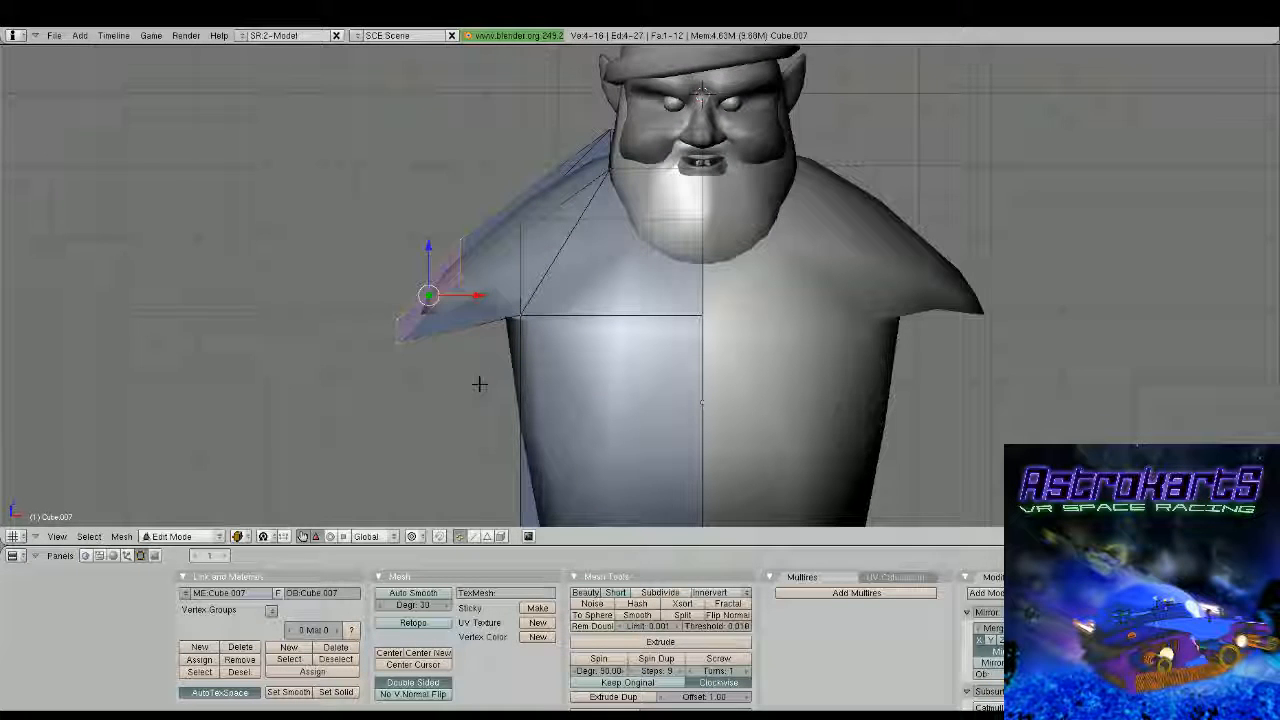
key("r")
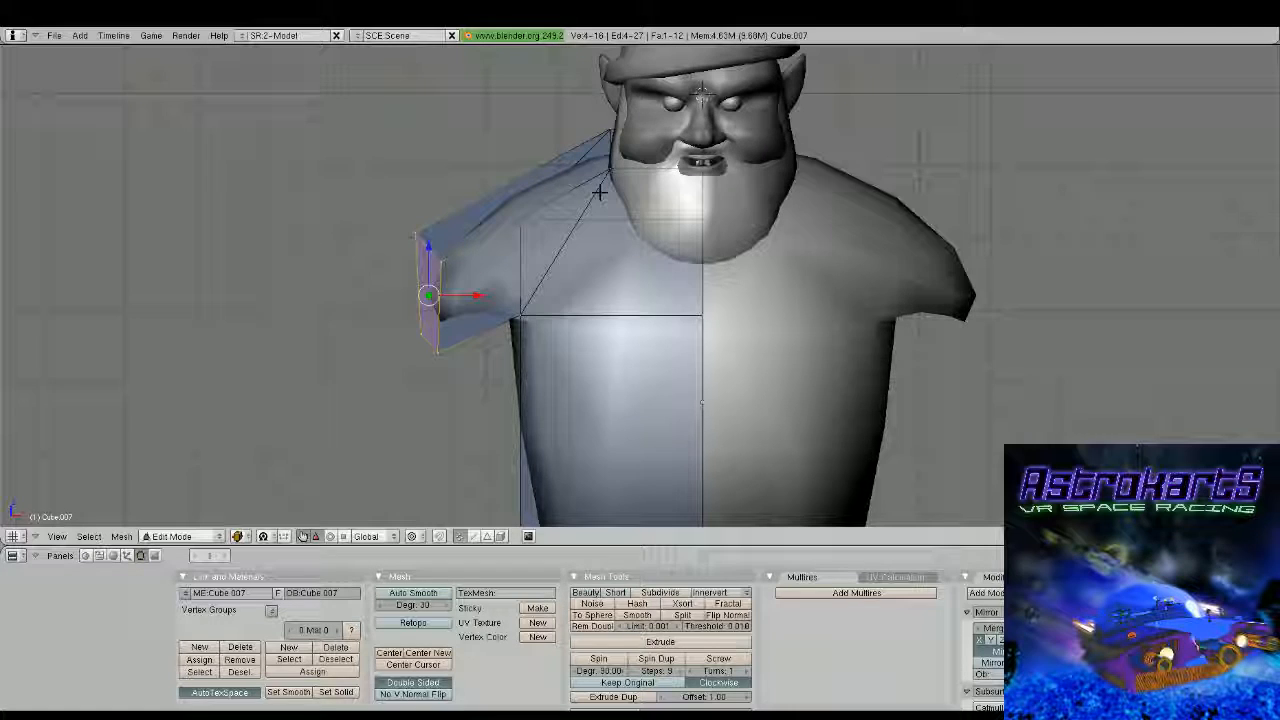
left_click(600, 192)
Rotate the shoulder's end face in top view and move it well forward of the body to stretch out an arm
key("KP_7")
key("r")
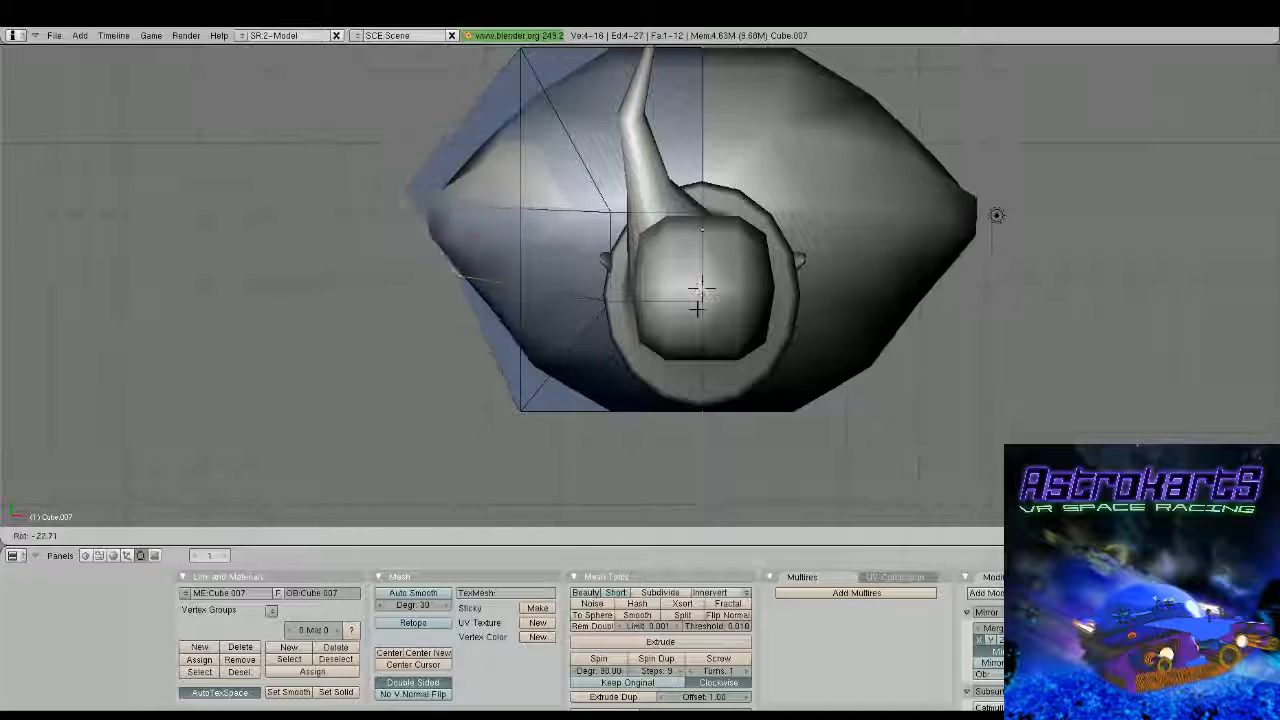
left_click(662, 130)
key("g")
left_click(643, 466)
middle_click_drag(643, 466, 663, 254, "shift")
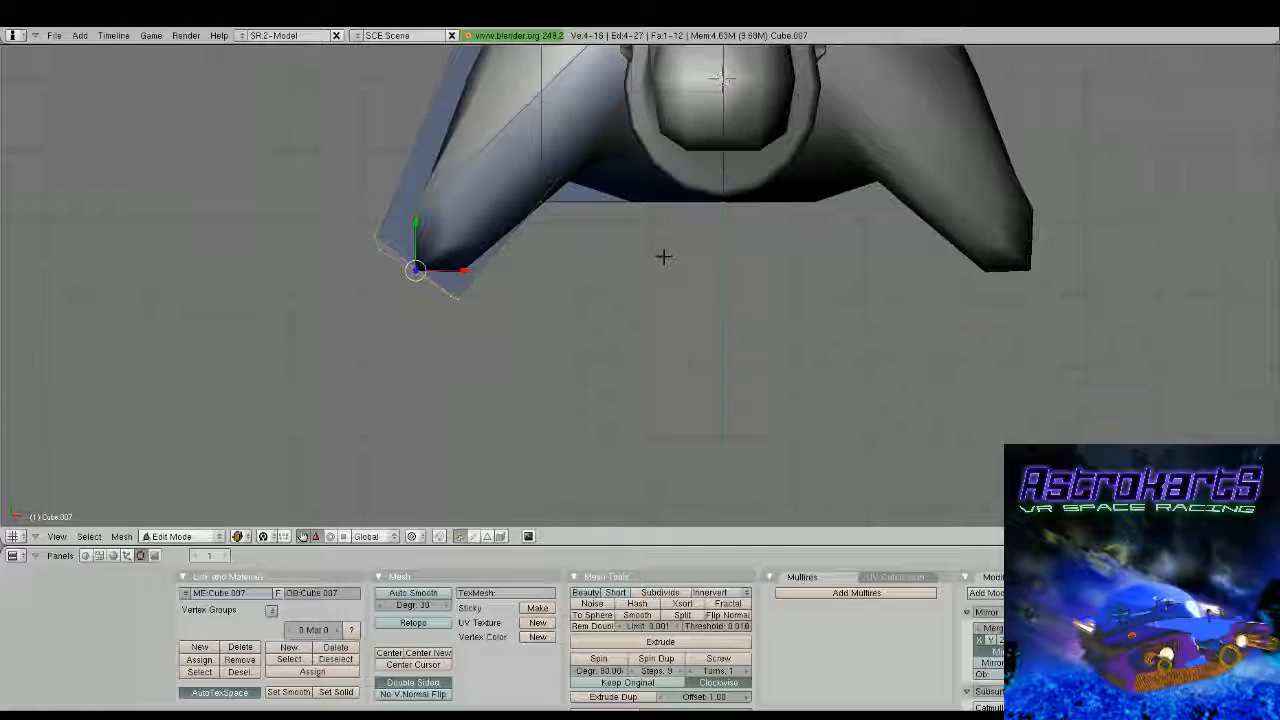
key("g")
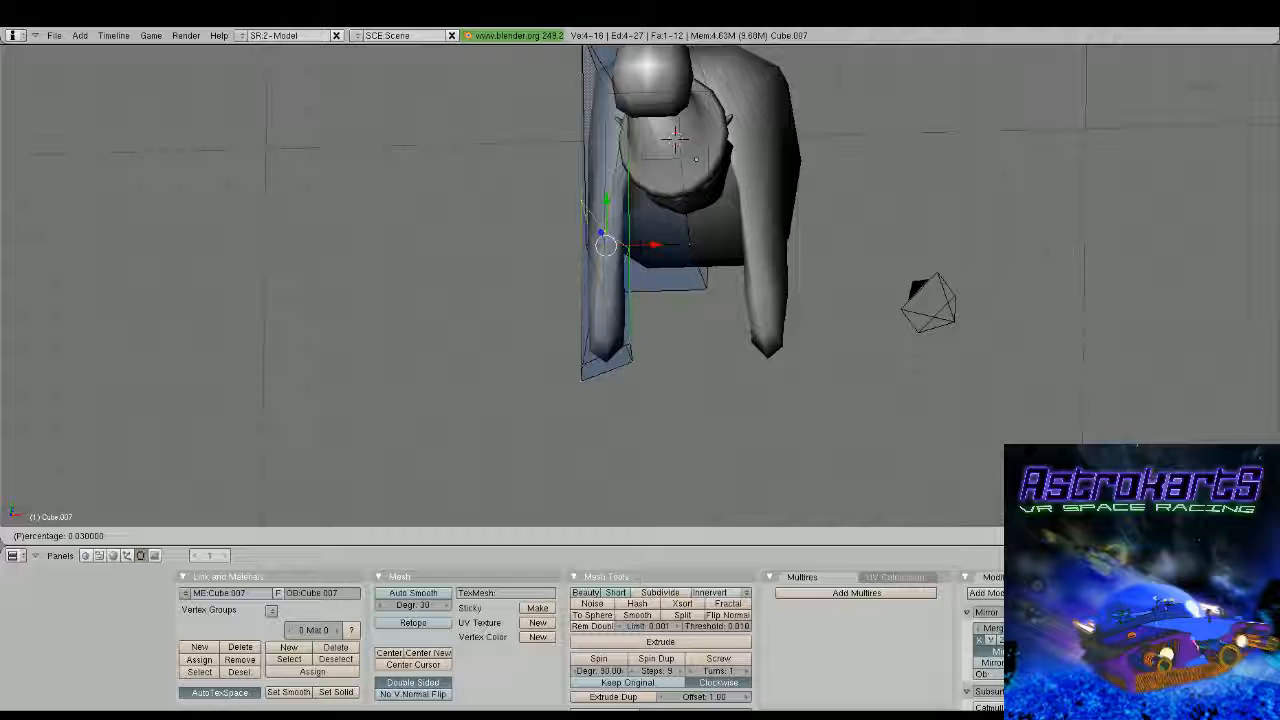
left_click(640, 243)
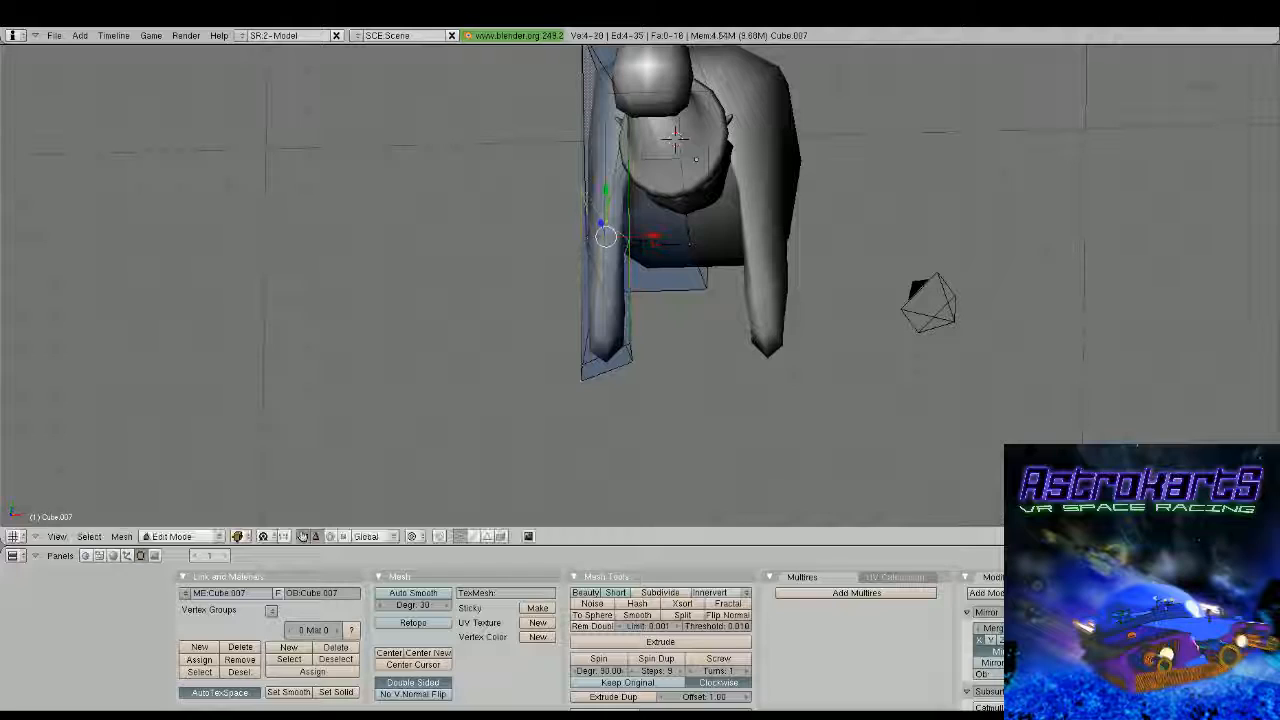
Move the edge loop added midway along the arm outward along the X axis and rotate it to form the elbow
left_click_drag(652, 238, 598, 238)
middle_click_drag(650, 335, 667, 222)
key("r")
left_click(672, 354)
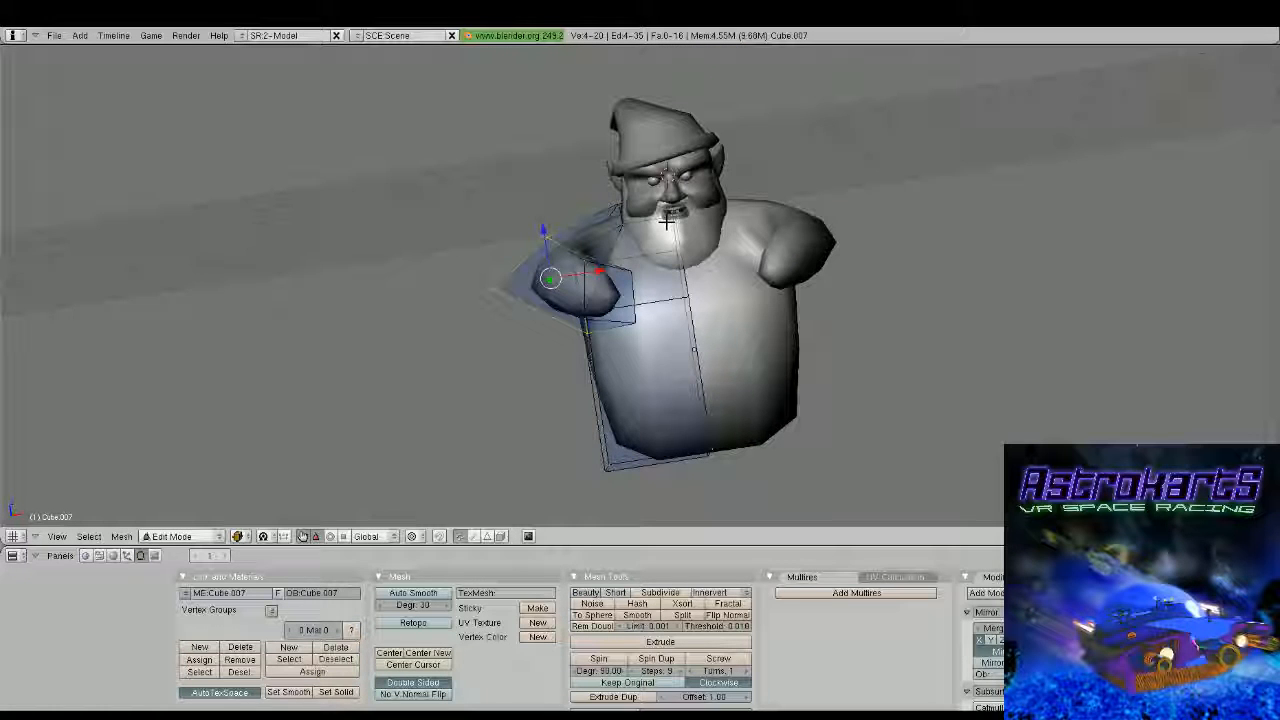
Cut a vertical edge loop around the torso between its centre line and its outer side
middle_click_drag(667, 222, 330, 436)
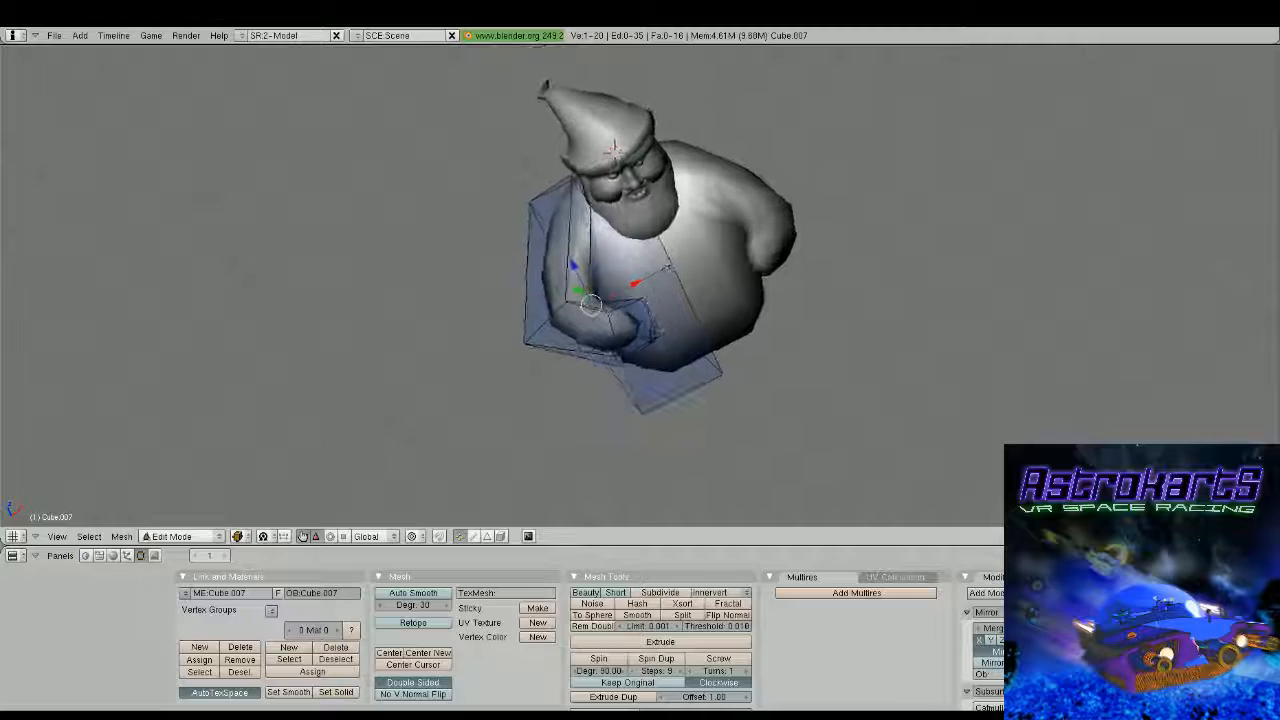
key("ctrl+r")
left_click(655, 328)
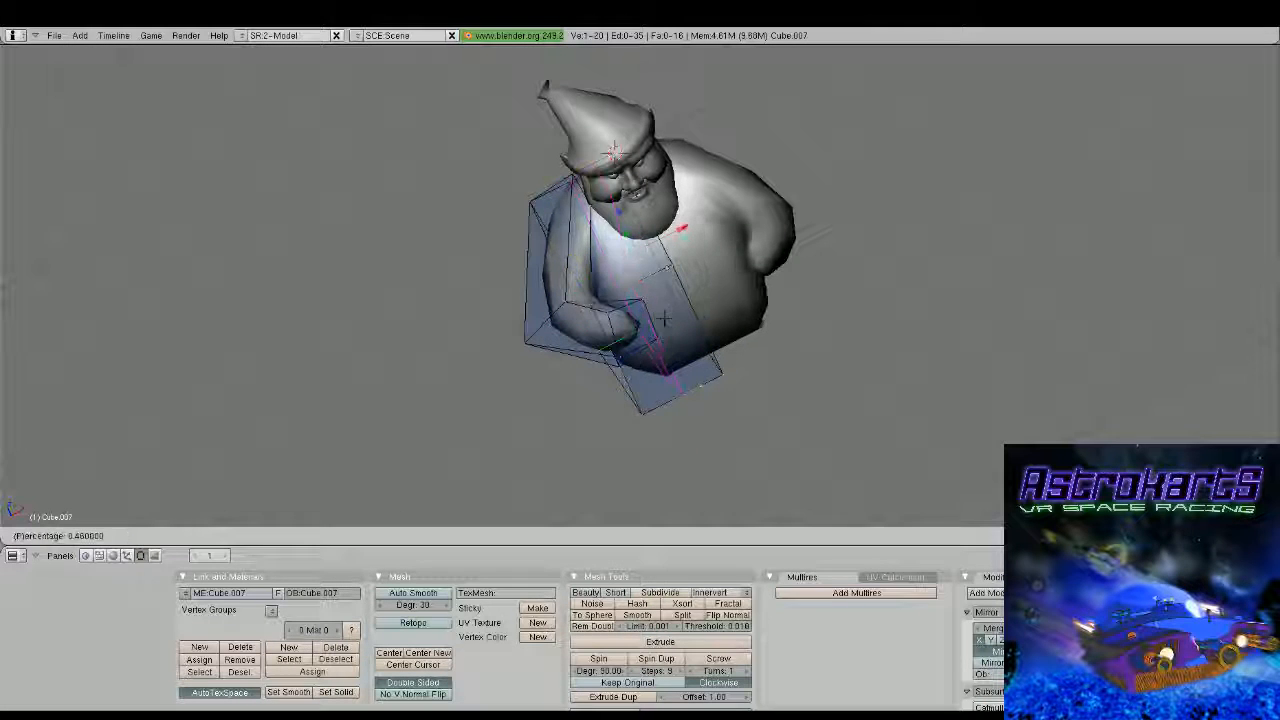
left_click(613, 150)
middle_click_drag(613, 150, 711, 254)
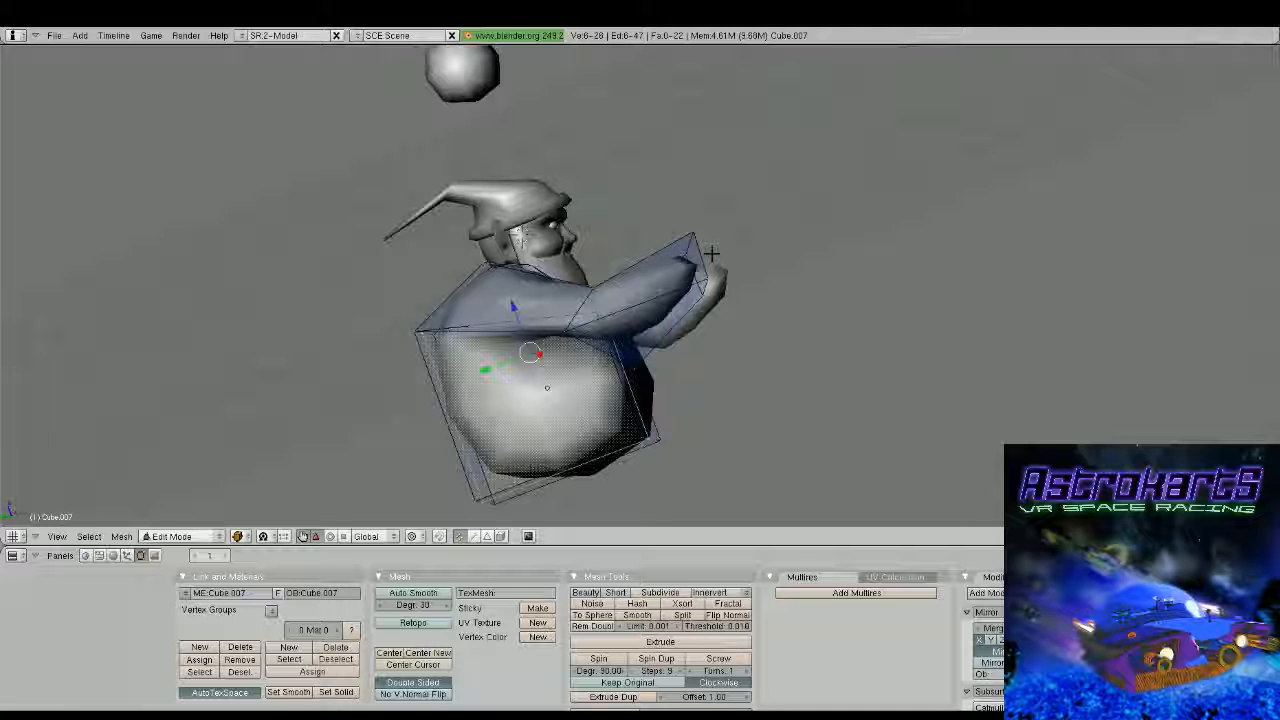
Push the torso's lower front outer corner vertex backward along the Y axis to round the body
middle_click_drag(711, 254, 668, 200)
right_click(626, 424)
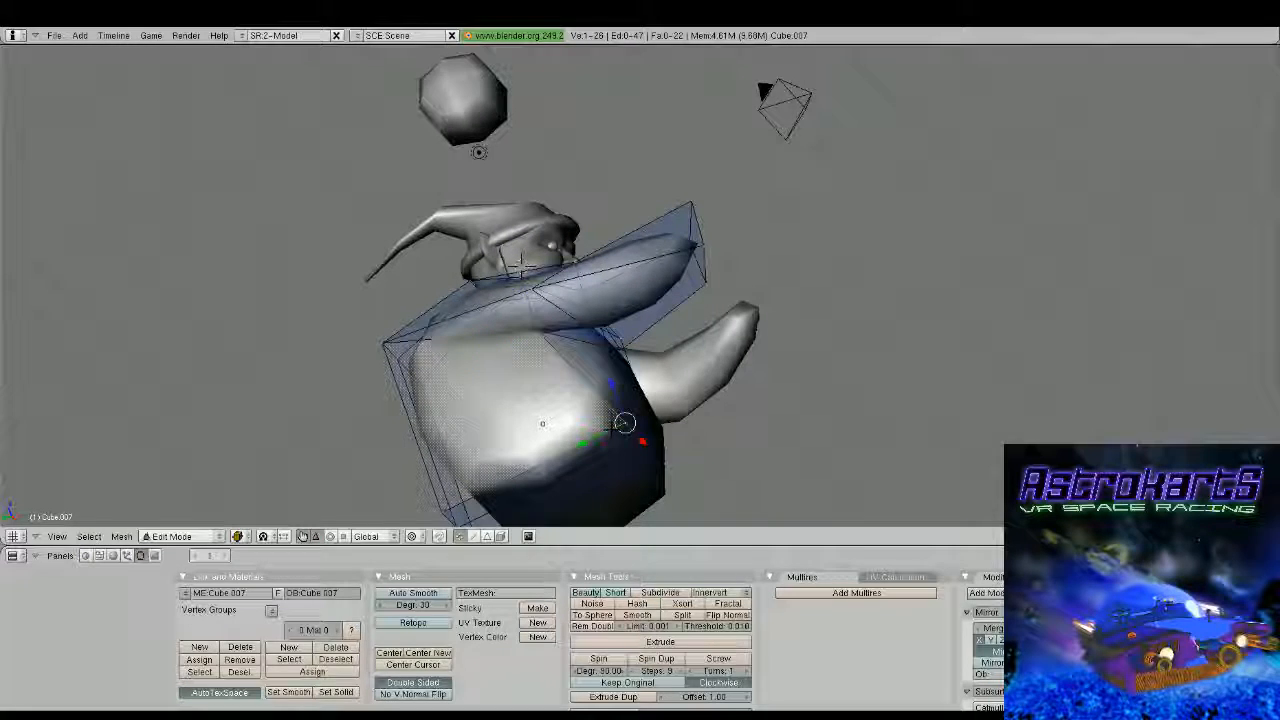
left_click_drag(579, 445, 545, 458)
key("Tab")
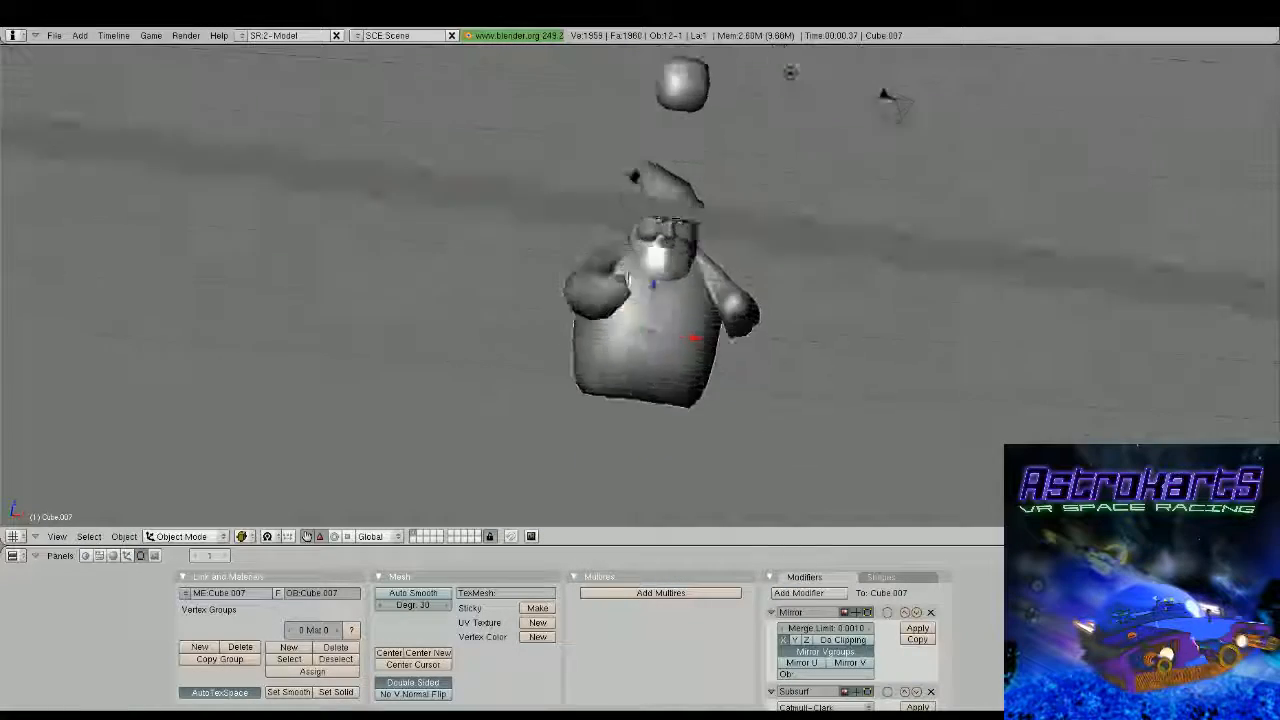
middle_click_drag(455, 266, 657, 379)
scroll(594, 257, "up", 2)
key("Tab")
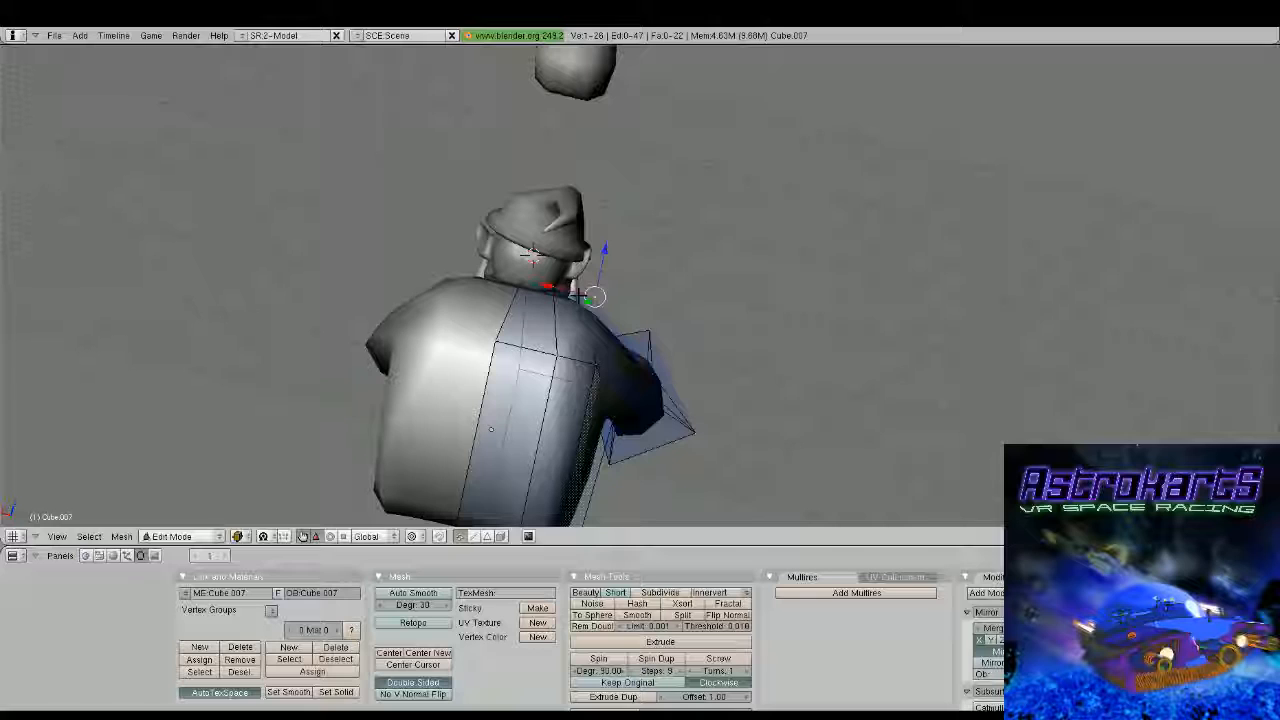
Lower the rear shoulder vertices along the Z axis and shift the neighbouring upper-back vertex sideways to round off the shoulder
key("g")
left_click(603, 283)
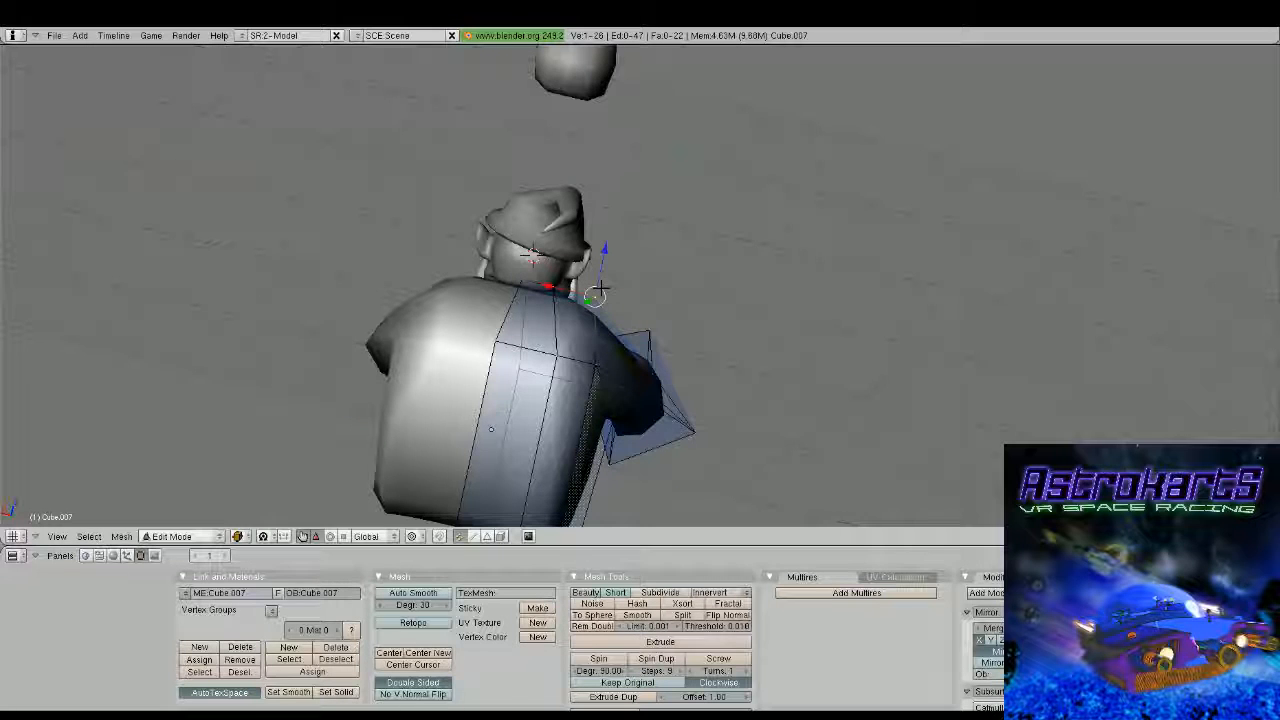
left_click_drag(605, 256, 606, 268)
right_click(554, 297, "shift")
left_click_drag(528, 290, 546, 297)
right_click(605, 309)
left_click_drag(614, 270, 613, 285)
key("Tab")
middle_click_drag(613, 285, 548, 241)
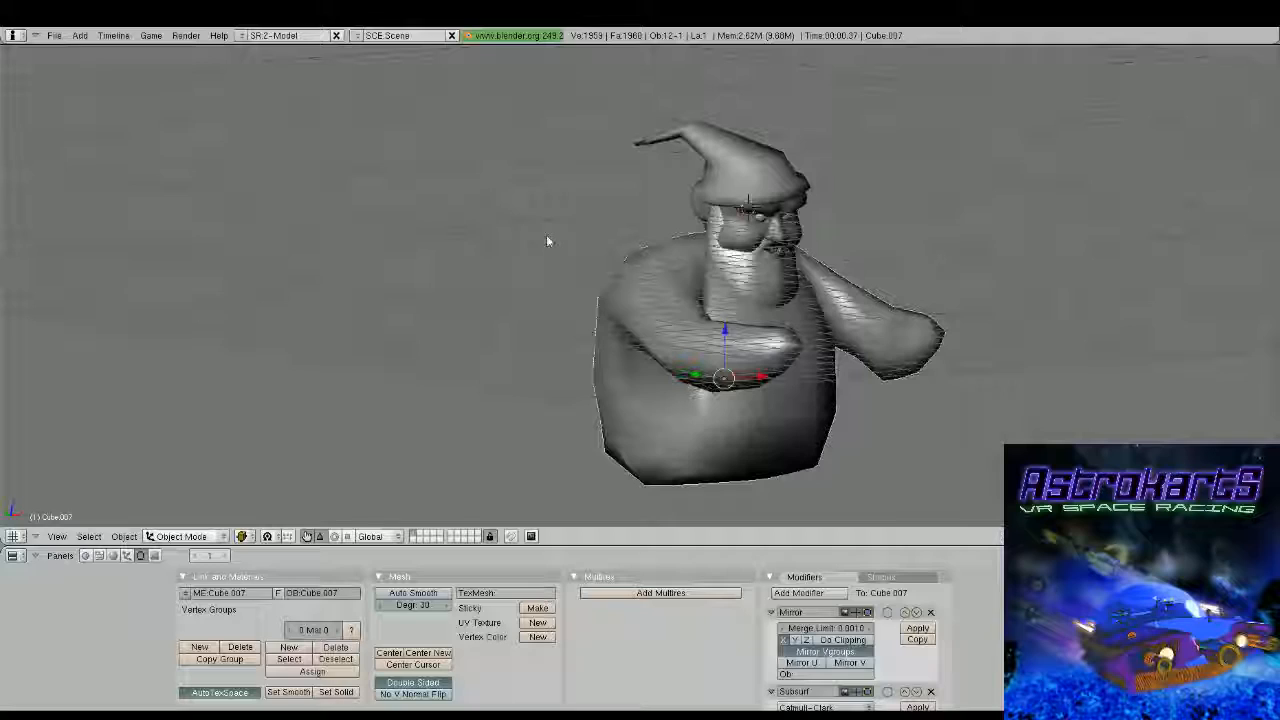
Cut an edge loop around the upper arm between the shoulder and the elbow
key("Tab")
scroll(546, 241, "up", 2)
middle_click_drag(546, 241, 723, 371)
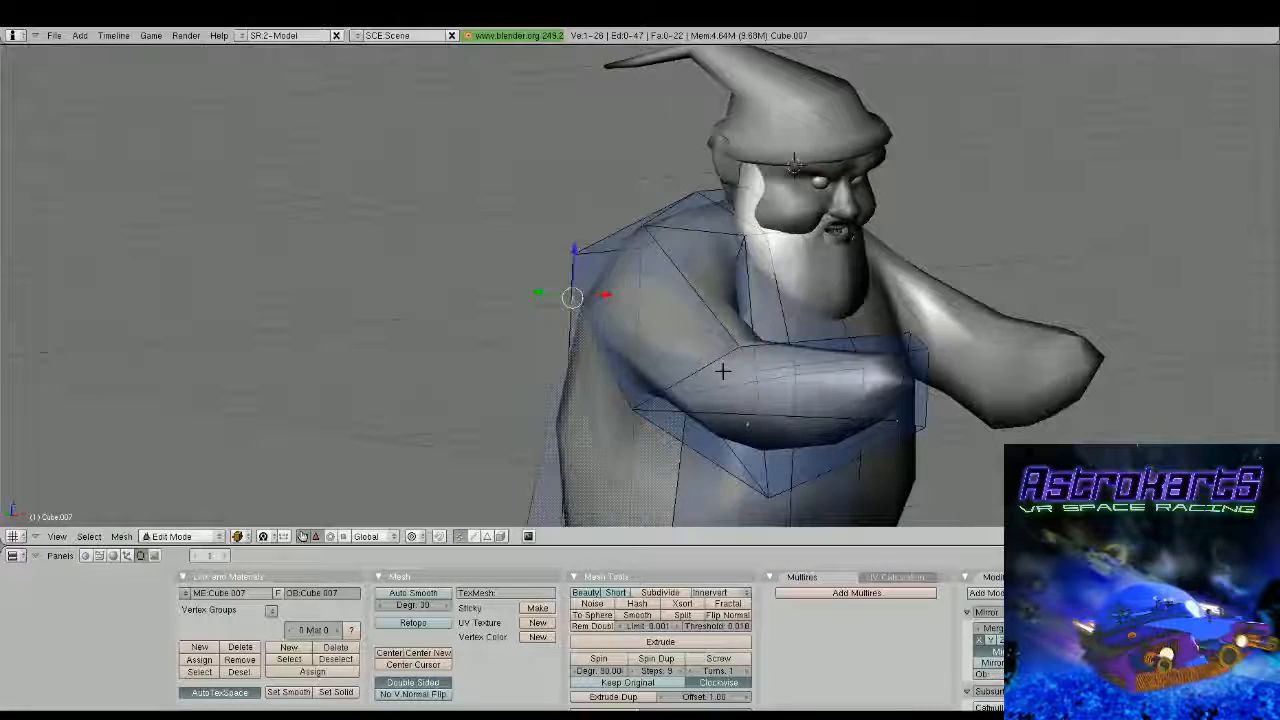
key("ctrl+r")
left_click(612, 350)
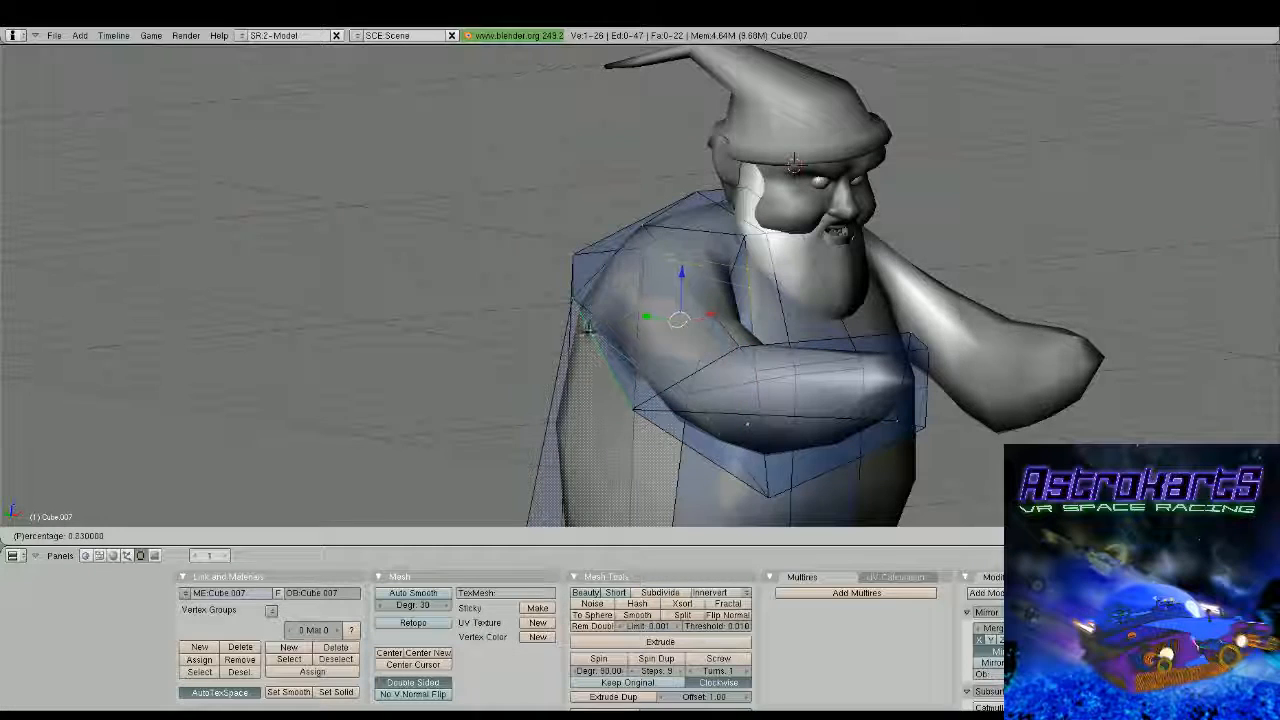
left_click(590, 330)
middle_click_drag(594, 337, 515, 326)
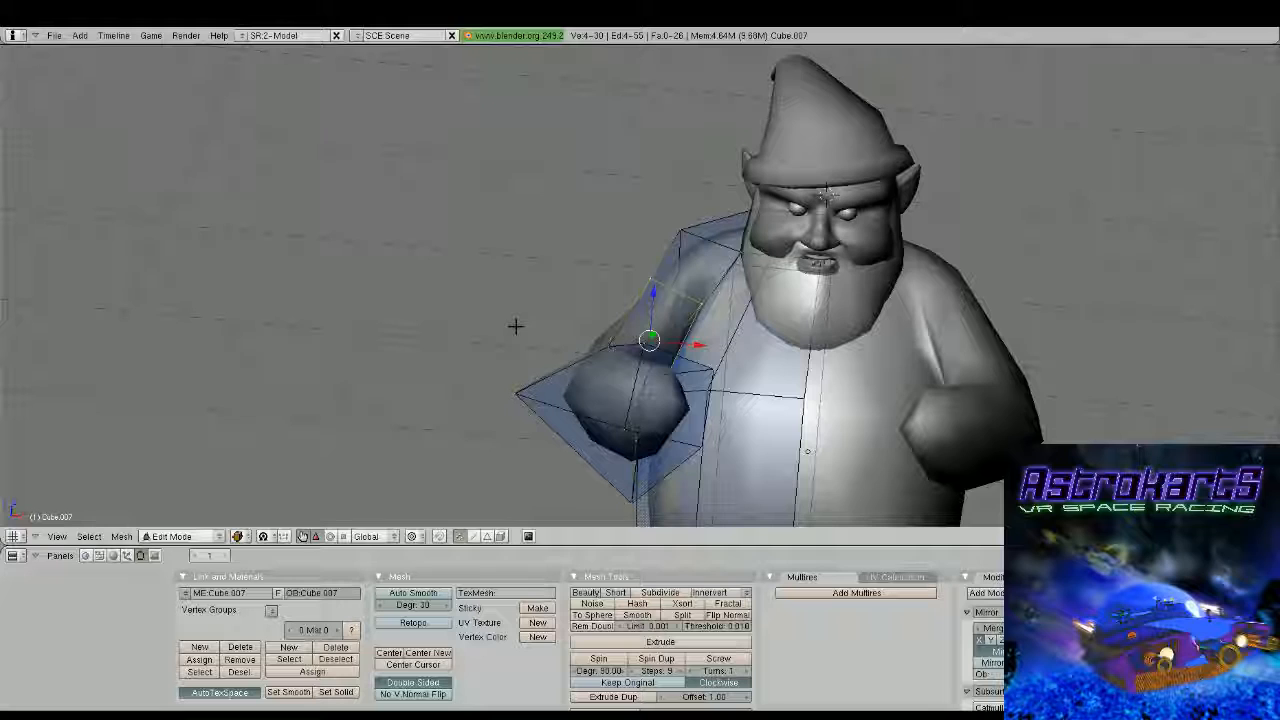
Reposition vertices of the upper arm near the elbow to smooth the arm's bend
middle_click_drag(515, 326, 912, 355)
key("g")
left_click(690, 383)
key("g")
left_click(432, 303)
key("Tab")
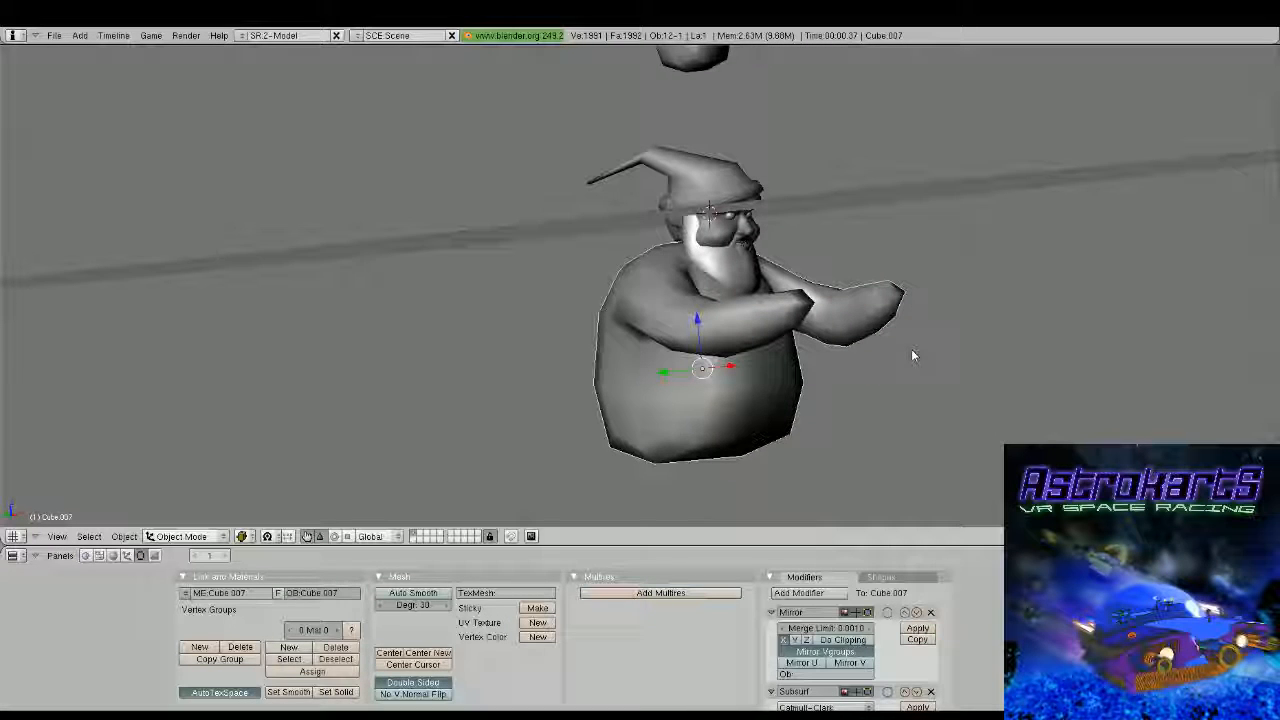
Duplicate the spare mirrored, subdivided cube, place the copy beneath the torso and scale it up uniformly in front view
key("Tab")
middle_click_drag(911, 355, 621, 214)
scroll(529, 294, "down", 4)
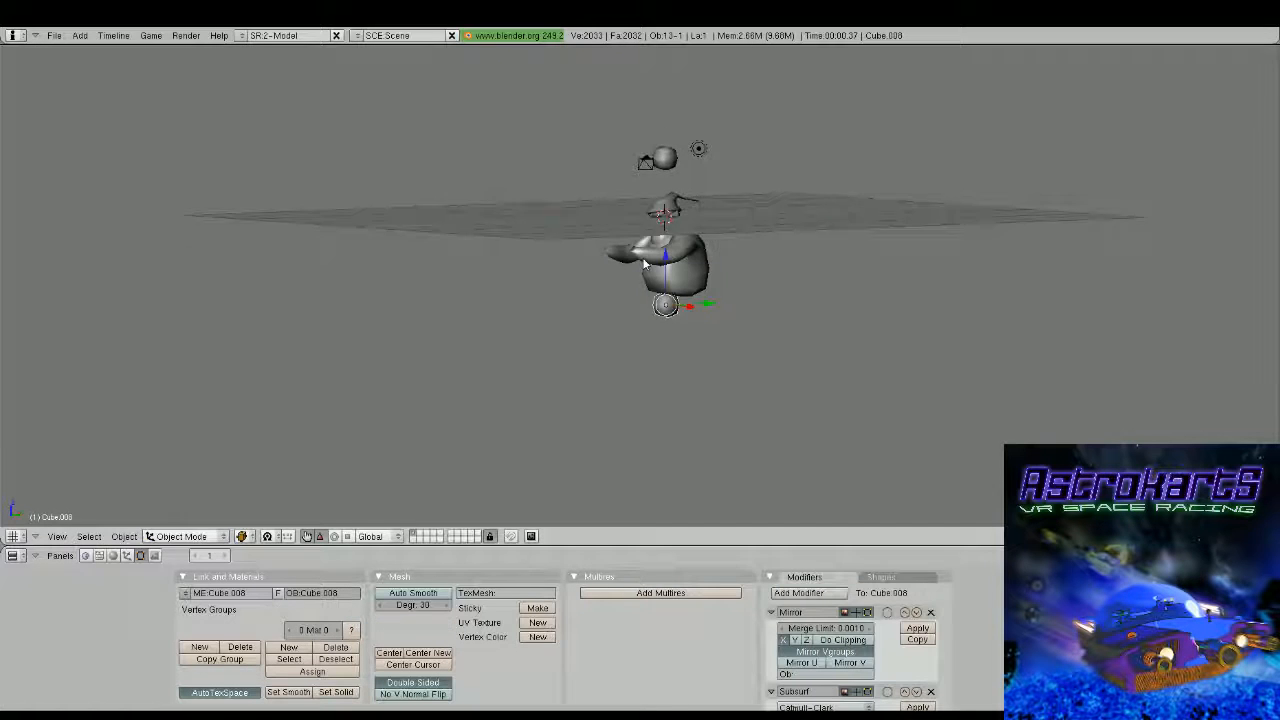
middle_click_drag(700, 295, 785, 325)
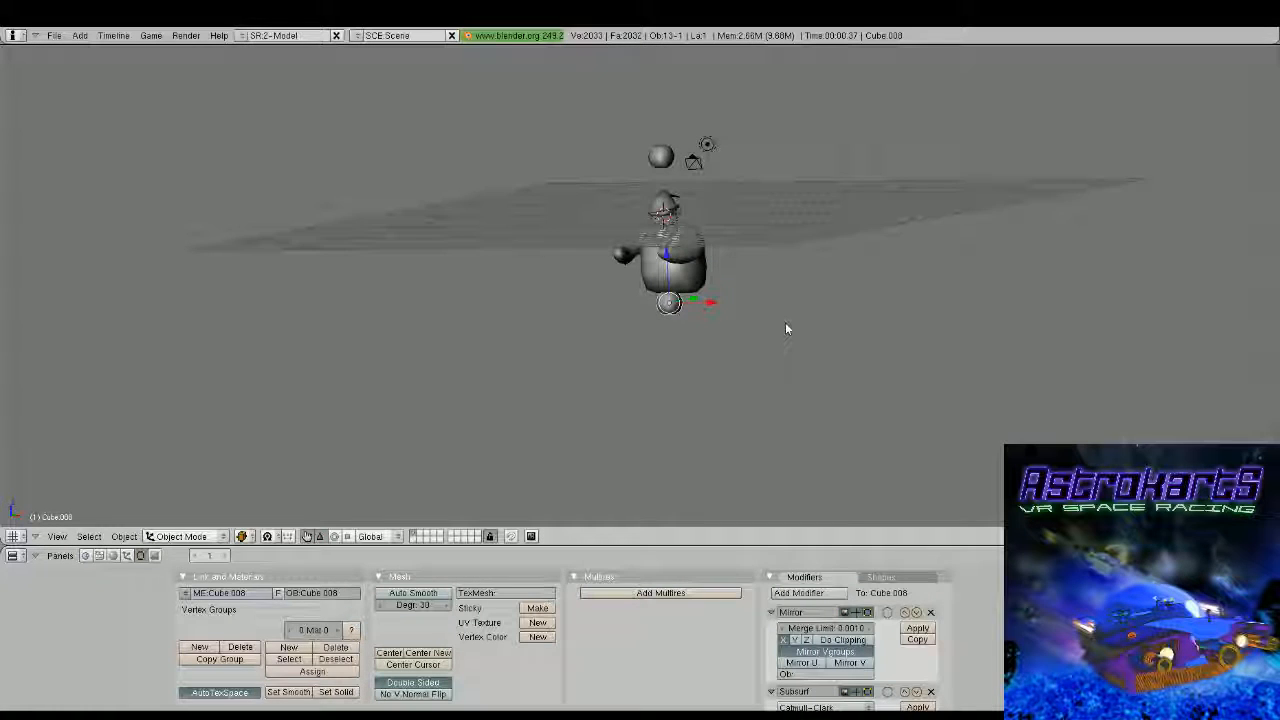
key("KP_1")
scroll(857, 306, "up", 3)
key("s")
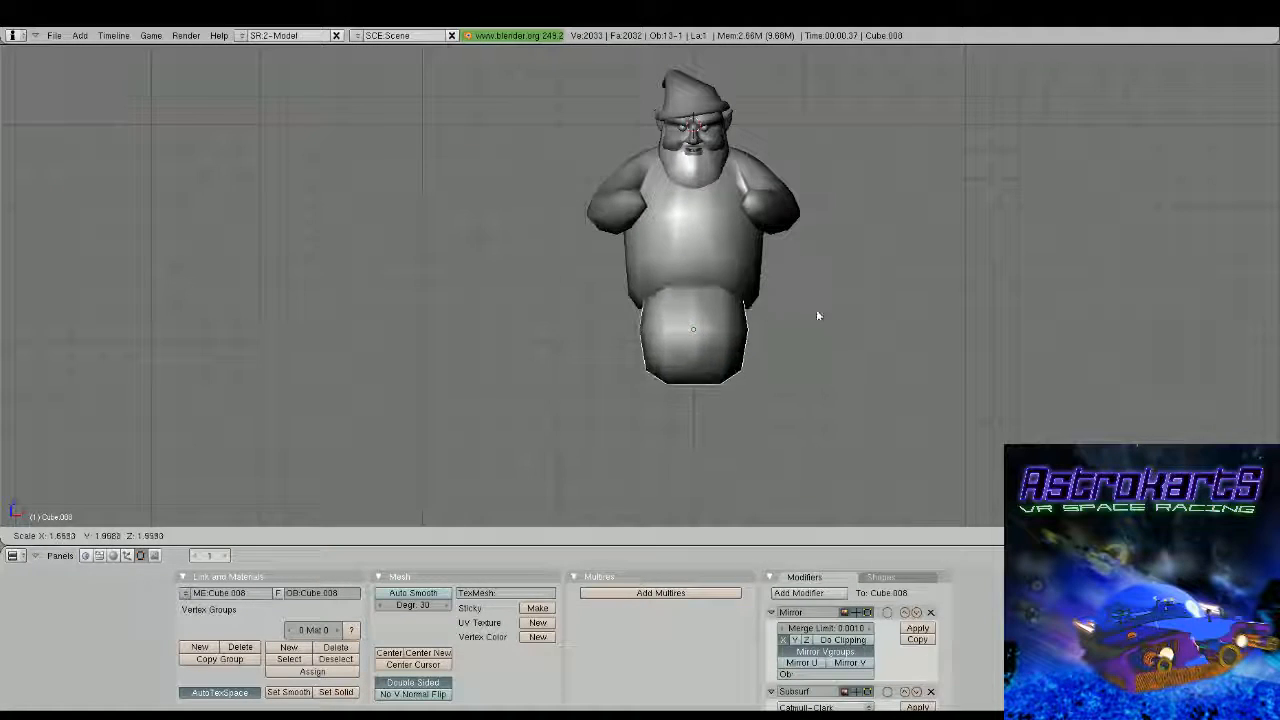
left_click(822, 315)
Flatten the block beneath the torso to about half its height by scaling it along the global Z axis
scroll(792, 317, "up", 2)
key("s")
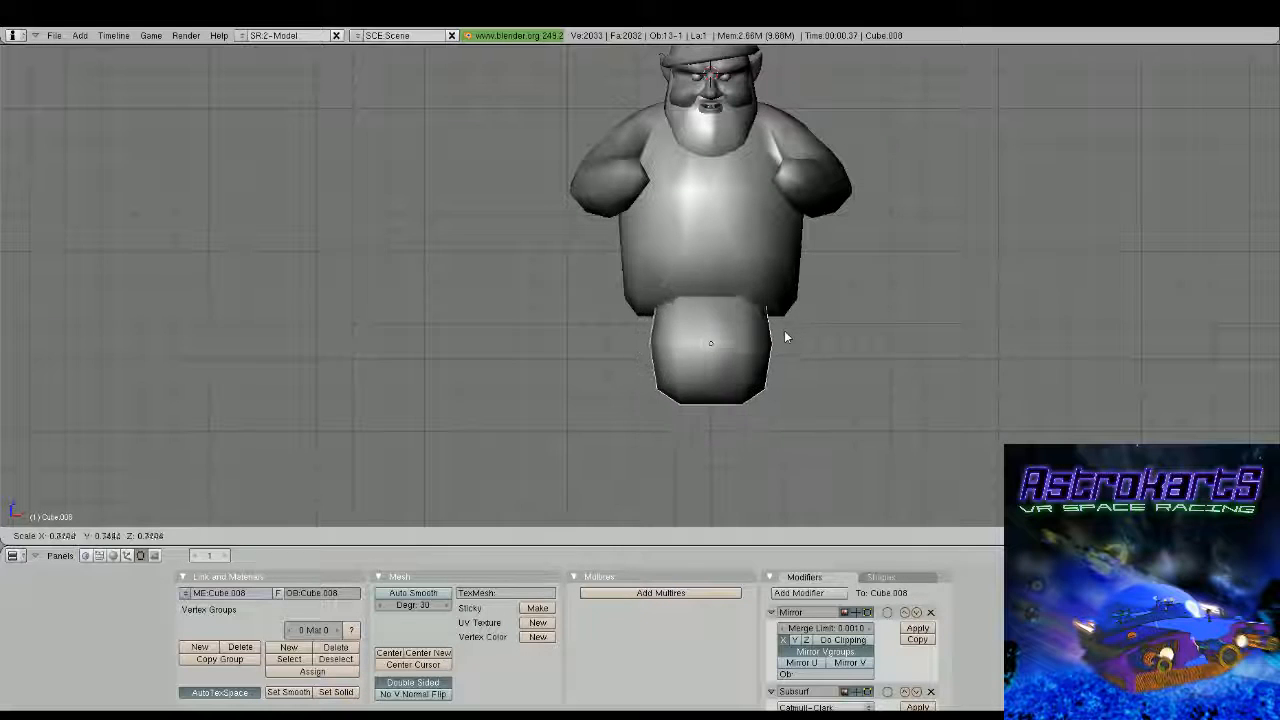
key("z")
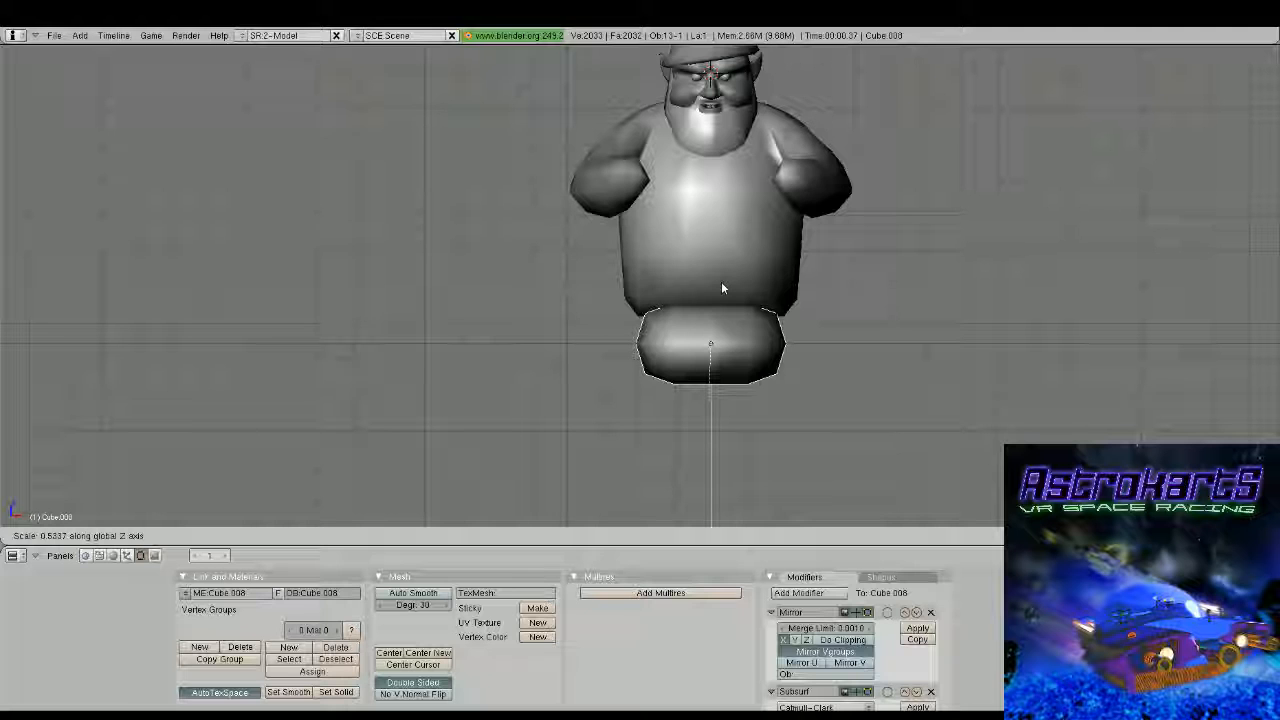
left_click(721, 282)
Move the flattened block up against the torso and back along the Y axis in side view
key("KP_3")
left_click_drag(690, 293, 690, 276)
left_click_drag(735, 325, 774, 323)
key("Tab")
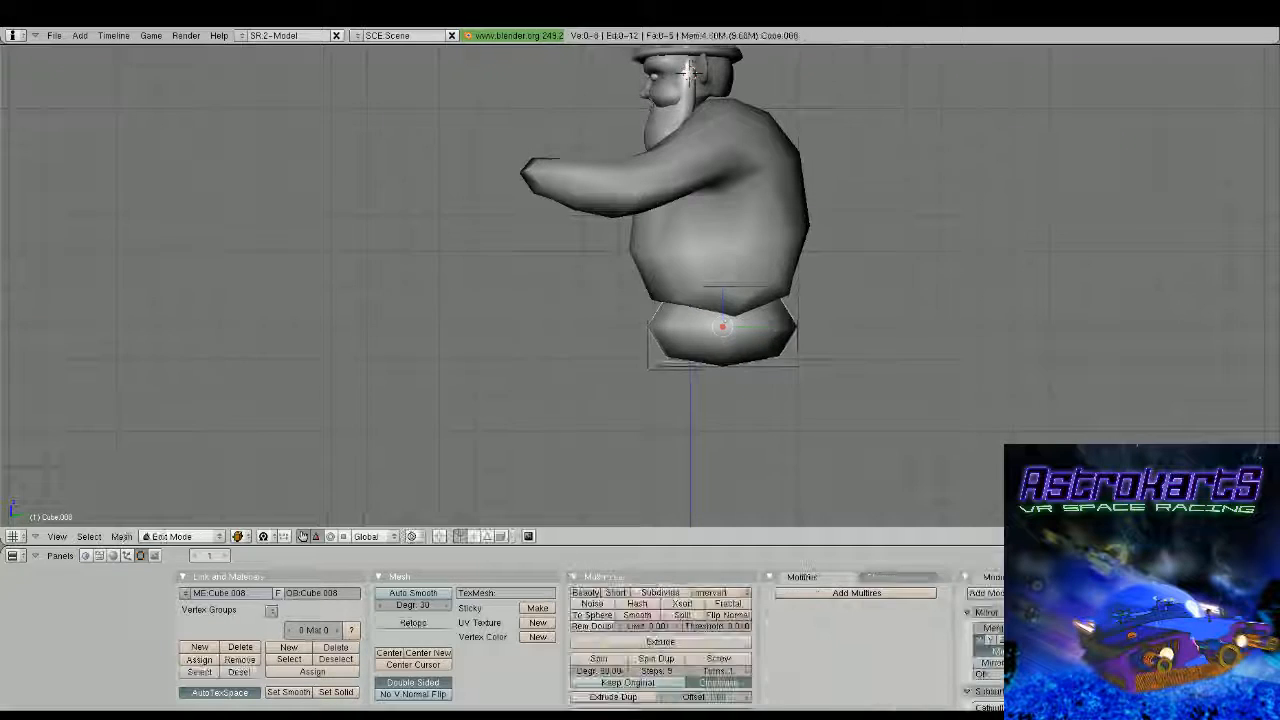
scroll(775, 303, "up", 1)
key("Tab")
Cut a horizontal edge loop around the torso just above its bottom edge
right_click(813, 261)
key("Tab")
key("ctrl+r")
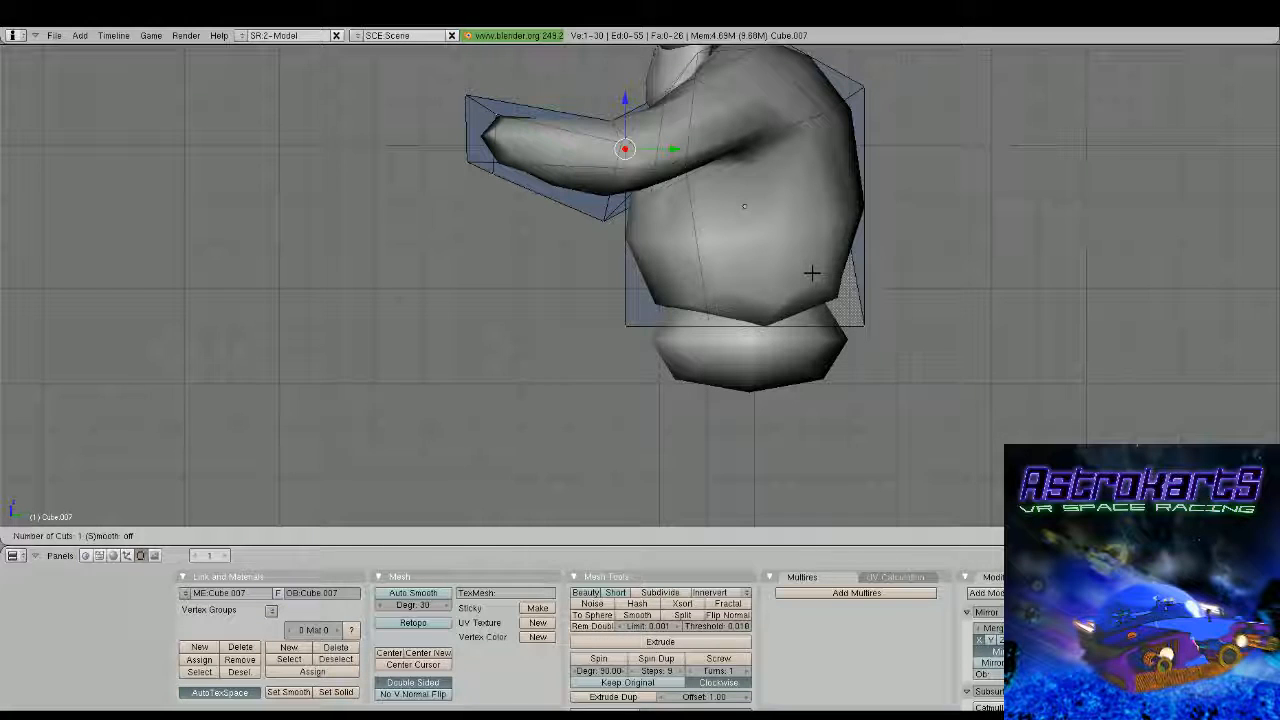
left_click(691, 288)
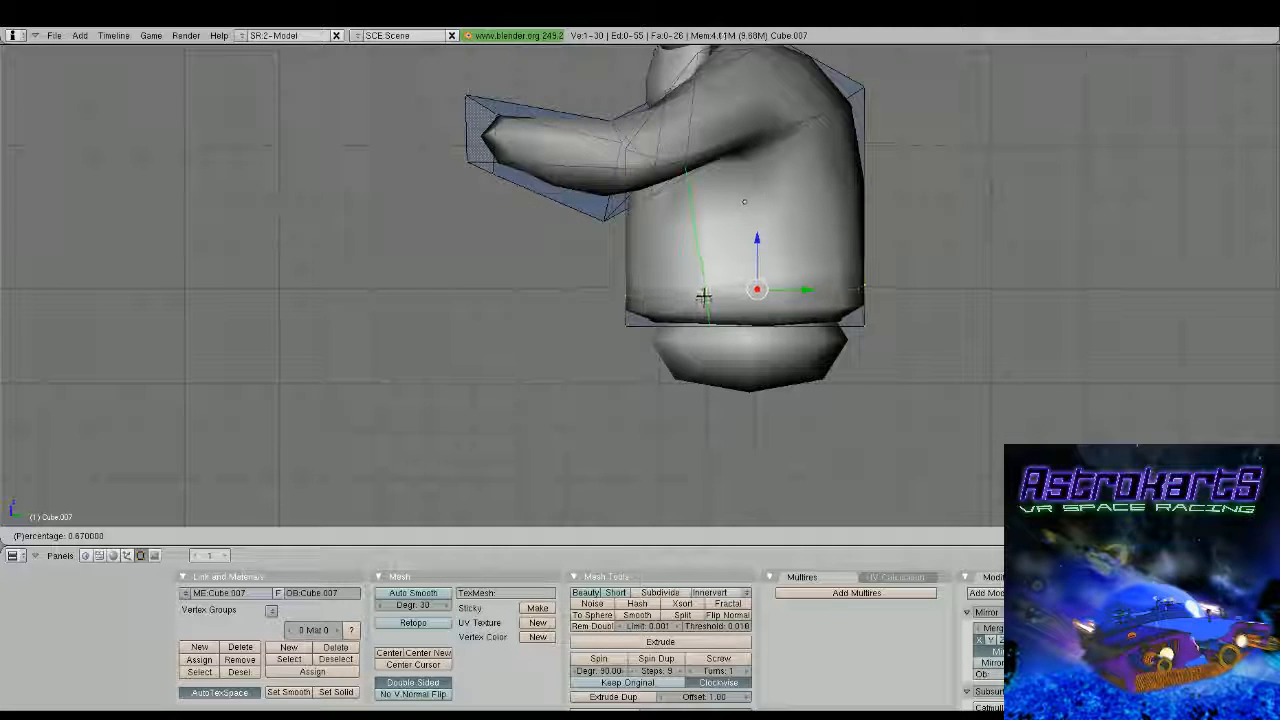
left_click(704, 302)
Pull the two lower front torso vertices forward and slightly down in side view to bulge the belly
key("a")
key("a")
key("a")
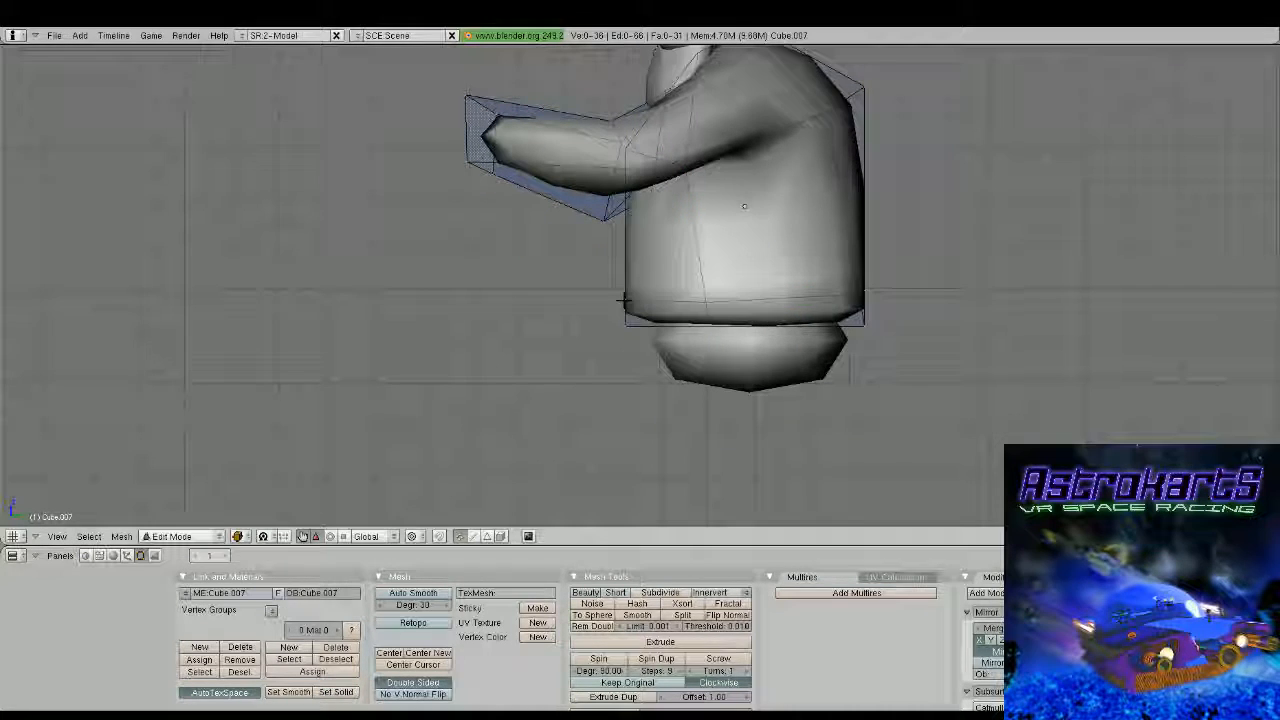
right_click_drag(616, 298, 594, 320)
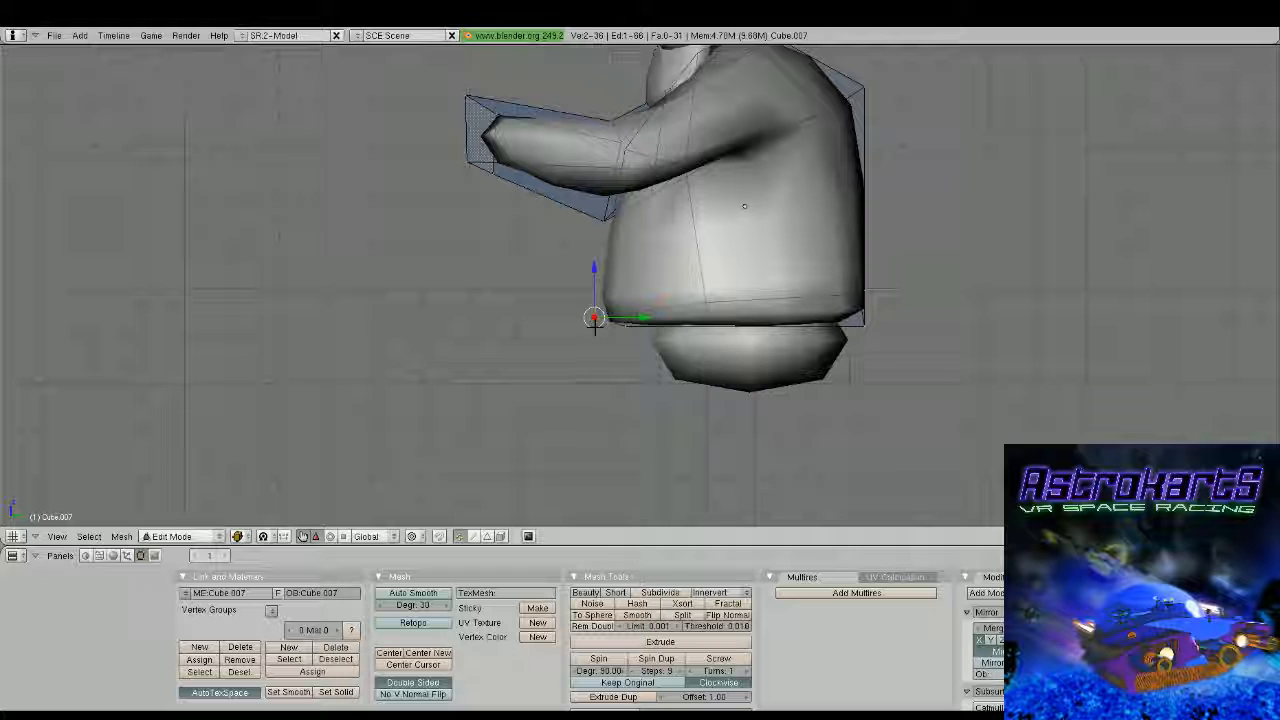
right_click_drag(679, 325, 679, 334)
key("Tab")
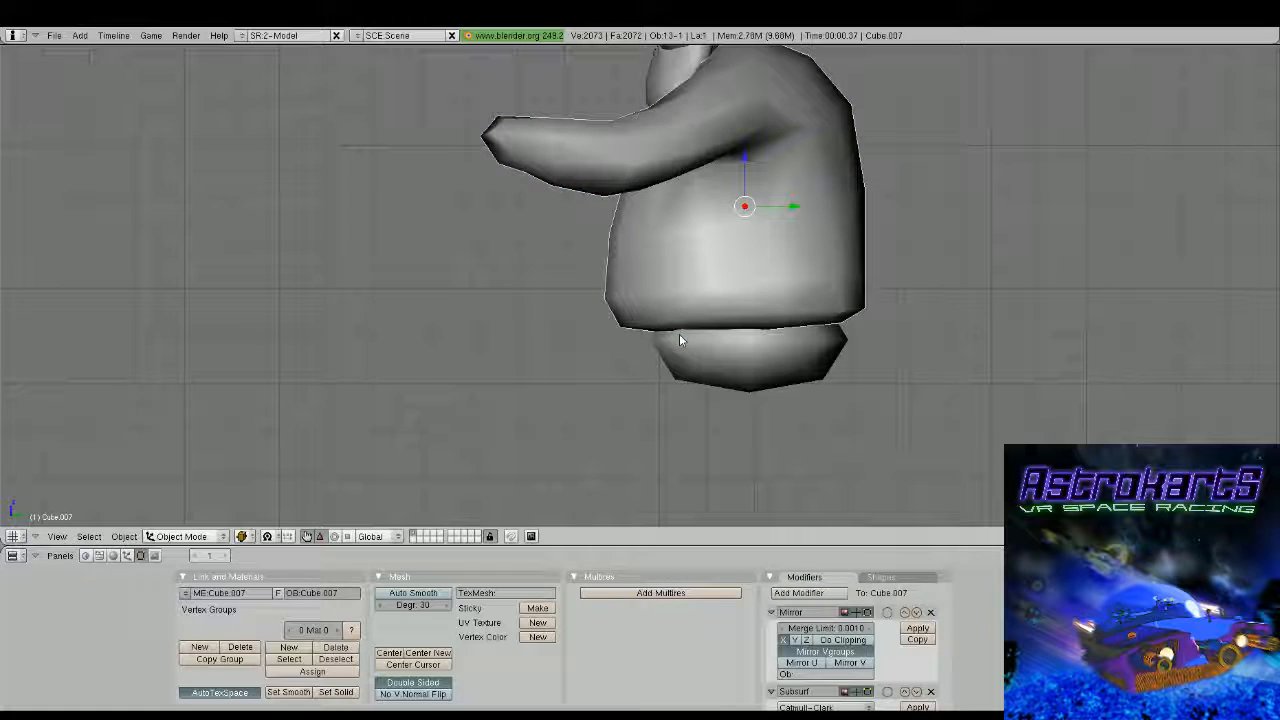
Move the two vertices at the belly's lower front edge down so the belly hangs over the block below
key("Tab")
key("a")
right_click_drag(591, 306, 615, 377)
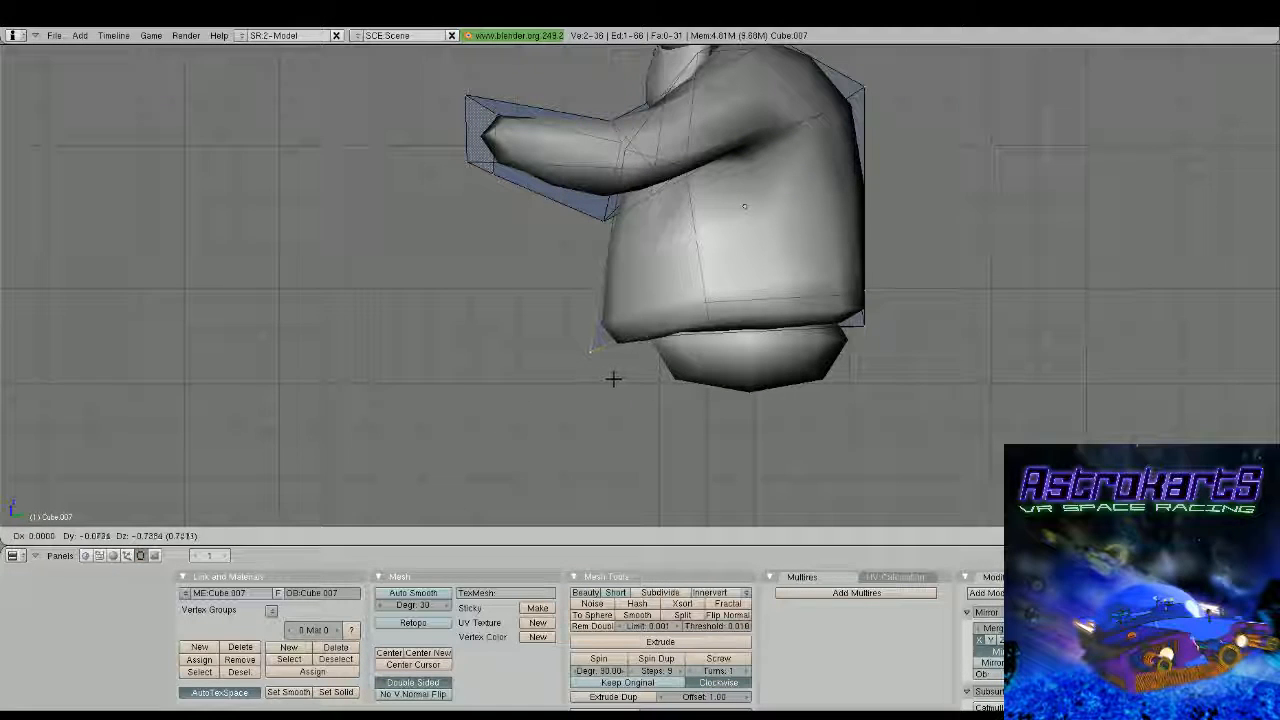
left_click(613, 379)
key("a")
right_click(711, 311)
middle_click_drag(711, 311, 628, 330)
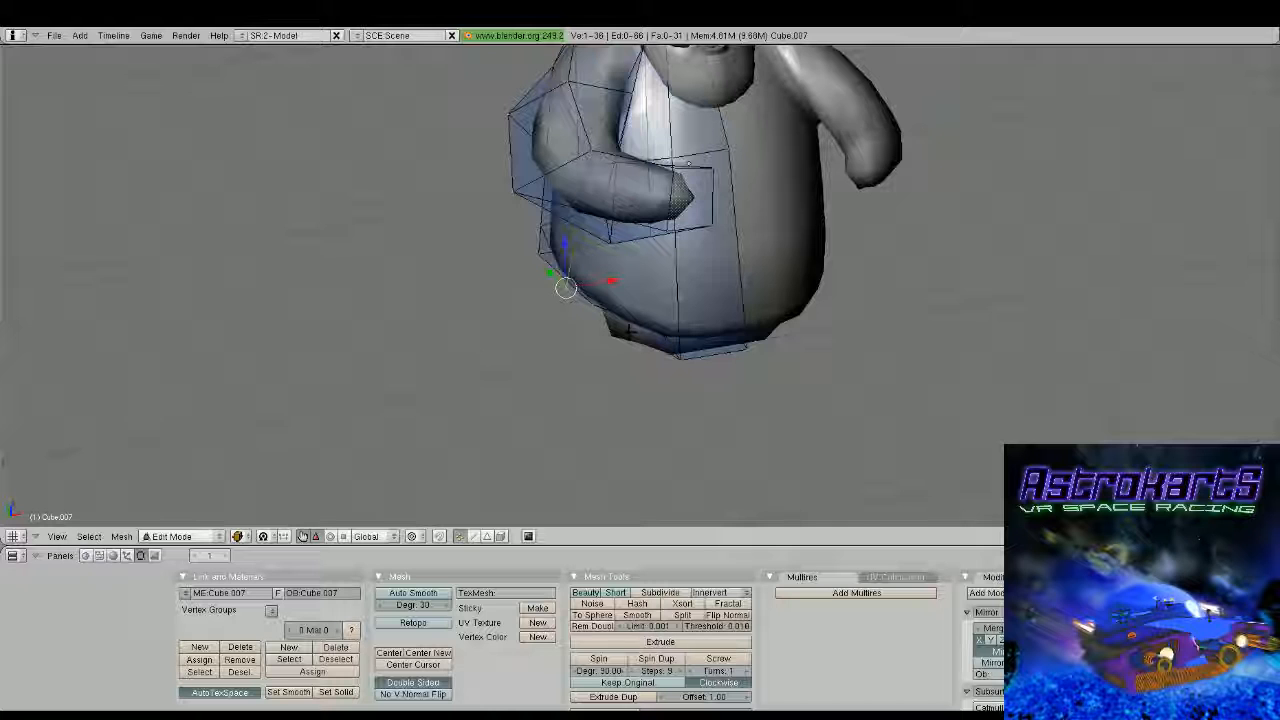
key("Tab")
Select the flattened block under the torso and open its mesh for editing in front view with all vertices deselected
middle_click_drag(628, 331, 699, 275)
scroll(587, 299, "down", 3)
scroll(780, 322, "up", 3)
middle_click_drag(699, 275, 726, 298)
scroll(726, 298, "up", 2)
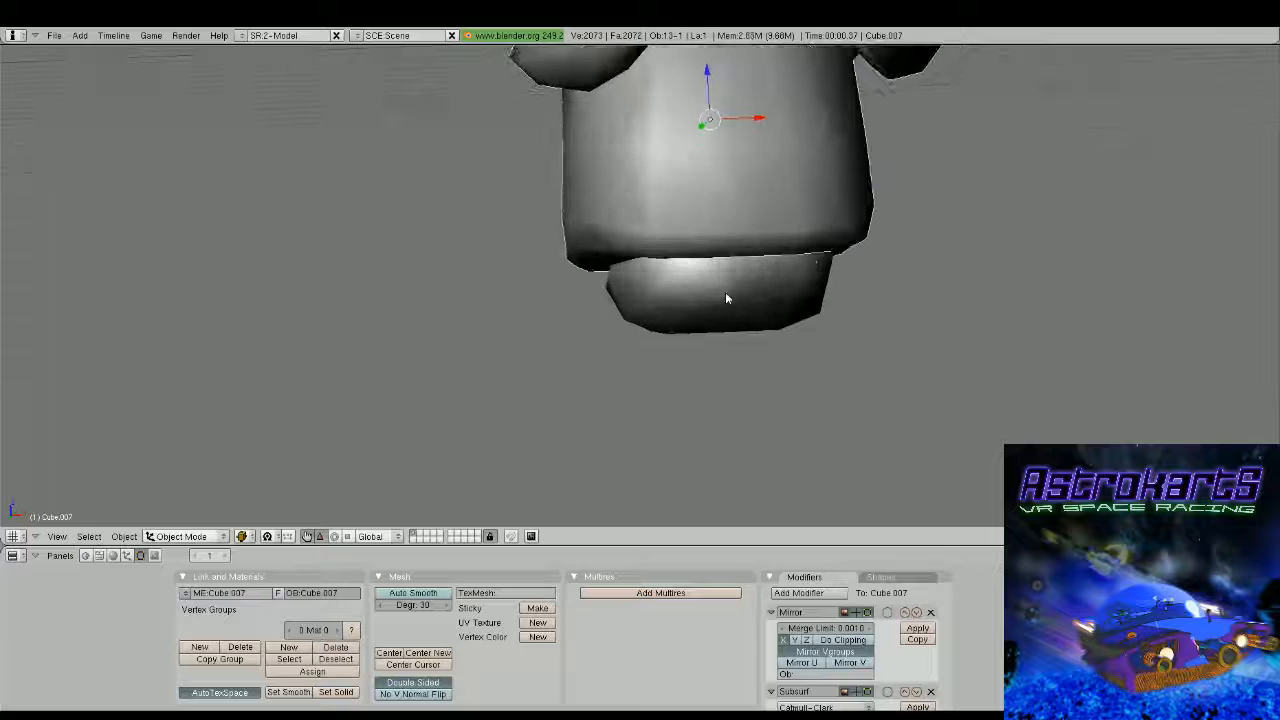
right_click(727, 298)
middle_click_drag(638, 291, 710, 298)
key("Tab")
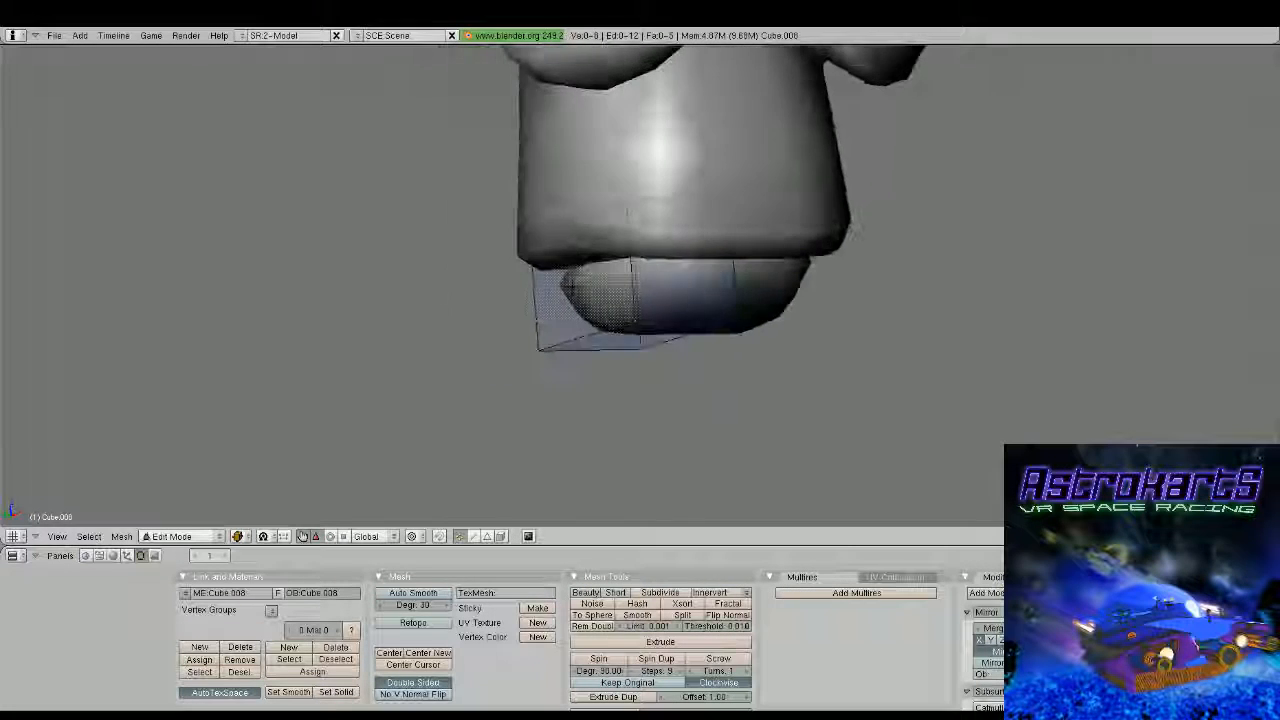
key("KP_1")
key("a")
key("a")
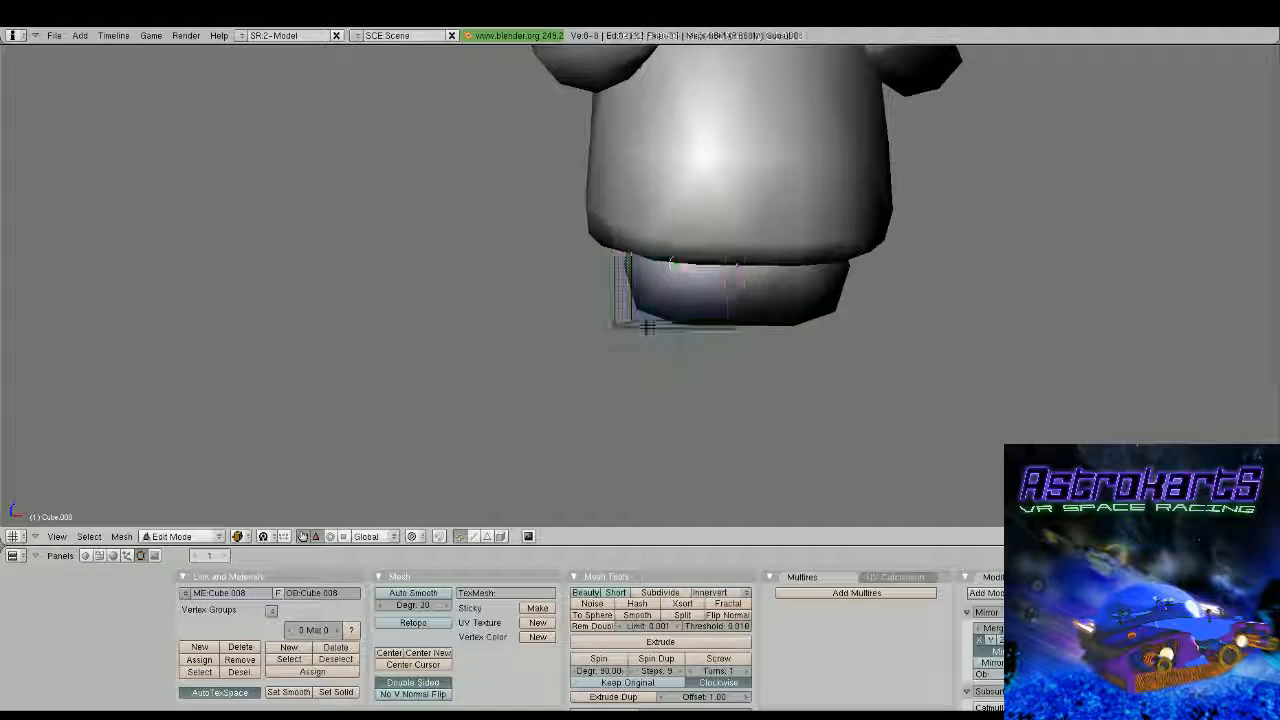
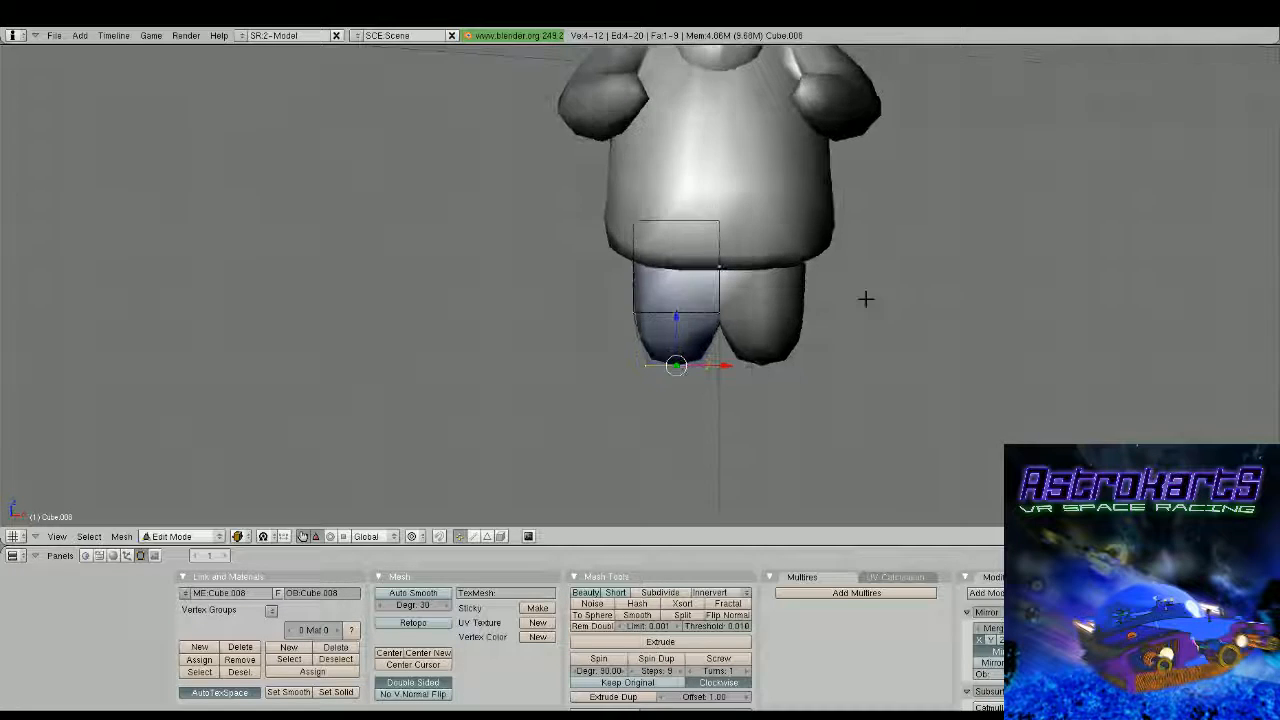
Extrude the block's bottom face and move it down in front view to form a long leg
scroll(850, 312, "down", 3)
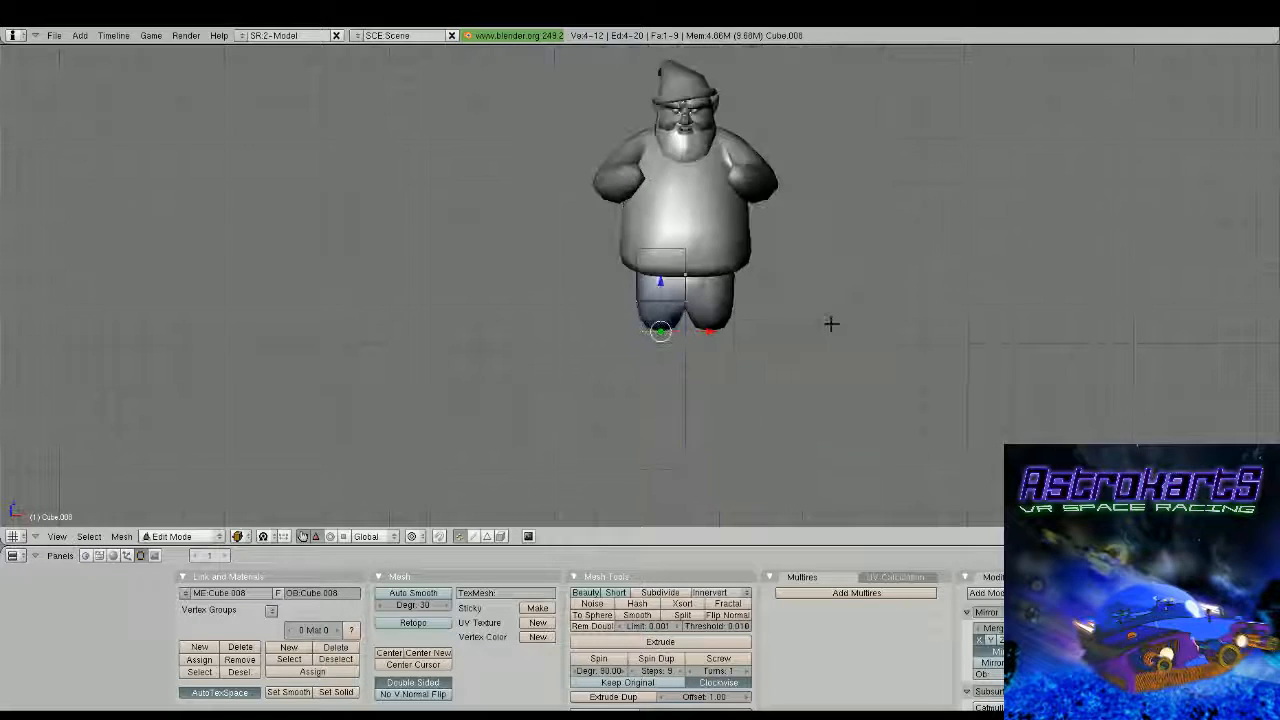
key("g")
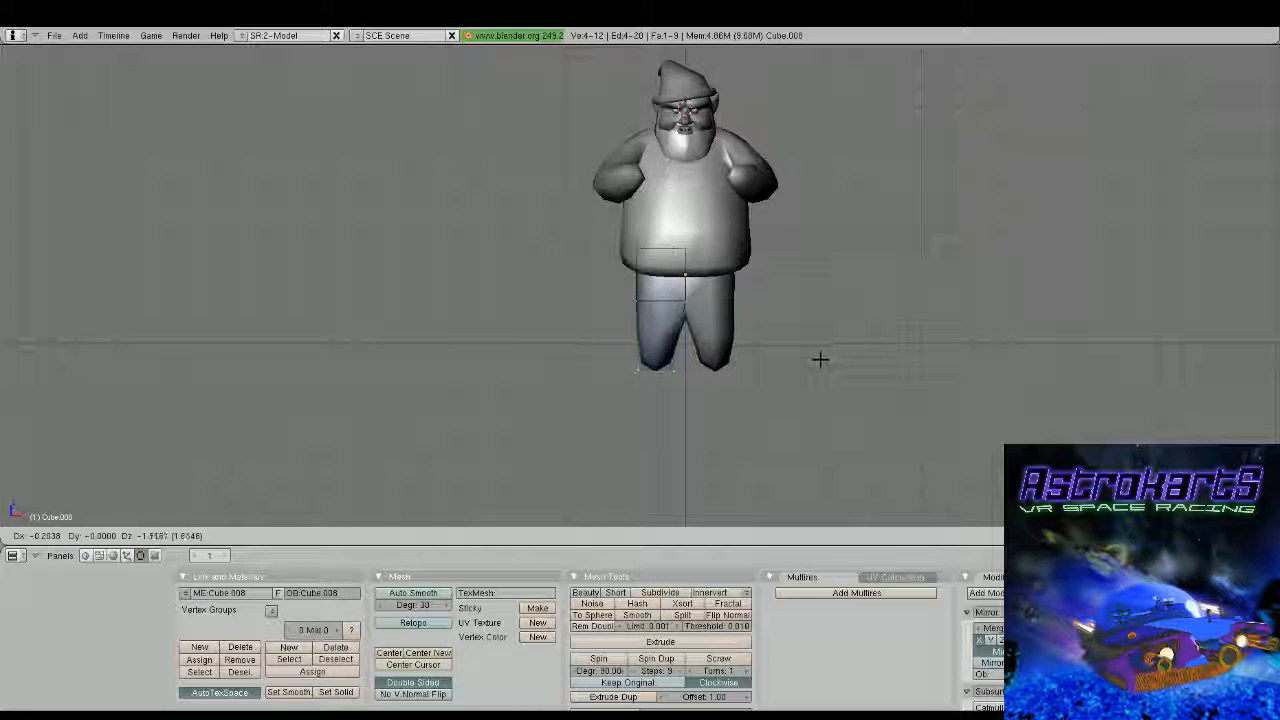
left_click(820, 359)
middle_click_drag(820, 359, 775, 332)
Select the two inner vertices where the leg joins the hip and move them up slightly to raise the crotch
right_click(682, 295)
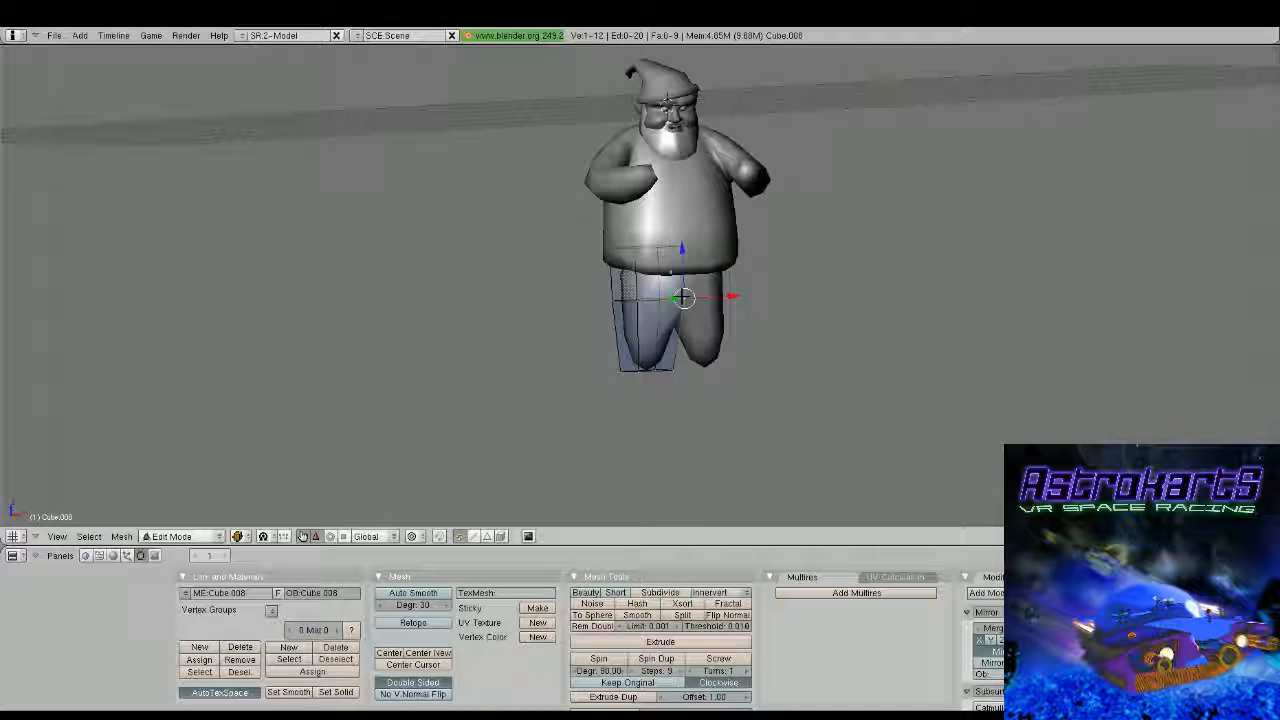
right_click(660, 291, "shift")
key("g")
left_click(675, 257)
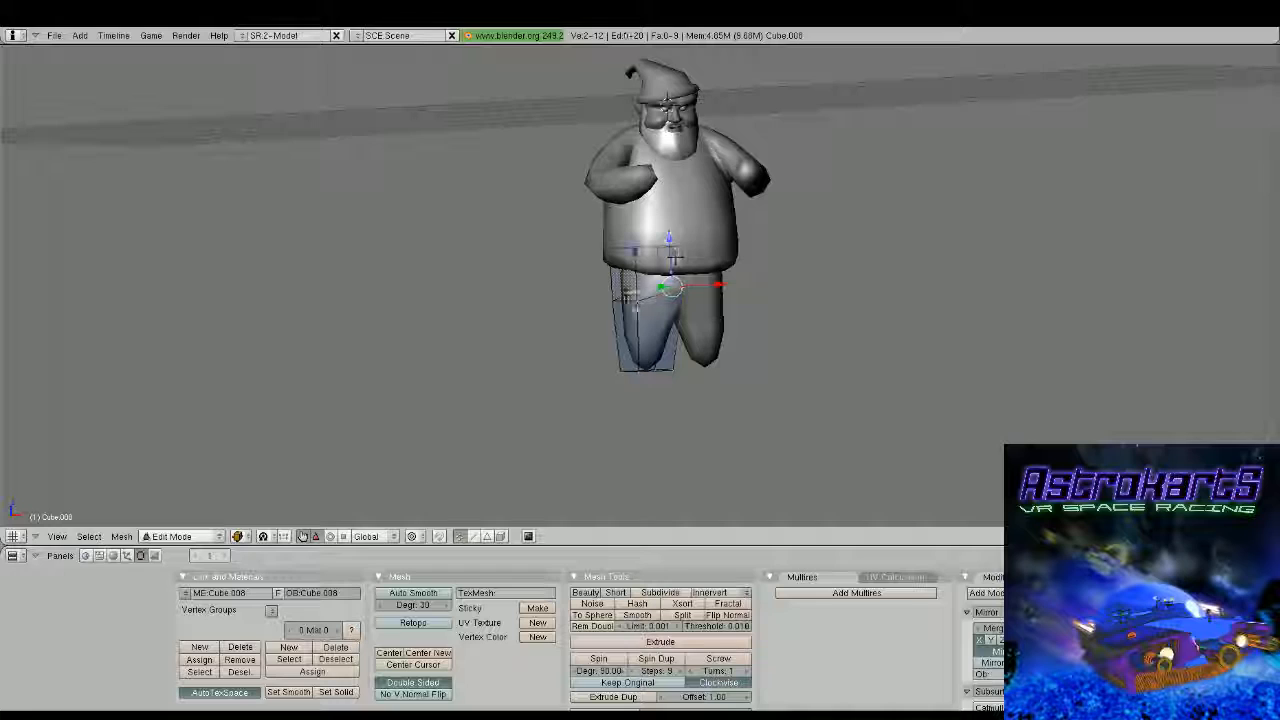
Select the leg block's top face under the torso and scale it narrower along the Y axis
right_click(638, 303)
right_click(600, 294, "shift")
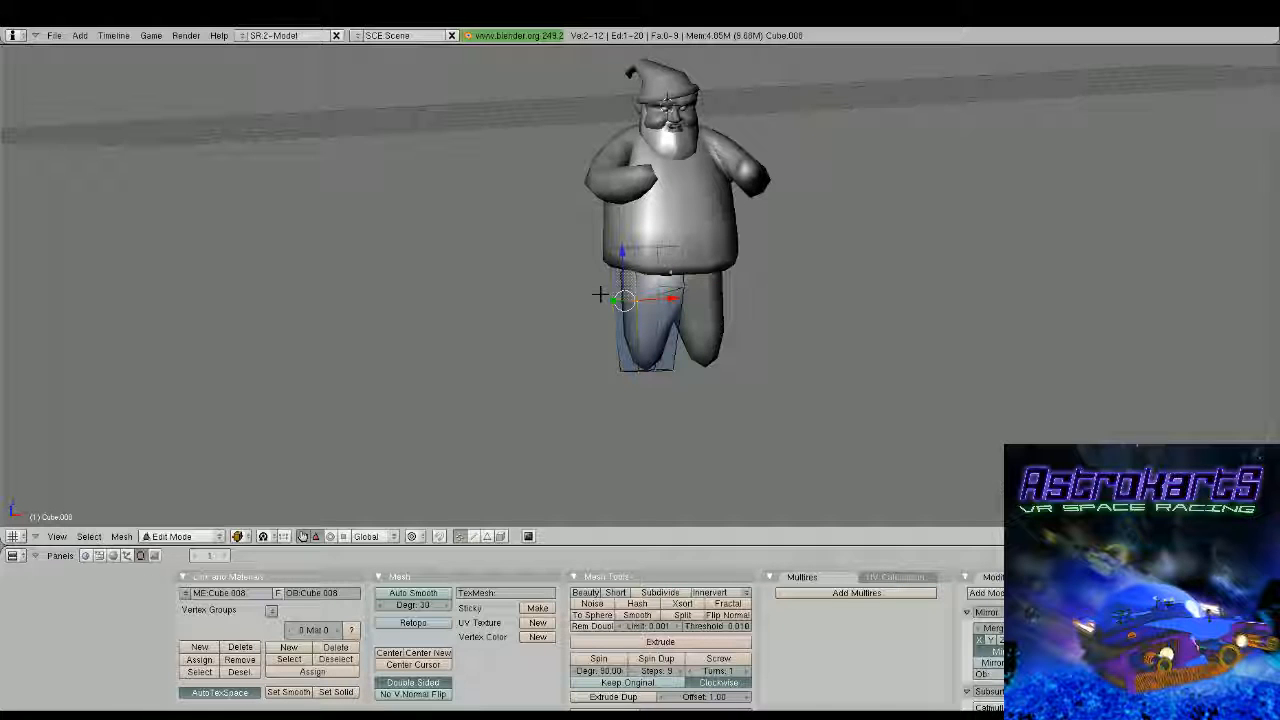
middle_click_drag(600, 294, 771, 343)
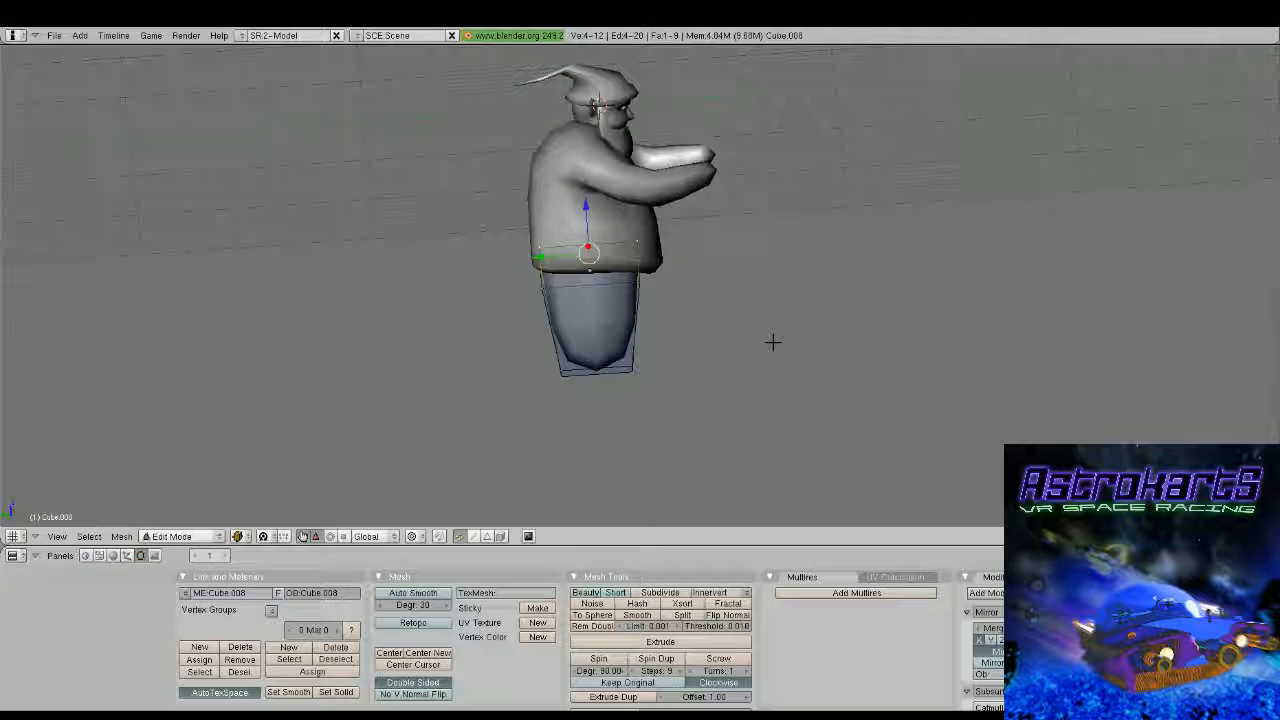
key("s")
key("y")
left_click(655, 277)
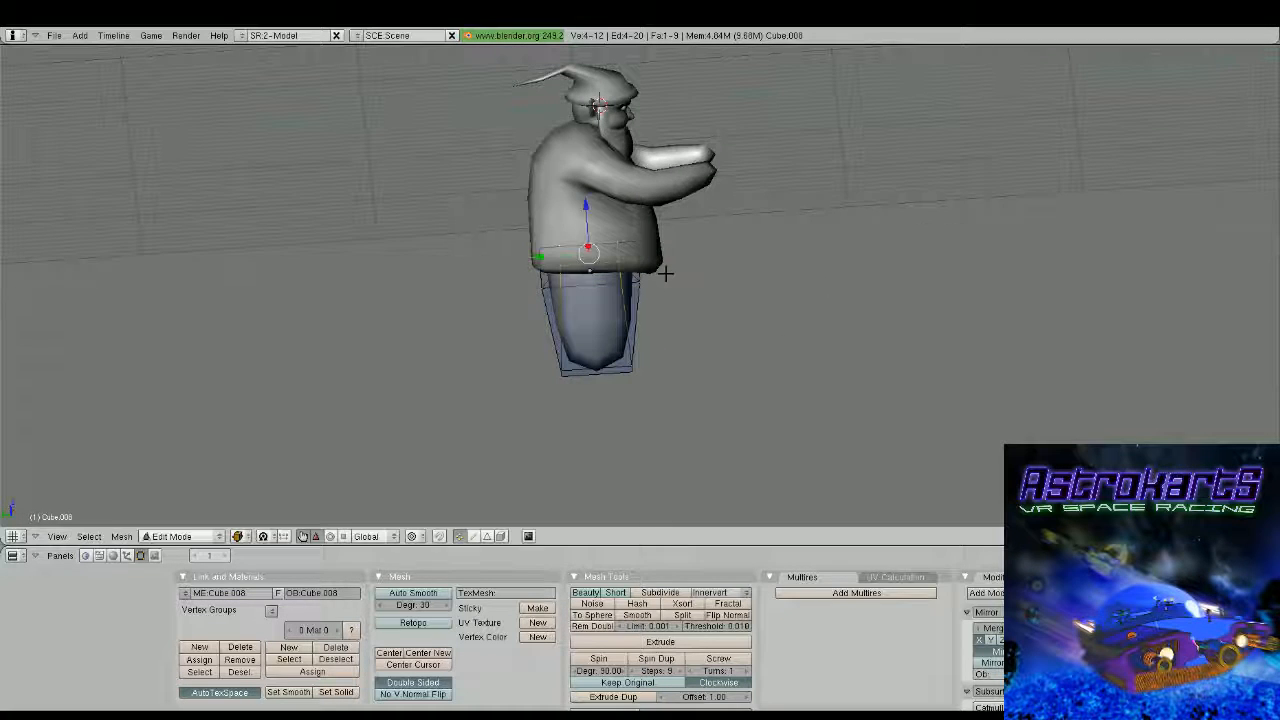
key("Tab")
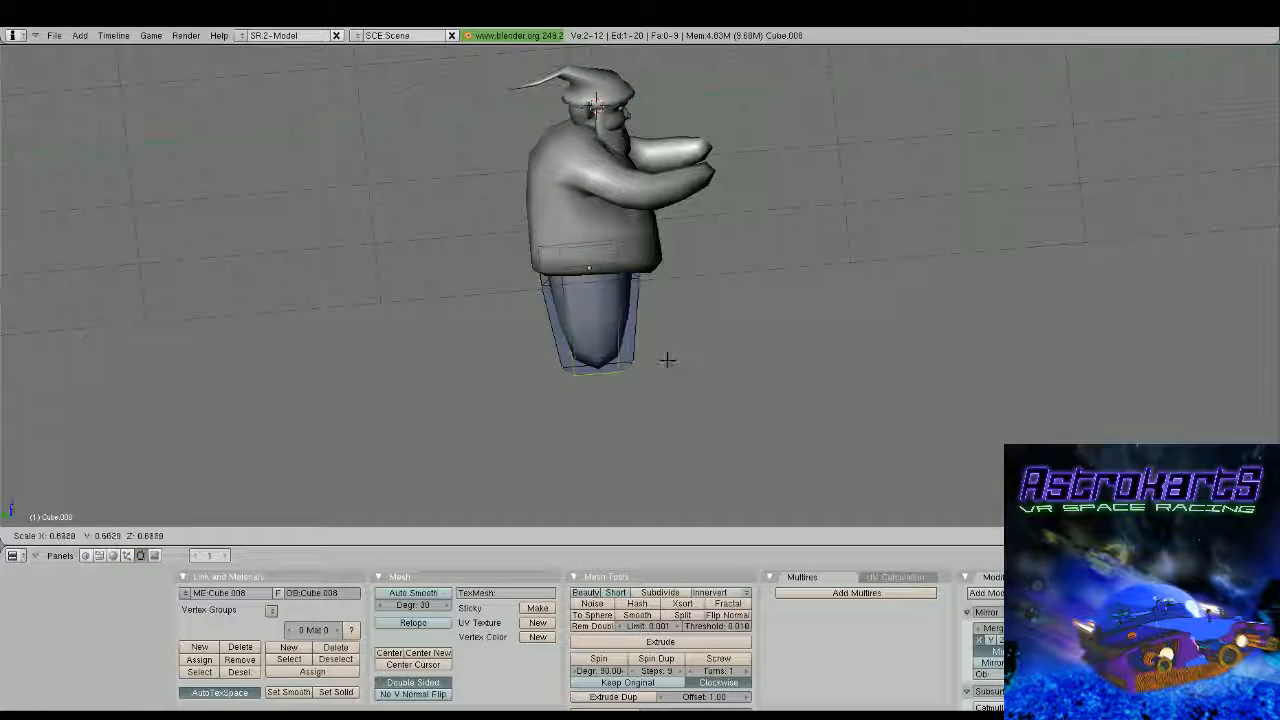
middle_click_drag(812, 358, 630, 277)
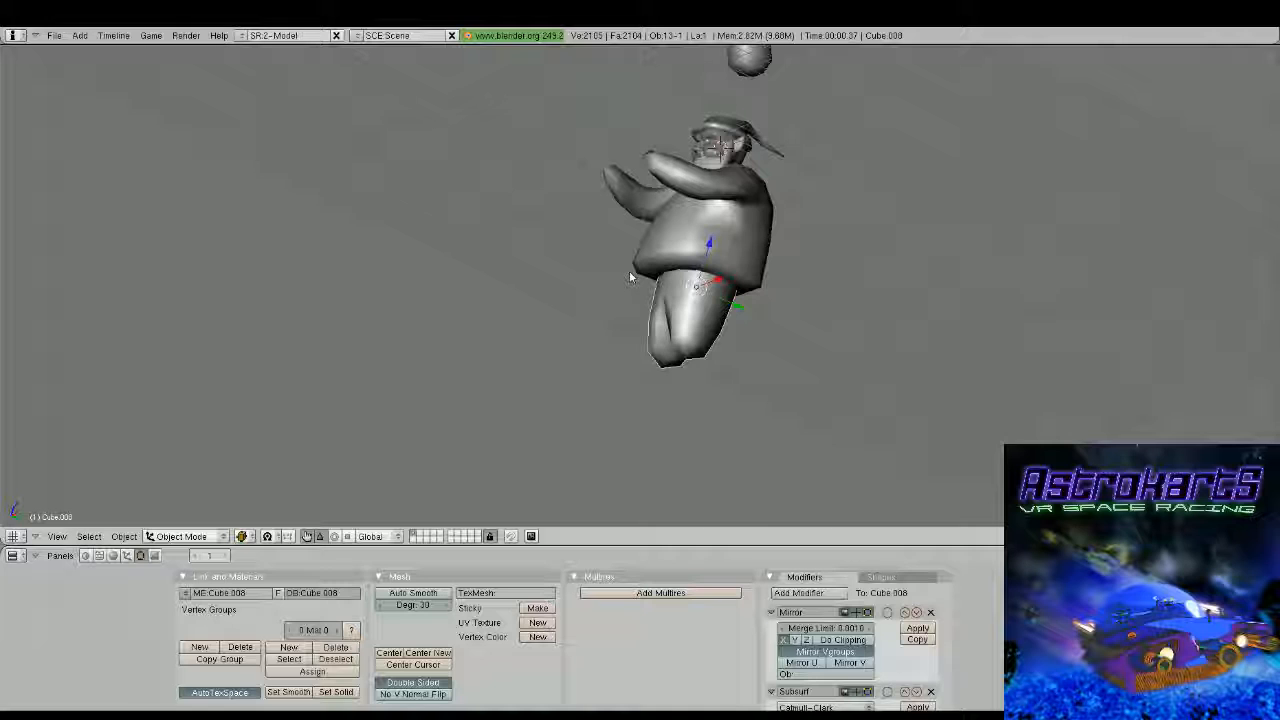
Select the leg's four bottom vertices and move them straight forward in side view so the leg slants toward the front
key("Tab")
middle_click_drag(630, 277, 923, 286)
key("a")
key("b")
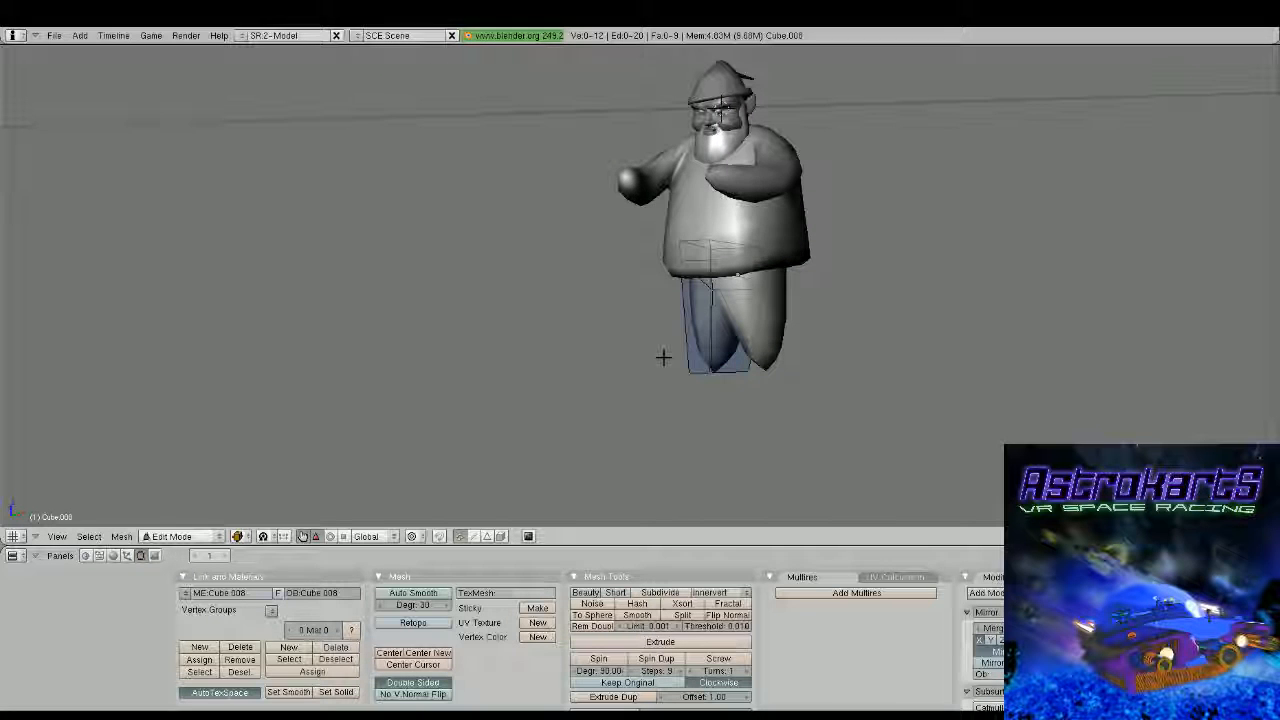
left_click_drag(663, 357, 839, 398)
key("KP_3")
key("g")
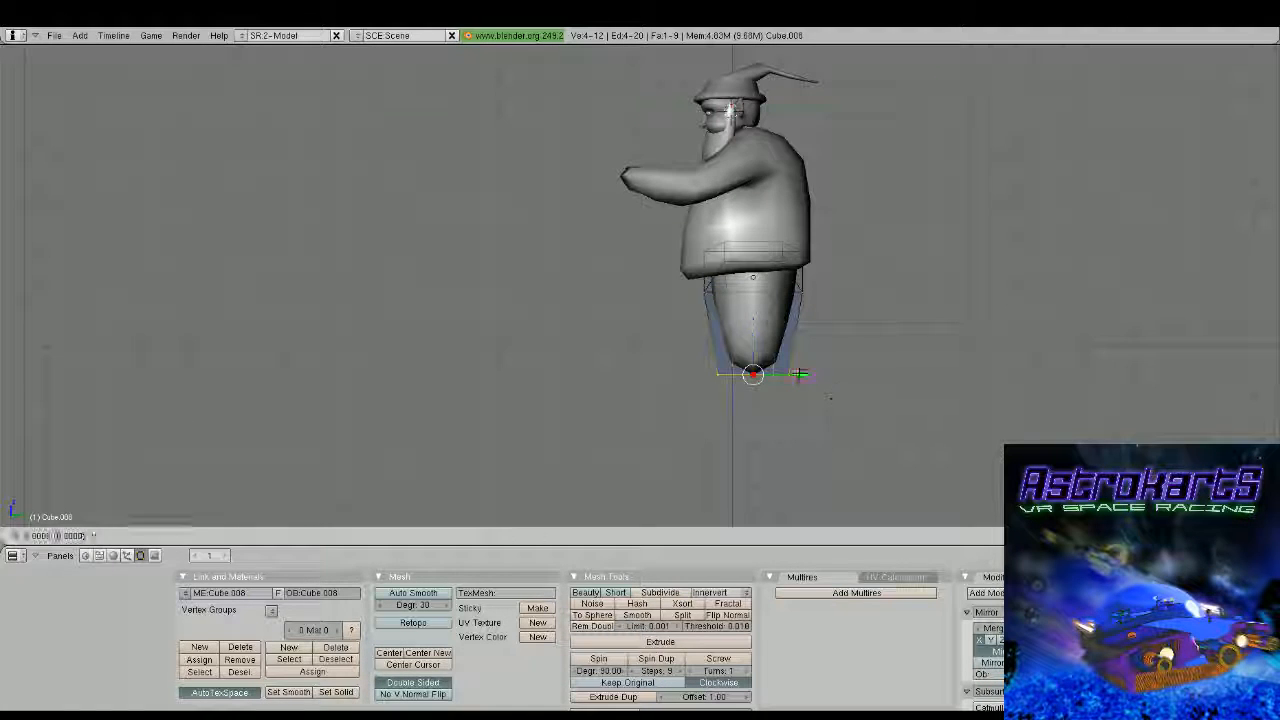
left_click(683, 369)
Cut an edge loop around the middle of the slanted leg and move it up to form a bent knee
key("ctrl+r")
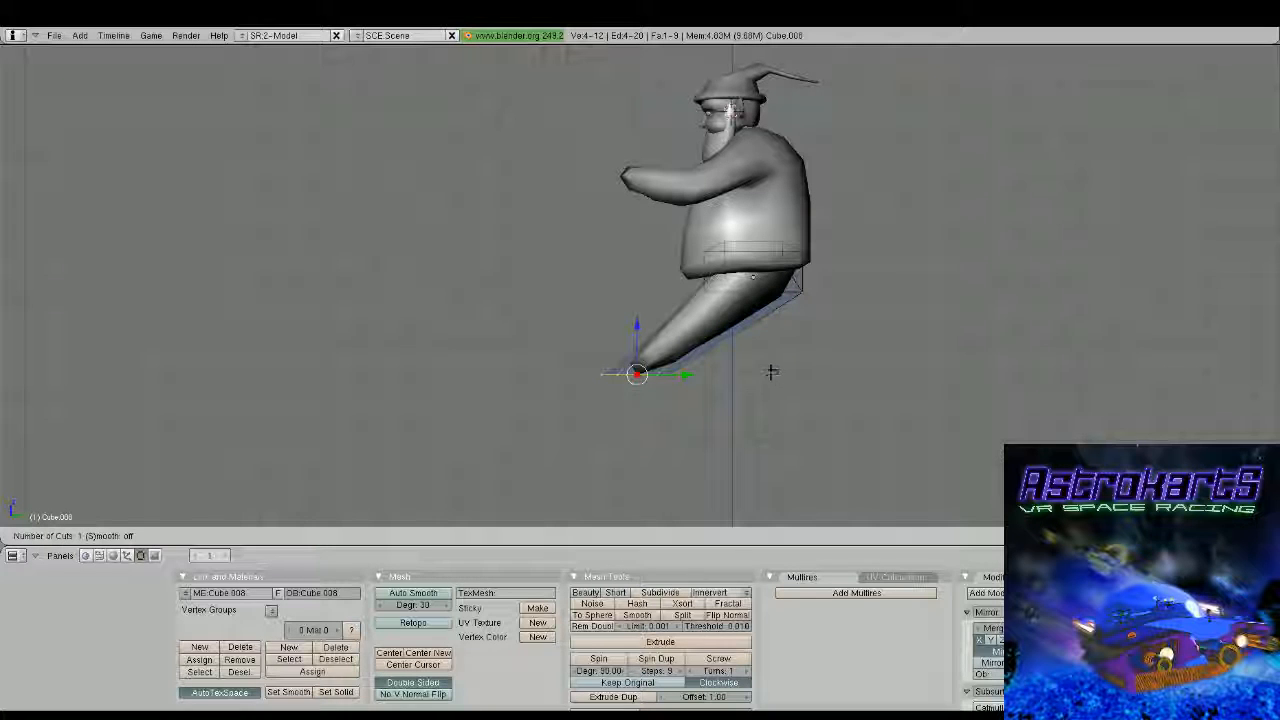
left_click(744, 338)
left_click(724, 325)
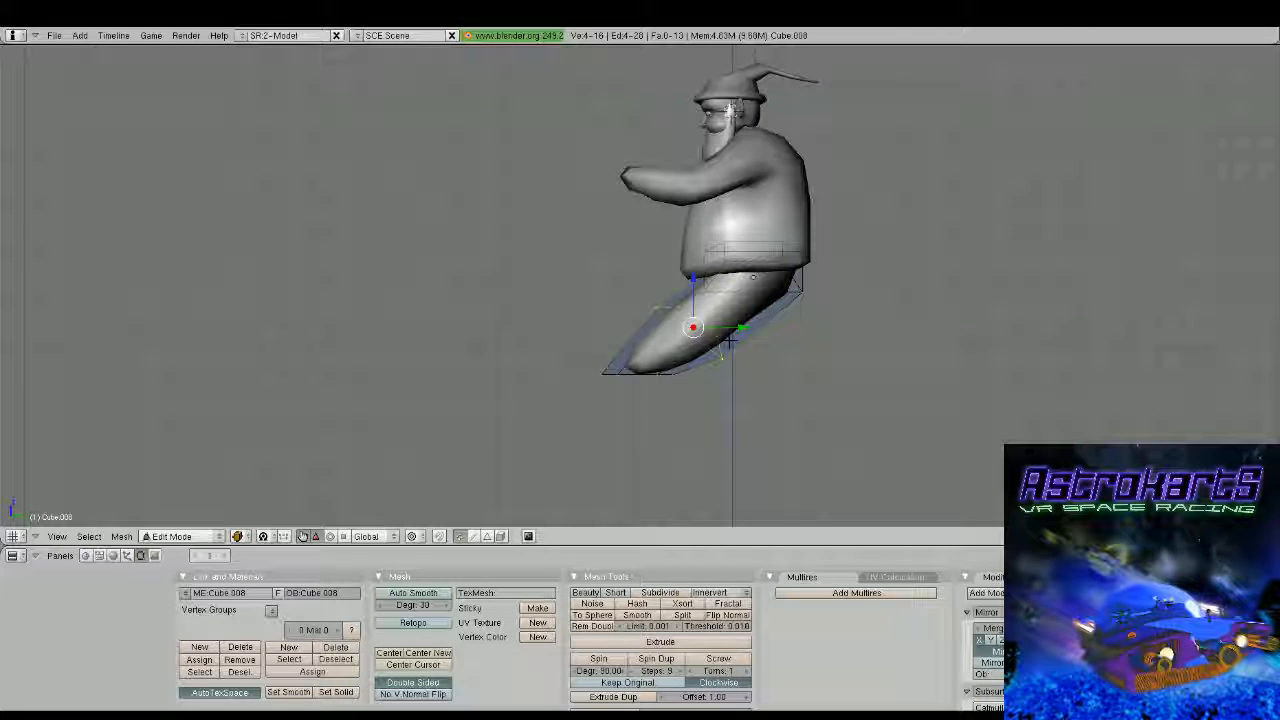
key("ctrl+z")
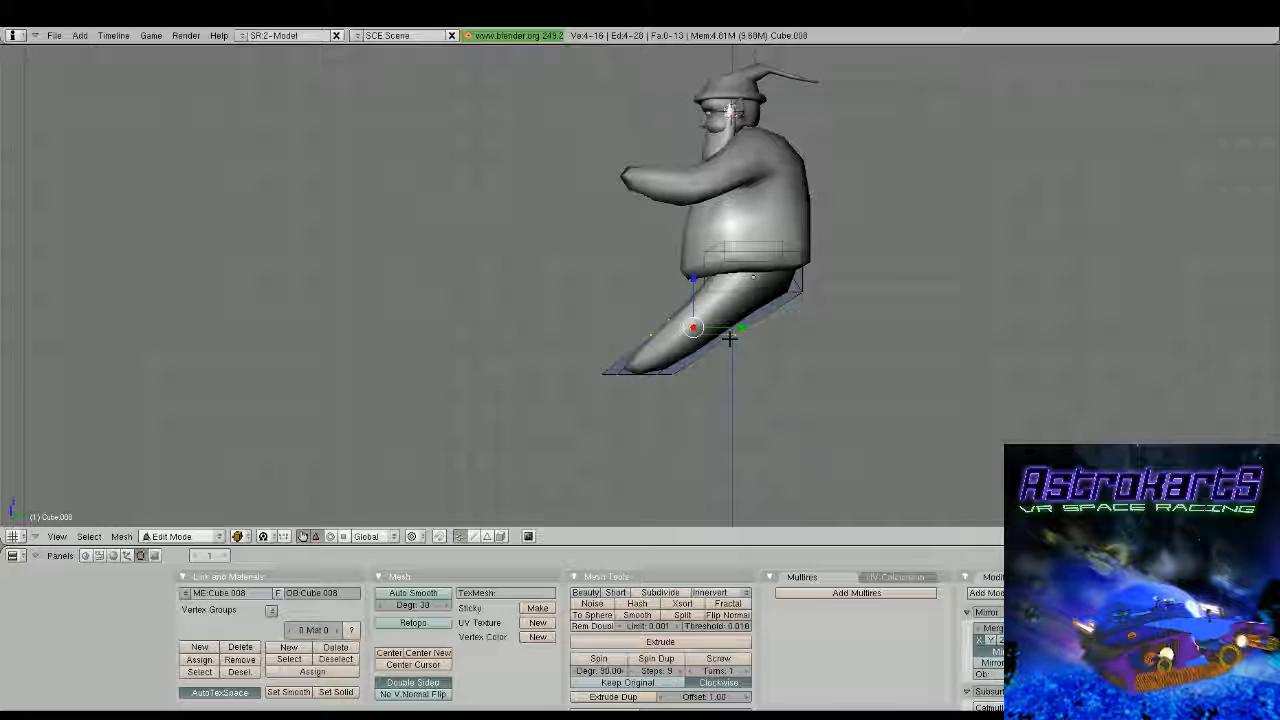
key("g")
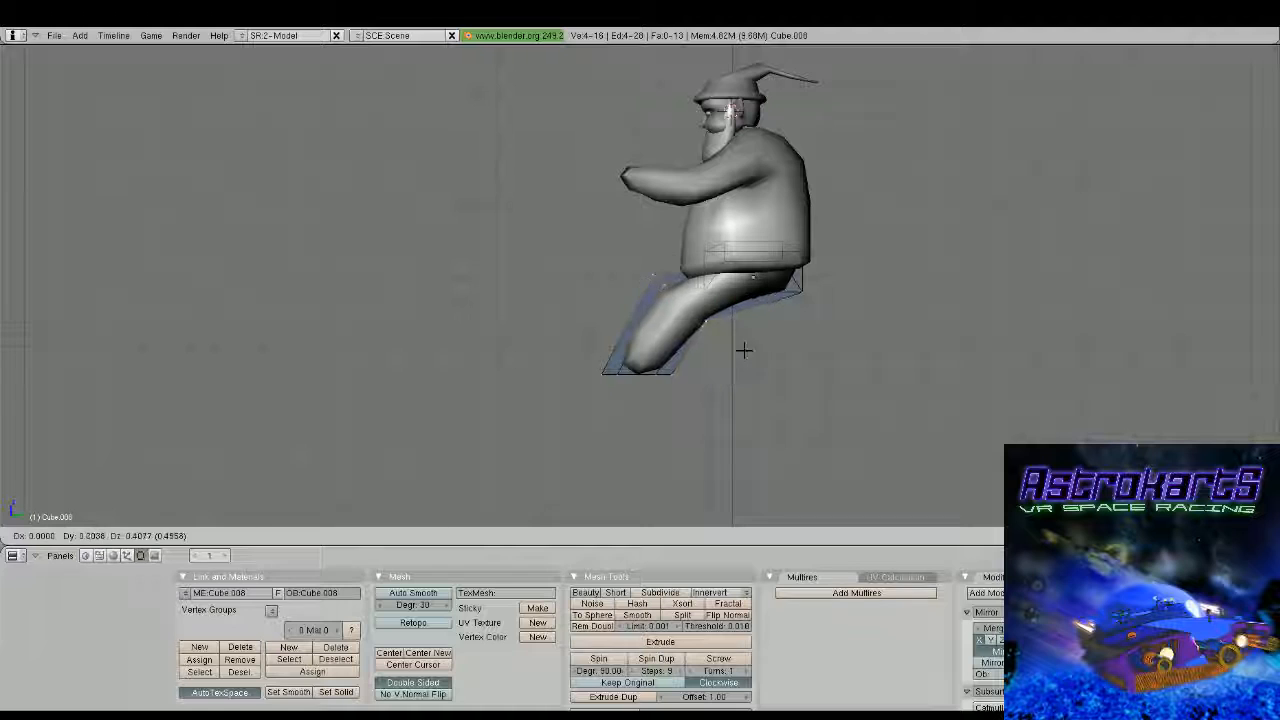
left_click(745, 343)
middle_click_drag(745, 343, 729, 363)
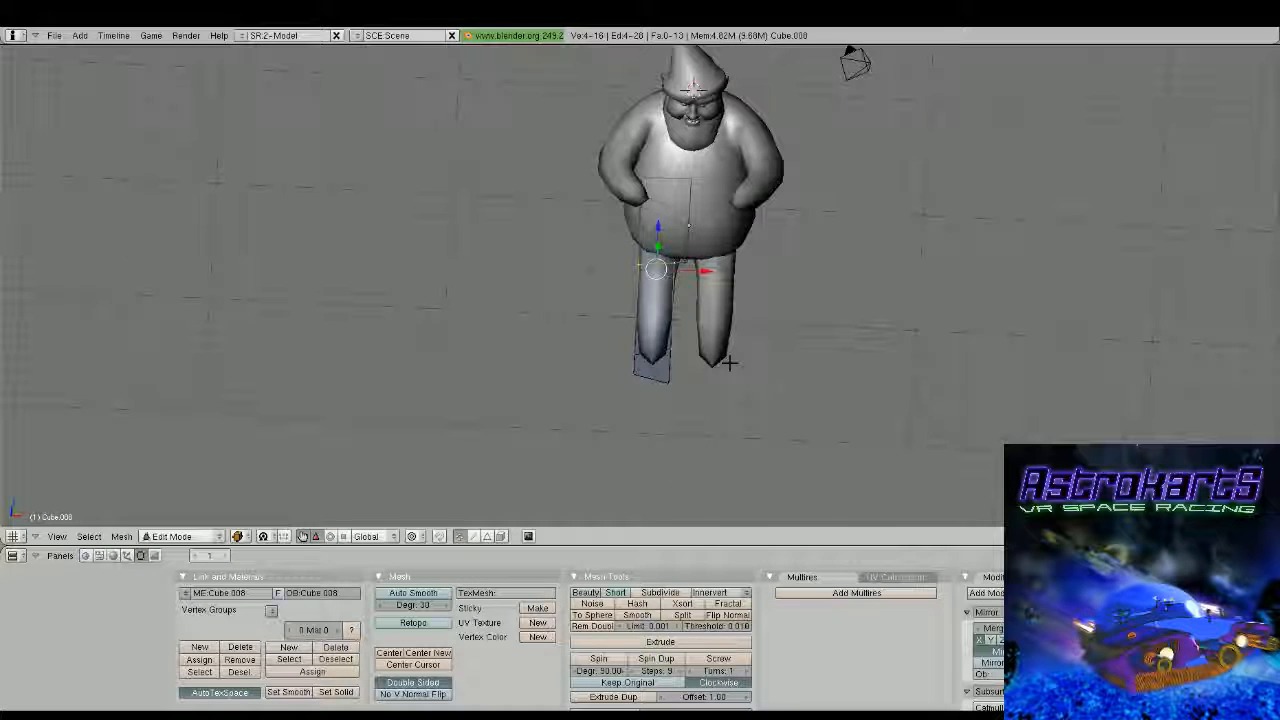
Select the knee and lower-leg vertices and rotate them outward about 16 degrees in top view
key("b")
left_click_drag(617, 257, 690, 386)
left_click_drag(699, 313, 677, 312)
key("KP_7")
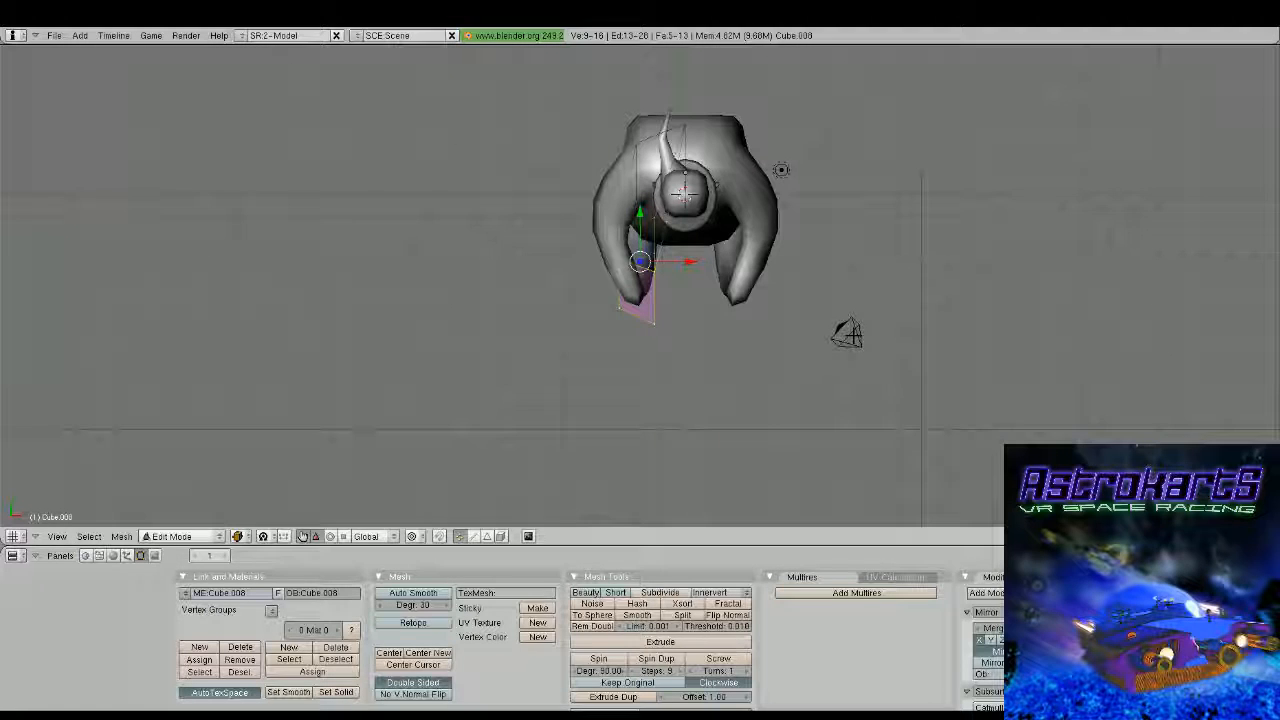
key("r")
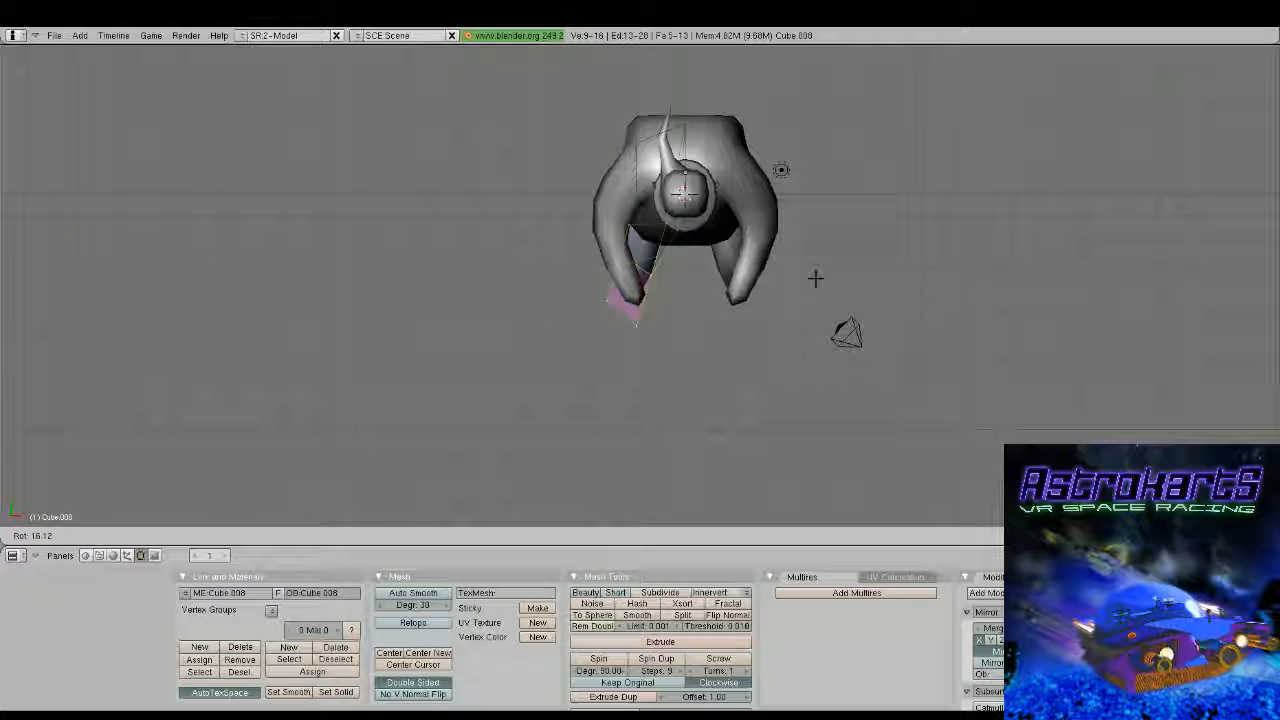
left_click(815, 278)
Move the inner crotch vertices sideways toward the centre line so the mirrored leg halves join
key("KP_1")
middle_click_drag(505, 425, 512, 355)
right_click(683, 329)
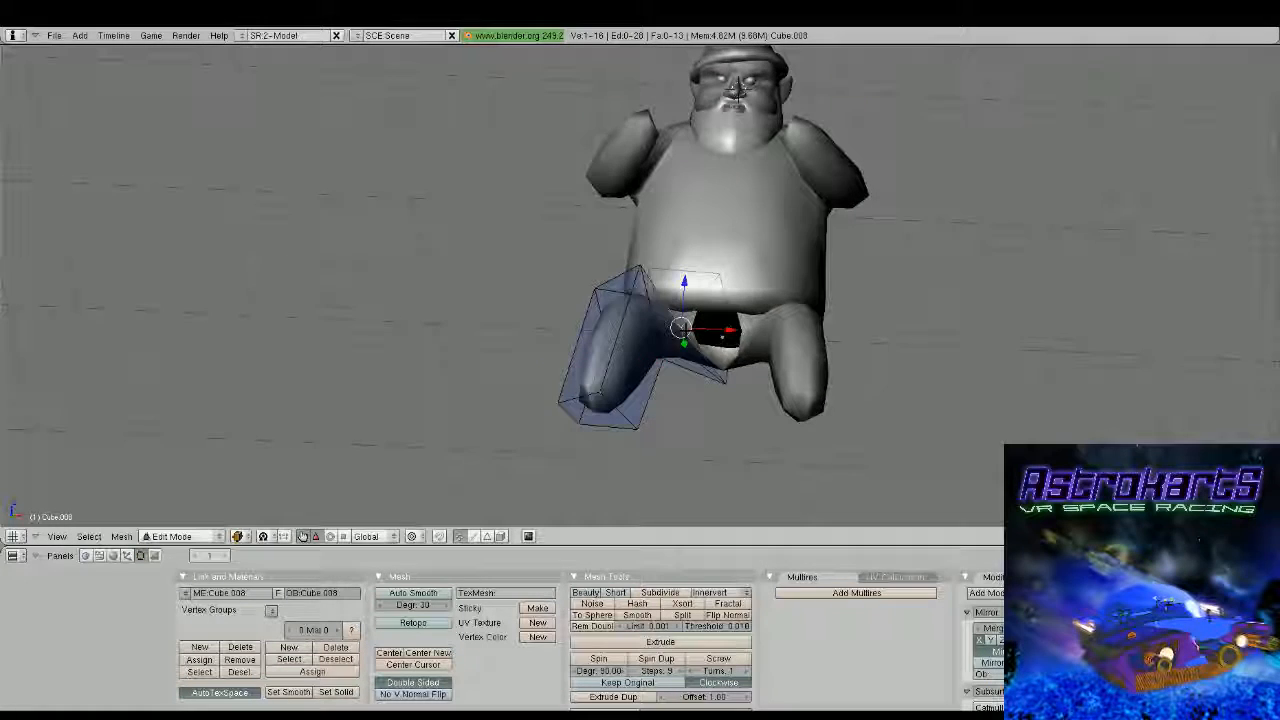
left_click_drag(728, 330, 749, 332)
key("KP_1")
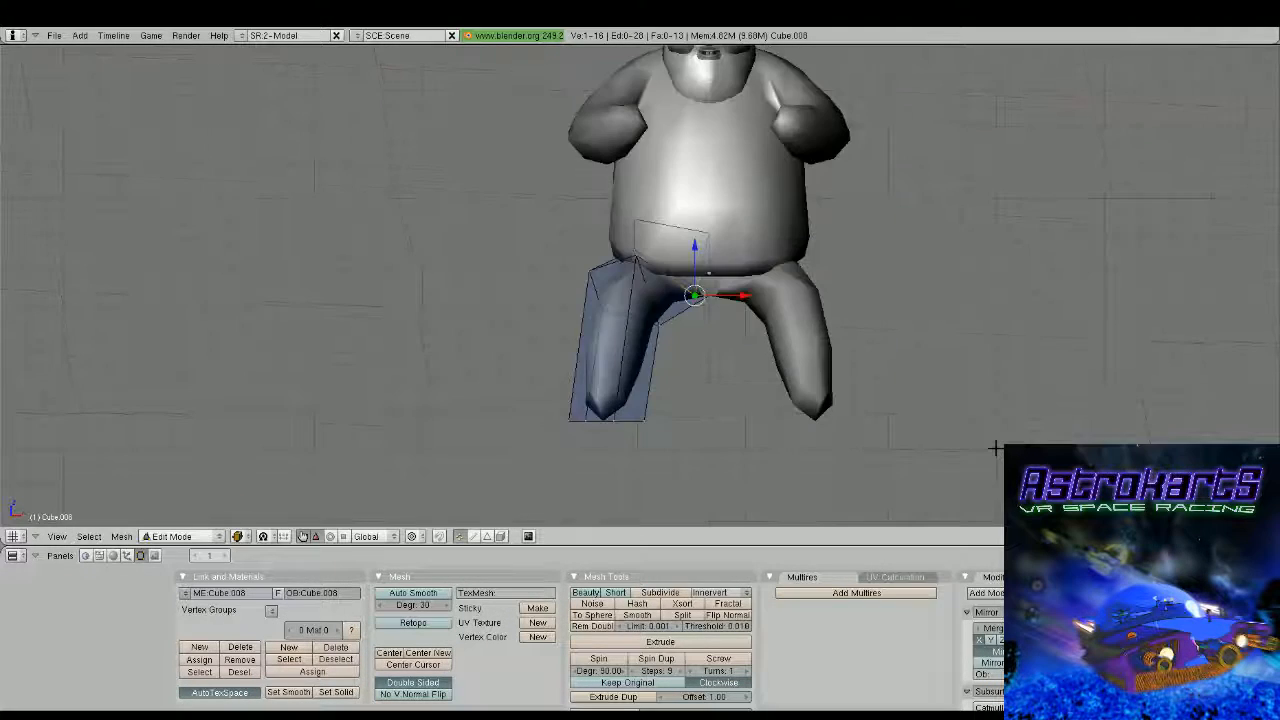
scroll(975, 446, "up", 6)
middle_click_drag(906, 368, 730, 337, "shift")
scroll(715, 328, "up", 3)
left_click_drag(660, 294, 738, 293)
scroll(736, 297, "down", 2)
Raise the selected crotch vertex slightly to thin the bridge between the legs, and leave mesh editing
key("Tab")
key("Tab")
left_click_drag(671, 242, 672, 220)
key("Tab")
scroll(689, 280, "down", 3)
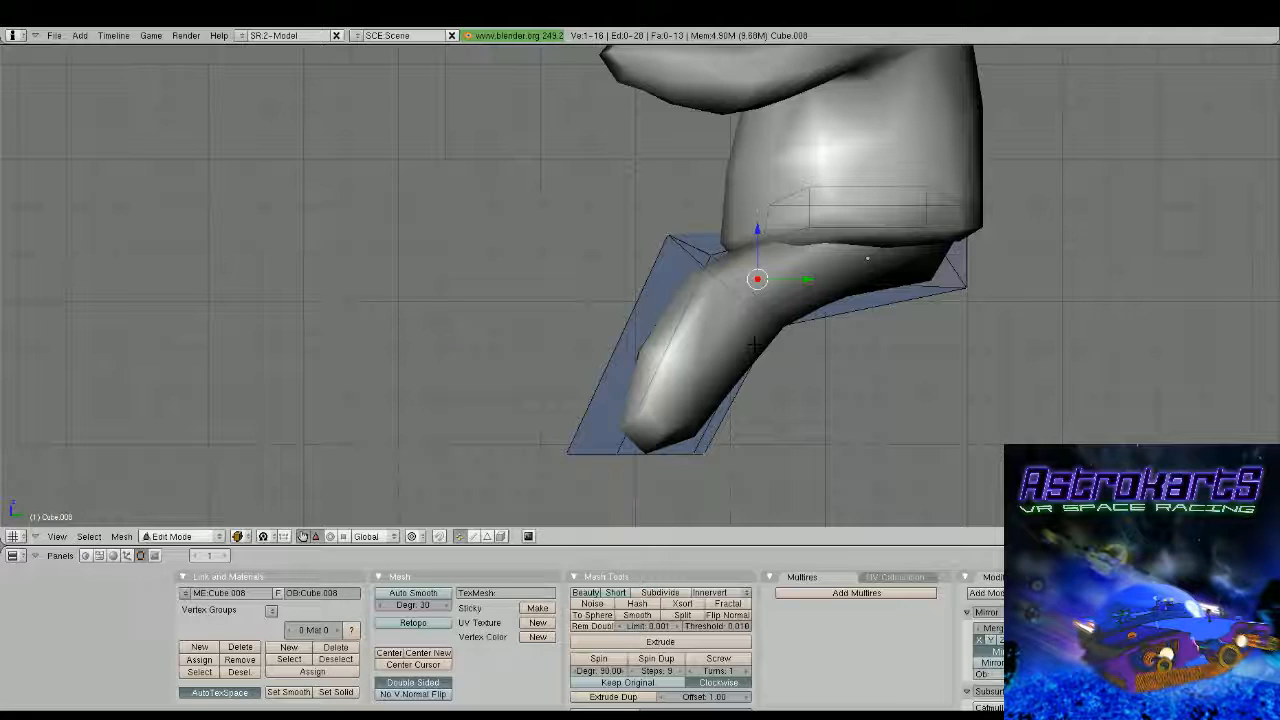
Scale the knee loop down in side view and move the foot-end vertices back so the shin stands steeper
key("s")
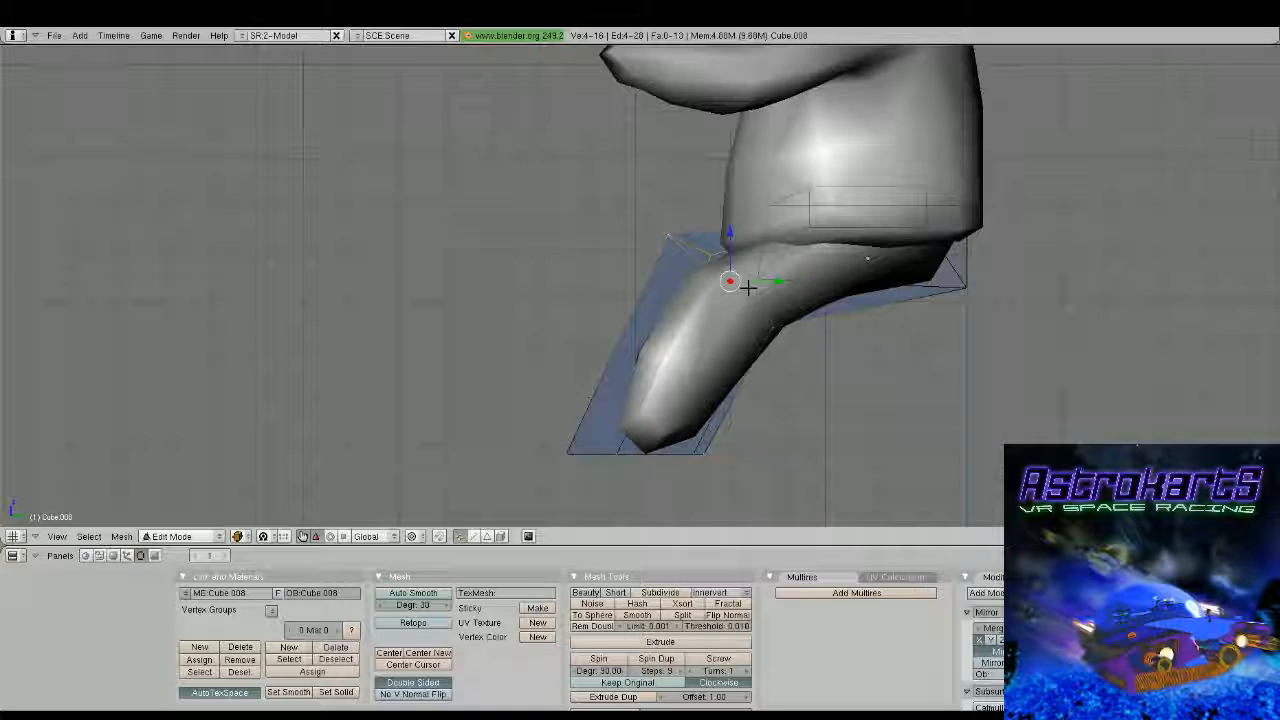
left_click(837, 309)
key("g")
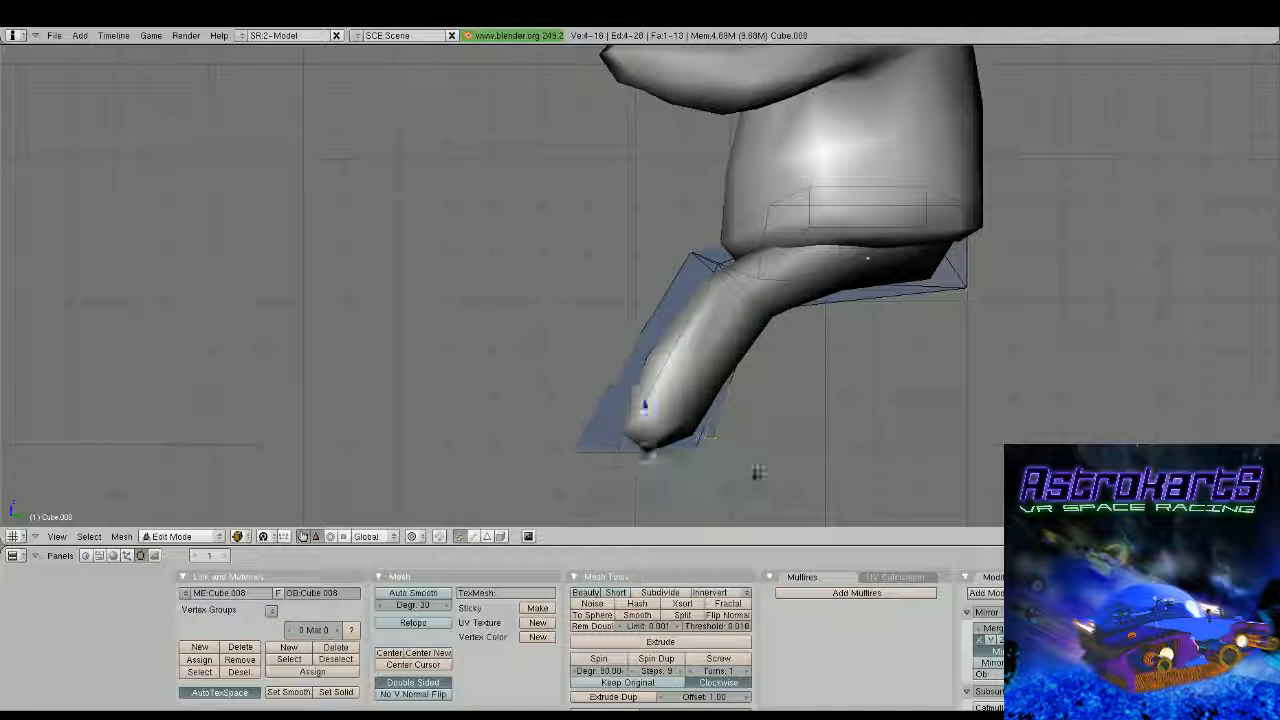
left_click(811, 426)
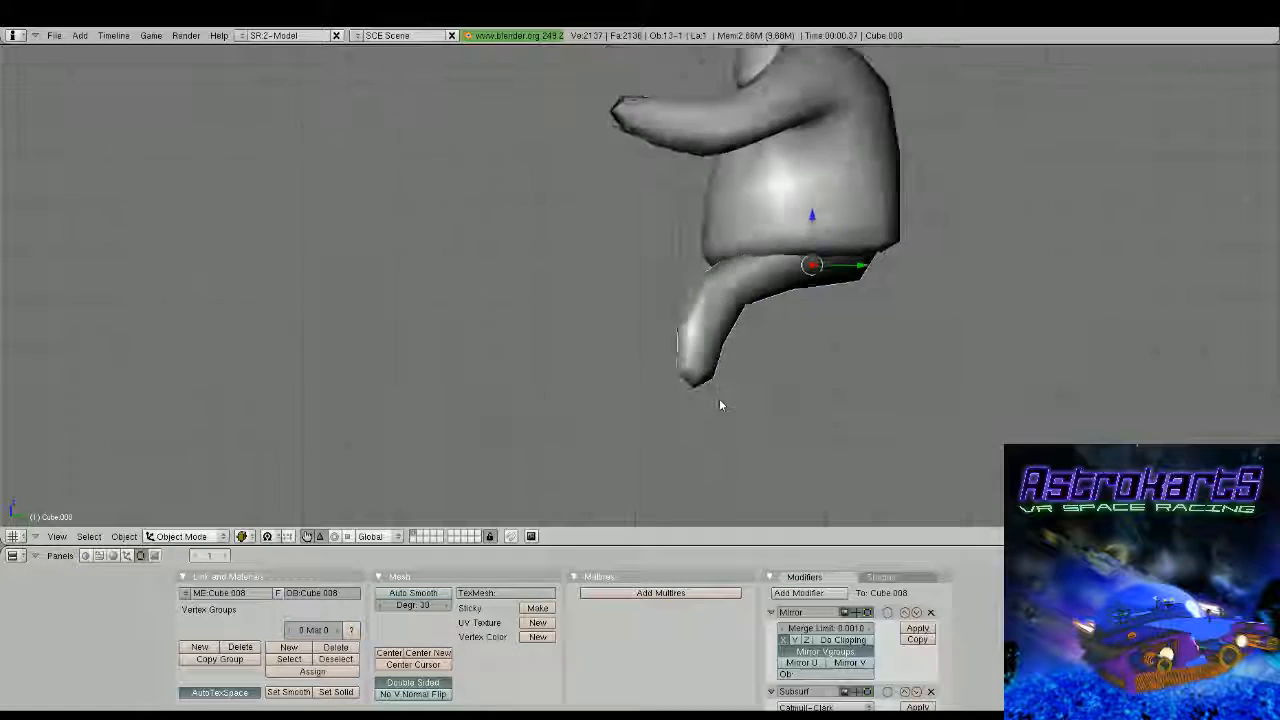
middle_click_drag(720, 400, 927, 346)
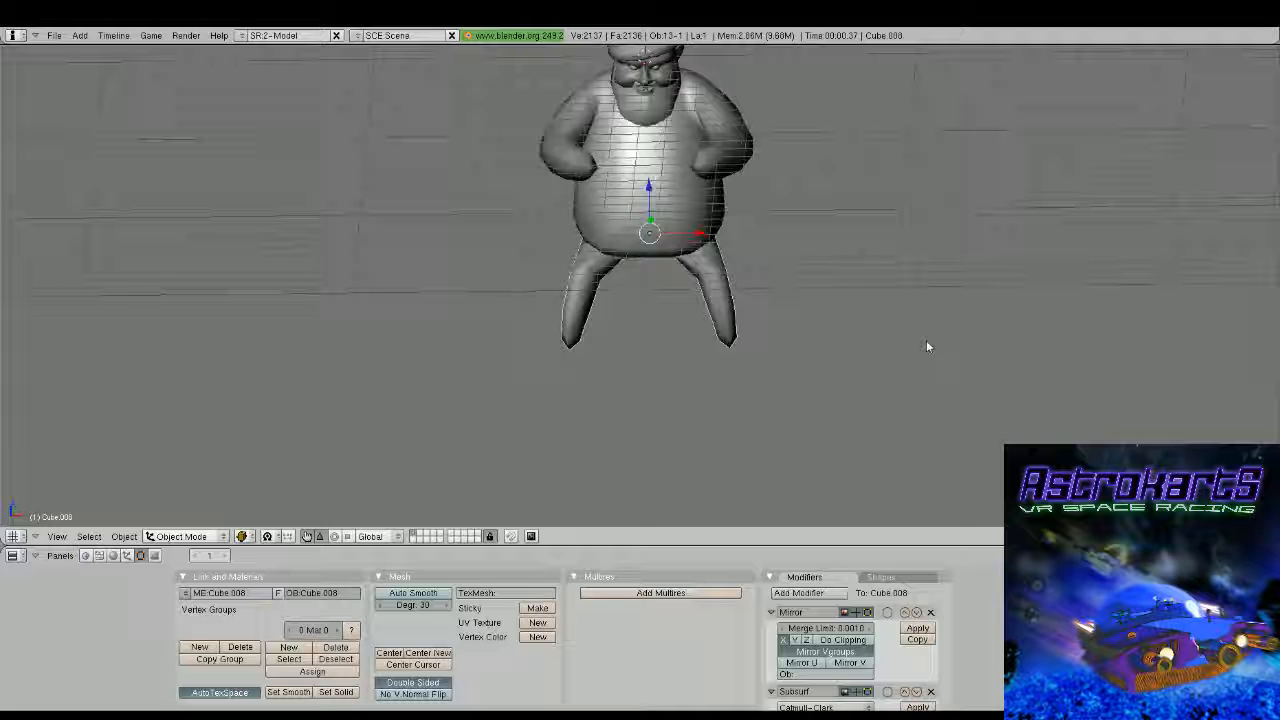
middle_click_drag(926, 346, 731, 163)
Reopen the leg mesh and select the two upper rear hip vertices from below
key("Tab")
middle_click_drag(612, 253, 569, 277)
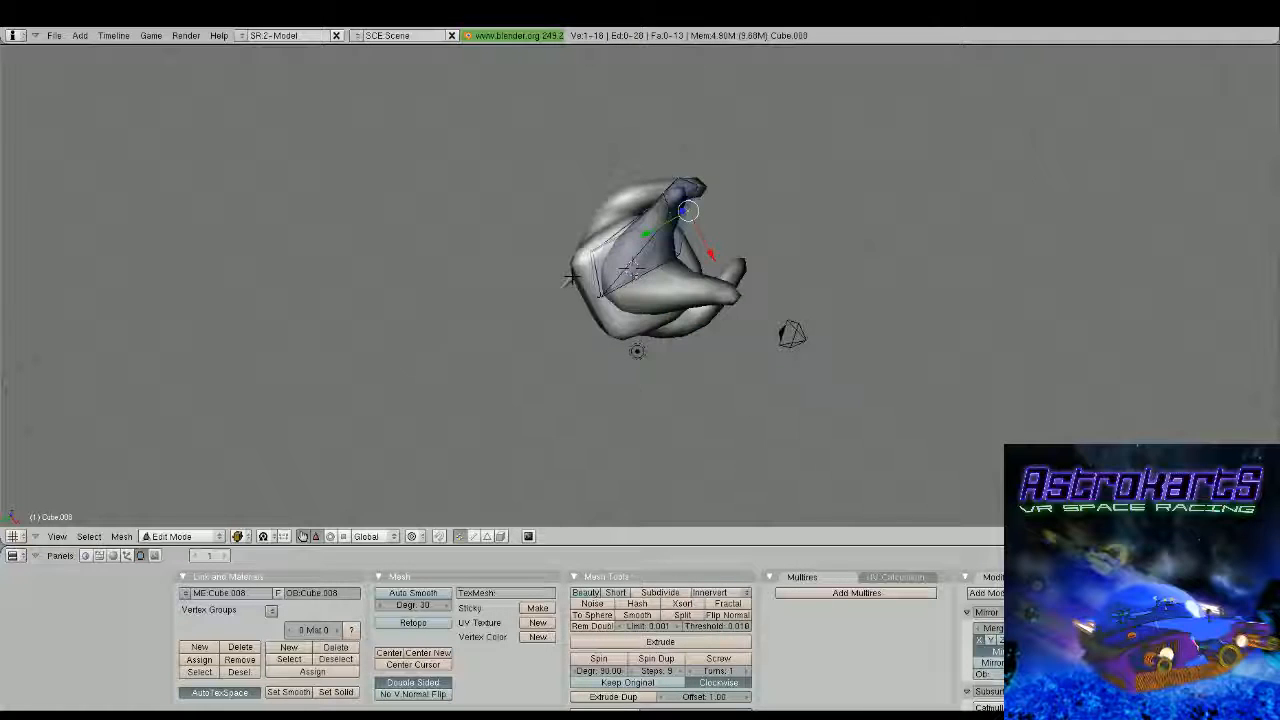
scroll(570, 270, "up", 2)
key("a")
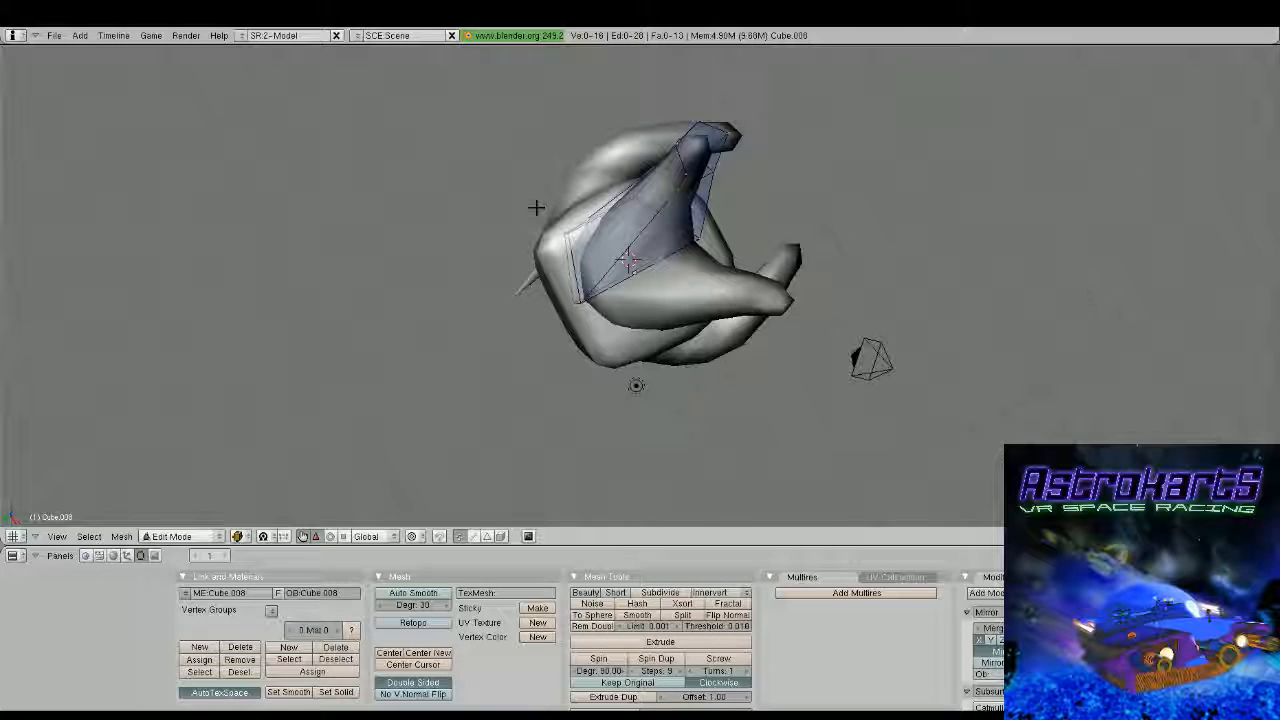
middle_click_drag(536, 207, 529, 294)
key("a")
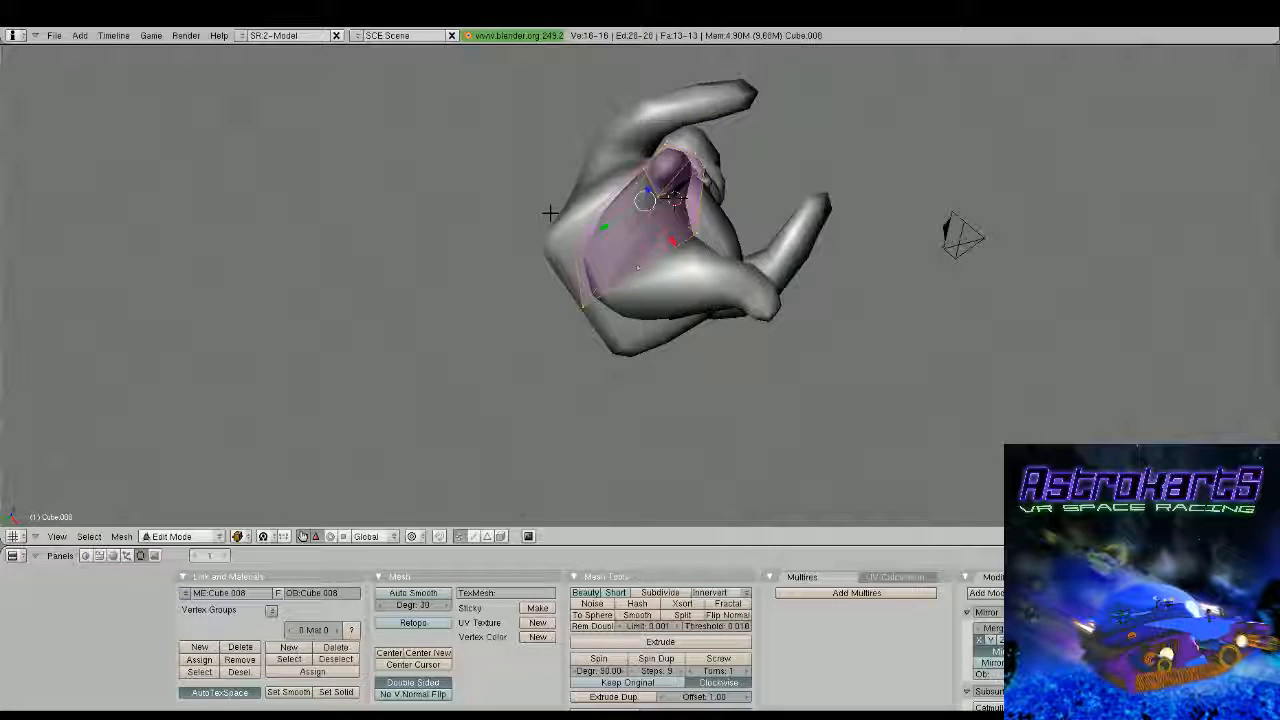
key("a")
key("b")
left_click_drag(514, 180, 589, 314)
middle_click_drag(589, 314, 614, 279)
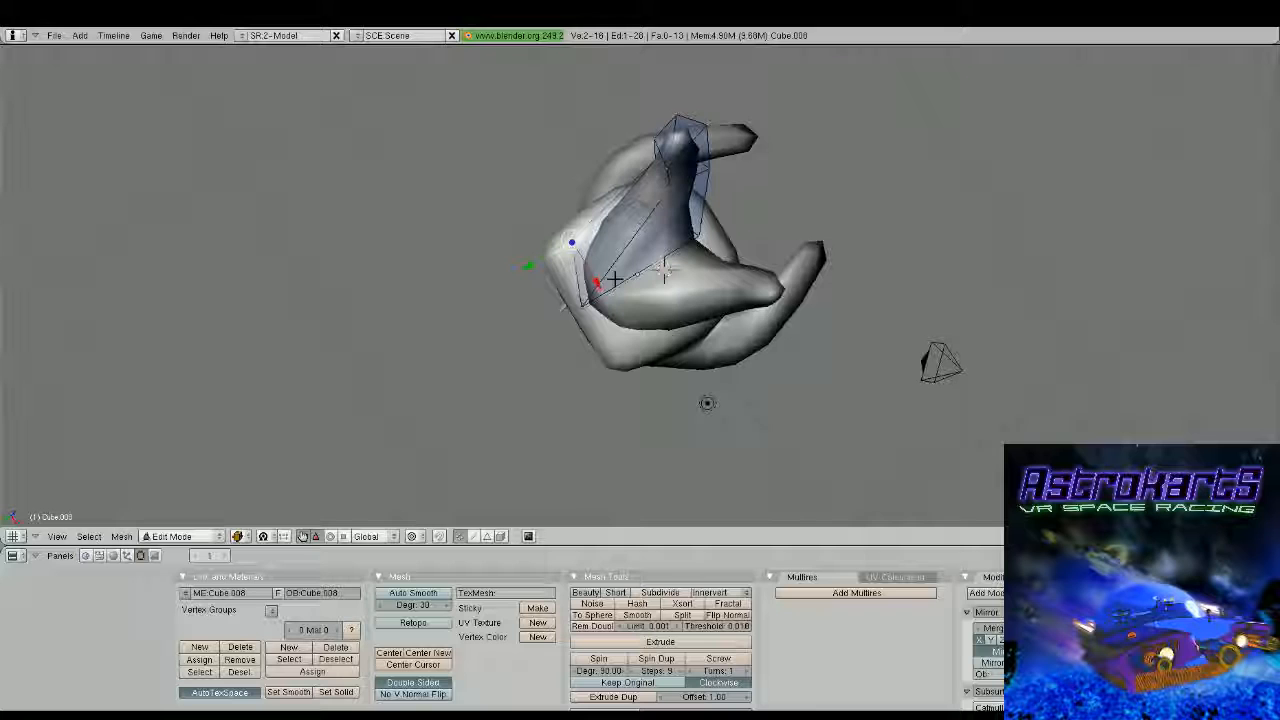
Move the two upper rear hip vertices slightly forward along the Y axis to tuck them under the torso
middle_click_drag(600, 200, 557, 251)
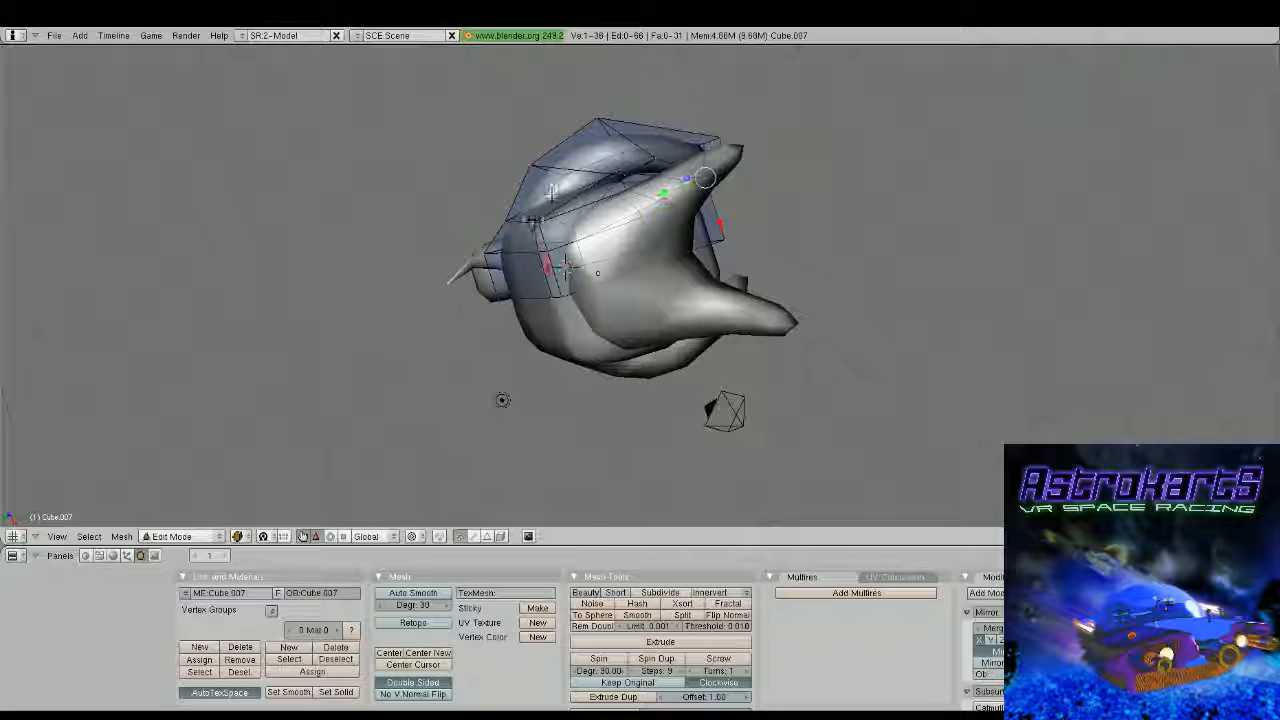
right_click(547, 222, "alt")
left_click_drag(517, 237, 545, 229)
middle_click_drag(545, 229, 849, 288)
right_click(540, 253)
key("Tab")
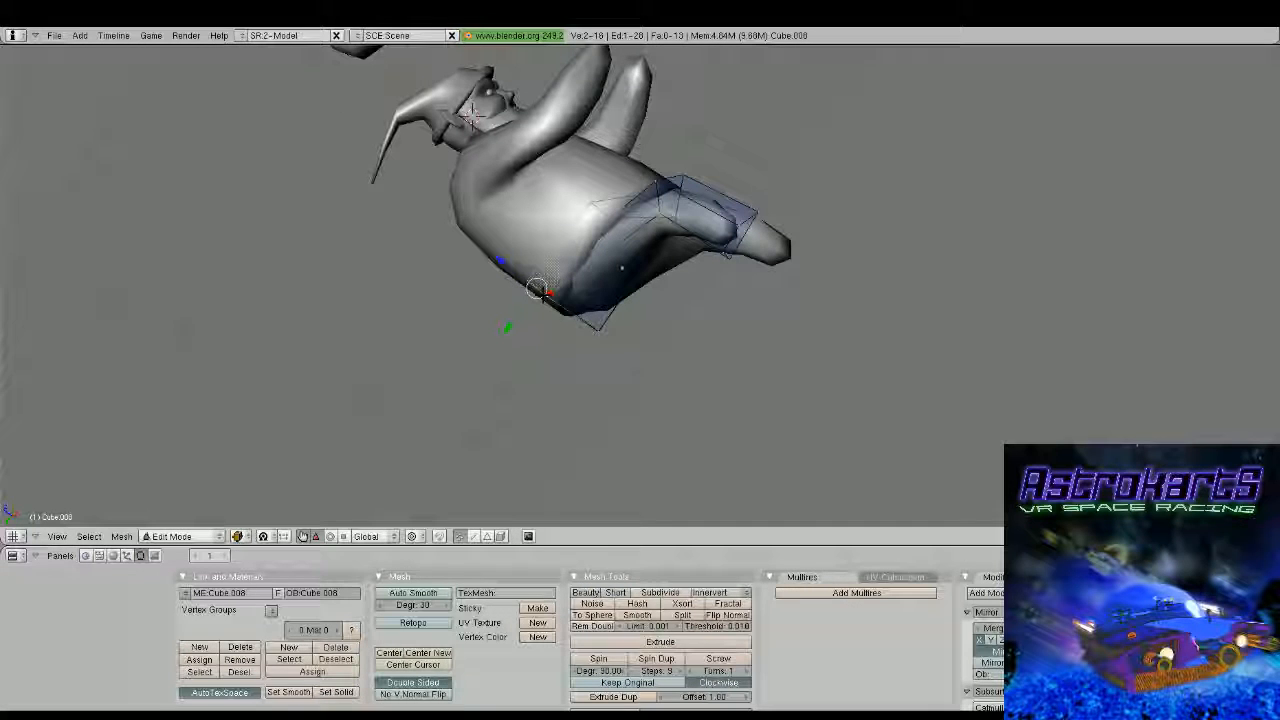
key("g")
key("y")
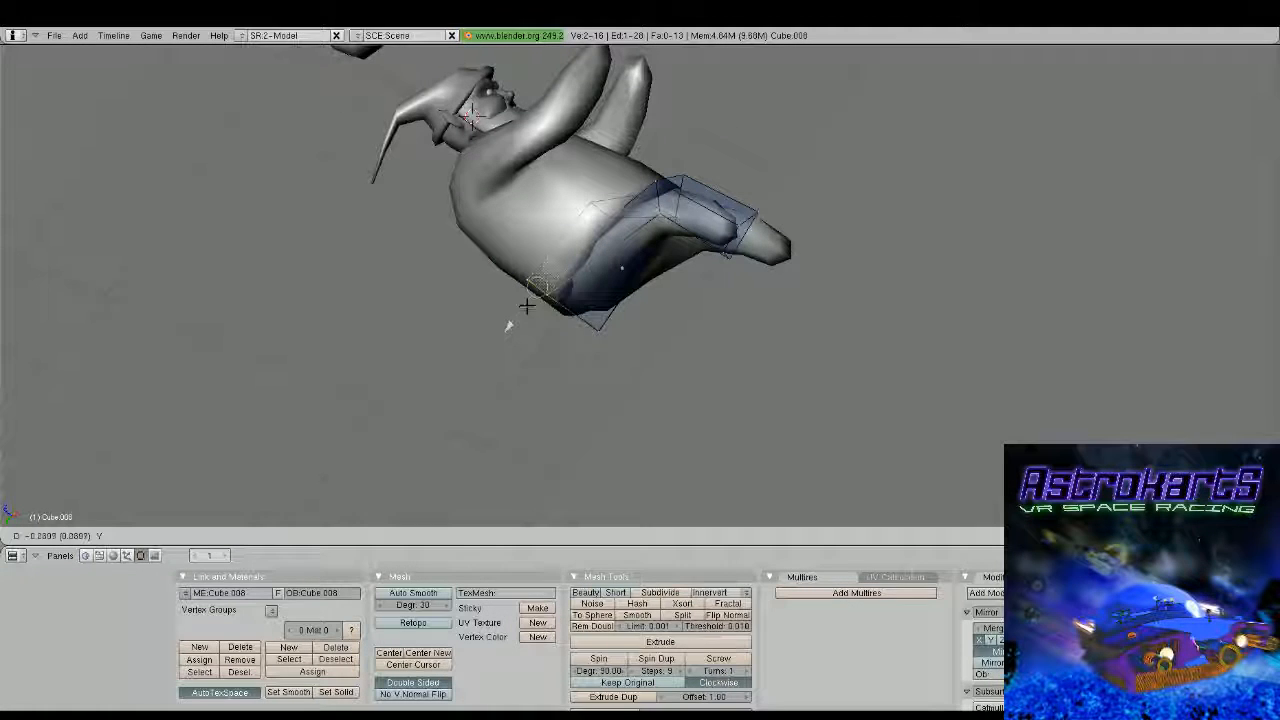
left_click(528, 306)
Leave the leg mesh, select the torso and open its mesh for editing
key("Tab")
scroll(531, 305, "down", 3)
middle_click_drag(643, 255, 697, 214)
scroll(697, 214, "up", 2)
key("Tab")
key("Tab")
scroll(631, 309, "up", 3)
right_click(643, 266)
key("Tab")
mouse_move(643, 266)
middle_mouse_down()
mouse_move(700, 252)
mouse_move(620, 262)
middle_mouse_up()
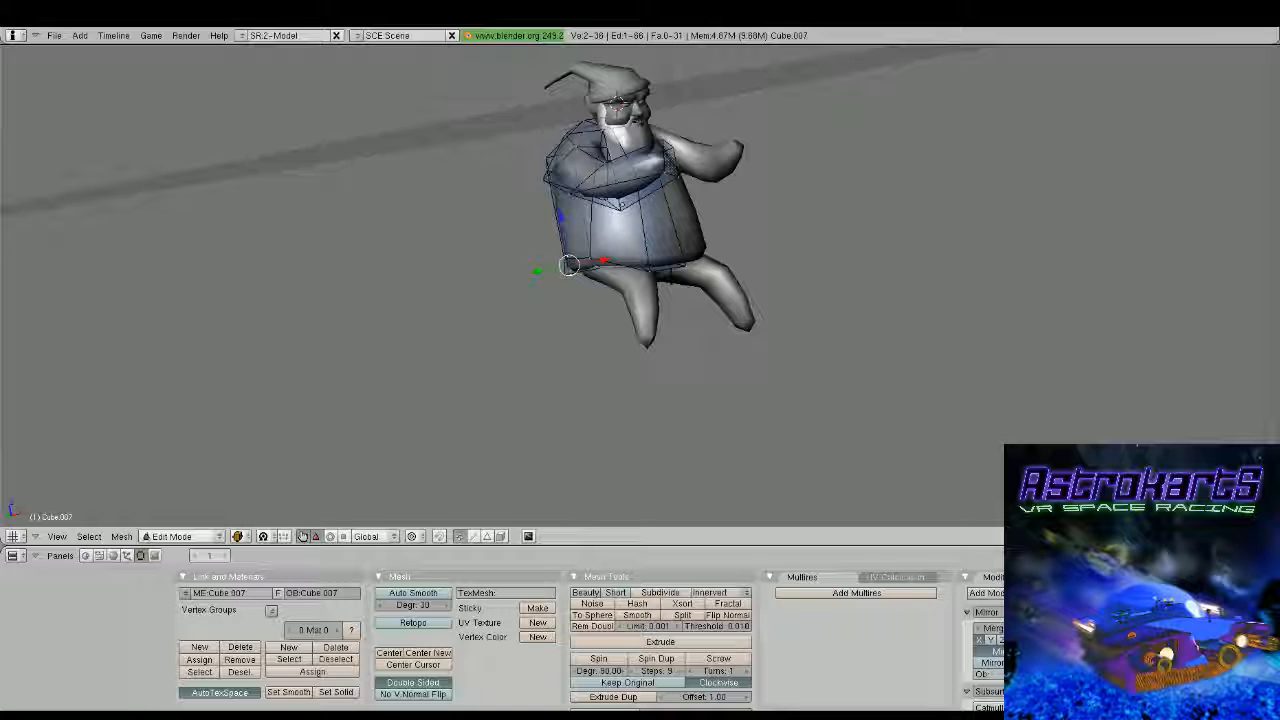
Cut two edge loops around the torso near its bottom edge and scale the newest one slightly outward
key("ctrl+r")
left_click(674, 236)
left_click(676, 215)
key("ctrl+r")
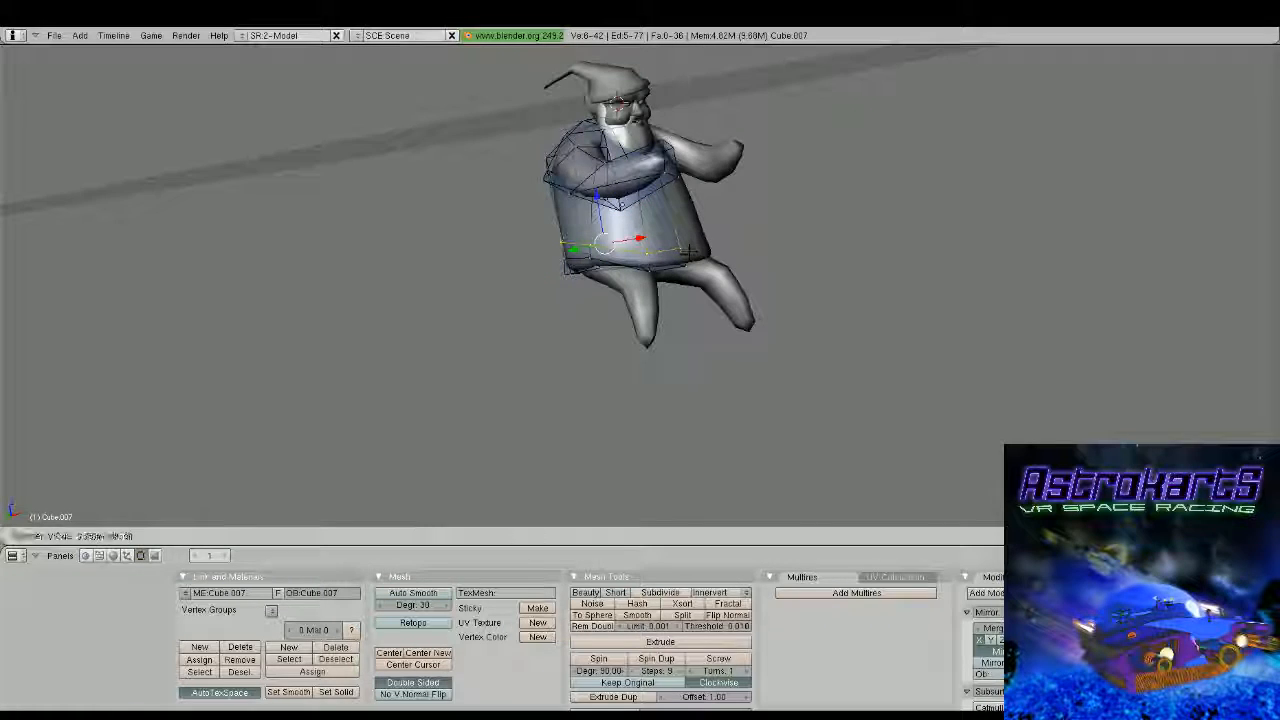
left_click(686, 254)
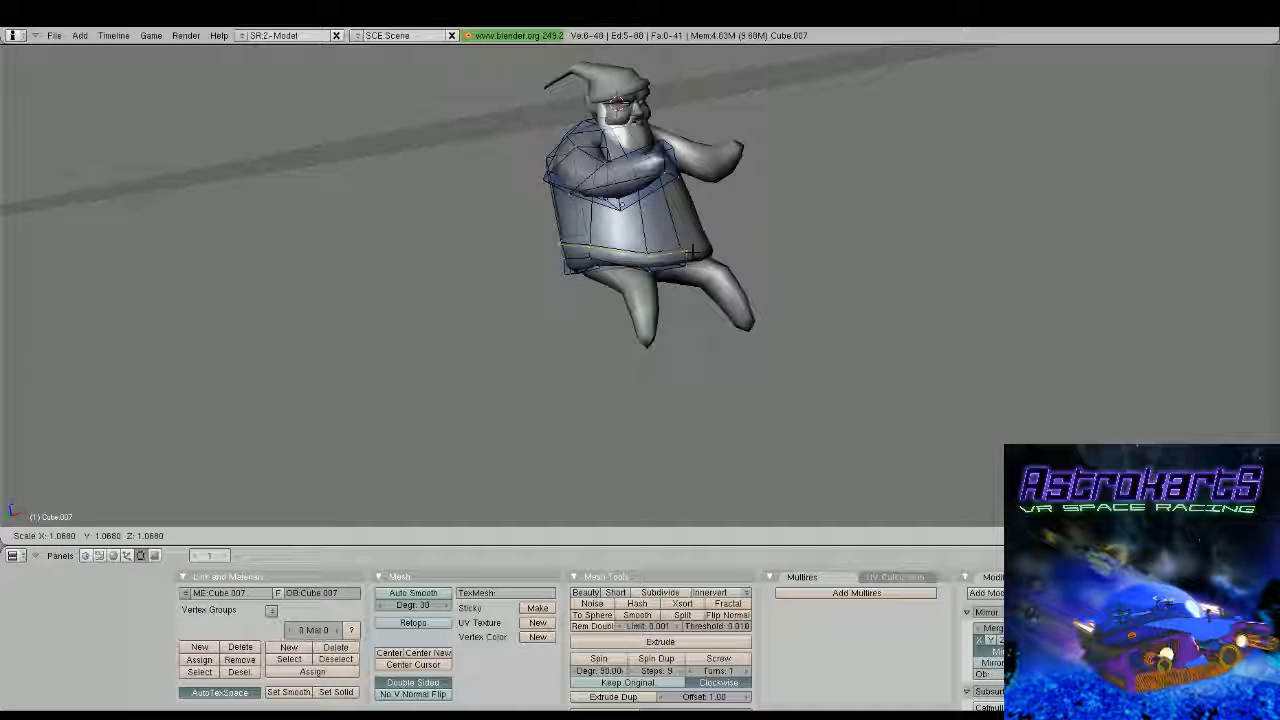
left_click(686, 252)
middle_click_drag(680, 320, 765, 325)
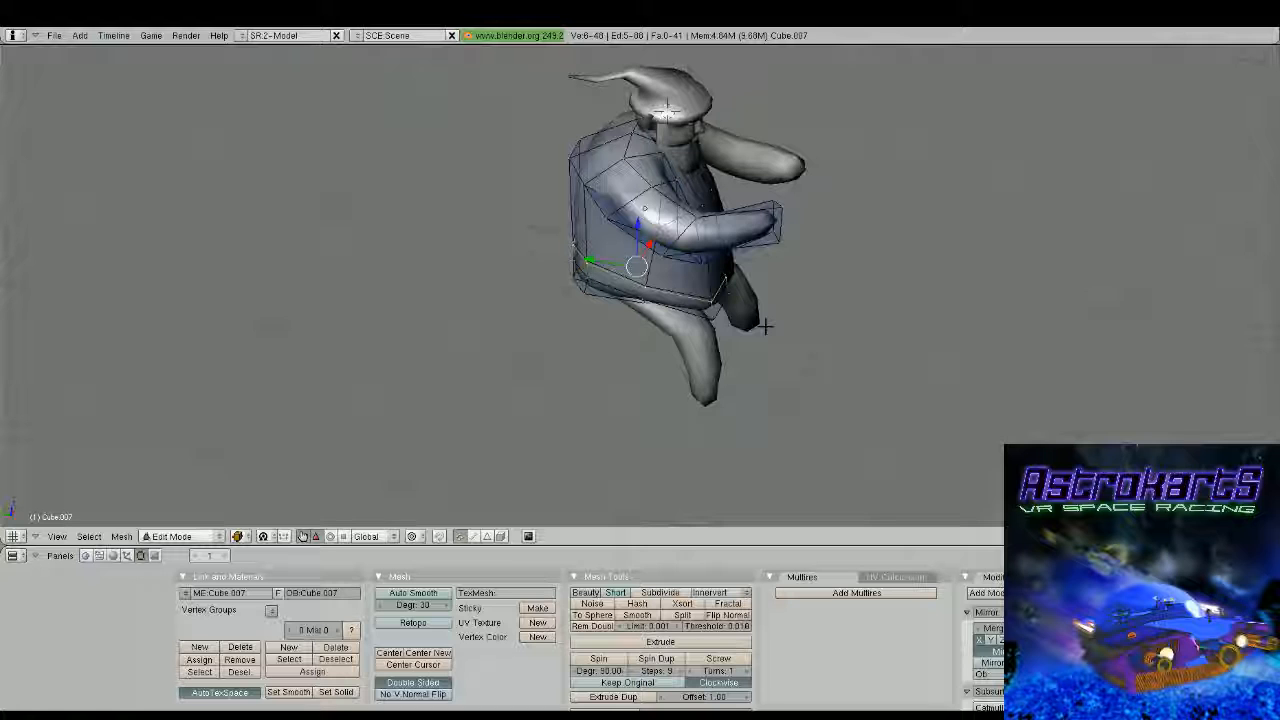
Select four vertices along the outer side of the torso's bottom hem and move them outward by about 0.056 along X
scroll(765, 326, "up", 3)
middle_click_drag(765, 326, 692, 303)
right_click(705, 297)
right_click(594, 267, "shift")
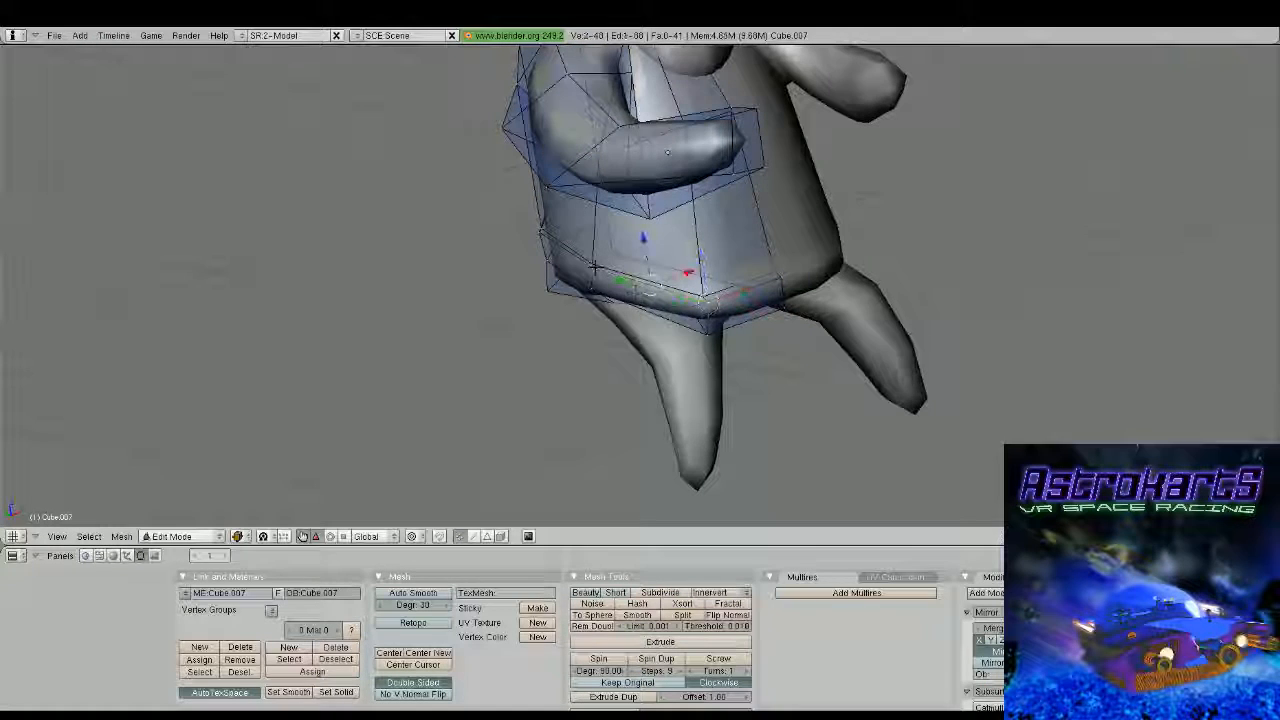
right_click(640, 285, "shift")
right_click(620, 275, "shift")
middle_click_drag(620, 275, 451, 231)
key("g")
key("z")
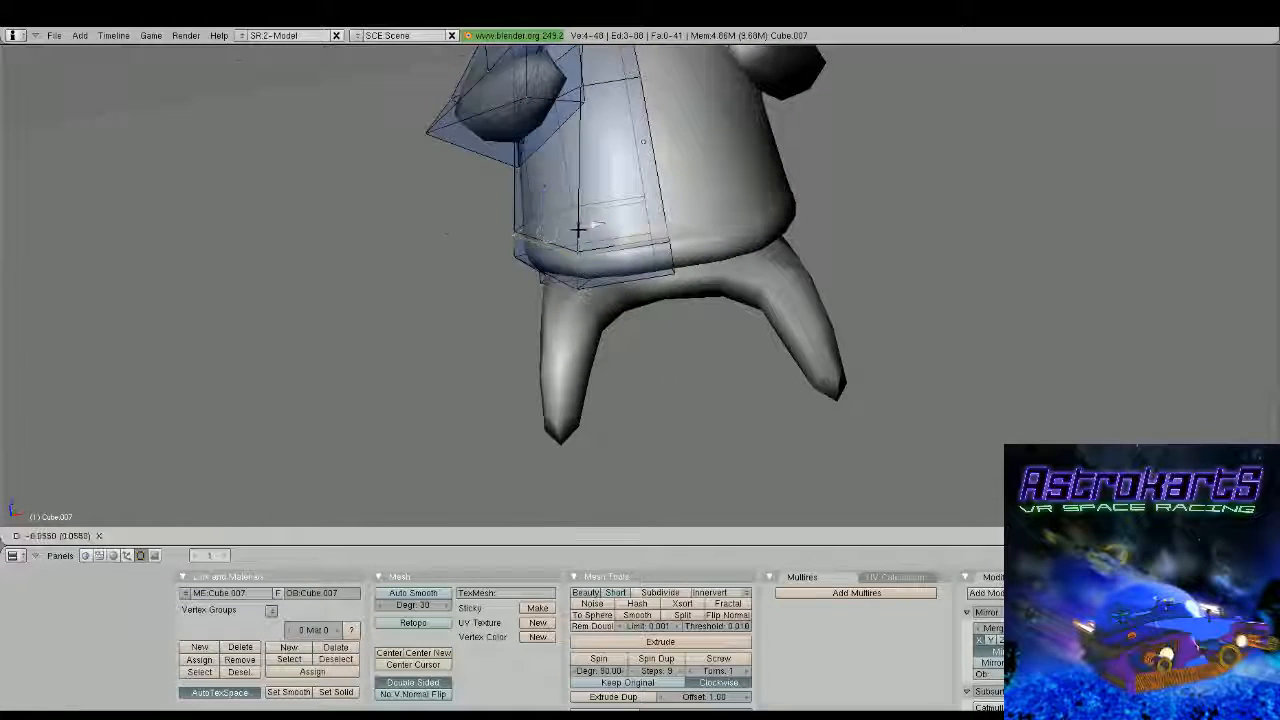
left_click(570, 229)
key("Tab")
middle_click_drag(560, 232, 834, 400)
scroll(540, 265, "down", 4)
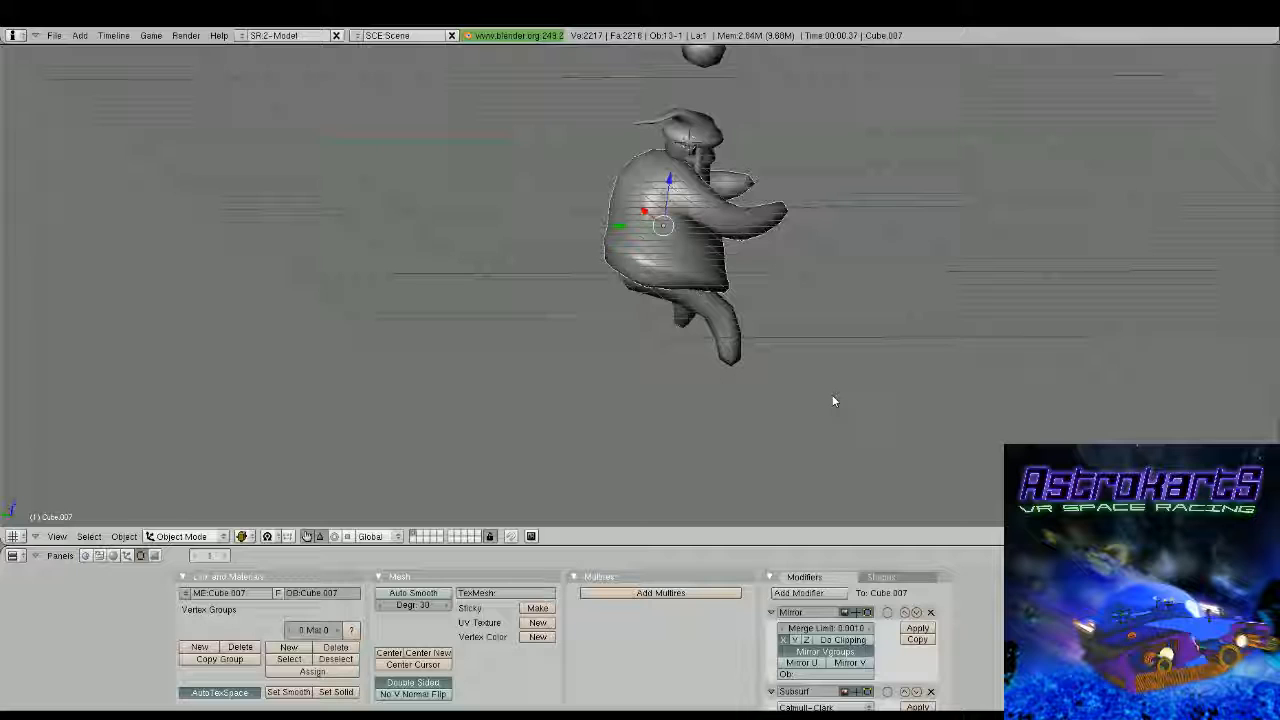
Reopen the torso mesh and slightly reposition the single vertex at the outer side of the bottom hem
key("Tab")
key("KP_Decimal")
middle_click_drag(834, 400, 560, 250)
key("g")
key("z")
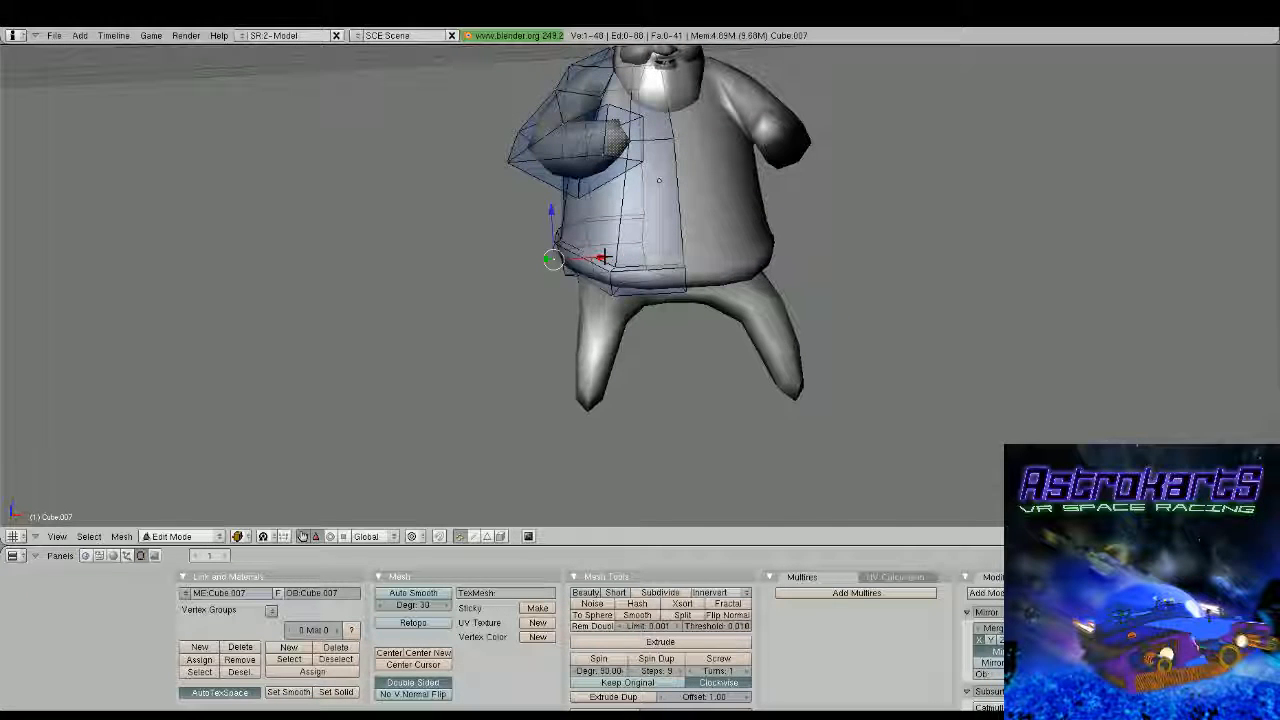
left_click_drag(551, 235, 554, 243)
key("Tab")
middle_click_drag(554, 243, 595, 255)
key("Tab")
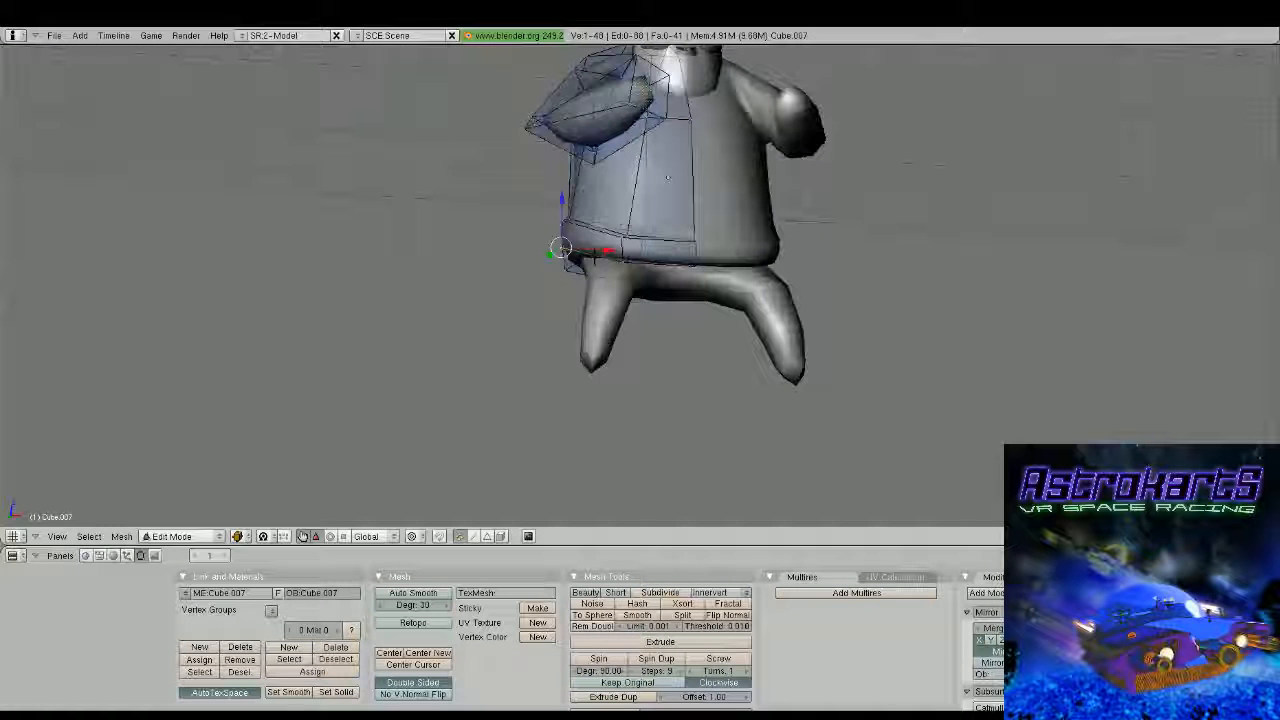
Cut two more edge loops around the torso above the bulging bottom hem
middle_click_drag(667, 178, 730, 268)
key("ctrl+r")
left_click(729, 263)
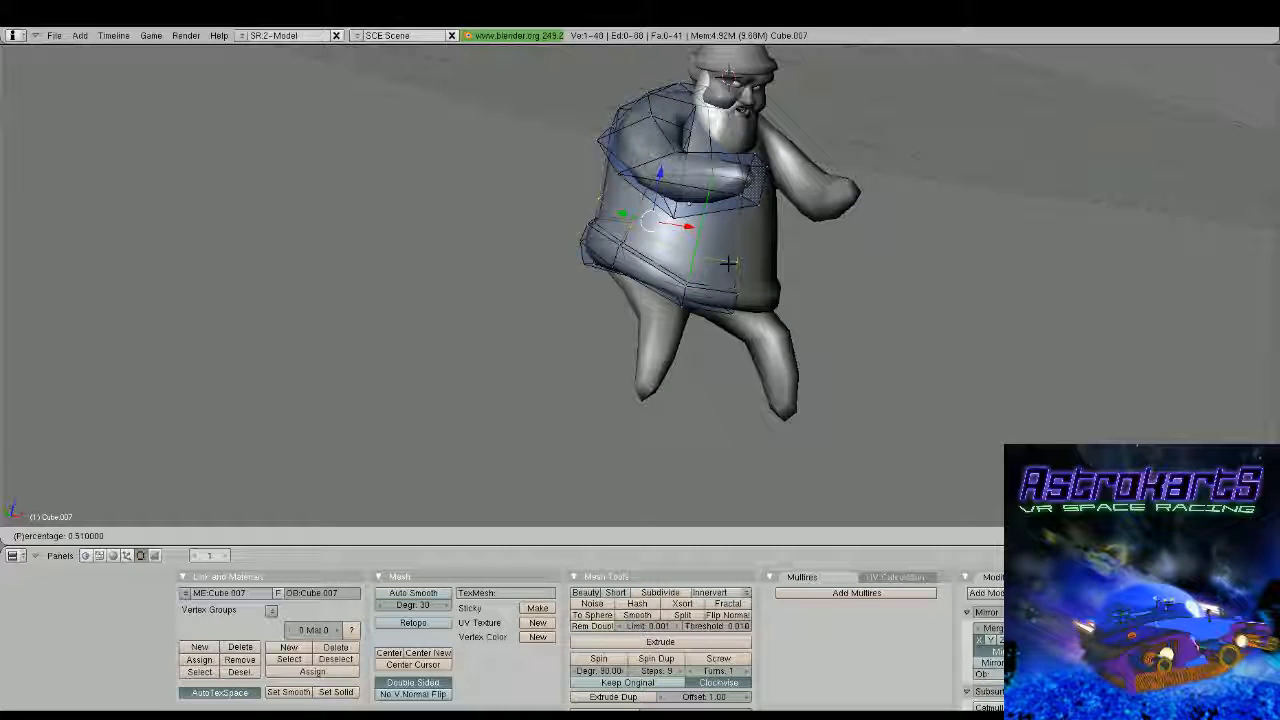
left_click(690, 222)
middle_click_drag(690, 222, 620, 229)
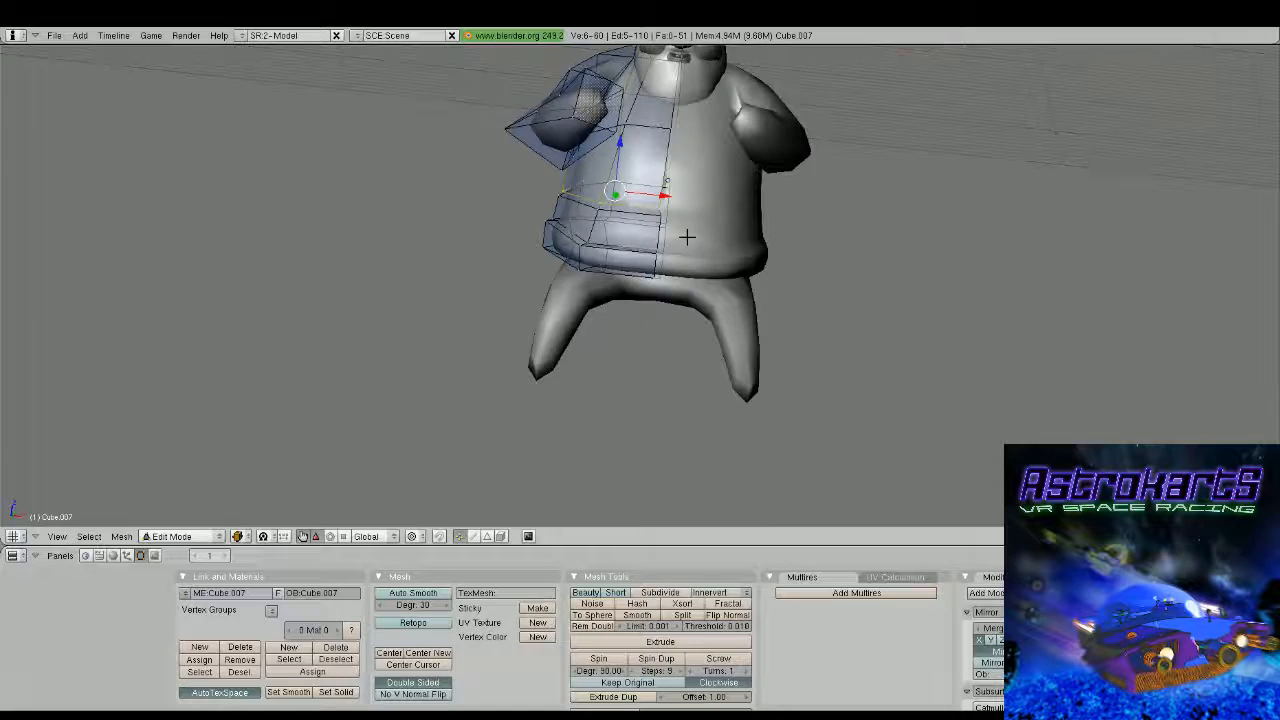
key("KP_1")
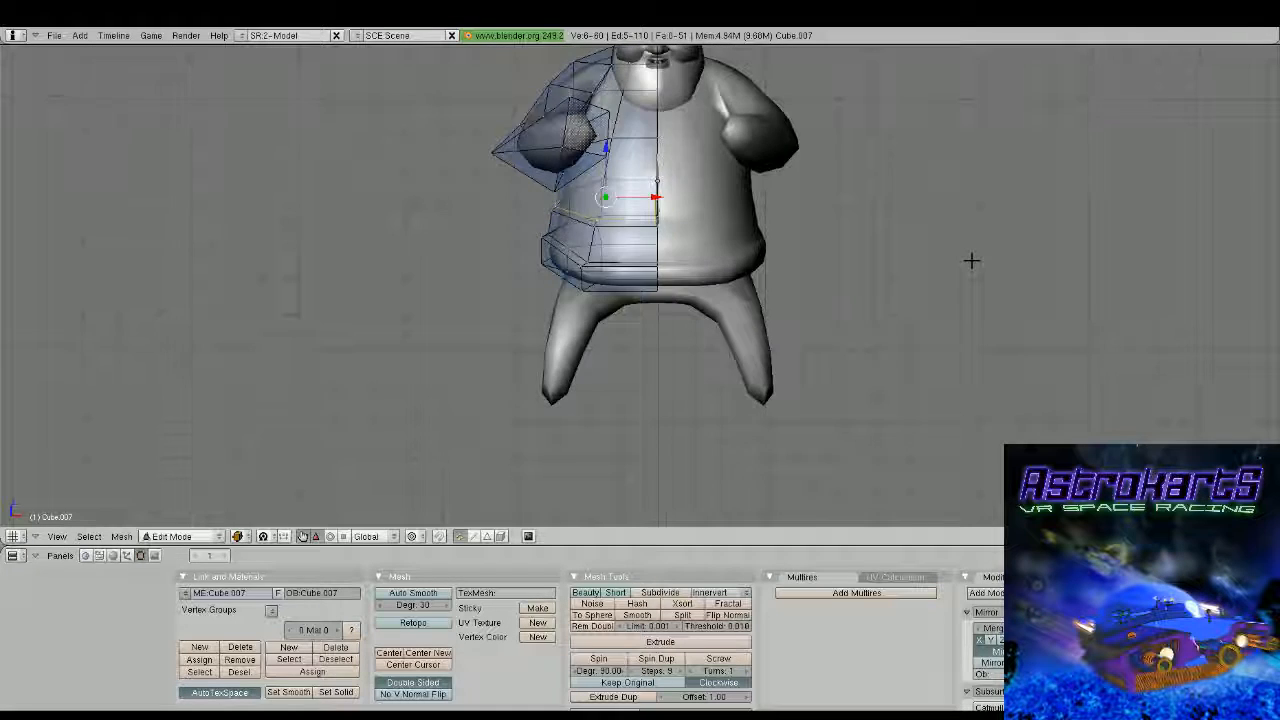
Move the newest torso edge loop about 0.058 along X toward the mirror centre line
scroll(971, 258, "up", 2)
middle_click_drag(623, 146, 631, 213, "shift")
scroll(631, 213, "up", 2)
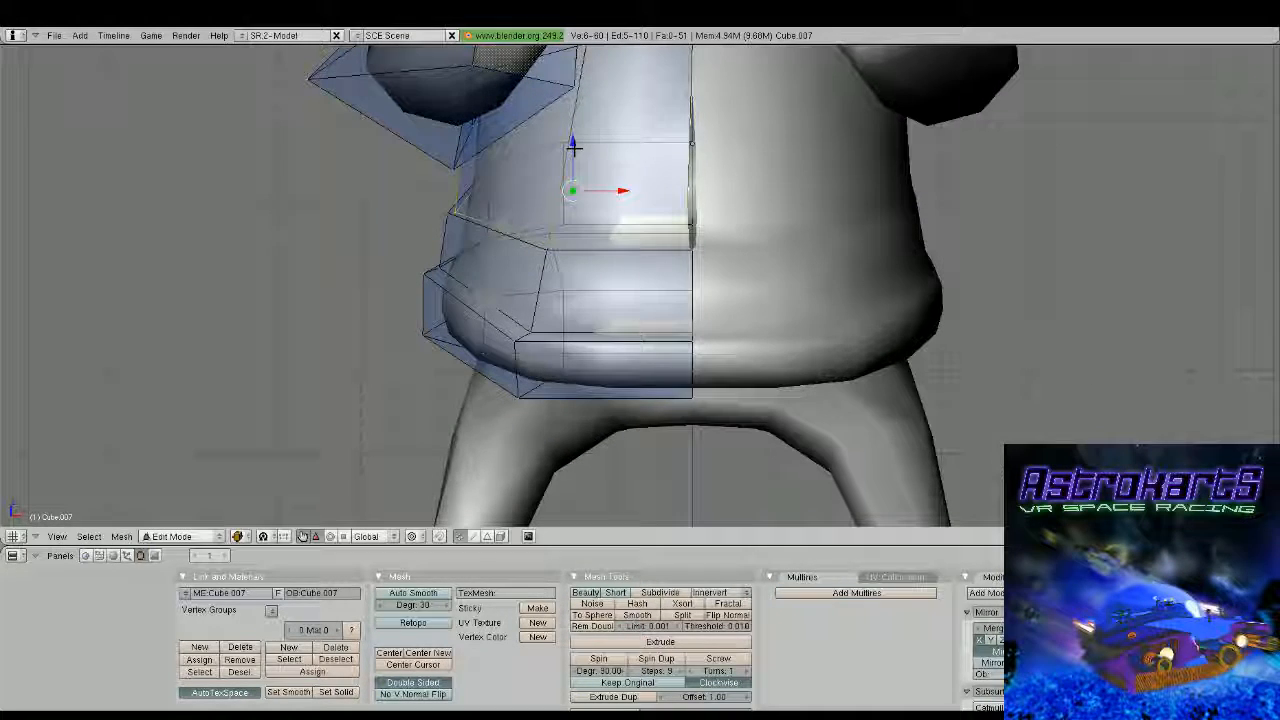
key("g")
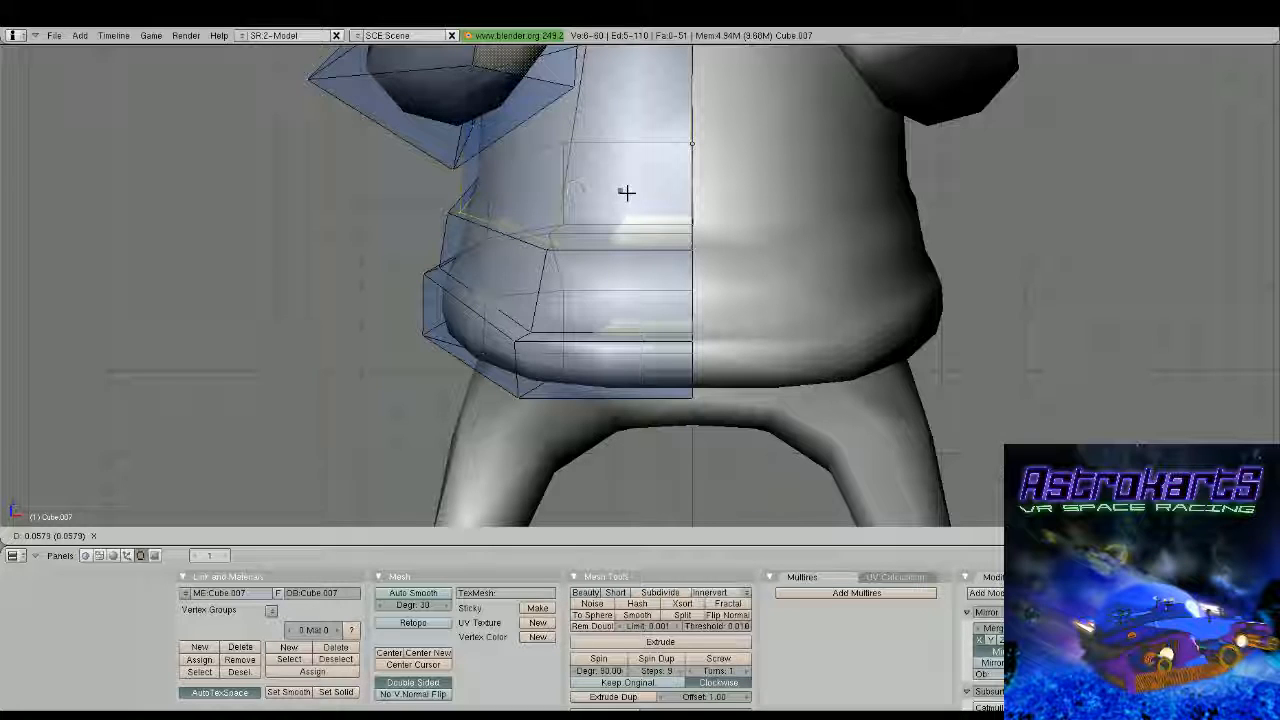
left_click(626, 192)
scroll(706, 242, "down", 1)
middle_click_drag(714, 222, 706, 242, "shift")
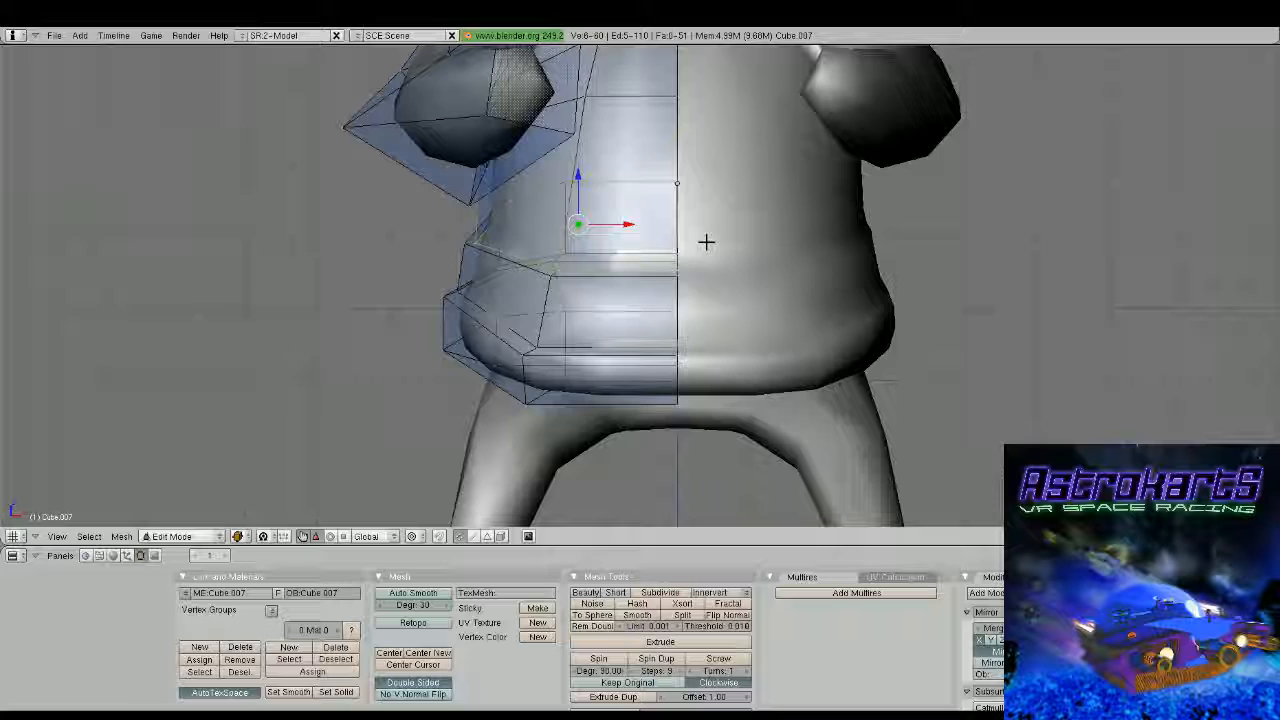
key("Tab")
key("Tab")
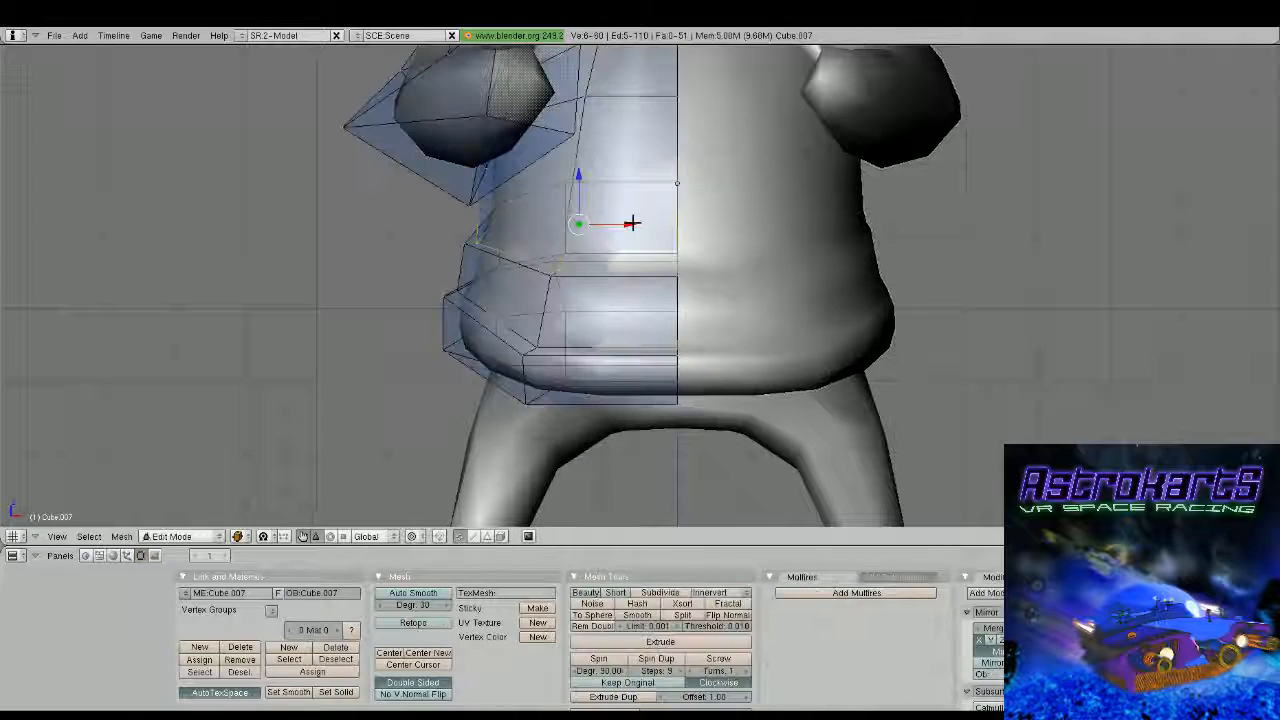
Nudge the same edge loop another 0.006 along X to line it up with the centre
scroll(631, 222, "up", 2)
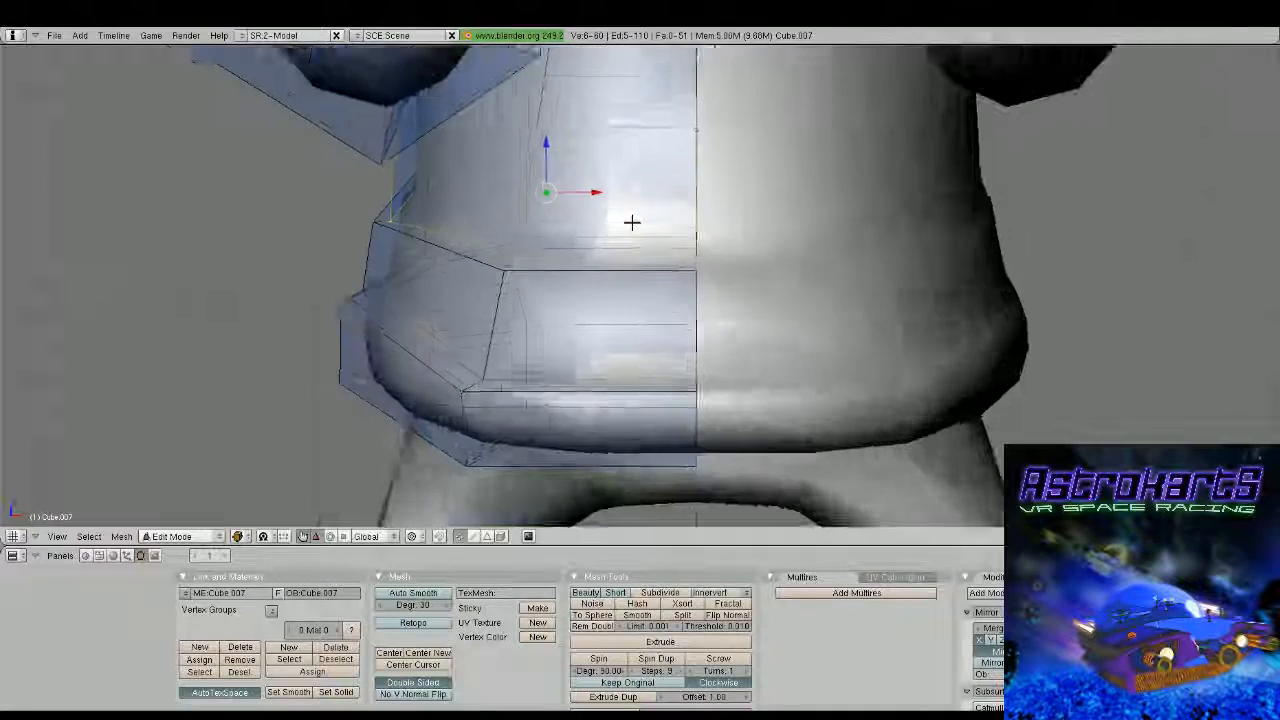
scroll(631, 222, "up", 3)
key("g")
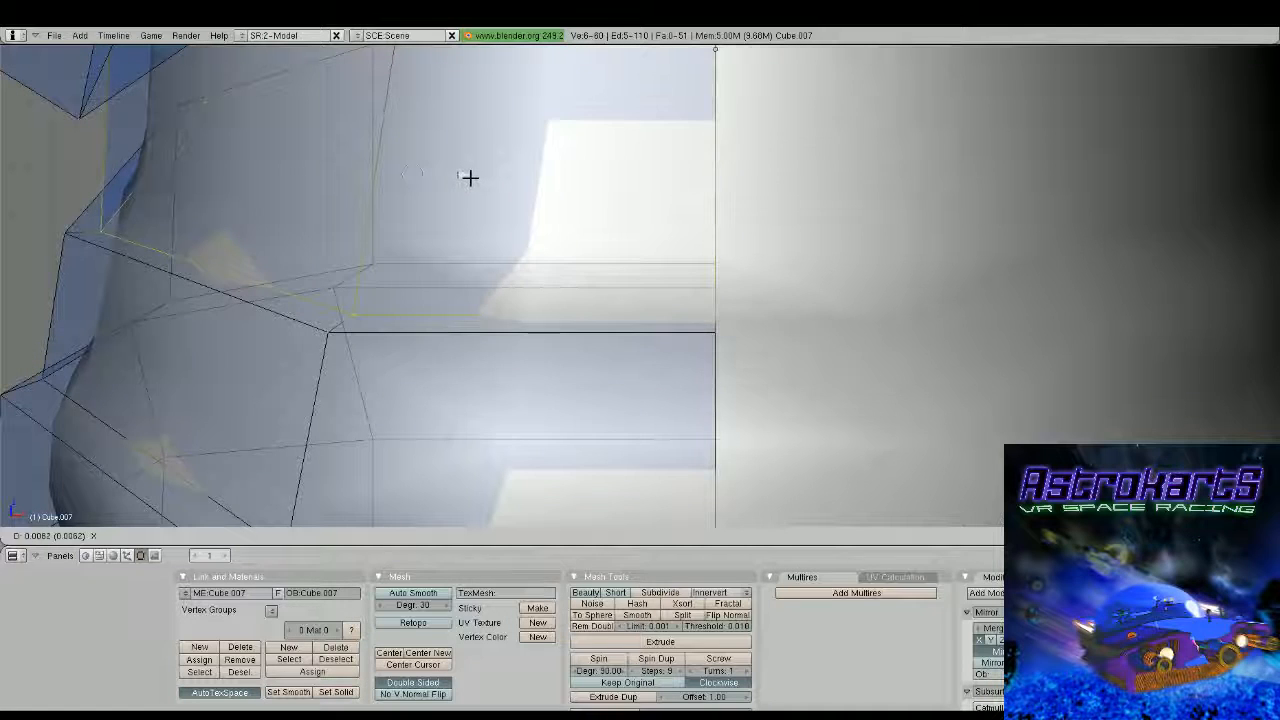
left_click(470, 177)
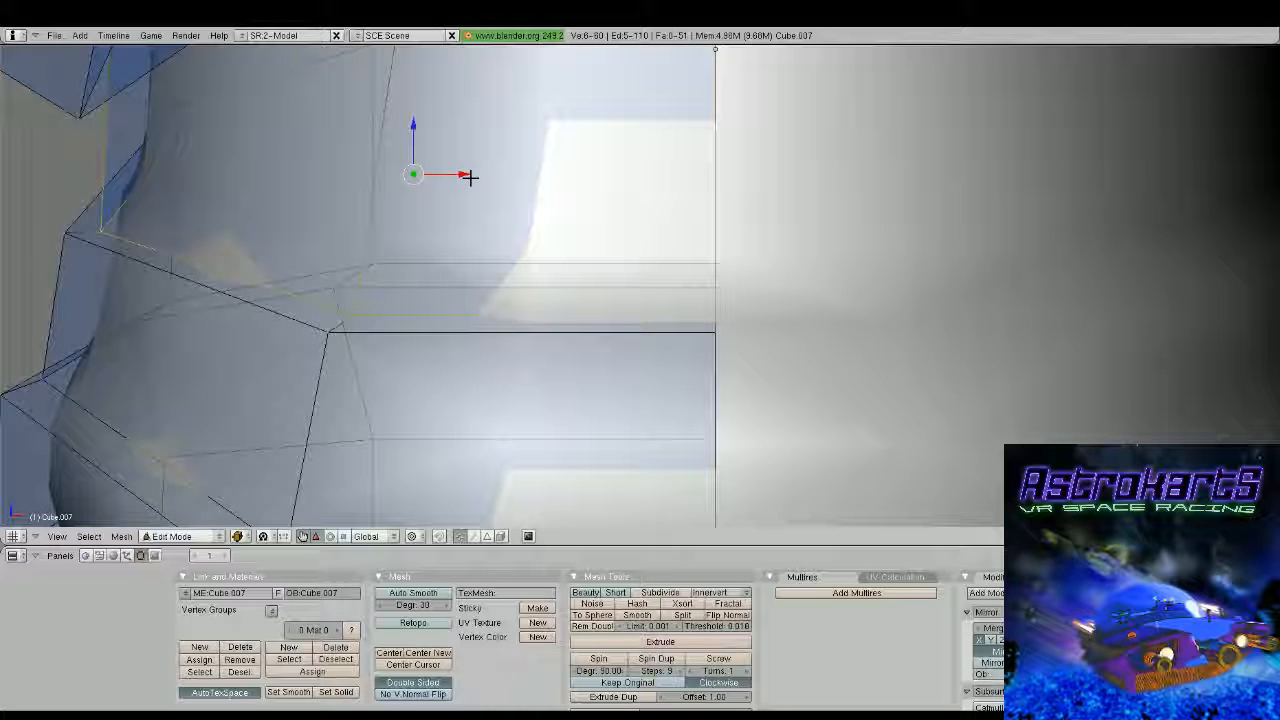
Select the four corners of the front torso face above the hem and extrude it forward by about 0.23
scroll(470, 177, "down", 8)
middle_click_drag(470, 177, 712, 356)
scroll(665, 343, "up", 2)
right_click(713, 335)
right_click(724, 382, "shift")
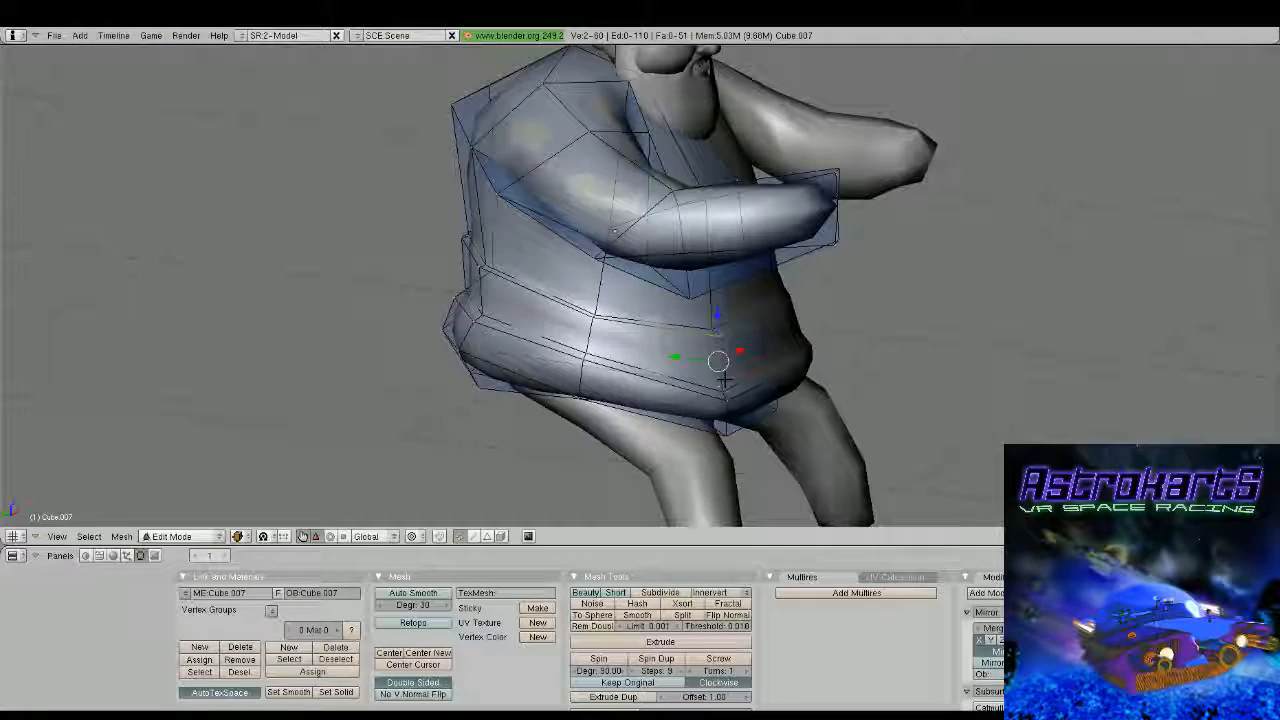
right_click(727, 391, "shift")
right_click(766, 374, "shift")
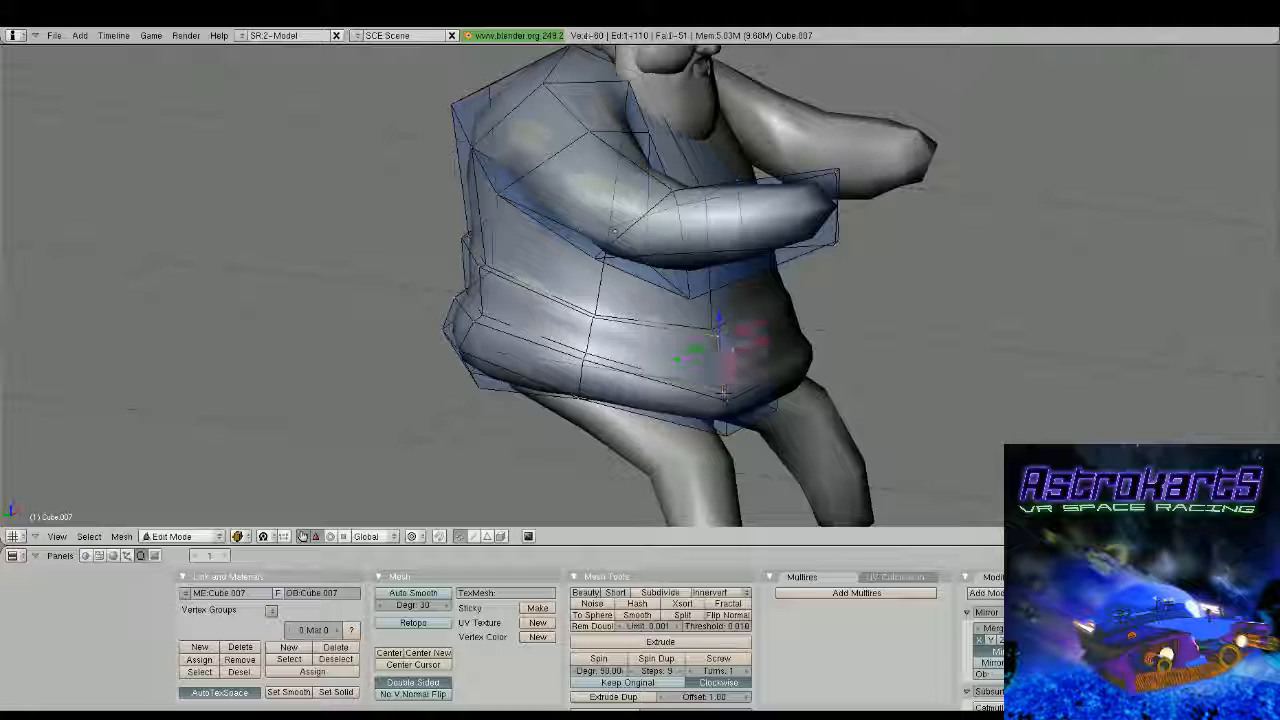
right_click(765, 316, "shift")
middle_click_drag(765, 318, 884, 336)
key("KP_3")
scroll(884, 336, "up", 2)
middle_click_drag(548, 323, 877, 283, "shift")
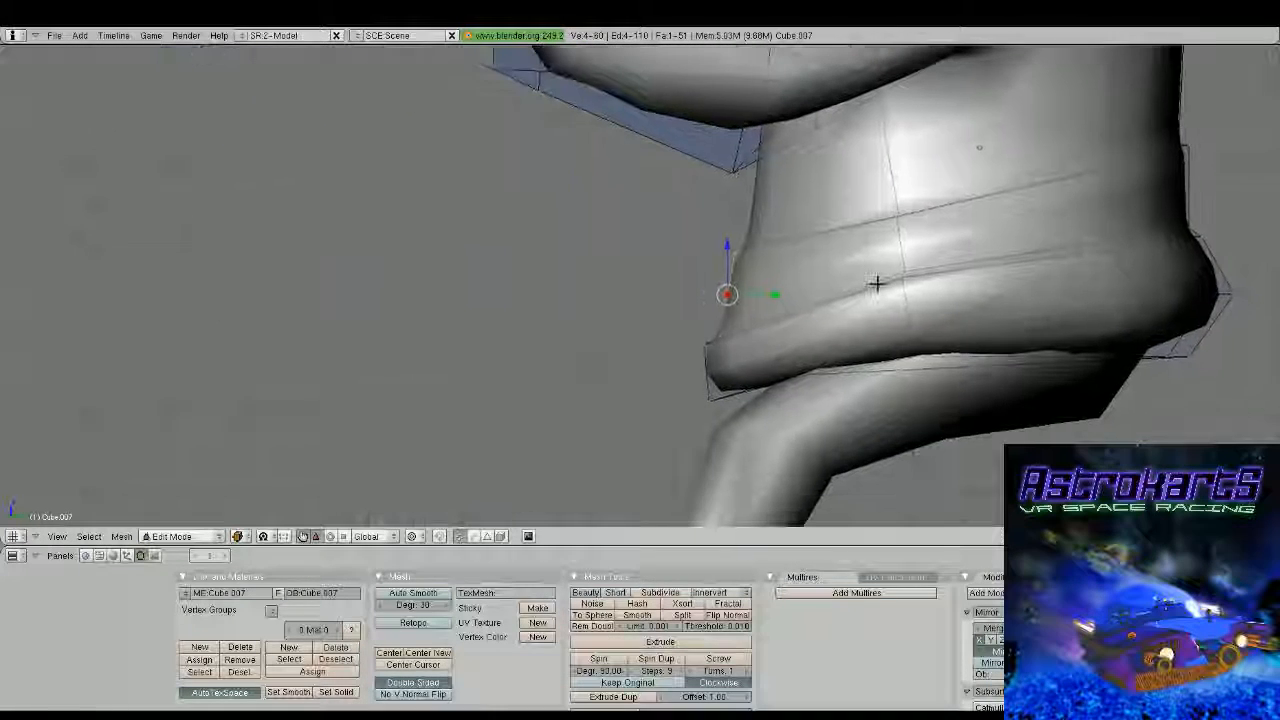
key("e")
key("Return")
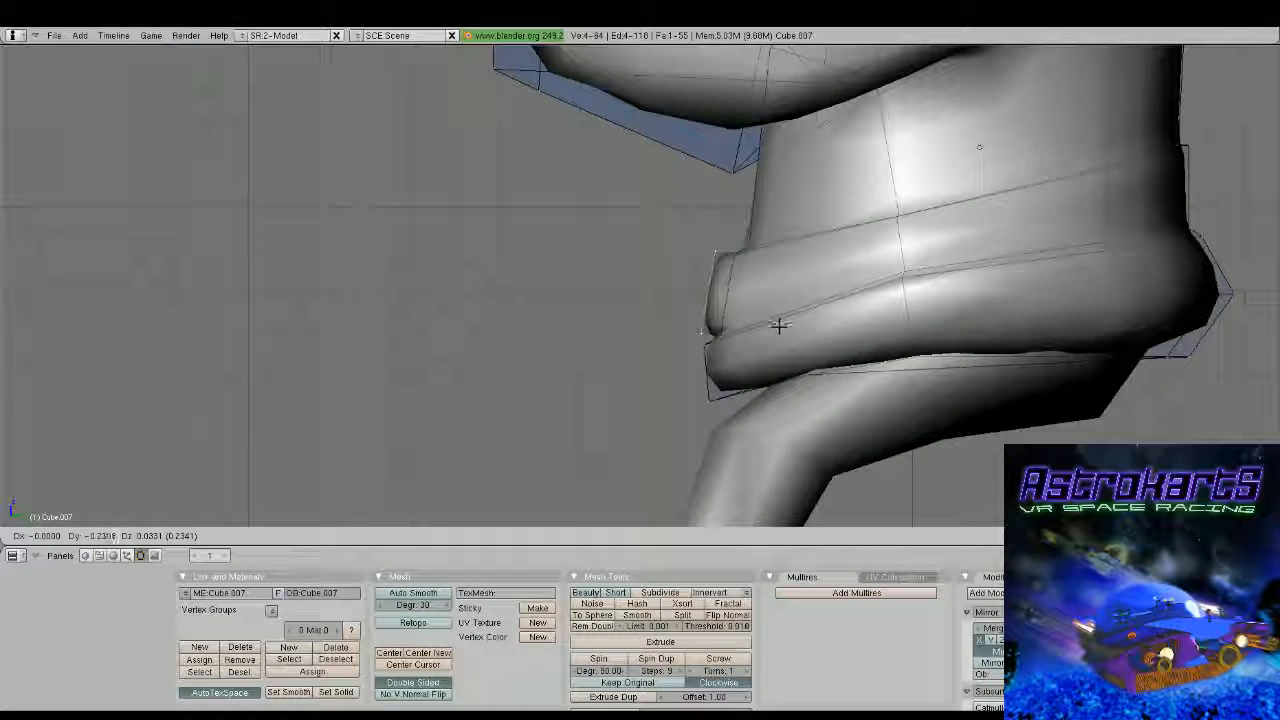
left_click(779, 326)
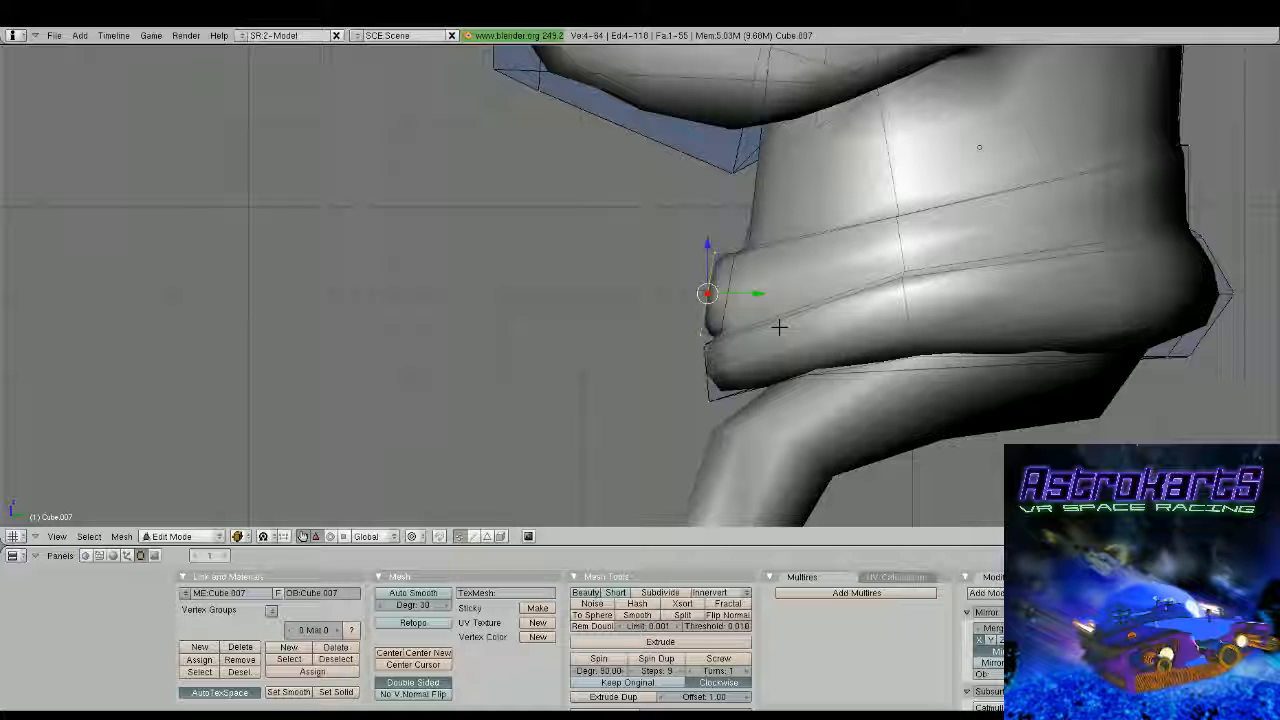
Extrude the raised front face again and scale the new face down
middle_click_drag(779, 327, 985, 314)
key("e")
key("Return")
key("s")
left_click(806, 291)
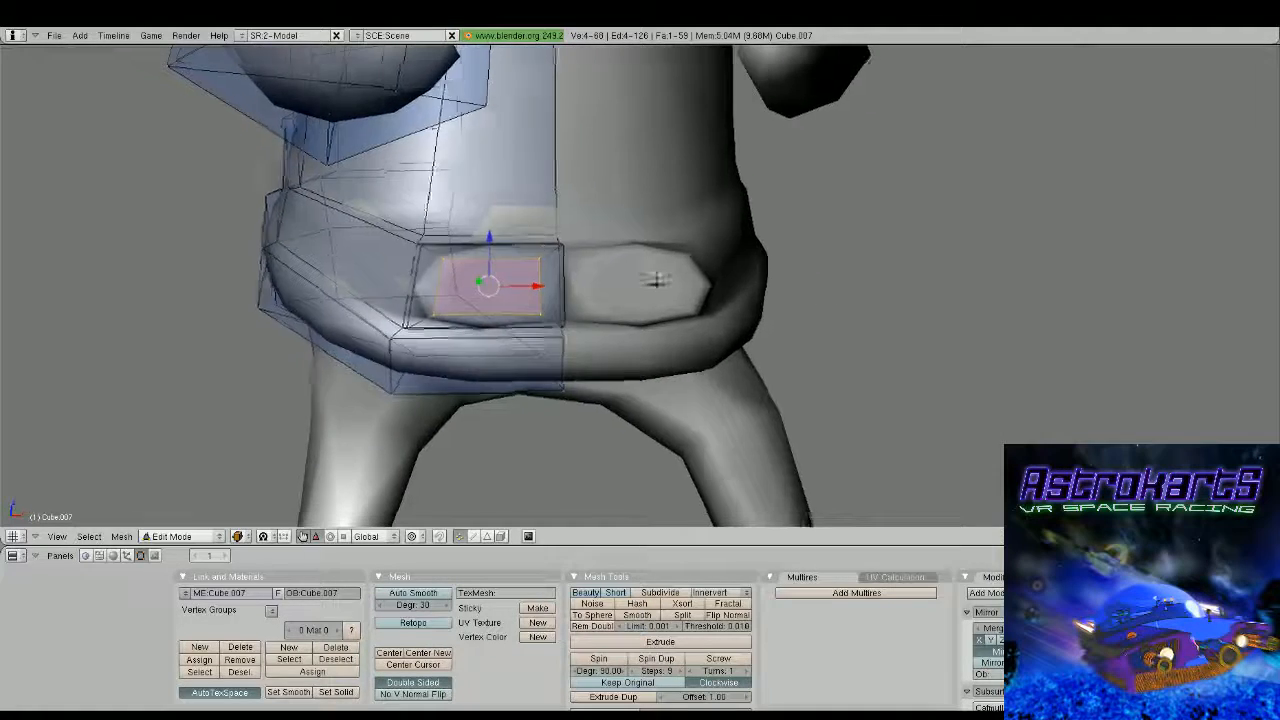
Switch to face selection and delete the two inner side faces of the raised block along the mirror centre line
middle_click_drag(655, 280, 523, 308)
scroll(550, 292, "up", 1)
left_click(489, 538)
right_click(565, 278)
scroll(523, 307, "up", 1)
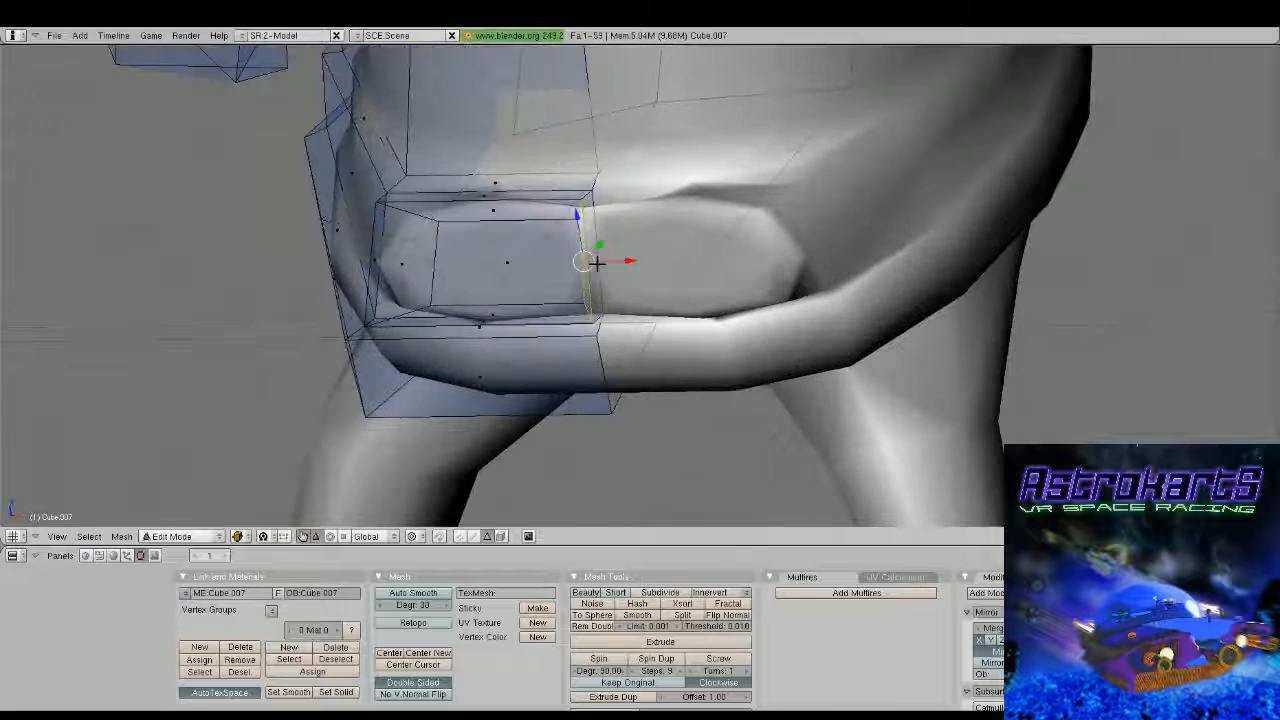
right_click(594, 261, "shift")
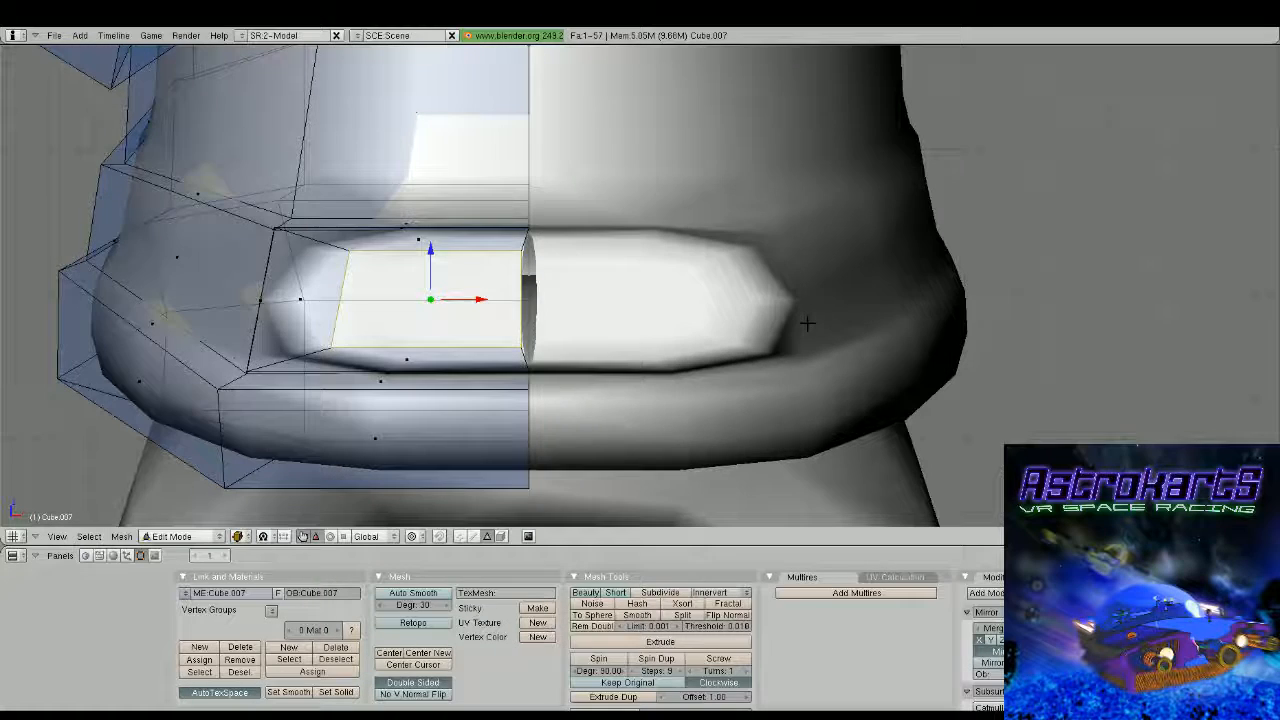
Select the raised block's front face and its outer side face and move them along X to the centre line
right_click(305, 298, "shift")
left_click_drag(420, 300, 429, 302)
key("Tab")
scroll(429, 304, "down", 2)
middle_click_drag(430, 307, 474, 329)
scroll(521, 330, "down", 2)
scroll(521, 334, "down", 3)
Reopen the torso mesh and extrude the block's two selected faces in place
key("Tab")
scroll(480, 331, "up", 4)
middle_click_drag(560, 349, 678, 353)
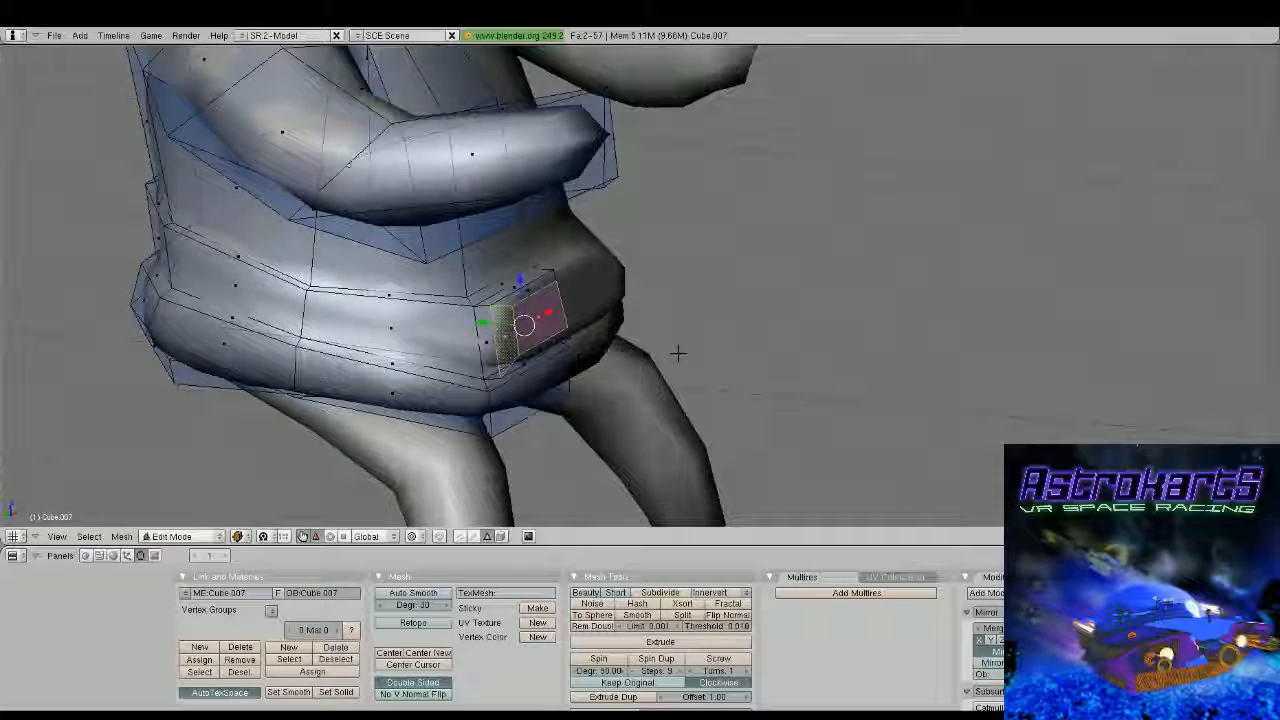
key("e")
left_click(675, 352)
left_click(674, 352)
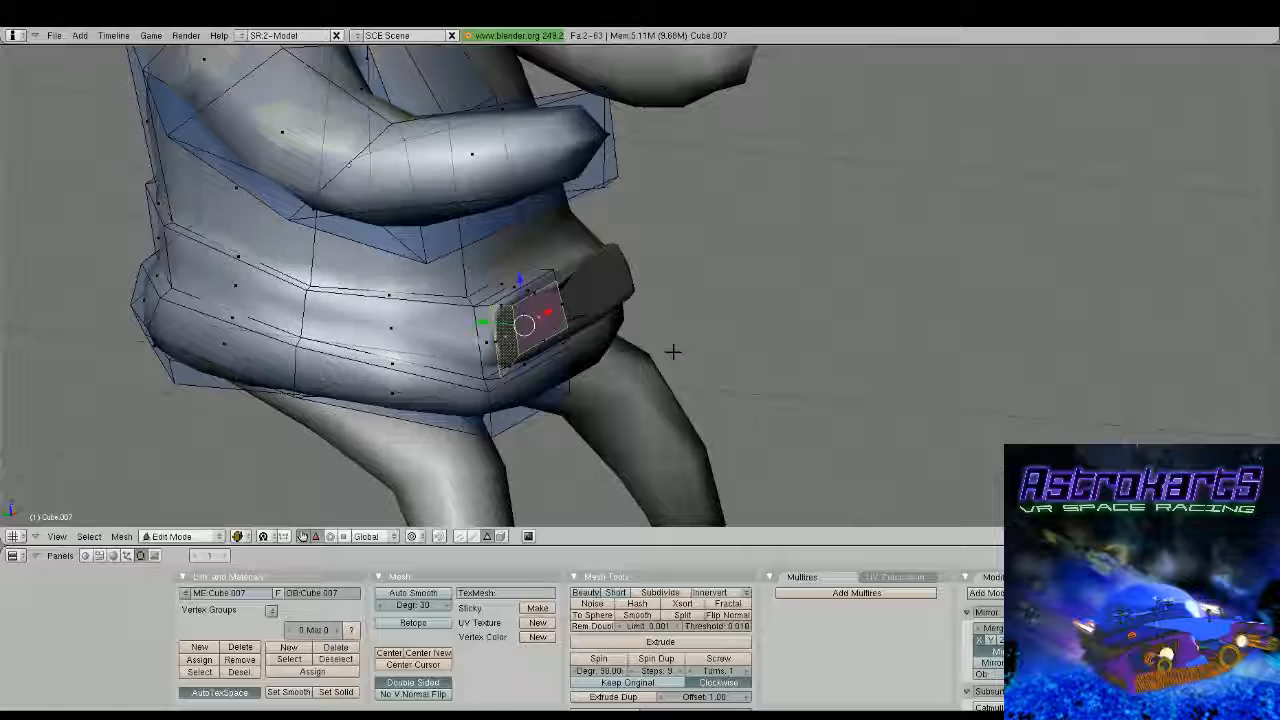
Delete the extra extruded face between the mirrored halves of the front block
key("x")
key("Tab")
scroll(560, 325, "down", 4)
middle_click_drag(560, 325, 463, 306)
key("Tab")
scroll(500, 306, "up", 2)
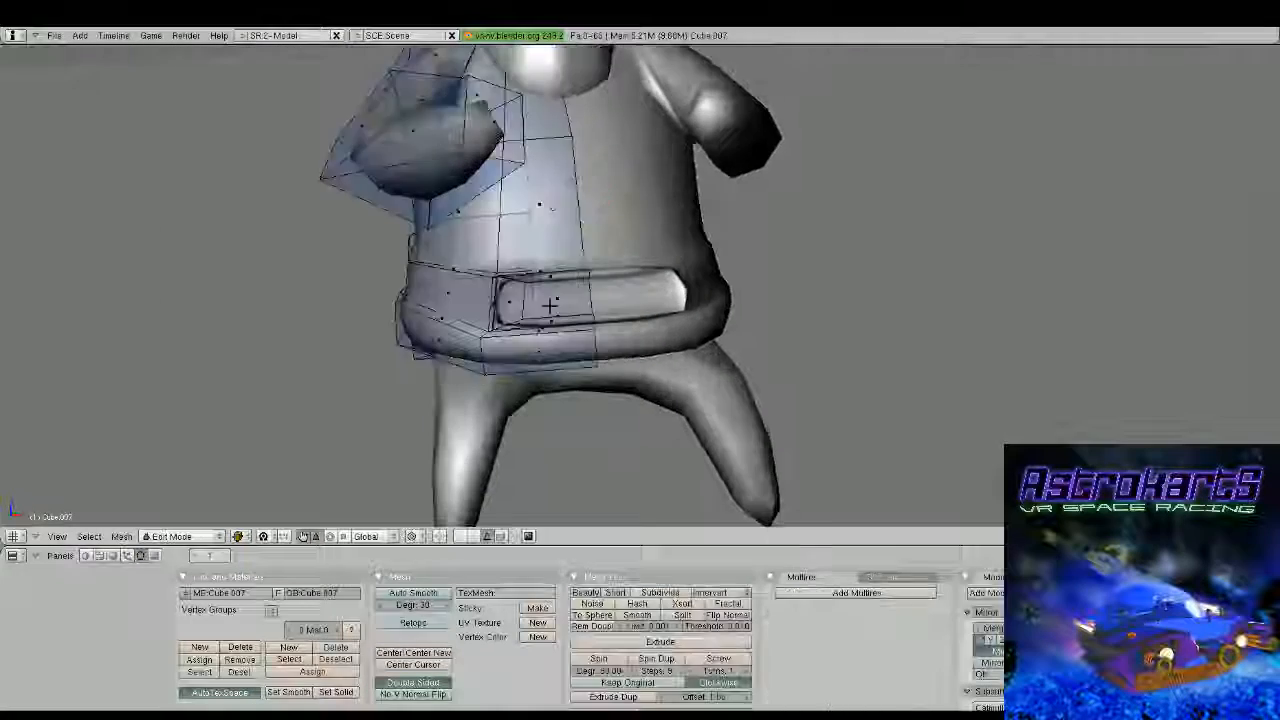
Switch to vertex selection, select the four vertices at the front block's outer end and scale them to about 0.63 along Z
middle_click_drag(549, 306, 548, 338)
scroll(527, 316, "up", 1)
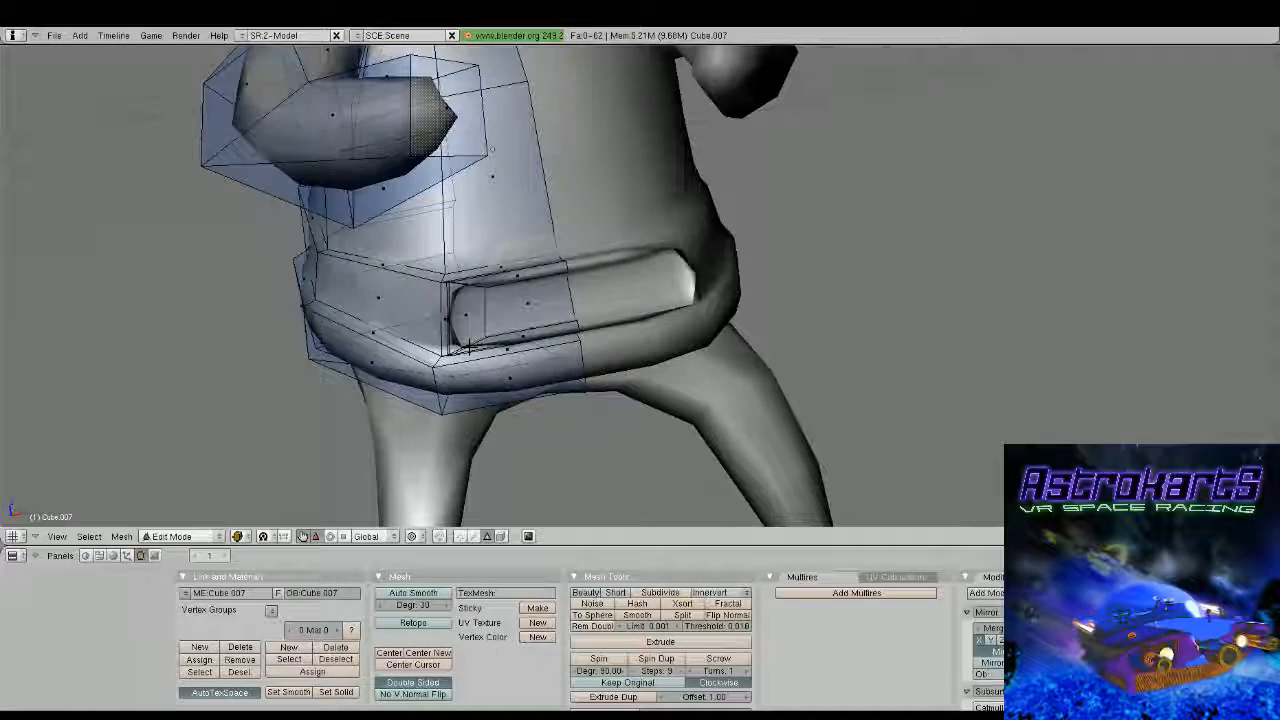
left_click(460, 536)
middle_click_drag(446, 475, 491, 409)
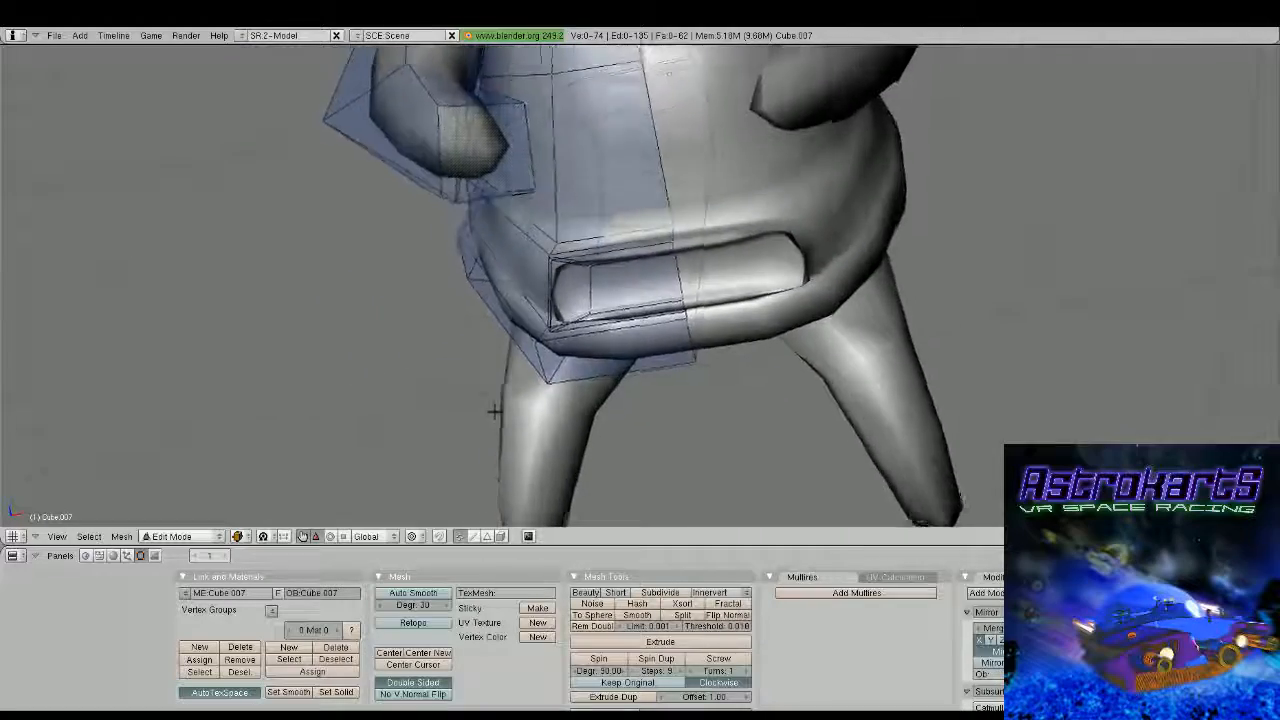
scroll(565, 346, "up", 3)
middle_click_drag(563, 345, 686, 338)
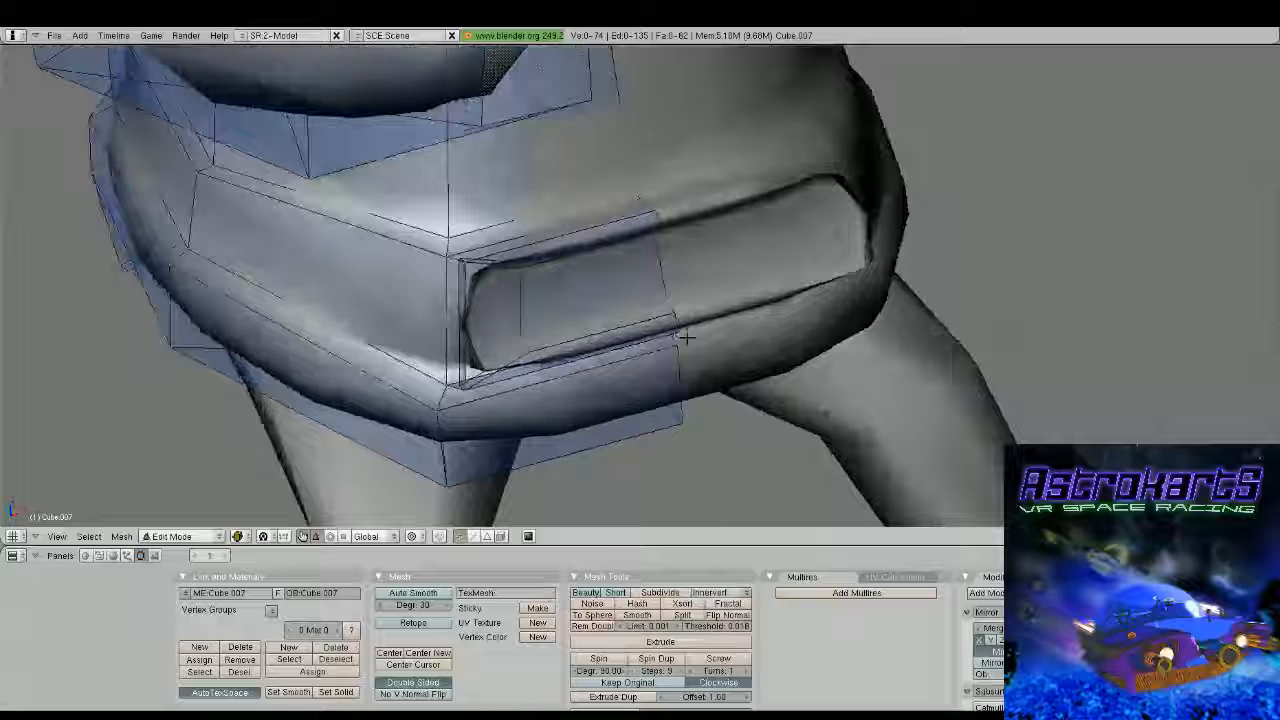
middle_click_drag(686, 338, 704, 362)
right_click(480, 410)
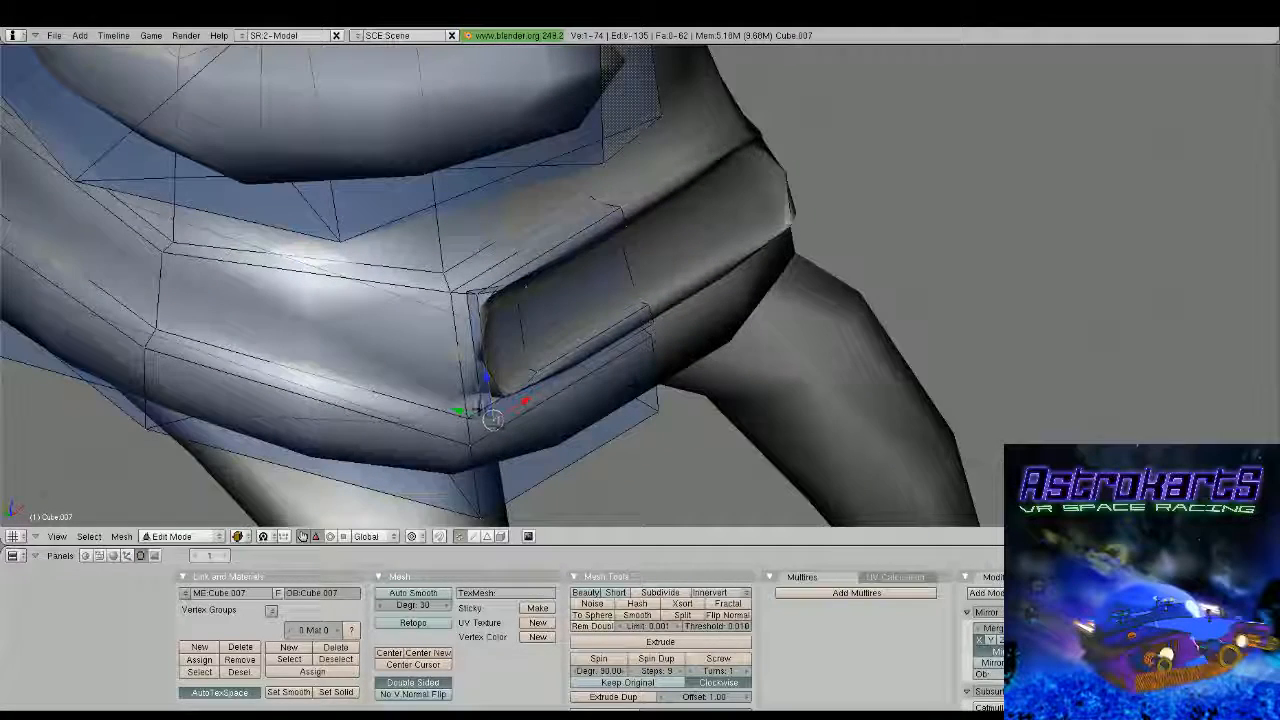
right_click(479, 411, "shift")
right_click(470, 294, "shift")
right_click(480, 296, "shift")
key("s")
key("z")
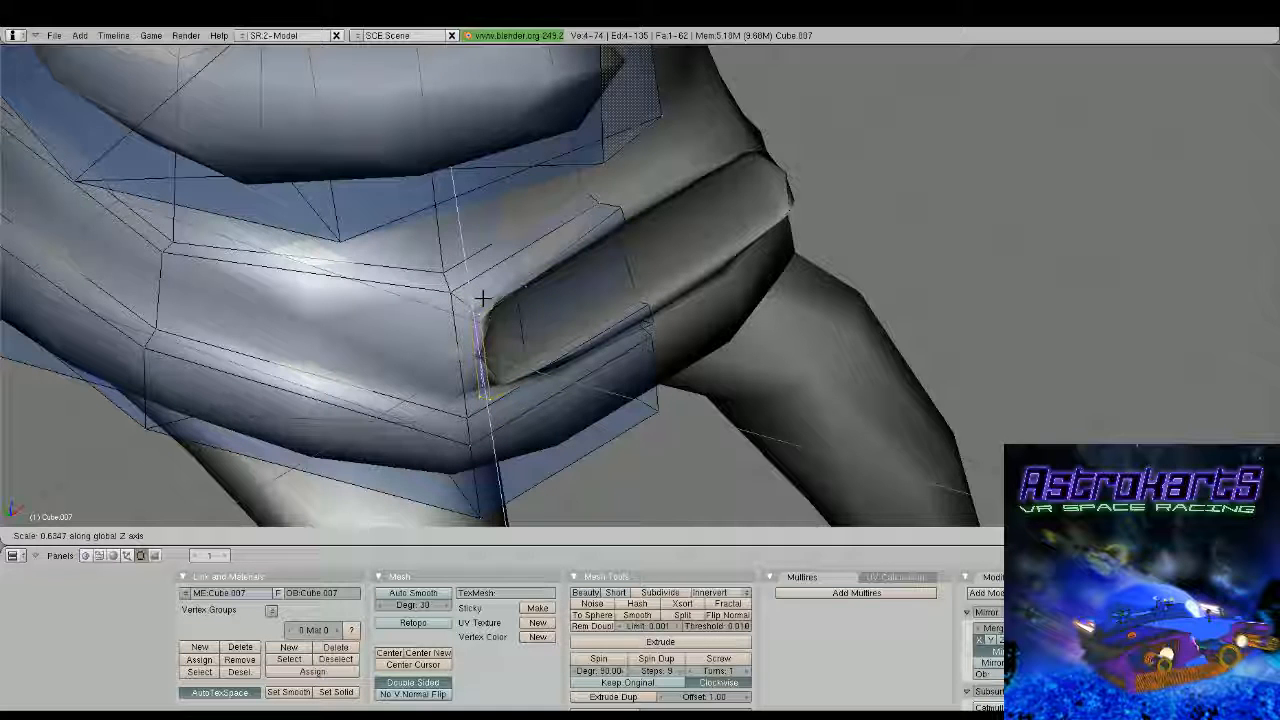
left_click(483, 296)
Select the two vertices of the upright edge at the front block's outer end and delete them
right_click(482, 300)
mouse_move(482, 300)
middle_mouse_down()
mouse_move(490, 345)
mouse_move(496, 318)
middle_mouse_up()
right_click(497, 390, "shift")
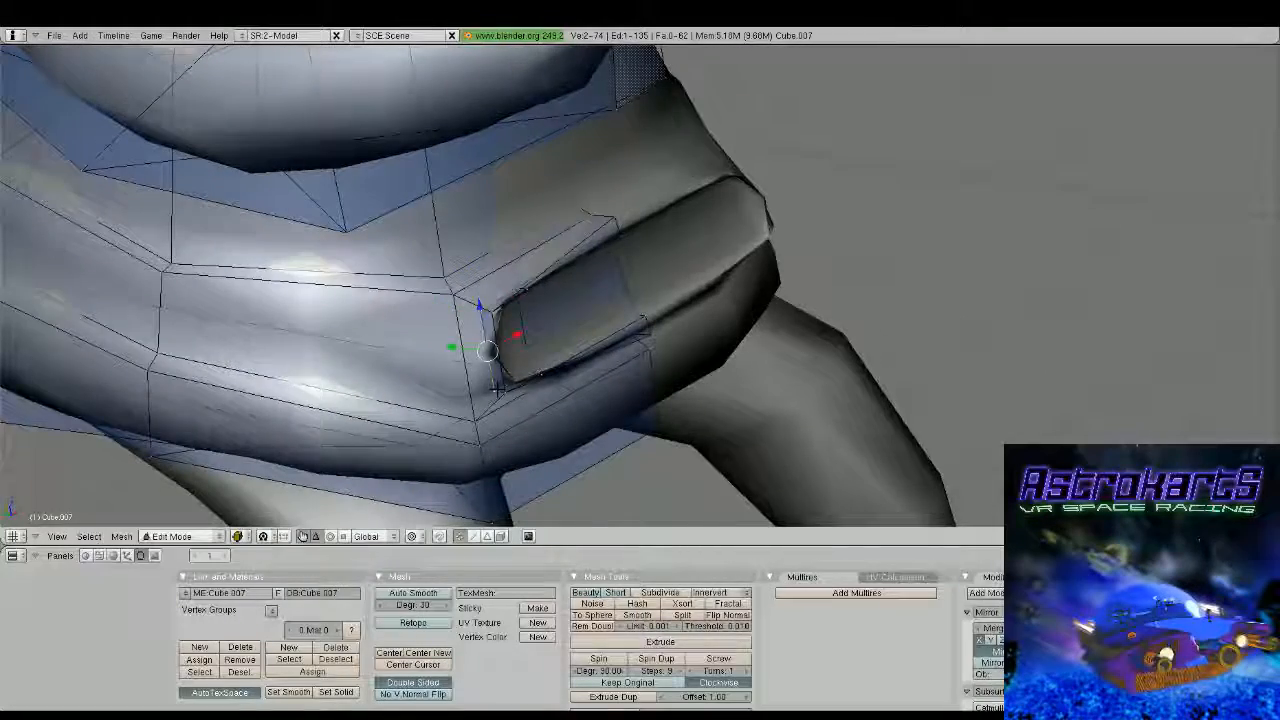
key("z")
key("z")
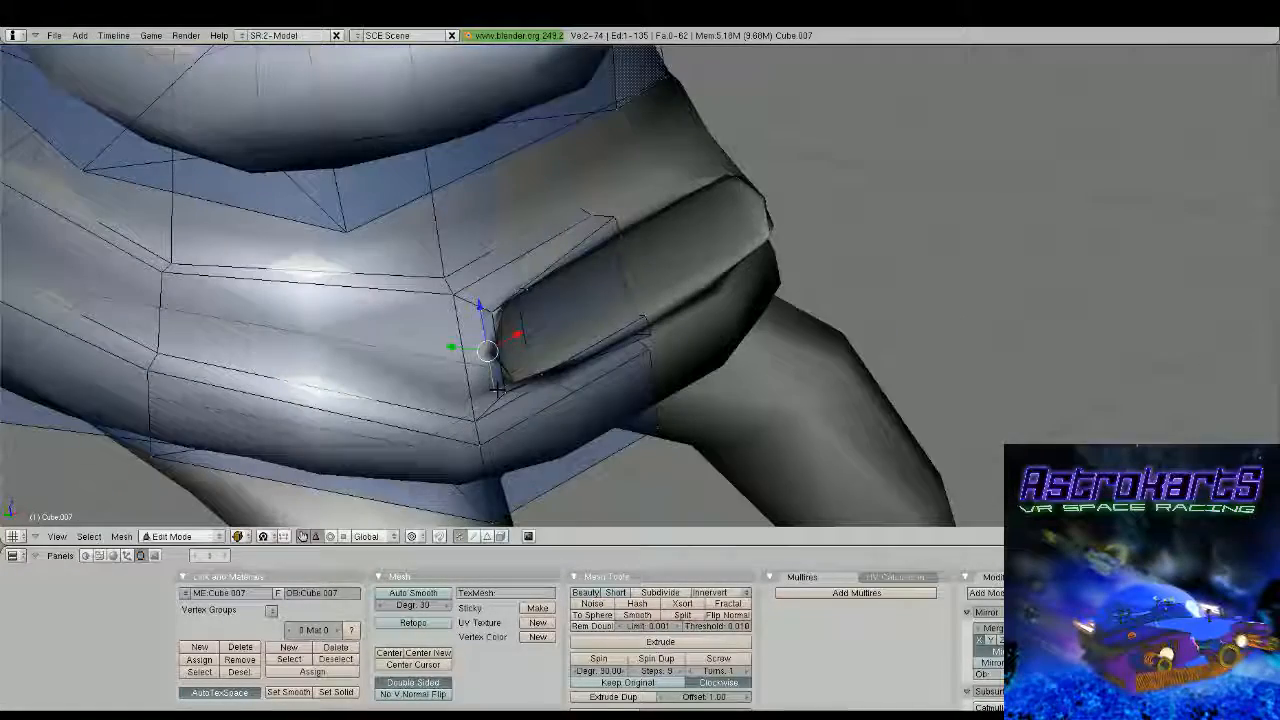
key("x")
left_click(498, 390)
middle_click_drag(498, 390, 520, 394)
Close the gap at the front block's outer end by filling two faces between the surrounding vertices
right_click(537, 370)
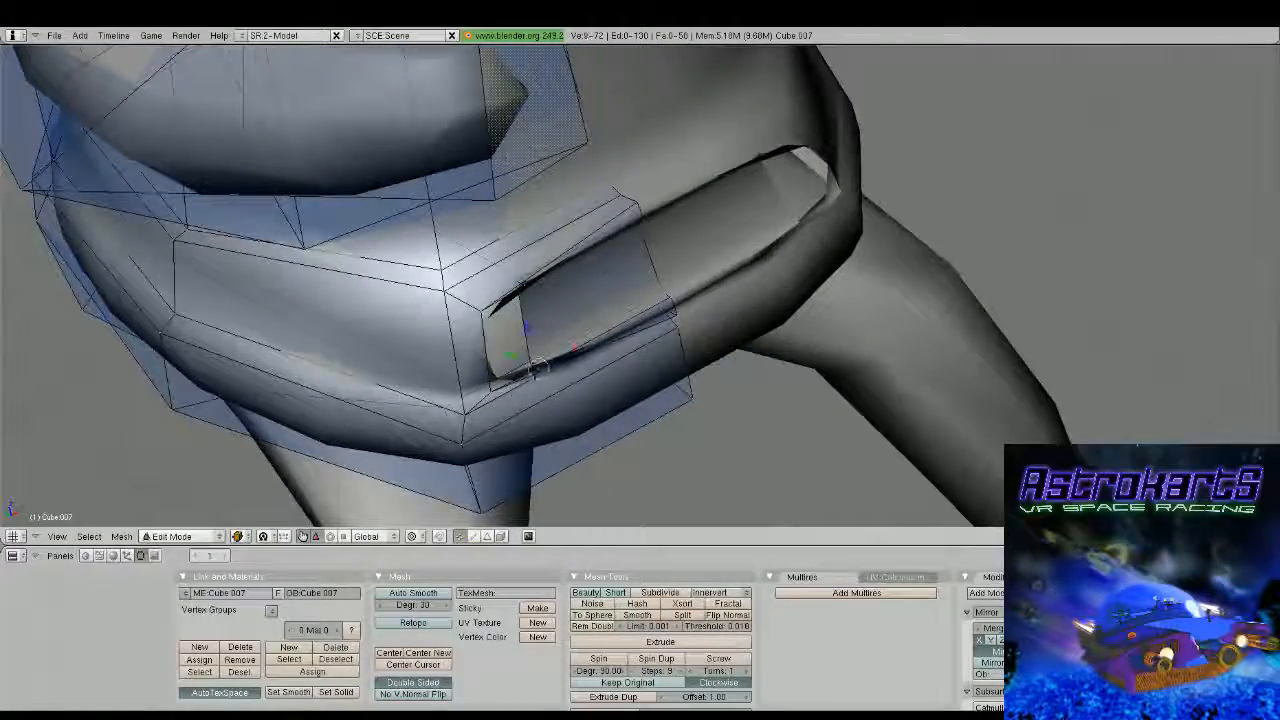
right_click(526, 351, "shift")
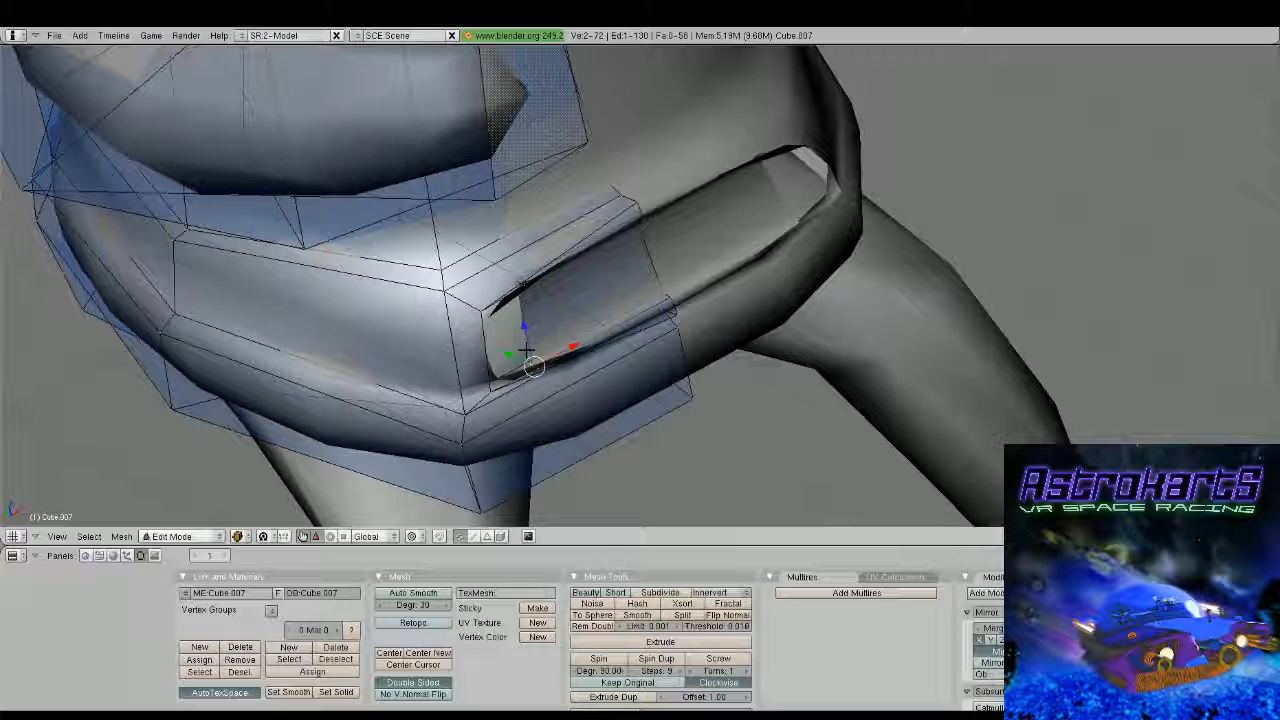
right_click(528, 252, "shift")
right_click(543, 240, "shift")
key("f")
middle_click_drag(526, 352, 566, 329)
right_click(527, 260)
right_click(526, 324, "shift")
right_click(504, 337, "shift")
right_click(547, 255, "shift")
key("f")
key("Tab")
Add a vertical edge loop down the torso front through the front block, slid to about -0.51
scroll(571, 288, "down", 2)
scroll(526, 268, "down", 1)
scroll(525, 272, "down", 2)
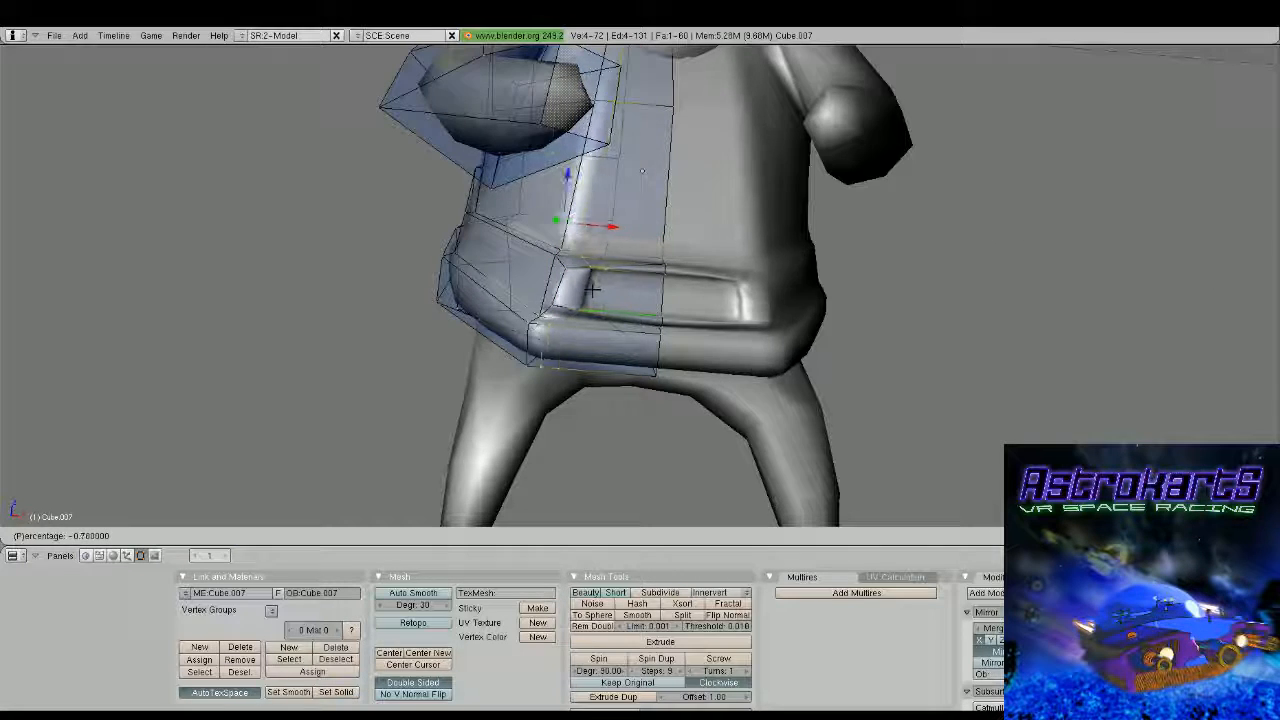
key("Escape")
scroll(627, 296, "down", 1)
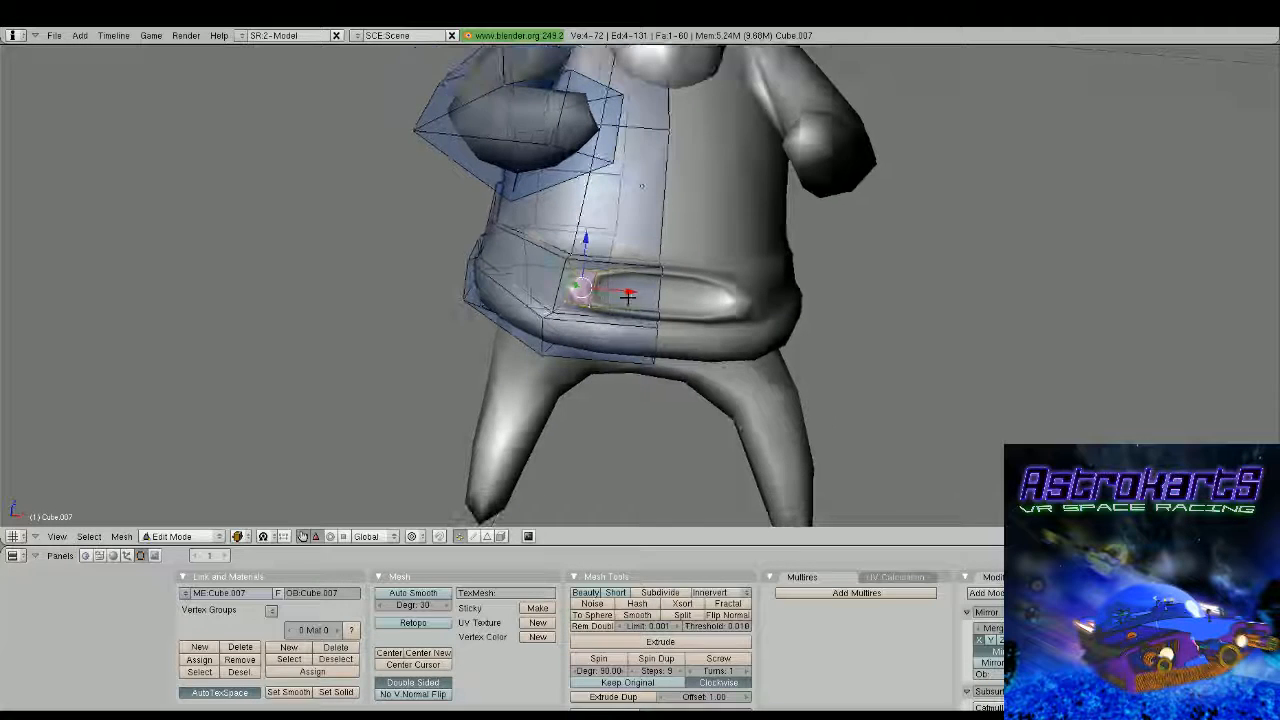
key("ctrl+r")
left_click(624, 294)
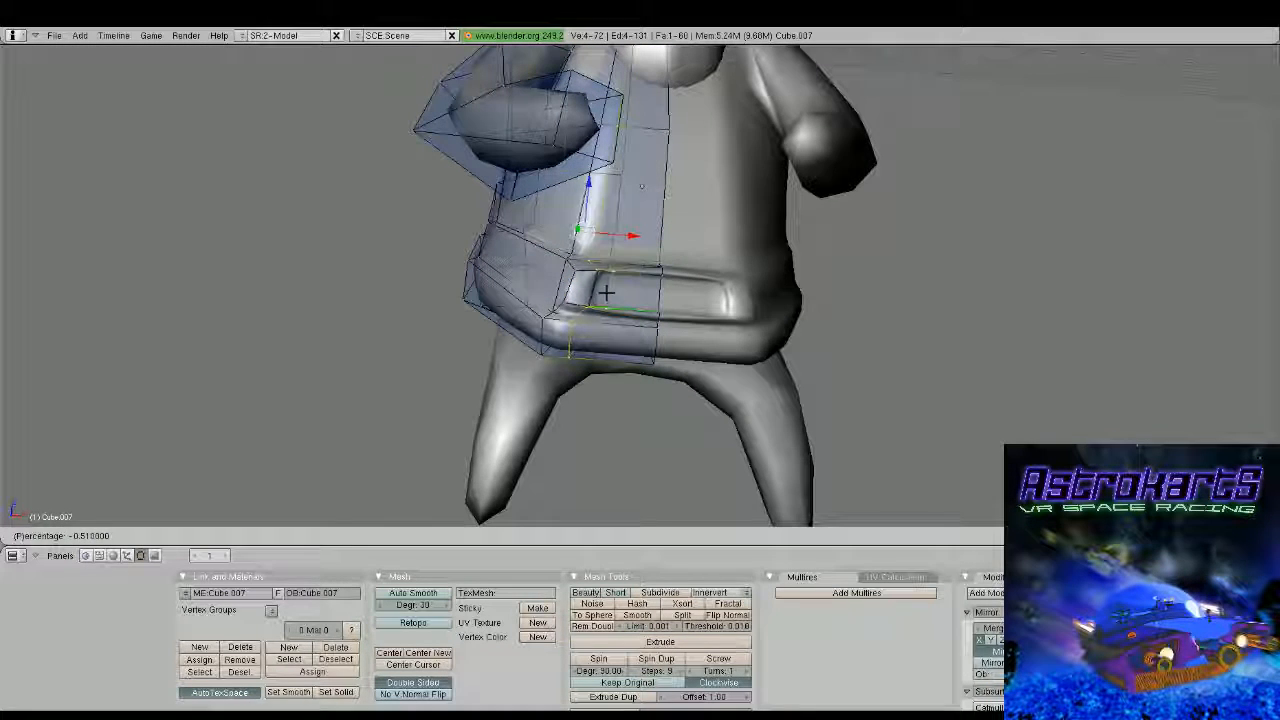
left_click(606, 288)
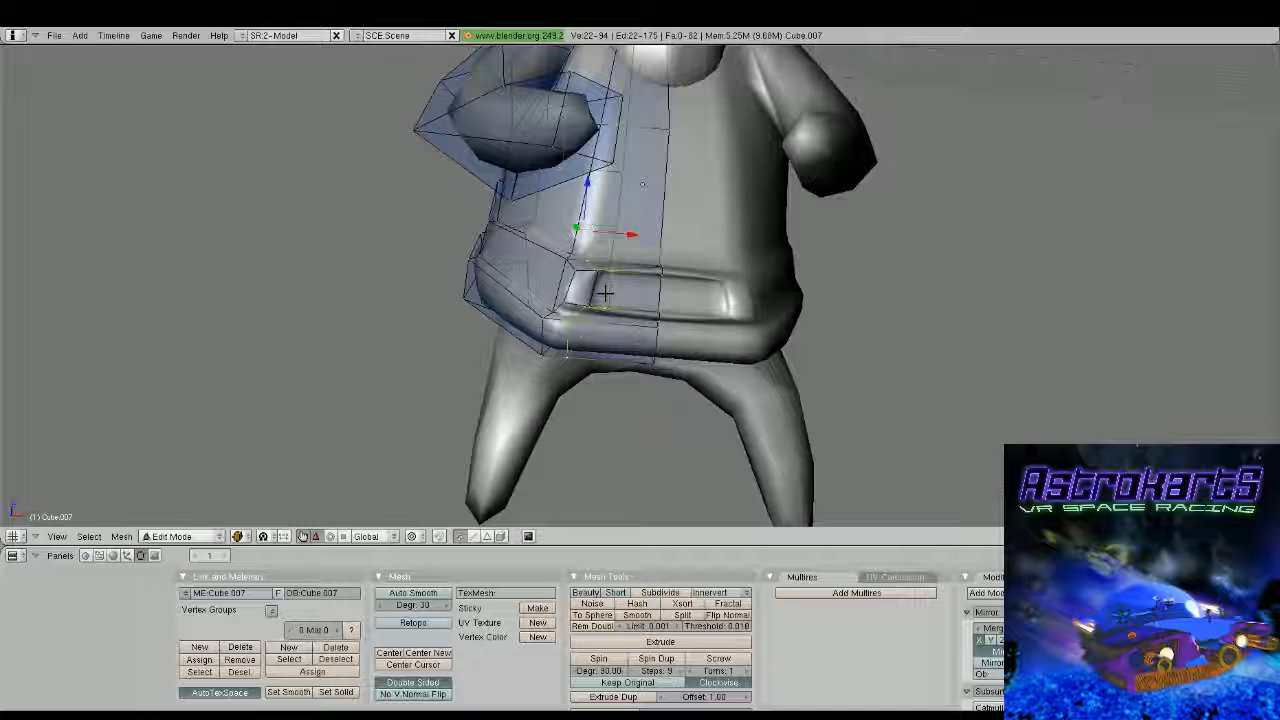
Select the vertex of the new edge loop at the chest and adjust its position in two moves
middle_click_drag(606, 293, 663, 200)
right_click(615, 144)
key("g")
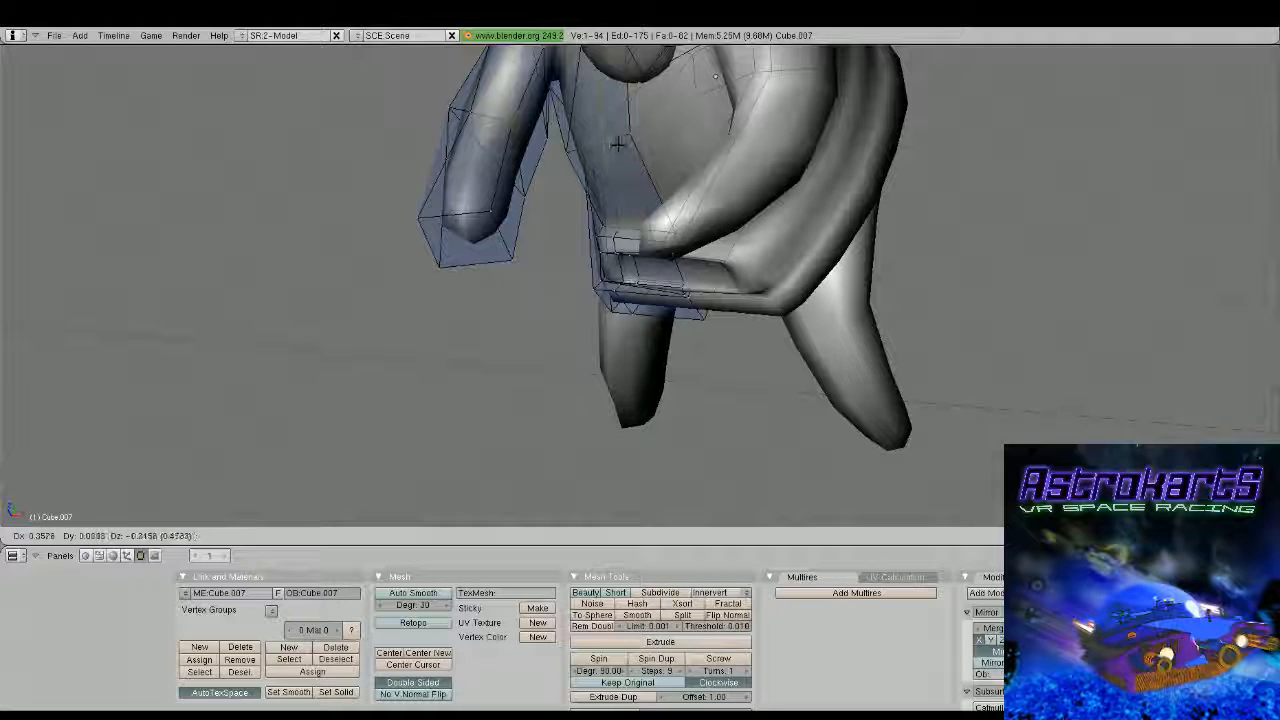
left_click(617, 145)
middle_click_drag(617, 145, 676, 62)
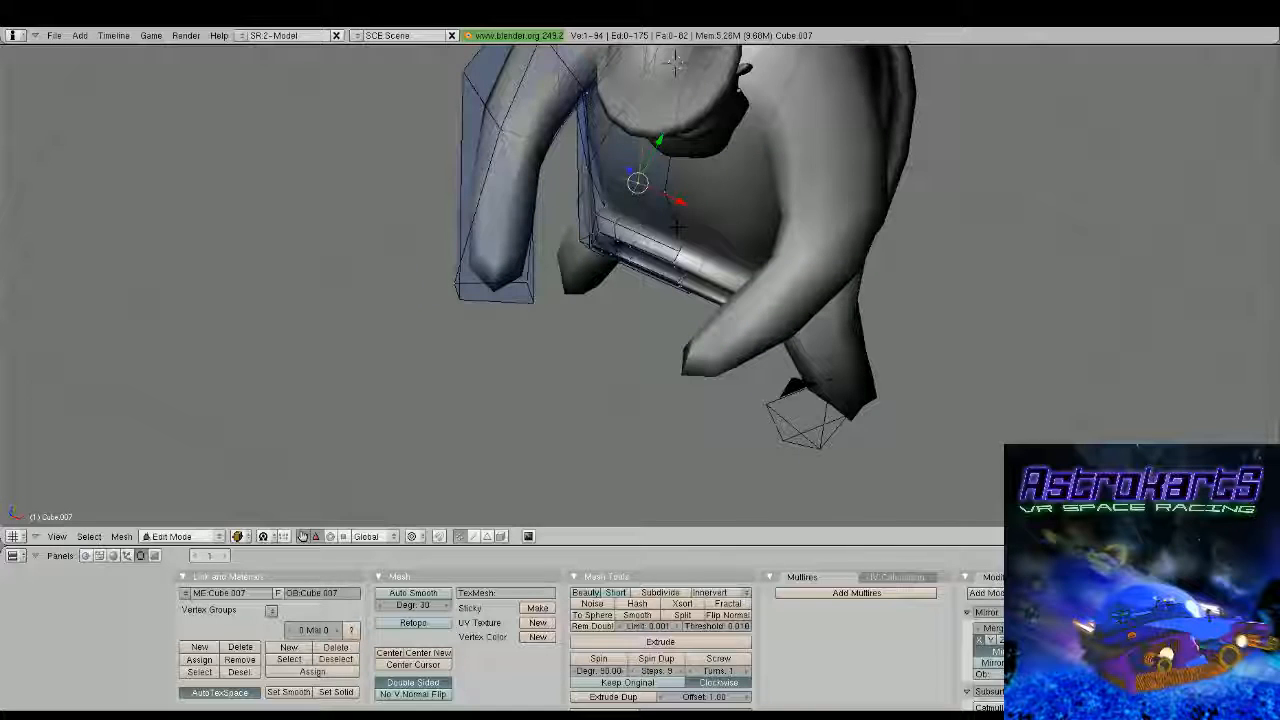
key("g")
left_click(676, 62)
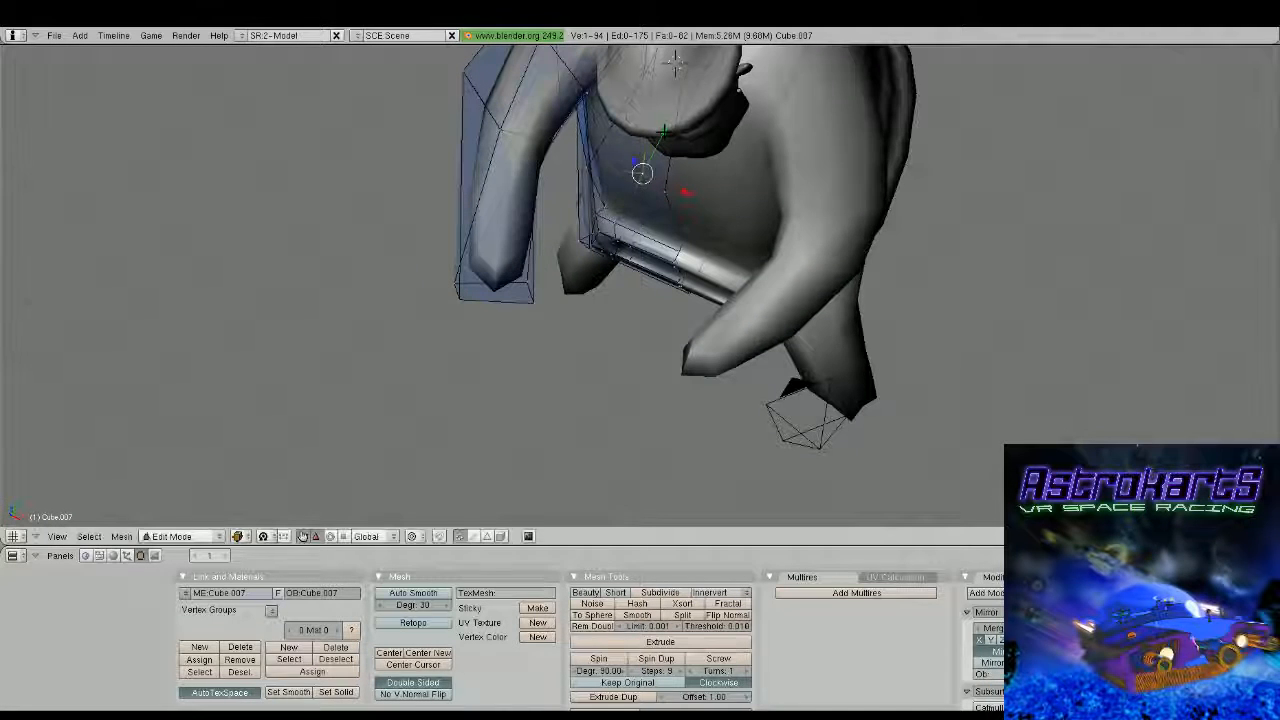
Select two neighbouring chest vertices below the beard and move them along Z
right_click(658, 180)
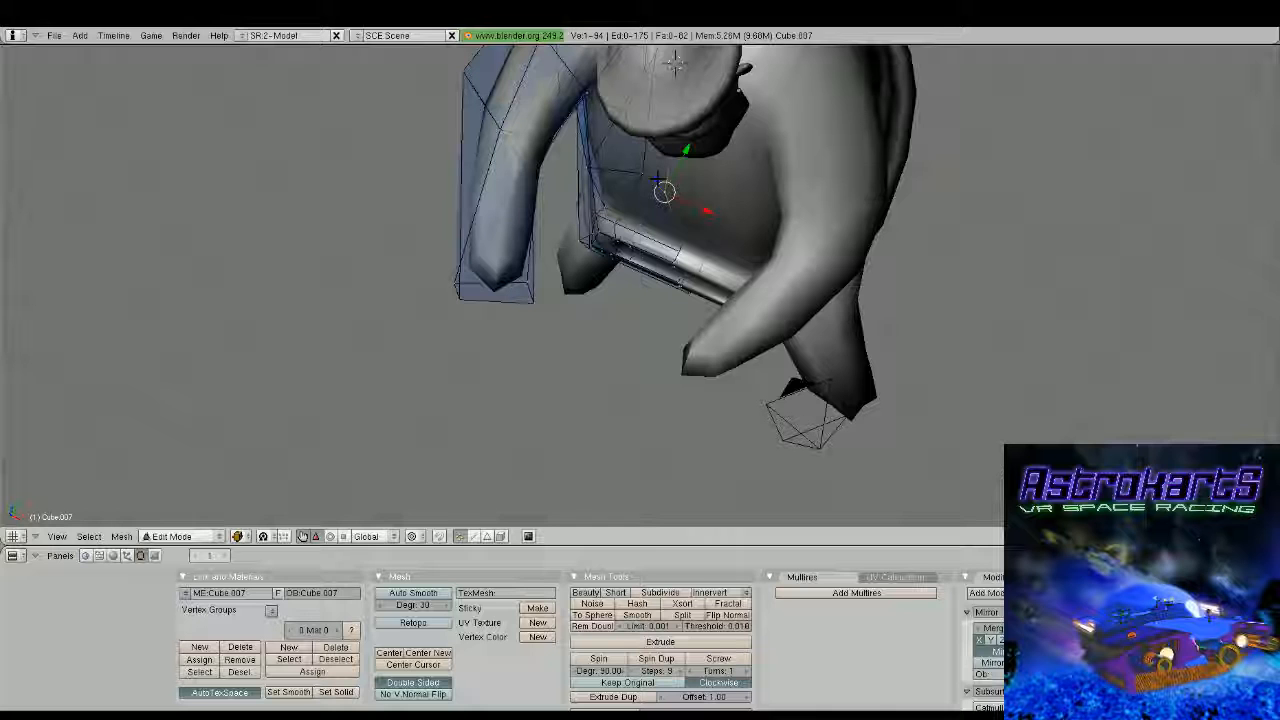
middle_click_drag(658, 180, 663, 201)
right_click(596, 265, "shift")
left_click_drag(636, 225, 638, 218)
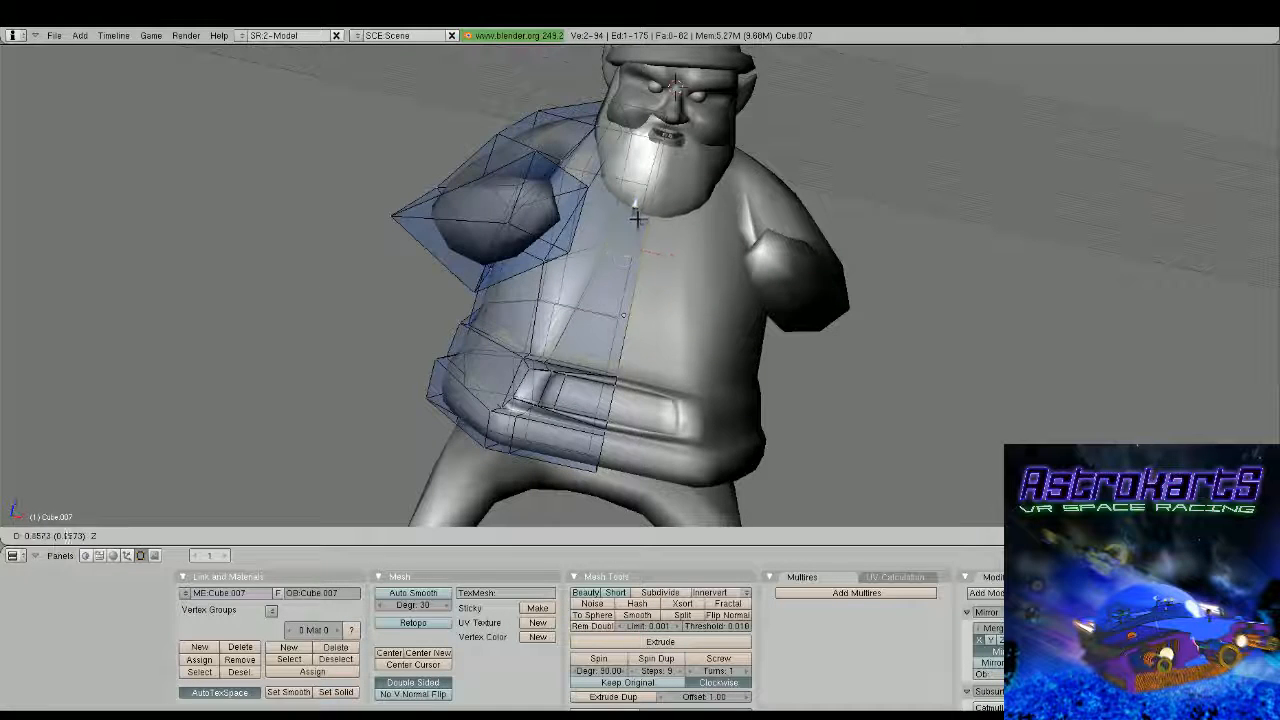
left_click(638, 218)
Add a horizontal edge loop around the belly above the front block
middle_click_drag(638, 218, 622, 332)
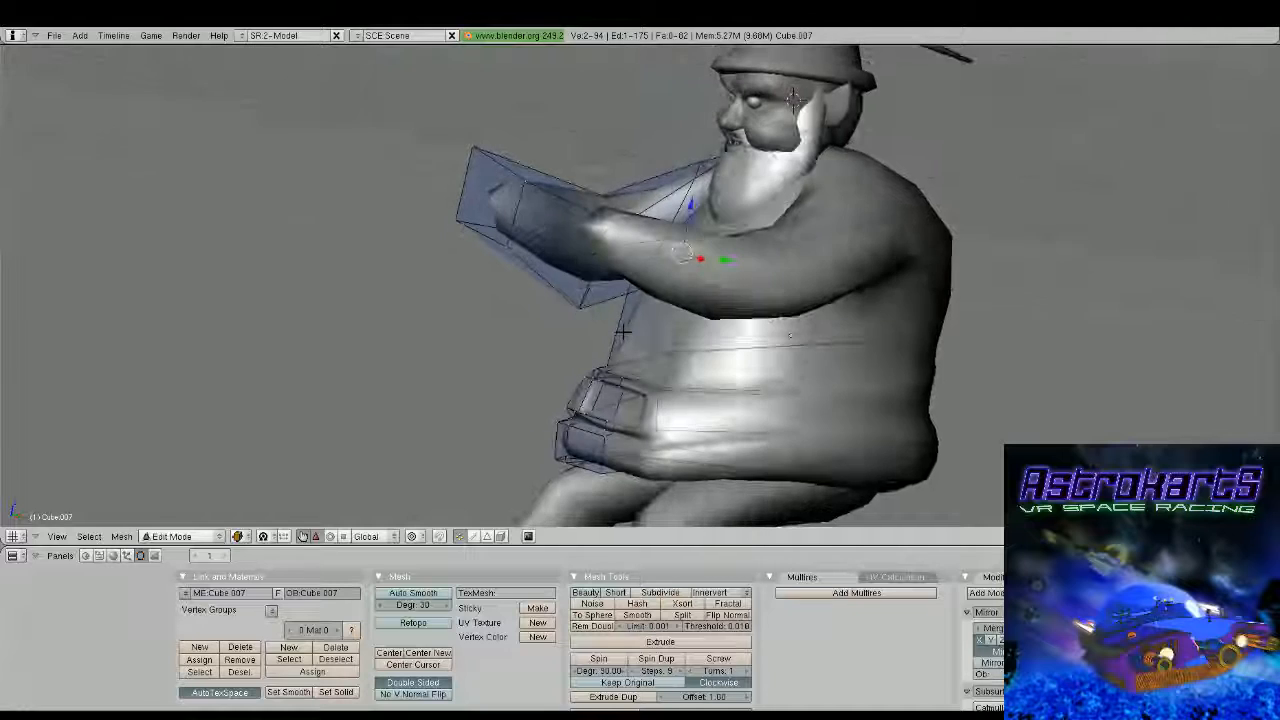
key("ctrl+r")
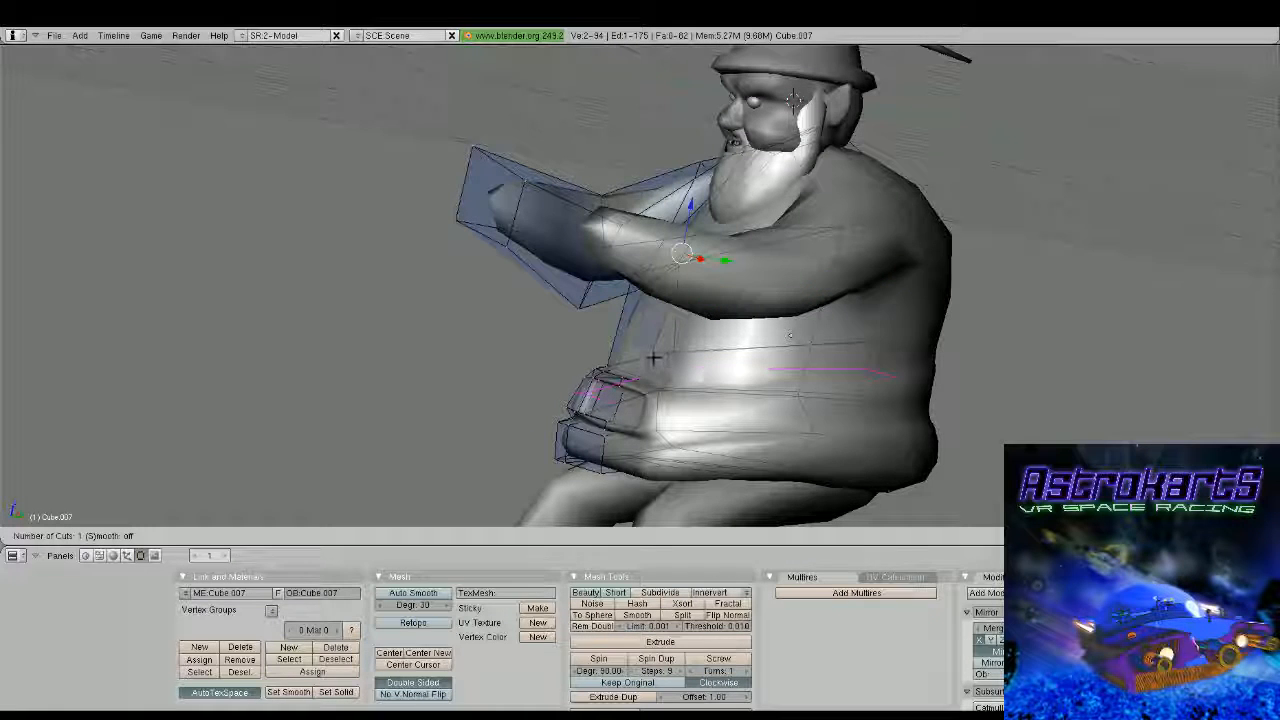
left_click(623, 344)
left_click(626, 345)
middle_click_drag(626, 345, 614, 314)
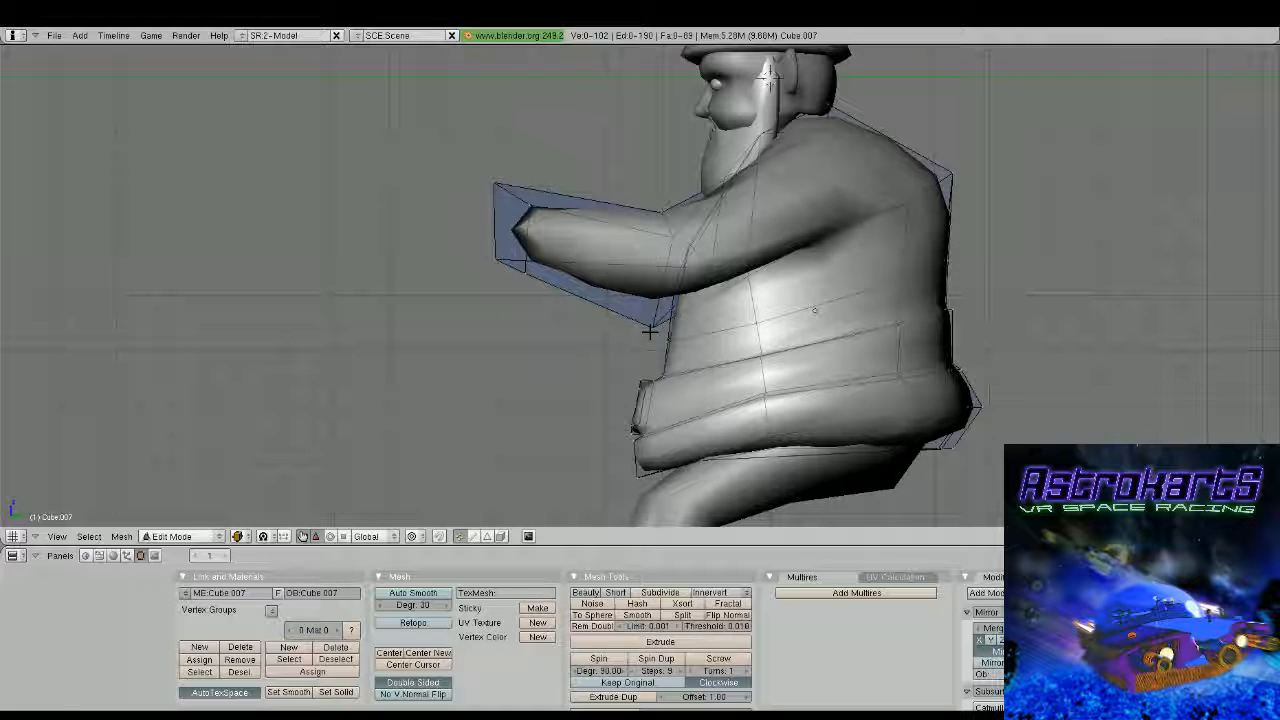
Select a front belly vertex above the front block and move it to reshape the belly
left_click_drag(721, 382, 681, 387)
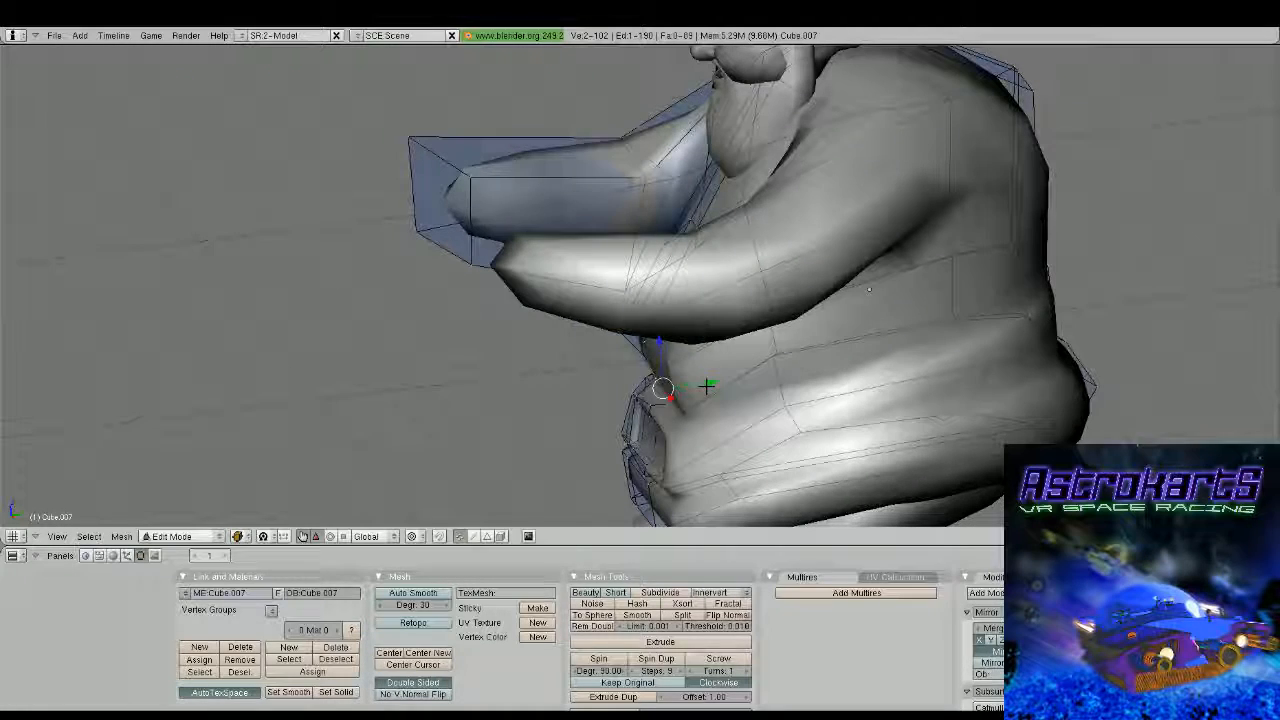
right_click(664, 401, "shift")
right_click(659, 404, "shift")
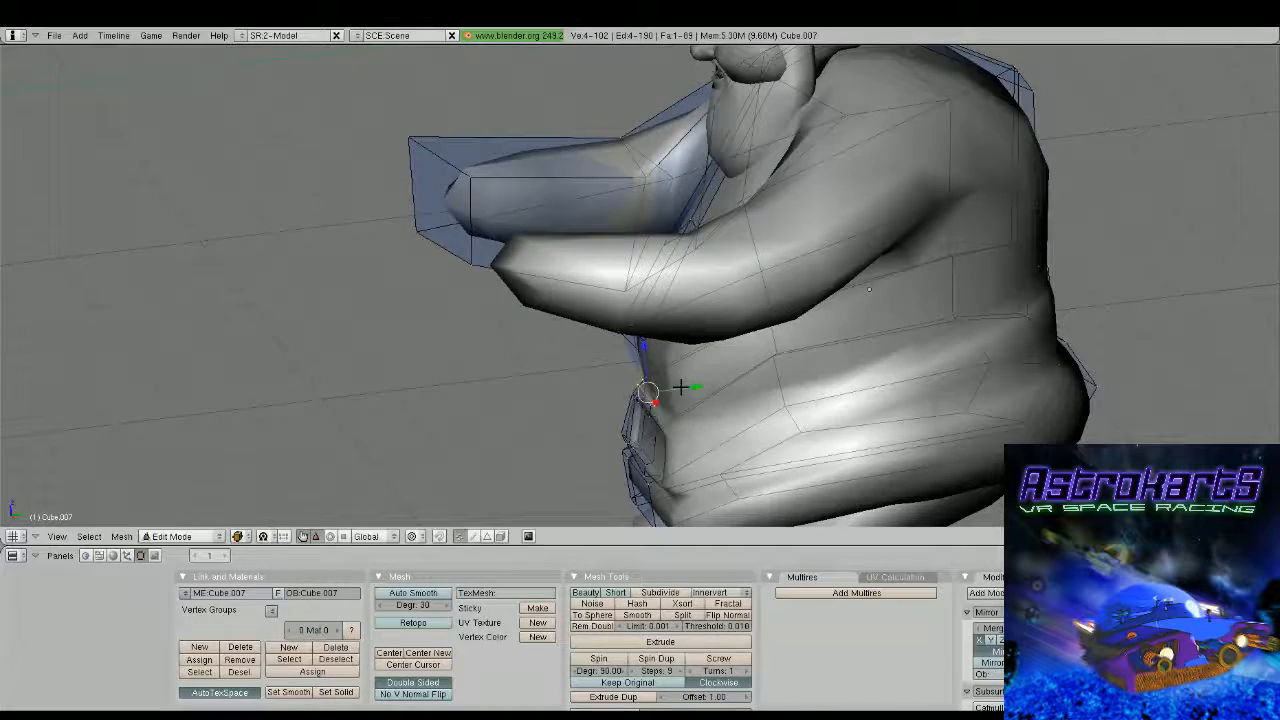
middle_click_drag(680, 387, 690, 312)
right_click_drag(690, 312, 621, 367)
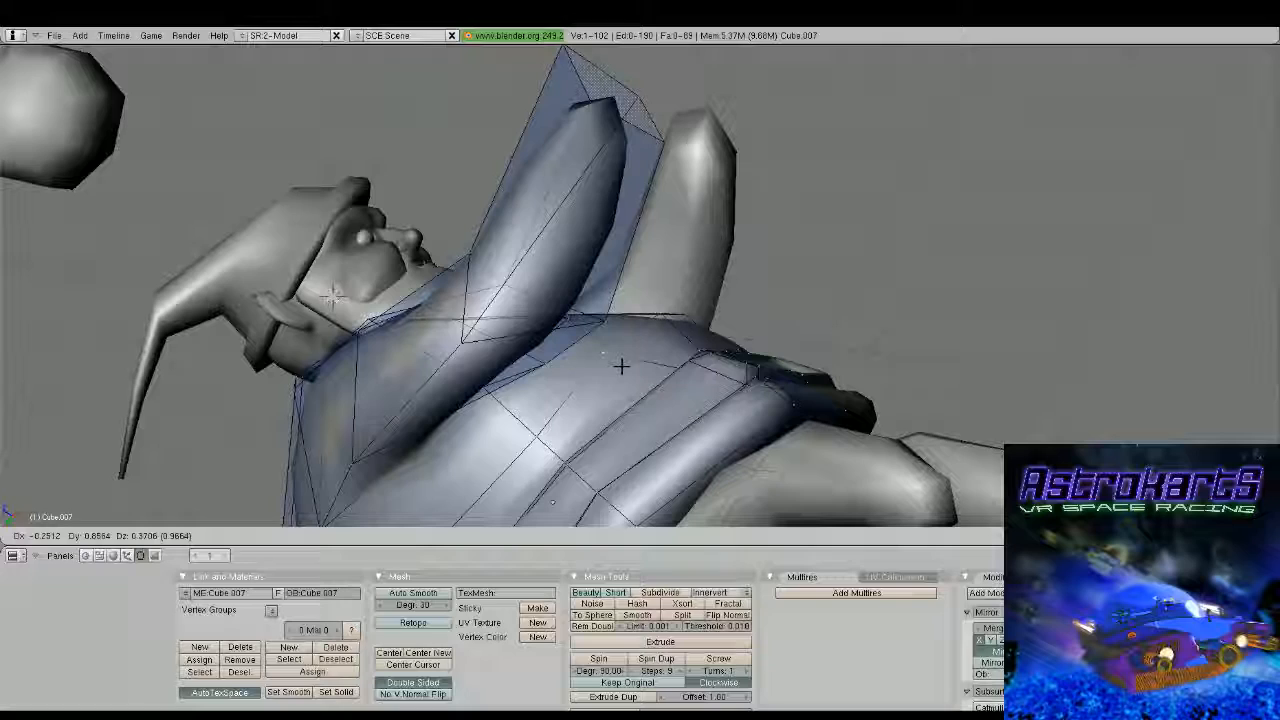
left_click(621, 366)
Examine the torso's shape from the front, side and back, both with and without its mesh cage
middle_click_drag(621, 366, 634, 397)
key("Tab")
key("Tab")
left_click_drag(671, 289, 667, 301)
middle_click_drag(667, 301, 605, 217)
key("KP_3")
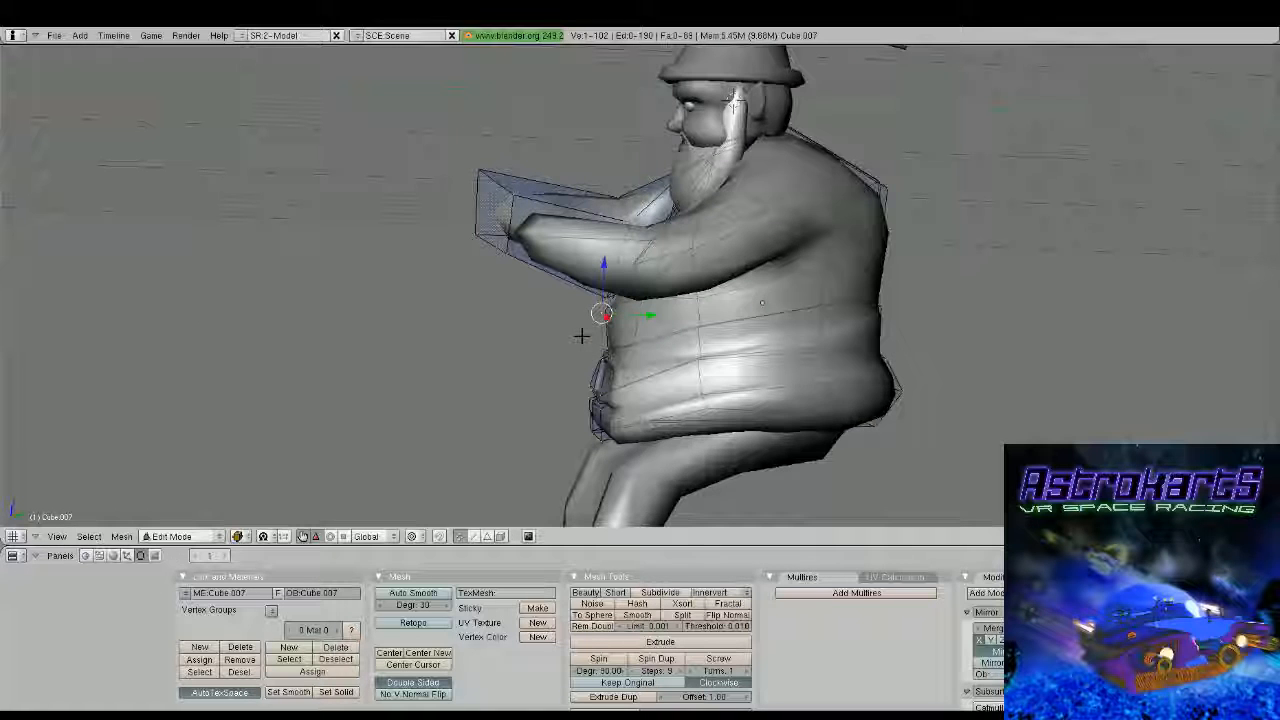
middle_click_drag(586, 331, 354, 145)
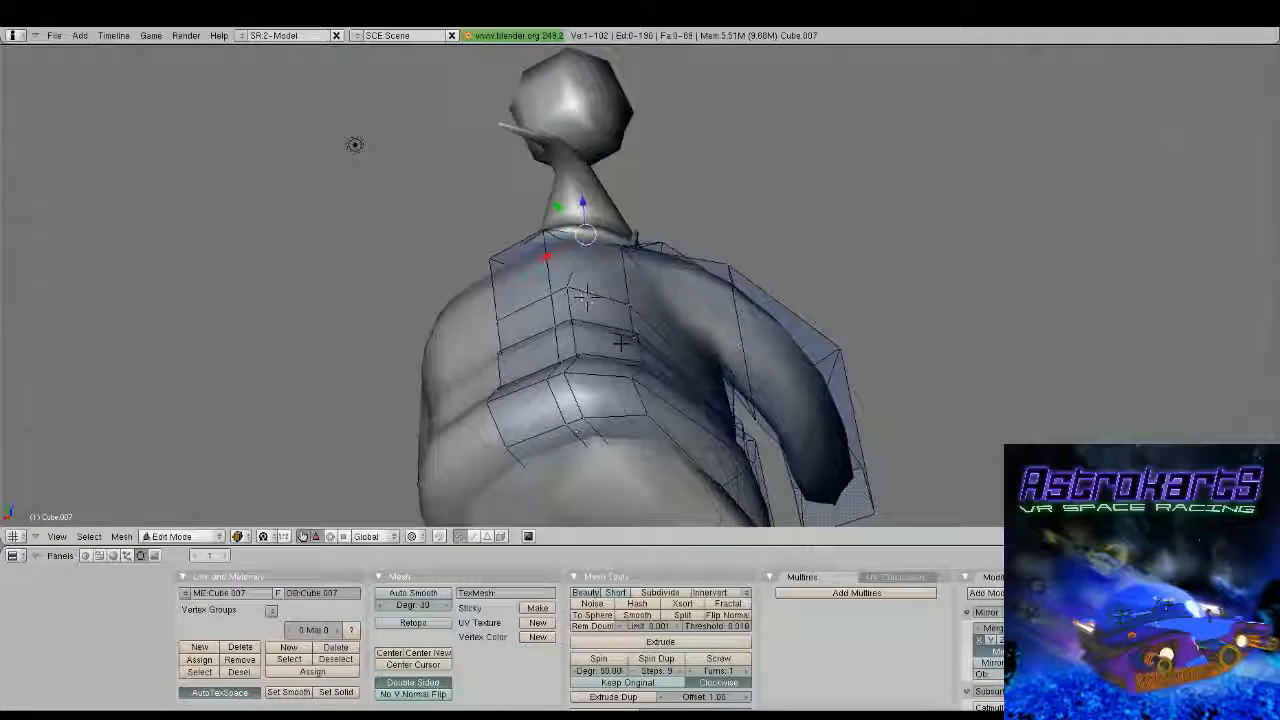
key("Tab")
middle_click_drag(585, 292, 490, 322)
key("Tab")
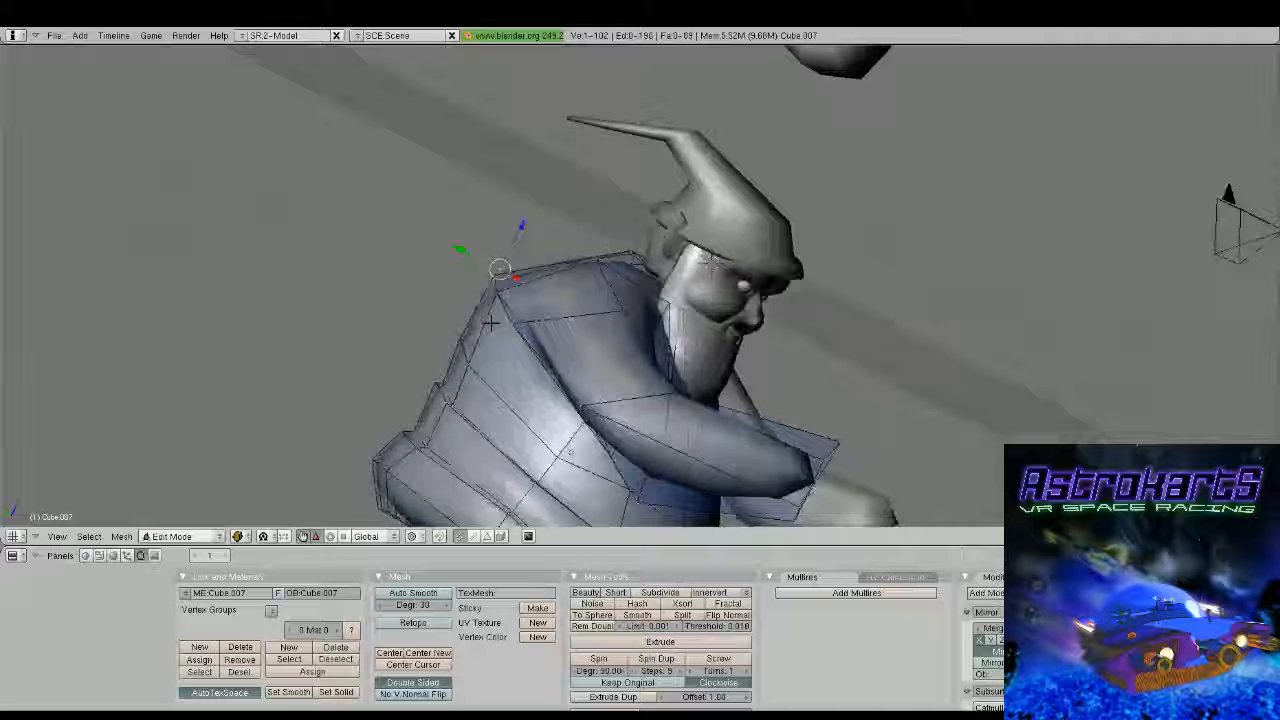
middle_click_drag(490, 322, 869, 255)
right_click(549, 206, "shift")
key("Tab")
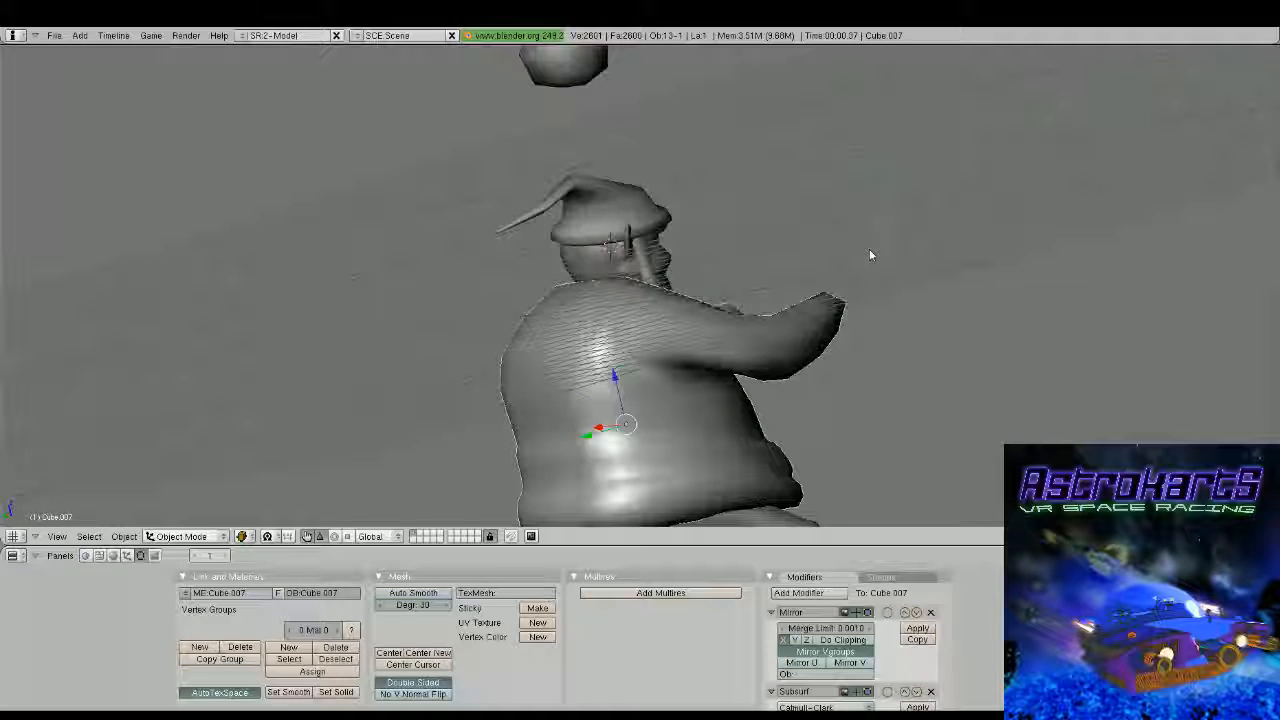
key("Tab")
Reposition one upper-back vertex and a pair of upper-back vertices to reshape the back below the hat
middle_click_drag(869, 255, 703, 466)
left_click_drag(694, 462, 698, 444)
right_click(658, 375)
middle_click_drag(658, 375, 672, 398)
left_click_drag(672, 386, 686, 398)
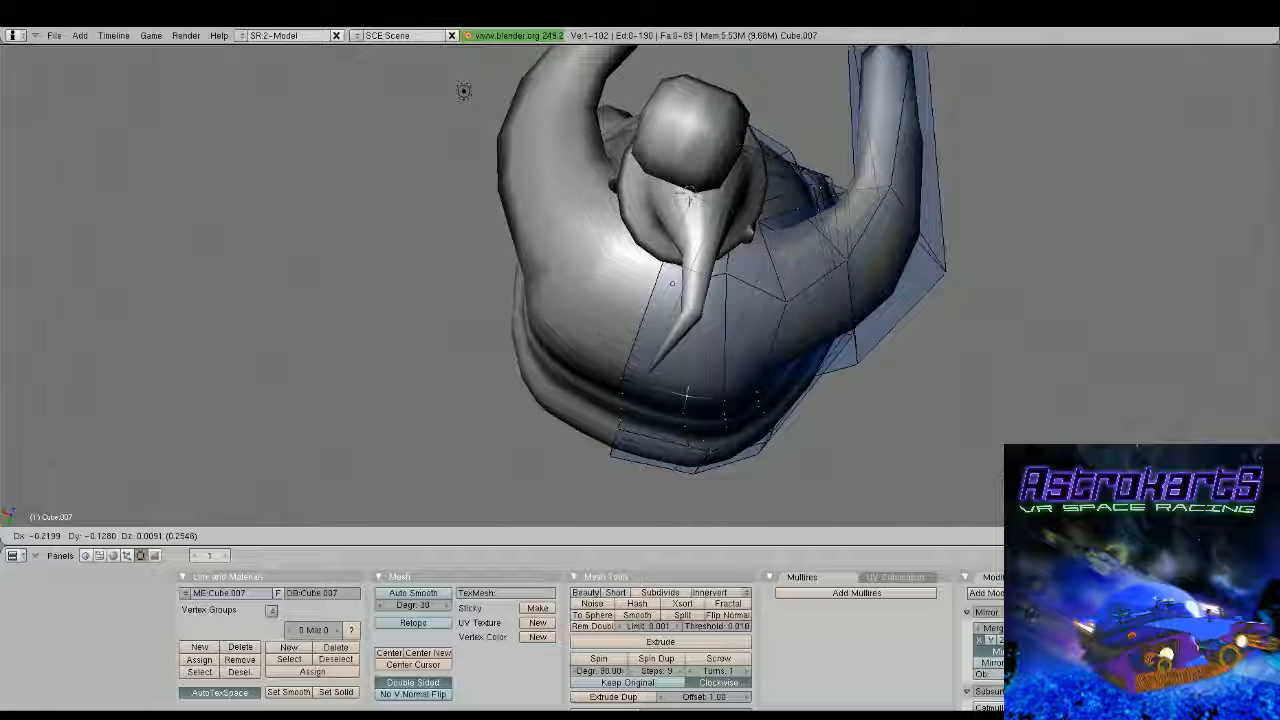
left_click_drag(686, 397, 688, 392)
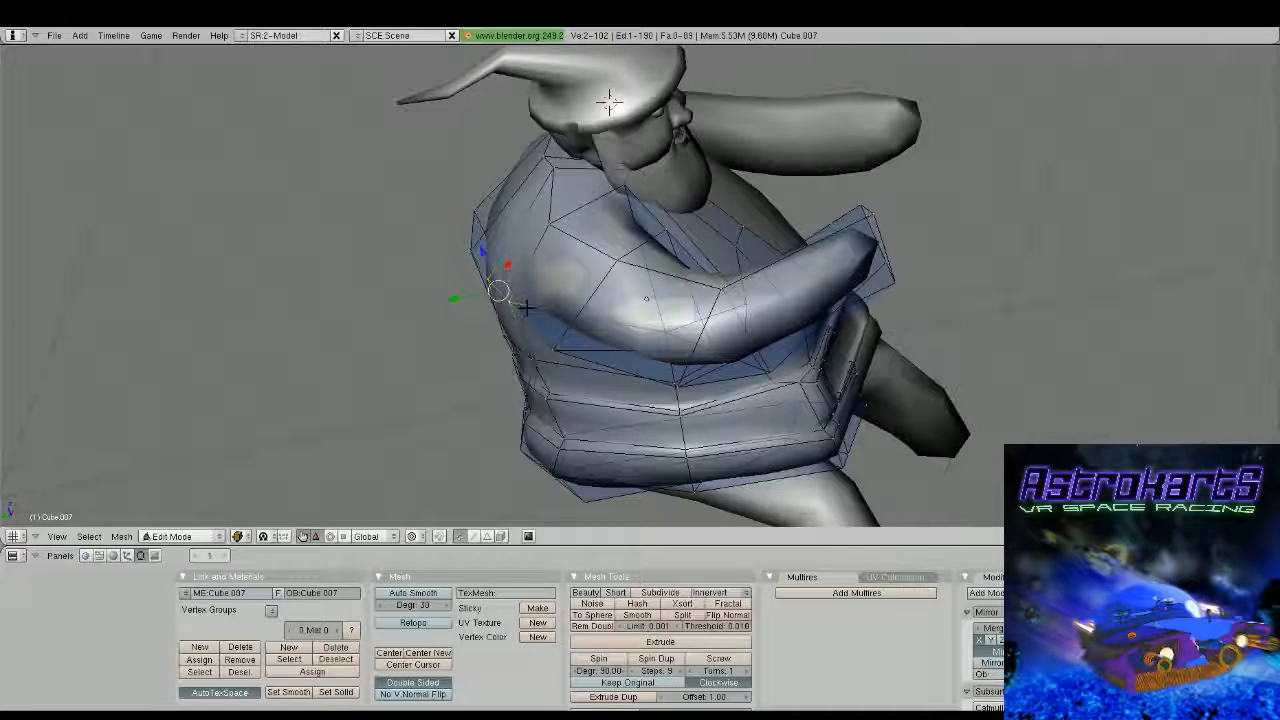
left_click_drag(500, 294, 482, 252)
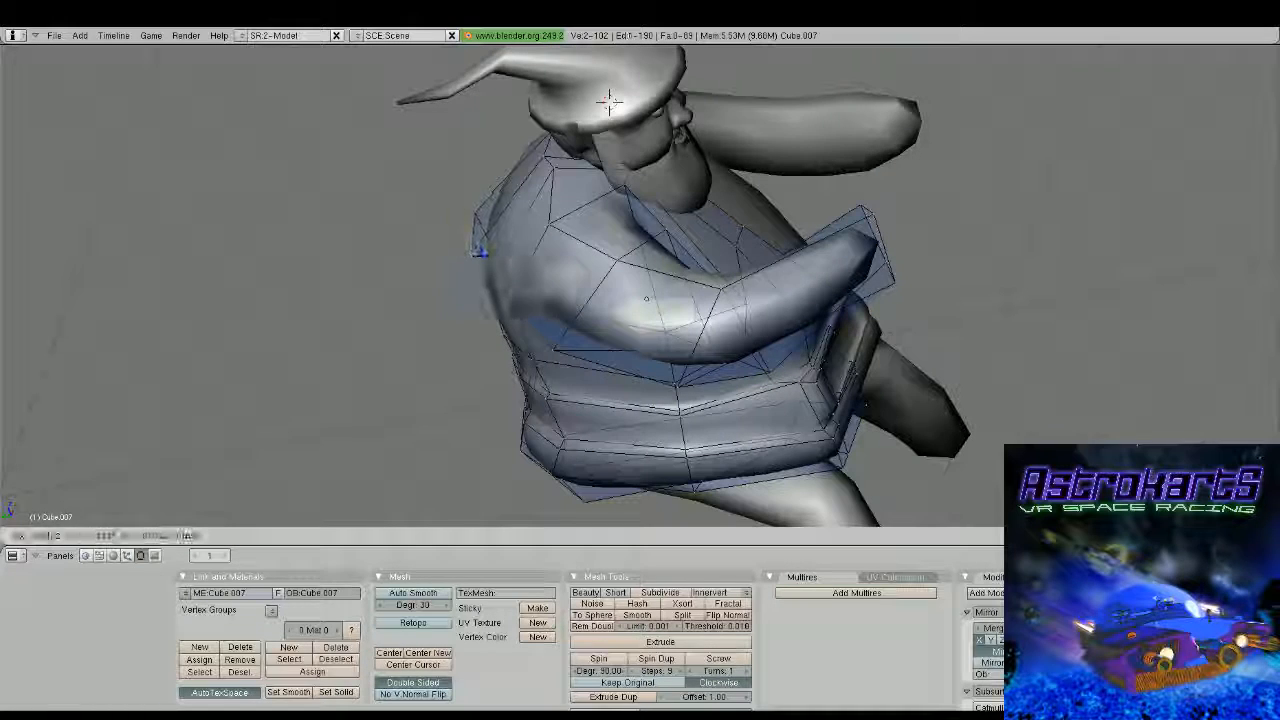
left_click(609, 101)
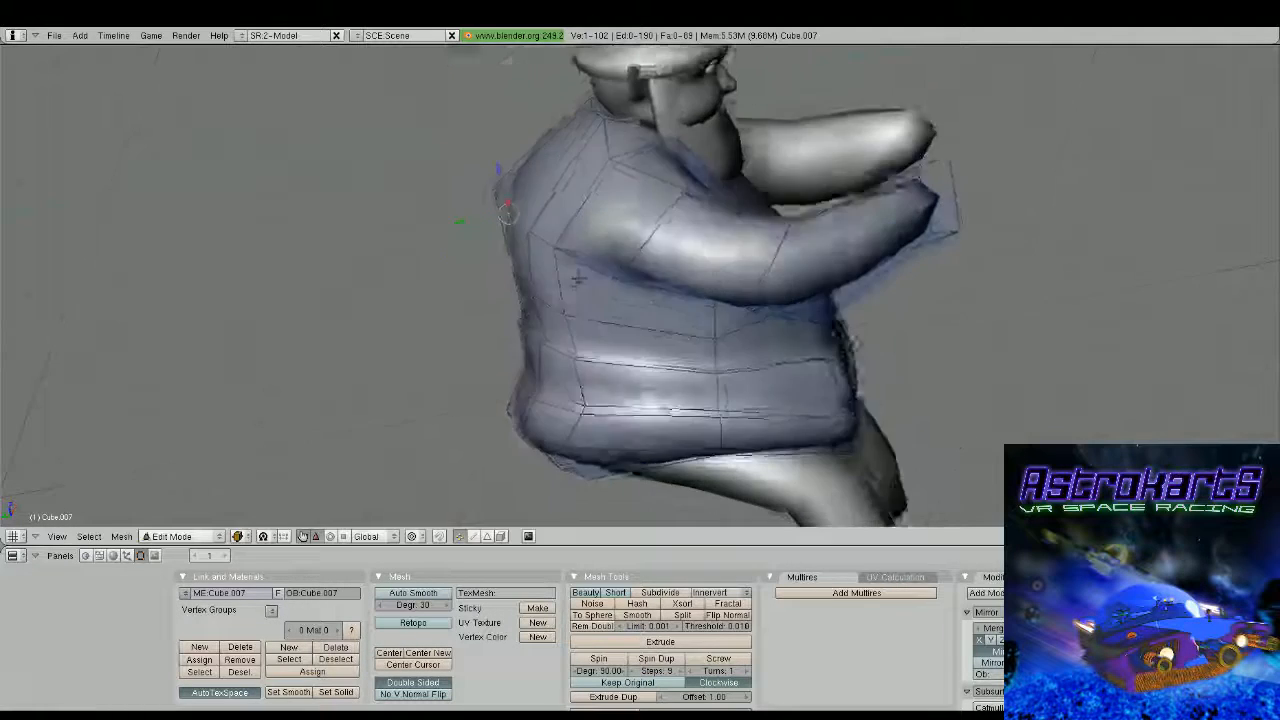
Deselect everything, box-select the four vertices at the rear of the upper back and move them along Y
middle_click_drag(700, 276, 565, 272)
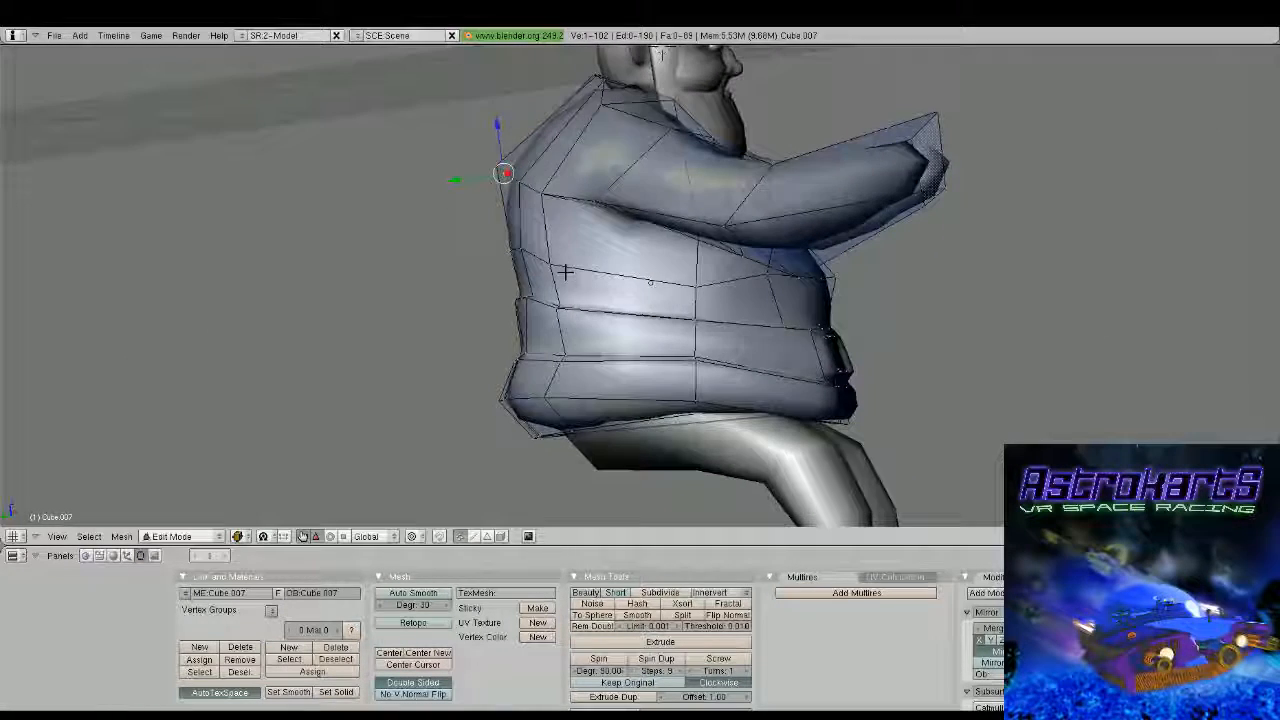
key("a")
key("b")
left_click_drag(475, 146, 561, 205)
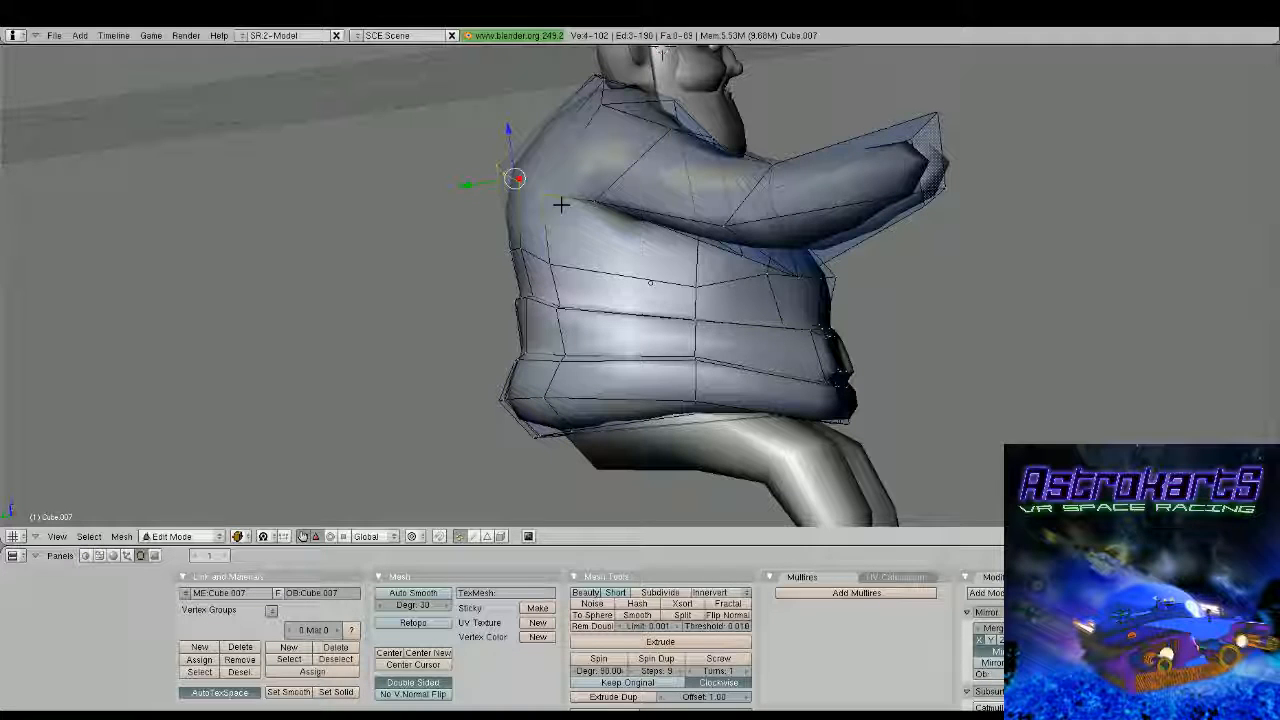
key("g")
key("y")
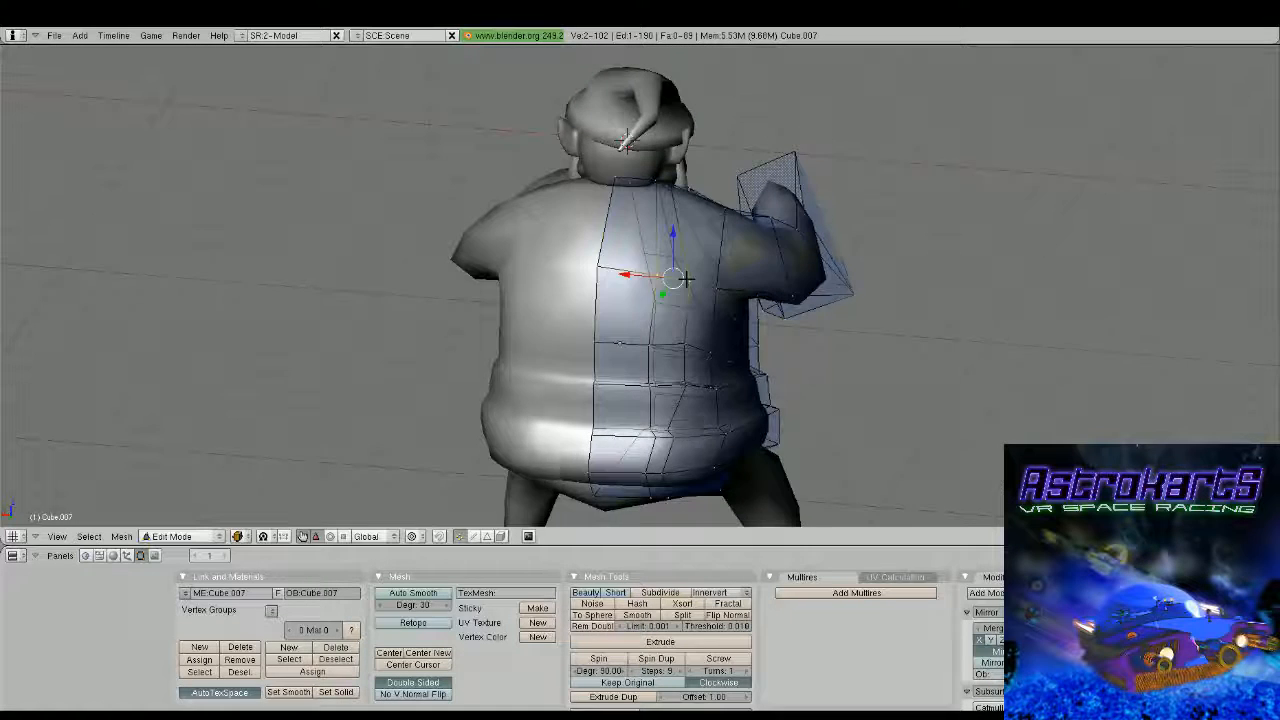
Select the upper-back vertices between the mirror seam and the shoulder and shift them sideways
right_click(671, 228, "shift")
right_click(677, 229, "shift")
left_click_drag(635, 272, 625, 272)
middle_click_drag(625, 272, 651, 329)
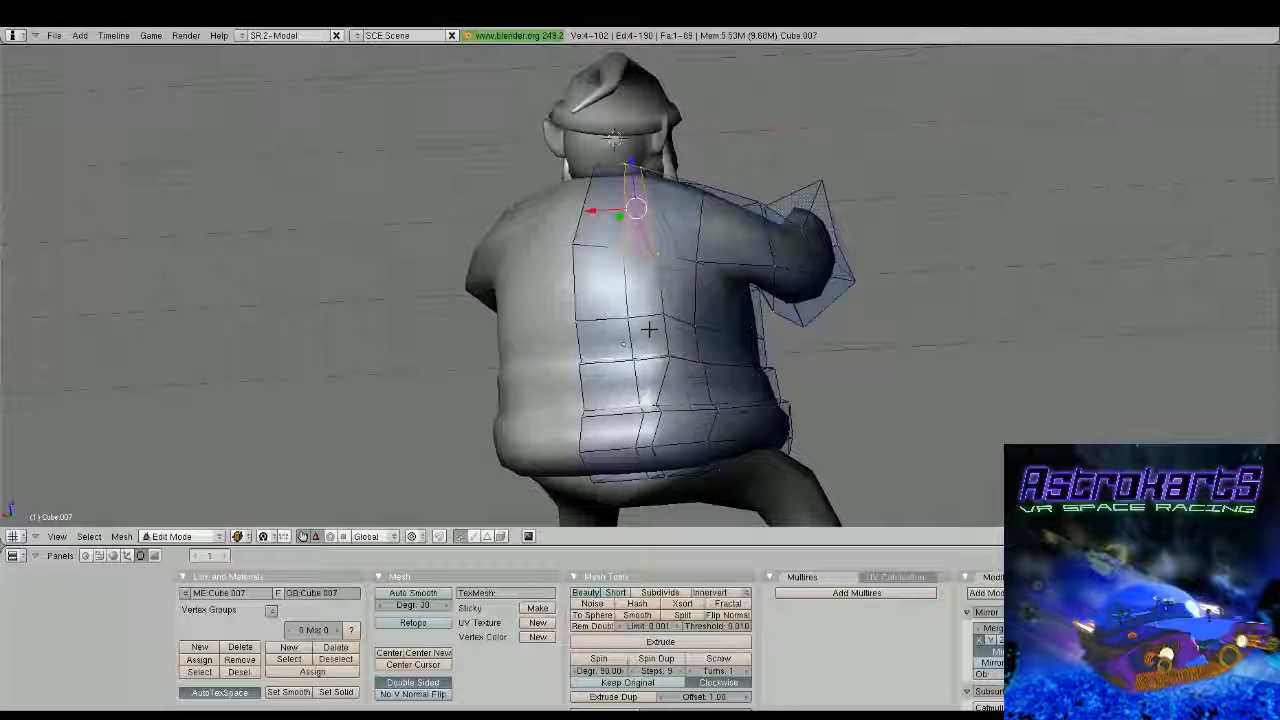
Select the mid-back vertex beside the mirror seam and shift it slightly sideways
right_click(627, 322)
left_click_drag(601, 320, 596, 318)
middle_click_drag(600, 322, 671, 363)
key("a")
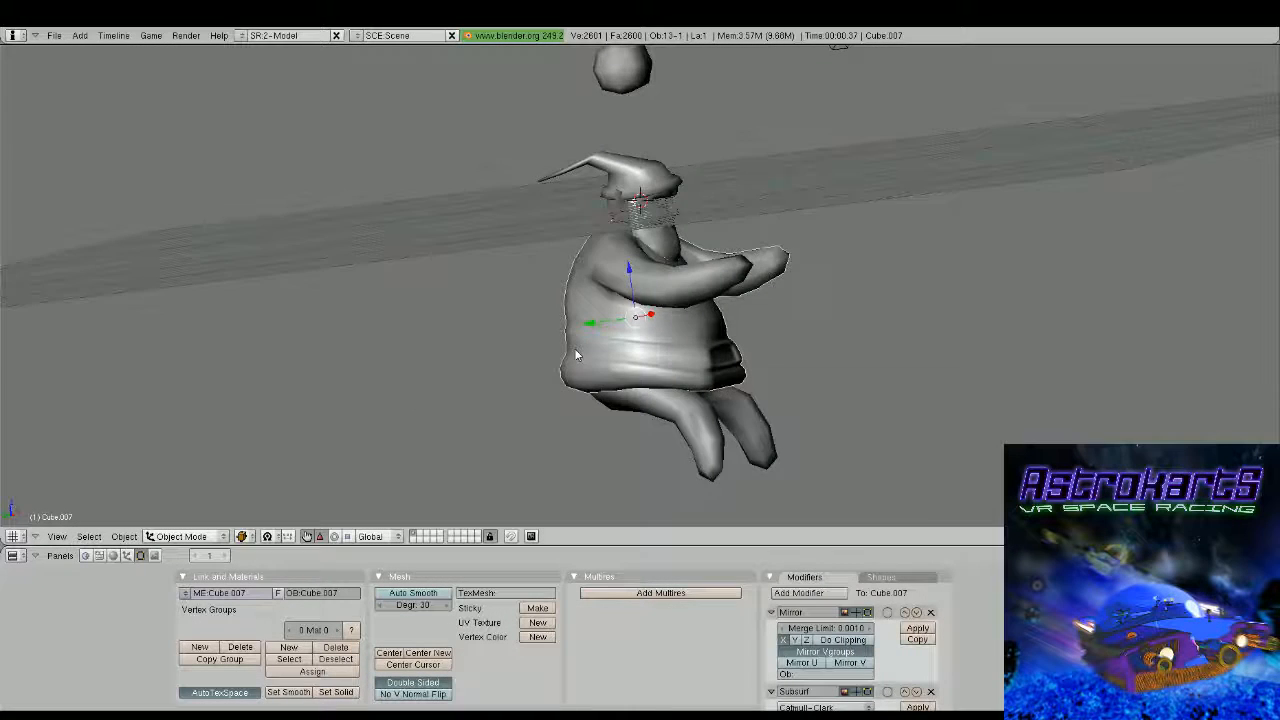
Reopen the torso mesh, select geometry at the lower back near the hem and adjust it with Shrink/Fatten
middle_click_drag(576, 355, 767, 439)
key("Tab")
scroll(640, 240, "up", 2)
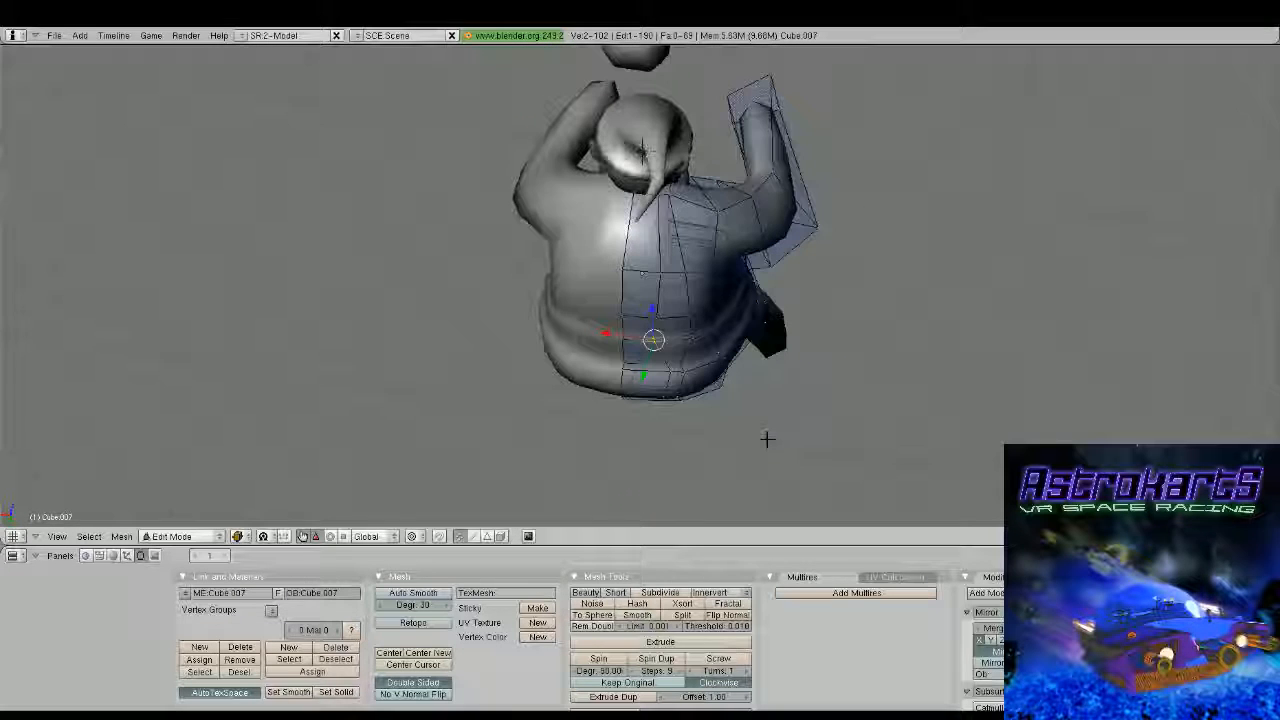
key("a")
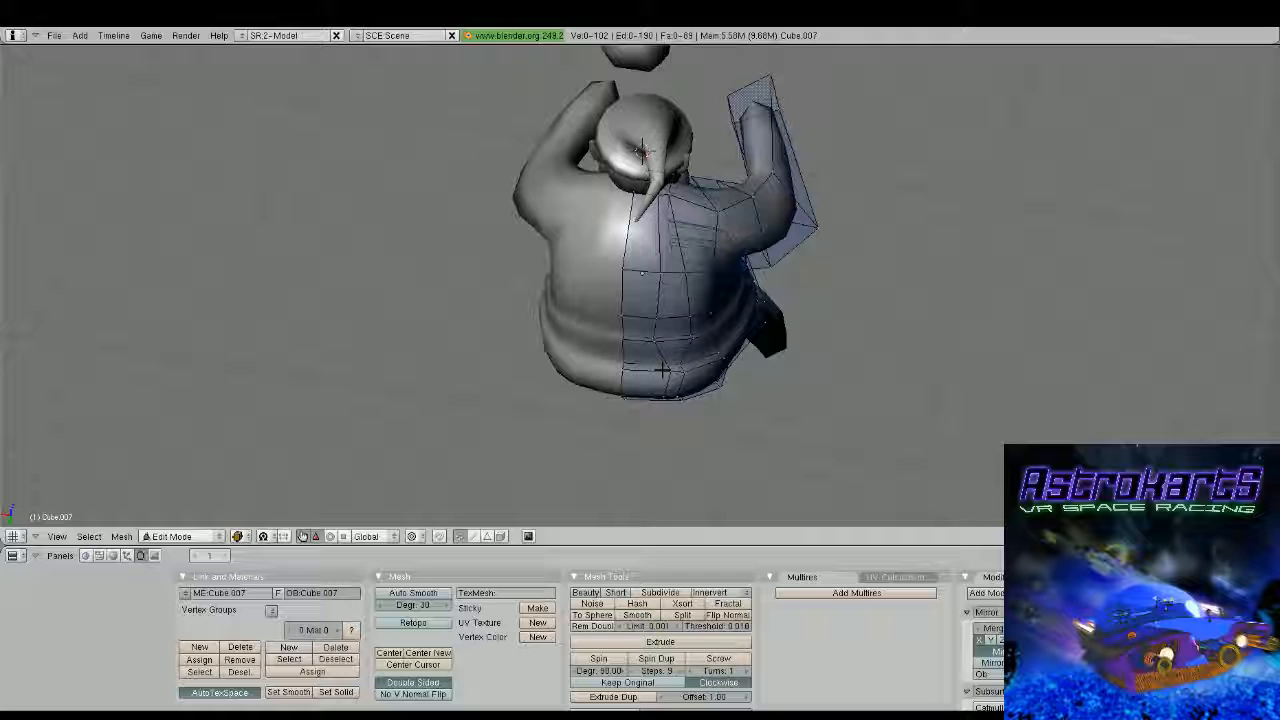
right_click(663, 370, "alt")
middle_click_drag(663, 370, 601, 246)
key("alt+s")
left_click(592, 216)
key("Tab")
Open the legs mesh and add an edge loop close to the foot end of the leg
scroll(631, 263, "down", 3)
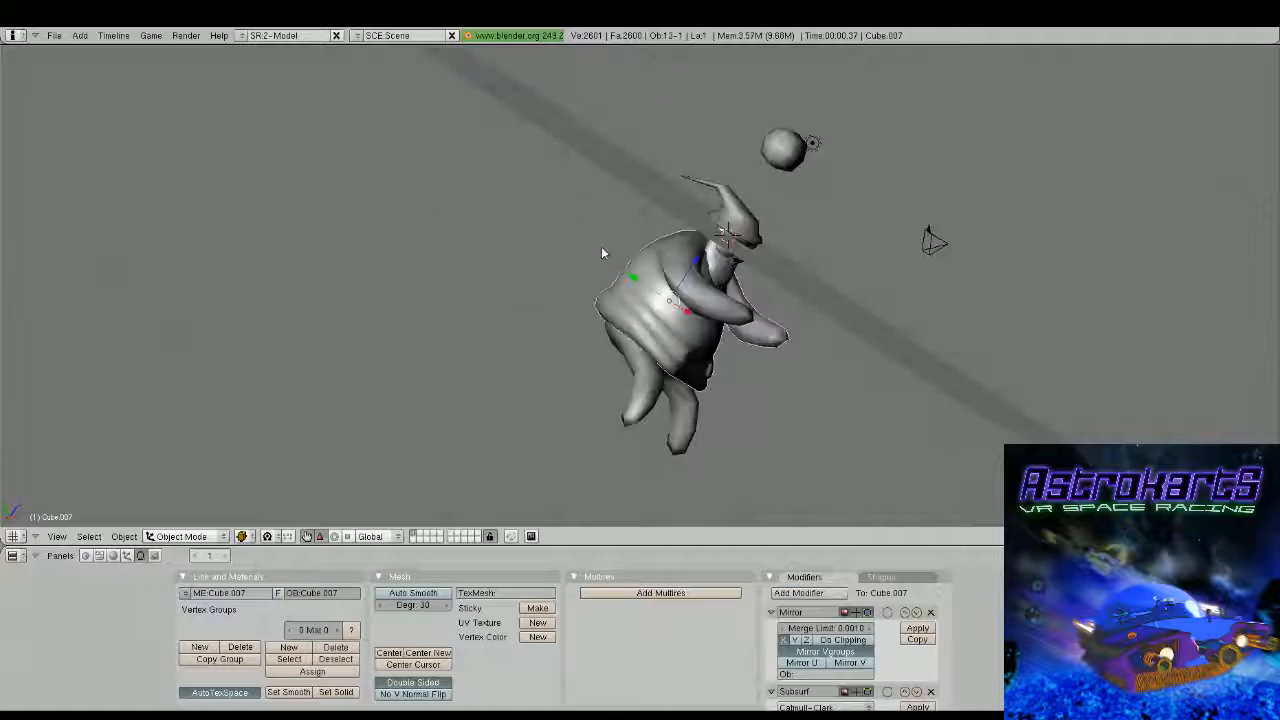
middle_click_drag(682, 280, 625, 350)
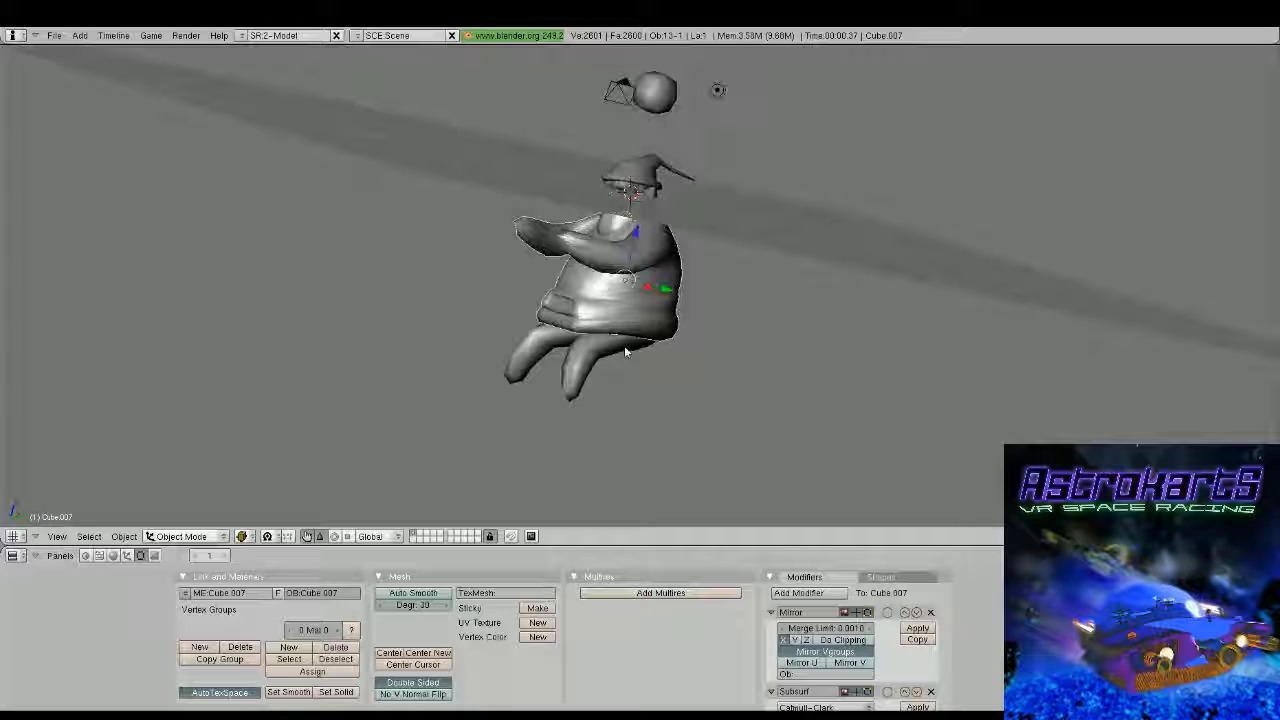
right_click(620, 283)
key("Tab")
middle_click_drag(624, 345, 601, 319)
scroll(622, 288, "up", 3)
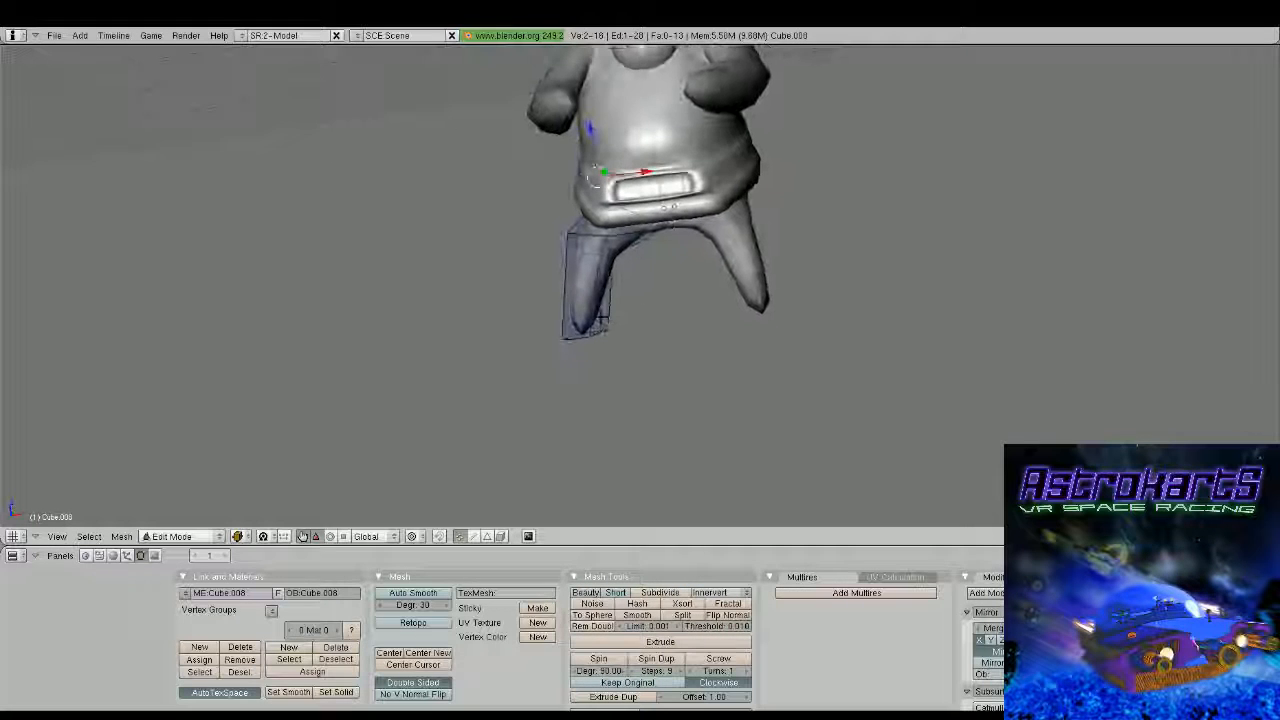
key("ctrl+r")
left_click(605, 304)
left_click(603, 322)
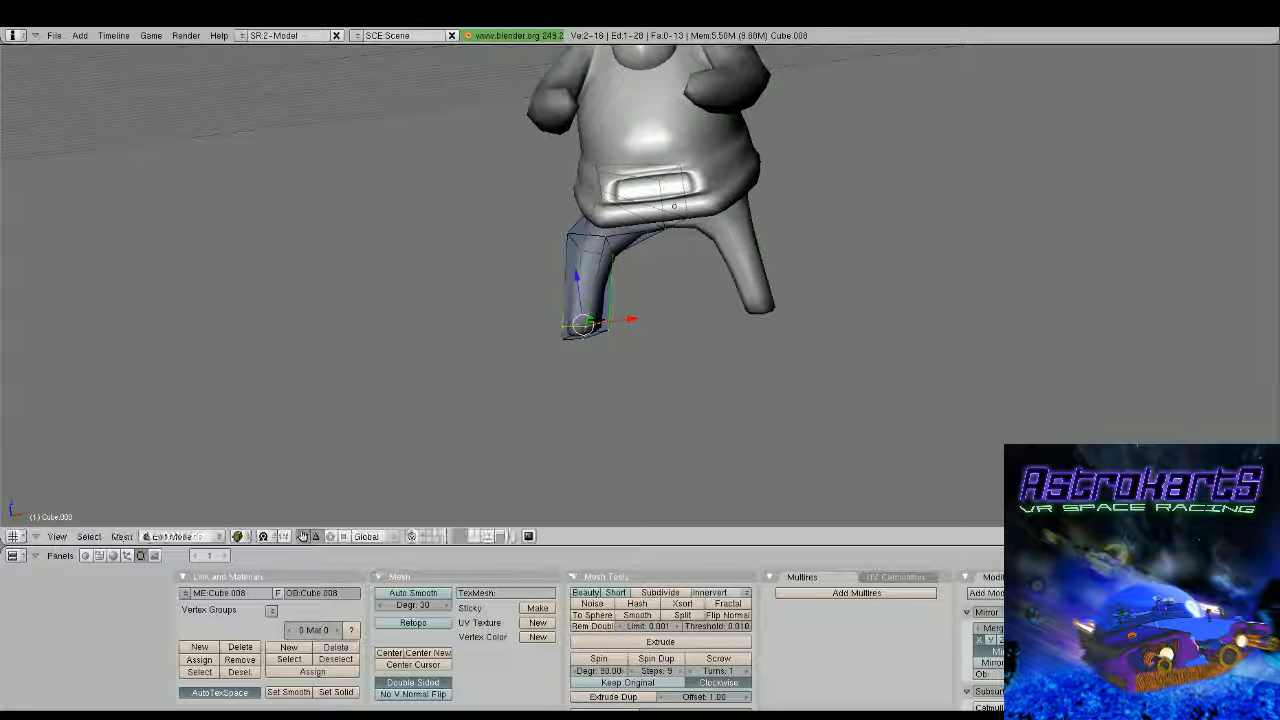
key("Tab")
Reopen the torso mesh, add two edge loops close to the hand end of the sleeve, and scale the last one
scroll(605, 322, "down", 2)
middle_click_drag(605, 322, 715, 248)
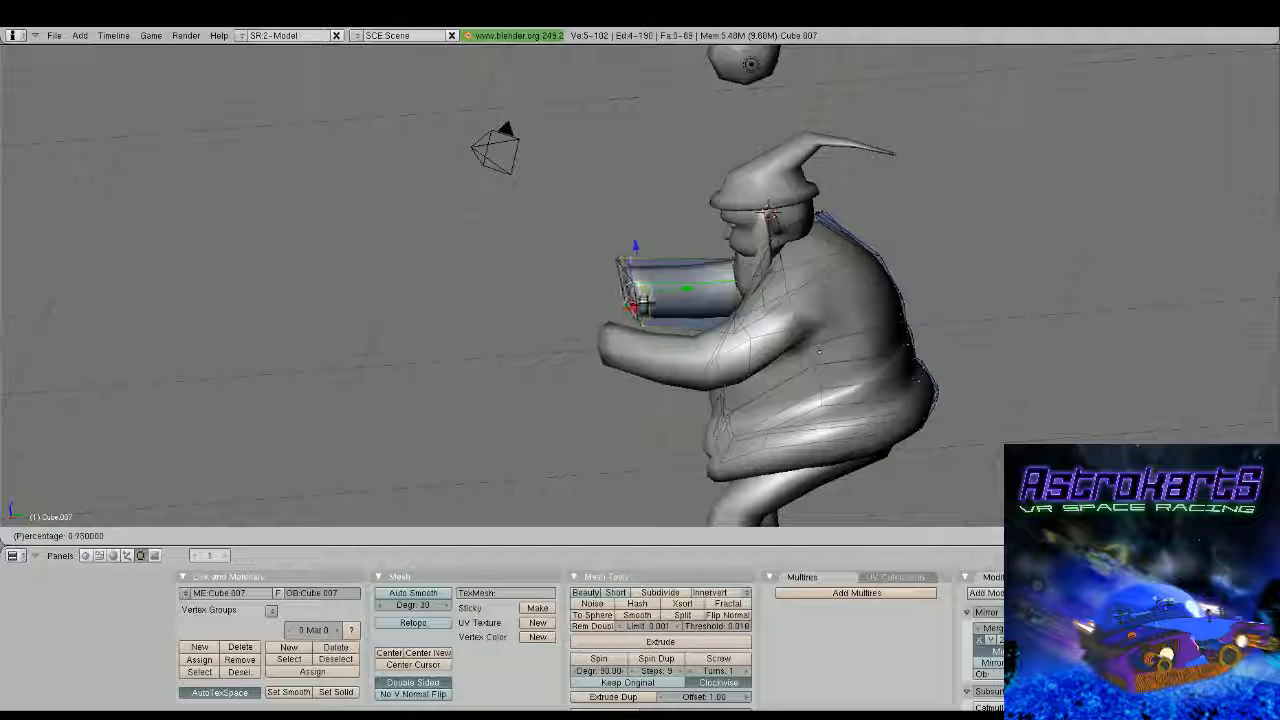
left_click(647, 303)
key("ctrl+r")
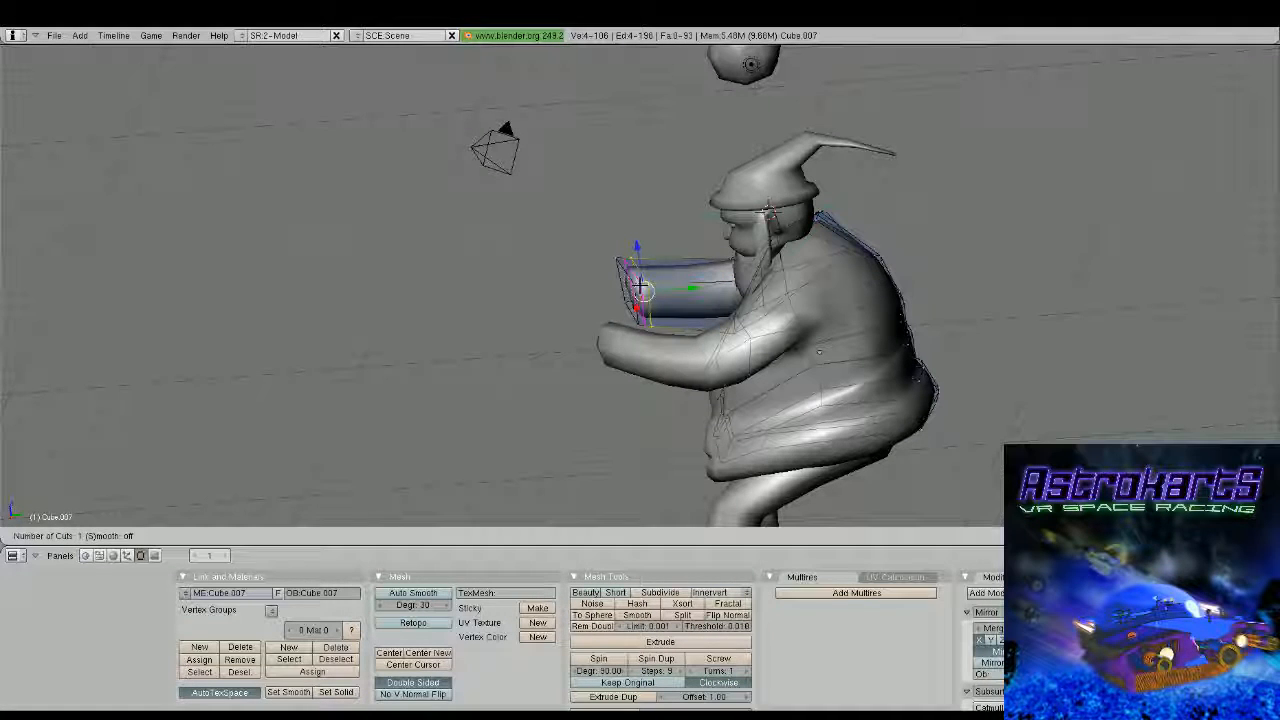
left_click(638, 290)
left_click(641, 289)
key("s")
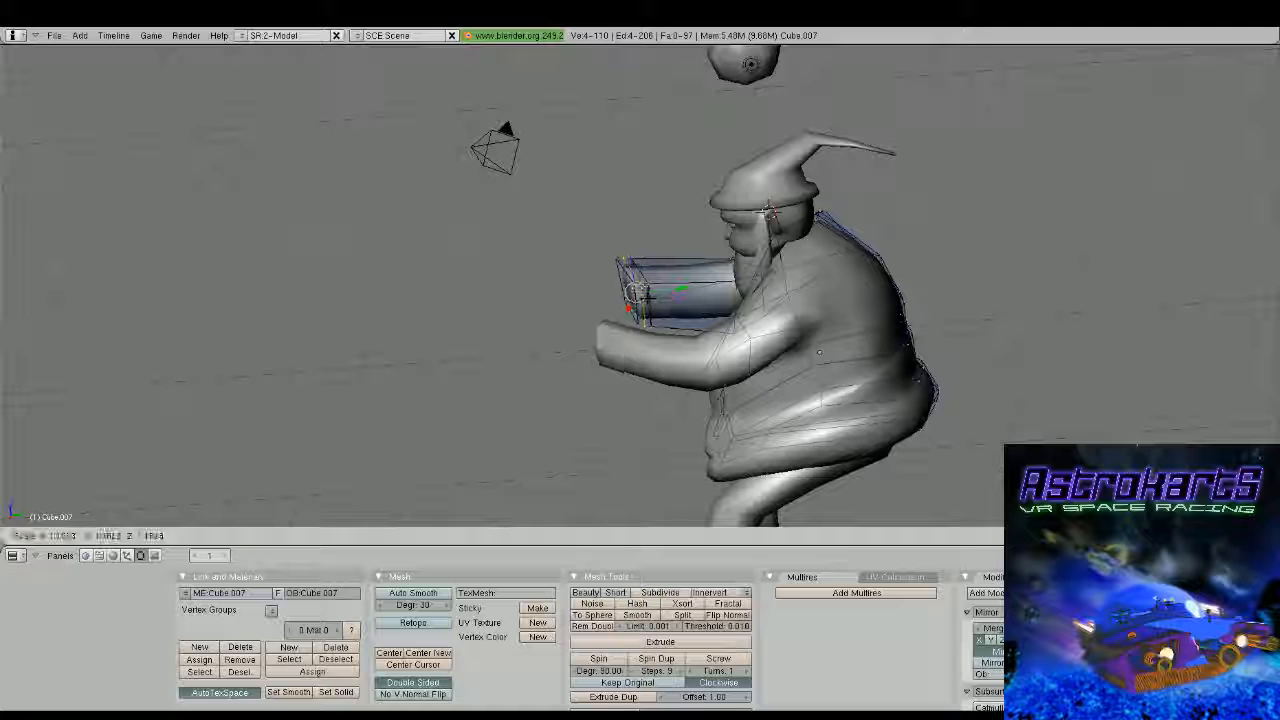
left_click(650, 299)
Select the end face of the sleeve and scale it down to about 0.75
middle_click_drag(770, 212, 705, 188)
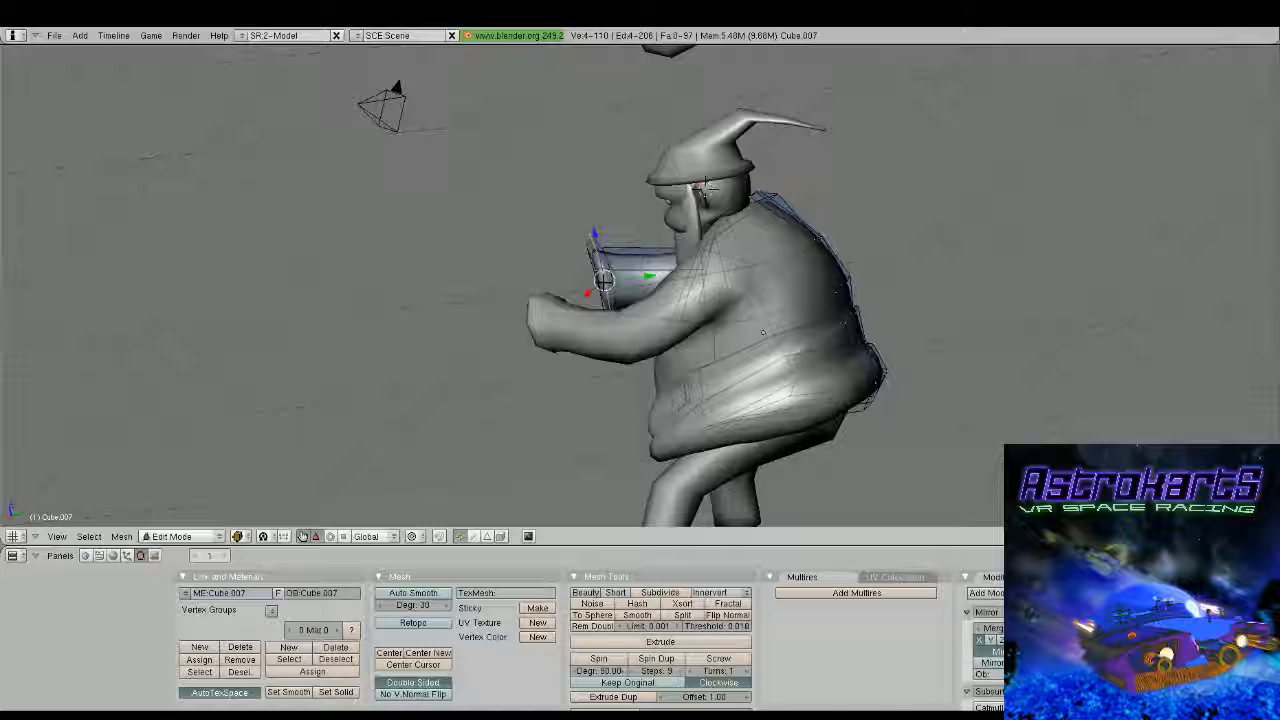
middle_click_drag(603, 281, 525, 346)
right_click(712, 287, "shift")
right_click(712, 287, "shift")
key("s")
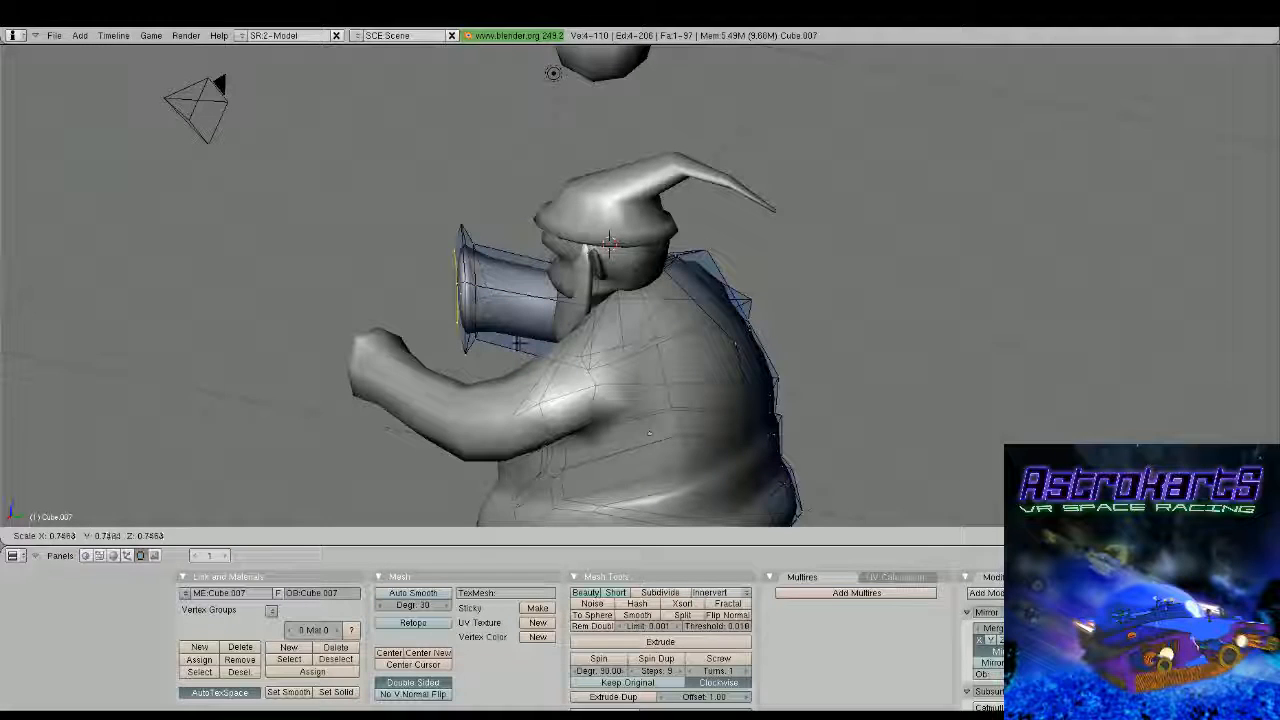
left_click(517, 343)
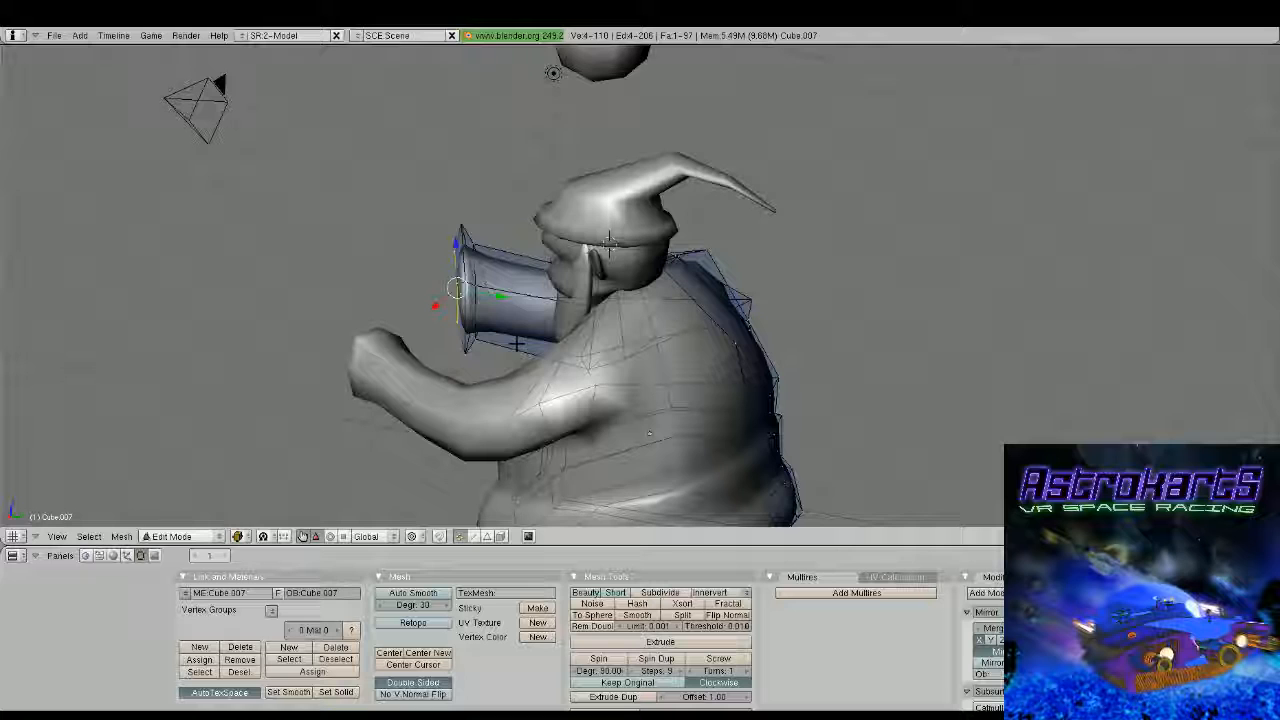
Move the edge loop behind the cuff slightly up the forearm, then extrude and scale a ring there
middle_click_drag(517, 343, 595, 295)
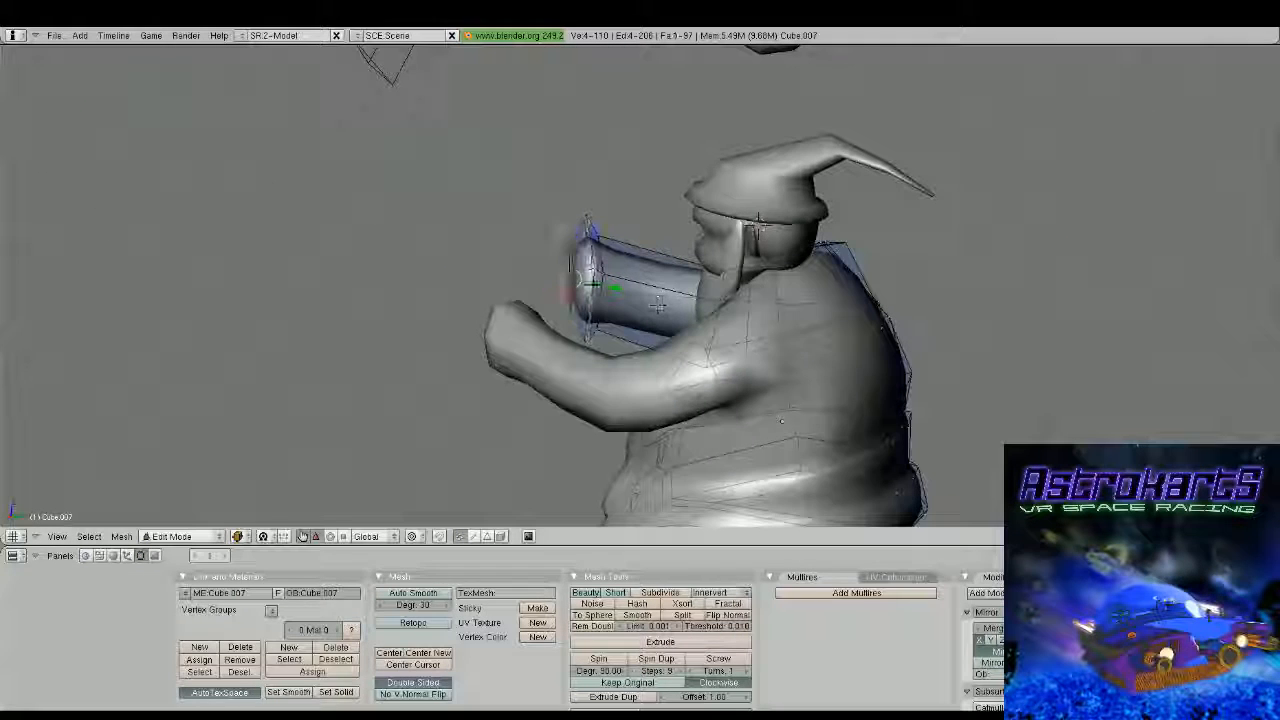
key("g")
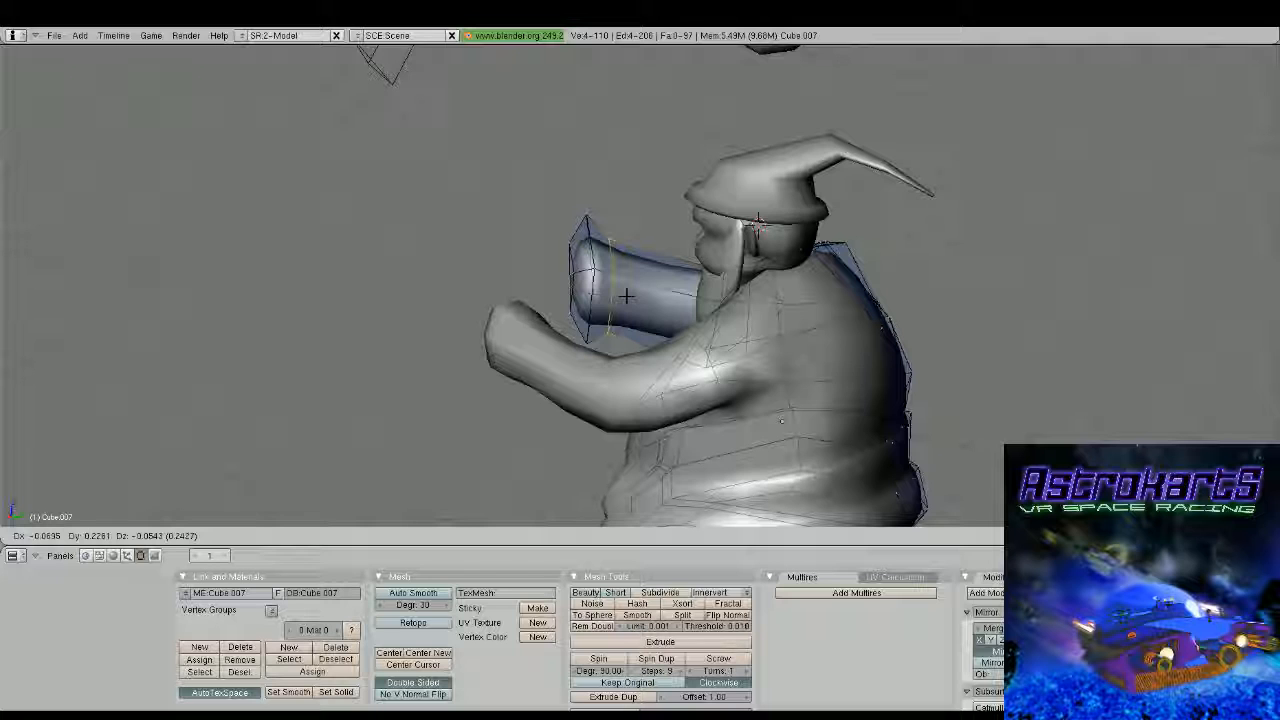
left_click(626, 296)
key("e")
key("s")
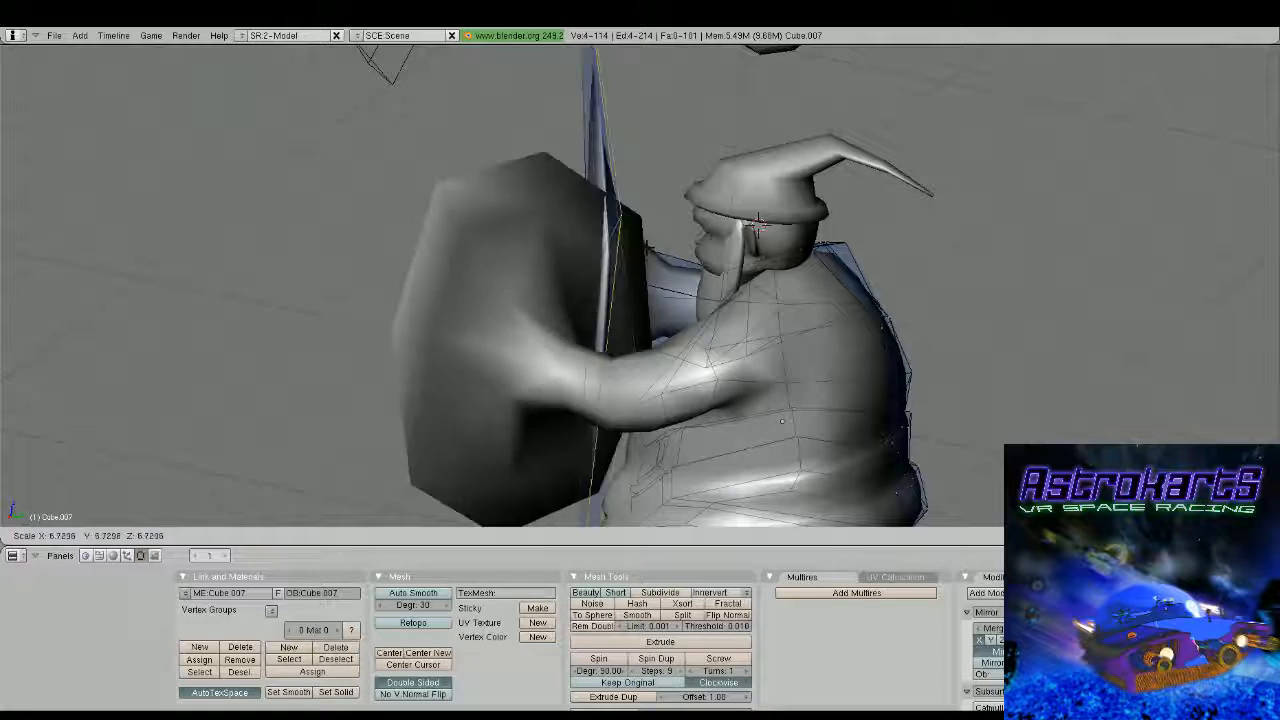
left_click(658, 245)
key("Tab")
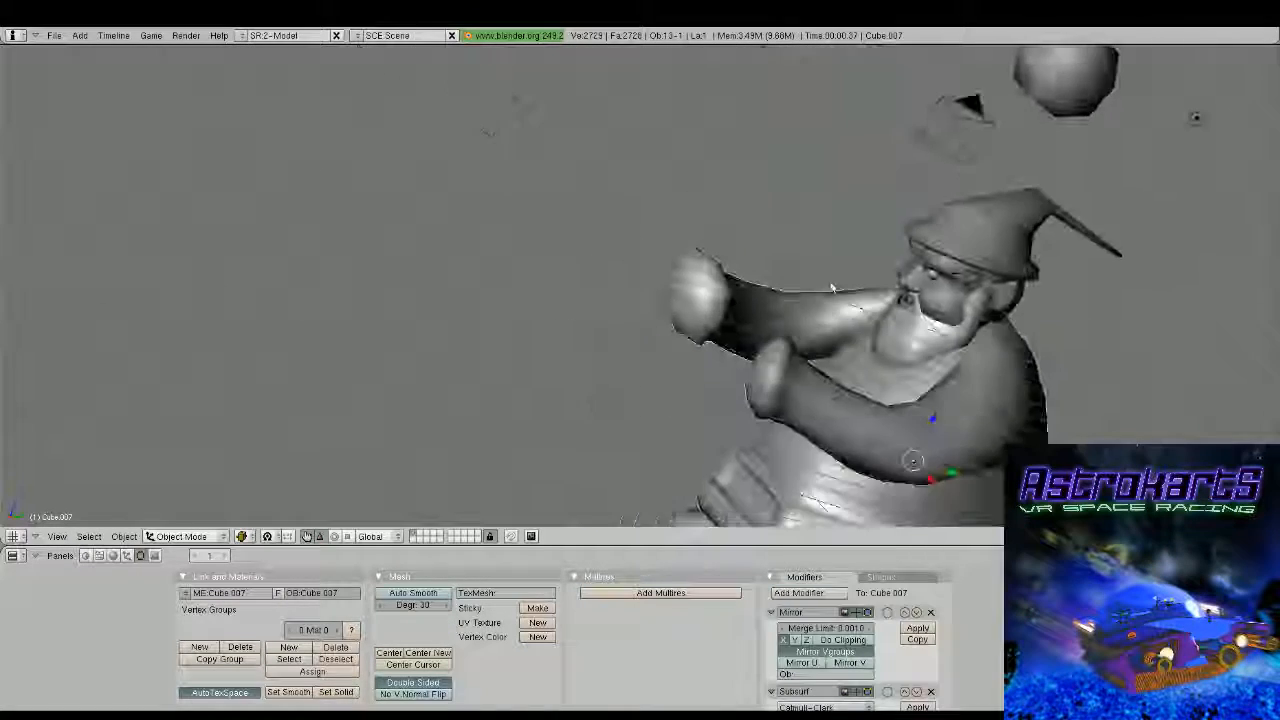
Inspect the torso and both sleeve cuffs from the front and the side
middle_click_drag(831, 288, 813, 252)
scroll(634, 297, "down", 2)
key("Tab")
scroll(669, 387, "up", 2)
right_click(743, 260)
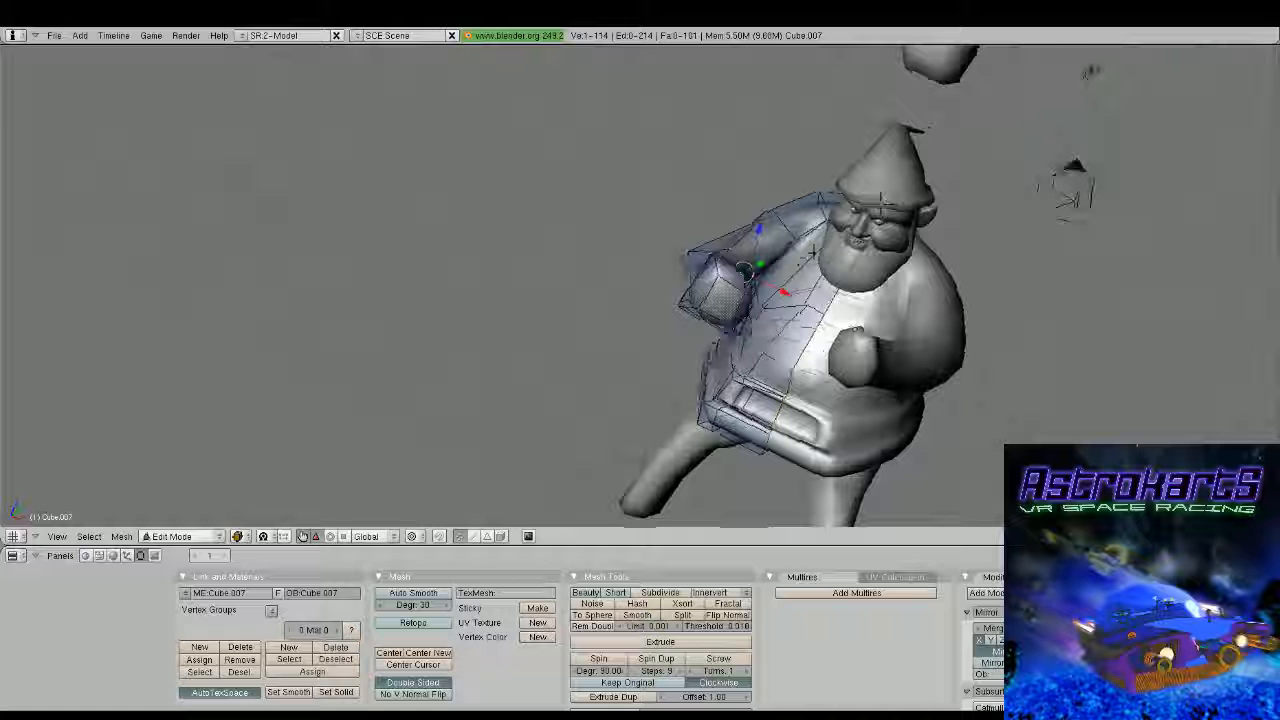
key("Tab")
middle_click_drag(813, 252, 608, 338)
scroll(735, 272, "down", 2)
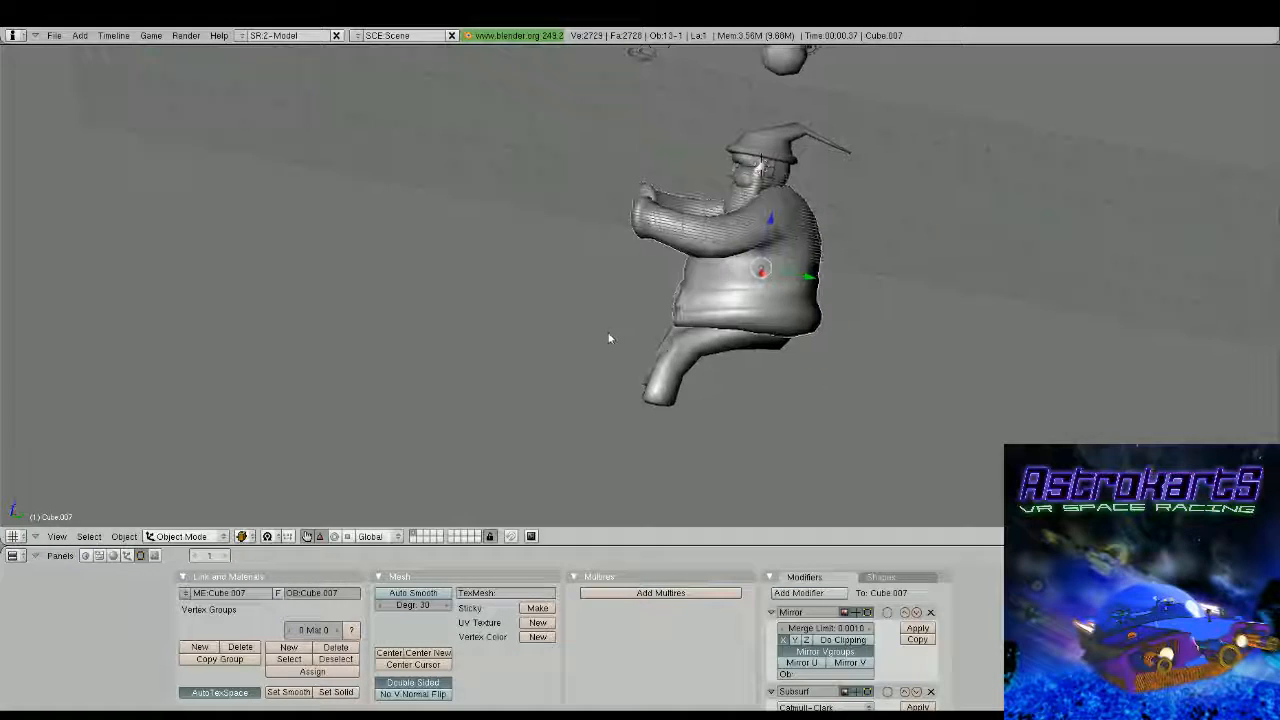
Open the legs mesh and reposition the edge loop near the foot end slightly higher up the leg
middle_click_drag(686, 395, 719, 358, "shift")
scroll(719, 358, "up", 2)
key("Tab")
key("Tab")
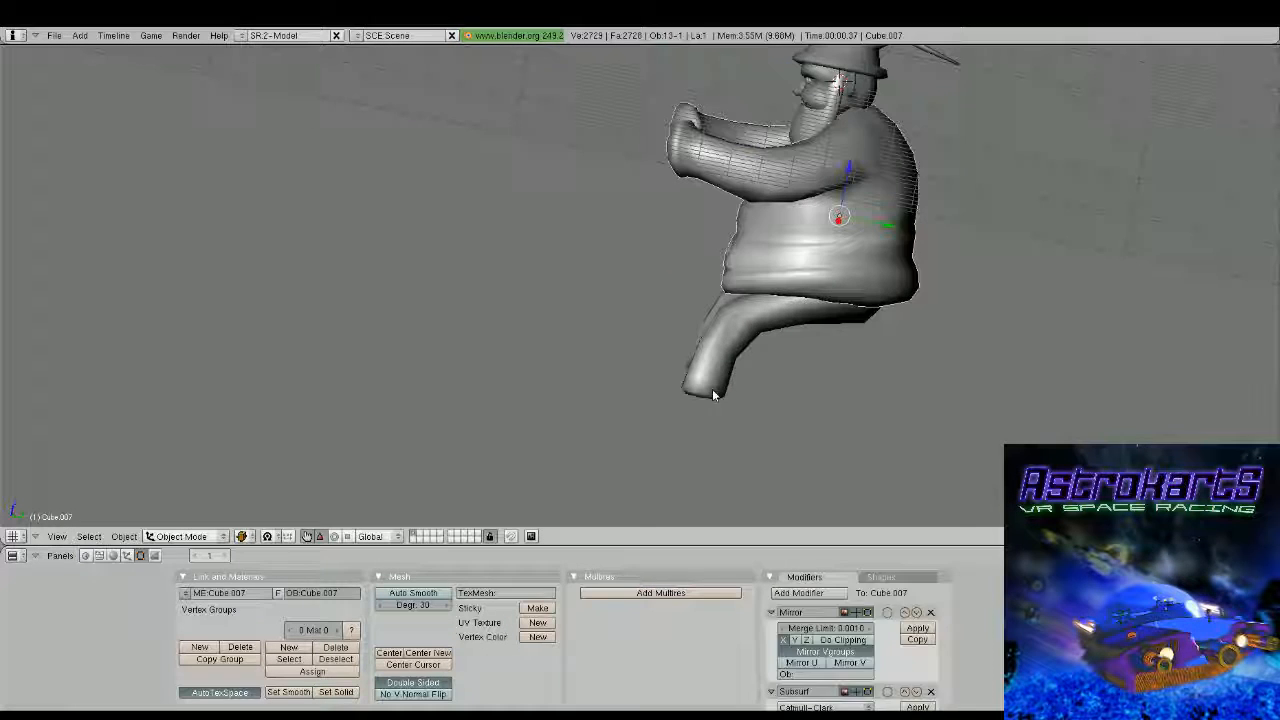
right_click(713, 395)
key("Tab")
middle_click_drag(713, 395, 780, 318)
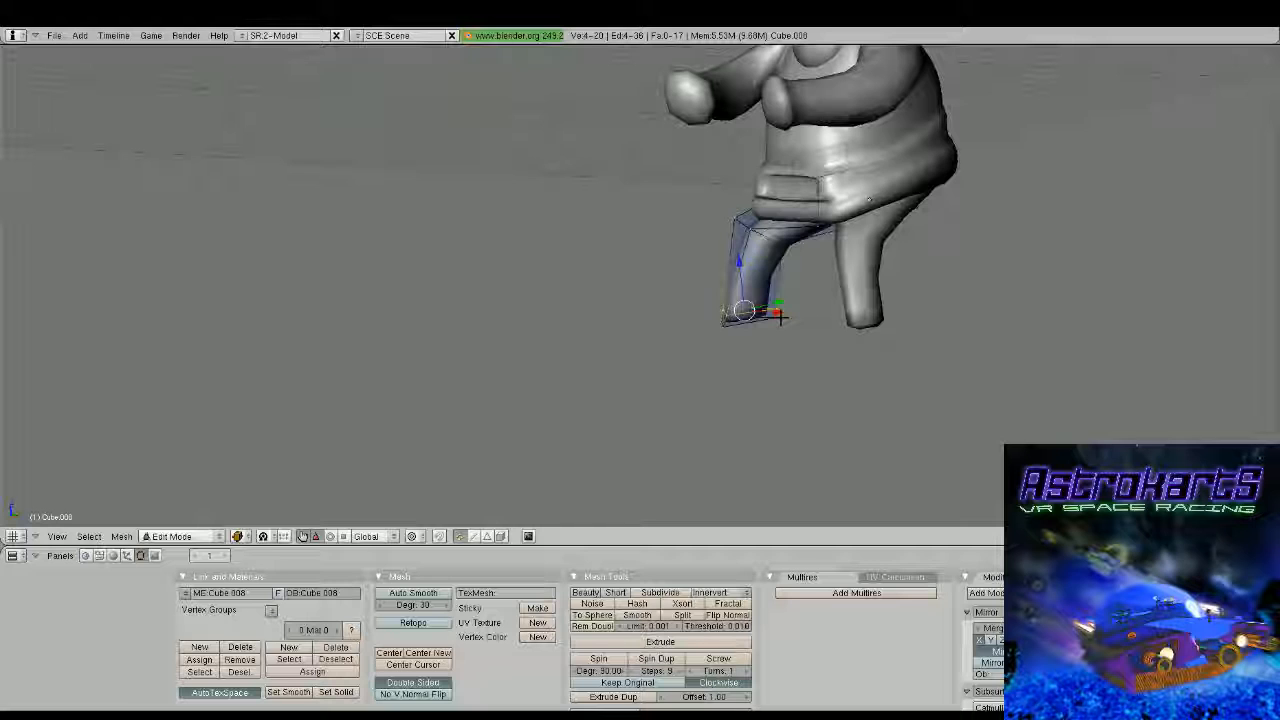
key("ctrl+r")
left_click(724, 316)
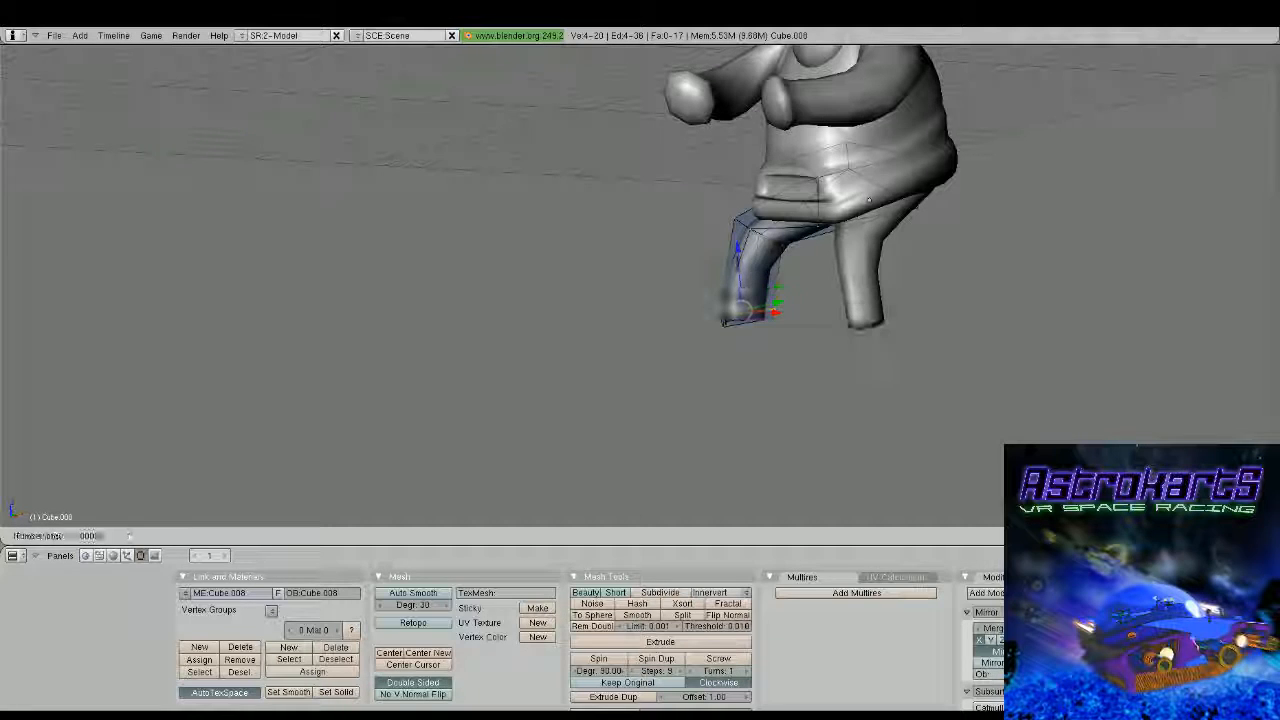
left_click(724, 316)
Add more edge loops at the foot end of the leg and scale the ring up to about 1.31 to flare the trouser cuff
key("ctrl+r")
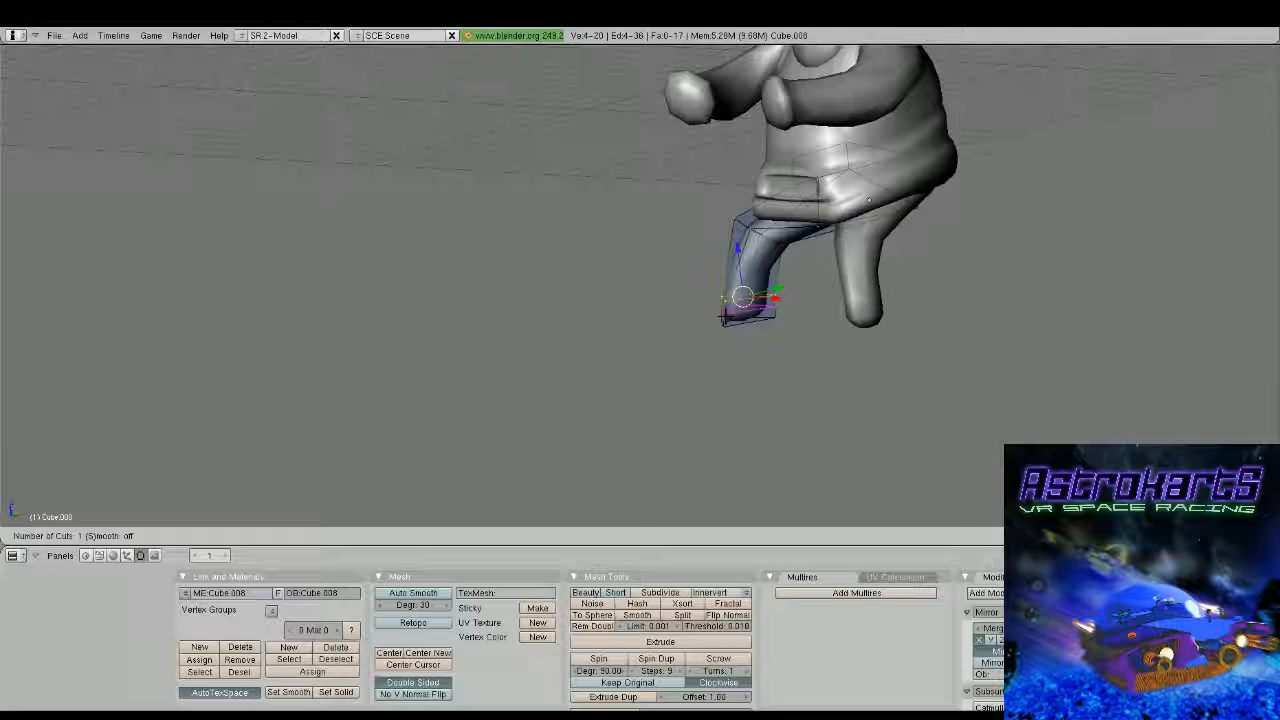
left_click(724, 316)
left_click(760, 316)
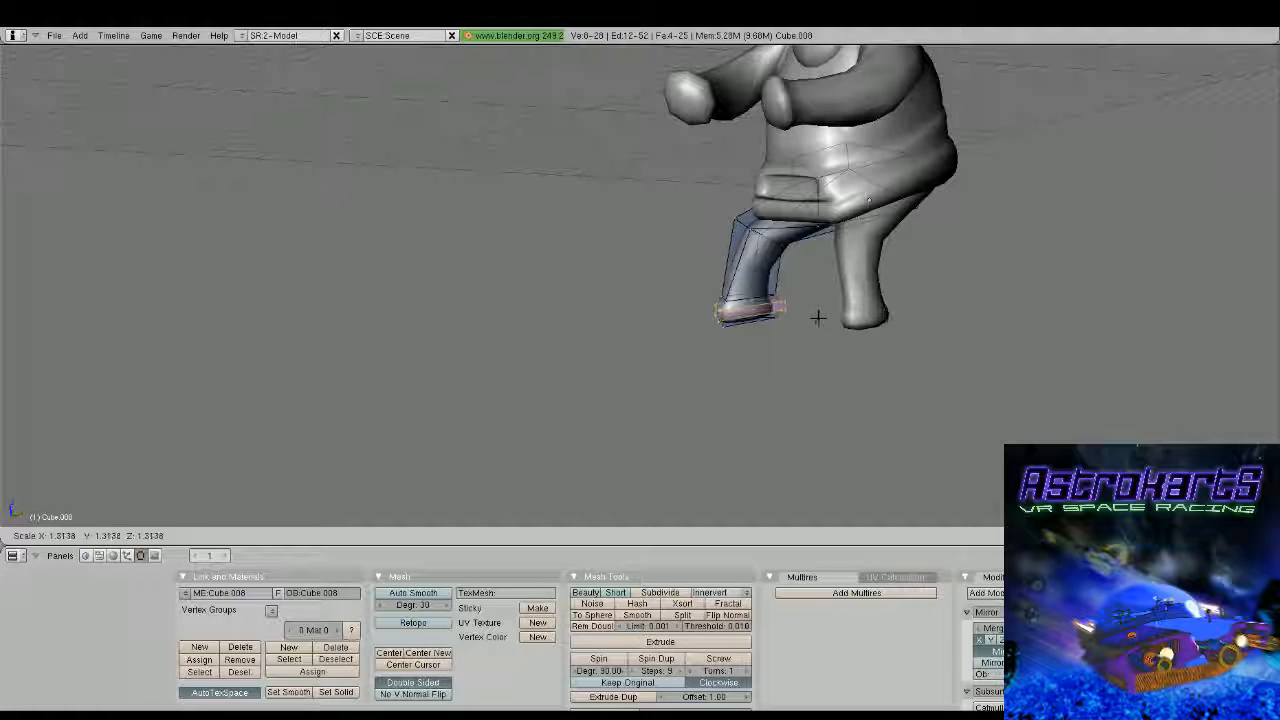
key("Tab")
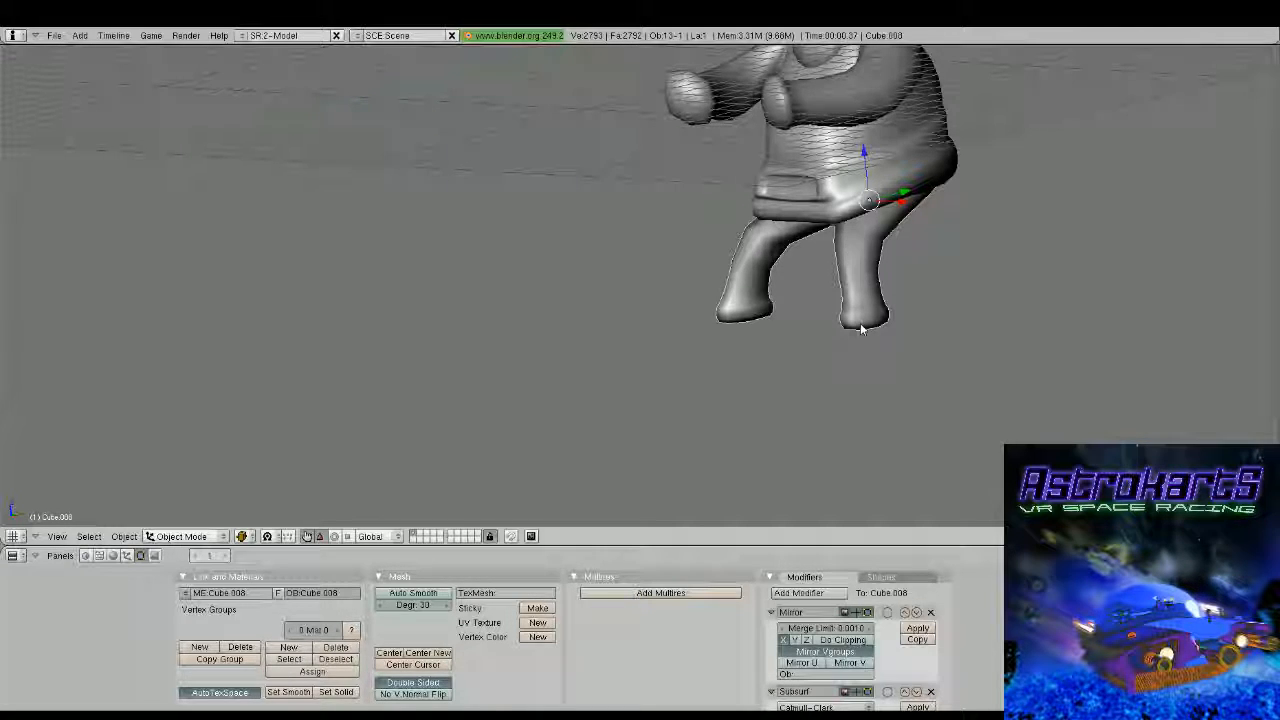
Add a new cube in side view and move it straight down to just below foot level
middle_click_drag(861, 328, 716, 279)
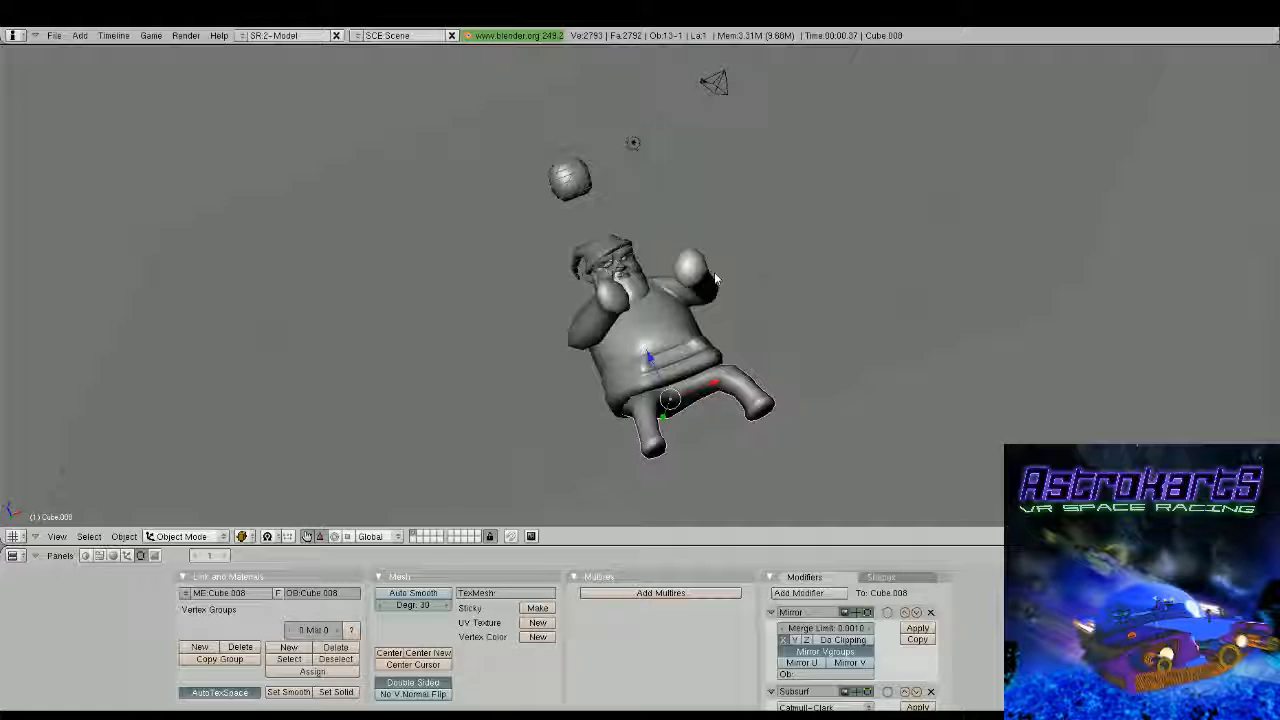
key("KP_3")
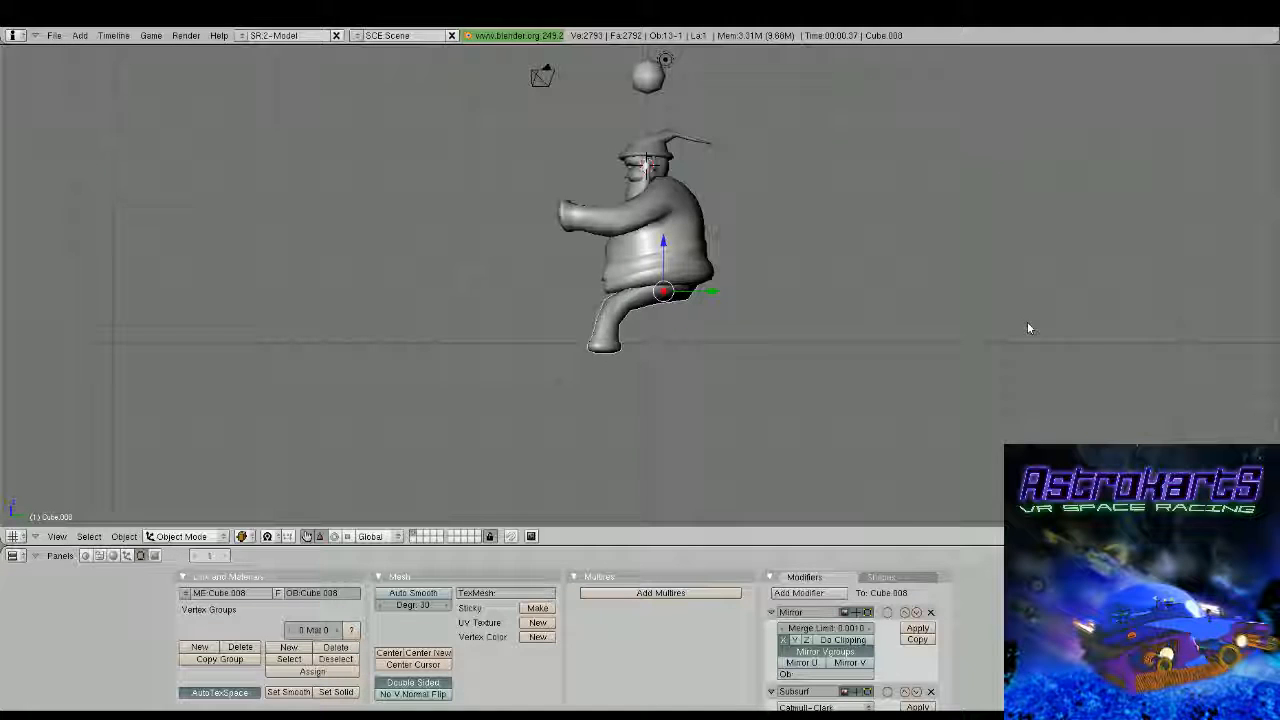
middle_click_drag(768, 218, 794, 312, "shift")
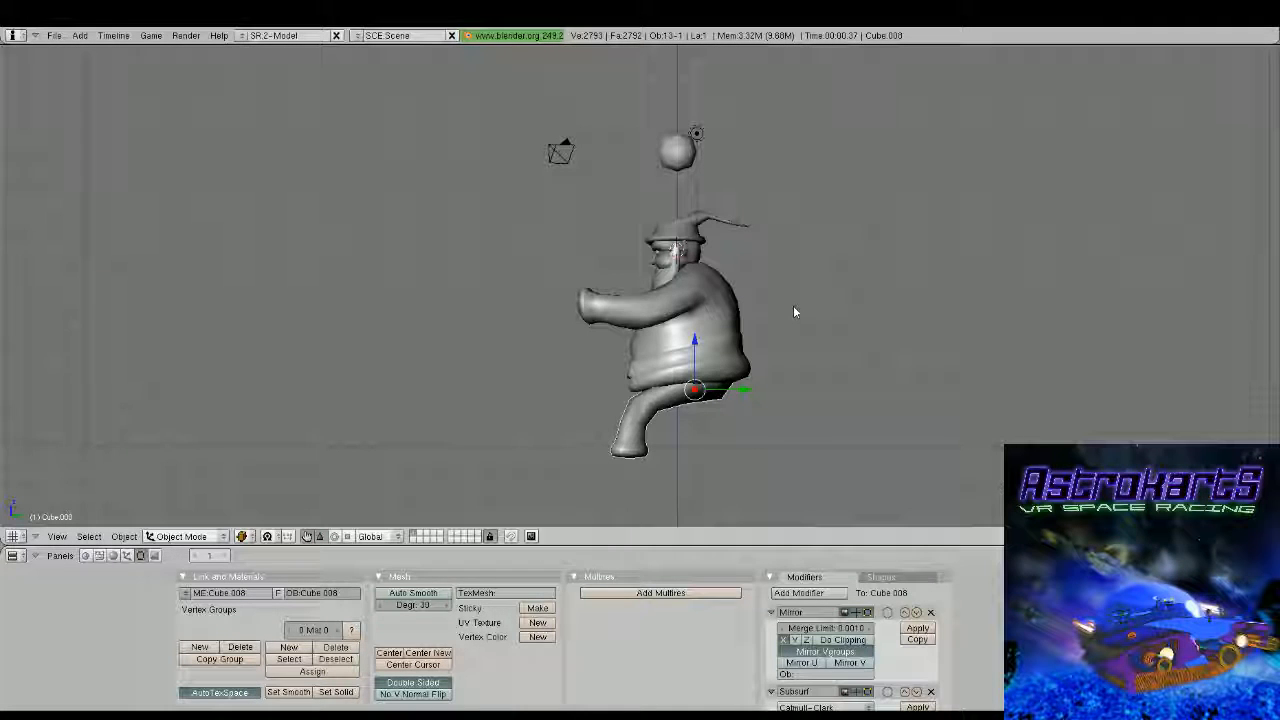
key("space")
left_click(949, 313)
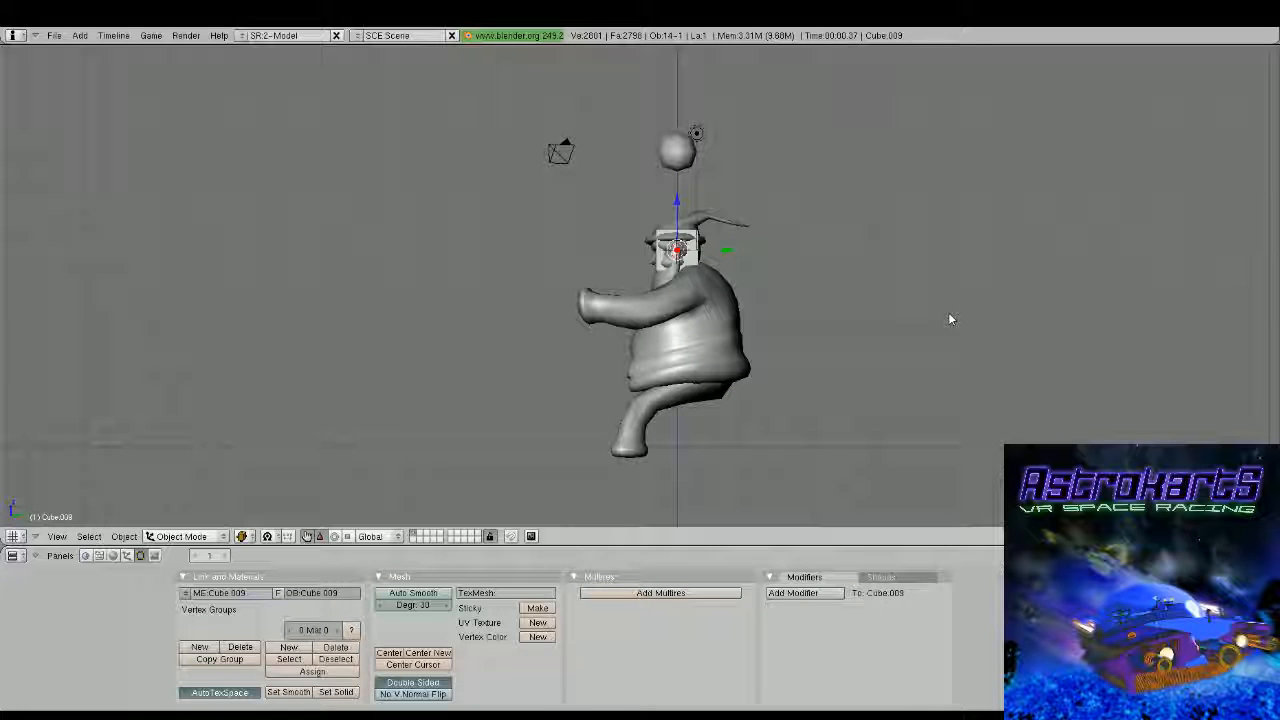
left_click_drag(679, 198, 681, 416)
middle_click_drag(681, 416, 735, 297, "shift")
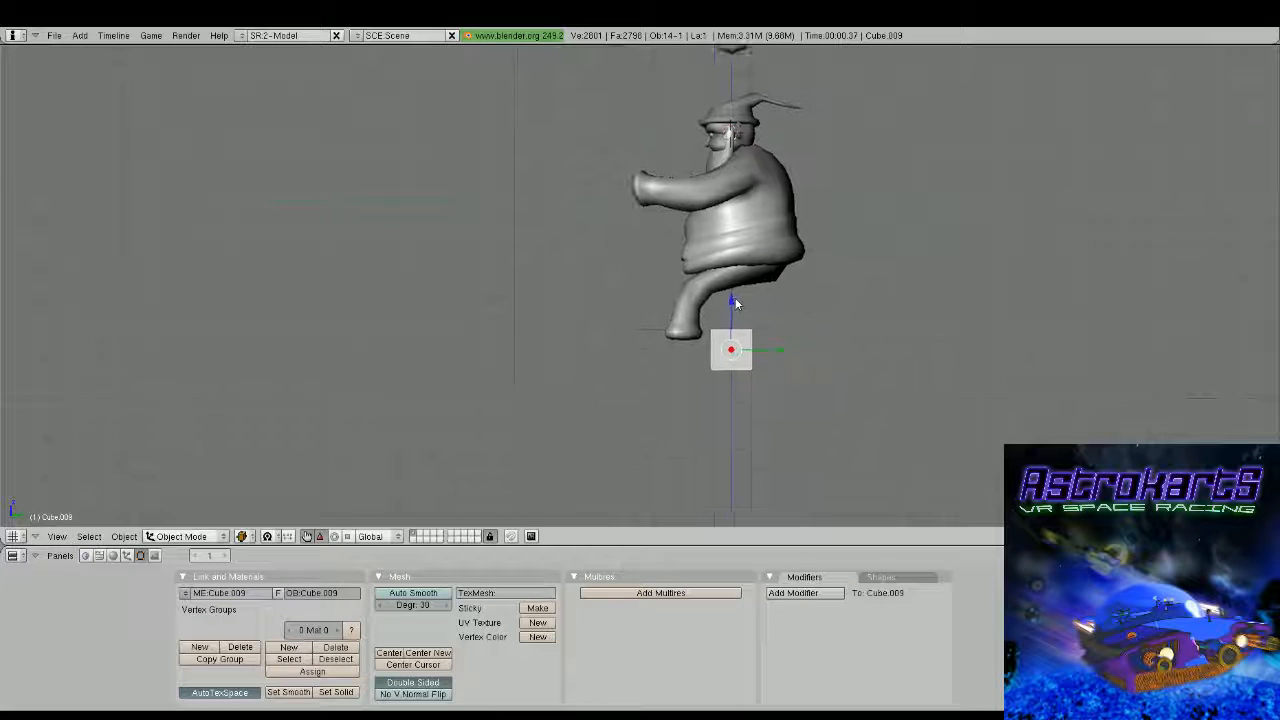
Give the new cube Mirror and Subsurf modifiers and set its mesh to smooth shading
left_click(808, 593)
left_click(814, 573)
left_click(808, 593)
left_click(812, 573)
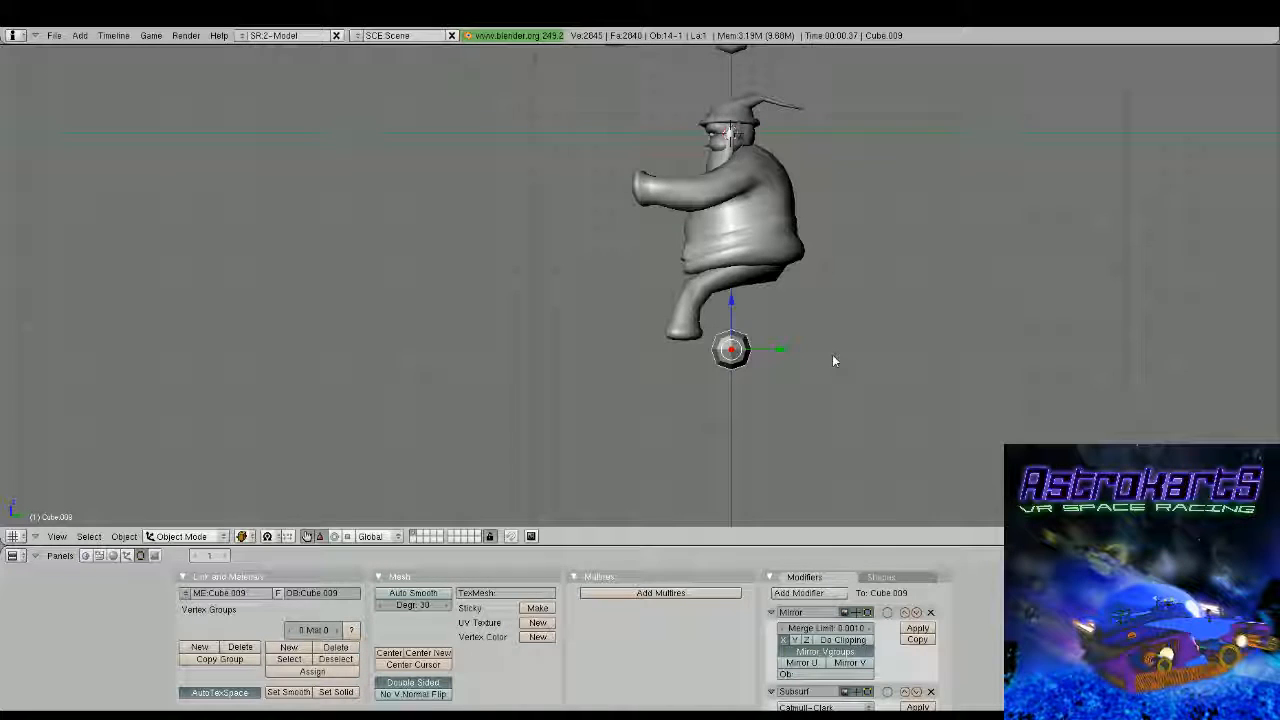
key("KP_1")
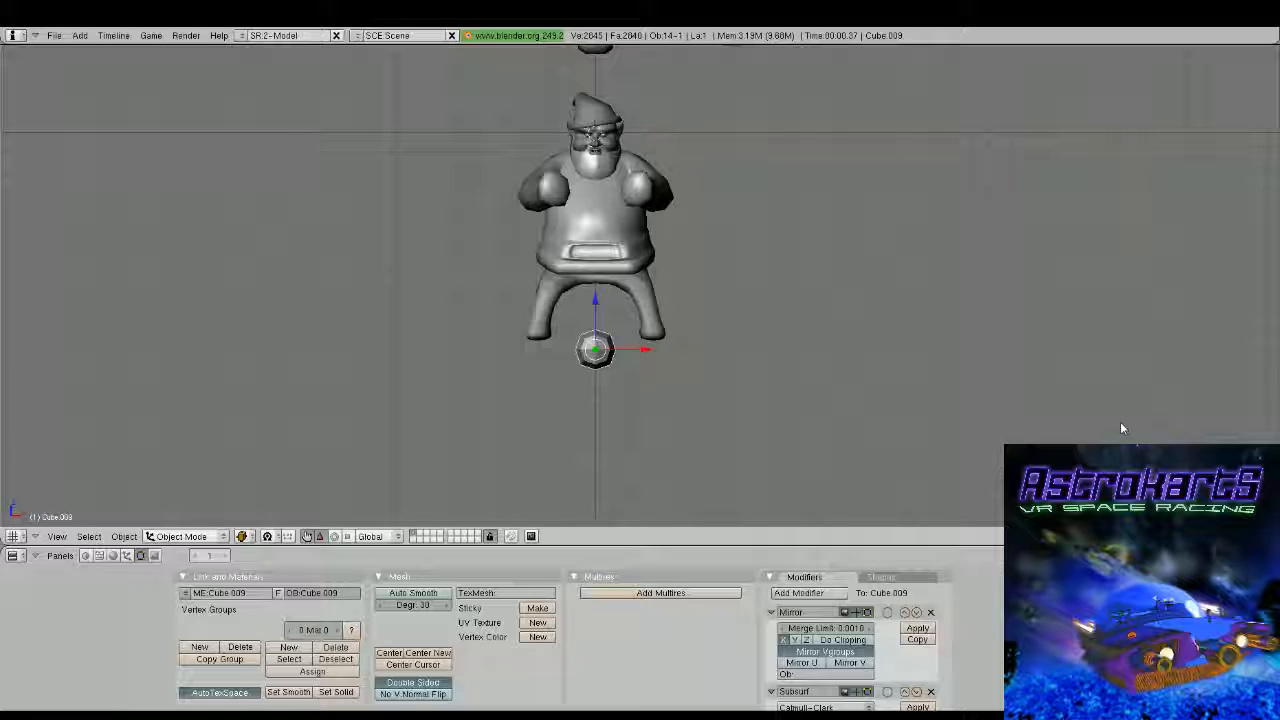
key("Tab")
left_click_drag(763, 406, 911, 386, "shift")
scroll(890, 383, "up", 3)
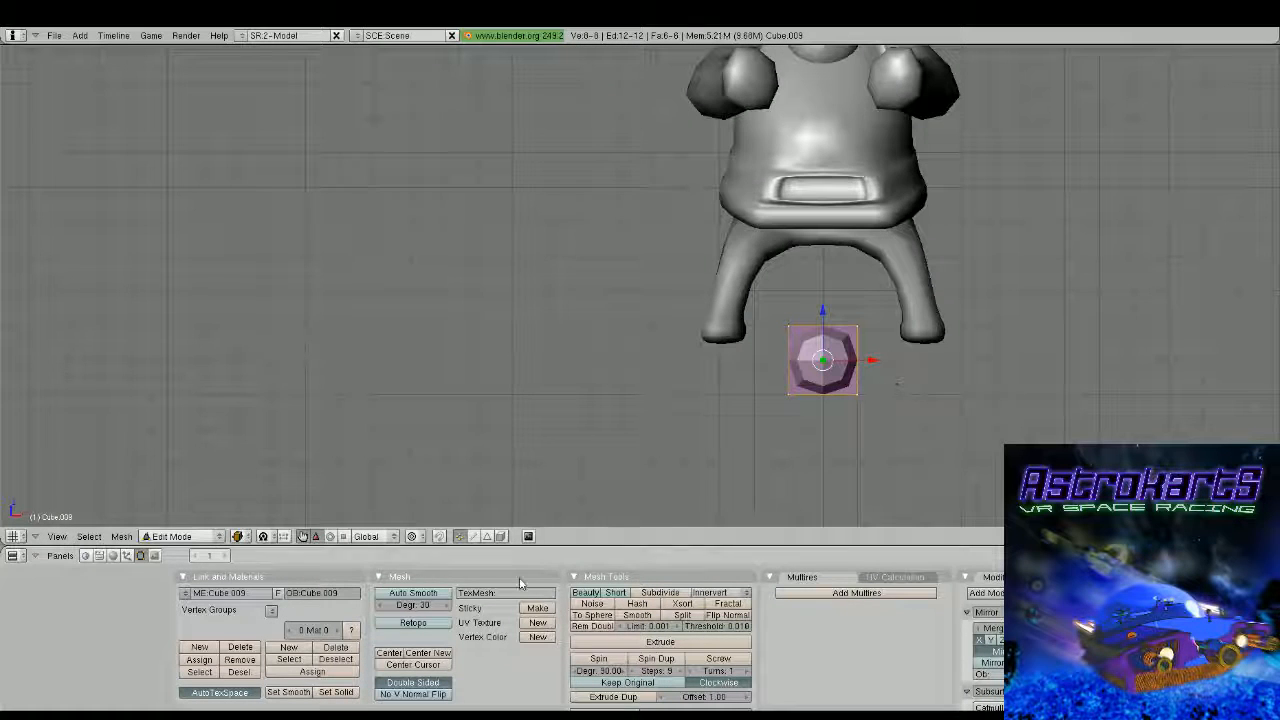
left_click(289, 692)
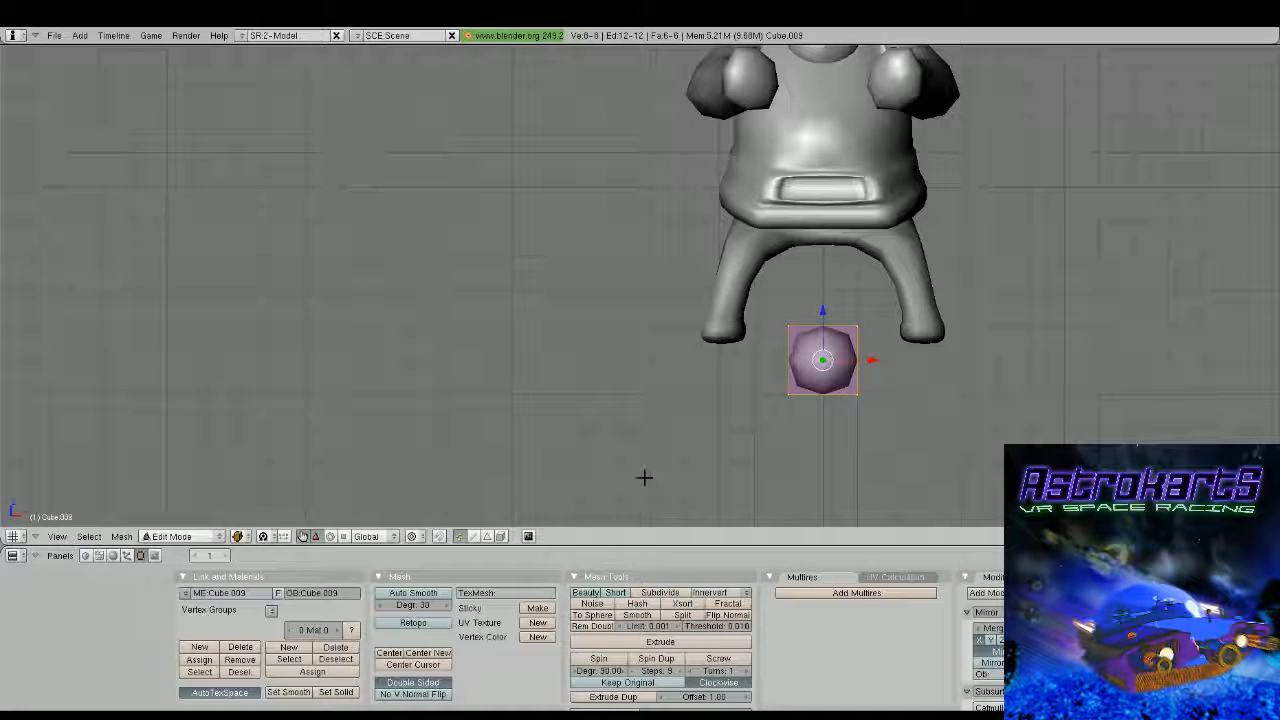
Move the cube's geometry about -2.47 along X so that it sits below the trouser leg
key("g")
key("x")
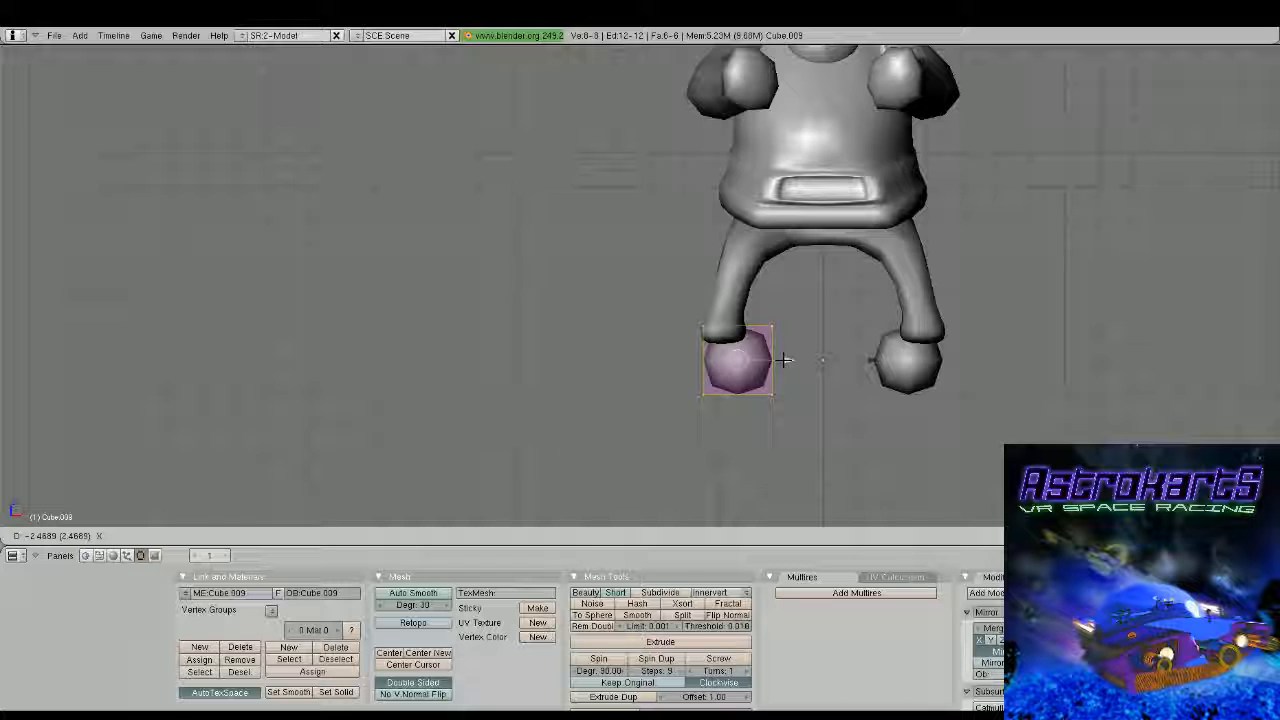
left_click(783, 360)
Scale the cube's geometry along Y to about 0.88 and move it forward along Y beneath the trouser cuff
key("KP_3")
scroll(883, 352, "up", 2)
key("s")
key("y")
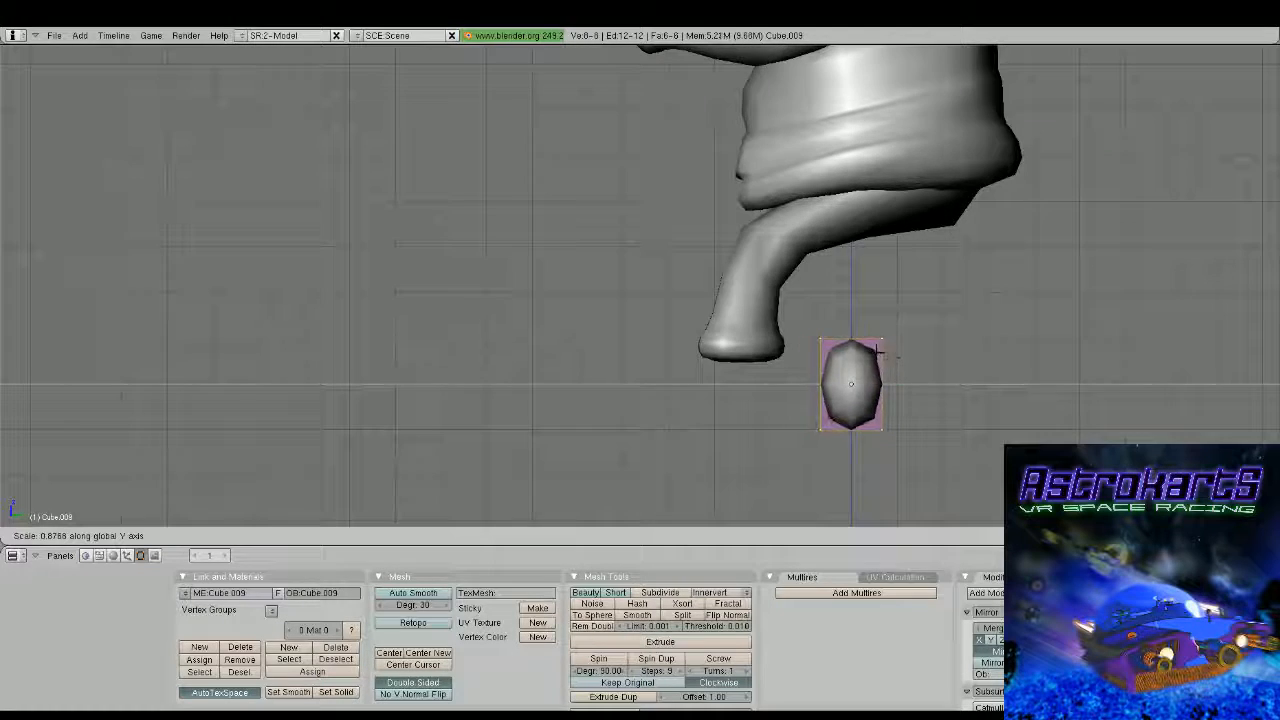
left_click(874, 351)
left_click_drag(906, 383, 795, 382)
key("Tab")
key("Tab")
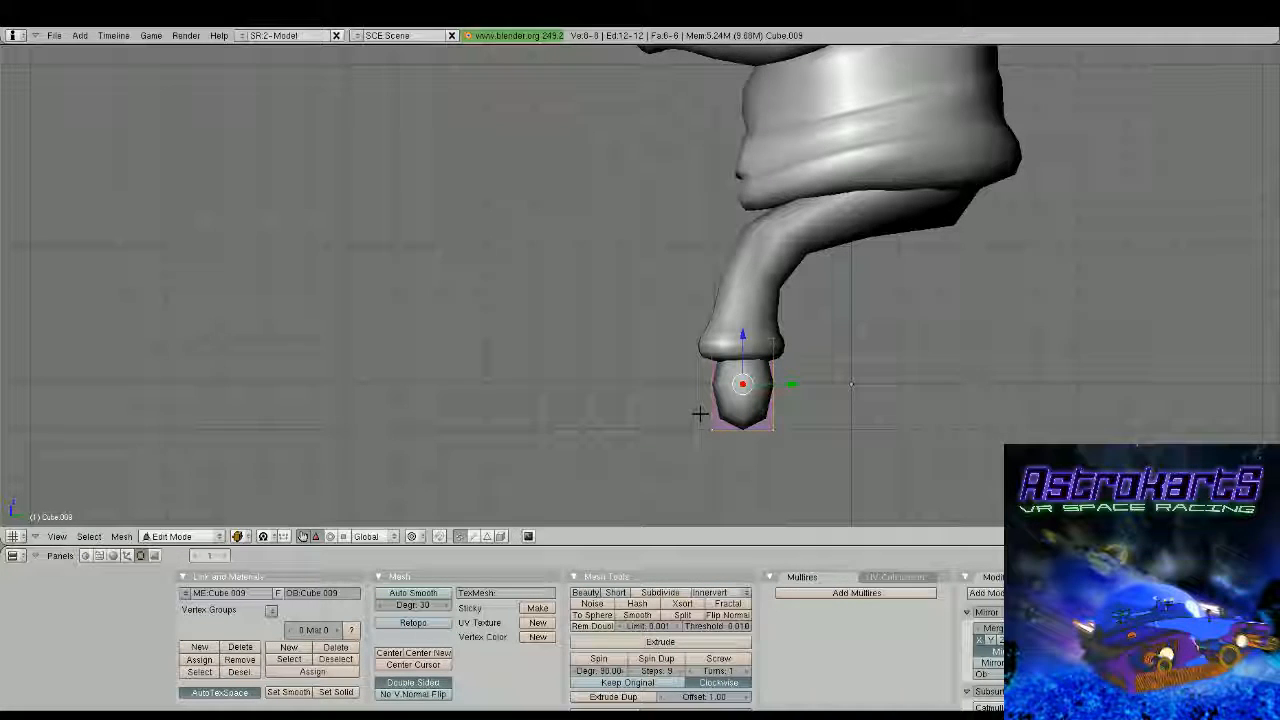
Add a horizontal edge loop around the boot block near its mid-height
key("ctrl+r")
left_click(709, 403)
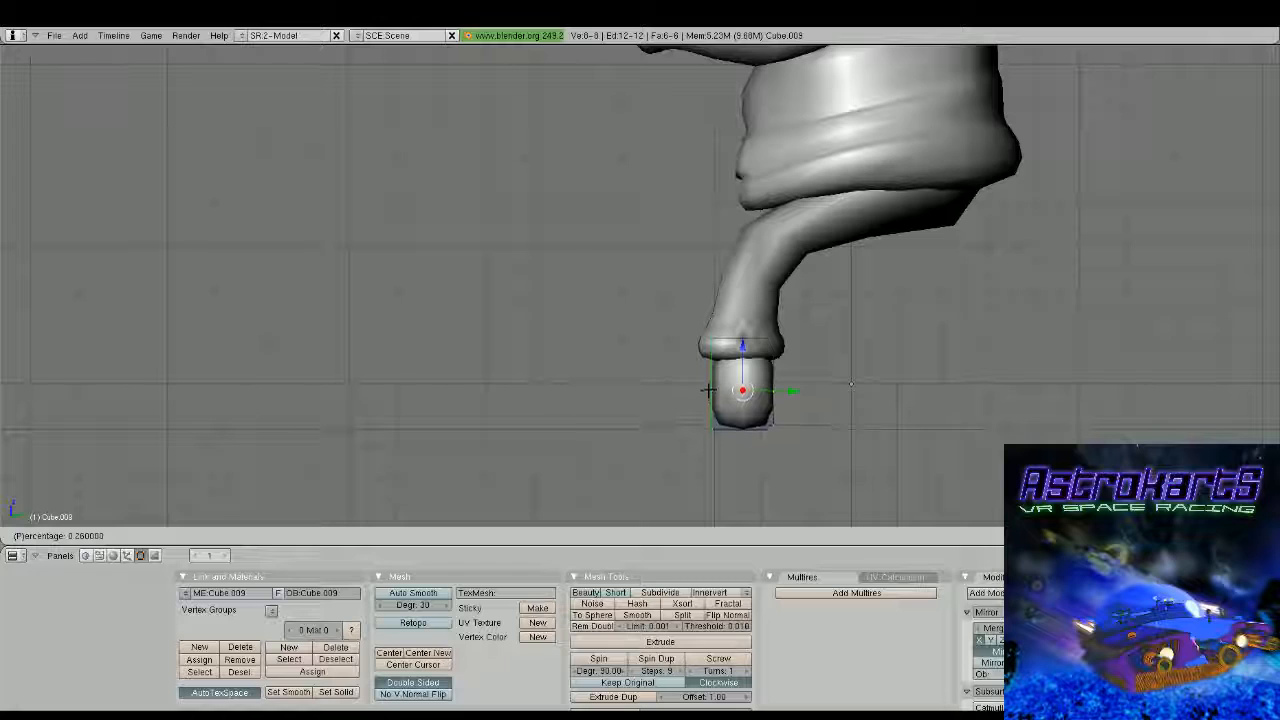
left_click(707, 386)
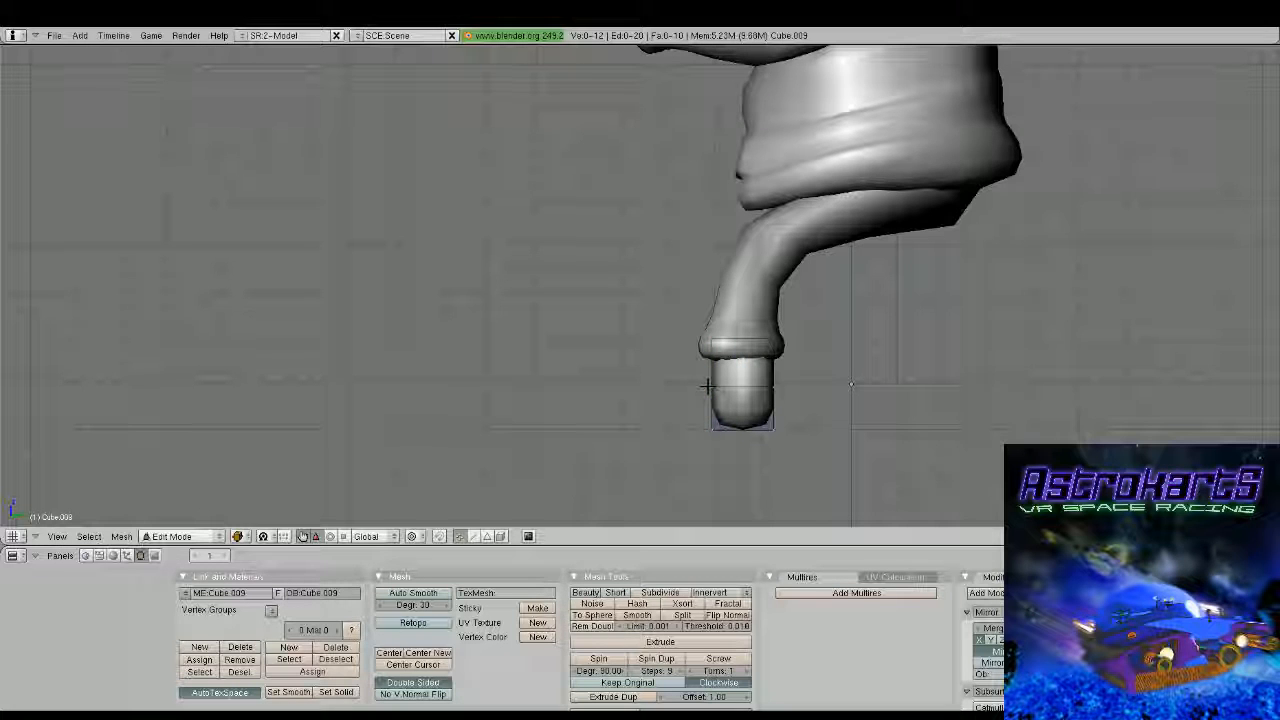
Extrude the lower front face of the boot block forward into a toe, with its bottom front edge reaching slightly further out
key("e")
left_click_drag(758, 411, 798, 447)
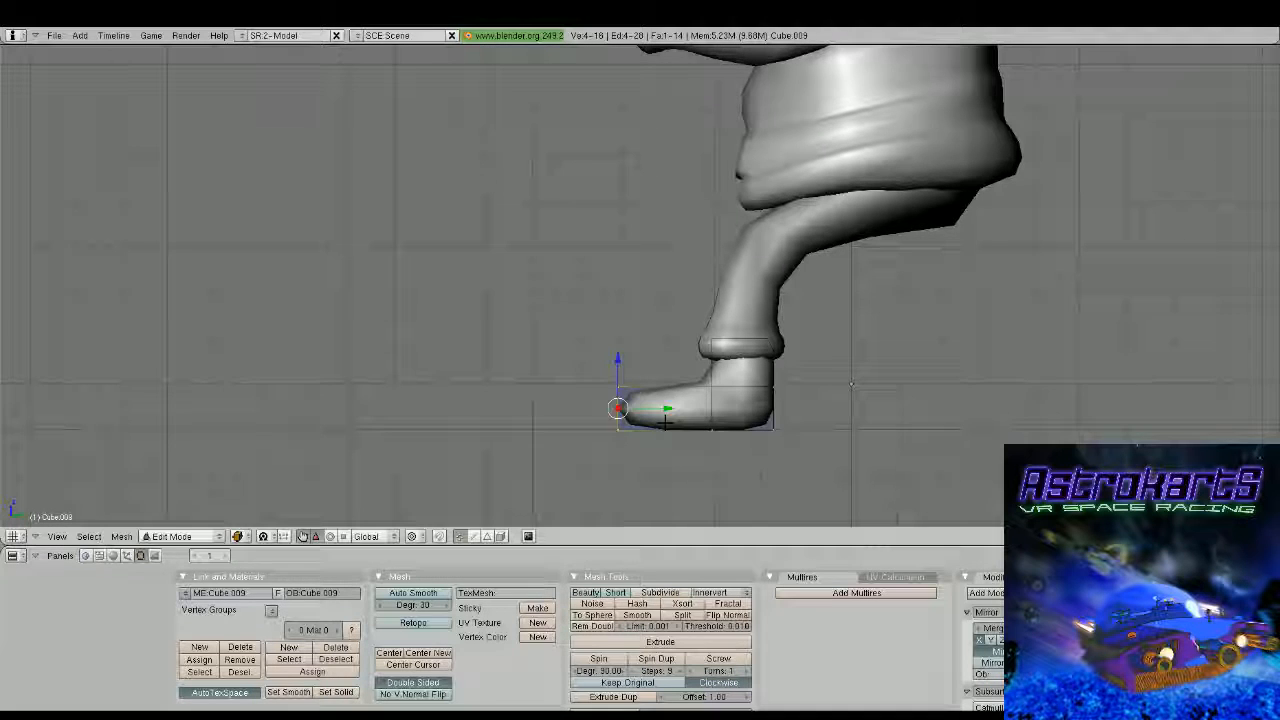
key("a")
key("b")
key("g")
left_click(618, 430)
Select the bottom faces of the boot and extrude them to sharpen the sole edge
key("b")
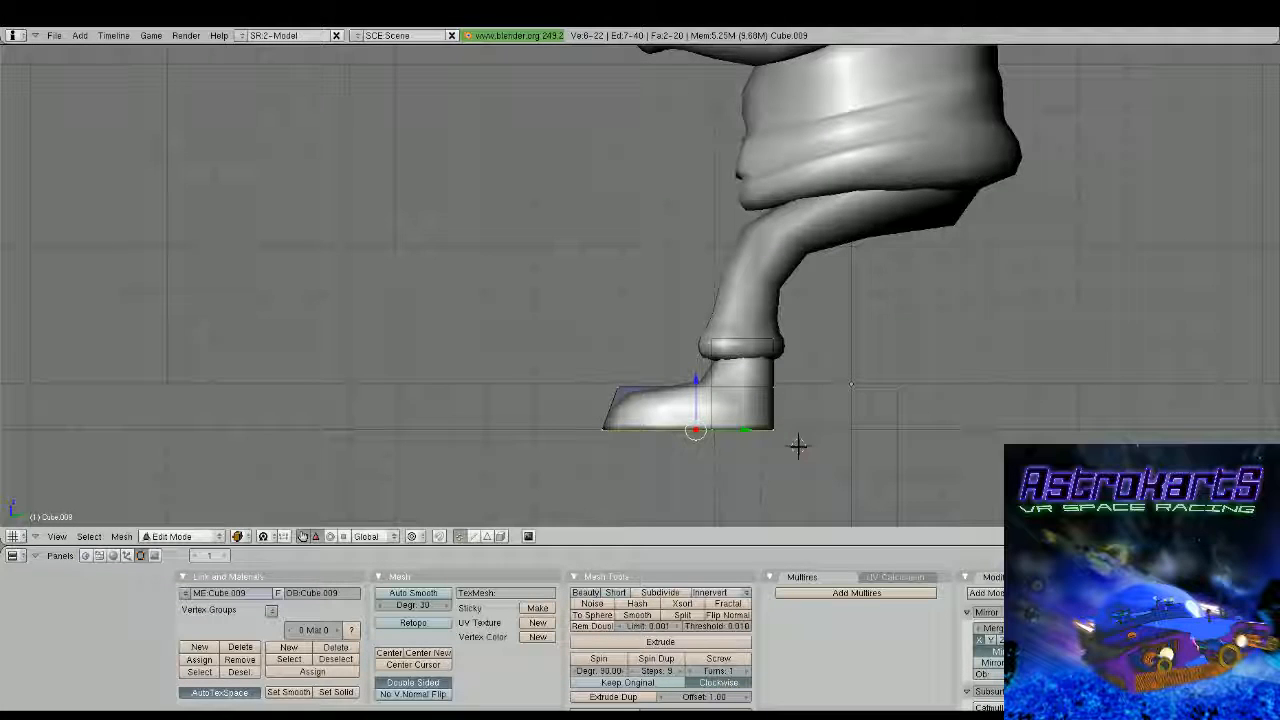
key("e")
left_click(691, 415)
View the boots from the front, reopen the boot mesh and add an edge loop across the toe section
key("Tab")
middle_click_drag(688, 419, 842, 376)
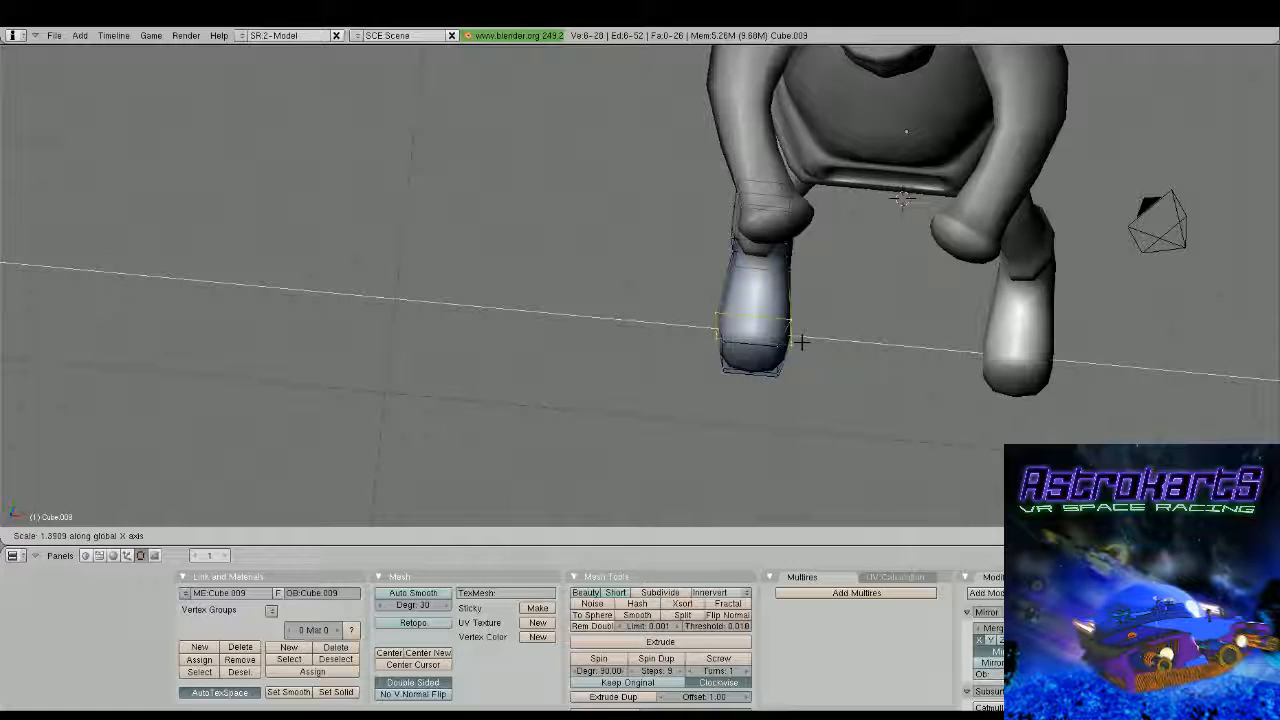
left_click(801, 342)
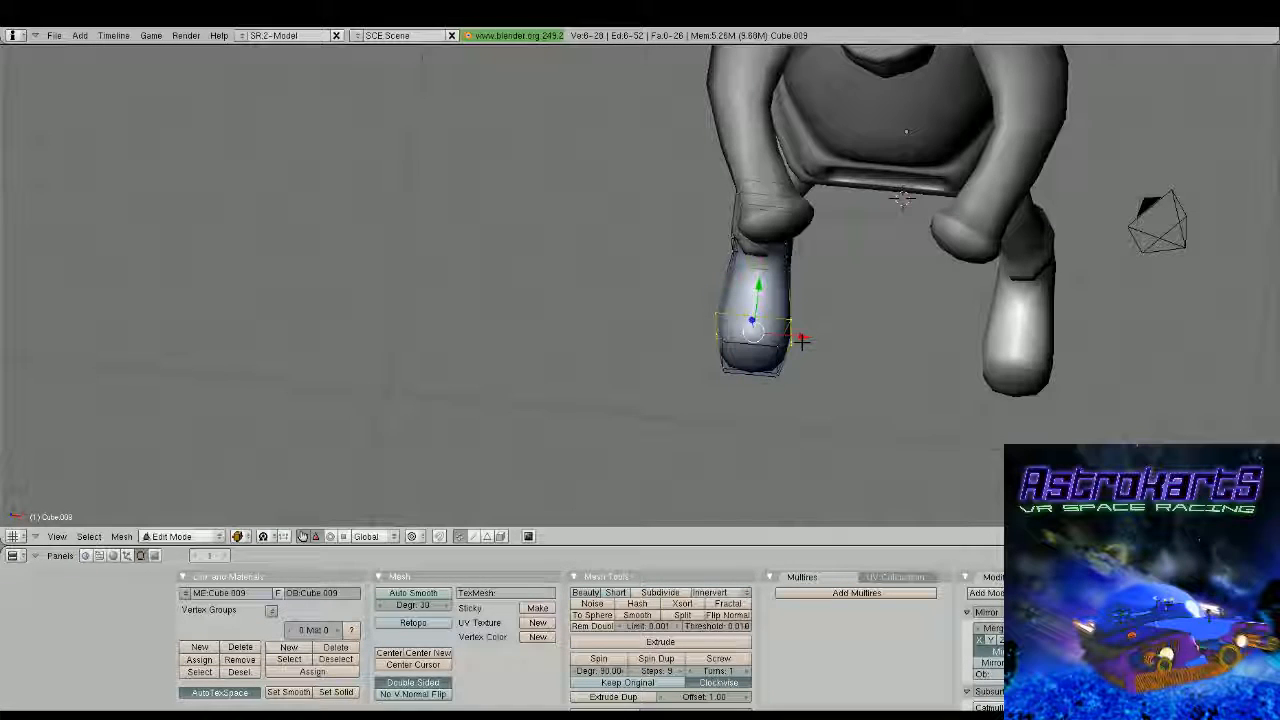
Select the inner side vertices of the boot's toe section and move them inward along X to narrow the toe
key("b")
left_click_drag(767, 303, 812, 409)
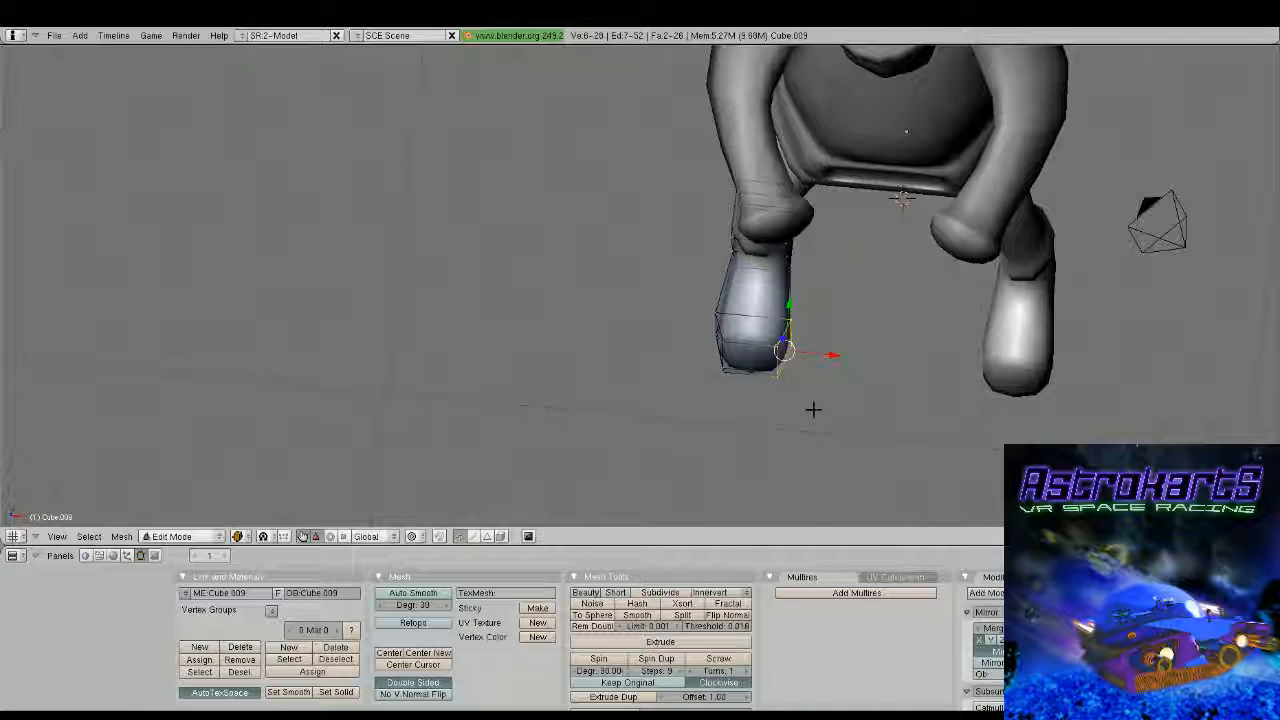
left_click_drag(807, 352, 791, 351)
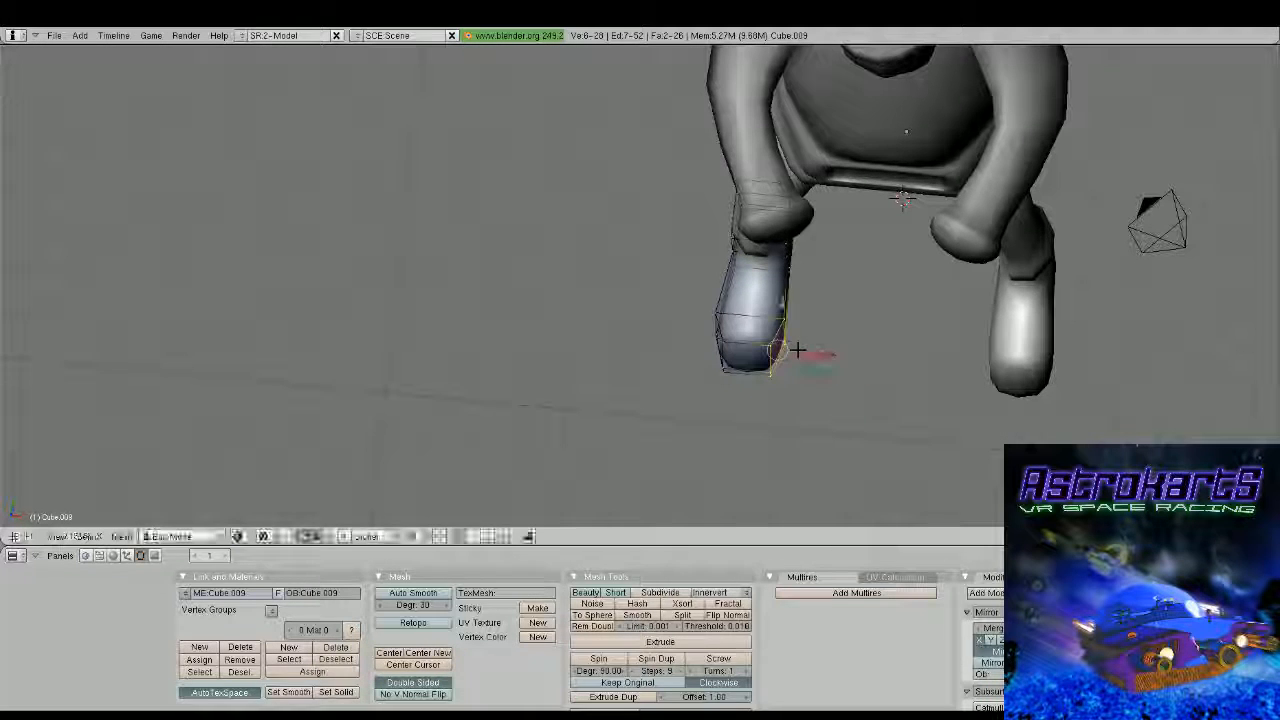
key("Tab")
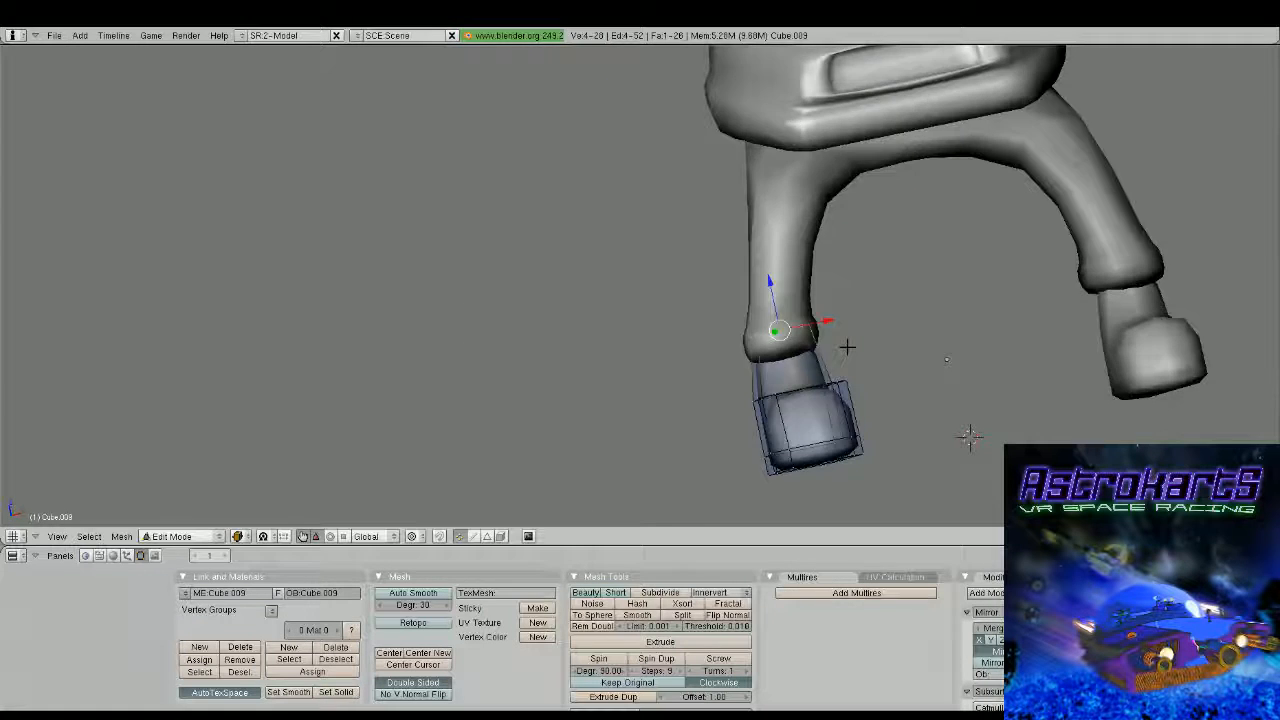
Raise the top face of the boot along Z so the shaft reaches further up inside the trouser cuff
middle_click_drag(848, 346, 643, 245)
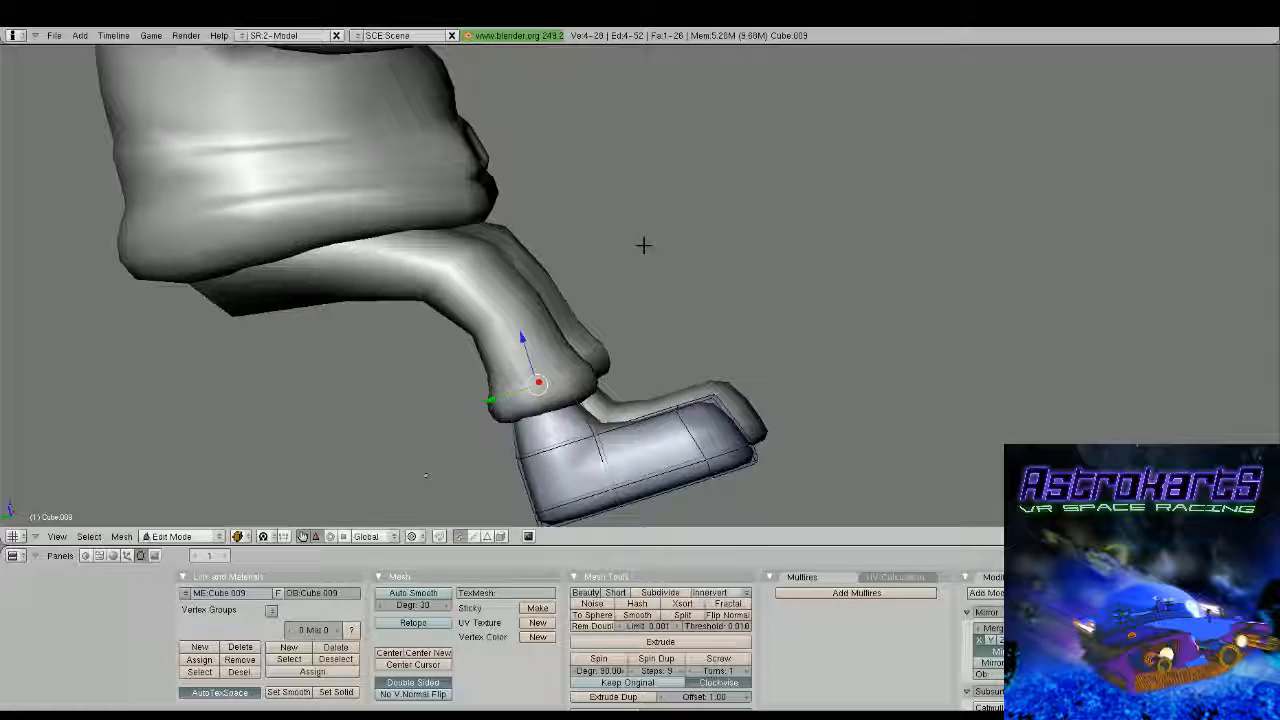
left_click_drag(526, 354, 524, 325)
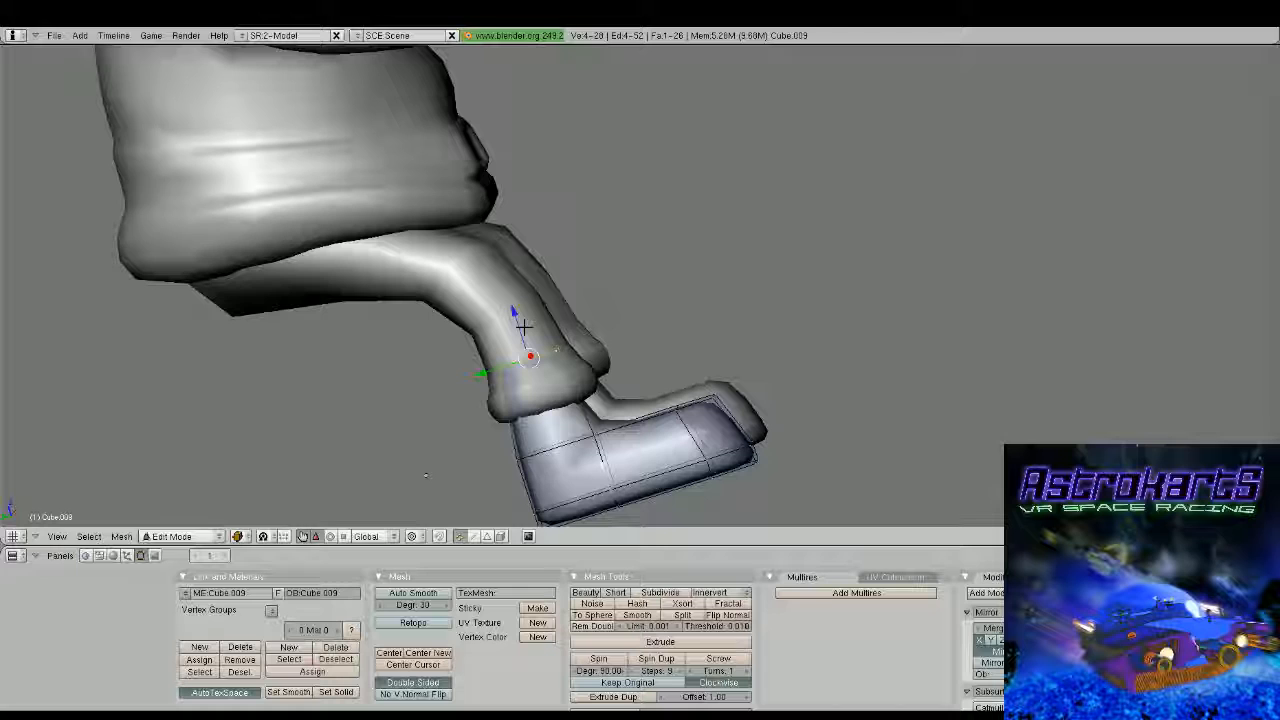
middle_click_drag(524, 325, 494, 460)
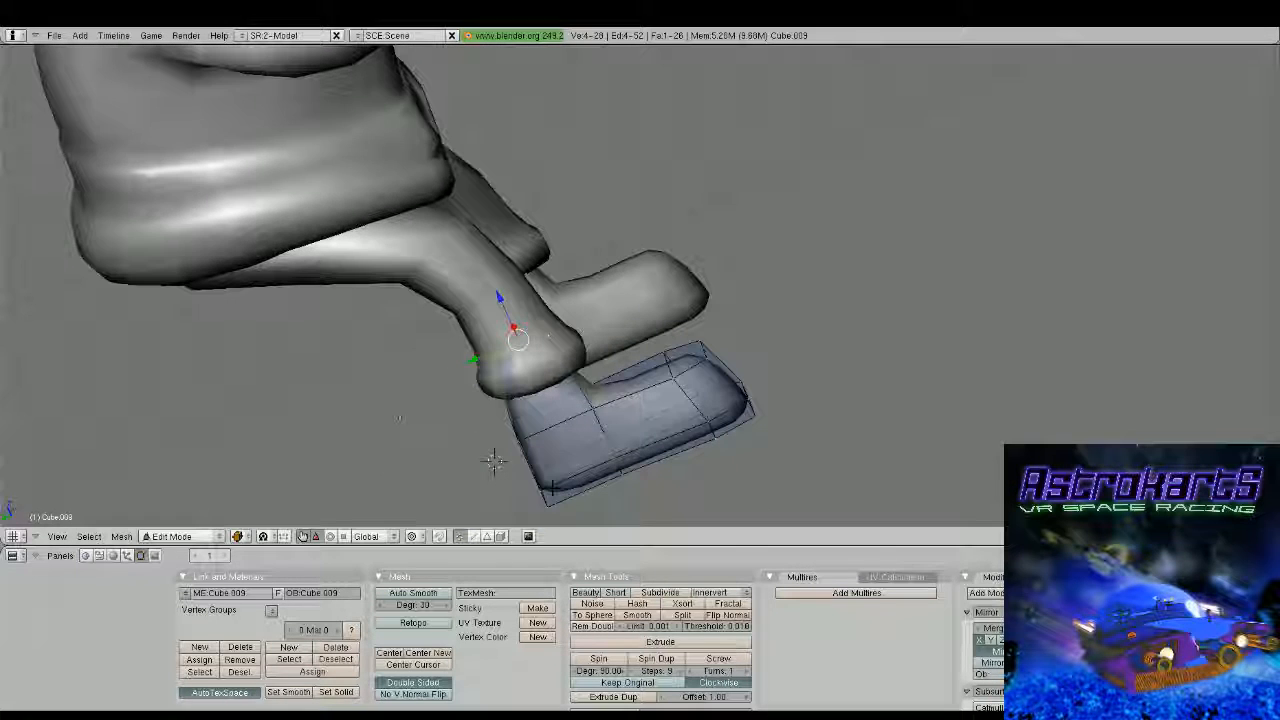
key("Tab")
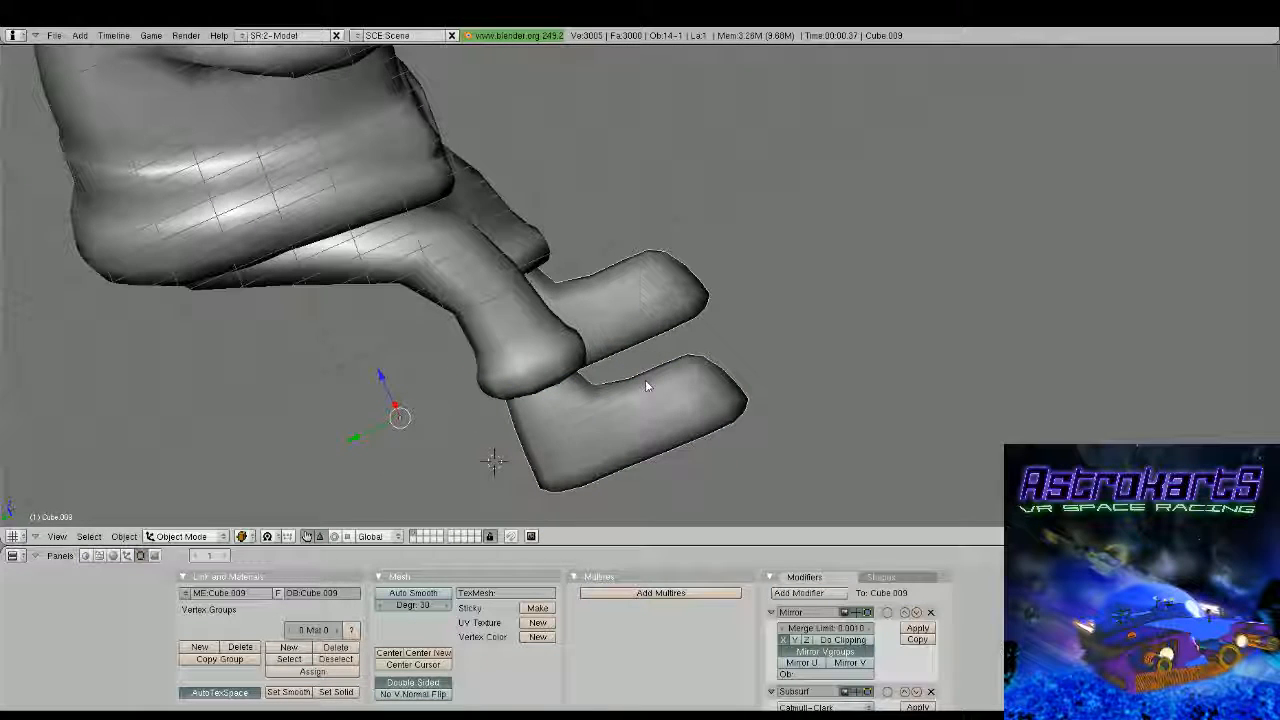
left_click_drag(385, 421, 383, 426)
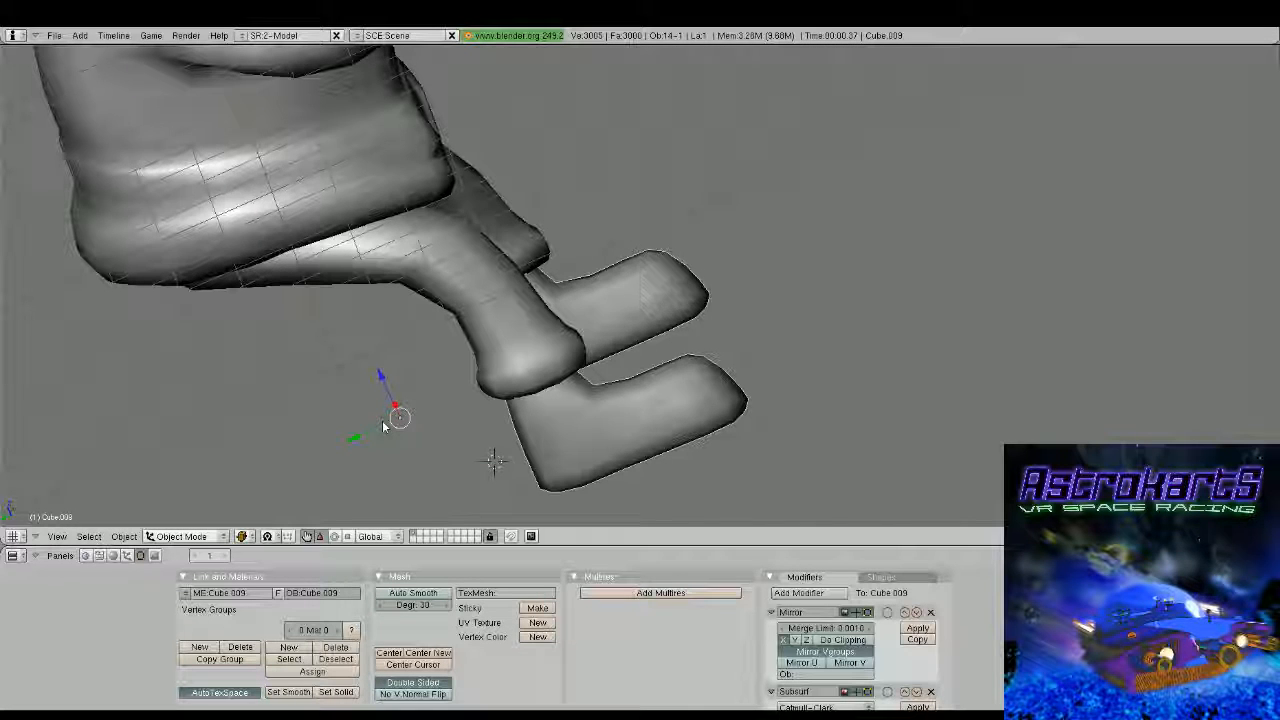
Select the whole boot mesh, tilt it slightly outward in front view and reposition it under the trouser cuff
key("Tab")
key("KP_1")
key("KP_5")
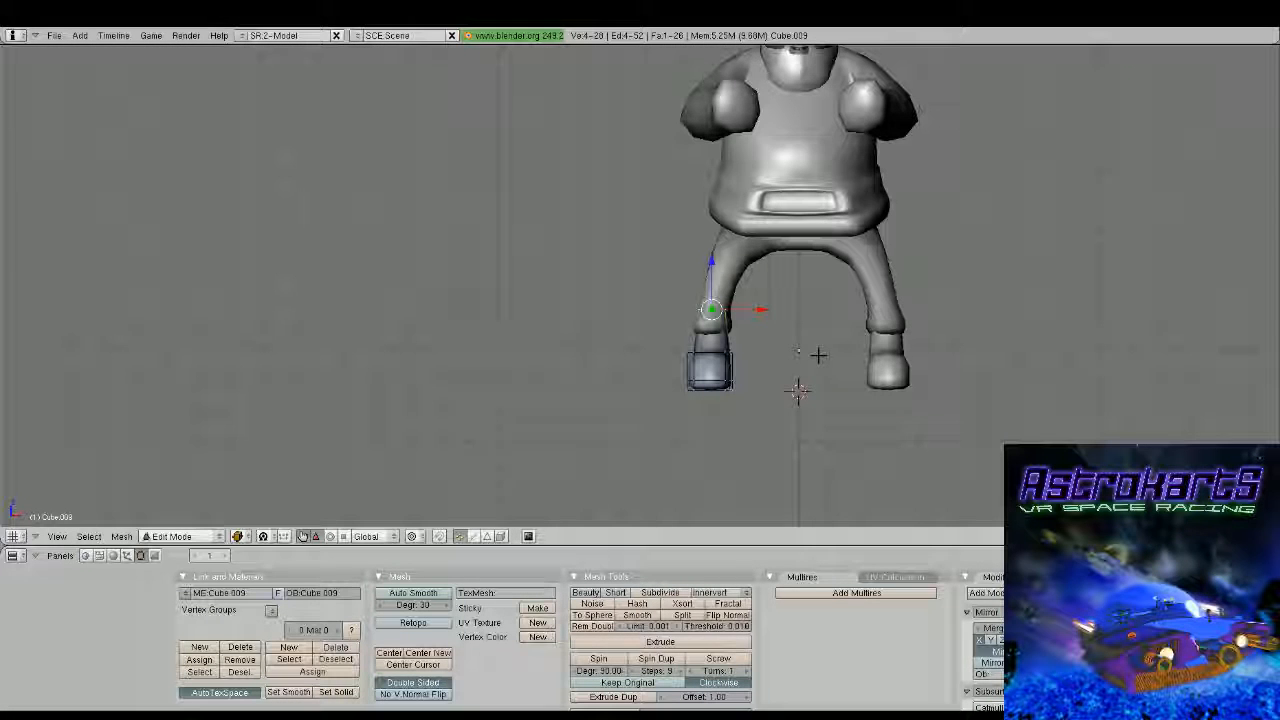
key("a")
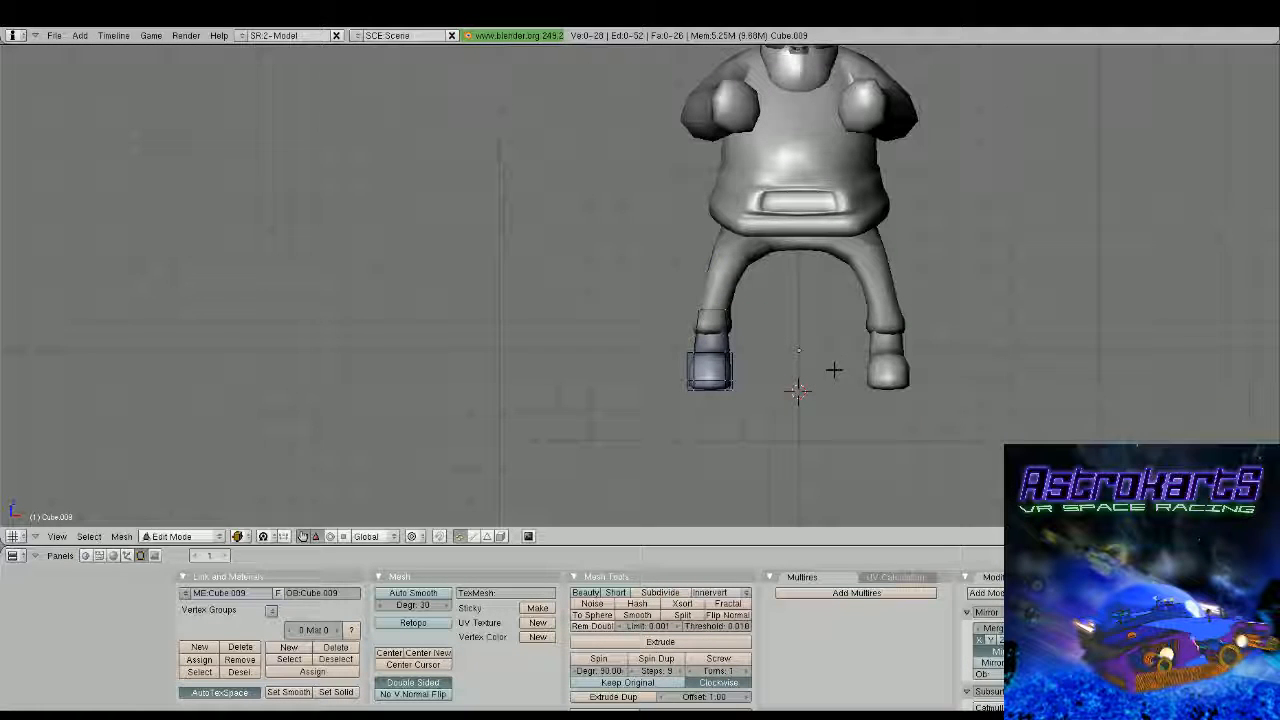
key("a")
key("g")
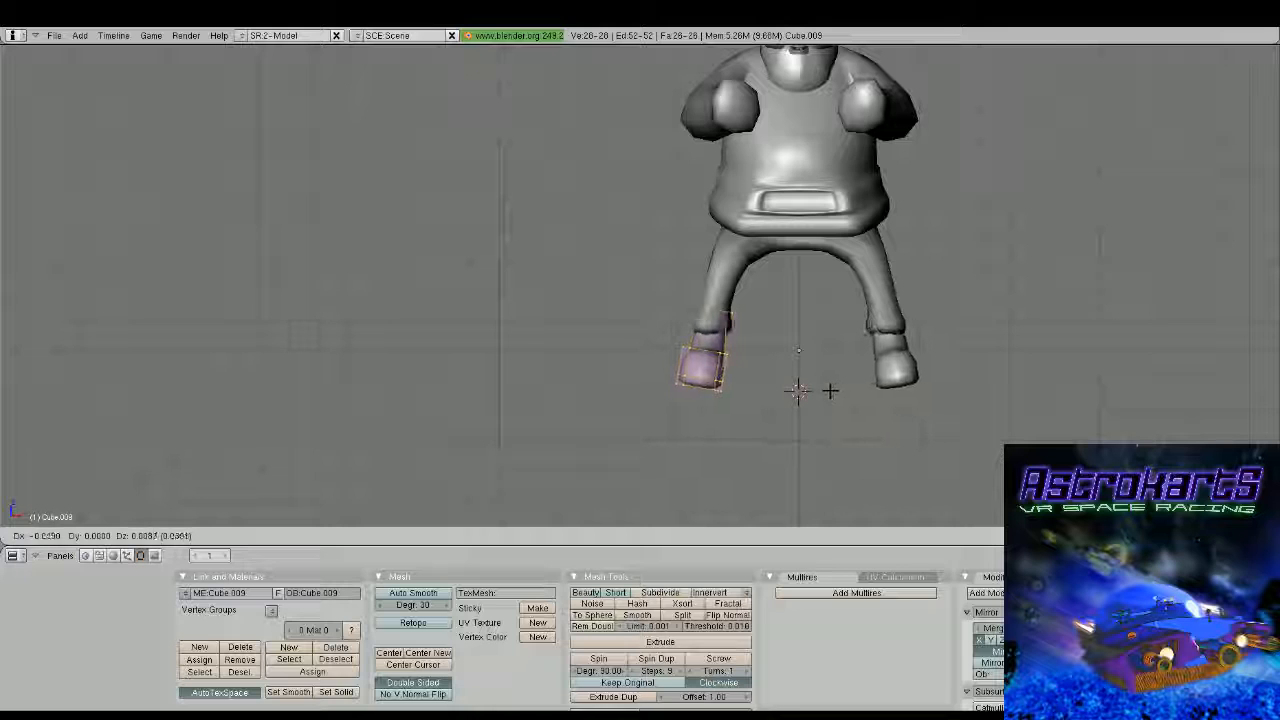
left_click(830, 390)
Rotate the boot about 6.7 degrees in side view to lift the toe, and realign it with the leg
key("KP_3")
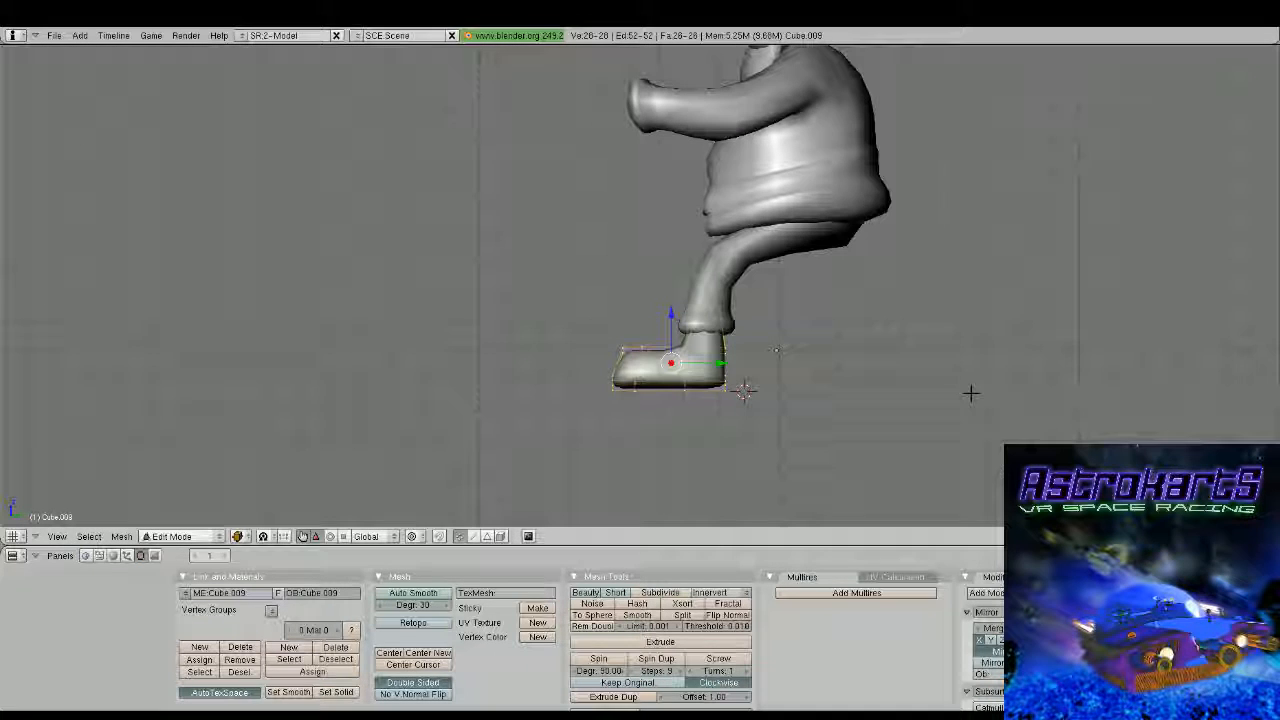
key("r")
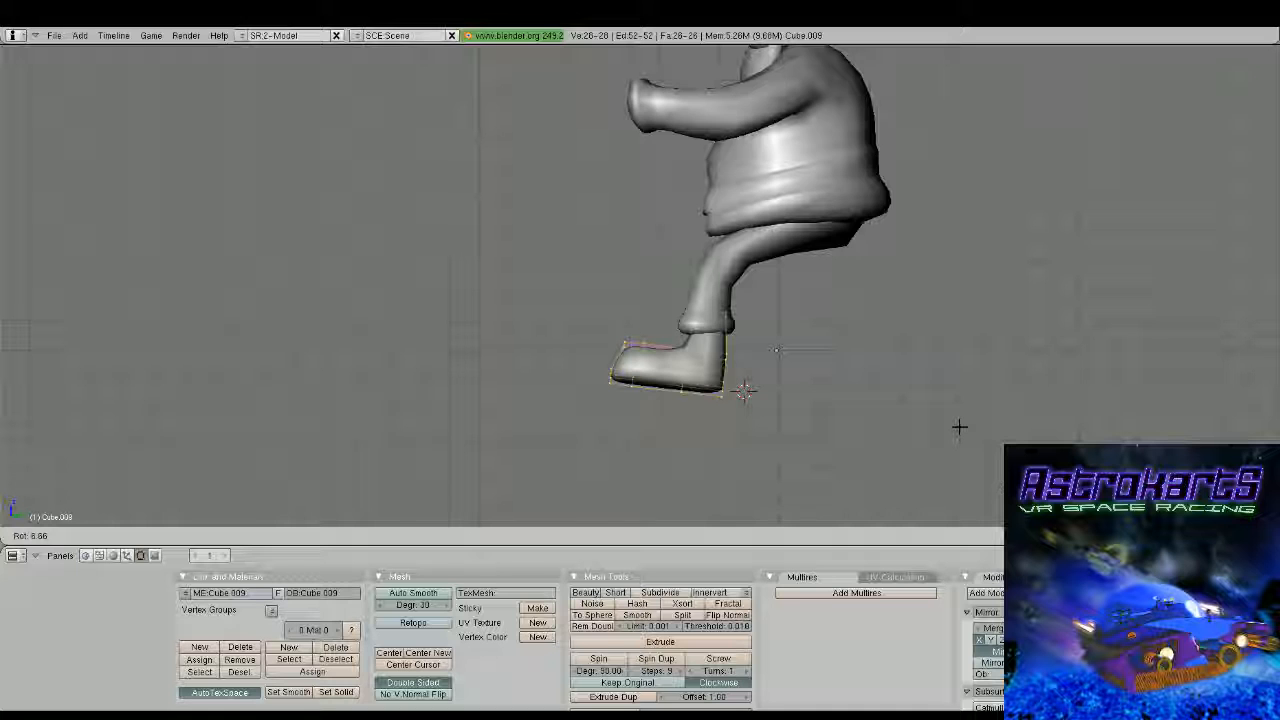
left_click(960, 427)
middle_click_drag(960, 427, 777, 271)
key("g")
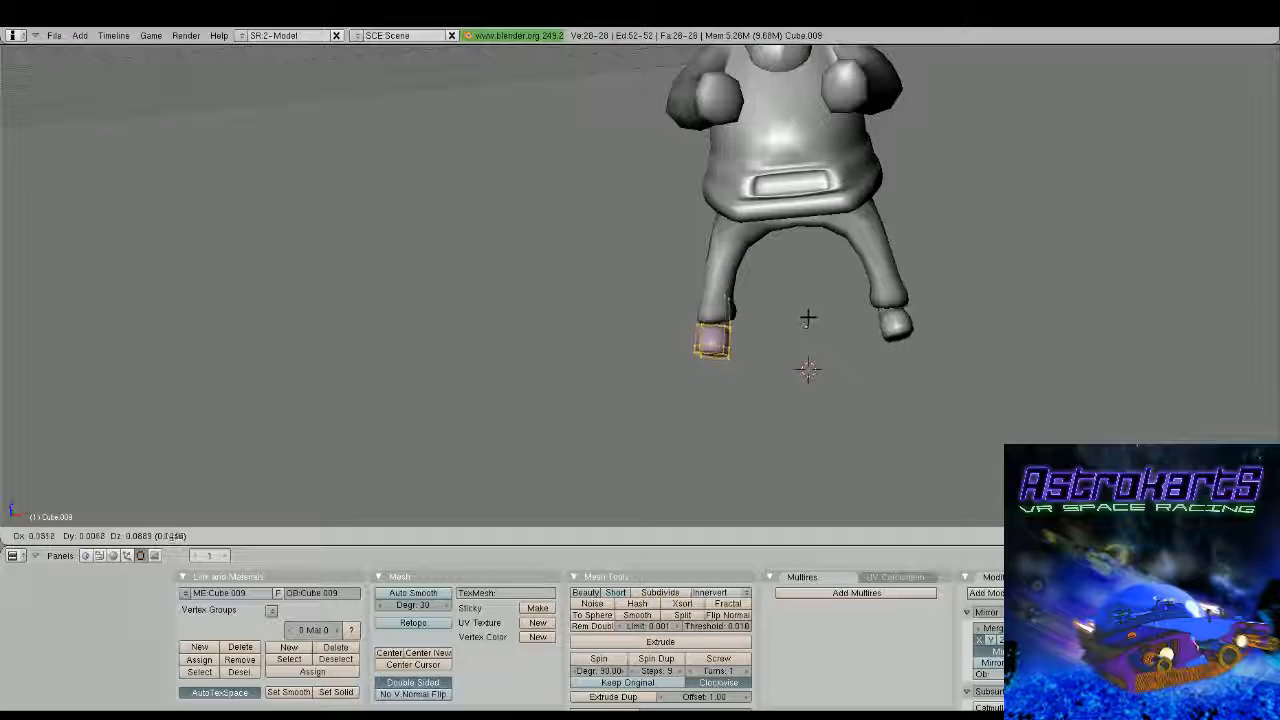
left_click(808, 318)
middle_click_drag(806, 317, 943, 305)
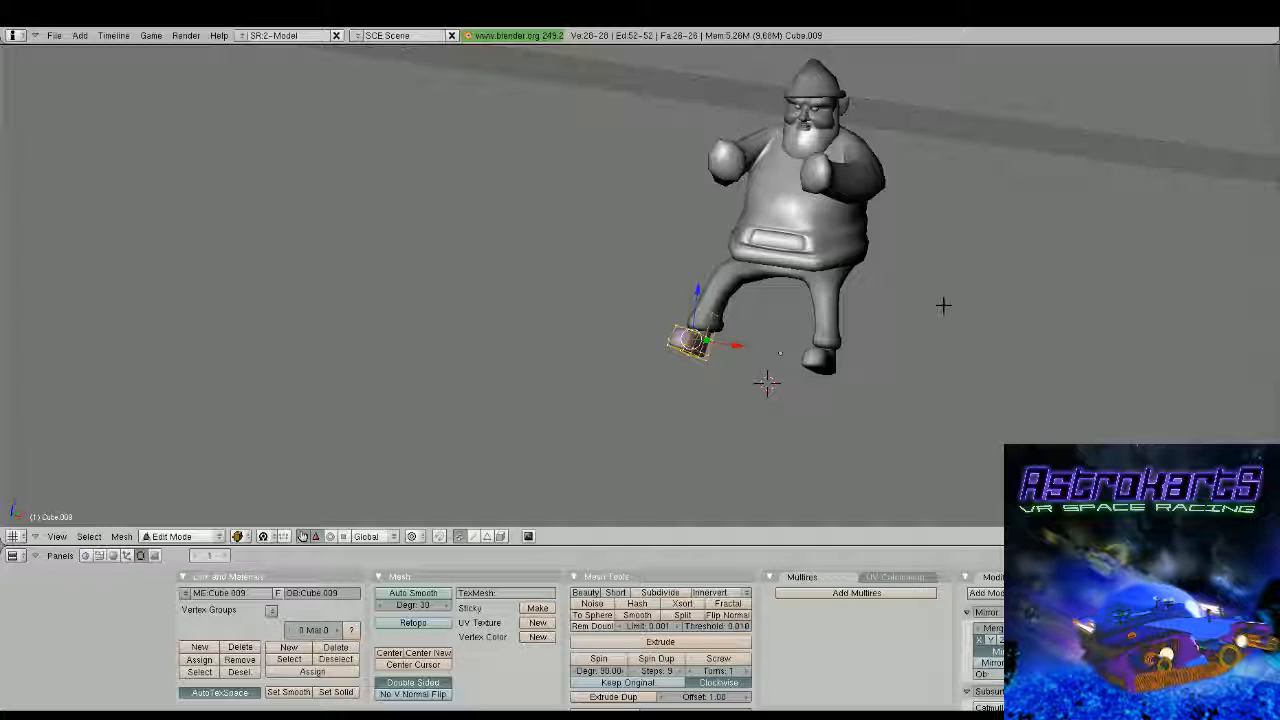
Leave the boot mesh and open the torso mesh for editing around the front of the belly
middle_click_drag(943, 305, 687, 312)
key("Tab")
right_click(691, 322)
key("Tab")
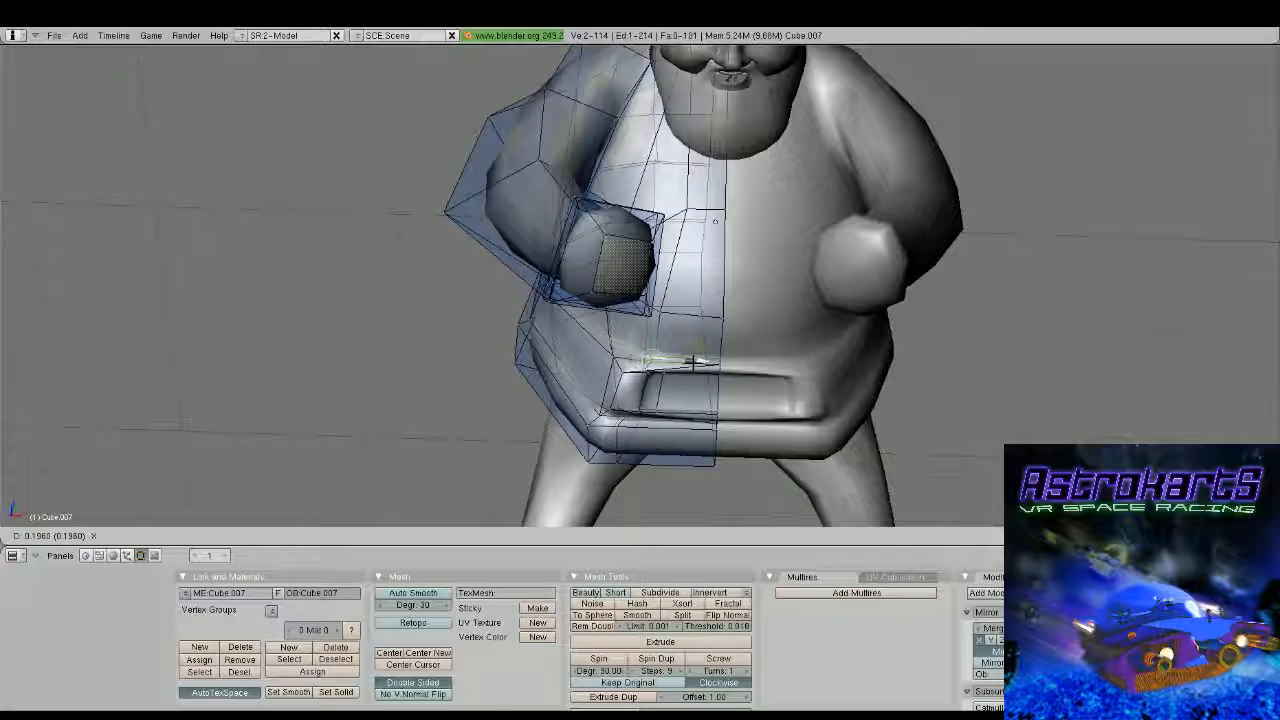
left_click_drag(688, 360, 688, 362)
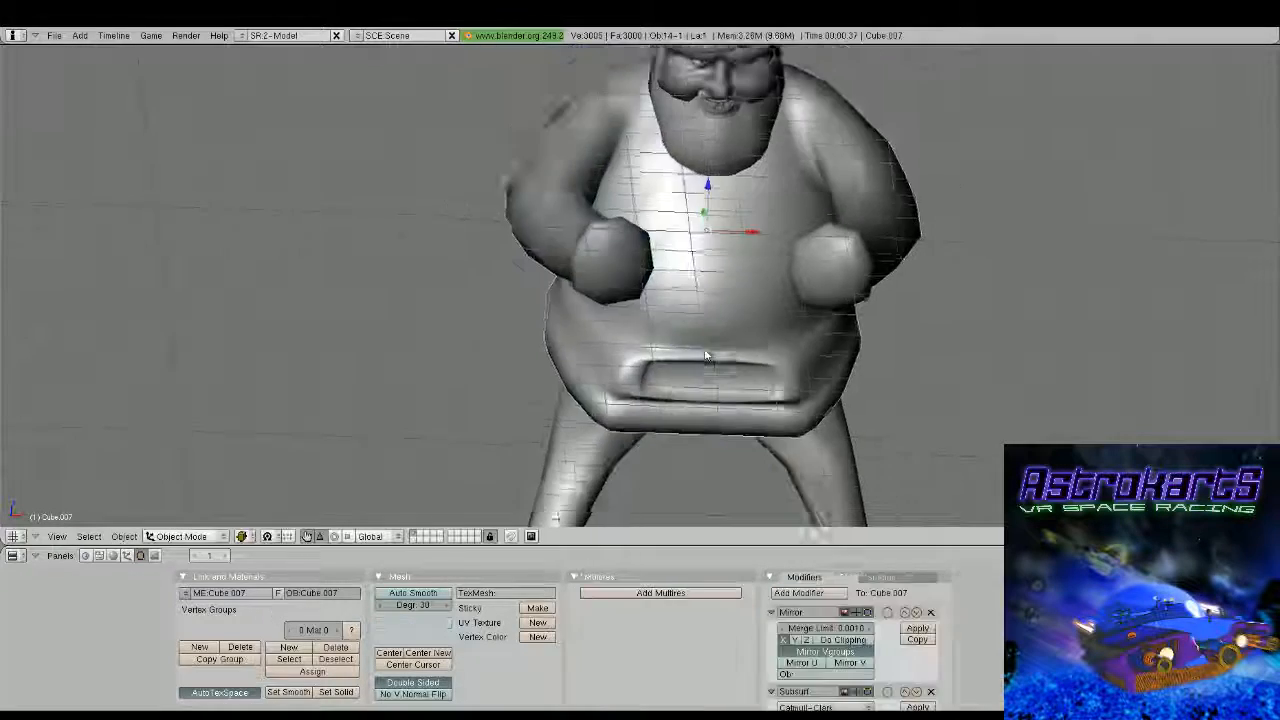
middle_click_drag(720, 300, 785, 307)
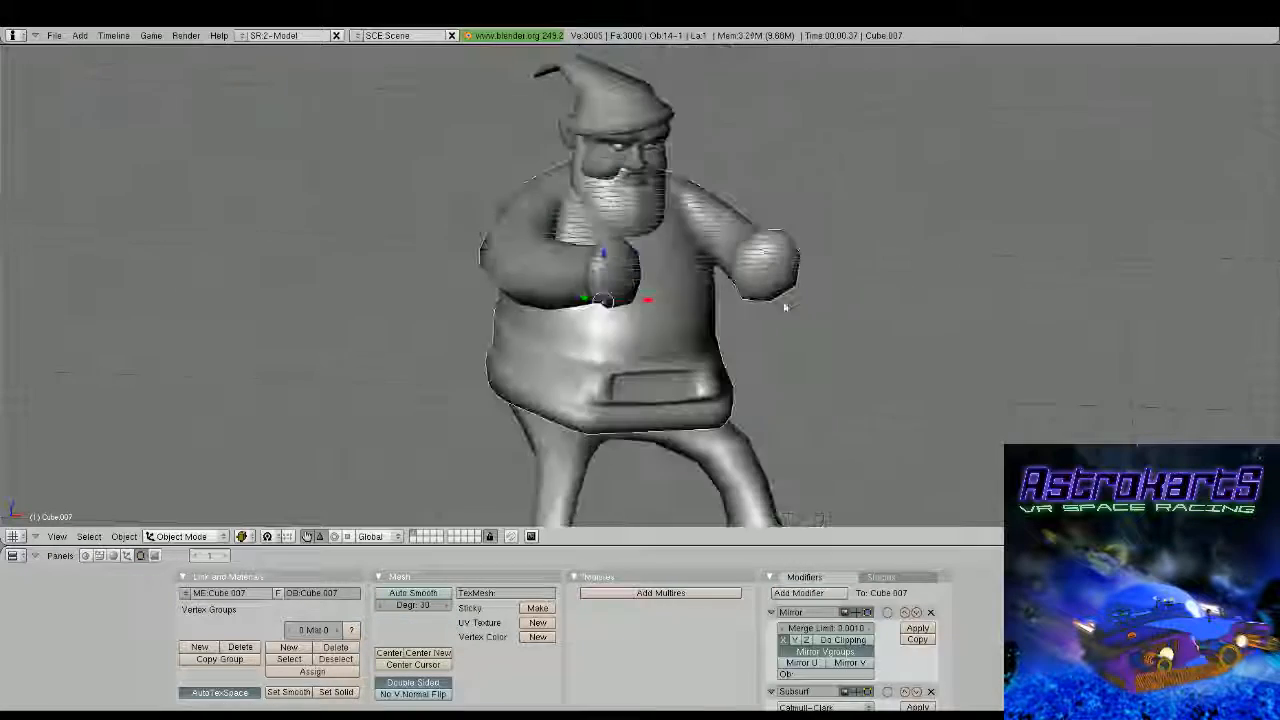
scroll(785, 307, "up", 3)
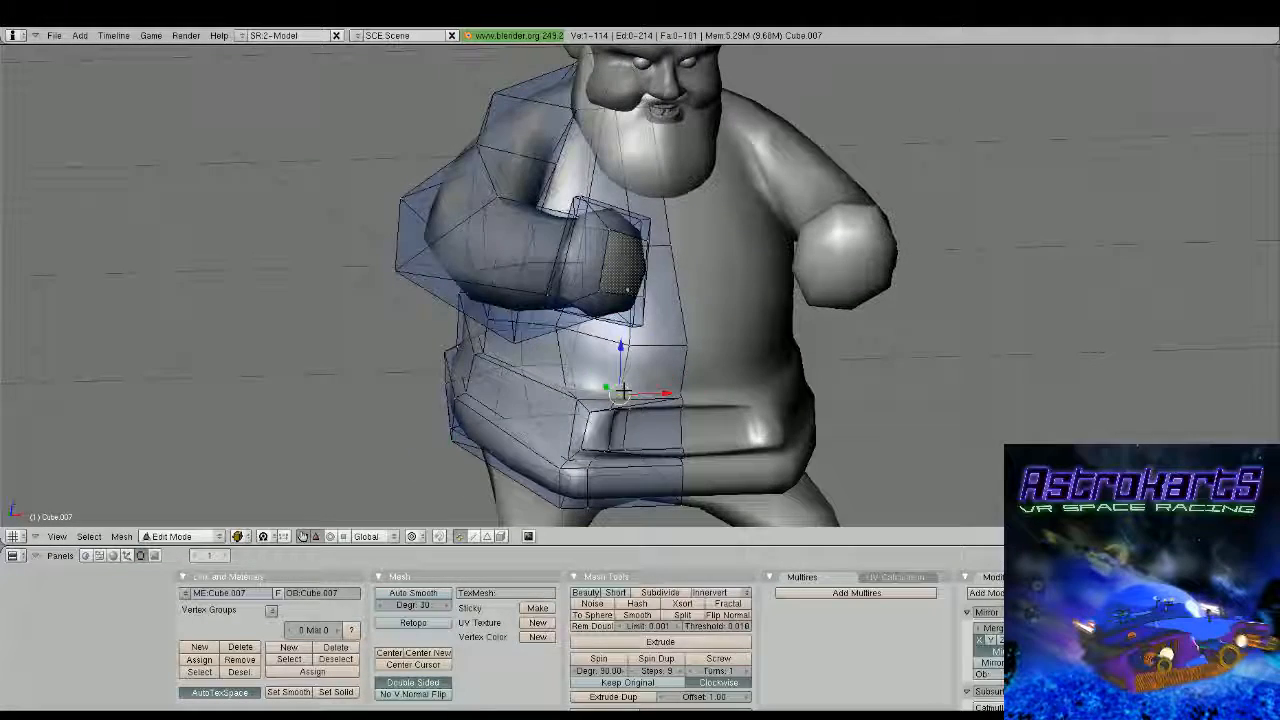
Select the strip of centre front faces from the belt buckle up to the beard and extrude it forward along Y
right_click(686, 393, "shift")
right_click(630, 347, "shift")
right_click(686, 346, "shift")
middle_click_drag(686, 346, 603, 367)
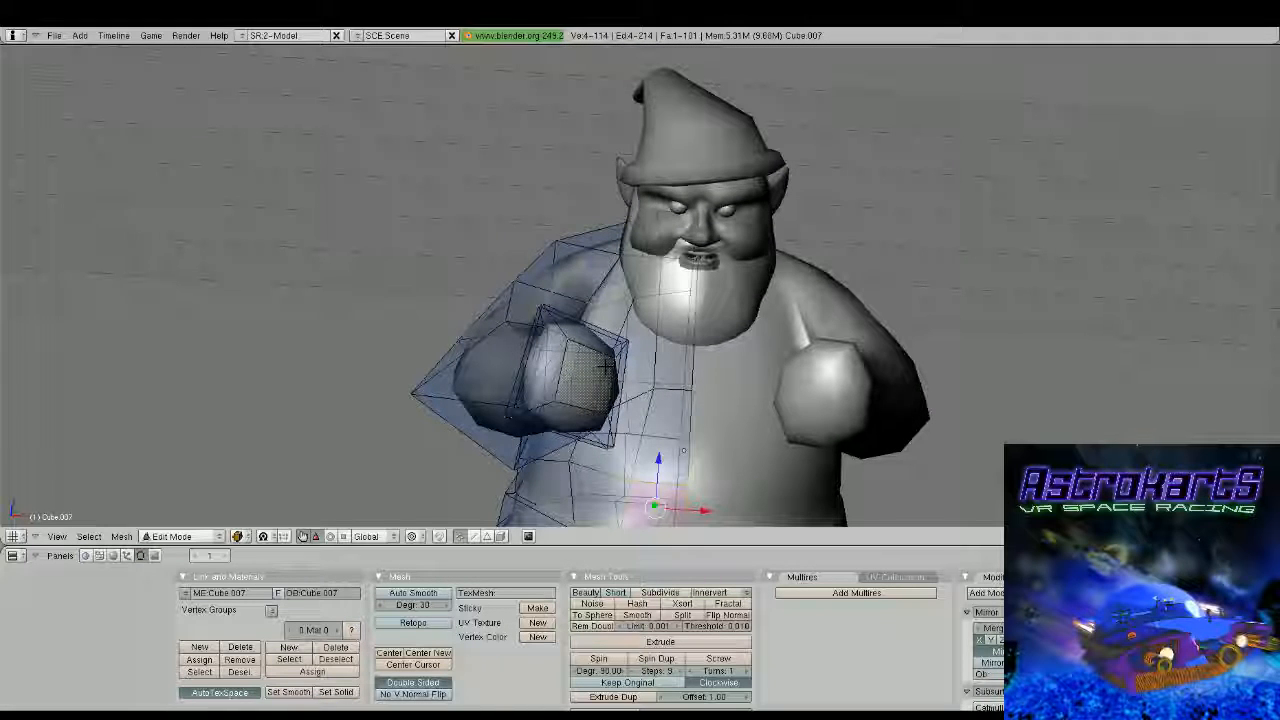
mouse_move(687, 396)
middle_mouse_down("shift")
mouse_move(646, 408)
mouse_move(668, 380)
middle_mouse_up("shift")
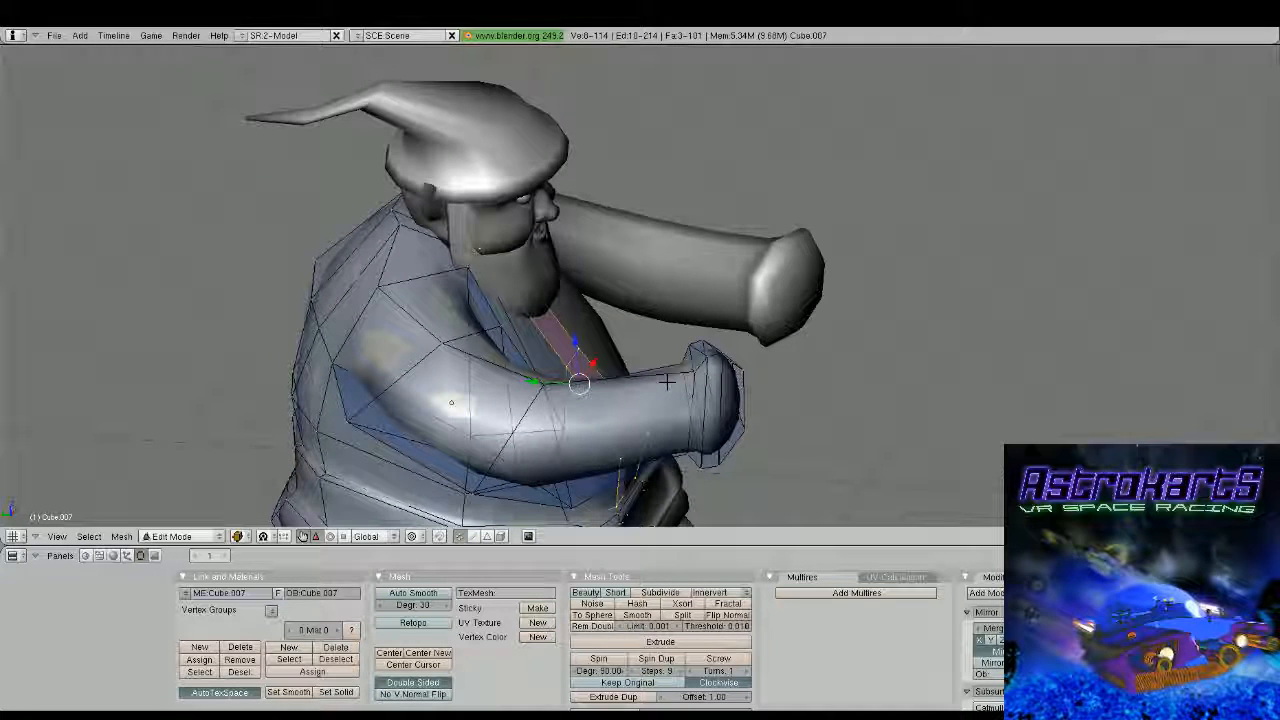
key("e")
left_click(667, 382)
left_click(667, 382)
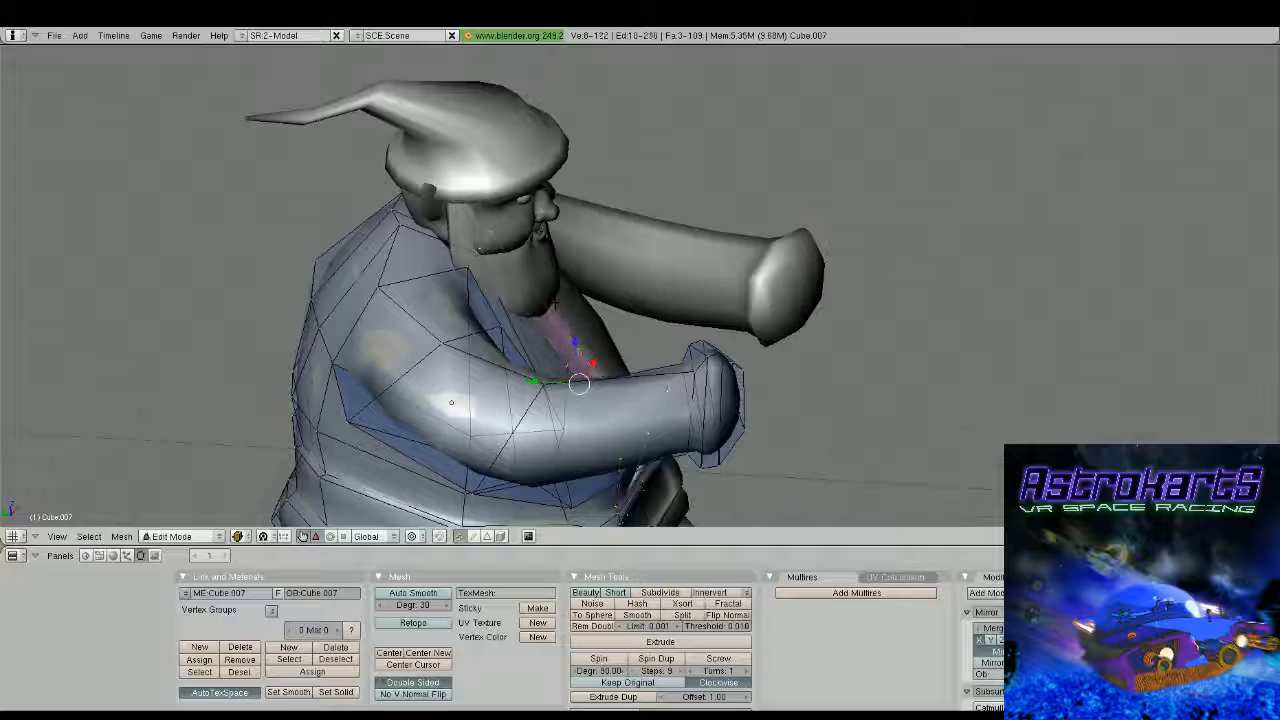
left_click_drag(542, 382, 556, 383)
Select the inner faces along the mirror seam of the extruded front strip, from the belt to the beard, and delete them
middle_click_drag(556, 383, 400, 328)
middle_click_drag(400, 328, 394, 208, "shift")
scroll(394, 208, "up", 4)
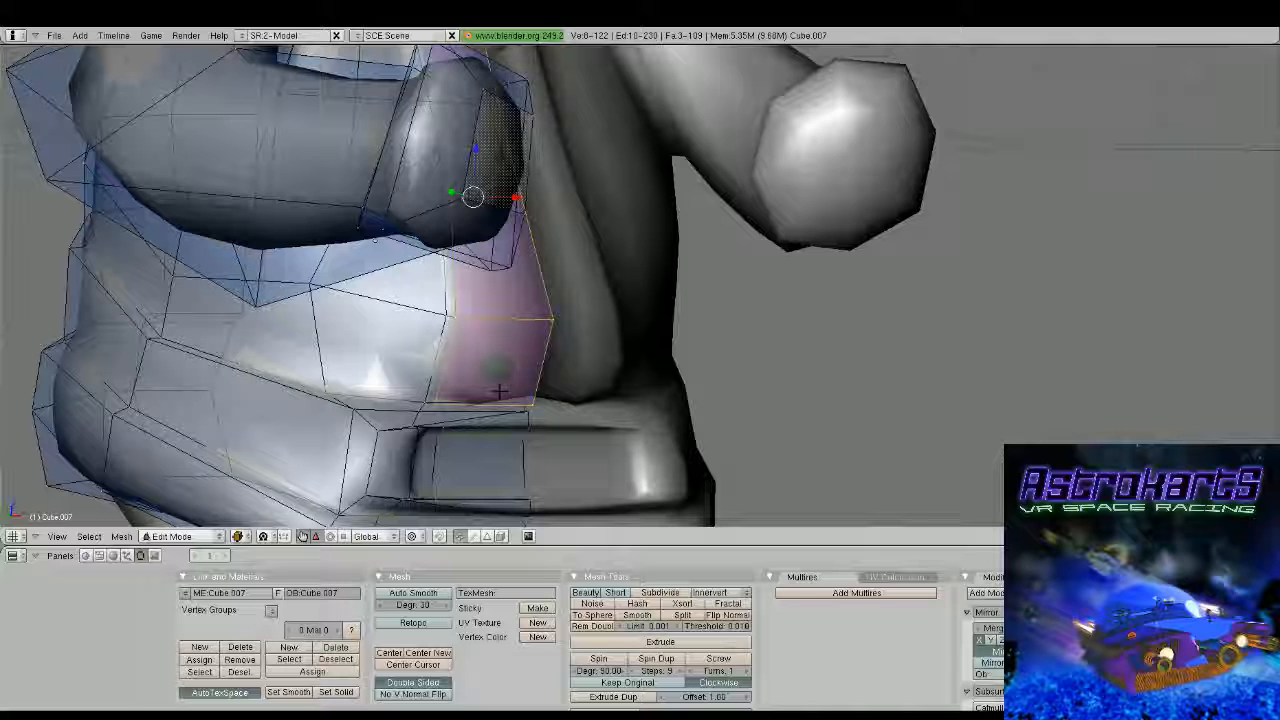
right_click_drag(500, 391, 484, 351)
right_click(481, 352)
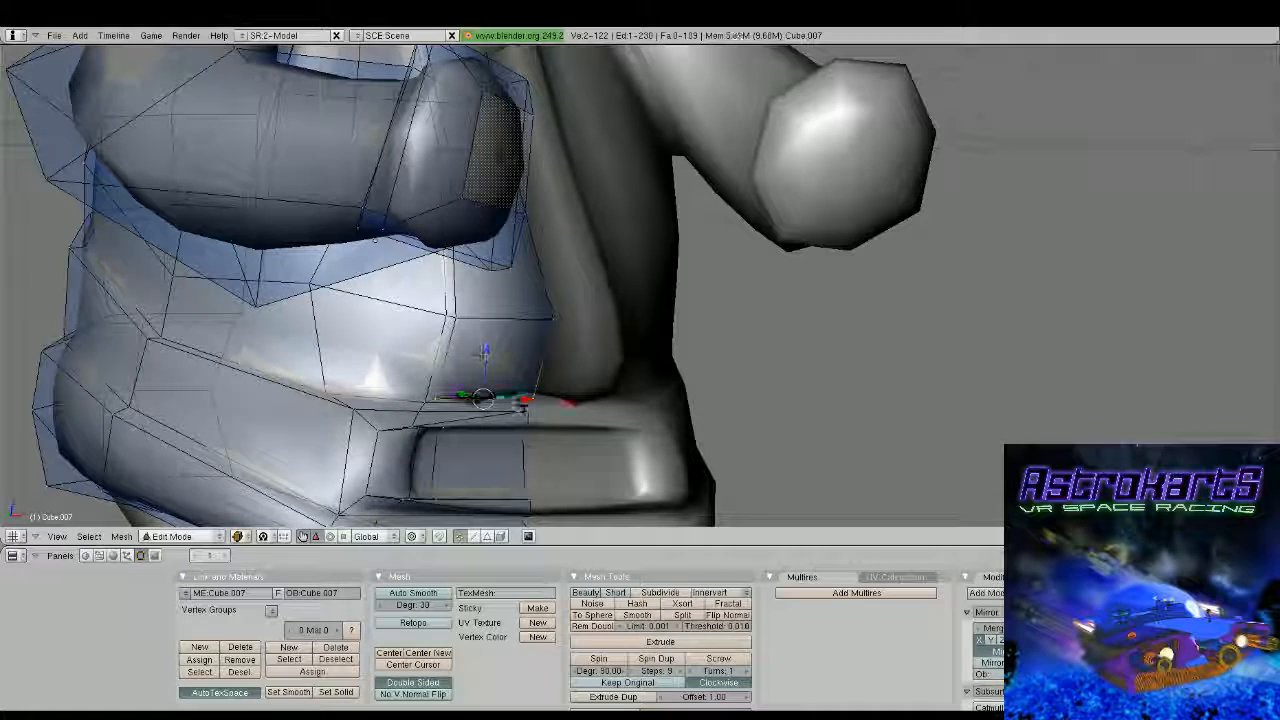
right_click(526, 402)
right_click(528, 414, "shift")
right_click(553, 320, "shift")
right_click(550, 318, "shift")
middle_click_drag(572, 296, 472, 346, "shift")
scroll(472, 347, "down", 1)
middle_click_drag(618, 266, 647, 260)
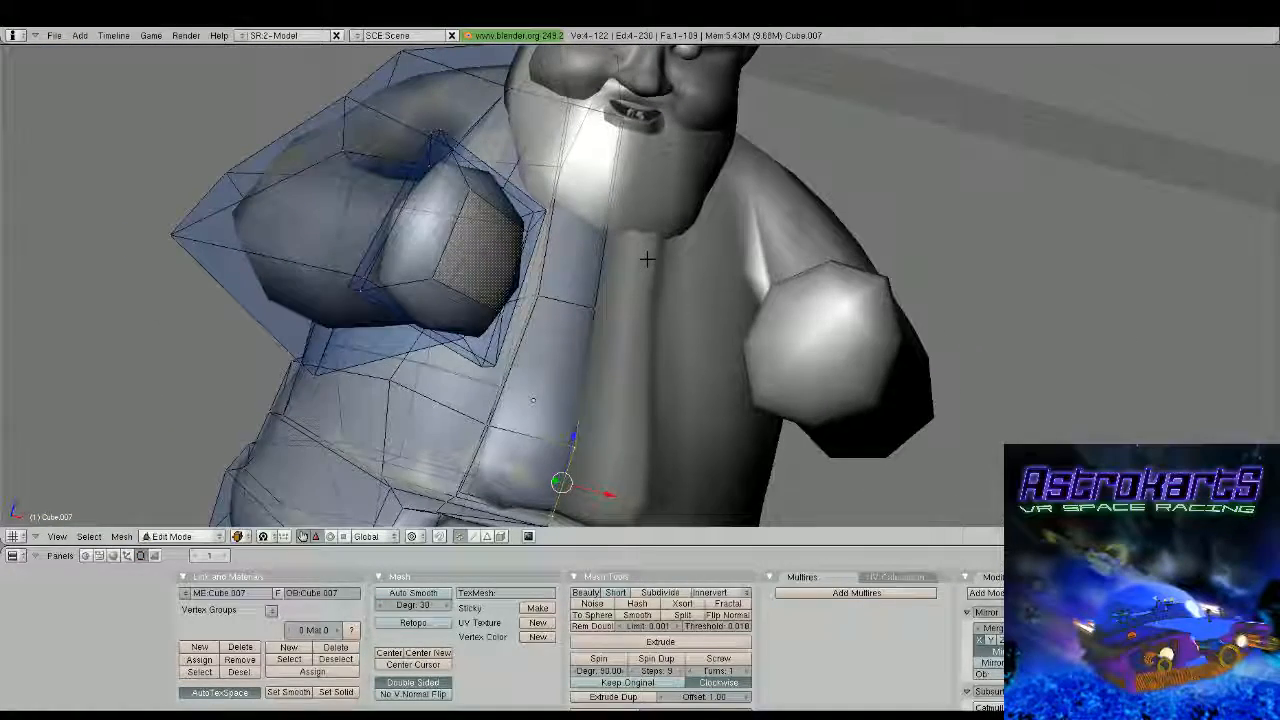
right_click(663, 157, "shift")
right_click(640, 356, "shift")
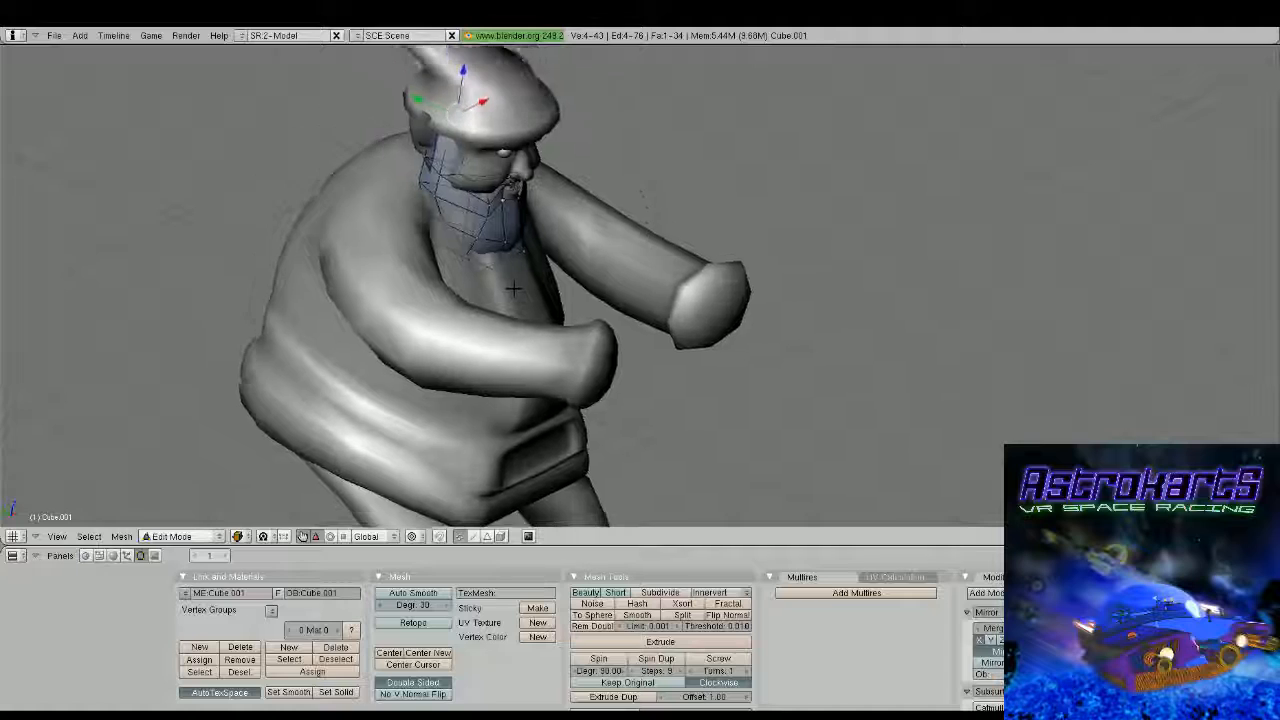
Open the head mesh, select the beard's lower front centre vertices and pull them down and forward into a pointed tip
middle_click_drag(620, 263, 752, 302)
key("a")
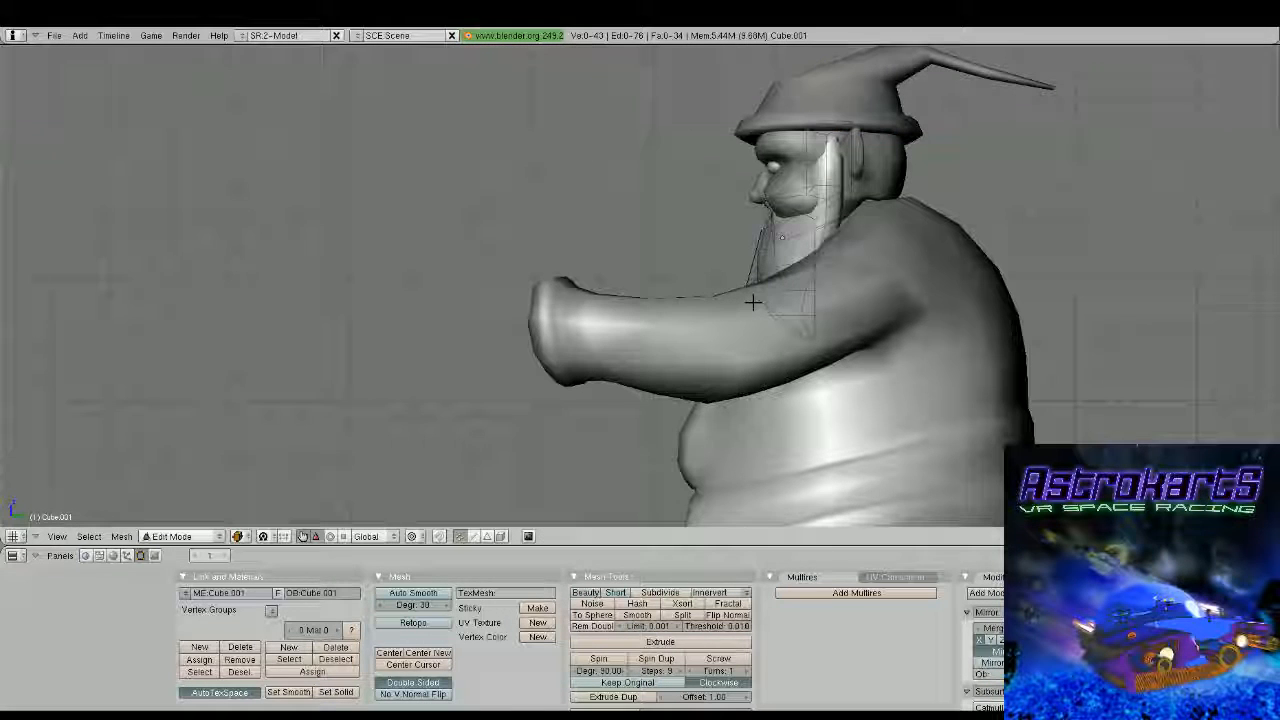
key("b")
left_click_drag(752, 300, 872, 361)
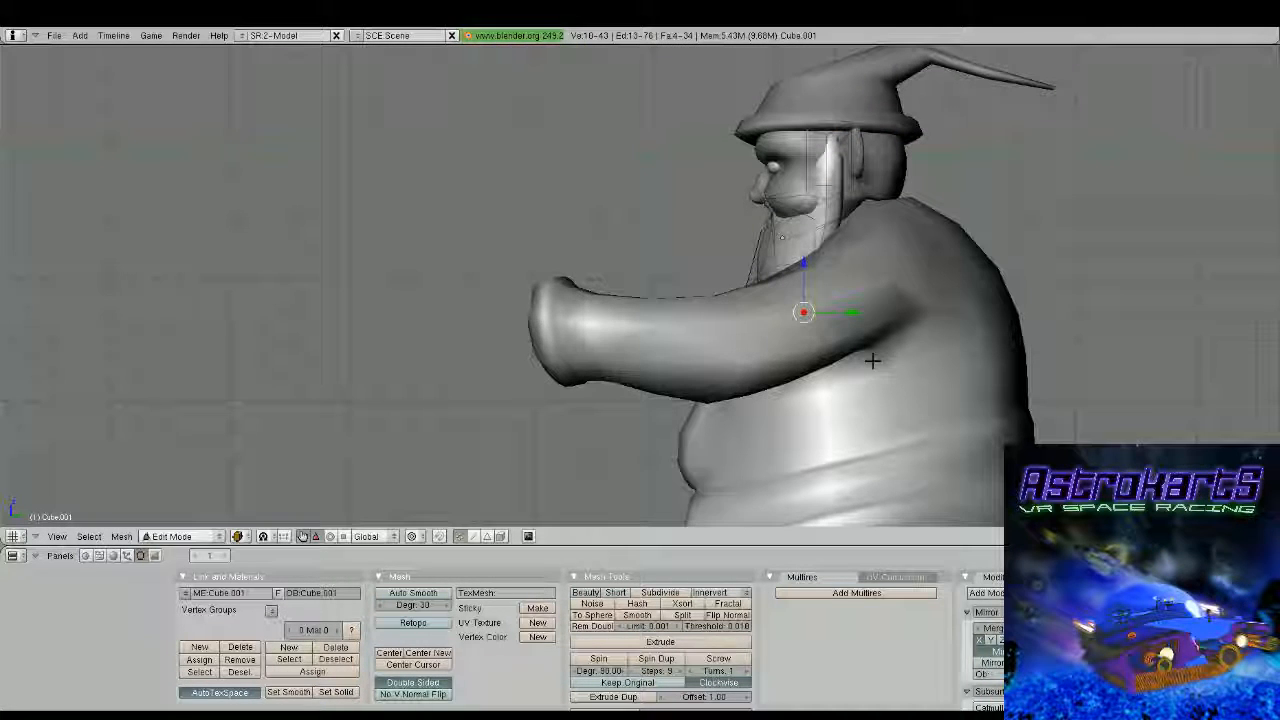
middle_click_drag(790, 345, 822, 366)
key("a")
key("b")
left_click_drag(767, 322, 785, 341)
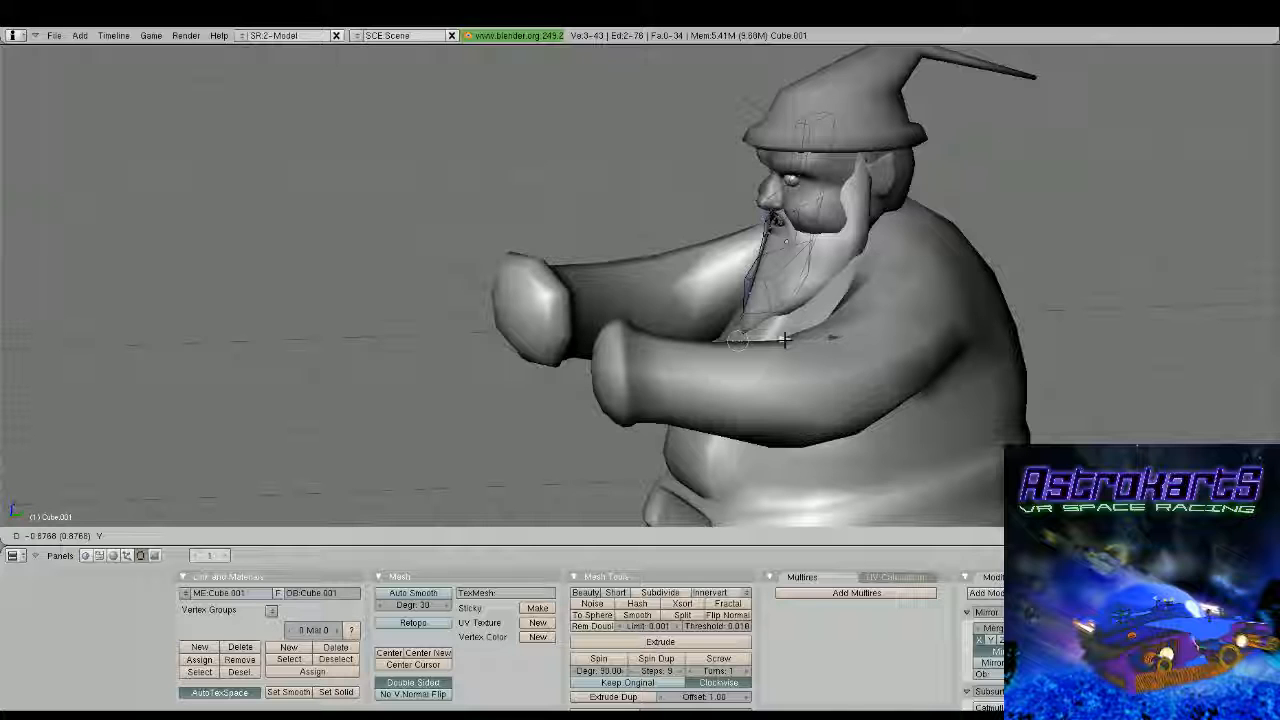
left_click_drag(785, 341, 783, 340)
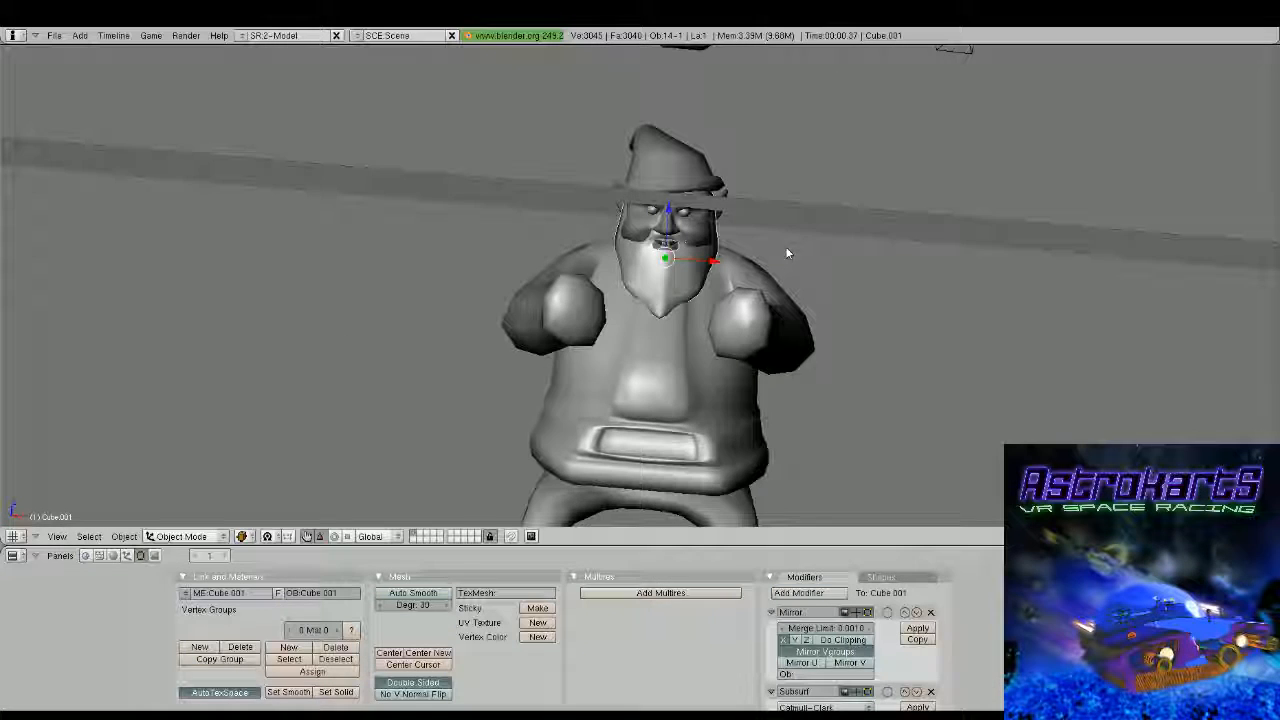
middle_click_drag(785, 248, 815, 237)
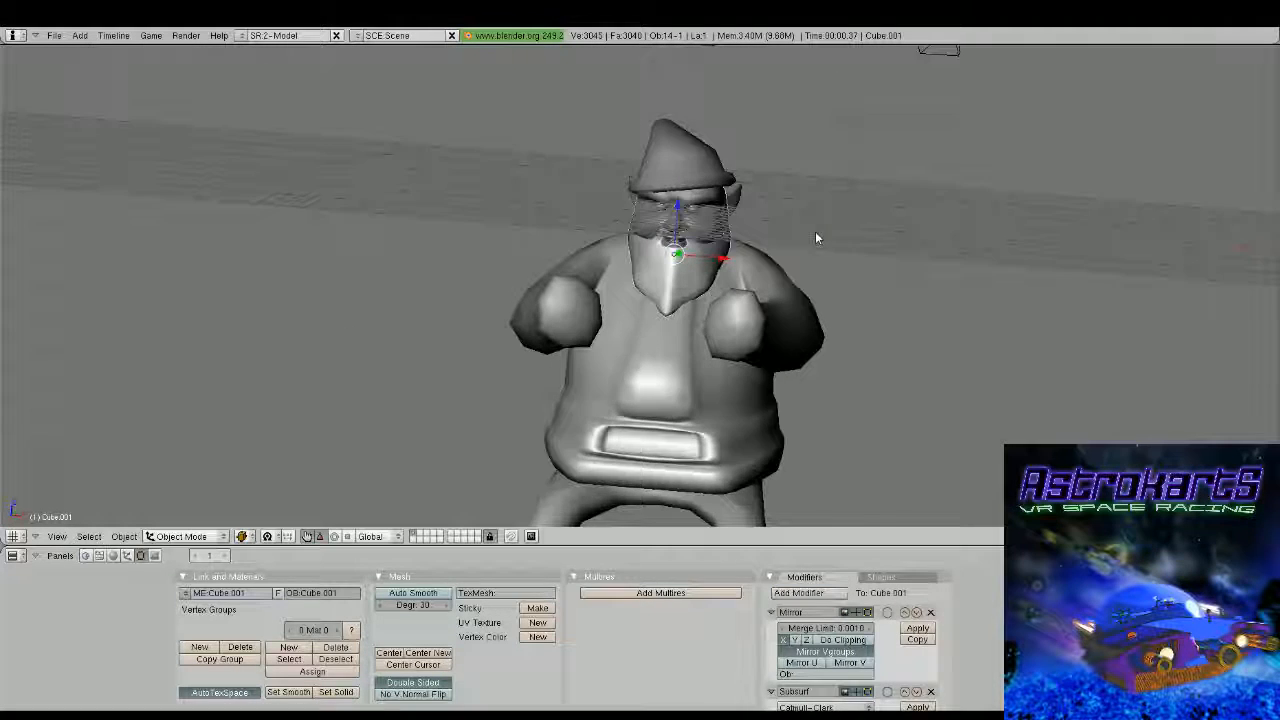
Select the hat, open its mesh for editing and clear the vertex selection
scroll(815, 237, "up", 2)
middle_click_drag(738, 182, 728, 280, "shift")
key("Tab")
key("Tab")
right_click(705, 208)
key("Tab")
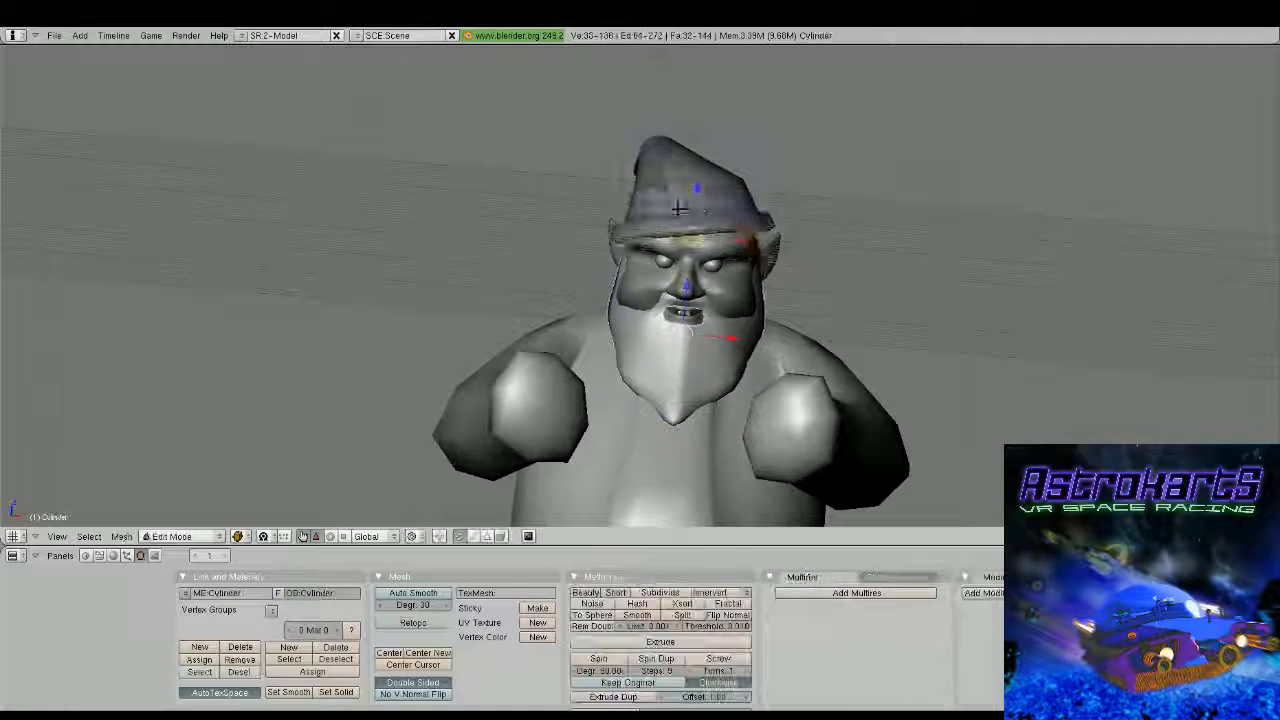
middle_click_drag(678, 207, 631, 294)
key("a")
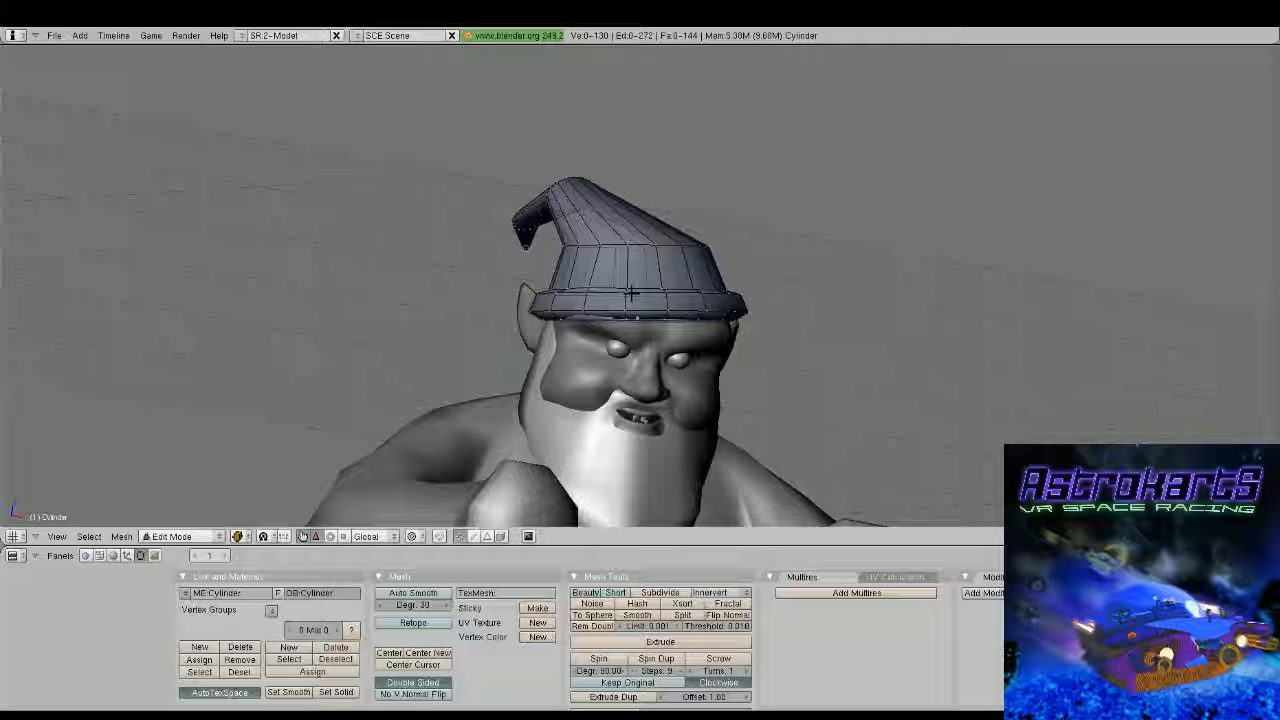
Select the two vertices at the front centre of the hat just above the brim and move them slightly upward
key("Tab")
scroll(631, 294, "down", 4)
middle_click_drag(631, 294, 737, 294)
key("Tab")
scroll(697, 291, "up", 2)
scroll(723, 319, "up", 3)
key("a")
key("b")
left_click_drag(722, 358, 758, 394)
key("g")
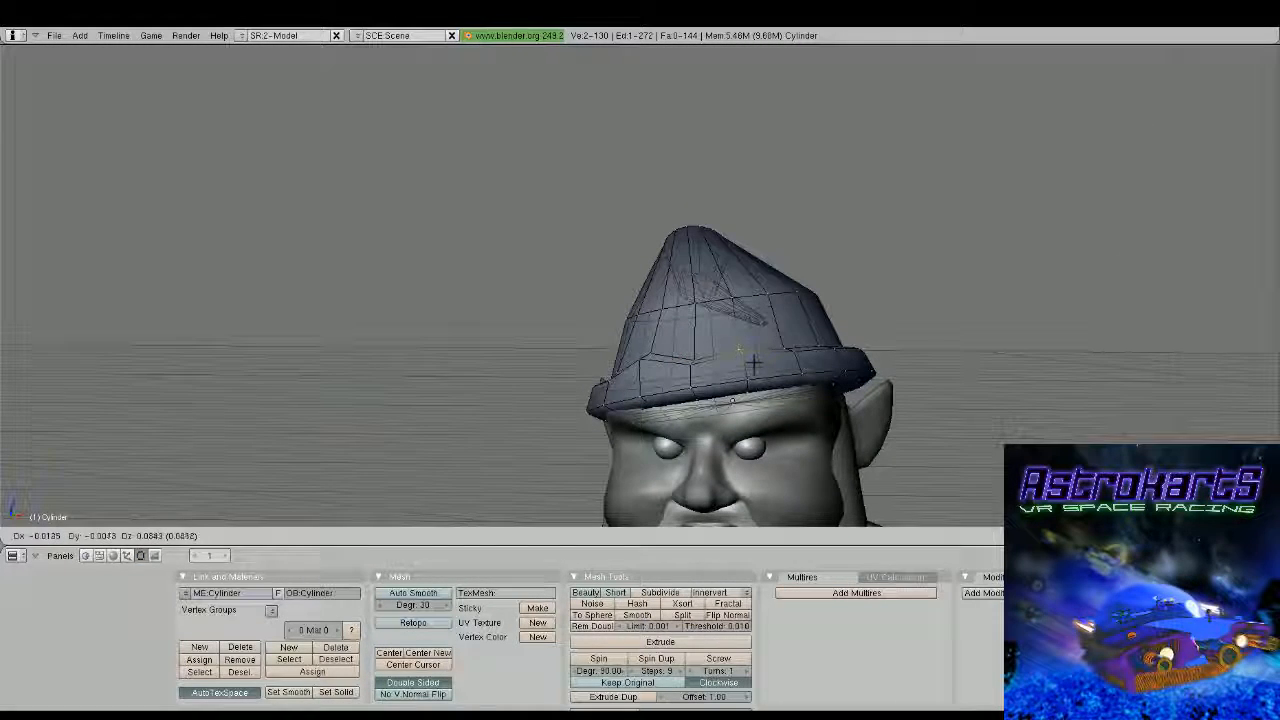
left_click(753, 358)
key("Tab")
Leave mesh editing of the hat and examine the whole character from the front and the side
scroll(772, 343, "down", 4)
middle_click_drag(772, 343, 796, 358)
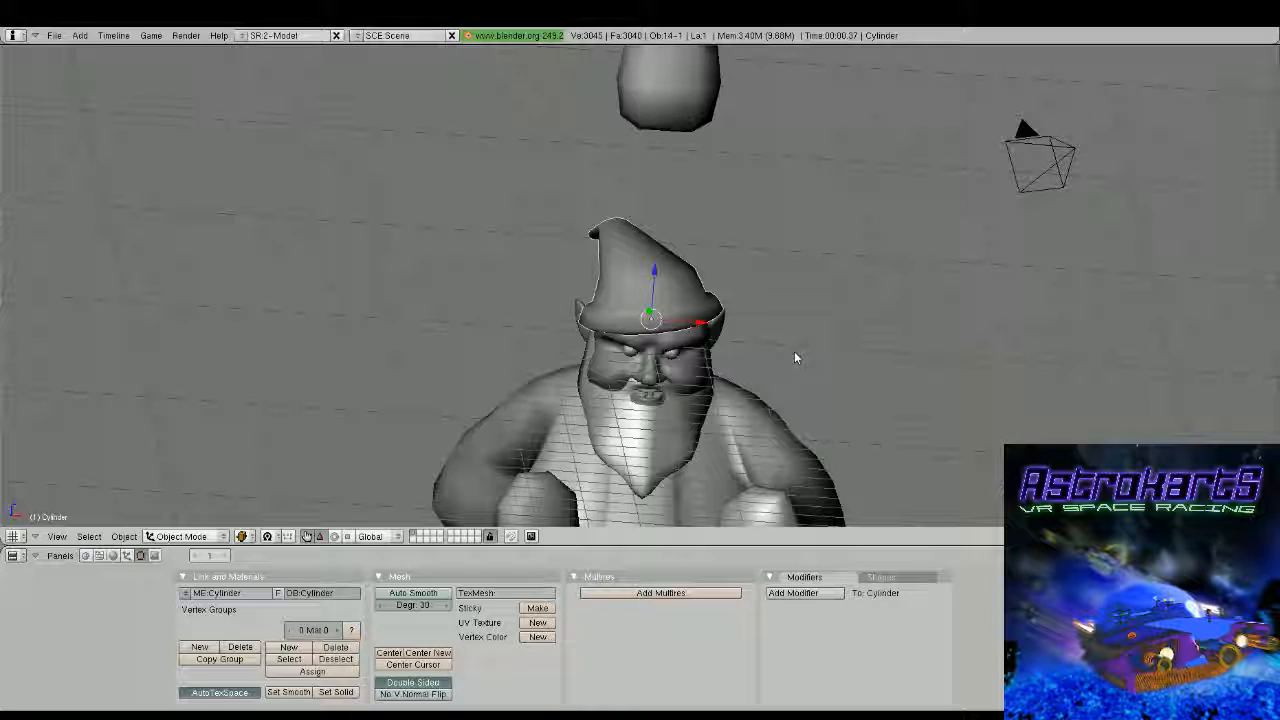
scroll(805, 375, "down", 3)
middle_click_drag(807, 380, 597, 347)
scroll(801, 304, "down", 3)
key("Tab")
scroll(610, 340, "up", 4)
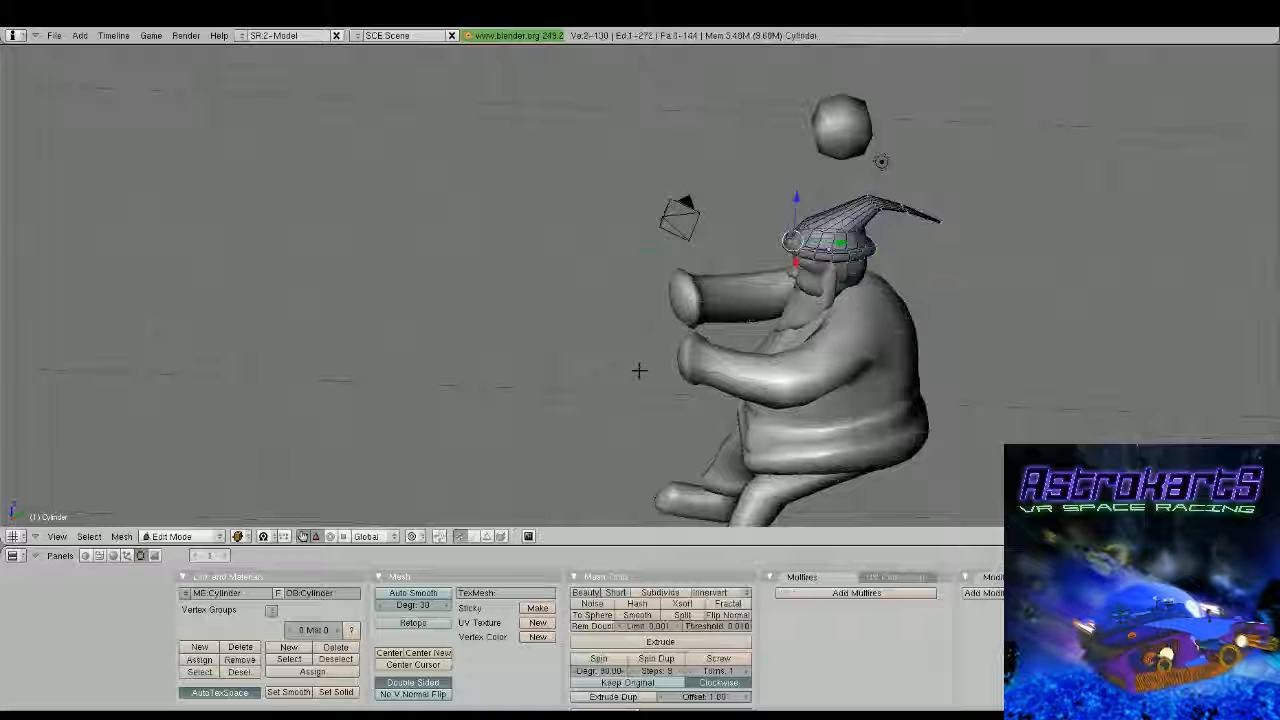
key("Tab")
key("KP_3")
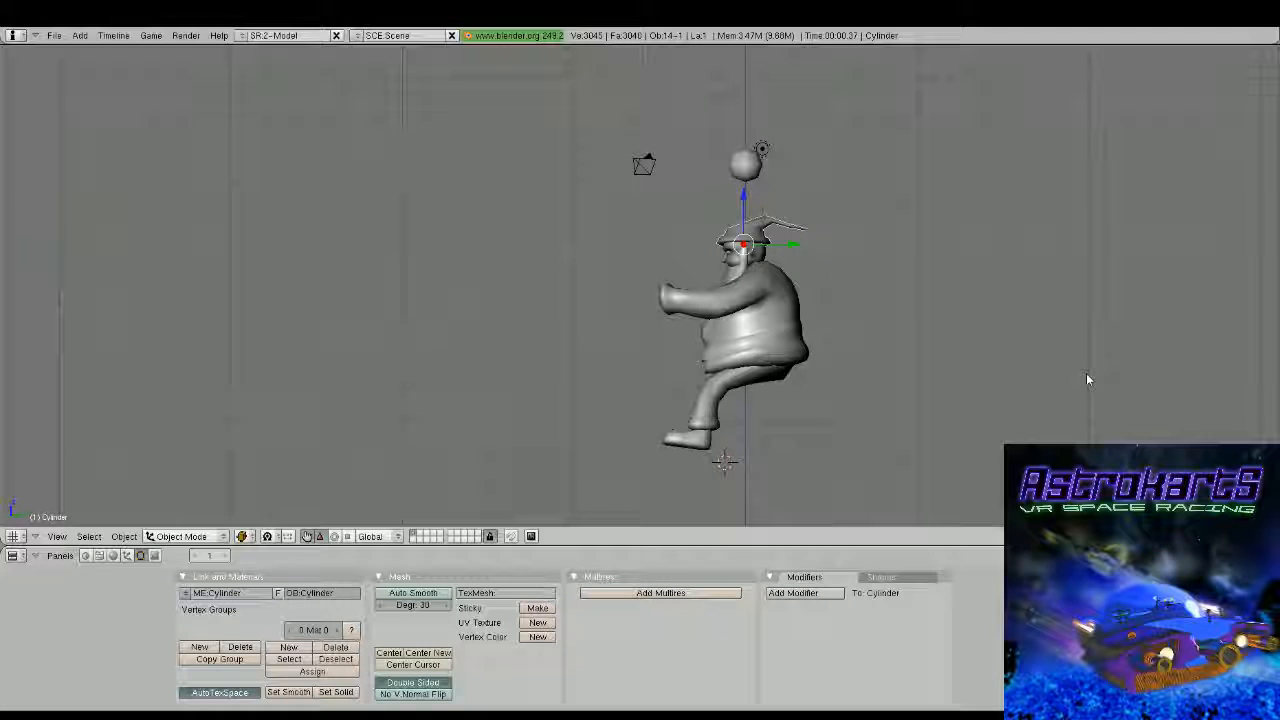
middle_click_drag(1086, 373, 836, 310)
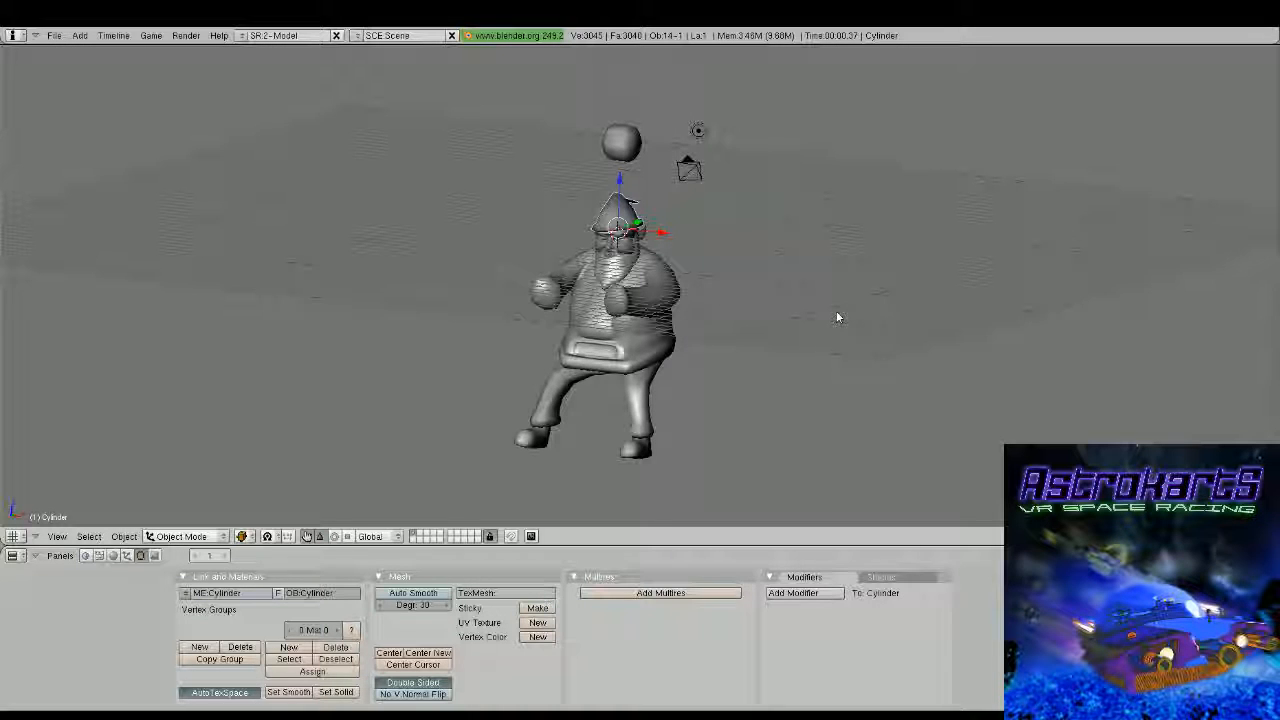
Add a cube for the hand and give it Mirror and Subsurf modifiers
key("space")
left_click(987, 318)
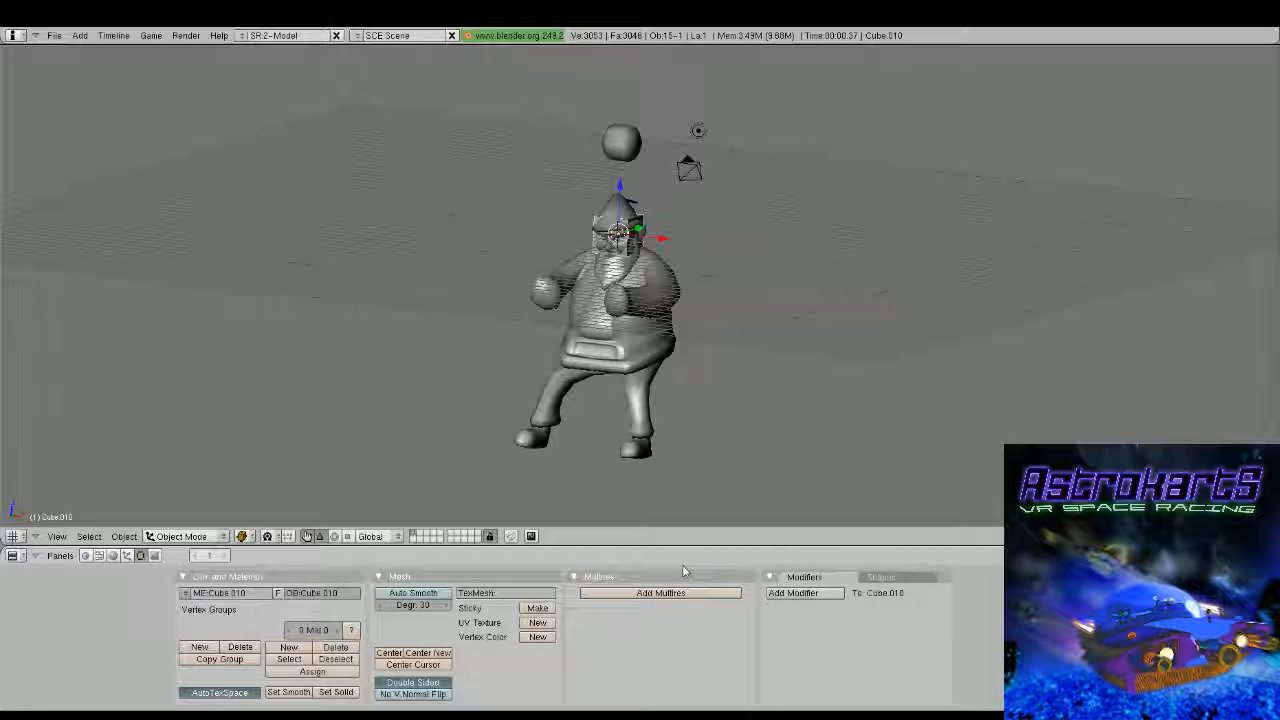
left_click(806, 593)
left_click(812, 571)
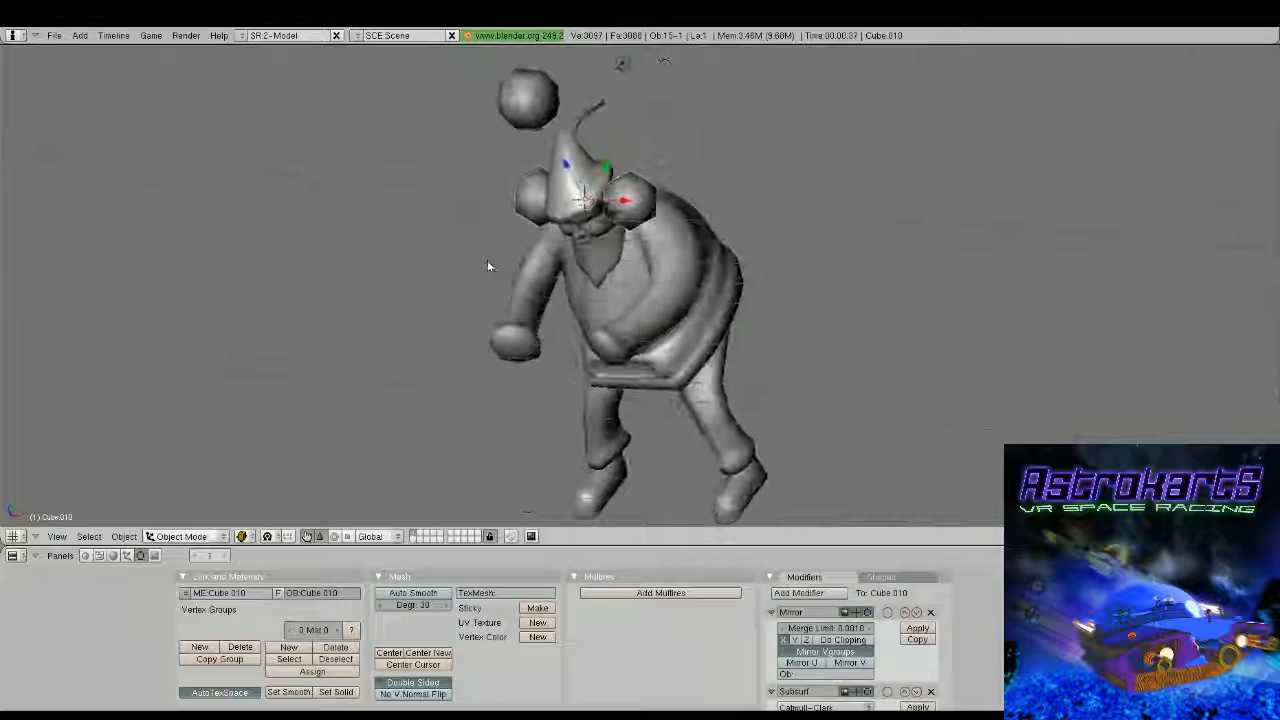
Move the mirrored cube to the end of the sleeve cuff and flatten it along Z to a scale of about 0.41
left_click_drag(603, 168, 516, 292)
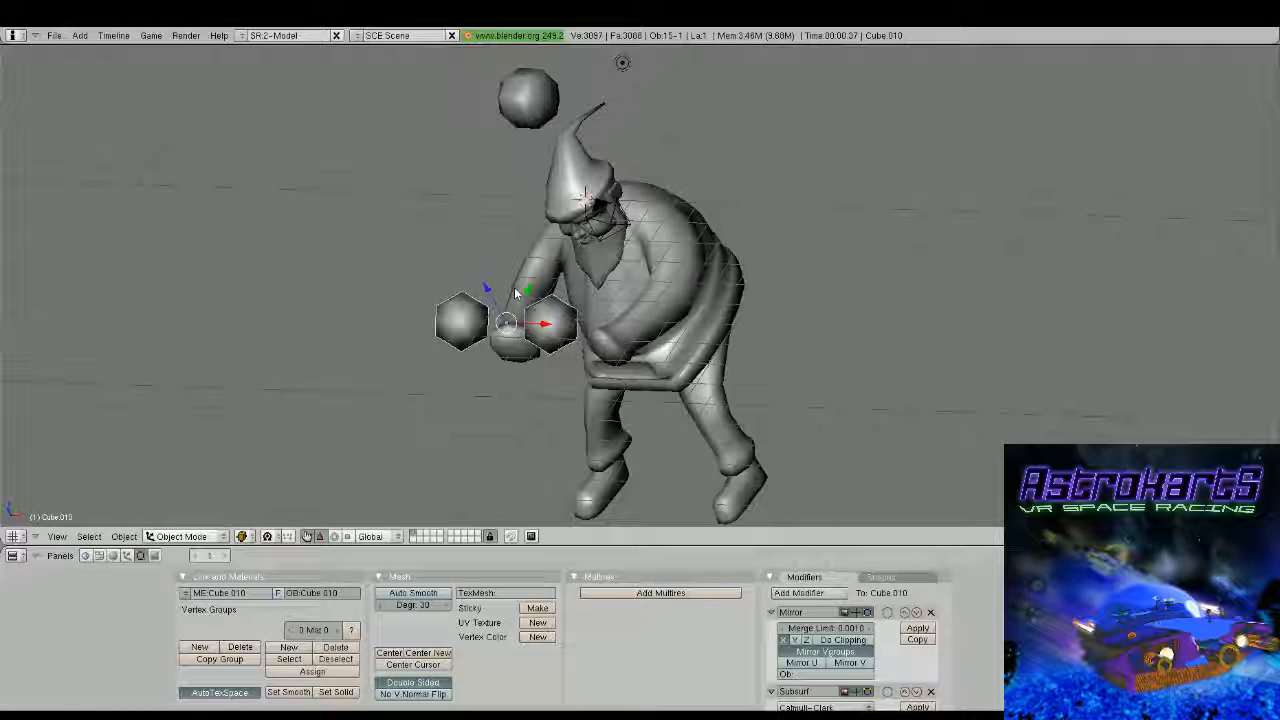
key("KP_3")
scroll(627, 293, "up", 2)
middle_click_drag(520, 221, 609, 227, "shift")
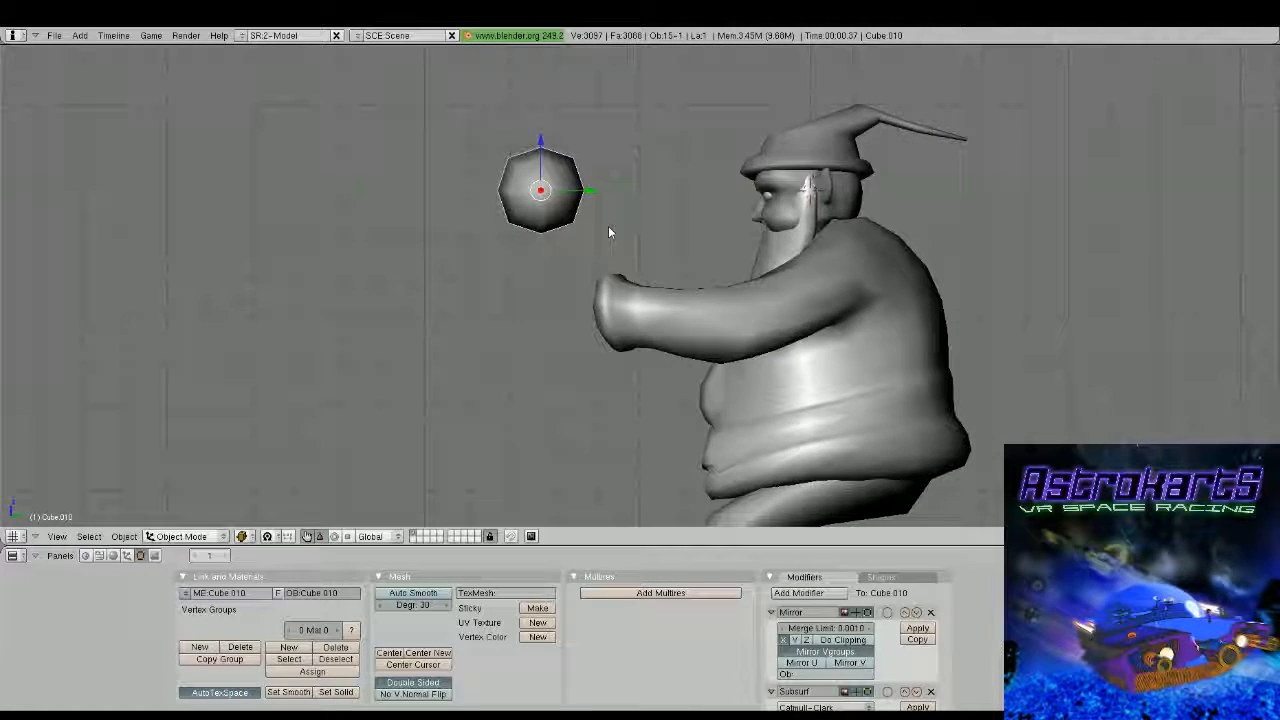
key("g")
left_click(633, 324)
key("s")
key("z")
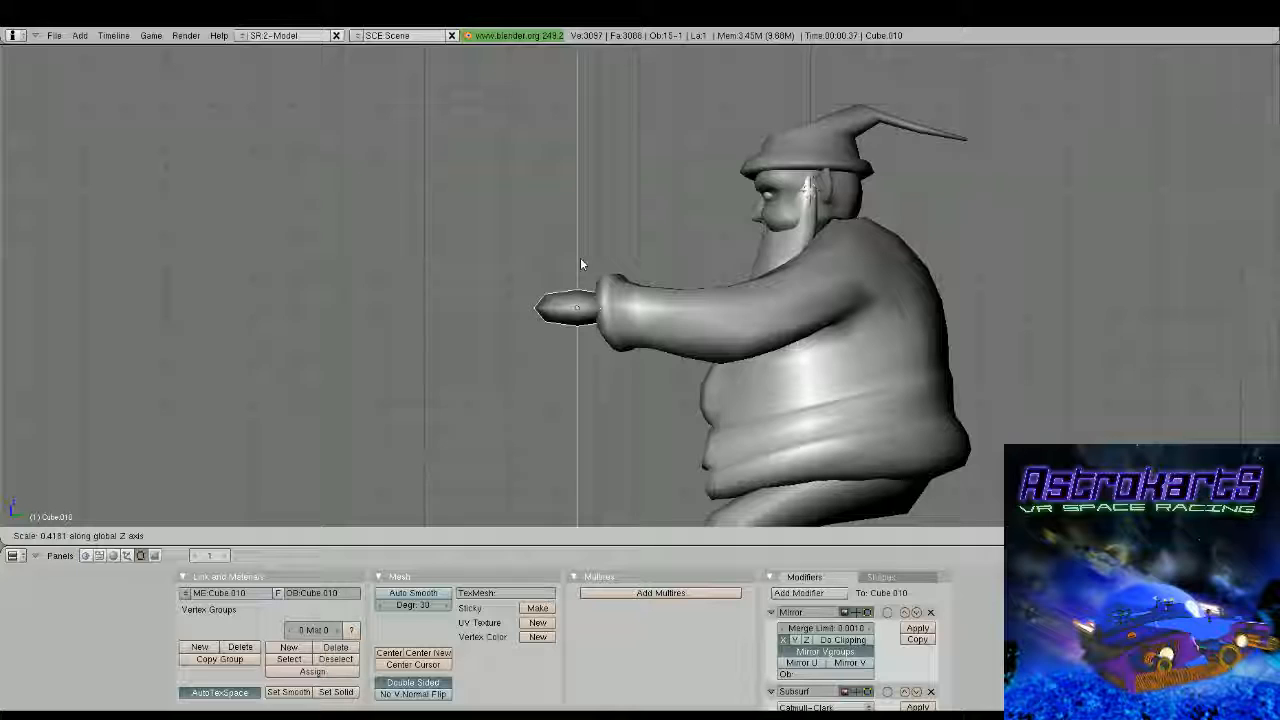
left_click(580, 258)
Open the hand mesh, pull its front vertices forward away from the cuff and scale them along Z
key("Tab")
key("g")
left_click(479, 252)
key("s")
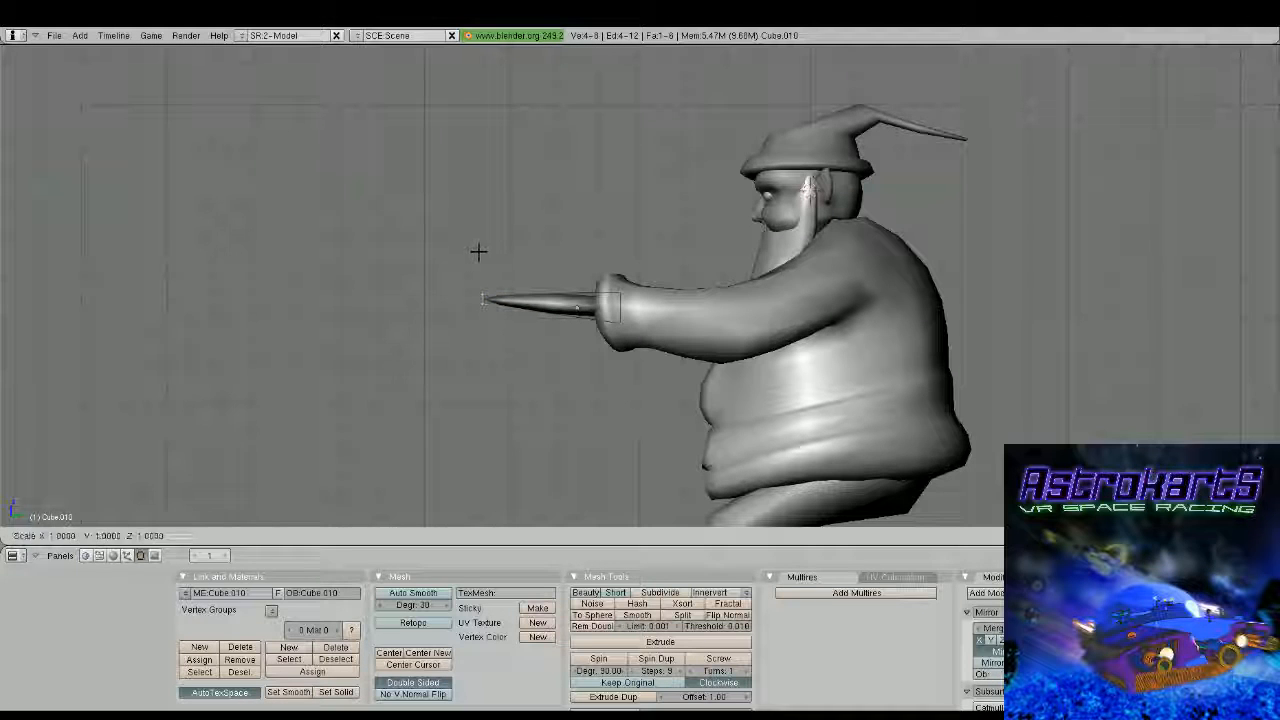
key("z")
left_click(479, 241)
Add a loop cut across the hand mesh between the cuff end and the front end
key("ctrl+r")
left_click(556, 286)
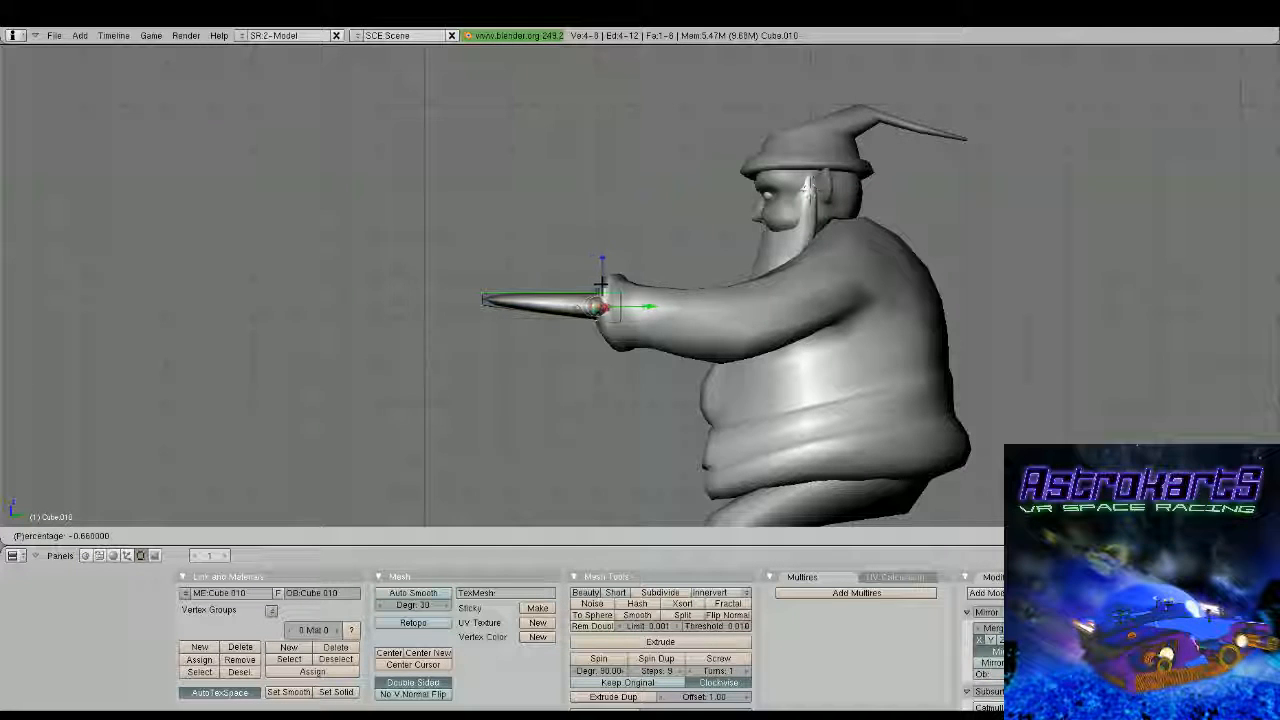
left_click(598, 284)
middle_click_drag(598, 284, 483, 326)
Extrude the hand's inner side face near the cuff as a thumb base and rotate it about 19 degrees
key("KP_7")
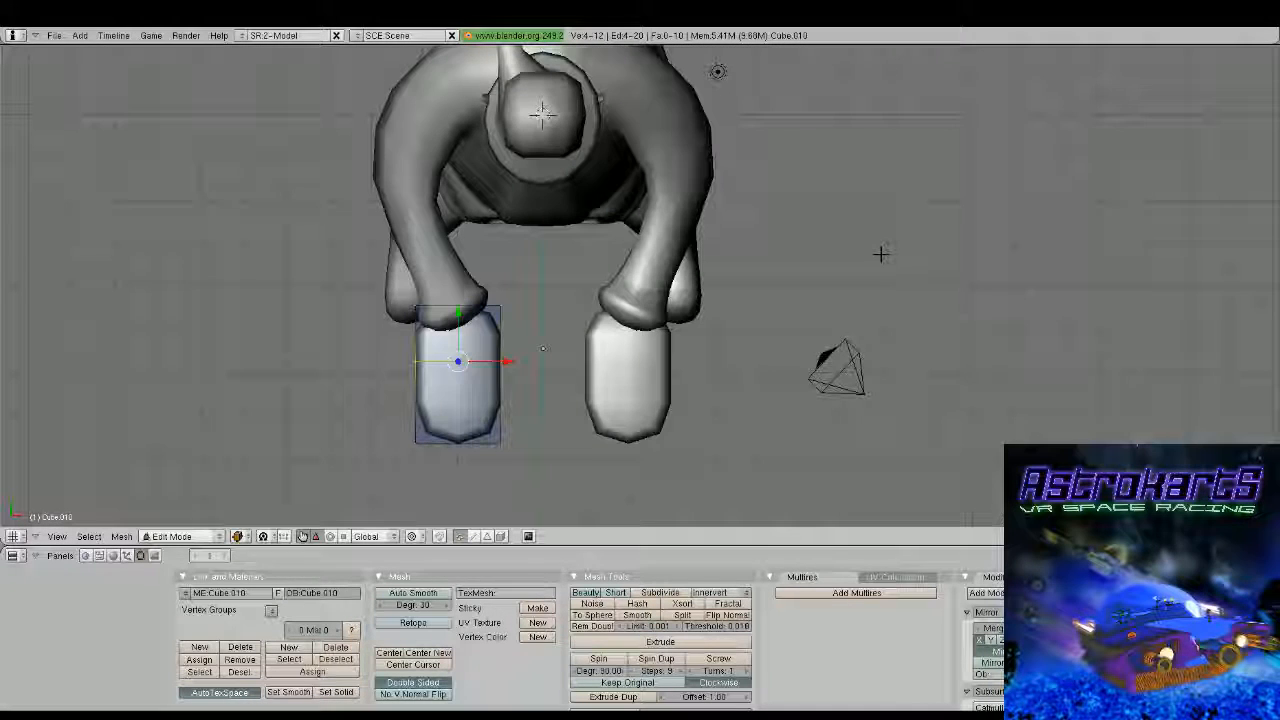
key("a")
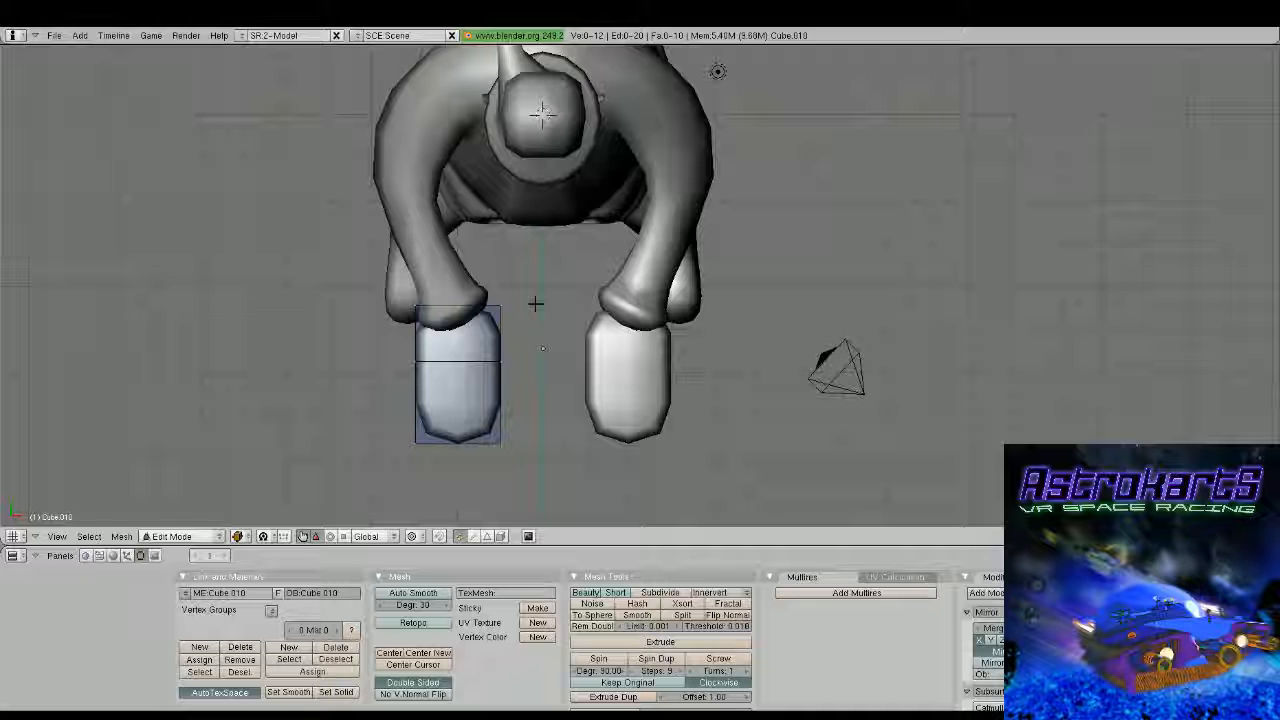
key("b")
left_click_drag(535, 303, 486, 378)
key("e")
key("Return")
left_click(563, 349)
key("r")
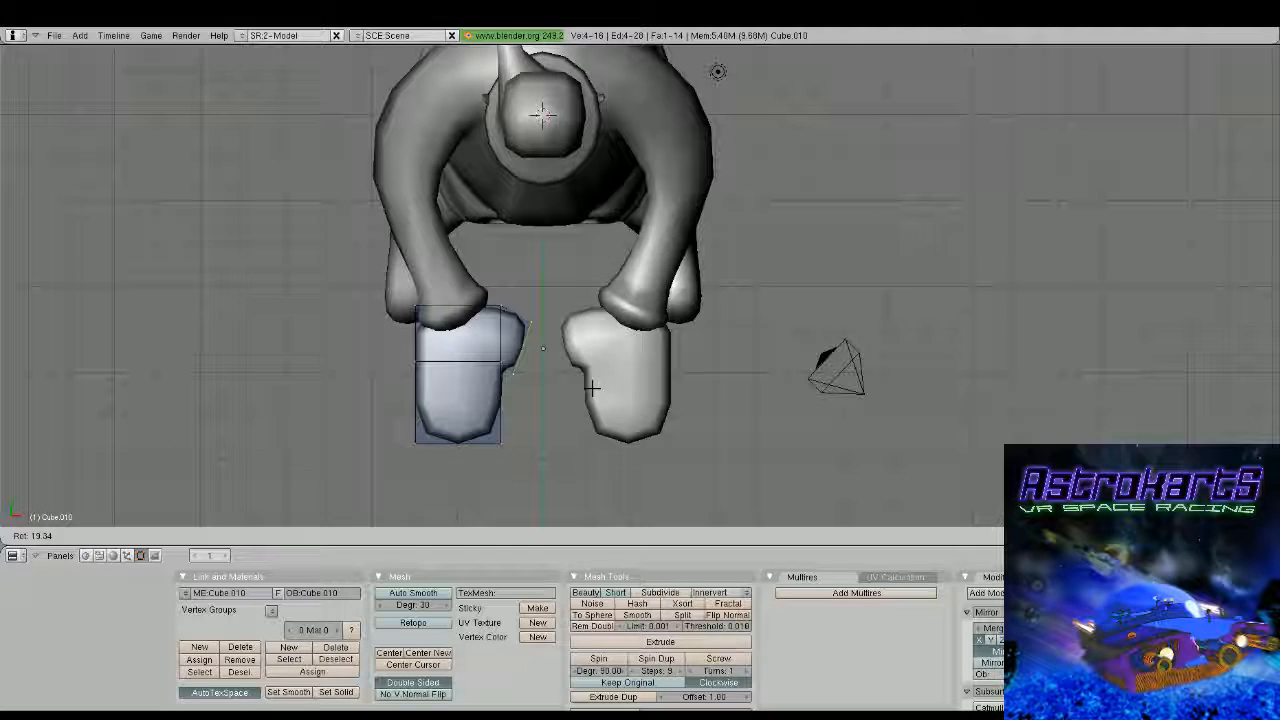
key("Return")
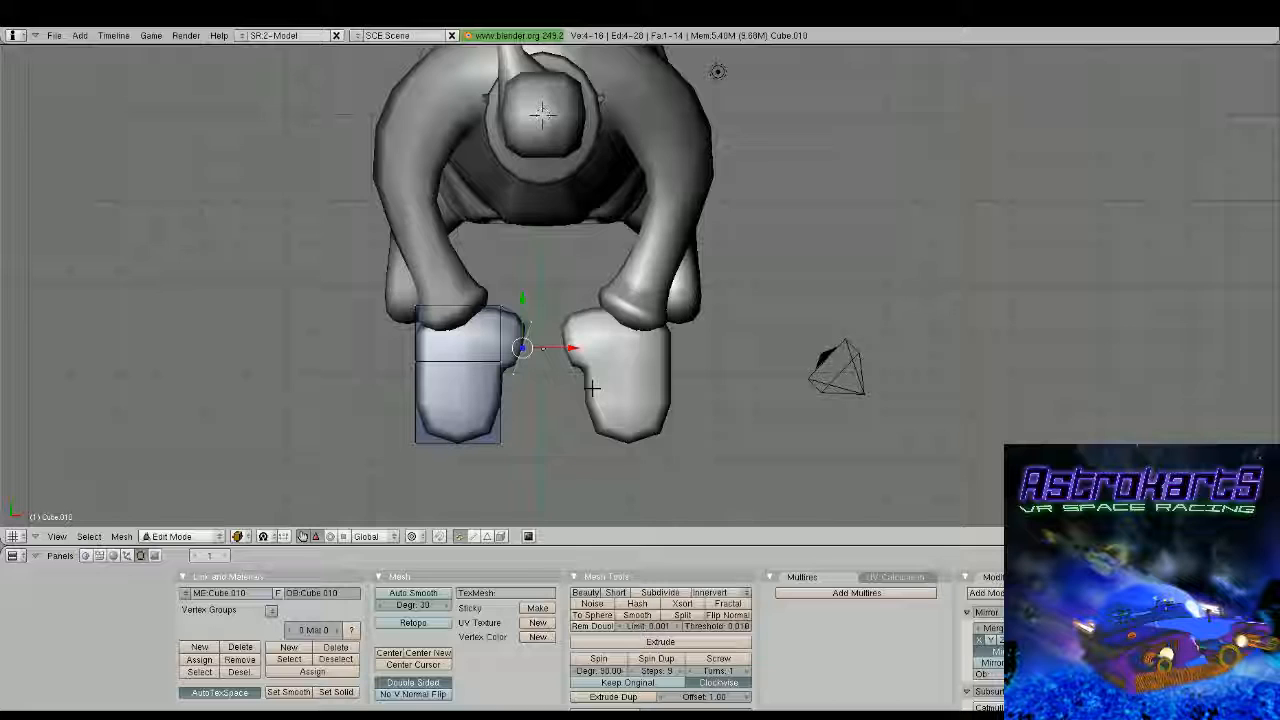
Shift the vertices at the rear corner of the thumb base slightly forward along Y
key("g")
key("y")
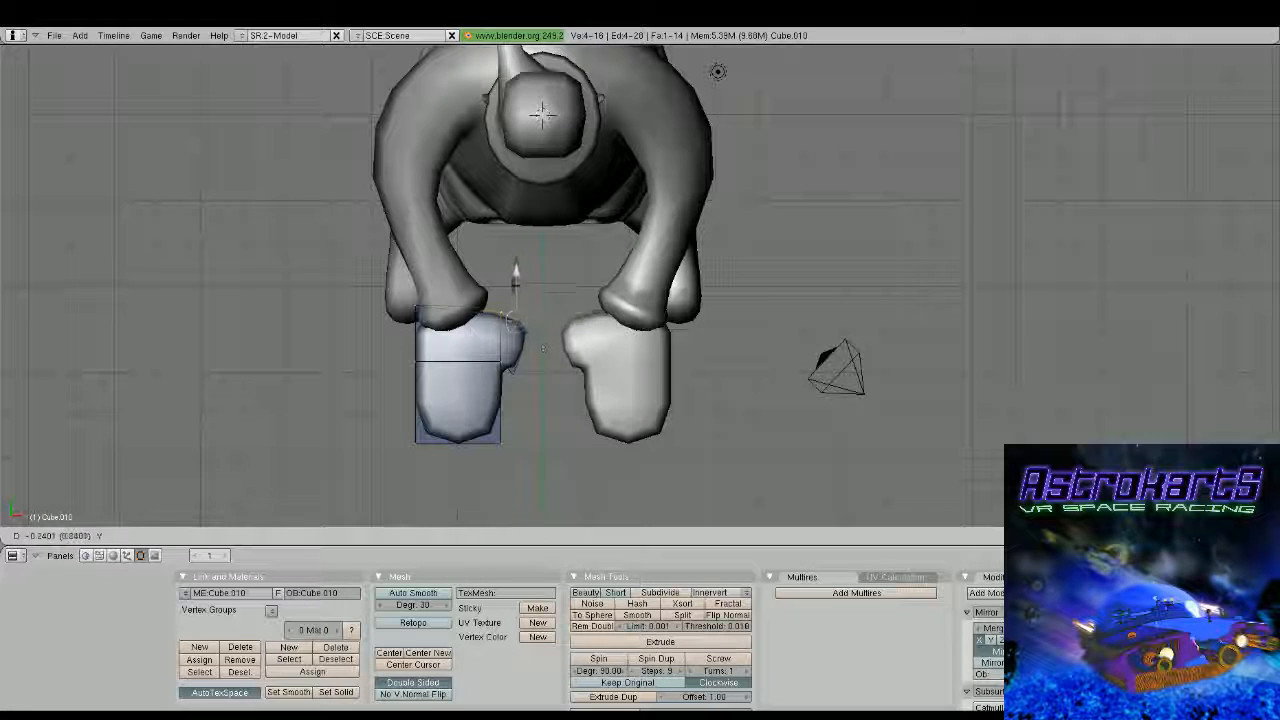
left_click_drag(516, 284, 515, 288)
key("a")
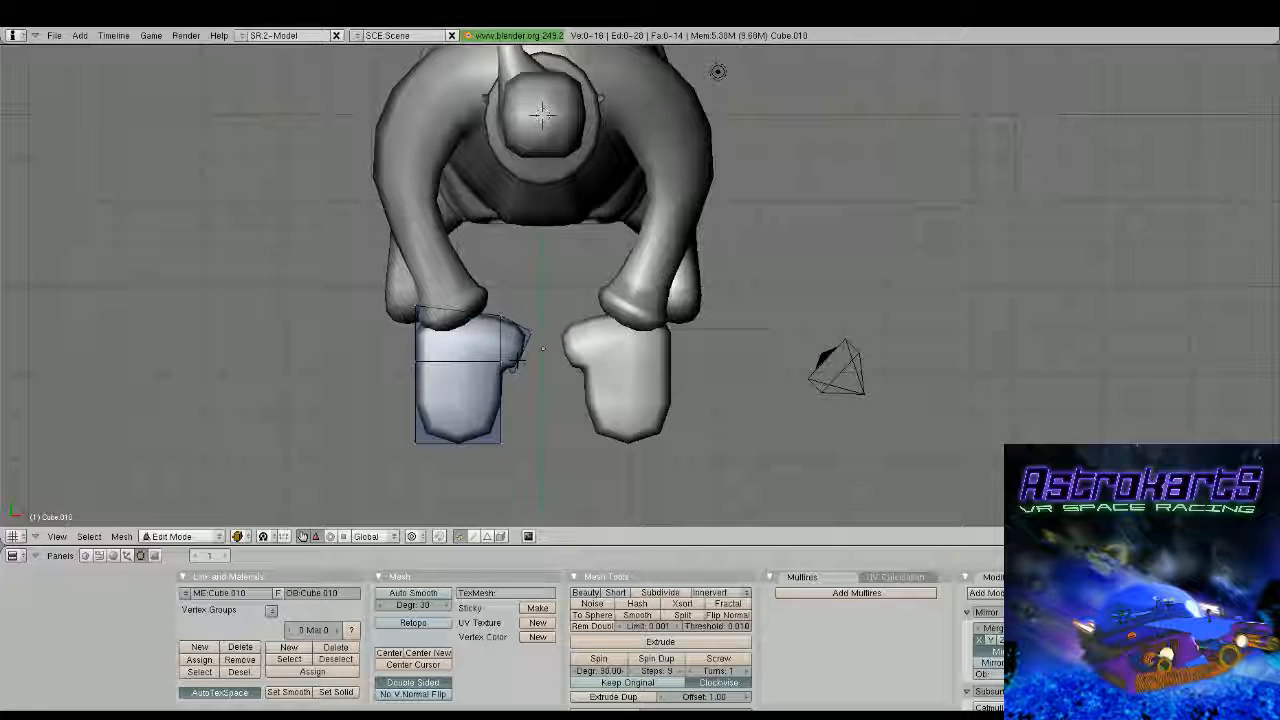
Extrude the front side of the thumb base forward into a thumb and adjust the position of its tip
right_click(517, 378)
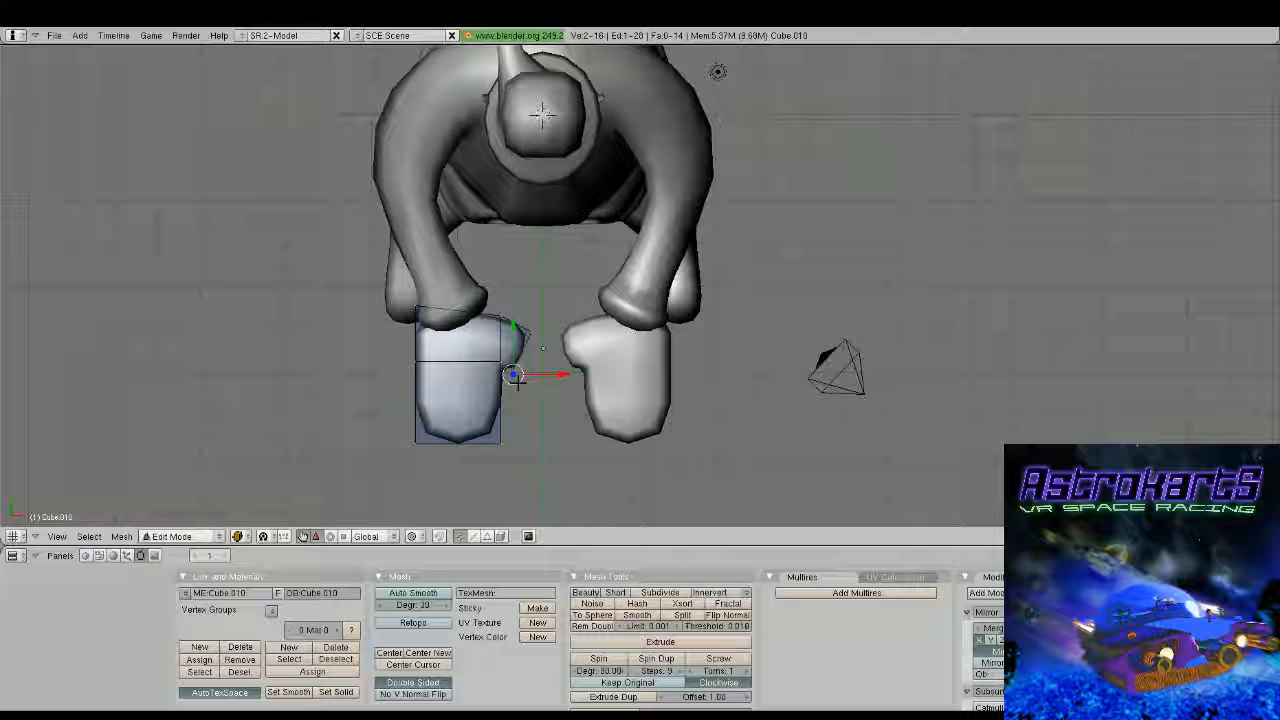
key("e")
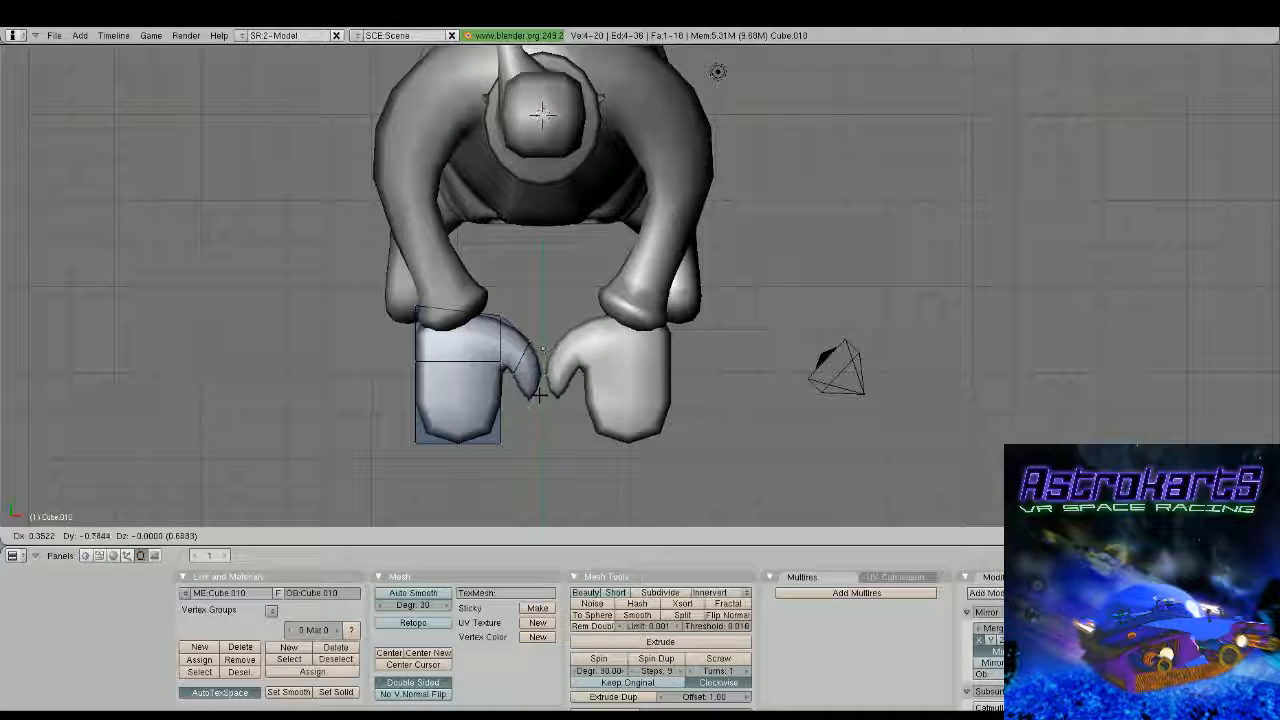
left_click(537, 392)
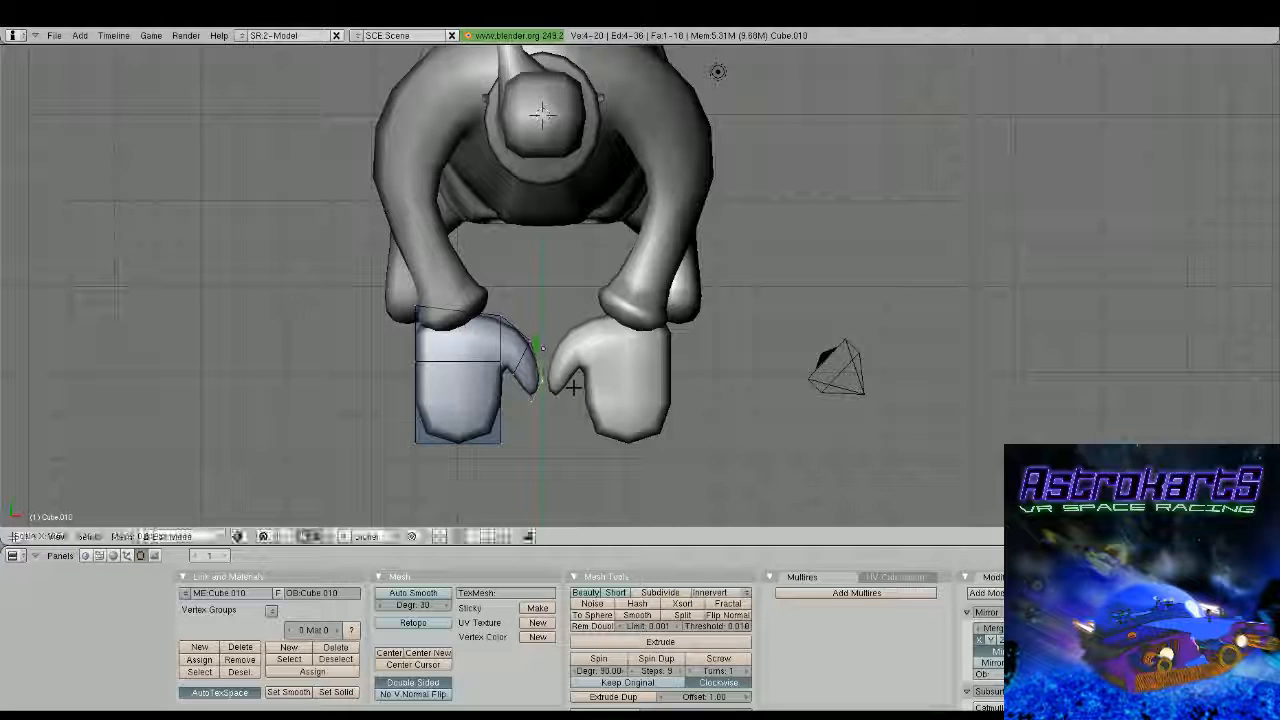
key("g")
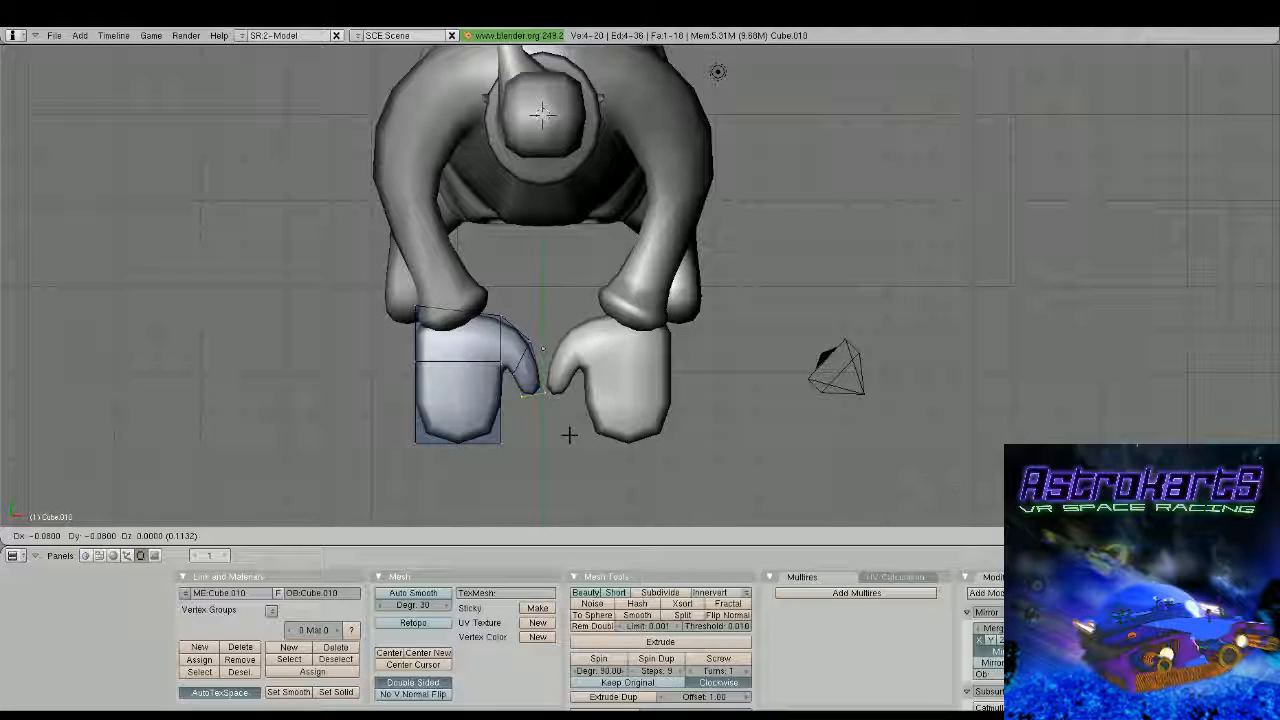
left_click(569, 434)
Pull the hand's front end vertices back along Y to shorten the palm, and extrude them forward as the finger section
key("a")
key("b")
left_click_drag(390, 418, 538, 475)
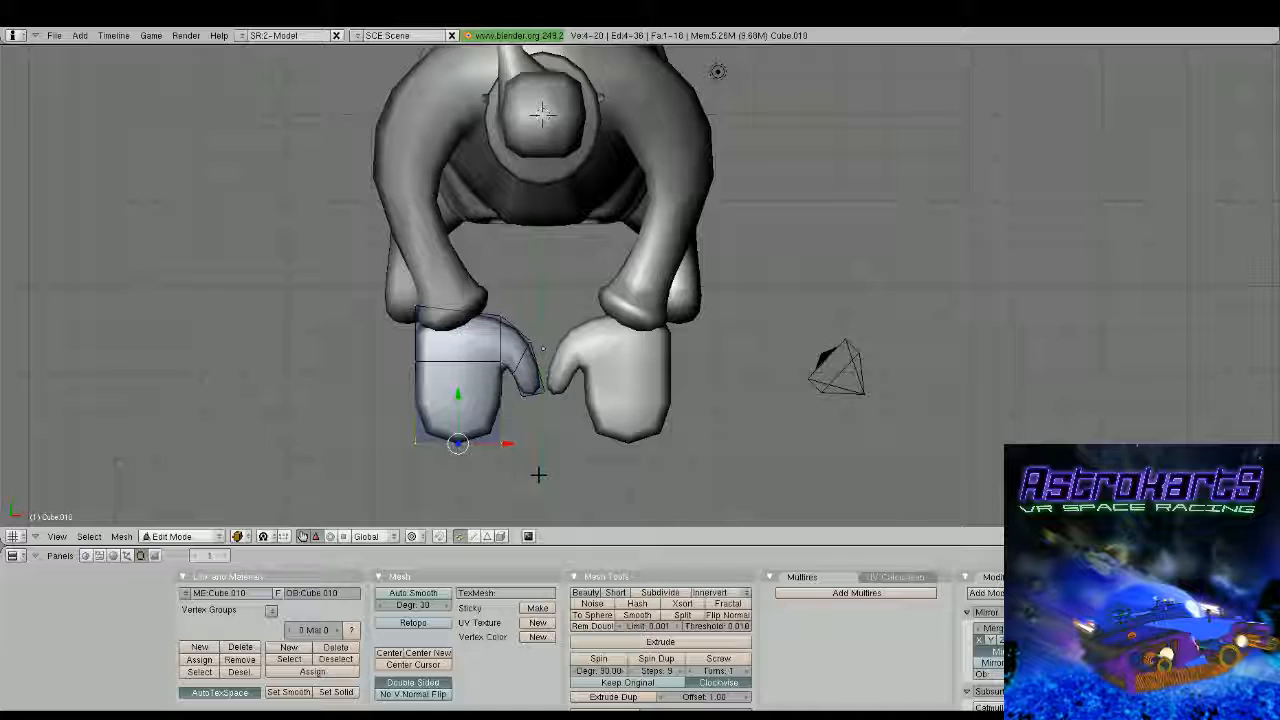
middle_click_drag(538, 475, 534, 386, "shift")
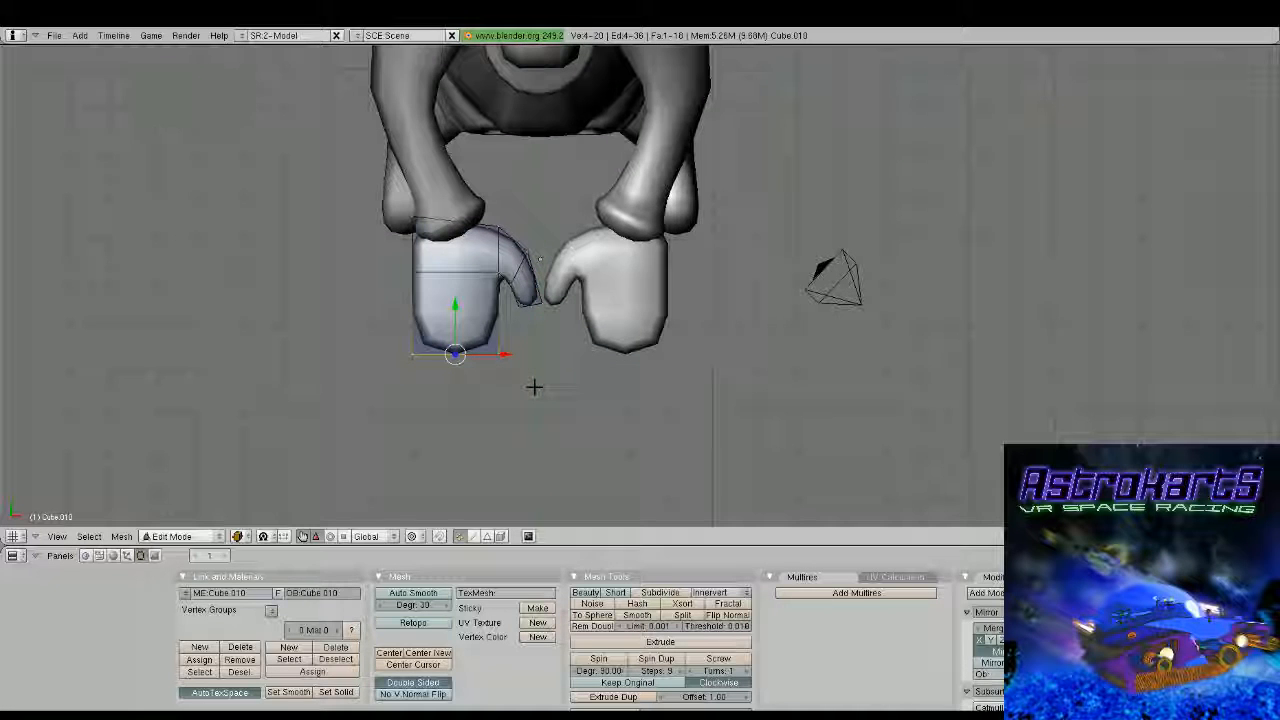
key("g")
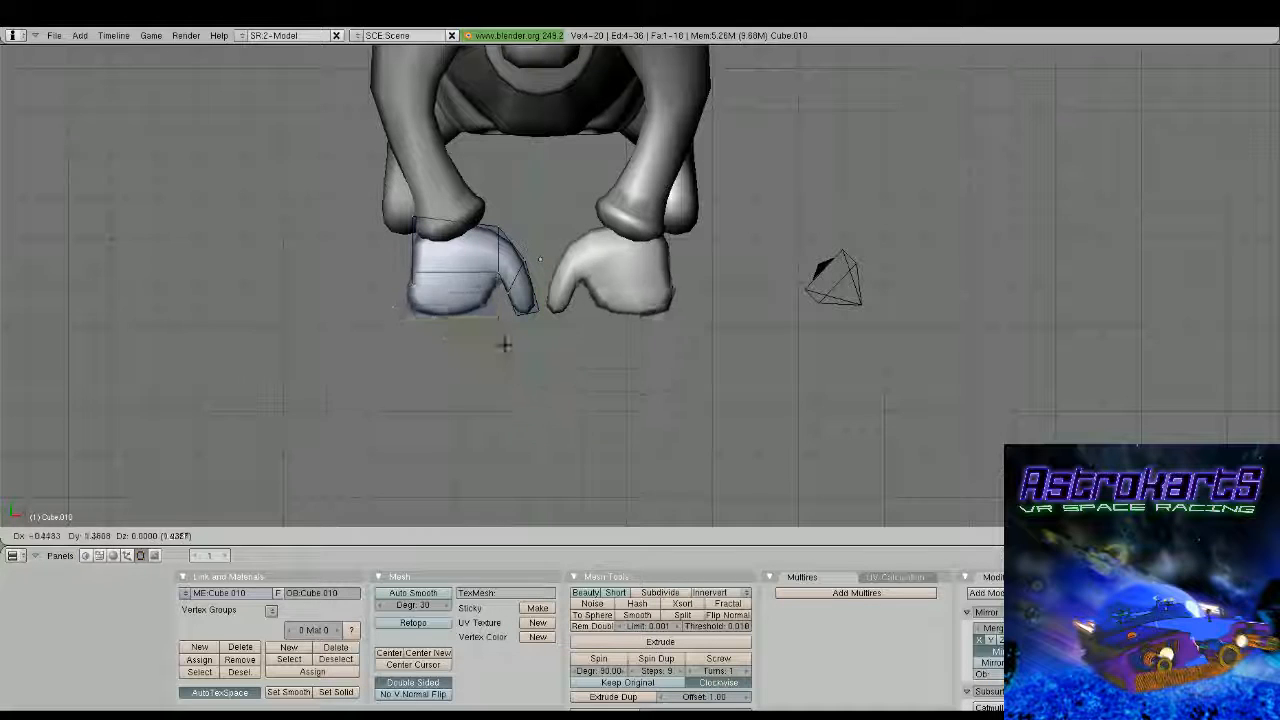
key("y")
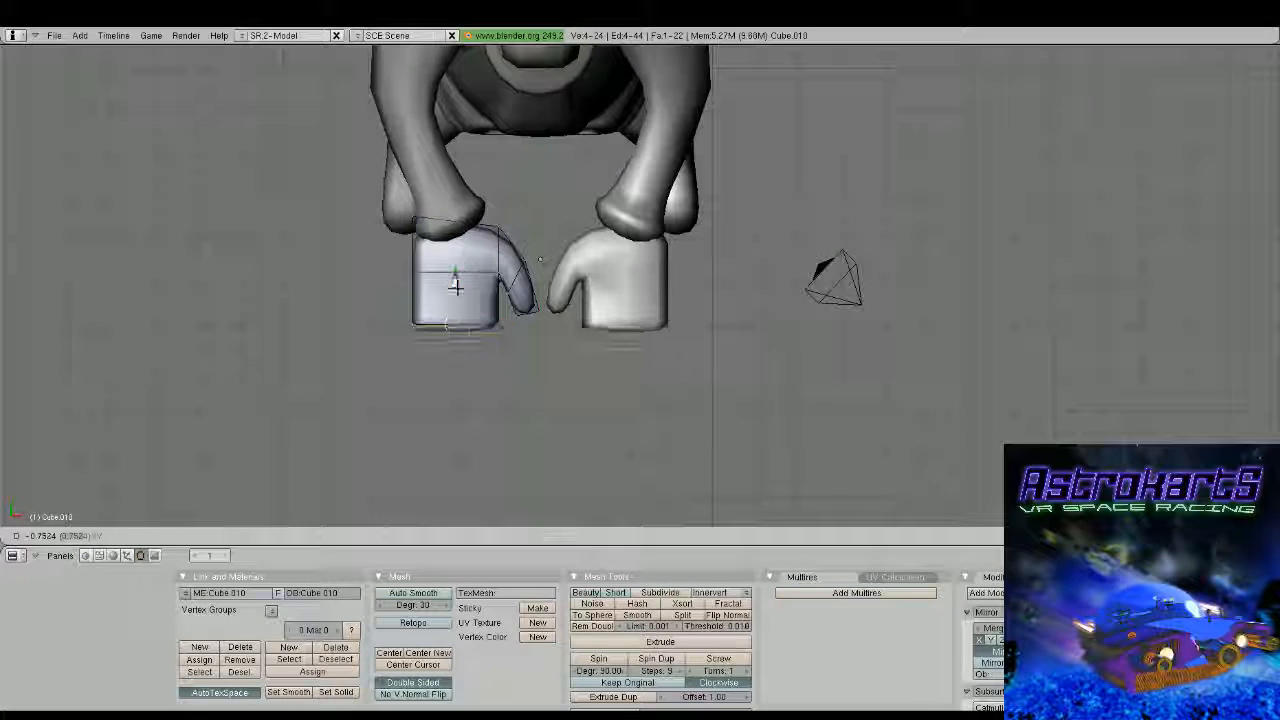
left_click(458, 324)
Narrow the fingertip end of the hand along X to a scale of about 0.72
key("s")
key("x")
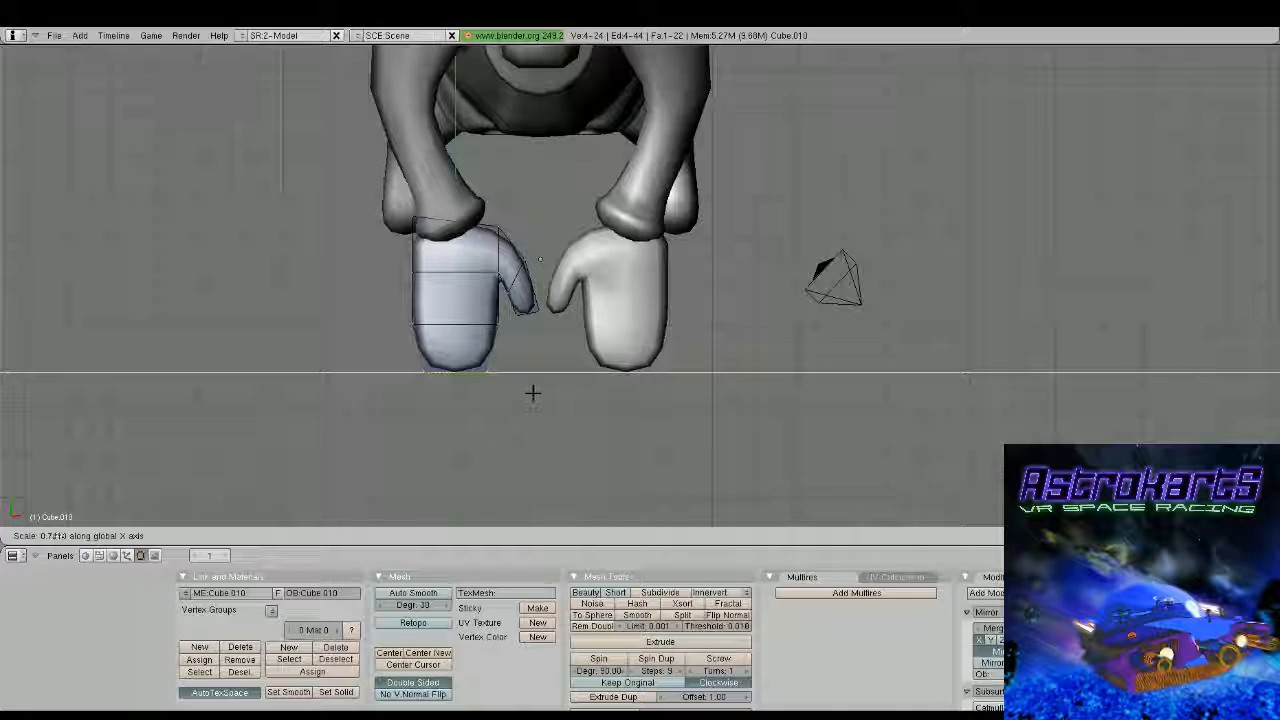
left_click(532, 393)
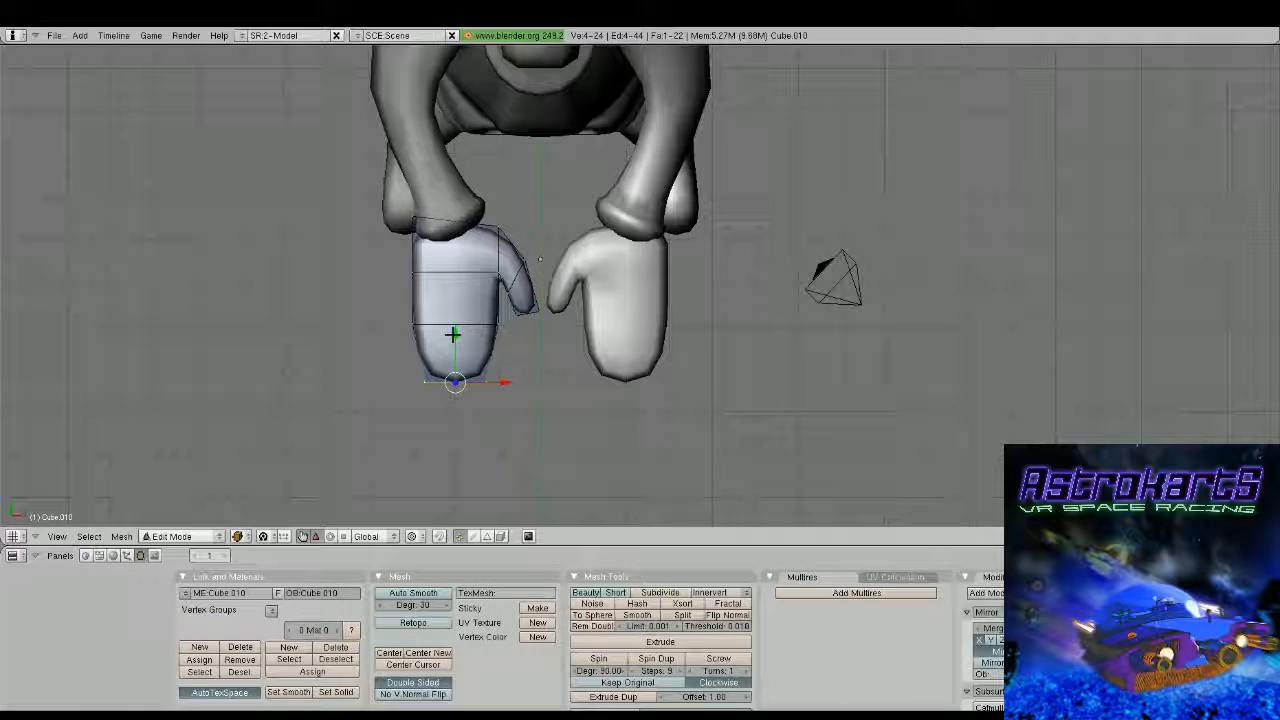
Rotate the fingertip end of the hand in side view and move it downward and back so the fingers bend down
middle_click_drag(540, 260, 690, 262)
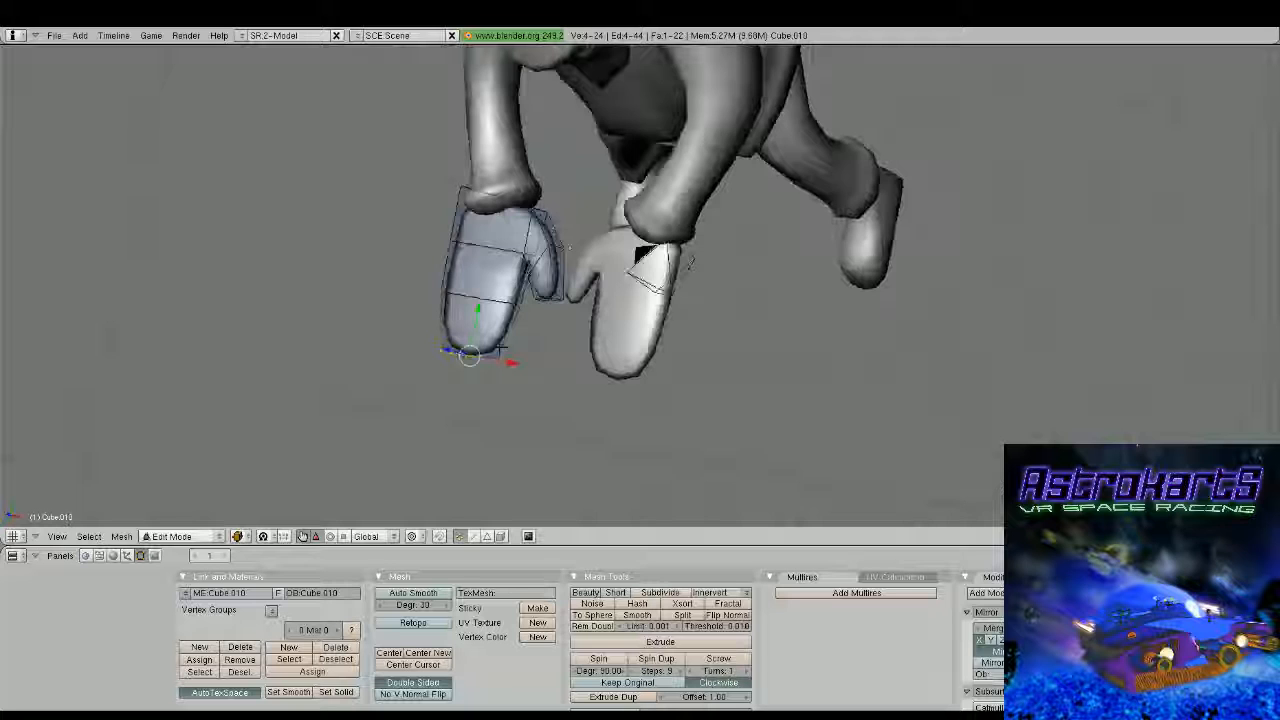
key("KP_3")
key("r")
left_click(616, 299)
key("g")
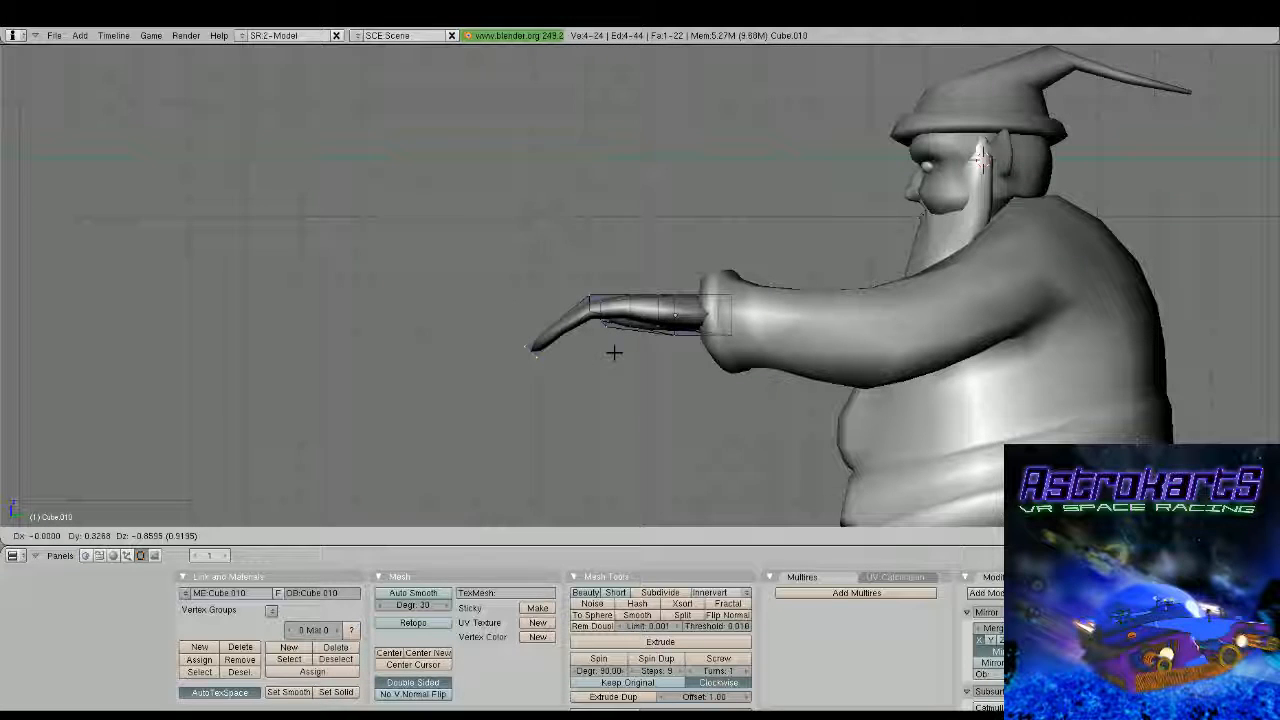
left_click(614, 352)
key("b")
left_click_drag(577, 283, 604, 341)
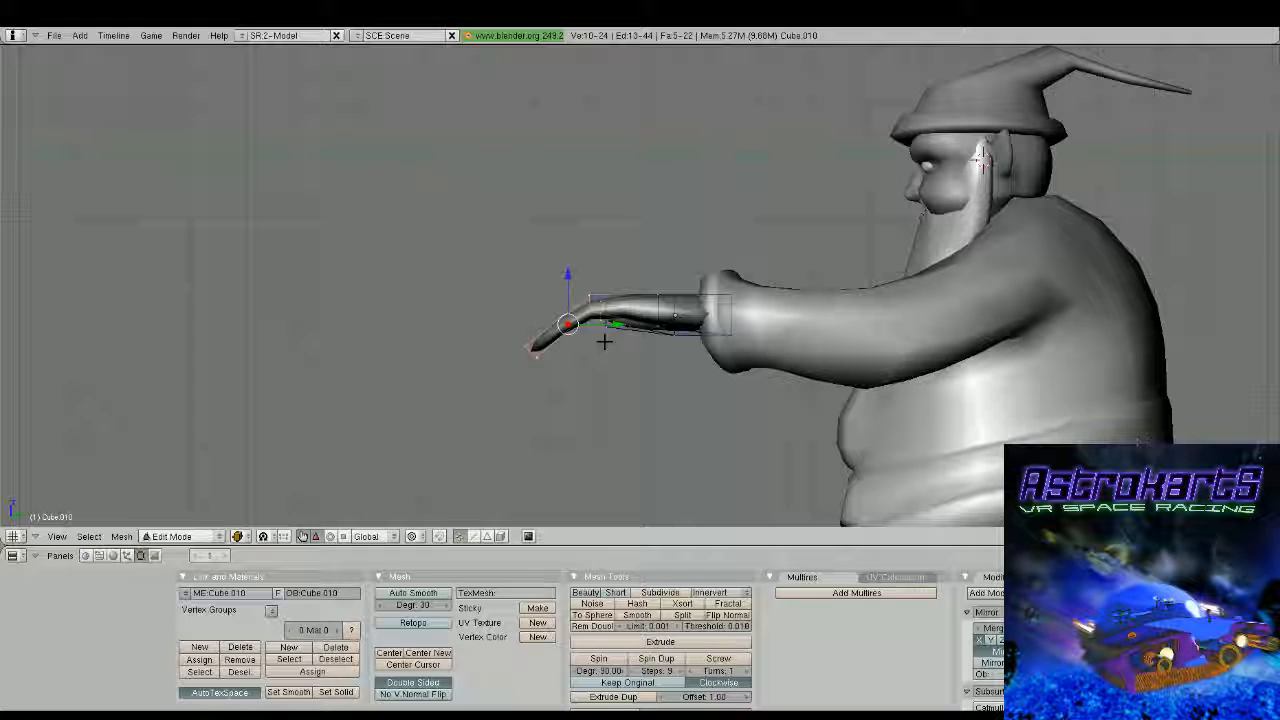
right_click(650, 349)
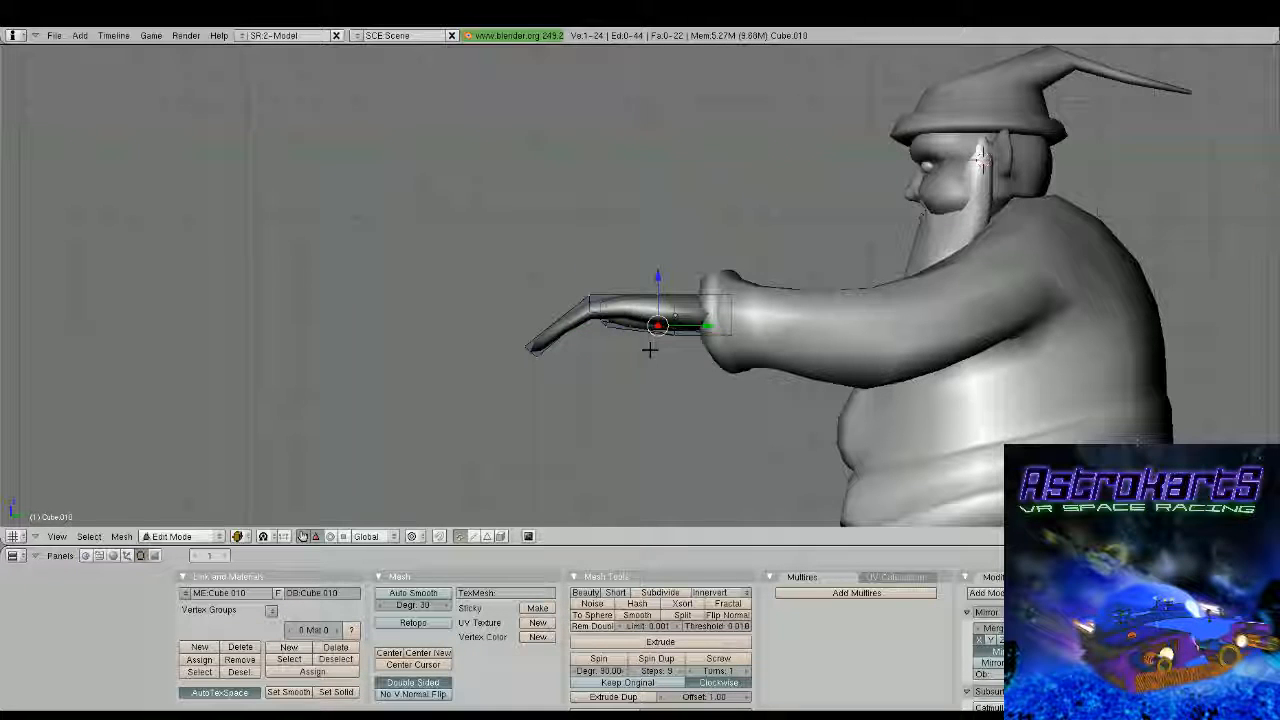
key("a")
key("a")
key("a")
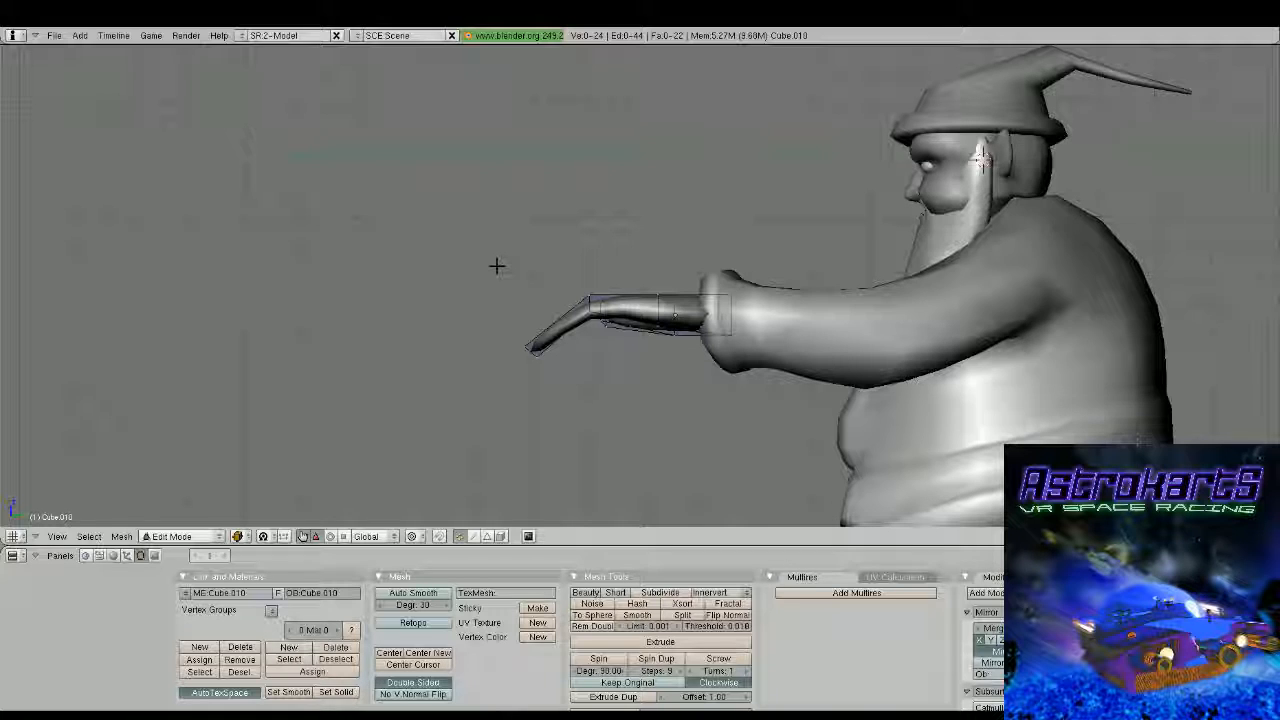
Select the eight vertices of the finger section, rotate them downward about 38 degrees and reposition them in front of the palm
key("b")
left_click_drag(497, 266, 618, 380)
key("r")
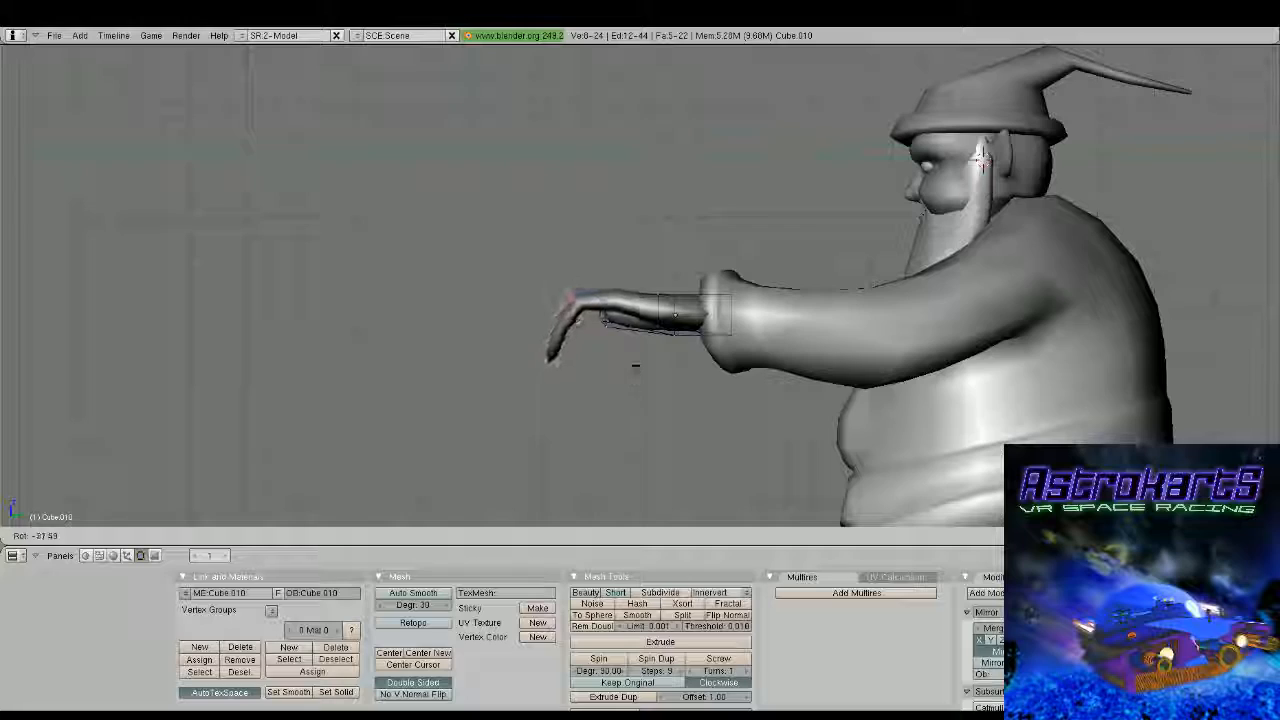
left_click(638, 369)
key("g")
left_click(655, 382)
Select the four vertices at the tip of the hand's thumb and reposition them beside the fingers
middle_click_drag(655, 382, 488, 296)
key("a")
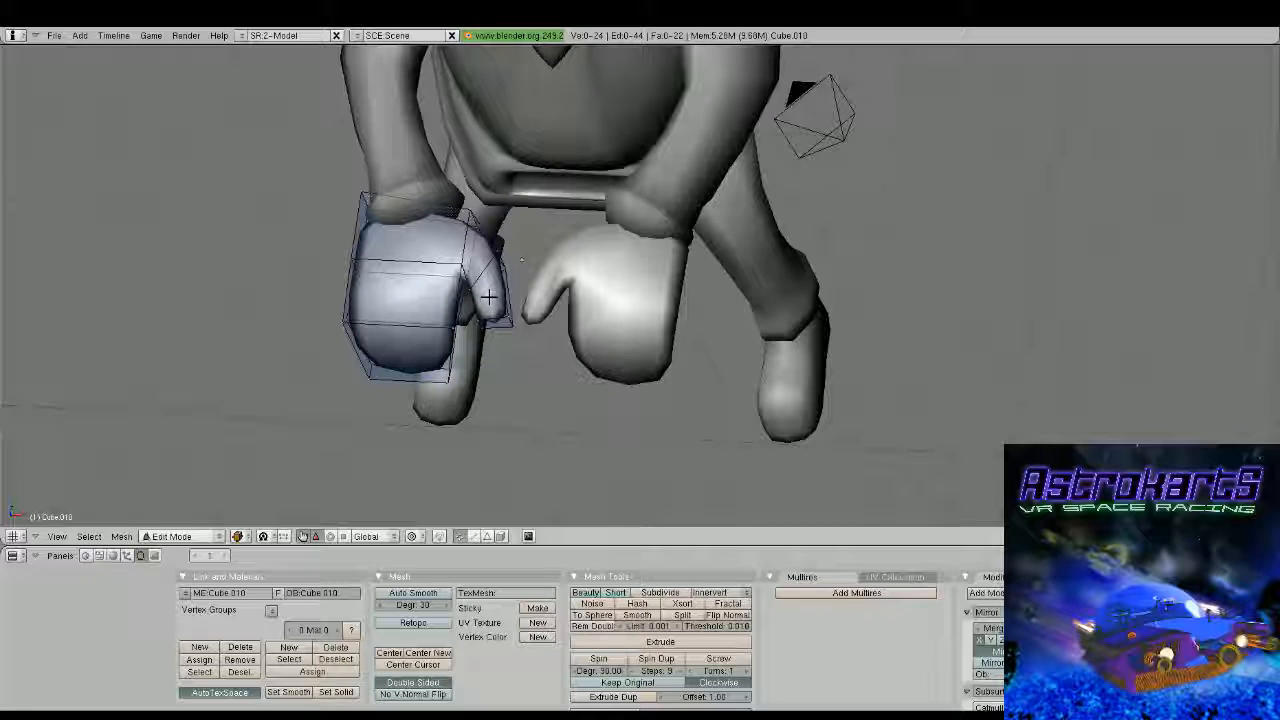
right_click(488, 296)
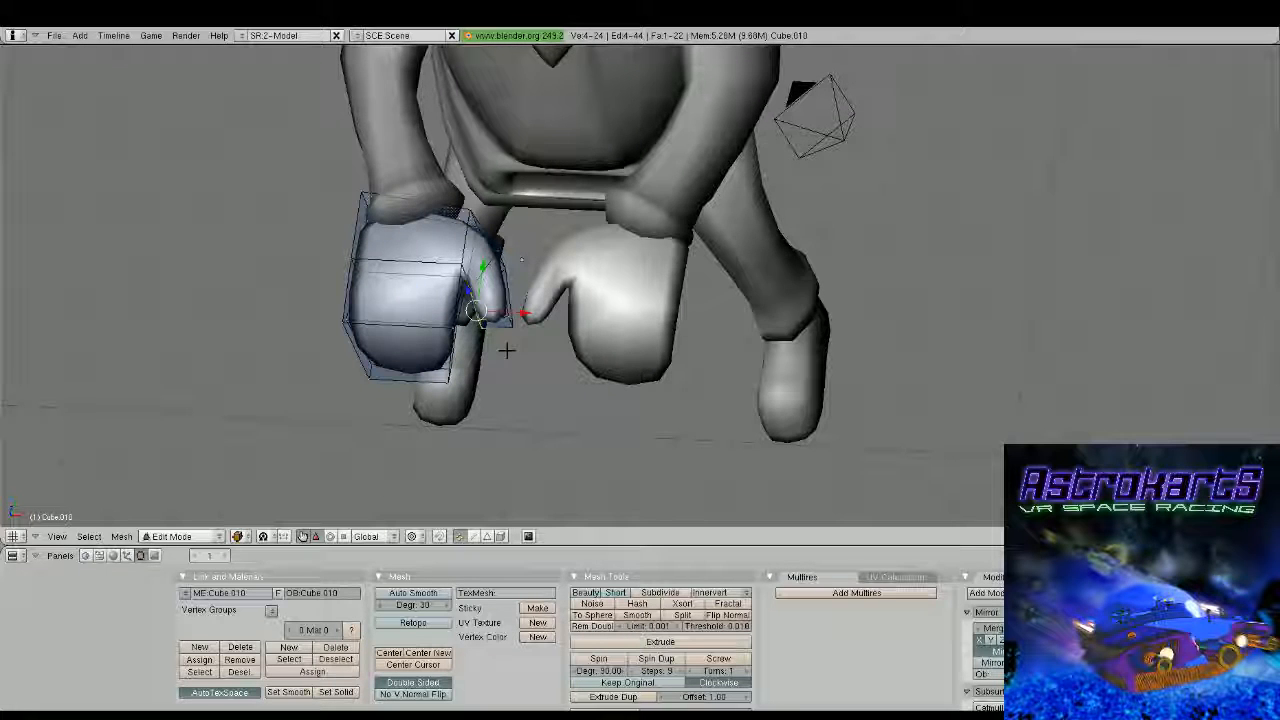
key("g")
middle_click_drag(507, 350, 457, 360)
left_click(650, 357)
Move the eight thumb vertices about -0.21 in X, 0.09 in Y and -0.54 in Z to lower the thumb
key("g")
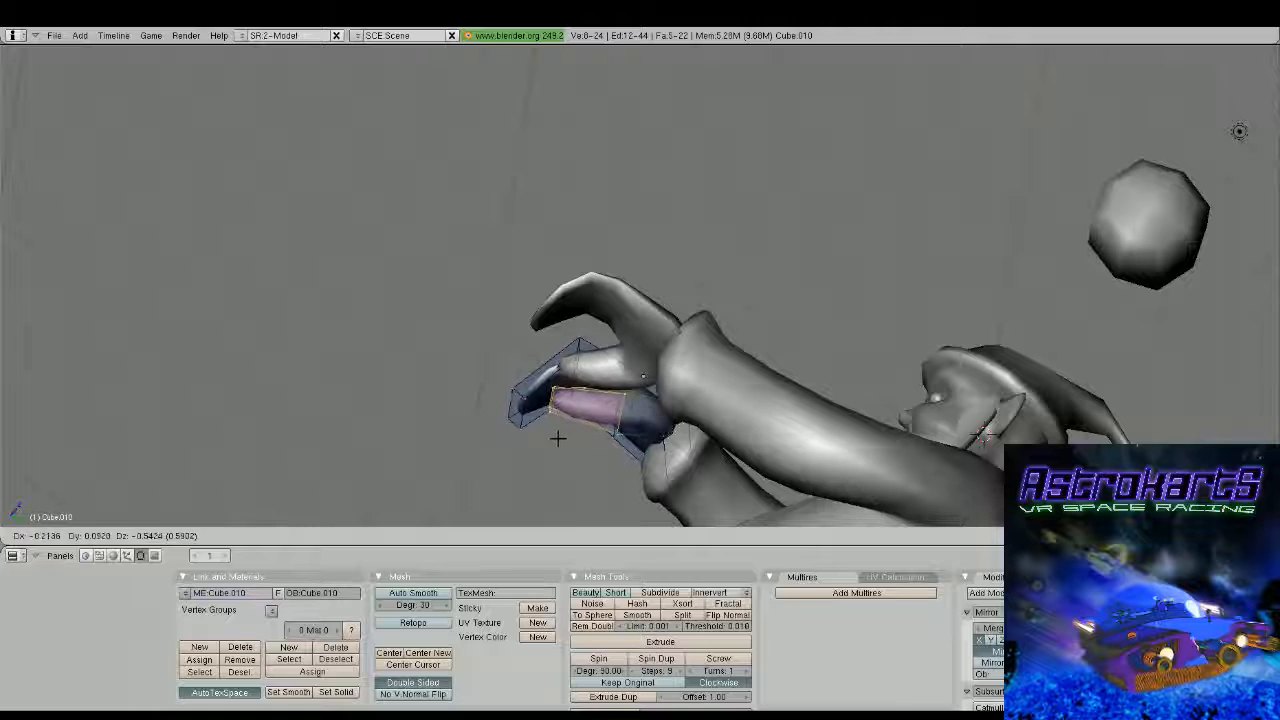
left_click(557, 437)
middle_click_drag(557, 437, 880, 414)
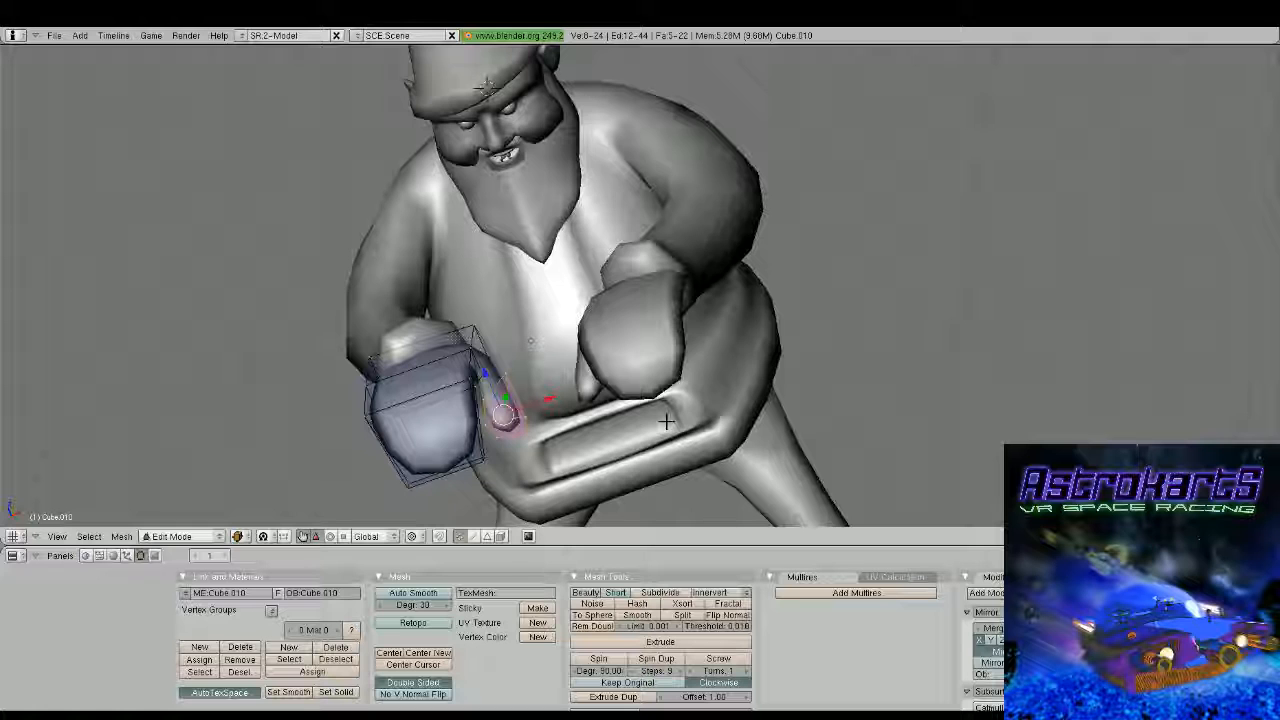
Select the four wrist-end vertices of the hand in top view and extrude them backward into the sleeve cuff
middle_click_drag(666, 422, 646, 366)
key("a")
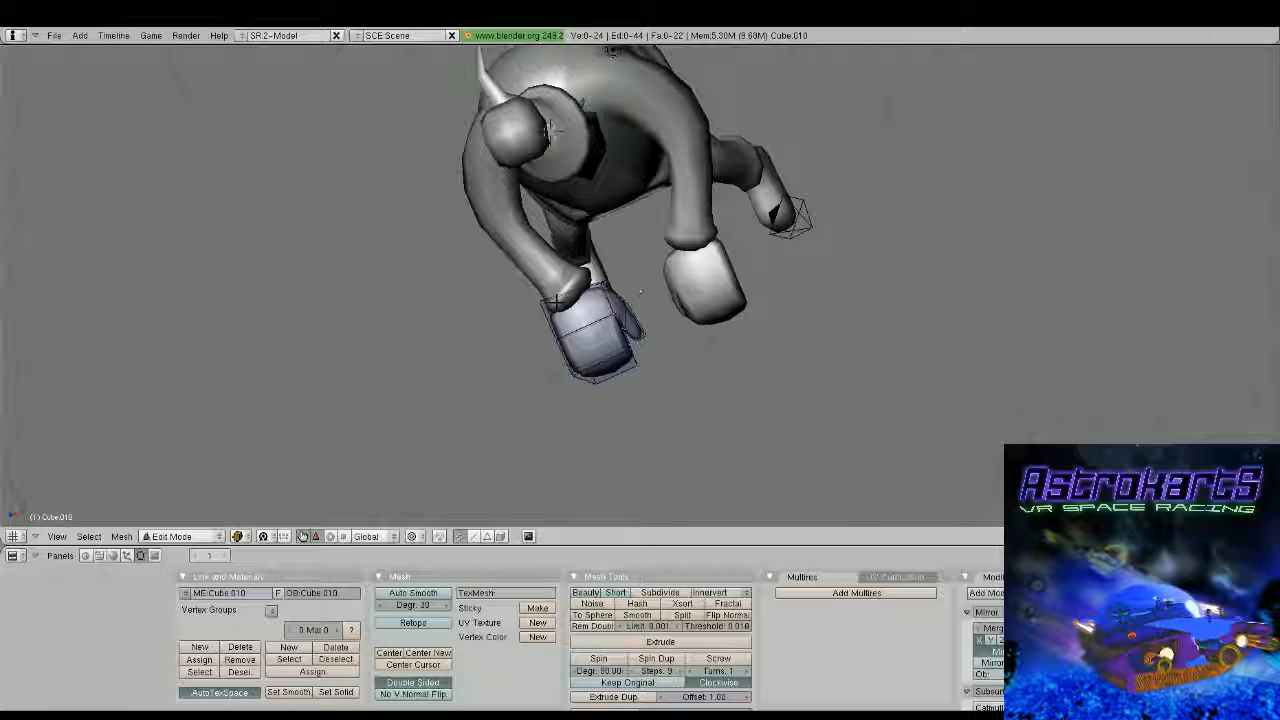
key("b")
left_click_drag(533, 286, 568, 317)
key("KP_7")
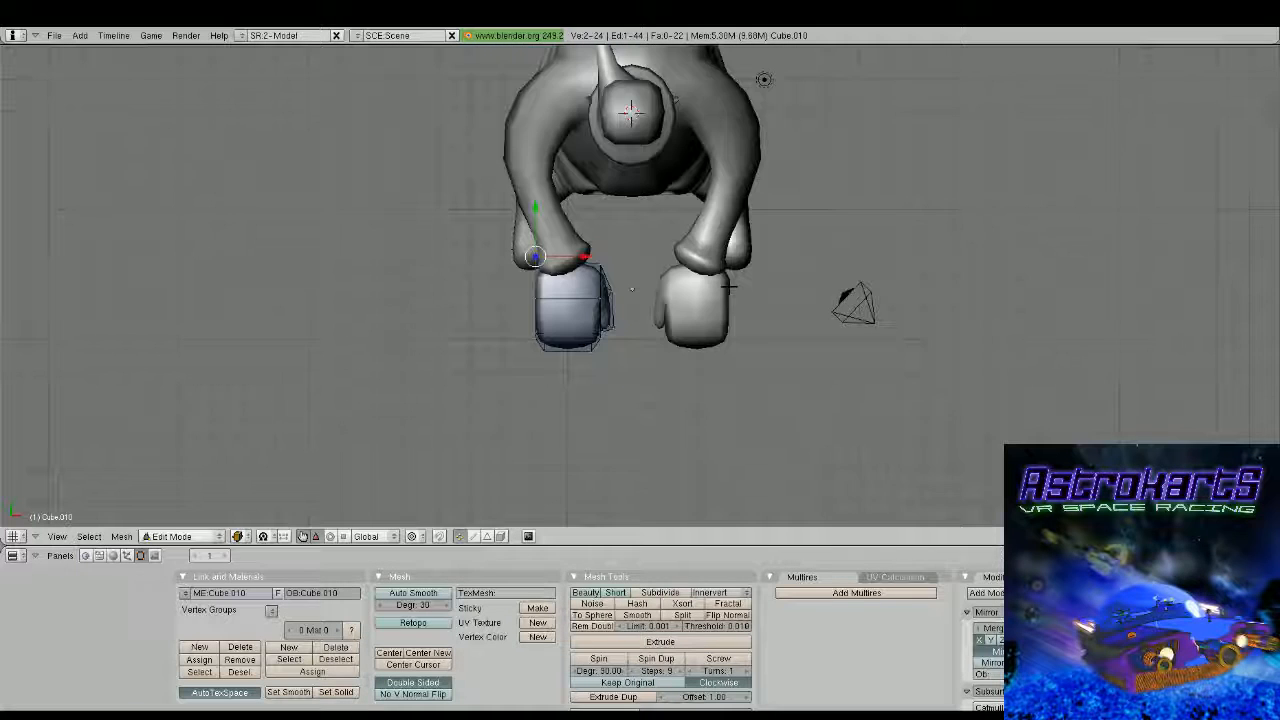
scroll(729, 287, "up", 2)
key("a")
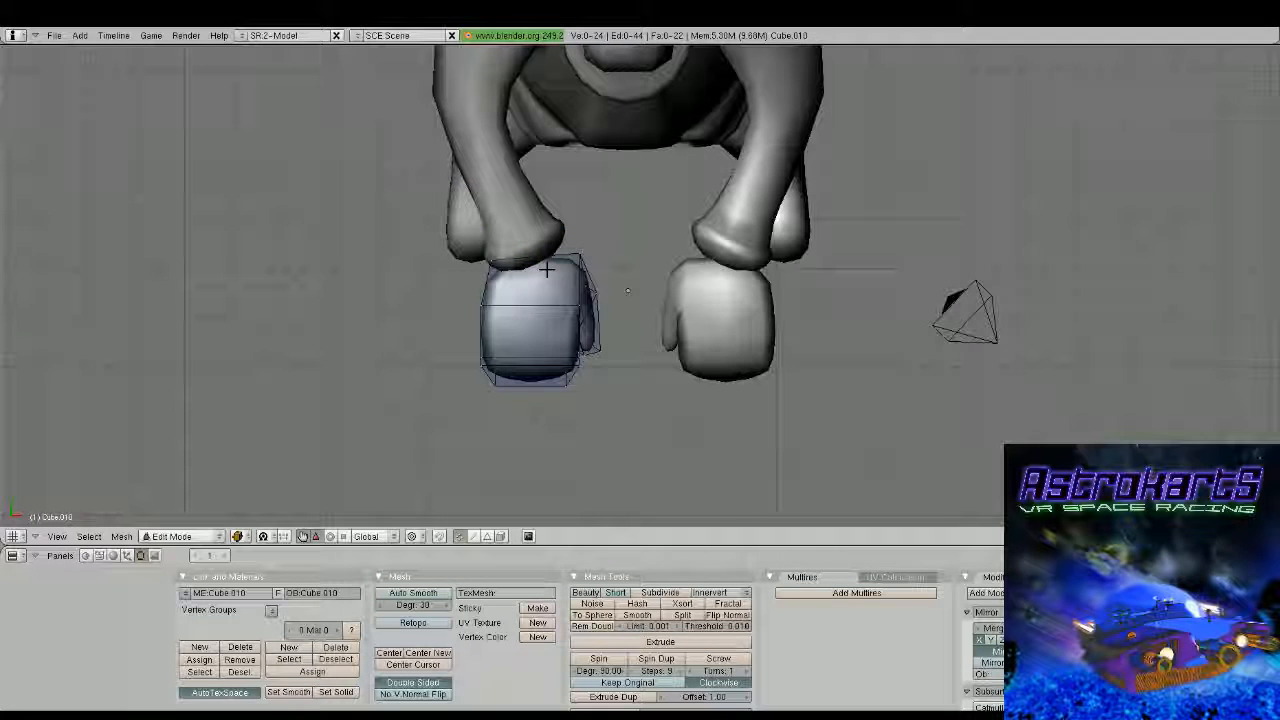
right_click(546, 269)
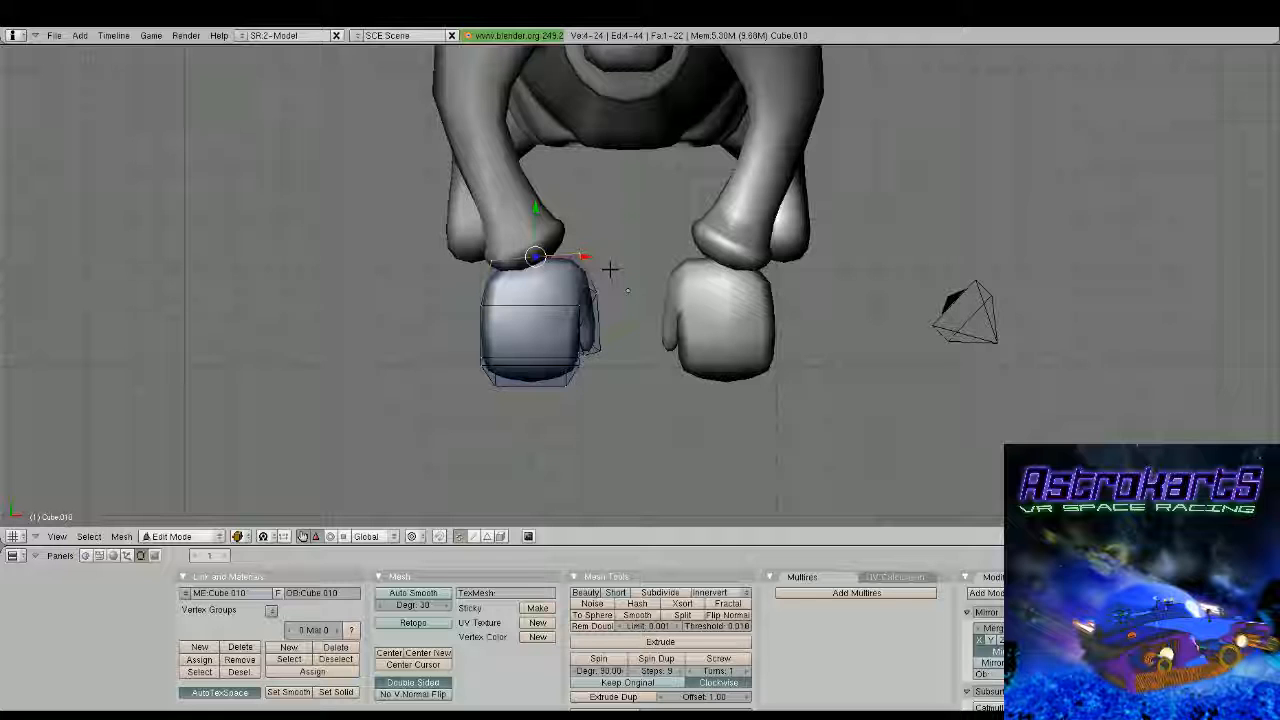
key("Tab")
middle_click_drag(606, 266, 574, 246)
key("Tab")
Select the two inner vertices at the finger bend and move them backward and down in side view
right_click(598, 267)
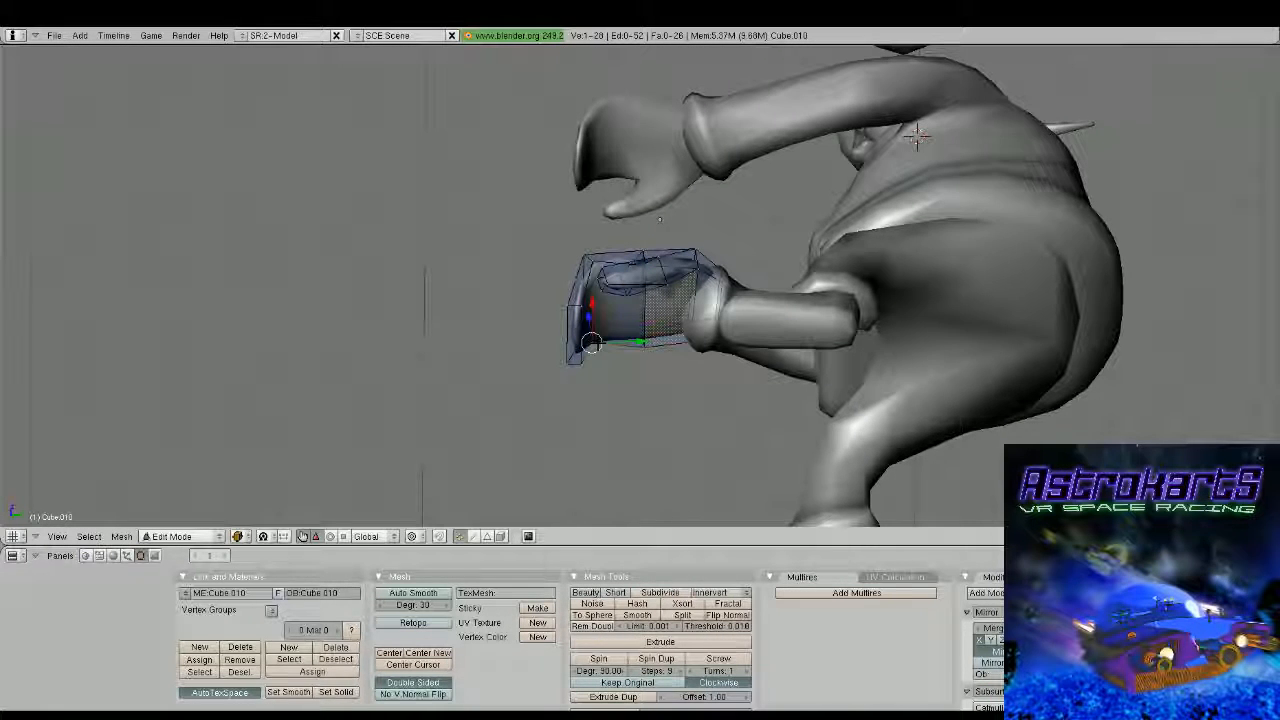
key("KP_3")
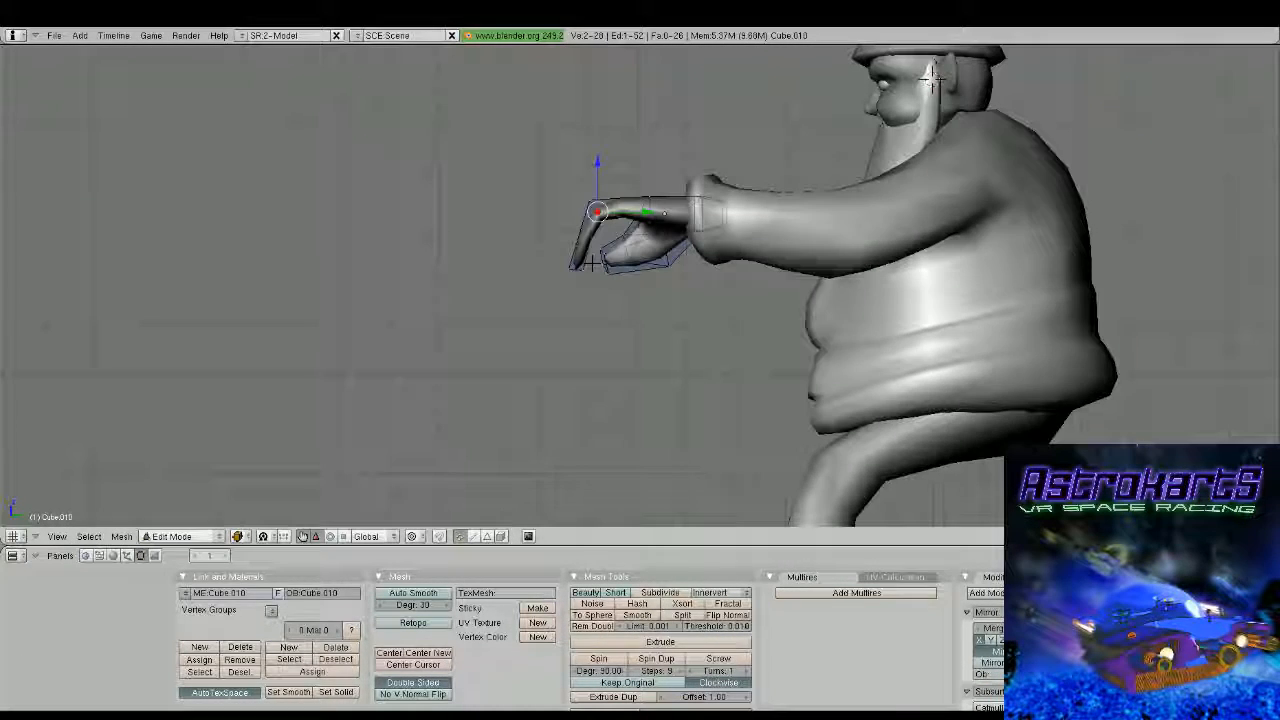
key("g")
left_click(612, 286)
key("Tab")
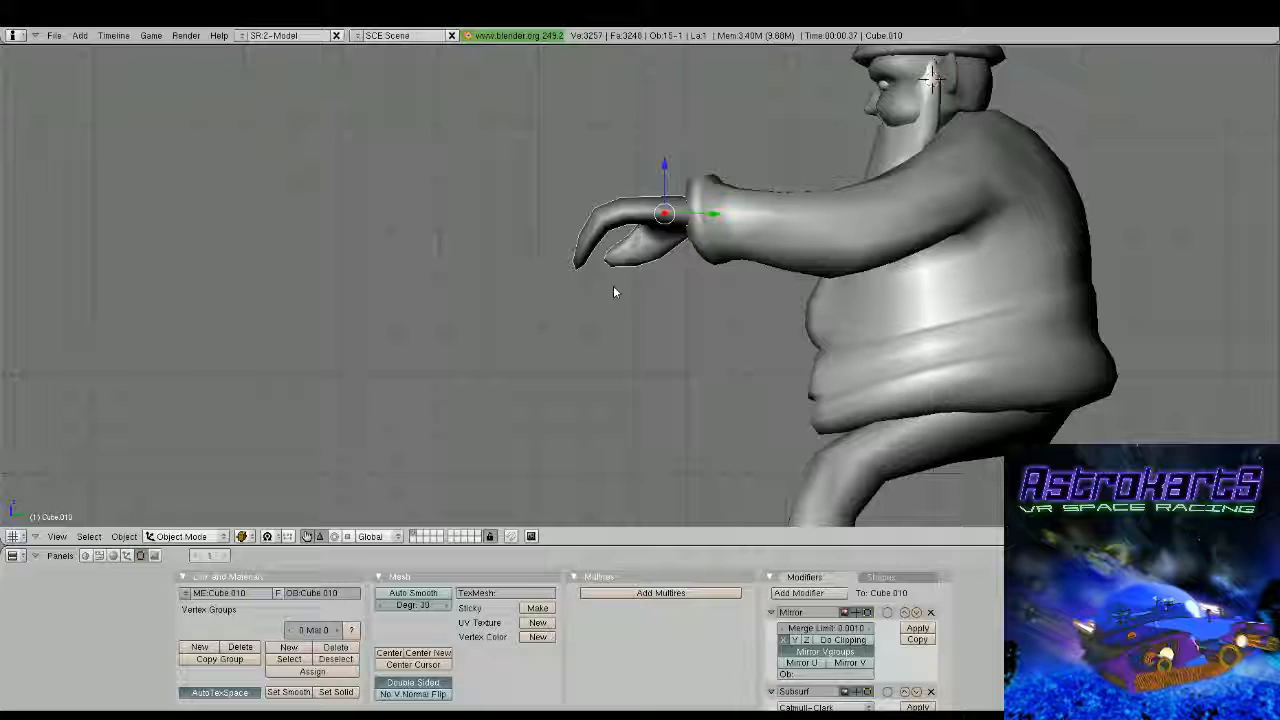
key("Tab")
key("g")
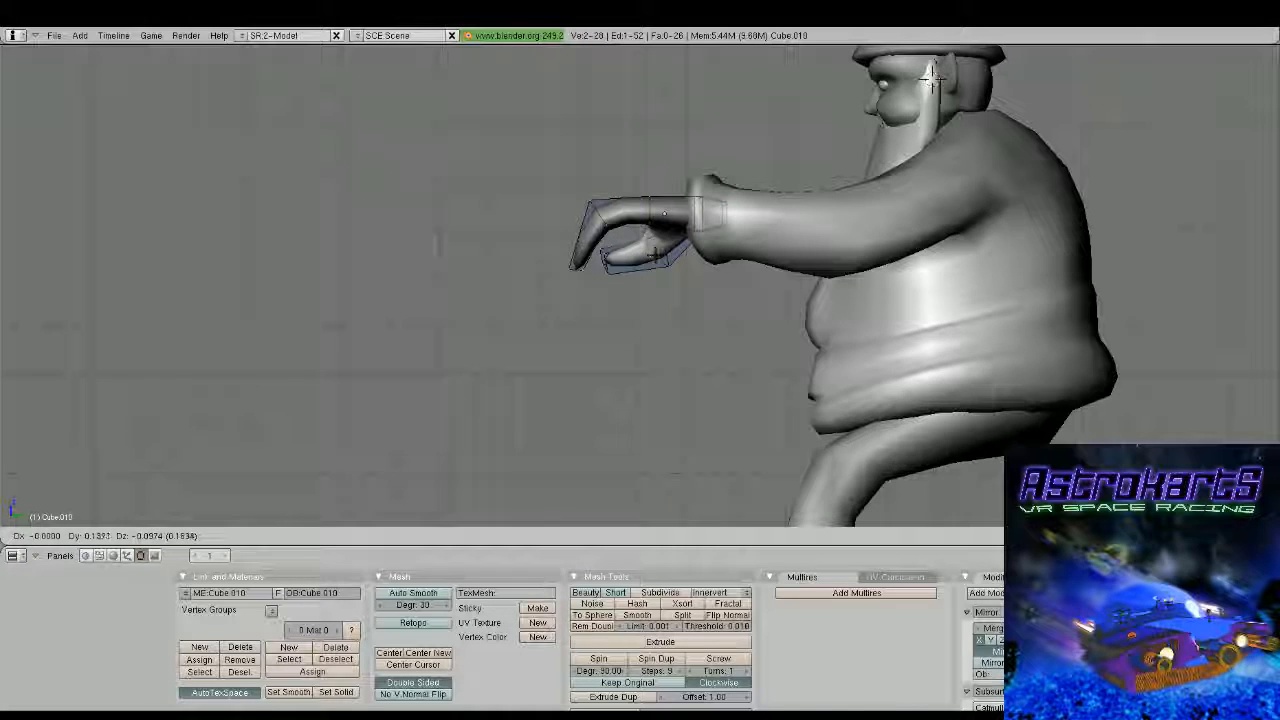
left_click(930, 75)
key("Tab")
middle_click_drag(930, 75, 660, 210)
Select the whole hand mesh and move it about -0.39 along X to line it up with the cuff
key("Tab")
key("a")
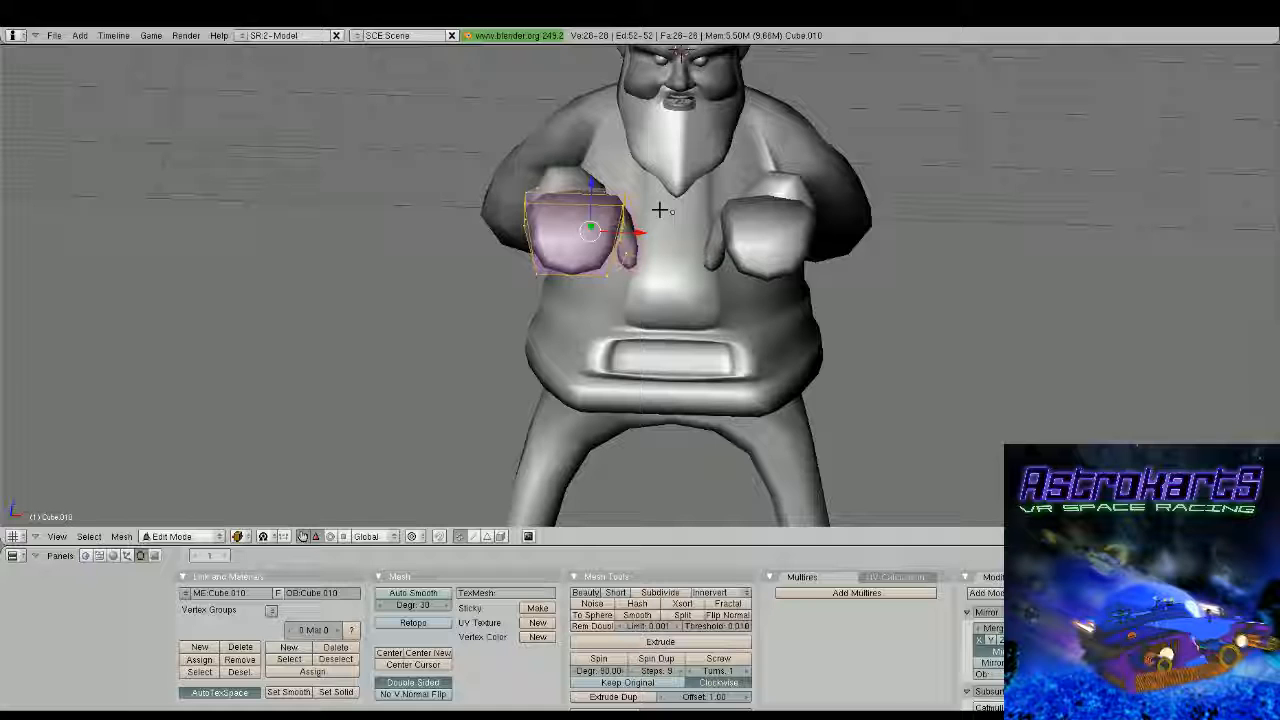
middle_click_drag(658, 209, 723, 277)
key("g")
key("x")
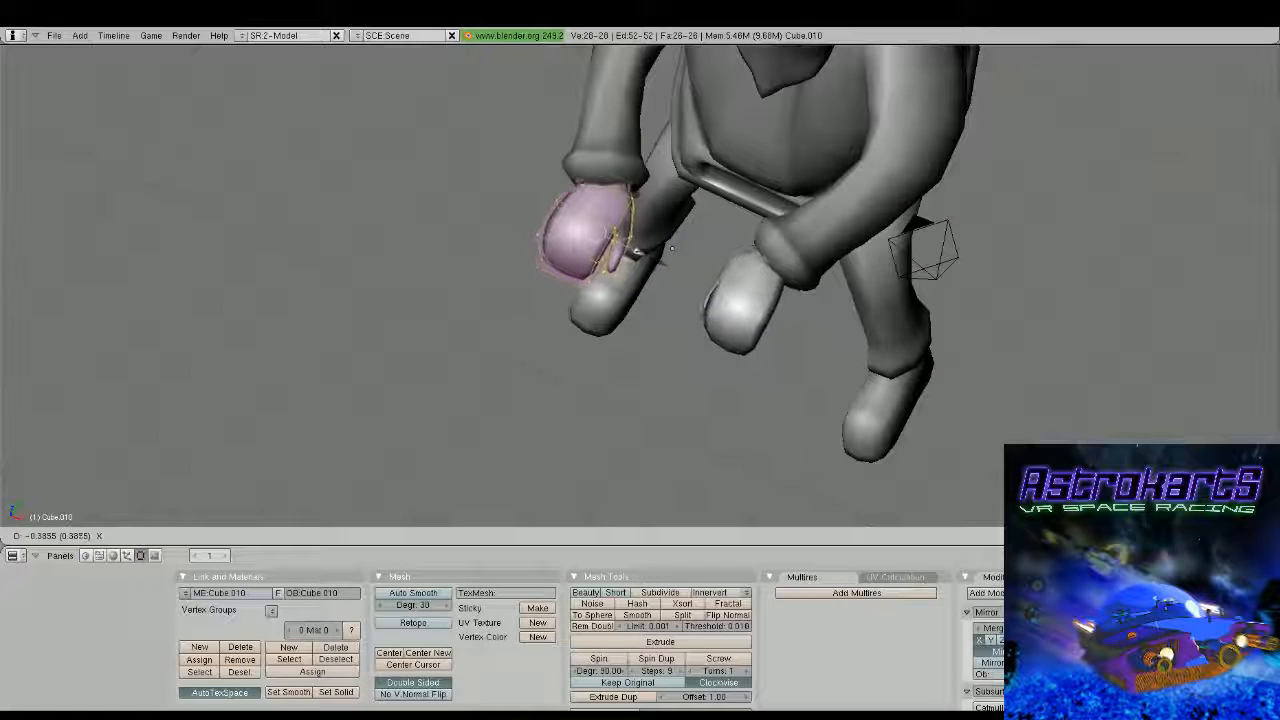
left_click(634, 252)
Select a single vertex on the side of the palm near the wrist and shift it along Y
middle_click_drag(650, 436, 891, 261)
scroll(674, 349, "down", 4)
scroll(655, 250, "up", 3)
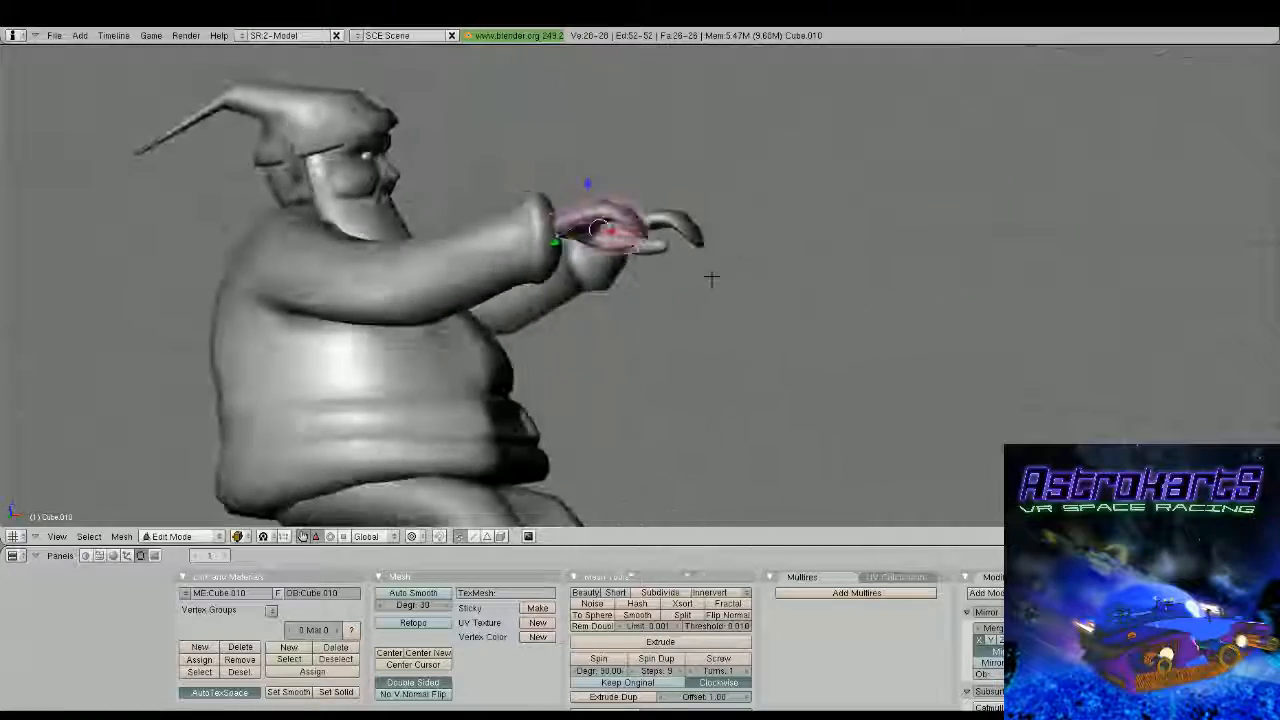
scroll(712, 278, "up", 2)
middle_click_drag(676, 234, 654, 249)
scroll(654, 249, "up", 2)
middle_click_drag(577, 240, 526, 230)
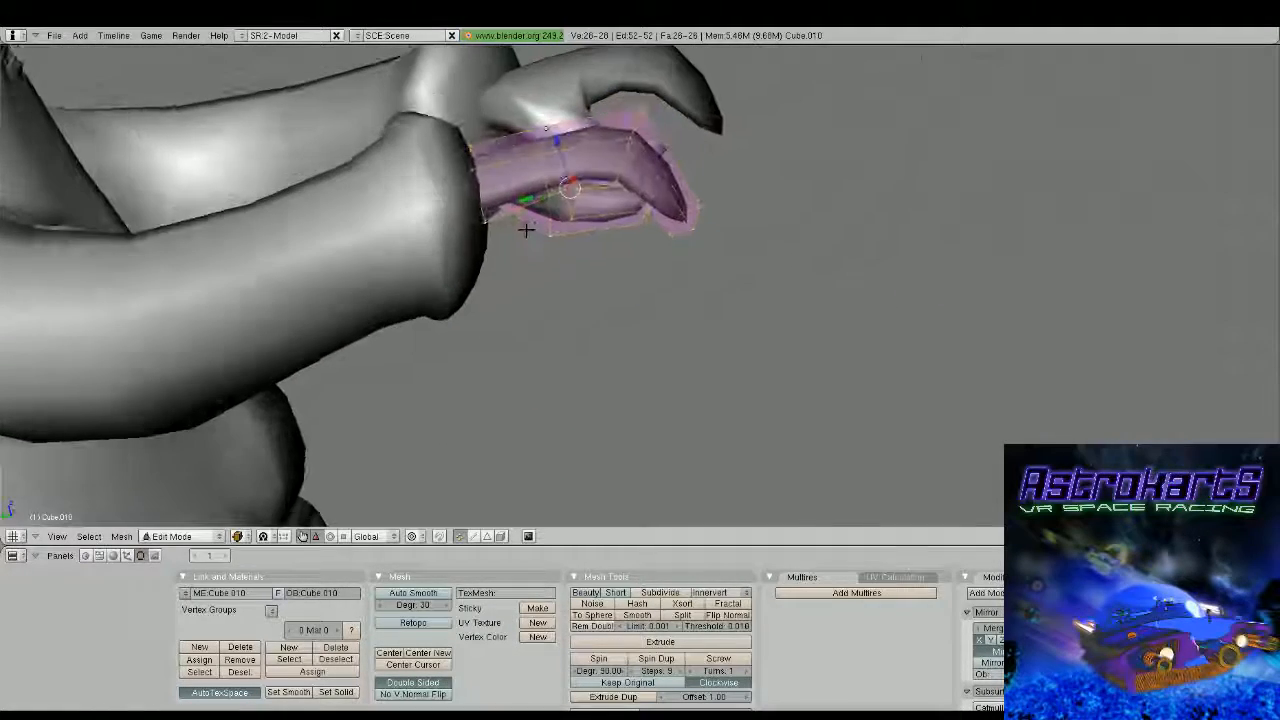
right_click(485, 221)
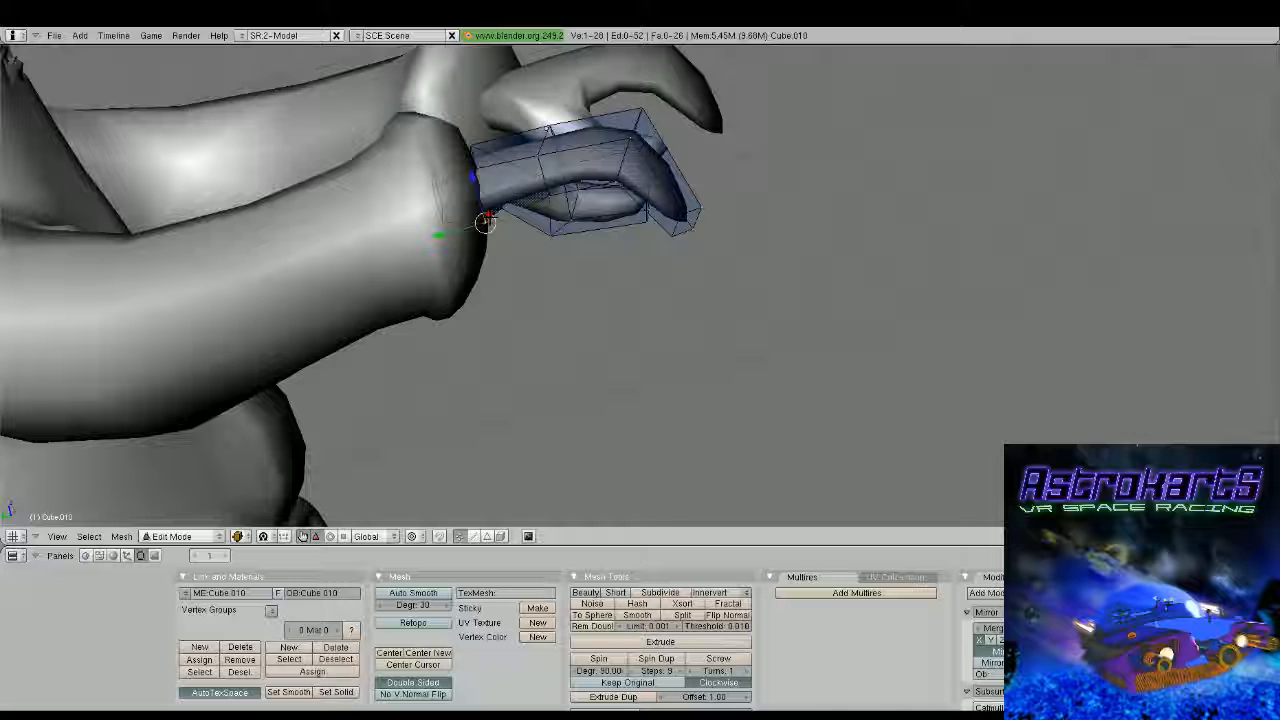
right_click(545, 150)
middle_click_drag(485, 223, 584, 184)
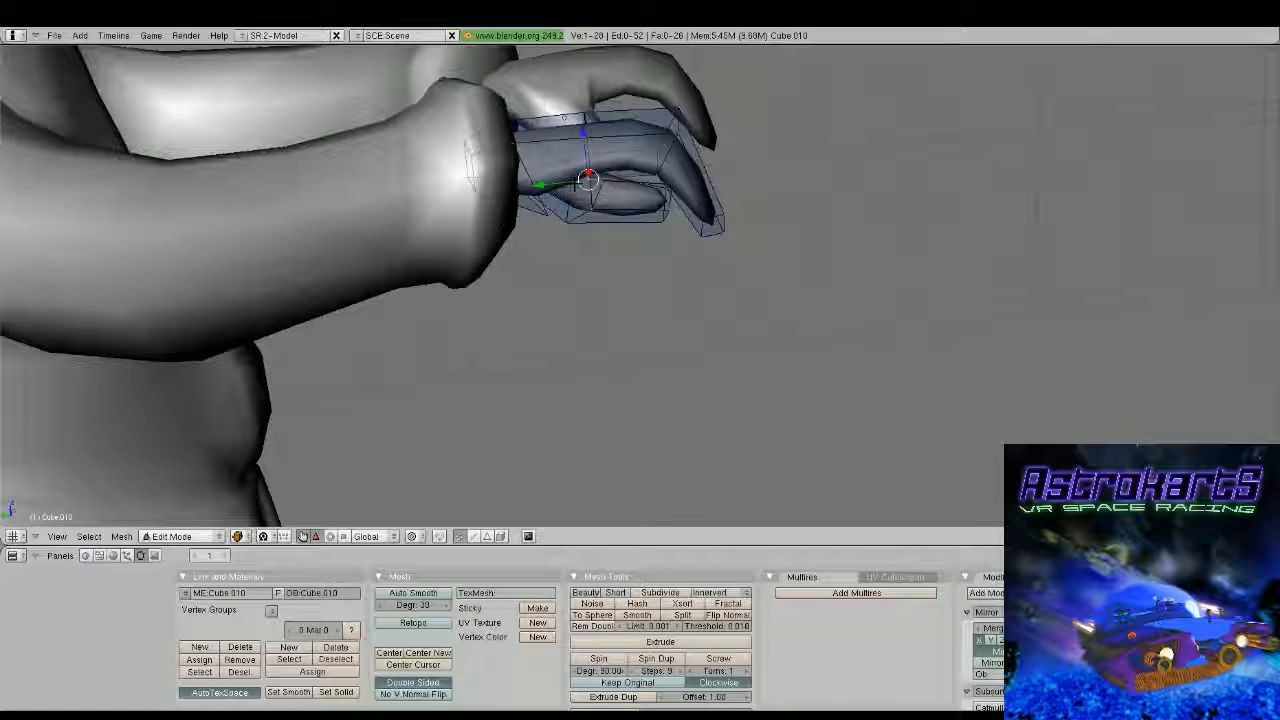
left_click_drag(539, 190, 566, 183)
key("Tab")
Examine the hands and the whole figure from the front, below and behind
scroll(585, 192, "down", 2)
middle_click_drag(590, 200, 632, 176)
key("Tab")
scroll(597, 192, "up", 2)
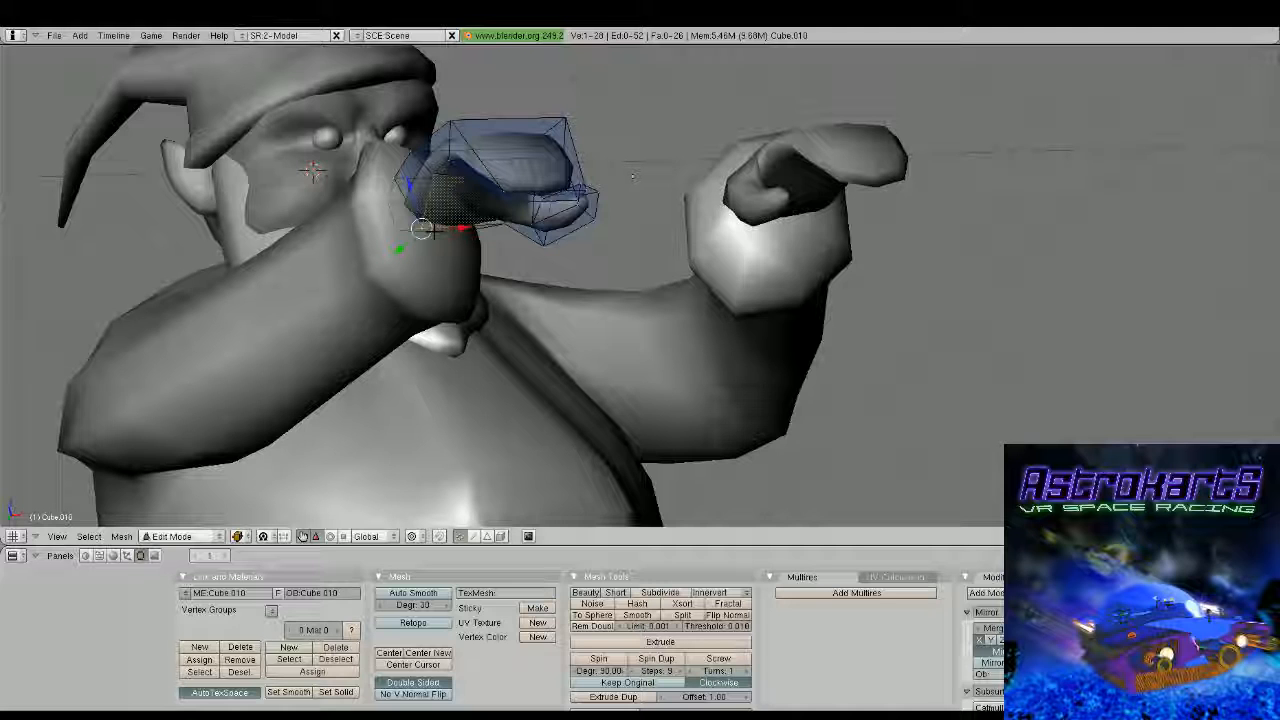
key("Tab")
middle_click_drag(632, 176, 411, 351)
scroll(534, 321, "down", 3)
middle_click_drag(534, 321, 603, 337)
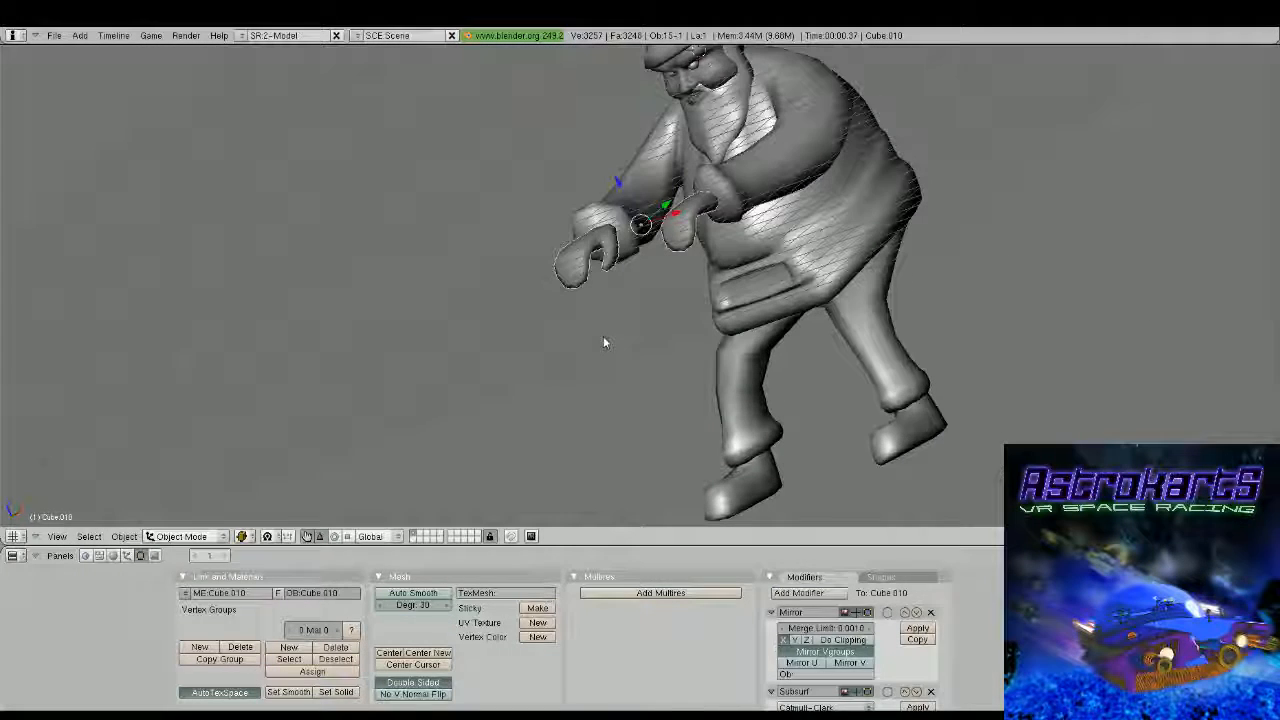
key("Tab")
key("Tab")
scroll(681, 321, "down", 3)
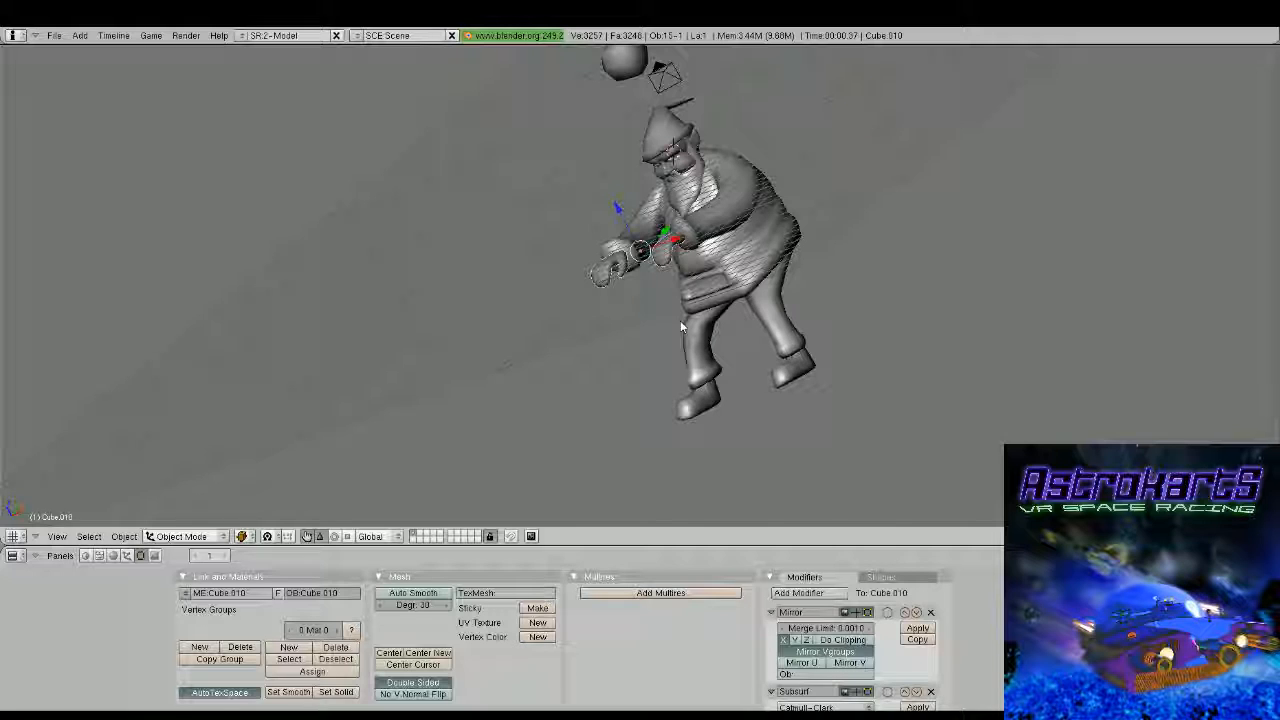
middle_click_drag(680, 325, 528, 221)
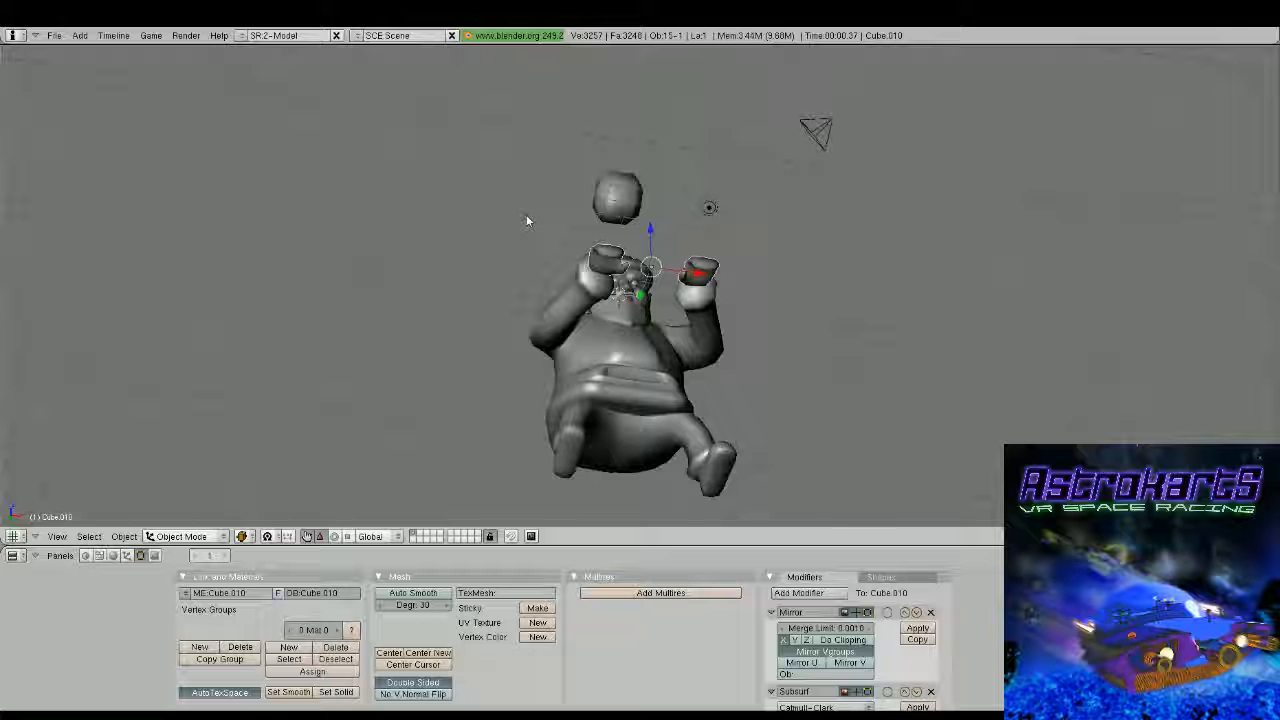
middle_click_drag(526, 220, 712, 298)
key("Tab")
scroll(712, 298, "up", 2)
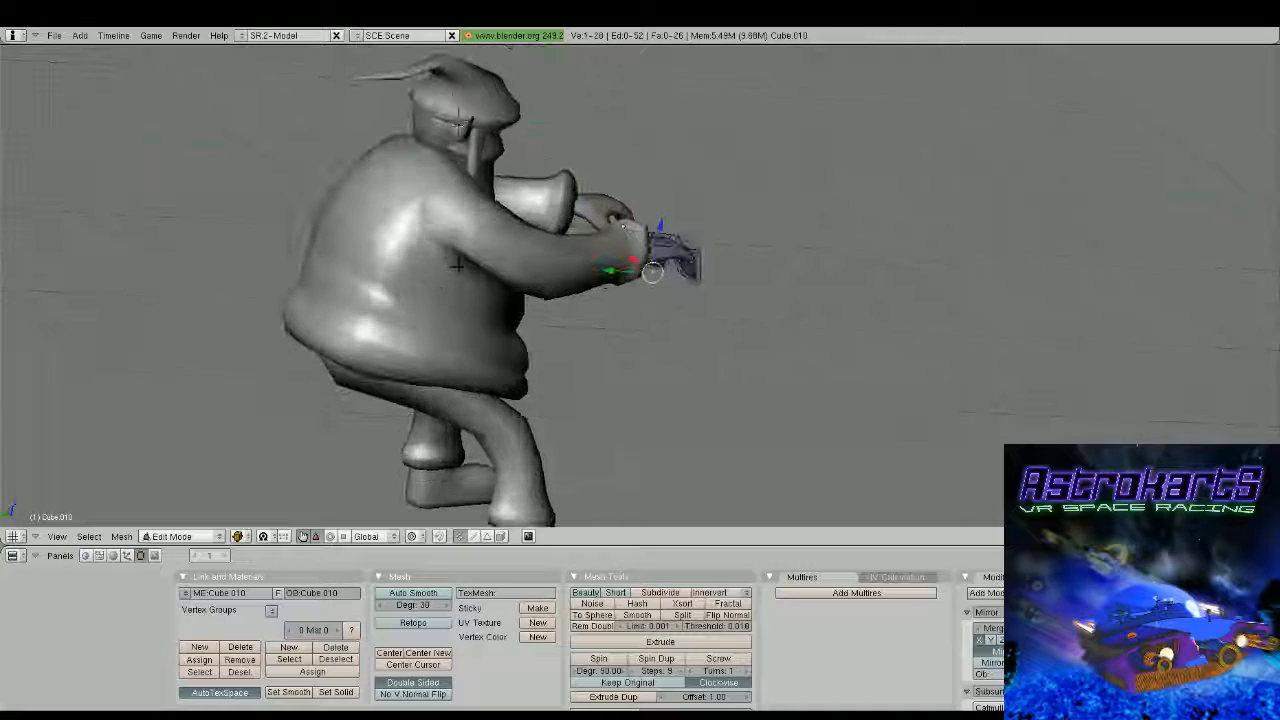
middle_click_drag(458, 264, 609, 368, "shift")
key("Tab")
Select vertices on the back of the torso mesh and push them forward along Y
right_click(606, 330)
key("Tab")
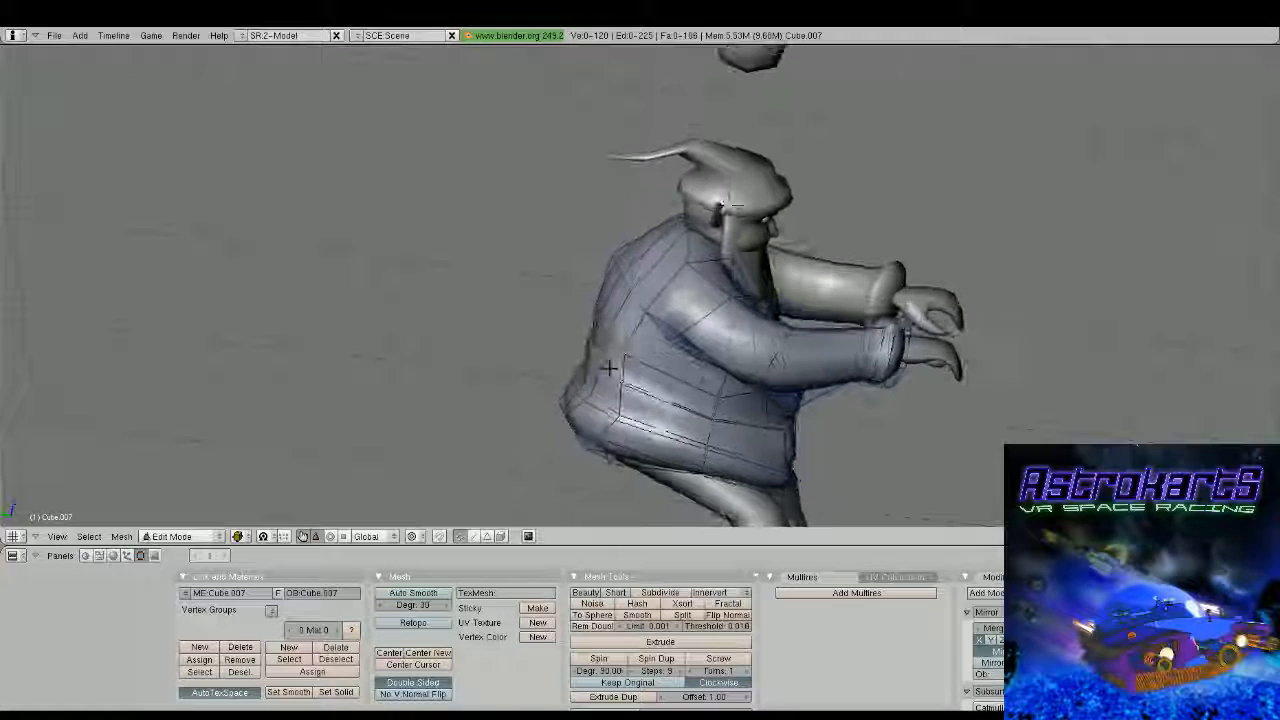
right_click(623, 352)
right_click(648, 307, "shift")
left_click_drag(596, 329, 614, 334)
middle_click_drag(614, 334, 591, 370)
key("Tab")
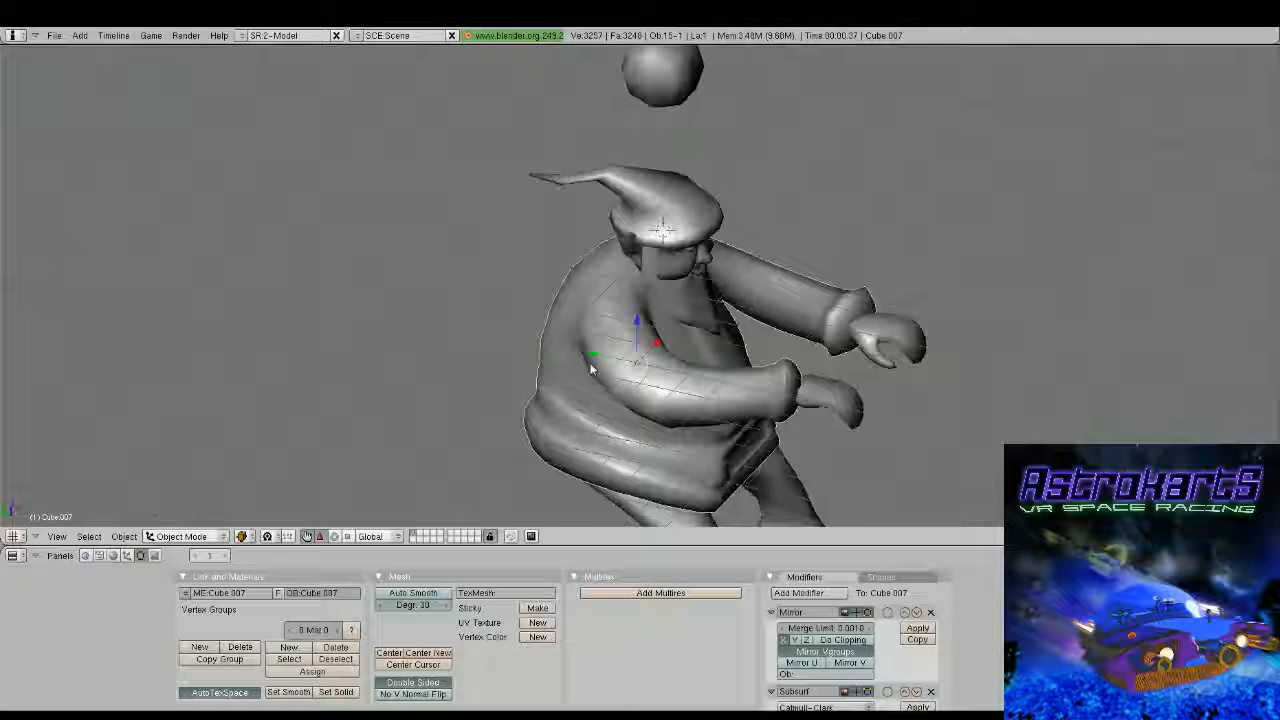
Select two vertices on the upper back of the torso and adjust their position along Y to smooth the back
middle_click_drag(591, 370, 640, 300)
key("Tab")
scroll(655, 240, "up", 2)
left_click_drag(608, 200, 617, 201)
middle_click_drag(617, 201, 703, 256)
right_click(681, 257)
right_click(721, 187, "shift")
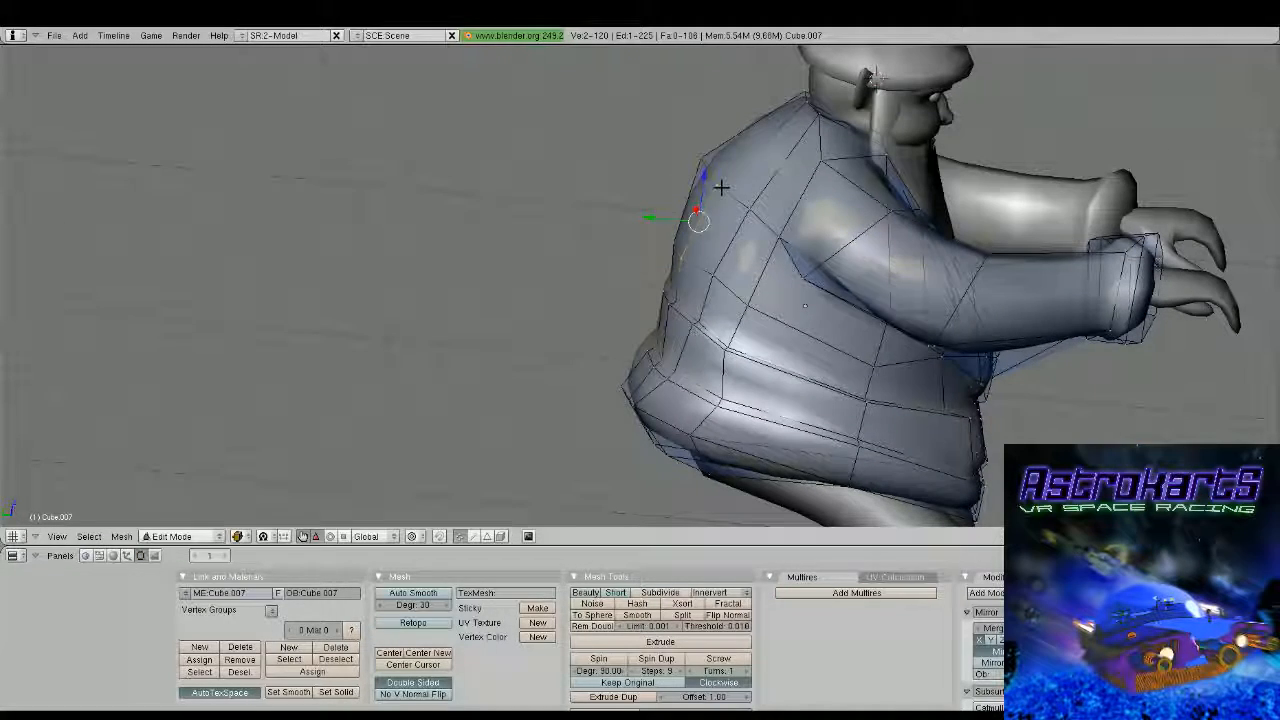
key("Tab")
middle_click_drag(721, 187, 705, 291)
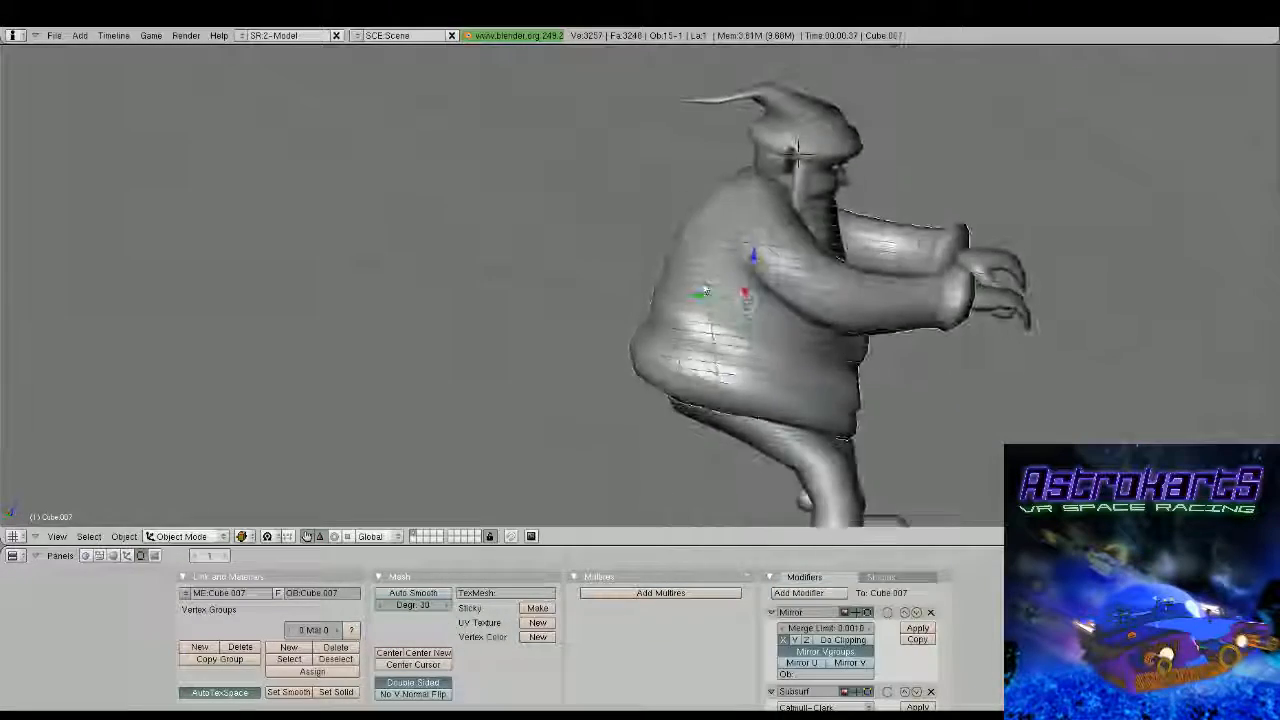
Examine the torso's back profile and the full figure from several angles
scroll(677, 351, "up", 2)
key("Tab")
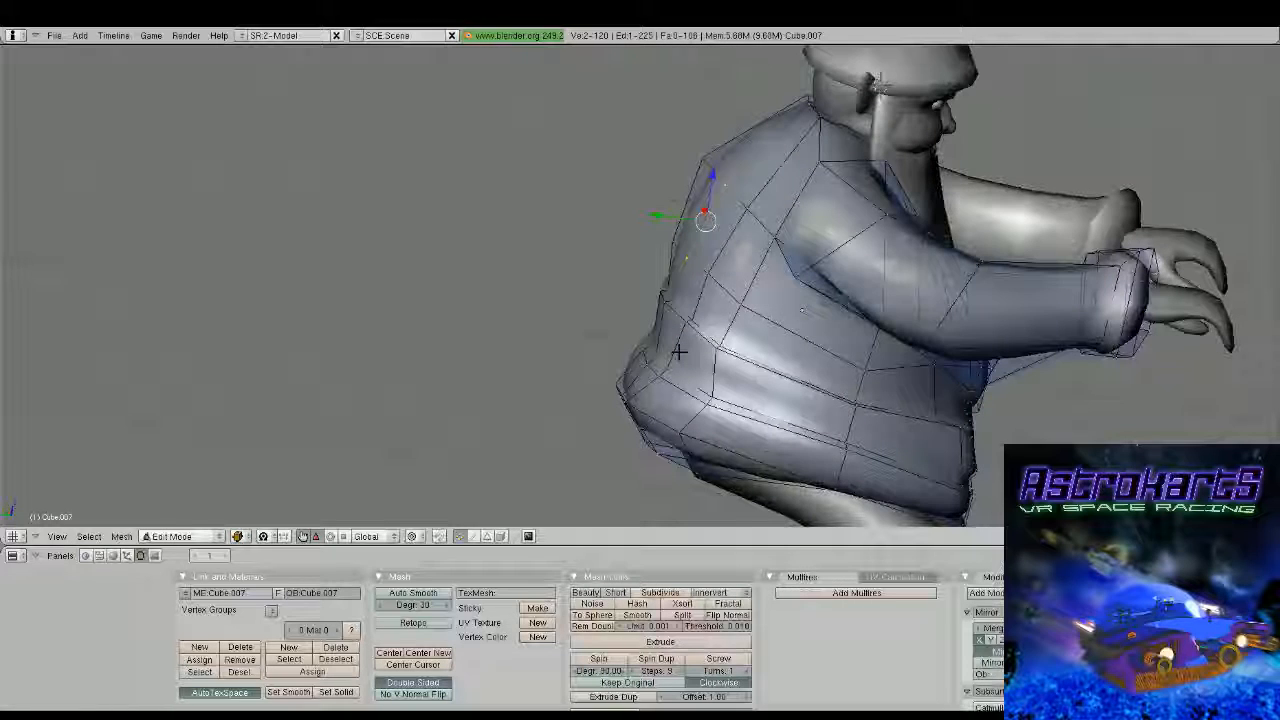
key("Tab")
scroll(678, 350, "down", 3)
middle_click_drag(678, 350, 556, 250)
key("Tab")
key("Tab")
scroll(670, 272, "down", 3)
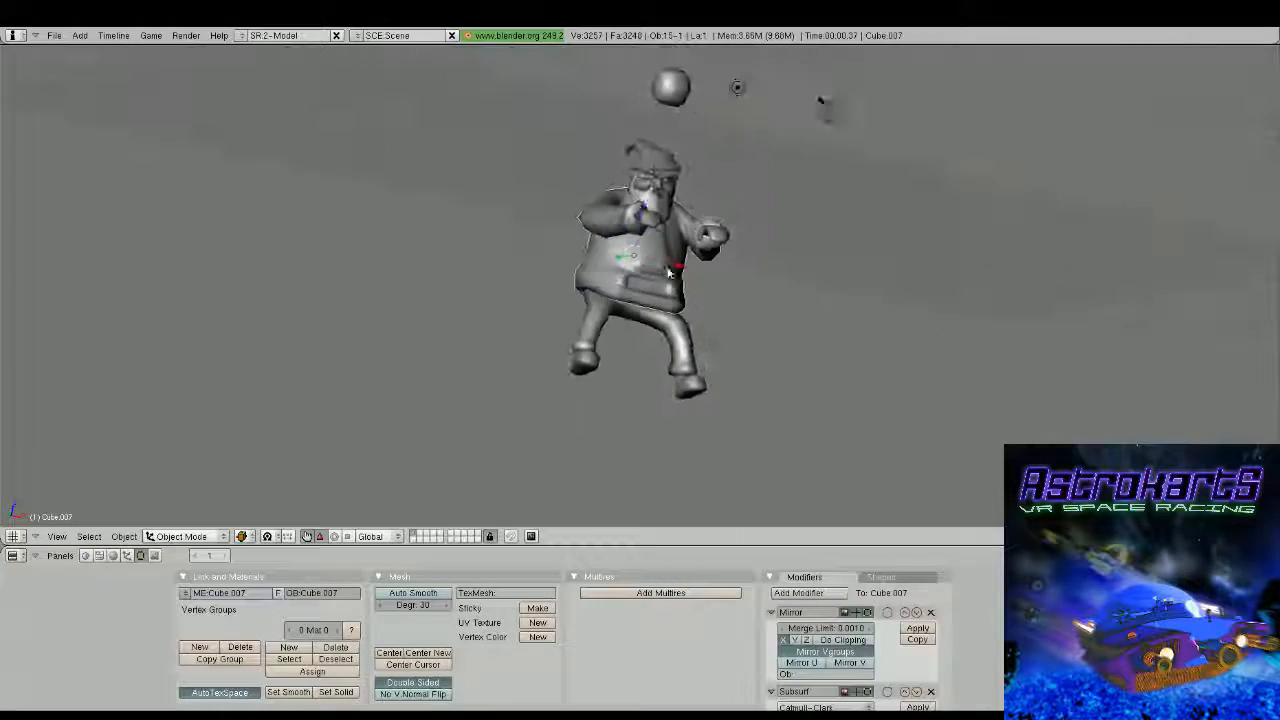
Select the sixteen sleeve cuff vertices in side view, flatten them along Z and refine their Z scale
middle_click_drag(670, 272, 586, 318)
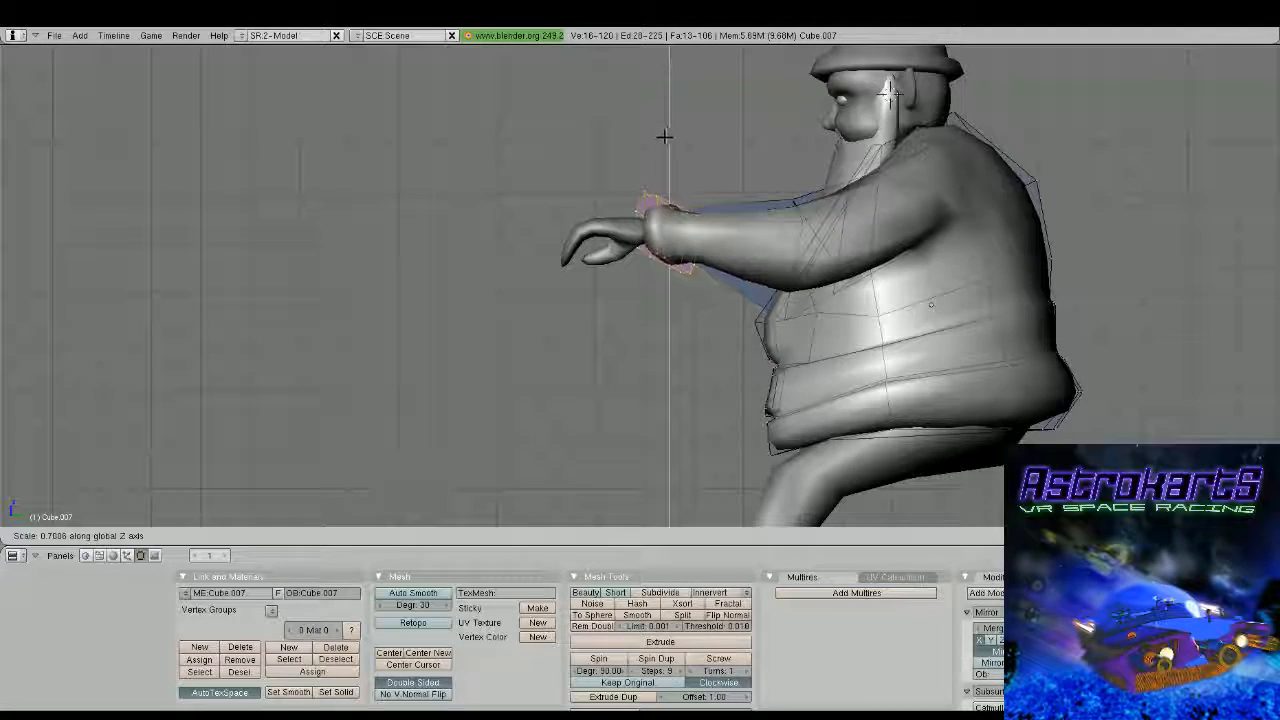
left_click(664, 136)
key("Tab")
middle_click_drag(664, 136, 670, 168)
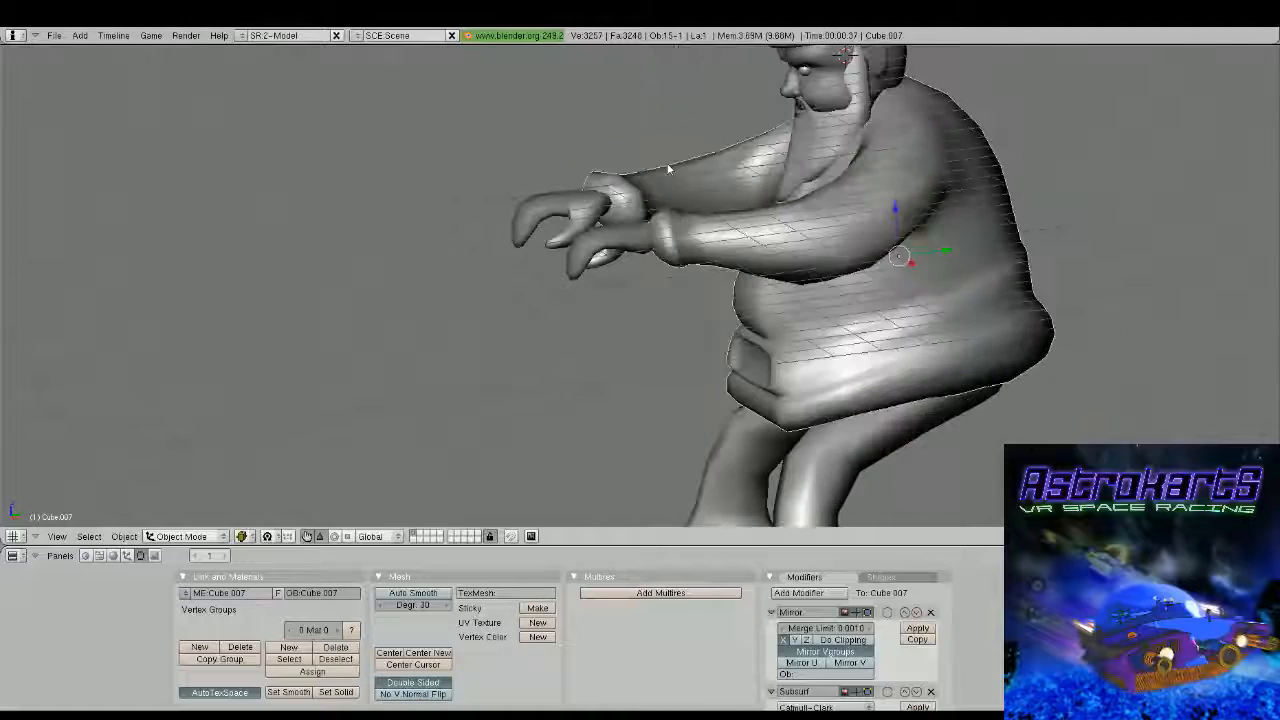
key("Tab")
key("s")
key("z")
left_click(664, 142)
key("Tab")
Select the hands object and move it backward along Y into the sleeve cuffs
right_click(579, 212)
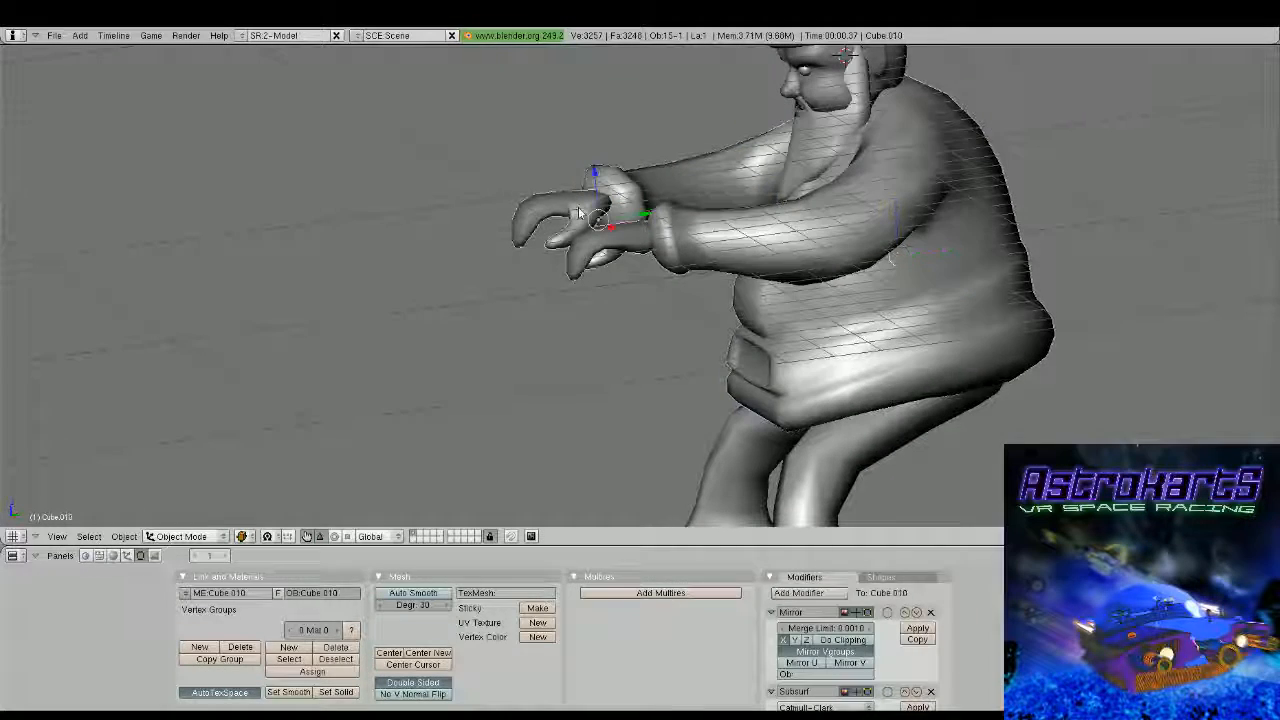
left_click_drag(645, 213, 671, 211)
middle_click_drag(671, 211, 673, 372)
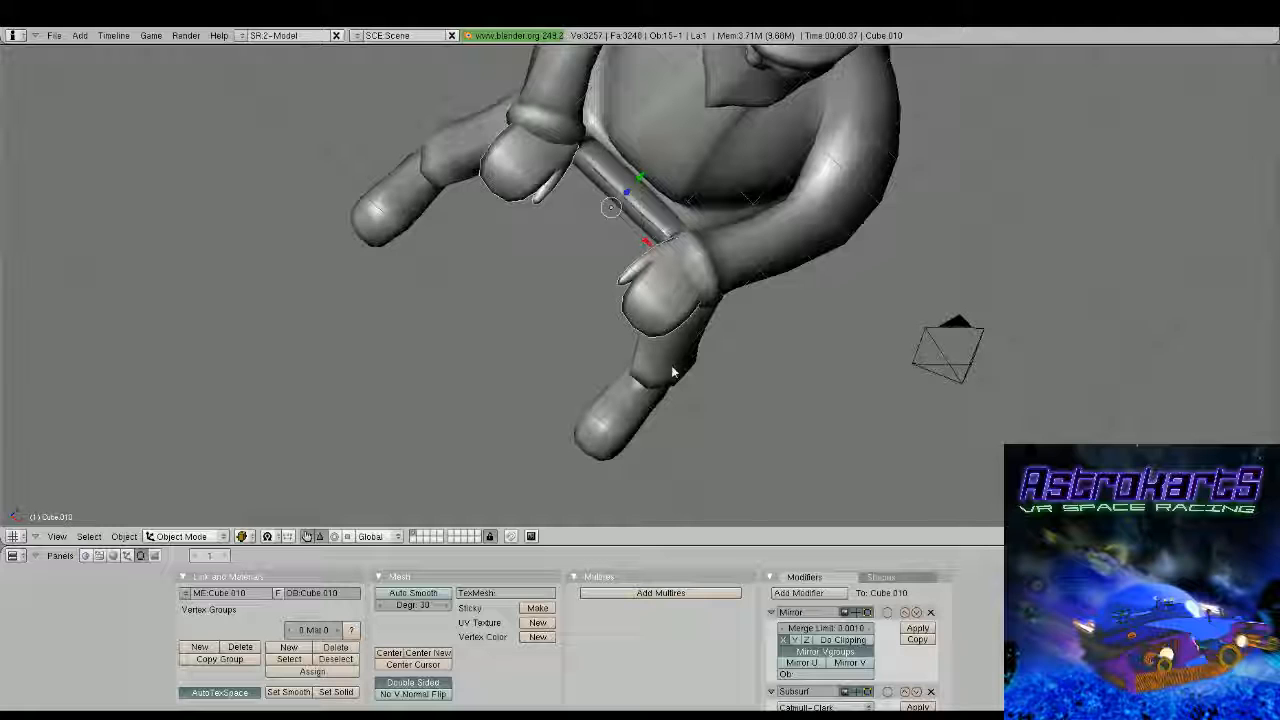
Select two vertices on the lower front edge of the hat brim and move them down along Z
middle_click_drag(673, 372, 623, 277)
scroll(560, 240, "up", 2)
right_click(560, 240)
key("Tab")
scroll(623, 277, "up", 2)
key("a")
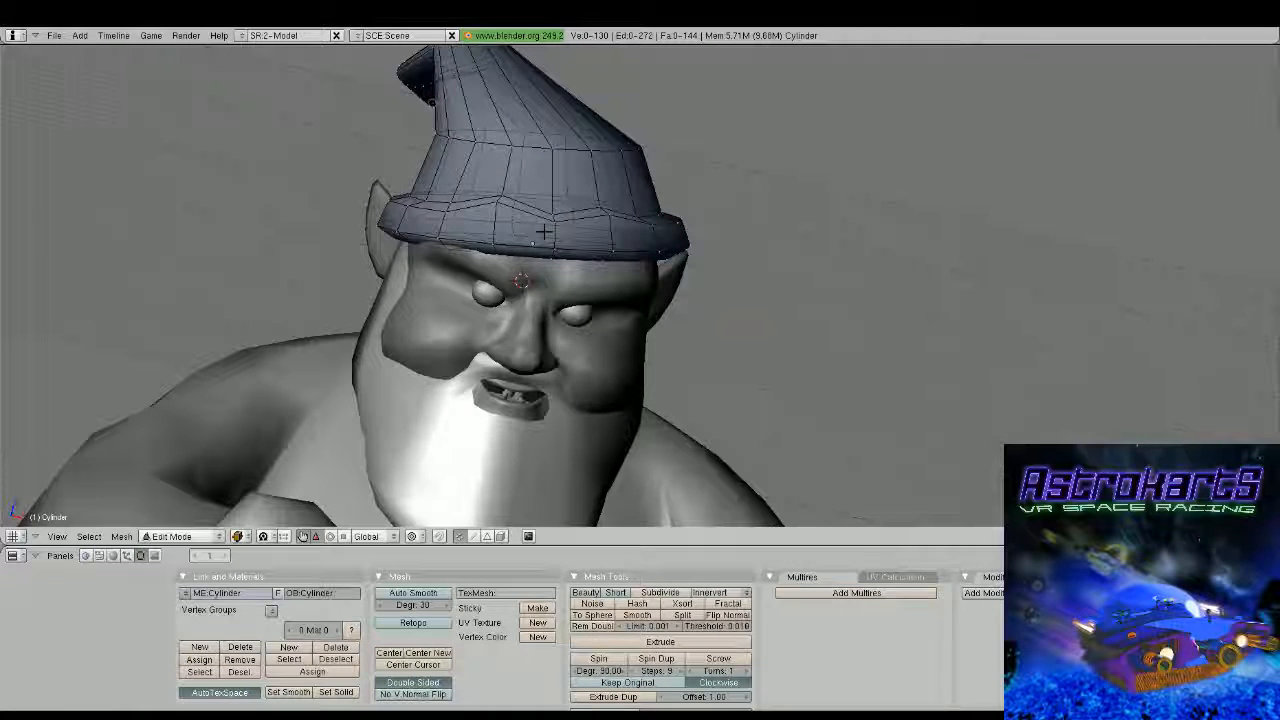
right_click(533, 243)
right_click(573, 262, "shift")
left_click_drag(563, 212, 562, 237)
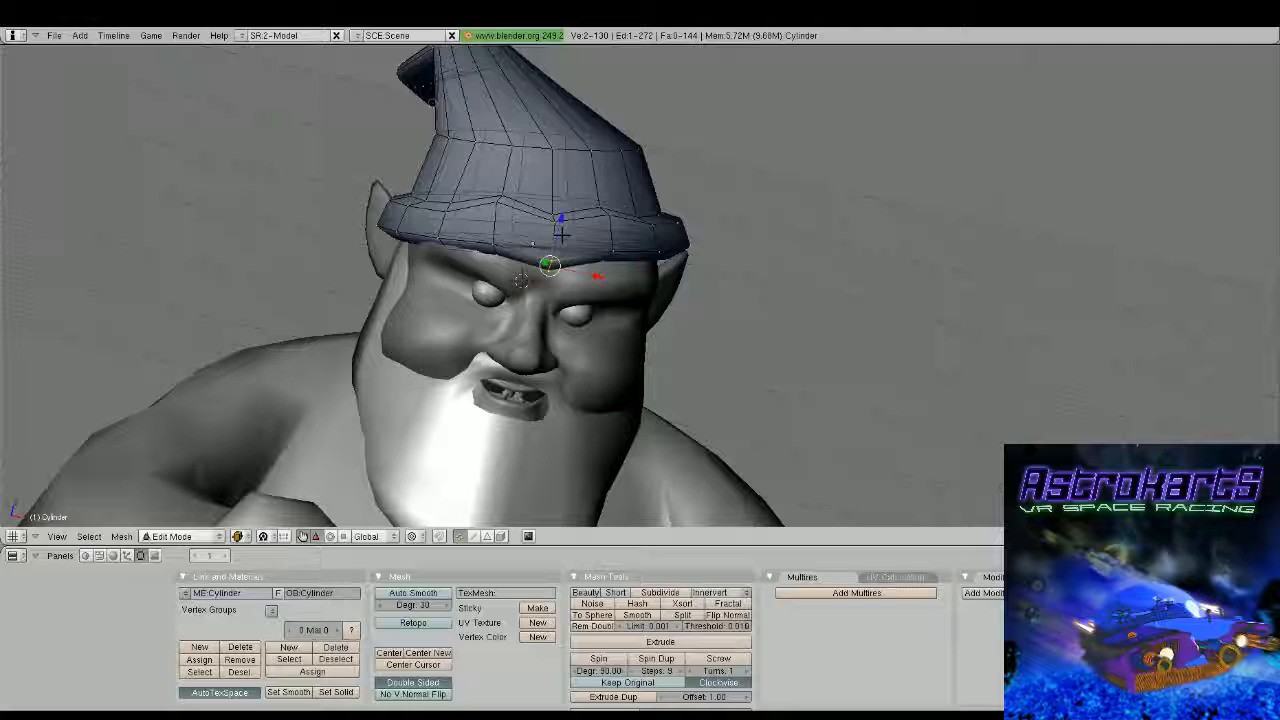
Select a single vertex on the lower edge of the hat brim and move it down along Z
key("a")
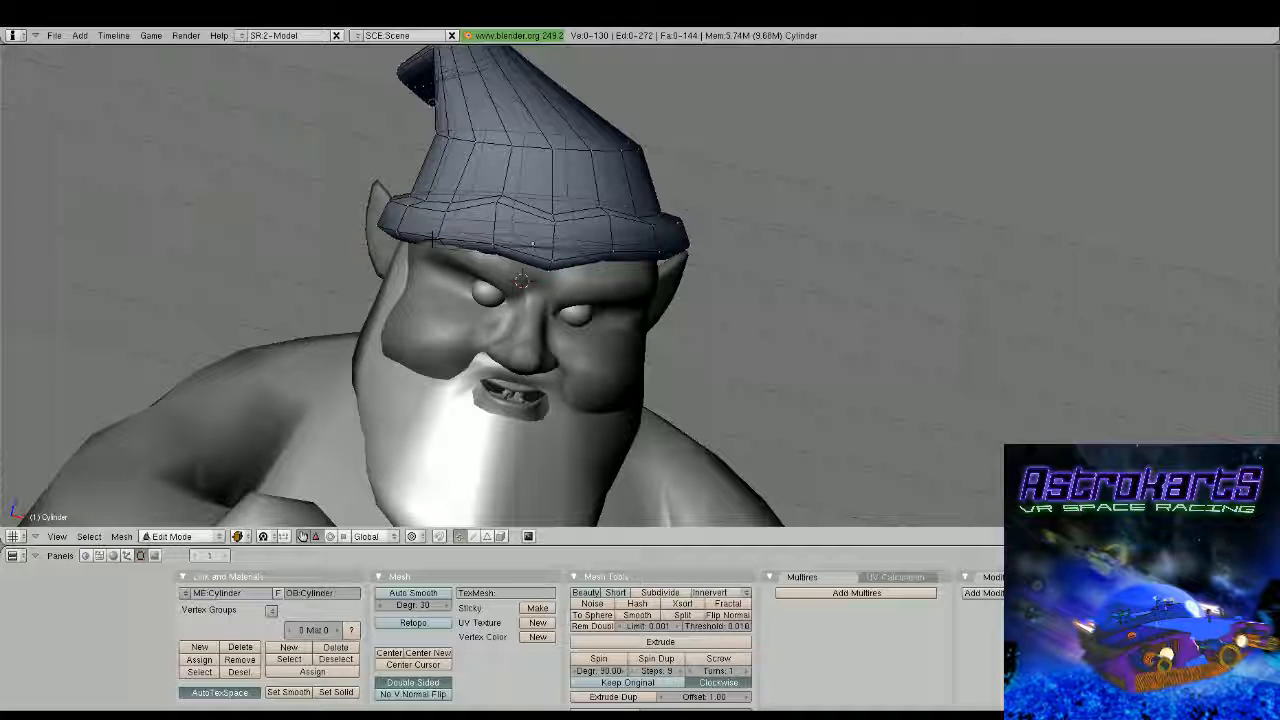
middle_click_drag(533, 244, 450, 246)
right_click(766, 260)
left_click_drag(766, 218, 767, 238)
key("Tab")
scroll(745, 260, "down", 3)
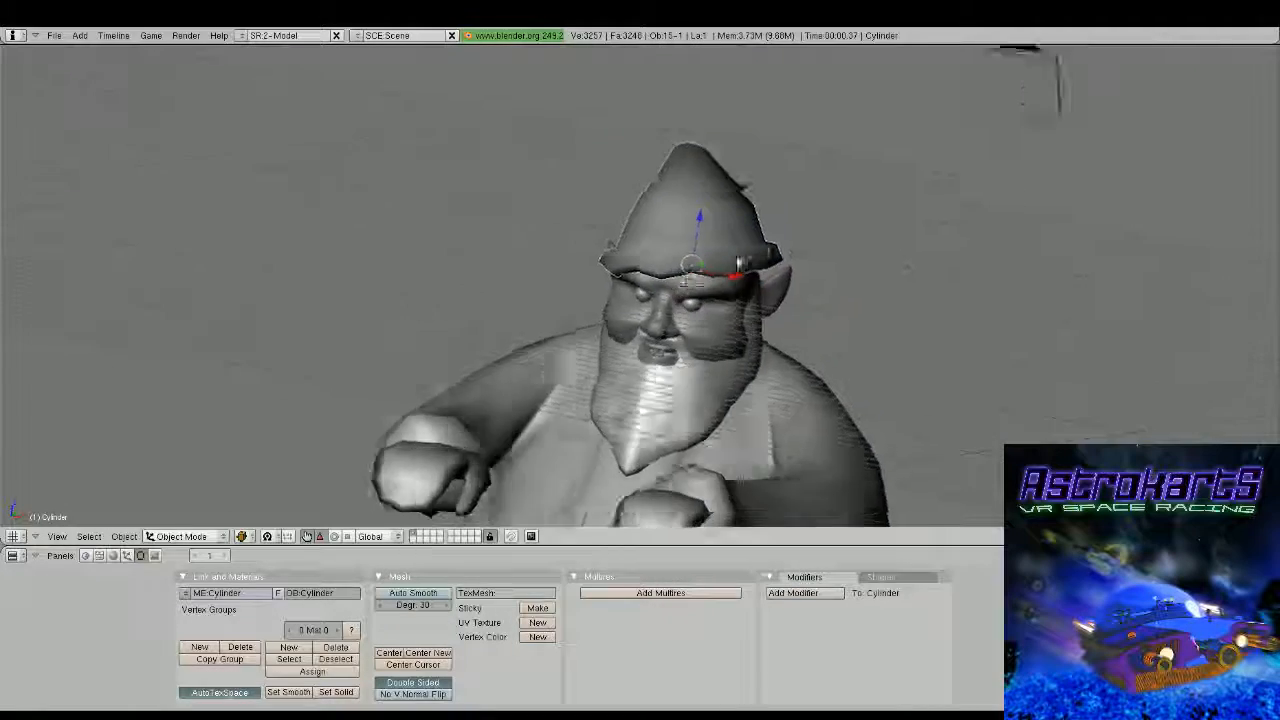
Select four vertices on the side of the hat brim and scale them along Z by about 1.14
middle_click_drag(738, 263, 760, 320)
key("Tab")
scroll(700, 280, "up", 3)
key("a")
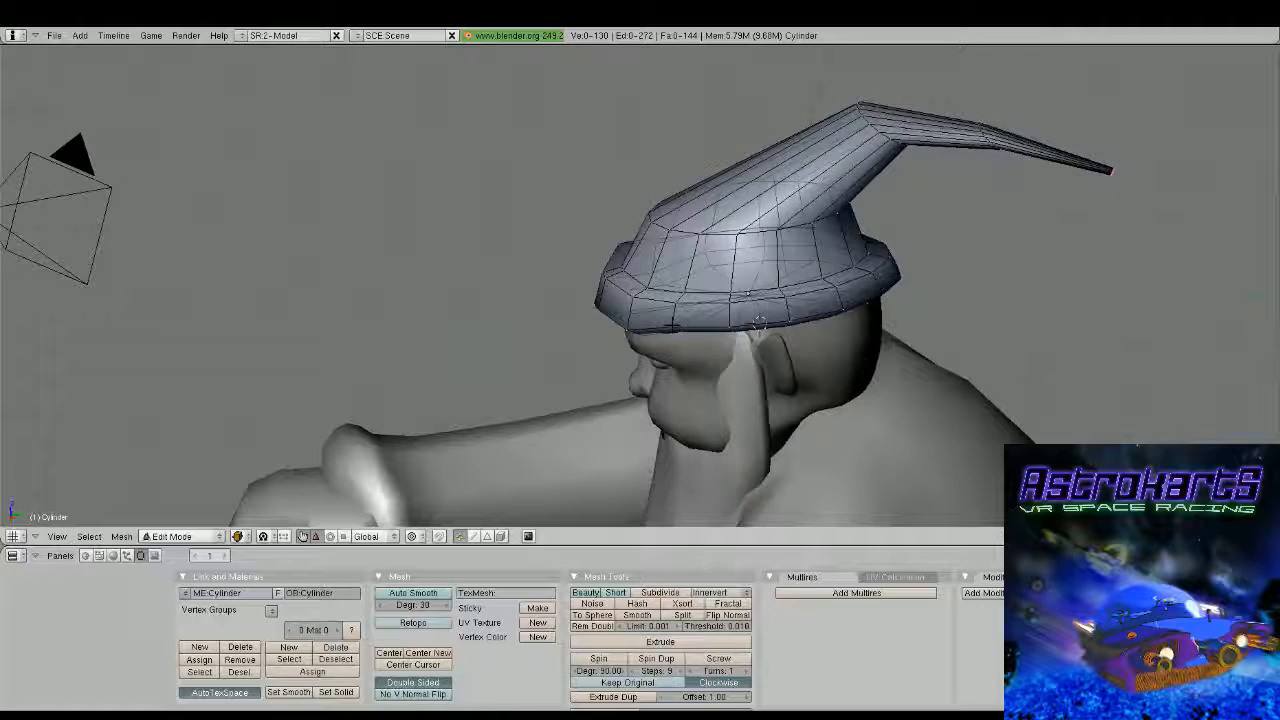
key("a")
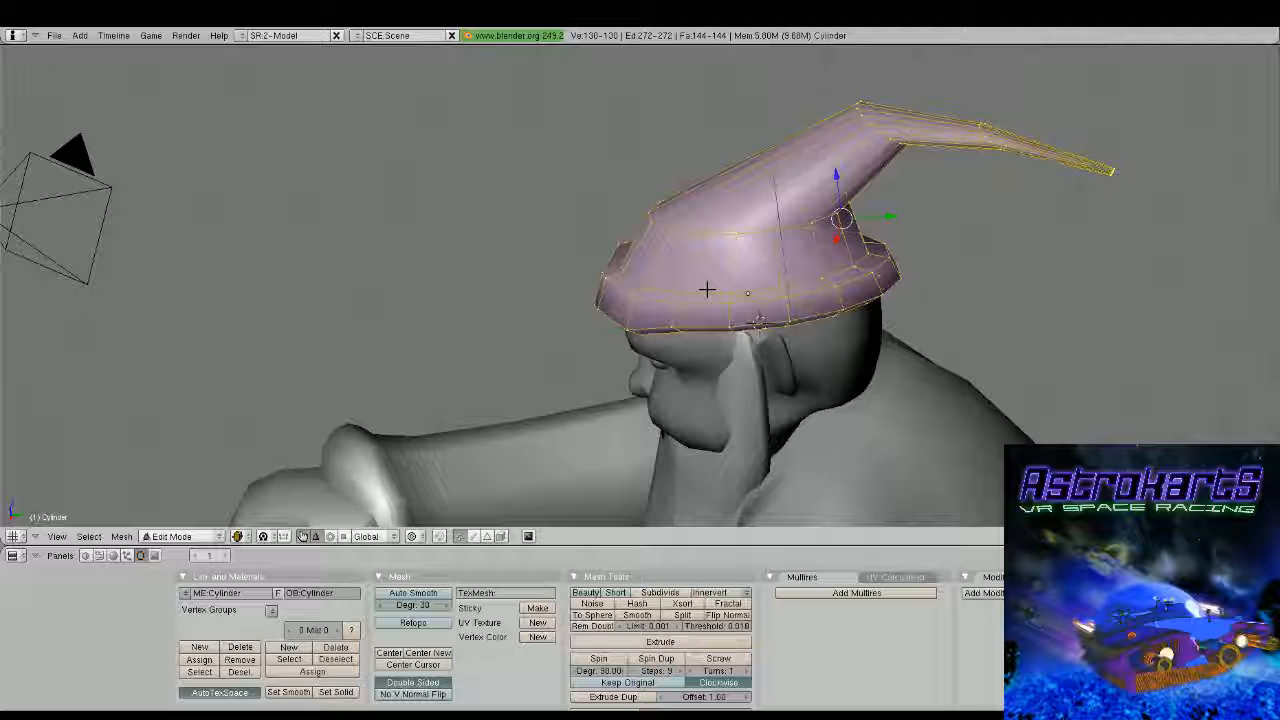
key("s")
key("z")
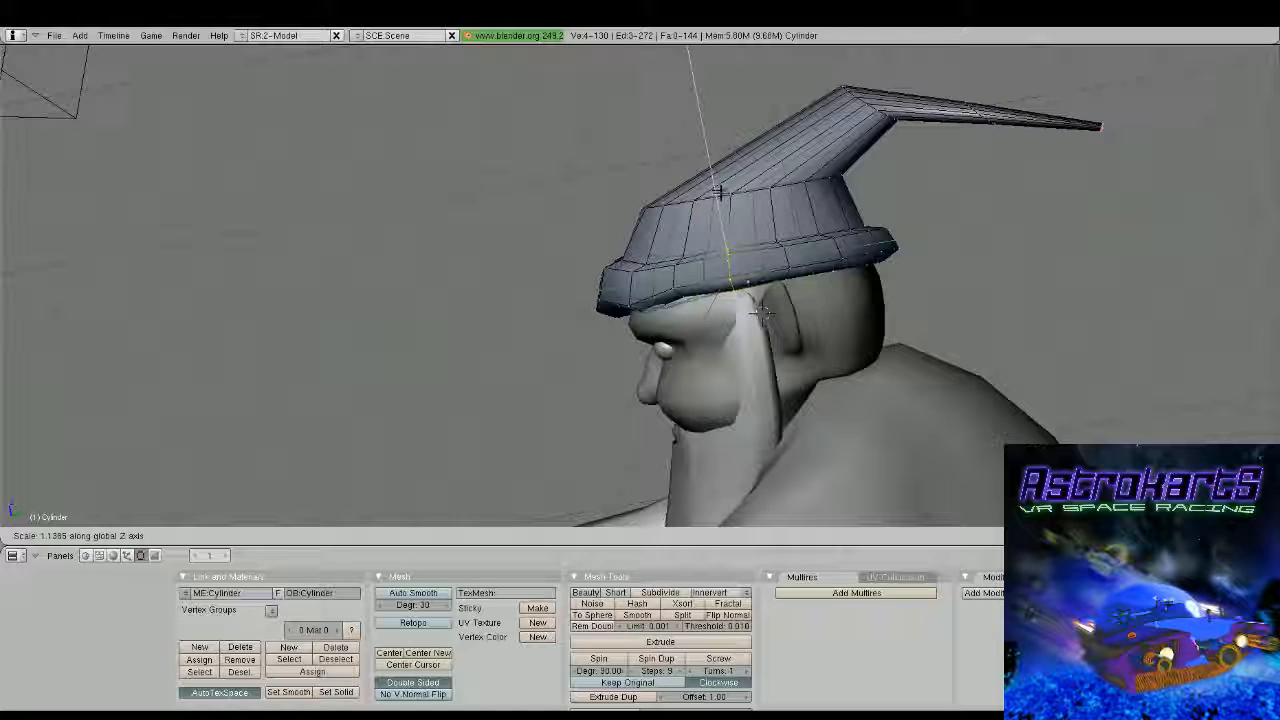
left_click(721, 182)
middle_click_drag(723, 178, 779, 246)
Select individual vertices on the side of the hat brim above the temple and raise them along Z
key("a")
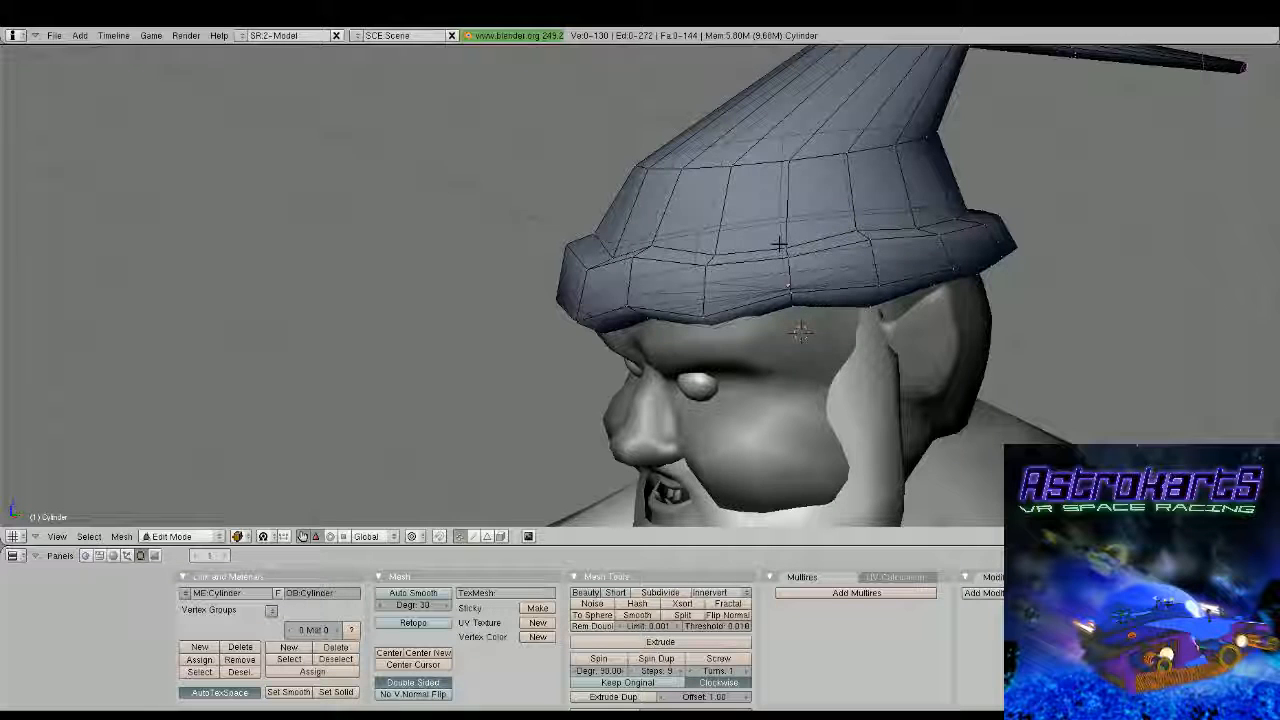
left_click_drag(785, 207, 786, 190)
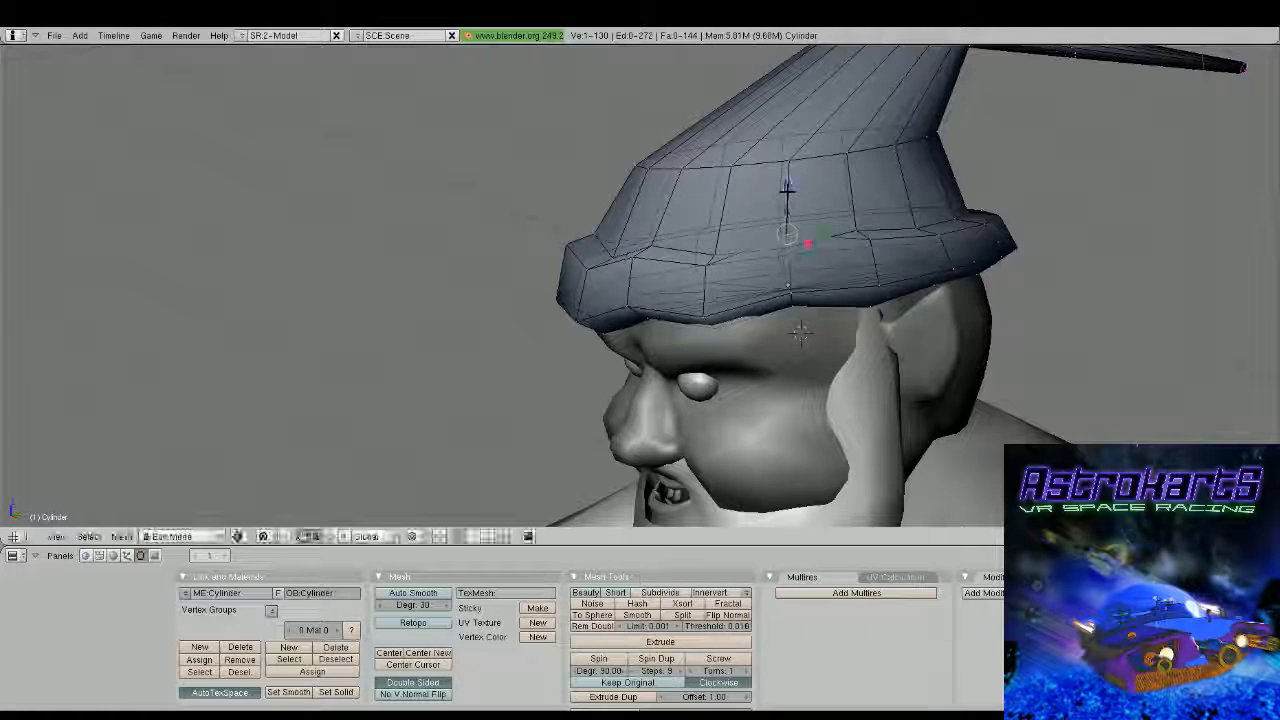
right_click(787, 255)
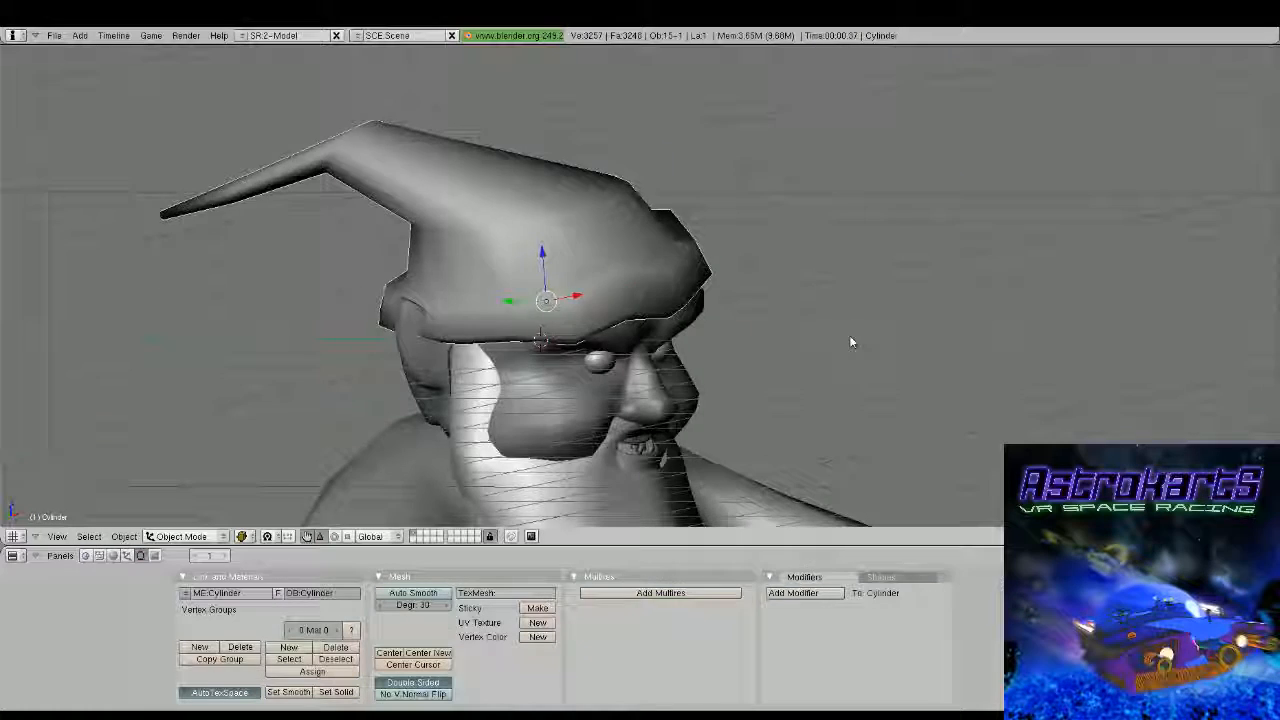
key("Tab")
middle_click_drag(849, 338, 800, 325)
Select four brim vertices above the ear on the opposite side of the hat and raise them along Z
right_click(727, 203)
middle_click_drag(727, 215, 475, 298)
right_click(479, 328, "alt")
left_click_drag(474, 263, 493, 245)
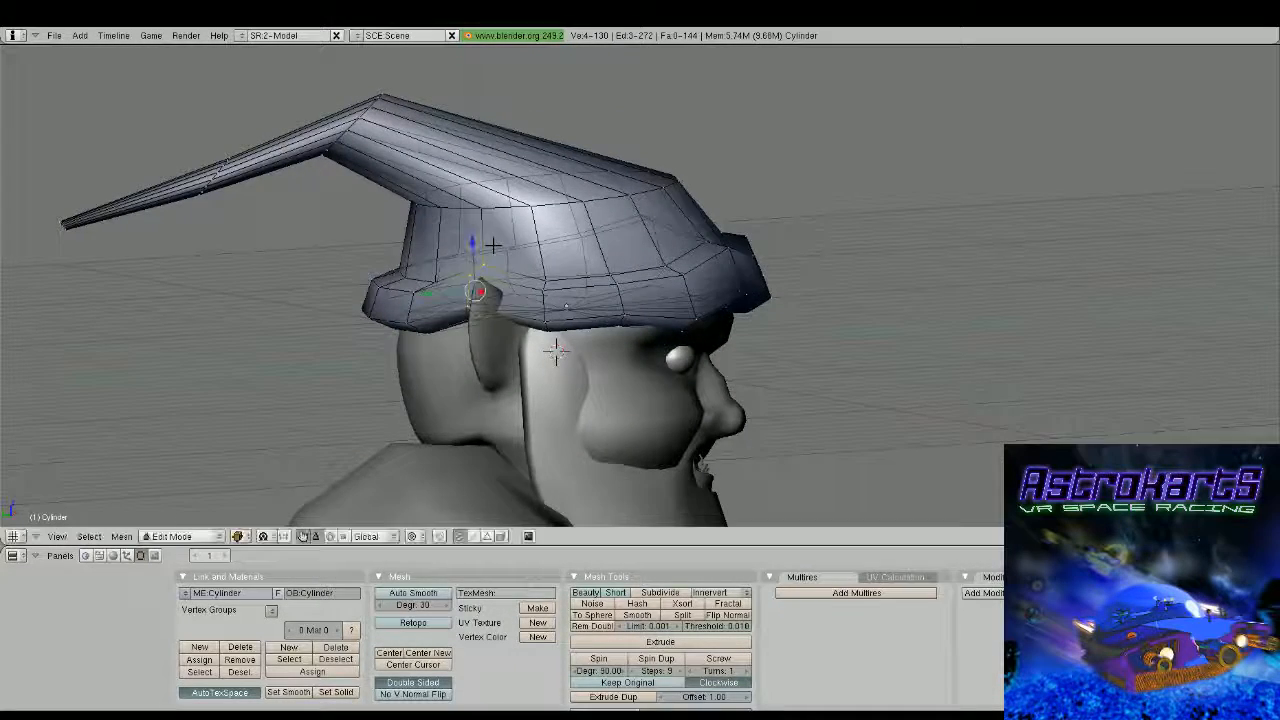
middle_click_drag(493, 245, 462, 302)
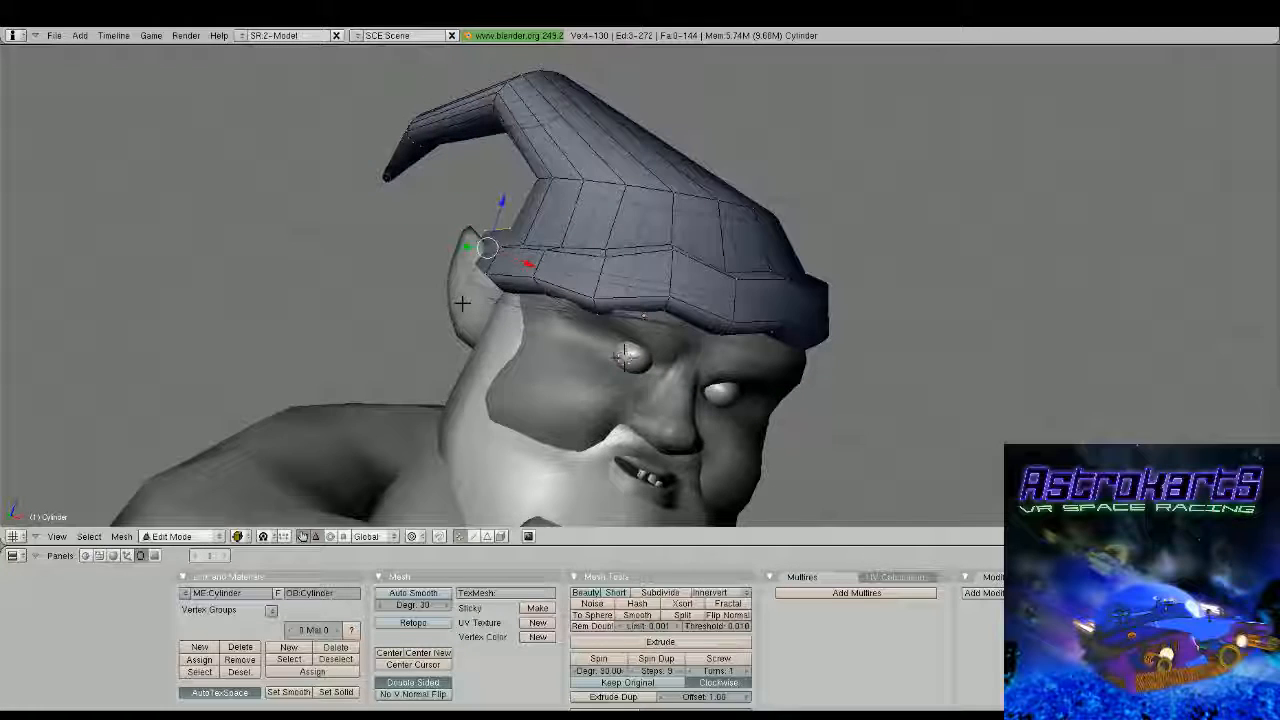
Select two vertices on the upper side of the brim near the ear and raise them along Z
right_click(465, 258)
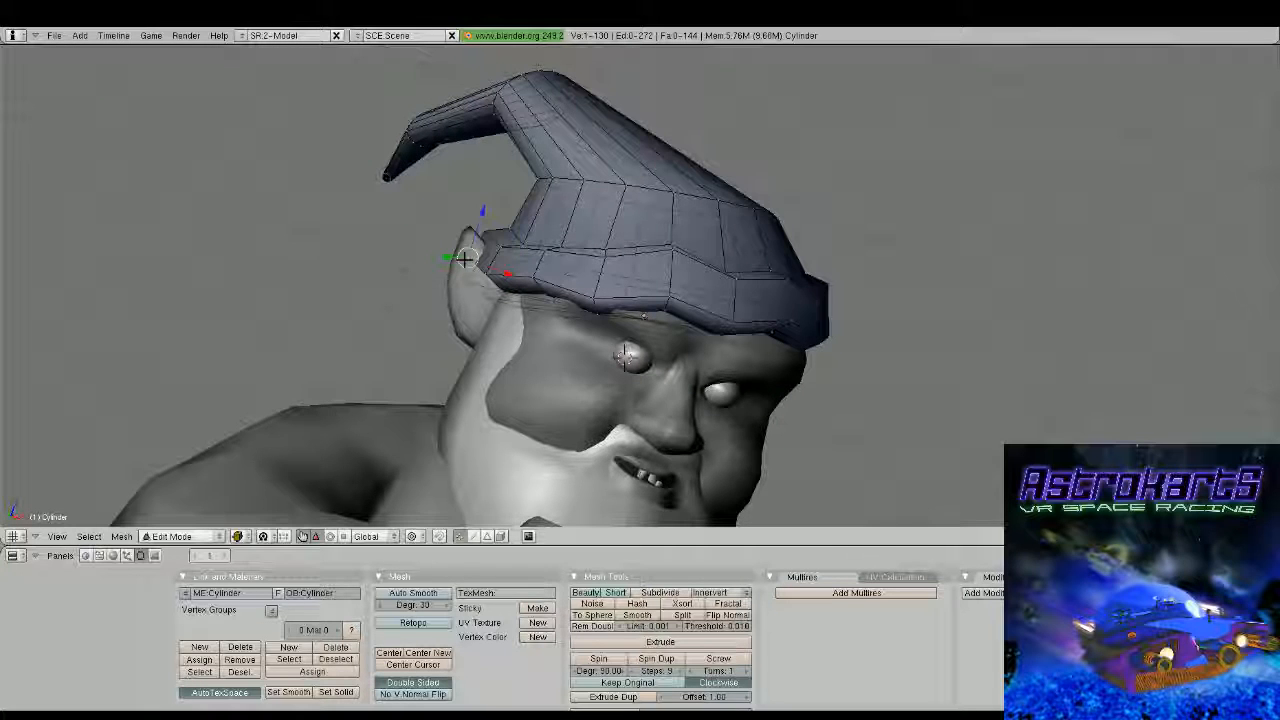
right_click(485, 265, "shift")
middle_click_drag(476, 264, 539, 274)
left_click_drag(536, 245, 540, 232)
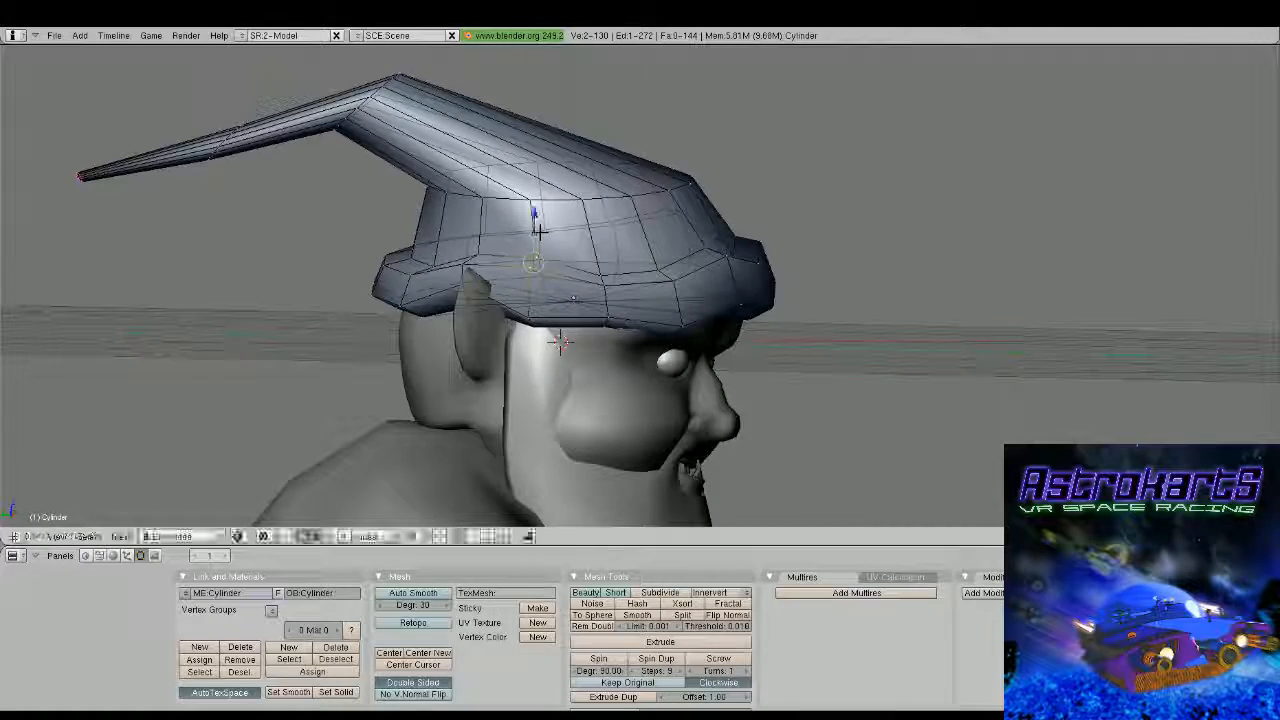
key("Tab")
middle_click_drag(540, 230, 670, 365)
key("Tab")
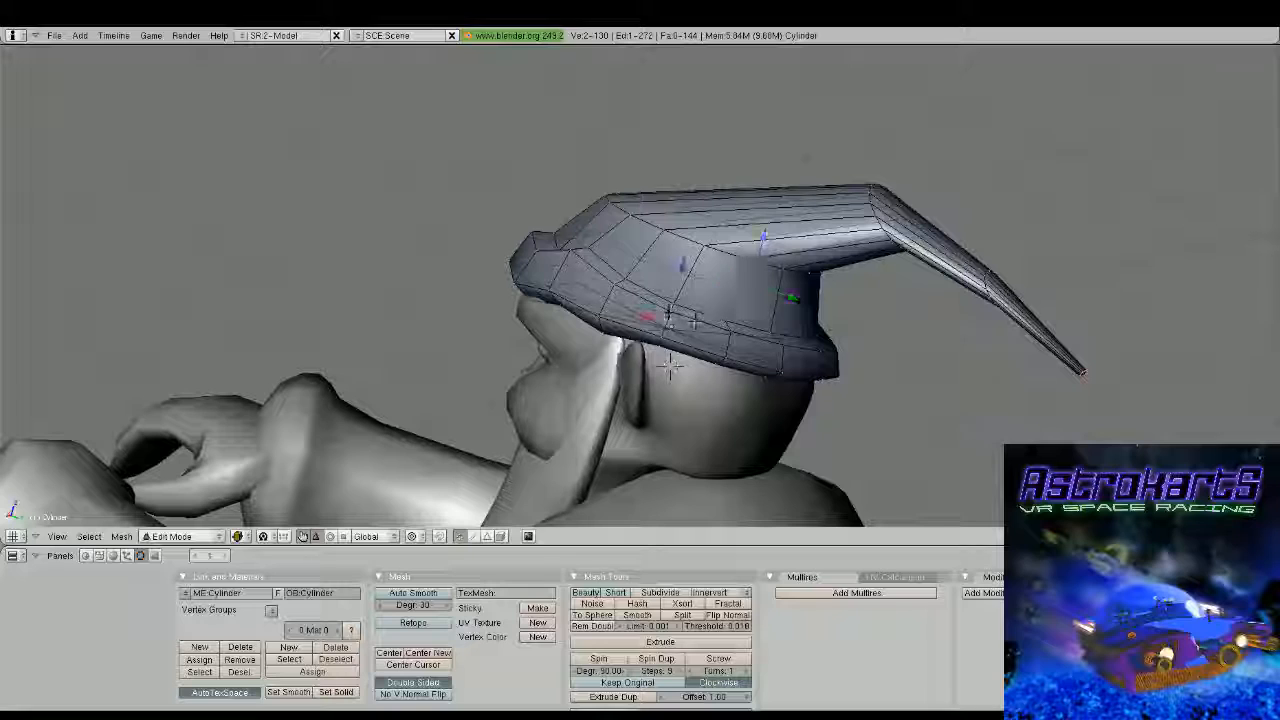
left_click_drag(684, 271, 688, 250)
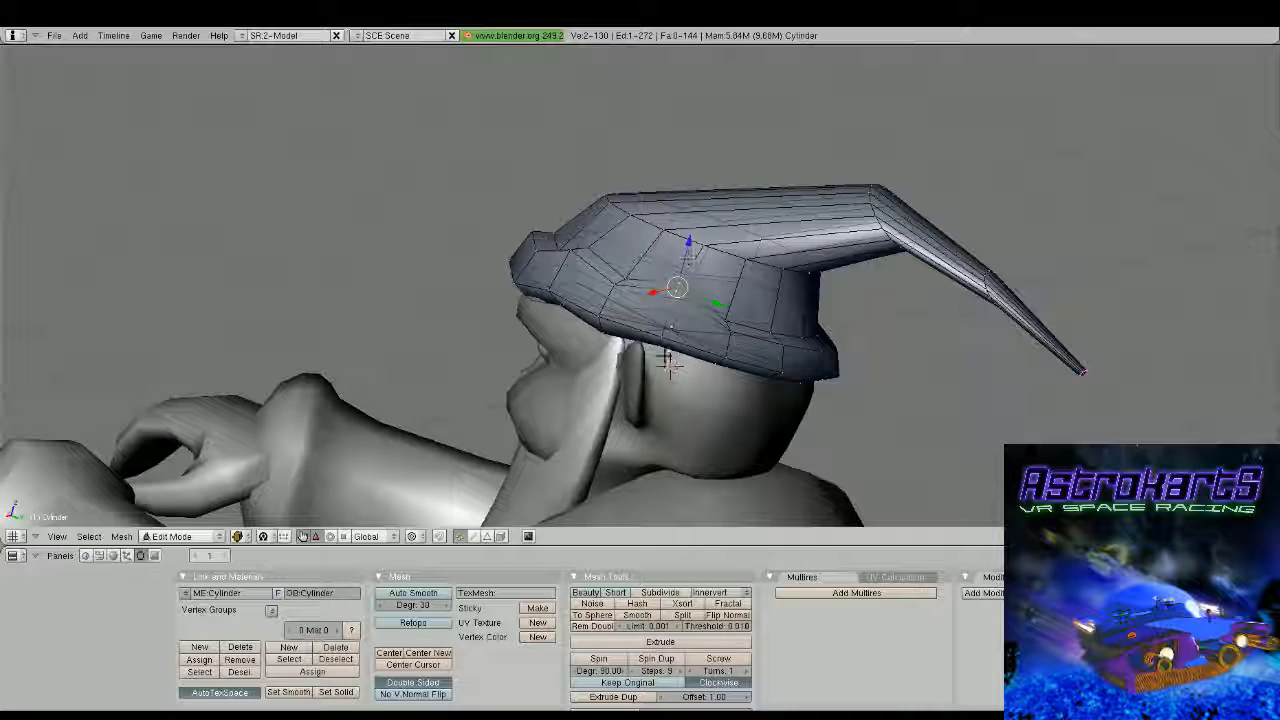
Select a lower-edge vertex on the side of the hat brim and move it down along Z
right_click(668, 362)
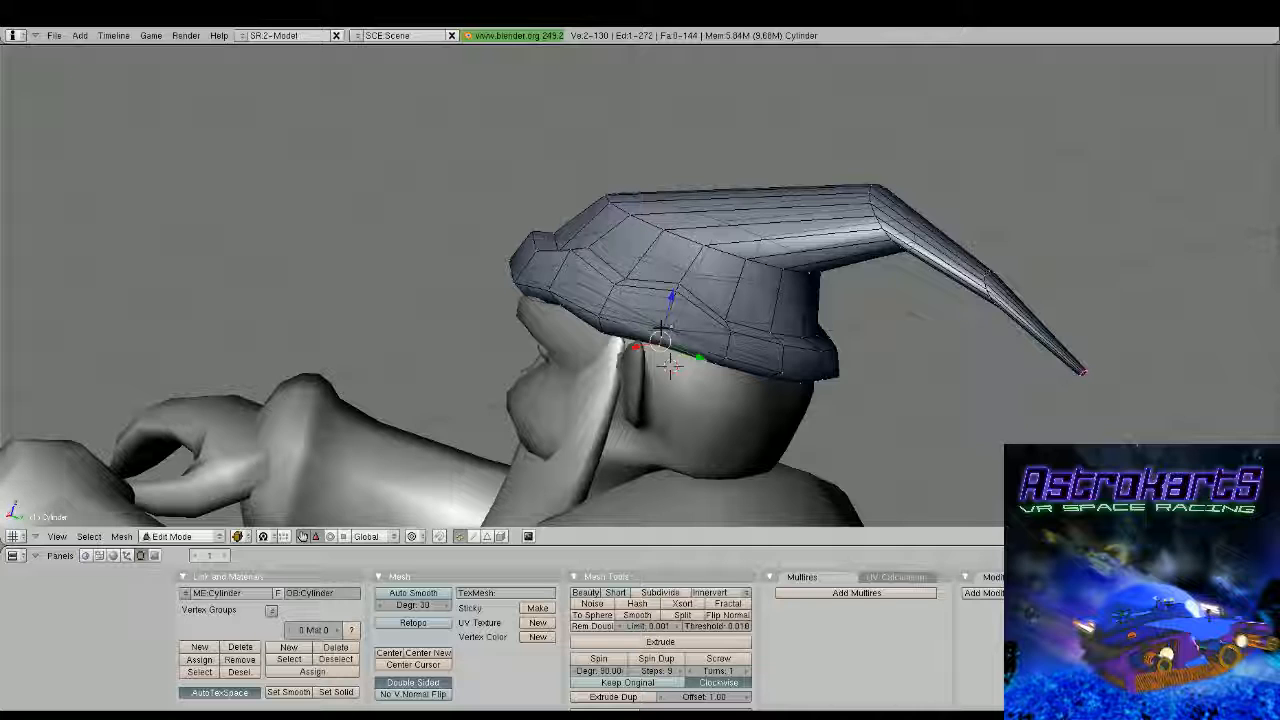
middle_click_drag(670, 365, 553, 318)
right_click(552, 309)
left_click_drag(557, 262, 555, 276)
key("Tab")
mouse_move(555, 290)
middle_mouse_down()
mouse_move(494, 329)
mouse_move(558, 310)
mouse_move(537, 302)
middle_mouse_up()
Examine the hat's shape and the full figure from several angles and distances
scroll(494, 329, "down", 3)
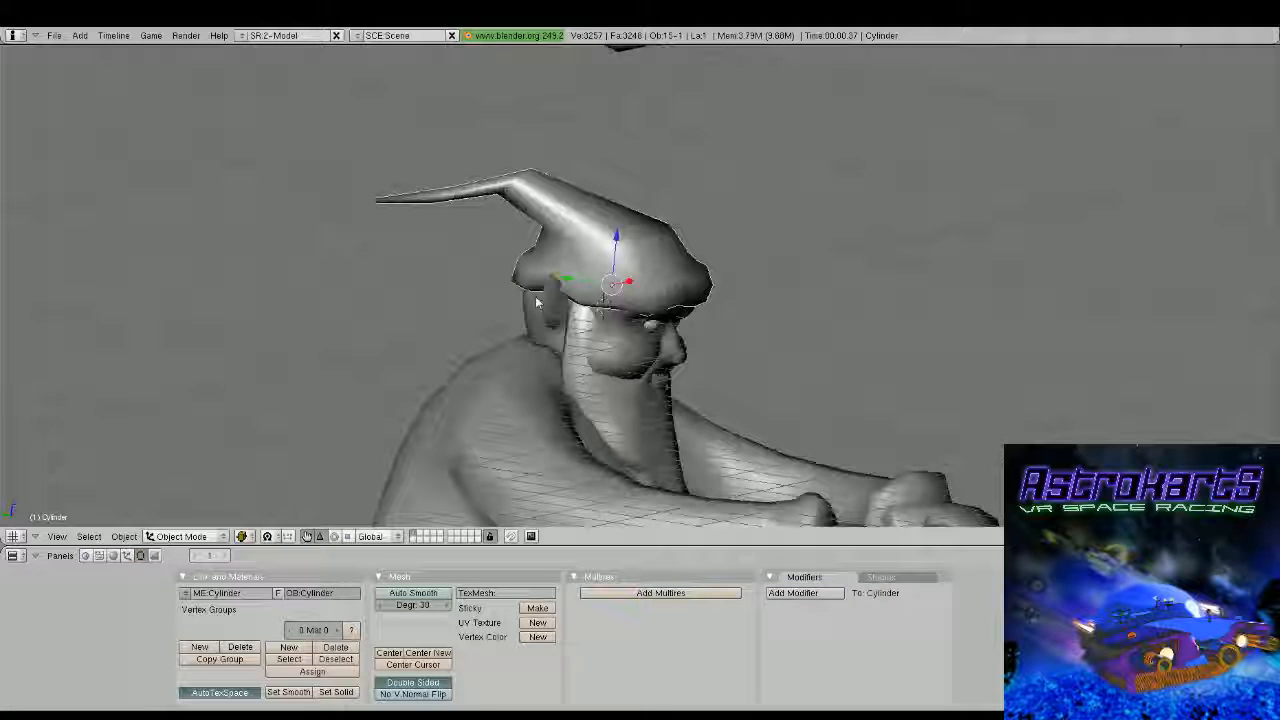
scroll(517, 350, "down", 7)
middle_click_drag(536, 302, 787, 336)
scroll(700, 363, "down", 5)
scroll(787, 336, "up", 5)
middle_click_drag(630, 378, 684, 353)
middle_click_drag(684, 353, 719, 393, "shift")
scroll(690, 304, "up", 3)
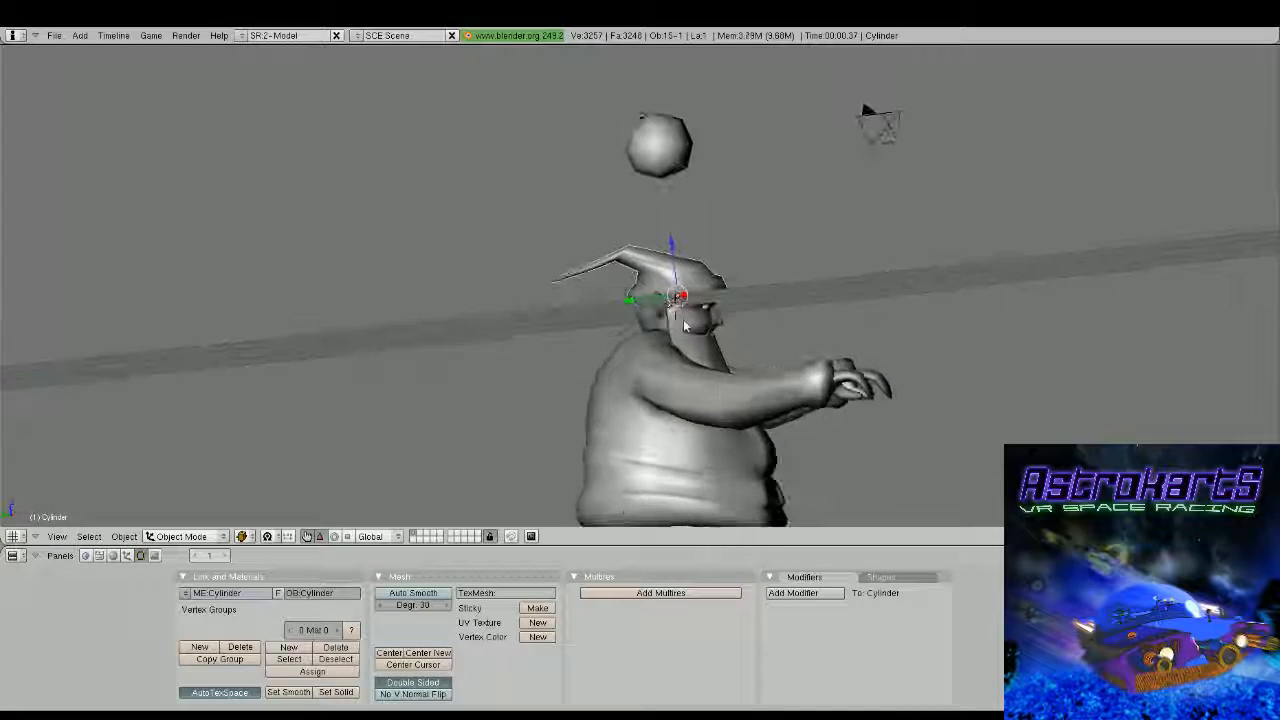
In side view, add a loop cut between the hat's crown and its bend and raise it to round the fold
key("KP_3")
key("Tab")
scroll(785, 285, "up", 4)
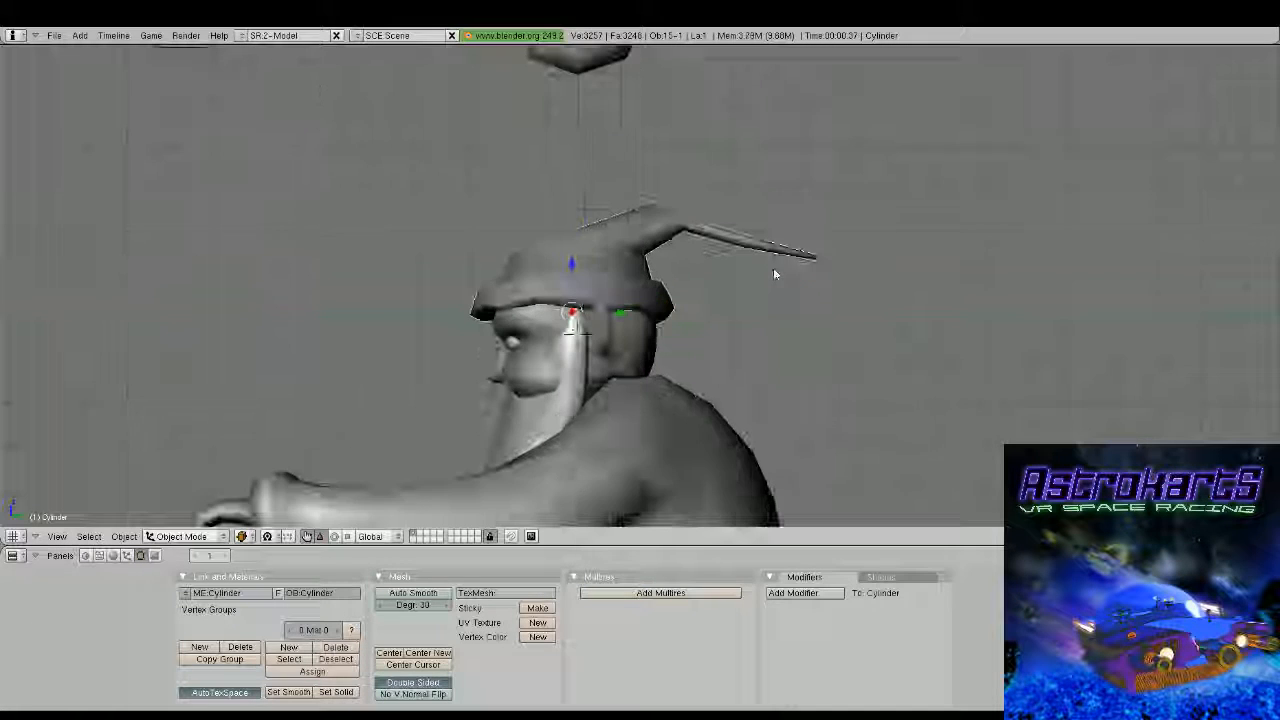
scroll(734, 285, "up", 2)
scroll(707, 274, "down", 2)
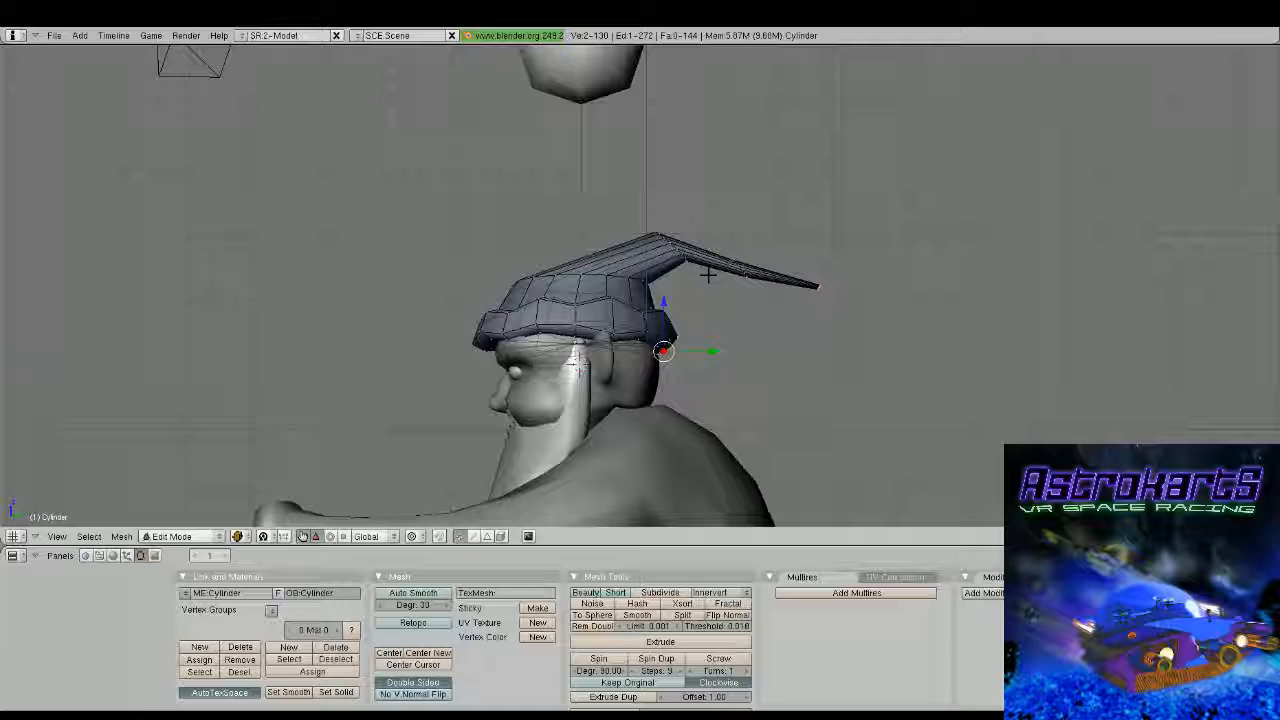
key("ctrl+z")
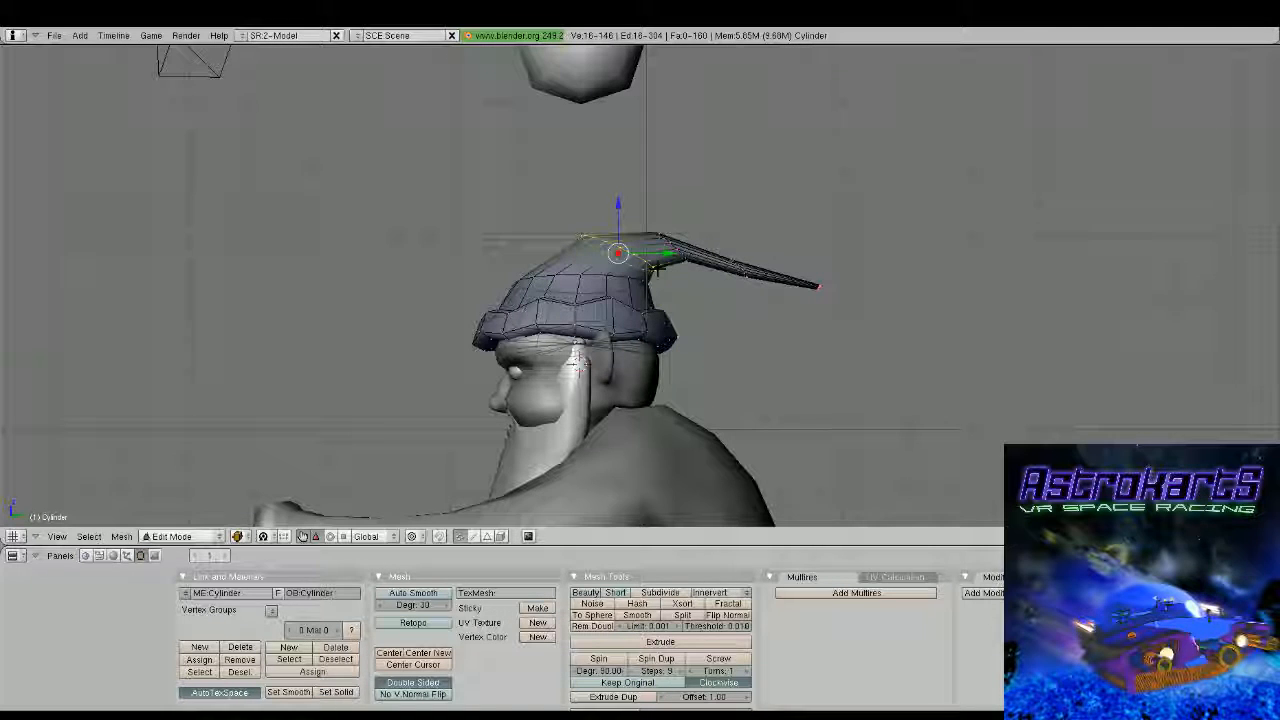
Add a loop cut in the hat's tail just behind the bend, rotate it and move it about 0.14 backward and down
key("ctrl+r")
left_click(718, 267)
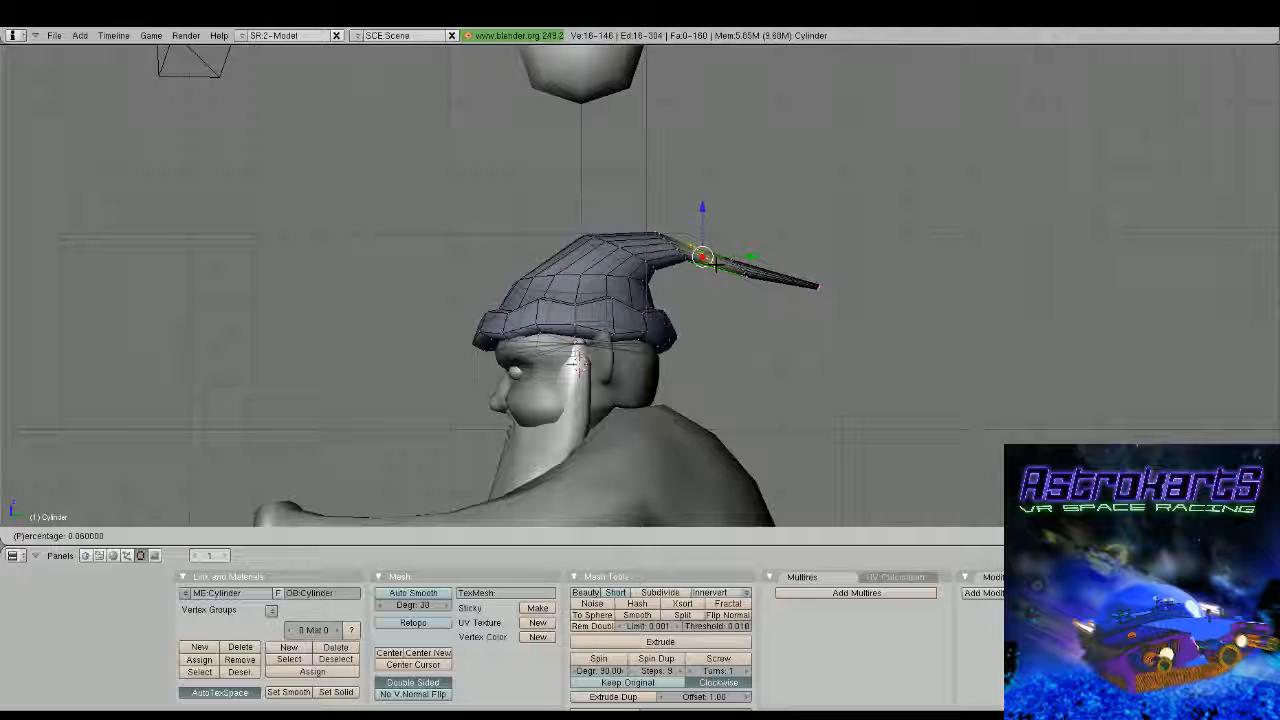
left_click(721, 272)
key("r")
key("g")
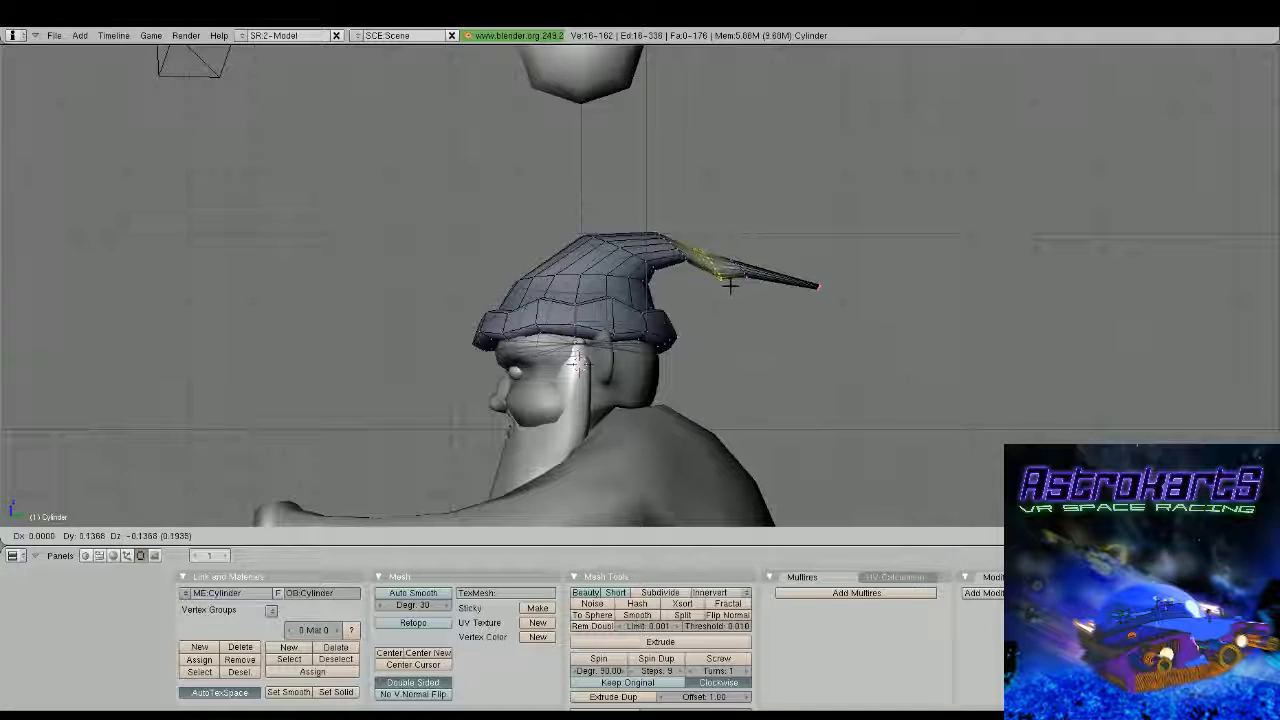
left_click(730, 285)
key("ctrl+space")
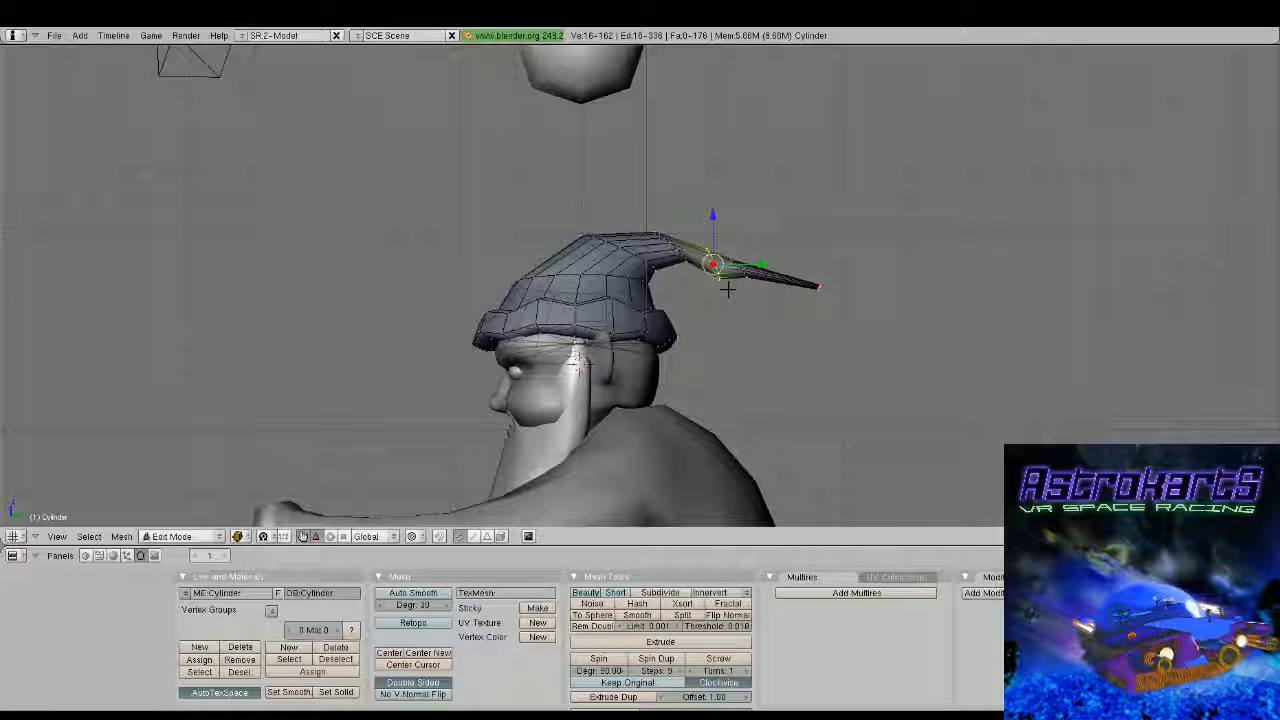
Reshape the rings along the hat's tail into a smoother curve and slightly rotate the ring at the bend
key("a")
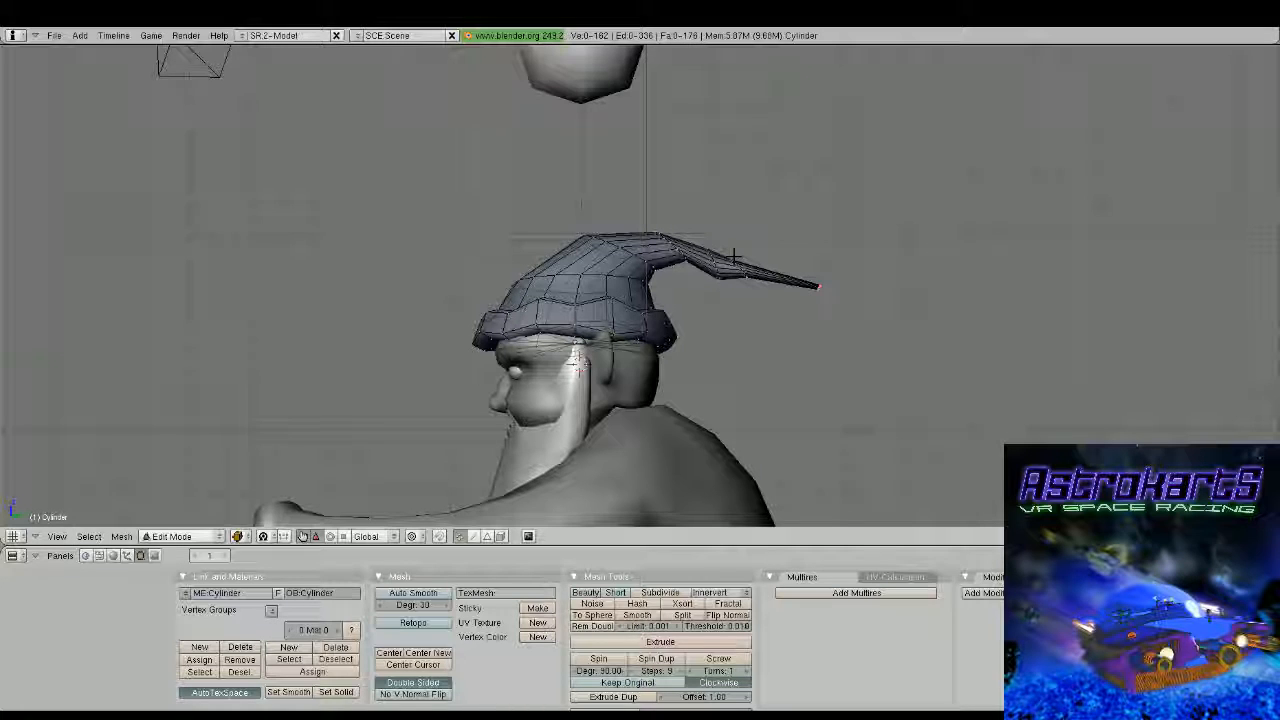
right_click(743, 272, "alt")
key("a")
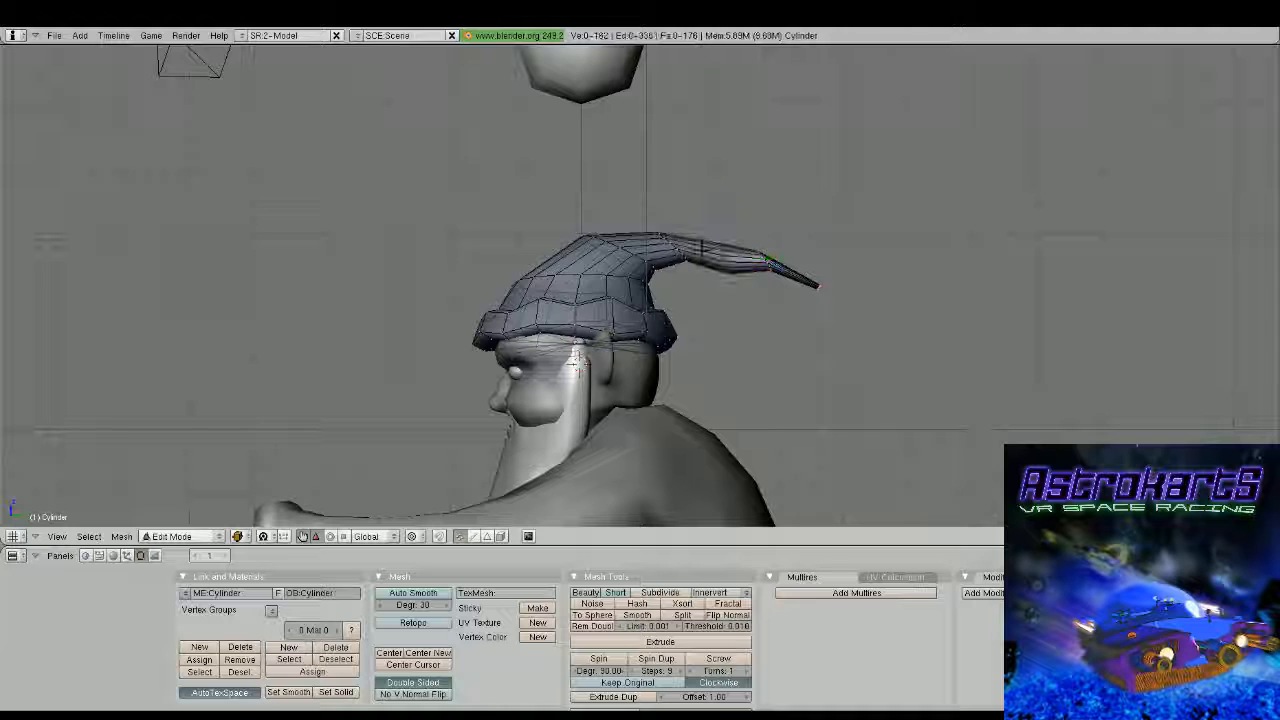
right_click(668, 255, "alt")
key("r")
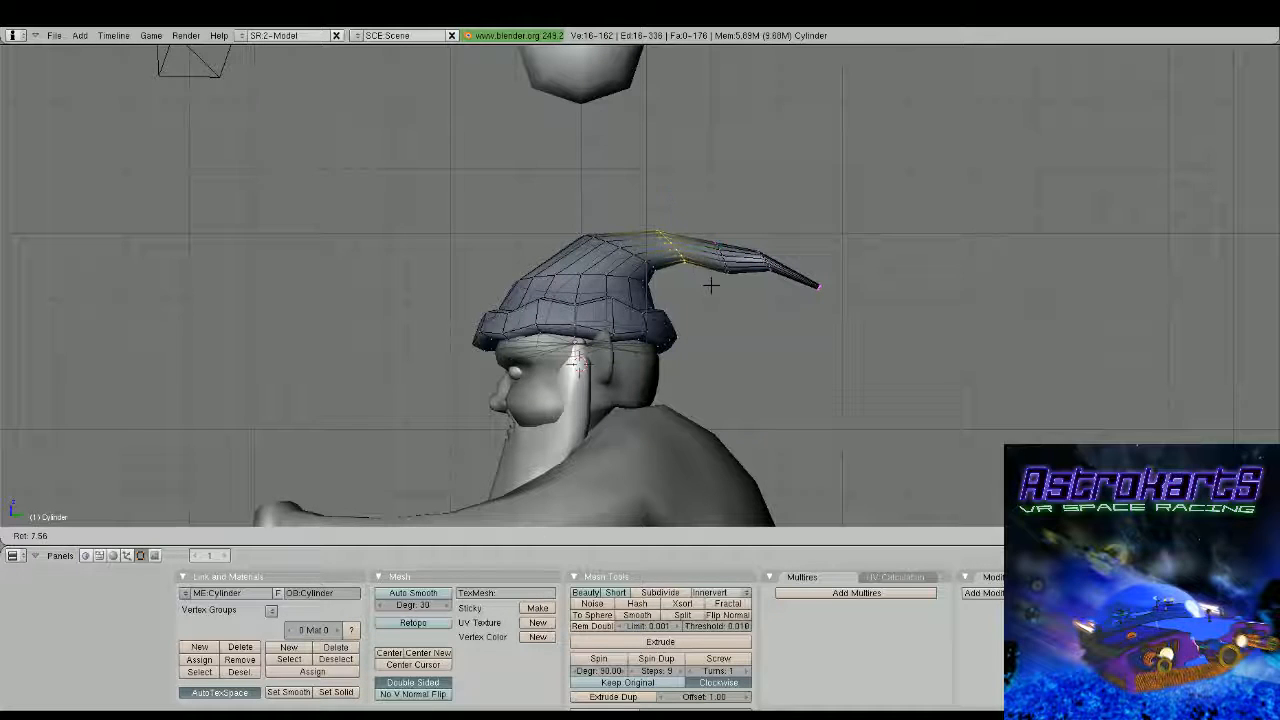
left_click(703, 292)
middle_click_drag(703, 292, 633, 417)
key("Tab")
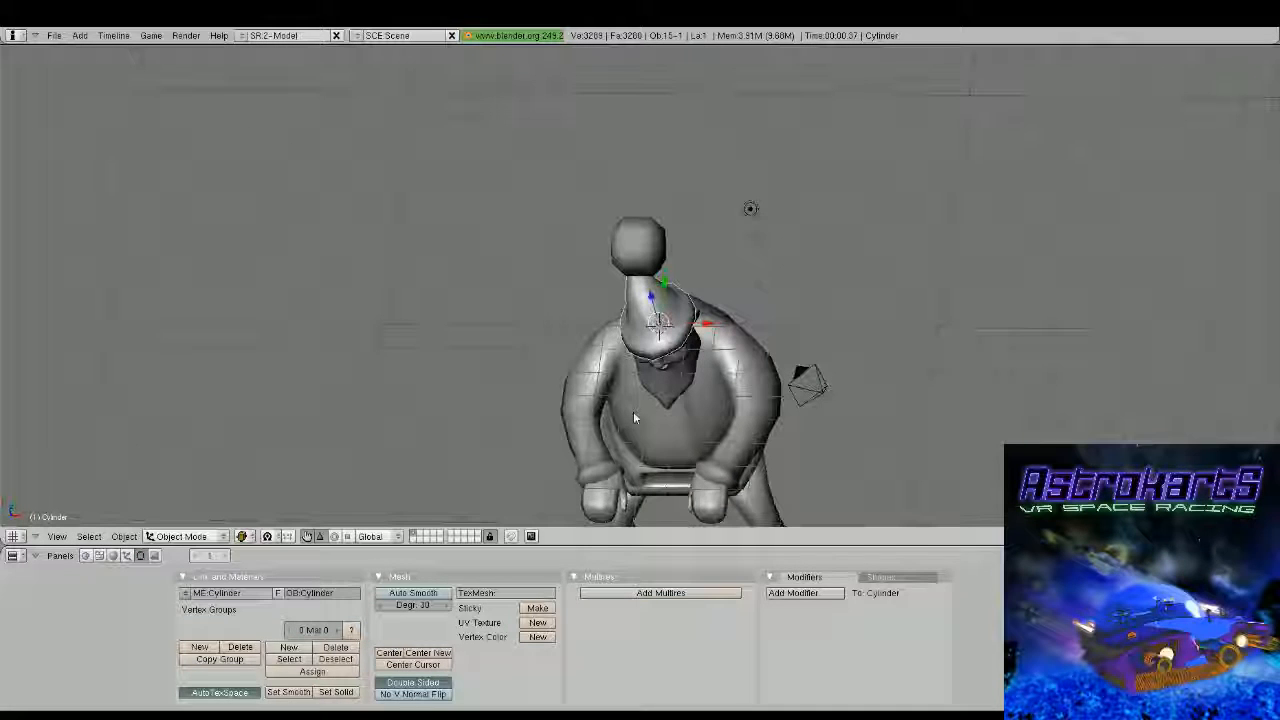
middle_click_drag(633, 418, 440, 296)
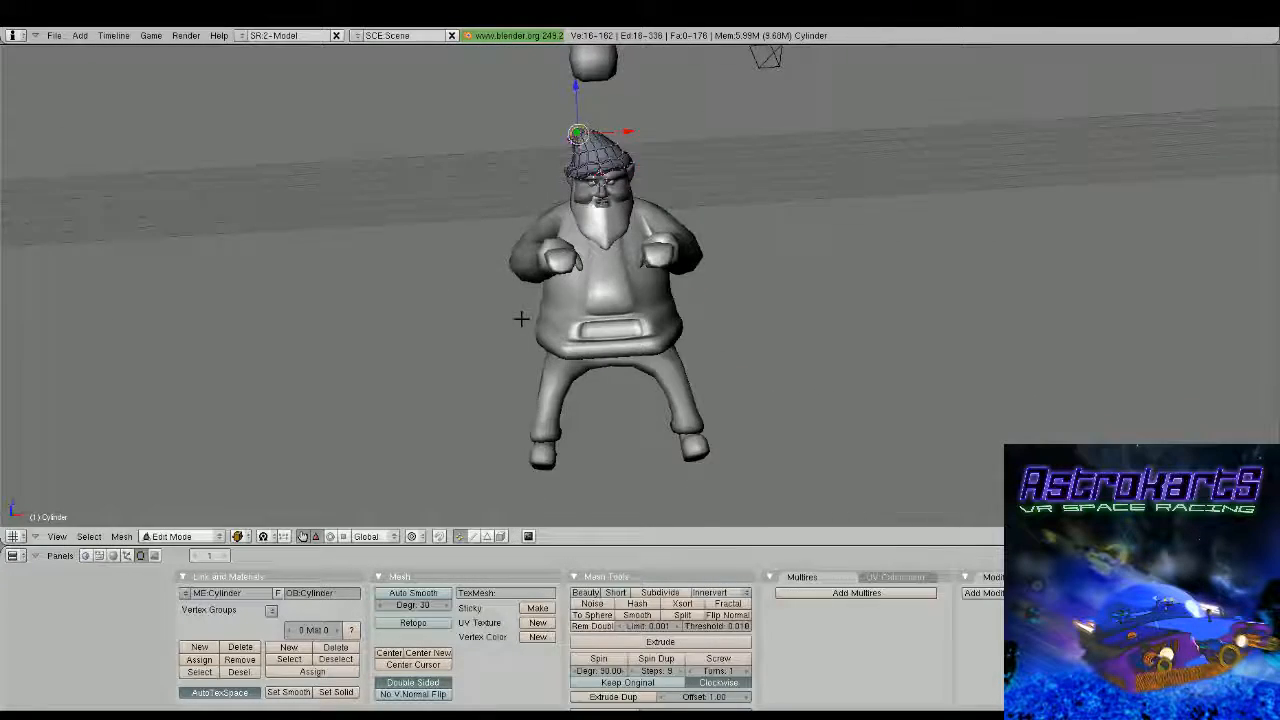
Select the jacket object and give it a new red material with R 1.000, G 0.000, B 0.000
middle_click_drag(624, 339, 591, 331)
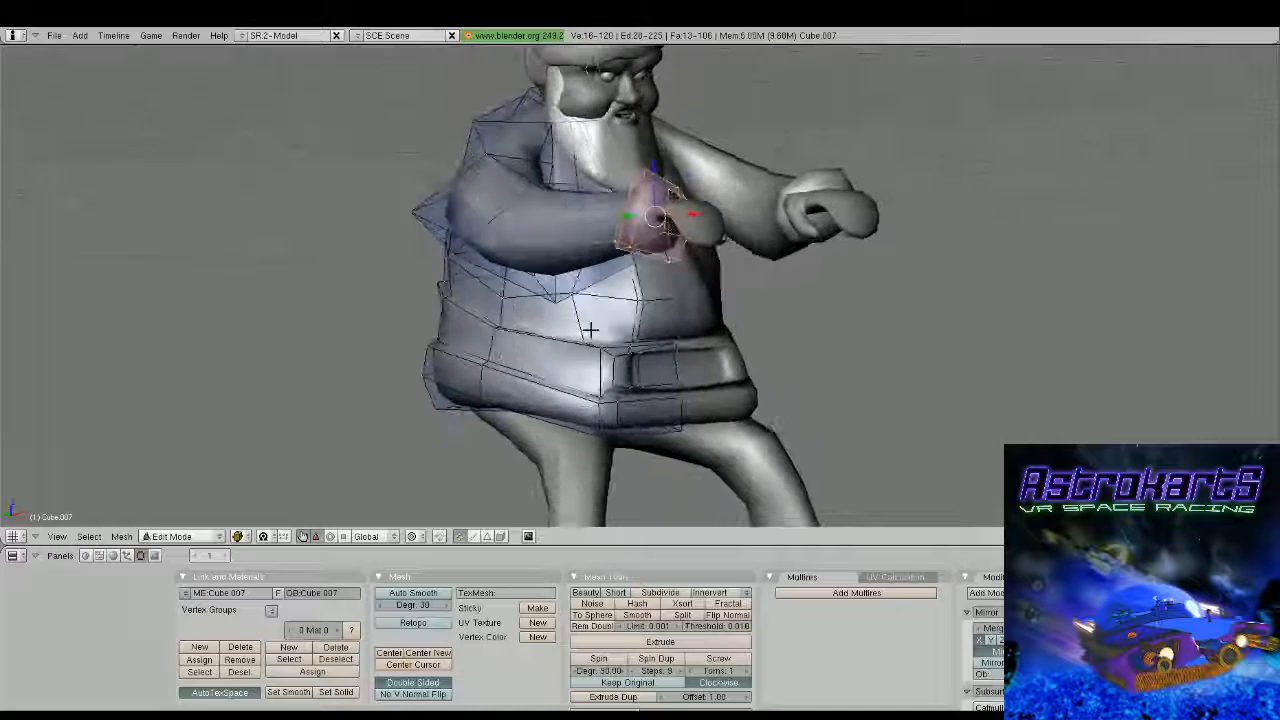
key("Tab")
left_click(114, 556)
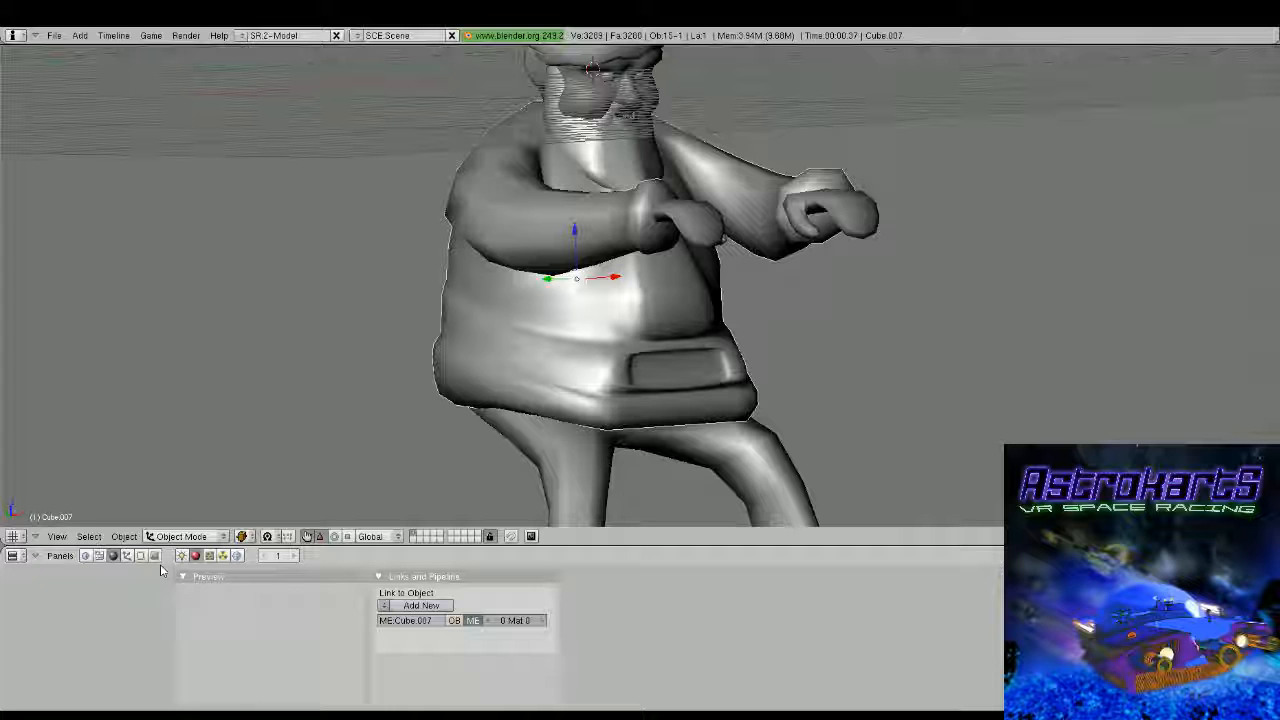
left_click(418, 605)
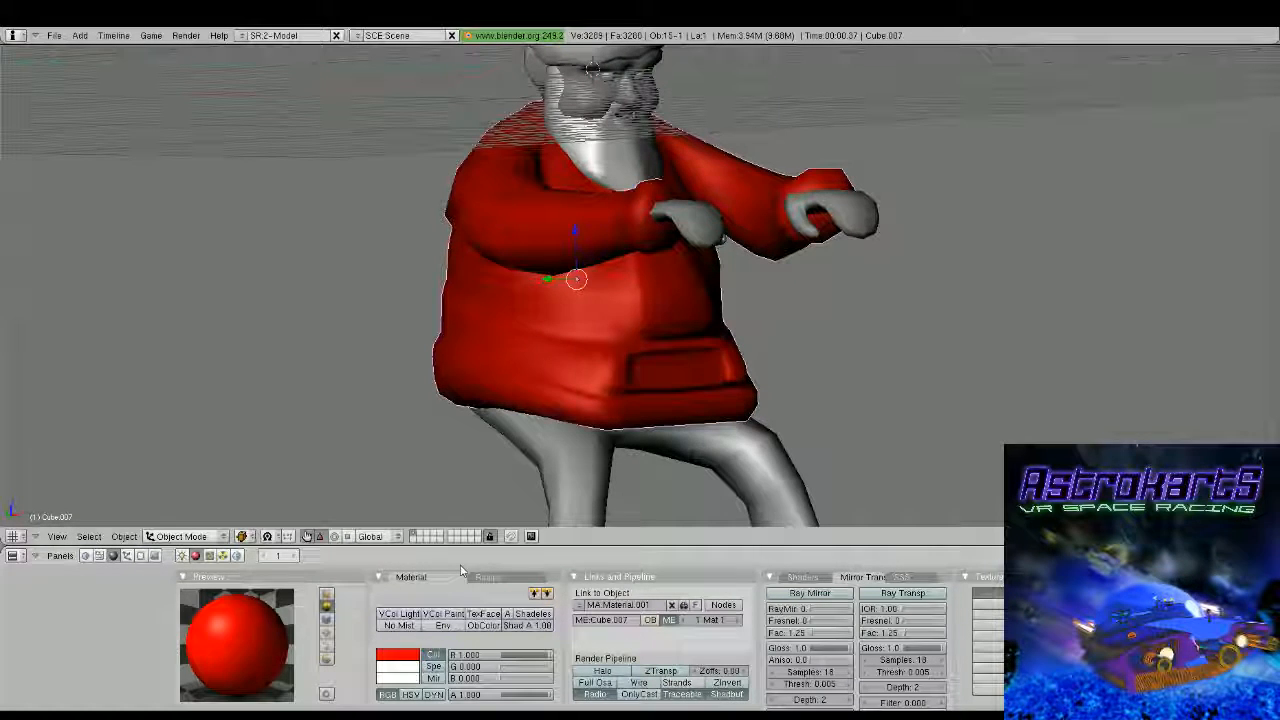
Add a second material slot to the jacket and make its material white with R, G and B at 1.000
left_click(141, 556)
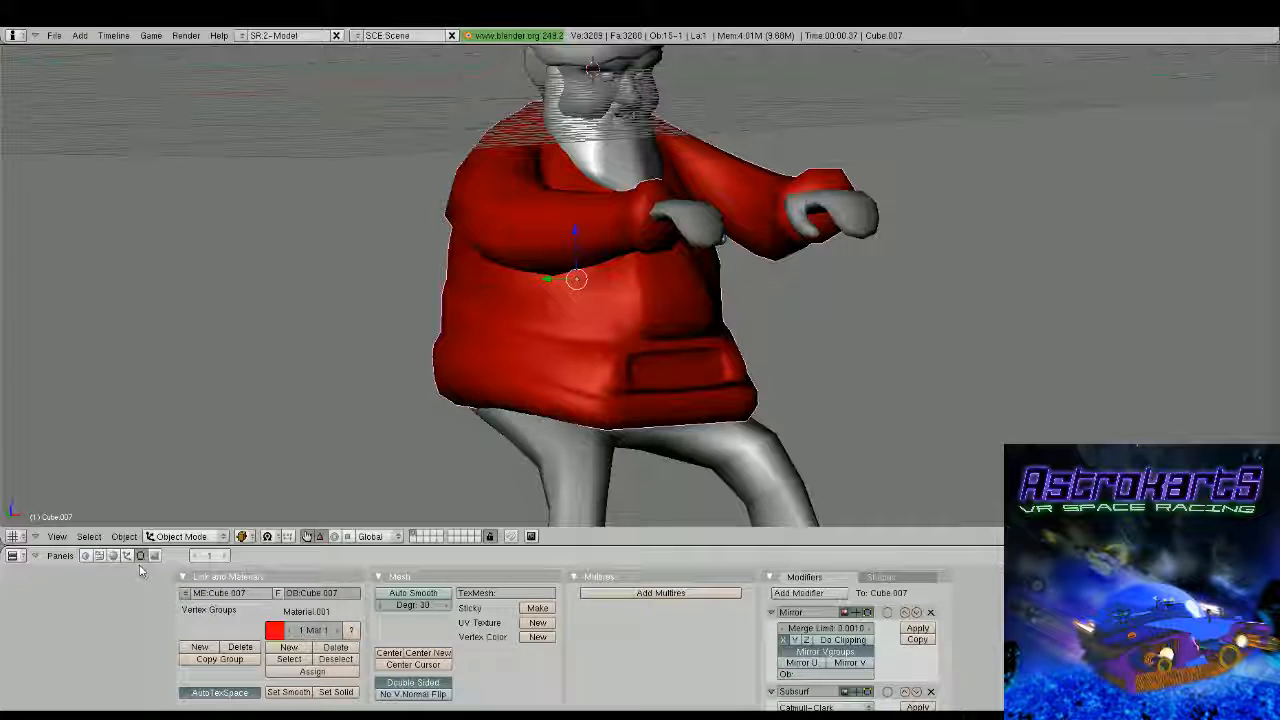
left_click(288, 647)
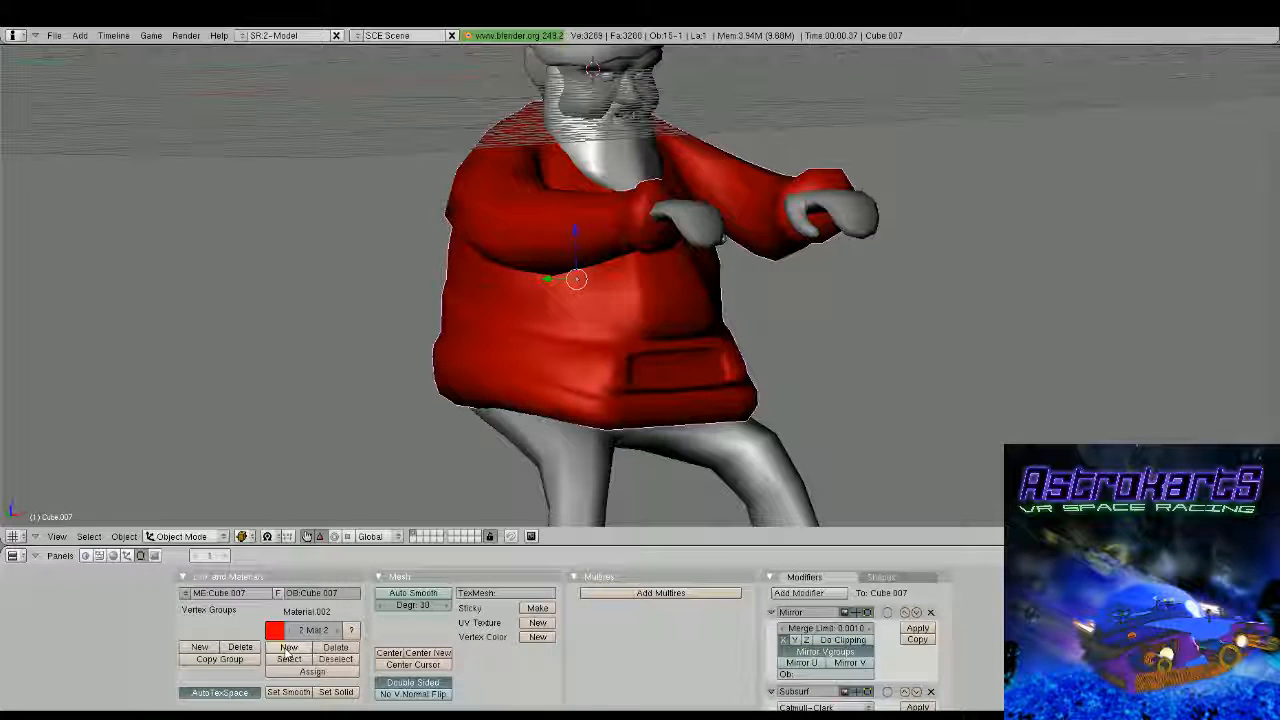
key("F5")
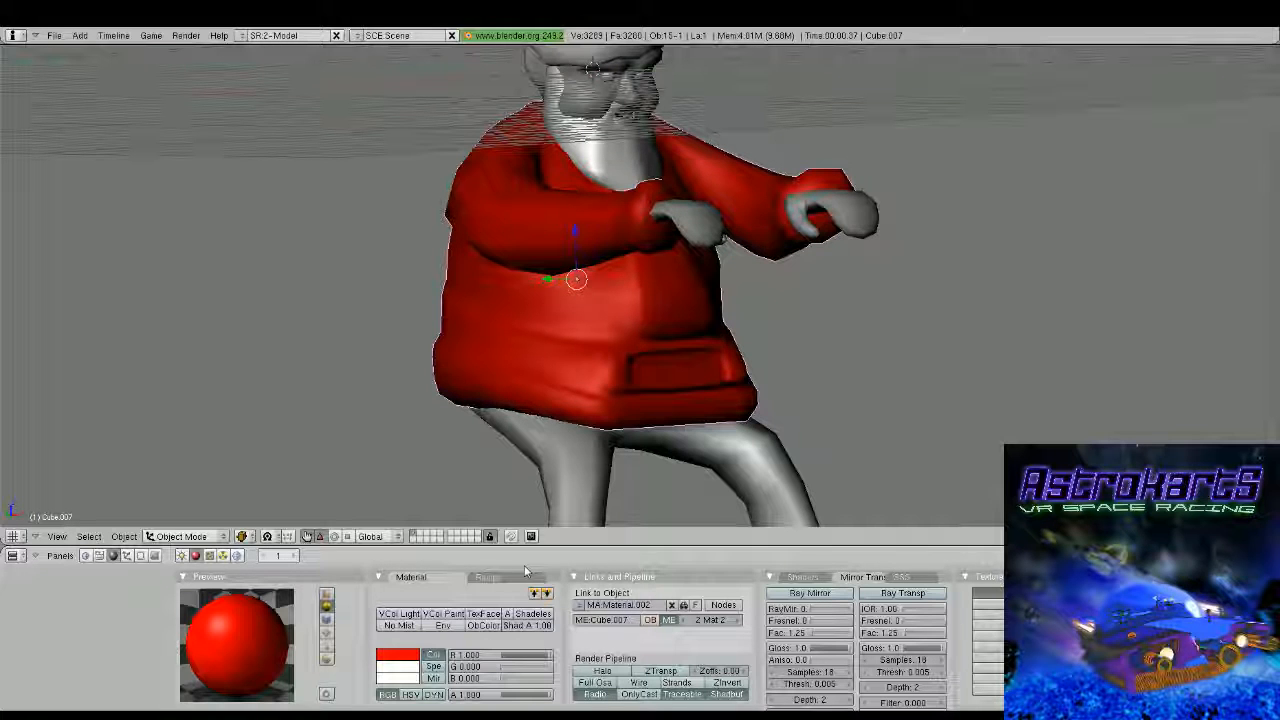
Select the faces of the jacket's front panel above the belt and assign the white material to them
right_click(632, 284, "alt+shift")
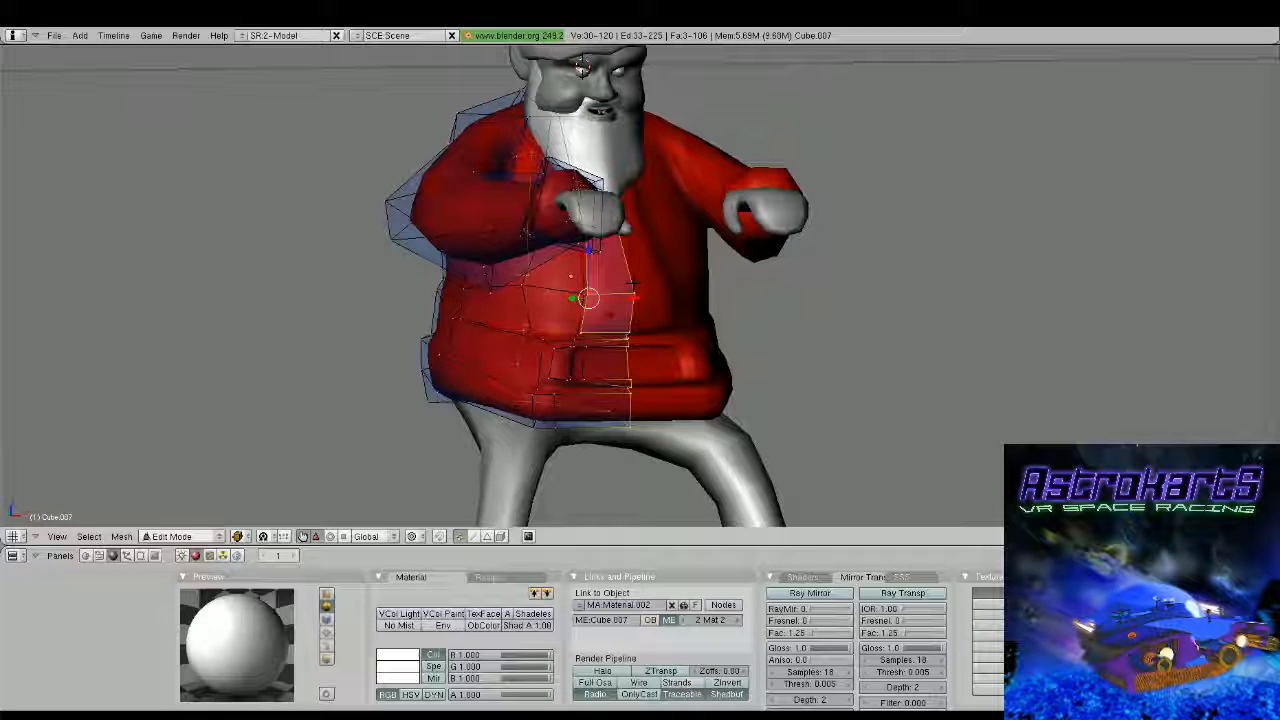
key("F9")
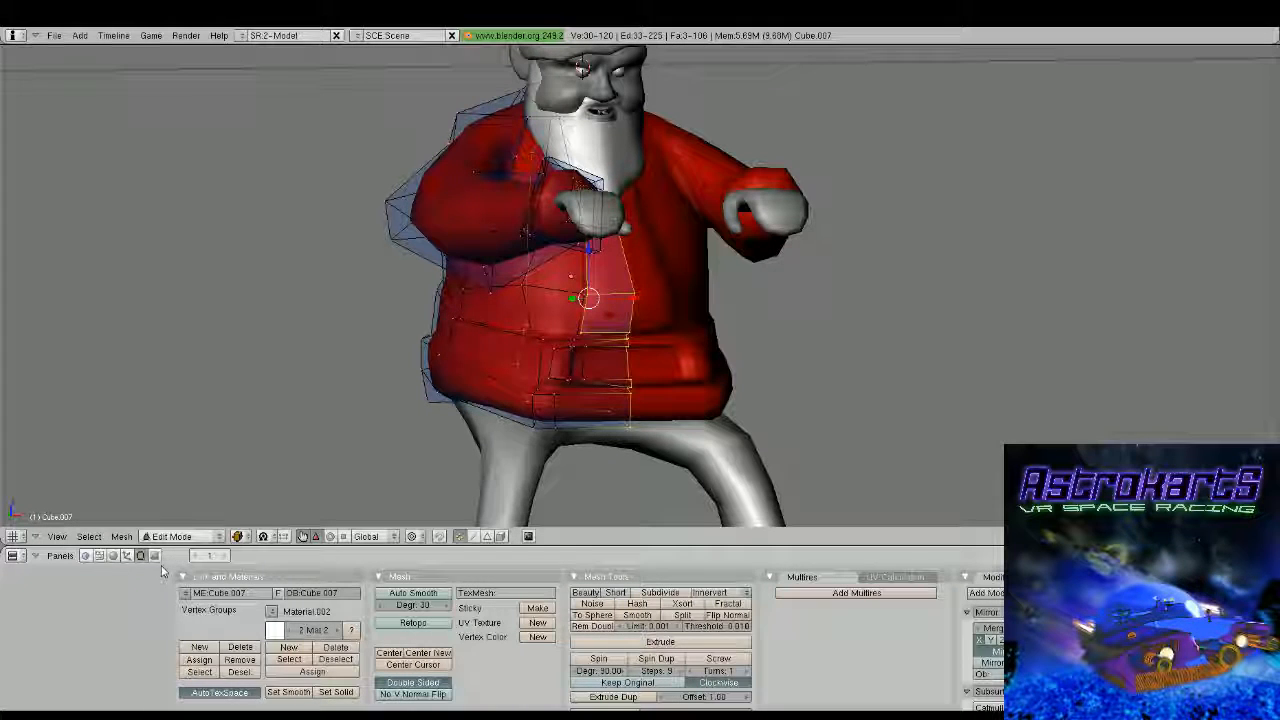
left_click(312, 672)
middle_click_drag(491, 480, 708, 415)
scroll(613, 356, "up", 2)
right_click(616, 355, "alt+shift")
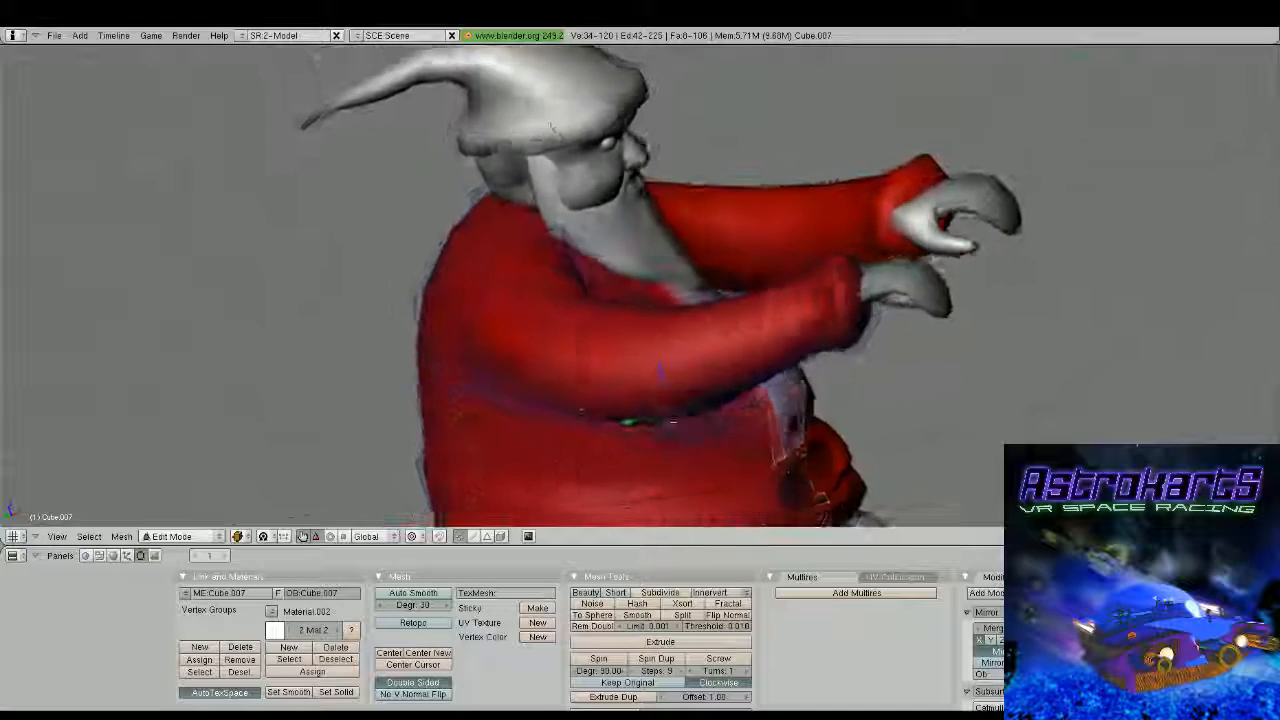
middle_click_drag(660, 372, 714, 360)
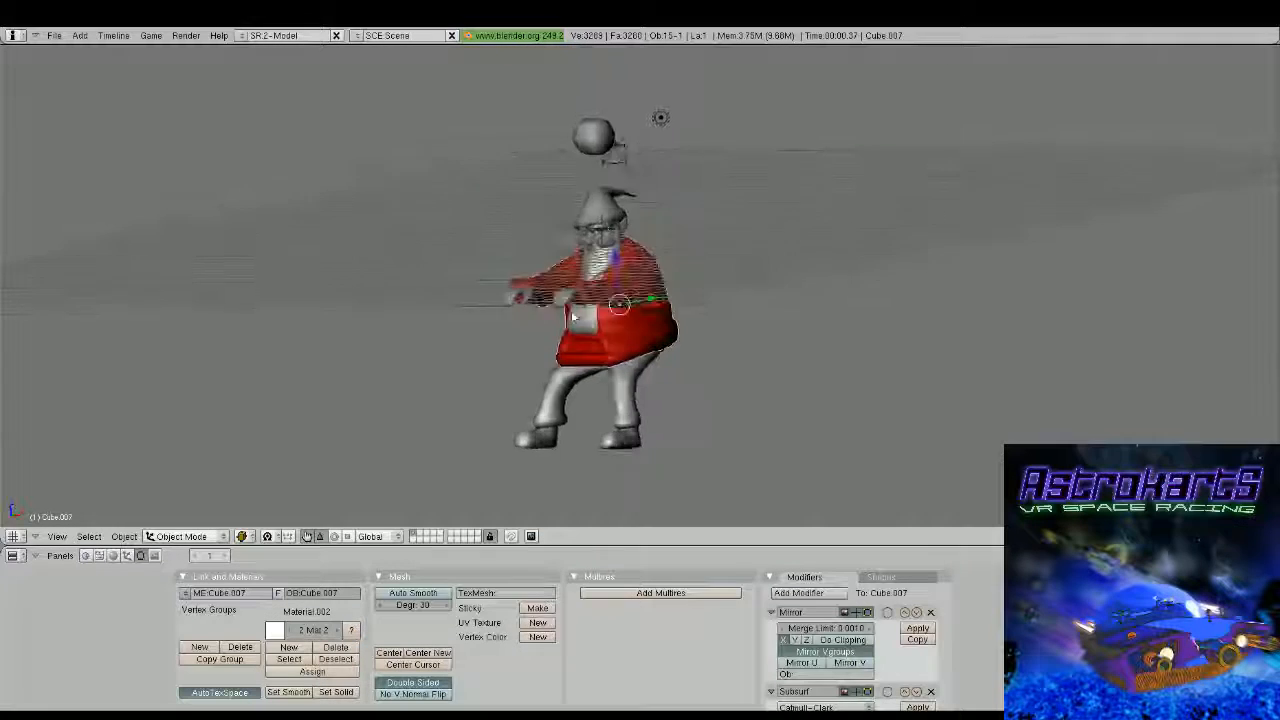
Select the cuff faces at the end of the jacket's sleeve and assign the white material to them
middle_click_drag(646, 296, 799, 316)
scroll(652, 346, "up", 2)
middle_click_drag(652, 346, 690, 366)
key("Tab")
key("a")
key("l")
middle_click_drag(610, 322, 660, 292)
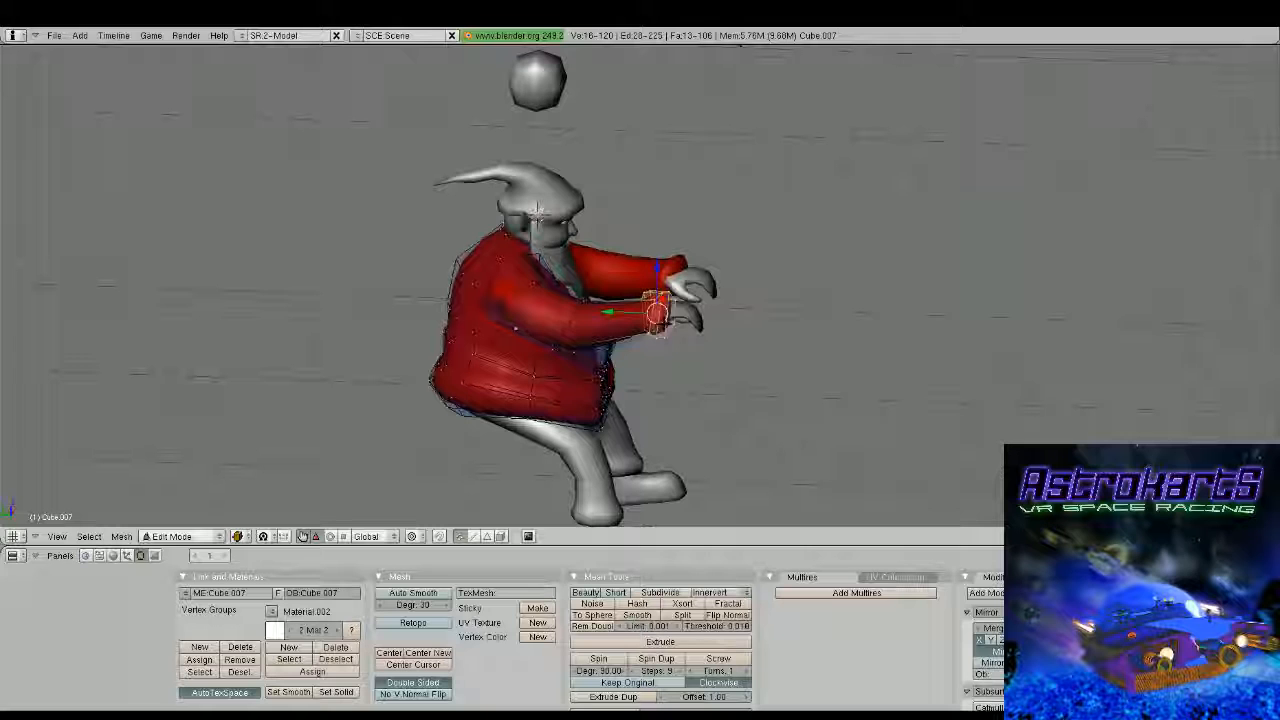
scroll(725, 352, "down", 4)
middle_click_drag(765, 340, 500, 380)
key("Tab")
Select the belt band around the jacket and assign it a new black material with R, G and B at 0.000
scroll(601, 345, "up", 3)
key("Tab")
scroll(601, 345, "up", 3)
right_click(470, 392, "alt")
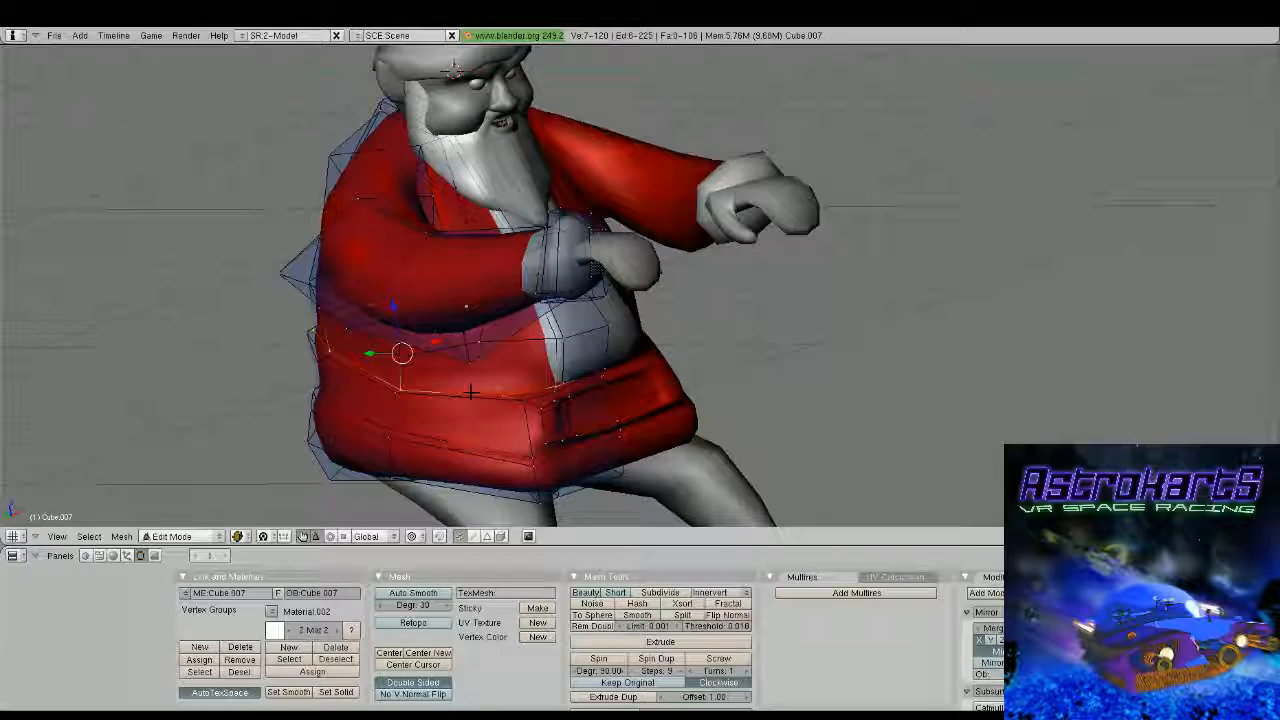
right_click(472, 400, "alt+shift")
right_click(472, 444, "alt+shift")
mouse_move(472, 444)
middle_mouse_down()
mouse_move(545, 425)
mouse_move(480, 440)
middle_mouse_up()
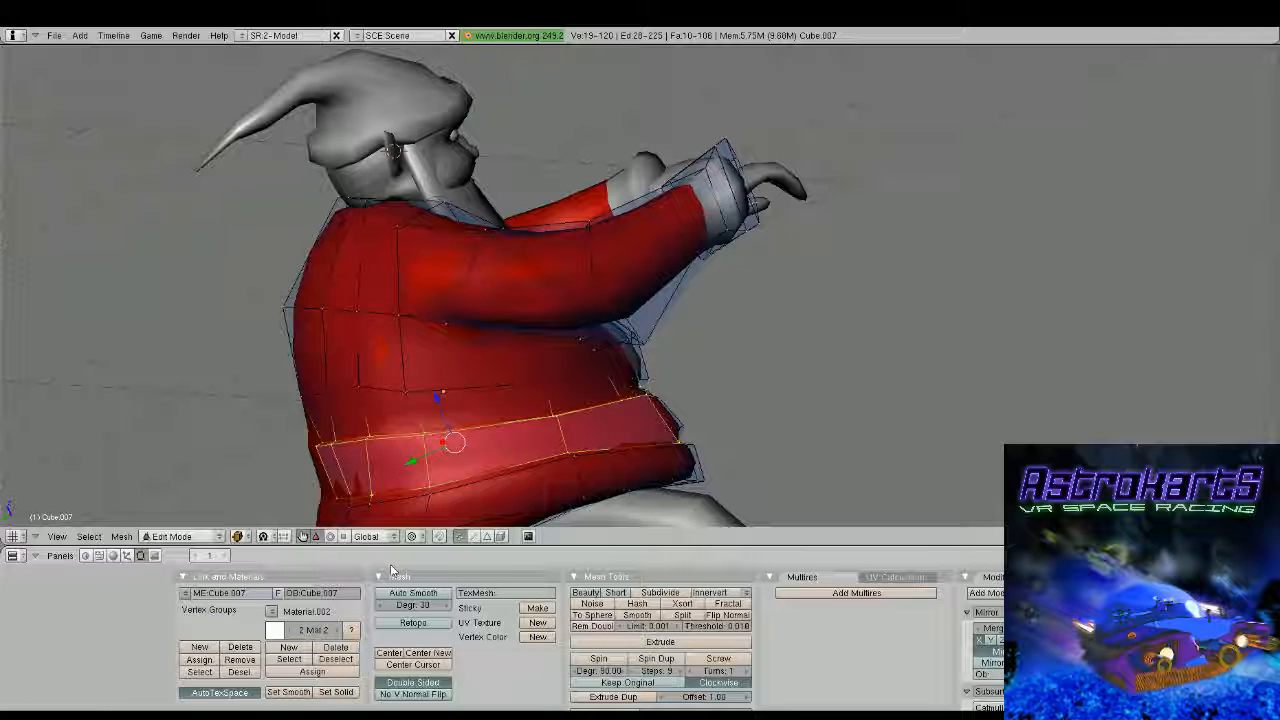
mouse_move(560, 340)
middle_mouse_down()
mouse_move(520, 370)
mouse_move(440, 290)
middle_mouse_up()
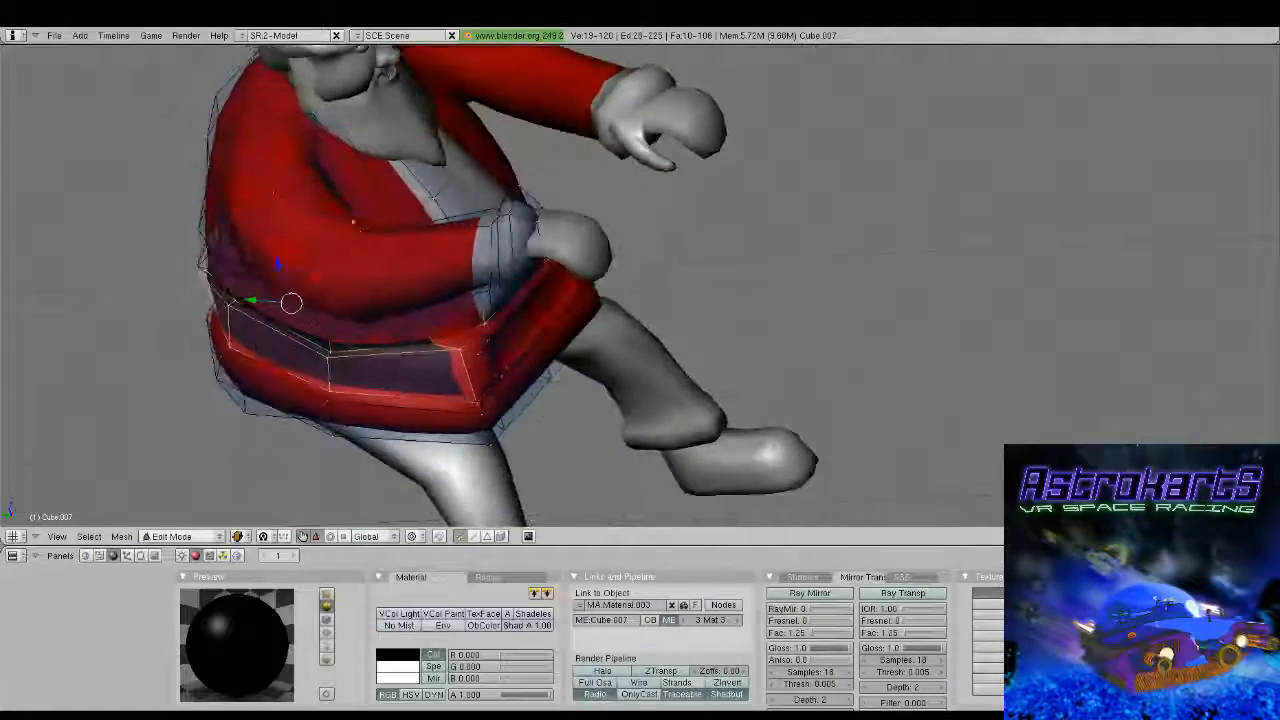
scroll(440, 290, "up", 2)
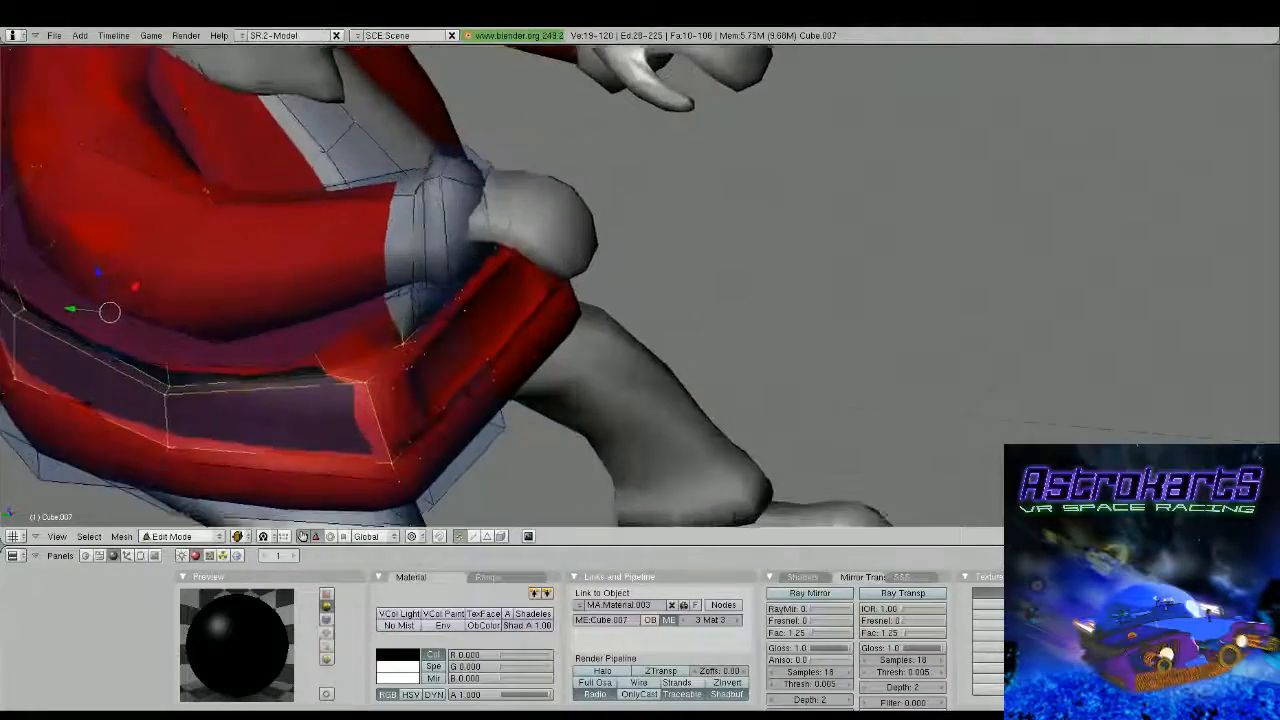
In face select mode, select the two recessed faces inside the belt buckle and assign the black material to them
scroll(640, 345, "down", 1)
middle_click_drag(645, 345, 528, 364)
scroll(585, 360, "up", 2)
left_click(487, 538)
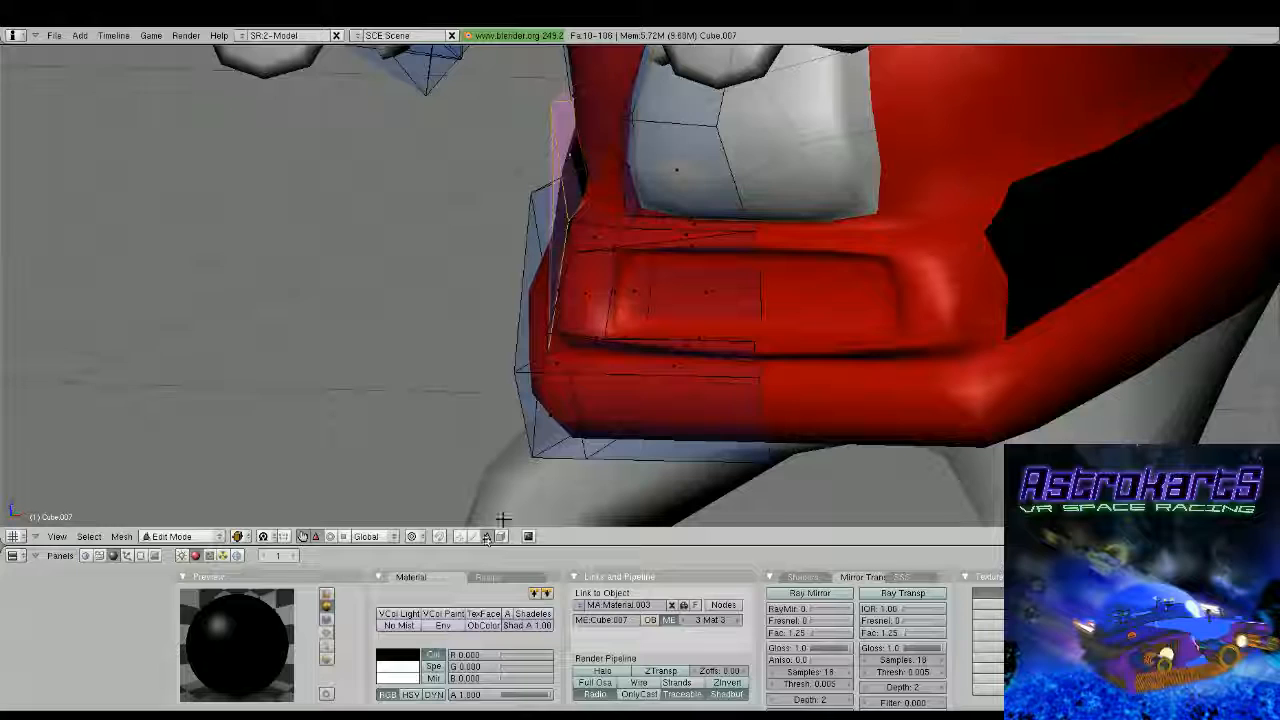
right_click(634, 291)
right_click(709, 291, "shift")
middle_click_drag(709, 291, 755, 298)
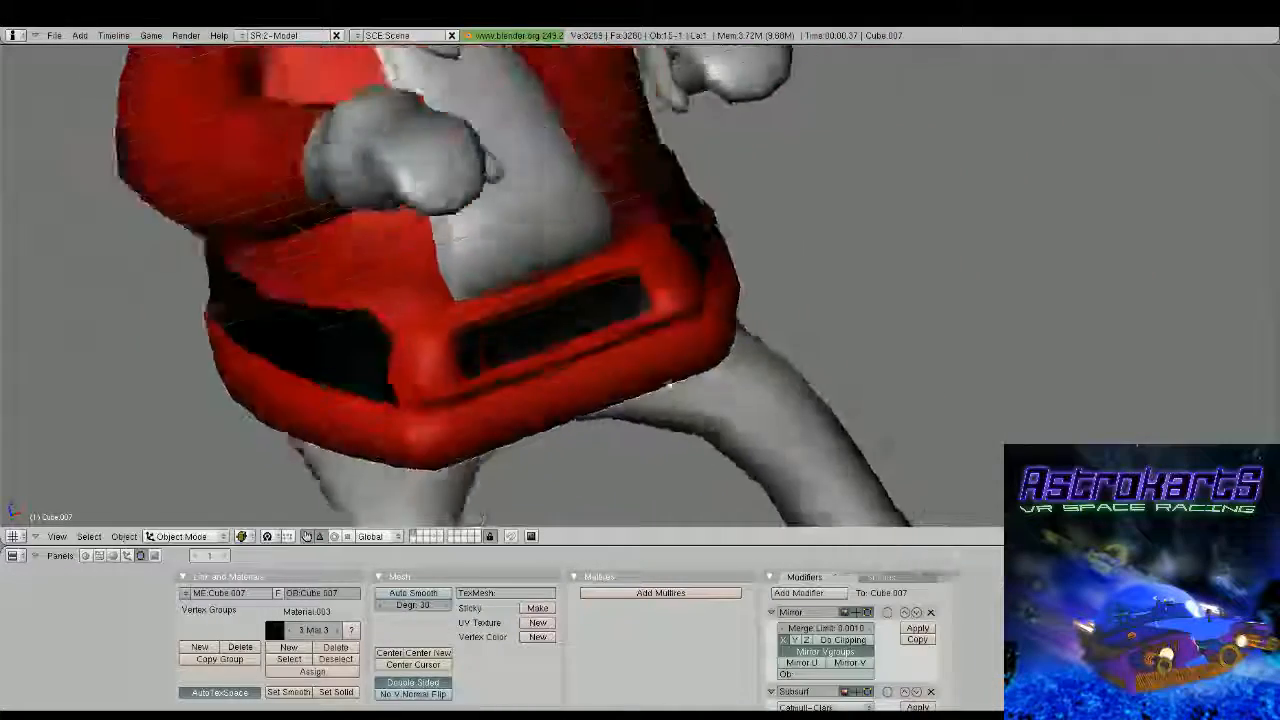
middle_click_drag(640, 310, 616, 300)
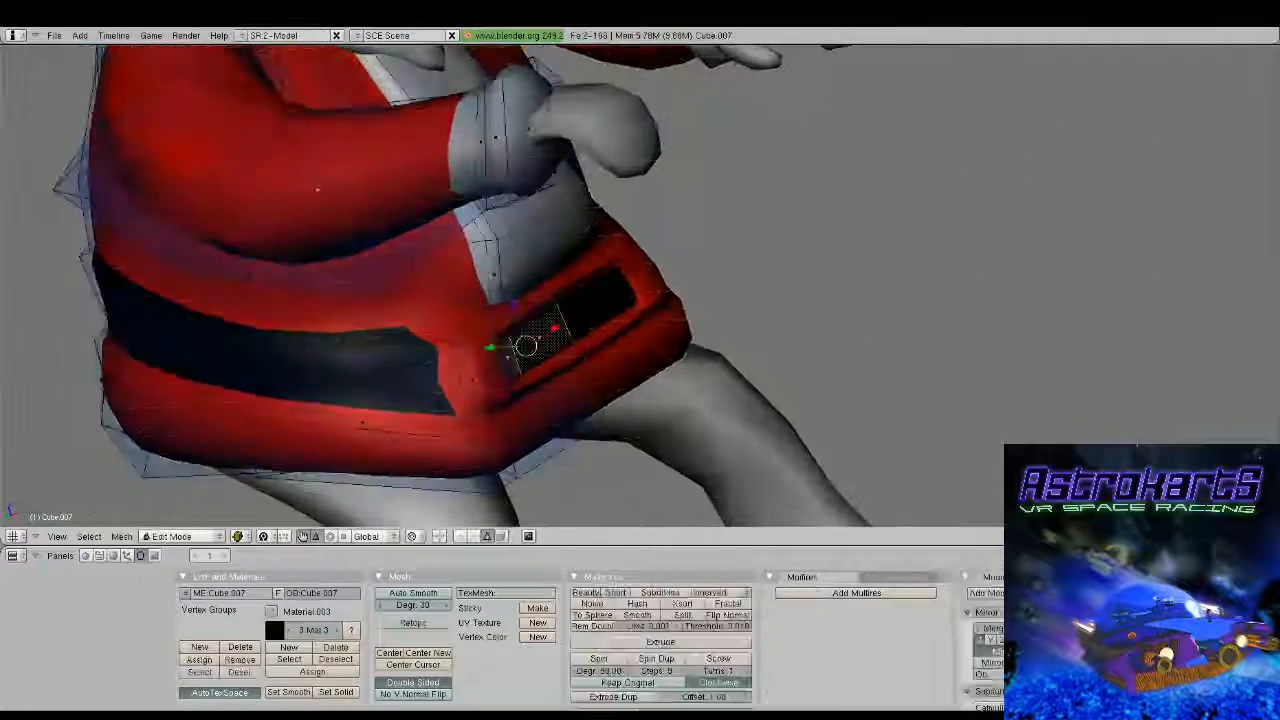
key("Tab")
key("Tab")
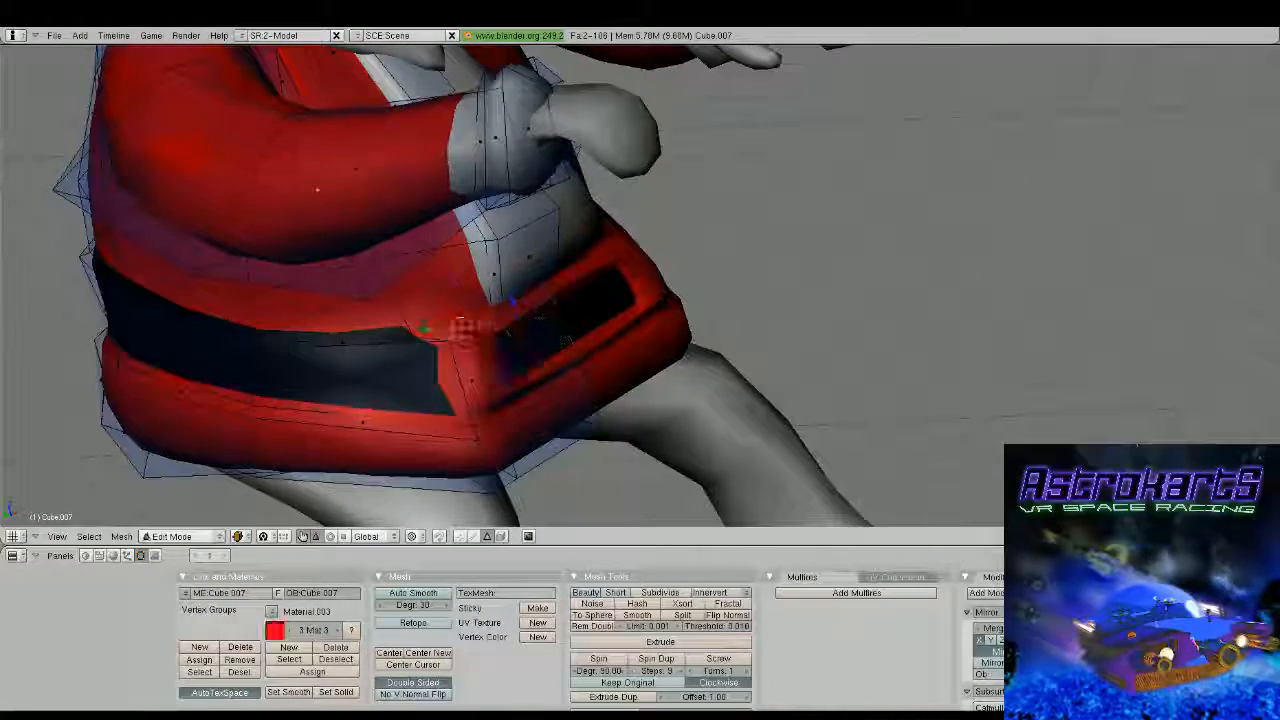
Select the side and lower faces of the buckle frame and assign them a new orange material with R 1.000, G 0.672, B 0.000
right_click(465, 332)
middle_click_drag(465, 332, 413, 340)
scroll(470, 318, "up", 3)
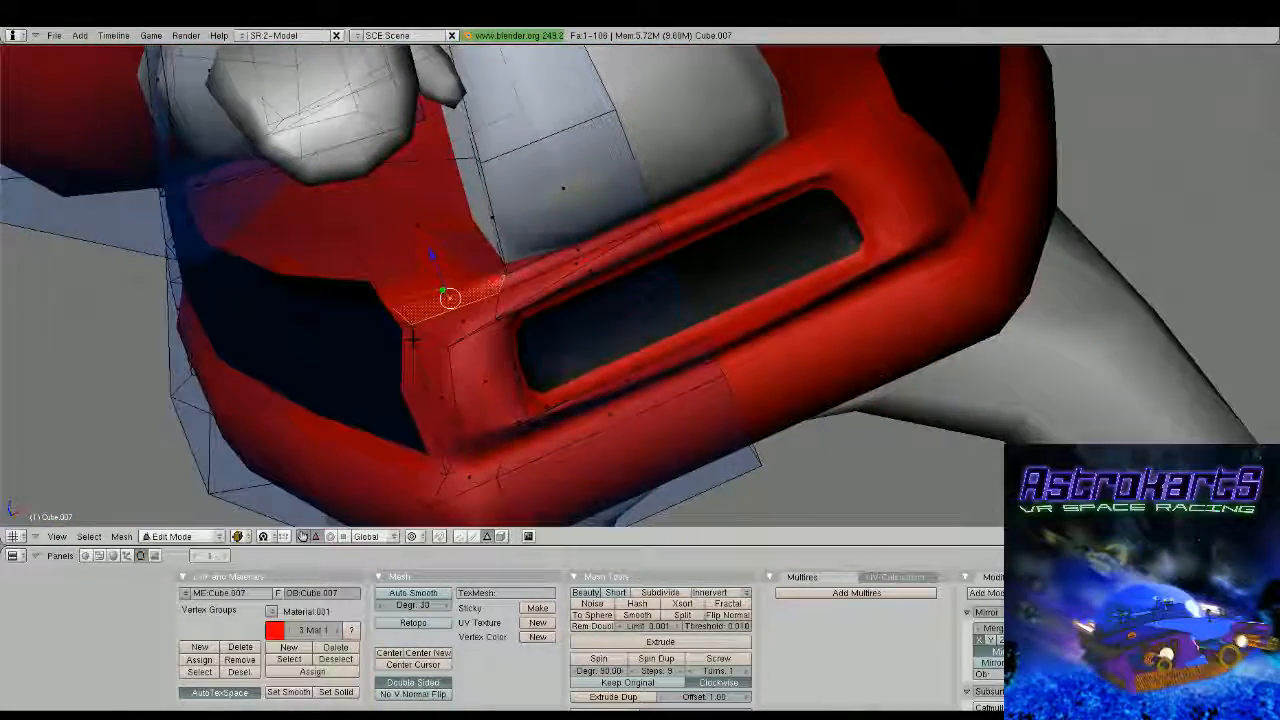
right_click(418, 334)
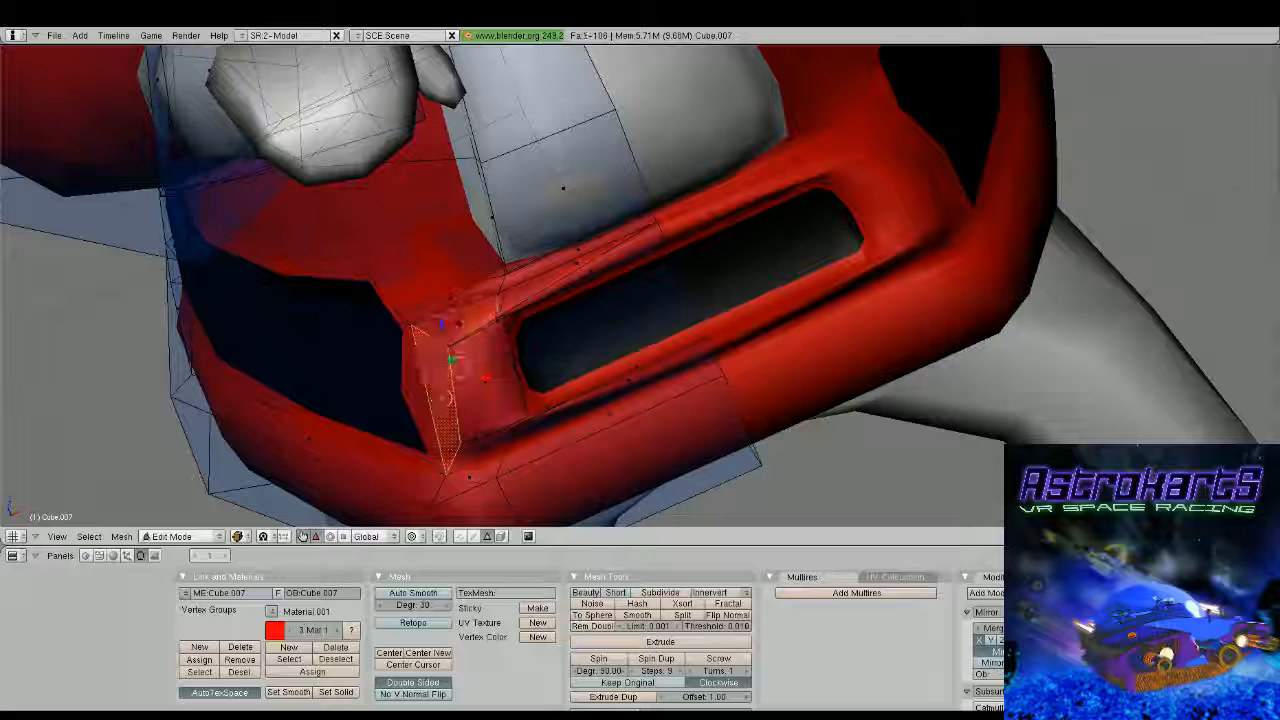
right_click(490, 385, "shift")
middle_click_drag(496, 395, 508, 431)
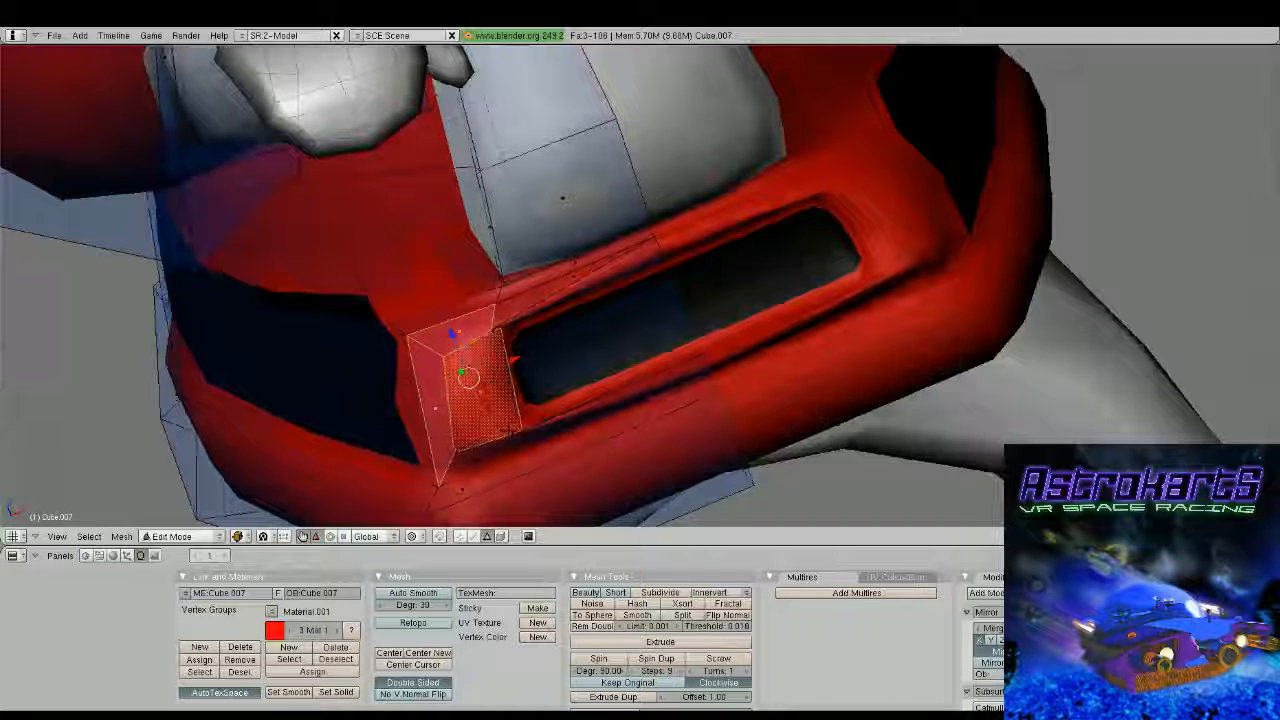
middle_click_drag(508, 431, 650, 270)
right_click(540, 424, "shift")
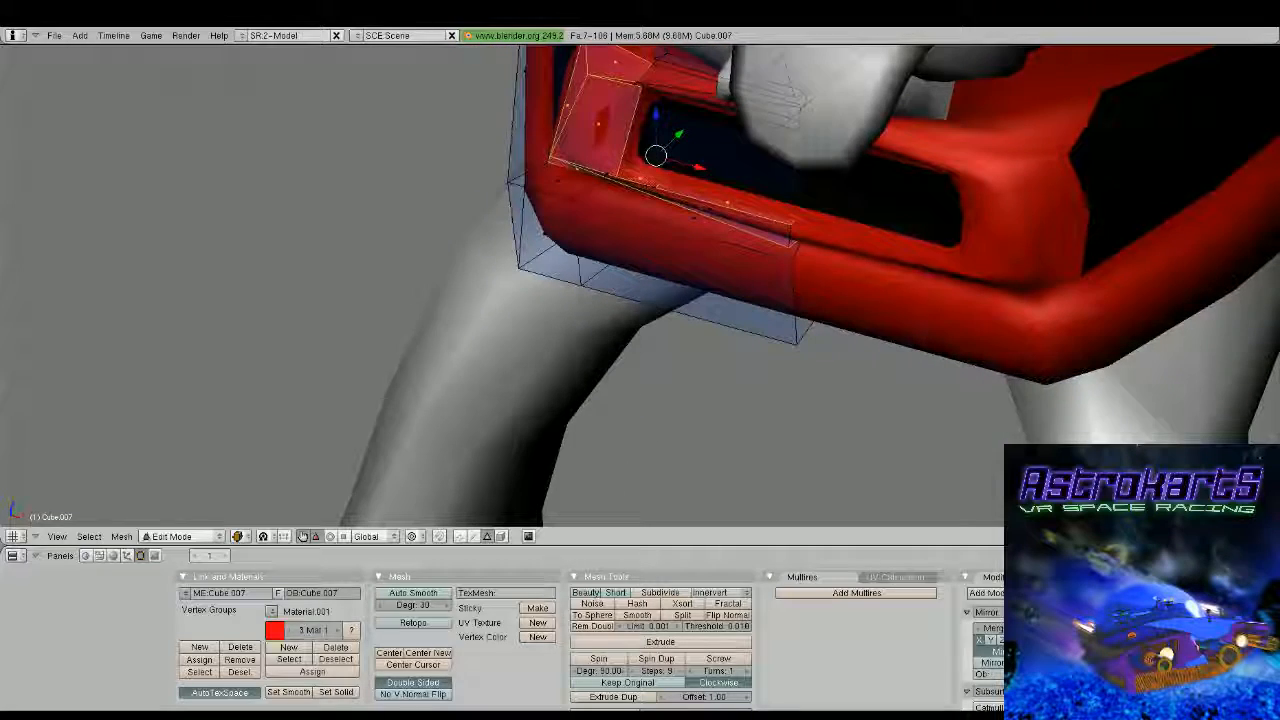
right_click(697, 214, "shift")
middle_click_drag(697, 214, 772, 163)
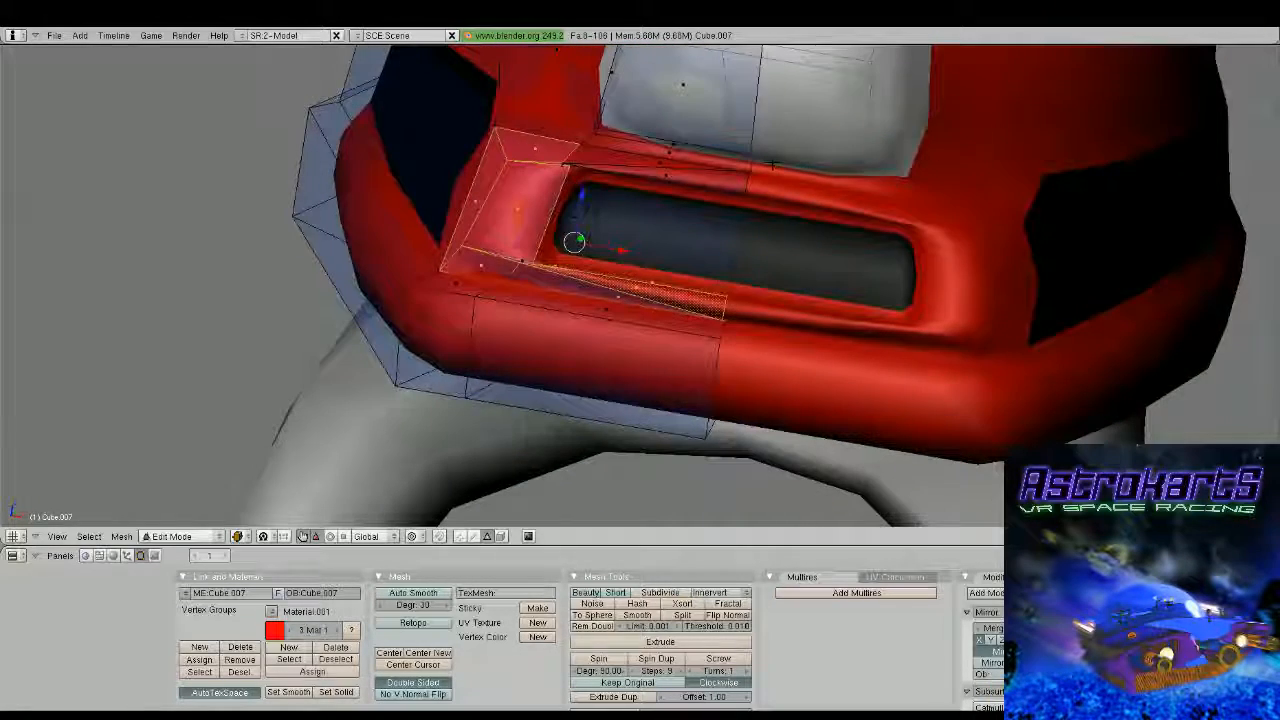
right_click(670, 300, "shift")
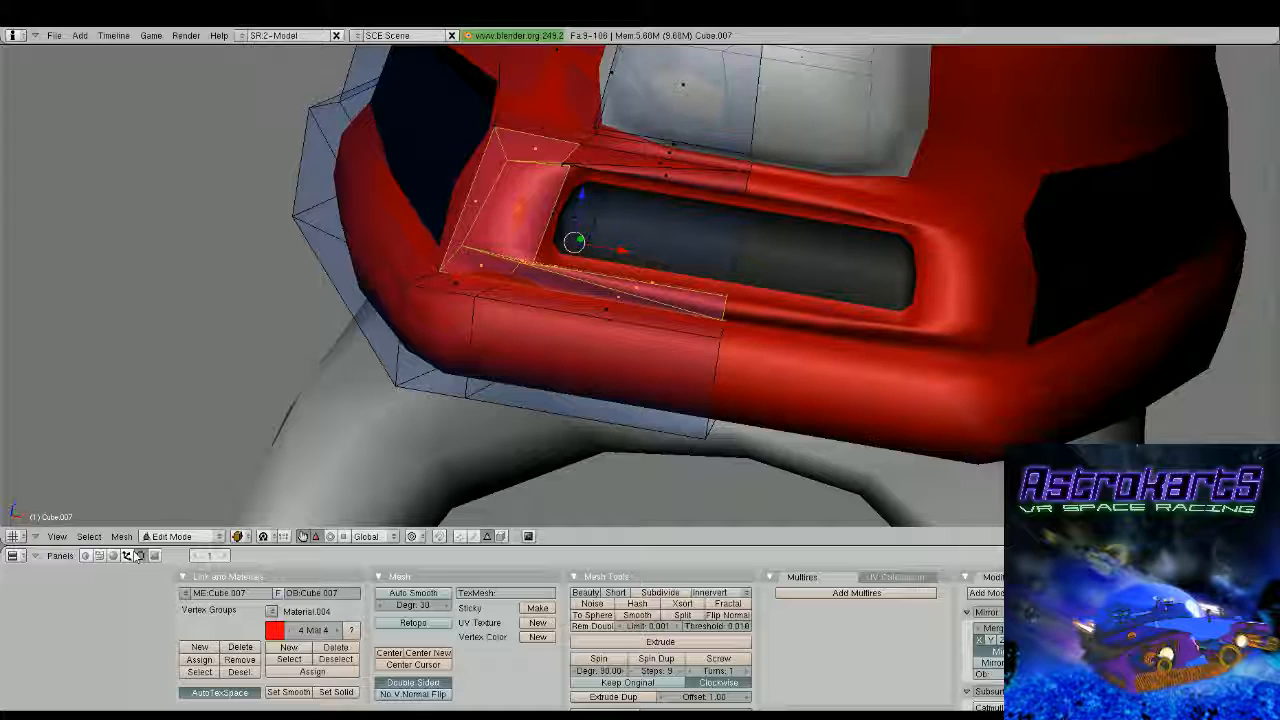
mouse_move(590, 272)
middle_mouse_down()
mouse_move(586, 240)
mouse_move(588, 270)
mouse_move(517, 291)
middle_mouse_up()
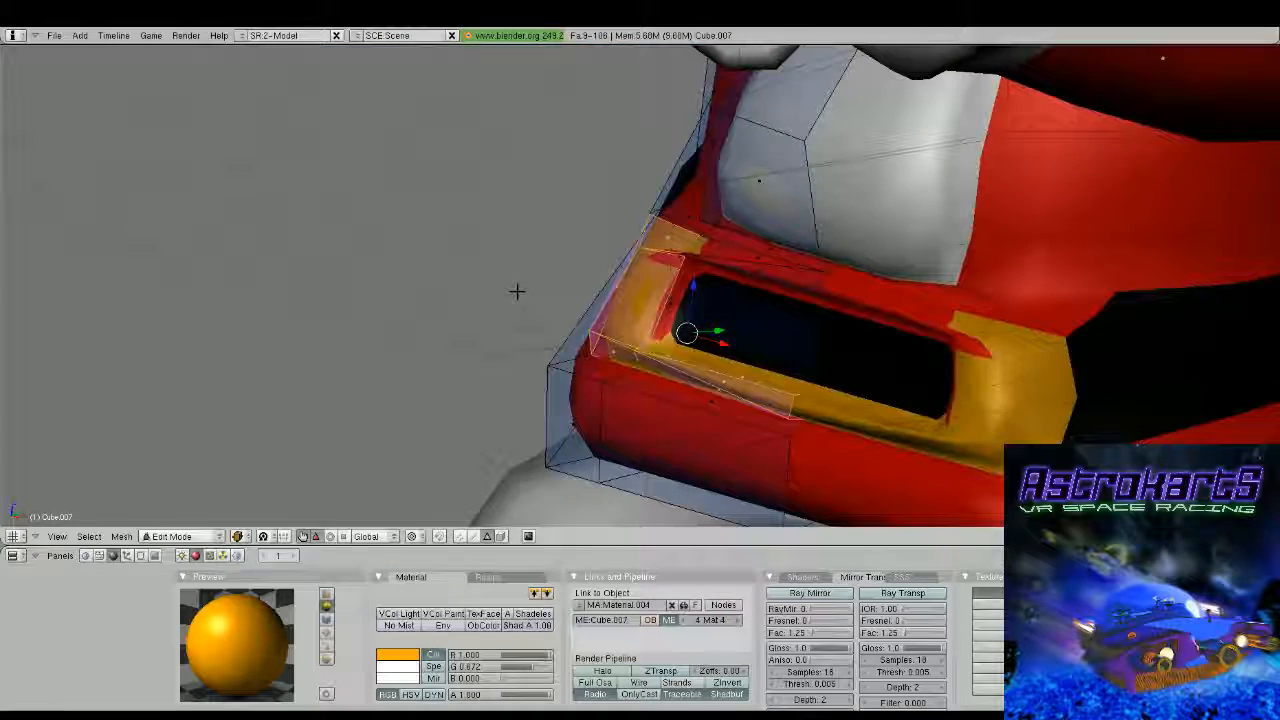
Select the buckle frame's upper faces and its inner side face and assign the orange material to them
right_click(669, 304)
right_click(757, 273, "shift")
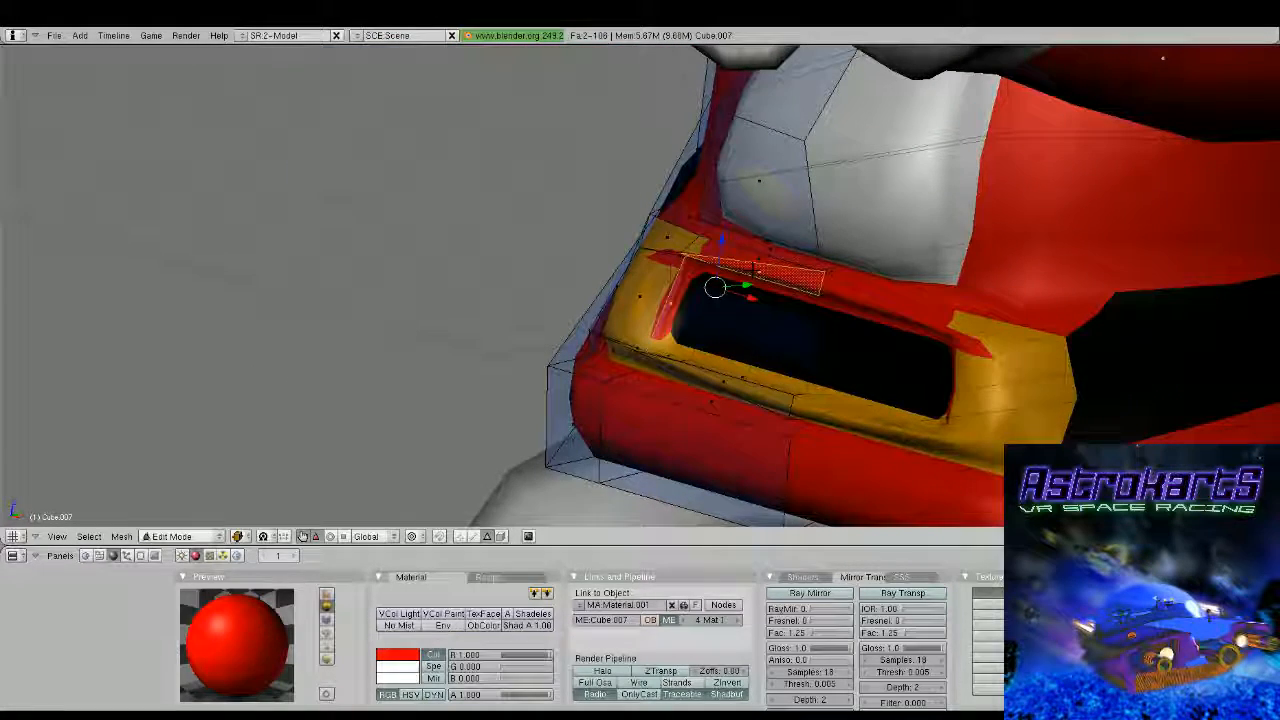
right_click(751, 257, "shift")
right_click(757, 250, "shift")
middle_click_drag(757, 250, 831, 240)
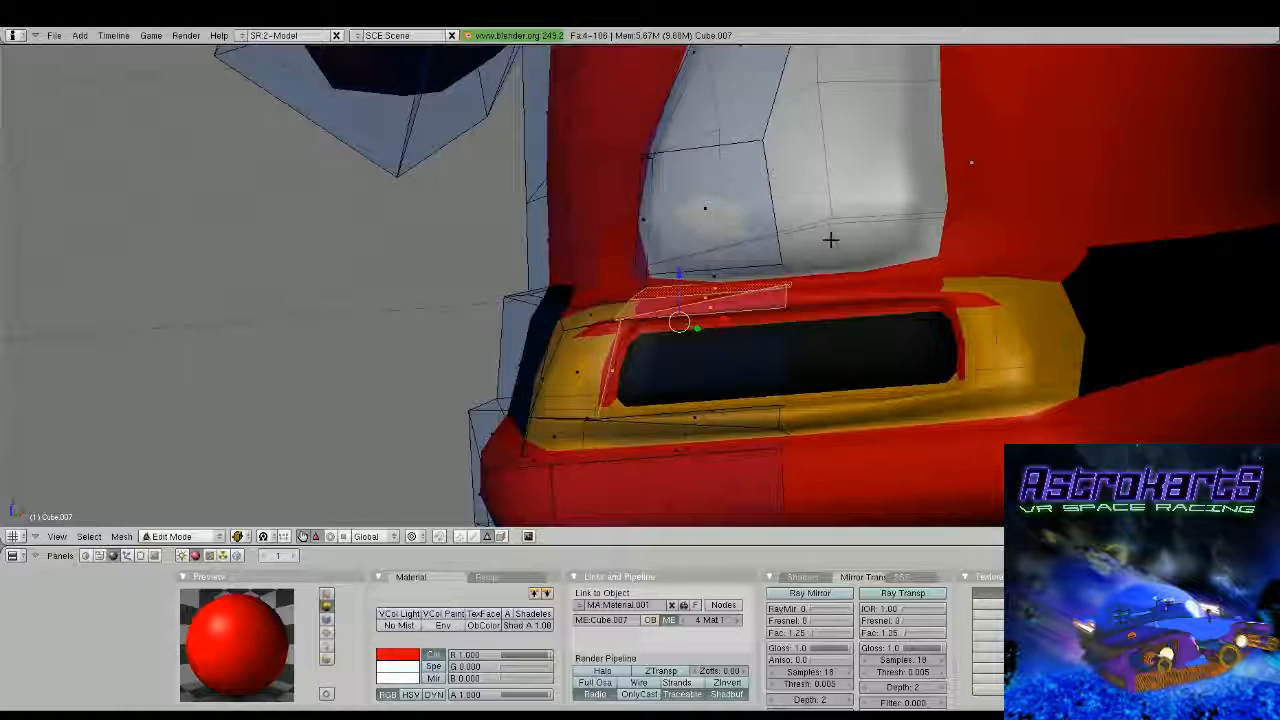
left_click(141, 556)
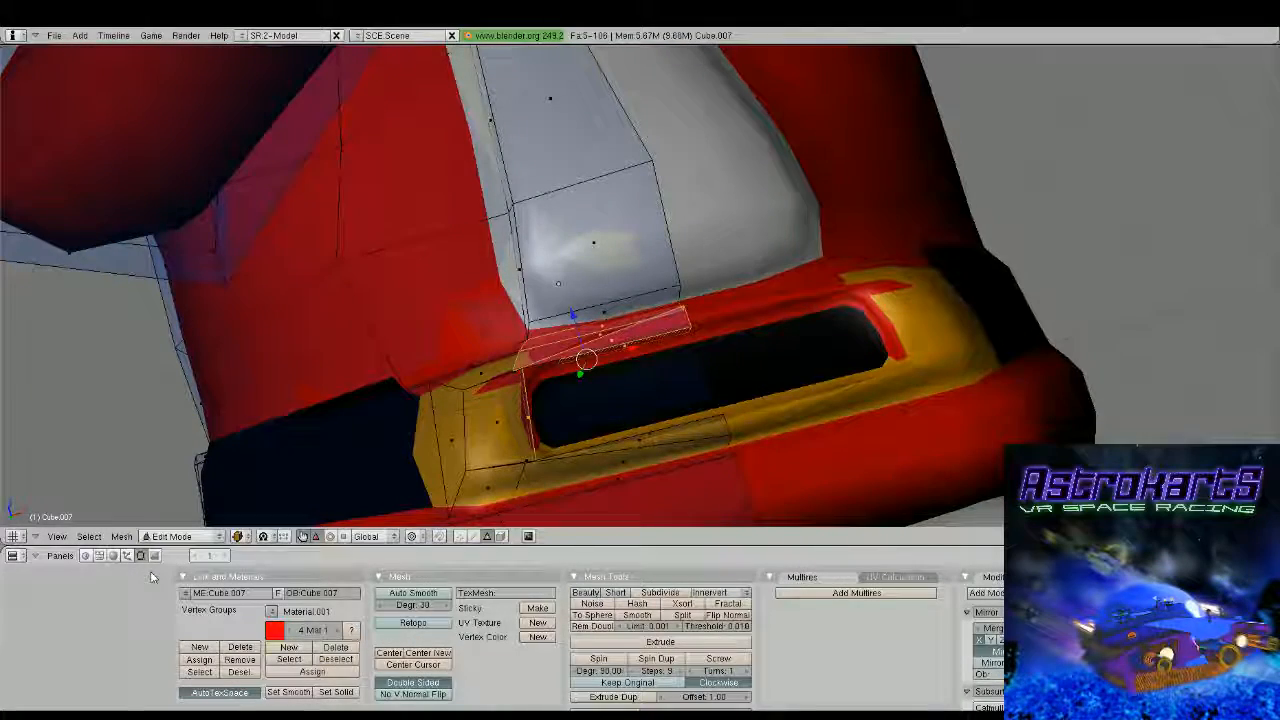
left_click(340, 631)
left_click(340, 631)
left_click(340, 631)
left_click(323, 673)
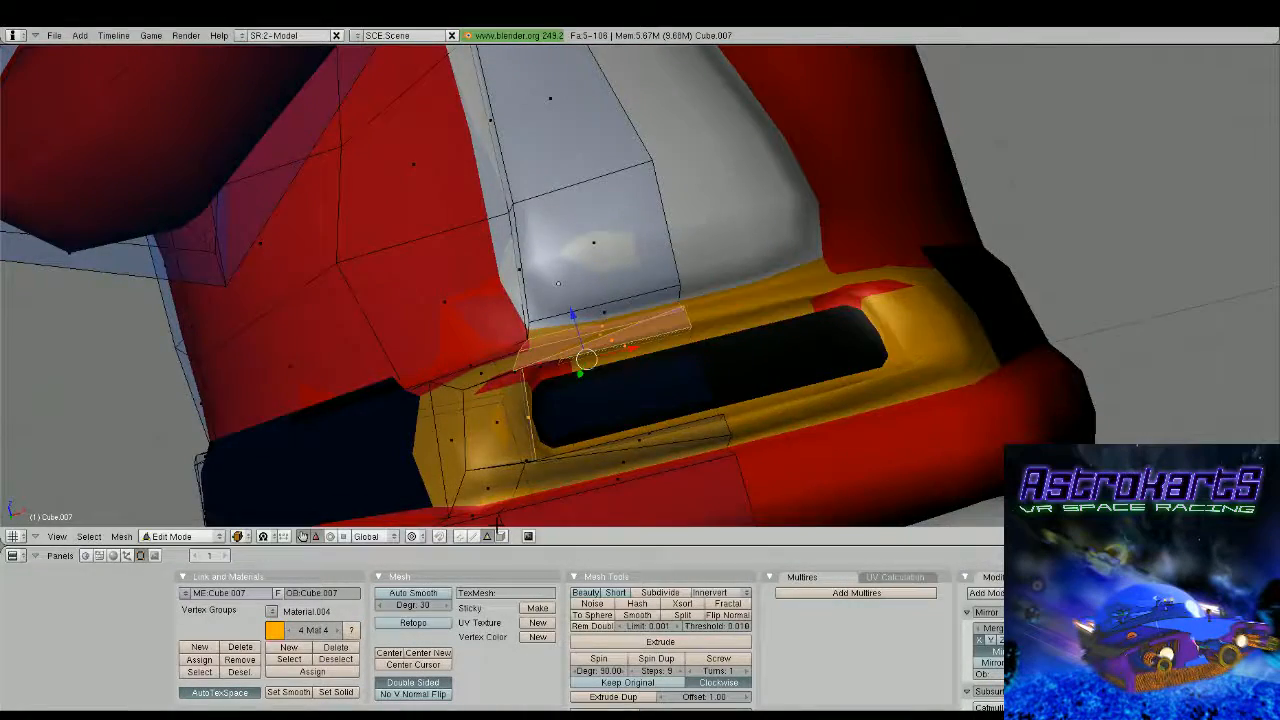
Assign the orange material to the remaining red faces at the buckle frame's upper corner and leave Edit Mode
middle_click_drag(497, 522, 619, 323)
right_click(490, 328)
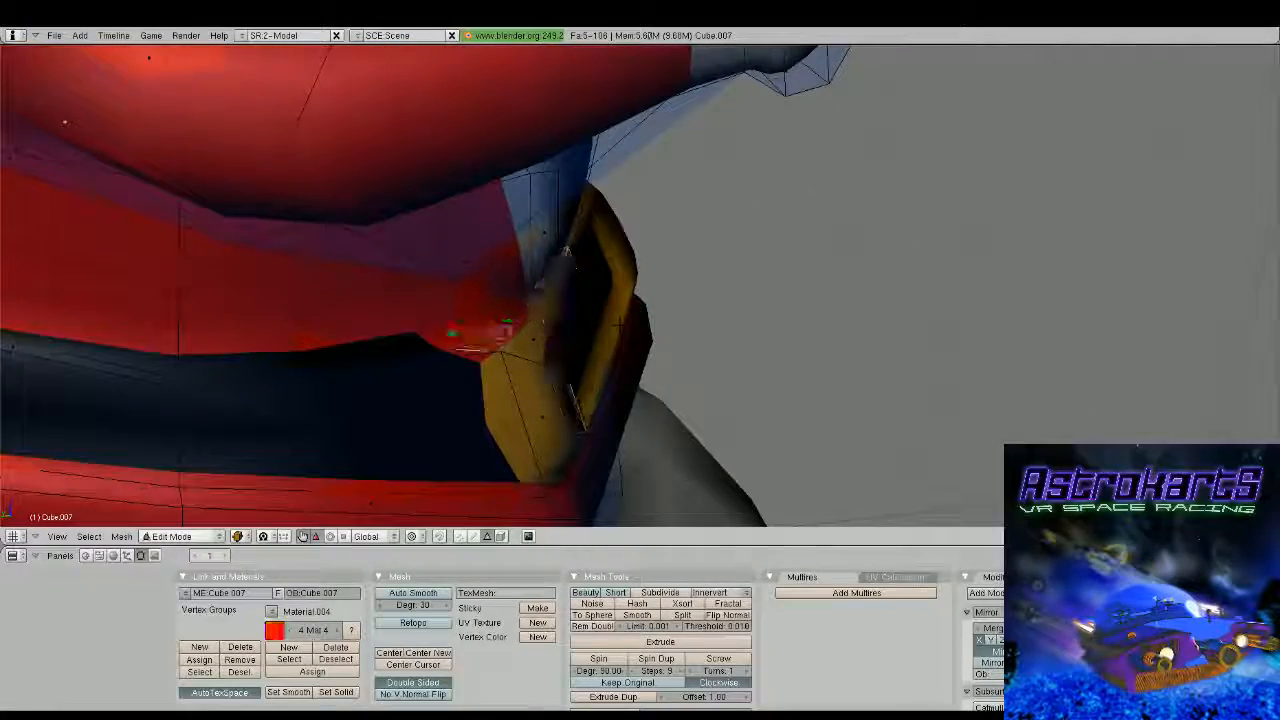
middle_click_drag(492, 328, 355, 362)
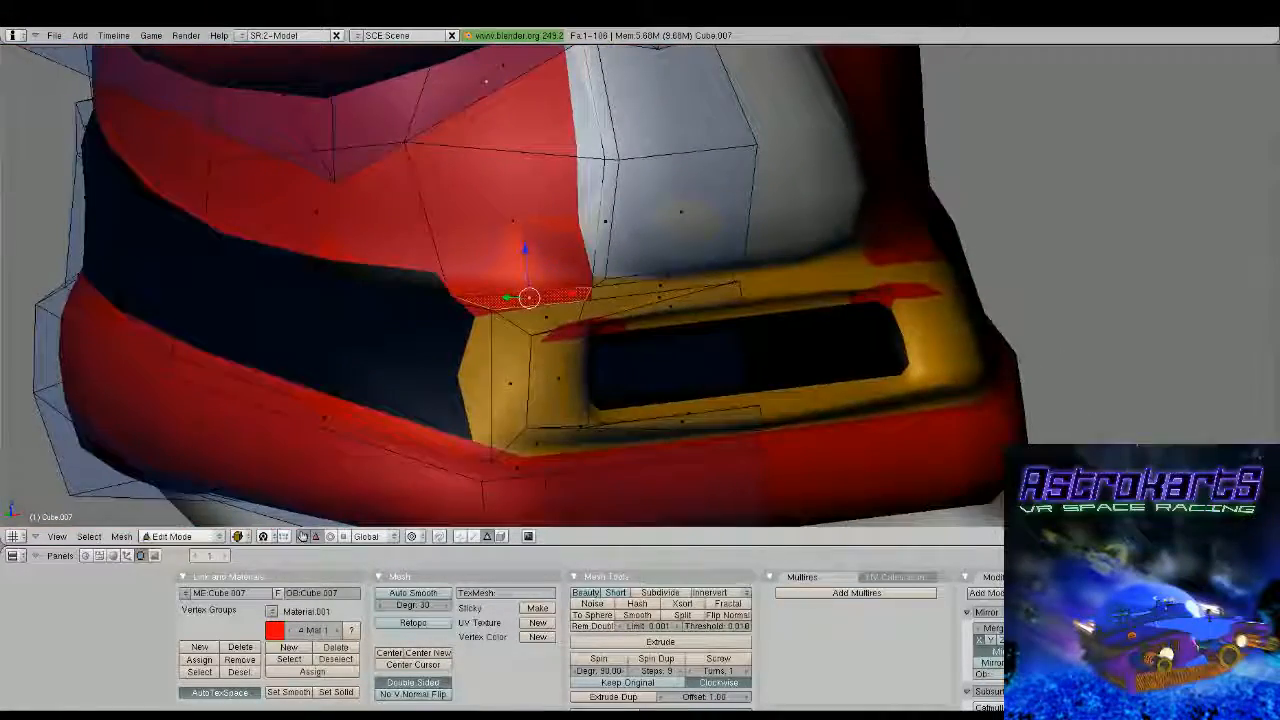
right_click(546, 317, "shift")
middle_click_drag(546, 317, 503, 319)
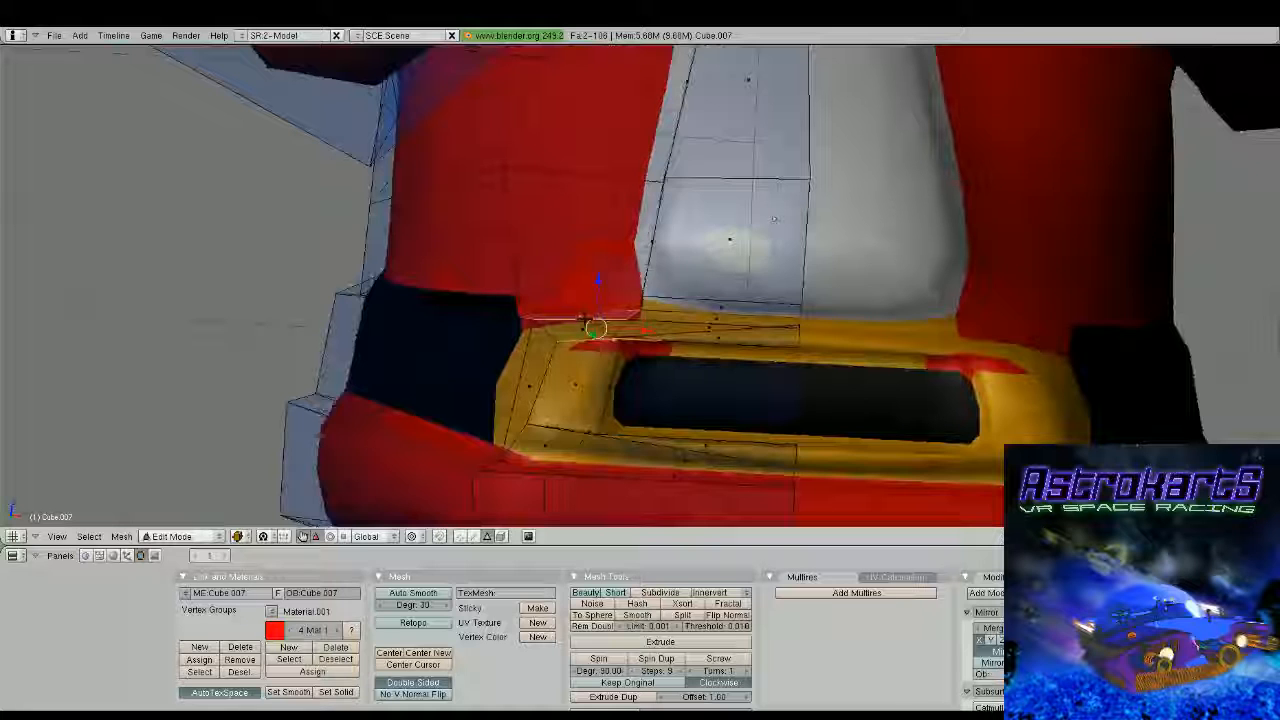
middle_click_drag(584, 320, 588, 328)
right_click(590, 329, "shift")
left_click(313, 672)
middle_click_drag(420, 400, 540, 400)
mouse_move(540, 290)
middle_mouse_down()
mouse_move(543, 371)
mouse_move(515, 295)
middle_mouse_up()
key("Tab")
scroll(579, 326, "down", 8)
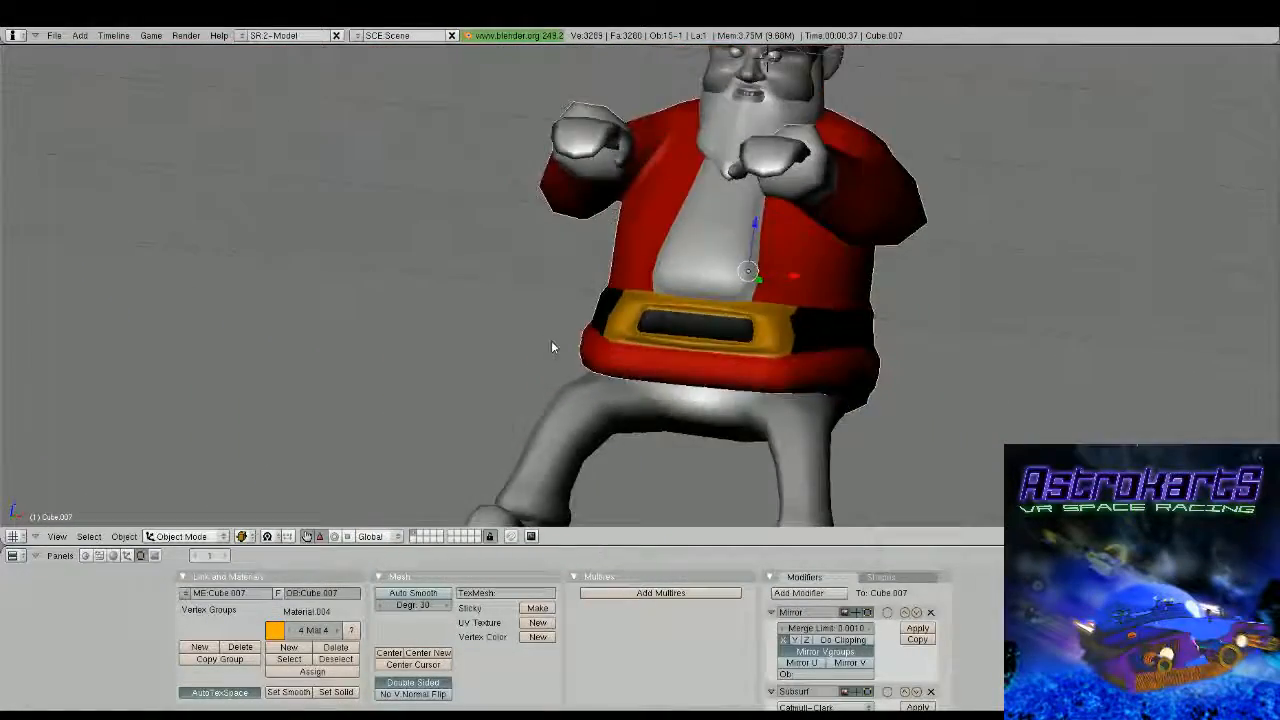
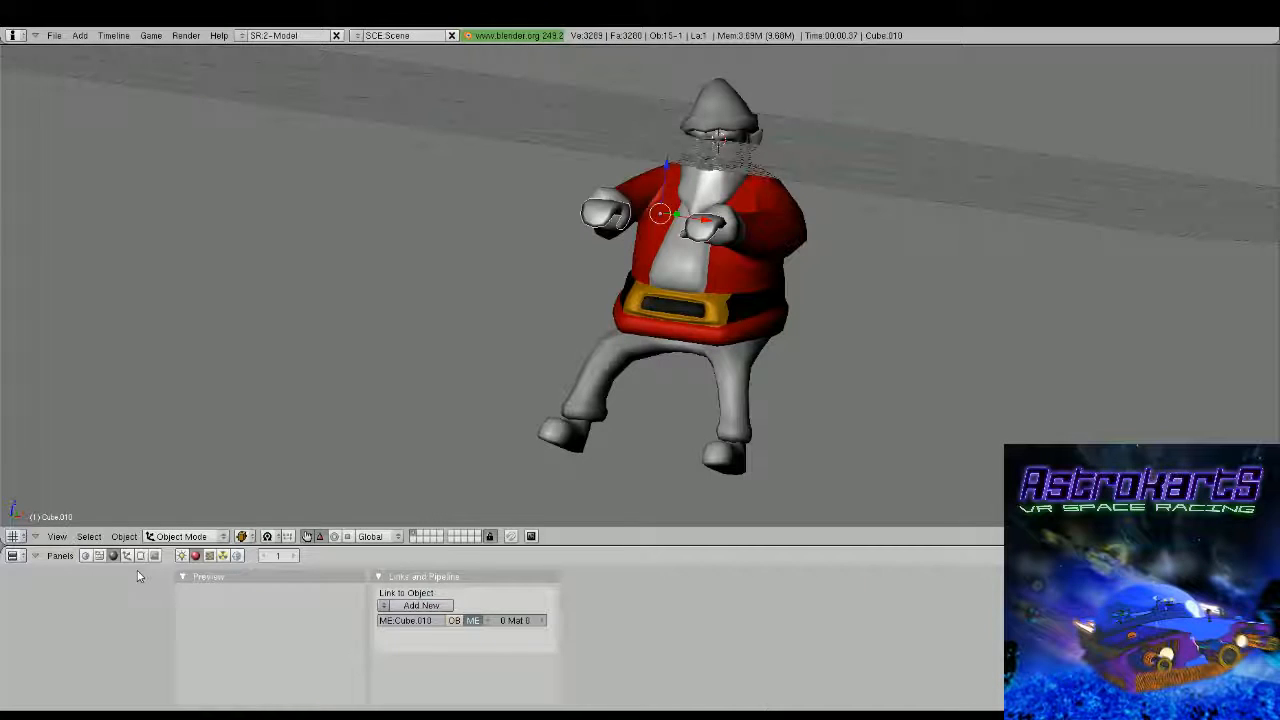
Link the black Material.003 to the gloves and the red Material.001 to the trousers
key("F5")
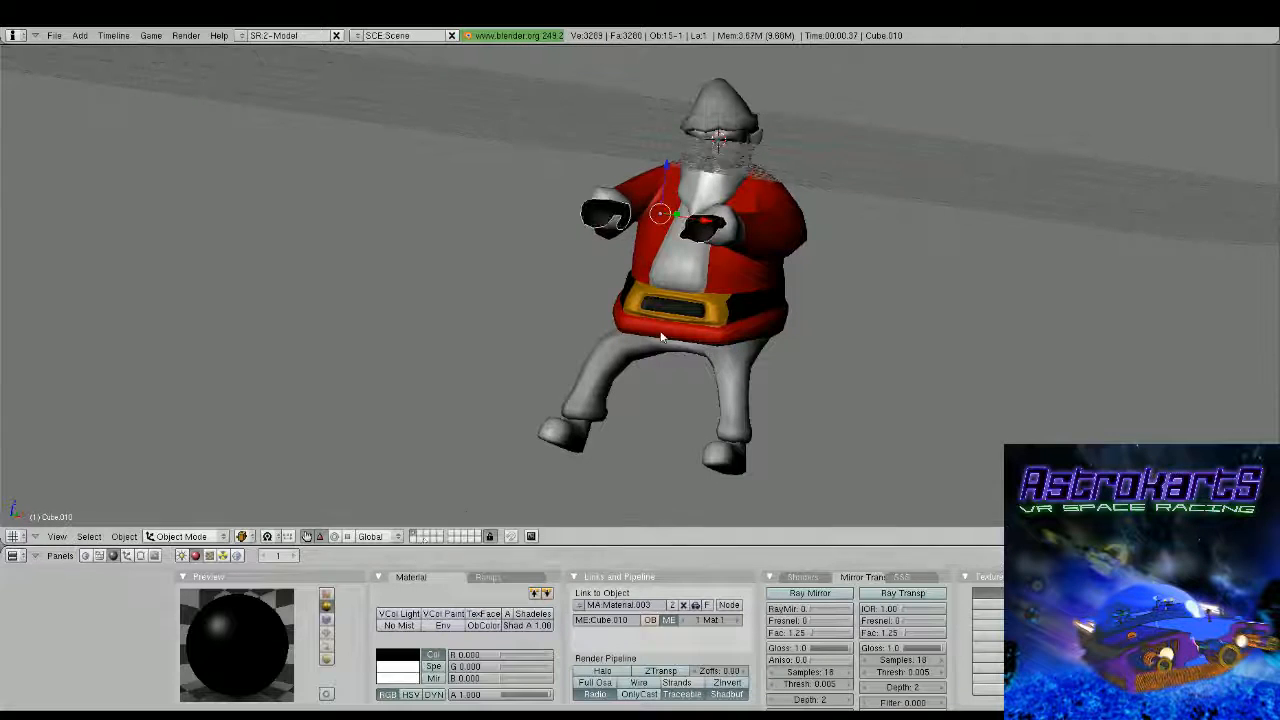
middle_click_drag(661, 337, 561, 325)
right_click(561, 325)
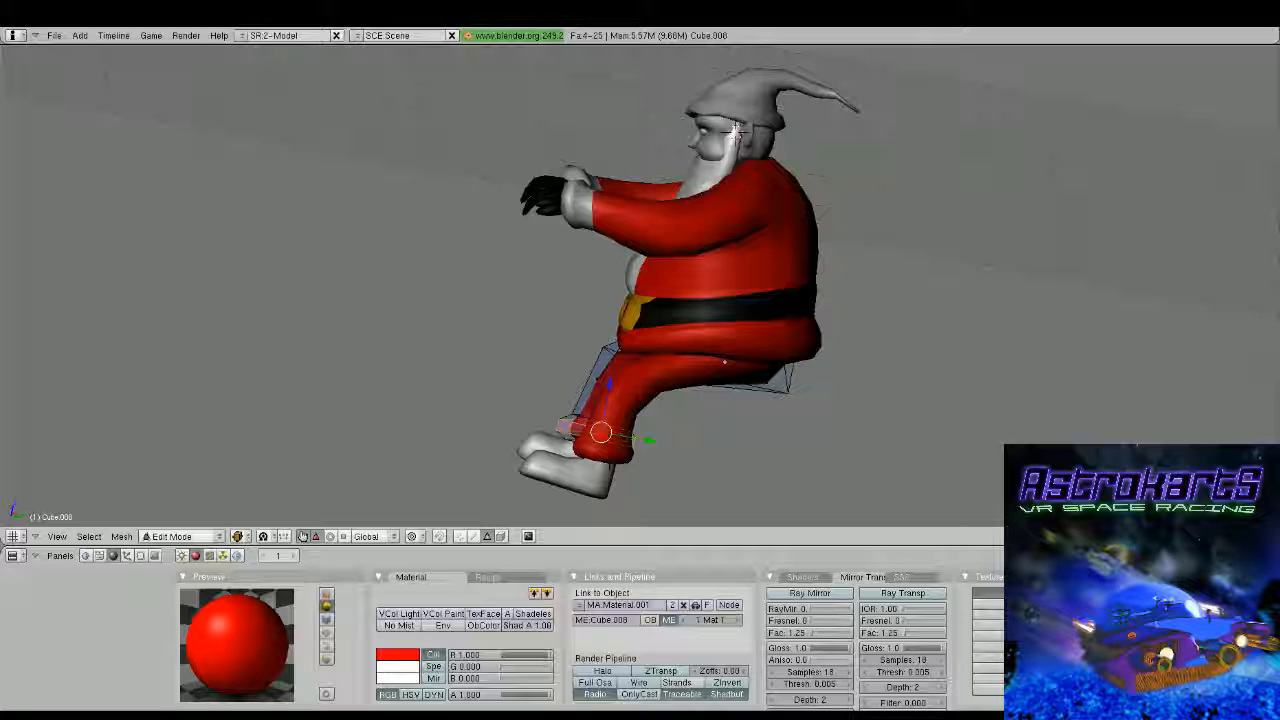
Make the trouser cuffs white using a second material slot, and link the black Material.003 to the boots
left_click(142, 557)
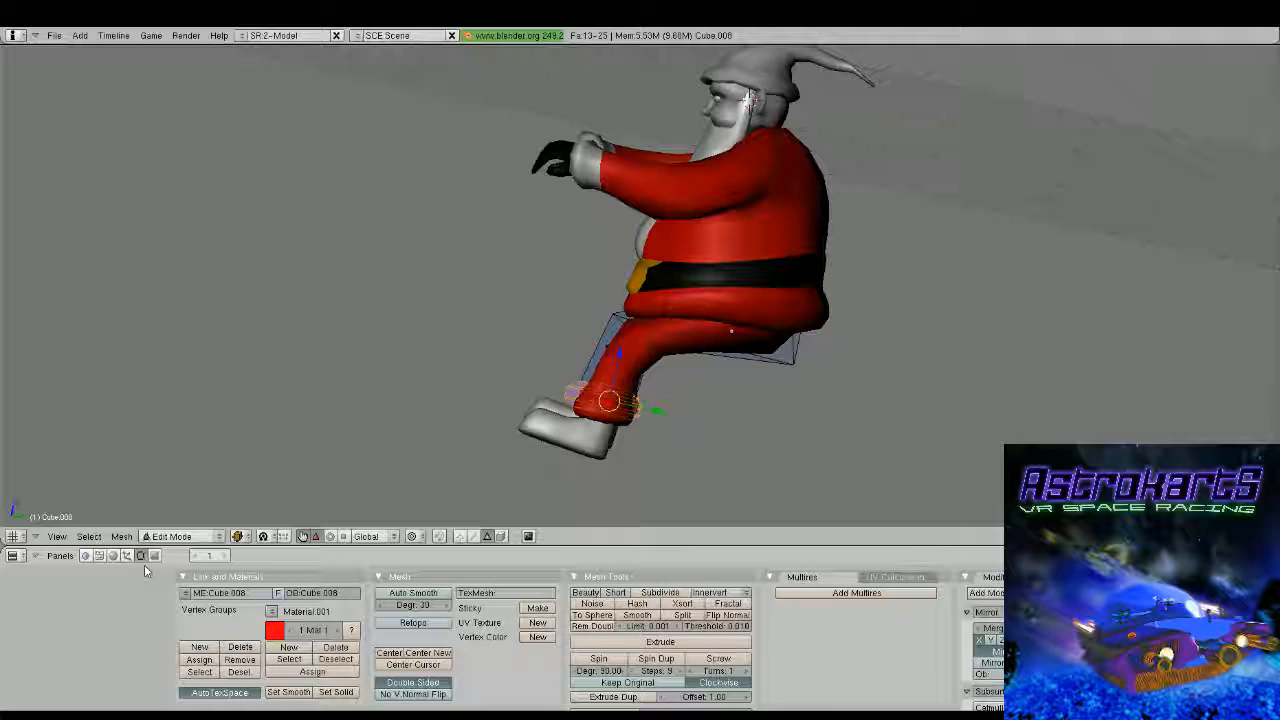
left_click(305, 647)
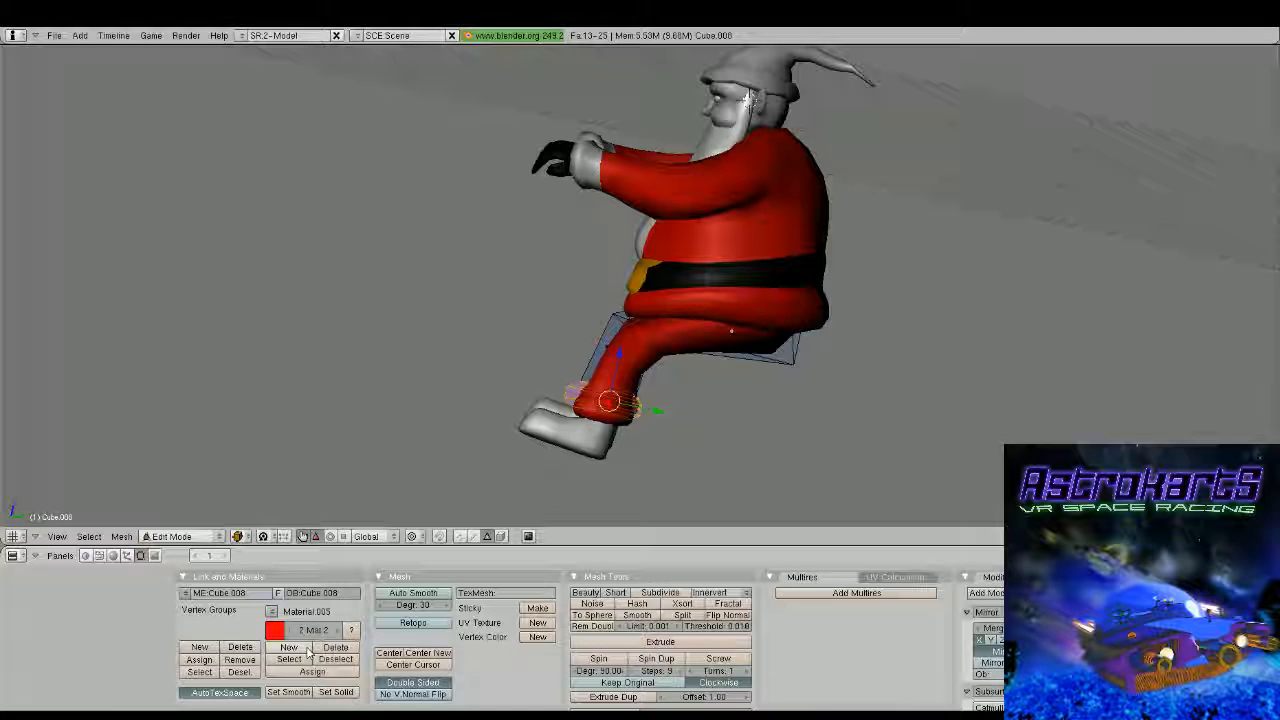
left_click(114, 556)
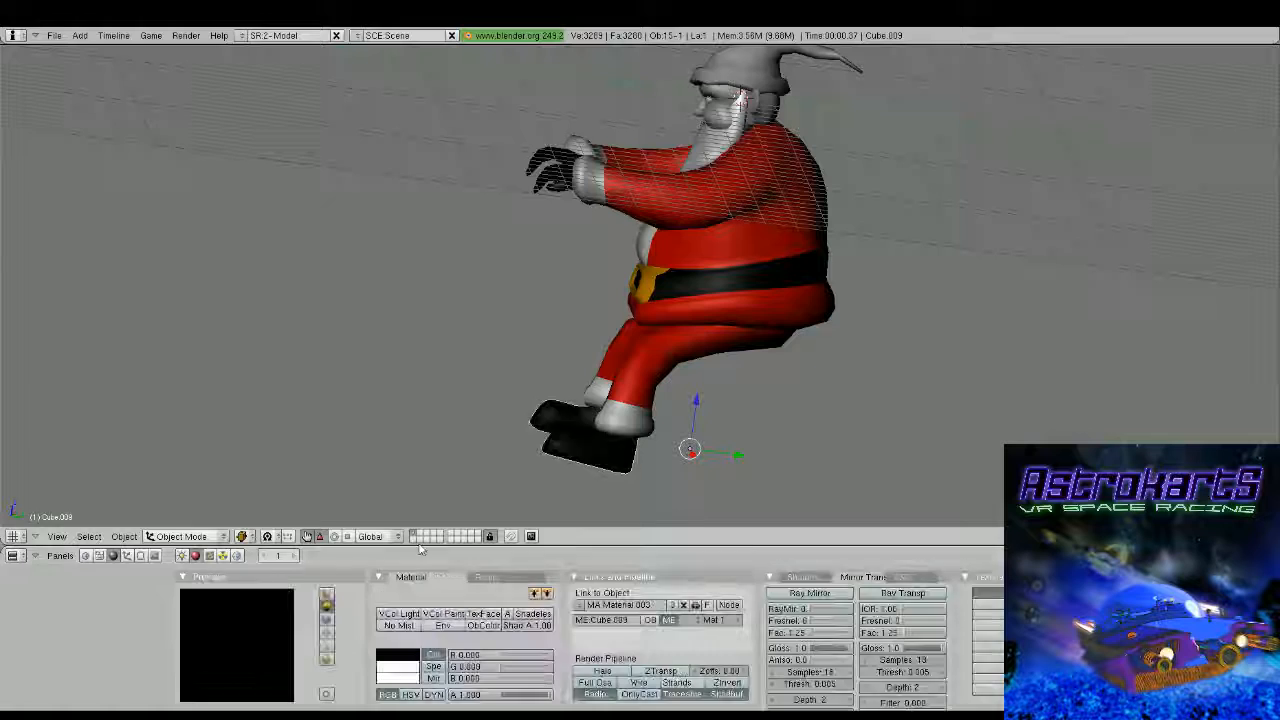
Give the beard the white material
scroll(475, 400, "down", 1)
middle_click_drag(475, 400, 684, 288)
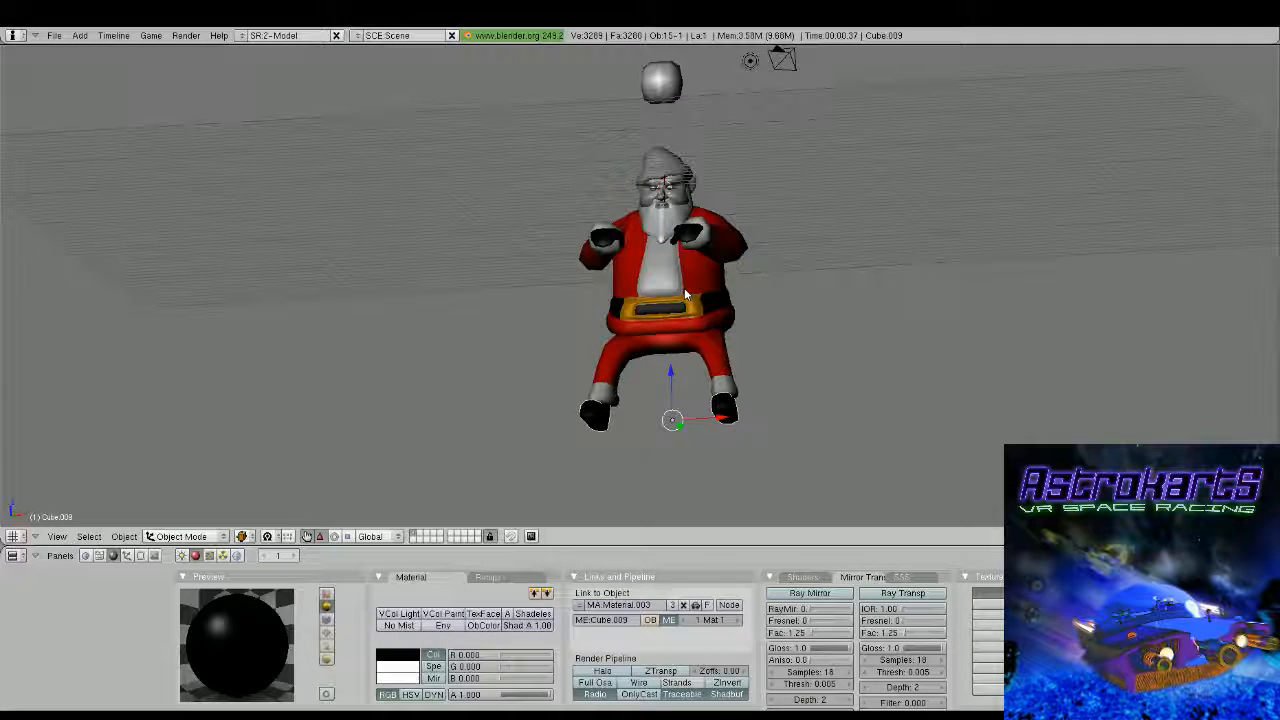
right_click(684, 288)
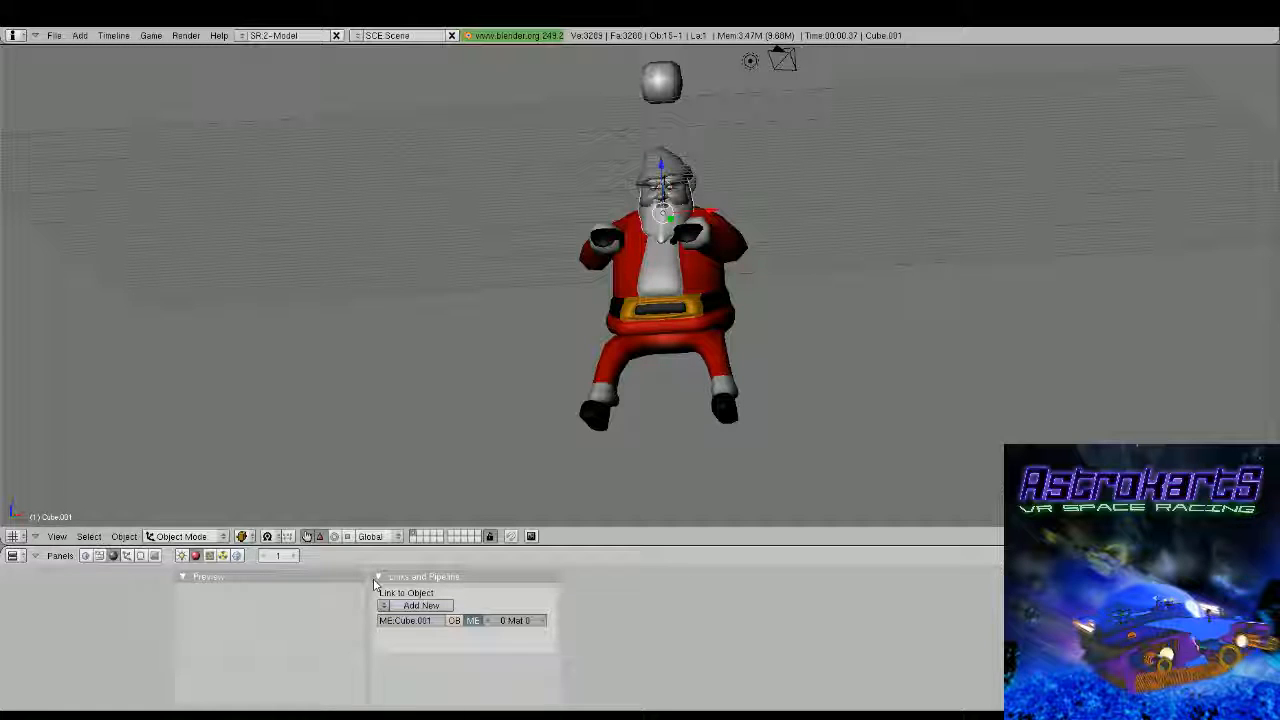
left_click(415, 605)
Change the head material's colour to a light peach skin tone
middle_click_drag(684, 275, 647, 370)
middle_click_drag(715, 242, 685, 295, "shift")
scroll(698, 298, "up", 4)
right_click(686, 291)
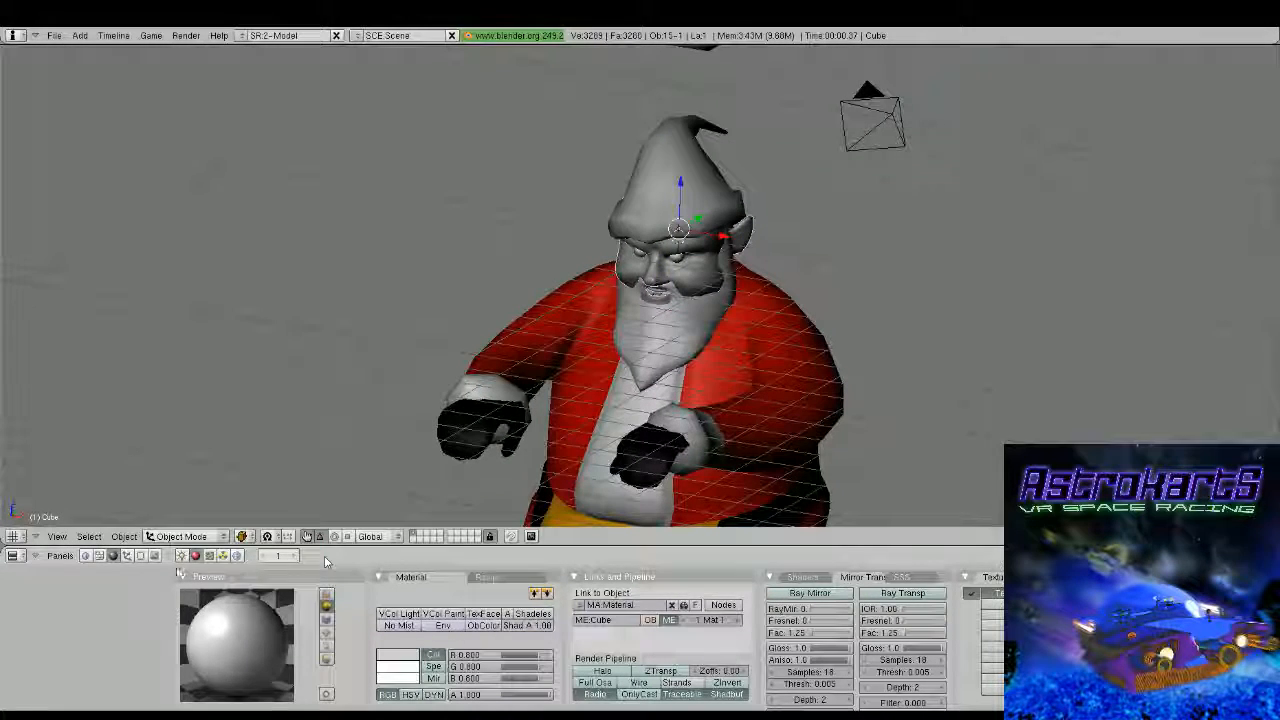
middle_click_drag(597, 372, 662, 264)
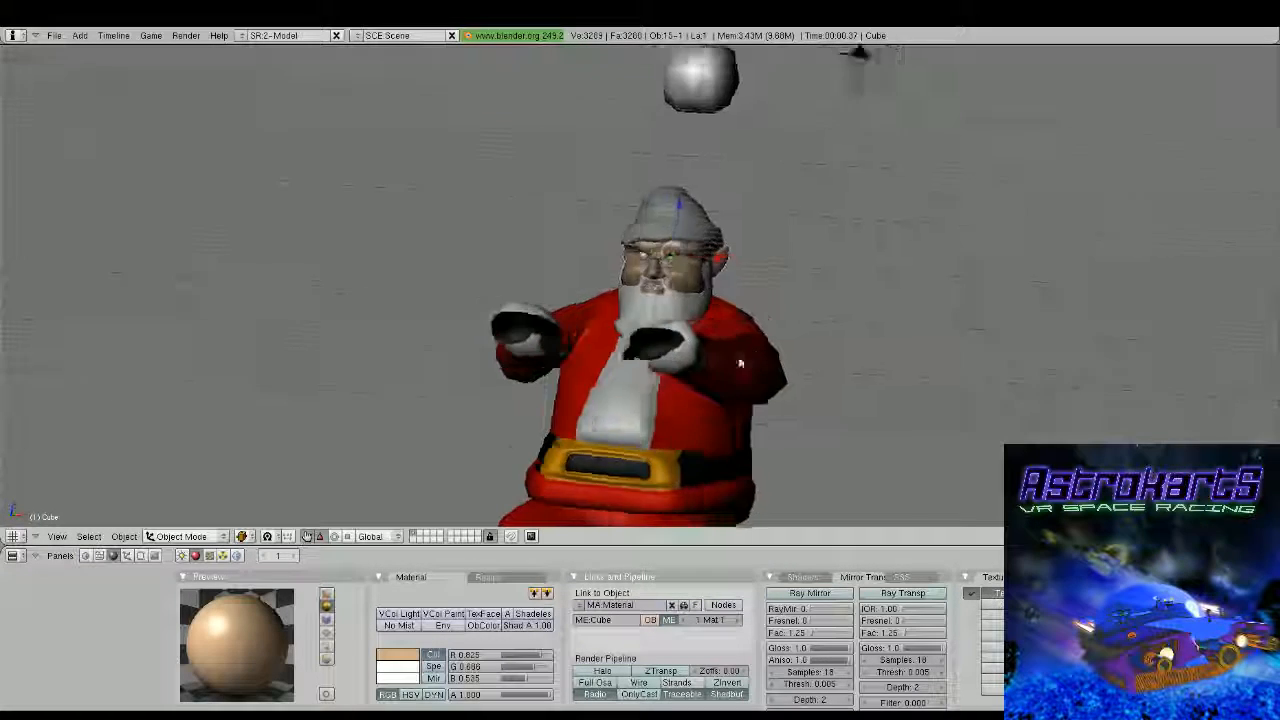
Link the red Material.001 to the hat and assign the white Material.002 to its brim faces in a second material slot
middle_click_drag(740, 363, 623, 316)
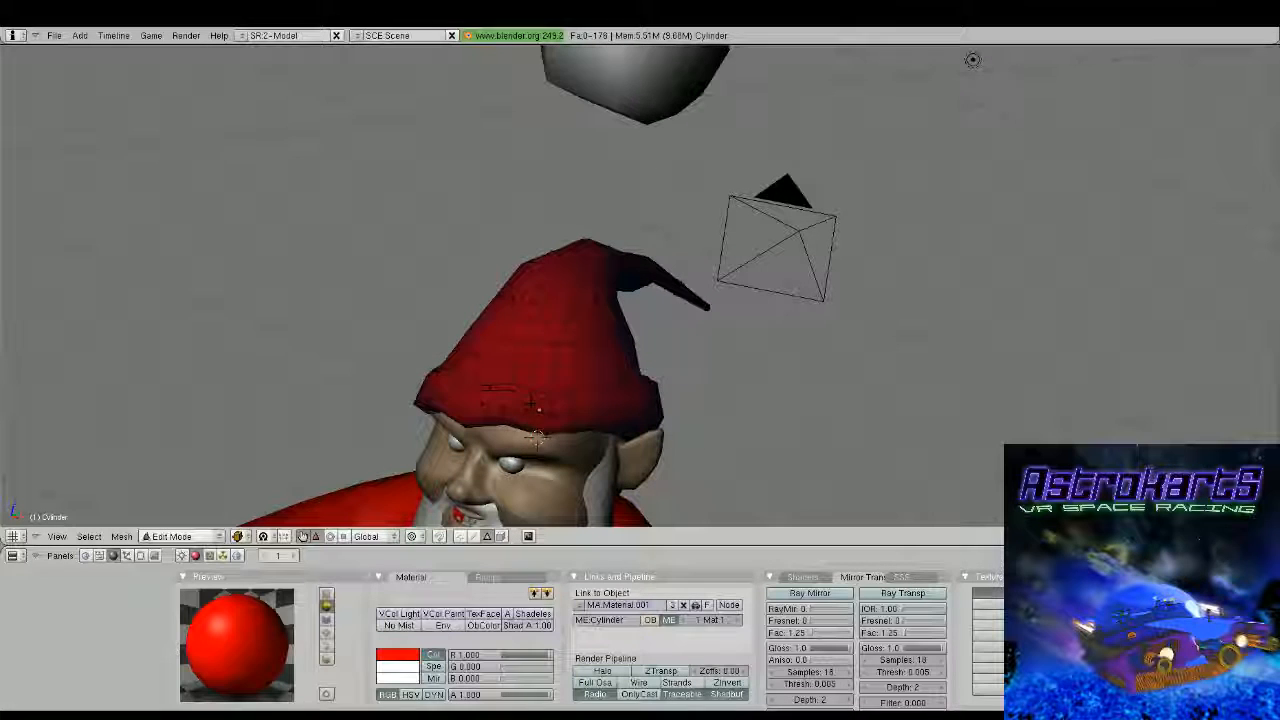
key("a")
key("a")
right_click(508, 390, "alt")
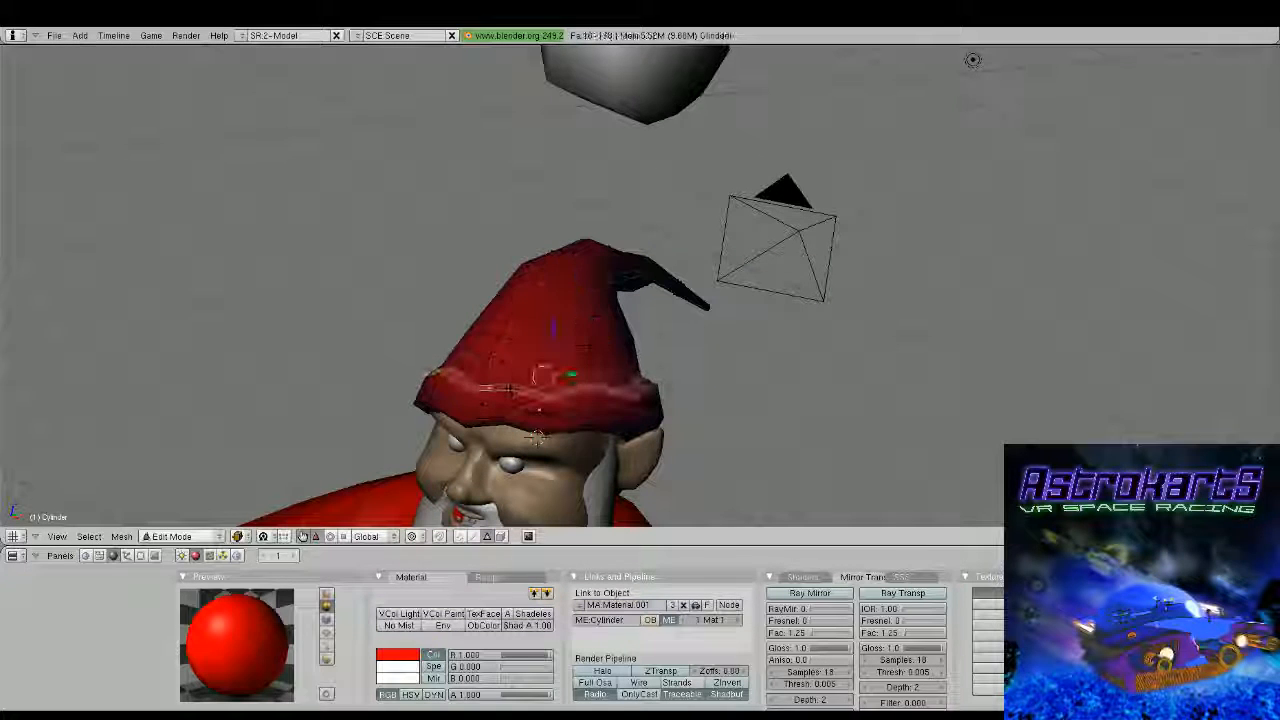
right_click(458, 405, "alt+shift")
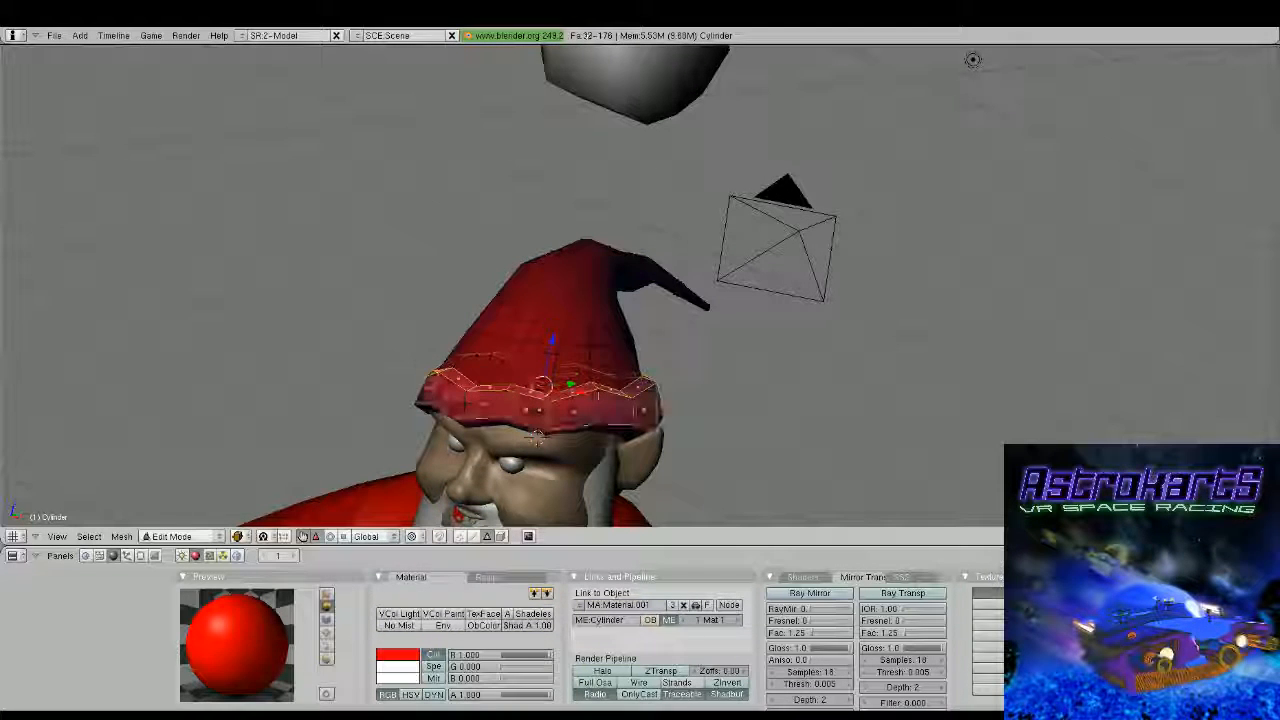
right_click(461, 410, "alt+shift")
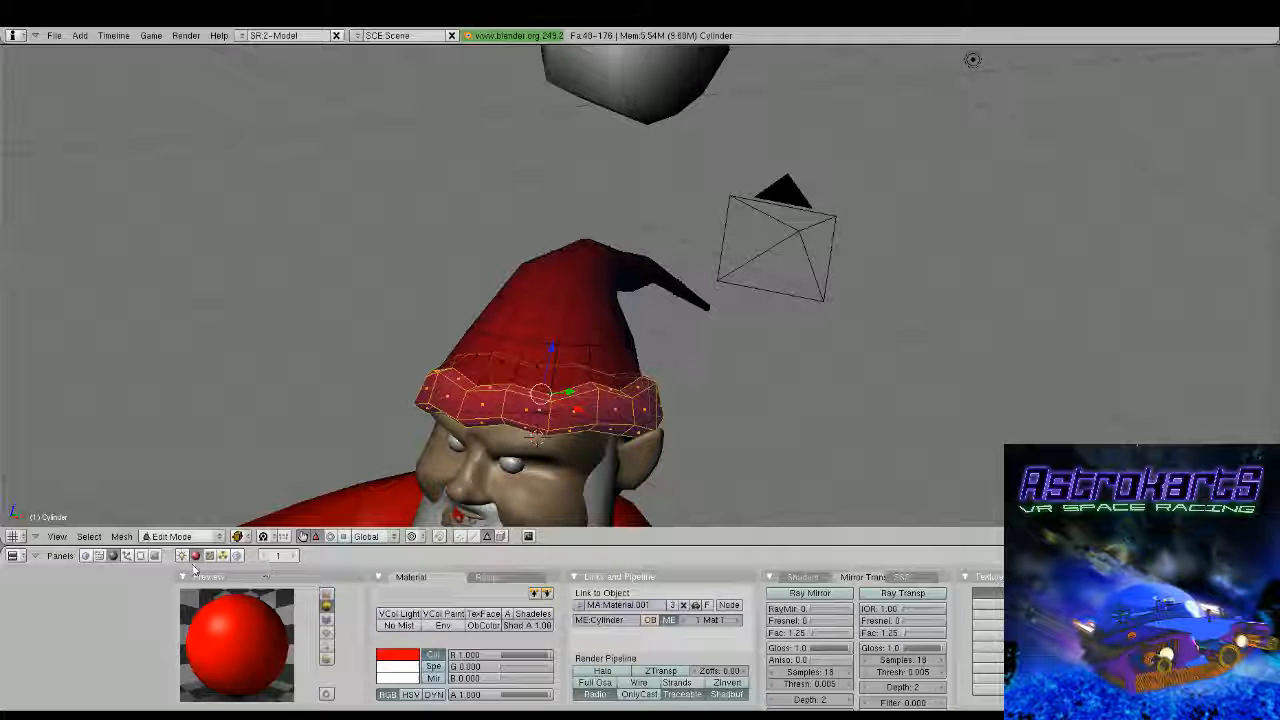
key("F9")
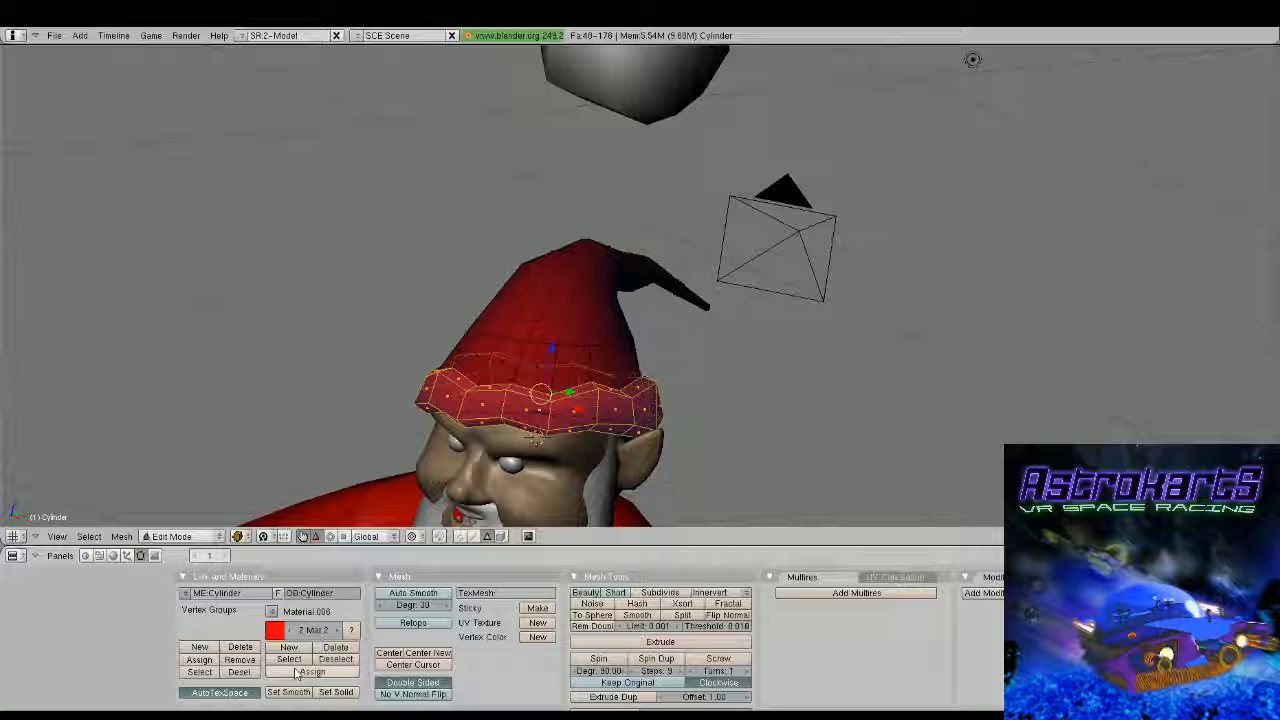
left_click(297, 673)
key("F5")
left_click(578, 605)
scroll(620, 390, "down", 5)
key("Tab")
Examine the coloured Santa figure from behind, from the front and from the side, including a close view of the face
mouse_move(600, 380)
middle_mouse_down()
mouse_move(694, 406)
mouse_move(549, 388)
mouse_move(551, 344)
middle_mouse_up()
scroll(549, 388, "down", 5)
middle_click_drag(551, 344, 968, 227)
scroll(733, 343, "up", 4)
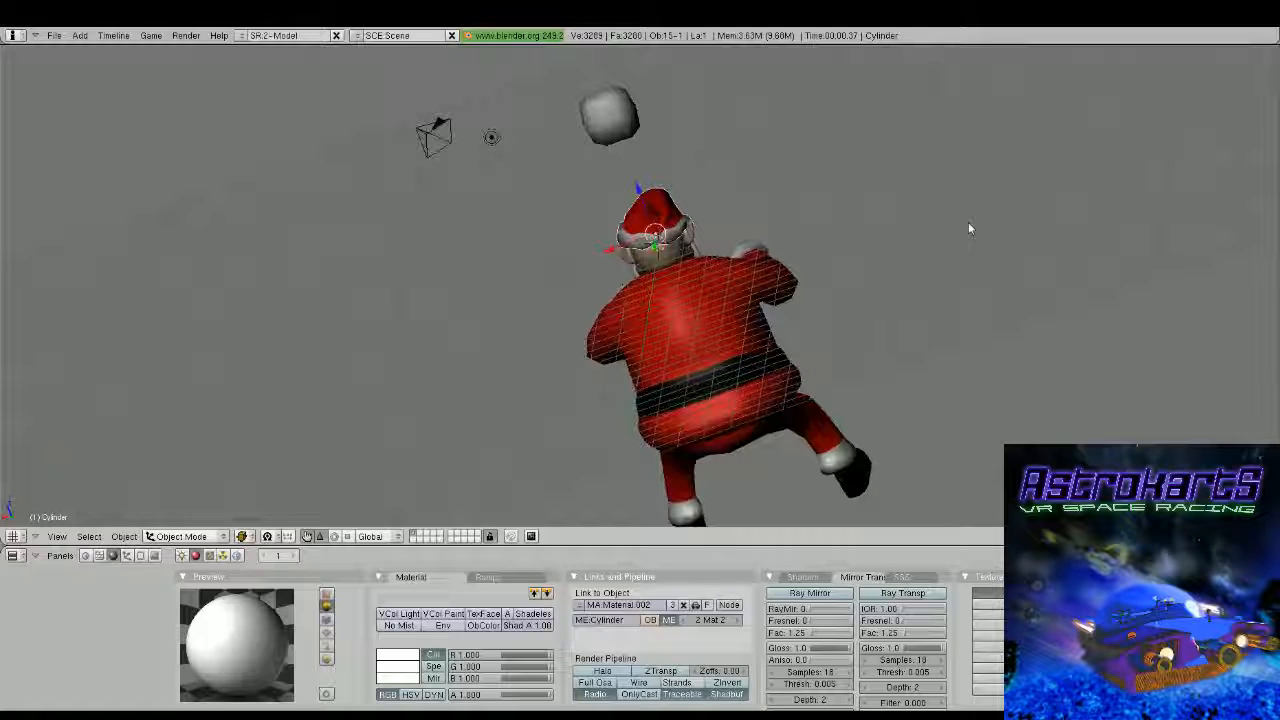
middle_click_drag(968, 228, 591, 342)
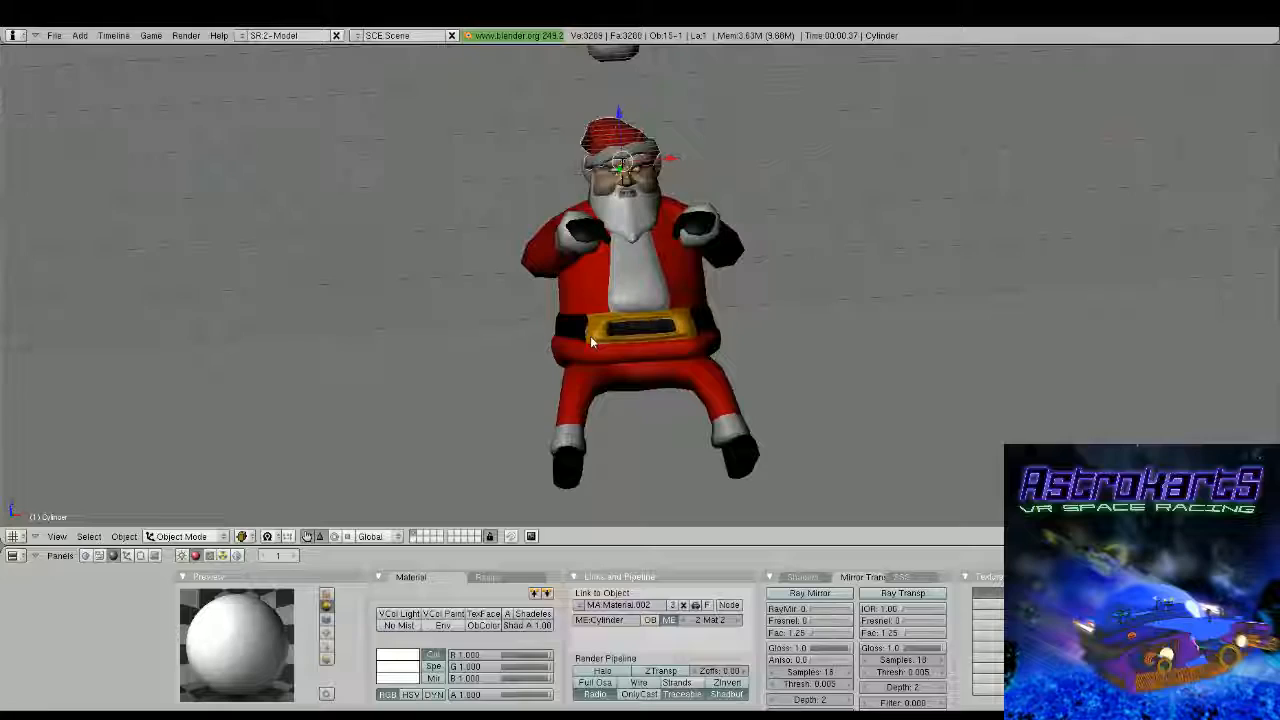
scroll(590, 336, "up", 6)
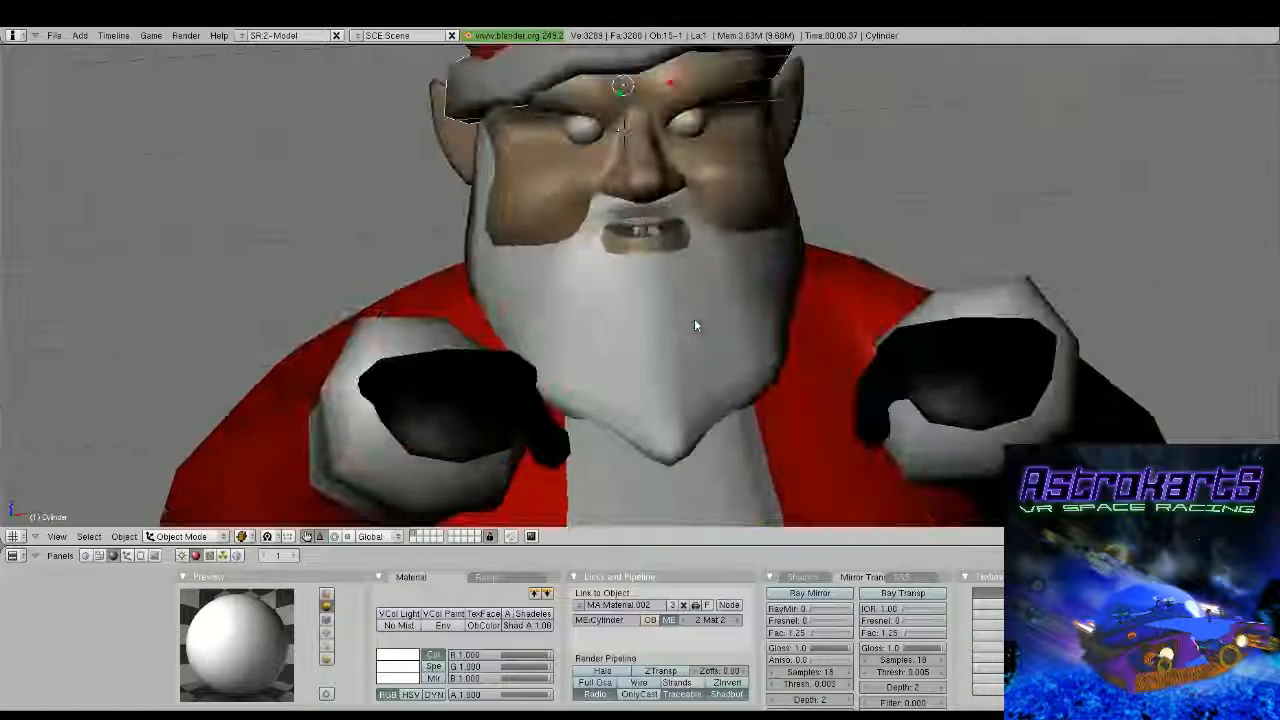
scroll(696, 325, "down", 5)
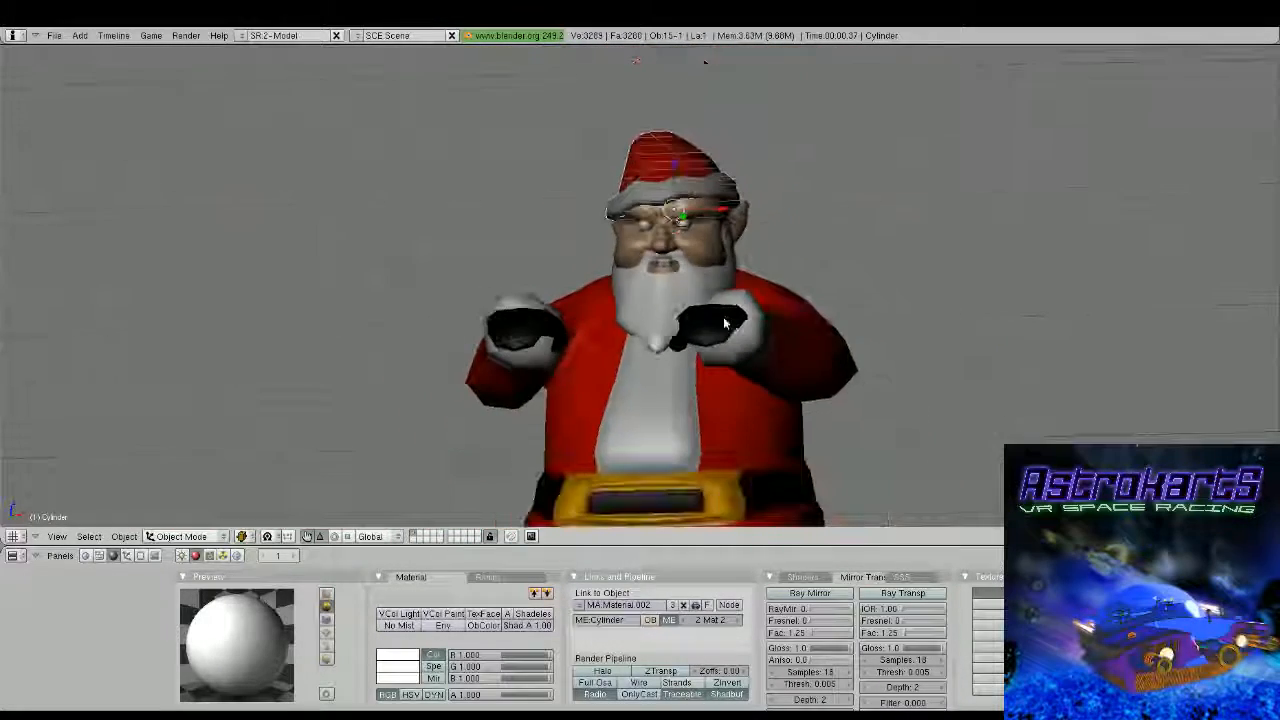
middle_click_drag(726, 322, 601, 333)
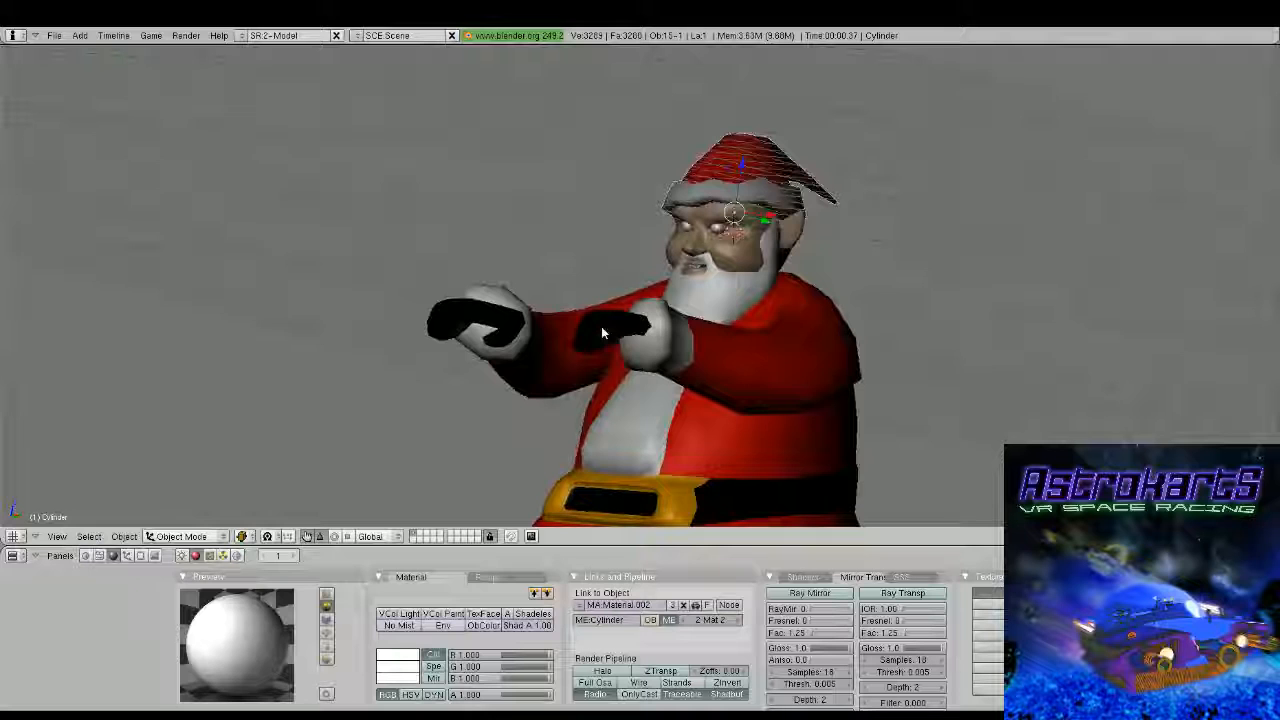
scroll(601, 333, "down", 4)
middle_click_drag(601, 333, 563, 307)
scroll(563, 307, "down", 1)
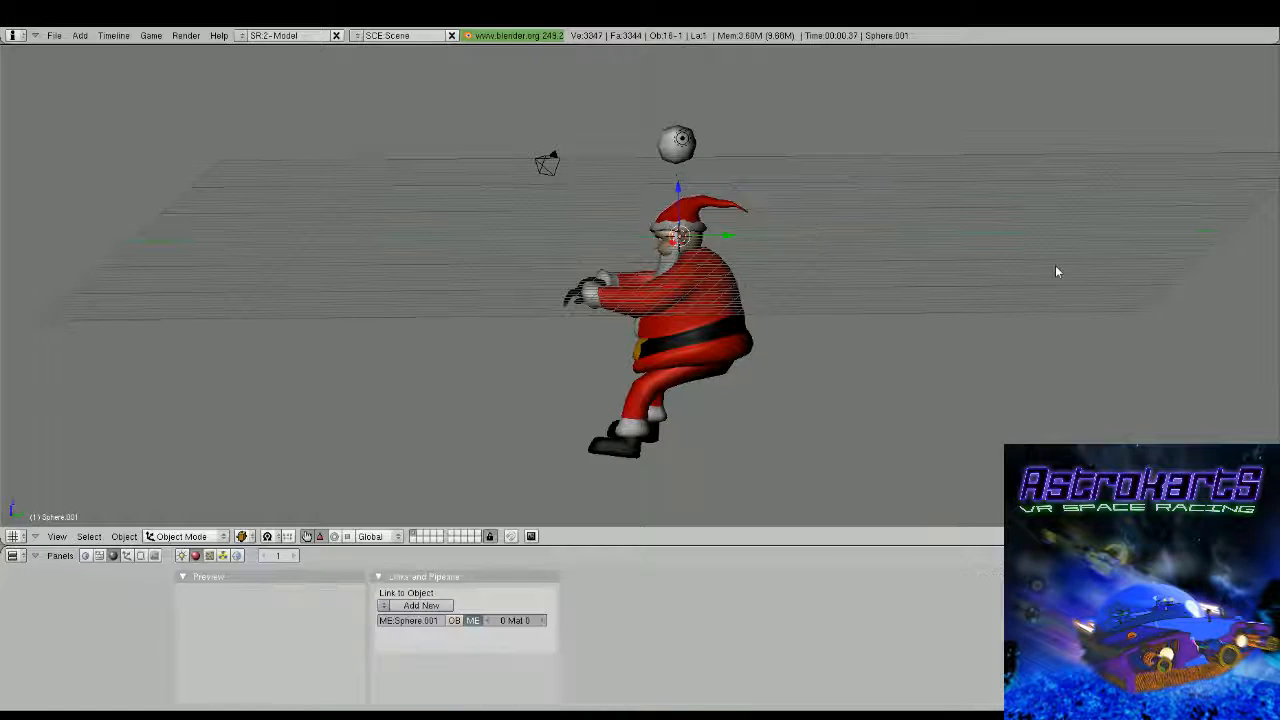
Add a small sphere at the hat's tip in the side view and link the white Material.002 to it
key("KP_Decimal")
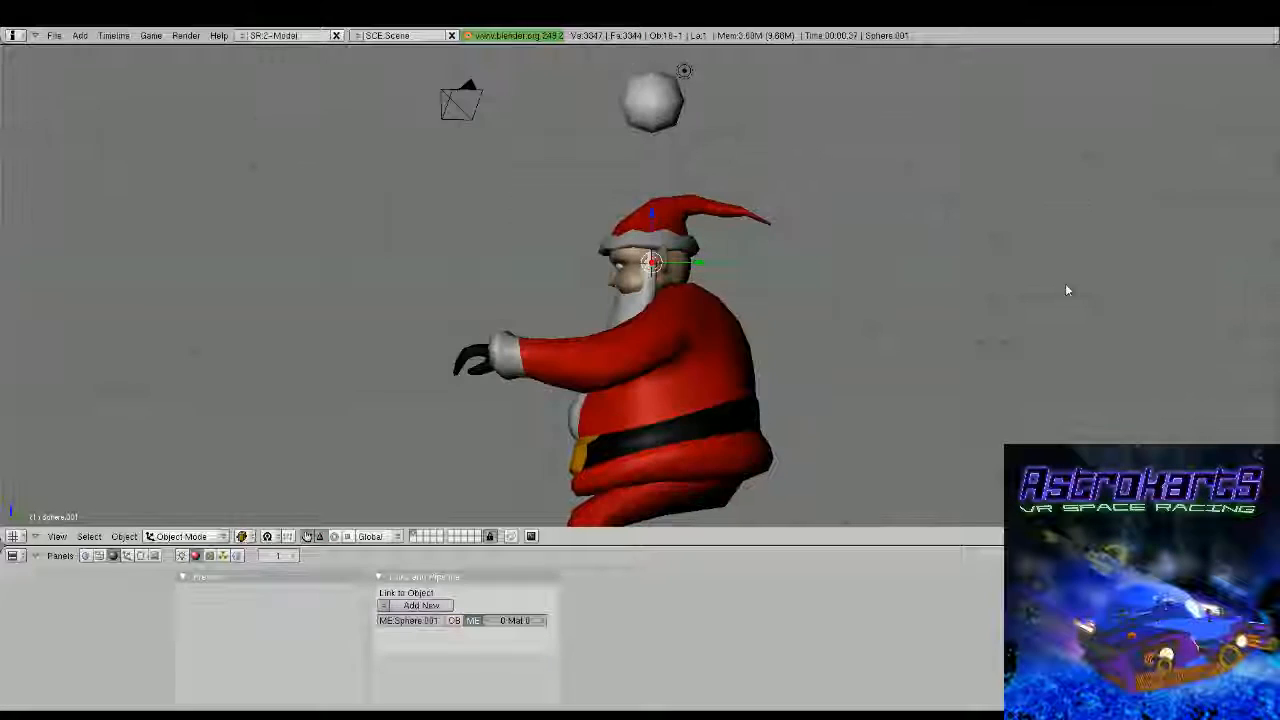
scroll(902, 263, "up", 2)
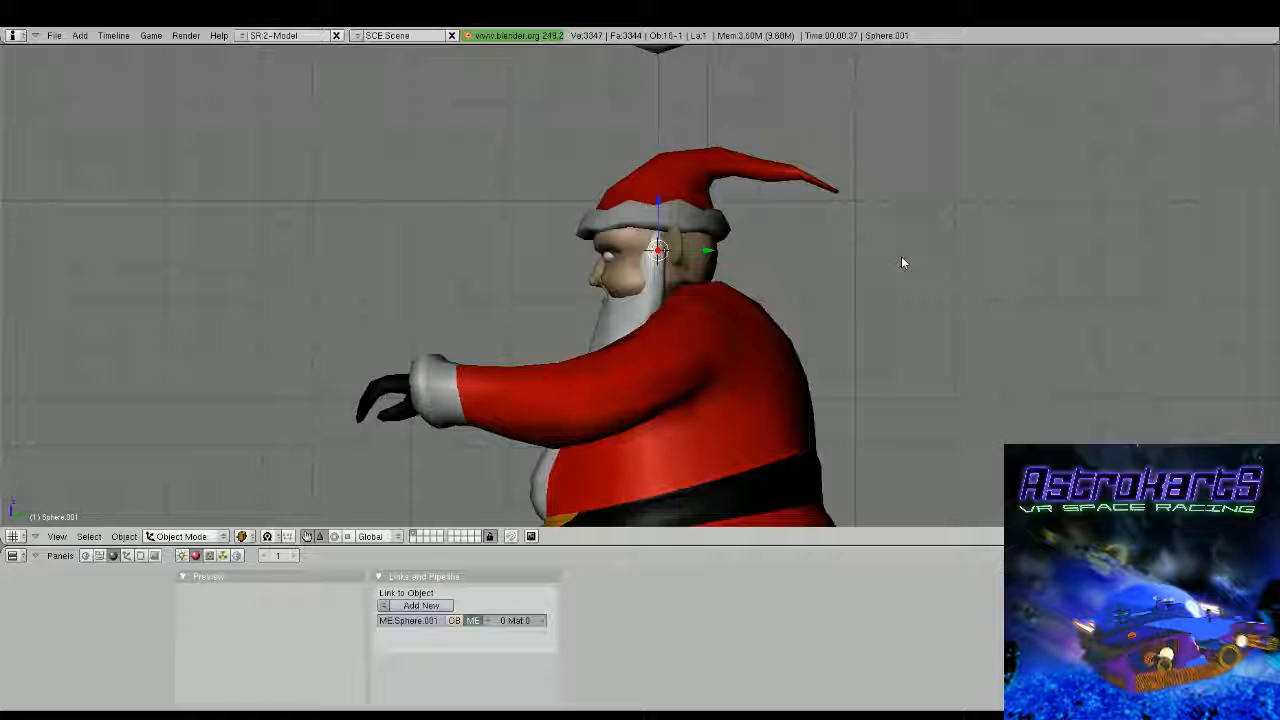
left_click_drag(658, 250, 845, 195)
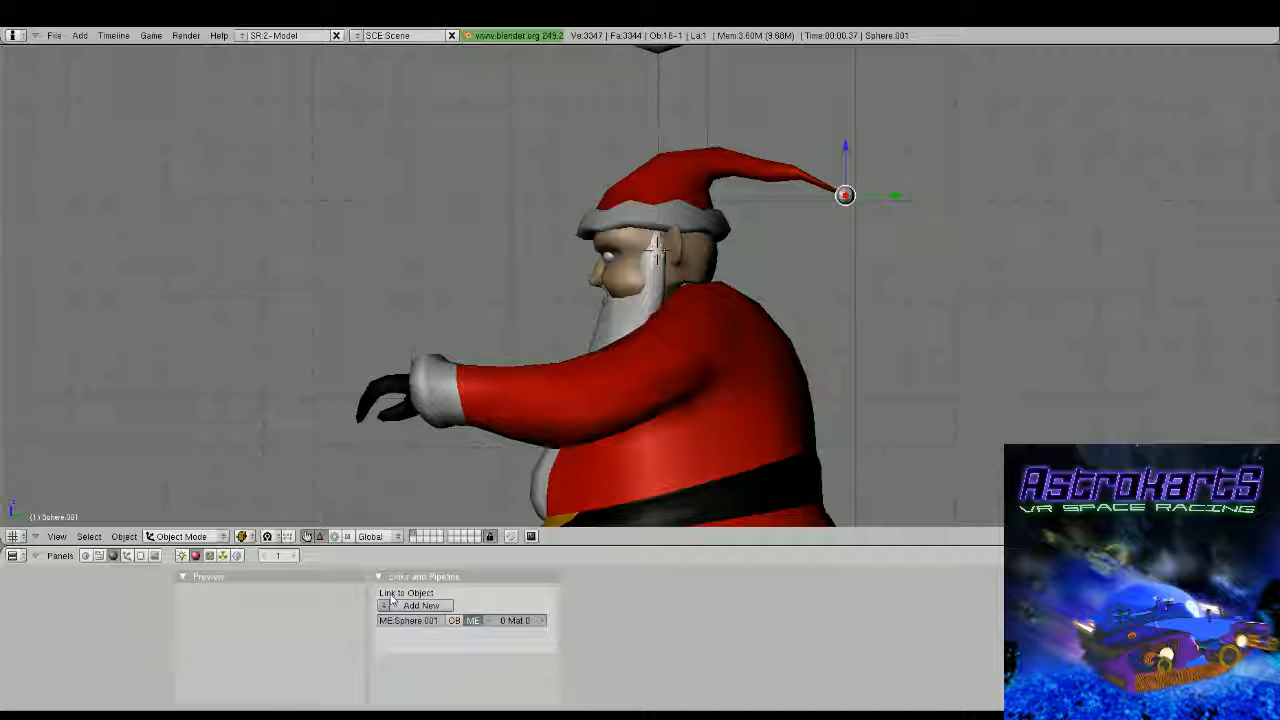
left_click(395, 605)
left_click(141, 557)
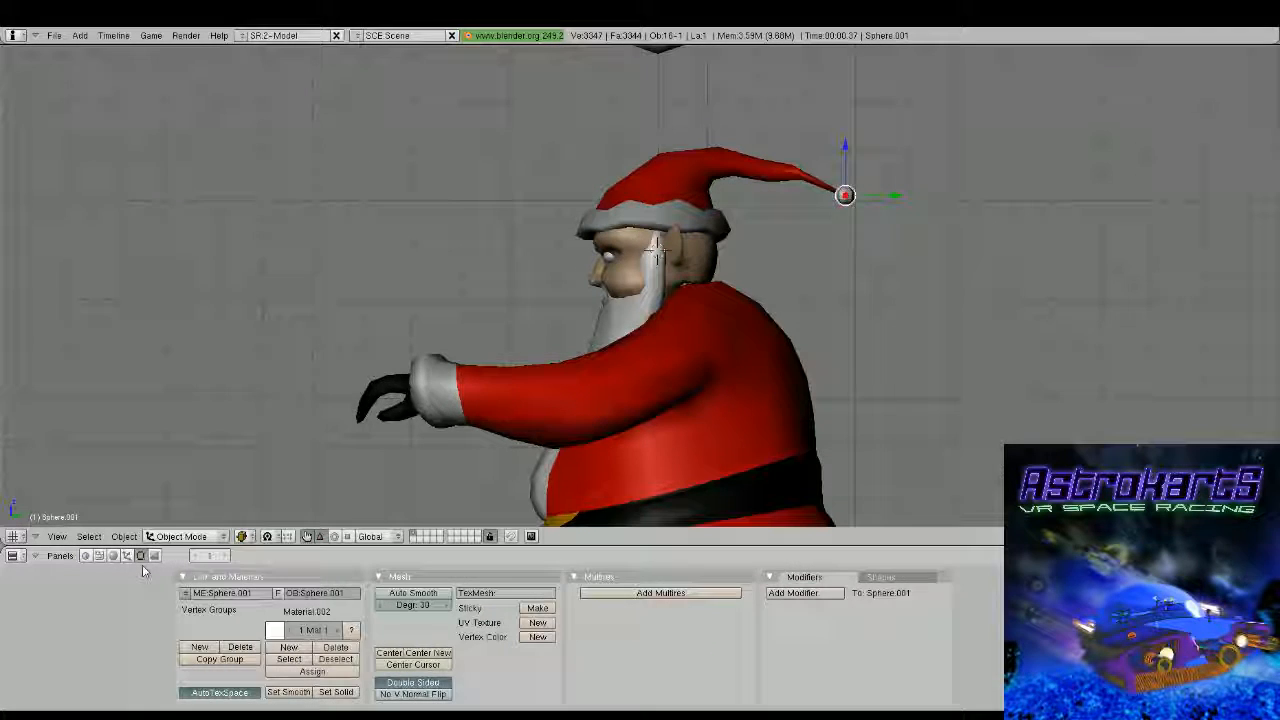
Move the pompom sphere sideways to line it up with the hat's tip as seen from above
middle_click_drag(680, 240, 534, 357)
scroll(534, 357, "down", 2)
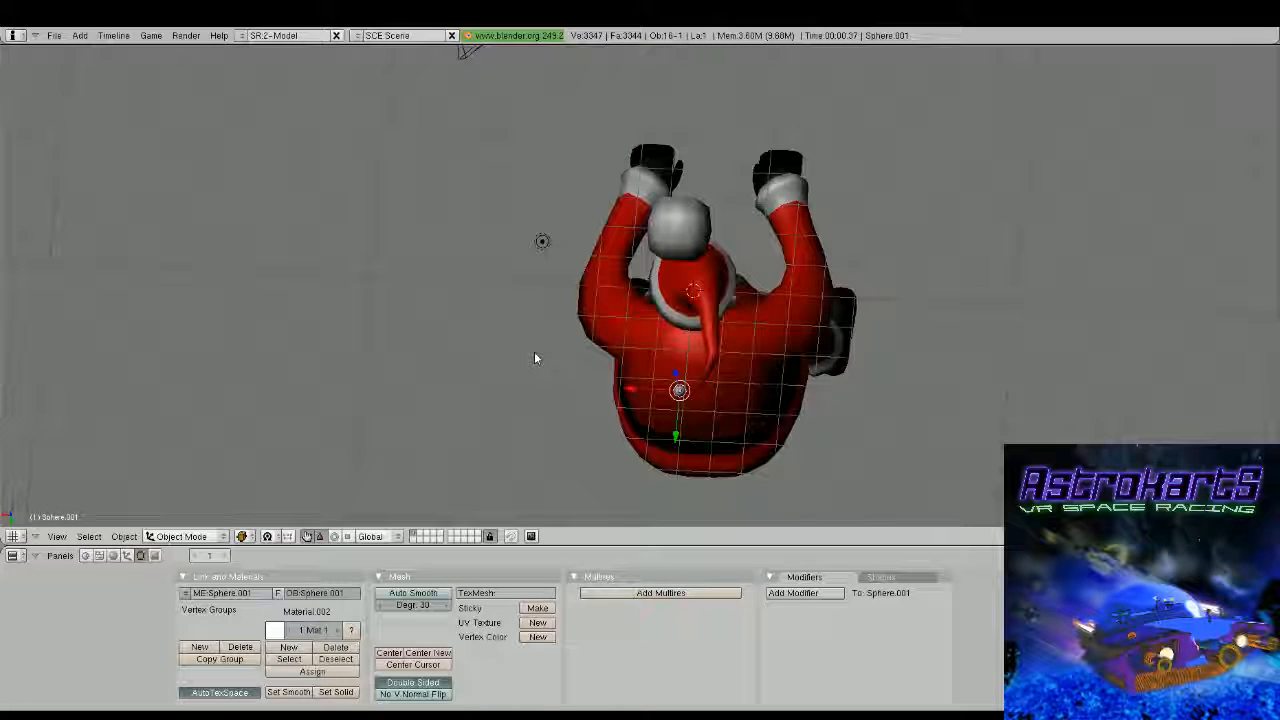
key("g")
left_click(645, 393)
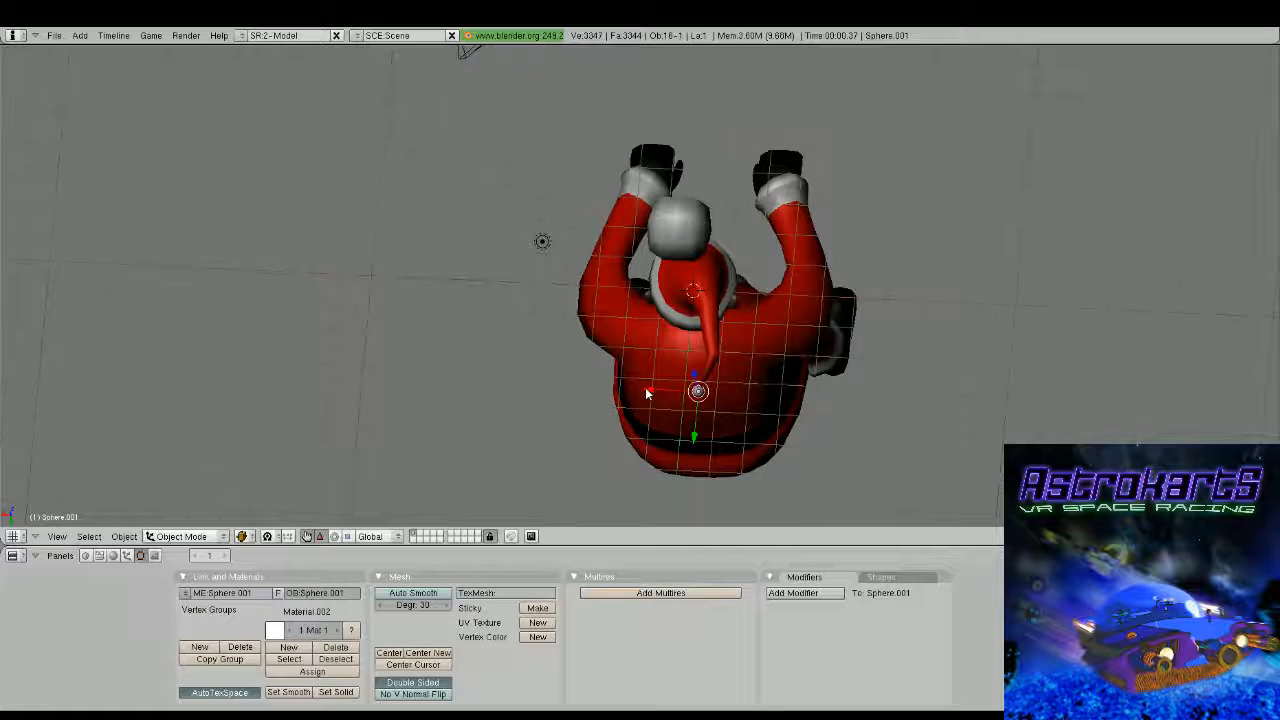
middle_click_drag(645, 387, 830, 406)
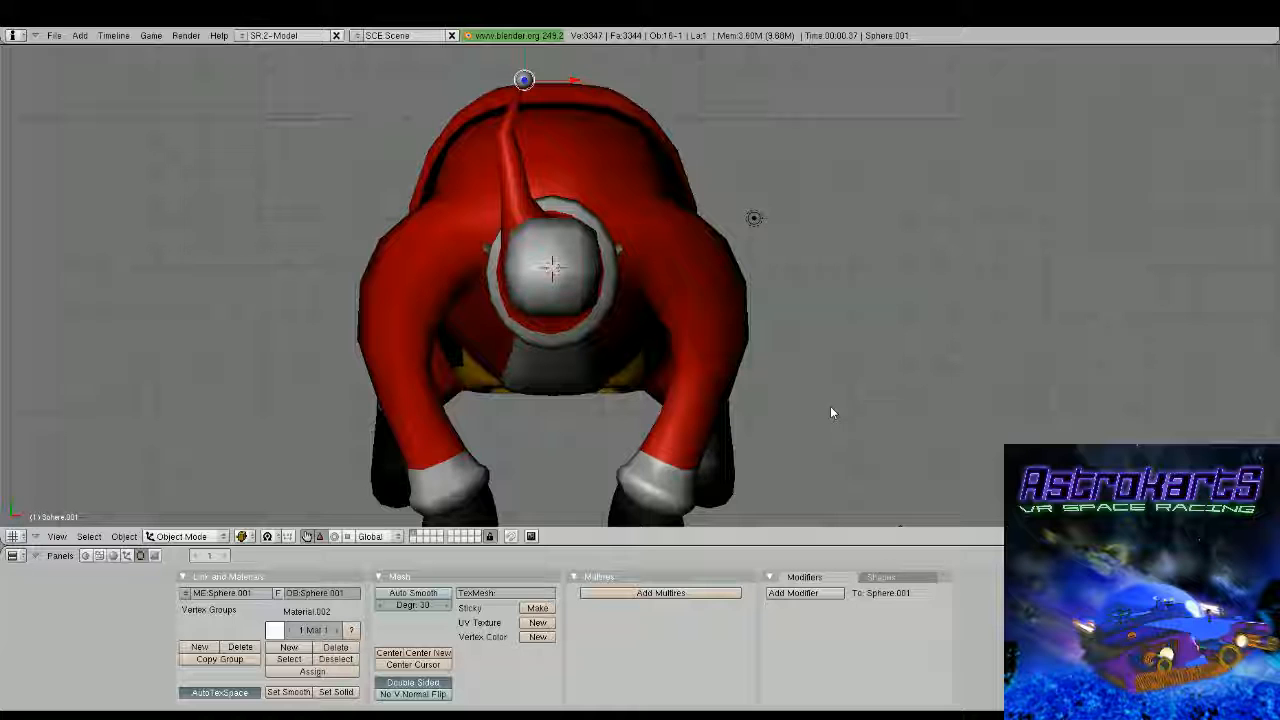
middle_click_drag(830, 406, 485, 280)
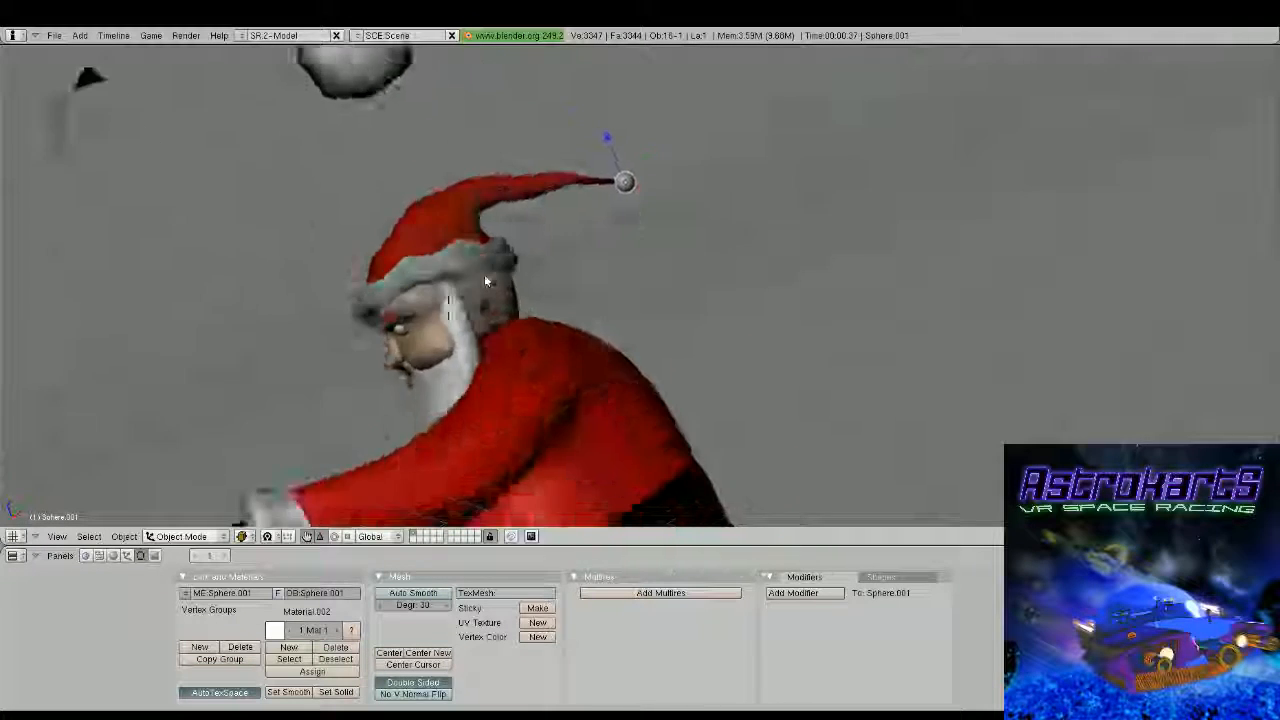
scroll(465, 292, "down", 4)
middle_click_drag(429, 314, 760, 264)
scroll(755, 270, "down", 2)
middle_click_drag(663, 372, 631, 285)
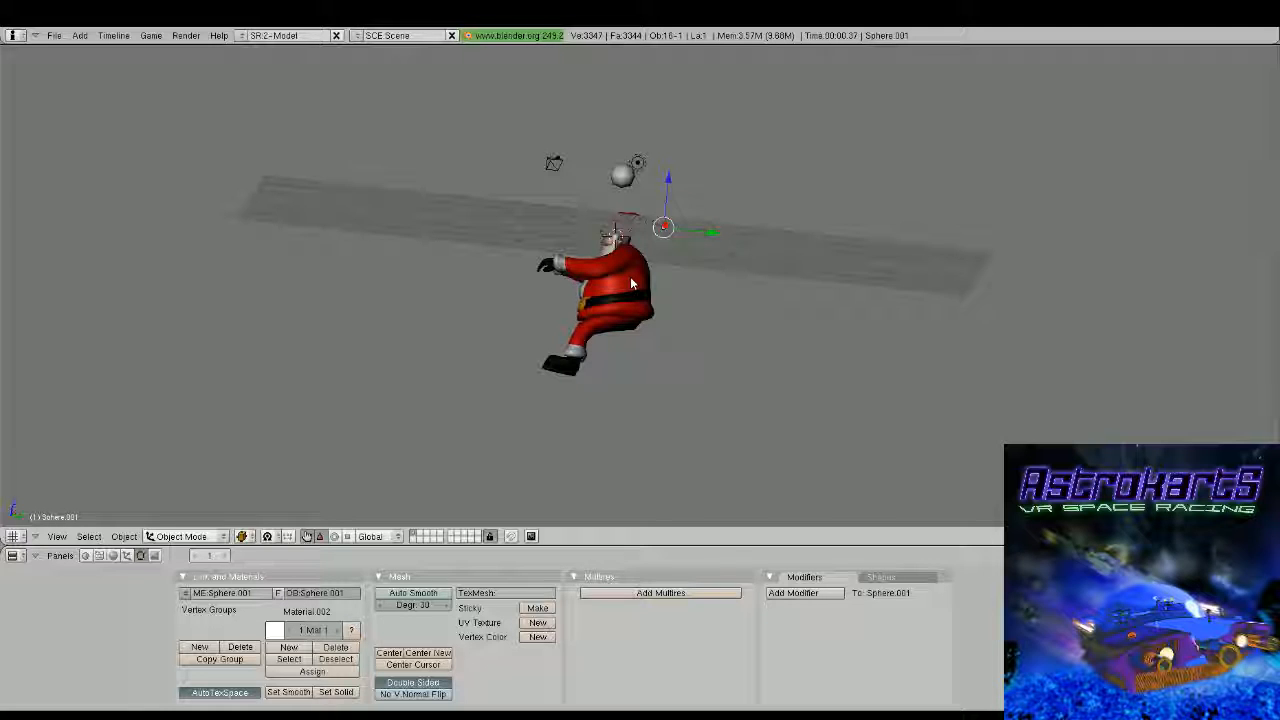
Add a new material to one of the teeth in Santa's mouth
scroll(631, 284, "up", 4)
middle_click_drag(631, 284, 610, 306)
scroll(639, 247, "up", 3)
scroll(610, 306, "up", 3)
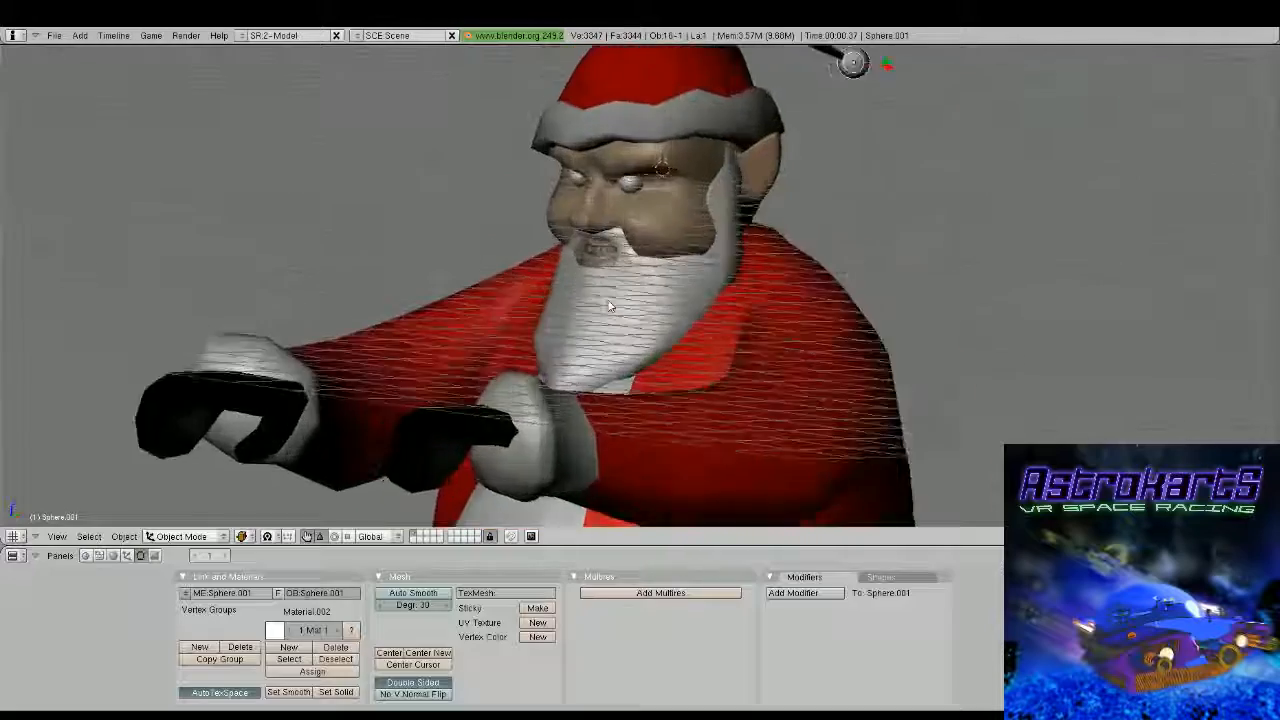
scroll(610, 306, "up", 2)
right_click(583, 241)
right_click(580, 237)
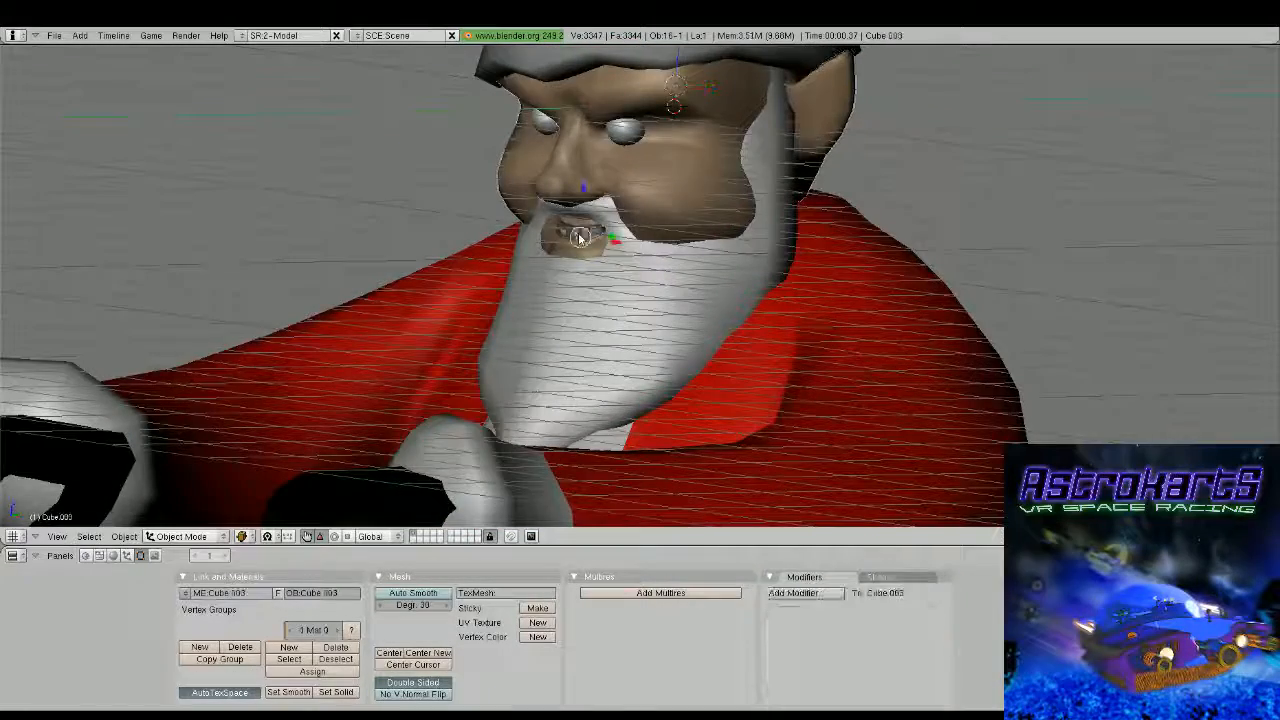
scroll(580, 237, "up", 3)
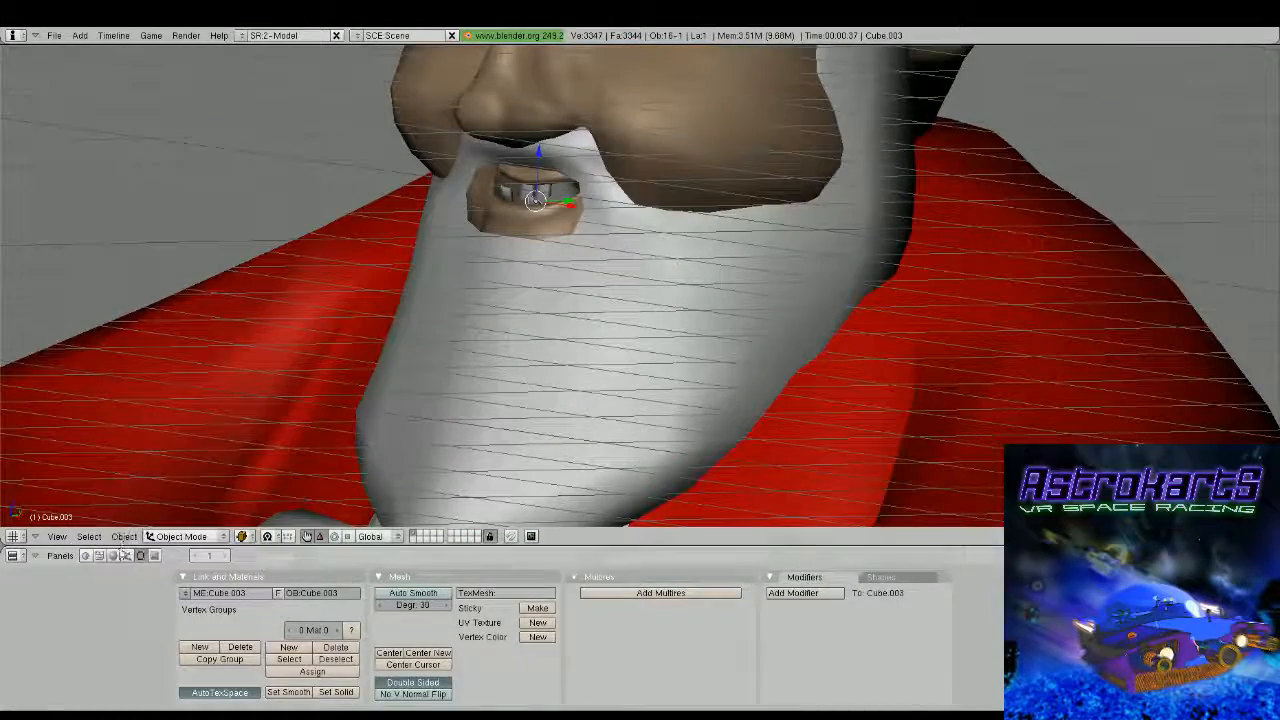
left_click(114, 556)
left_click(401, 606)
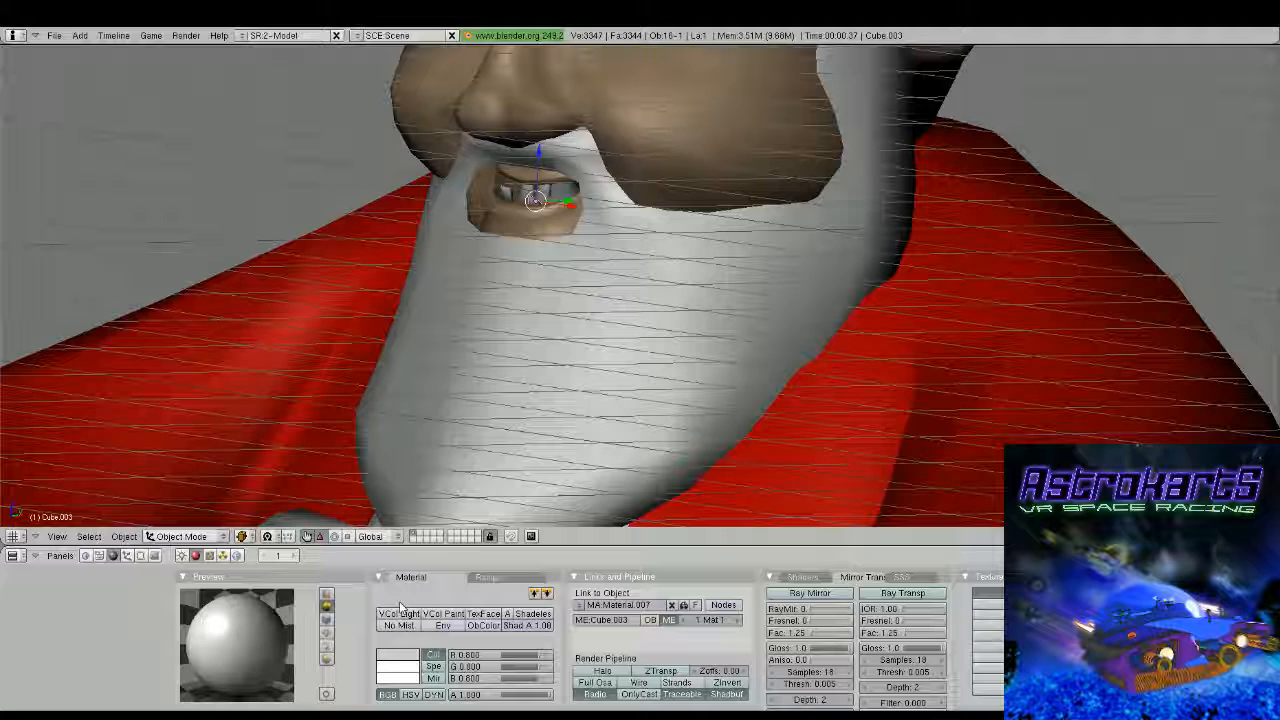
Give the first tooth's material a cream colour and link this Material.007 to the other two teeth in Santa's mouth
middle_click_drag(680, 372, 740, 406)
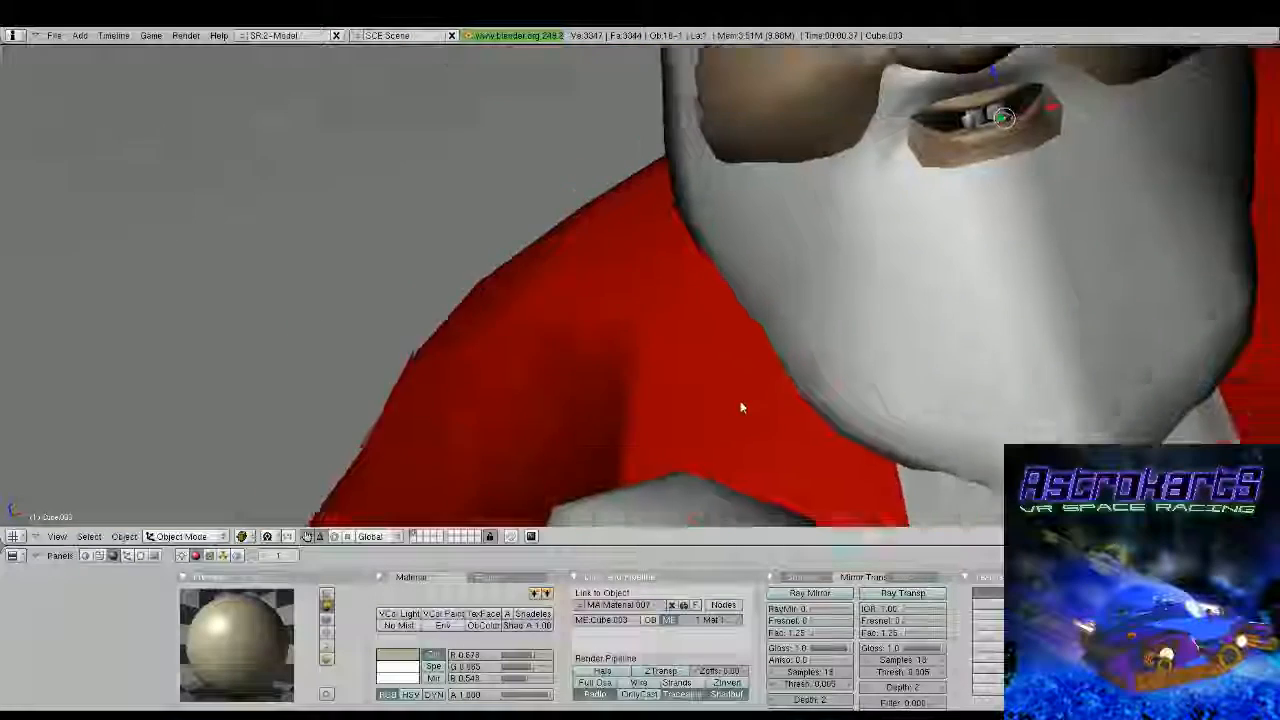
scroll(740, 406, "up", 2)
middle_click_drag(829, 263, 645, 434, "shift")
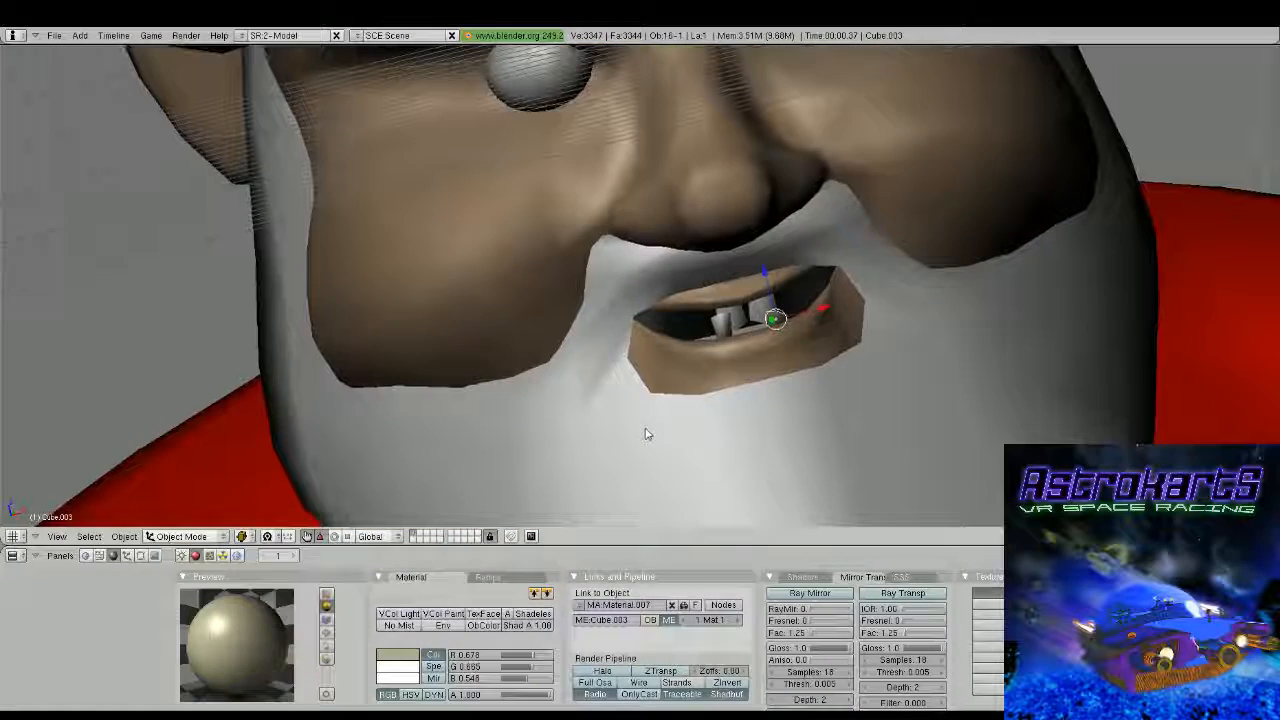
right_click(722, 320)
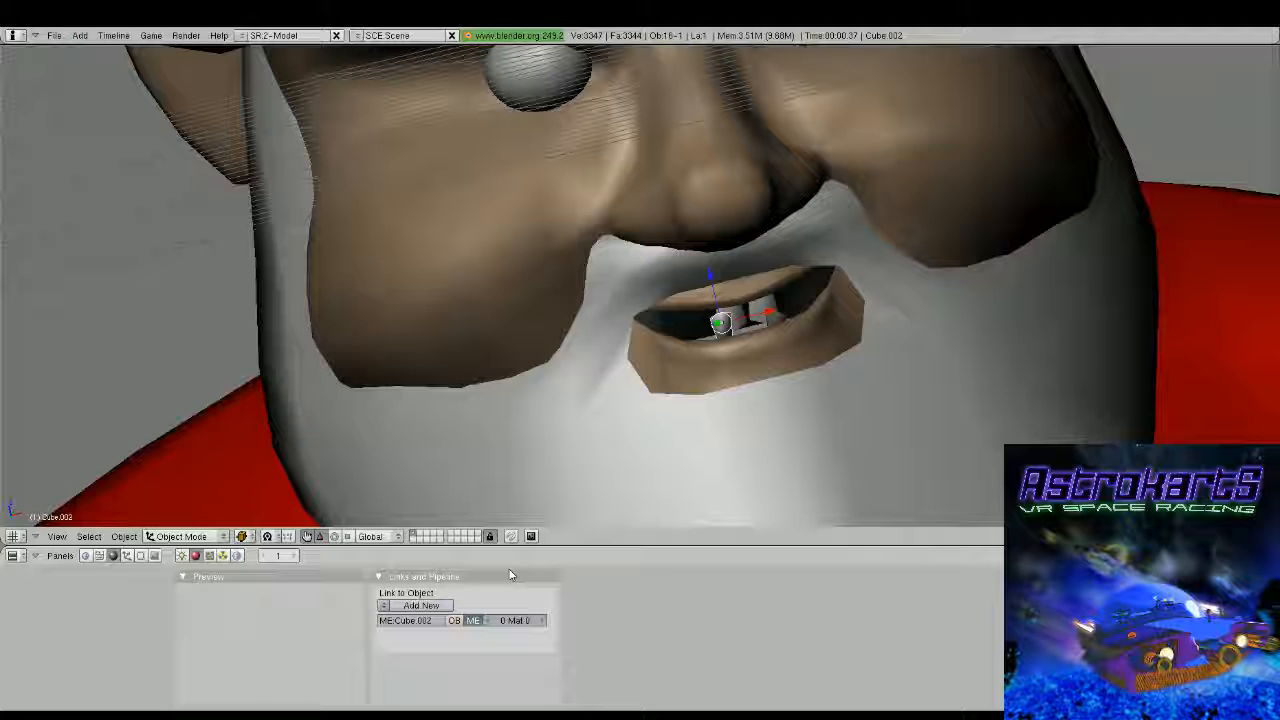
left_click(384, 605)
left_click(432, 499)
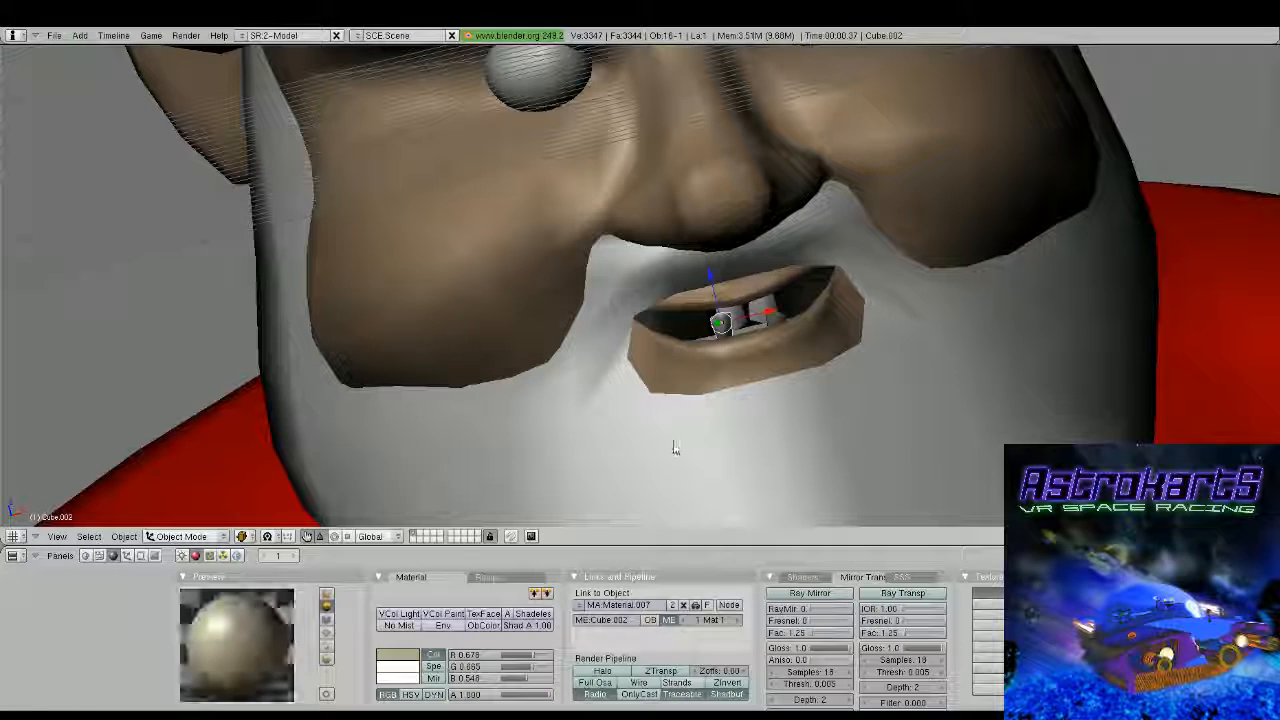
right_click(738, 316)
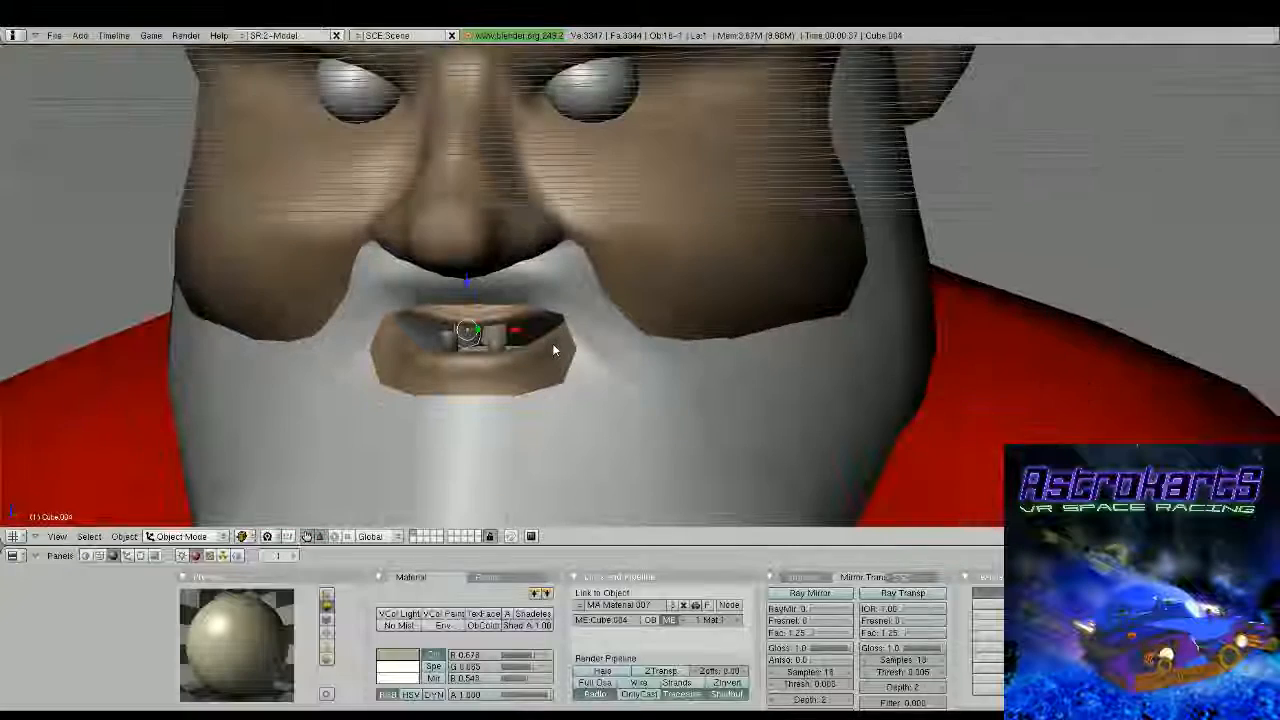
scroll(474, 357, "down", 6)
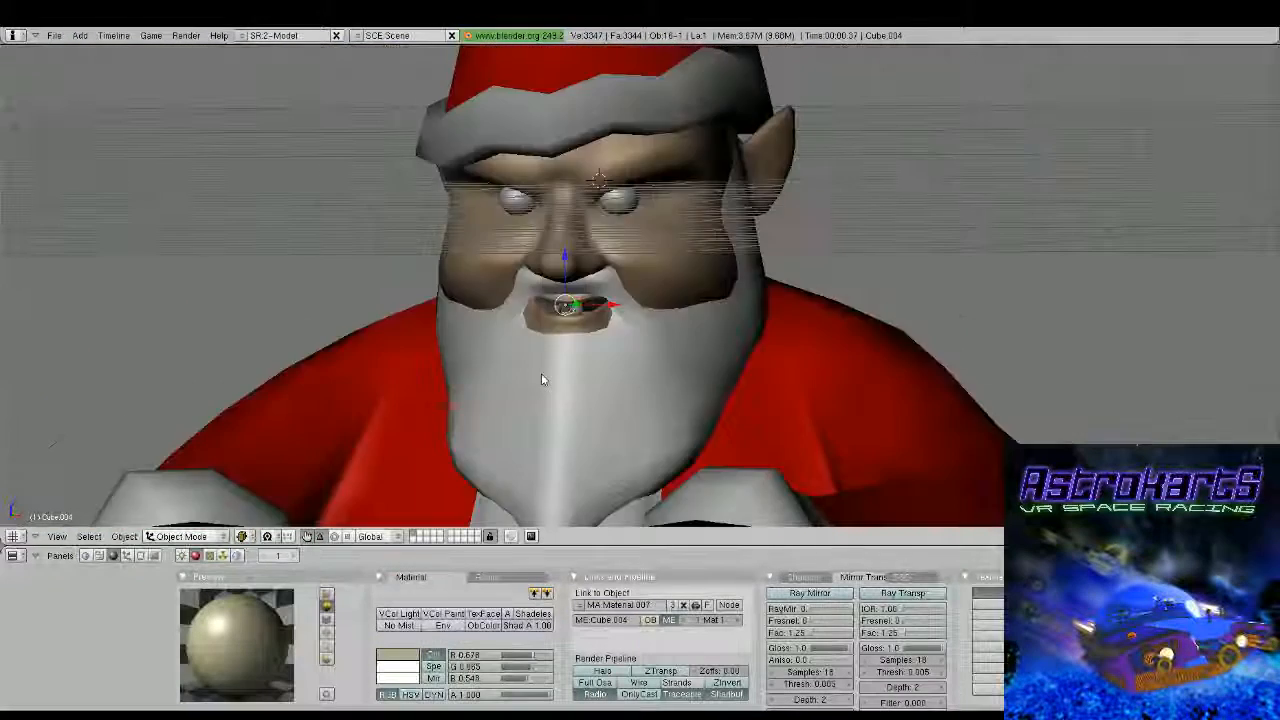
Duplicate the lamp twice and place the two copies at different spots around the Santa figure
scroll(704, 404, "down", 2)
middle_click_drag(704, 404, 626, 371)
scroll(663, 366, "down", 5)
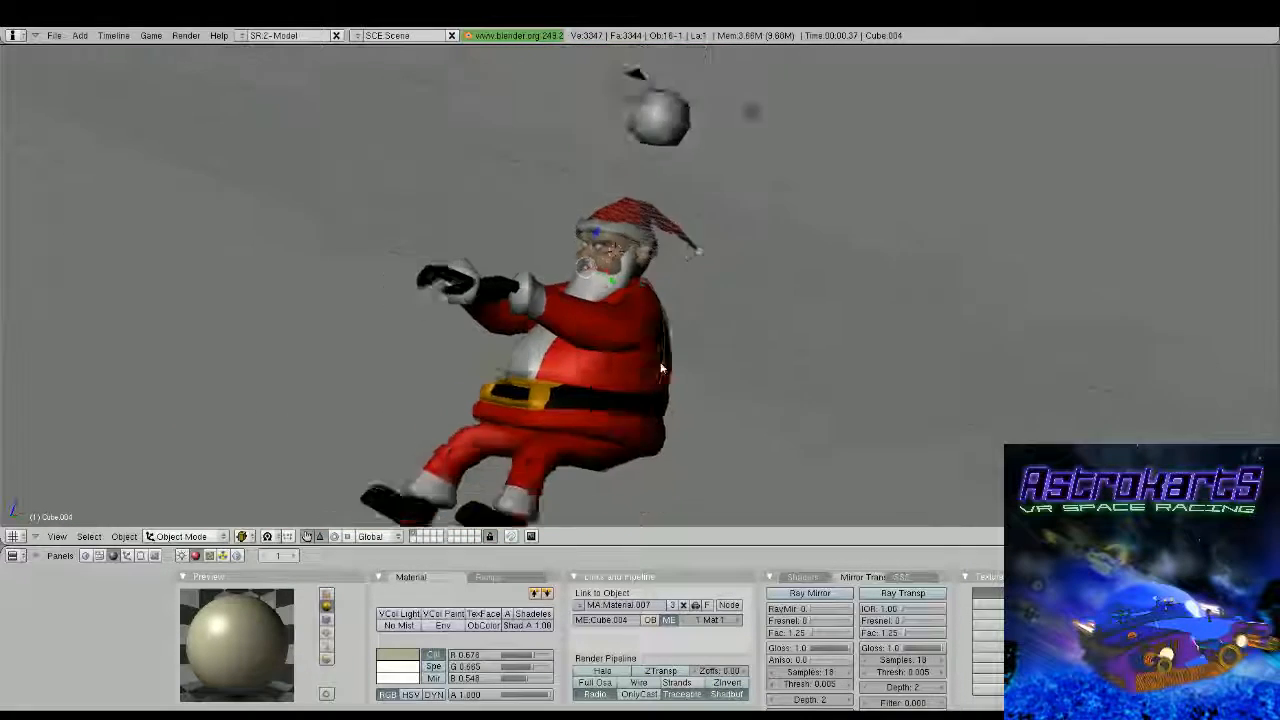
middle_click_drag(697, 349, 650, 300)
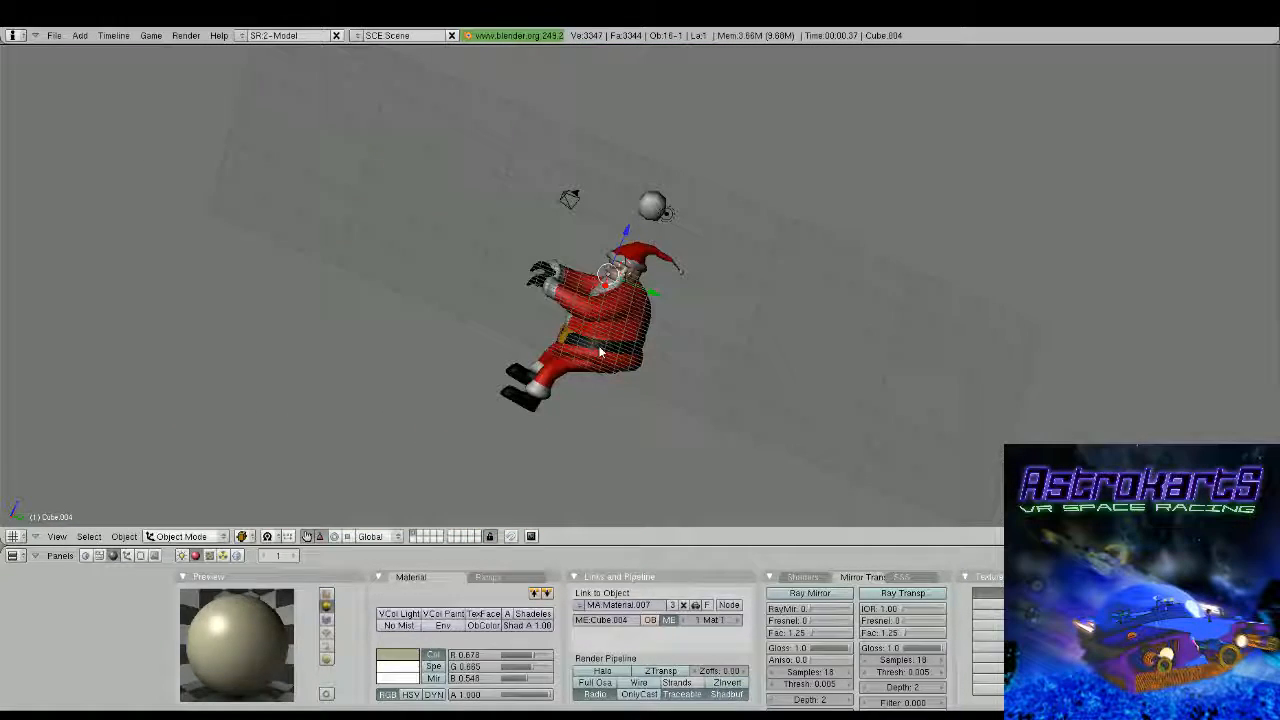
right_click(660, 214)
middle_click_drag(660, 214, 713, 311)
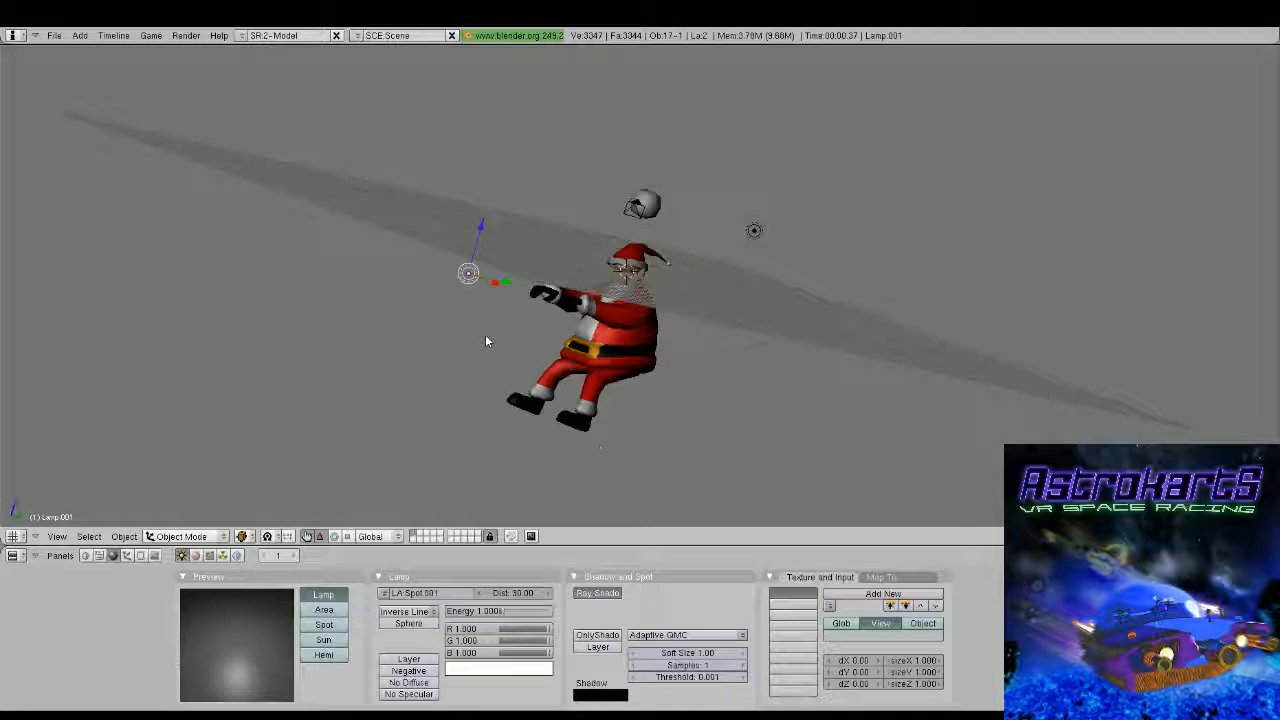
key("shift+d")
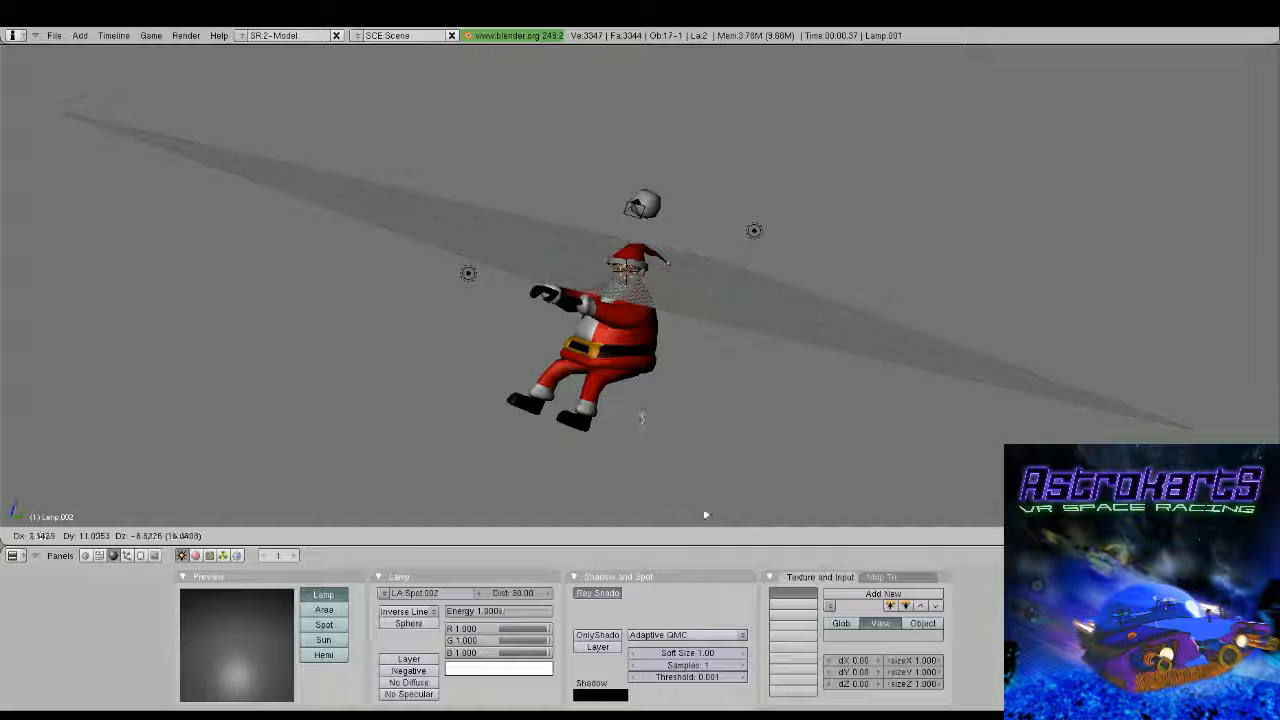
left_click(705, 515)
middle_click_drag(705, 515, 819, 383)
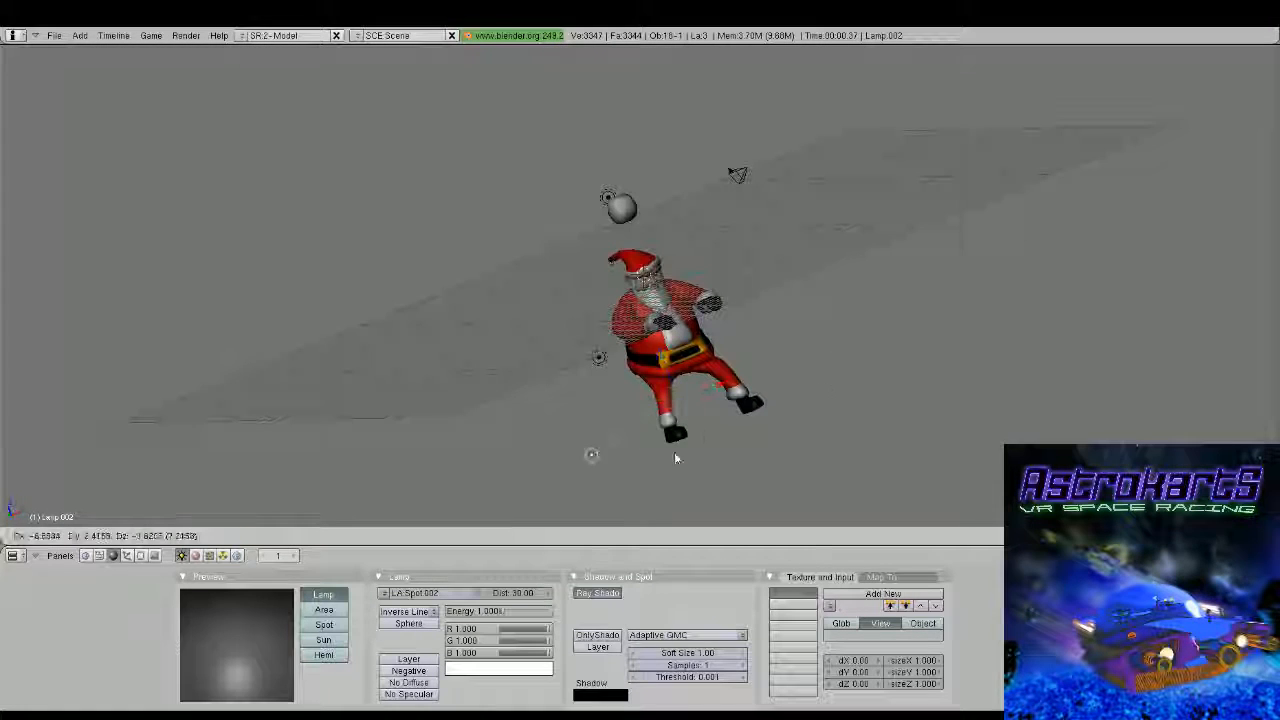
left_click(574, 500)
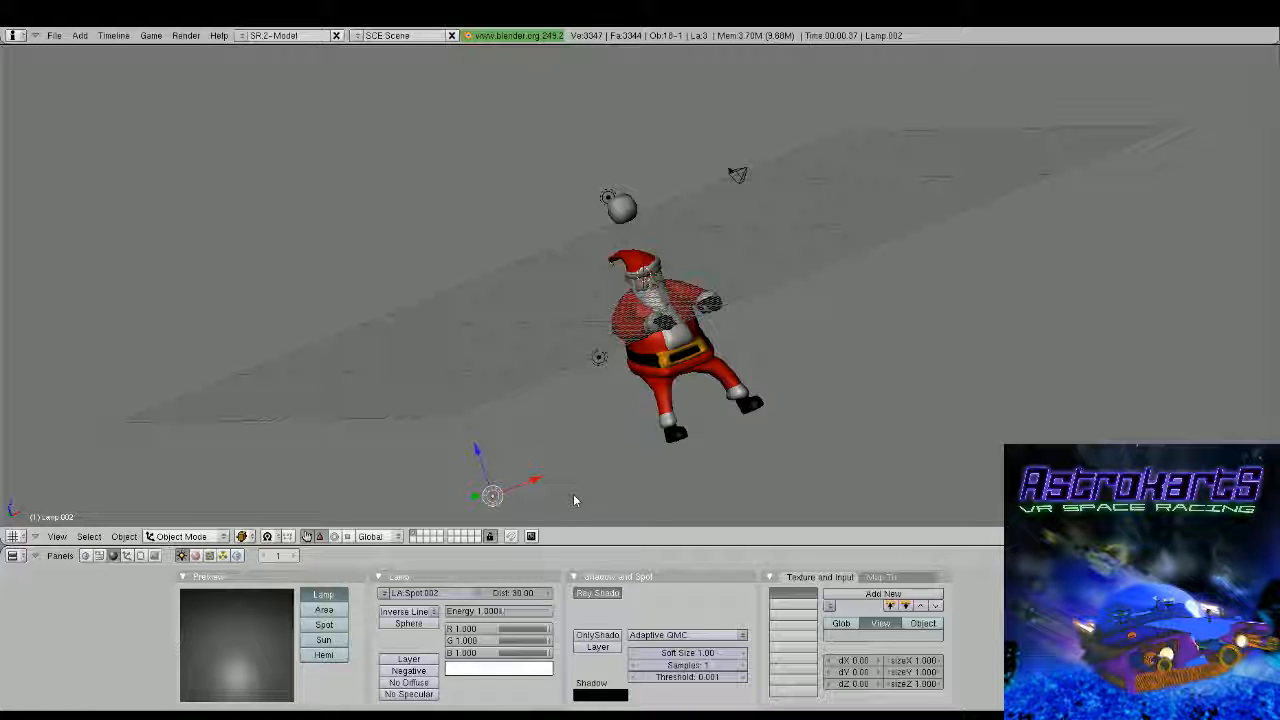
Move the camera in the side view about 3.5 units away from Santa and 1.3 down to frame more of the figure
right_click(740, 170)
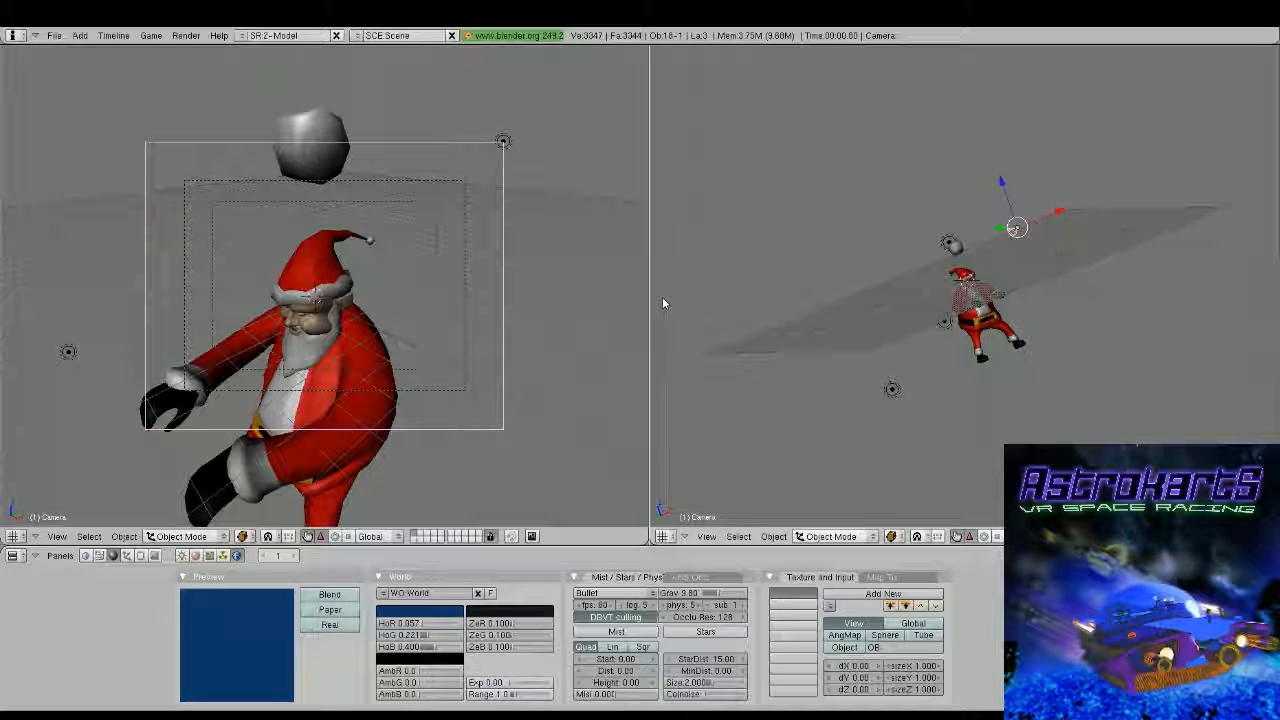
key("KP_7")
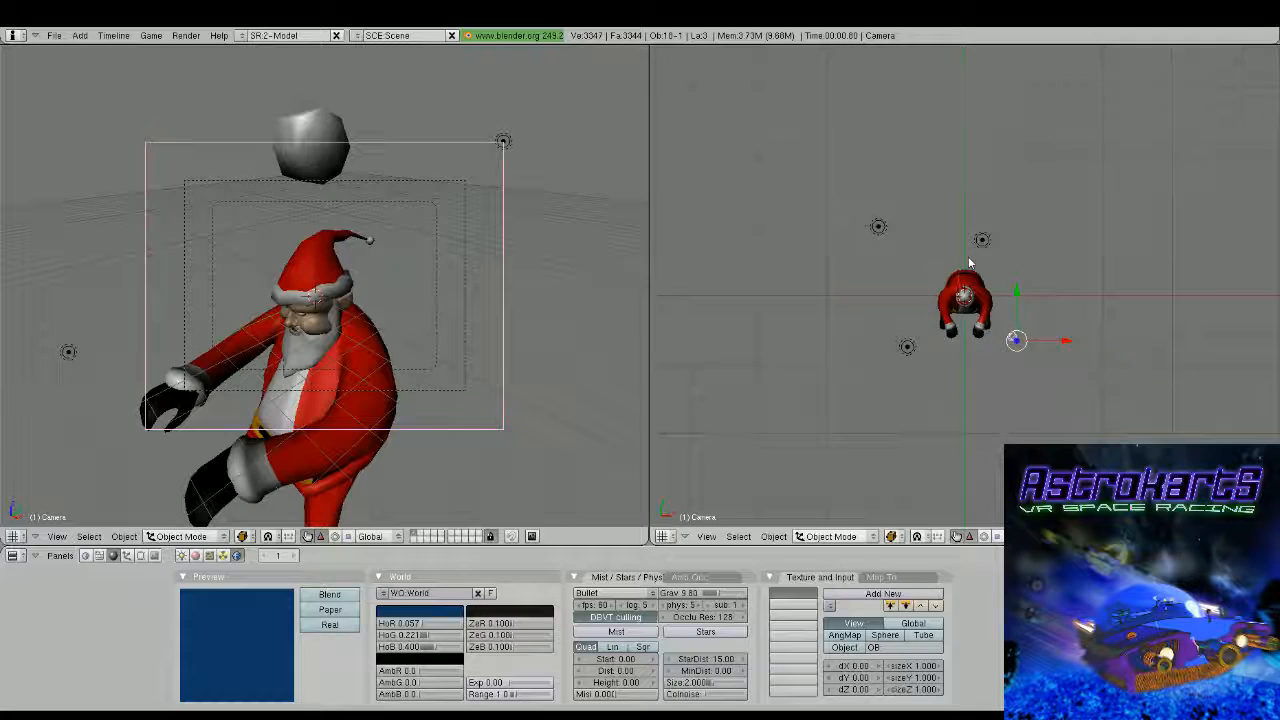
scroll(968, 258, "up", 8)
key("KP_3")
scroll(968, 258, "down", 4)
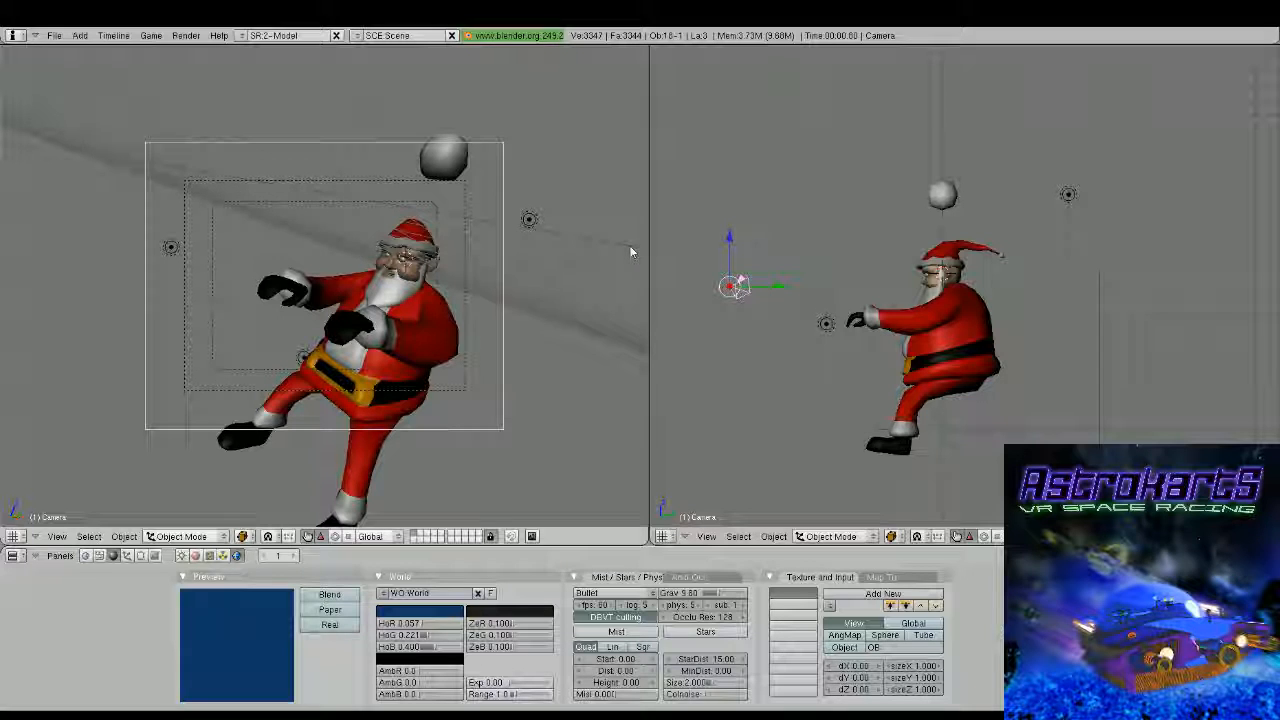
key("g")
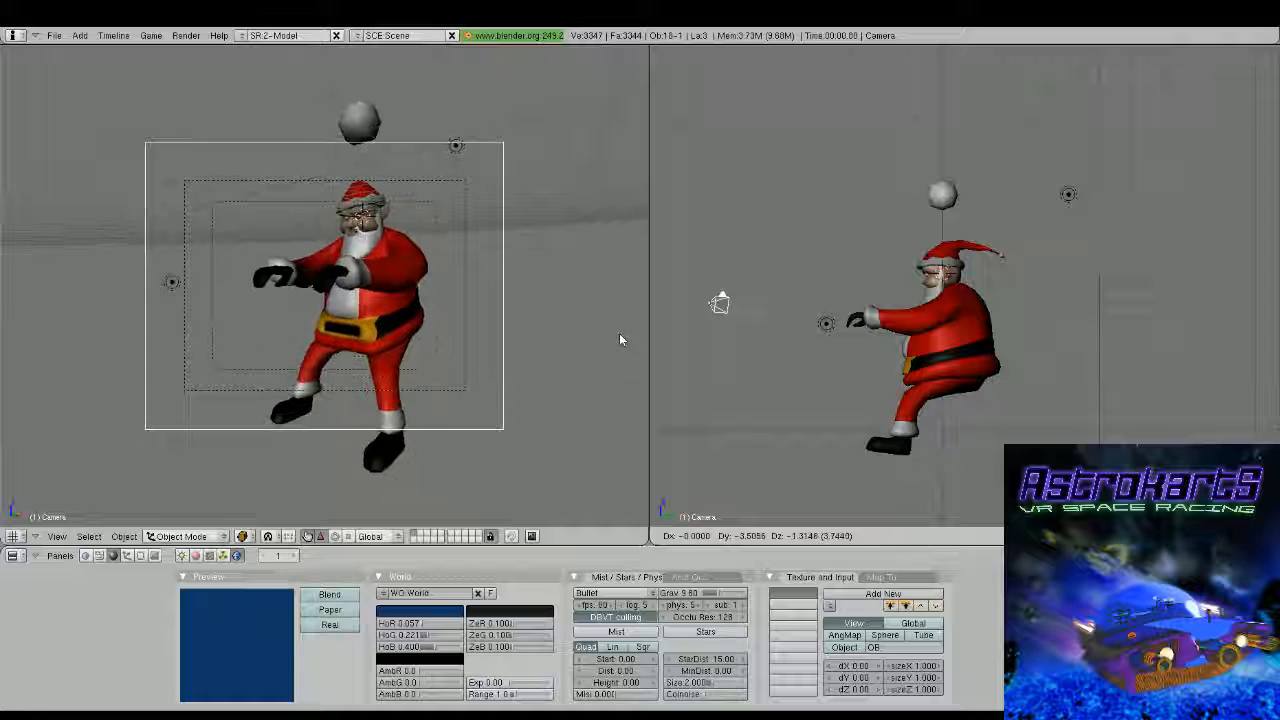
left_click(619, 333)
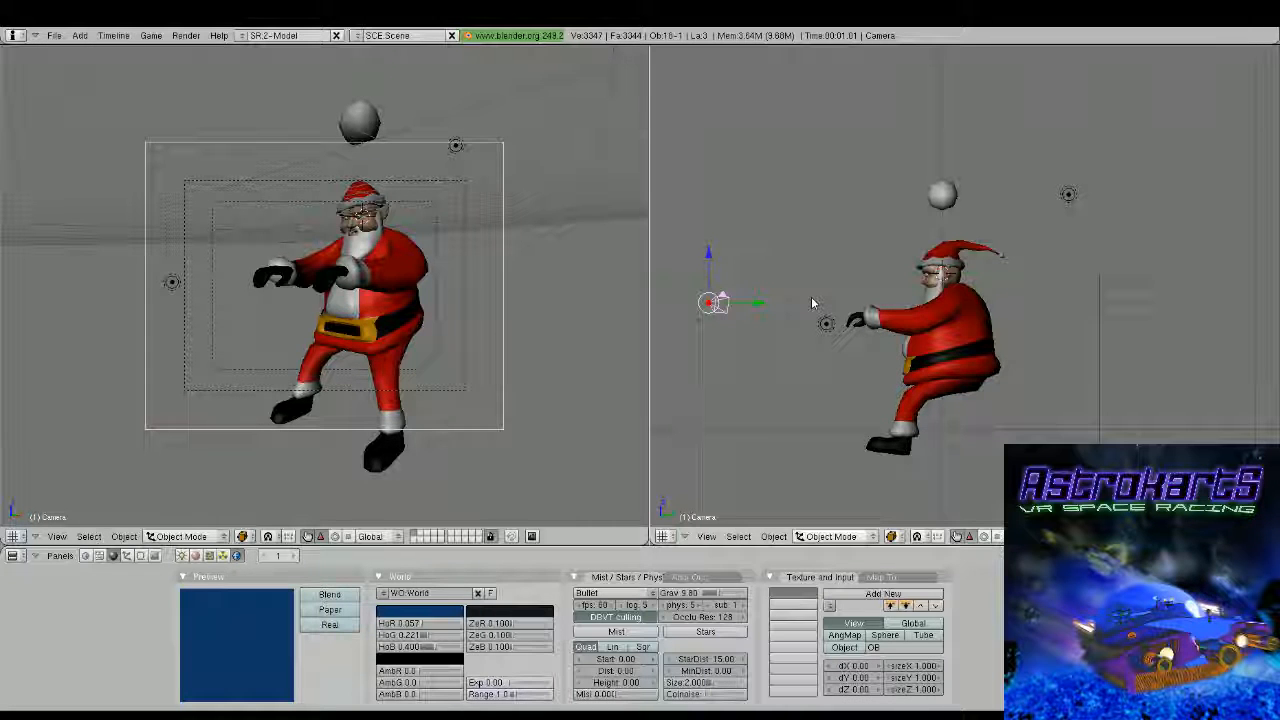
Open Santa's body mesh for editing at the belt buckle and switch to vertex selection
middle_click_drag(540, 345, 388, 402)
scroll(388, 402, "up", 2)
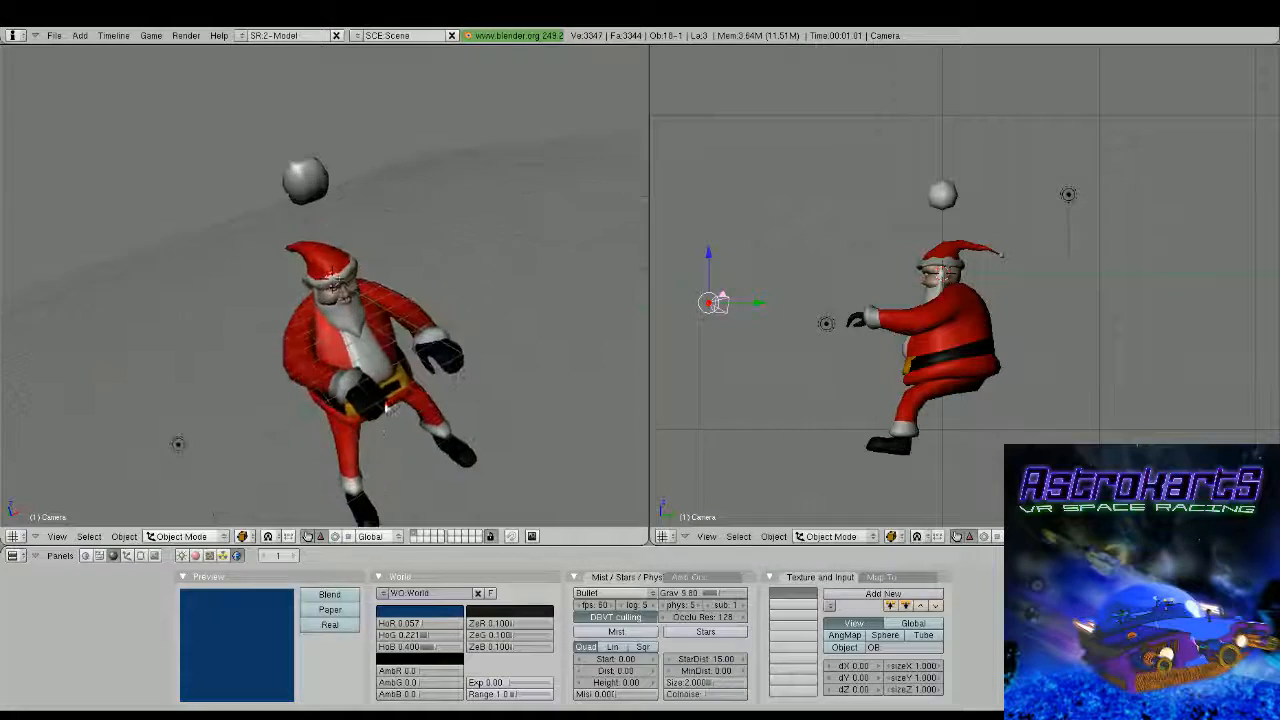
middle_click_drag(390, 450, 407, 365, "shift")
scroll(358, 290, "up", 4)
right_click(367, 258)
key("Tab")
scroll(368, 268, "up", 2)
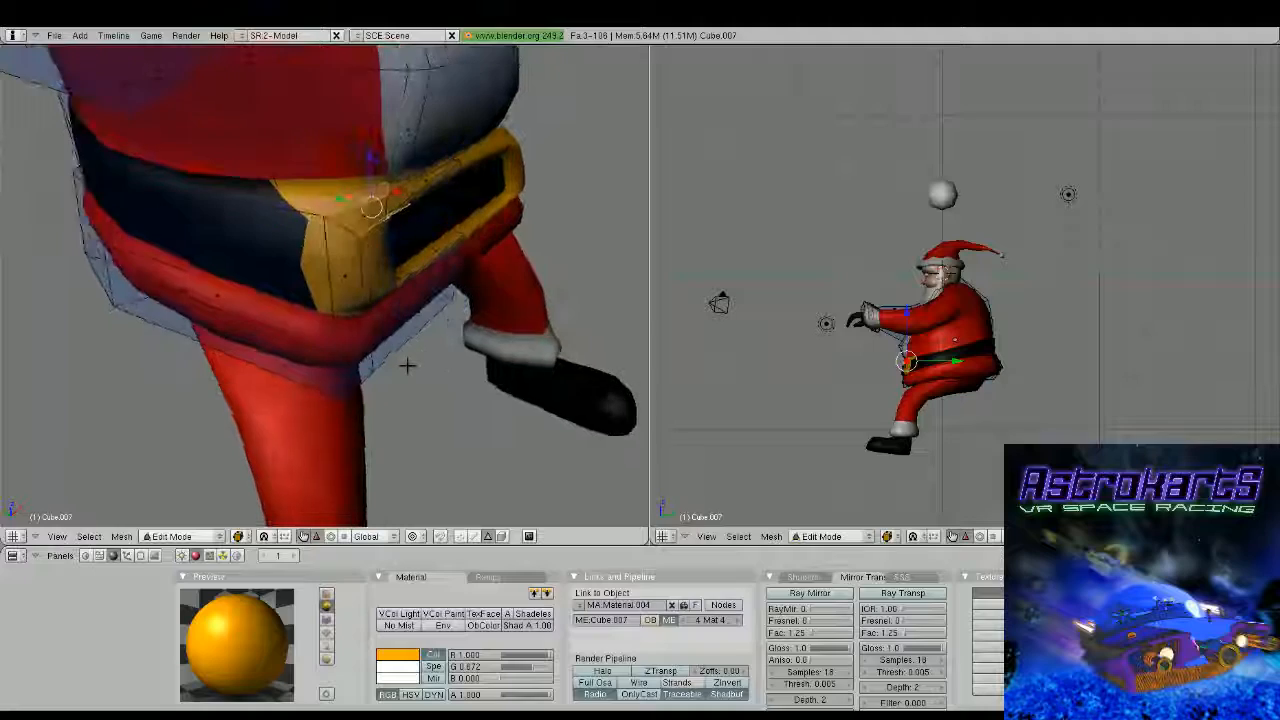
left_click(460, 536)
Adjust the depth of the jacket hem below the belt buckle by shifting its vertices along the Y axis
mouse_move(443, 435)
middle_mouse_down()
mouse_move(368, 396)
mouse_move(425, 428)
middle_mouse_up()
scroll(366, 380, "up", 3)
right_click(322, 257)
right_click(328, 314, "shift")
right_click(350, 412, "shift")
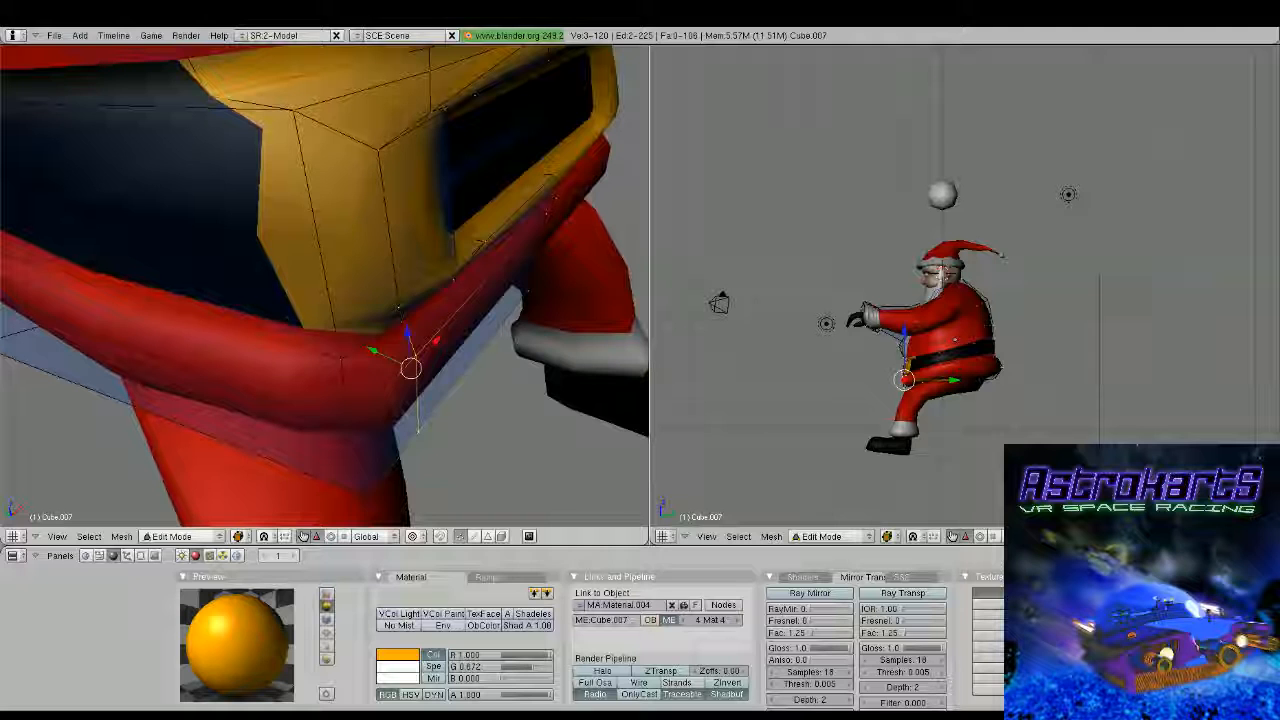
middle_click_drag(425, 428, 500, 350)
right_click(503, 217)
right_click(497, 308, "shift")
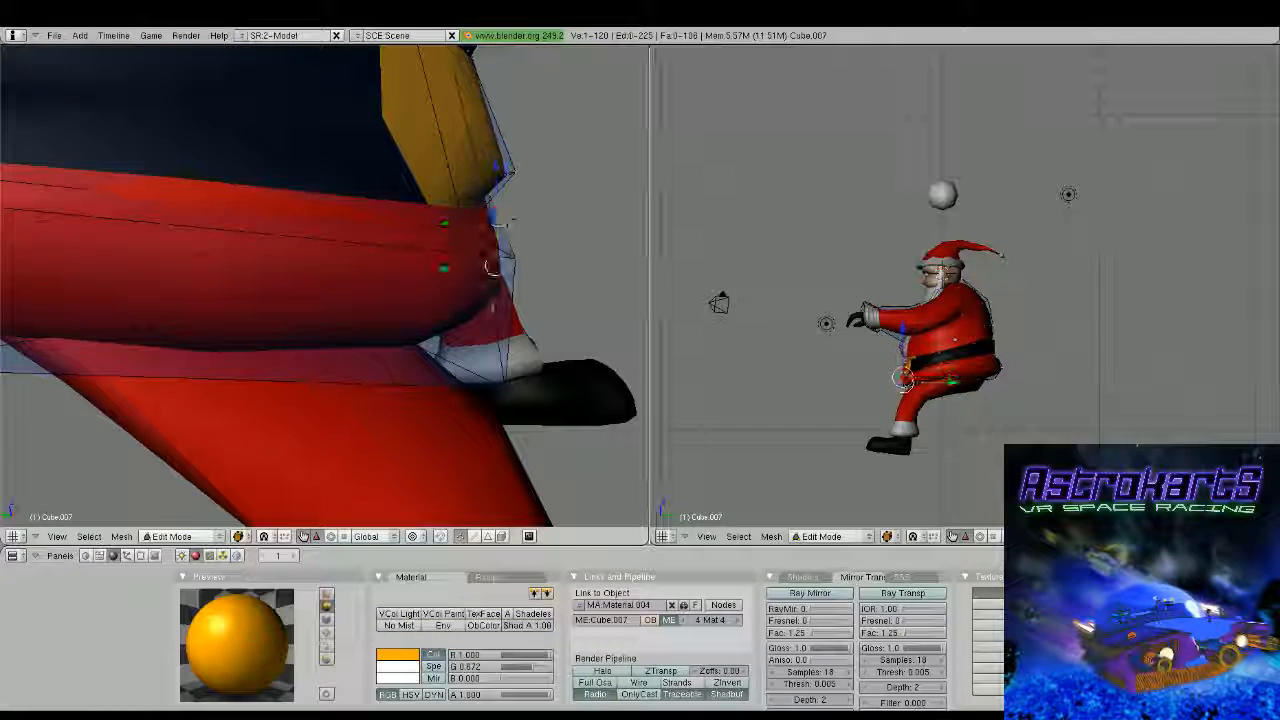
left_click_drag(451, 268, 463, 271)
middle_click_drag(463, 271, 430, 340)
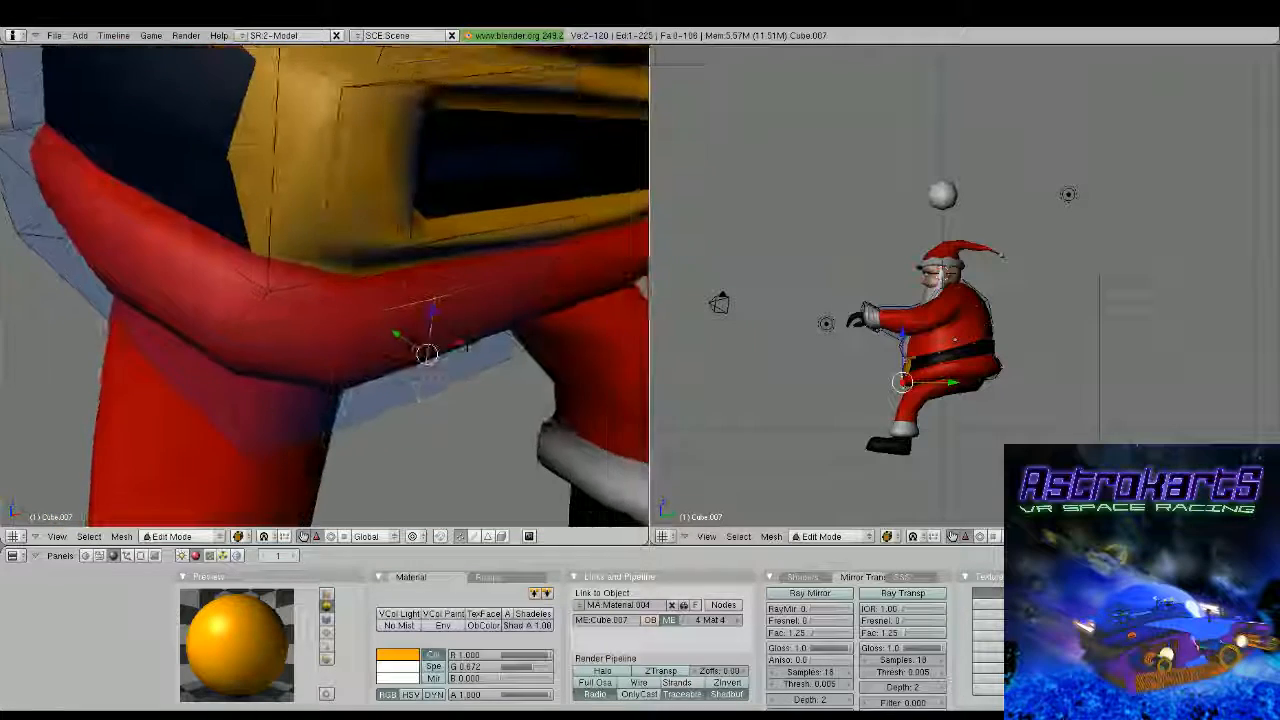
left_click_drag(397, 336, 384, 325)
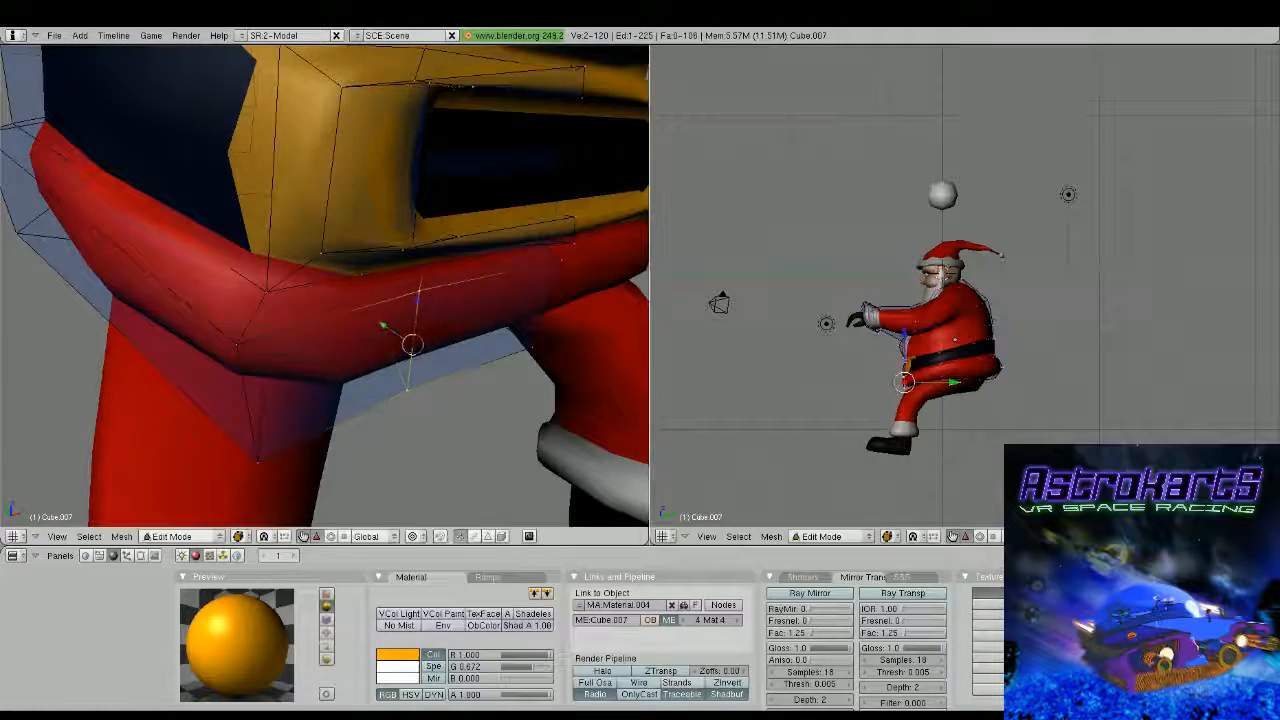
middle_click_drag(384, 325, 400, 340)
Reposition three jacket hem vertices below the side corner of the belt buckle
right_click(275, 460)
middle_click_drag(263, 389, 494, 378)
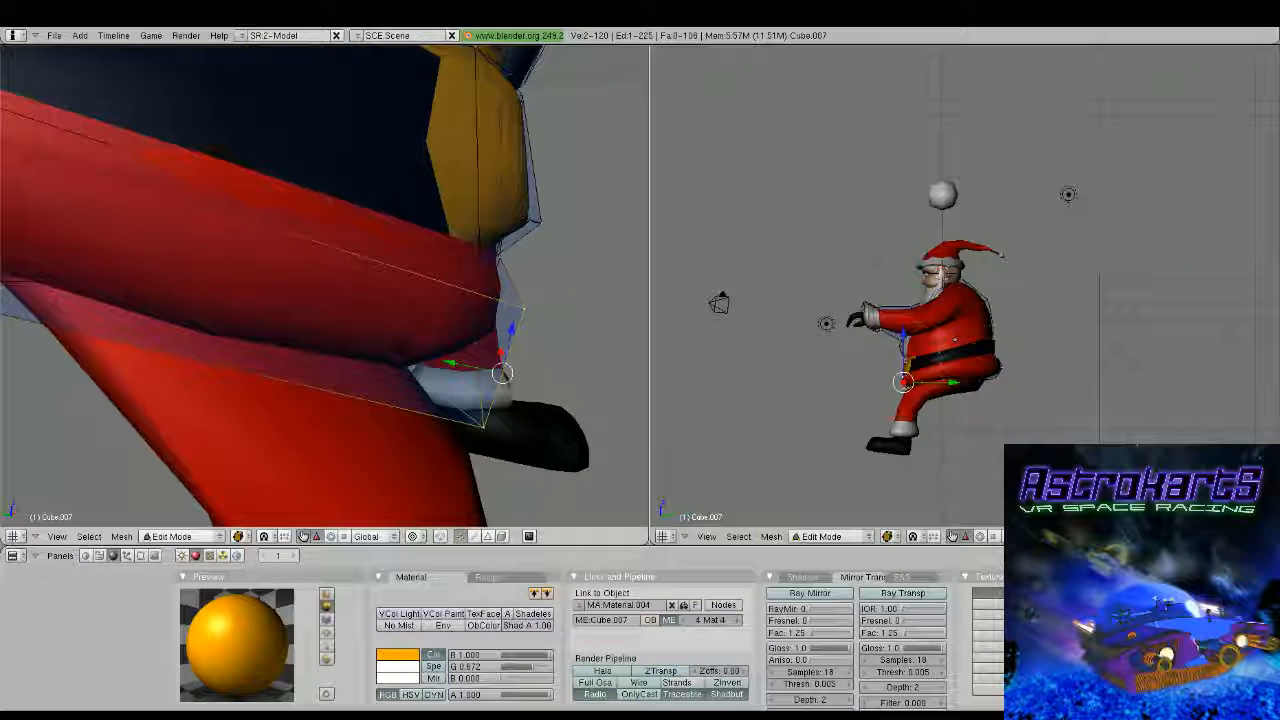
right_click(412, 367, "shift")
middle_click_drag(412, 367, 222, 402)
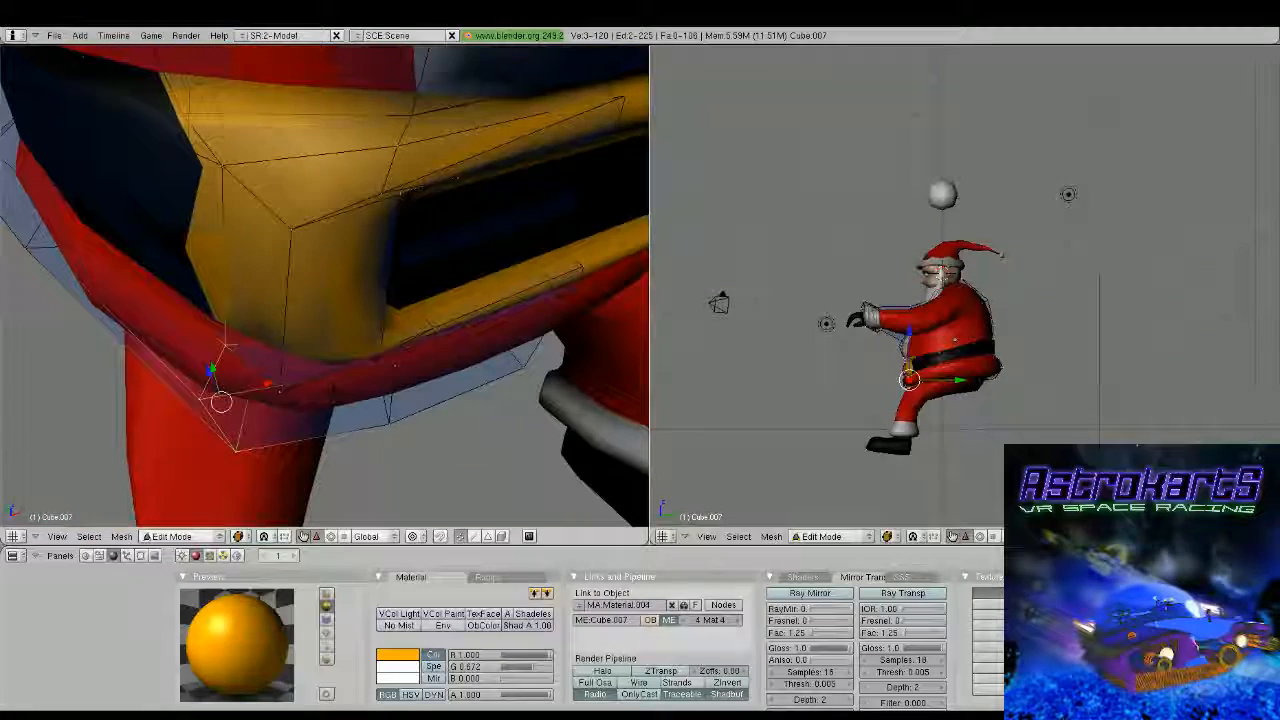
left_click_drag(212, 370, 209, 358)
Examine the reshaped belt area from the side, including the vertices at the buckle's upper corner
middle_click_drag(209, 358, 429, 263)
key("Tab")
key("Tab")
mouse_move(286, 286)
middle_mouse_down()
mouse_move(334, 283)
mouse_move(300, 280)
middle_mouse_up()
right_click(371, 181)
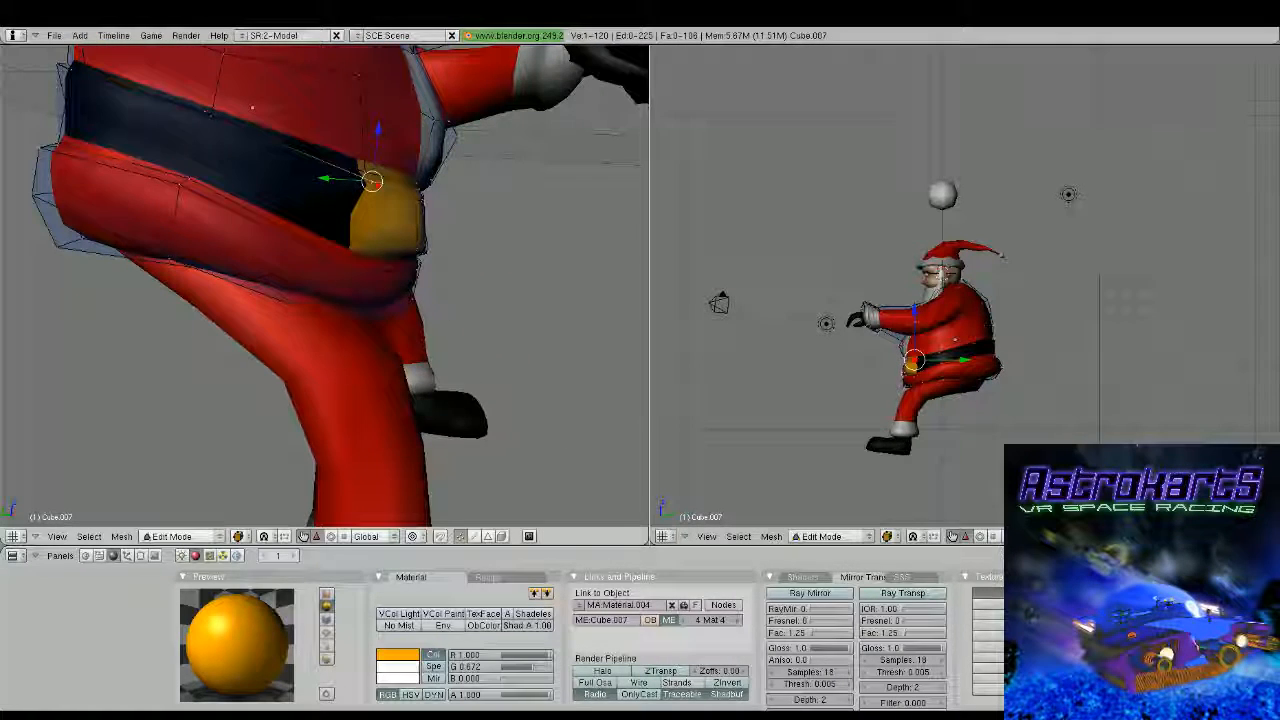
right_click(365, 171)
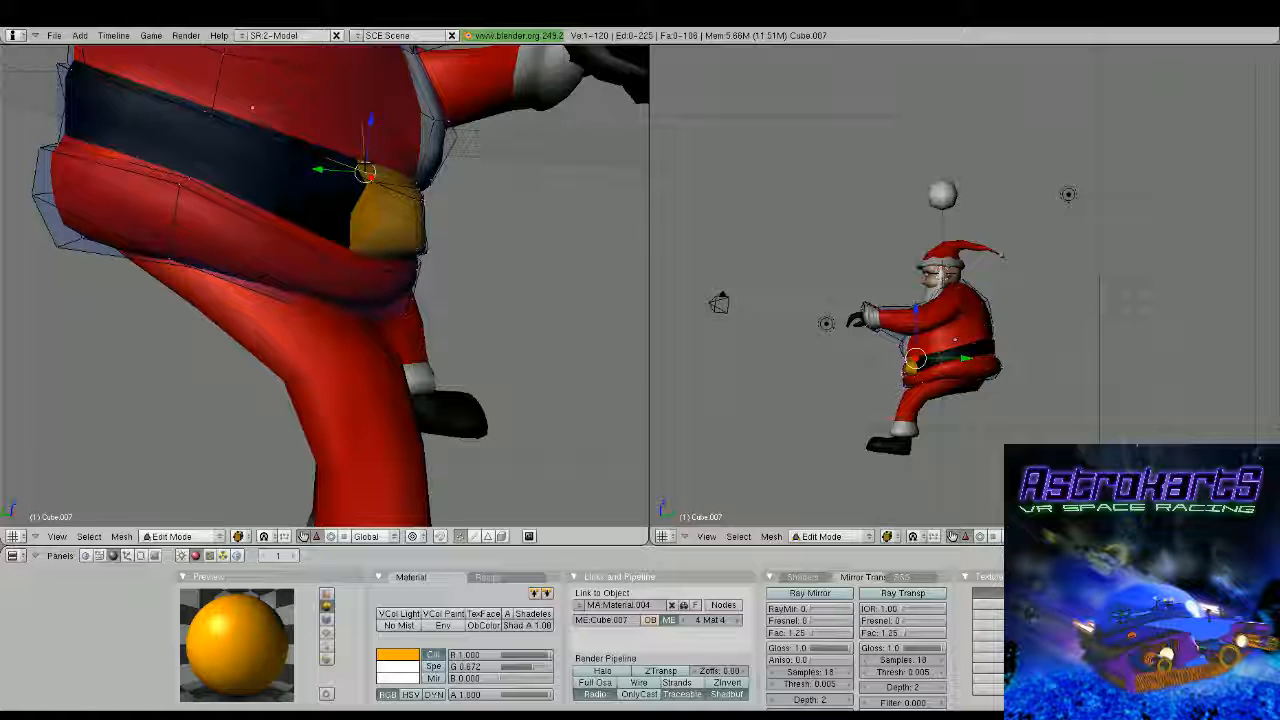
key("Tab")
Widen the white ankle cuff of Santa's leg mesh so that it flares out above the shoe
key("Home")
middle_click_drag(300, 330, 348, 343)
scroll(318, 365, "up", 3)
scroll(318, 365, "up", 3)
right_click(285, 366)
key("Tab")
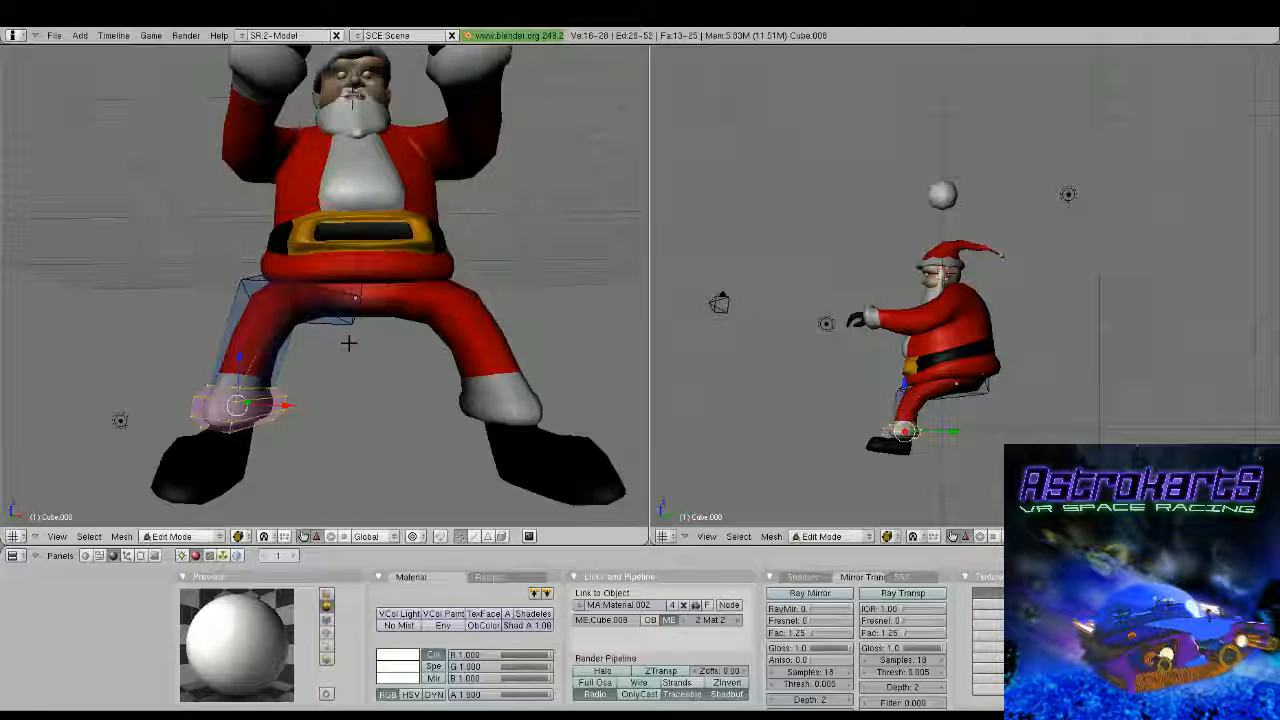
middle_click_drag(349, 343, 451, 286)
key("Tab")
Rotate the eye sphere's whole mesh in the side view so that its pole points forward
scroll(186, 343, "down", 4)
scroll(372, 349, "down", 4)
scroll(397, 277, "up", 2)
scroll(451, 286, "up", 5)
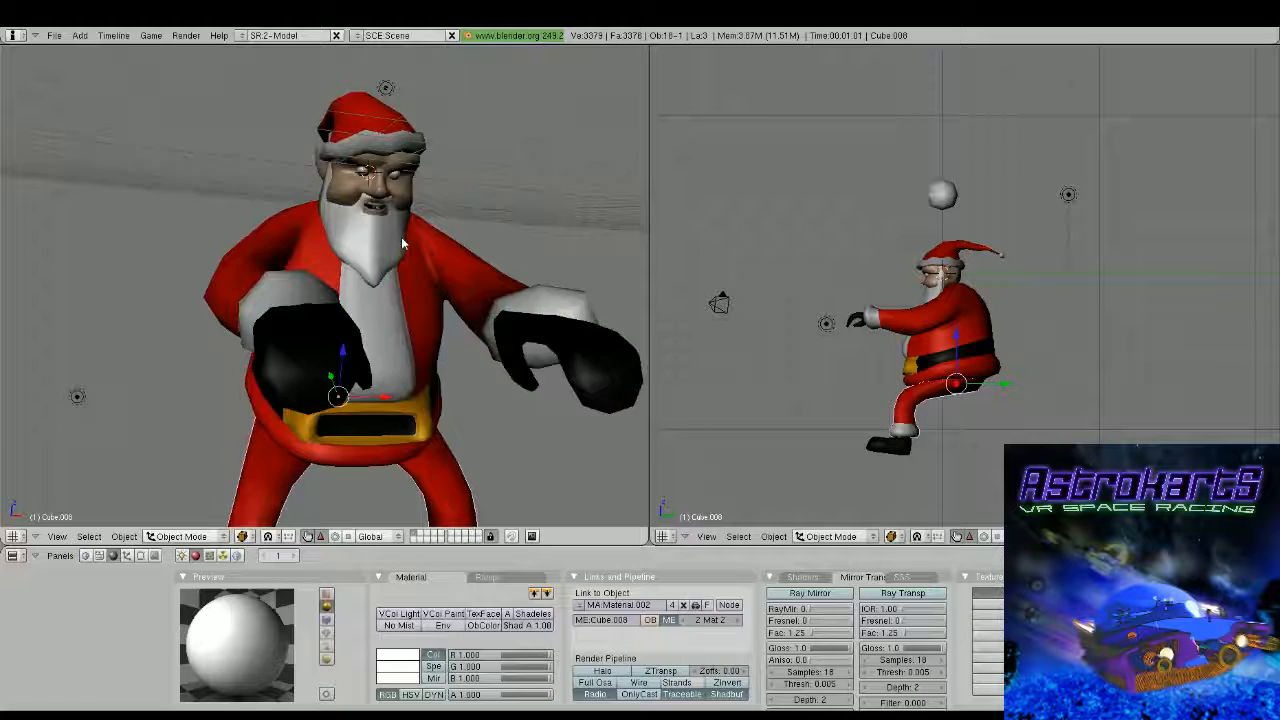
middle_click_drag(403, 243, 361, 375)
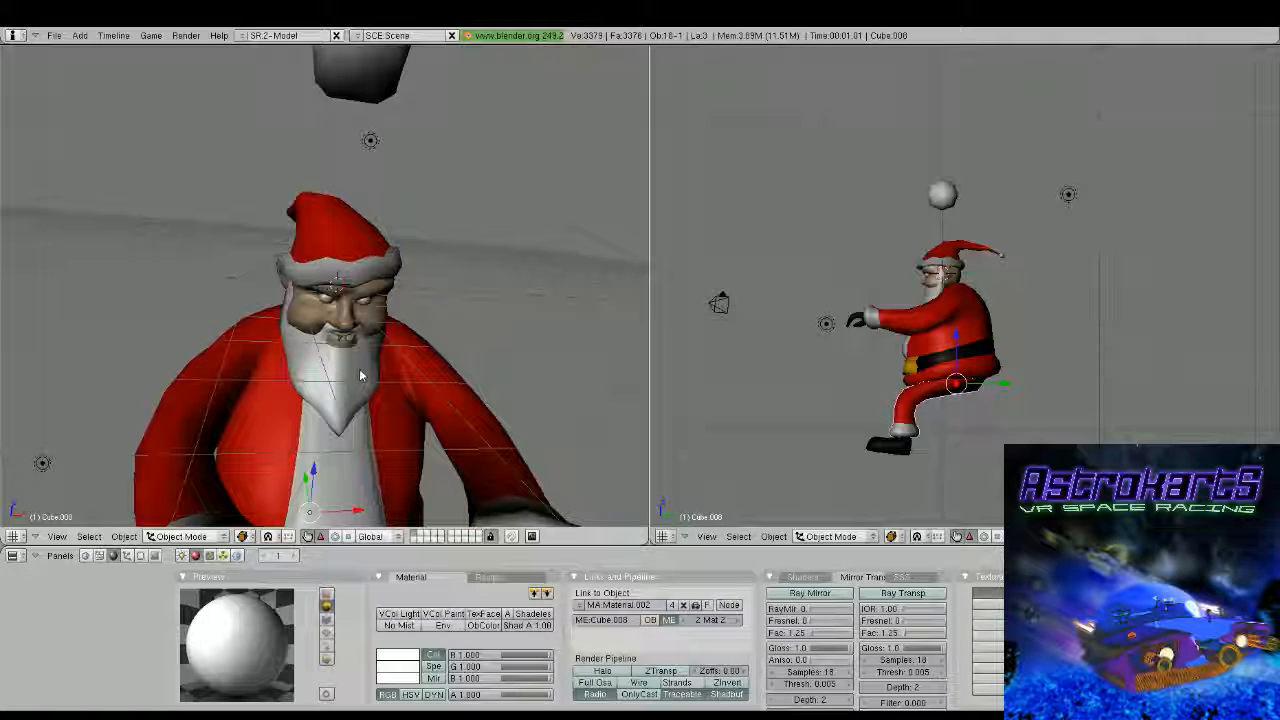
middle_click_drag(361, 375, 360, 345)
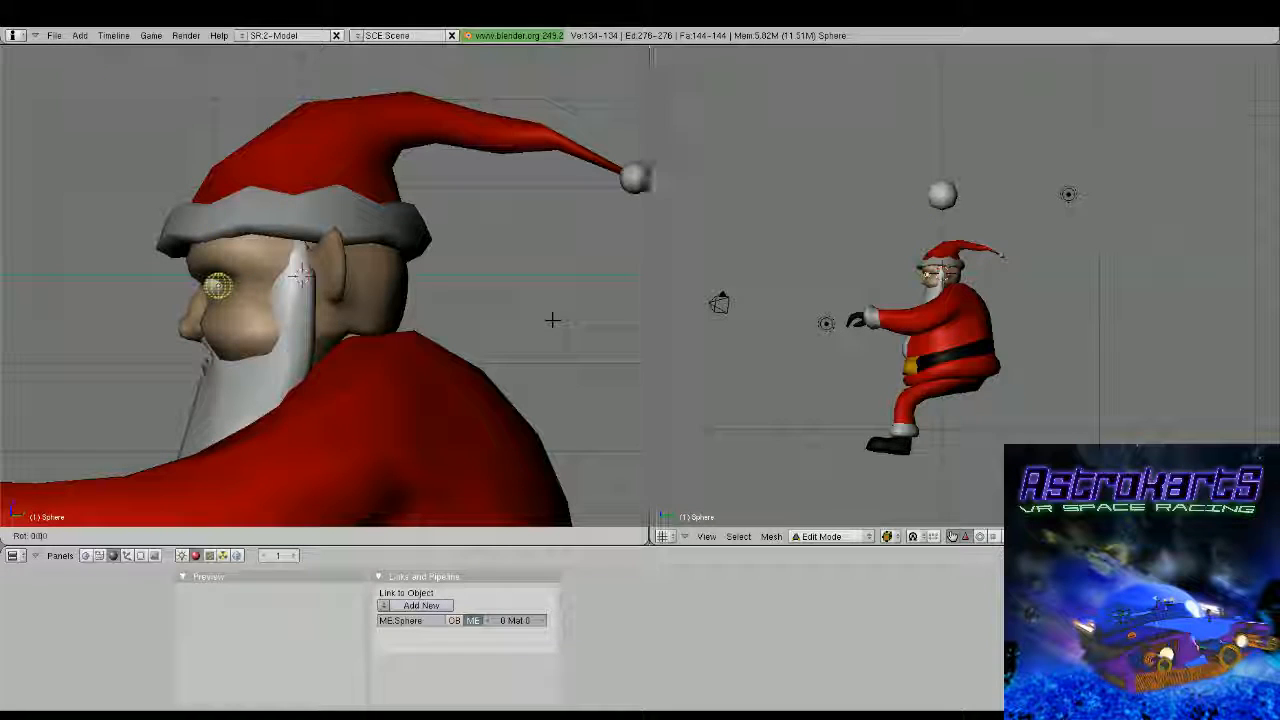
middle_click_drag(552, 320, 350, 304)
Select the vertices around the eye sphere's front pole and assign them a second material, Material.009, coloured black for the pupil
scroll(334, 316, "up", 6)
right_click(418, 283)
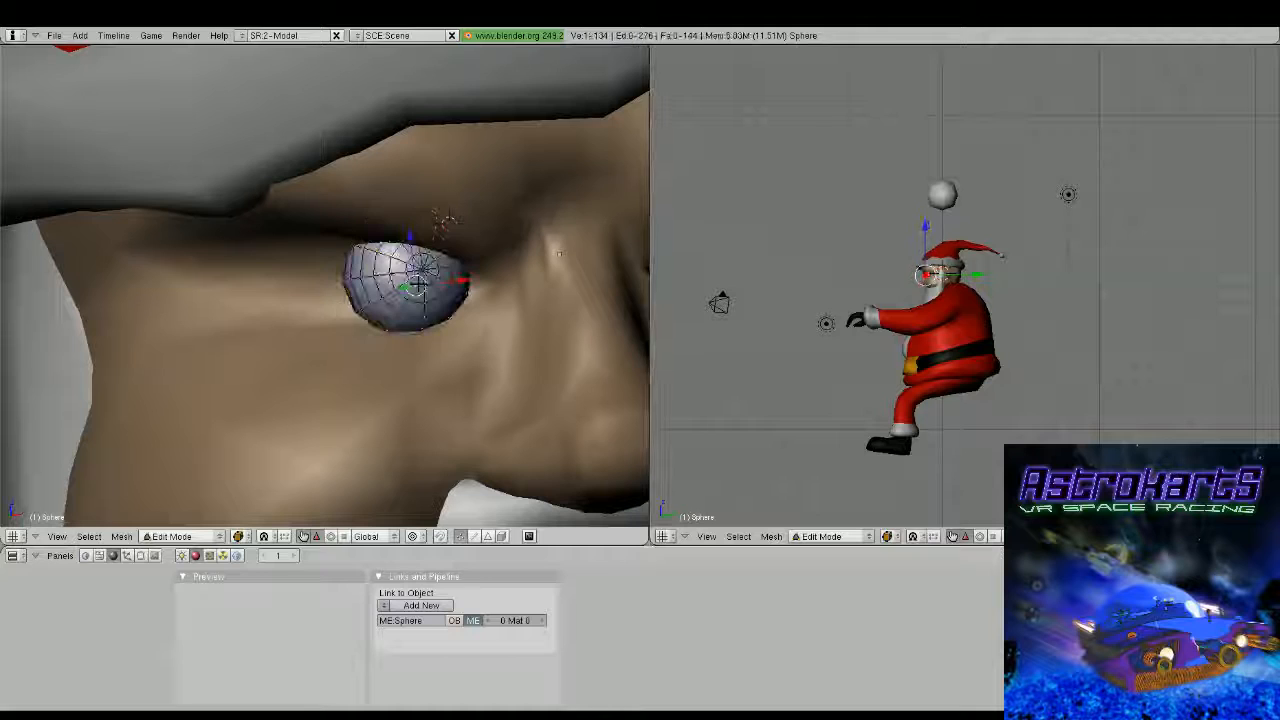
right_click(419, 283, "alt")
right_click(424, 271, "shift")
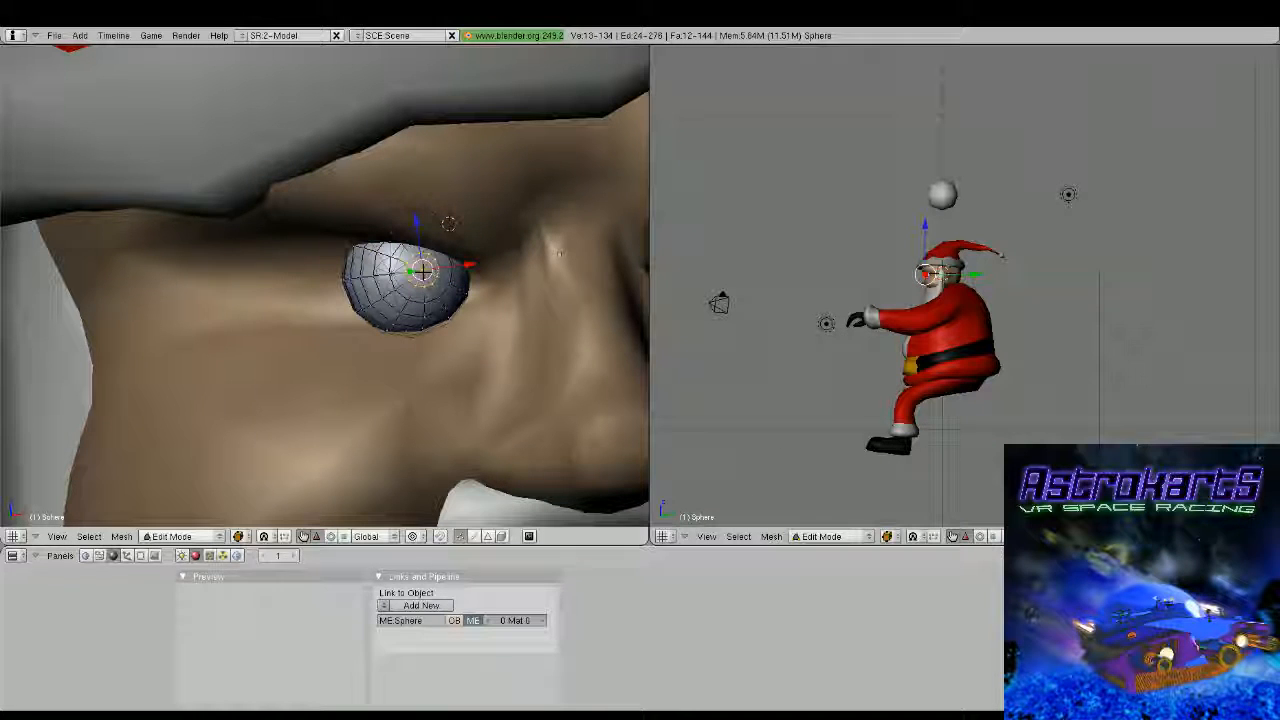
left_click(141, 556)
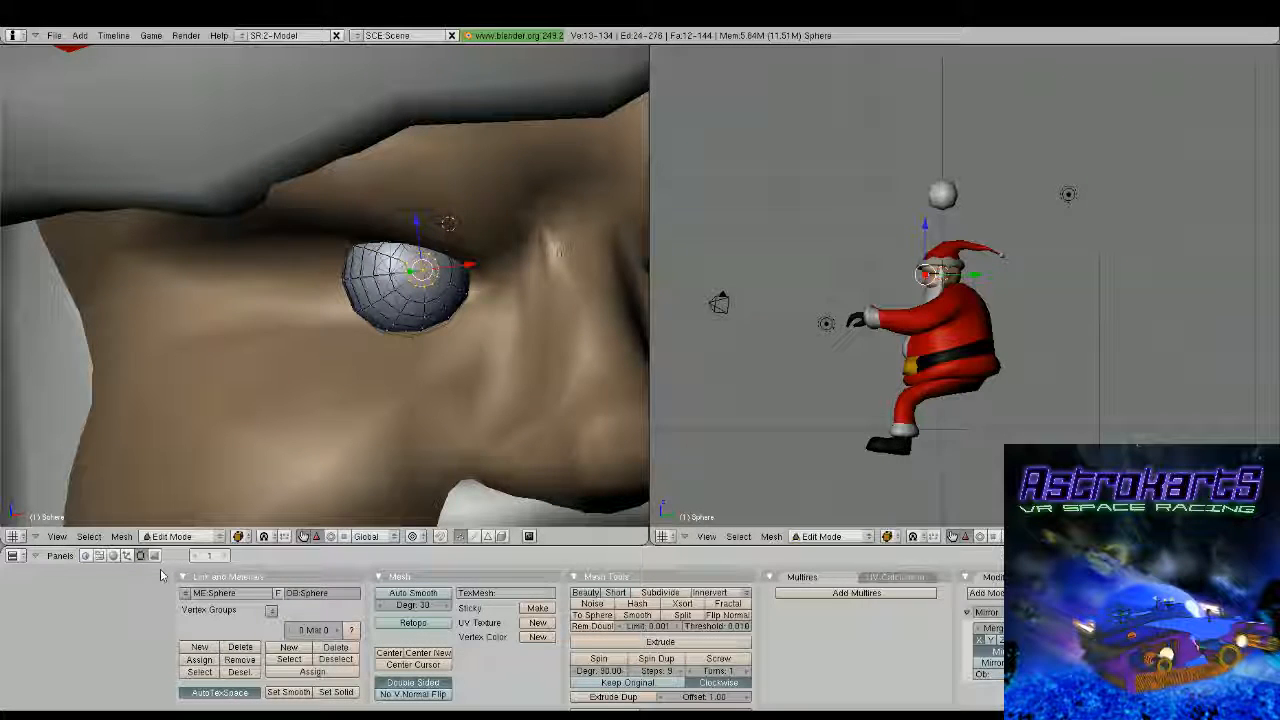
left_click(288, 647)
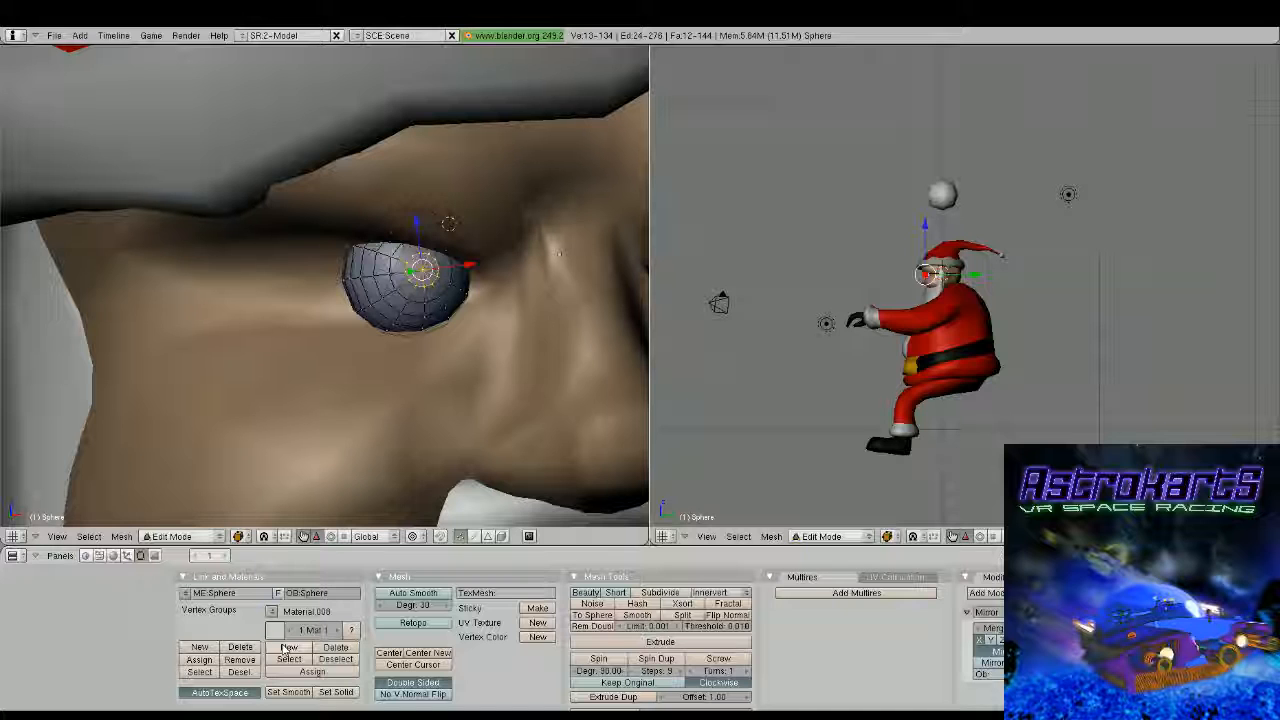
key("F5")
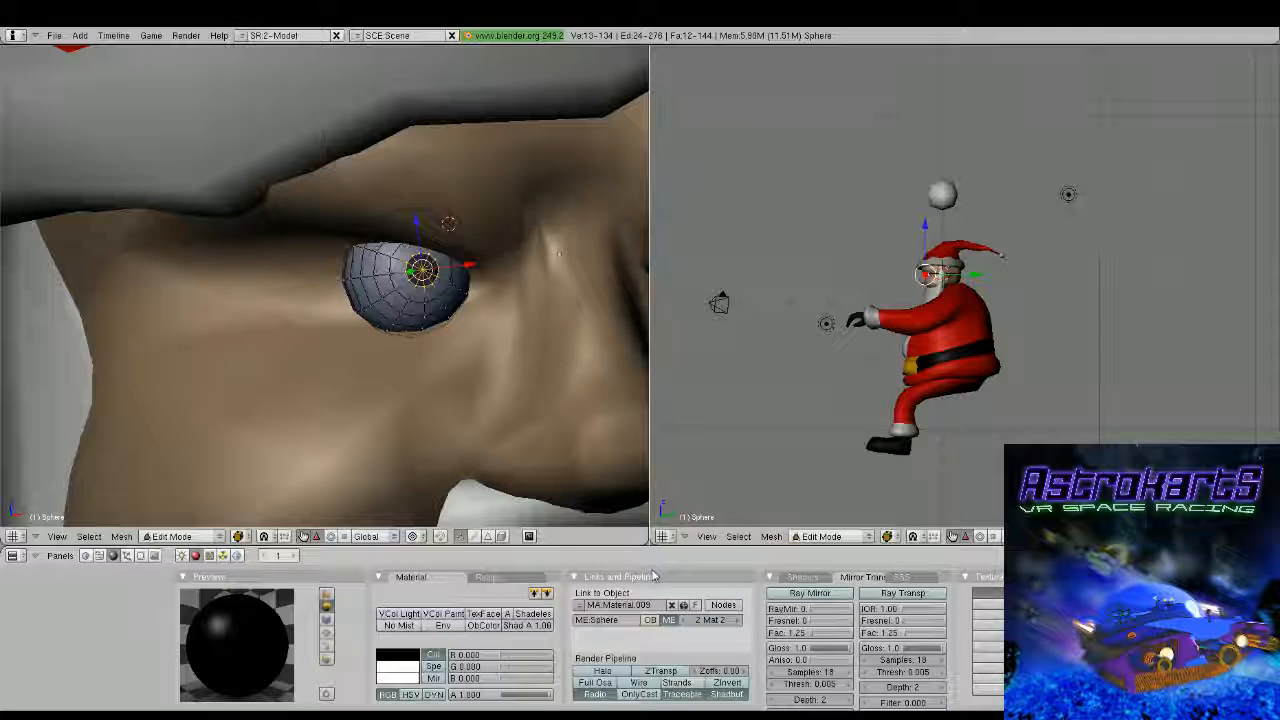
Colour the eye sphere's first material cream with RGB values 0.952, 0.940 and 0.757
key("Tab")
left_click(683, 620)
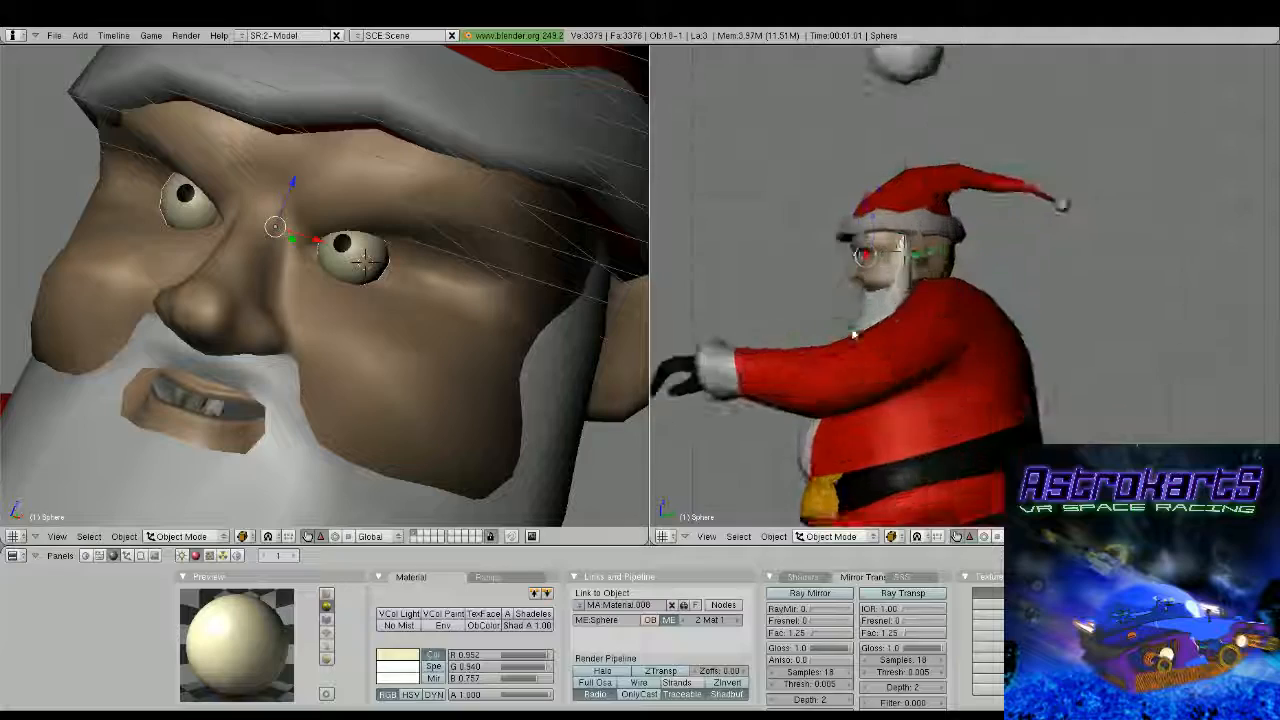
scroll(853, 330, "up", 4)
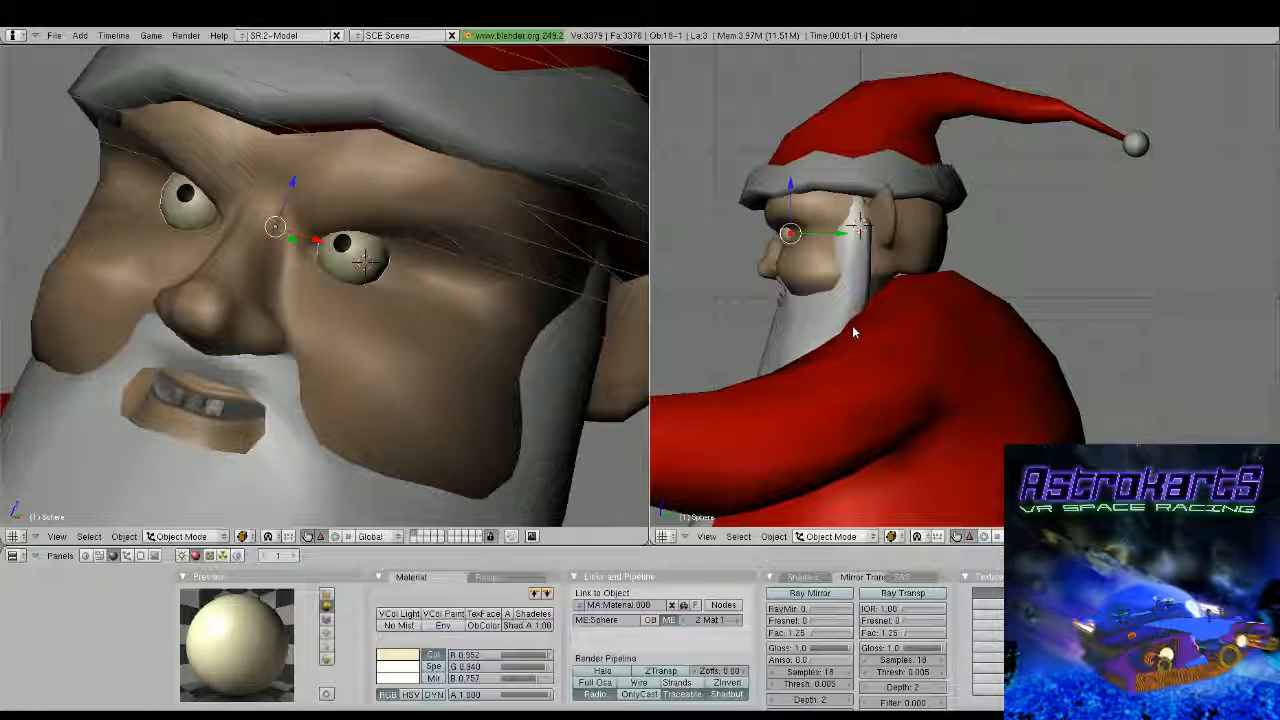
Rotate the eye sphere object by about 20 degrees in the side view so that the pupils point higher
key("r")
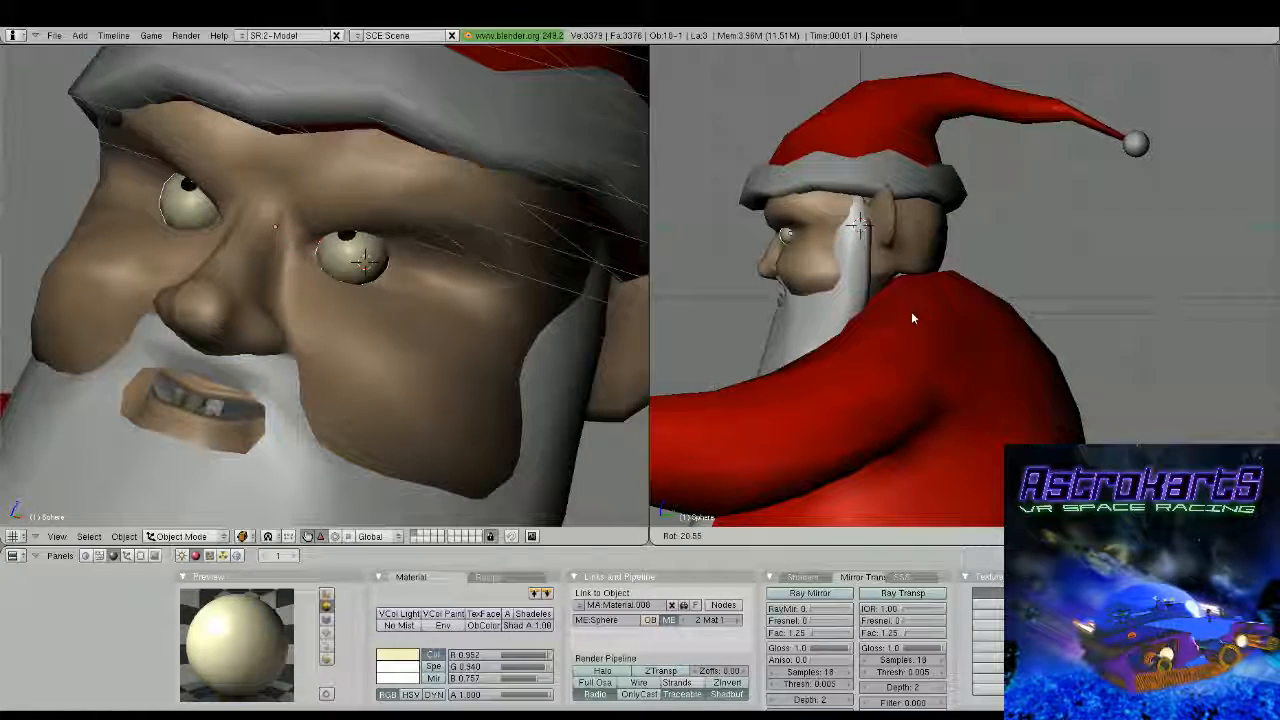
left_click(900, 316)
middle_click_drag(610, 300, 557, 358)
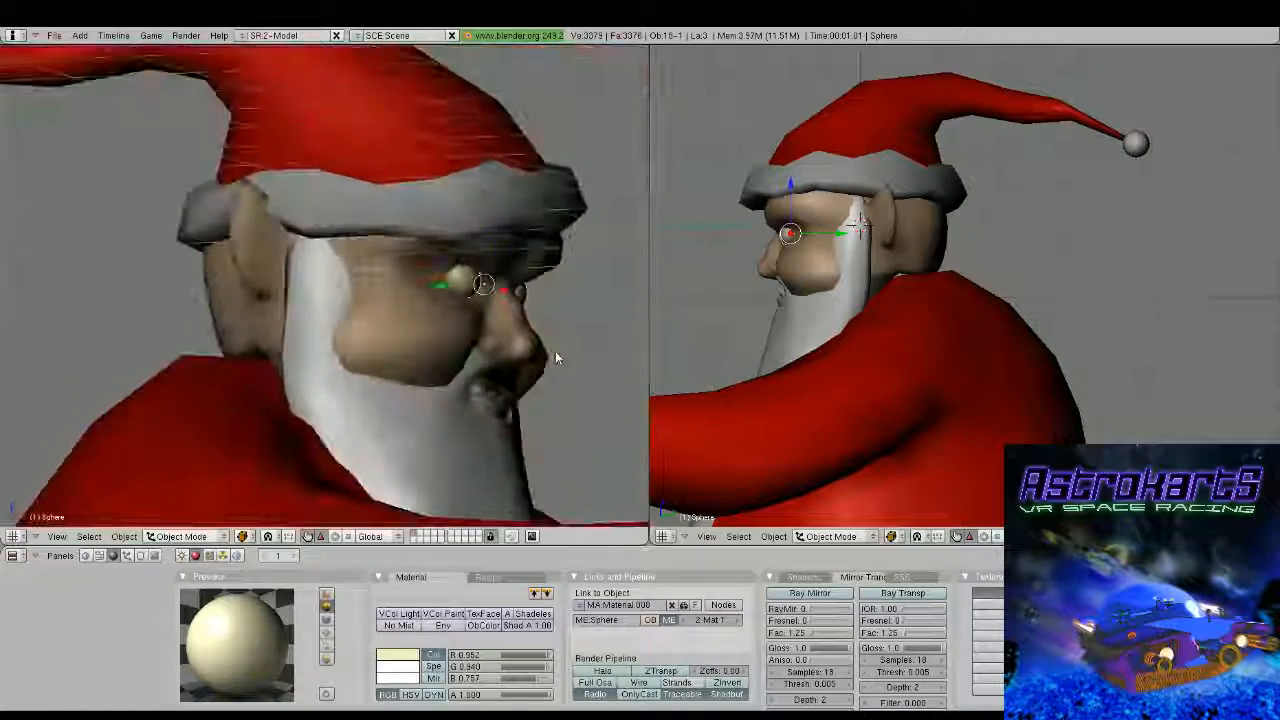
scroll(545, 335, "down", 2)
scroll(340, 300, "down", 3)
middle_click_drag(504, 265, 412, 307)
scroll(412, 307, "up", 3)
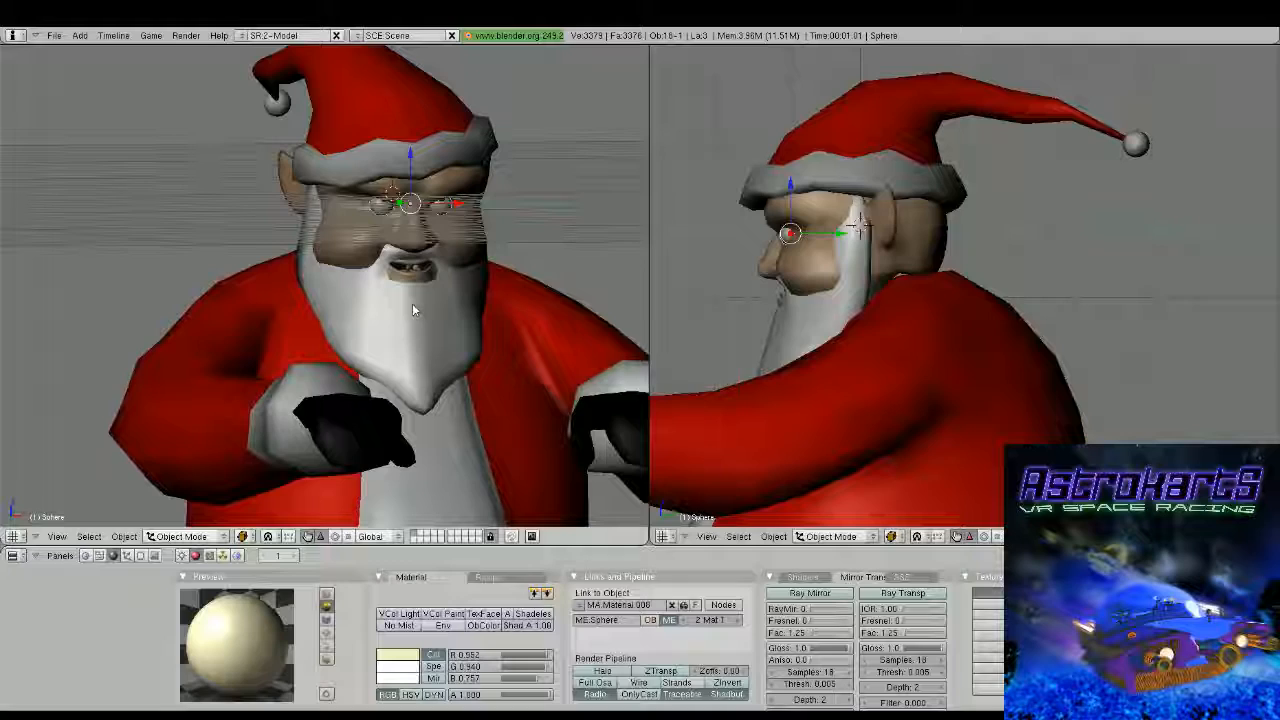
Rotate the eye sphere's whole mesh by about 14 degrees in the front view to adjust the gaze
key("r")
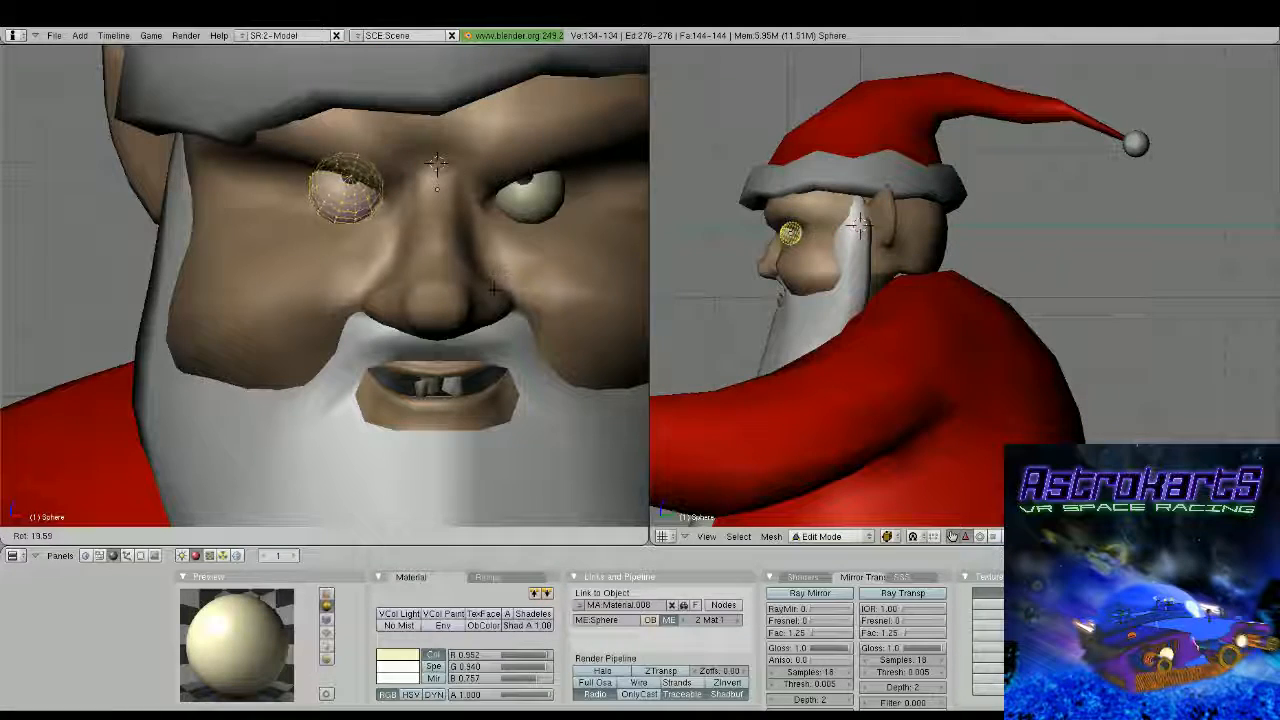
left_click(490, 290)
key("Tab")
scroll(478, 297, "down", 3)
mouse_move(478, 297)
middle_mouse_down()
mouse_move(371, 296)
mouse_move(458, 296)
middle_mouse_up()
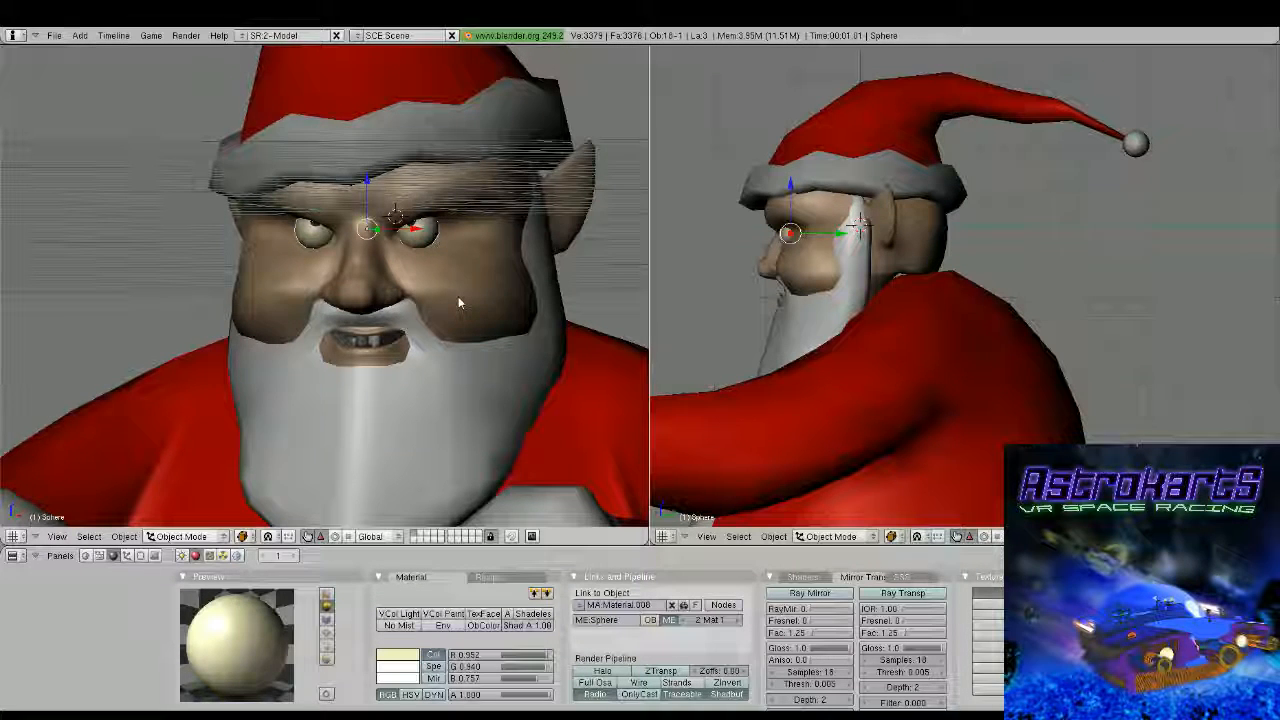
scroll(458, 296, "down", 6)
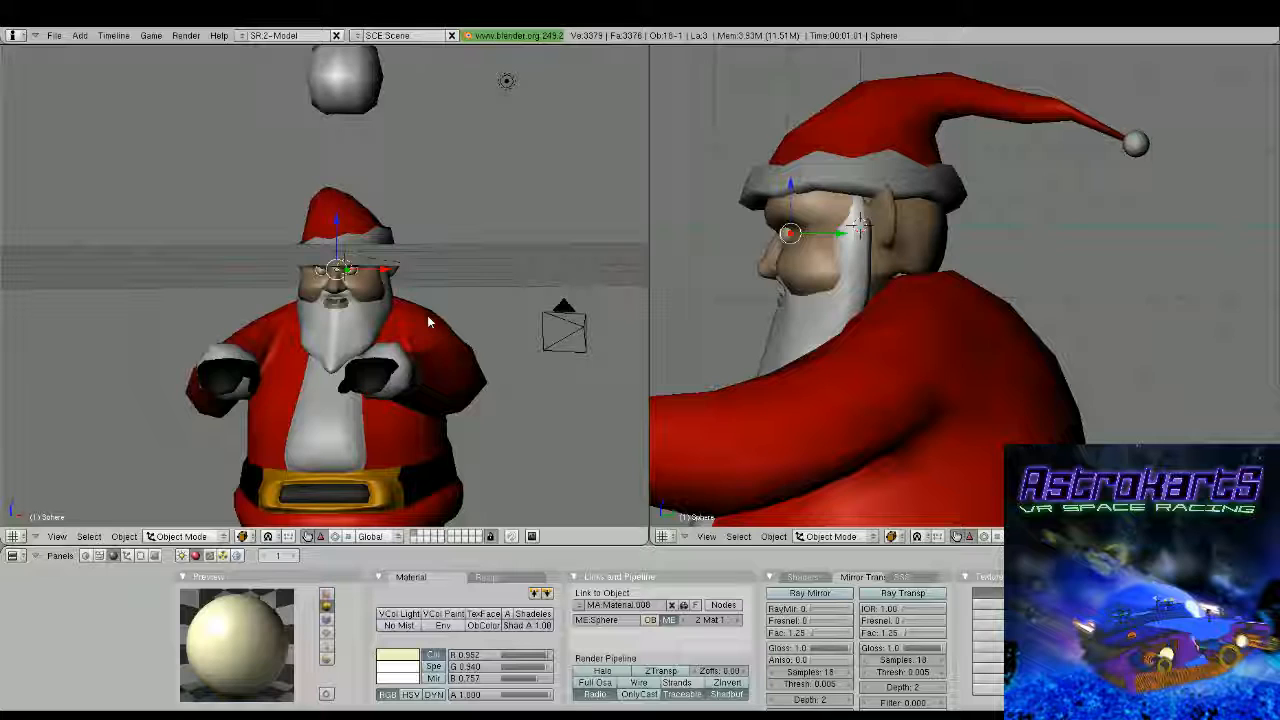
Select Santa's head mesh and move the cheek vertex below the eye to fill out the cheek
right_click(427, 315)
key("Tab")
scroll(427, 315, "up", 8)
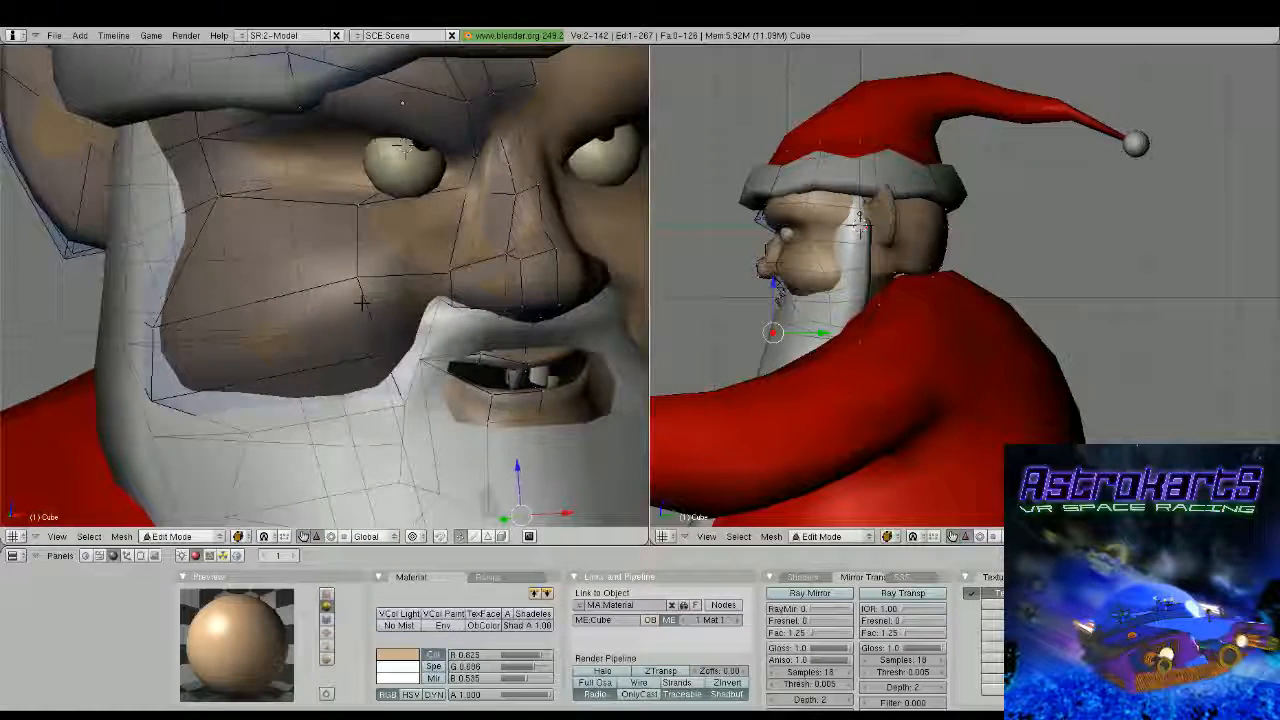
right_click(380, 282)
key("g")
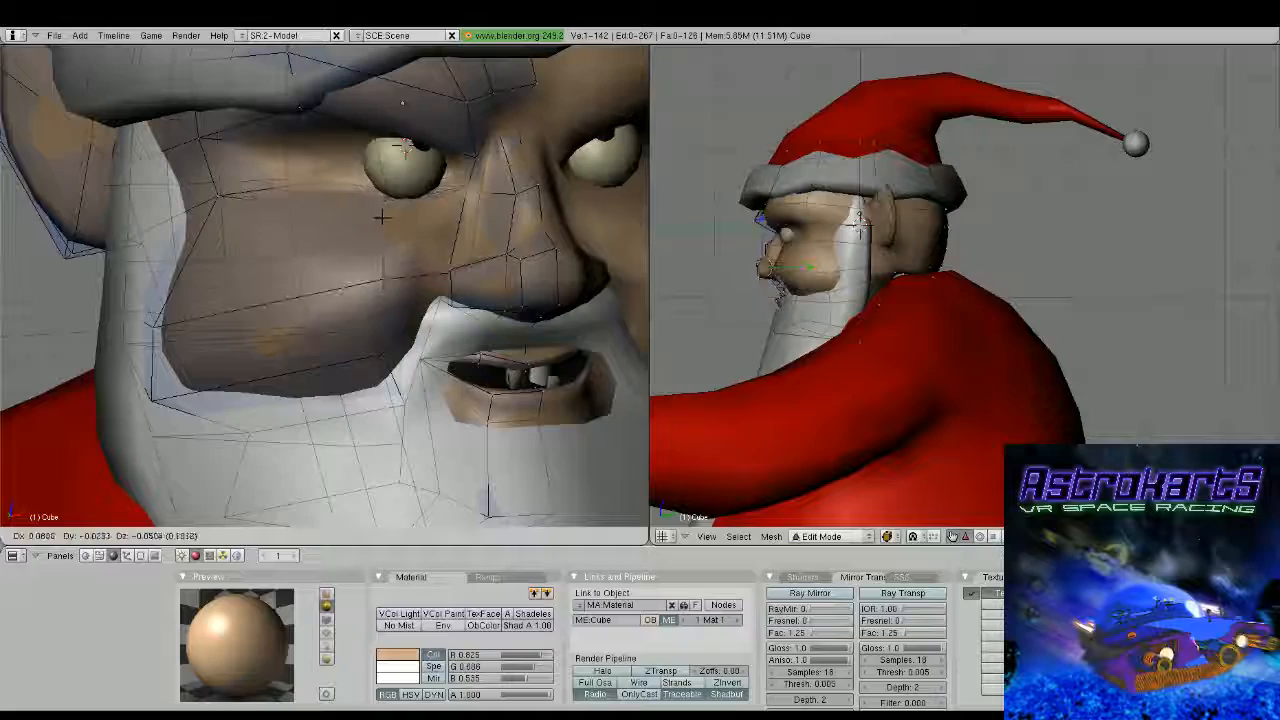
left_click(382, 217)
key("Tab")
middle_click_drag(382, 217, 332, 272)
scroll(414, 277, "down", 3)
Move the vertex on the cheek's outer side upward and slightly forward
key("Tab")
right_click(234, 297)
middle_click_drag(234, 297, 171, 293)
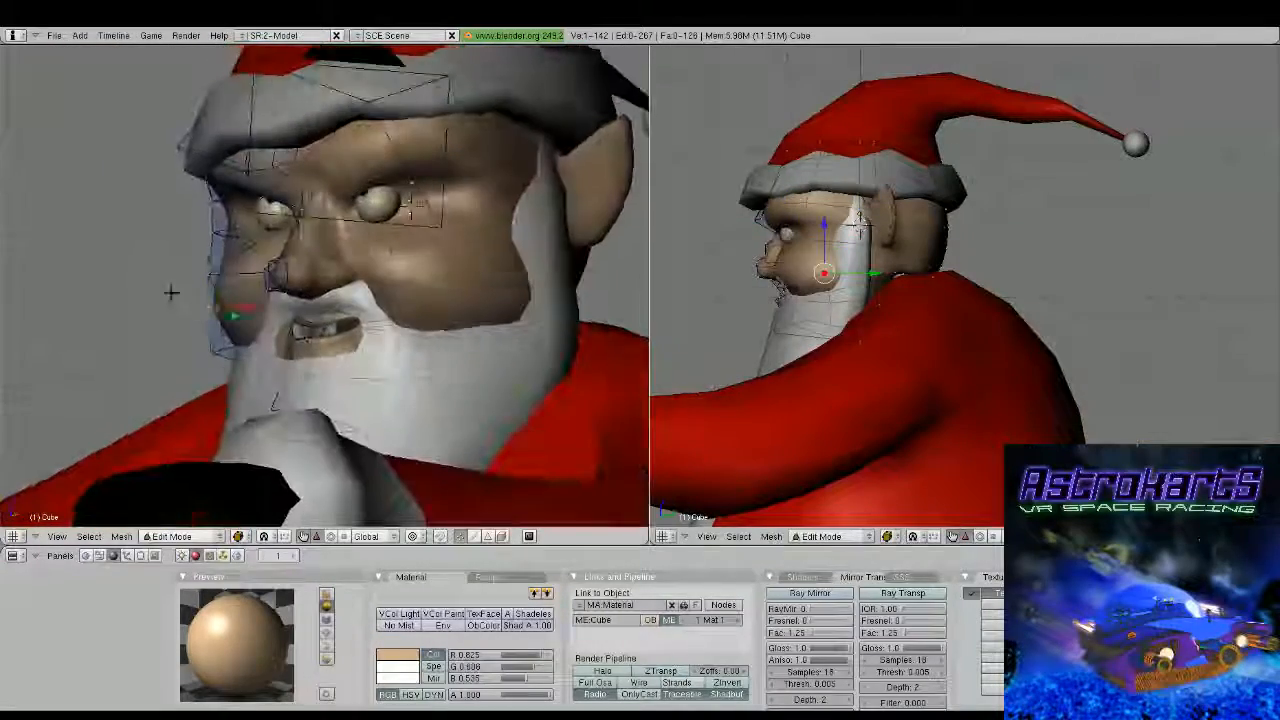
key("g")
left_click(168, 241)
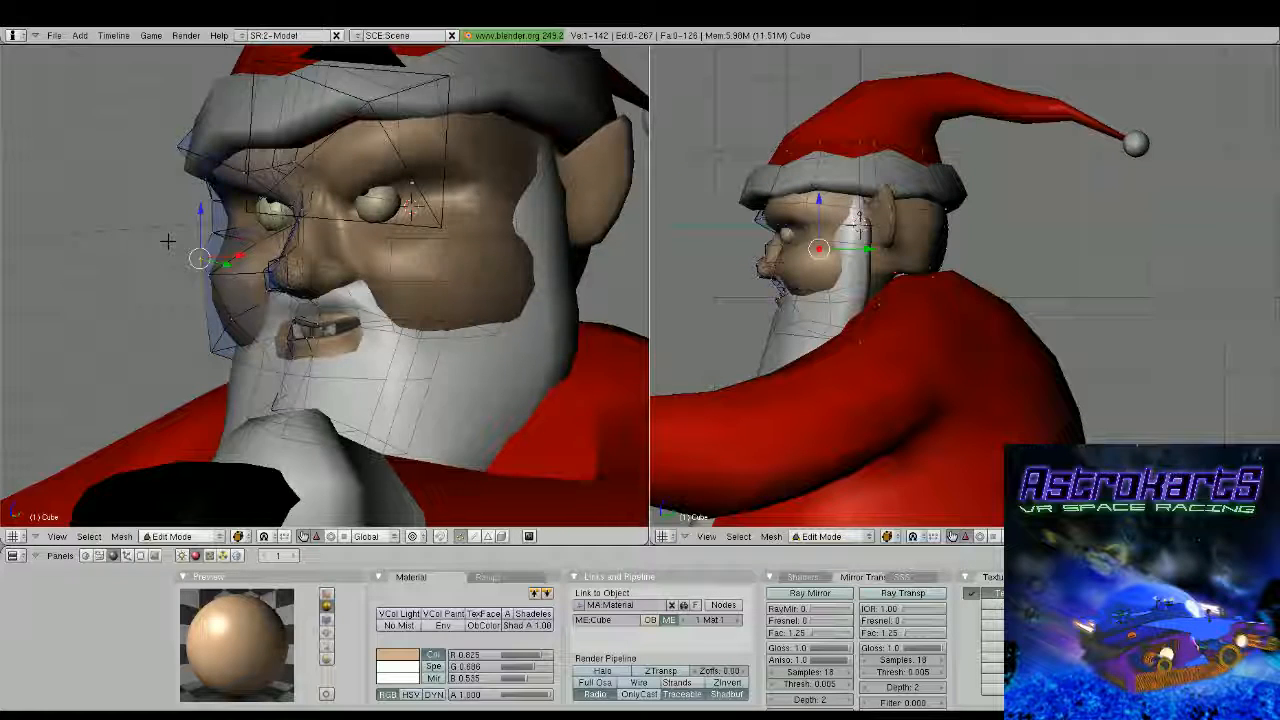
Adjust the vertices along the cheek's outer and lower edge where it meets the beard
middle_click_drag(168, 241, 208, 282)
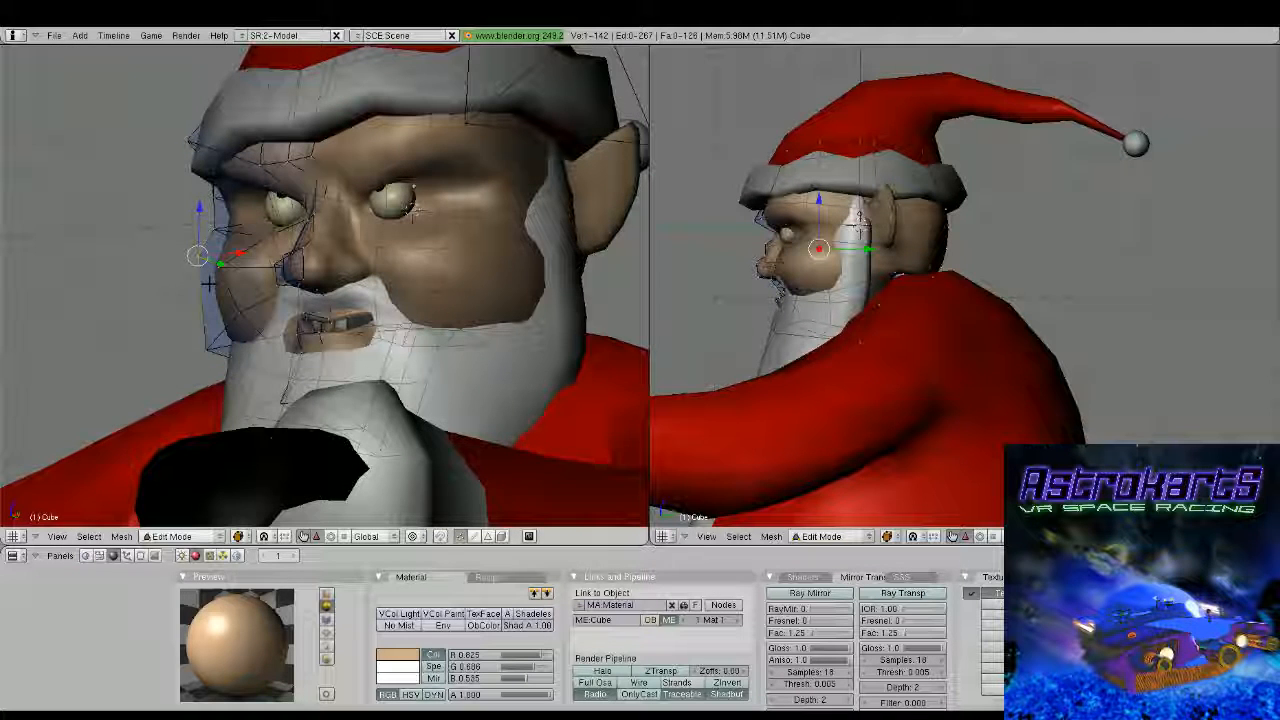
right_click(210, 339)
middle_click_drag(210, 339, 371, 261)
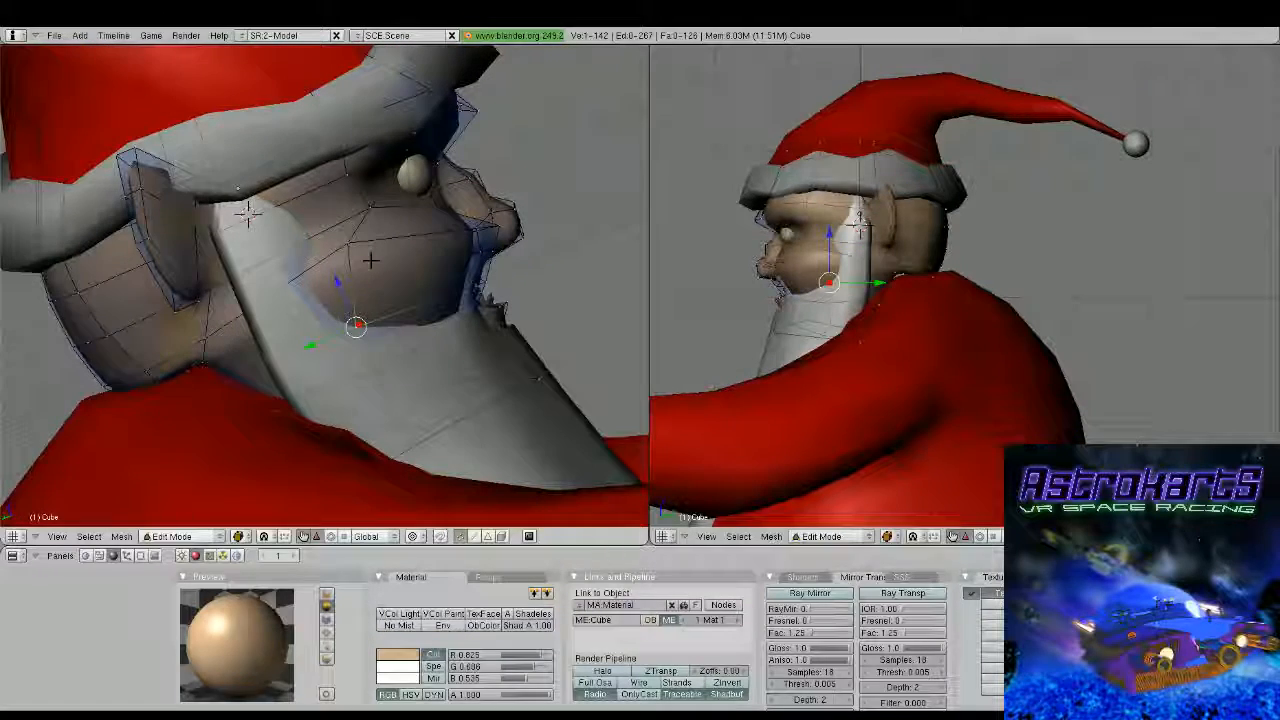
right_click(350, 246, "shift")
left_click_drag(308, 302, 333, 297)
middle_click_drag(345, 294, 305, 335)
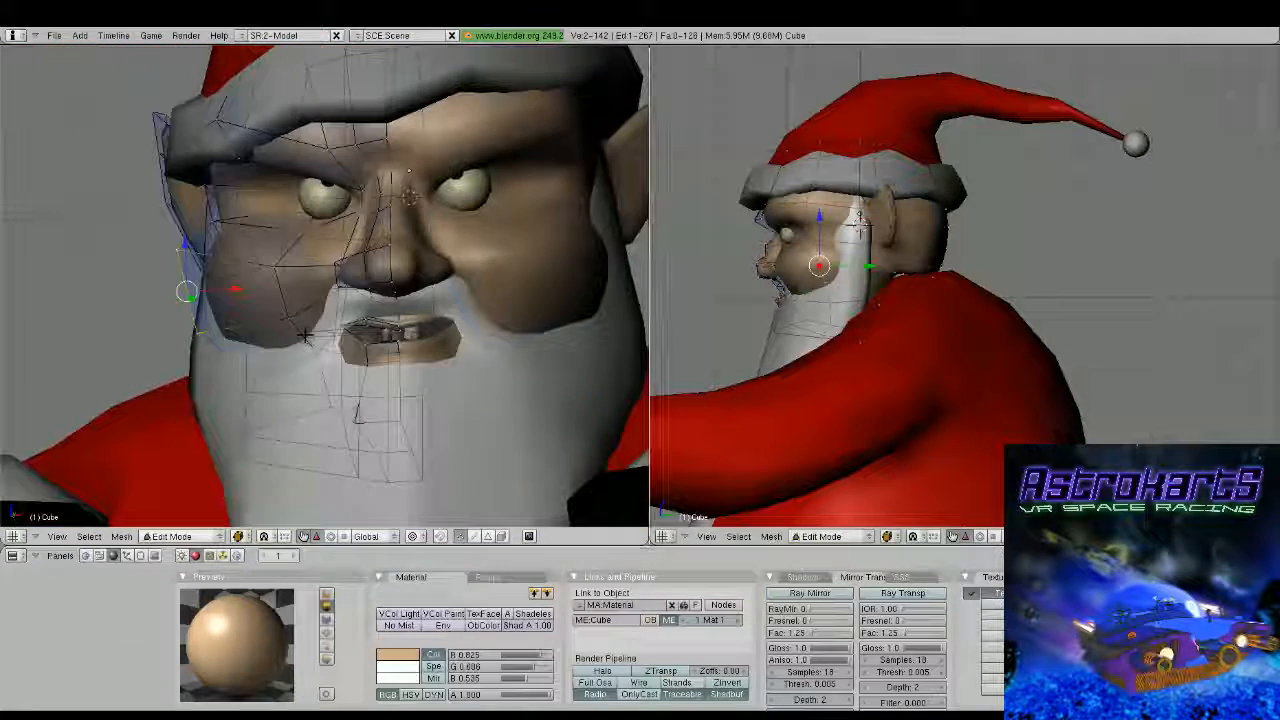
right_click(204, 342)
right_click(241, 368)
left_click_drag(272, 358, 285, 359)
key("ctrl+s")
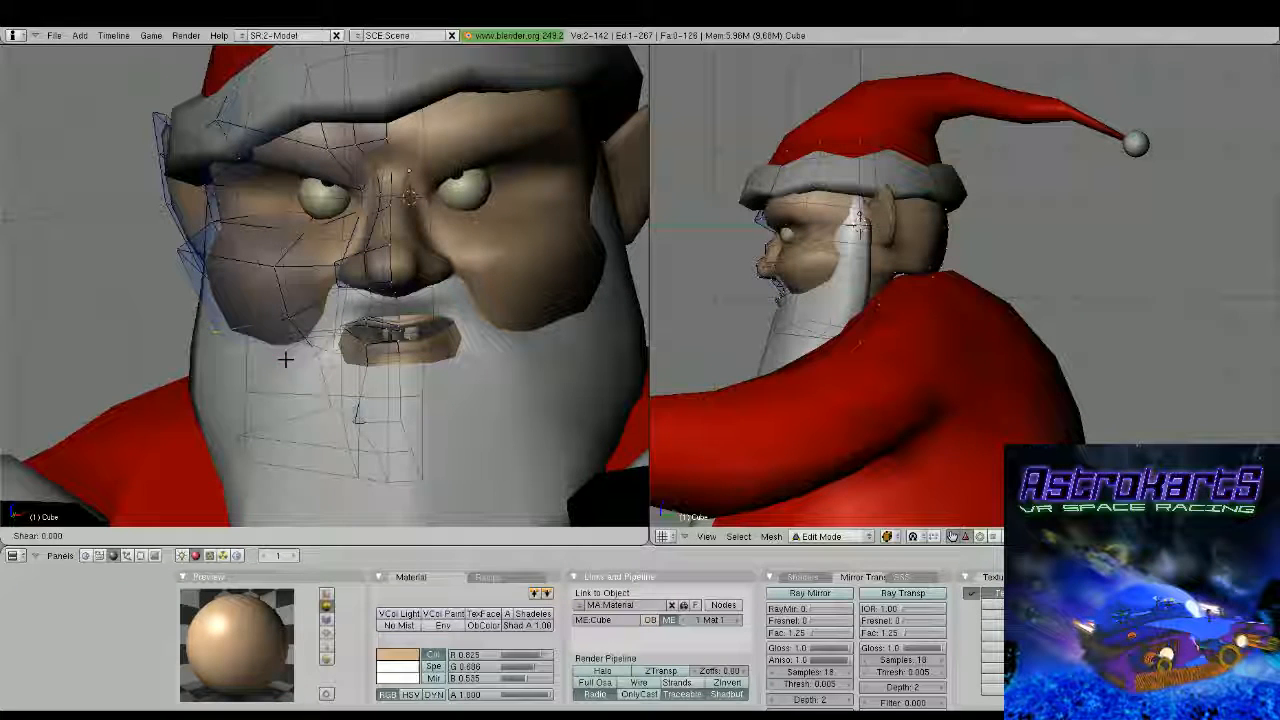
key("Escape")
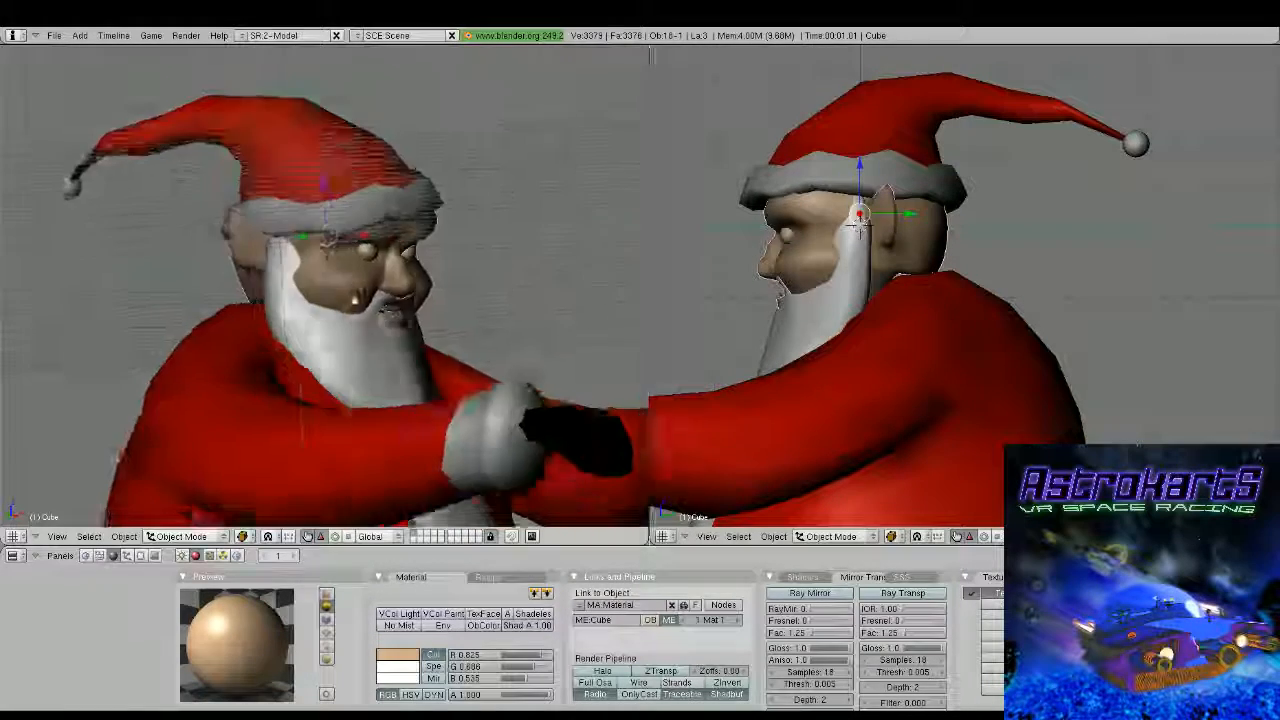
Add an edge loop to the head mesh running vertically through the middle of the cheek
key("Tab")
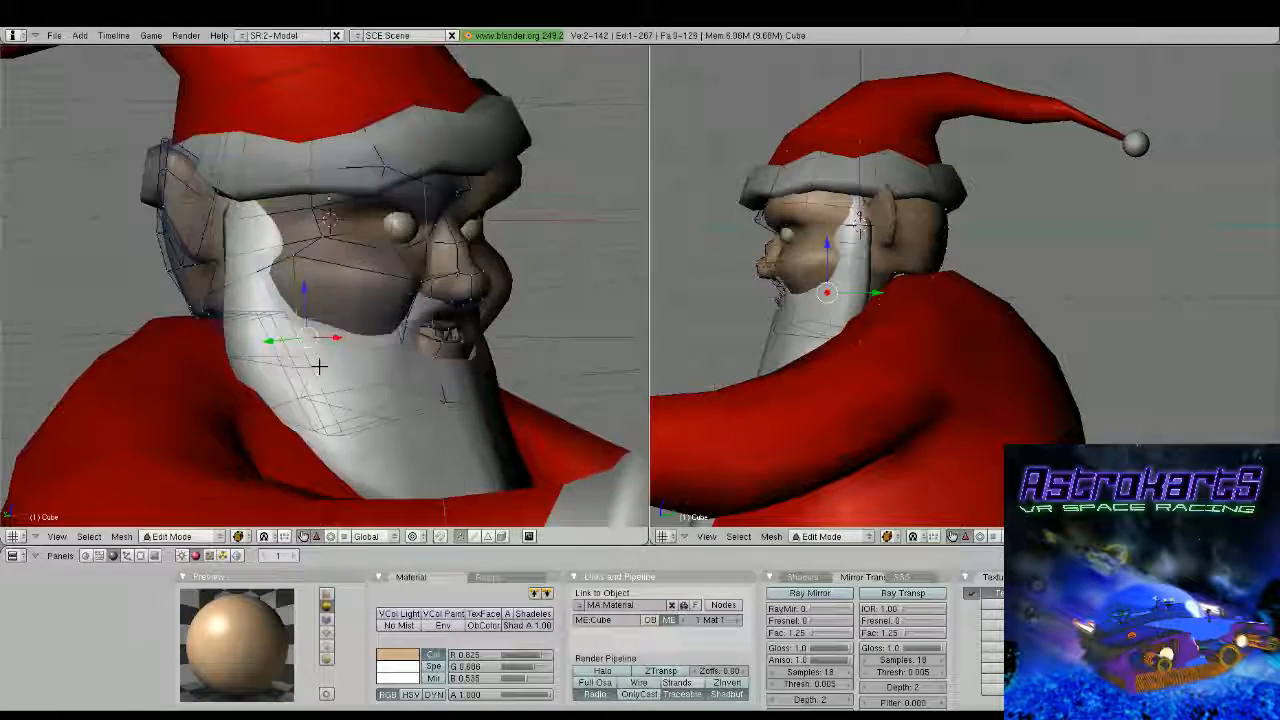
middle_click_drag(317, 363, 349, 366)
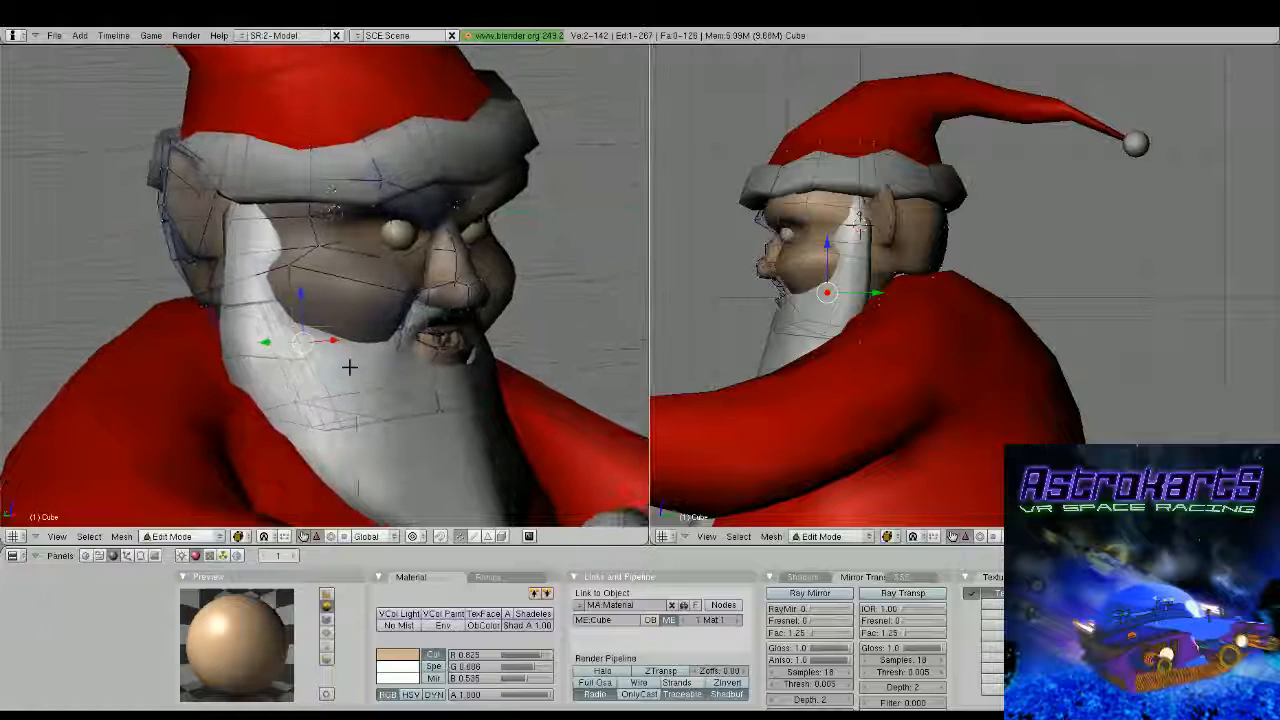
key("ctrl+r")
left_click(353, 363)
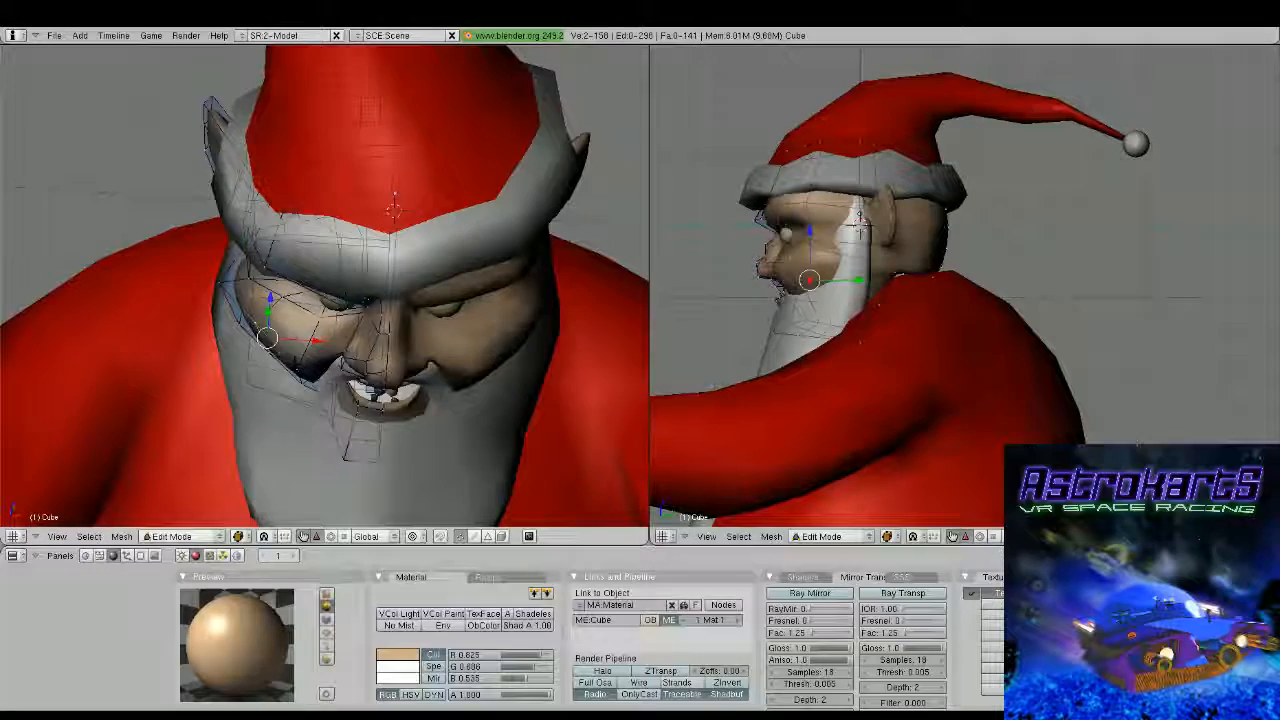
right_click(265, 353)
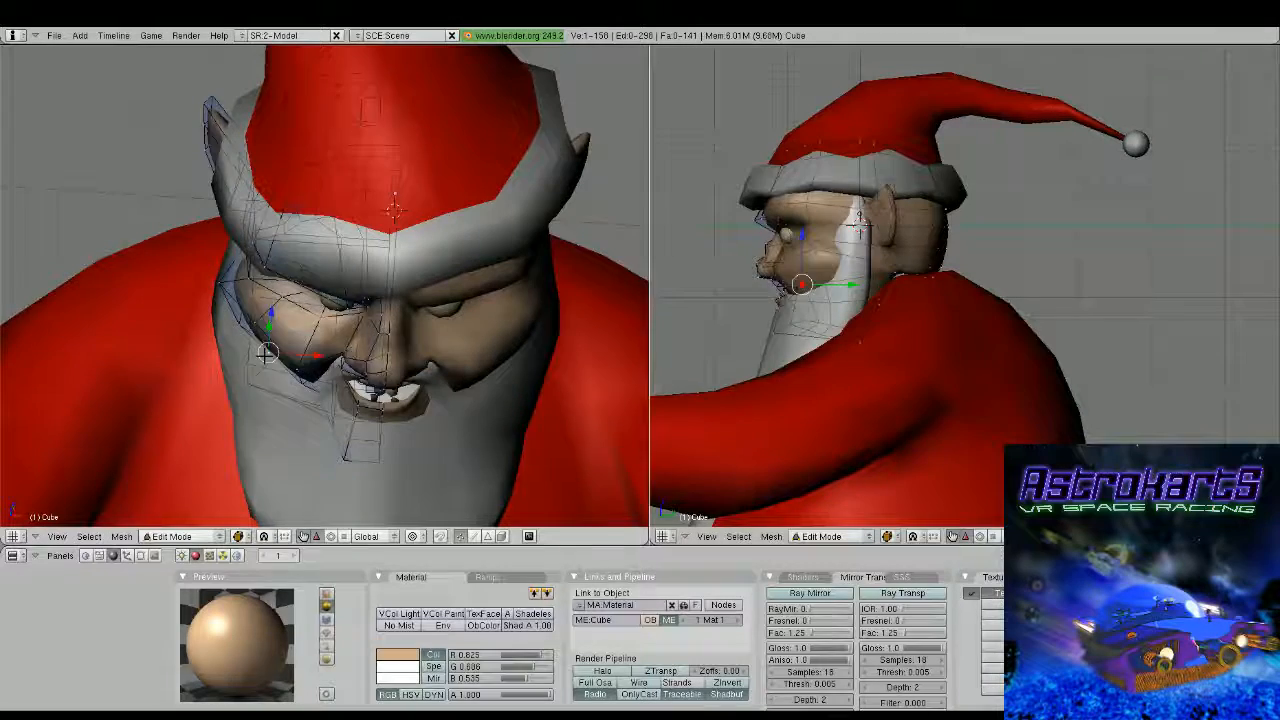
Move a lower cheek vertex of the new edge loop outward to round the cheek
right_click(246, 336, "shift")
middle_click_drag(246, 336, 342, 288)
key("g")
left_click(247, 328)
left_click_drag(312, 248, 312, 252)
key("Tab")
middle_click_drag(312, 252, 345, 297)
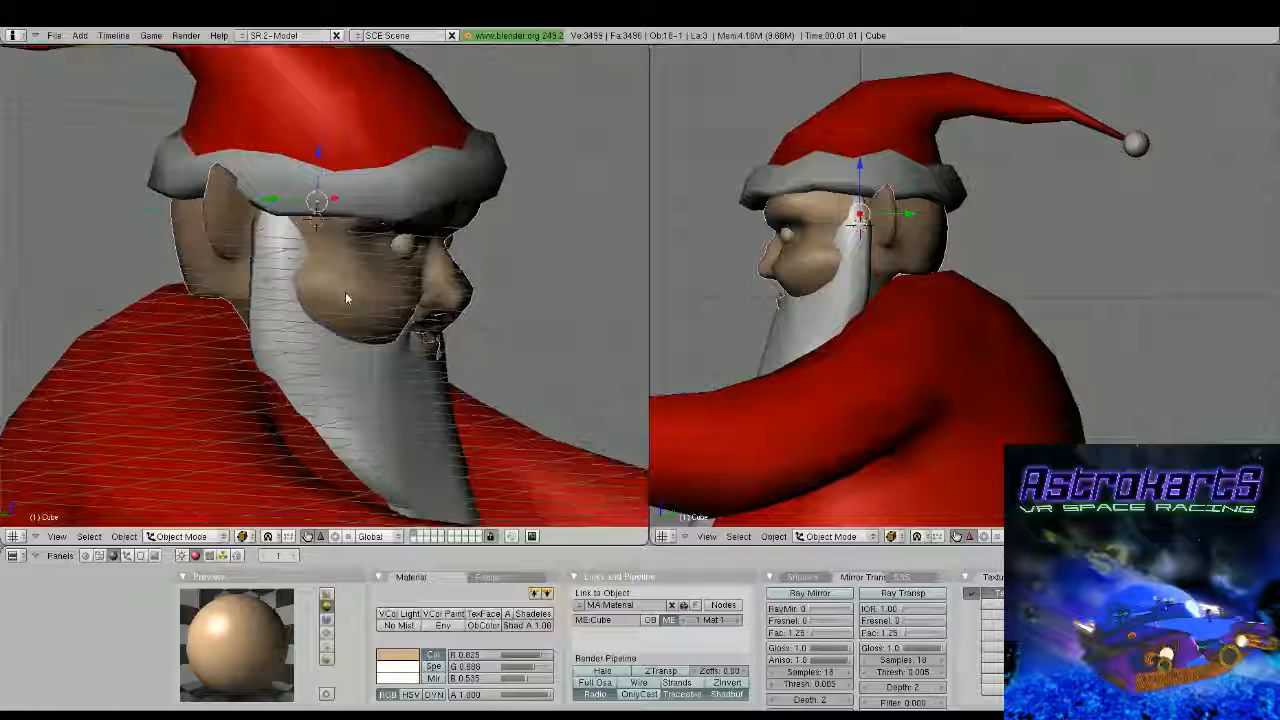
Reposition the vertex on the cheek's rear edge beside the beard
key("Tab")
middle_click_drag(345, 297, 385, 292)
scroll(345, 297, "up", 2)
right_click(247, 305)
key("g")
left_click(243, 306)
mouse_move(243, 306)
middle_mouse_down()
mouse_move(200, 312)
mouse_move(257, 303)
middle_mouse_up()
left_click_drag(208, 306, 192, 296)
Move the vertex at the upper rear of the cheek by about 0.12 units to smooth the bulge
right_click(230, 298)
middle_click_drag(194, 296, 150, 298)
right_click(309, 286)
key("g")
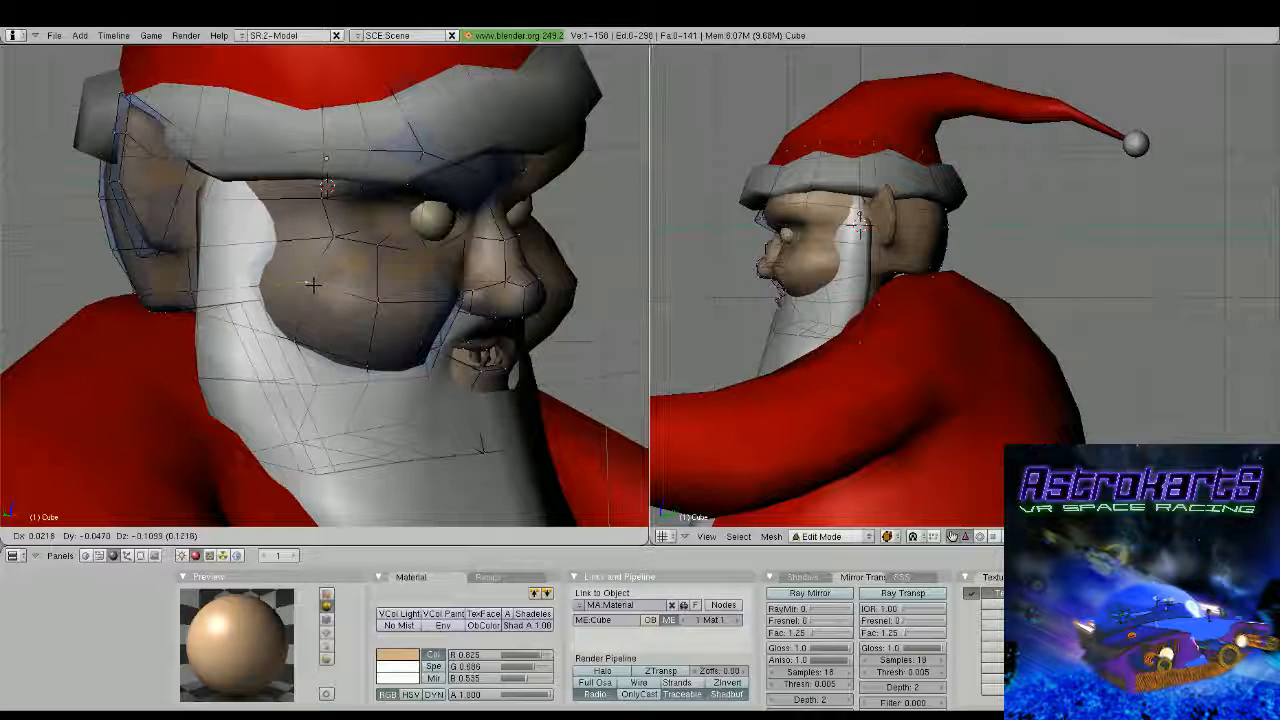
left_click(311, 284)
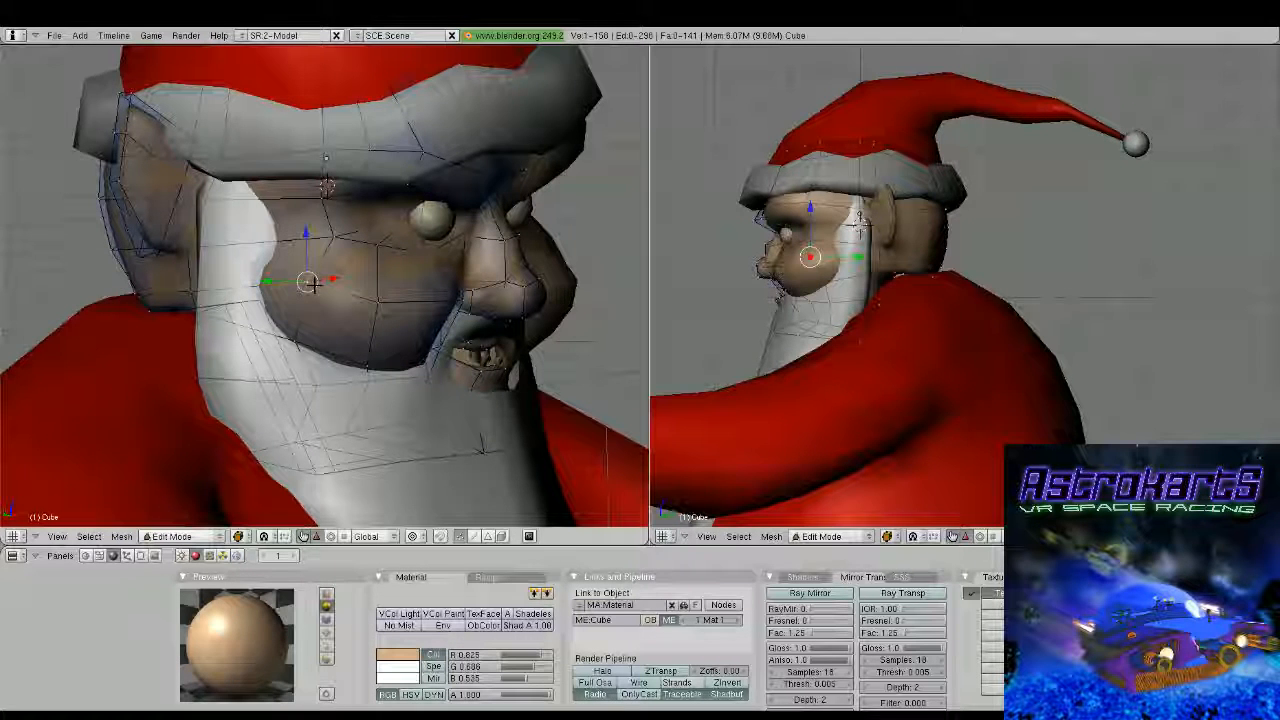
middle_click_drag(315, 285, 258, 268)
Reshape the top of the cheek by moving its vertices forward beneath the eye
right_click(348, 236, "alt")
middle_click_drag(352, 236, 507, 248)
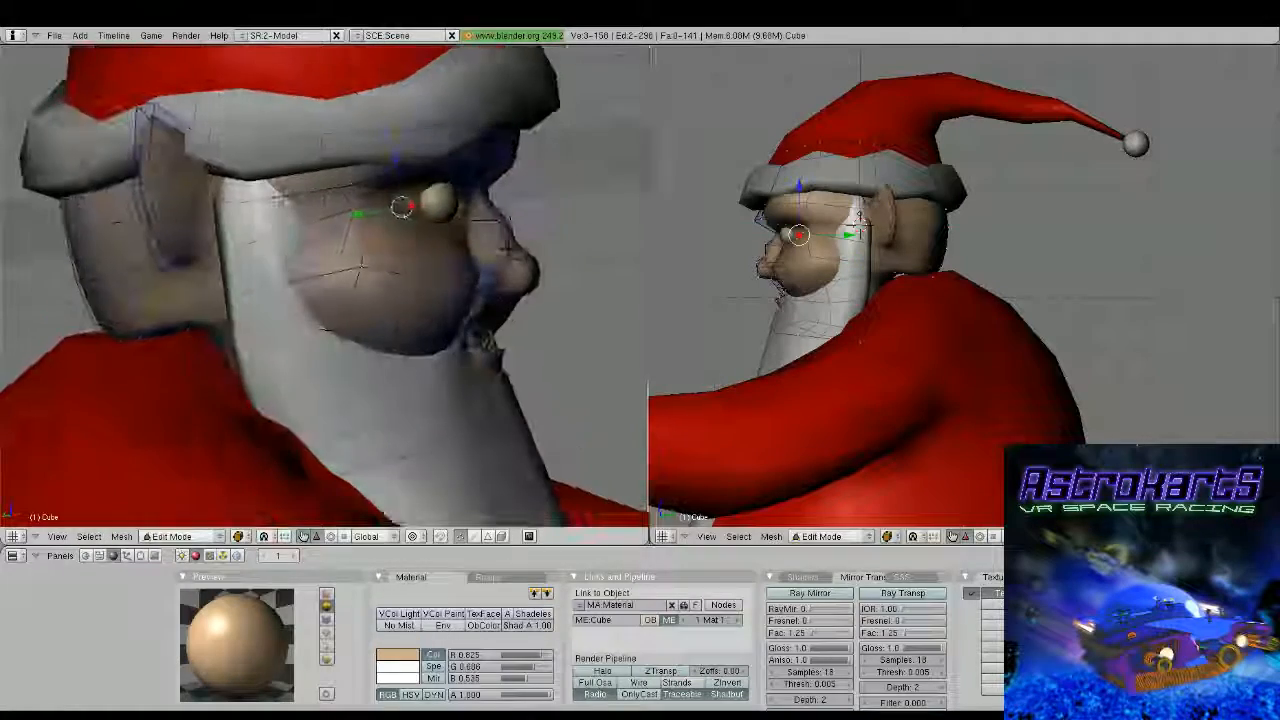
mouse_move(362, 264)
middle_mouse_down()
mouse_move(345, 304)
mouse_move(369, 286)
middle_mouse_up()
right_click(371, 281)
left_click_drag(371, 247, 373, 226)
middle_click_drag(373, 230, 248, 298)
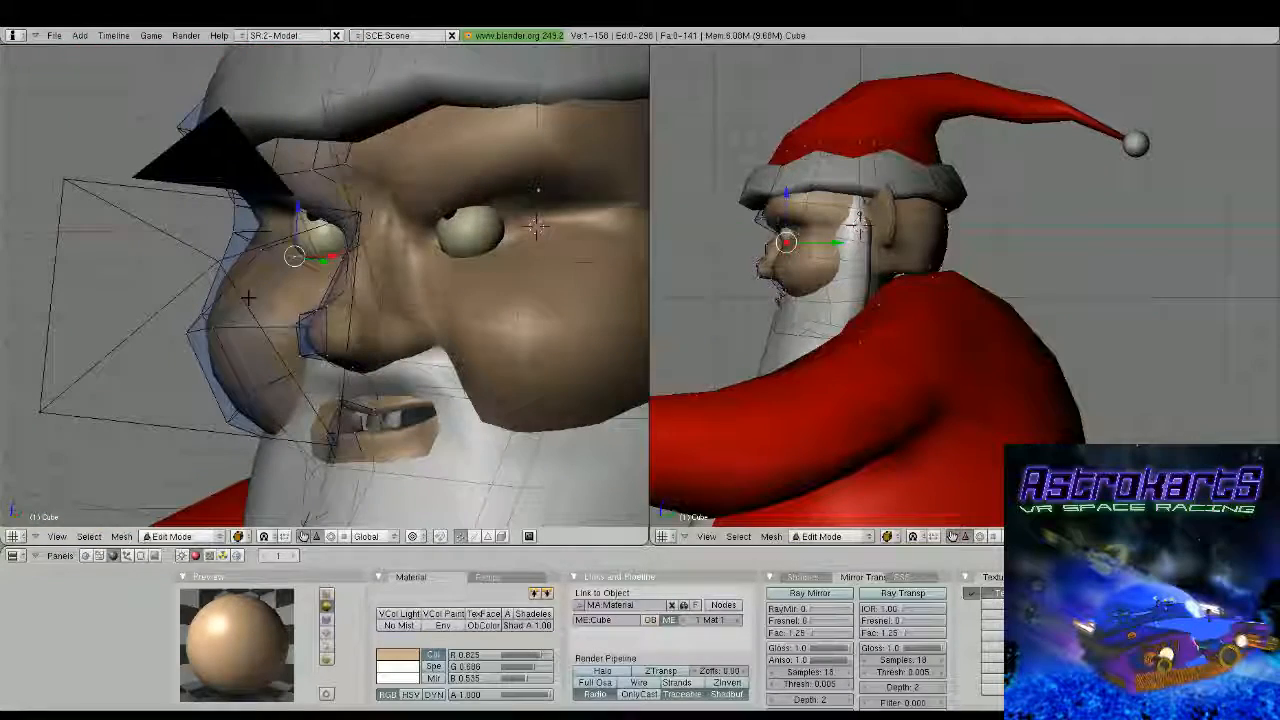
right_click_drag(188, 327, 228, 285)
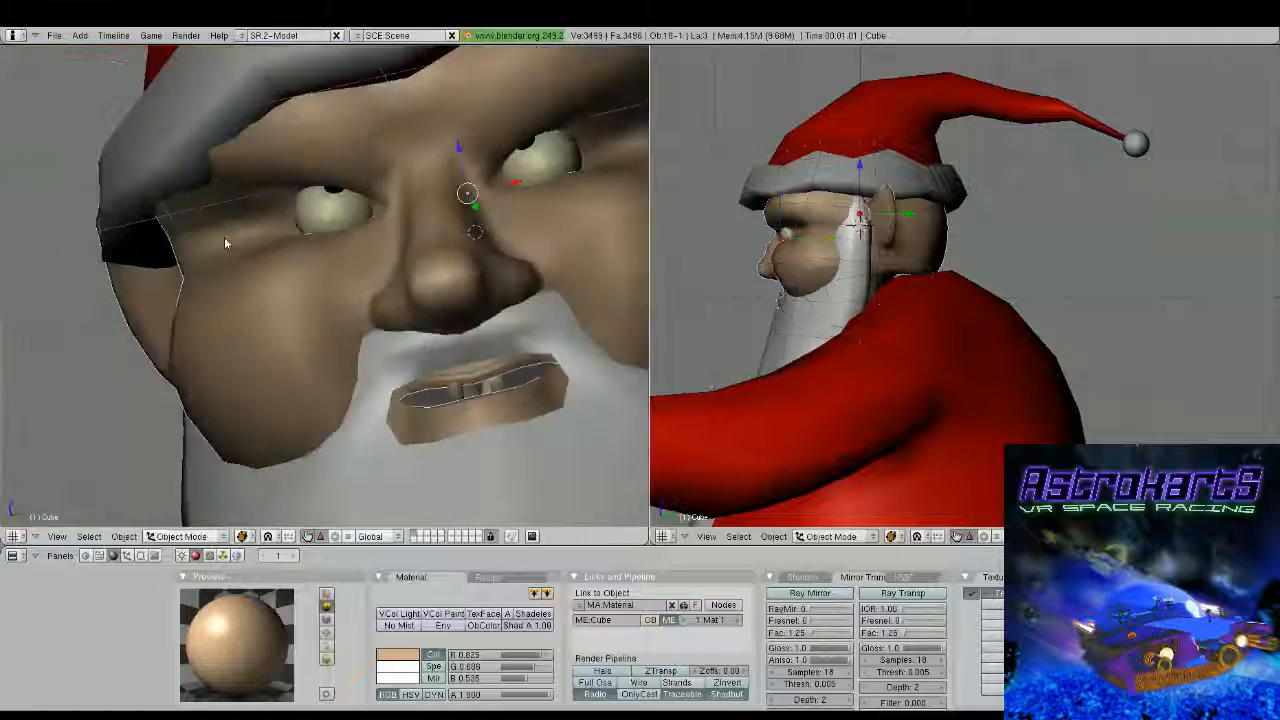
key("Tab")
scroll(225, 243, "down", 2)
middle_click_drag(225, 243, 451, 297)
key("Tab")
scroll(451, 297, "down", 4)
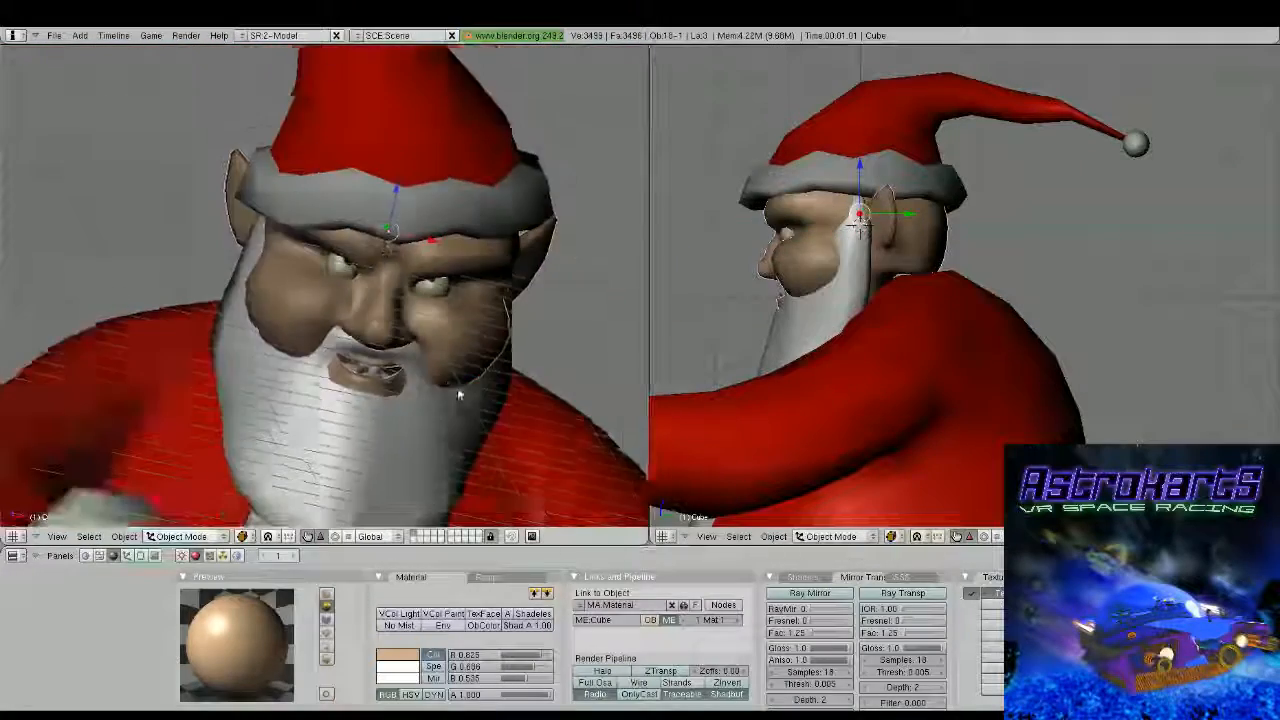
Reposition the front cheek vertices to give the cheek a rounder profile
middle_click_drag(457, 387, 287, 250)
key("Tab")
scroll(335, 334, "up", 2)
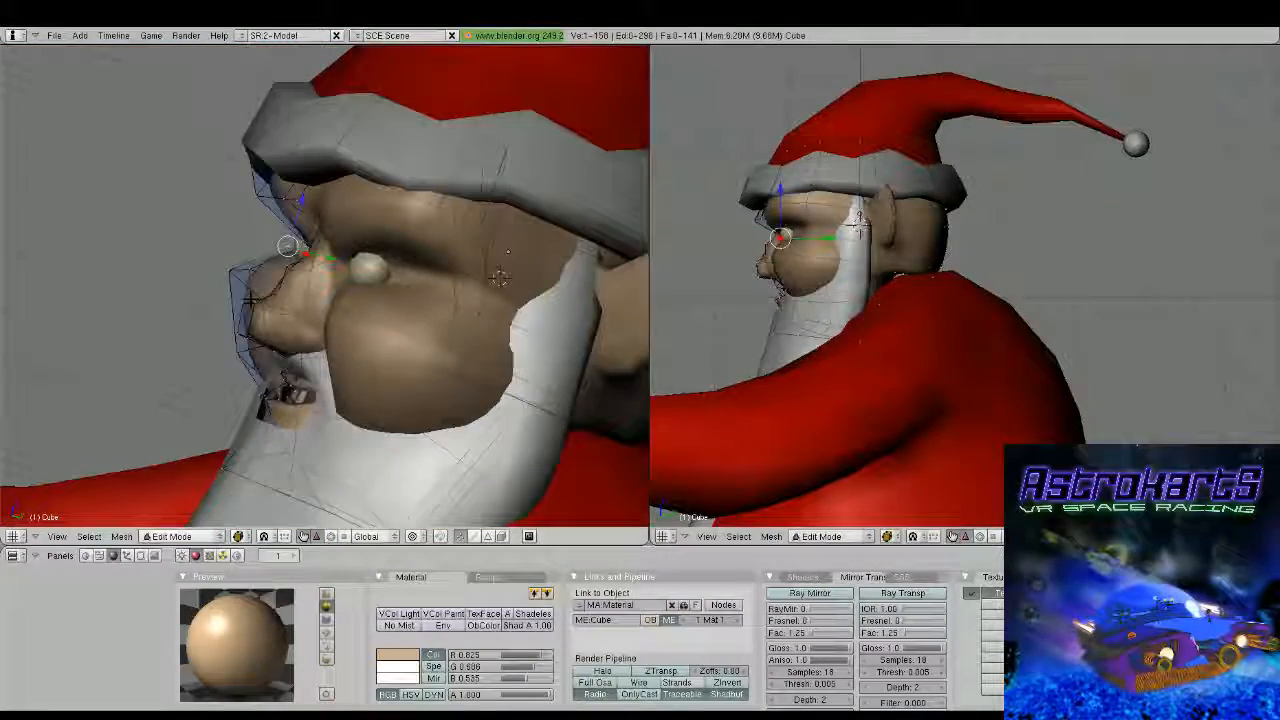
key("g")
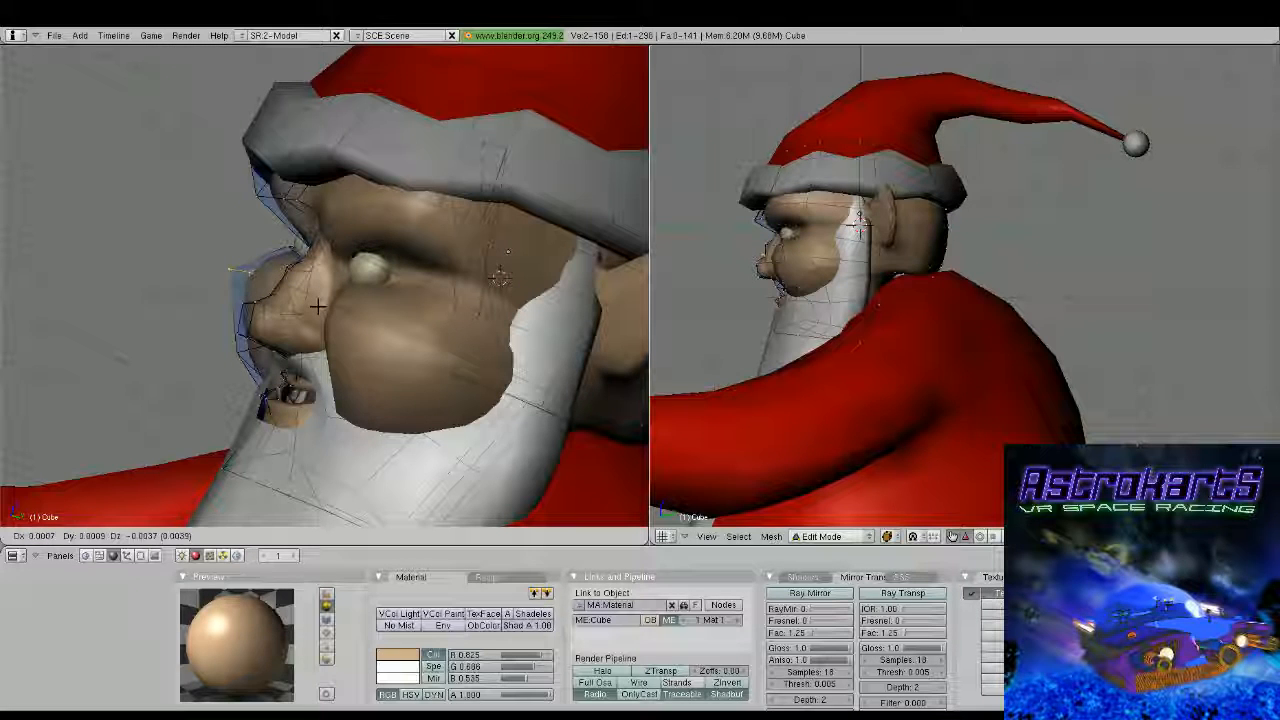
middle_click_drag(319, 304, 348, 318)
right_click(235, 323)
key("g")
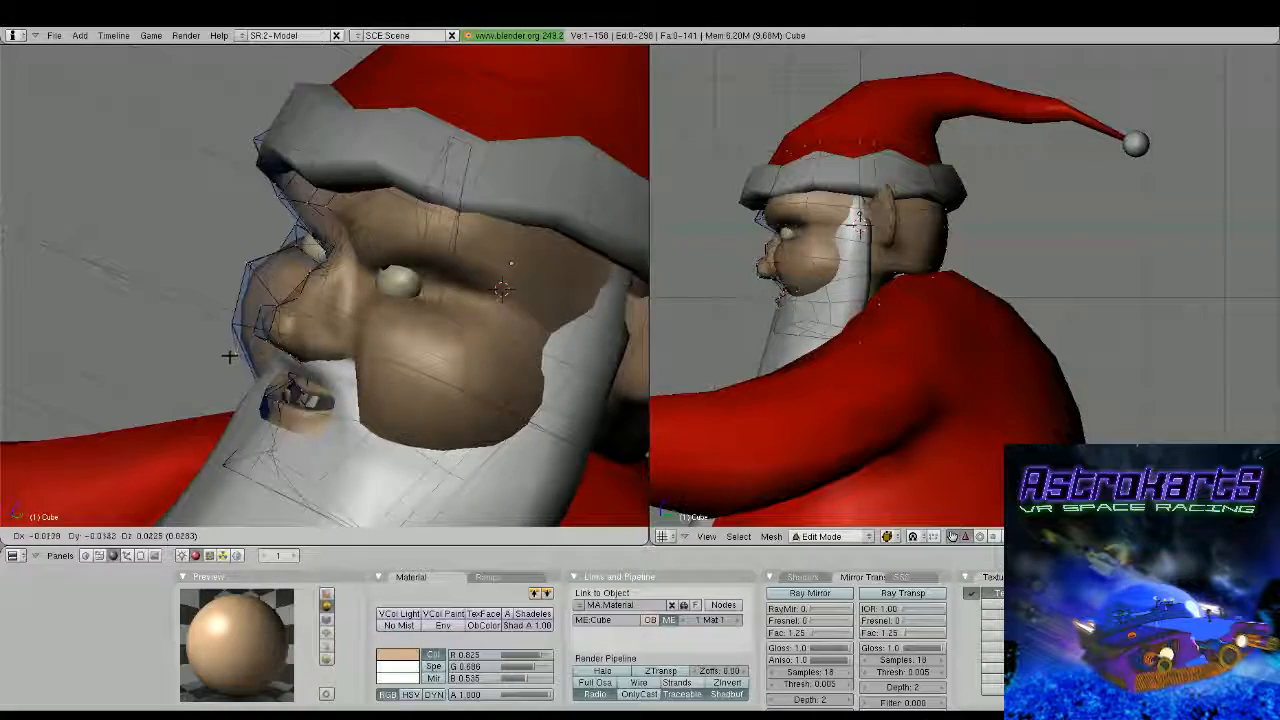
left_click(229, 352)
Examine the reshaped cheeks from the front, both close up and with the full figure in view
key("Tab")
middle_click_drag(229, 350, 424, 360)
scroll(361, 362, "down", 7)
scroll(424, 360, "up", 4)
scroll(423, 354, "up", 2)
scroll(405, 339, "down", 5)
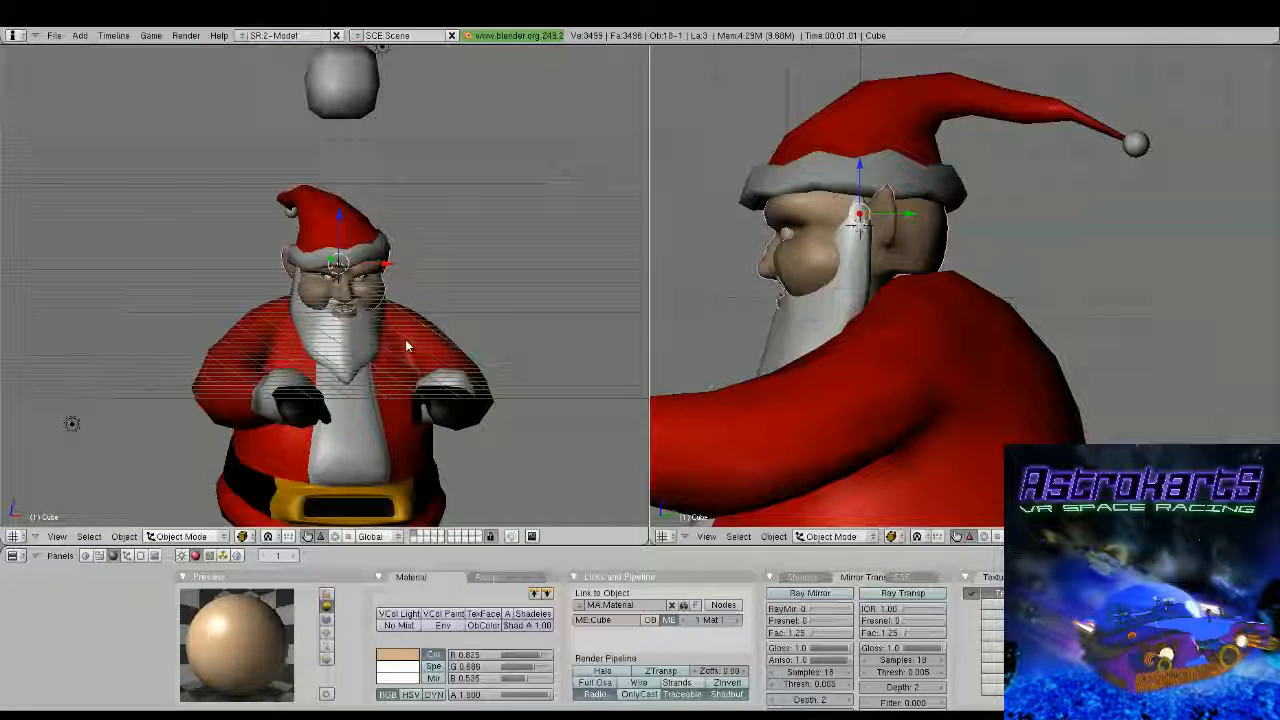
scroll(405, 339, "up", 3)
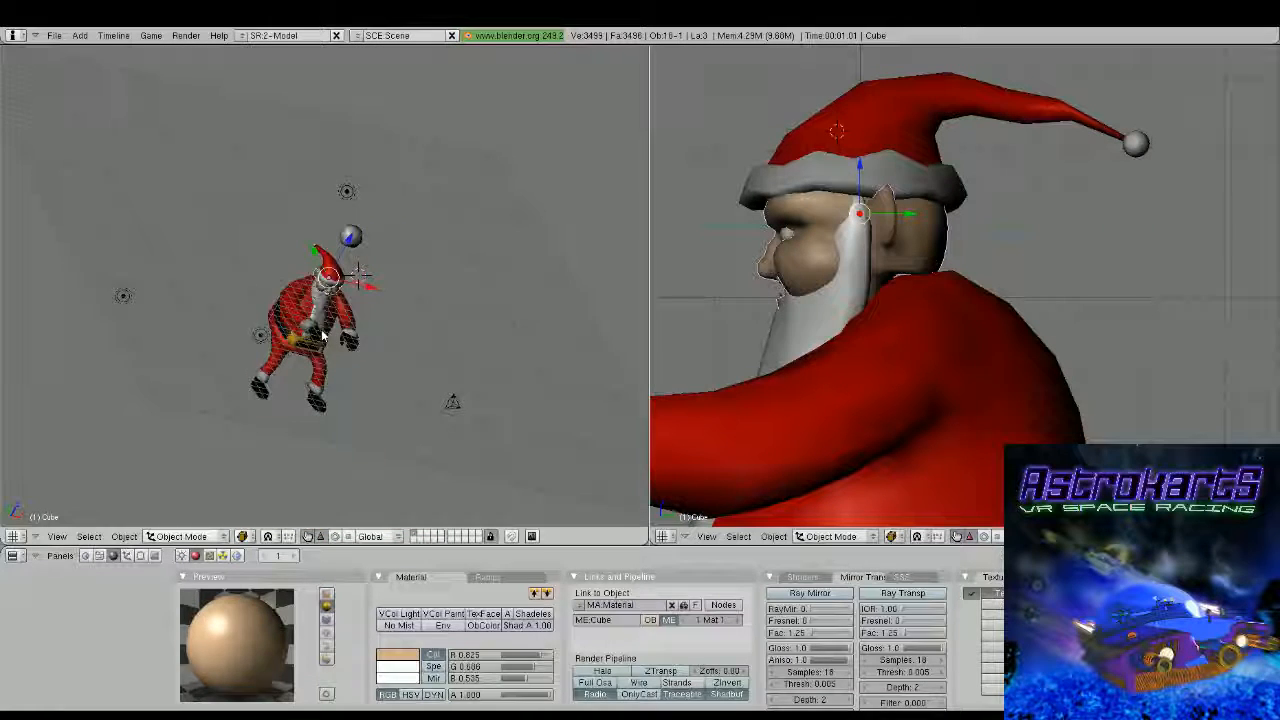
Move the low lamp beside the figure to the front near the camera, raise it to head height, and check the camera view
right_click(260, 336)
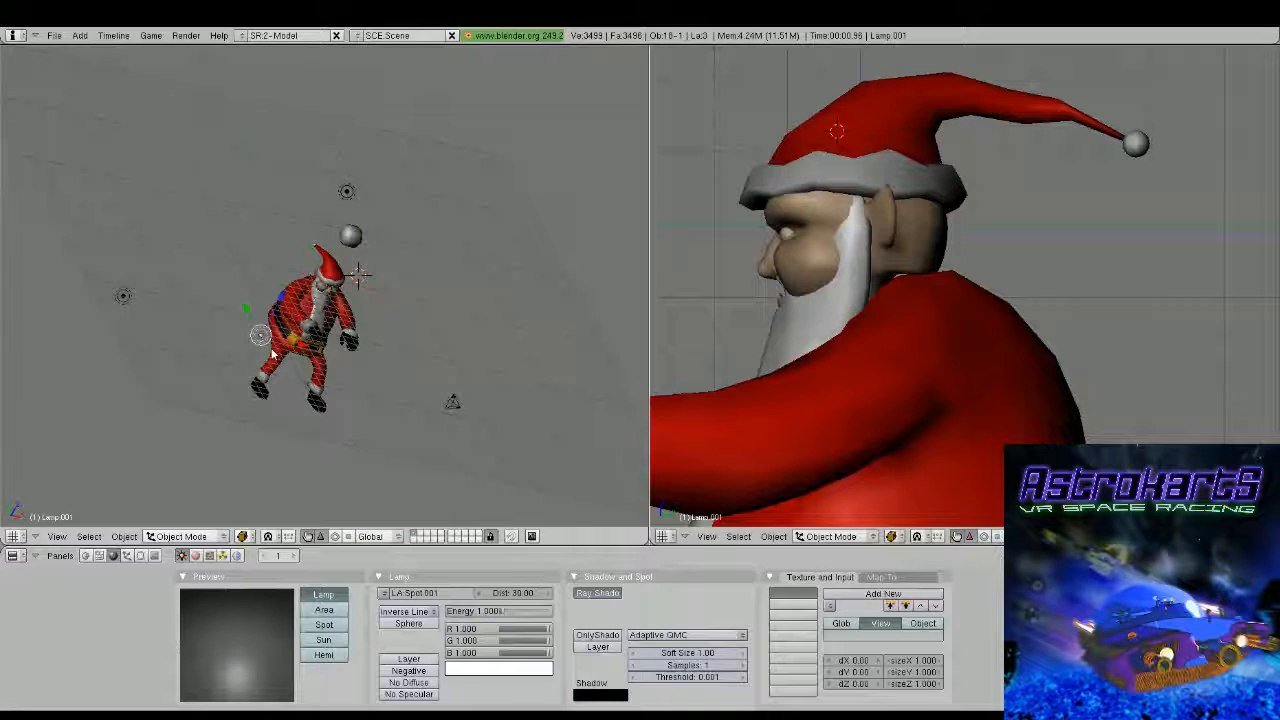
middle_click_drag(260, 338, 274, 388)
key("g")
left_click(405, 451)
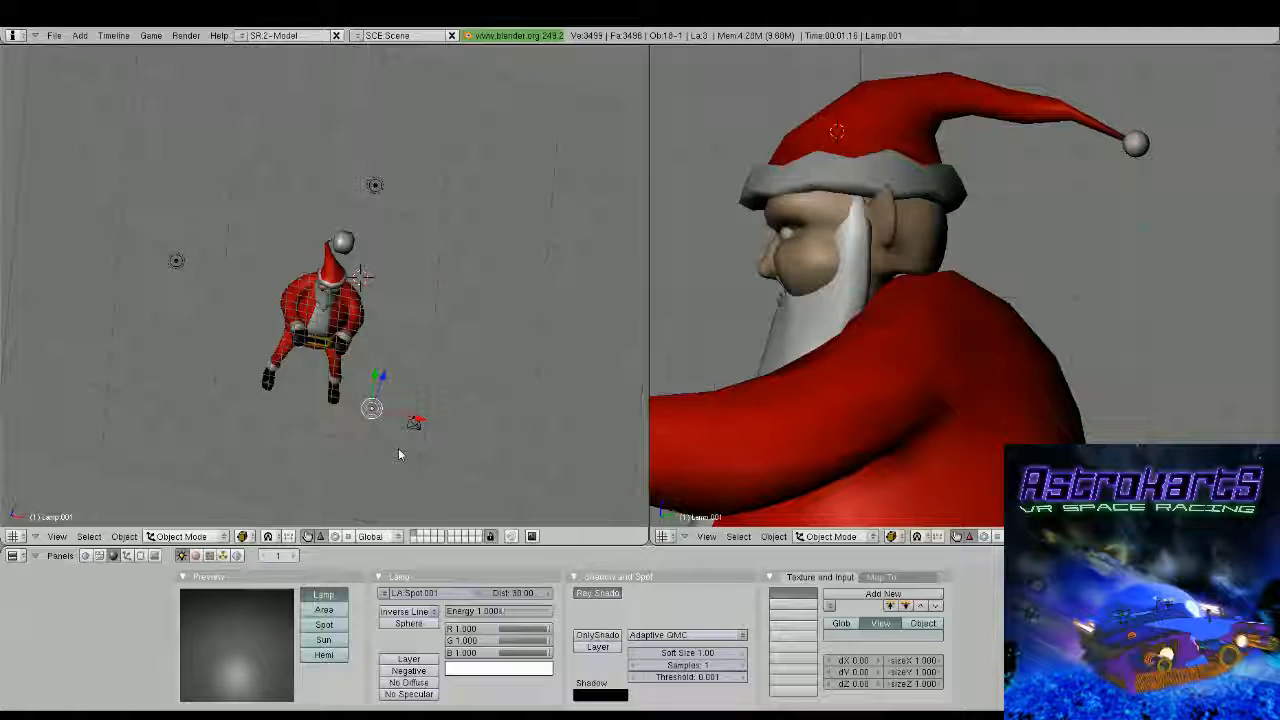
middle_click_drag(398, 448, 350, 340)
key("g")
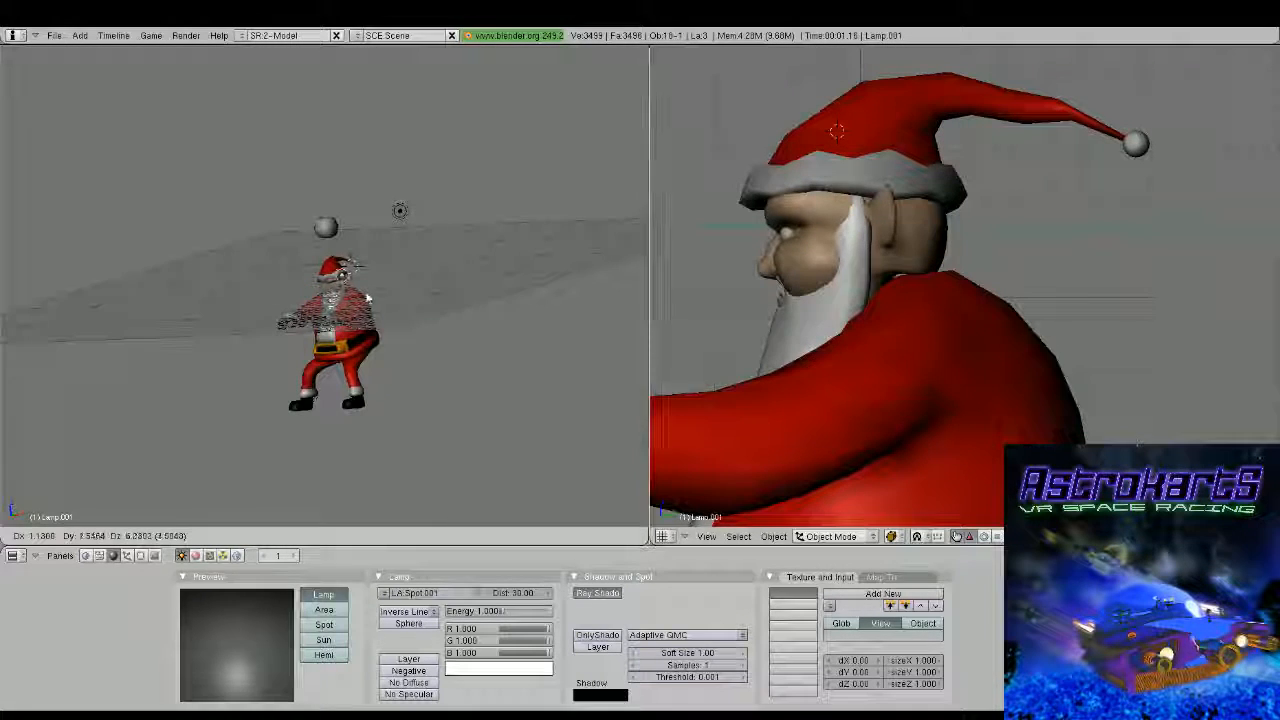
left_click(368, 298)
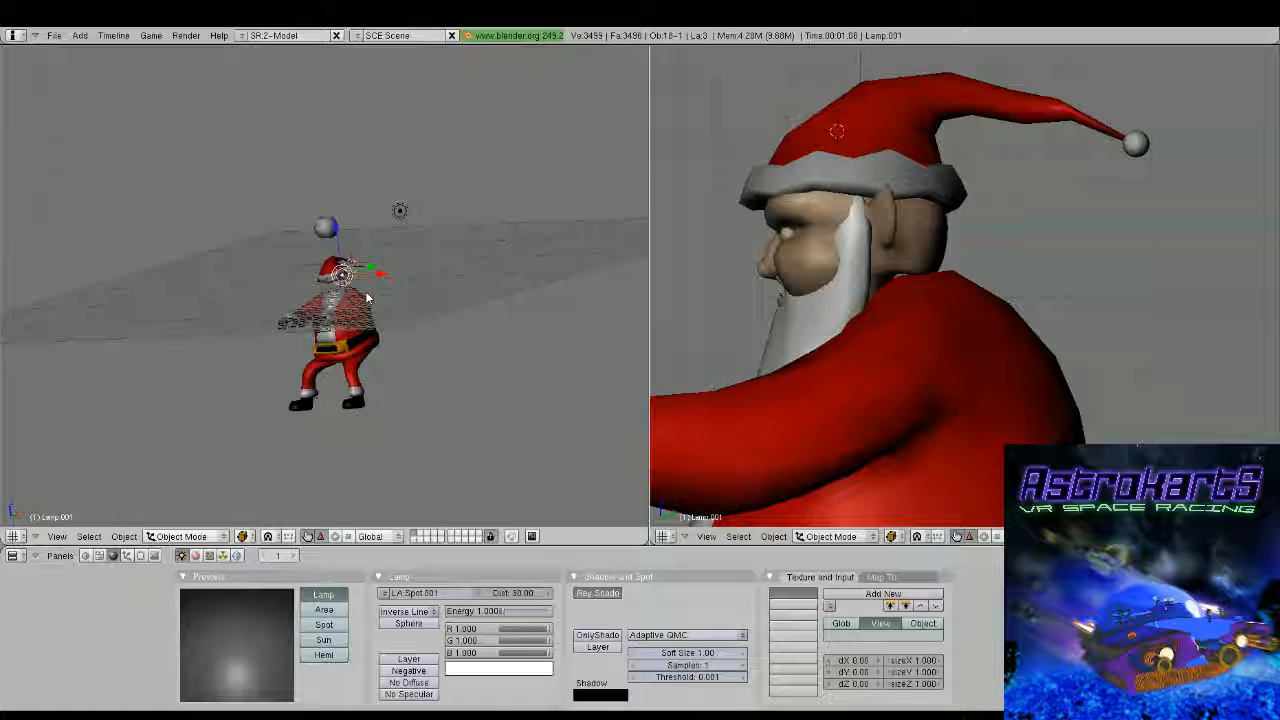
key("KP_0")
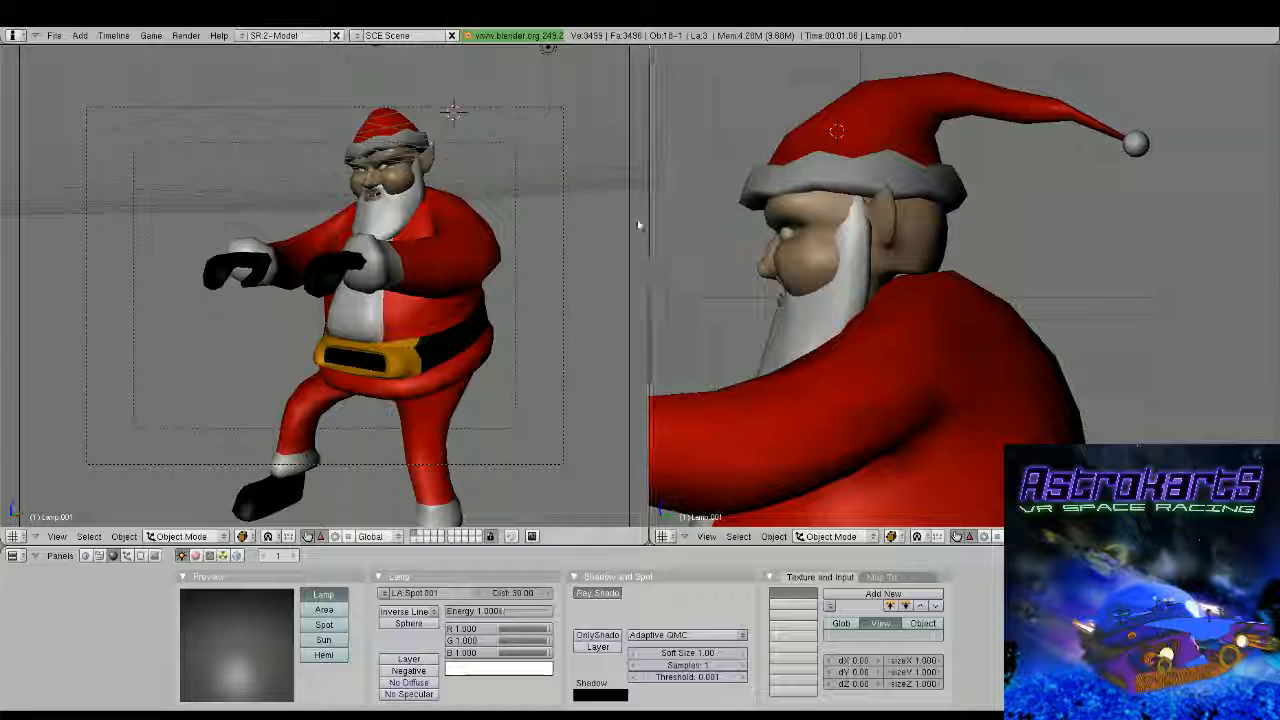
left_click_drag(638, 225, 648, 230)
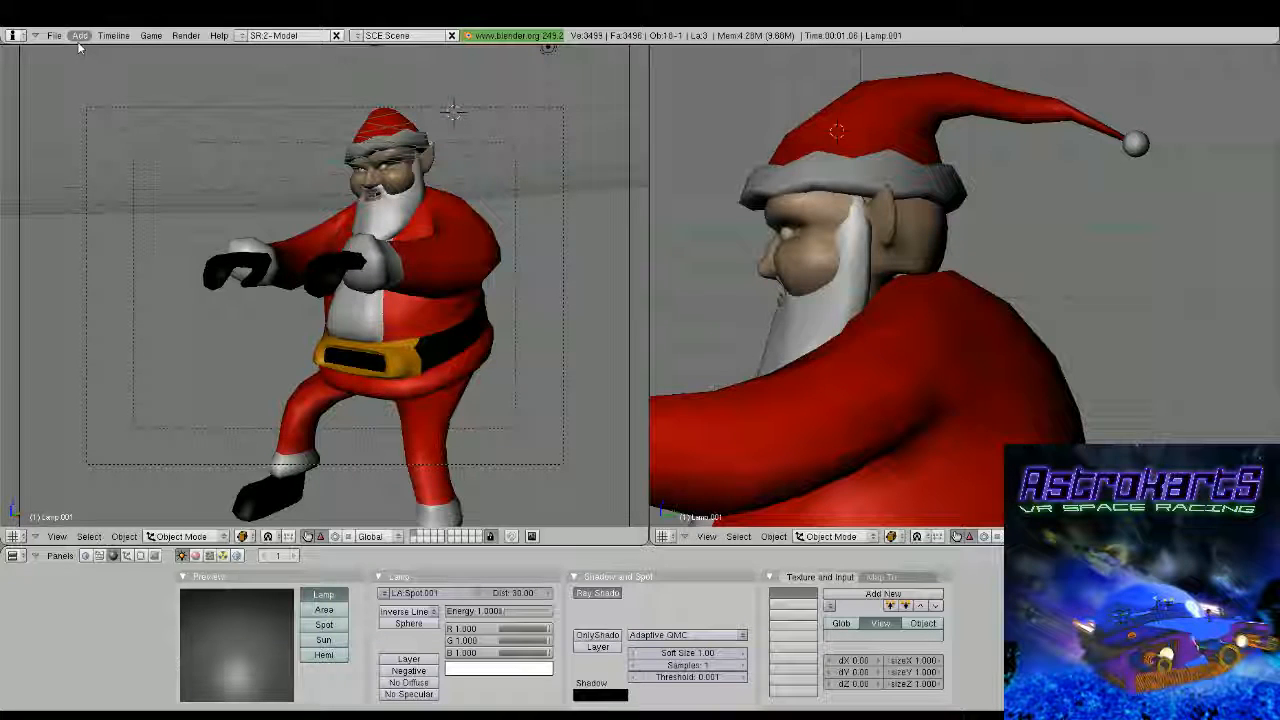
key("KP_0")
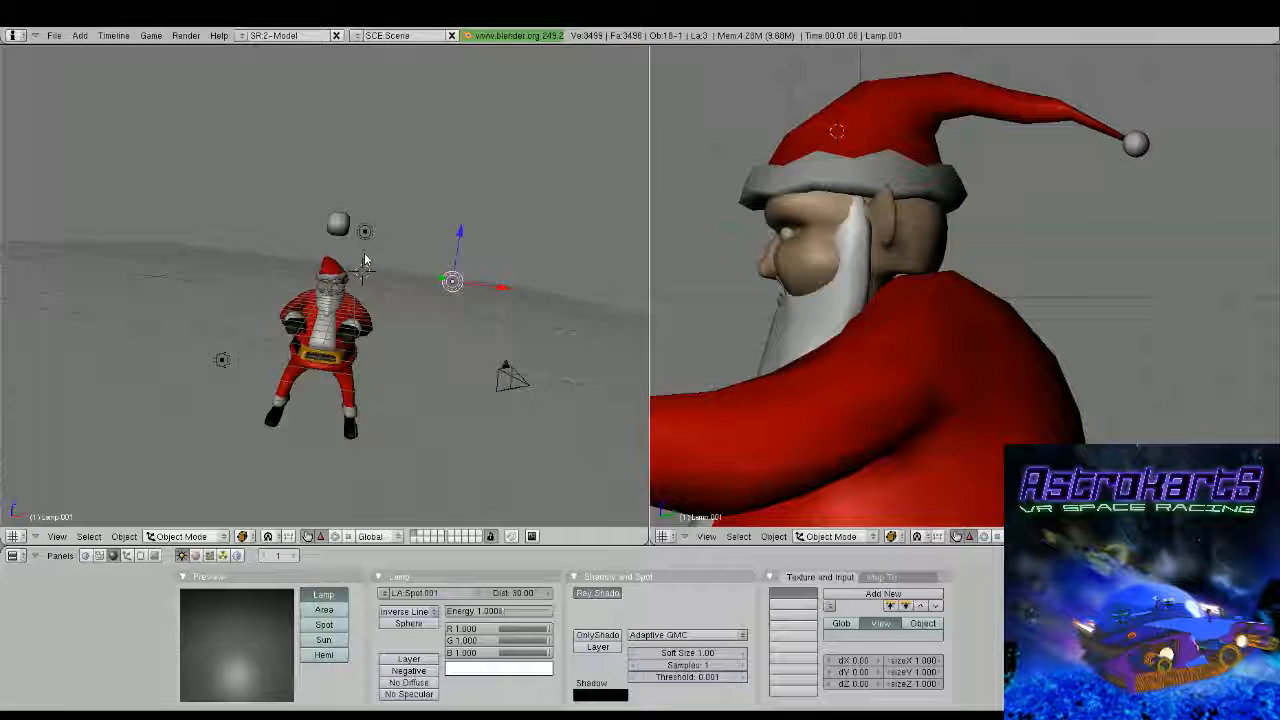
Add an armature at the scene centre in front view and lower it along Z to the belt
key("KP_1")
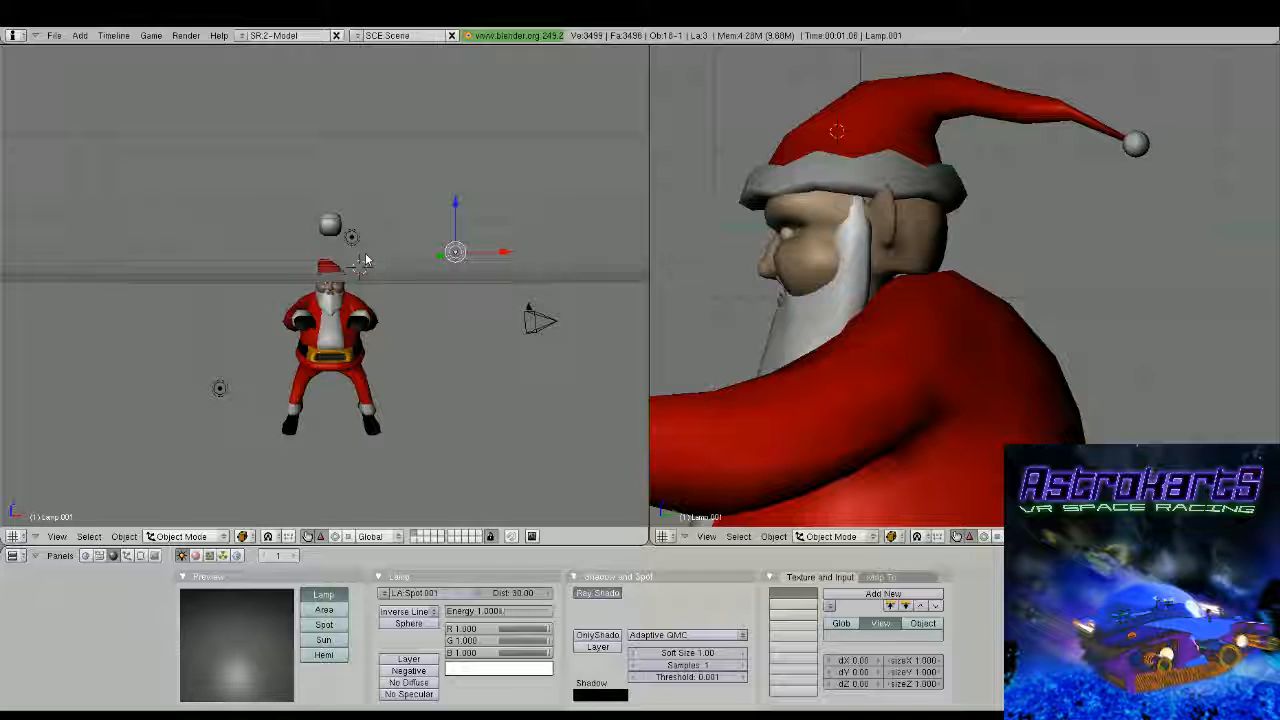
key("KP_5")
key("shift+c")
scroll(378, 296, "up", 3)
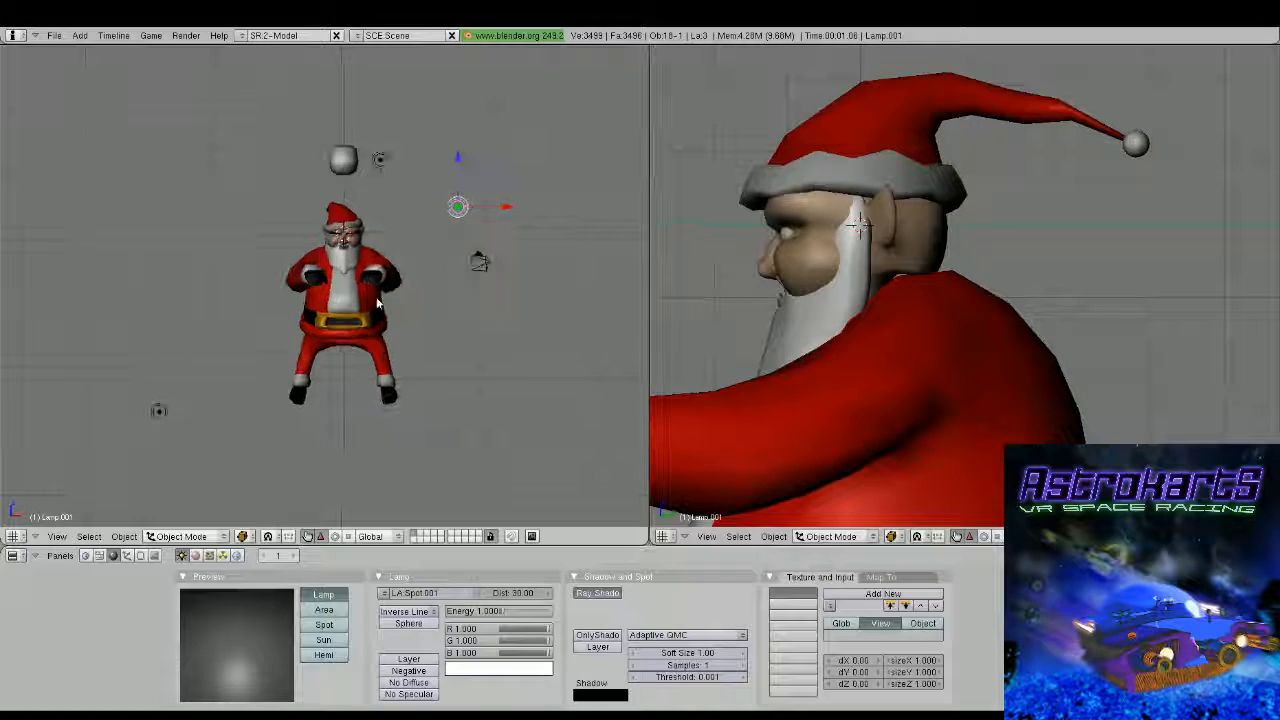
middle_click_drag(370, 292, 393, 236, "shift")
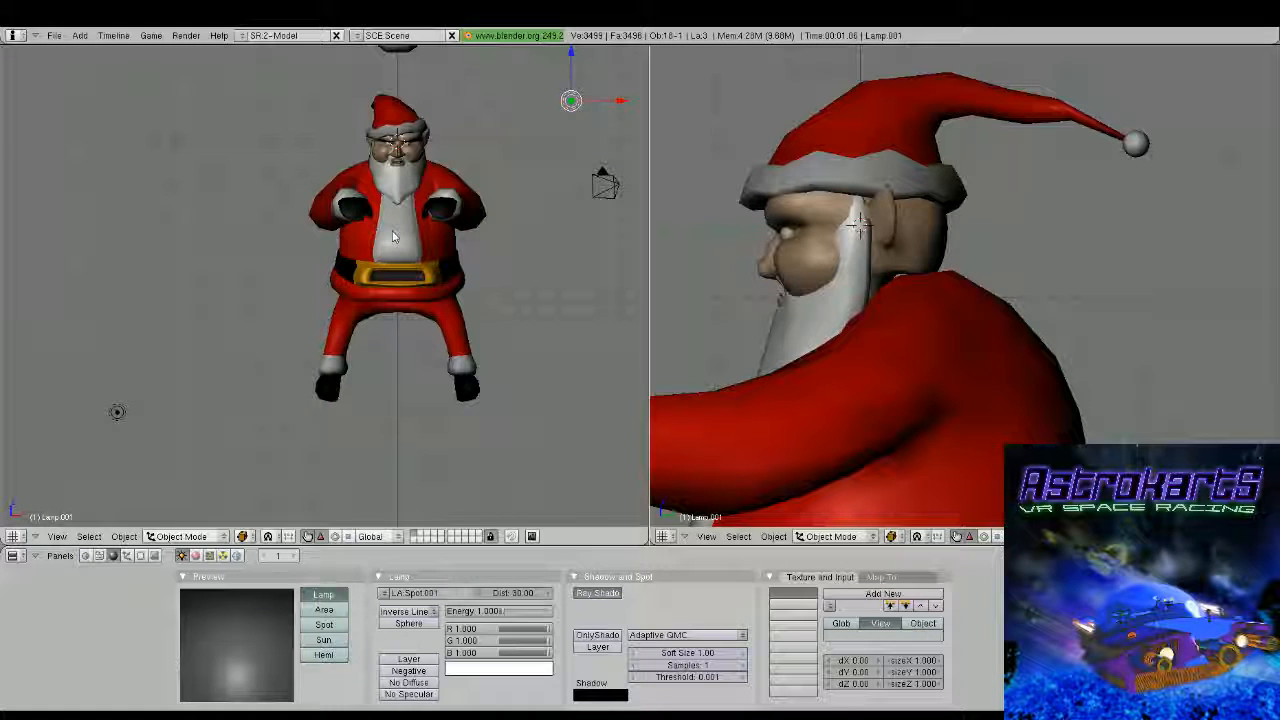
right_click(486, 369)
key("g")
key("z")
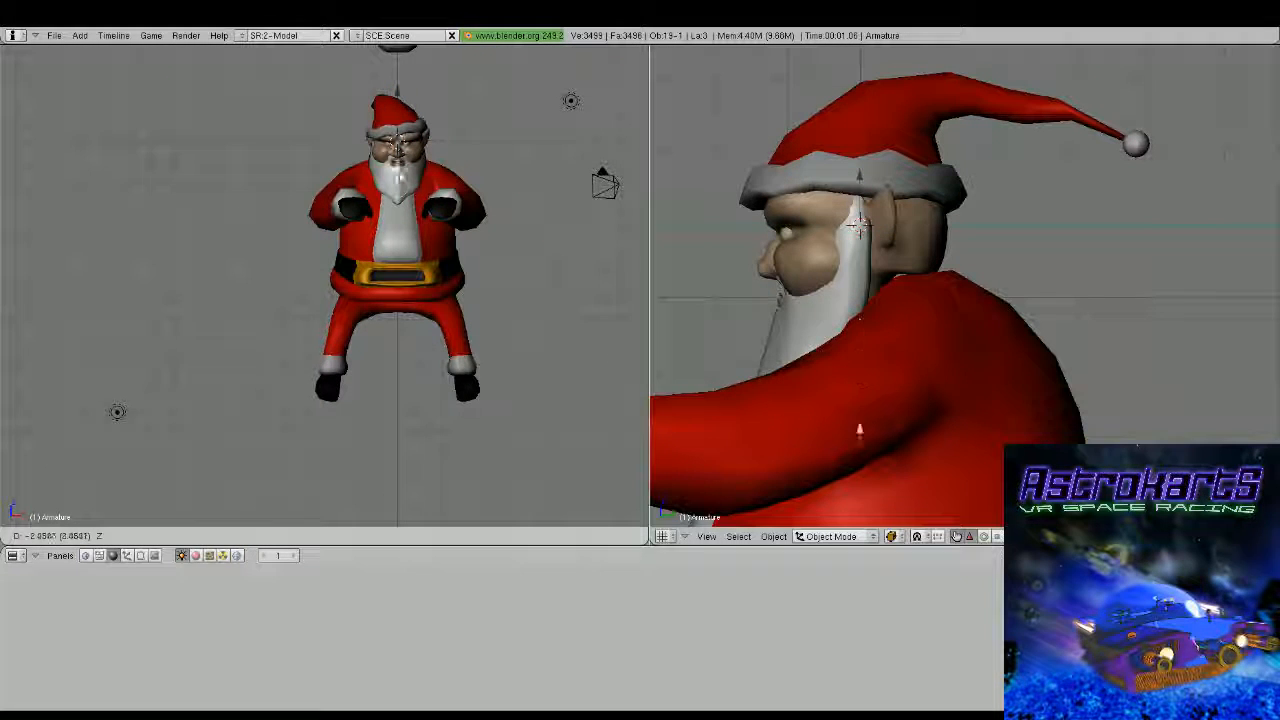
left_click(397, 248)
Turn on X-Ray display for the armature and move it back into the rear of the hips in side view
scroll(397, 246, "down", 3)
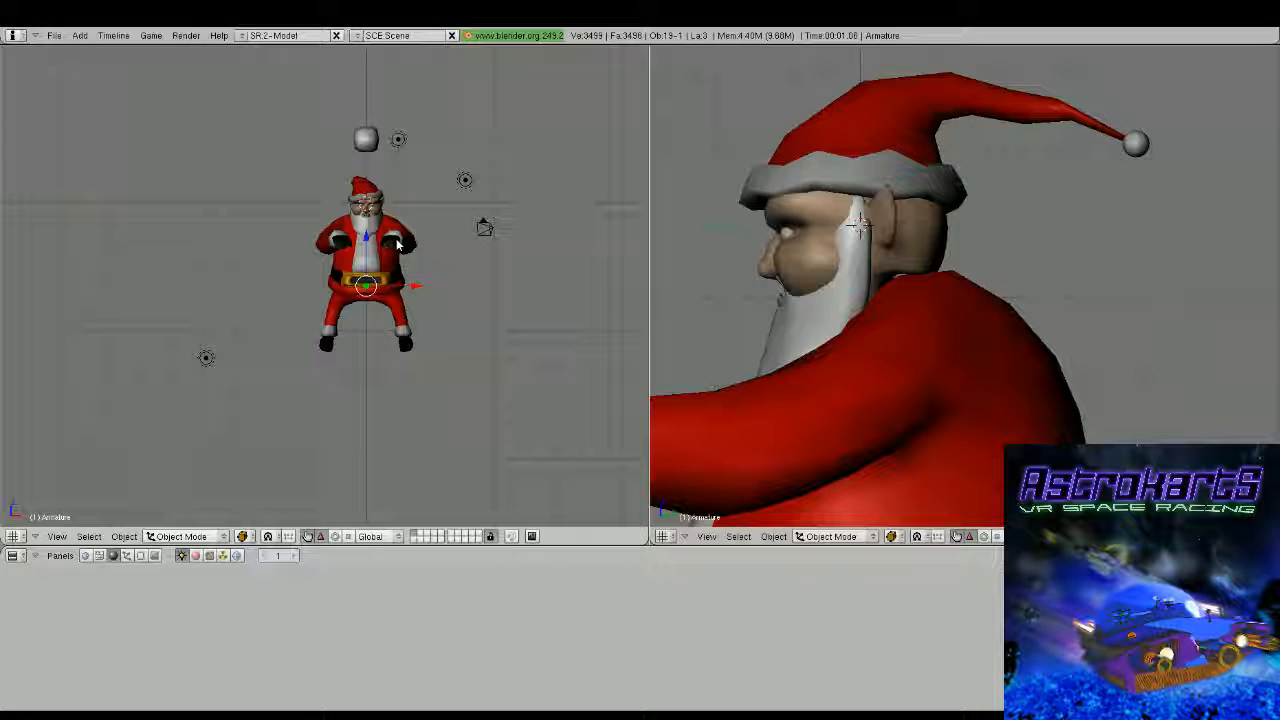
left_click(478, 605)
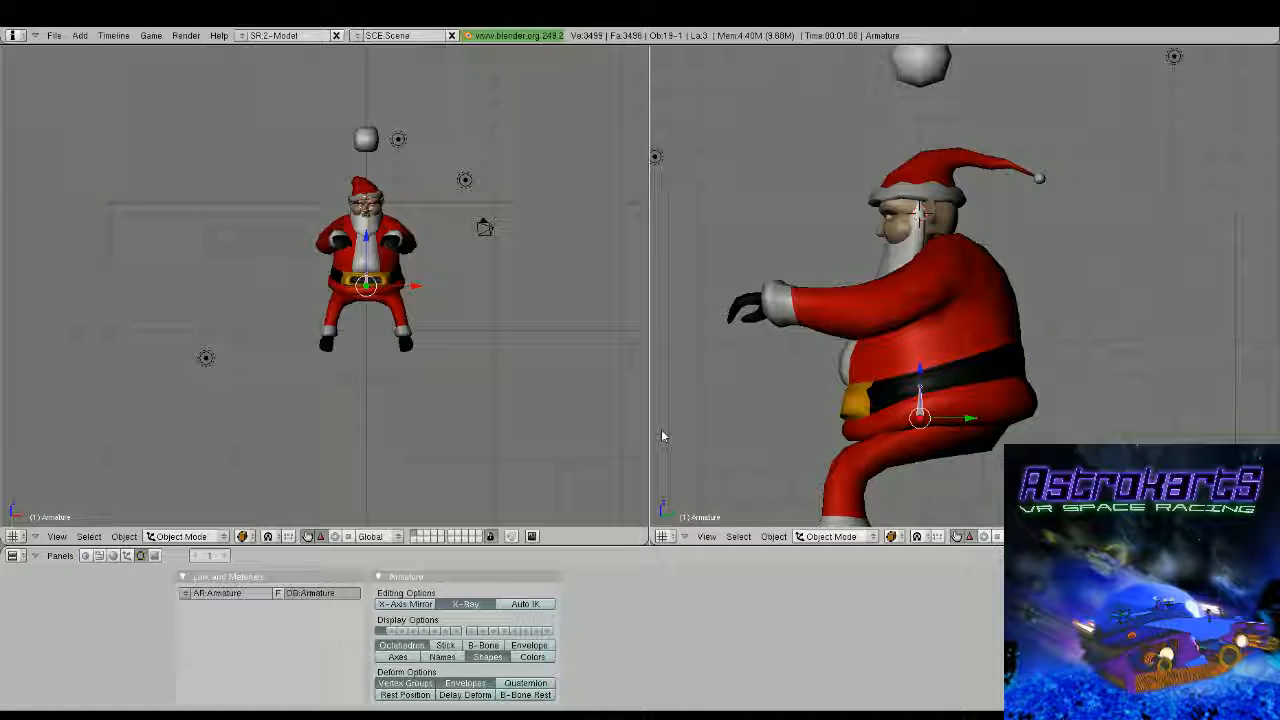
key("g")
left_click(1020, 428)
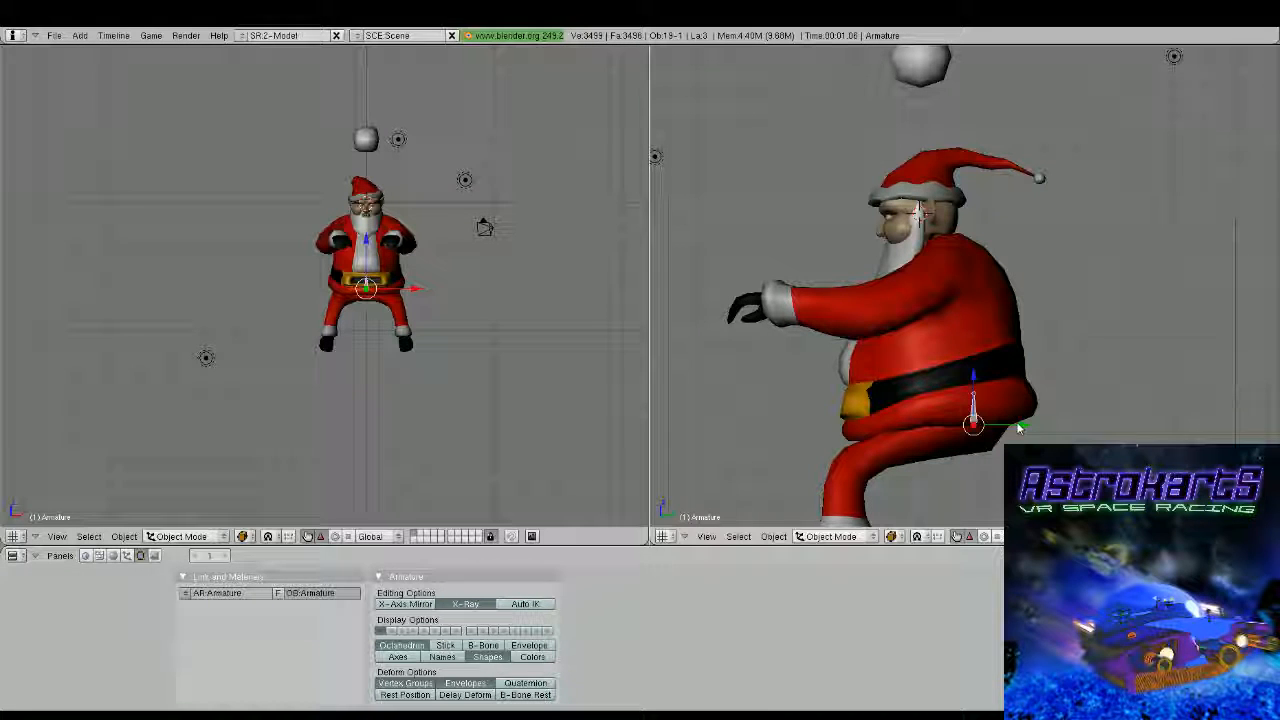
Lengthen the first bone by moving its tip up to just above the belt
key("Tab")
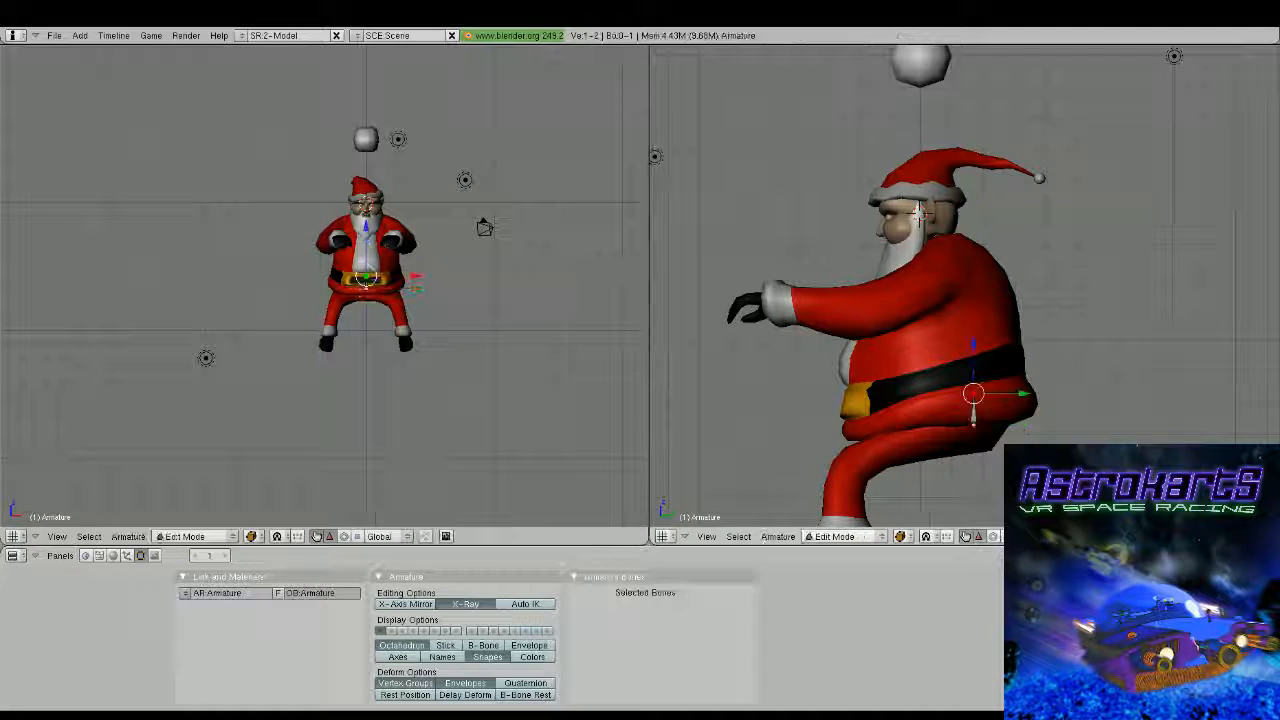
key("g")
key("Return")
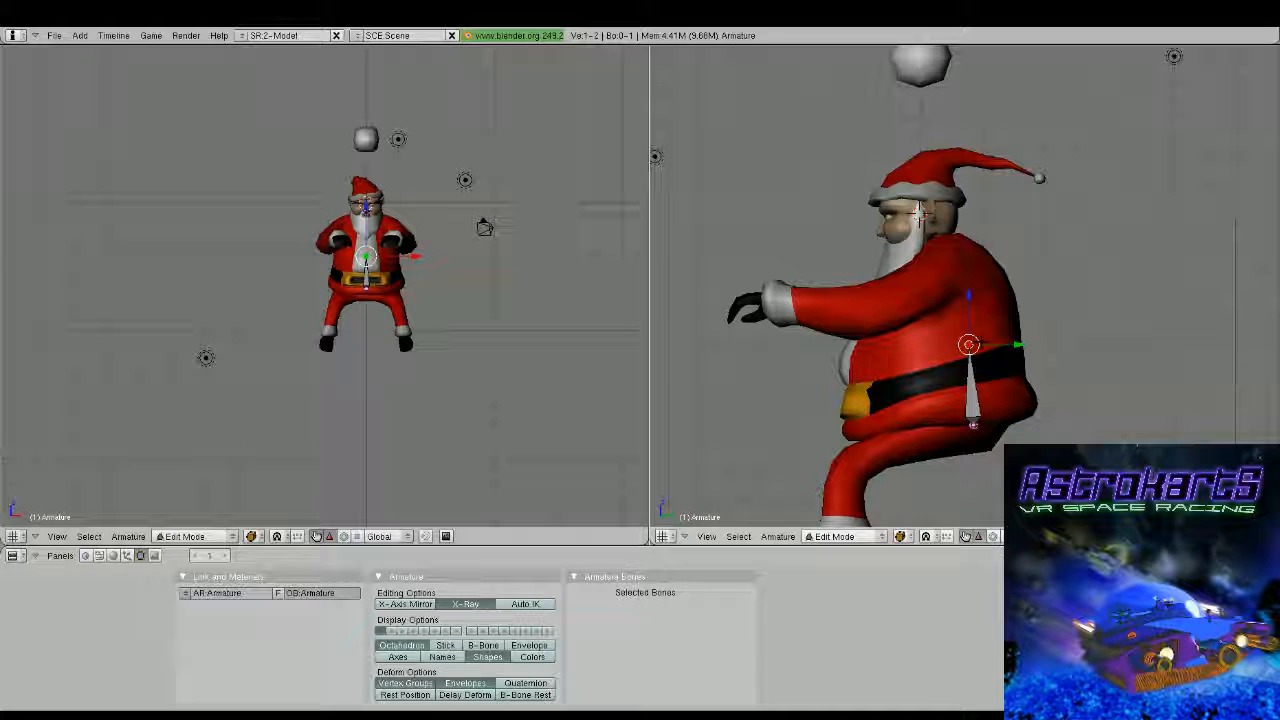
Extrude a chest bone from the spine up to the shoulders and a further bone up into the head
key("e")
key("Return")
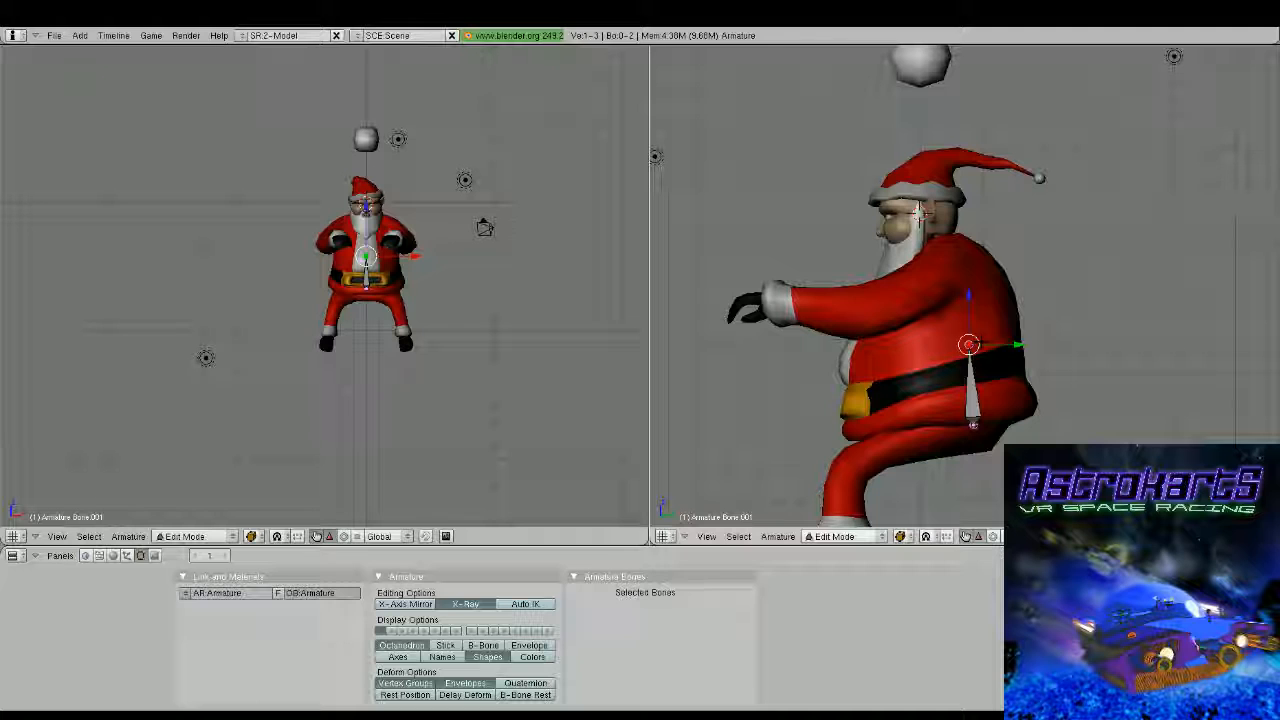
left_click(965, 310)
middle_click_drag(965, 310, 1080, 381)
key("KP_3")
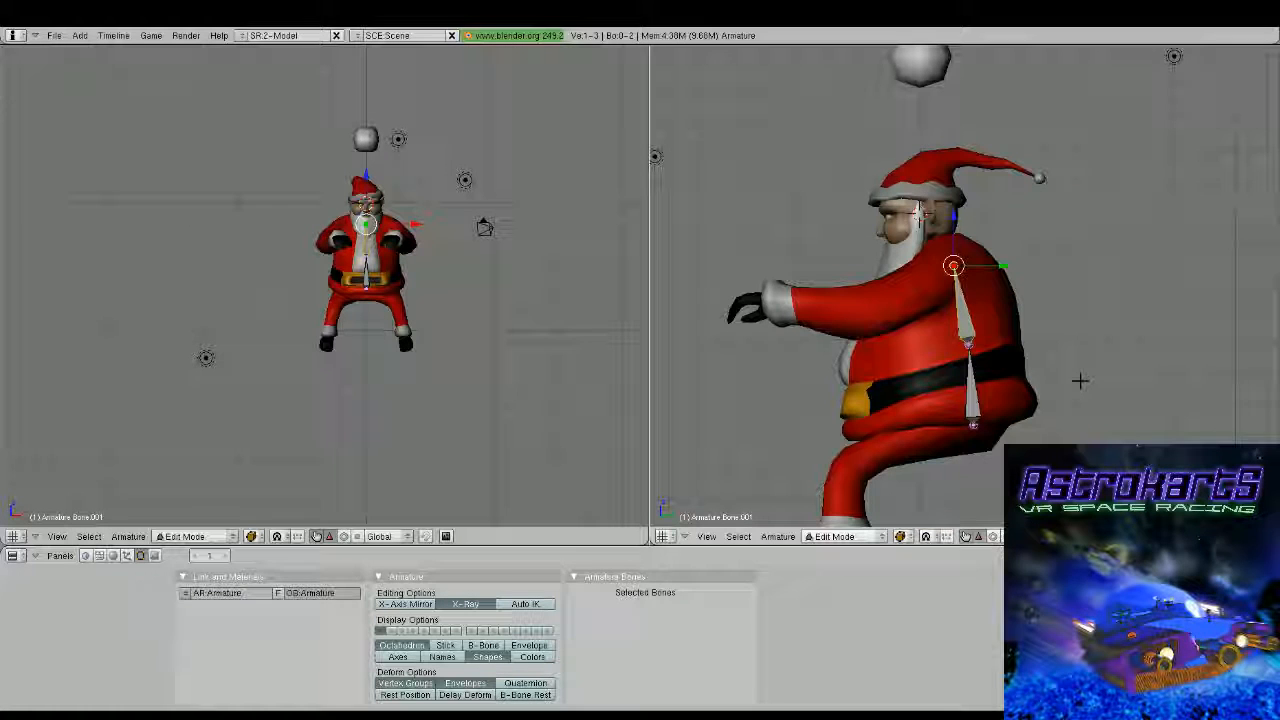
key("g")
left_click(988, 245)
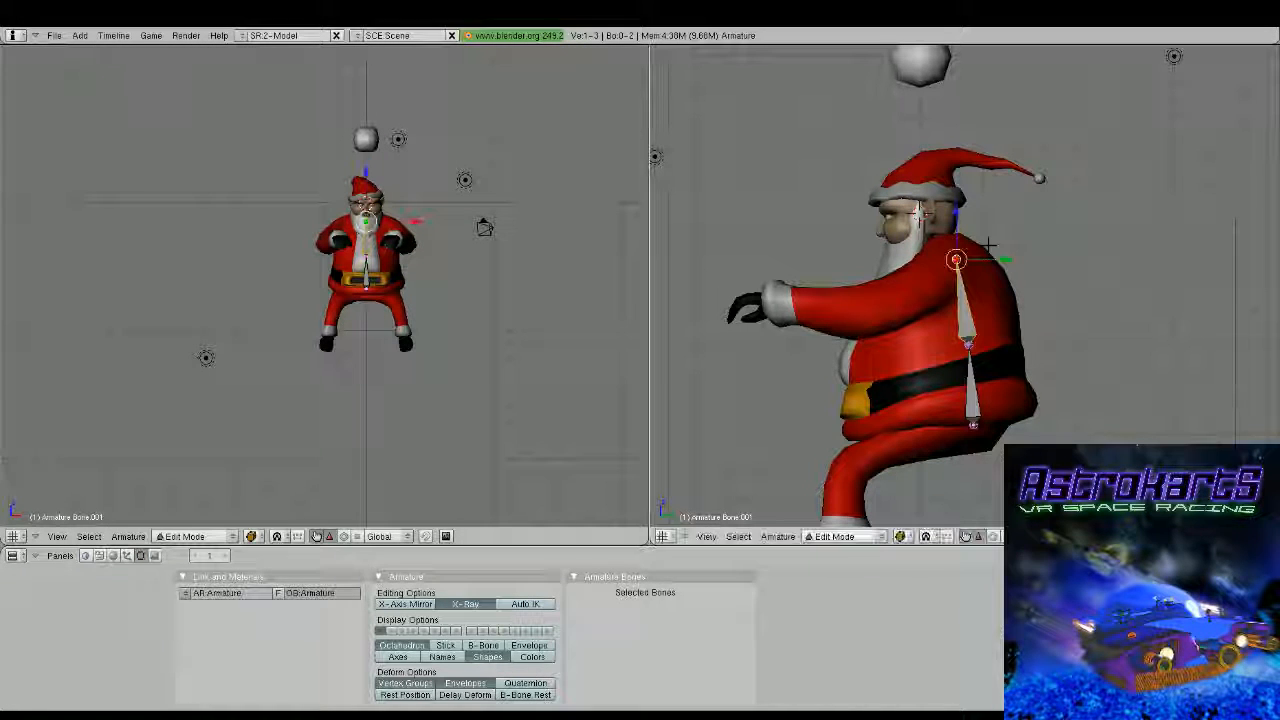
key("e")
left_click(969, 202)
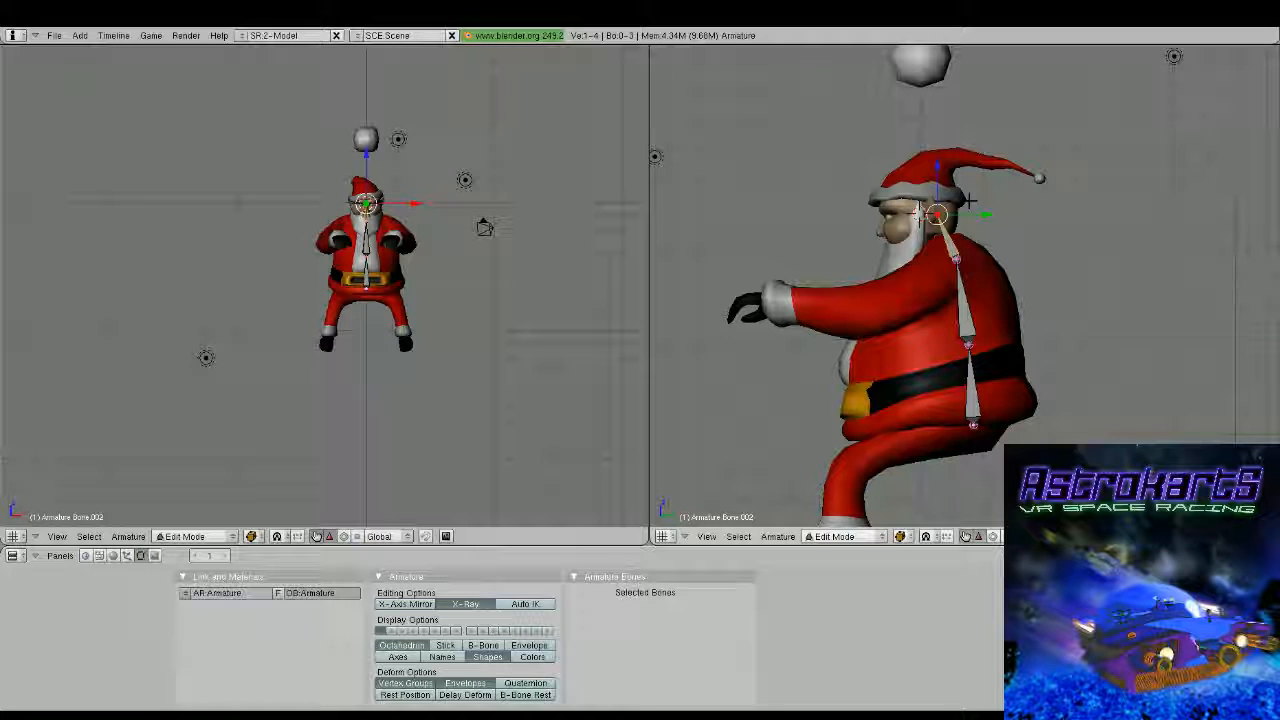
Enable X-Axis Mirror and extrude mirrored shoulder bones outward from the joint at the base of the neck
right_click(956, 260)
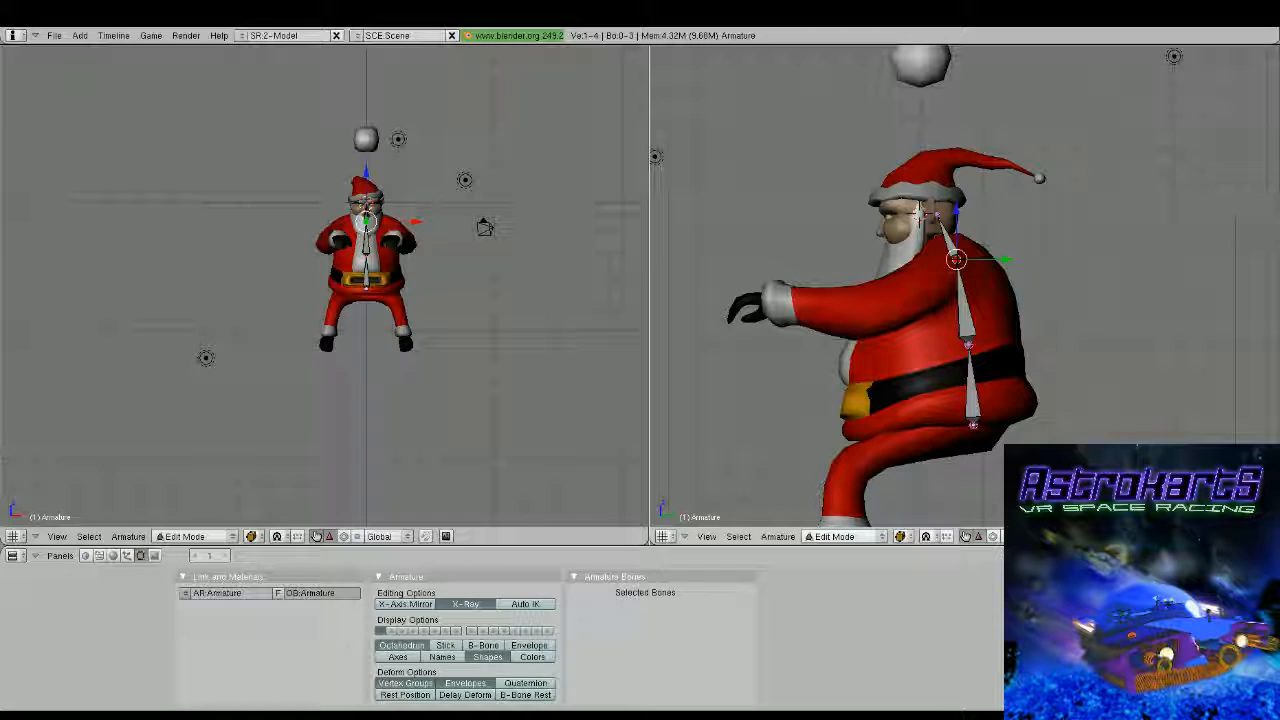
left_click(527, 603)
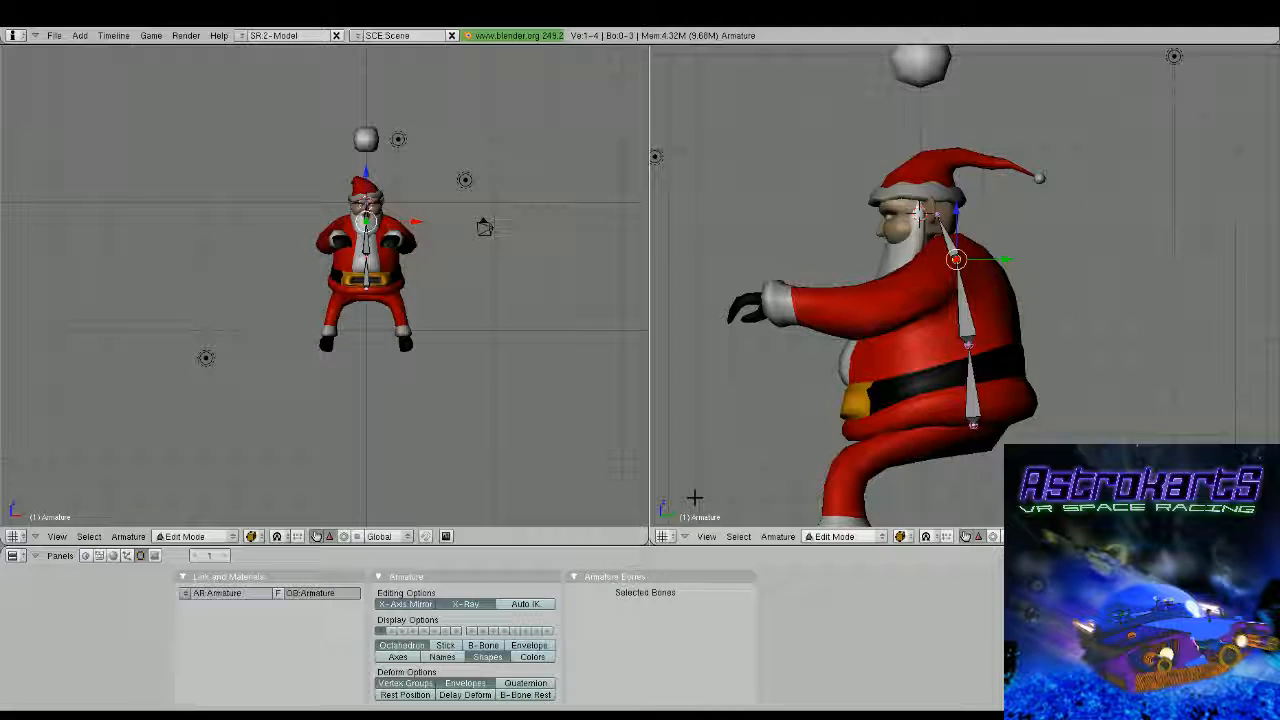
key("KP_1")
right_click(967, 270)
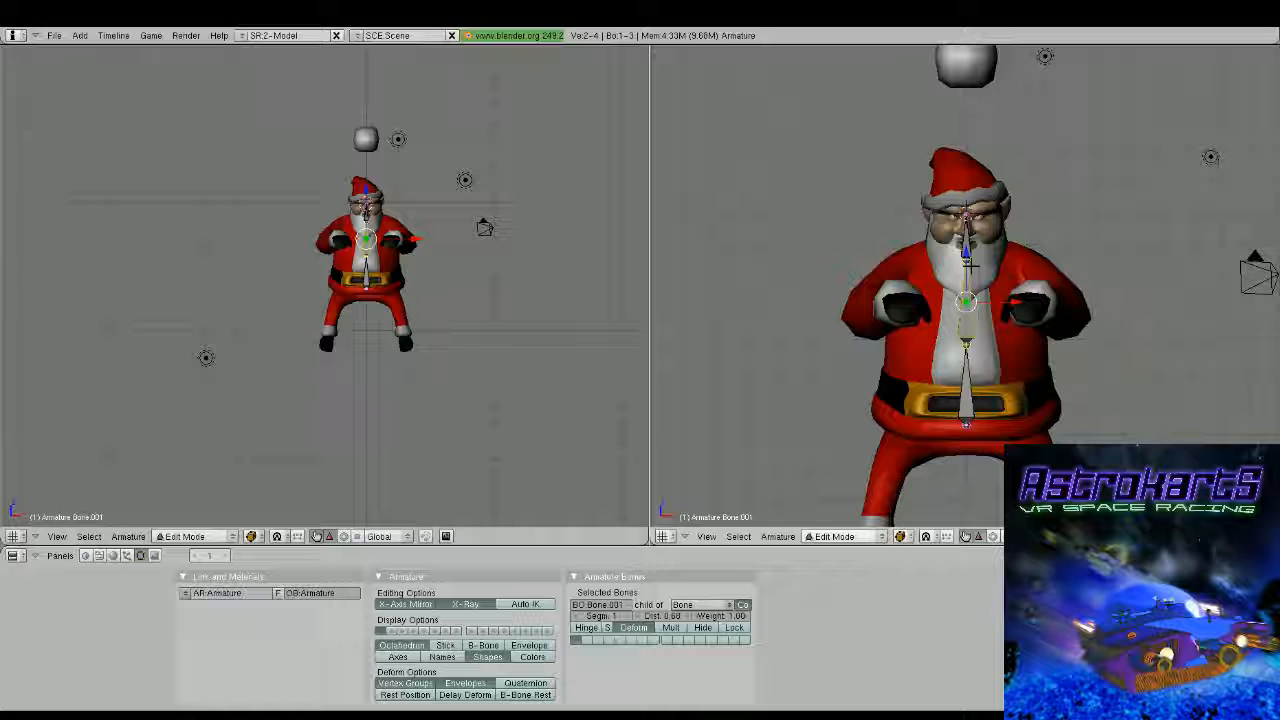
right_click(967, 262)
key("shift+e")
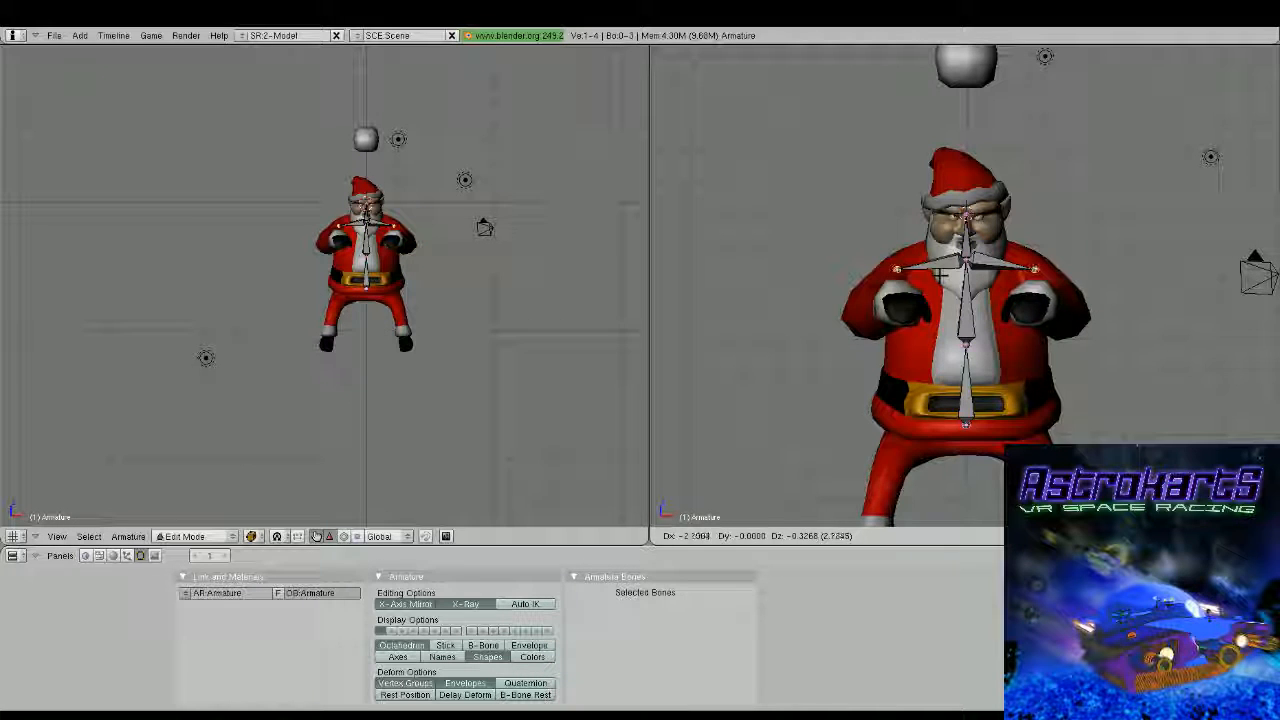
left_click(940, 275)
Extrude mirrored upper-arm and forearm bones from the shoulders forward to the wrists
middle_click_drag(940, 275, 975, 440)
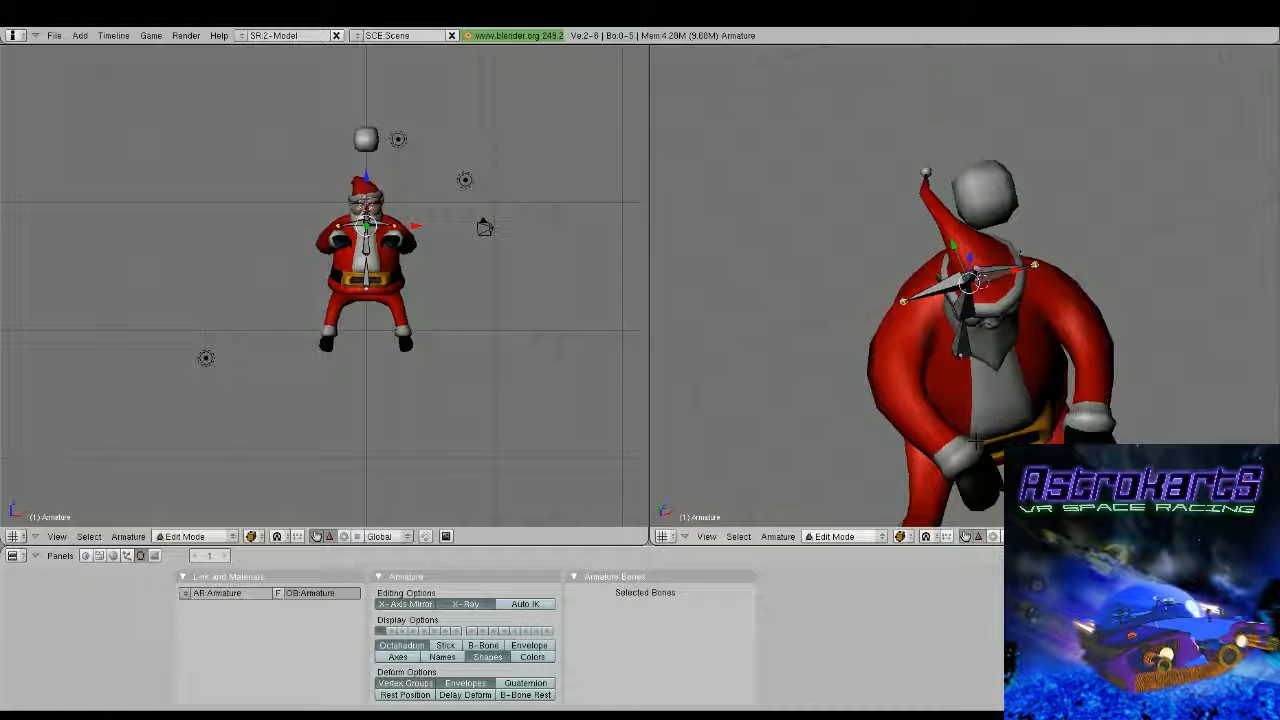
key("ctrl+KP_1")
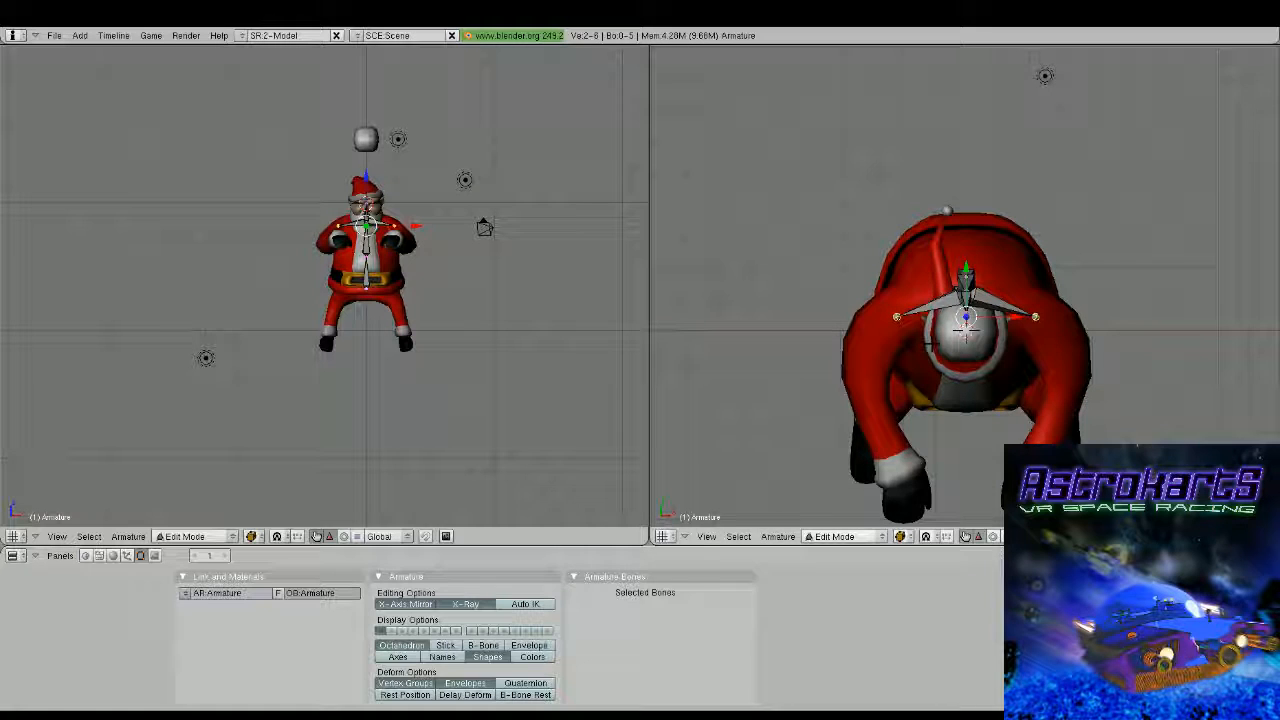
key("shift+e")
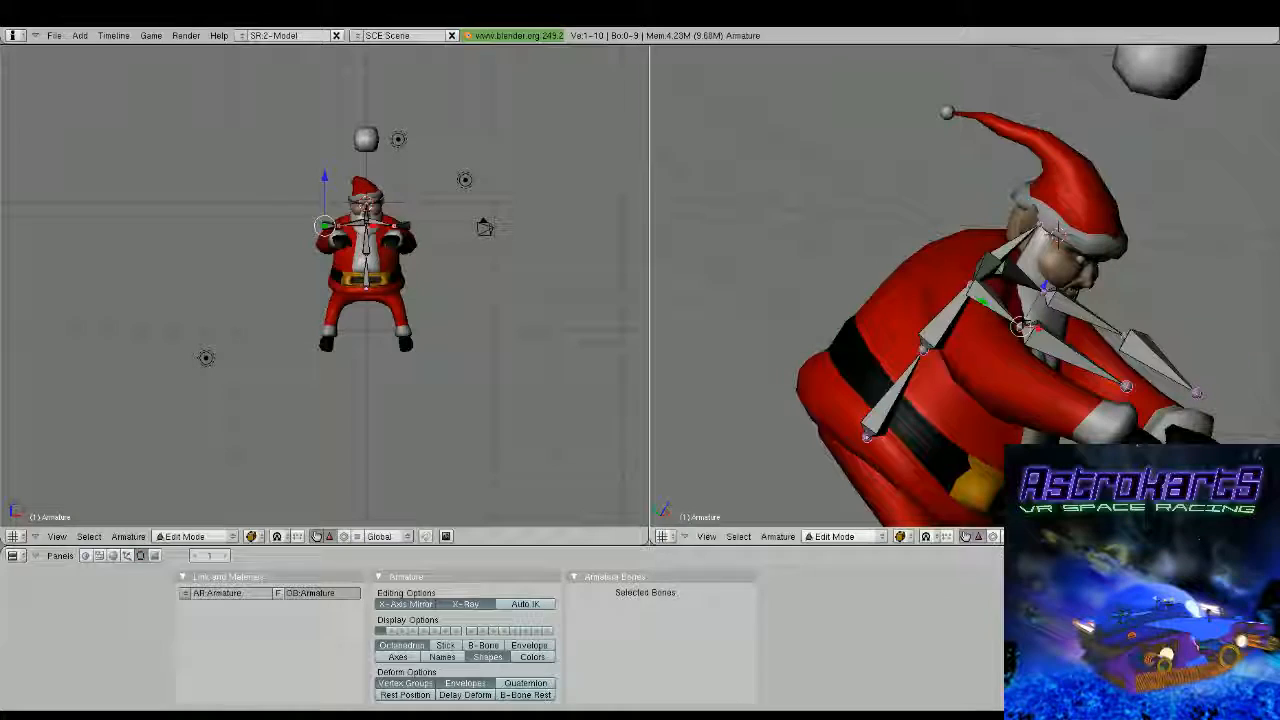
left_click_drag(1033, 308, 1015, 337)
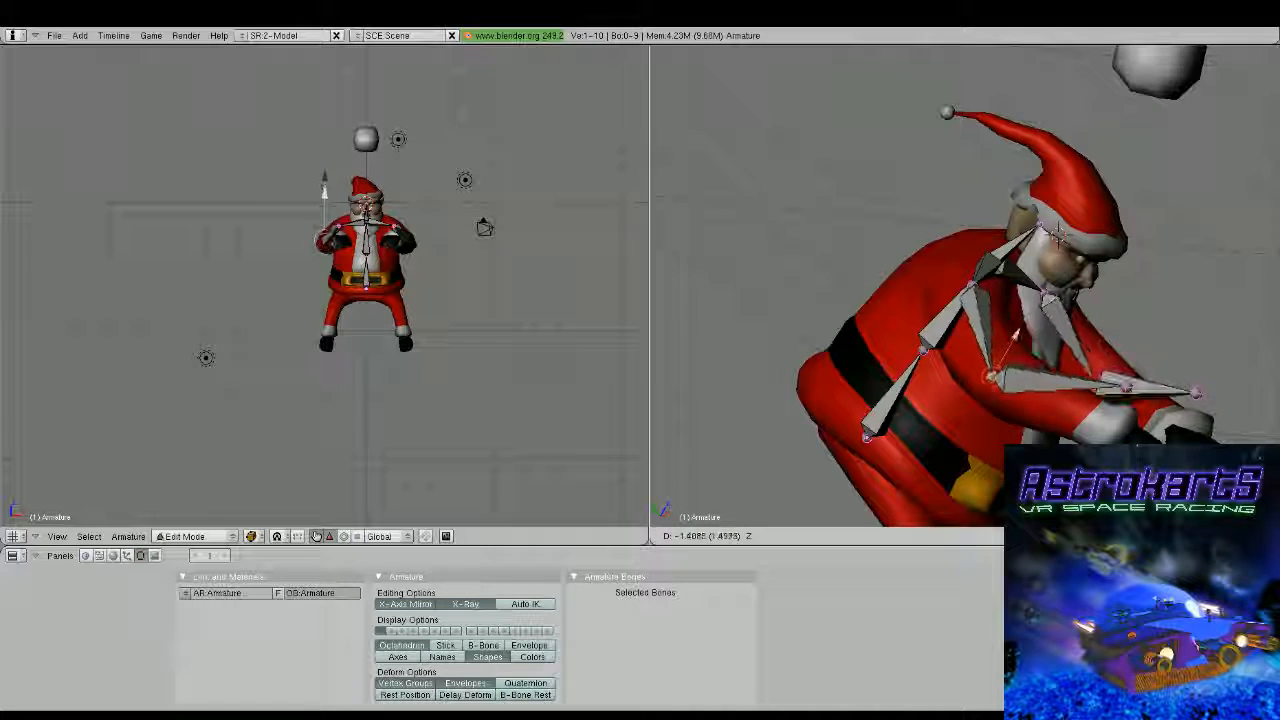
Reposition the elbow and wrist joints downward so the arm bones run inside the sleeves
middle_click_drag(1105, 345, 1151, 334)
right_click(1164, 369)
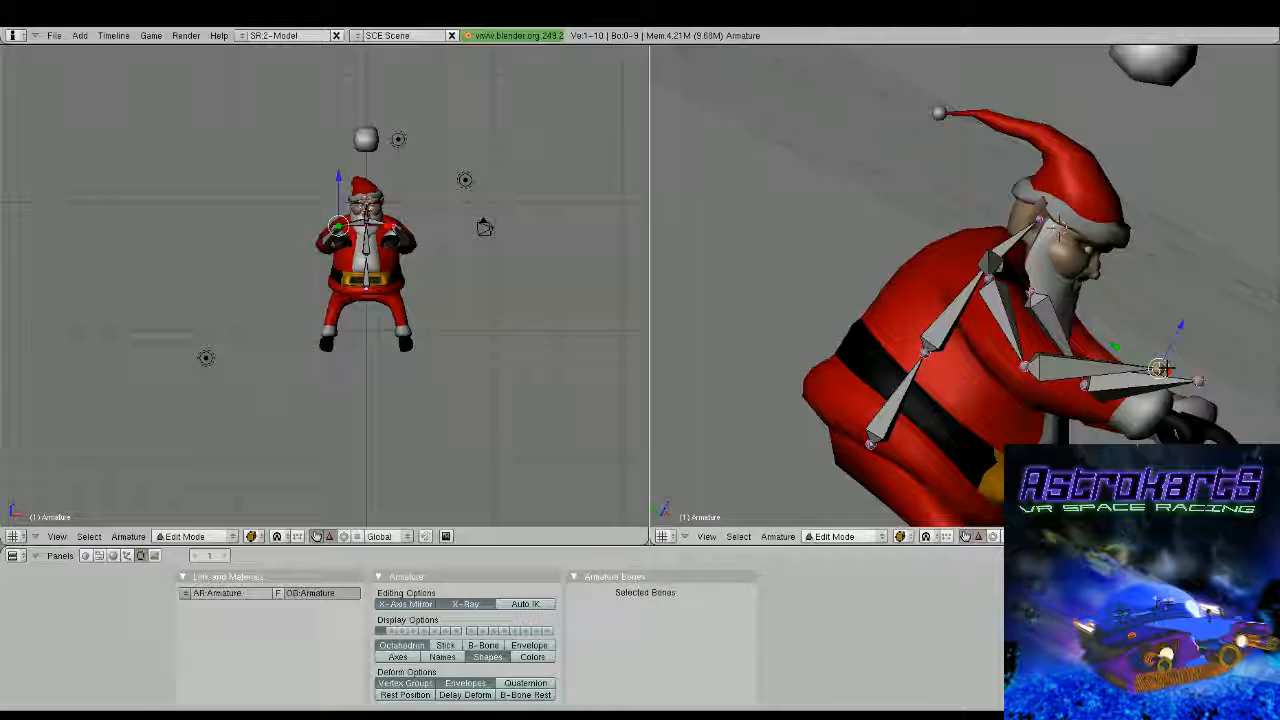
left_click_drag(1180, 327, 1163, 371)
middle_click_drag(1163, 371, 696, 316)
Extrude mirrored hand bones from the wrists into the gloves and adjust the position of their tips
key("KP_7")
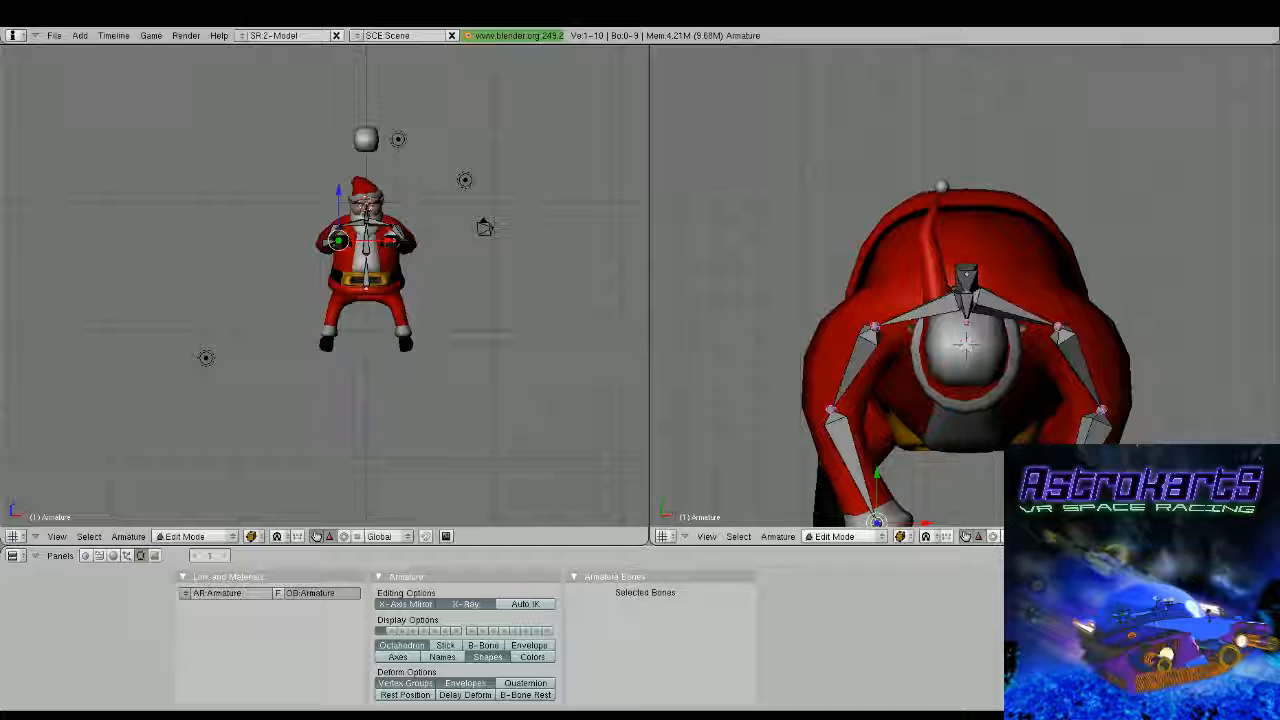
key("e")
left_click(923, 309)
middle_click_drag(926, 483, 991, 325, "shift")
key("g")
left_click(928, 284)
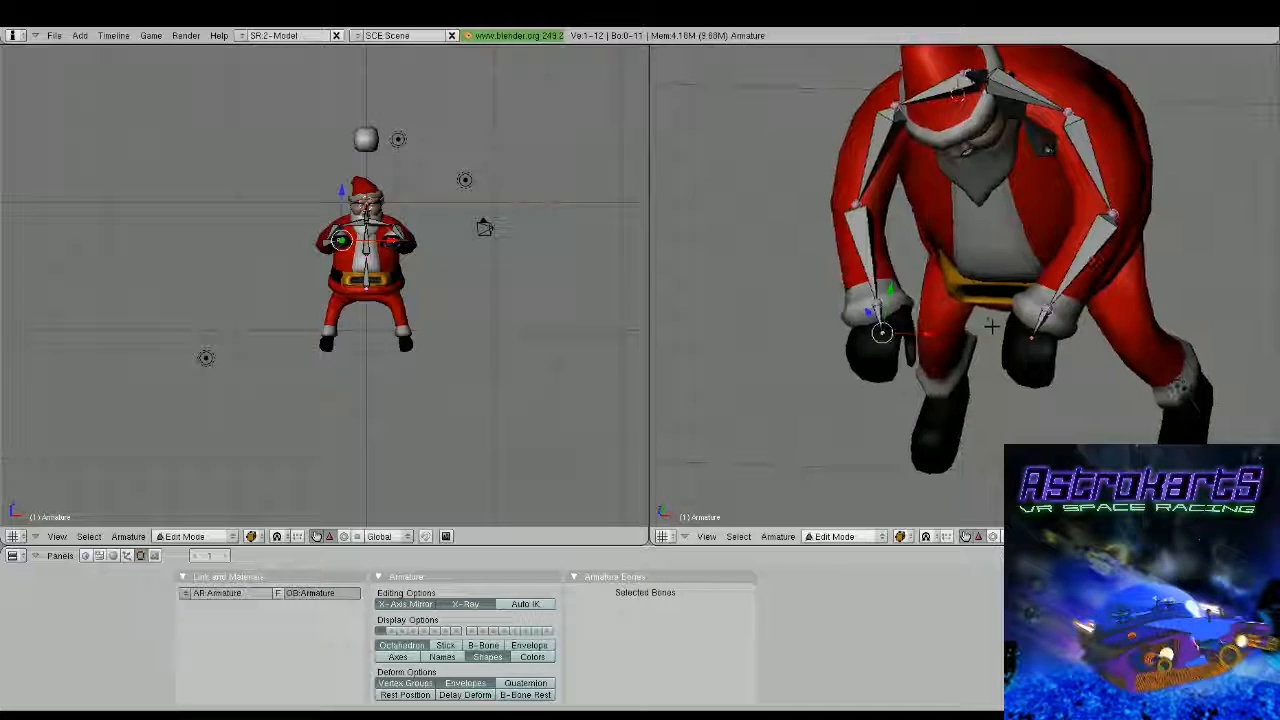
Extrude mirrored chains of thumb bones from the hand bones along the inner side of the gloves in top view
key("KP_7")
key("g")
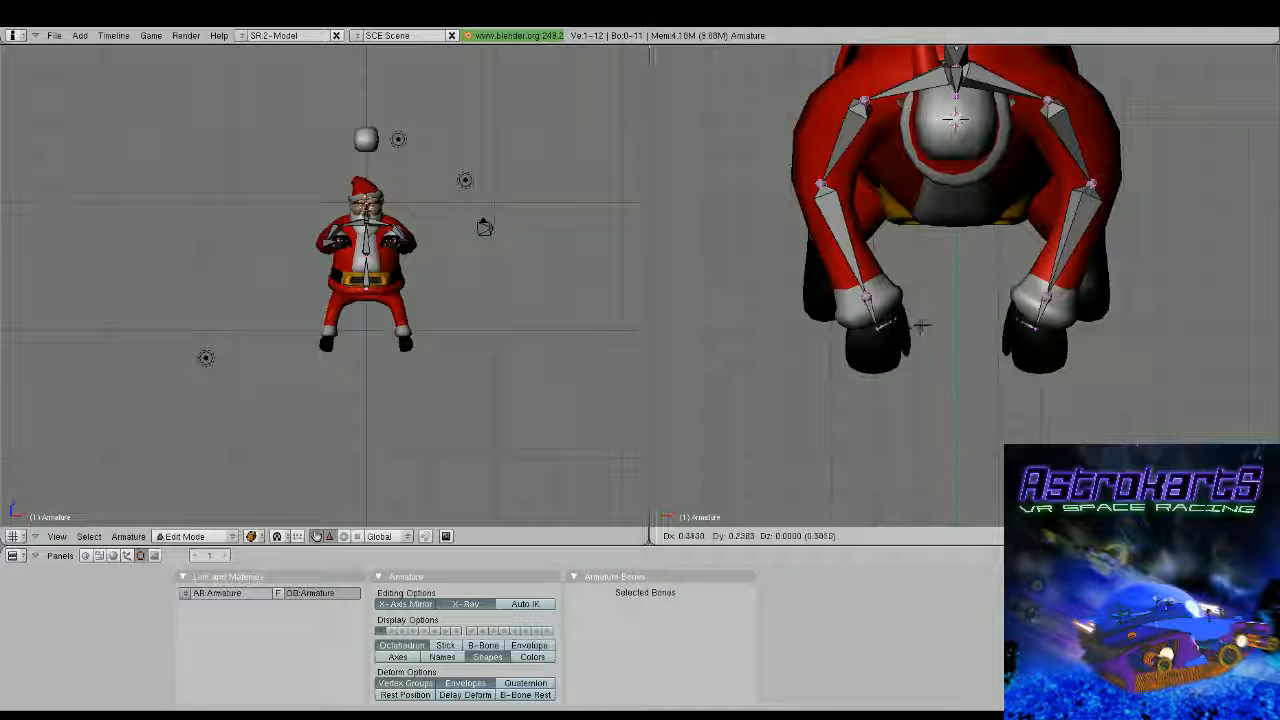
left_click(921, 324)
key("e")
left_click(932, 344)
key("e")
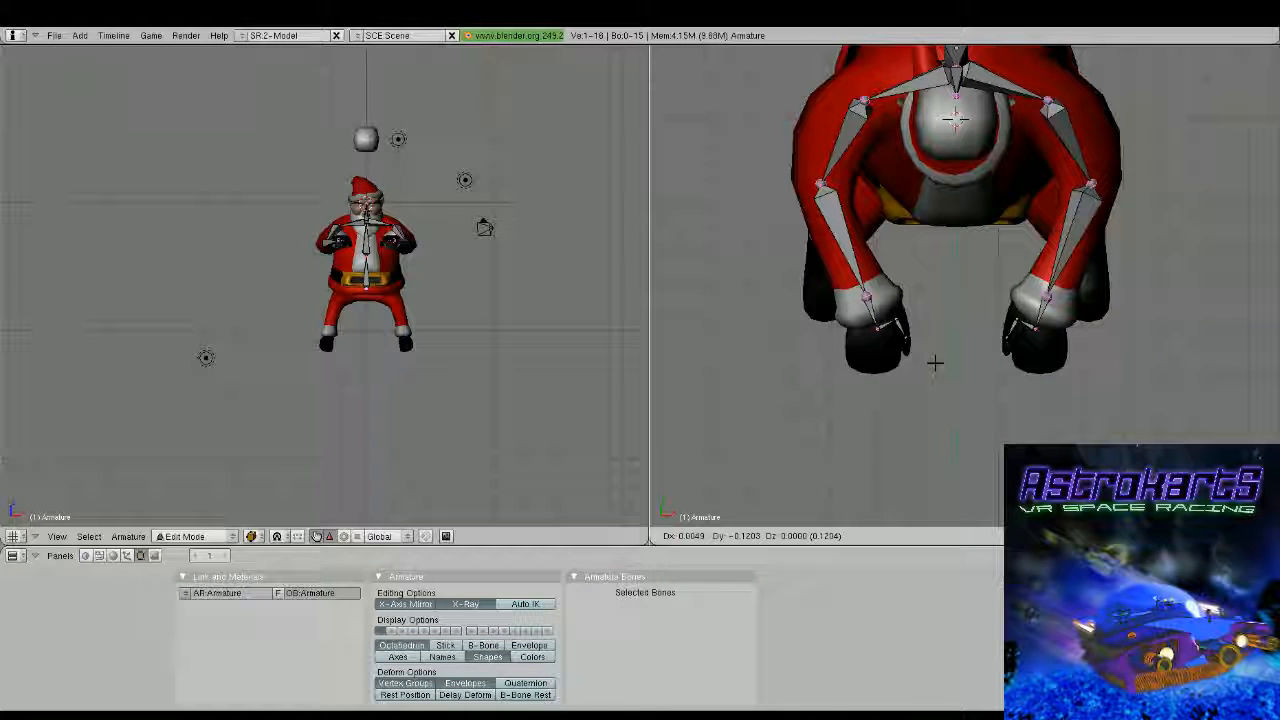
left_click(935, 365)
key("e")
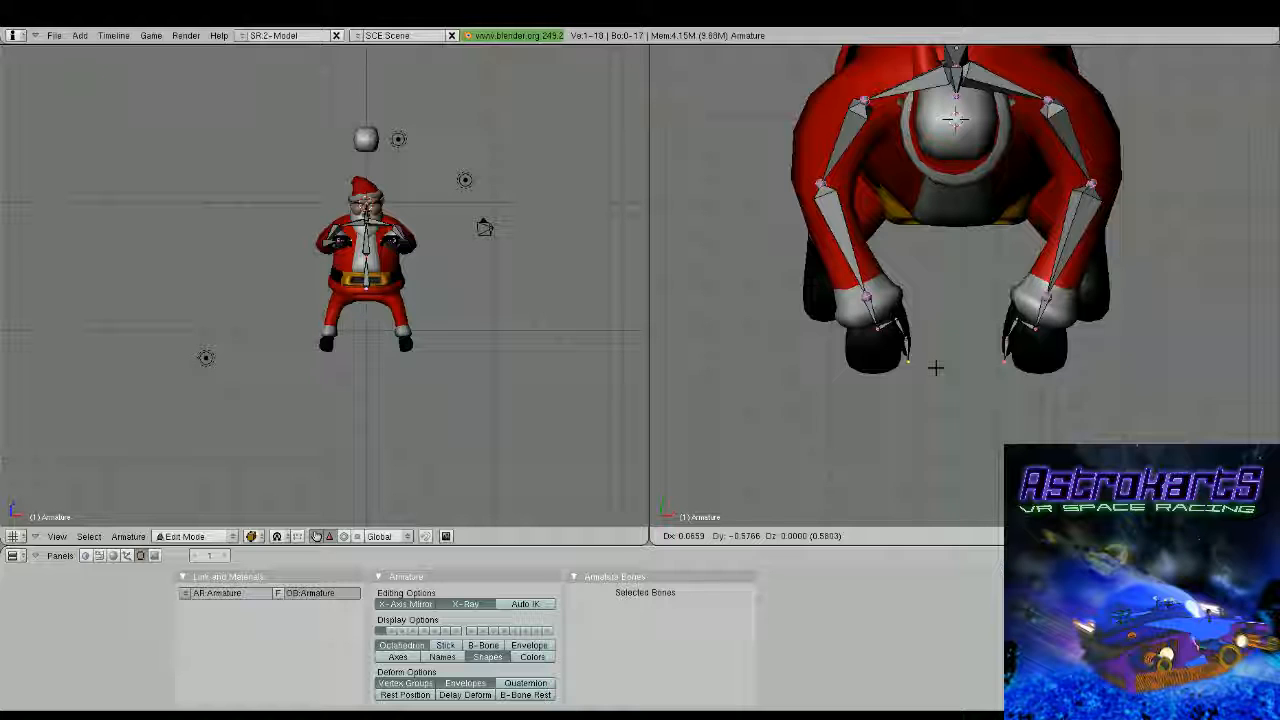
left_click(935, 367)
Extrude mirrored finger bones down to the fingertips in side view and adjust the knuckle joint
key("KP_3")
key("e")
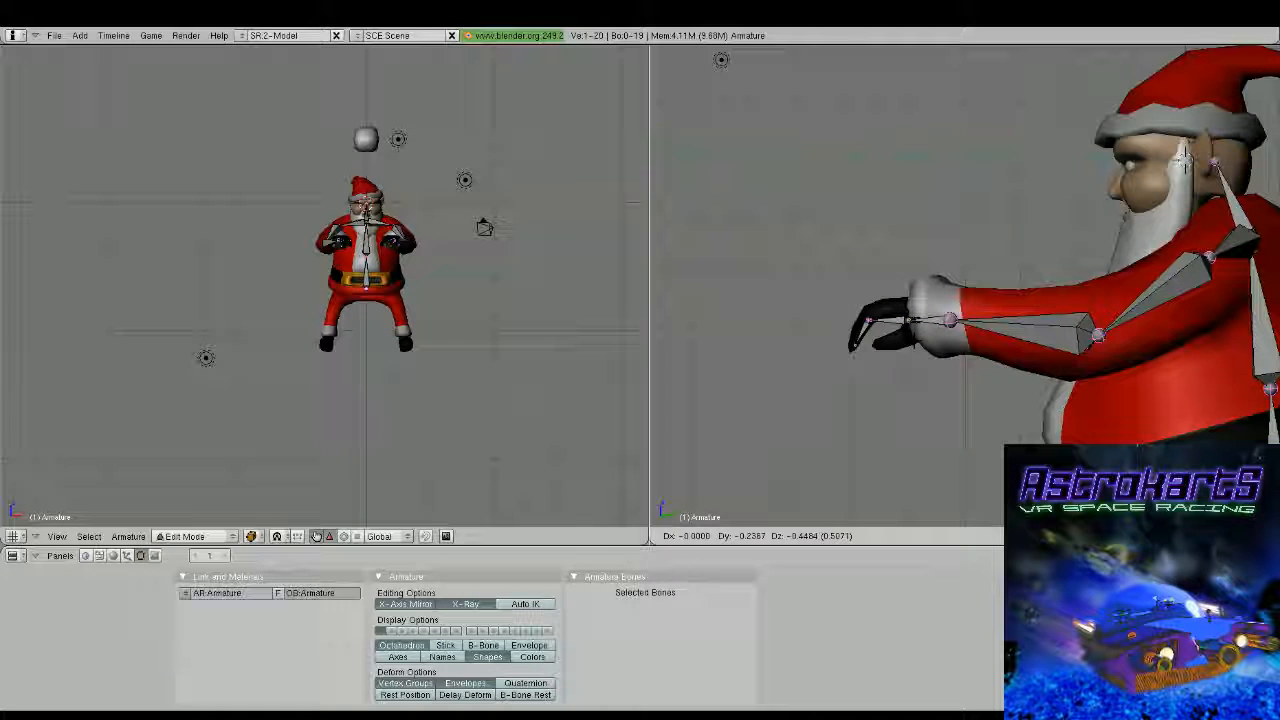
left_click(903, 356)
key("e")
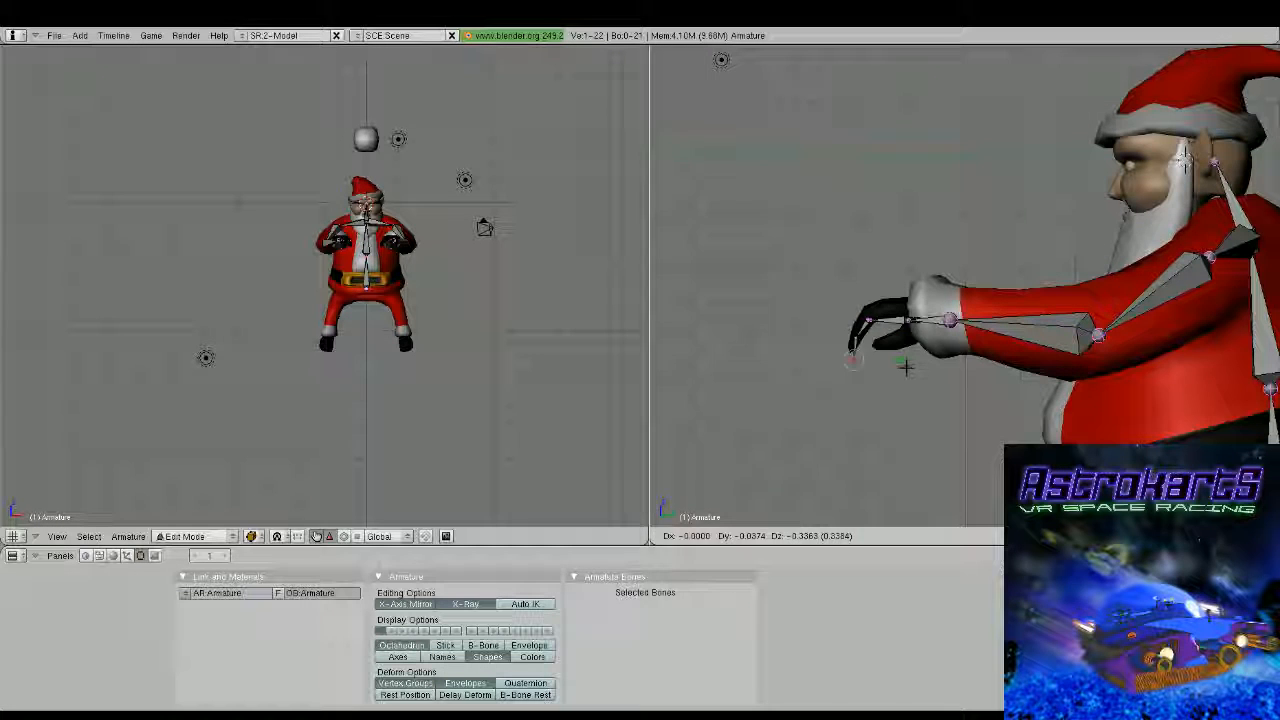
left_click(903, 362)
key("e")
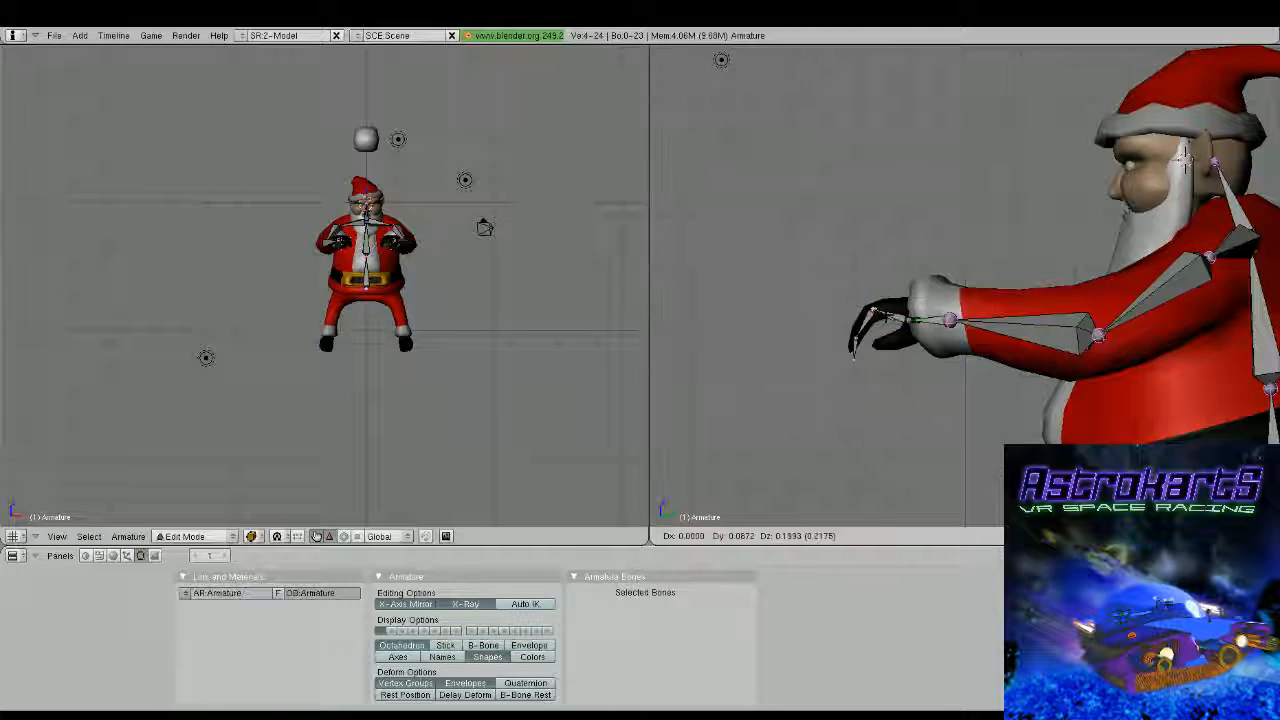
left_click(1186, 160)
middle_click_drag(1062, 56, 1115, 83)
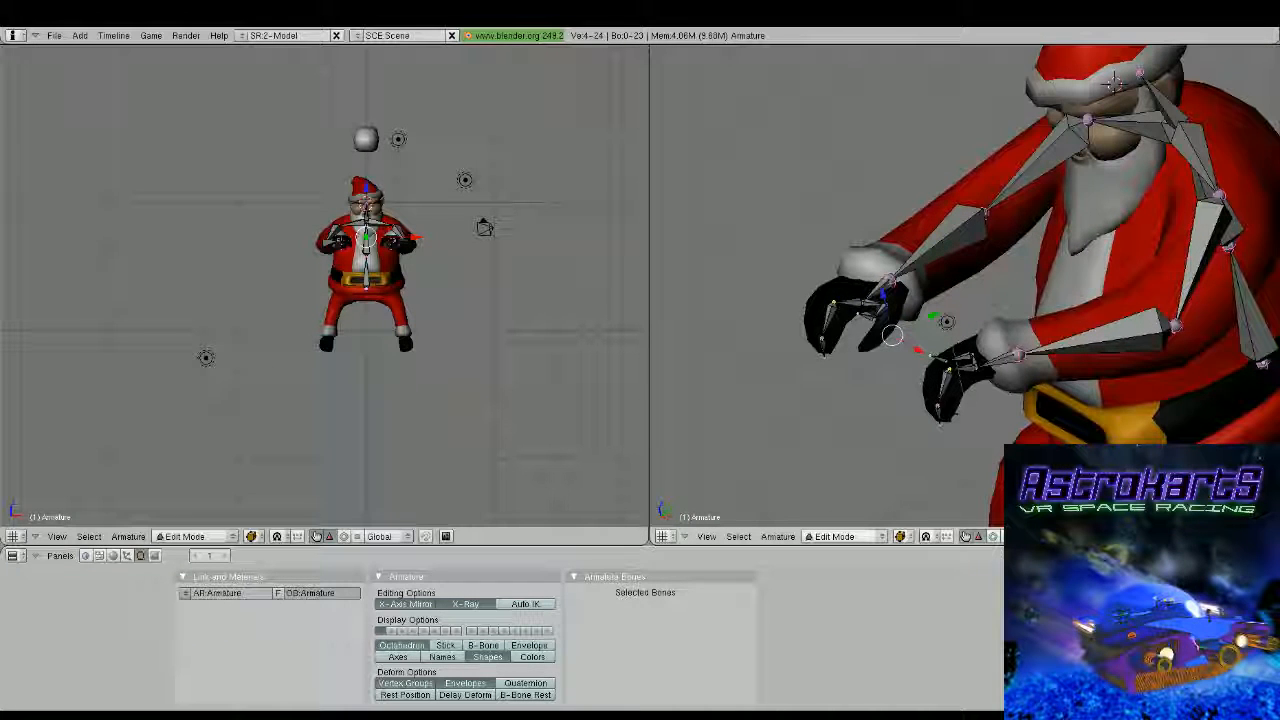
Lower the thumb bone joints in side view so the chain follows the thumb
key("KP_3")
right_click(872, 314)
key("g")
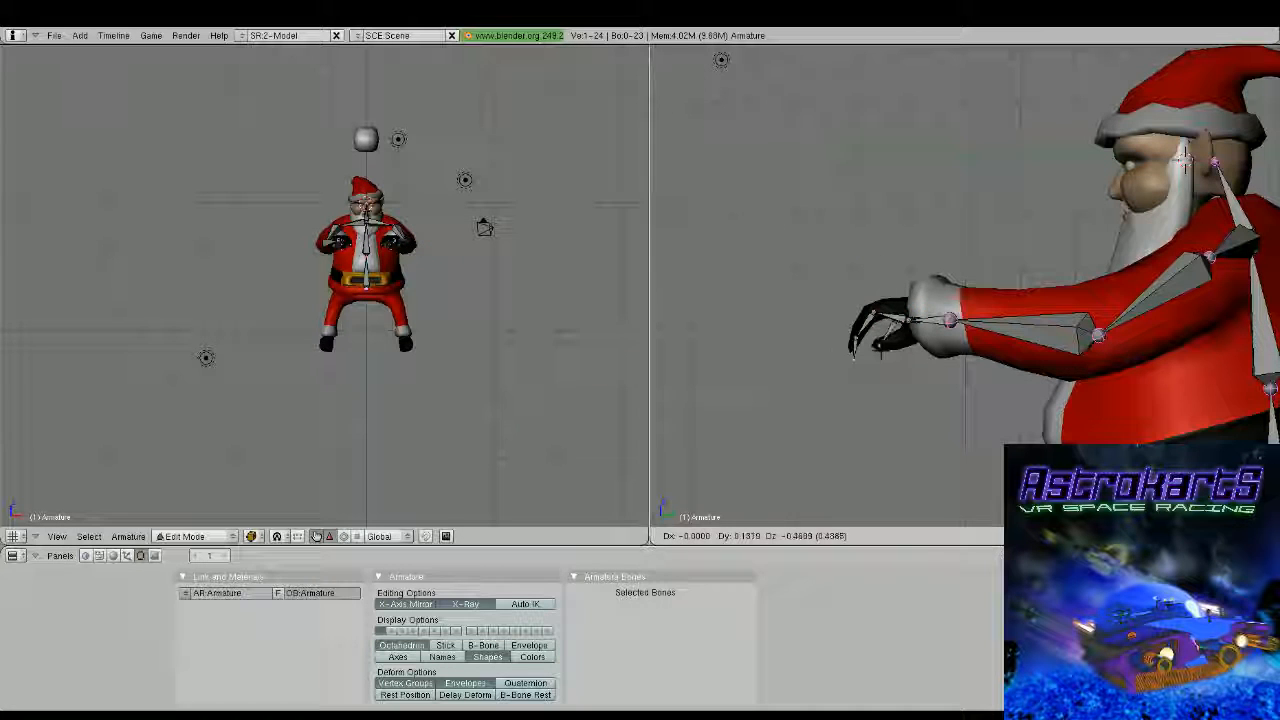
left_click(873, 314)
right_click(880, 345)
key("g")
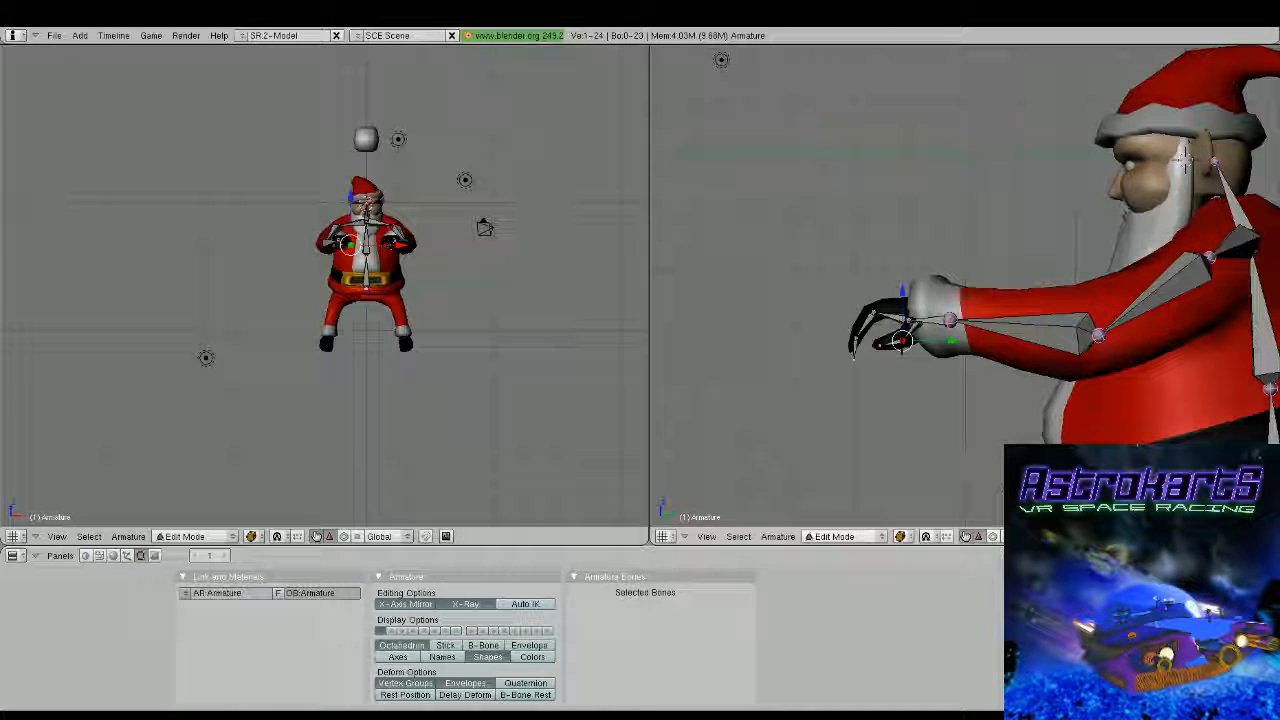
key("Return")
Reposition the finger's knuckle joints in side view to follow the curve of the glove
right_click(873, 313)
key("g")
left_click(883, 308)
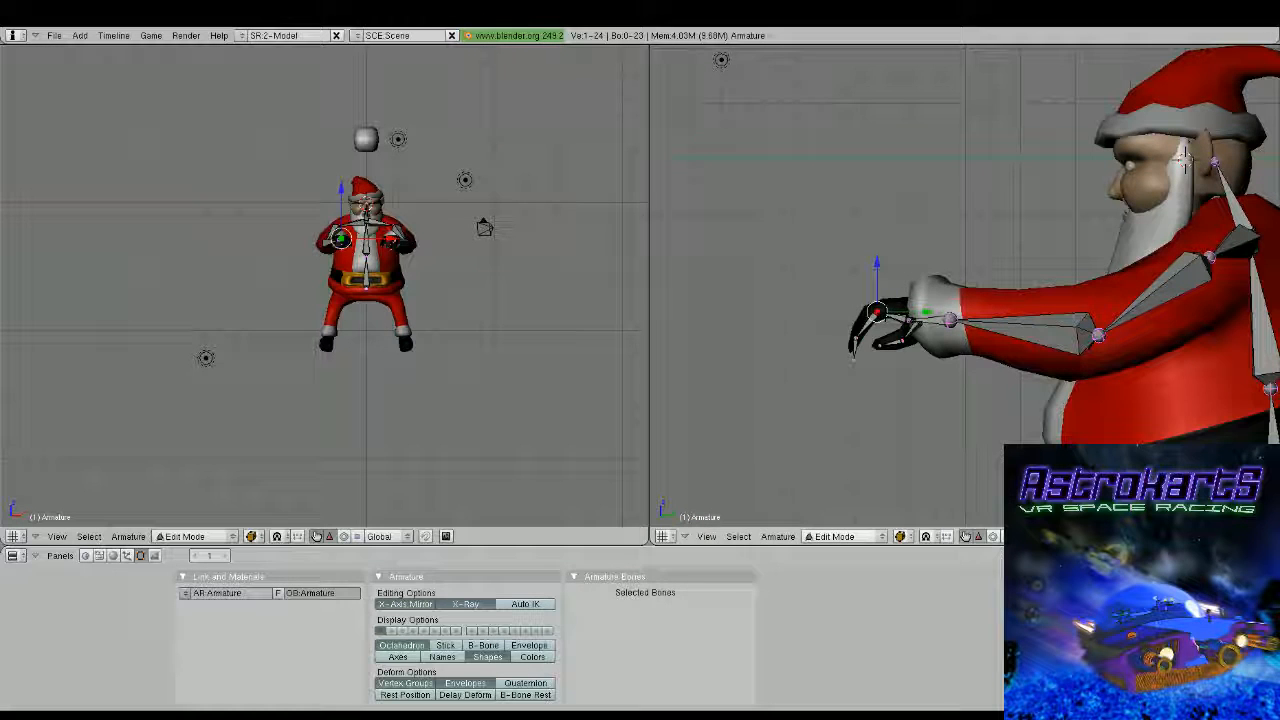
right_click(869, 322)
key("g")
left_click(869, 322)
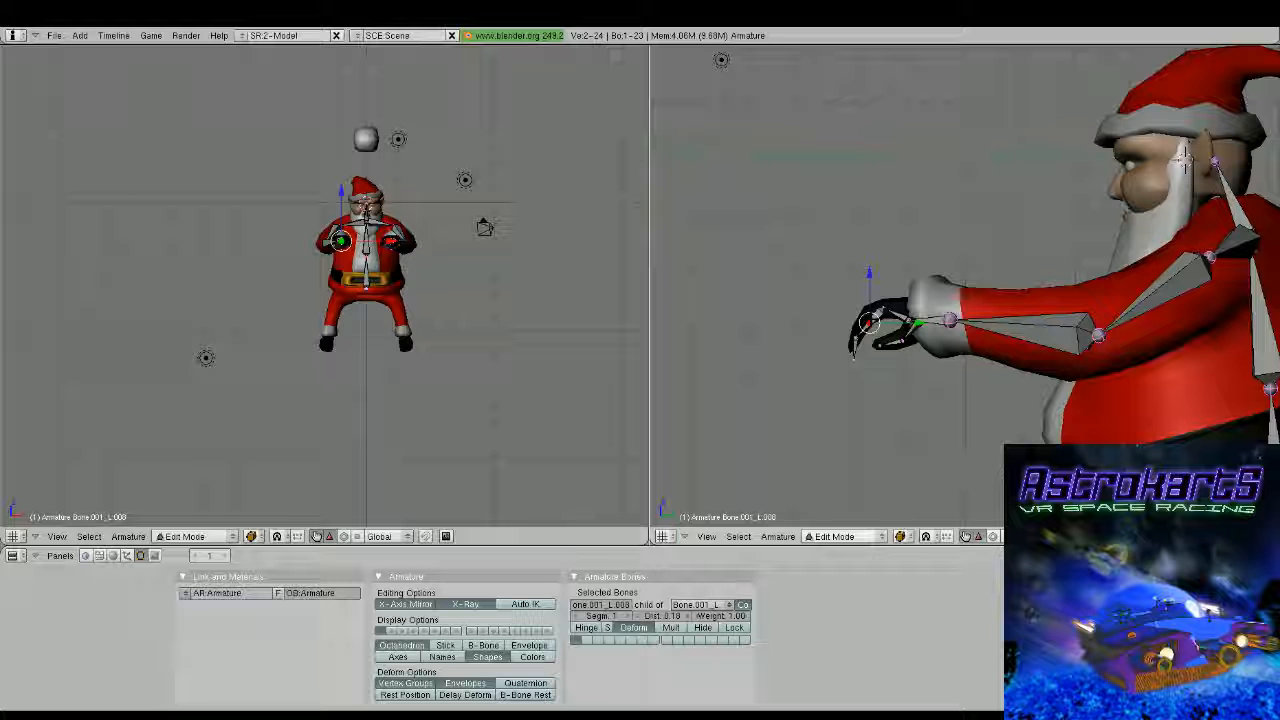
Shift the finger bone joints sideways along X so the chain sits inside the glove
right_click(853, 357)
scroll(853, 357, "down", 3)
middle_click_drag(855, 355, 985, 425)
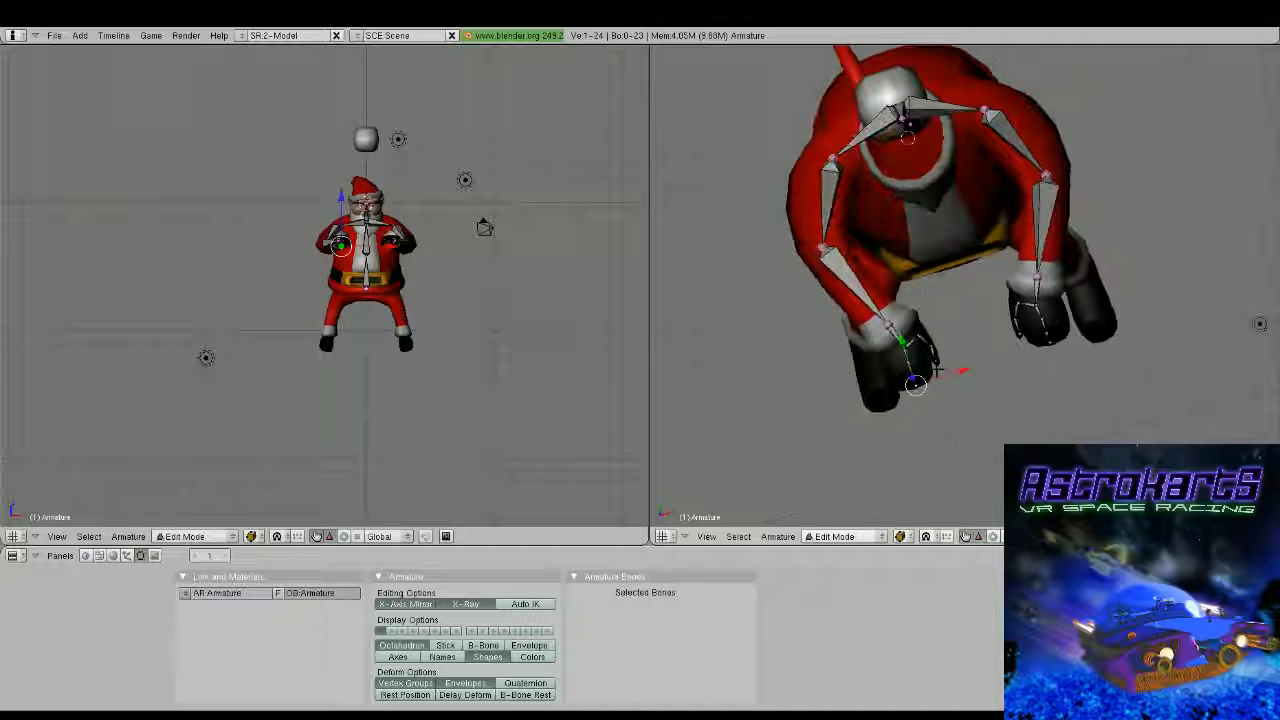
right_click(912, 347)
right_click(900, 341)
right_click(905, 347)
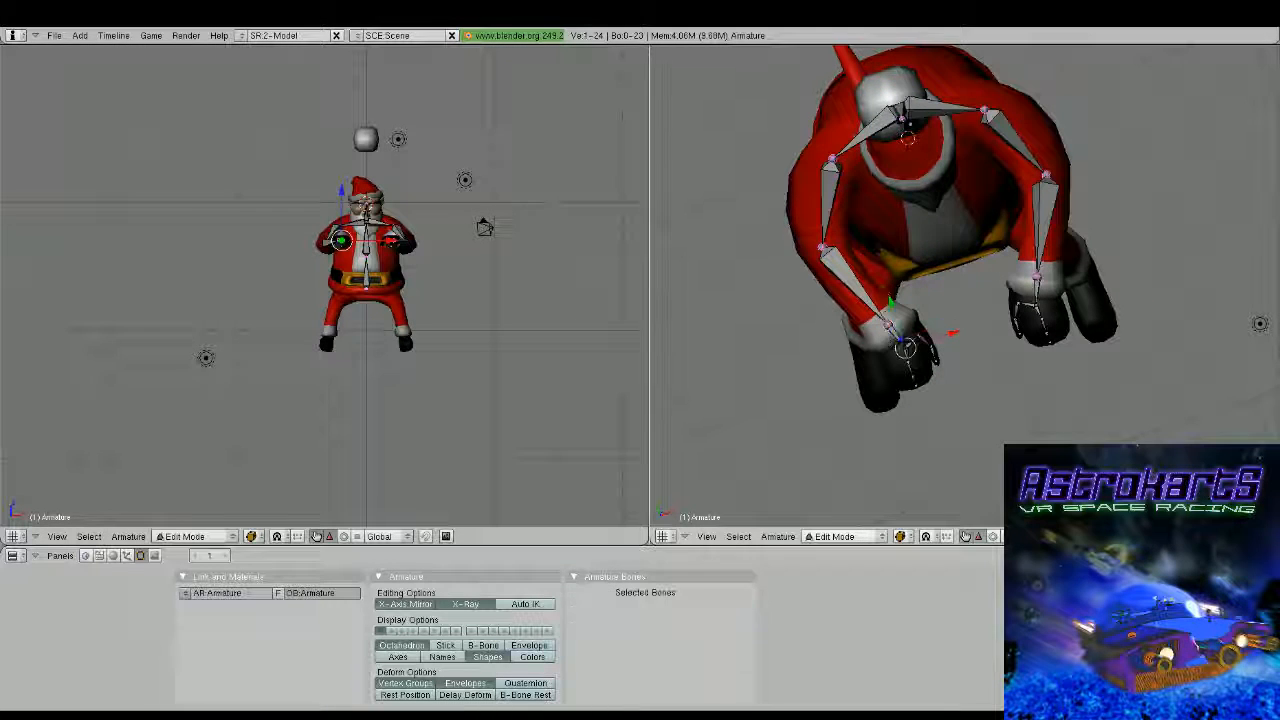
left_click_drag(951, 333, 947, 334)
scroll(880, 347, "down", 1)
key("Tab")
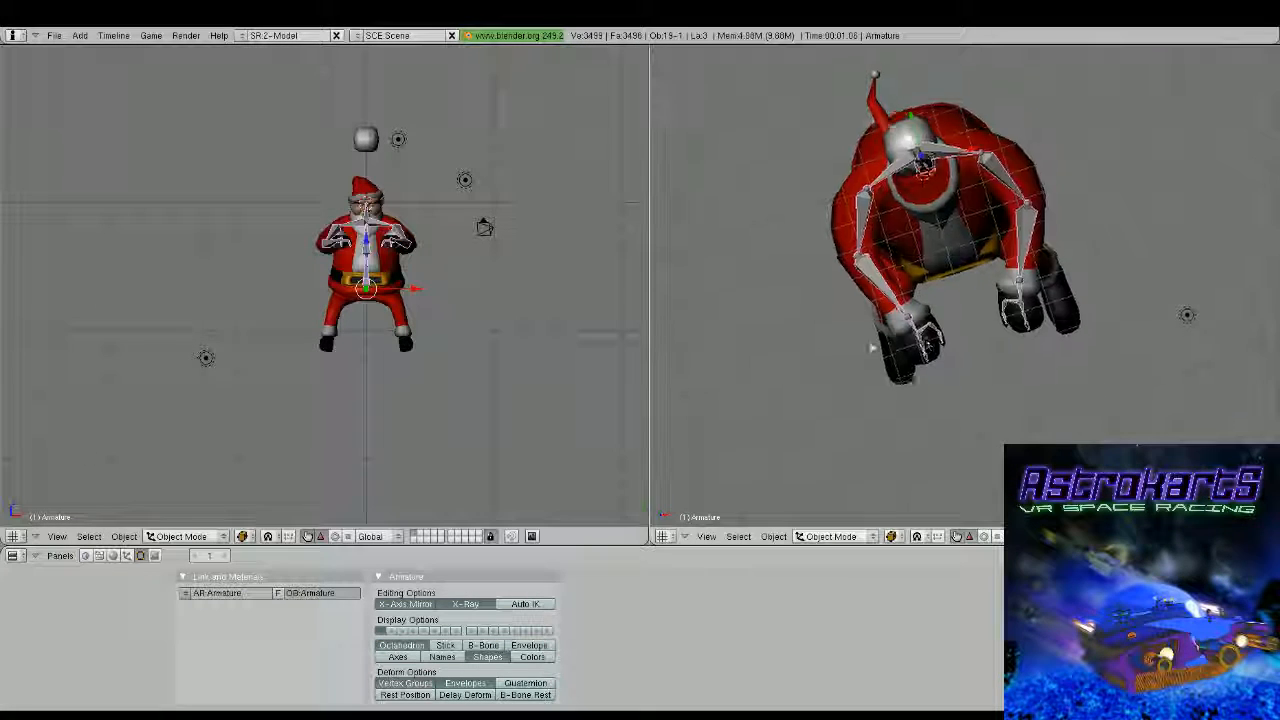
middle_click_drag(871, 348, 837, 221)
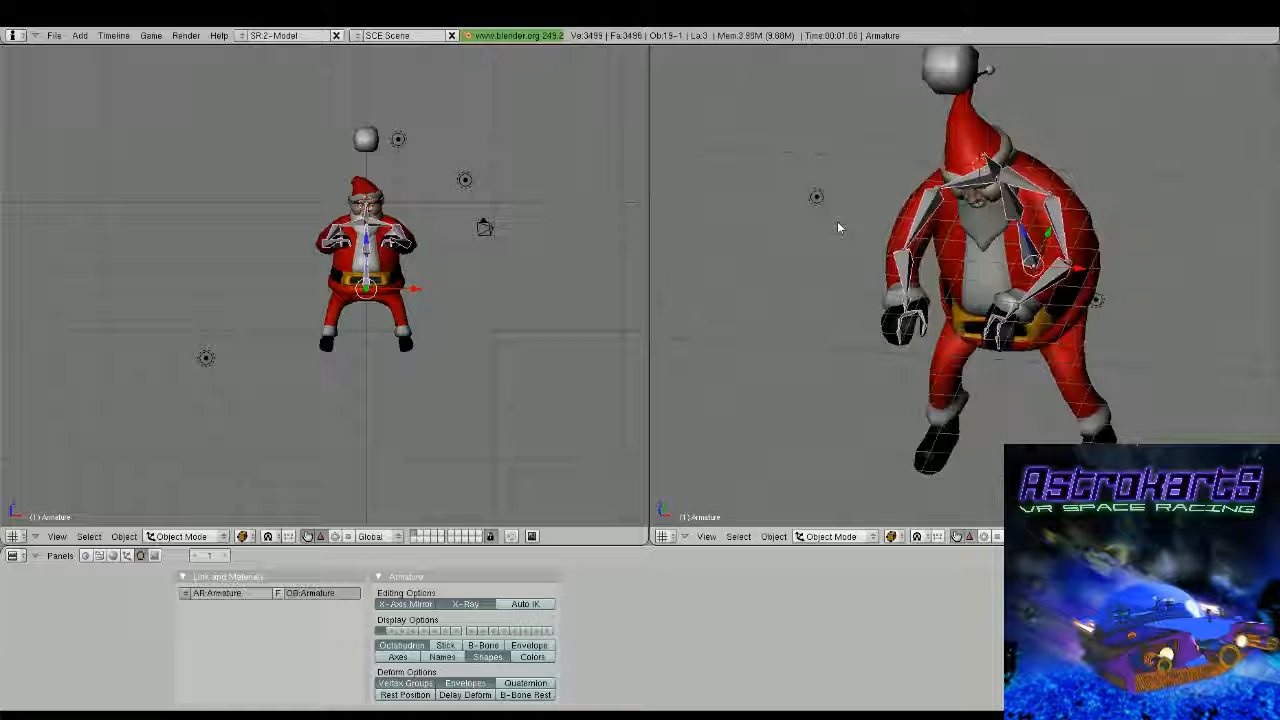
Extrude mirrored hip bones outward from the base of the spine in front view
key("KP_1")
key("Tab")
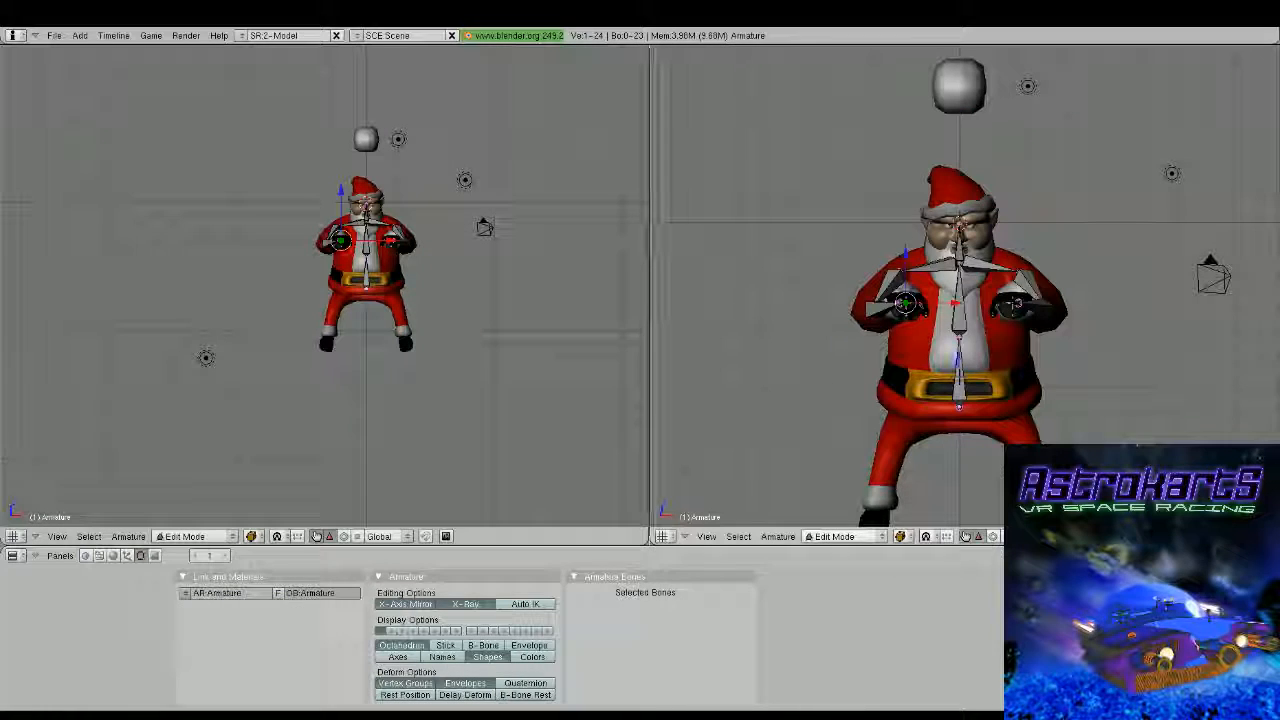
right_click(960, 408)
key("shift+e")
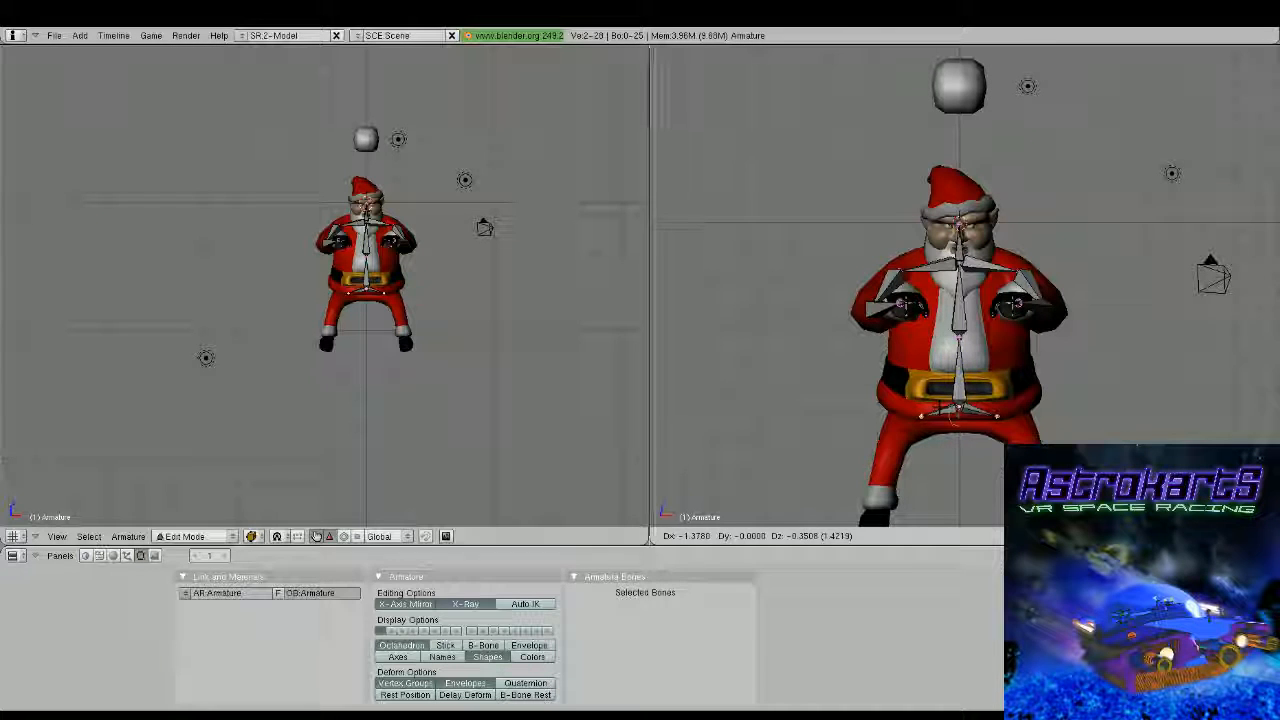
left_click(939, 407)
Move the outer ends of the hip bones forward in side view toward the tops of the thighs
key("KP_3")
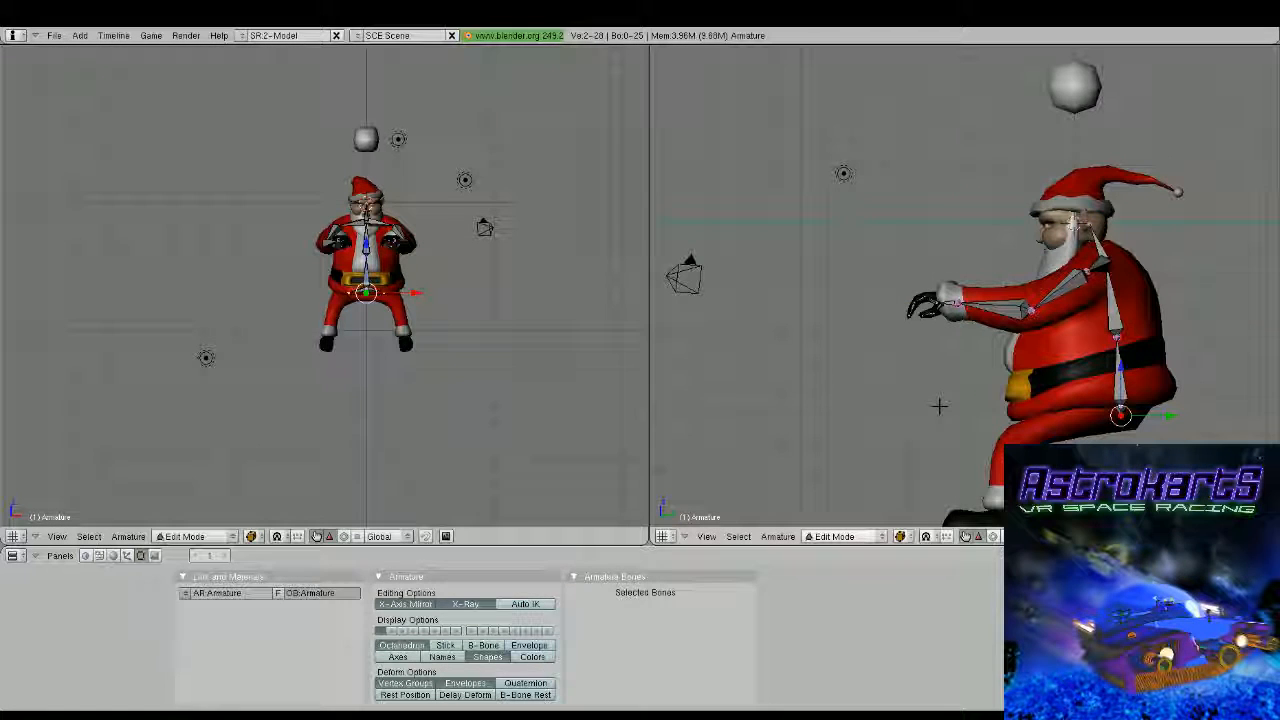
middle_click_drag(939, 407, 900, 298)
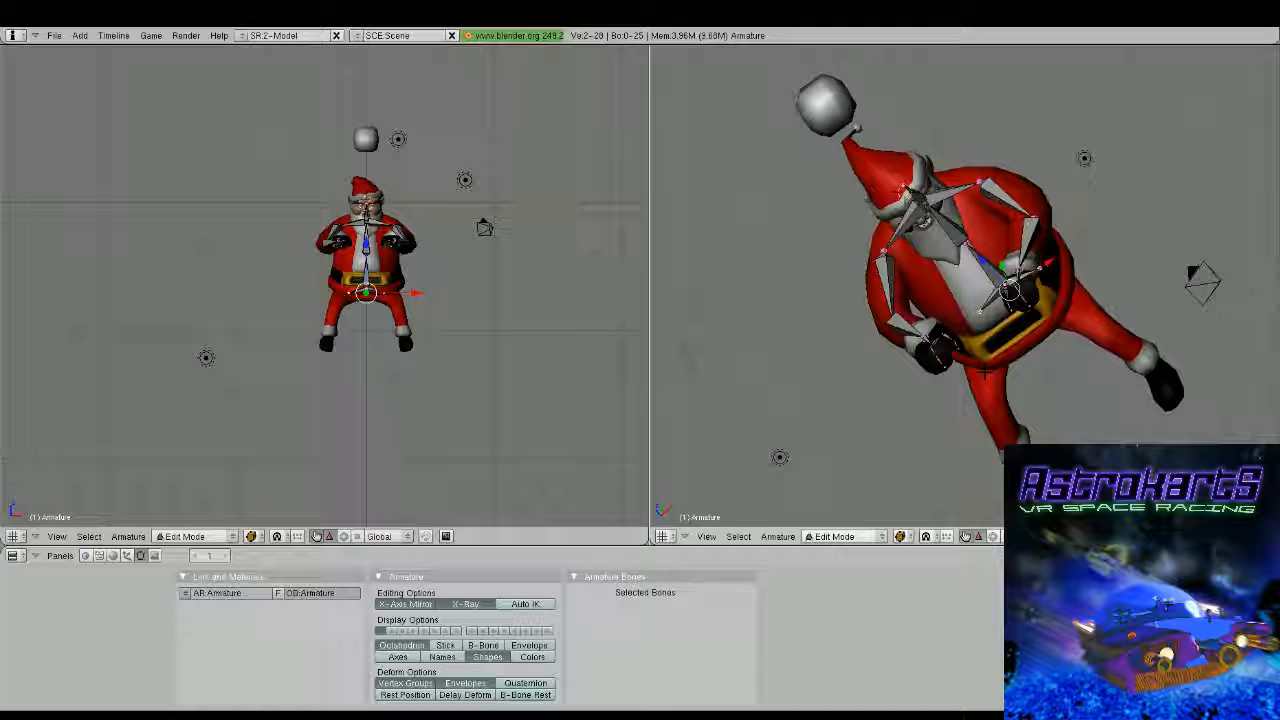
middle_click_drag(985, 371, 917, 366)
key("KP_3")
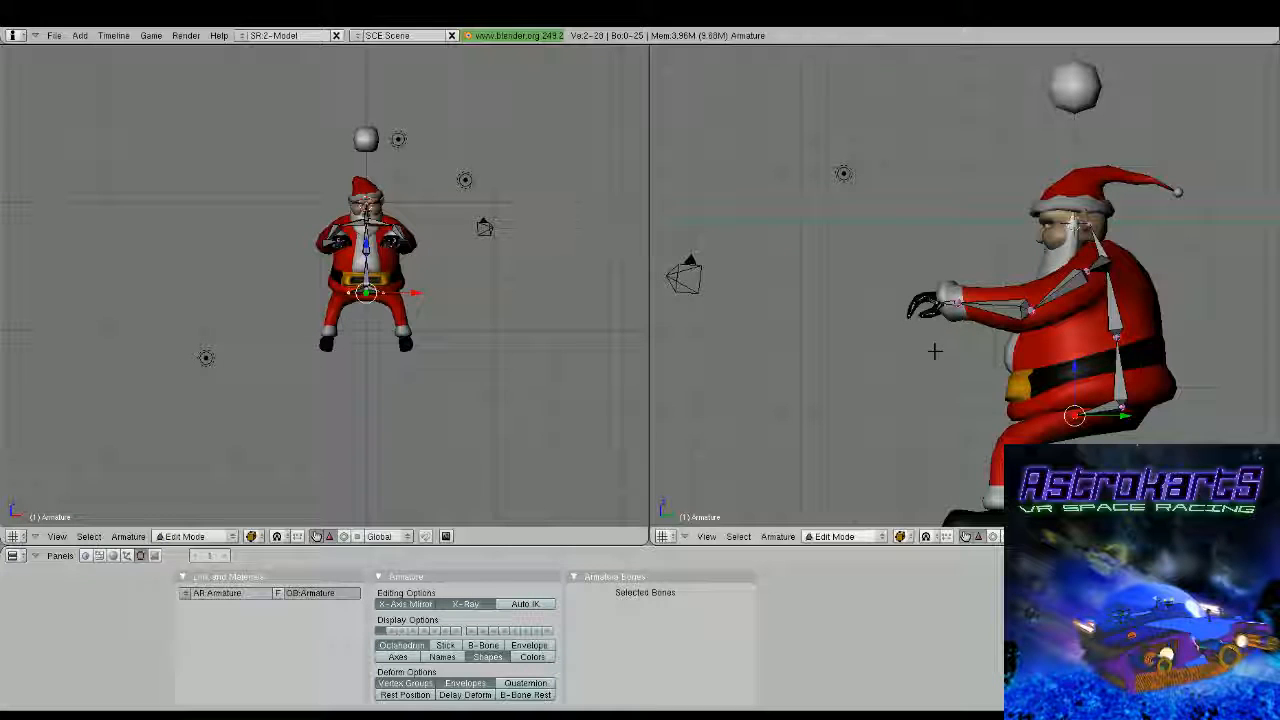
left_click(1090, 417)
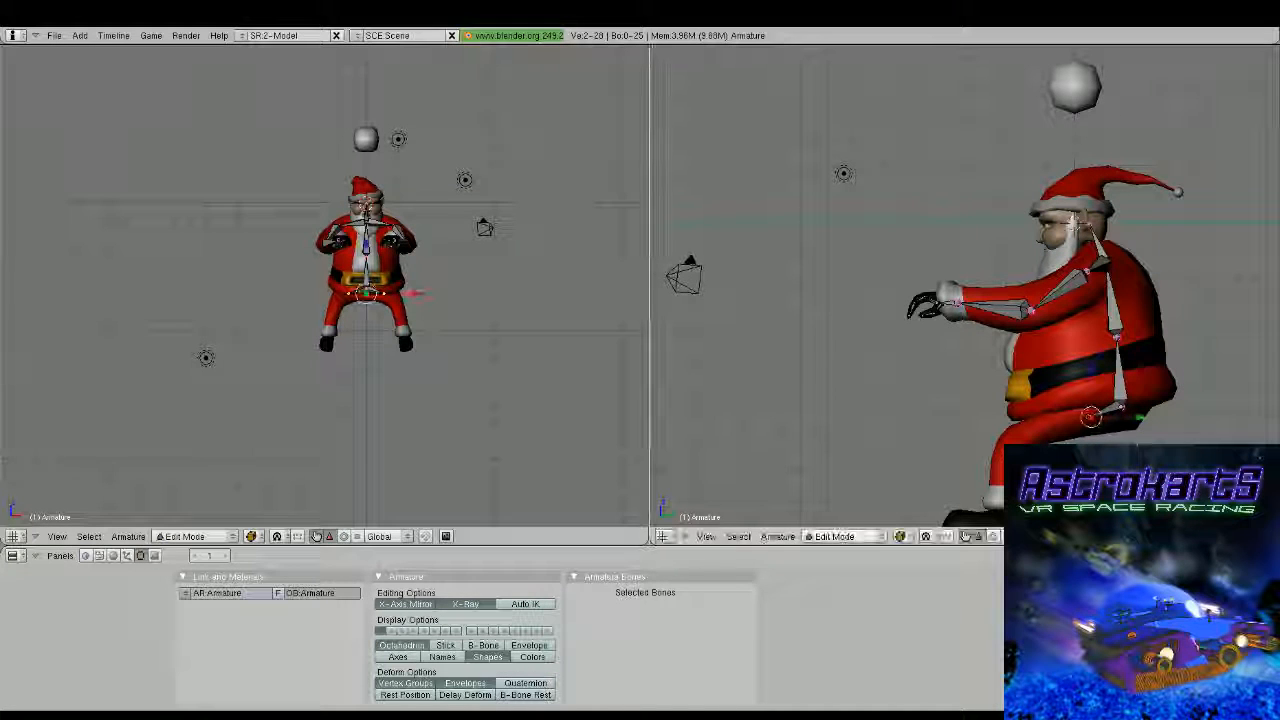
Extrude mirrored thigh and shin bones from the hips through the knees to the ankles in side view
key("e")
left_click(1017, 440)
key("e")
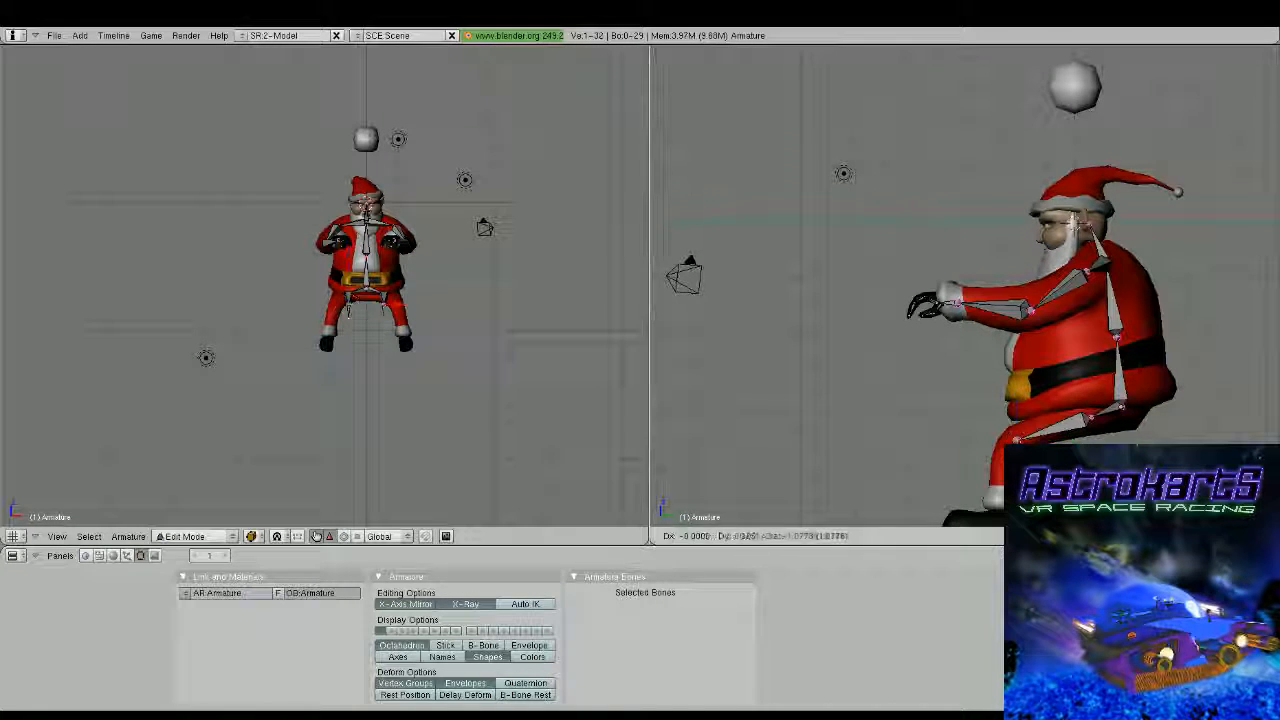
left_click(1002, 522)
Extrude mirrored foot bones from the ankles and move the leg joints outward so the bones sit inside the legs and boots
middle_click_drag(1016, 434, 1018, 325, "shift")
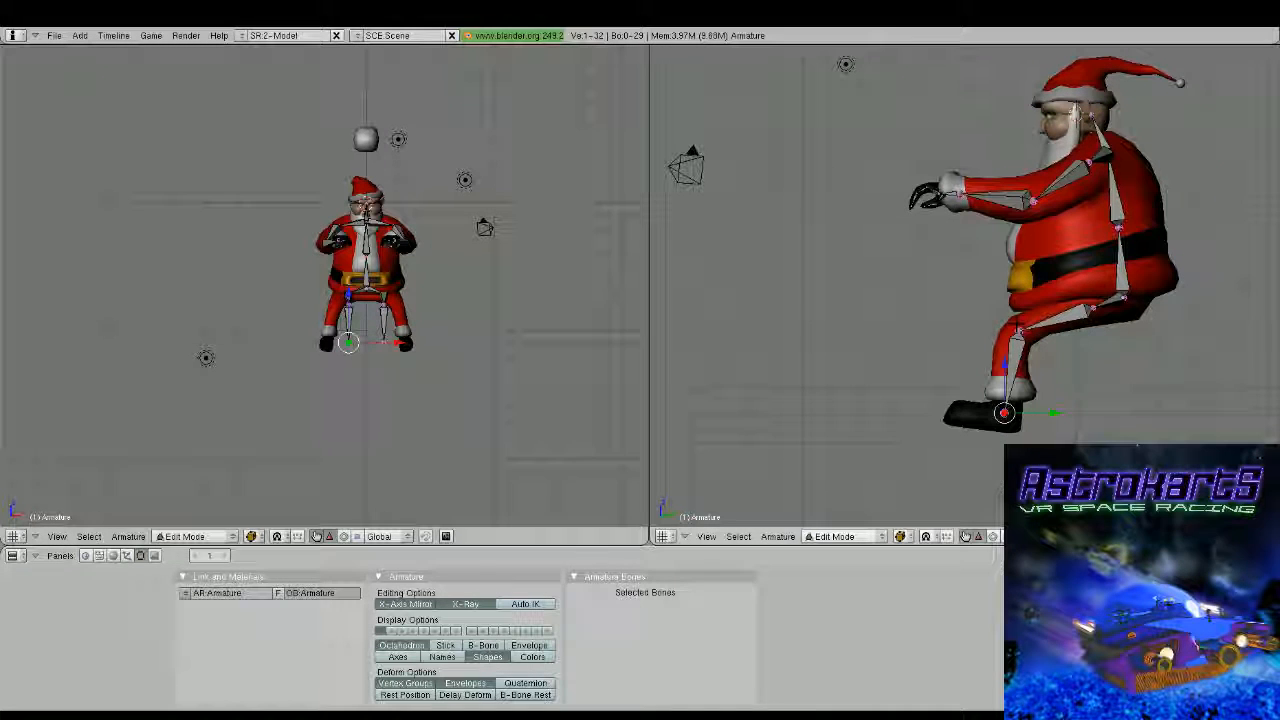
middle_click_drag(1040, 436, 1130, 400)
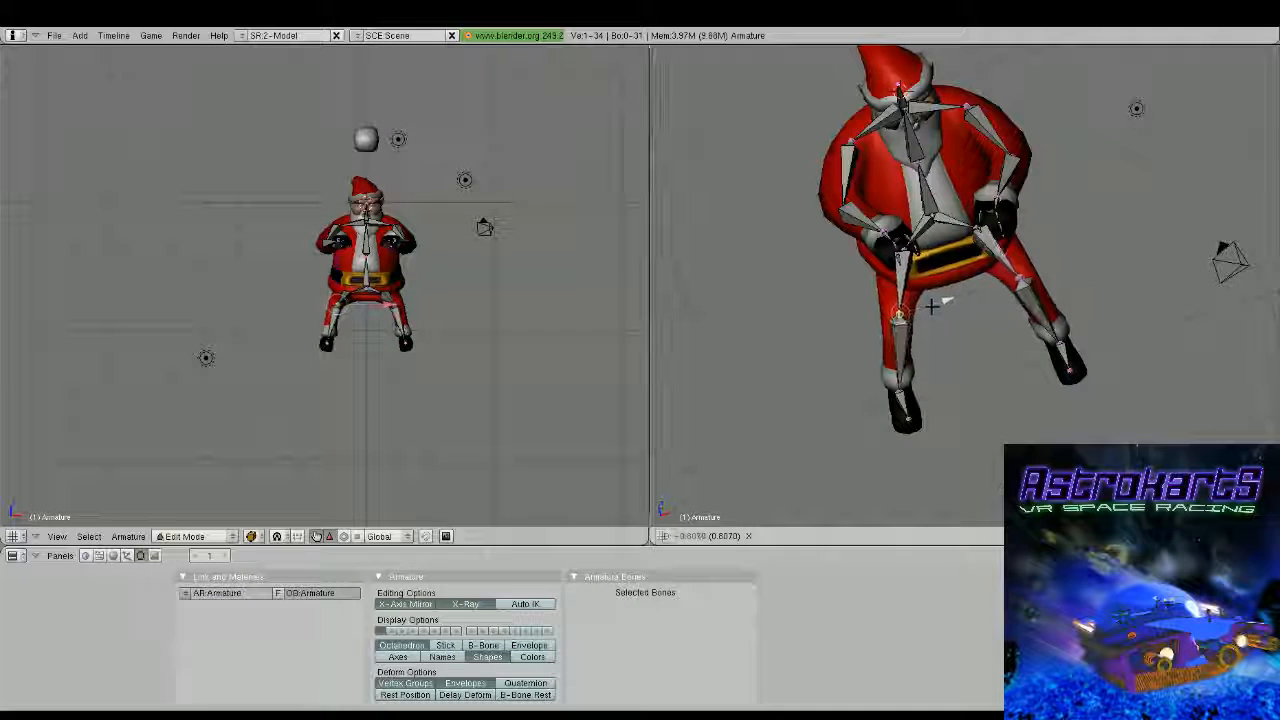
left_click(936, 306)
scroll(939, 401, "down", 3)
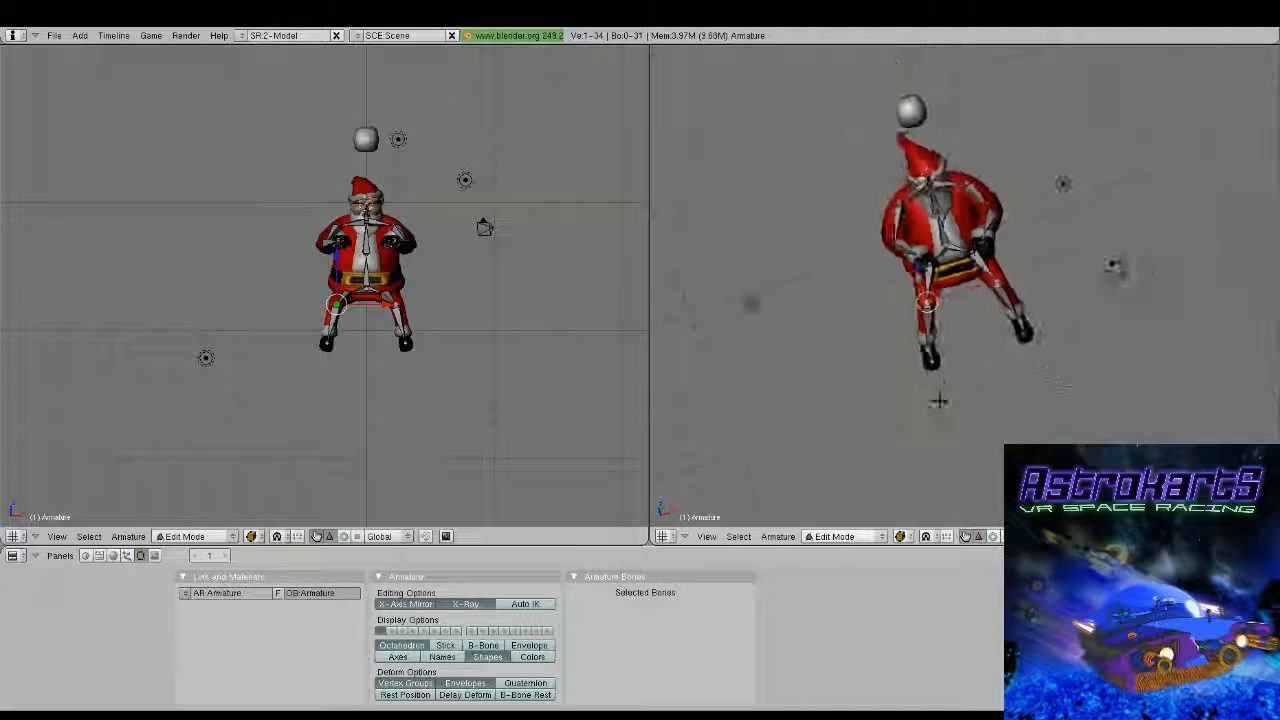
key("Tab")
middle_click_drag(939, 401, 951, 370)
key("Tab")
key("Tab")
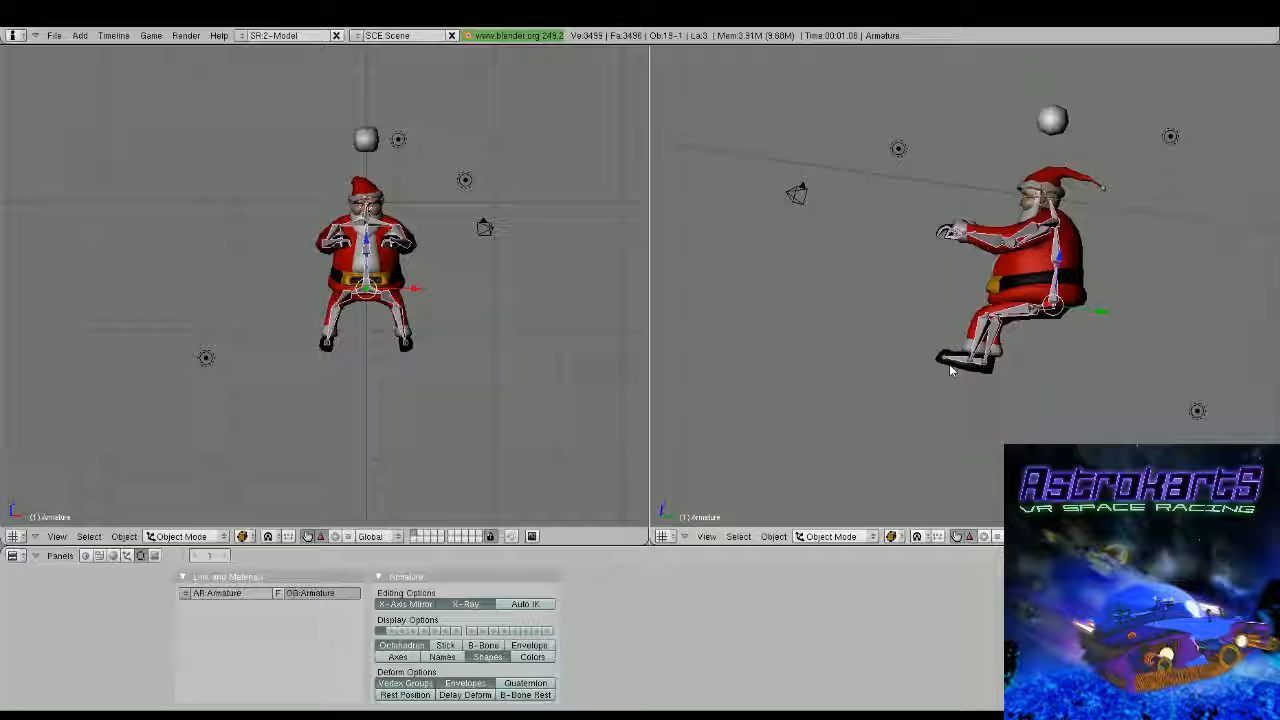
Set the armature display to Stick and check the skeleton against the body
left_click(445, 645)
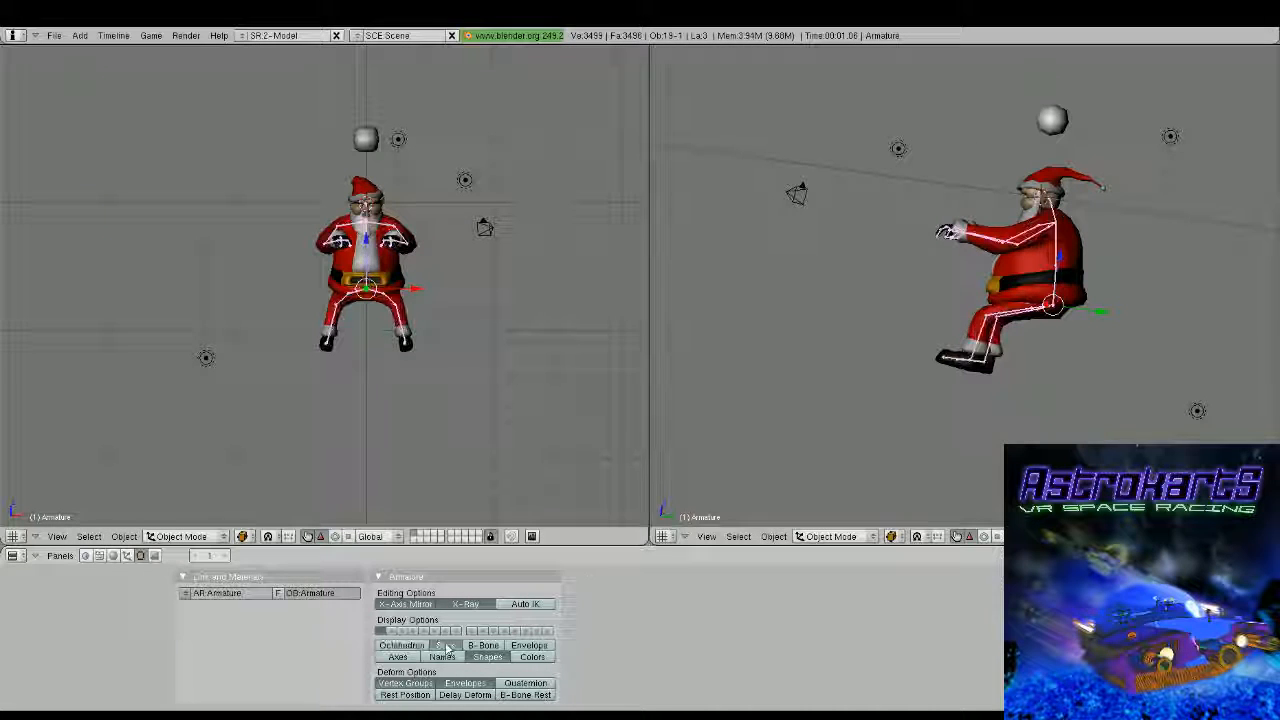
middle_click_drag(874, 301, 1057, 263)
scroll(927, 303, "up", 4)
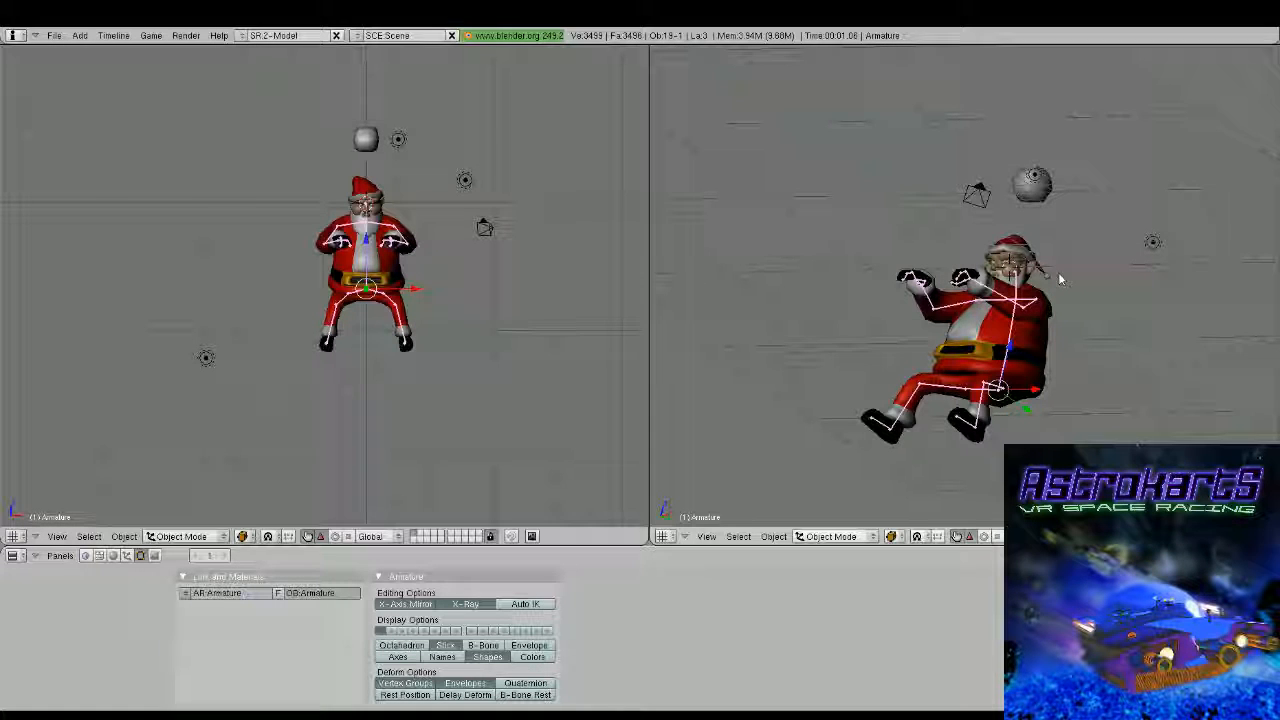
Edit the face mesh and move the upper inner-mouth vertices about 0.13 units along the Y axis
middle_click_drag(1058, 272, 1021, 342)
scroll(955, 310, "up", 6)
scroll(945, 290, "up", 3)
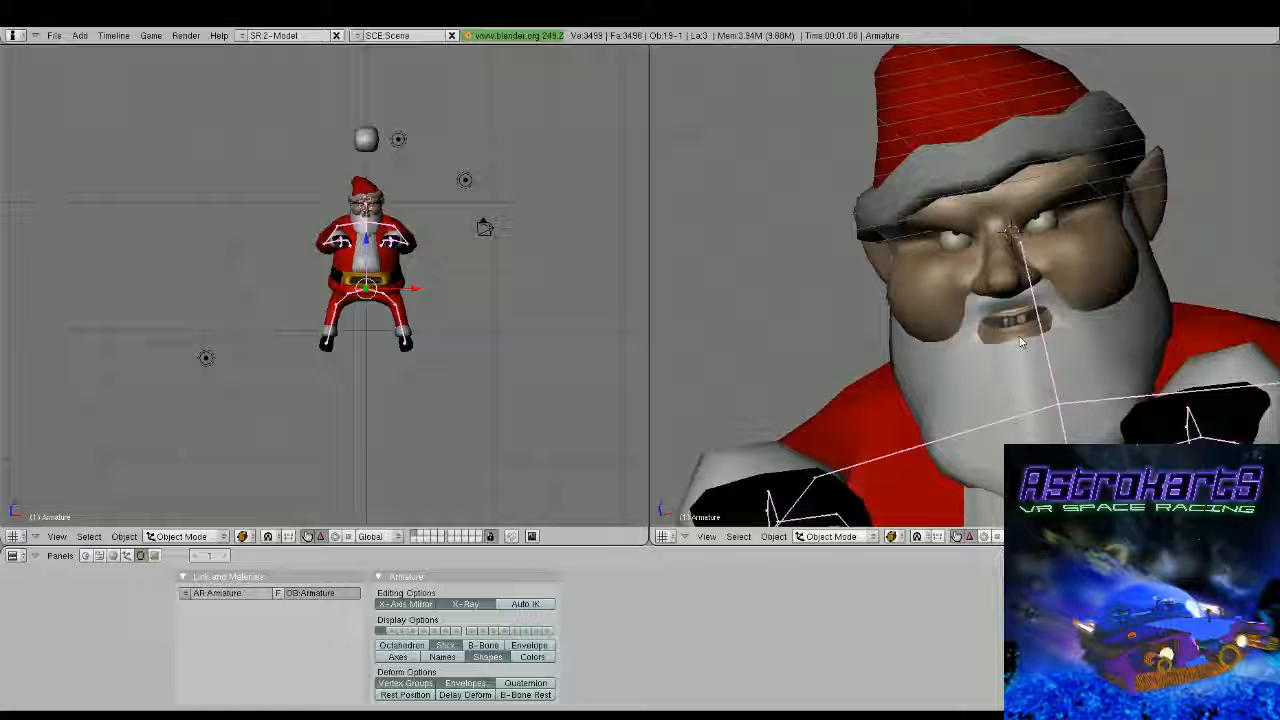
scroll(1021, 342, "up", 4)
right_click(925, 355)
key("Tab")
middle_click_drag(1021, 342, 815, 57)
middle_click_drag(965, 285, 915, 308)
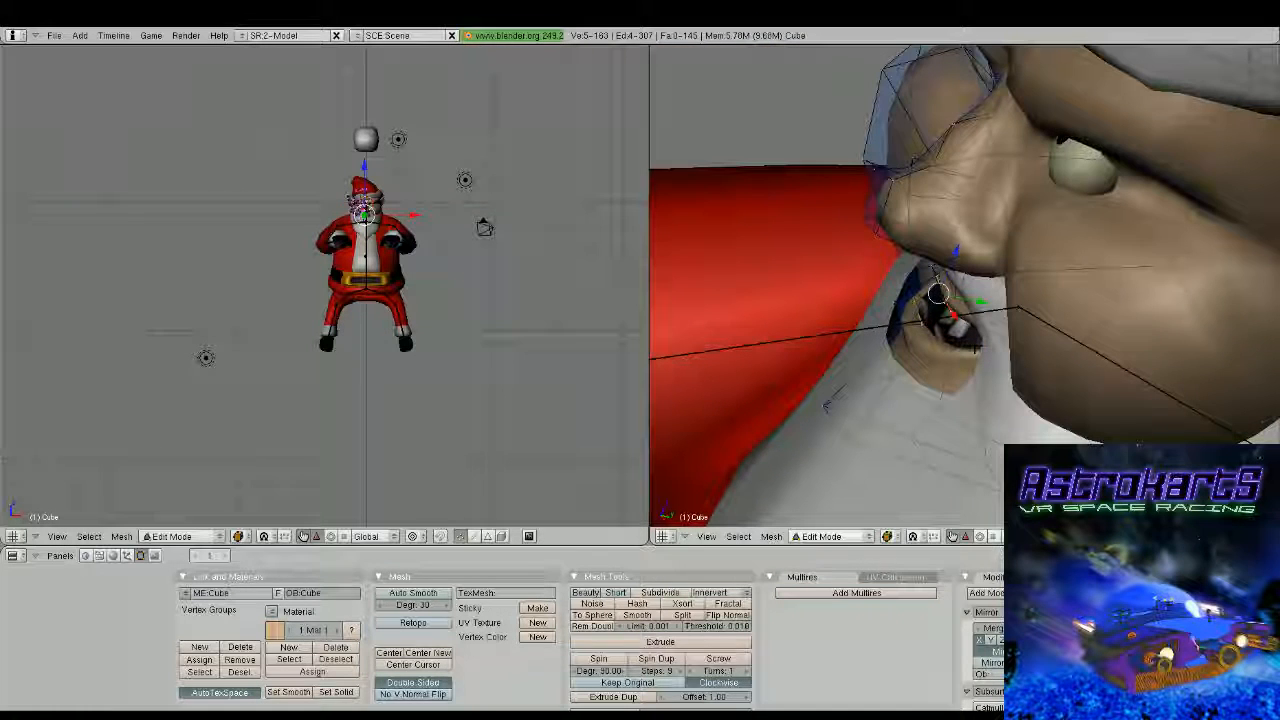
key("g")
key("y")
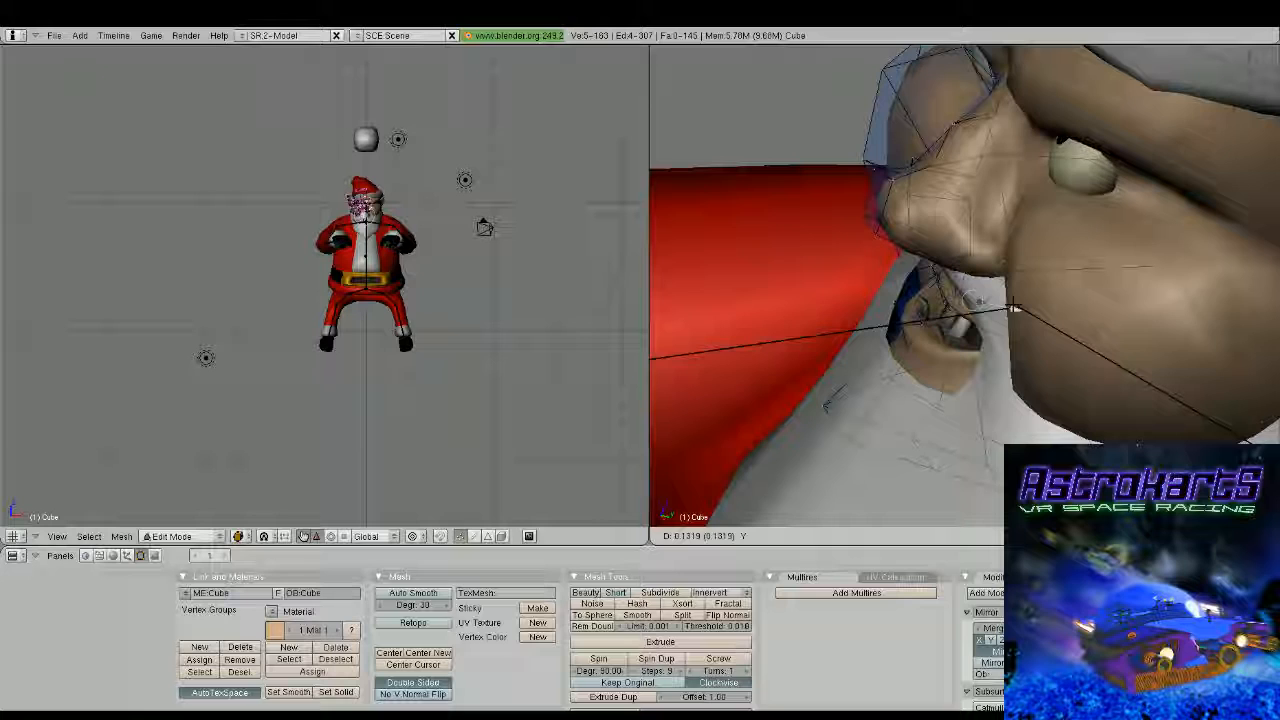
left_click(1014, 306)
Select the inner-mouth edge vertices on one side and fill a new face between them
middle_click_drag(1014, 306, 784, 293)
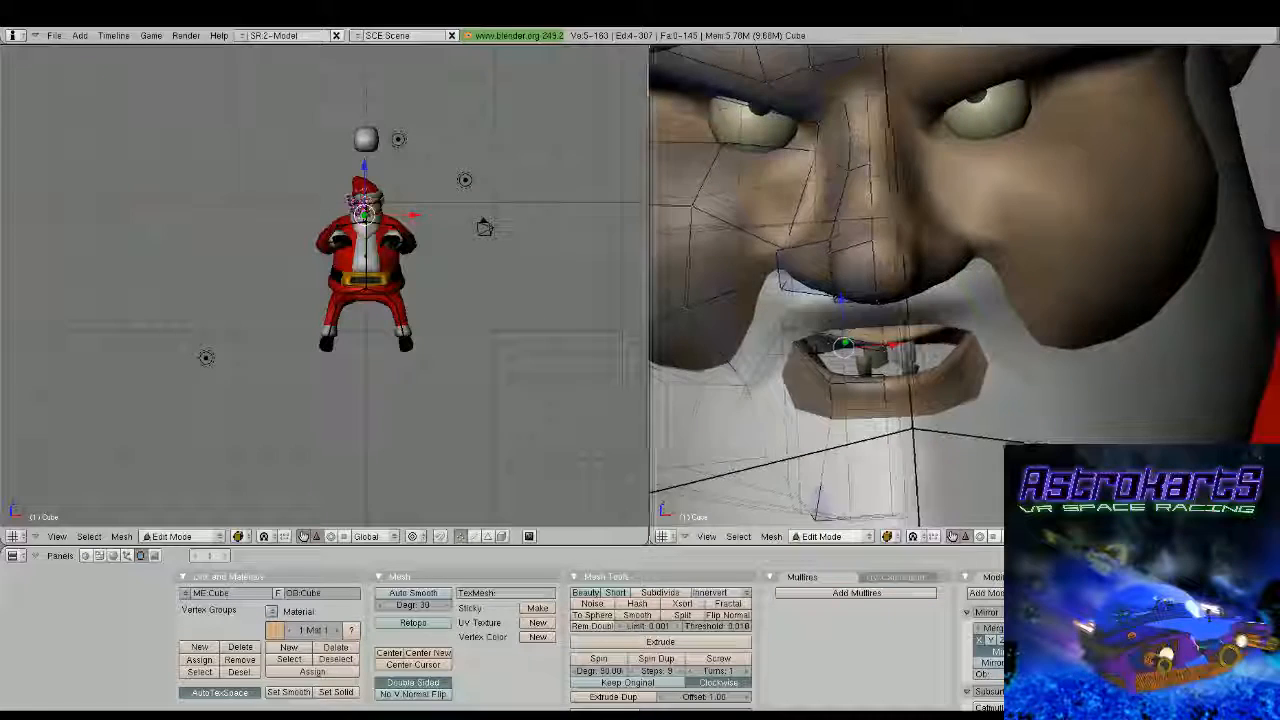
right_click(783, 294)
right_click(818, 341, "shift")
middle_click_drag(1009, 374, 798, 397)
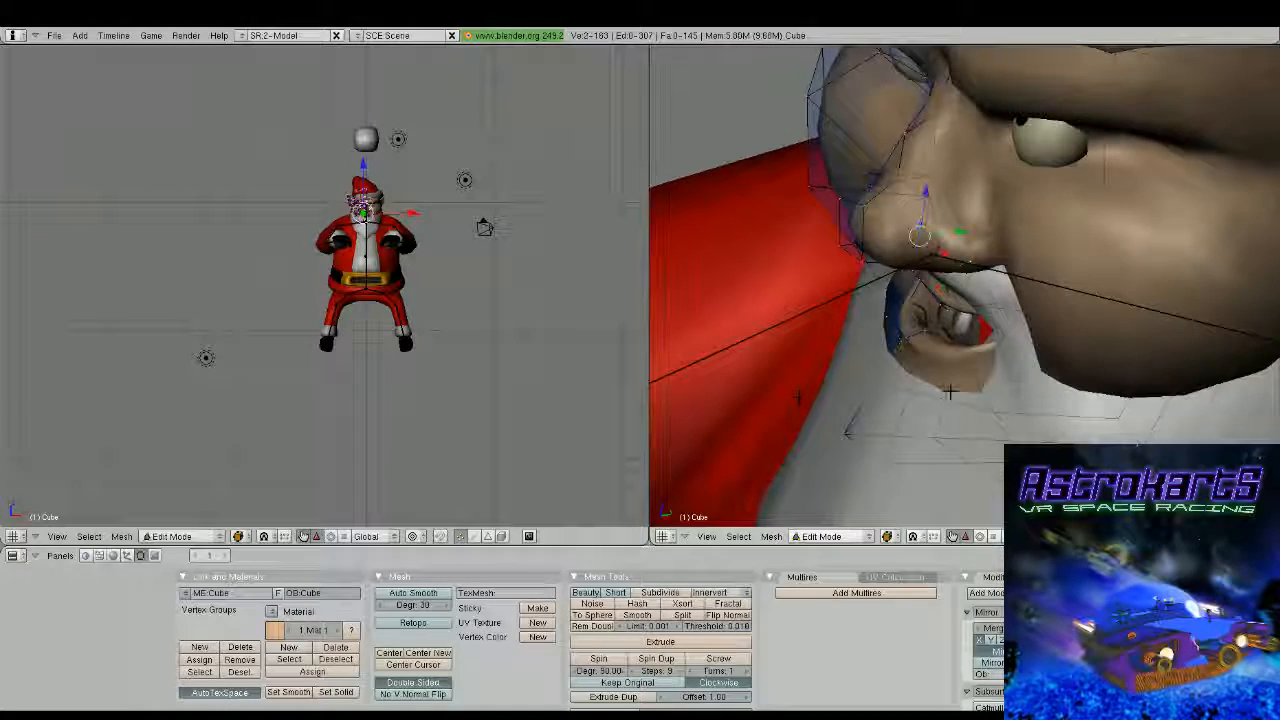
right_click(946, 322, "shift")
middle_click_drag(946, 322, 1145, 334)
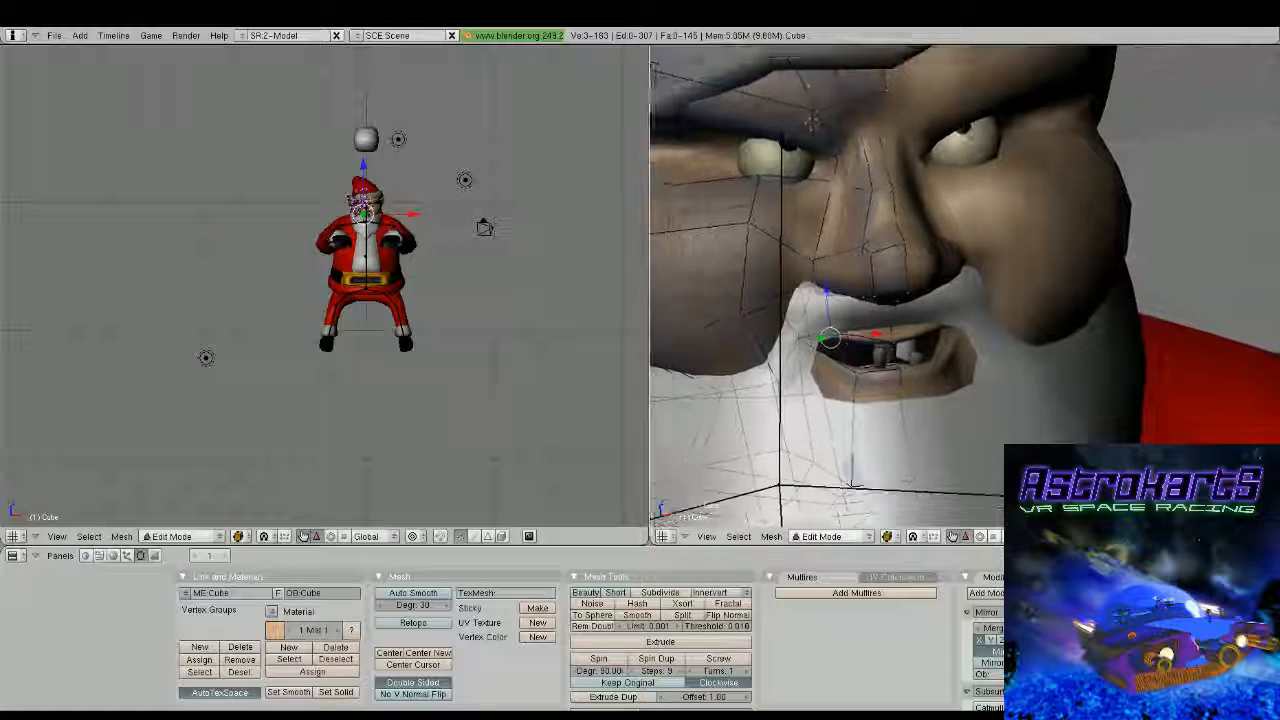
right_click(860, 376, "shift")
middle_click_drag(880, 380, 1000, 352)
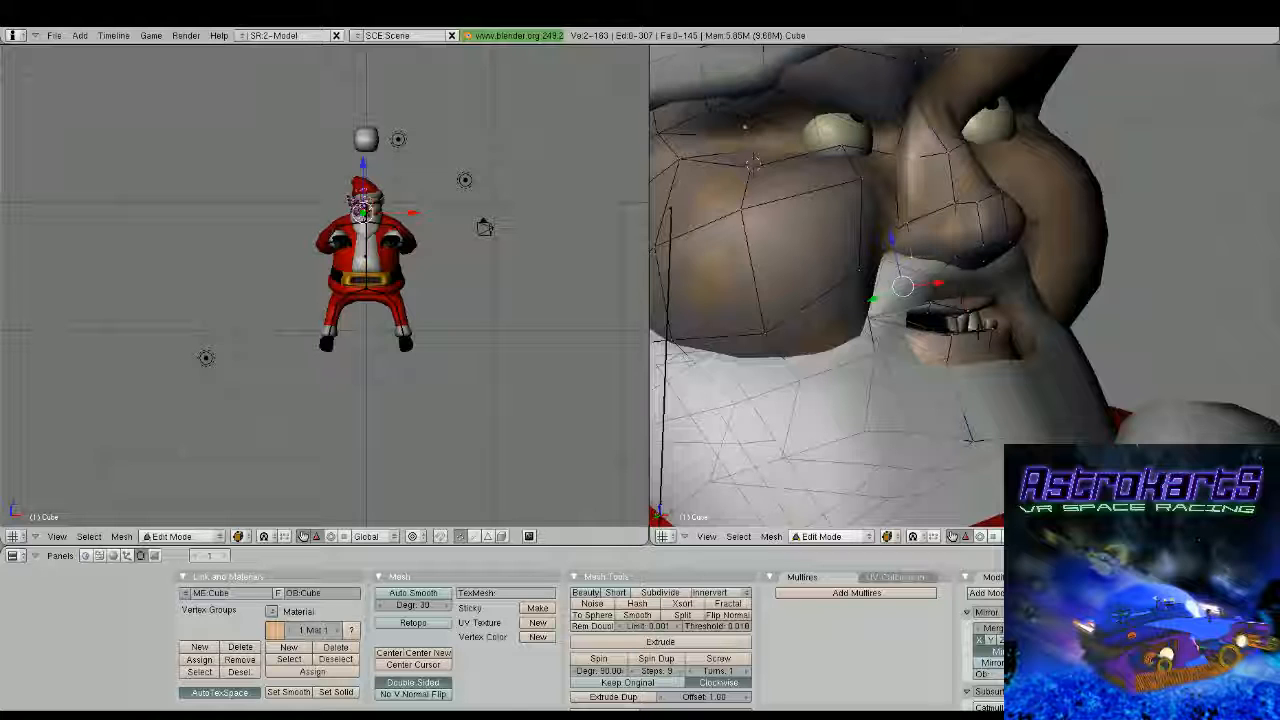
right_click(914, 357, "shift")
middle_click_drag(940, 342, 969, 325)
key("f")
Select the neighbouring vertices at the mouth corner and fill a second inner-mouth face
right_click(897, 315, "shift")
right_click(926, 312, "shift")
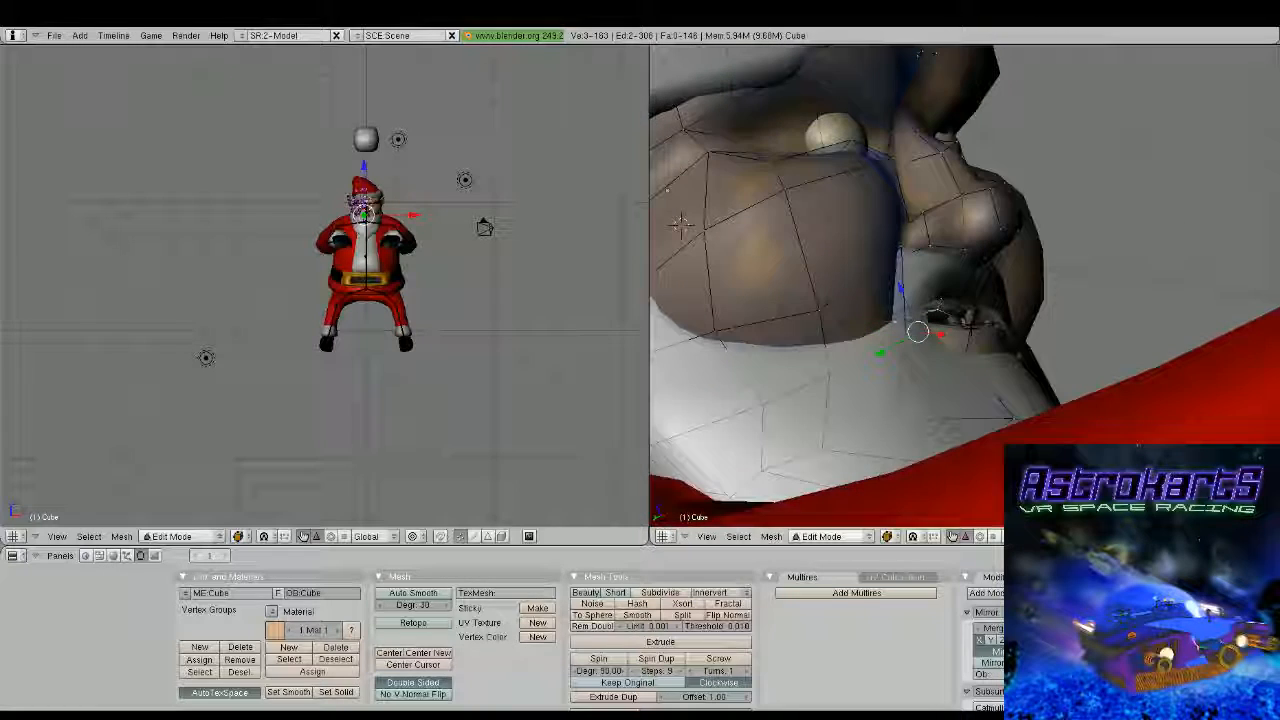
right_click(926, 340, "shift")
right_click(909, 362, "shift")
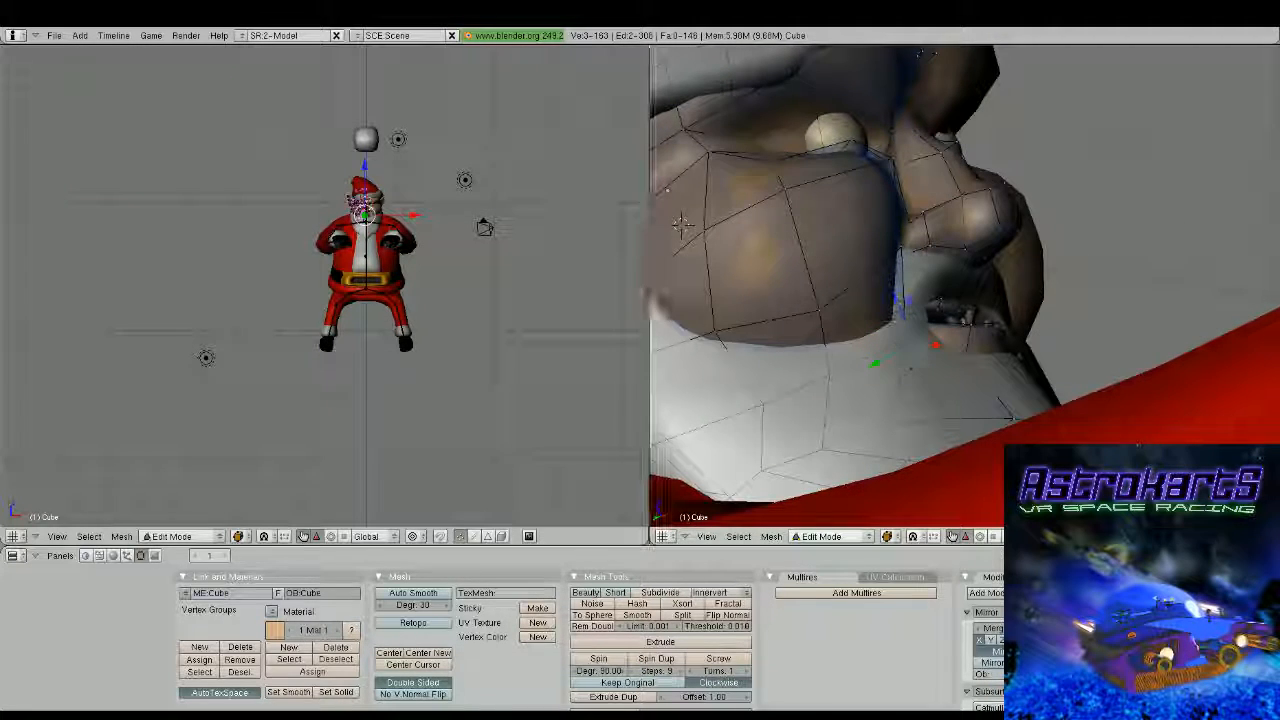
right_click(954, 363, "shift")
middle_click_drag(951, 363, 944, 373)
key("f")
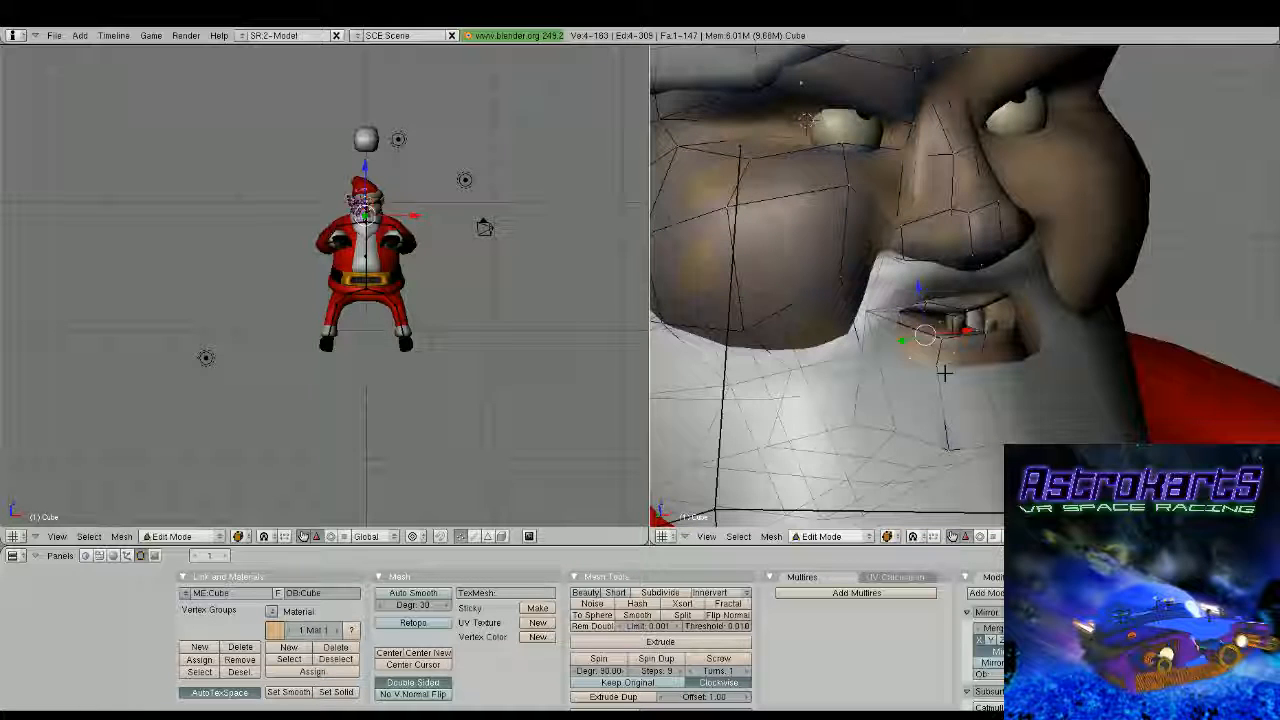
Give the new inner-mouth face a second material slot and set its colour to black
key("Tab")
scroll(944, 373, "down", 4)
middle_click_drag(944, 373, 978, 355)
key("Tab")
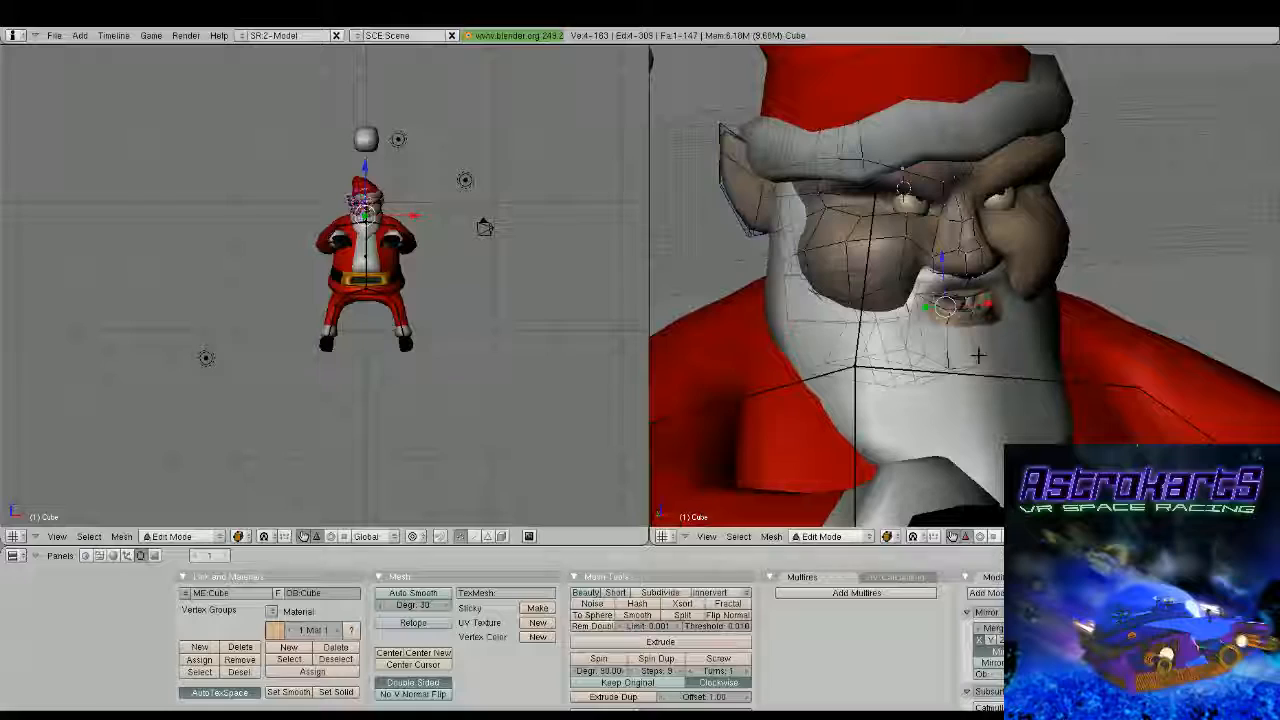
left_click(113, 556)
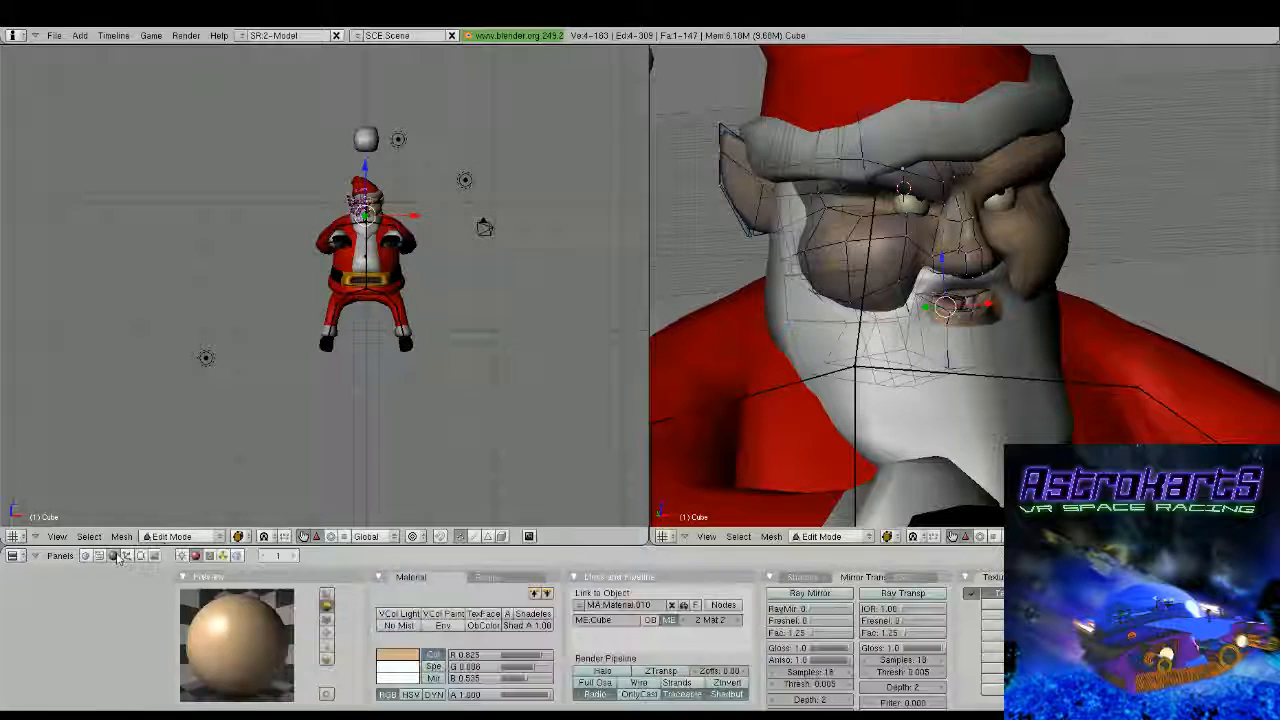
left_click(398, 655)
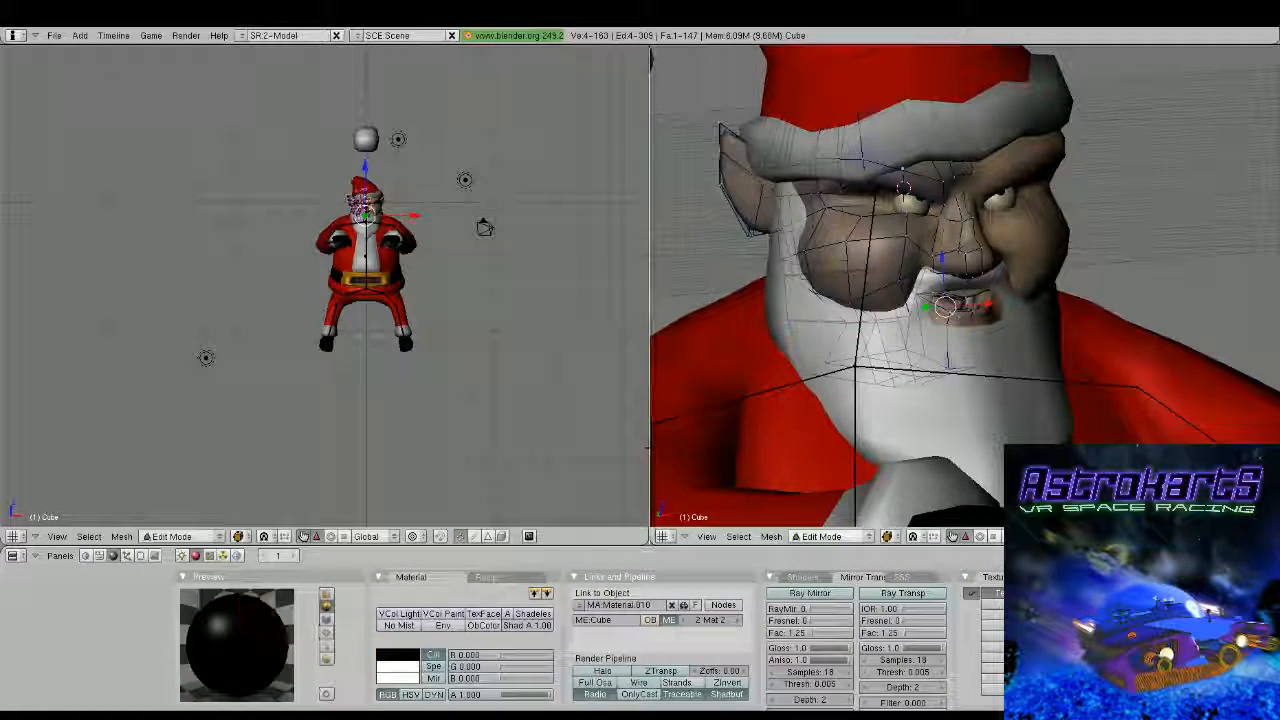
key("Tab")
middle_click_drag(900, 260, 860, 235)
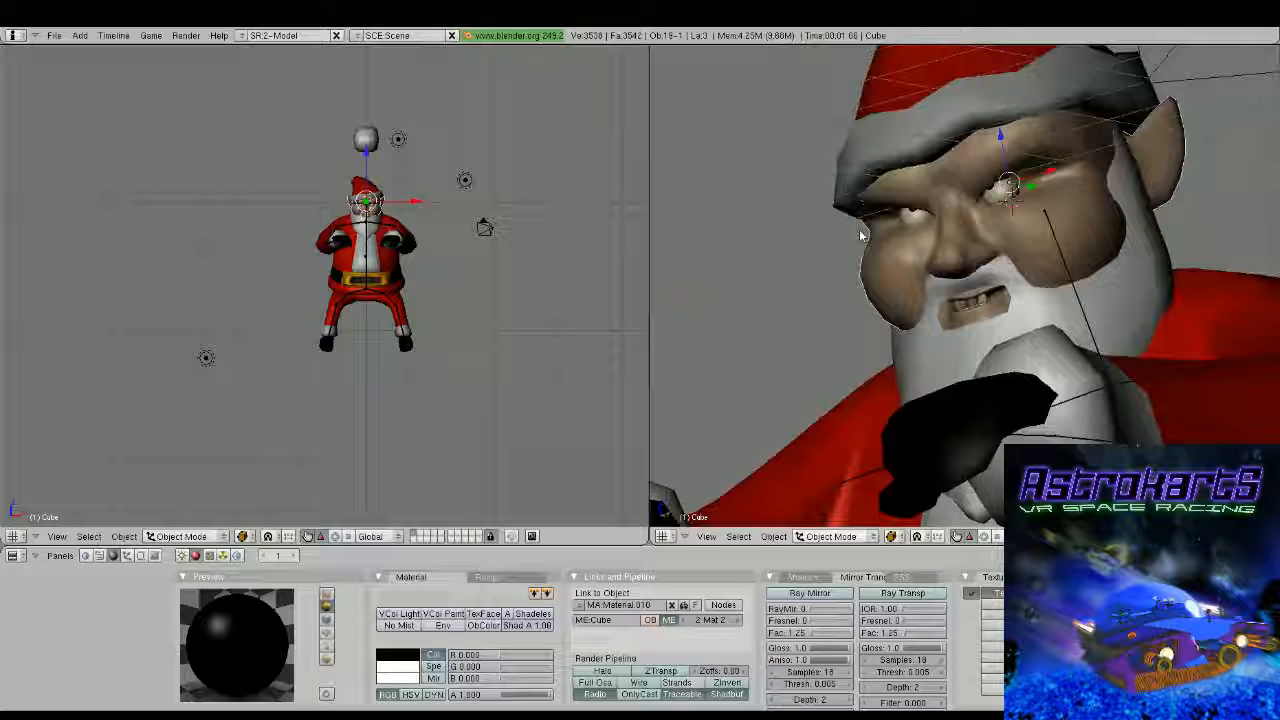
Select the adjoining inner-mouth faces and assign the black material to them
key("F9")
mouse_move(862, 236)
middle_mouse_down()
mouse_move(871, 443)
mouse_move(868, 360)
middle_mouse_up()
scroll(871, 443, "up", 4)
scroll(868, 360, "up", 2)
key("Tab")
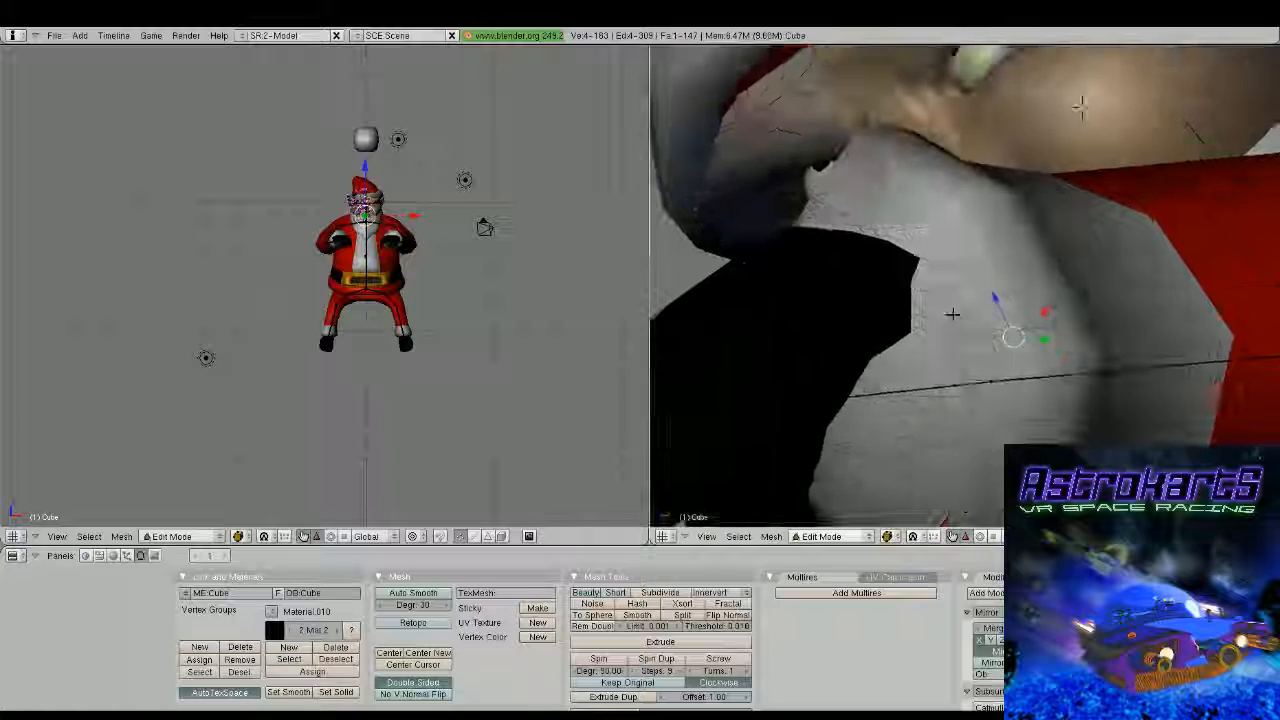
mouse_move(951, 314)
middle_mouse_down()
mouse_move(1035, 325)
mouse_move(948, 263)
mouse_move(987, 384)
middle_mouse_up()
right_click(850, 179, "shift")
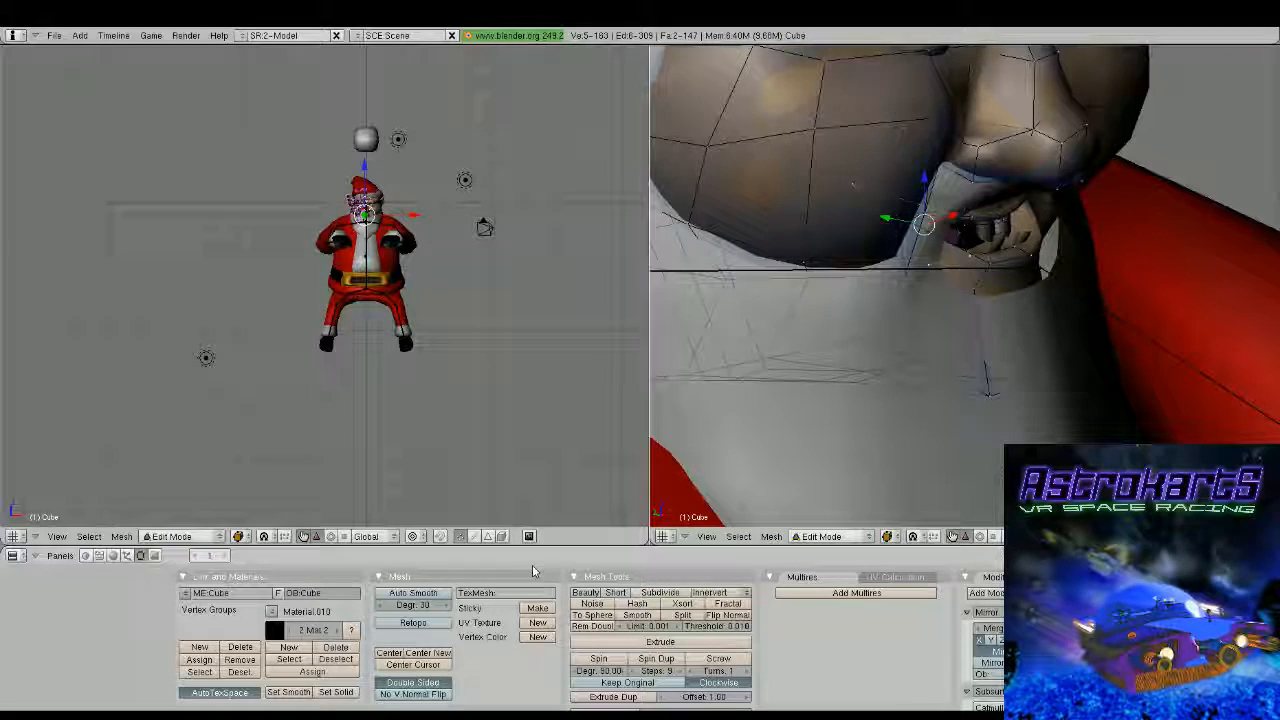
key("Tab")
middle_click_drag(1074, 356, 980, 354)
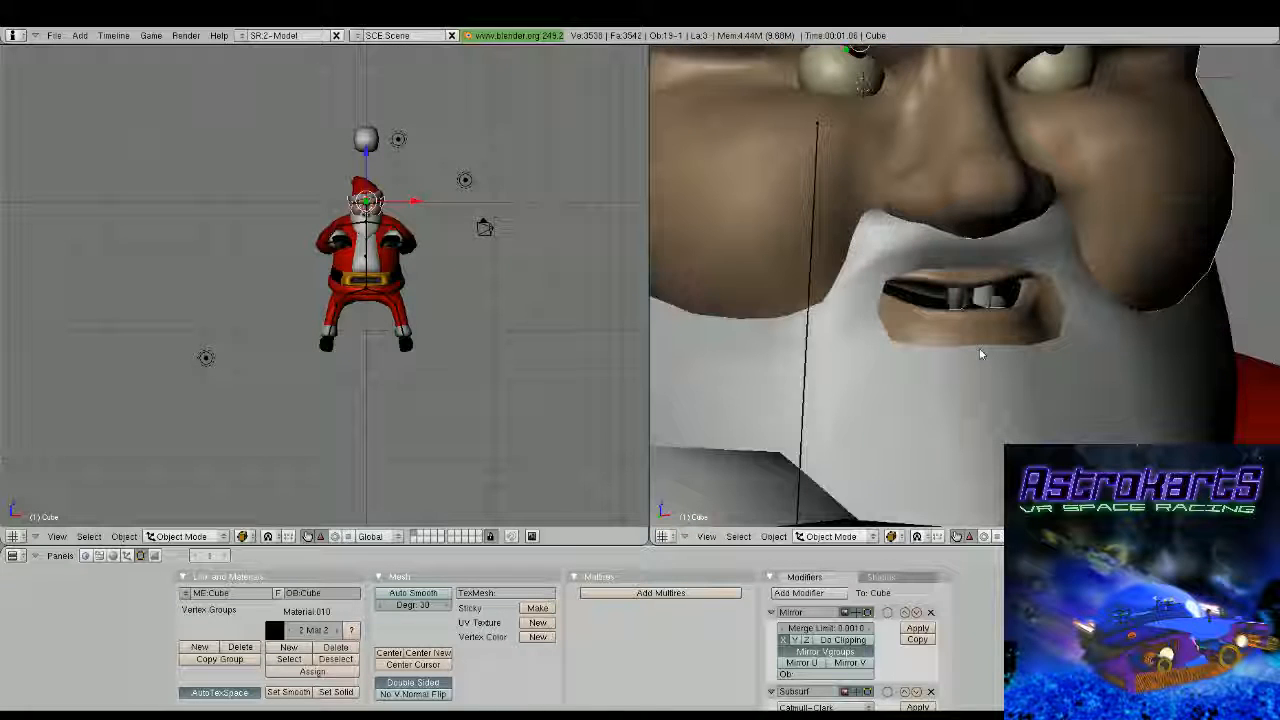
Reposition a single face vertex in the area between the nose and the upper lip
key("Tab")
middle_click_drag(980, 354, 950, 350)
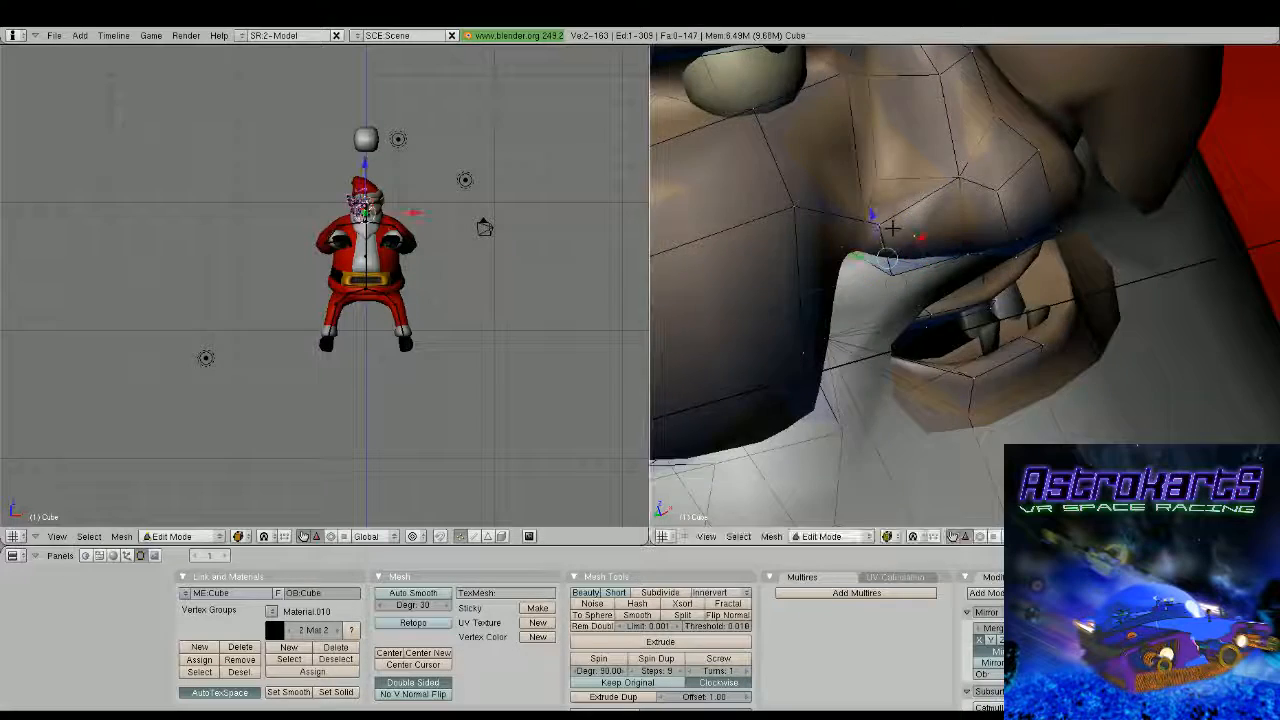
right_click(920, 251)
middle_click_drag(892, 228, 843, 292)
key("g")
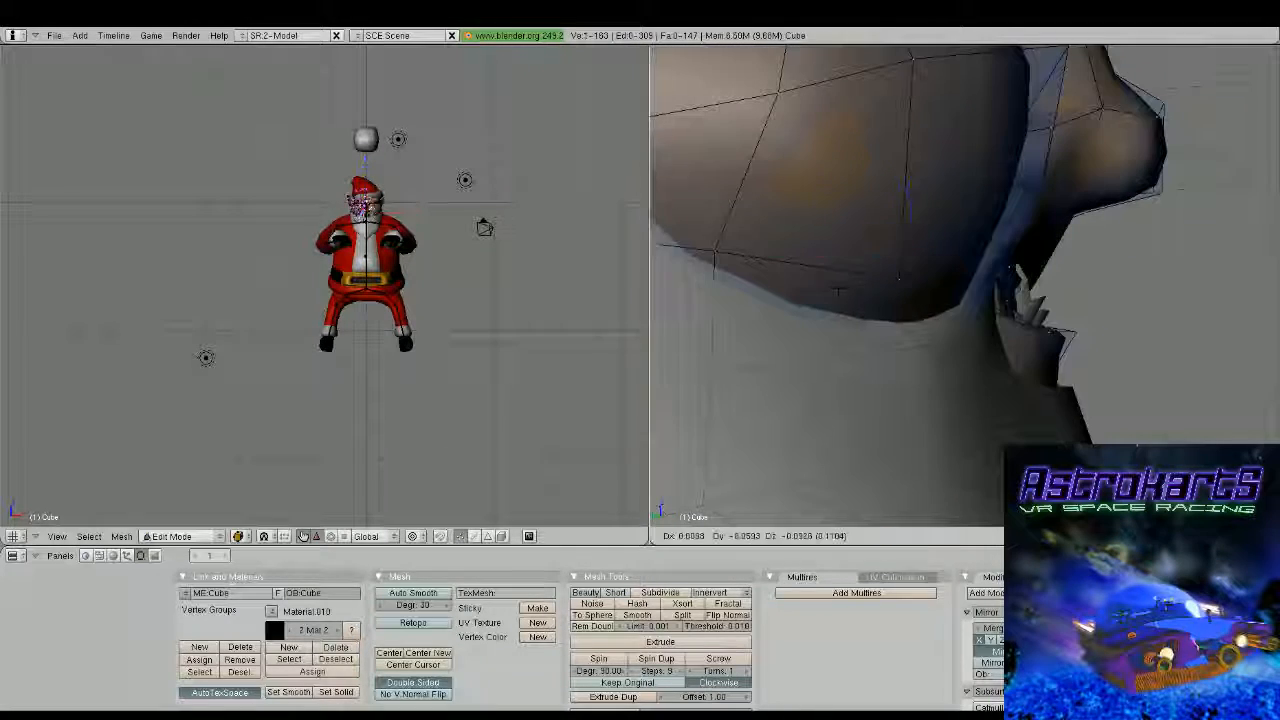
left_click(886, 334)
middle_click_drag(886, 334, 871, 271)
scroll(839, 307, "down", 2)
key("Tab")
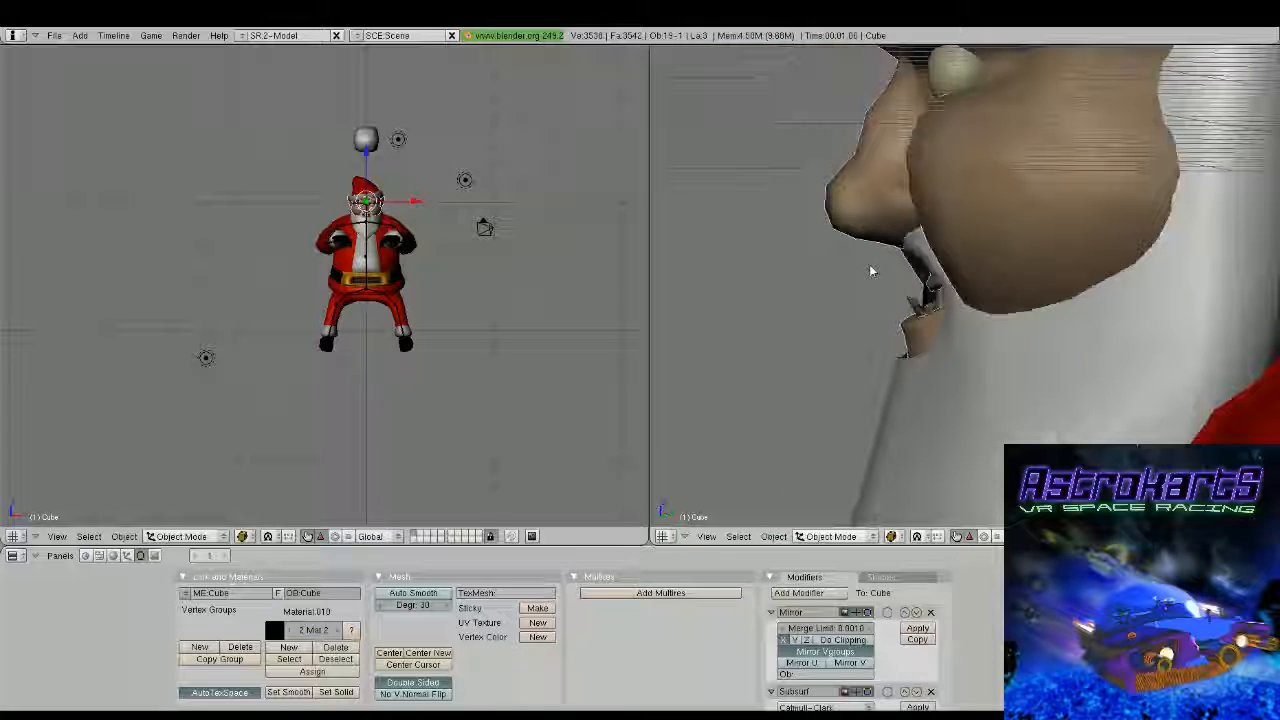
middle_click_drag(871, 271, 1043, 271)
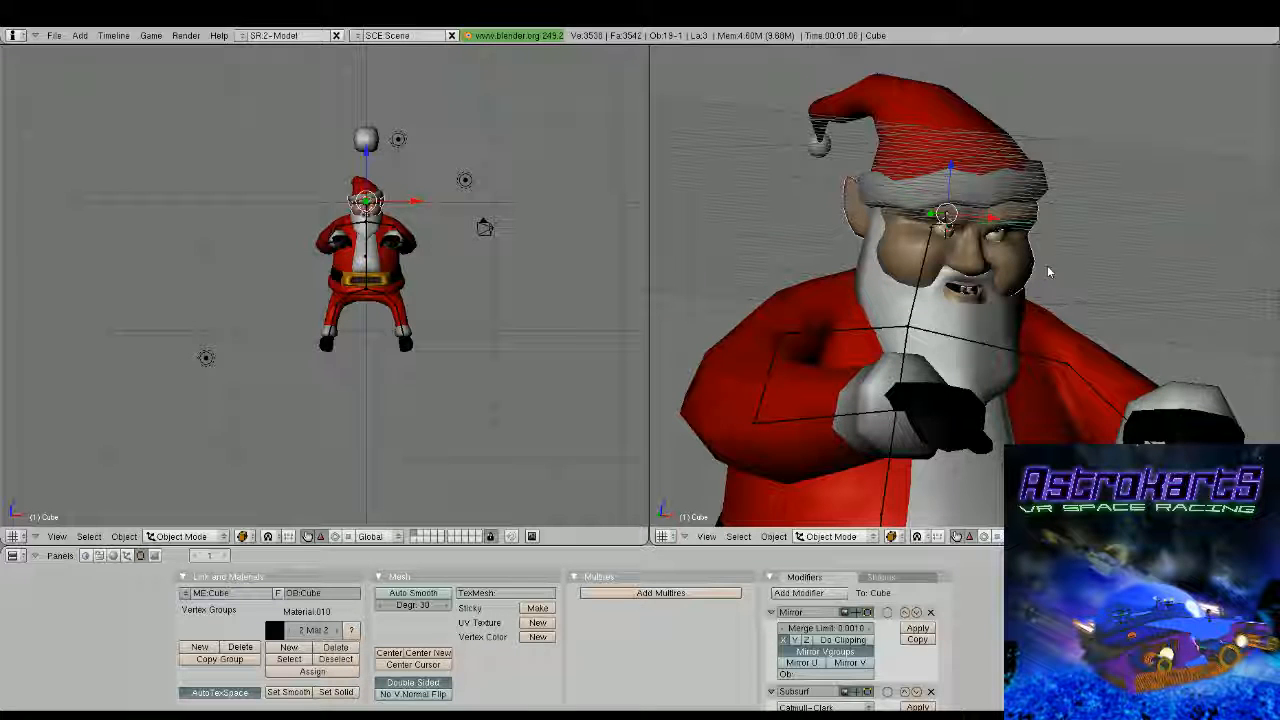
Select the three brow faces above the eye and extrude them outward to form a raised eyebrow
key("Tab")
scroll(1048, 272, "up", 4)
middle_click_drag(1048, 272, 808, 287)
scroll(860, 238, "up", 2)
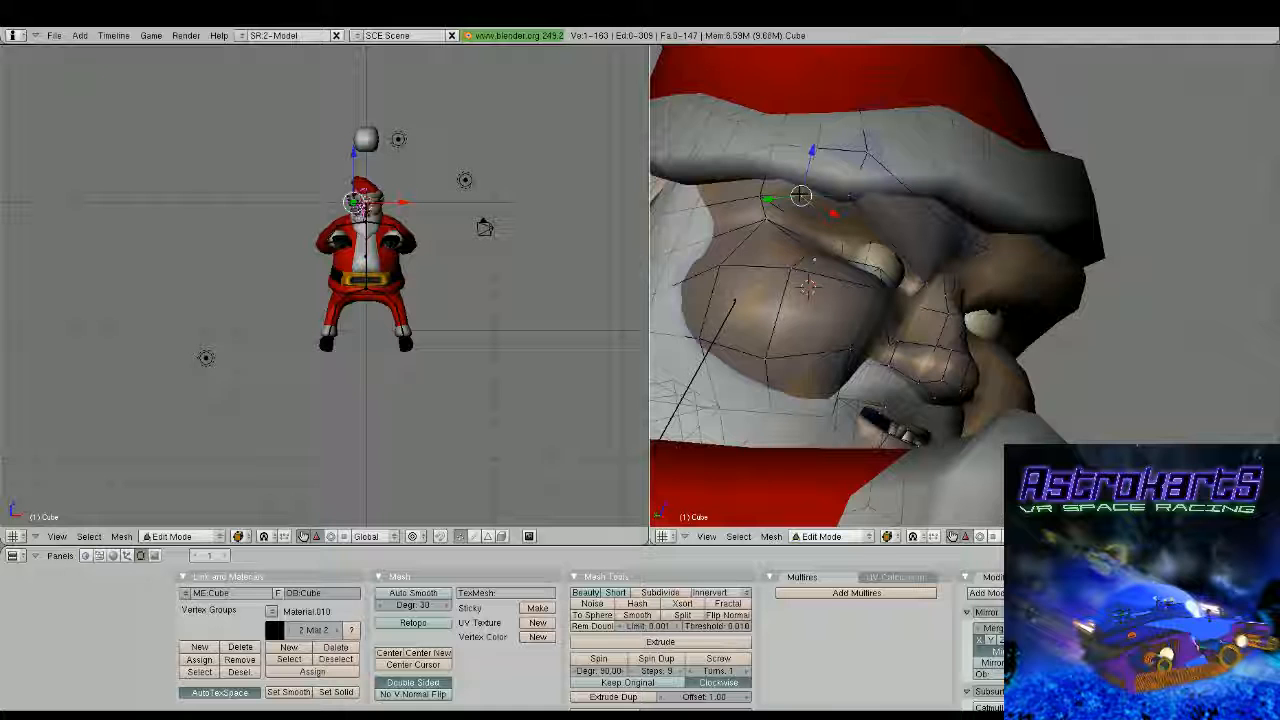
middle_click_drag(808, 287, 852, 245)
right_click(929, 226, "shift")
right_click(929, 238, "shift")
middle_click_drag(929, 238, 955, 250)
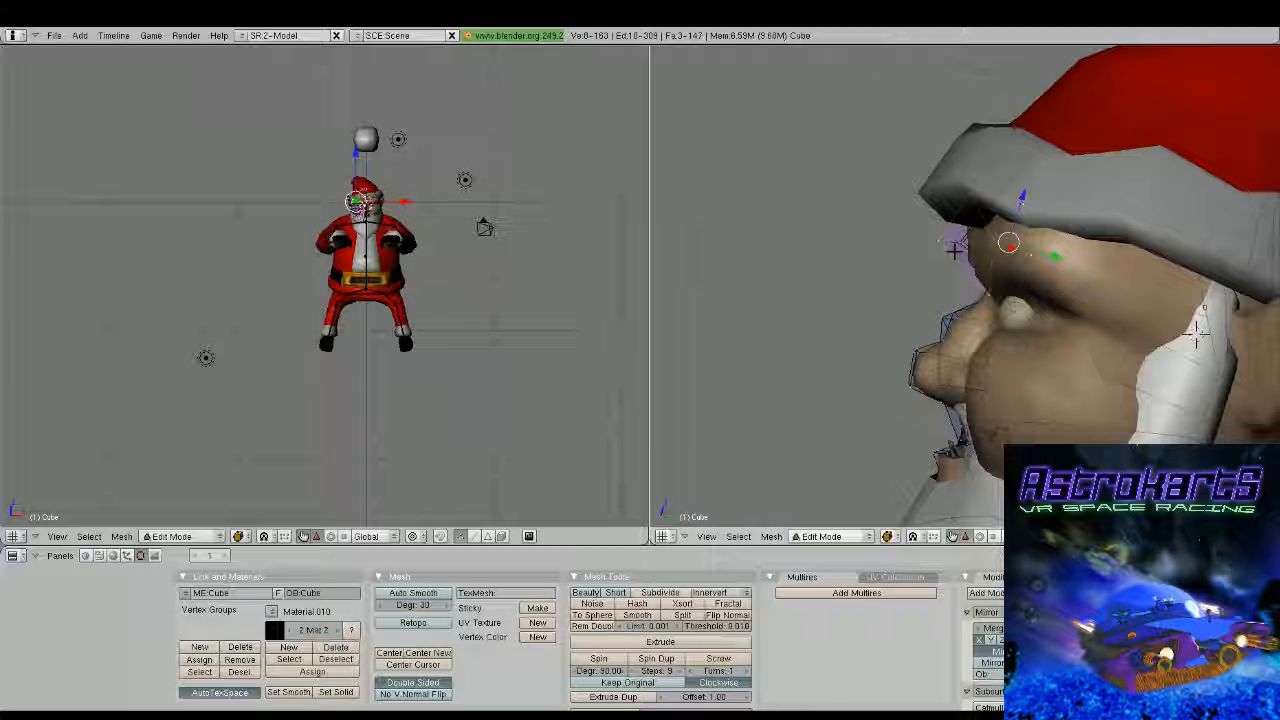
key("e")
left_click(928, 262)
Select all faces of the extruded eyebrow and give them a third material slot coloured white (RGB 1.000)
middle_click_drag(928, 262, 808, 272)
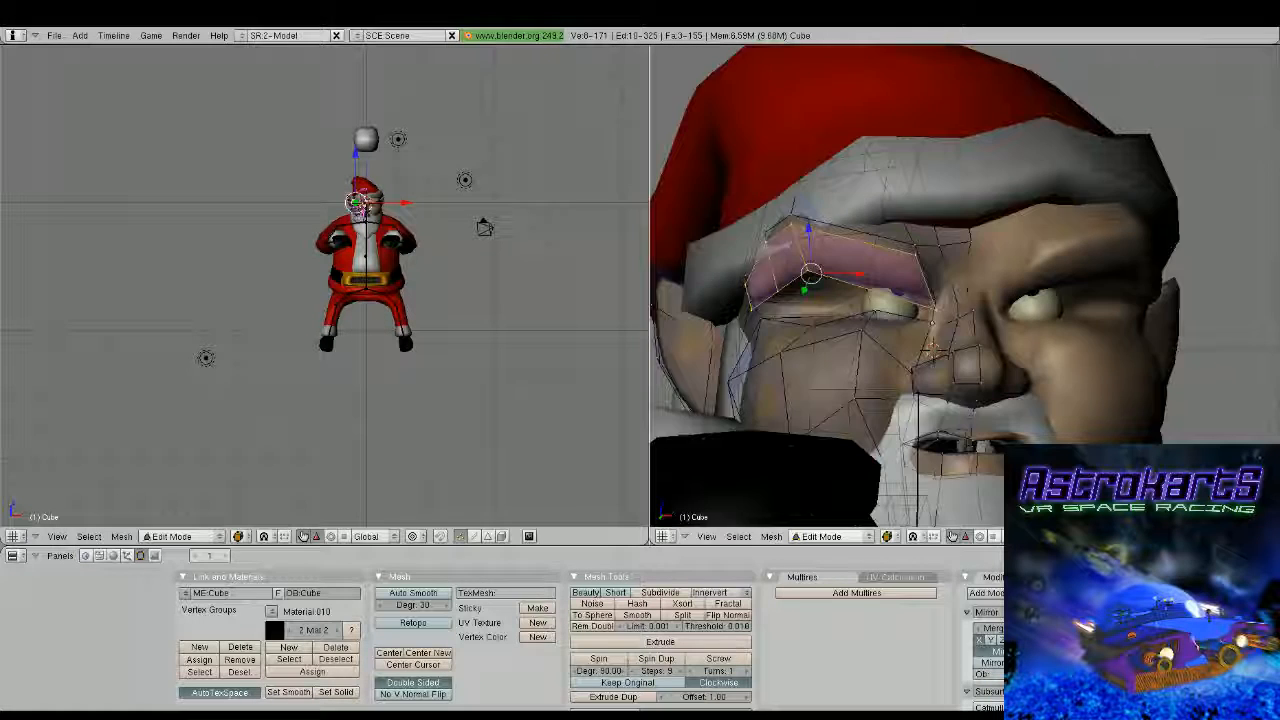
middle_click_drag(929, 344, 946, 298)
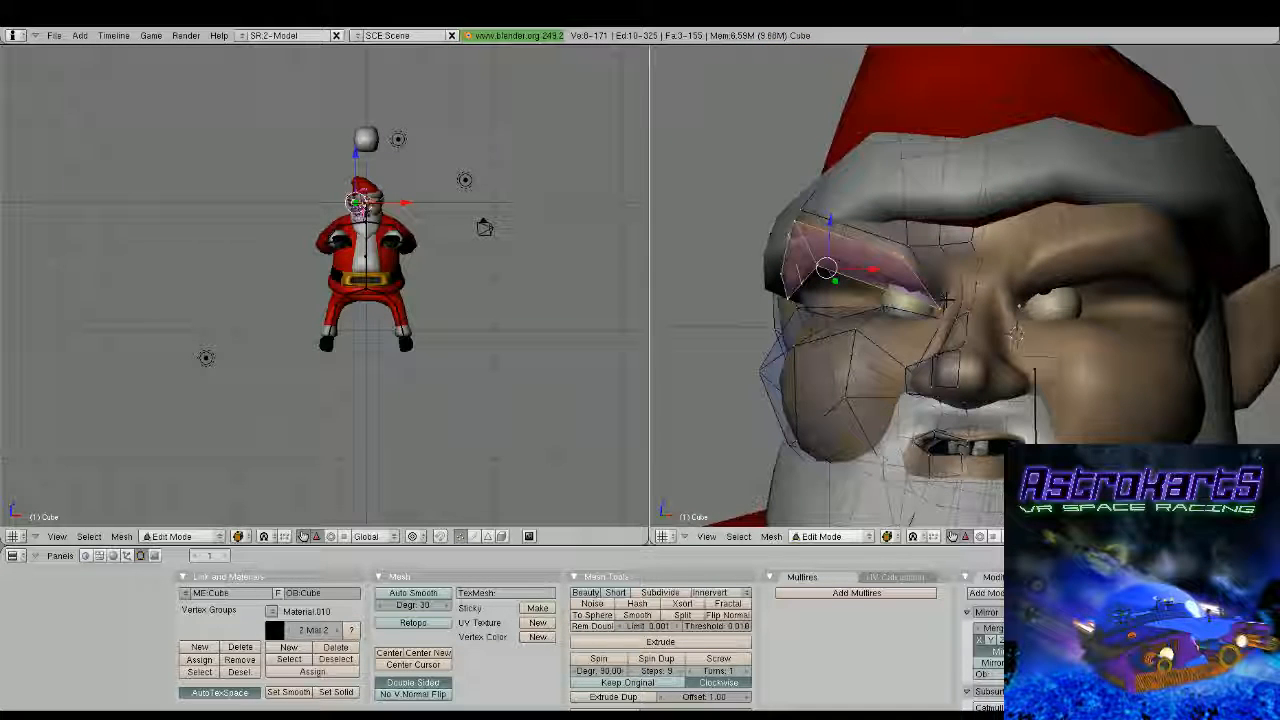
middle_click_drag(946, 297, 733, 236)
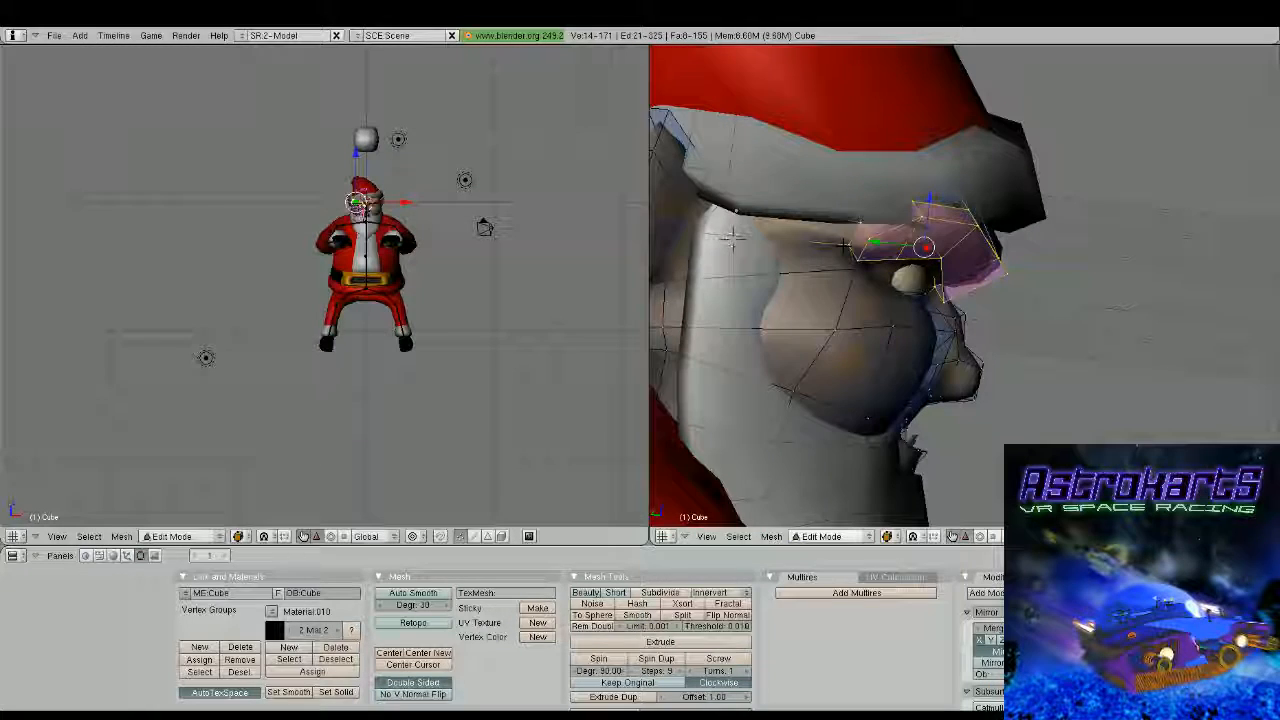
right_click(845, 244, "shift")
right_click(860, 224, "shift")
middle_click_drag(866, 230, 838, 247)
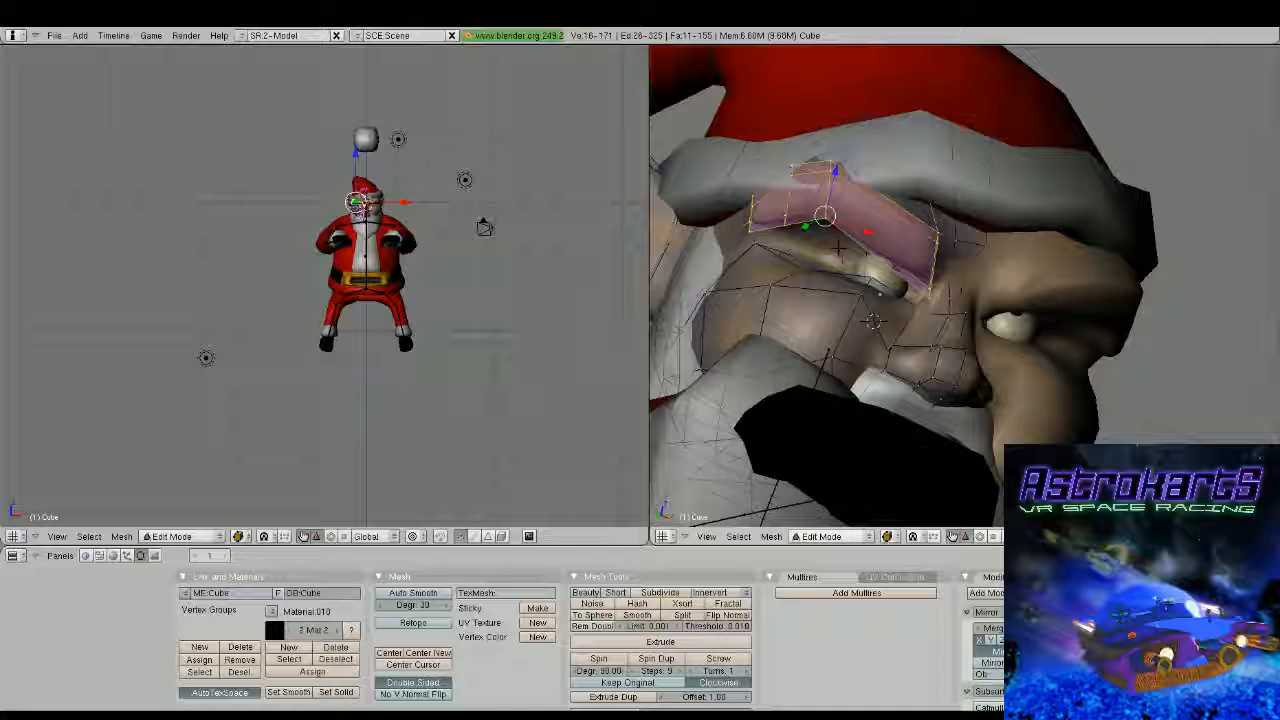
key("F5")
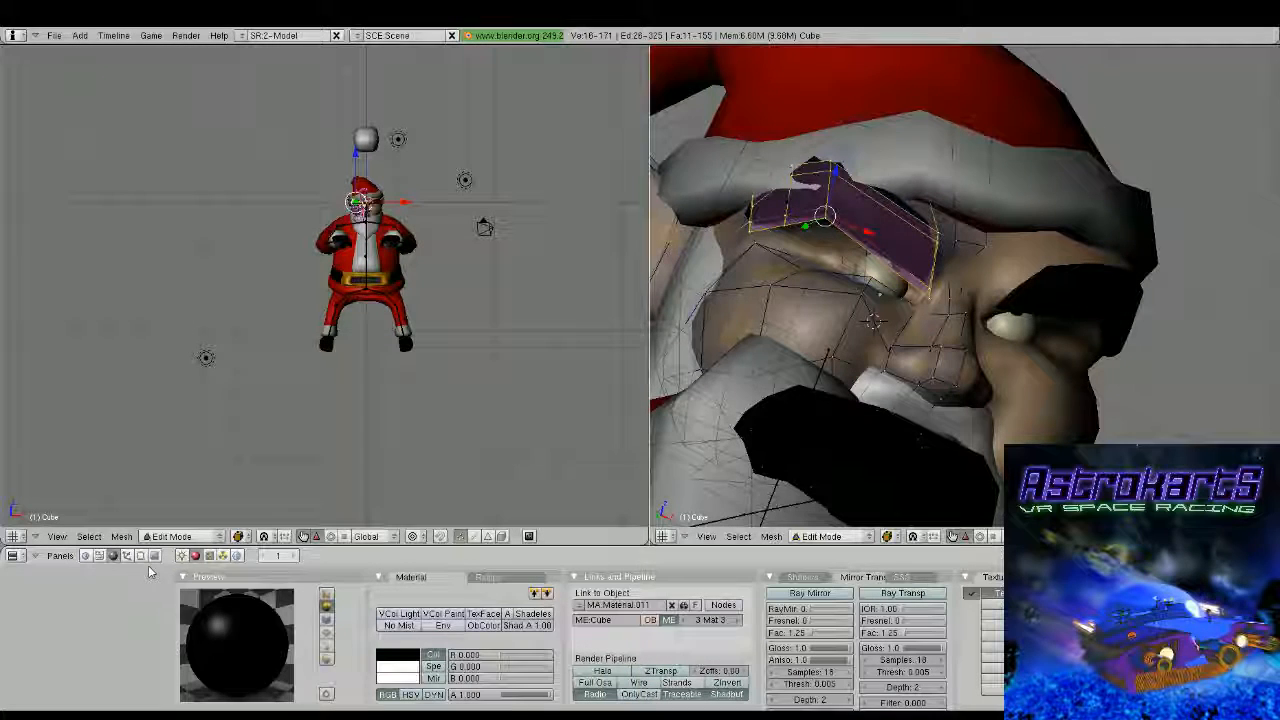
middle_click_drag(806, 302, 886, 351)
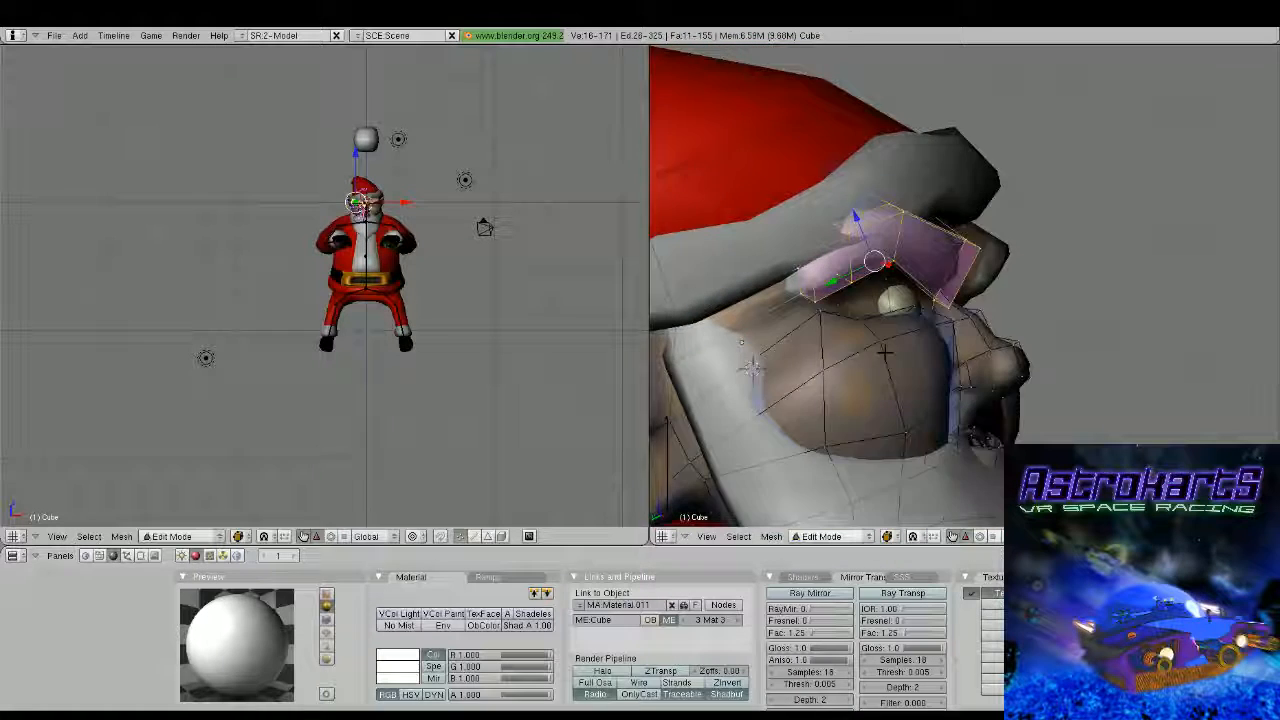
Check the white eyebrows on the head in Object Mode from close up and from a distance
key("Tab")
middle_click_drag(880, 250, 862, 278)
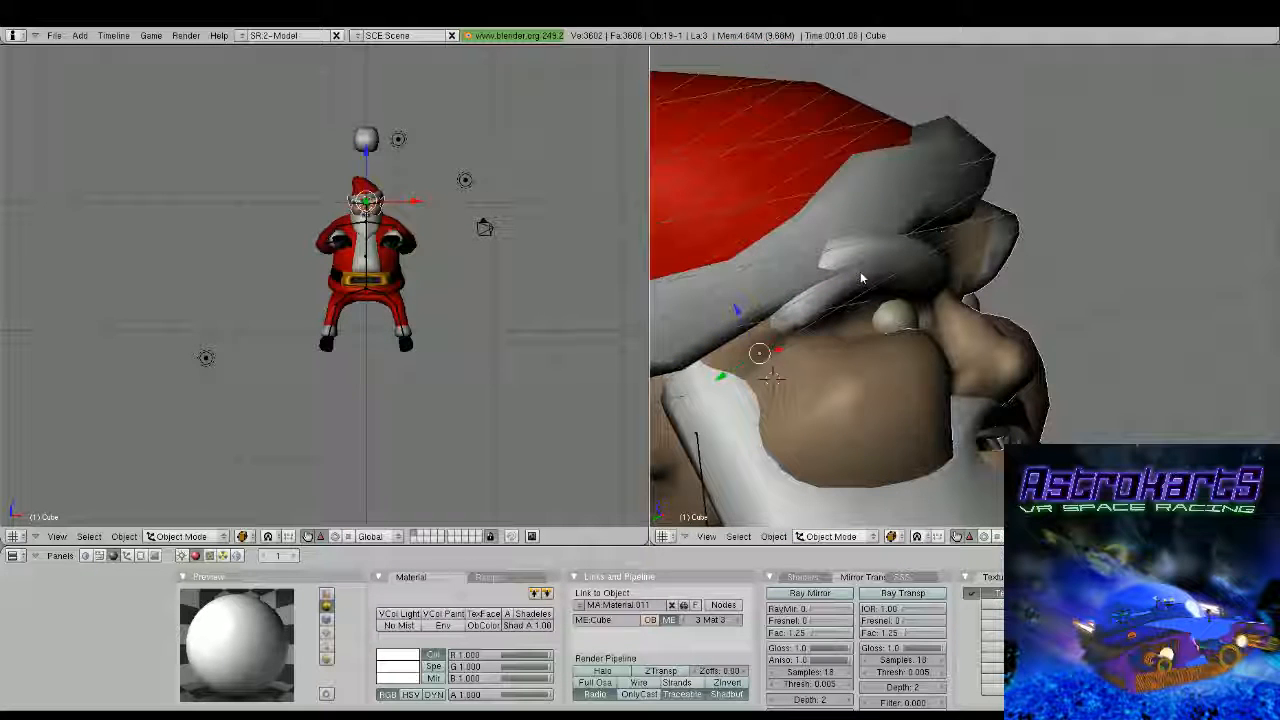
right_click(861, 273)
middle_click_drag(861, 273, 877, 241)
scroll(811, 354, "down", 2)
scroll(937, 397, "down", 3)
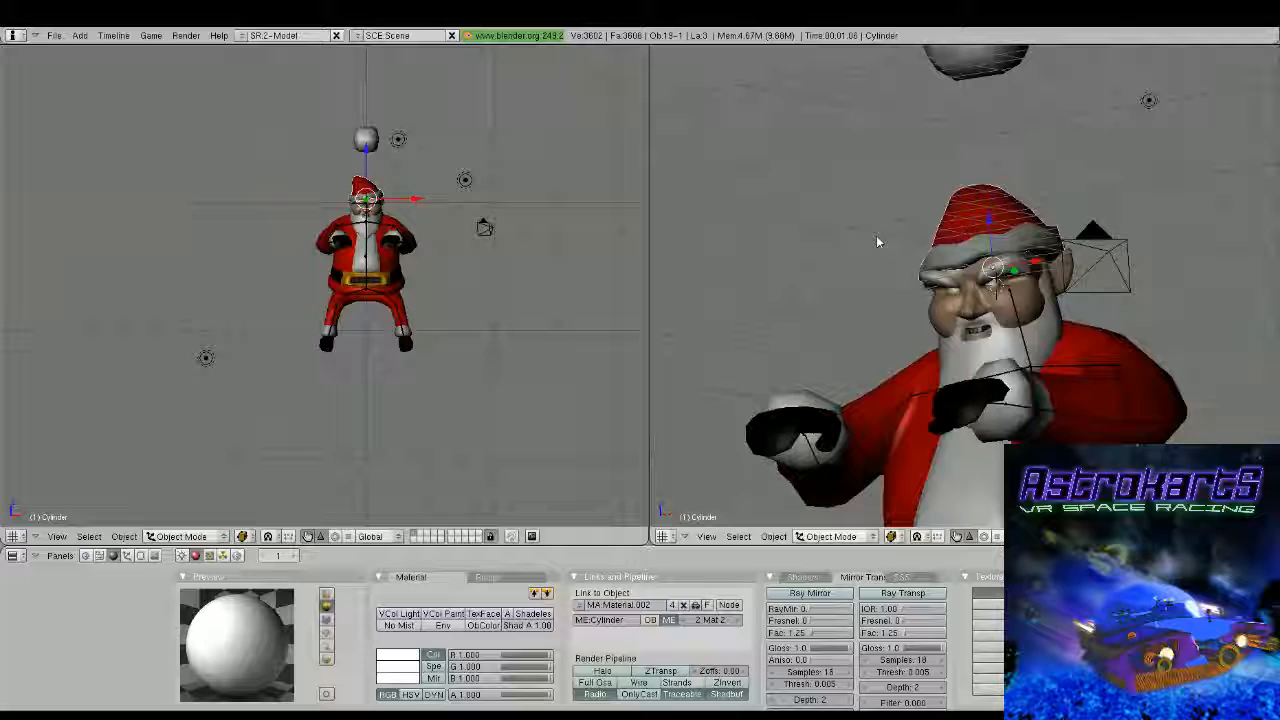
scroll(853, 275, "up", 2)
middle_click_drag(877, 241, 871, 276)
Select the four inner-ear faces of the head mesh, extrude them in place and scale them to about 0.72
right_click(868, 273)
key("Tab")
scroll(868, 271, "up", 4)
scroll(937, 348, "up", 2)
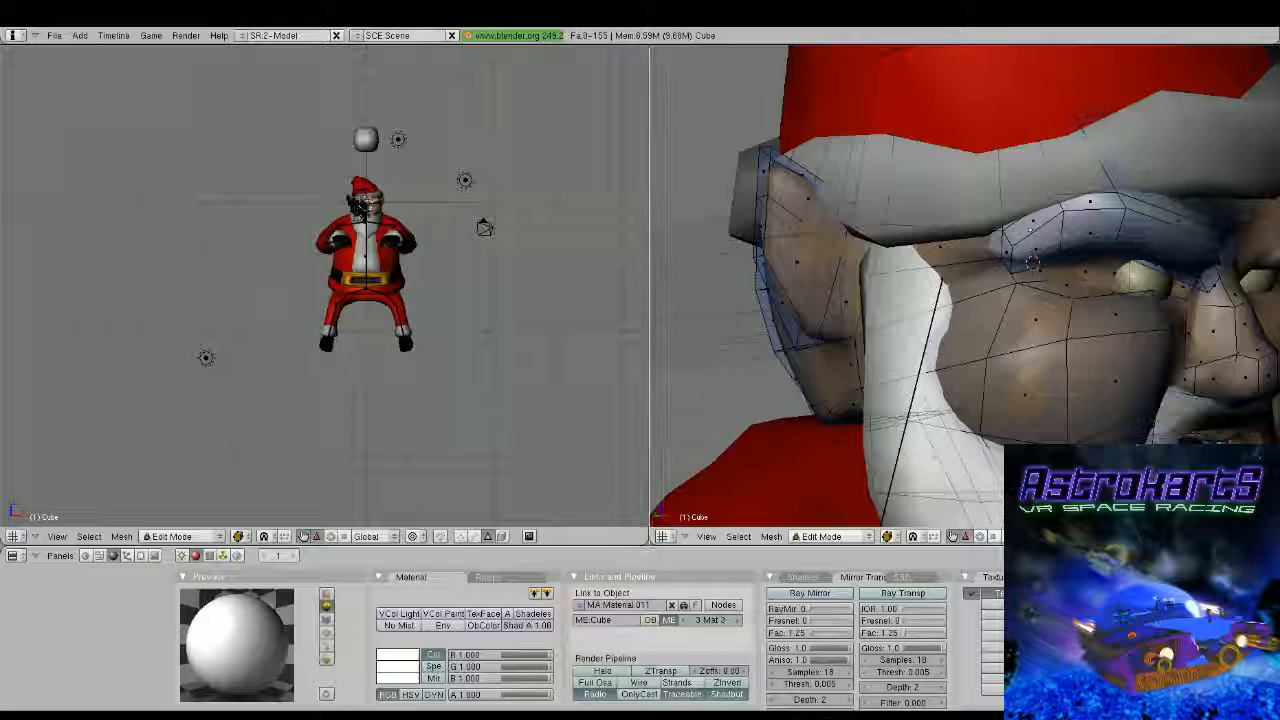
right_click(836, 304)
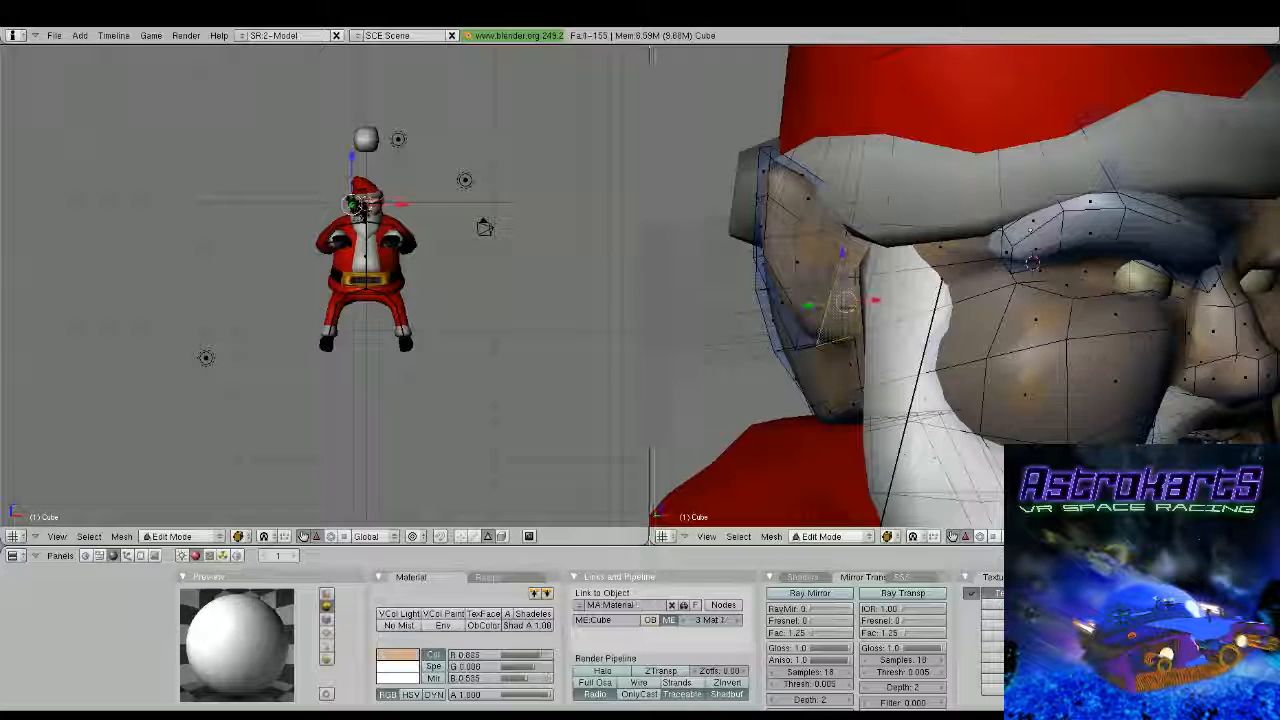
right_click(850, 272)
right_click(805, 268, "shift")
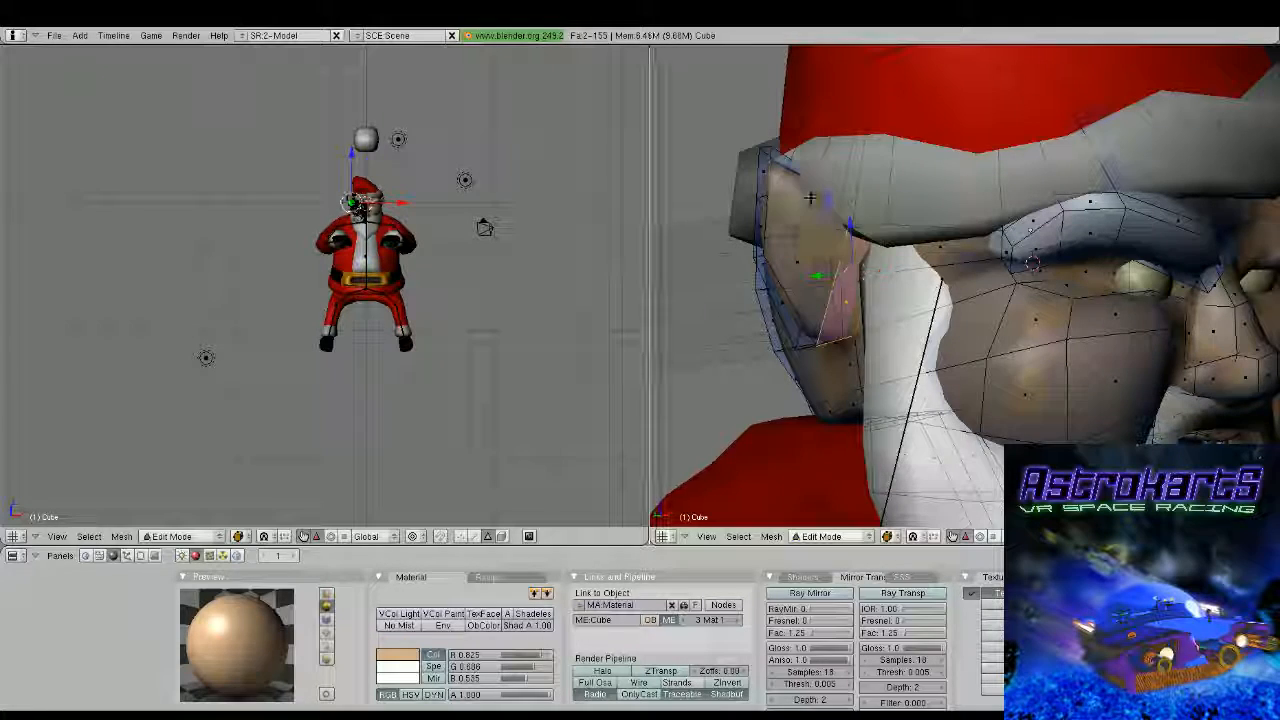
mouse_move(805, 268)
middle_mouse_down()
mouse_move(911, 274)
mouse_move(869, 286)
mouse_move(806, 270)
middle_mouse_up()
right_click(765, 262, "shift")
right_click(806, 269, "shift")
key("s")
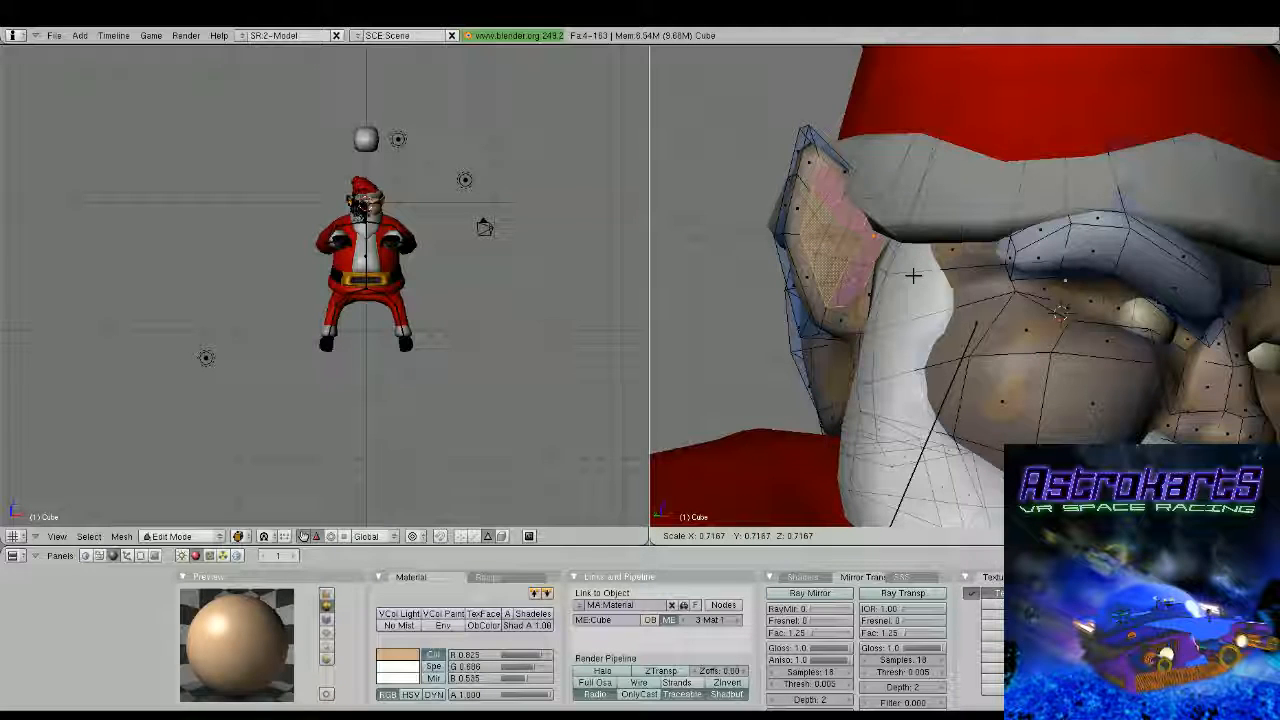
left_click(914, 277)
Extrude the inner-ear faces again in side view to shape the ear hollow and scale them to about 0.93
key("KP_3")
key("e")
key("Return")
left_click(959, 313)
key("s")
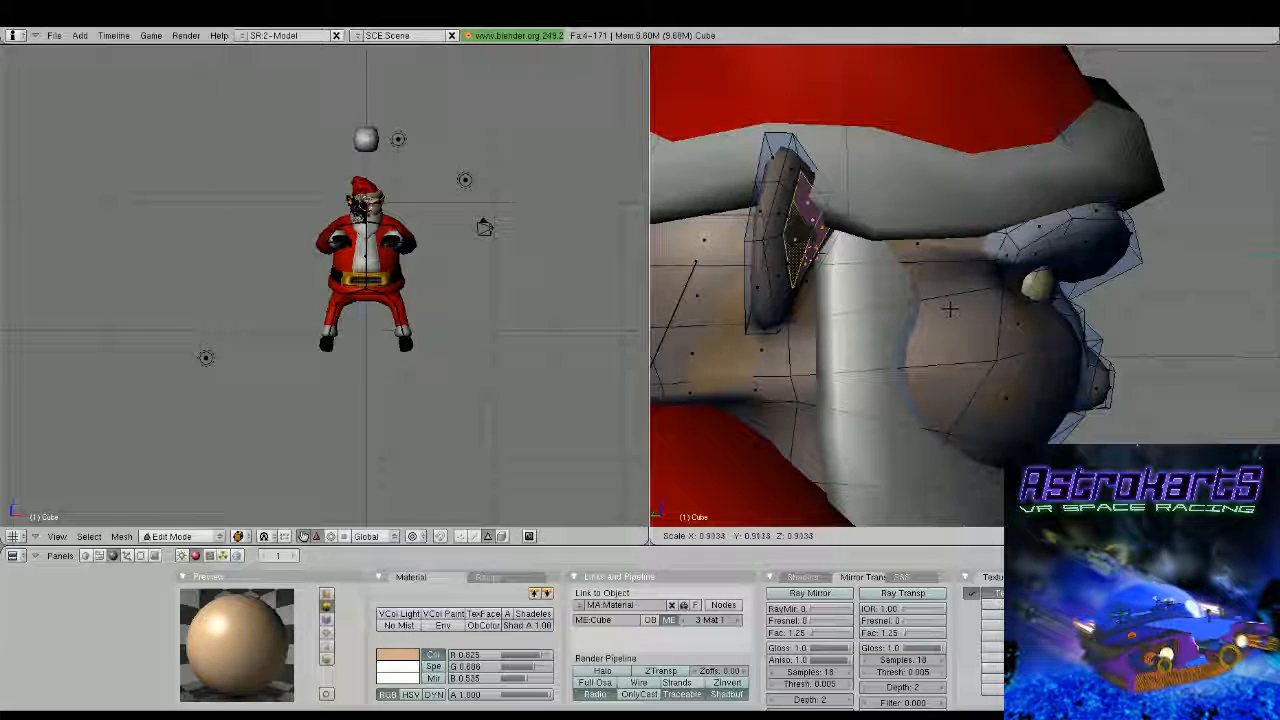
left_click(949, 309)
middle_click_drag(940, 306, 997, 341)
scroll(940, 283, "up", 2)
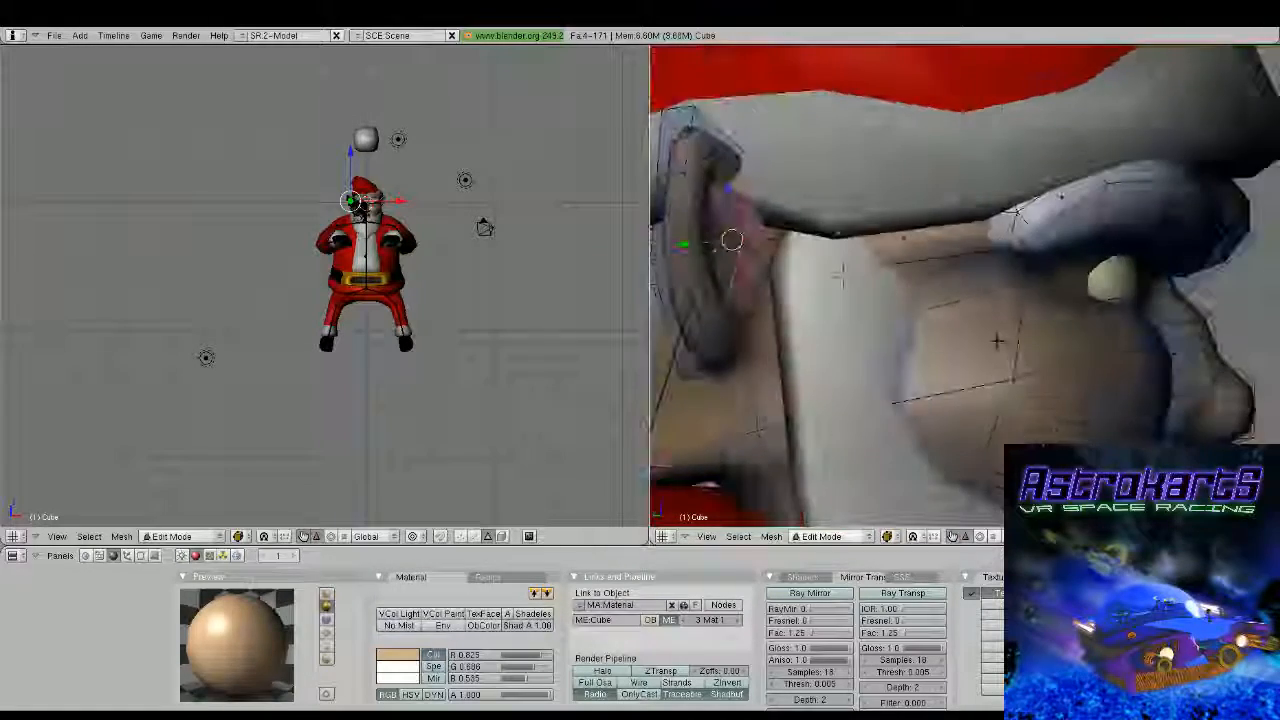
scroll(831, 329, "up", 2)
mouse_move(822, 329)
middle_mouse_down()
mouse_move(751, 326)
mouse_move(668, 264)
mouse_move(843, 342)
middle_mouse_up()
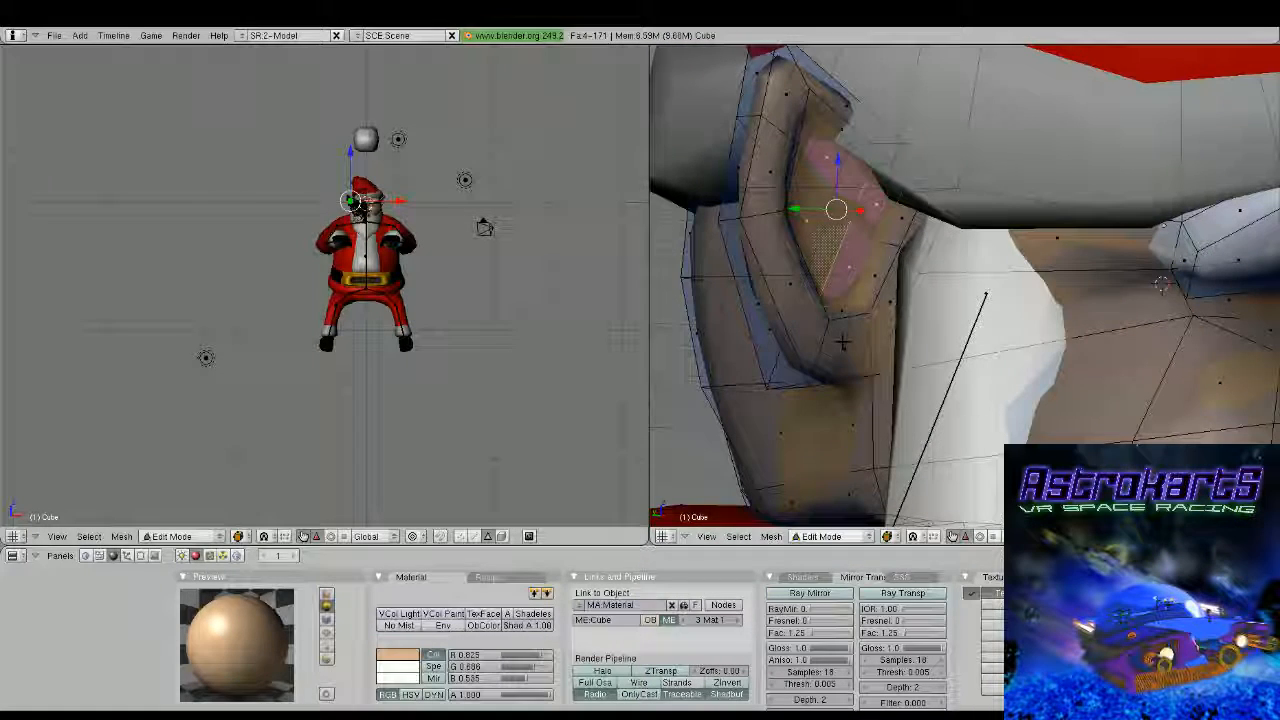
Move the selected inner-ear faces about 0.025 along X, then move a single ear vertex about 0.095 along Y in vertex select mode
left_click_drag(859, 210, 865, 212)
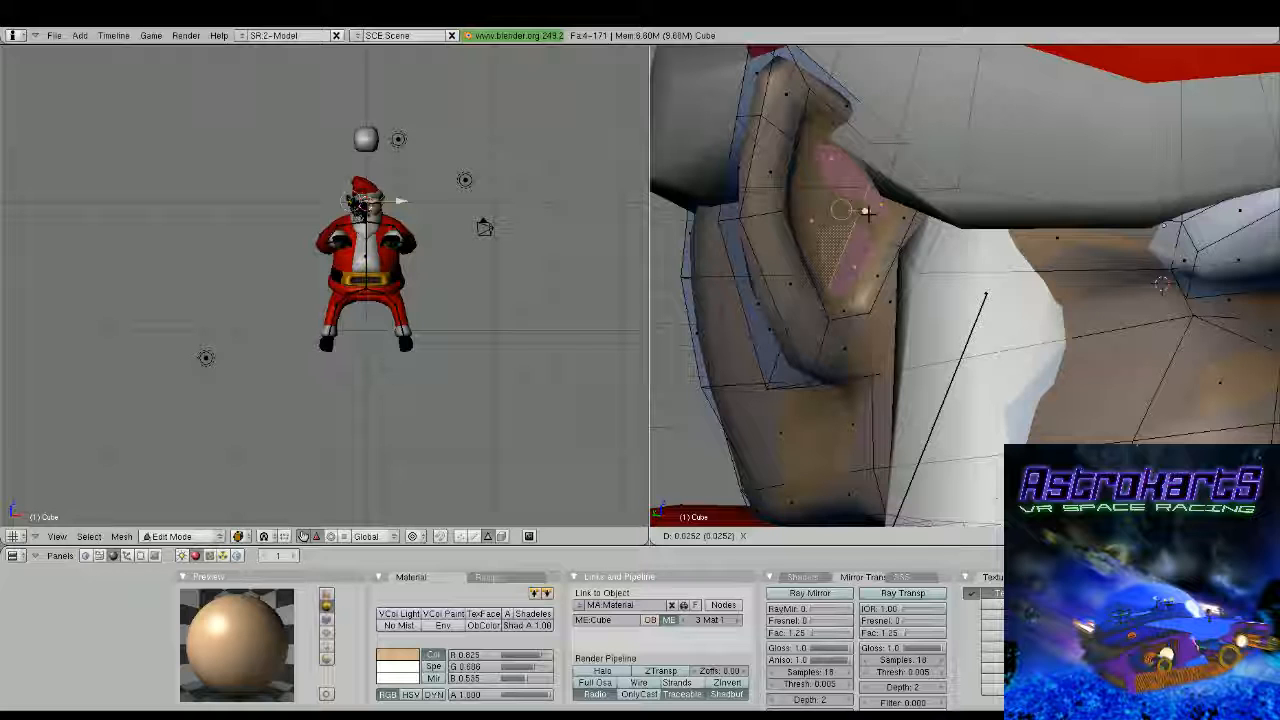
left_click_drag(868, 213, 870, 214)
key("ctrl+Tab")
key("1")
right_click(858, 300)
right_click(886, 243)
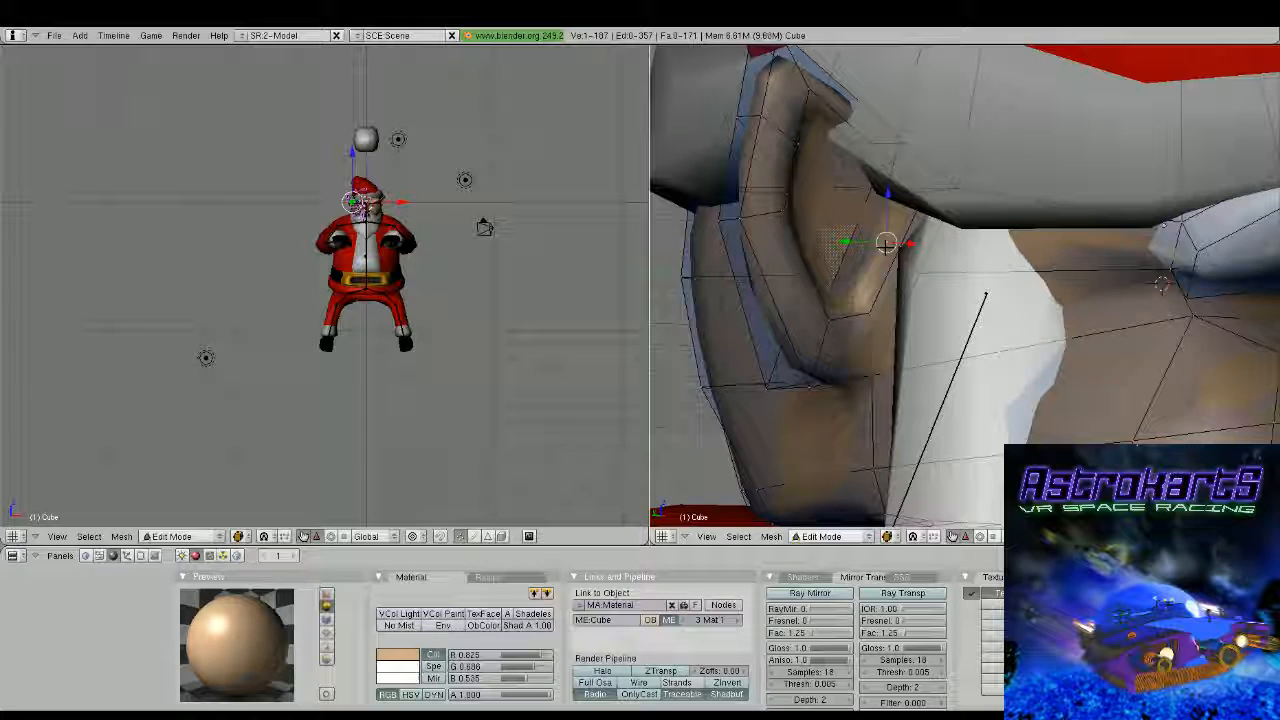
right_click(860, 300, "shift")
middle_click_drag(860, 300, 815, 322)
right_click(826, 337)
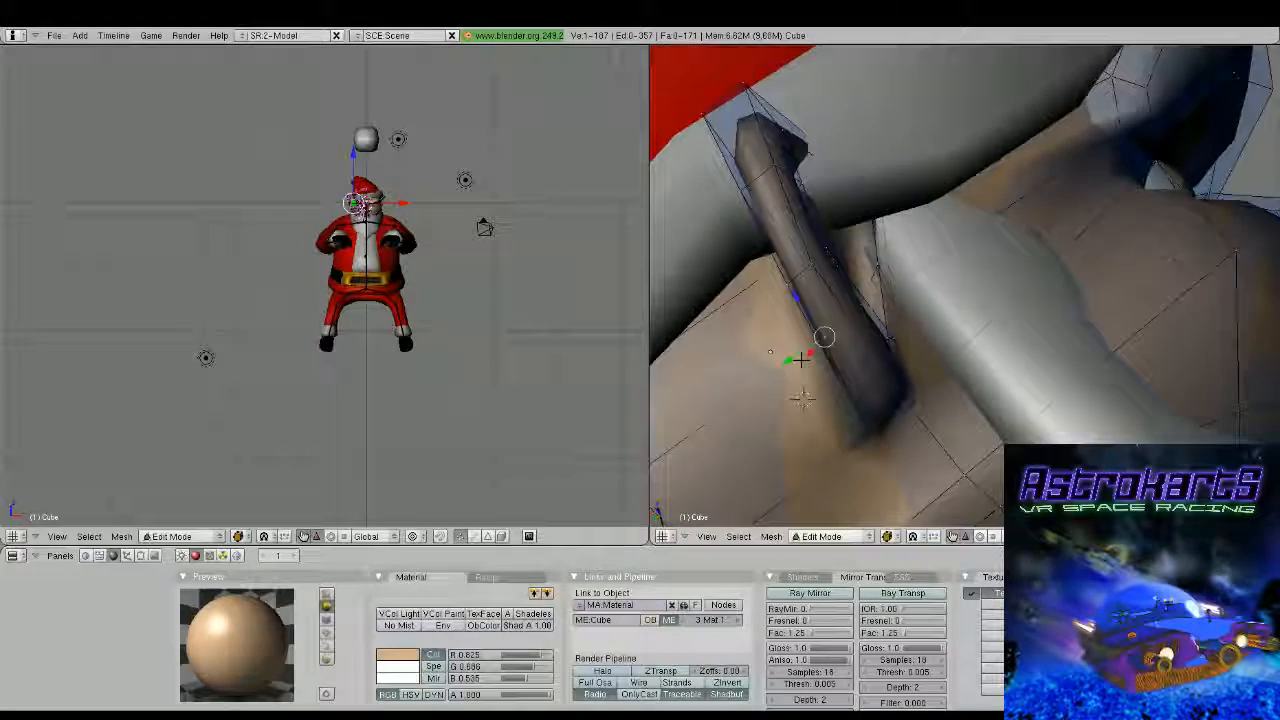
left_click_drag(803, 363, 771, 374)
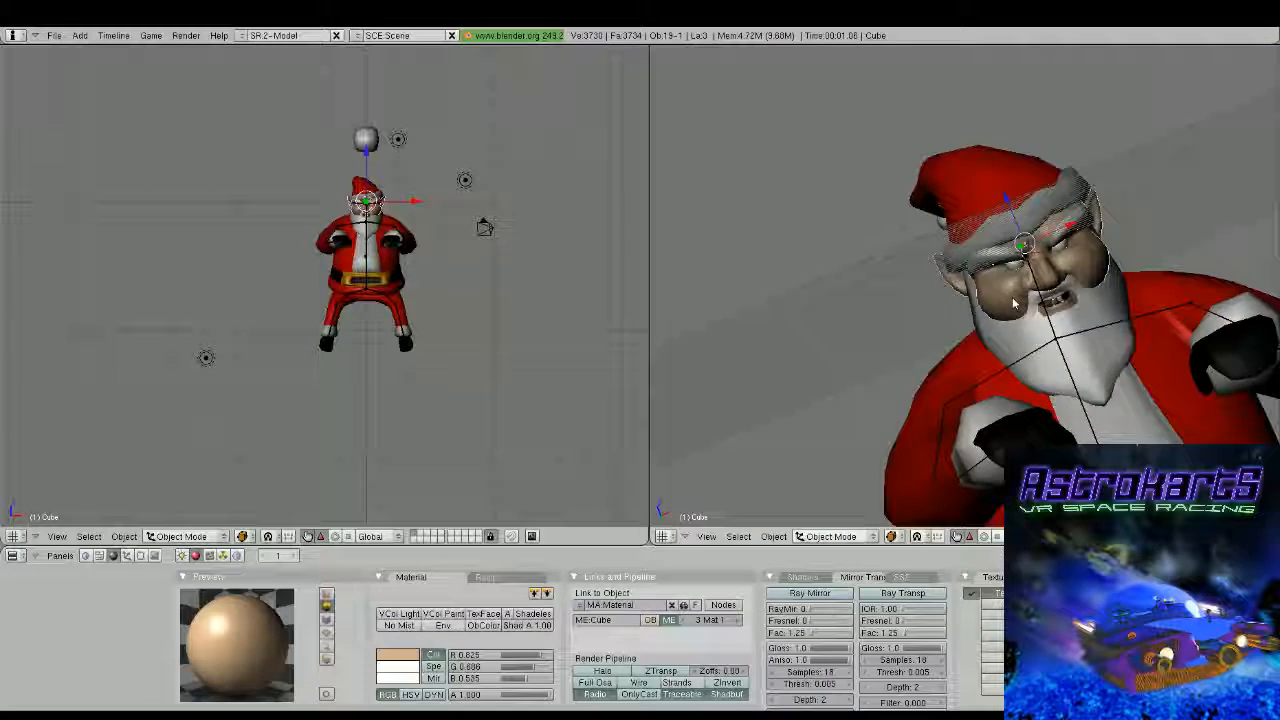
Return to Object Mode and inspect the whole Santa with the reshaped ears from several angles and distances
scroll(926, 323, "down", 4)
middle_click_drag(900, 300, 995, 222)
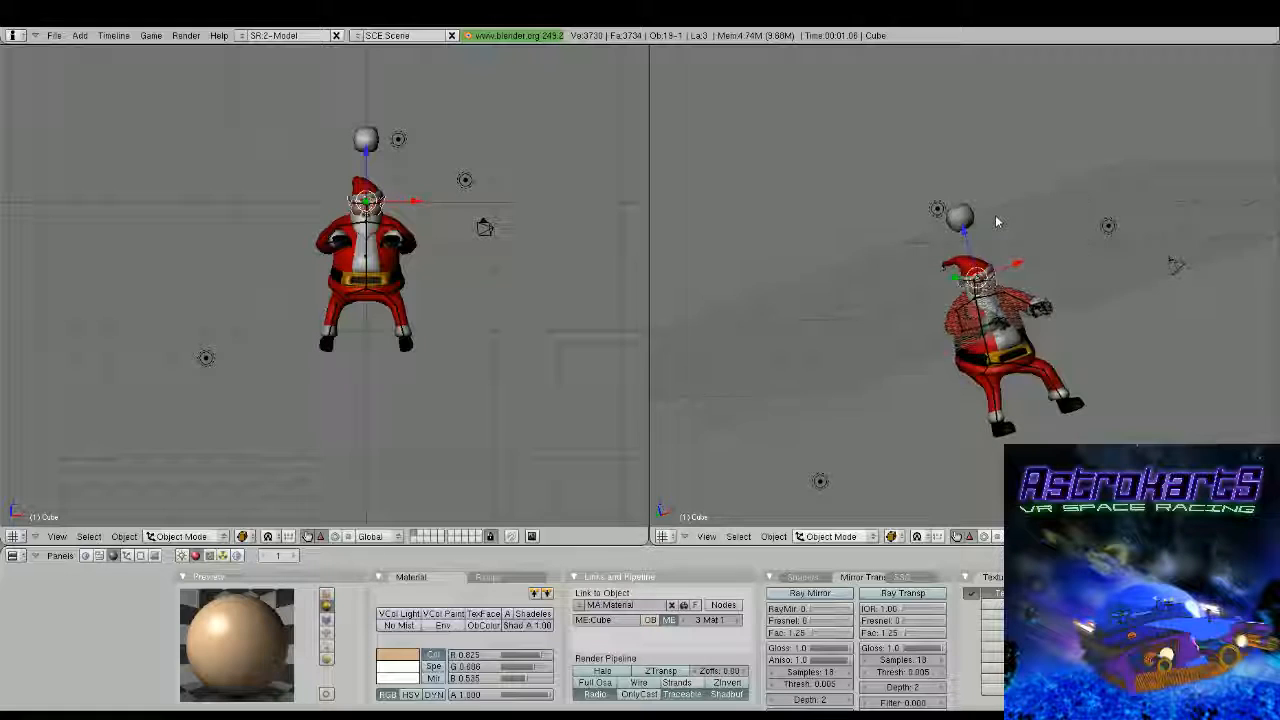
scroll(995, 222, "up", 3)
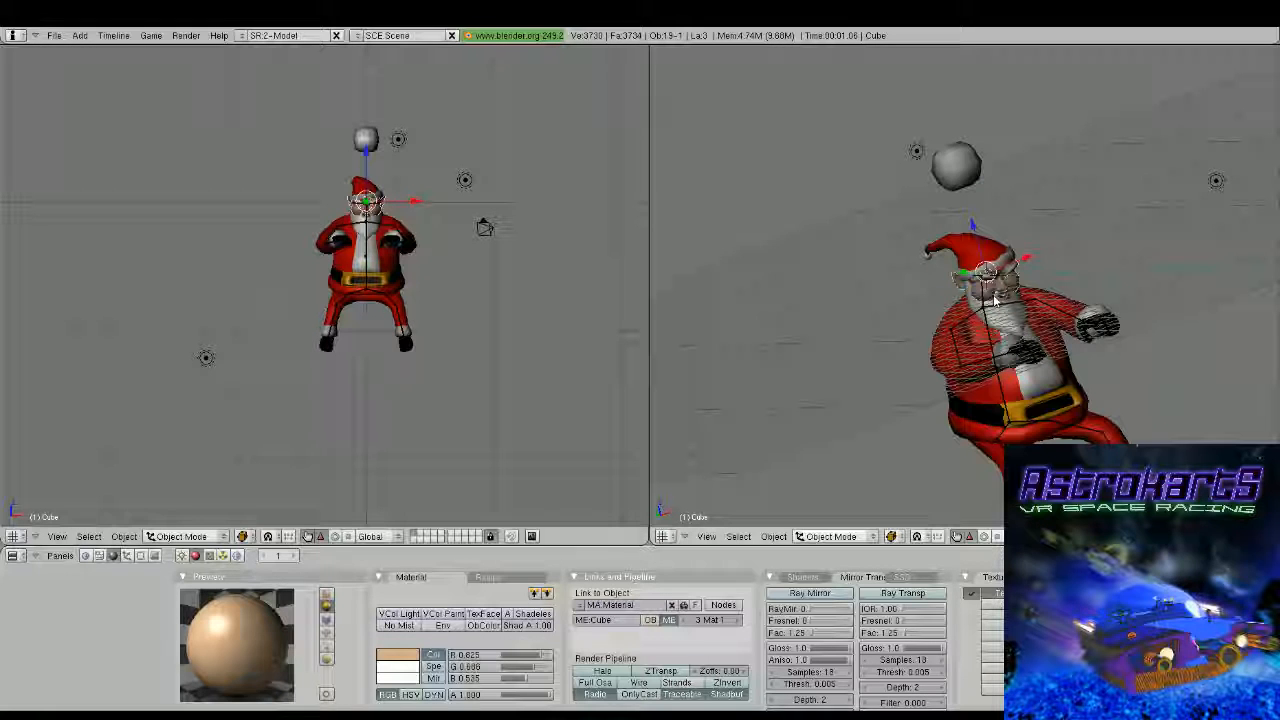
scroll(995, 300, "down", 3)
middle_click_drag(995, 300, 1048, 214)
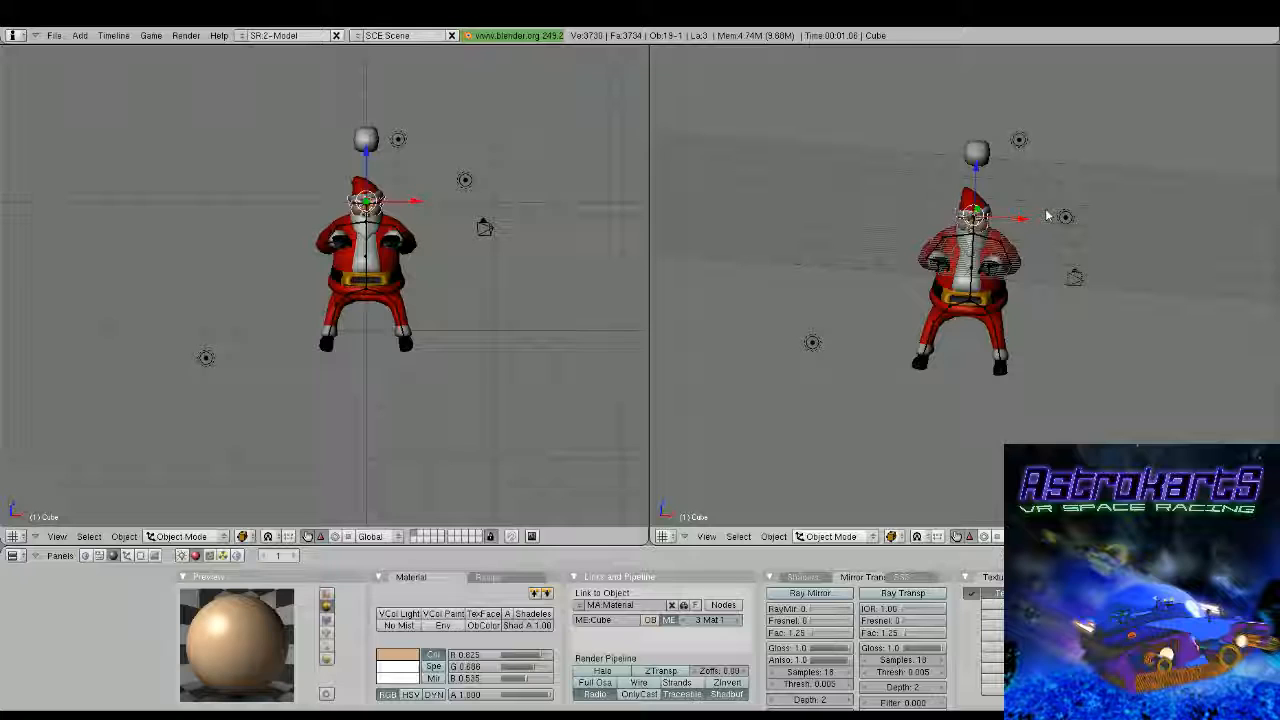